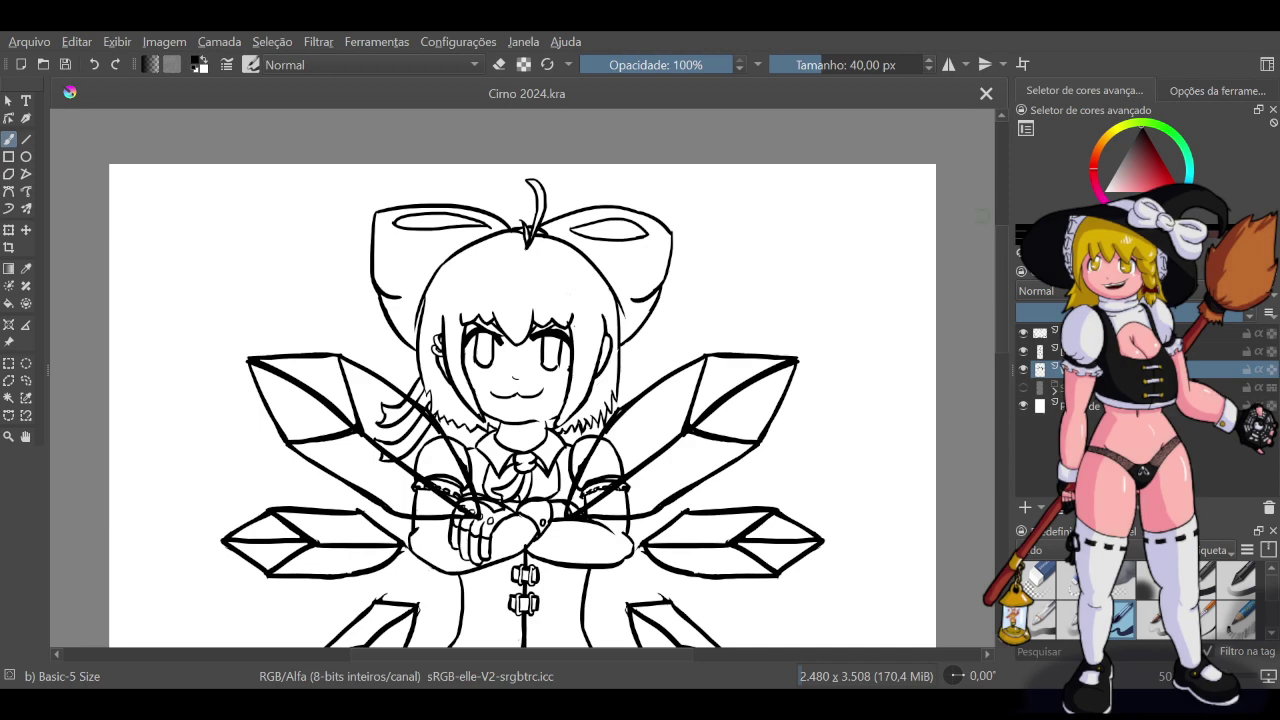
Examine the full-figure line art with and without the wings layer, leaving that layer shown
scroll(935, 329, "down", 2, "ctrl")
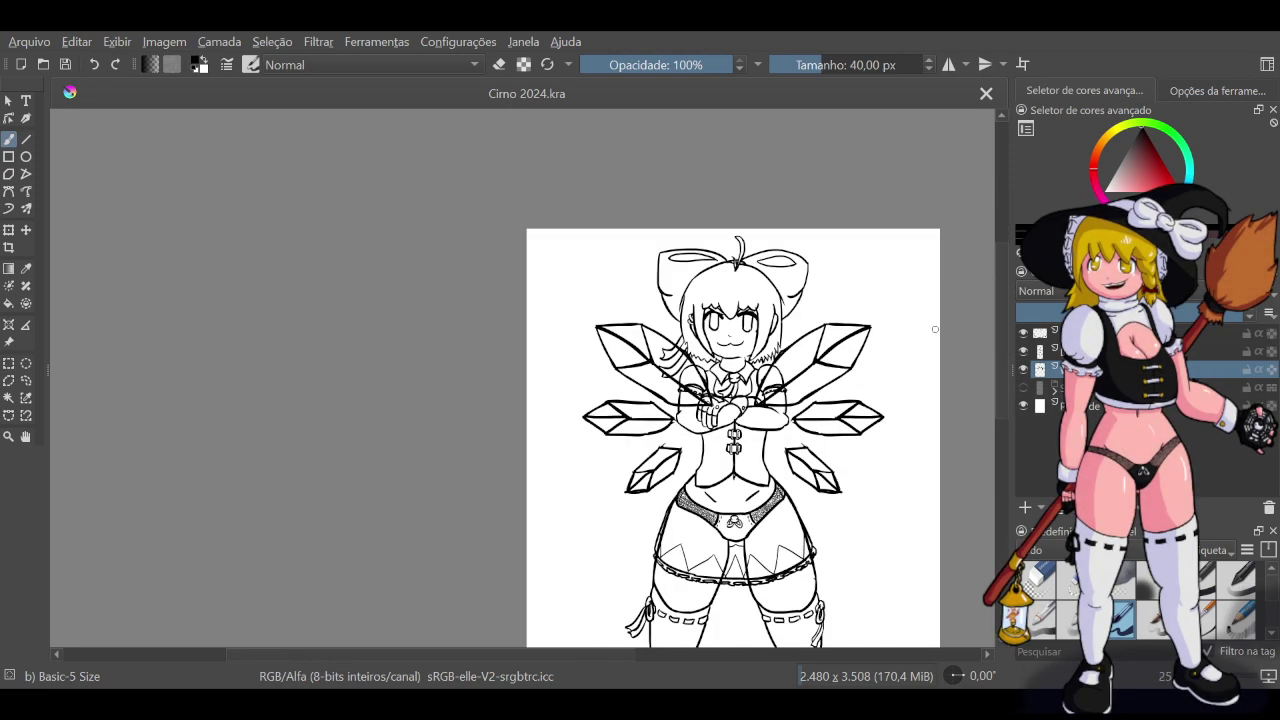
mouse_move(1001, 273)
left_mouse_down()
mouse_move(1000, 408)
mouse_move(961, 295)
mouse_move(971, 331)
left_mouse_up()
scroll(737, 260, "down", 2)
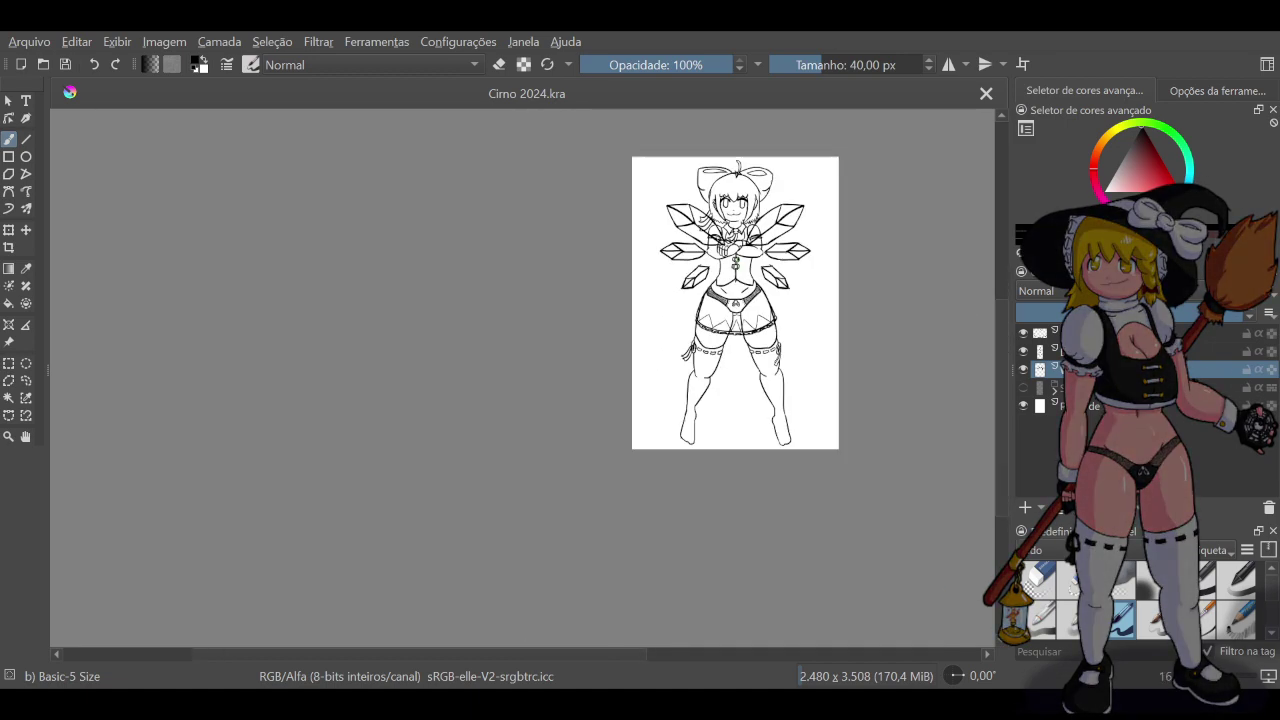
scroll(848, 258, "up", 1, "ctrl")
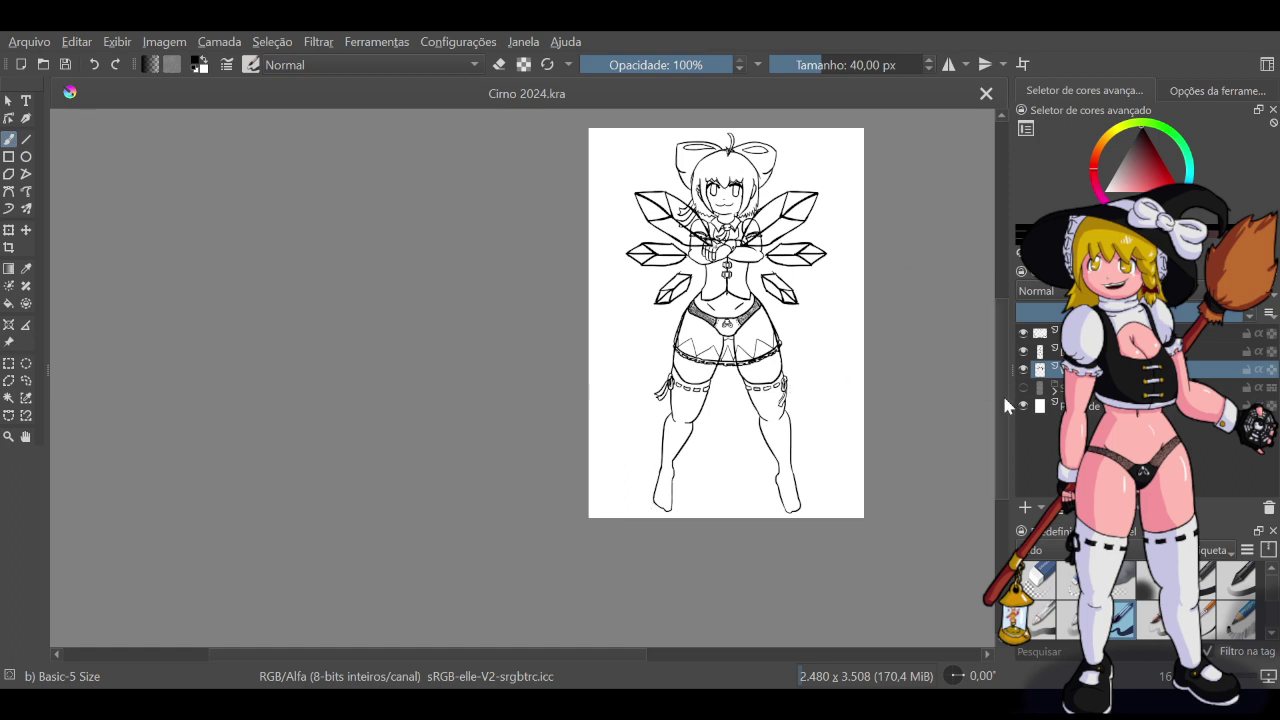
scroll(1002, 393, "up", 2)
left_click(1023, 369)
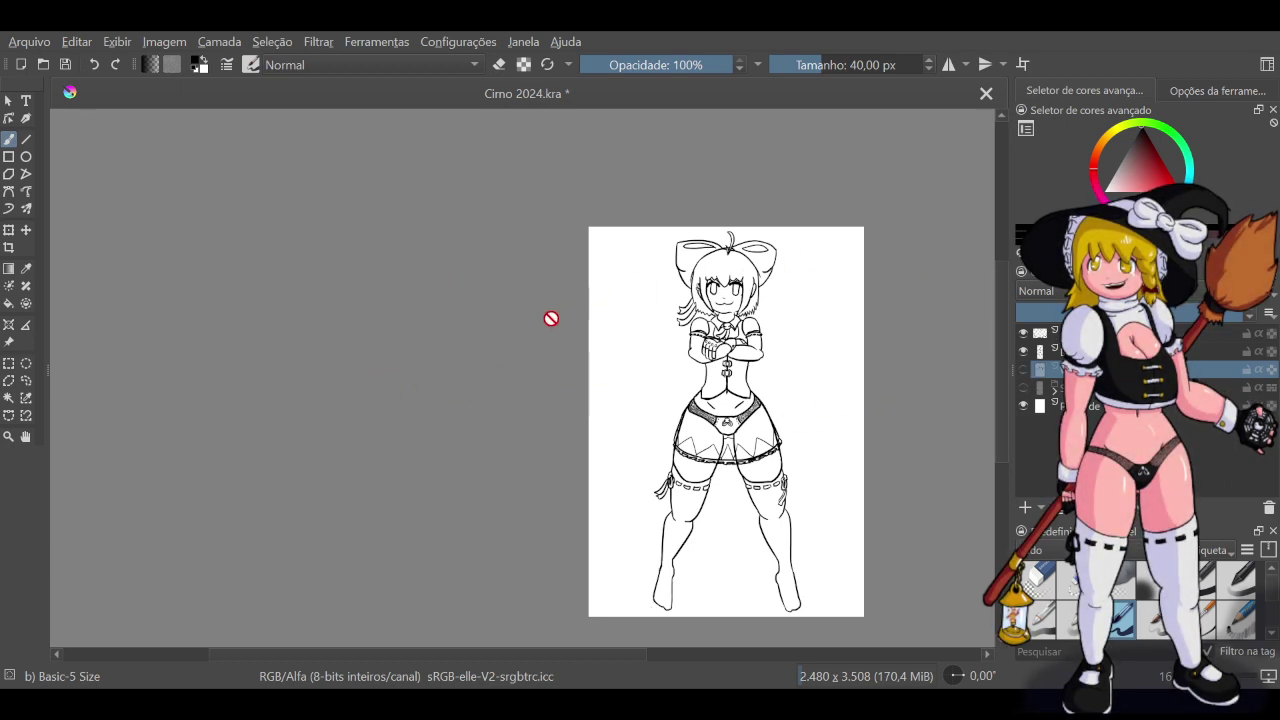
left_click(1022, 370)
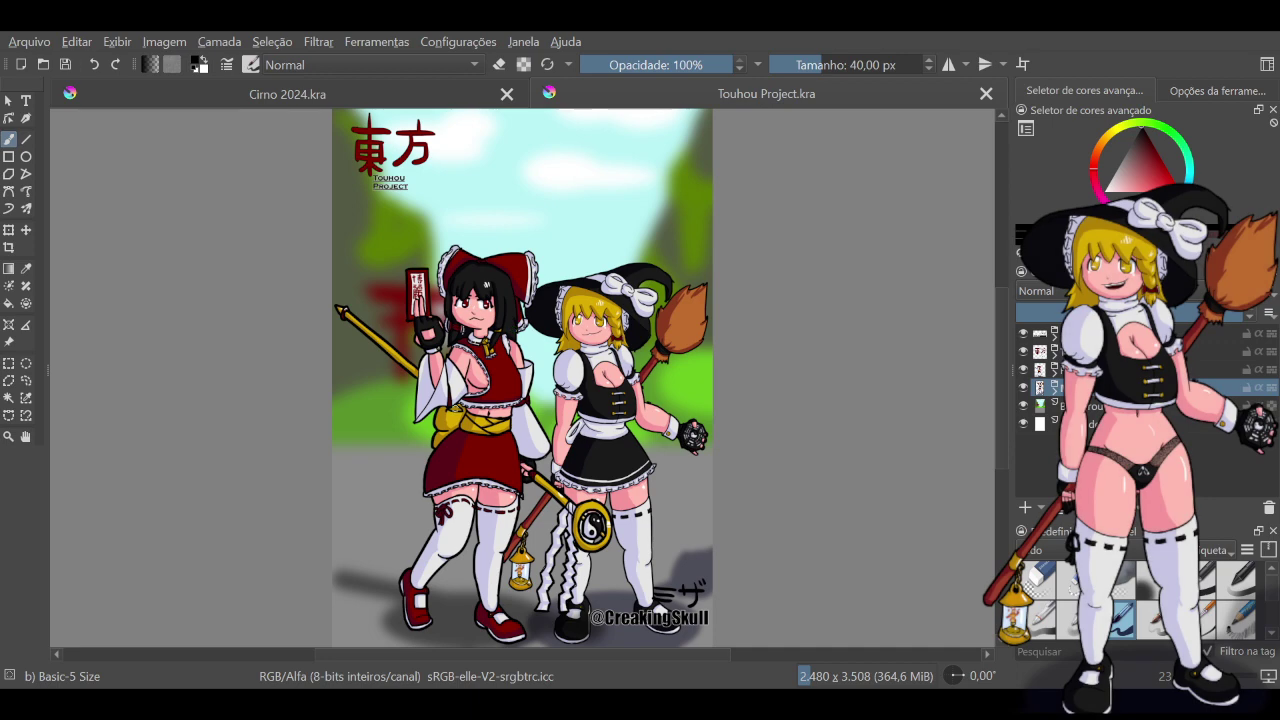
Create a new image from the copied game screenshot and sample the blue of Cirno's dress as the brush colour
left_click(272, 96)
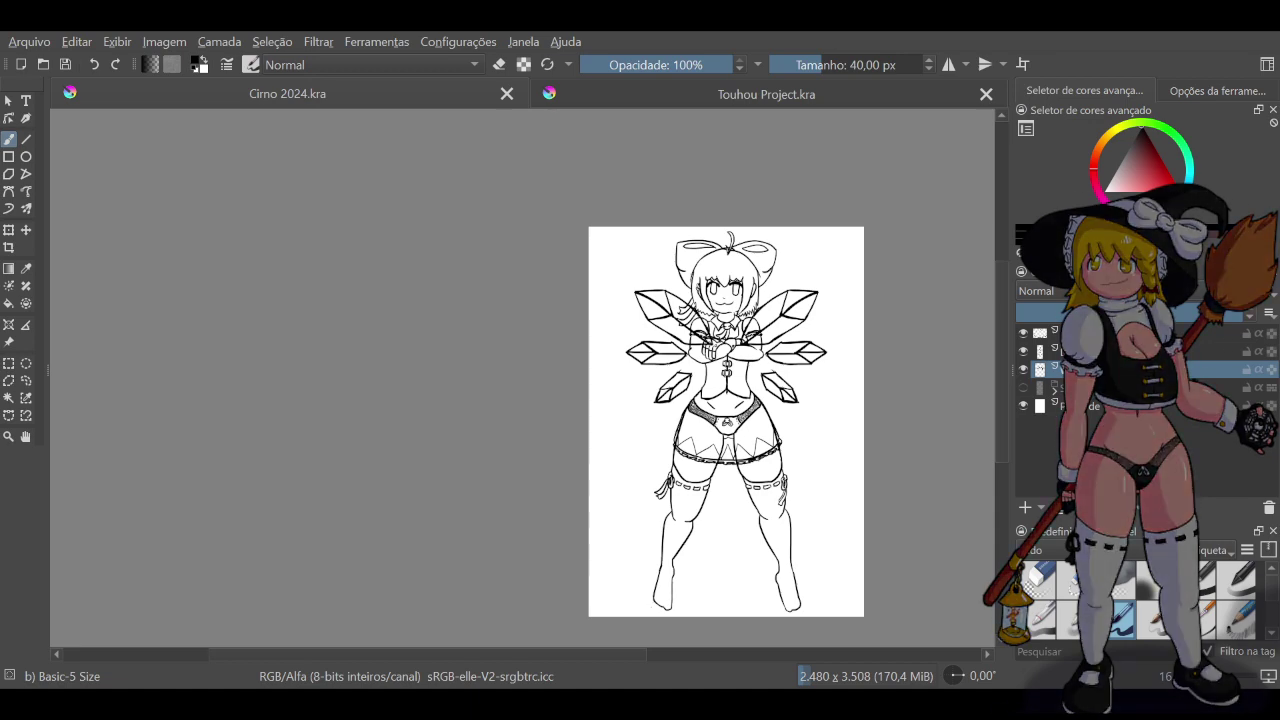
key("ctrl+shift+n")
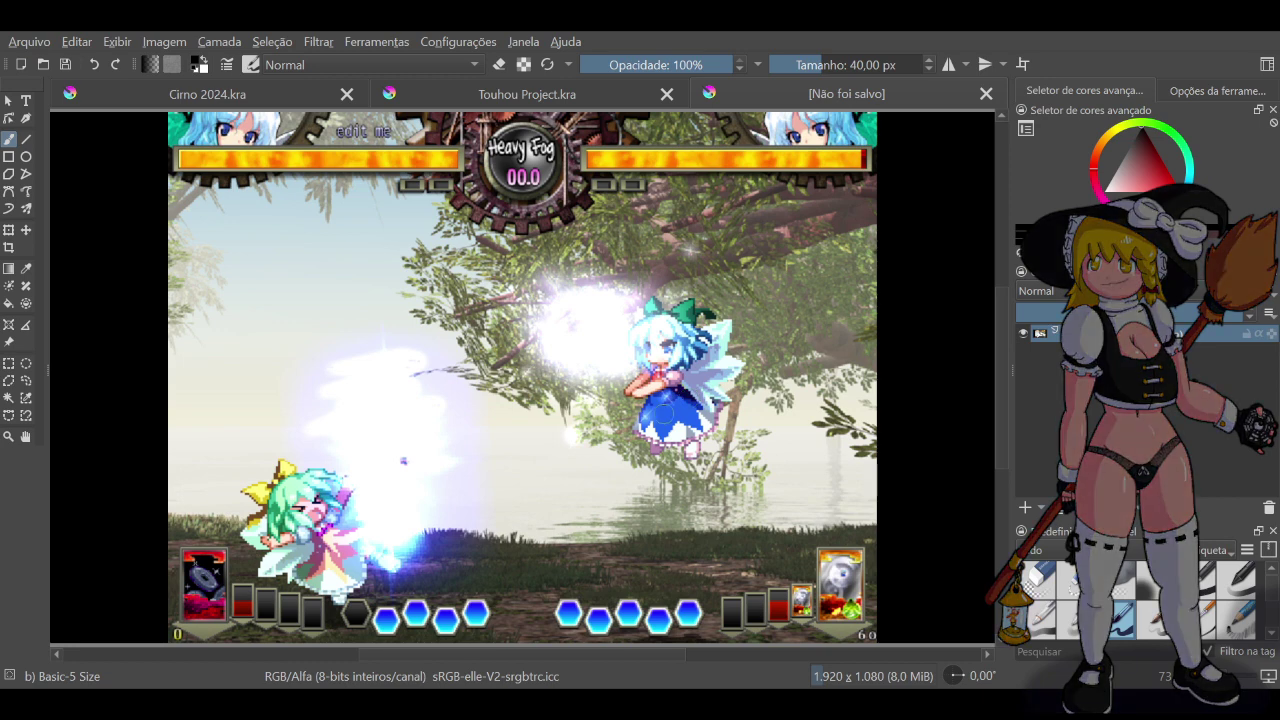
left_click(700, 450, "ctrl")
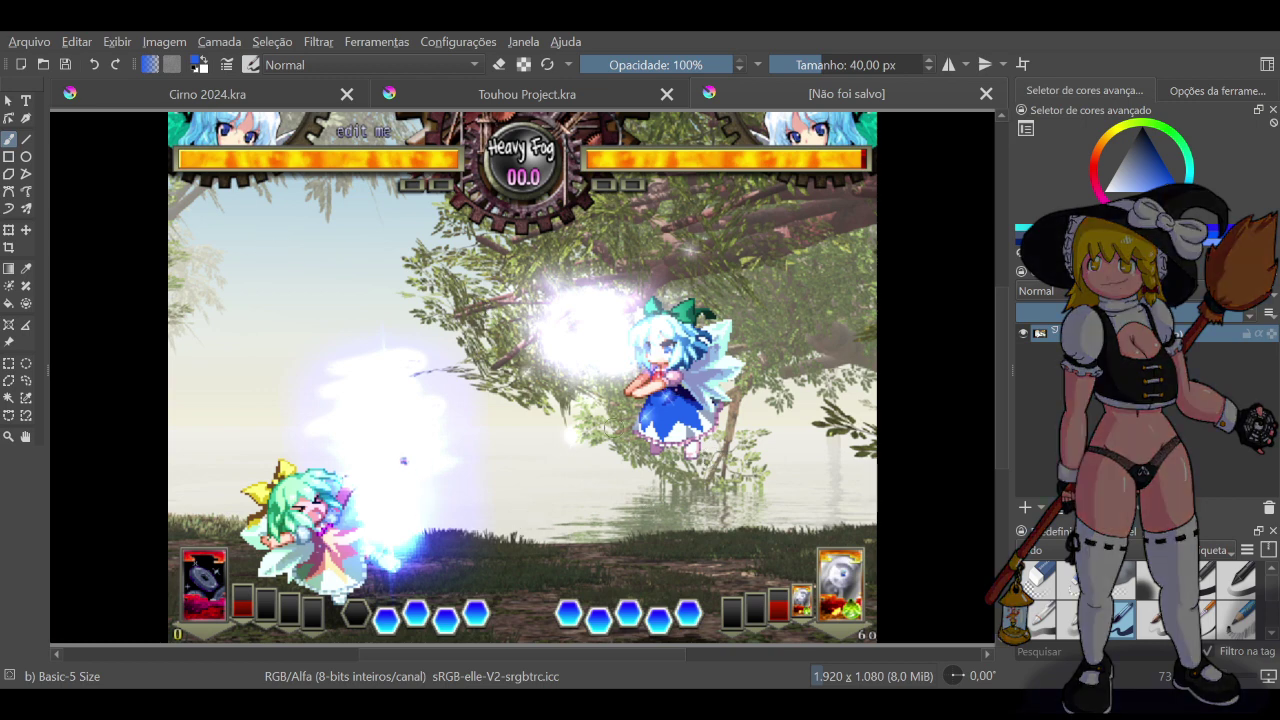
In Cirno 2024.kra, add a paint layer directly above the wings layer and name it Colors
left_click(208, 94)
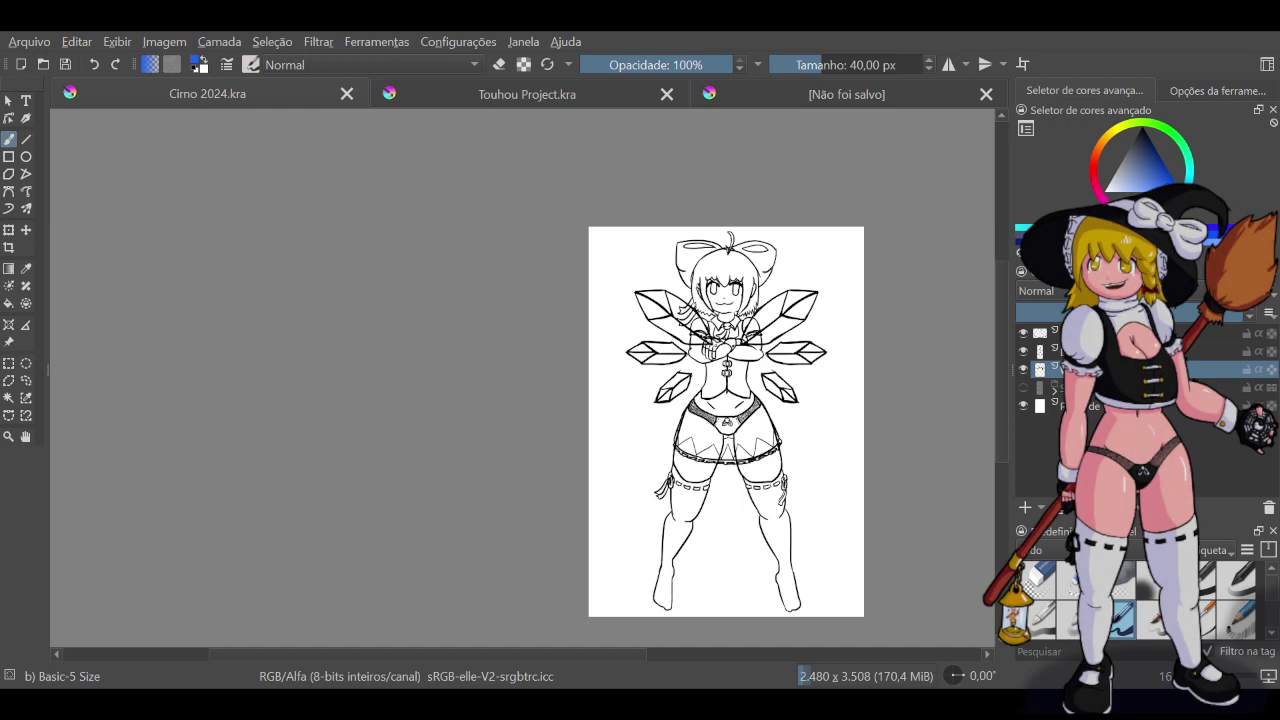
left_click(1120, 352)
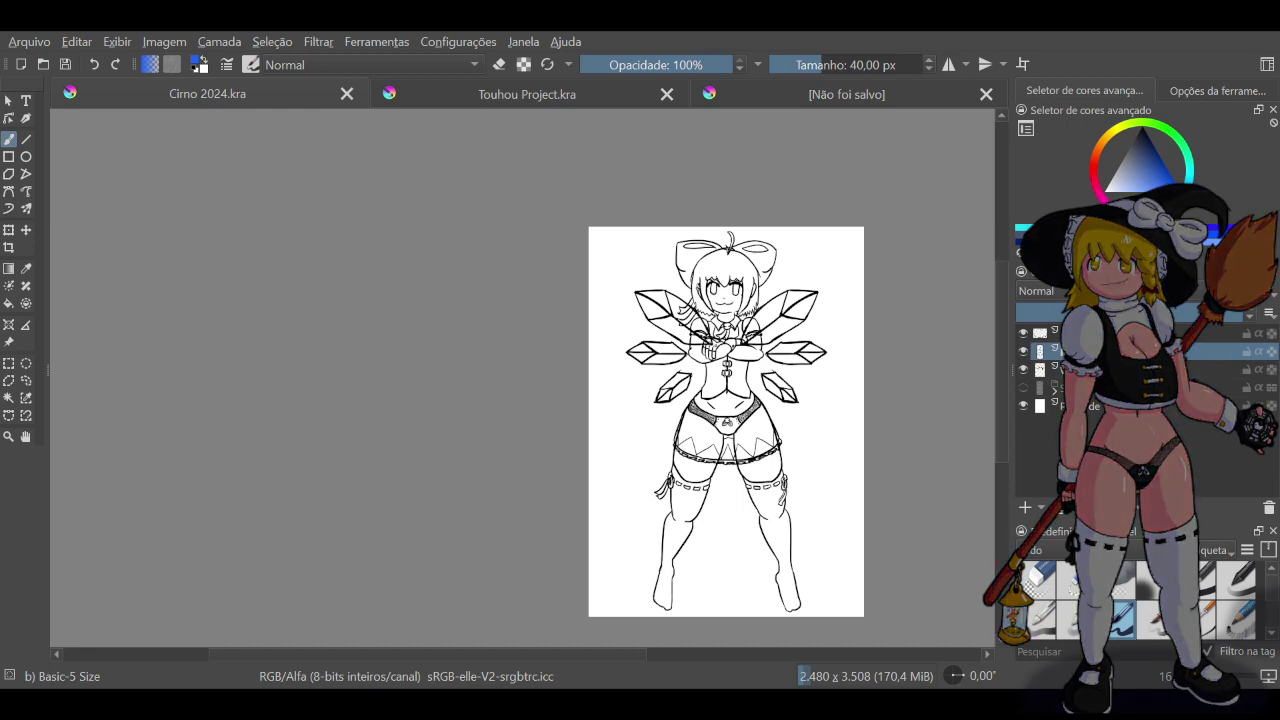
left_click(1110, 370)
left_click(1025, 508)
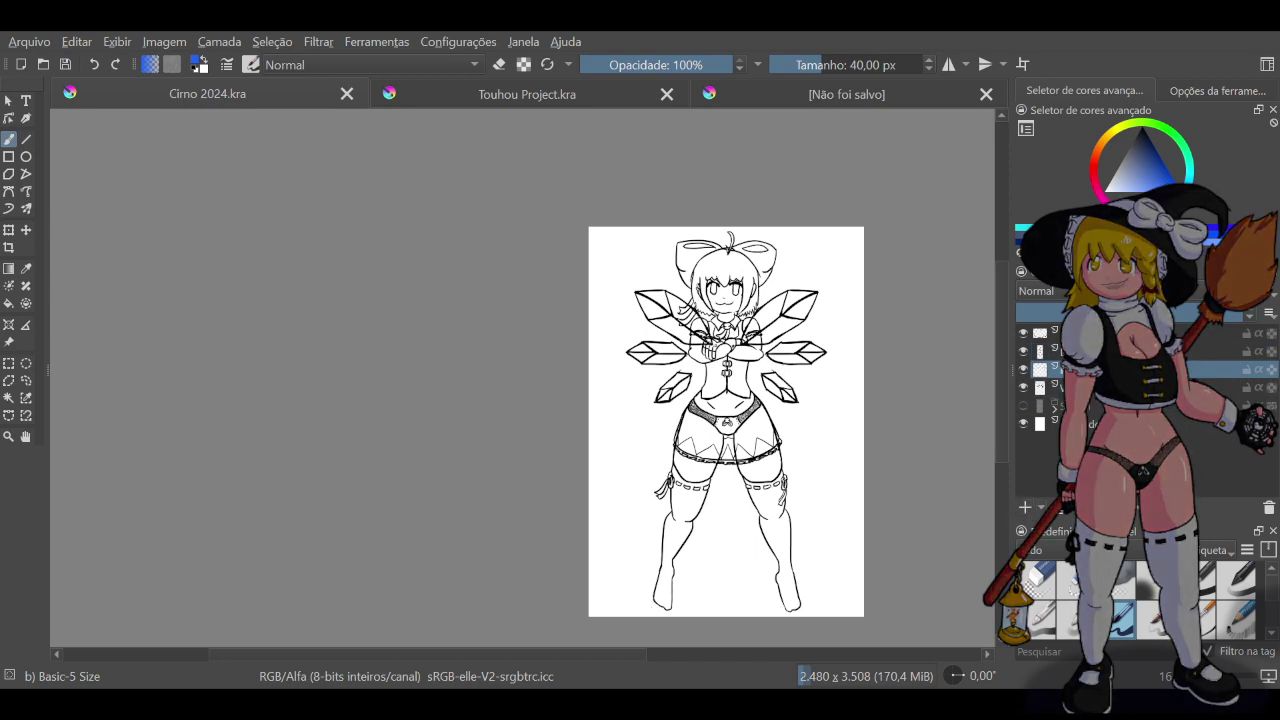
double_click(1110, 370)
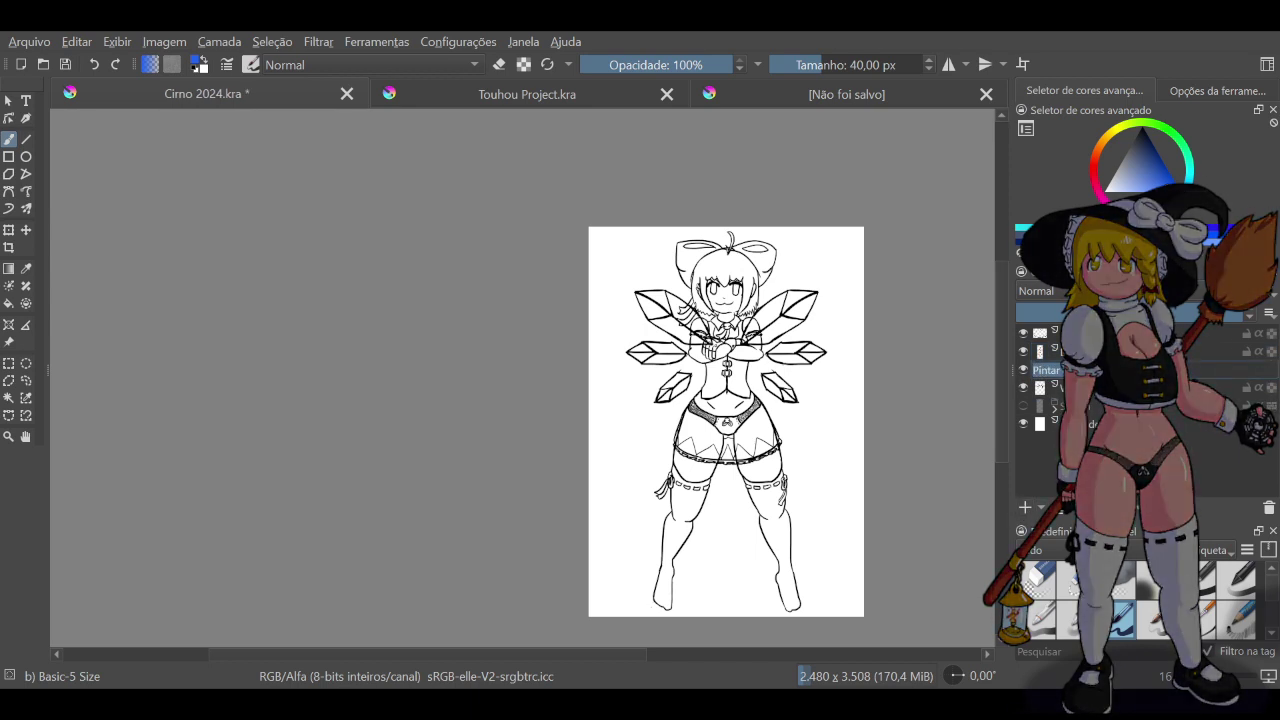
type("Colors")
Group the character line-art layer with the Colors layer and confirm the group's name
left_click(1100, 351)
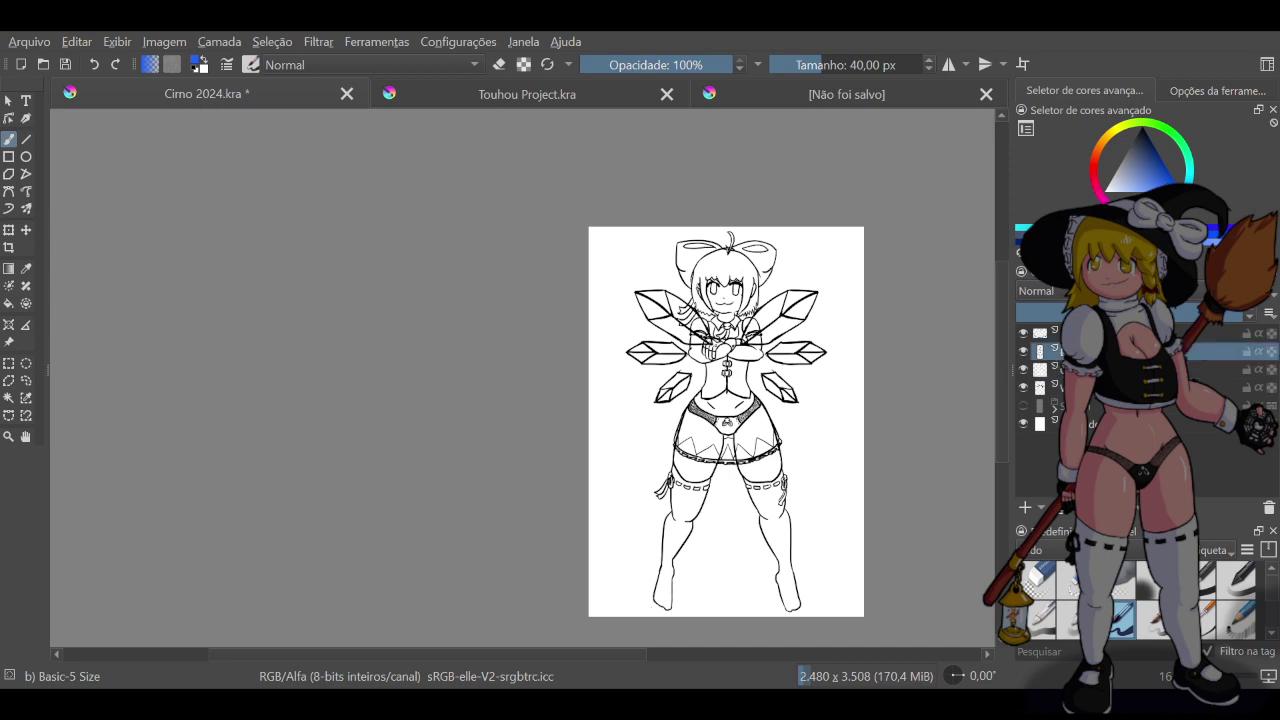
left_click(1110, 370)
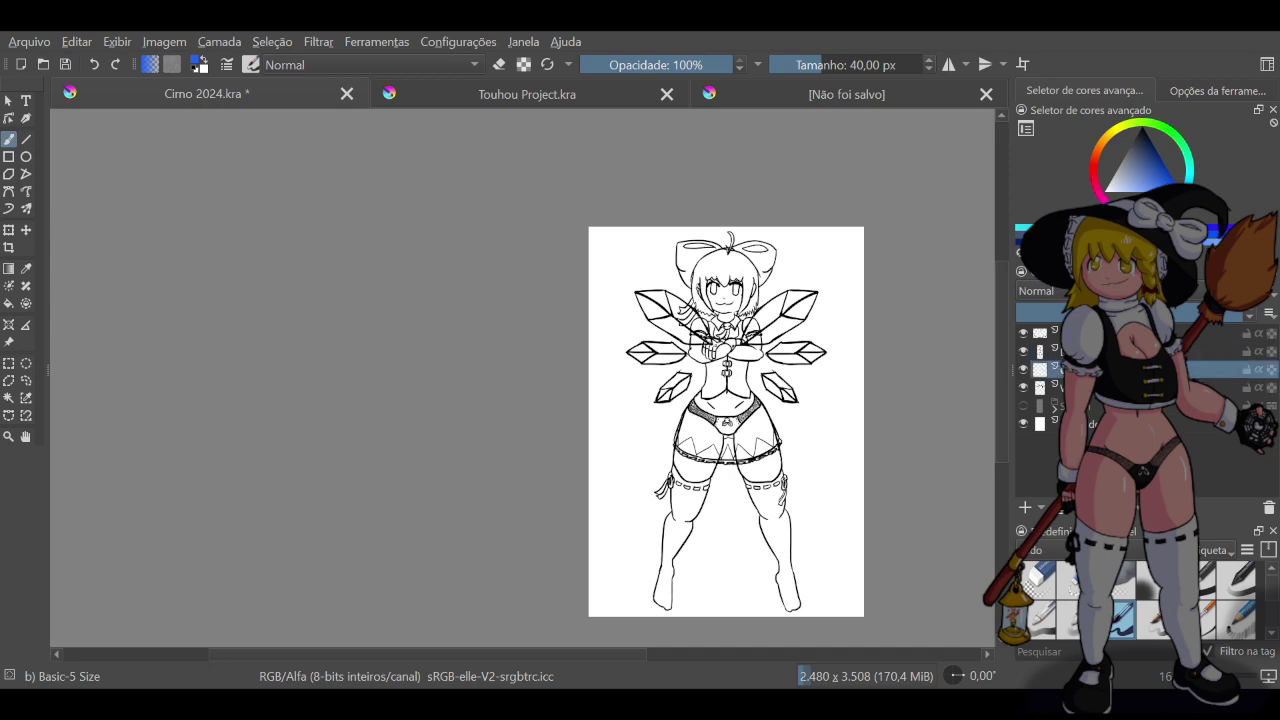
left_click(1110, 351, "ctrl")
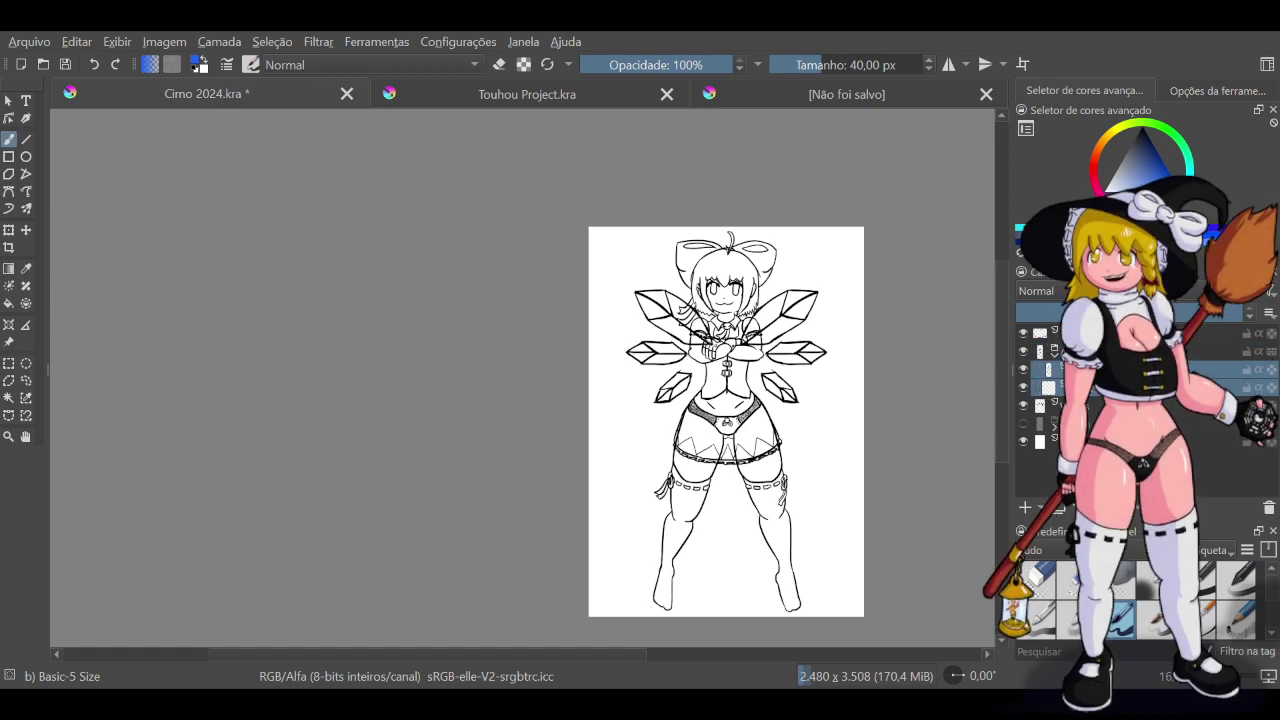
key("ctrl+g")
double_click(1110, 352)
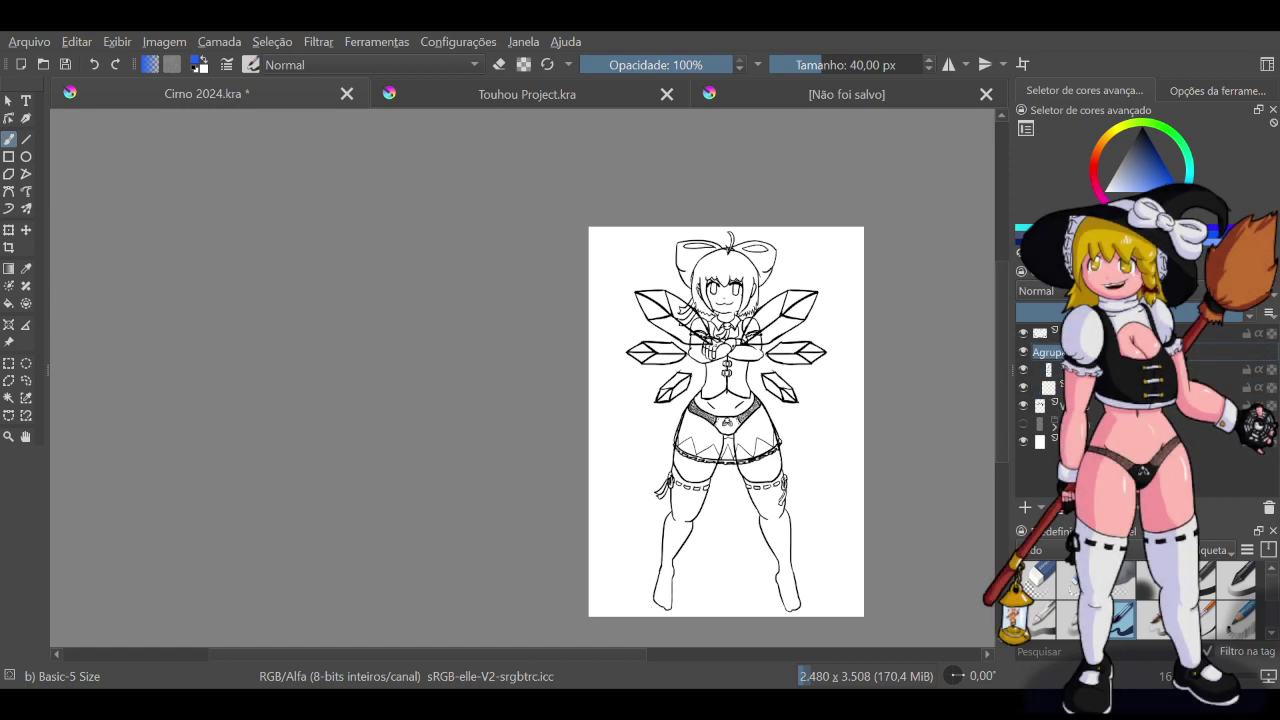
key("Return")
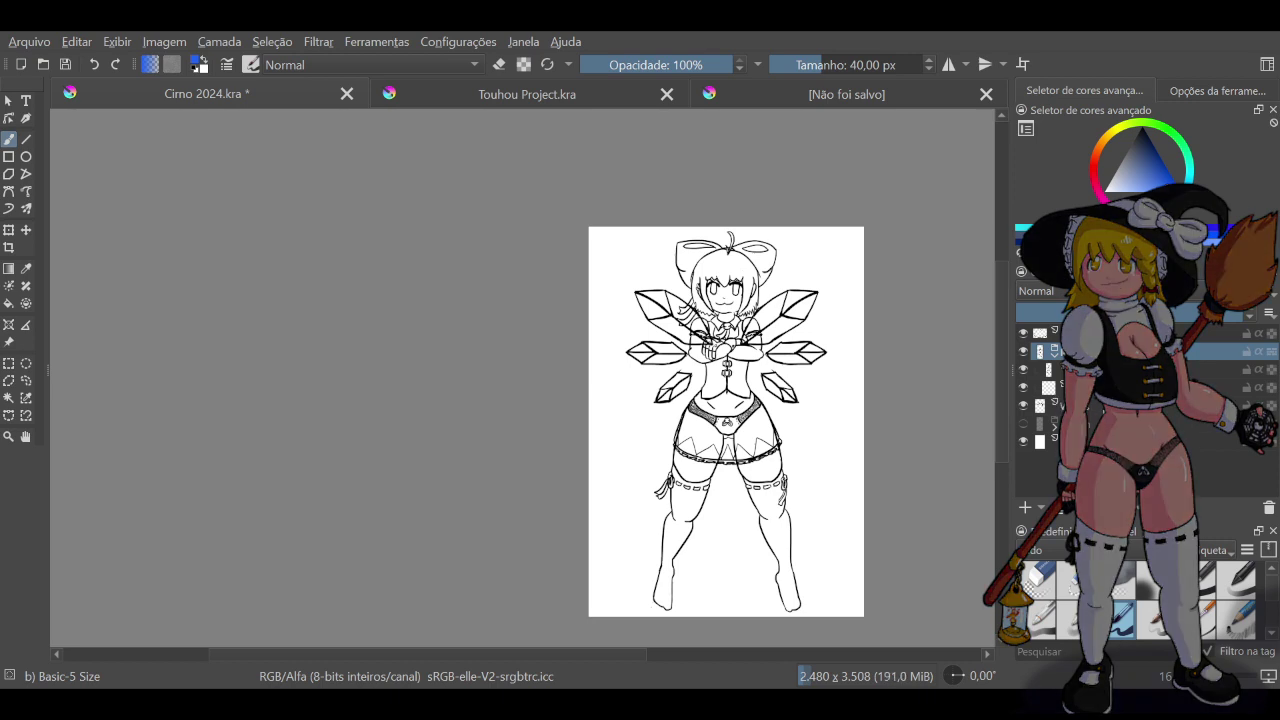
Make the grouped line-art layer active for contiguous selection and hide the wings layer
left_click(1110, 387)
left_click(1110, 370)
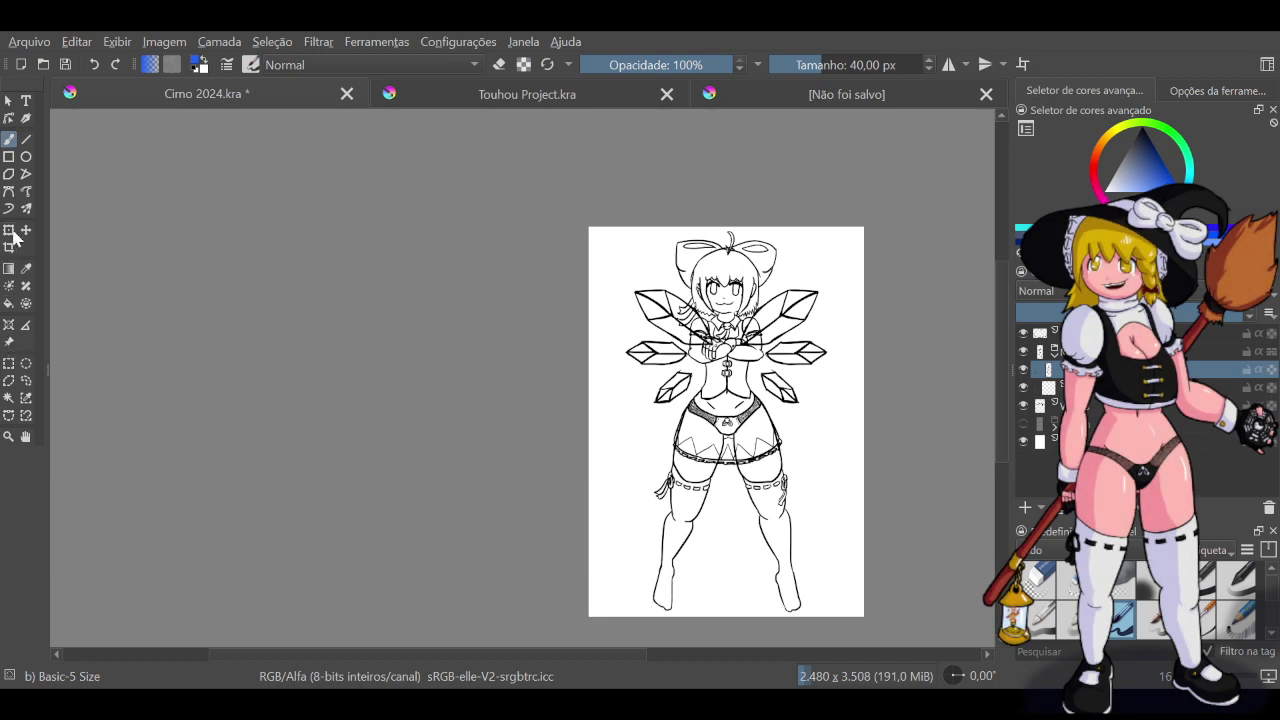
left_click(8, 397)
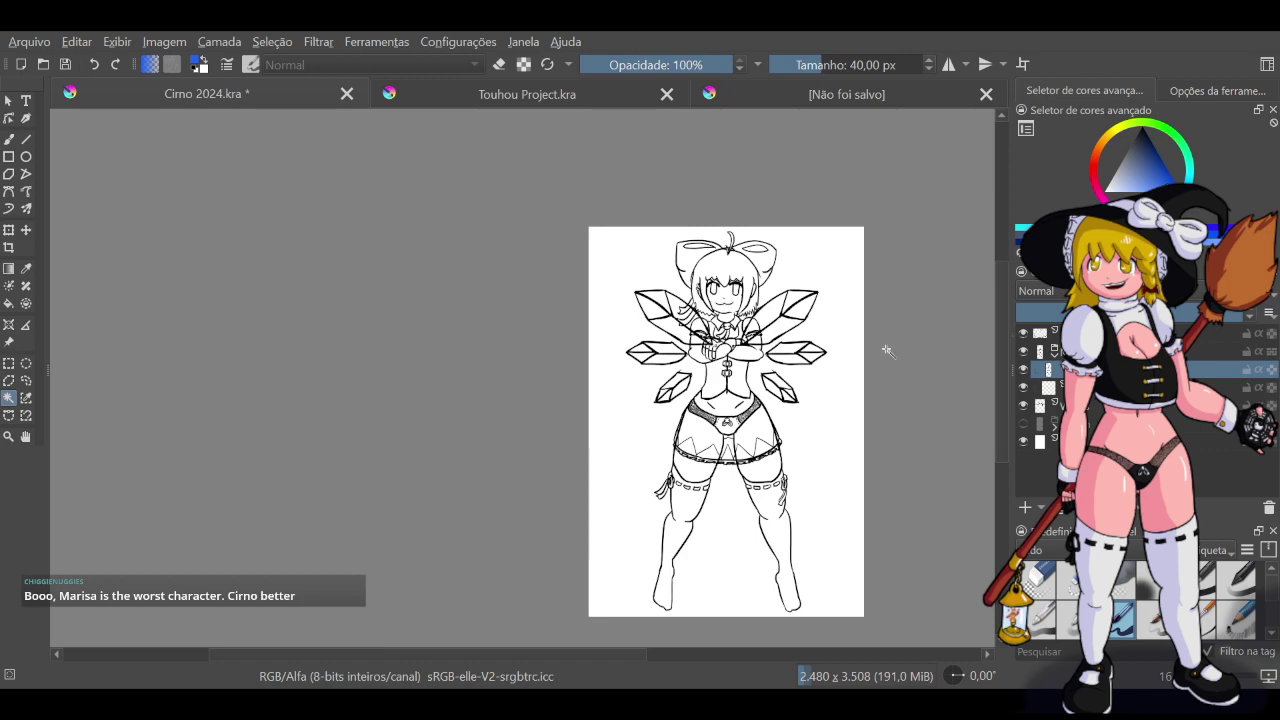
scroll(713, 346, "up", 5)
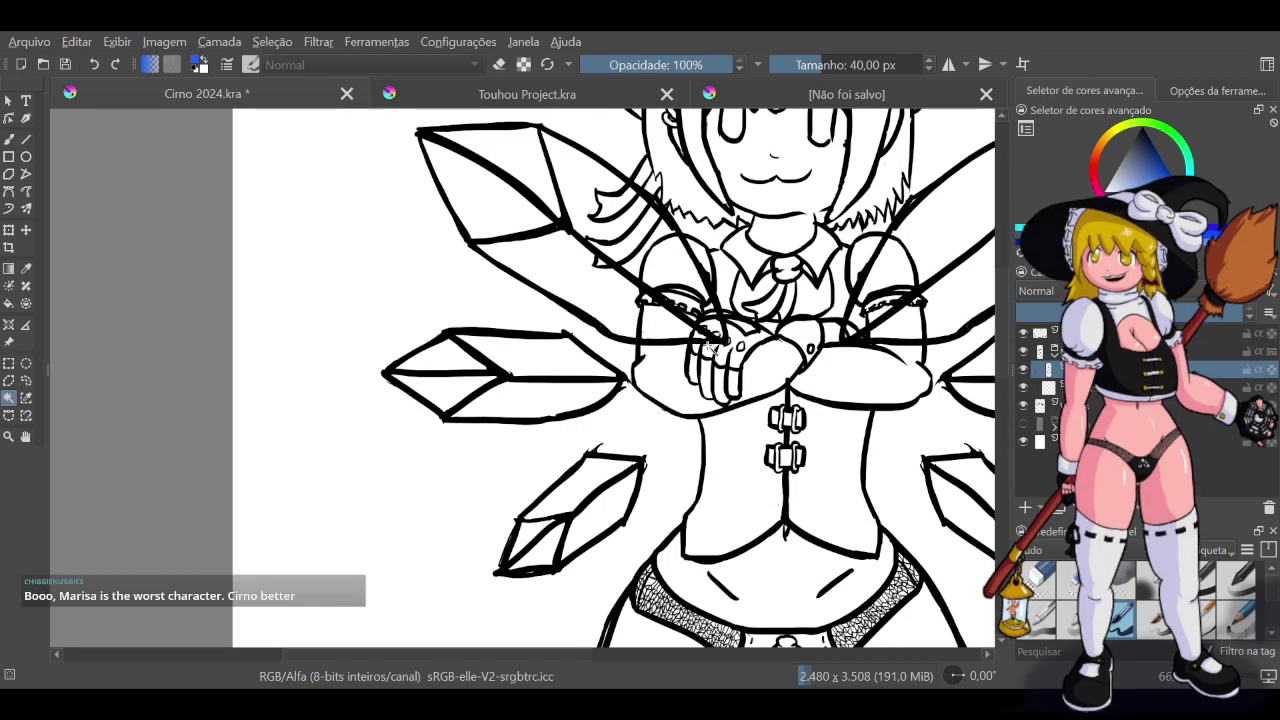
scroll(729, 274, "up", 2)
scroll(729, 274, "down", 3)
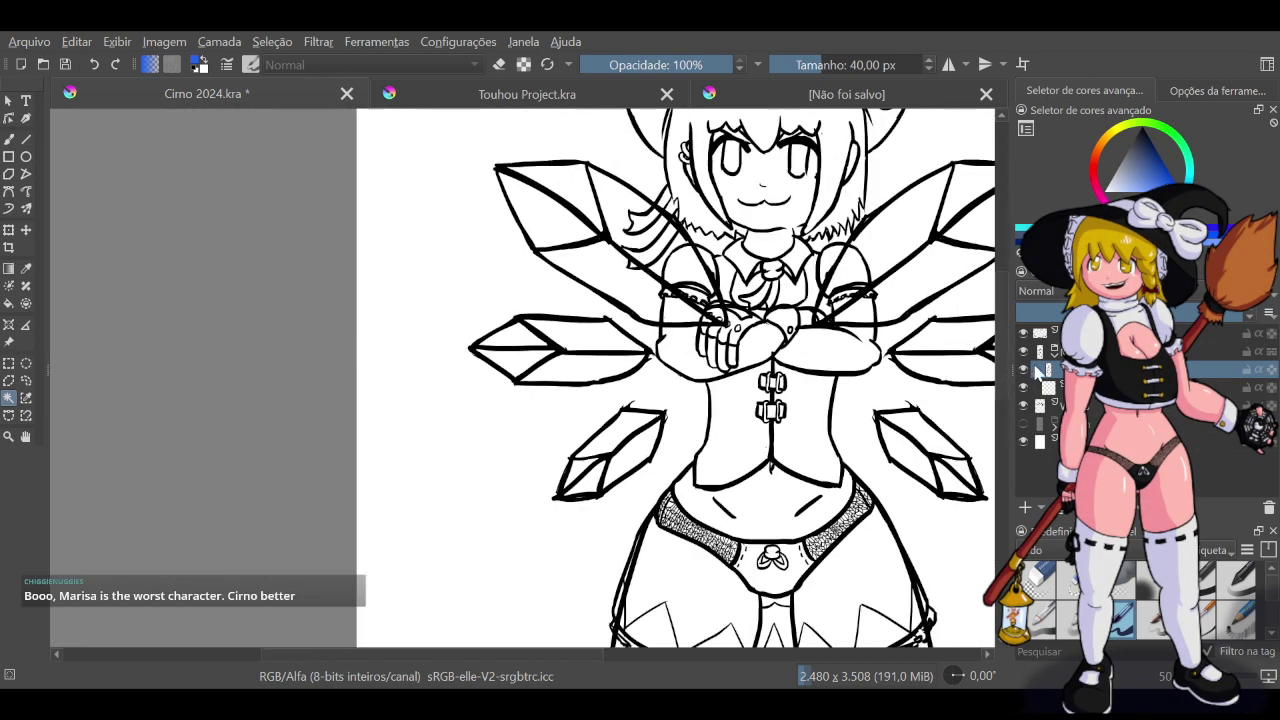
left_click(1022, 406)
left_click(1021, 405)
Select the sleeve bands, the vest areas around the collar and arms, and both lower halves of the vest
scroll(740, 330, "up", 3)
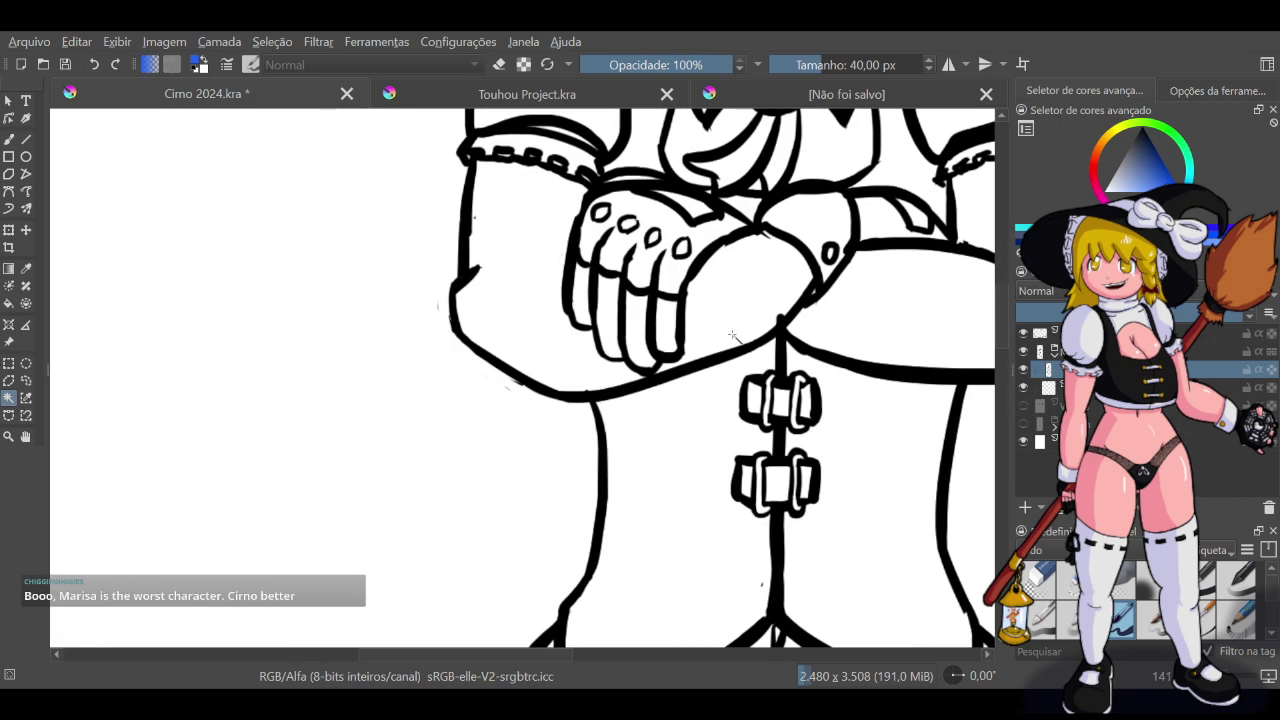
scroll(740, 330, "down", 2)
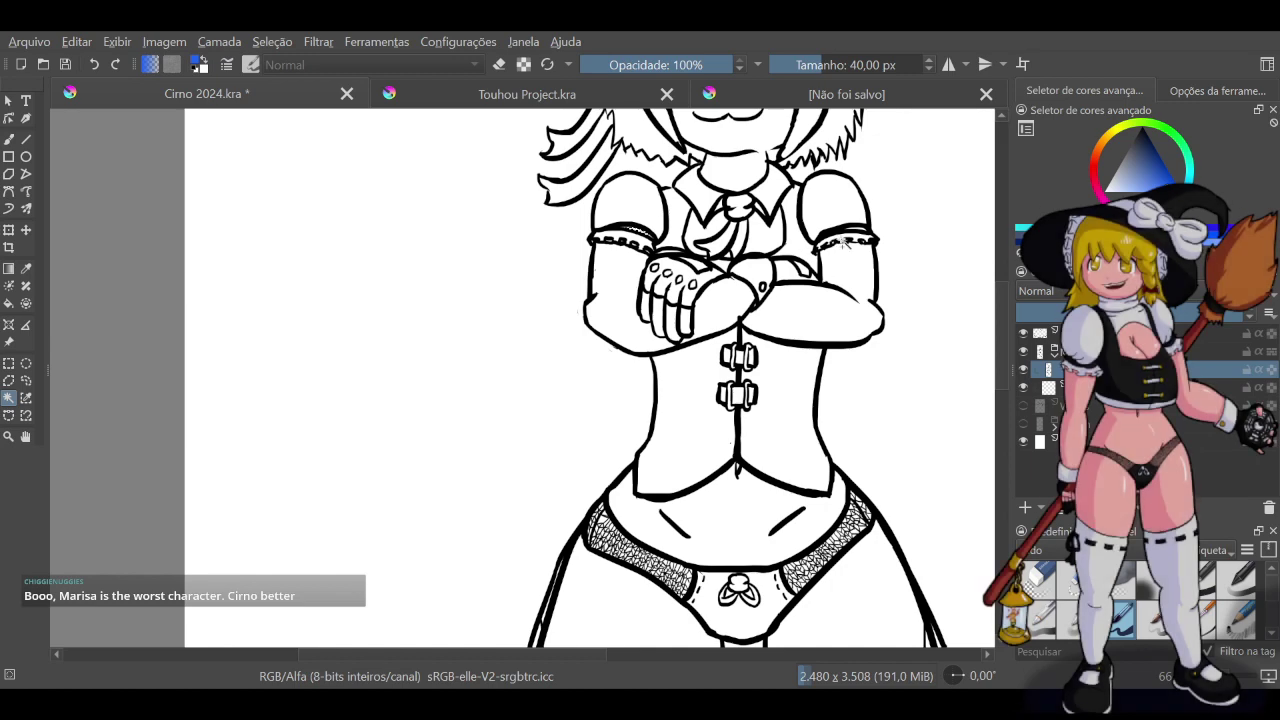
scroll(848, 240, "up", 5)
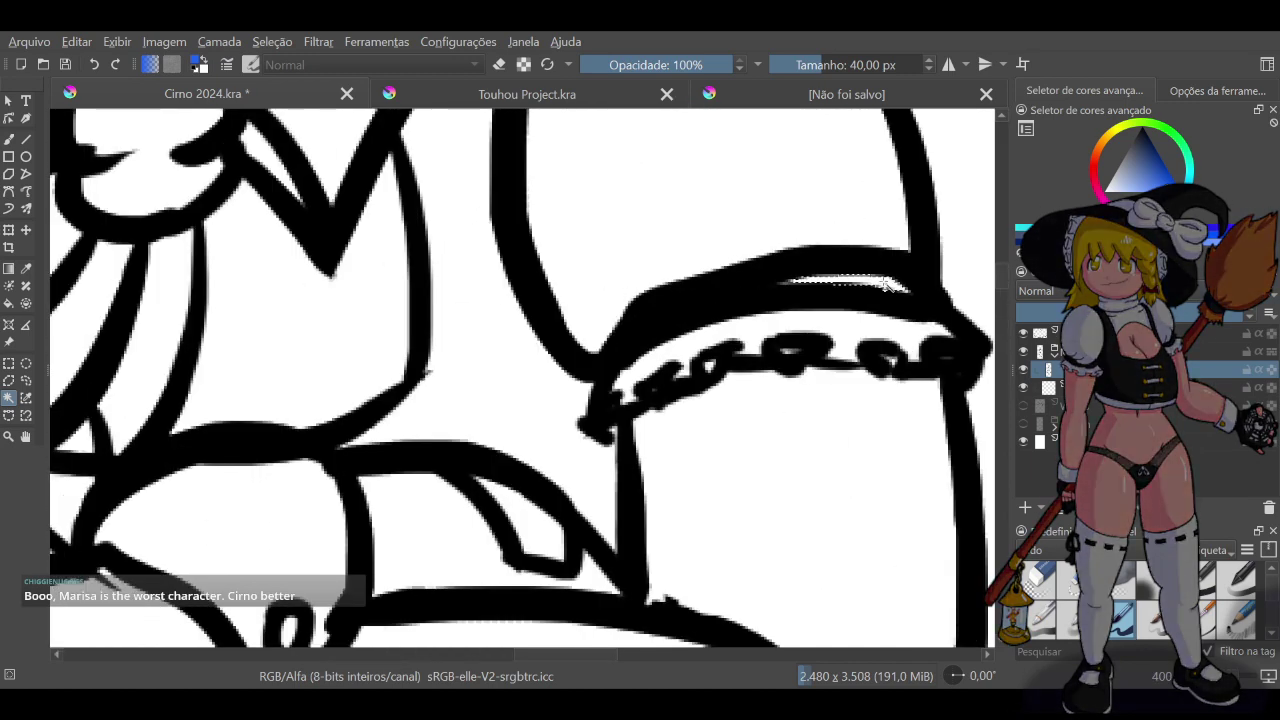
scroll(885, 285, "down", 4)
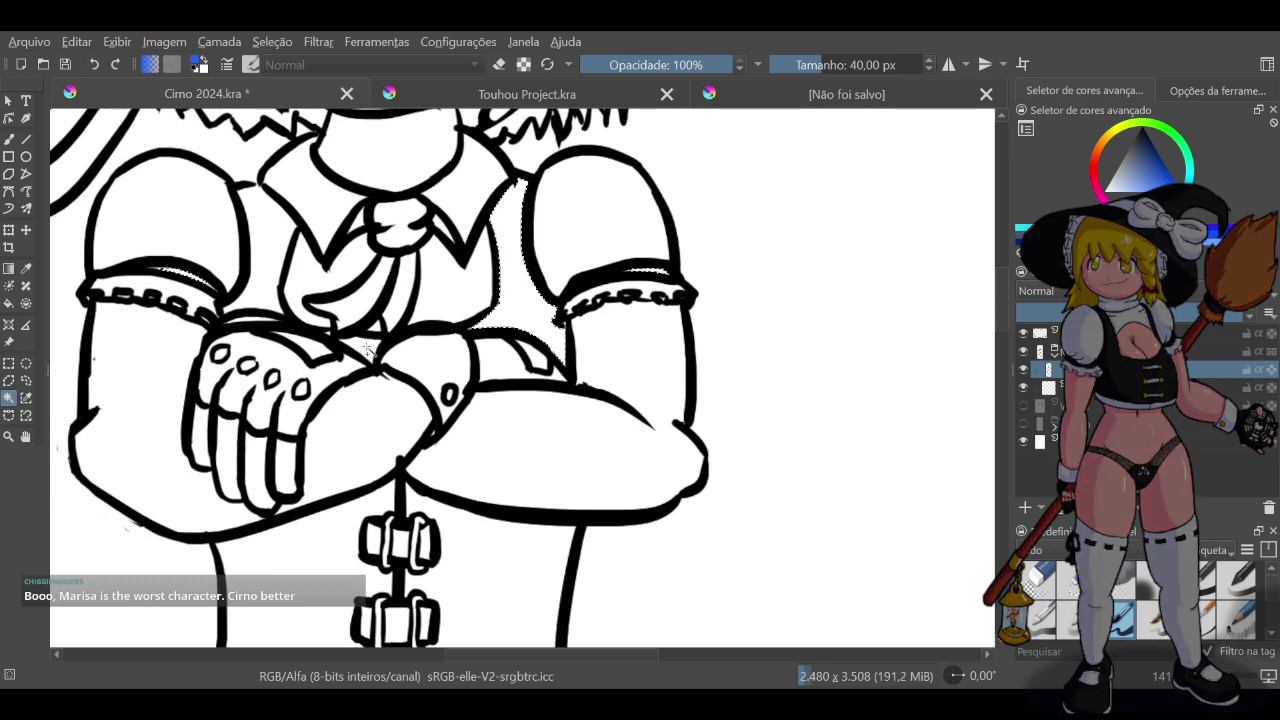
scroll(330, 290, "up", 4)
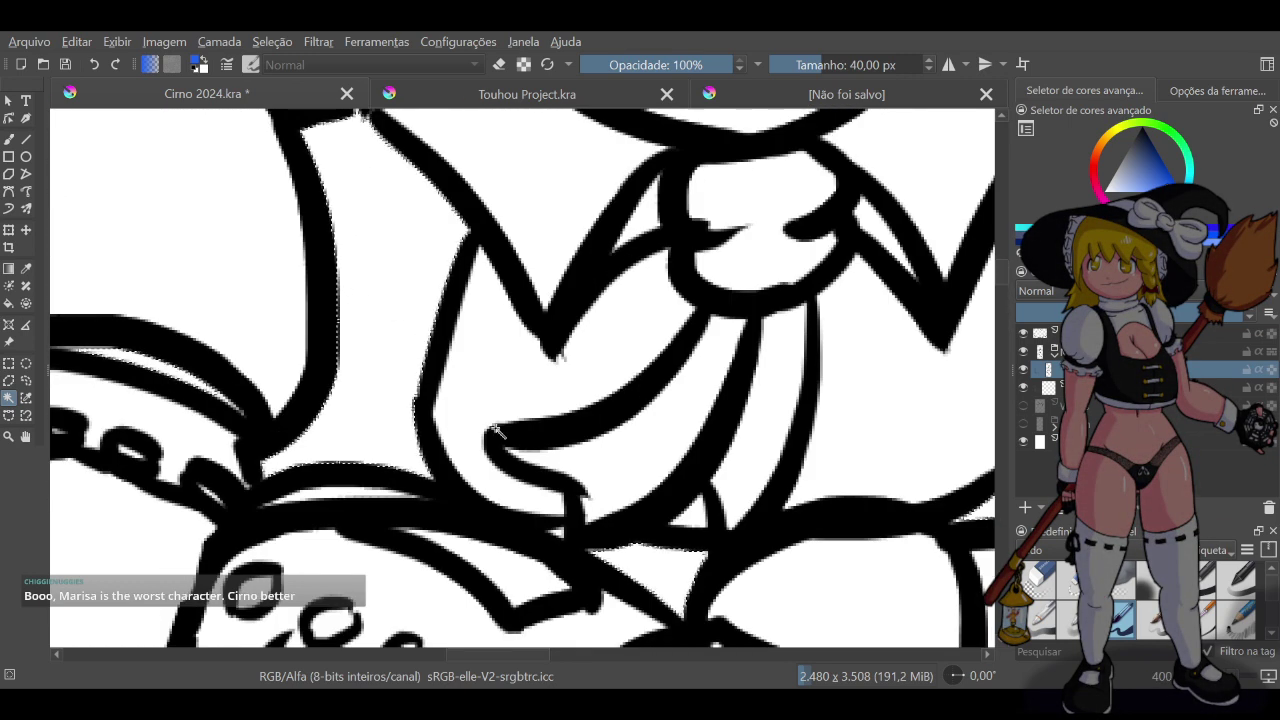
scroll(495, 430, "down", 5)
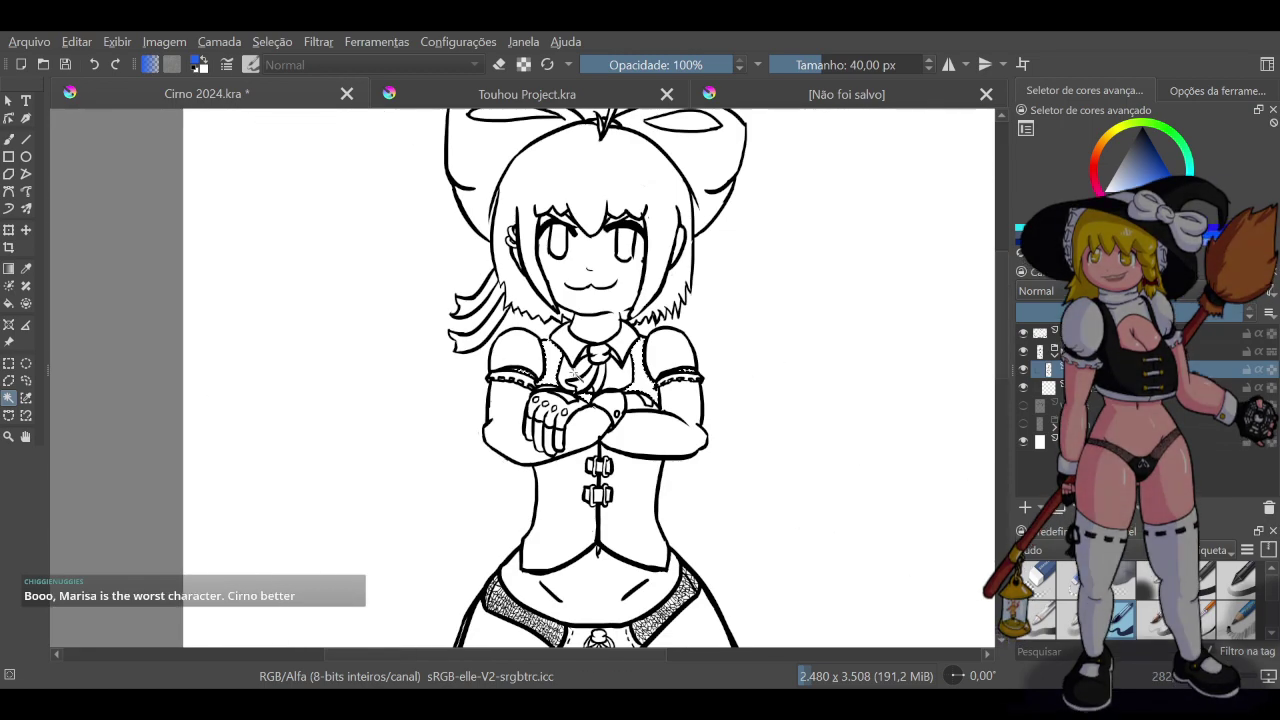
left_click(583, 532, "shift")
left_click(637, 529, "shift")
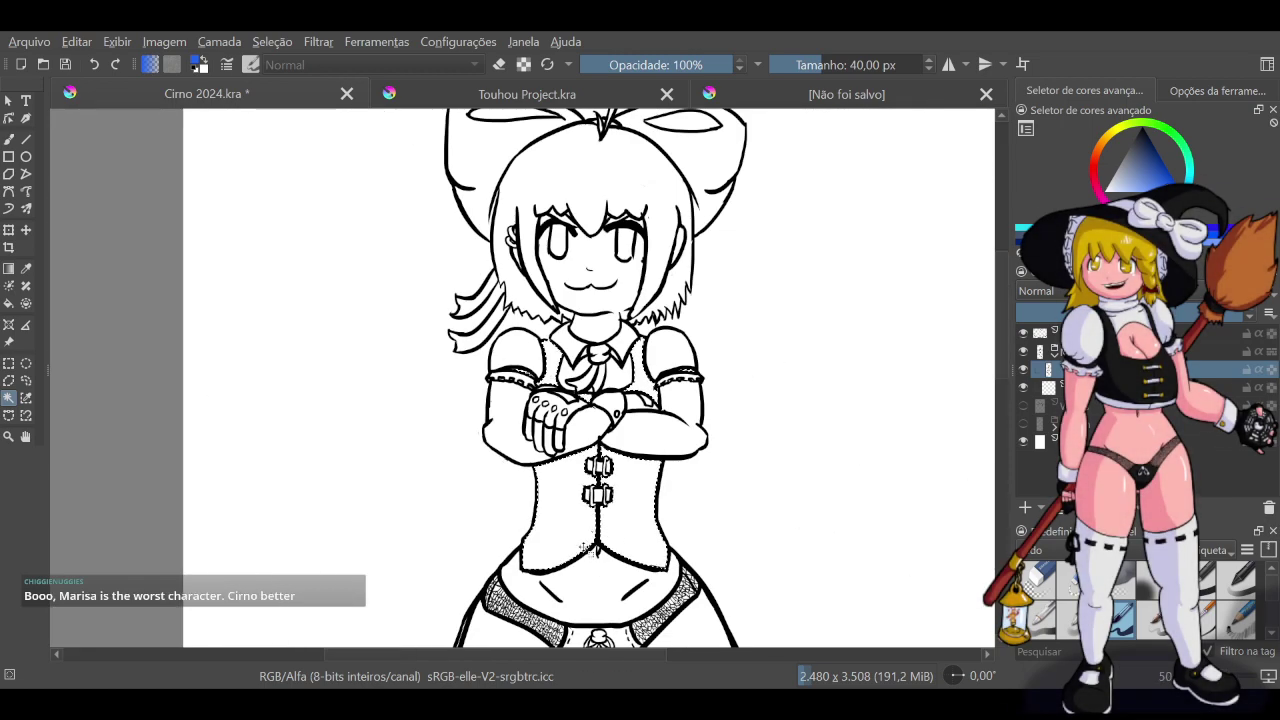
Add the underwear's front panel to the selection
scroll(588, 546, "down", 6)
scroll(437, 236, "up", 5)
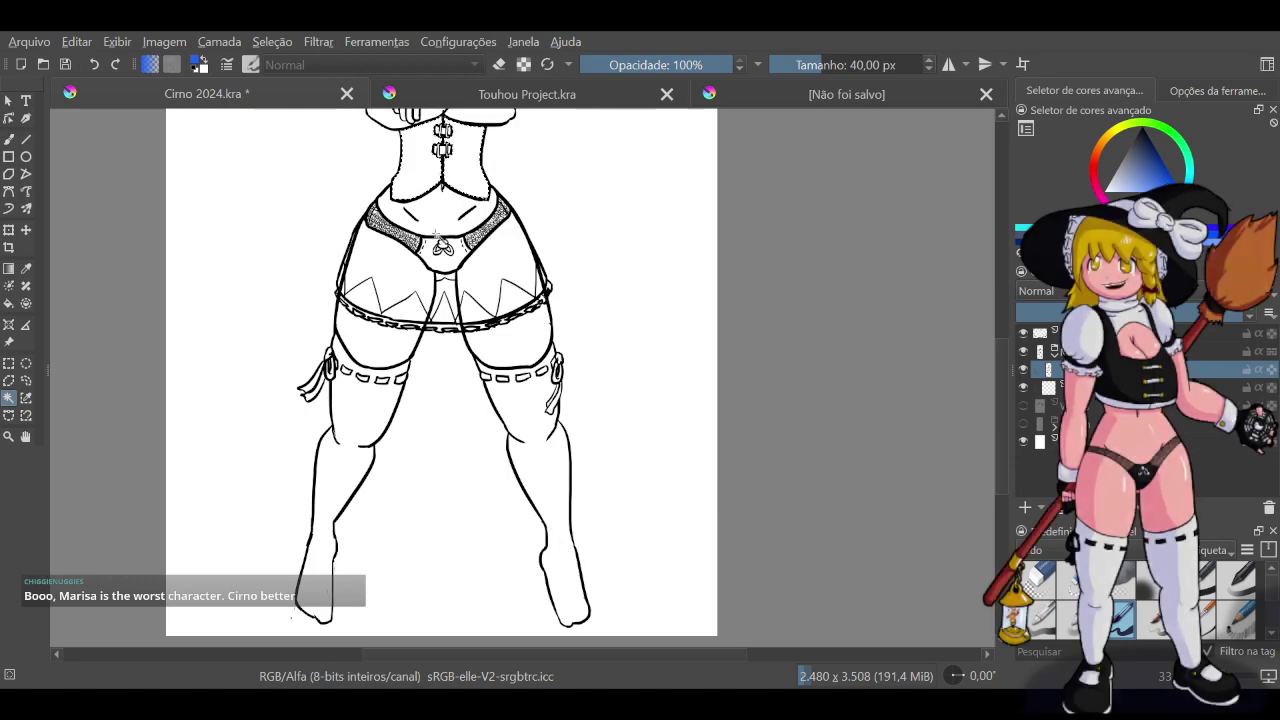
scroll(437, 236, "up", 4)
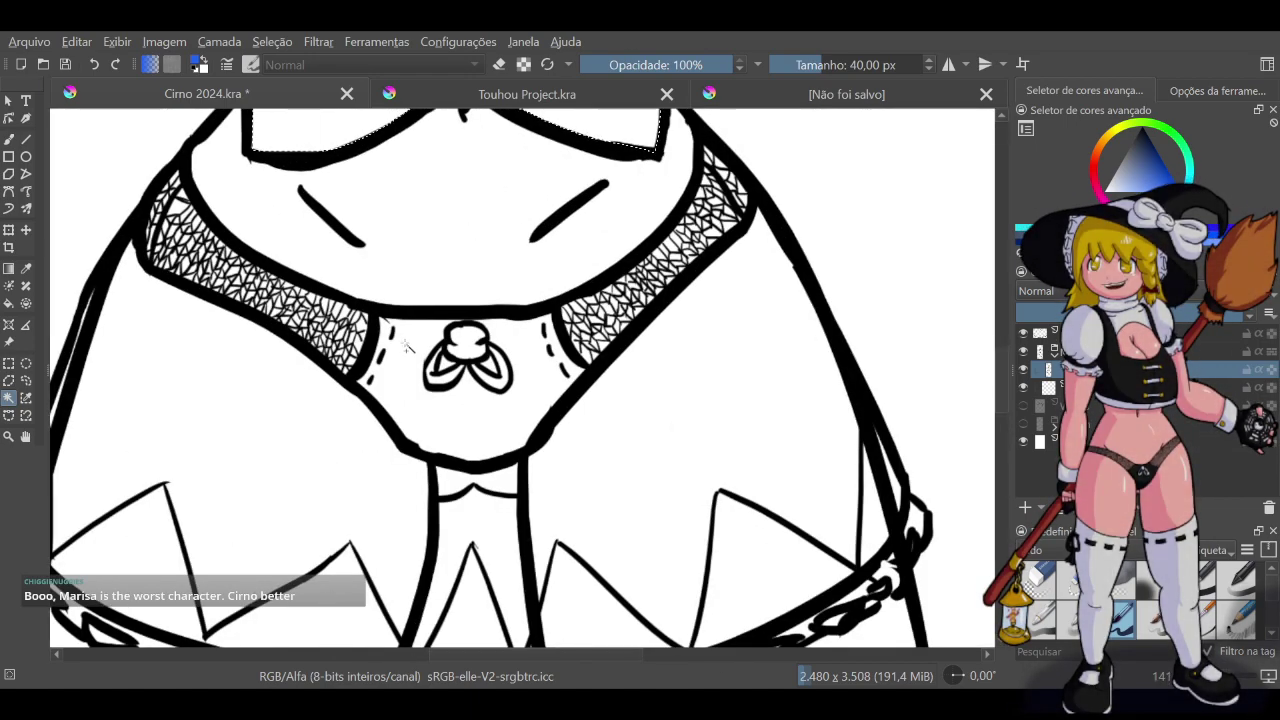
scroll(407, 346, "down", 5)
Add the bow, its hanging ribbons and the band segments of the stocking on the drawing's left leg to the selection
scroll(283, 418, "up", 3)
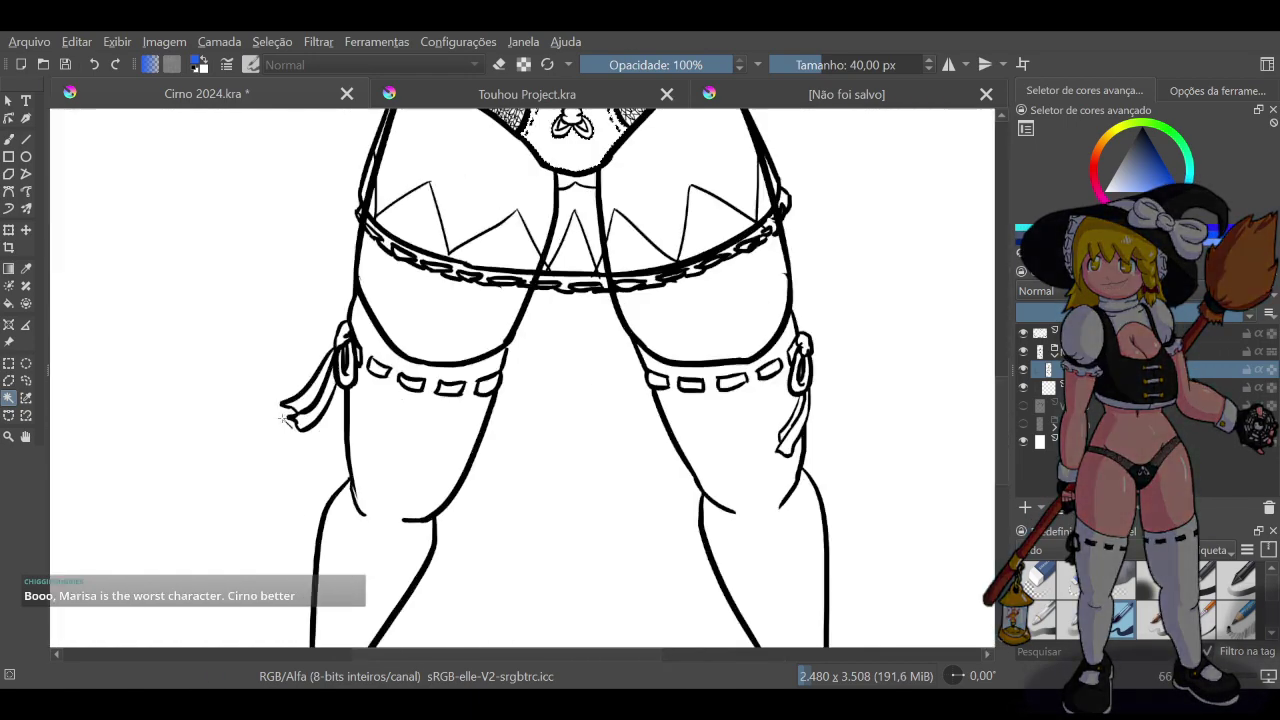
scroll(283, 418, "up", 2)
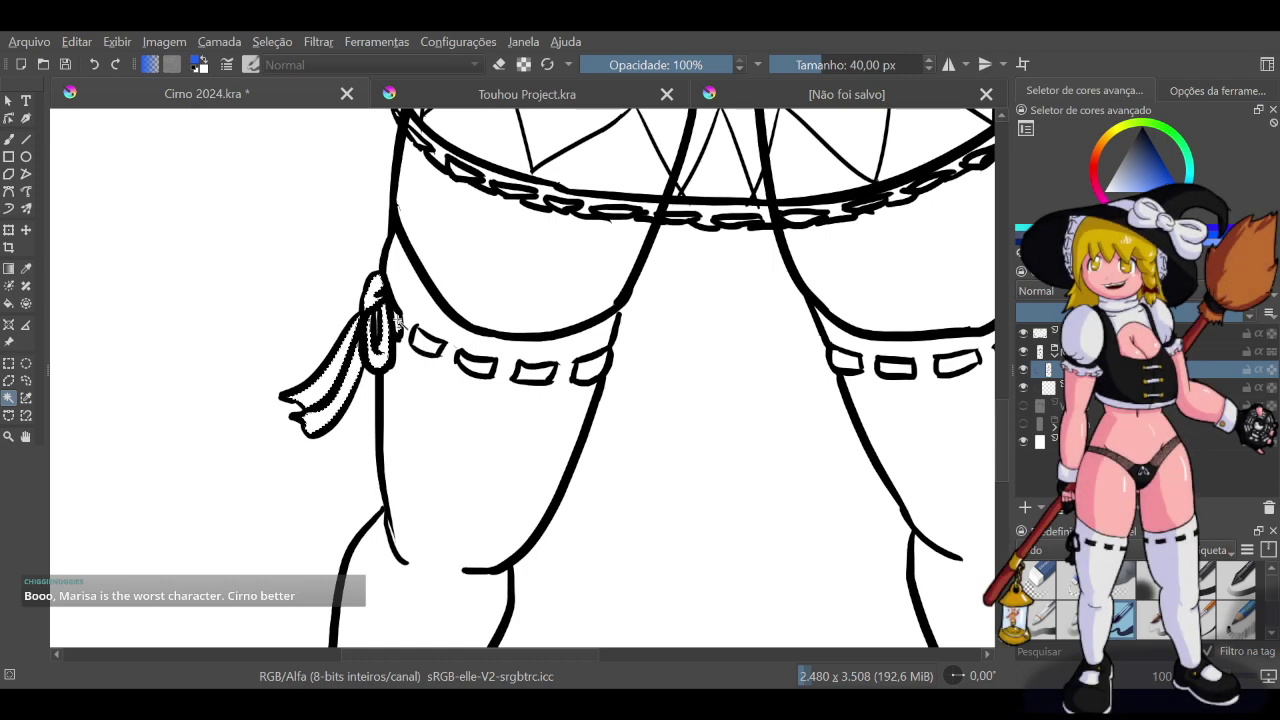
scroll(390, 330, "up", 5)
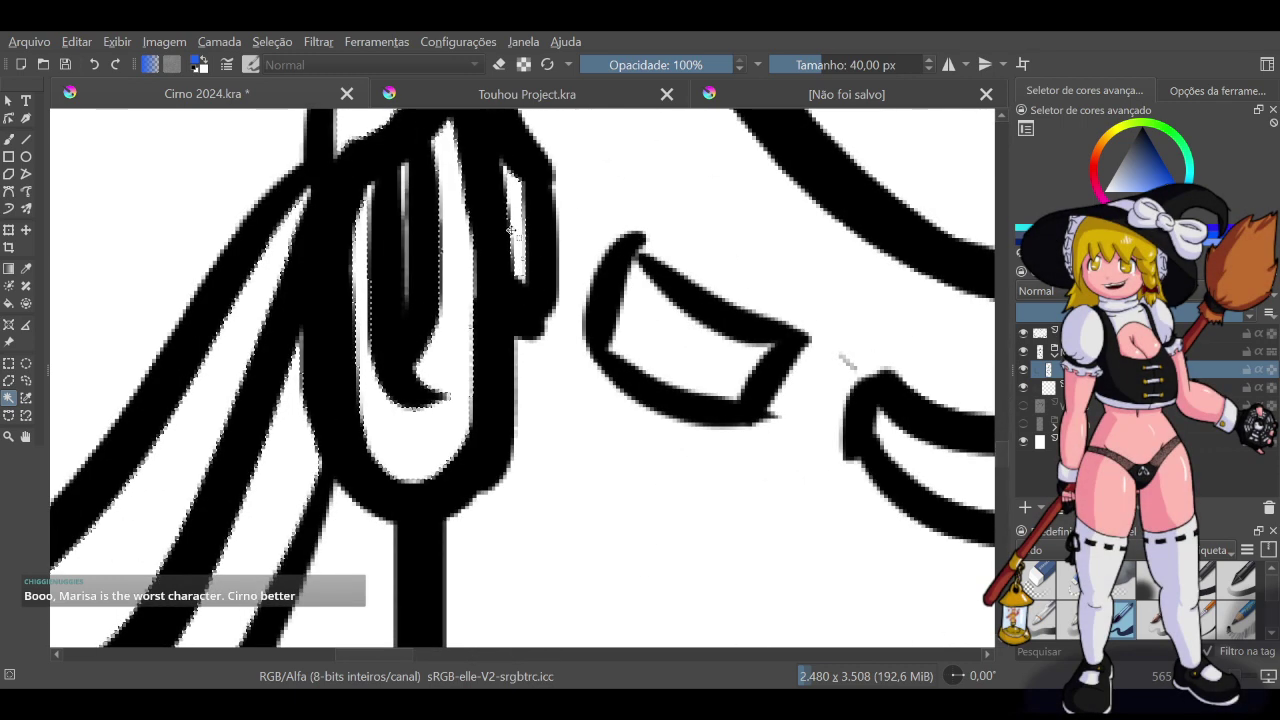
scroll(520, 218, "down", 5)
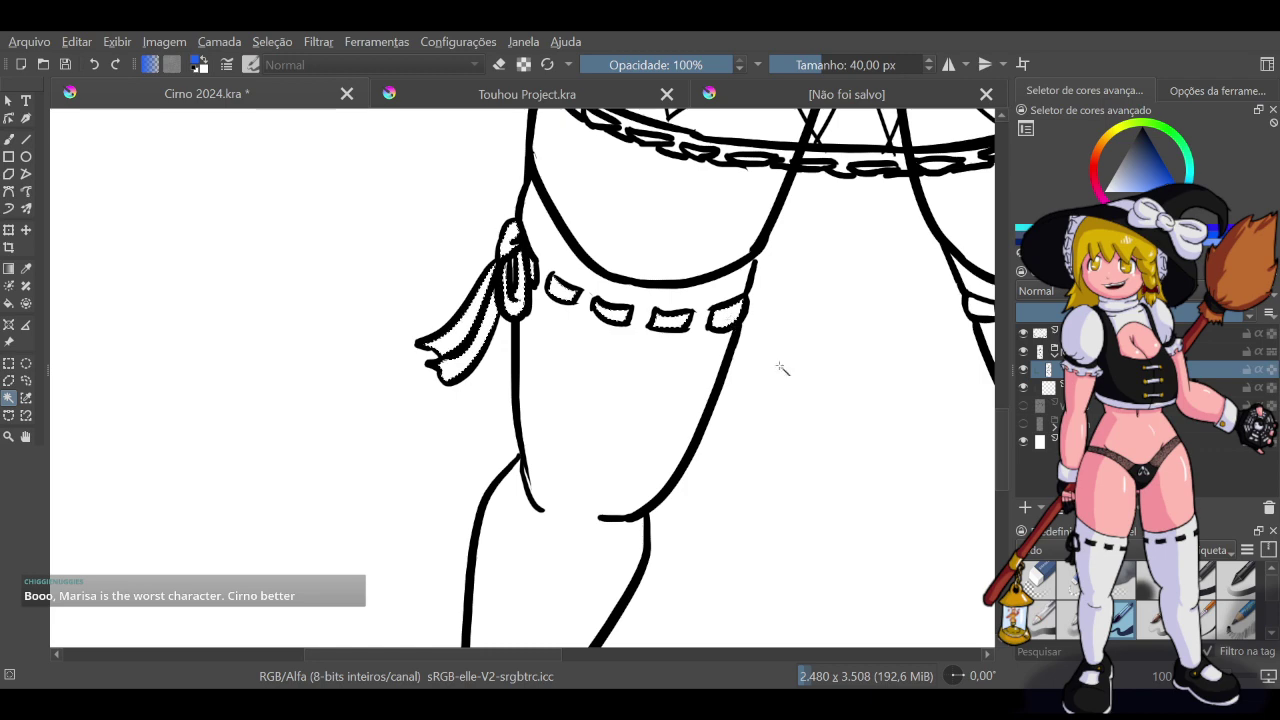
scroll(828, 416, "down", 2)
scroll(828, 416, "down", 4)
Add the bow, its hanging ribbon and the band segments of the stocking on the drawing's right leg to the selection
scroll(903, 417, "up", 8)
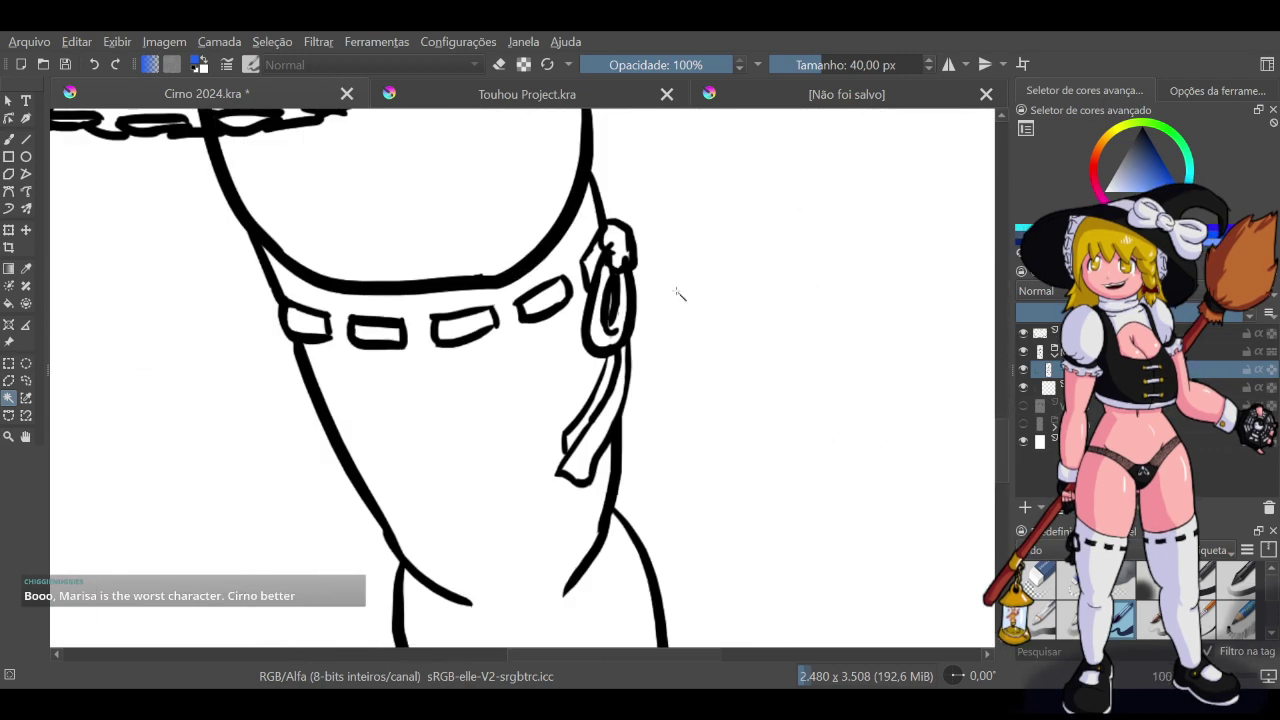
left_click(616, 243)
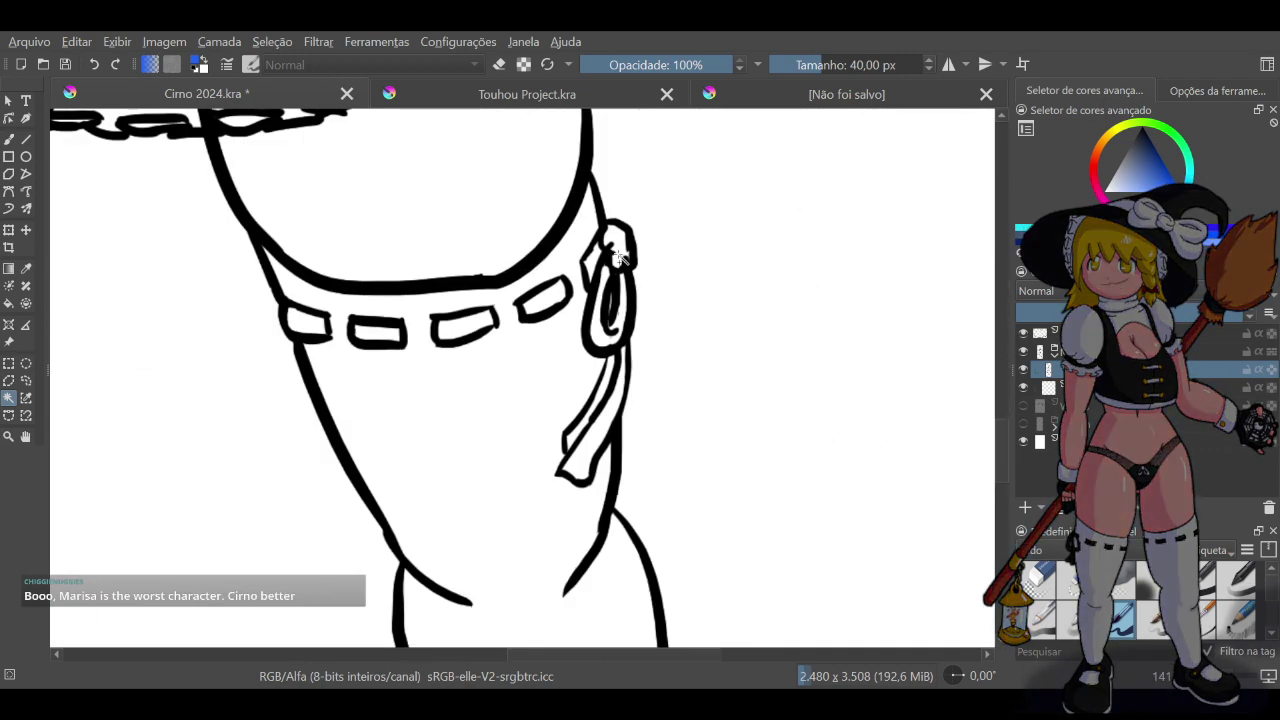
left_click(598, 339, "shift")
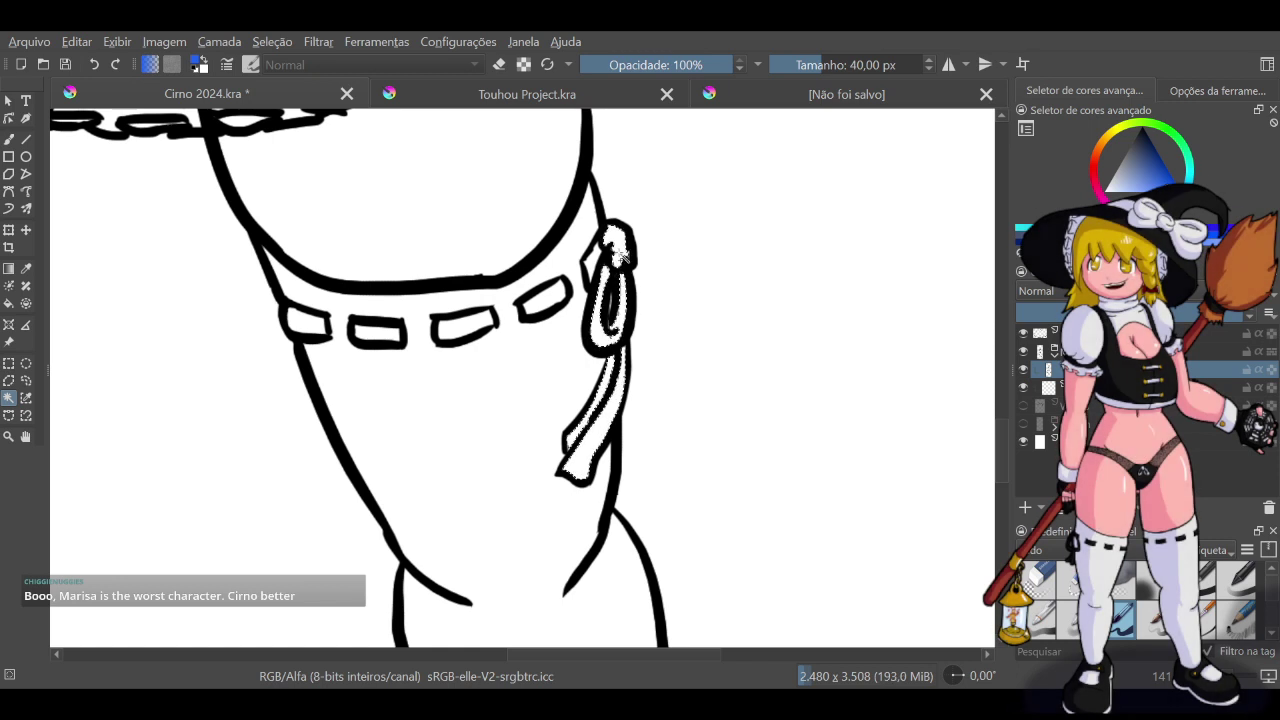
left_click_drag(607, 255, 594, 263)
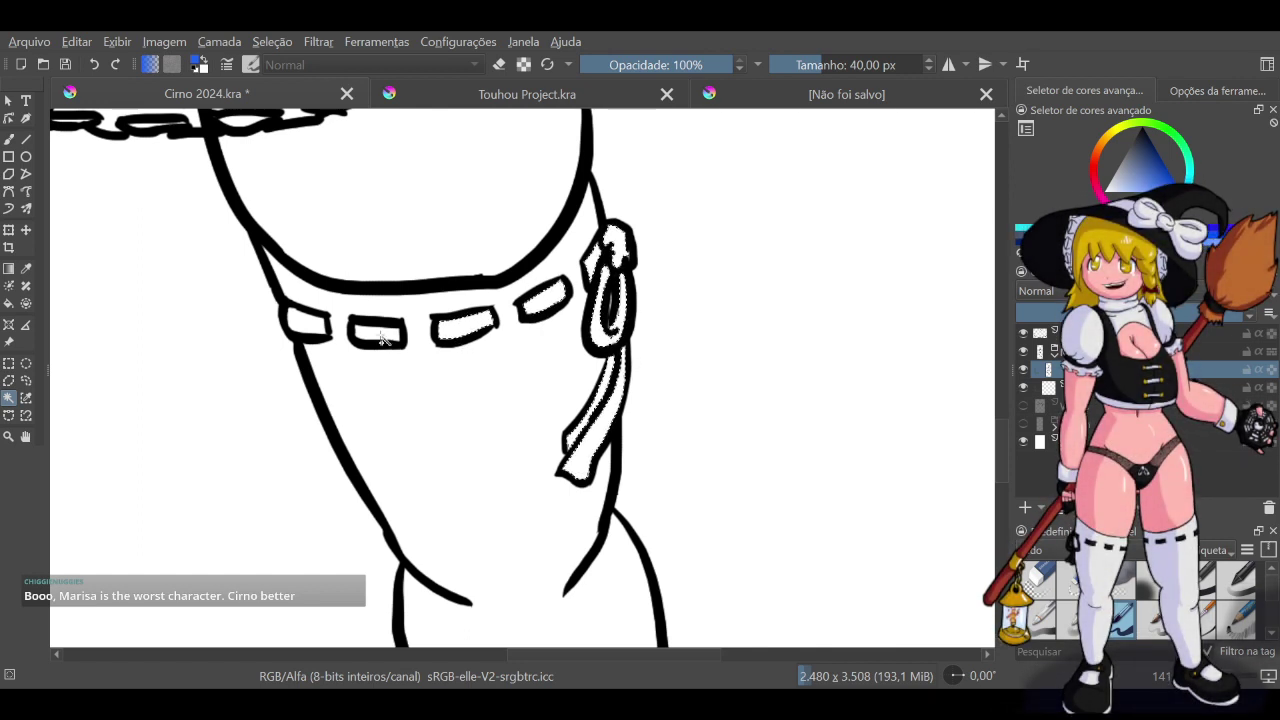
scroll(386, 386, "down", 6)
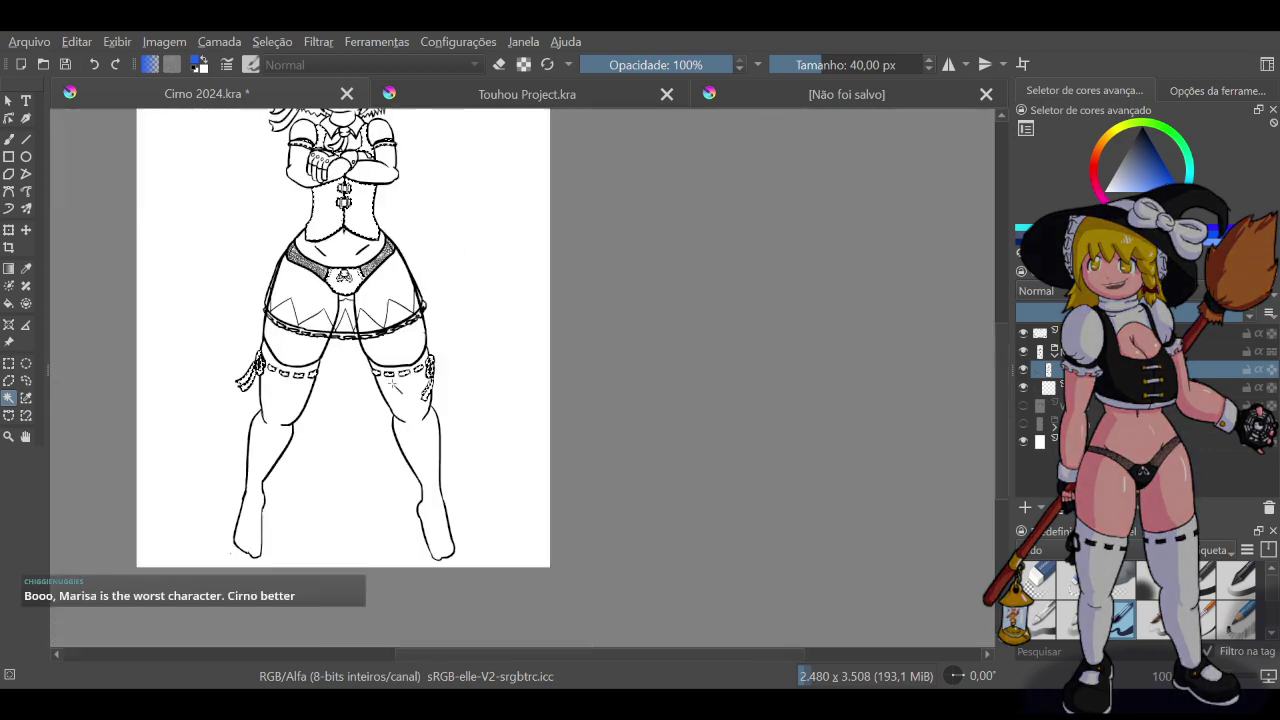
scroll(350, 258, "up", 2)
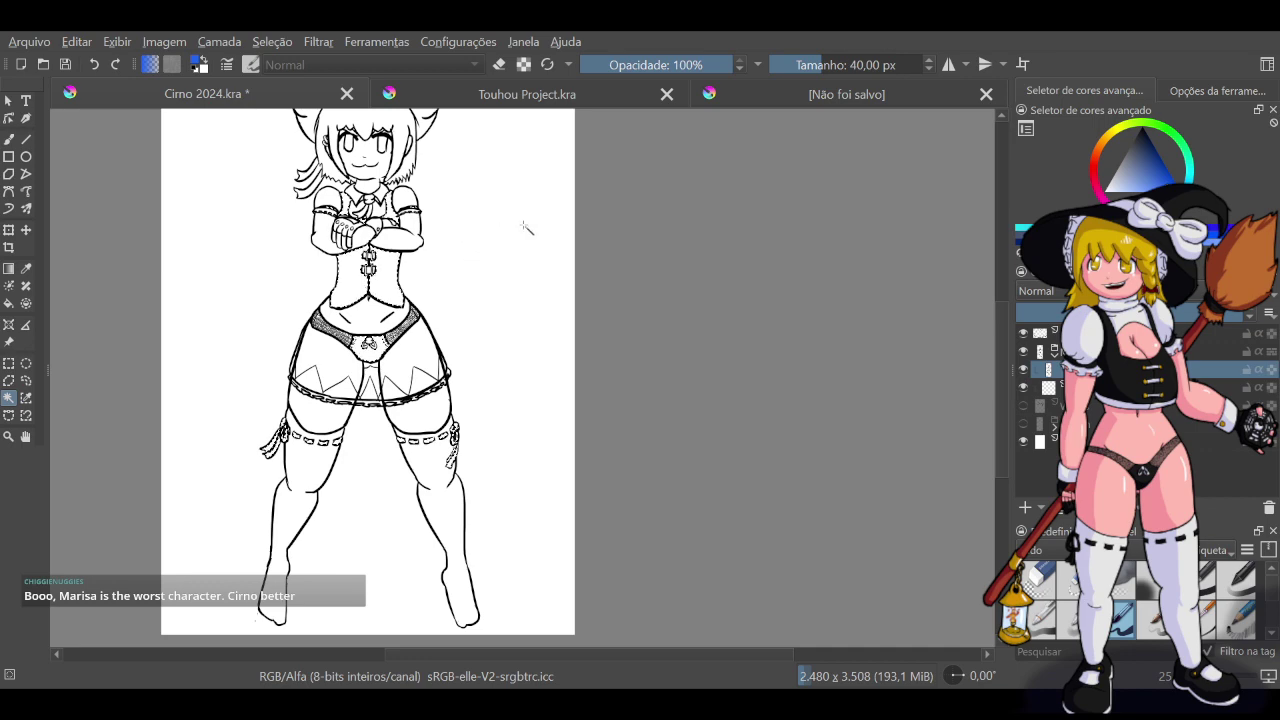
Sample the near-black hair colour of the red-bowed character in the Touhou Project illustration
left_click(557, 97)
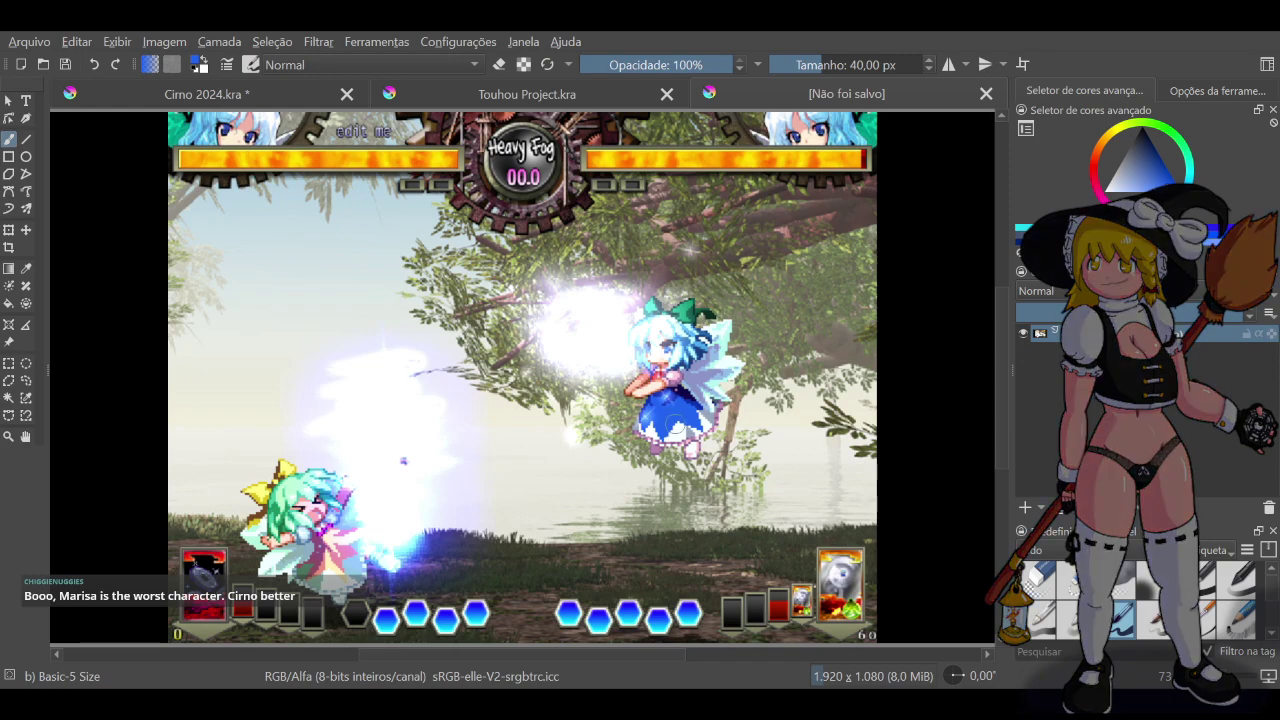
left_click(272, 100)
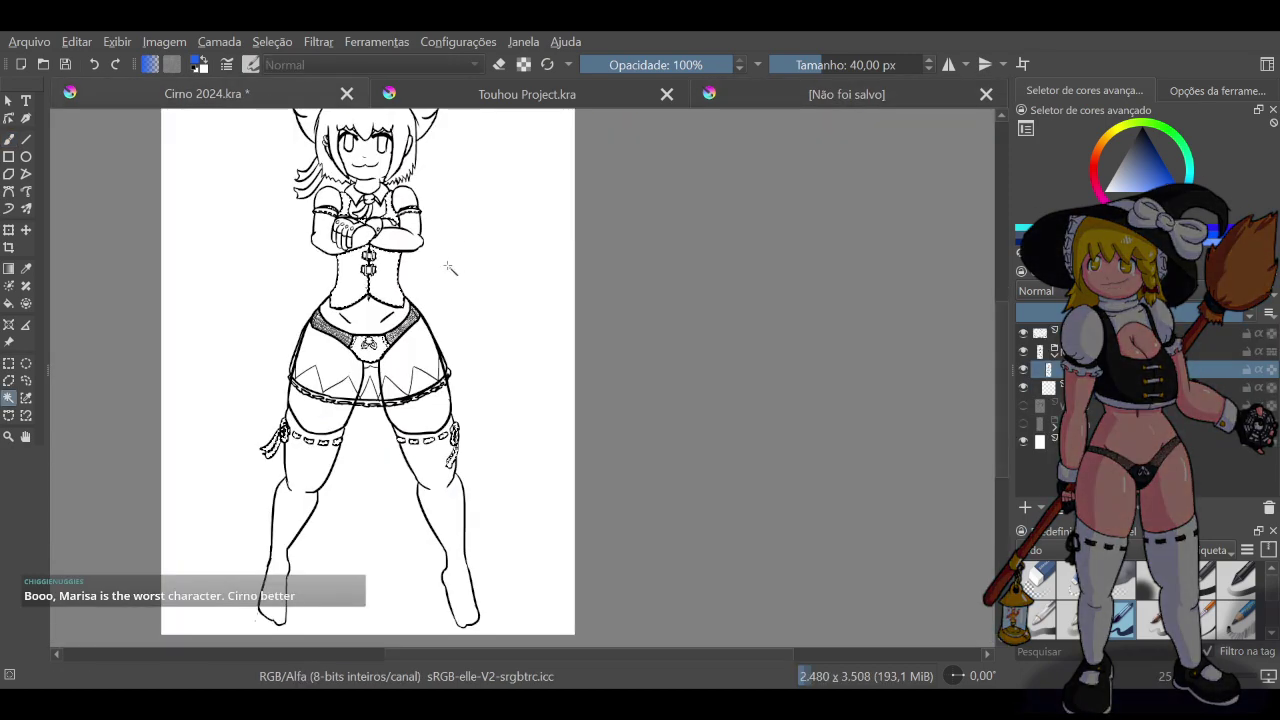
left_click(476, 94)
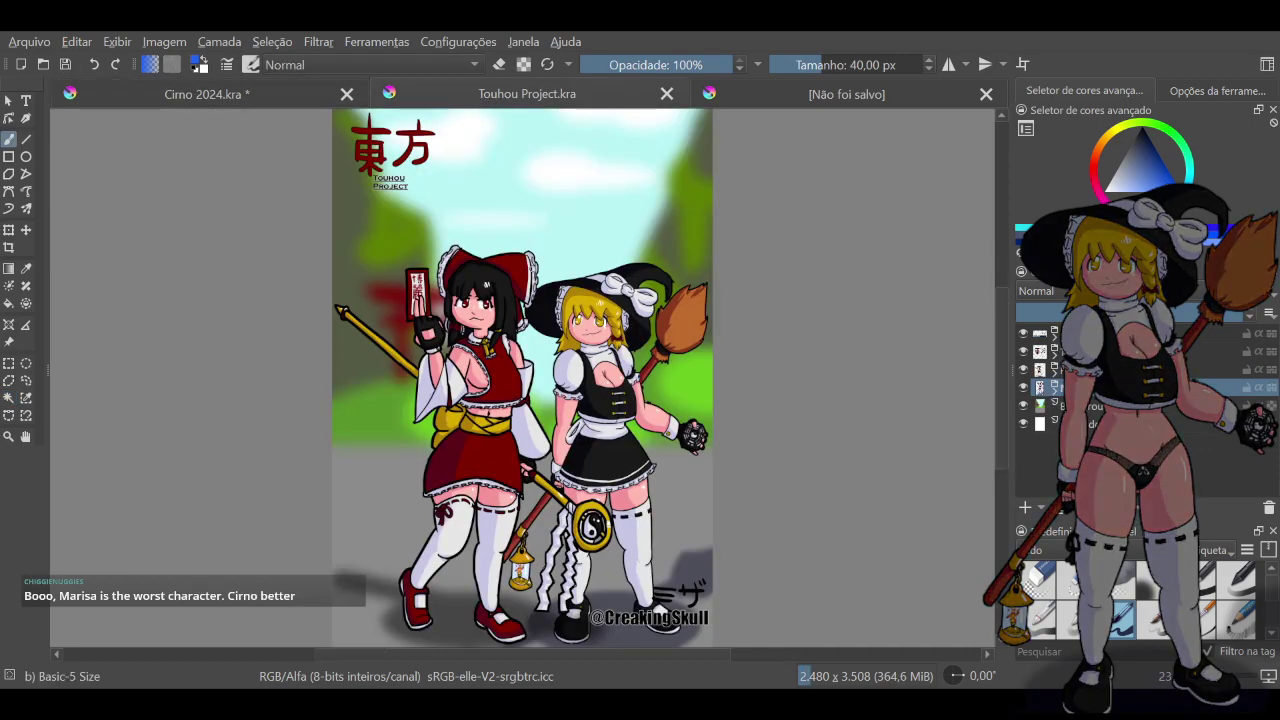
scroll(530, 270, "up", 6)
scroll(530, 270, "down", 5)
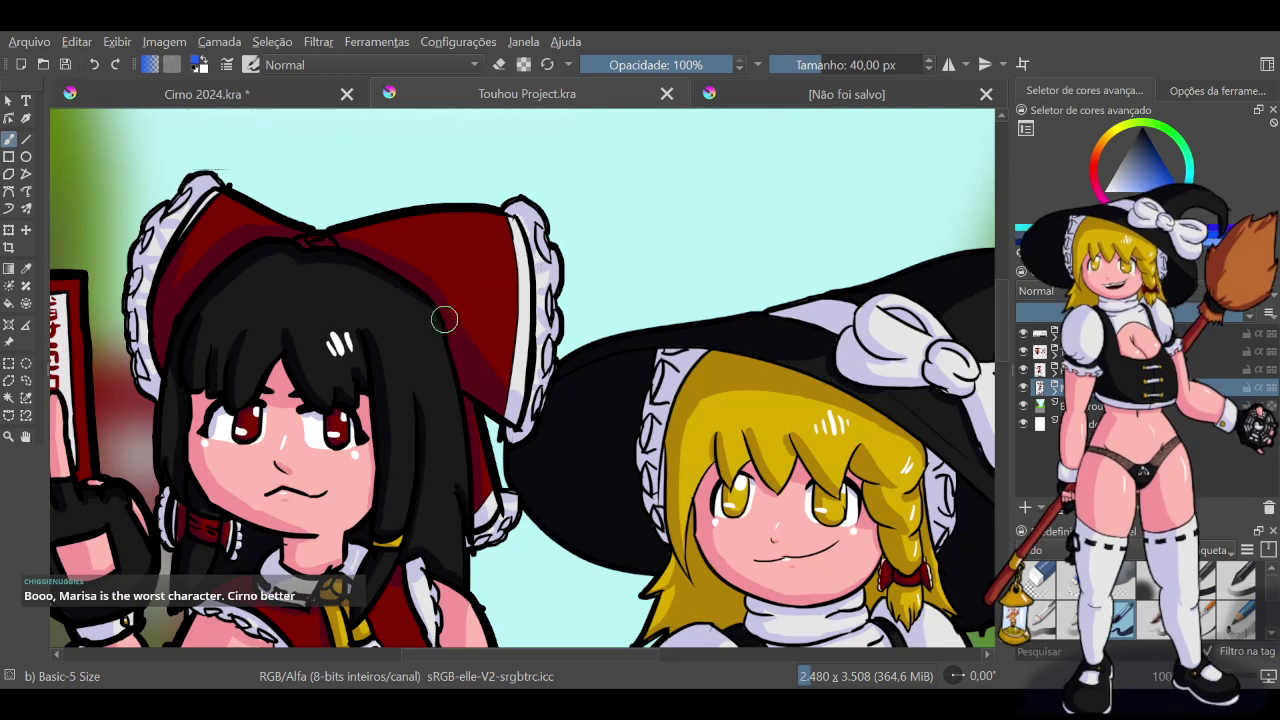
left_click(413, 334, "ctrl")
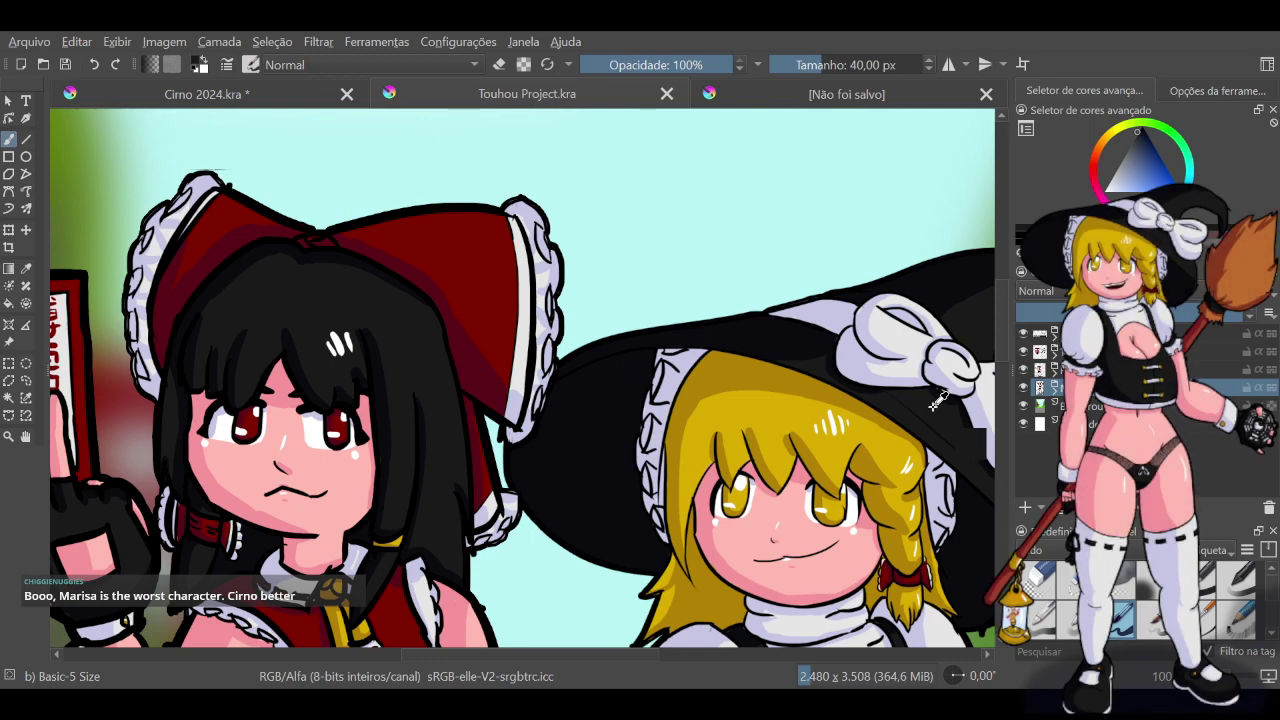
key("2")
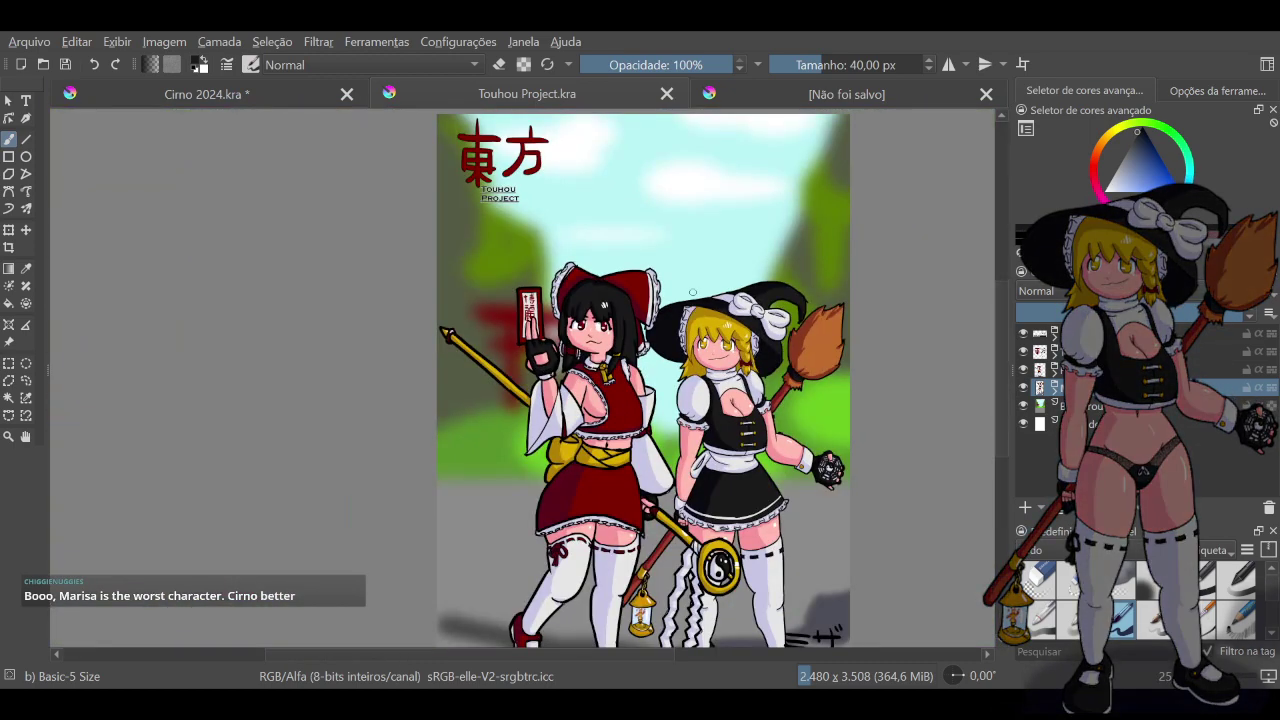
Sample the bright blue of Cirno's dress in the game screenshot and return to the Cirno drawing
left_click(822, 108)
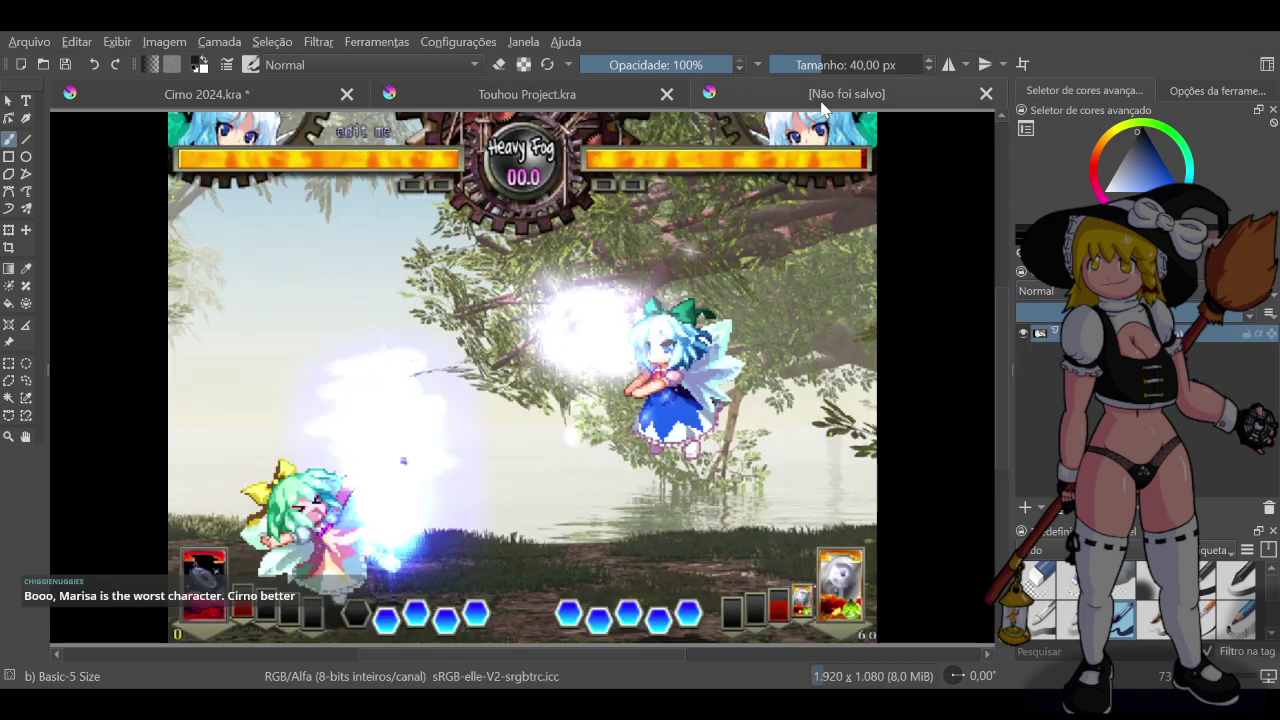
scroll(664, 396, "up", 5)
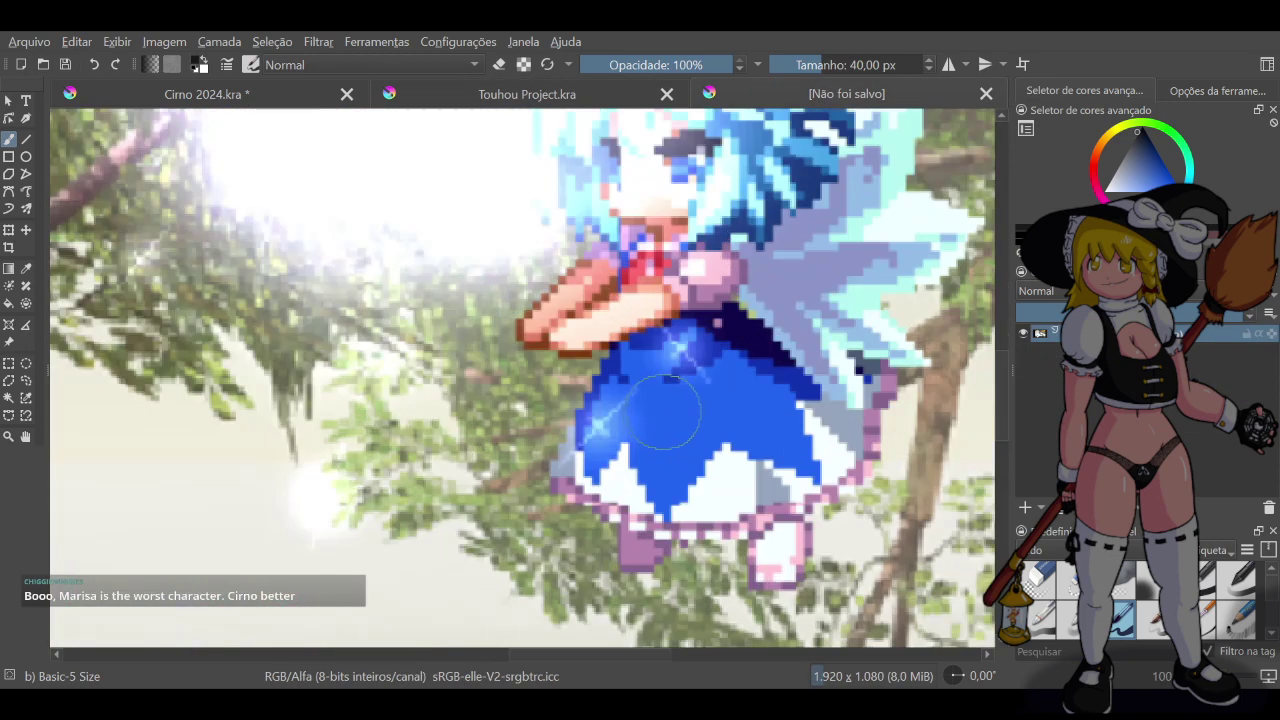
scroll(463, 376, "down", 6)
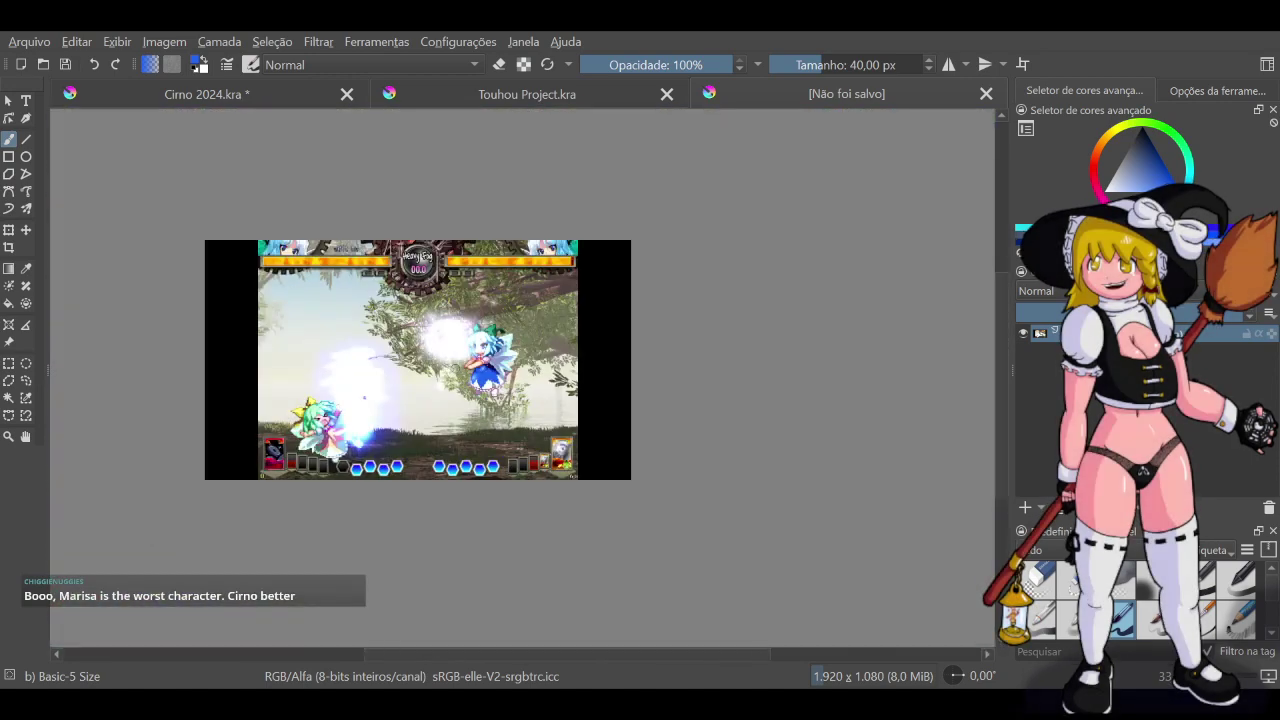
scroll(364, 397, "up", 5)
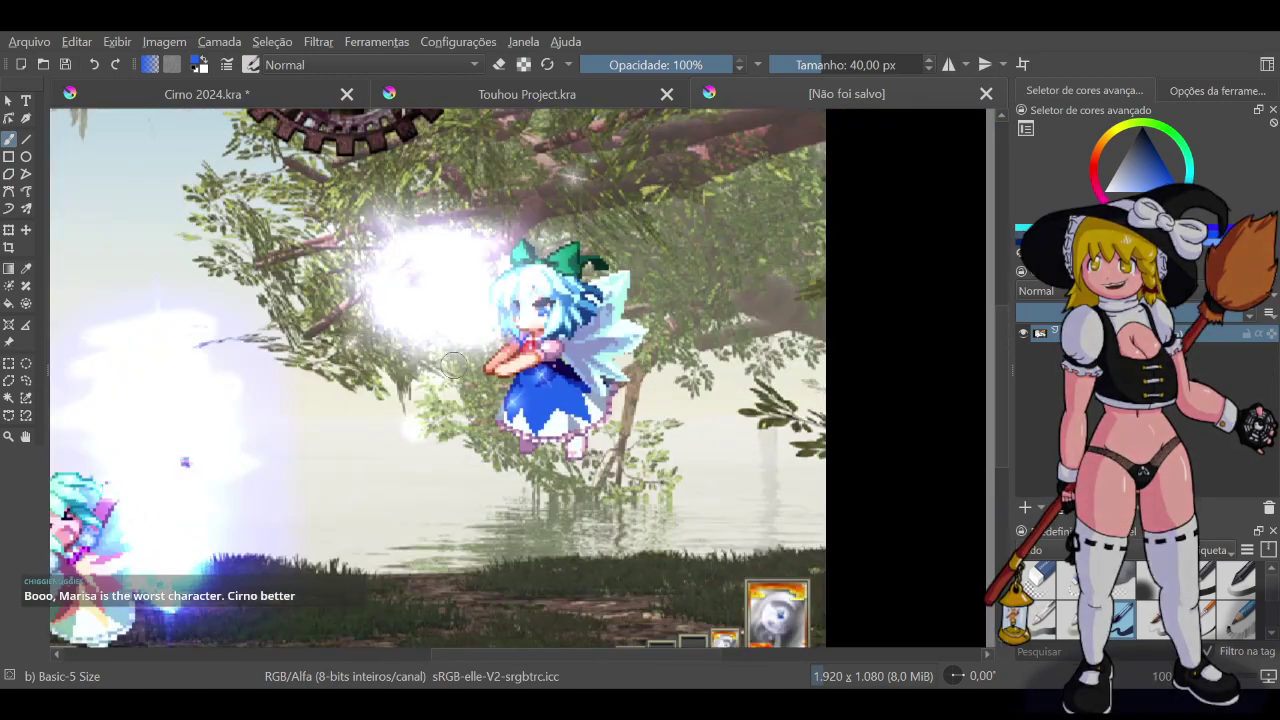
left_click(255, 94)
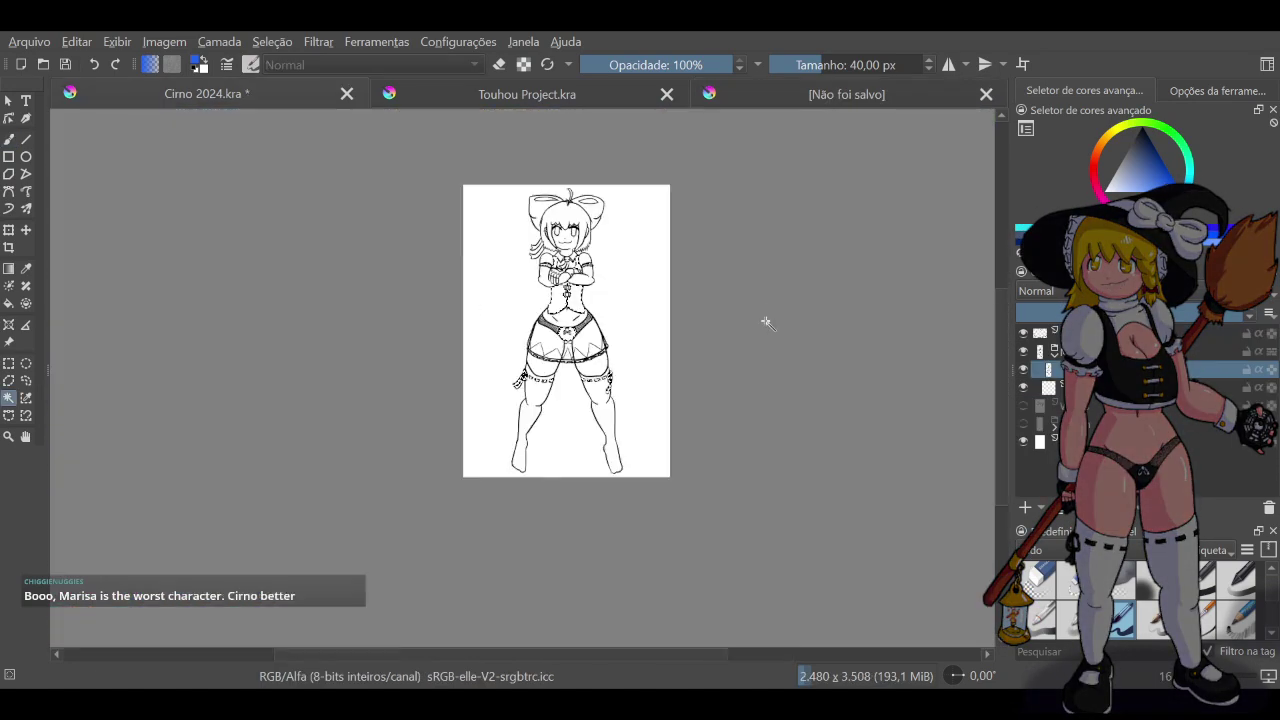
Add Cirno's hair, including the side locks and the loose strand on top of the head, to the selection
scroll(766, 322, "up", 3)
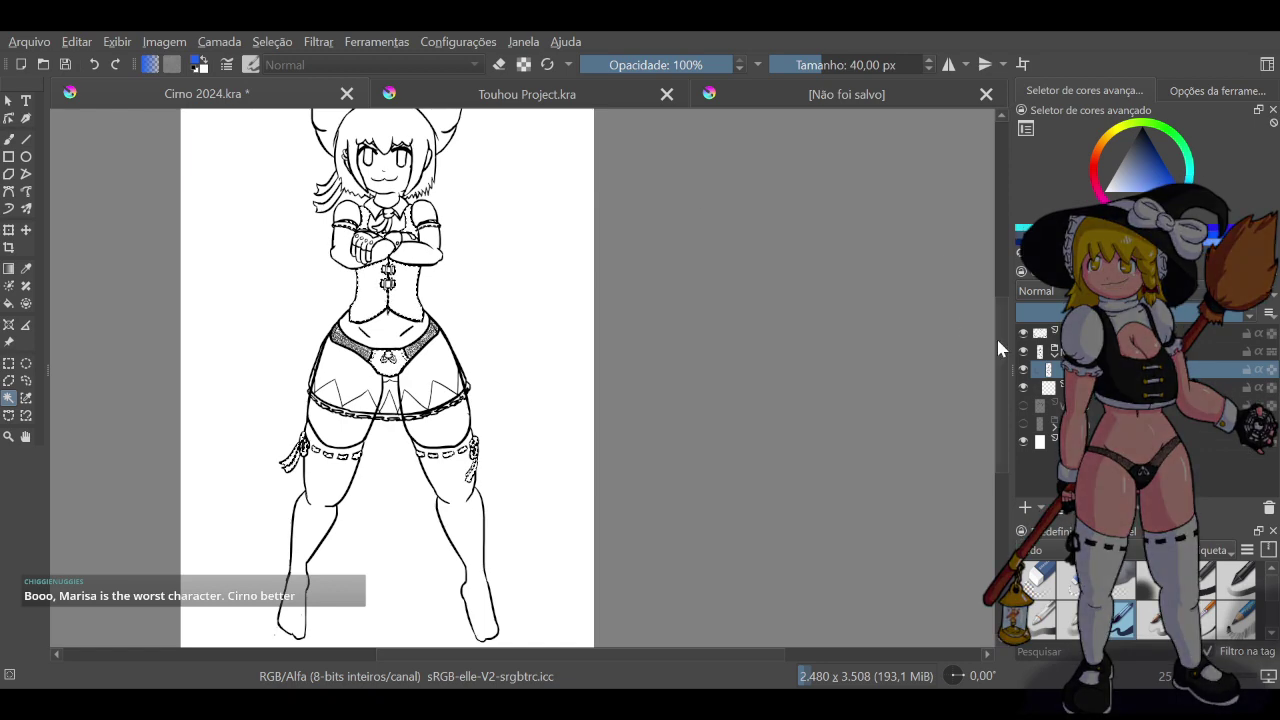
left_click_drag(998, 341, 995, 283)
scroll(337, 304, "up", 2)
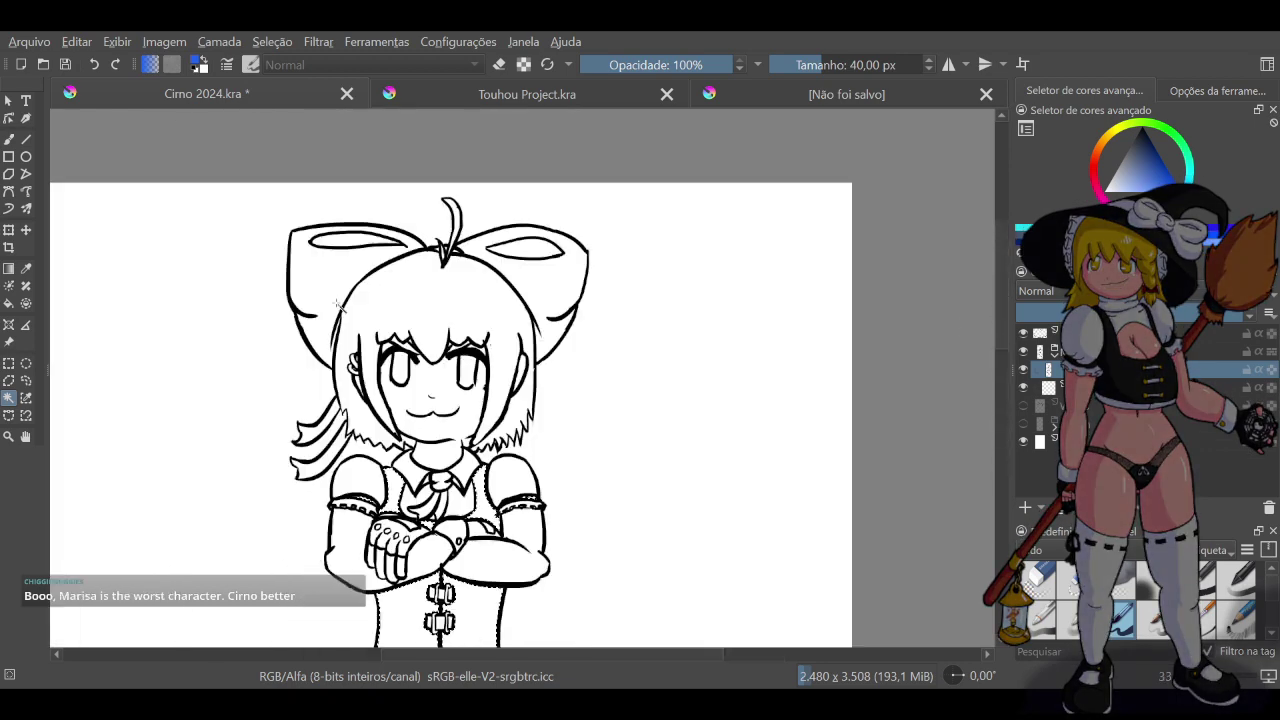
scroll(338, 304, "up", 1)
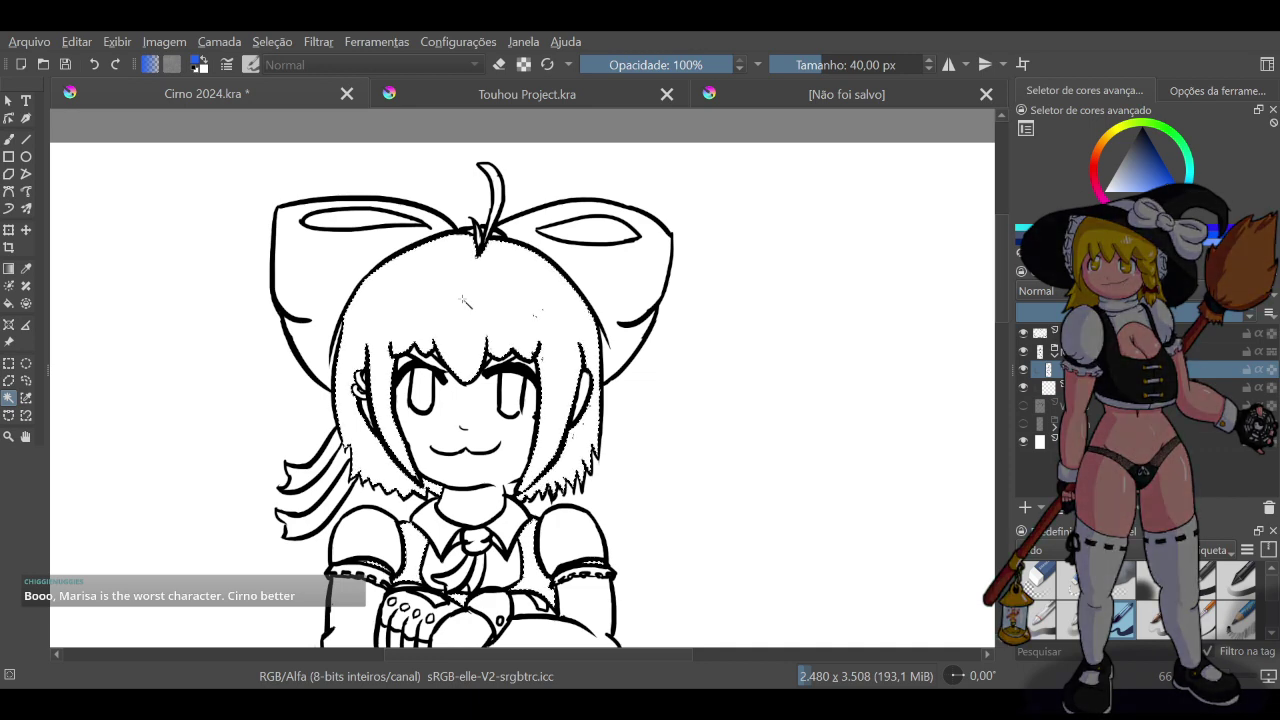
scroll(480, 265, "up", 1)
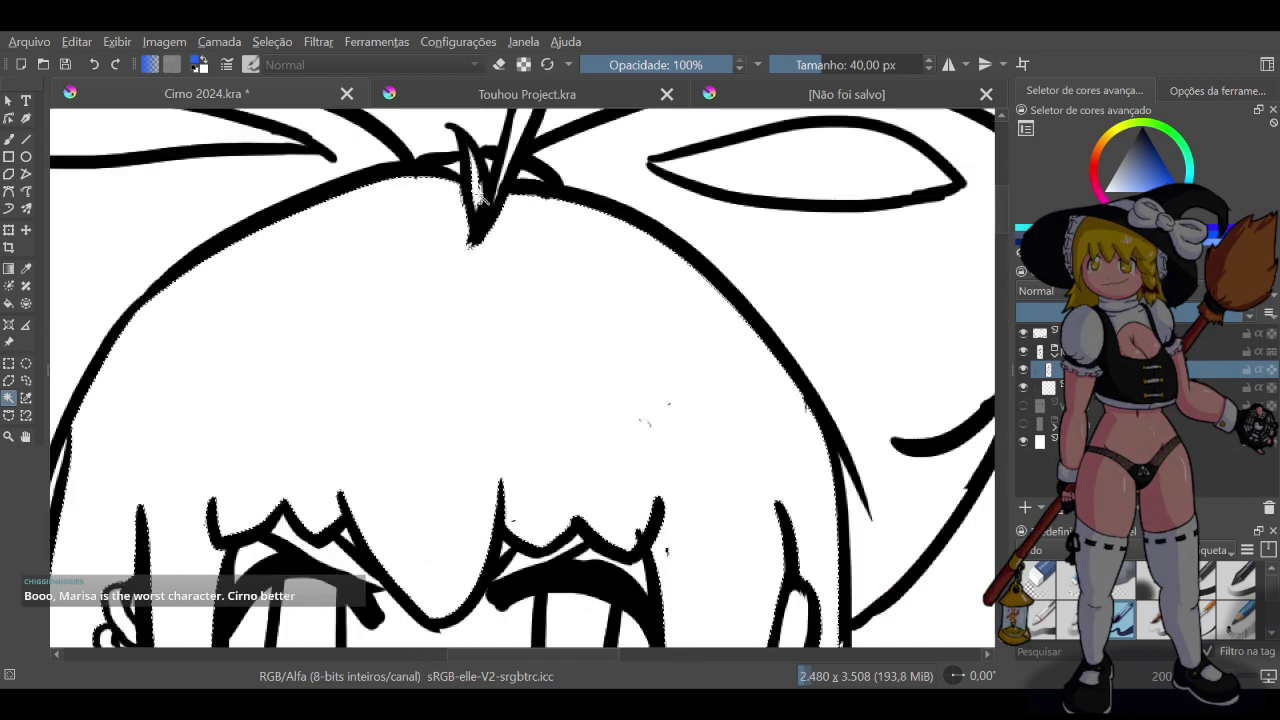
scroll(520, 270, "down", 1)
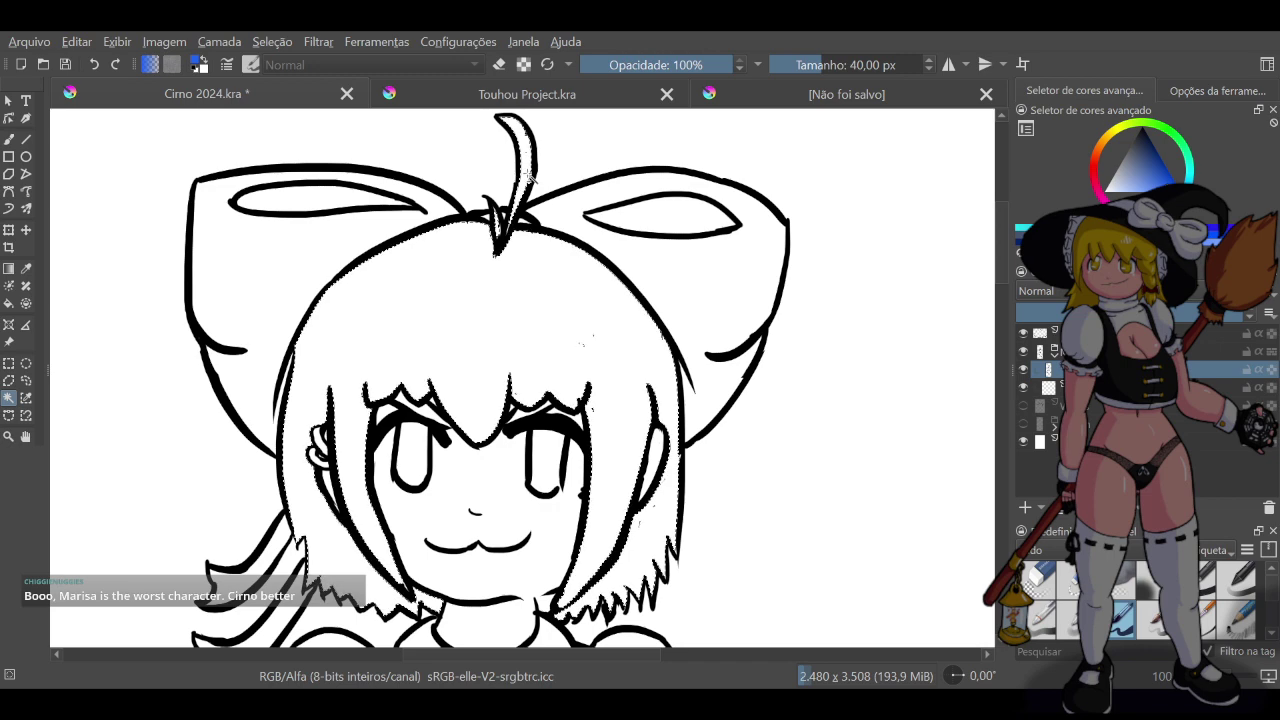
Sample the dark blue of Cirno's eye from the portrait in the game screenshot and return to the Cirno drawing
left_click(730, 98)
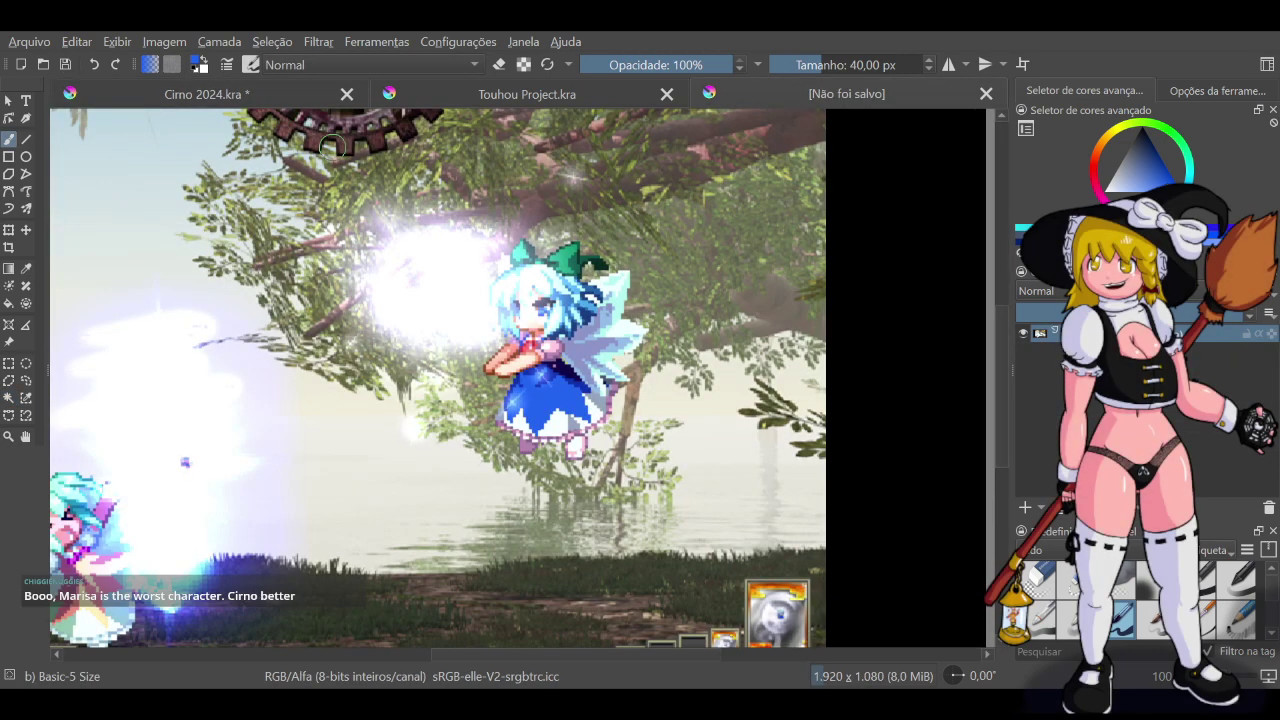
scroll(514, 257, "up", 4)
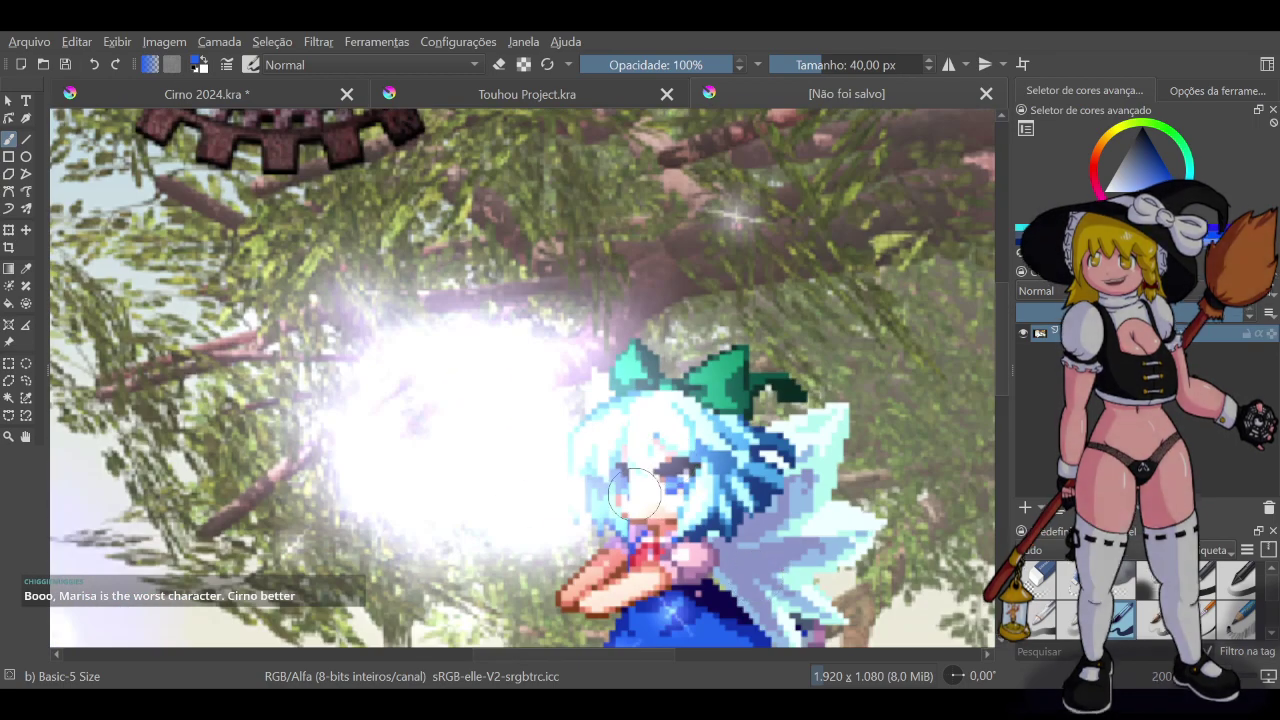
scroll(467, 367, "down", 8)
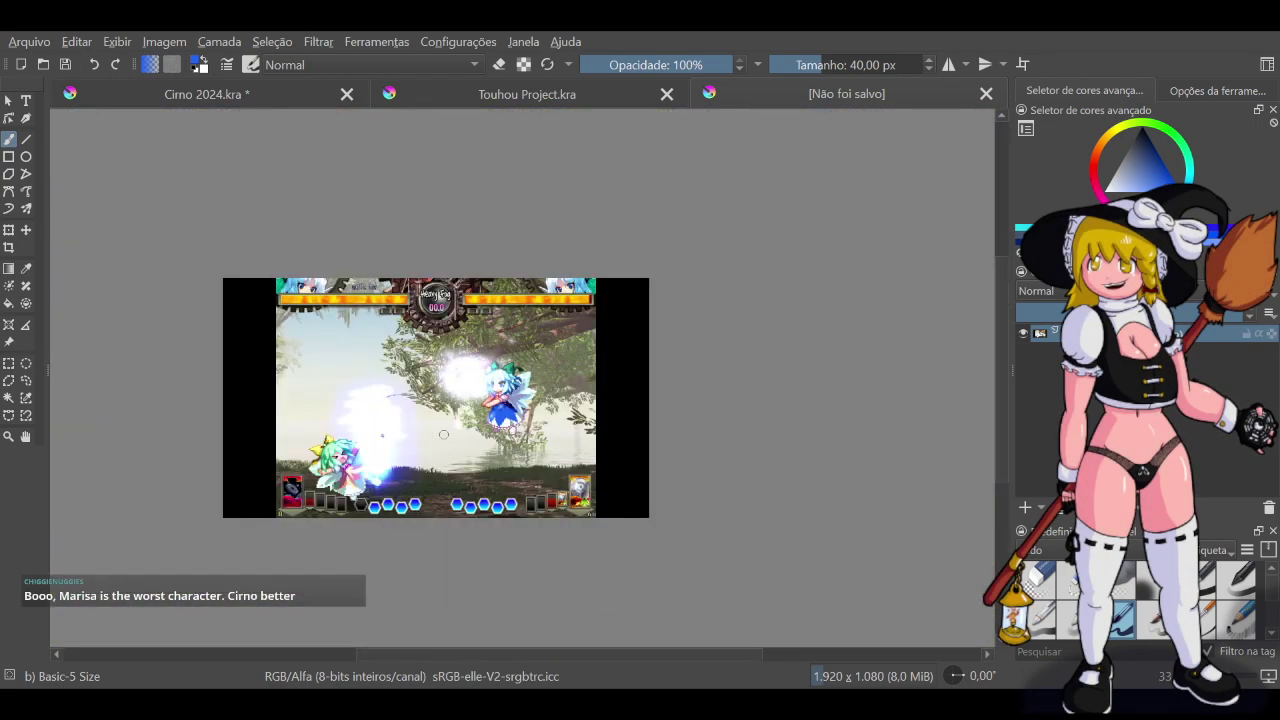
scroll(300, 290, "up", 10)
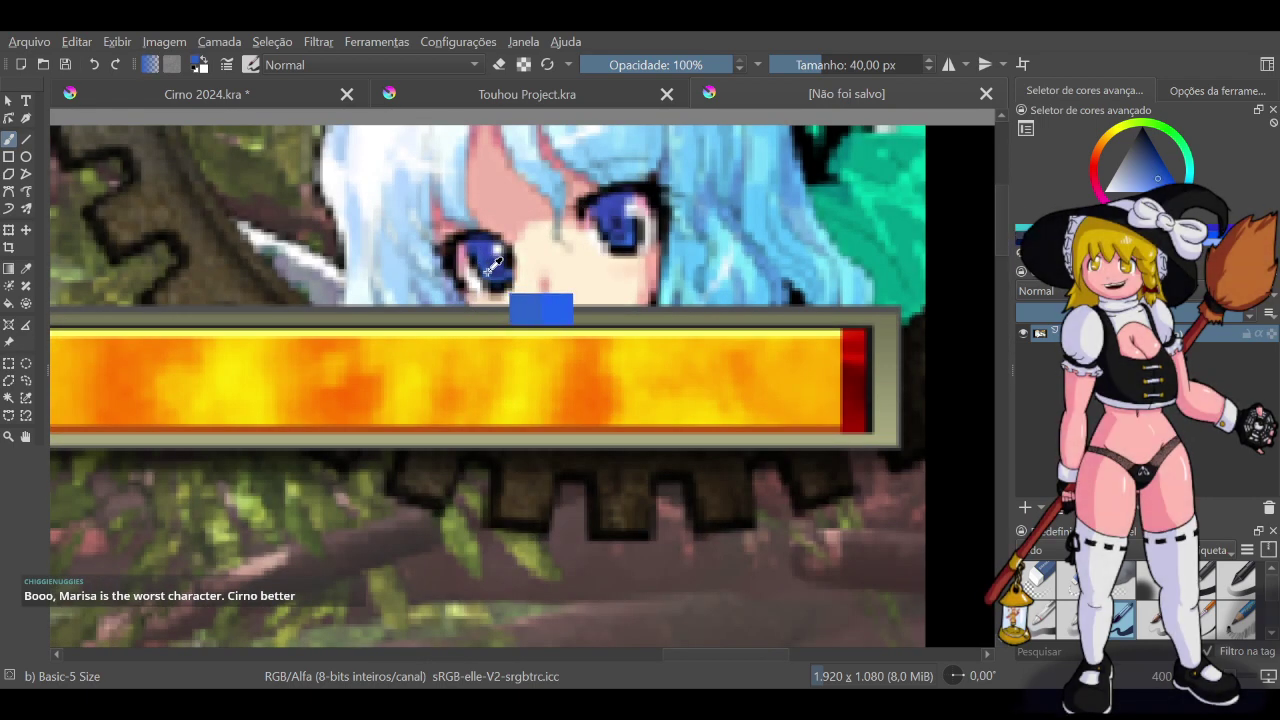
left_click(495, 258, "ctrl")
left_click_drag(490, 268, 500, 337)
scroll(500, 337, "down", 6)
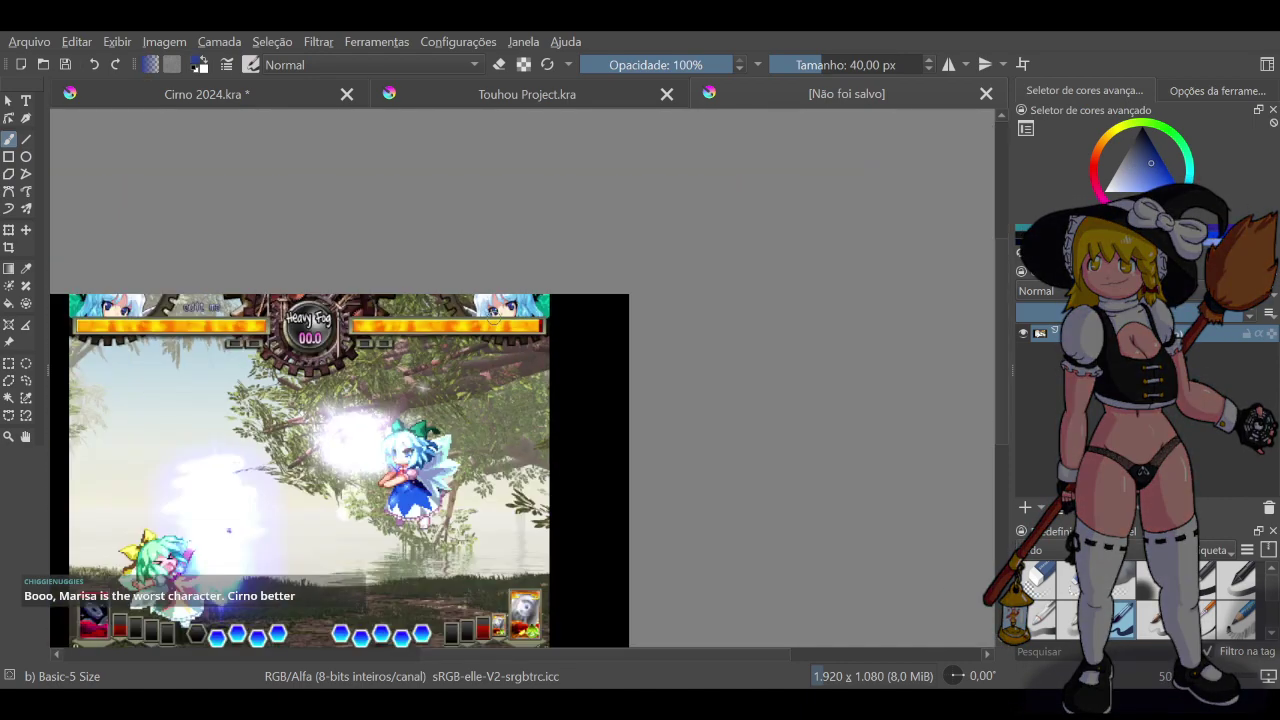
left_click(284, 93)
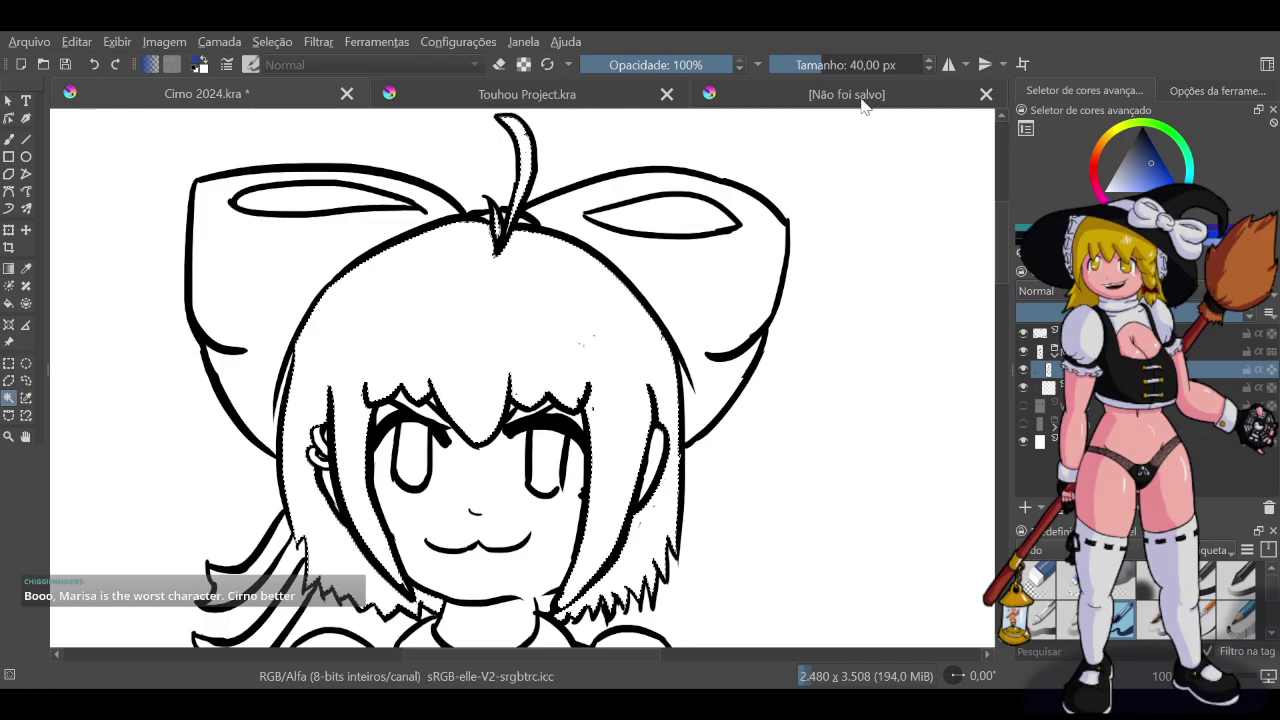
Pick the bright blue of the Cirno sprite's skirt in the game screenshot as the foreground colour again
left_click(903, 97)
scroll(384, 516, "up", 7)
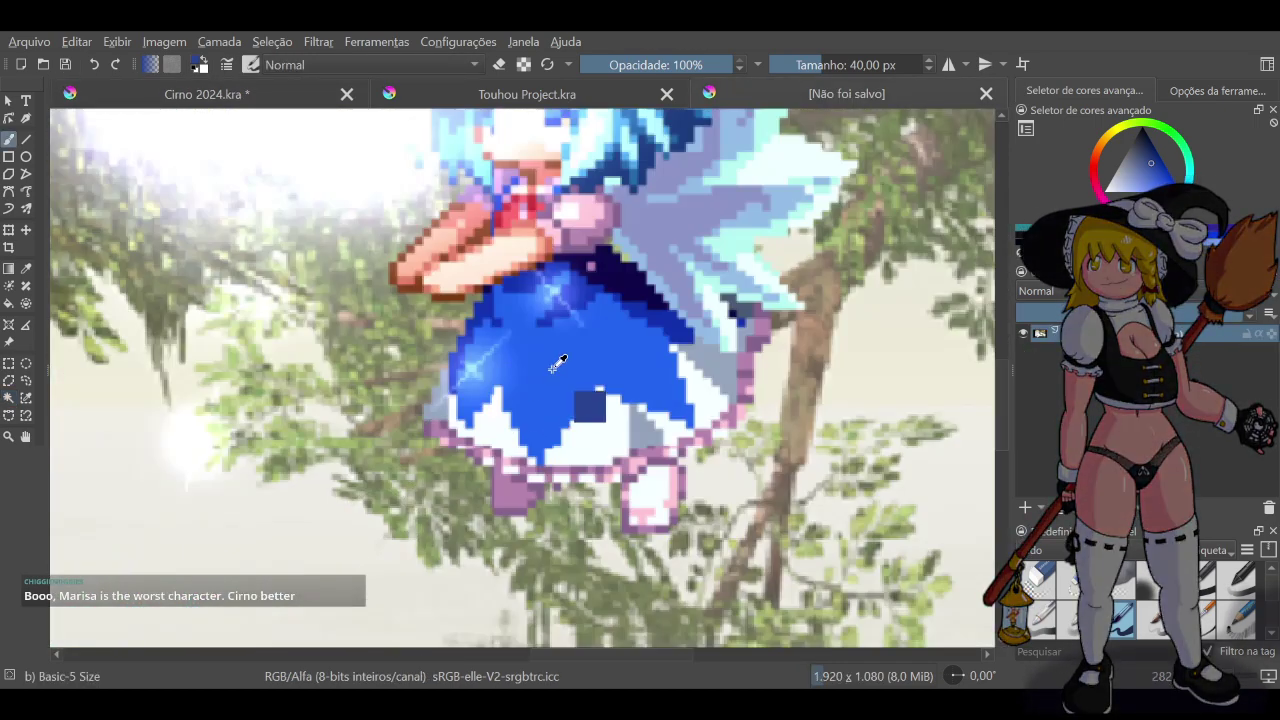
scroll(550, 380, "down", 10)
scroll(500, 405, "up", 8)
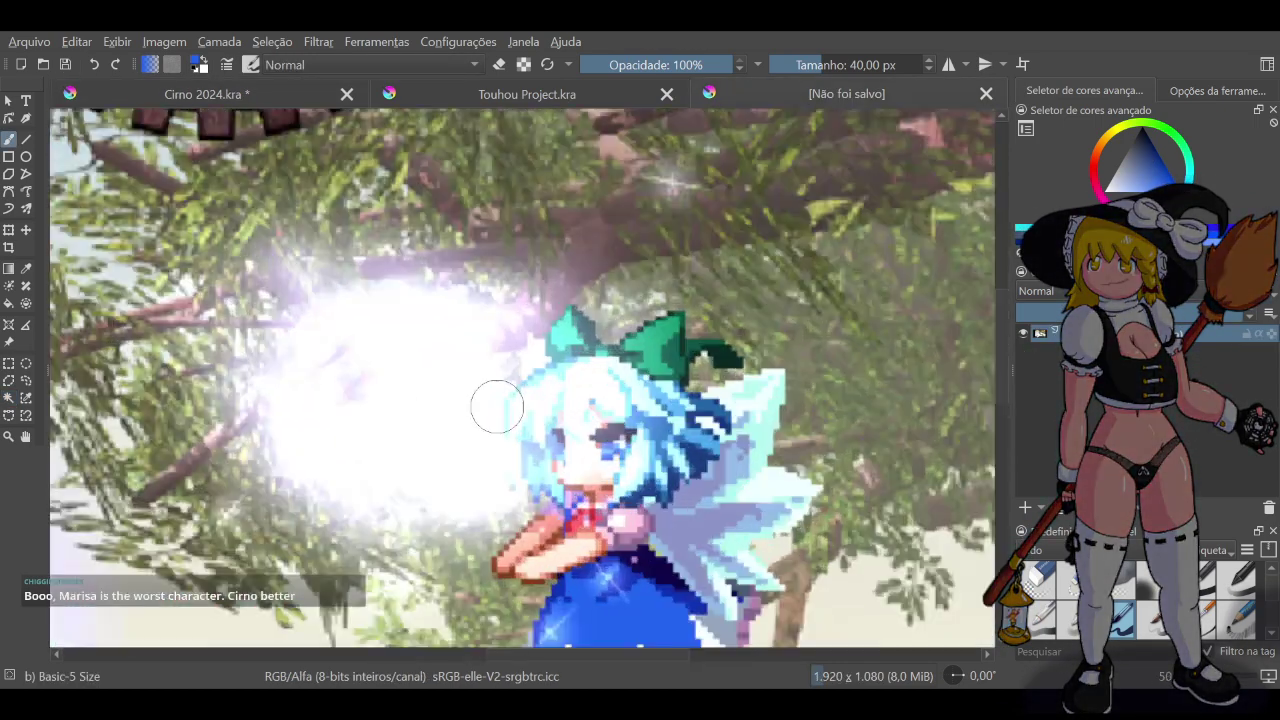
scroll(598, 566, "down", 2)
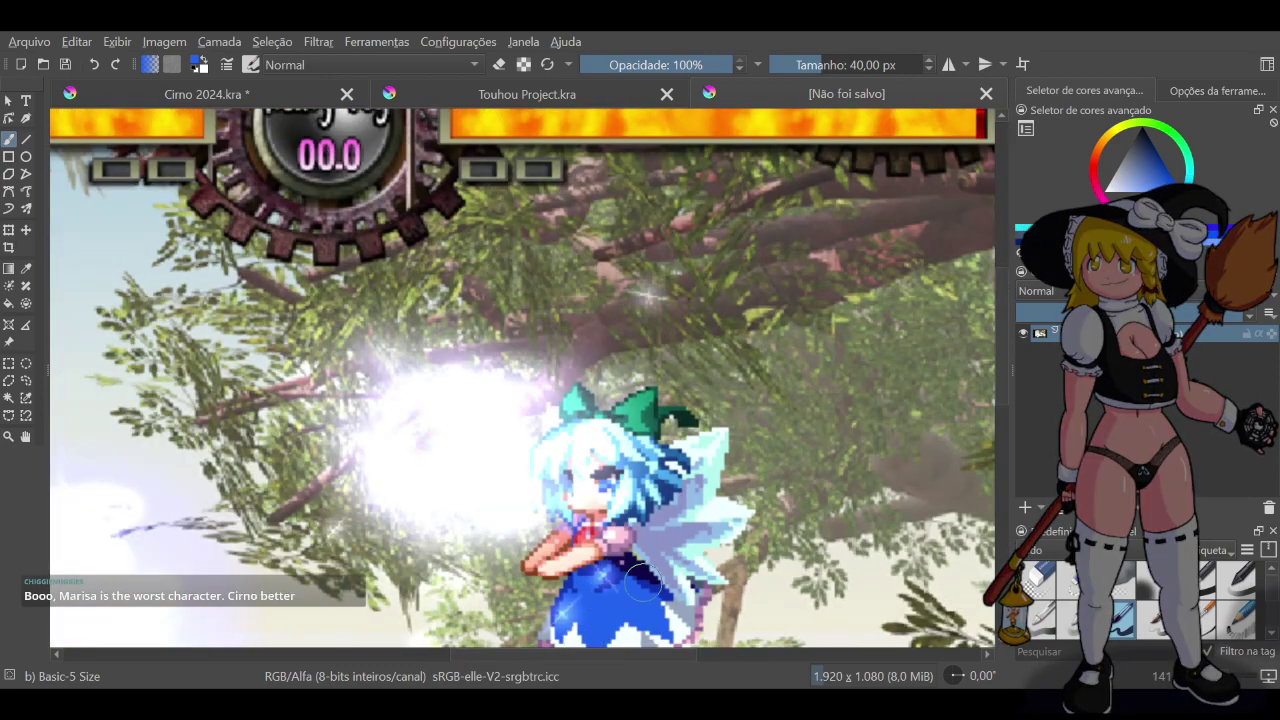
Return to the Cirno drawing and fill the selected hair and clothing regions with the bright blue on the colour layer beneath the line art
left_click_drag(1005, 340, 981, 411)
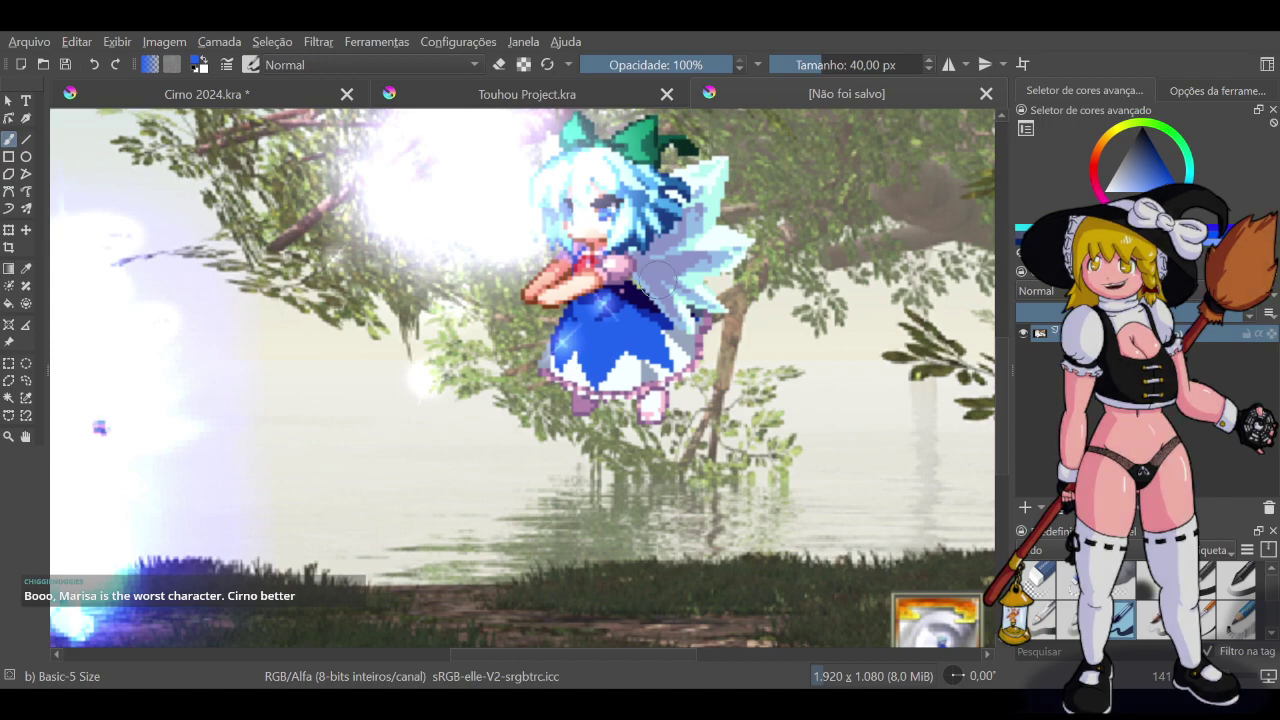
scroll(565, 378, "down", 4)
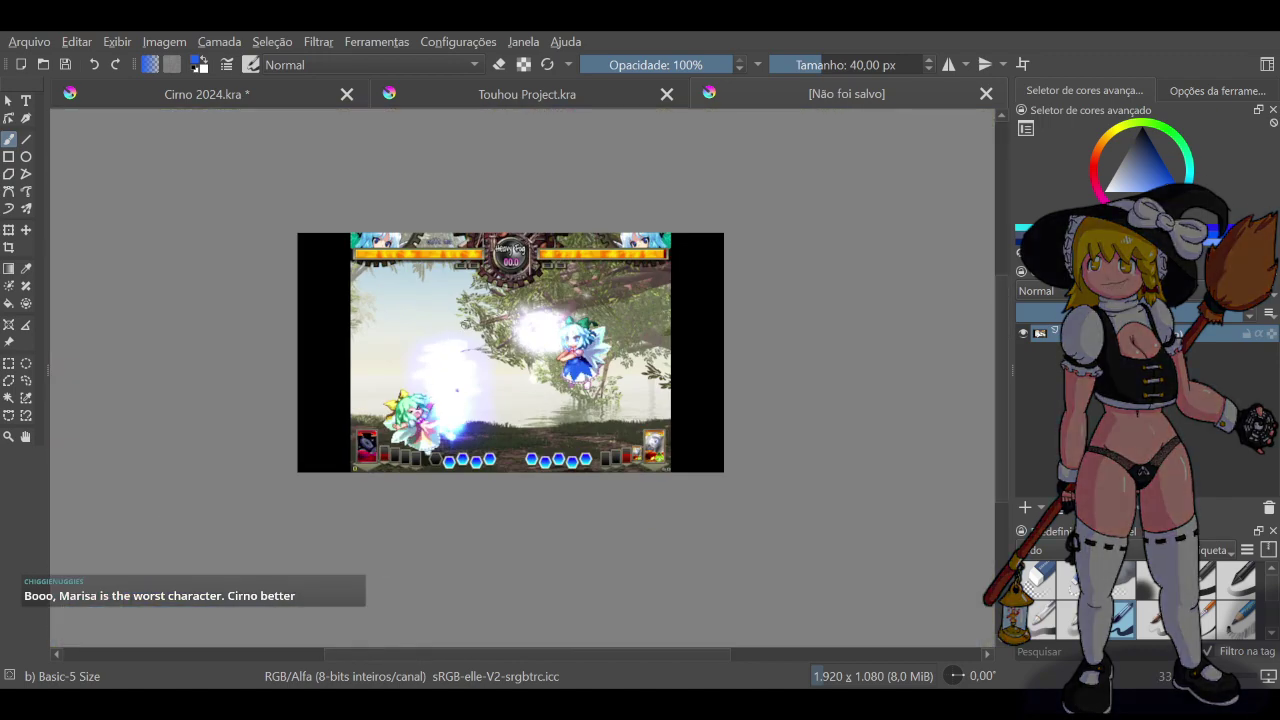
scroll(467, 327, "up", 1)
left_click(243, 96)
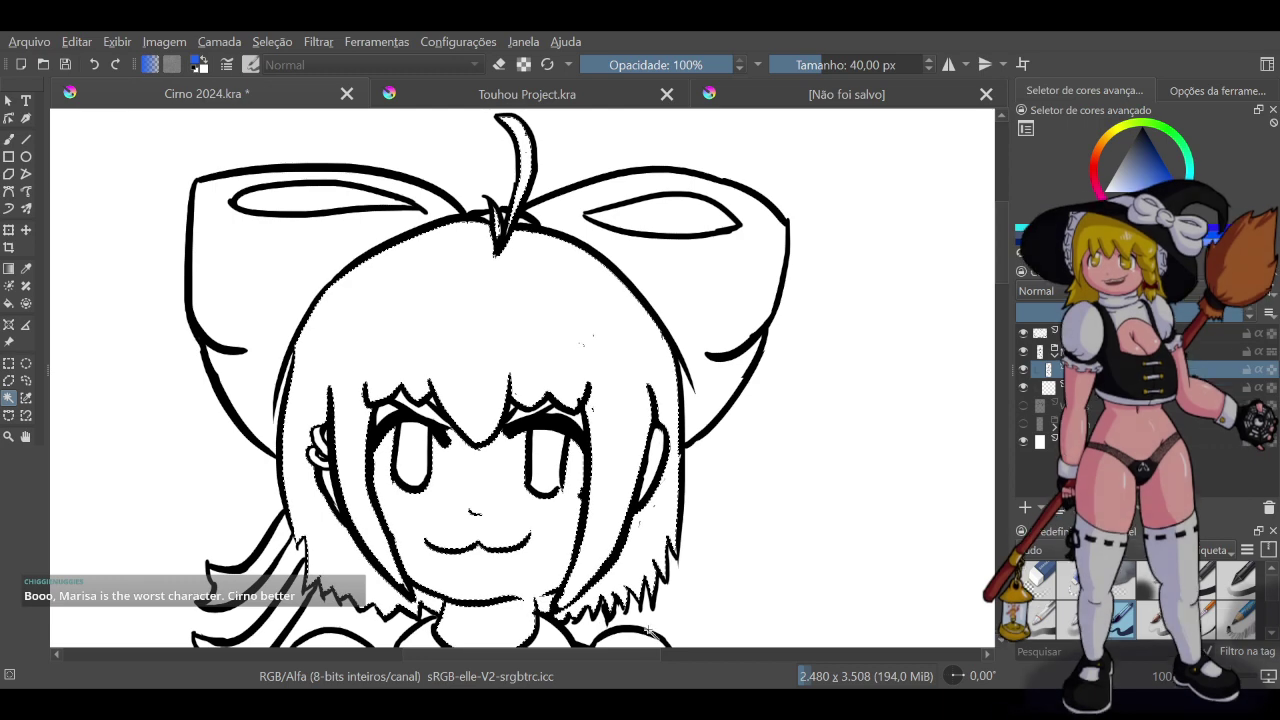
scroll(633, 527, "down", 3)
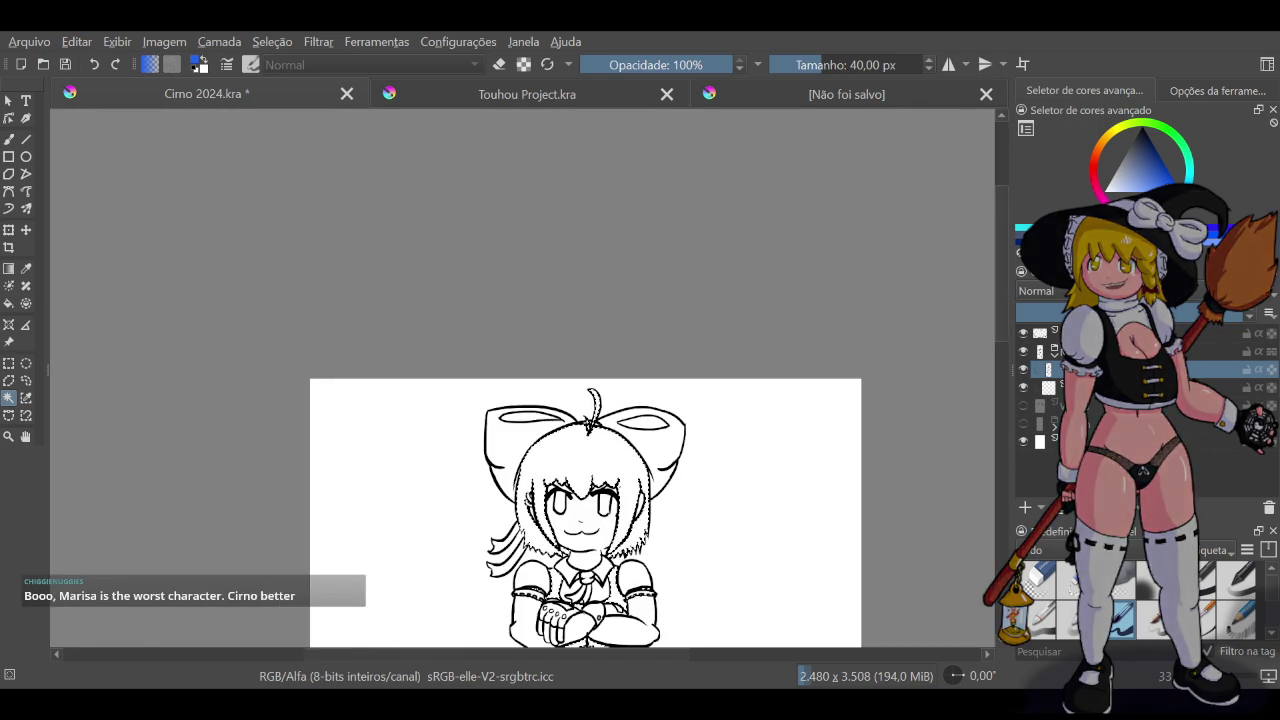
left_click(1096, 396)
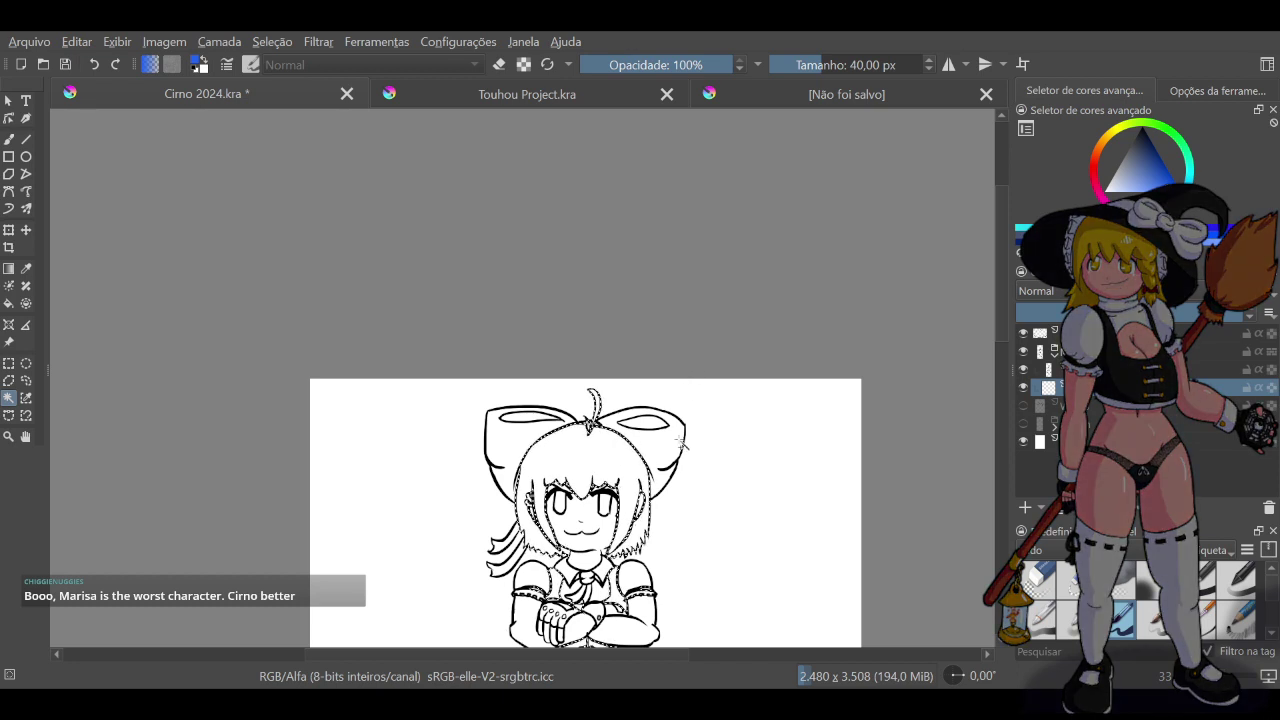
key("shift+BackSpace")
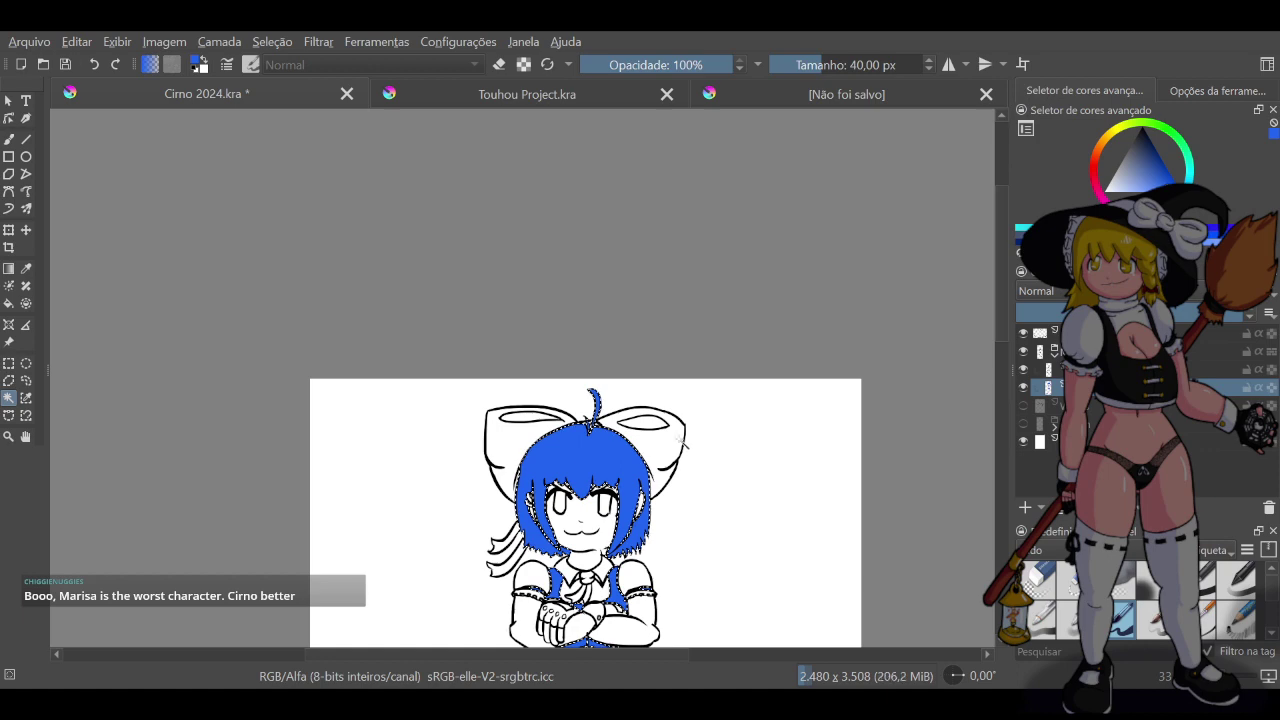
Examine the blue fill for gaps from the loose hair strand down over the vest to the leg ribbons
scroll(598, 620, "down", 4)
scroll(610, 620, "up", 4)
scroll(534, 434, "up", 5)
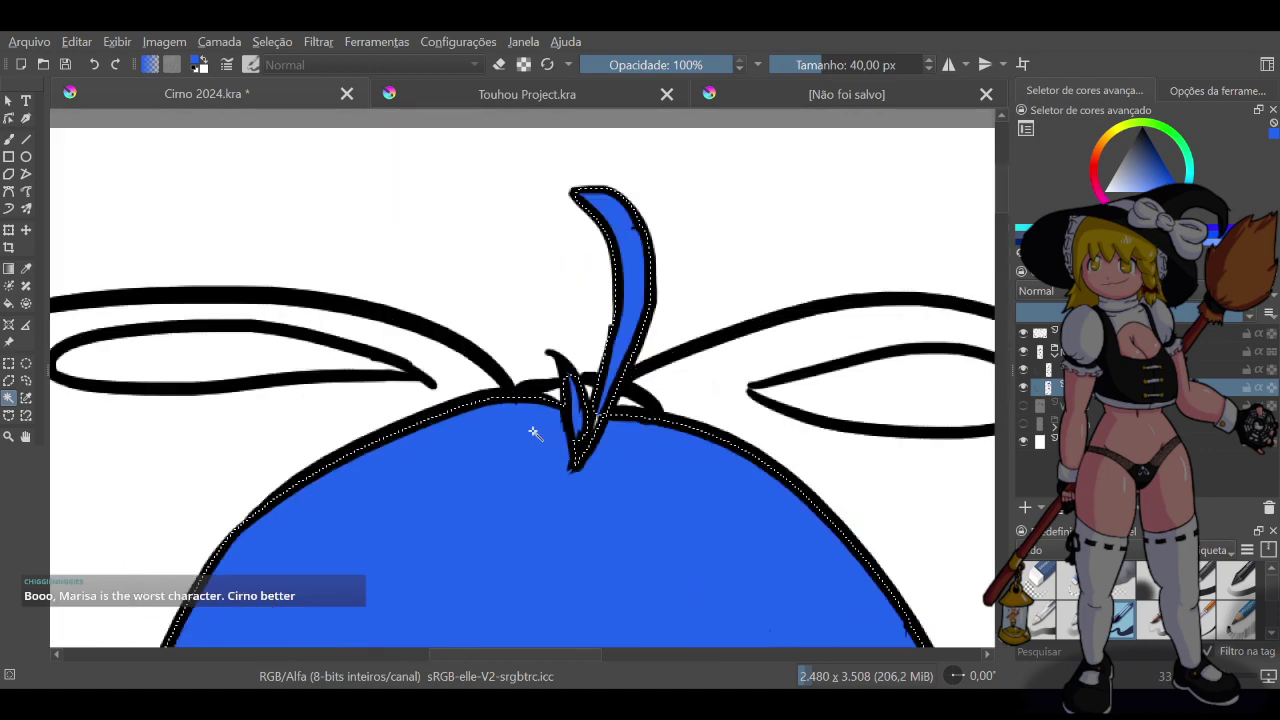
scroll(534, 434, "down", 4)
scroll(535, 432, "down", 1)
scroll(535, 438, "up", 3)
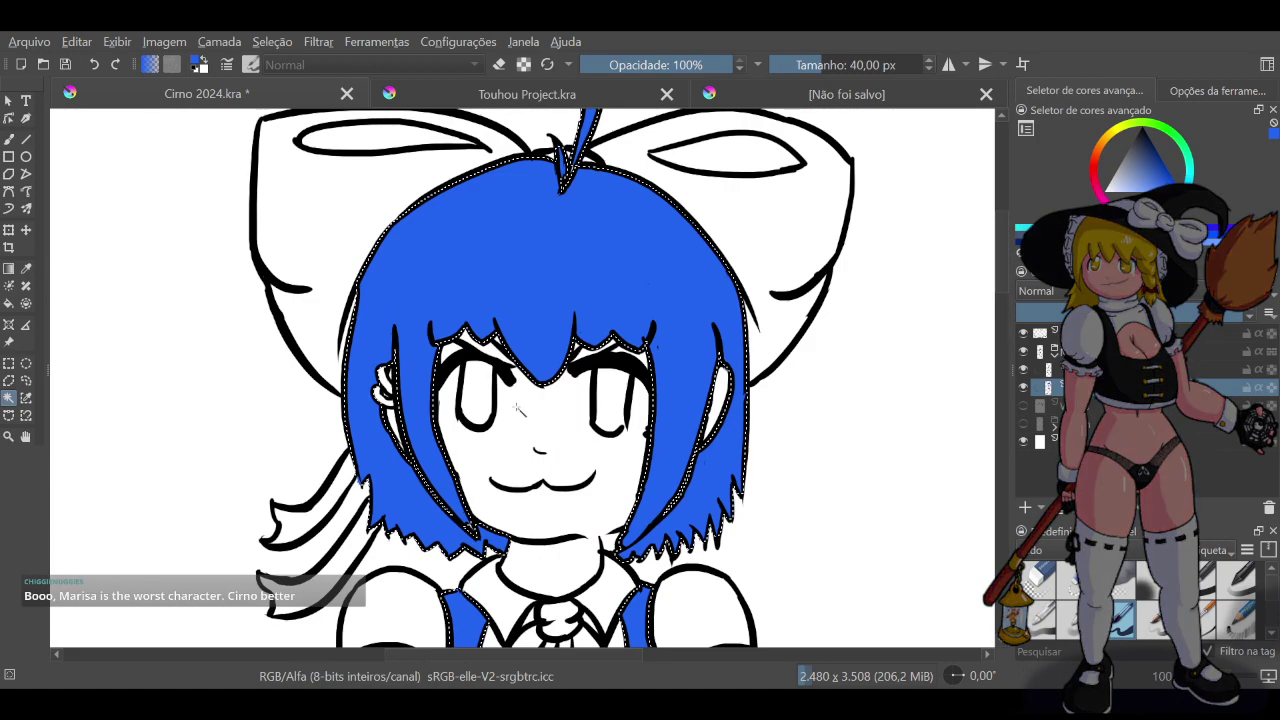
scroll(540, 447, "down", 4)
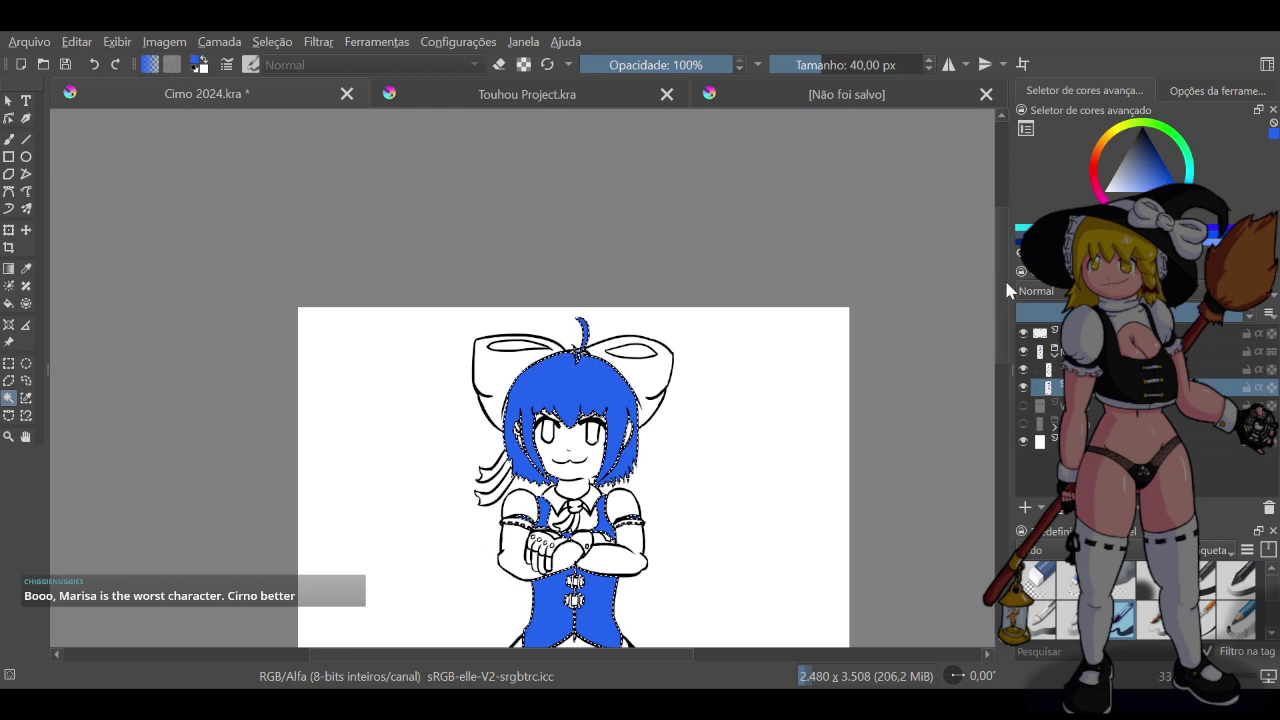
left_click_drag(1003, 278, 990, 325)
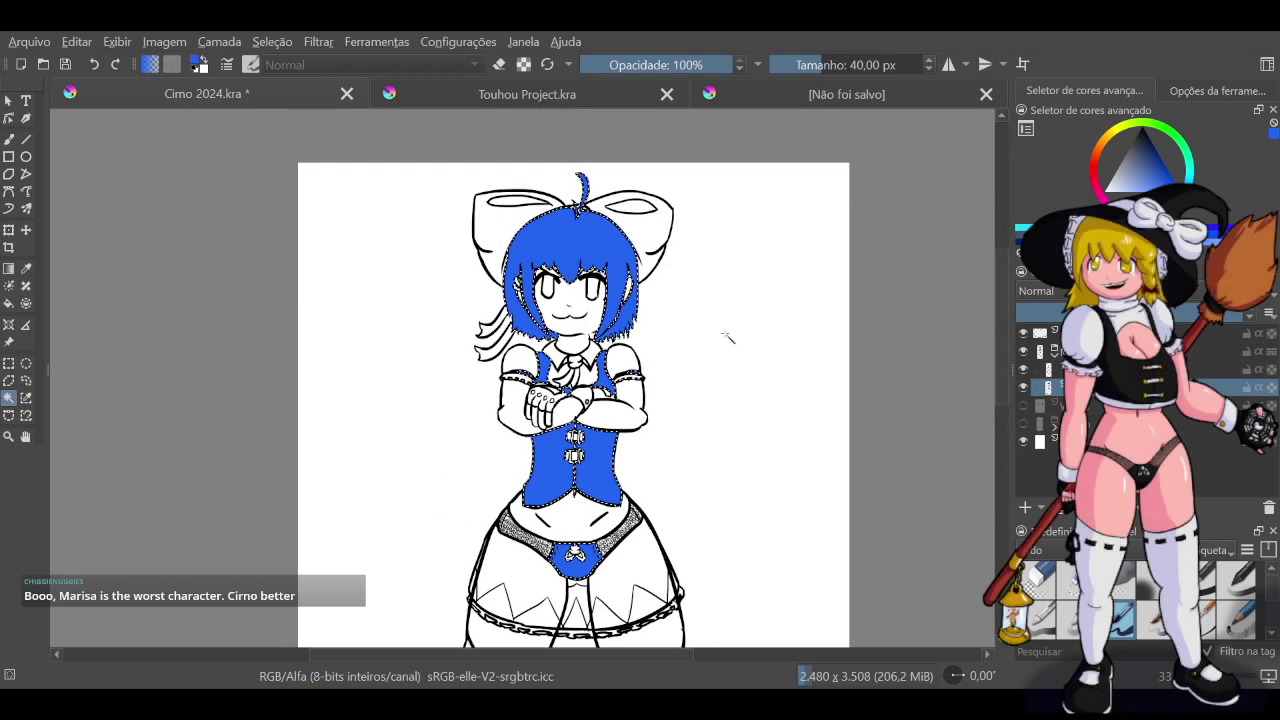
scroll(750, 418, "down", 4)
scroll(751, 412, "up", 3)
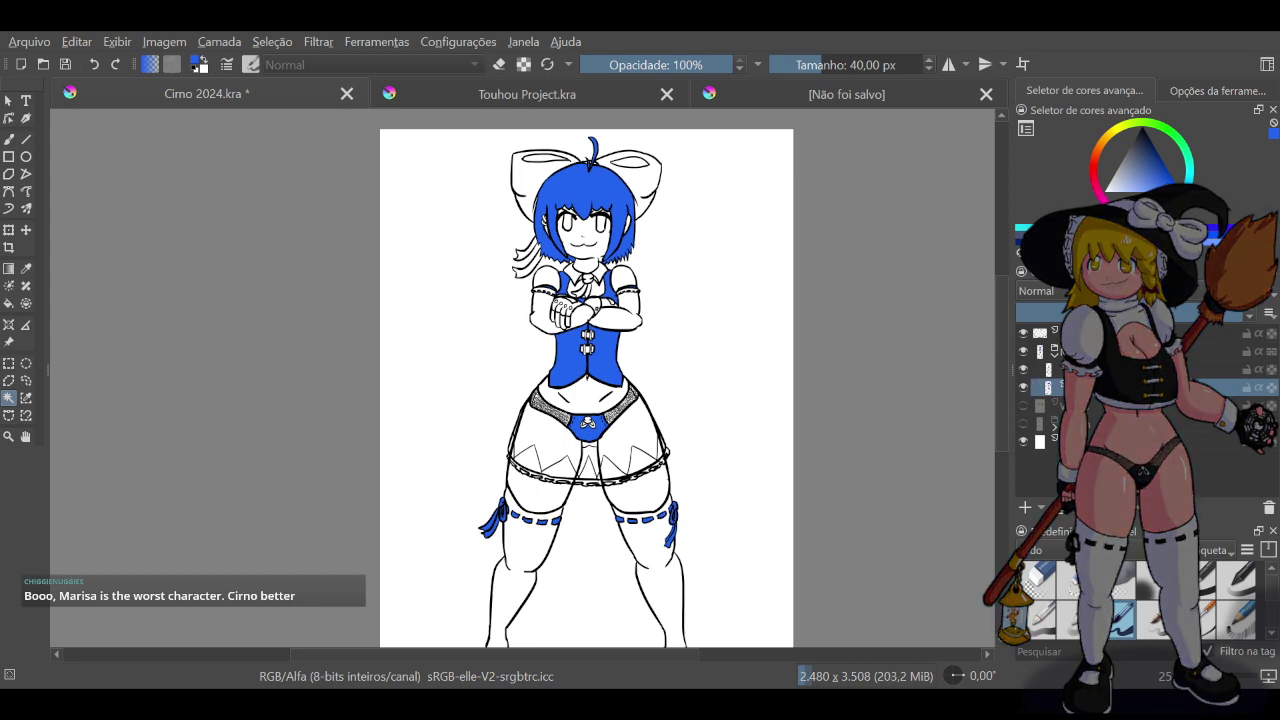
Add a paint layer directly beneath the skirt line art layer and name it Color_
left_click(1110, 333)
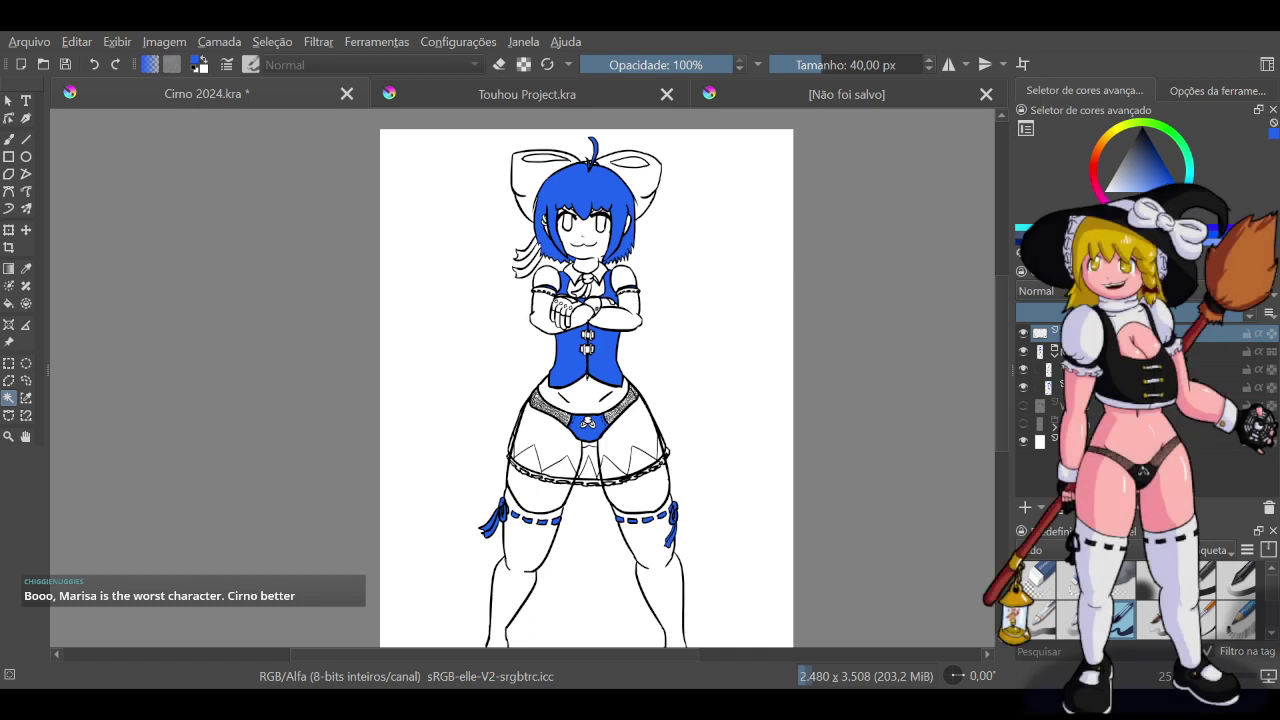
left_click(1025, 508)
left_click_drag(1105, 333, 1032, 352)
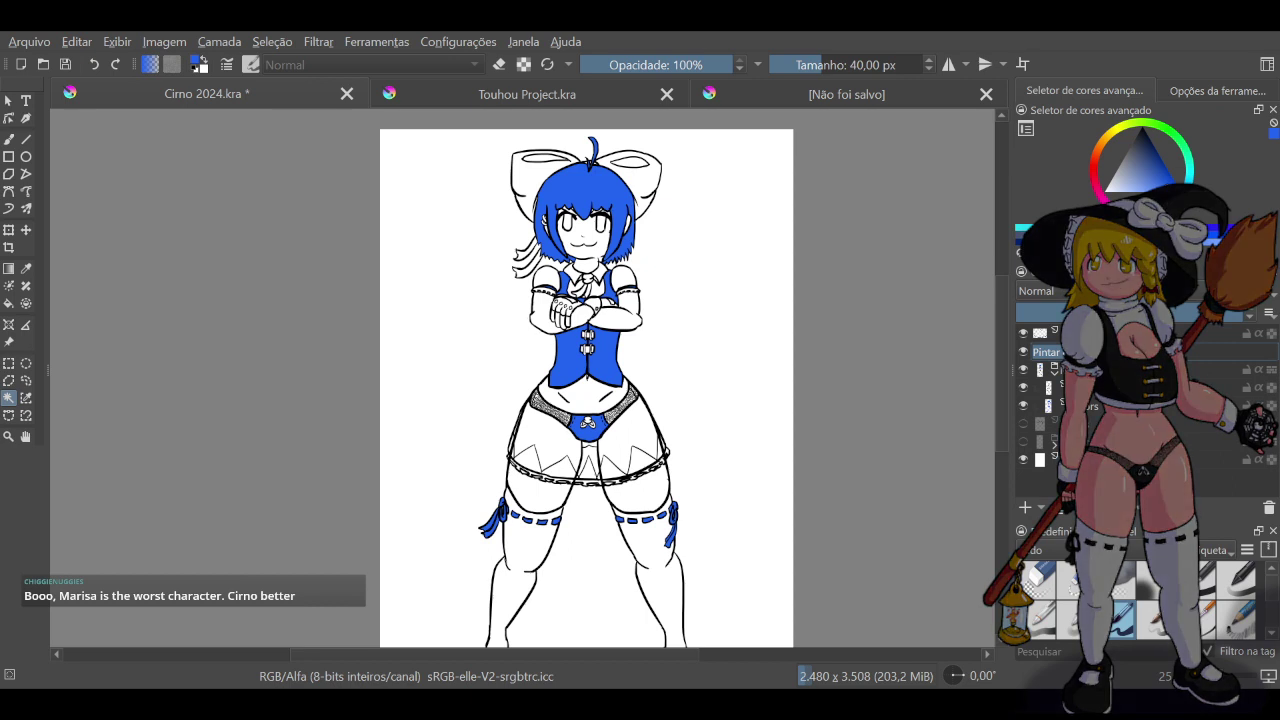
type("Color_")
key("Return")
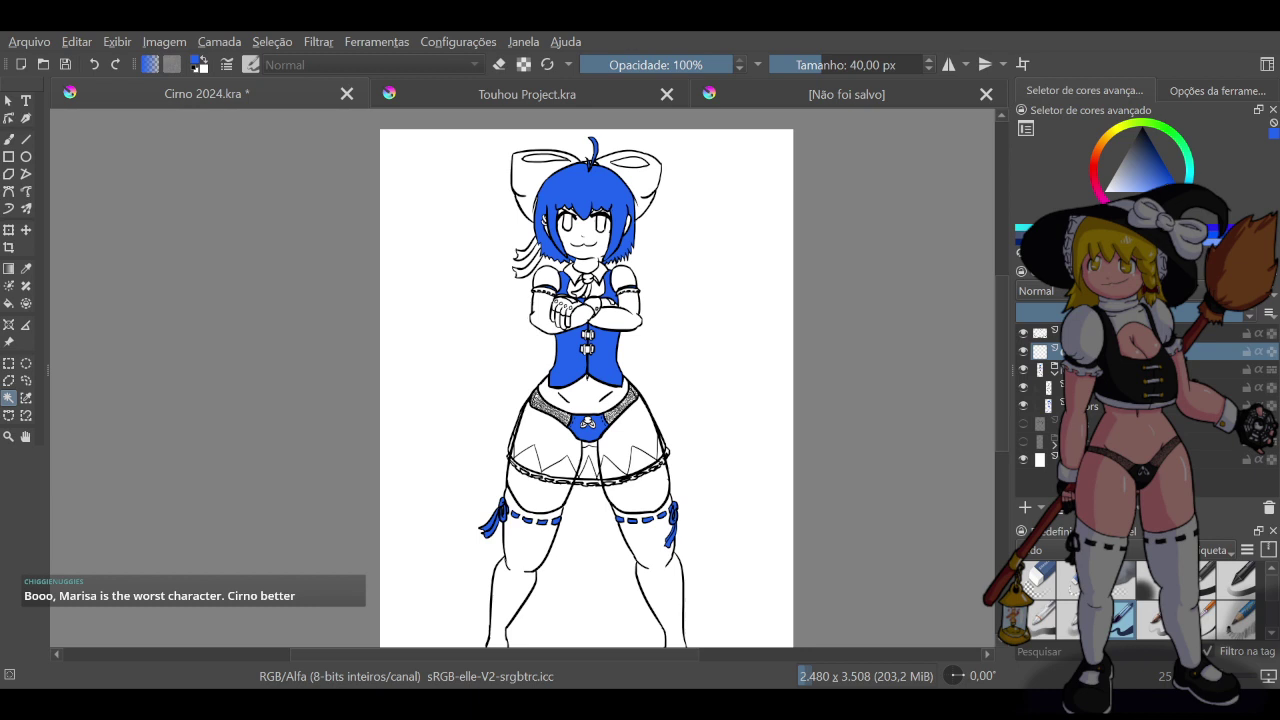
Group the skirt line art layer with its new colour layer and name the group Skirt
left_click(1130, 333, "ctrl")
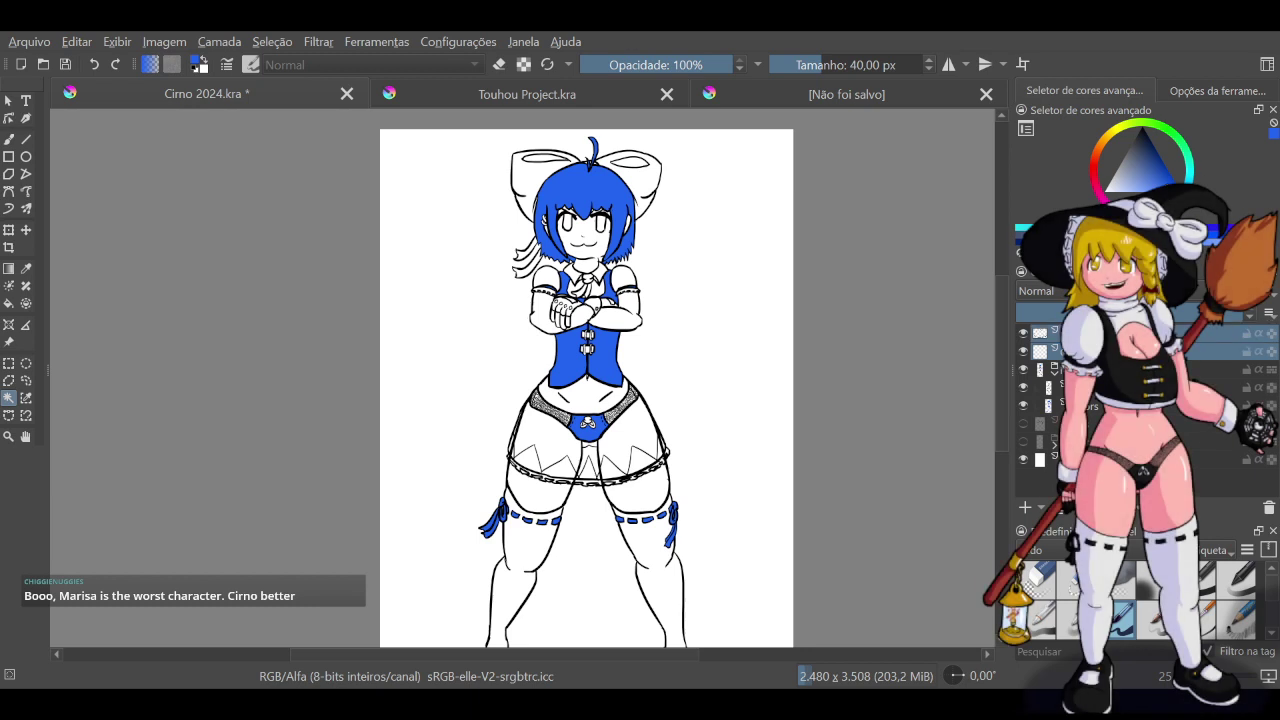
key("ctrl+g")
double_click(1130, 333)
type("Skirt")
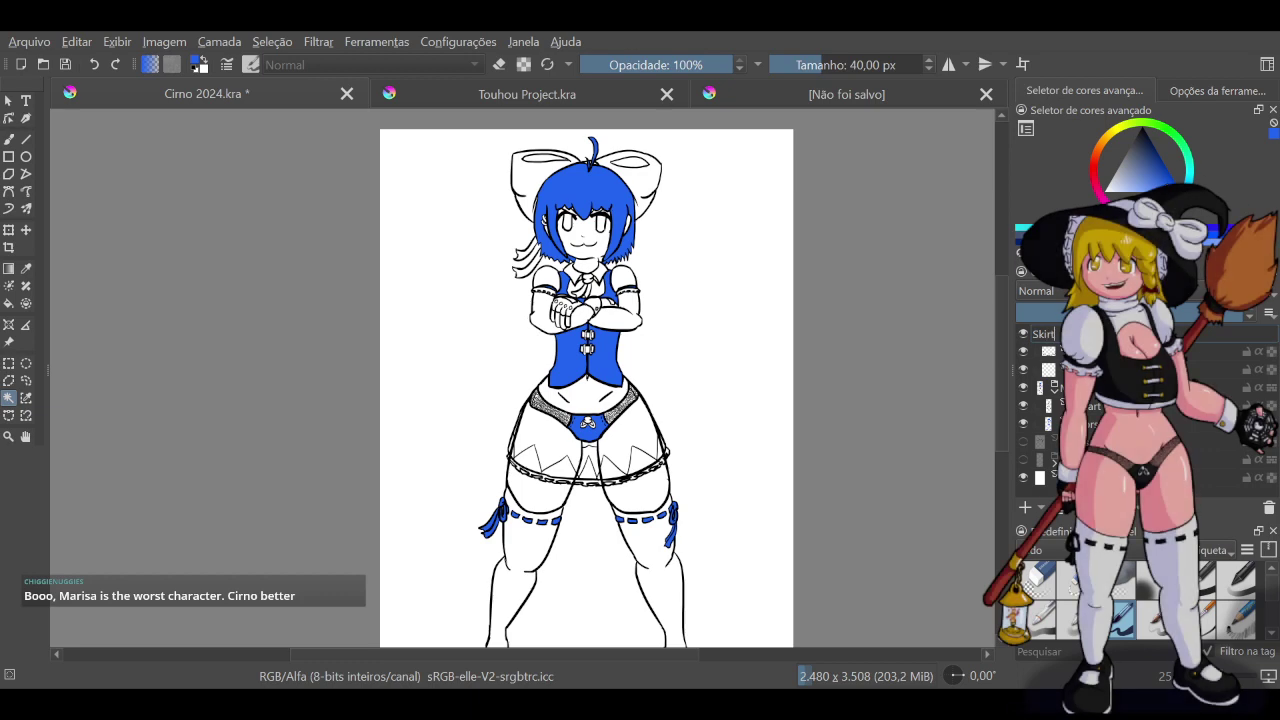
key("Return")
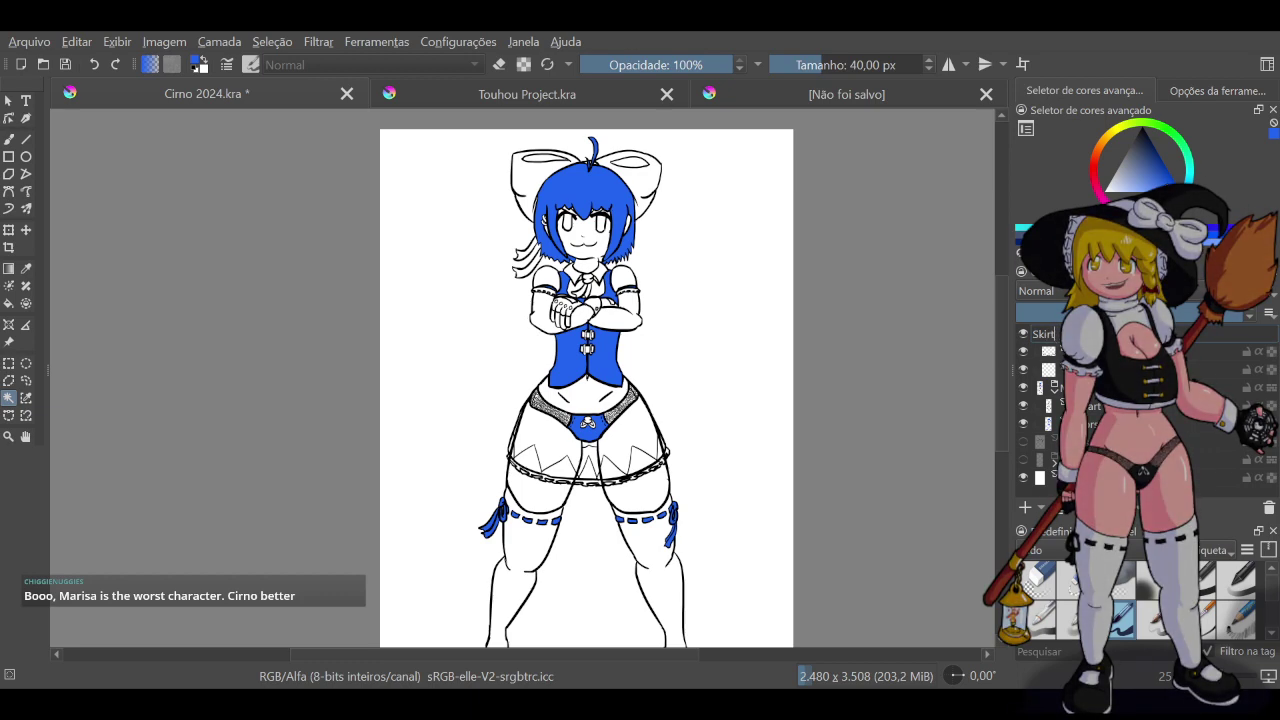
Select the skirt above its zigzag hem from the skirt line art and fill it with bright blue on the group's colour layer
left_click(1130, 351)
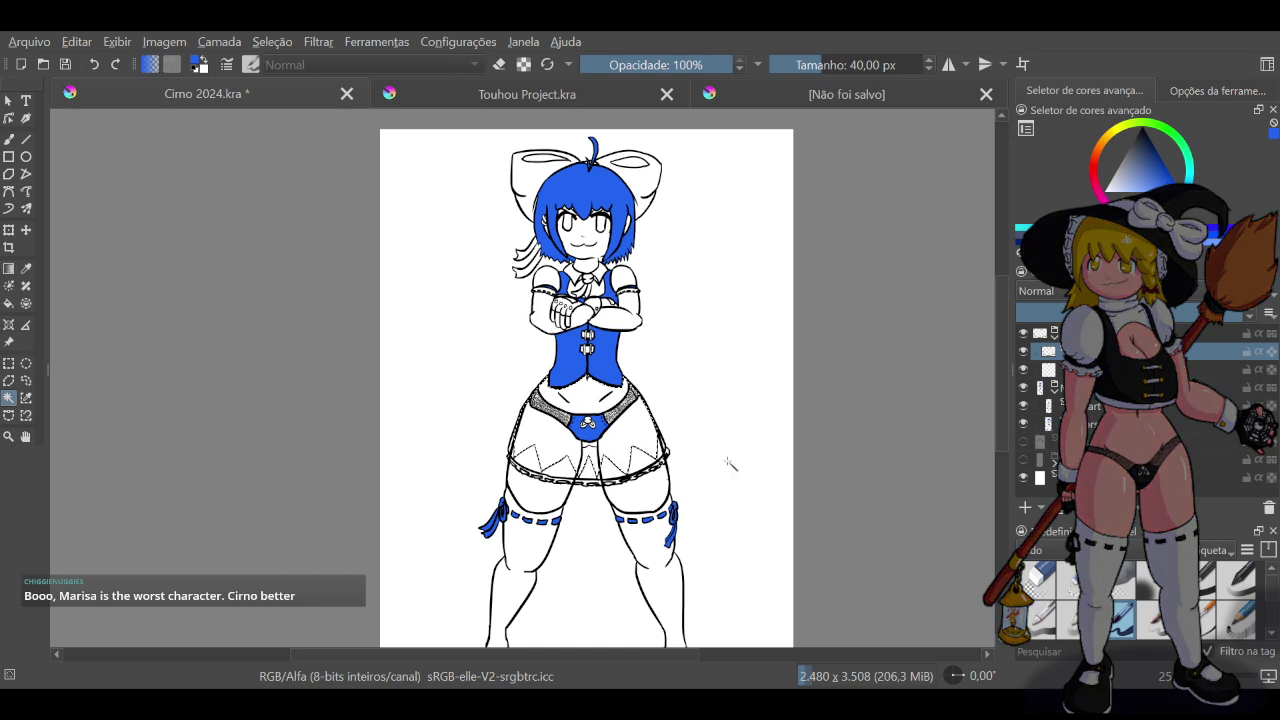
left_click(1090, 369)
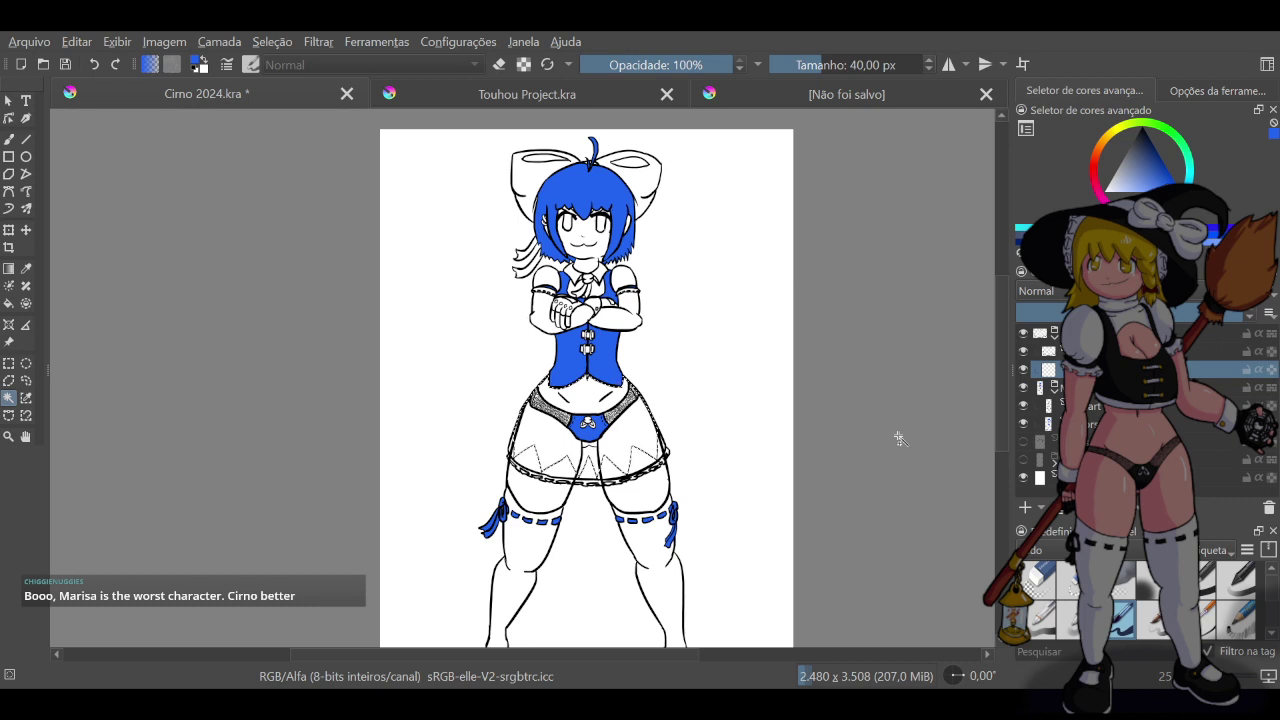
key("shift+BackSpace")
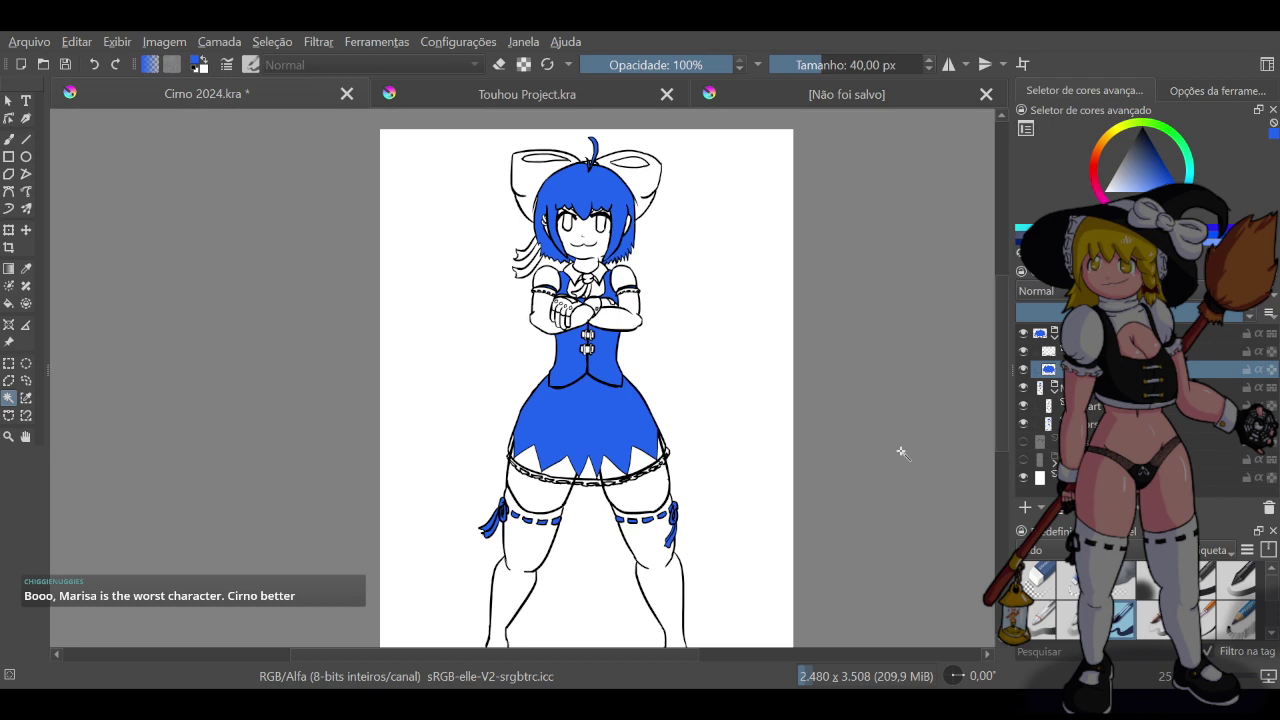
scroll(874, 439, "down", 2)
scroll(893, 458, "up", 1)
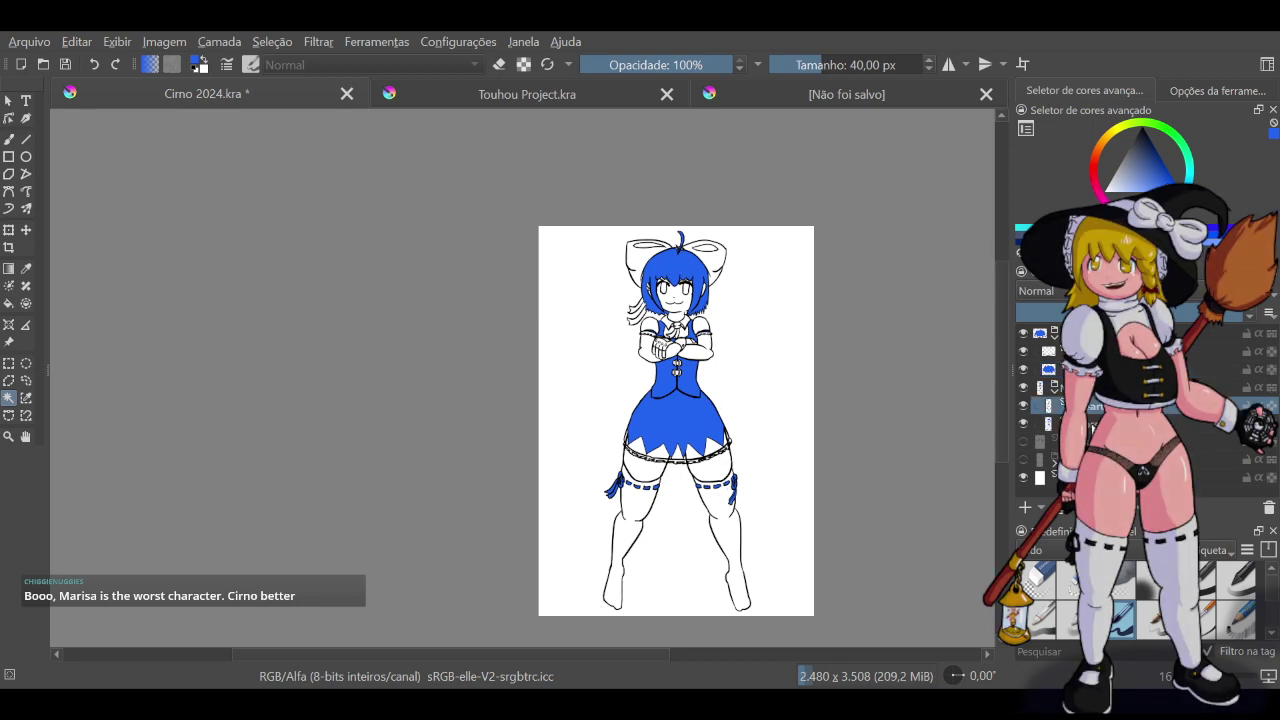
Make the body line art layer active, sample the skin tone from the character in Touhou Project.kra, and return to the Cirno drawing
left_click(1090, 407)
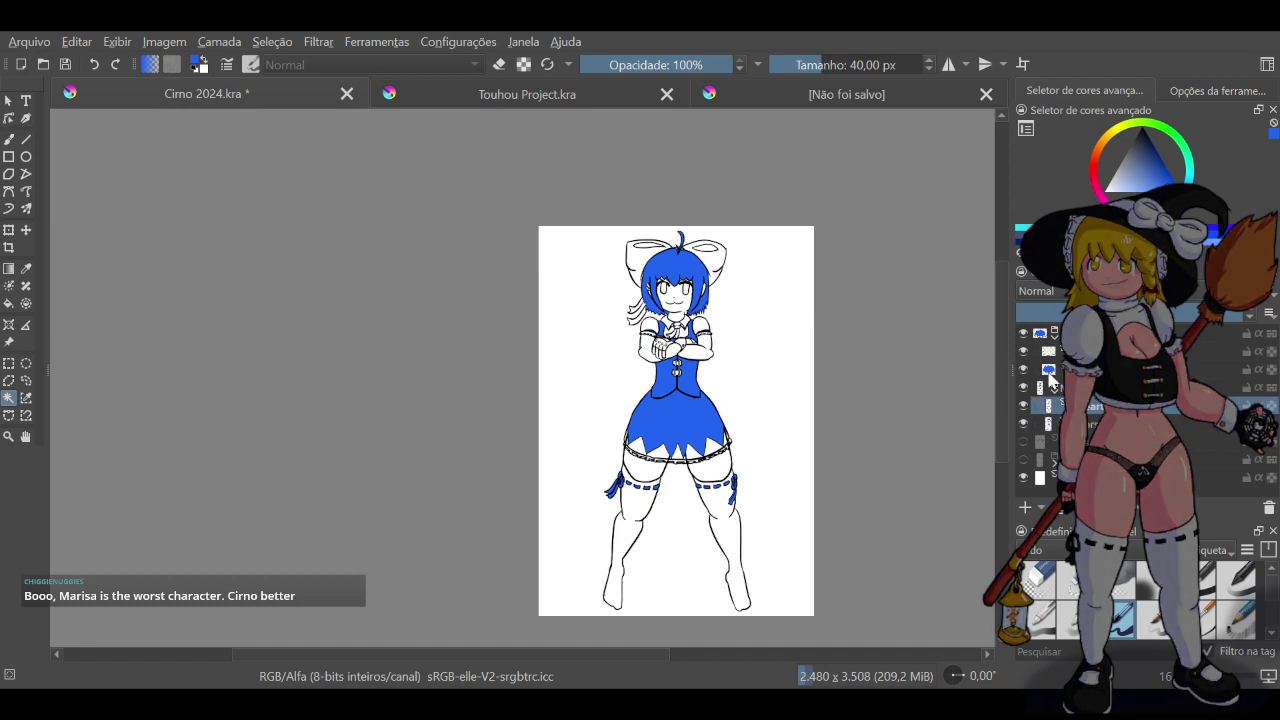
left_click(482, 96)
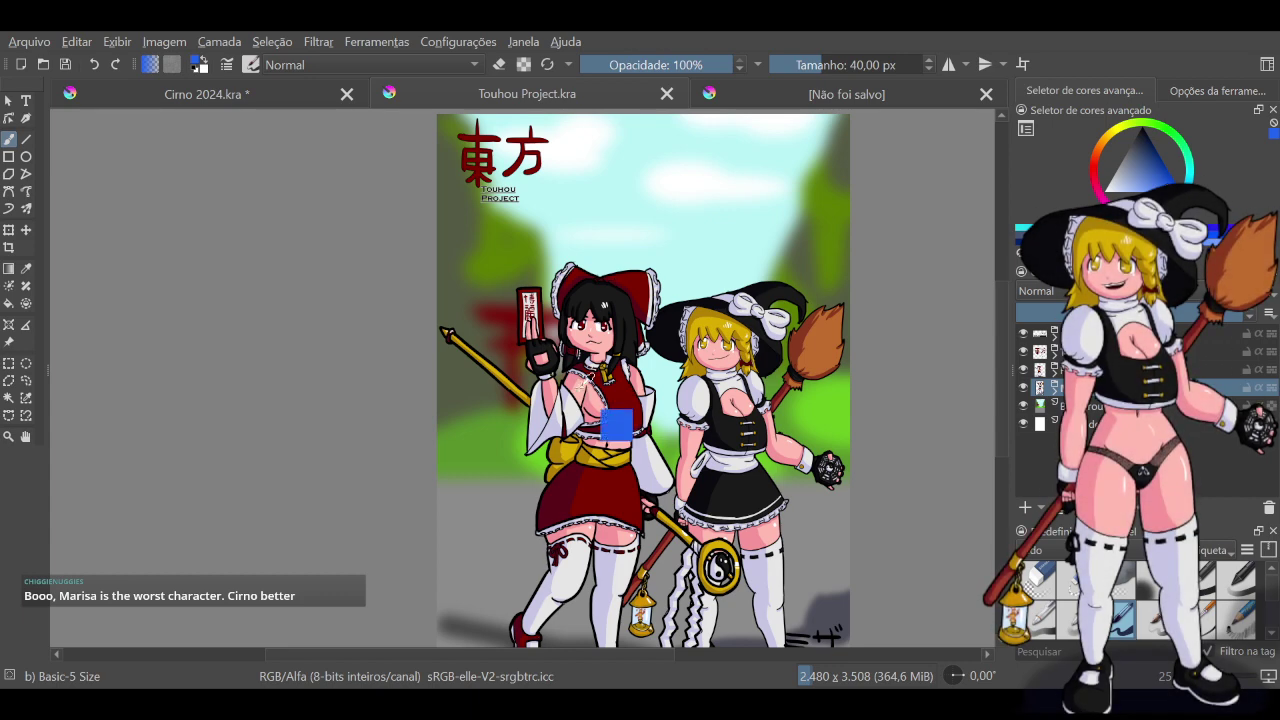
left_click(581, 386, "ctrl")
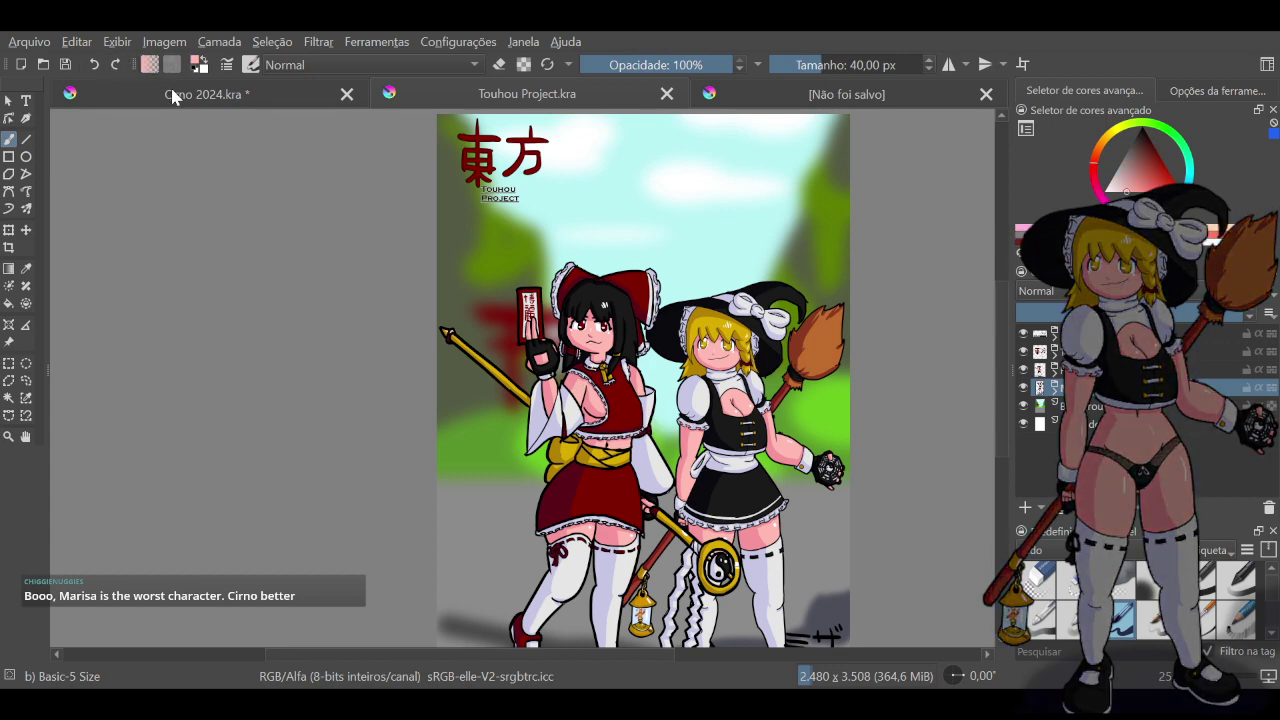
left_click(172, 91)
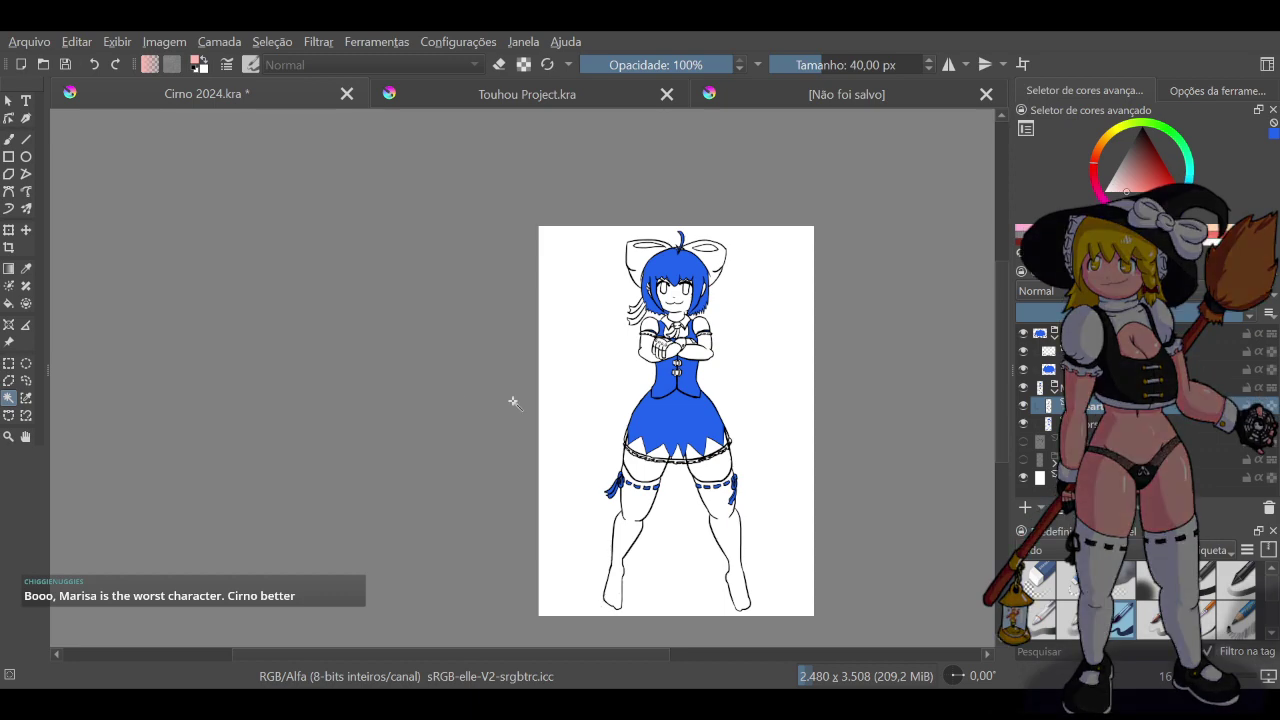
Paint a small skin-tone swatch with the brush on the empty canvas beside Cirno's head
scroll(713, 248, "up", 5)
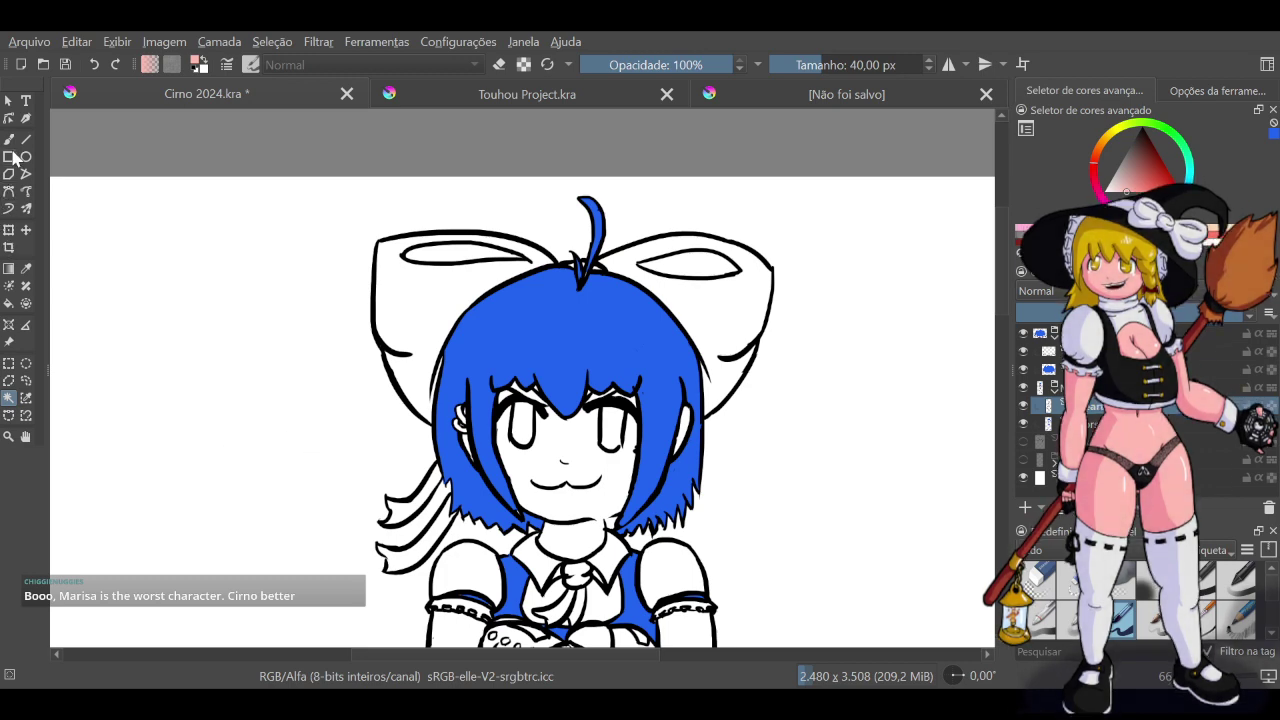
left_click(9, 140)
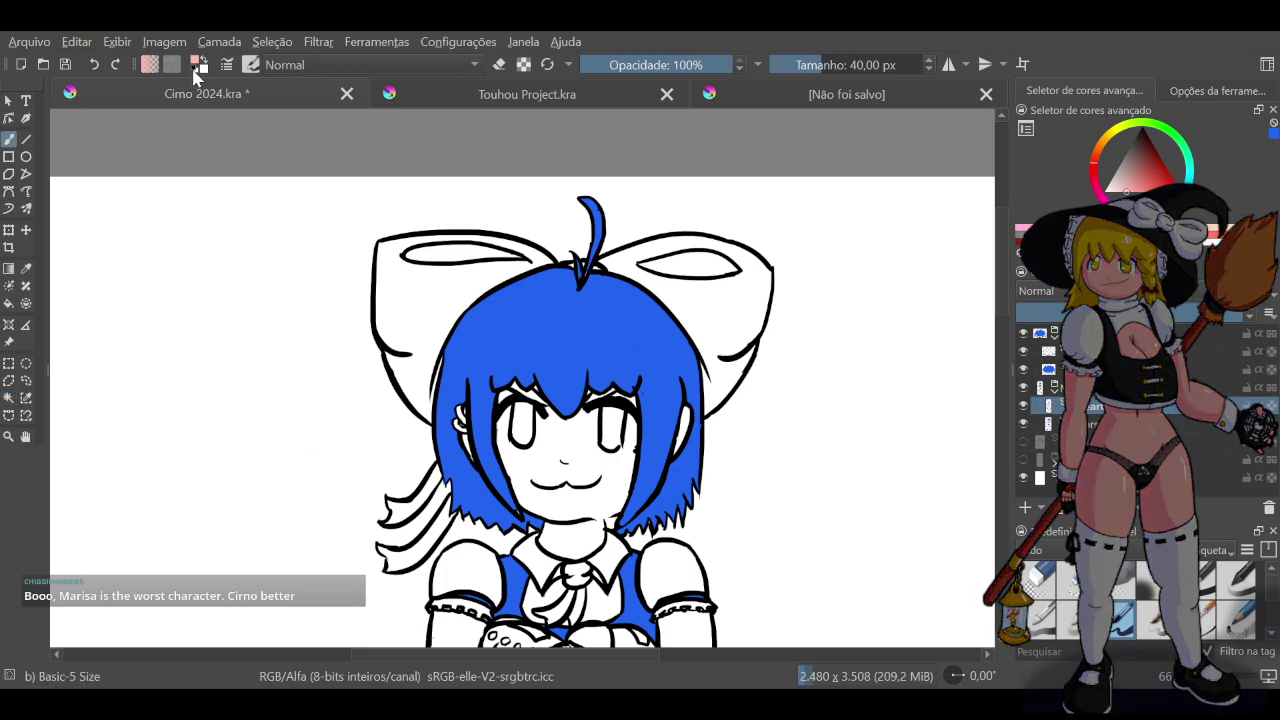
mouse_move(241, 407)
left_mouse_down()
mouse_move(223, 389)
mouse_move(258, 410)
left_mouse_up()
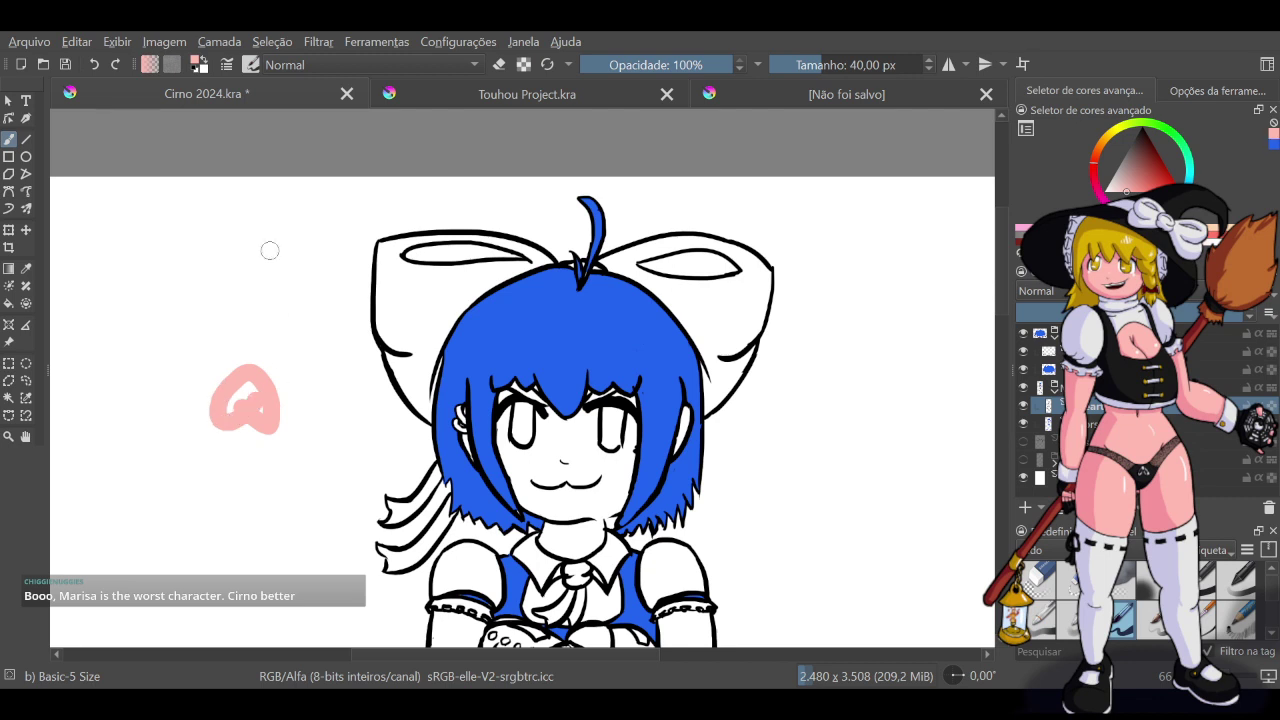
Switch the foreground colour to black, then sample the skin tone back from the swatch beside the head
left_click(197, 70)
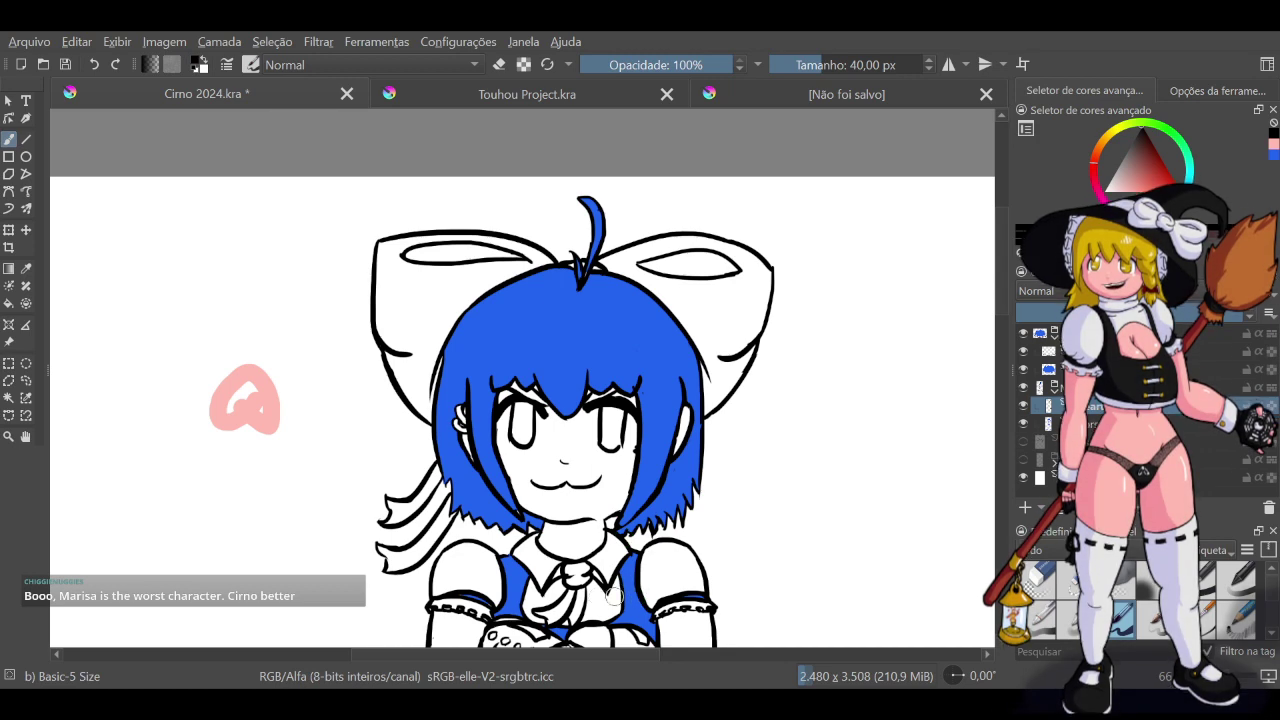
scroll(820, 472, "down", 4)
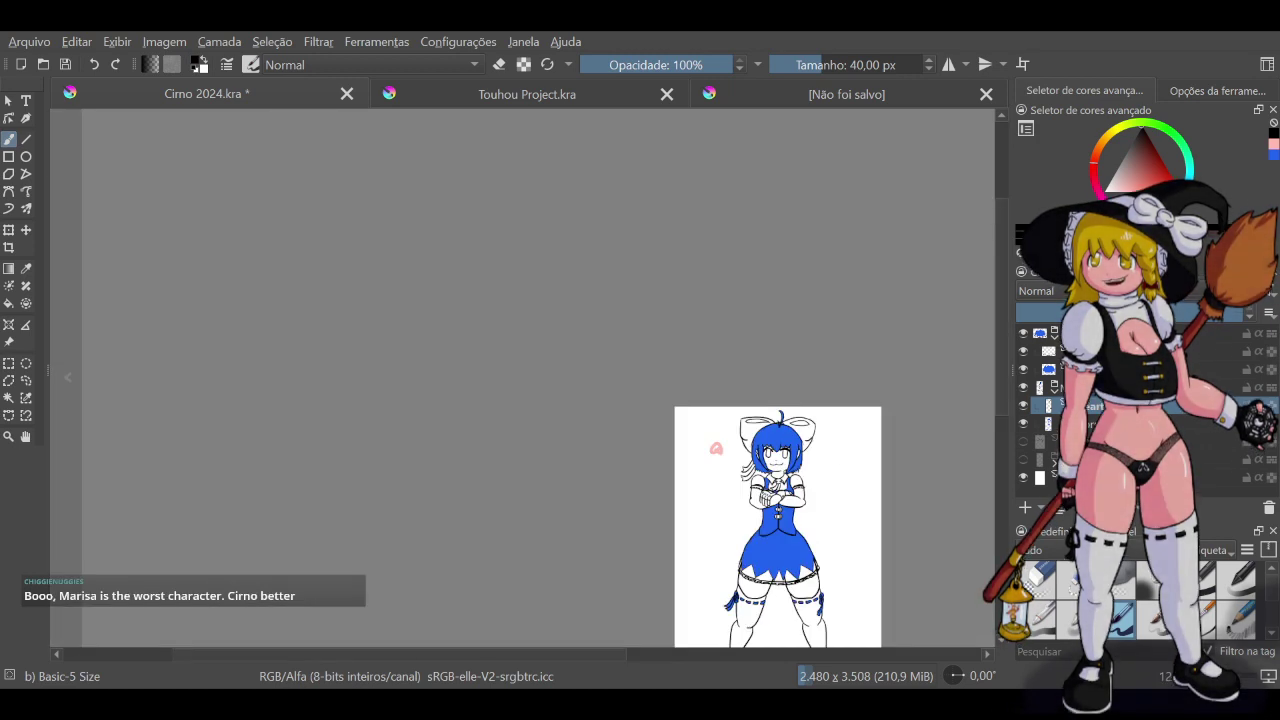
scroll(847, 447, "up", 1)
scroll(735, 440, "up", 2)
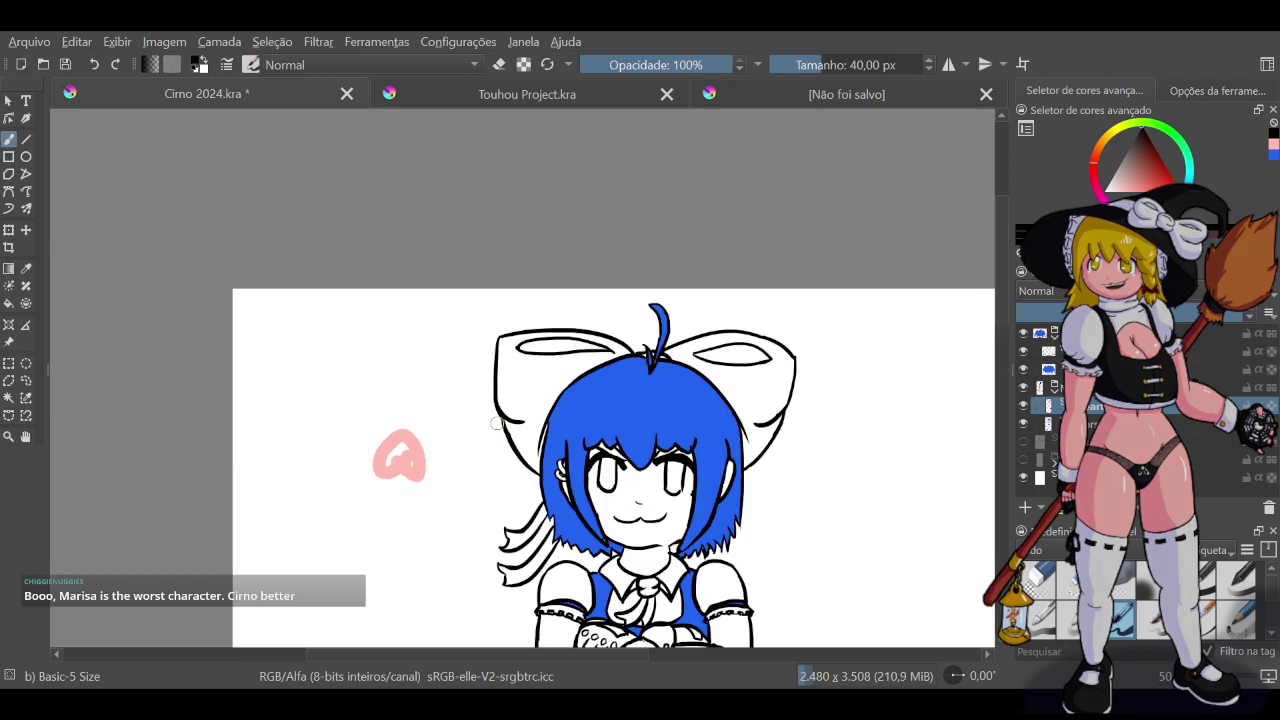
left_click(402, 462, "ctrl")
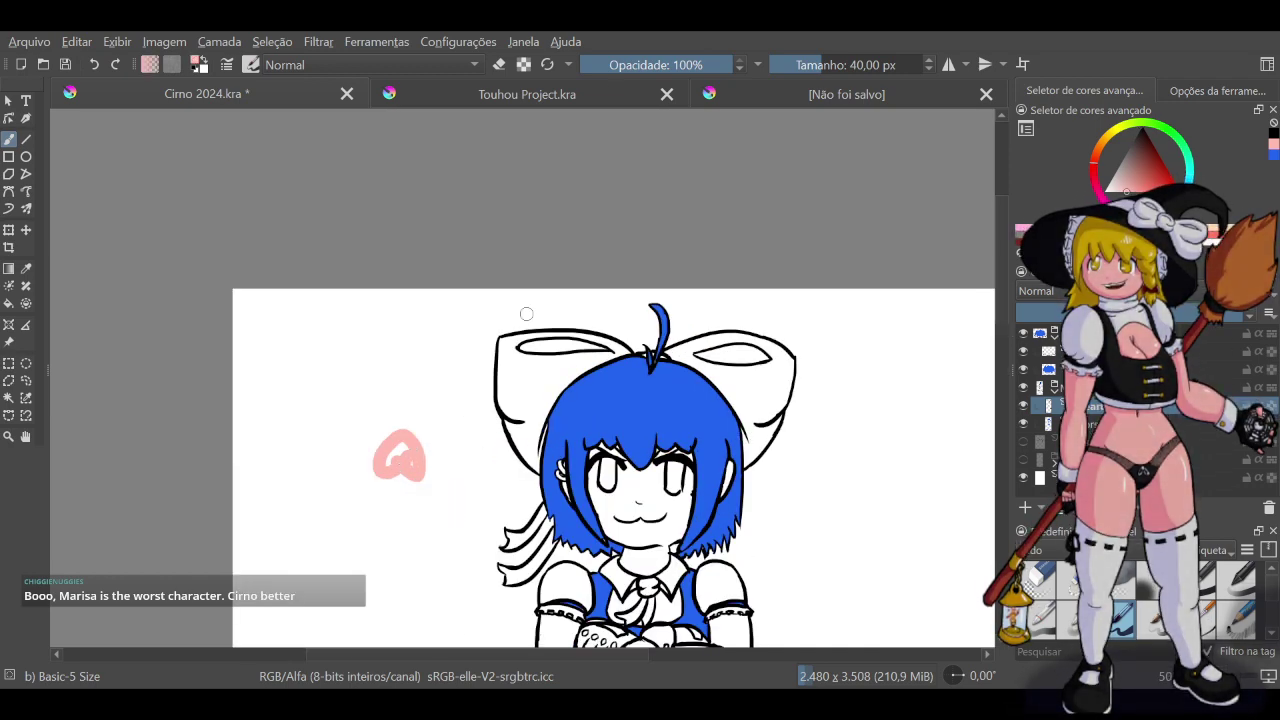
Set the brush size to 800 px and erase the skin-tone swatch beside Cirno's head in eraser mode
left_click(837, 63)
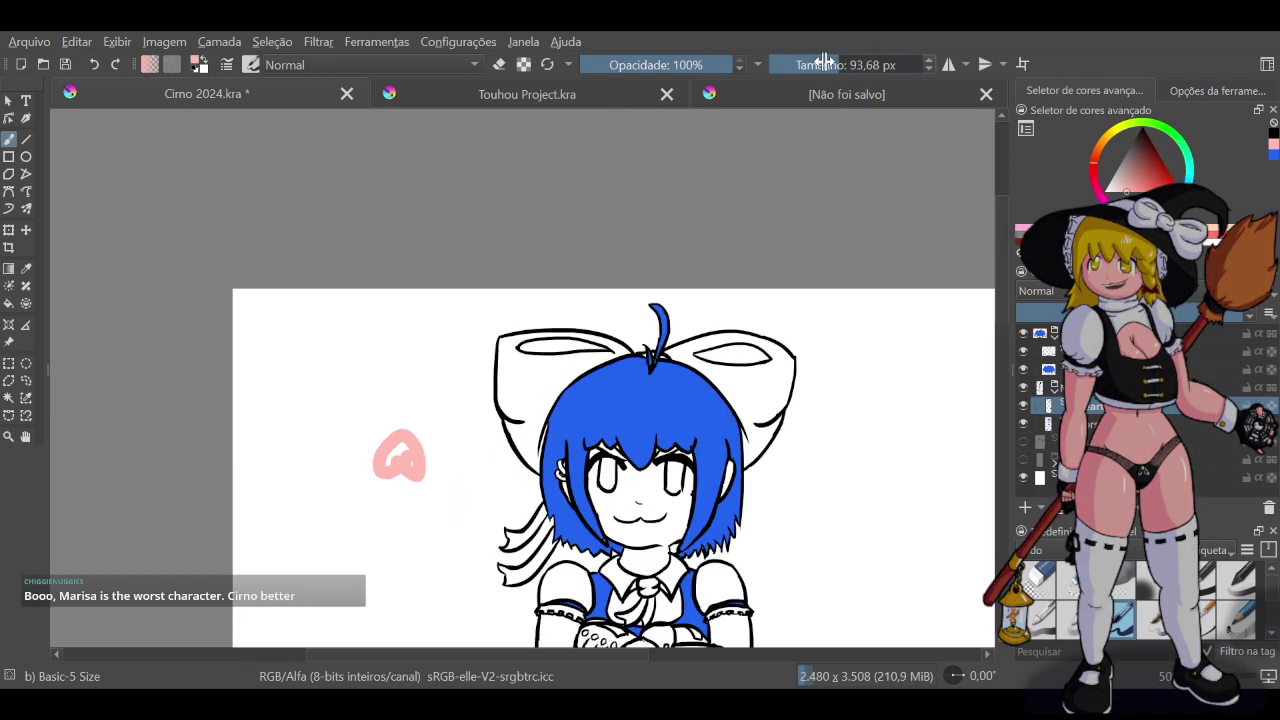
type("800")
key("Return")
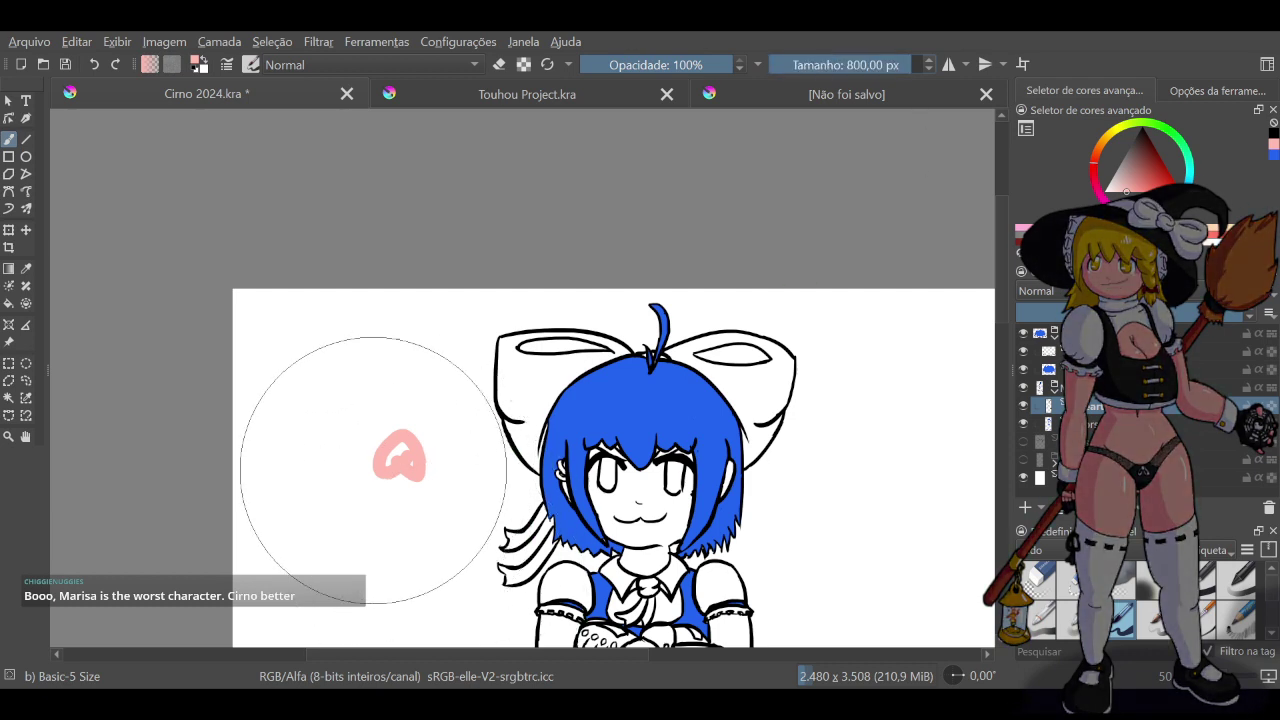
mouse_move(380, 448)
left_mouse_down()
mouse_move(390, 460)
mouse_move(394, 434)
left_mouse_up()
left_click(499, 64)
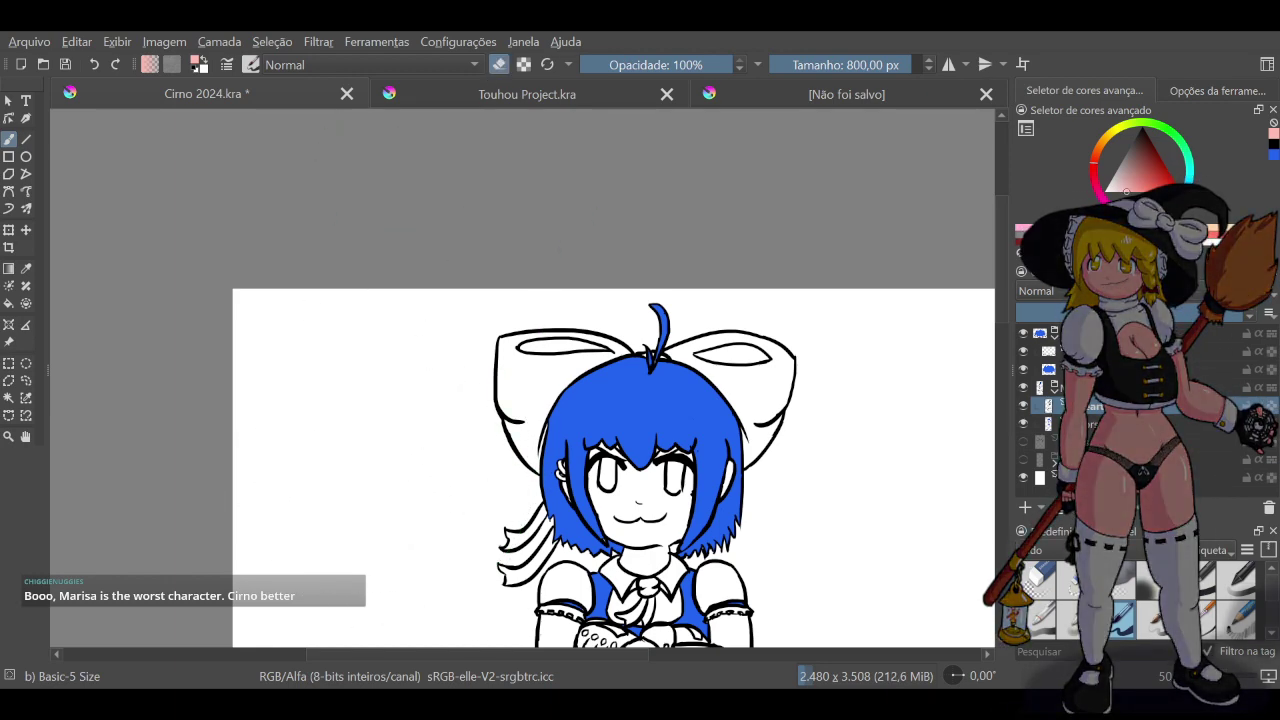
Reset the brush preset to its saved settings and select Cirno's face area with the Contiguous Selection tool
left_click(547, 64)
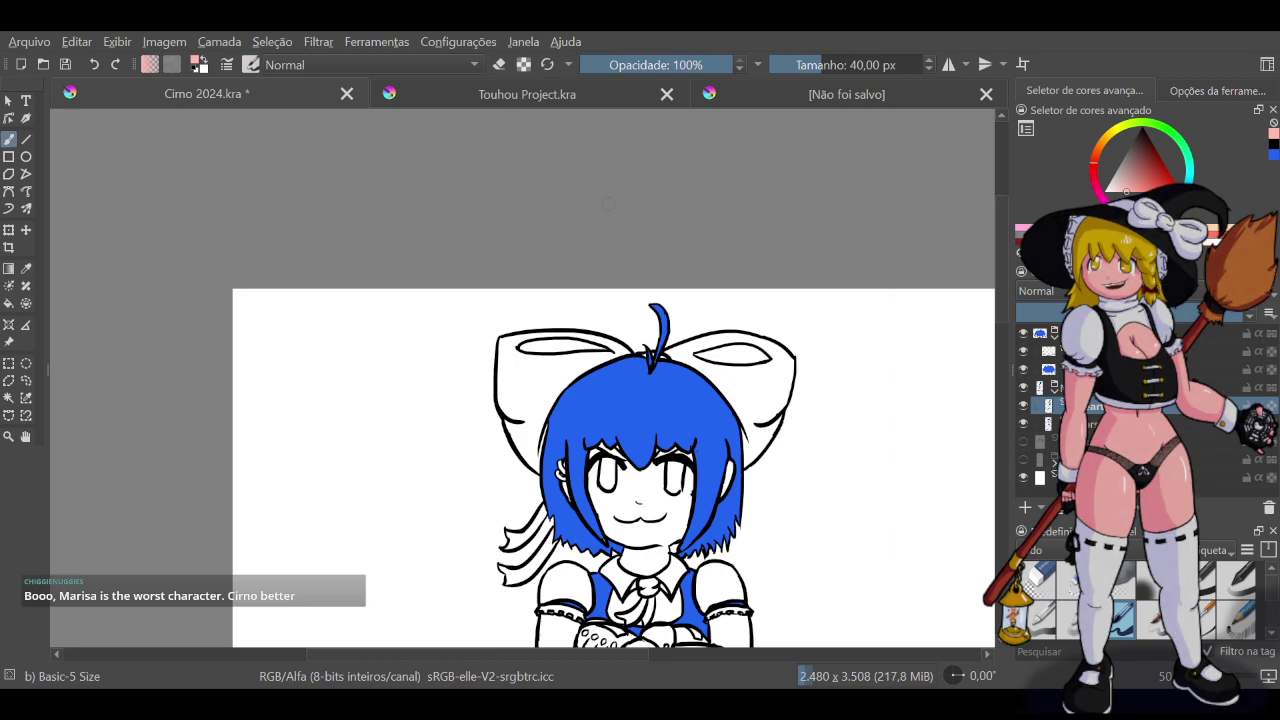
scroll(598, 214, "down", 4)
scroll(560, 264, "up", 2)
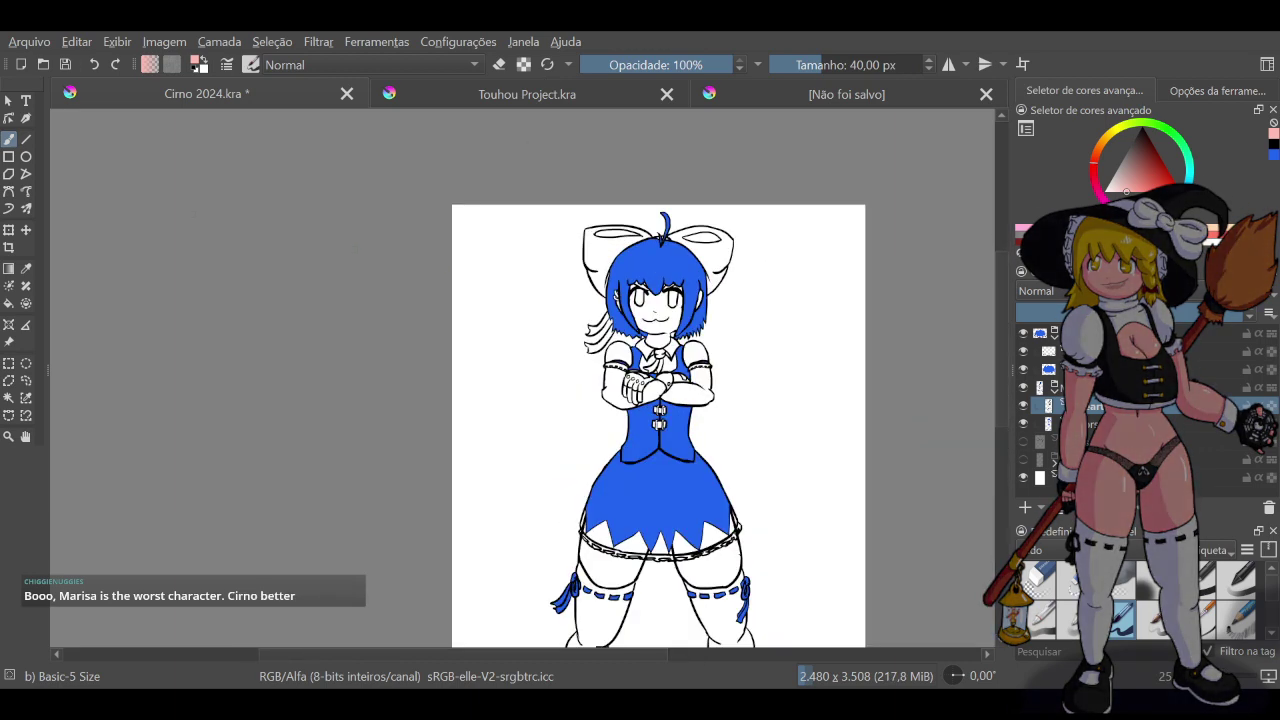
left_click(9, 398)
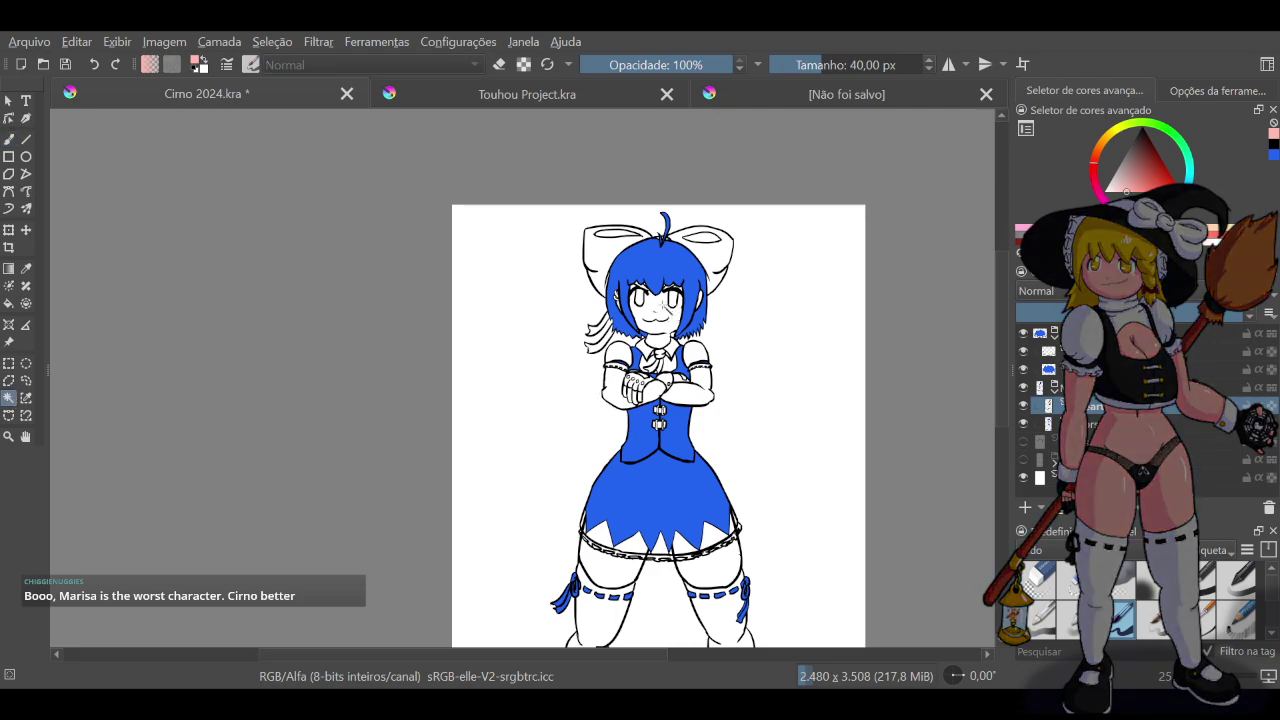
scroll(617, 265, "up", 6)
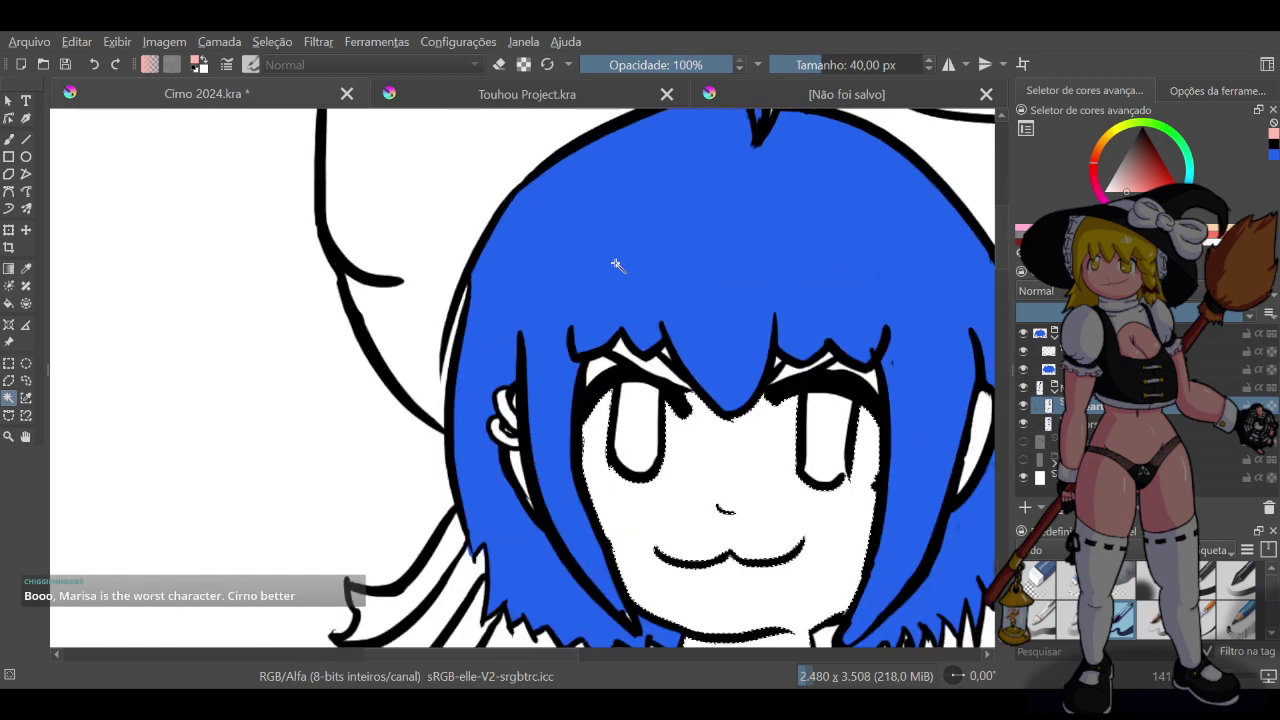
scroll(617, 265, "up", 4)
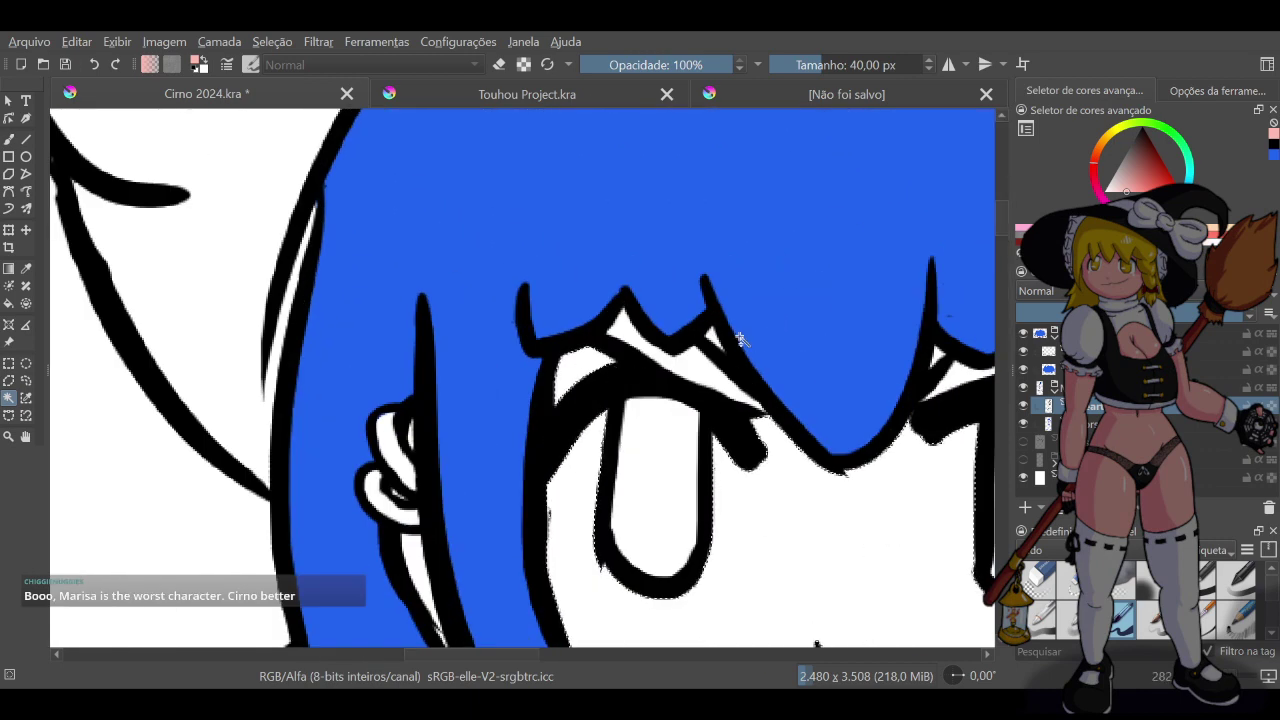
scroll(760, 360, "down", 10)
scroll(840, 450, "up", 6)
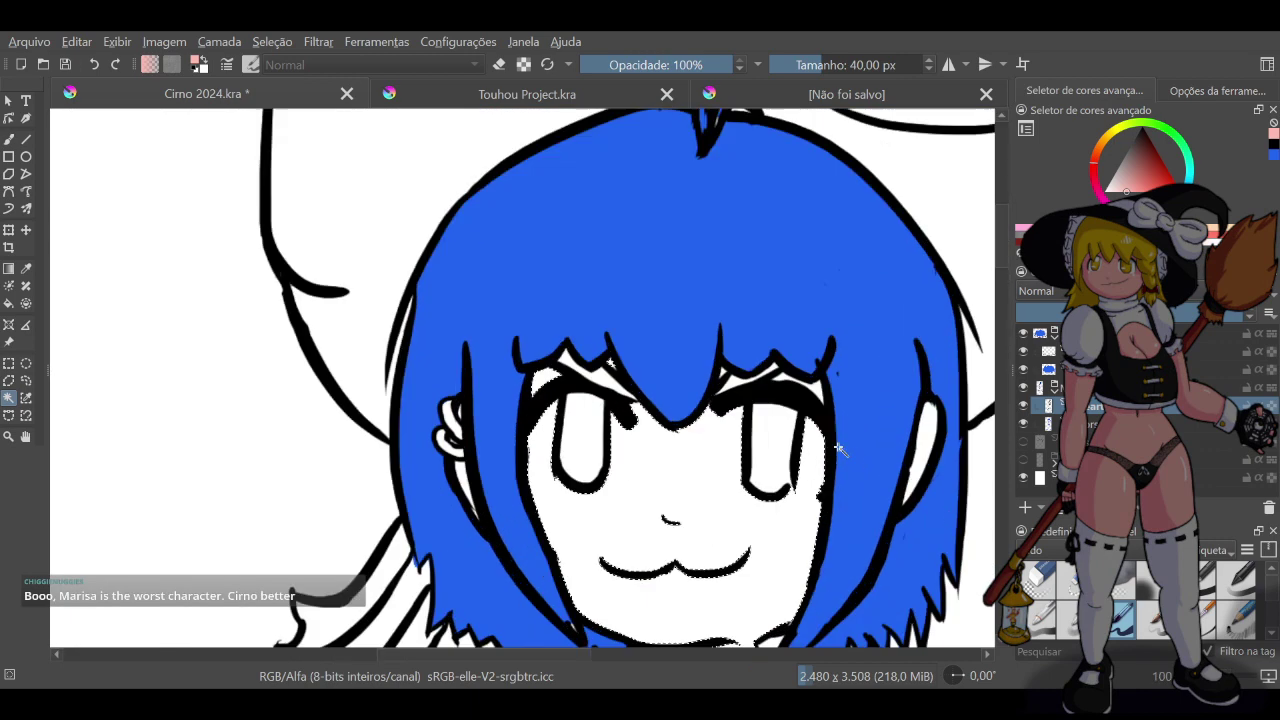
Add the visible skin areas of both ears to the face selection
left_click(931, 433)
left_click(456, 442)
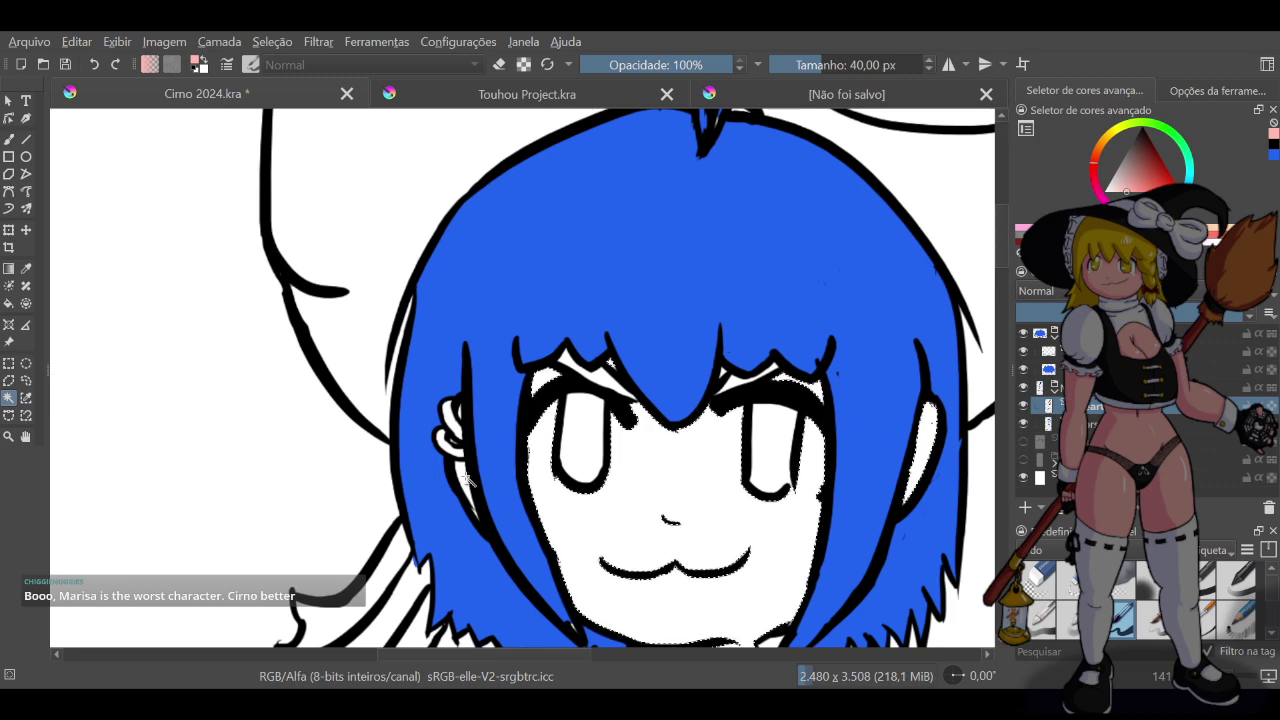
scroll(468, 478, "up", 6)
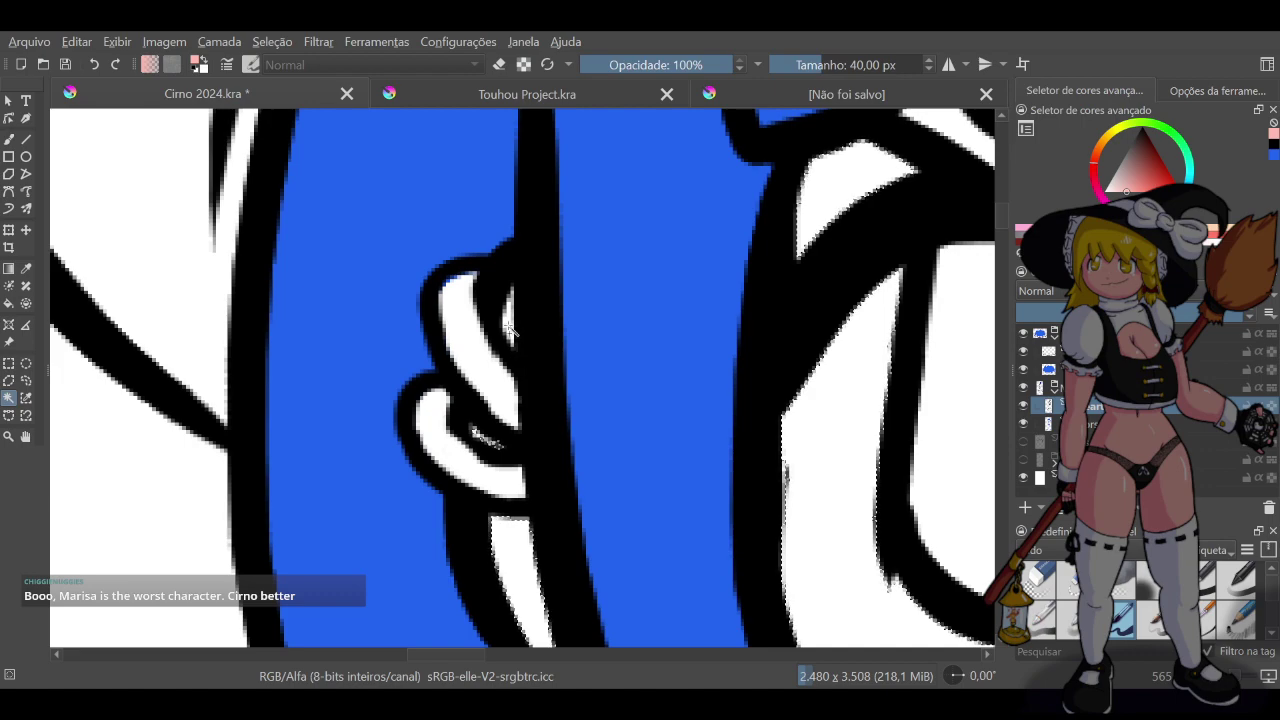
scroll(603, 408, "down", 10)
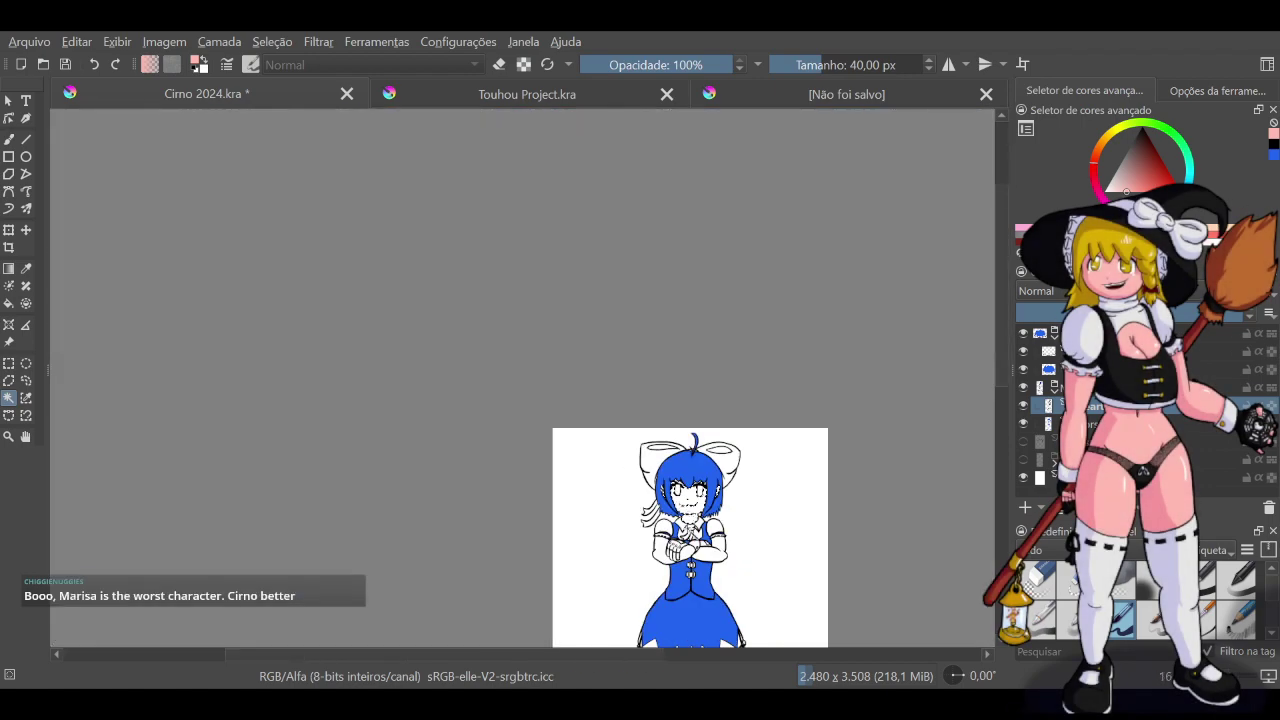
Extend the skin selection with the neck, both bare forearms and the exposed fingers
scroll(660, 540, "up", 6)
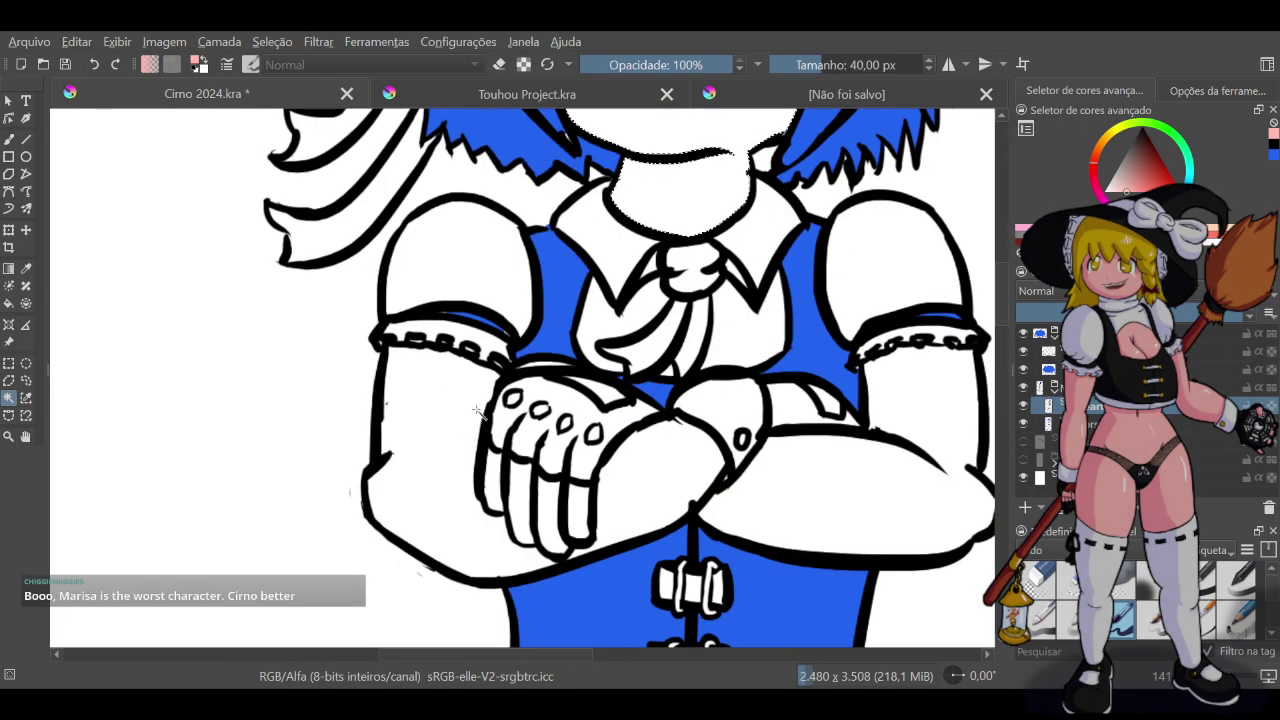
left_click(665, 475)
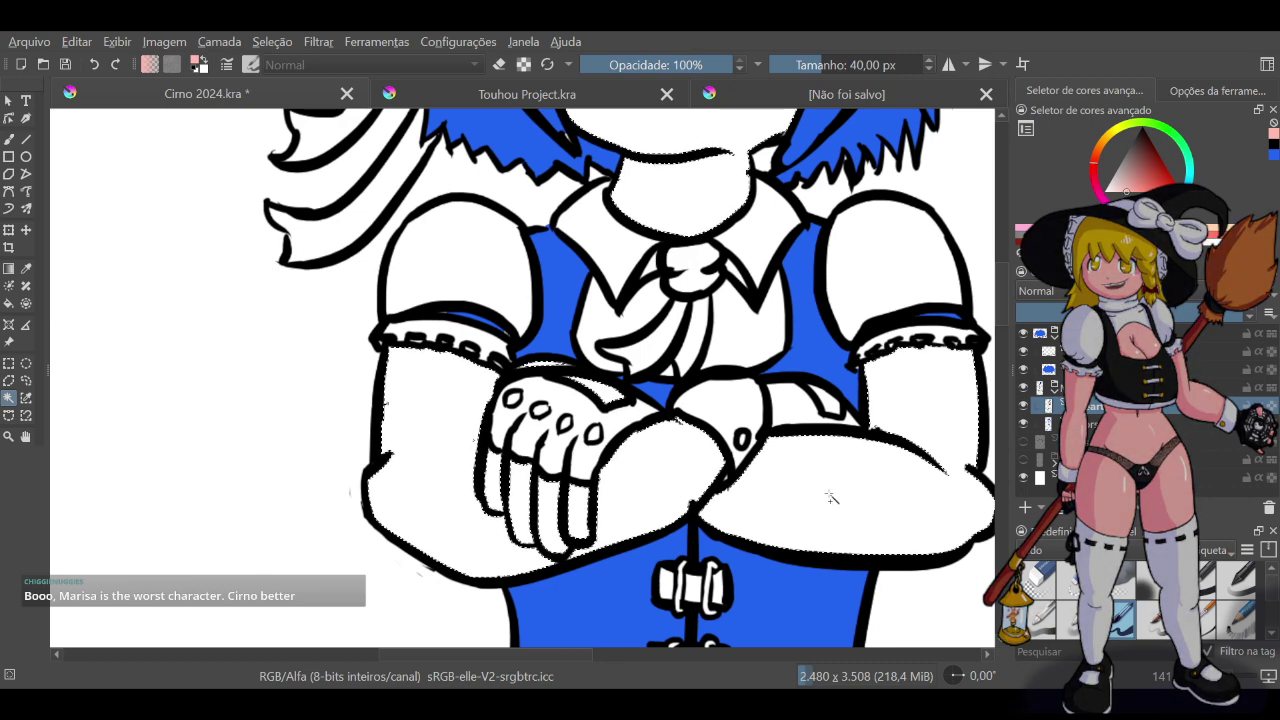
left_click(838, 450, "shift")
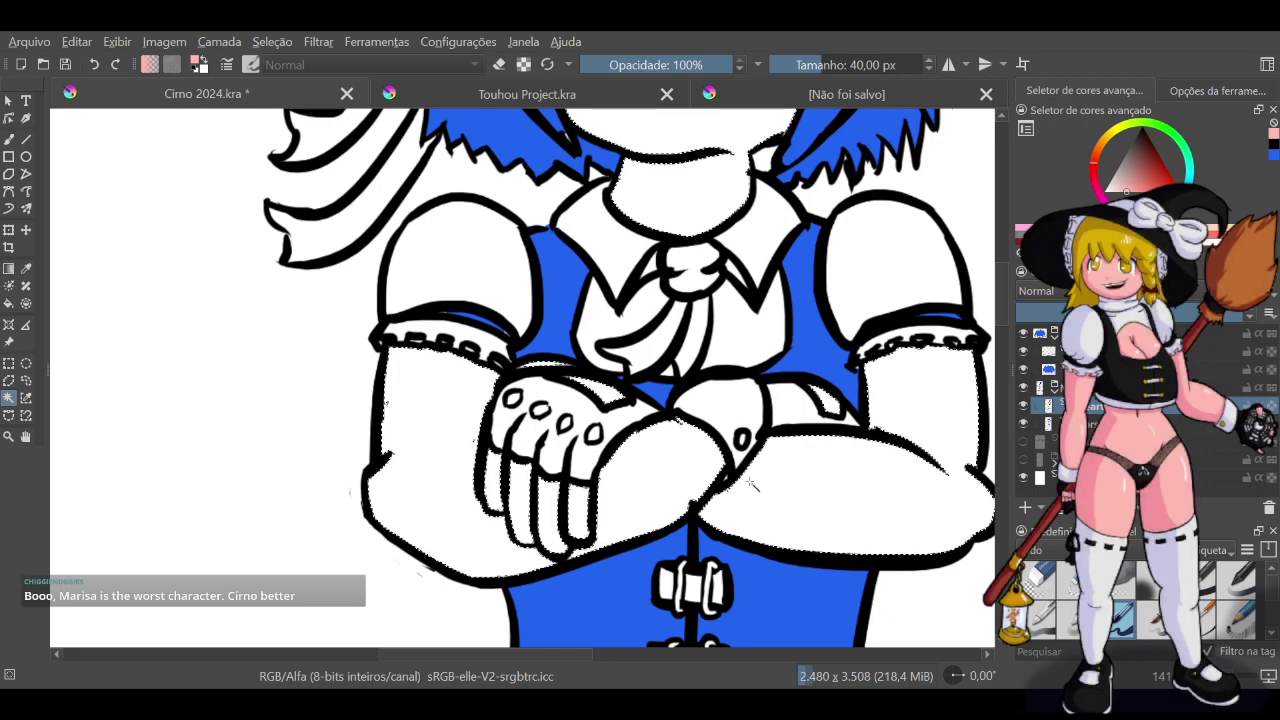
scroll(749, 481, "down", 5)
scroll(731, 566, "down", 2)
scroll(715, 500, "up", 6)
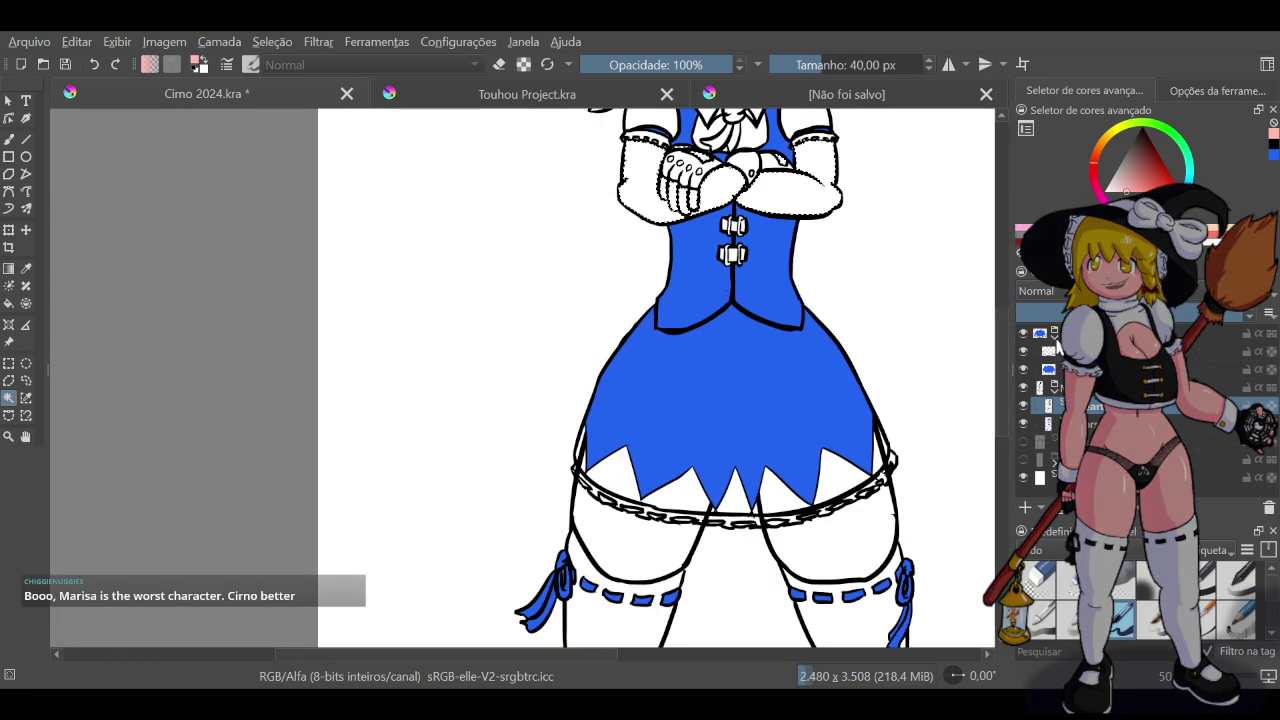
Collapse and hide the skirt layer group, then add the belly, hip and thigh areas to the skin selection
left_click(1054, 336)
left_click(1023, 334)
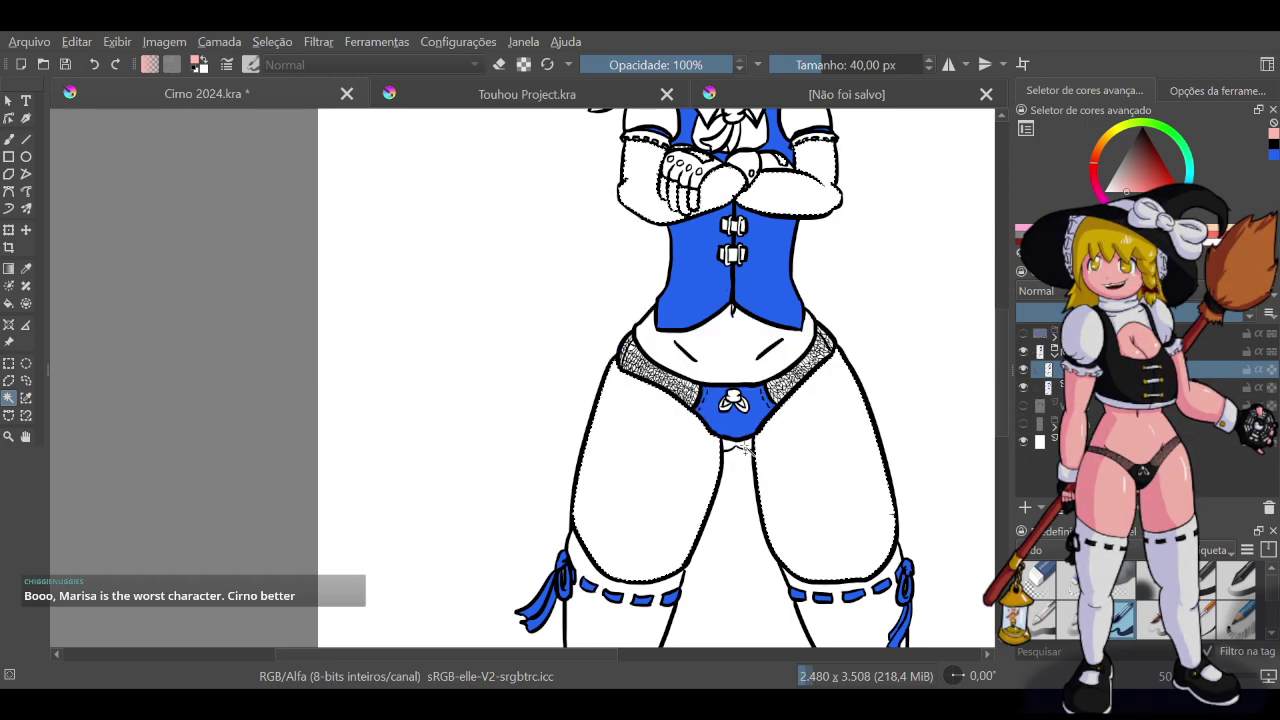
scroll(730, 350, "up", 8)
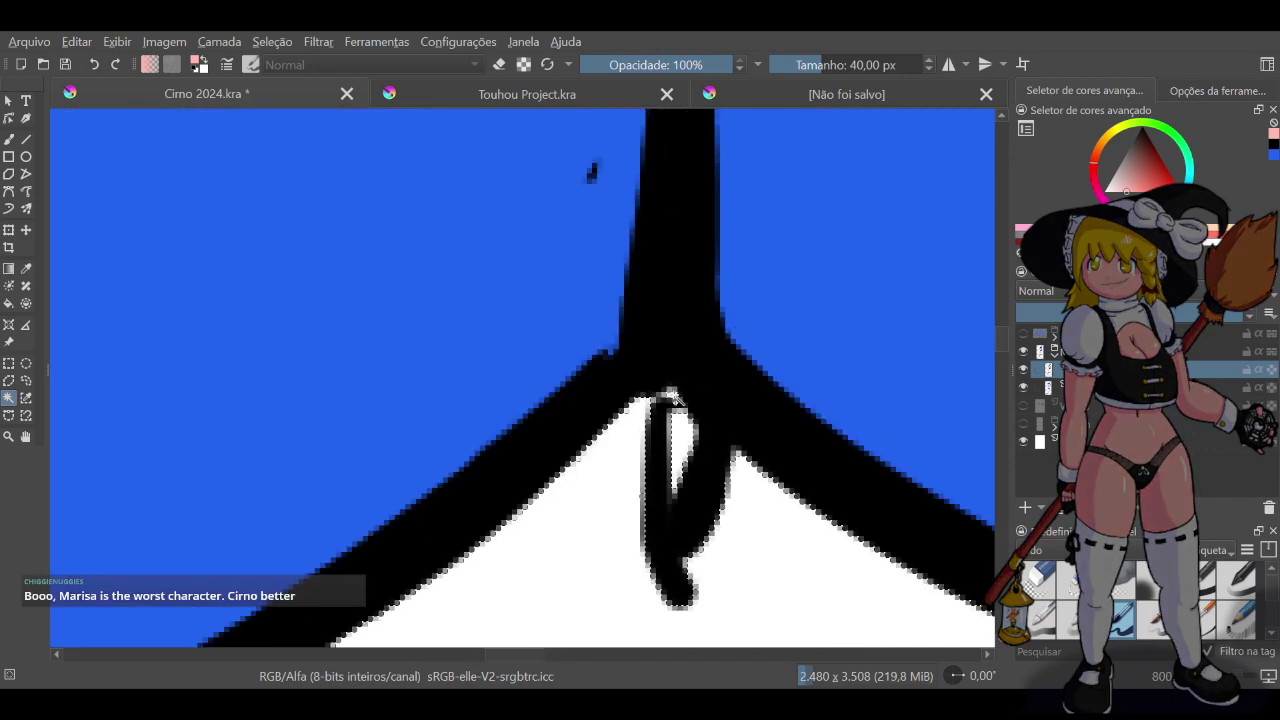
scroll(669, 395, "down", 5)
scroll(707, 478, "down", 4)
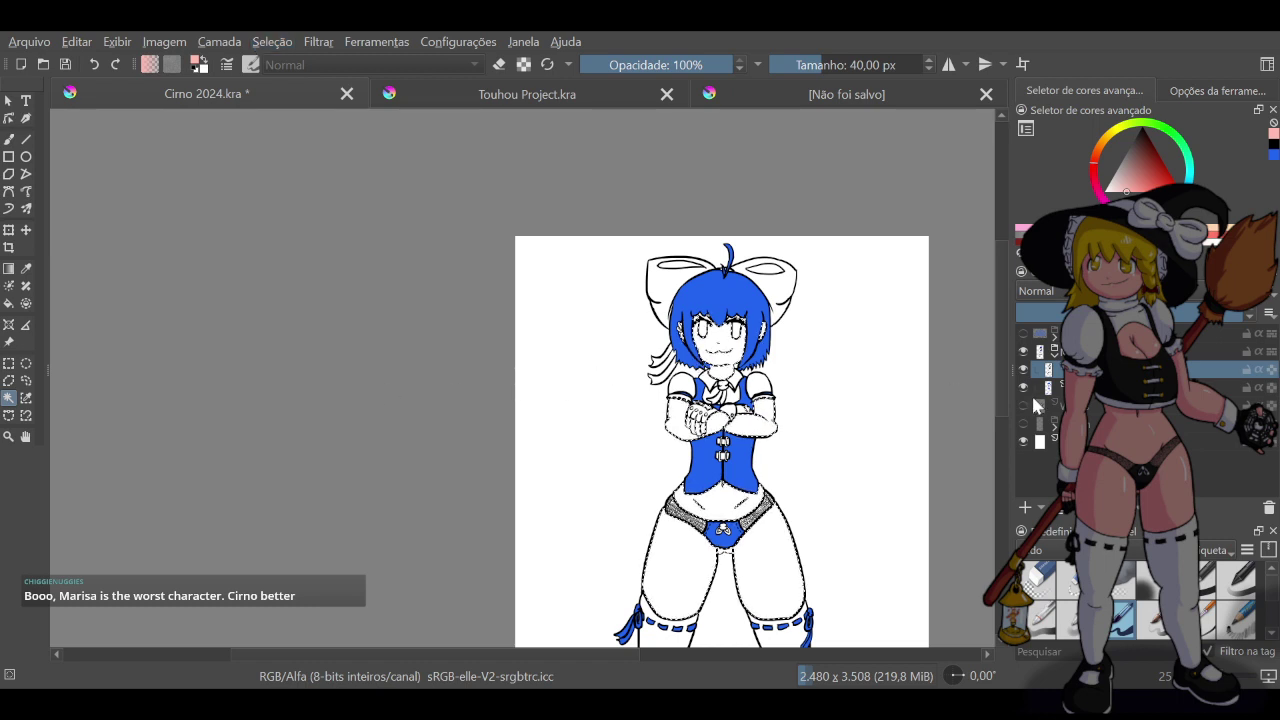
Fill the selection with the skin tone on the body colour layer, show the skirt group again and deselect
left_click(1089, 389)
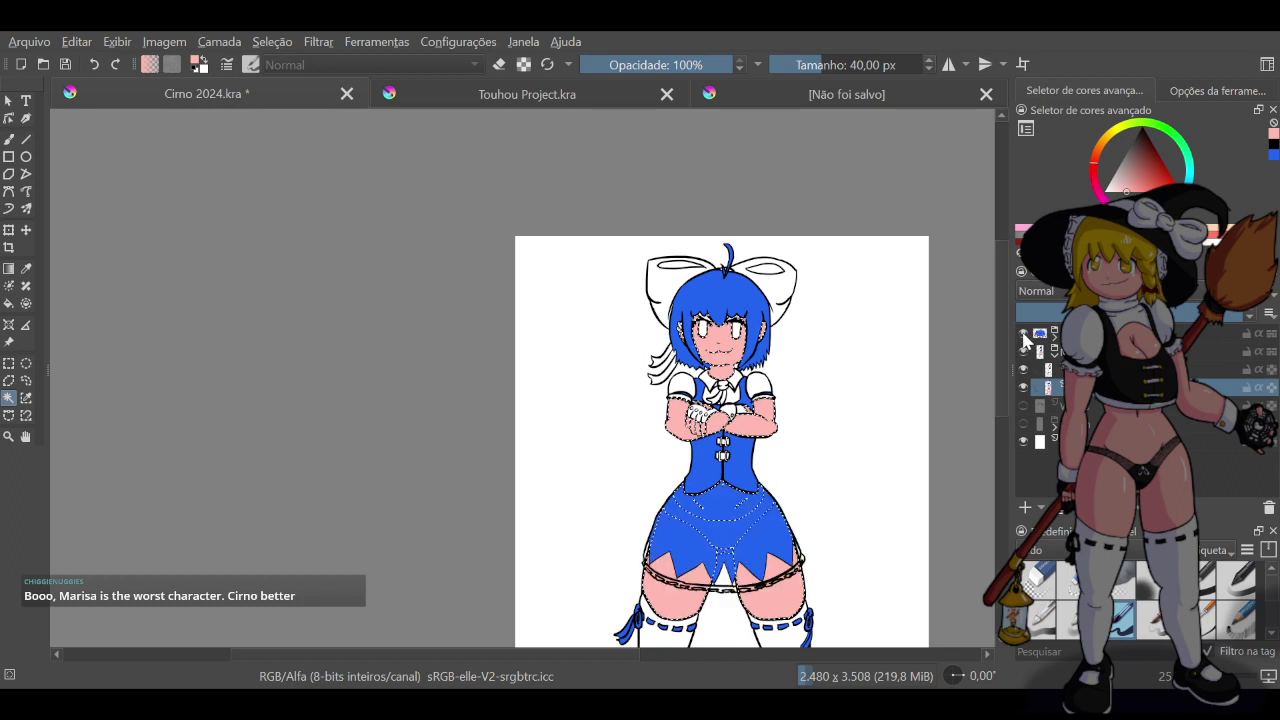
key("ctrl+shift+a")
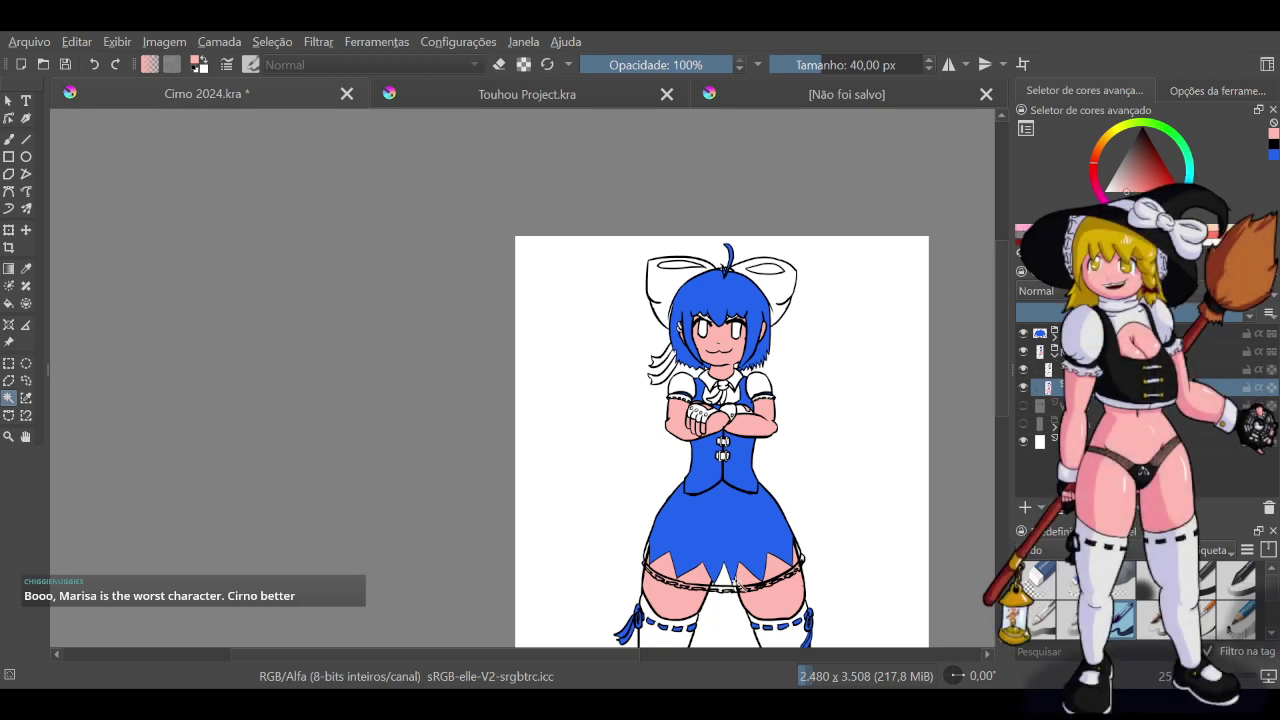
Add a new layer directly above the white background layer and fill it entirely with magenta
left_click_drag(545, 655, 630, 648)
left_click_drag(998, 279, 988, 306)
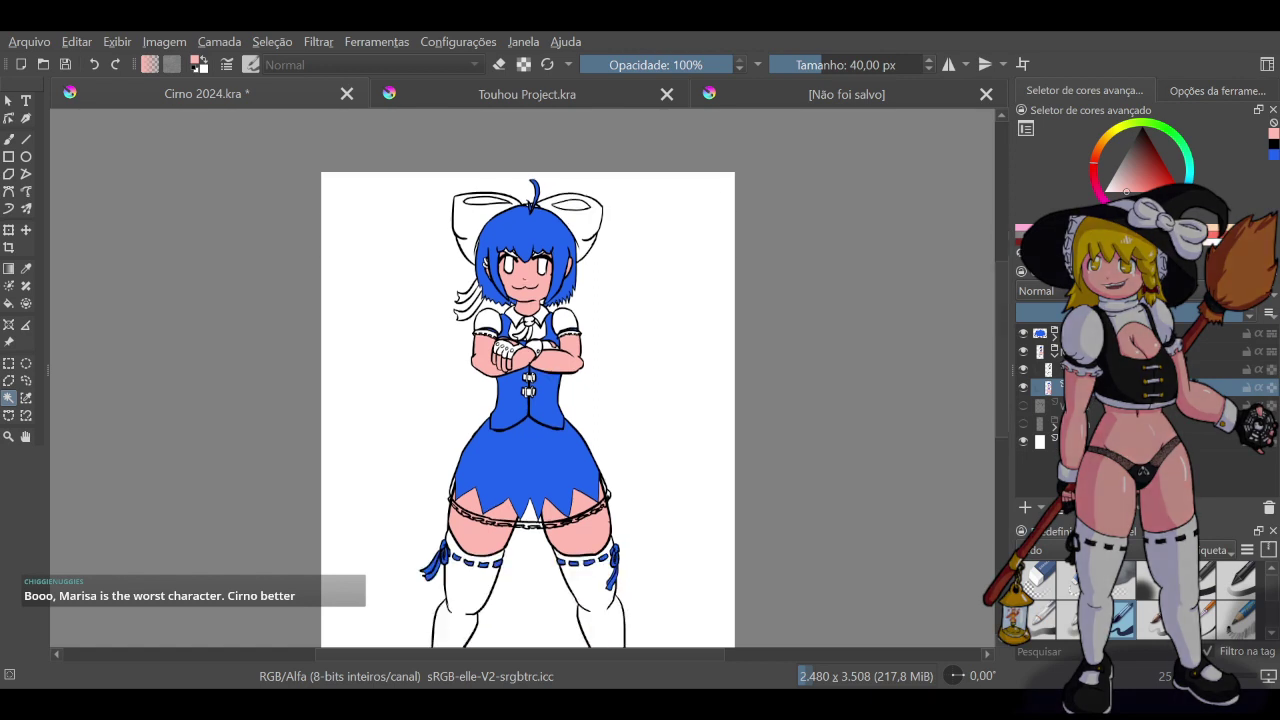
left_click(1084, 442)
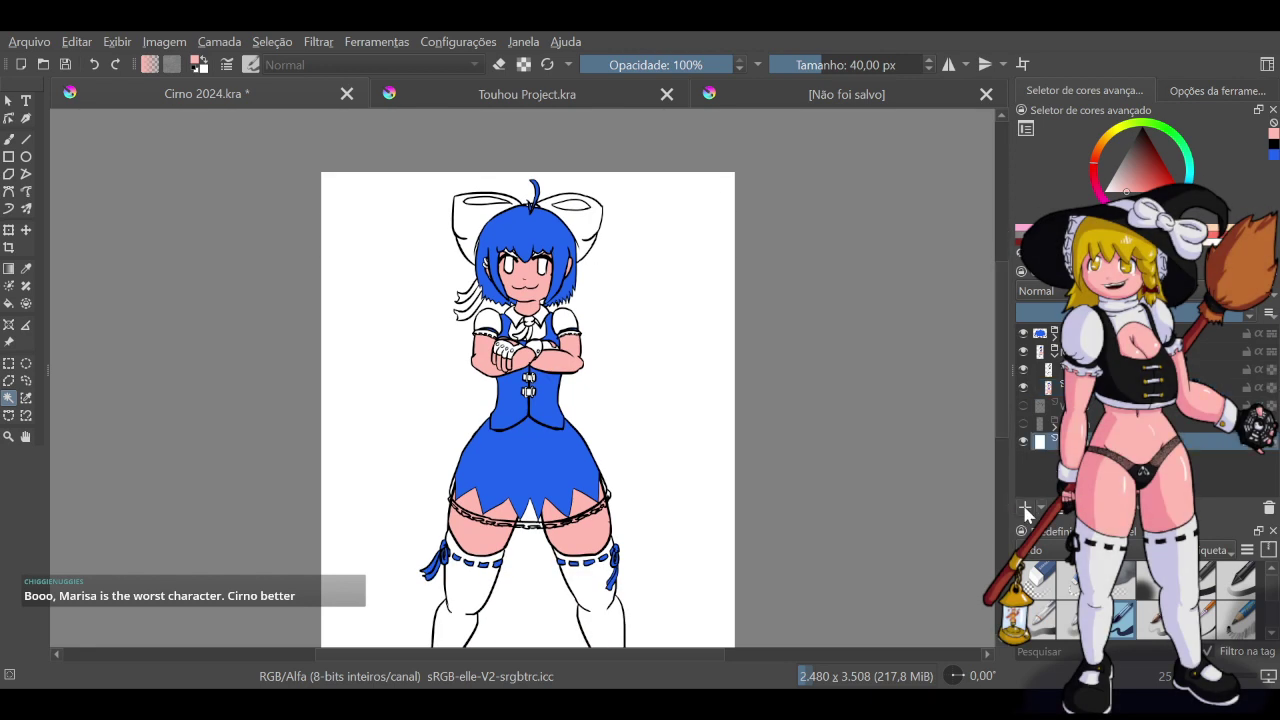
left_click(1024, 507)
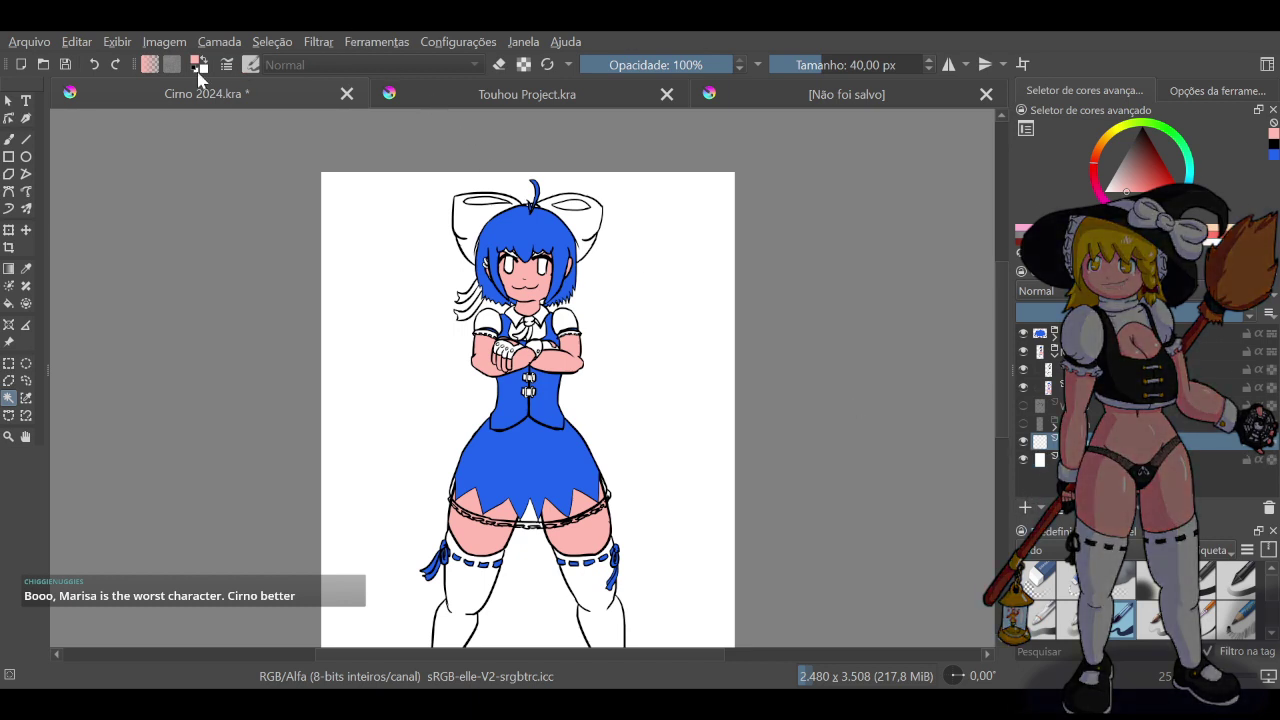
left_click(725, 258)
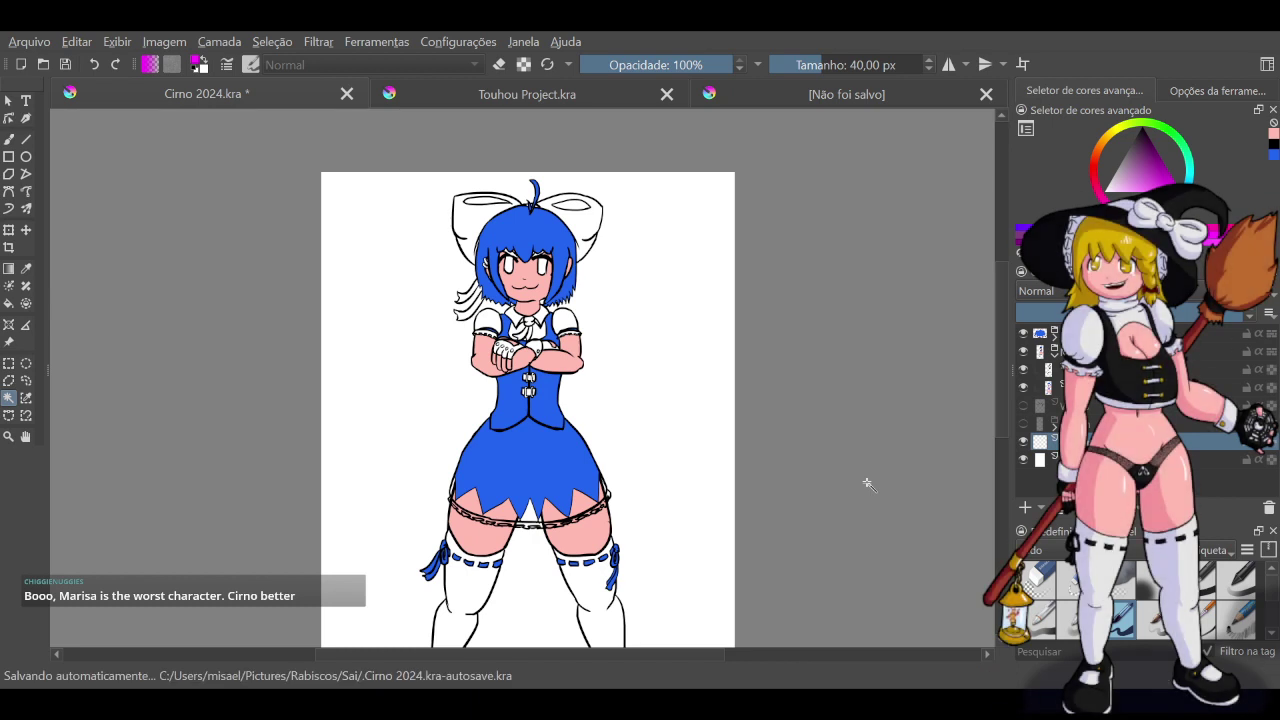
key("shift+BackSpace")
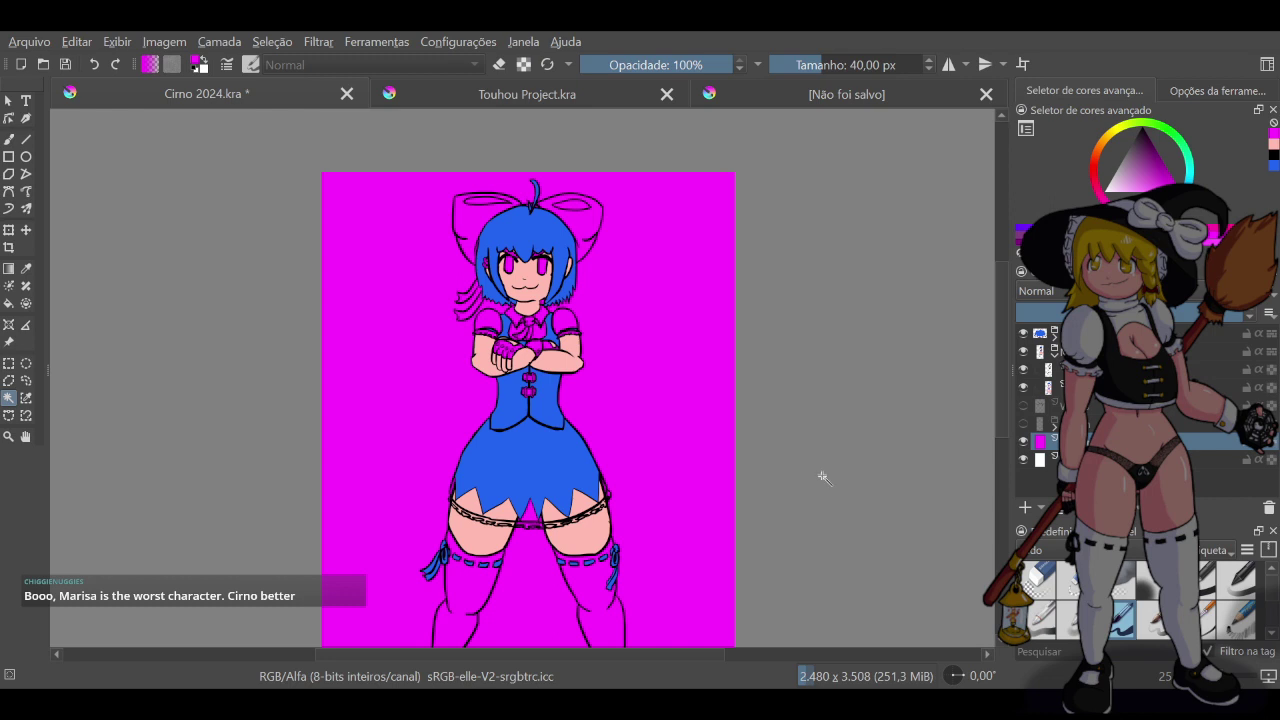
scroll(718, 482, "down", 2)
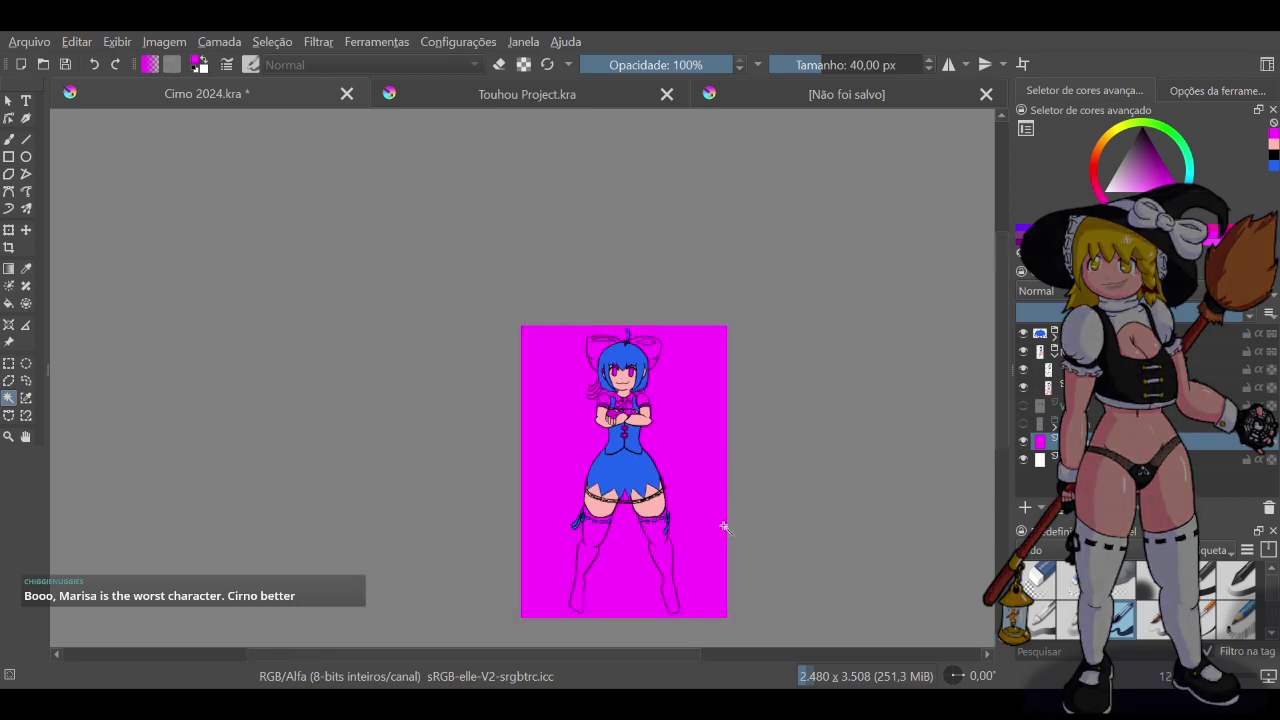
scroll(724, 527, "up", 2)
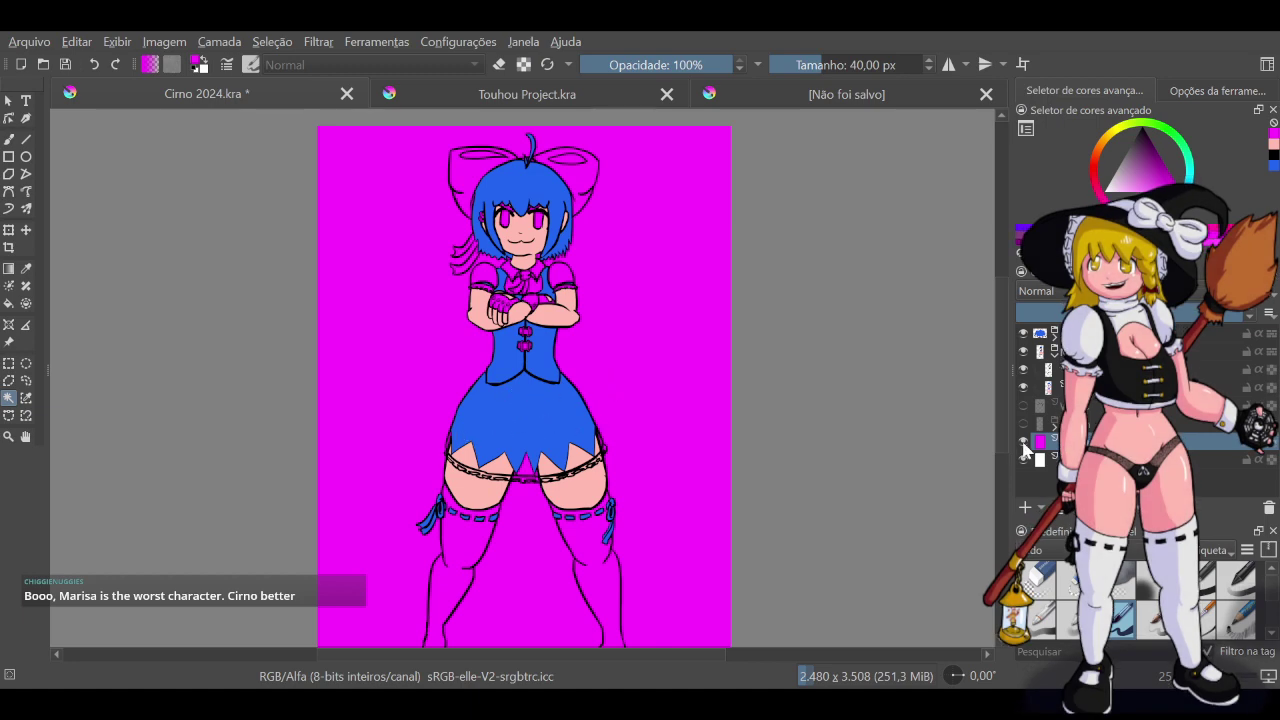
Make the body line art layer active, sample the sleeve's white from Touhou Project.kra, and return to Cirno with the Contiguous Selection tool
left_click(1076, 370)
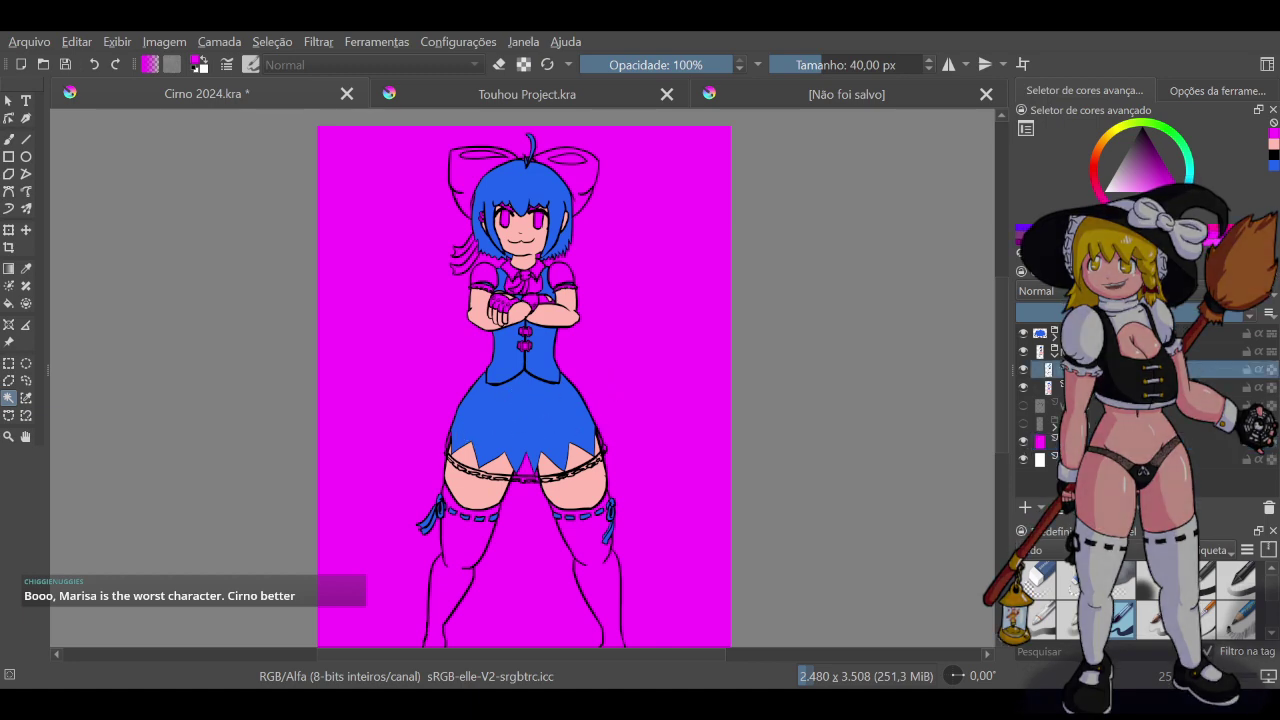
left_click(549, 98)
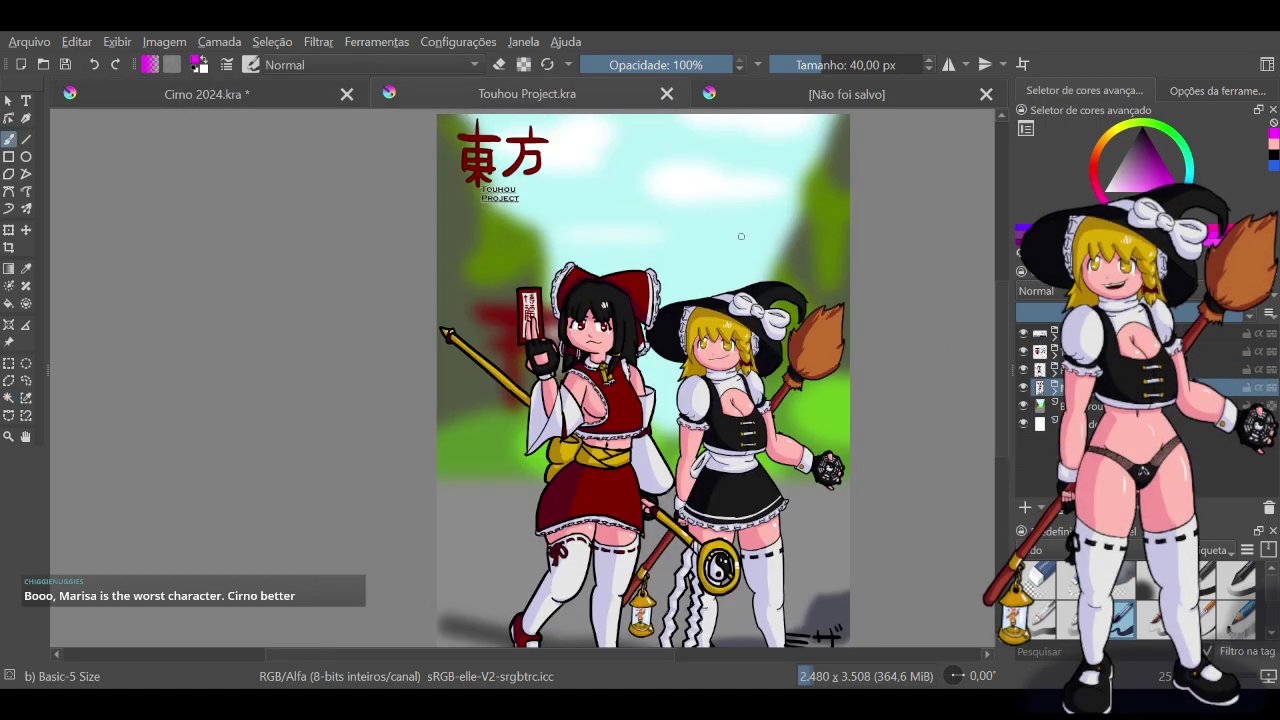
left_click(661, 464, "ctrl")
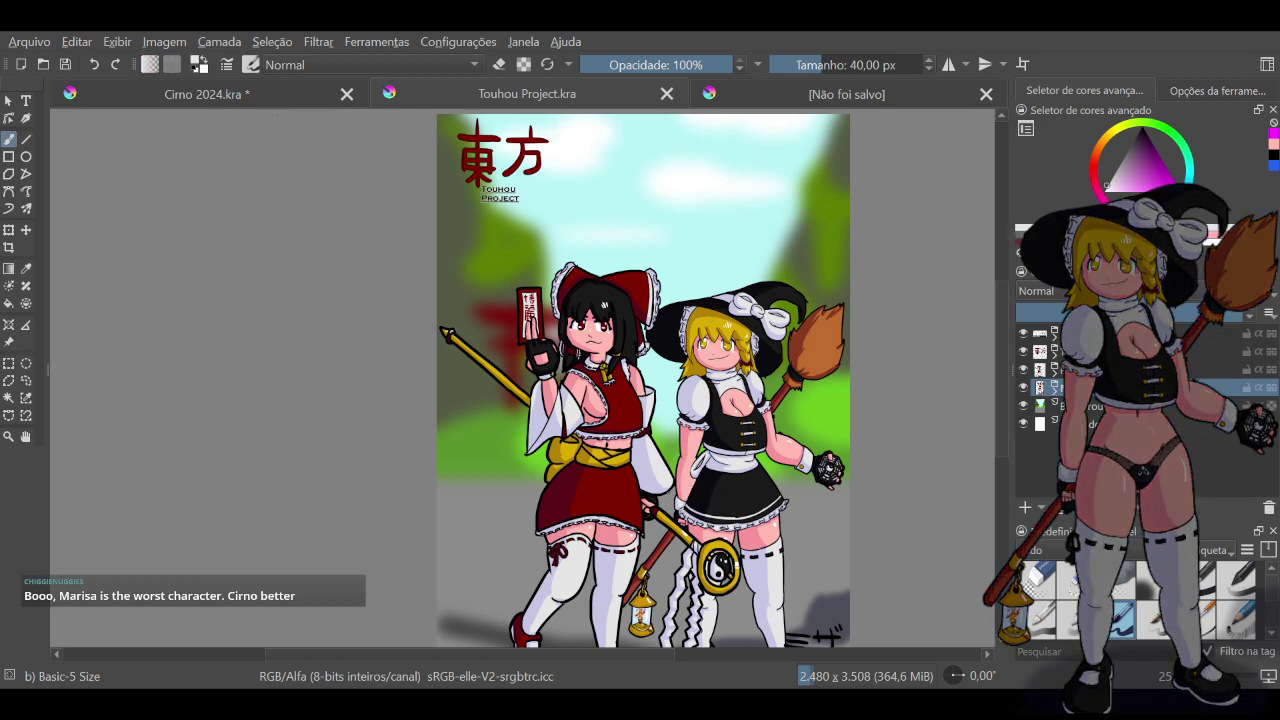
left_click(226, 95)
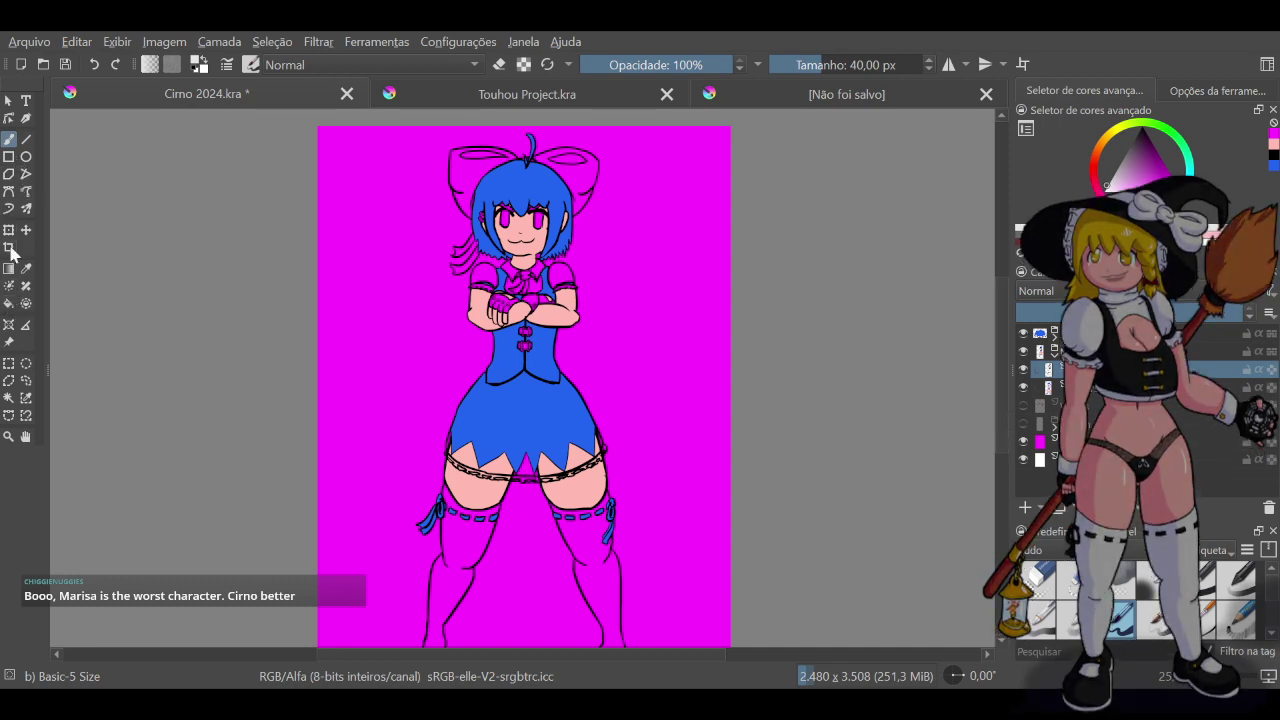
left_click(8, 399)
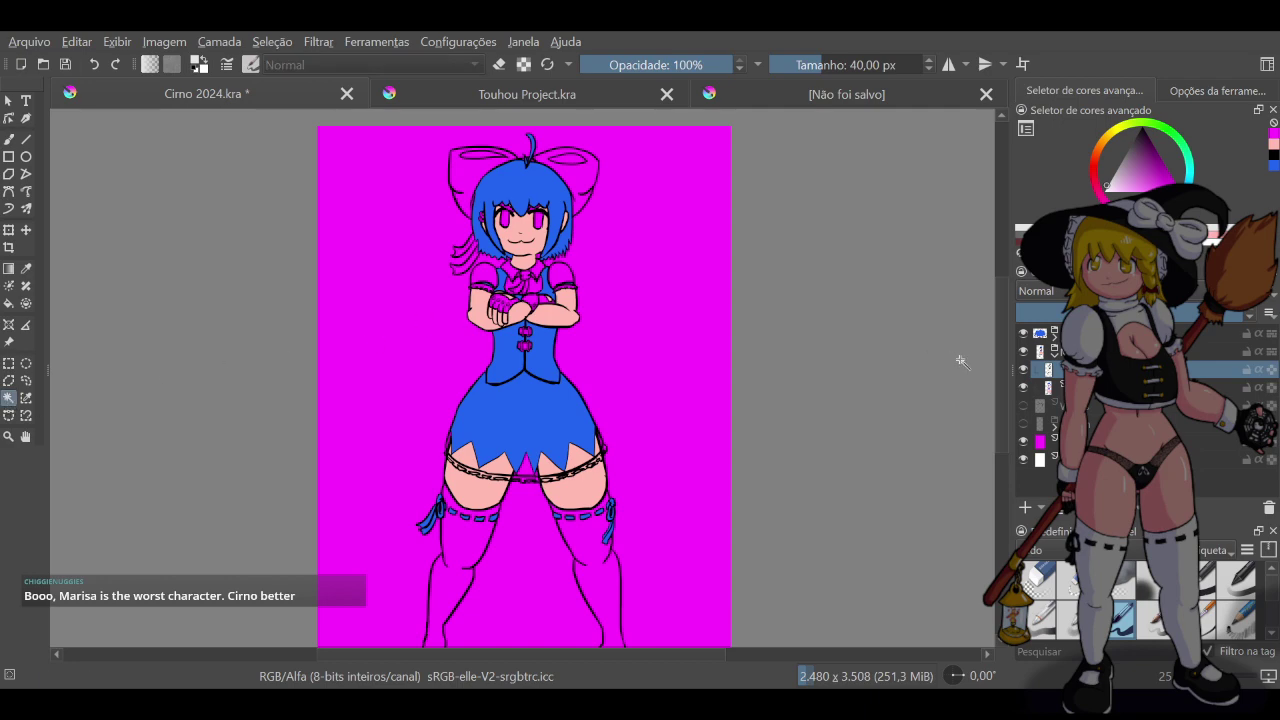
Hide the skirt group and select the left puffed sleeve, its ruffled trim and the shirt collar
left_click(1022, 334)
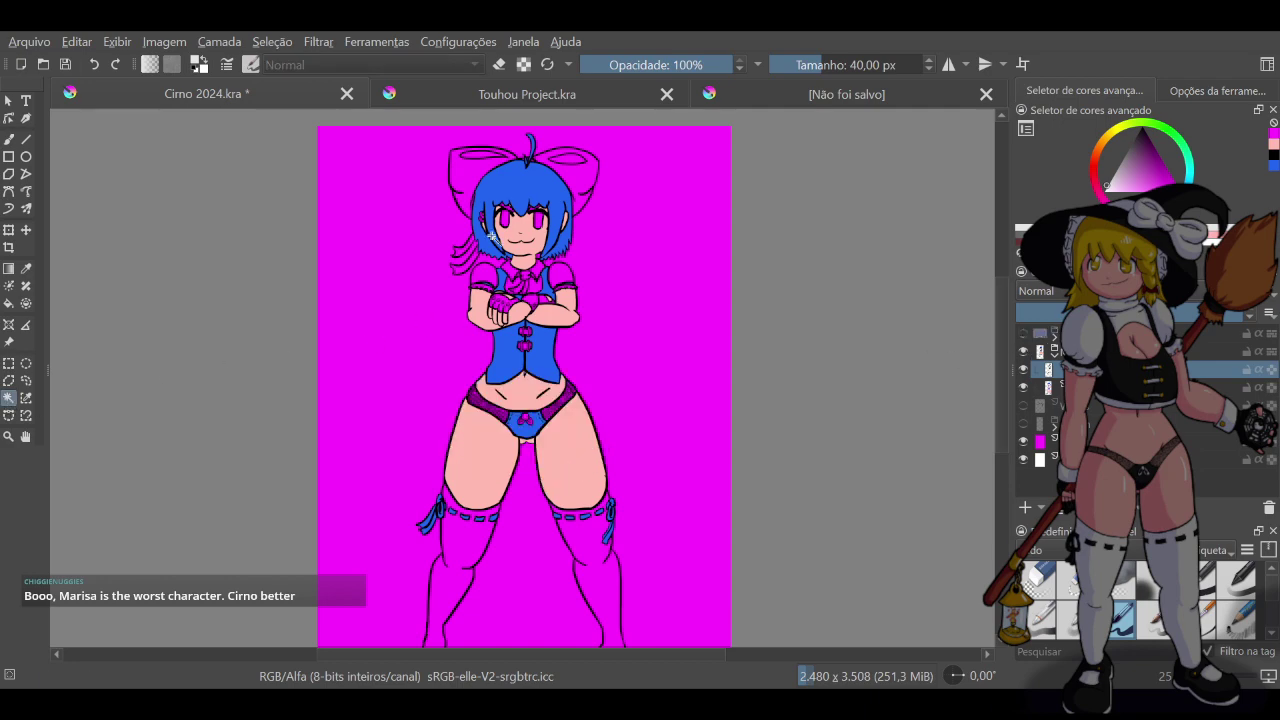
scroll(516, 171, "up", 3)
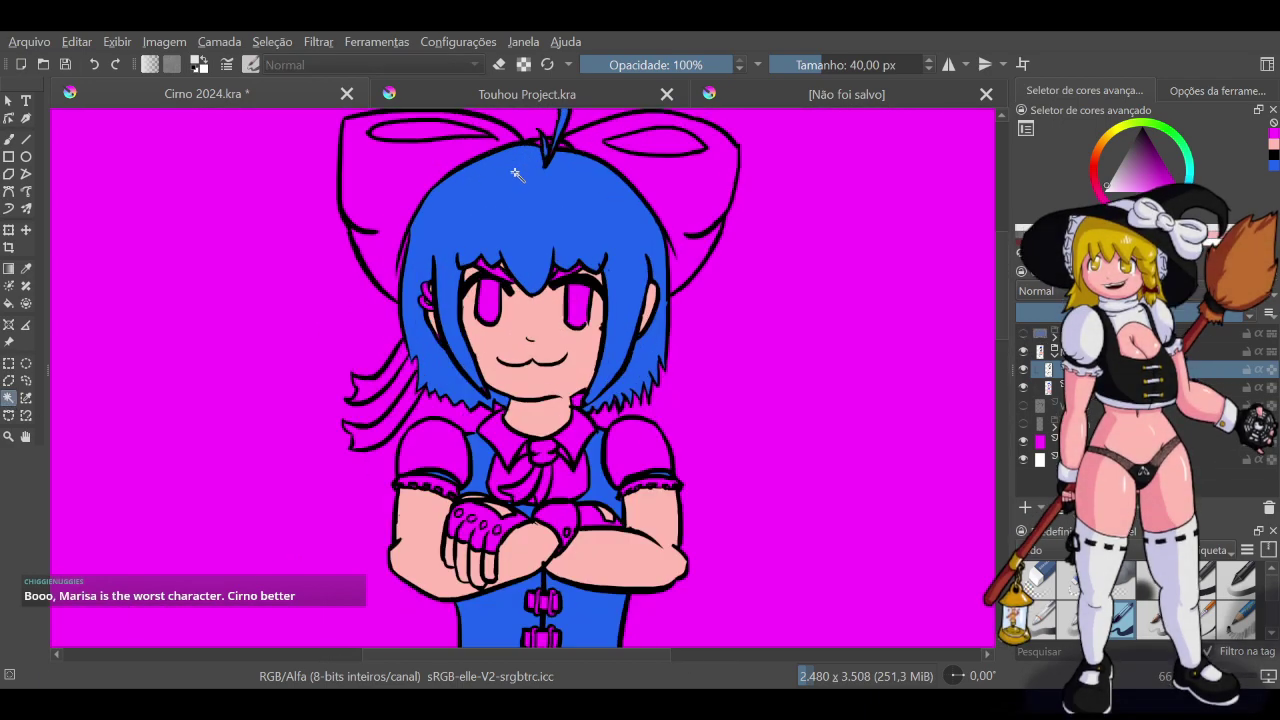
left_click(445, 453, "shift")
scroll(430, 480, "up", 5)
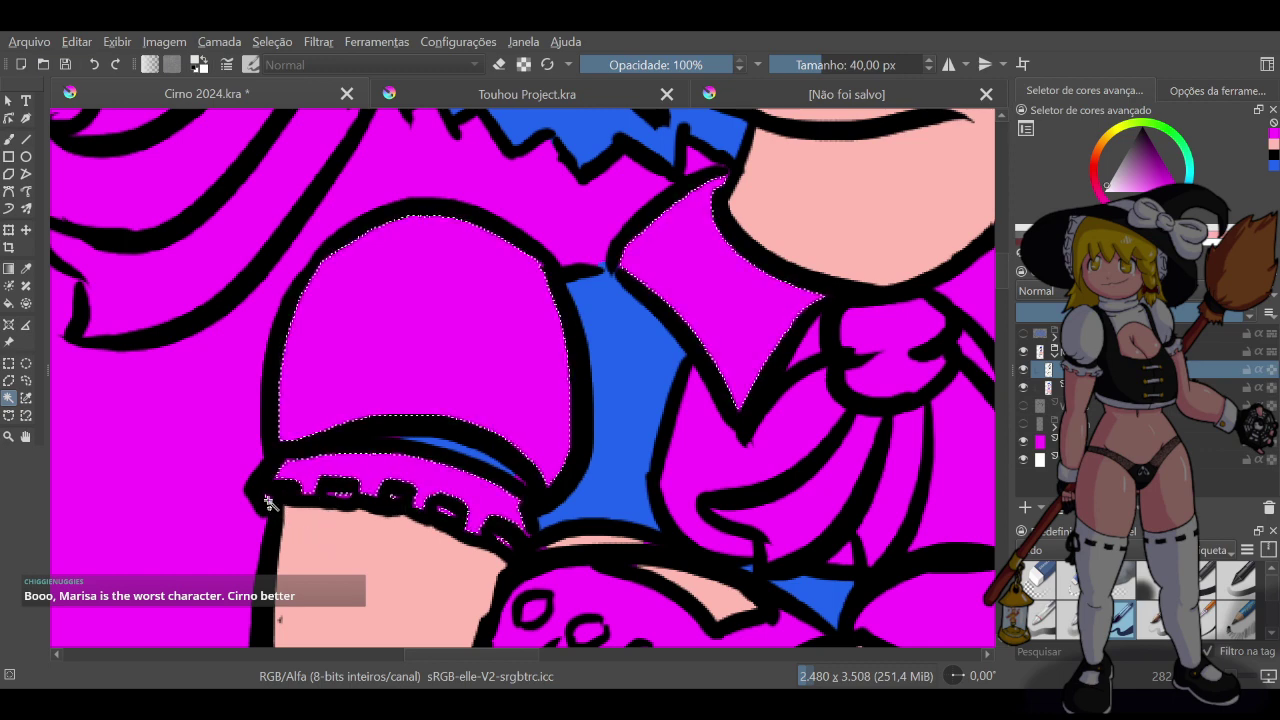
scroll(613, 424, "down", 4)
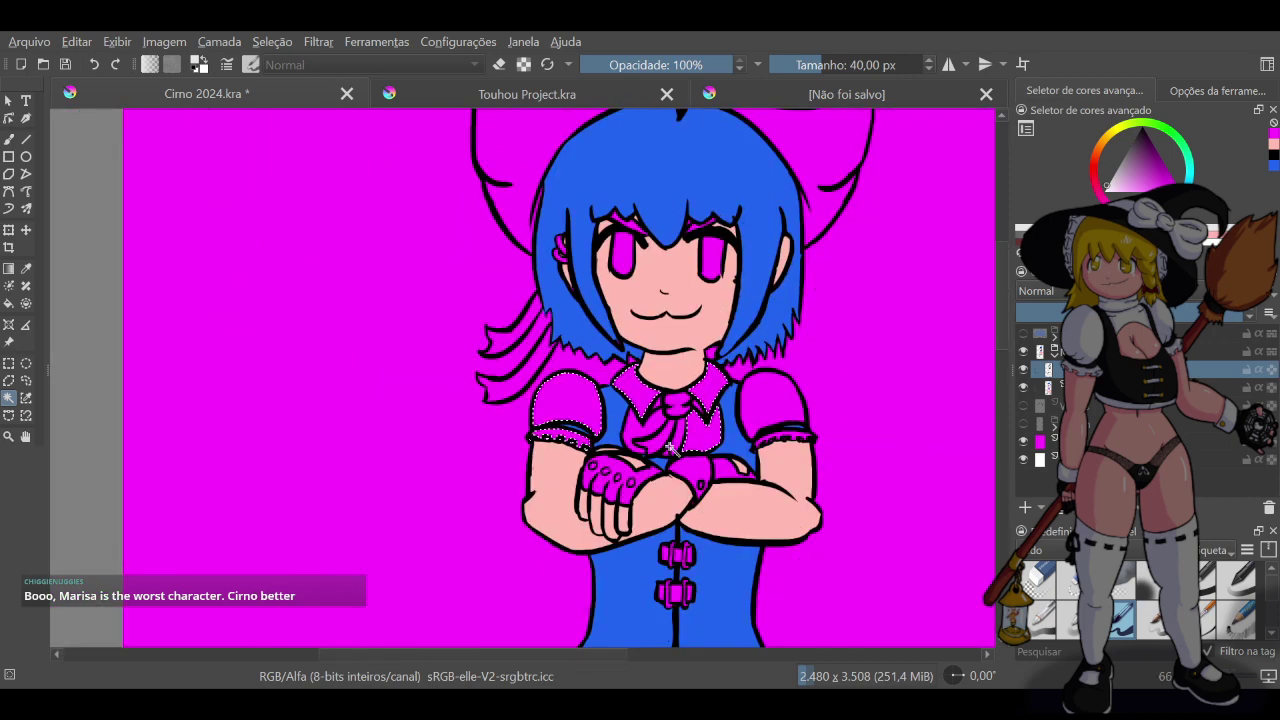
Add the remaining shirt front areas and the right glove's back with its small lower gap to the selection
scroll(672, 447, "up", 4)
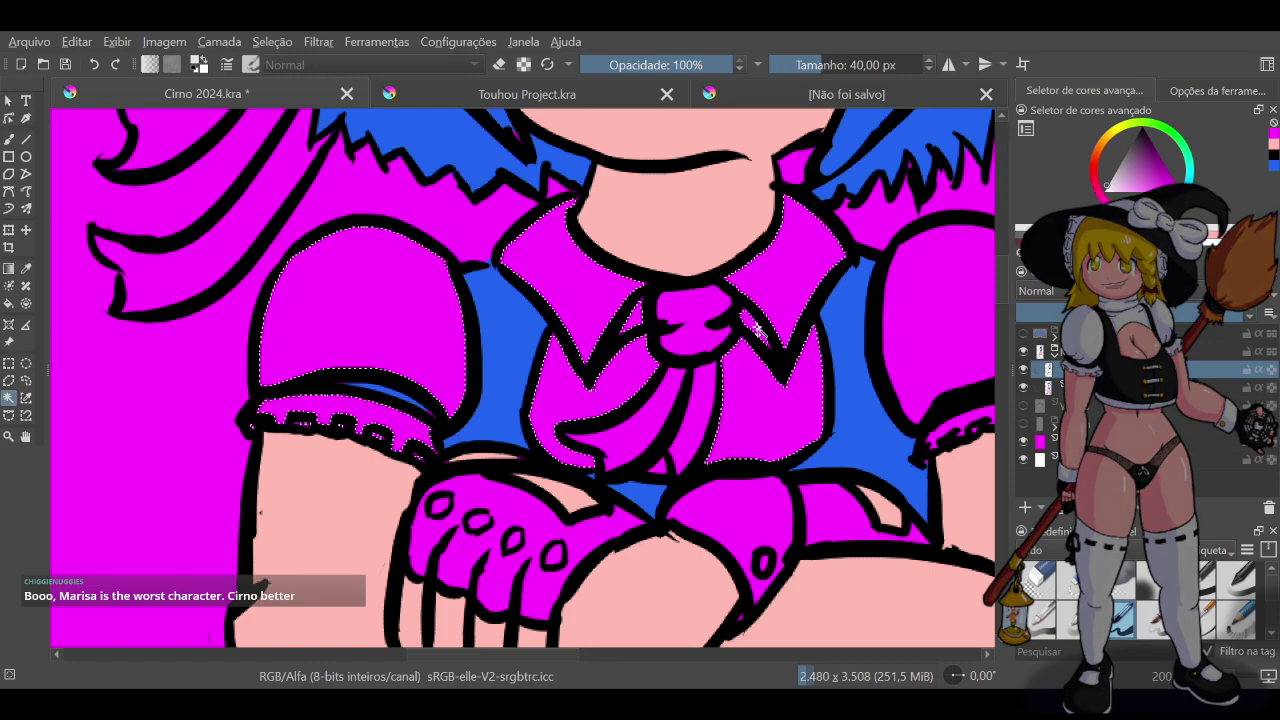
left_click(723, 515, "shift")
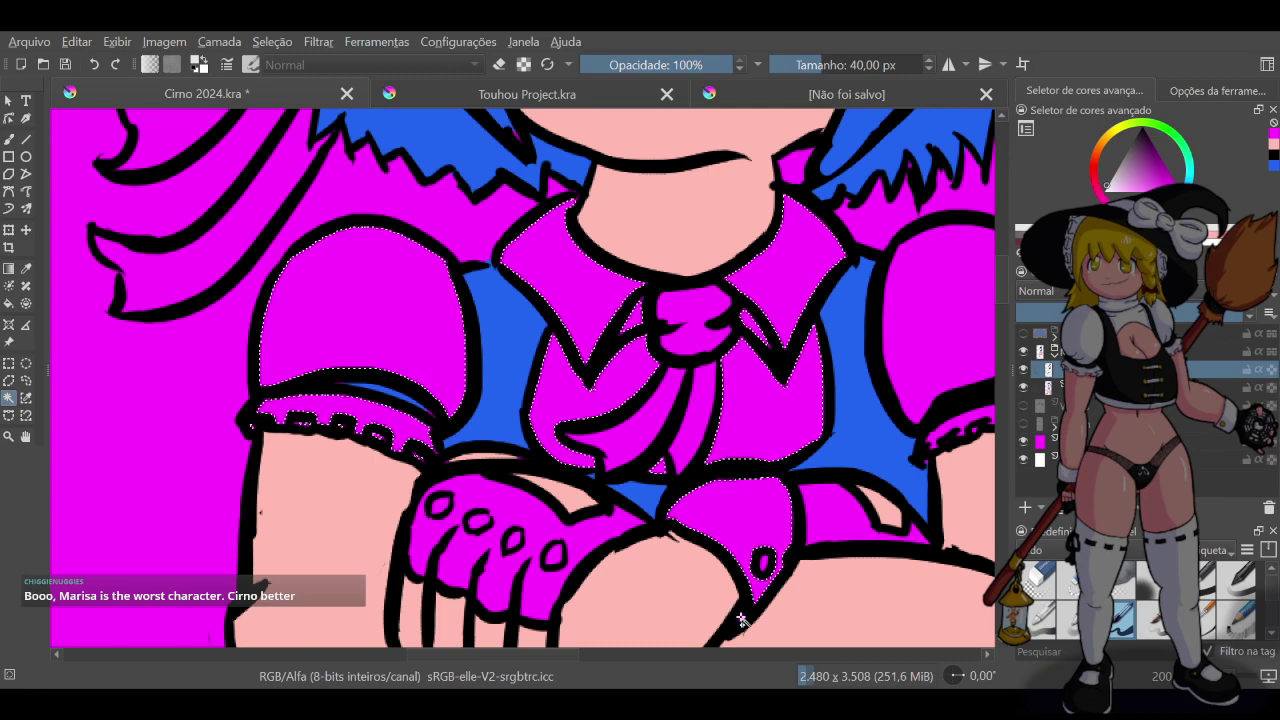
scroll(741, 619, "up", 3)
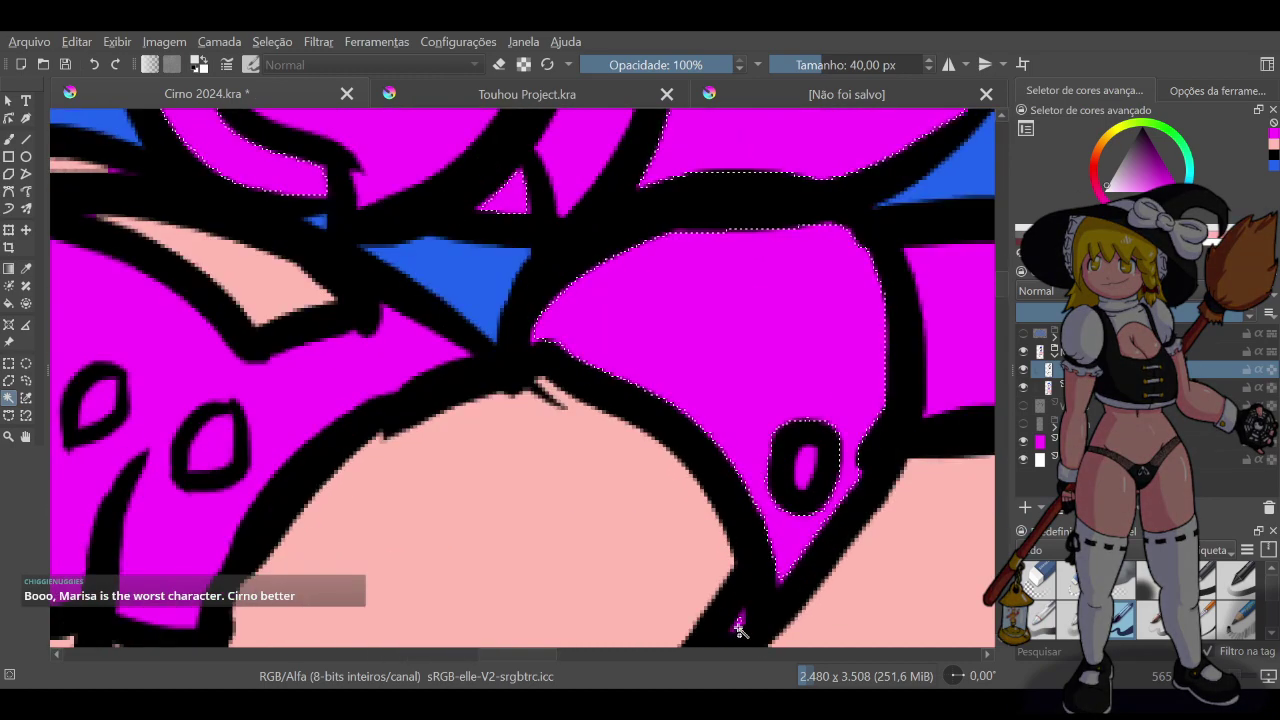
scroll(763, 594, "down", 5)
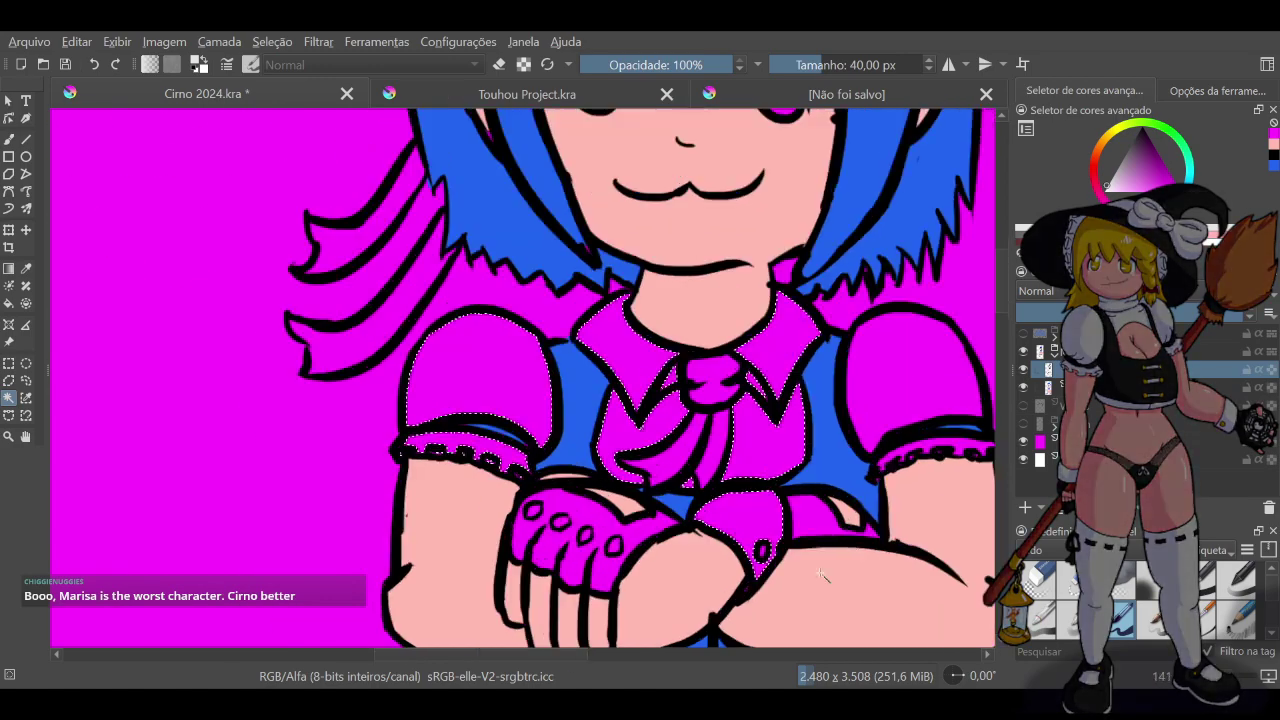
Add the right puffed sleeve to the selection and undo the stray selection made at its ruffle
left_click(908, 371, "shift")
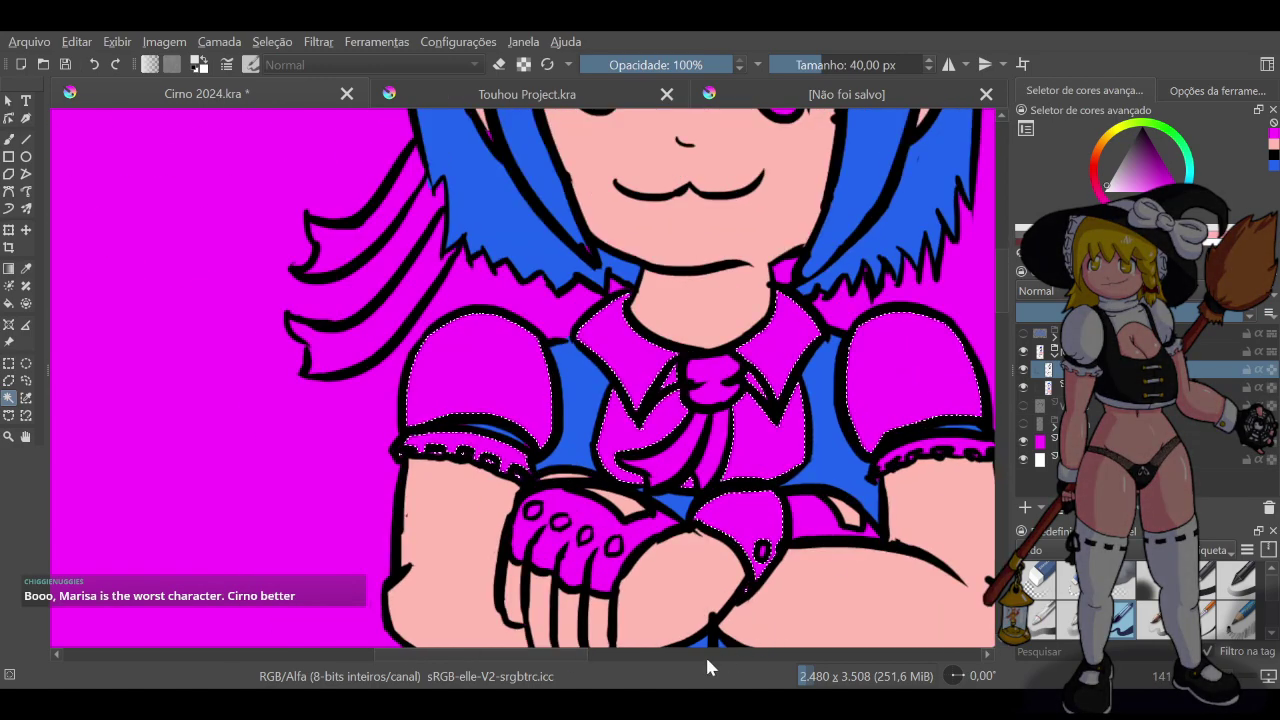
left_click_drag(477, 651, 606, 648)
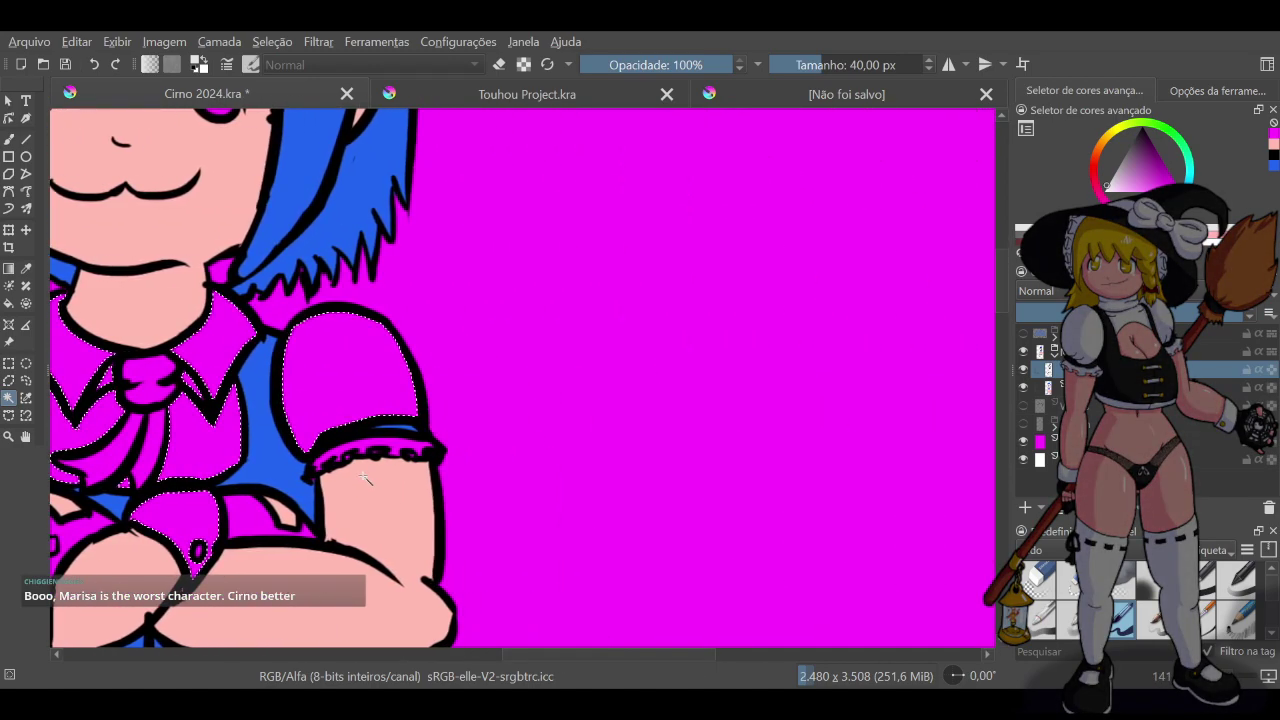
scroll(366, 480, "up", 4)
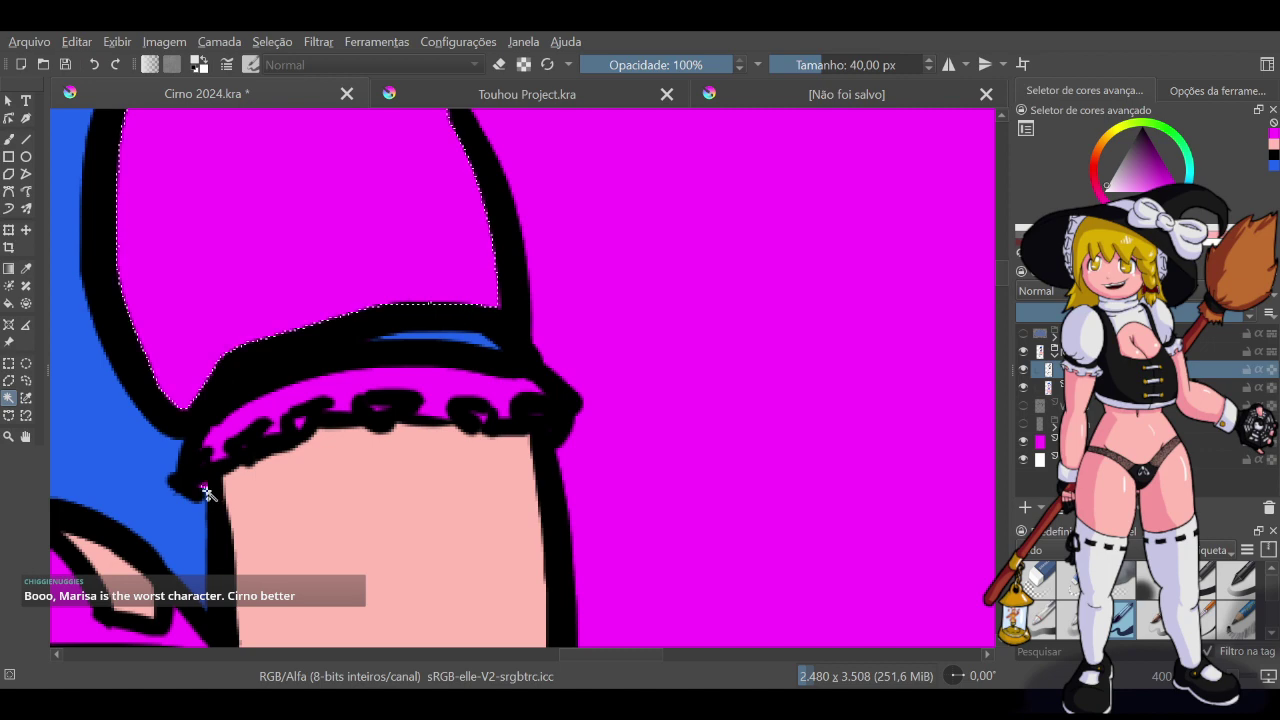
left_click(222, 440)
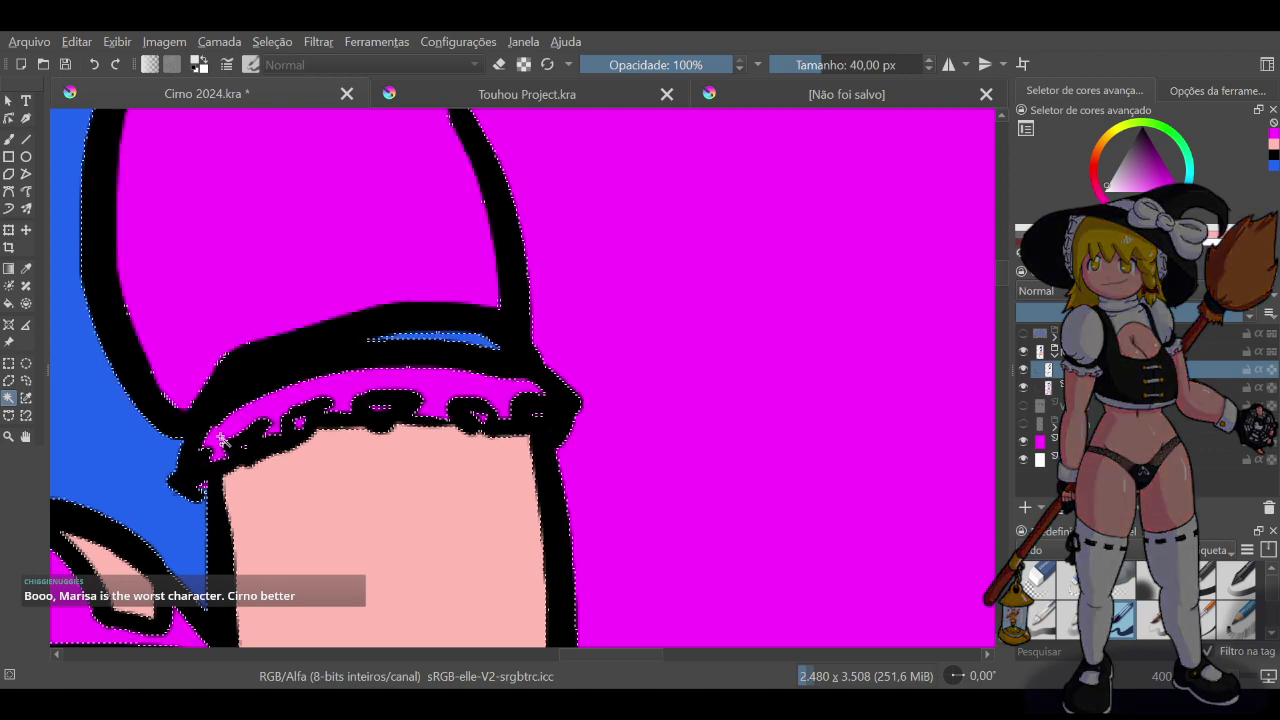
key("ctrl+z")
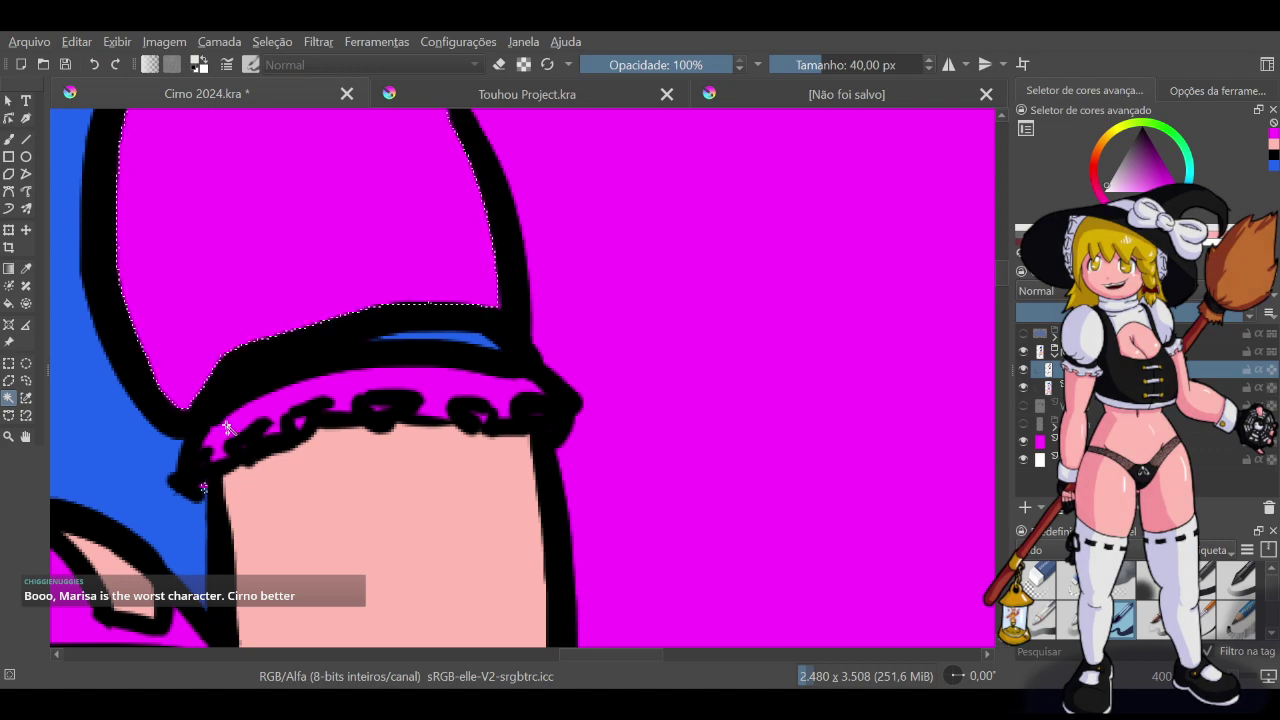
Add the right sleeve's ruffled band and the tiny enclosed gaps in its ruffles to the selection
scroll(228, 428, "up", 4)
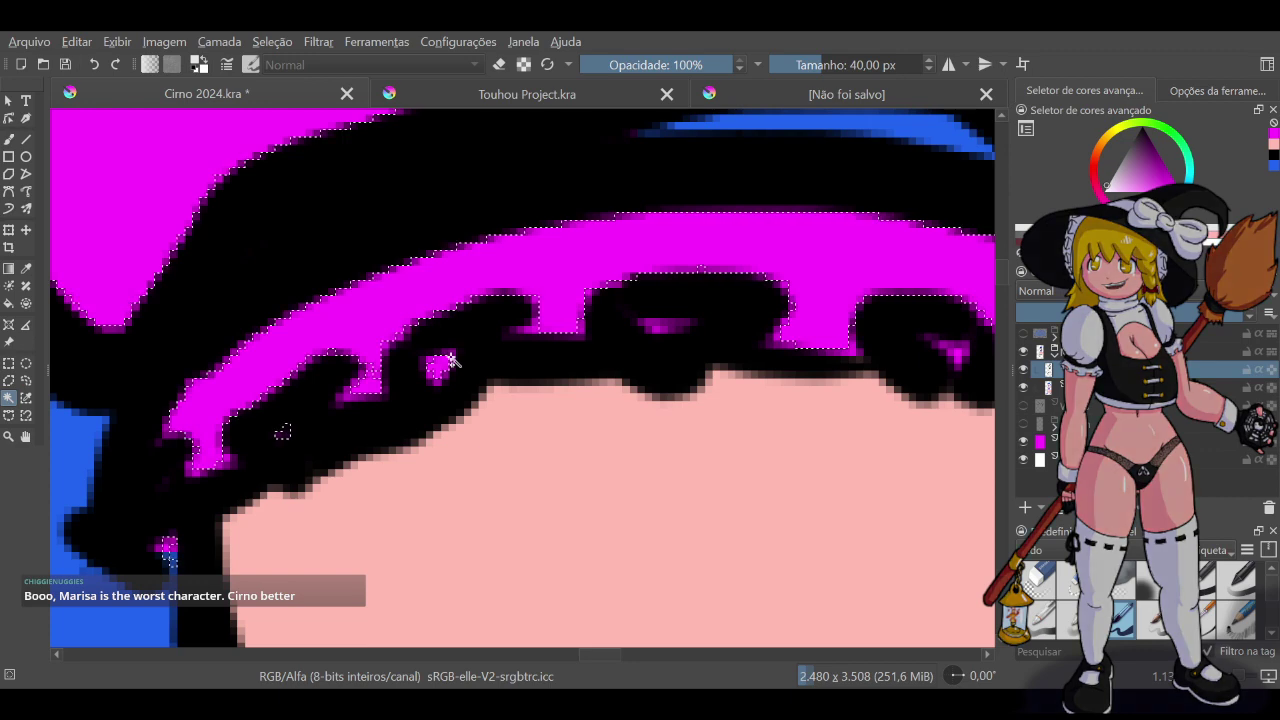
scroll(622, 343, "down", 1)
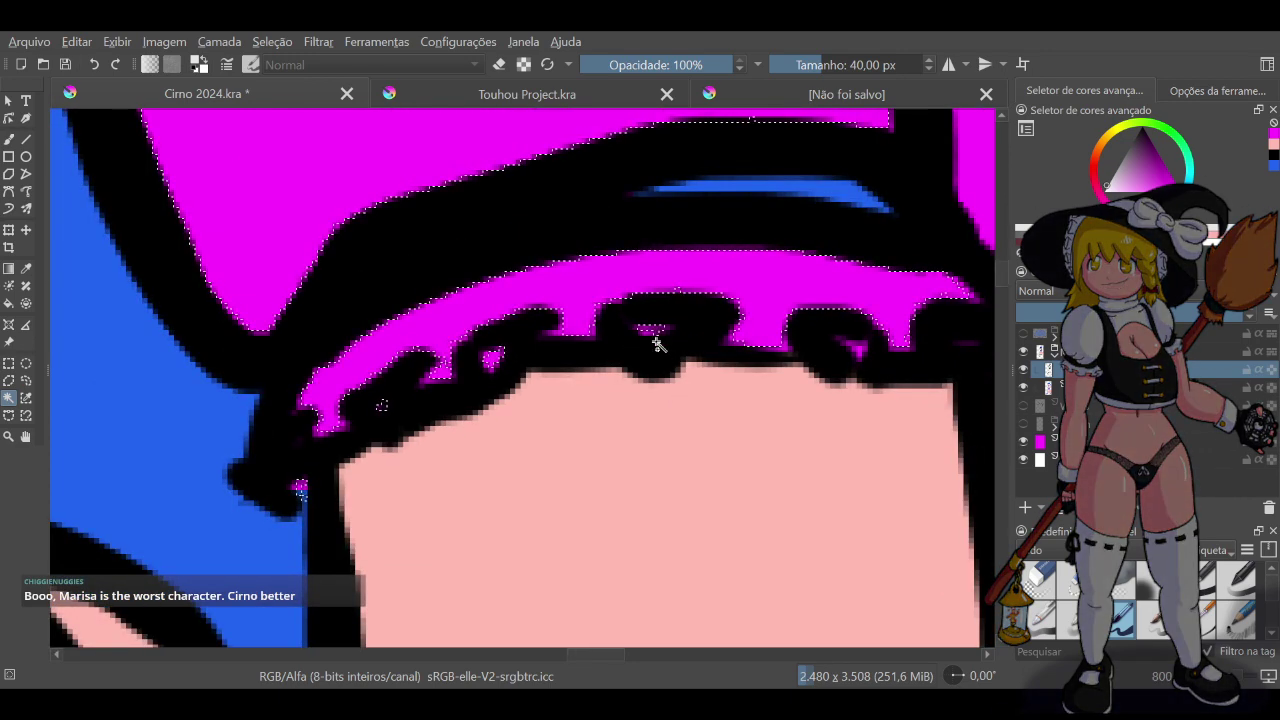
scroll(733, 374, "down", 2)
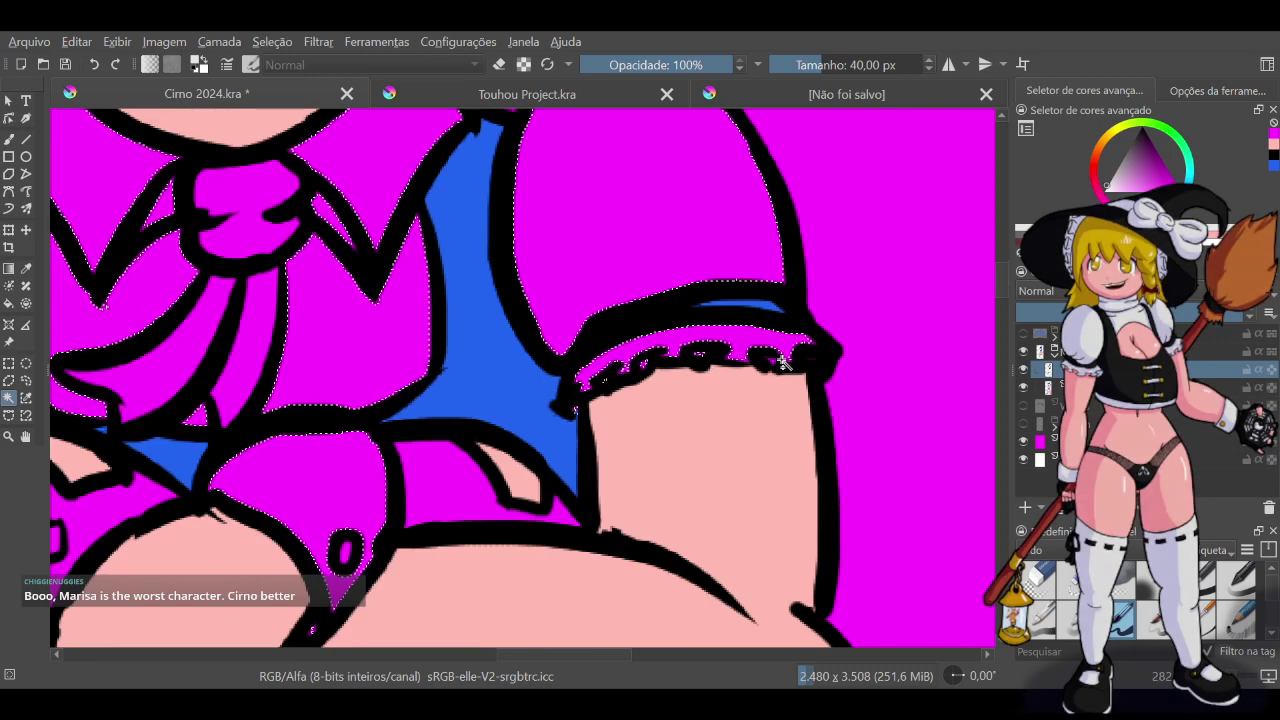
scroll(735, 372, "up", 4)
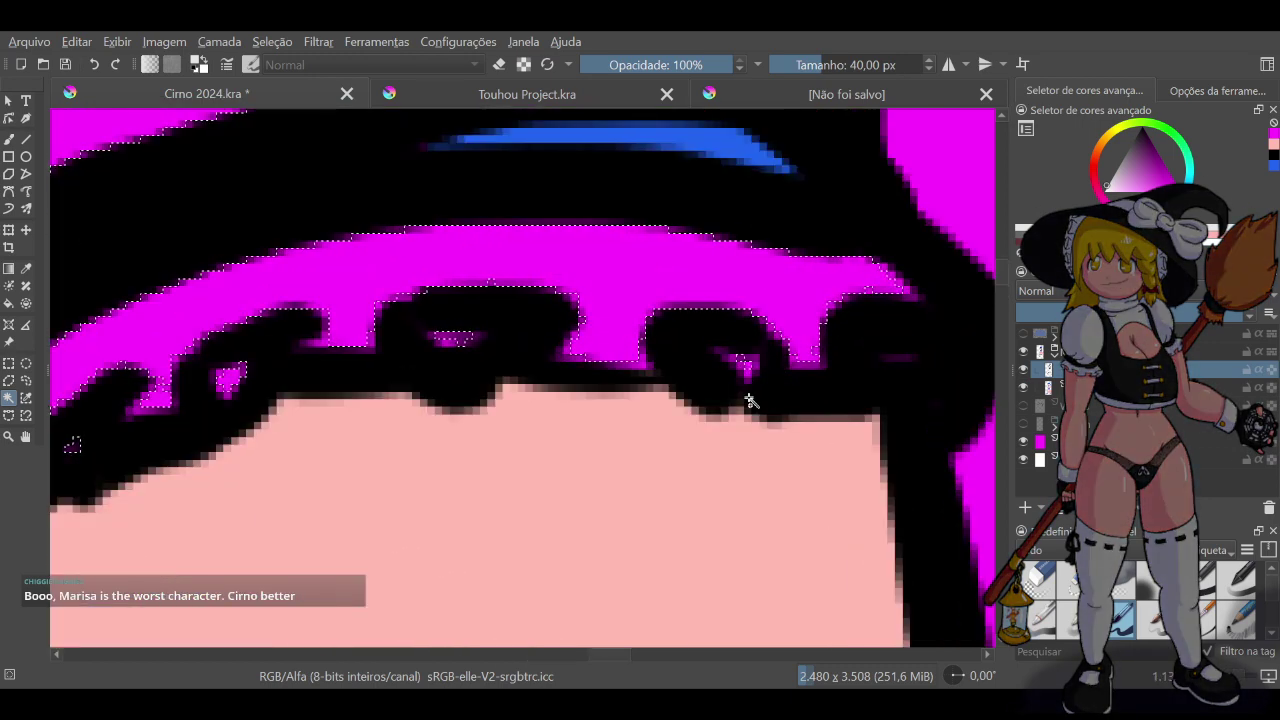
left_click(741, 364)
scroll(763, 390, "down", 4)
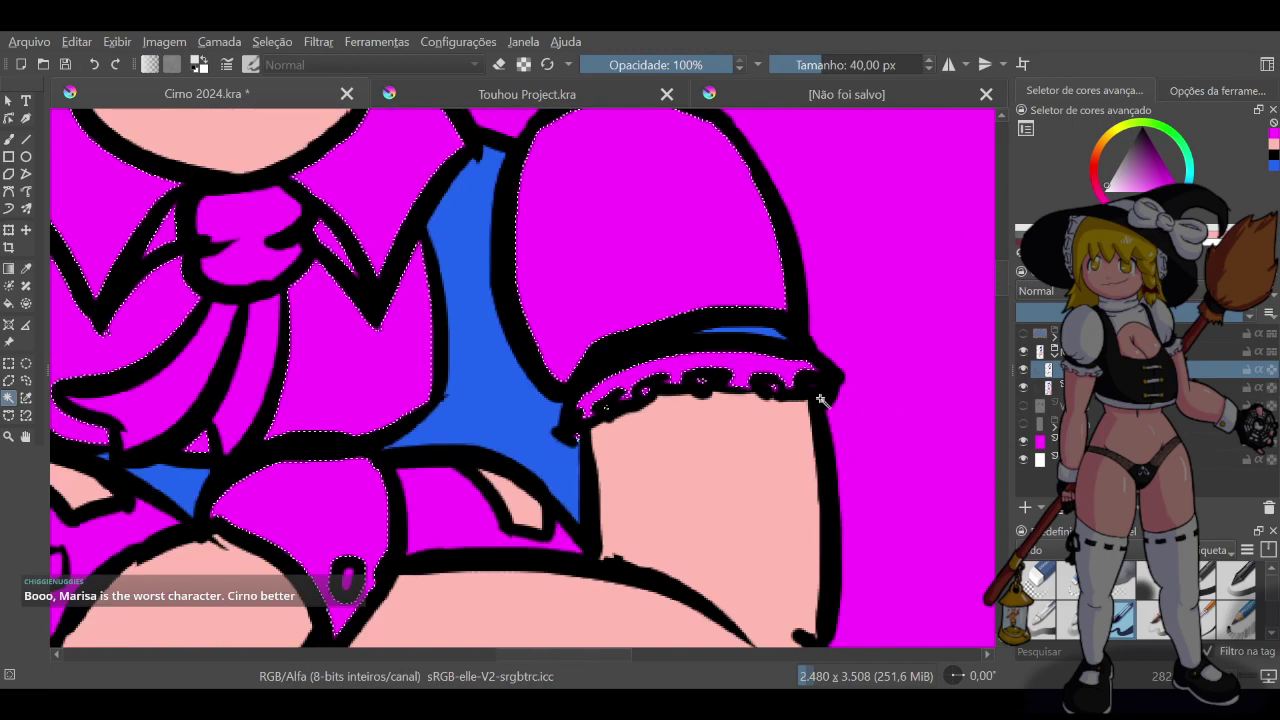
scroll(803, 371, "up", 4)
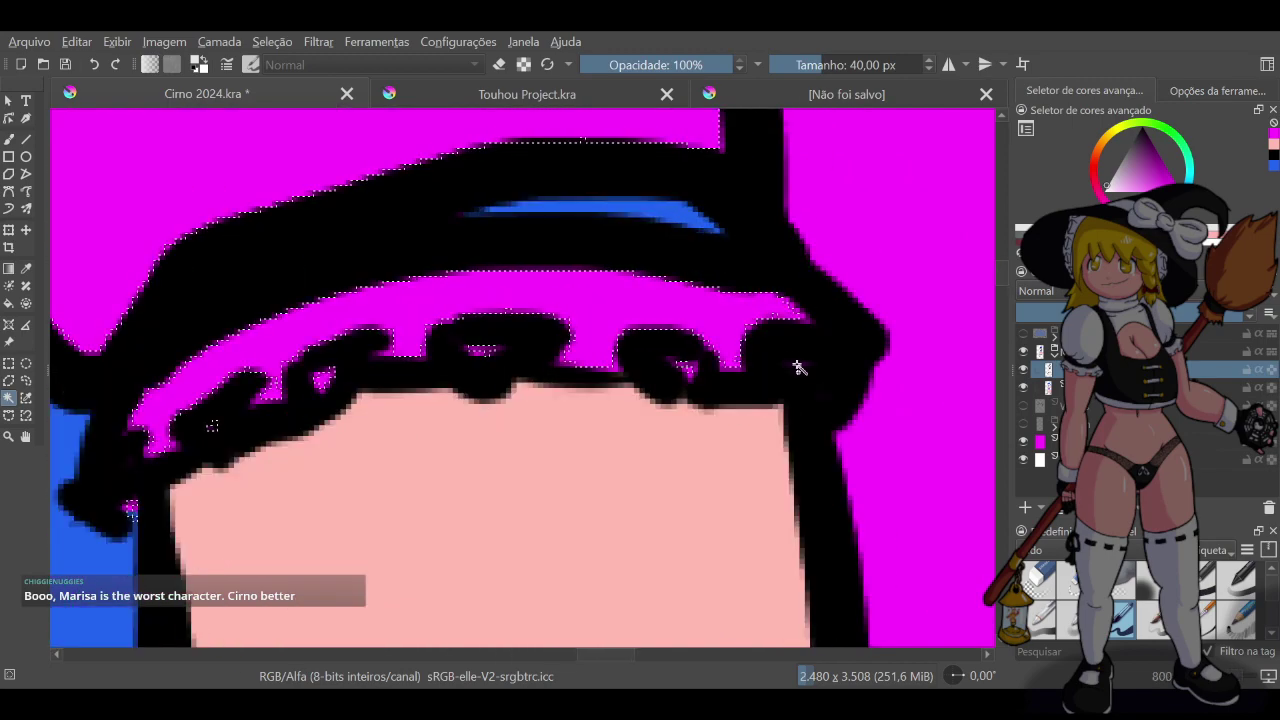
scroll(800, 368, "down", 5)
scroll(496, 444, "down", 5)
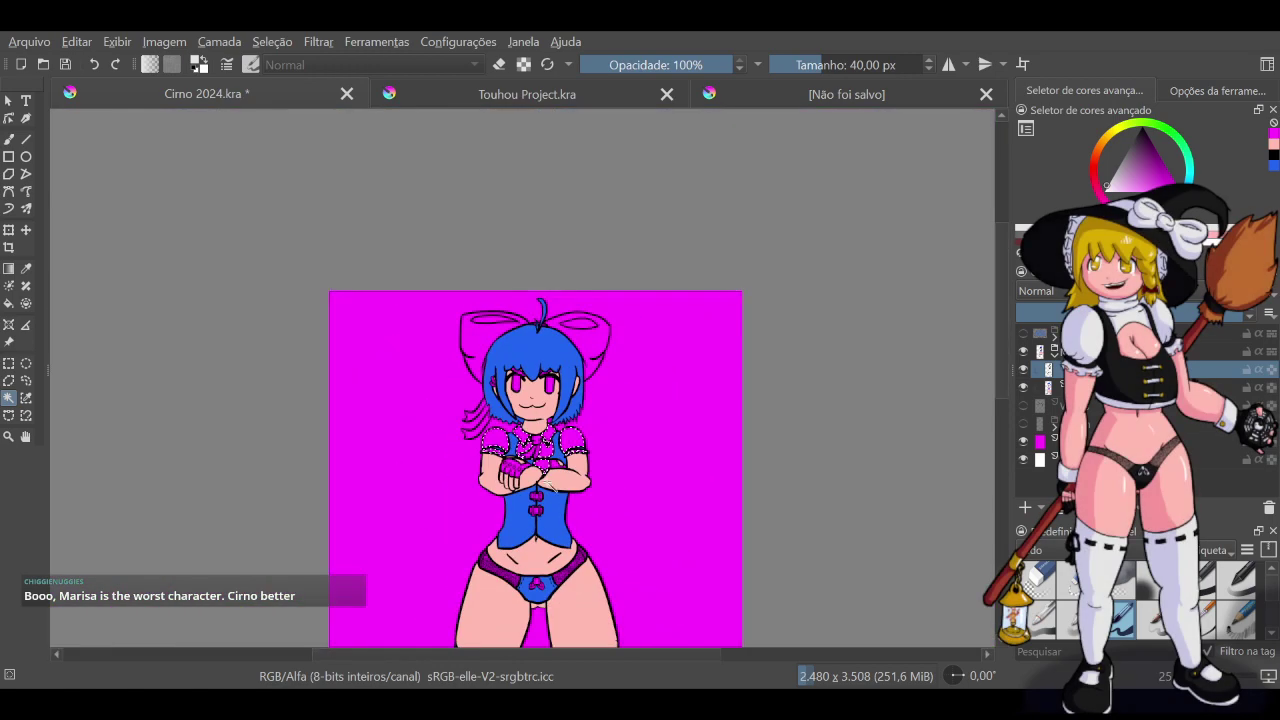
Add the knot and outer loops of the small bow on the underwear, including the narrow loop tip, to the selection
scroll(525, 585, "up", 4)
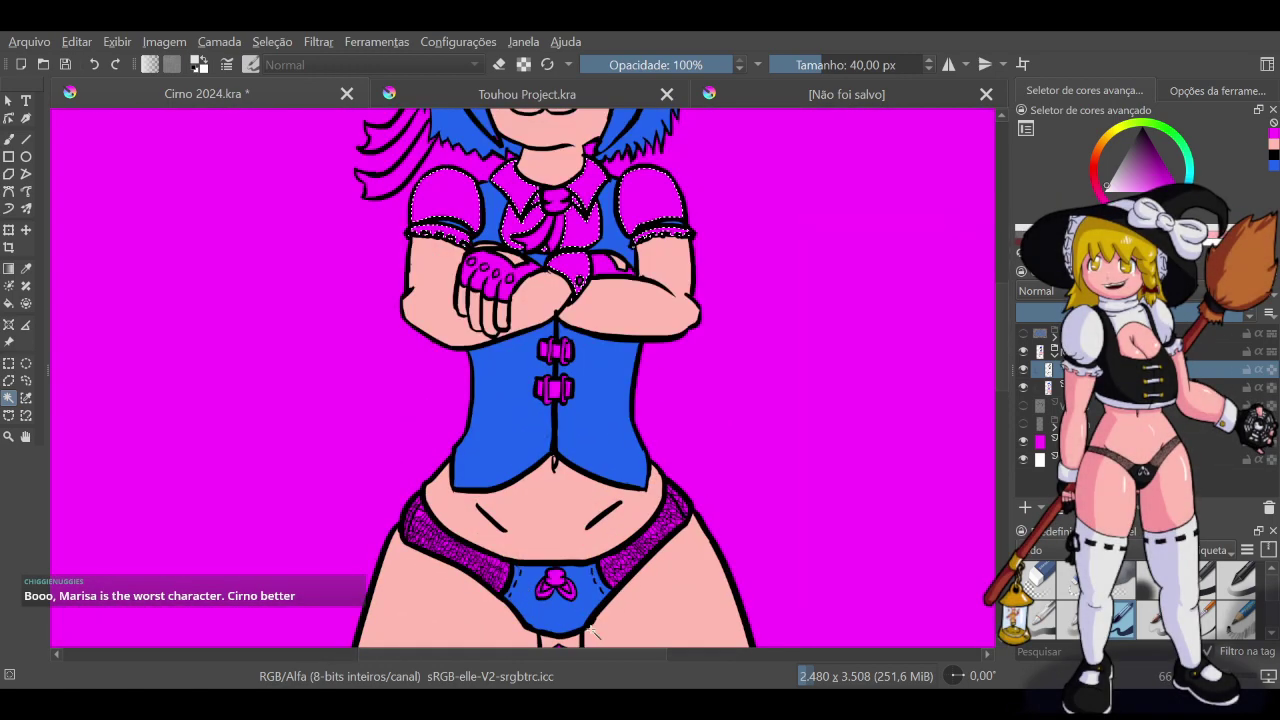
scroll(525, 585, "up", 5)
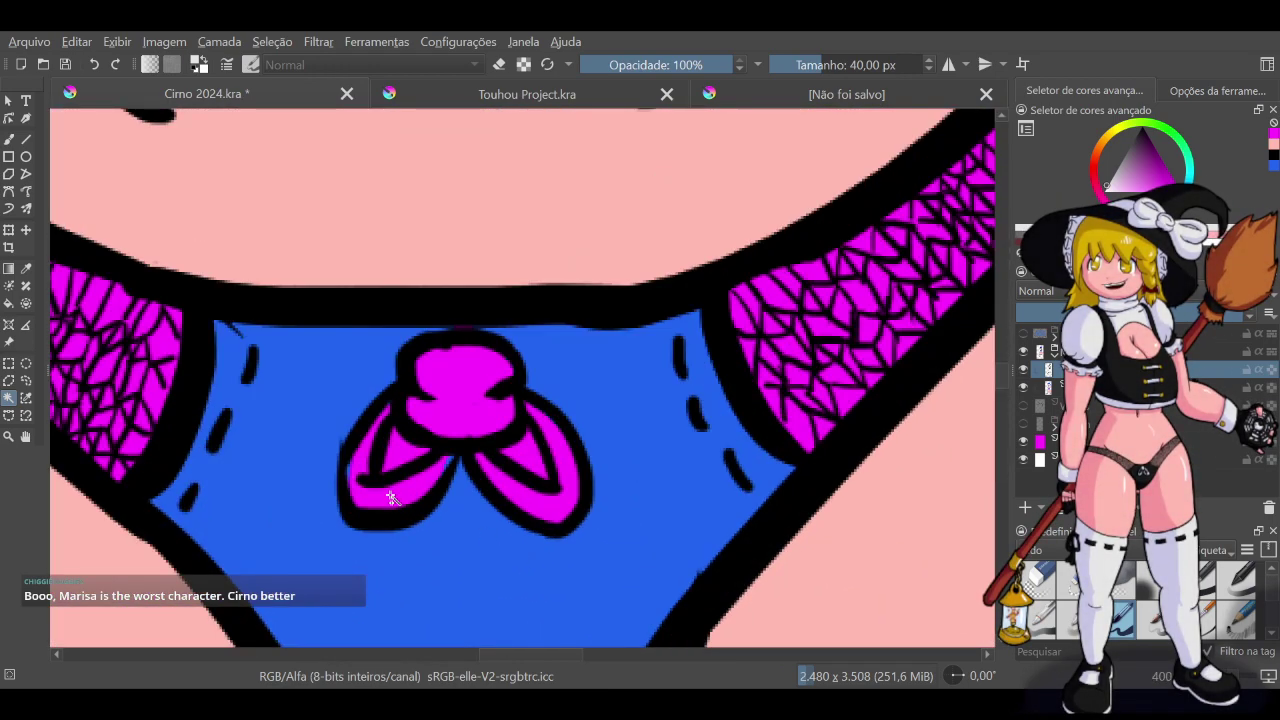
left_click(391, 491)
left_click(463, 408, "shift")
left_click(522, 493, "shift")
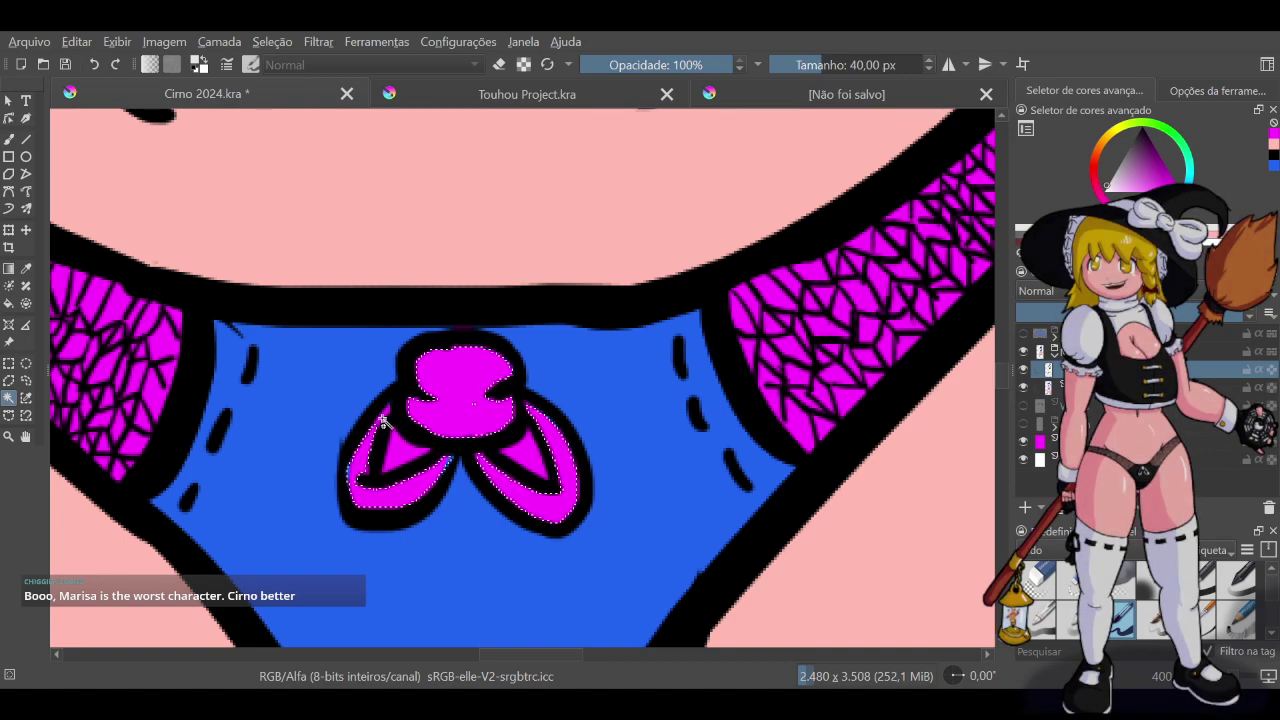
scroll(380, 422, "up", 3)
scroll(375, 422, "up", 2)
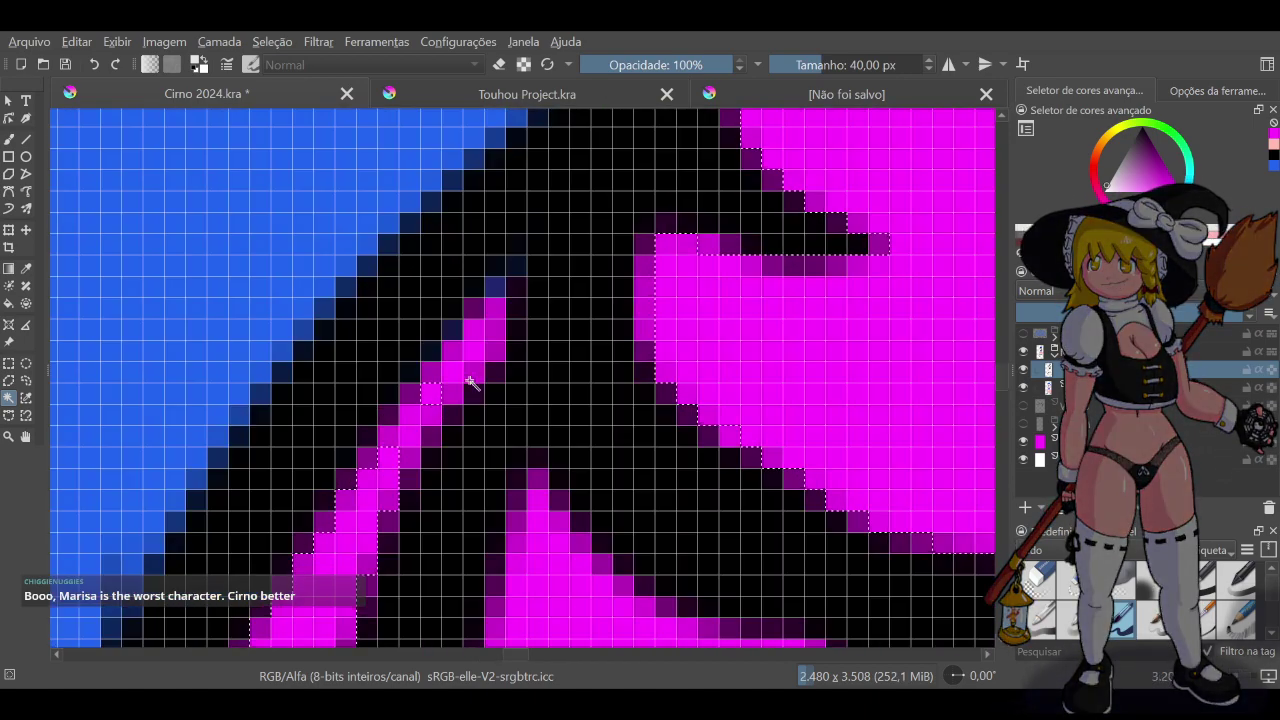
left_click(453, 352, "shift")
scroll(410, 440, "down", 10)
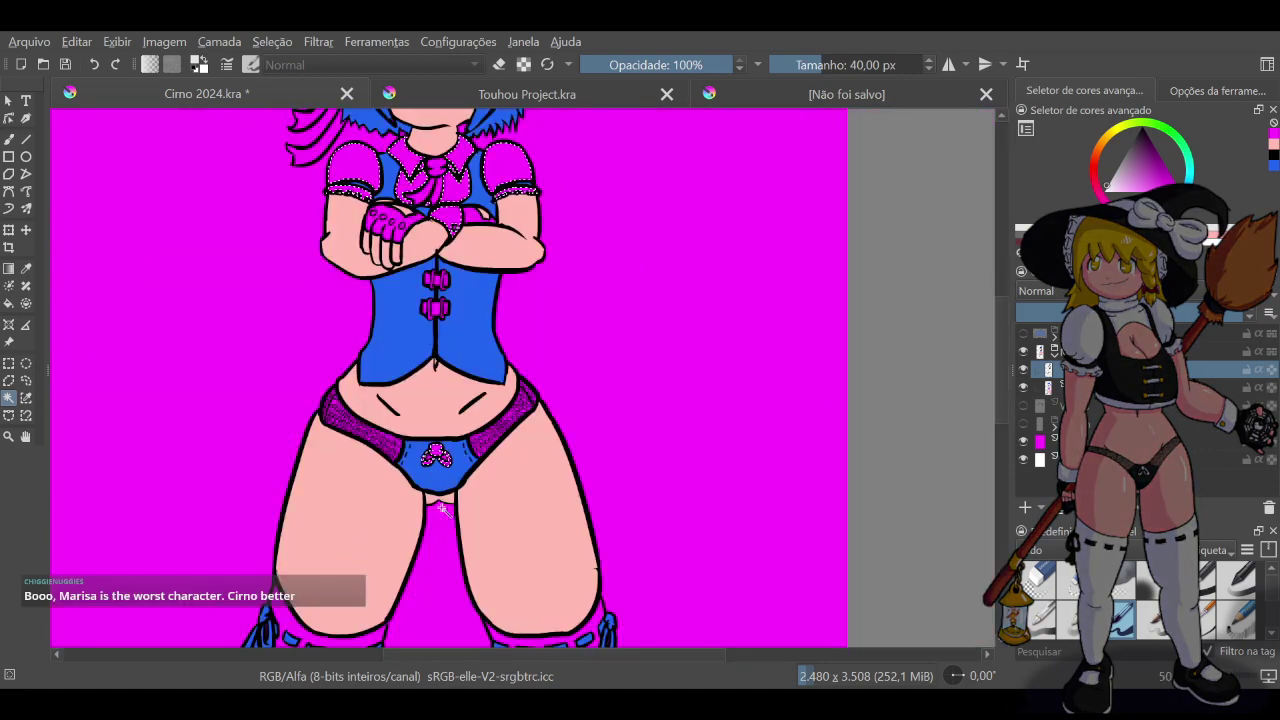
Add both thigh-high stockings to the selection, leaving out their blue ribbon pieces
scroll(452, 587, "up", 4)
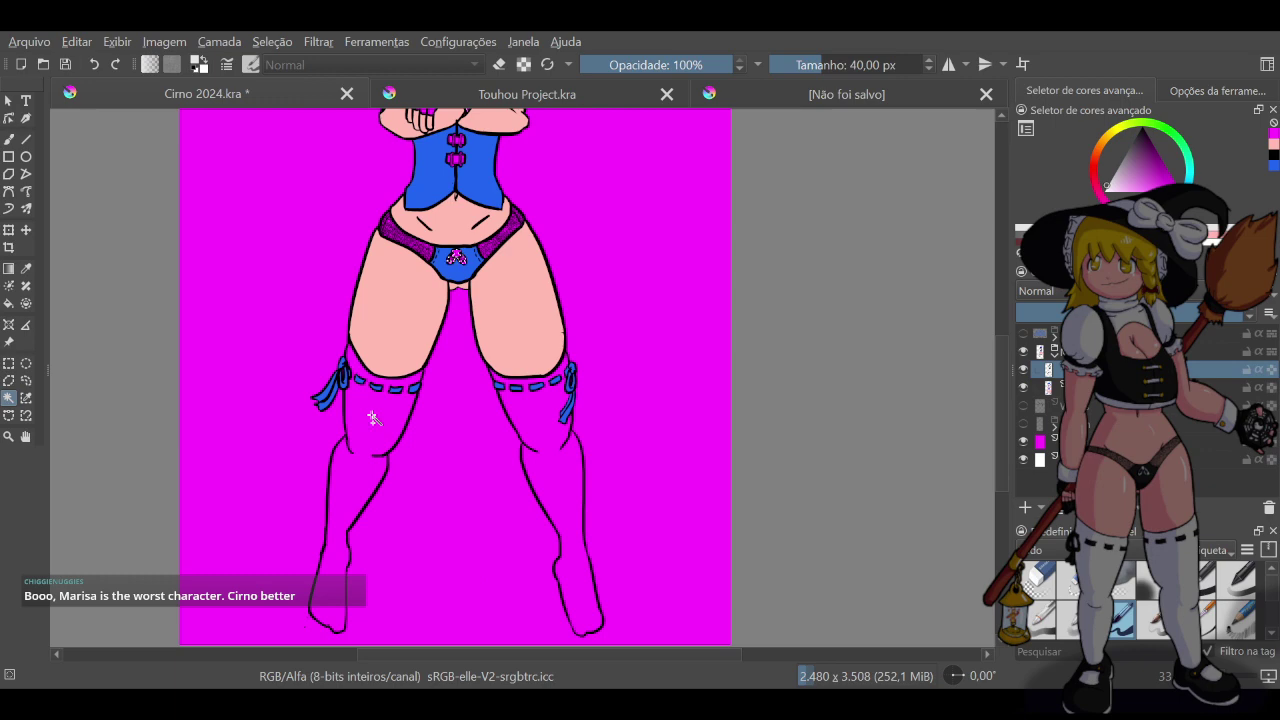
left_click(534, 418, "shift")
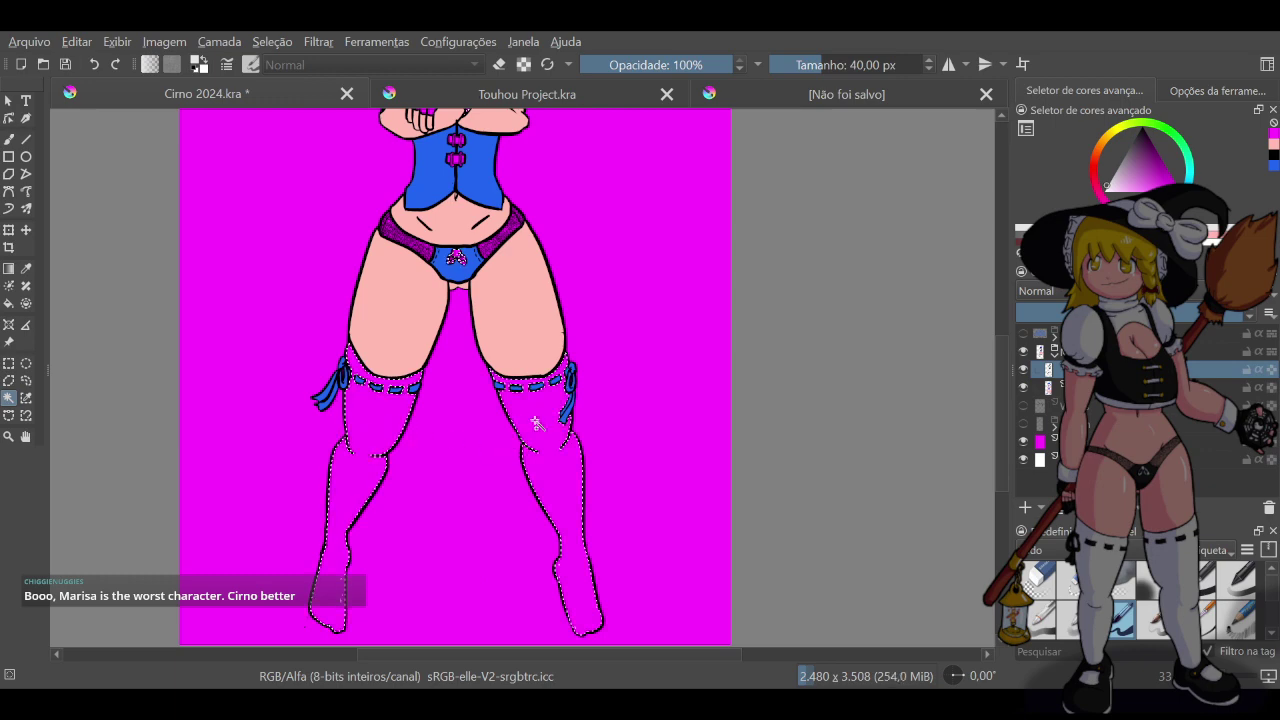
scroll(564, 422, "up", 5)
scroll(578, 235, "down", 2)
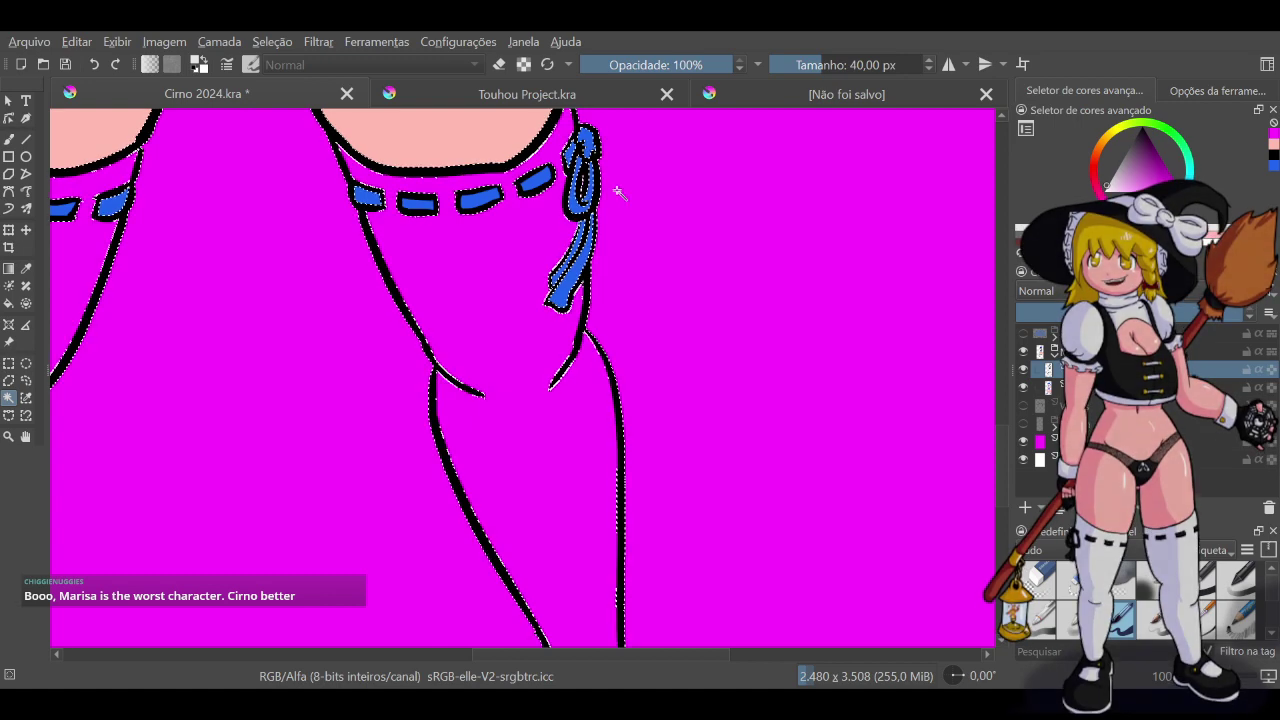
Add the thin slits inside the ribbon loop on the right stocking to the selection
scroll(601, 175, "up", 5)
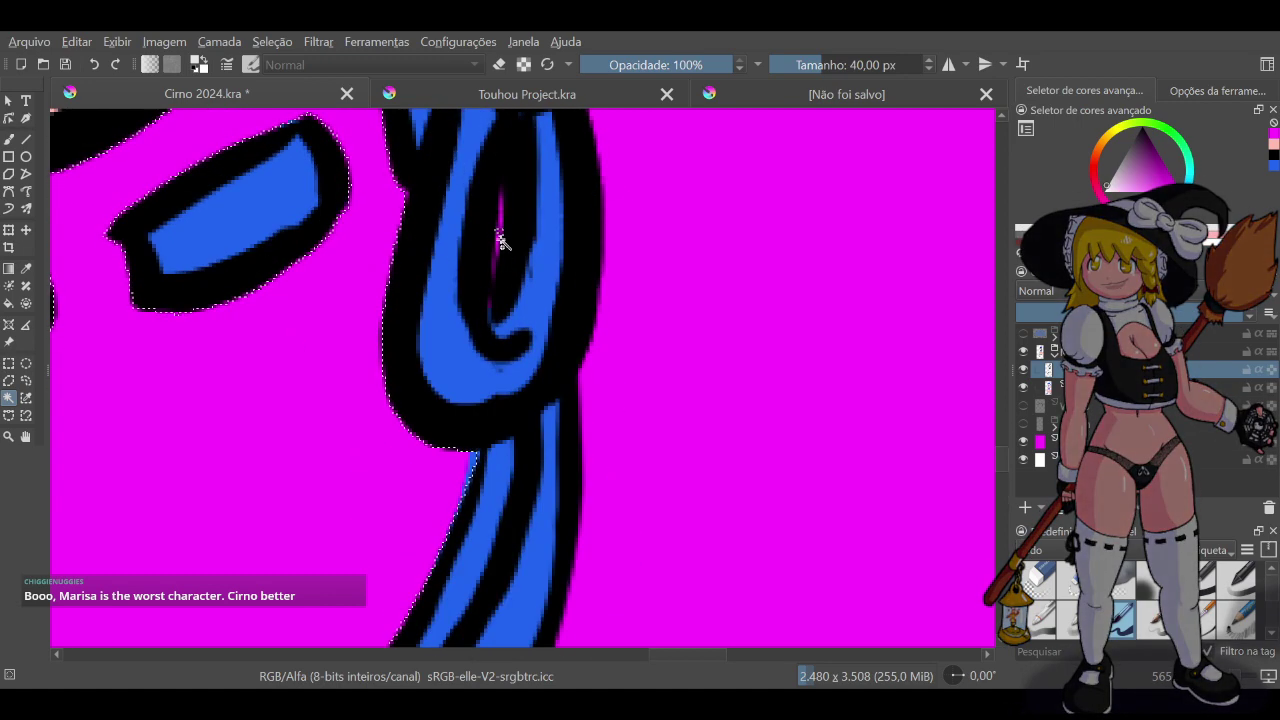
left_click(489, 308)
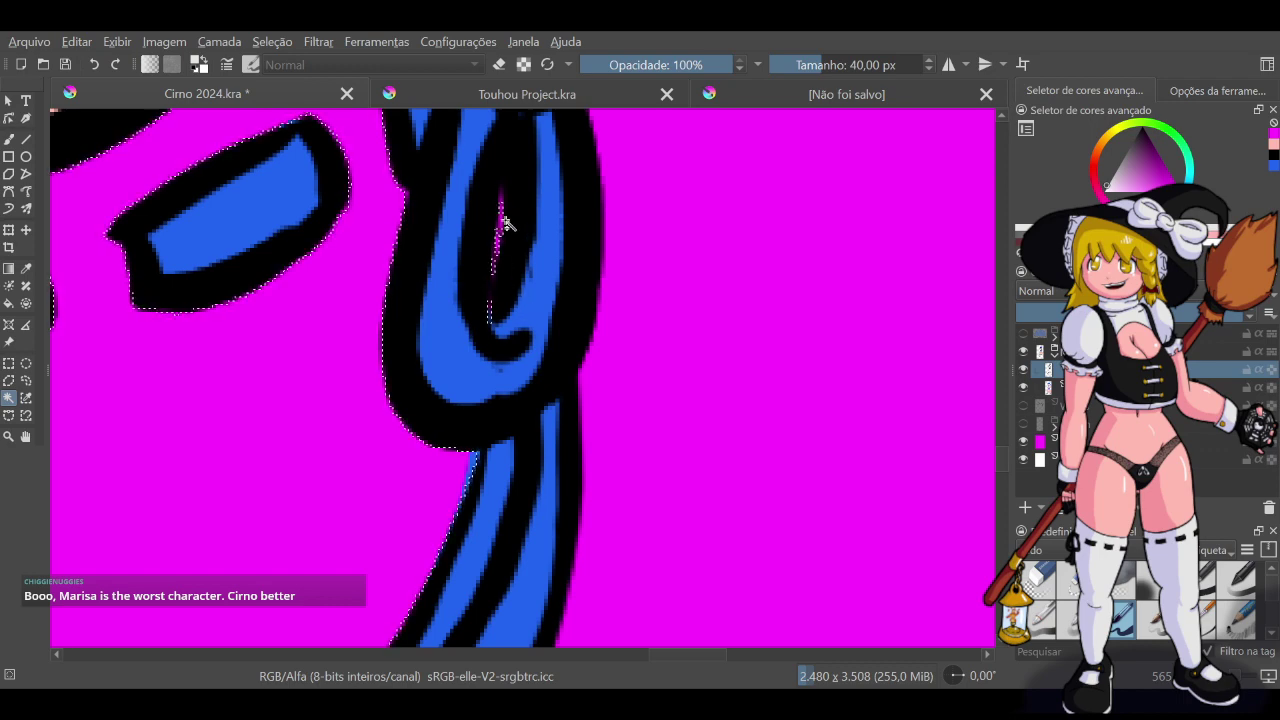
scroll(523, 253, "down", 9)
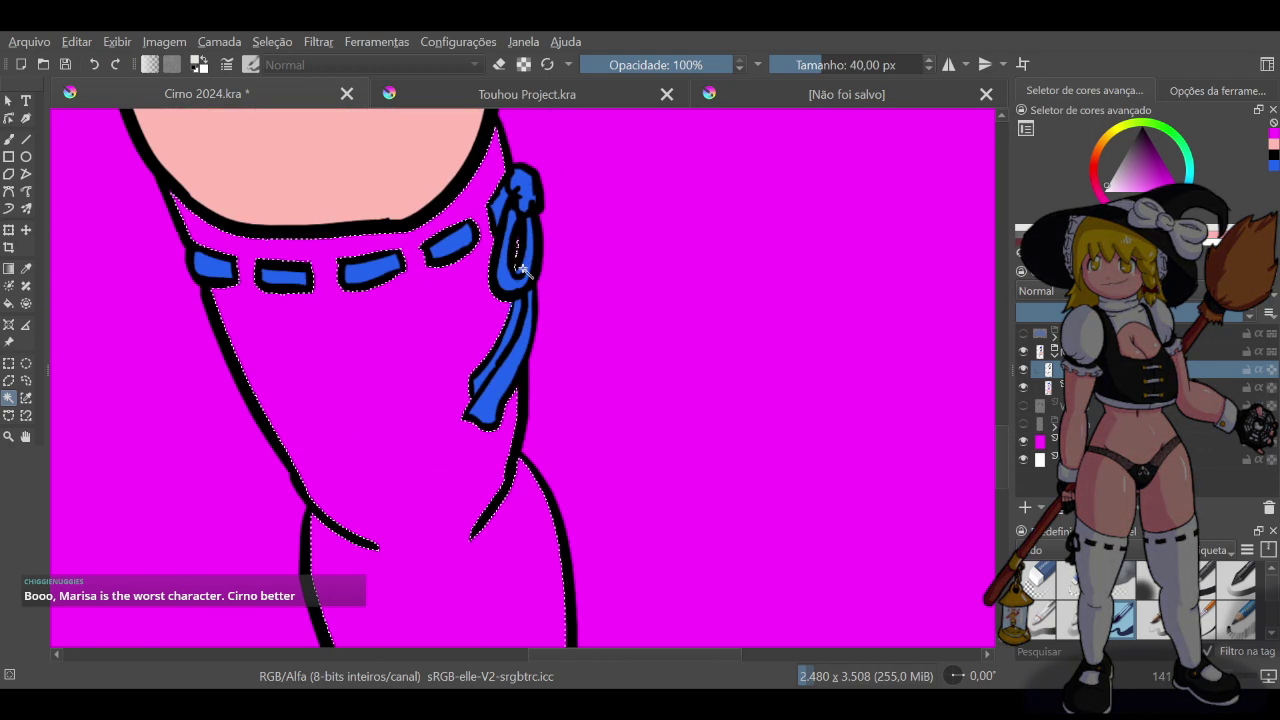
Add the narrow slit inside the ribbon loop on the left stocking to the selection
scroll(312, 264, "up", 3)
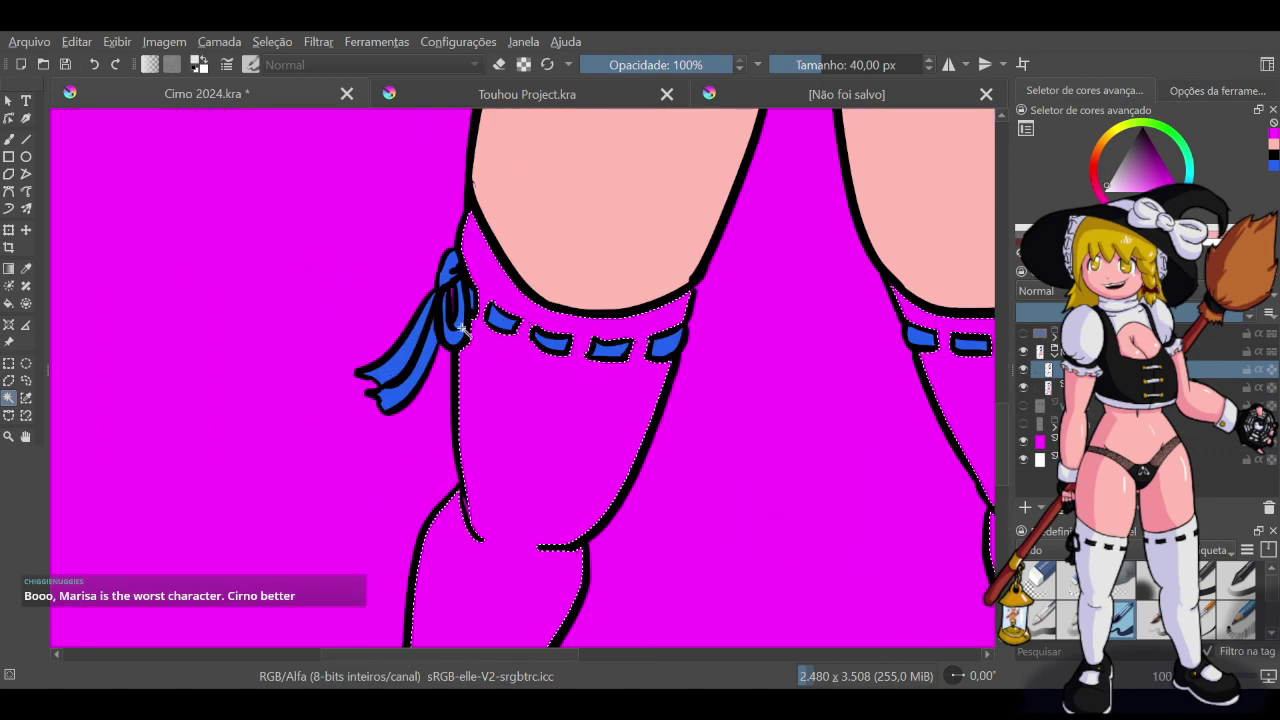
scroll(442, 296, "up", 3)
scroll(442, 290, "down", 2)
scroll(435, 252, "up", 2)
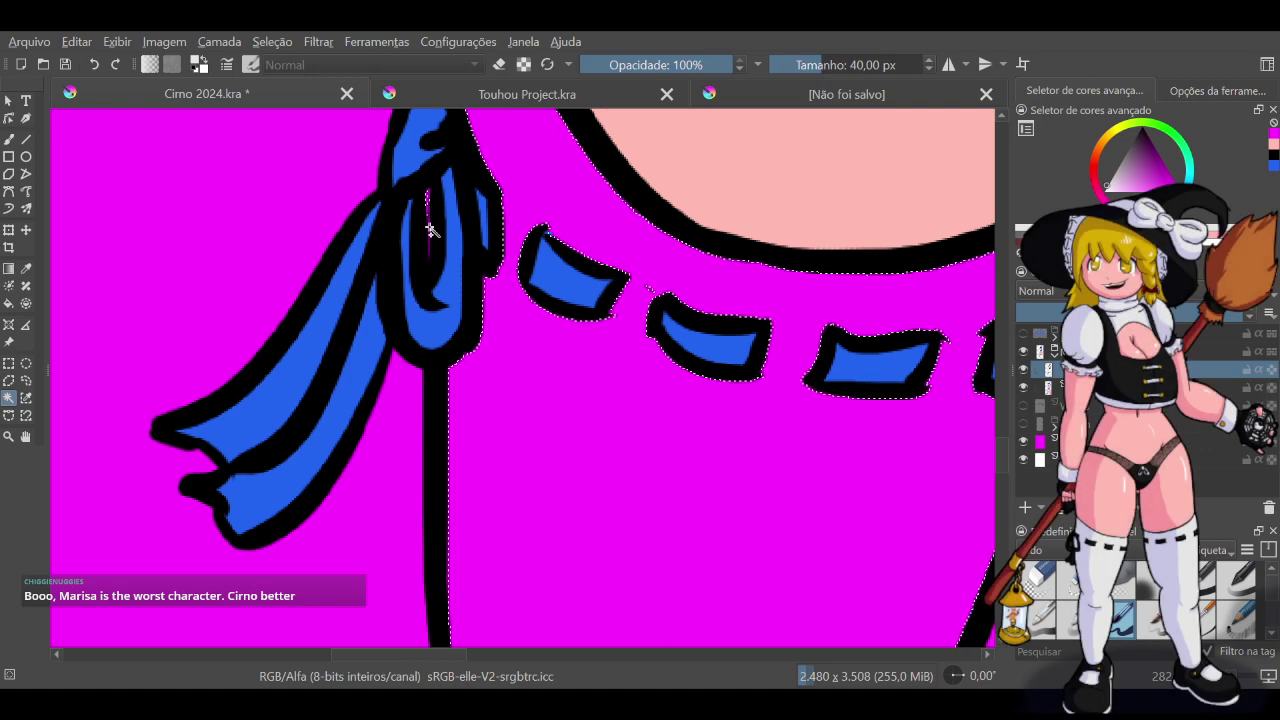
scroll(430, 220, "down", 3)
scroll(680, 280, "down", 5)
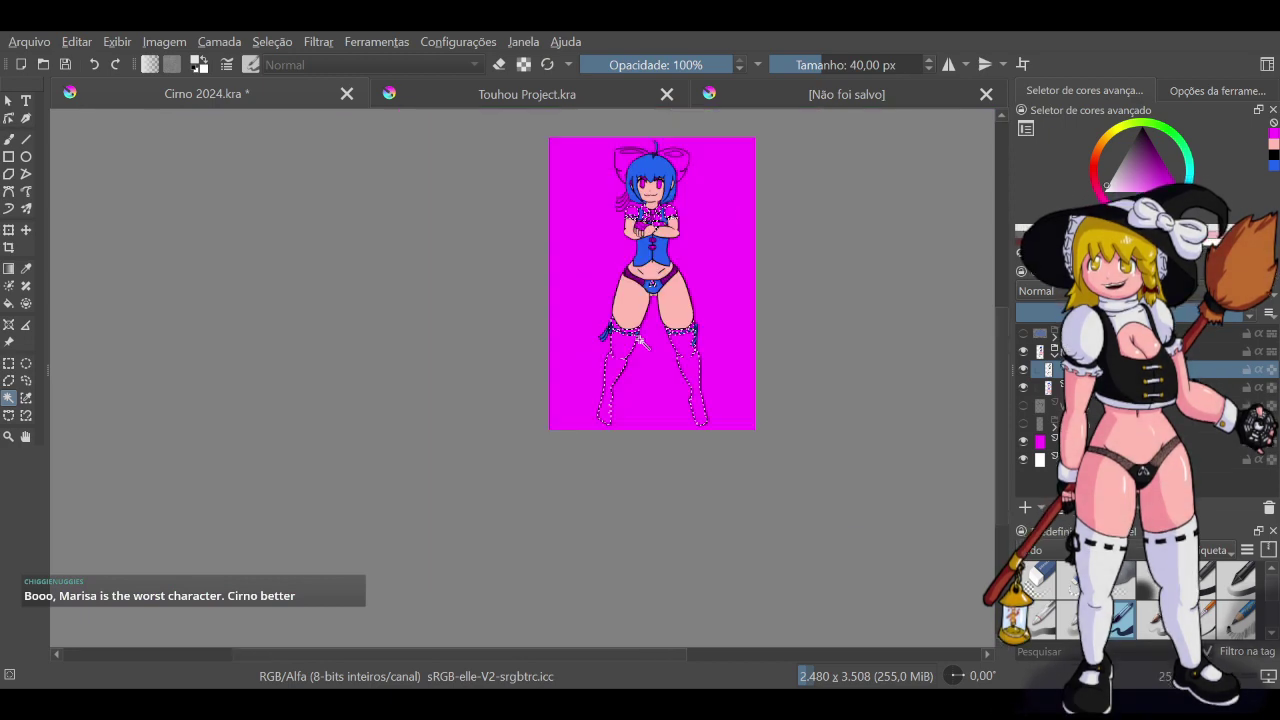
scroll(751, 209, "up", 3)
scroll(749, 211, "up", 2)
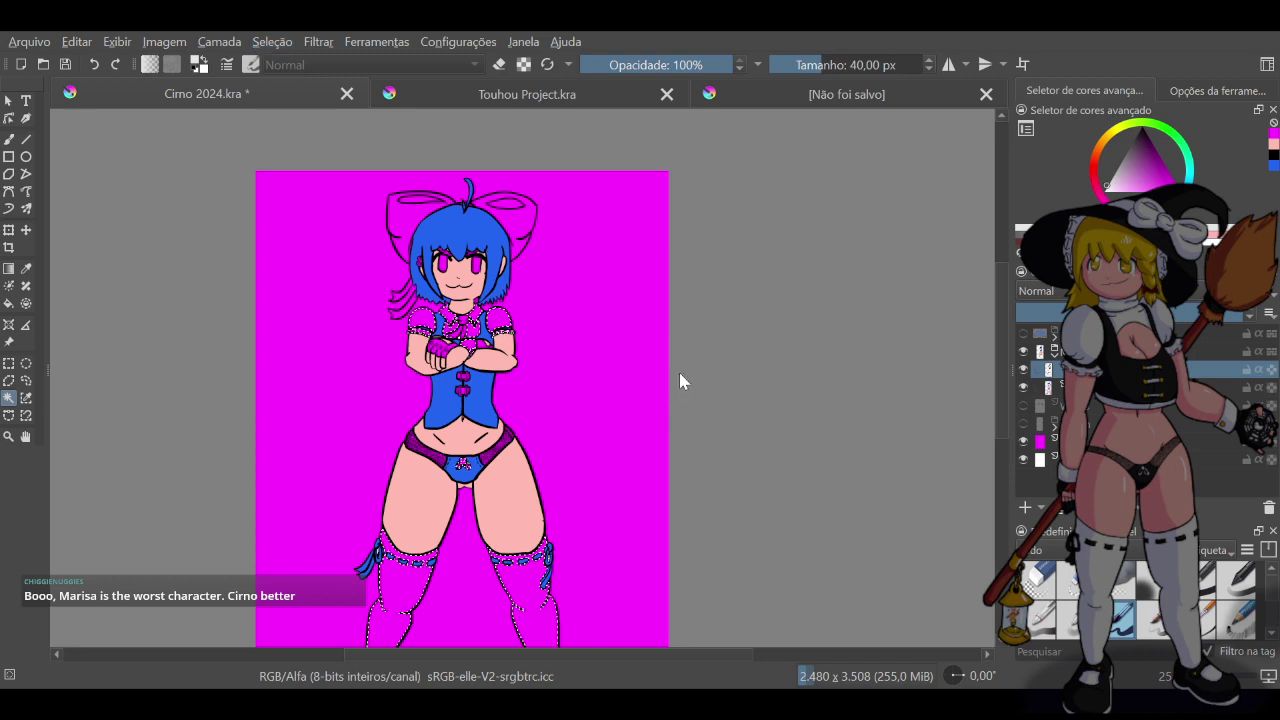
Fill the selected sleeves, shirt, small underwear bow and stockings with white on the base colour layer, and clear the selection
key("Page_Down")
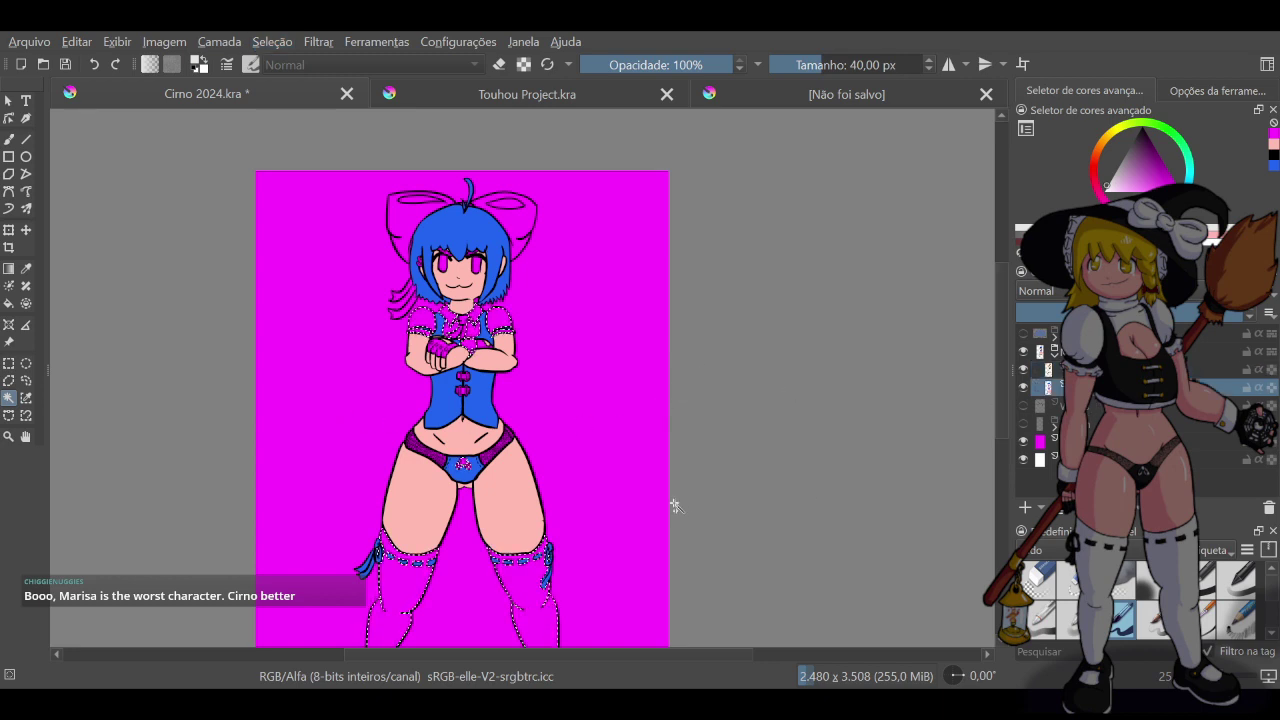
key("shift+BackSpace")
key("shift+BackSpace")
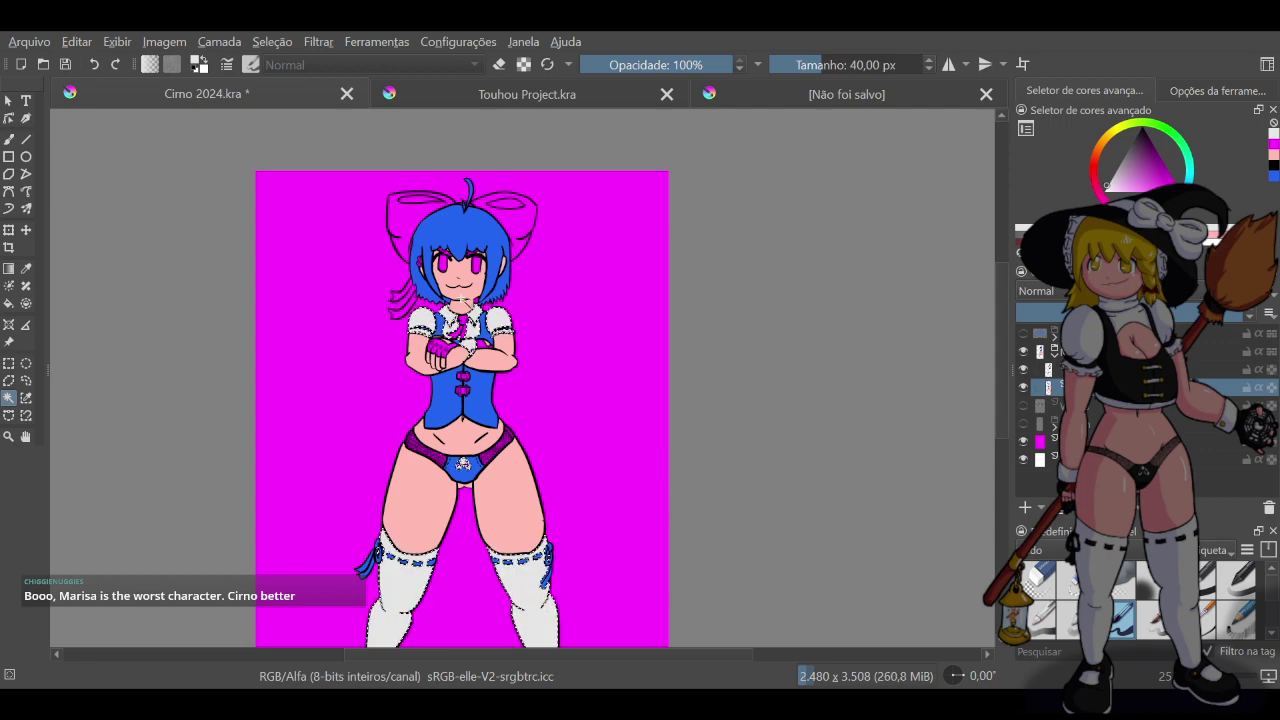
scroll(440, 312, "up", 3)
scroll(440, 312, "up", 3)
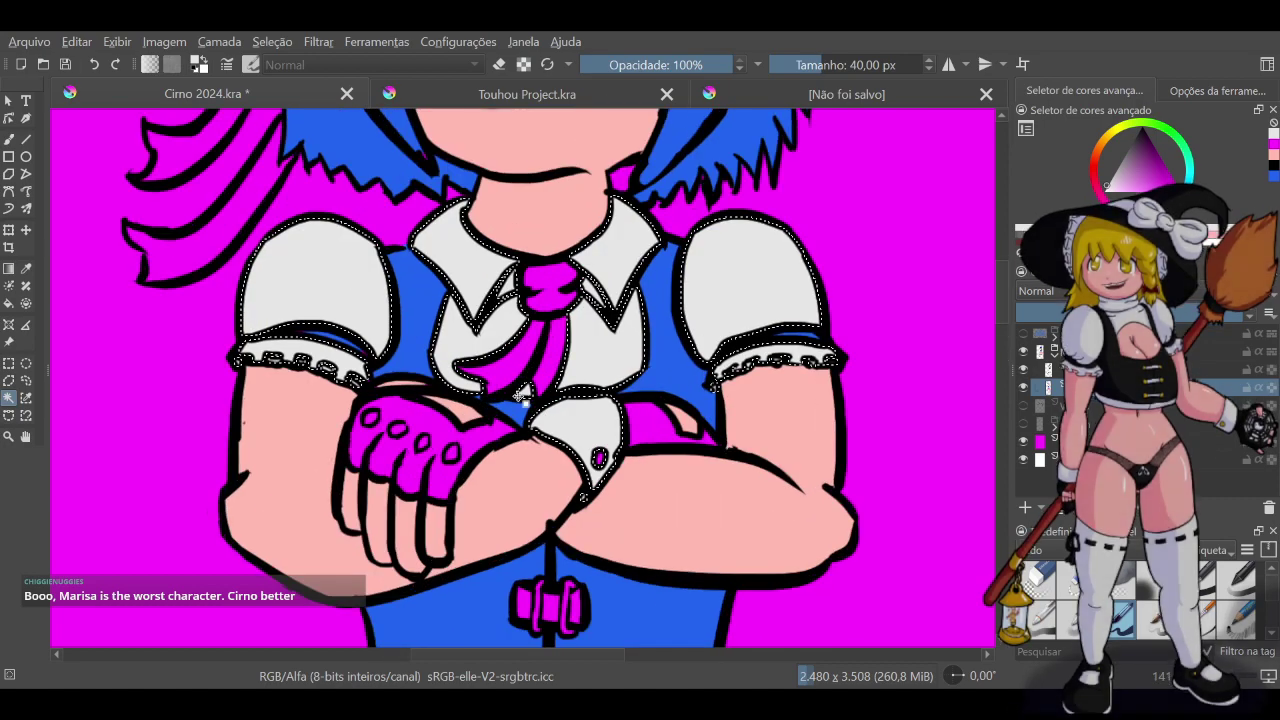
scroll(345, 353, "up", 3)
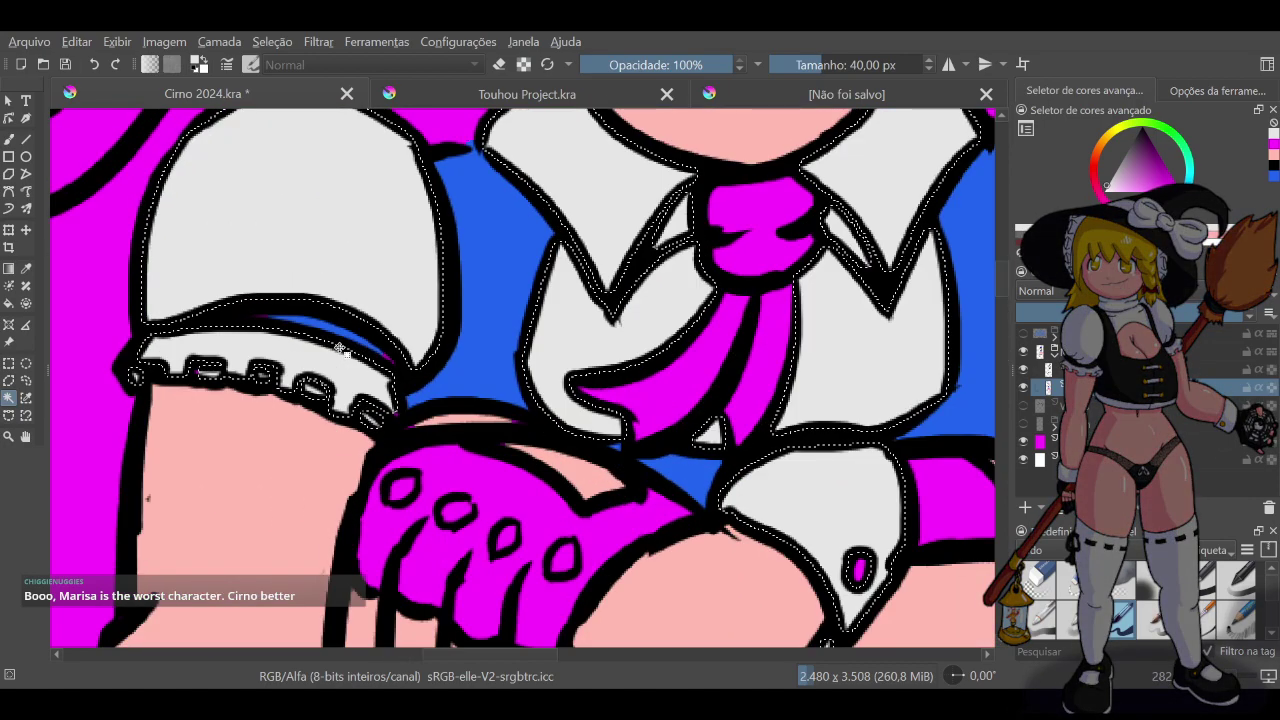
key("ctrl+shift+a")
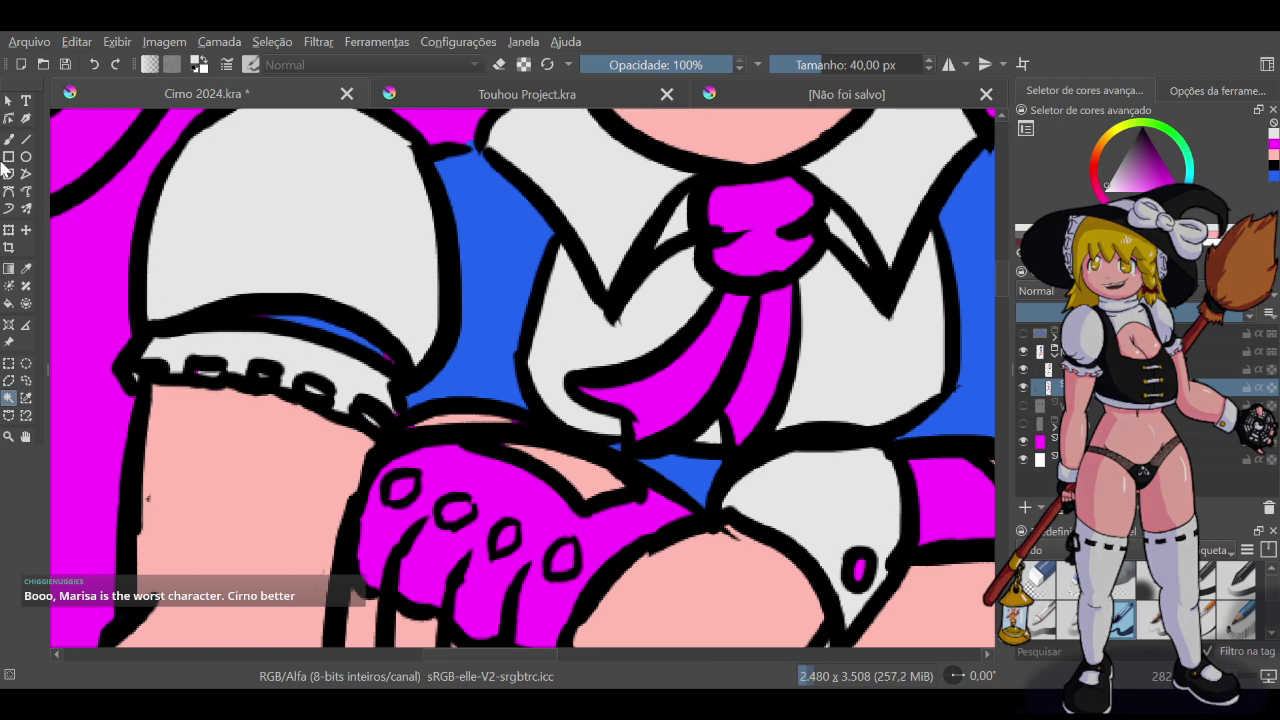
Brush the sampled vest blue over the leftover magenta in the thin slit above the left sleeve's frill
key("b")
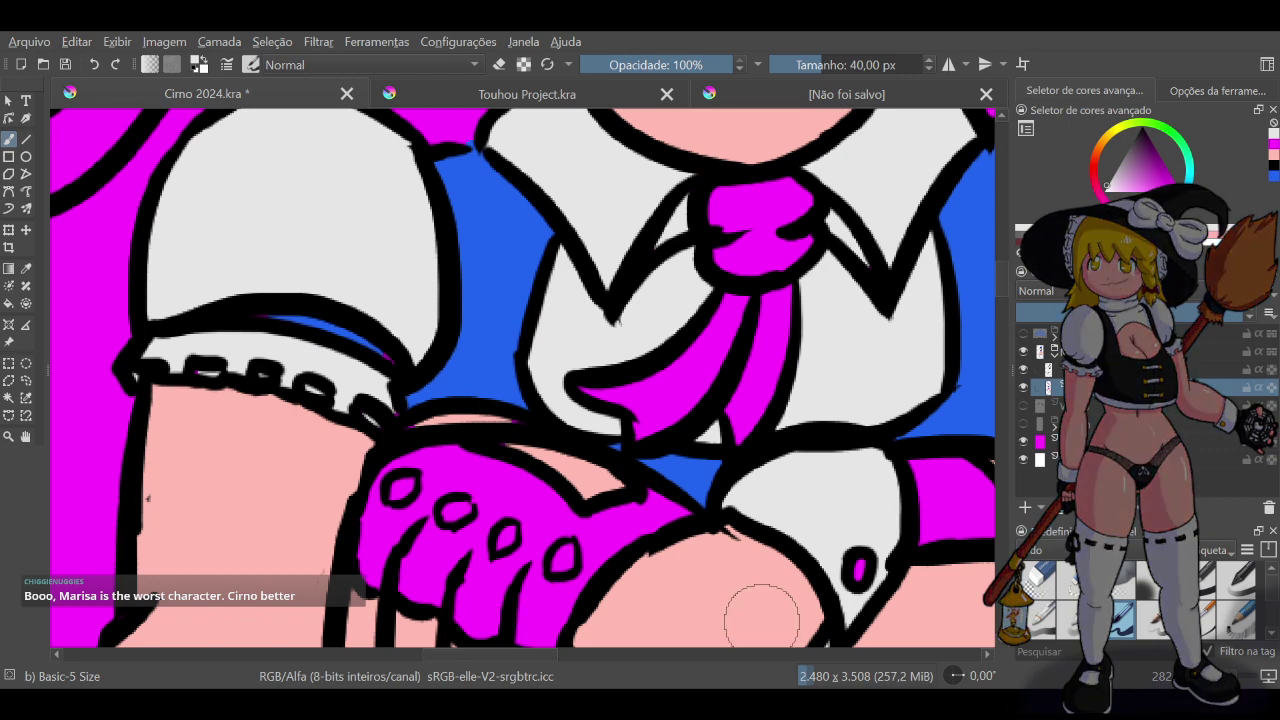
left_click(8, 398)
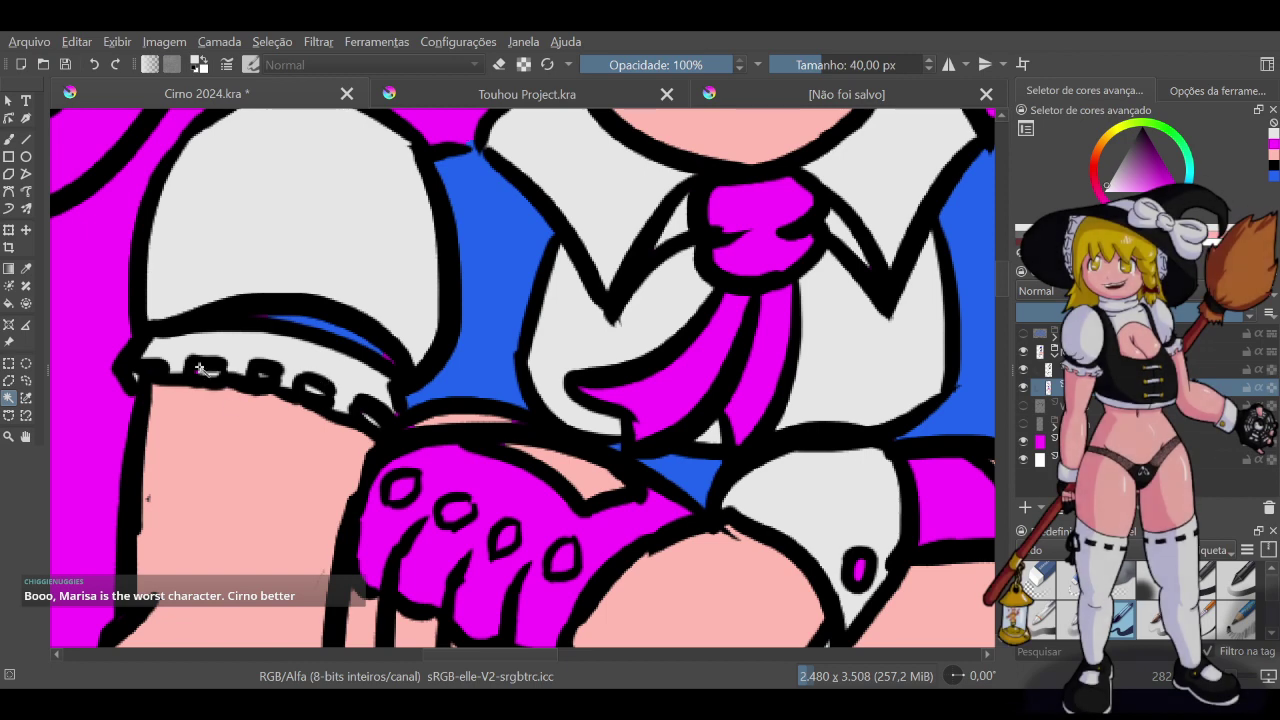
left_click(9, 140)
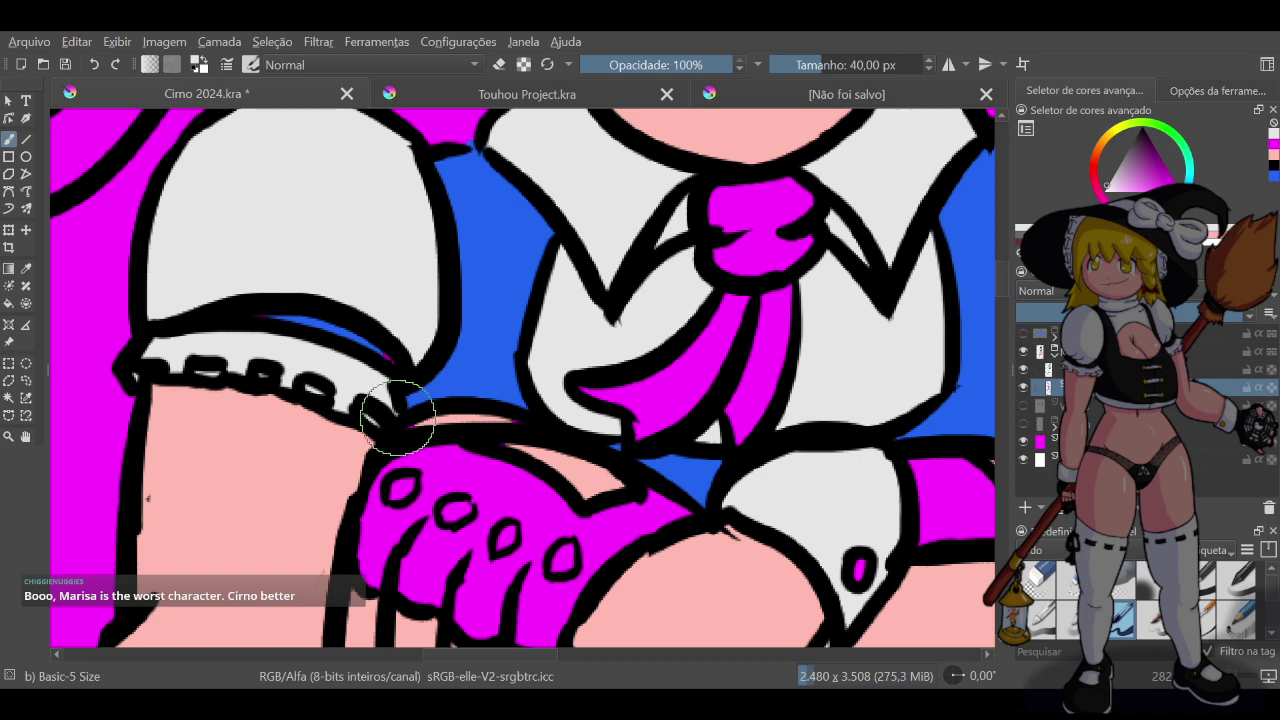
left_click(480, 366, "ctrl")
left_click_drag(374, 350, 393, 367)
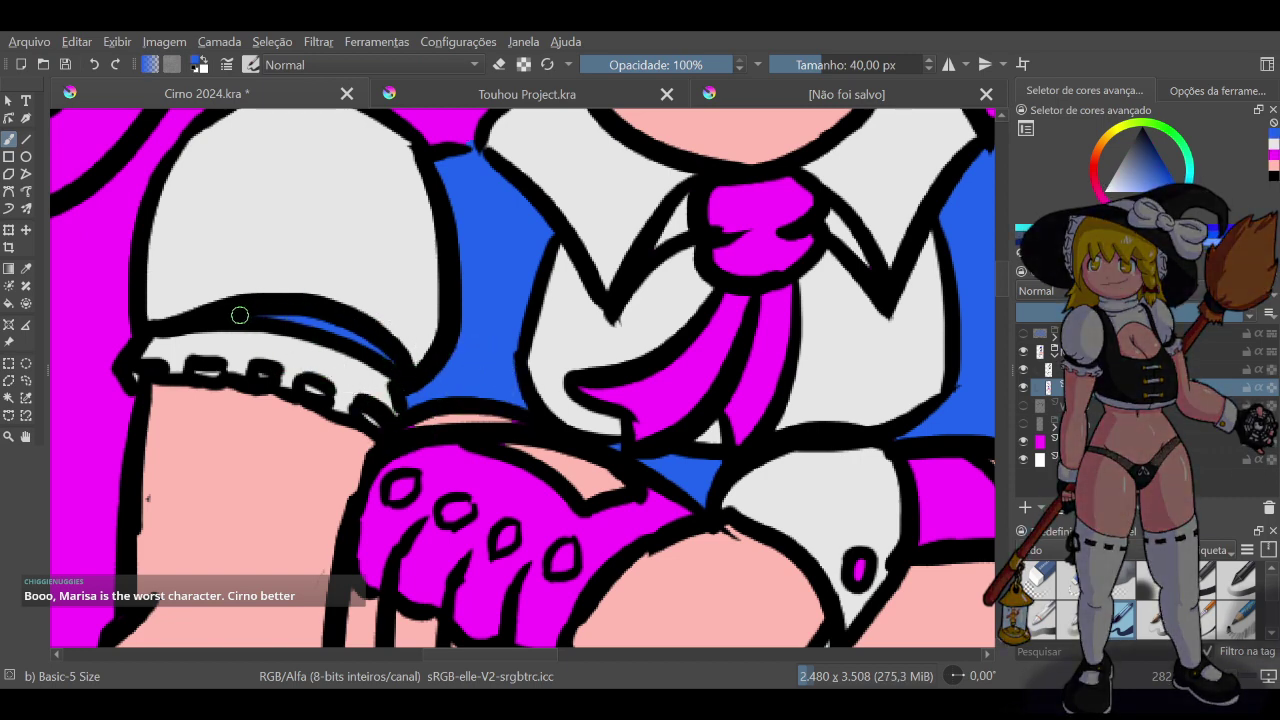
Sample the skin colour and paint over the leftover spots in the narrow arm strip above the glove
key("ctrl")
left_click(309, 460, "ctrl")
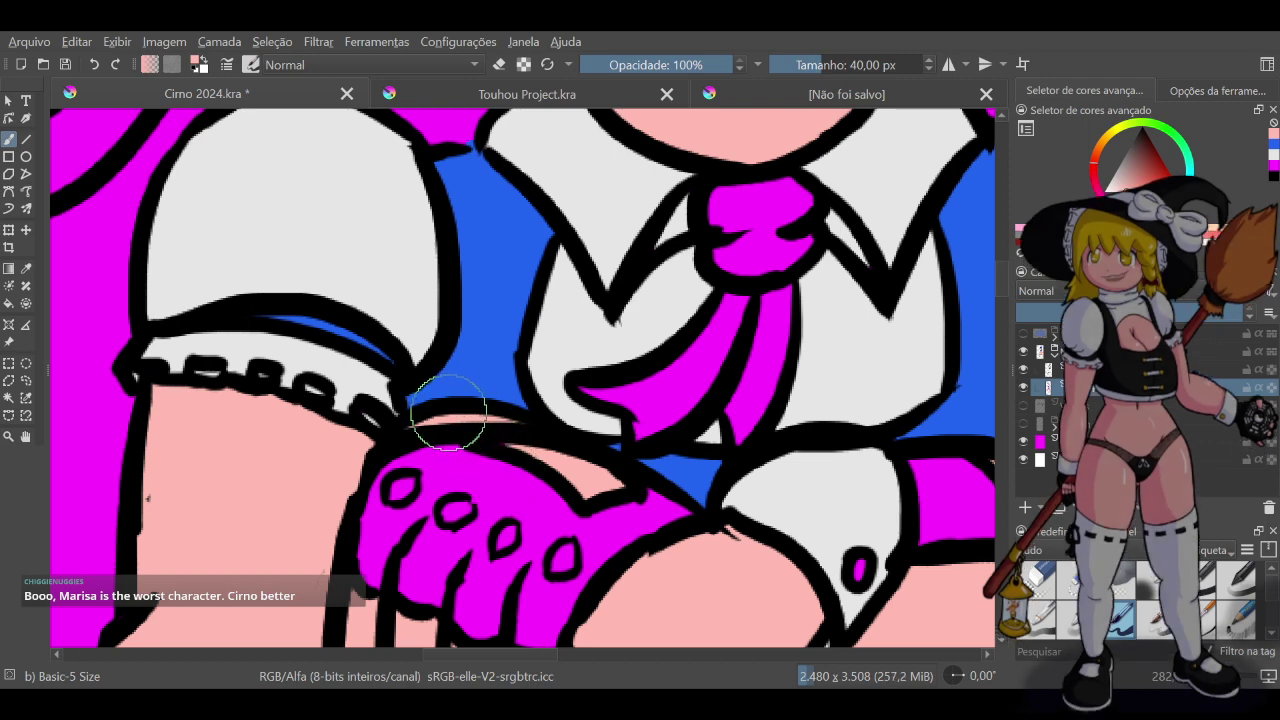
left_click_drag(480, 412, 445, 407)
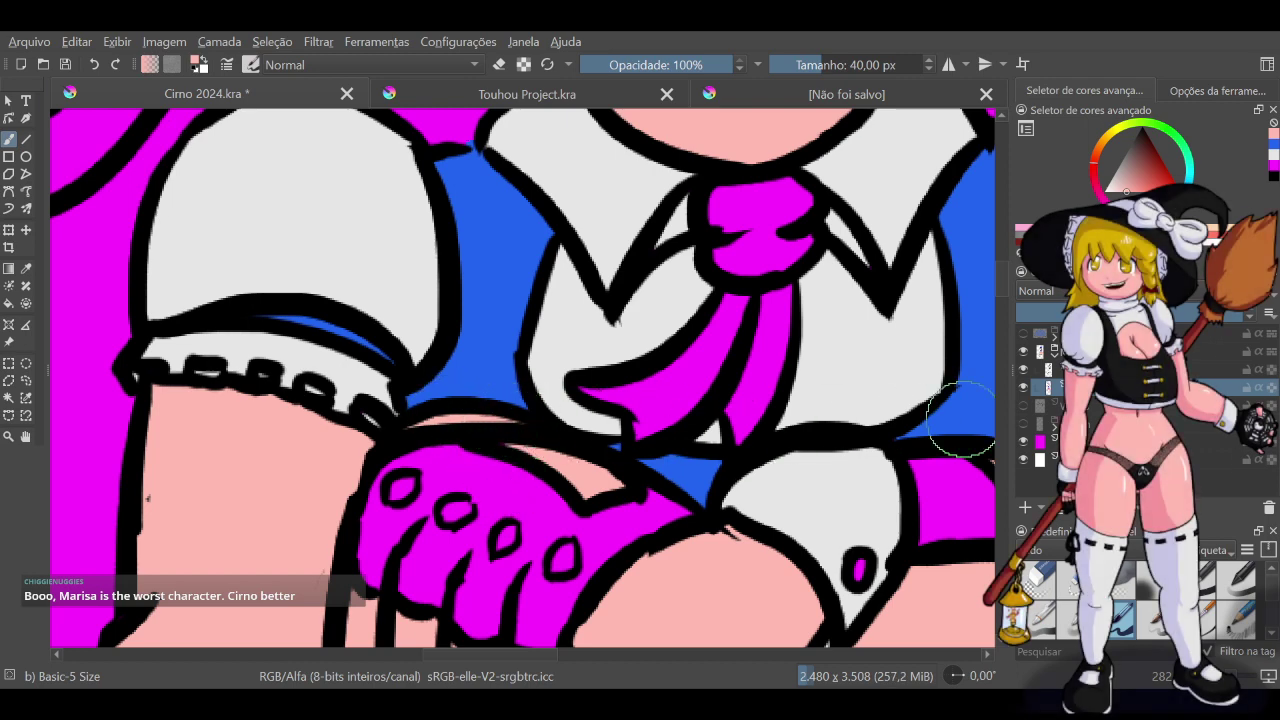
Draw a short black line across the narrow skin strip above the glove on the line art layer
left_click(1125, 369)
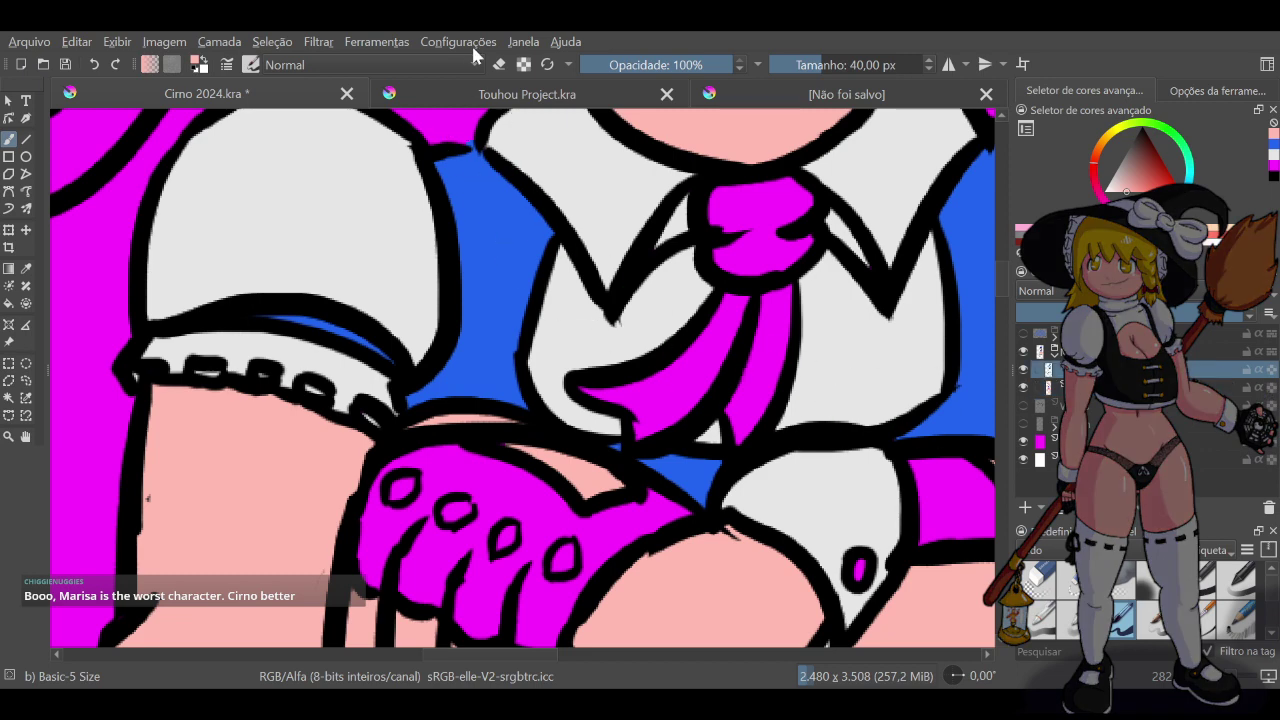
left_click(195, 70)
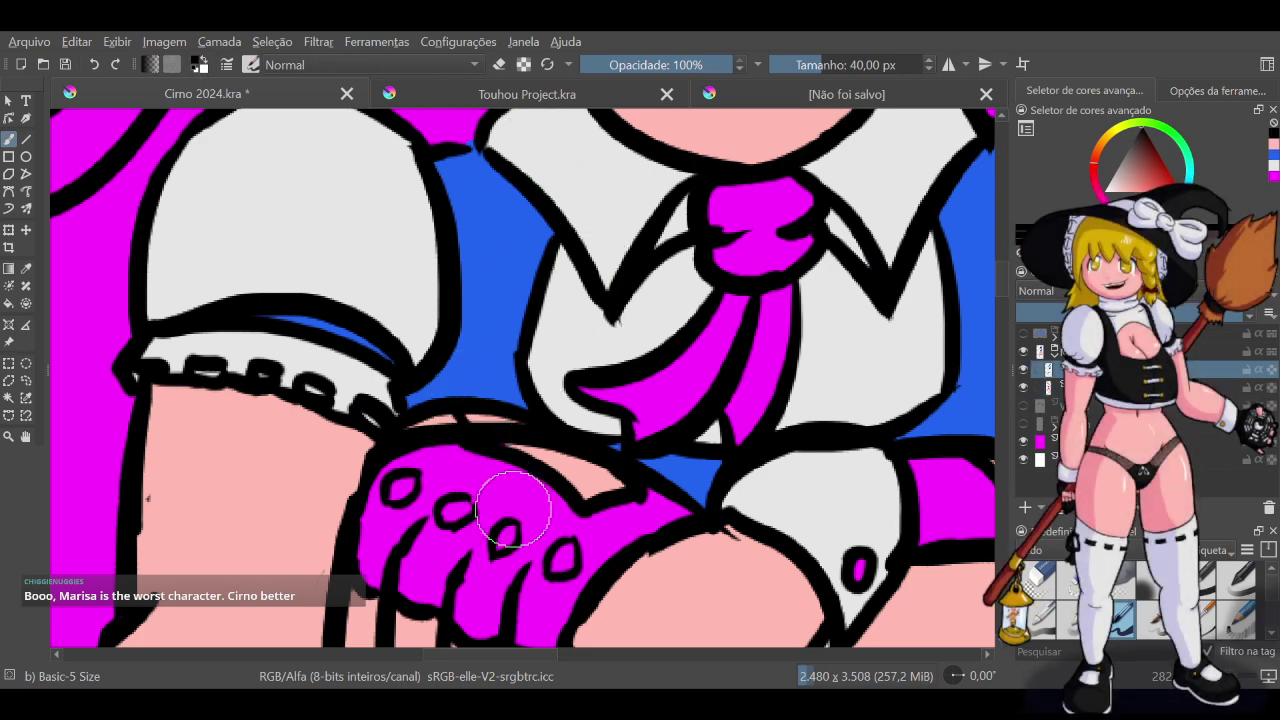
scroll(445, 440, "down", 8)
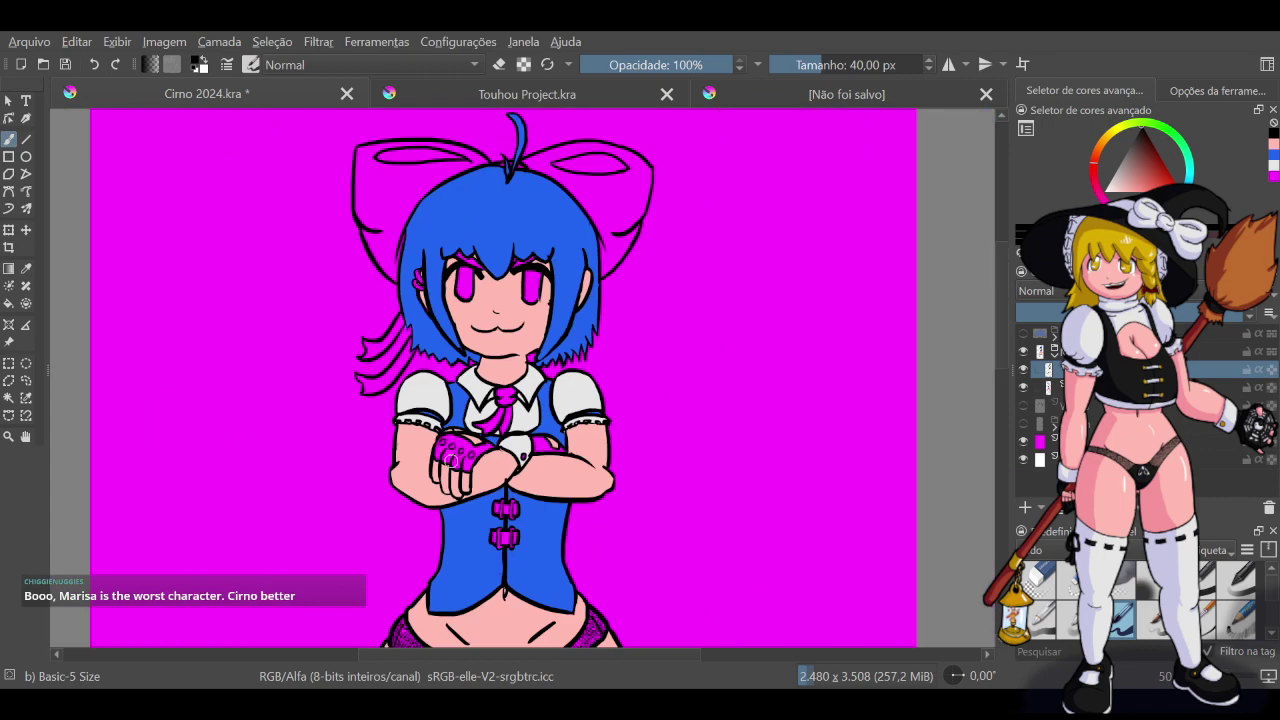
scroll(590, 462, "up", 10)
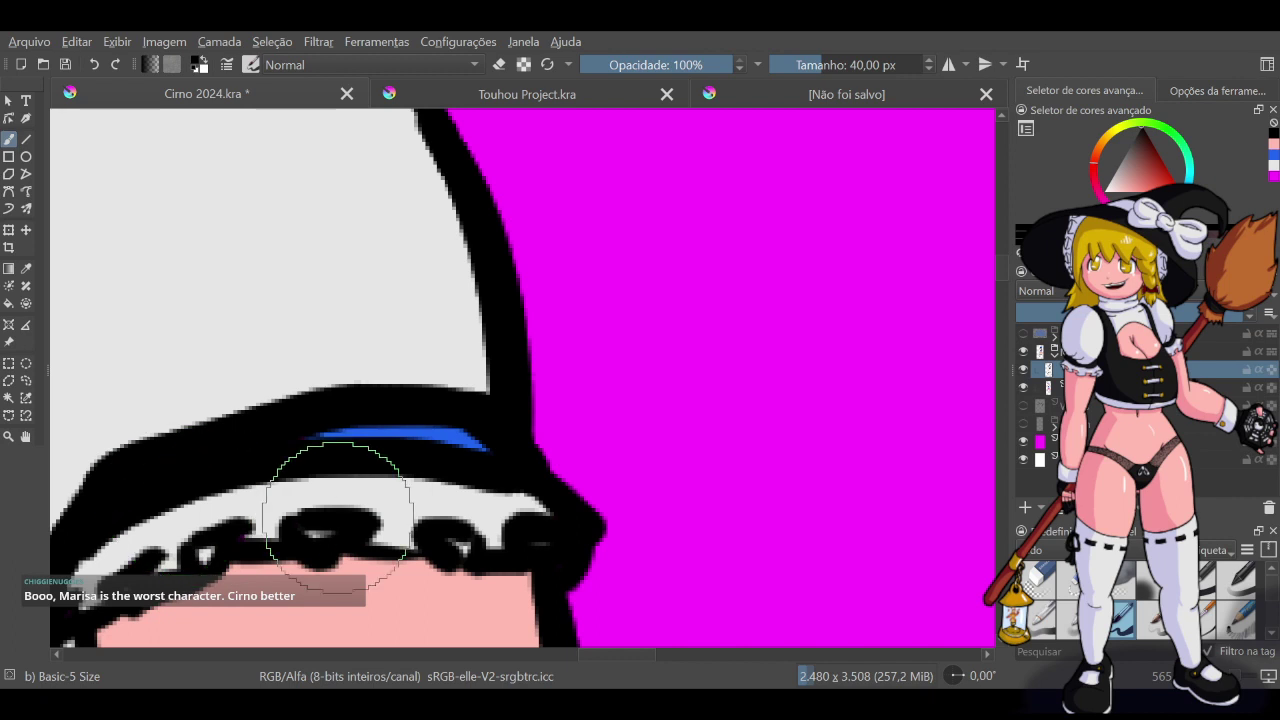
left_click(242, 521)
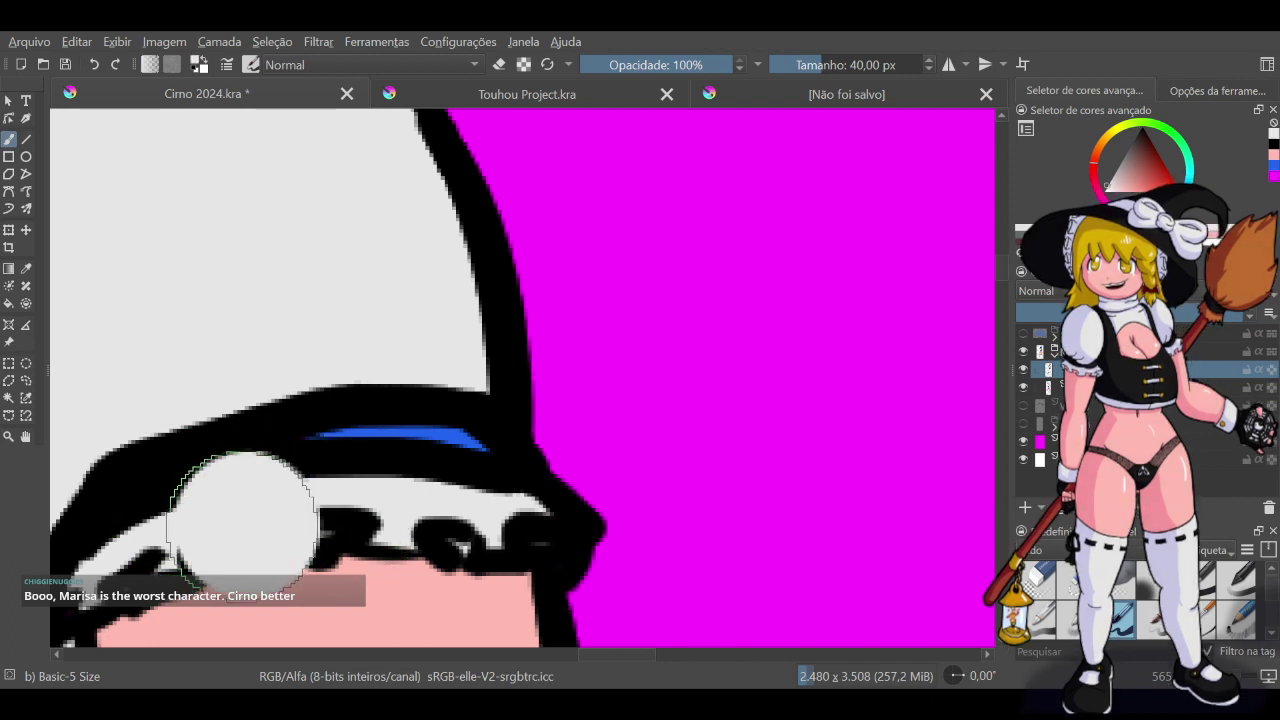
key("ctrl+z")
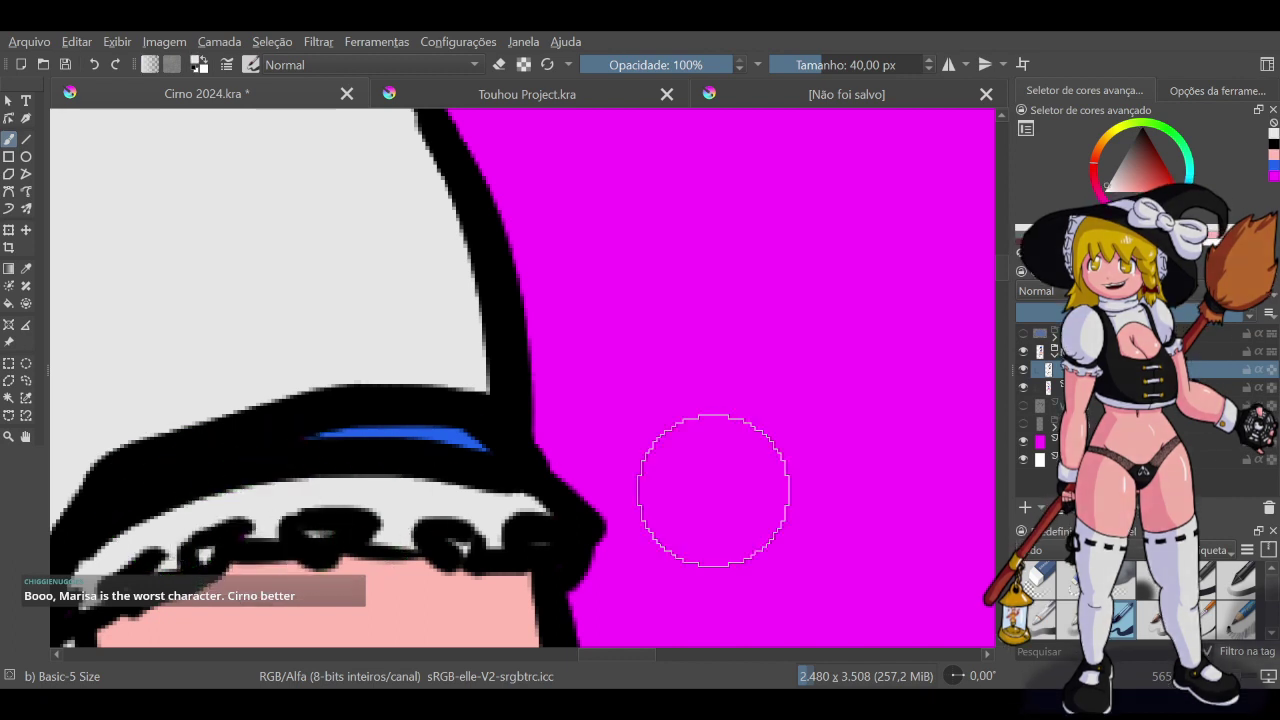
On the base colour layer, touch up the right sleeve's frill with white and the slit above it with blue
left_click(1100, 387)
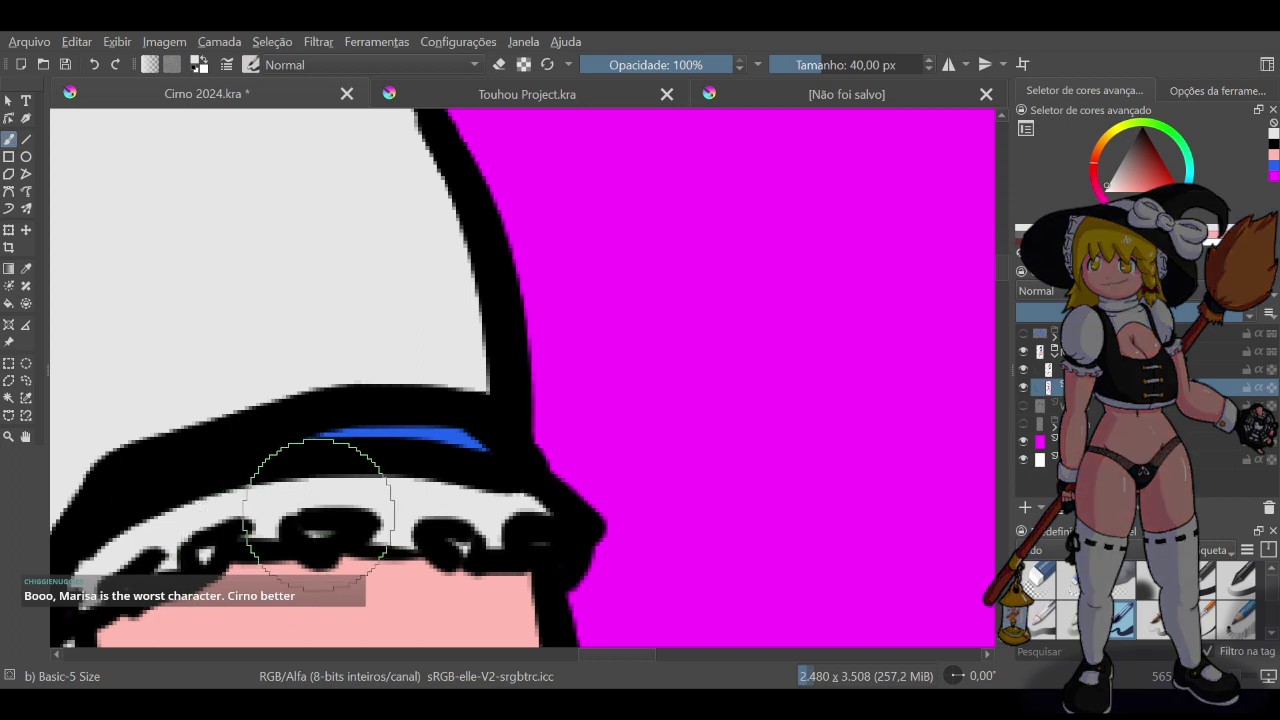
left_click(335, 437, "ctrl")
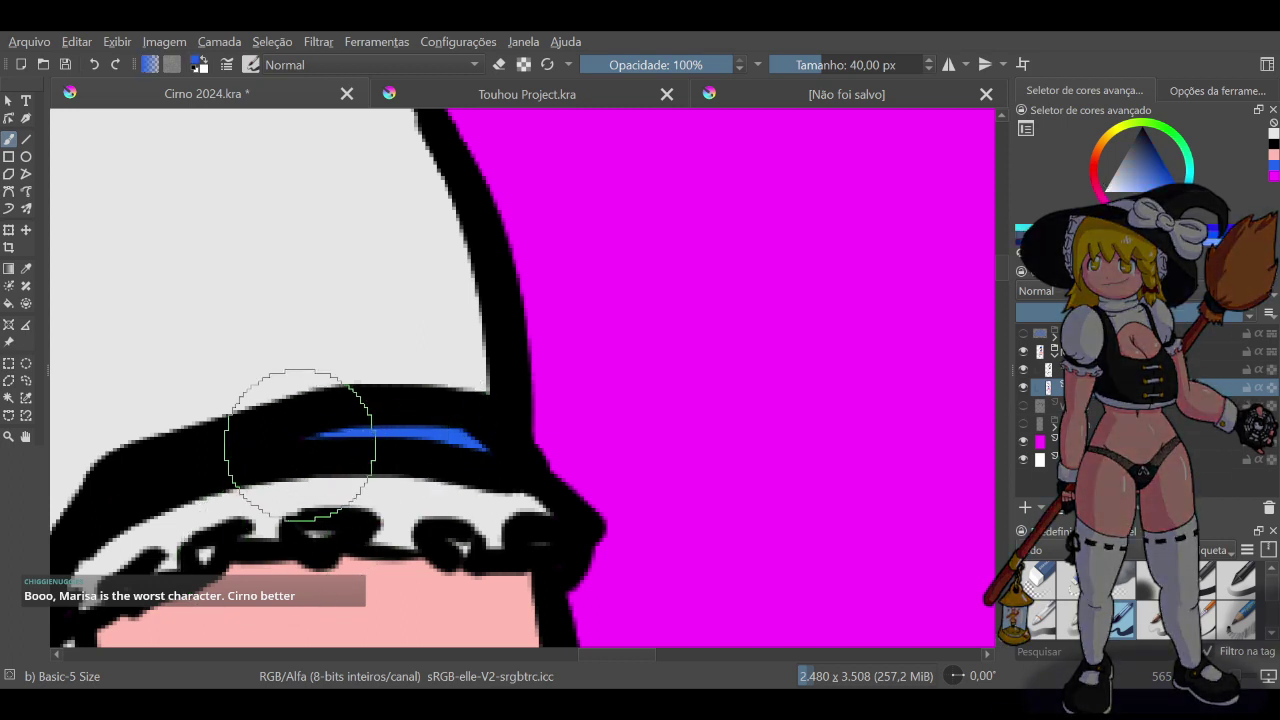
left_click(346, 296, "ctrl")
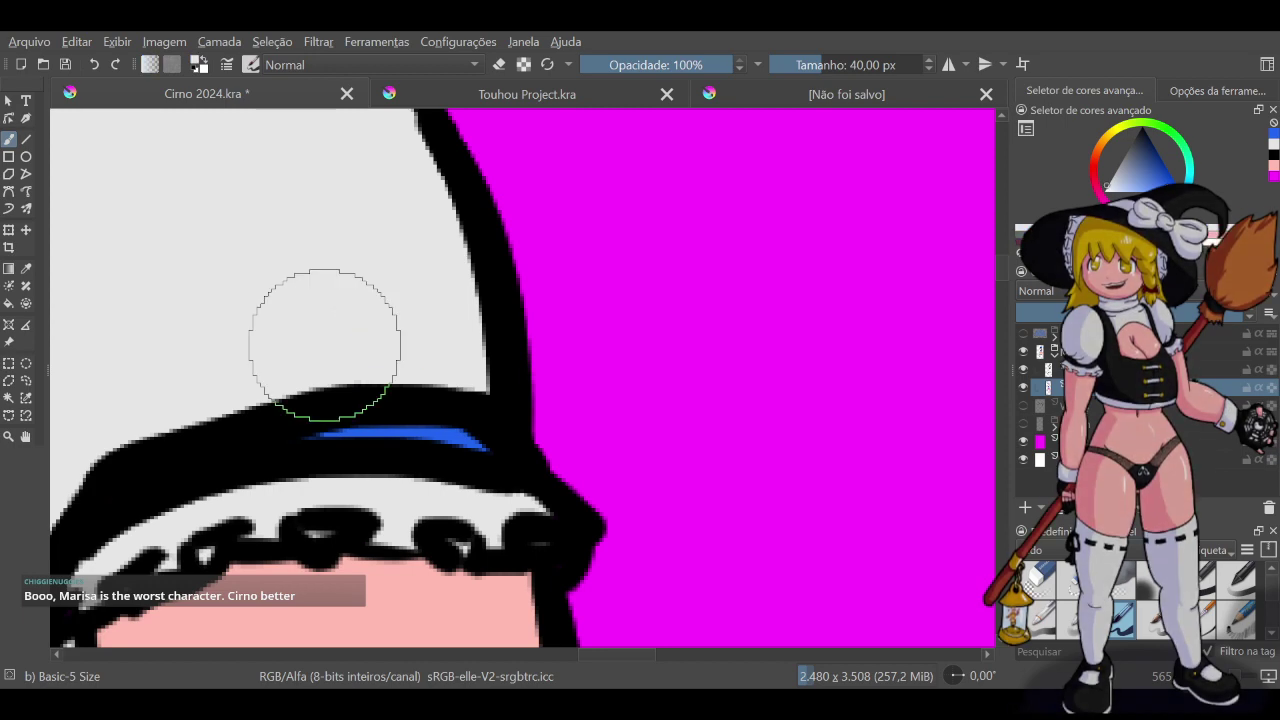
Touch up the right stocking's ribbon loop with sampled blue at its base and sampled white in its narrow slit
scroll(301, 371, "down", 4)
scroll(301, 372, "down", 4)
scroll(337, 404, "up", 5)
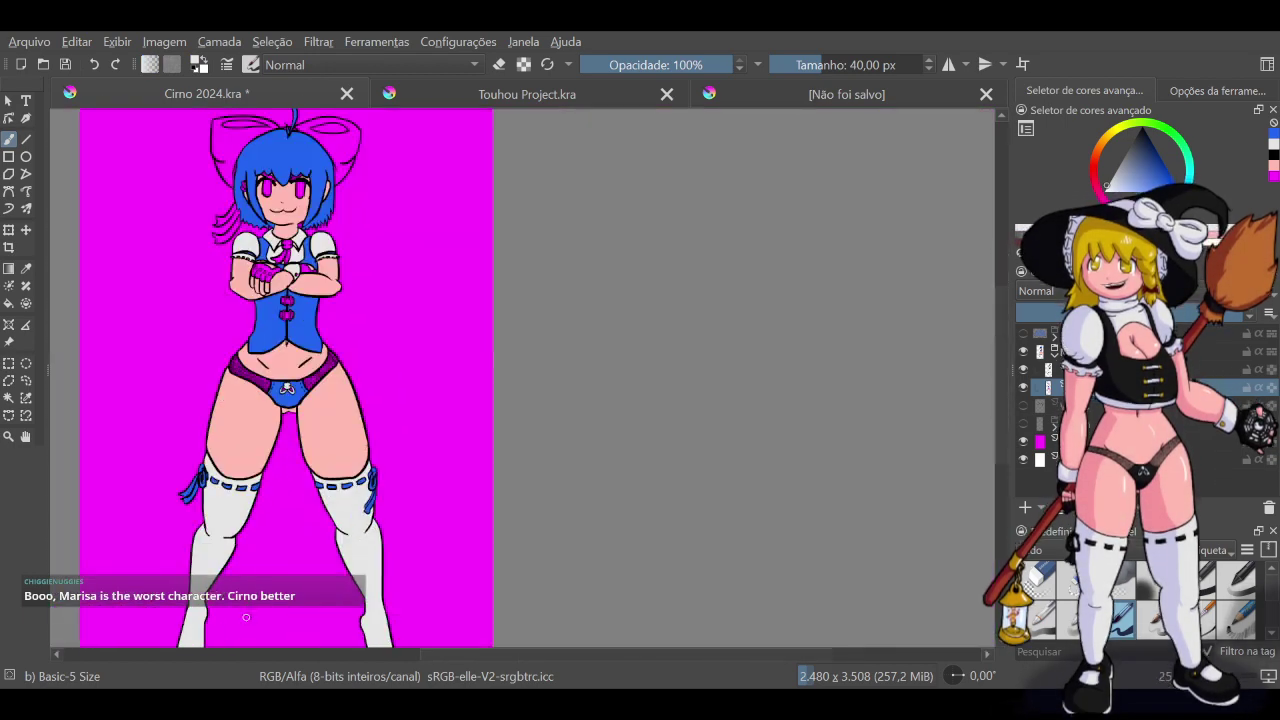
scroll(572, 289, "up", 7)
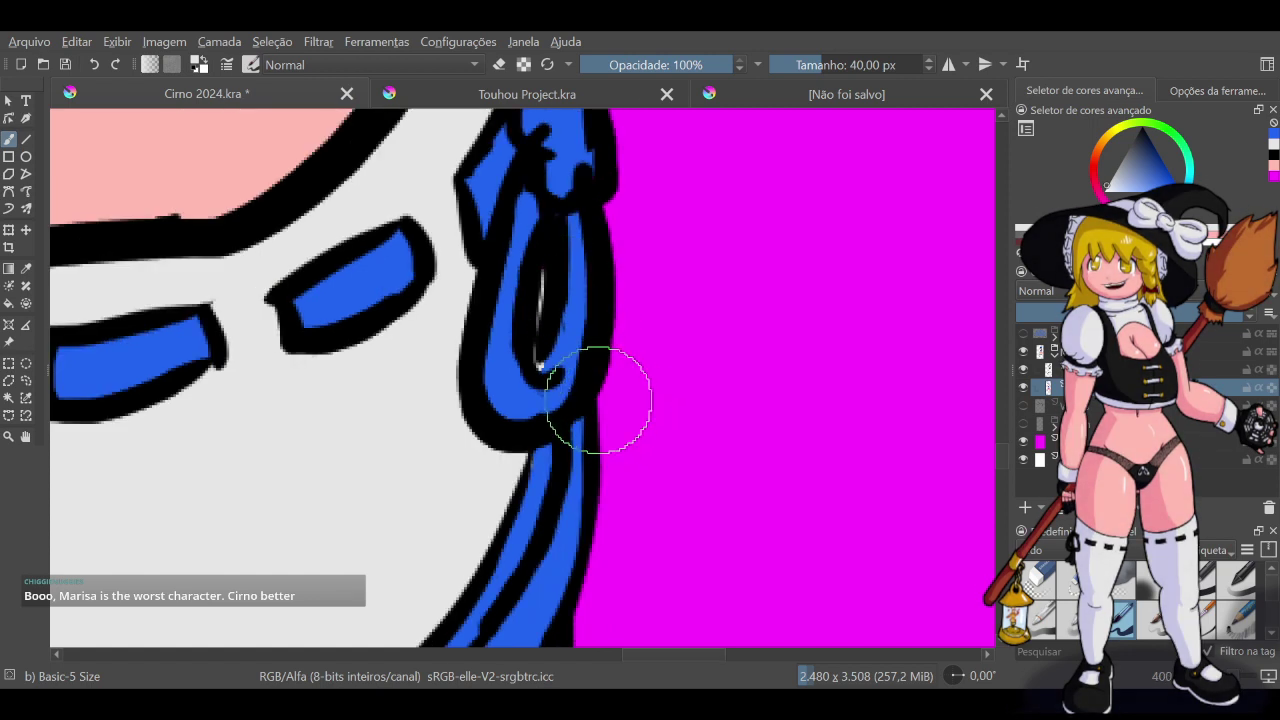
left_click(543, 368, "ctrl")
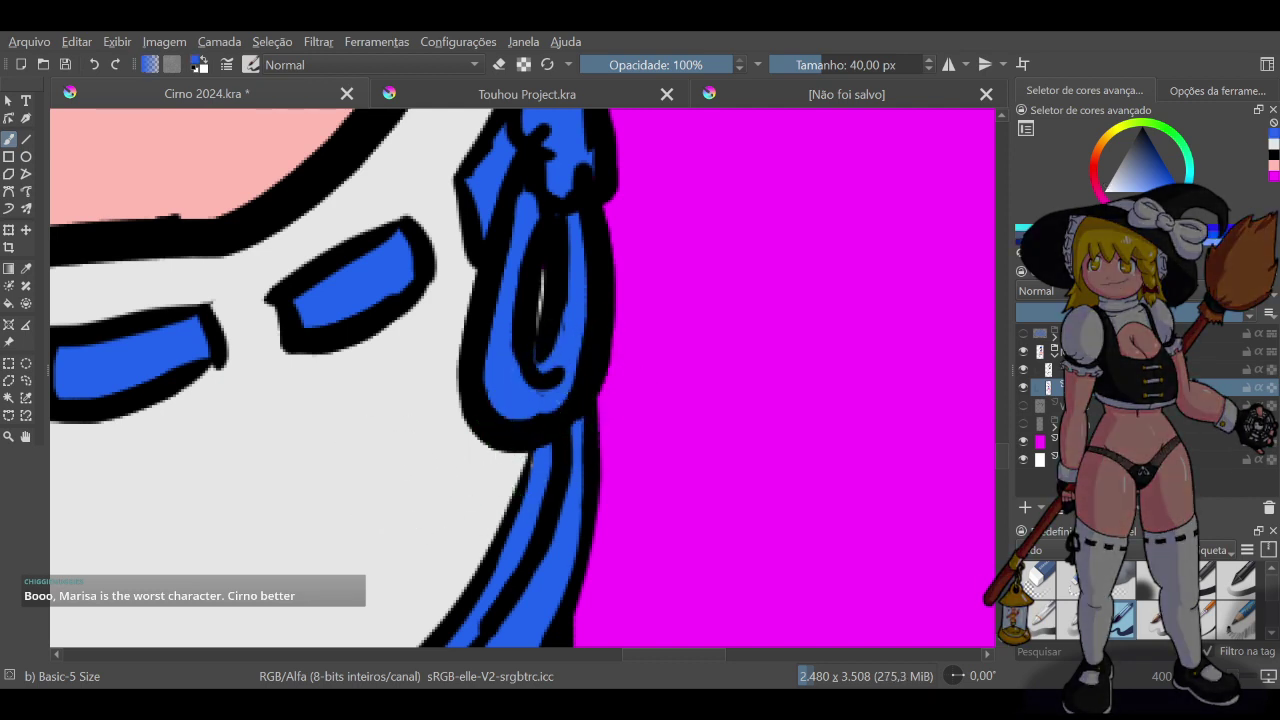
left_click(387, 449, "ctrl")
left_click_drag(544, 267, 539, 284)
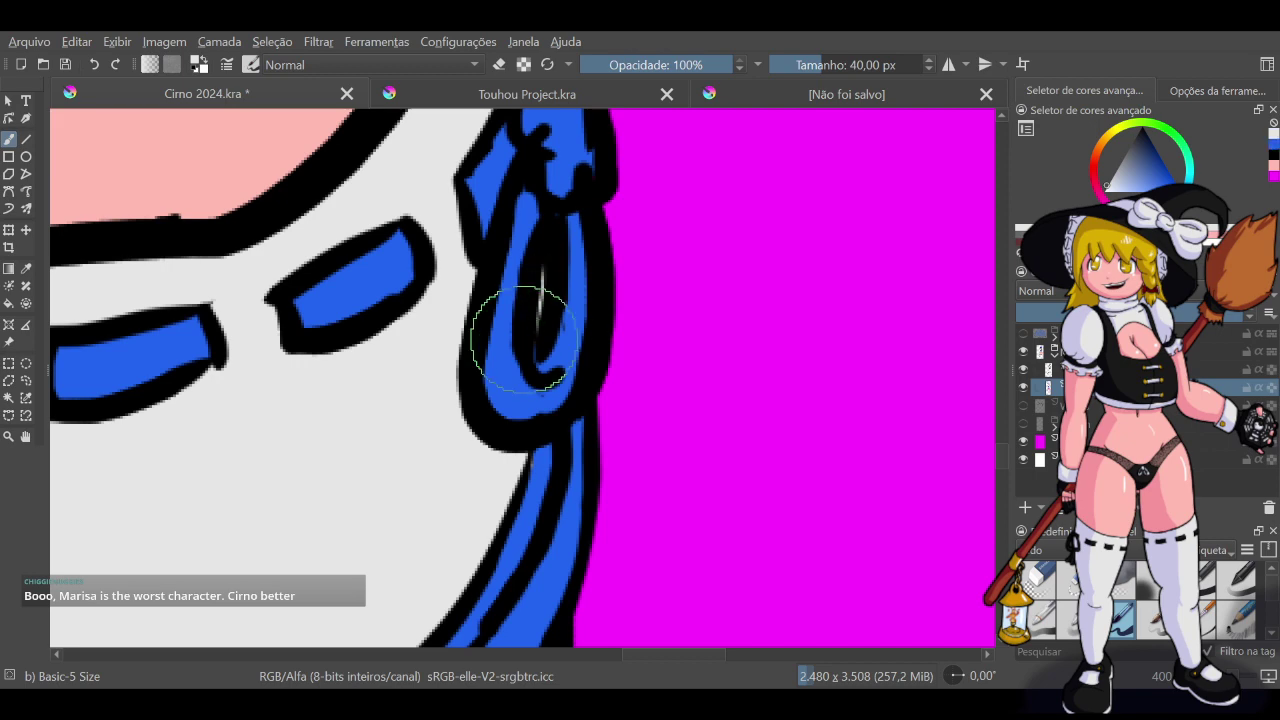
Check both stockings and their blue ribbons for leftover spots in the base colours
scroll(525, 215, "down", 5)
scroll(171, 238, "down", 6)
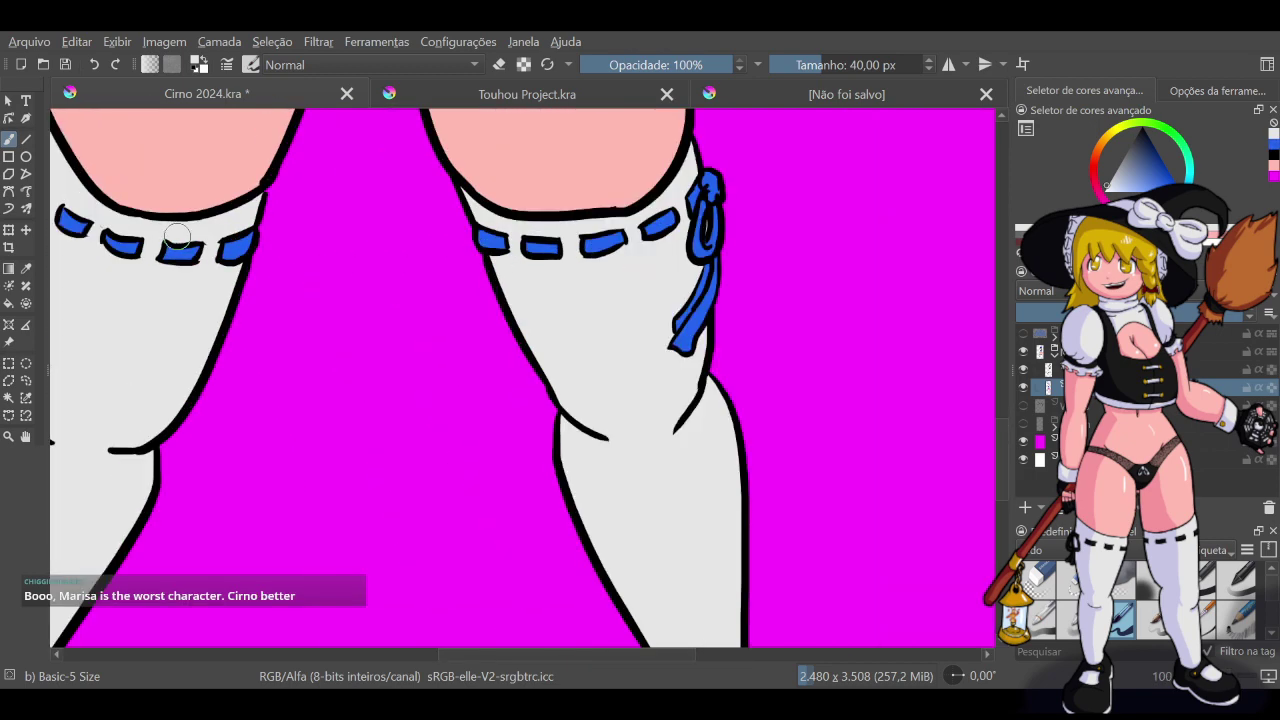
scroll(171, 222, "up", 7)
scroll(224, 333, "up", 3)
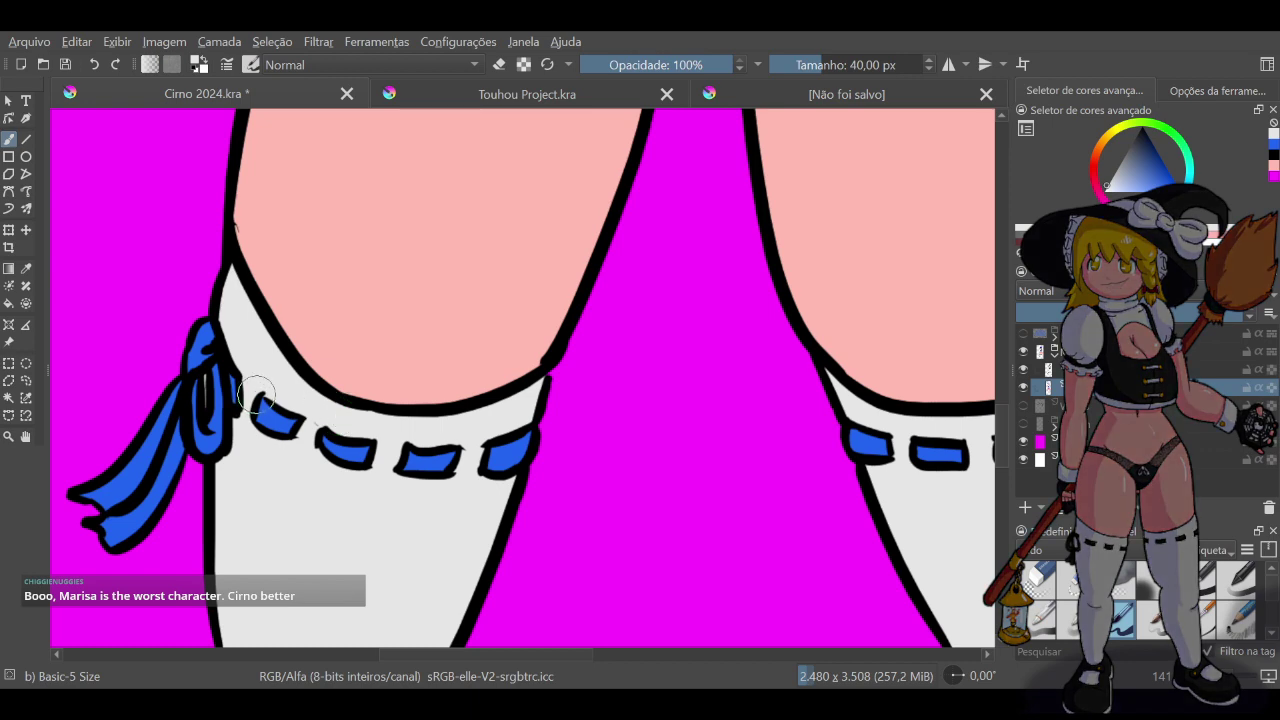
scroll(256, 390, "down", 5)
scroll(483, 302, "up", 6)
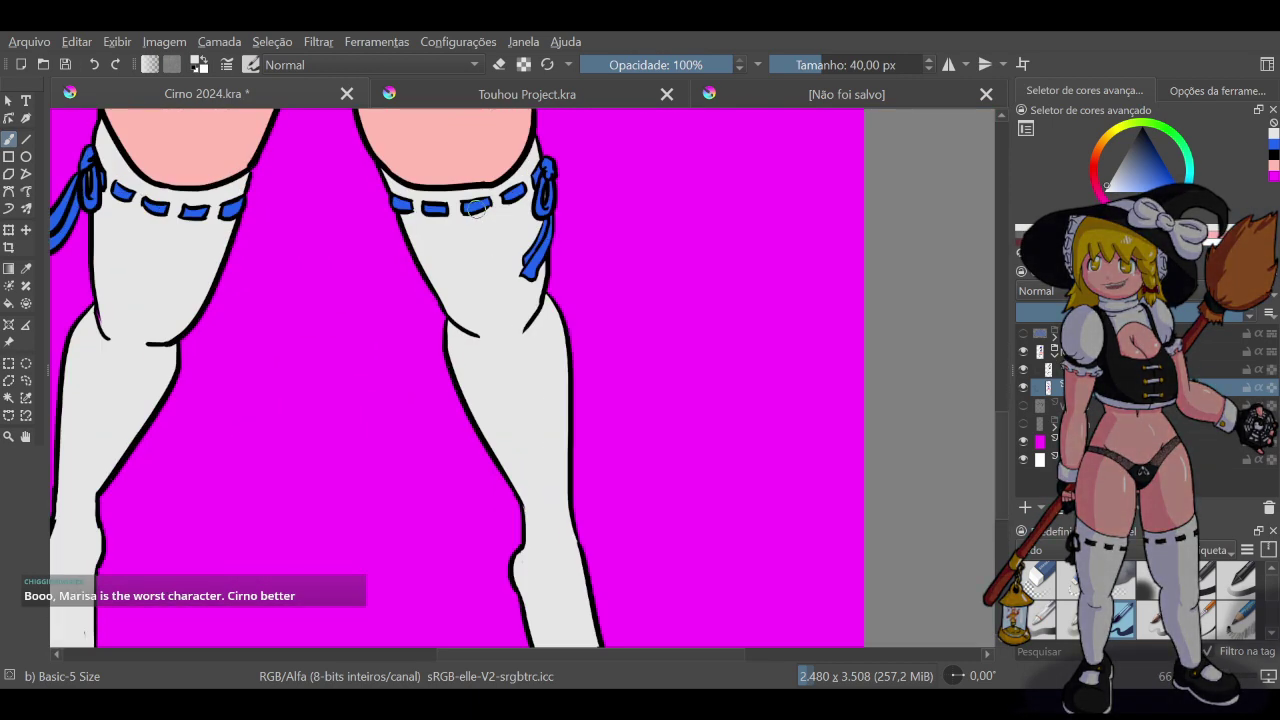
scroll(367, 250, "down", 3)
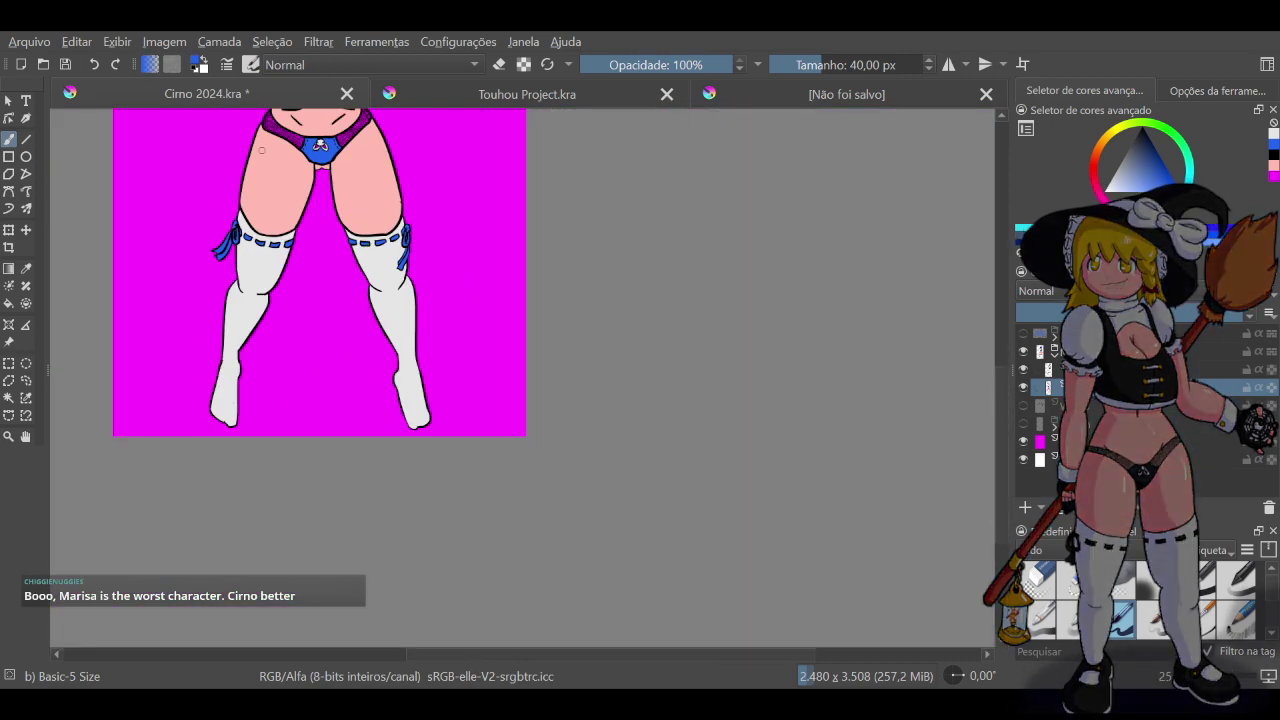
Paint the triangular gaps inside both loops of the underwear bow blue, and restore the white along the loop edges
scroll(500, 215, "up", 8)
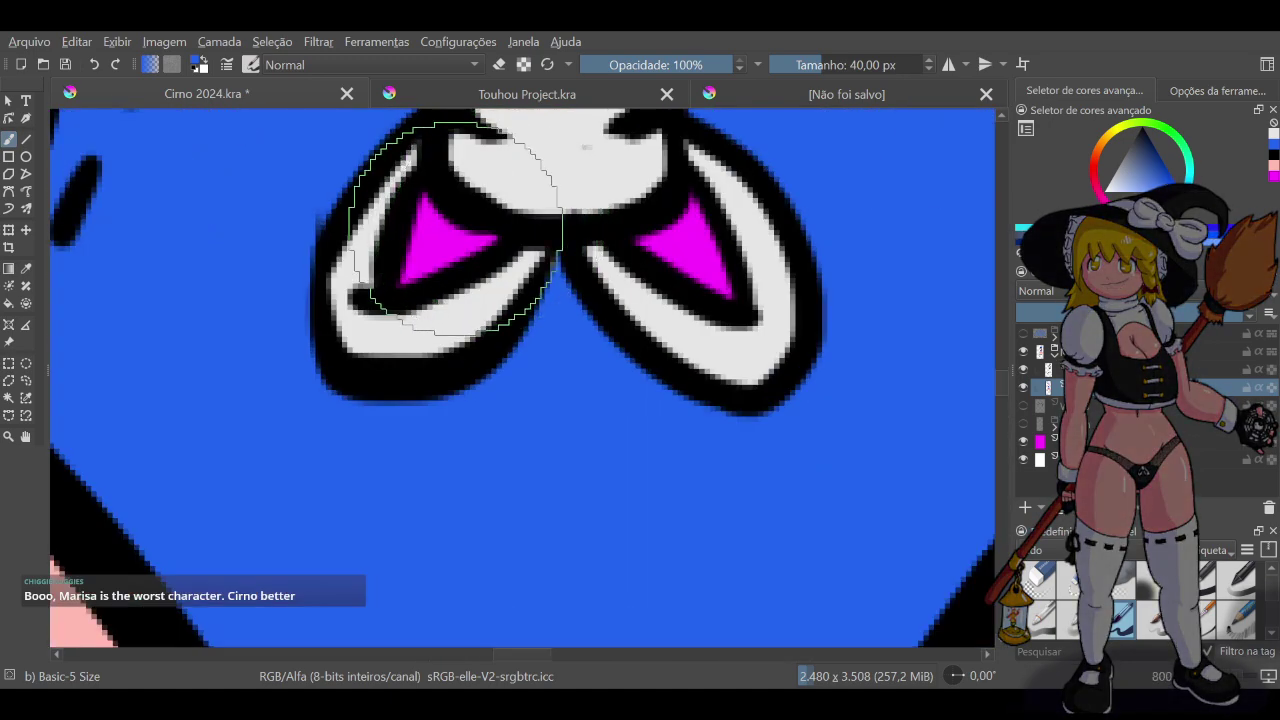
left_click_drag(430, 232, 424, 252)
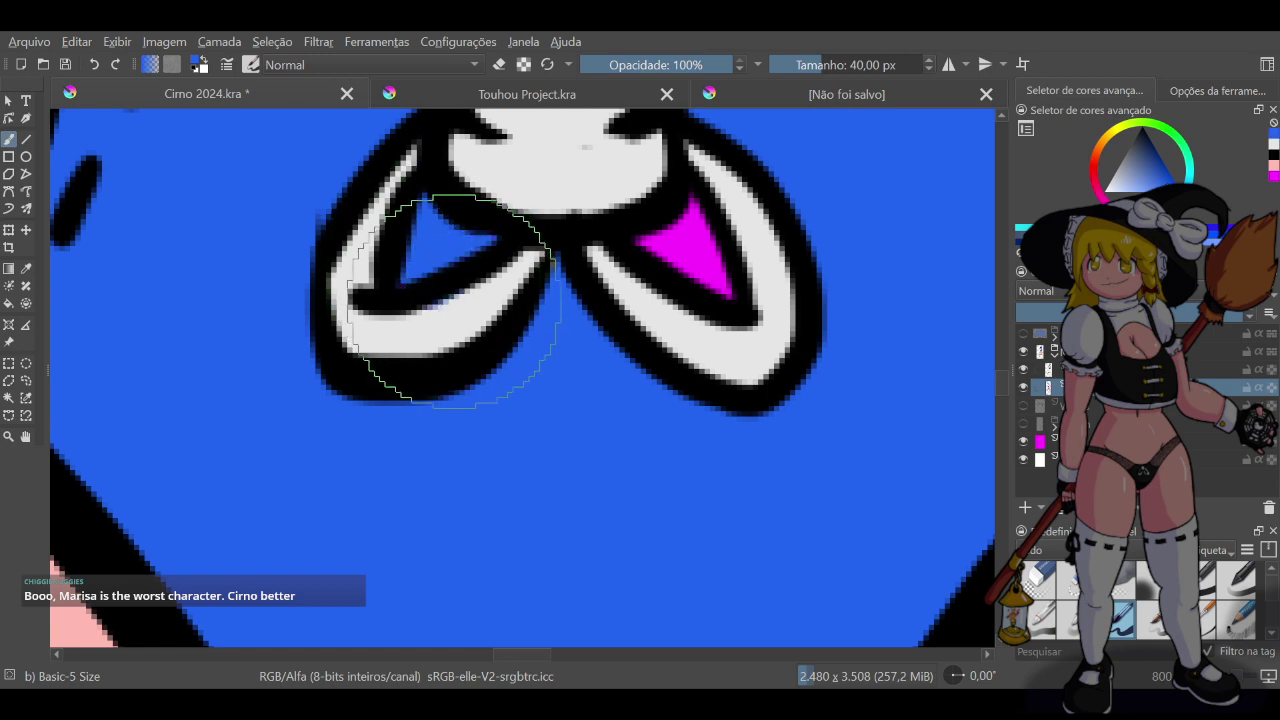
left_click(457, 311, "ctrl")
left_click_drag(434, 303, 472, 283)
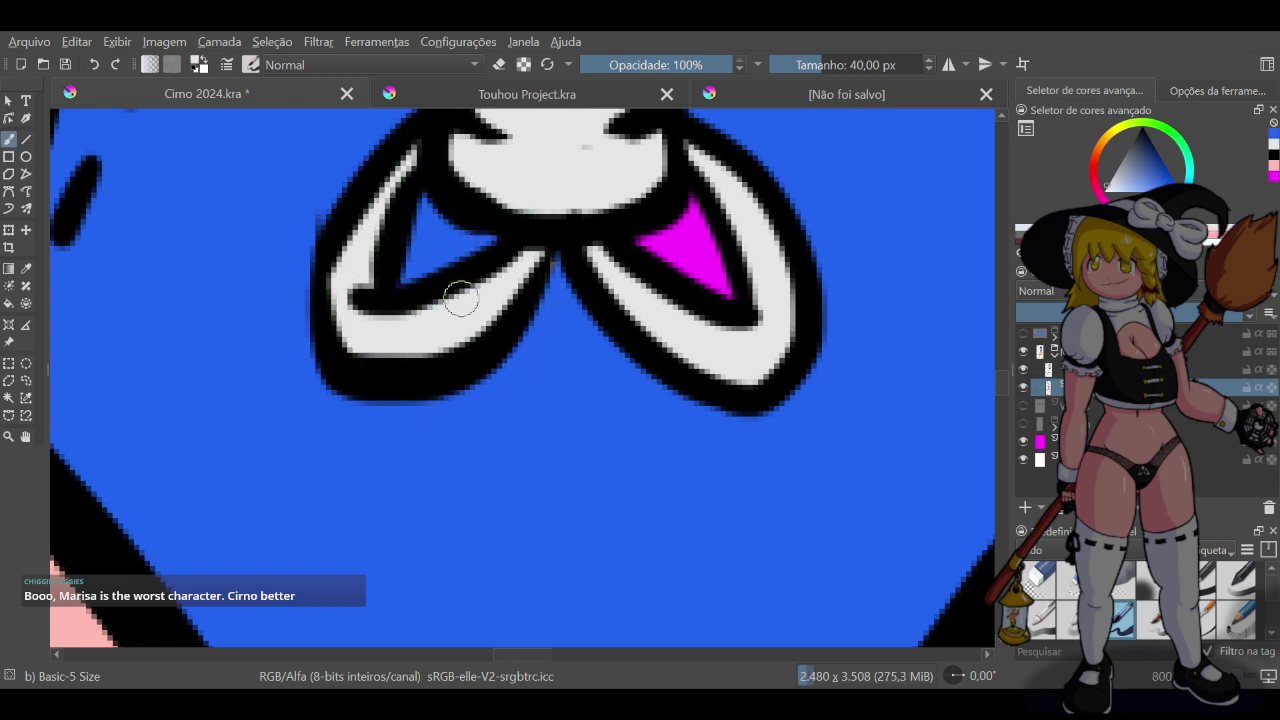
mouse_move(528, 250)
left_mouse_down()
mouse_move(543, 246)
mouse_move(550, 279)
left_mouse_up()
left_click(566, 378, "ctrl")
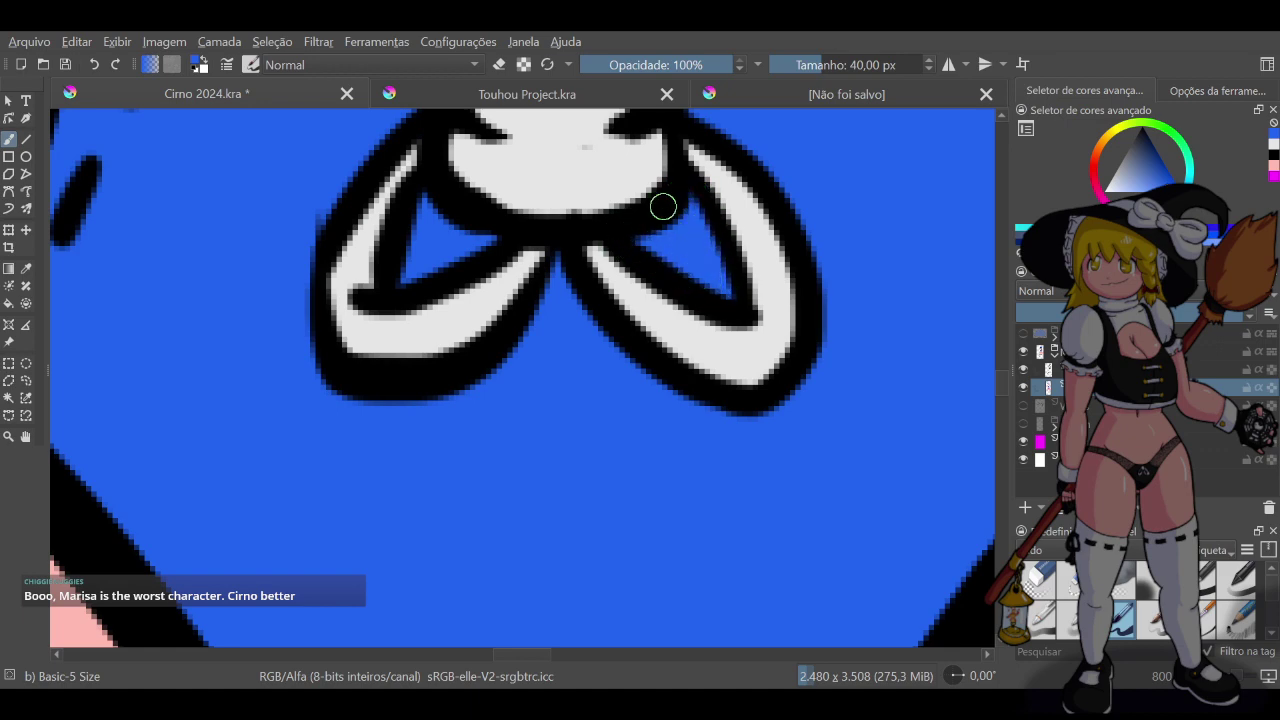
scroll(670, 240, "down", 10)
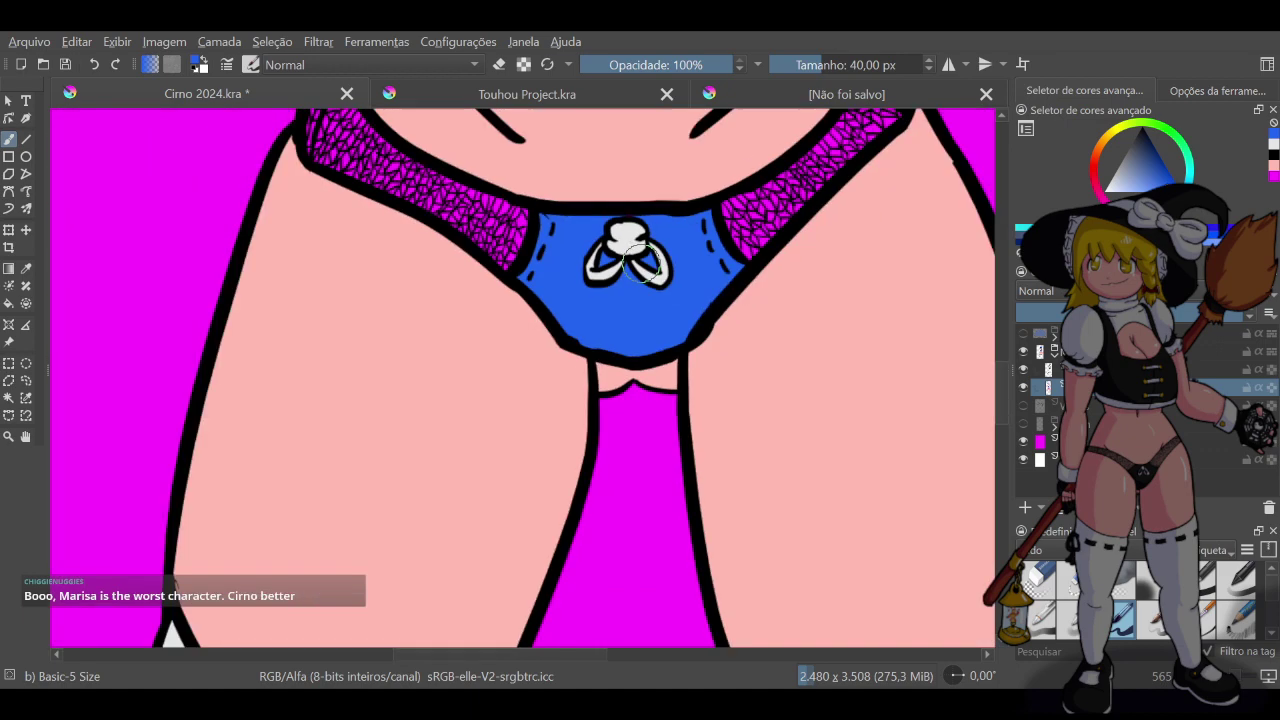
scroll(797, 217, "down", 4)
scroll(883, 188, "up", 3)
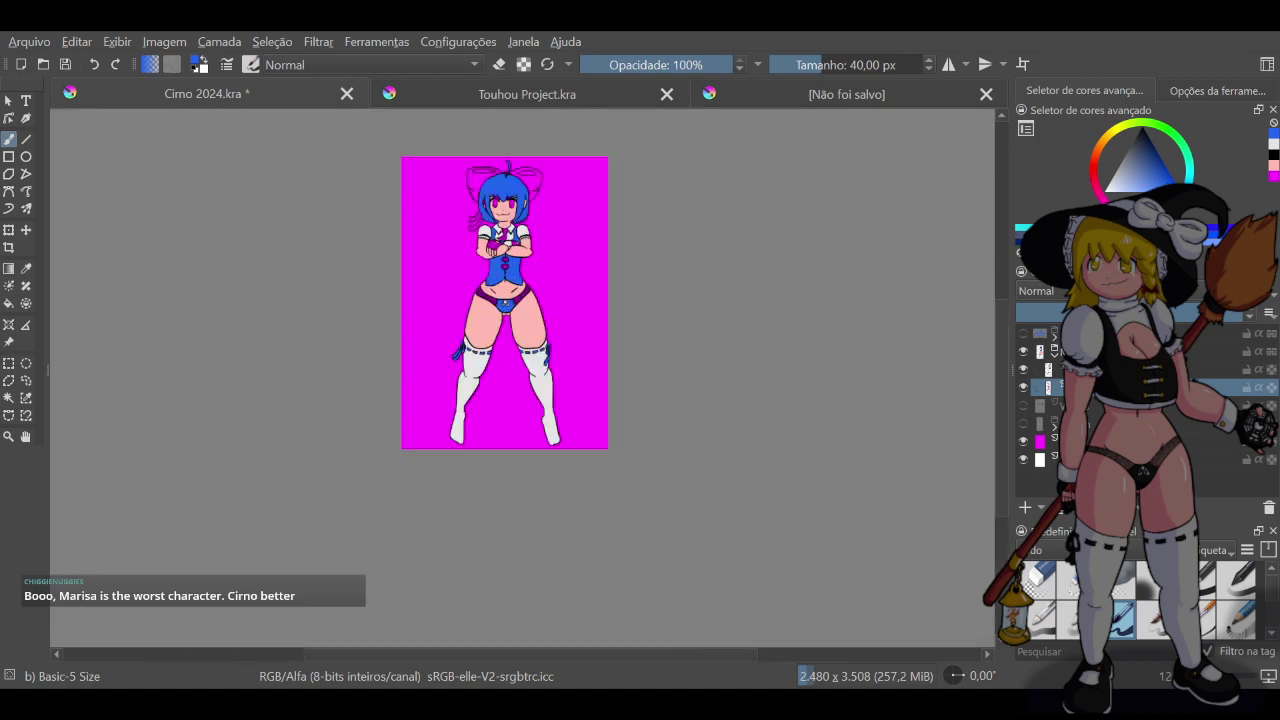
scroll(480, 160, "up", 2)
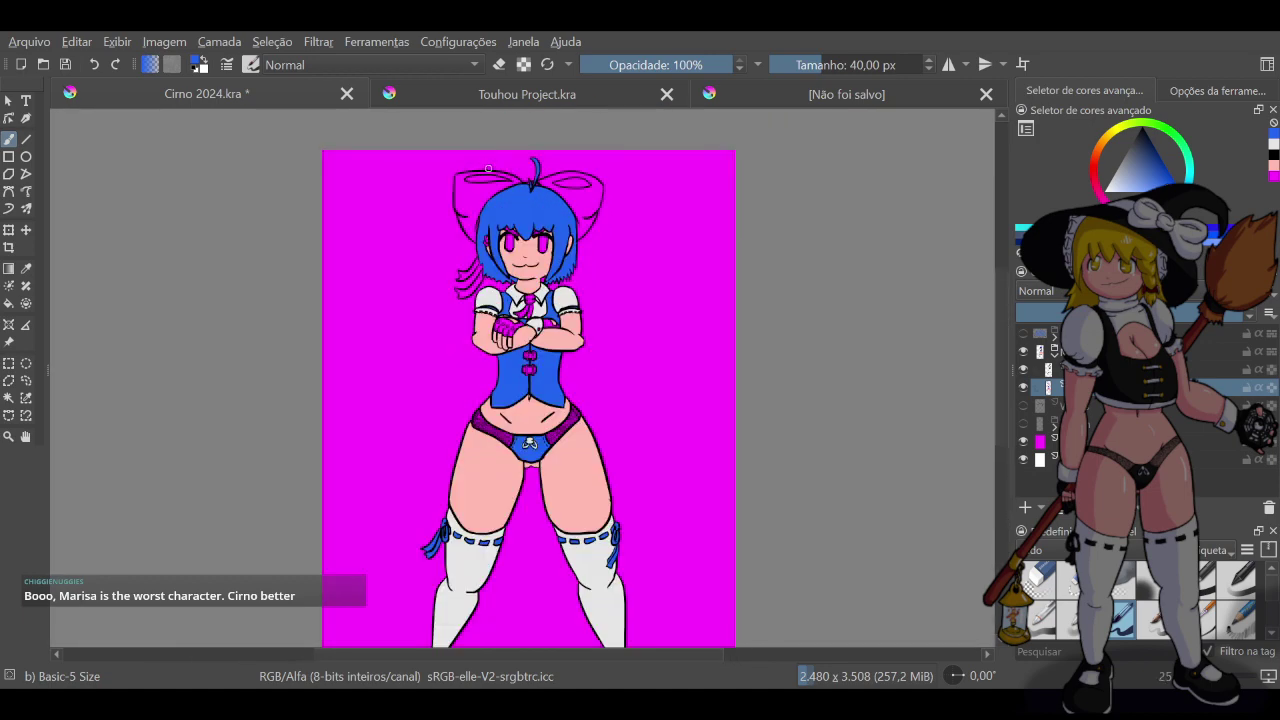
Show the skirt's layer group, expand it and select the layer directly above the skirt's blue base colour
scroll(488, 169, "up", 4)
scroll(495, 178, "down", 2)
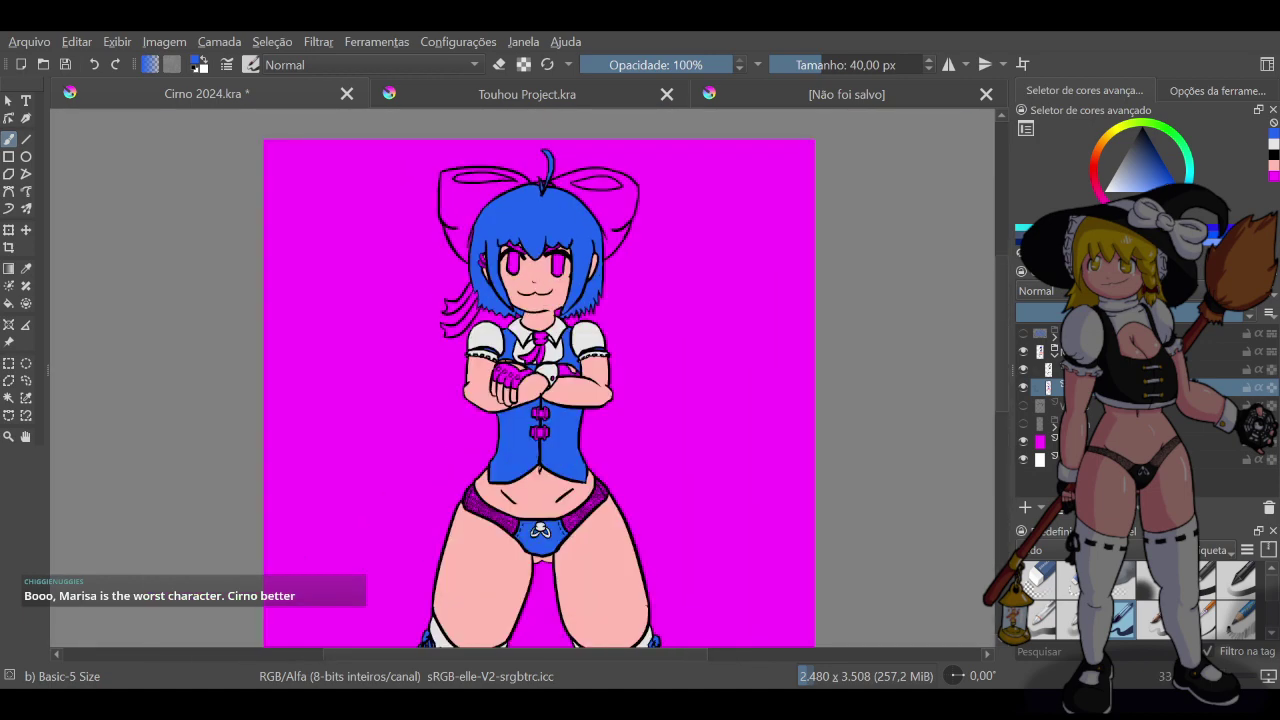
left_click(1023, 334)
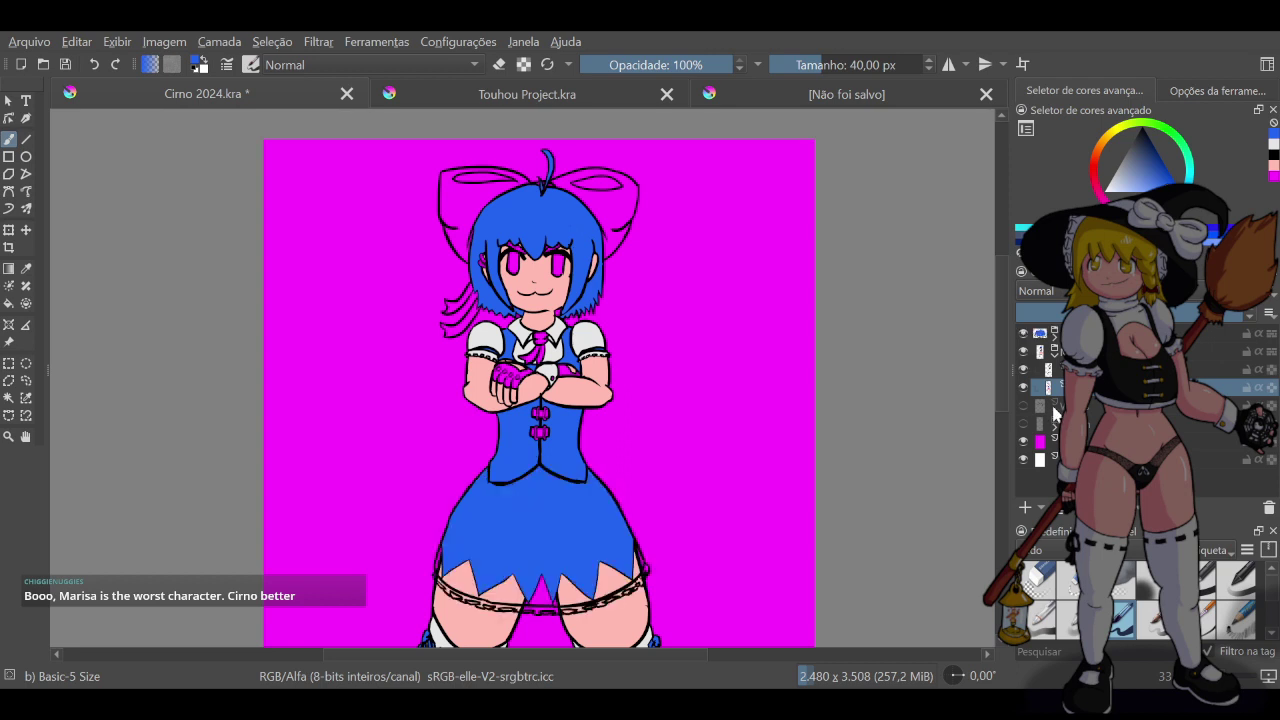
left_click(1055, 339)
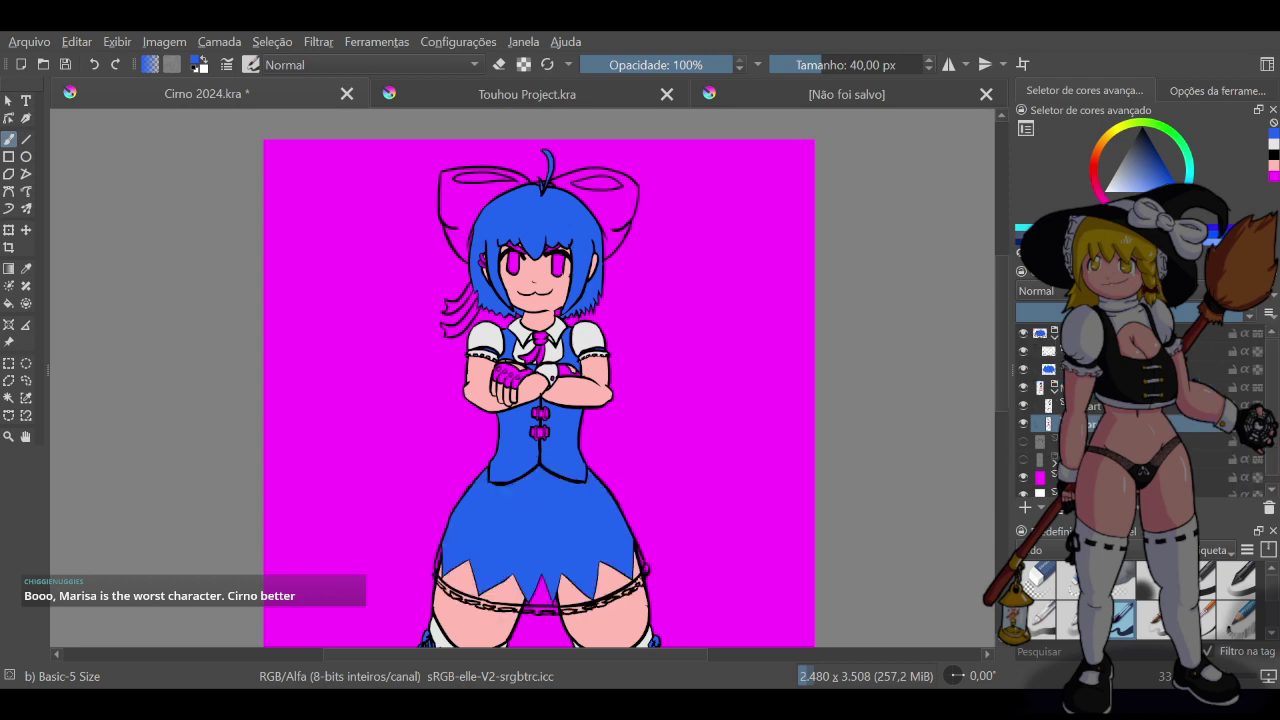
left_click(1082, 352)
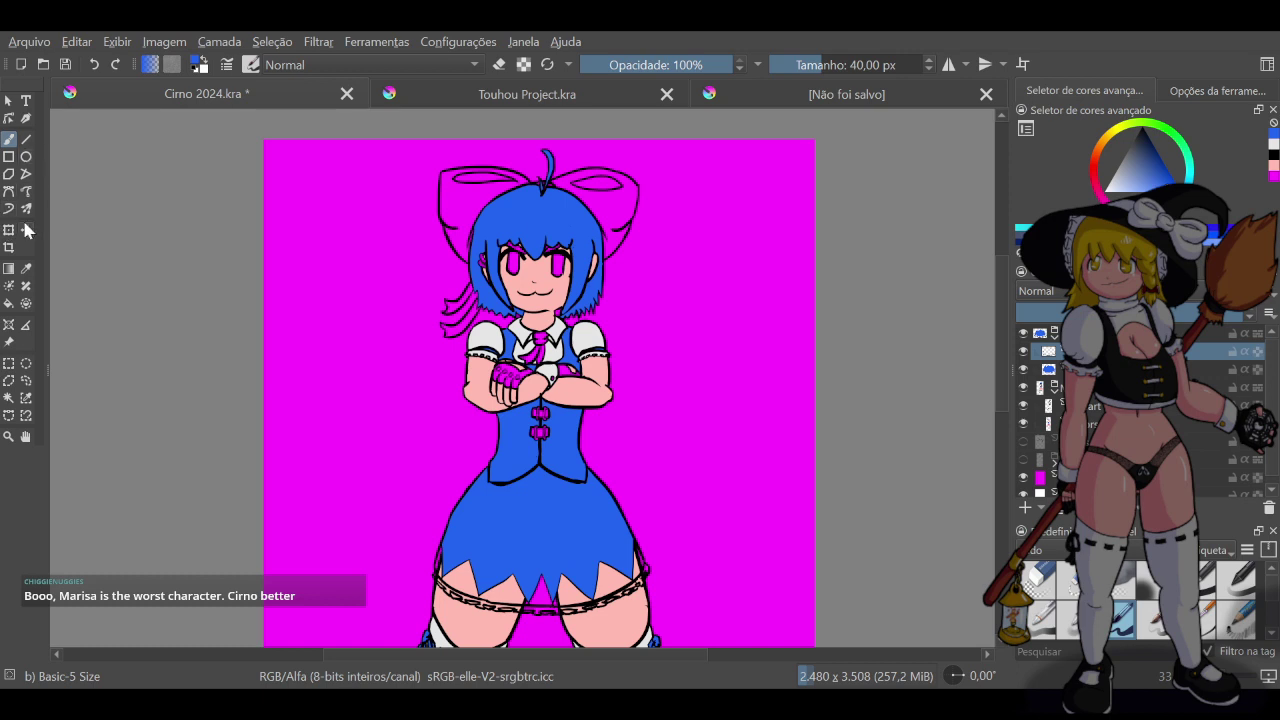
Sample the off-white of the puffed sleeve as the painting colour
left_click(9, 398)
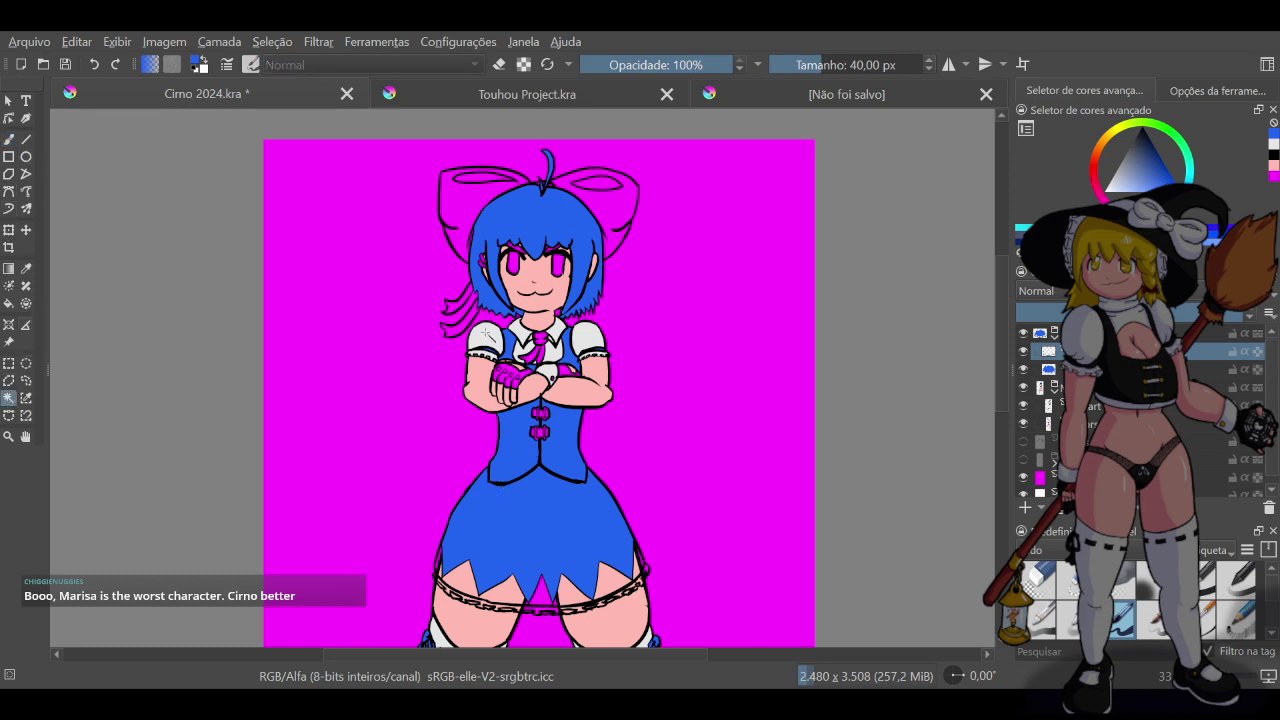
left_click(9, 156)
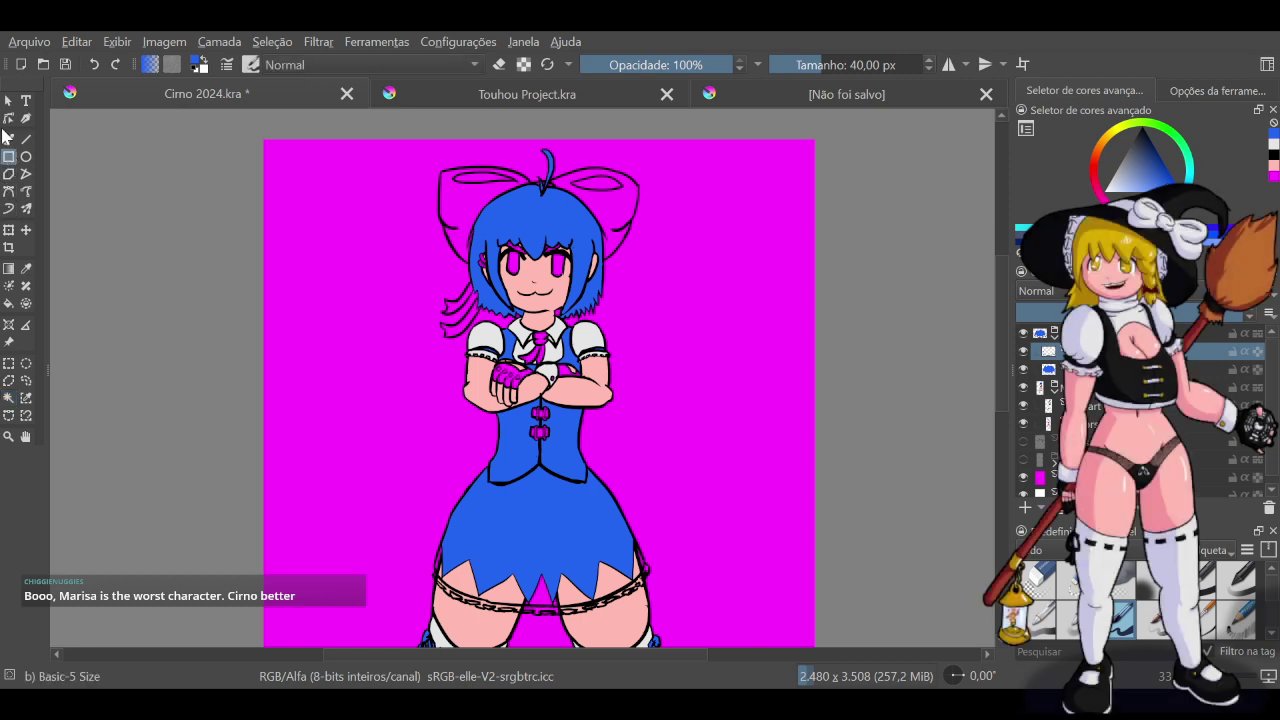
left_click(8, 140)
left_click(485, 330, "ctrl")
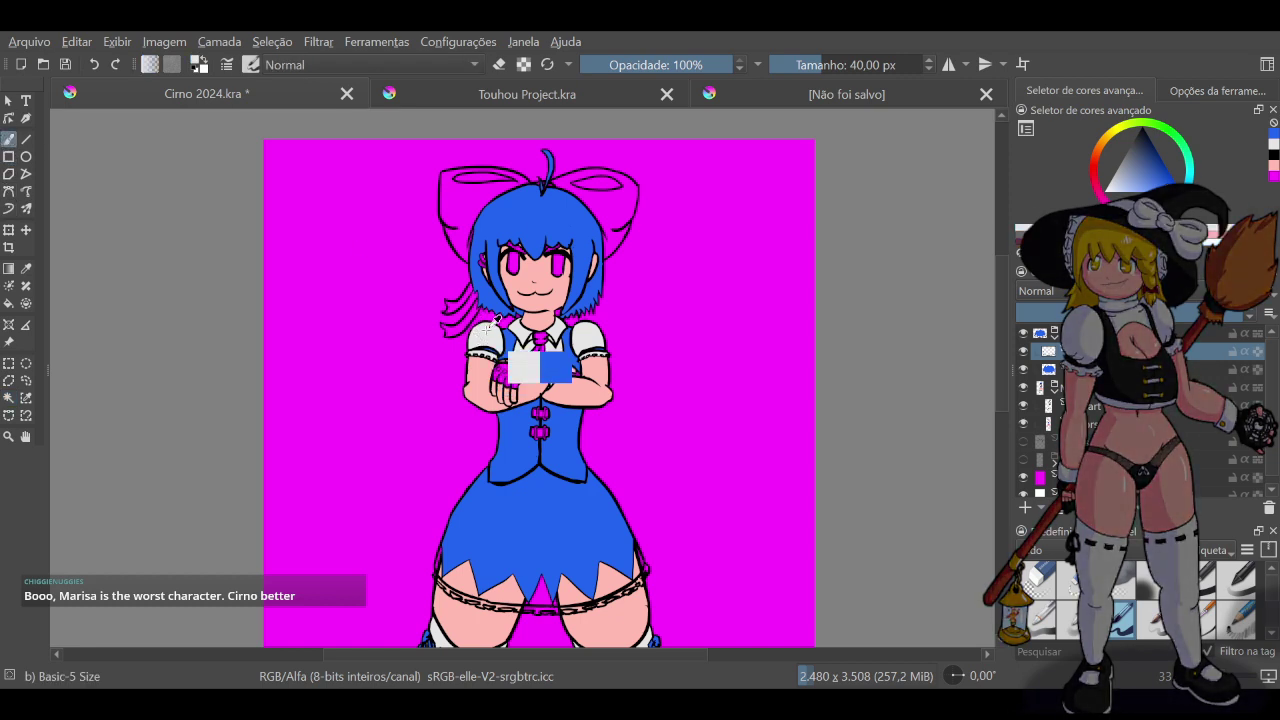
Select the magenta gaps between the skirt's zigzag edge and its hem line by contiguous colour, undoing the selection that spills into the background
left_click(10, 398)
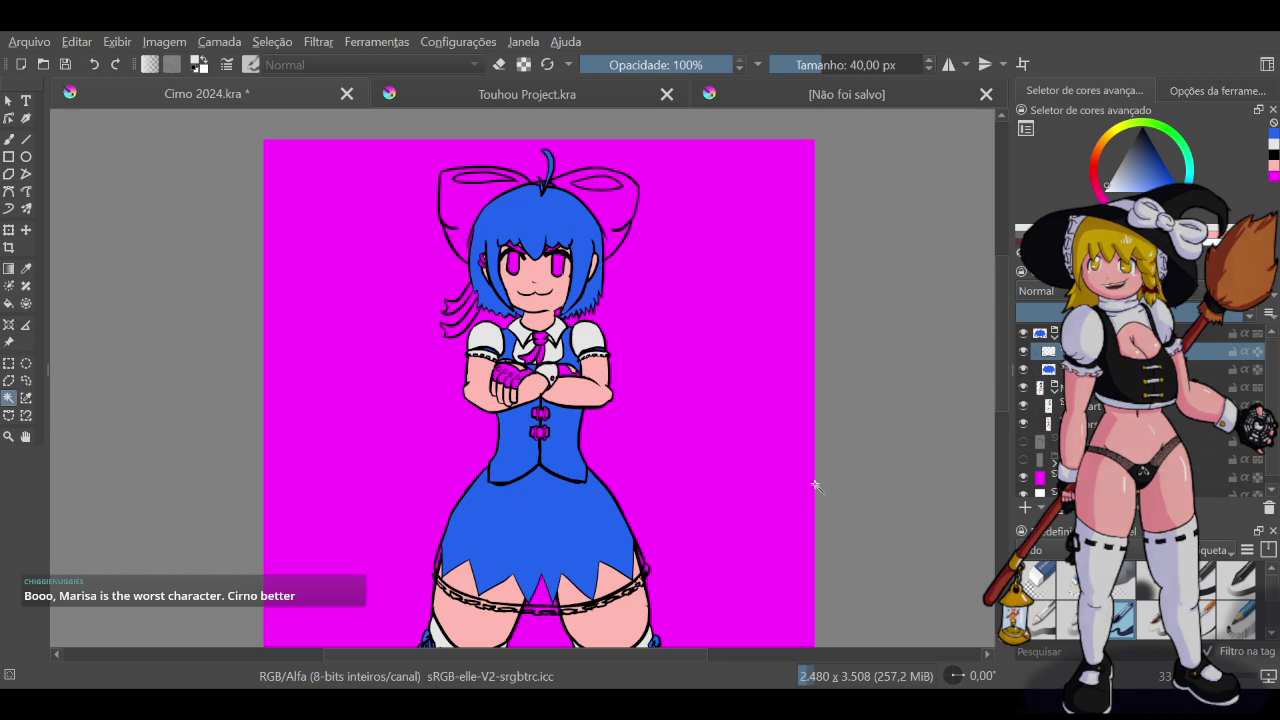
left_click(540, 597)
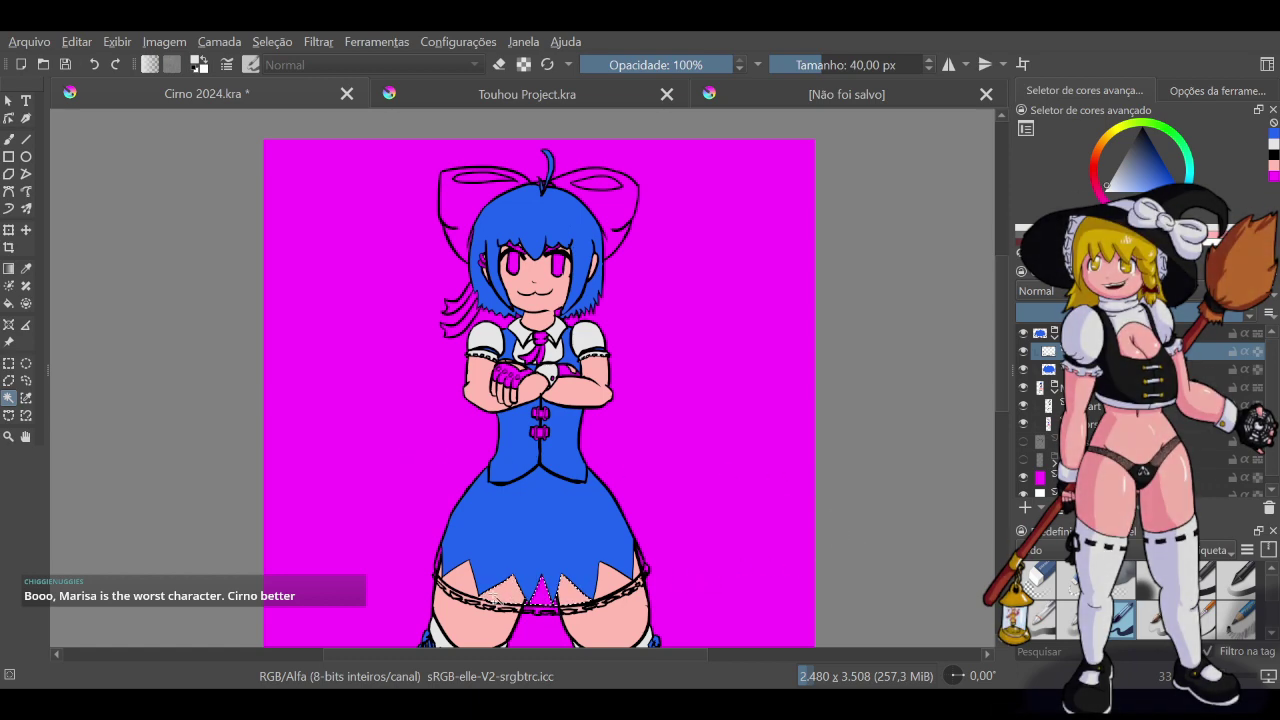
left_click(446, 572)
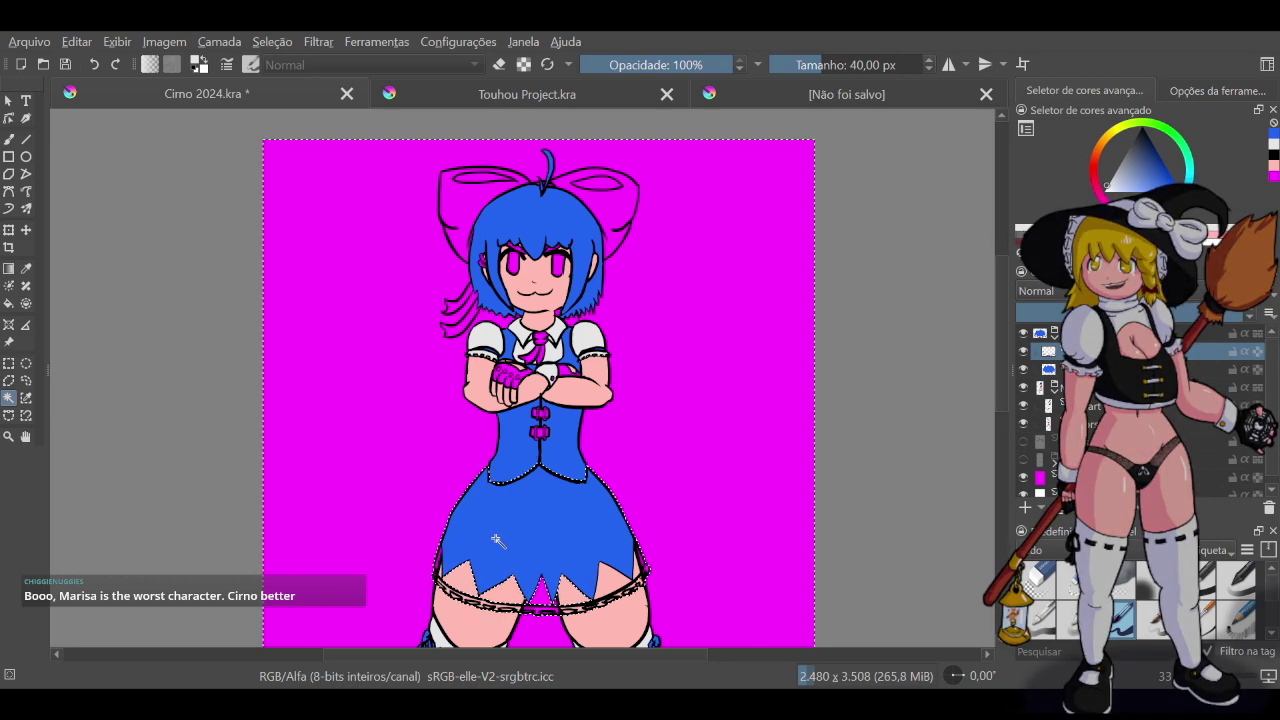
key("ctrl+z")
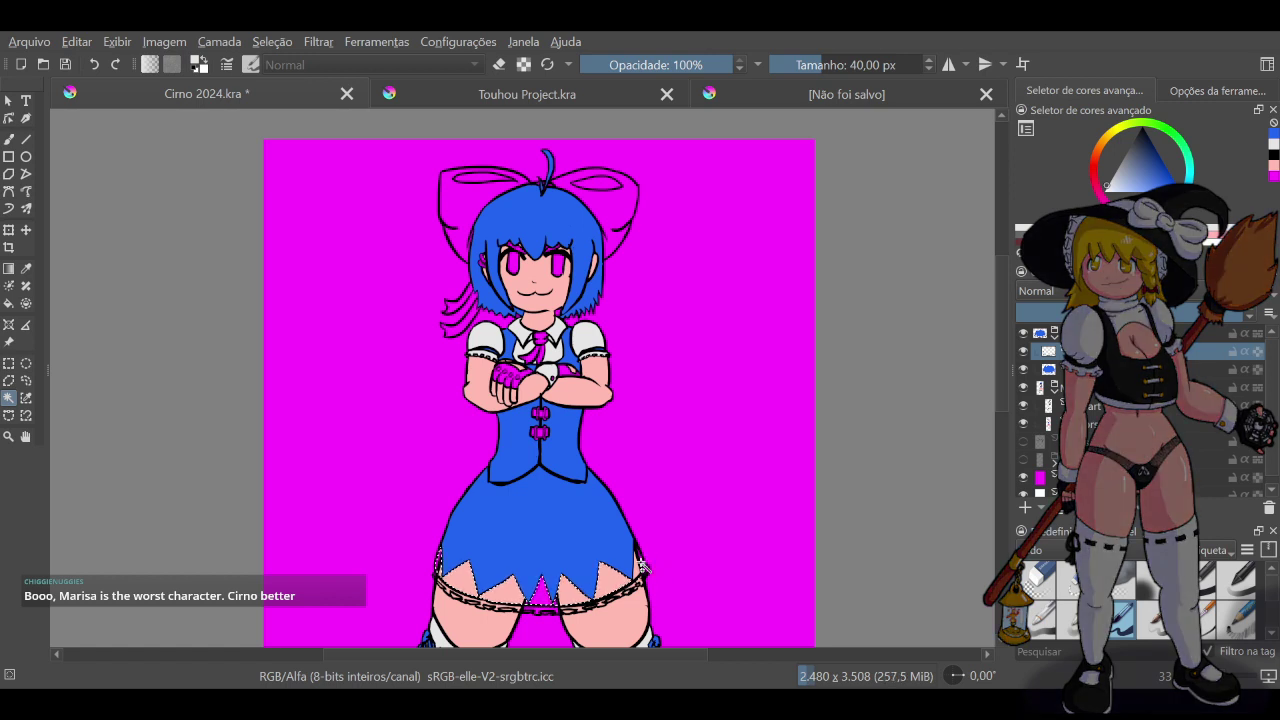
Hide the body's layer group and add the tiny opening at the left end of the hem's frill to the selection
left_click(1022, 388)
scroll(478, 610, "down", 5)
scroll(476, 630, "up", 5)
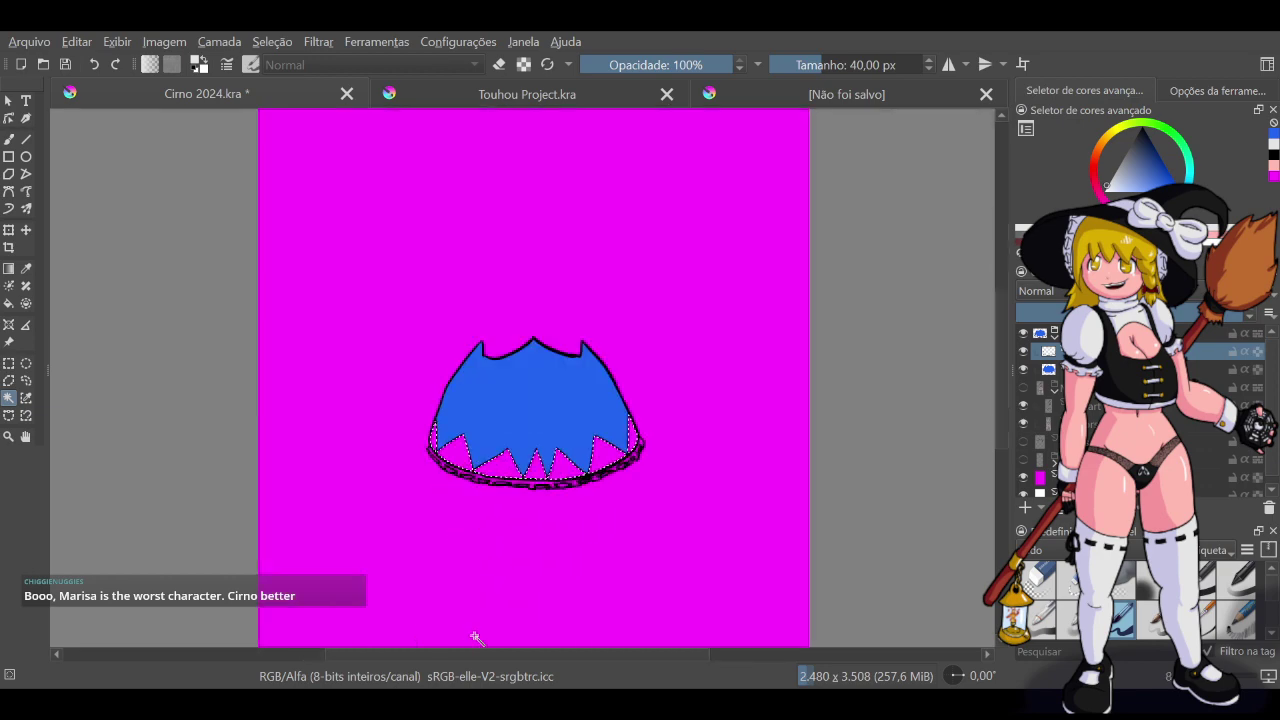
scroll(464, 484, "up", 4)
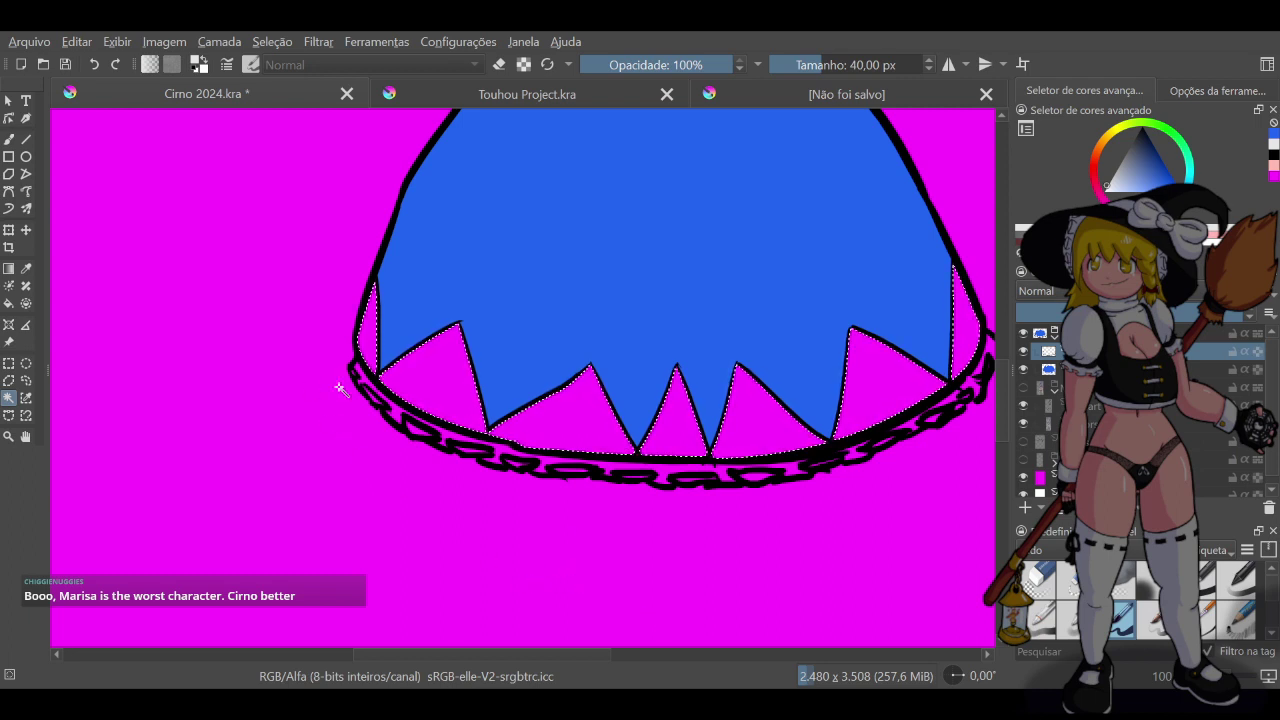
scroll(340, 388, "up", 3)
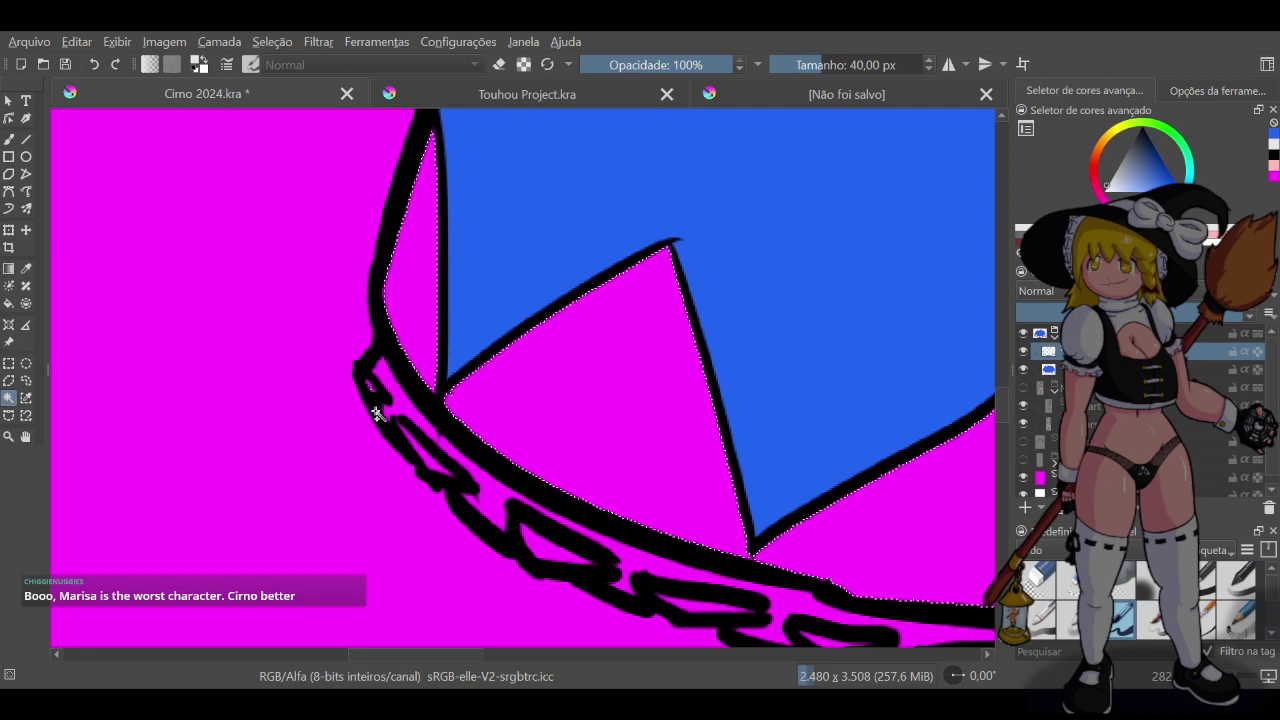
left_click(370, 384, "shift")
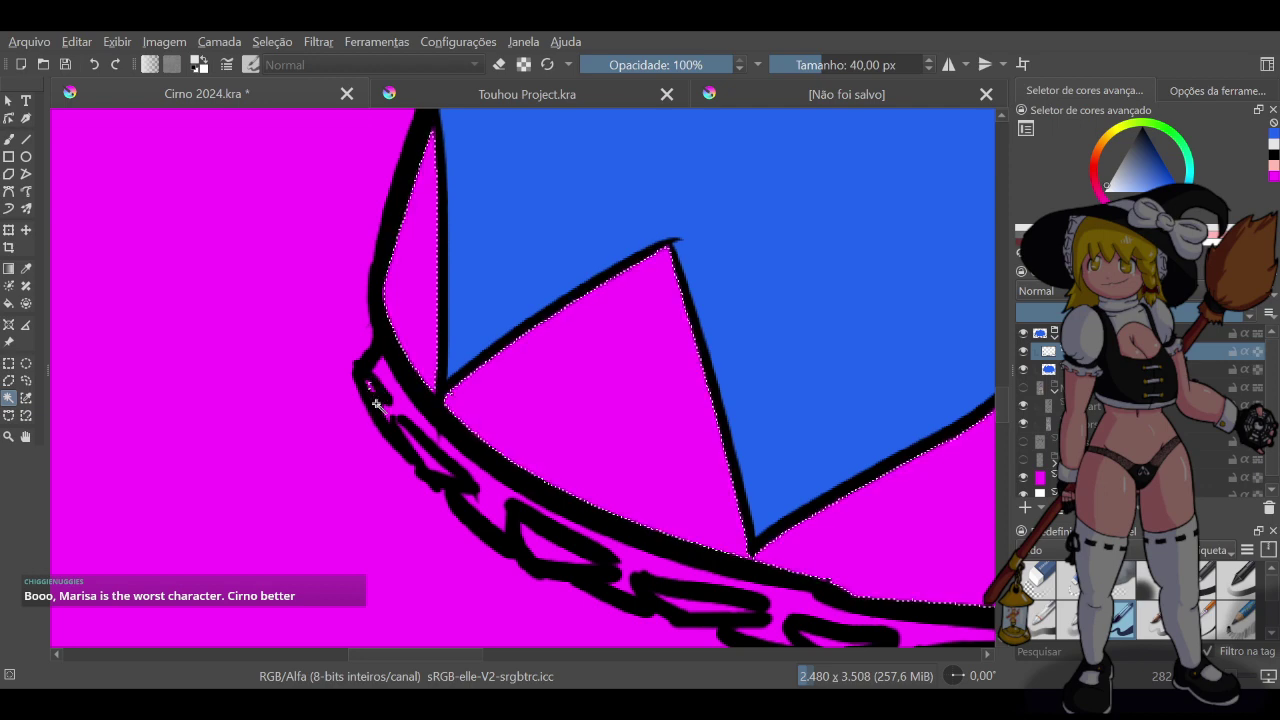
scroll(376, 404, "up", 4)
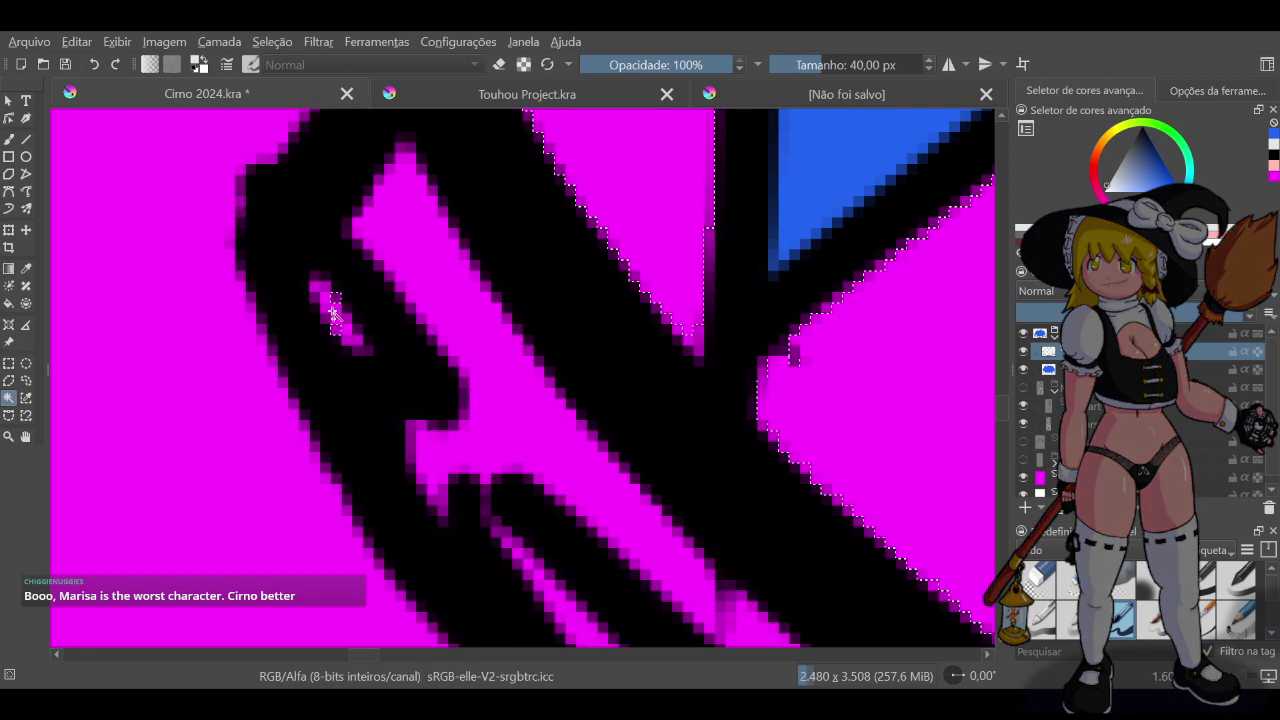
left_click(351, 342, "shift")
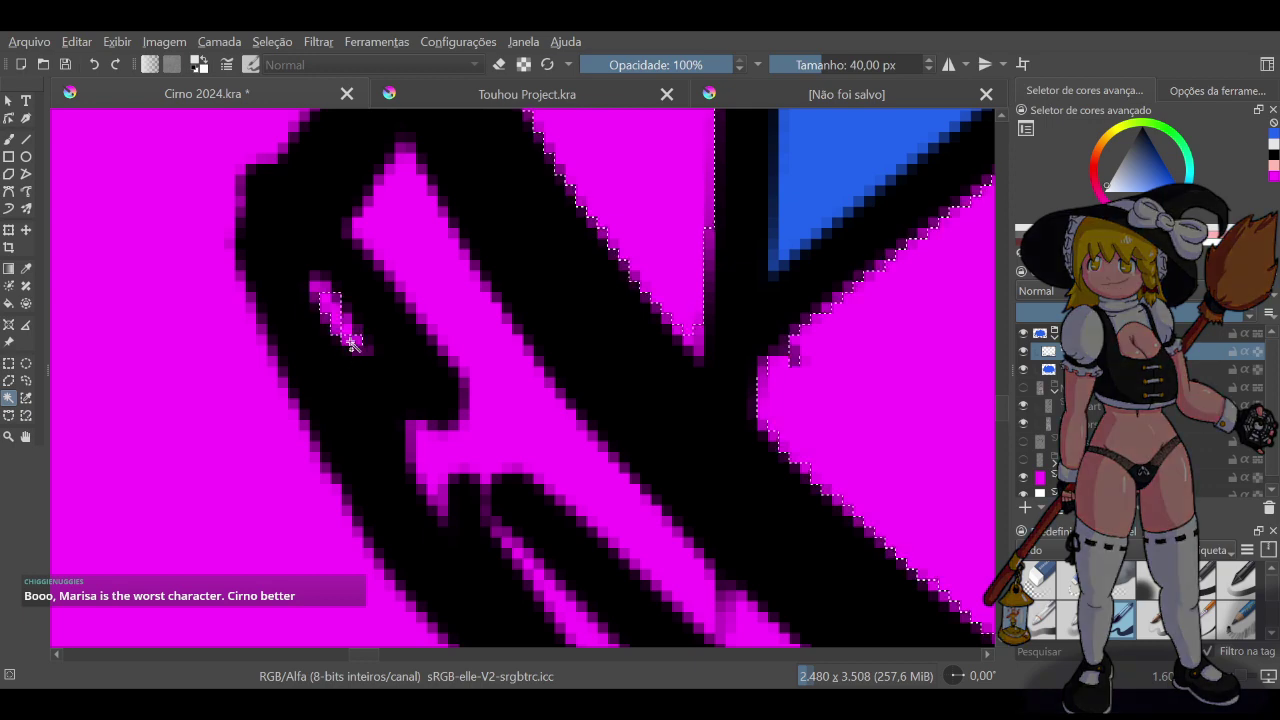
scroll(578, 400, "down", 4)
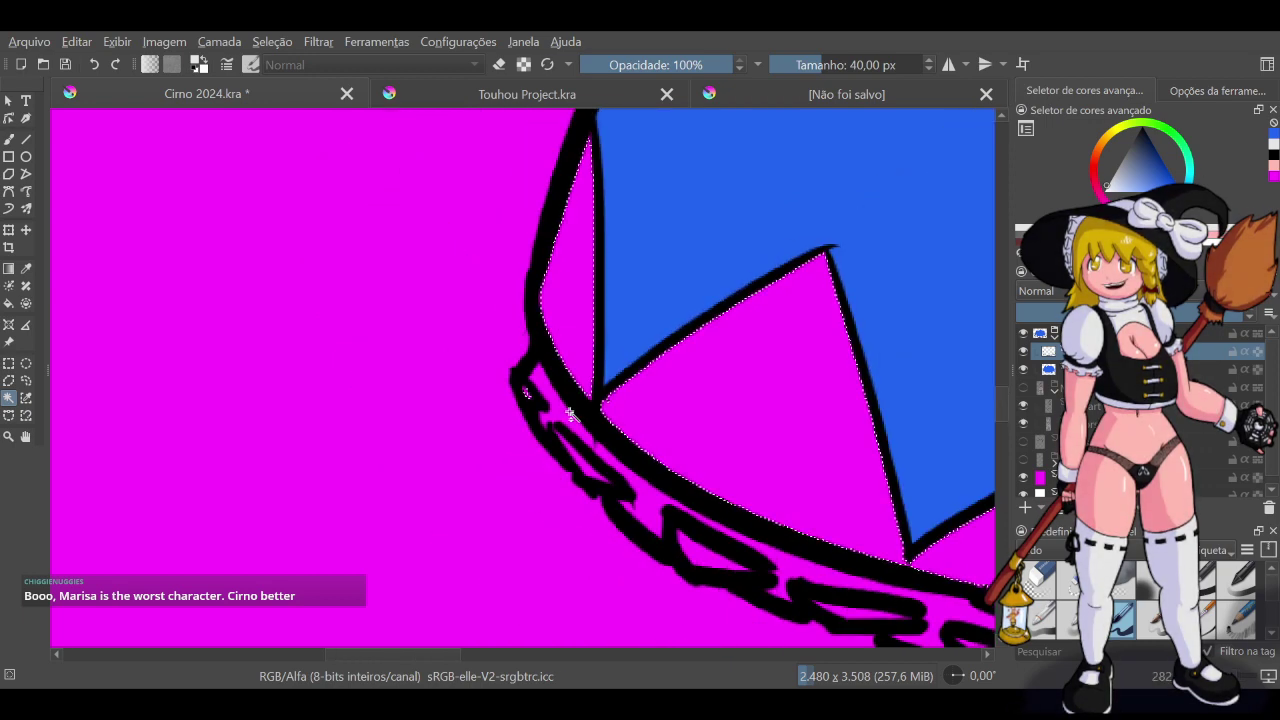
Add the strip below the hem line and the frill's loop openings along the left curve to the selection
left_click(581, 460, "shift")
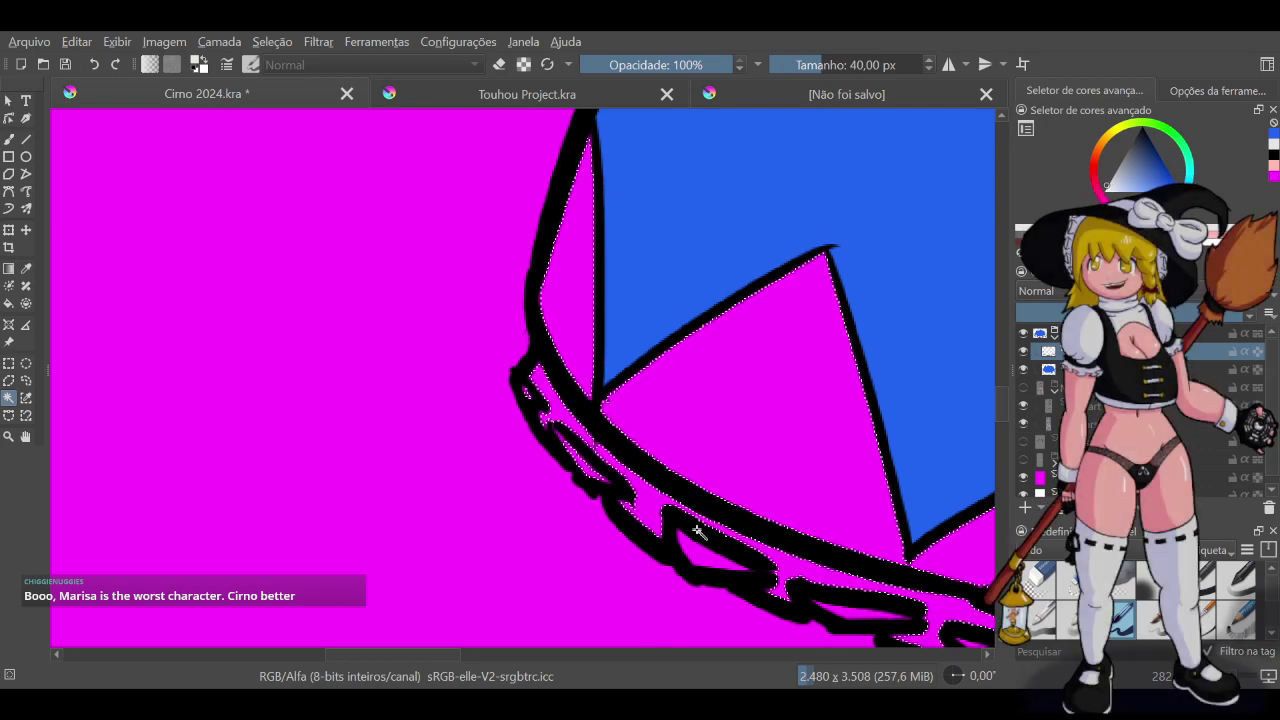
scroll(730, 568, "down", 1)
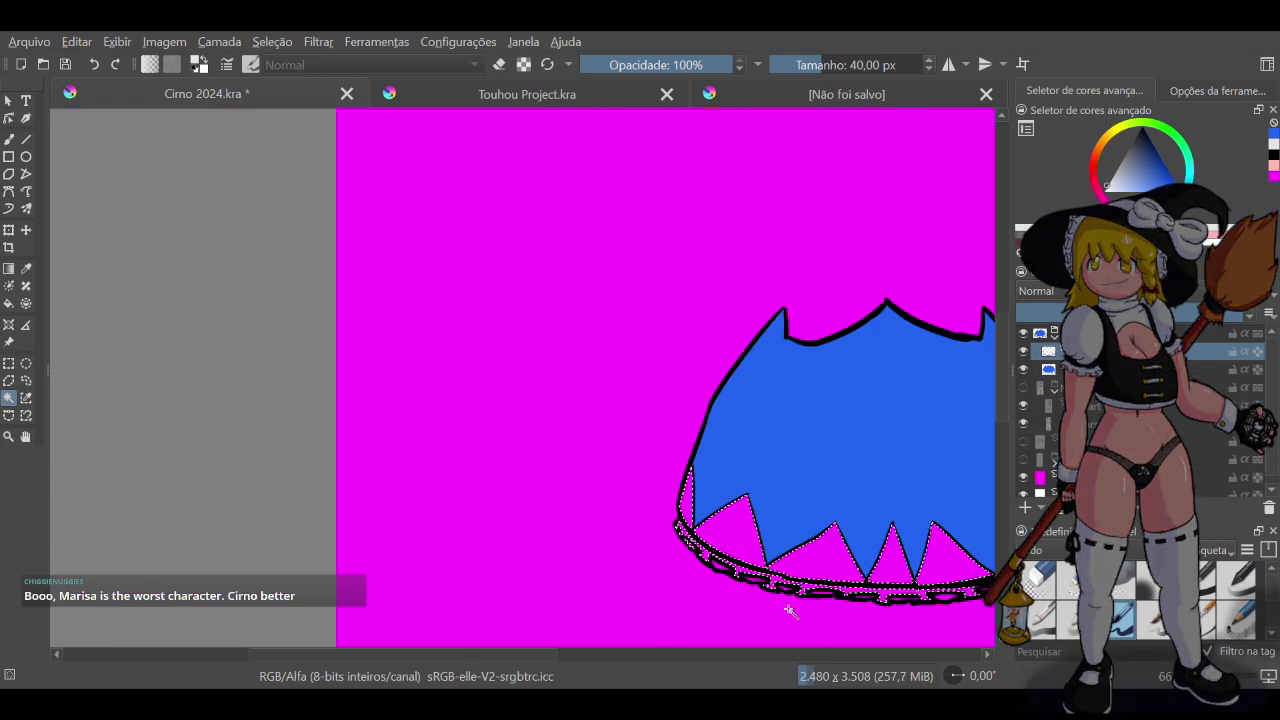
scroll(740, 575, "up", 2)
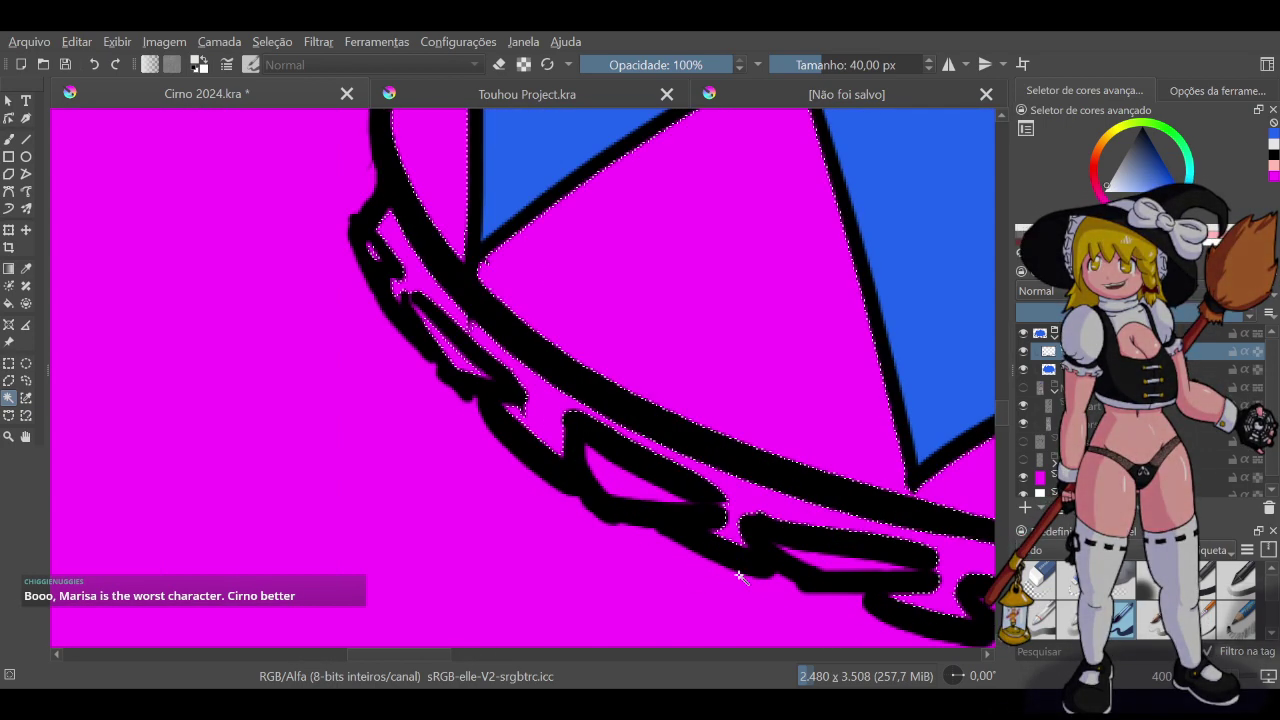
left_click(616, 480, "shift")
scroll(617, 481, "down", 2)
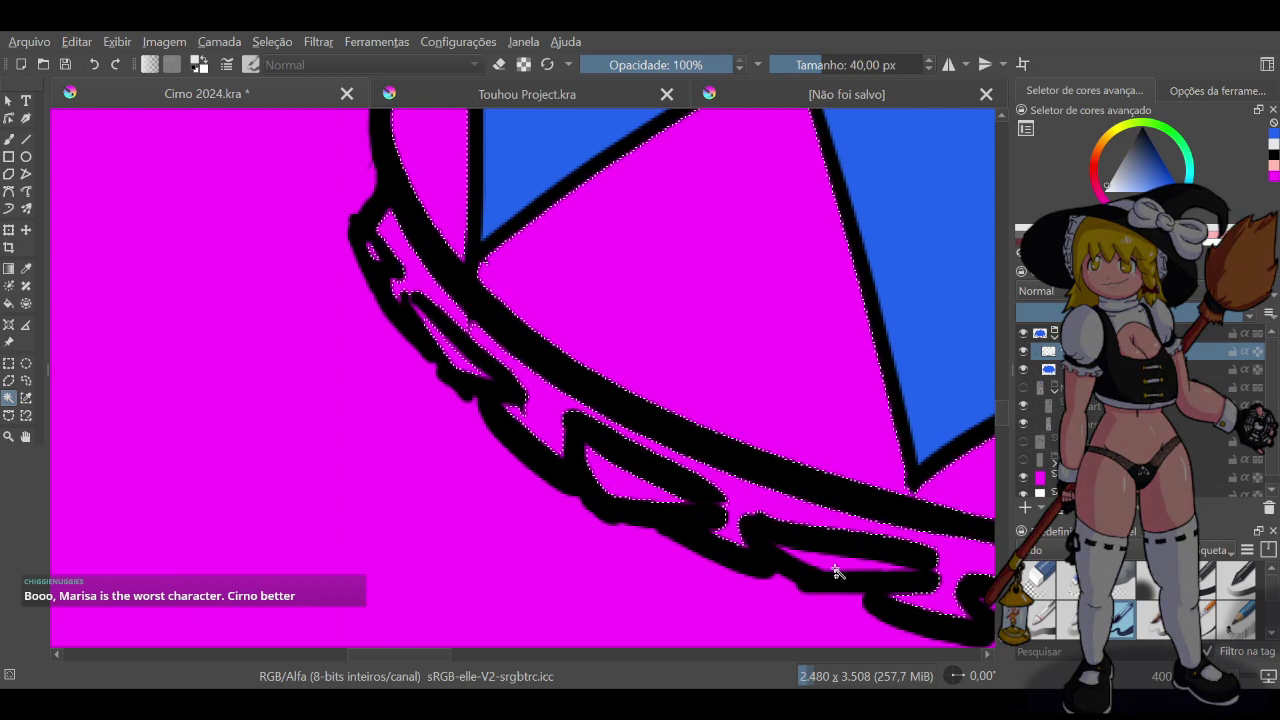
Extend the selection to the frill's loop openings along the lower middle of the skirt's hem
scroll(731, 643, "up", 2)
scroll(648, 635, "down", 2)
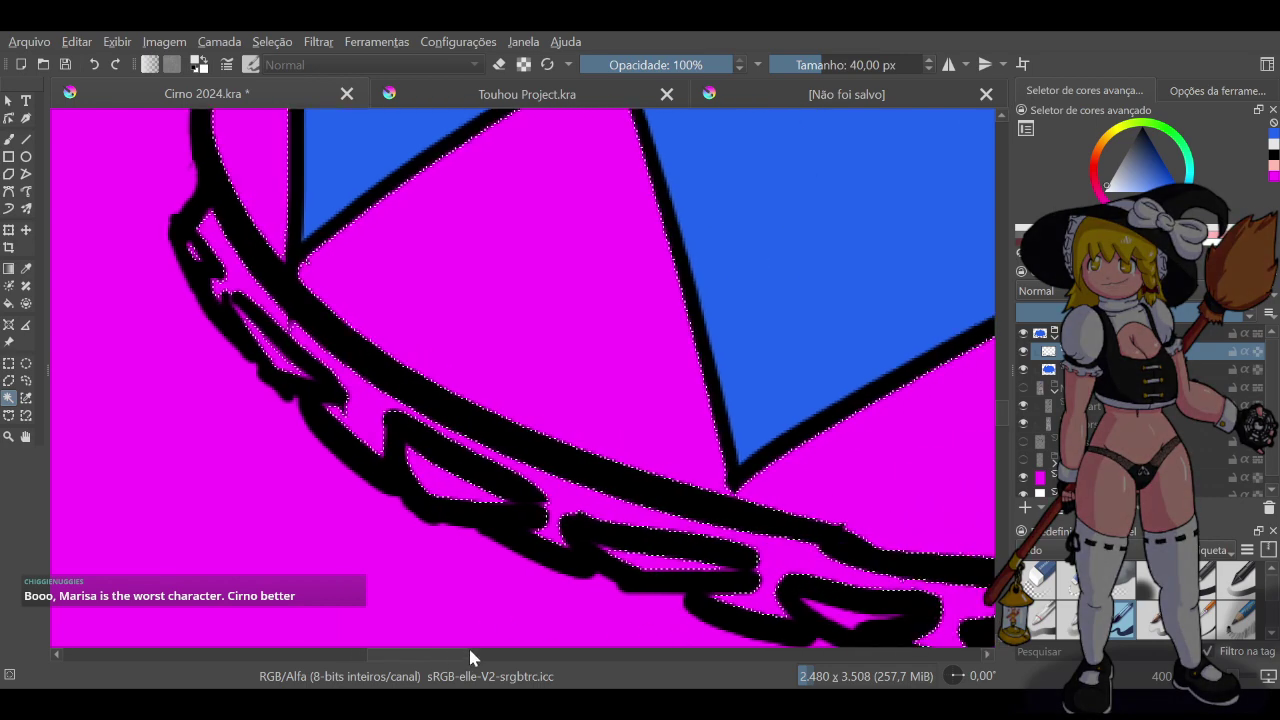
scroll(520, 647, "up", 2)
scroll(522, 587, "down", 2)
scroll(537, 554, "up", 2)
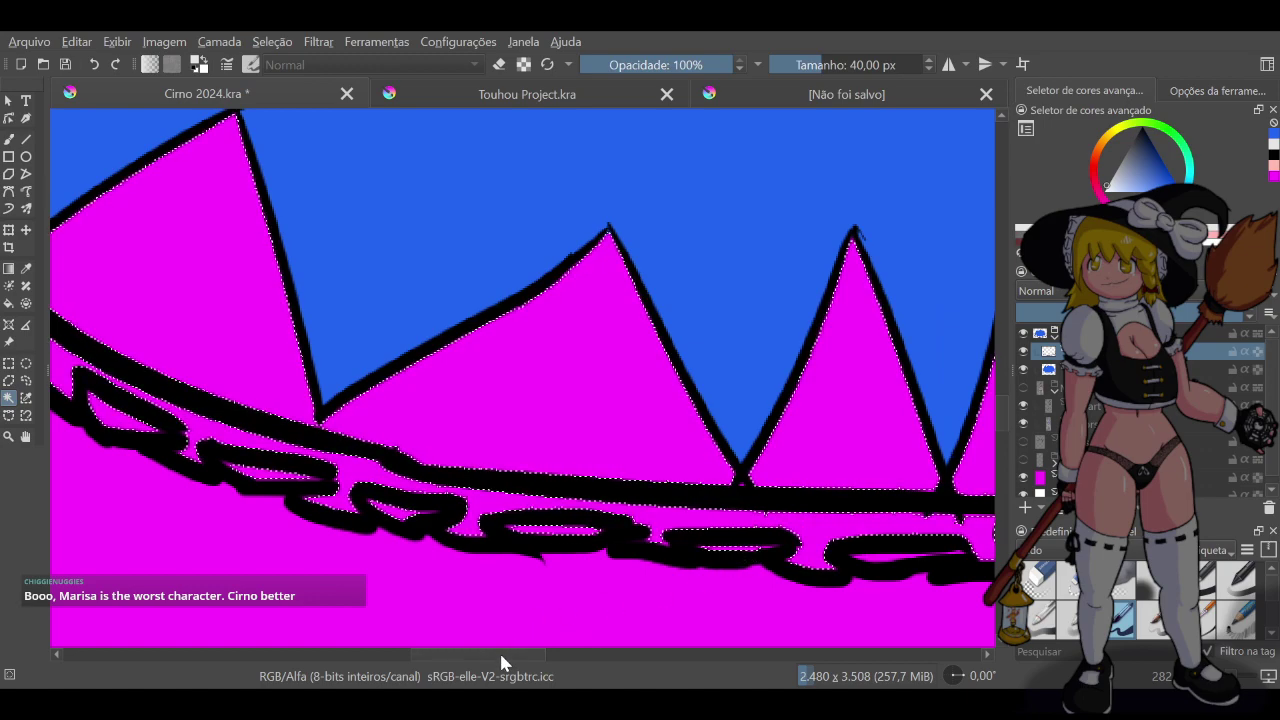
left_click_drag(499, 650, 555, 648)
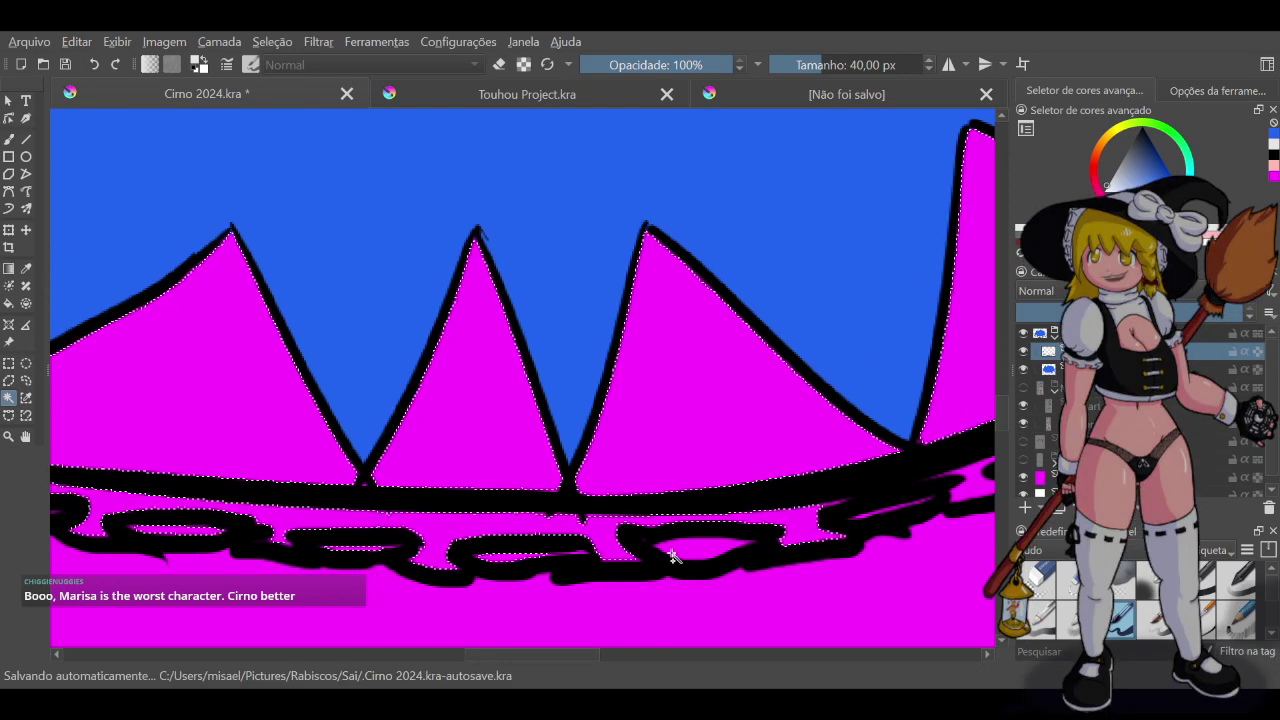
left_click_drag(558, 648, 618, 635)
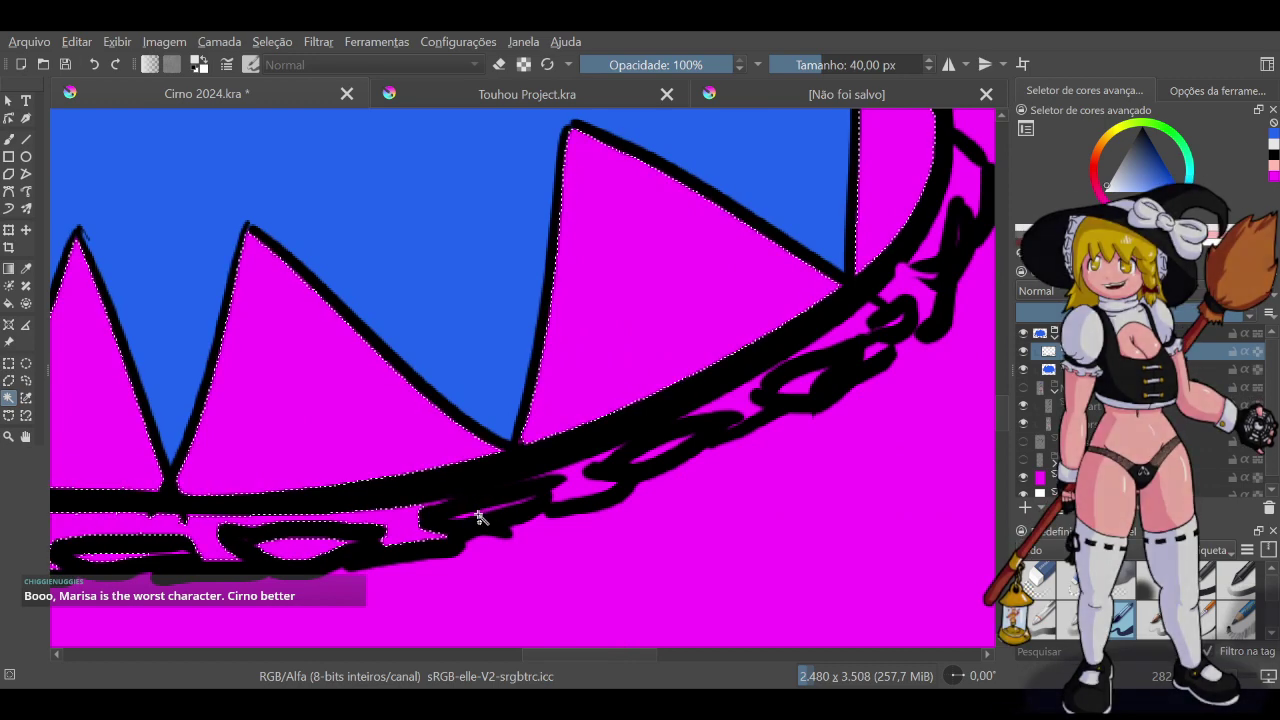
Add the thin slits inside the overlapping frill loop right of the hem's middle to the selection
scroll(493, 510, "up", 3)
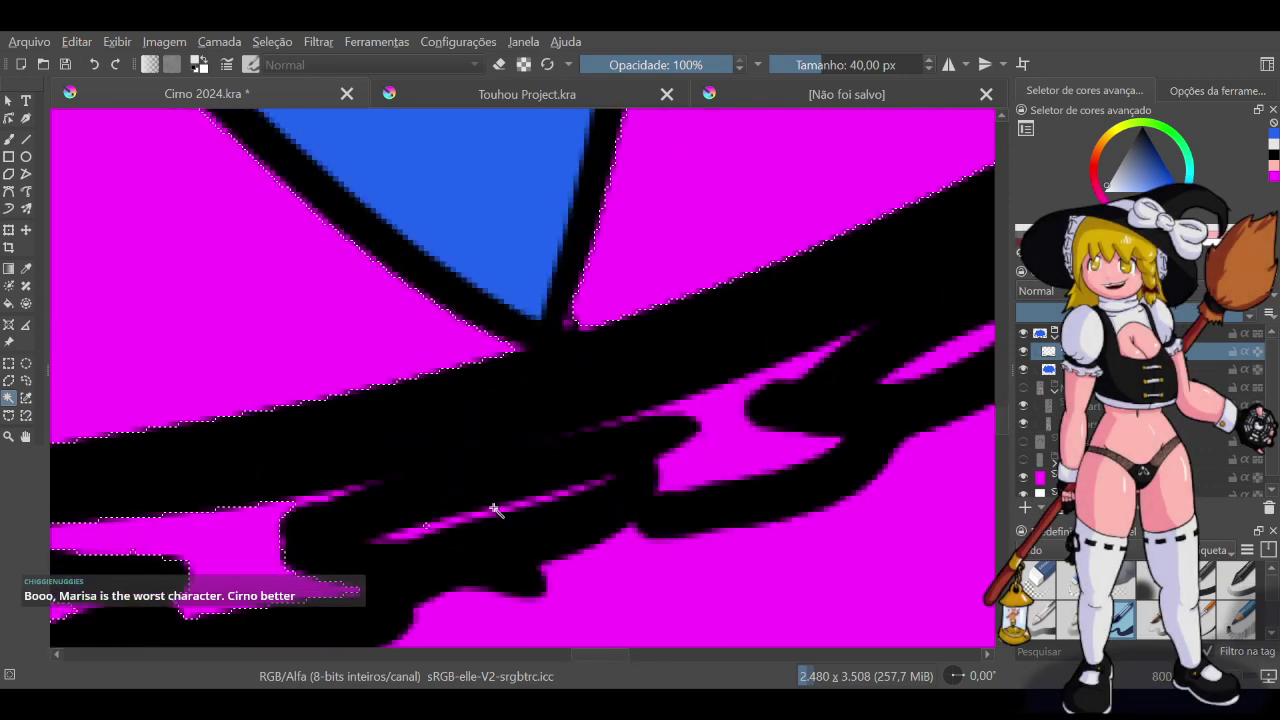
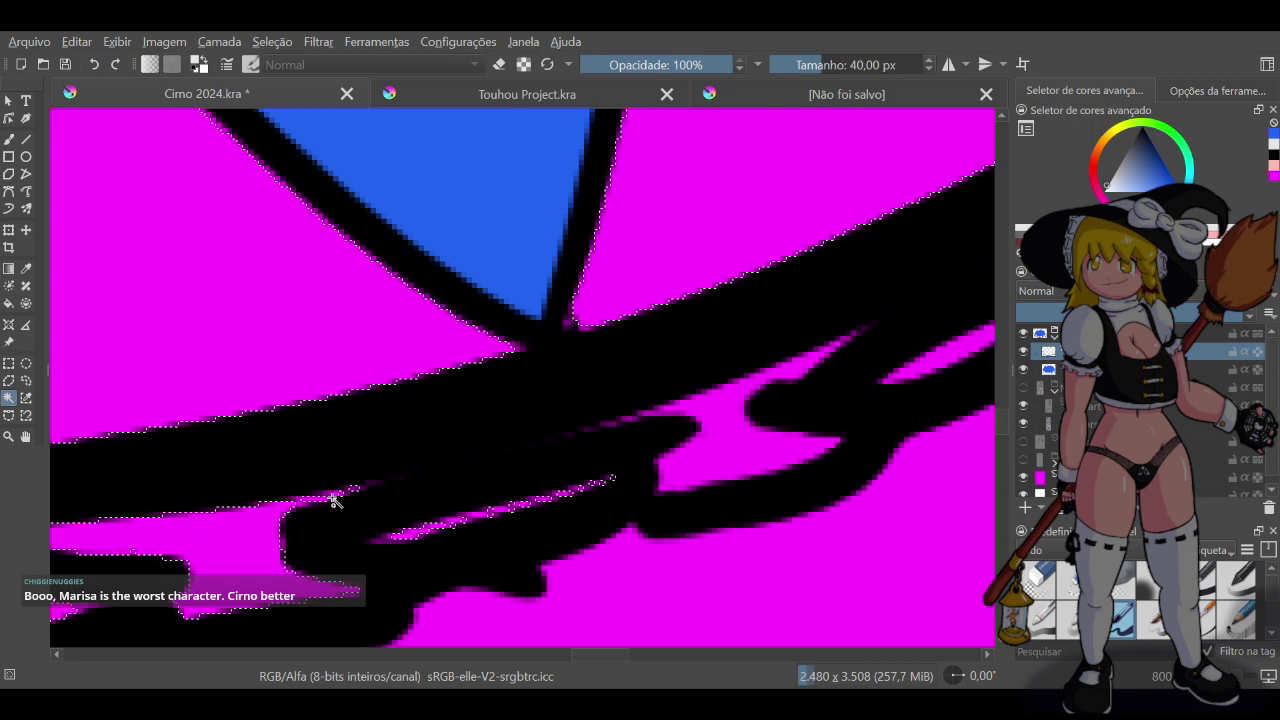
left_click(453, 507)
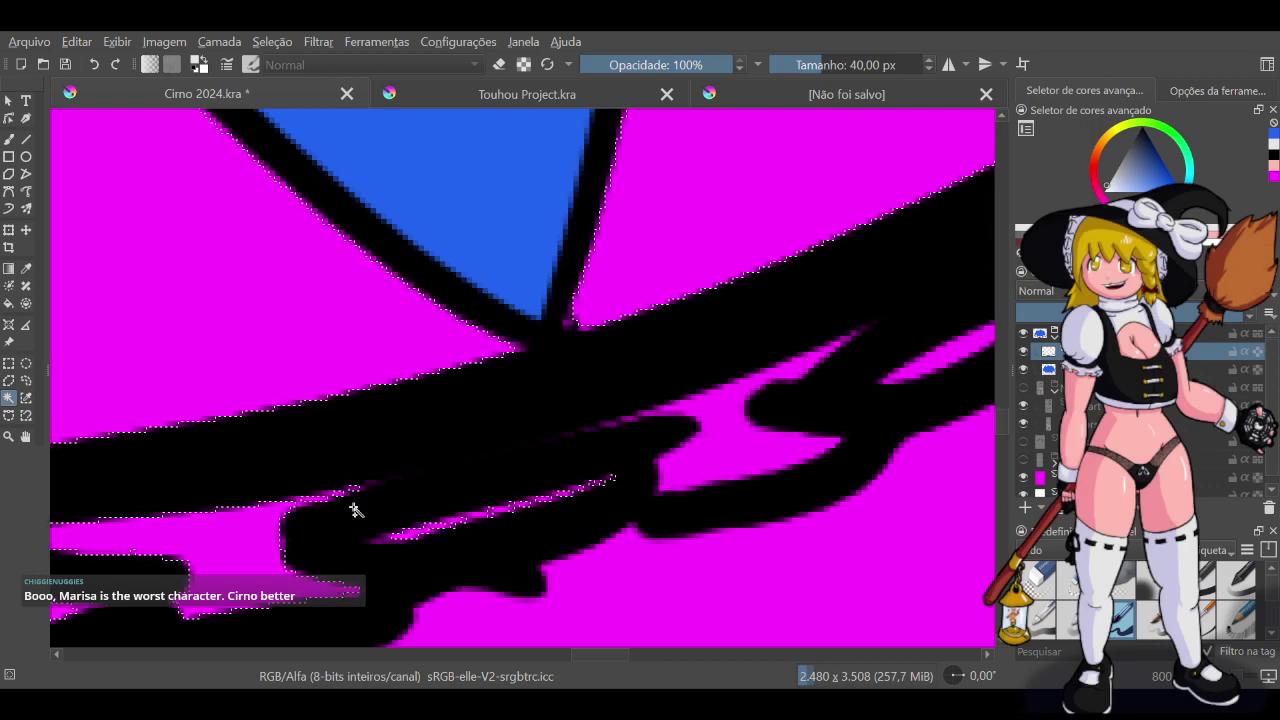
scroll(646, 514, "down", 3)
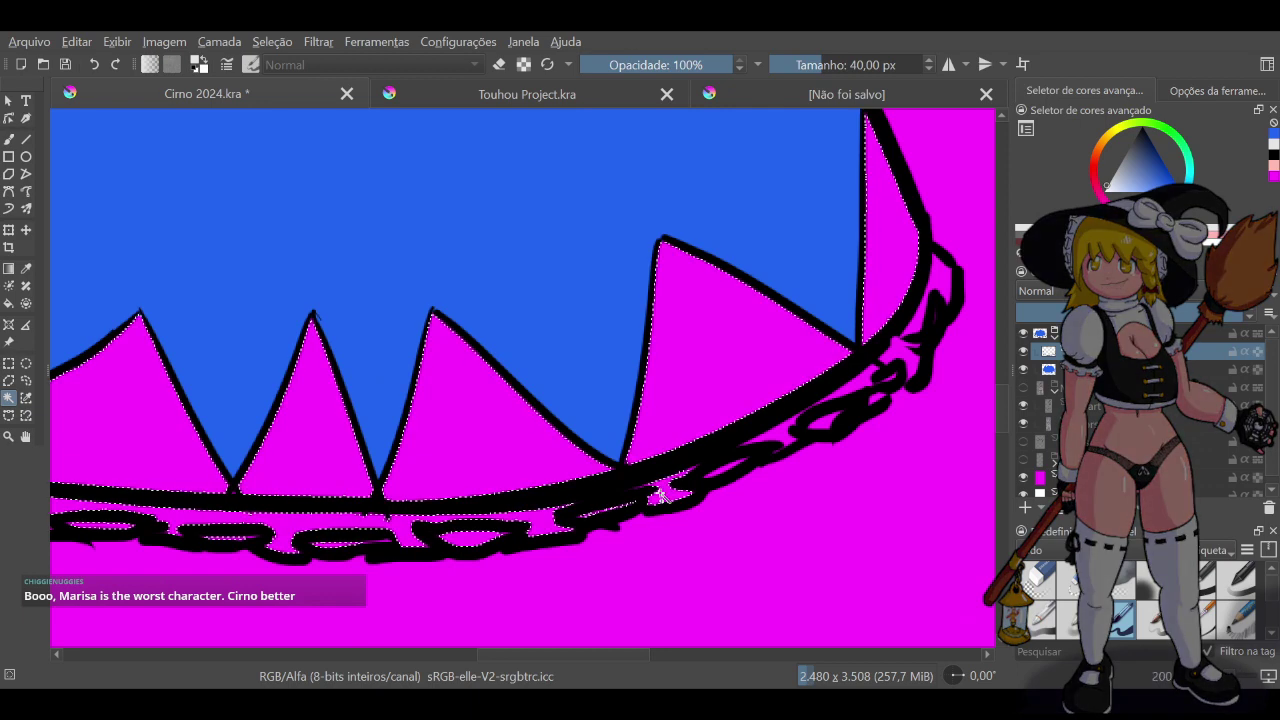
Add the strip below the hem line and the narrow frill loop openings right of the hem's middle to the selection
scroll(660, 494, "up", 3)
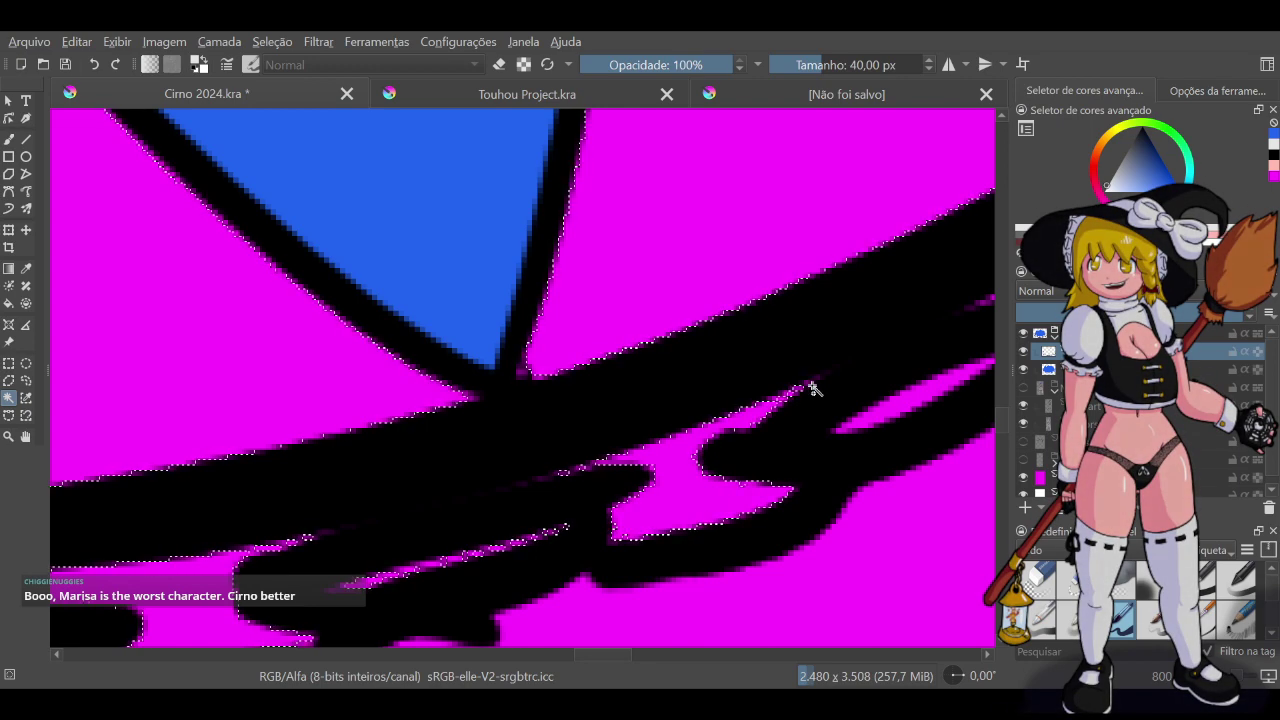
scroll(826, 384, "down", 2)
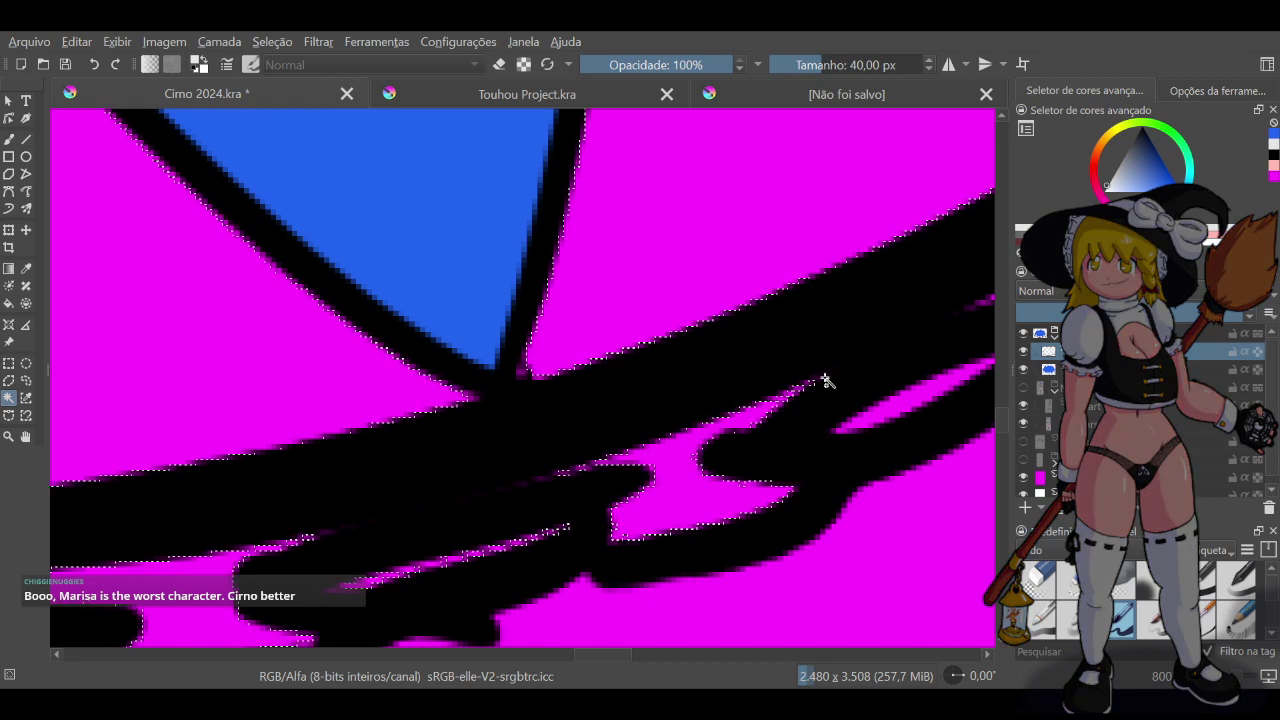
scroll(891, 417, "down", 2)
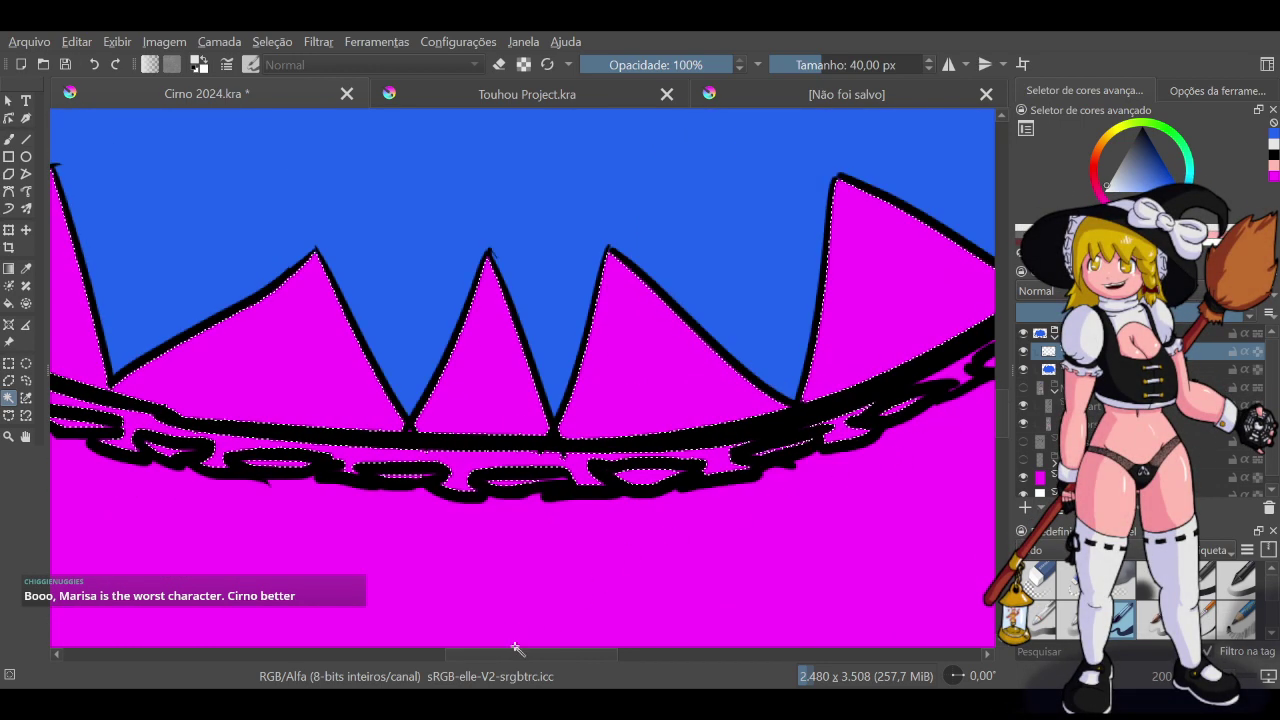
scroll(580, 600, "right", 6)
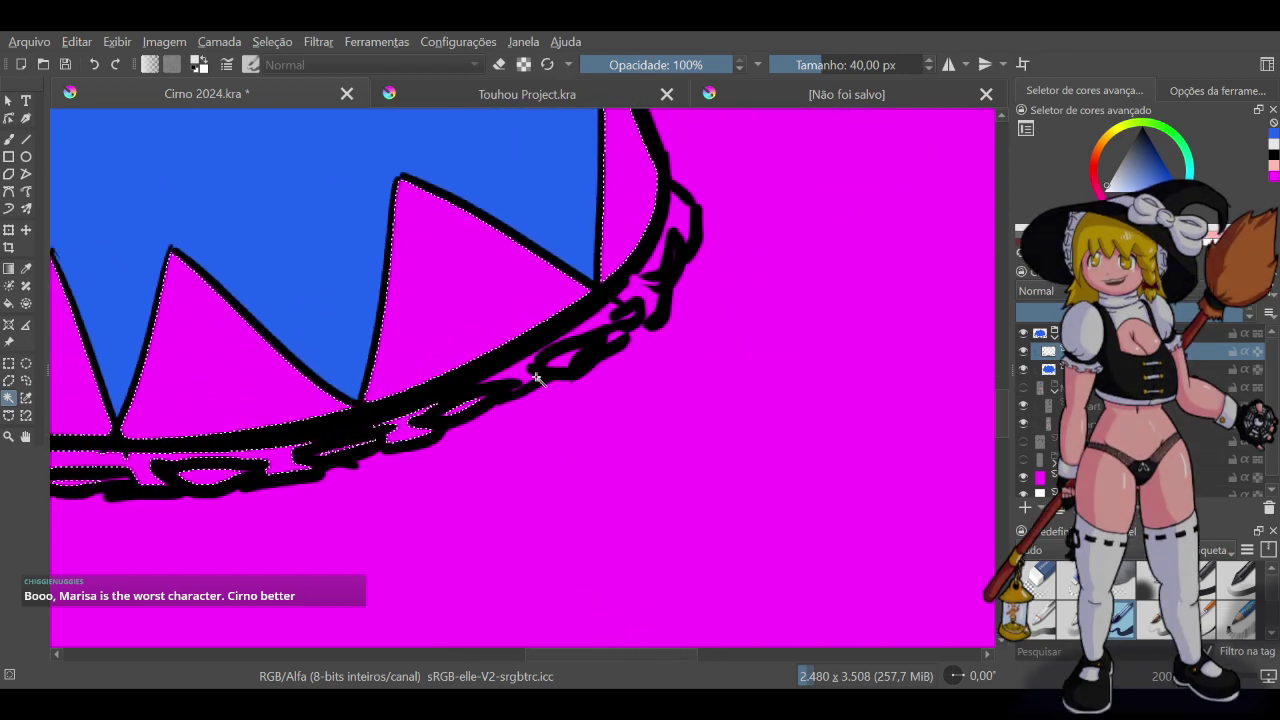
scroll(522, 362, "up", 3)
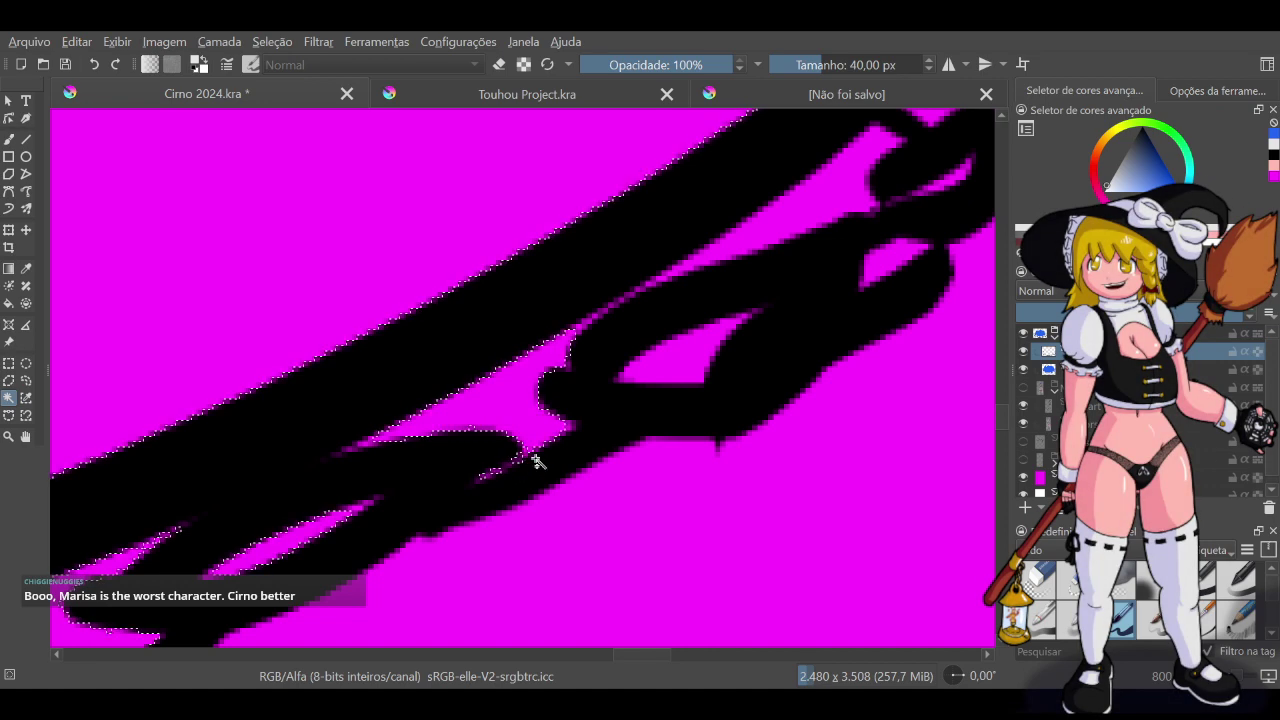
scroll(663, 457, "down", 4)
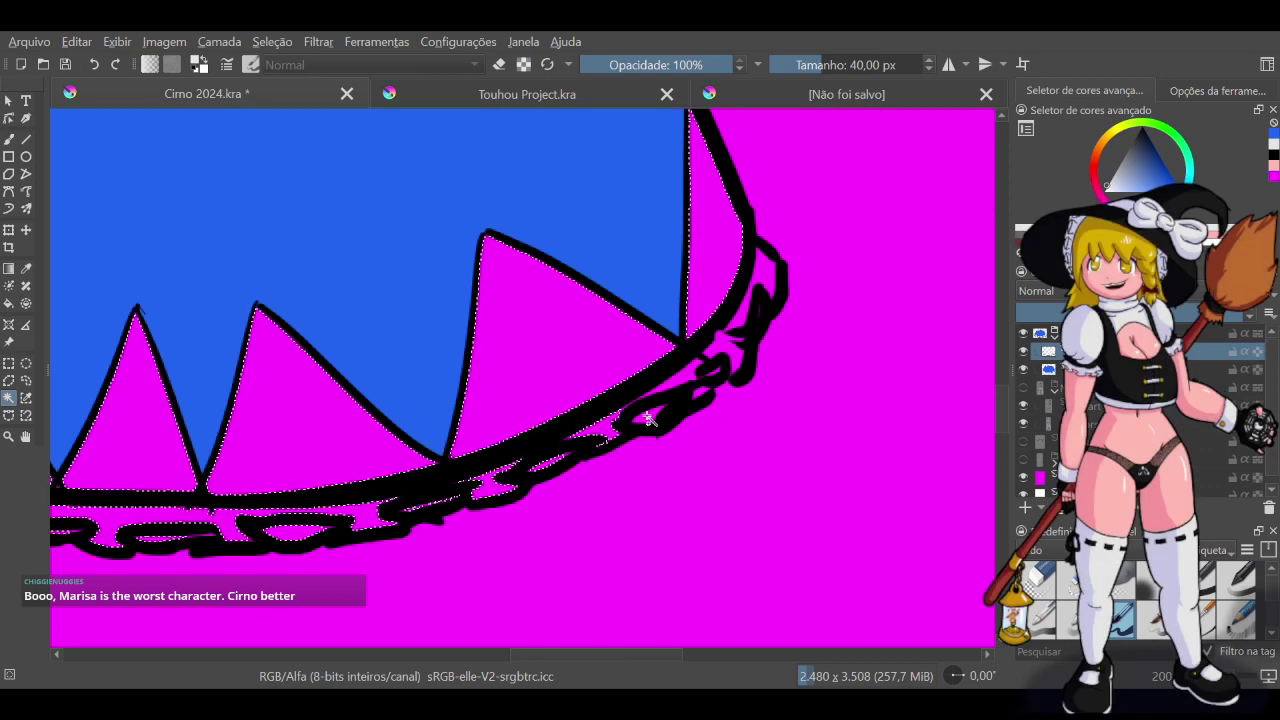
Extend the selection to the long gap under the rising hem, its thin connecting sliver and the loop opening beneath it
scroll(648, 418, "up", 4)
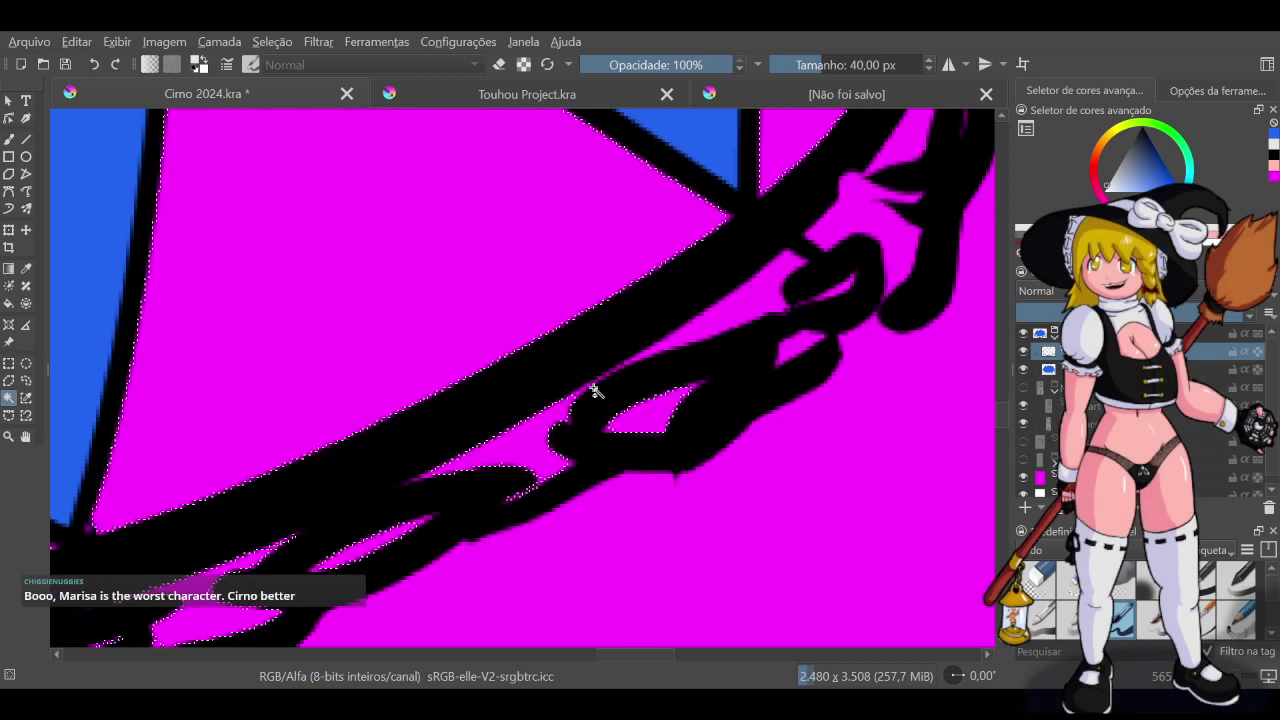
left_click(730, 318)
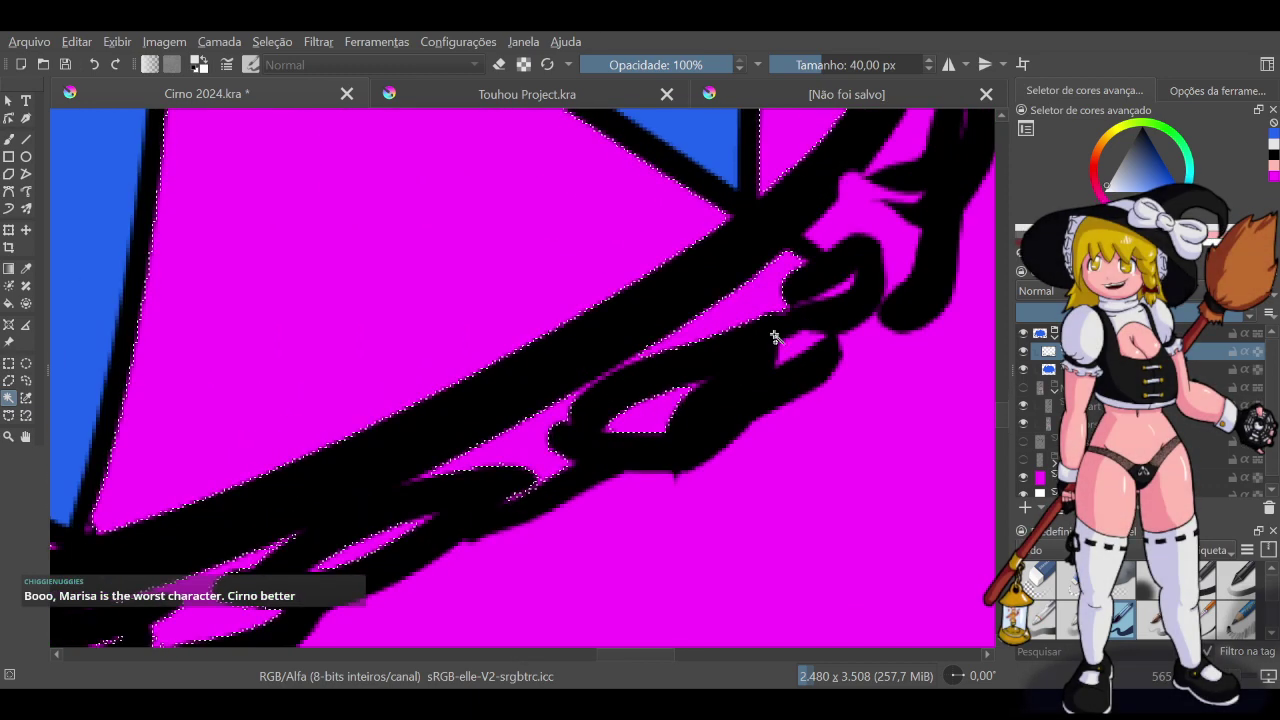
scroll(752, 371, "up", 1)
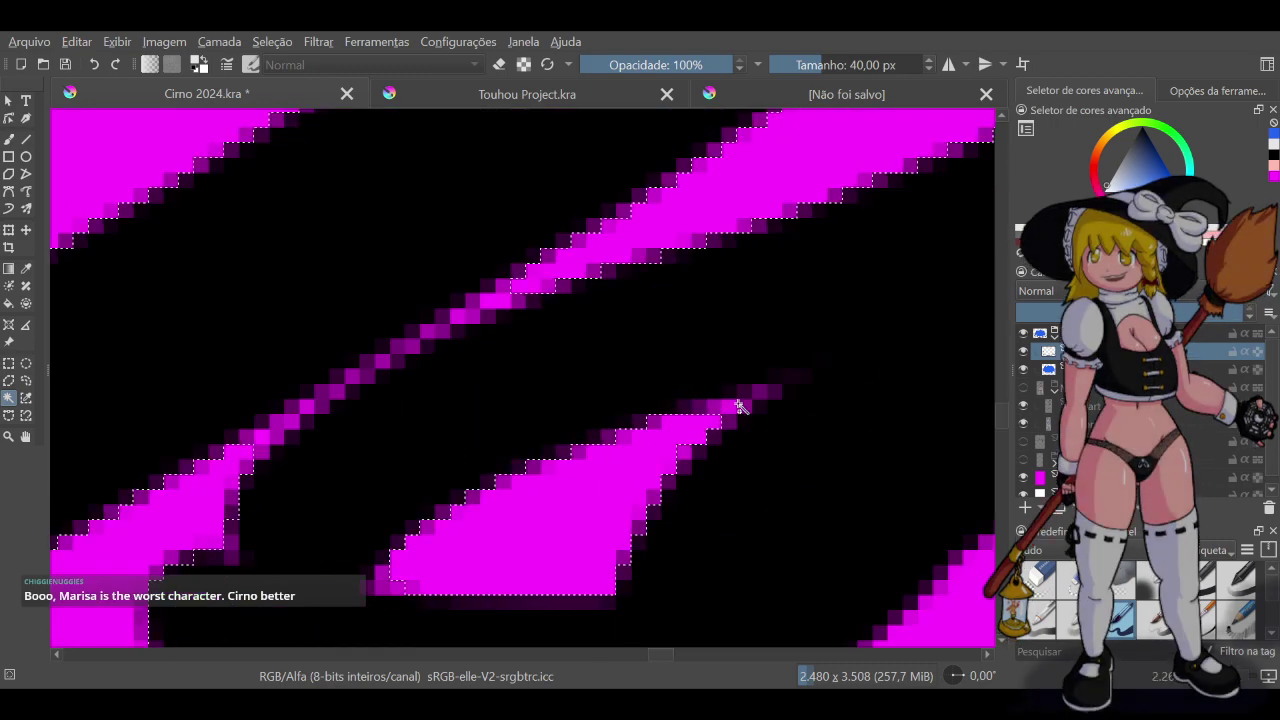
scroll(684, 407, "down", 1)
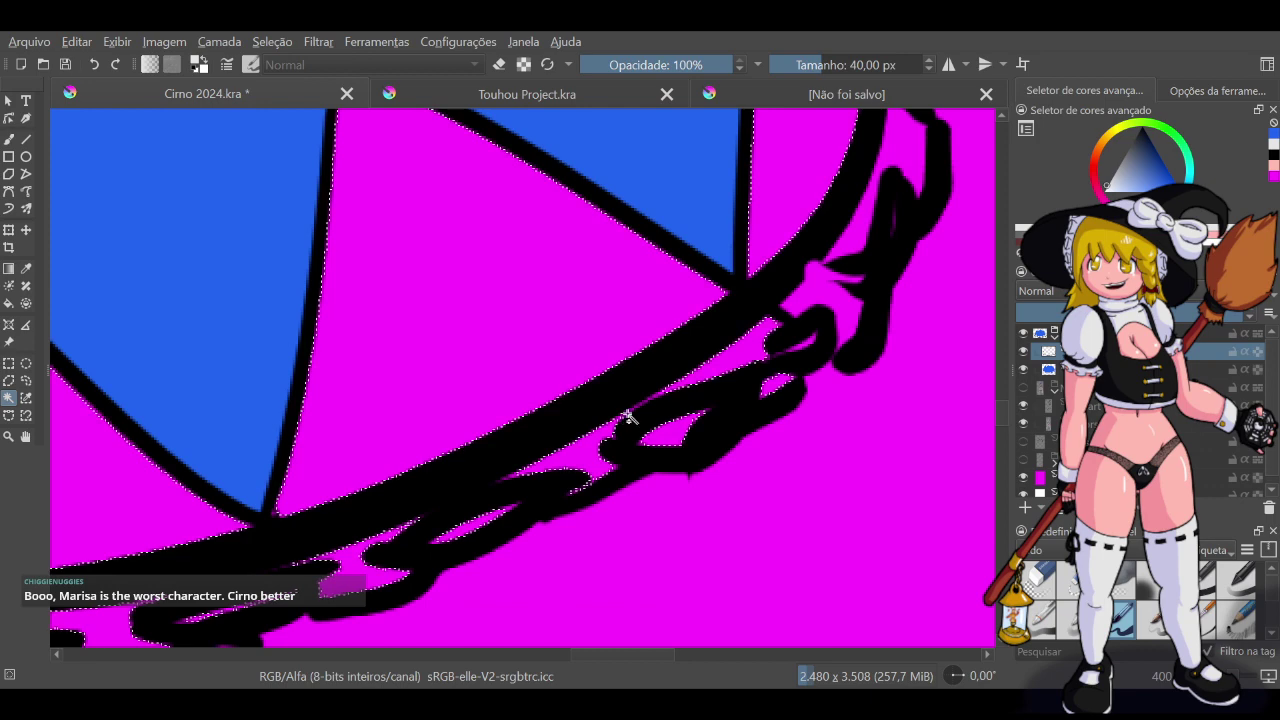
scroll(648, 405, "up", 3)
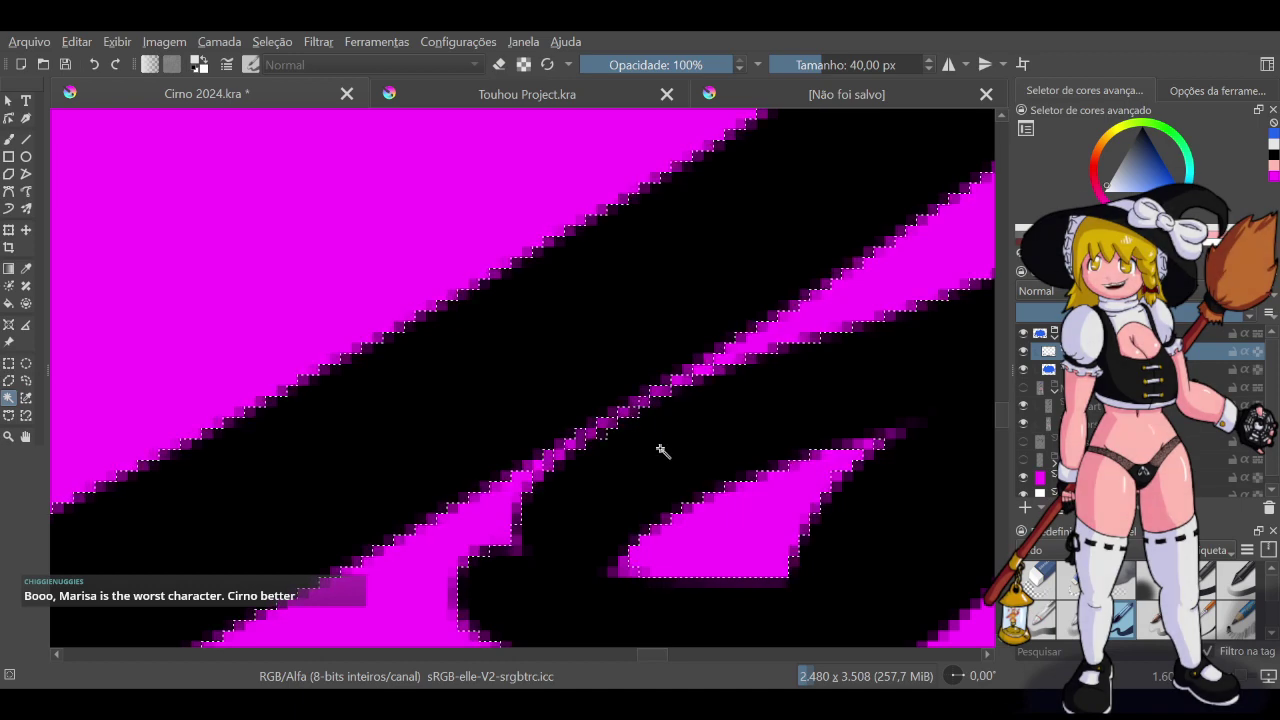
scroll(662, 451, "down", 5)
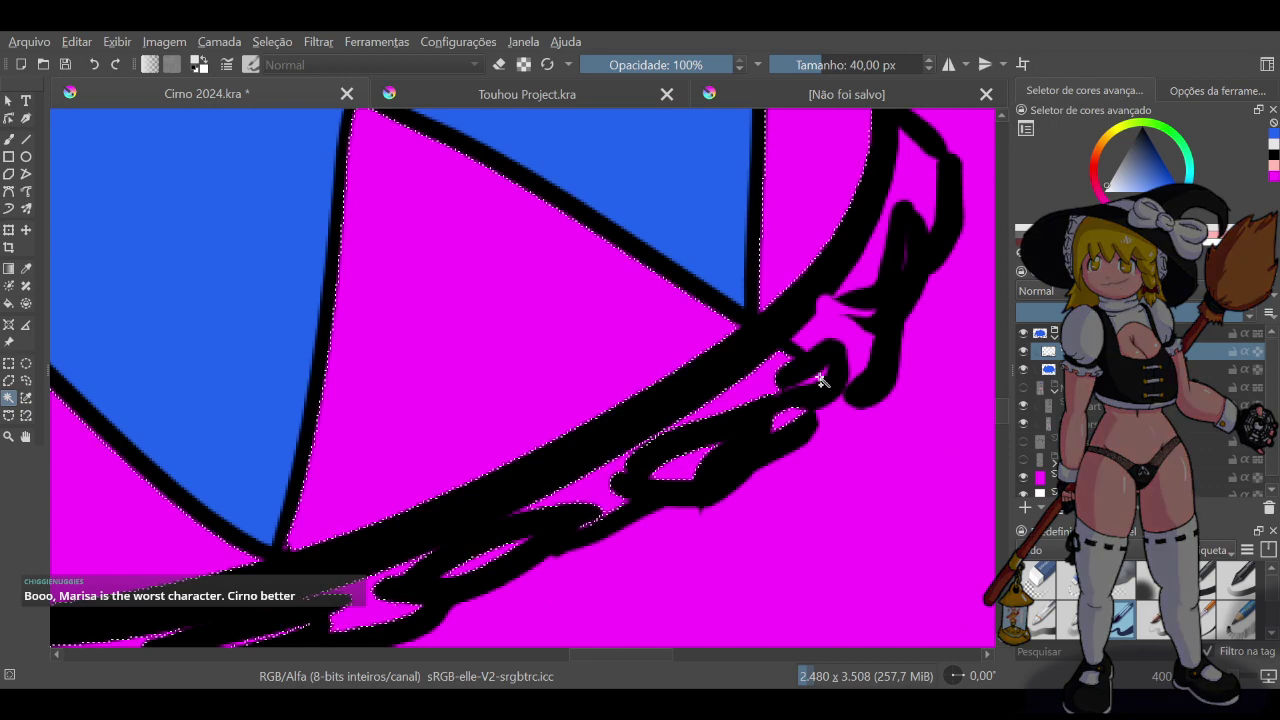
Add the small loop slits and the remaining frill openings and slivers at the right end of the hem to the selection
scroll(826, 385, "up", 5)
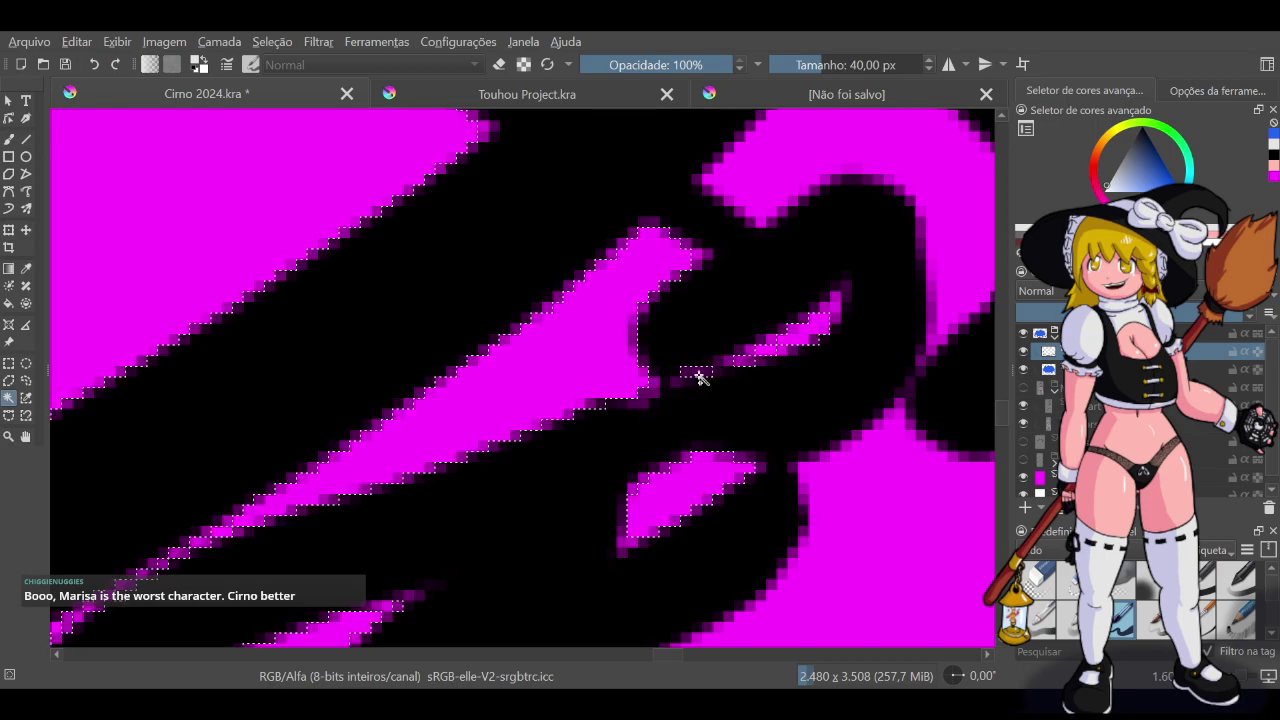
scroll(700, 378, "down", 3)
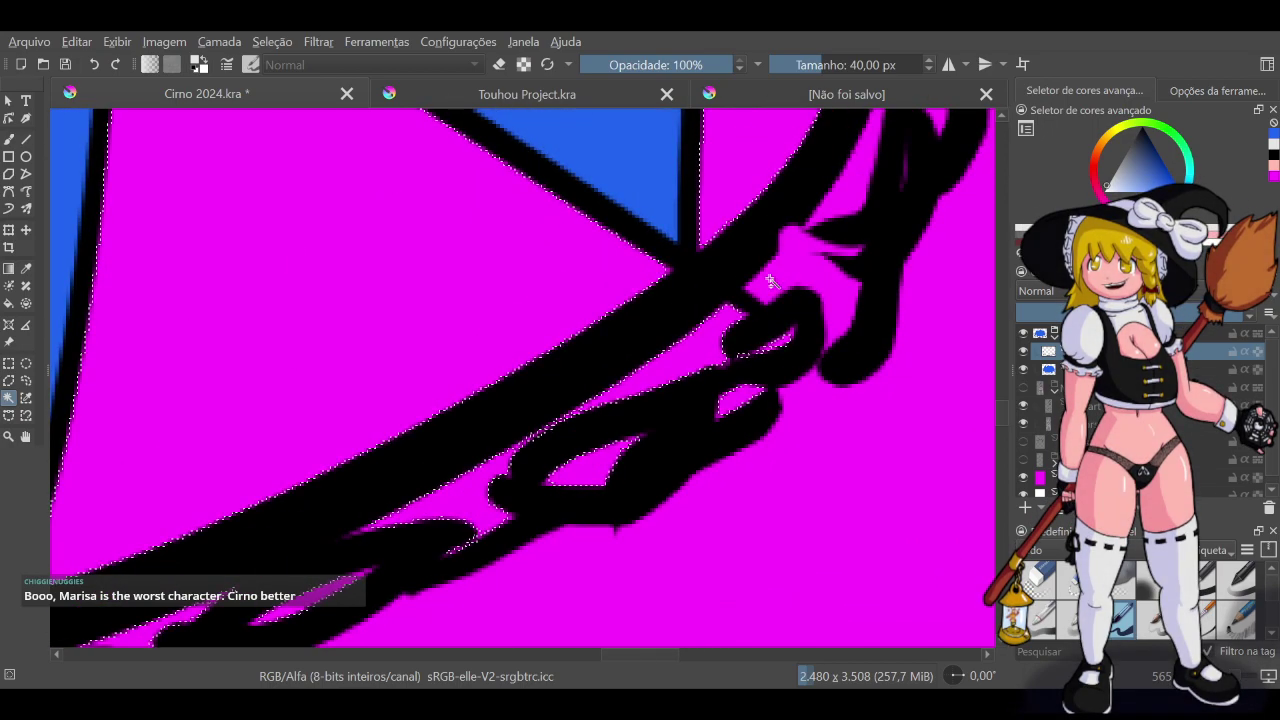
scroll(829, 287, "down", 4)
scroll(810, 283, "up", 3)
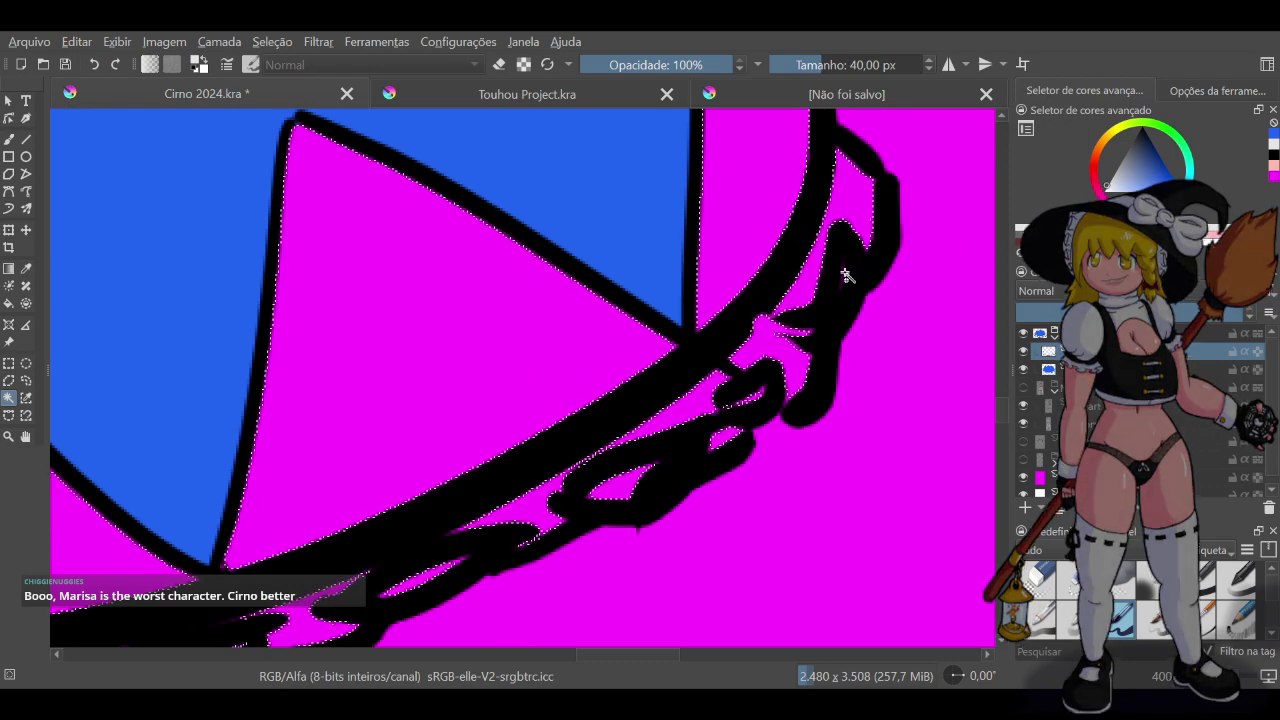
scroll(848, 275, "up", 1)
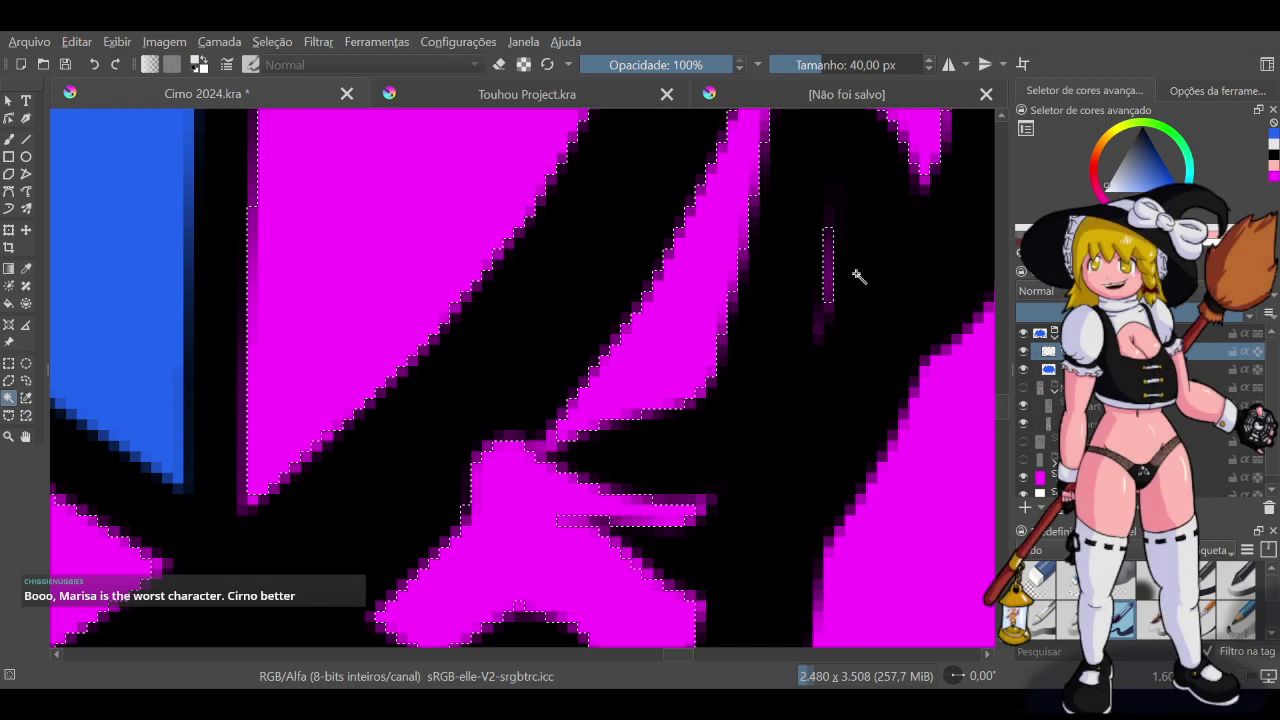
Fill the selected hem and frill areas with white on the skirt's base colour layer and clear the selection
scroll(857, 277, "down", 6)
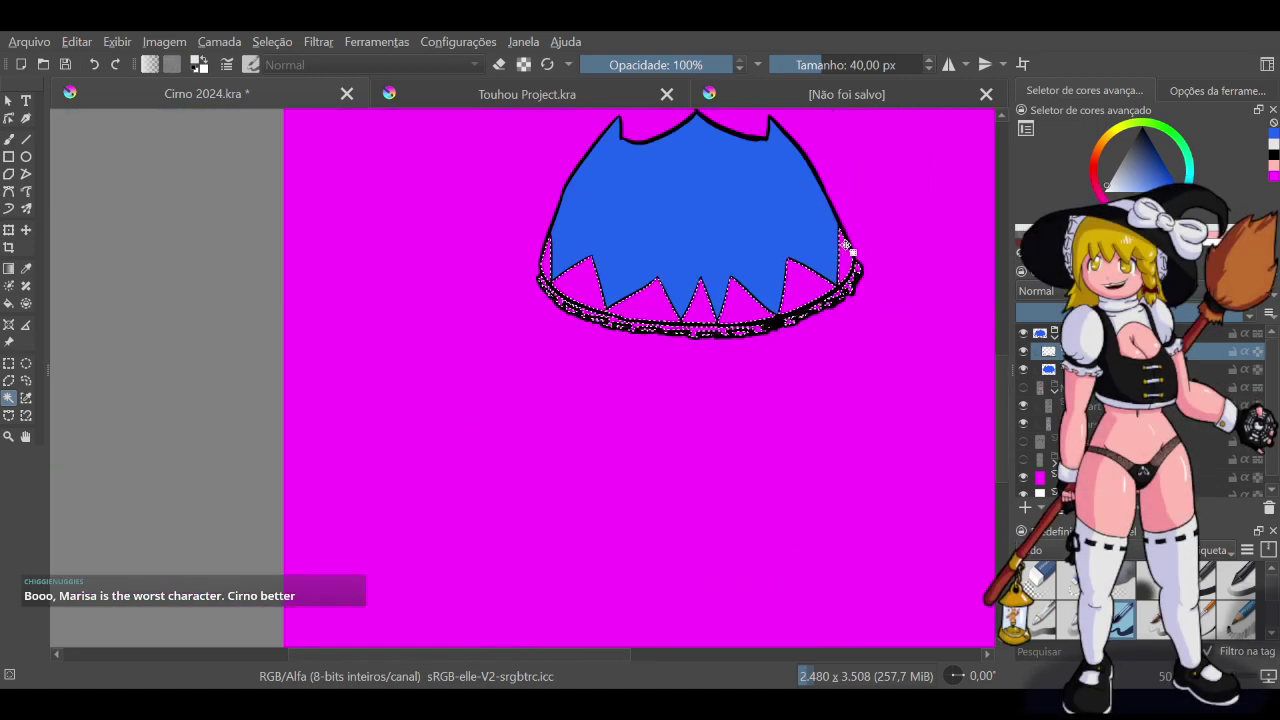
scroll(860, 260, "down", 3)
scroll(868, 210, "up", 7)
scroll(800, 225, "down", 3)
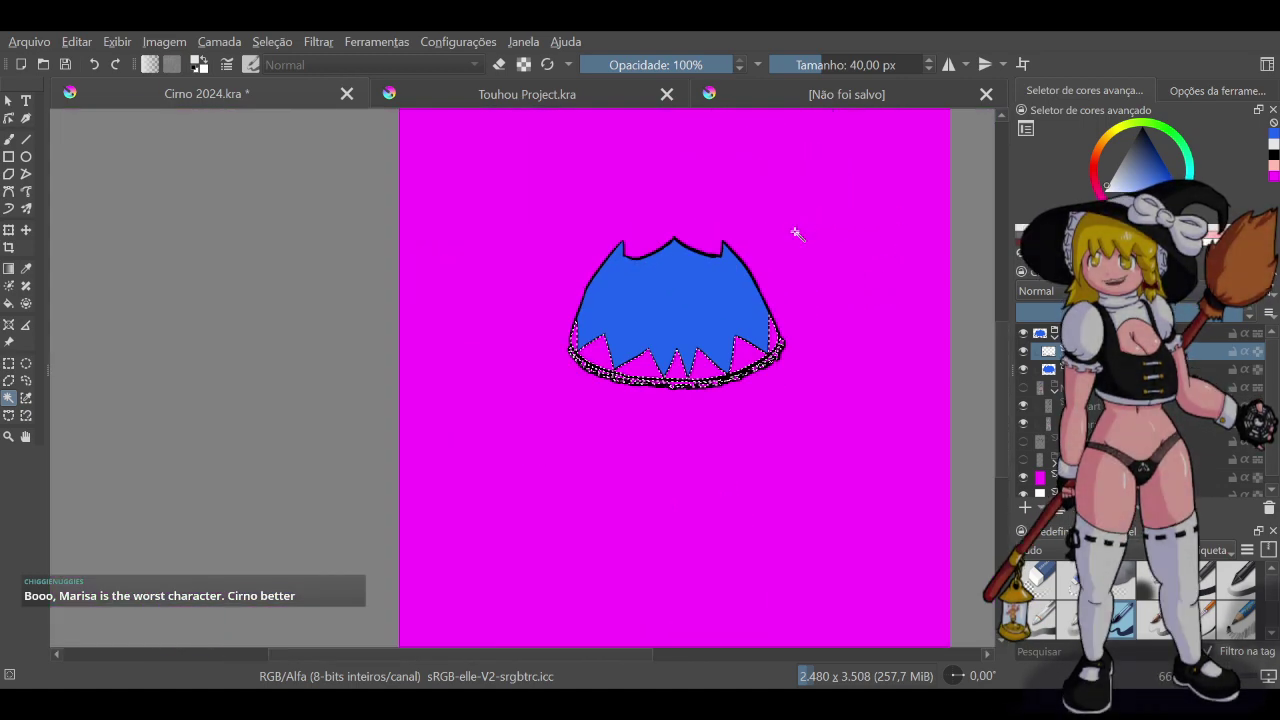
scroll(770, 265, "up", 1)
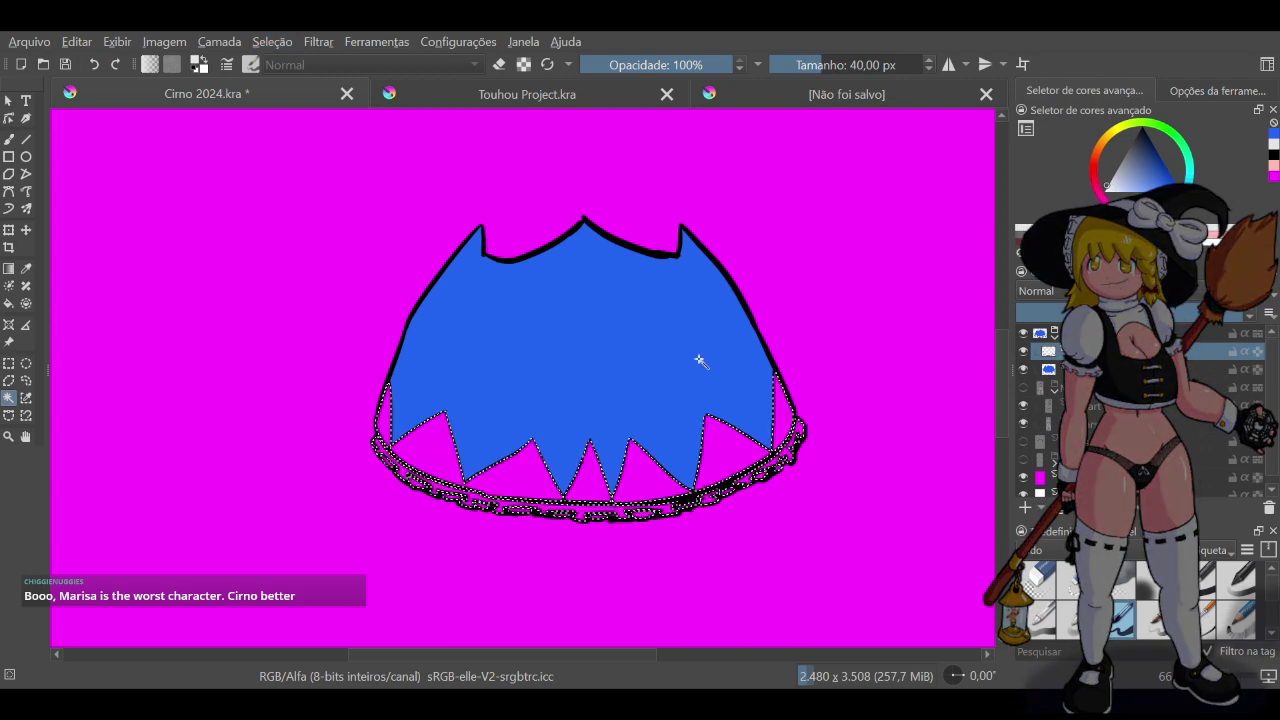
left_click(1112, 370)
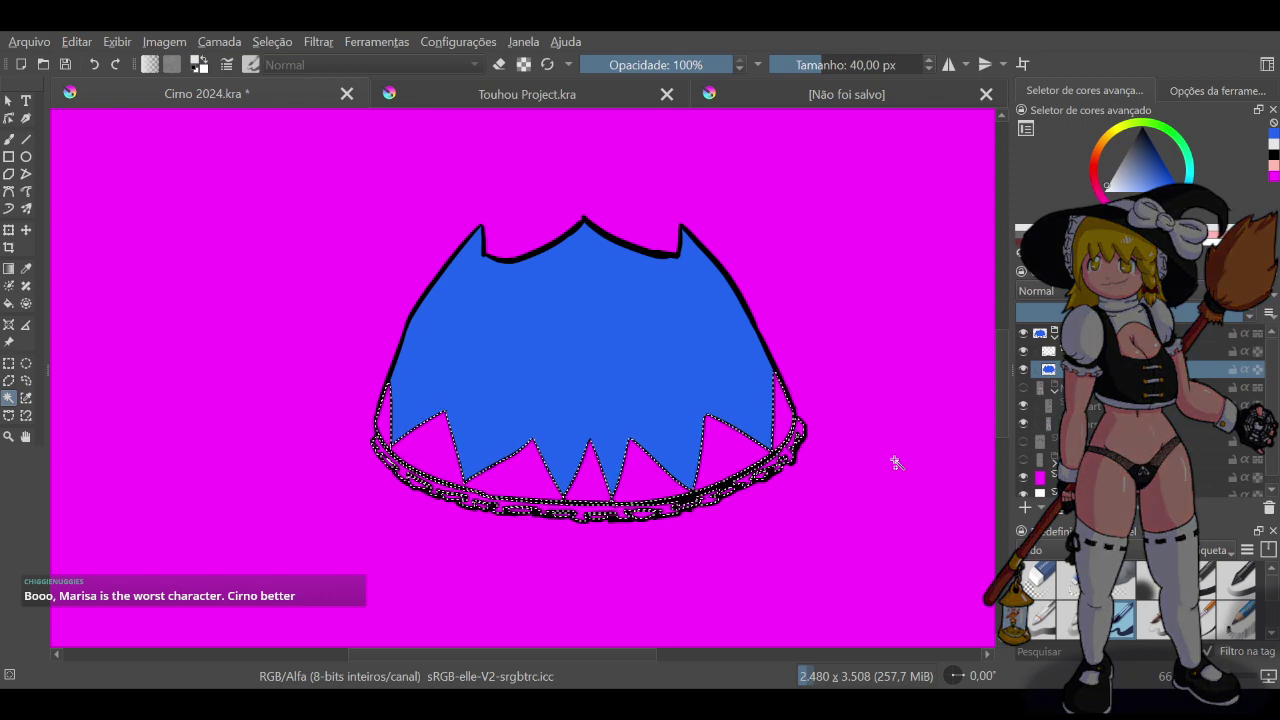
key("BackSpace")
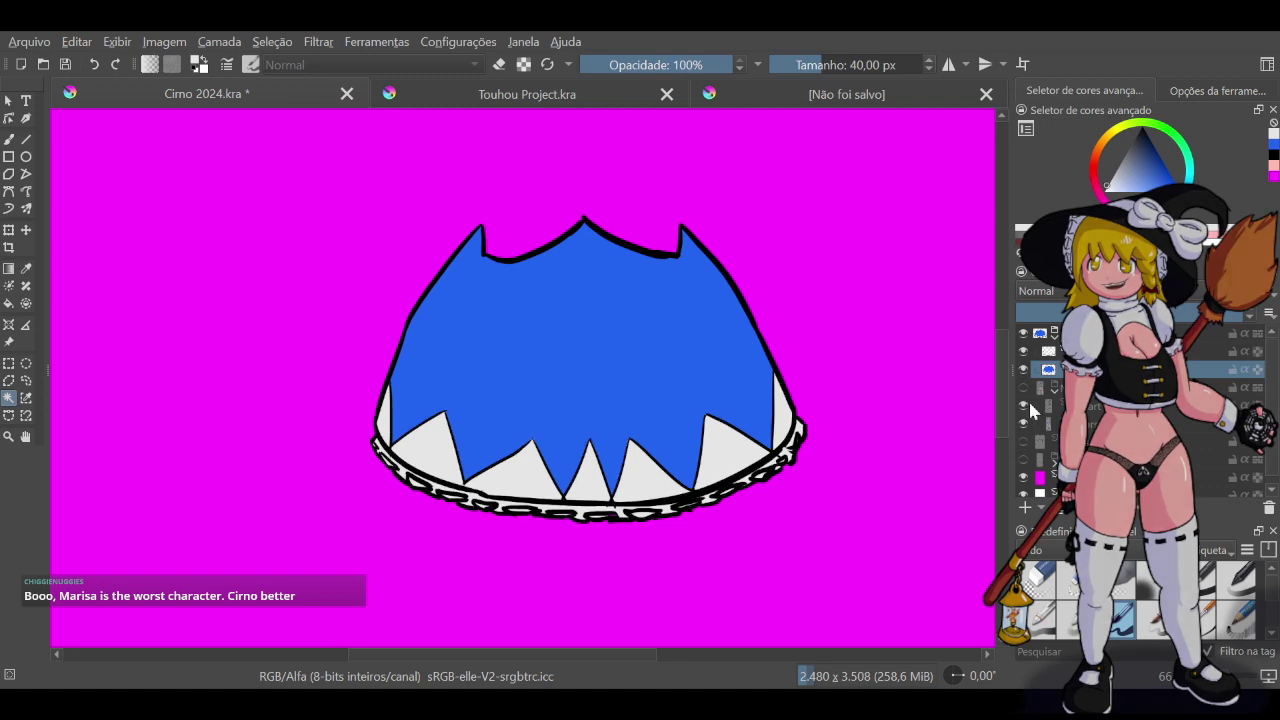
Touch up the small unfilled gaps along the skirt's hem and frill with the Basic-5 Size brush in white
scroll(686, 540, "up", 4)
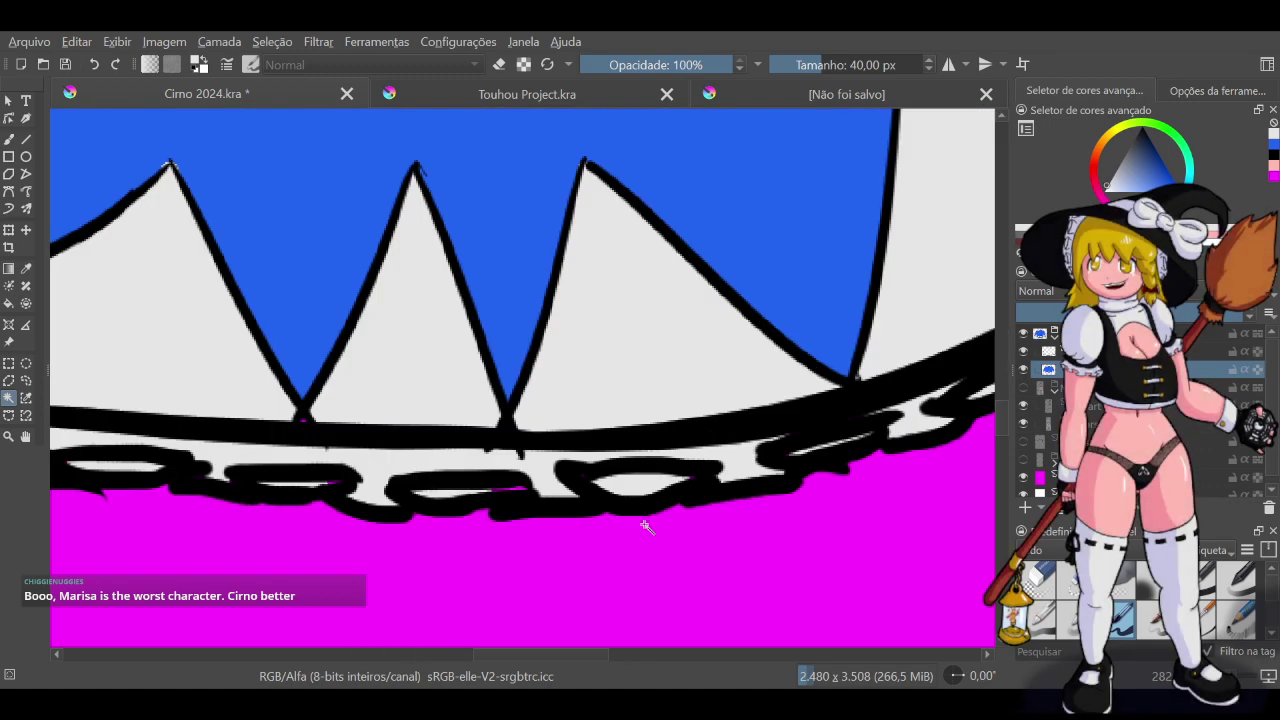
scroll(643, 520, "down", 2)
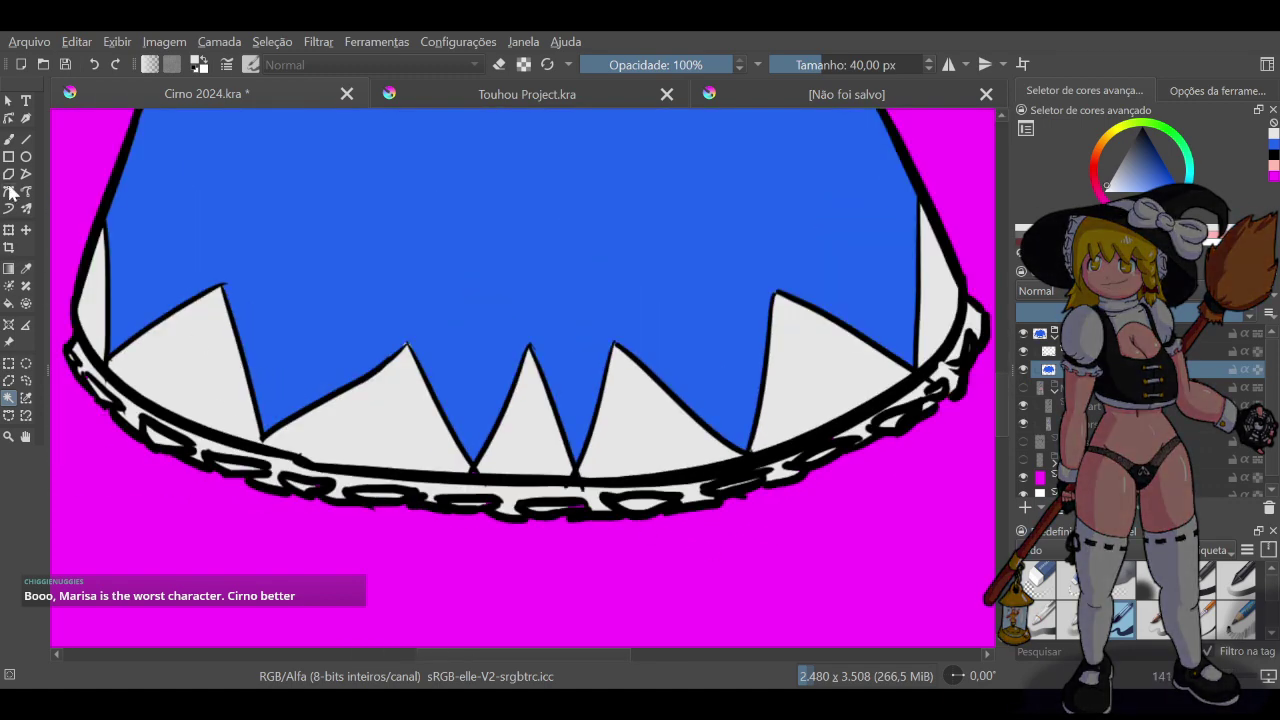
left_click(10, 140)
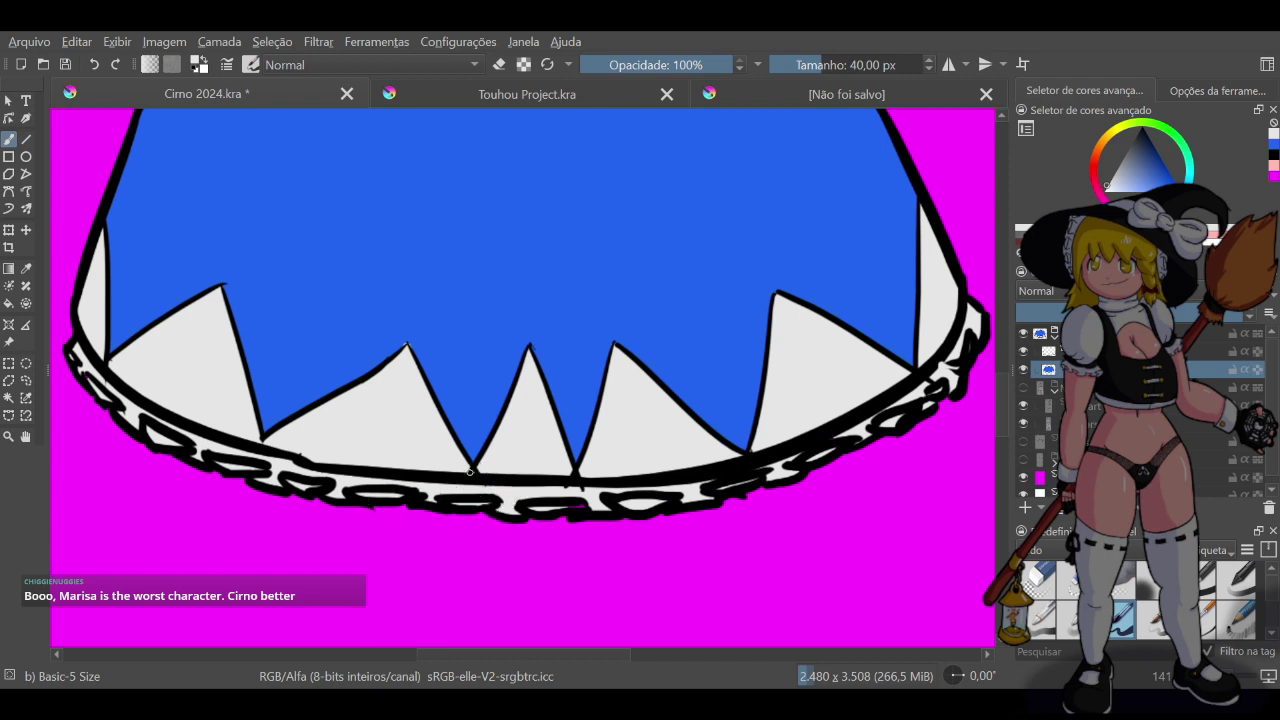
left_click_drag(506, 497, 591, 504)
scroll(795, 440, "down", 5)
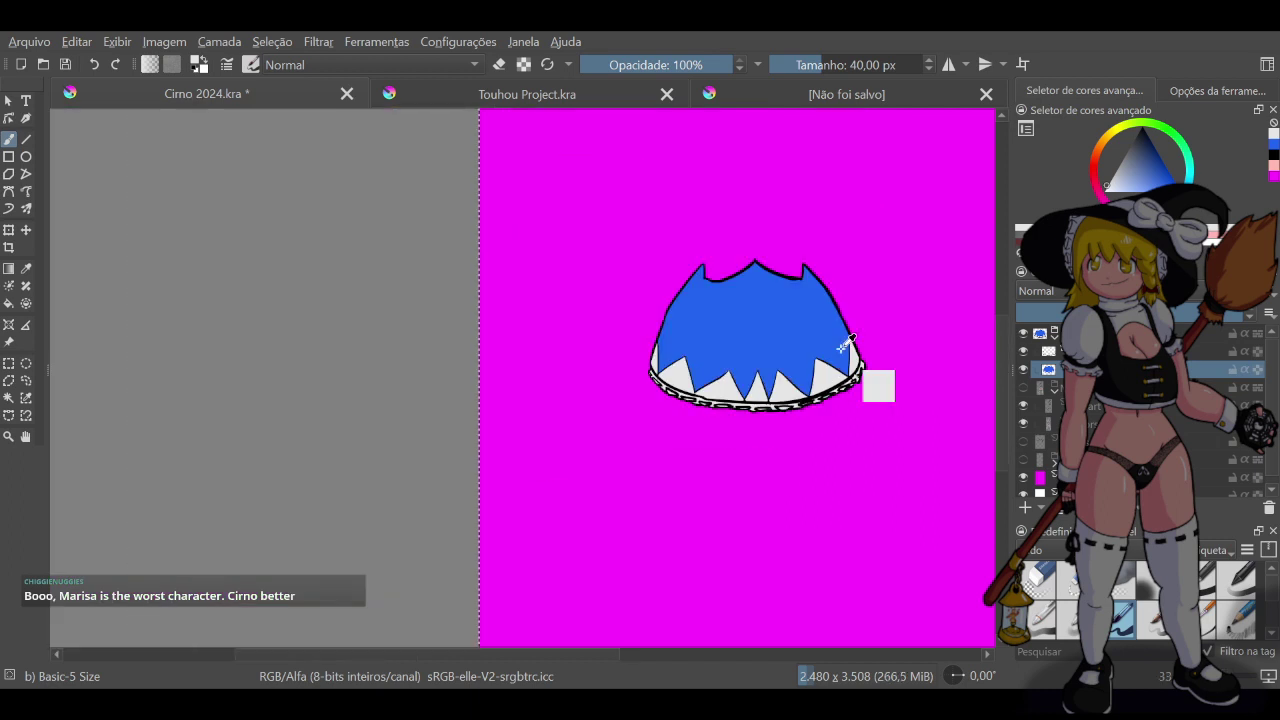
Save the drawing and show the body's layer group again to check the skirt on the whole figure
key("ctrl+s")
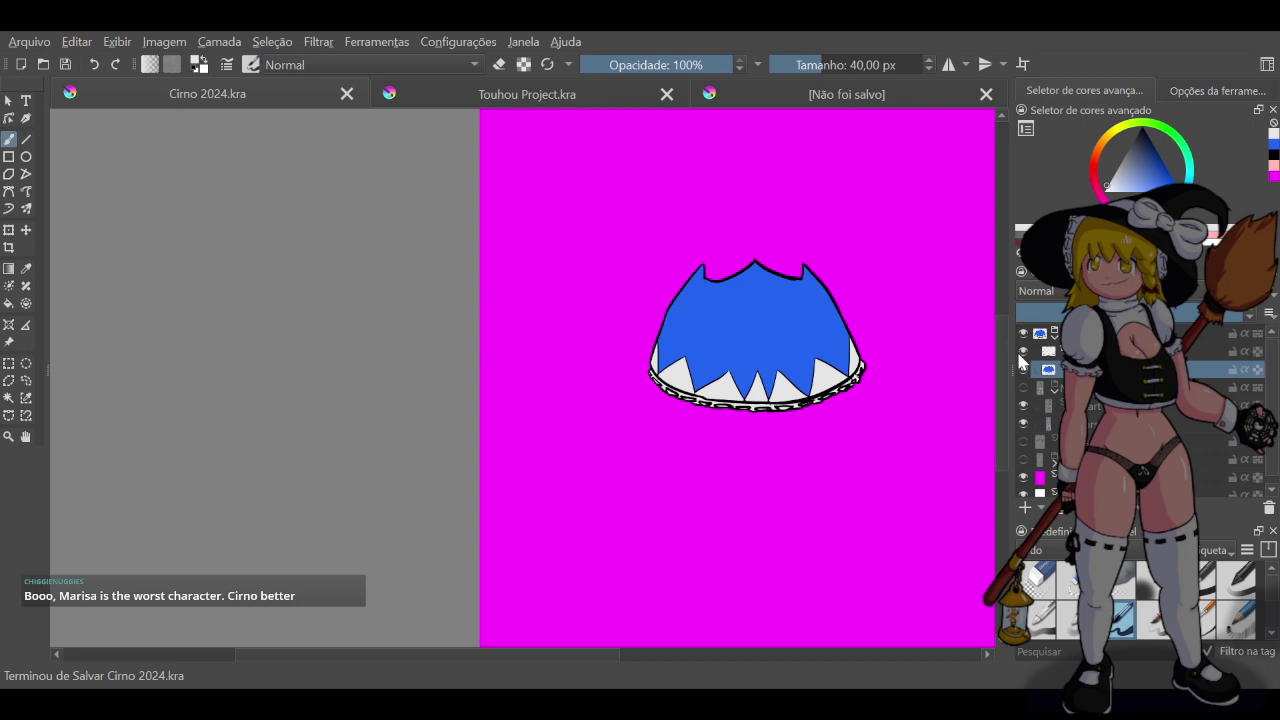
left_click(1024, 388)
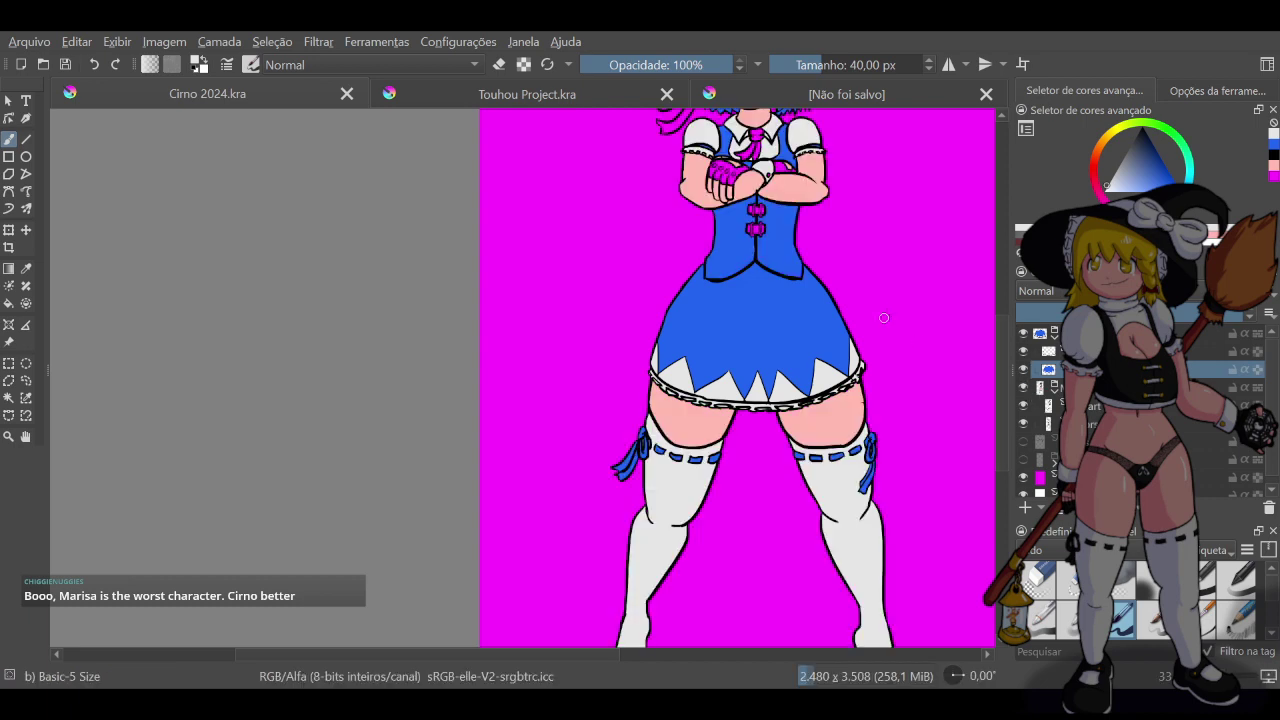
scroll(884, 318, "down", 5)
scroll(916, 303, "up", 4)
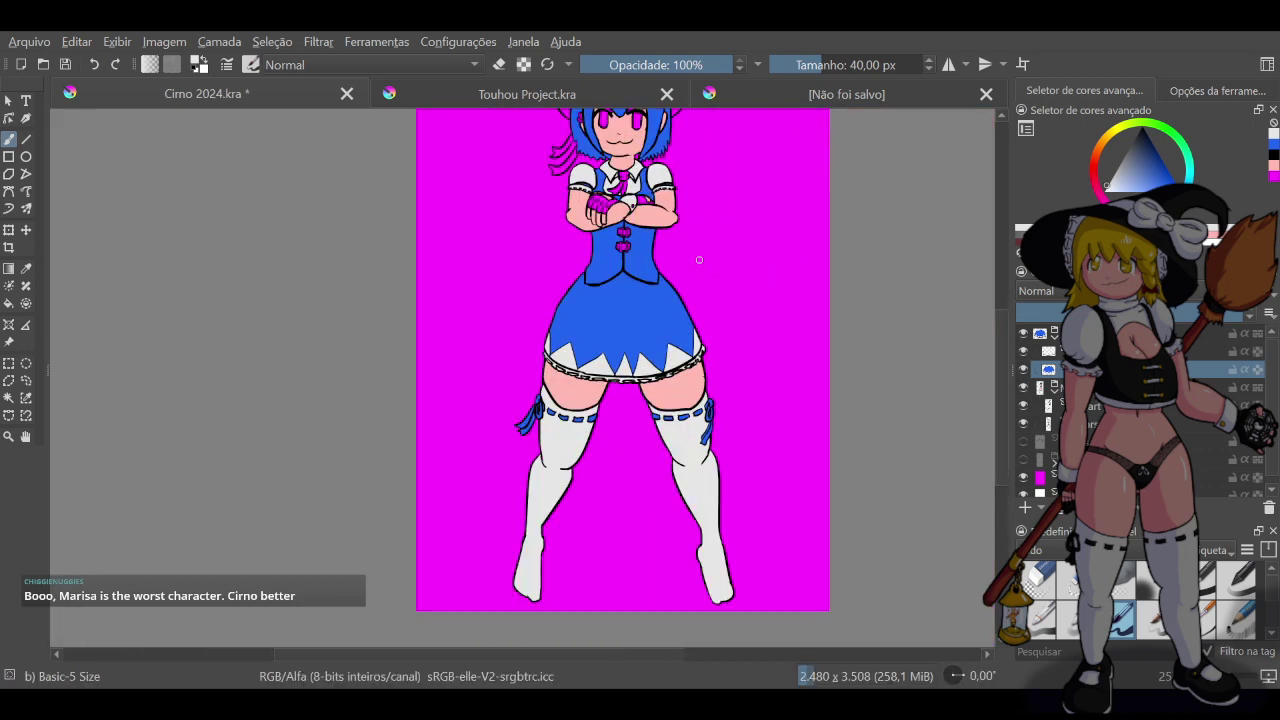
scroll(699, 260, "down", 4)
scroll(734, 158, "up", 2)
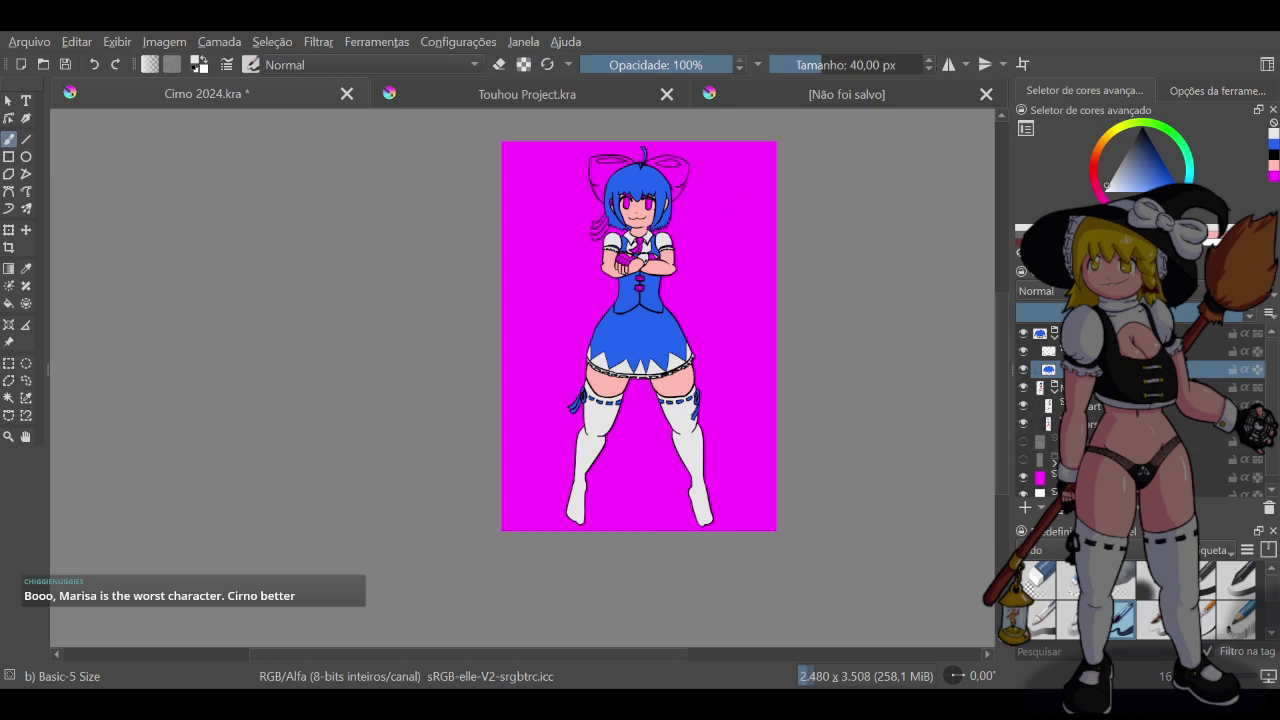
Delete the magenta backdrop layer so the figure stands on the white background
left_click(1150, 478)
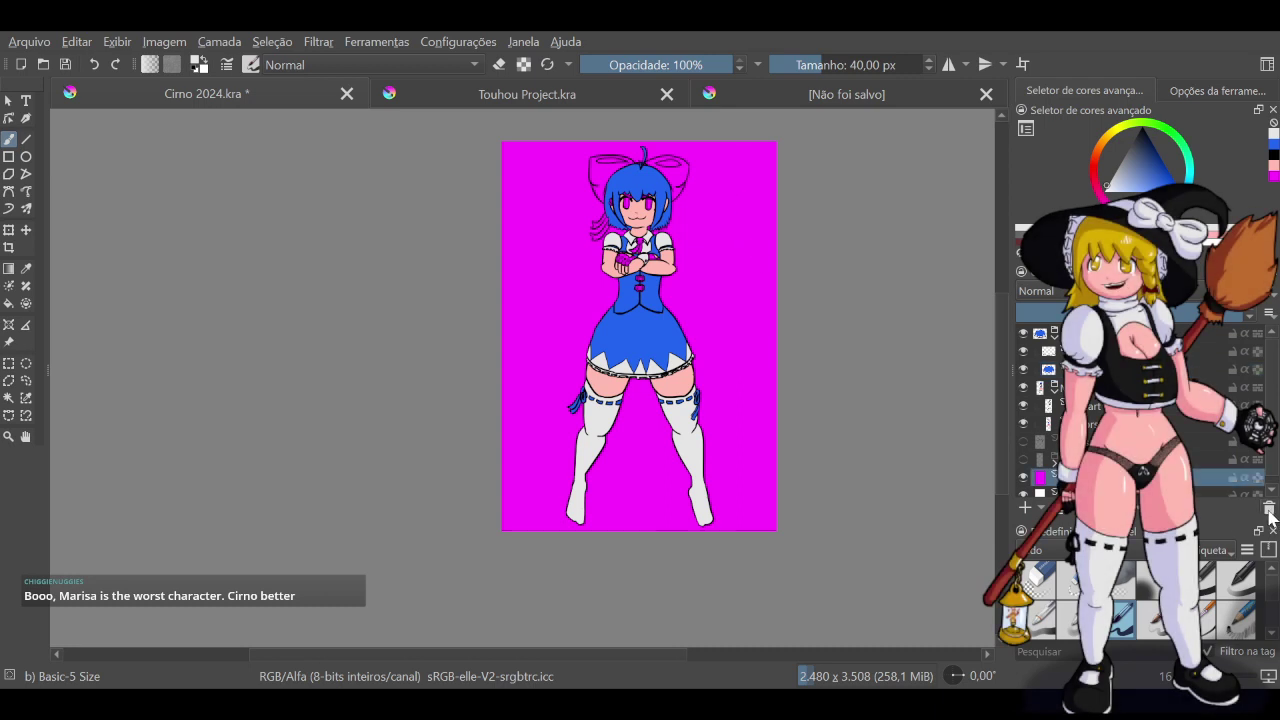
left_click(1269, 509)
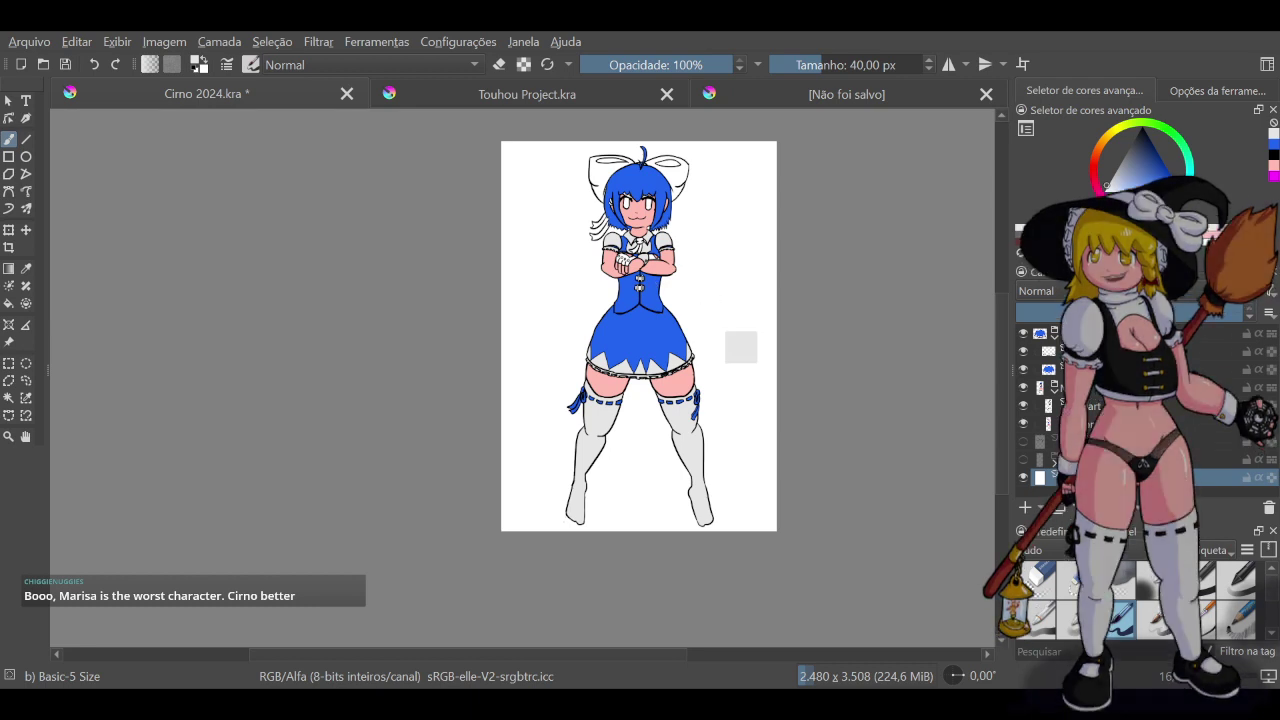
key("ctrl+z")
key("ctrl+z")
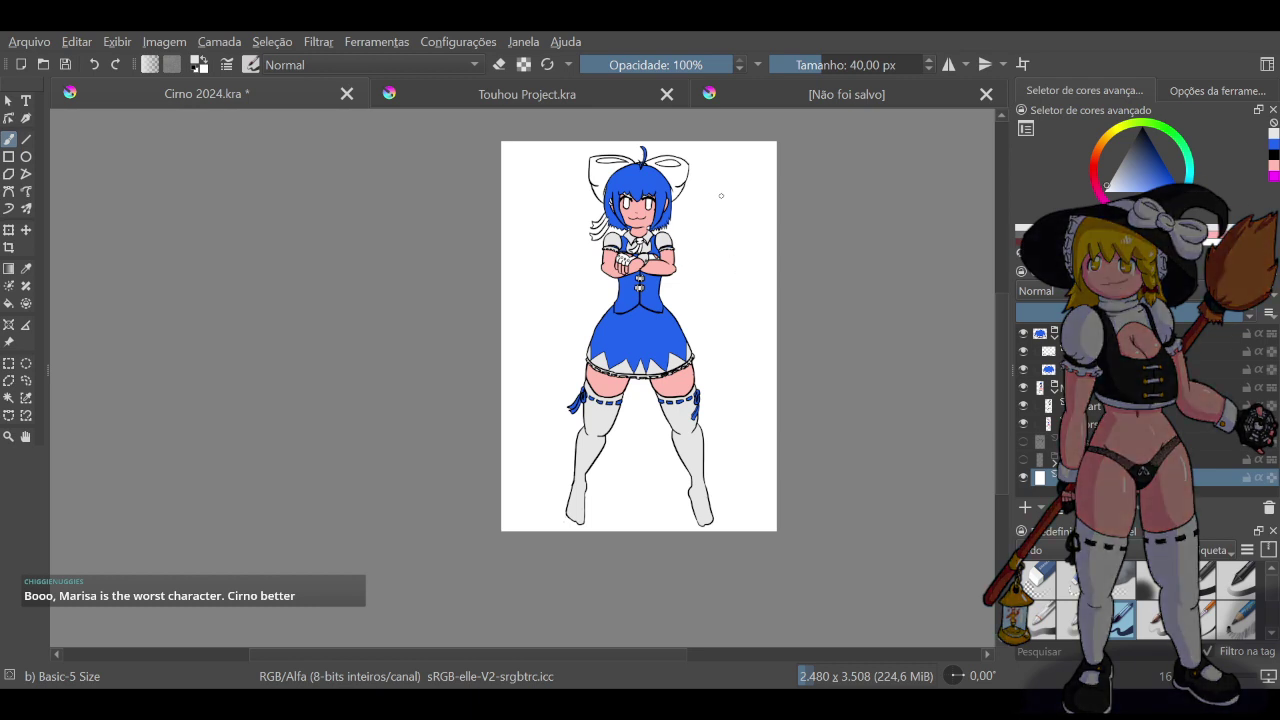
scroll(710, 167, "up", 2)
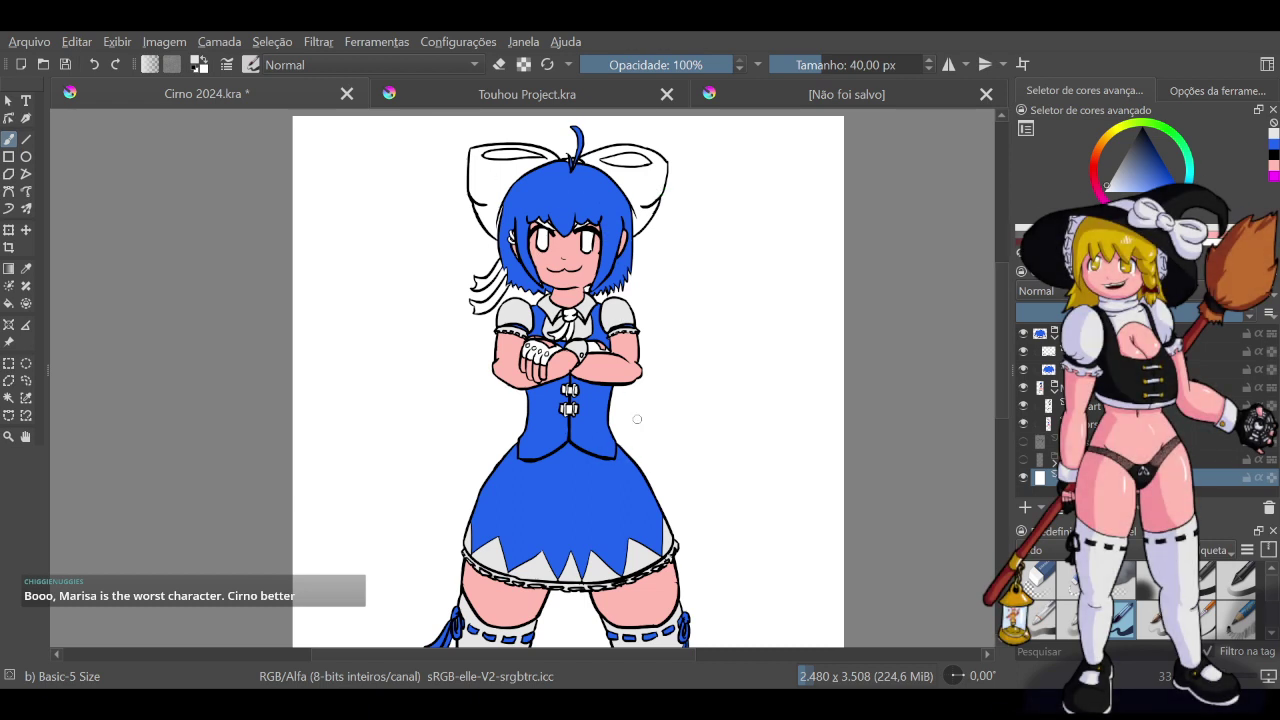
scroll(643, 463, "down", 3)
scroll(628, 352, "up", 2)
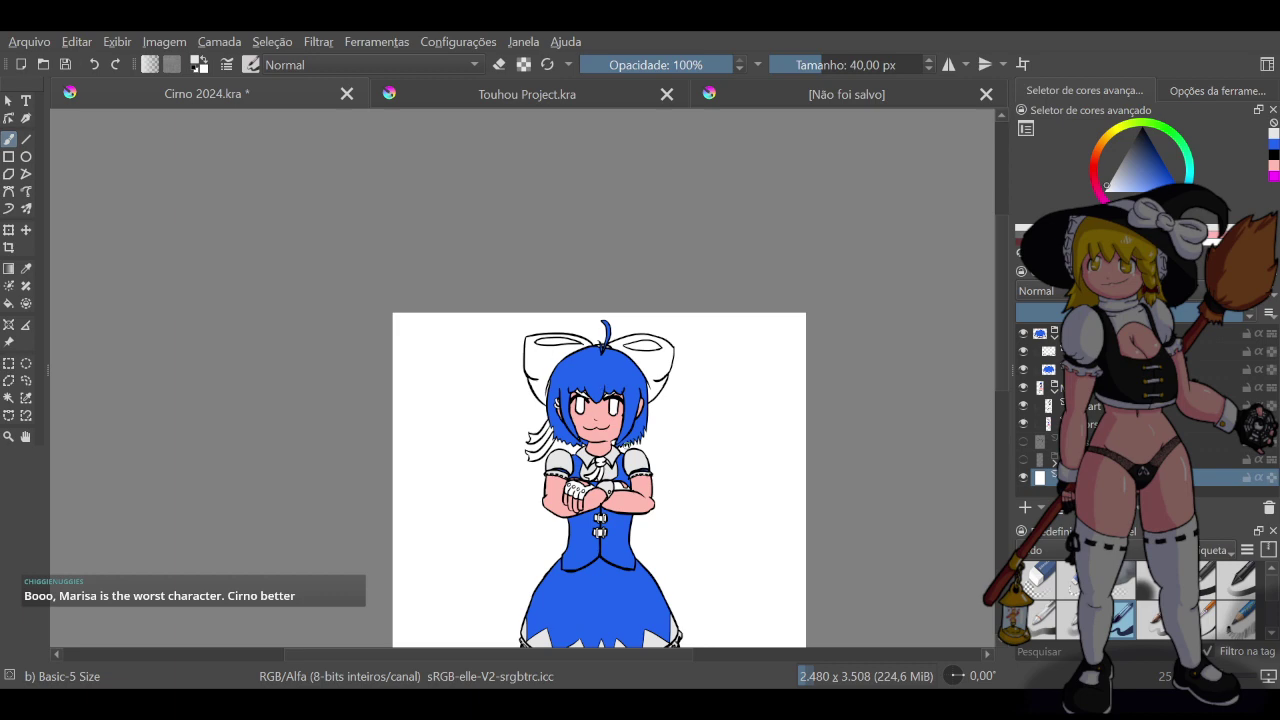
scroll(596, 412, "up", 2)
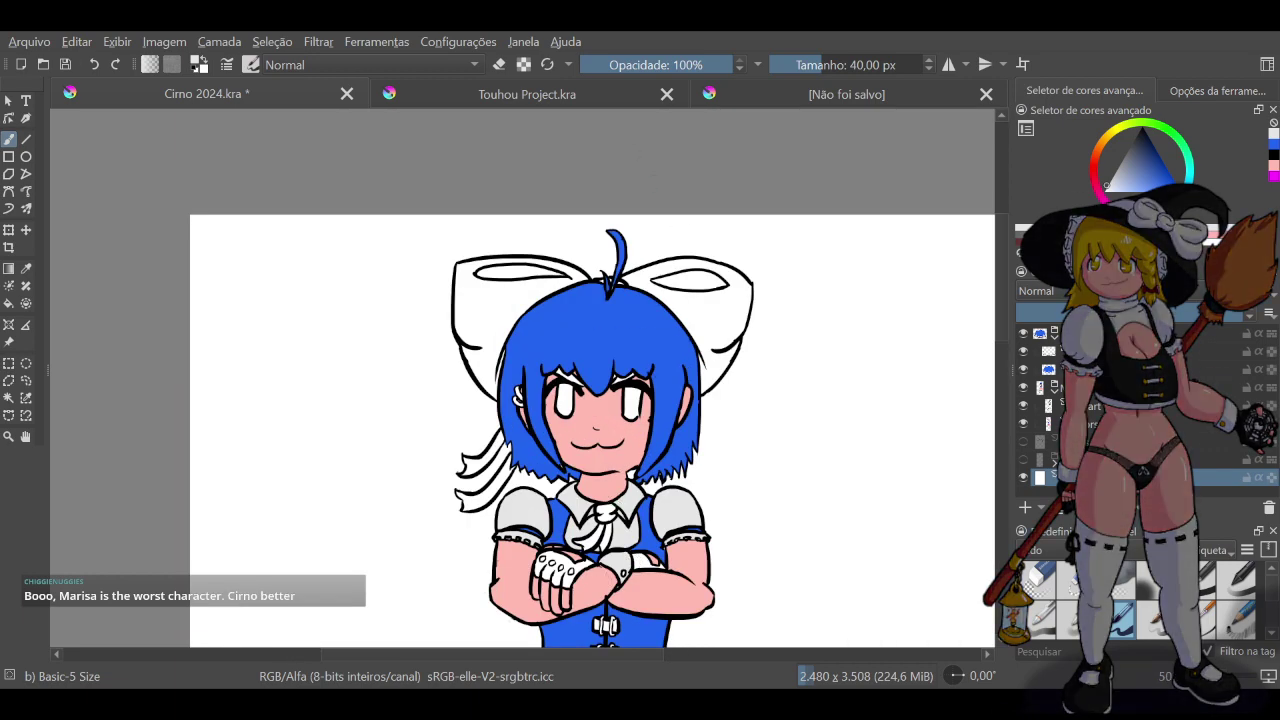
Sample the near-black from the Touhou Project drawing and return to the Cirno 2024 drawing
left_click(527, 94)
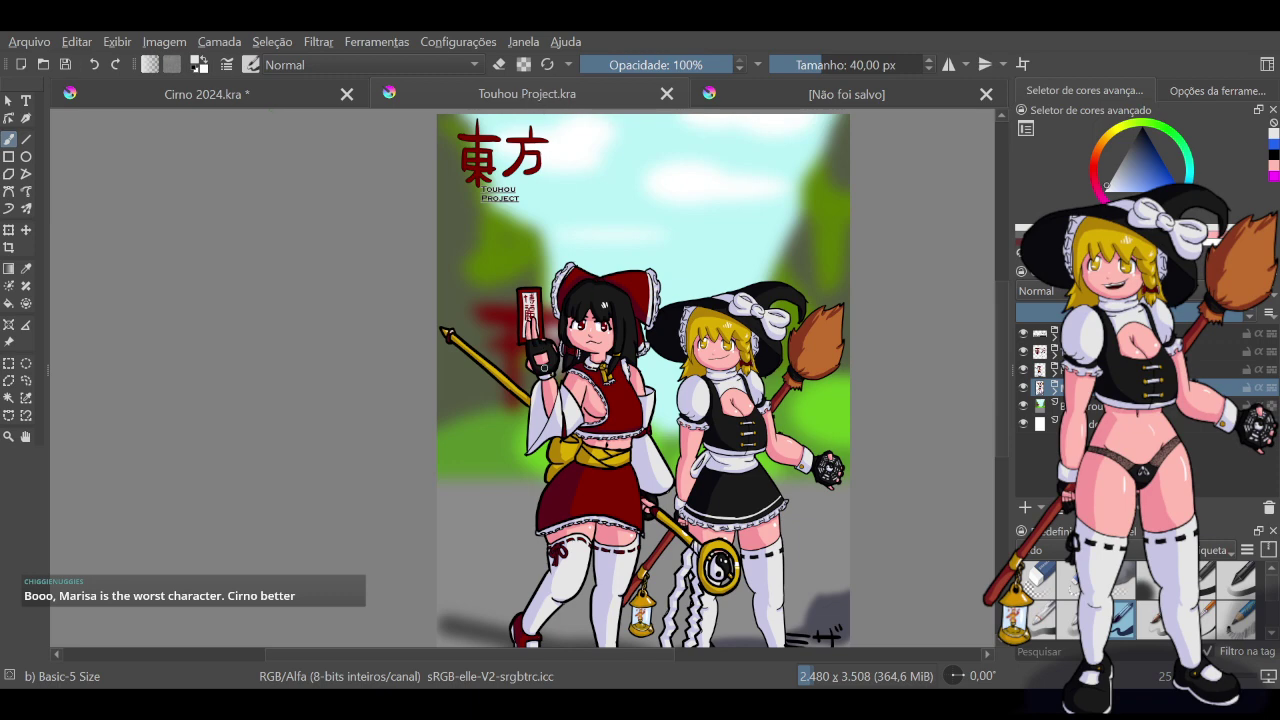
left_click(184, 101)
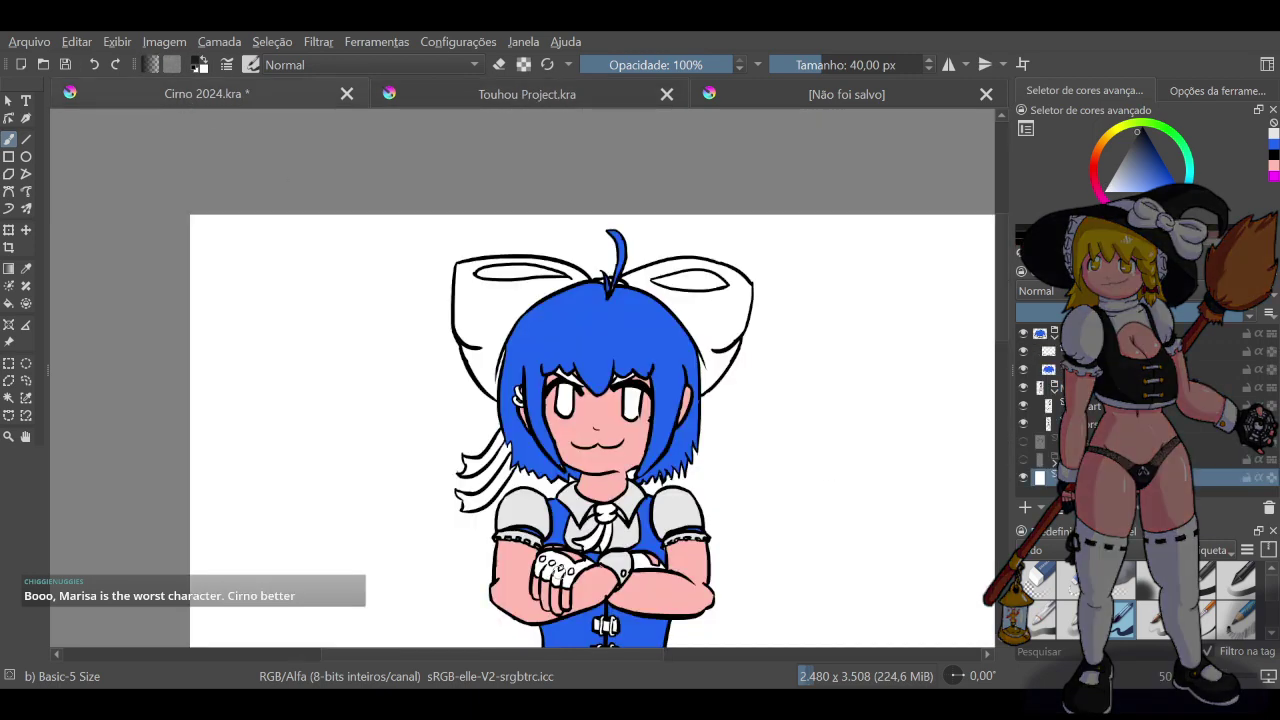
scroll(630, 621, "up", 2)
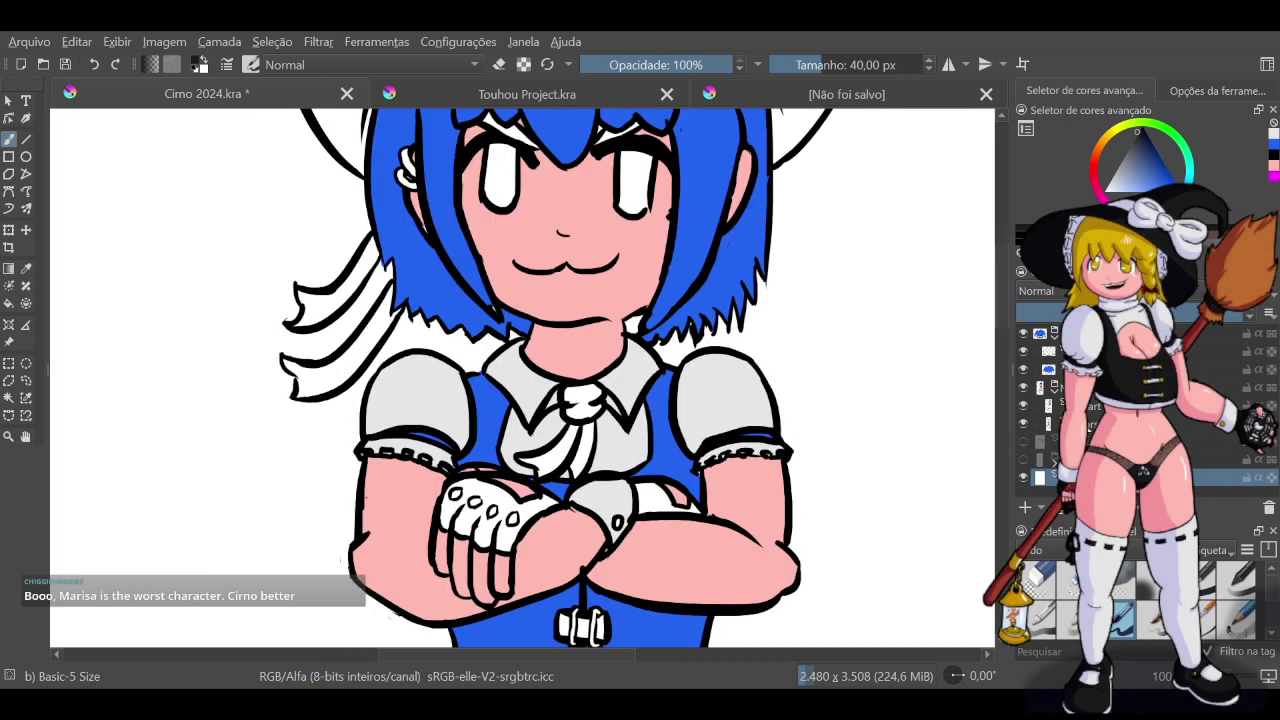
Select the fingerless gloves' empty areas from the line art layer and fill them with near-black on the body's base colour layer
left_click(1088, 408)
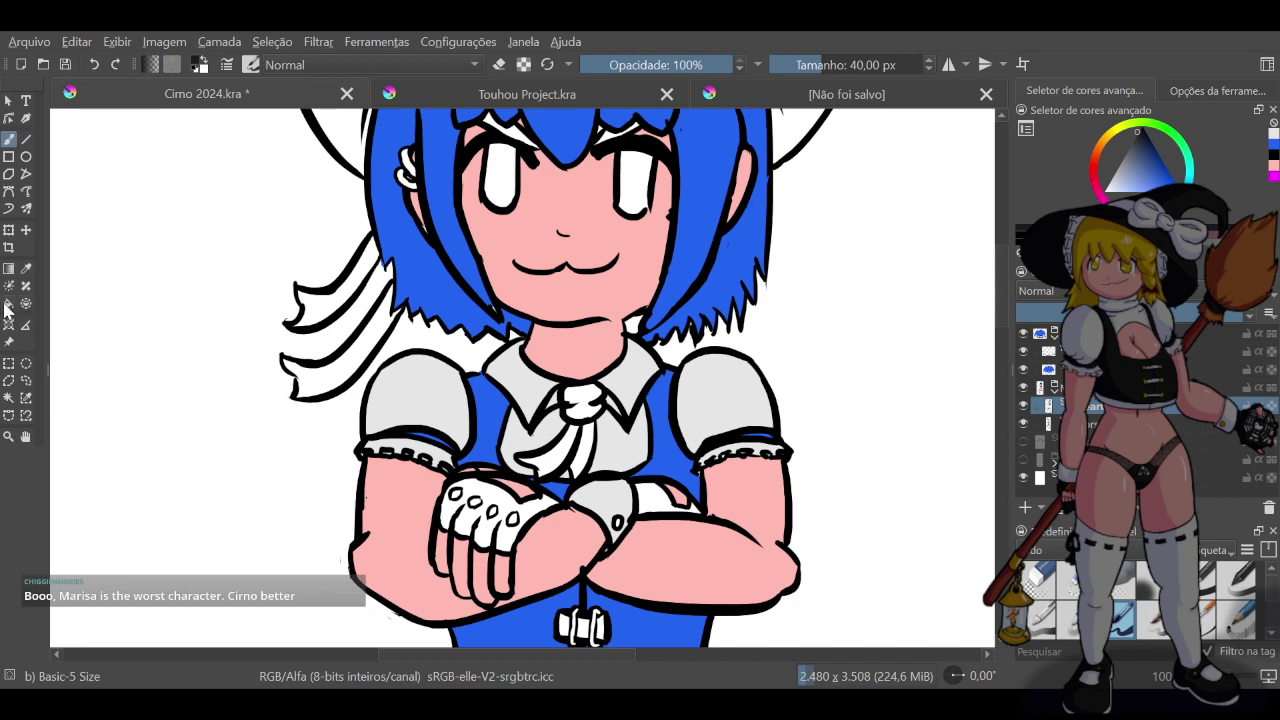
left_click(8, 397)
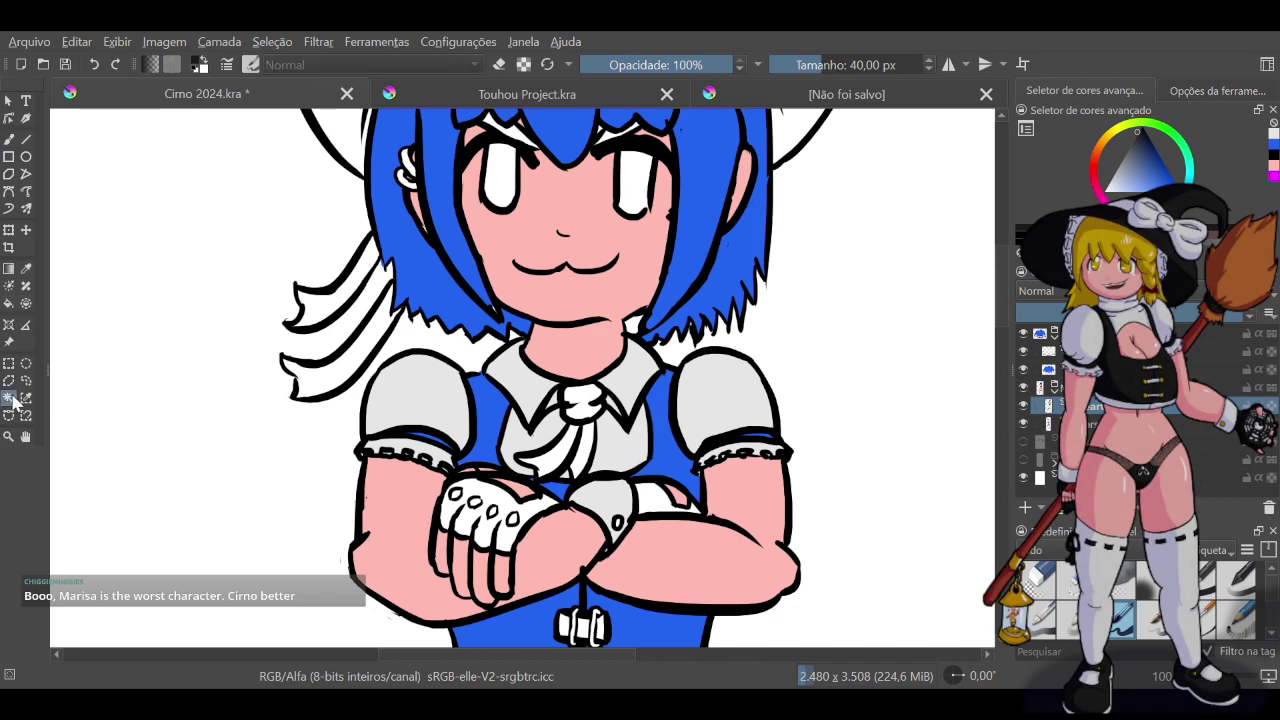
left_click(467, 493)
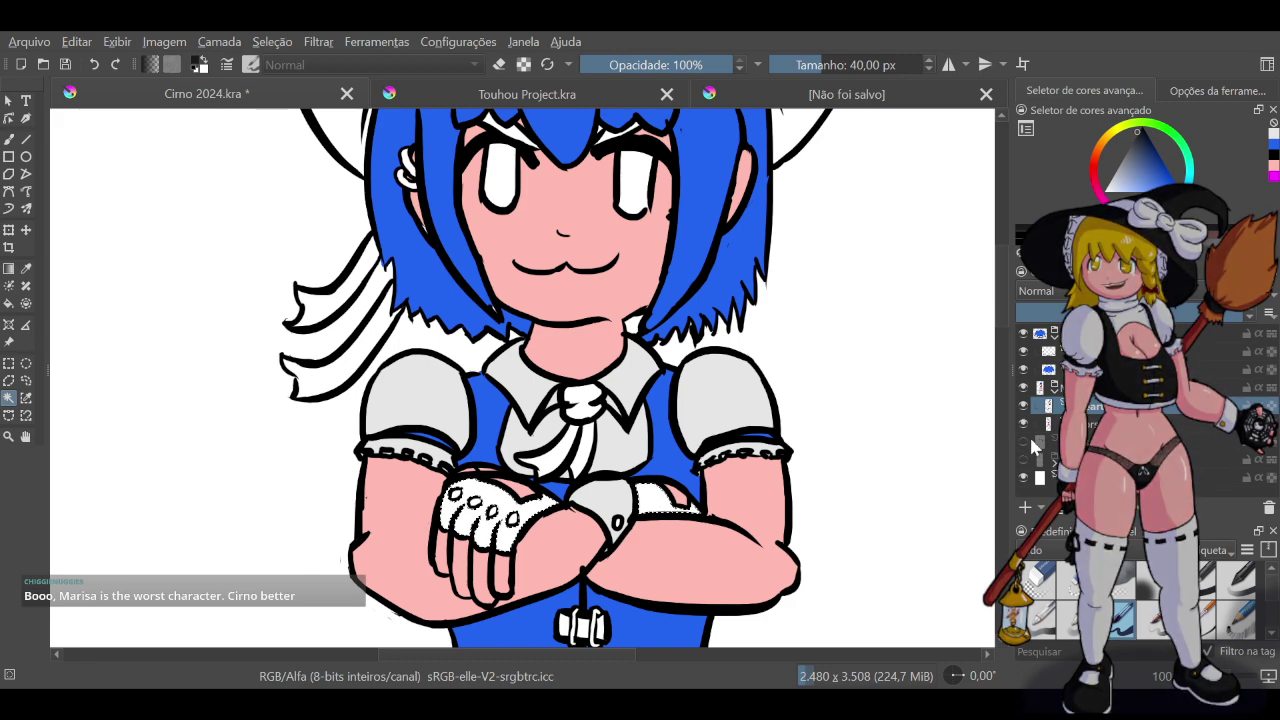
left_click(1087, 428)
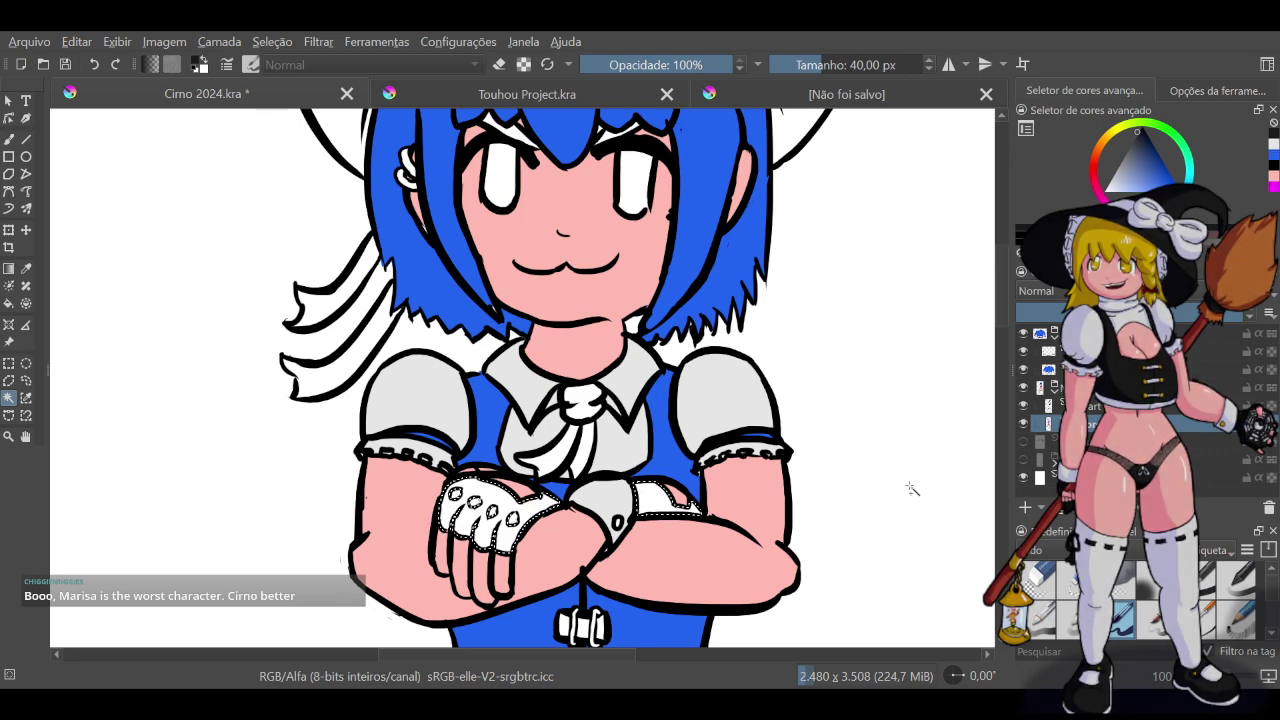
key("shift+BackSpace")
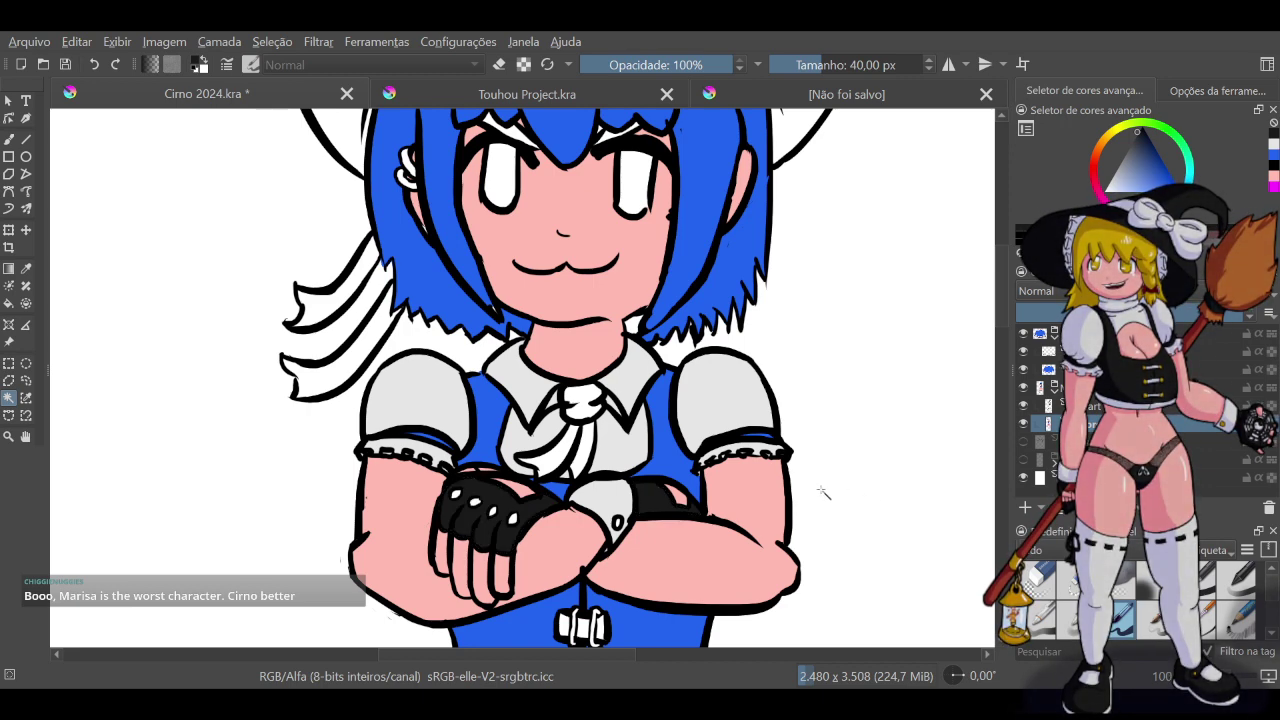
Paint the small strip of glove above the crossed arms near-black on the base colour layer
scroll(818, 487, "down", 1)
scroll(700, 495, "up", 2)
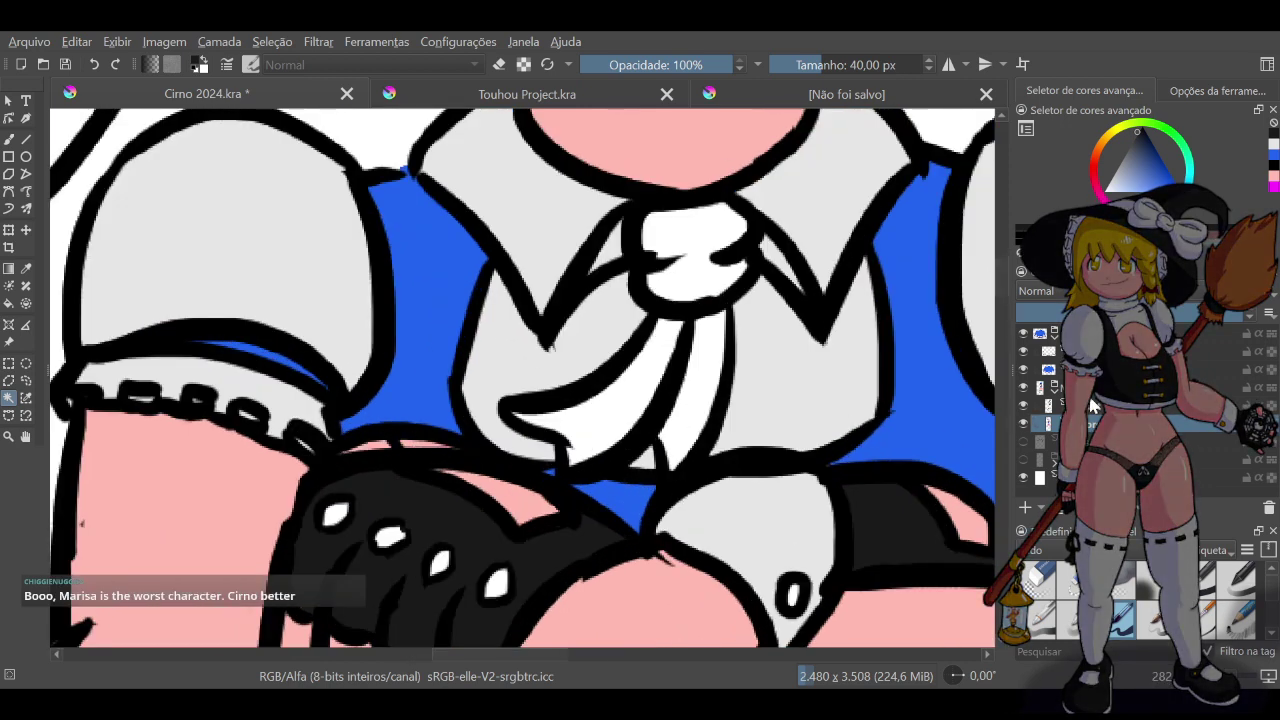
left_click(414, 443)
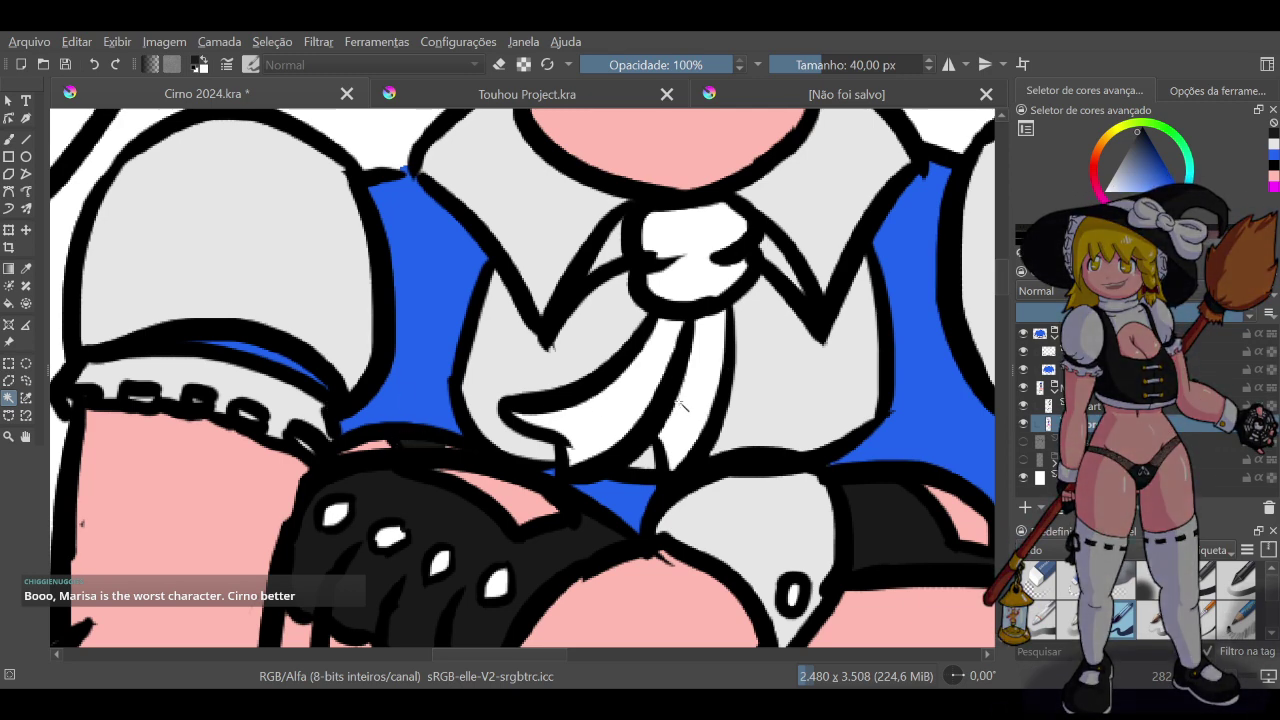
key("b")
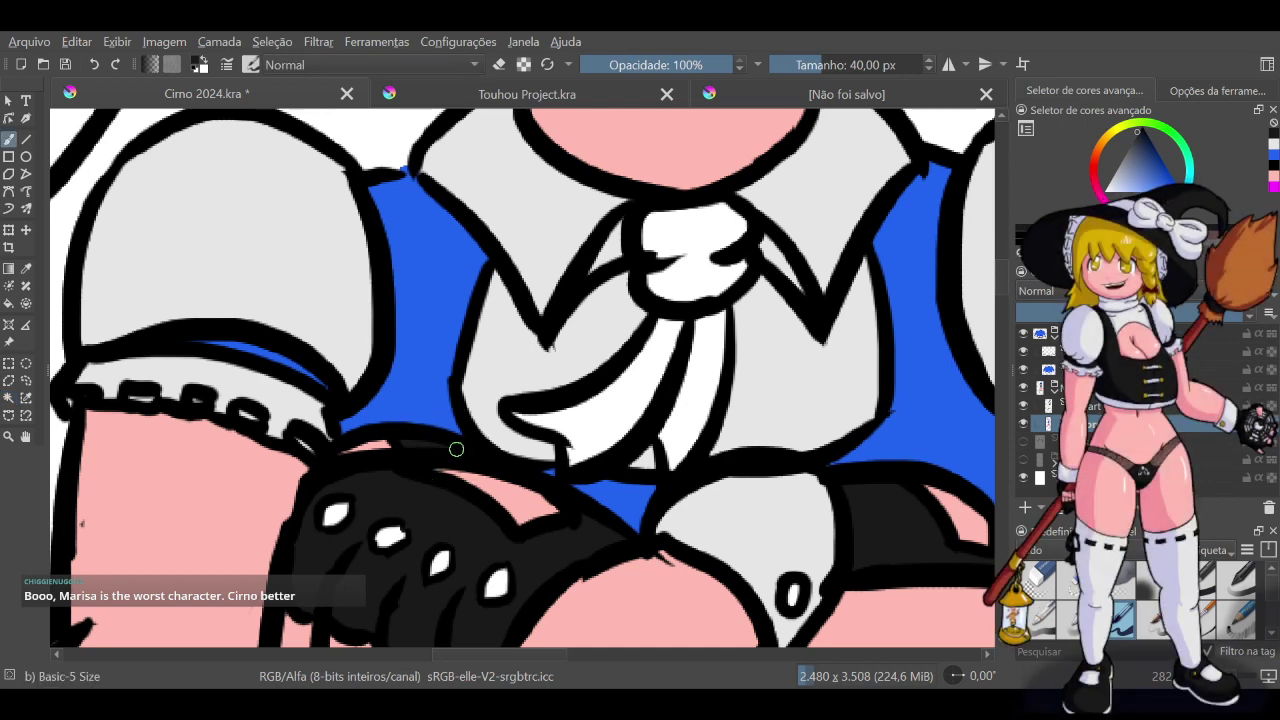
scroll(346, 437, "down", 3)
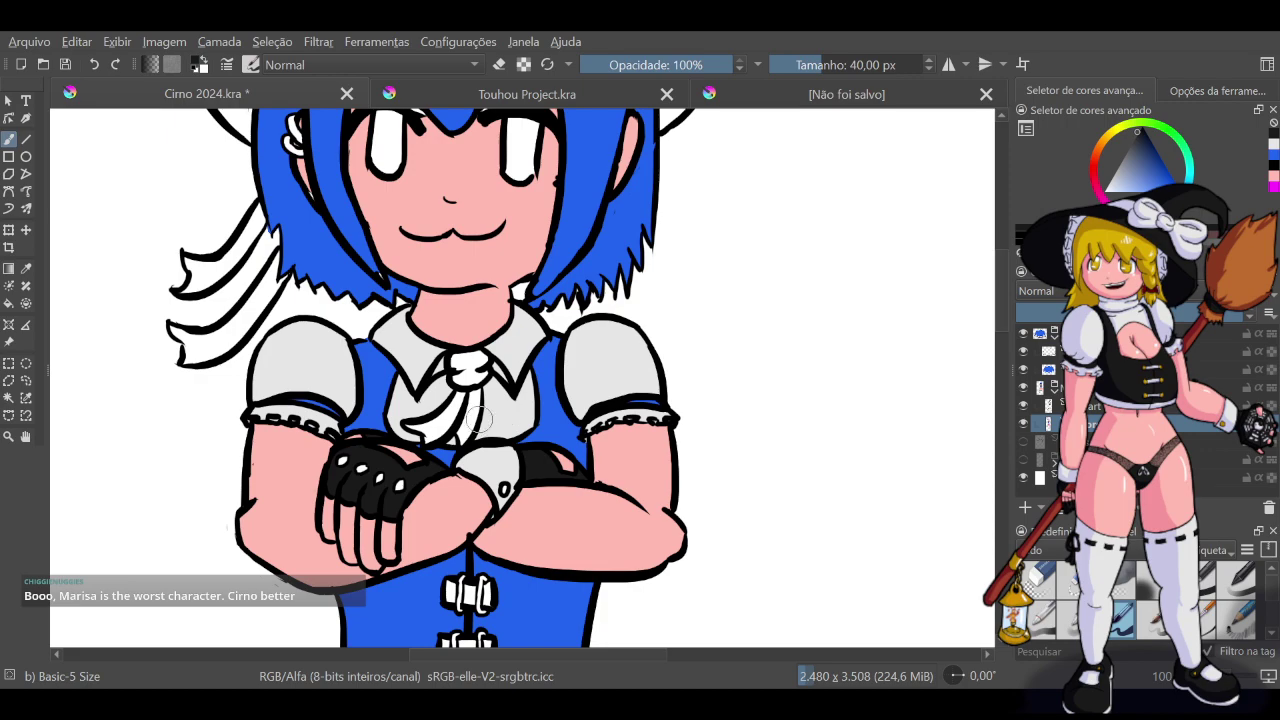
scroll(502, 466, "down", 4)
scroll(515, 333, "up", 3)
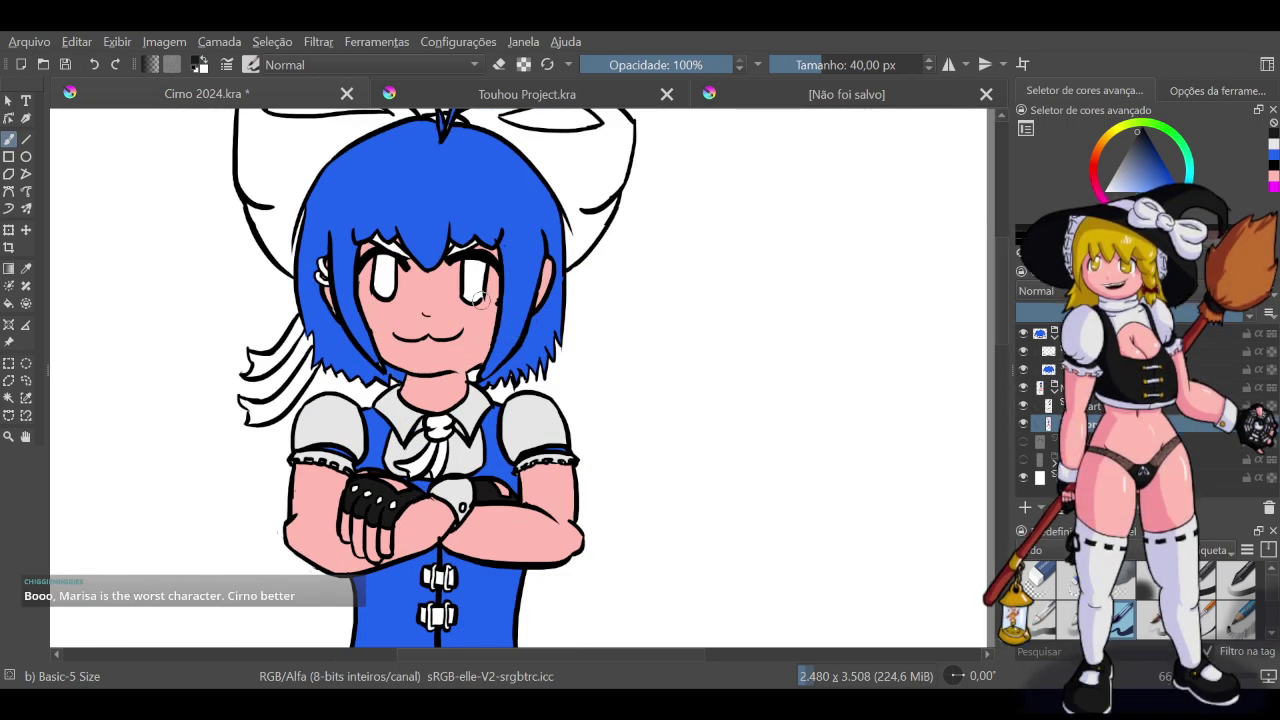
scroll(481, 299, "down", 4)
scroll(470, 300, "up", 5)
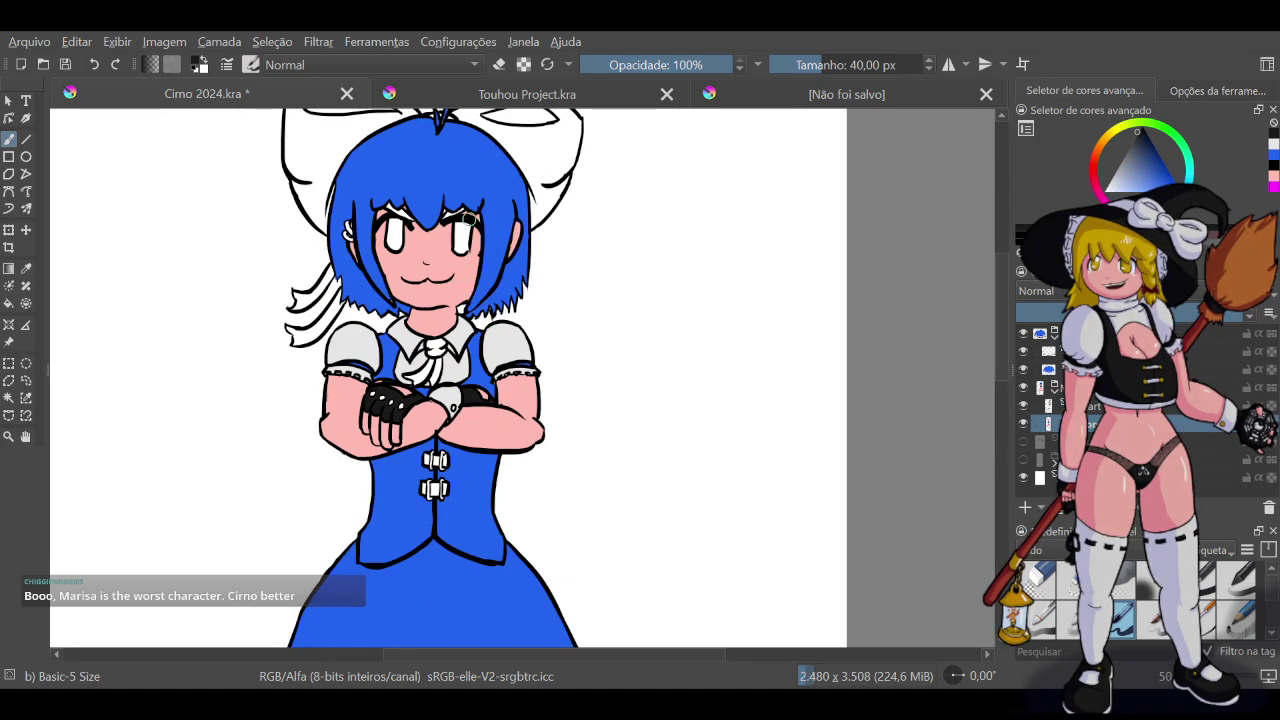
scroll(467, 230, "up", 3)
scroll(467, 218, "down", 3)
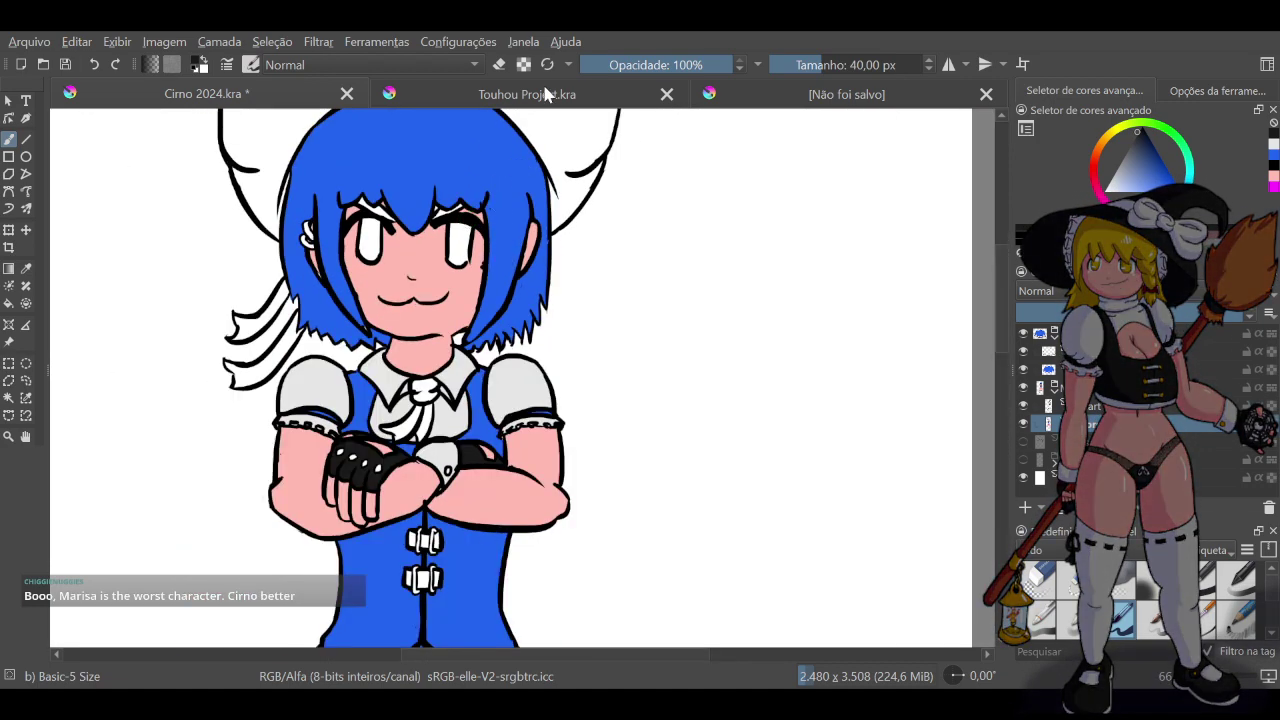
Switch to the Touhou Project drawing and sample gold from the lantern, undoing the stray brush stroke over the staff's orb
key("ctrl+Tab")
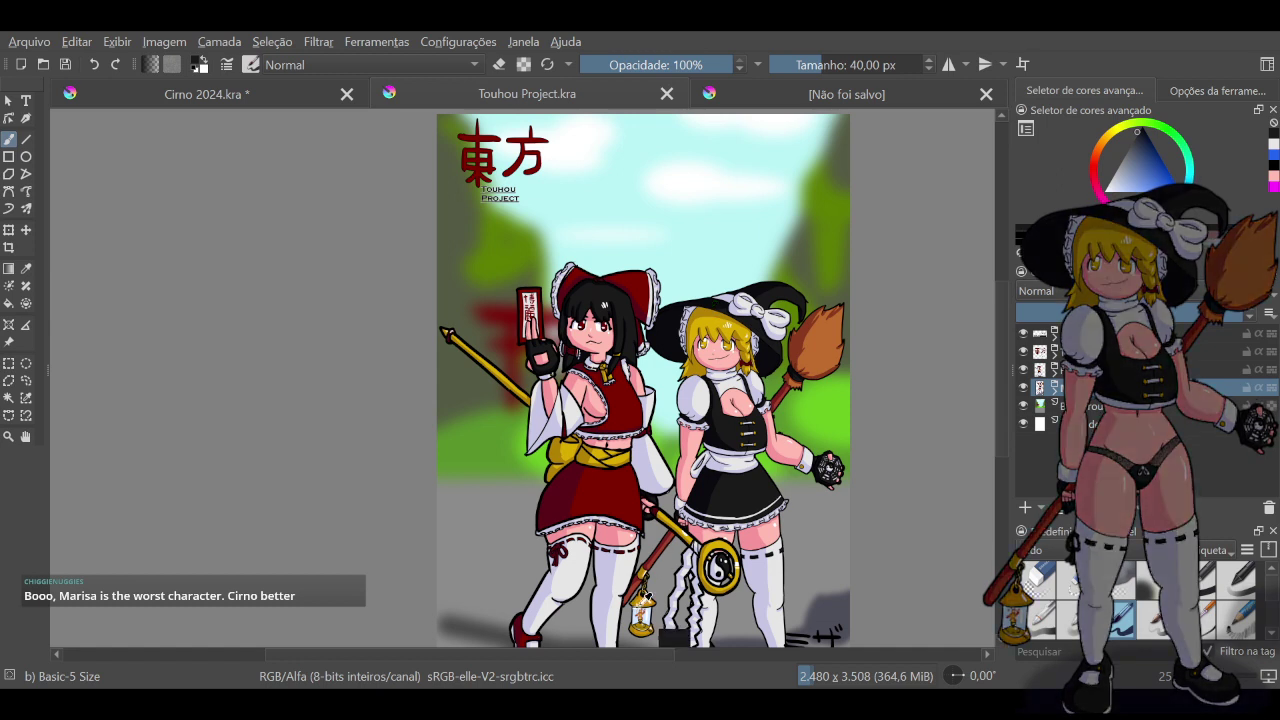
left_click(640, 602, "ctrl")
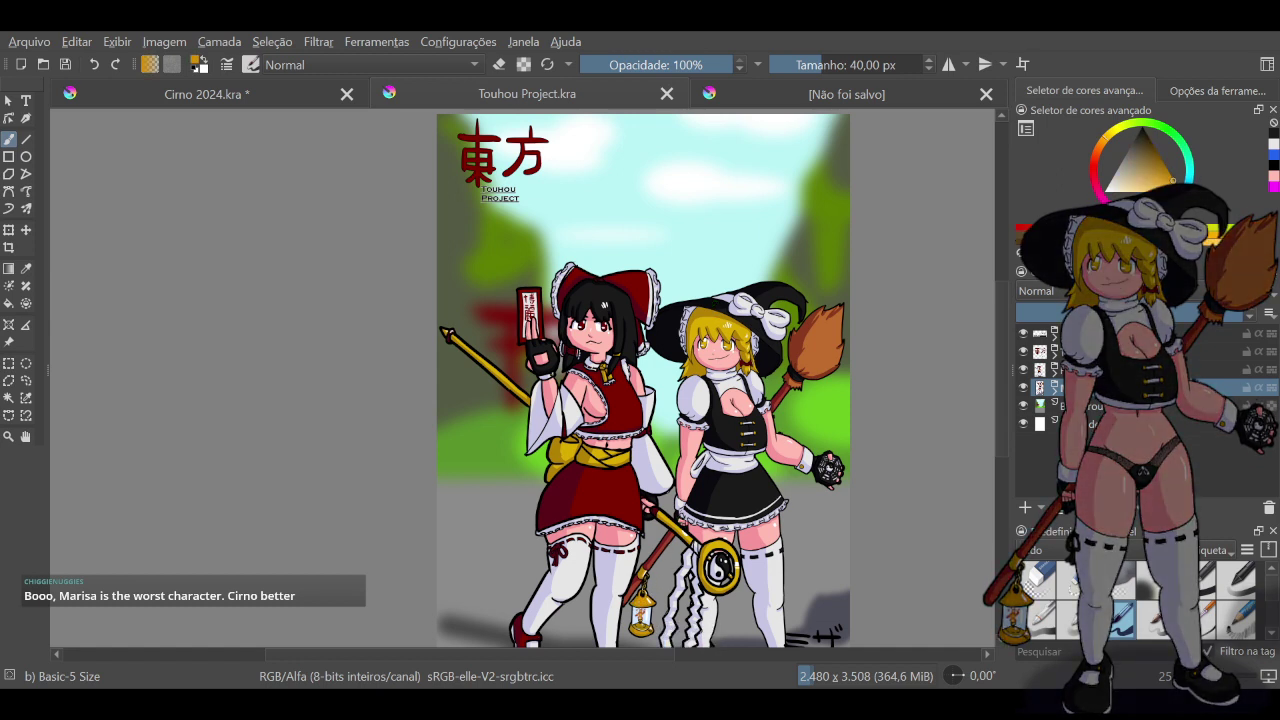
left_click(675, 524, "ctrl")
key("ctrl+z")
key("ctrl+z")
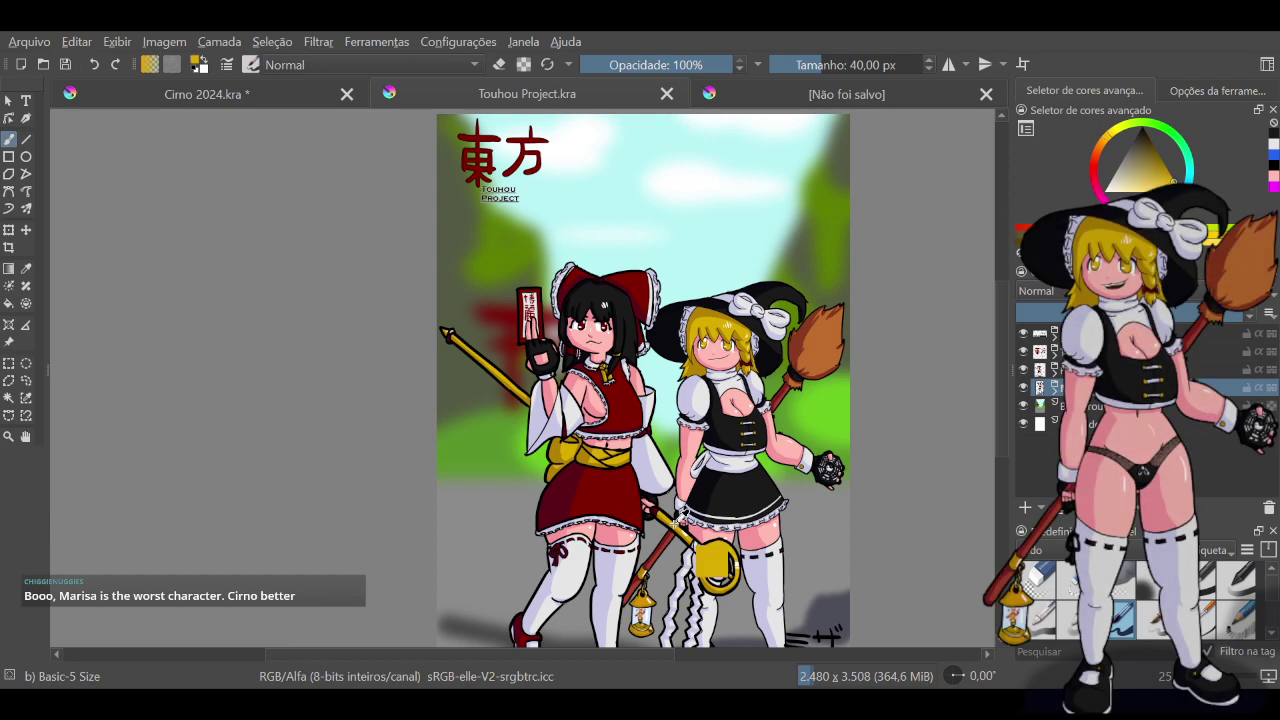
Sample the shaded gold from the staff's shaft in the Touhou Project drawing
scroll(638, 589, "up", 5)
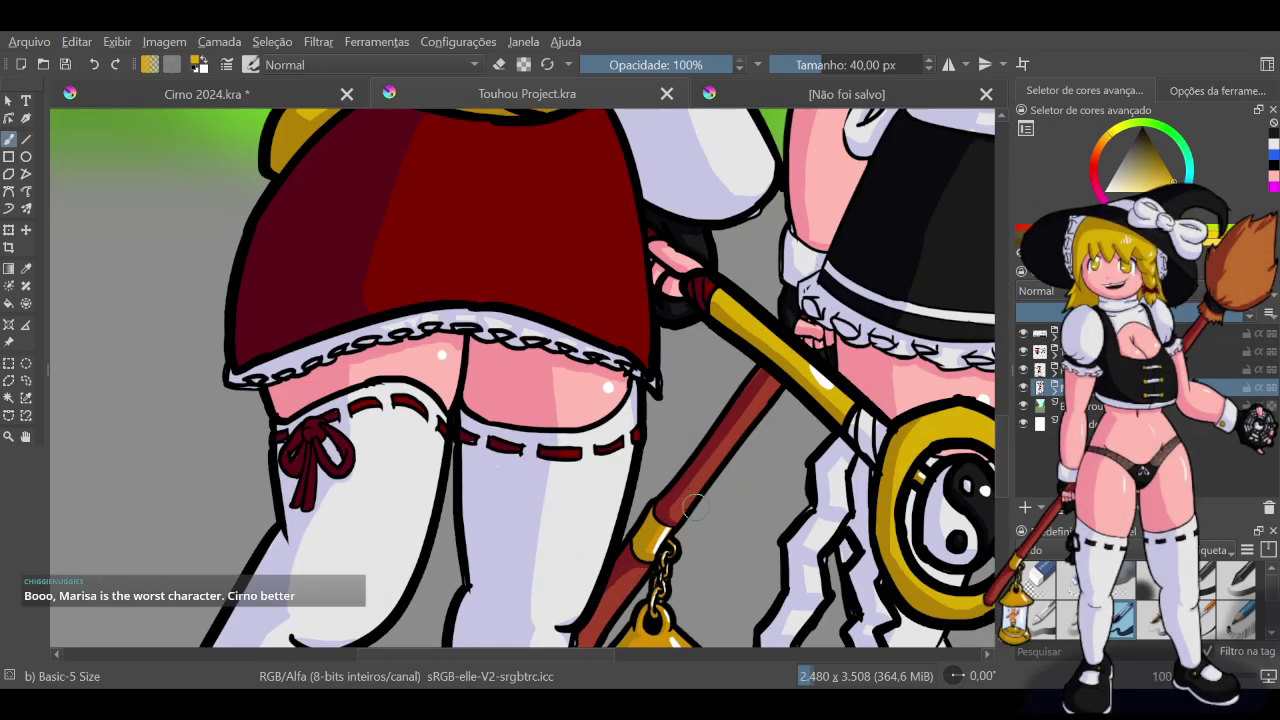
left_click(807, 378)
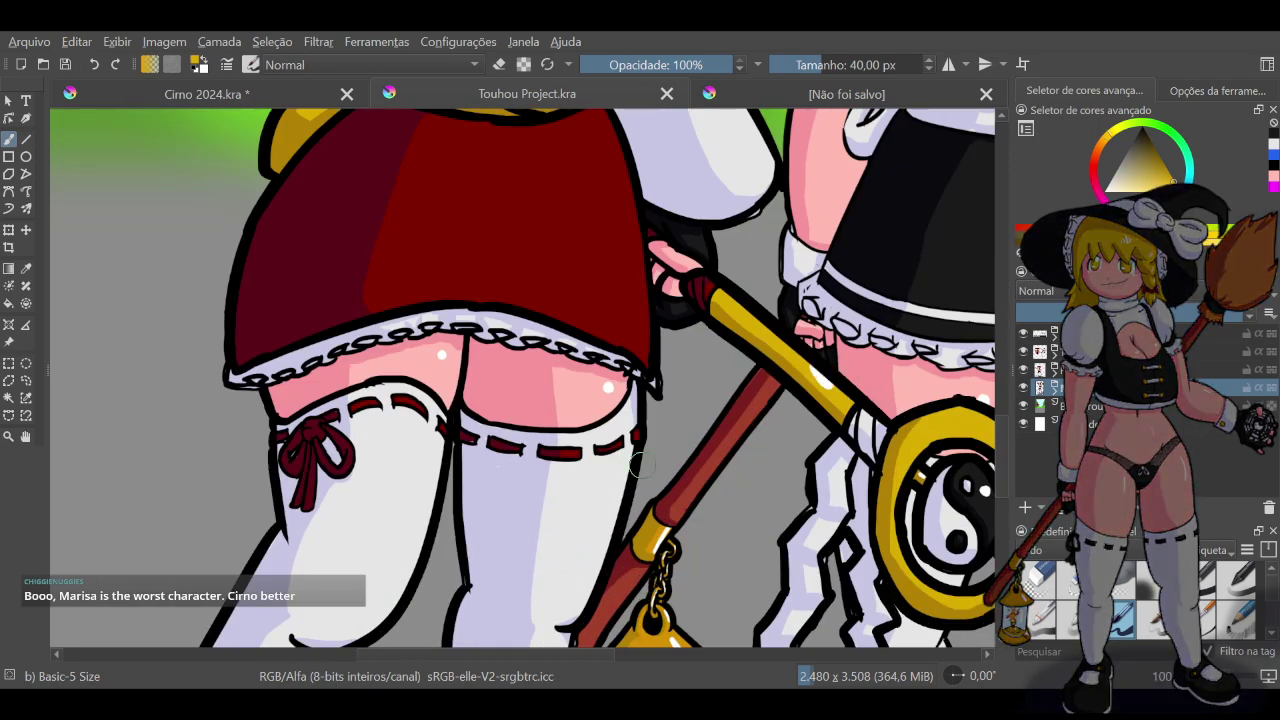
scroll(645, 487, "down", 3)
scroll(662, 522, "up", 3)
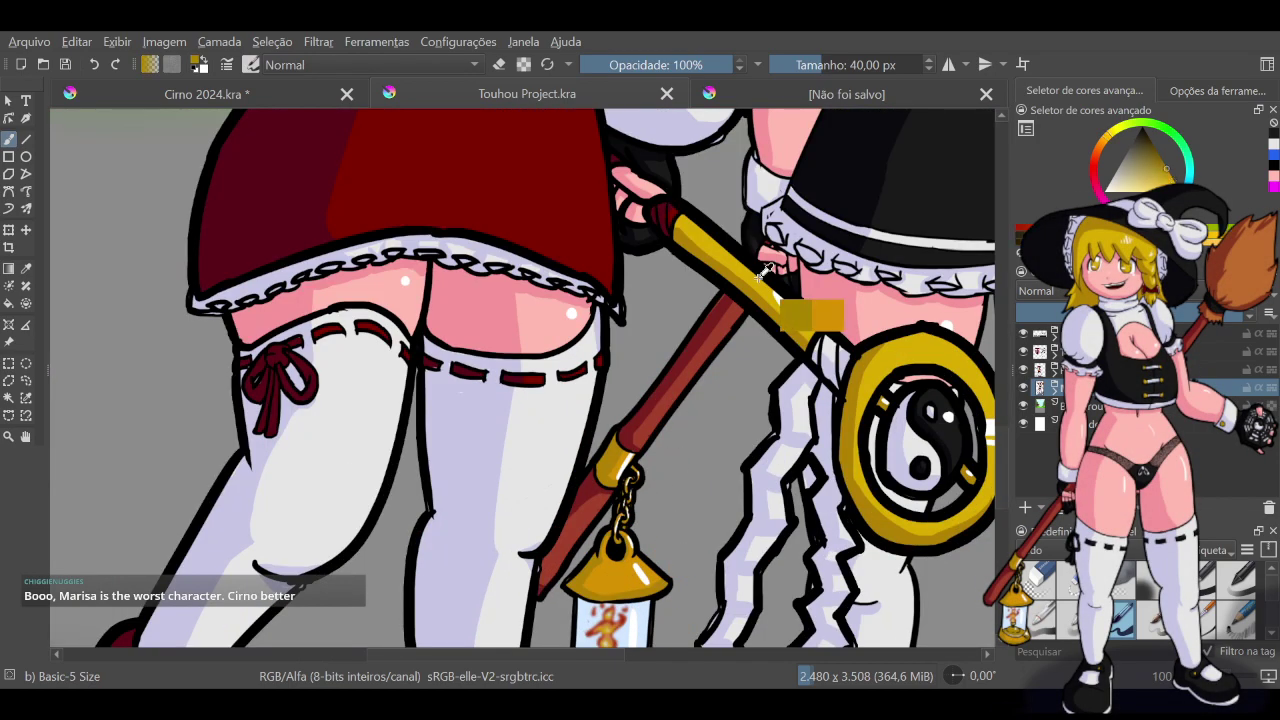
scroll(770, 270, "down", 5)
scroll(781, 150, "up", 5)
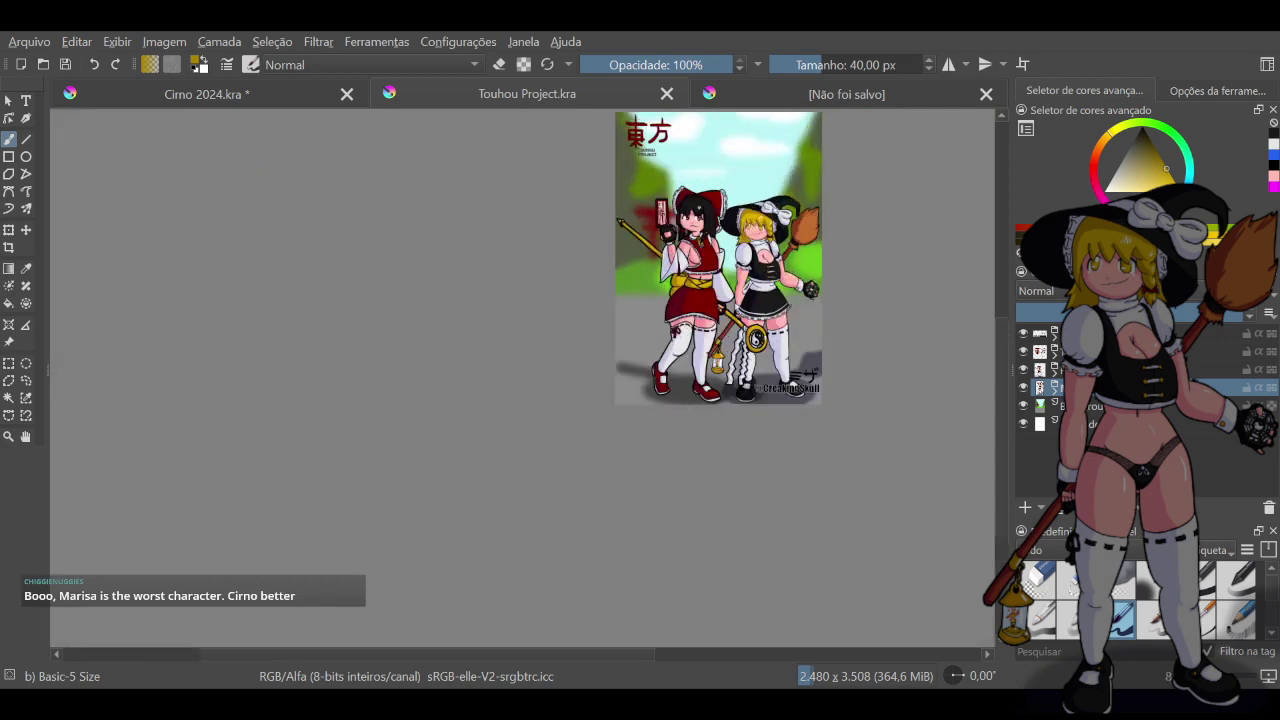
Sample golden yellow from the blonde girl's hair and from the other girl's waist sash, undoing any stray stroke
left_click(667, 314, "ctrl")
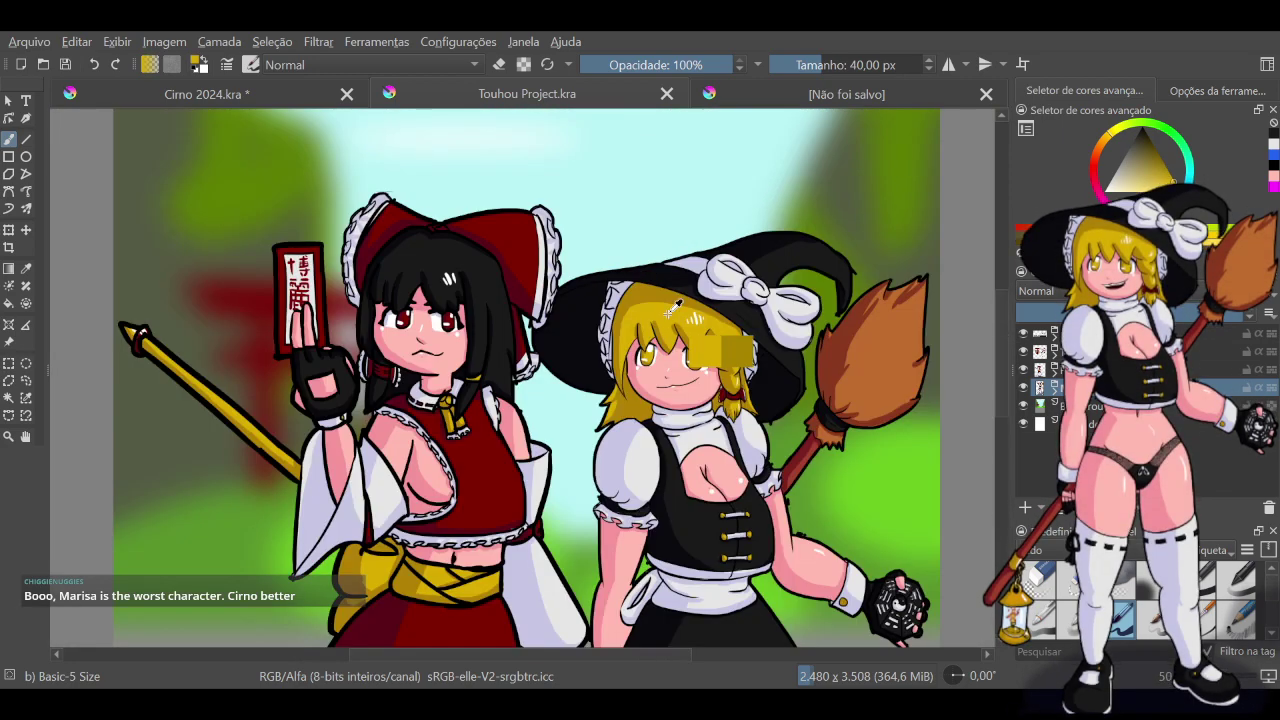
key("ctrl+z")
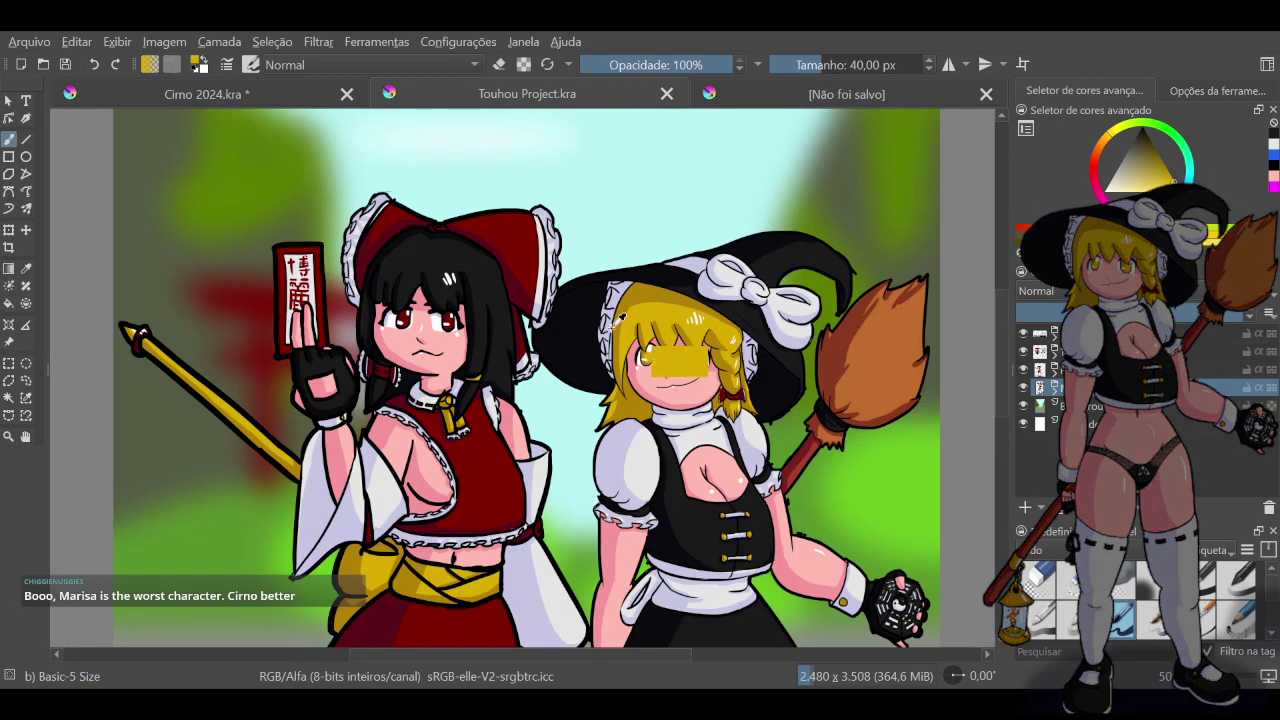
left_click(470, 563, "ctrl")
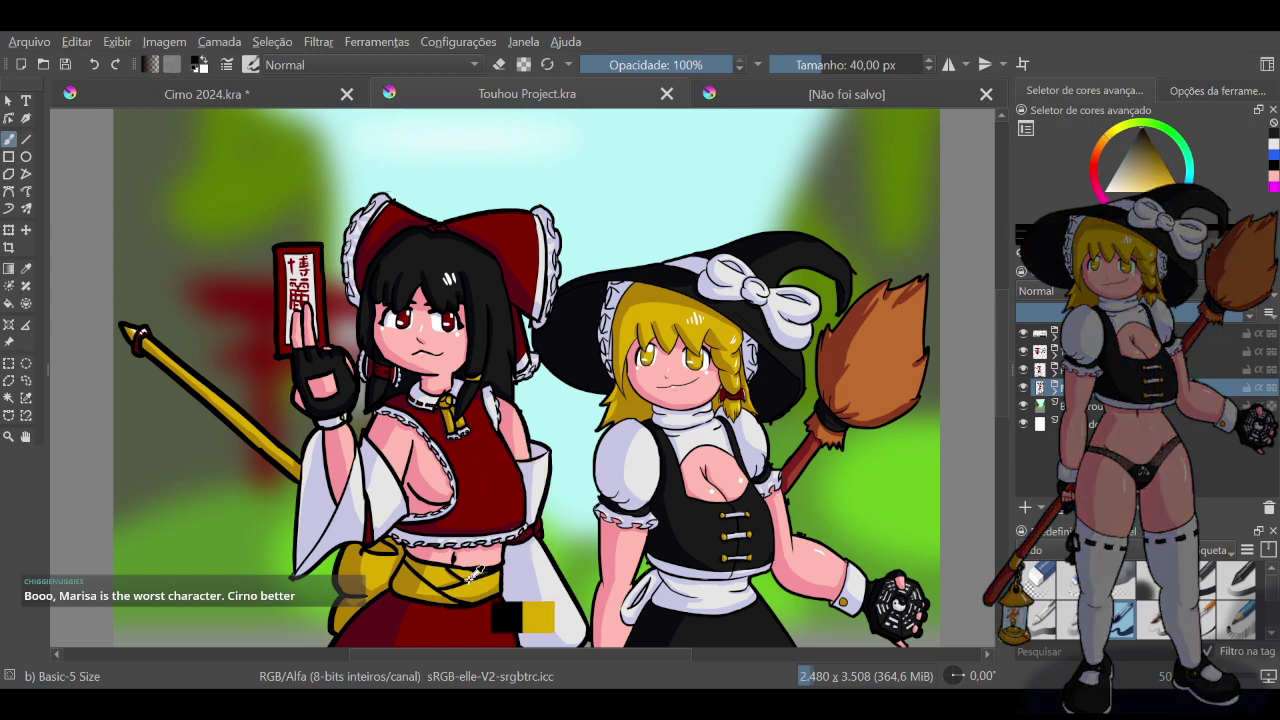
left_click(478, 578, "ctrl")
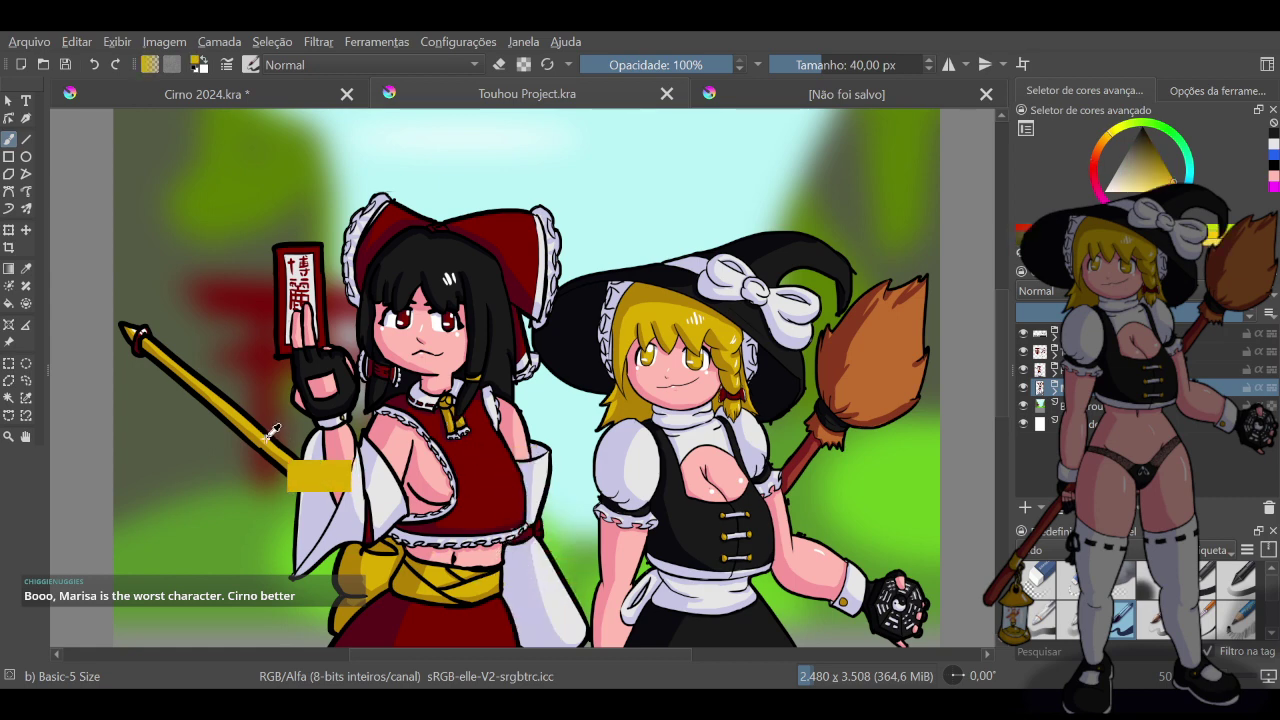
Sample the gold from the lowest clasp on the blonde girl's black vest
scroll(273, 430, "down", 4)
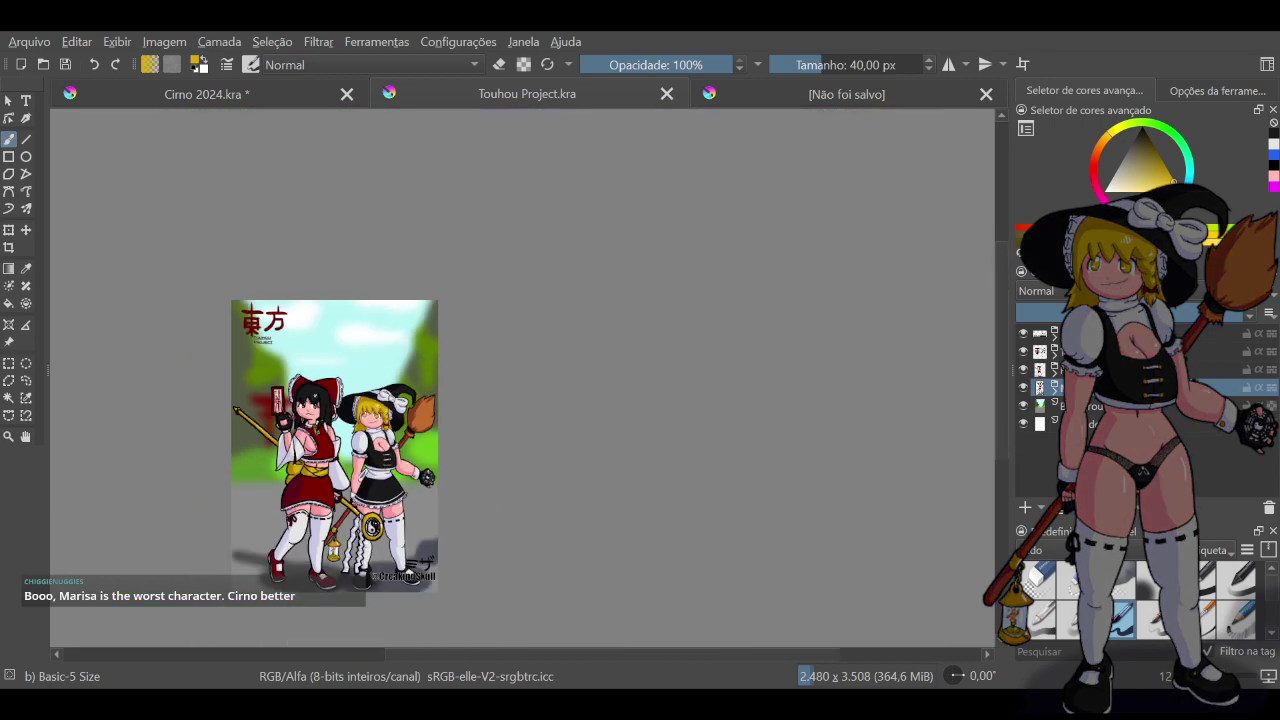
scroll(392, 578, "up", 2)
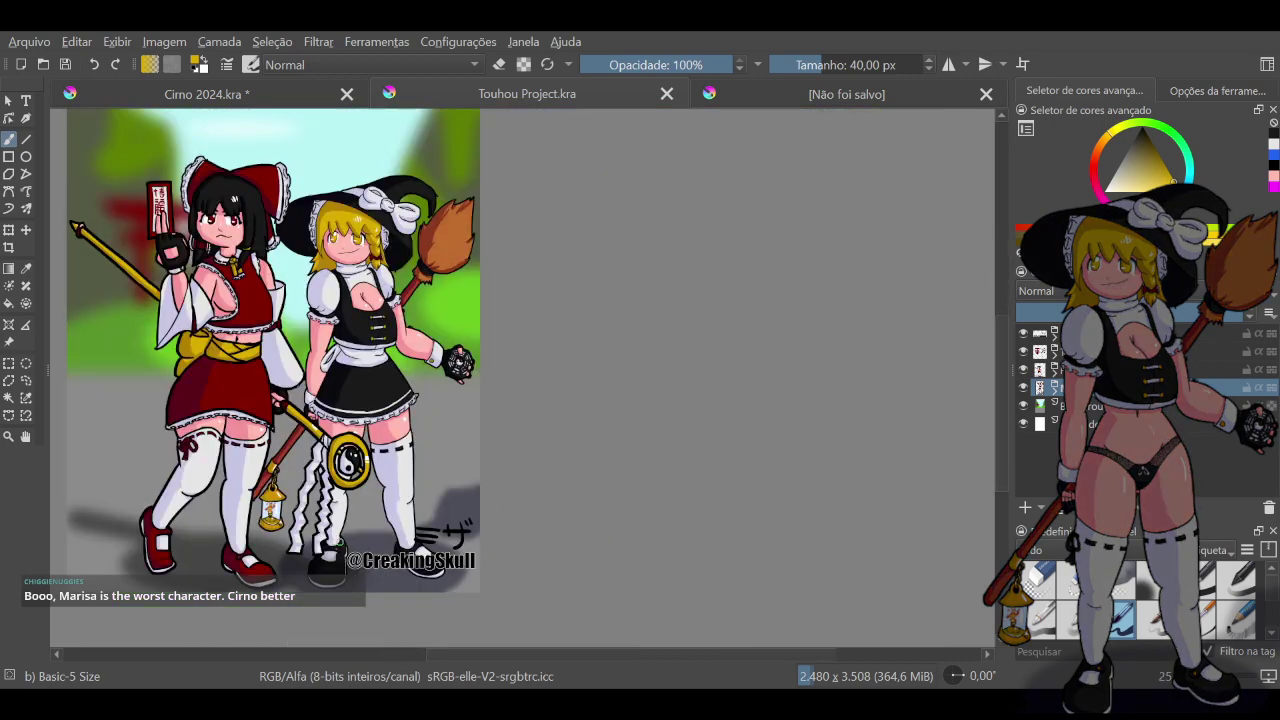
scroll(344, 362, "up", 4)
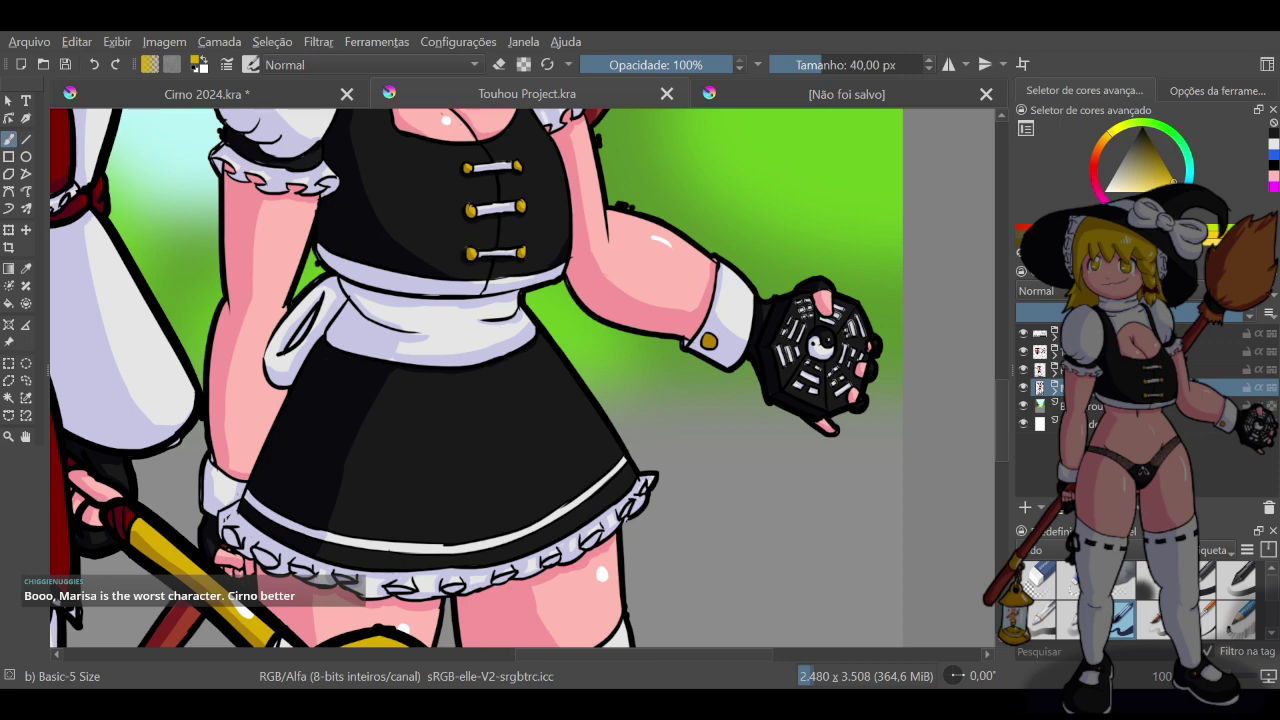
left_click(471, 252, "ctrl")
left_click(471, 252, "ctrl")
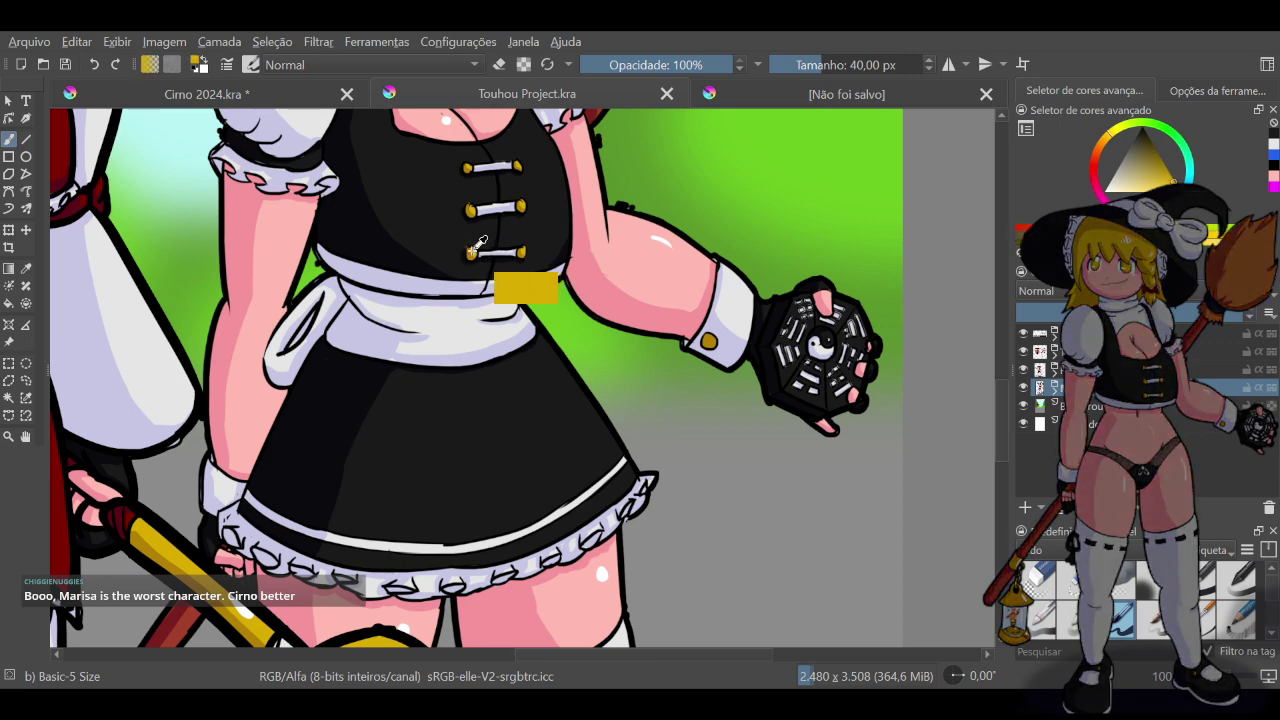
Sample the bright gold from the upper part of the staff behind the red-dressed girl
scroll(471, 252, "down", 4)
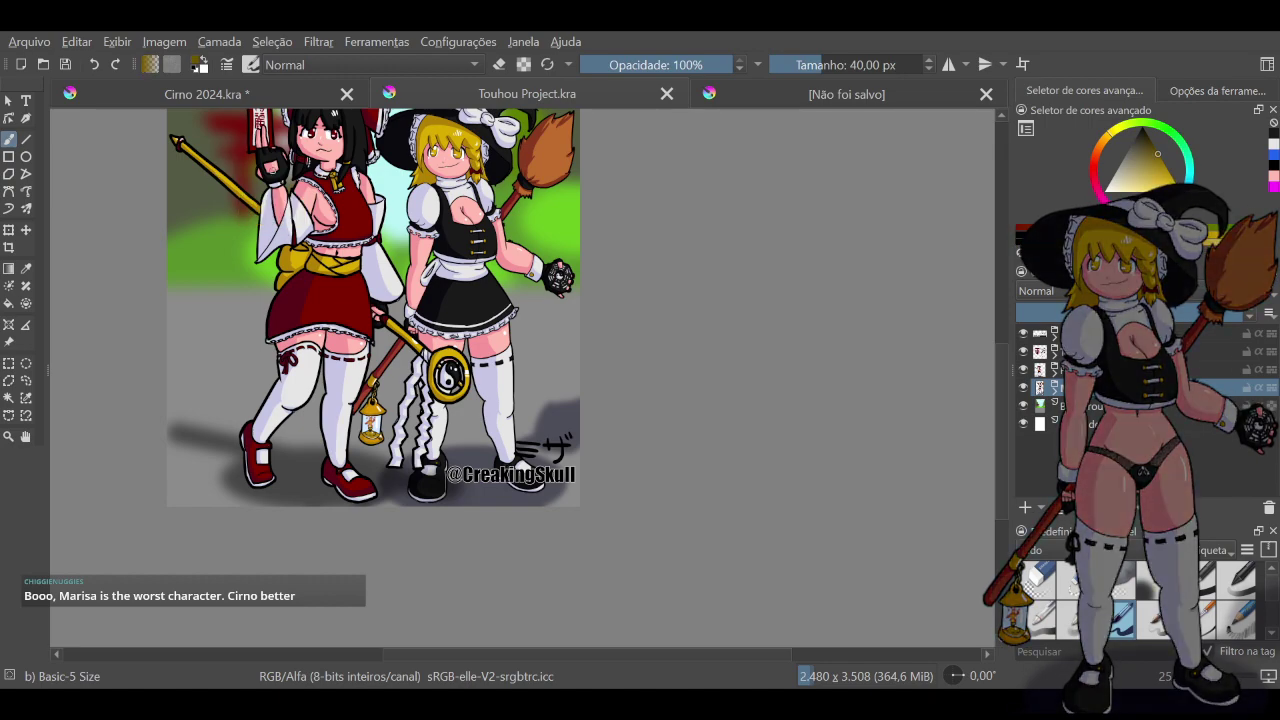
scroll(276, 174, "up", 6)
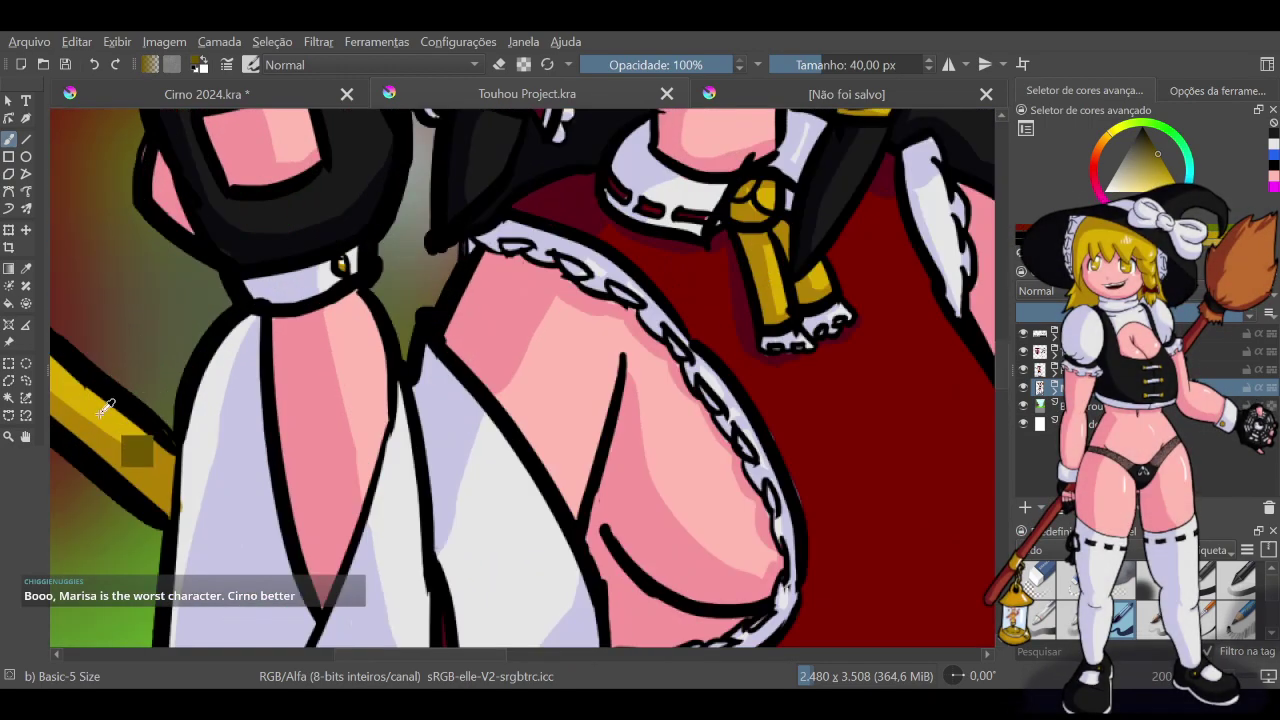
scroll(105, 410, "down", 5)
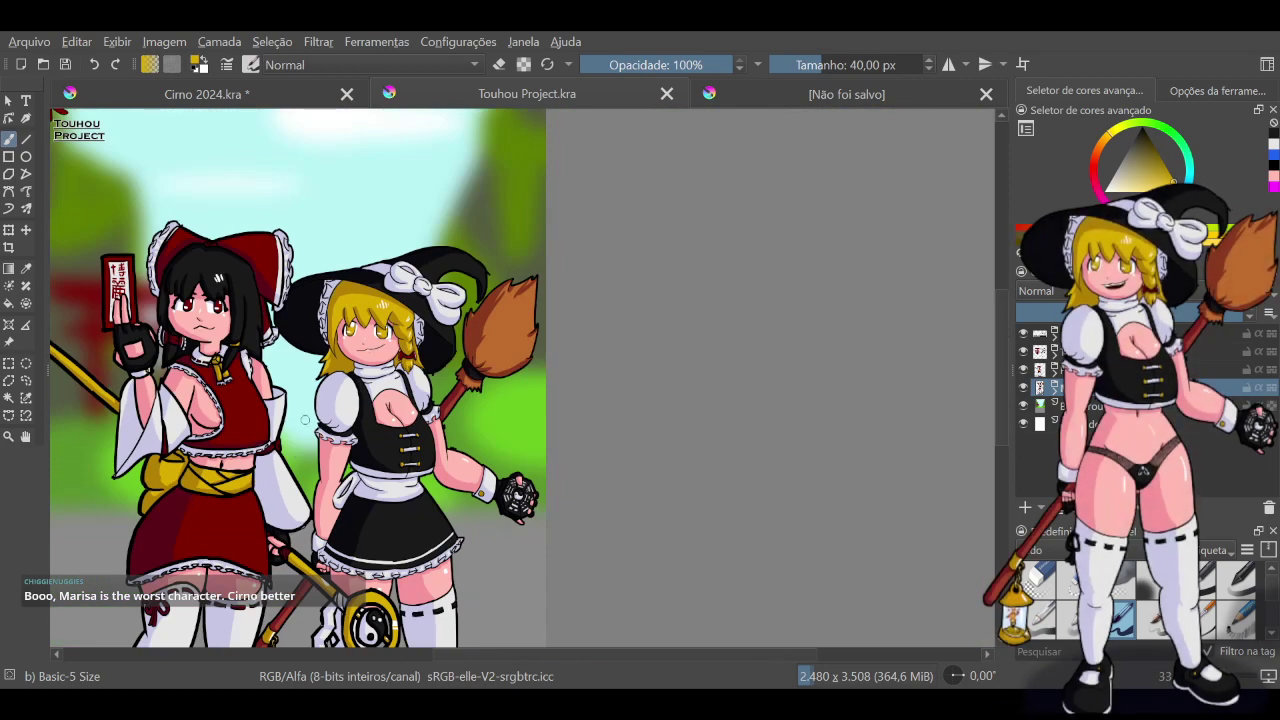
scroll(300, 380, "down", 1)
scroll(283, 440, "up", 3)
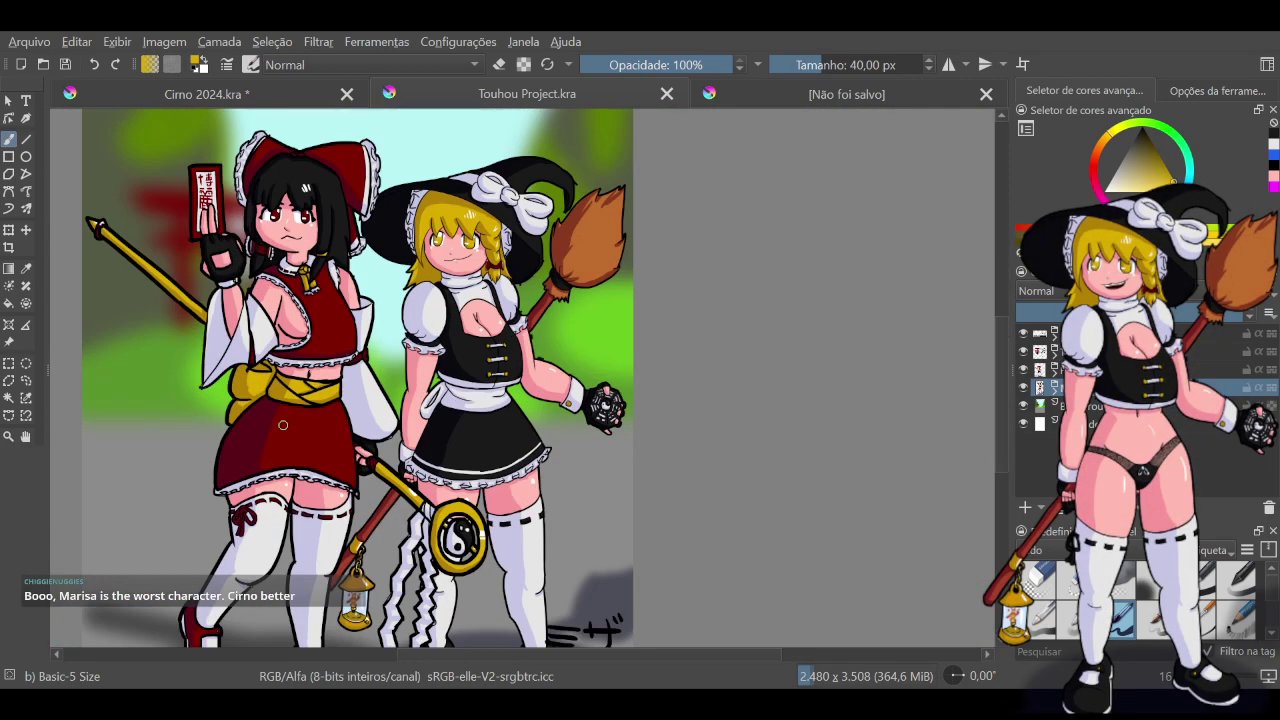
left_click_drag(607, 657, 516, 649)
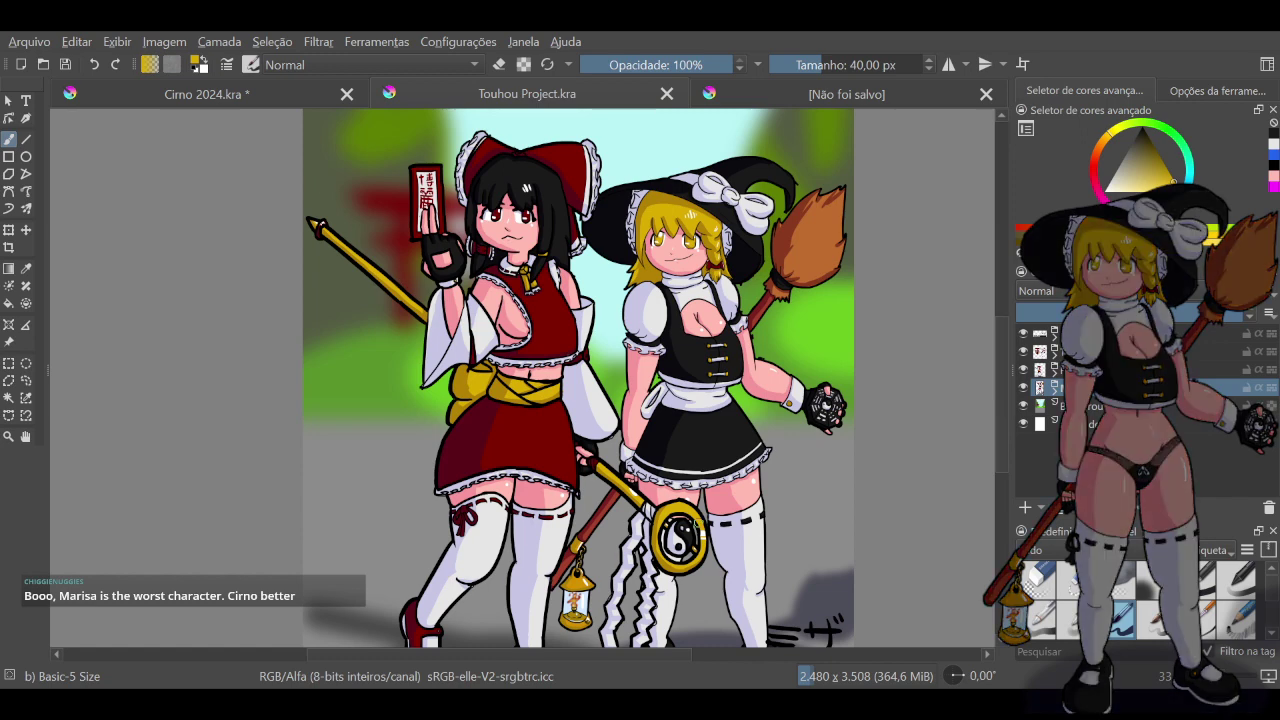
Switch to the Cirno 2024 drawing and select the glove studs and the cuff button from the line art layer
left_click(188, 97)
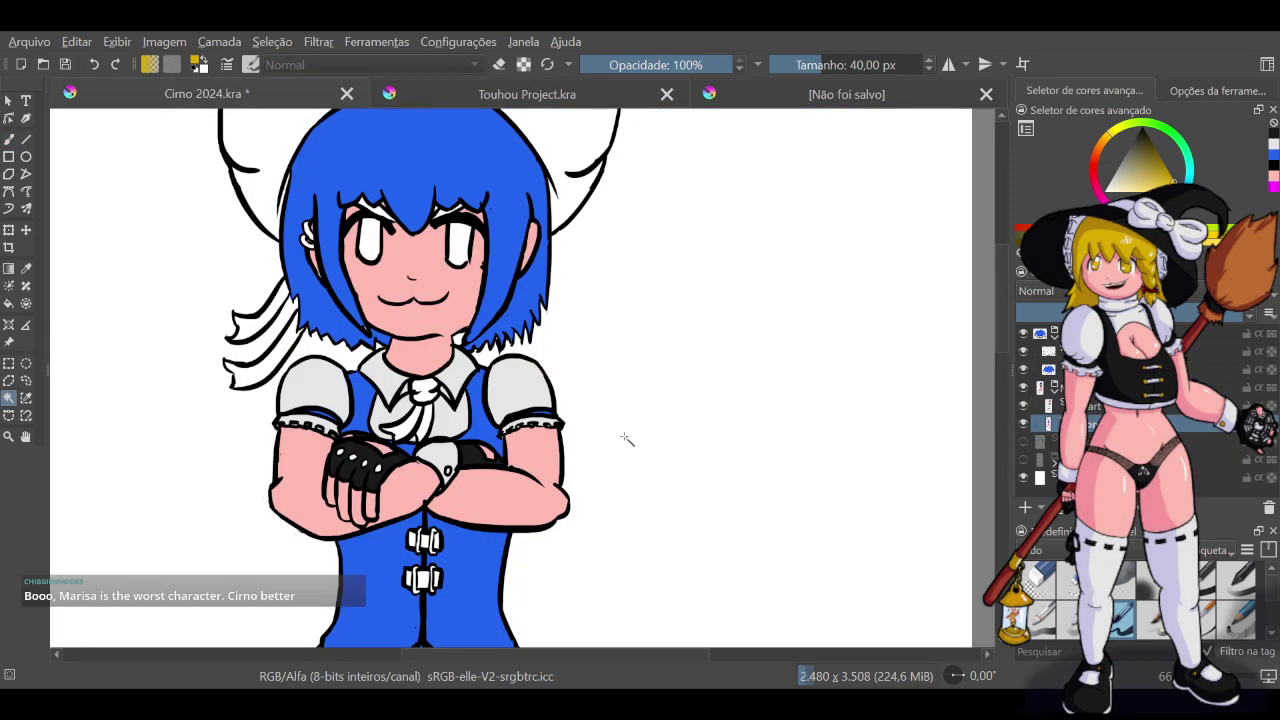
left_click(1088, 407)
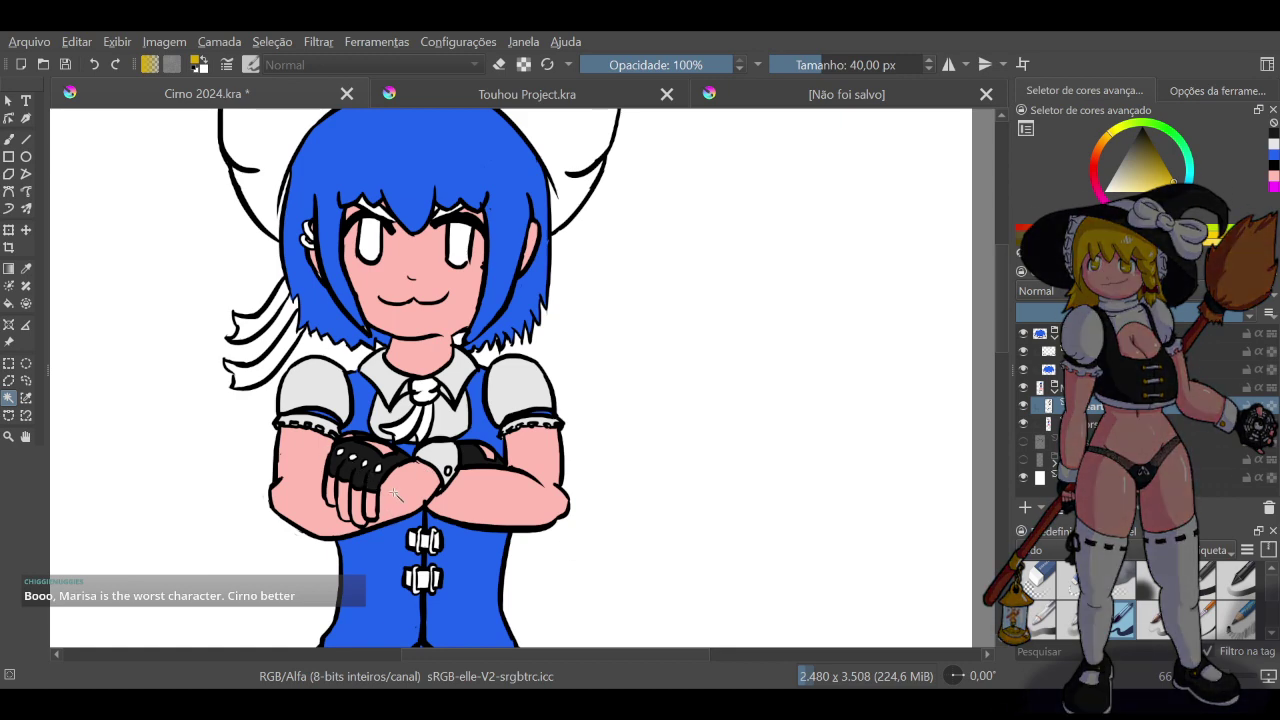
scroll(370, 487, "up", 3)
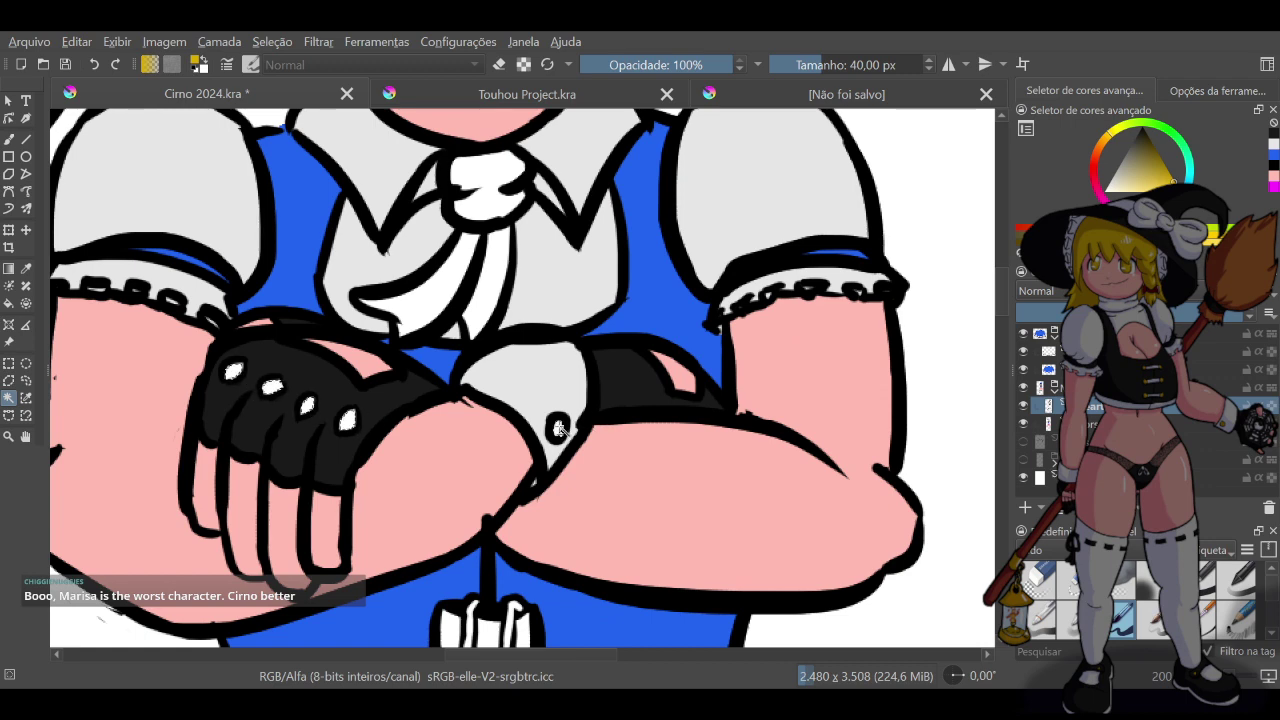
scroll(598, 471, "down", 5)
Add the white segments of both vest clasps to the selection
scroll(582, 537, "up", 4)
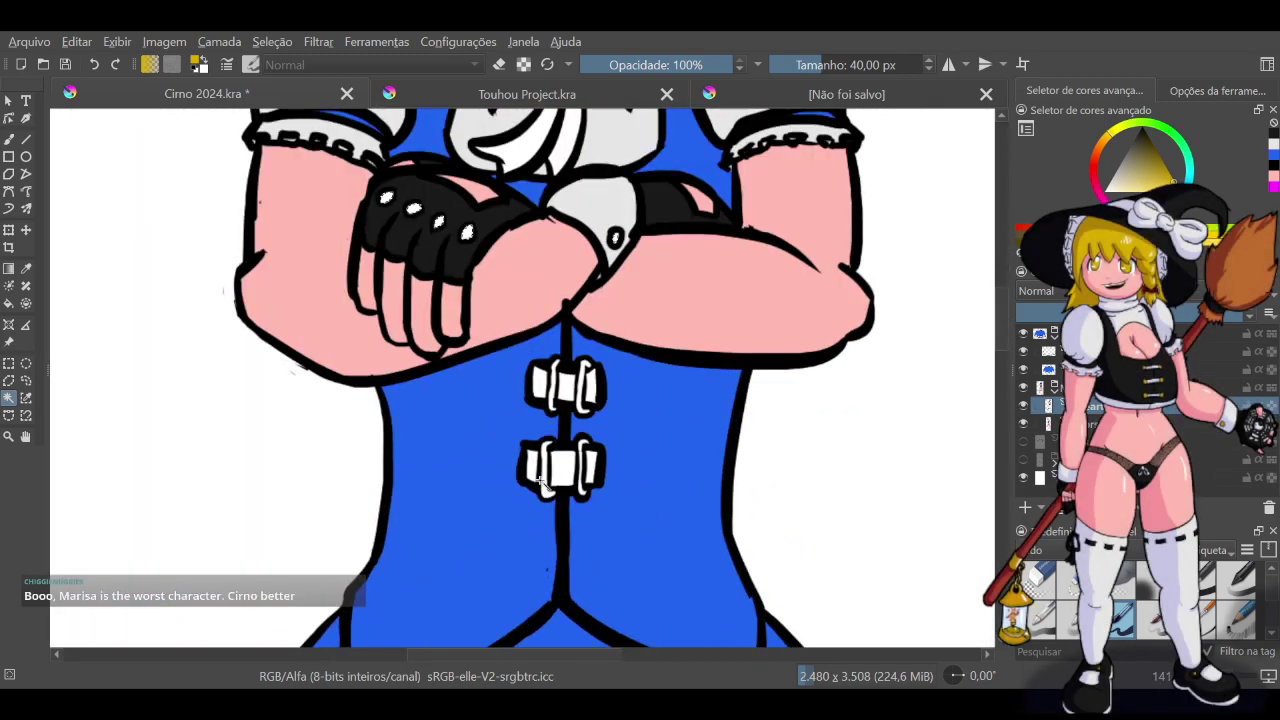
scroll(537, 470, "up", 4)
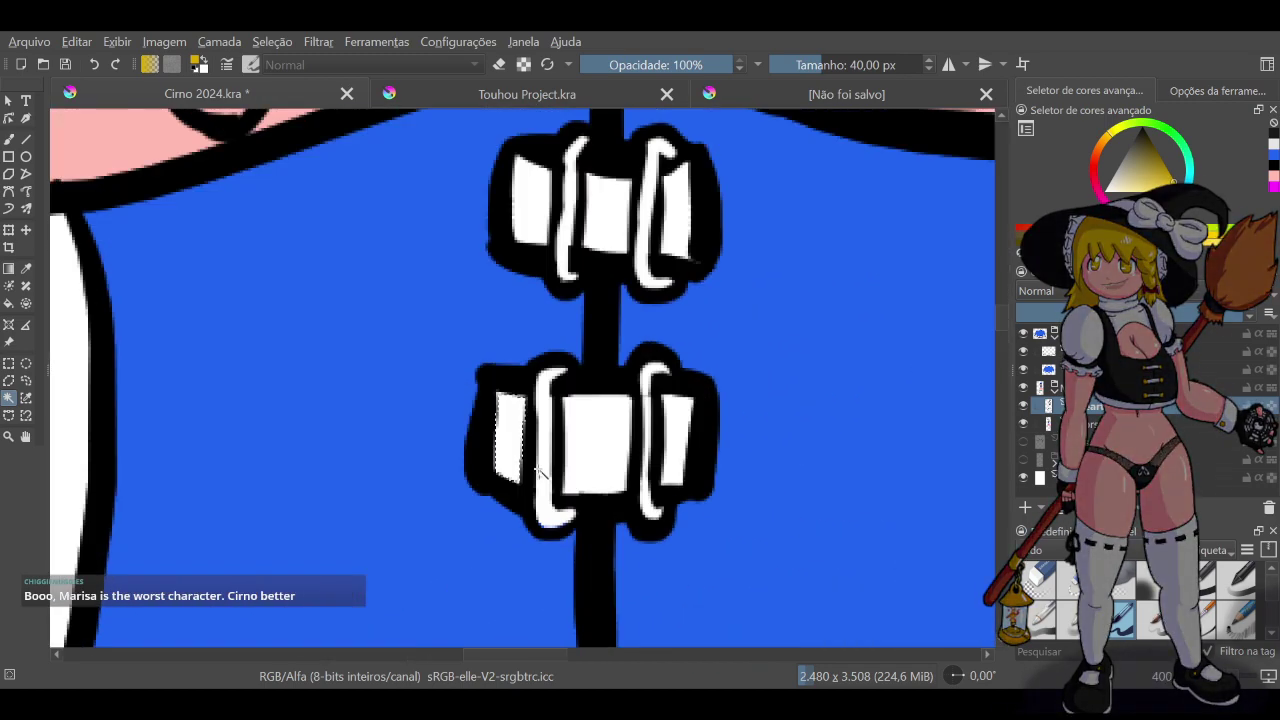
left_click(603, 445, "shift")
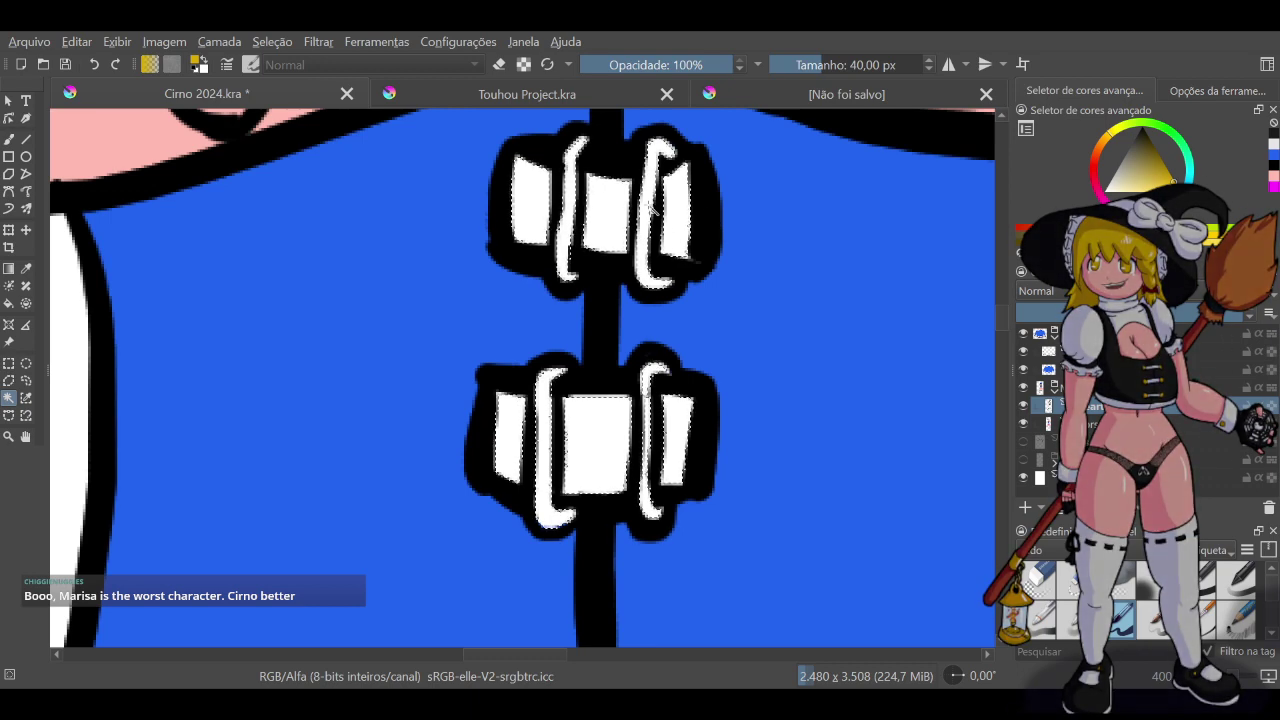
scroll(700, 240, "down", 5)
scroll(688, 230, "down", 3)
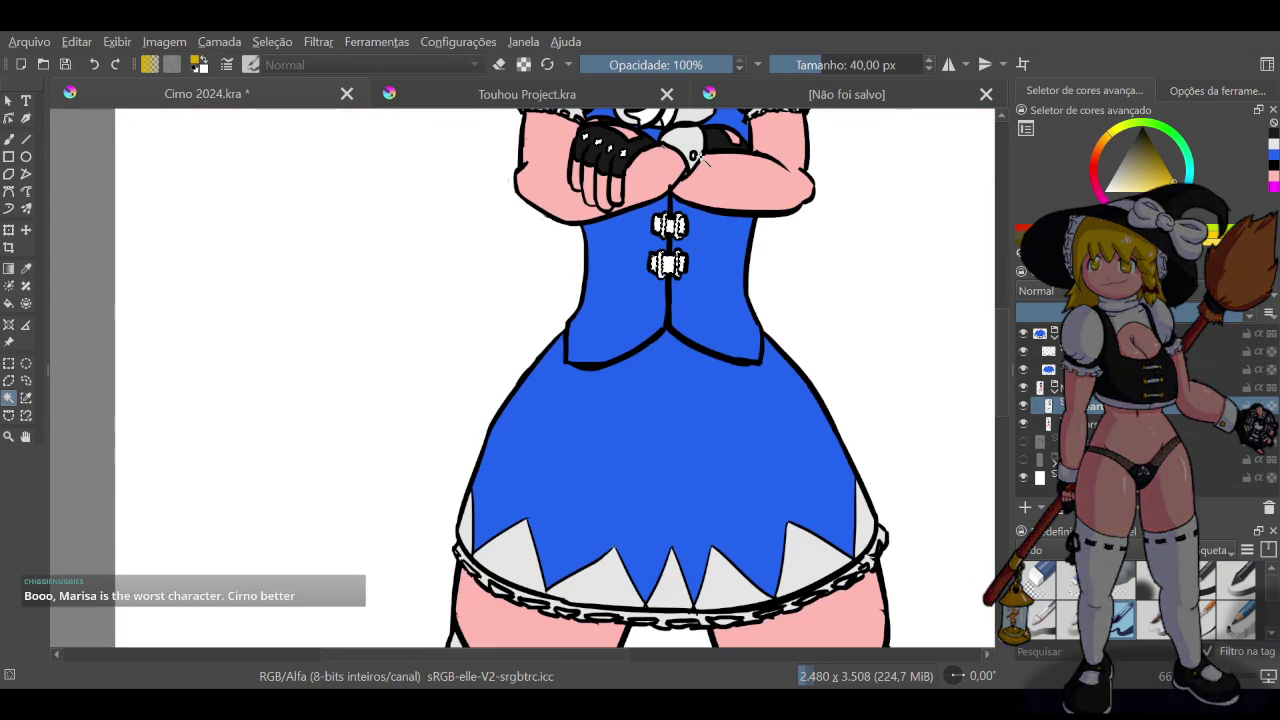
Add both rings of the ear jewellery to the selection
scroll(690, 200, "down", 3)
scroll(700, 160, "up", 5)
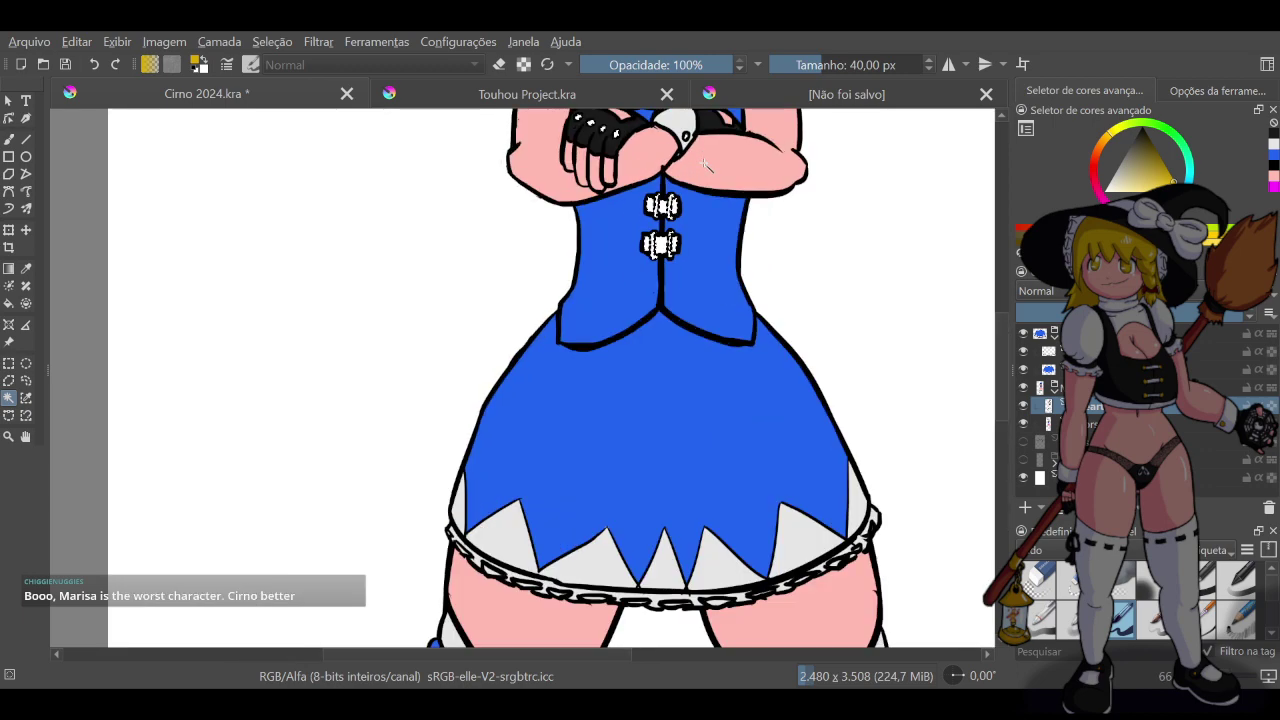
left_click_drag(997, 339, 1000, 254)
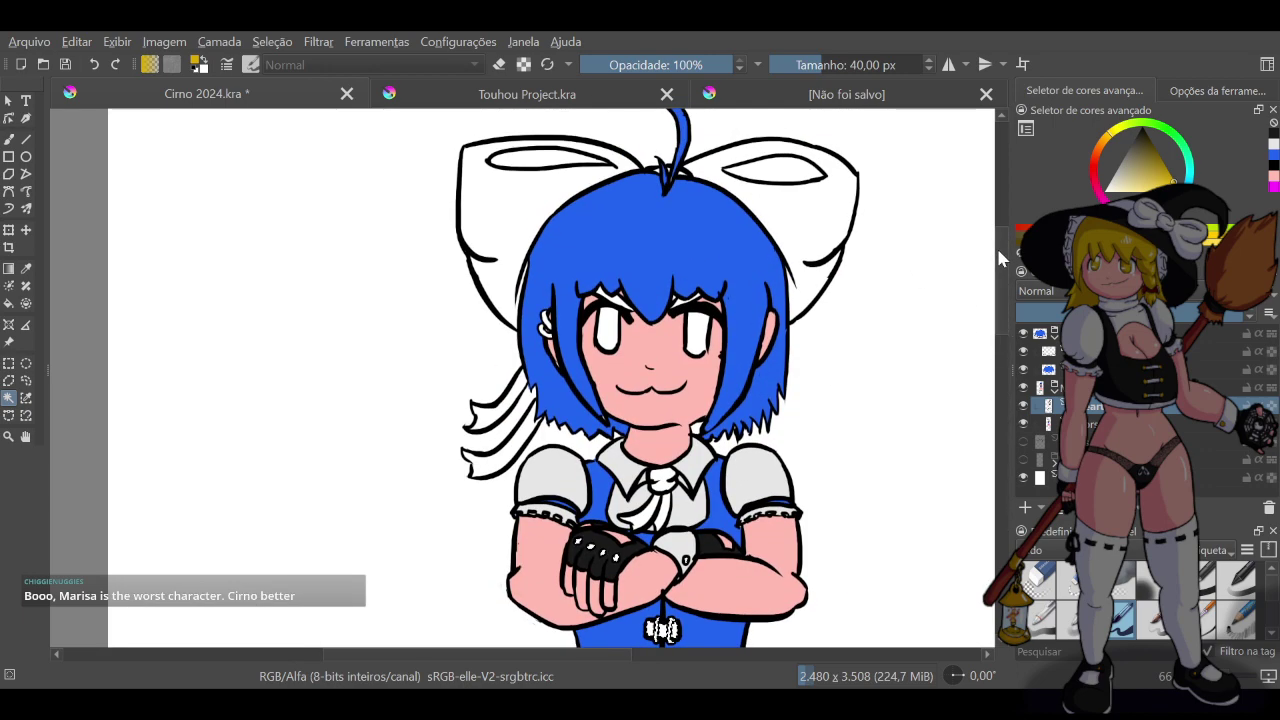
scroll(552, 324, "up", 3)
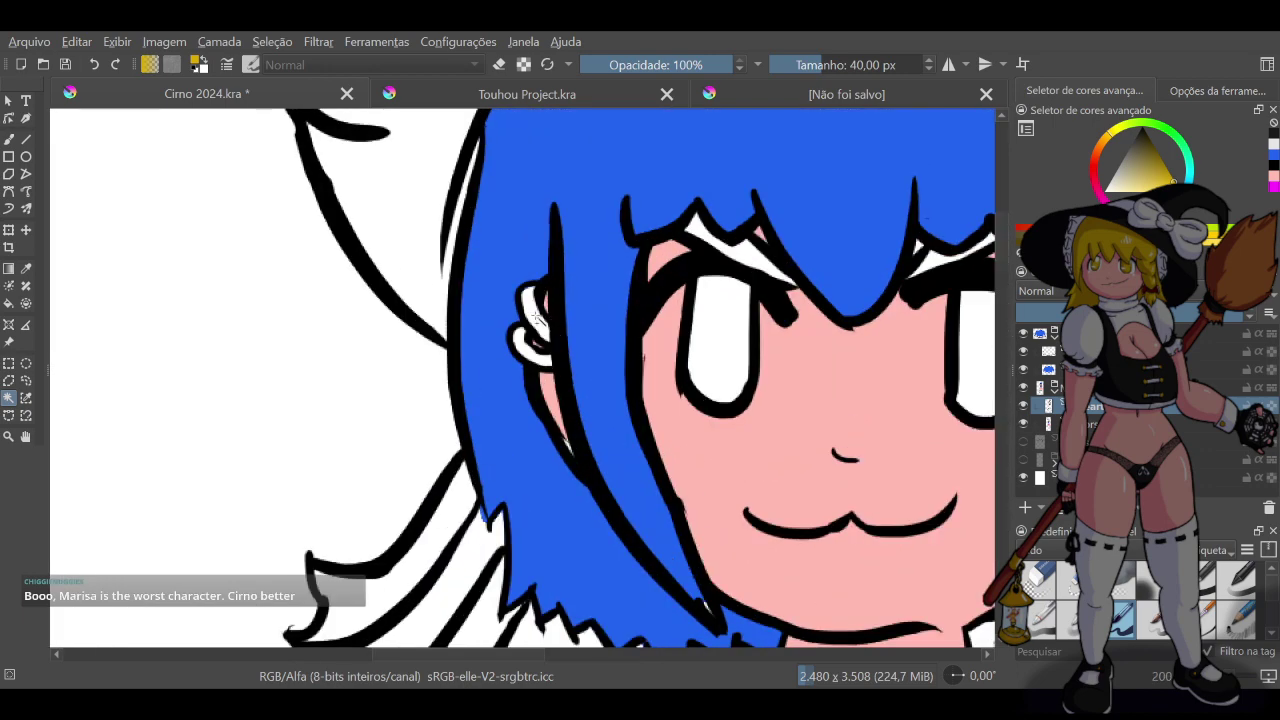
mouse_move(537, 318)
left_mouse_down()
mouse_move(532, 356)
mouse_move(530, 305)
mouse_move(530, 357)
left_mouse_up()
scroll(680, 386, "down", 1)
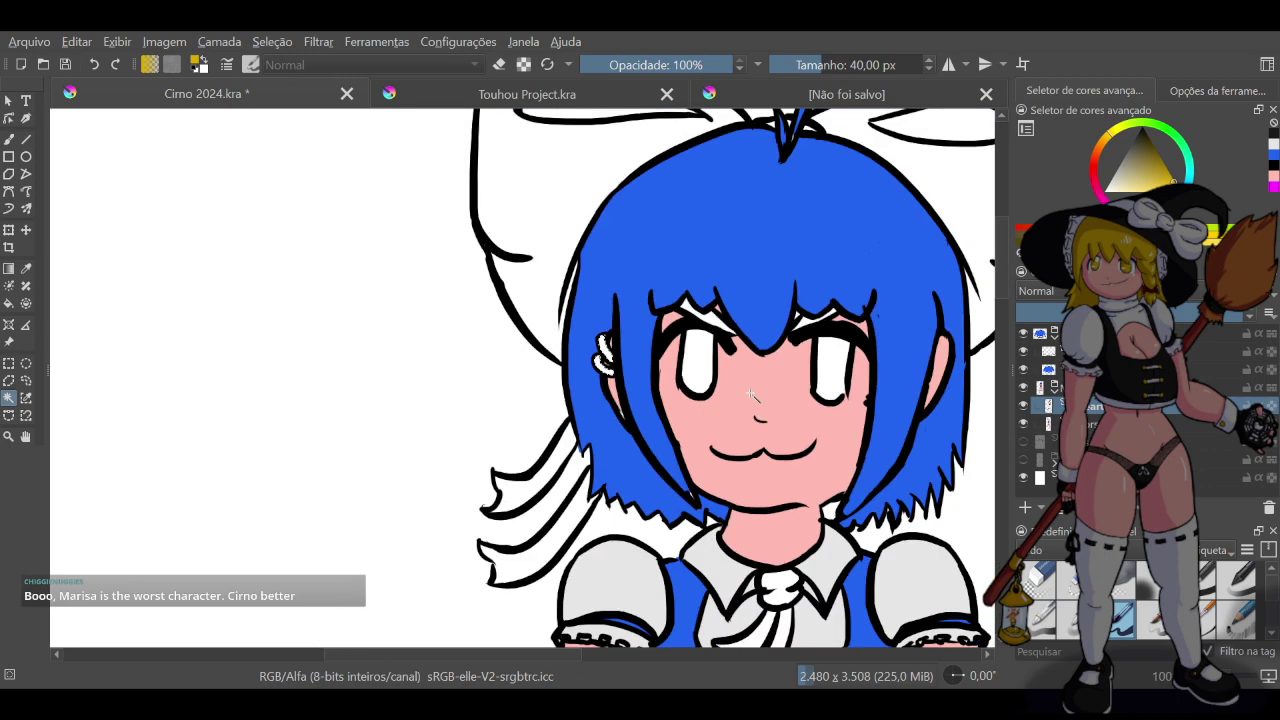
scroll(752, 395, "down", 2)
scroll(757, 378, "up", 2)
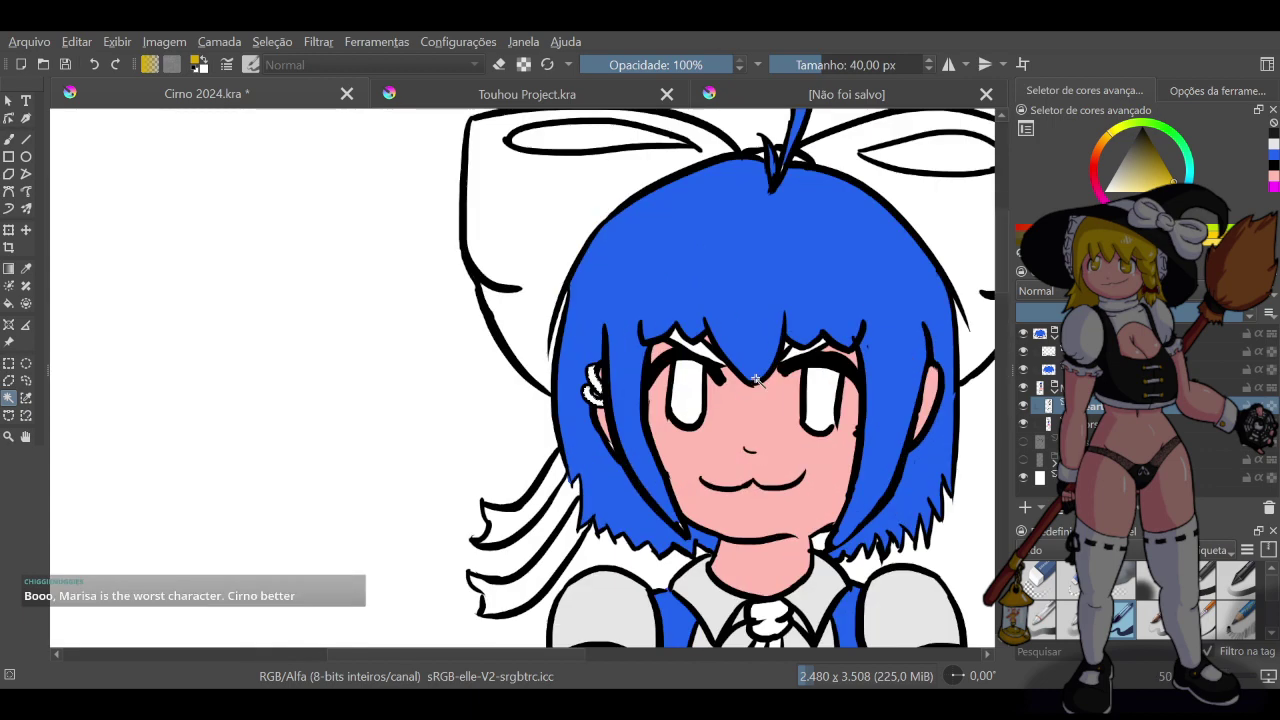
scroll(757, 380, "up", 2)
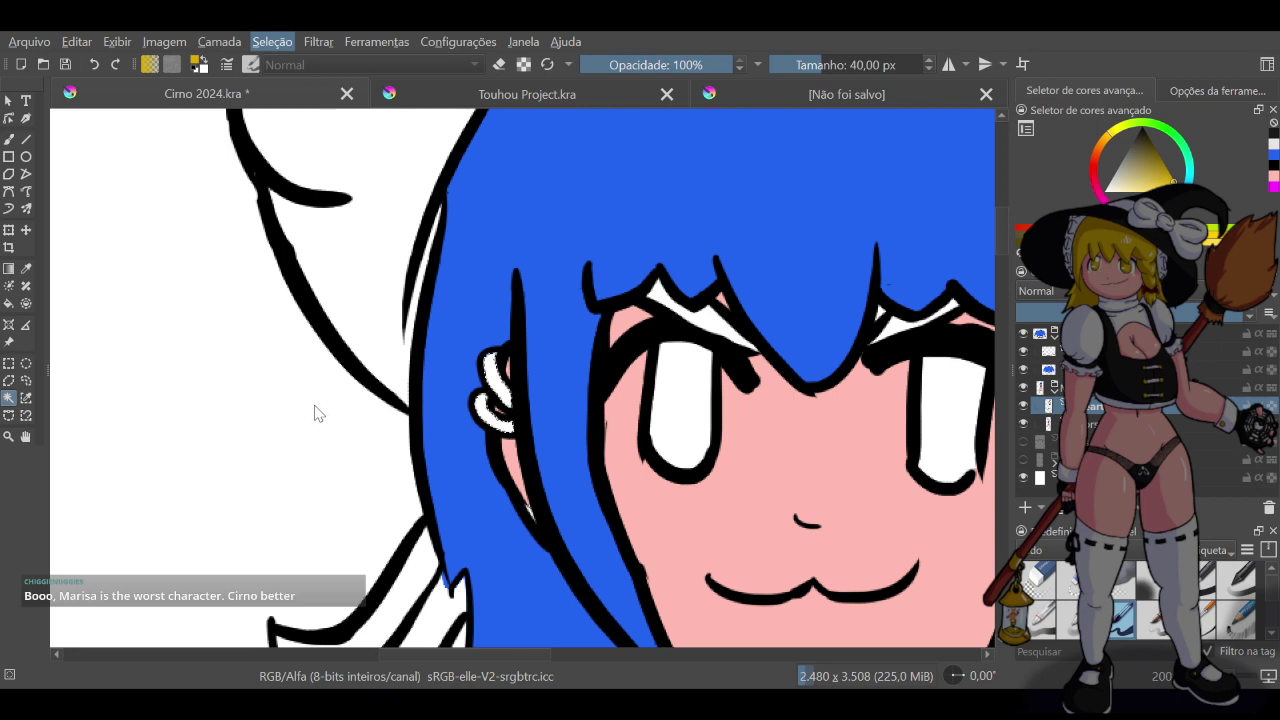
Grow the selection slightly and fill the earrings, clasps, studs and button with gold on the colour layer, clearing the selection
left_click(687, 364)
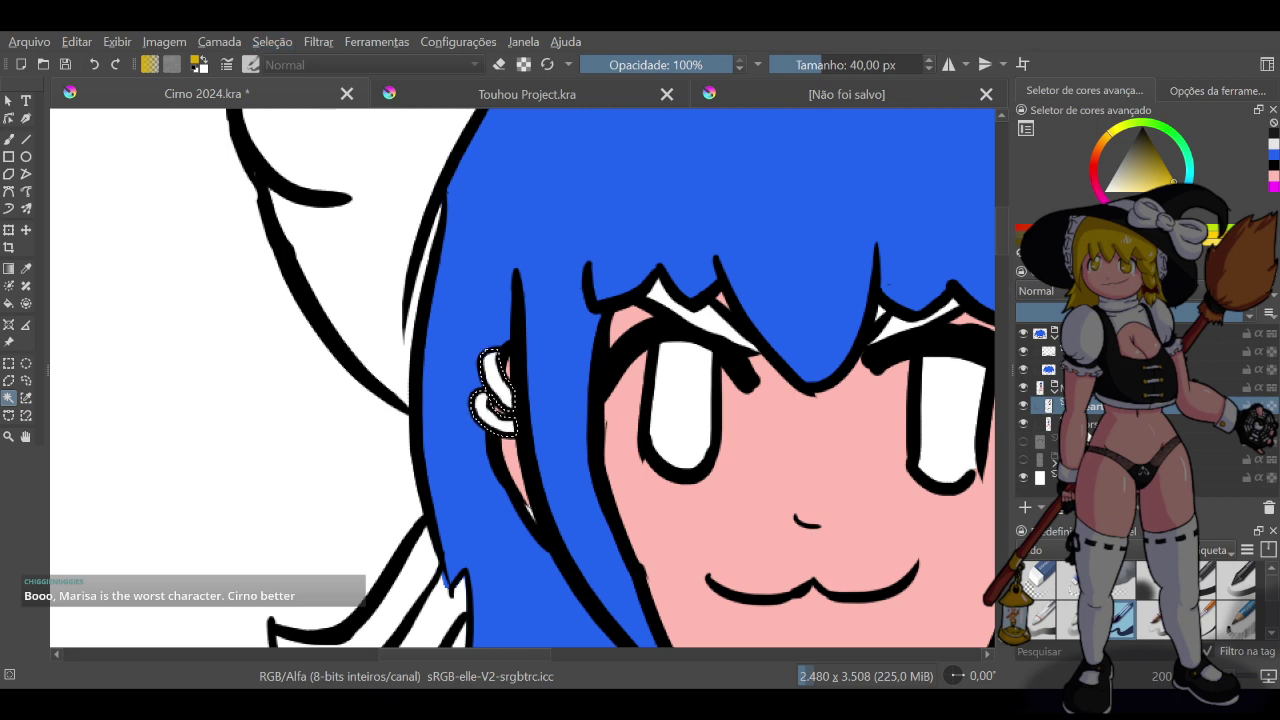
left_click(1085, 423)
key("shift+BackSpace")
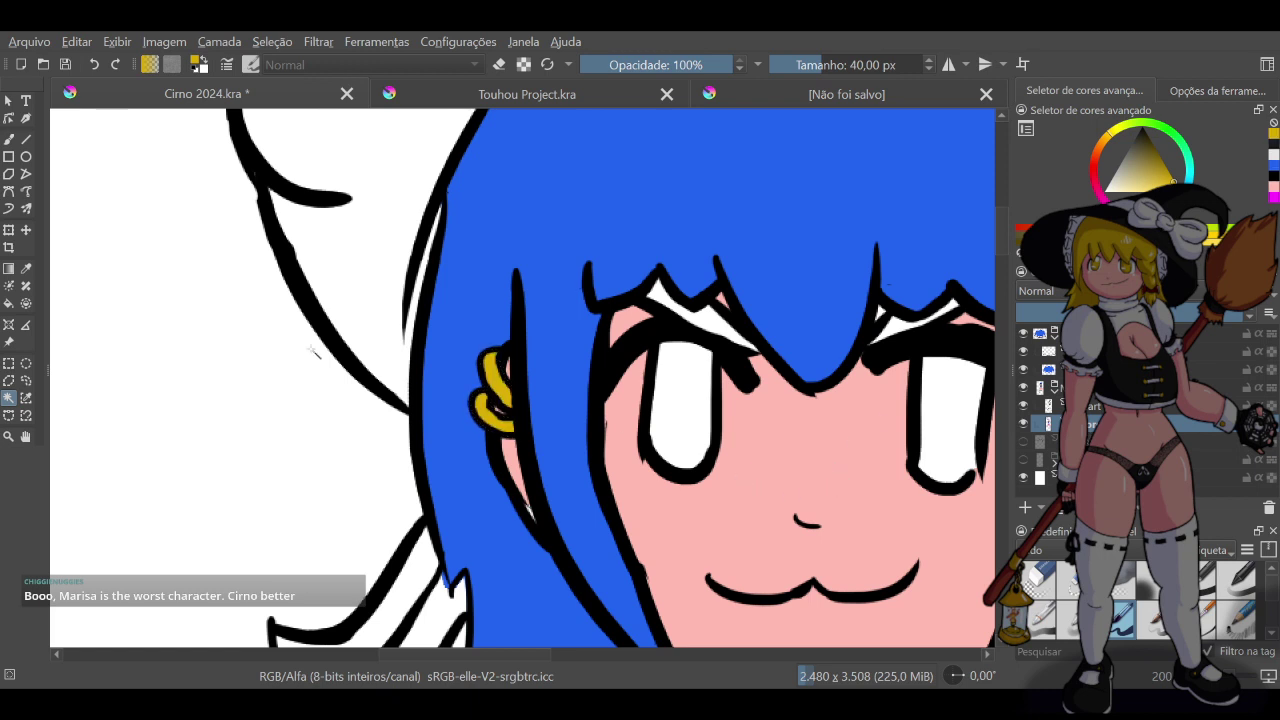
Sample the skin pink from the face and touch up the uncoloured gap at the earlobe with the brush
left_click(9, 139)
left_click(725, 545, "ctrl")
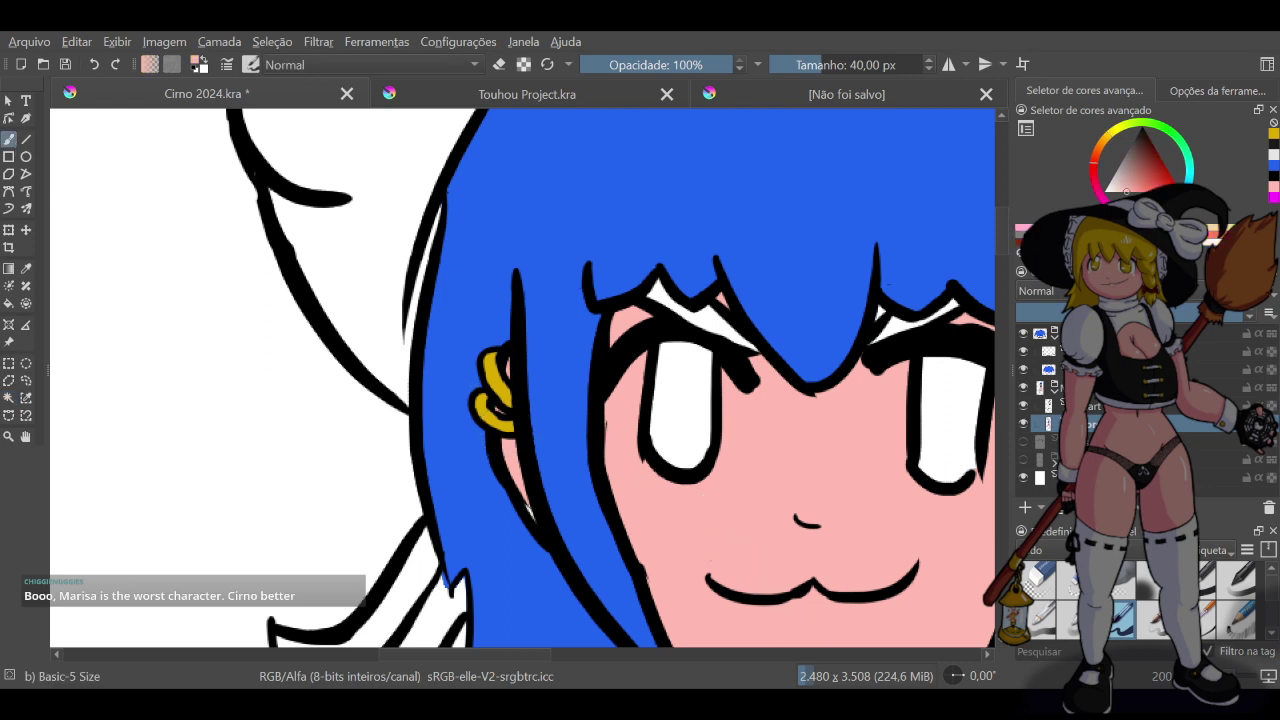
left_click(534, 515, "ctrl")
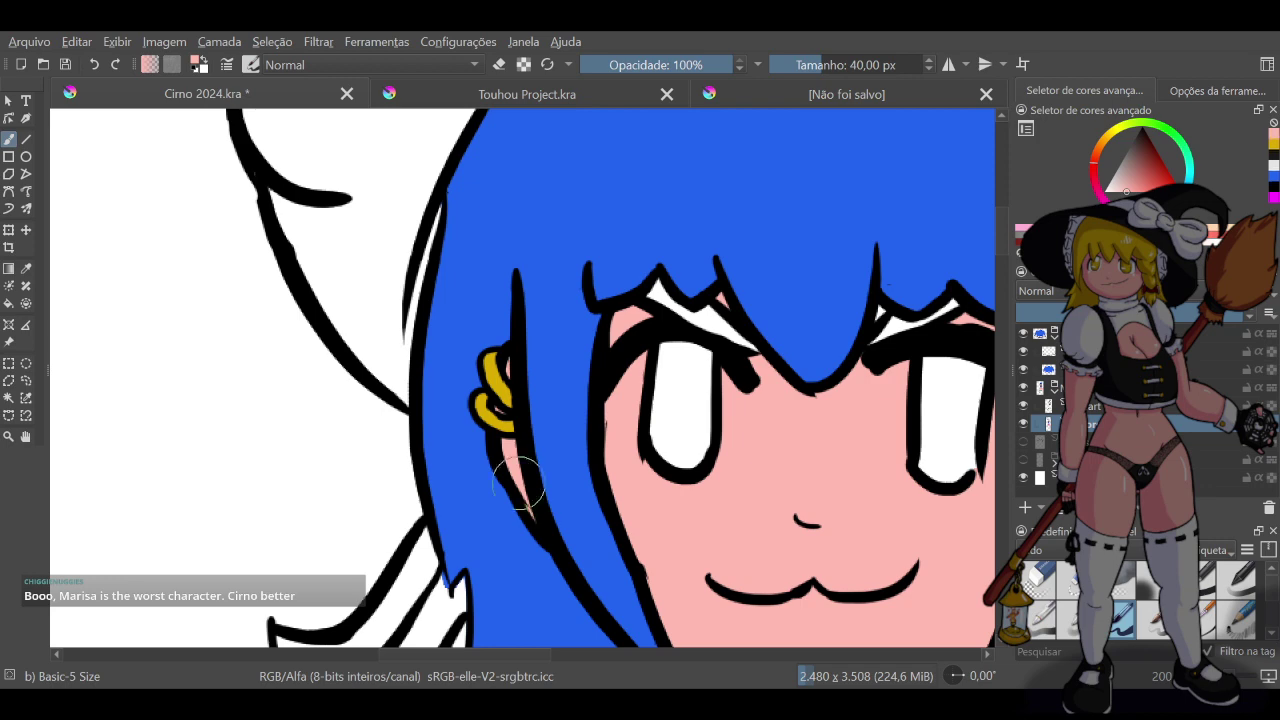
scroll(532, 509, "down", 5)
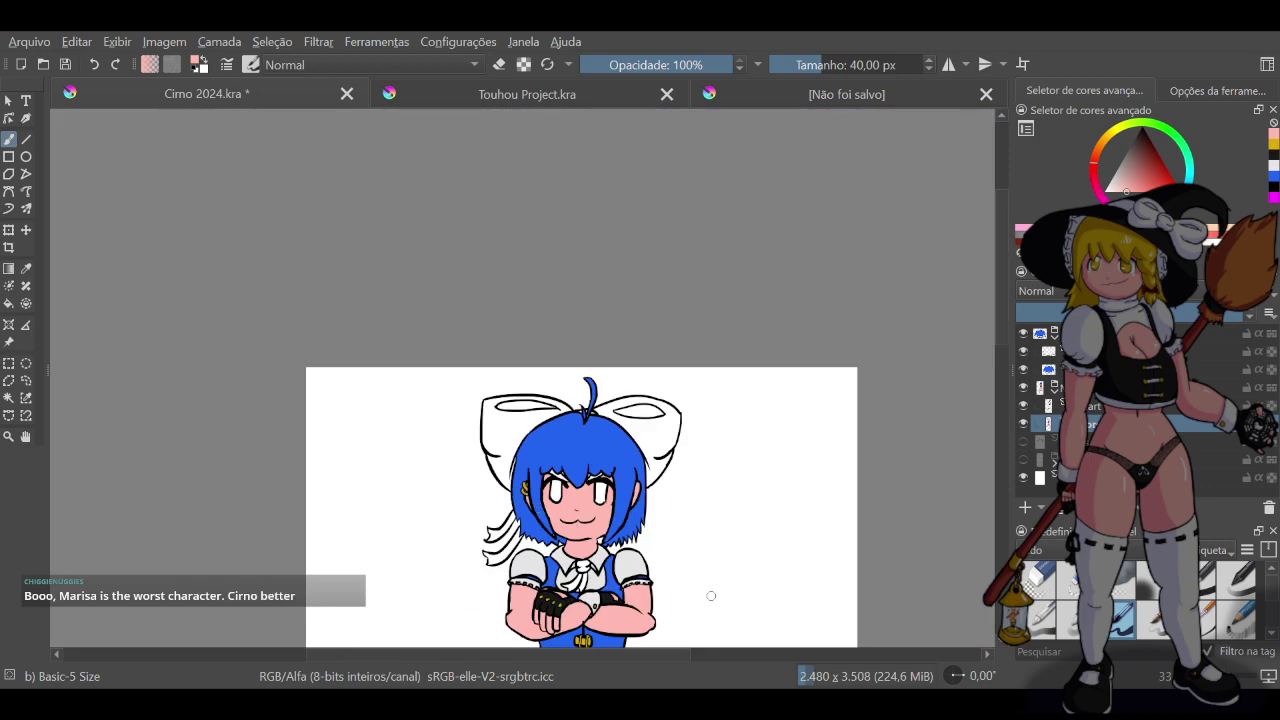
scroll(711, 595, "down", 1)
scroll(620, 512, "up", 3)
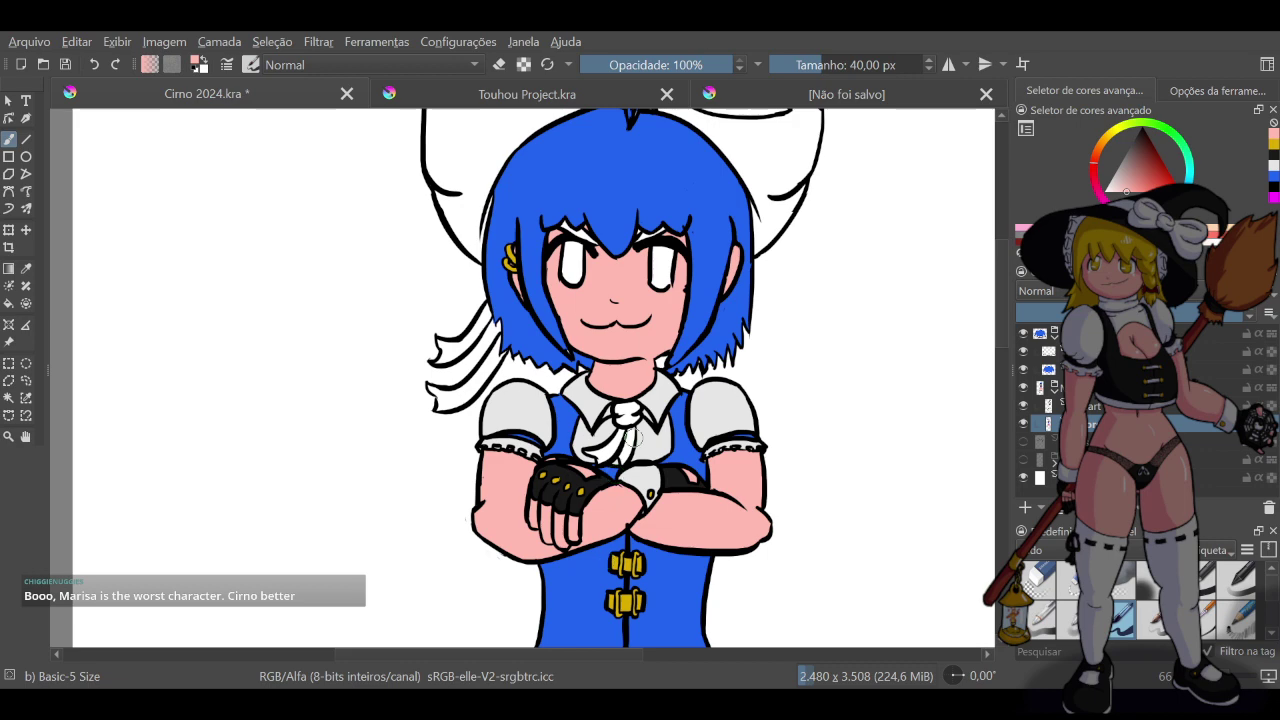
scroll(630, 350, "down", 3)
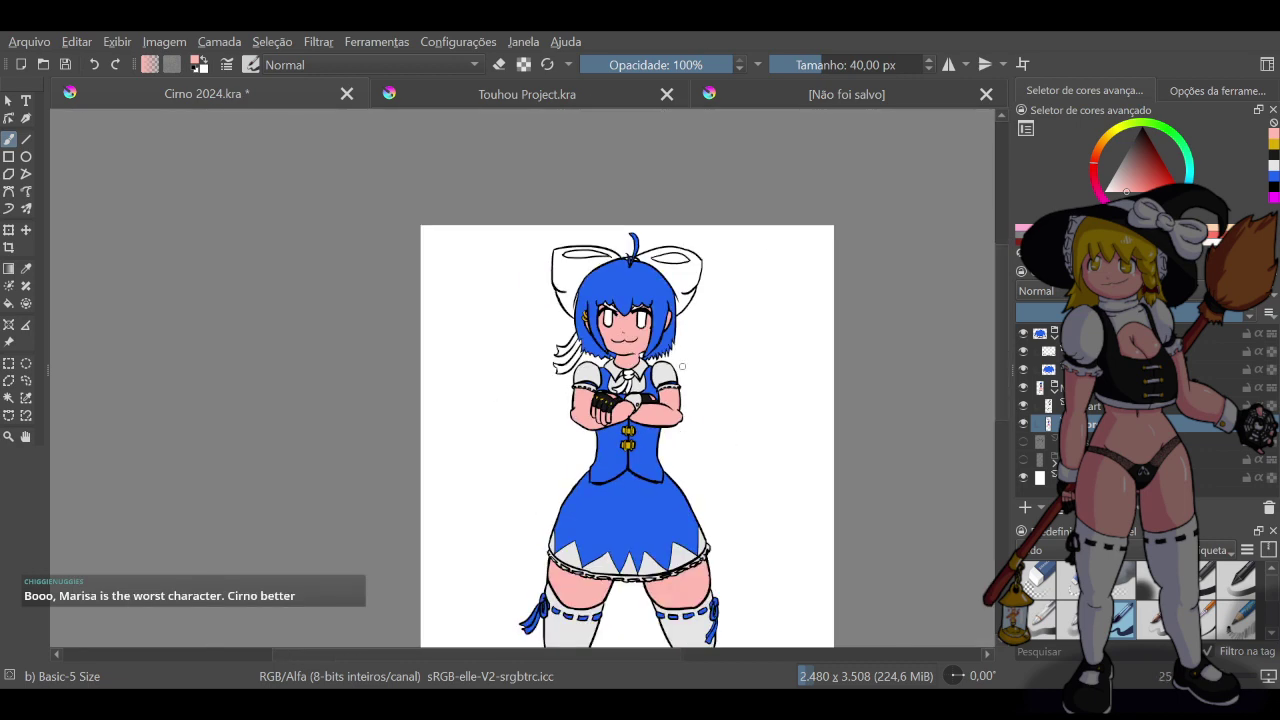
Sample the dark red from the Touhou Project drawing and return to the Cirno drawing
scroll(682, 366, "up", 2)
left_click(553, 96)
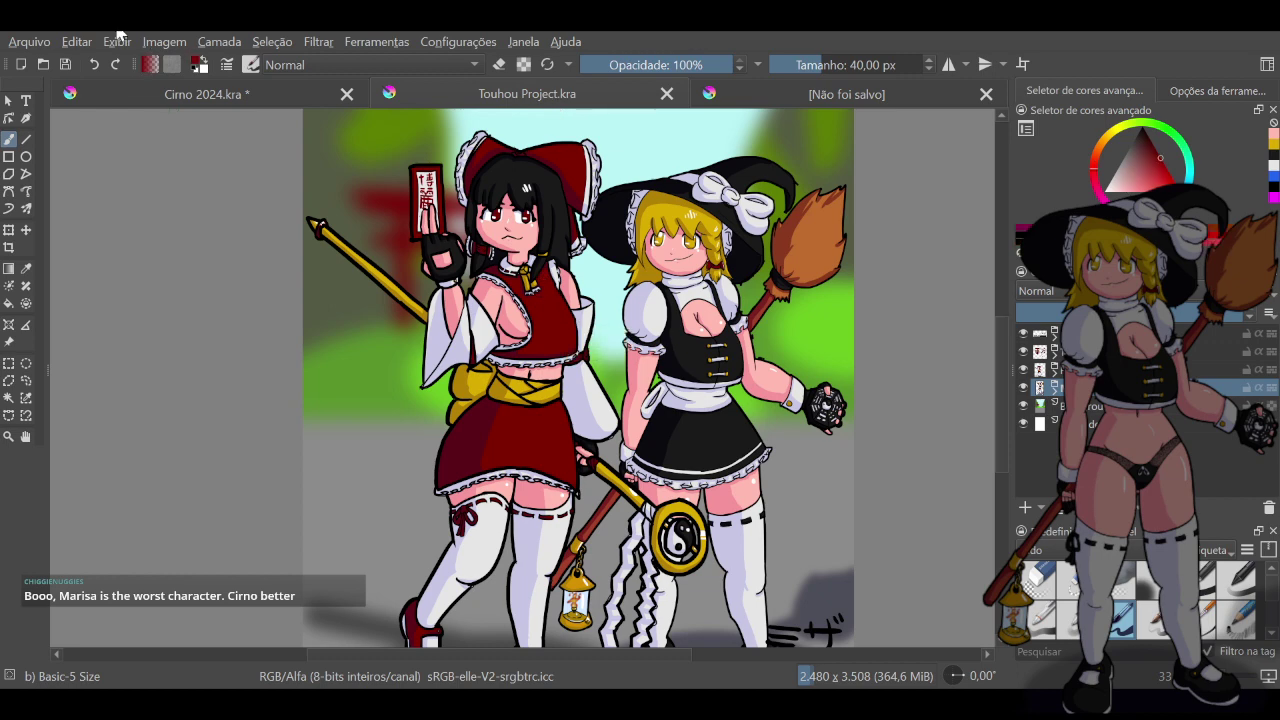
left_click(203, 95)
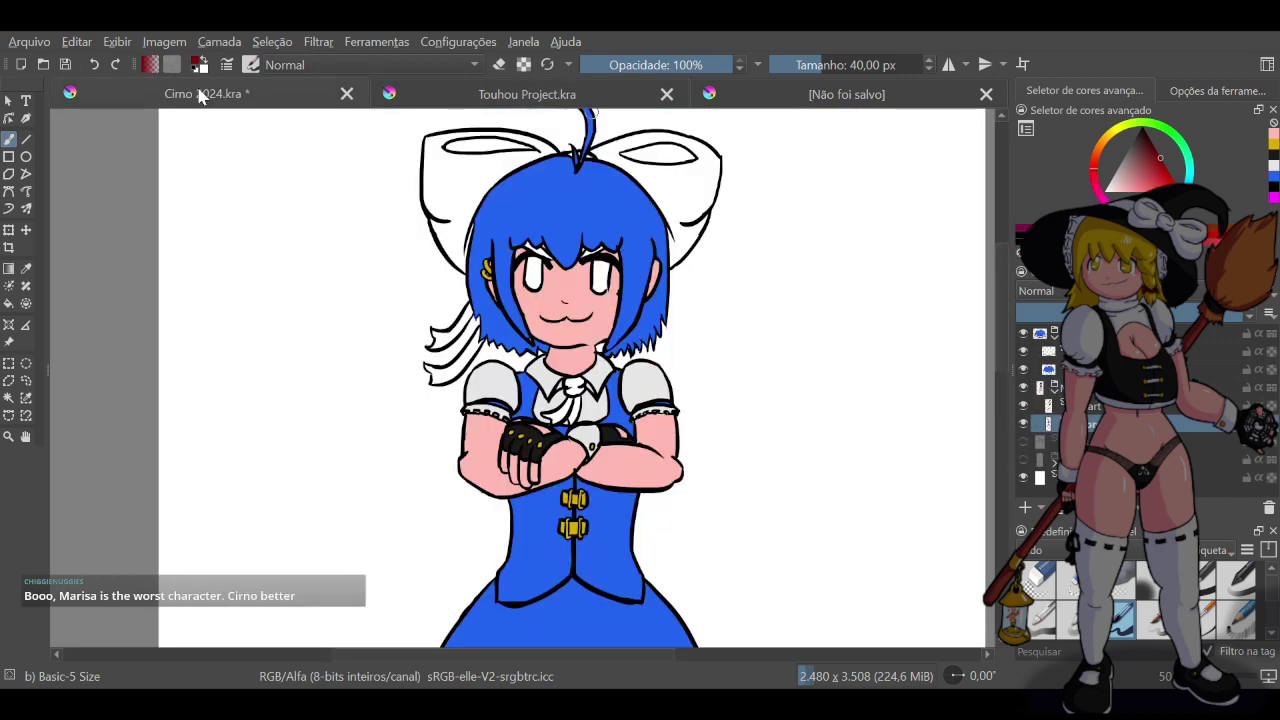
Select the neckerchief's knot and tails from the line art layer
left_click(1088, 406)
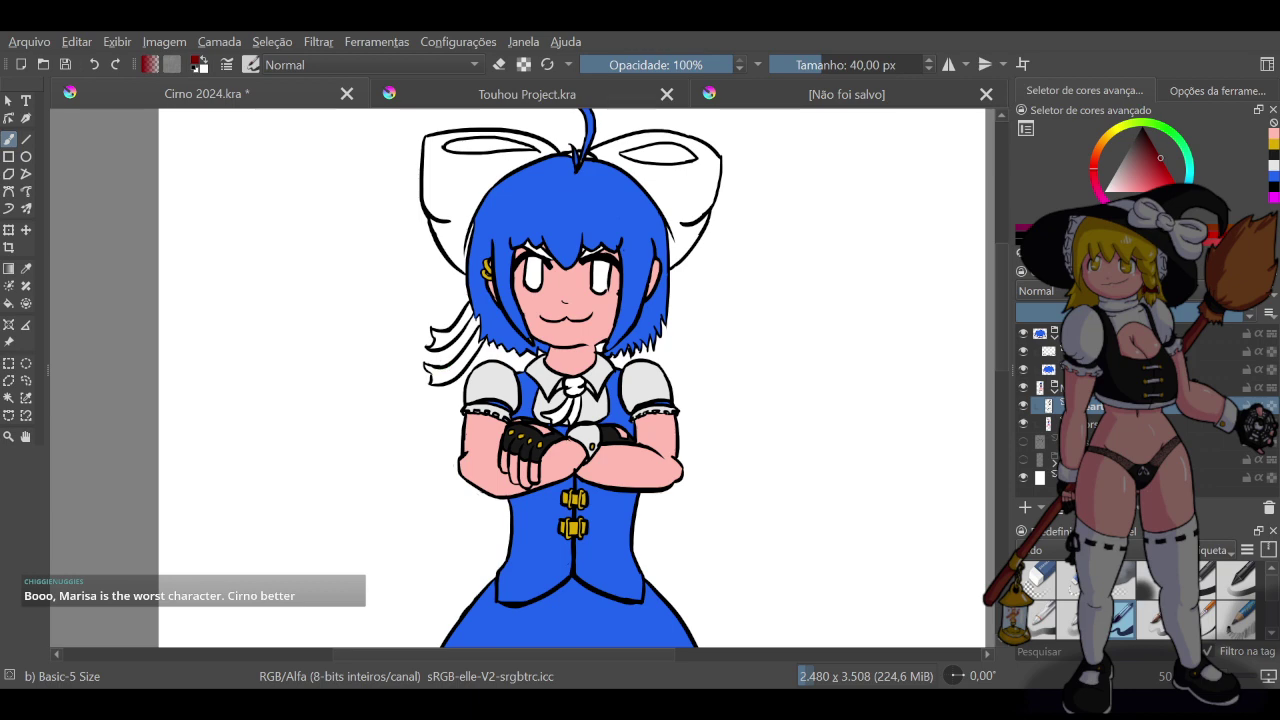
left_click(9, 397)
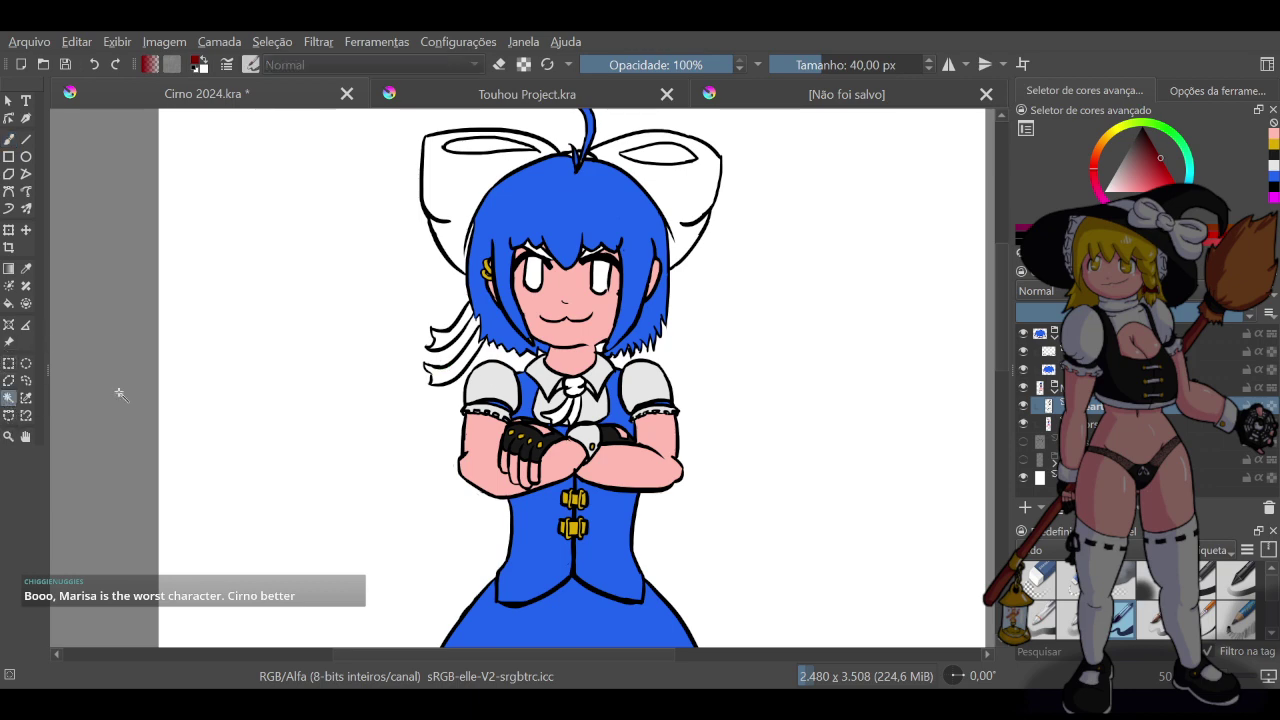
scroll(575, 381, "up", 3)
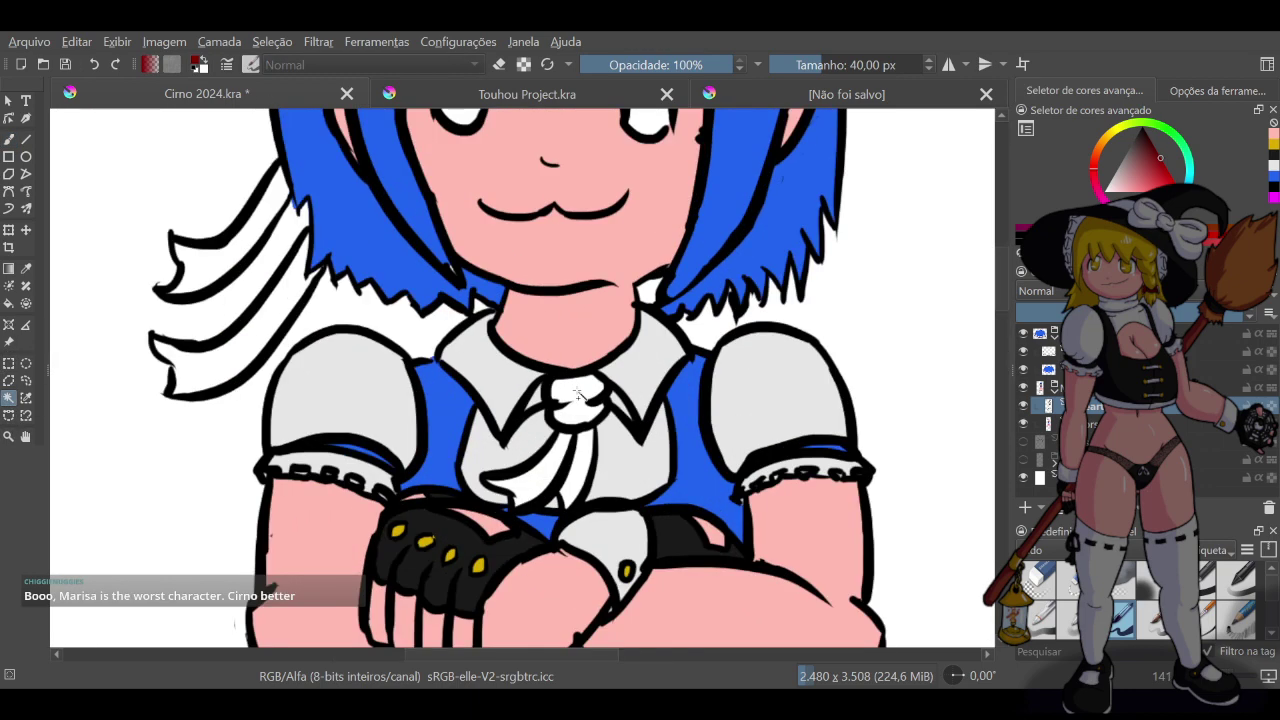
left_click(577, 395)
Undo the fill made on the line art layer and fill the neckerchief with dark red on the colour layer
scroll(578, 460, "down", 5)
scroll(564, 424, "up", 2)
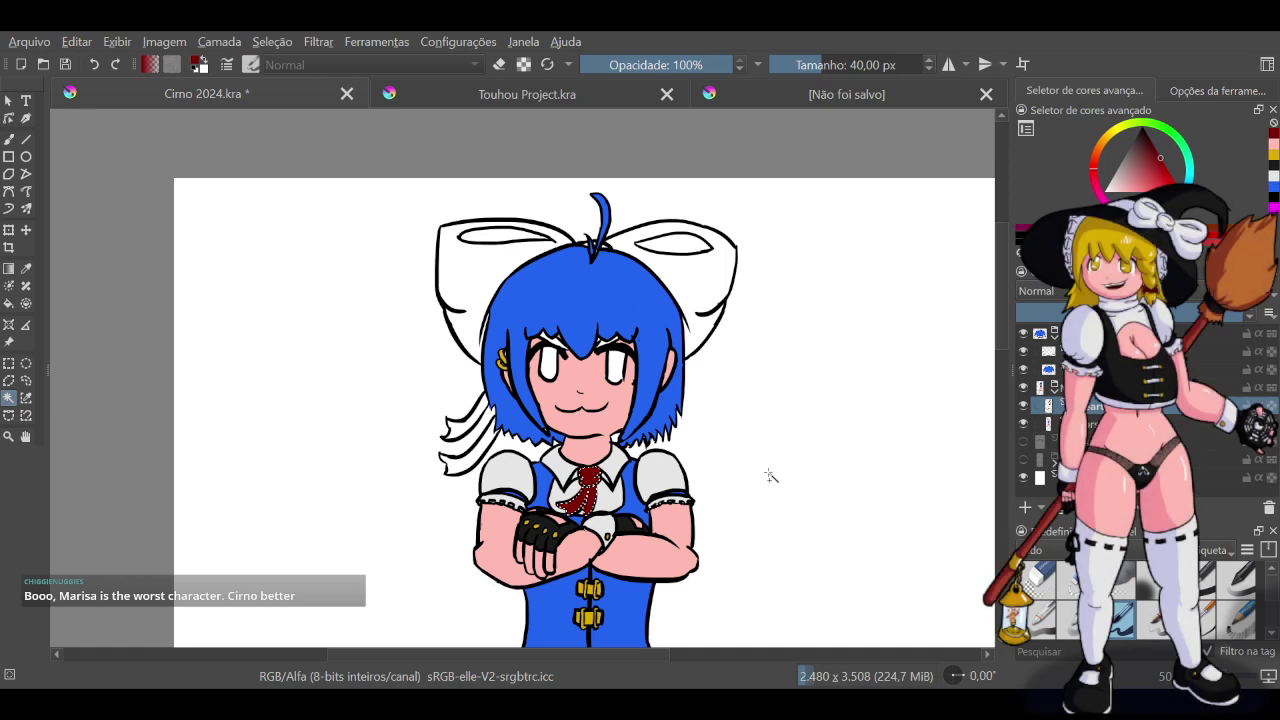
key("ctrl+z")
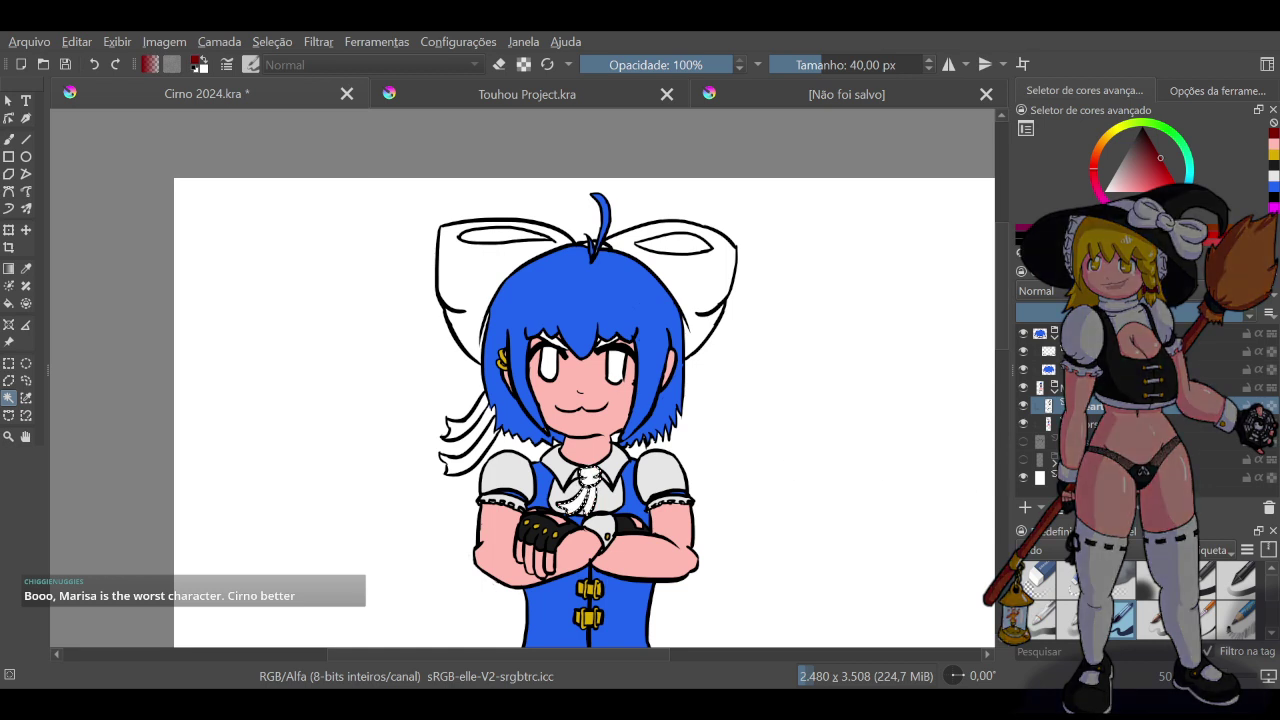
left_click(1092, 424)
key("ctrl+z")
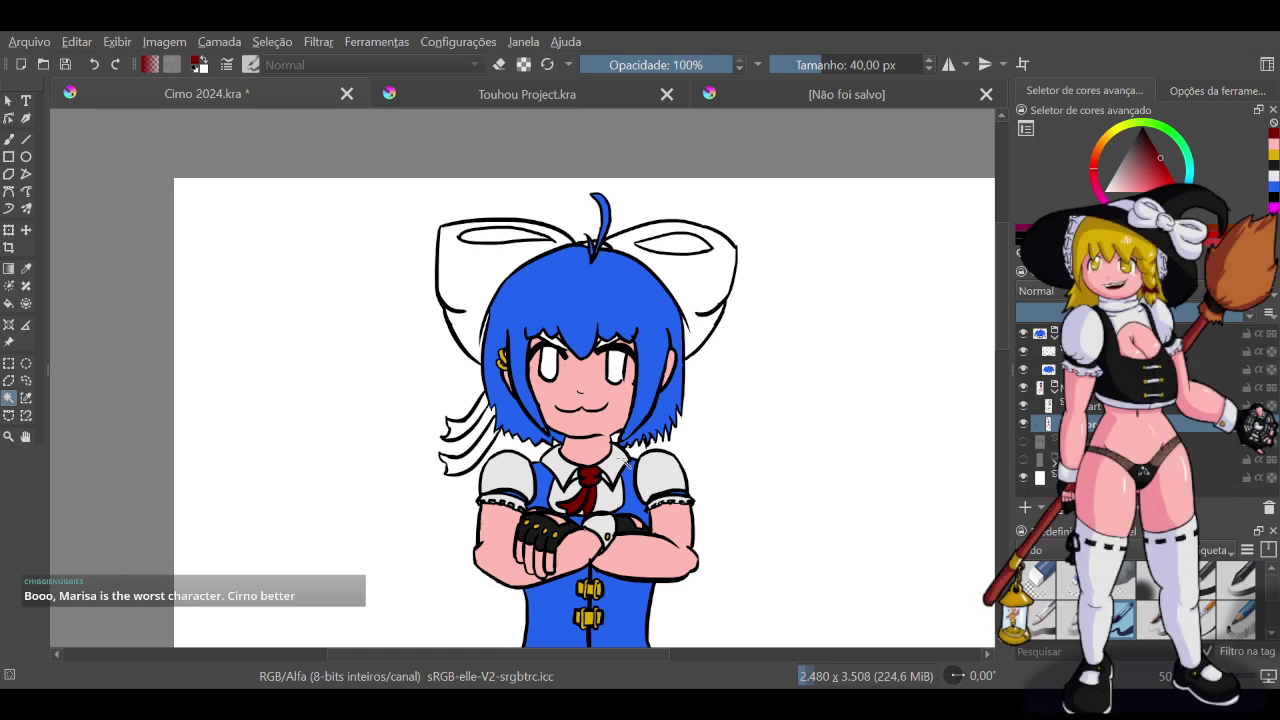
Examine the Cirno colouring against the game screenshot and the Touhou Project drawing
scroll(626, 462, "down", 3)
scroll(650, 370, "up", 4)
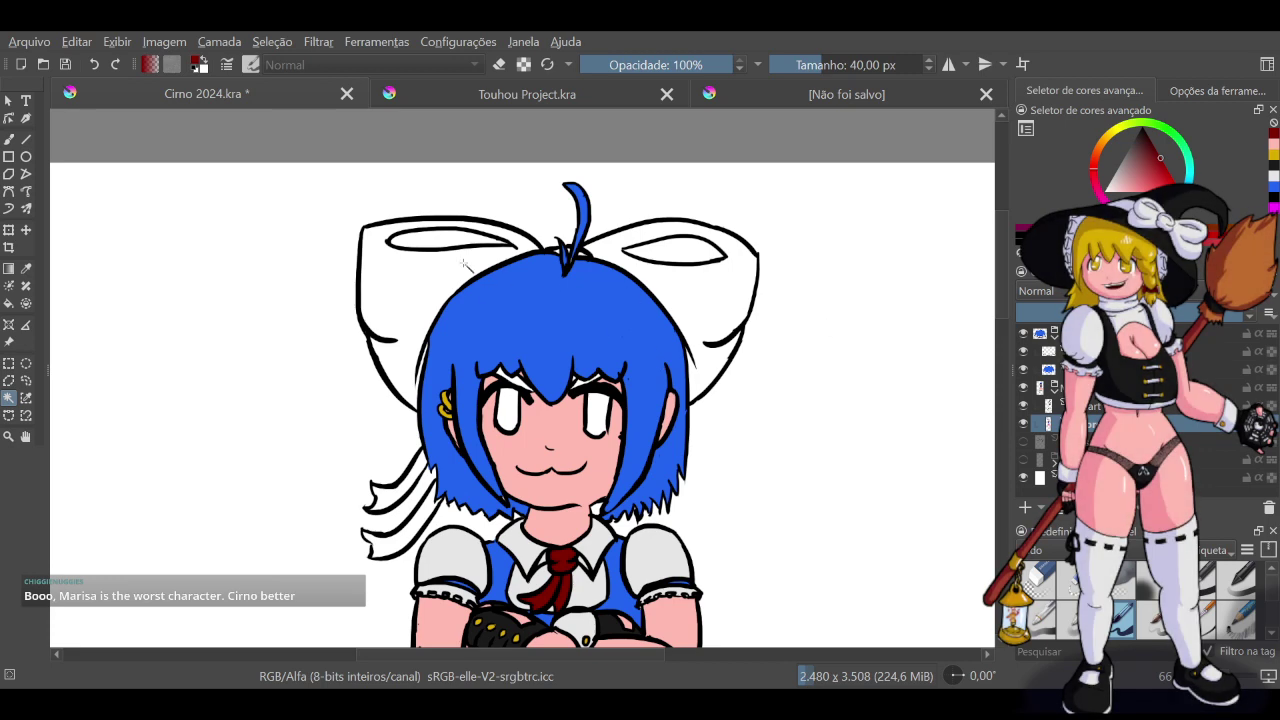
left_click(771, 97)
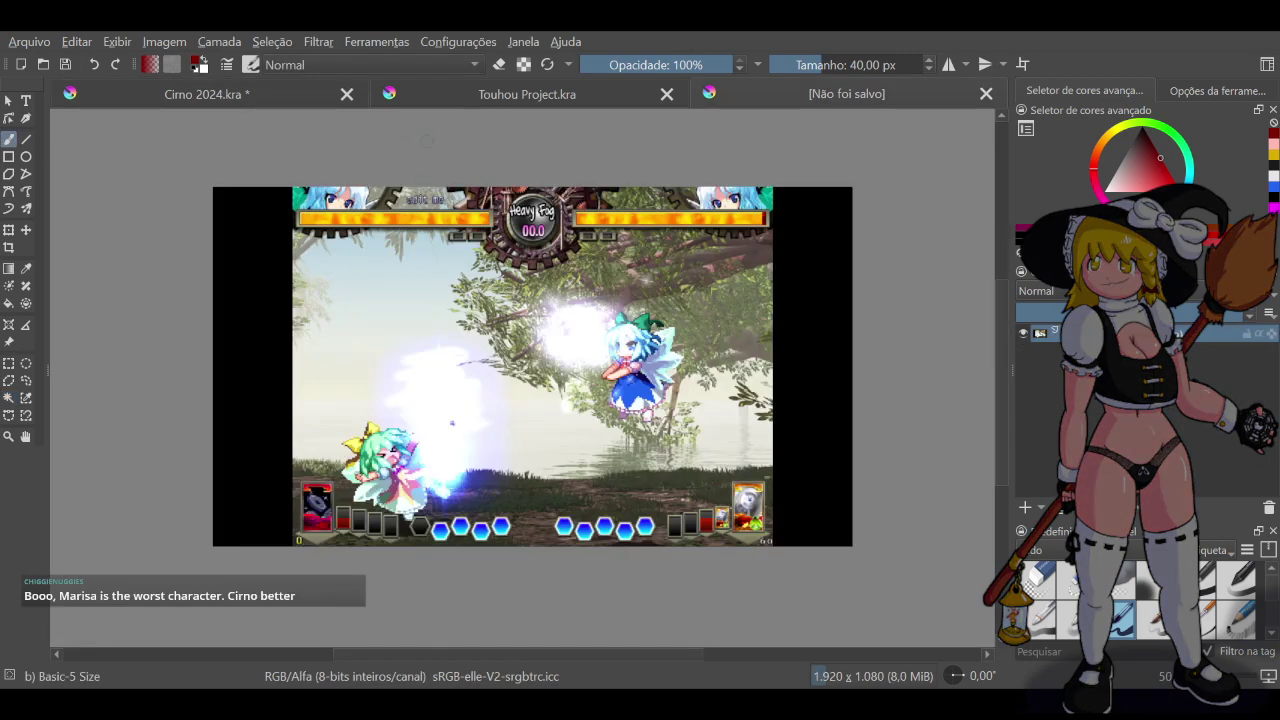
left_click(205, 94)
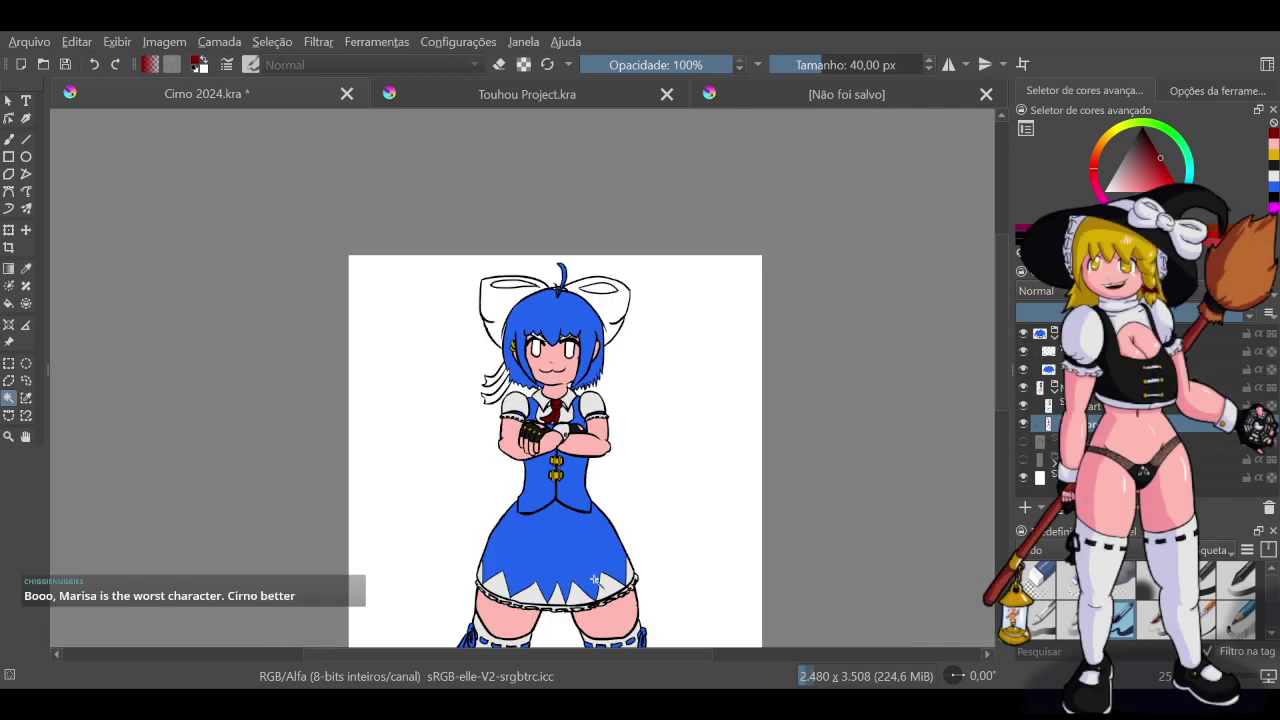
scroll(537, 410, "down", 2)
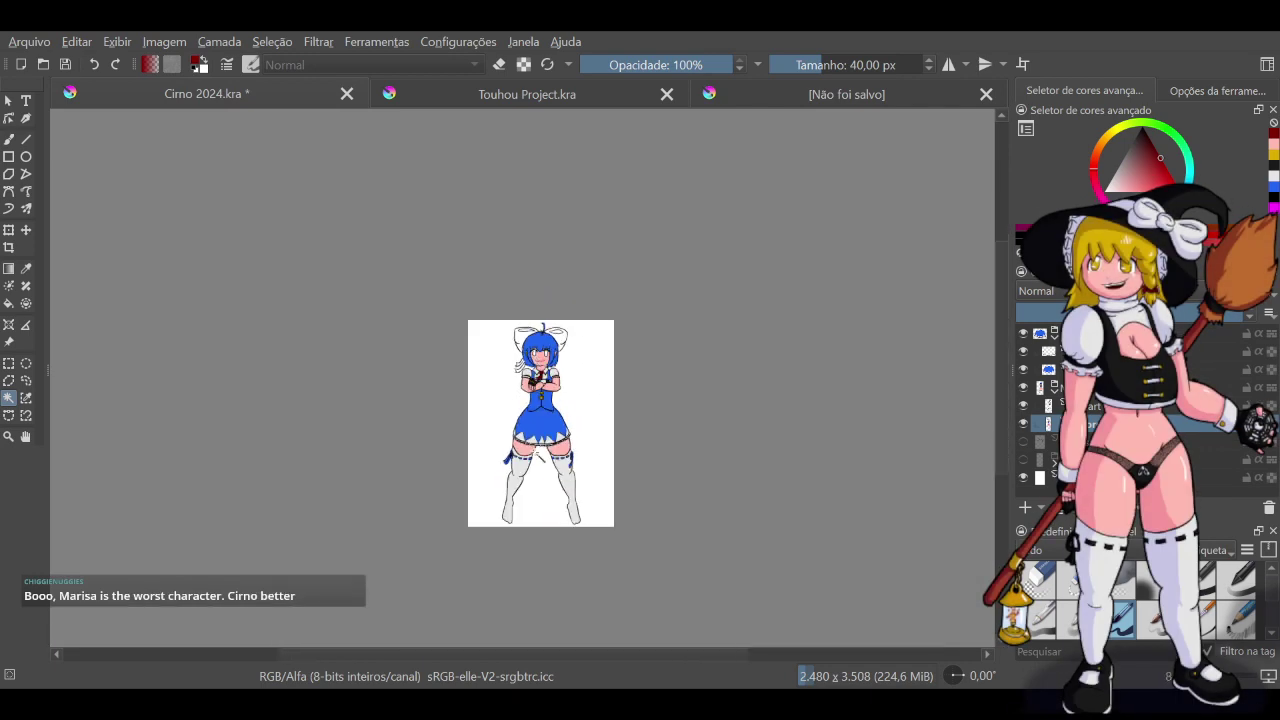
scroll(545, 376, "up", 3)
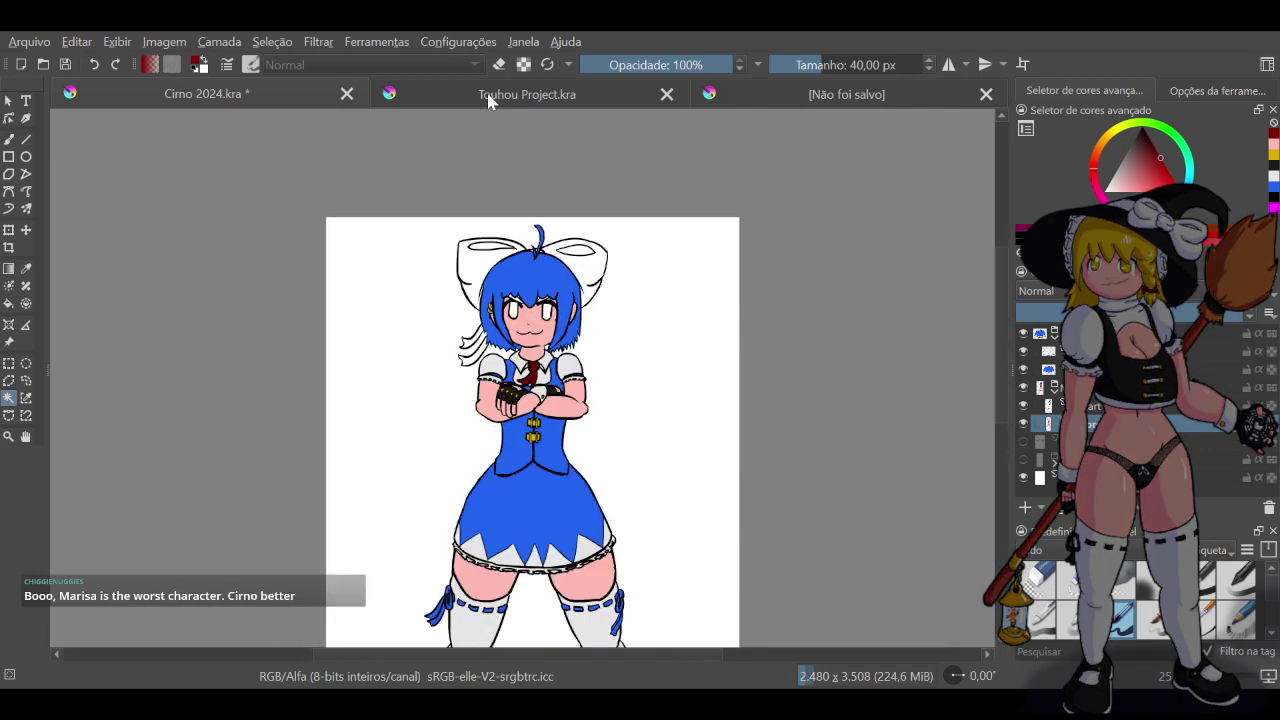
left_click(489, 100)
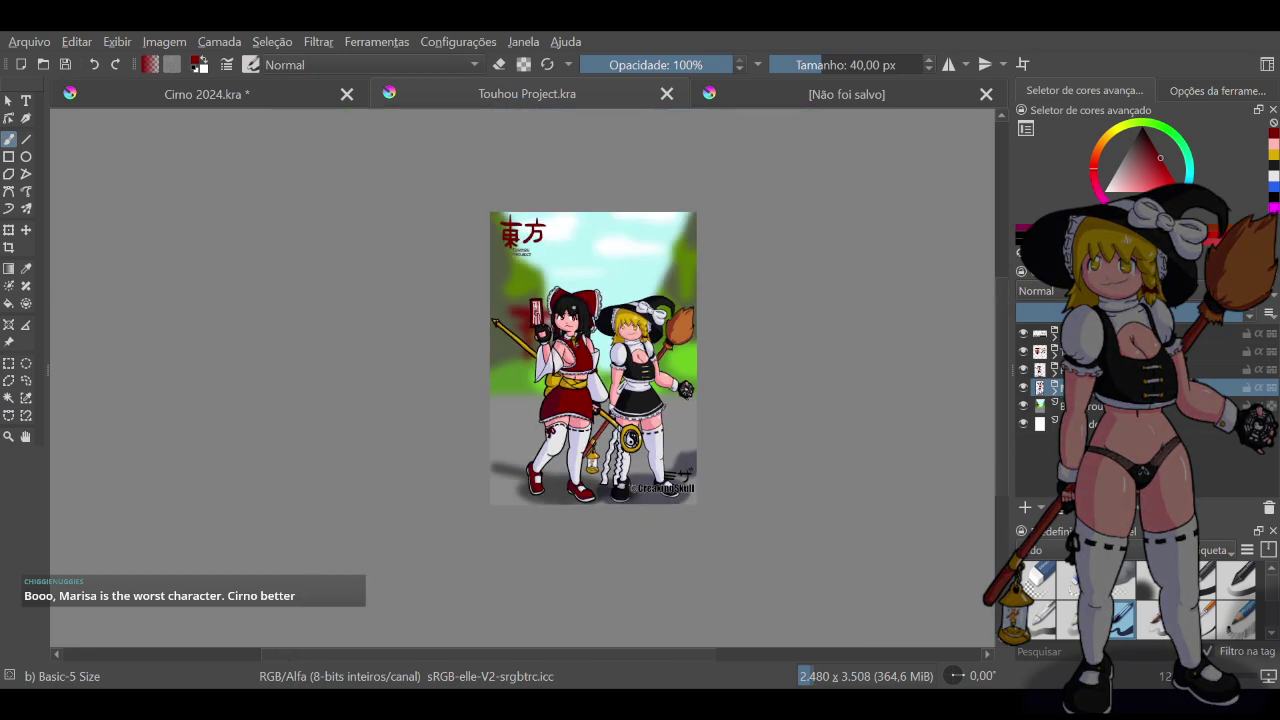
scroll(603, 385, "up", 2)
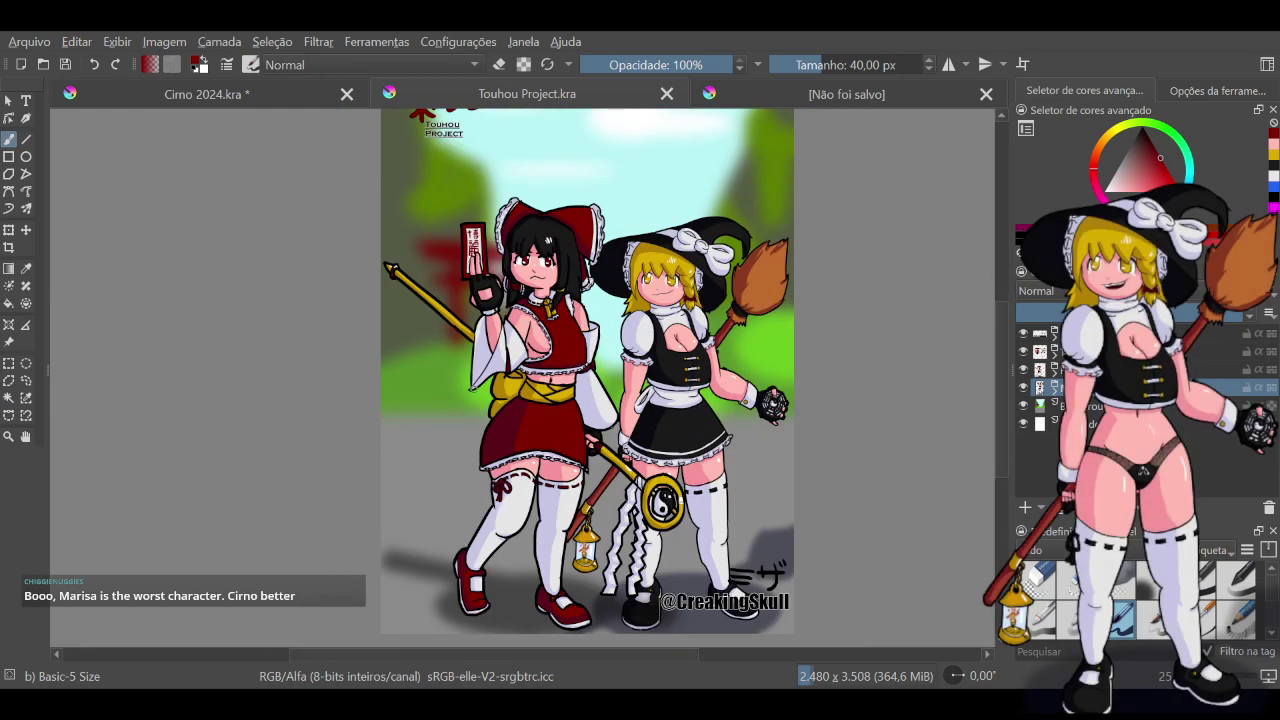
Check the Cirno drawing's uncoloured bow and sample the green of Cirno's hair bow from the game screenshot
left_click(190, 98)
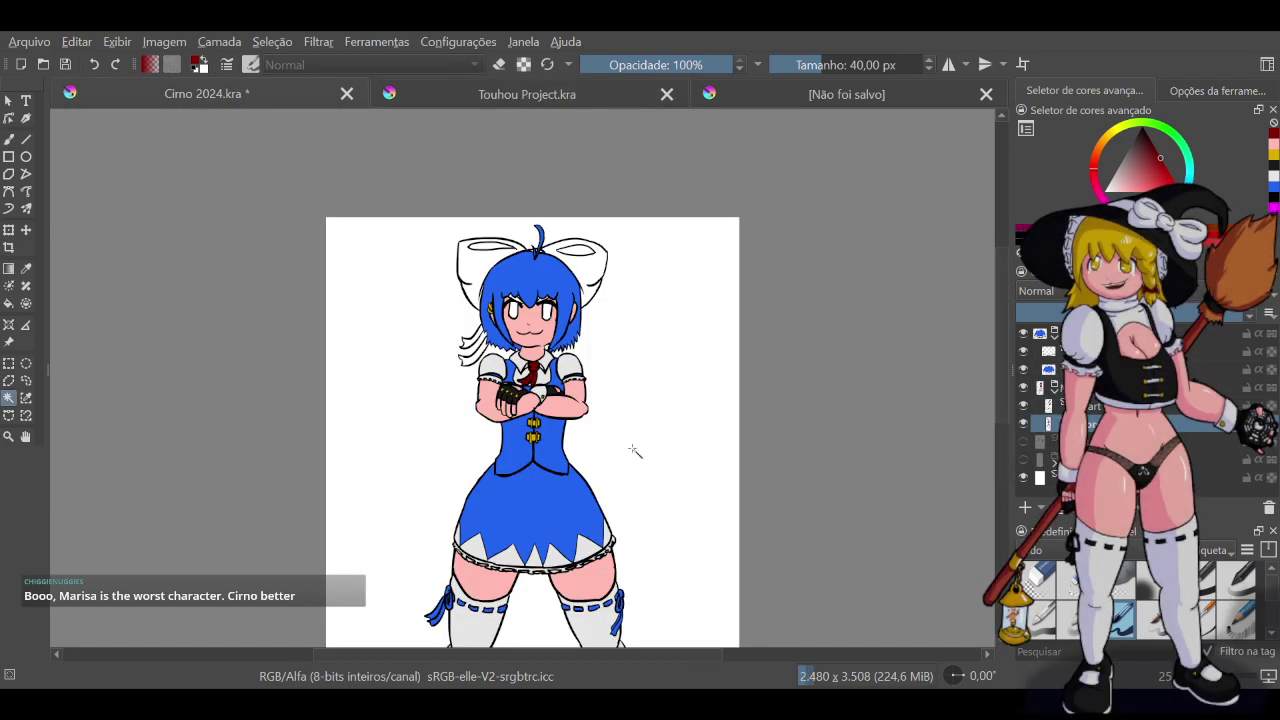
scroll(628, 467, "down", 2)
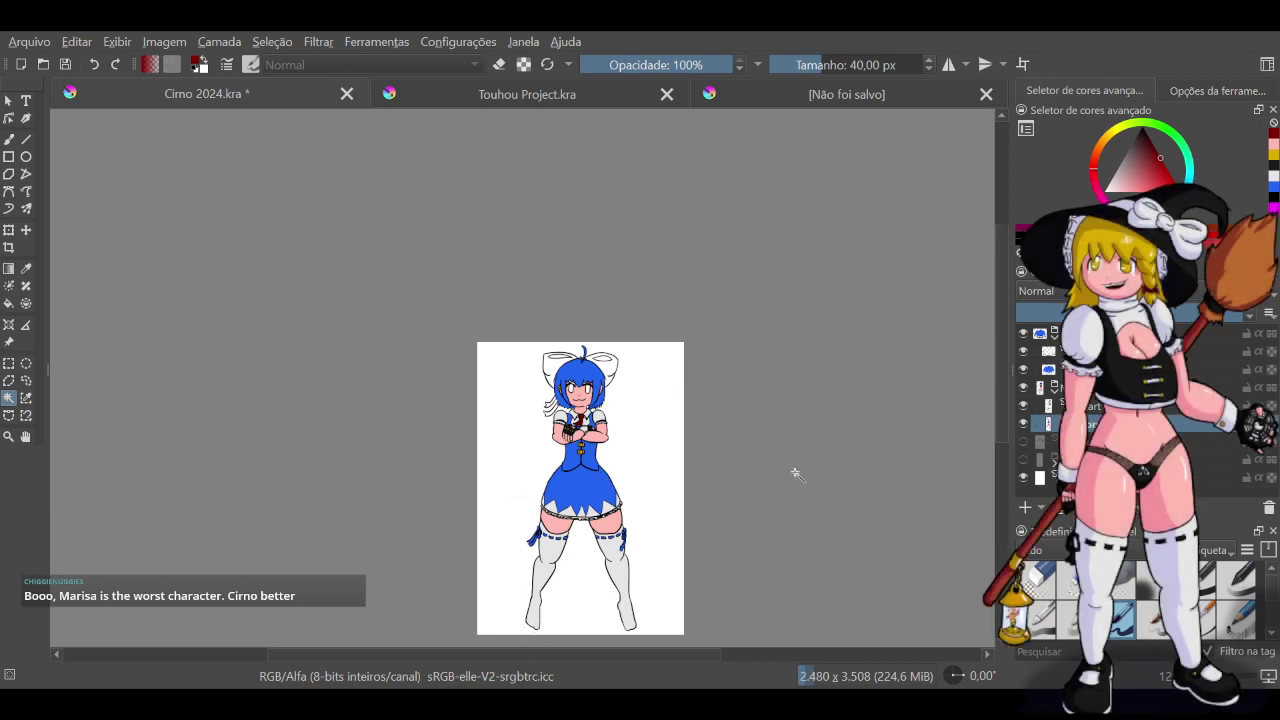
scroll(582, 389, "up", 4)
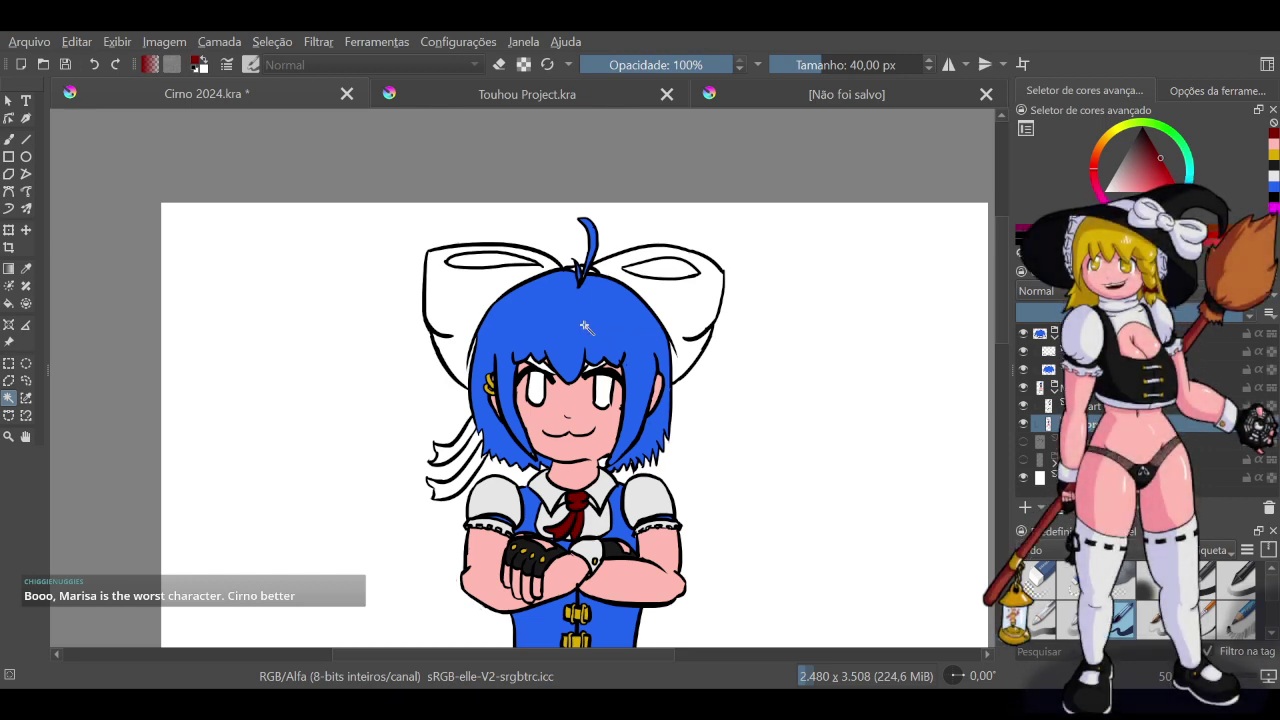
scroll(585, 326, "down", 3)
scroll(549, 423, "up", 3)
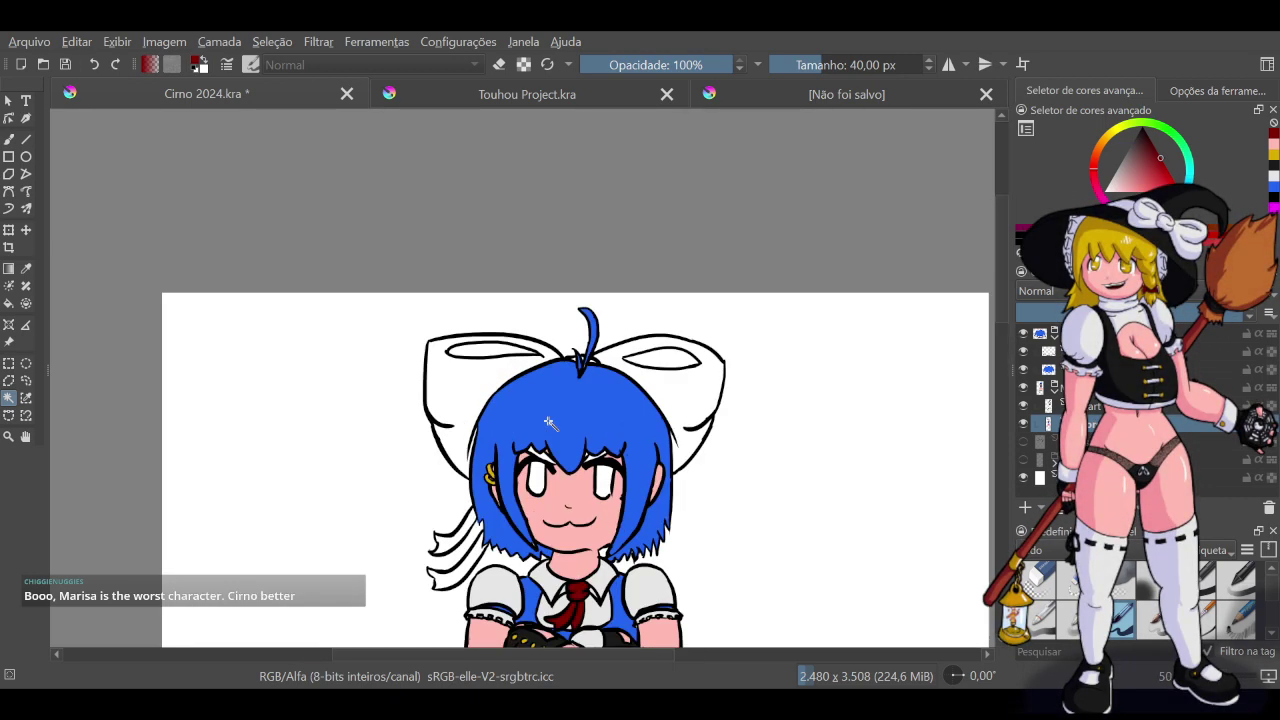
left_click(800, 84)
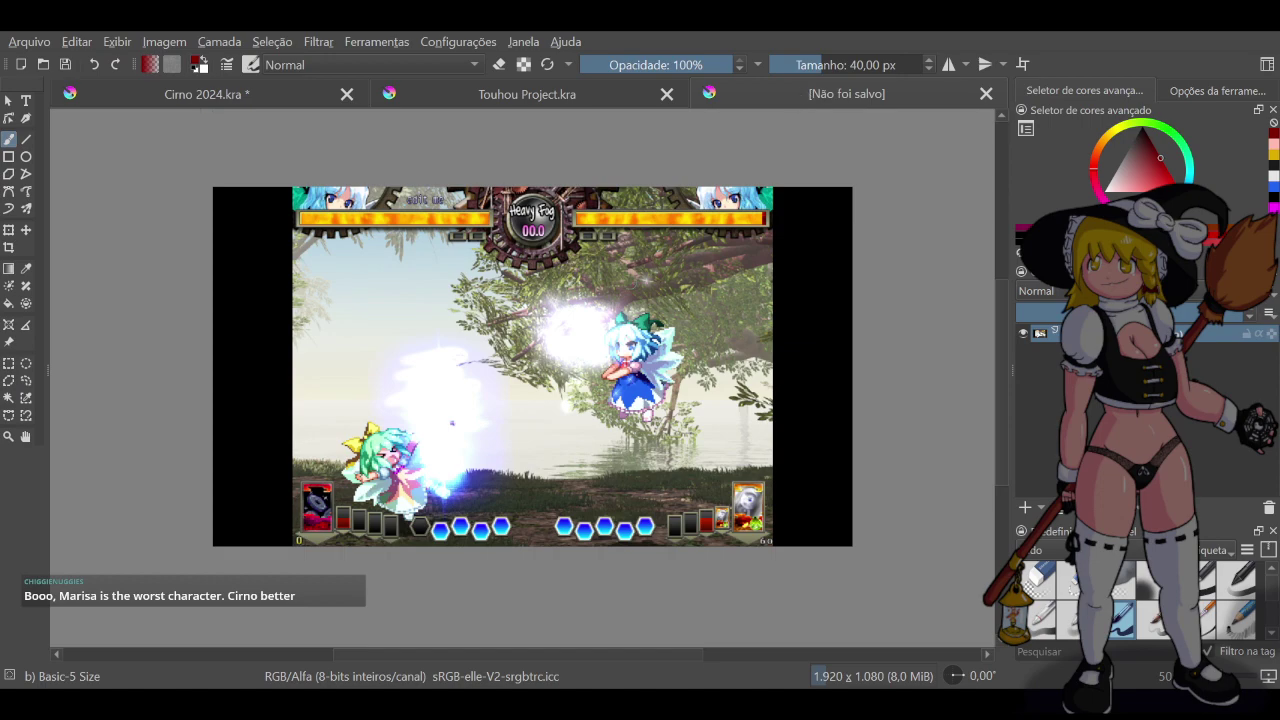
scroll(600, 345, "up", 3)
scroll(645, 405, "up", 3)
left_click(773, 305, "ctrl")
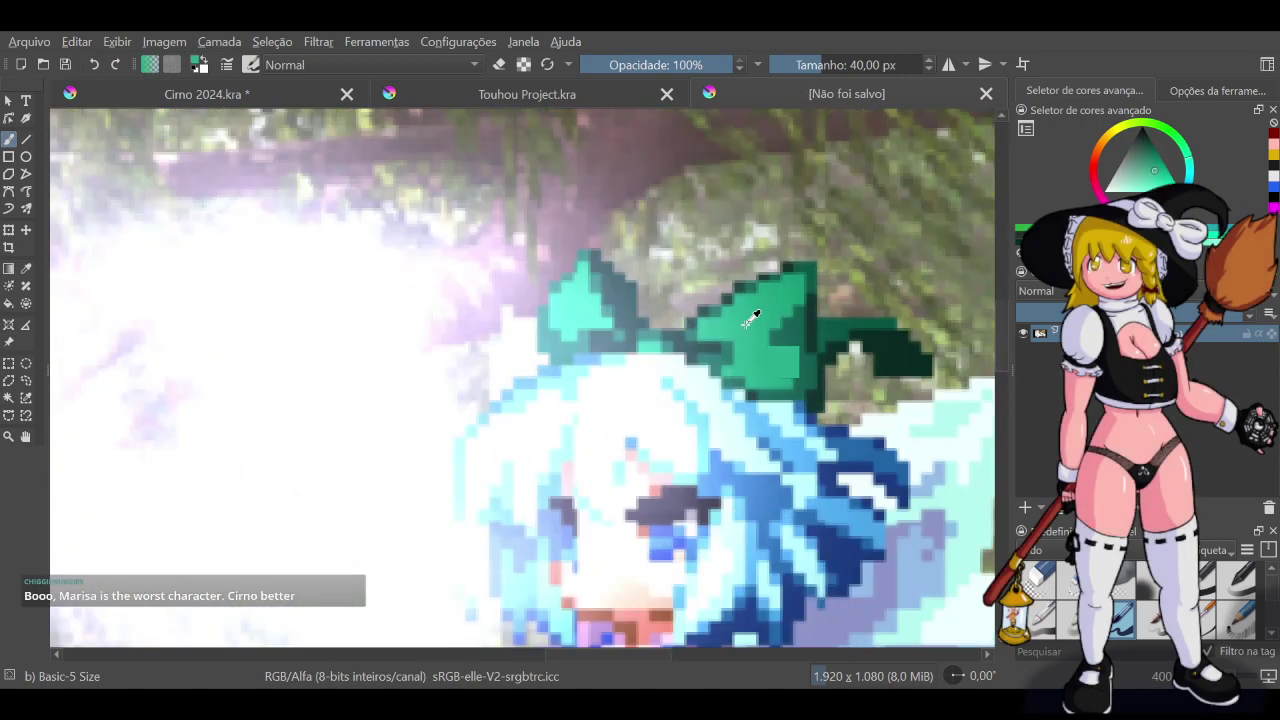
Examine the colours of the Cirno sprite and the character portraits in the game screenshot
scroll(800, 280, "down", 5)
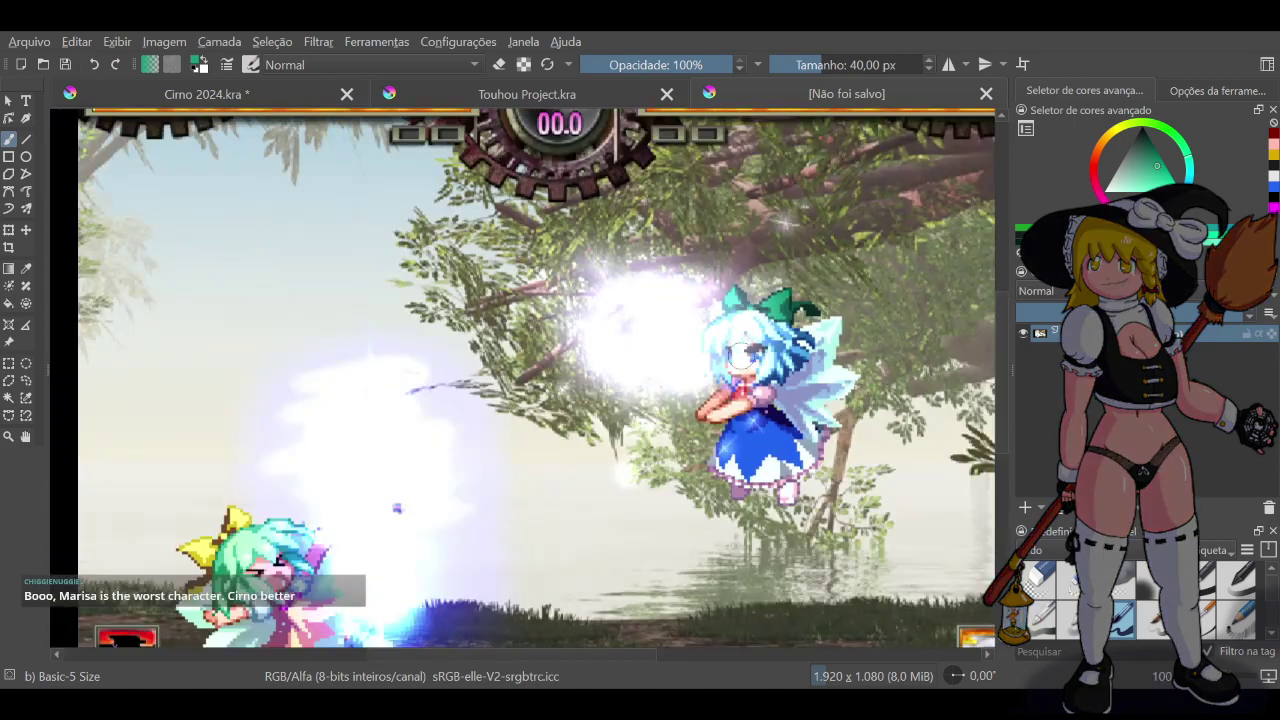
scroll(810, 289, "down", 2)
scroll(827, 218, "up", 5)
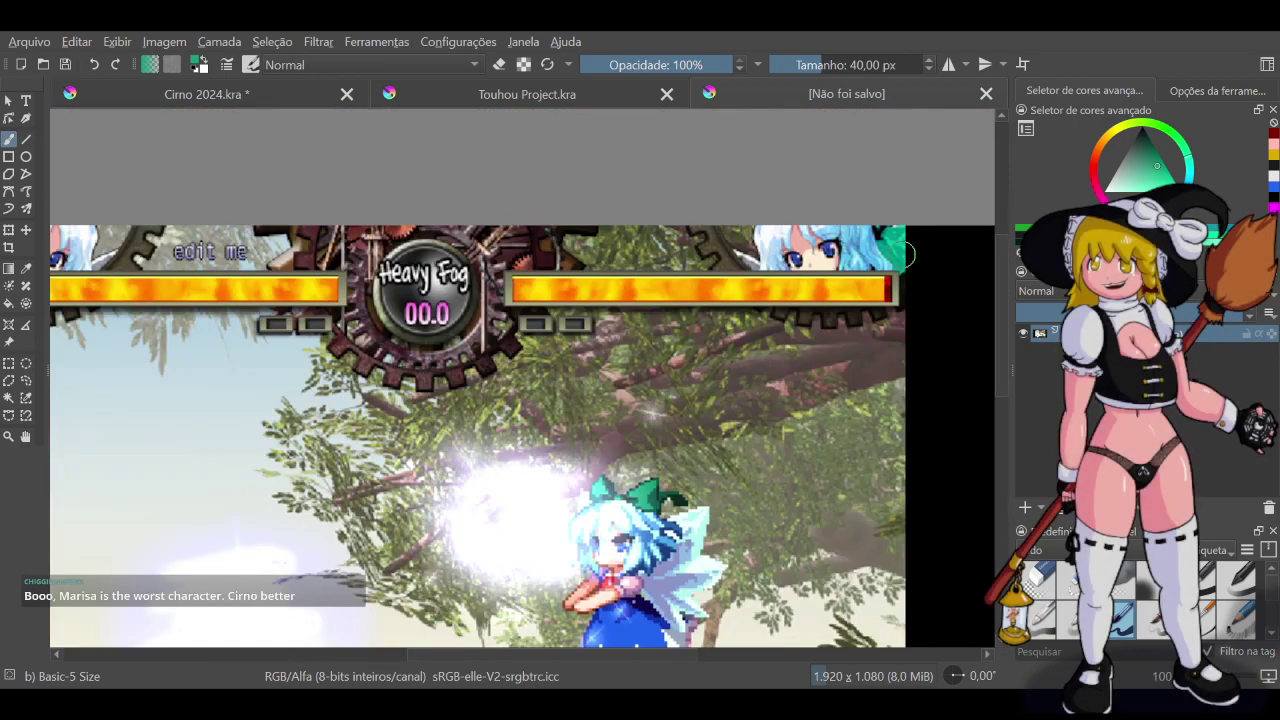
scroll(912, 255, "up", 3)
scroll(912, 255, "down", 6)
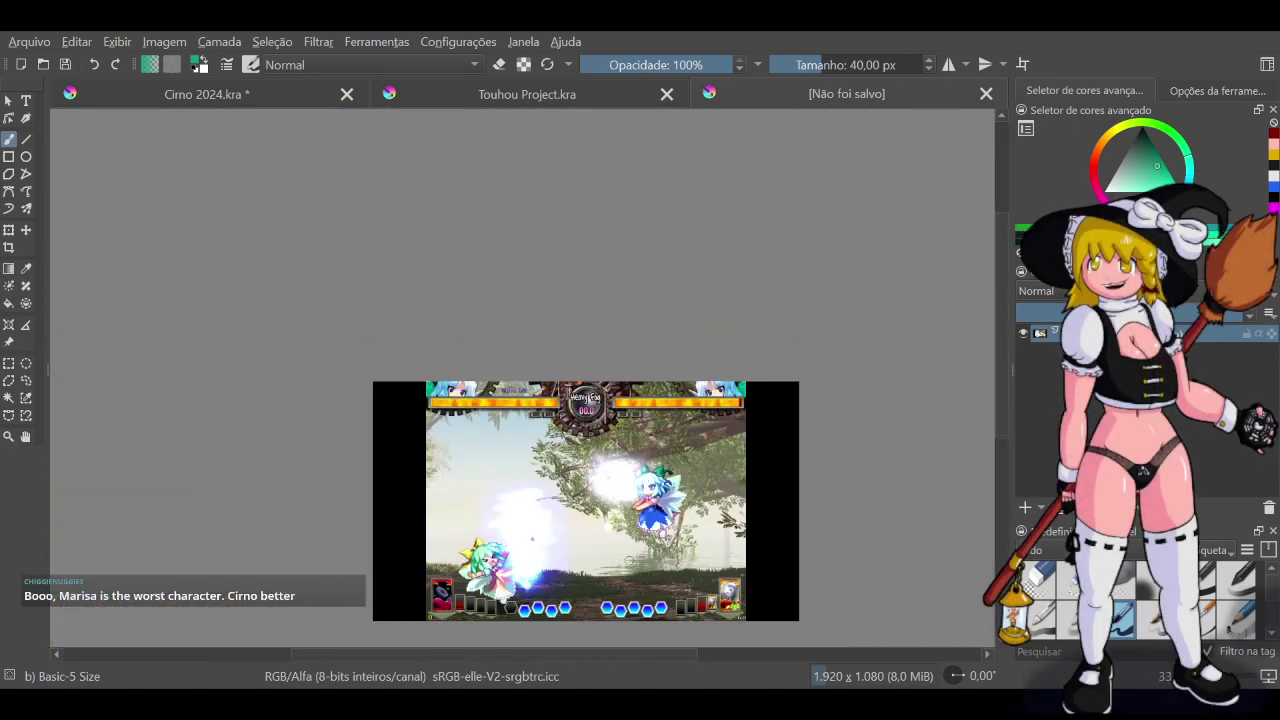
scroll(632, 482, "up", 5)
scroll(632, 479, "down", 5)
scroll(632, 474, "up", 3)
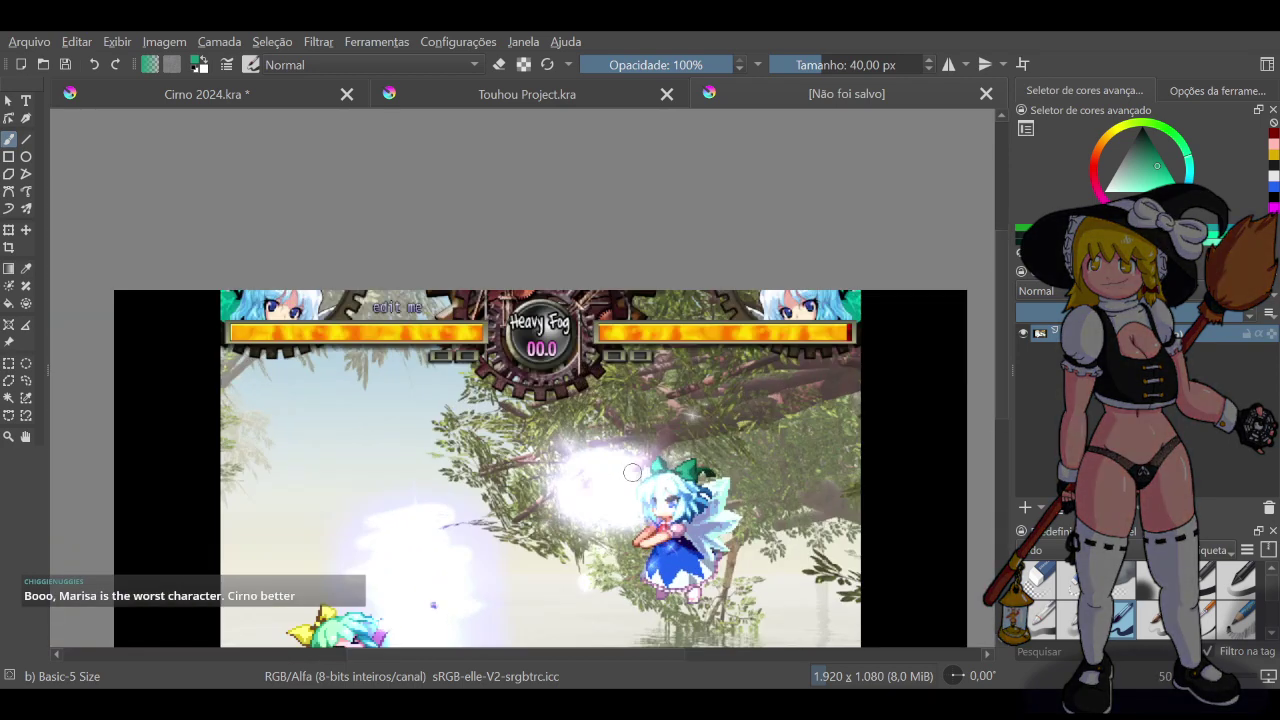
Return to the Cirno drawing and select the hair bow and its ribbon tails from the line art layer
left_click(292, 109)
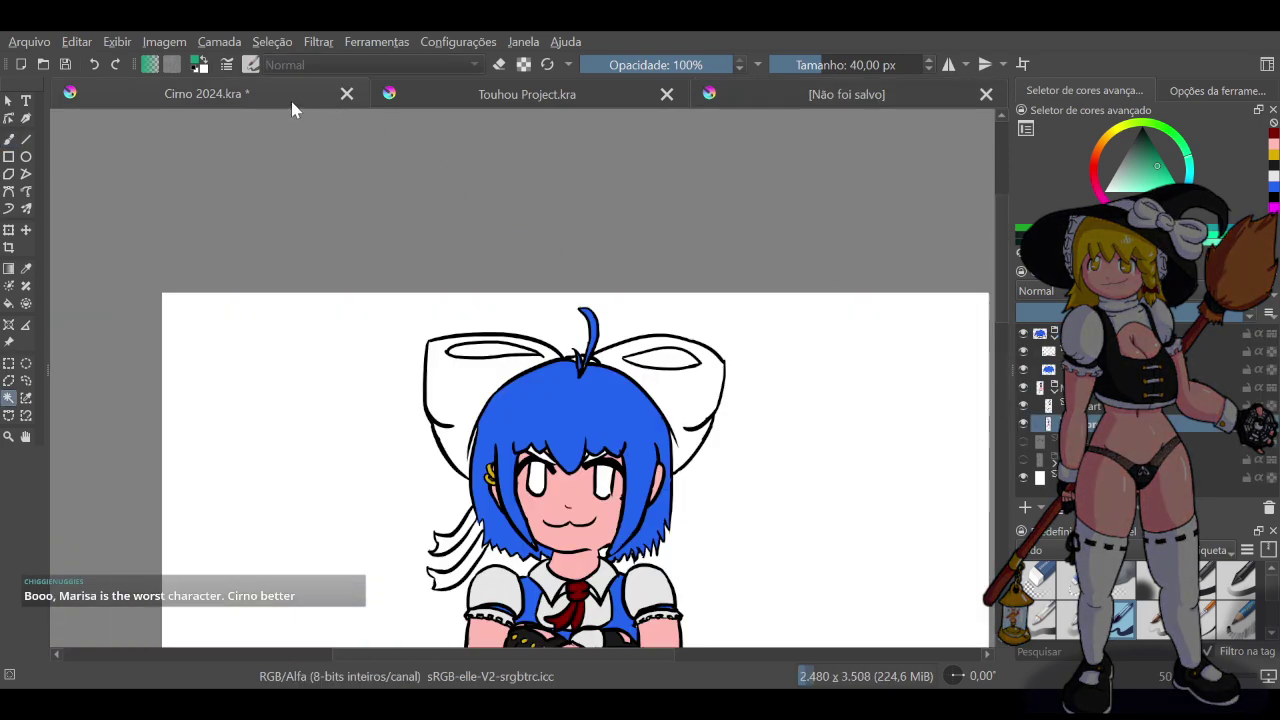
left_click(1088, 408)
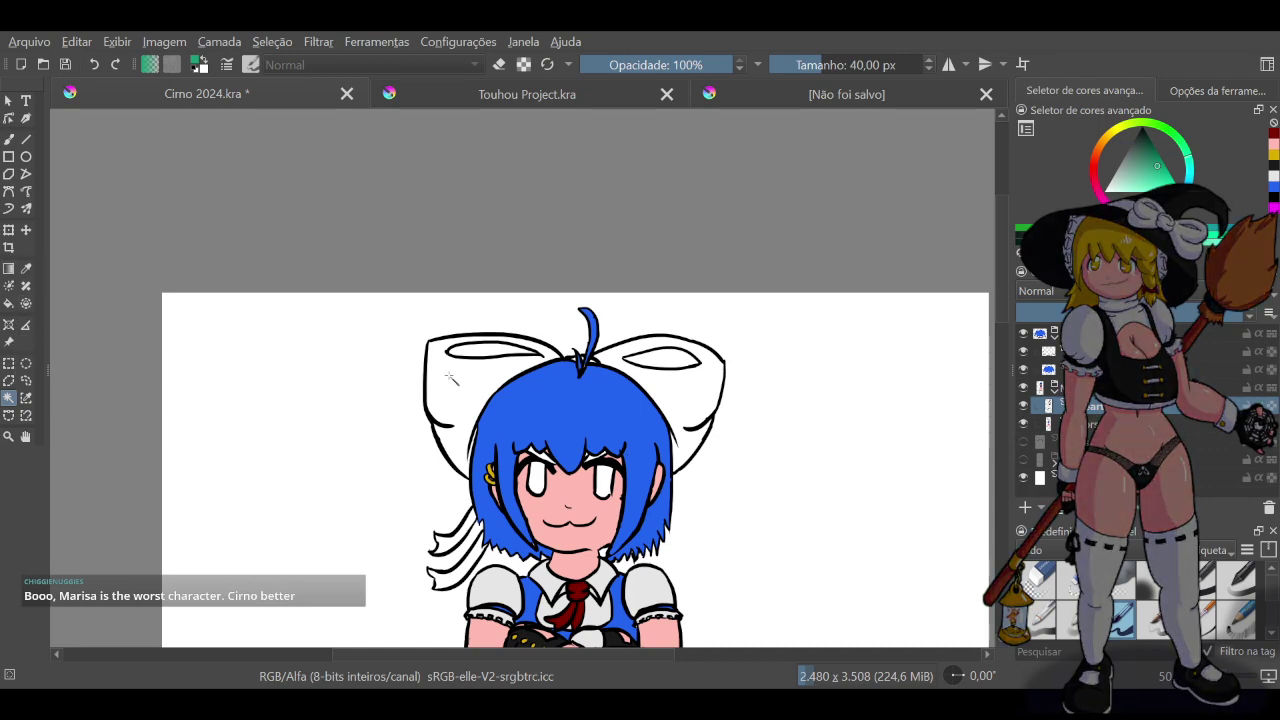
left_click(667, 383)
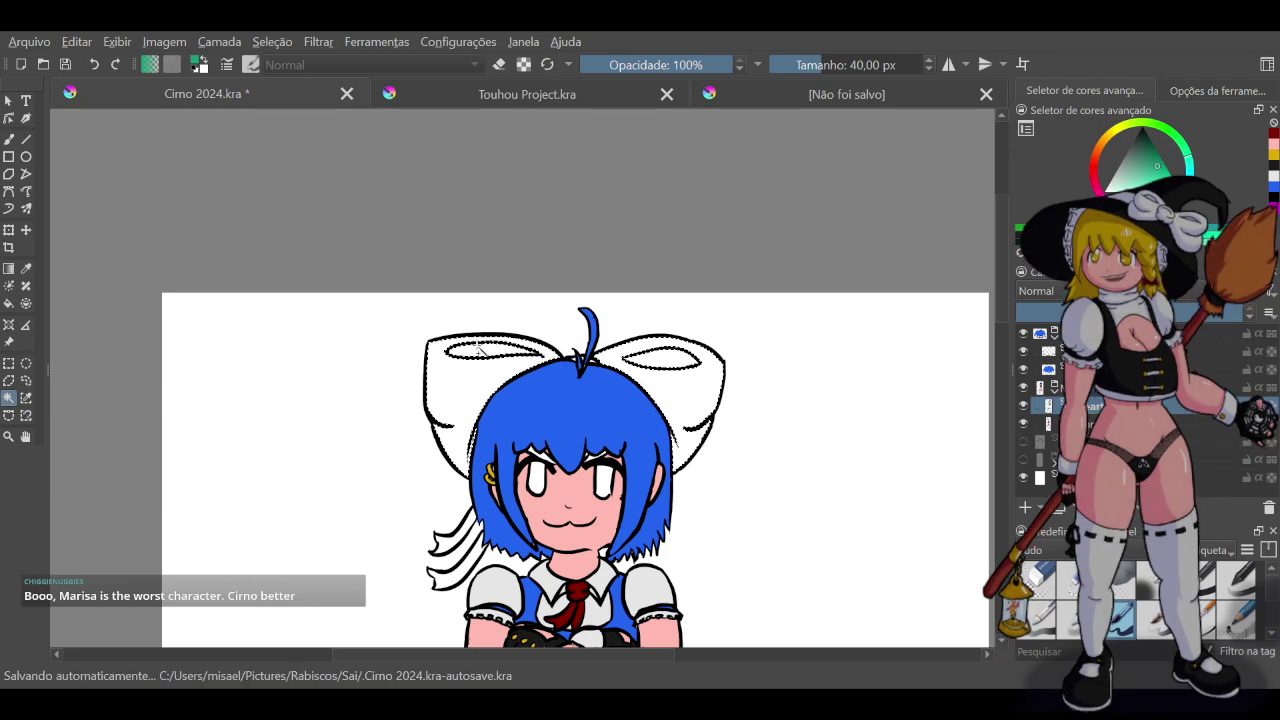
scroll(603, 361, "up", 3)
scroll(560, 356, "up", 2)
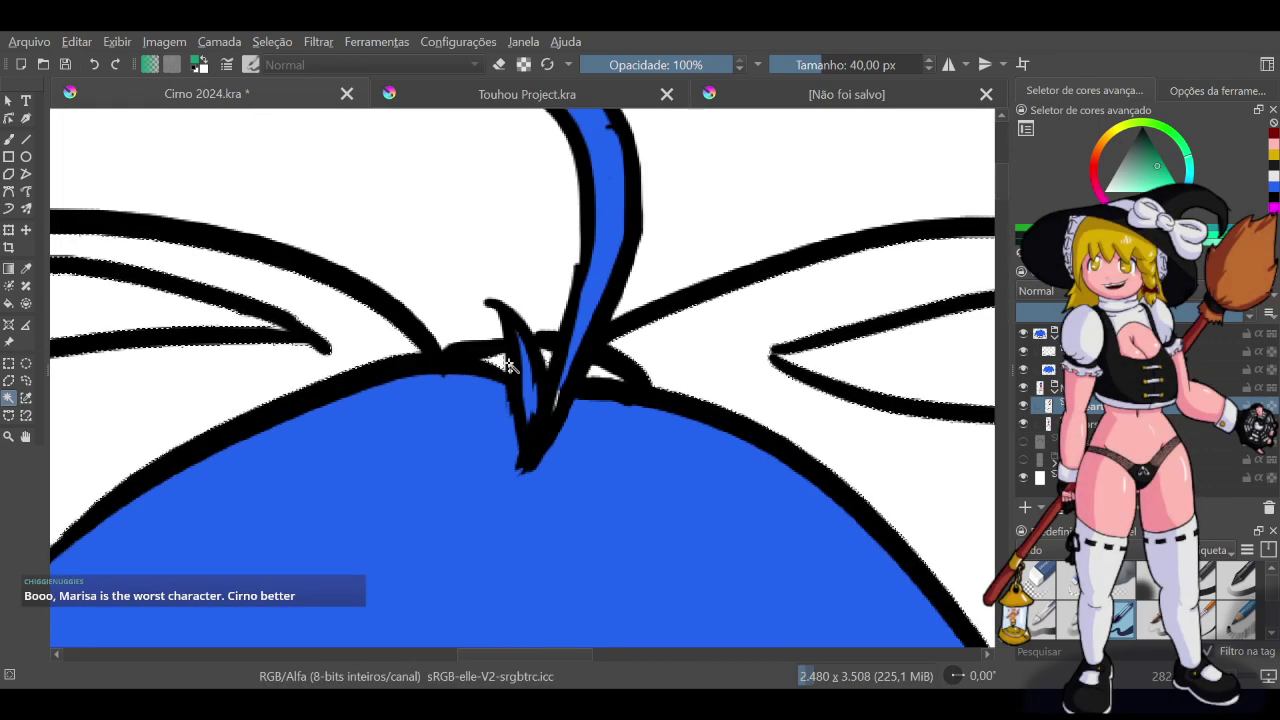
scroll(489, 451, "down", 5)
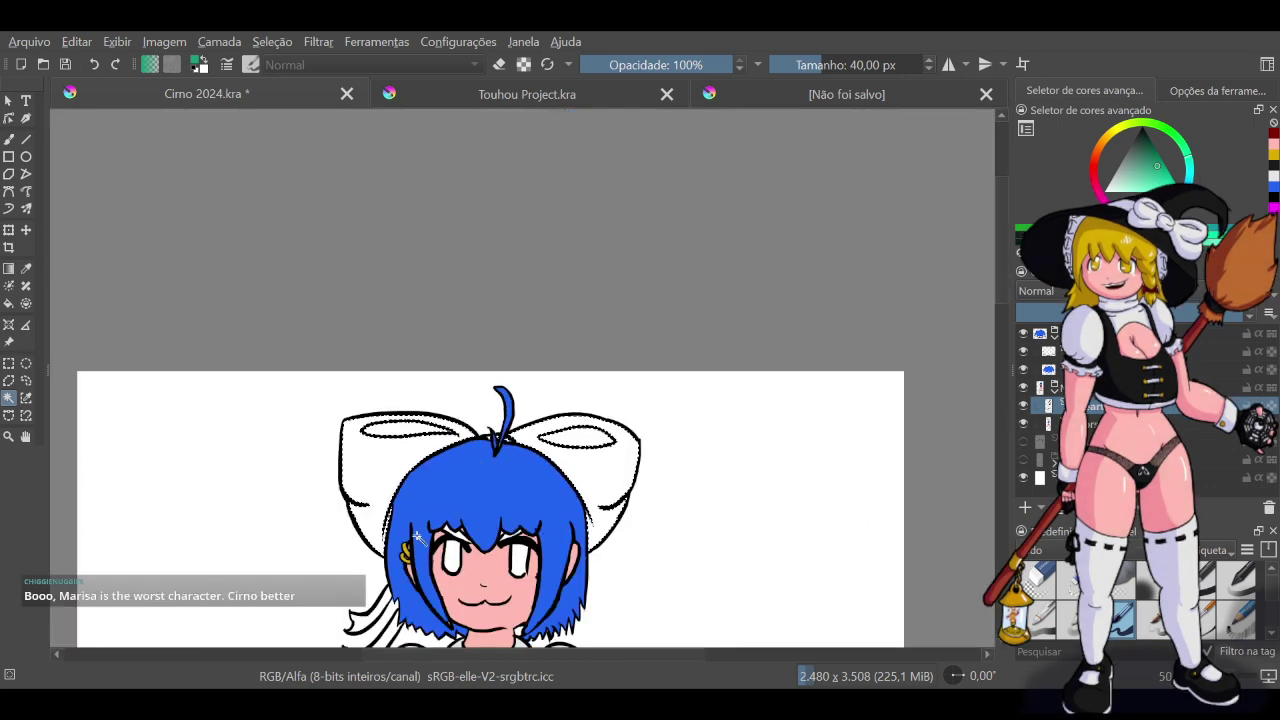
scroll(420, 610, "up", 6)
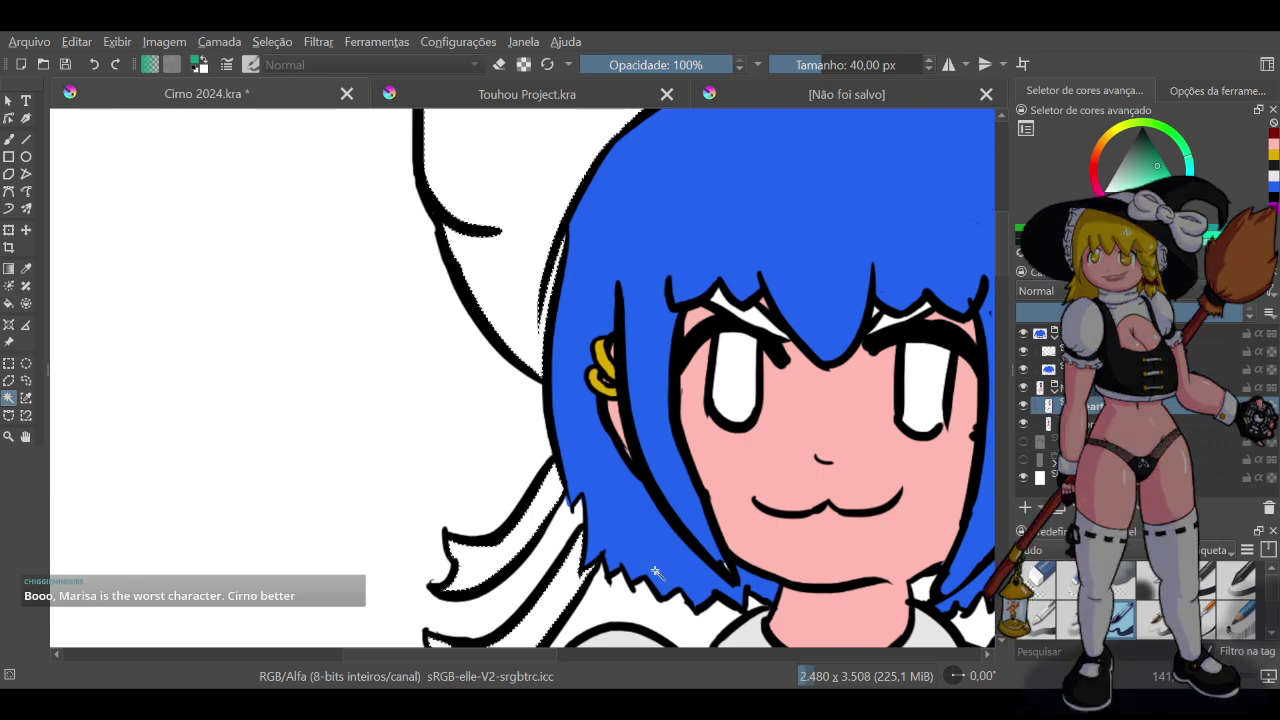
Expand the bow selection under the outlines and fill the bow and ribbon tails with green on the colour layer
left_click(1087, 428)
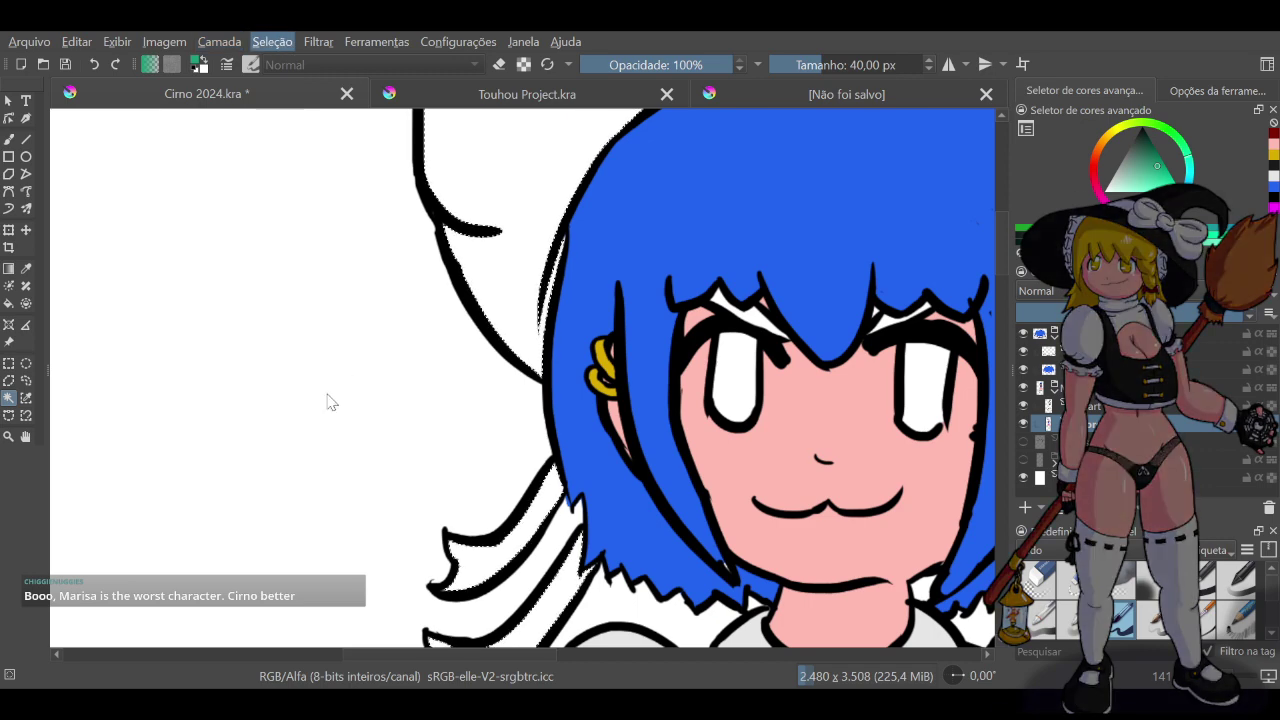
left_click(700, 378)
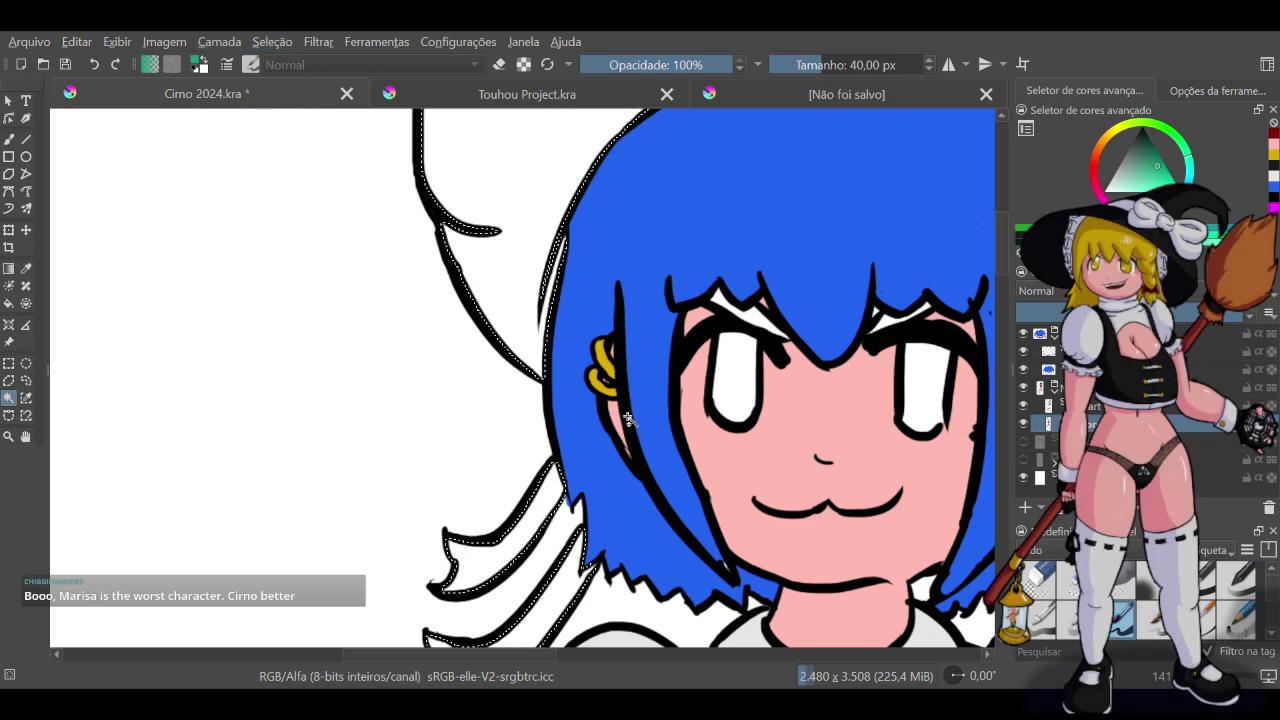
key("BackSpace")
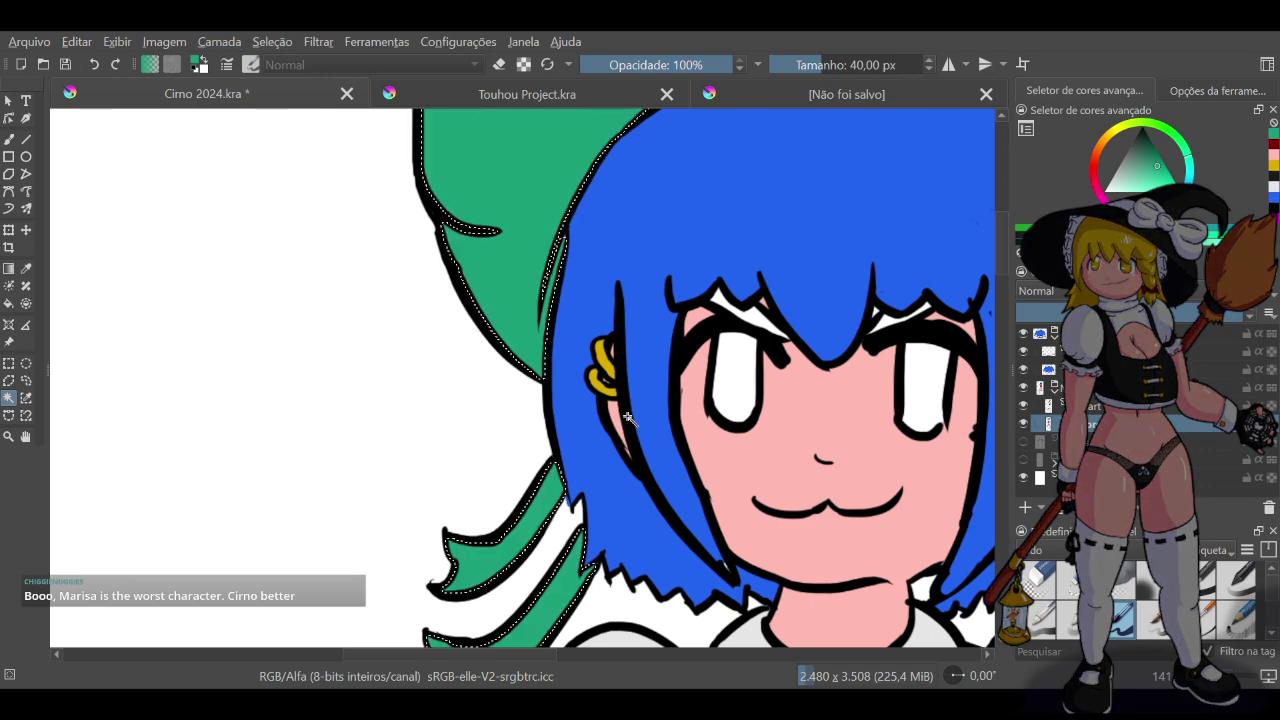
Clear the selection and erase the stray colour between the upper ribbon tail and the hair tips
scroll(620, 348, "down", 4)
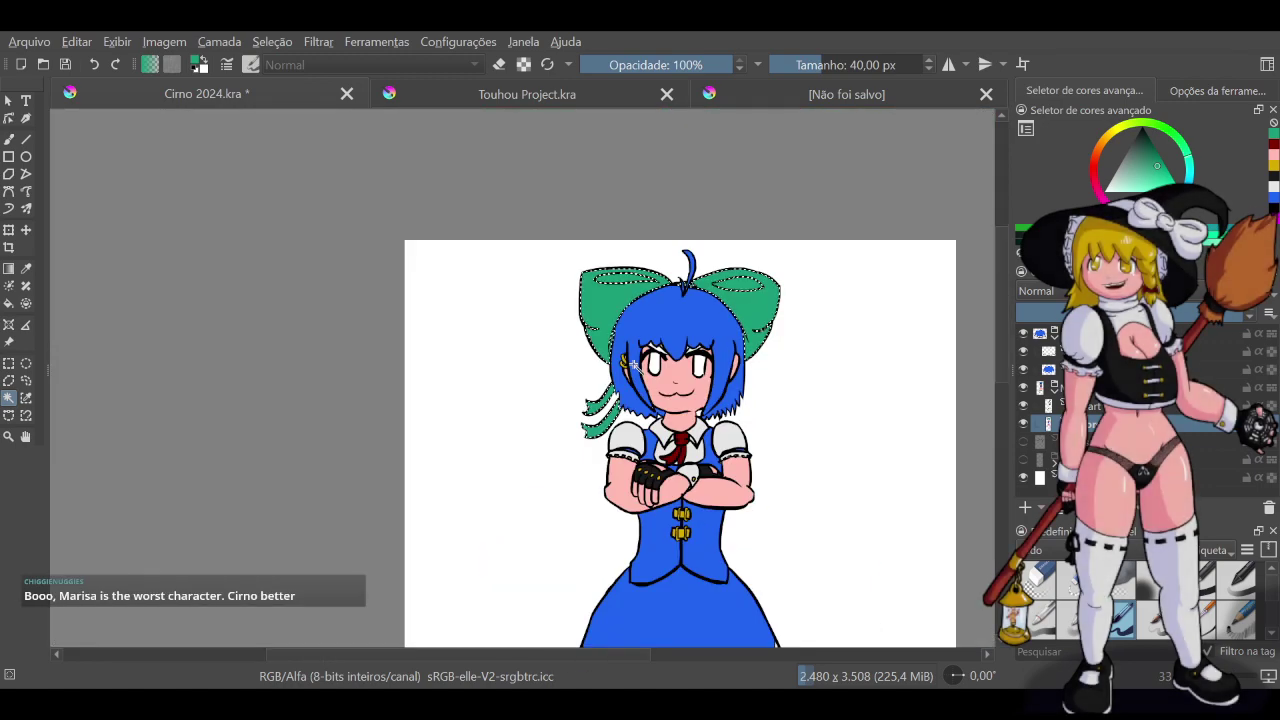
scroll(632, 360, "up", 2)
scroll(608, 495, "up", 3)
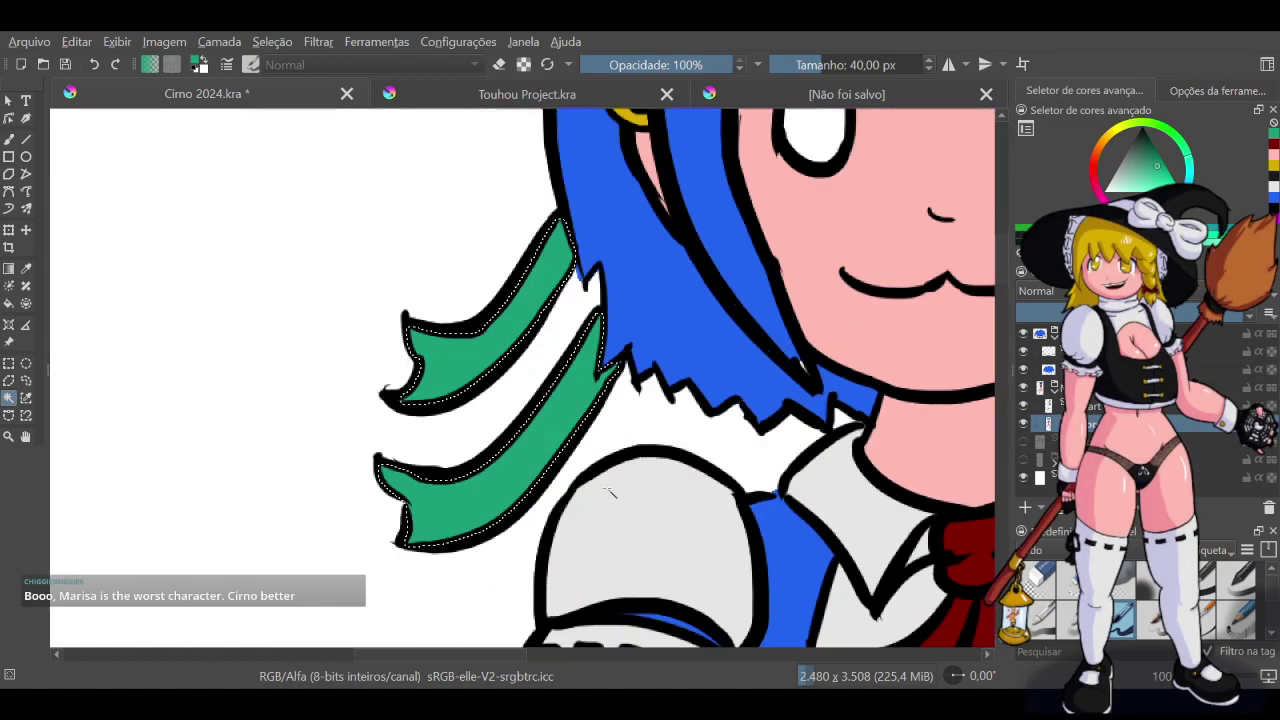
key("ctrl+shift+a")
left_click(9, 138)
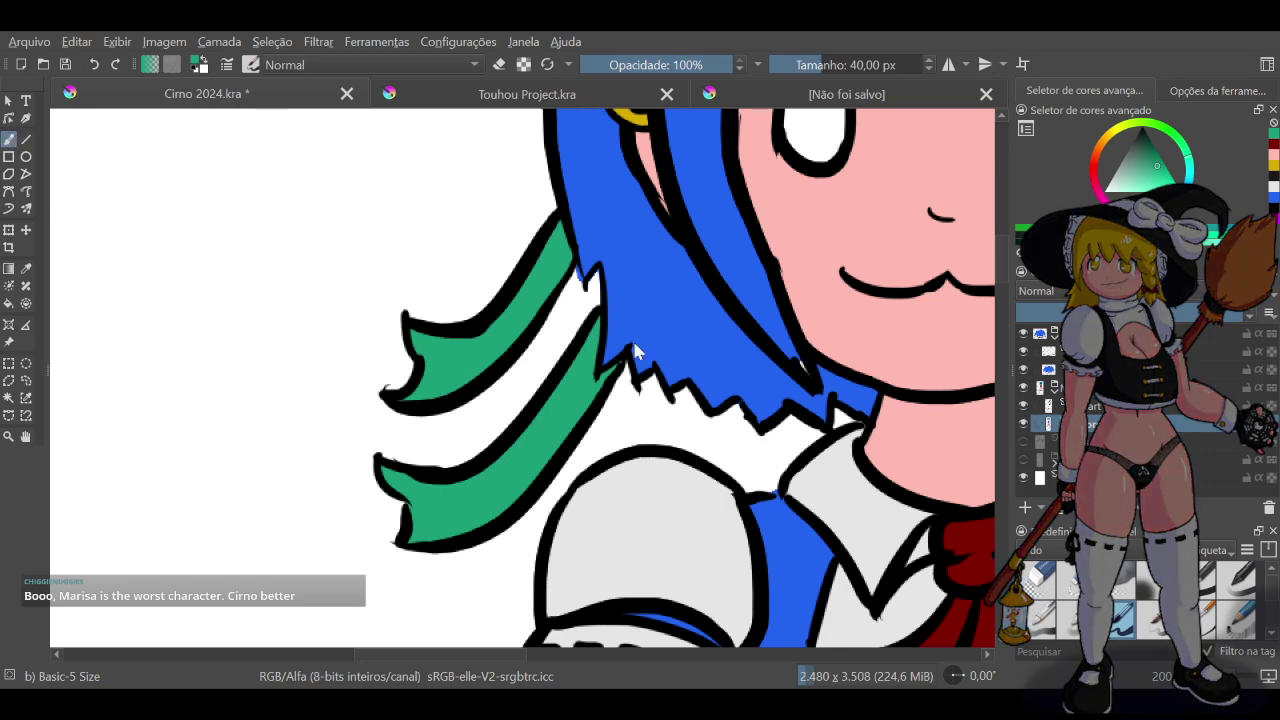
left_click(499, 65)
left_click_drag(578, 271, 588, 298)
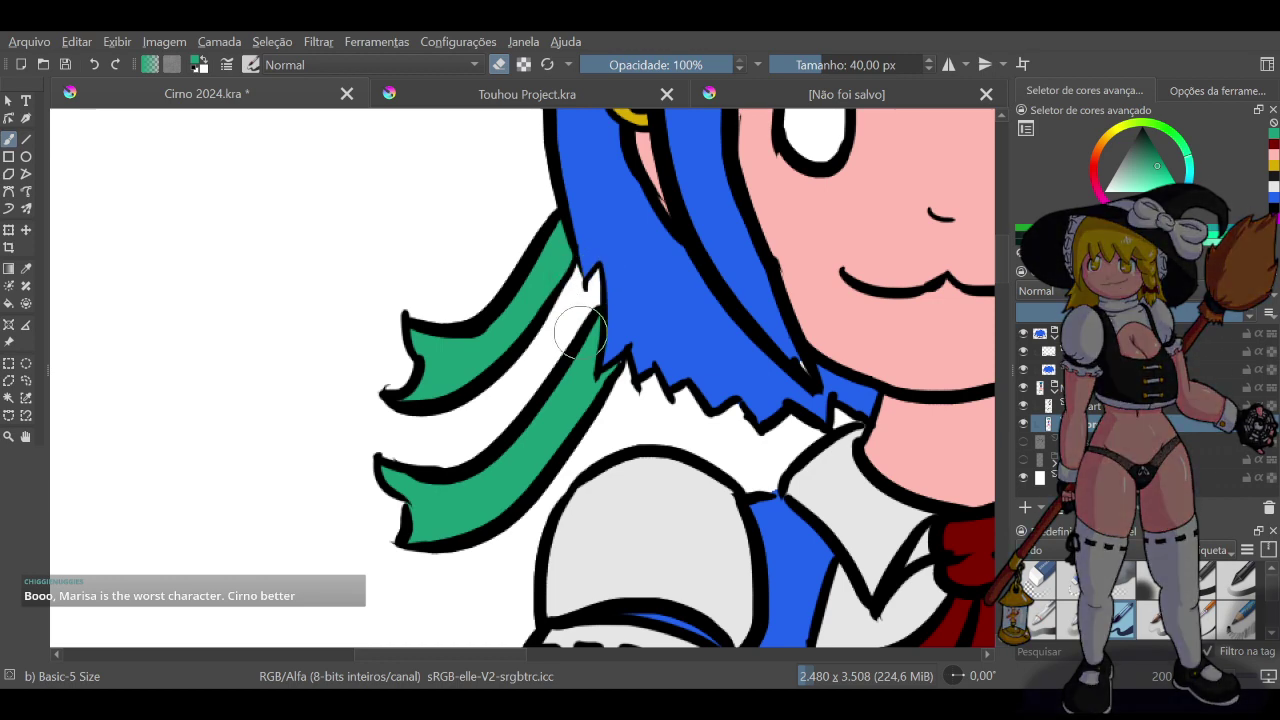
Turn off erasing and touch up the hair's base colour with blue sampled from the hair
scroll(578, 334, "down", 7)
scroll(720, 385, "down", 2)
scroll(784, 521, "up", 2)
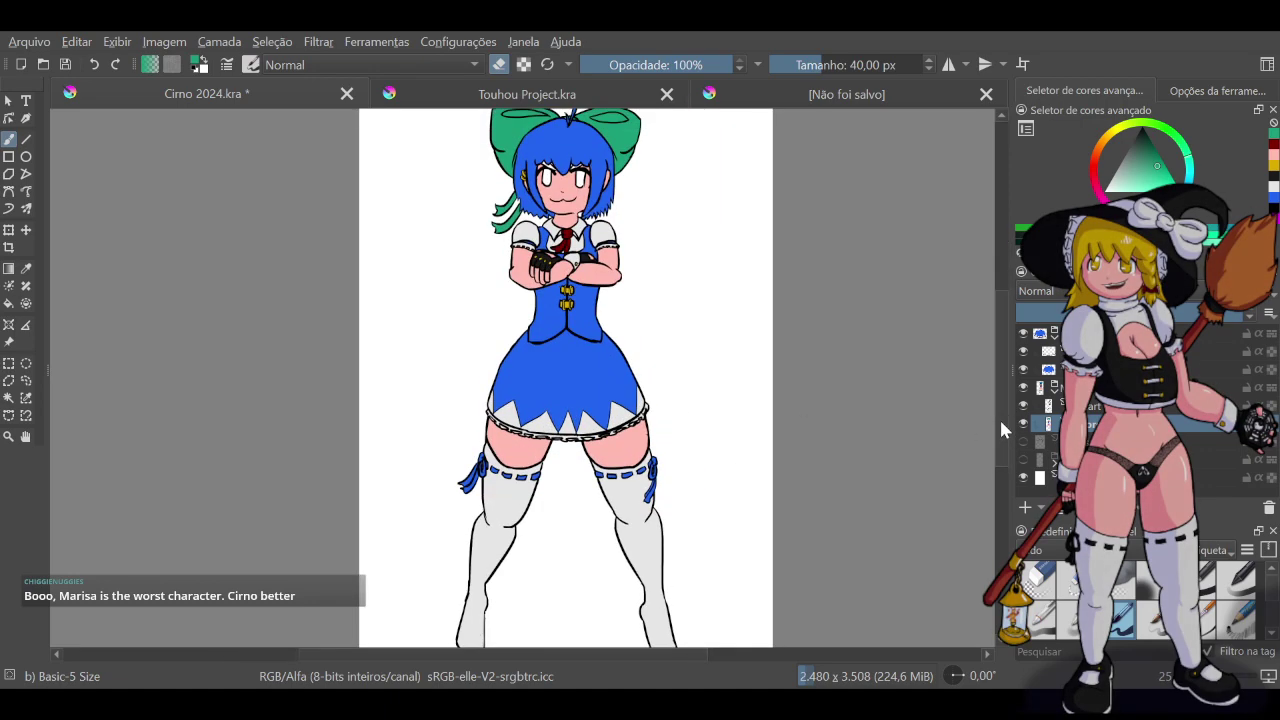
scroll(752, 390, "down", 2)
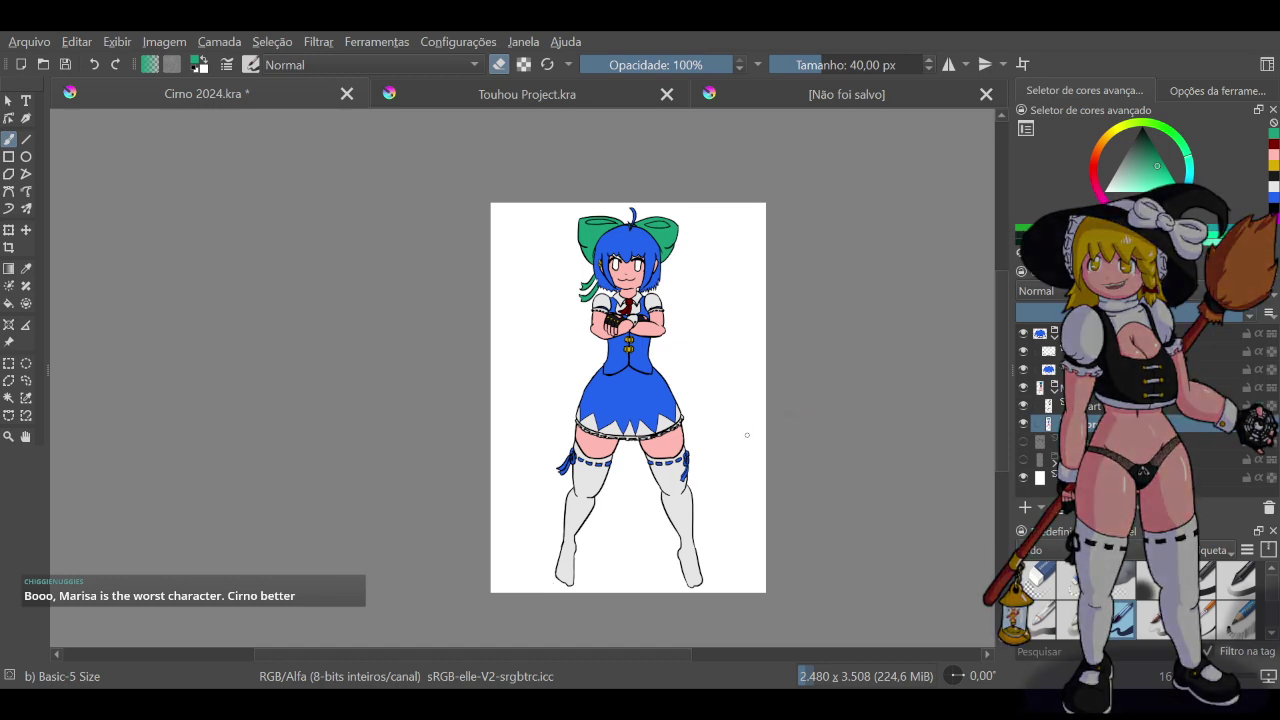
scroll(633, 236, "up", 6)
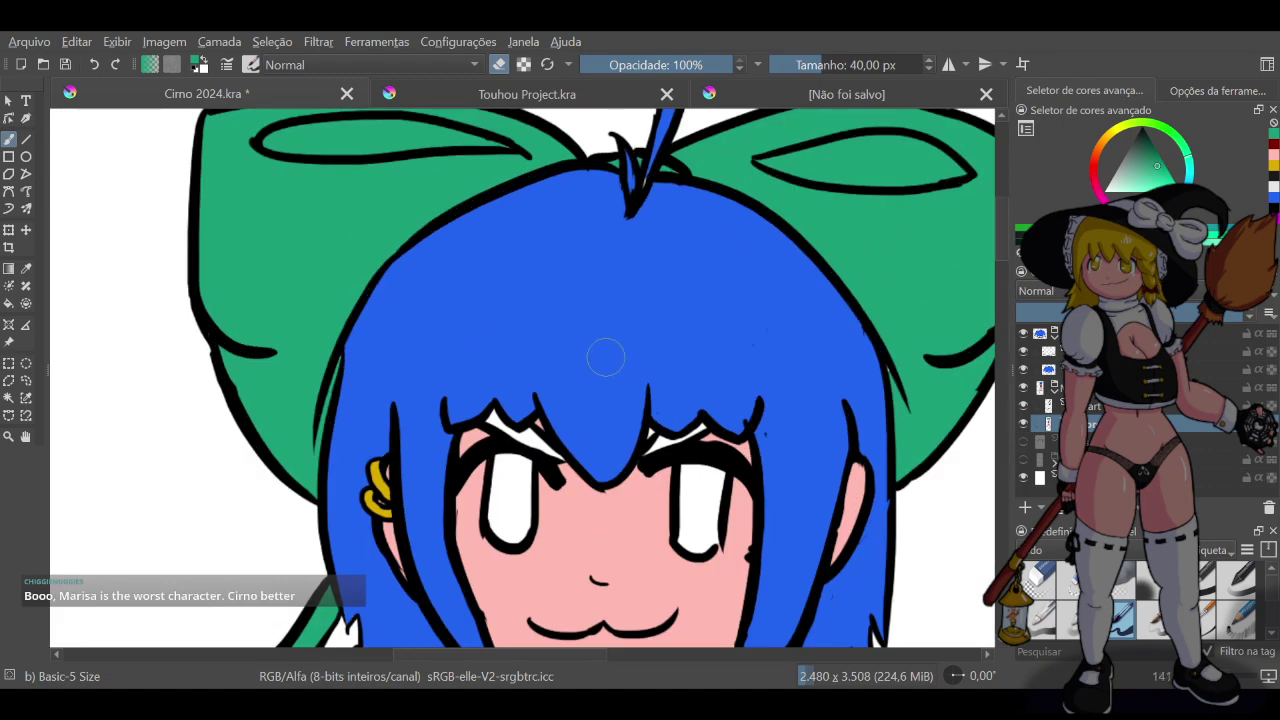
key("e")
left_click(645, 270, "ctrl")
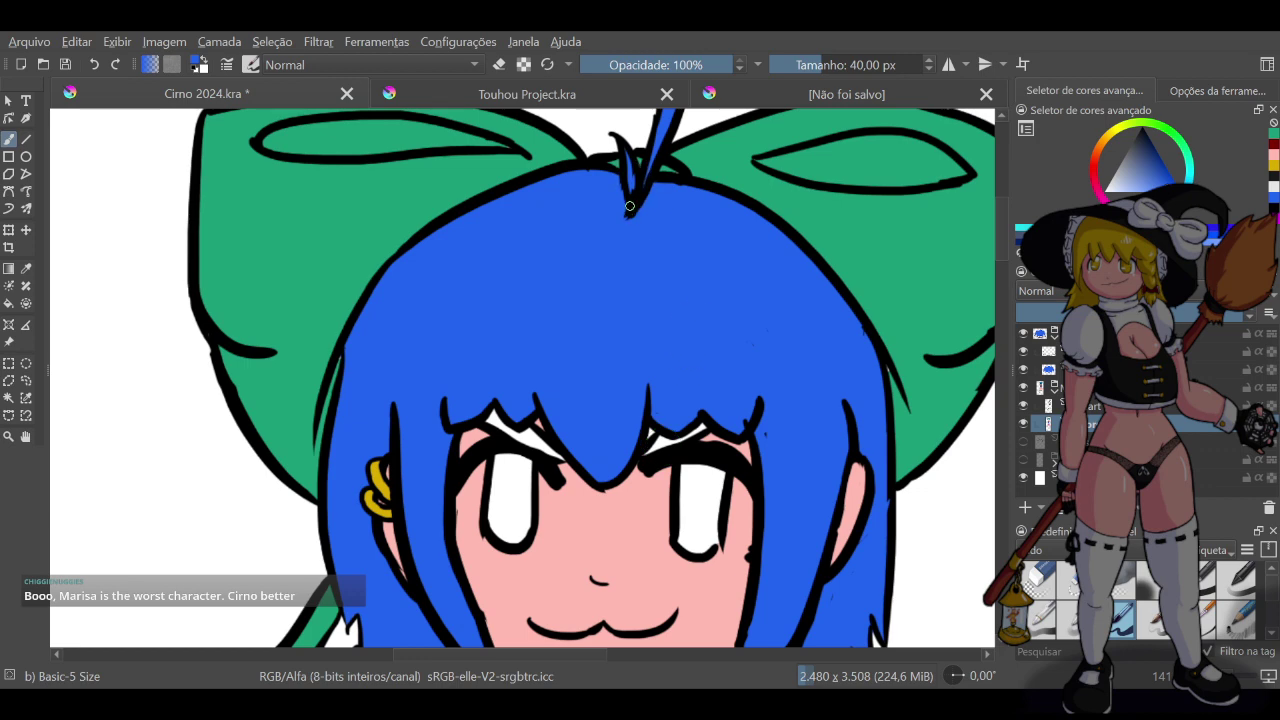
Check the coloured figure and save the Cirno drawing
scroll(815, 390, "down", 6)
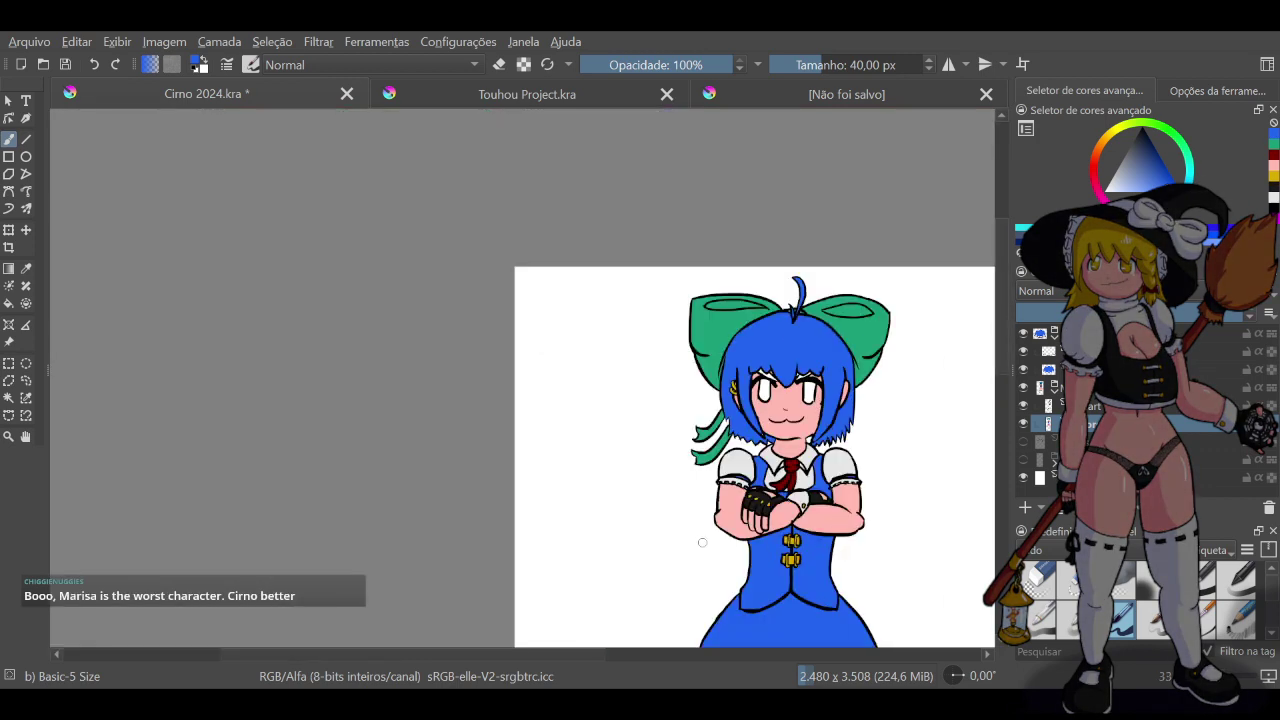
left_click_drag(500, 653, 573, 652)
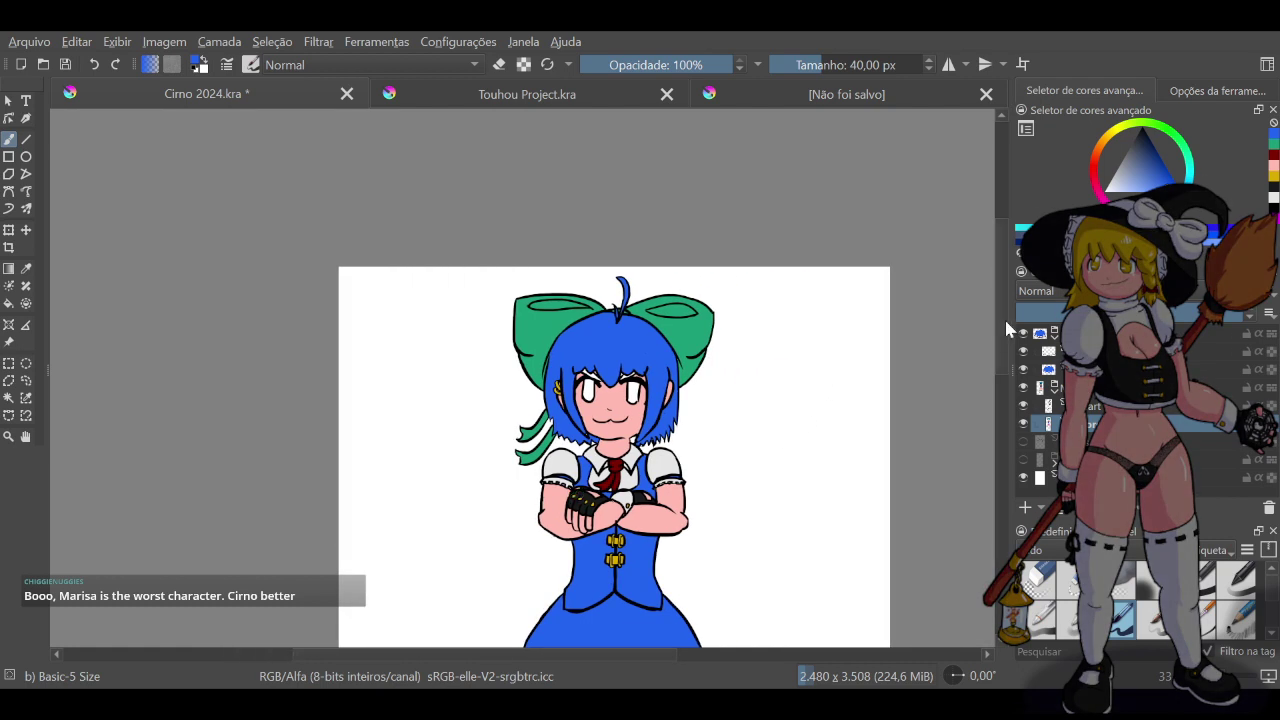
left_click_drag(1004, 317, 998, 355)
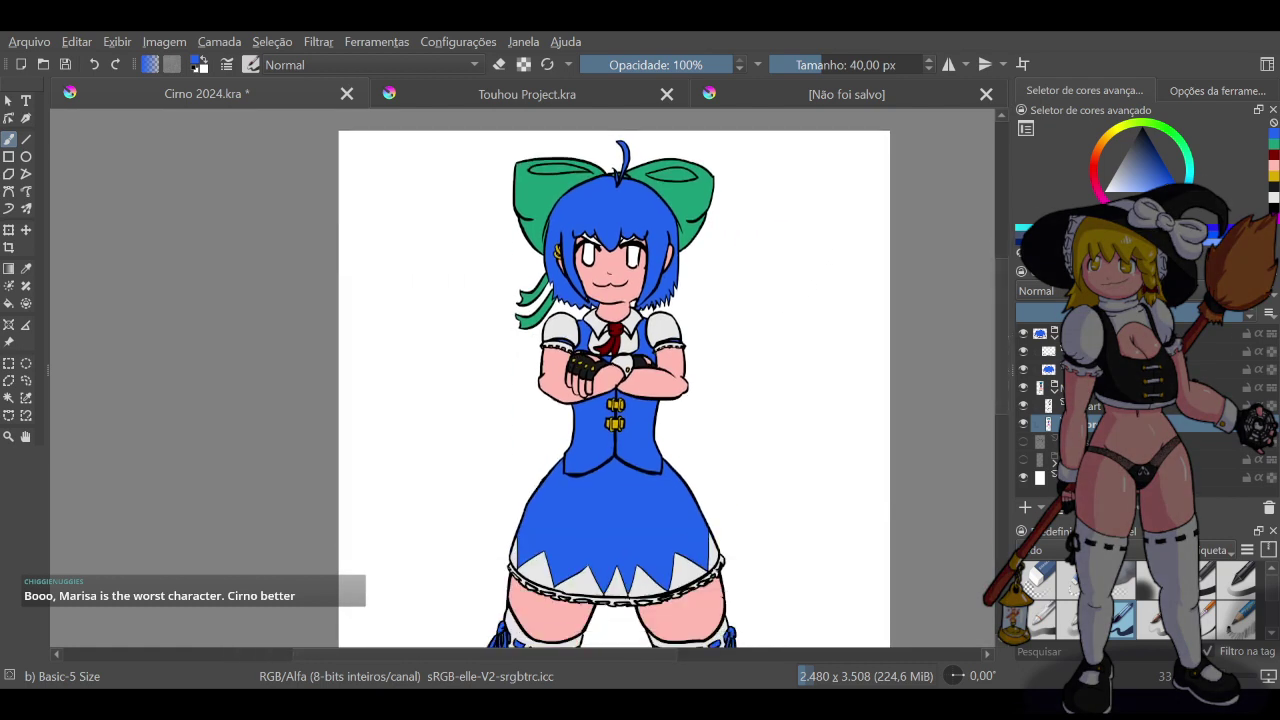
key("ctrl+s")
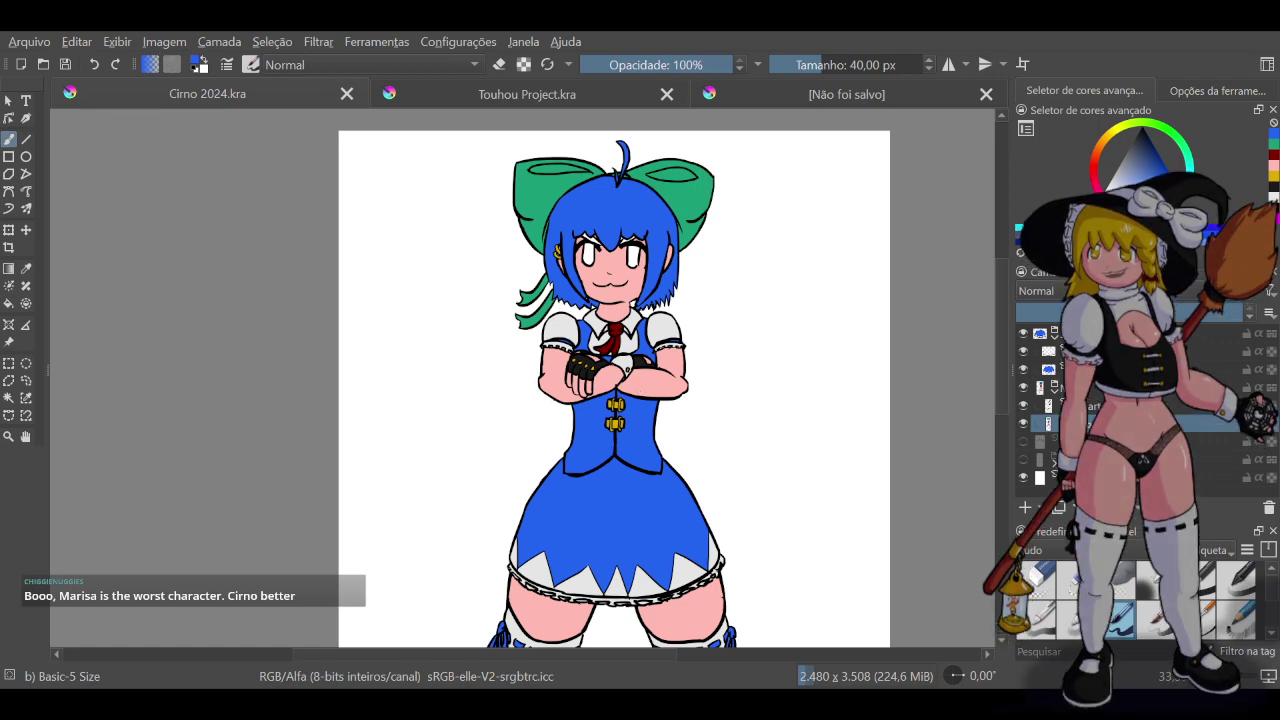
Sample a pale cyan from the Cirno sprite in the game screenshot and switch to the Touhou Project drawing
left_click(778, 92)
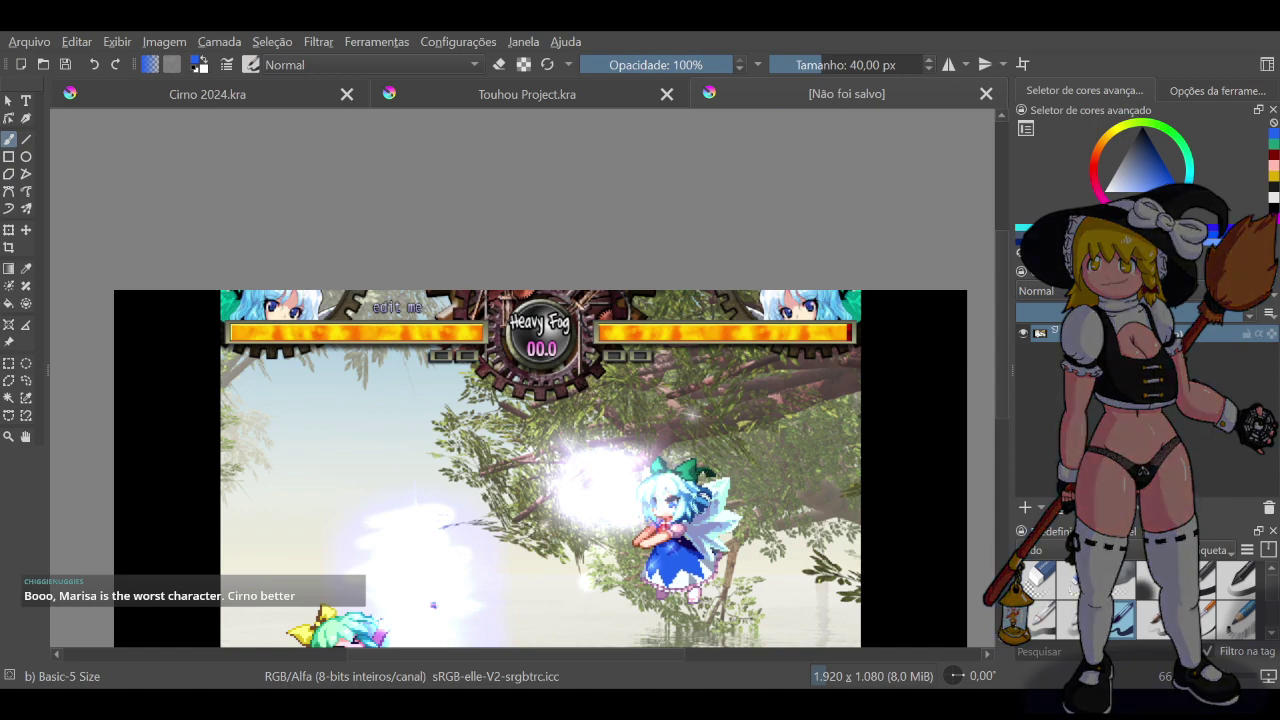
scroll(700, 505, "up", 4)
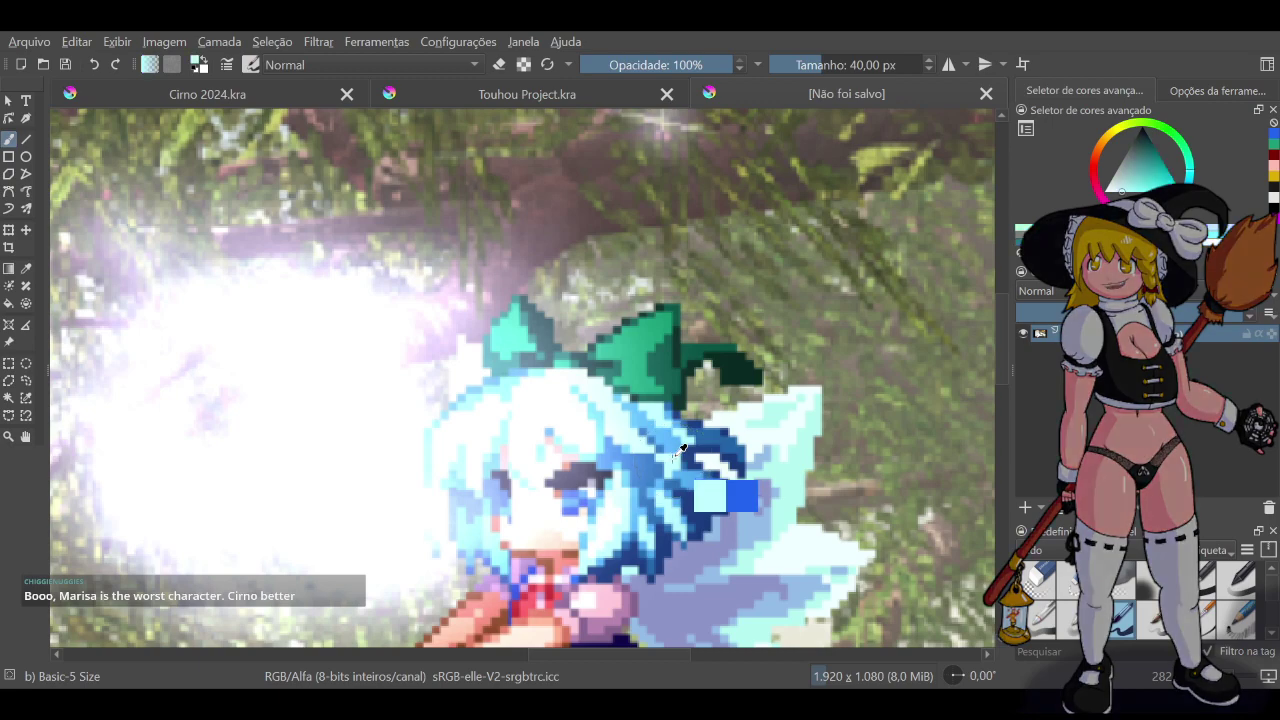
scroll(680, 458, "down", 8)
scroll(644, 407, "up", 3)
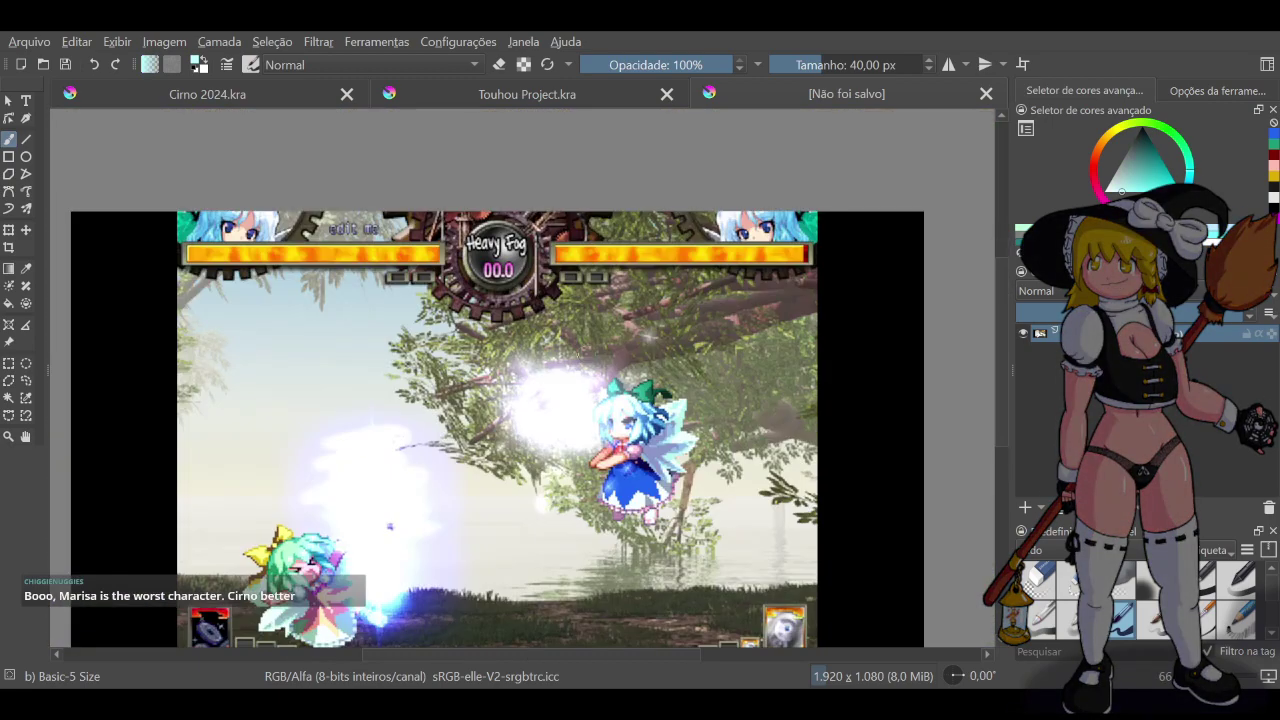
left_click(474, 100)
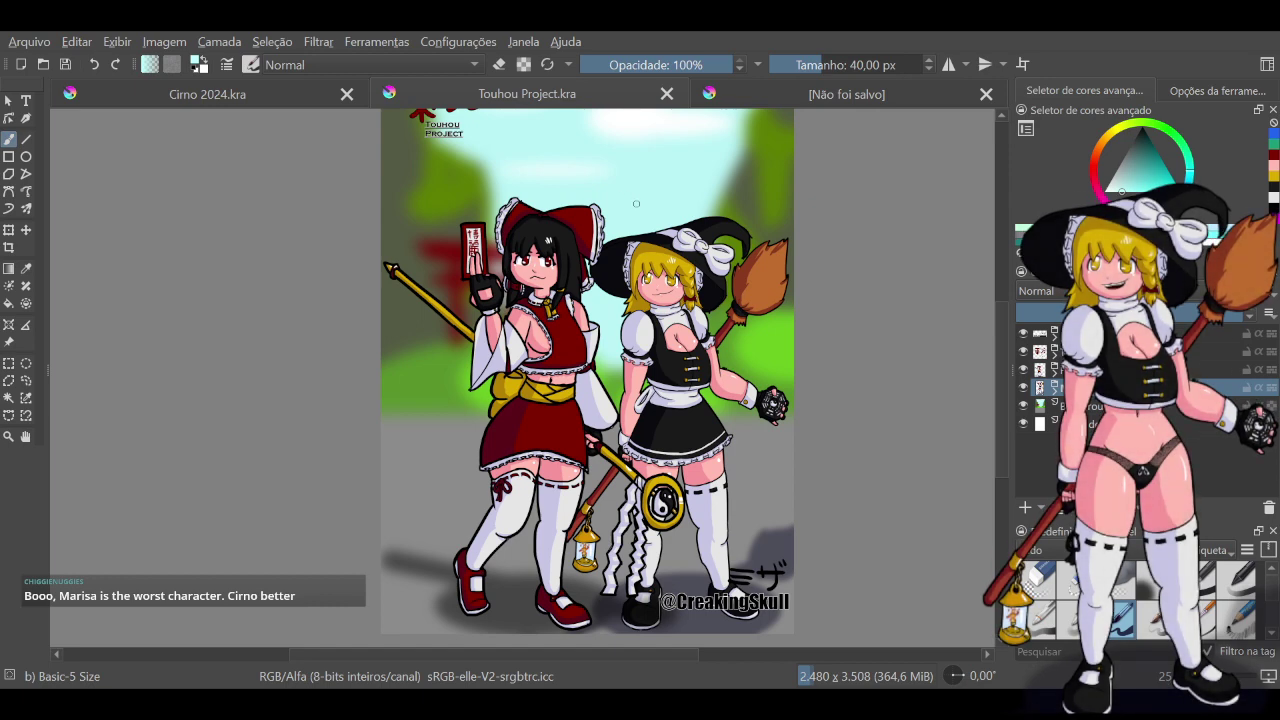
Test the pale cyan with a short brush stroke on the background layer's sky and undo it
left_click(1108, 406)
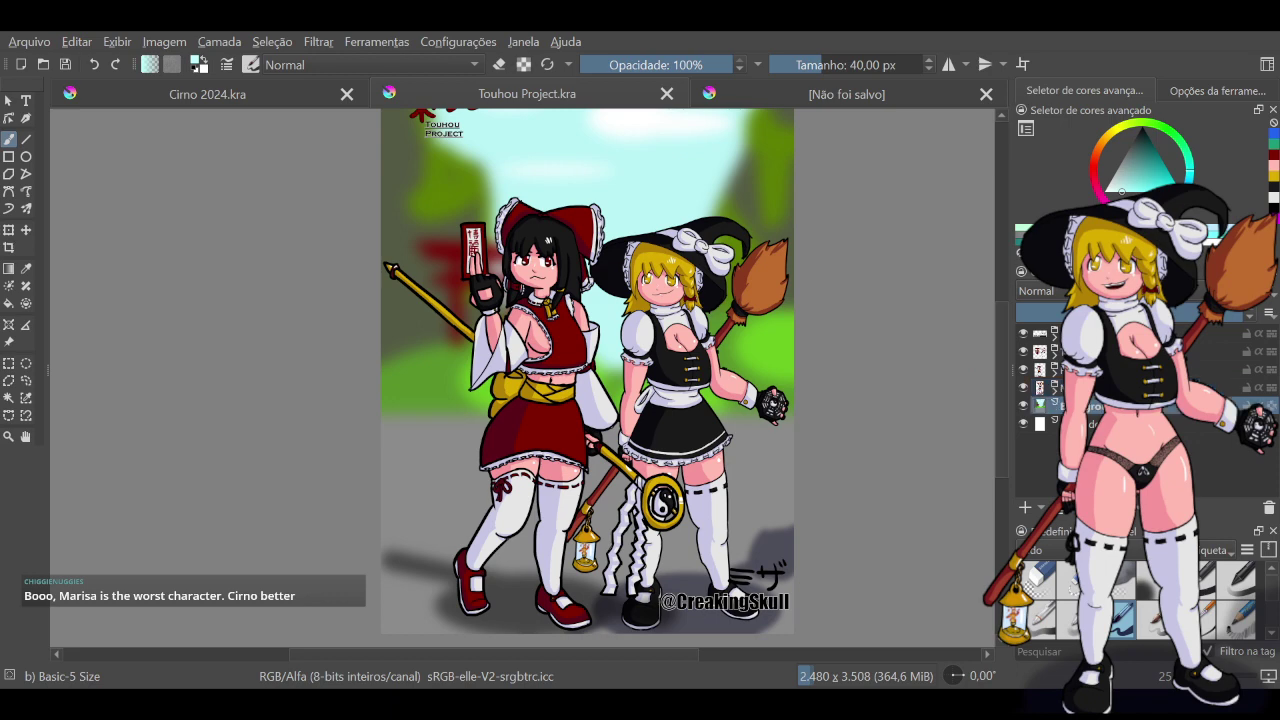
left_click_drag(648, 214, 640, 204)
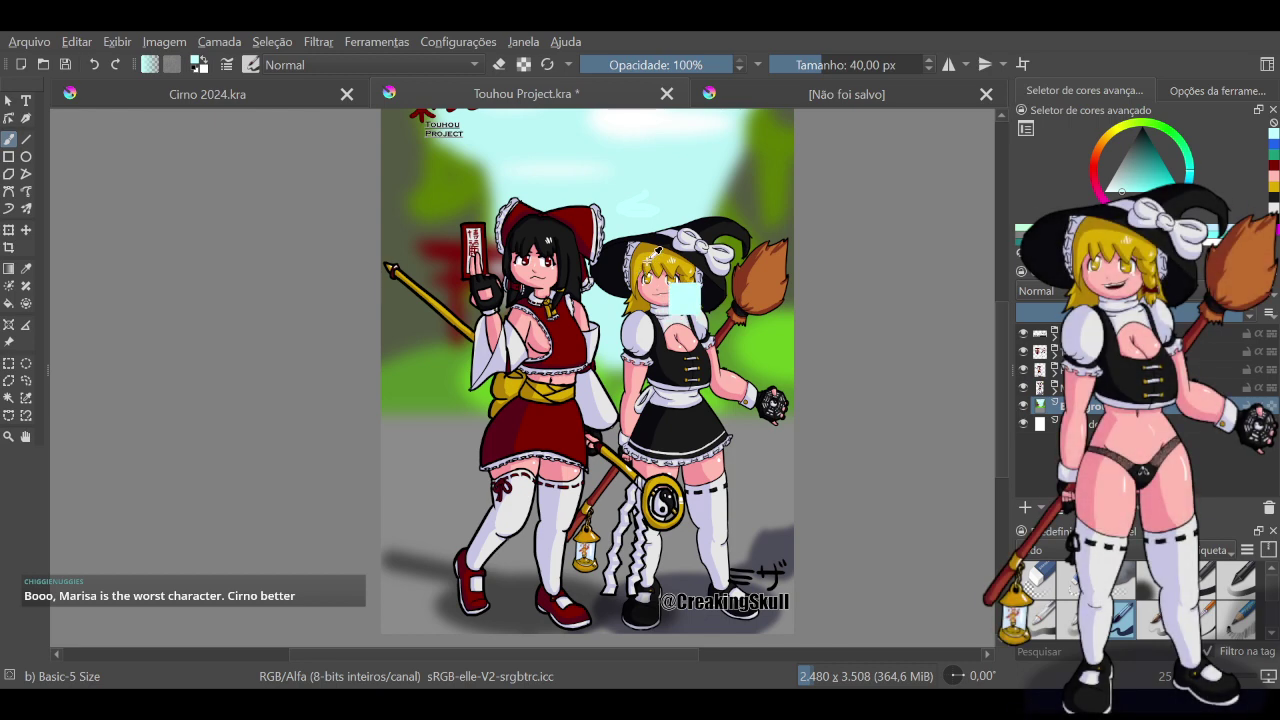
key("ctrl+z")
key("ctrl+shift+z")
key("ctrl+z")
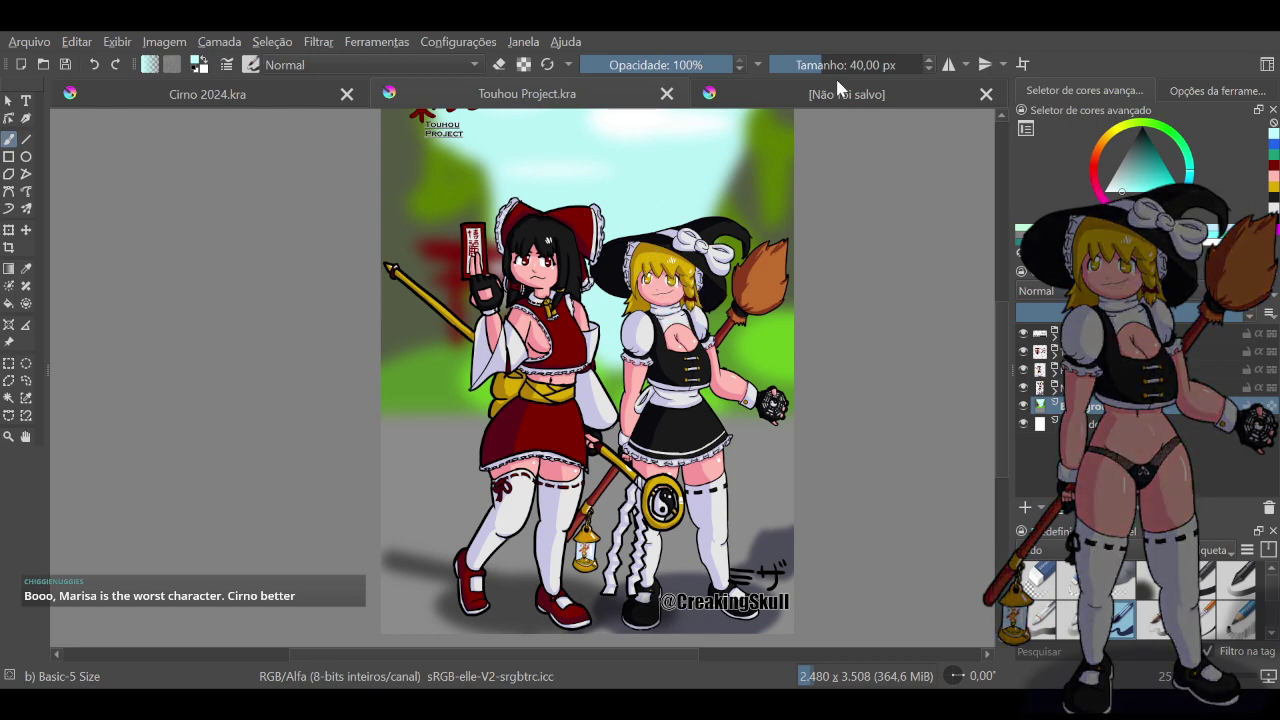
Compare Cirno's sprite in the game screenshot with the Touhou Project sky up close and sample a colour from the sprite's wing
left_click(820, 100)
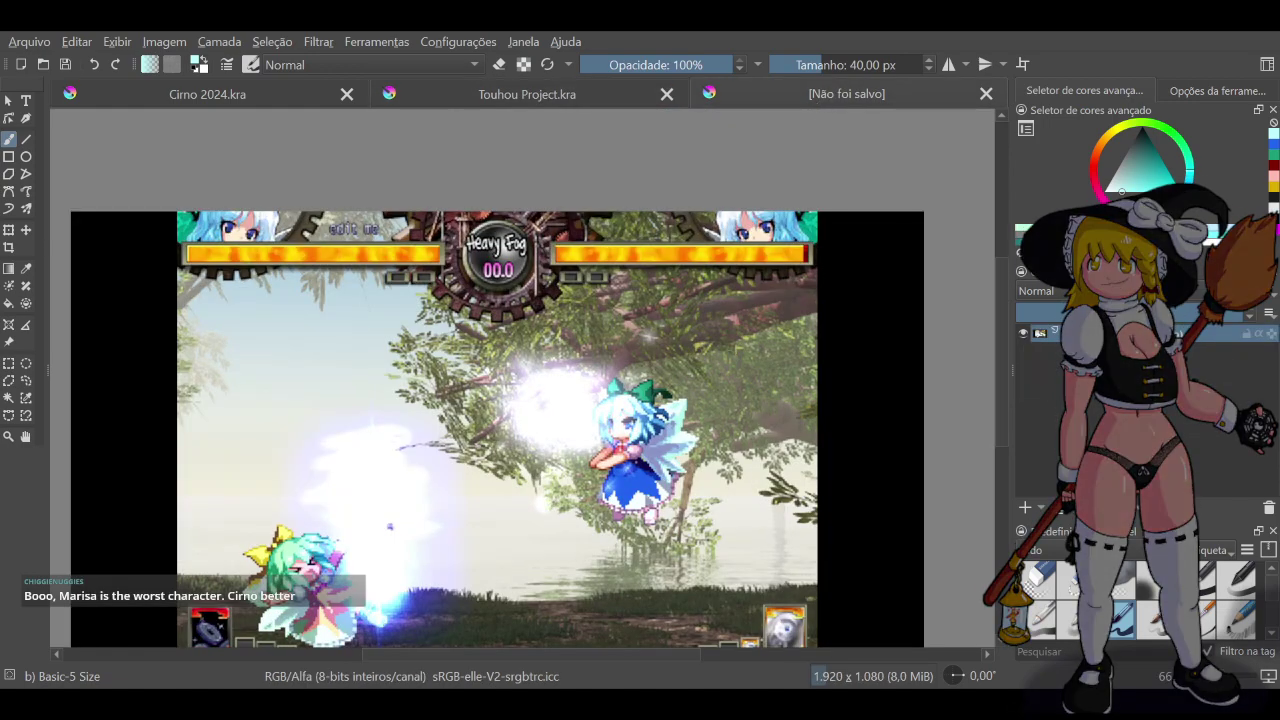
scroll(656, 475, "up", 5)
scroll(633, 352, "up", 2)
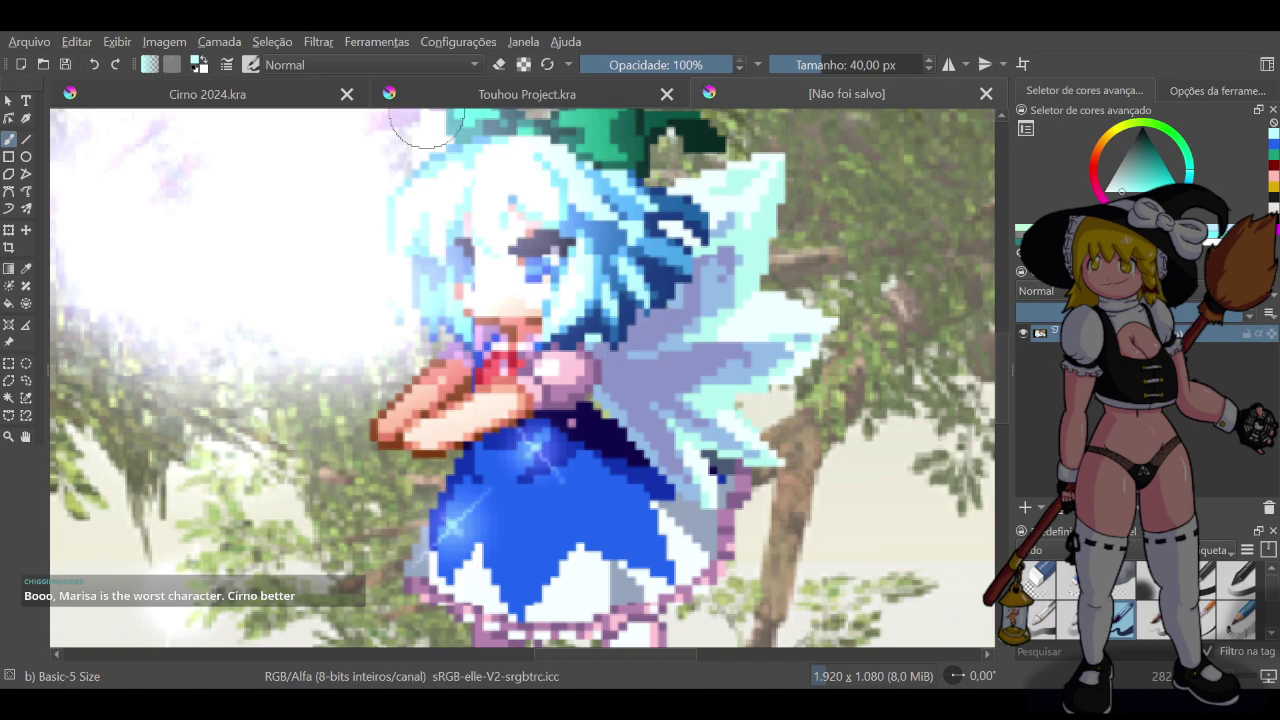
left_click(487, 99)
scroll(621, 198, "up", 6)
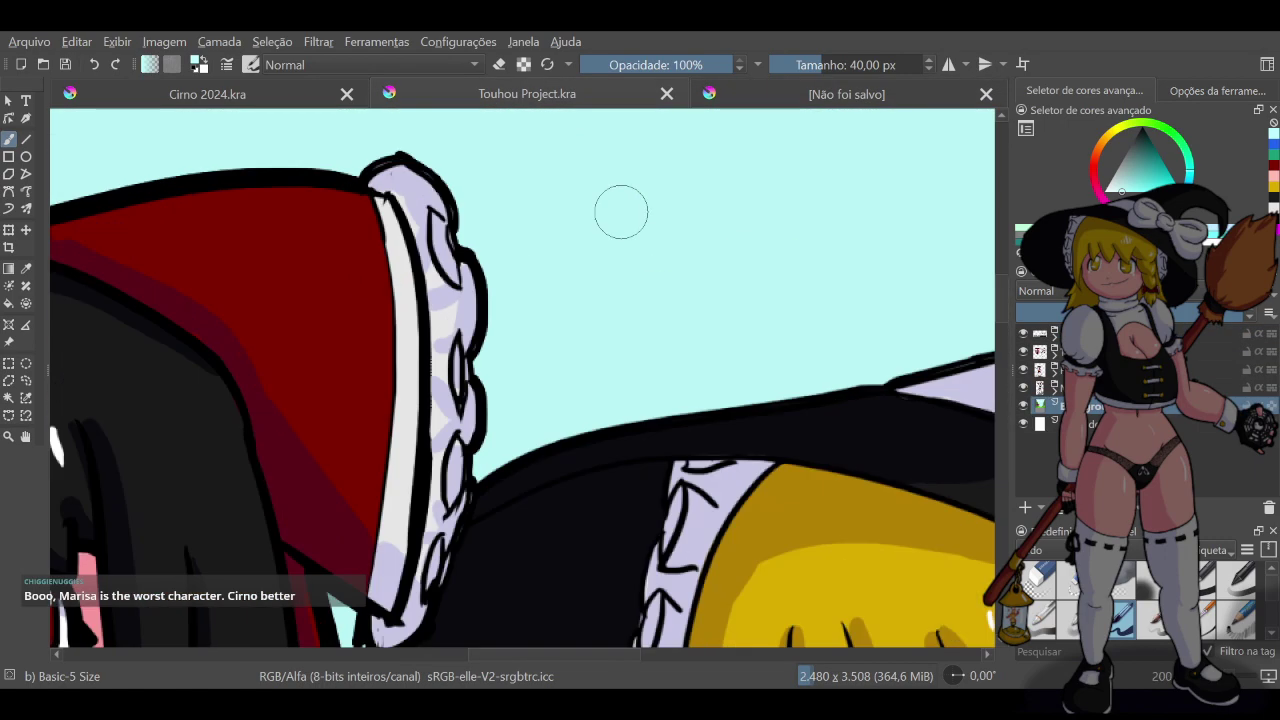
left_click(830, 100)
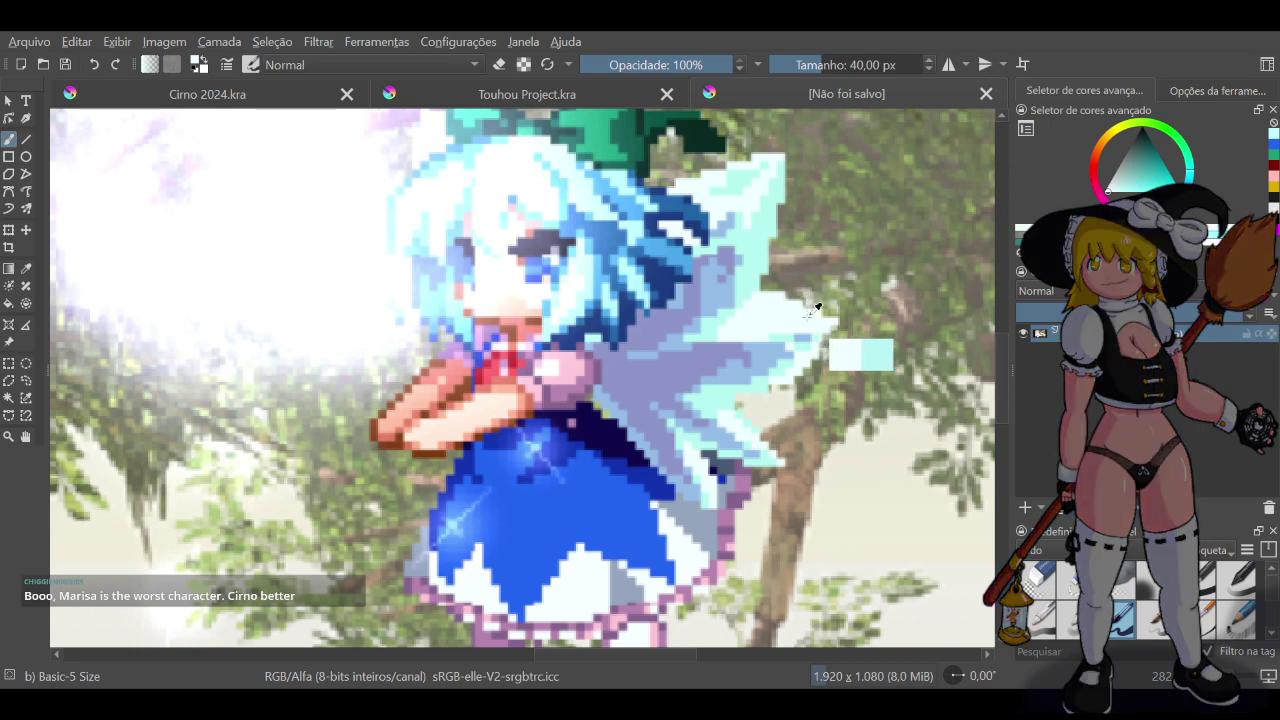
left_click(813, 323, "ctrl")
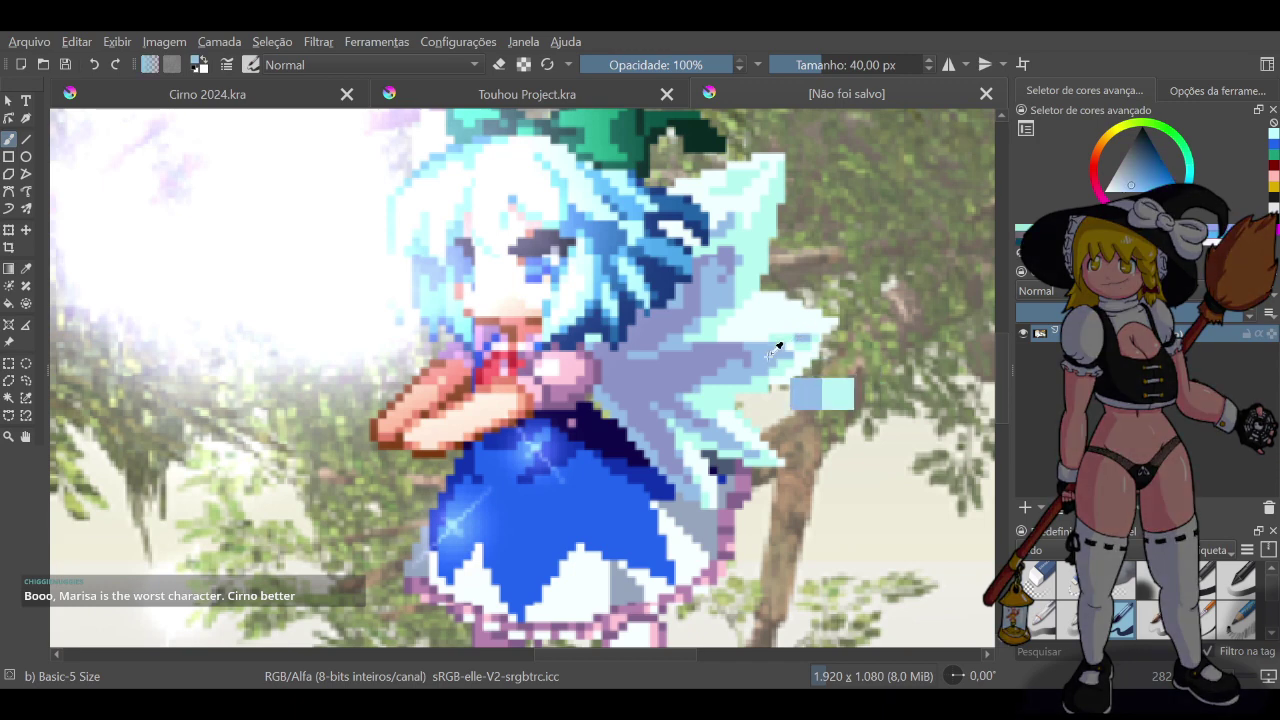
Sample the light blue from the reference sprite's hair and return to the Cirno 2024.kra drawing
left_click(768, 376, "ctrl")
left_click_drag(741, 396, 587, 293)
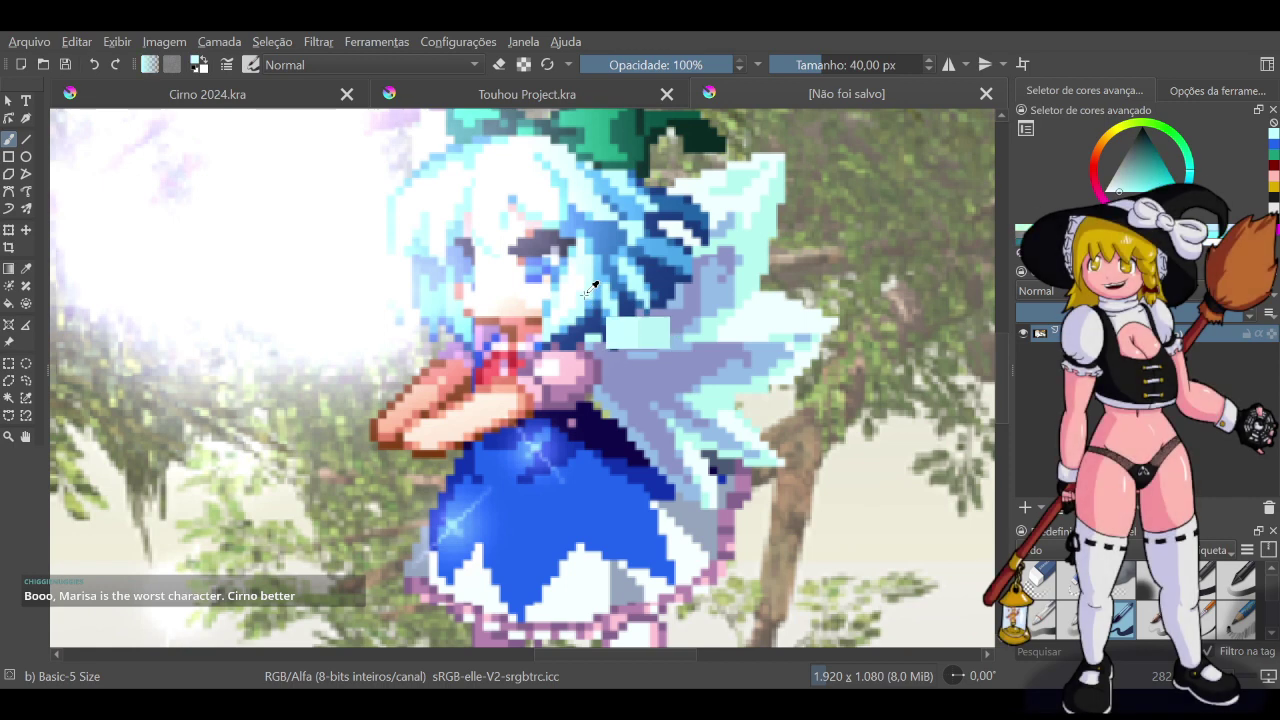
left_click(600, 300, "ctrl")
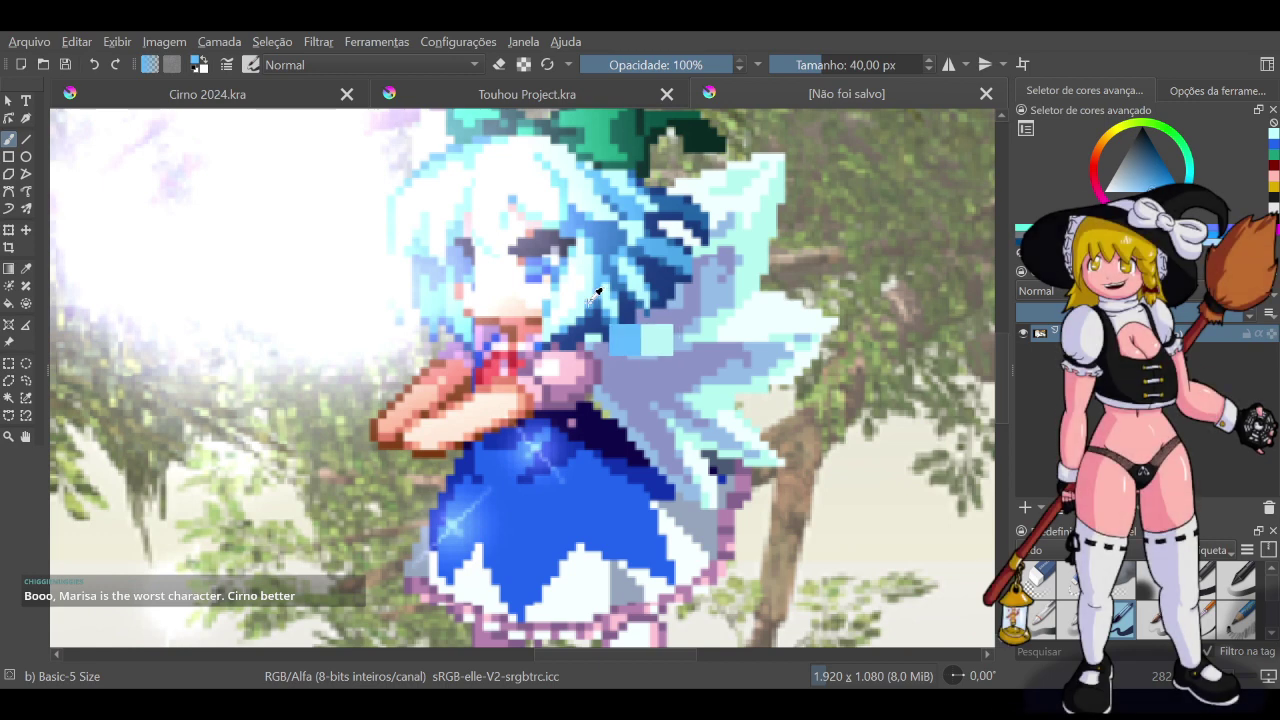
left_click(210, 98)
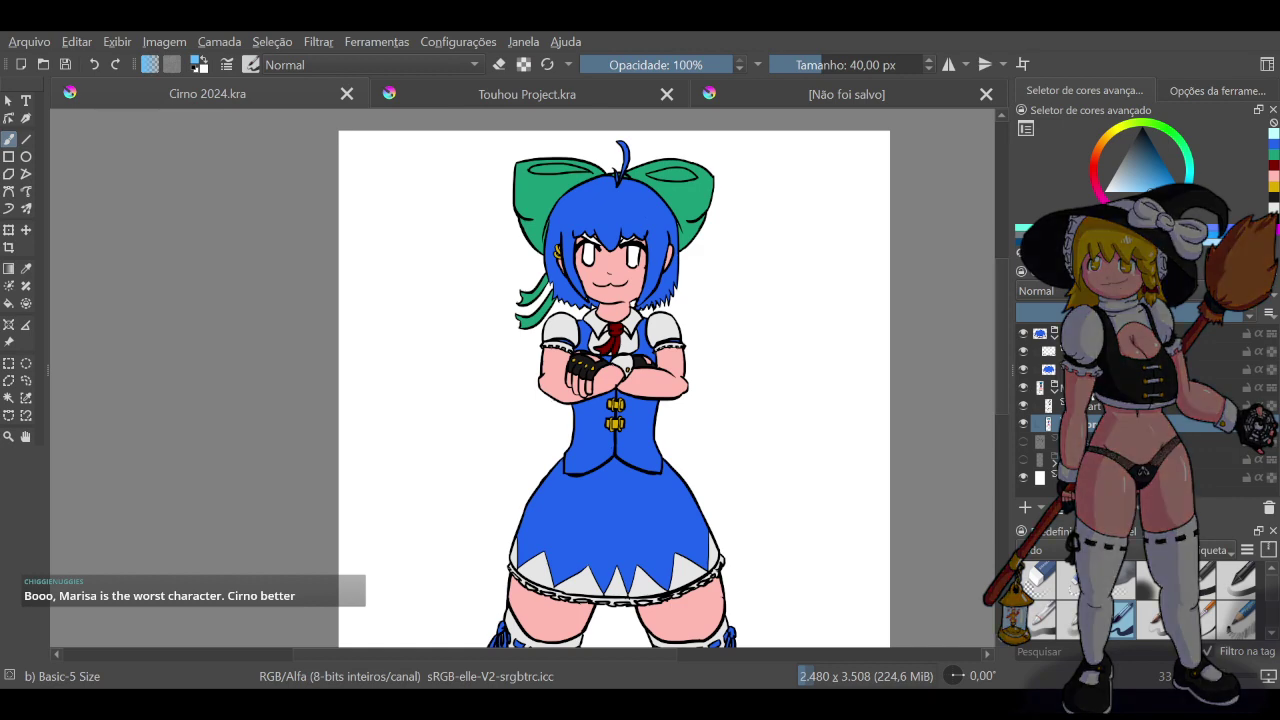
Select the character's main hair area and the hair strand on top of the head, using the line art layer
left_click(1035, 405)
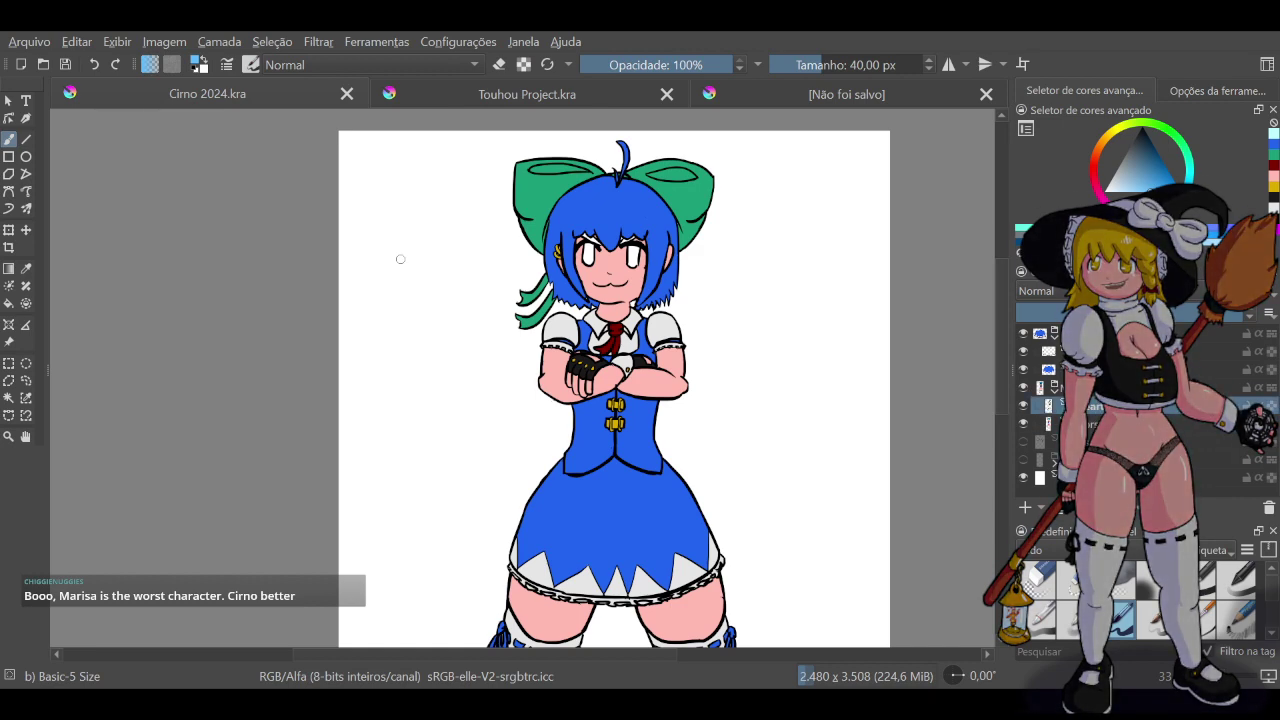
left_click(9, 397)
scroll(612, 183, "up", 5)
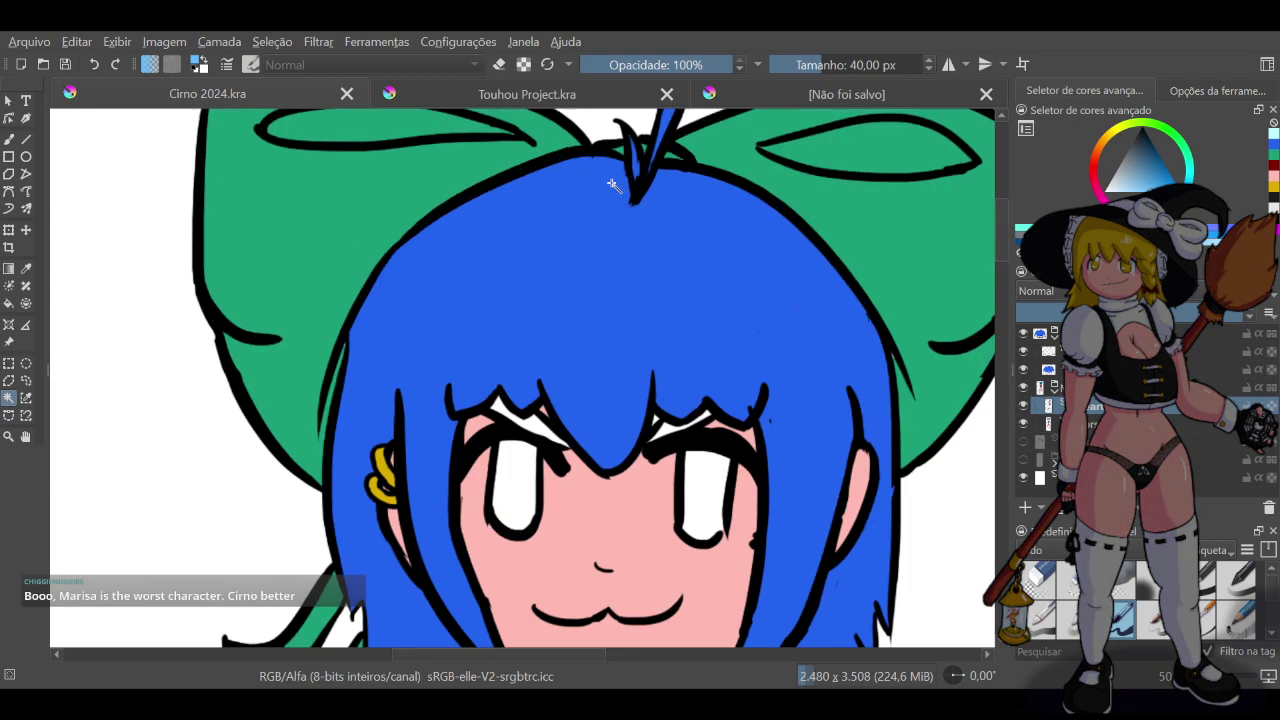
scroll(594, 260, "down", 2)
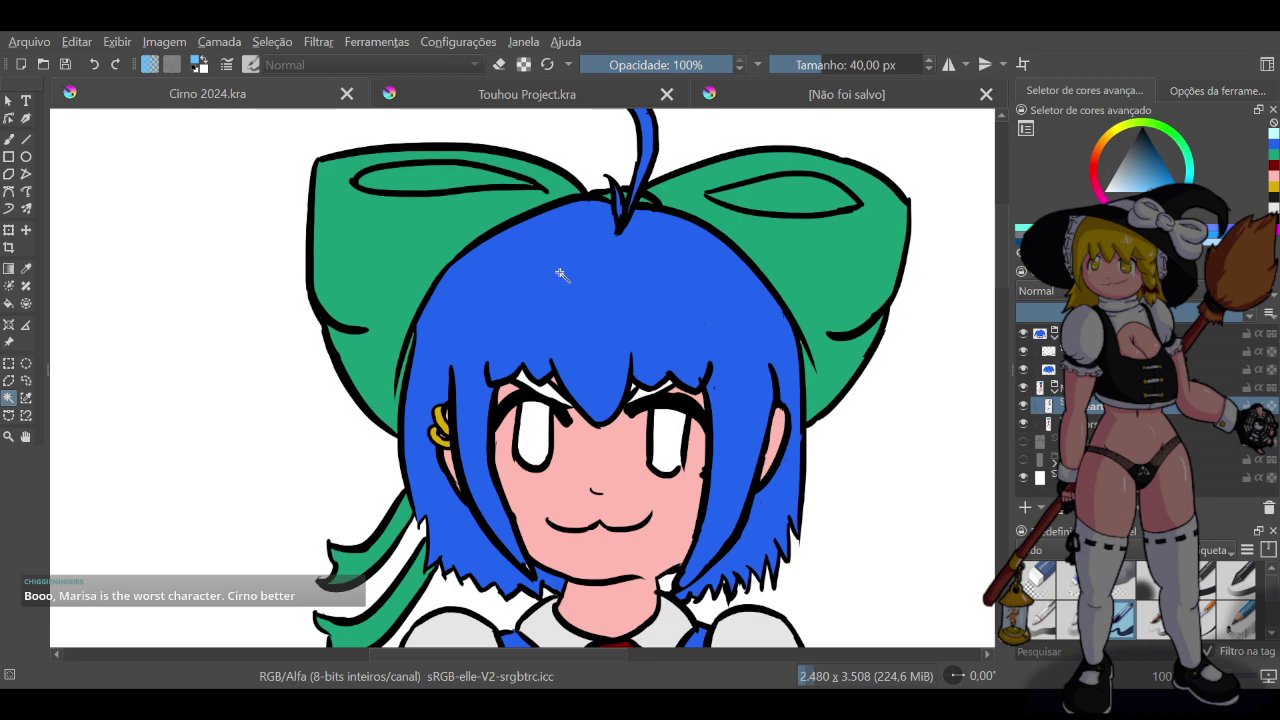
left_click(560, 272)
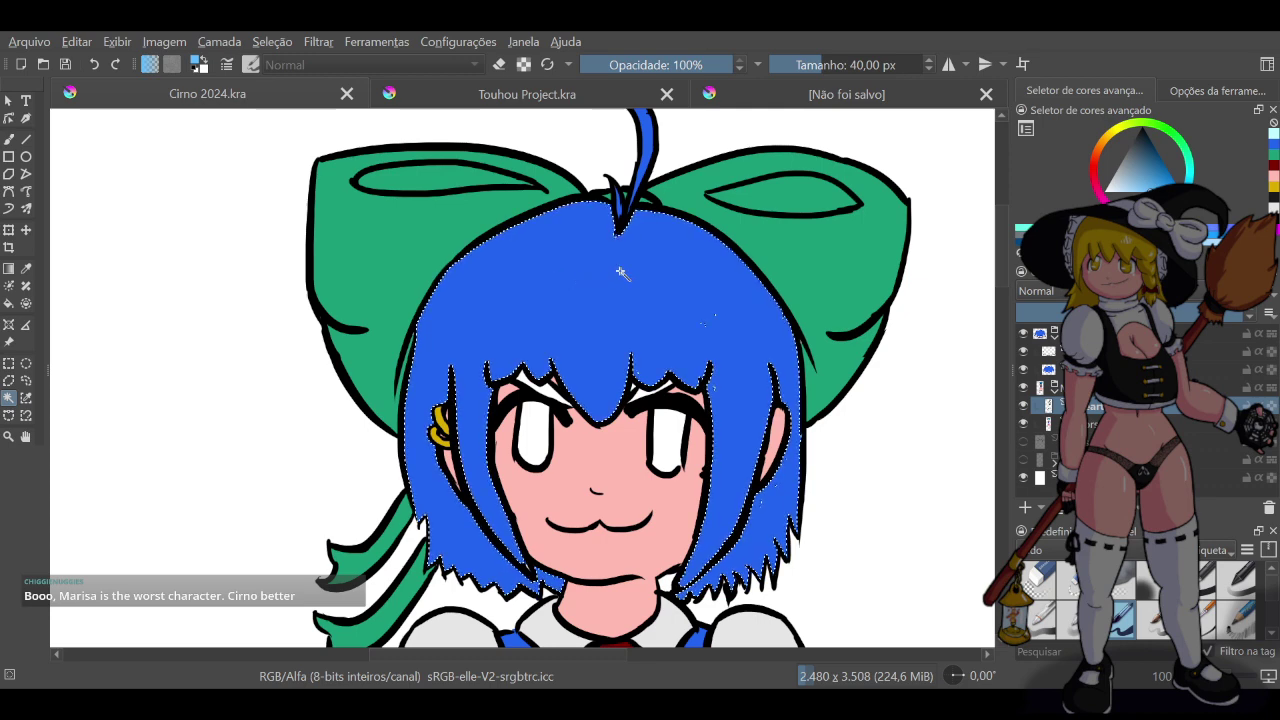
left_click(646, 160, "shift")
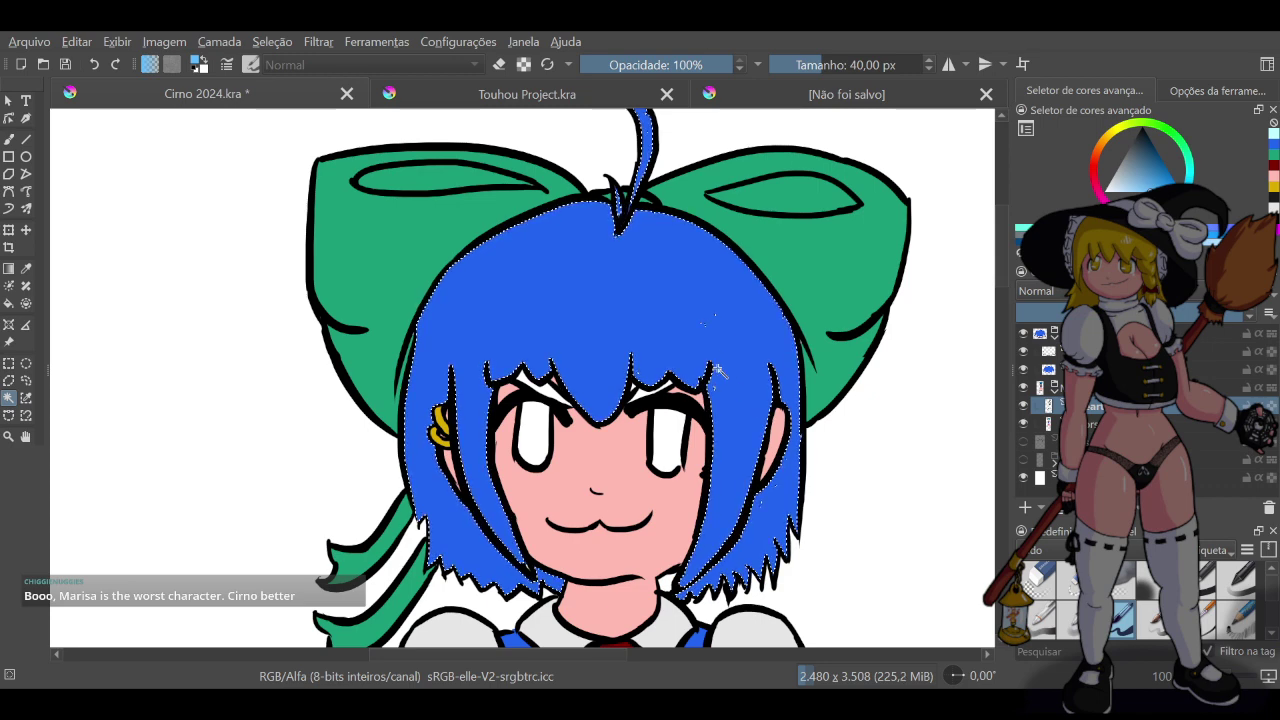
Add the small gaps near the brows and lower side locks to the hair selection and expand it slightly under the outlines
scroll(720, 350, "up", 5)
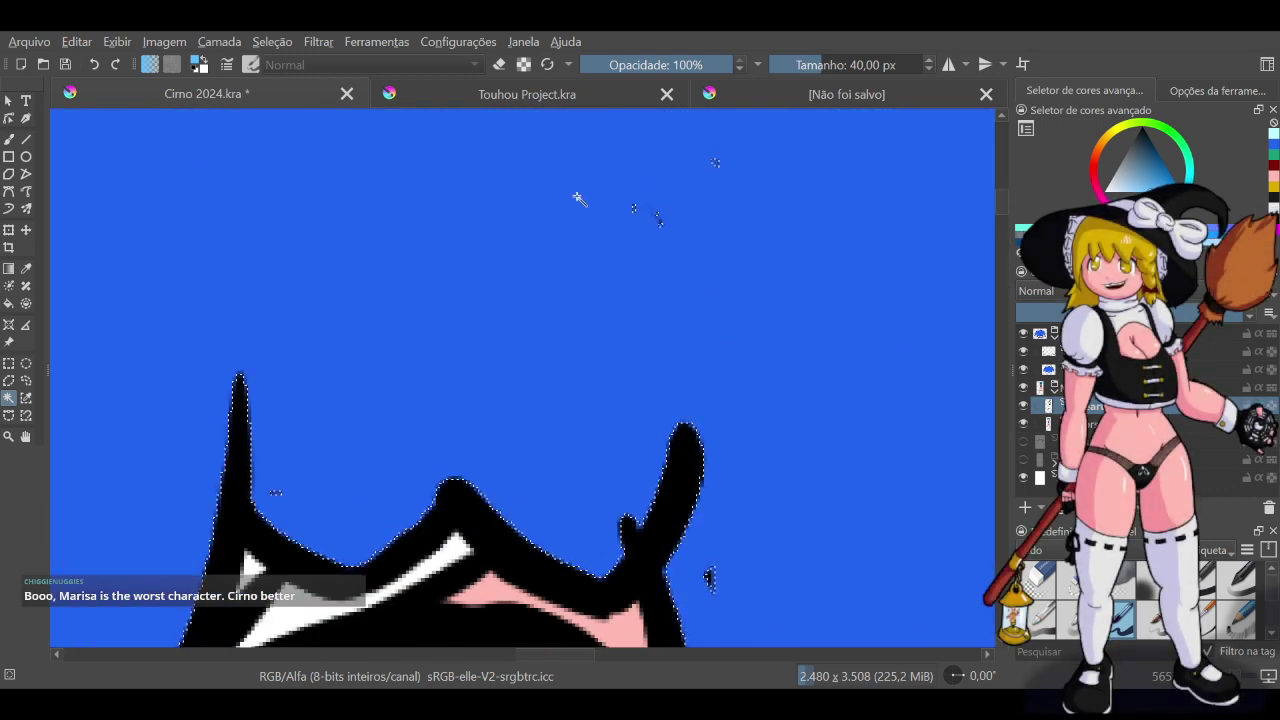
scroll(615, 222, "down", 1)
scroll(612, 218, "down", 2)
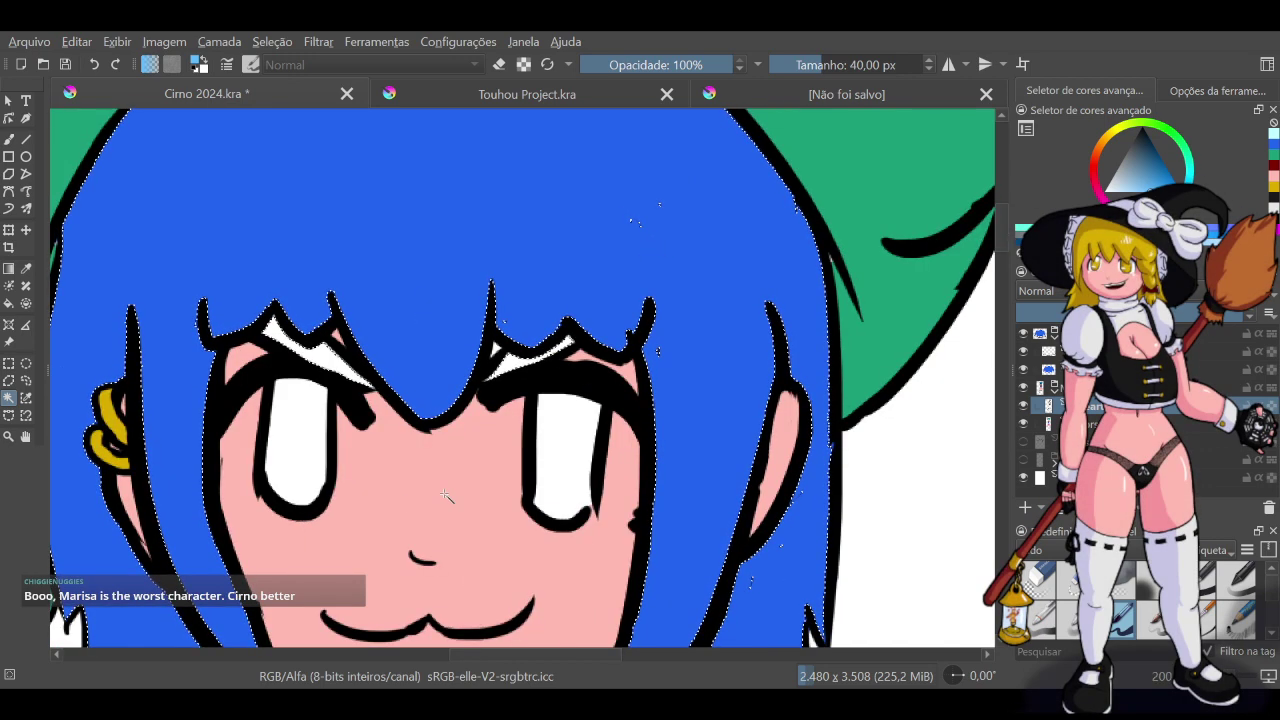
scroll(440, 478, "down", 6)
scroll(402, 519, "up", 3)
scroll(400, 520, "up", 4)
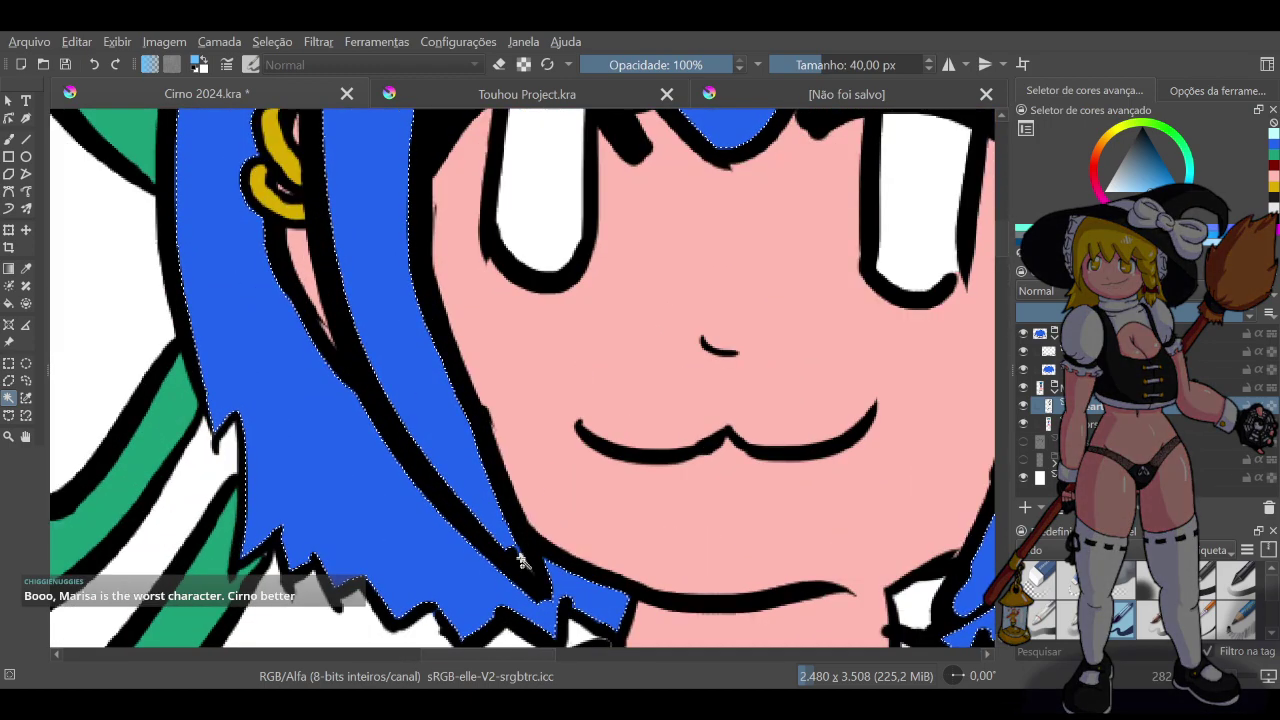
scroll(535, 580, "up", 5)
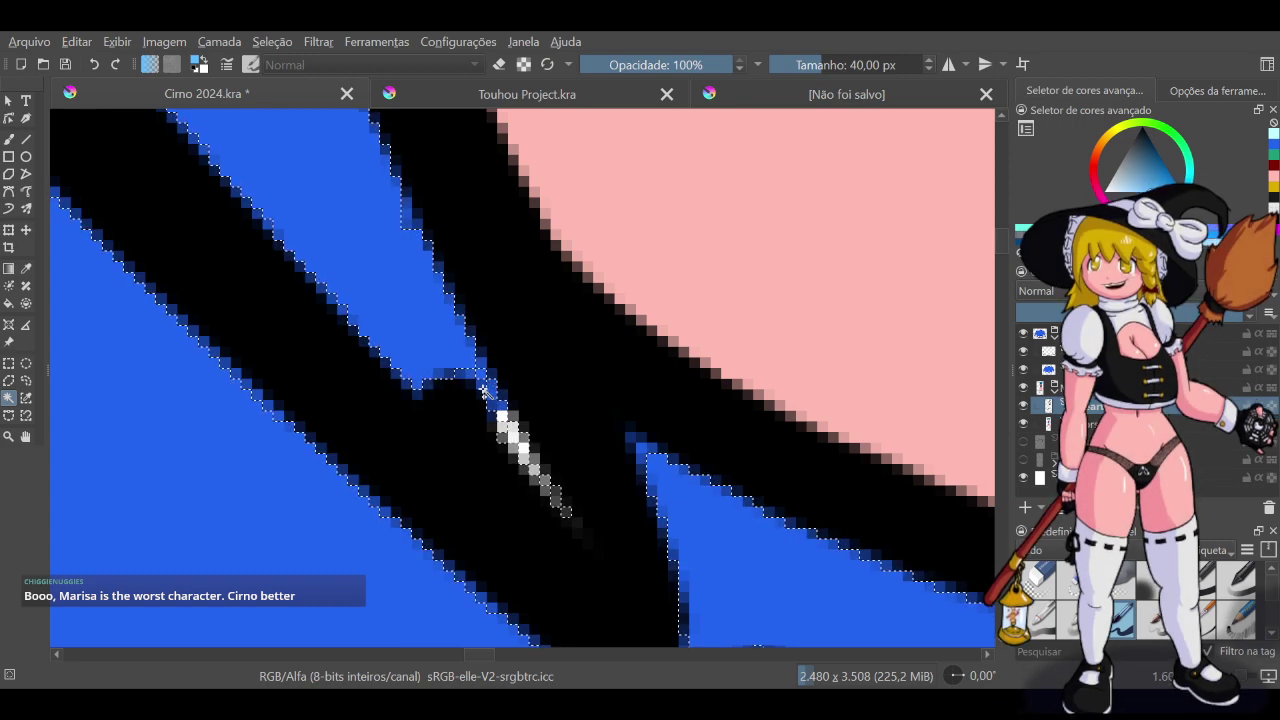
scroll(538, 411, "down", 10)
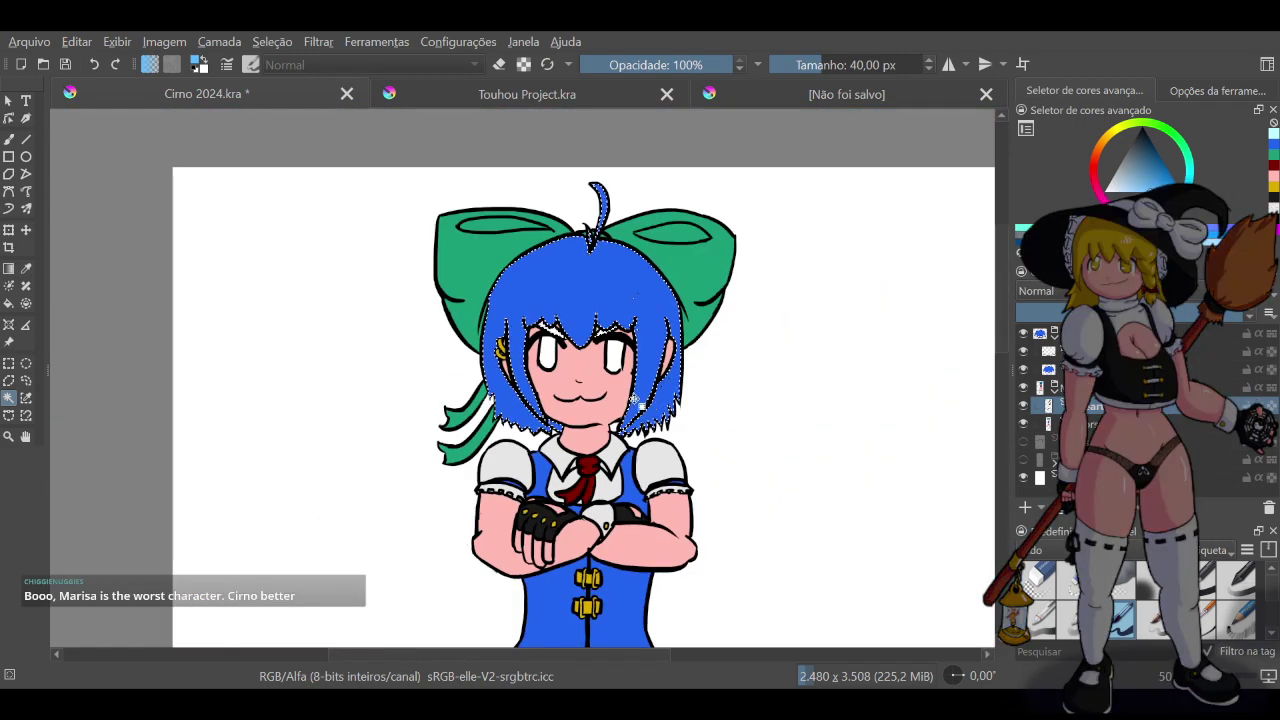
scroll(603, 361, "up", 4)
scroll(610, 355, "down", 3)
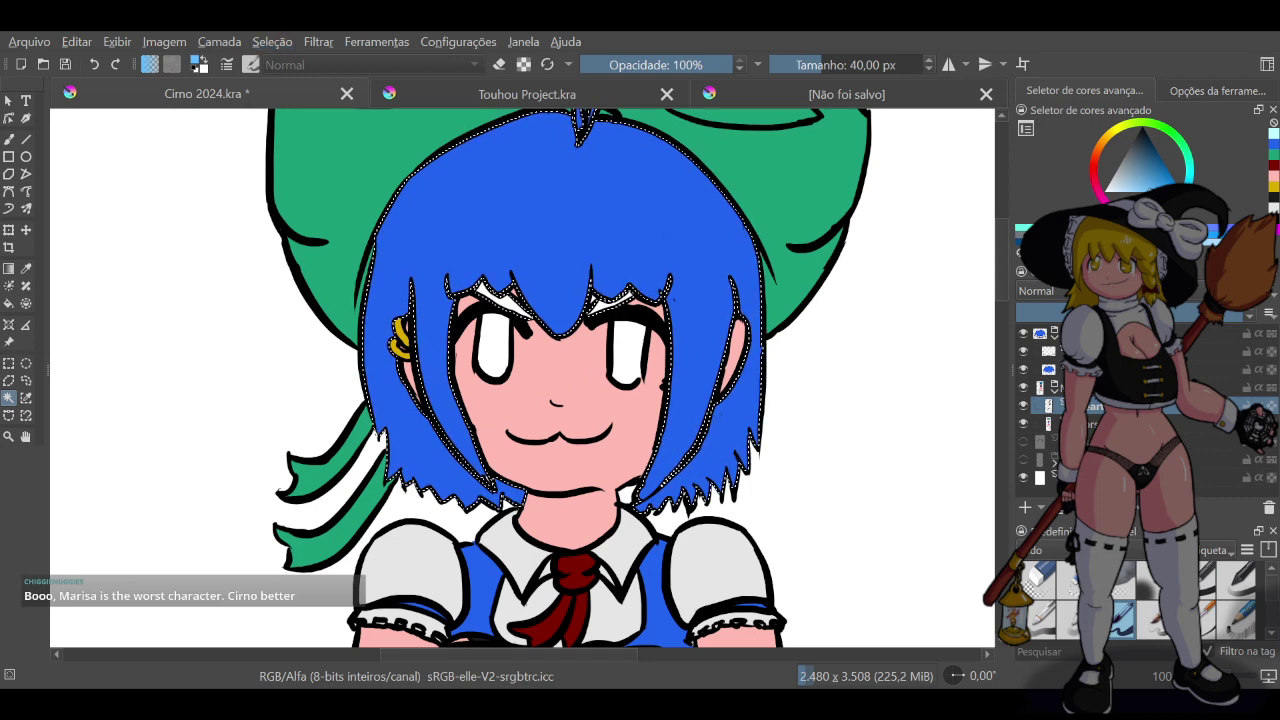
Fill the selected hair with the sampled light blue on the colour layer and clear the selection
left_click(1112, 424)
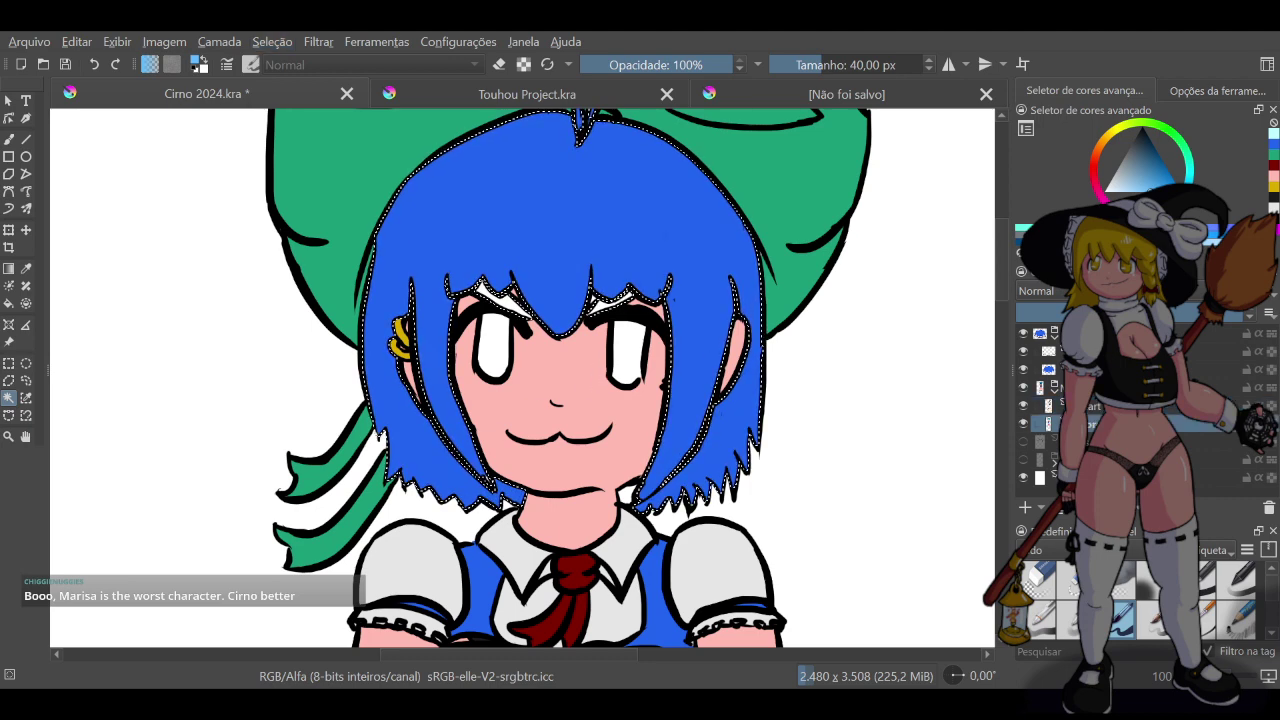
key("shift+BackSpace")
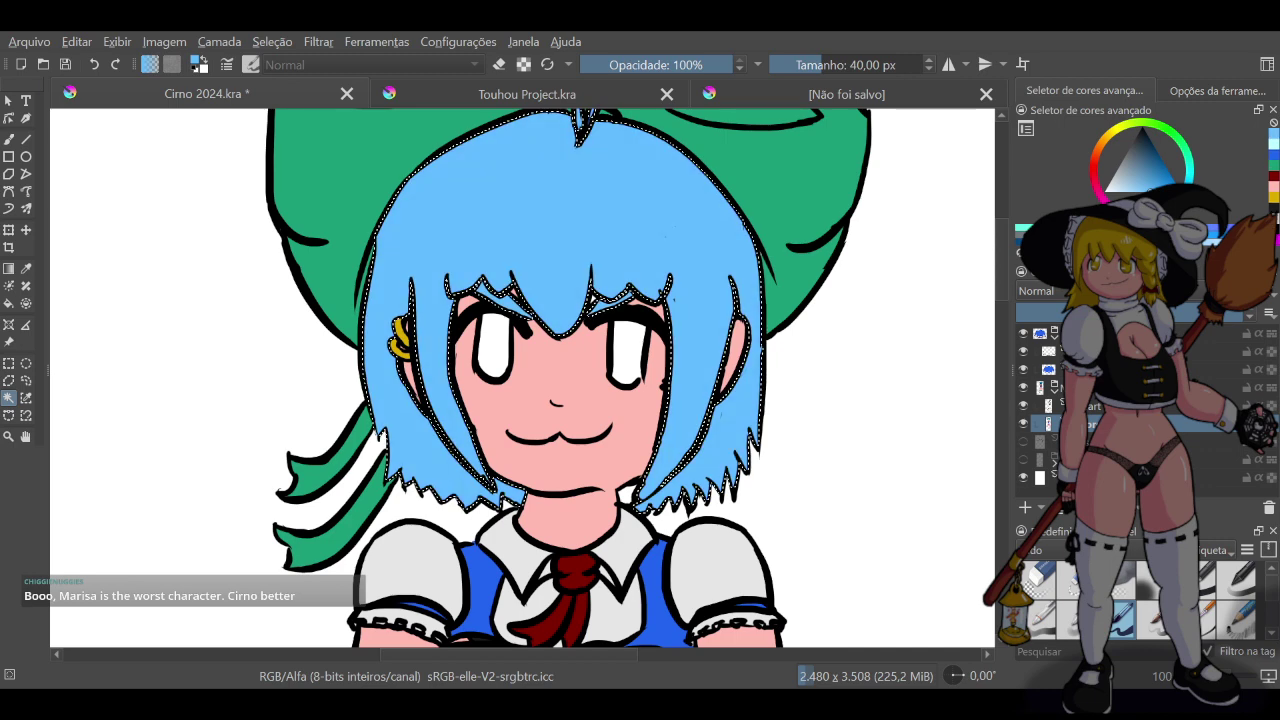
scroll(760, 438, "down", 6)
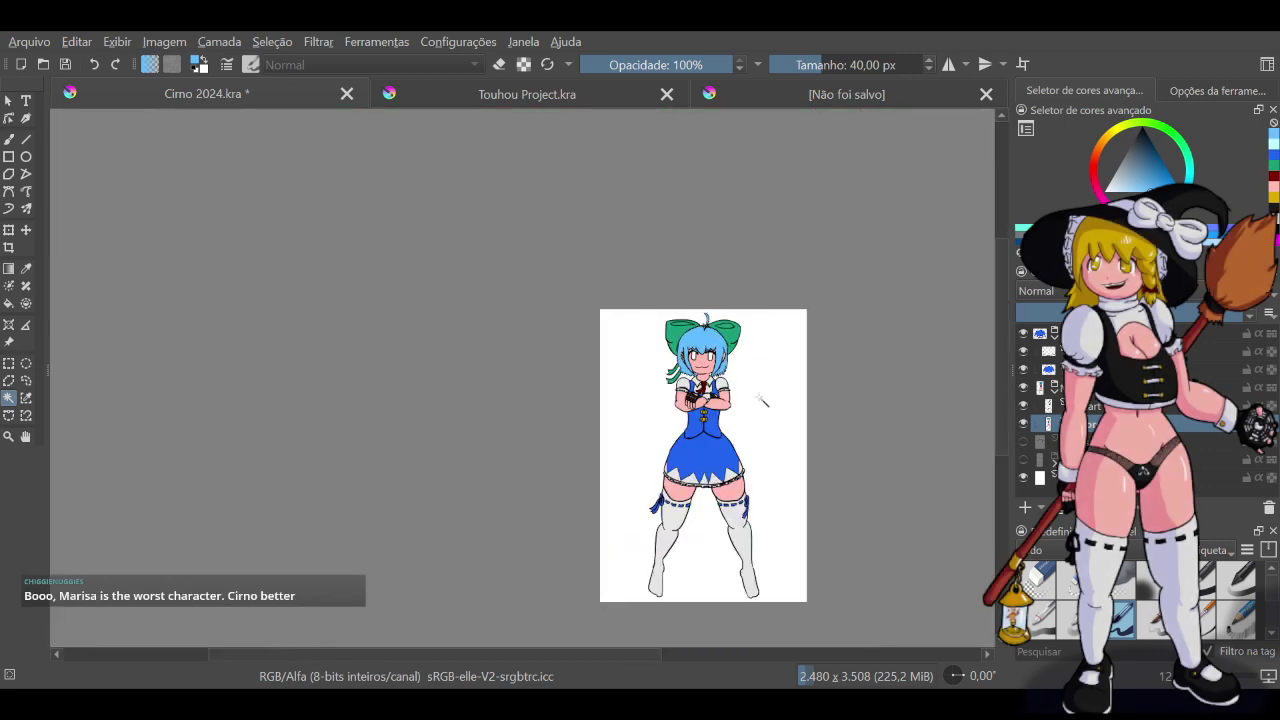
scroll(740, 362, "up", 6)
scroll(587, 296, "up", 4)
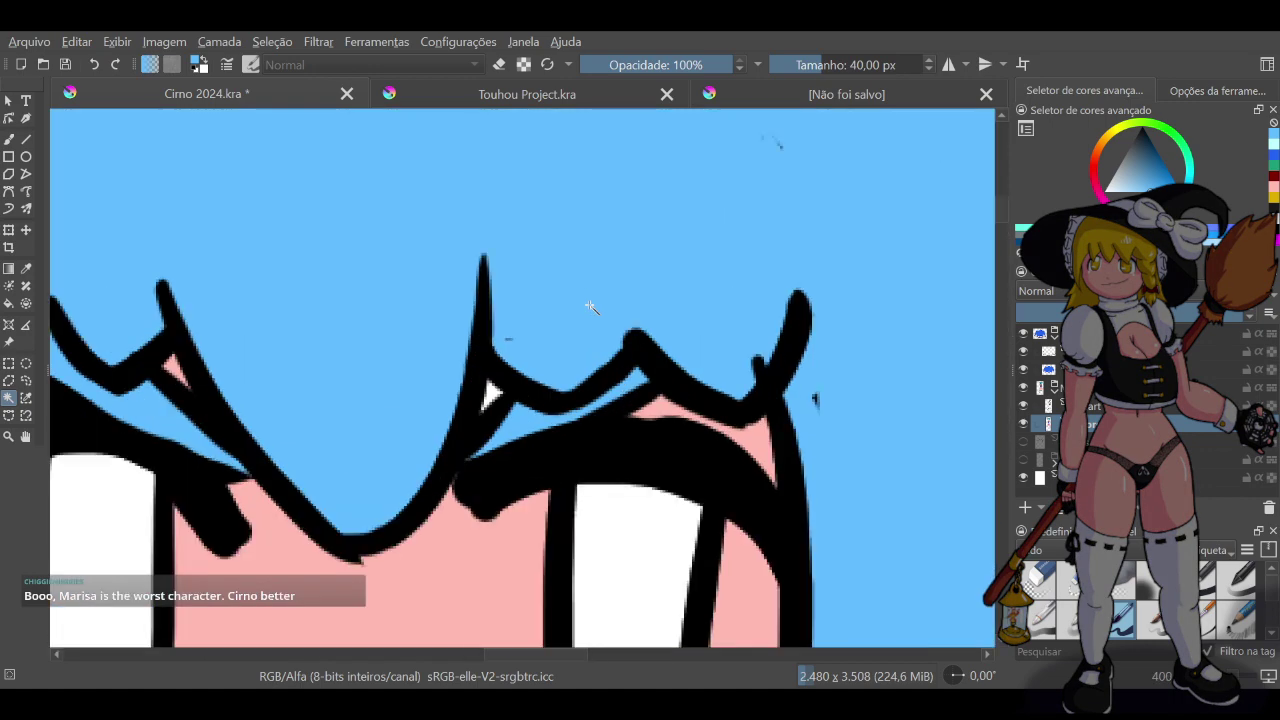
scroll(586, 304, "down", 2)
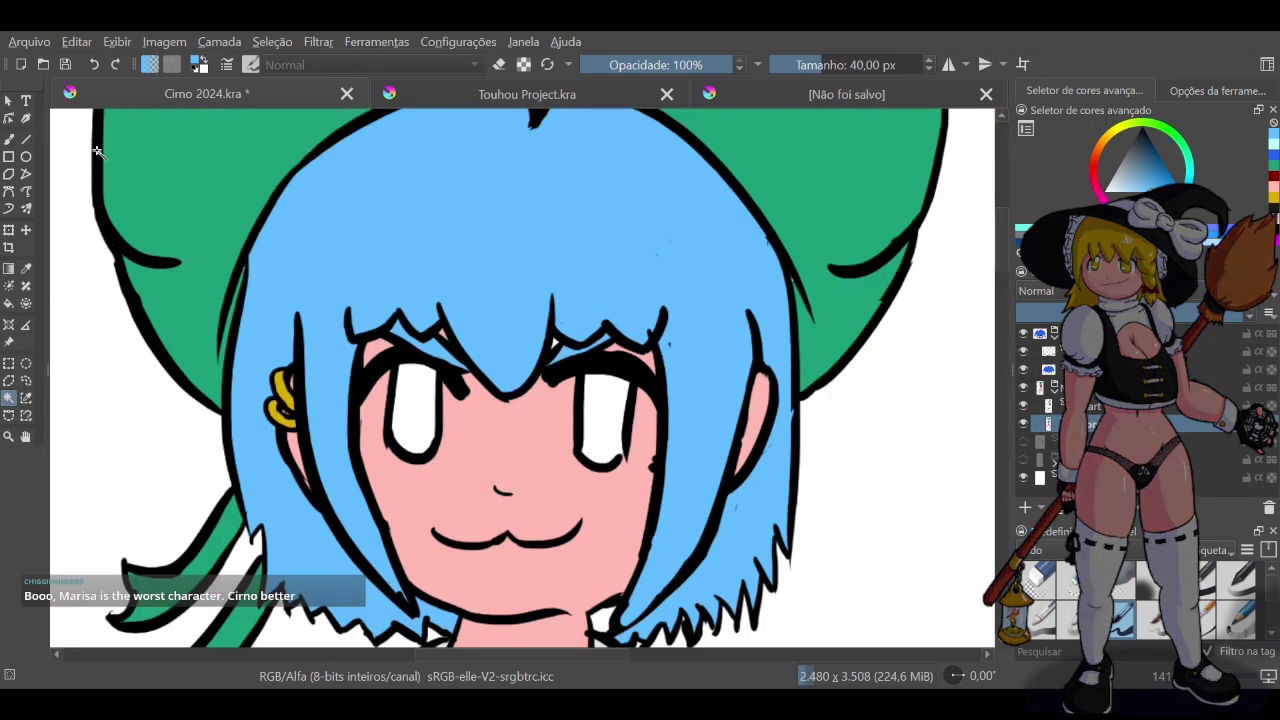
Fill the small white gap beneath the bangs with the sampled skin pink on the colour layer
left_click(9, 140)
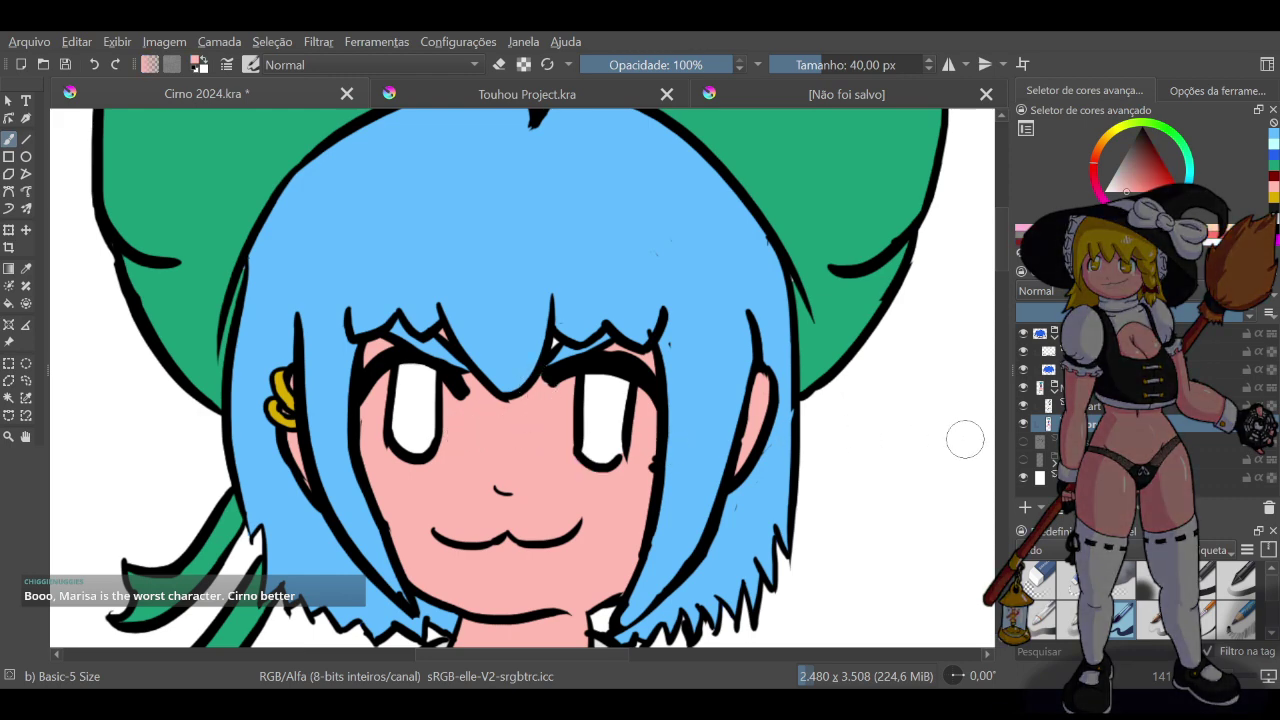
left_click(1088, 407)
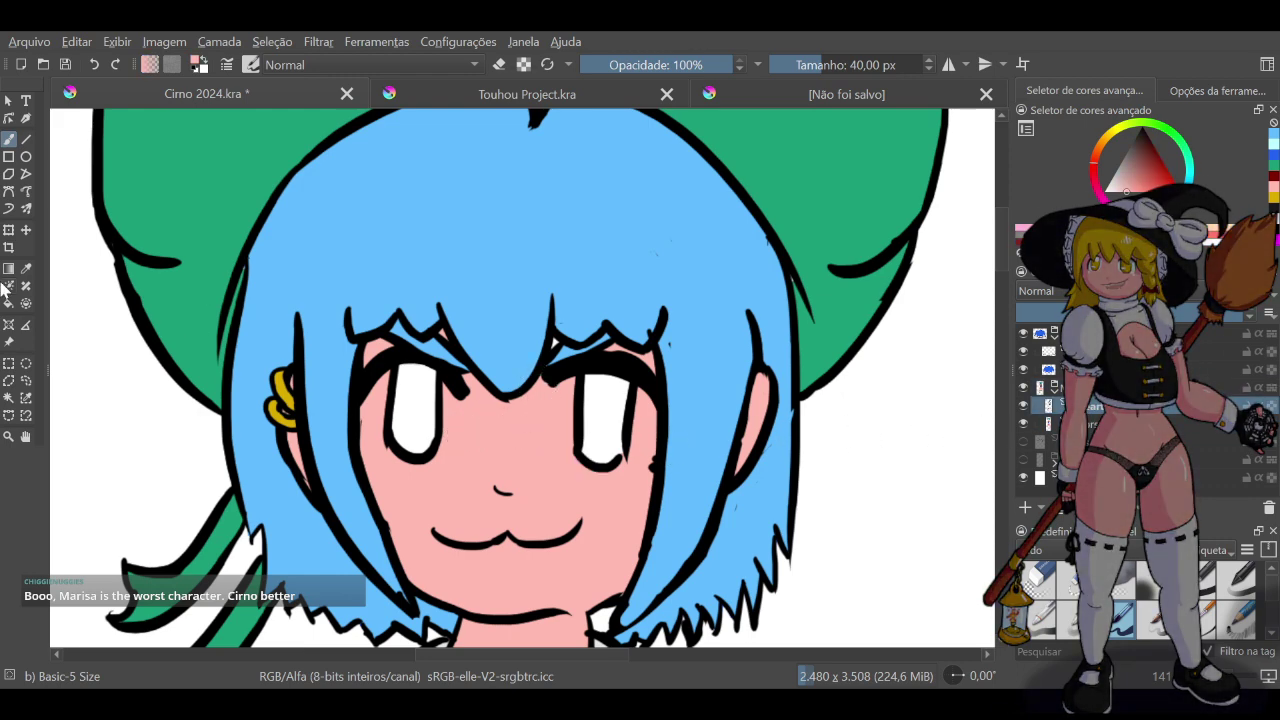
left_click(8, 398)
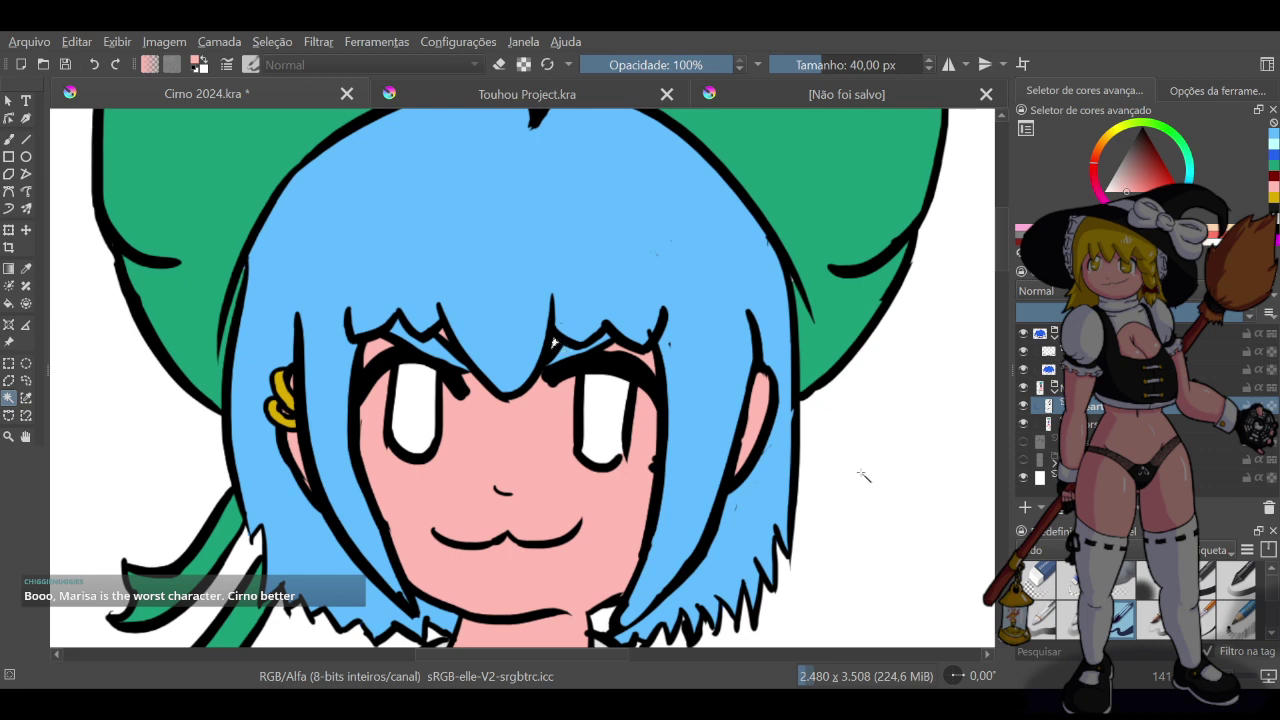
scroll(652, 420, "up", 4)
scroll(608, 375, "down", 2)
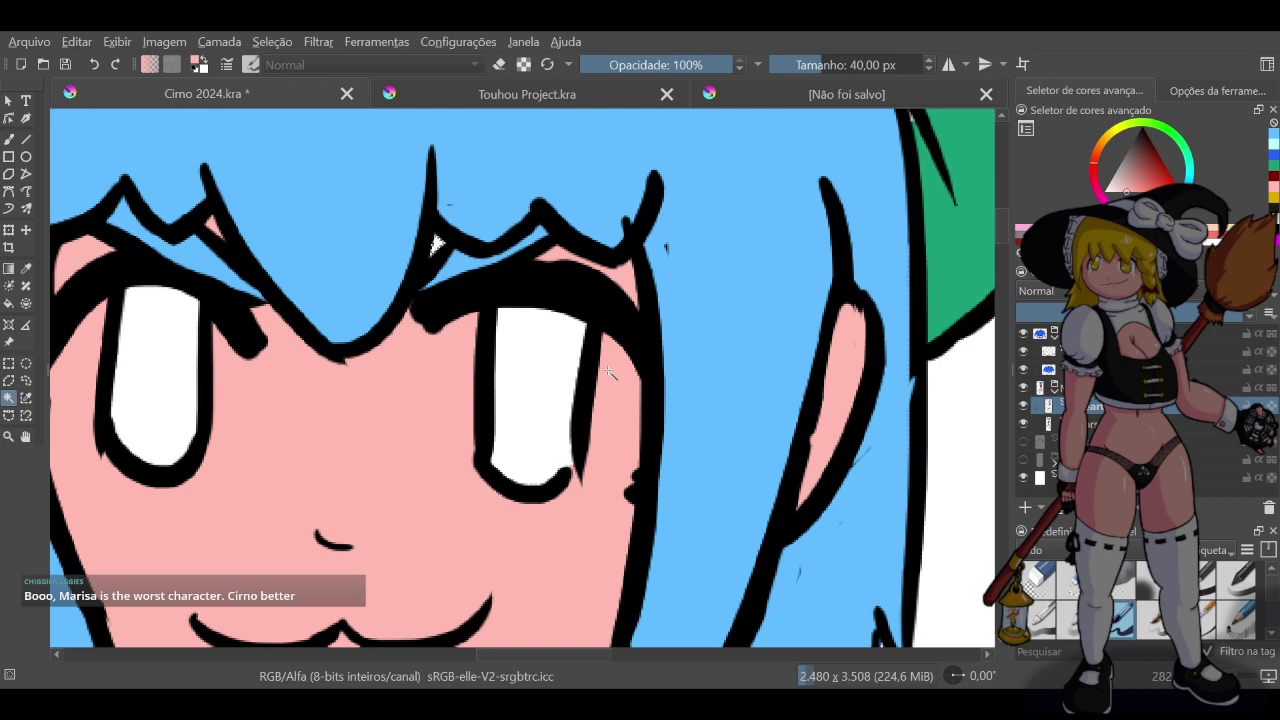
scroll(608, 372, "down", 2)
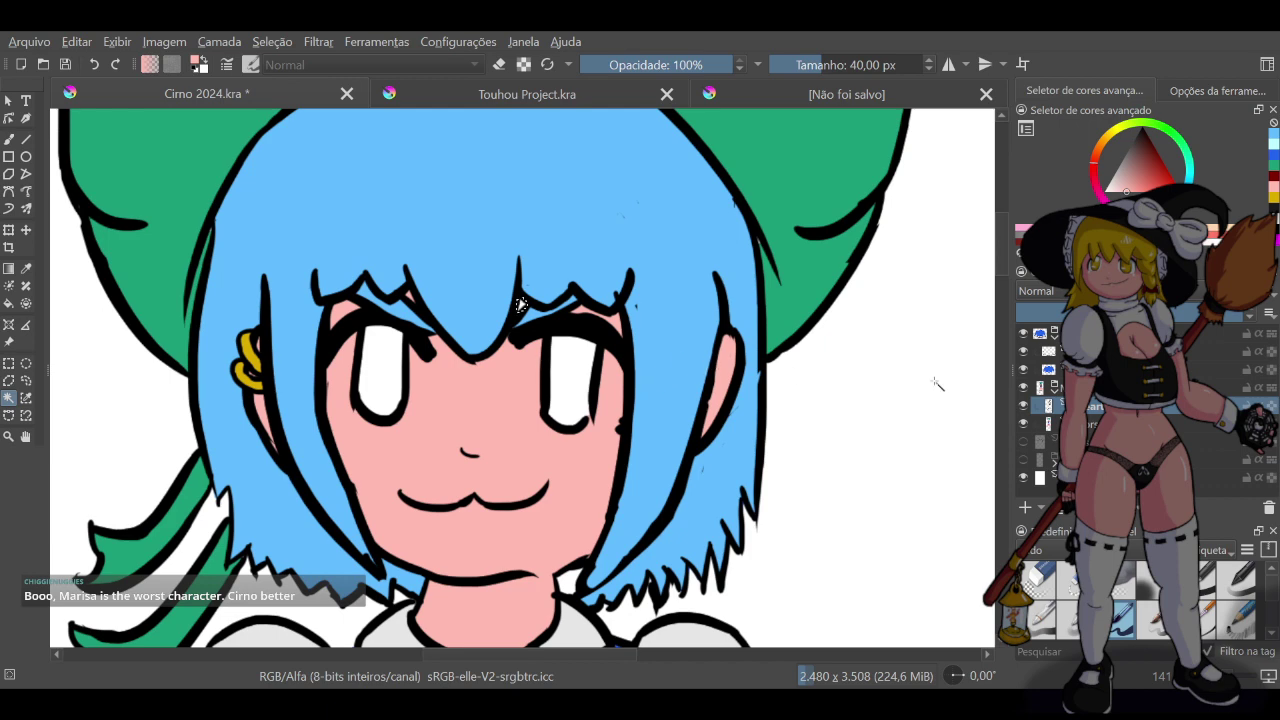
left_click(1089, 424)
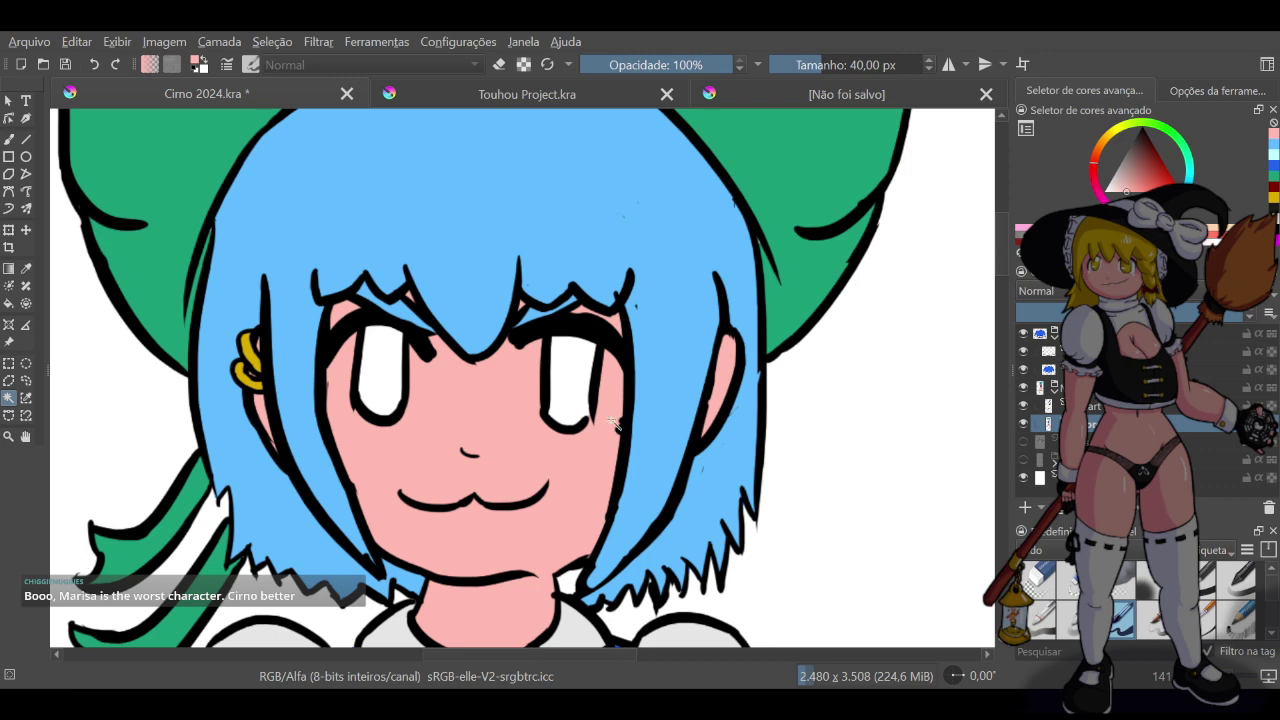
scroll(614, 424, "down", 5)
scroll(657, 479, "up", 5)
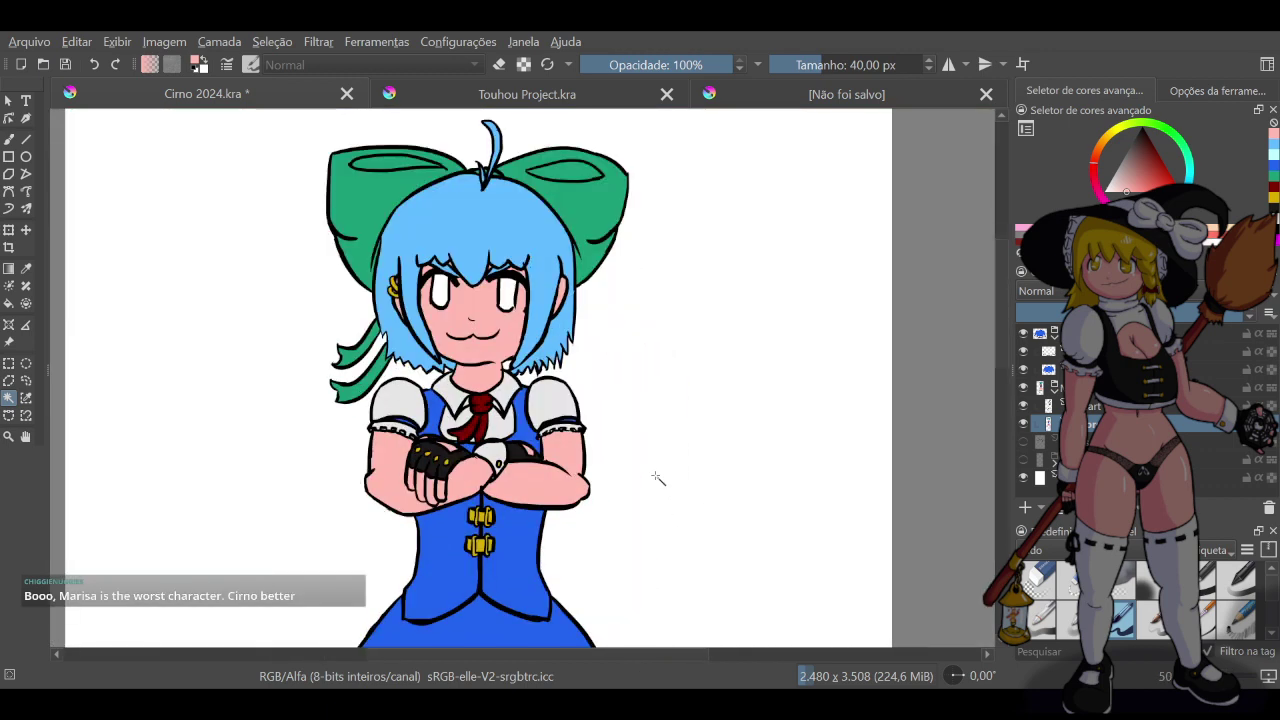
Make the line art layer active and sample the vest's blue as the painting colour
left_click(1110, 370)
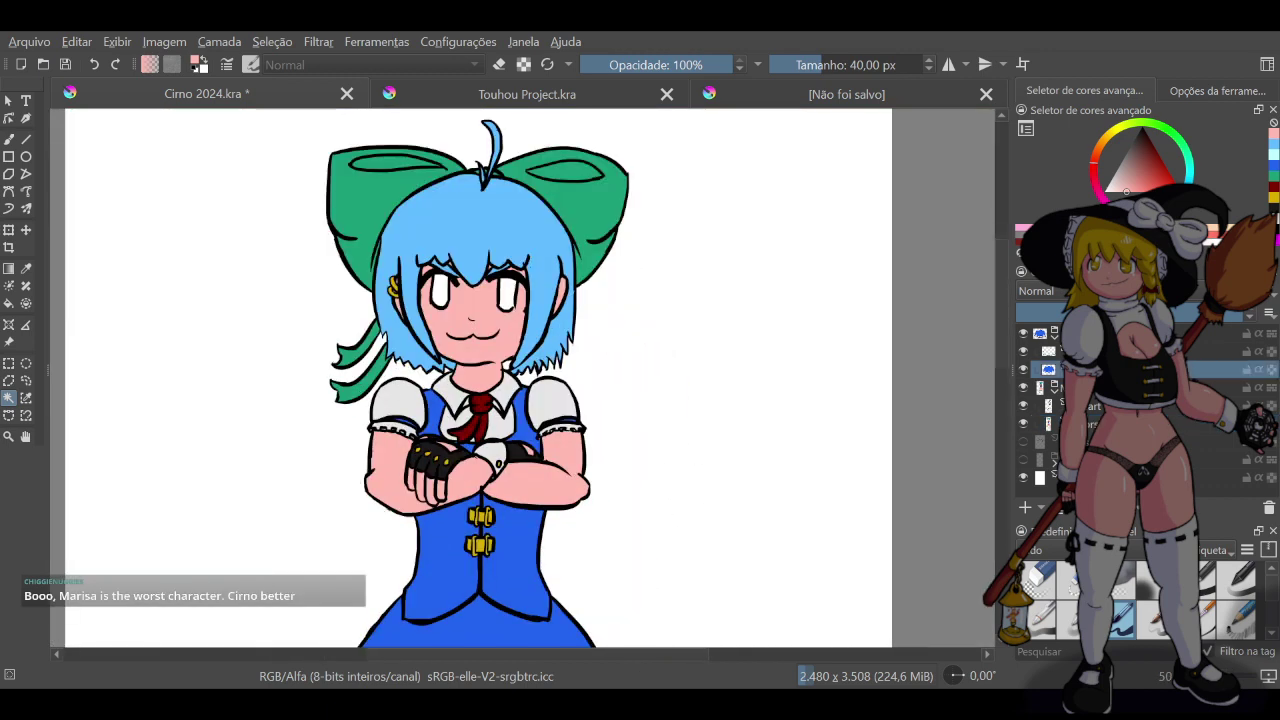
left_click(1088, 407)
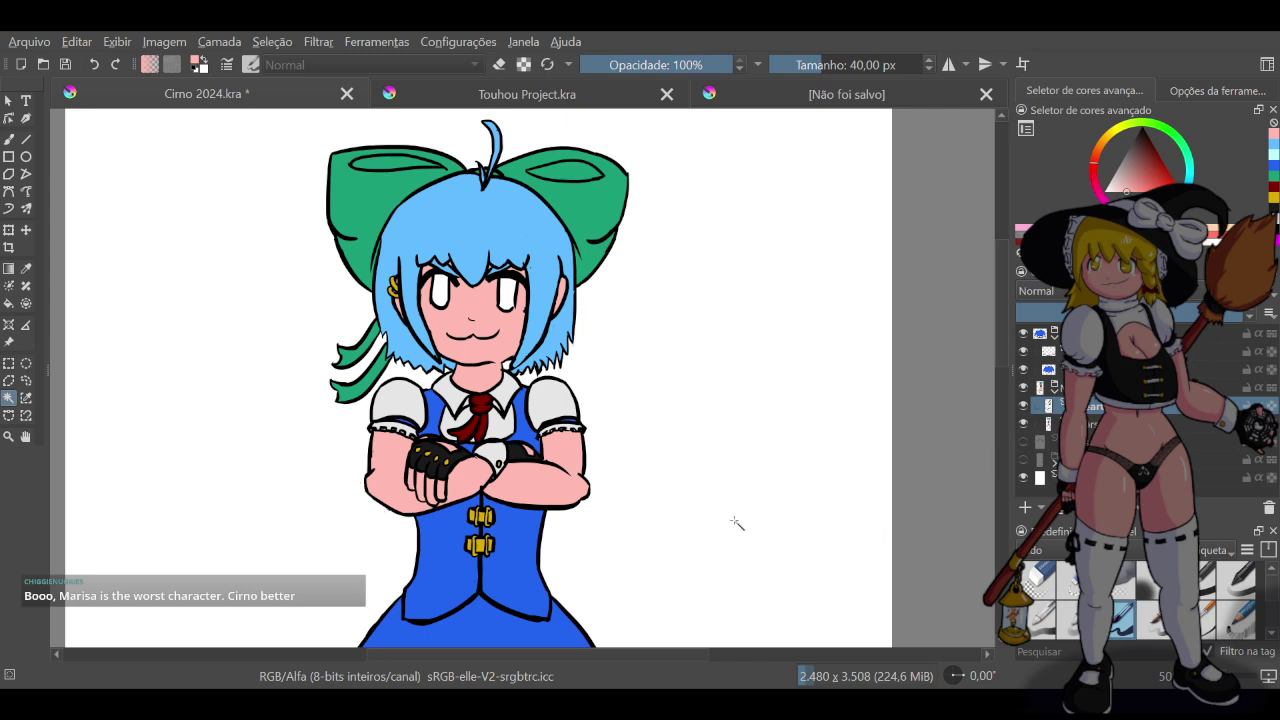
left_click(10, 140)
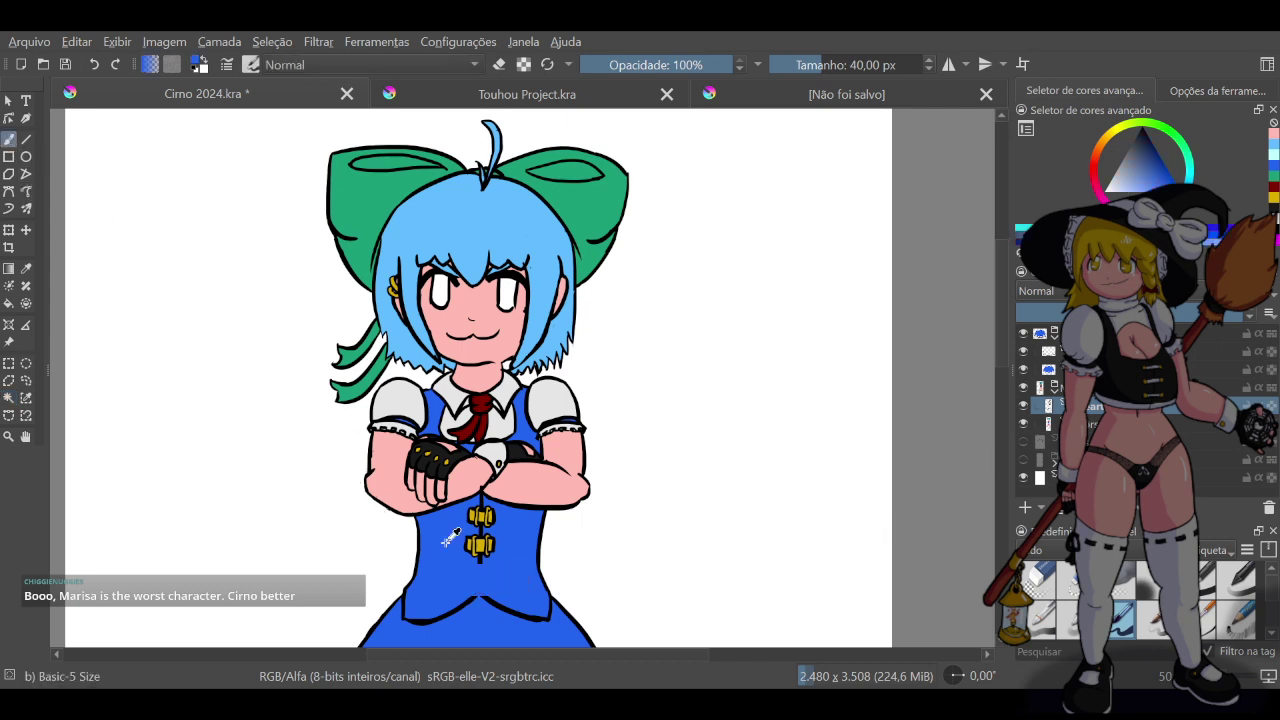
scroll(440, 341, "up", 4)
scroll(440, 341, "up", 1)
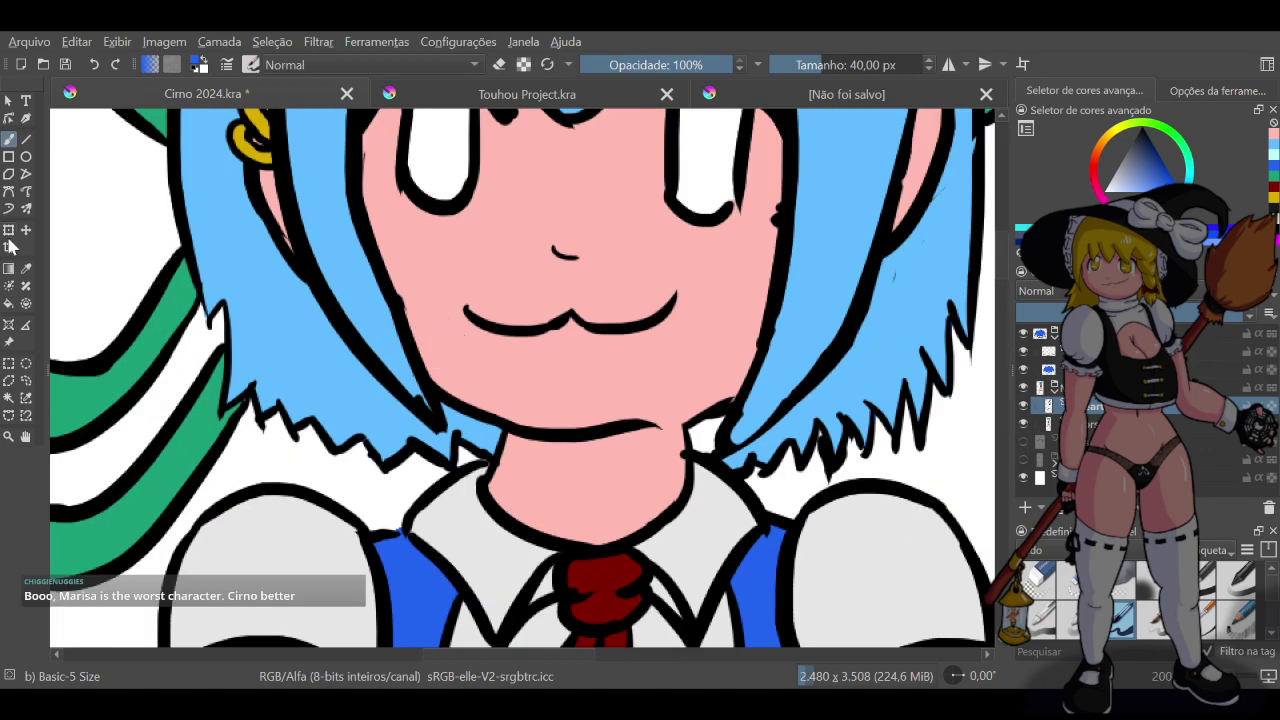
scroll(600, 366, "down", 4)
scroll(630, 210, "up", 2)
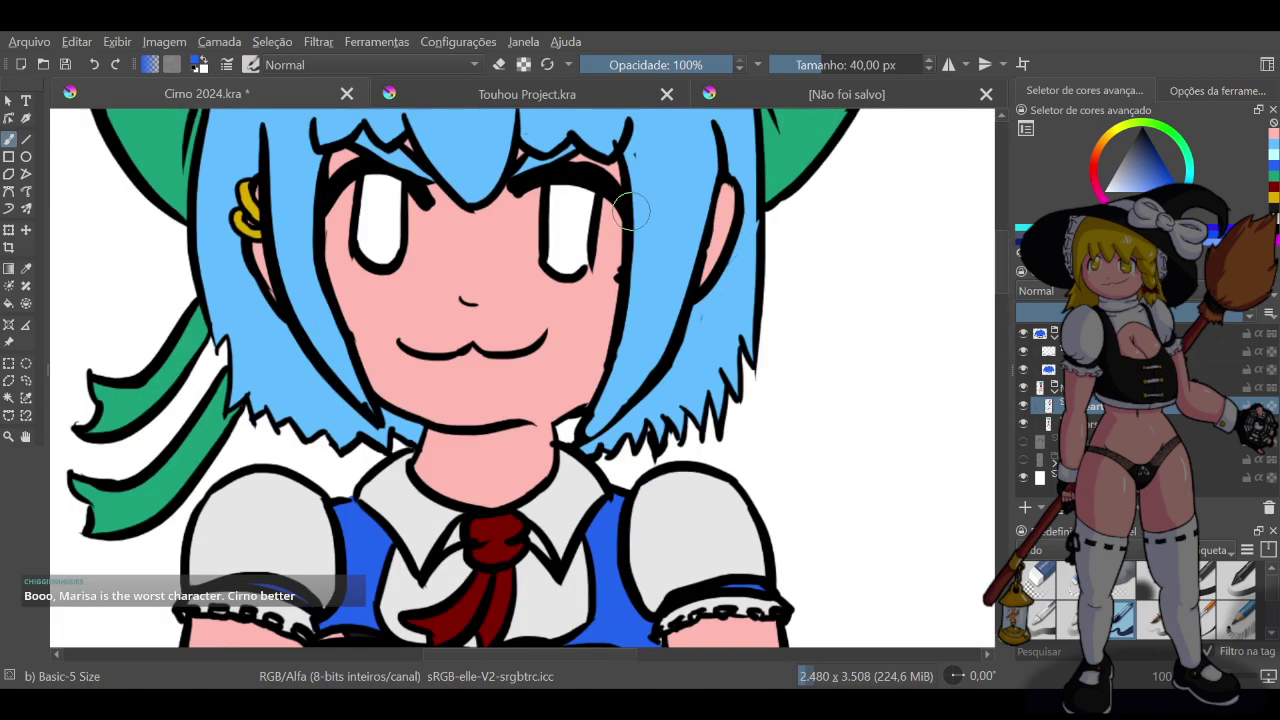
scroll(623, 229, "down", 1)
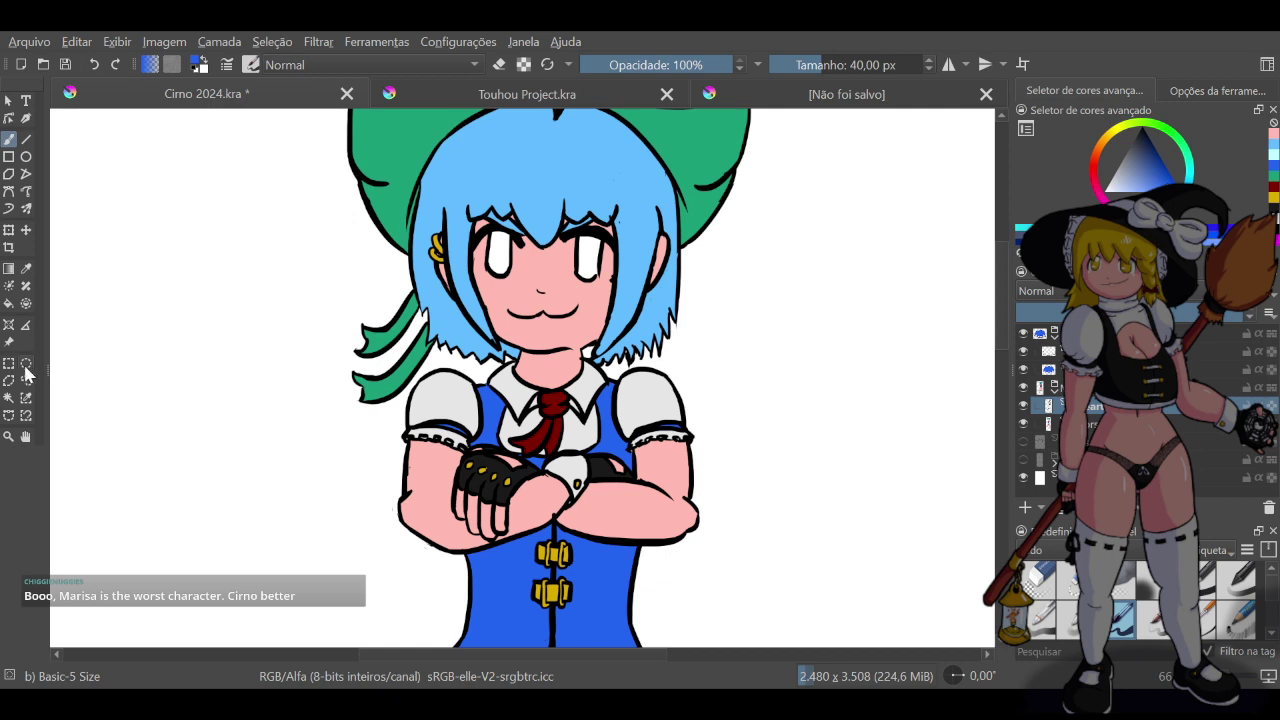
Select the white interiors of both eyes from the line art and make the colour layer active
left_click(9, 397)
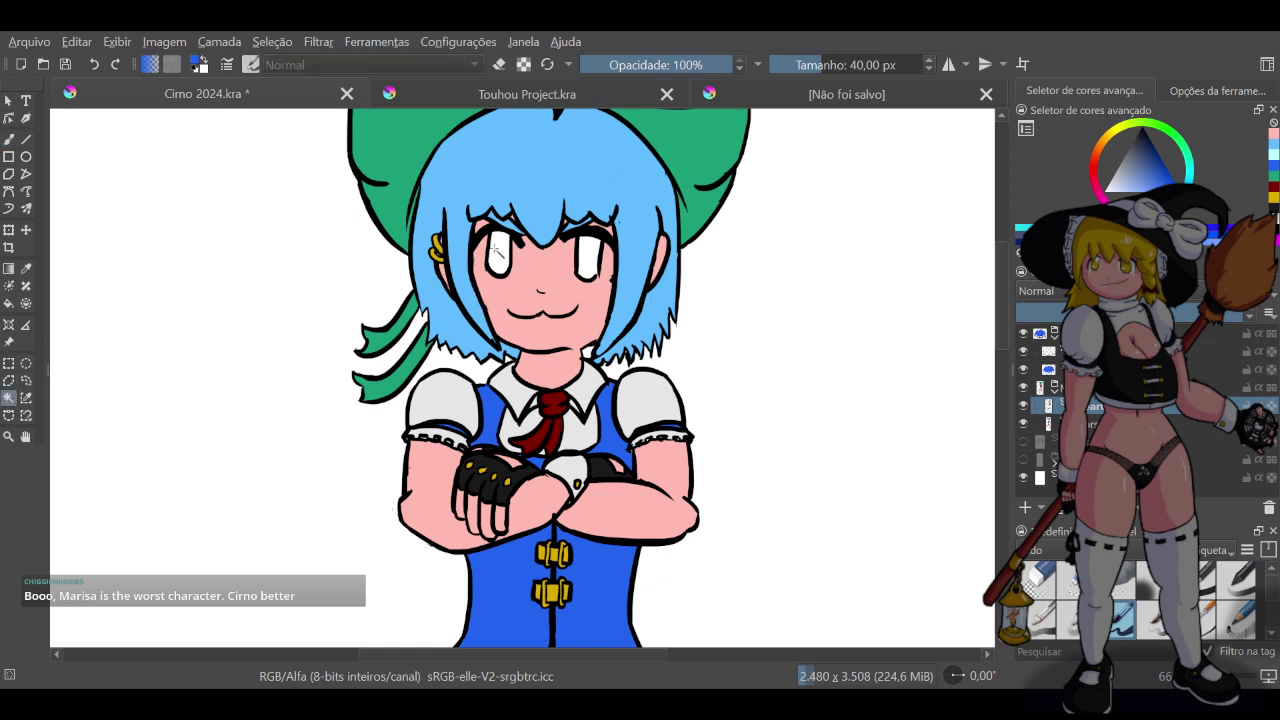
left_click(497, 250)
left_click(590, 258, "shift")
left_click(1050, 423)
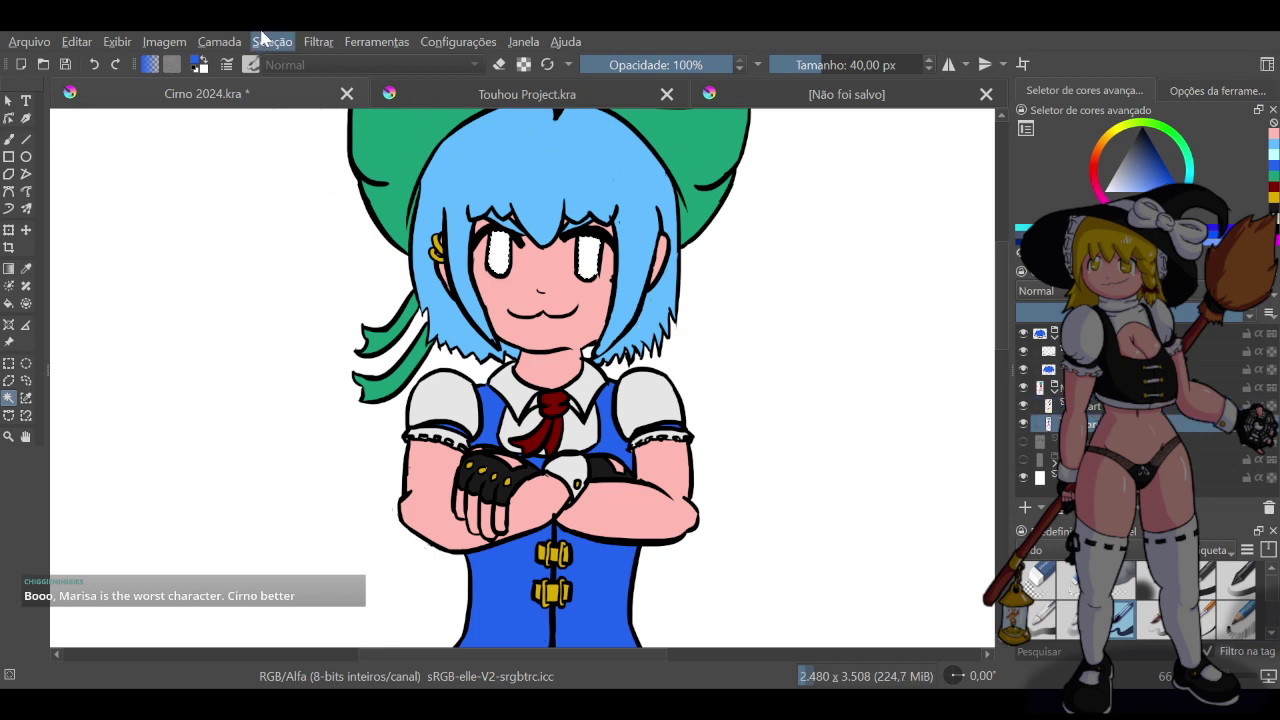
left_click(697, 362)
scroll(697, 362, "down", 2)
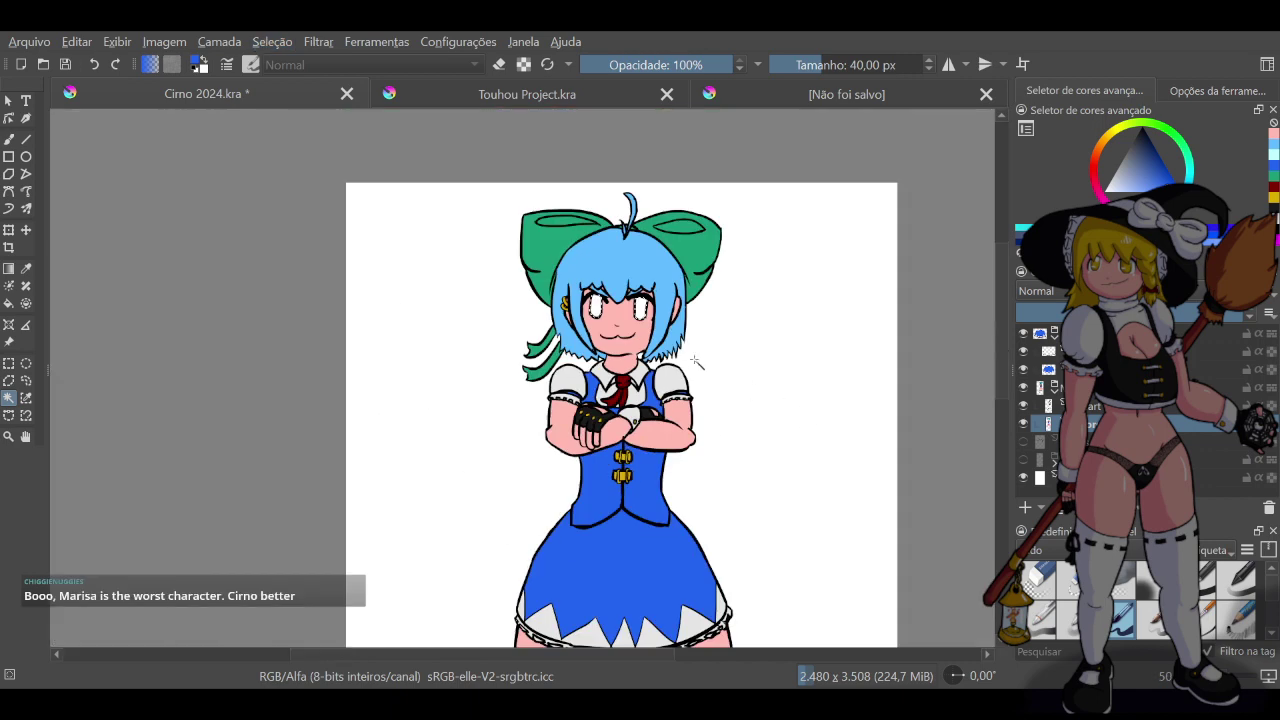
Fill both selected eye interiors with the sampled vest blue on the colour layer and clear the selection
scroll(737, 305, "up", 2)
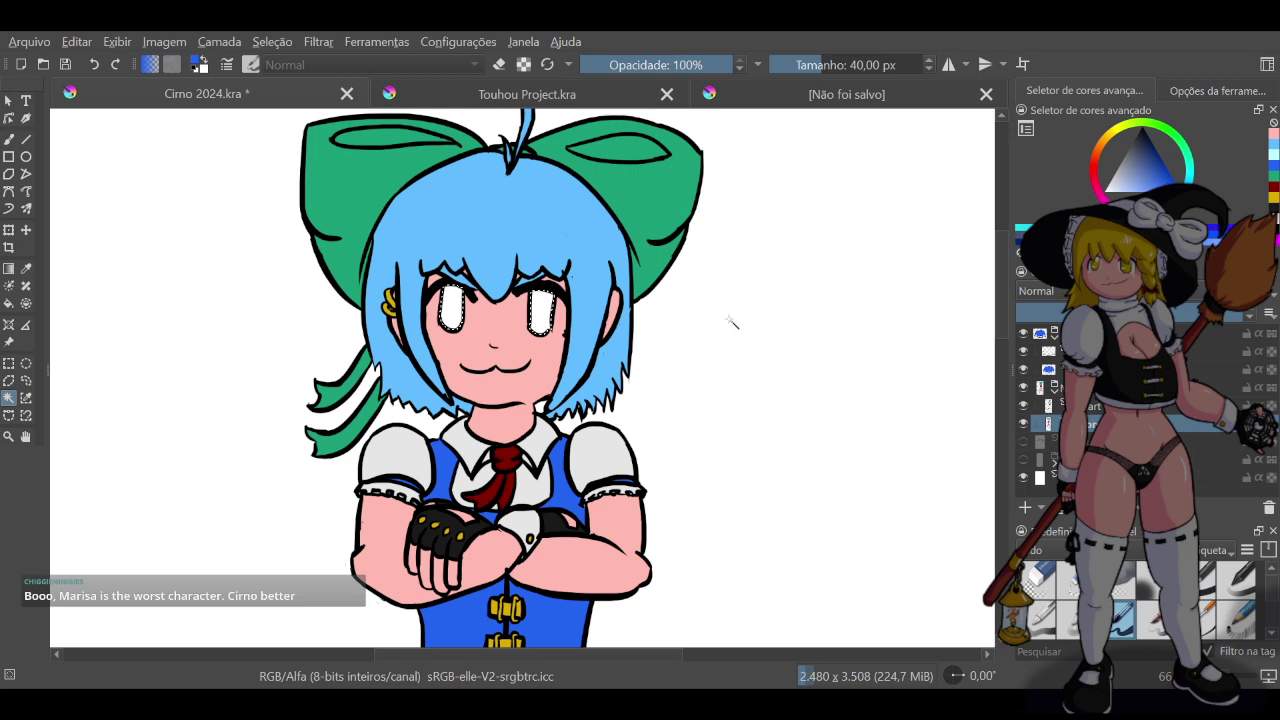
key("shift+BackSpace")
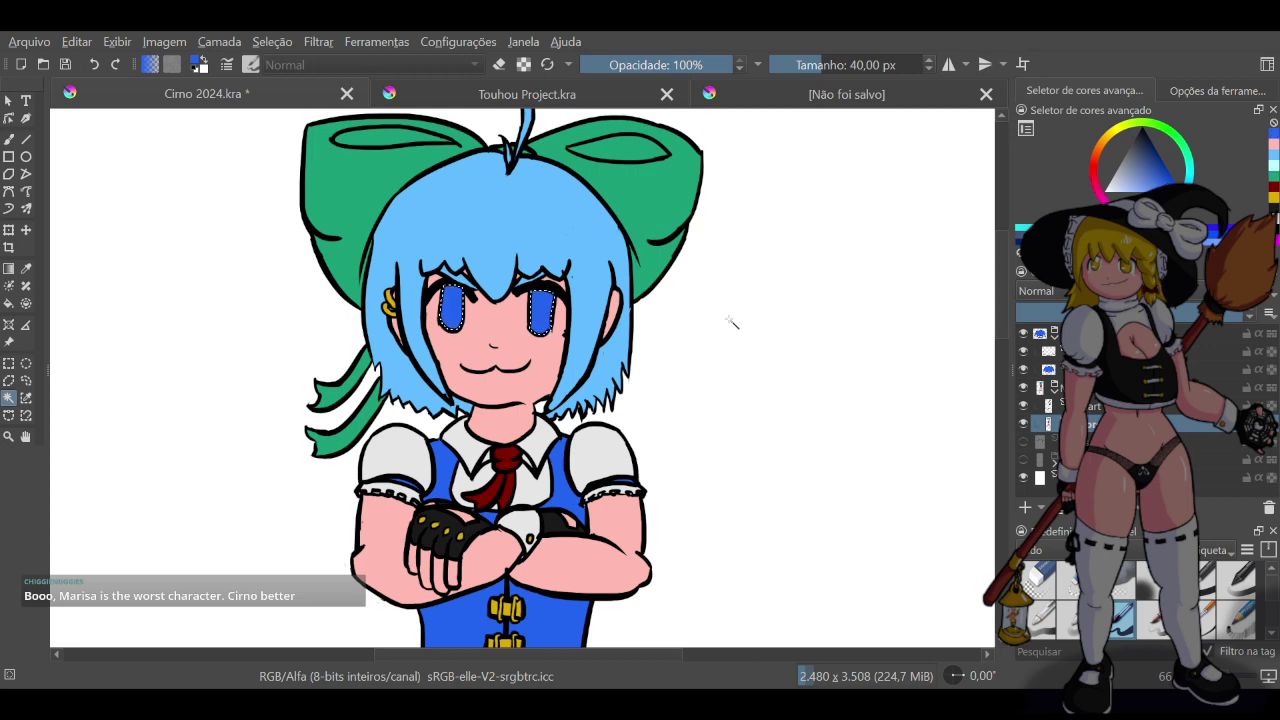
key("ctrl+shift+a")
scroll(516, 228, "down", 3)
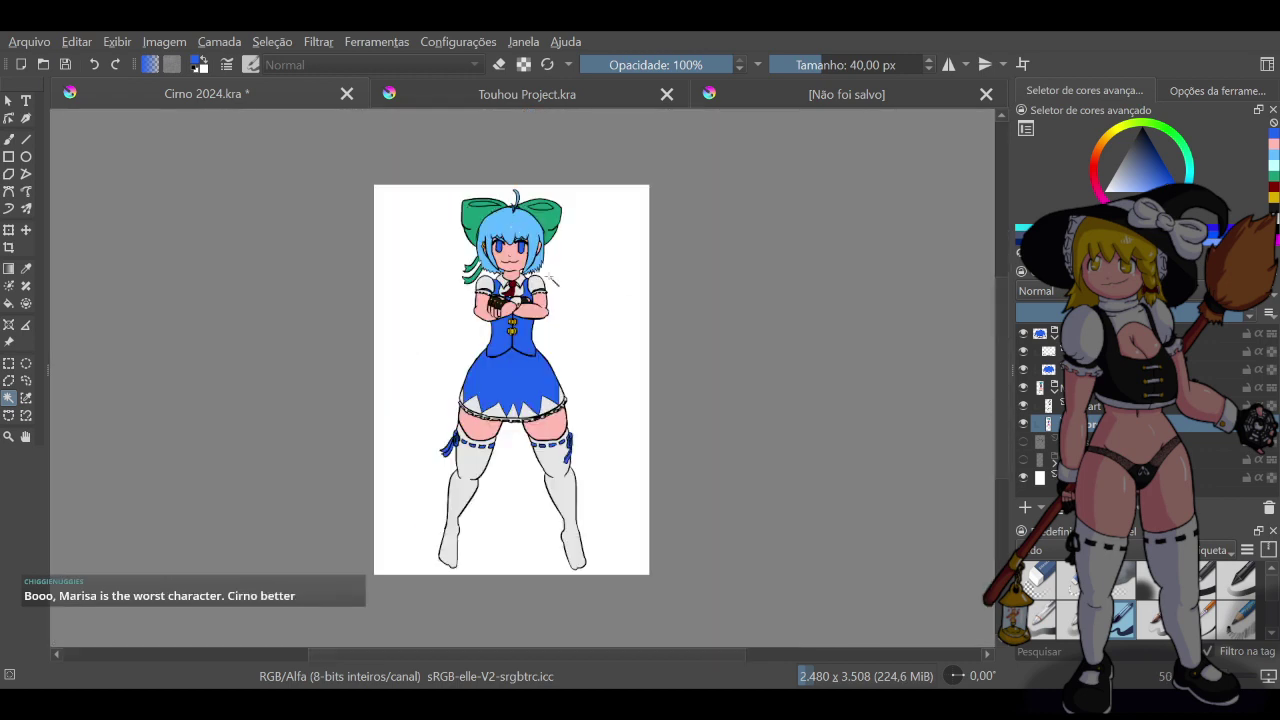
scroll(528, 213, "up", 2)
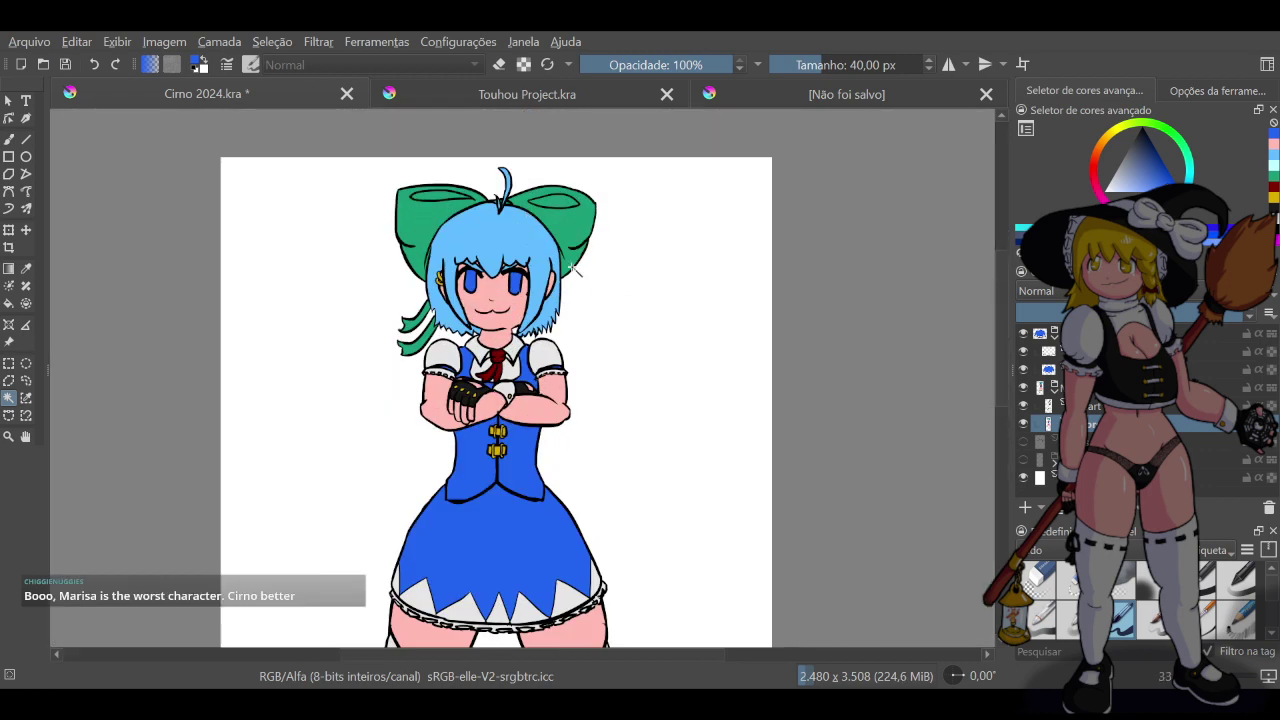
Find the character portrait's eyes in the unsaved reference image, checking them against the Cirno 2024.kra drawing
left_click(822, 97)
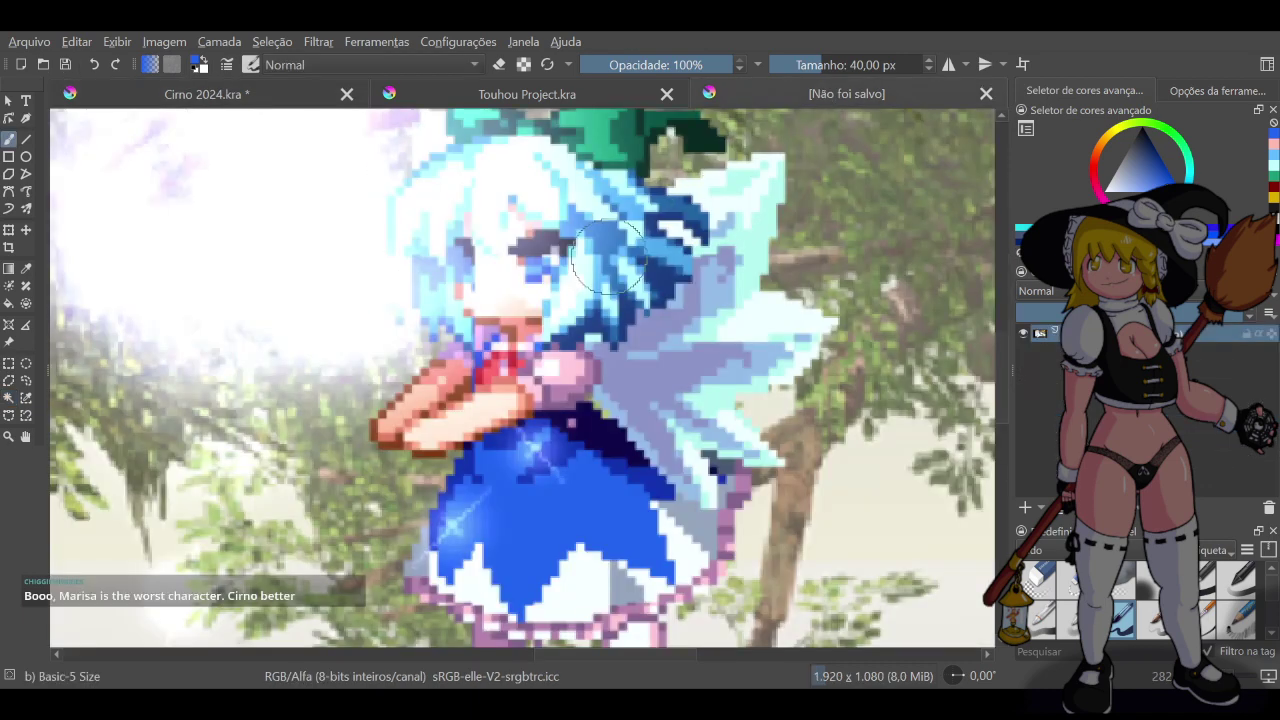
scroll(535, 380, "down", 5)
scroll(480, 185, "up", 5)
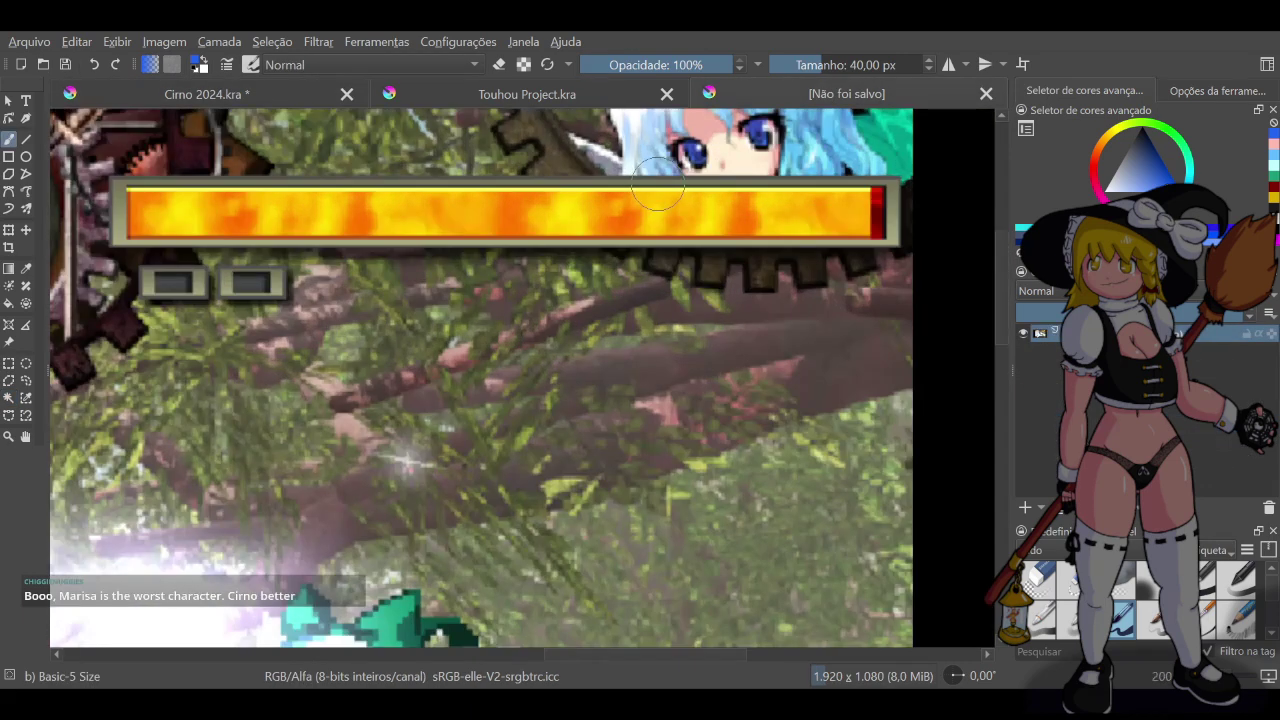
left_click(232, 88)
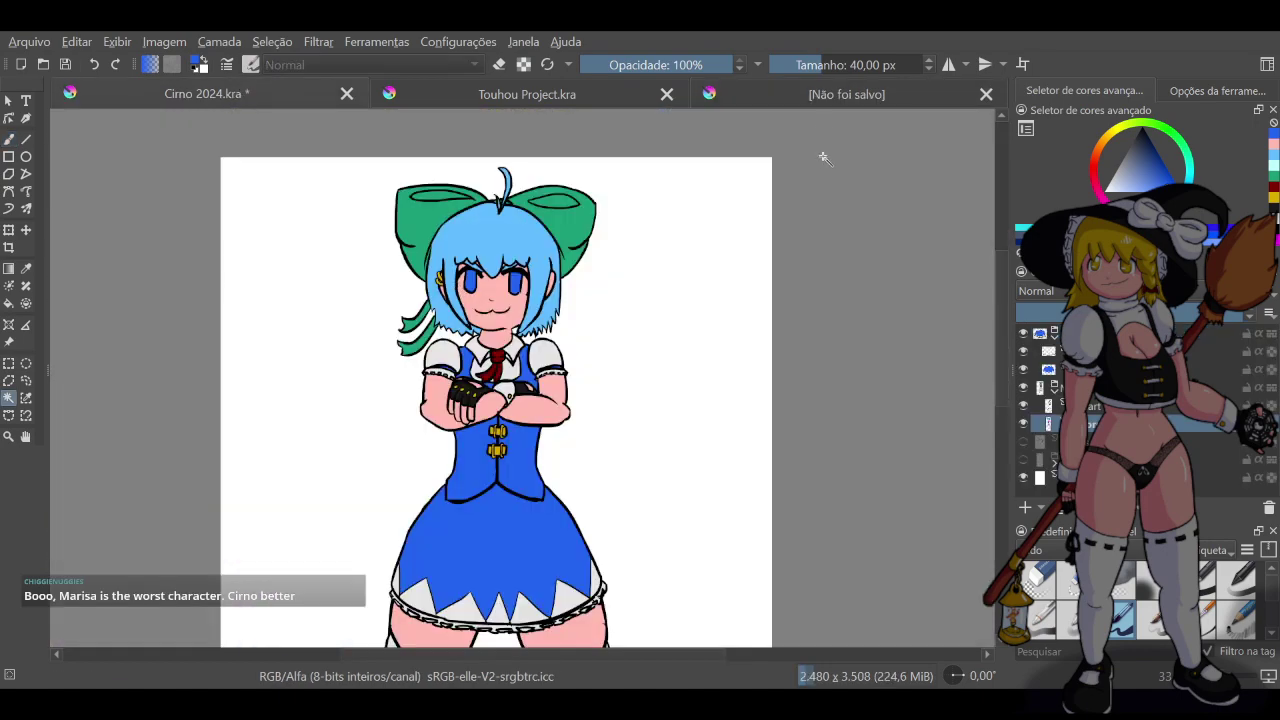
left_click(815, 97)
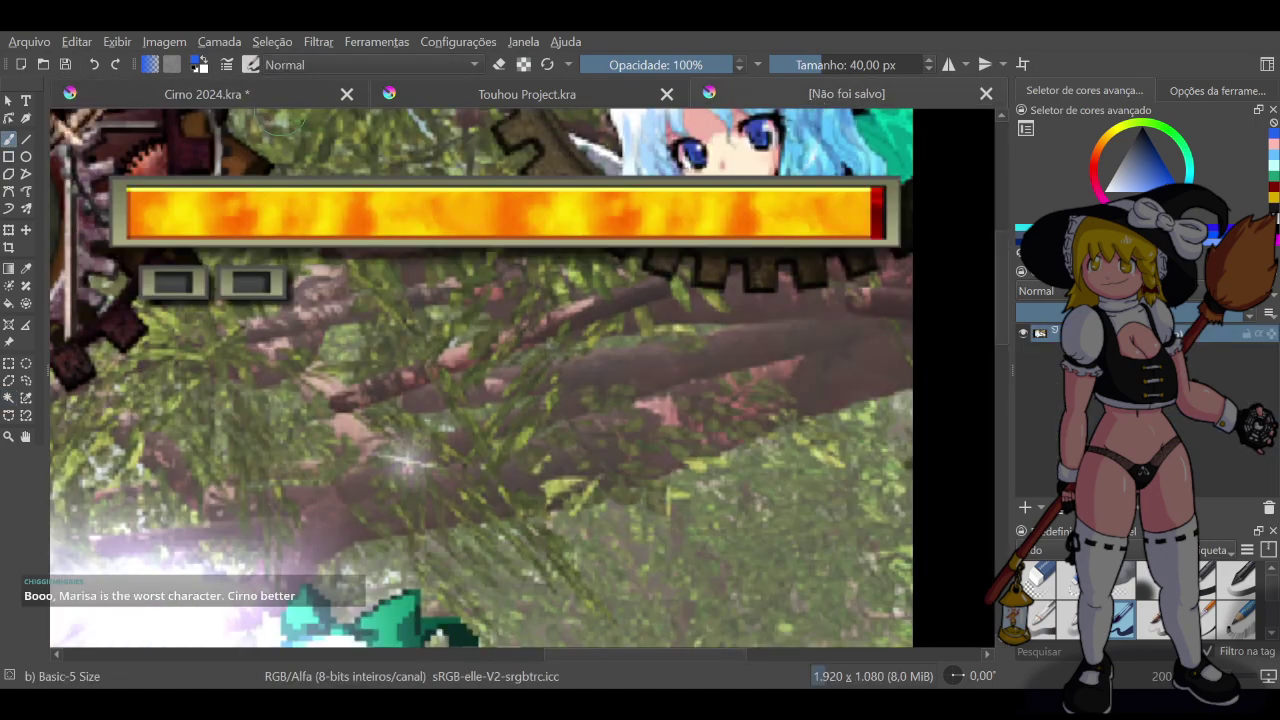
Sample several blues from both portrait eyes, settle on the bright iris blue and return to the Cirno 2024.kra drawing
left_click(697, 147, "ctrl")
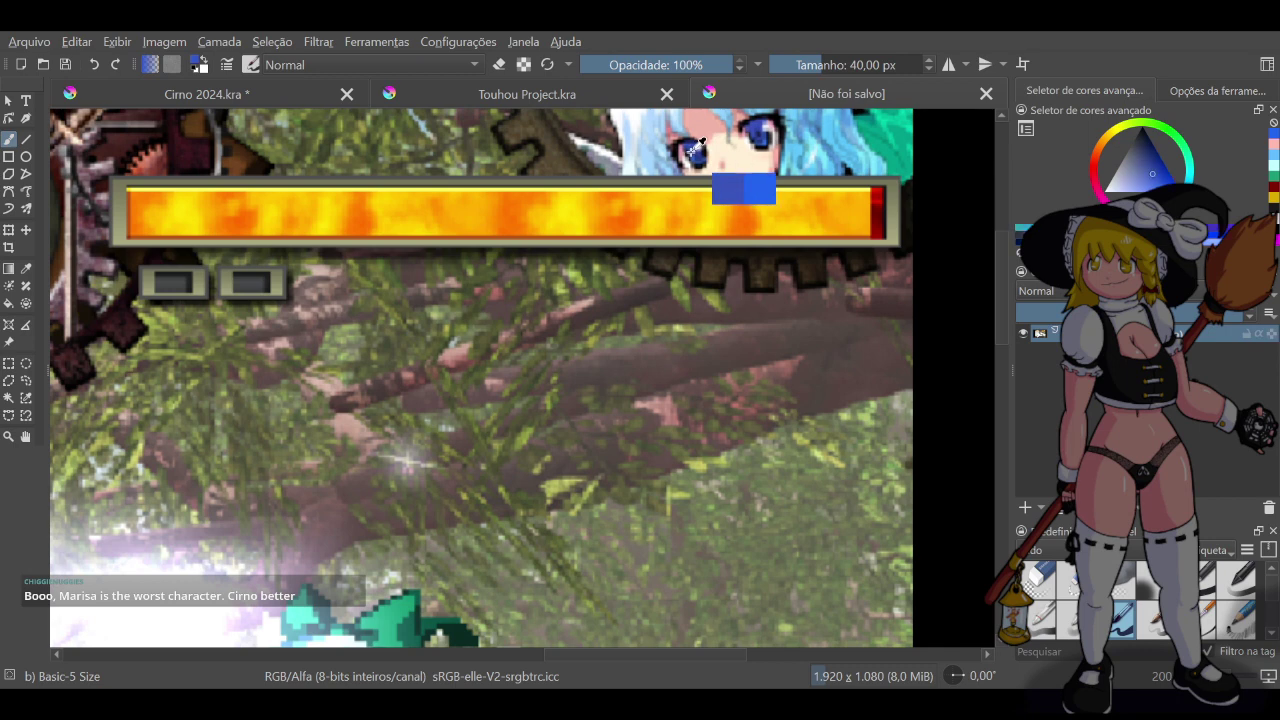
left_click(703, 149, "ctrl")
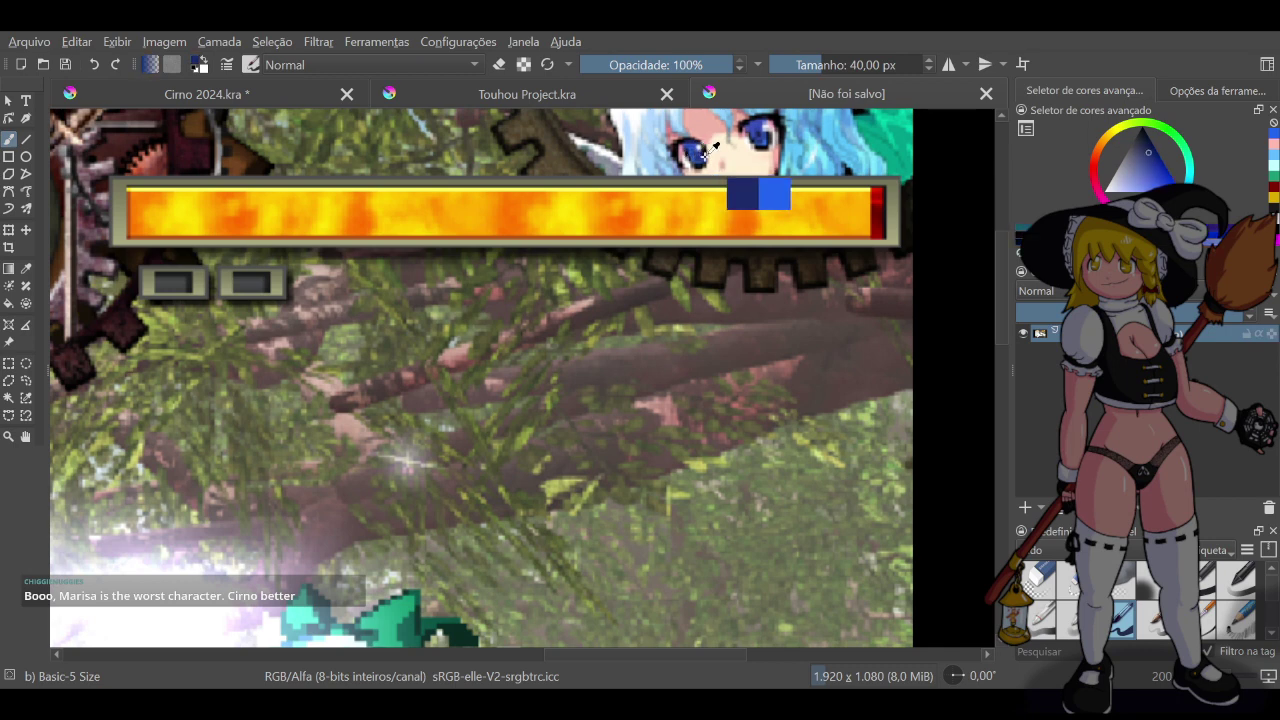
left_click(697, 150, "ctrl")
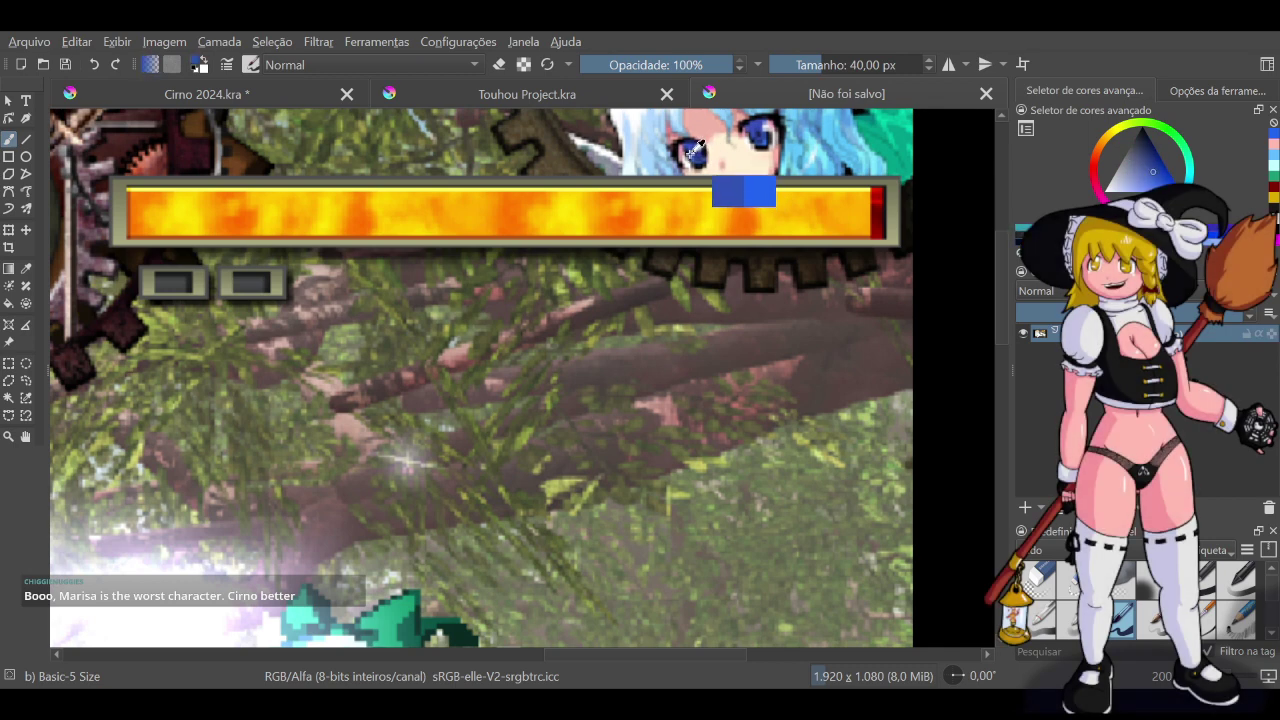
left_click(691, 155, "ctrl")
left_click(743, 125, "ctrl")
left_click(754, 122, "ctrl")
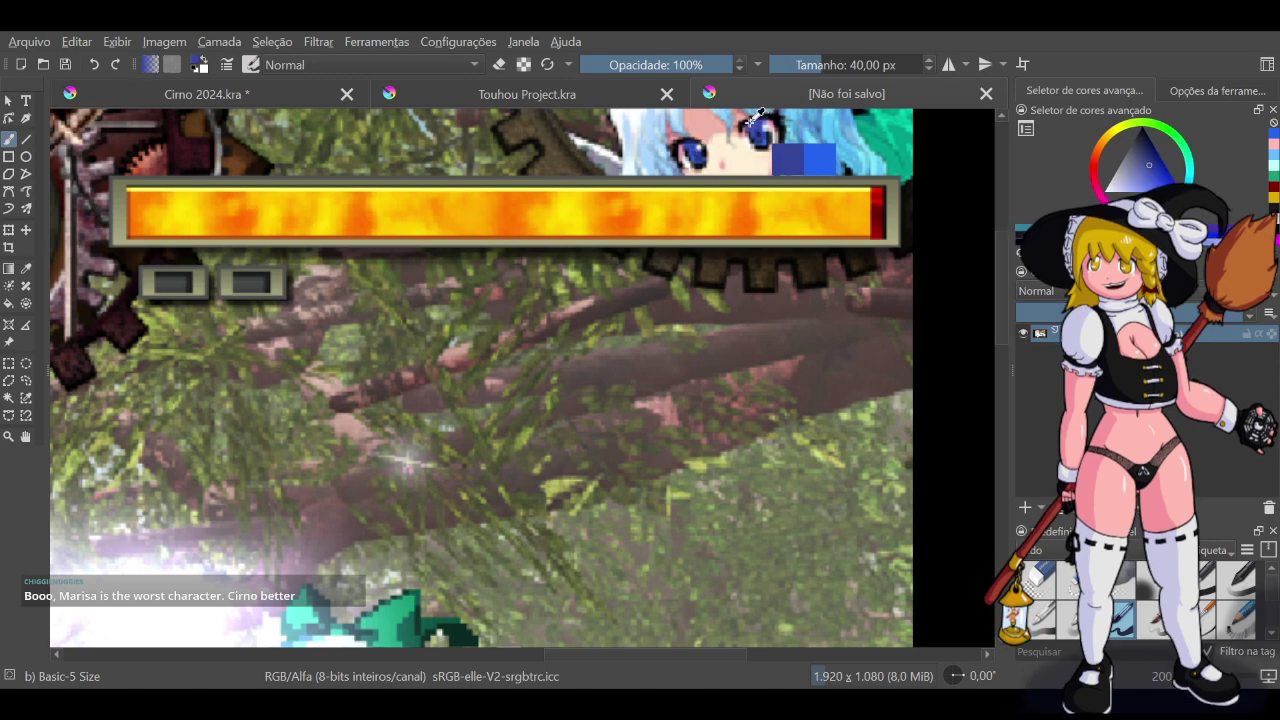
left_click(768, 128, "ctrl")
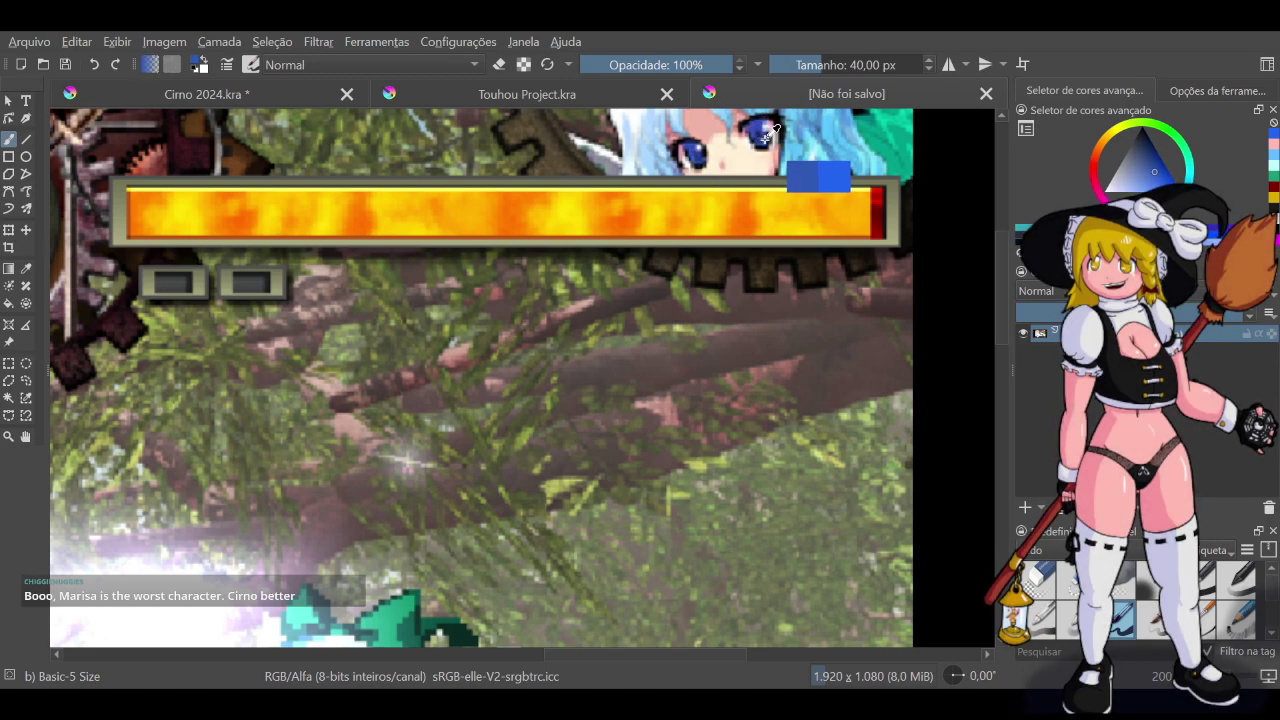
left_click(766, 141, "ctrl")
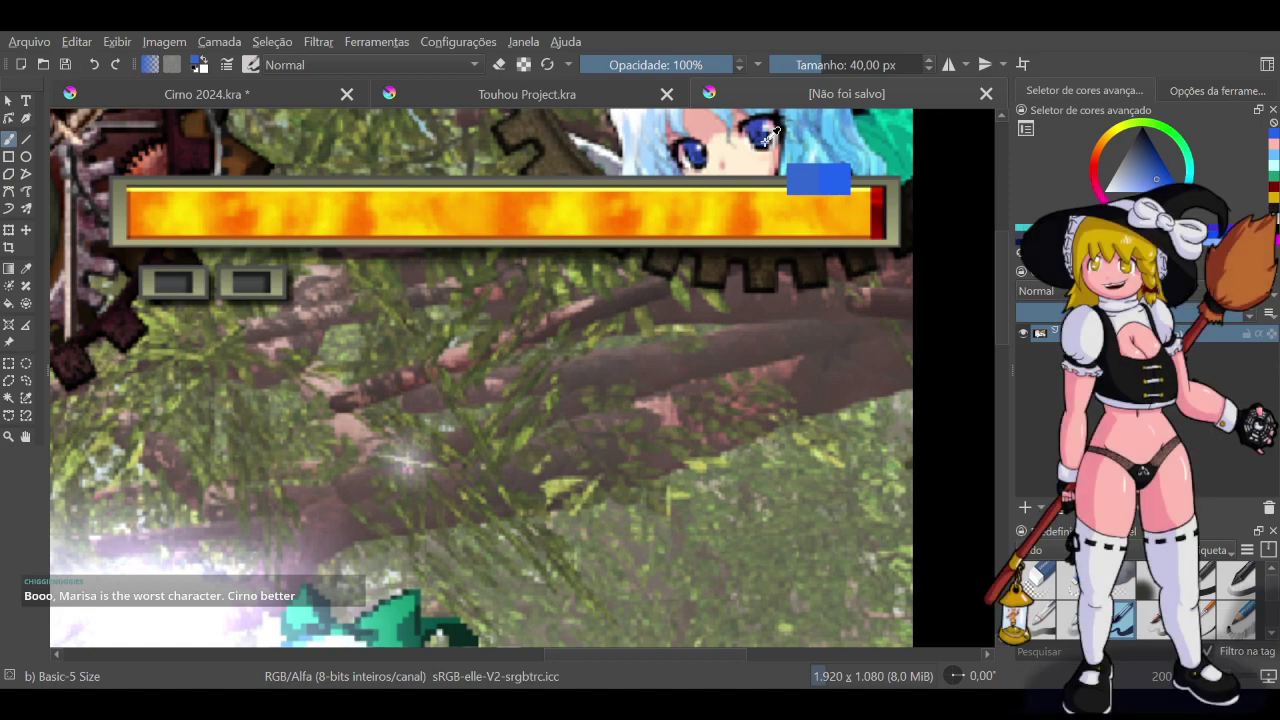
left_click_drag(766, 141, 764, 141)
left_click(177, 95)
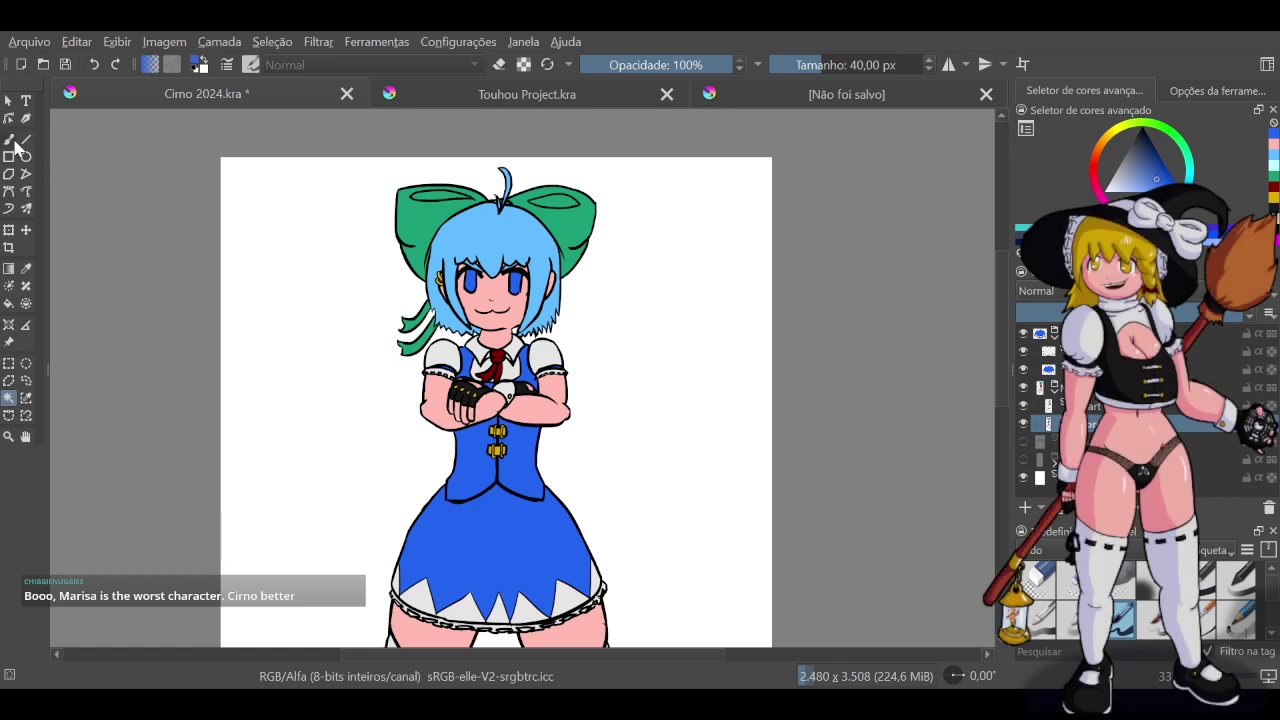
With the brush active, compare the sampled blue with the drawing's eye colour, undo the last action and save the drawing
left_click(9, 139)
left_click(506, 318)
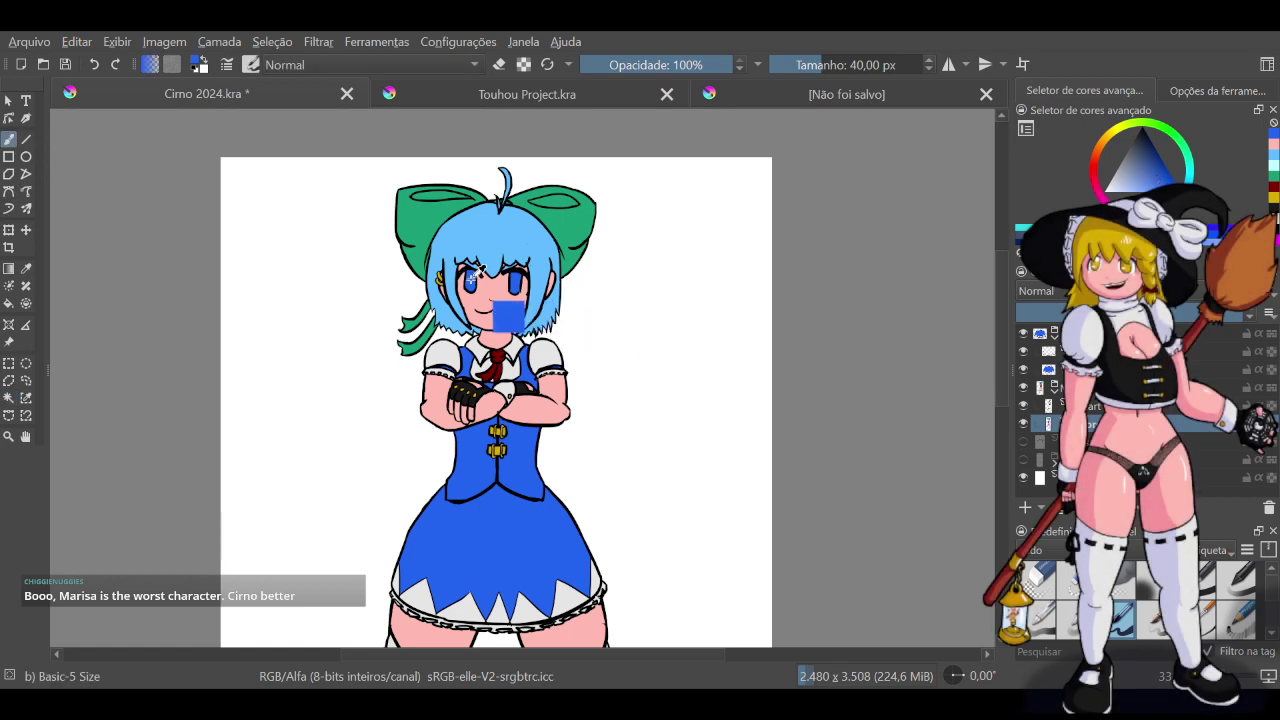
key("ctrl+z")
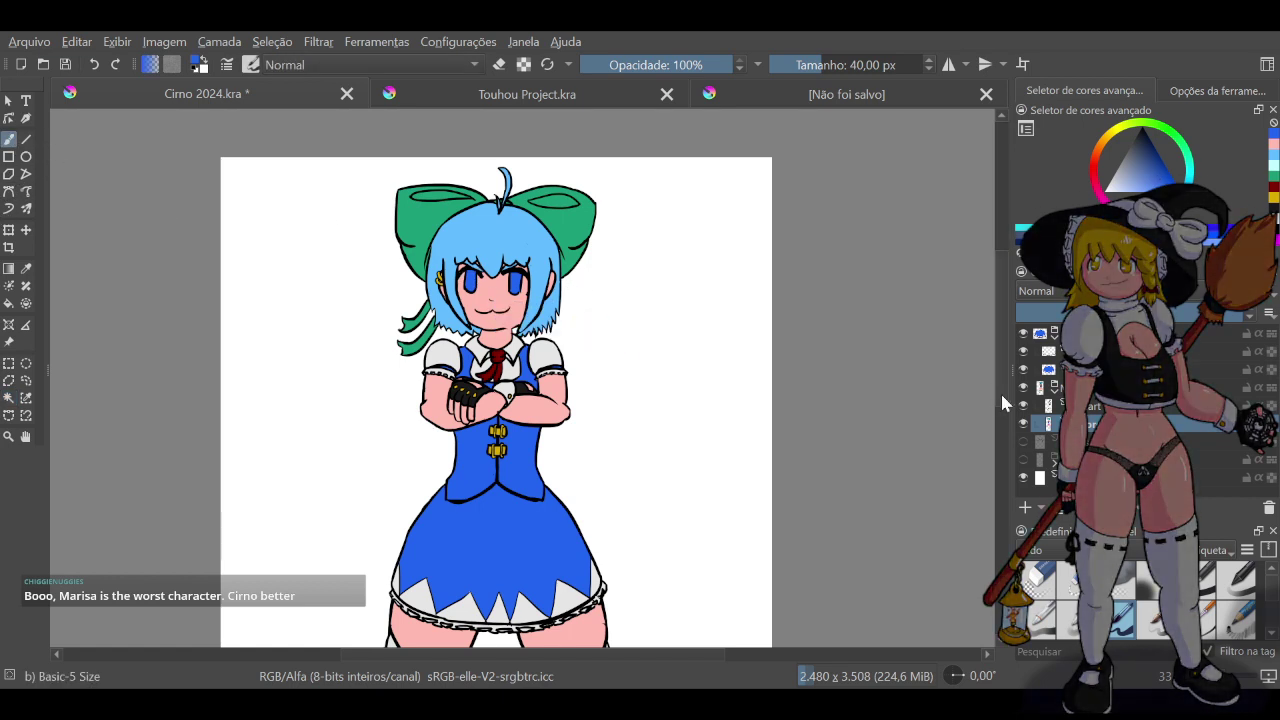
key("ctrl+s")
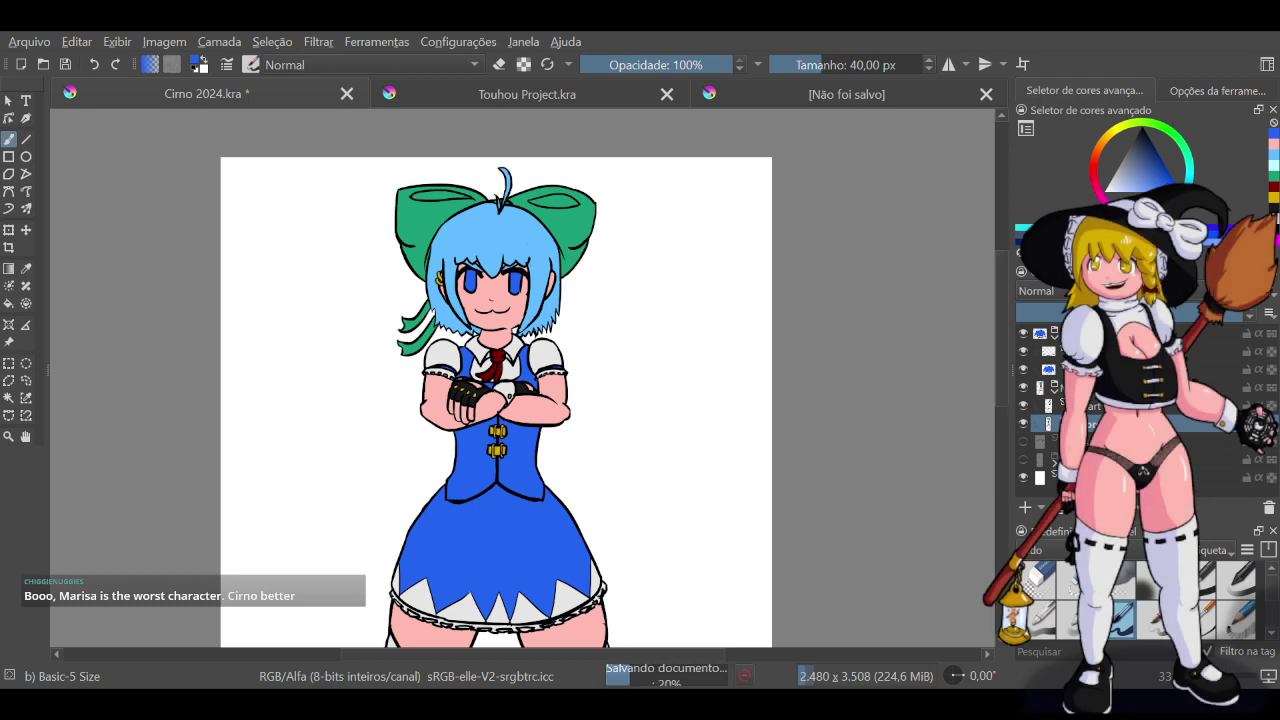
Hide the skirt layer group and set the brush opacity to 50%
left_click(1024, 336)
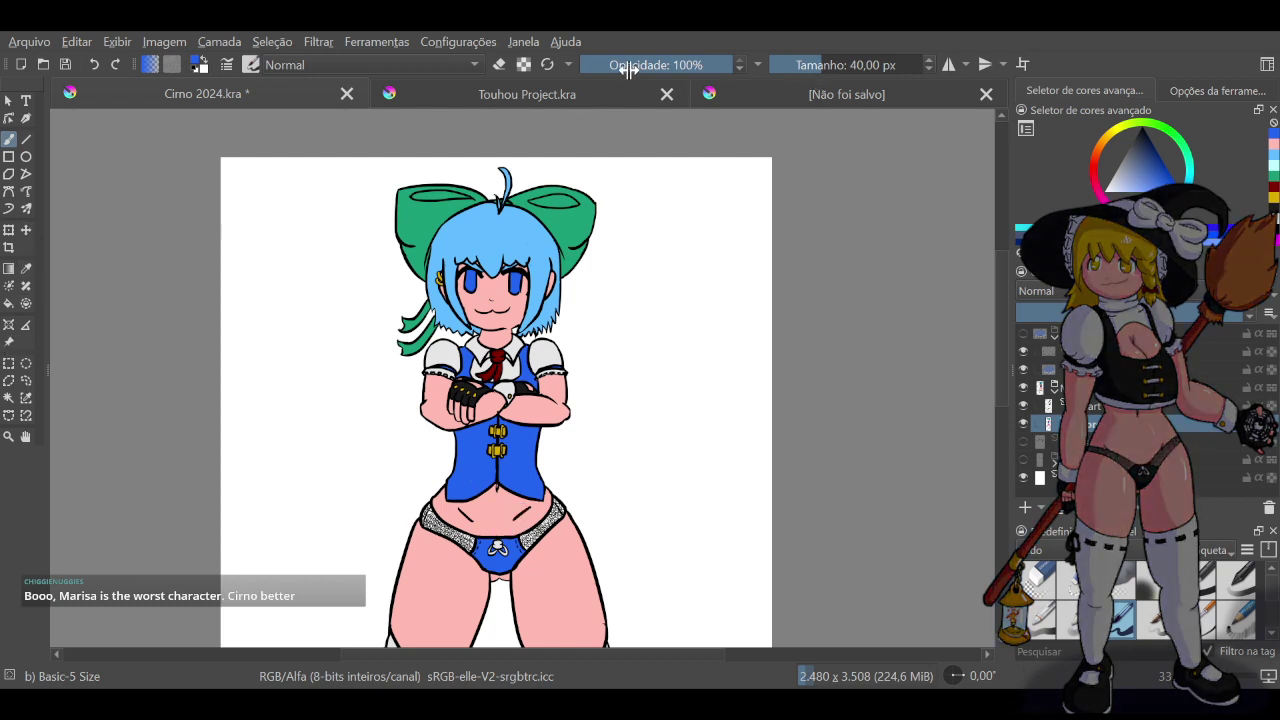
left_click(668, 64)
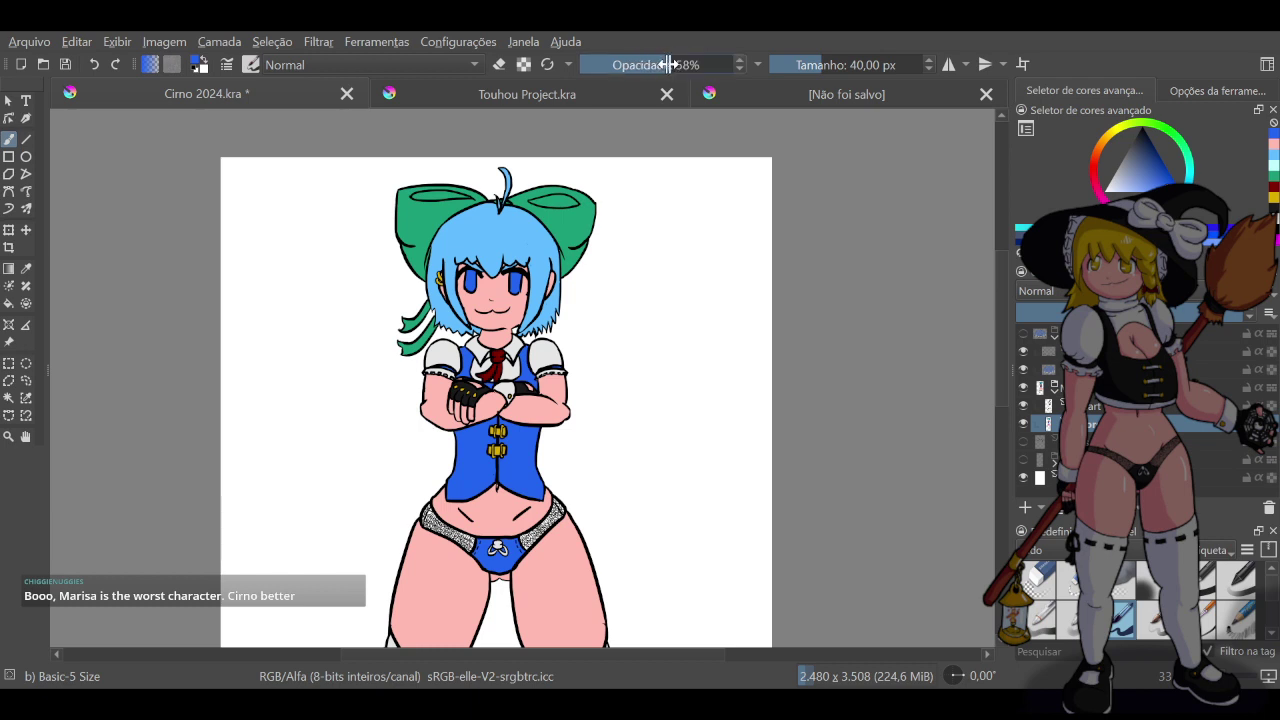
double_click(668, 64)
type("50")
key("Return")
Dab the translucent blue on the thigh's skin colour, sample the blended purple as the painting colour and undo the dab
left_click(431, 565)
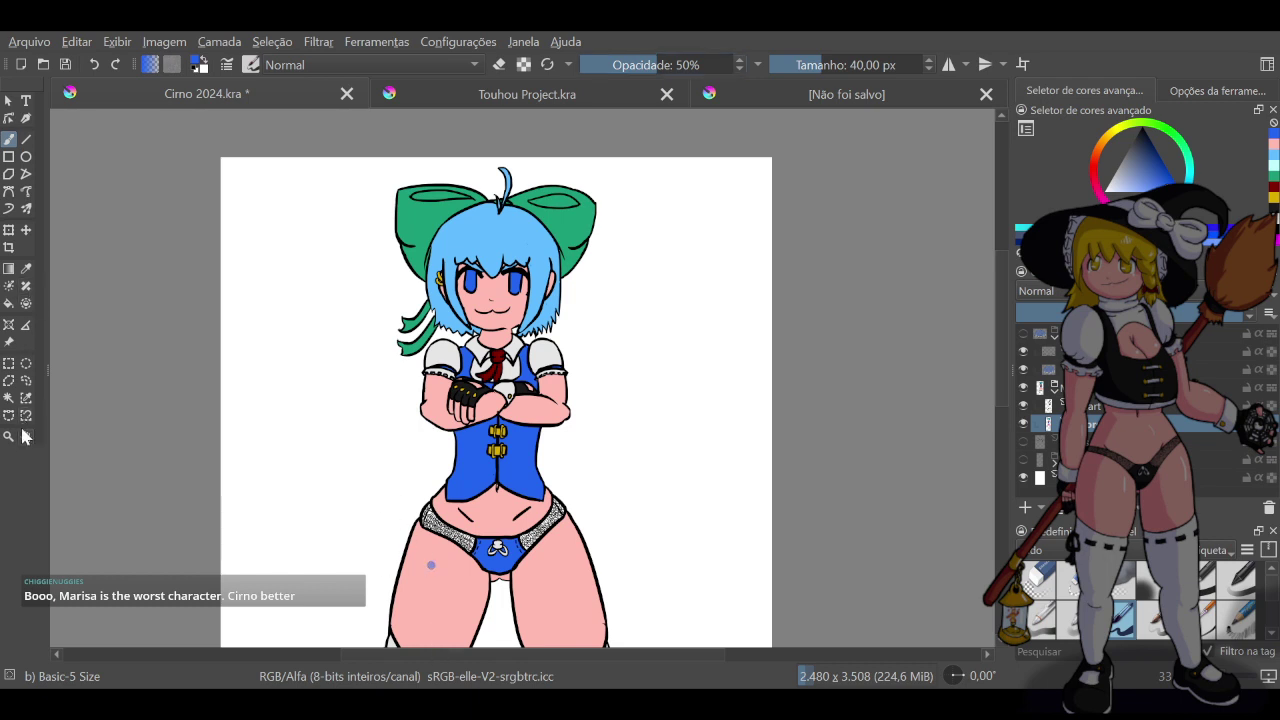
left_click(9, 397)
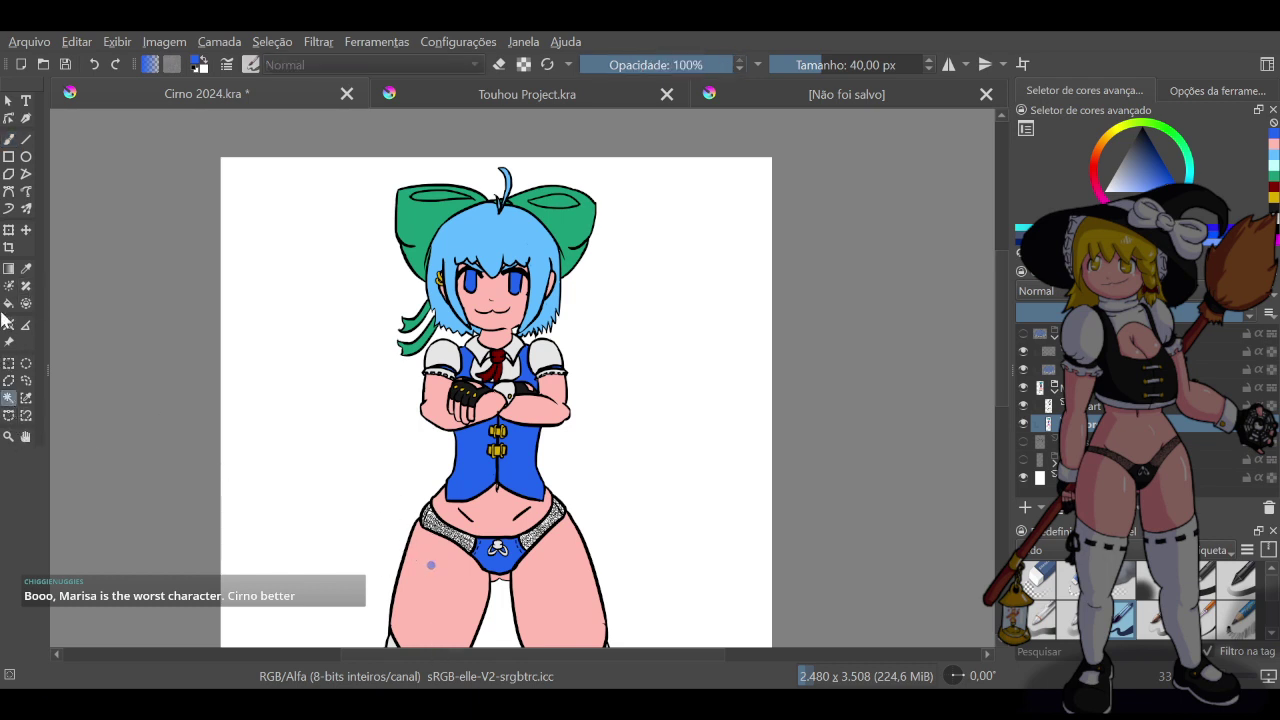
left_click(9, 139)
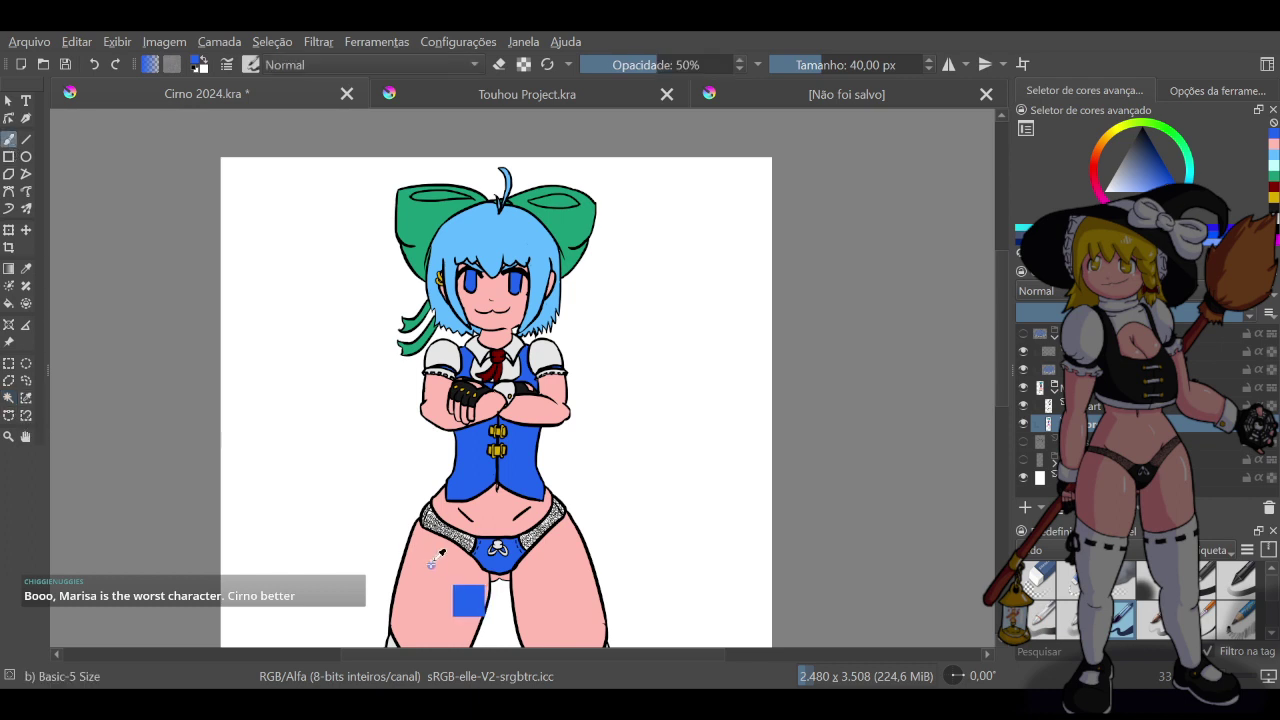
left_click(431, 565, "ctrl")
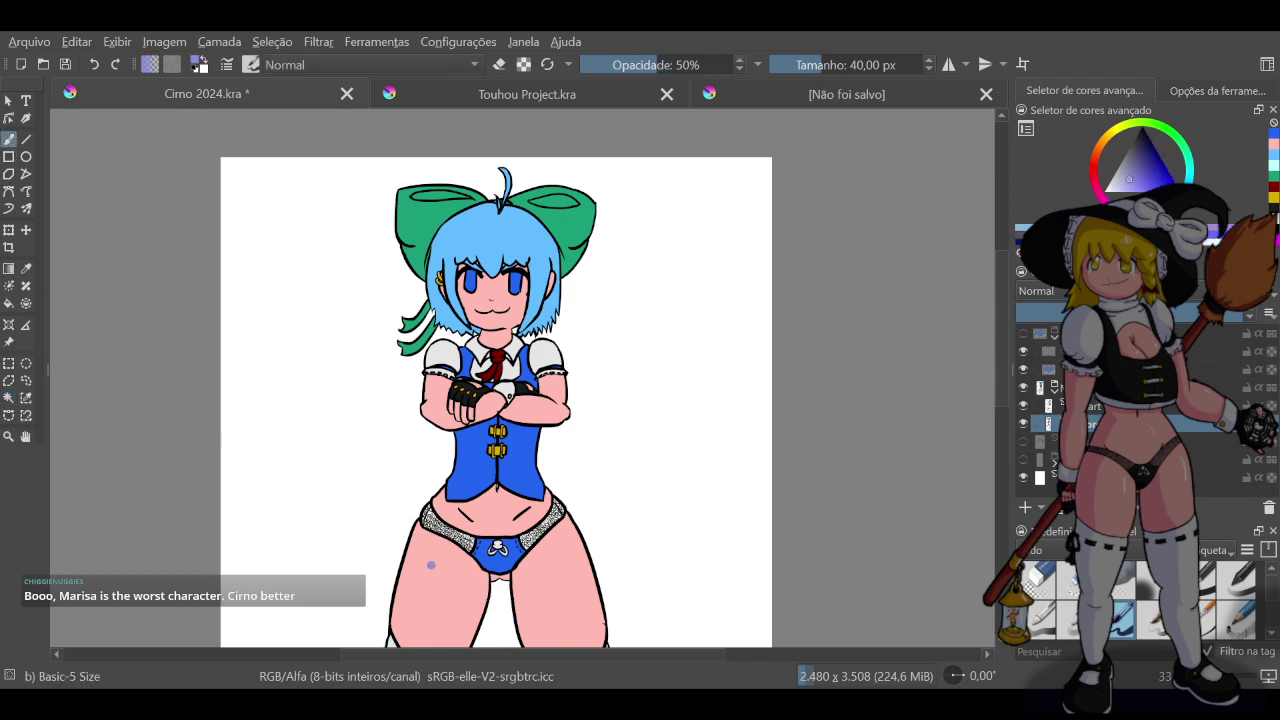
key("ctrl+z")
Paint translucent purple strokes along the outer edge of the patterned band at the waist on the colour layer
scroll(425, 500, "up", 5)
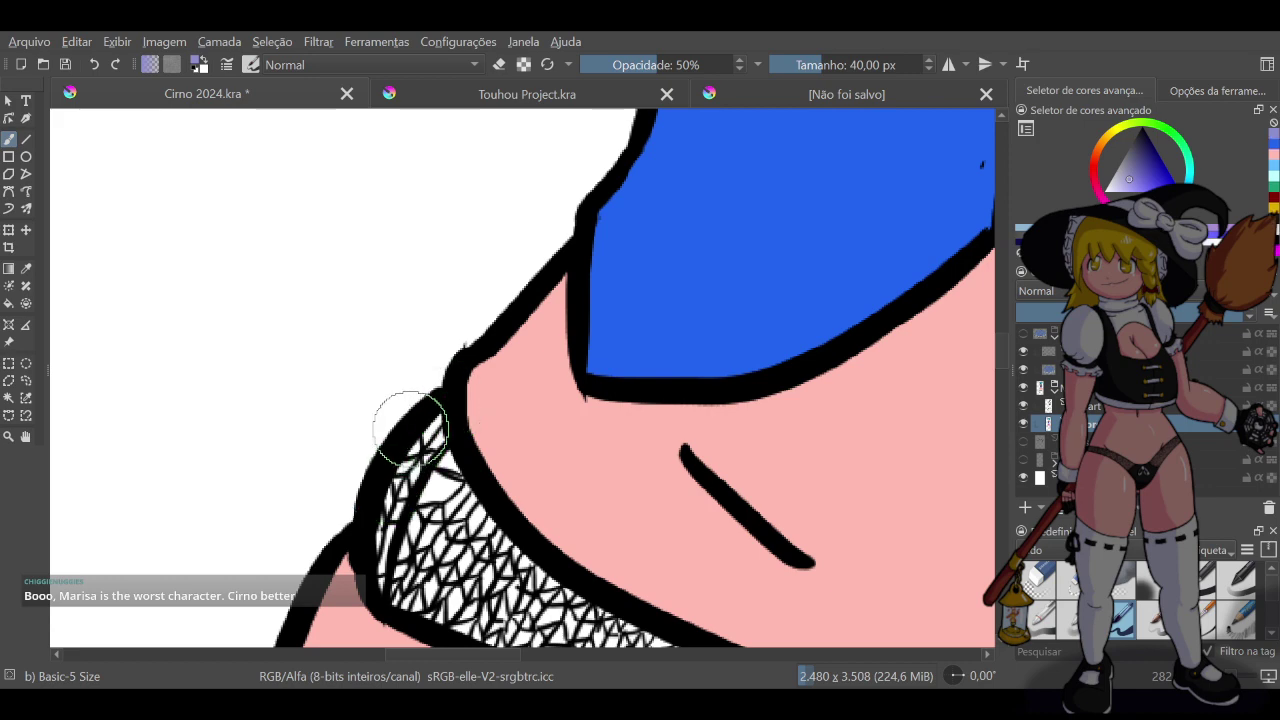
left_click_drag(412, 428, 371, 542)
left_click_drag(372, 497, 382, 582)
left_click_drag(372, 547, 394, 592)
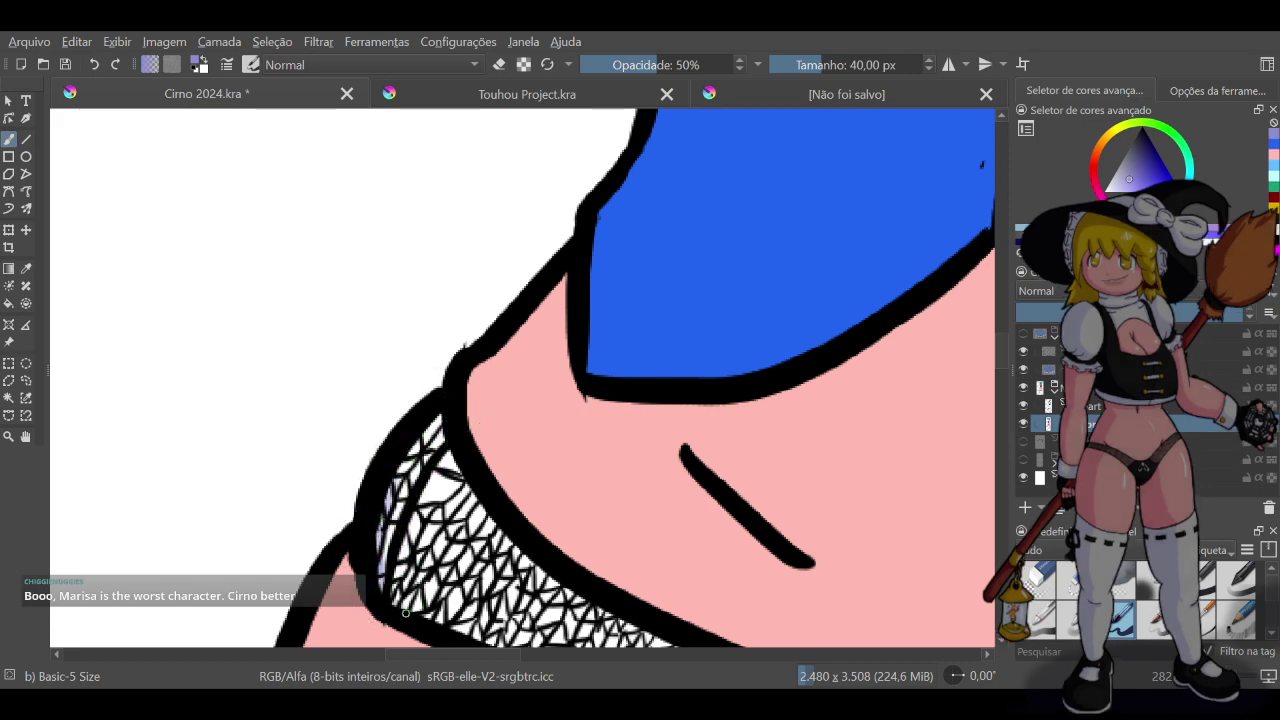
scroll(501, 474, "down", 4)
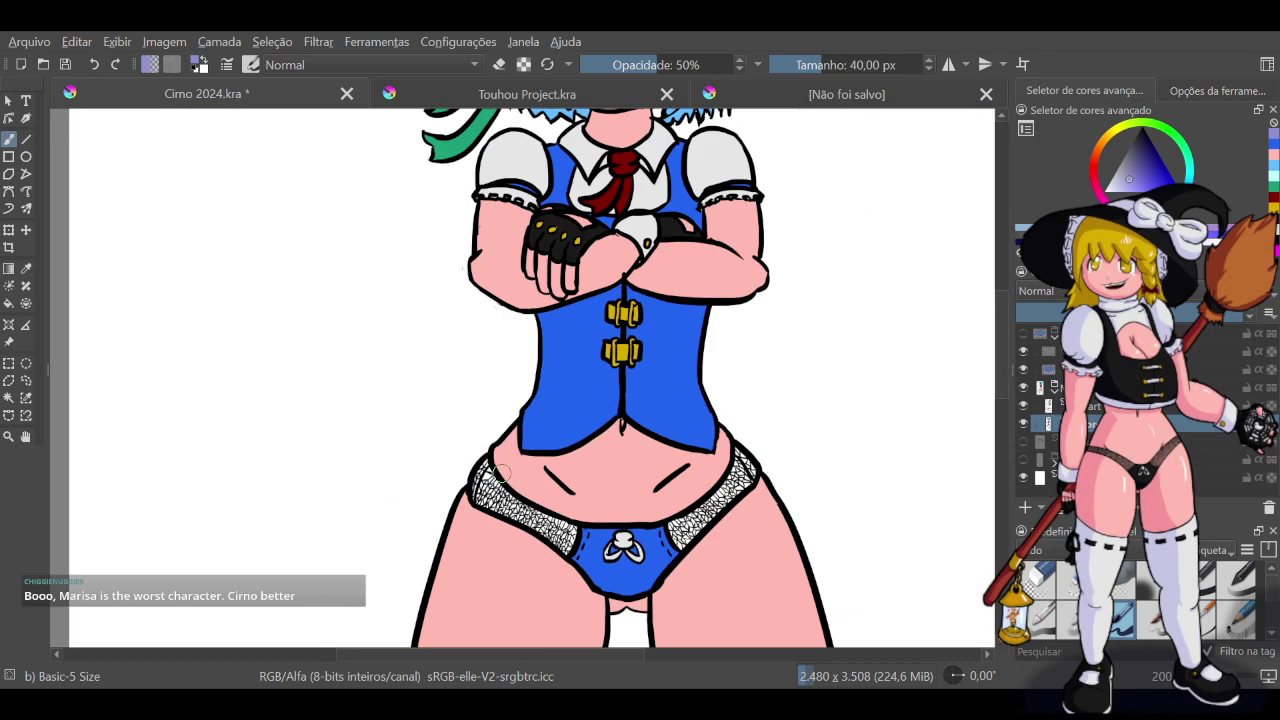
Try selecting the white area around the figure by colour contiguity, and inspect the selection outline with the character group hidden
left_click(8, 397)
left_click(590, 595)
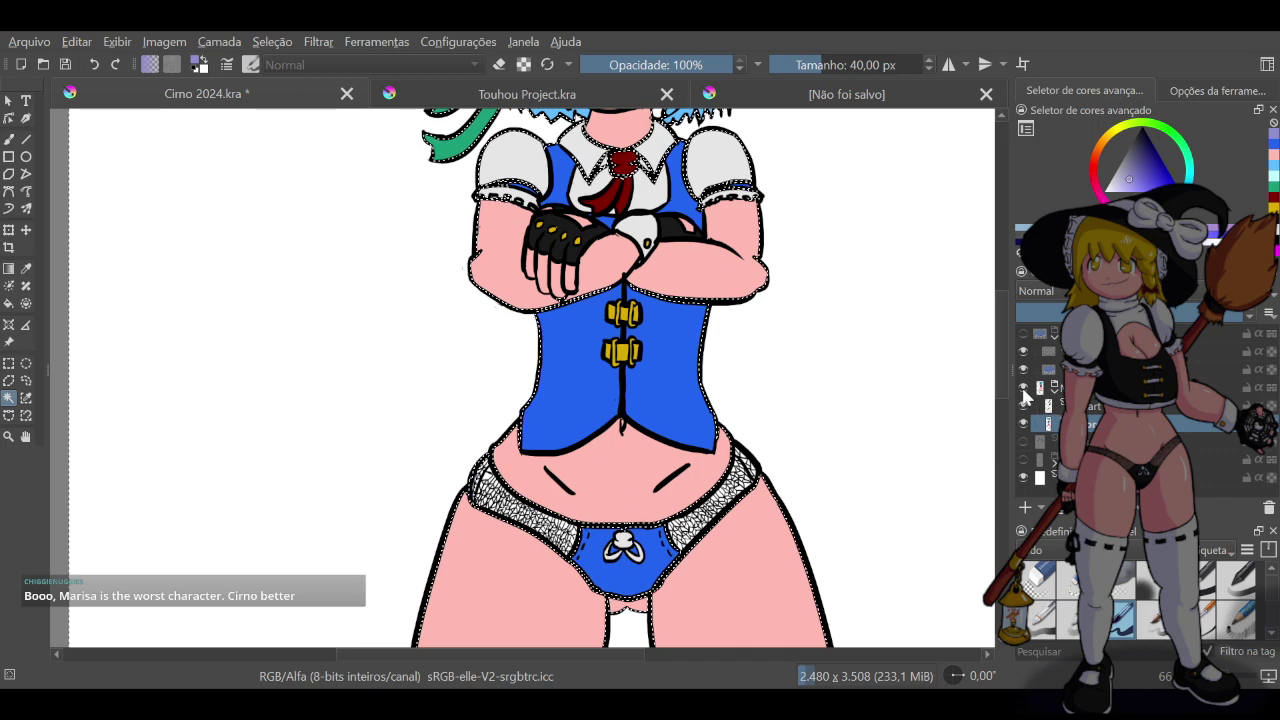
left_click(1022, 387)
scroll(767, 428, "down", 5)
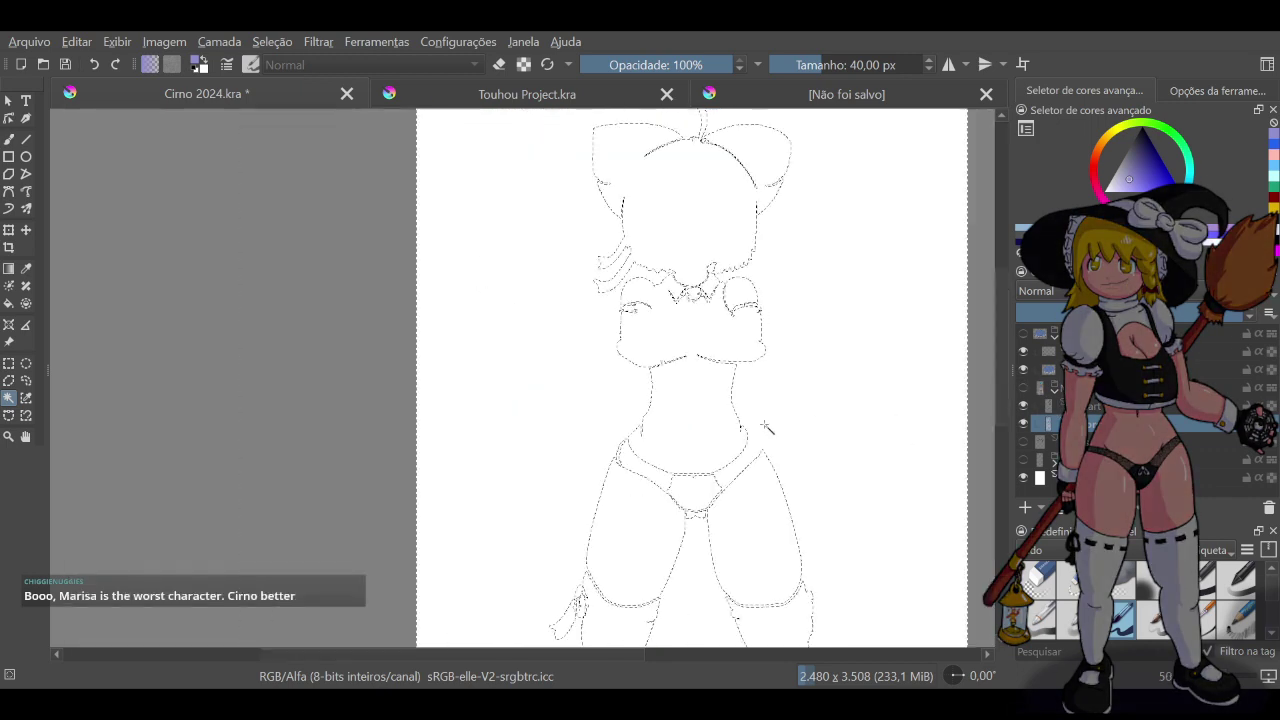
scroll(767, 428, "up", 5)
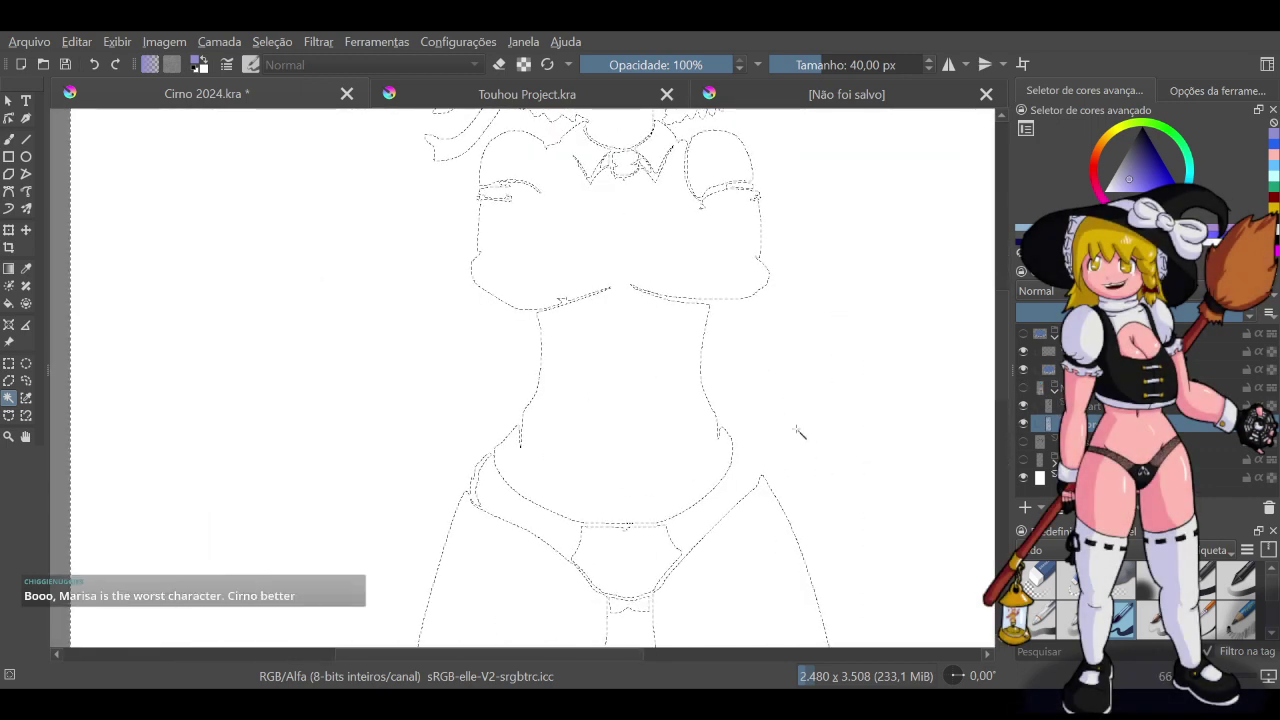
left_click(1022, 405)
left_click(1023, 388)
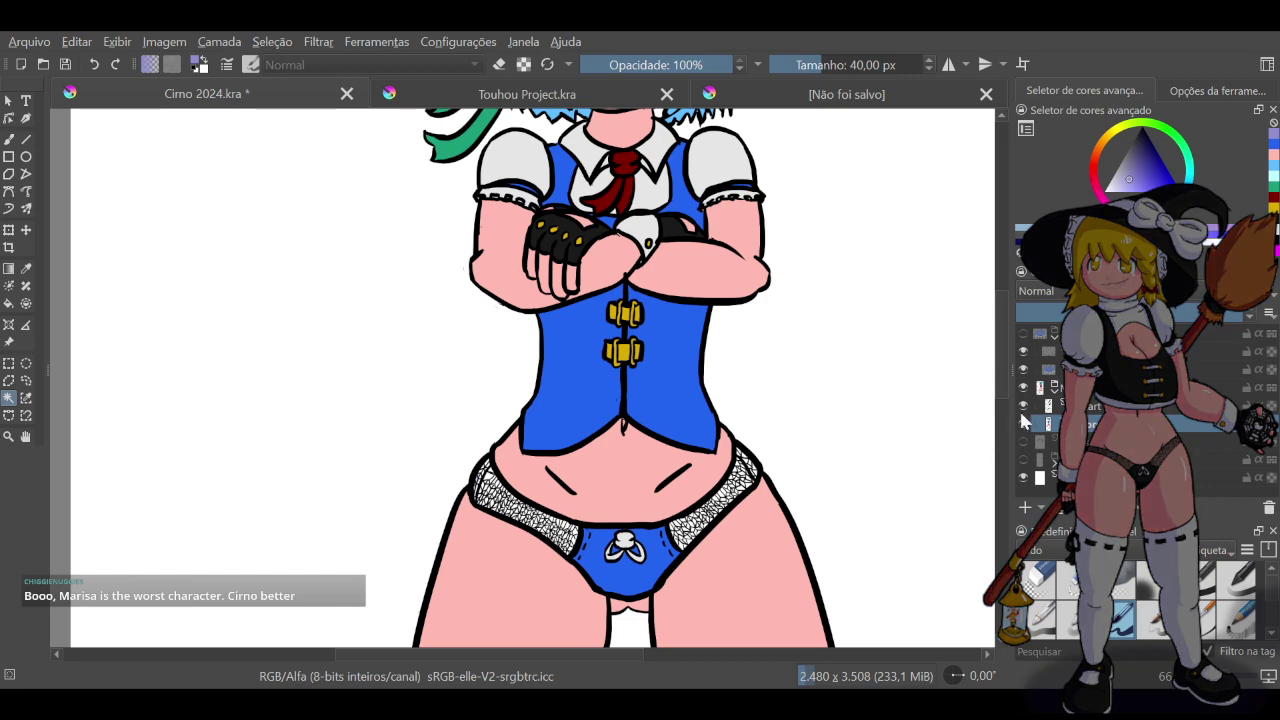
Hide the line art layer to examine the flat colours beneath it, and show the line art again
left_click(1024, 408)
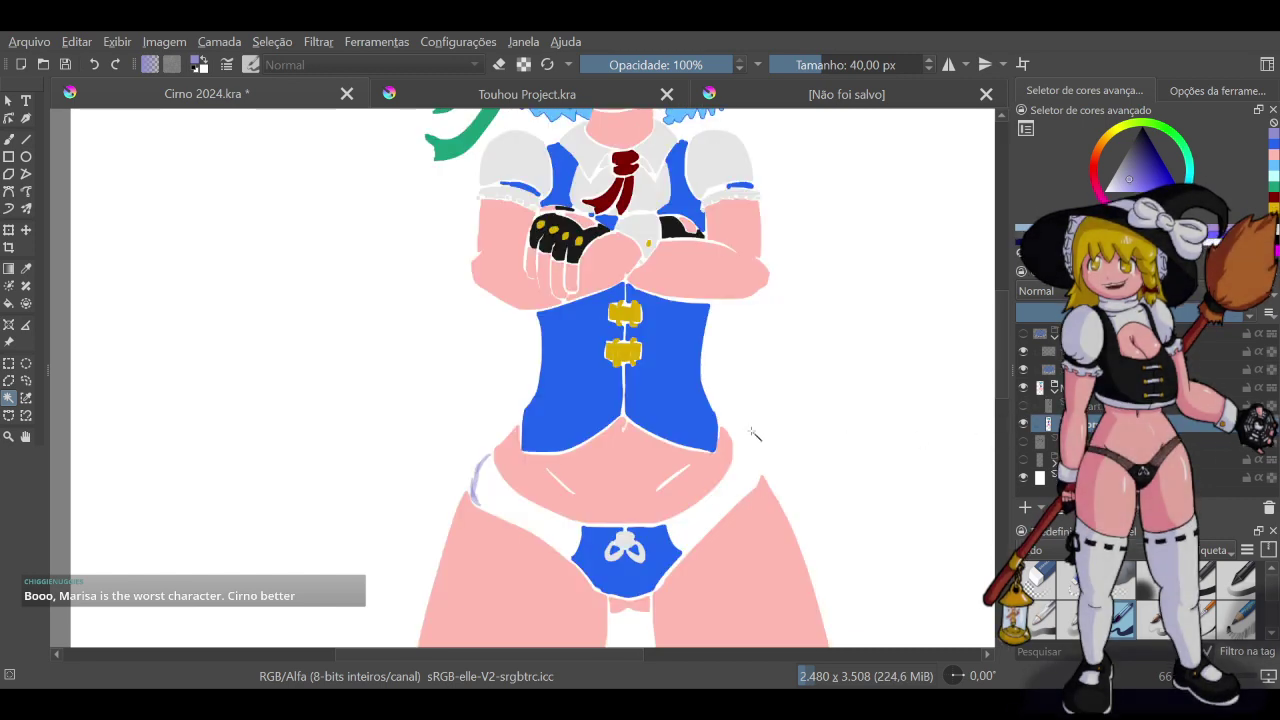
scroll(785, 437, "down", 3)
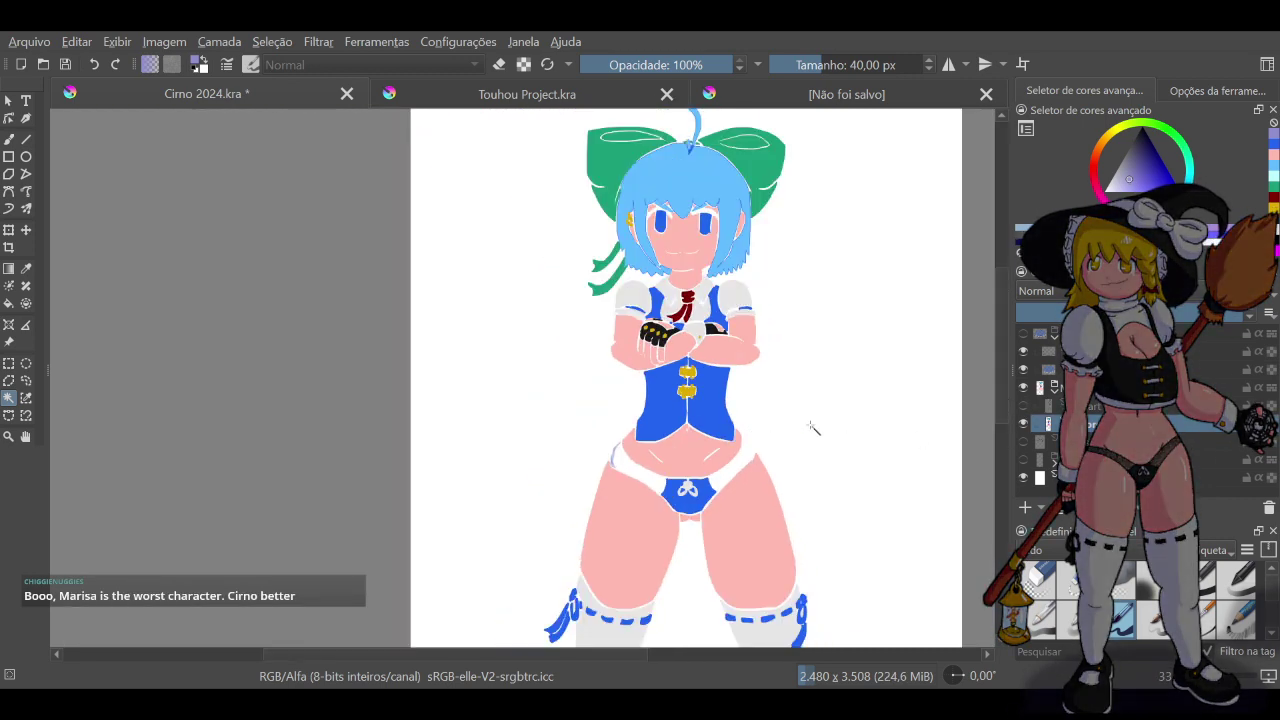
scroll(813, 428, "up", 3)
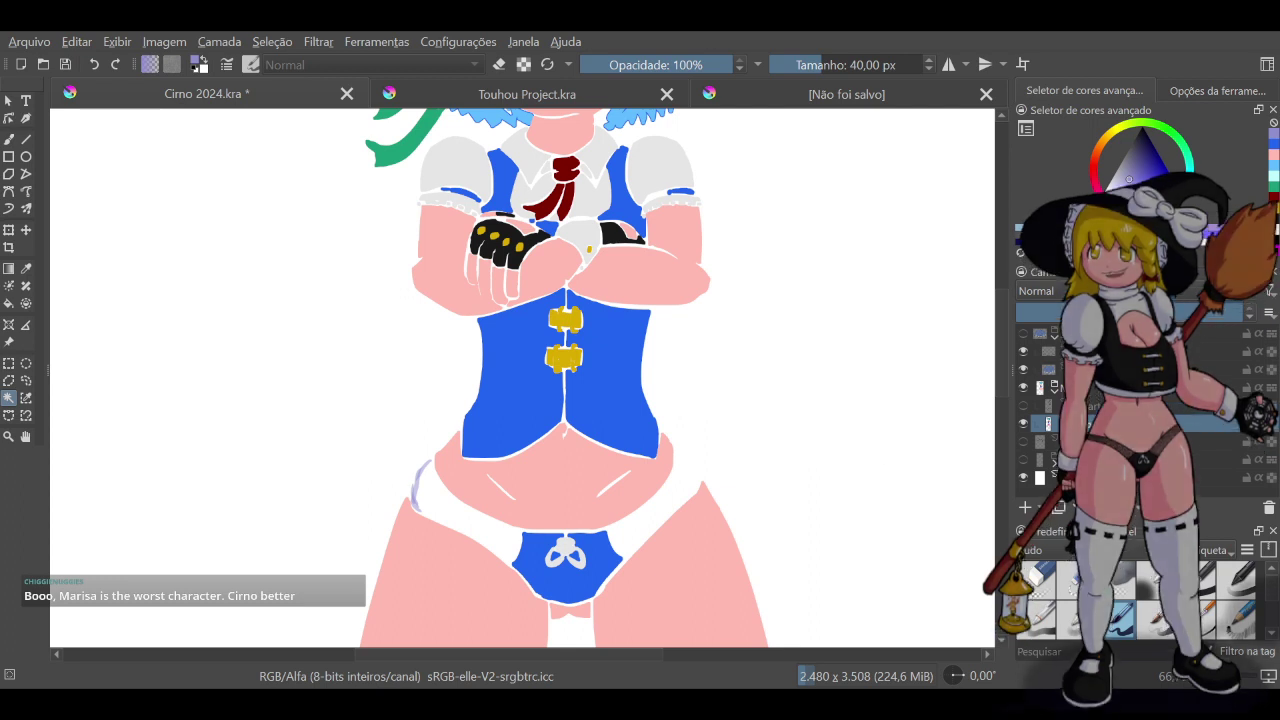
left_click(1023, 410)
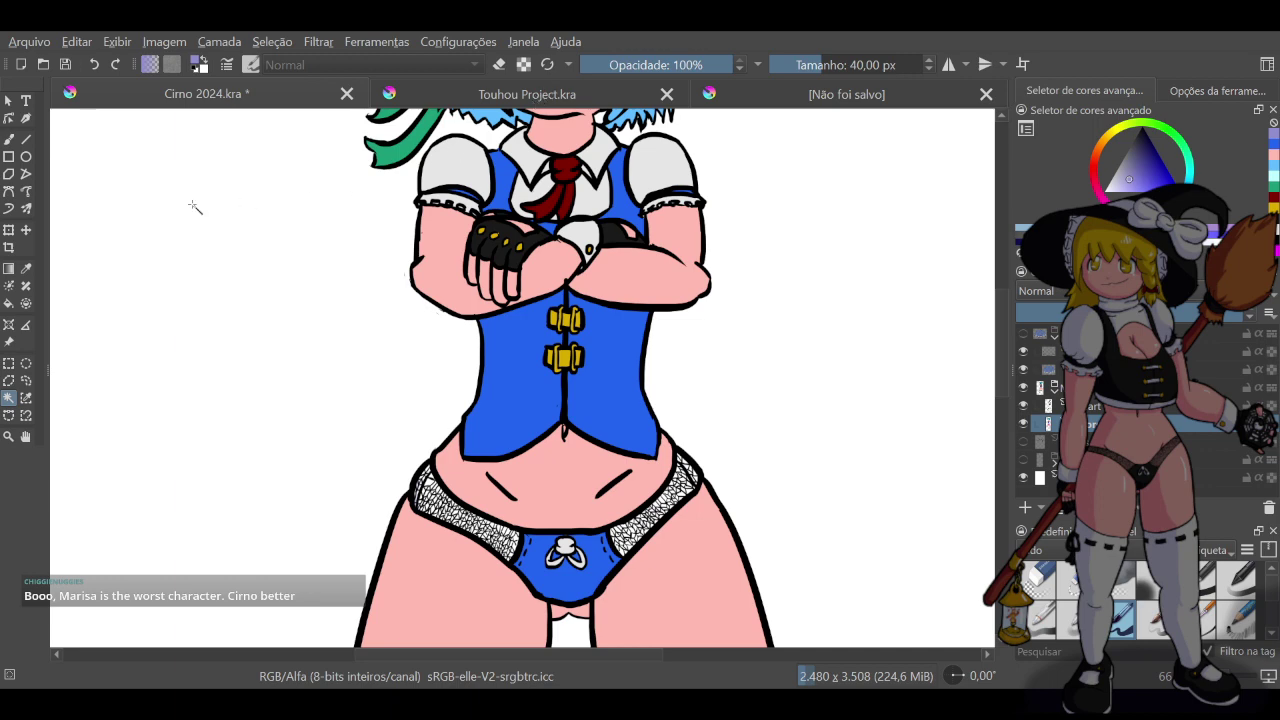
Set the brush size to 80 px and paint translucent purple at 50% opacity over the patterned hip band on the drawing's left side
left_click(9, 140)
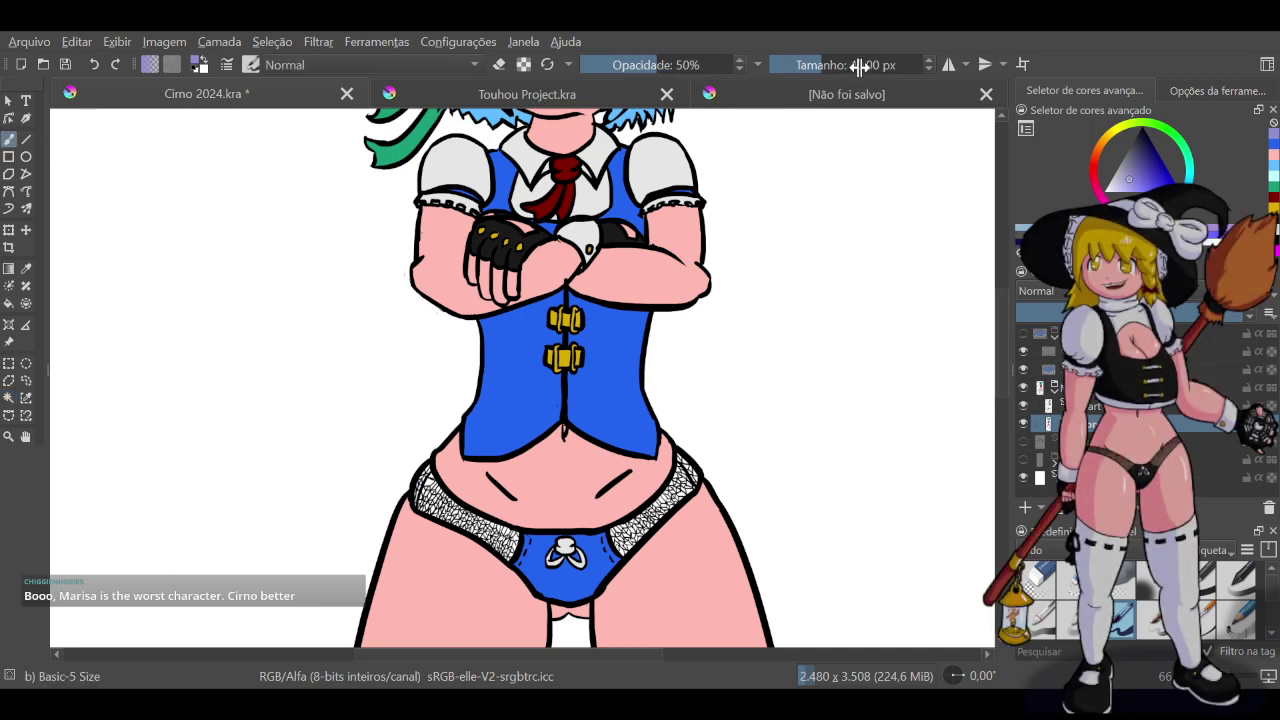
right_click(814, 61)
type("80")
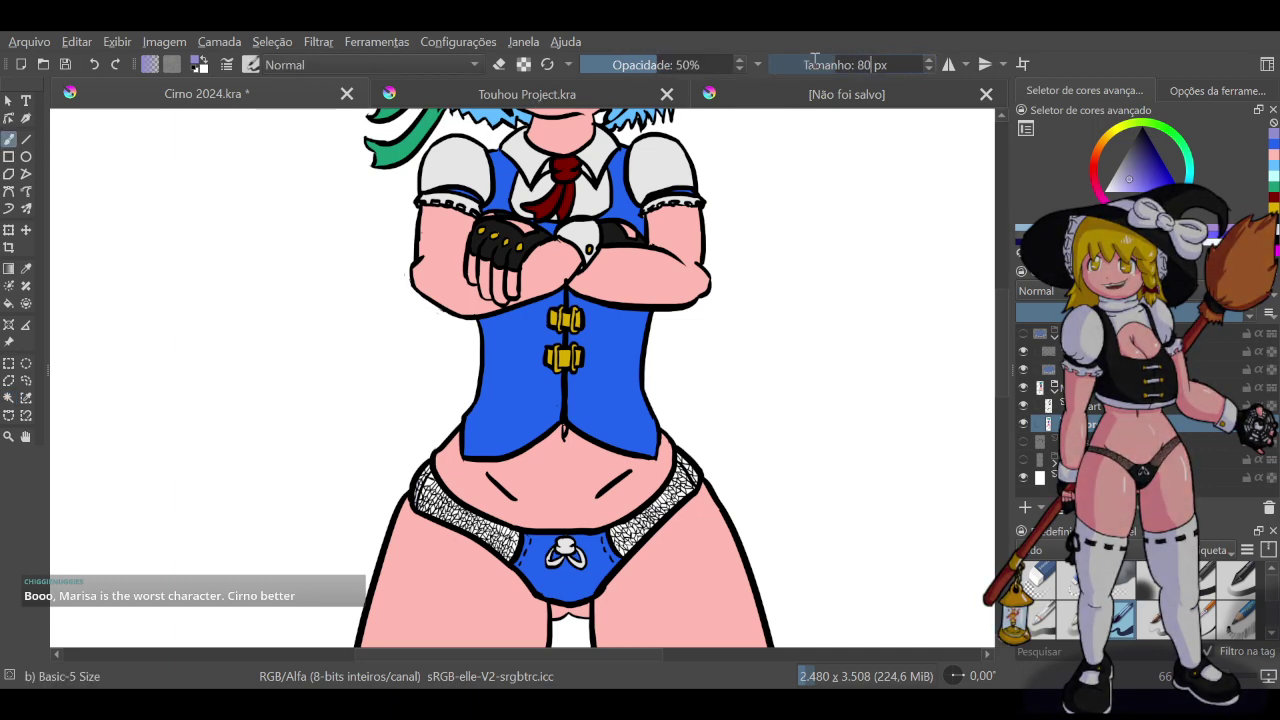
key("Return")
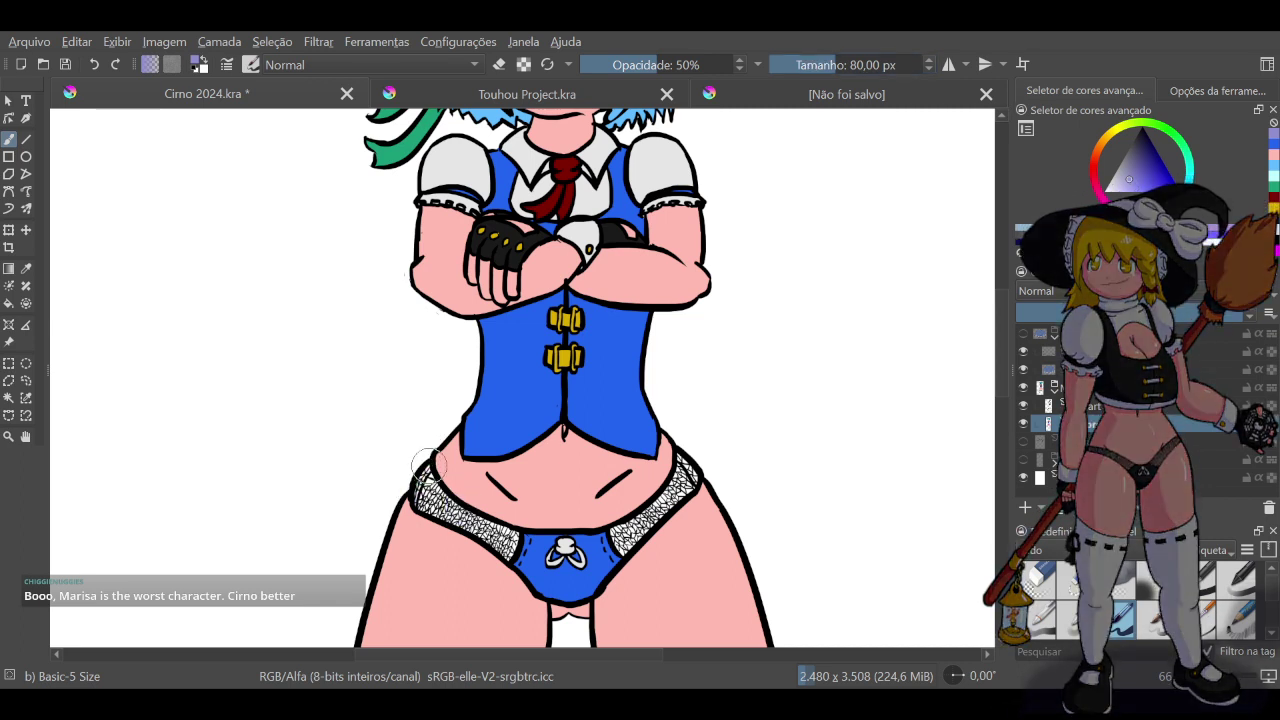
mouse_move(423, 495)
left_mouse_down()
mouse_move(424, 514)
mouse_move(500, 546)
mouse_move(514, 538)
left_mouse_up()
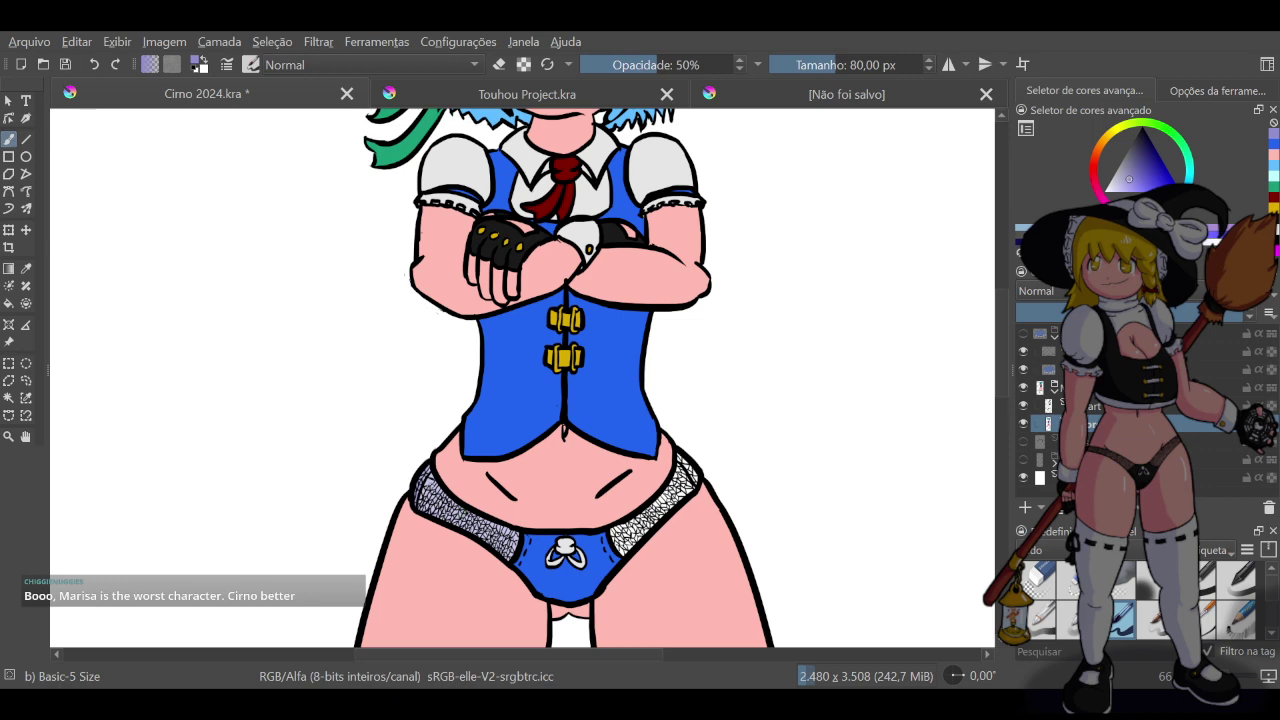
scroll(470, 552, "up", 3)
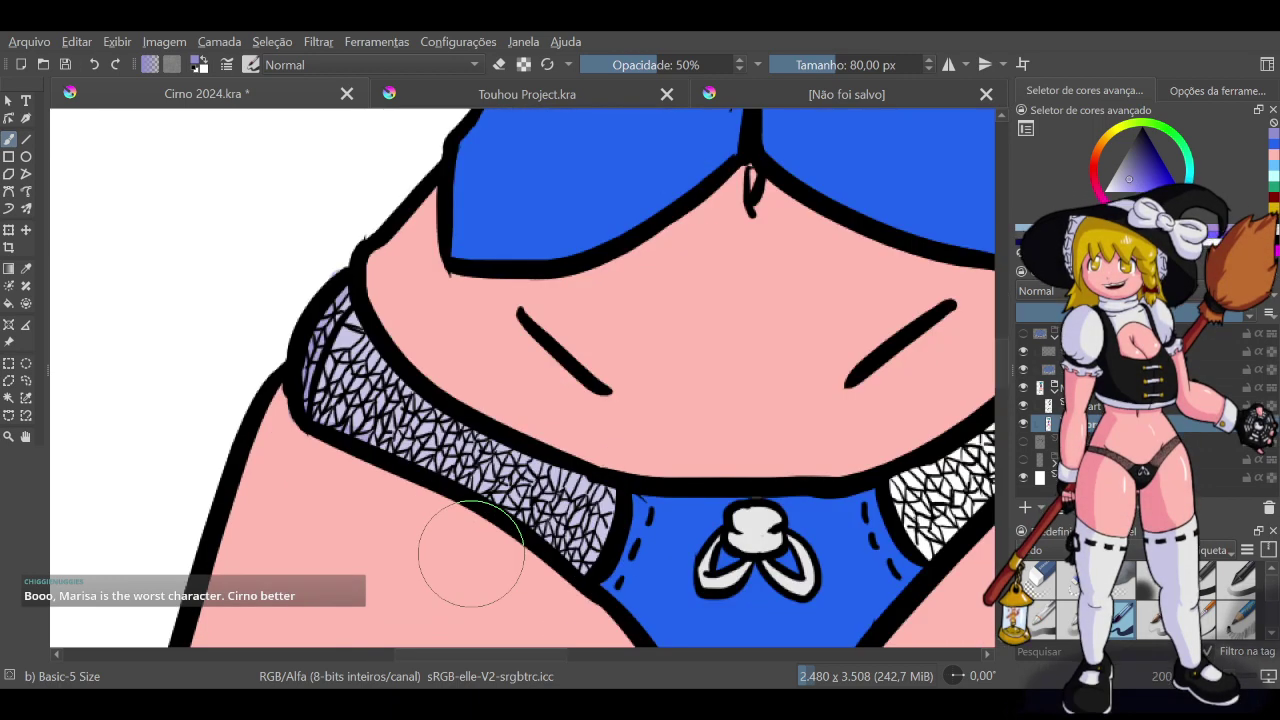
scroll(470, 552, "up", 2)
Paint the opposite patterned hip band with the translucent purple, undoing the first coverage and repainting it from the outer hip edge
scroll(507, 447, "down", 5)
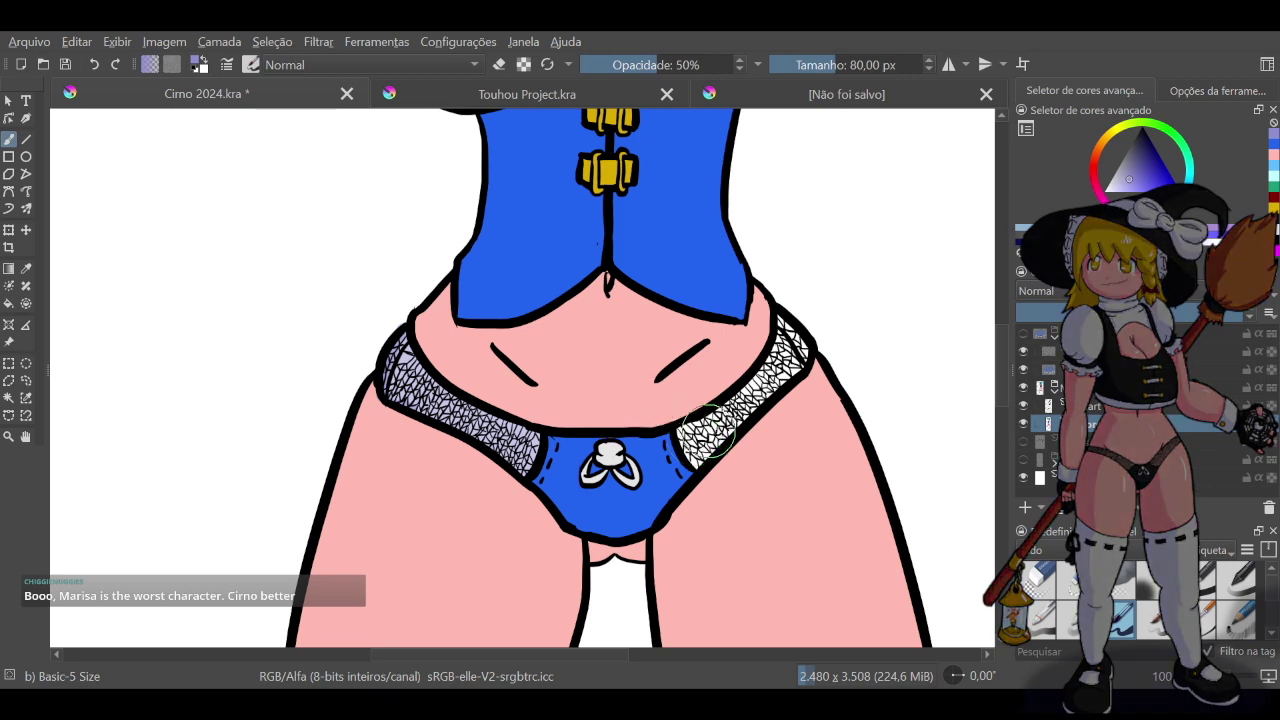
left_click_drag(692, 452, 710, 420)
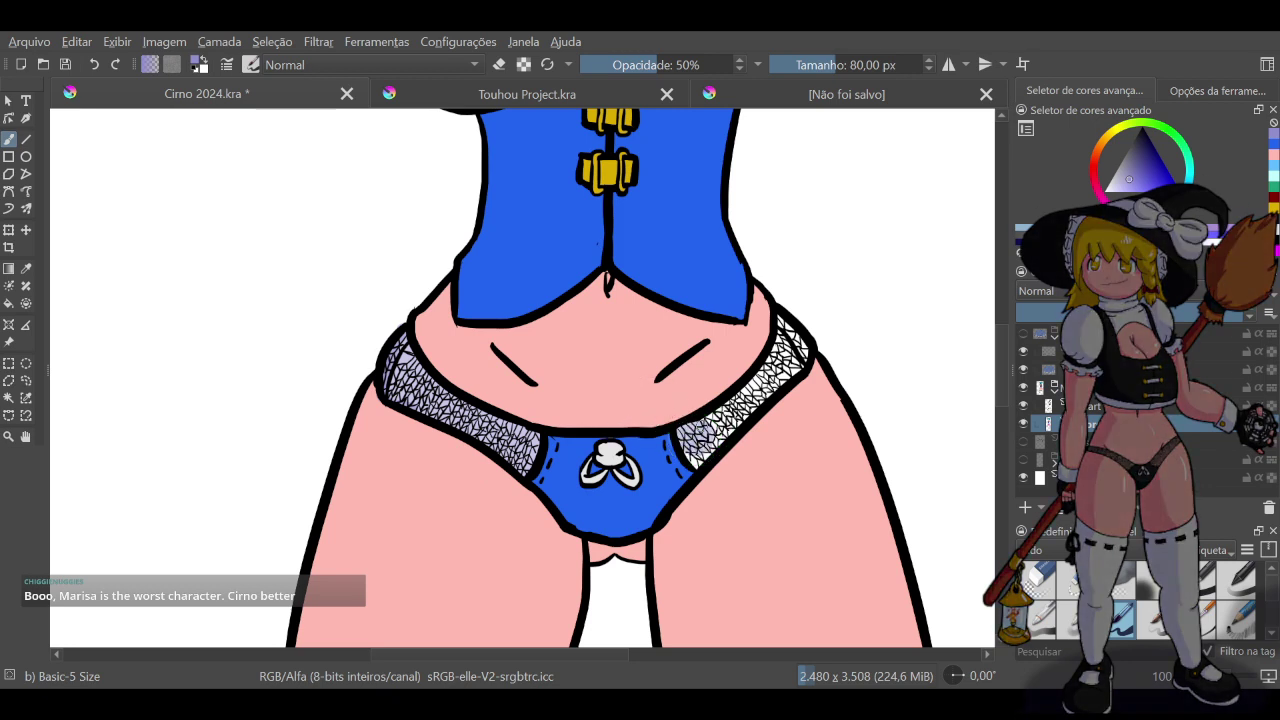
mouse_move(696, 464)
left_mouse_down()
mouse_move(802, 362)
mouse_move(785, 385)
mouse_move(780, 320)
mouse_move(708, 428)
left_mouse_up()
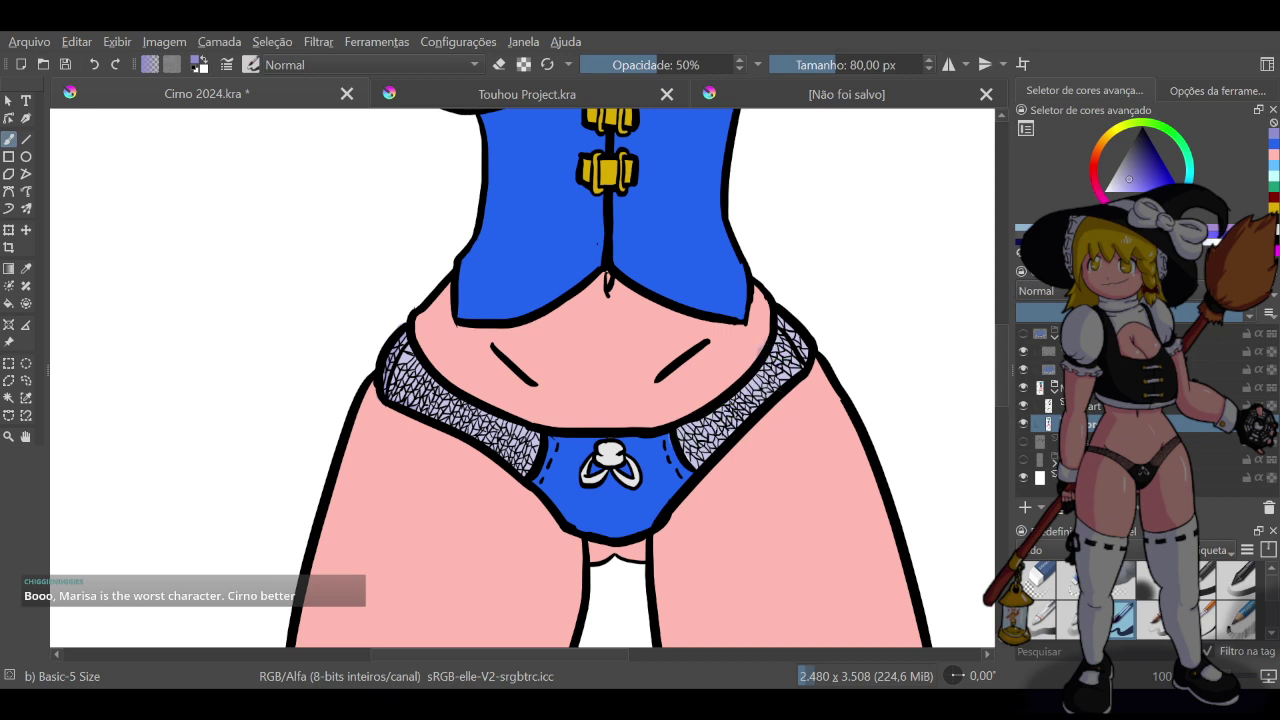
key("ctrl+z")
mouse_move(793, 308)
left_mouse_down()
mouse_move(806, 356)
mouse_move(770, 404)
left_mouse_up()
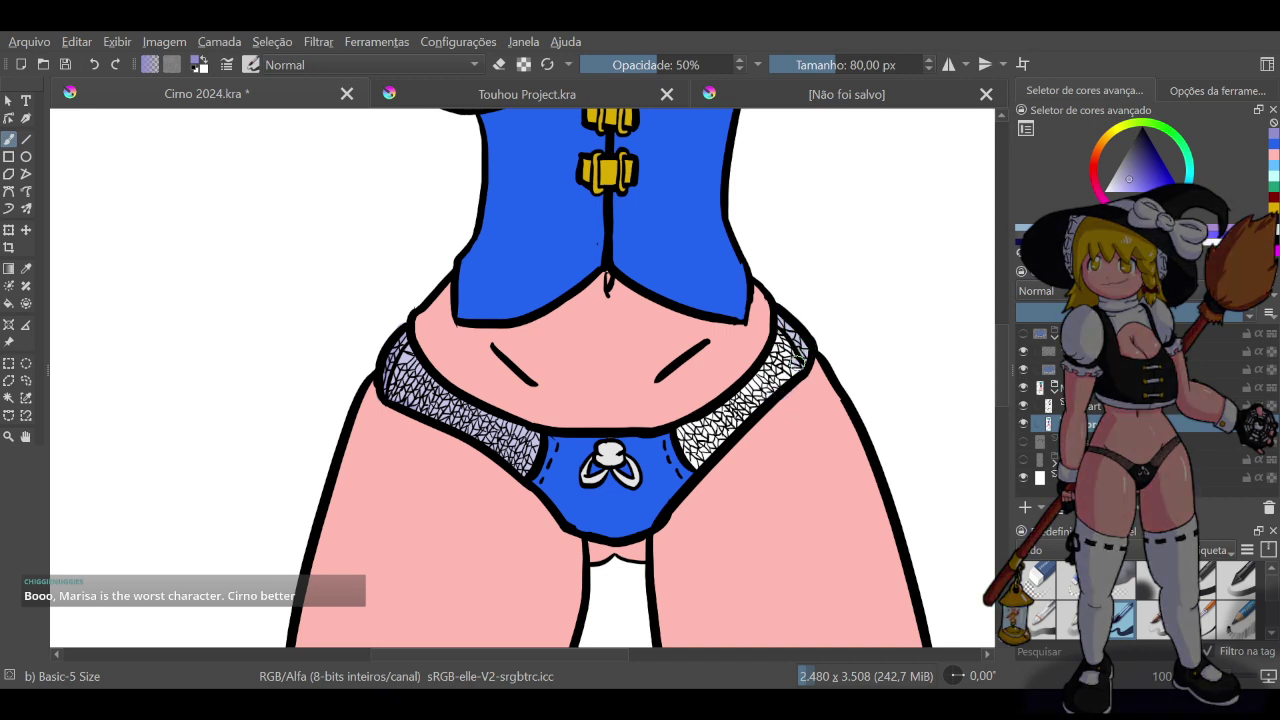
mouse_move(800, 358)
left_mouse_down()
mouse_move(719, 448)
mouse_move(681, 444)
mouse_move(689, 423)
mouse_move(736, 410)
mouse_move(778, 355)
left_mouse_up()
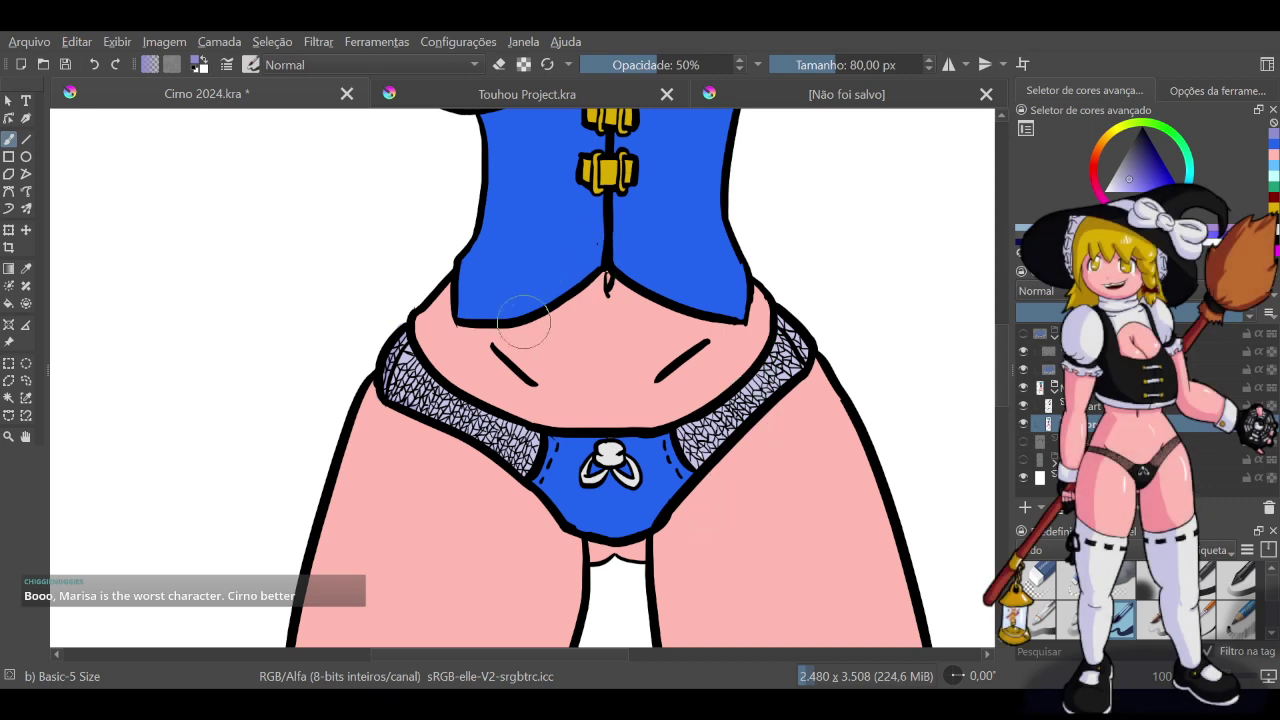
Dab the vest's blue at 30% opacity on the belly skin, sample the blended purple, and reset the brush preset
key("ctrl")
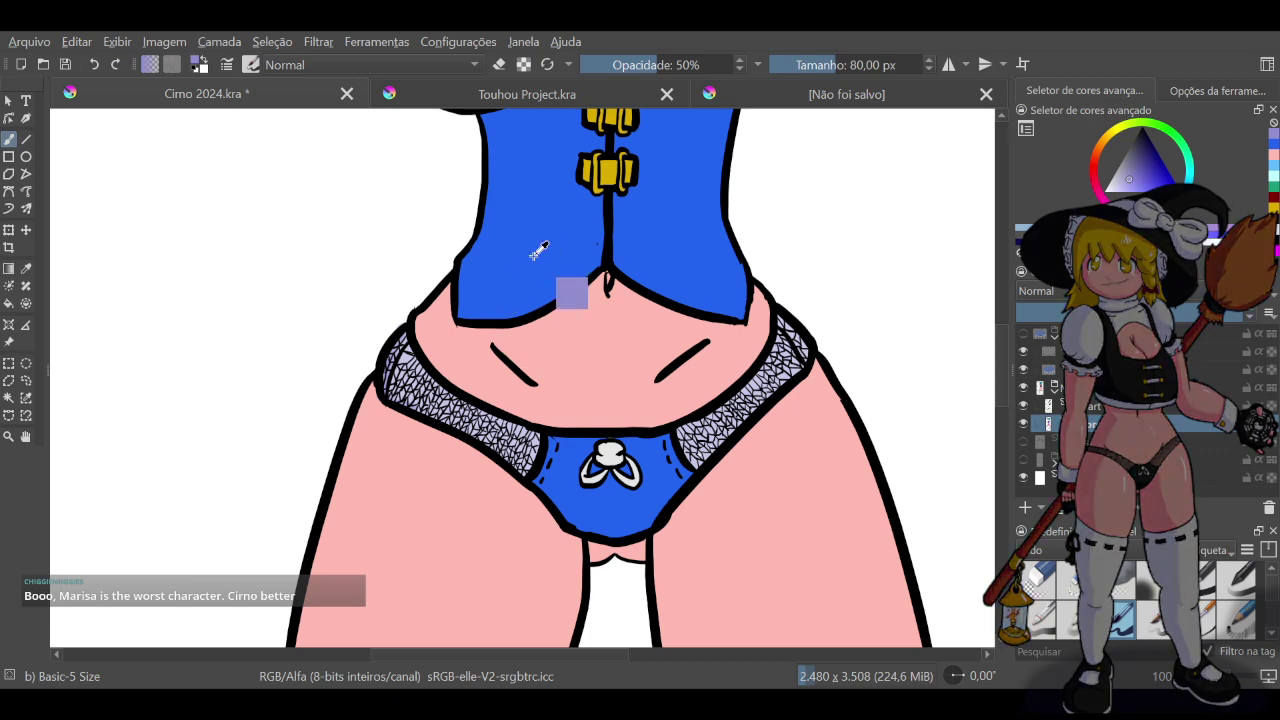
left_click(547, 64)
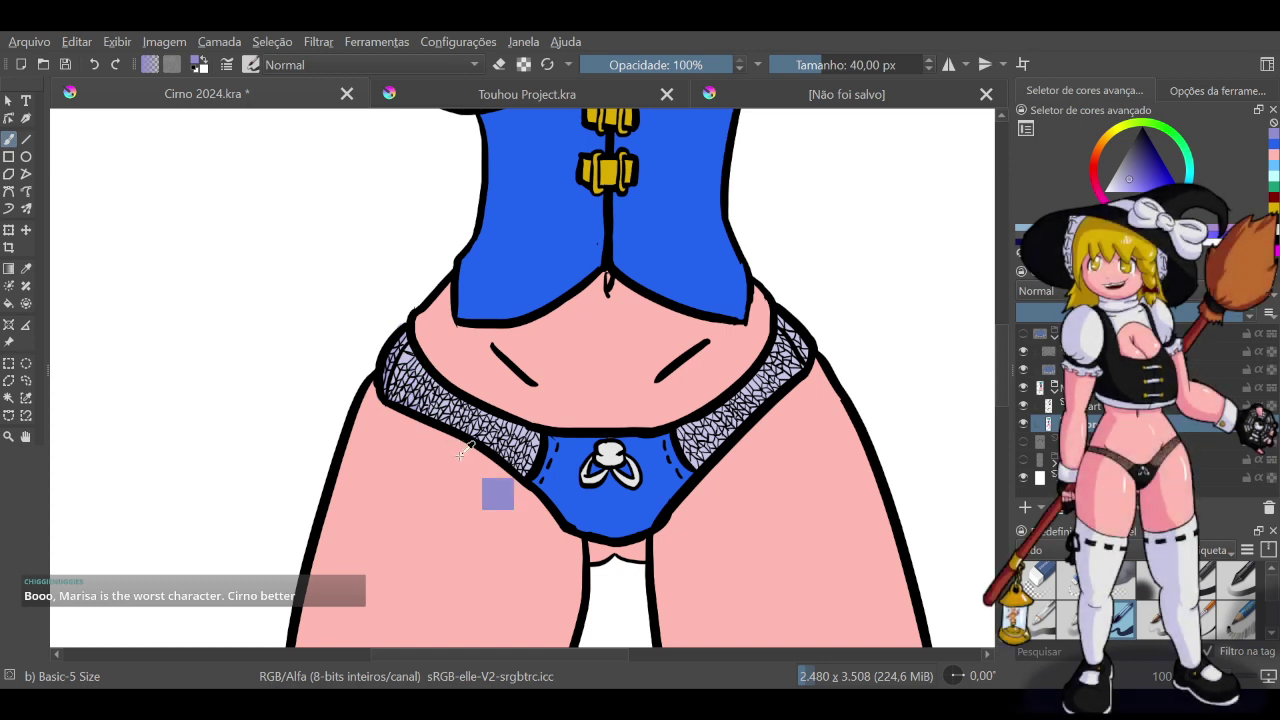
key("ctrl+z")
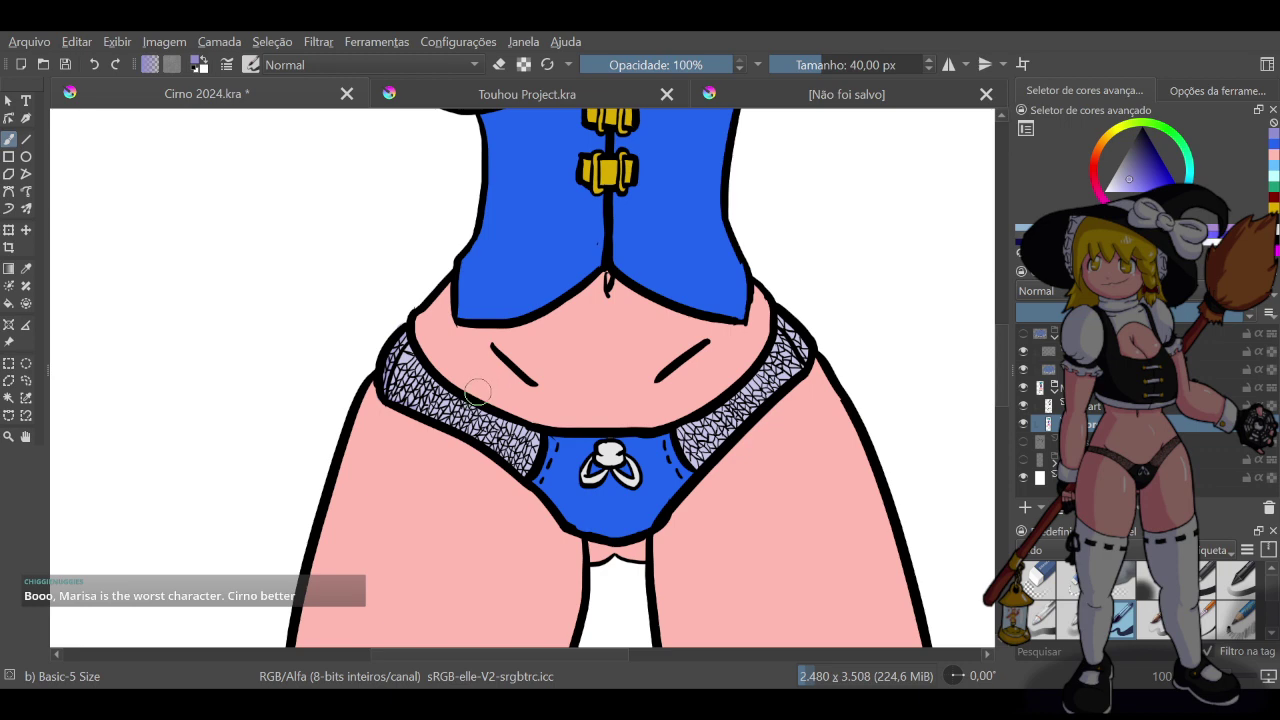
left_click(508, 271, "ctrl")
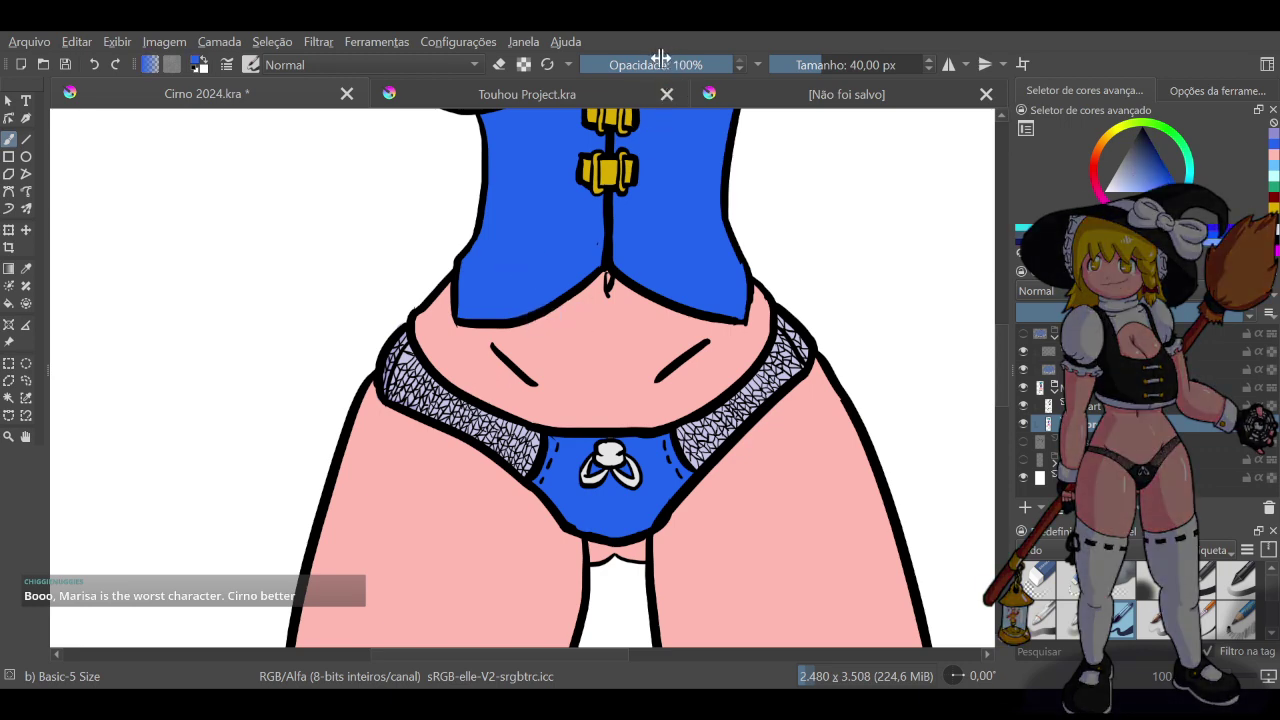
left_click_drag(652, 58, 623, 57)
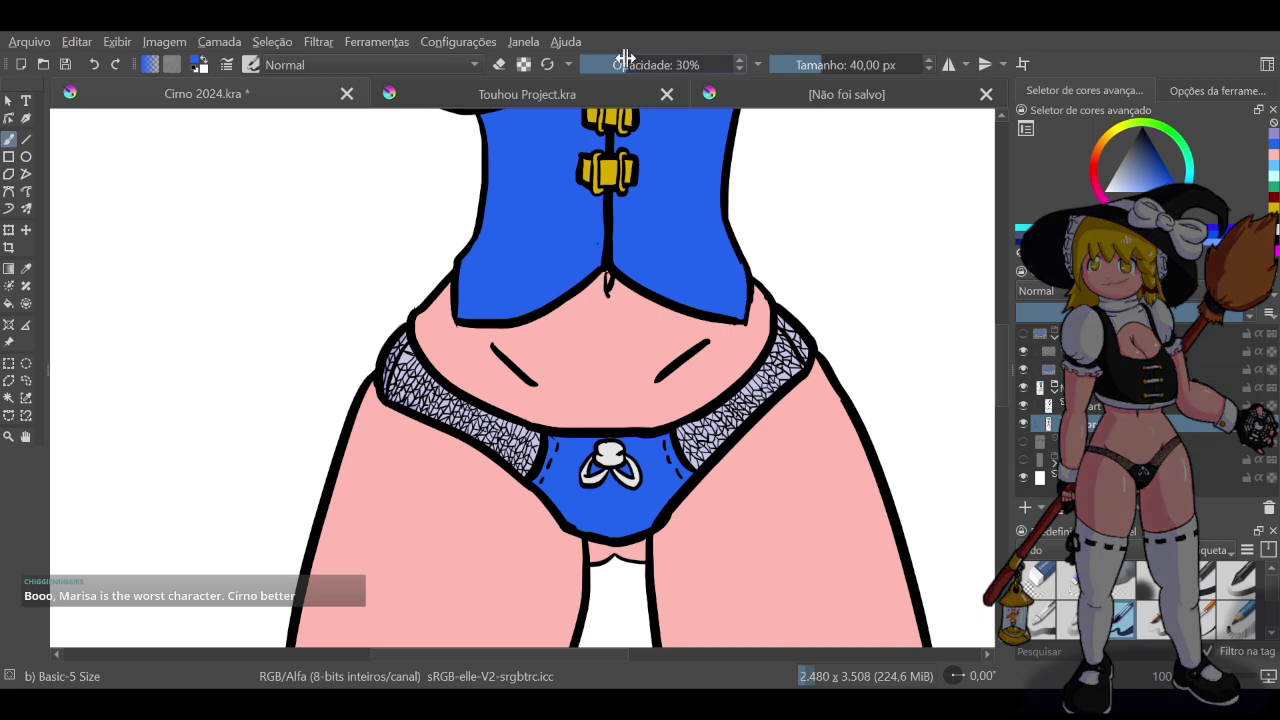
left_click(459, 366)
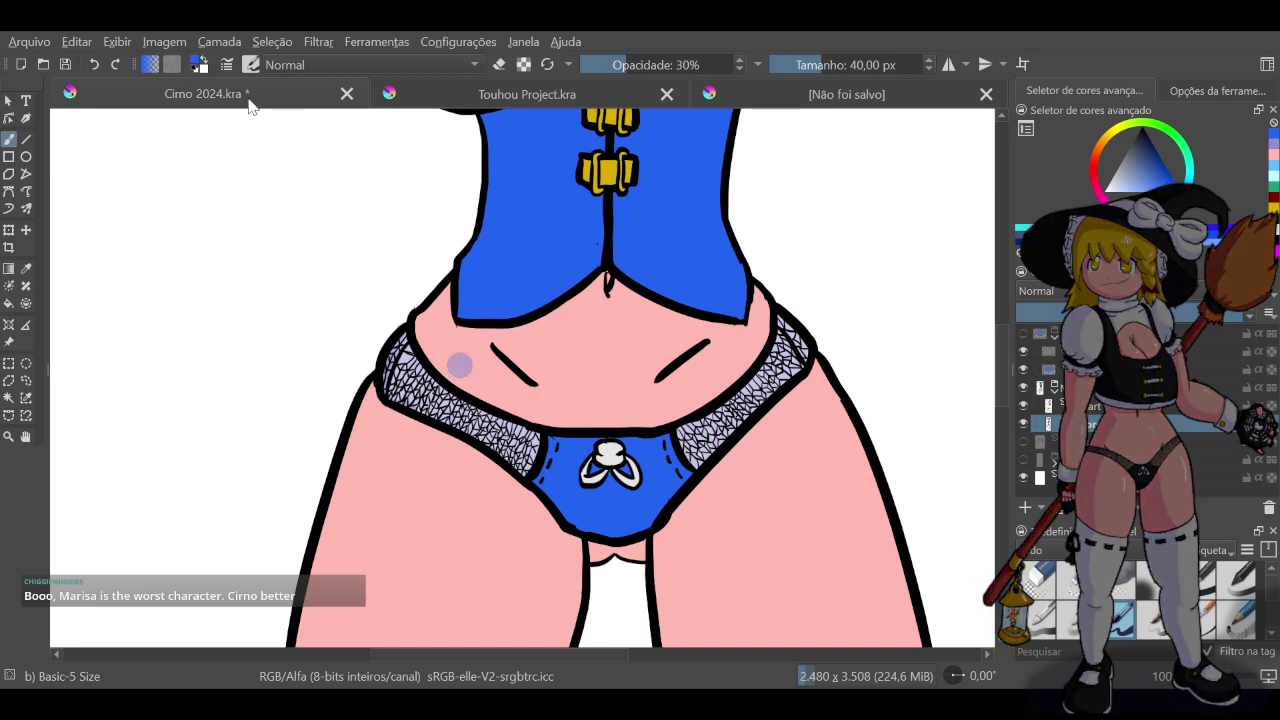
left_click(459, 362, "ctrl")
left_click(547, 66)
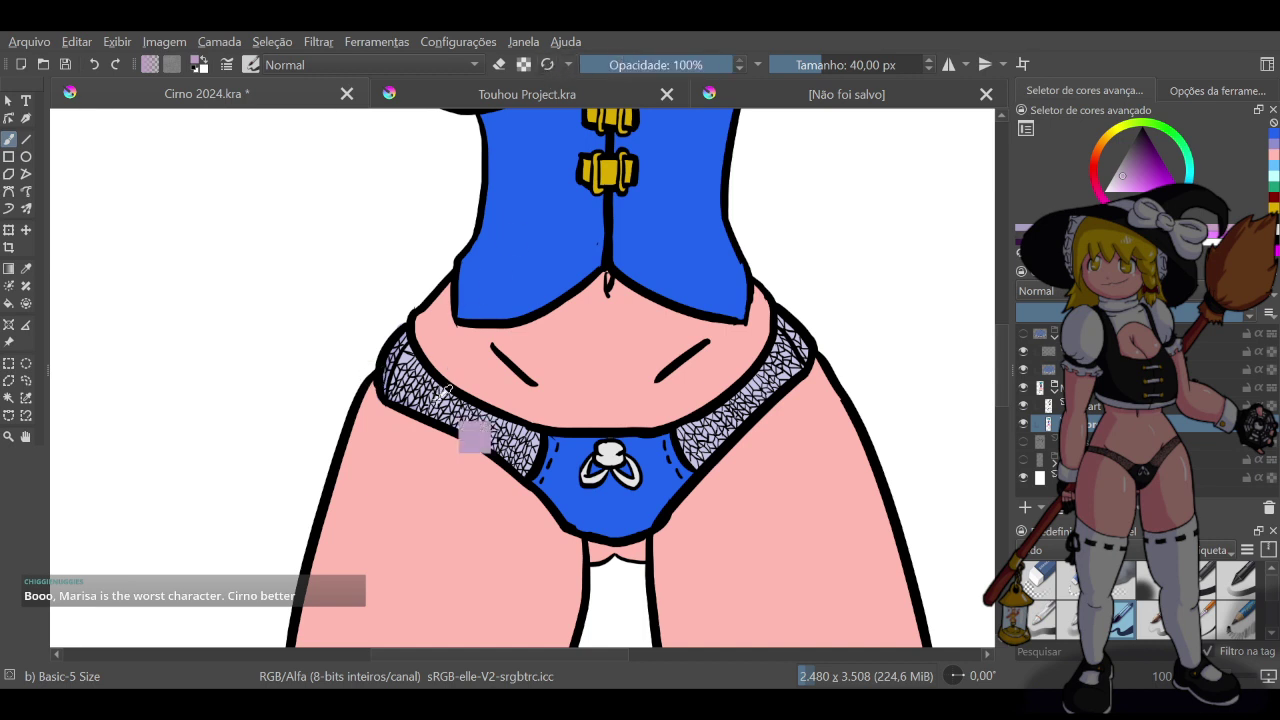
Select both patterned hip bands by contiguous colour, adding the leftover small areas near the outer hip edge to the selection
left_click(10, 397)
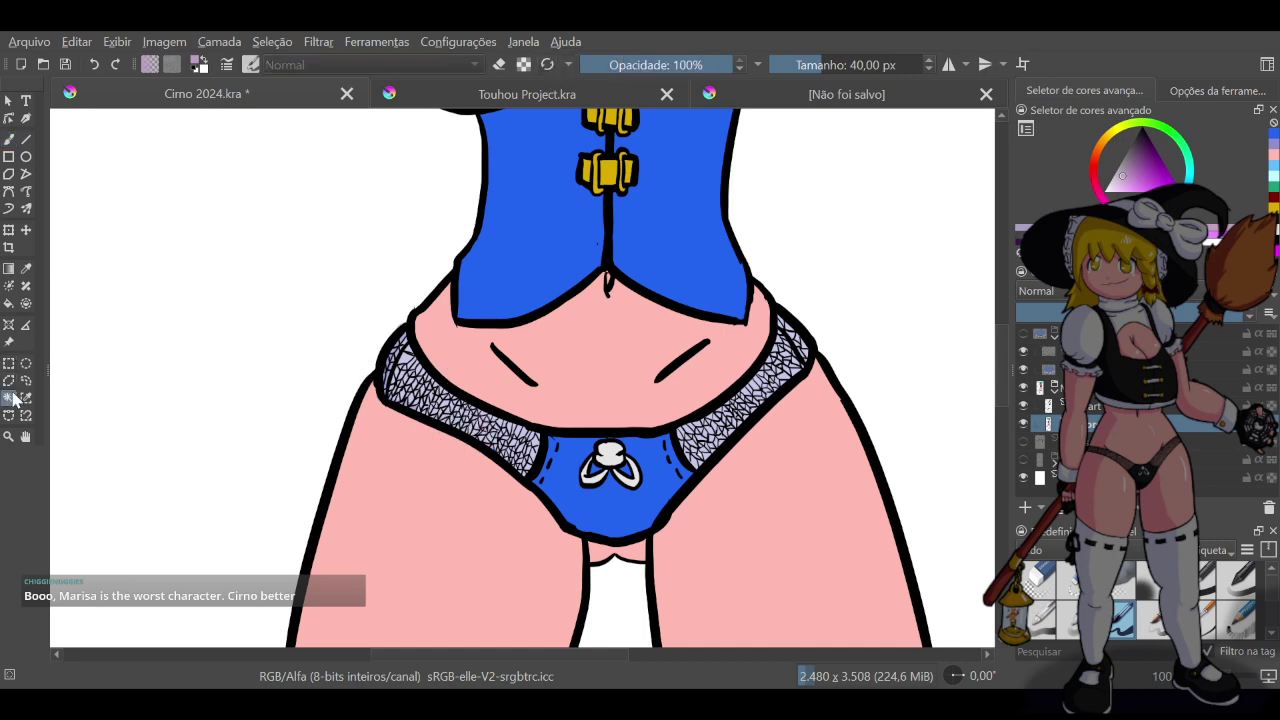
left_click(466, 429)
left_click(720, 427, "shift")
scroll(400, 372, "up", 3)
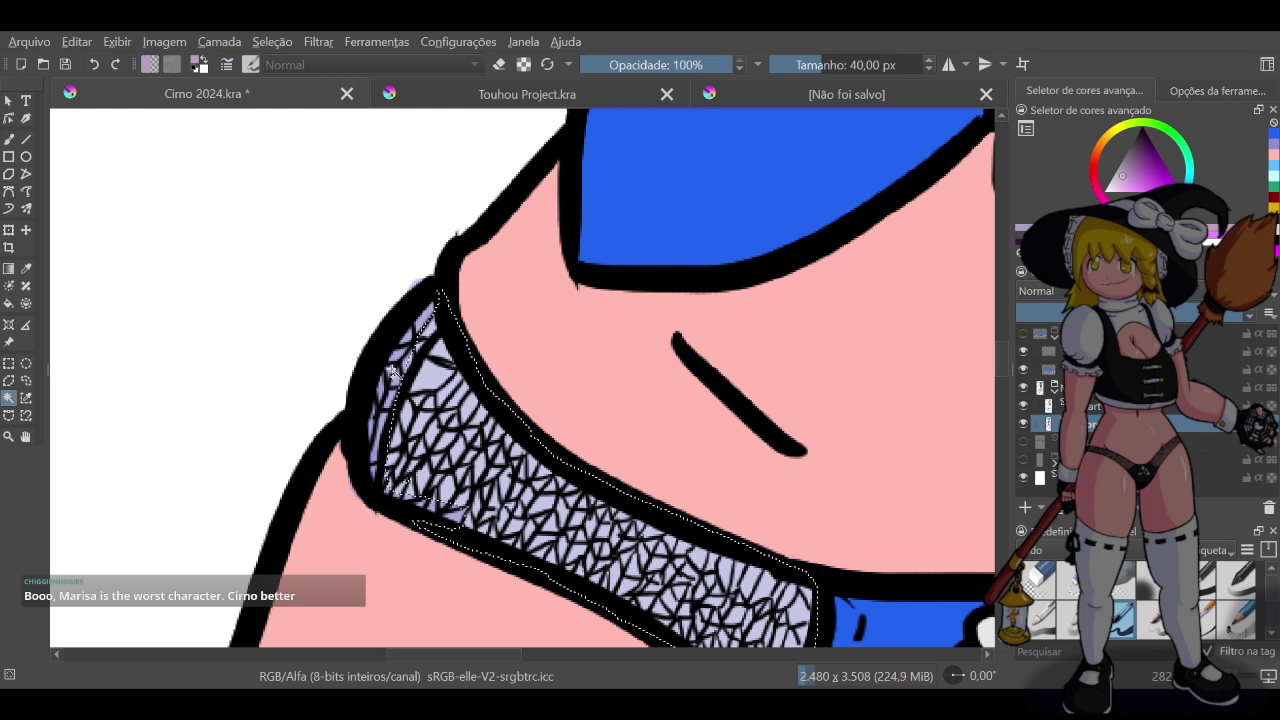
left_click(396, 385, "shift")
left_click(377, 430, "shift")
left_click(420, 506, "shift")
scroll(397, 467, "down", 2)
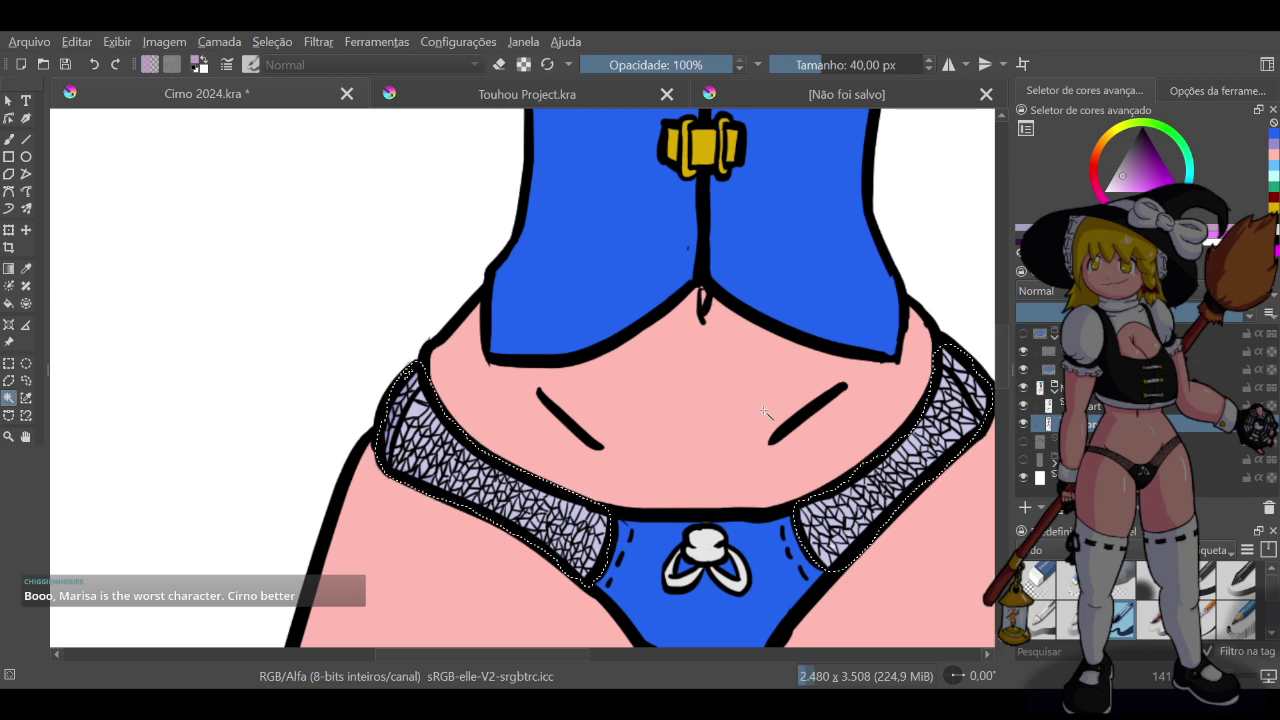
Fill the selected hip bands with the sampled purple and clear the selection
scroll(764, 412, "down", 1)
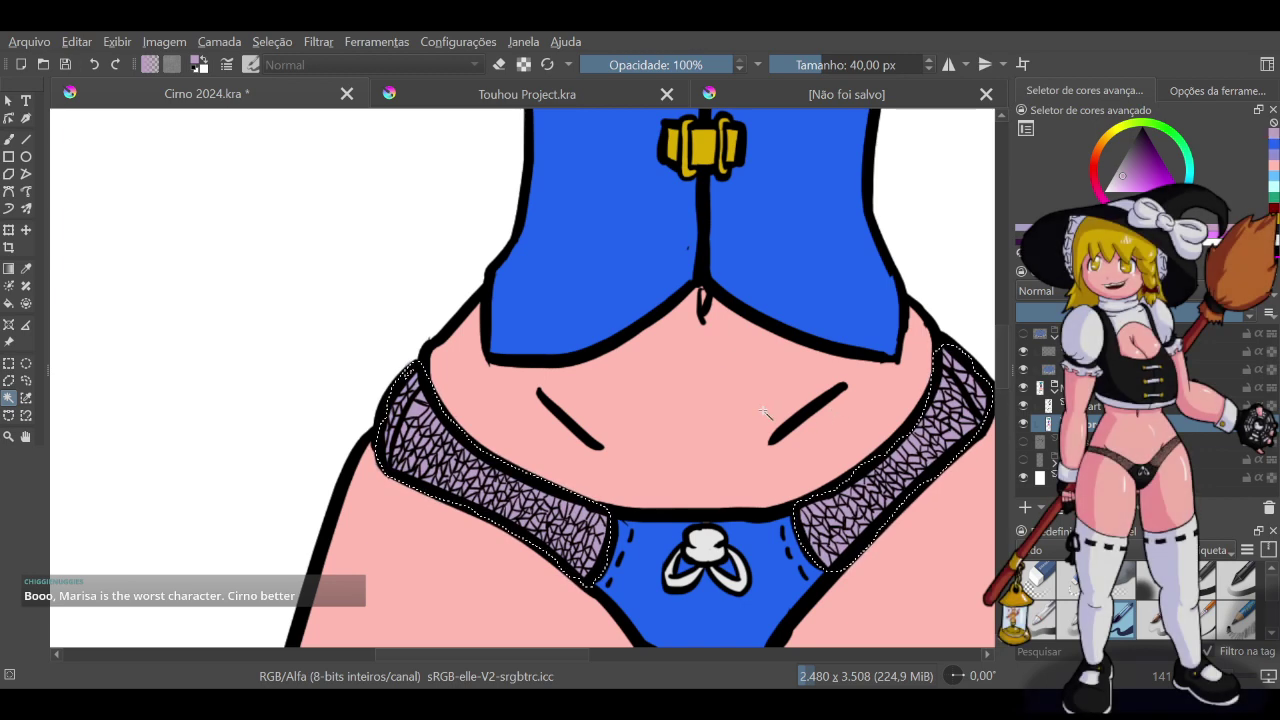
scroll(762, 420, "down", 5)
key("ctrl+shift+a")
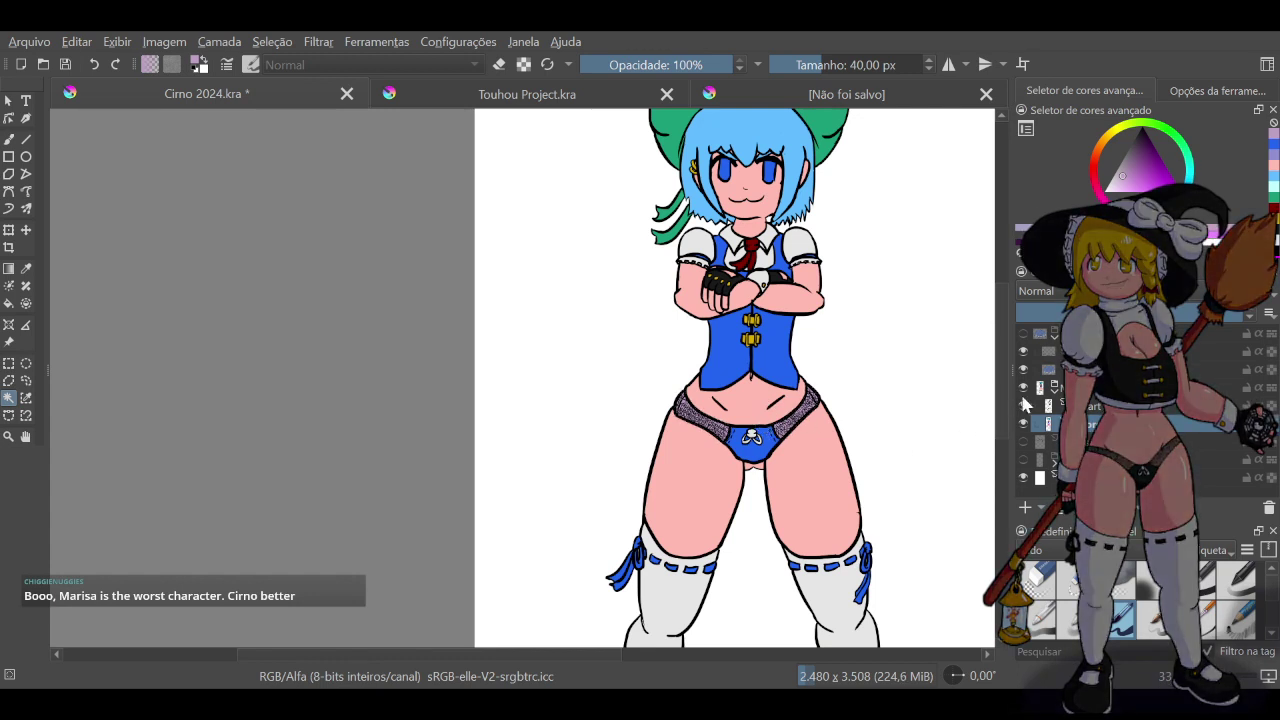
Show the skirt group again, check the whole figure, and save the drawing
left_click(1022, 333)
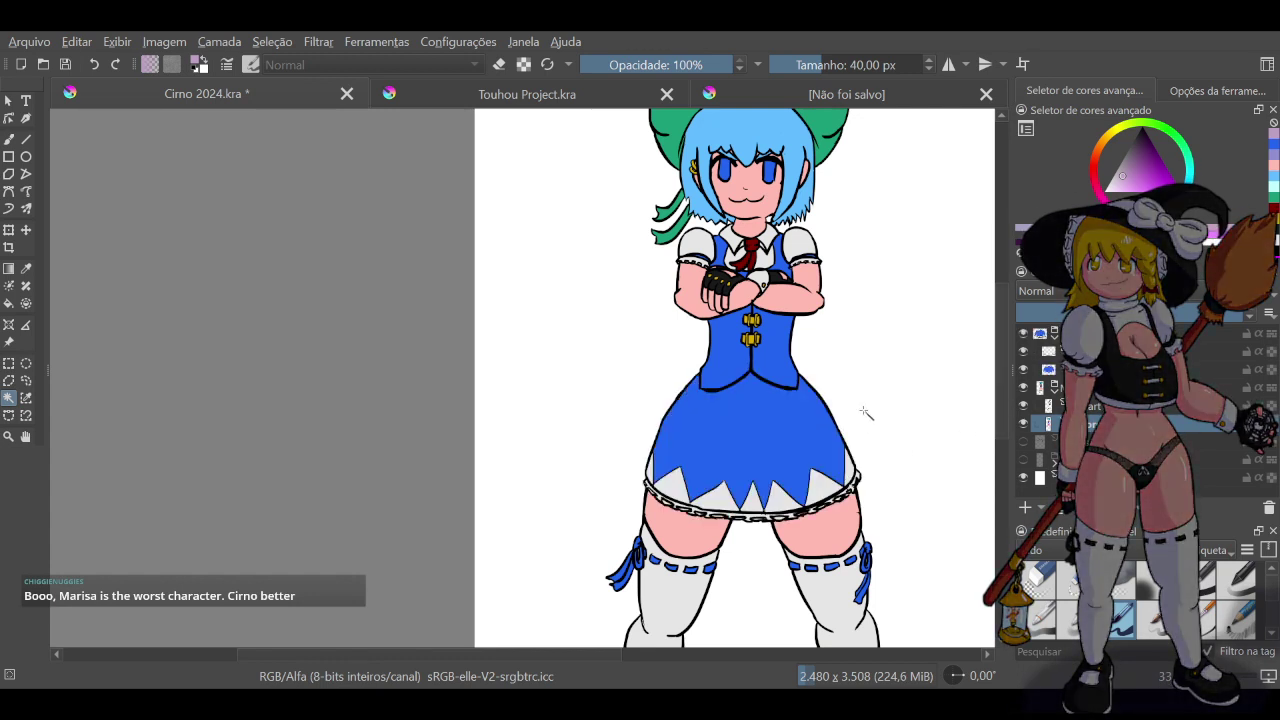
scroll(866, 413, "down", 4)
scroll(900, 310, "up", 3)
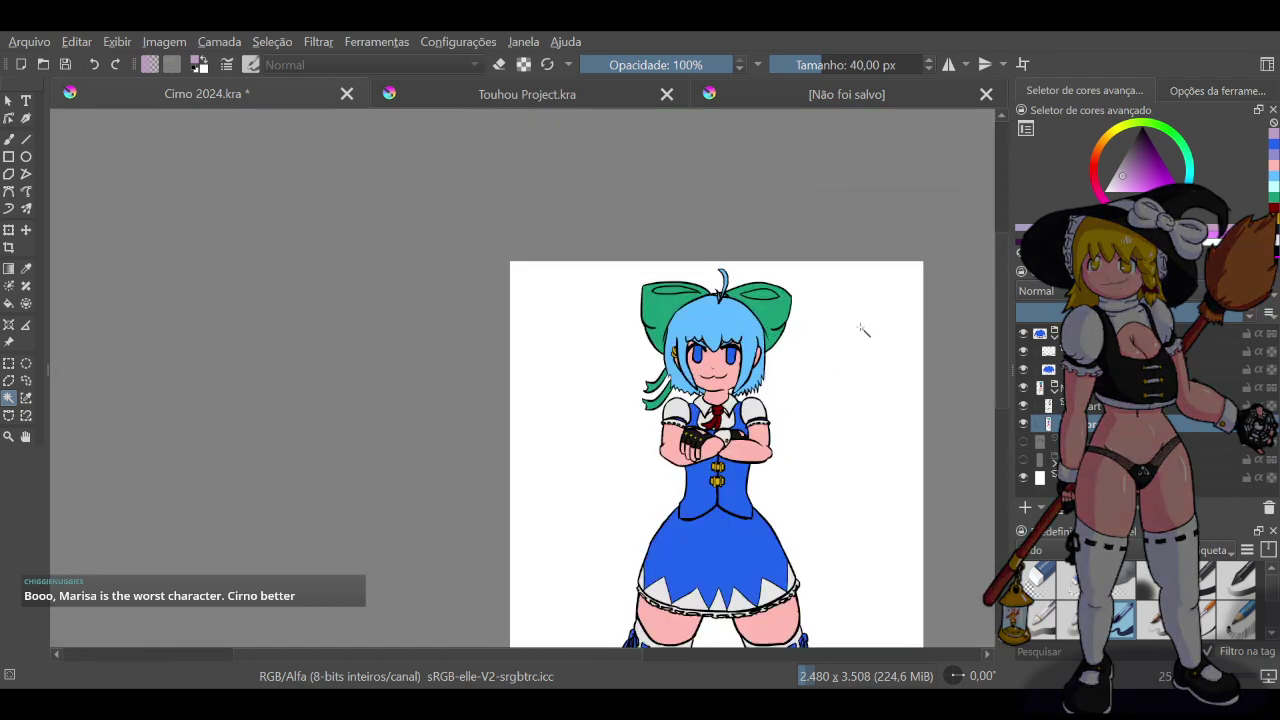
key("ctrl+s")
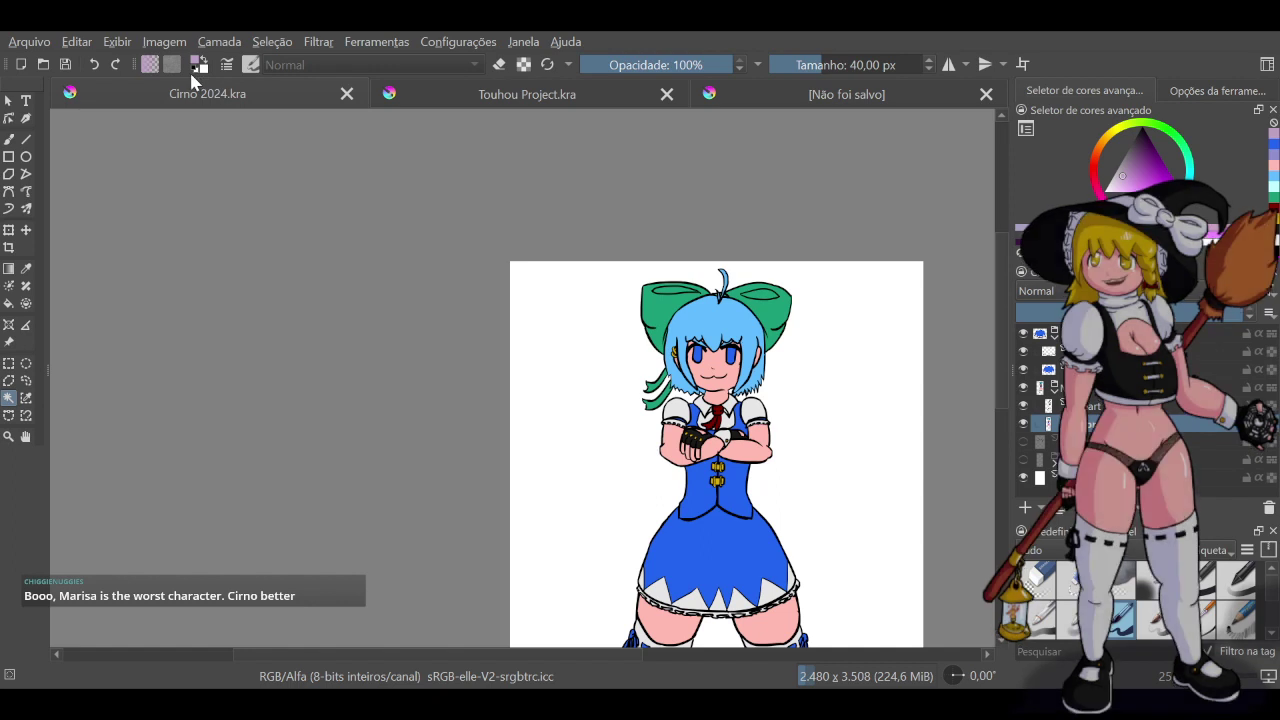
Switch back to the brush, collapse the skirt group in the layer stack, and make the character's line art layer active
left_click(9, 139)
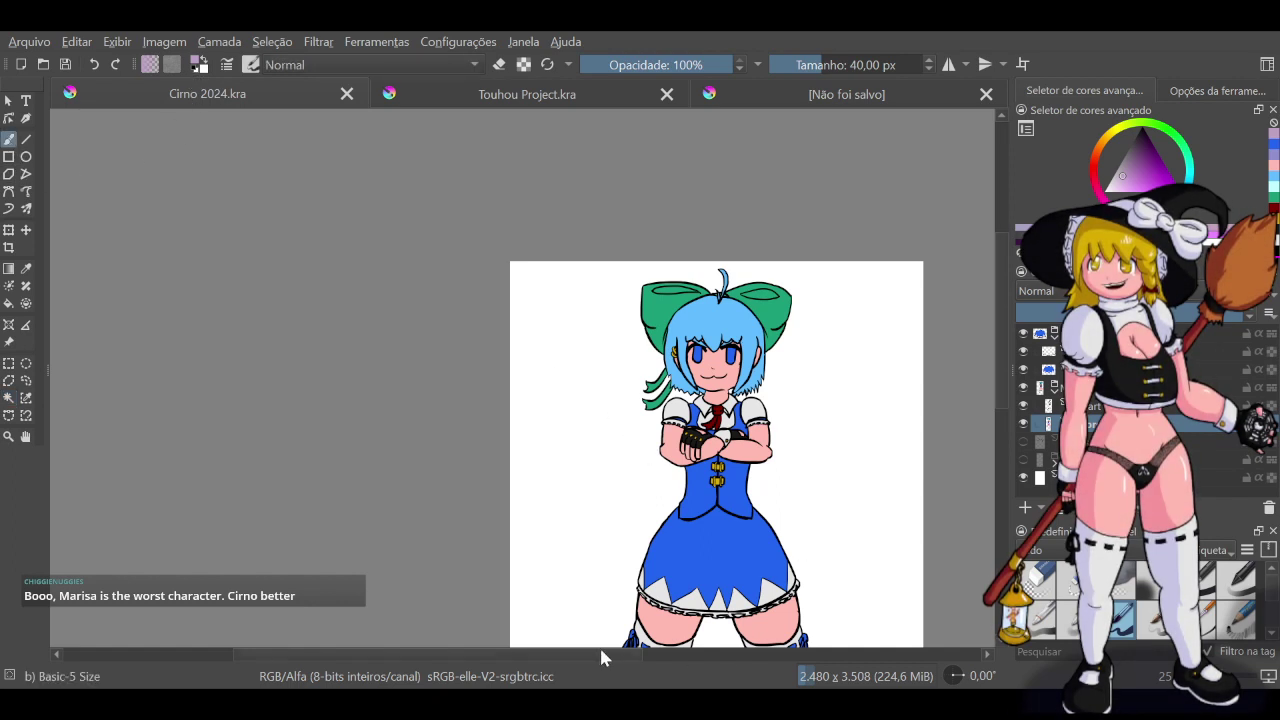
left_click_drag(557, 656, 659, 651)
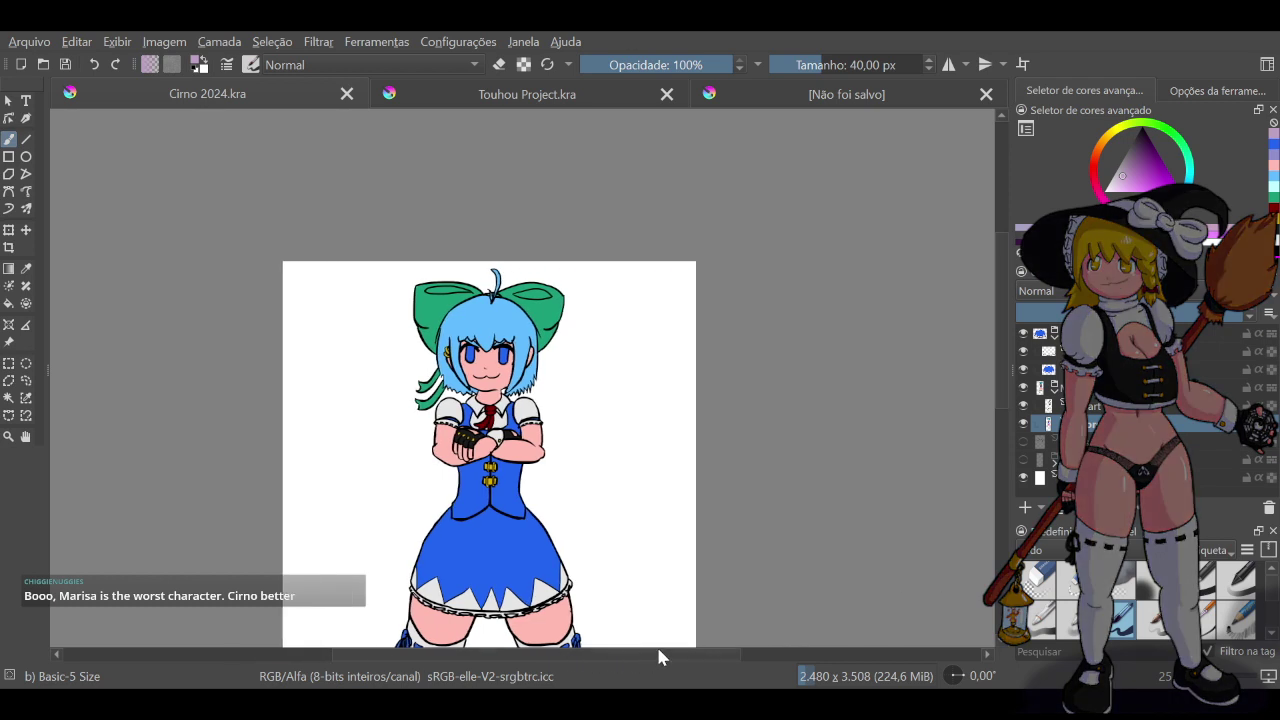
left_click(1055, 338)
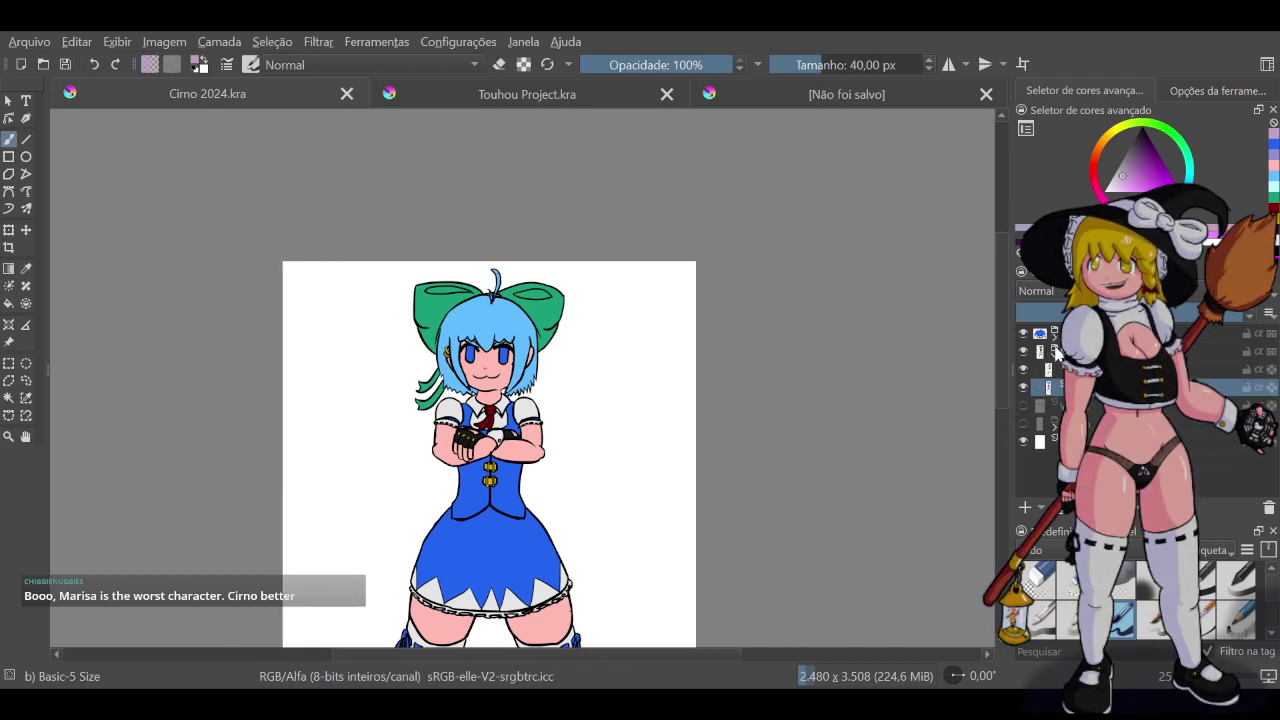
left_click(1059, 372)
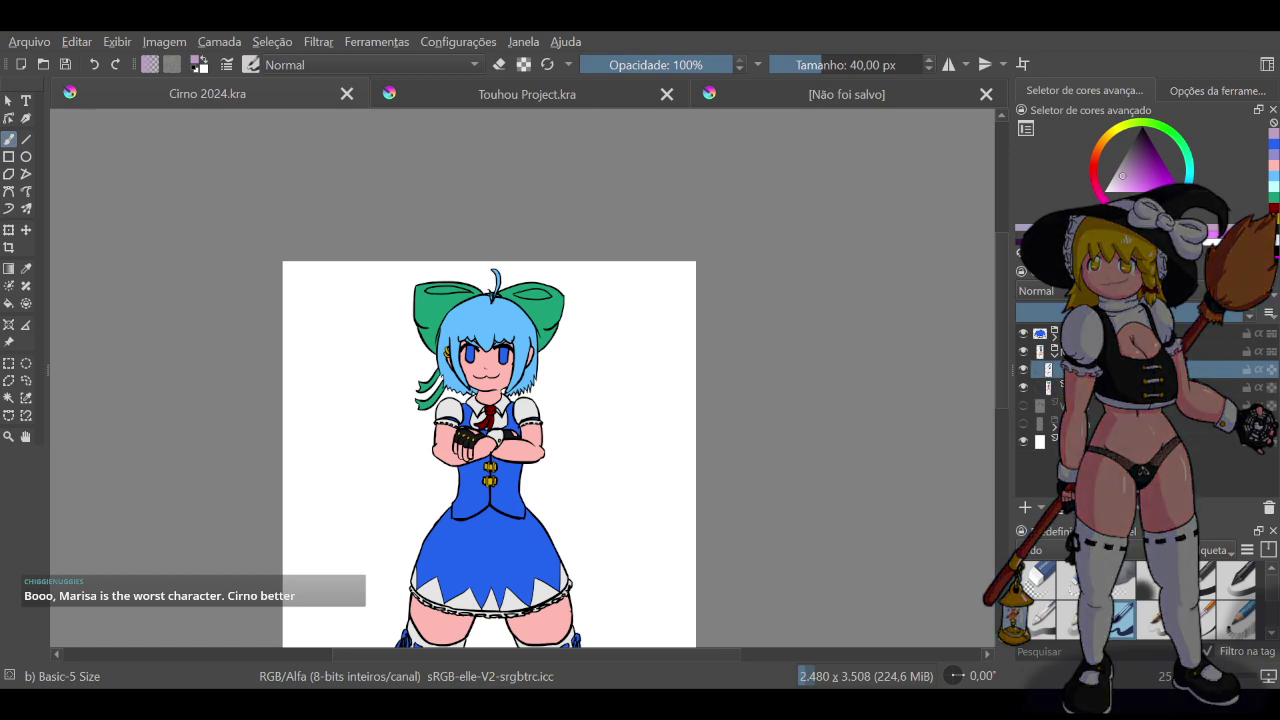
scroll(628, 390, "down", 5)
scroll(604, 400, "up", 4)
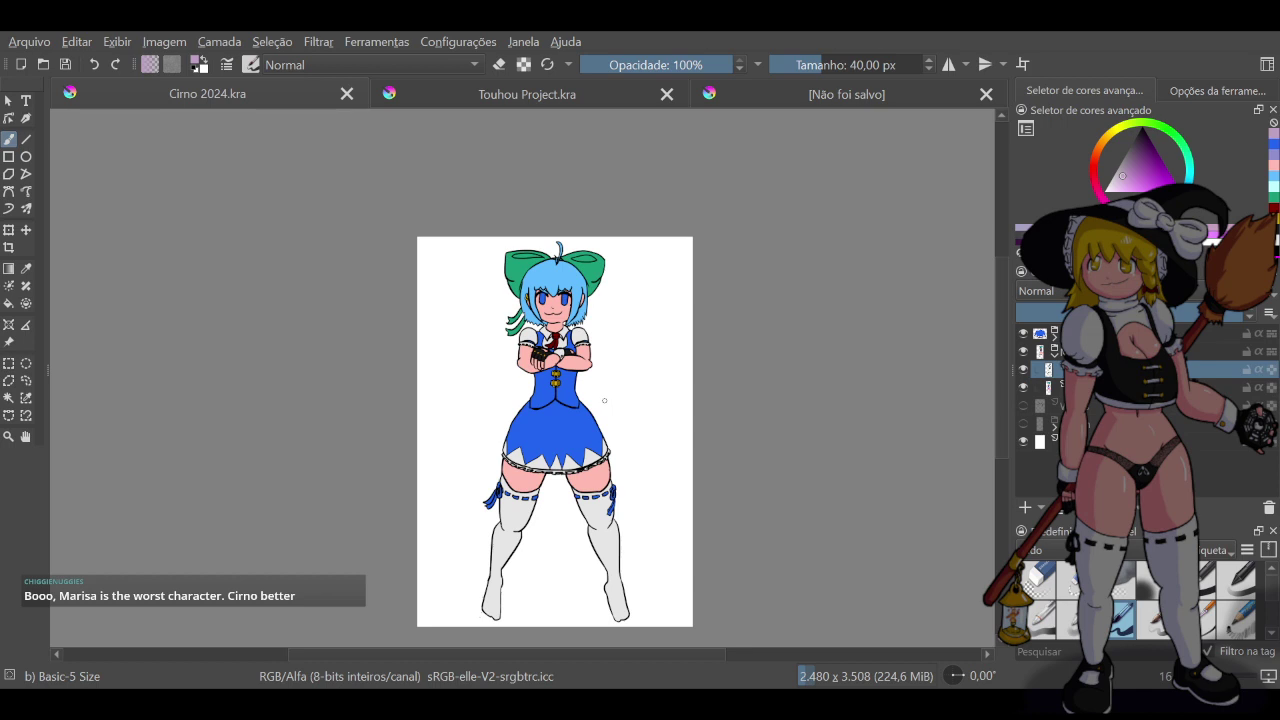
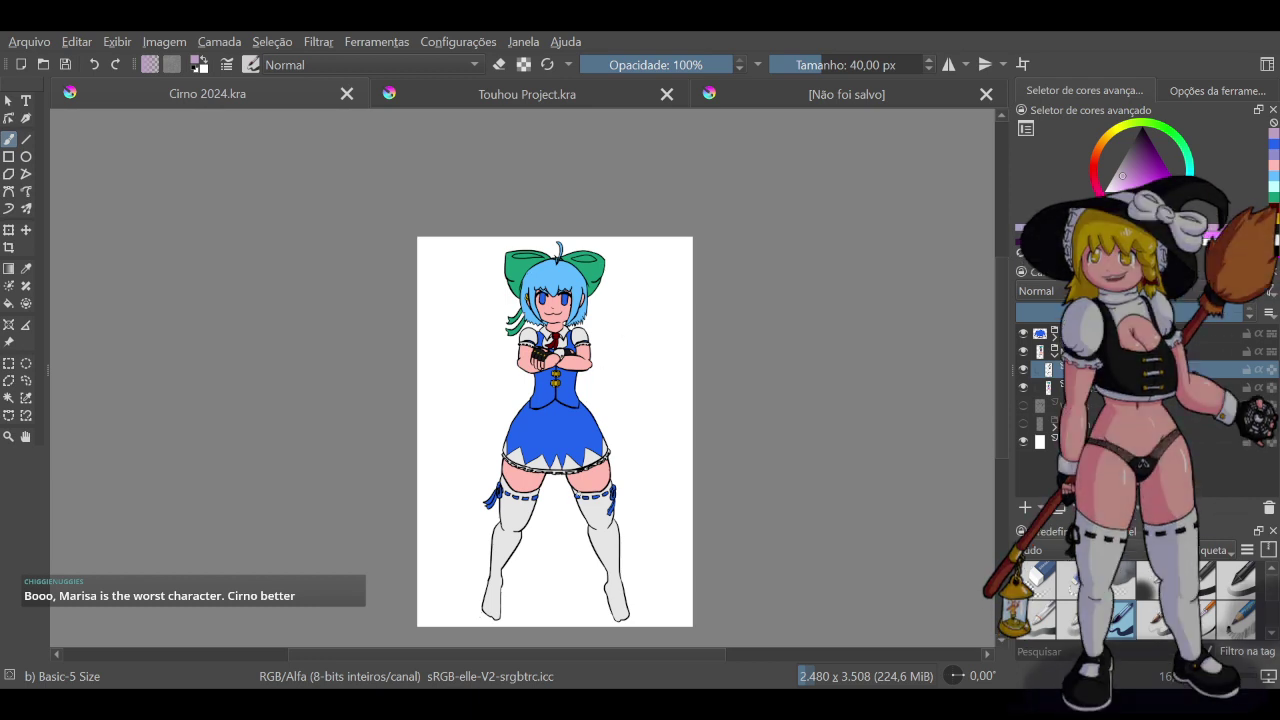
Sample a dark blue from the Cirno sprite in the unsaved reference image and return to the Cirno 2024 drawing
left_click(838, 94)
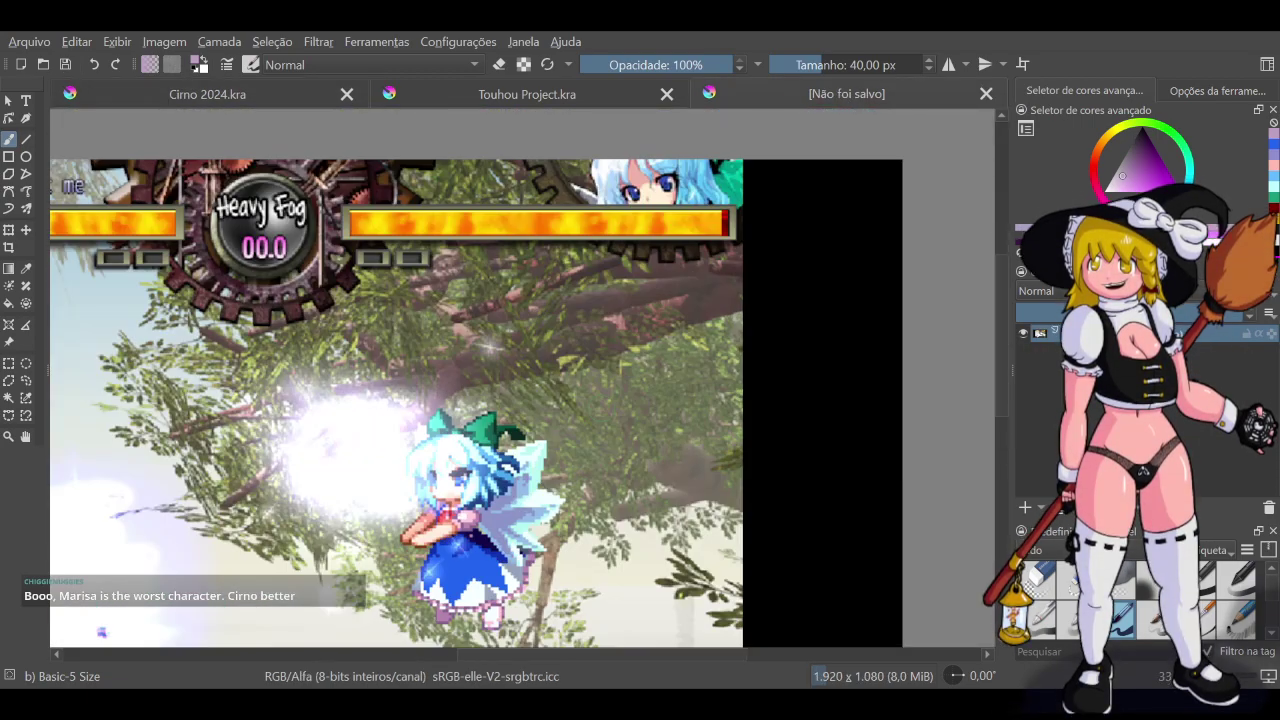
scroll(510, 560, "up", 6)
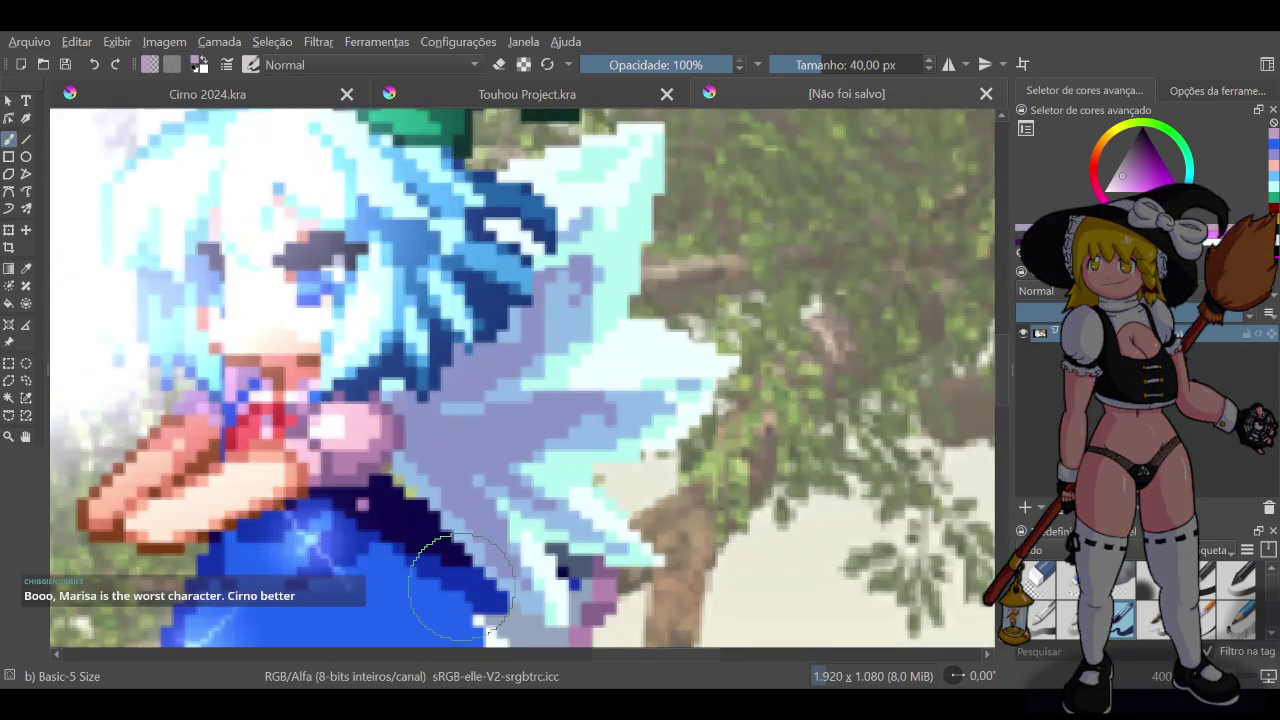
scroll(465, 572, "down", 6)
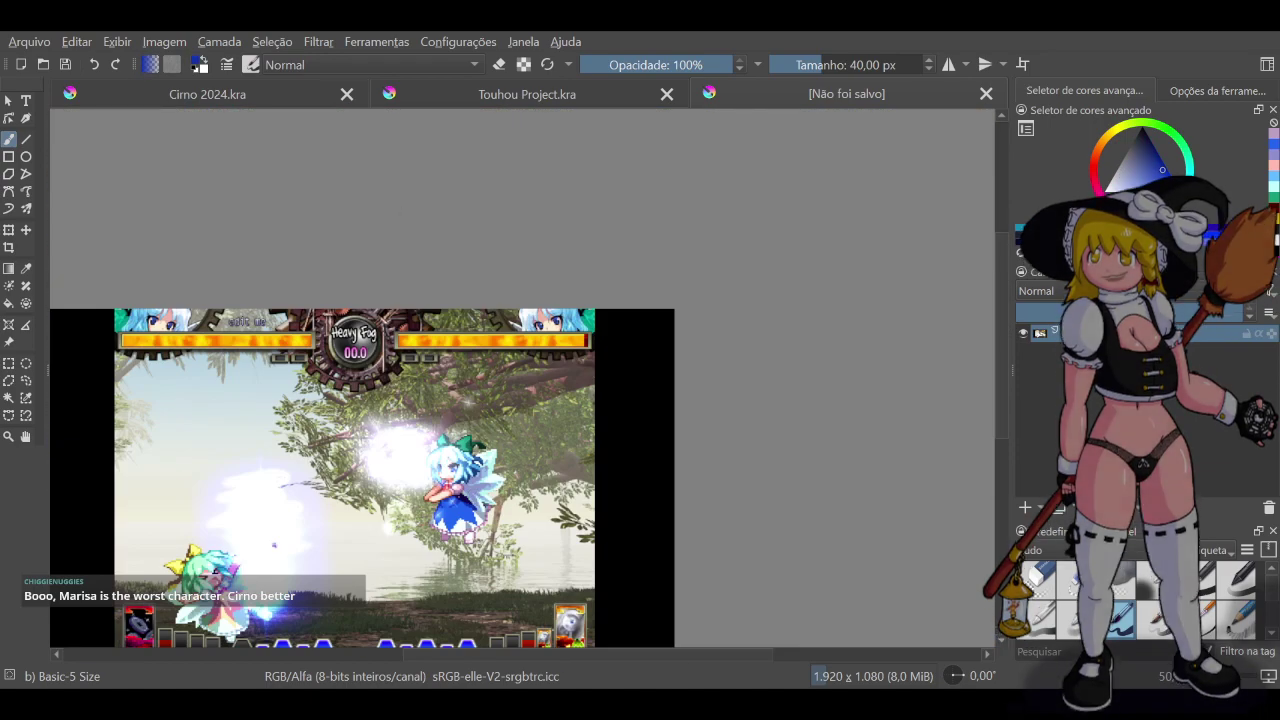
left_click(252, 100)
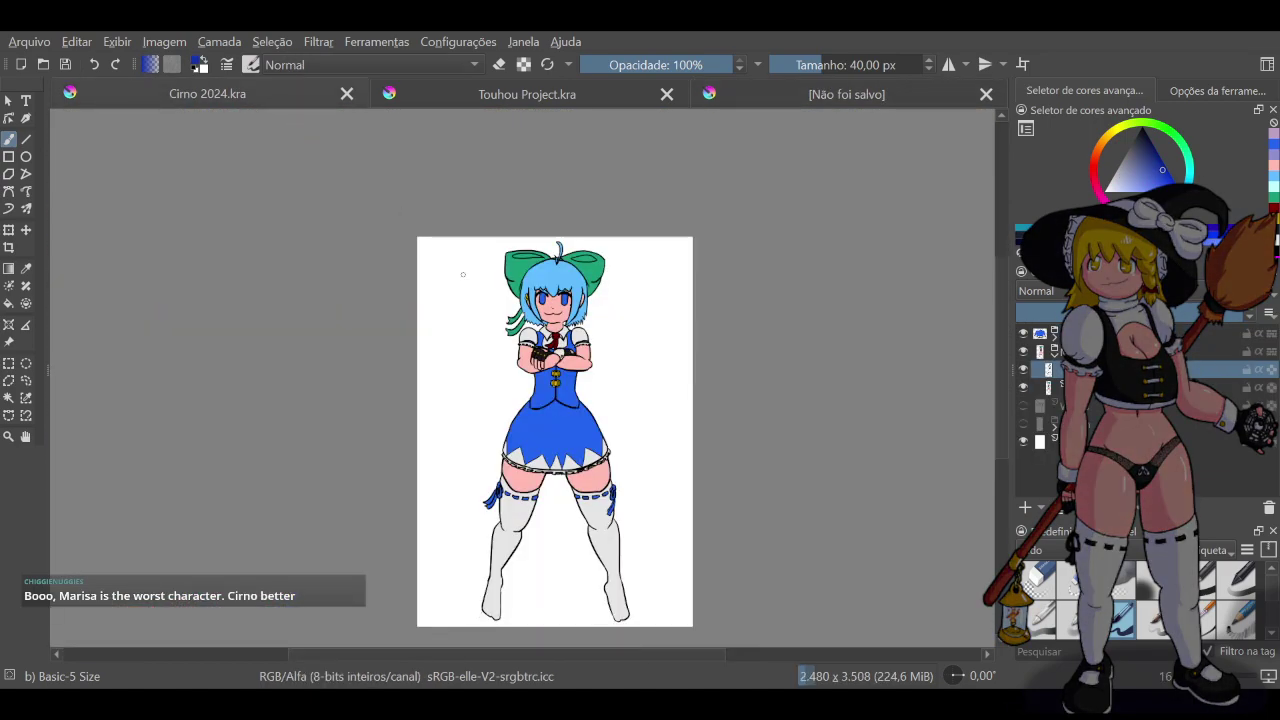
Add a new paint layer directly above the character's flat colours layer and hide the skirt group
left_click(1092, 391)
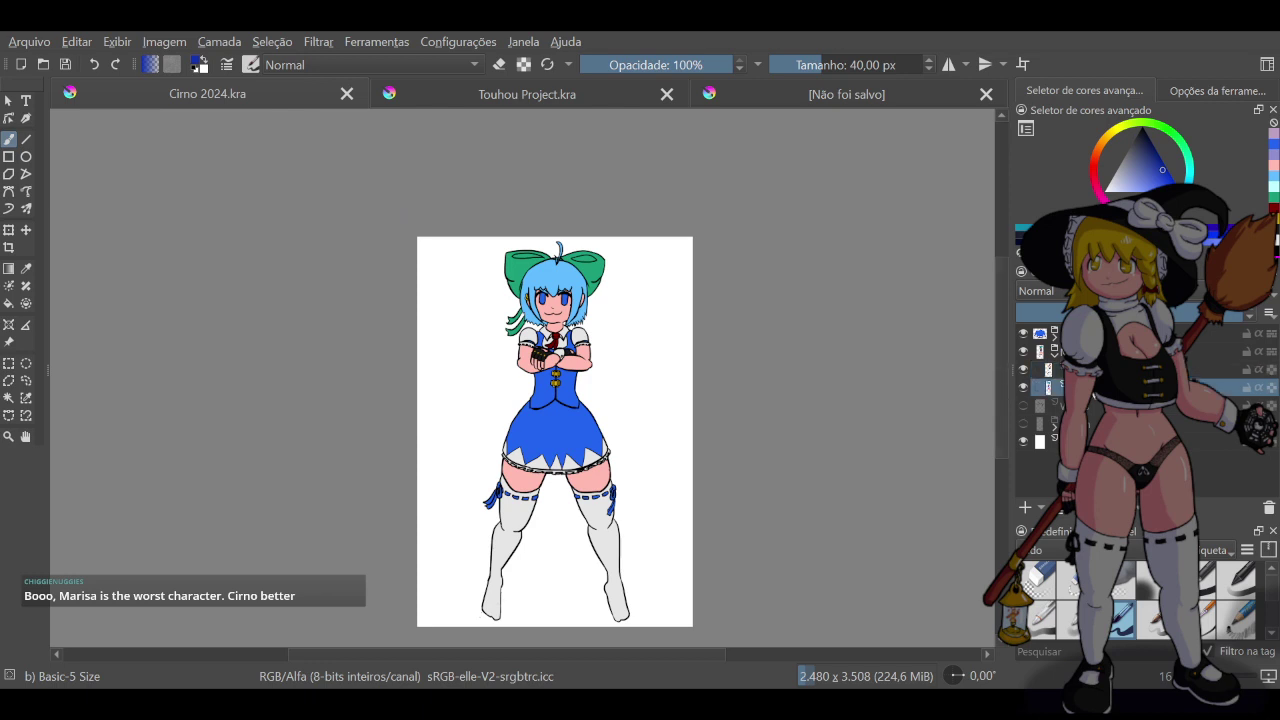
left_click(1024, 510)
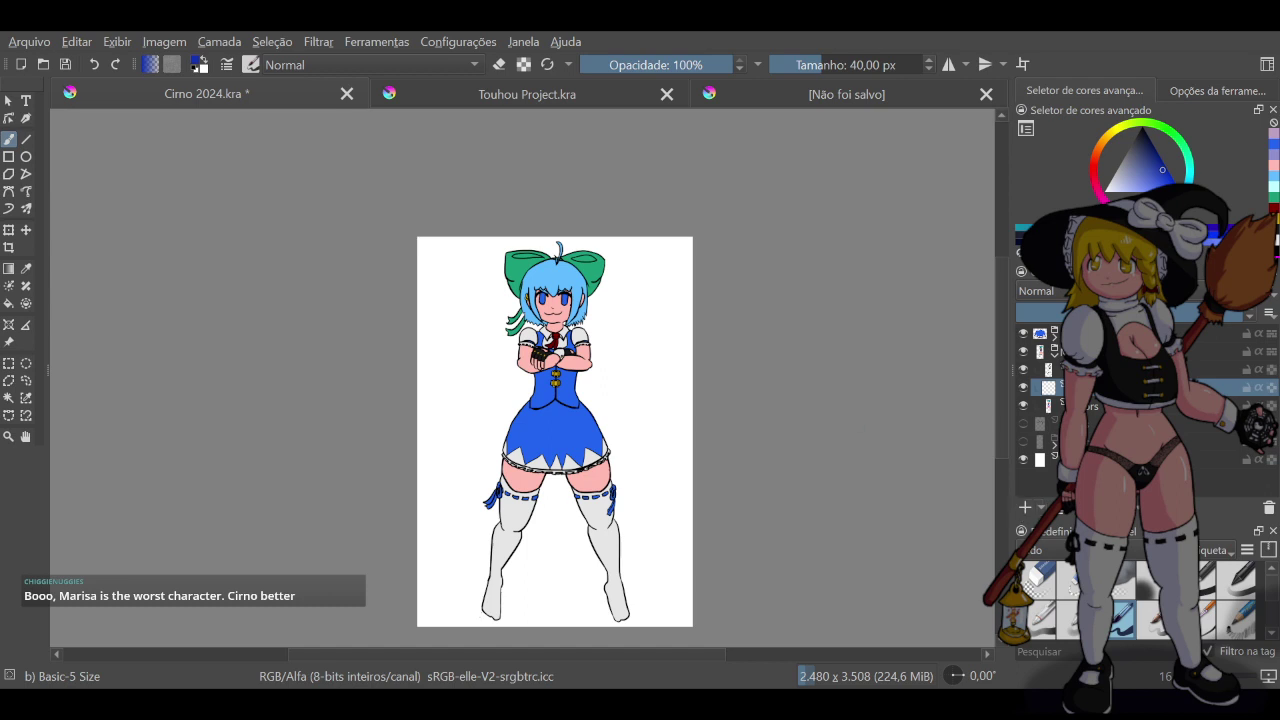
scroll(567, 275, "up", 5)
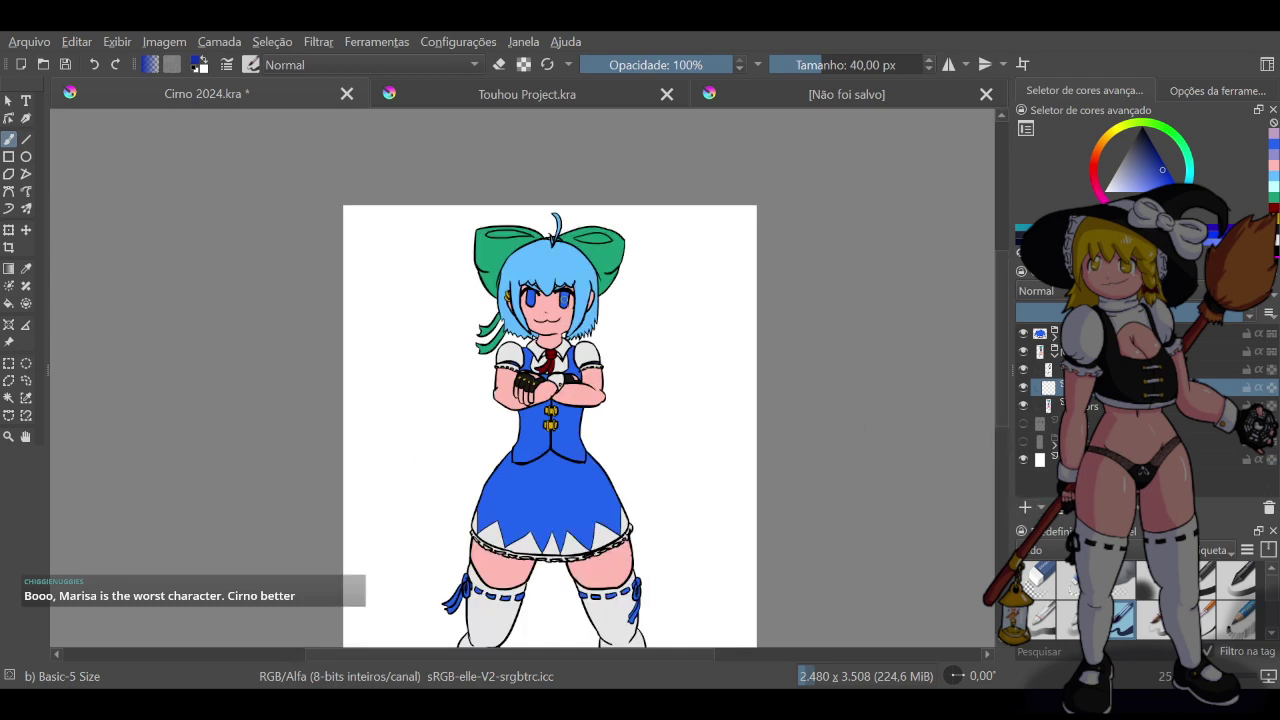
scroll(565, 330, "down", 4)
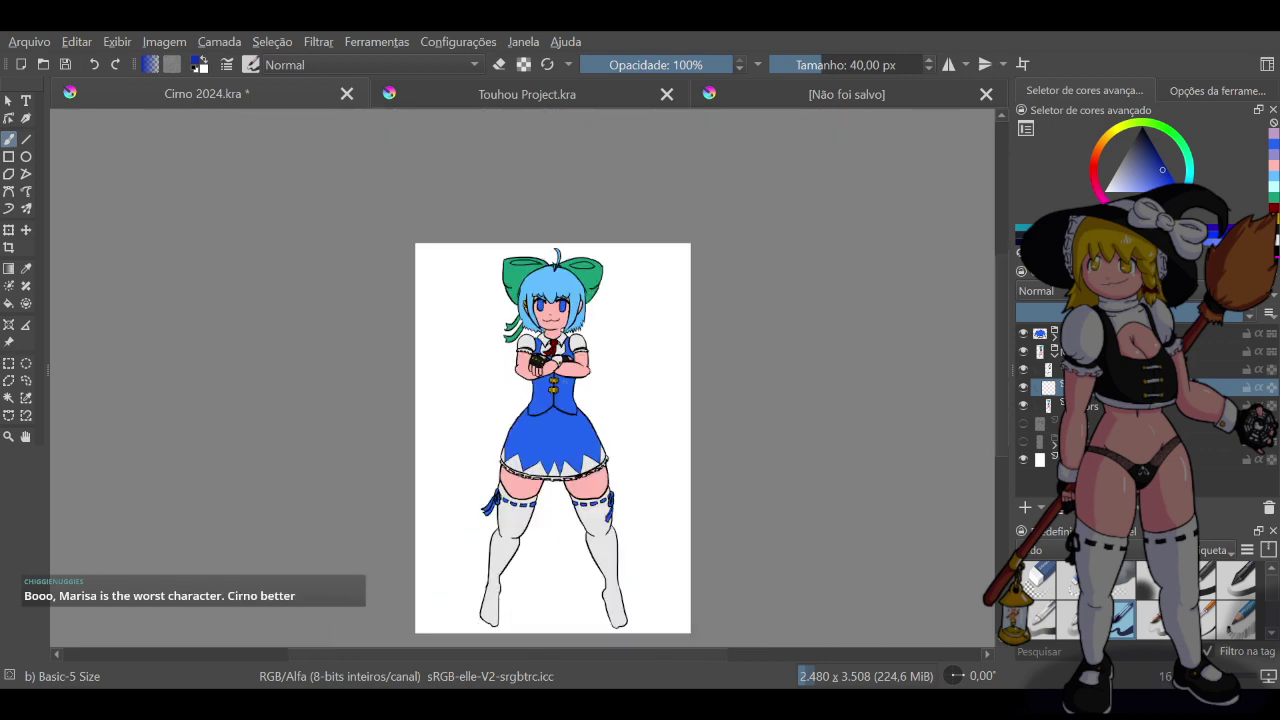
scroll(565, 330, "up", 2)
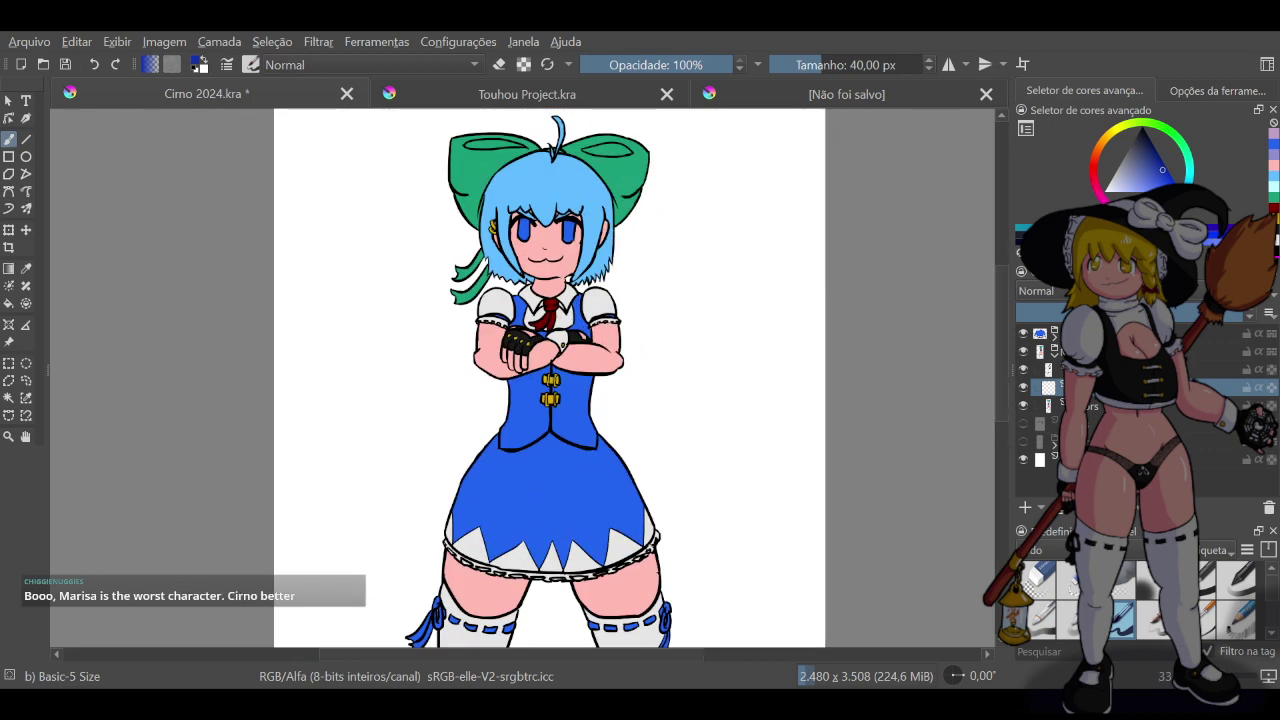
left_click(1022, 333)
scroll(573, 369, "up", 3)
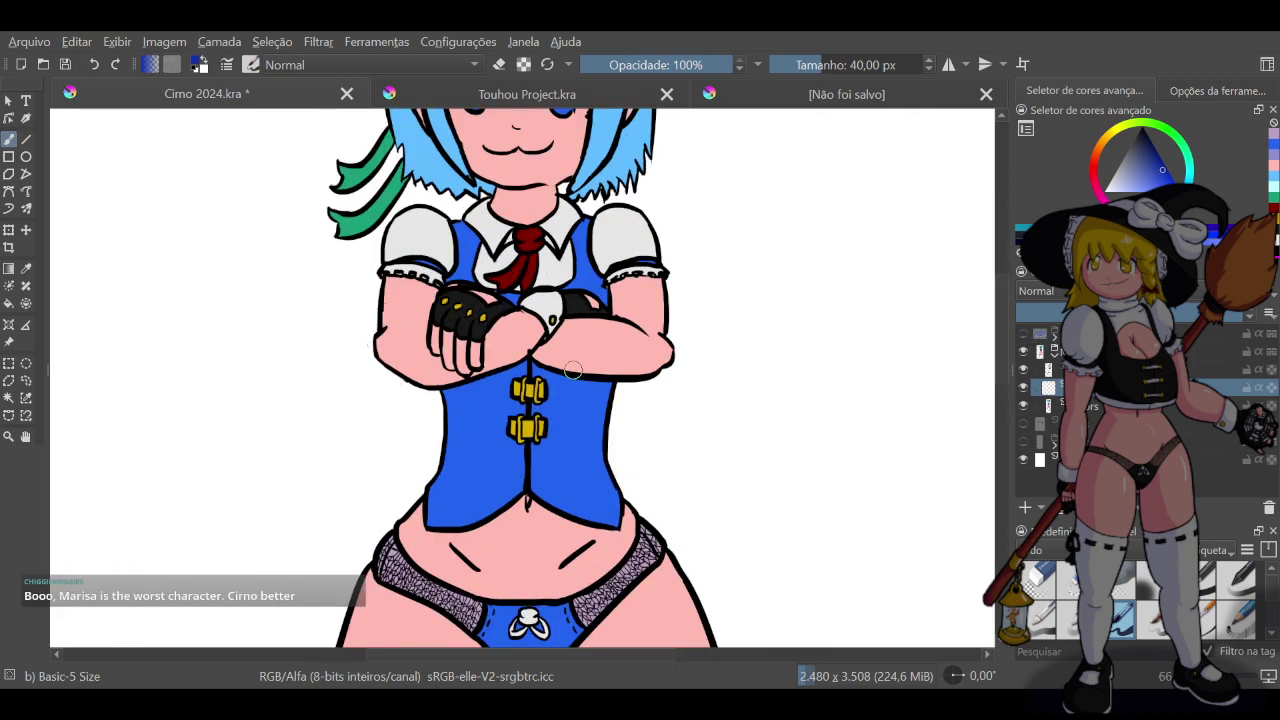
scroll(573, 370, "down", 1)
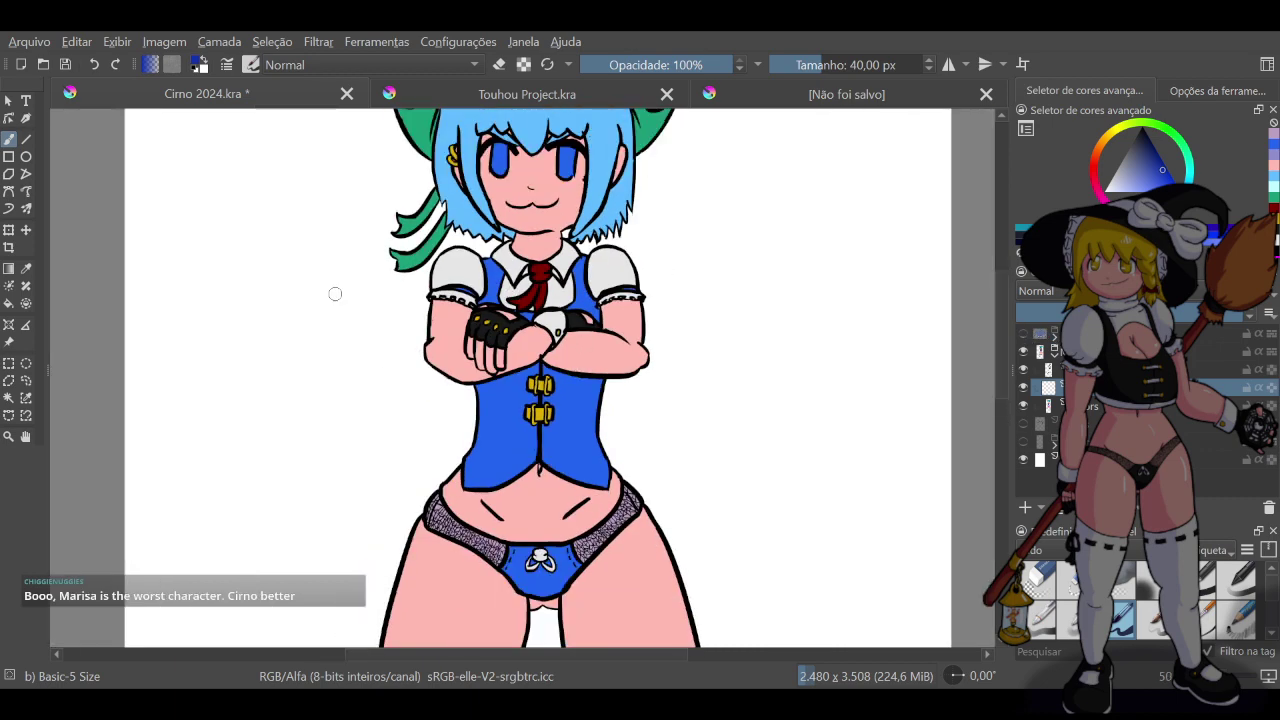
left_click(26, 381)
key("b")
left_click(483, 270)
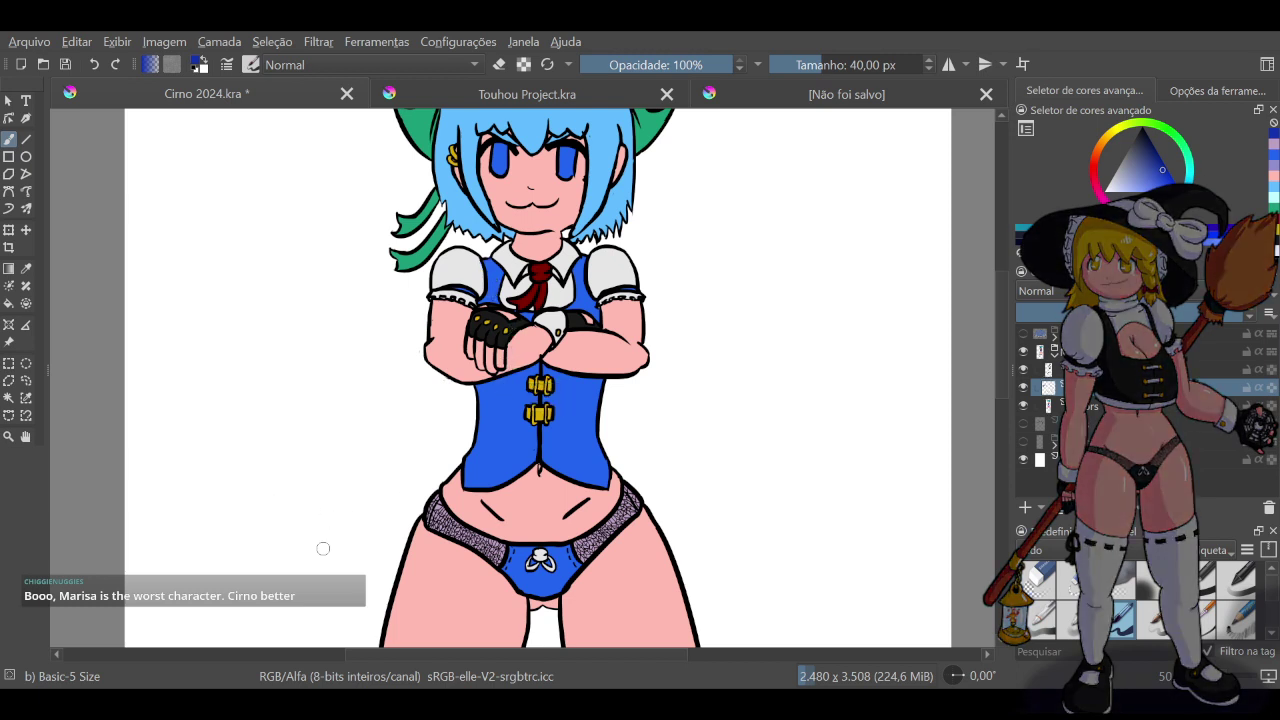
left_click(26, 380)
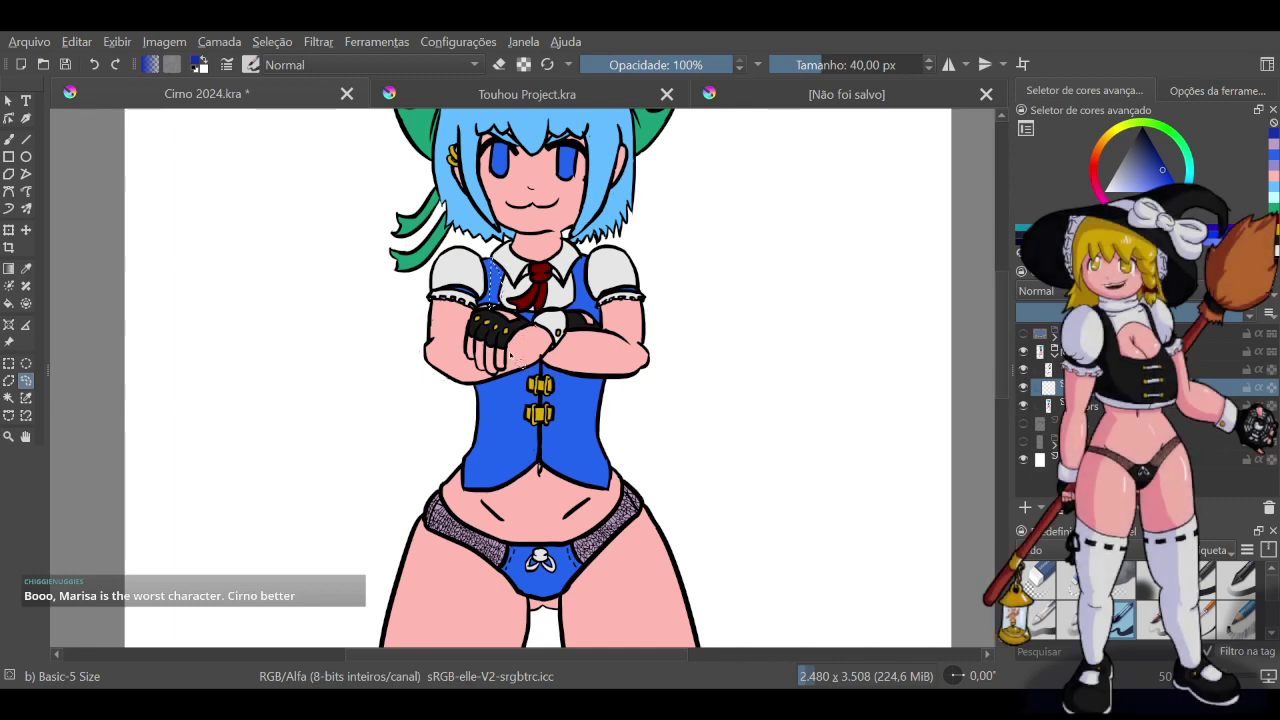
left_click_drag(521, 366, 513, 438)
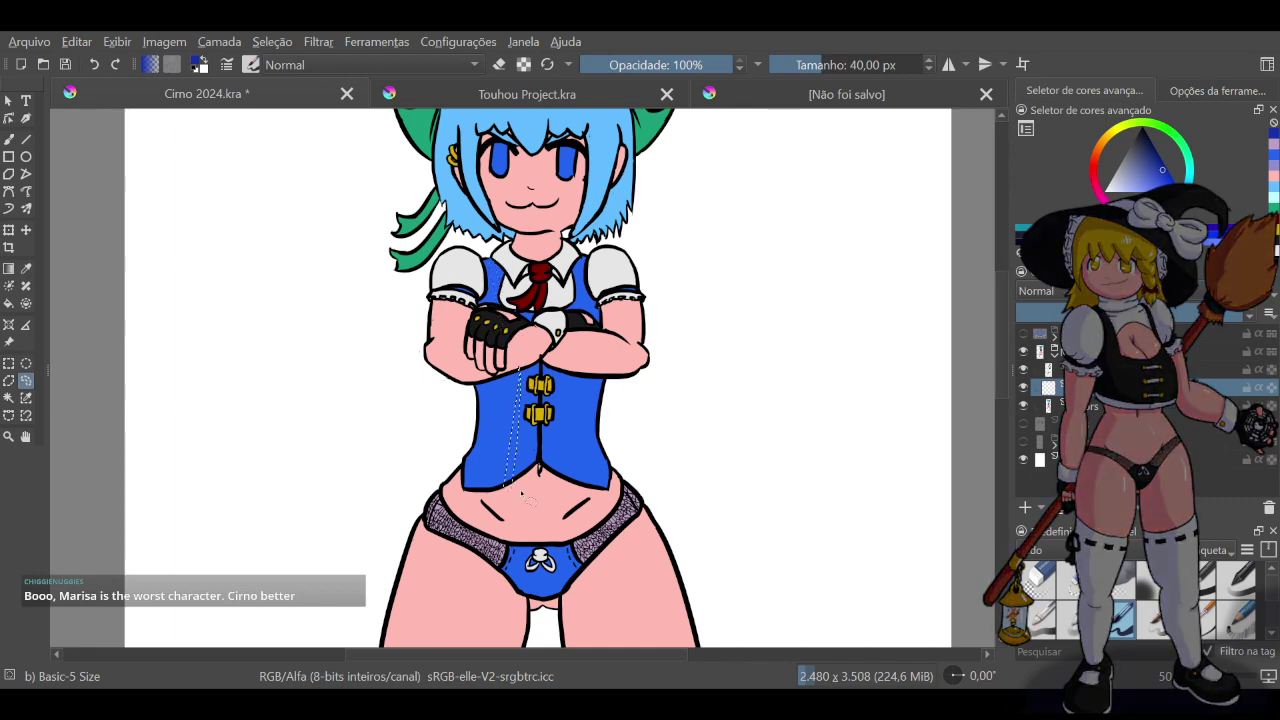
left_click_drag(614, 348, 605, 520)
left_click_drag(506, 487, 521, 367)
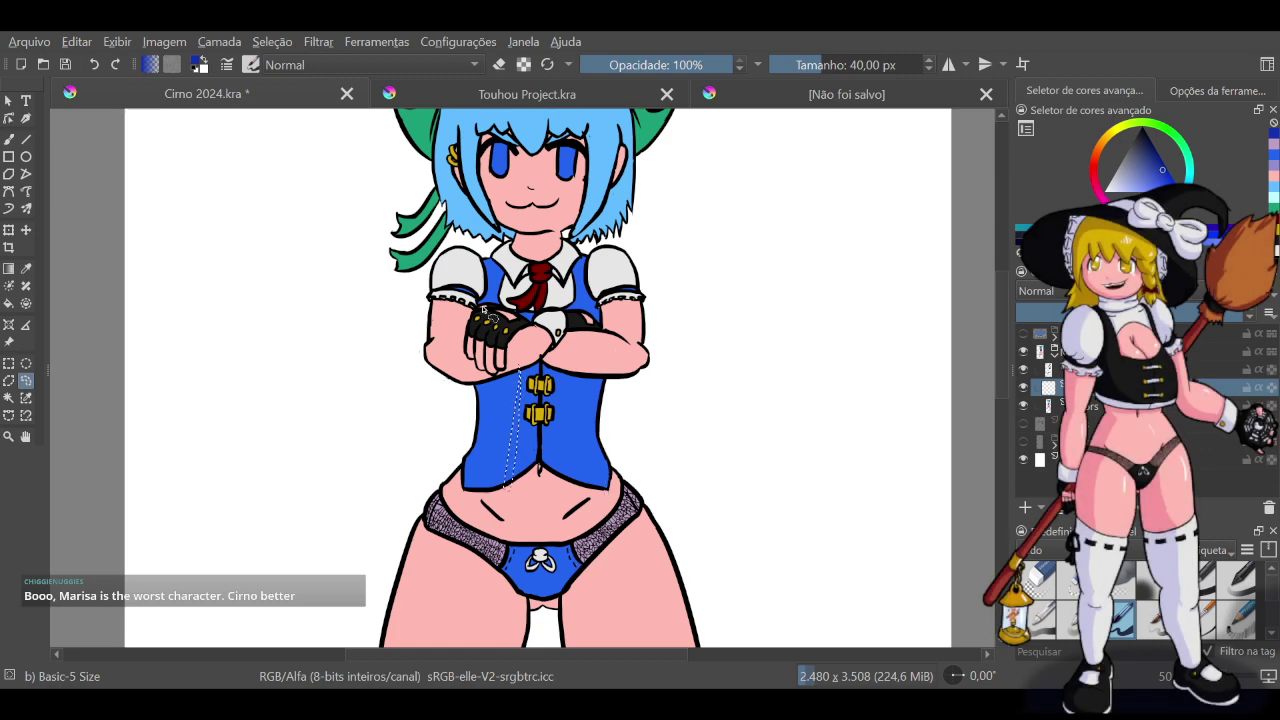
left_click(498, 299)
left_click_drag(490, 305, 515, 378)
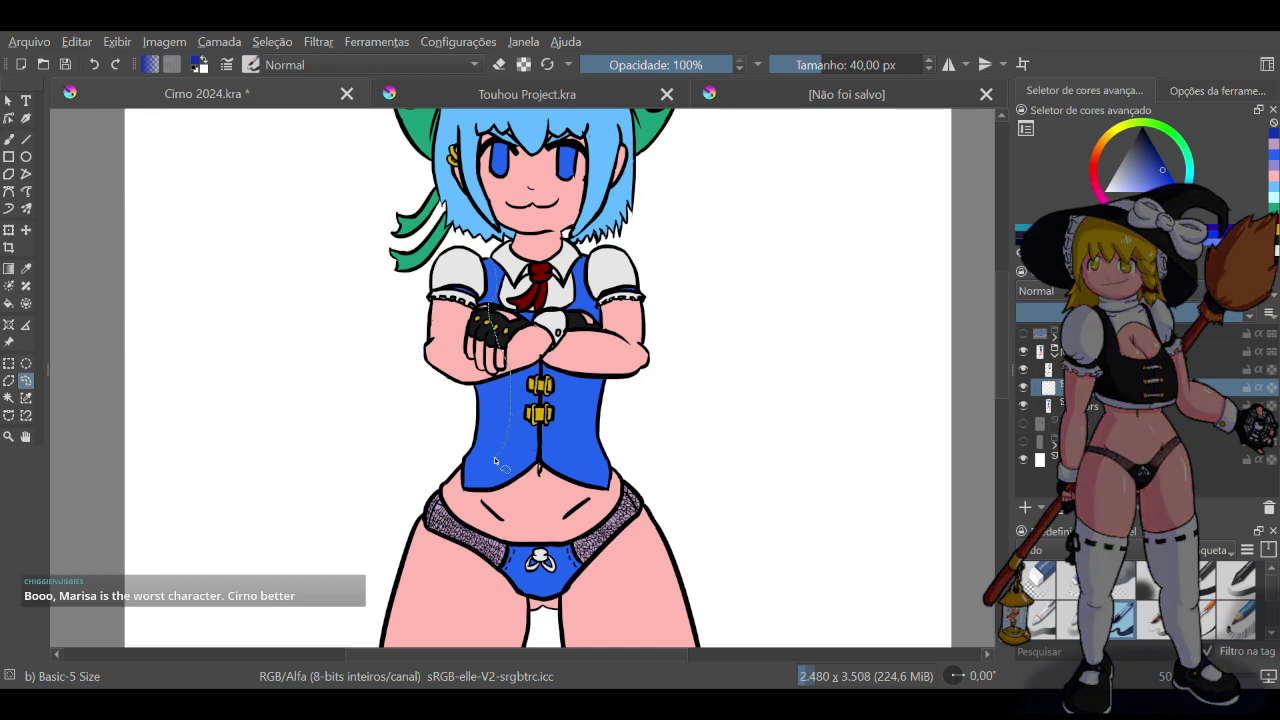
left_click_drag(468, 490, 466, 488)
left_click(543, 551)
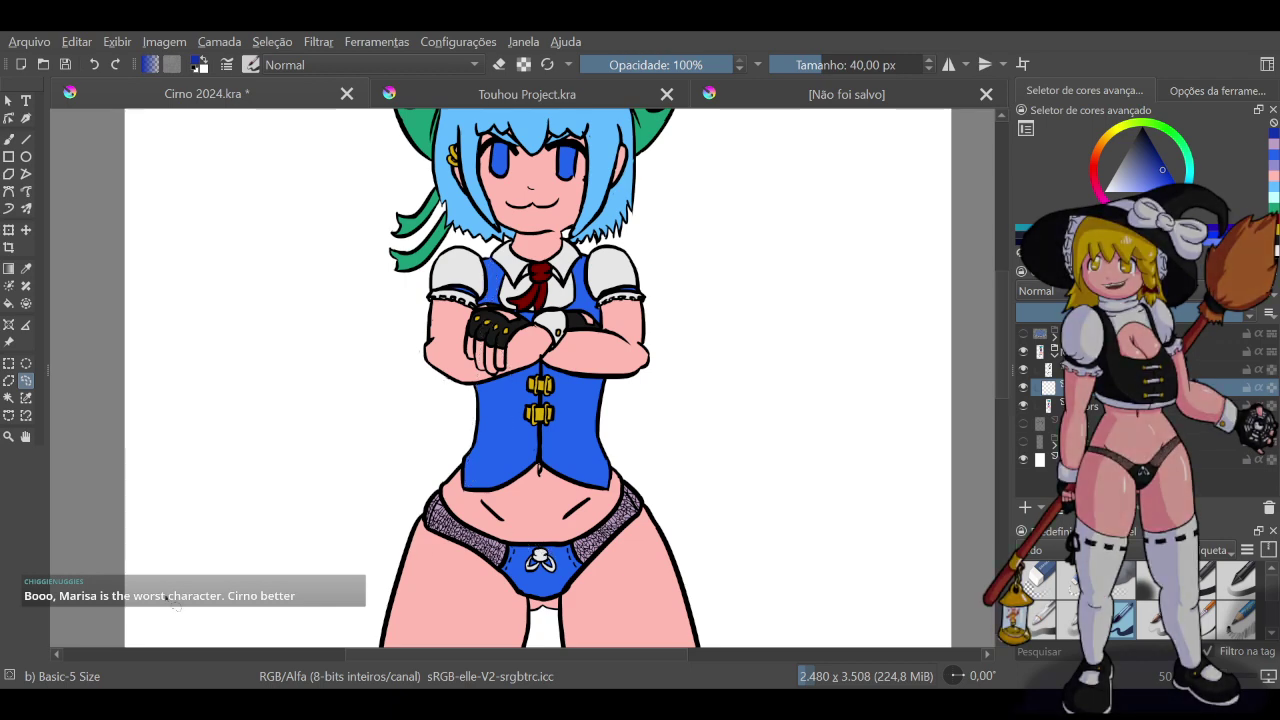
left_click(9, 381)
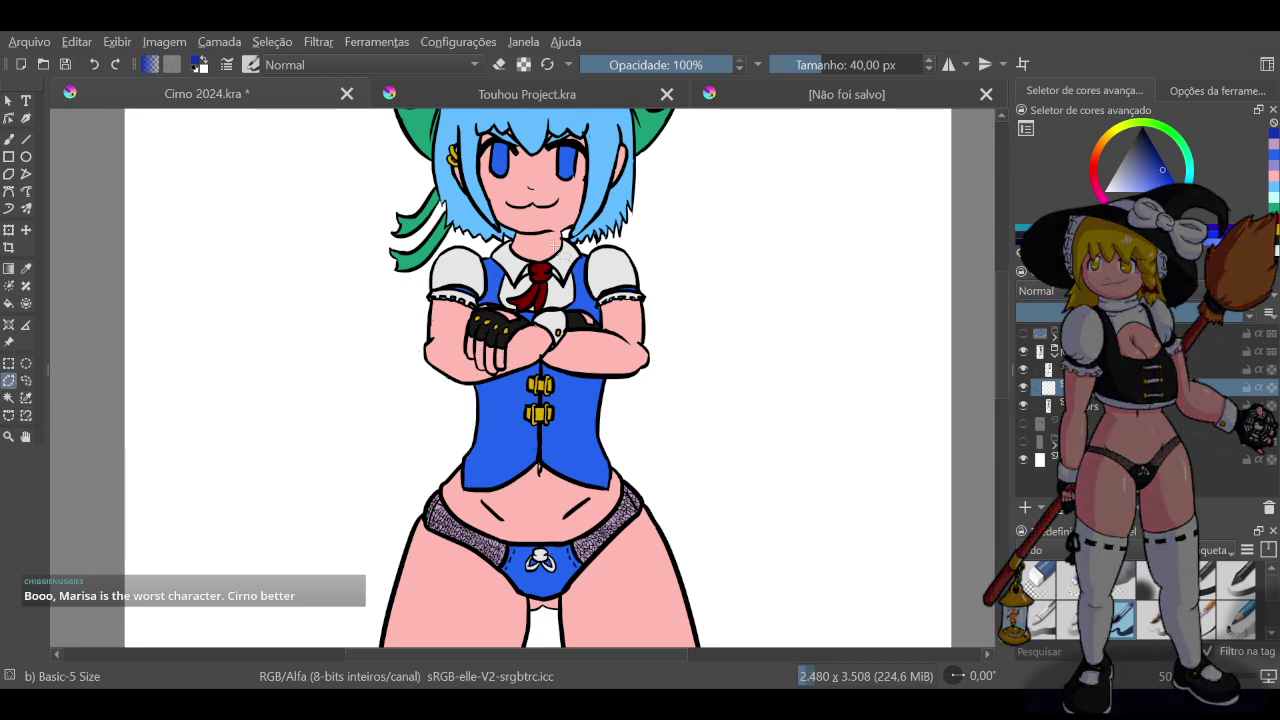
left_click_drag(495, 302, 515, 372)
left_click_drag(486, 307, 481, 306)
left_click(12, 142)
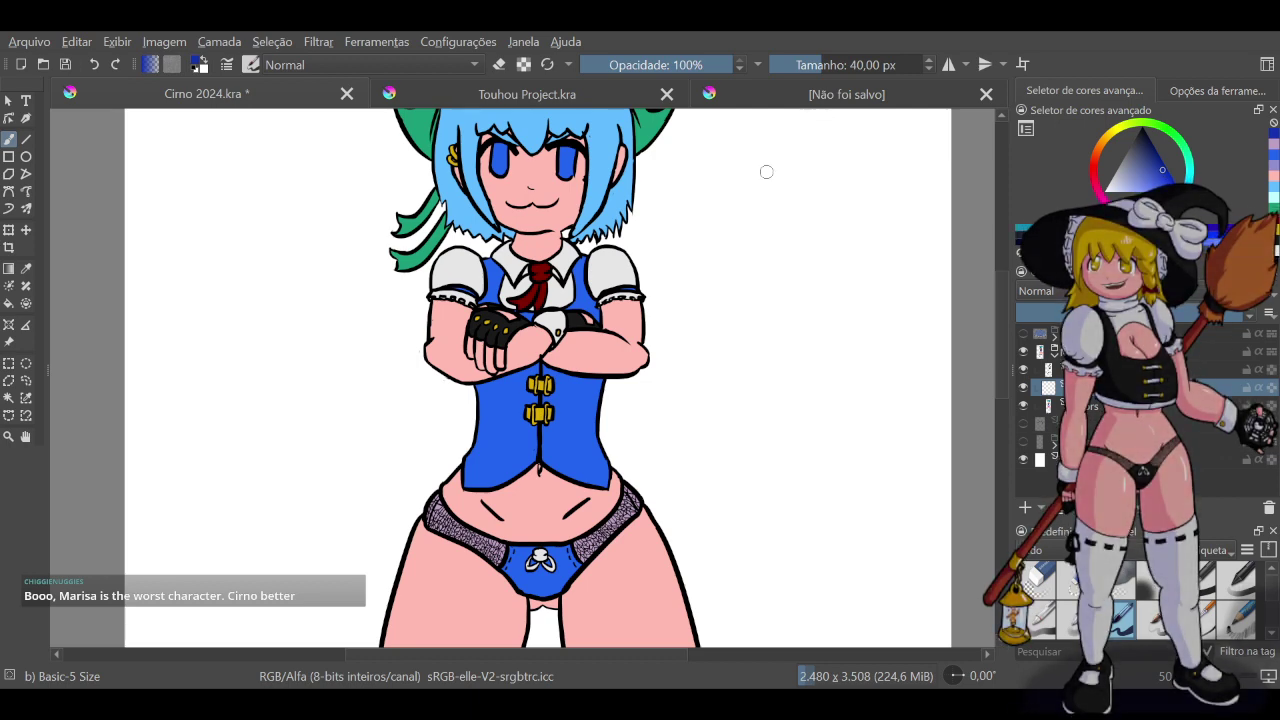
Swap the painting colour to white and try a stroke beside the iris of the left-hand eye
scroll(663, 190, "down", 6)
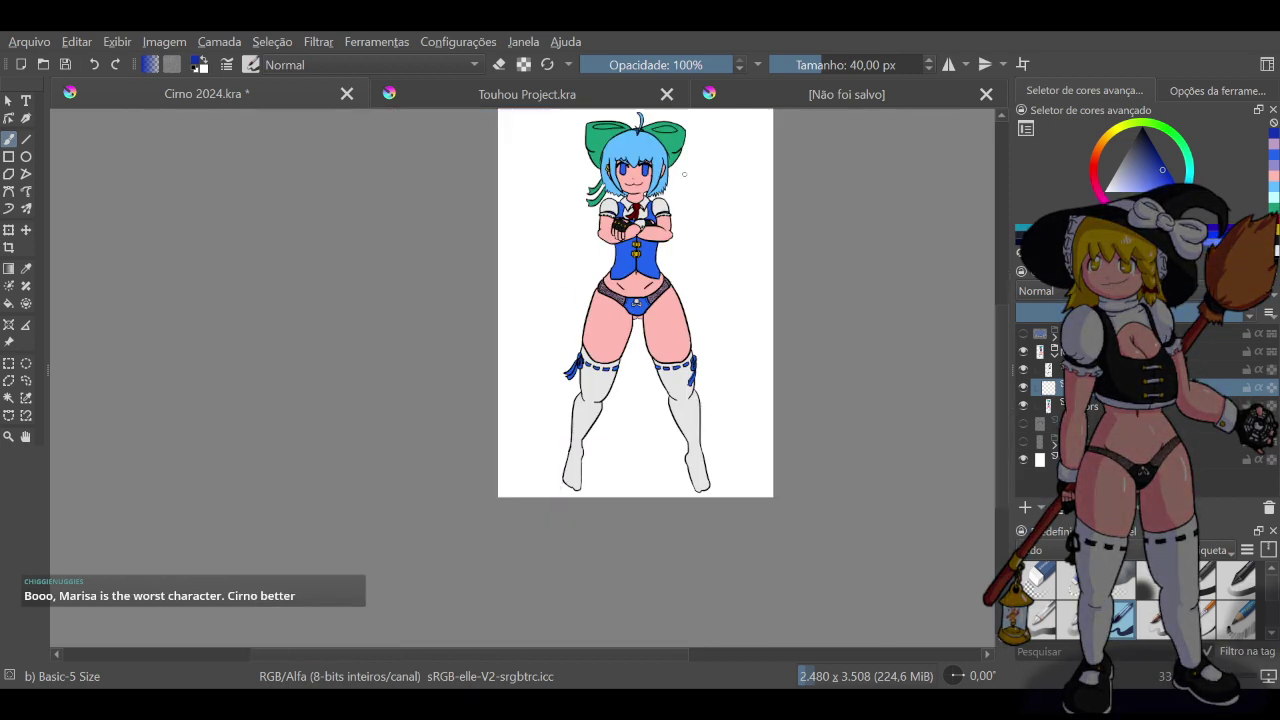
scroll(658, 137, "up", 8)
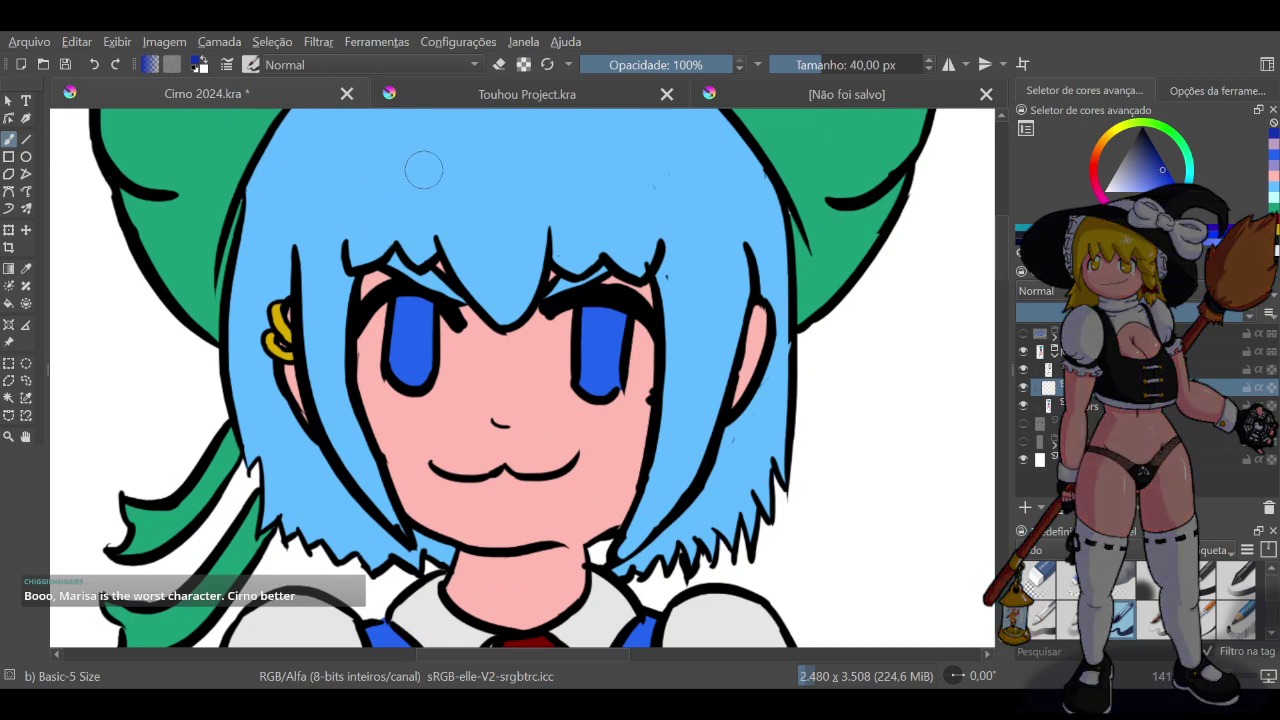
left_click(202, 66)
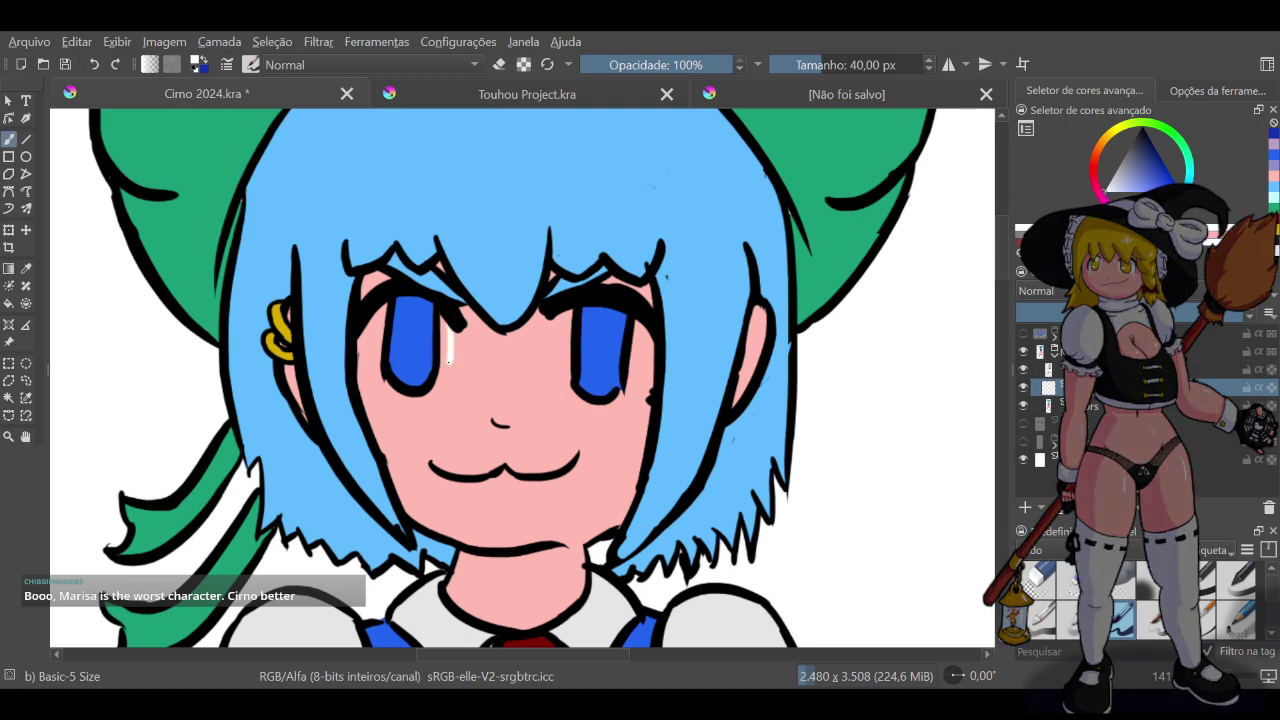
left_click_drag(449, 362, 449, 364)
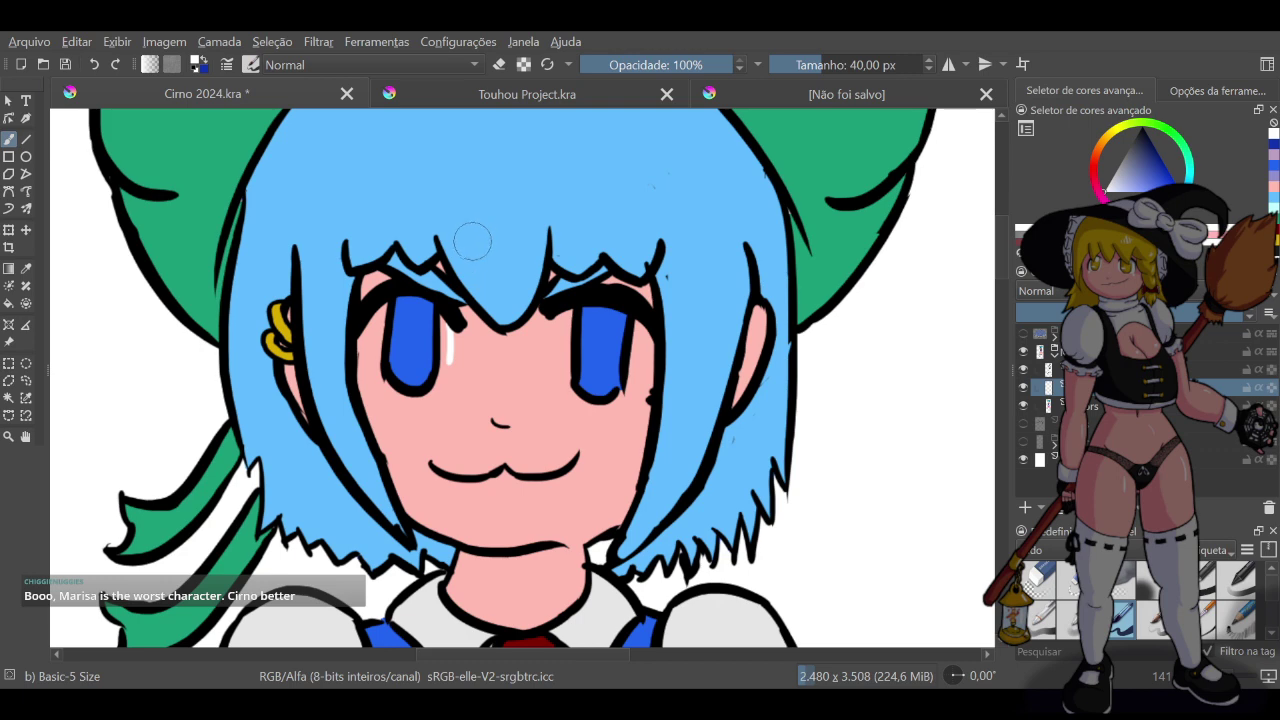
key("ctrl+z")
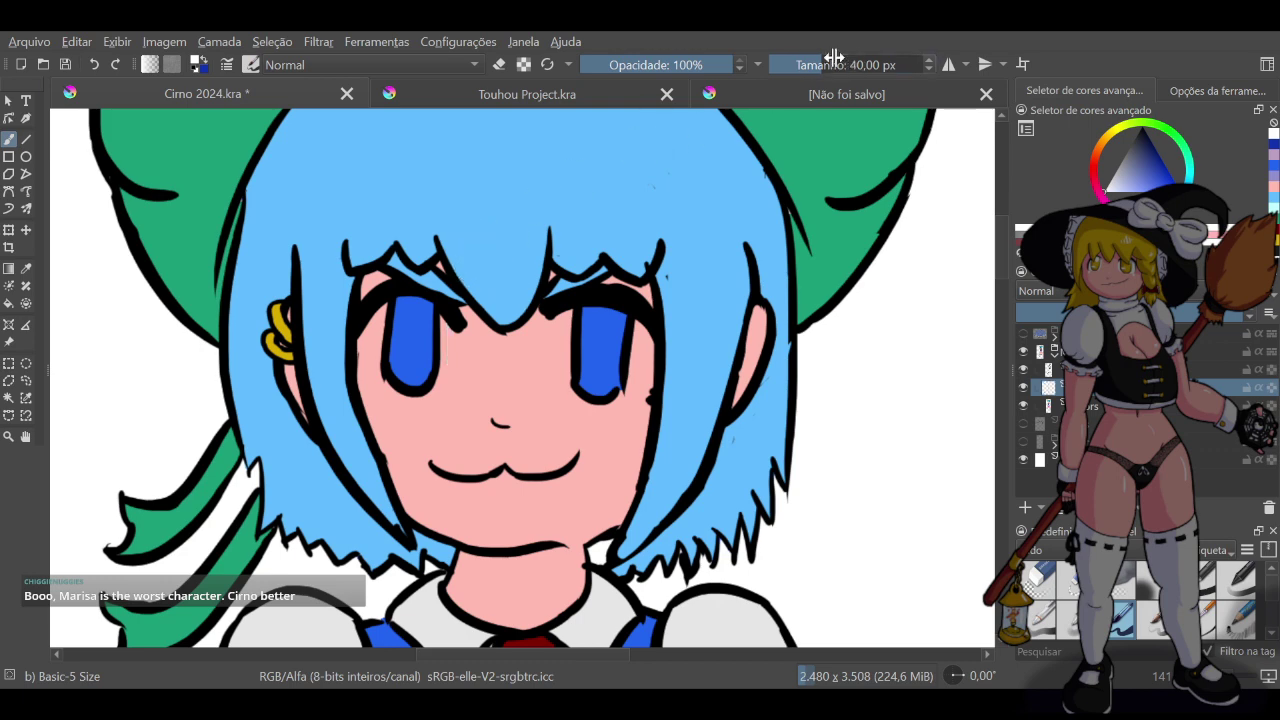
Set the brush size to 120 px and paint white on both sides of the left-hand eye's iris
left_click(836, 60)
scroll(834, 58, "down", 1)
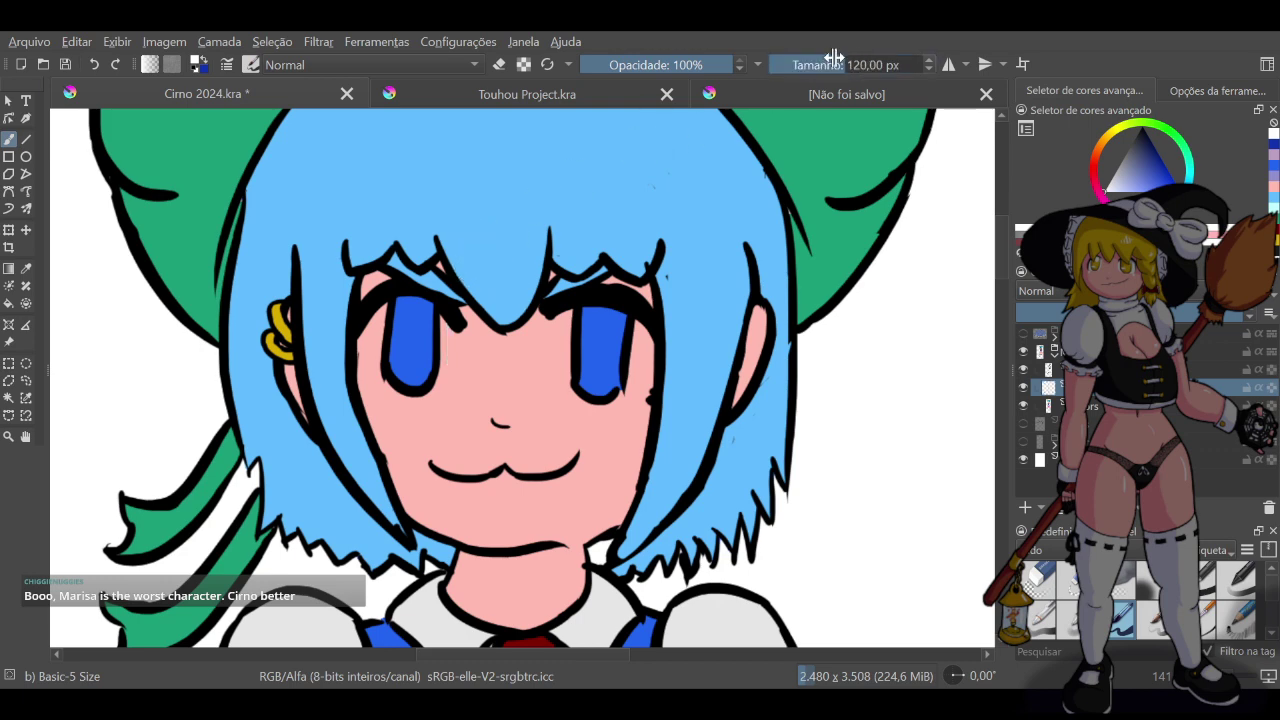
left_click_drag(441, 316, 449, 364)
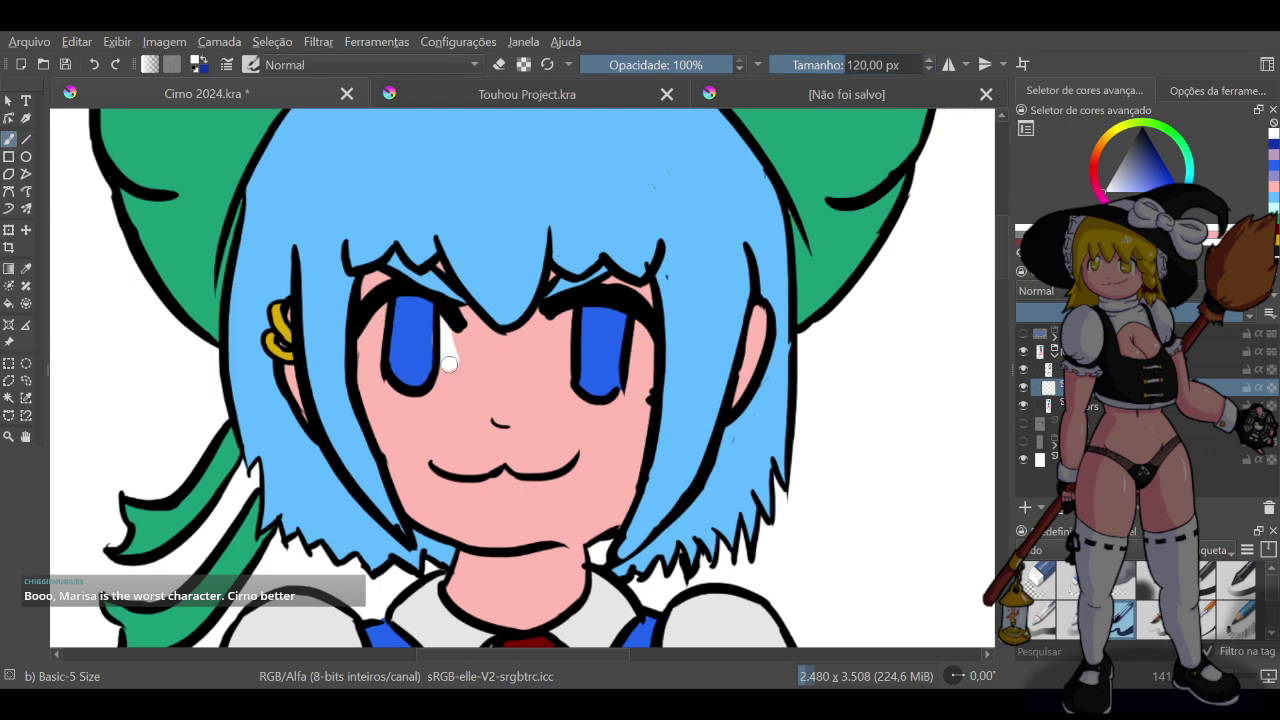
key("ctrl+z")
left_click_drag(456, 318, 447, 376)
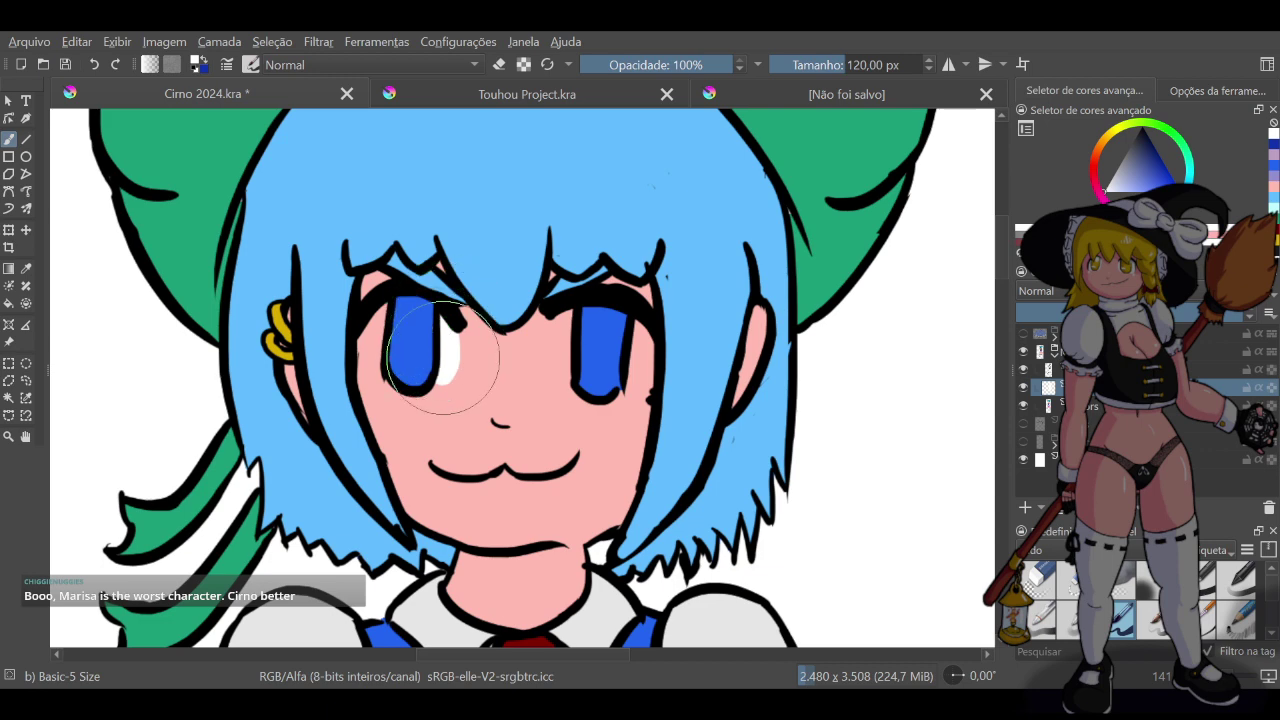
mouse_move(451, 371)
left_mouse_down()
mouse_move(423, 396)
mouse_move(447, 377)
left_mouse_up()
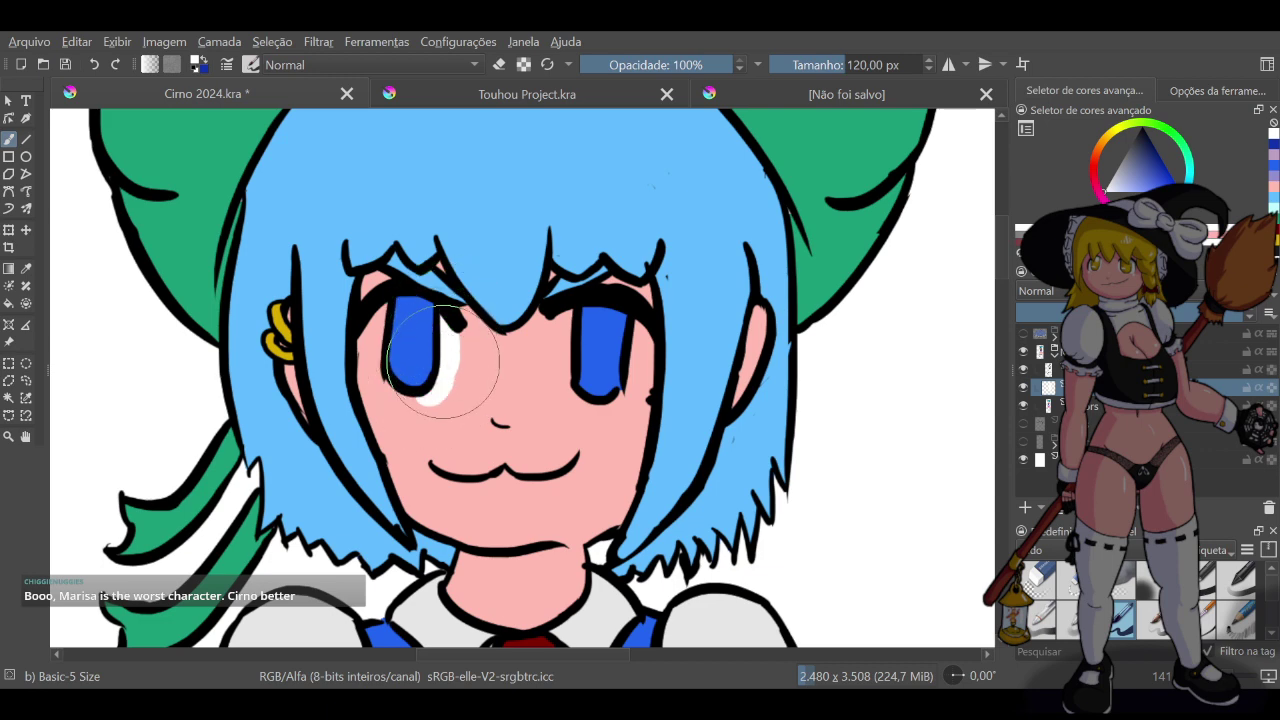
key("ctrl+z")
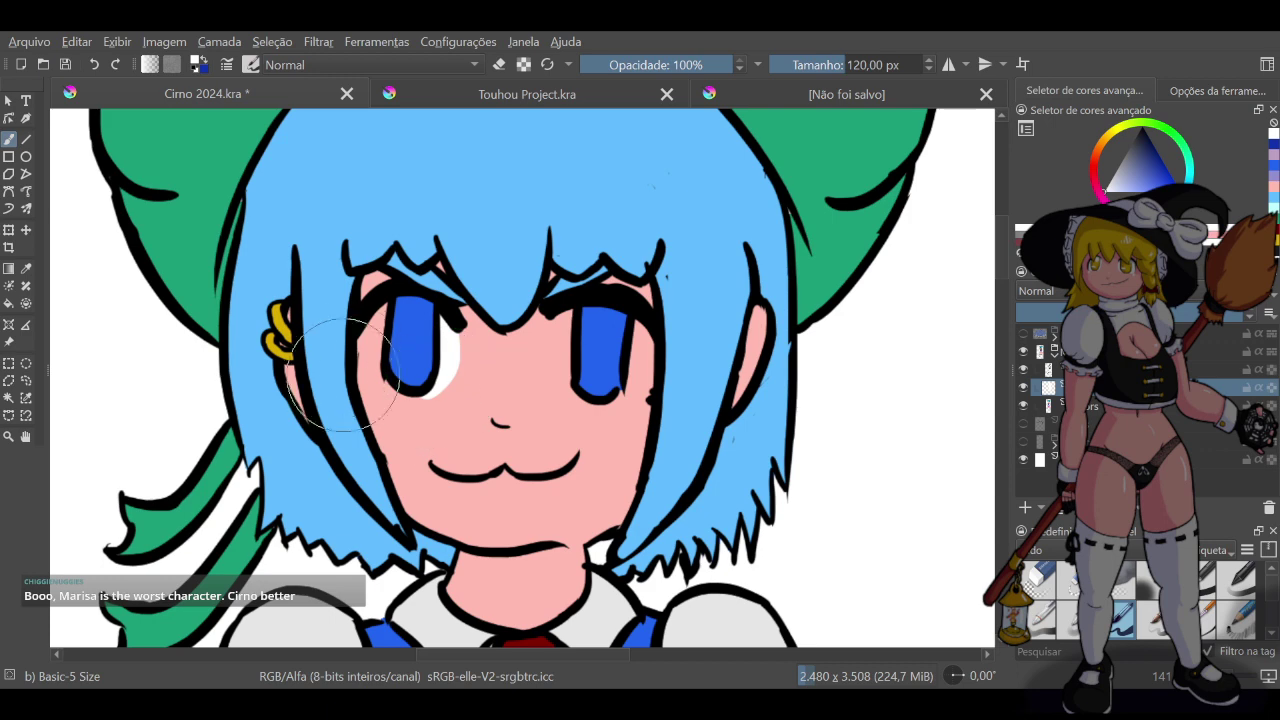
mouse_move(374, 314)
left_mouse_down()
mouse_move(365, 370)
mouse_move(382, 312)
mouse_move(379, 397)
mouse_move(380, 295)
mouse_move(379, 370)
left_mouse_up()
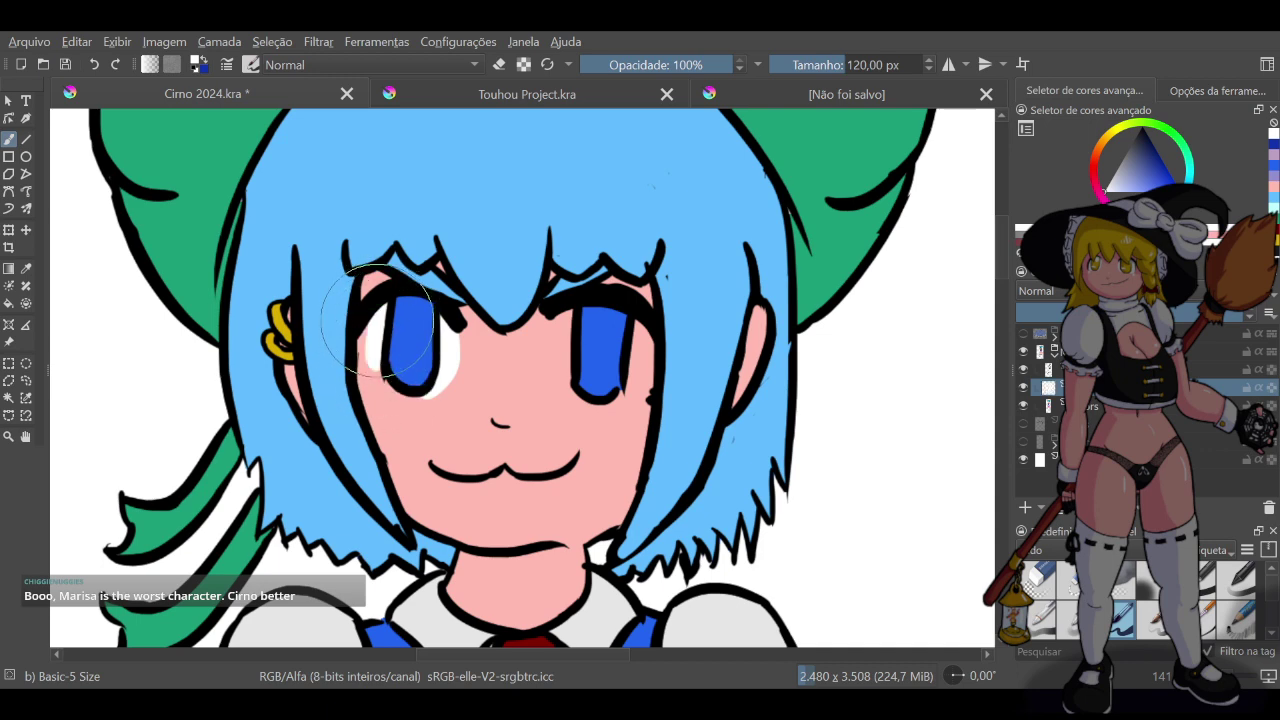
mouse_move(377, 321)
left_mouse_down()
mouse_move(373, 338)
mouse_move(376, 308)
mouse_move(373, 332)
left_mouse_up()
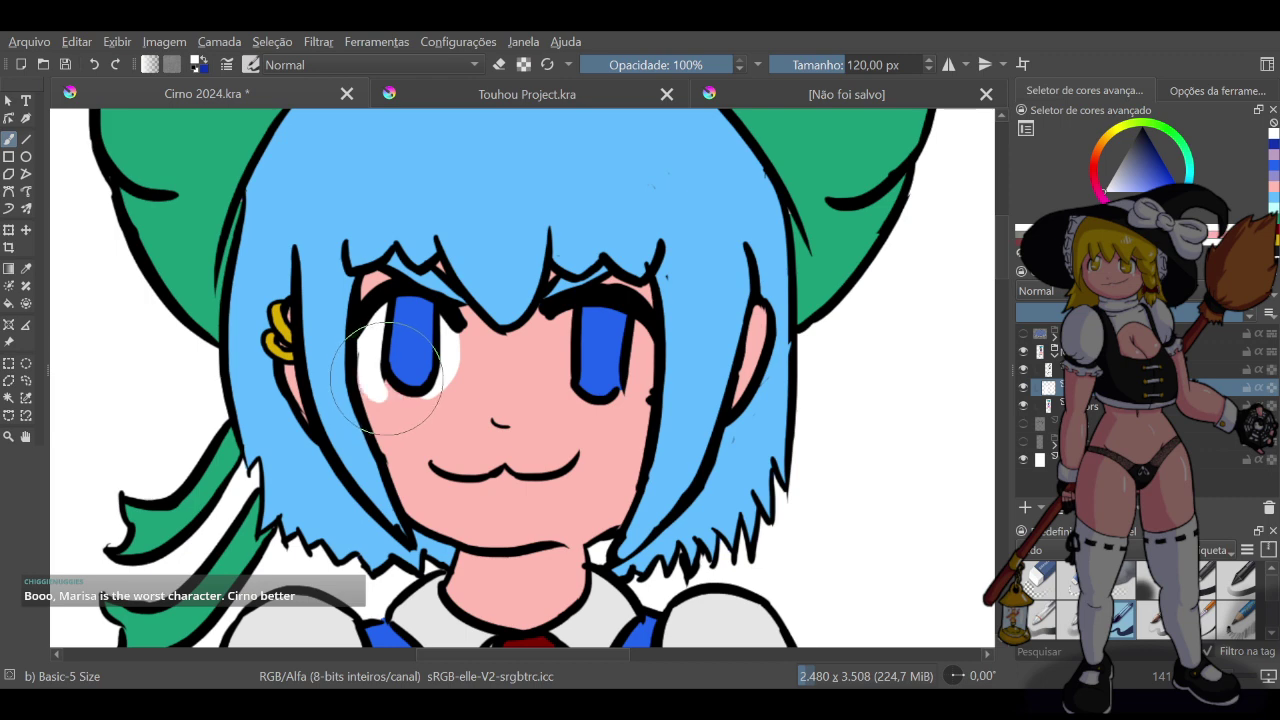
Set the brush size to 80 px and undo the white strokes around the left-hand eye
left_click_drag(828, 66, 808, 90)
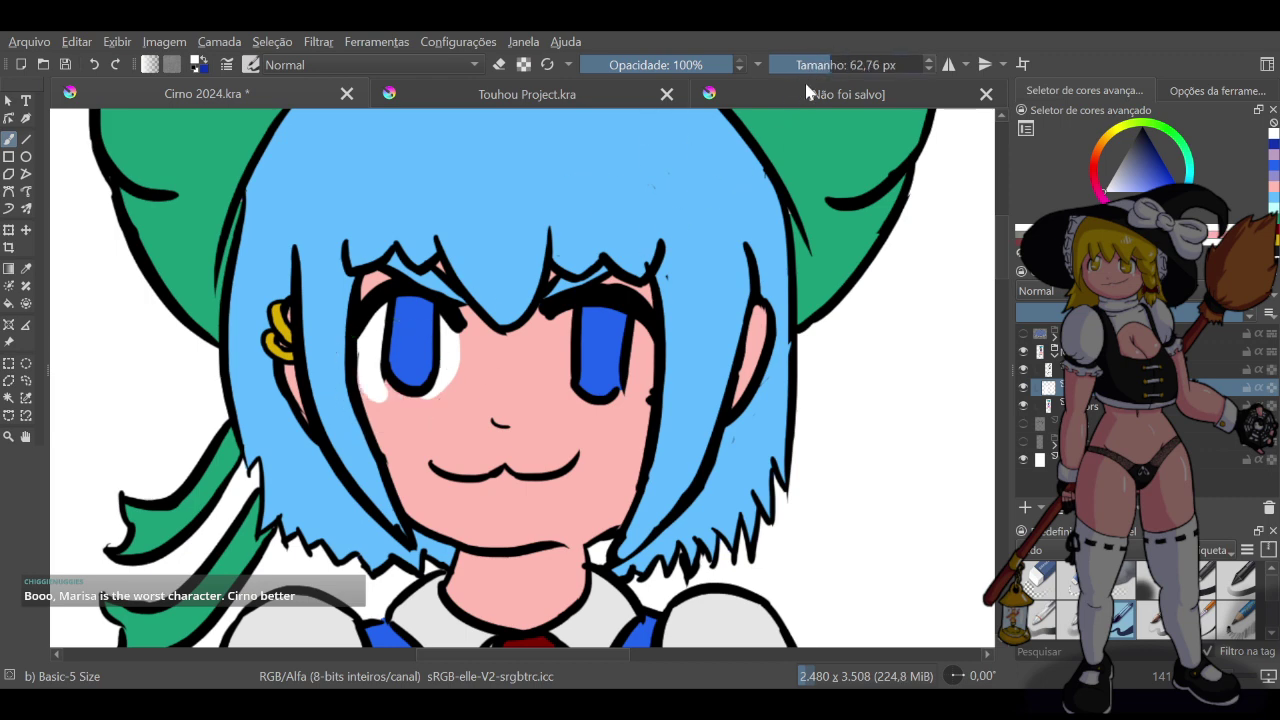
key("bracketright")
key("bracketright")
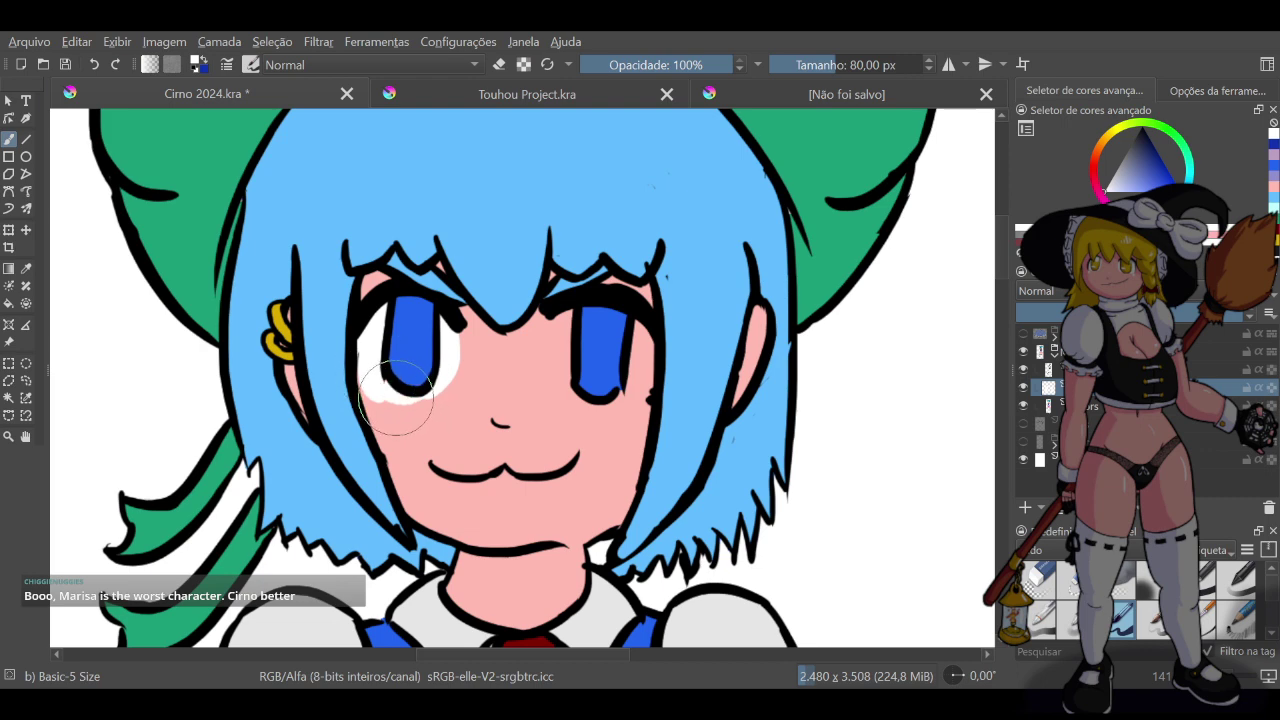
key("ctrl+z")
key("ctrl+z")
key("ctrl+z")
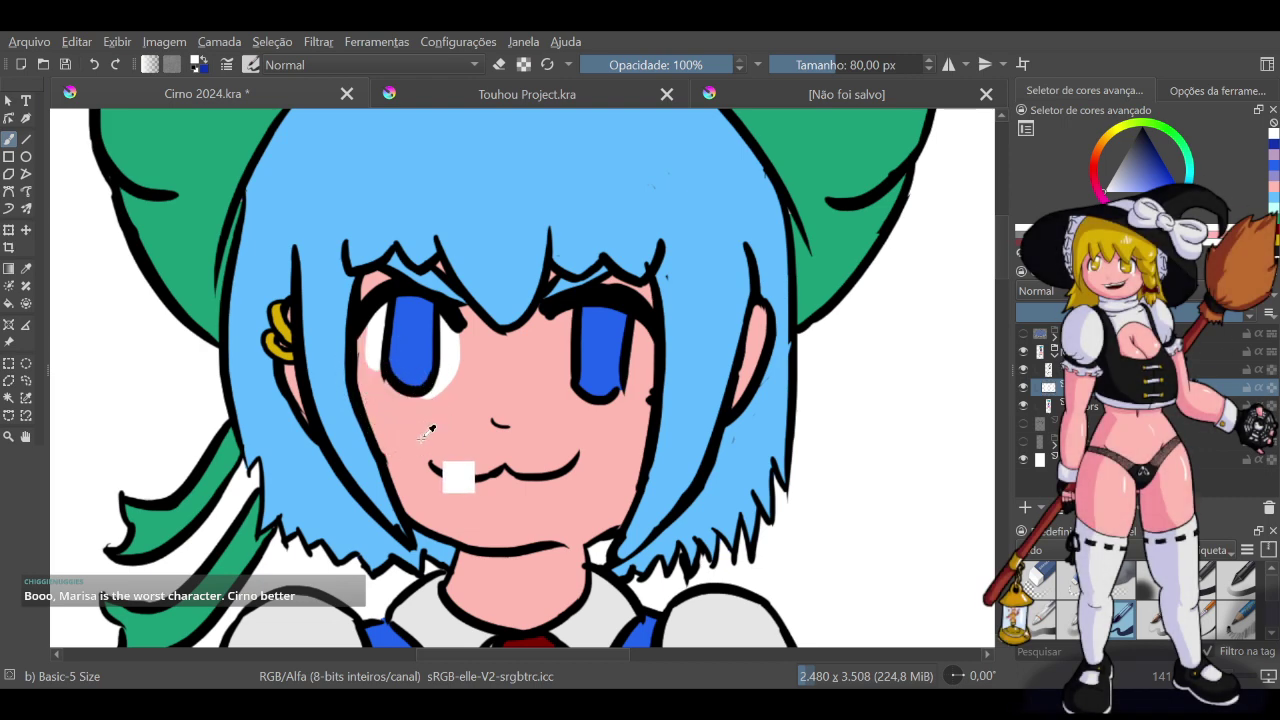
key("ctrl+z")
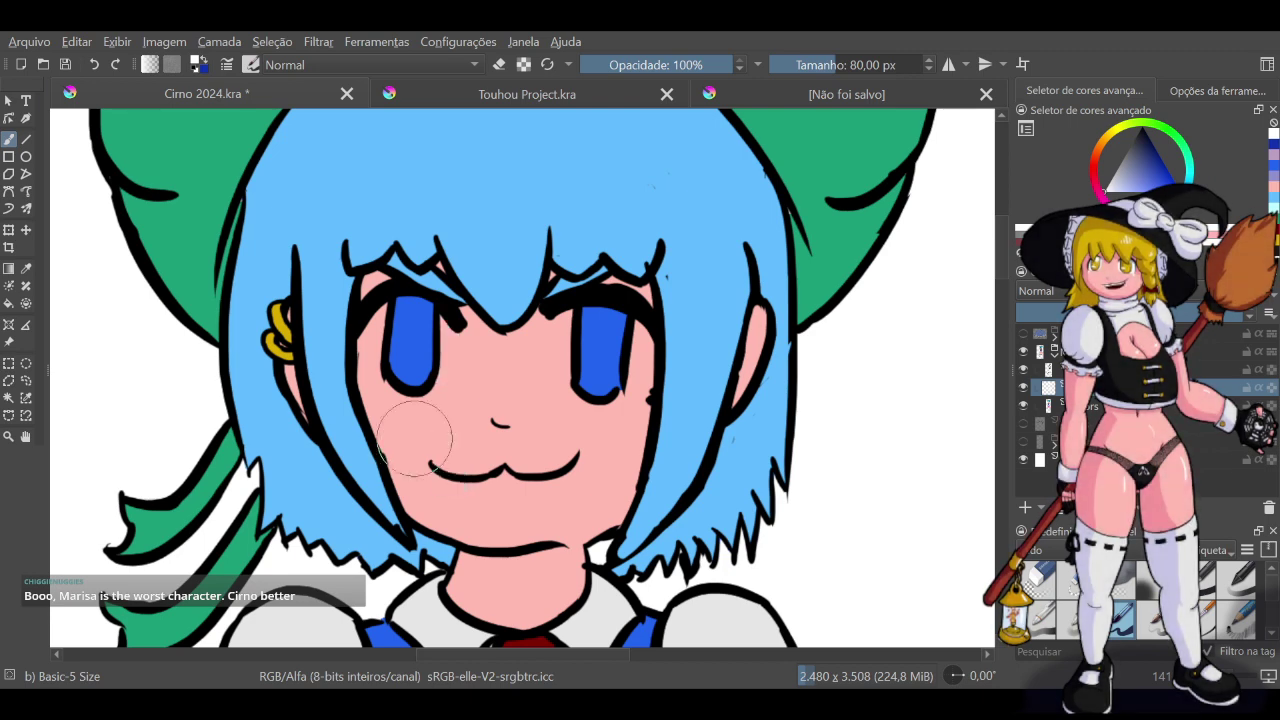
Paint the white of the left-hand eye on both sides of and beneath its iris, undoing stray strokes
left_click_drag(390, 310, 370, 360)
mouse_move(377, 315)
left_mouse_down()
mouse_move(369, 368)
mouse_move(365, 348)
mouse_move(359, 363)
mouse_move(392, 381)
mouse_move(356, 378)
mouse_move(400, 389)
mouse_move(380, 375)
mouse_move(370, 385)
mouse_move(408, 390)
mouse_move(362, 378)
mouse_move(407, 396)
left_mouse_up()
key("ctrl+z")
key("ctrl+z")
key("ctrl+z")
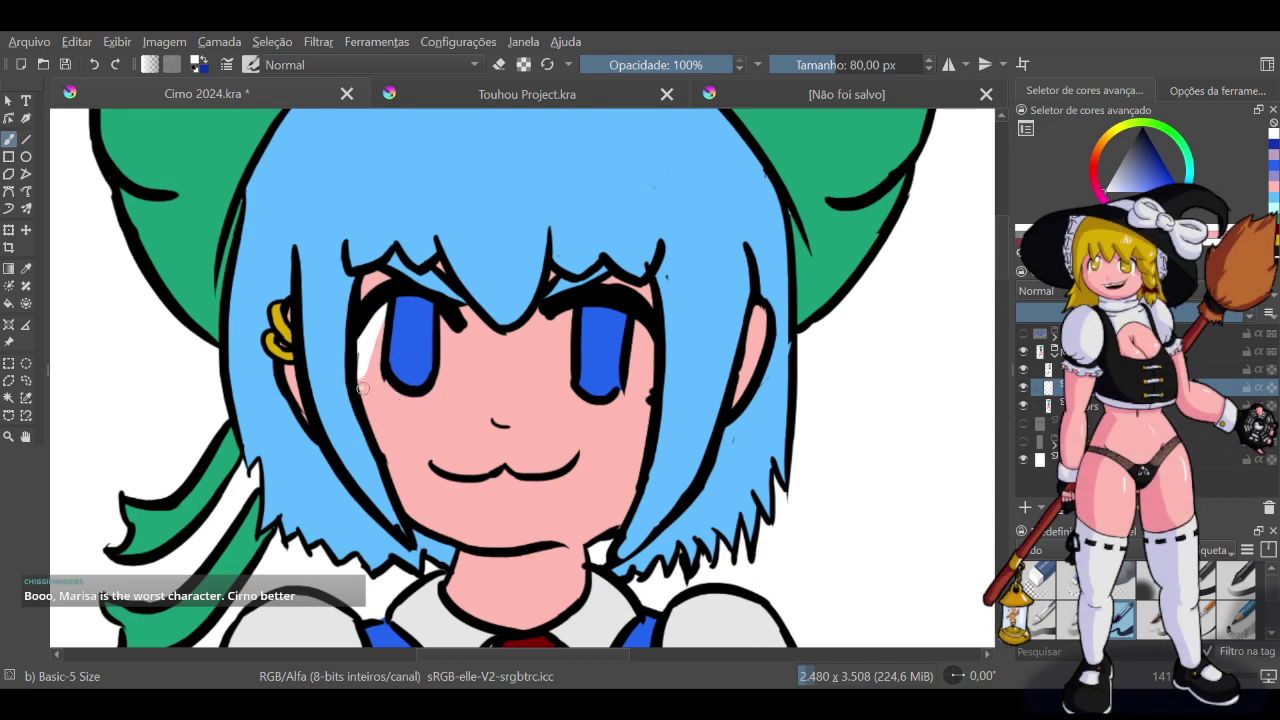
mouse_move(382, 384)
left_mouse_down()
mouse_move(381, 340)
mouse_move(386, 377)
mouse_move(372, 355)
mouse_move(383, 327)
mouse_move(384, 374)
mouse_move(367, 345)
mouse_move(380, 381)
left_mouse_up()
key("ctrl+z")
mouse_move(445, 318)
left_mouse_down()
mouse_move(437, 378)
mouse_move(453, 339)
mouse_move(422, 389)
mouse_move(447, 383)
mouse_move(425, 392)
left_mouse_up()
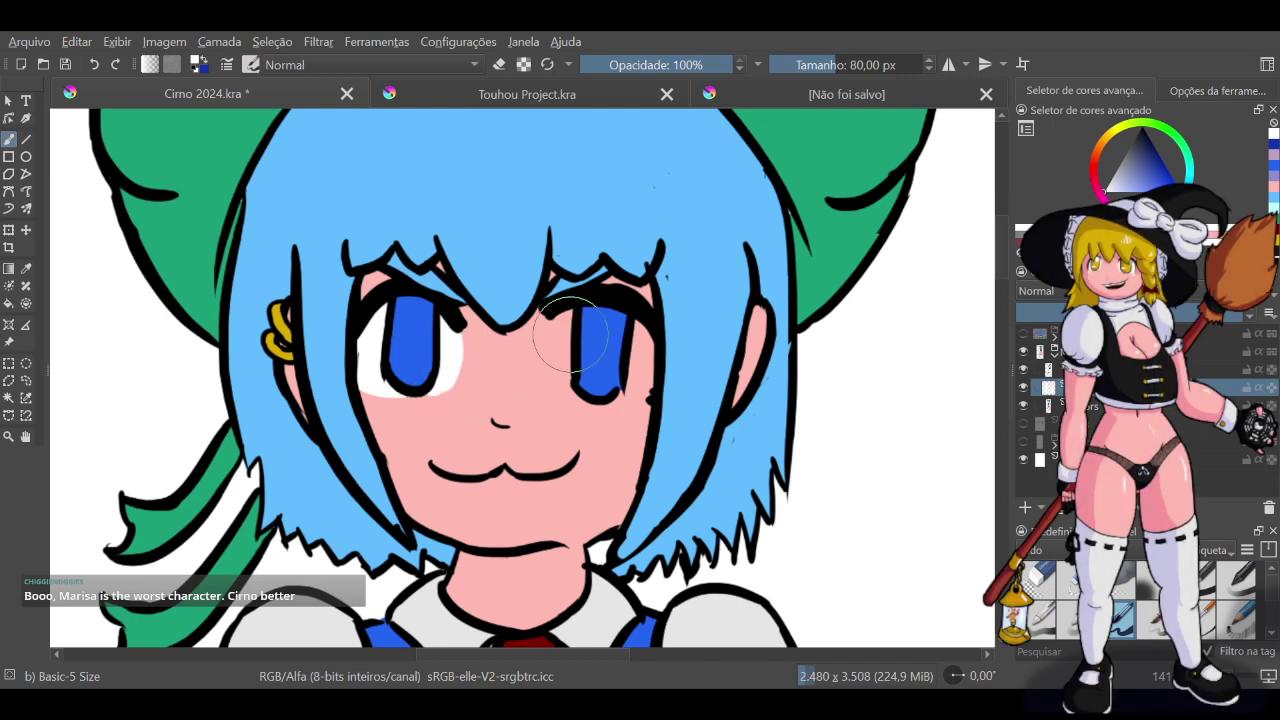
Paint white along the inner side of the right-hand eye's iris, undoing stray strokes
left_click_drag(560, 318, 562, 385)
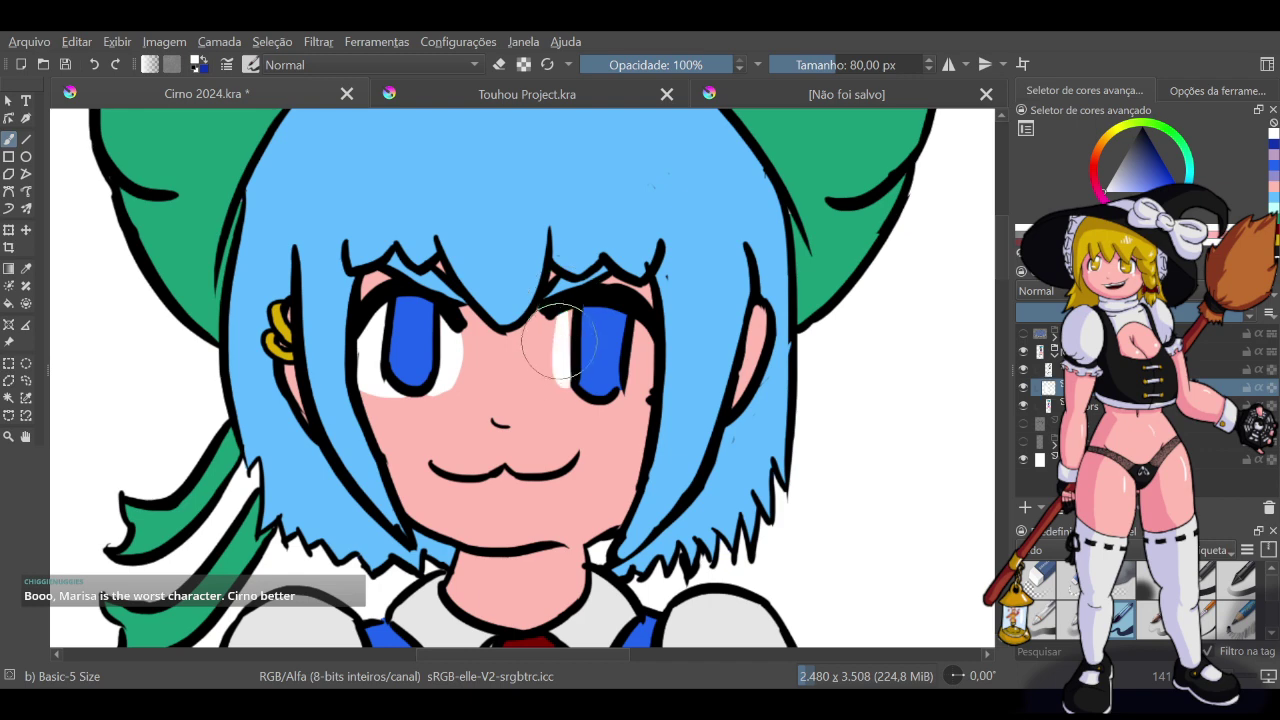
key("ctrl+z")
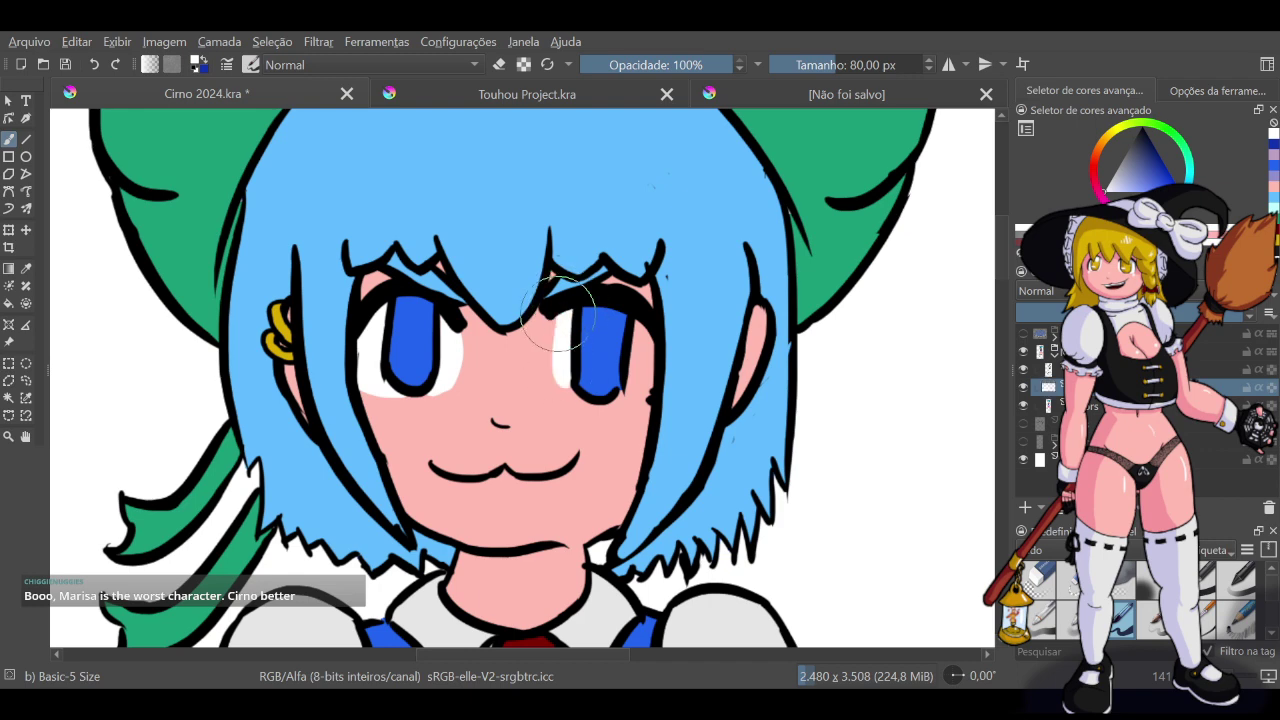
left_click_drag(558, 316, 549, 372)
key("ctrl+z")
left_click_drag(558, 319, 559, 389)
key("ctrl+z")
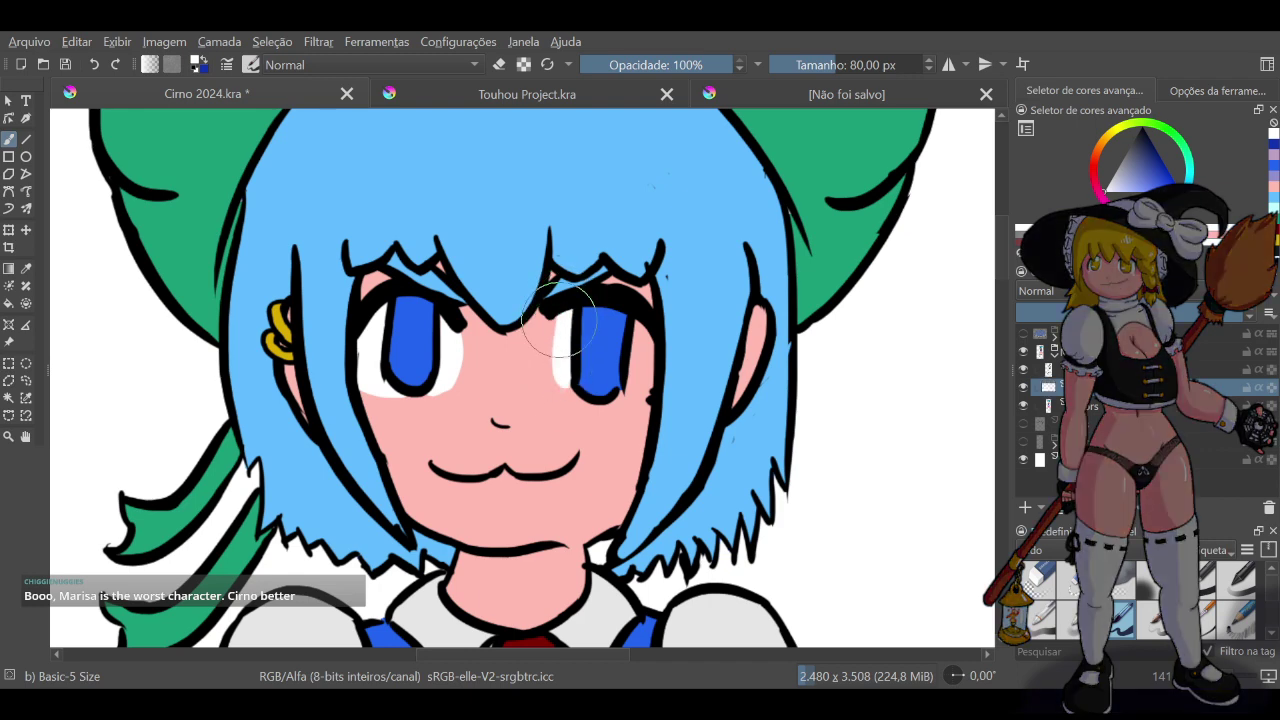
left_click_drag(560, 320, 574, 392)
key("ctrl+z")
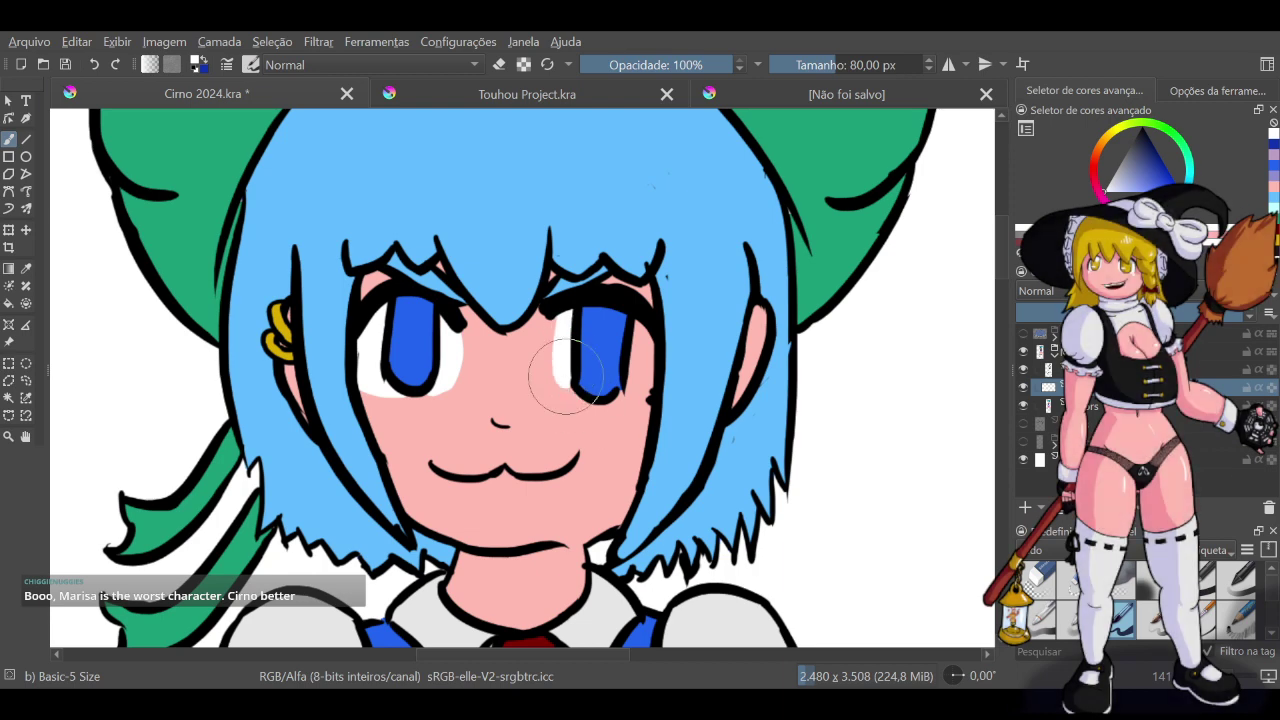
left_click_drag(560, 318, 559, 361)
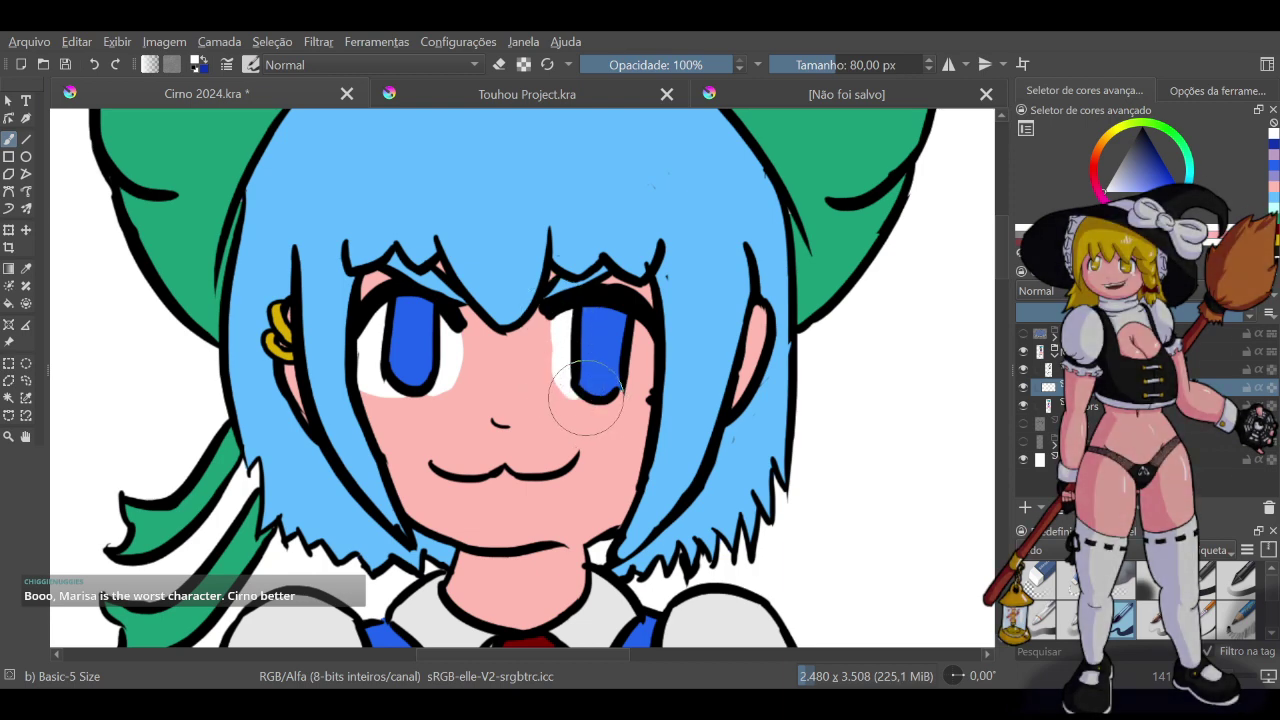
Paint white beneath and along the outer side of the right-hand eye's iris
mouse_move(600, 386)
left_mouse_down()
mouse_move(653, 383)
mouse_move(638, 376)
mouse_move(646, 392)
mouse_move(633, 350)
left_mouse_up()
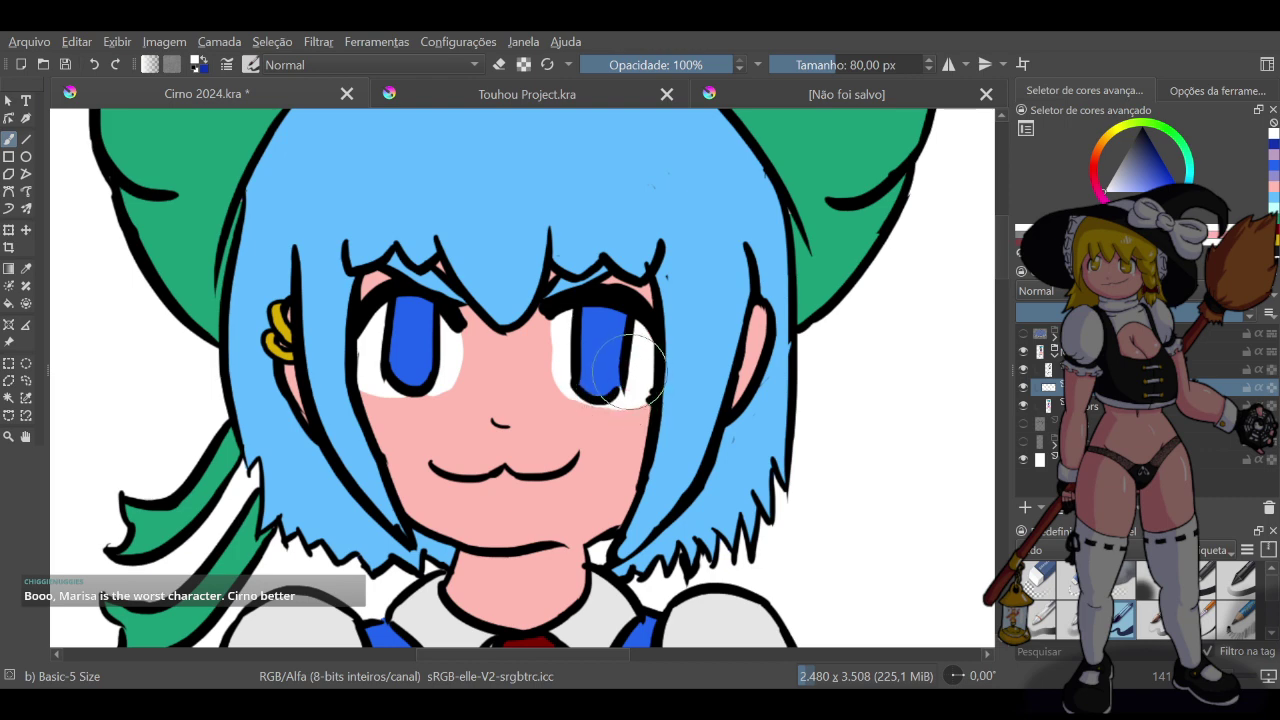
left_click_drag(627, 380, 642, 405)
key("ctrl+z")
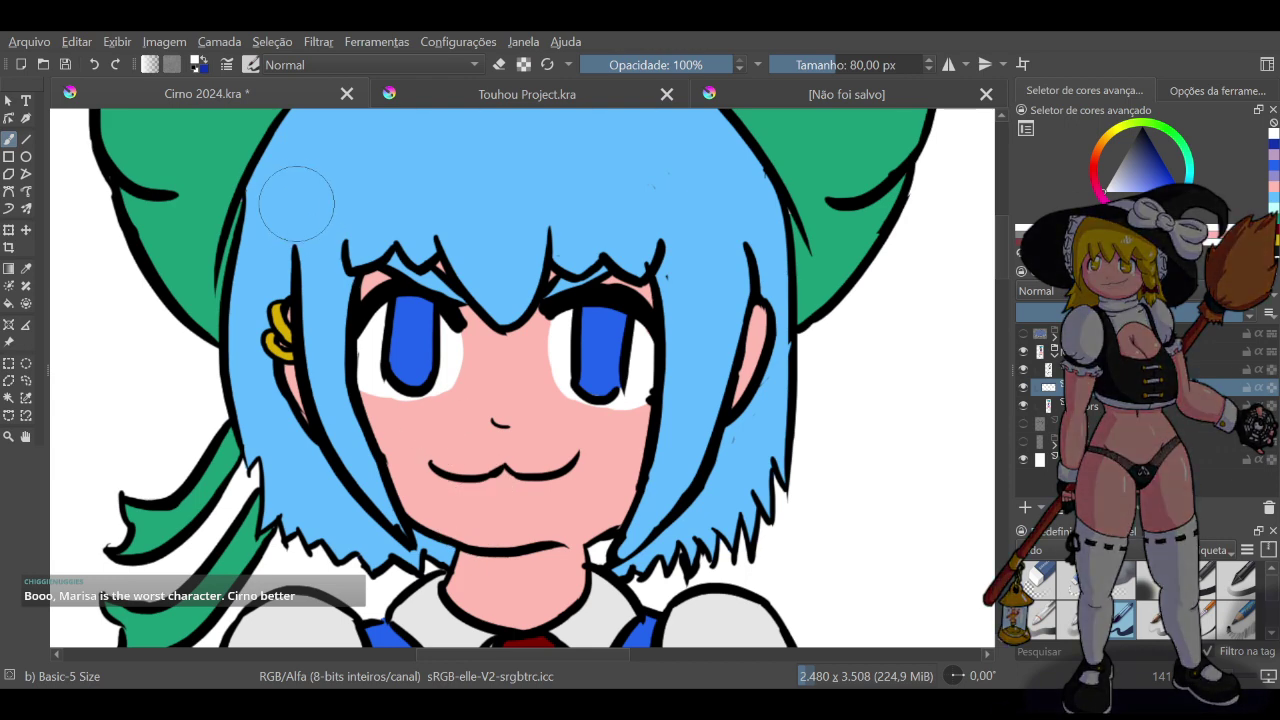
Shade the tops of both irises in dark blue and compare with the finished characters in Touhou Project.kra
left_click(205, 67)
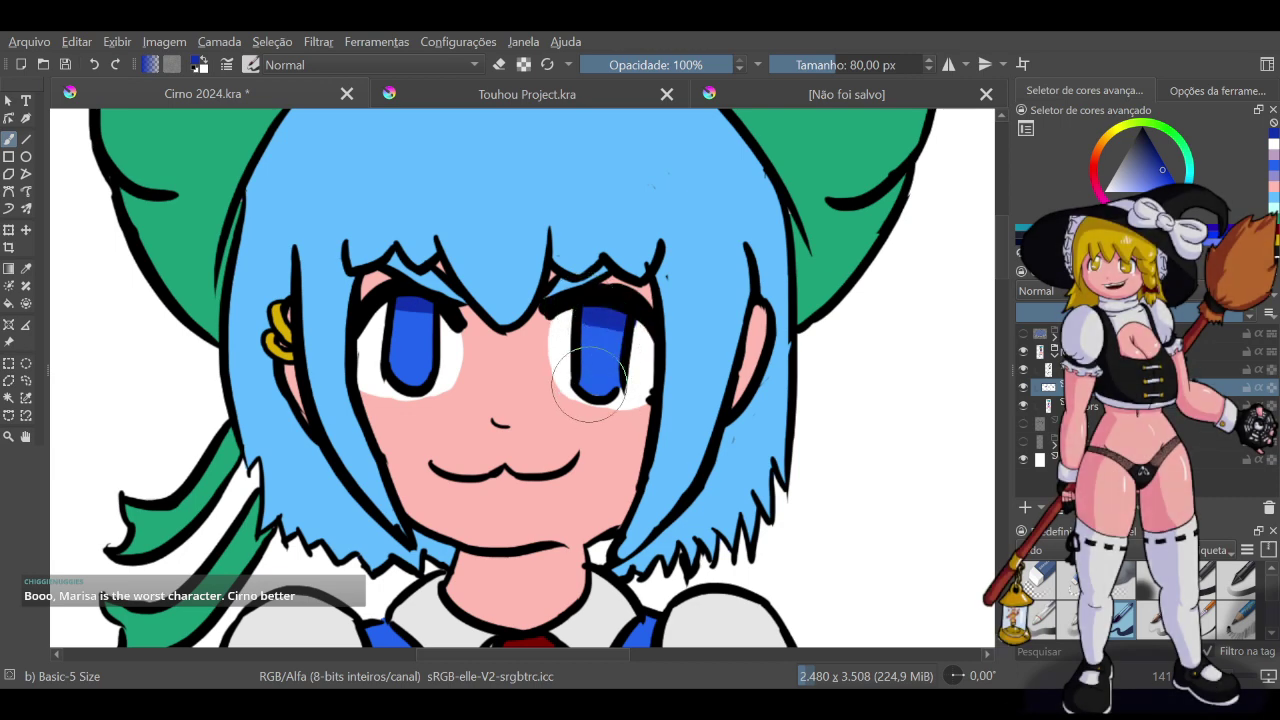
left_click(532, 94)
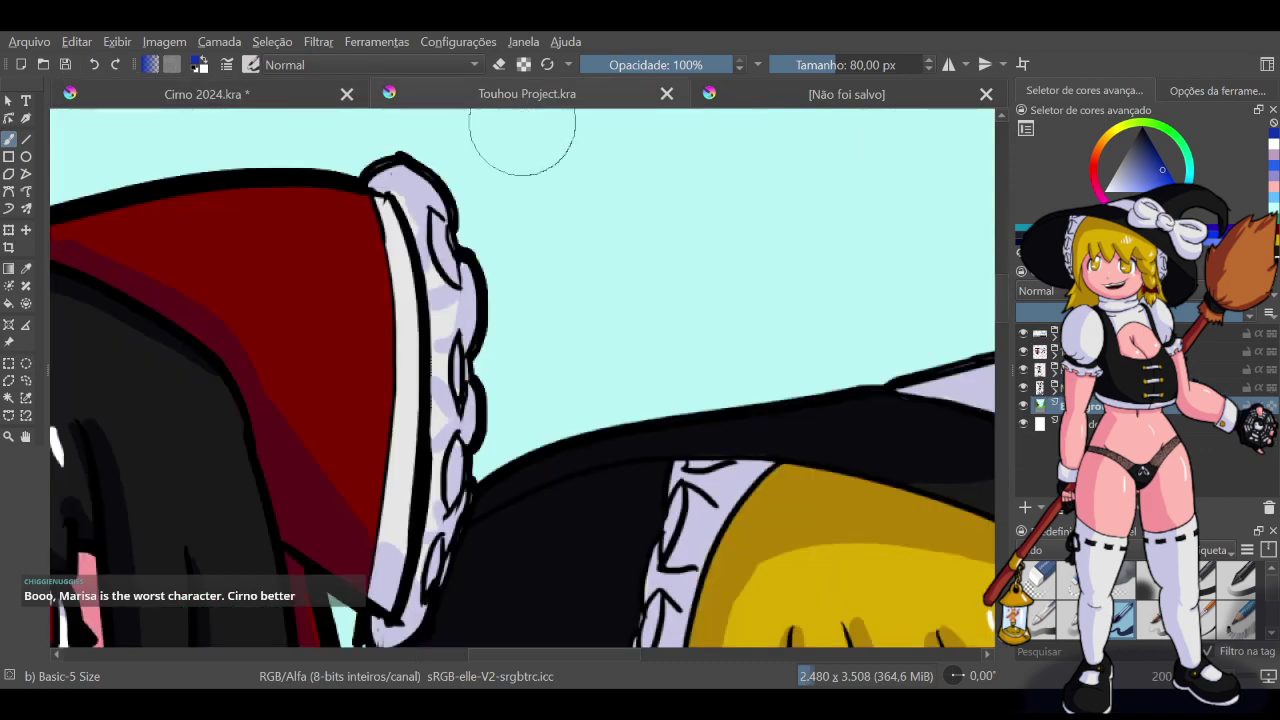
scroll(490, 188, "down", 3)
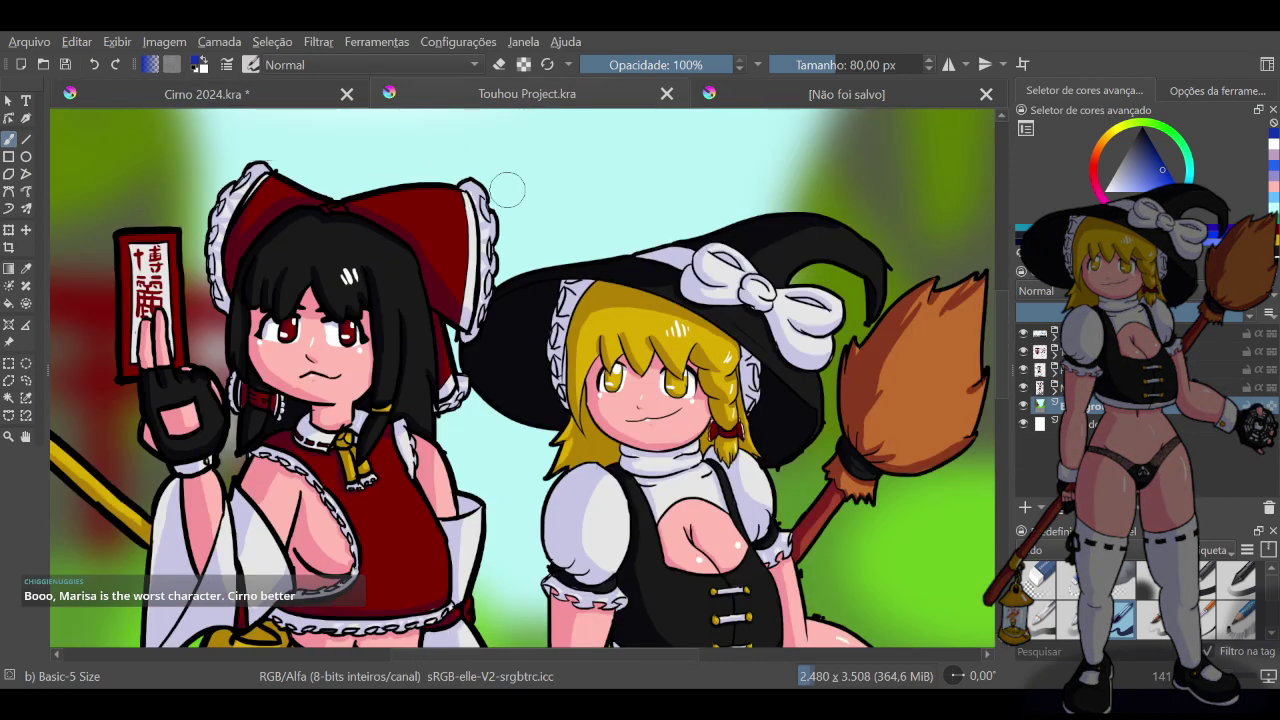
left_click(256, 94)
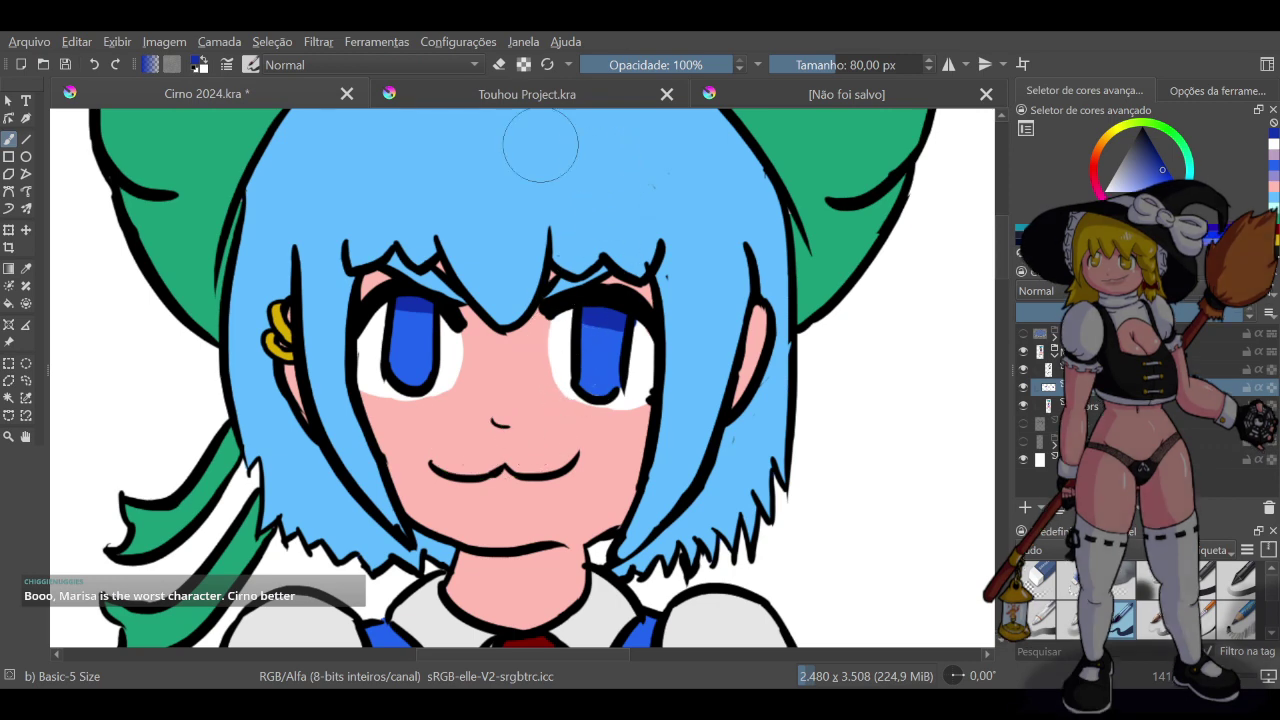
Set the brush size to 40 px and shade the sides of both irises in dark blue
left_click(549, 66)
left_click_drag(590, 327, 592, 400)
key("ctrl+z")
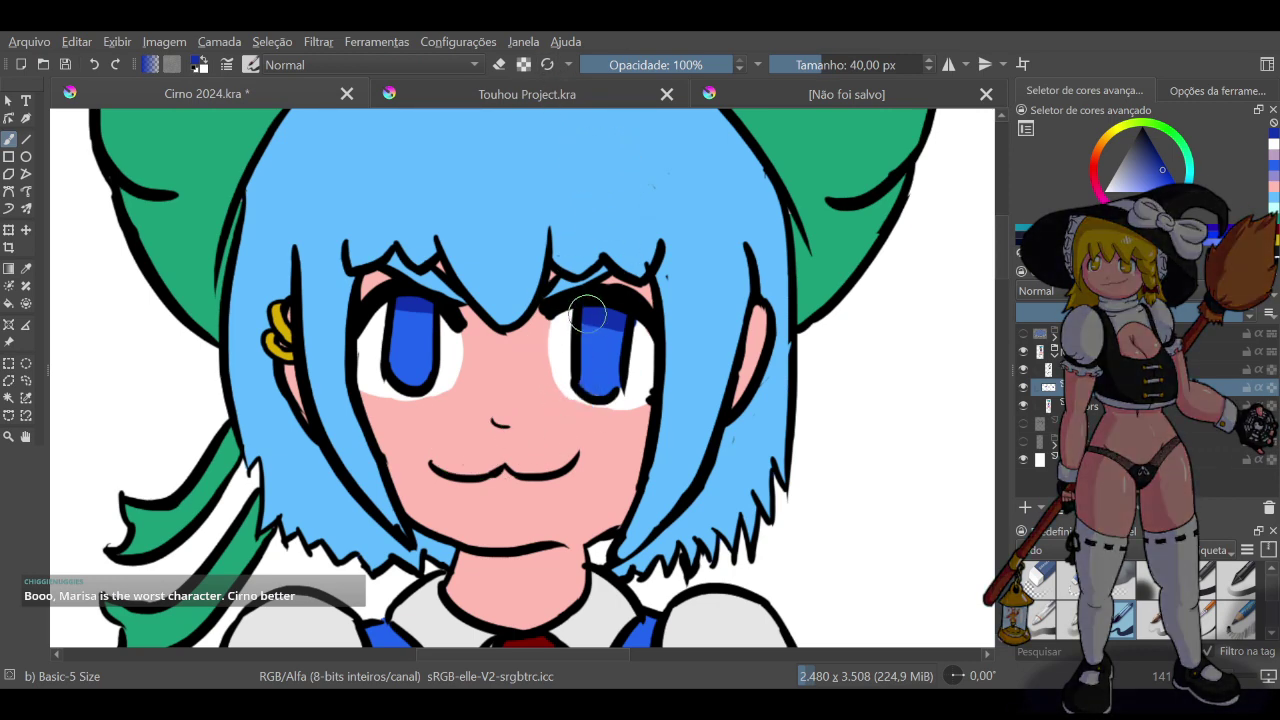
mouse_move(589, 315)
left_mouse_down()
mouse_move(590, 392)
mouse_move(600, 382)
left_mouse_up()
key("ctrl+z")
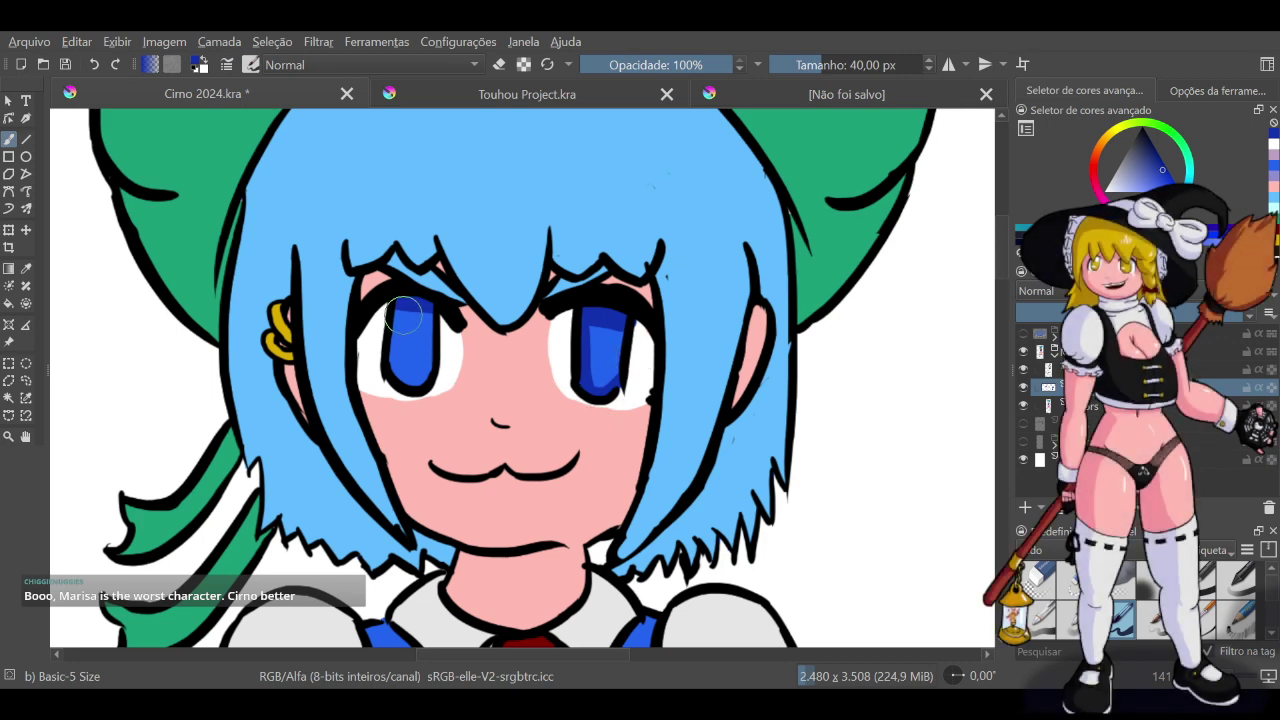
left_click(410, 384, "ctrl")
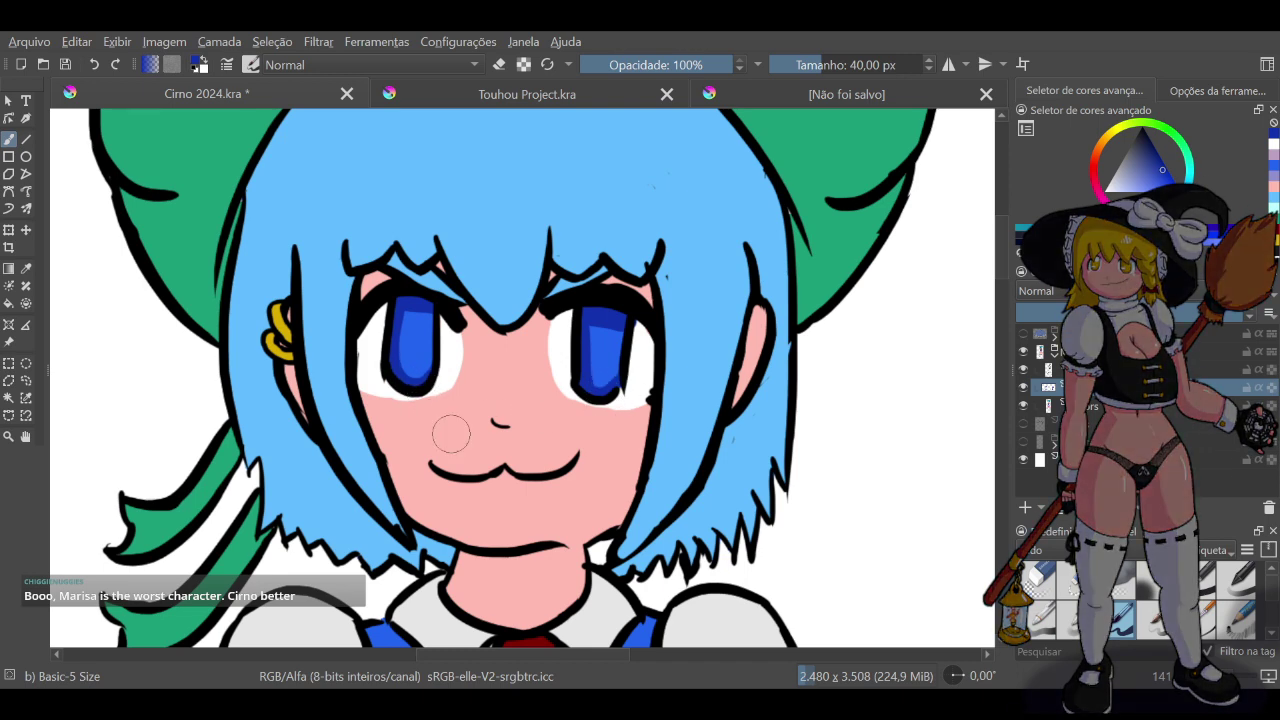
Set the brush size to 80 px and paint a dark blue shadow on the vest along the collar's left-hand edge
scroll(551, 374, "down", 4)
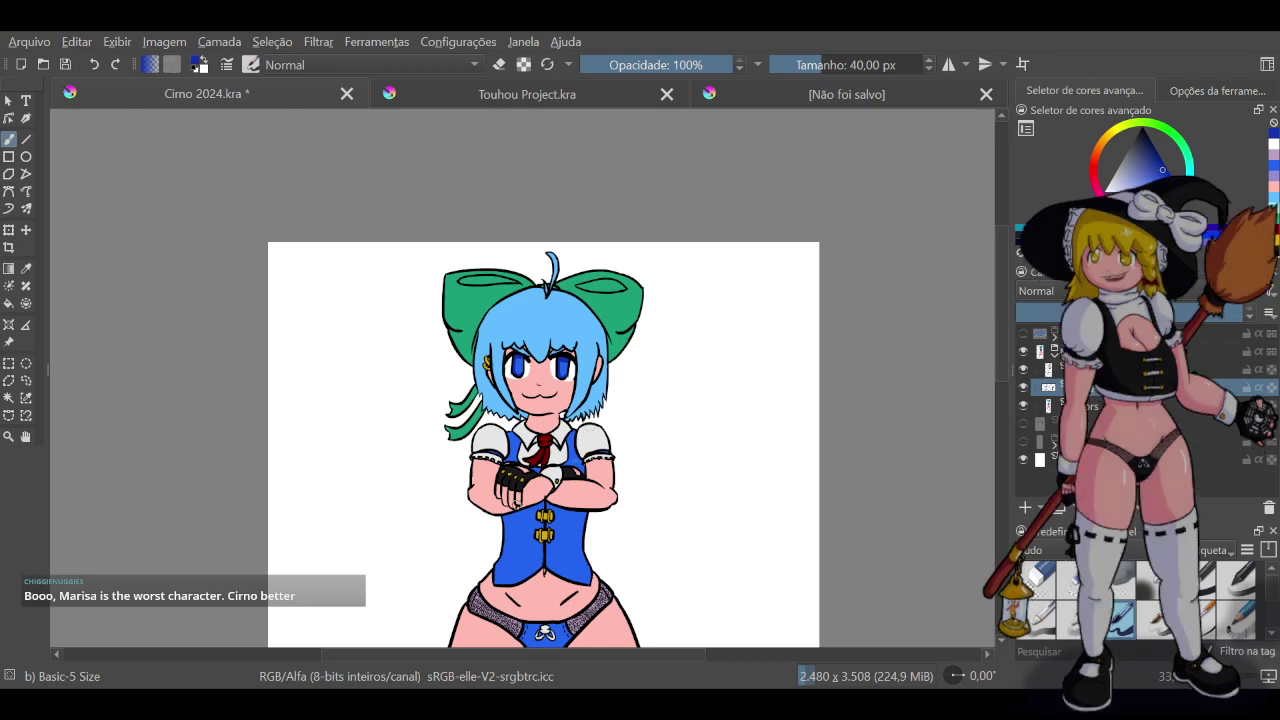
scroll(565, 540, "up", 5)
scroll(593, 520, "down", 1)
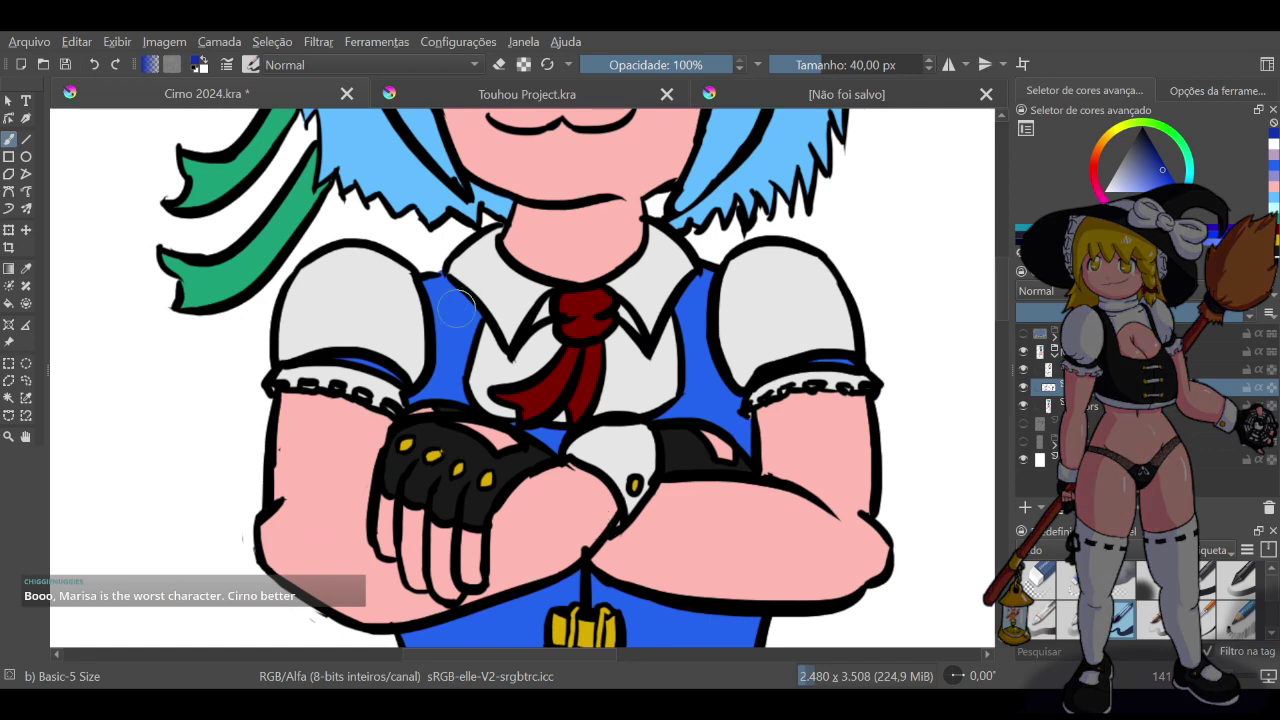
key("ctrl+z")
left_click(818, 62)
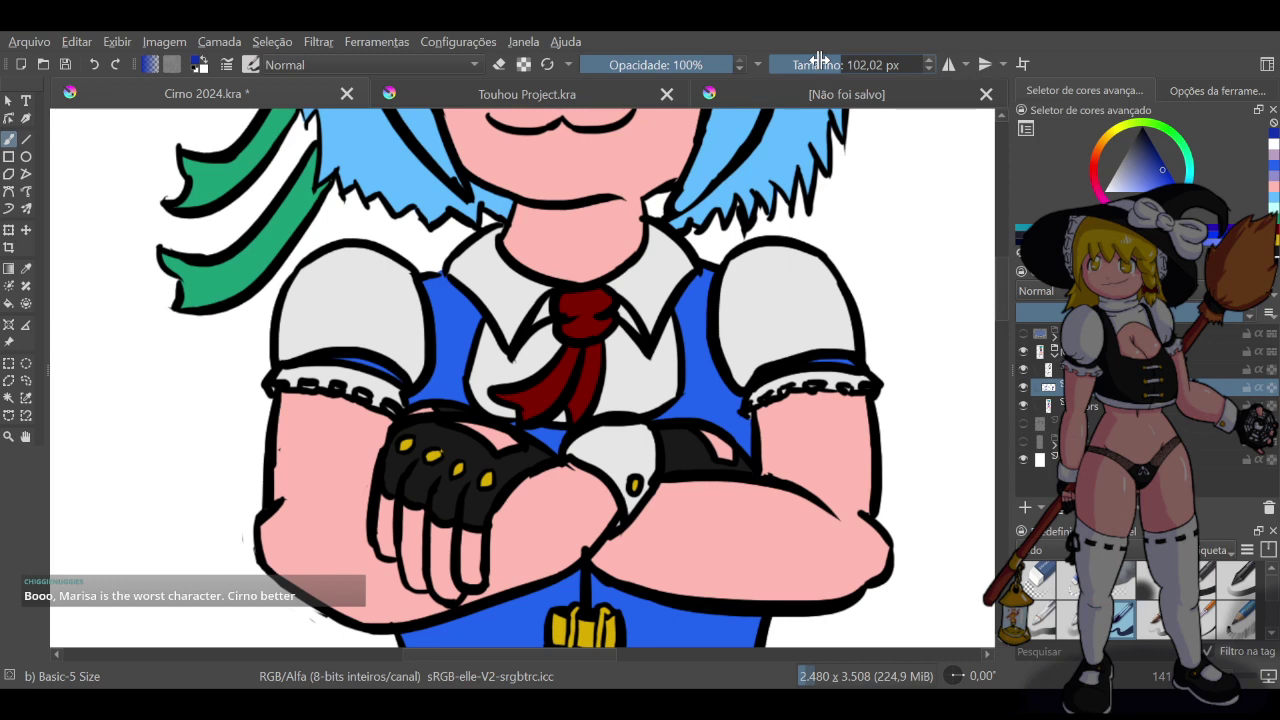
right_click(819, 61)
type("80")
key("Return")
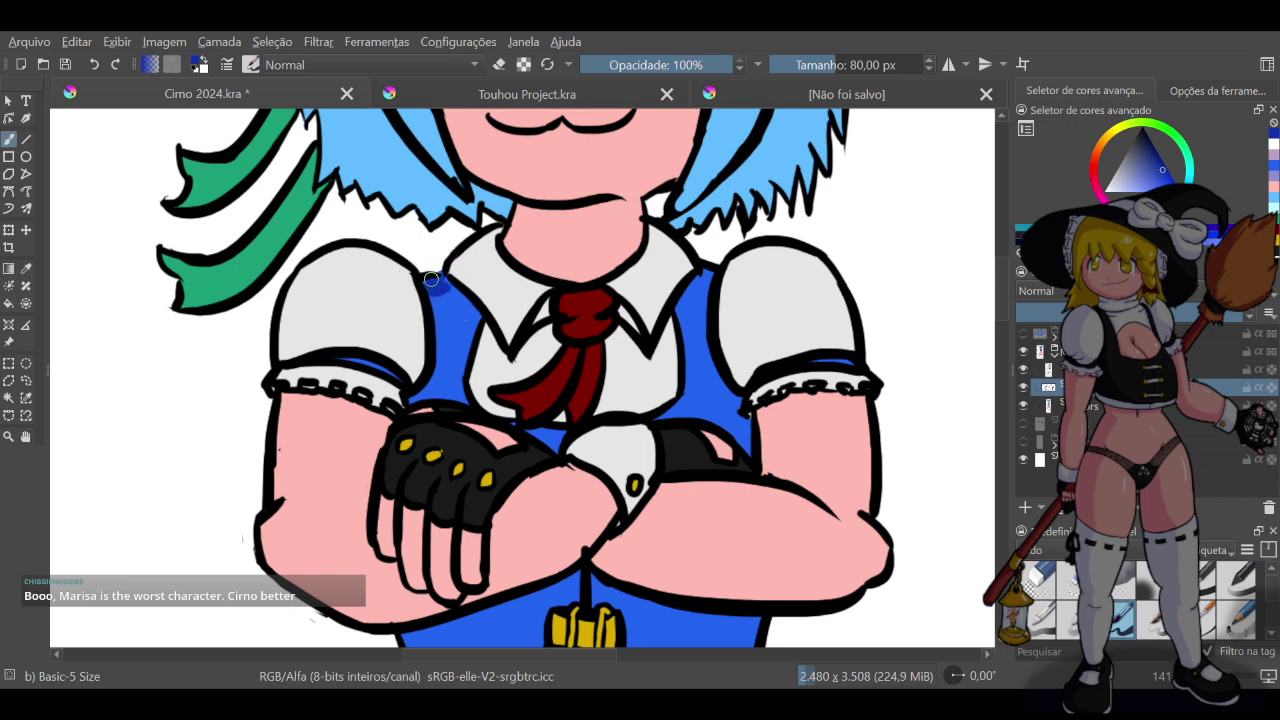
mouse_move(444, 283)
left_mouse_down()
mouse_move(448, 310)
mouse_move(469, 306)
left_mouse_up()
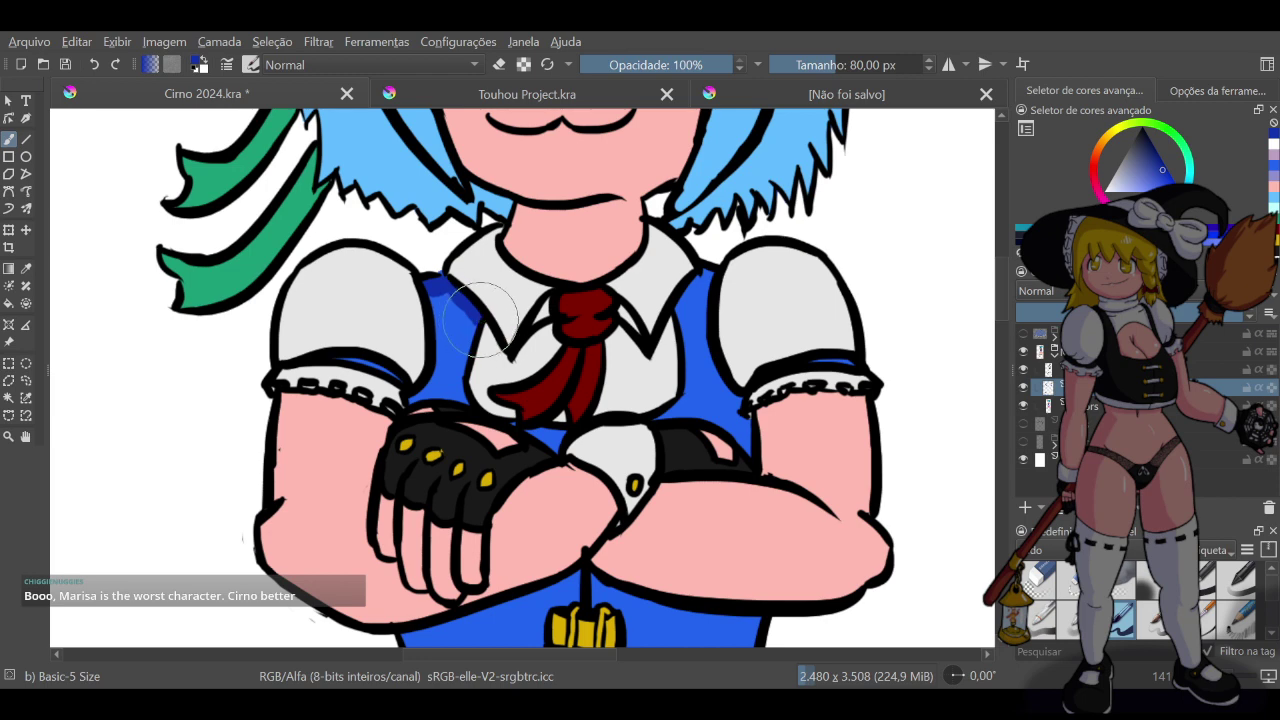
Touch up the light blue hair beside the neck on the flat colours layer and return to the shading layer
left_click(1088, 405)
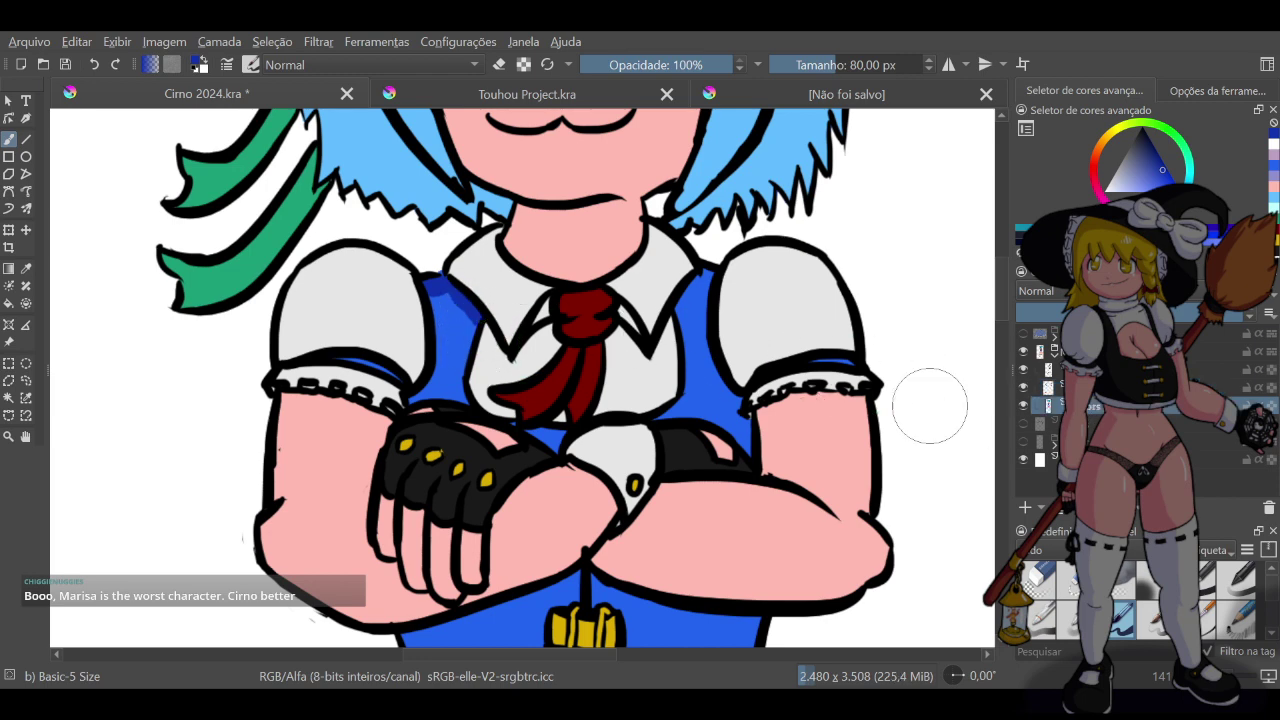
left_click_drag(612, 200, 658, 200)
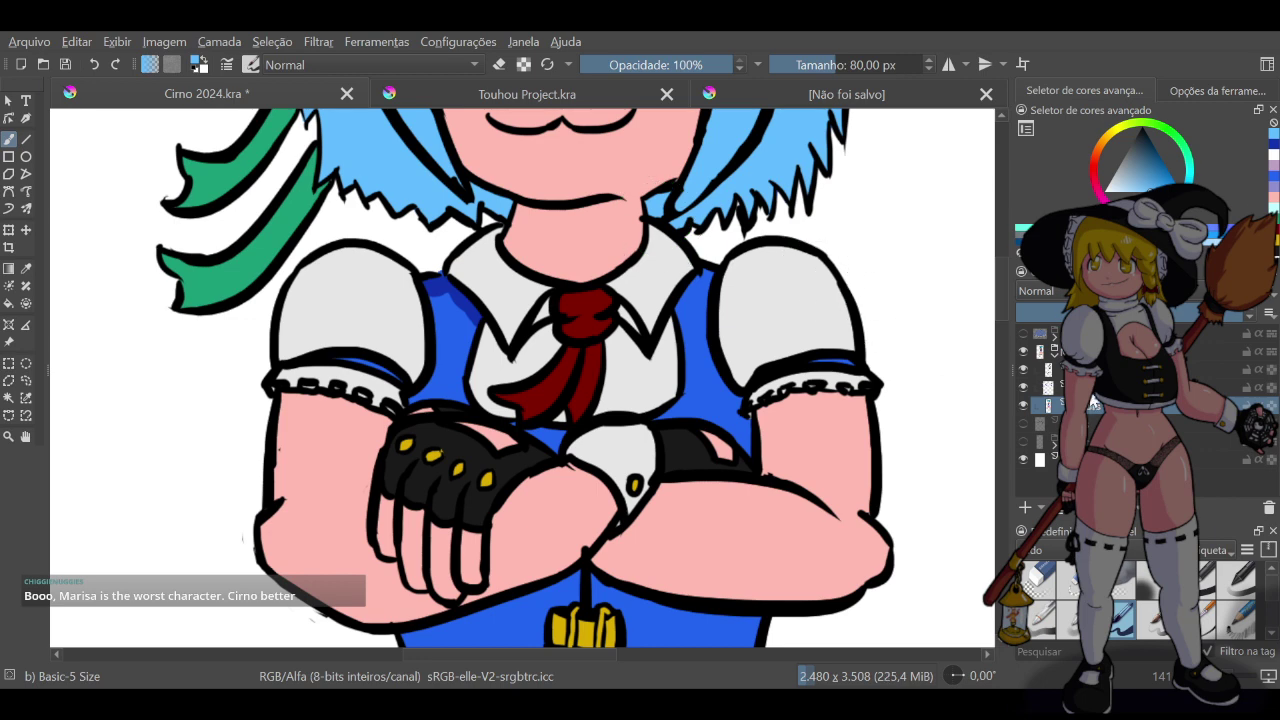
left_click(1090, 389)
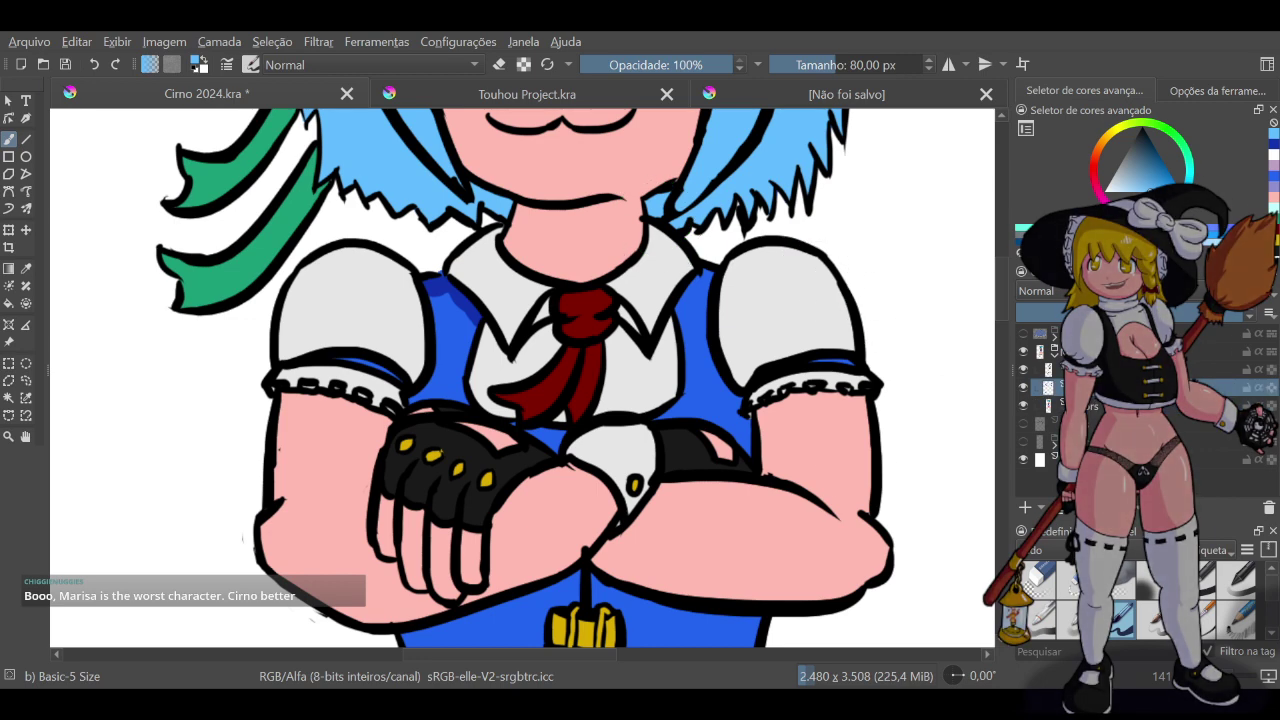
Sample the dark blue shadow colour and shade the vest's left-hand strap beside the sleeve, undoing stray strokes
left_click(444, 283, "ctrl")
left_click_drag(456, 293, 440, 378)
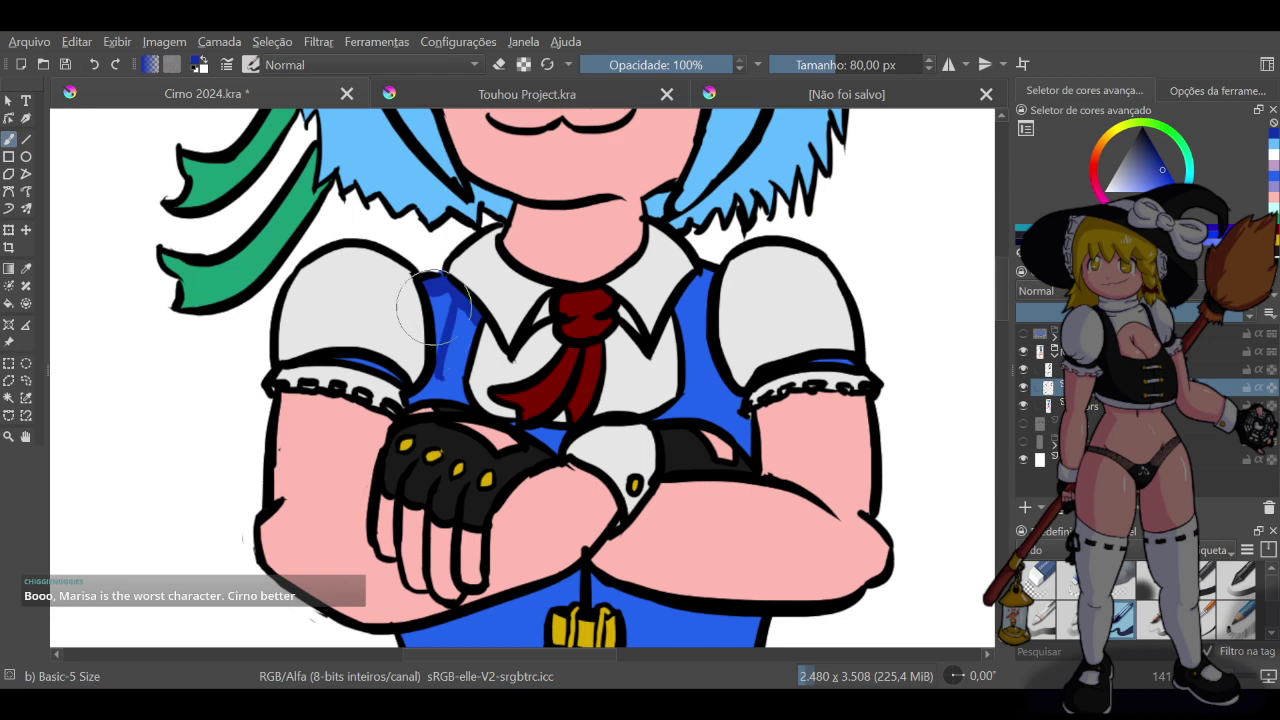
key("ctrl+z")
left_click_drag(449, 295, 425, 389)
key("ctrl+z")
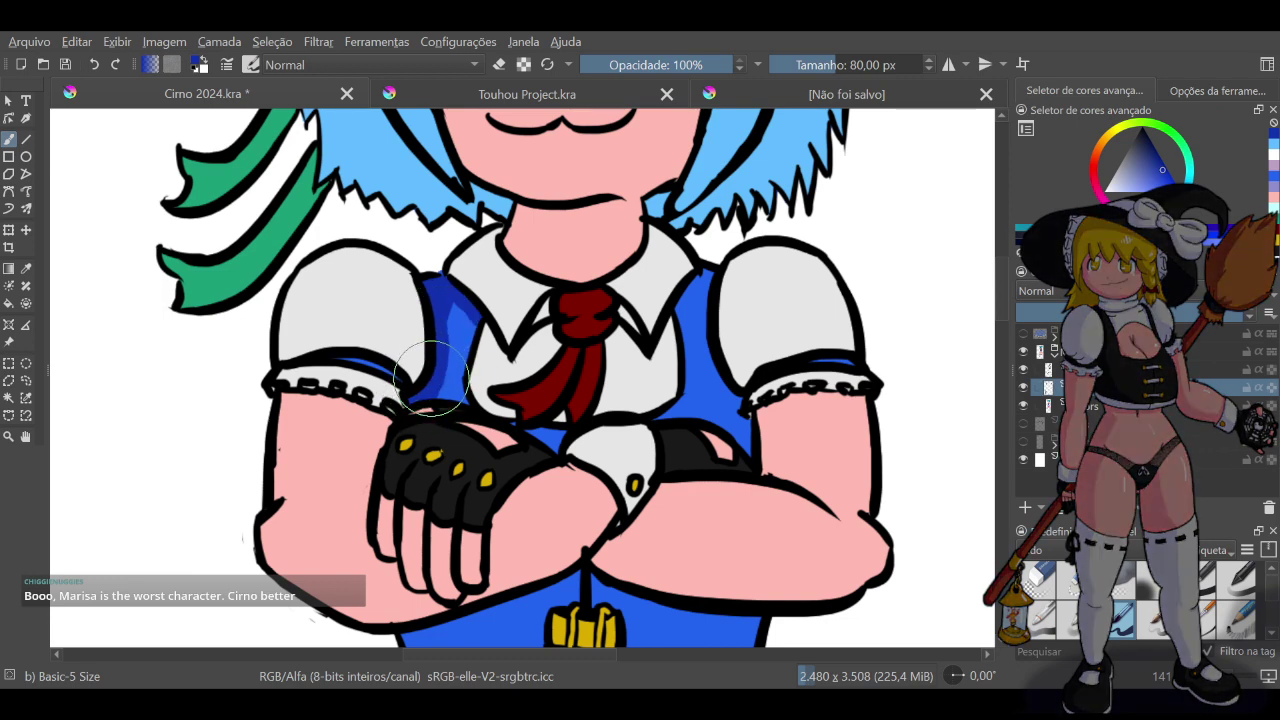
mouse_move(435, 360)
left_mouse_down()
mouse_move(452, 302)
mouse_move(448, 358)
left_mouse_up()
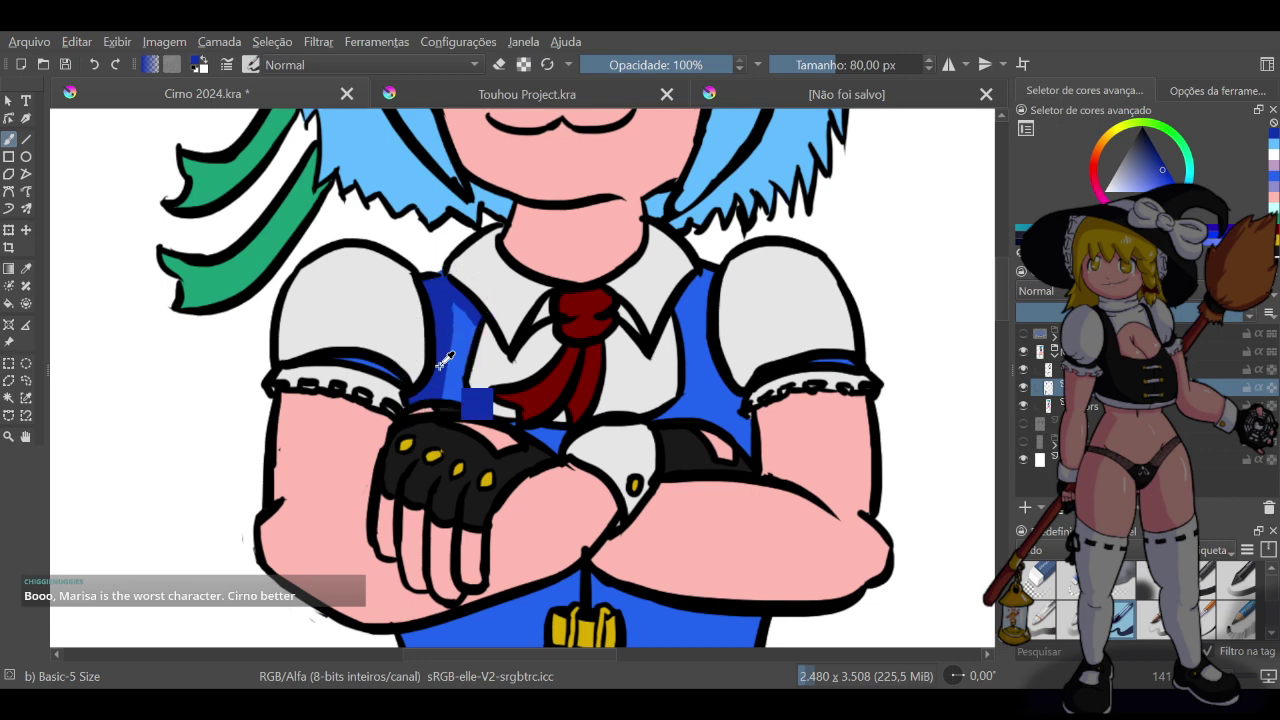
key("ctrl+z")
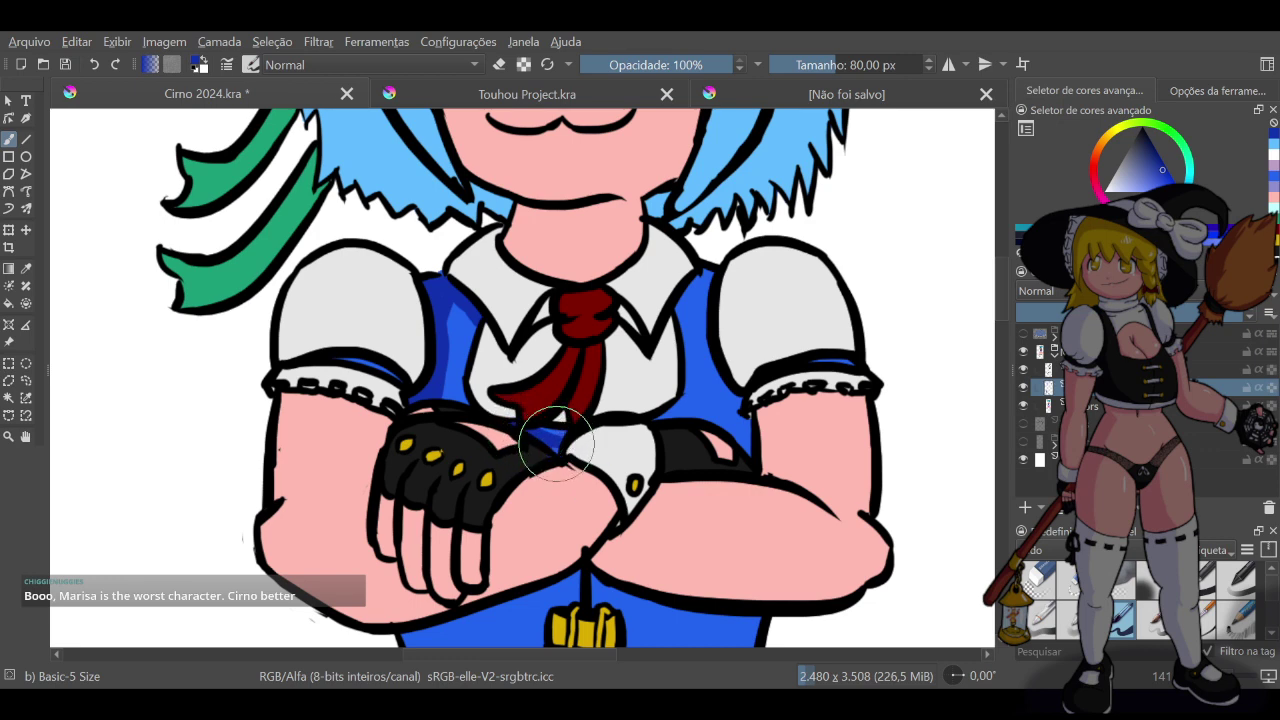
Paint a dark blue shadow on the small vest area between the tie and the crossed arms
left_click_drag(538, 432, 562, 437)
key("ctrl+z")
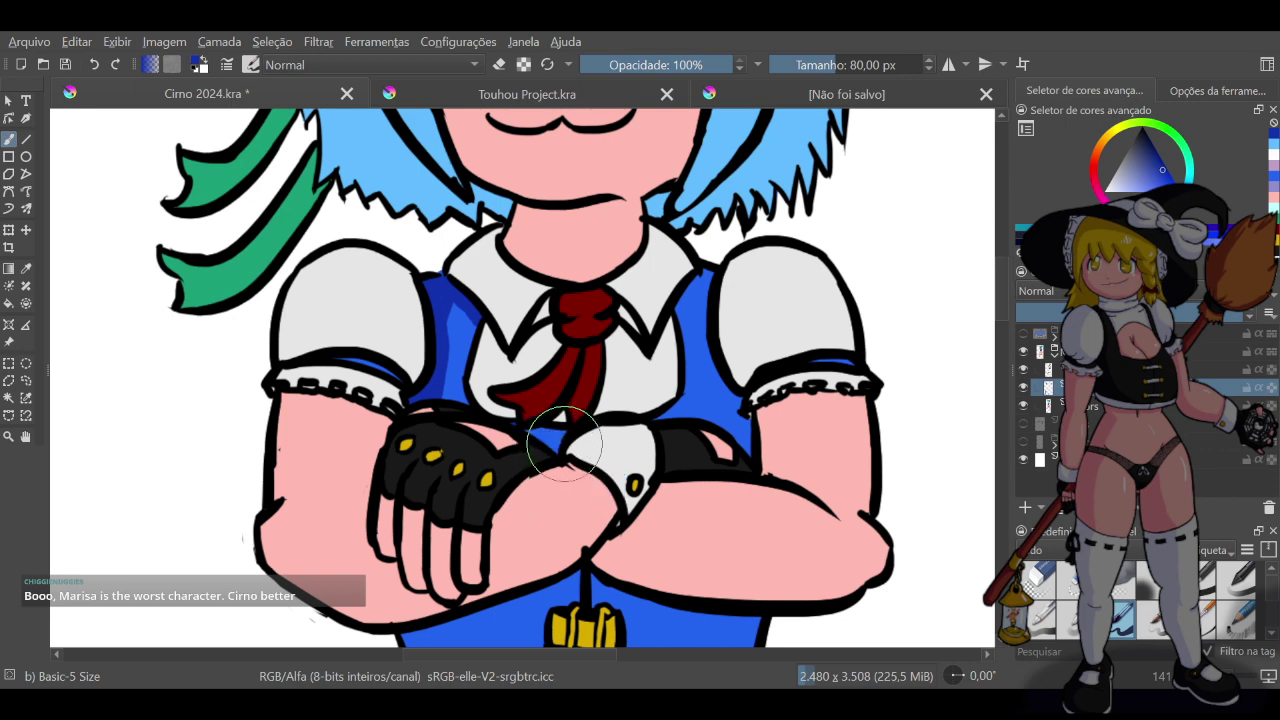
left_click_drag(565, 444, 563, 430)
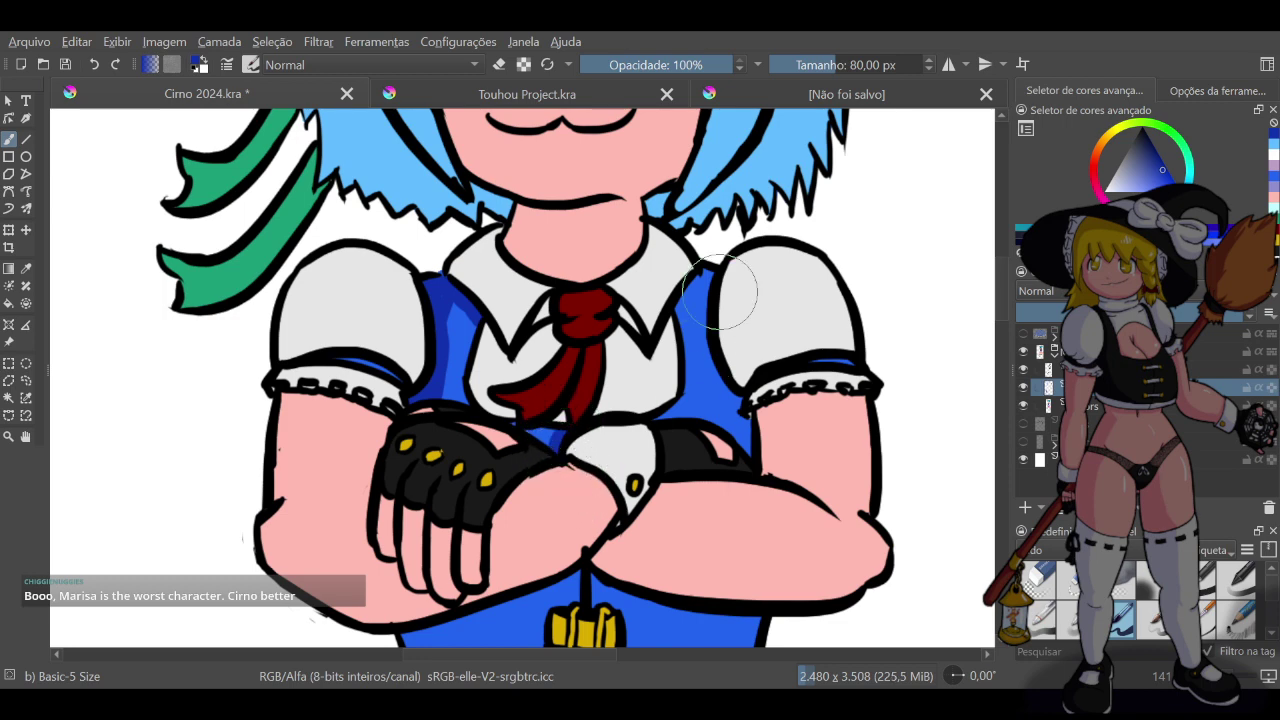
Shade the vest's right-hand strap in dark blue along the sleeve, undoing stray strokes
key("ctrl+z")
left_click_drag(713, 273, 702, 328)
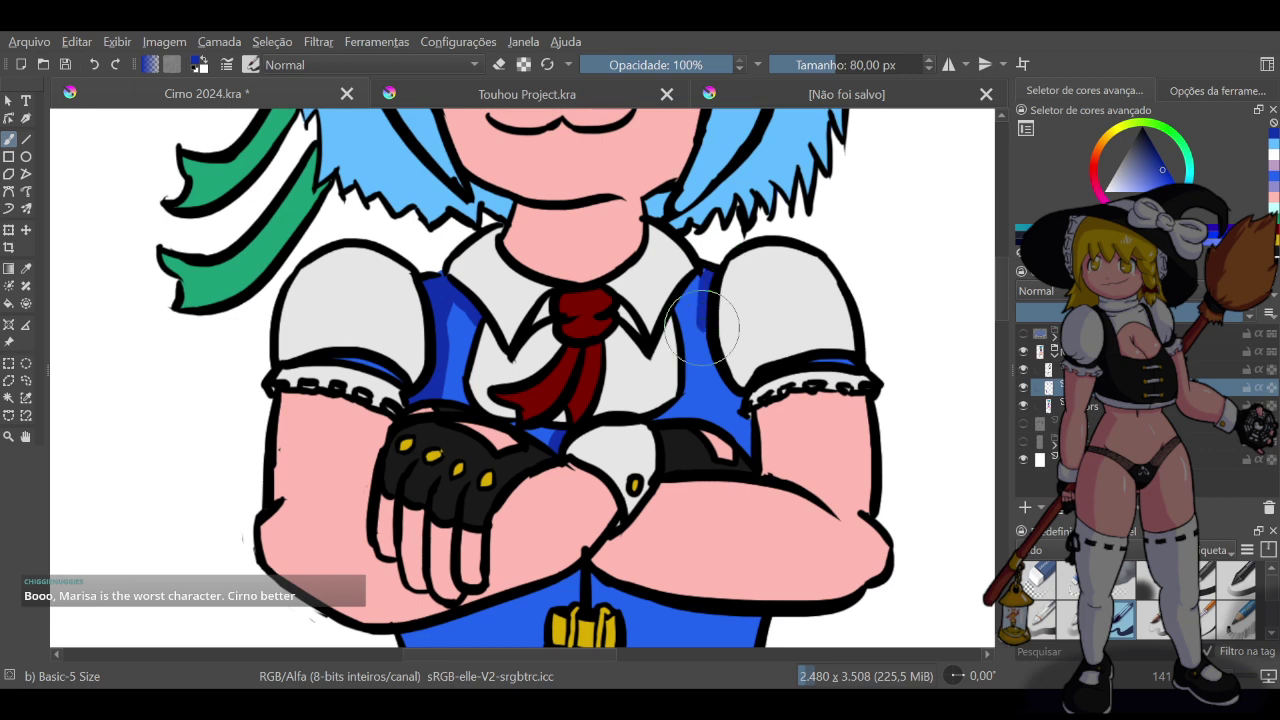
key("ctrl+z")
mouse_move(710, 312)
left_mouse_down()
mouse_move(728, 357)
mouse_move(723, 309)
mouse_move(727, 385)
left_mouse_up()
key("ctrl+z")
left_click_drag(711, 328, 742, 423)
key("ctrl+z")
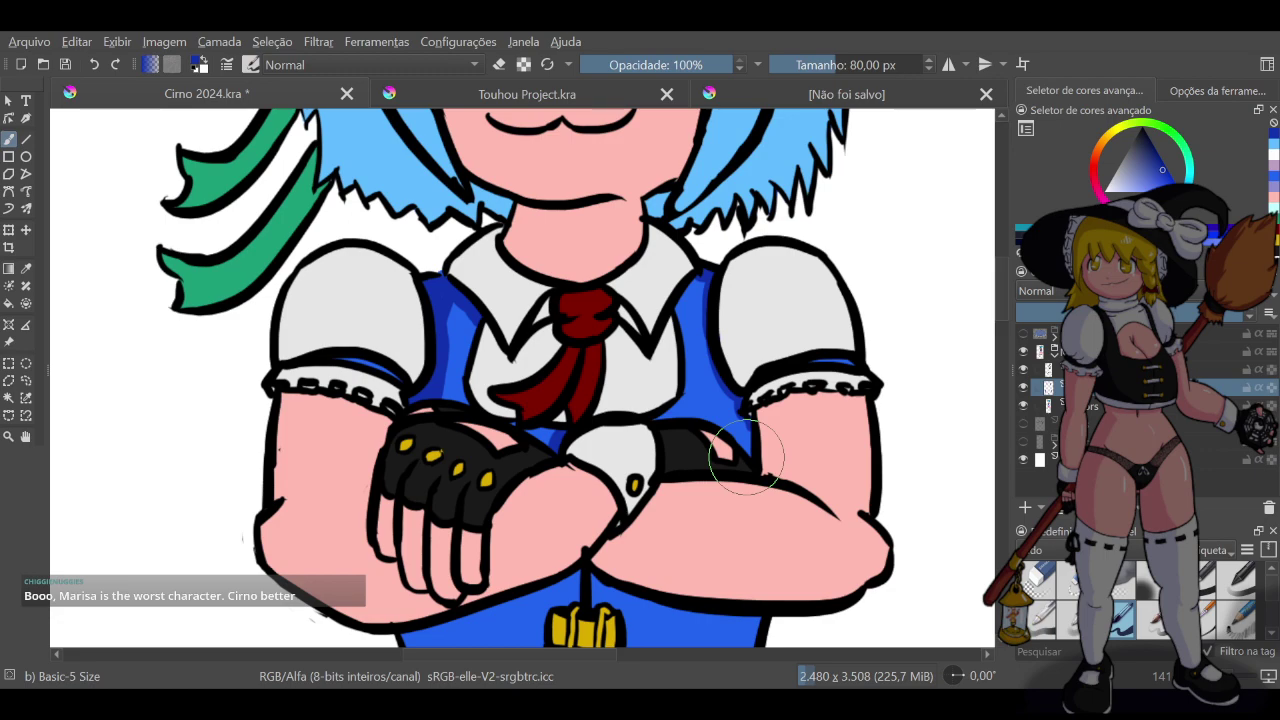
Paint a dark blue shadow on the vest beneath the left-hand forearm up to the centre seam, undoing stray strokes
scroll(745, 457, "down", 3)
scroll(705, 285, "down", 5)
scroll(700, 290, "up", 4)
scroll(700, 290, "up", 4)
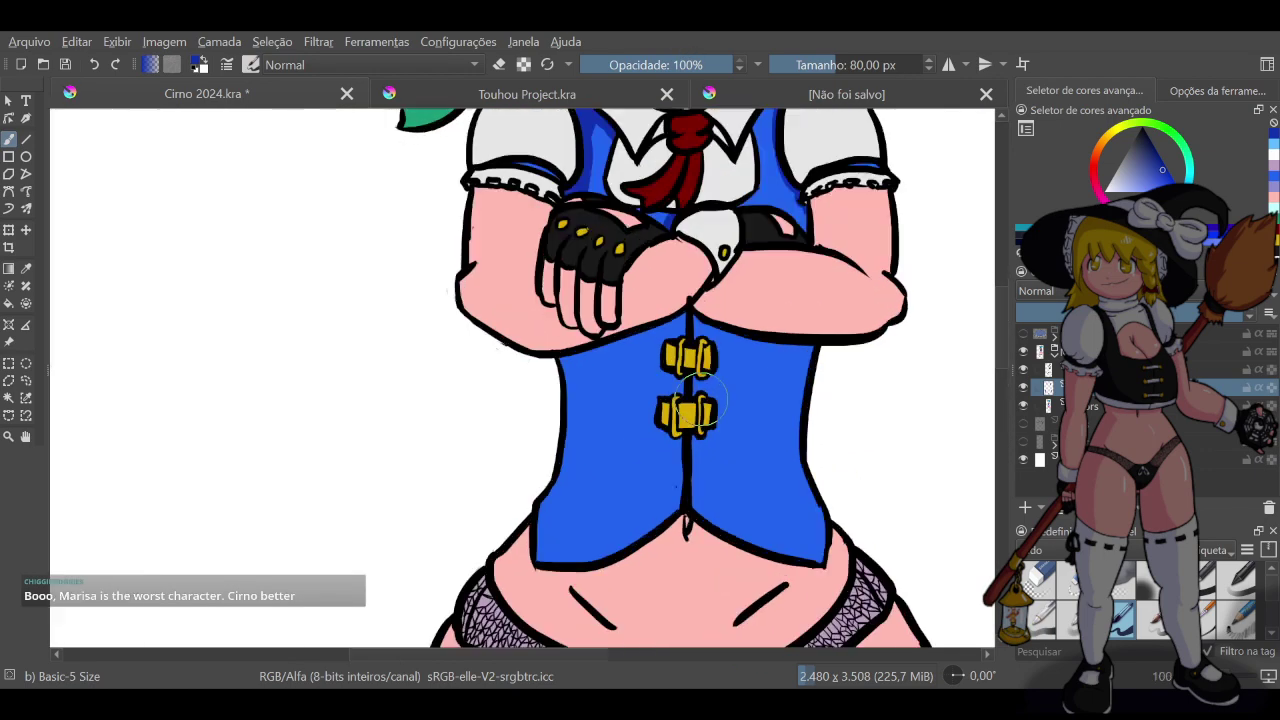
scroll(737, 430, "down", 1)
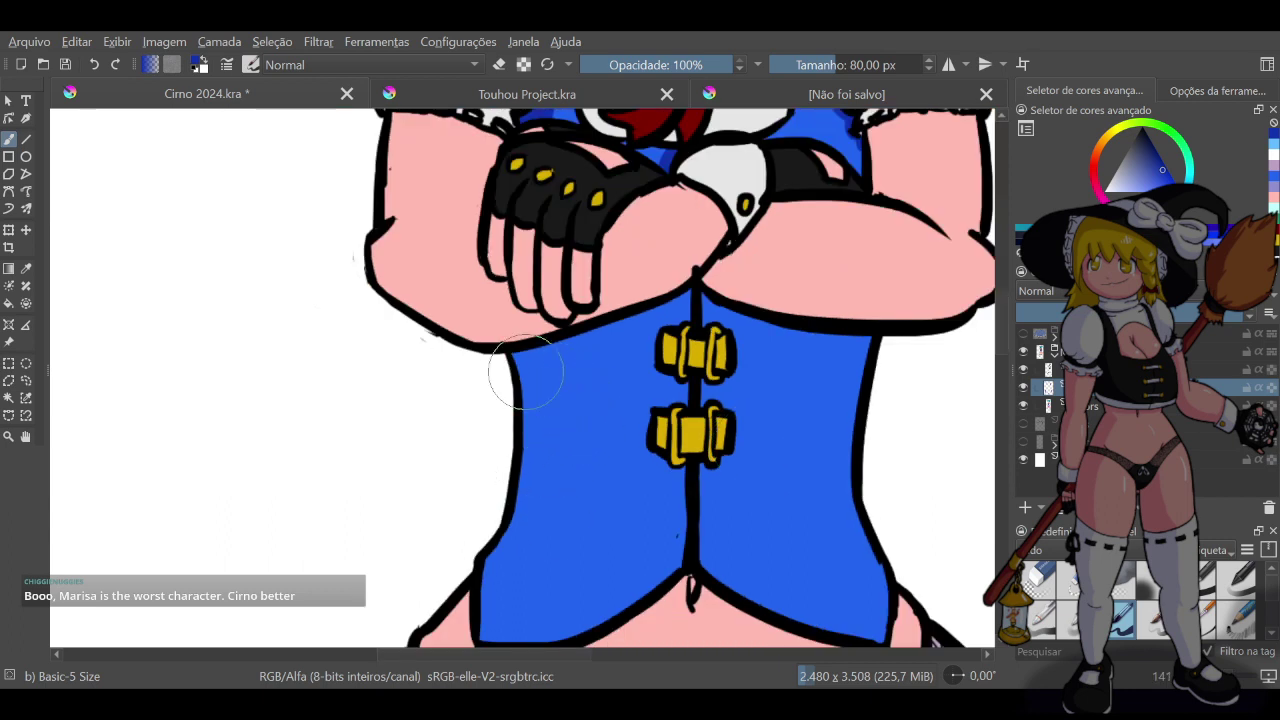
left_click_drag(505, 362, 650, 320)
key("ctrl+z")
left_click_drag(521, 359, 613, 328)
key("ctrl+z")
left_click_drag(524, 354, 617, 320)
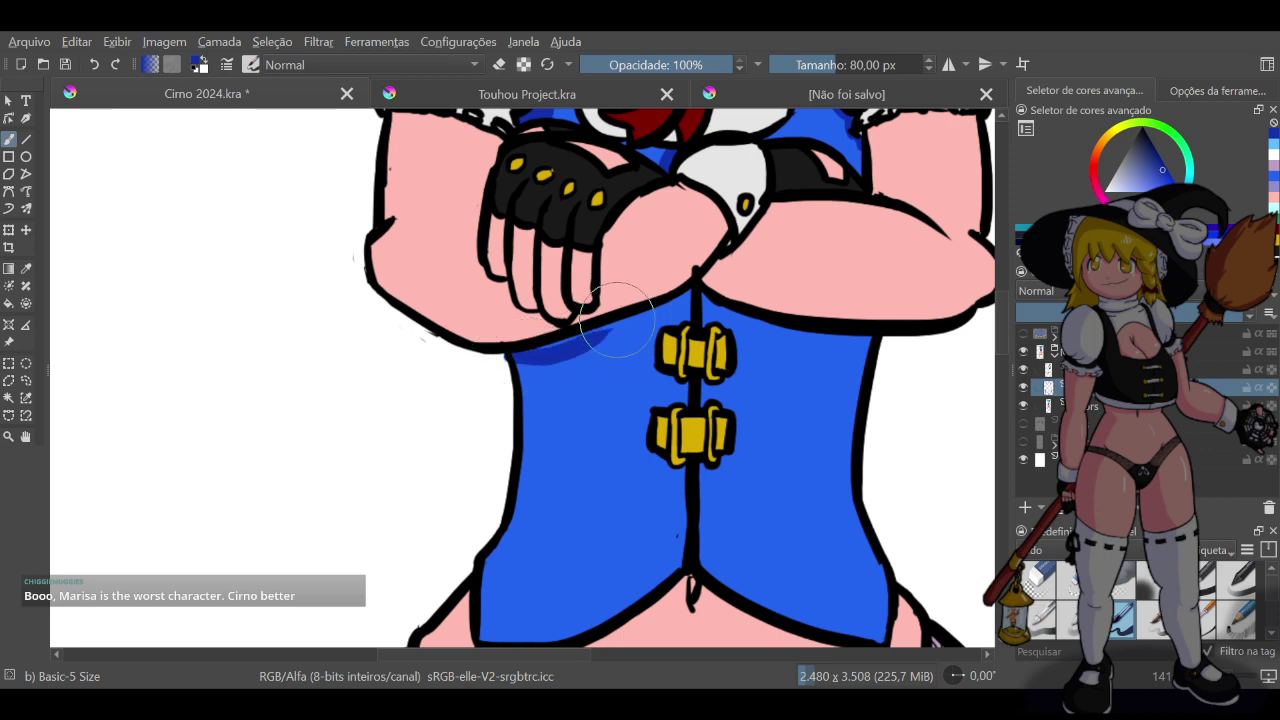
key("ctrl+z")
left_click_drag(516, 353, 613, 328)
key("ctrl+z")
mouse_move(514, 358)
left_mouse_down()
mouse_move(629, 307)
mouse_move(617, 322)
mouse_move(636, 320)
mouse_move(610, 329)
mouse_move(688, 300)
left_mouse_up()
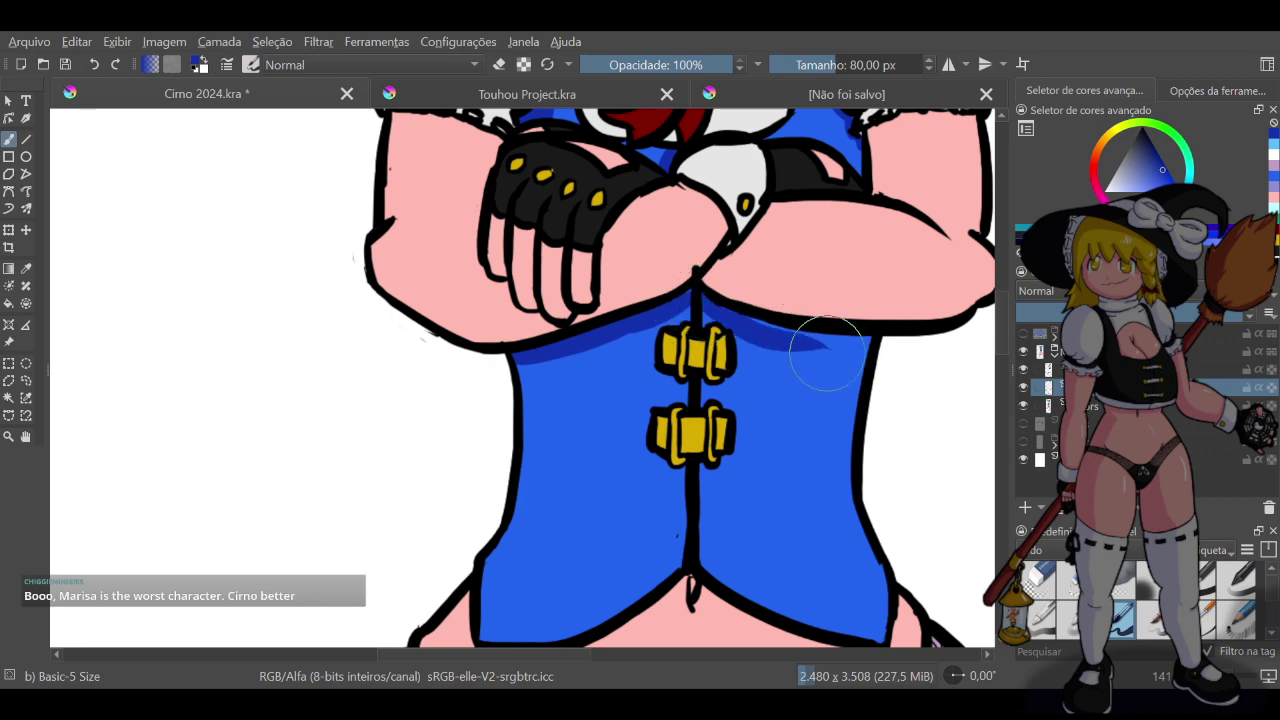
Paint a dark blue shadow on the vest beneath the right-hand forearm, from the centre seam to the side, undoing stray strokes
left_click_drag(702, 298, 846, 347)
key("ctrl+z")
left_click_drag(704, 299, 828, 345)
key("ctrl+z")
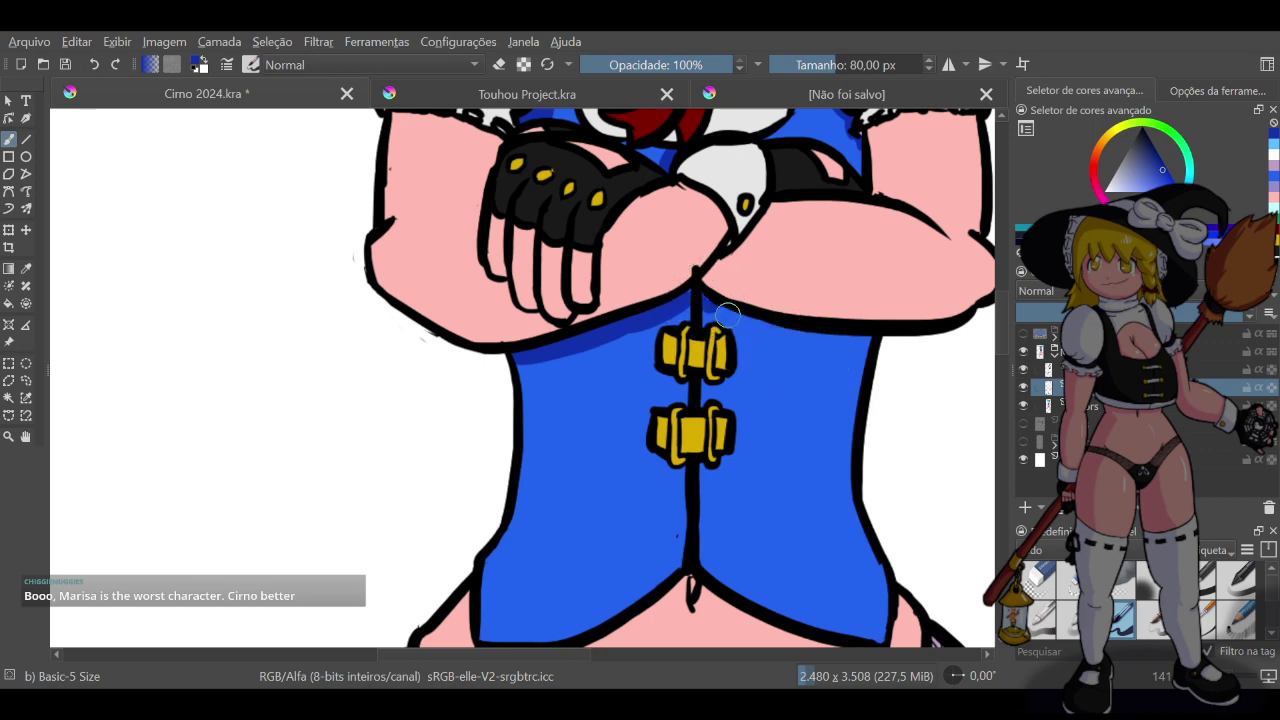
mouse_move(706, 312)
left_mouse_down()
mouse_move(836, 347)
mouse_move(871, 338)
mouse_move(845, 349)
mouse_move(810, 335)
mouse_move(867, 343)
left_mouse_up()
key("ctrl+z")
key("ctrl+z")
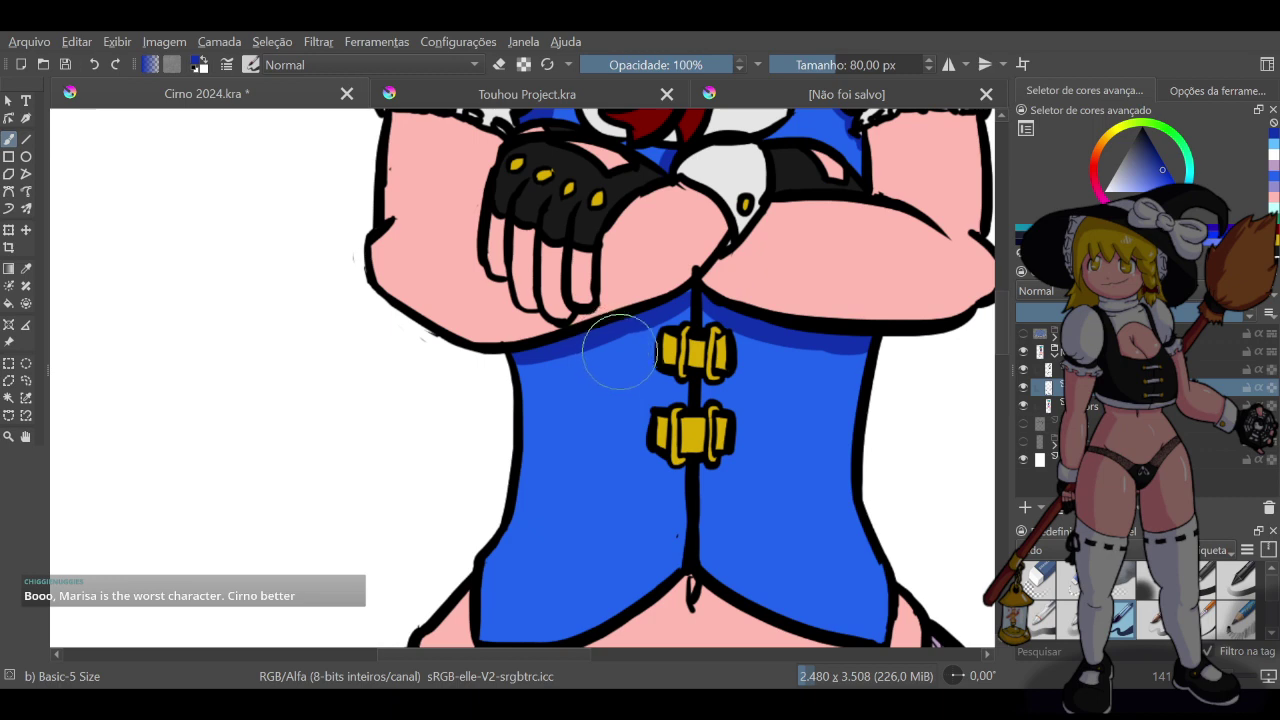
Draw a vertical dark blue shadow edge down the left-hand vest panel from the forearm shadow to the waist, undoing stray strokes
mouse_move(610, 350)
left_mouse_down()
mouse_move(572, 515)
mouse_move(598, 511)
mouse_move(500, 615)
left_mouse_up()
key("ctrl+z")
key("ctrl+z")
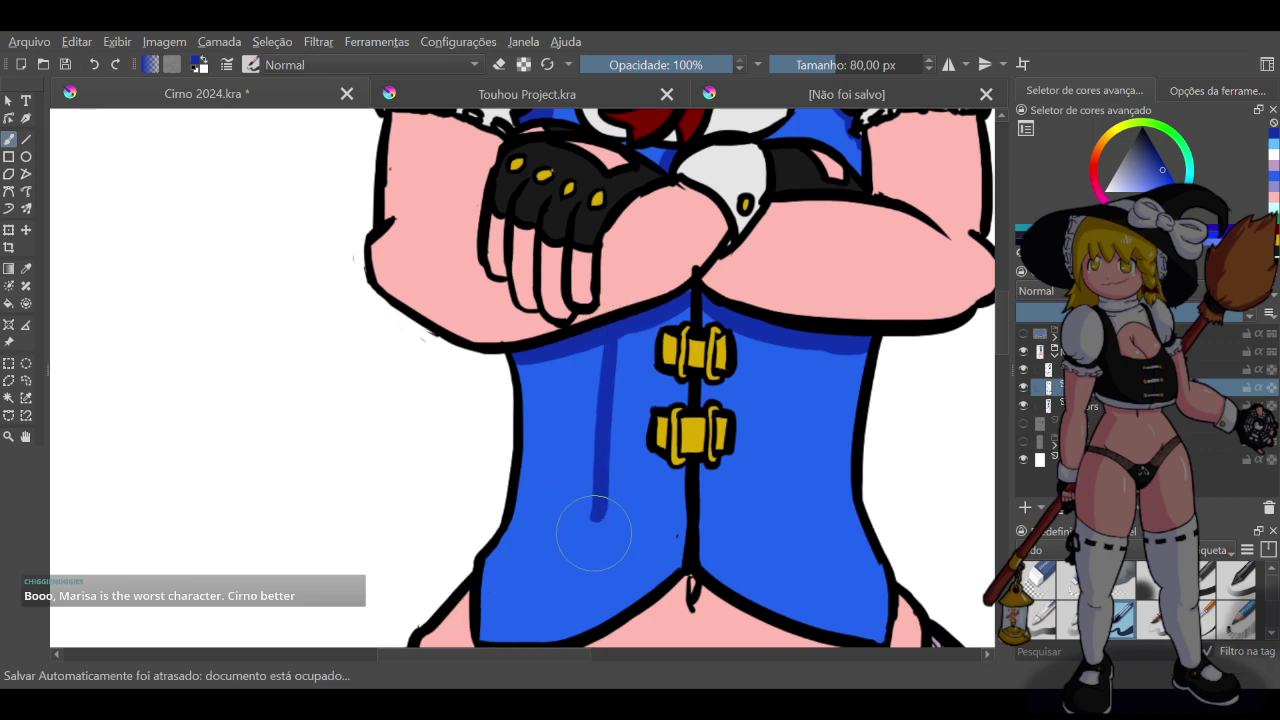
Extend the shadow edge diagonally from the waist to the vest's lower left-hand corner, undoing strokes that miss the line
left_click_drag(599, 513, 486, 638)
key("ctrl+z")
left_click_drag(598, 520, 475, 645)
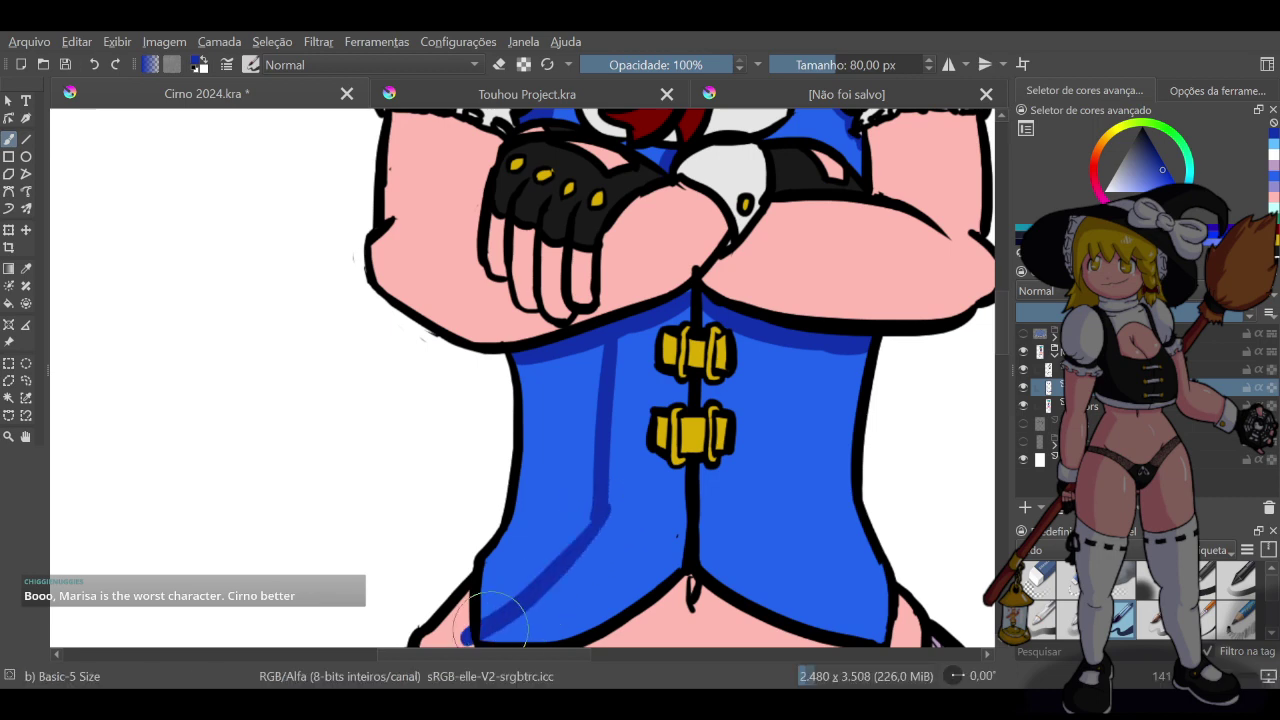
key("ctrl+z")
left_click_drag(596, 524, 500, 645)
key("ctrl+z")
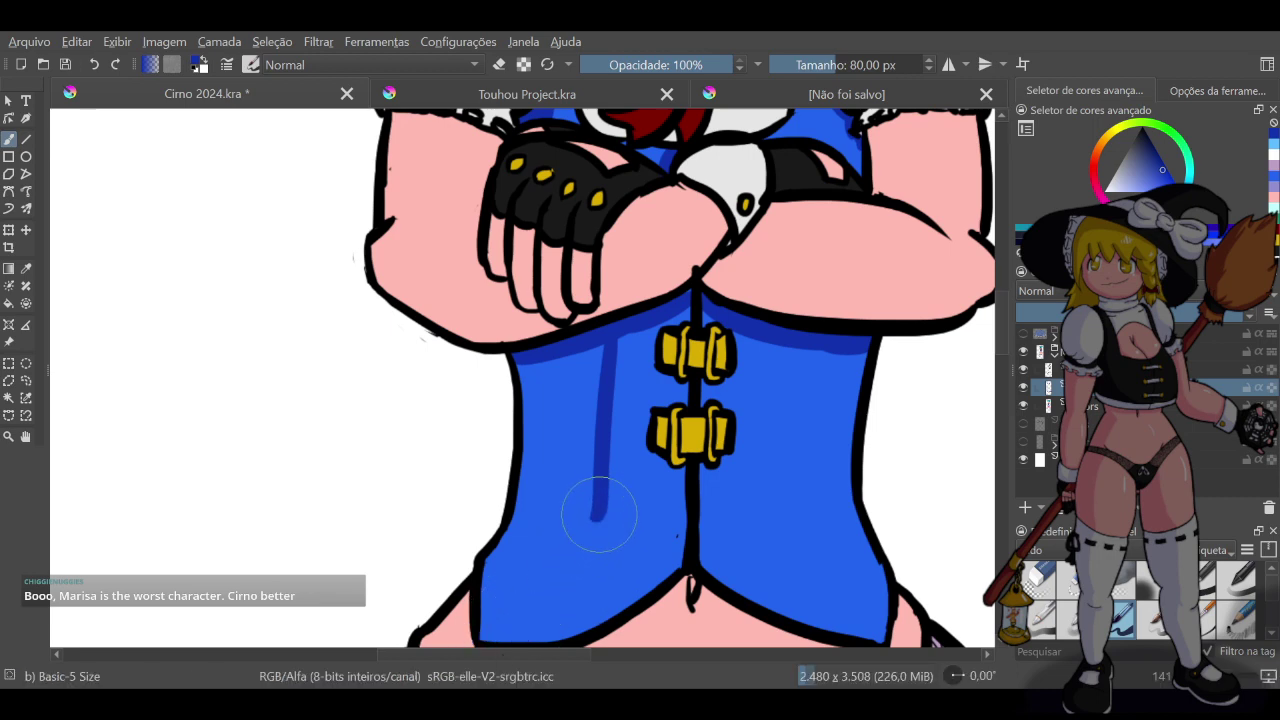
left_click_drag(594, 509, 480, 645)
key("ctrl+z")
left_click_drag(594, 509, 478, 640)
key("ctrl+z")
left_click_drag(594, 509, 482, 645)
key("ctrl+z")
mouse_move(597, 515)
left_mouse_down()
mouse_move(530, 605)
mouse_move(480, 638)
left_mouse_up()
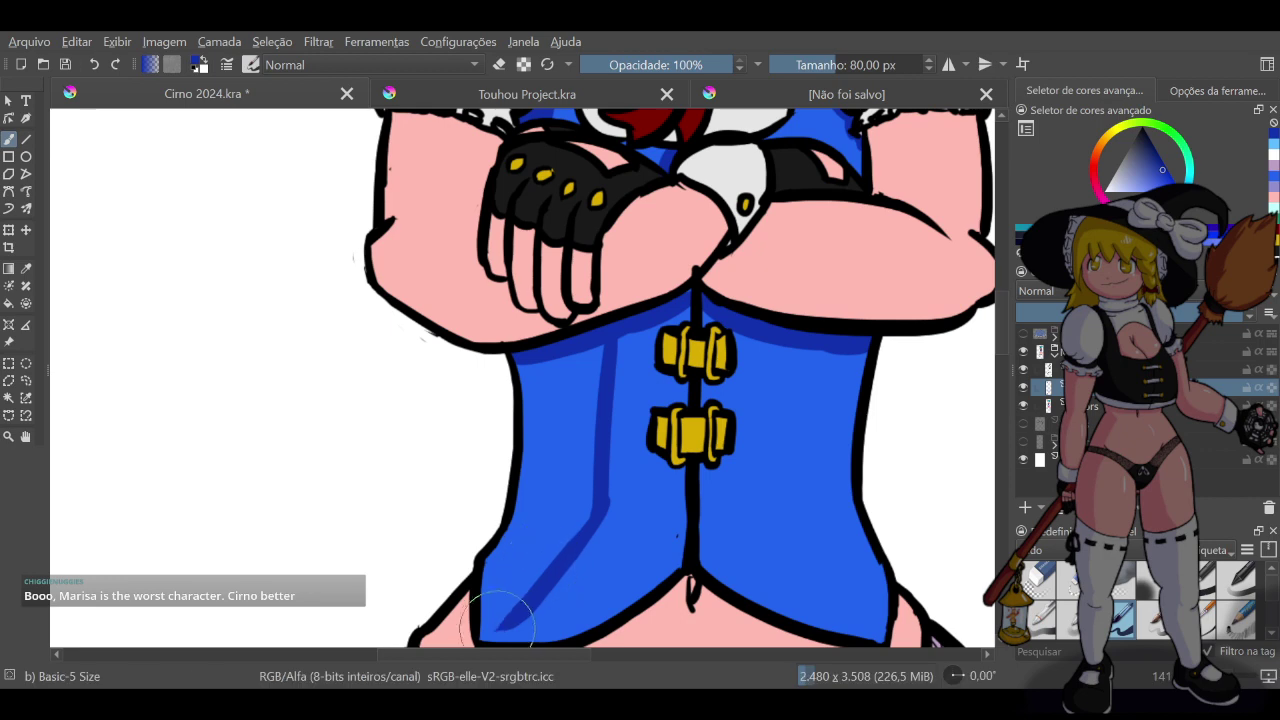
left_click_drag(486, 632, 540, 588)
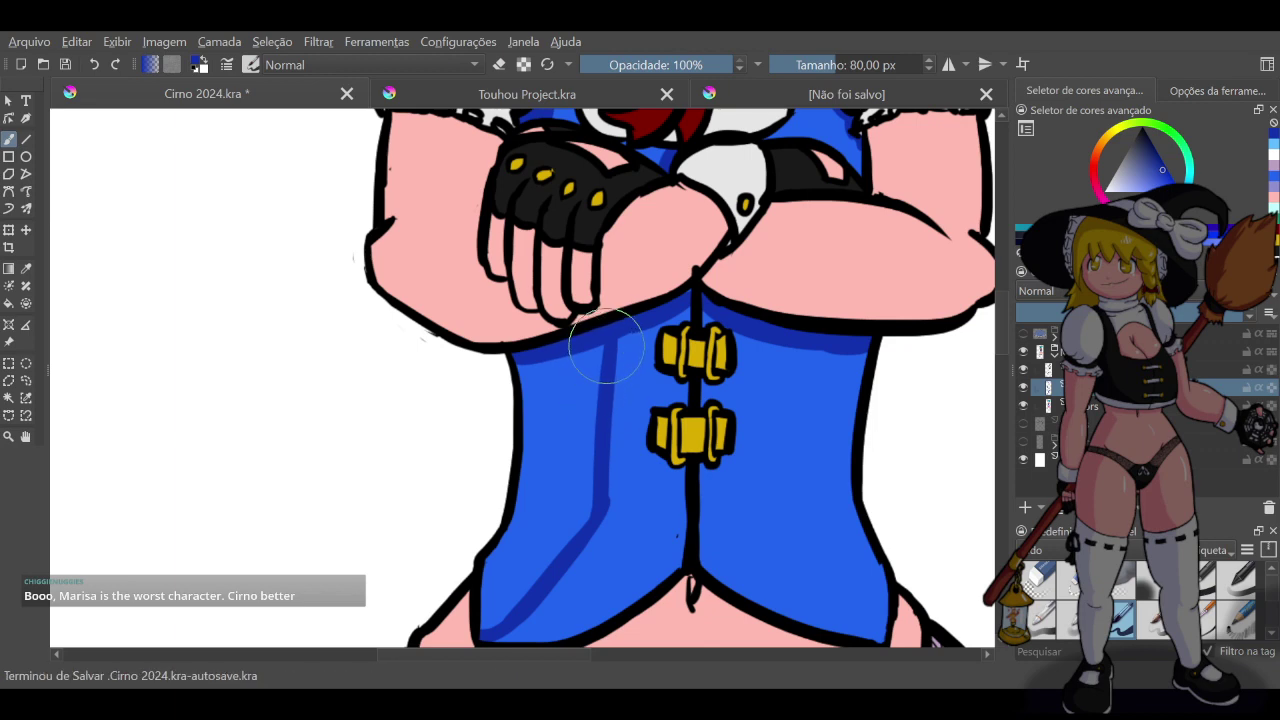
left_click_drag(600, 345, 586, 451)
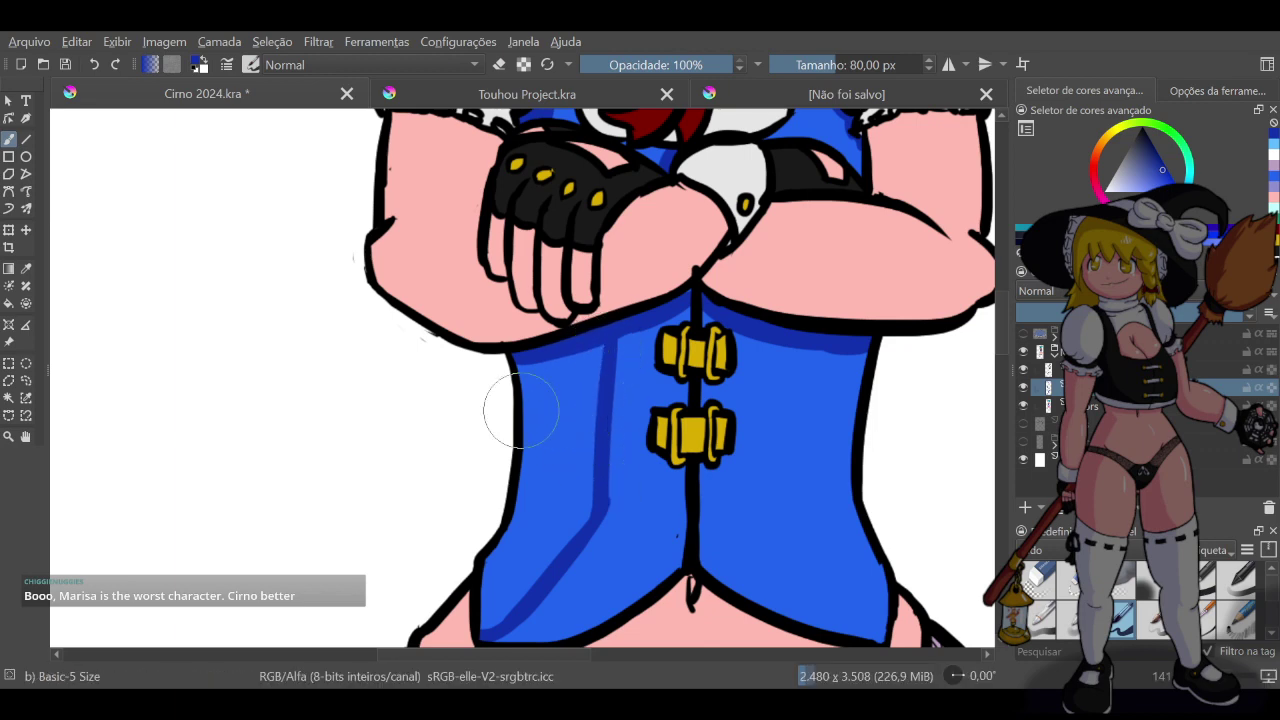
Paint dark blue along the vest's left-hand outline to close off the shadow area, undoing stray strokes
mouse_move(509, 360)
left_mouse_down()
mouse_move(525, 442)
mouse_move(526, 408)
mouse_move(511, 481)
left_mouse_up()
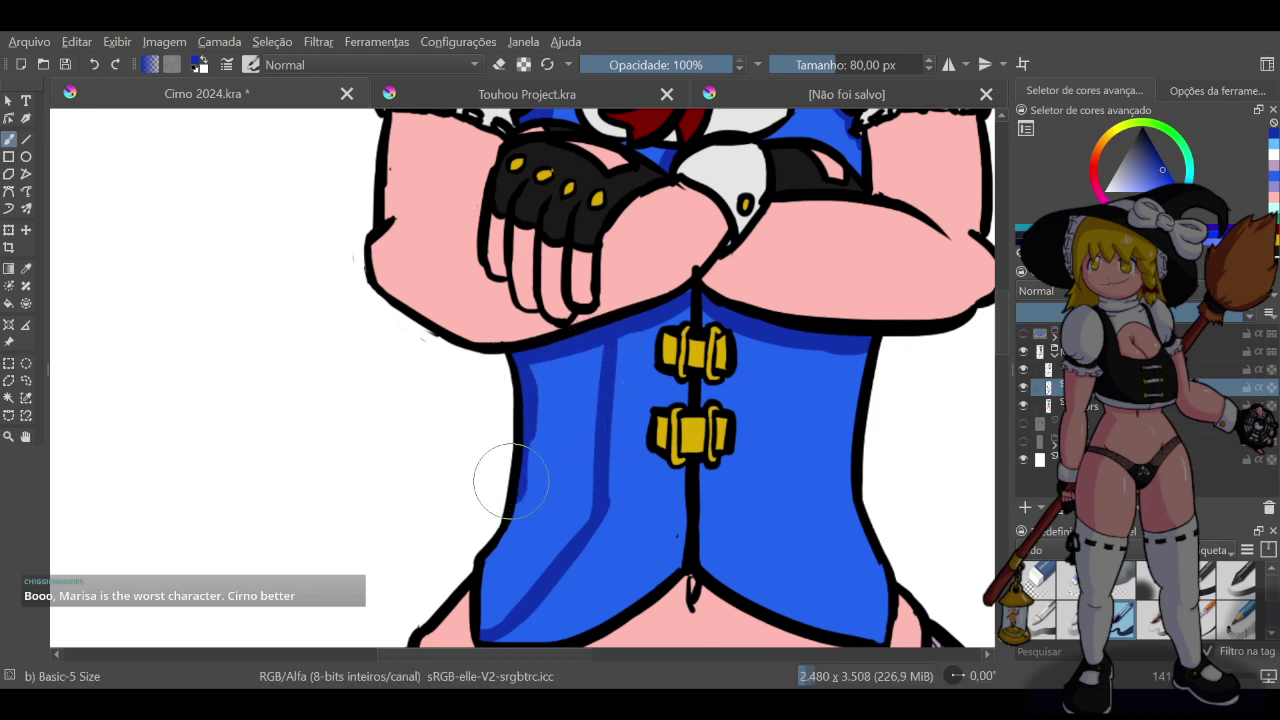
key("ctrl+z")
left_click_drag(530, 412, 511, 518)
key("ctrl+z")
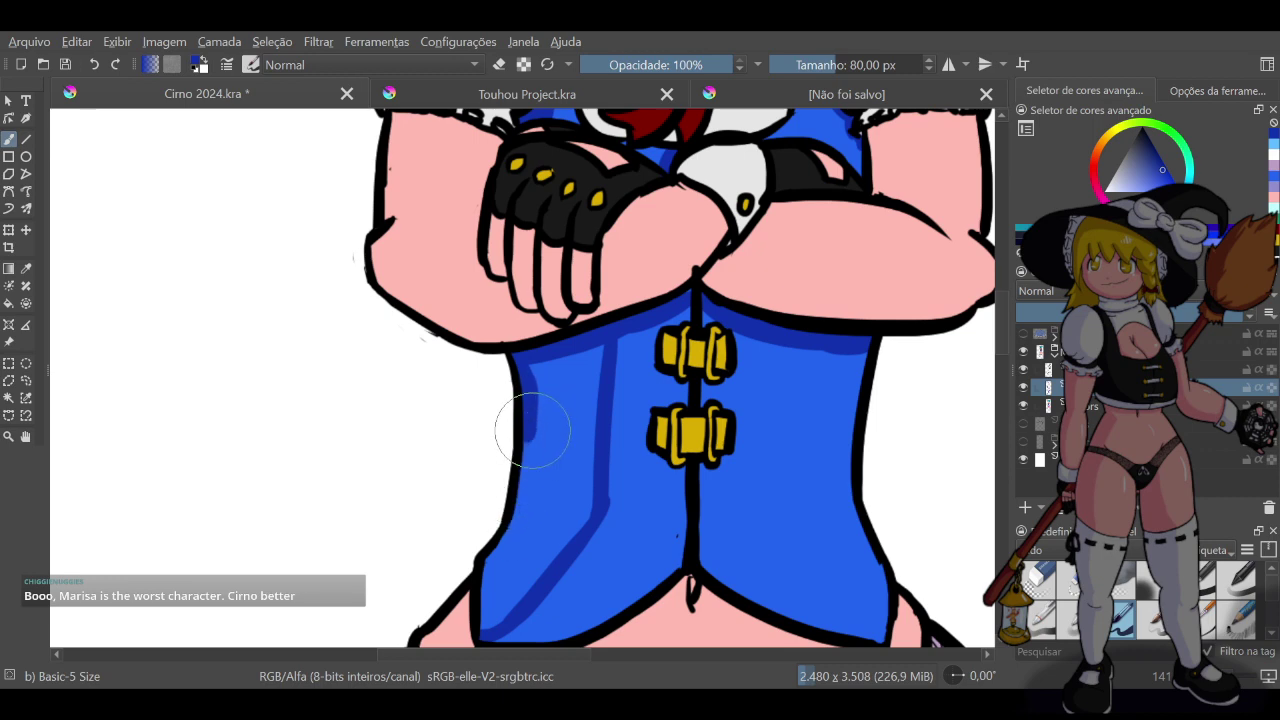
left_click_drag(532, 414, 510, 524)
key("ctrl+z")
mouse_move(528, 430)
left_mouse_down()
mouse_move(510, 522)
mouse_move(471, 543)
mouse_move(491, 549)
mouse_move(495, 615)
mouse_move(482, 545)
mouse_move(490, 606)
mouse_move(480, 590)
mouse_move(580, 550)
mouse_move(540, 600)
mouse_move(547, 567)
left_mouse_up()
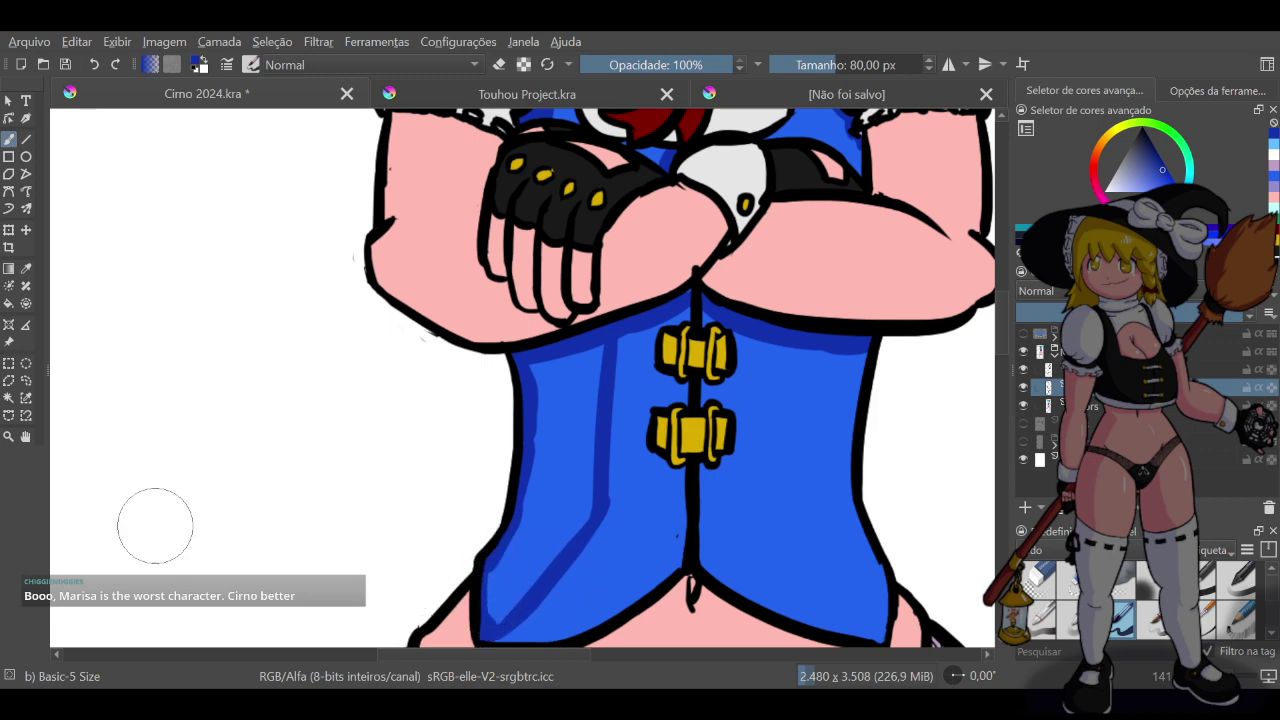
Select the enclosed area of the left-hand vest panel, grow the selection slightly, fill it with dark blue and deselect
left_click(8, 398)
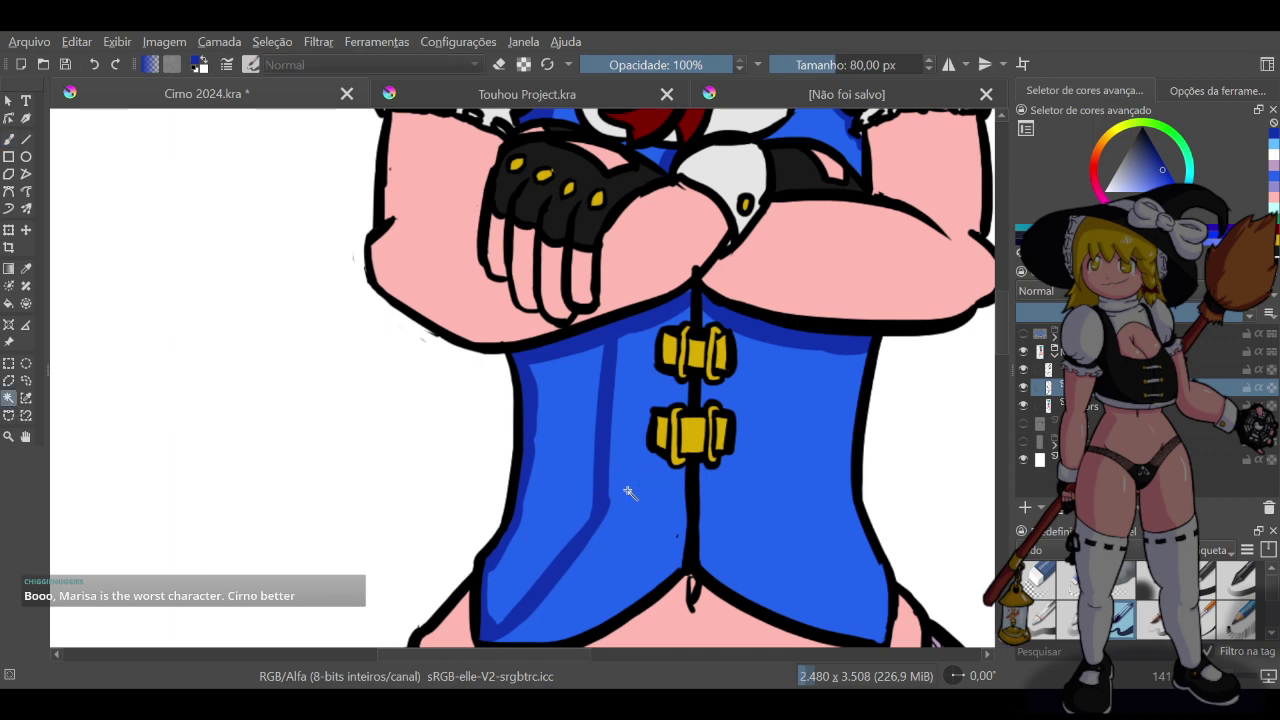
left_click(576, 507)
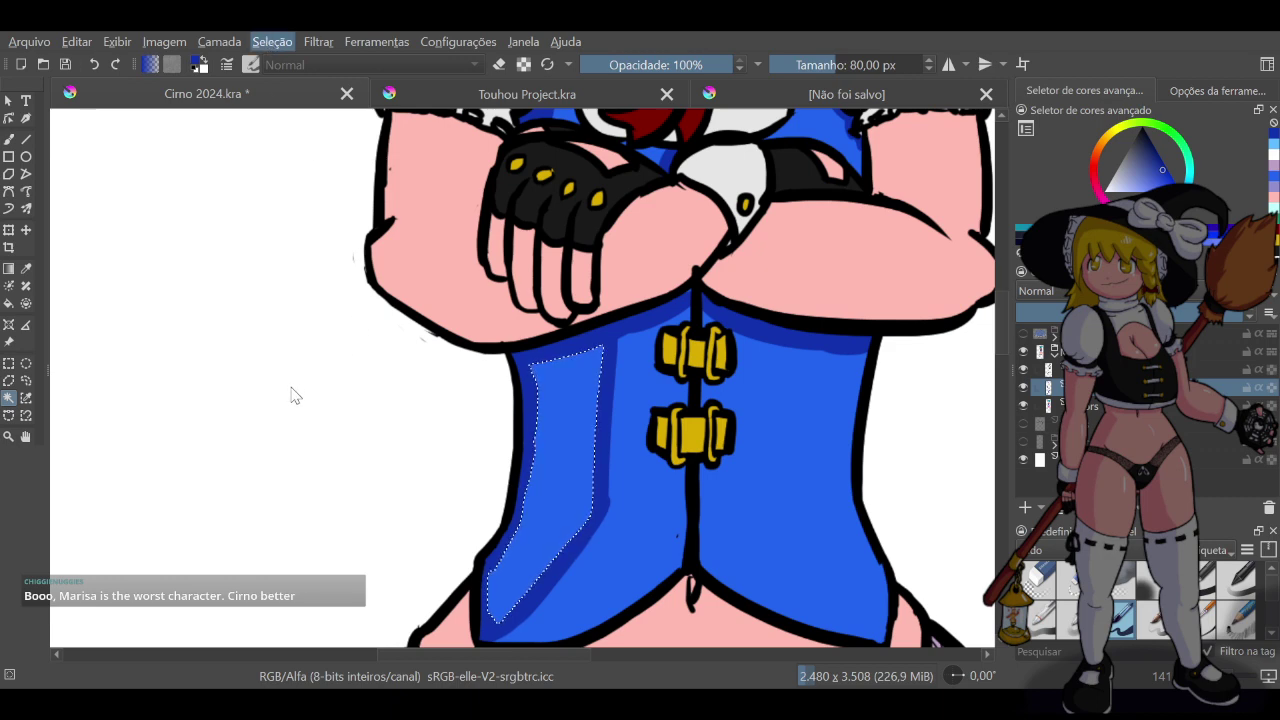
left_click(690, 376)
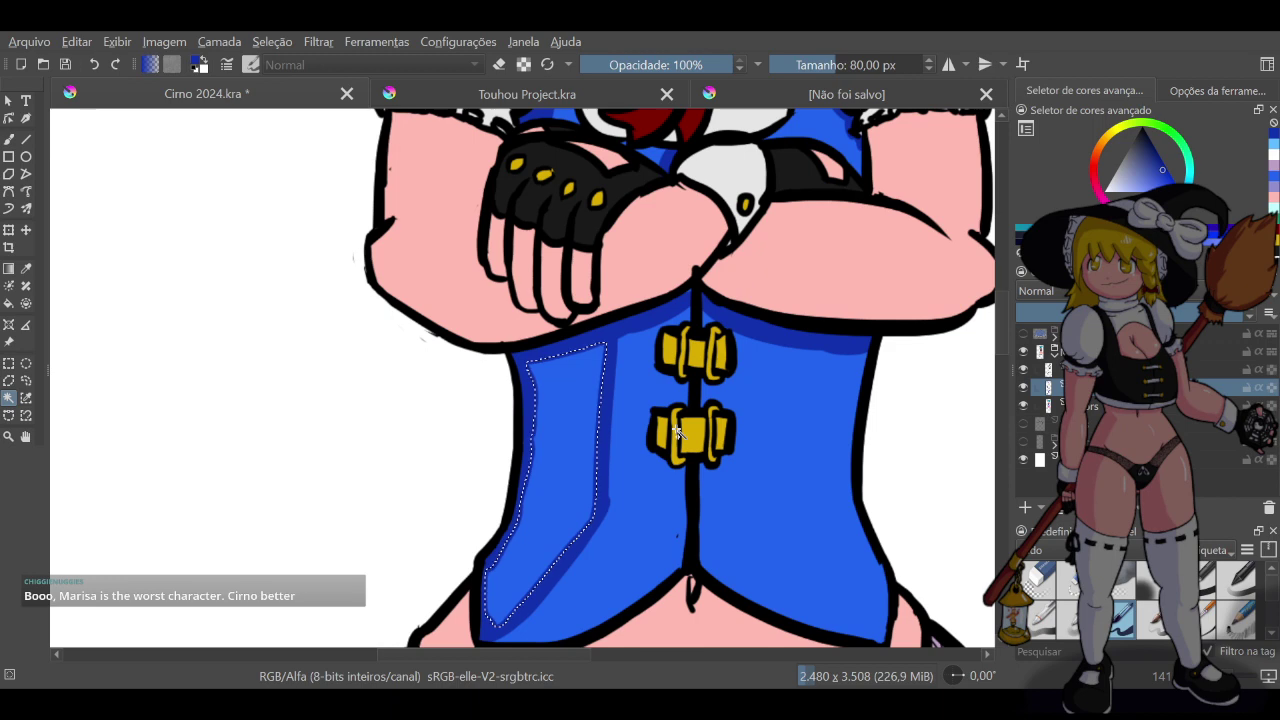
key("shift+BackSpace")
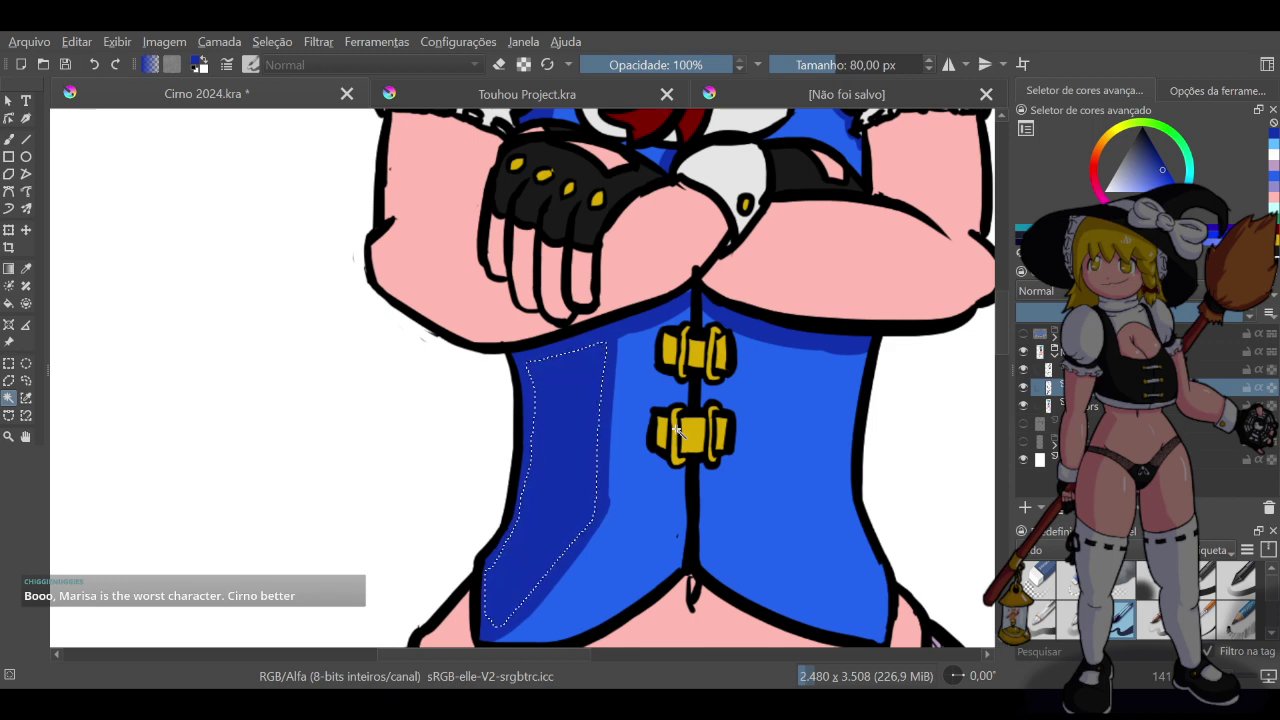
key("ctrl+shift+a")
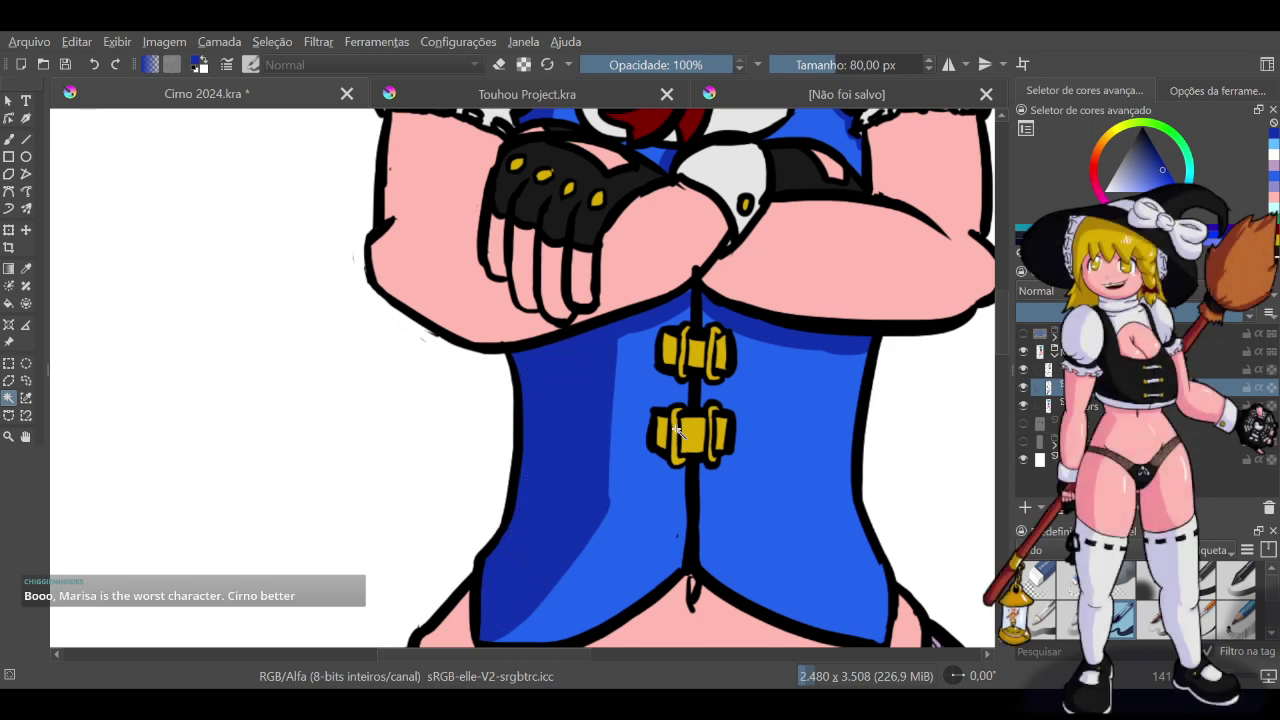
Reduce the brush size to 40 px and paint dark blue shadows around the vest's two gold buckles
key("bracketleft")
key("bracketleft")
key("bracketleft")
key("bracketleft")
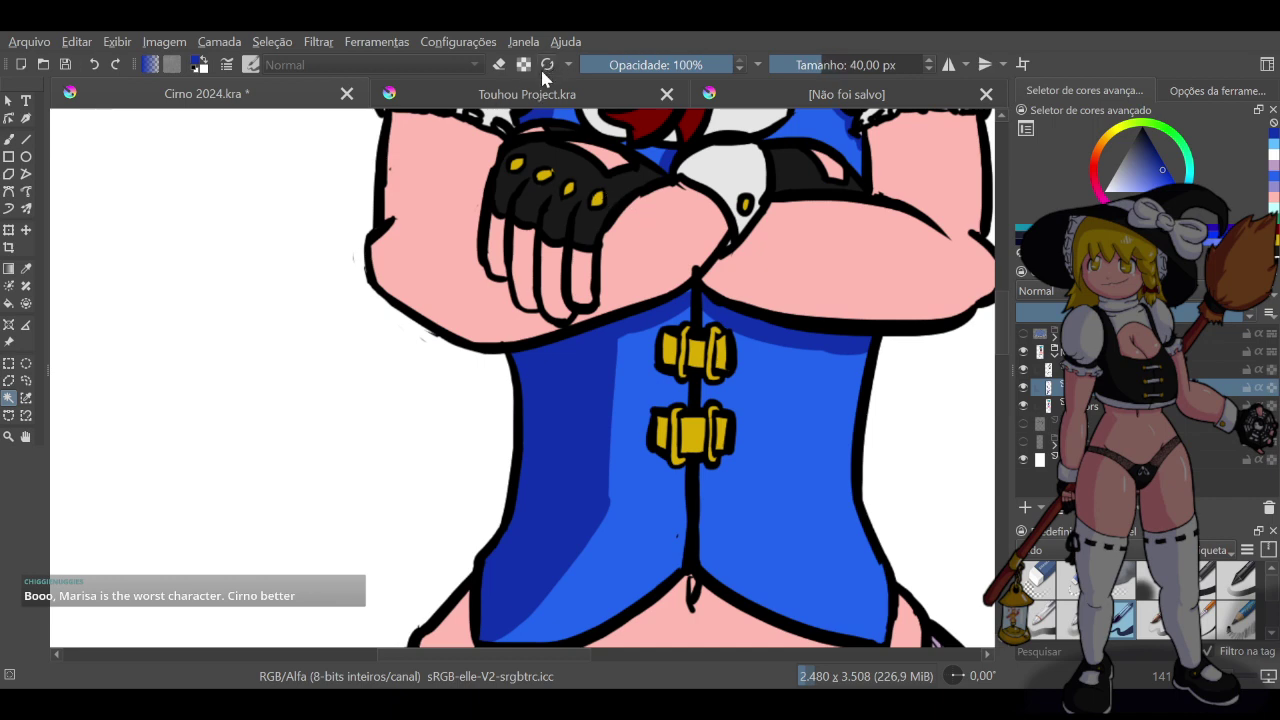
left_click(10, 141)
left_click_drag(686, 508, 687, 550)
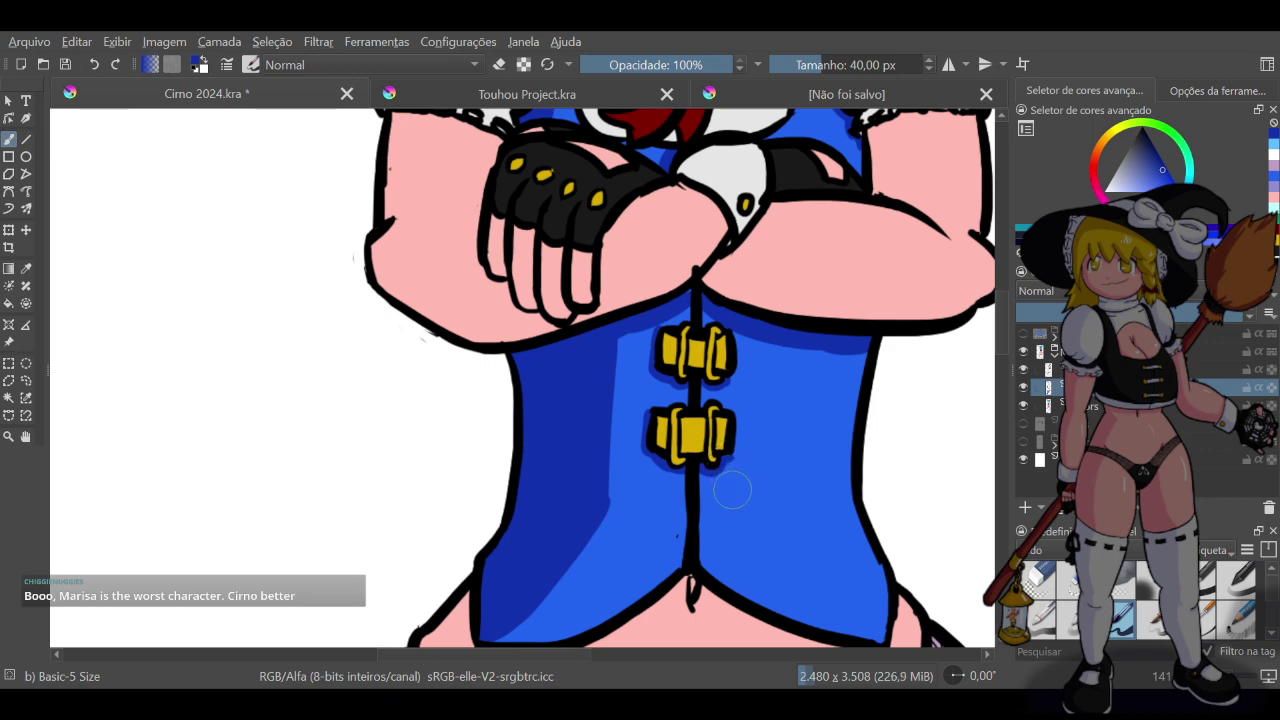
Shade the outer ribbon segments on the left-hand stocking in dark blue
scroll(685, 539, "down", 6)
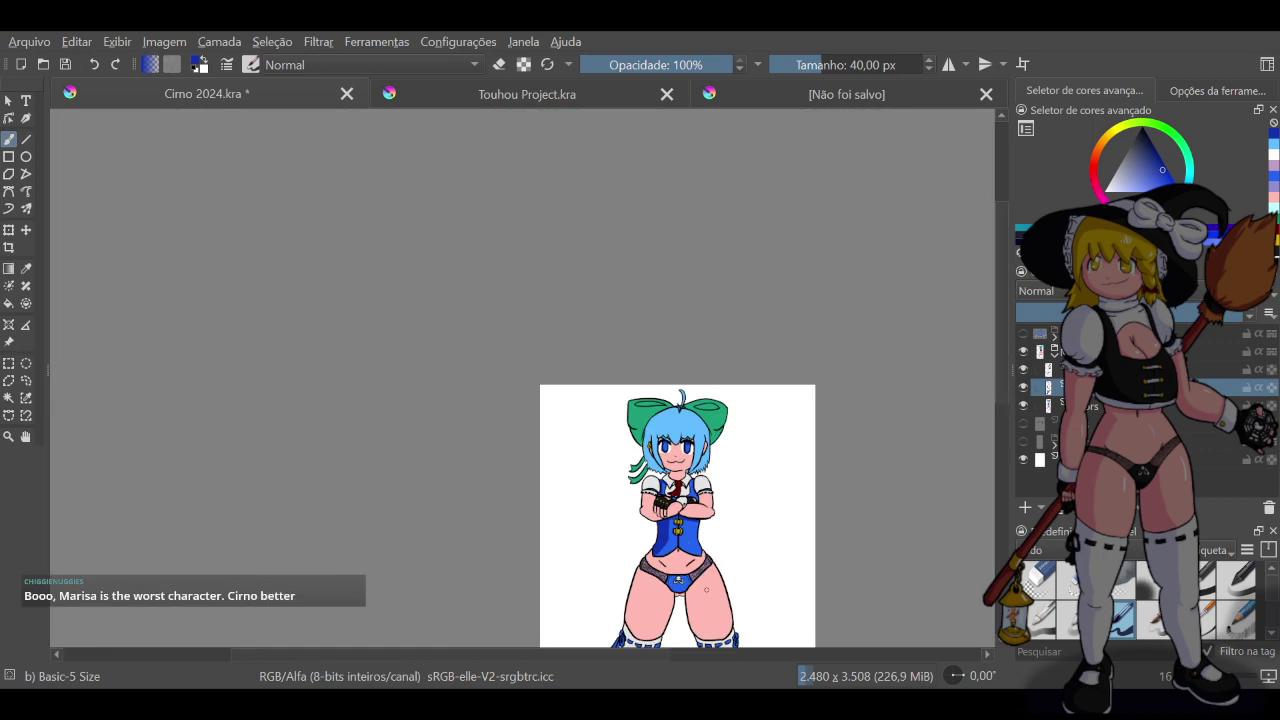
scroll(678, 578, "up", 4)
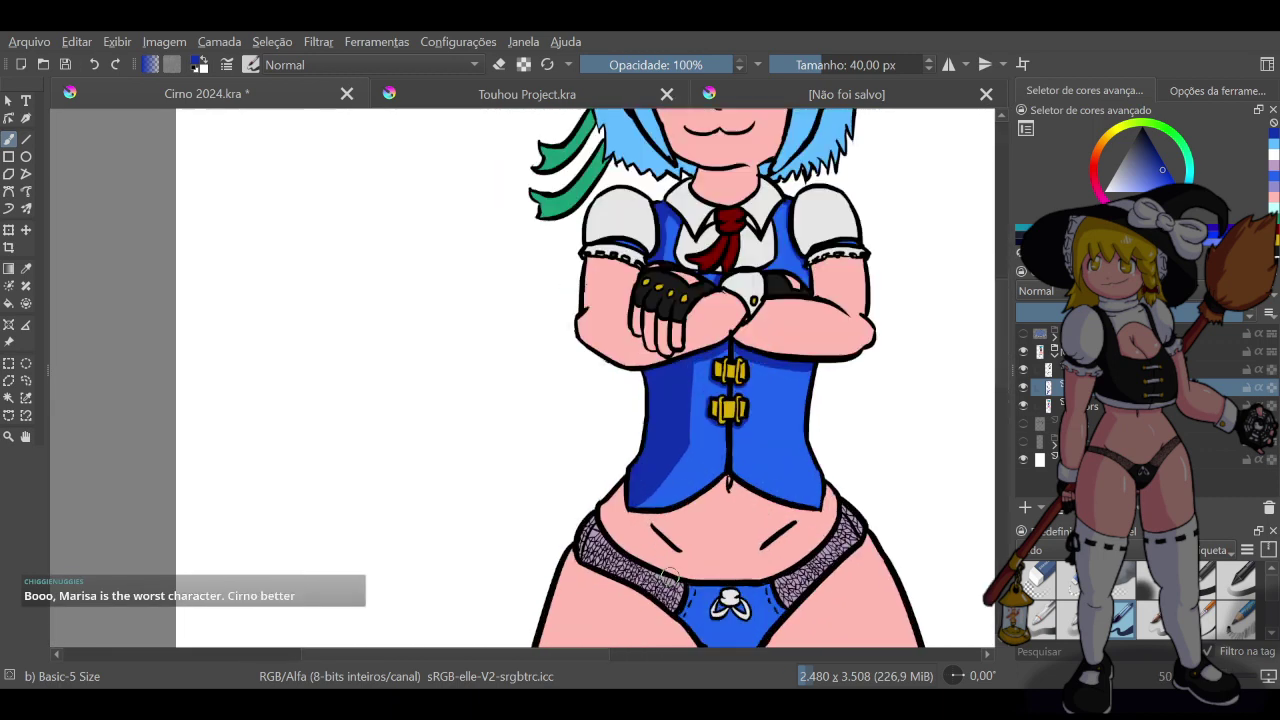
scroll(742, 488, "down", 2)
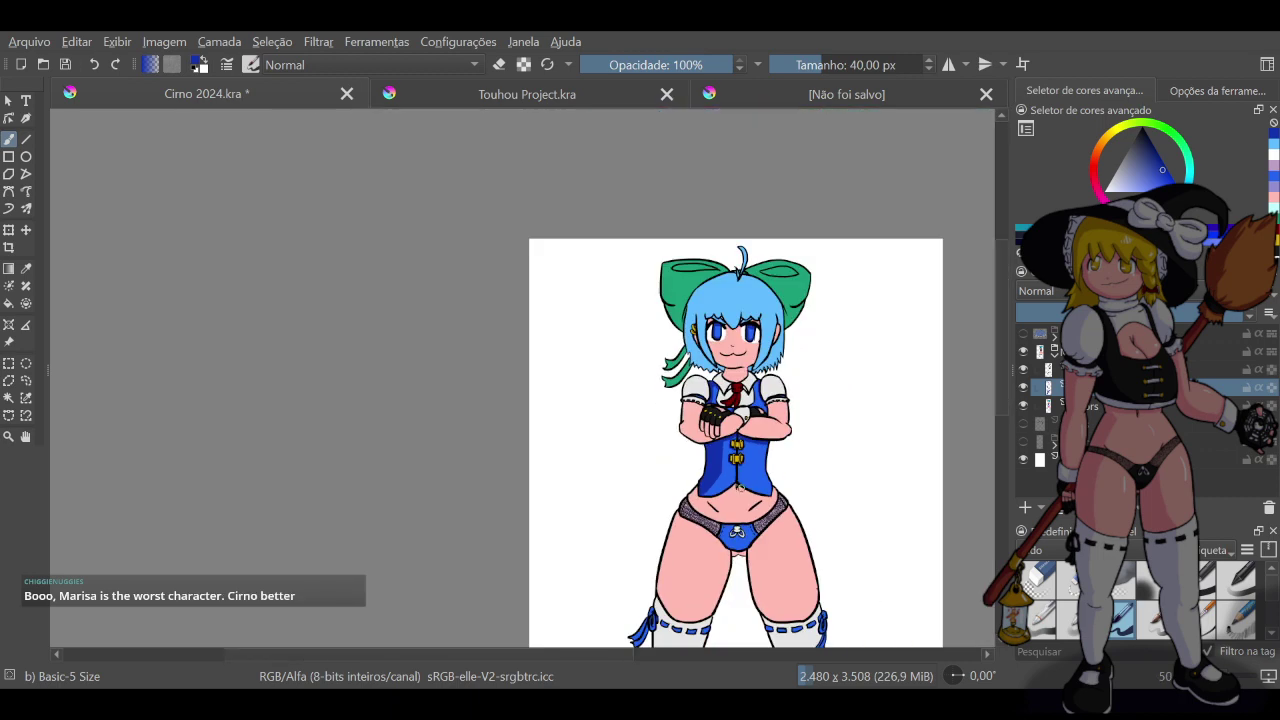
scroll(716, 567, "down", 3)
scroll(702, 480, "up", 6)
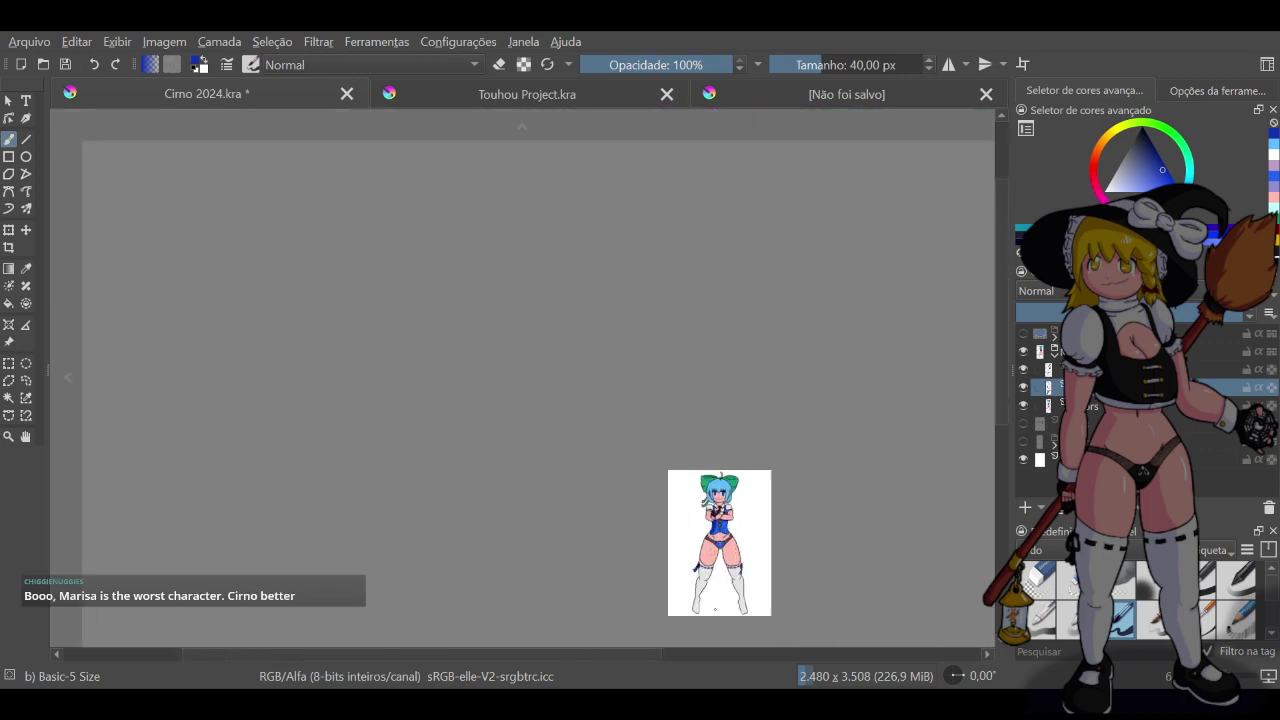
scroll(678, 491, "up", 2)
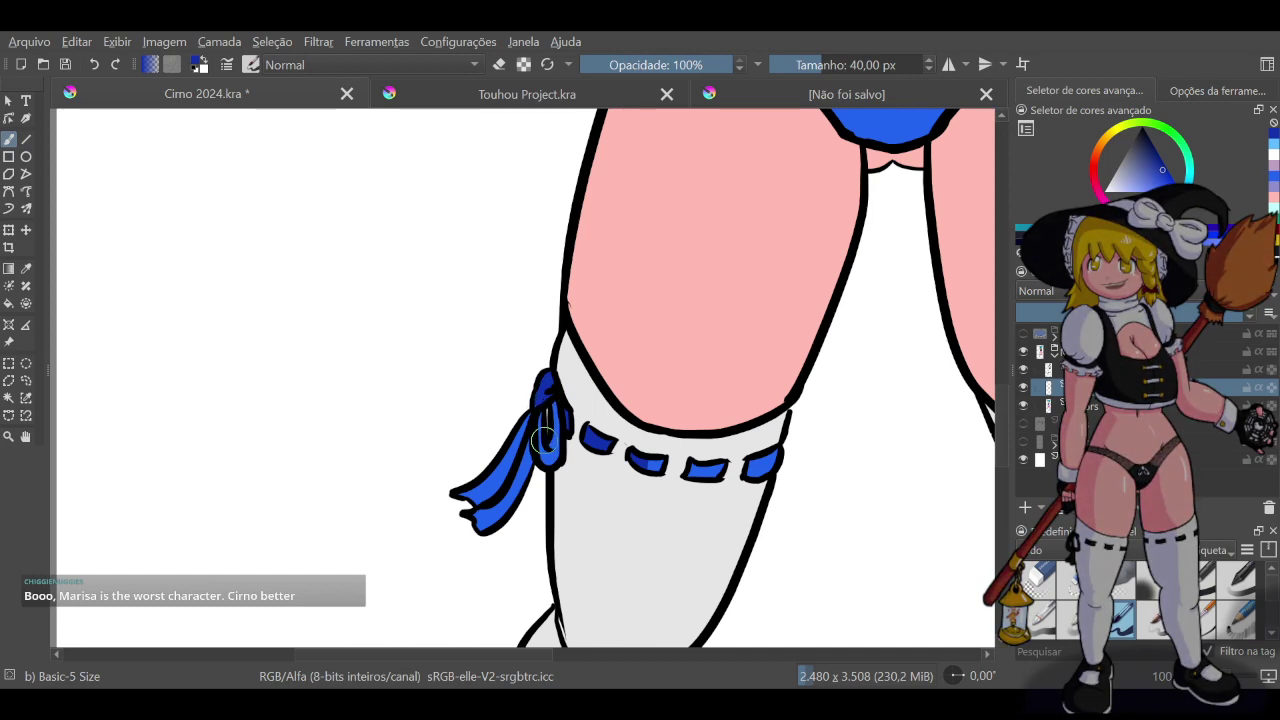
Paint the left-hand stocking's bow and both hanging ribbon tails in dark blue
scroll(533, 440, "down", 5)
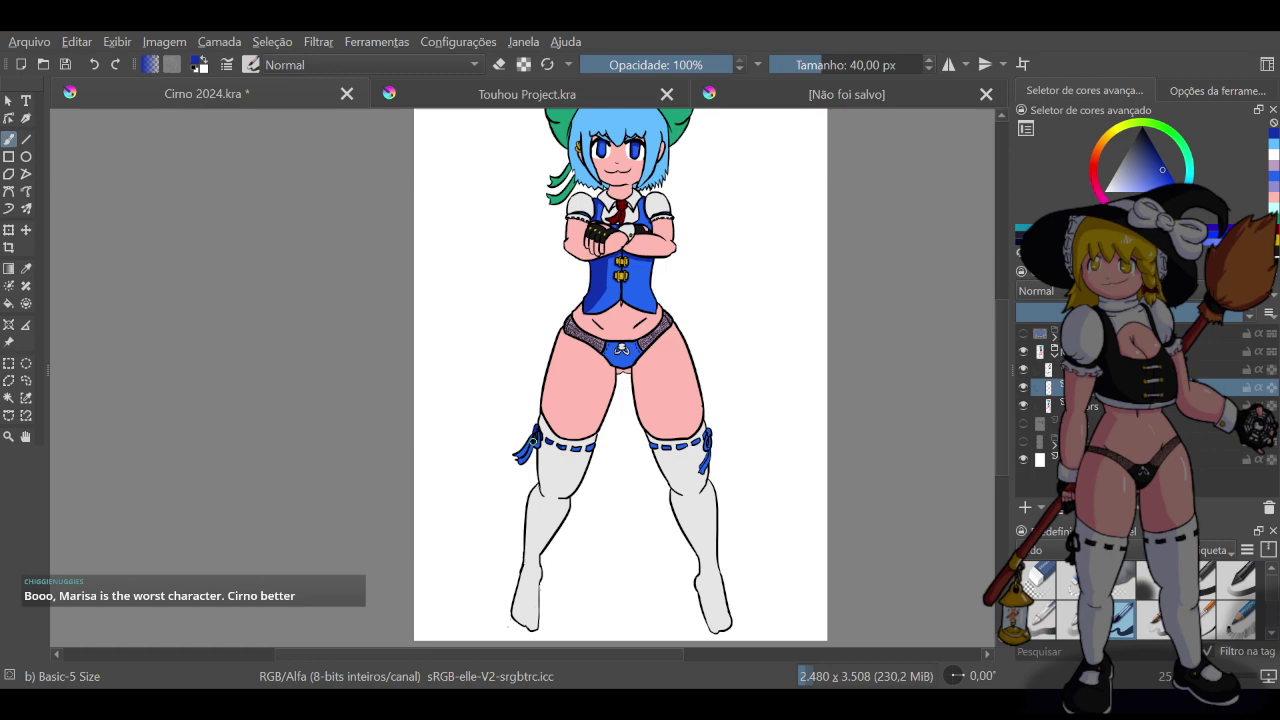
scroll(533, 440, "up", 5)
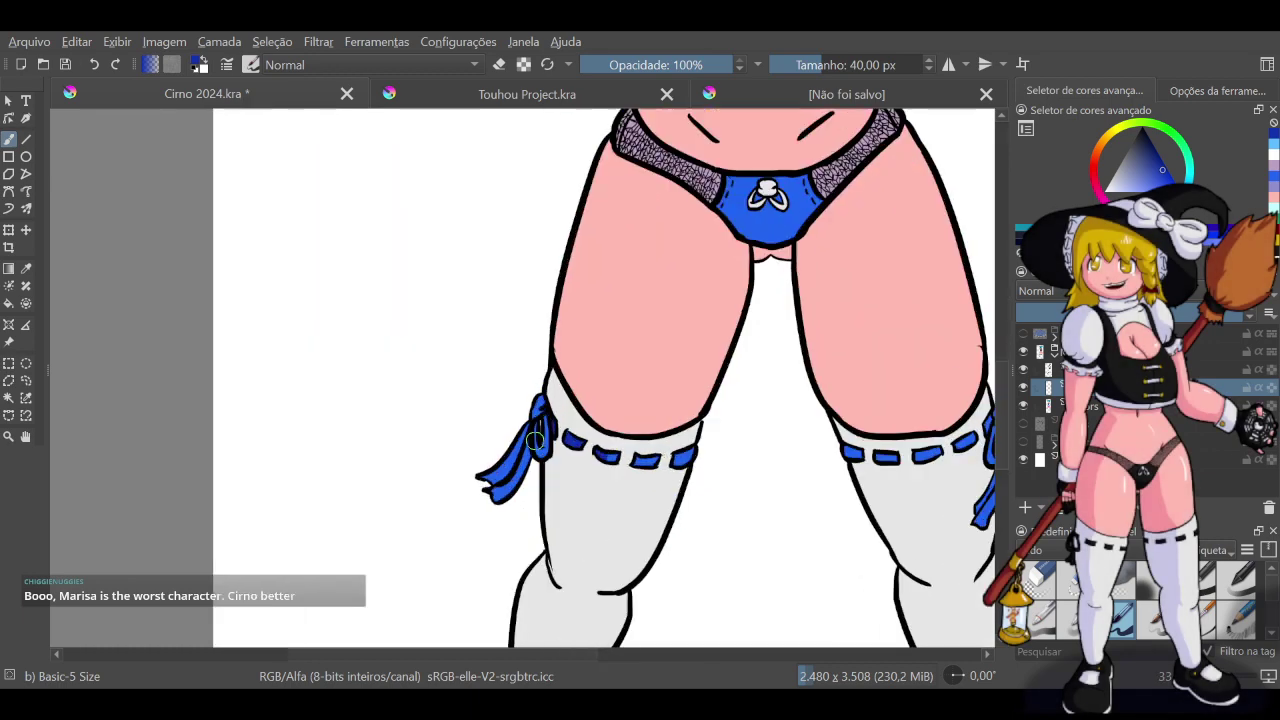
scroll(537, 440, "up", 3)
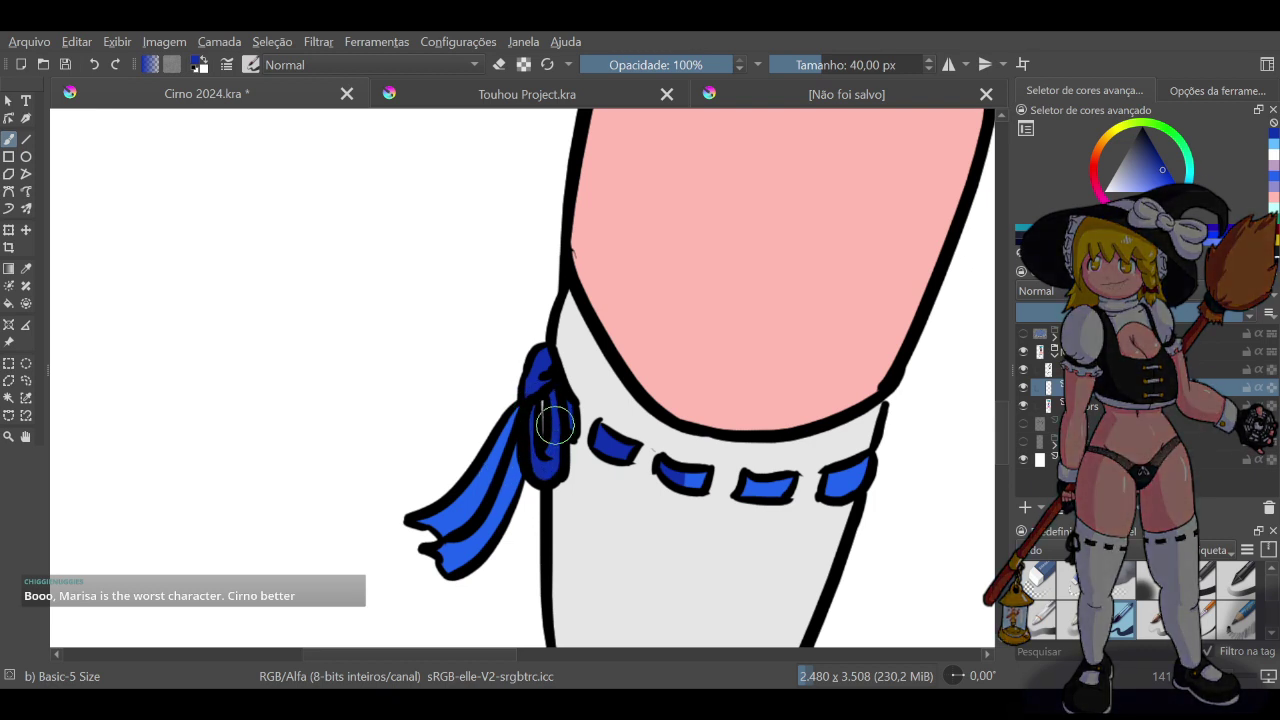
mouse_move(450, 546)
left_mouse_down()
mouse_move(453, 560)
mouse_move(484, 522)
mouse_move(475, 545)
mouse_move(501, 496)
left_mouse_up()
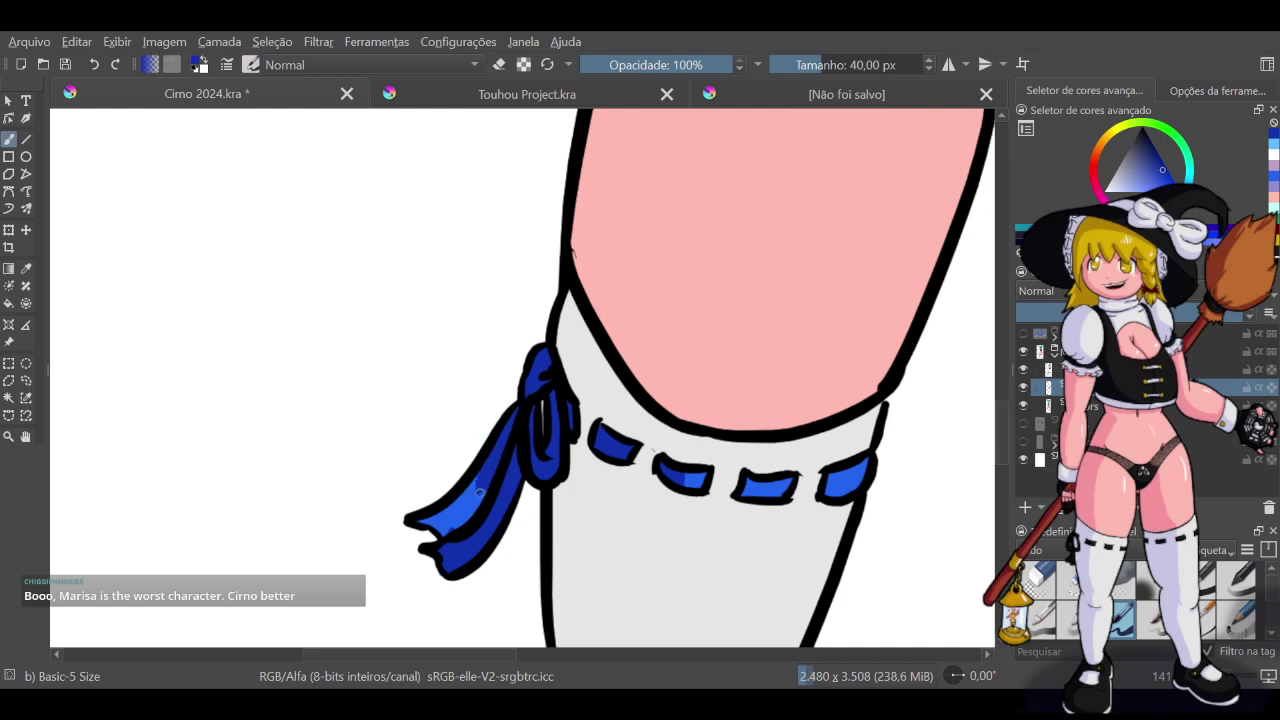
left_click_drag(475, 512, 476, 473)
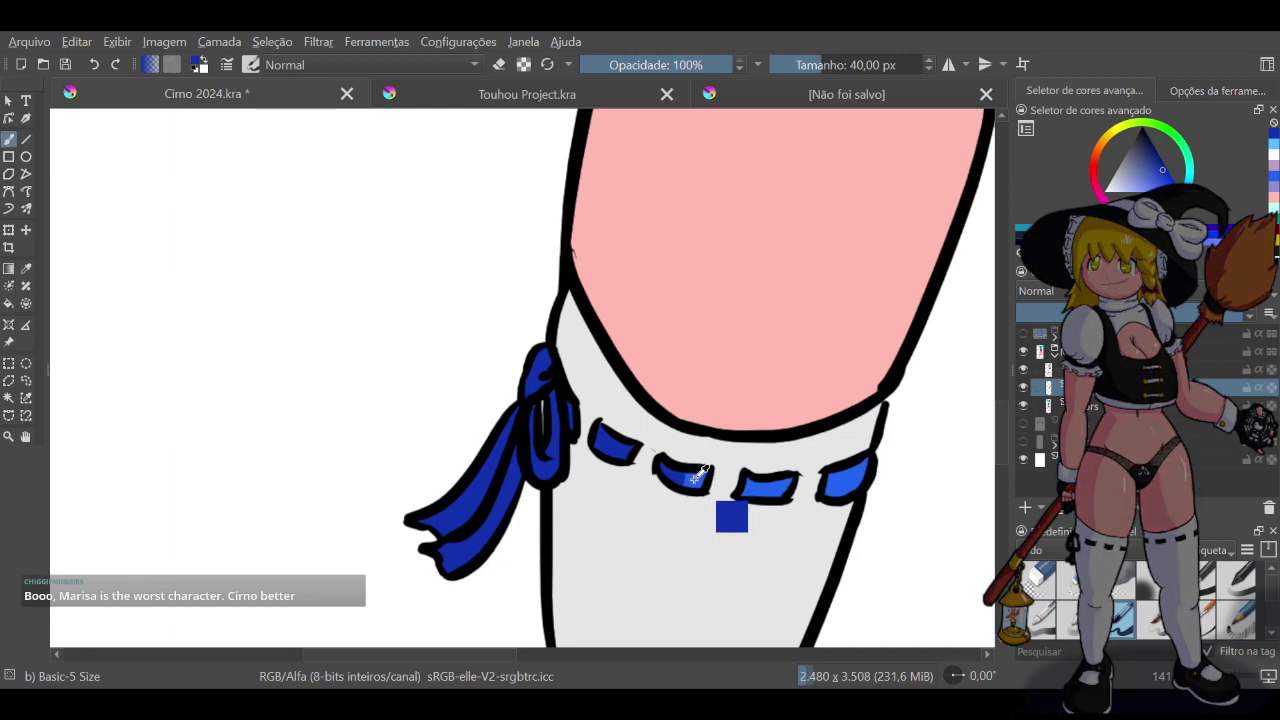
Erase the shadow from the second ribbon segment and part of the first on the left-hand stocking with an 80 px eraser
left_click(500, 66)
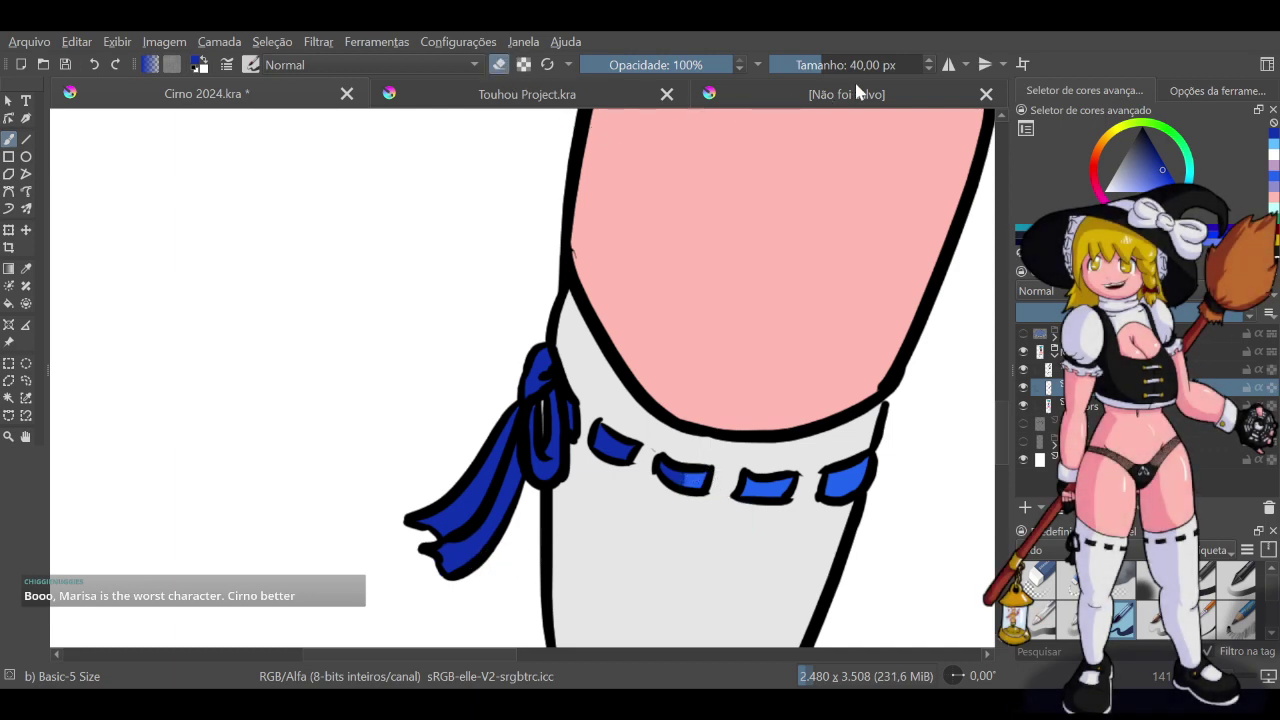
left_click(807, 62)
left_click_drag(807, 62, 840, 62)
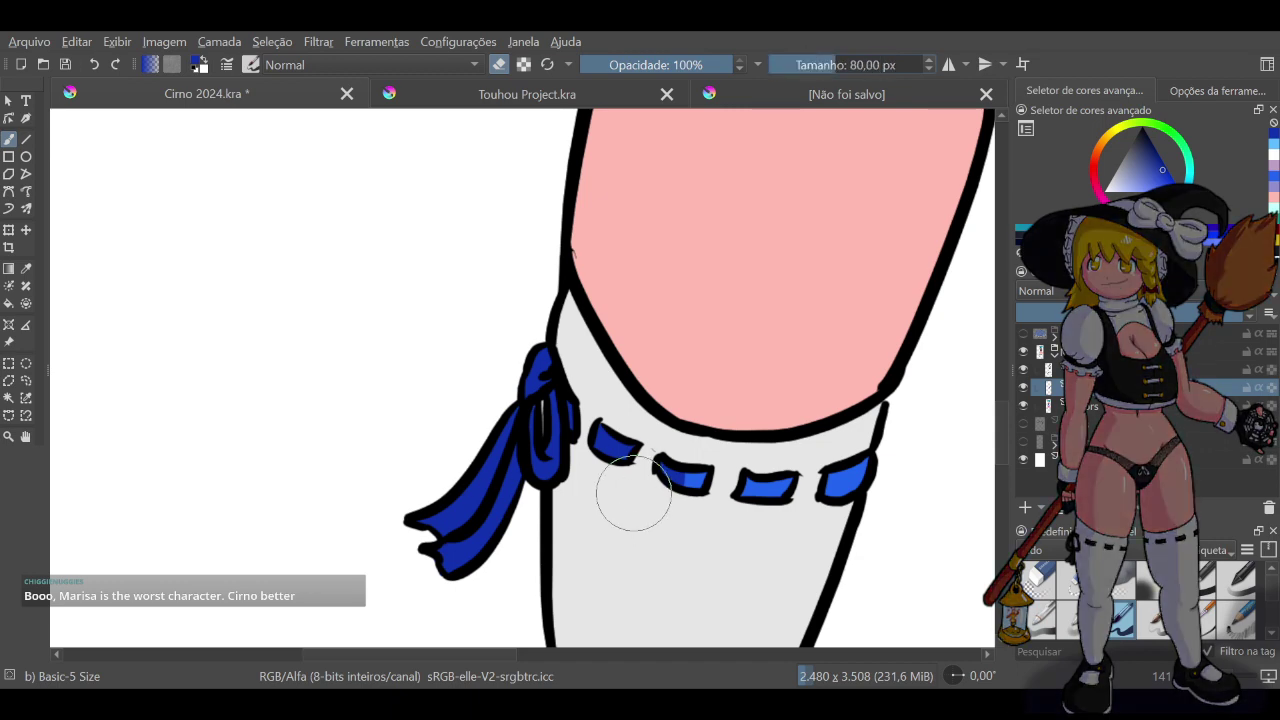
left_click_drag(683, 490, 681, 484)
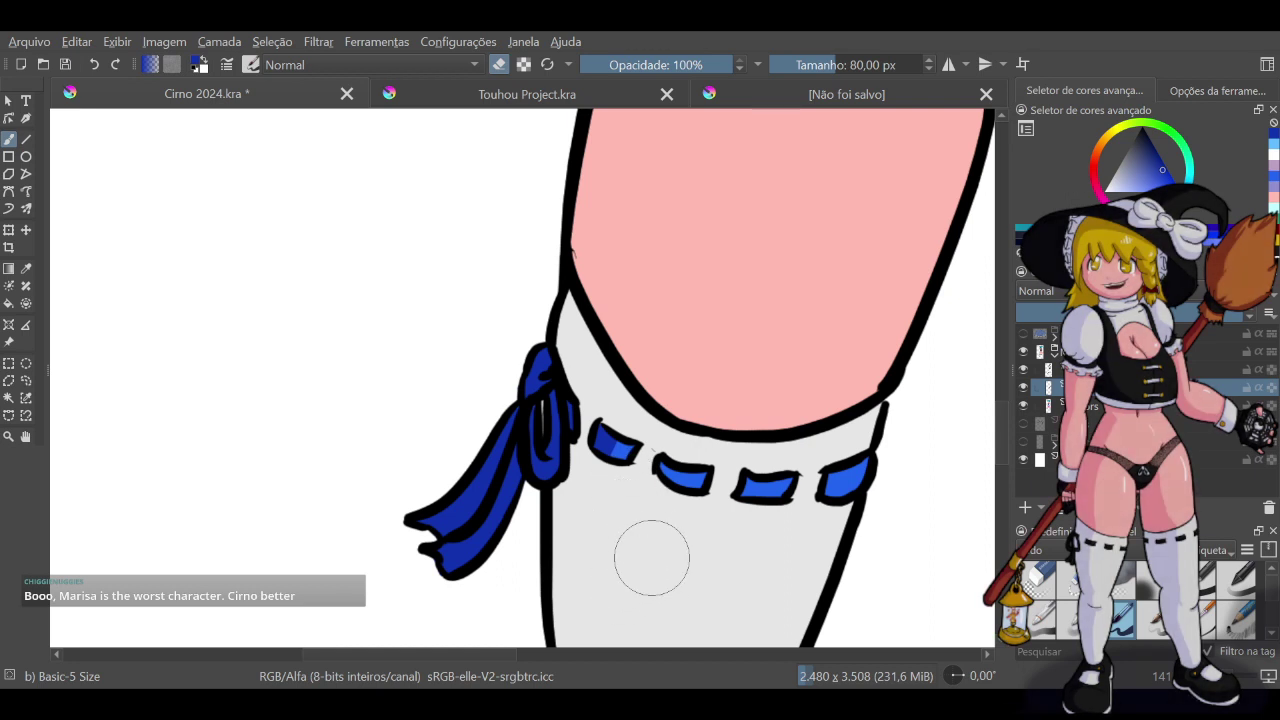
left_click(500, 66)
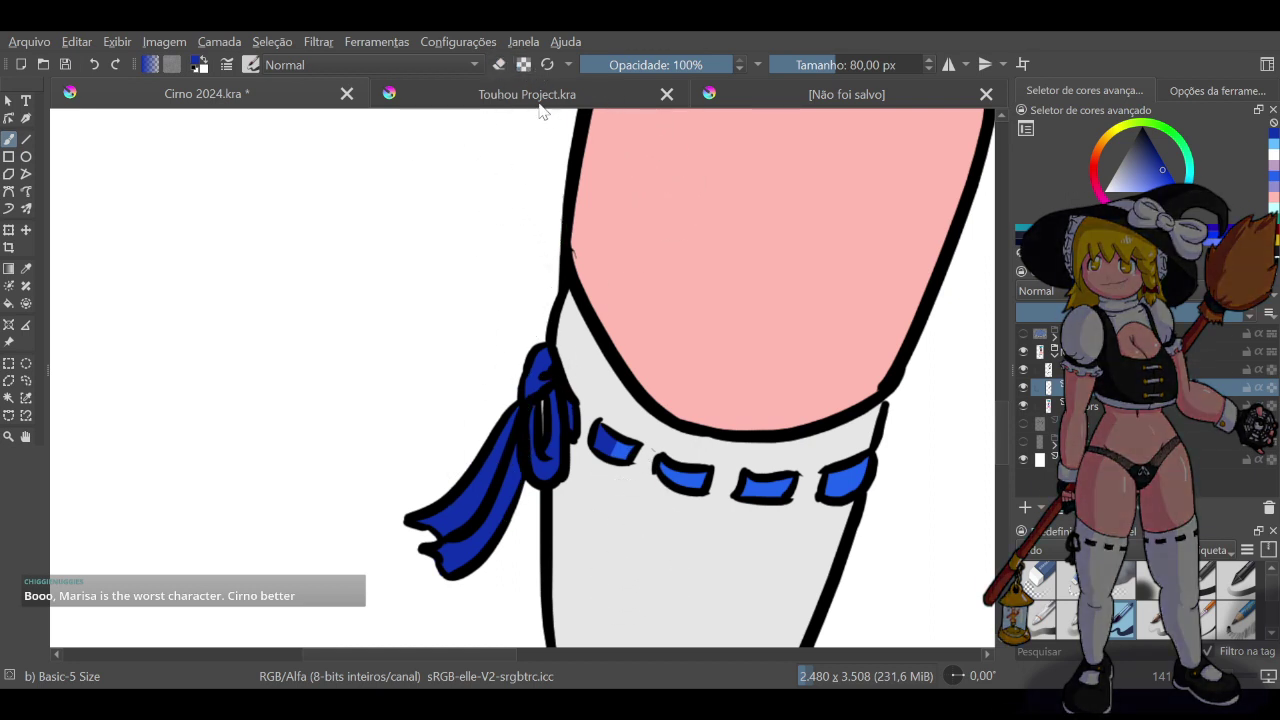
Shade the first three ribbon segments on the right-hand stocking in dark blue with a 40 px brush, keeping part of the third lit
left_click(548, 66)
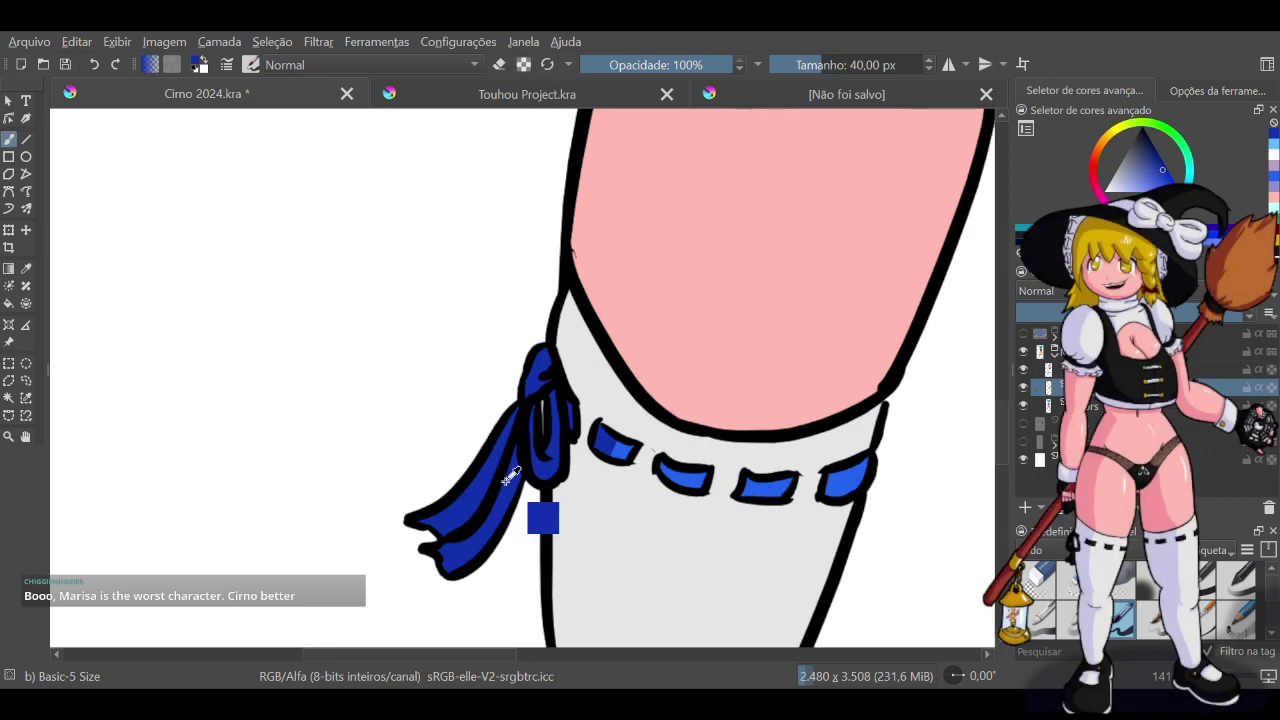
key("ctrl+z")
key("2")
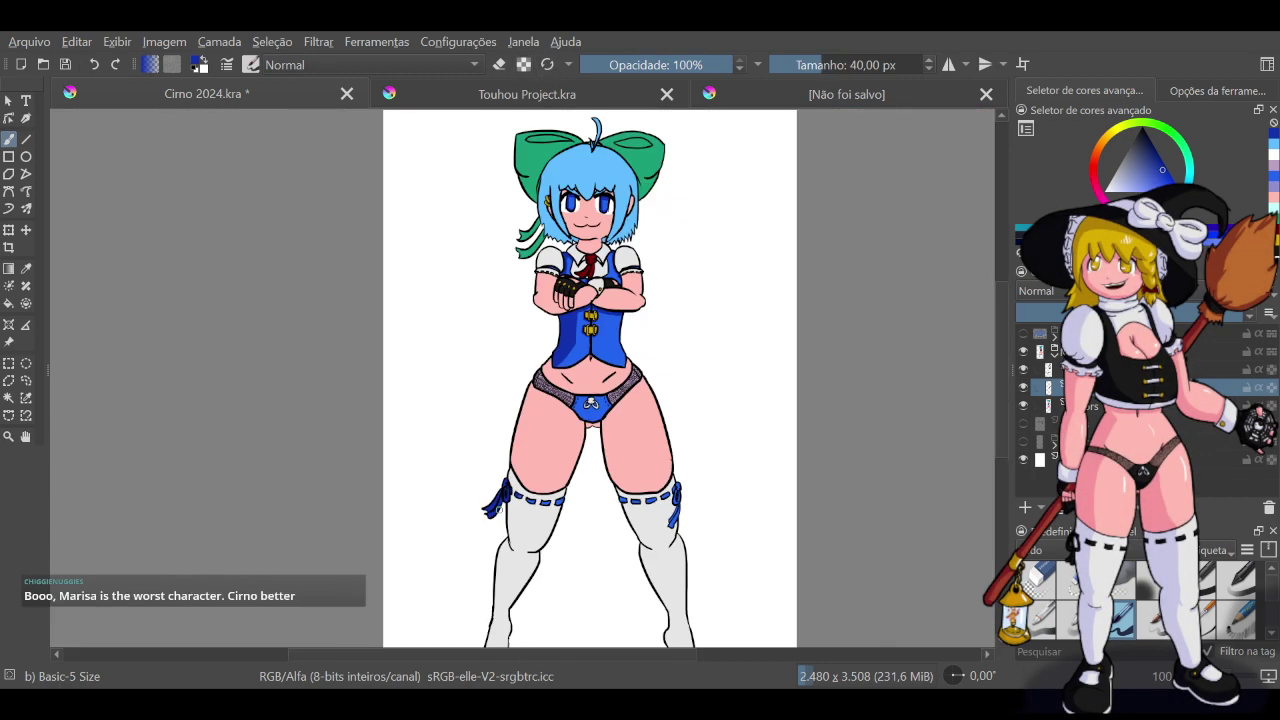
scroll(593, 508, "up", 6)
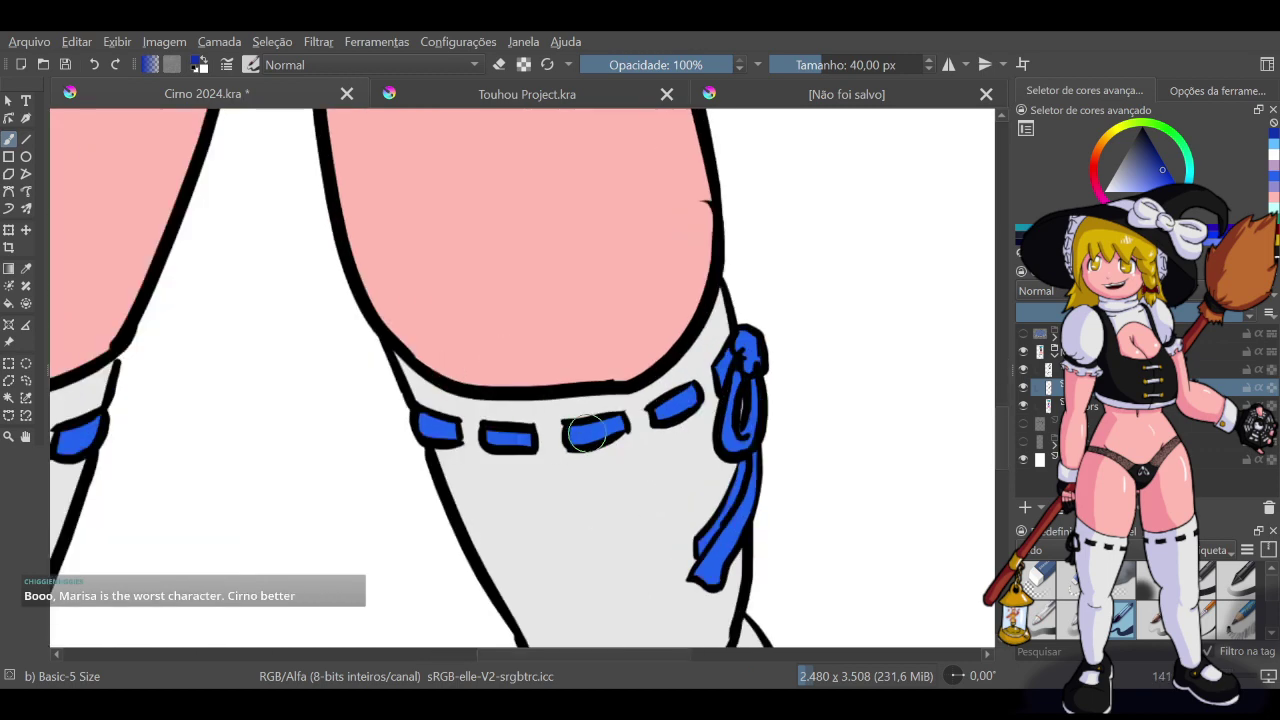
left_click_drag(584, 444, 580, 442)
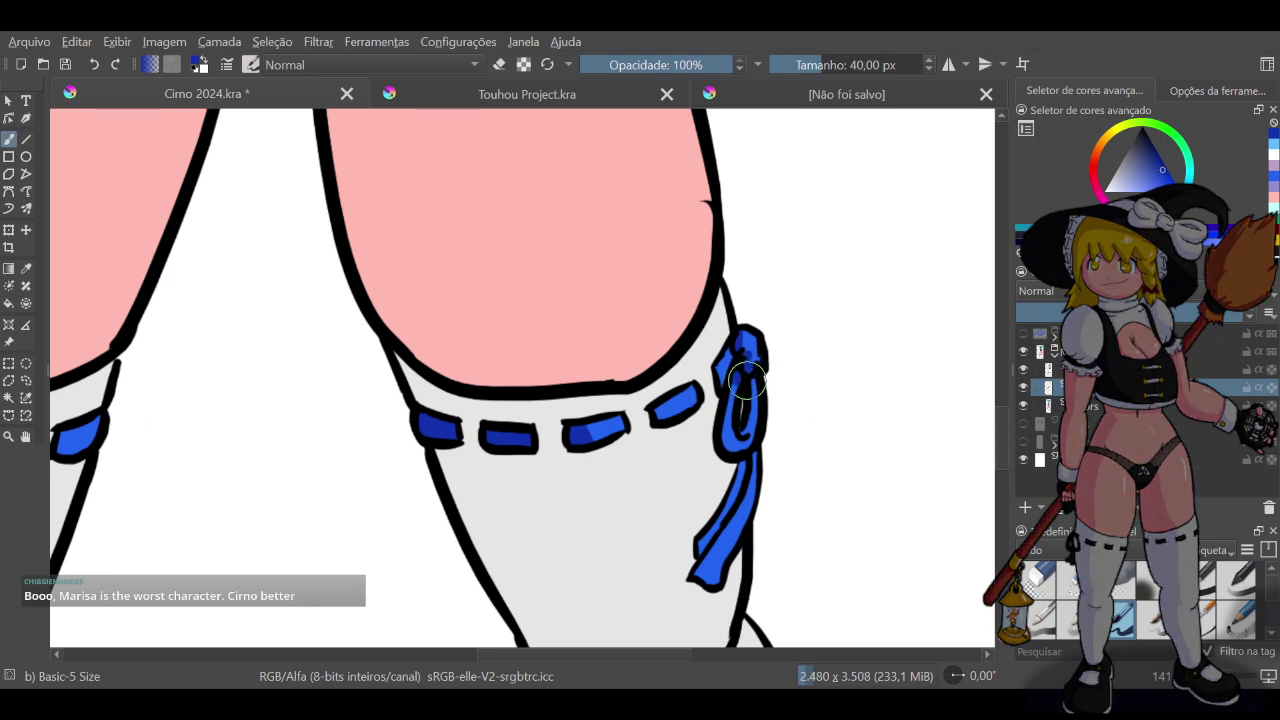
Paint dark blue shadows on the right-hand stocking's bow, its loop and the hanging ribbon tail
mouse_move(757, 374)
left_mouse_down()
mouse_move(752, 394)
mouse_move(735, 375)
mouse_move(728, 440)
mouse_move(745, 440)
mouse_move(751, 420)
mouse_move(747, 434)
left_mouse_up()
left_click_drag(752, 387, 748, 426)
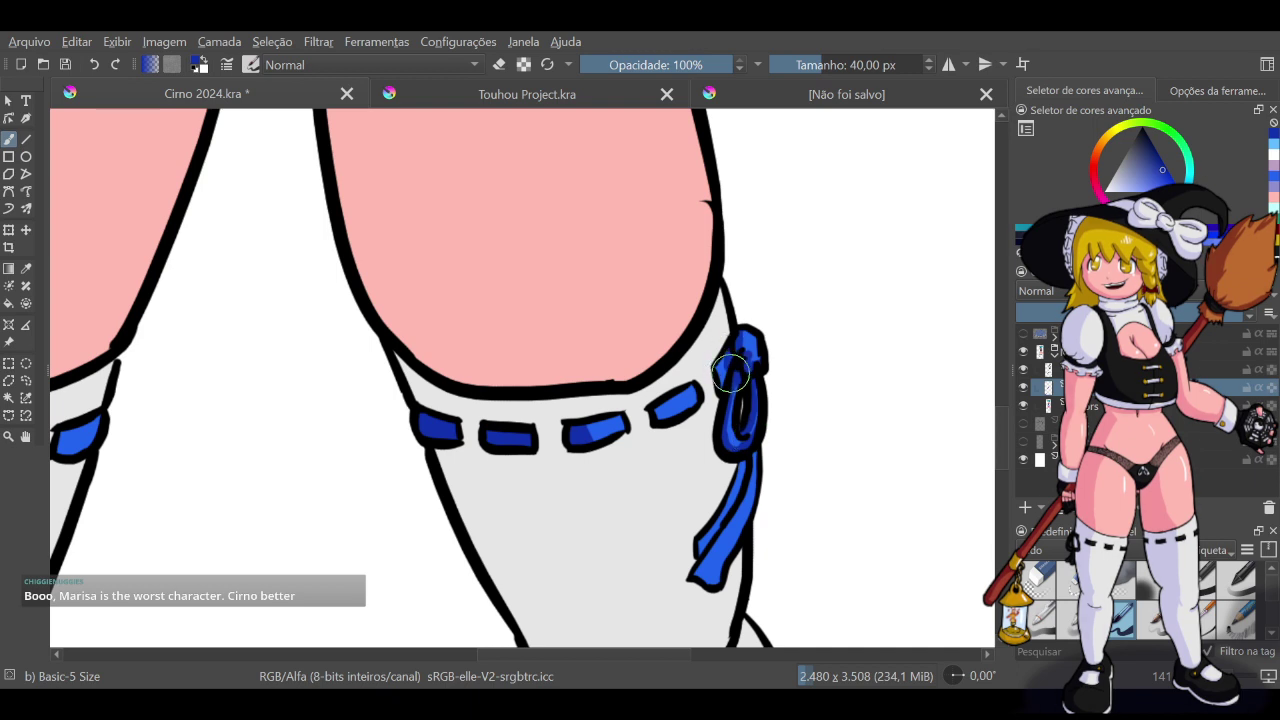
left_click_drag(727, 364, 722, 379)
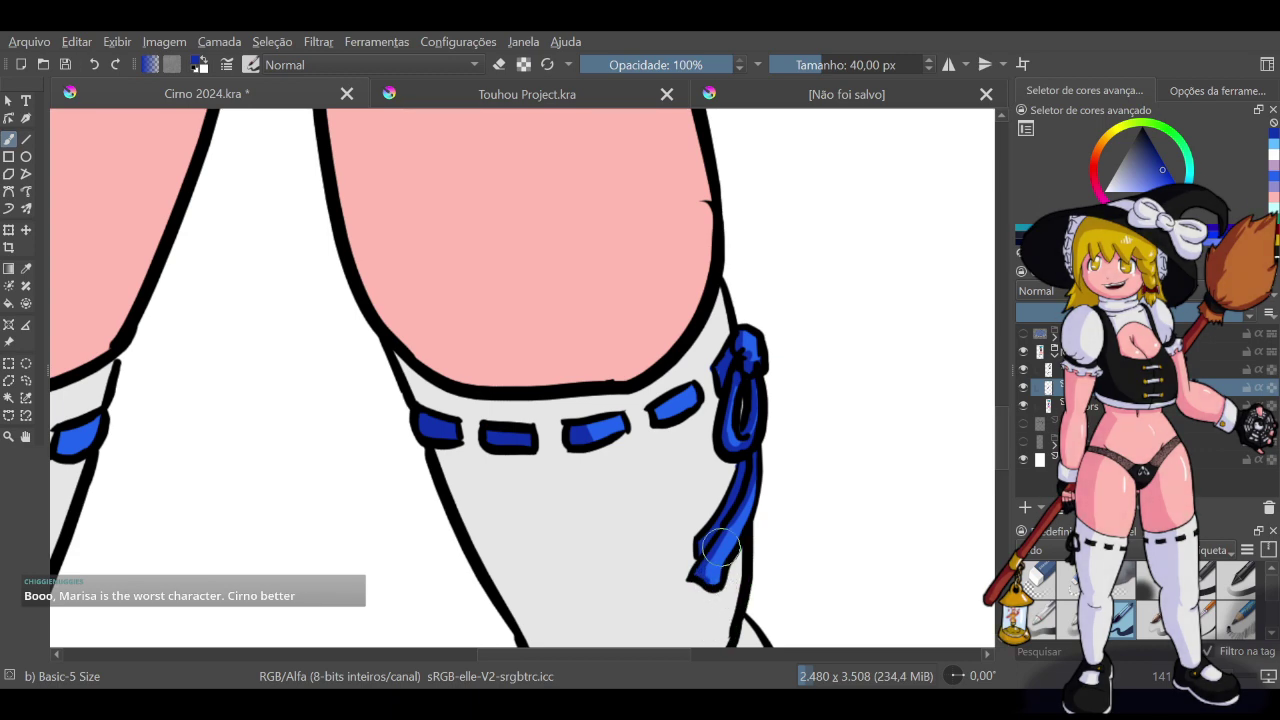
Paint a curved dark blue shadow along the bottom edge of the blue briefs
scroll(720, 543, "down", 9)
scroll(734, 590, "up", 3)
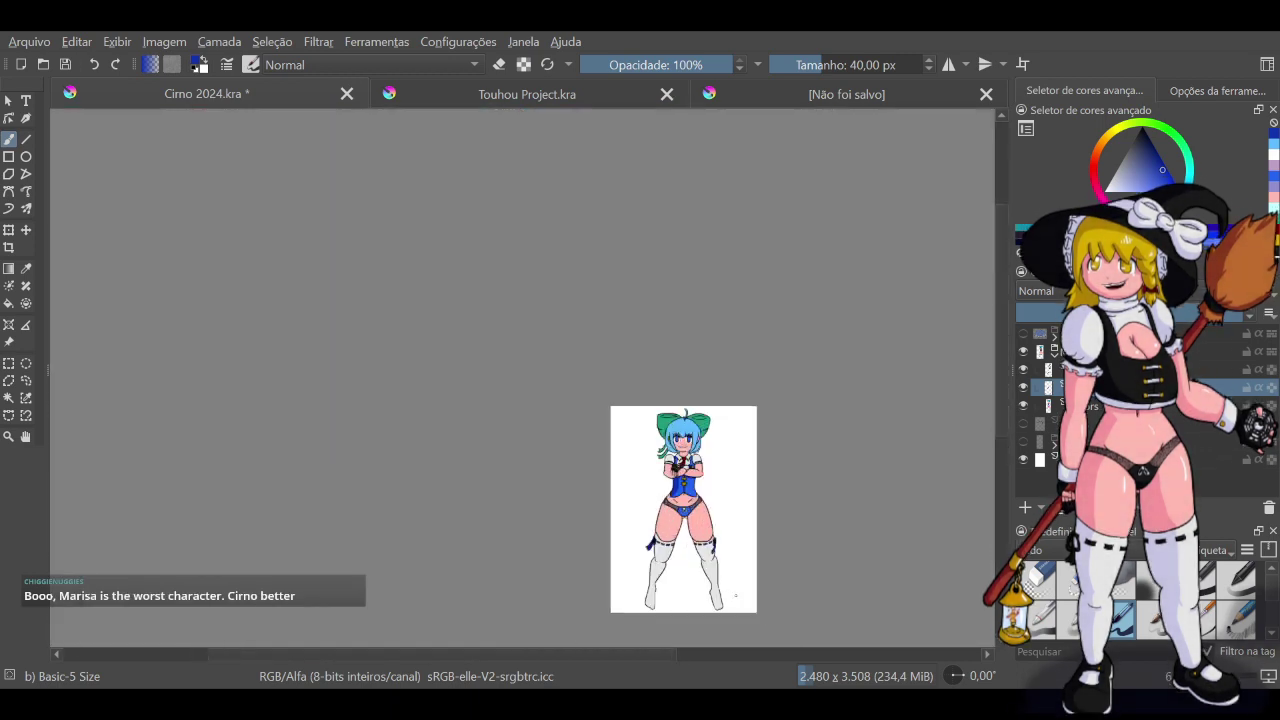
scroll(636, 410, "up", 10)
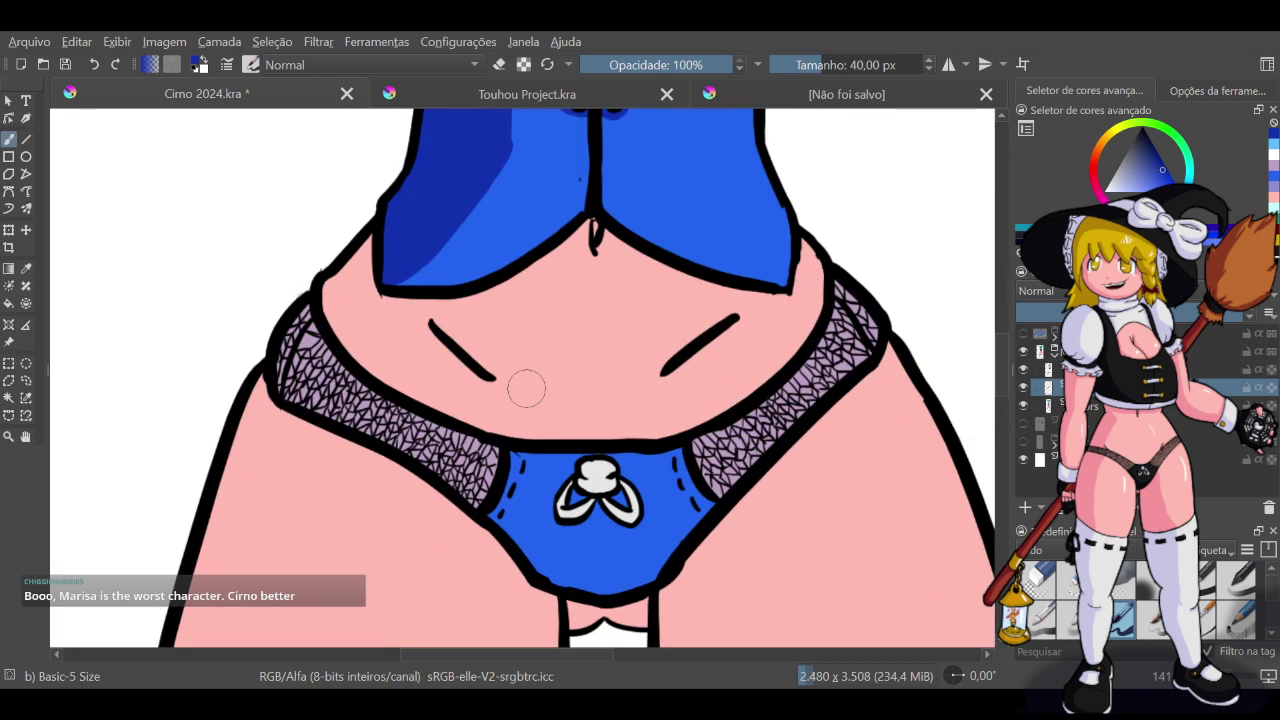
scroll(521, 393, "down", 3)
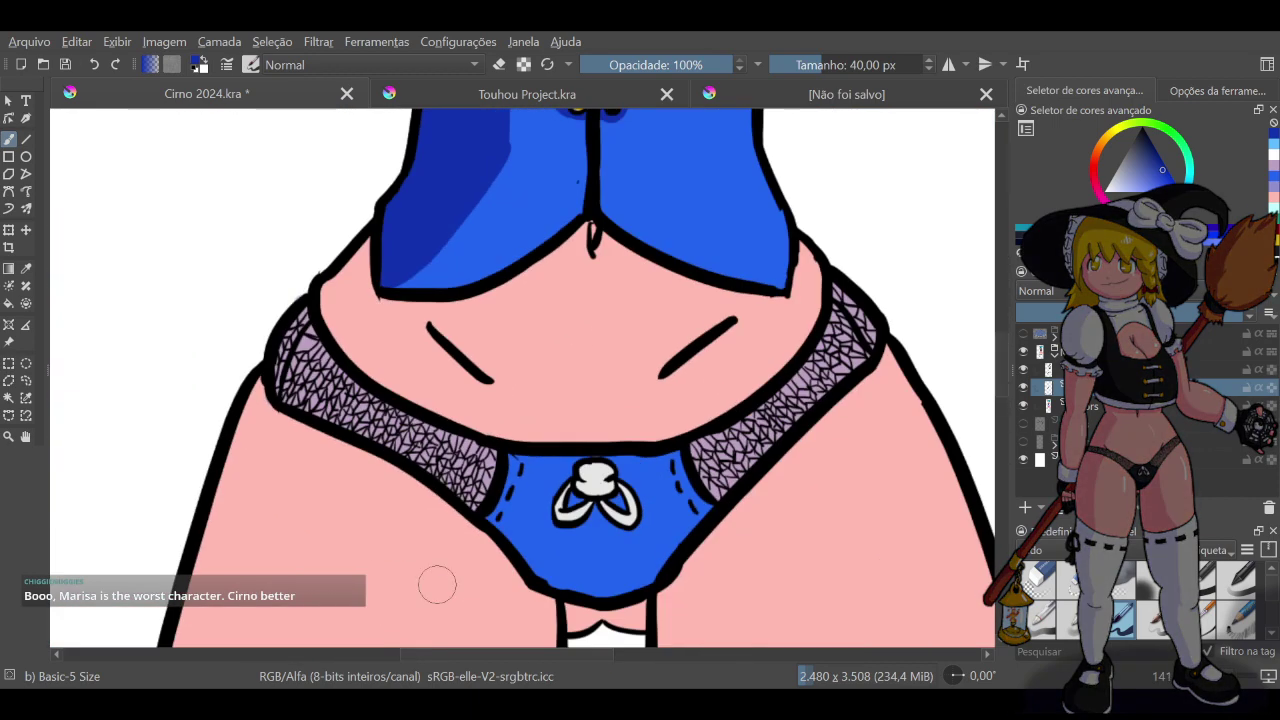
mouse_move(530, 573)
left_mouse_down()
mouse_move(625, 578)
mouse_move(616, 614)
left_mouse_up()
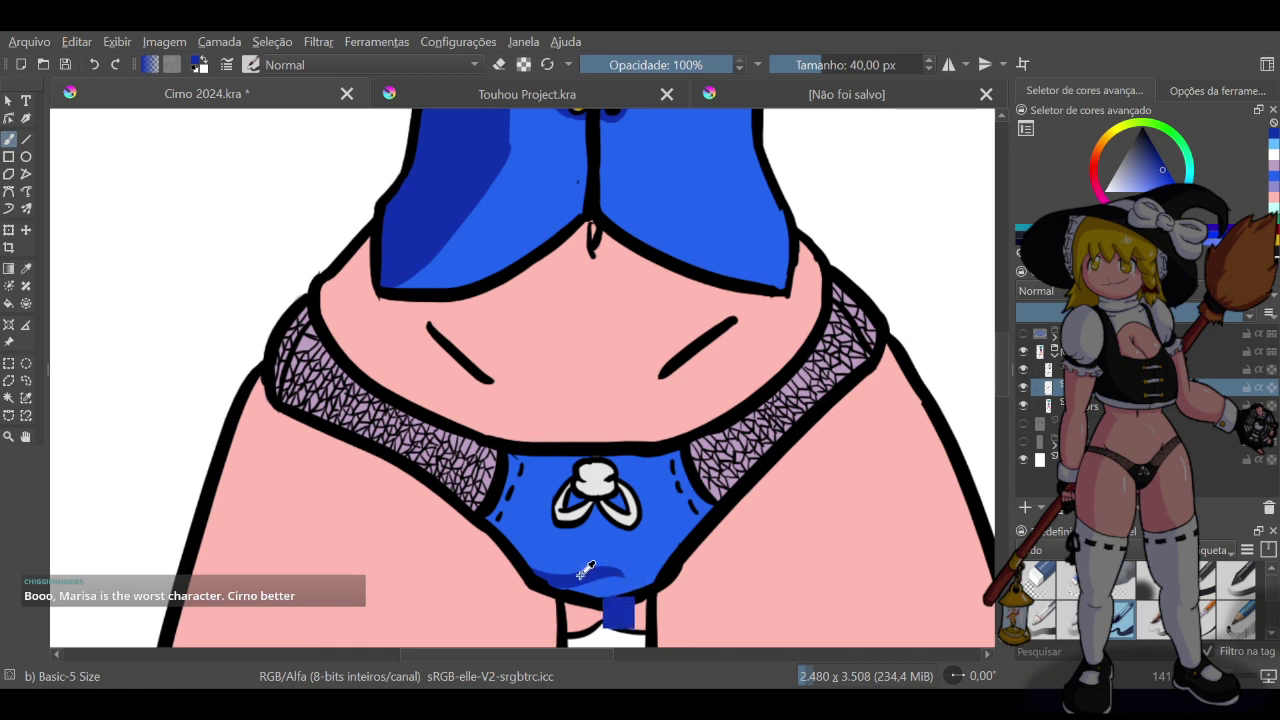
key("ctrl+z")
left_click_drag(540, 574, 636, 578)
key("ctrl+z")
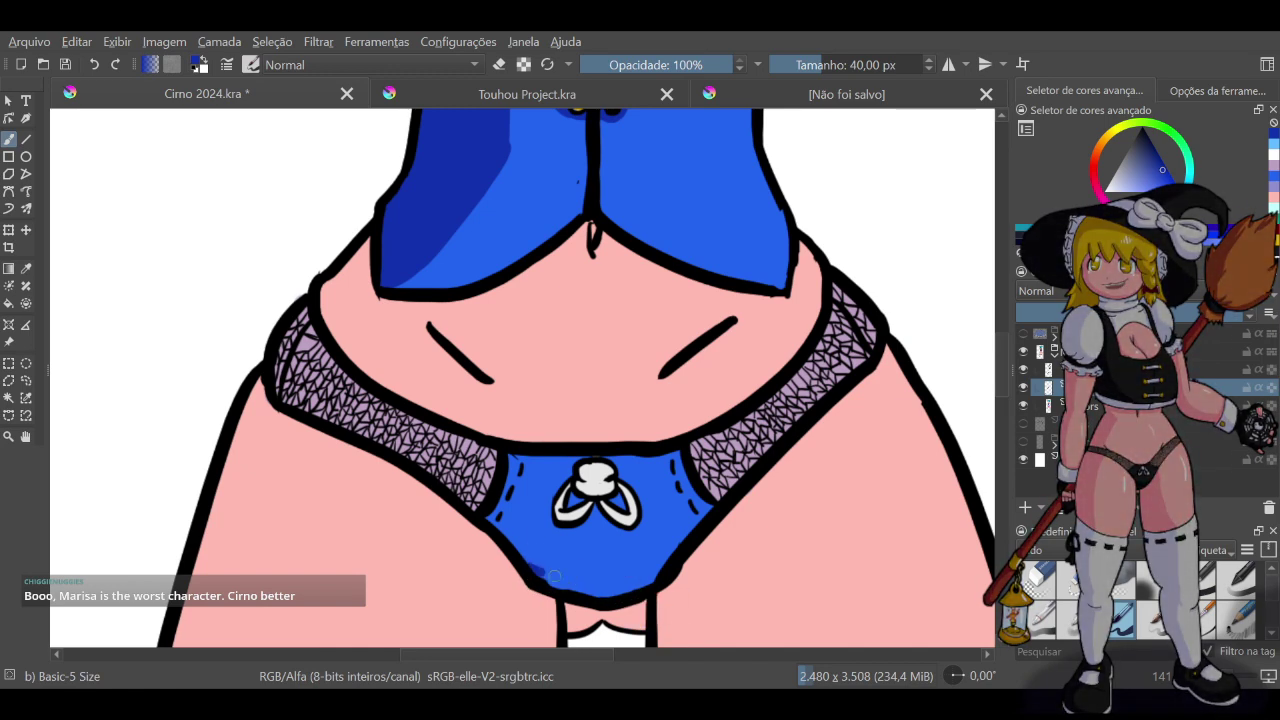
mouse_move(535, 572)
left_mouse_down()
mouse_move(660, 570)
mouse_move(622, 589)
mouse_move(644, 578)
left_mouse_up()
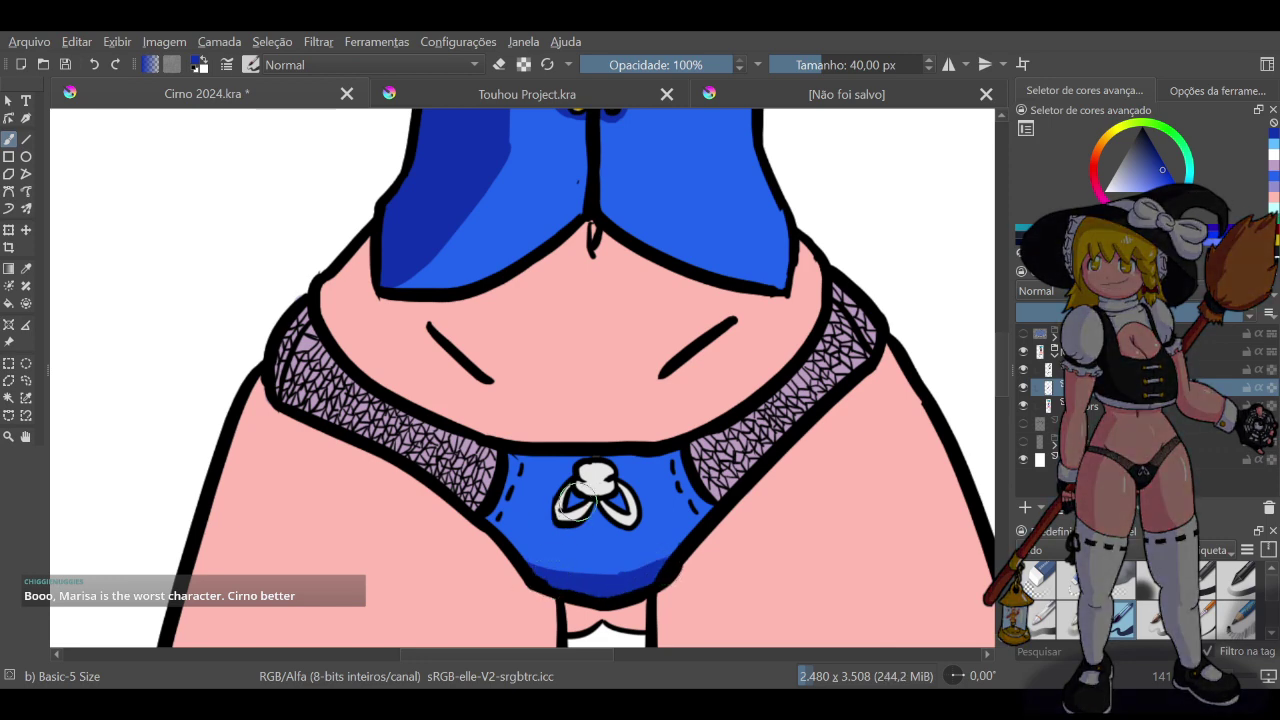
Paint dark blue shadows on the briefs around the white emblem and inside its loops
left_click_drag(580, 501, 625, 510)
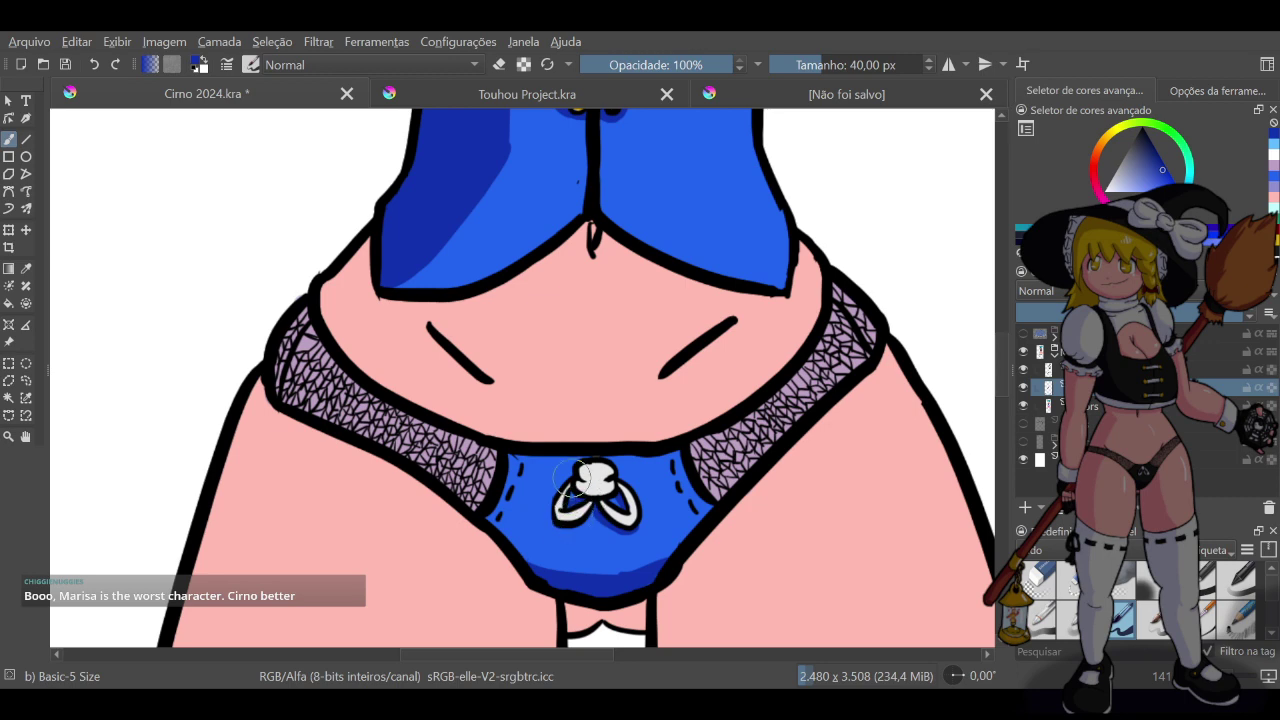
left_click_drag(585, 465, 612, 468)
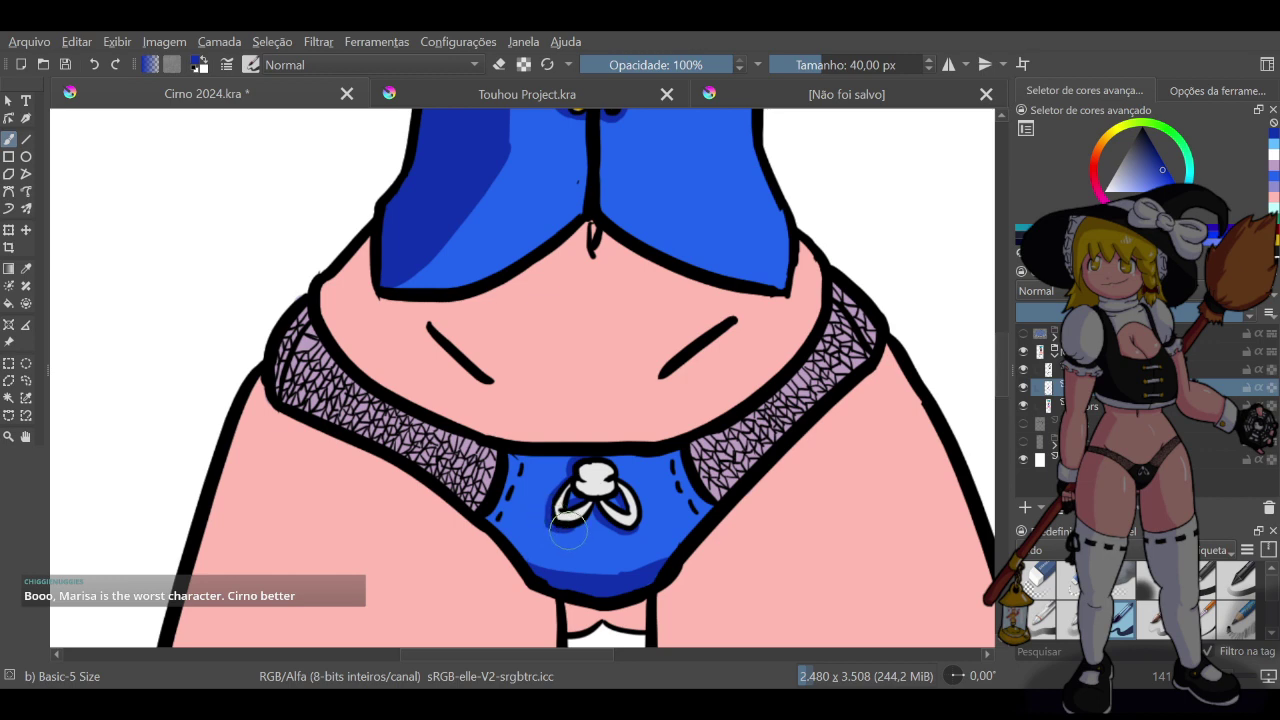
left_click_drag(550, 516, 570, 531)
key("ctrl+z")
Outline the shadow on the left part of the briefs and fill it in dark blue with an 80 px brush
mouse_move(559, 466)
left_mouse_down()
mouse_move(552, 498)
mouse_move(569, 552)
mouse_move(612, 596)
left_mouse_up()
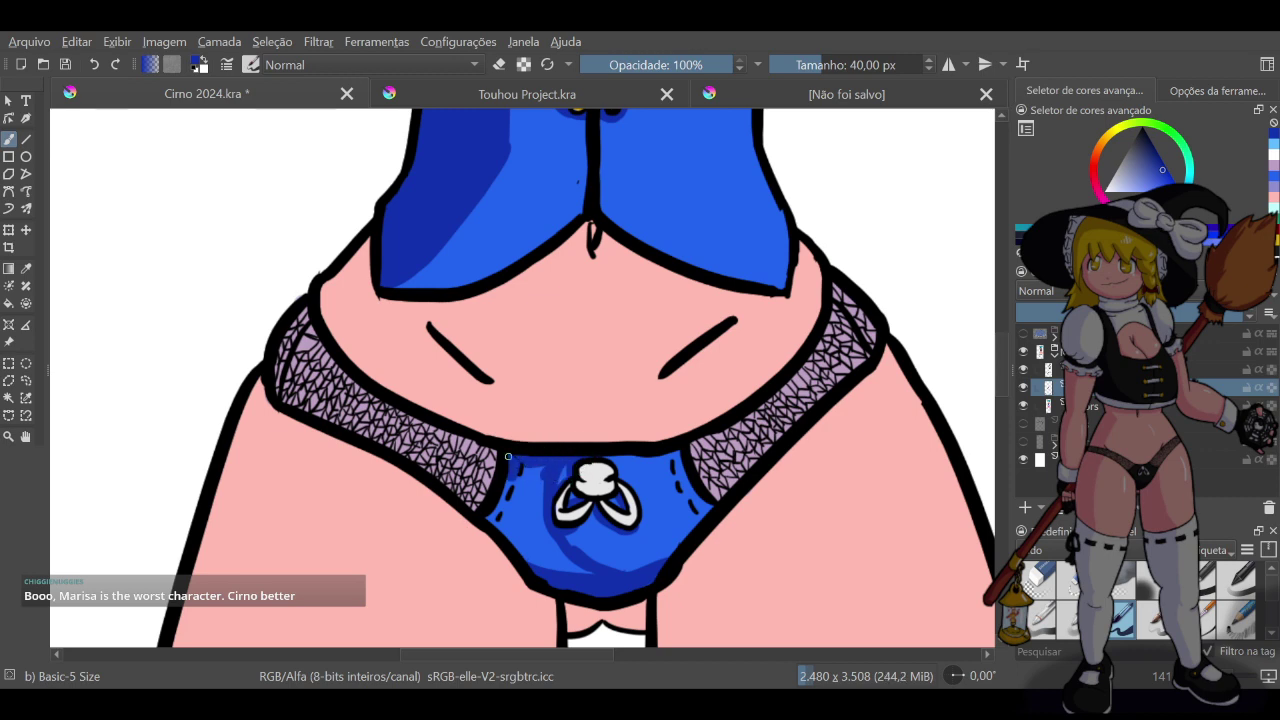
left_click_drag(509, 541, 513, 525)
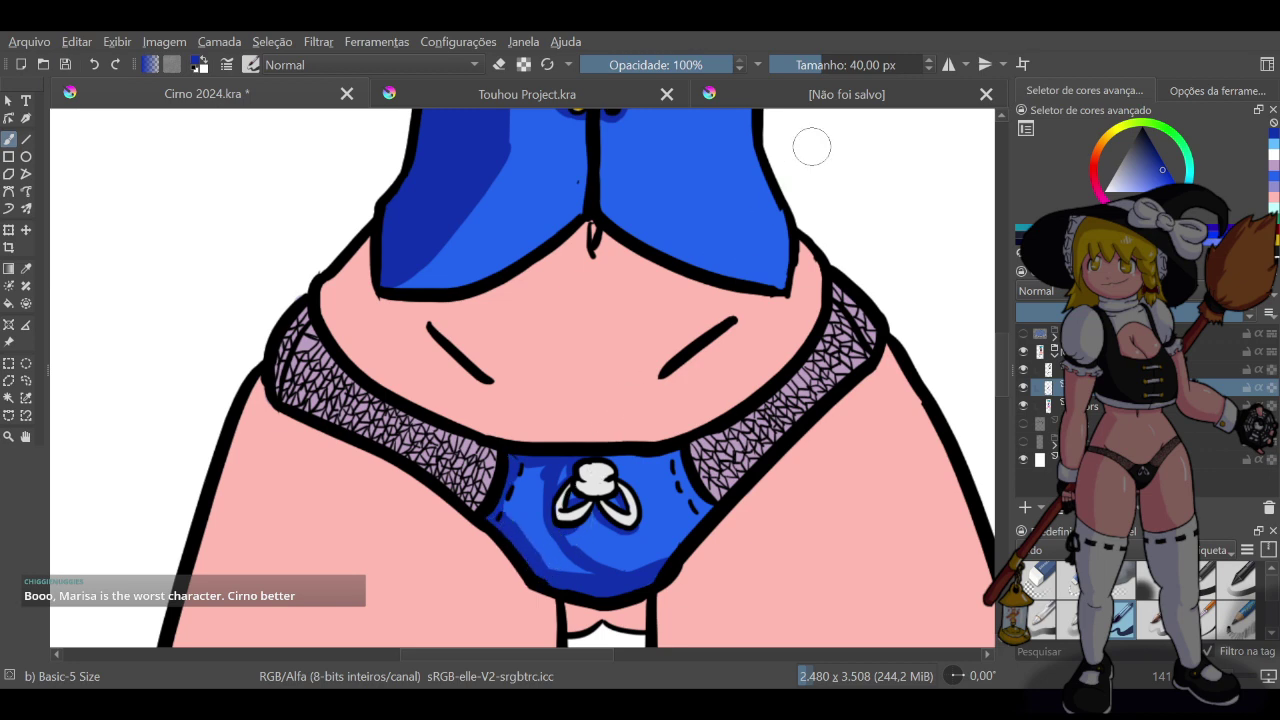
left_click(843, 62)
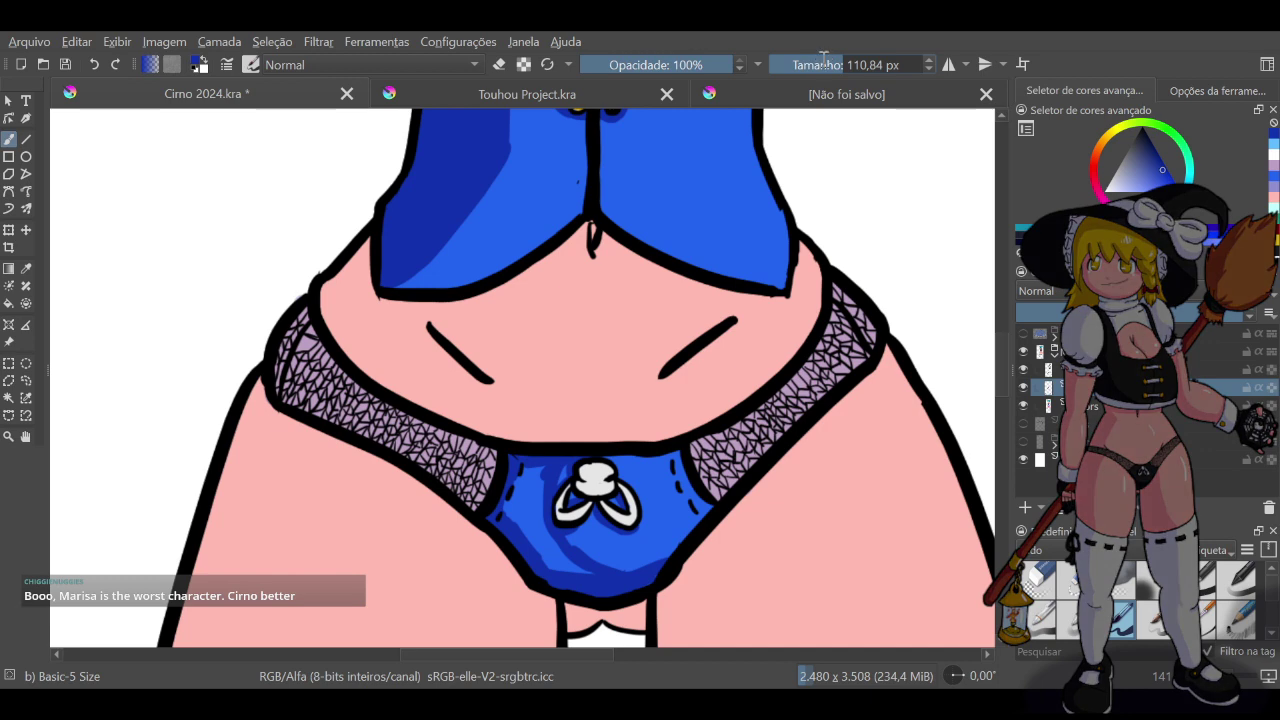
left_click(822, 62)
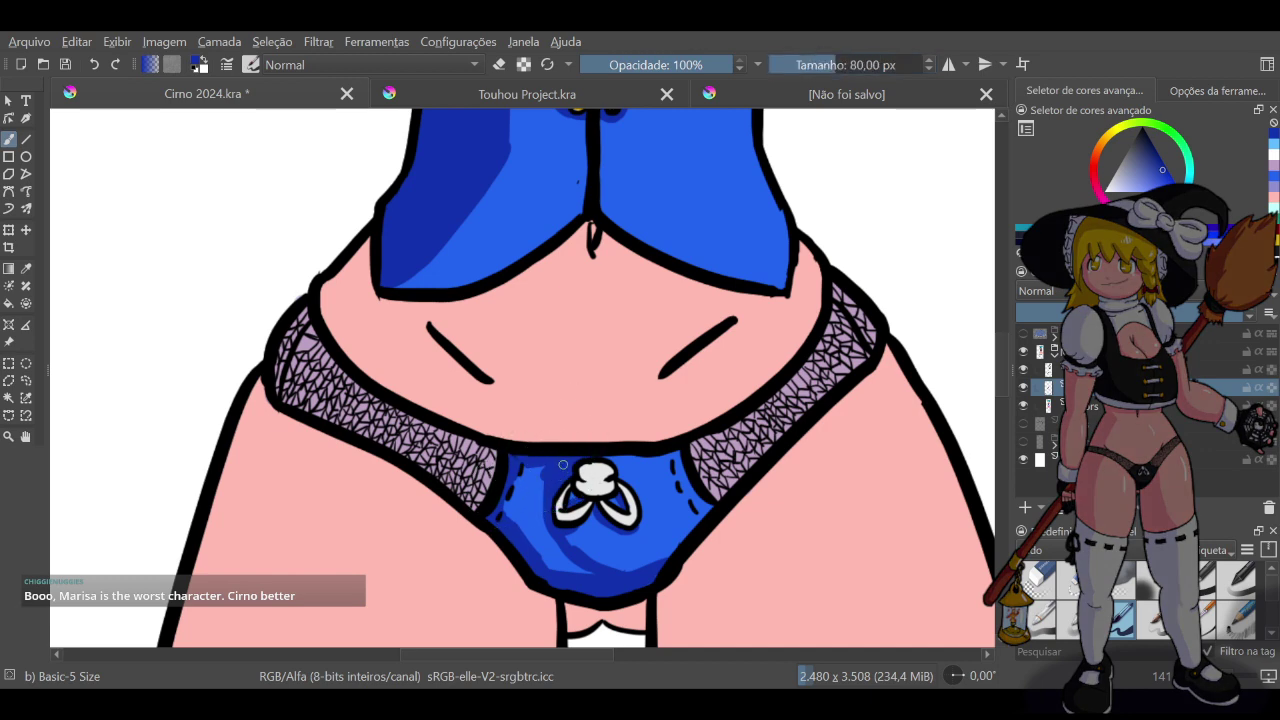
mouse_move(563, 464)
left_mouse_down()
mouse_move(509, 484)
mouse_move(522, 517)
mouse_move(529, 488)
mouse_move(539, 532)
mouse_move(539, 473)
left_mouse_up()
mouse_move(536, 517)
left_mouse_down()
mouse_move(564, 562)
mouse_move(663, 559)
mouse_move(602, 585)
mouse_move(692, 538)
mouse_move(625, 605)
left_mouse_up()
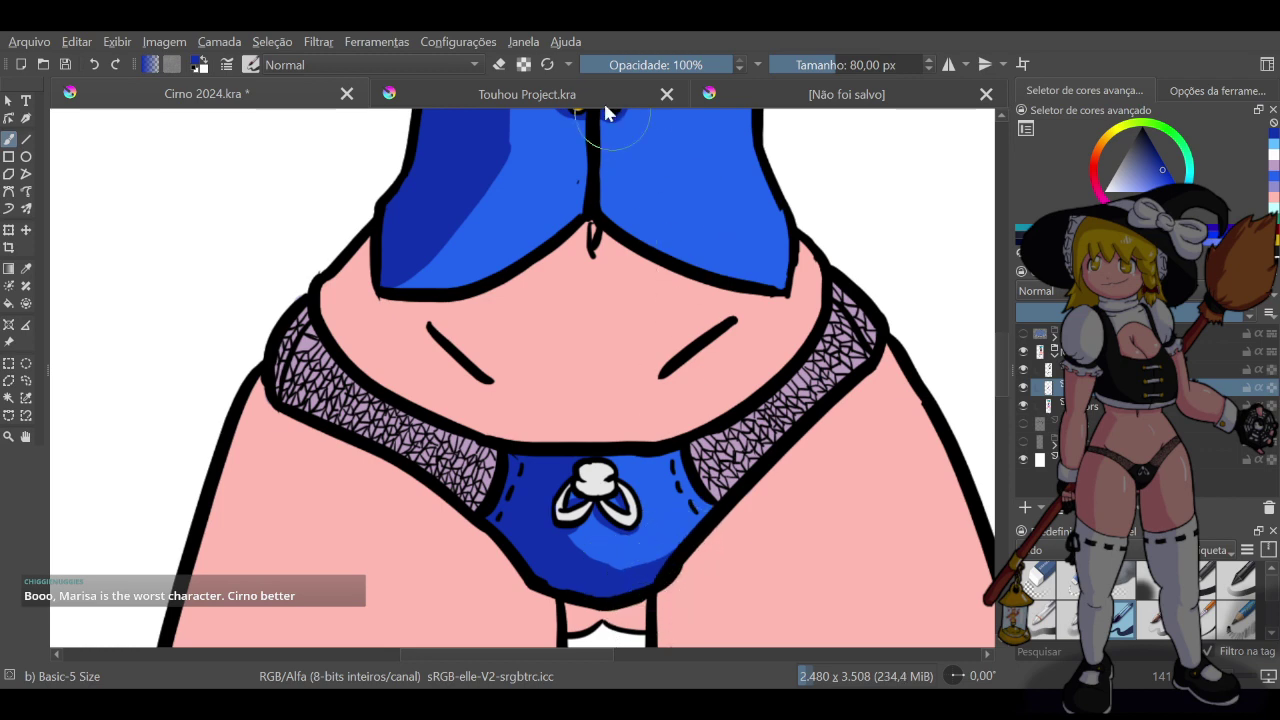
Tidy the shadow's edge around the white emblem on the briefs with a 40 px eraser
left_click(500, 65)
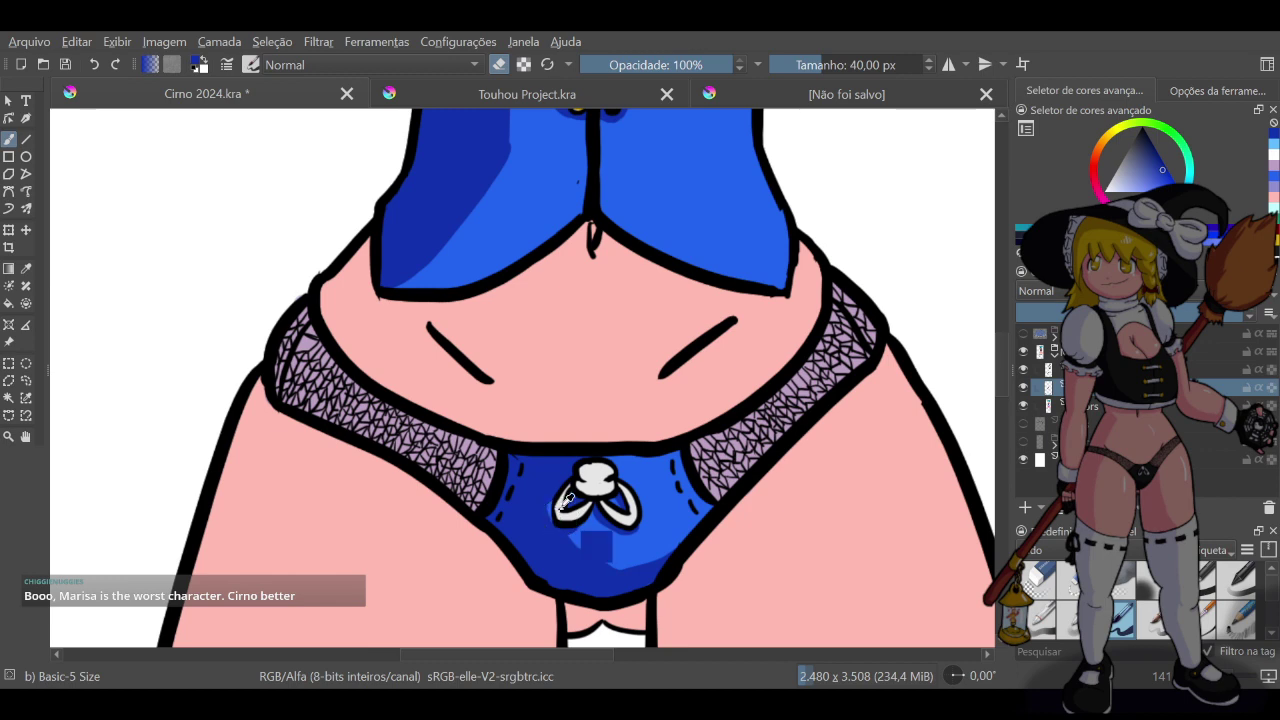
left_click_drag(558, 519, 565, 508)
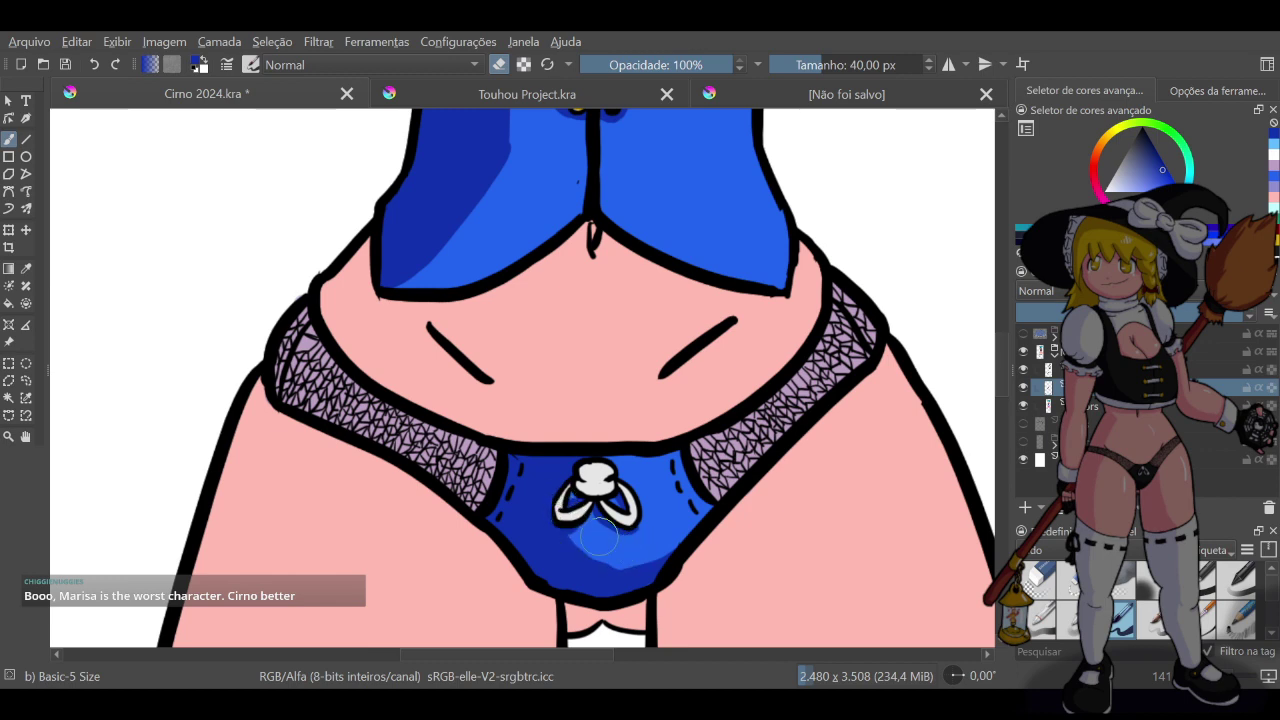
Show the skirt group again, turn eraser mode off and save the drawing
scroll(585, 550, "down", 5)
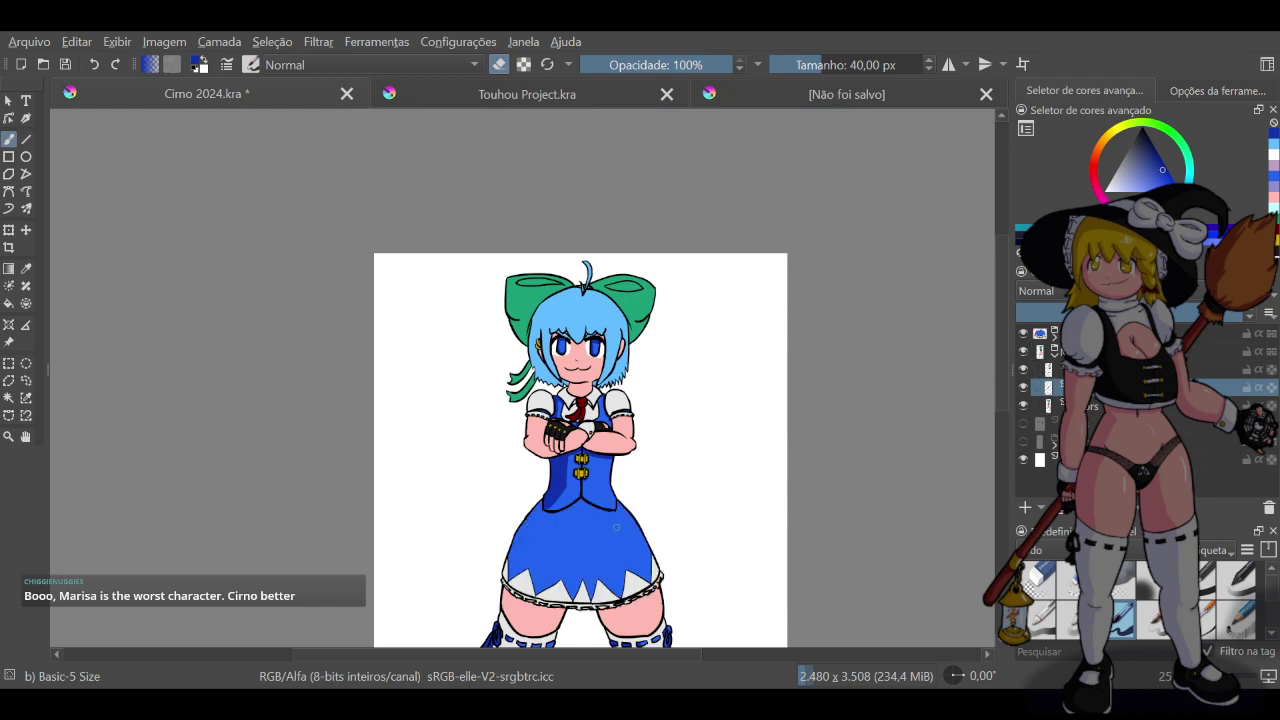
scroll(616, 527, "up", 3)
key("e")
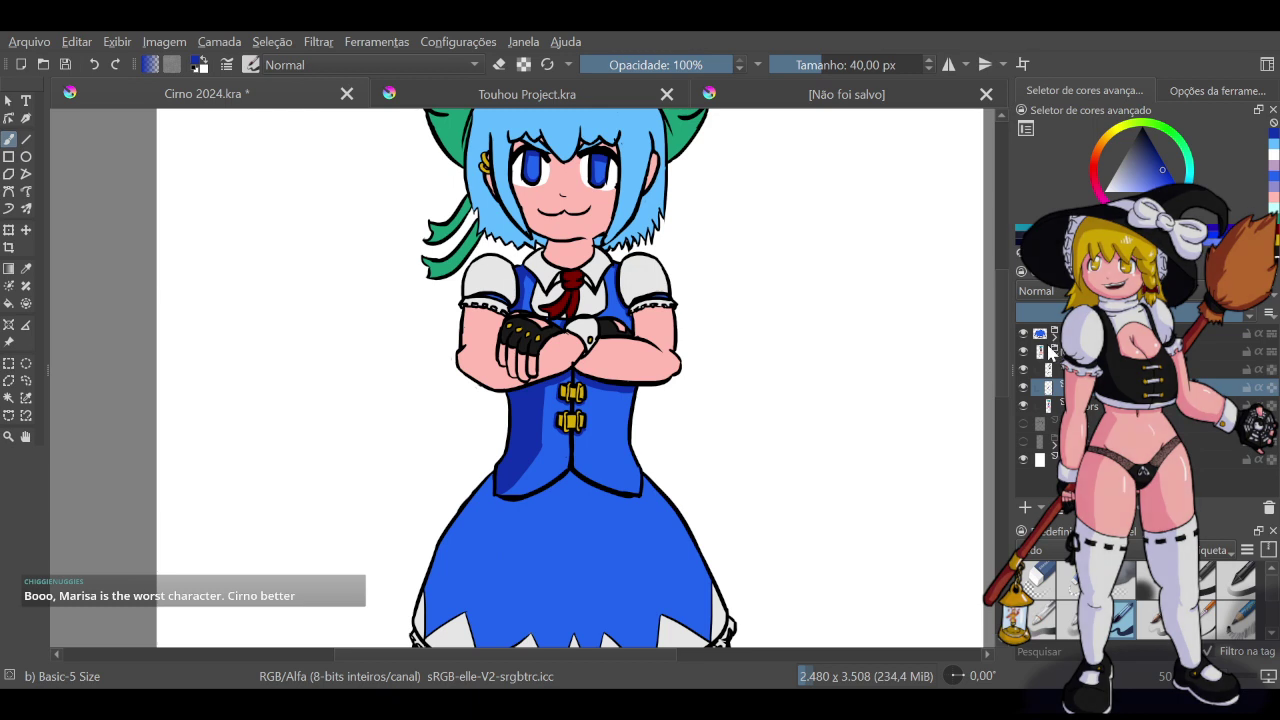
key("ctrl+s")
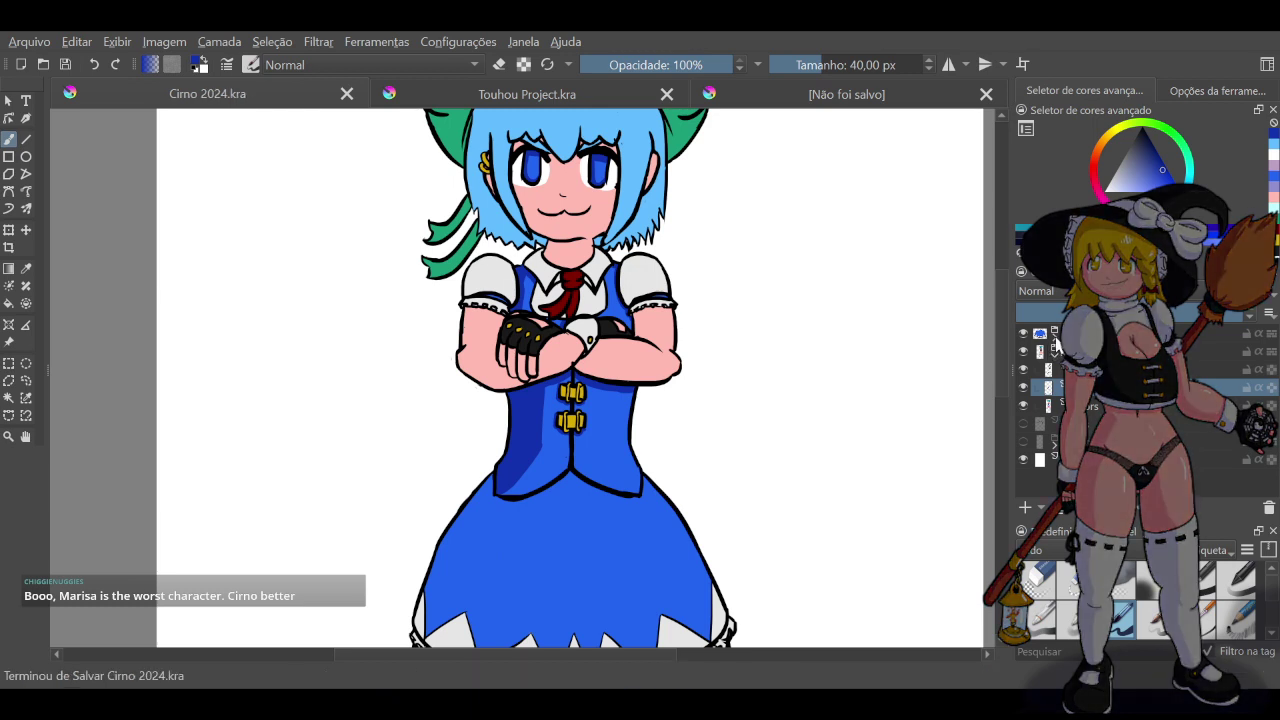
Expand the skirt group and add a new paint layer directly above its colour layer
left_click(1056, 348)
left_click(1057, 369)
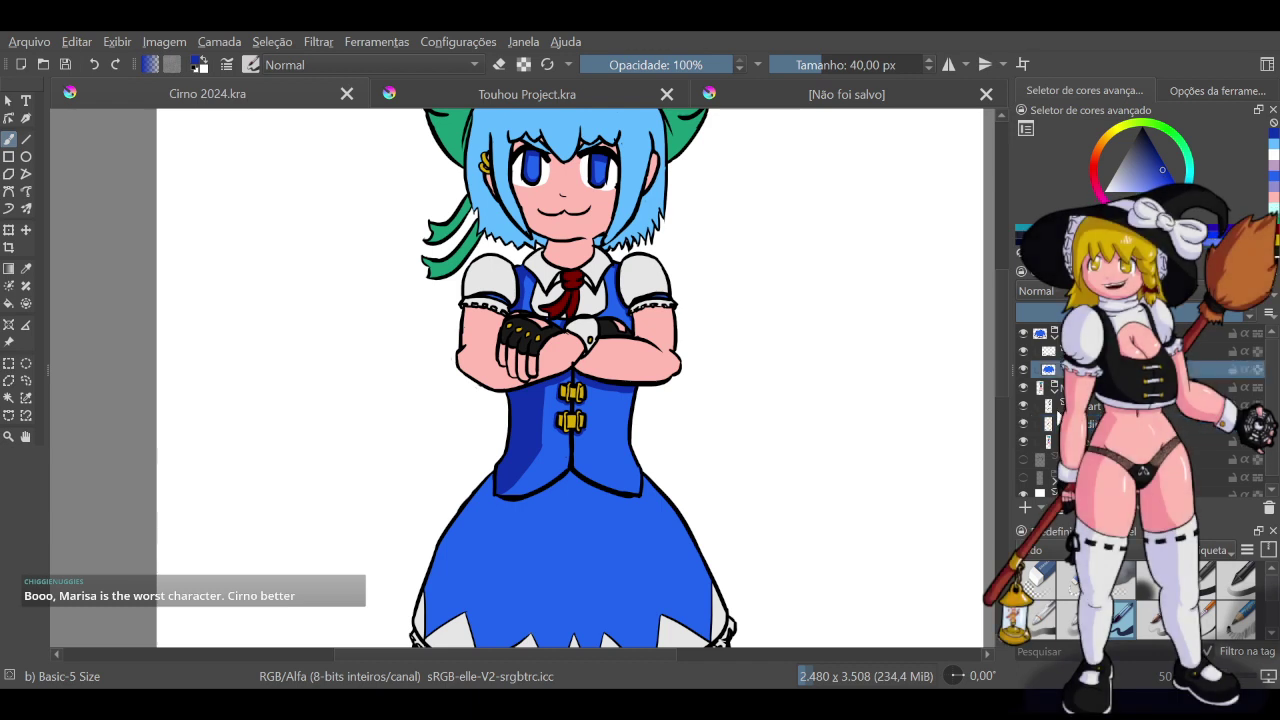
left_click(1025, 508)
Rename the skirt group's new layer to "Shad"
key("F2")
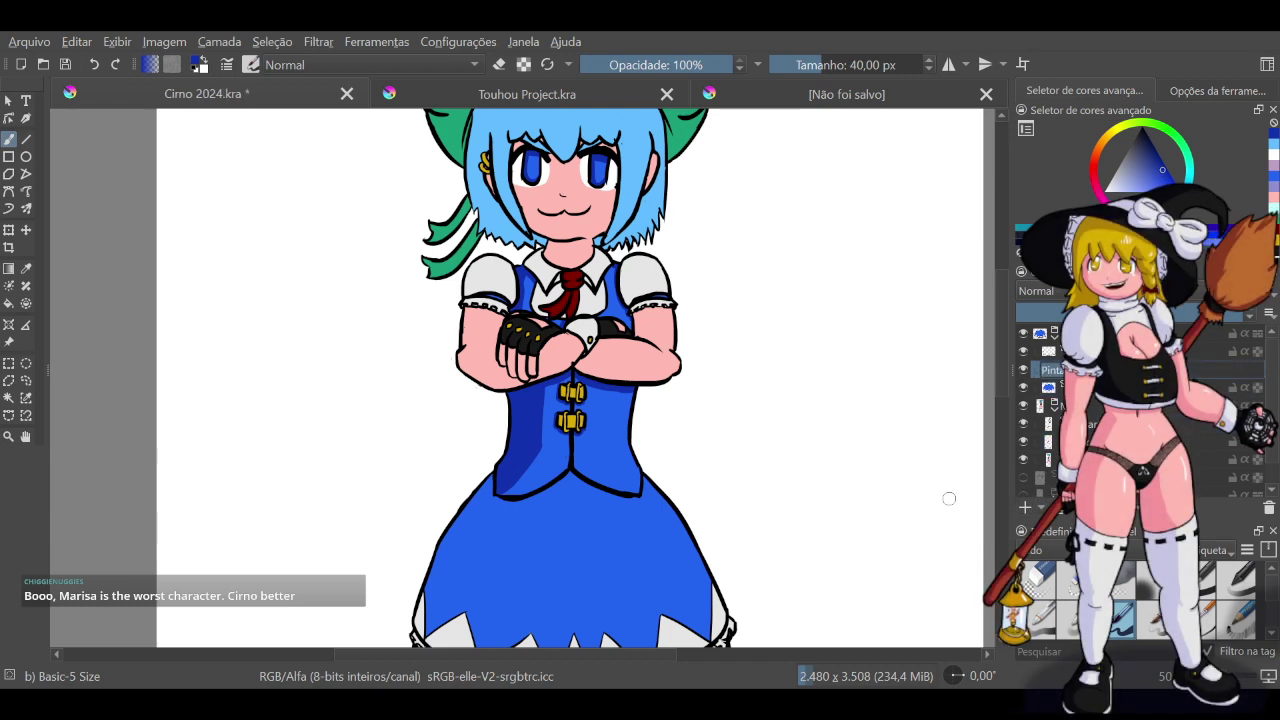
key("Return")
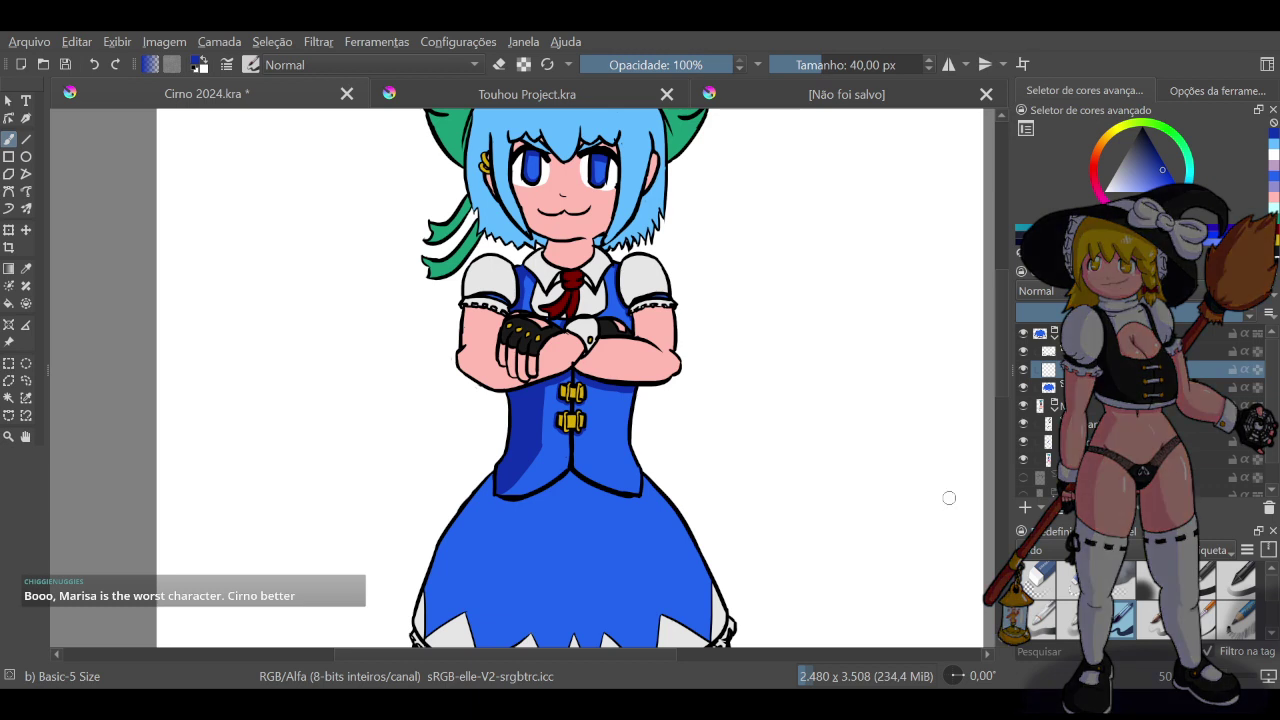
key("F2")
type("Shad")
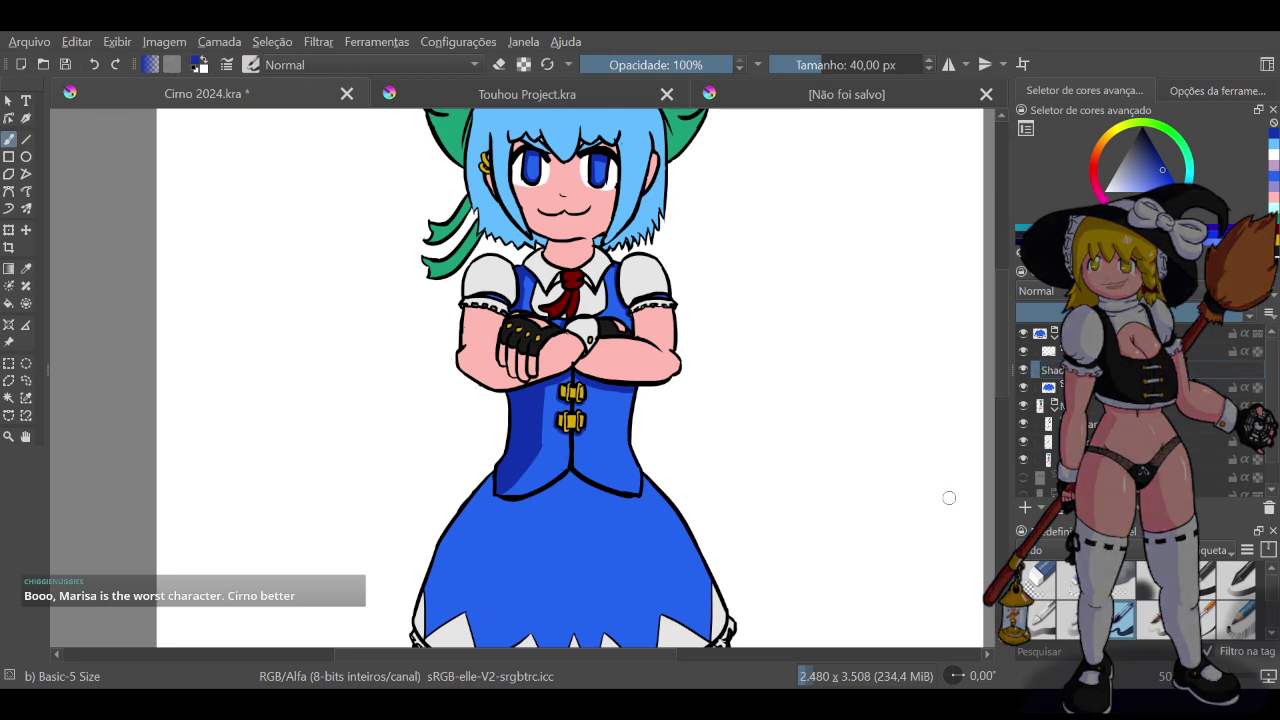
key("Return")
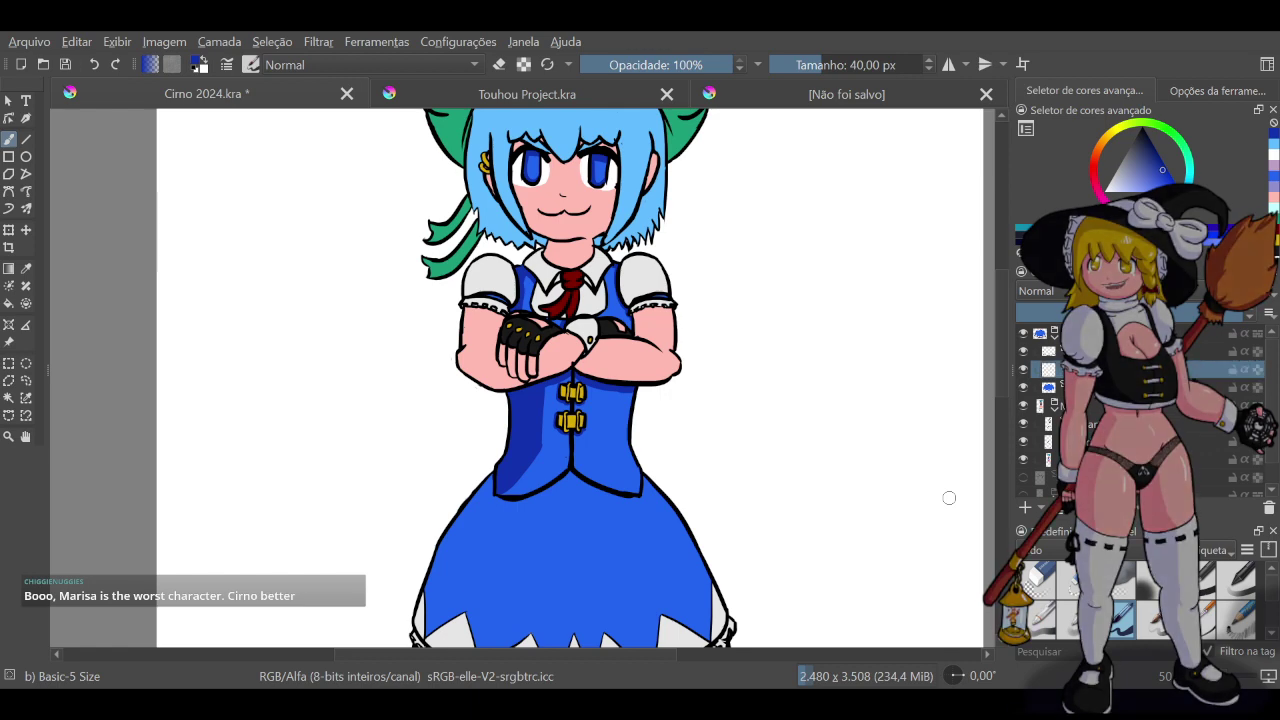
key("F2")
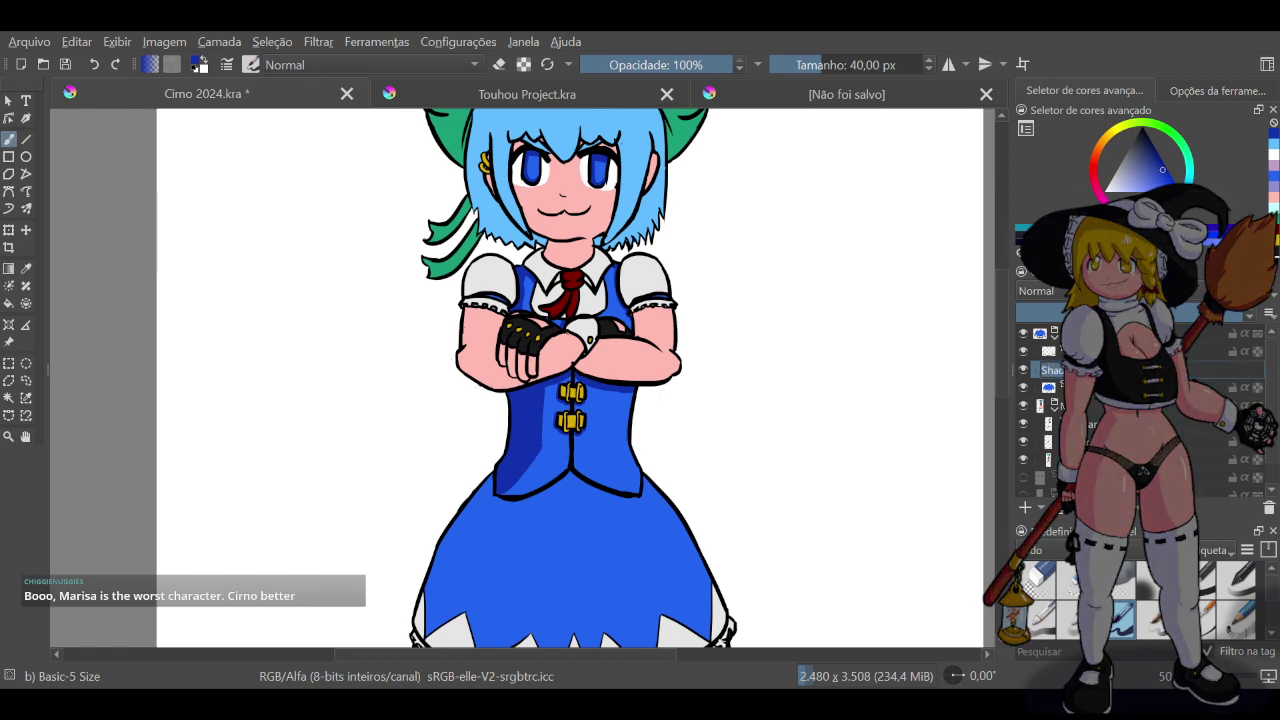
left_click(1084, 370)
key("Return")
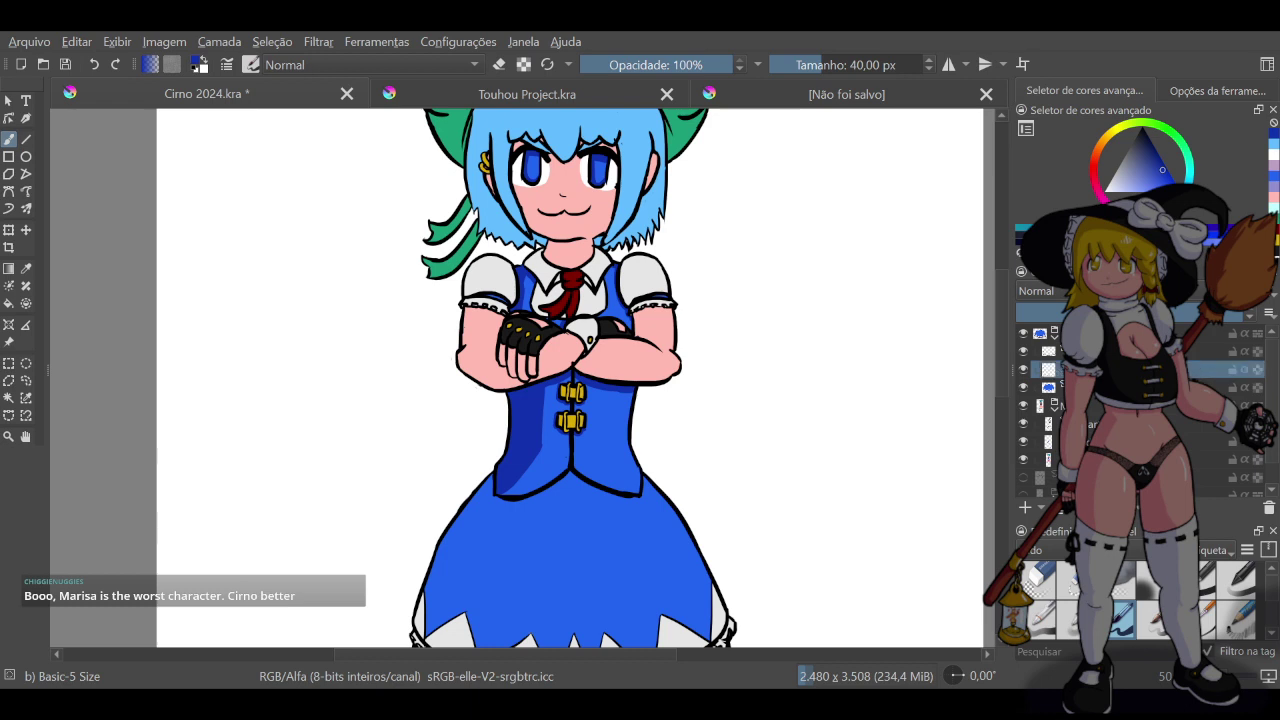
Set the brush size to 80 px and try dark blue shadow strokes on the skirt beneath the left half of the vest's hem
left_click_drag(822, 60, 813, 58)
left_click(811, 60)
type("80")
key("Return")
key("ctrl+z")
mouse_move(492, 480)
left_mouse_down()
mouse_move(496, 504)
mouse_move(569, 479)
left_mouse_up()
key("ctrl+z")
key("ctrl+z")
mouse_move(491, 494)
left_mouse_down()
mouse_move(510, 508)
mouse_move(548, 501)
mouse_move(495, 492)
mouse_move(530, 502)
left_mouse_up()
key("ctrl+z")
key("ctrl+z")
left_click(507, 496, "ctrl")
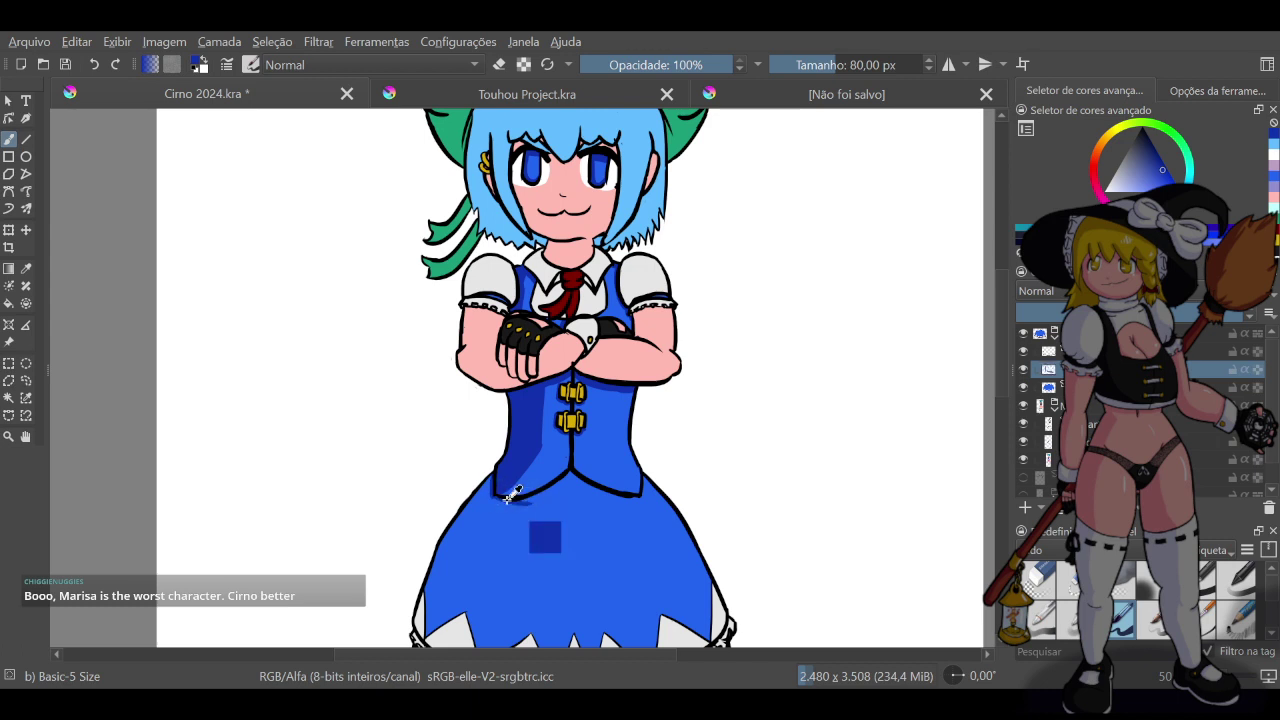
key("ctrl+z")
Paint a dark blue shadow on the skirt following both curved halves of the vest's hem
mouse_move(492, 490)
left_mouse_down()
mouse_move(539, 495)
mouse_move(570, 472)
mouse_move(561, 484)
mouse_move(572, 478)
mouse_move(611, 511)
mouse_move(619, 493)
mouse_move(580, 476)
mouse_move(569, 473)
mouse_move(634, 510)
left_mouse_up()
key("ctrl+z")
key("ctrl+z")
mouse_move(572, 478)
left_mouse_down()
mouse_move(646, 503)
mouse_move(568, 474)
mouse_move(612, 493)
left_mouse_up()
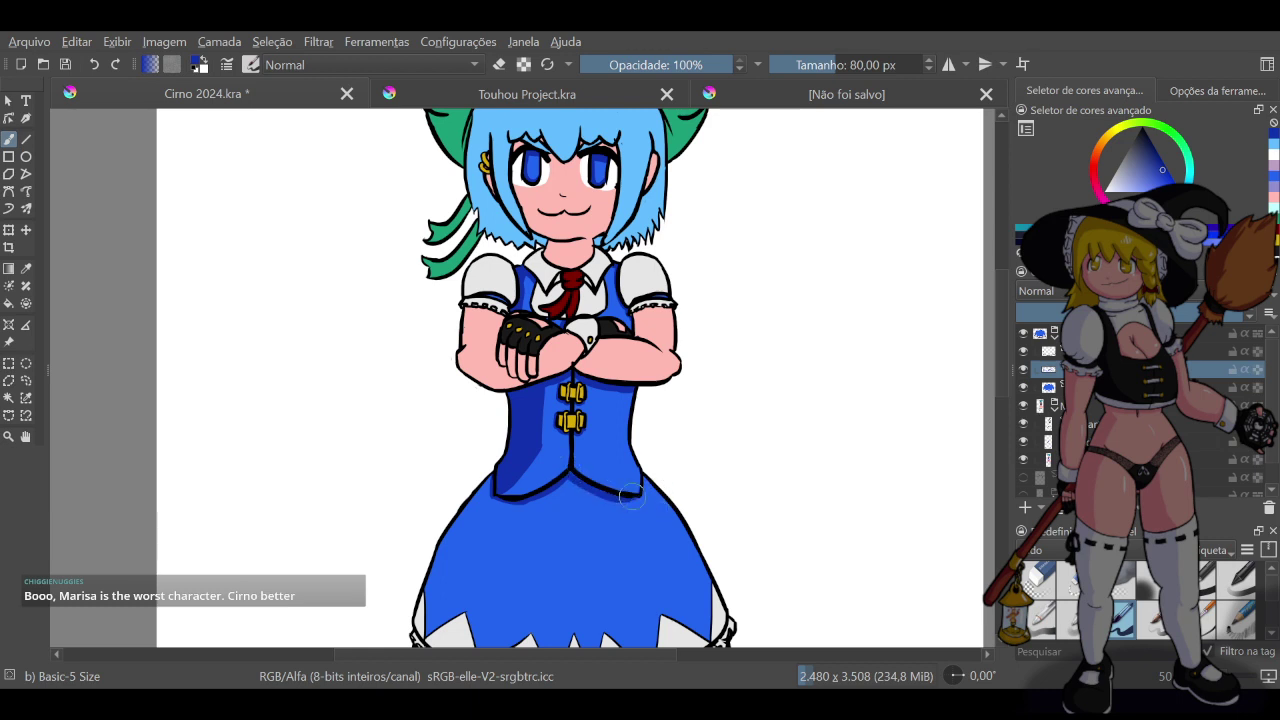
key("ctrl+z")
left_click_drag(616, 499, 642, 502)
key("ctrl+z")
Paint a curved dark blue shadow boundary down the skirt from the vest's lower-left corner to the first hem point and thin it near the hem
left_click_drag(1003, 313, 996, 344)
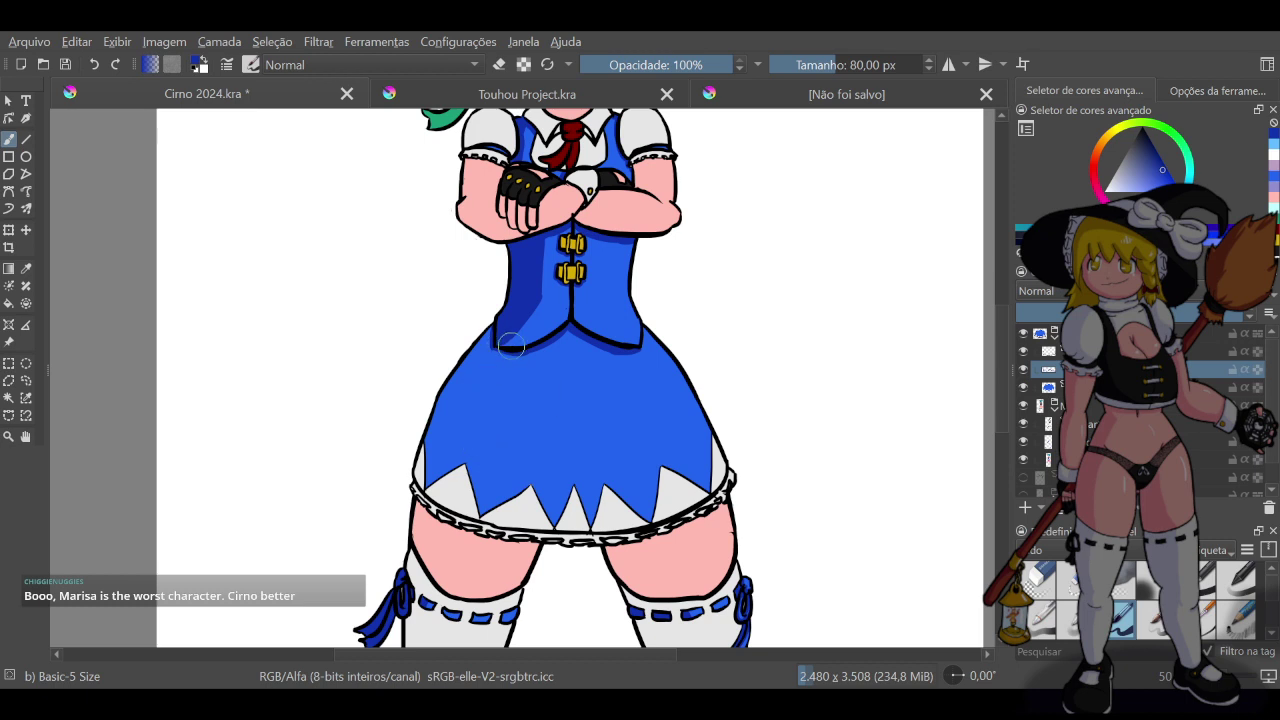
left_click_drag(497, 347, 470, 440)
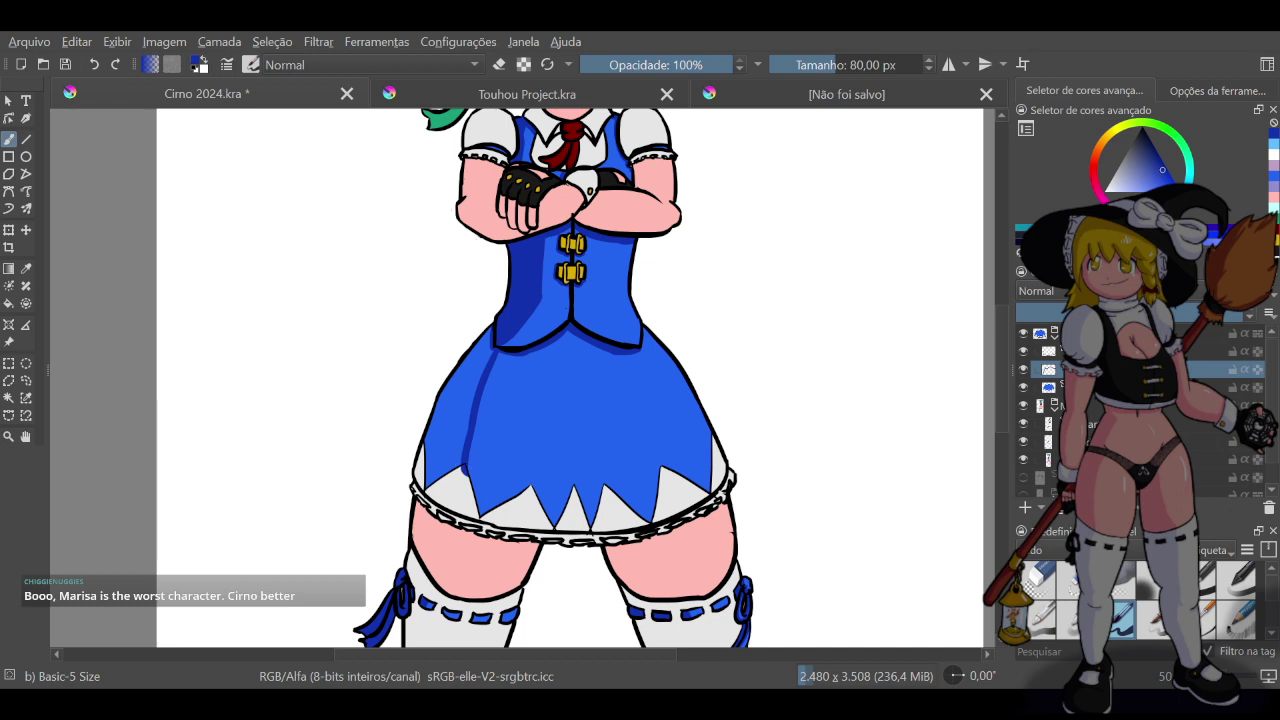
left_click_drag(472, 431, 470, 479)
left_click_drag(466, 466, 470, 416)
left_click_drag(471, 481, 470, 453)
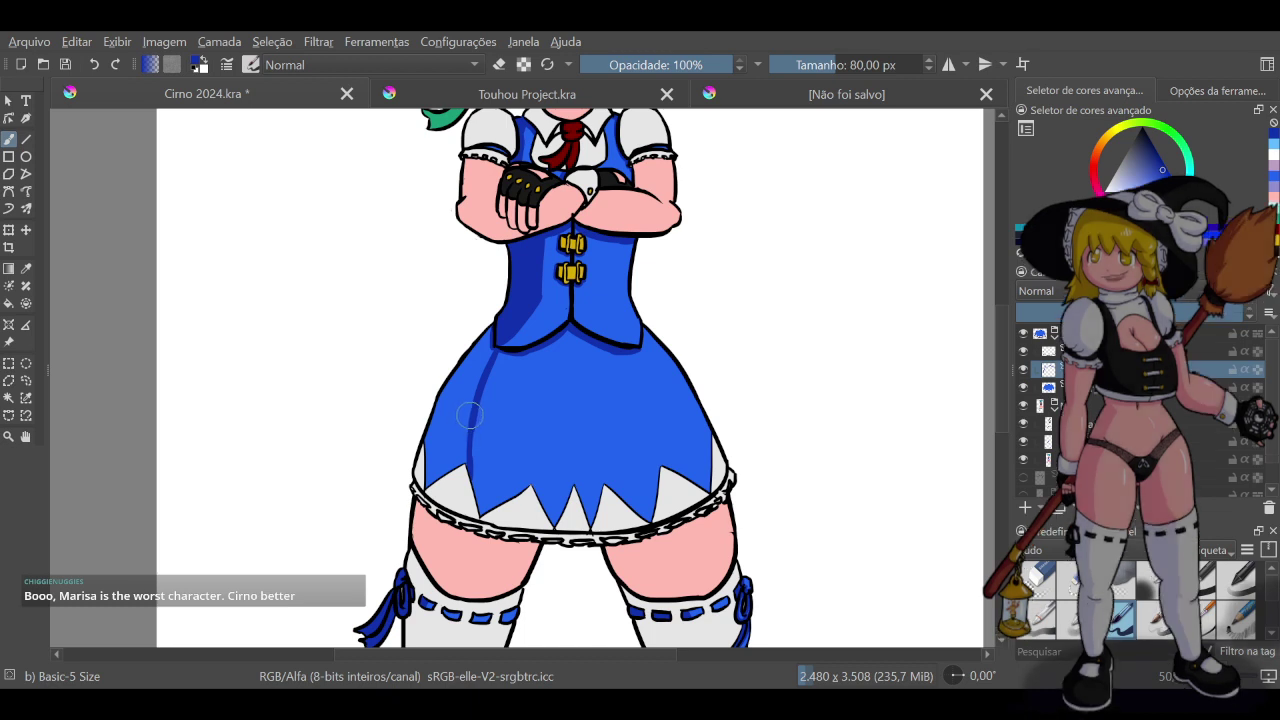
left_click(1044, 352)
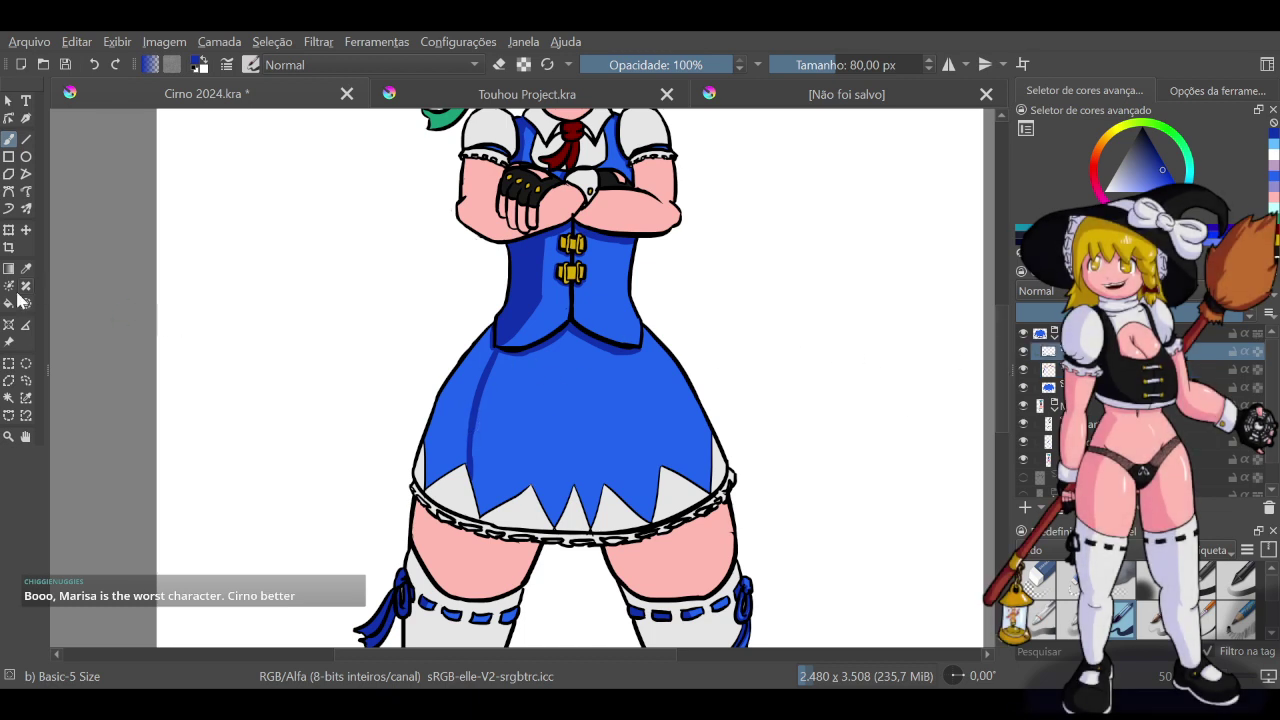
left_click(8, 397)
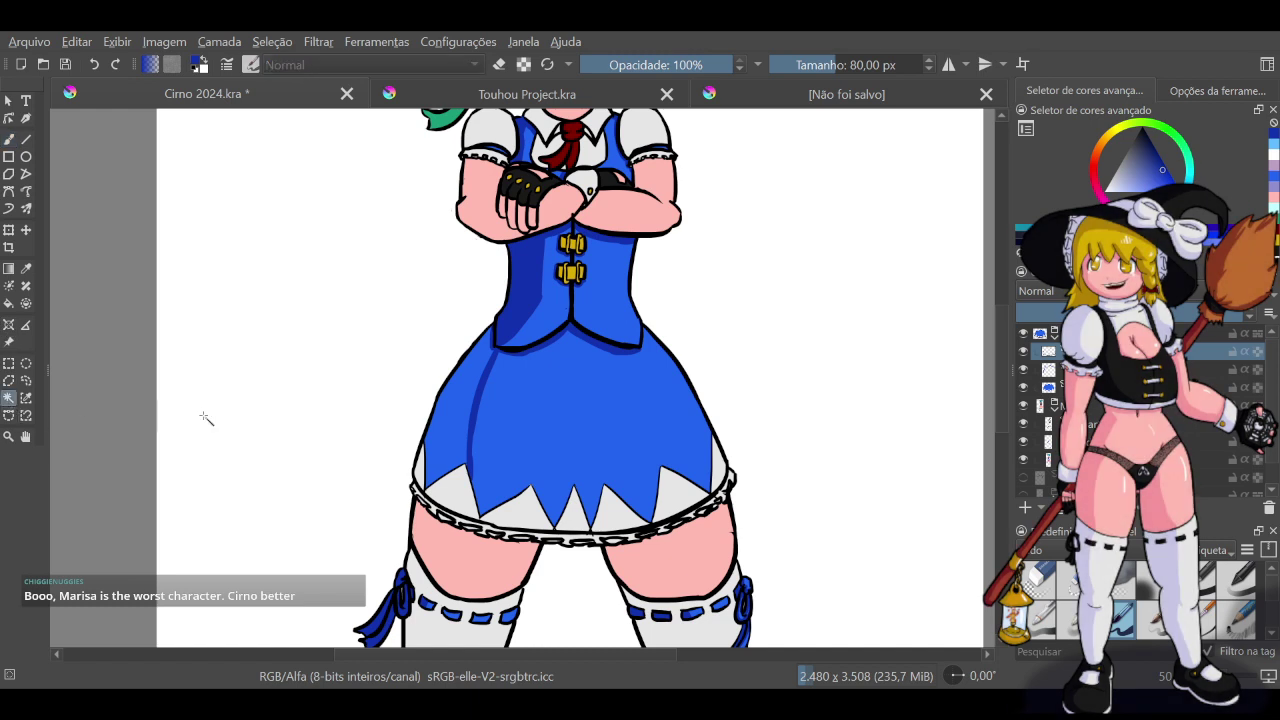
left_click(452, 418)
key("ctrl+shift+a")
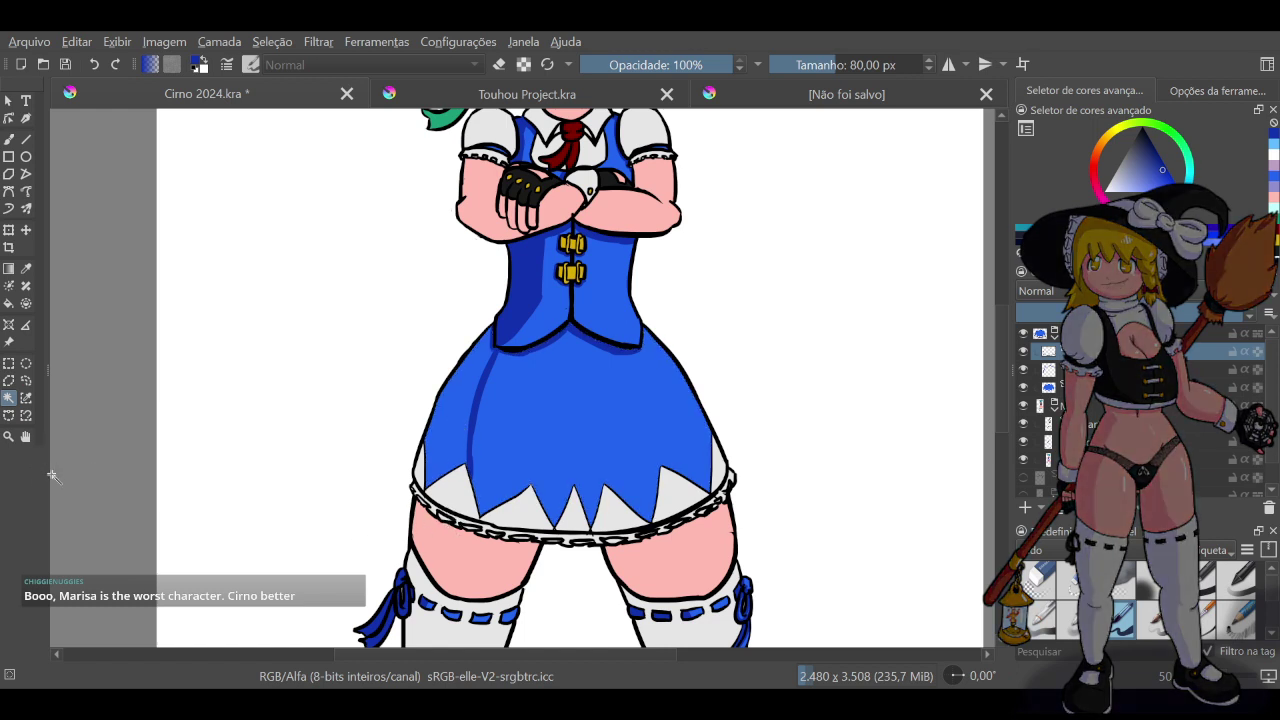
left_click(26, 415)
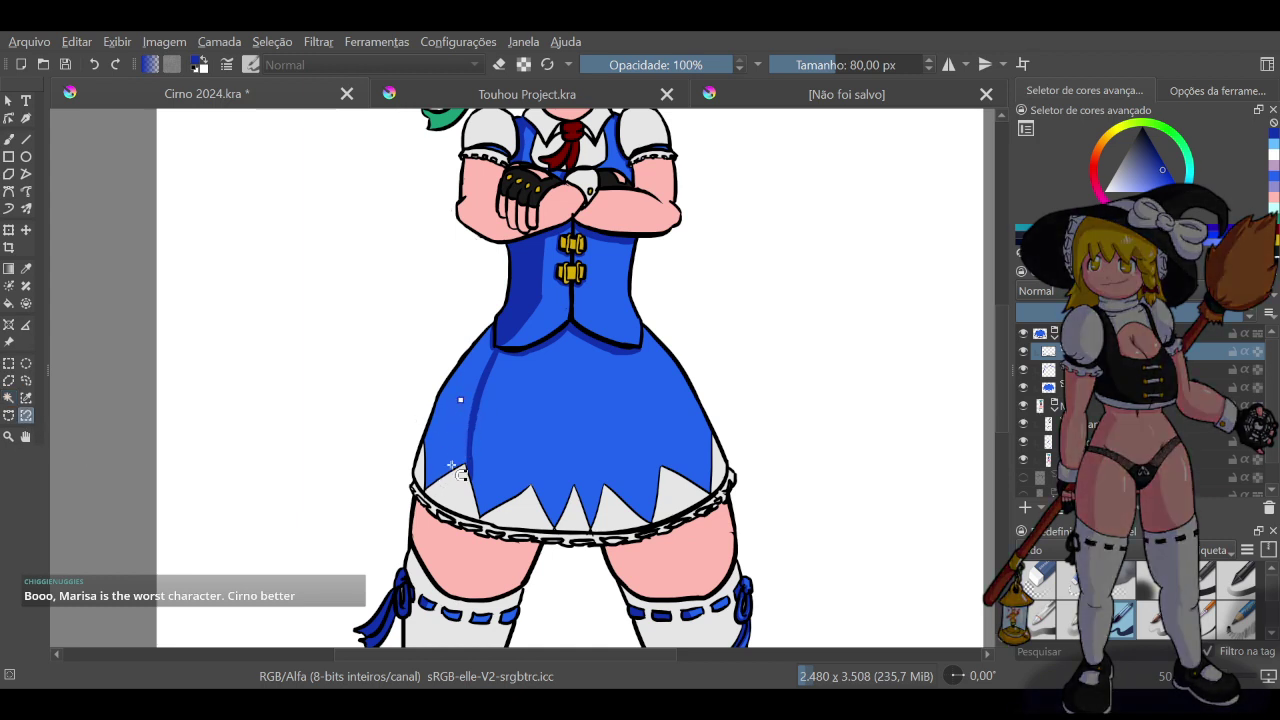
left_click(451, 429)
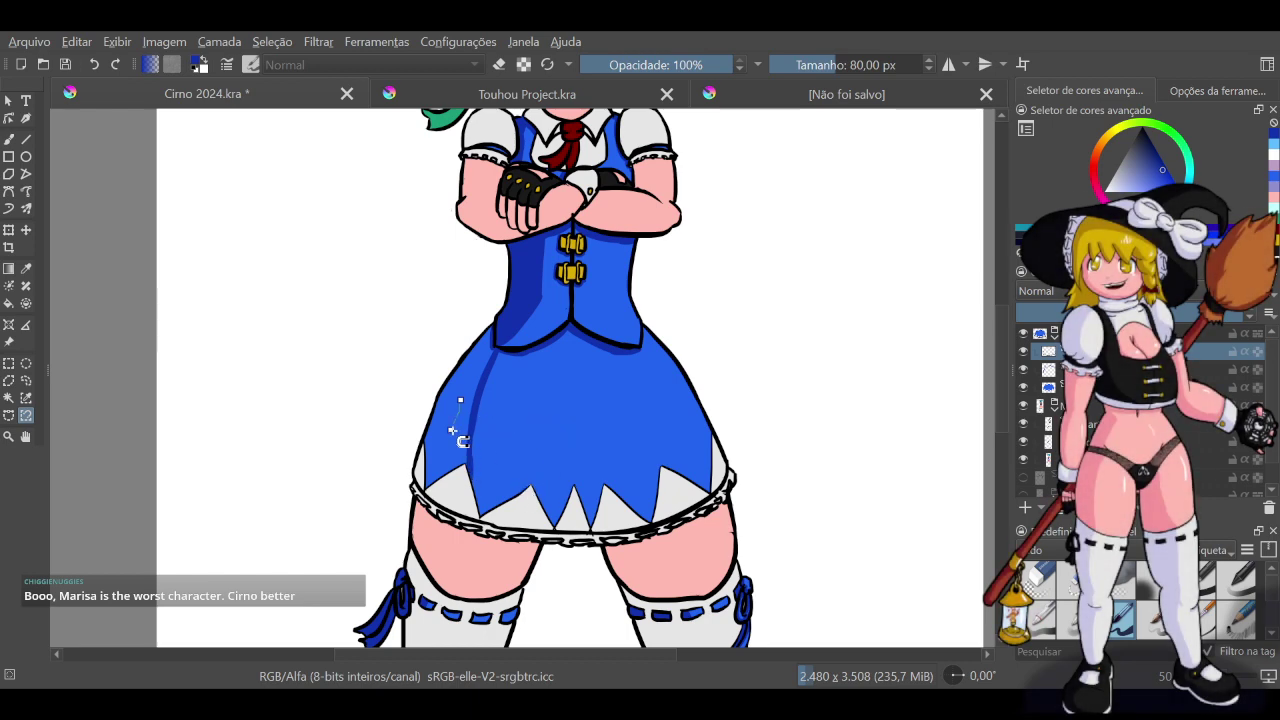
left_click(550, 426)
left_click(461, 400)
left_click(446, 404)
key("Escape")
left_click(26, 397)
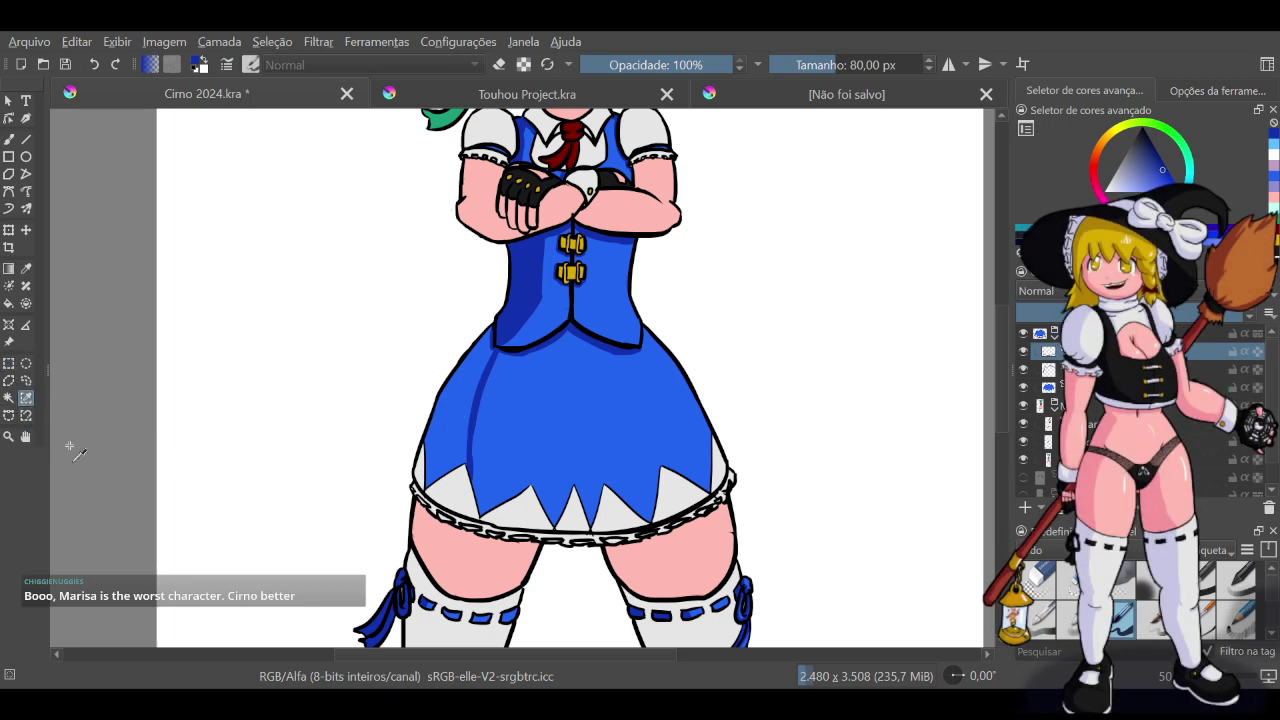
left_click(452, 491)
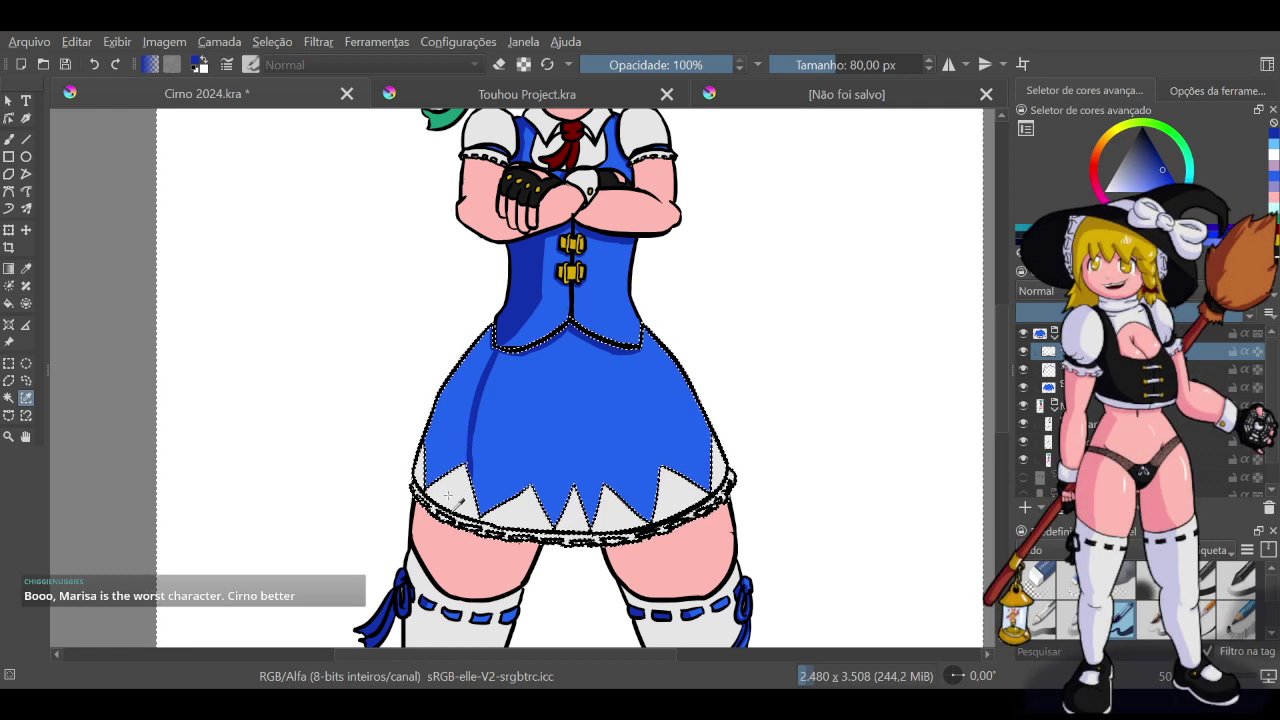
key("ctrl+z")
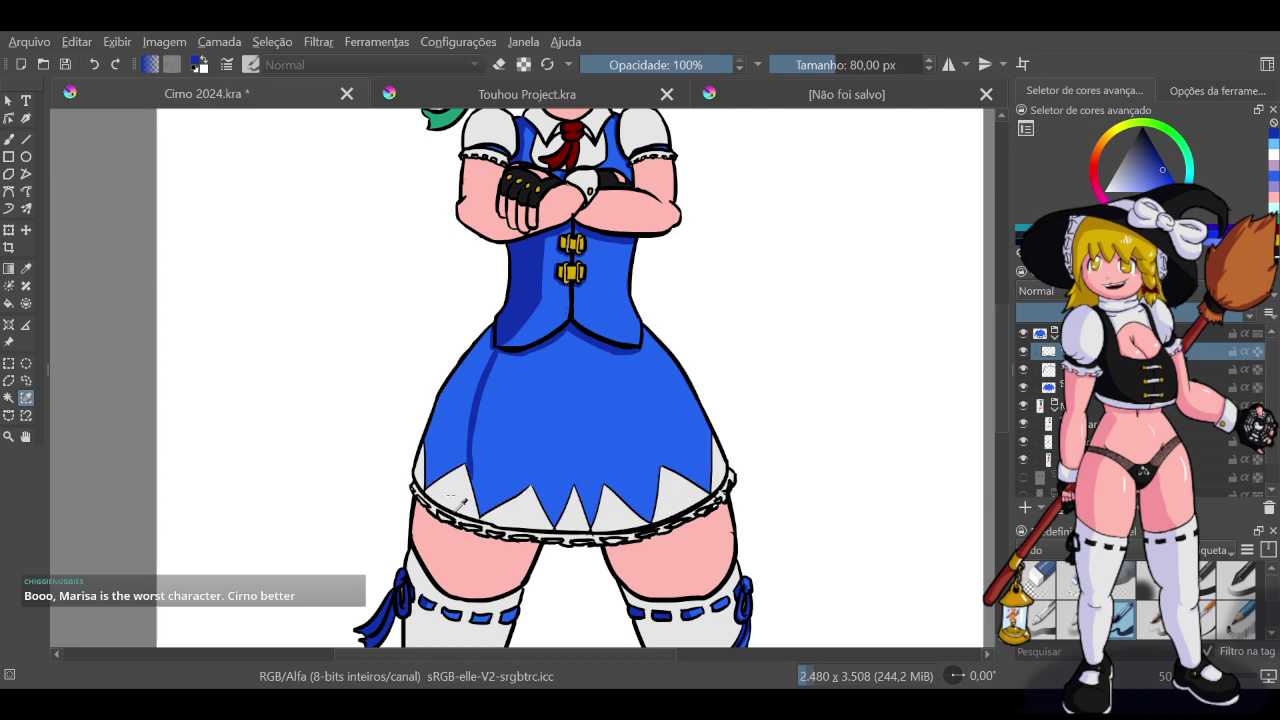
left_click(1092, 390)
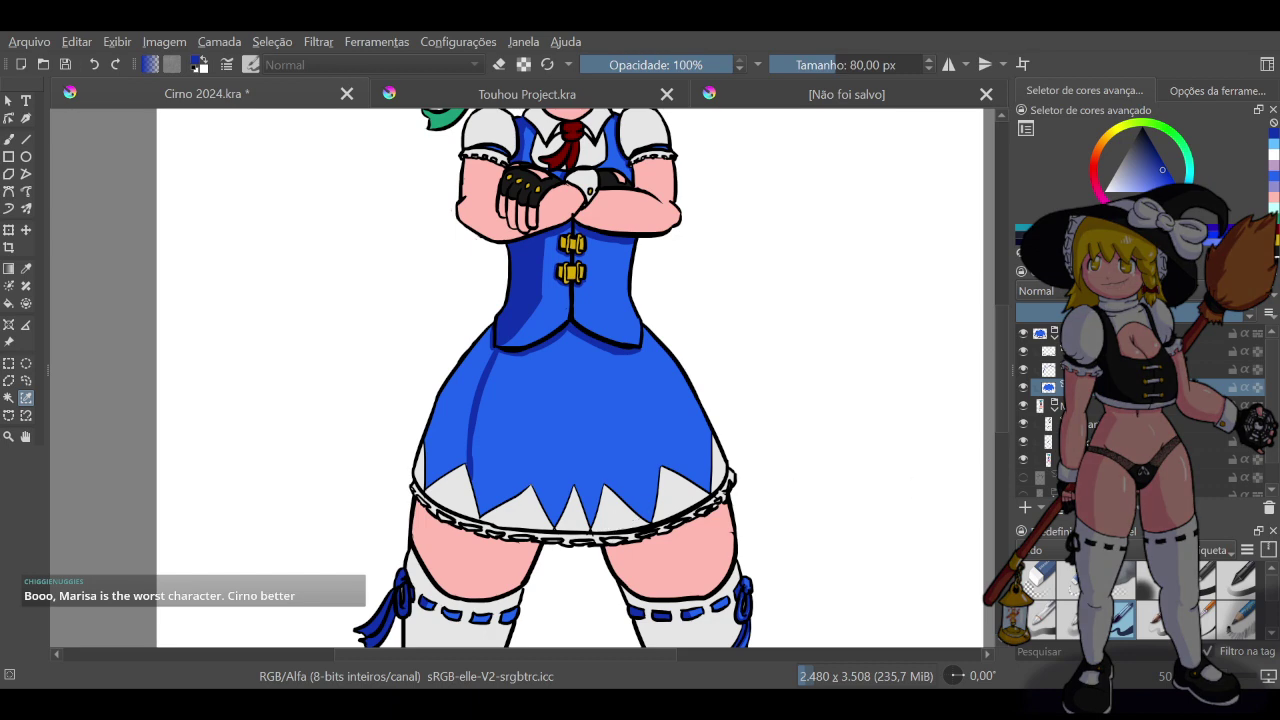
left_click(1092, 460)
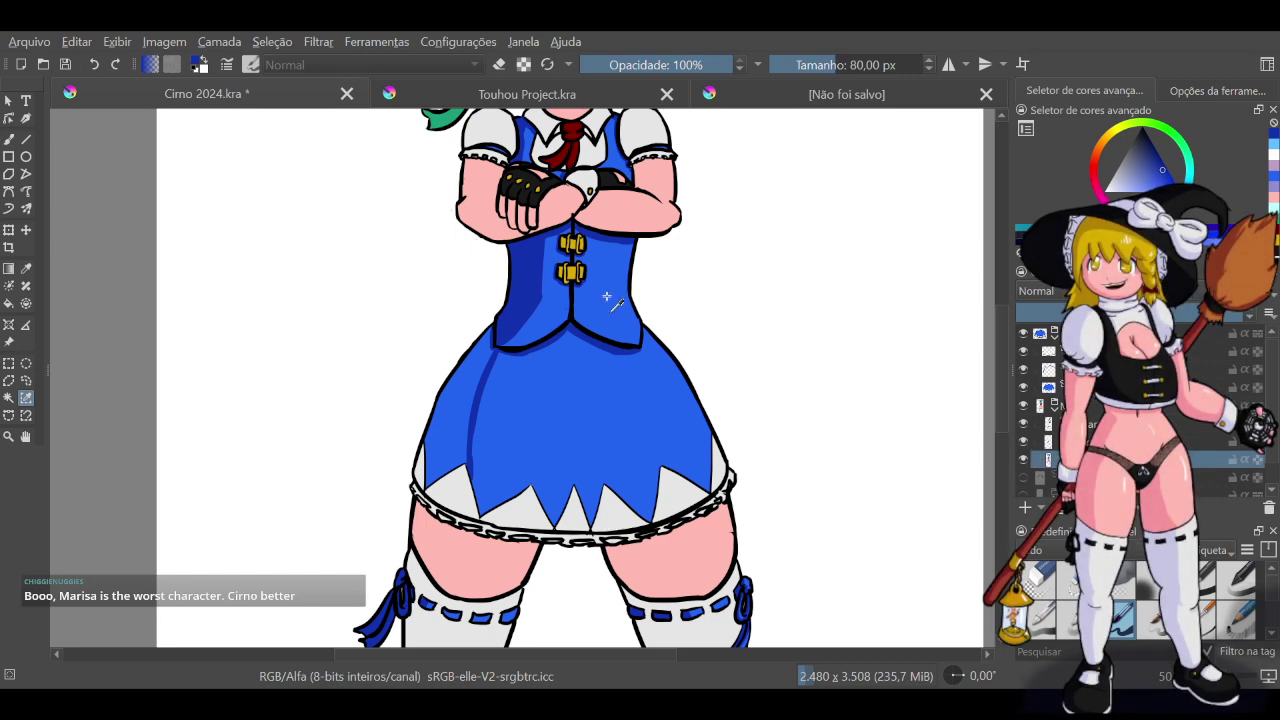
left_click(571, 416)
On the skirt's shading layer, outline the skirt's left section in dark blue along its outer edge and the zigzag hem
left_click(1100, 369)
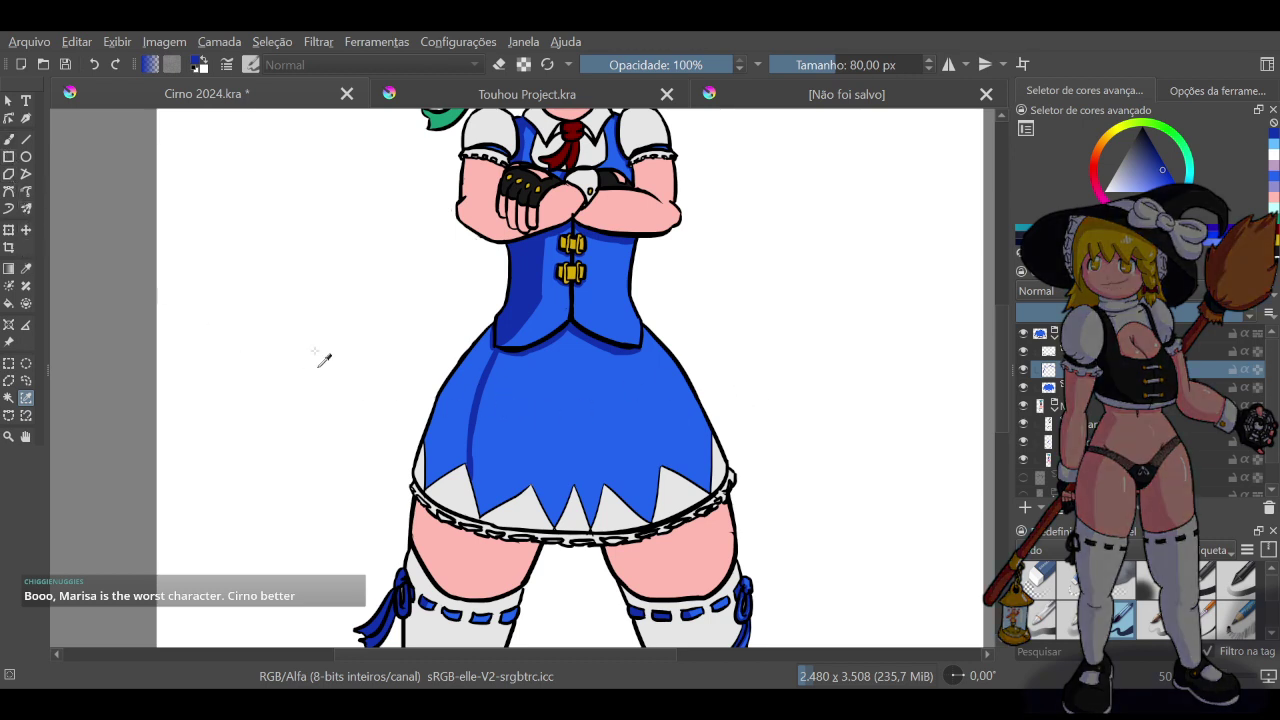
left_click(15, 141)
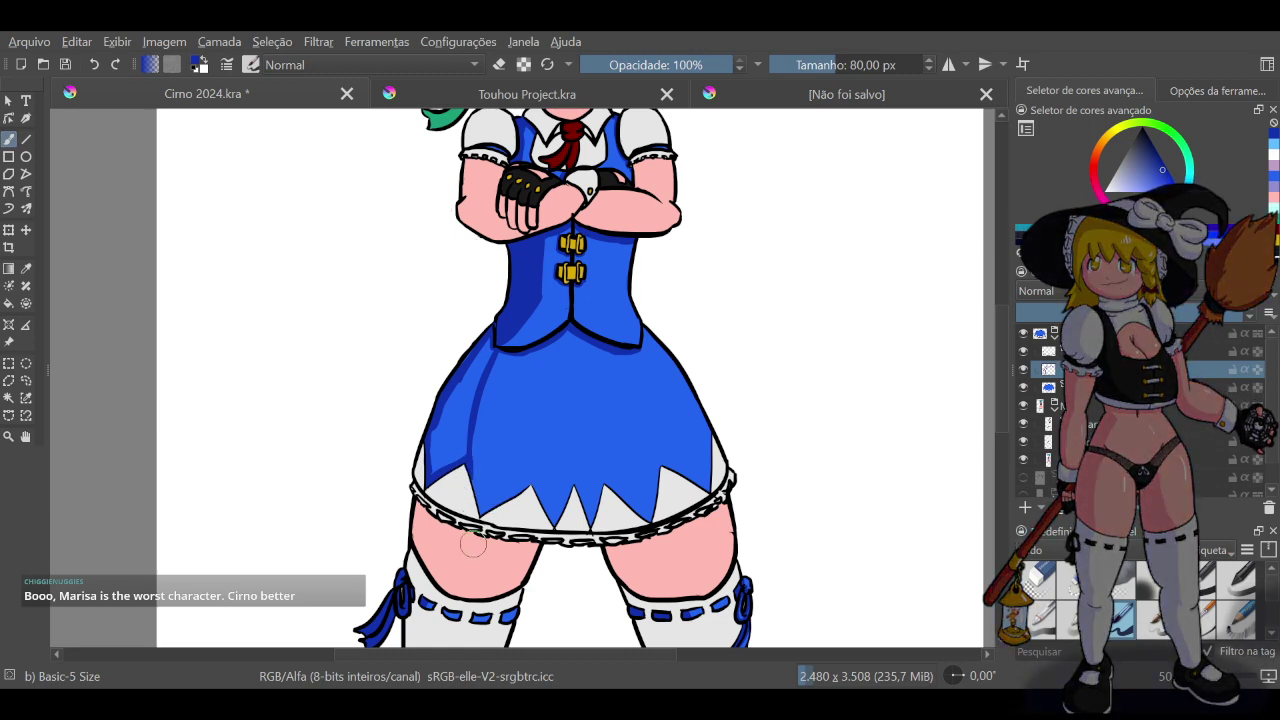
left_click(501, 64)
left_click(499, 65)
mouse_move(493, 337)
left_mouse_down()
mouse_move(495, 401)
mouse_move(495, 349)
left_mouse_up()
Select the area enclosed by the skirt's shadow outline, fill it with dark blue and clear the selection
left_click(8, 398)
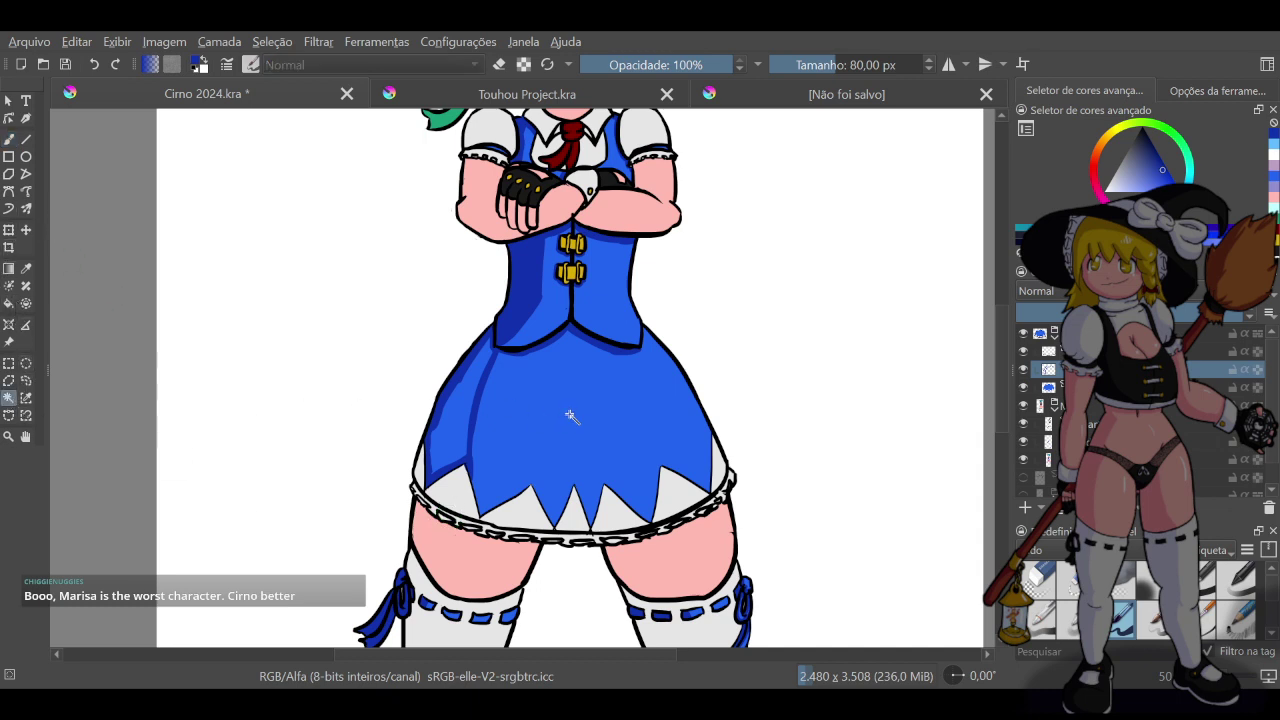
left_click(457, 429)
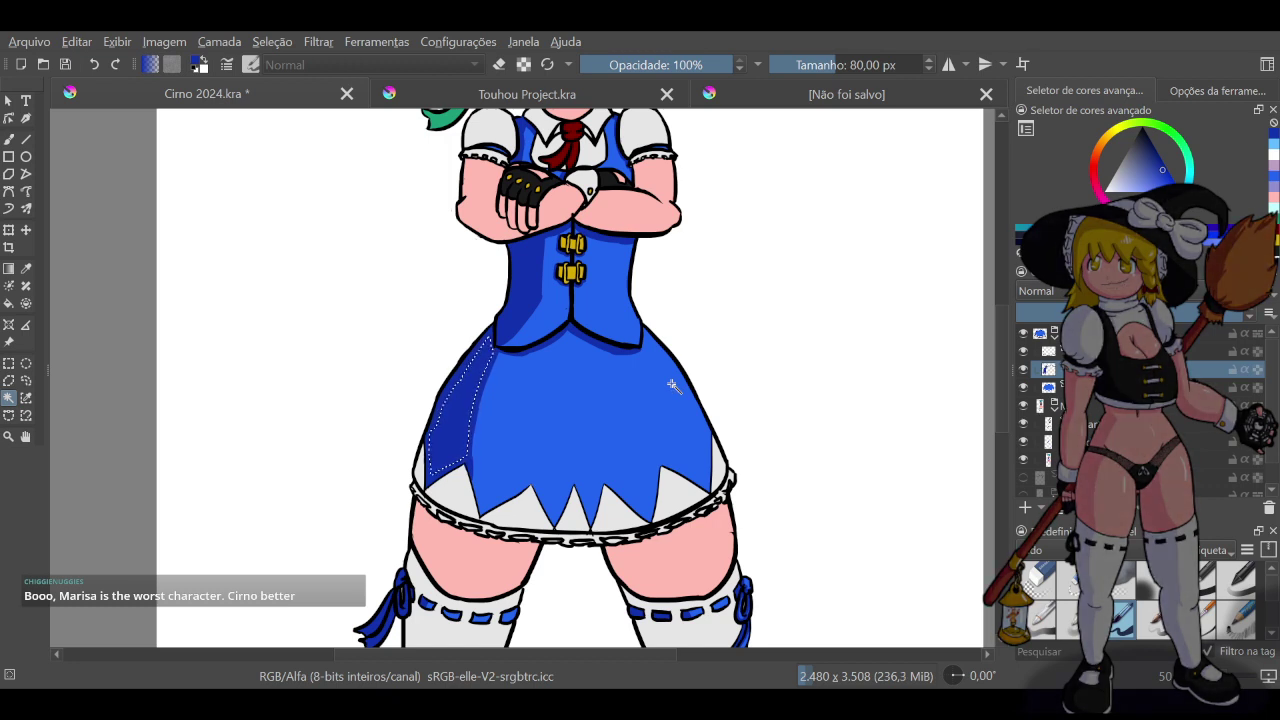
key("ctrl+shift+a")
Set the brush size to 40 px and select the middle layer of the group beneath the skirt group, leaving the brush in painting mode
left_click(9, 140)
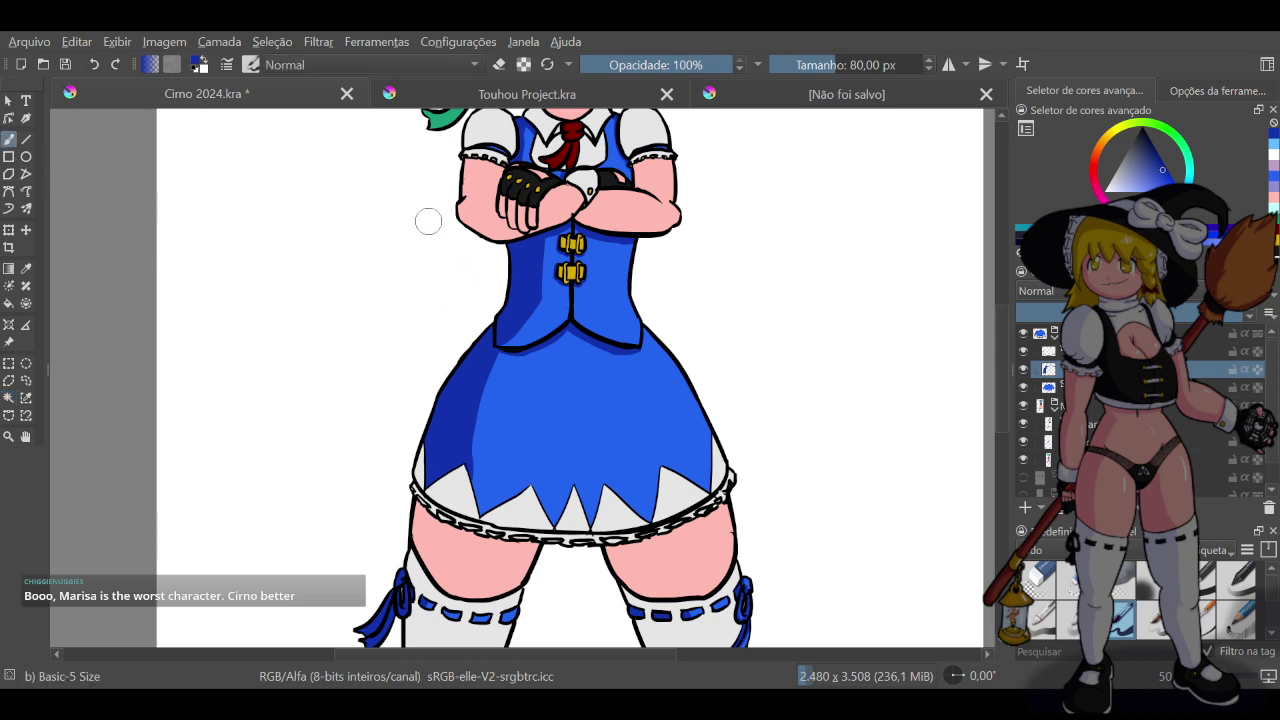
left_click(499, 64)
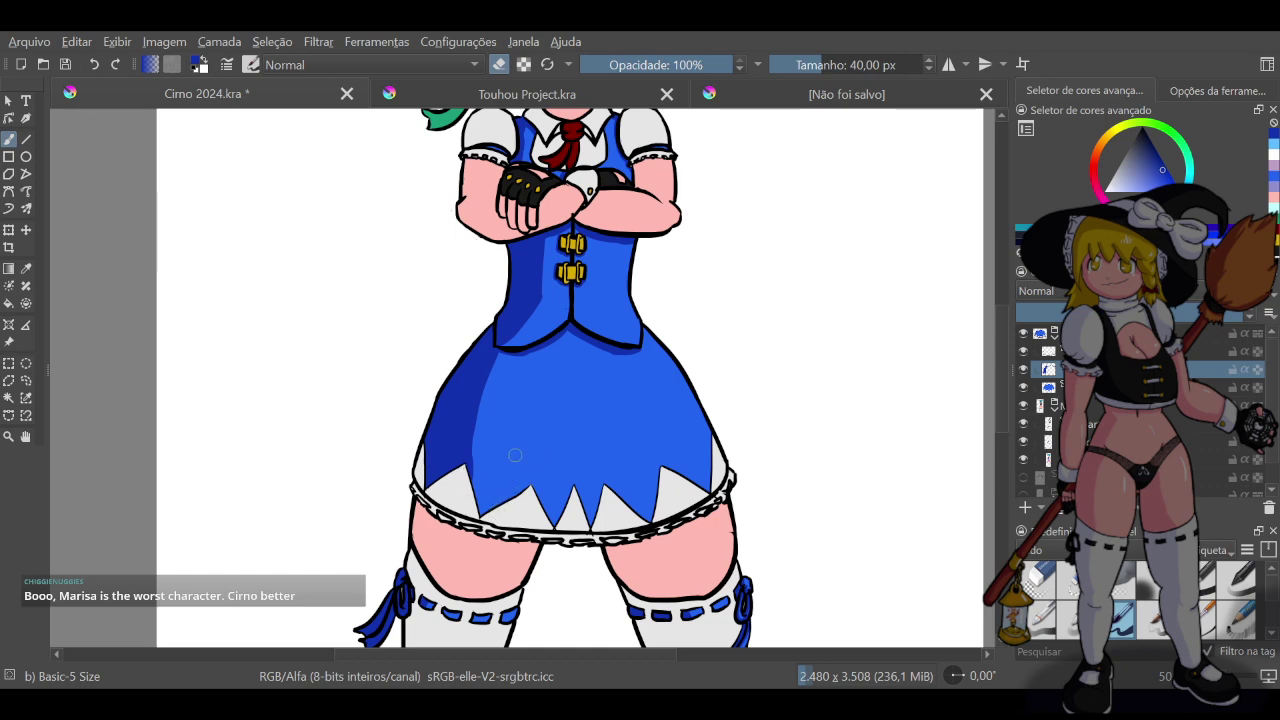
scroll(521, 468, "down", 4)
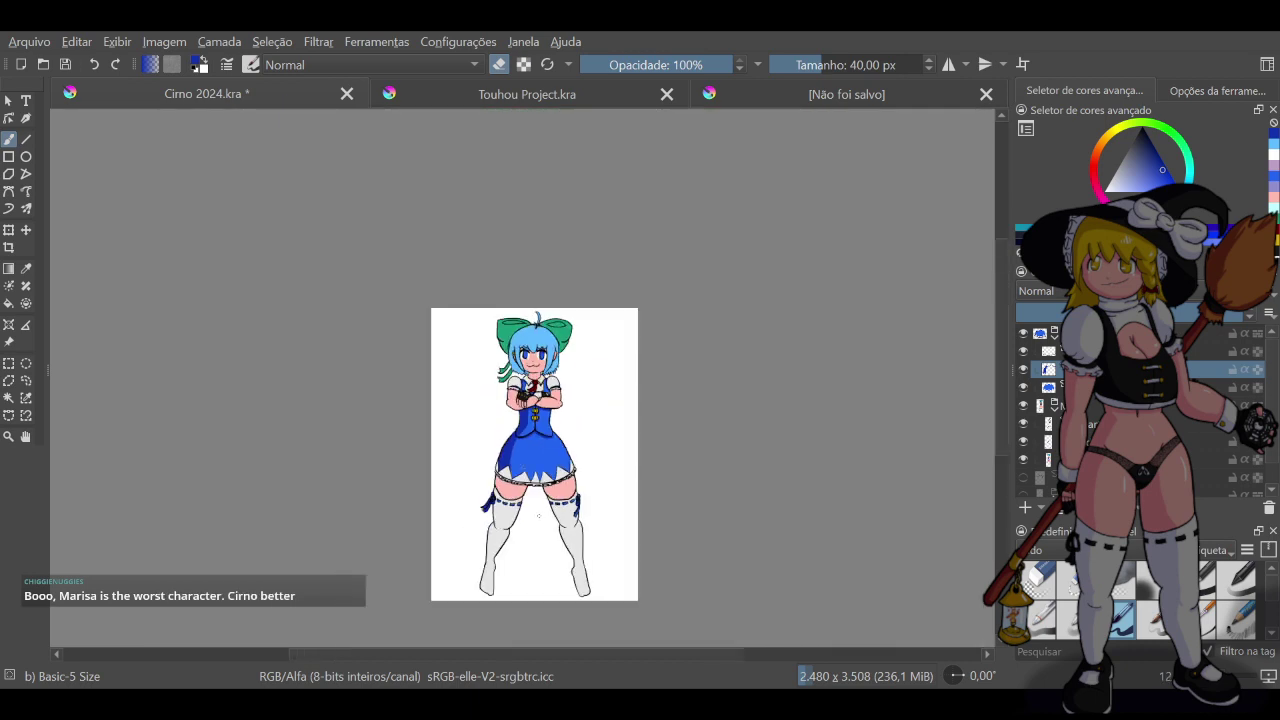
scroll(530, 517, "up", 4)
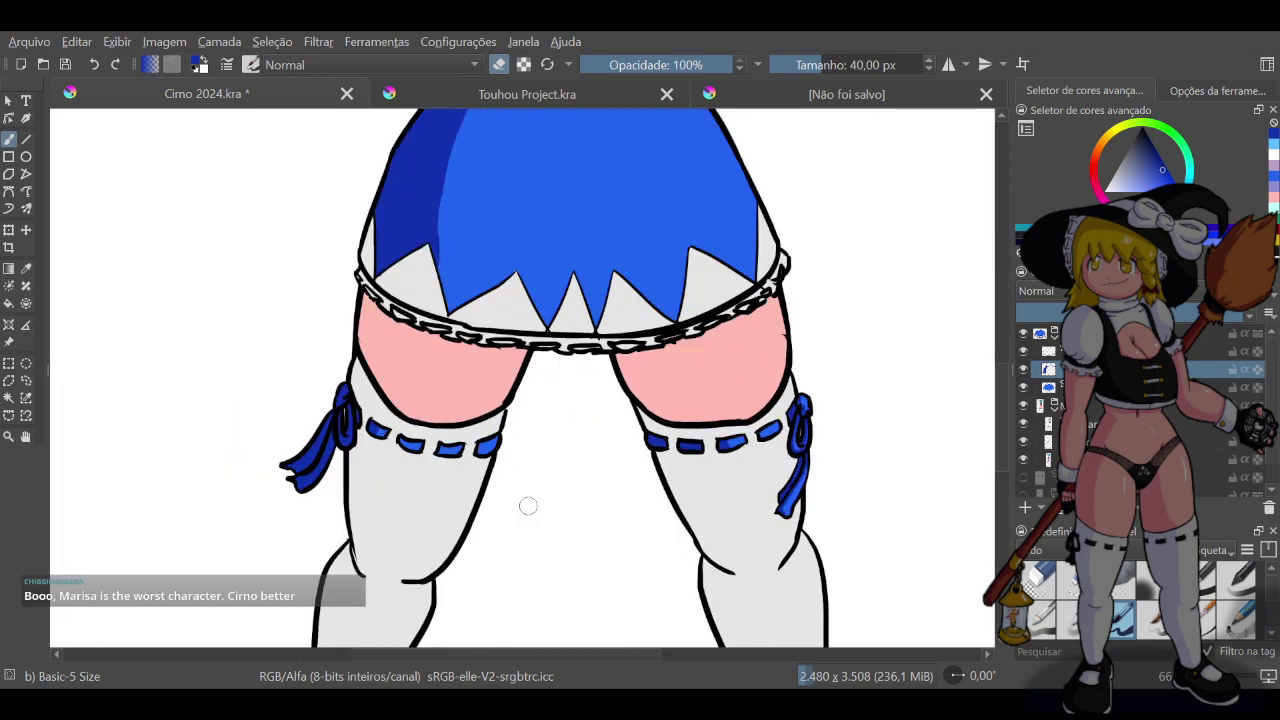
scroll(528, 505, "down", 3)
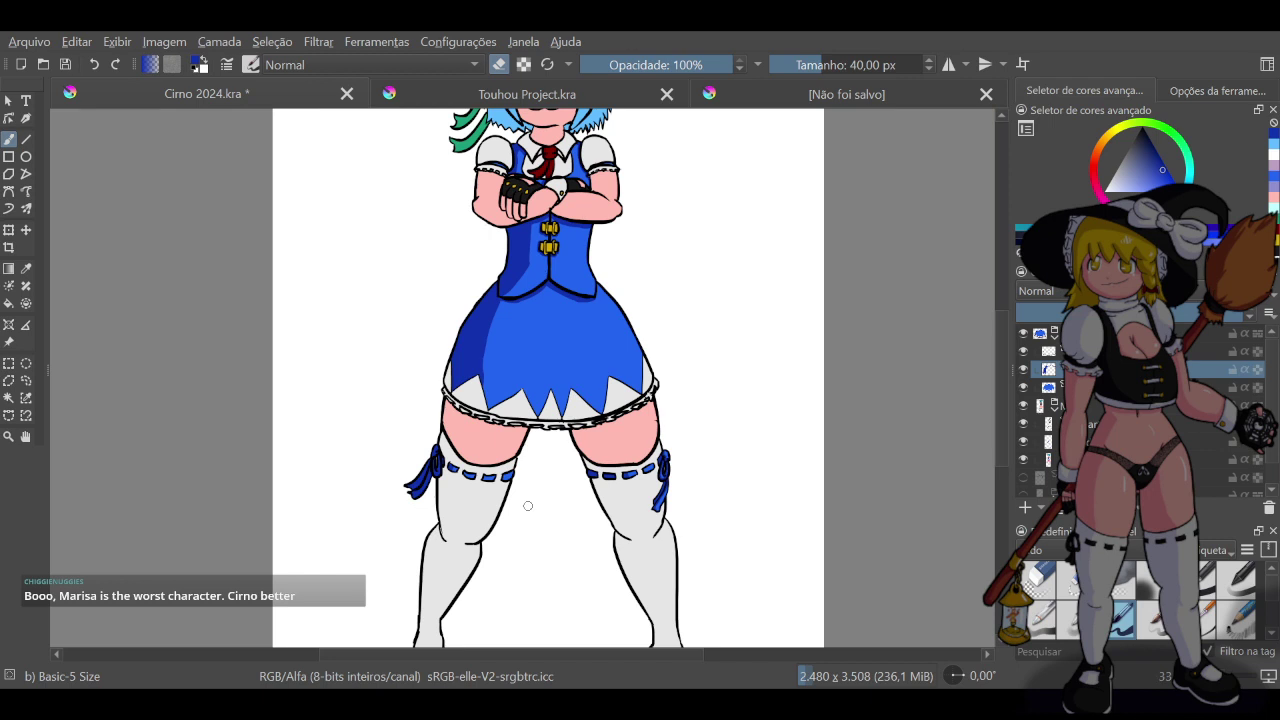
scroll(528, 505, "up", 3)
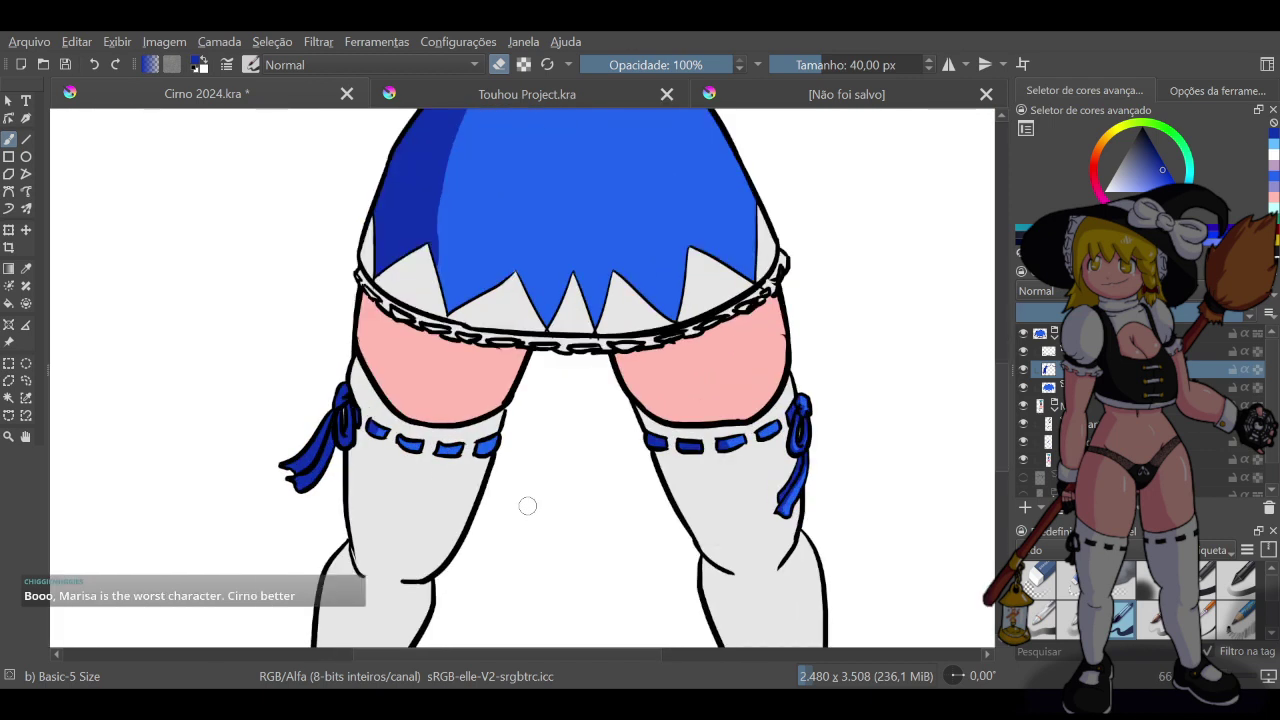
left_click(1110, 441)
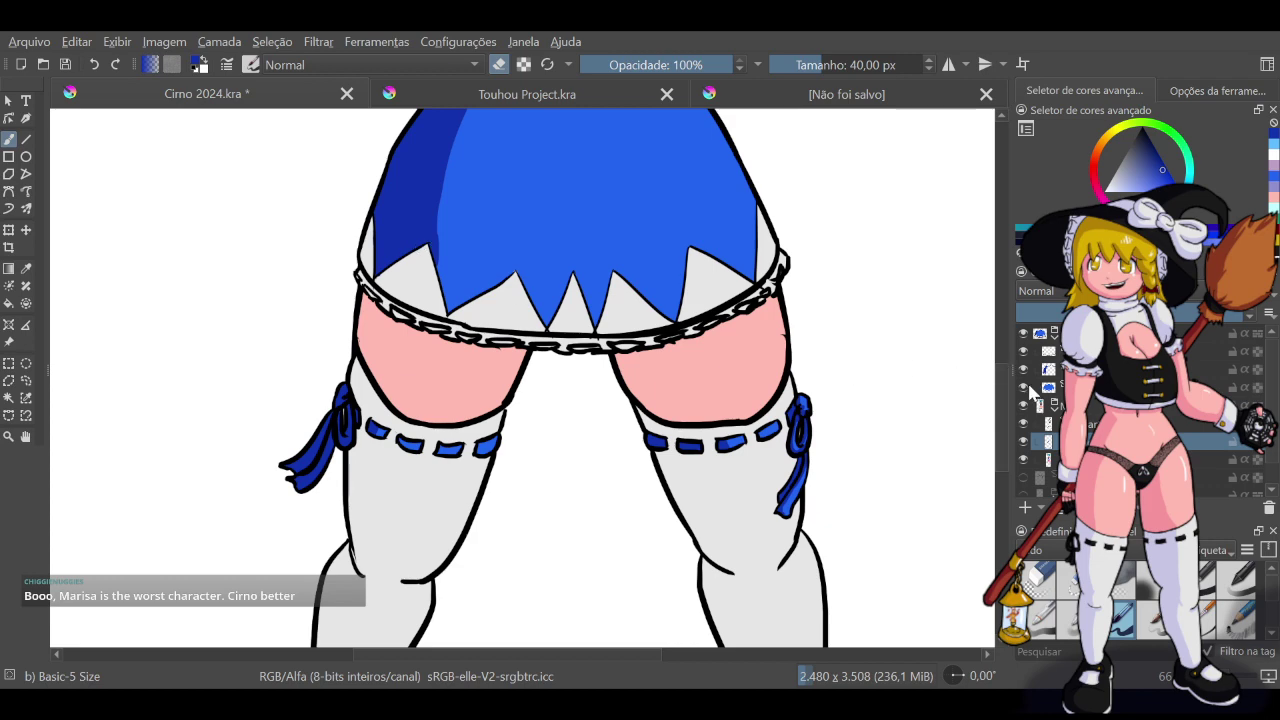
left_click(1022, 334)
left_click(1022, 334)
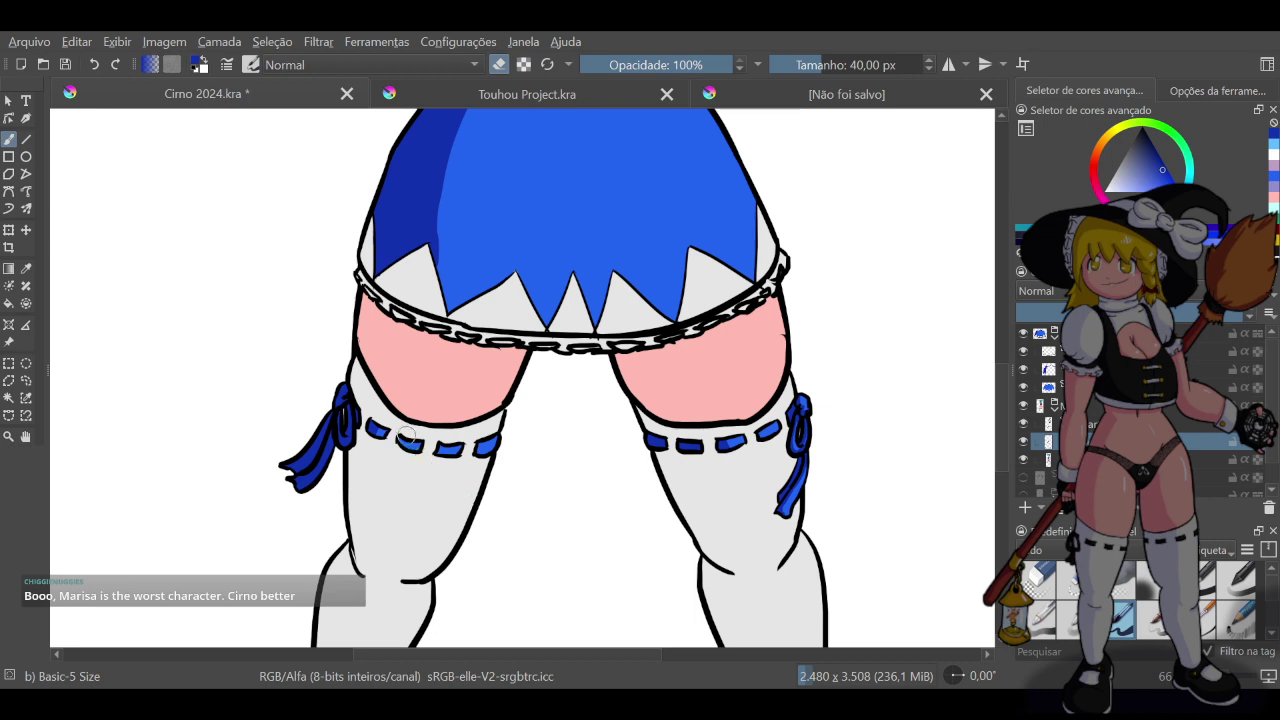
key("e")
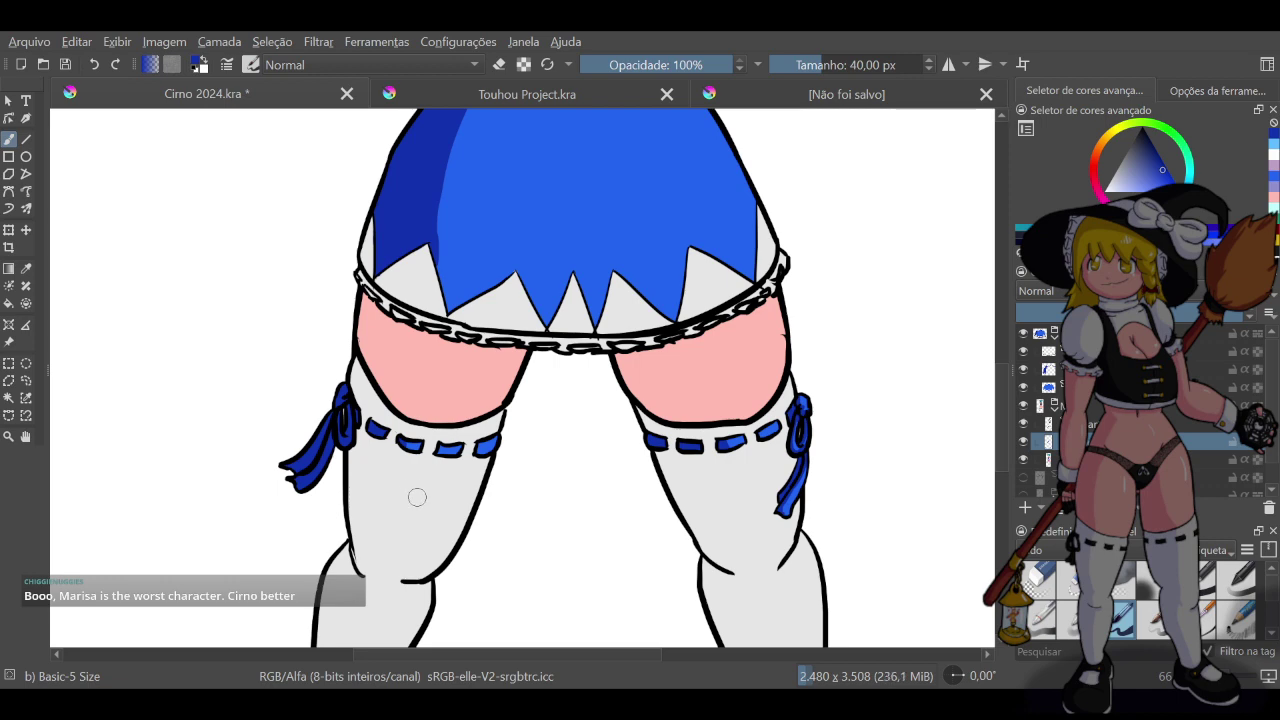
Save the Cirno 2024.kra drawing
scroll(708, 390, "down", 10)
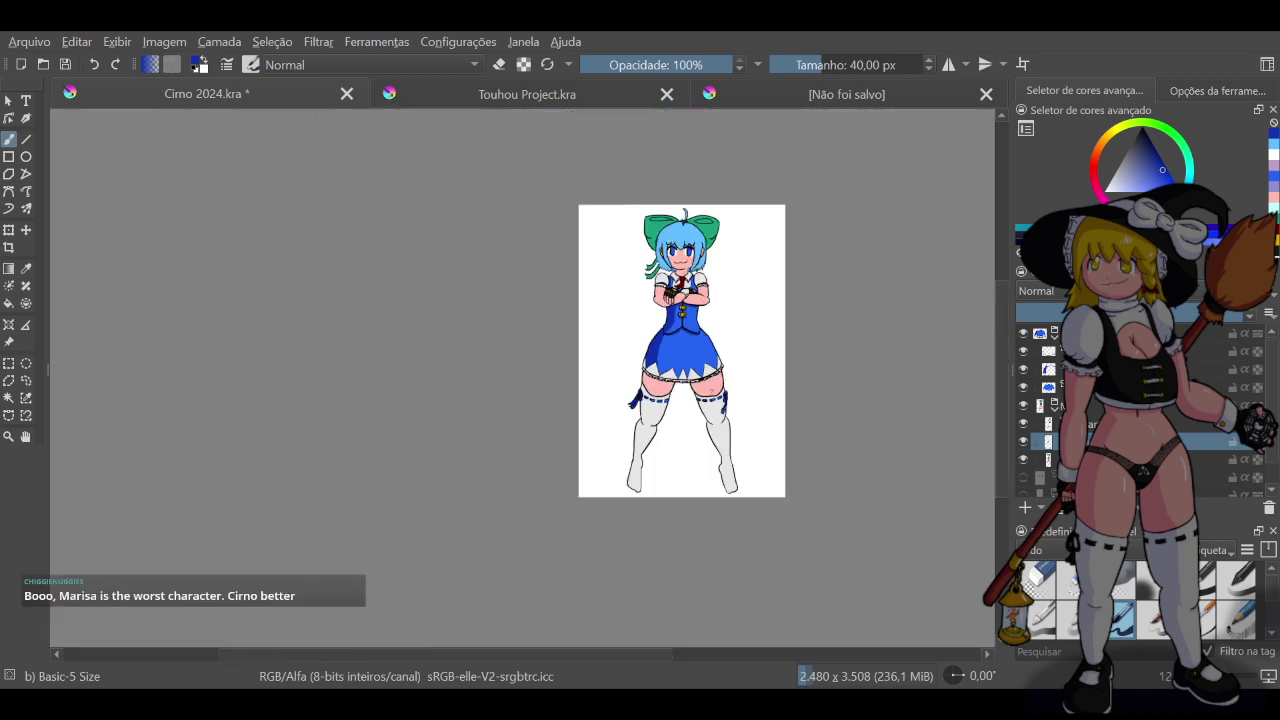
key("ctrl")
key("ctrl+s")
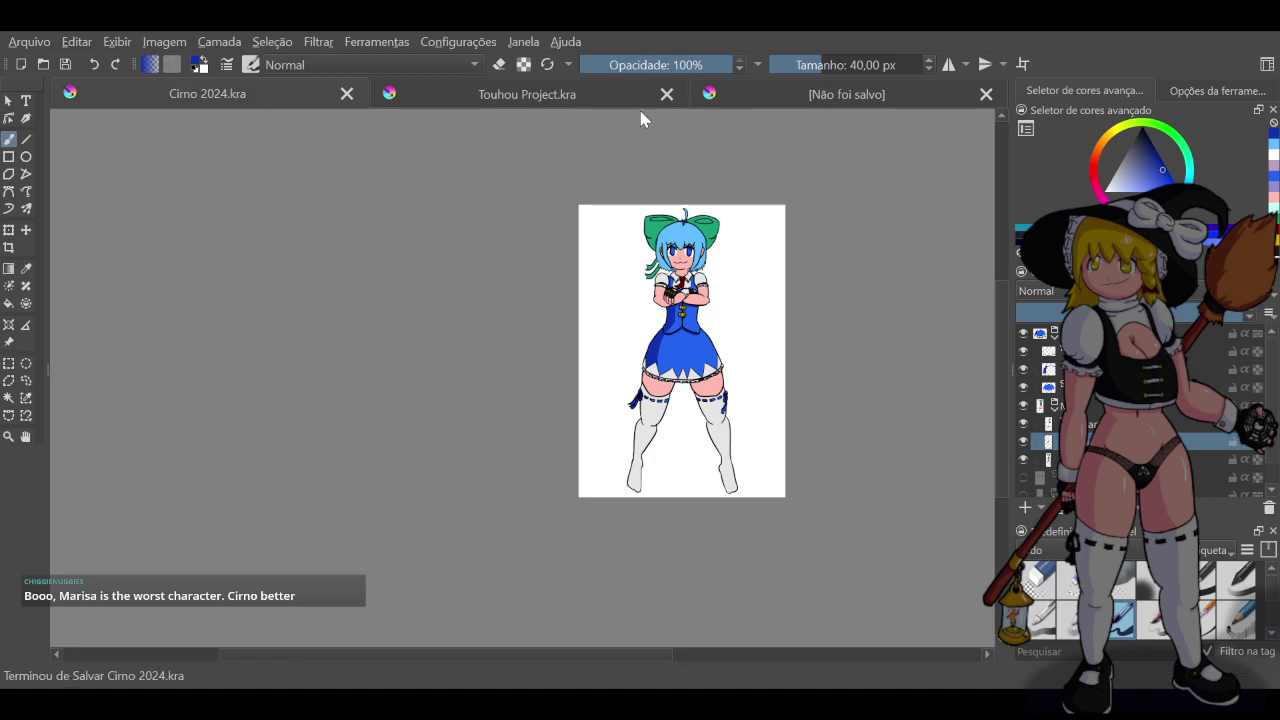
scroll(714, 224, "up", 3)
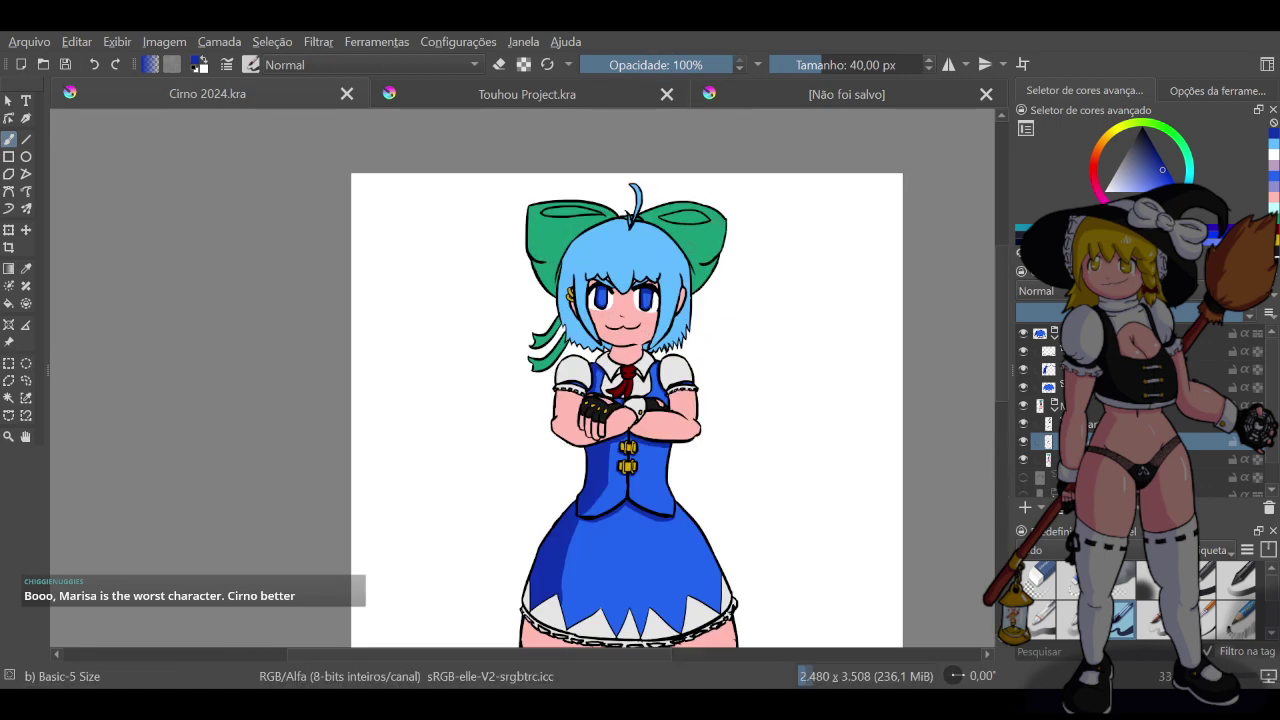
scroll(684, 538, "down", 2)
scroll(670, 458, "up", 5)
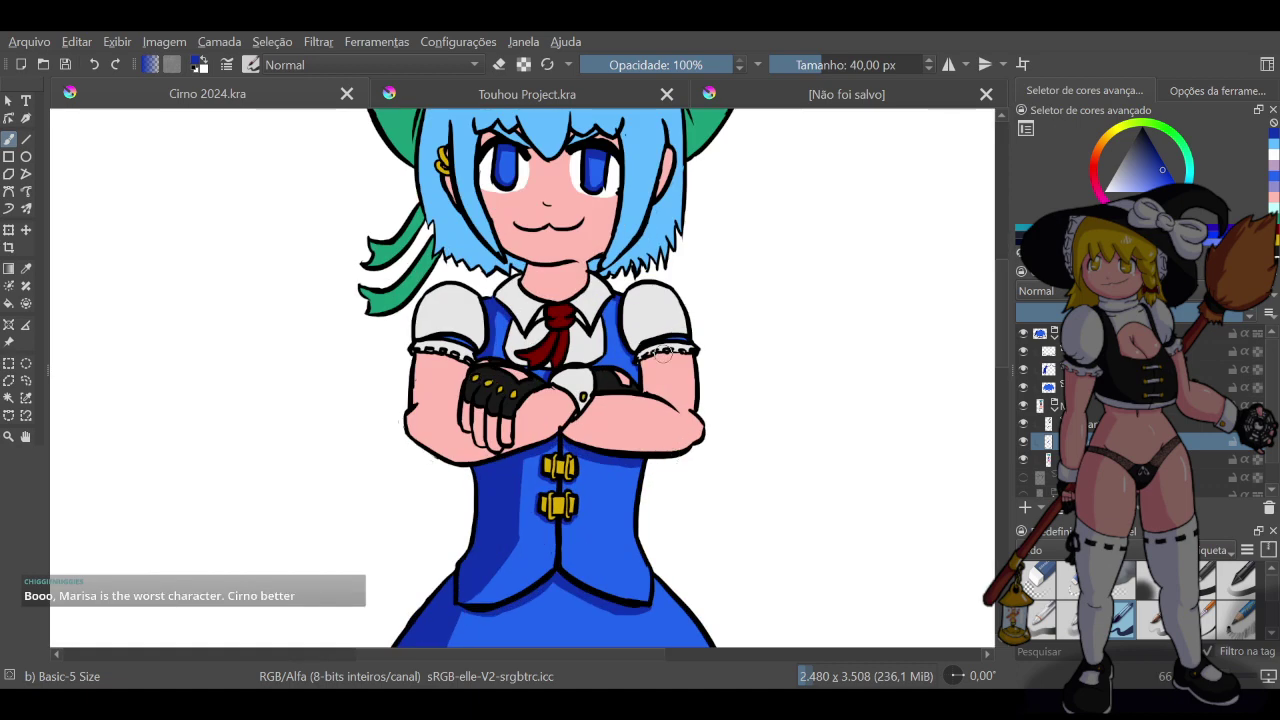
scroll(662, 353, "down", 2)
scroll(674, 392, "up", 5)
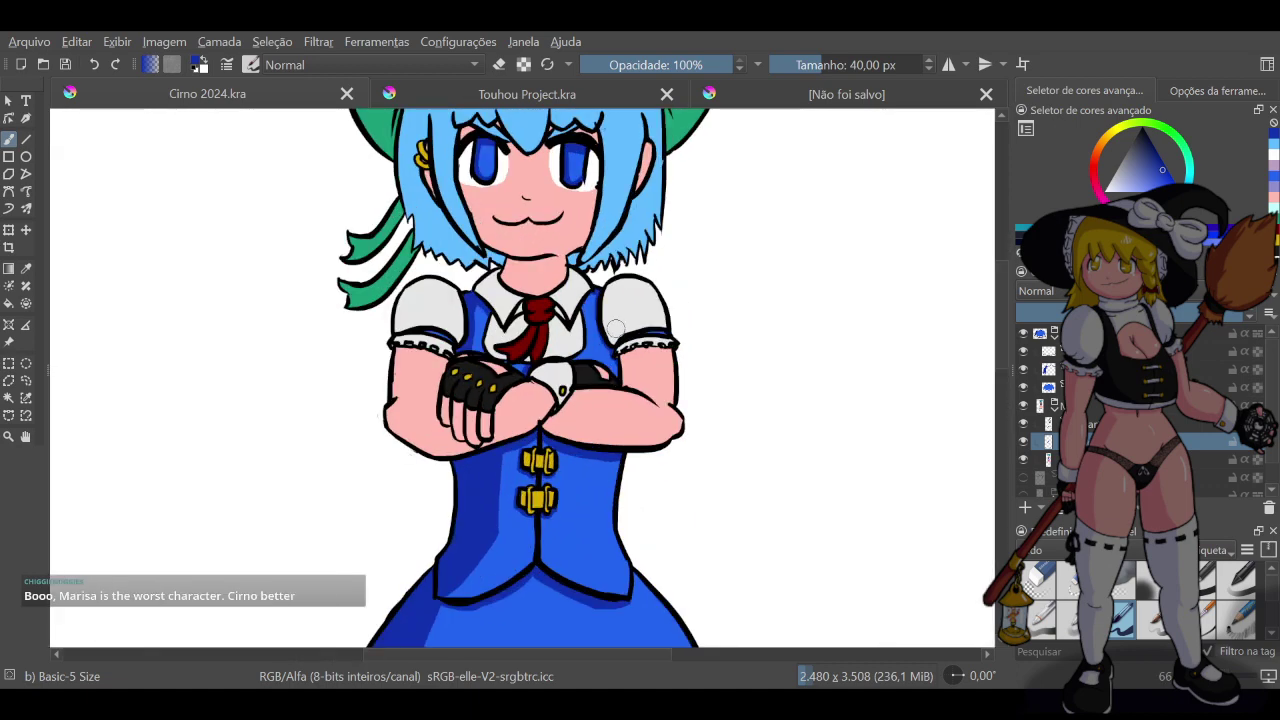
scroll(616, 326, "down", 4)
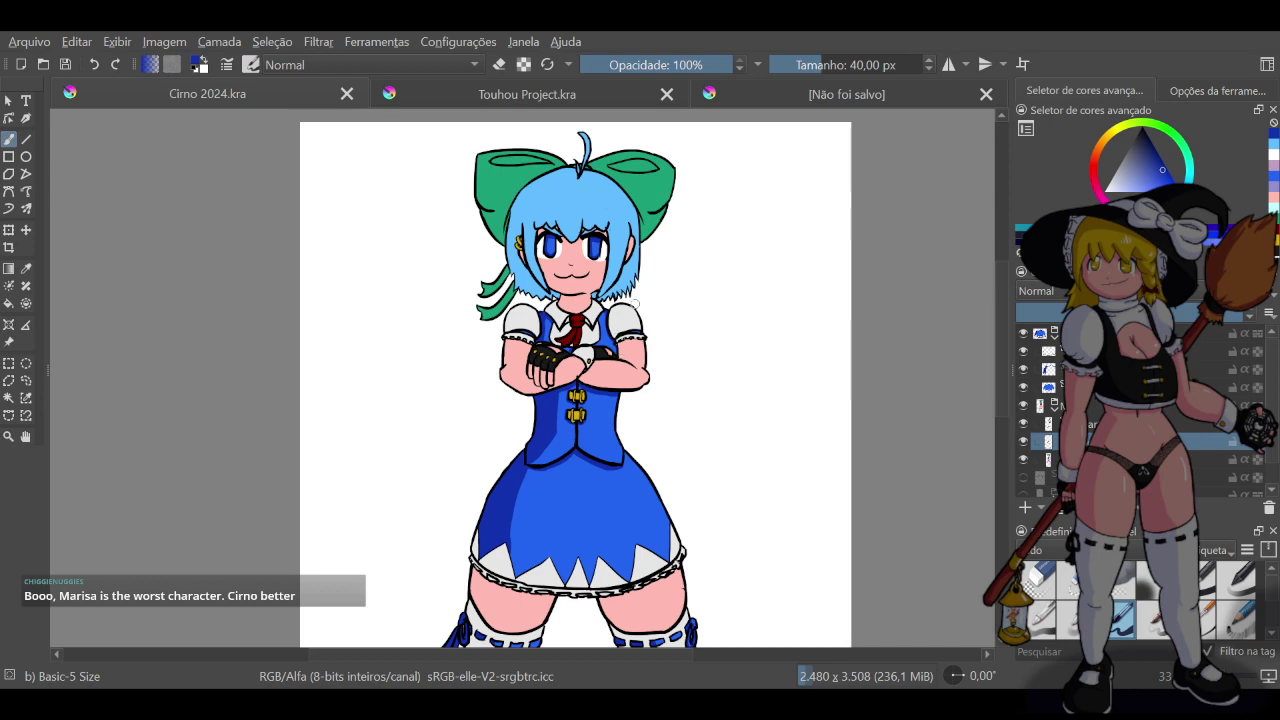
Sample the pale lavender shadow colour from the witch hat's white bow in the Touhou Project.kra reference drawing
left_click(578, 93)
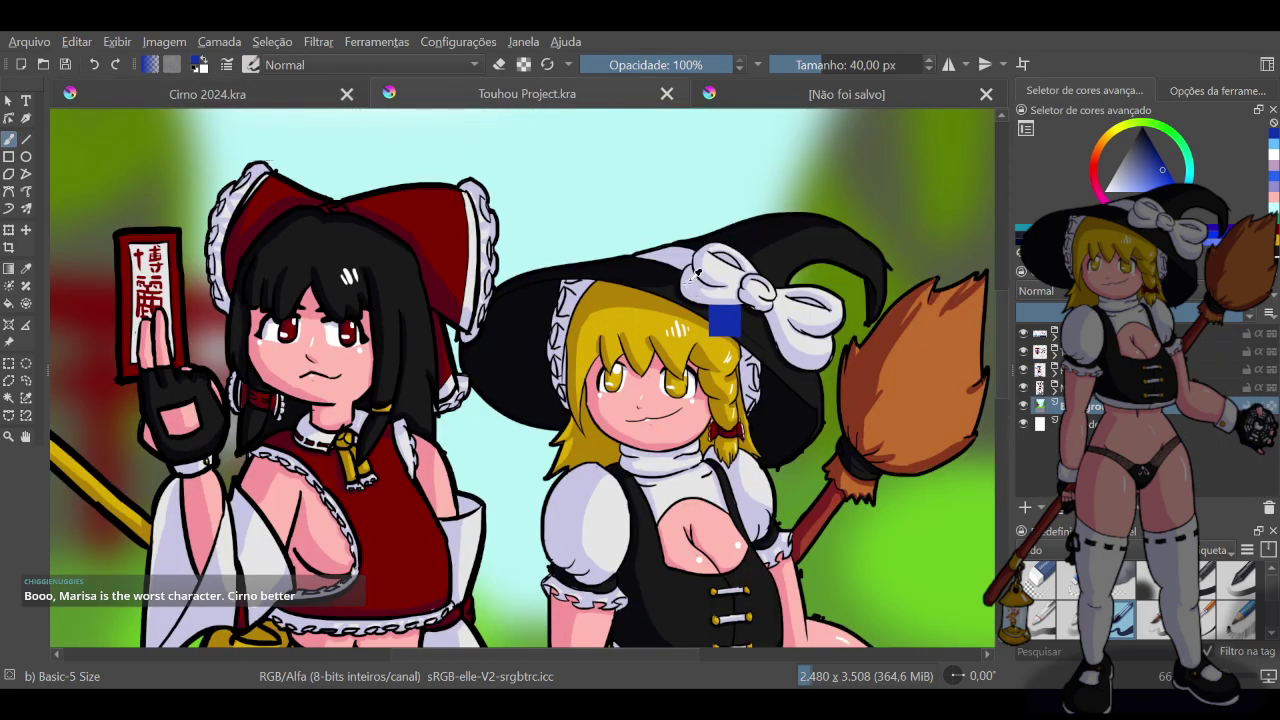
left_click(268, 93)
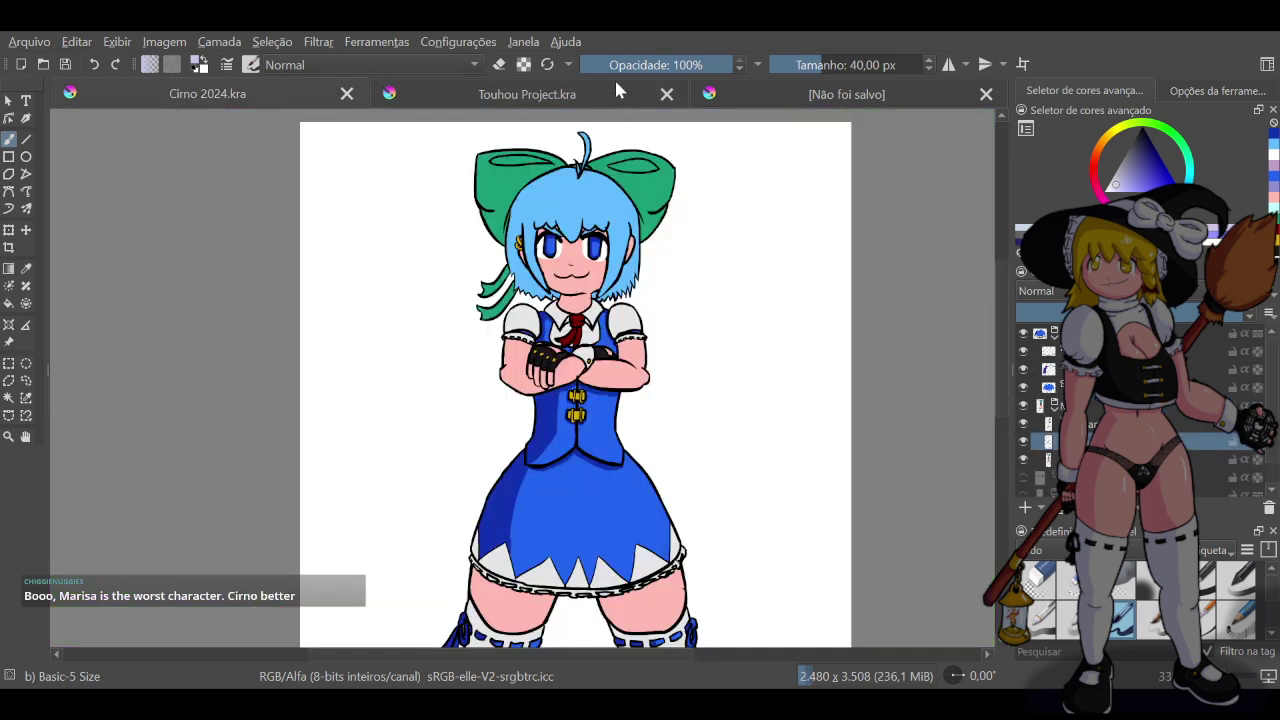
left_click(474, 95)
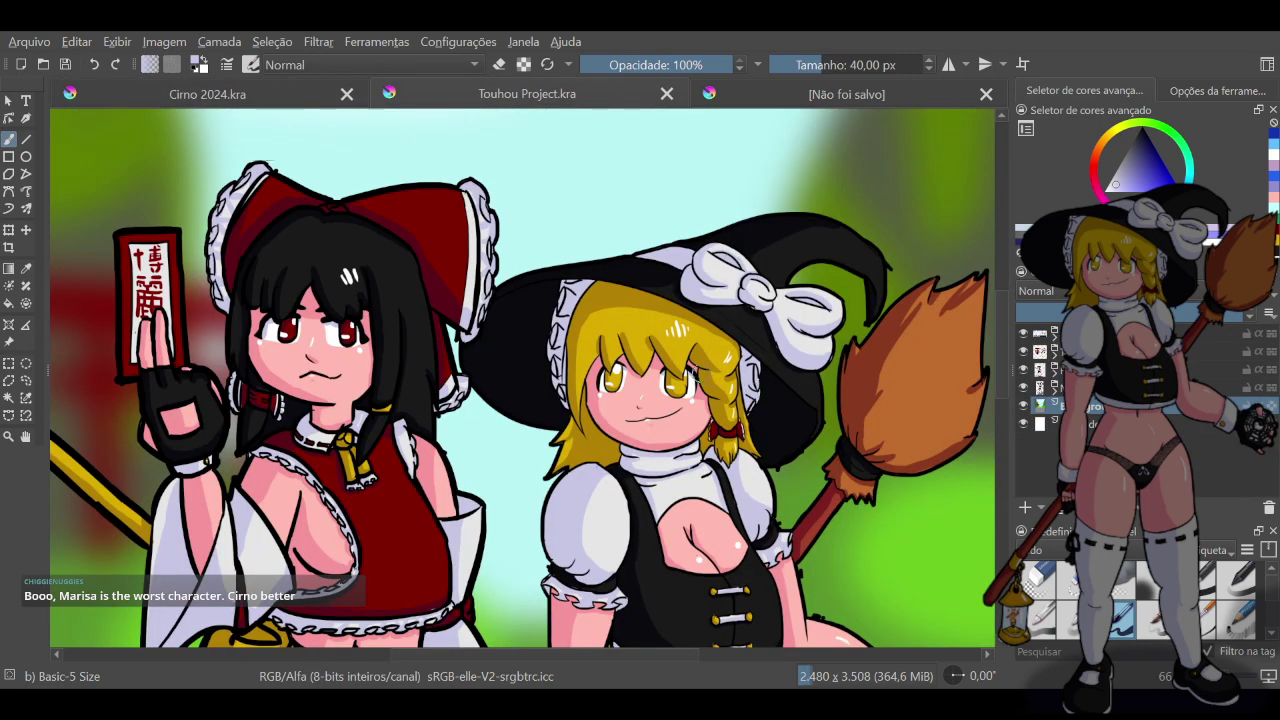
Return to the Cirno 2024.kra drawing, set the brush size to 80 px and shade the upper whites of both eyes in pale lavender
scroll(672, 388, "up", 6)
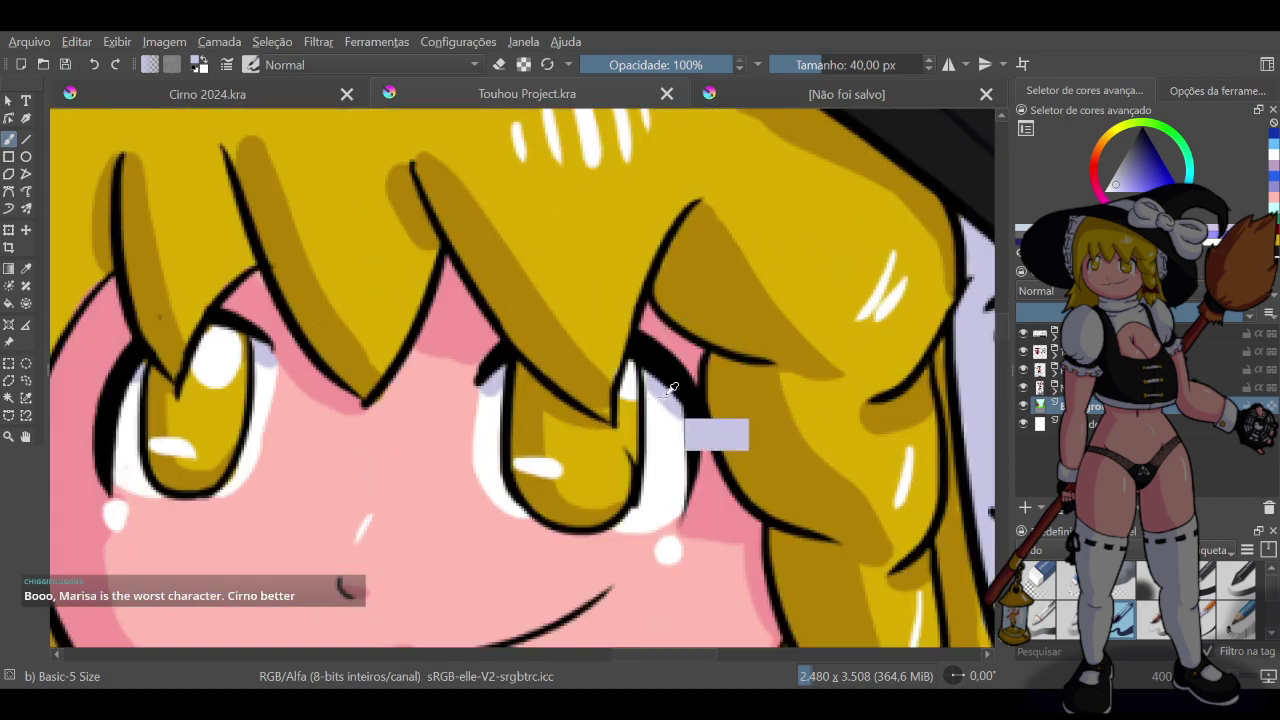
scroll(672, 388, "down", 8)
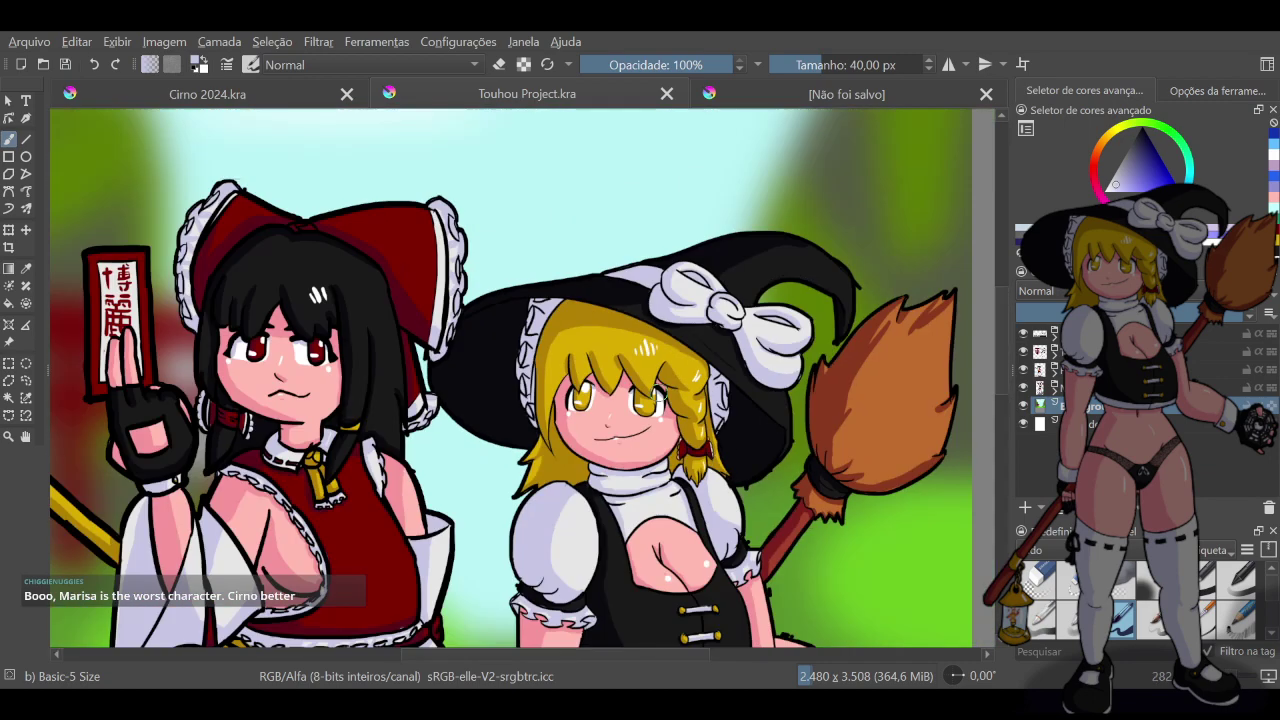
left_click(230, 94)
scroll(538, 242, "up", 4)
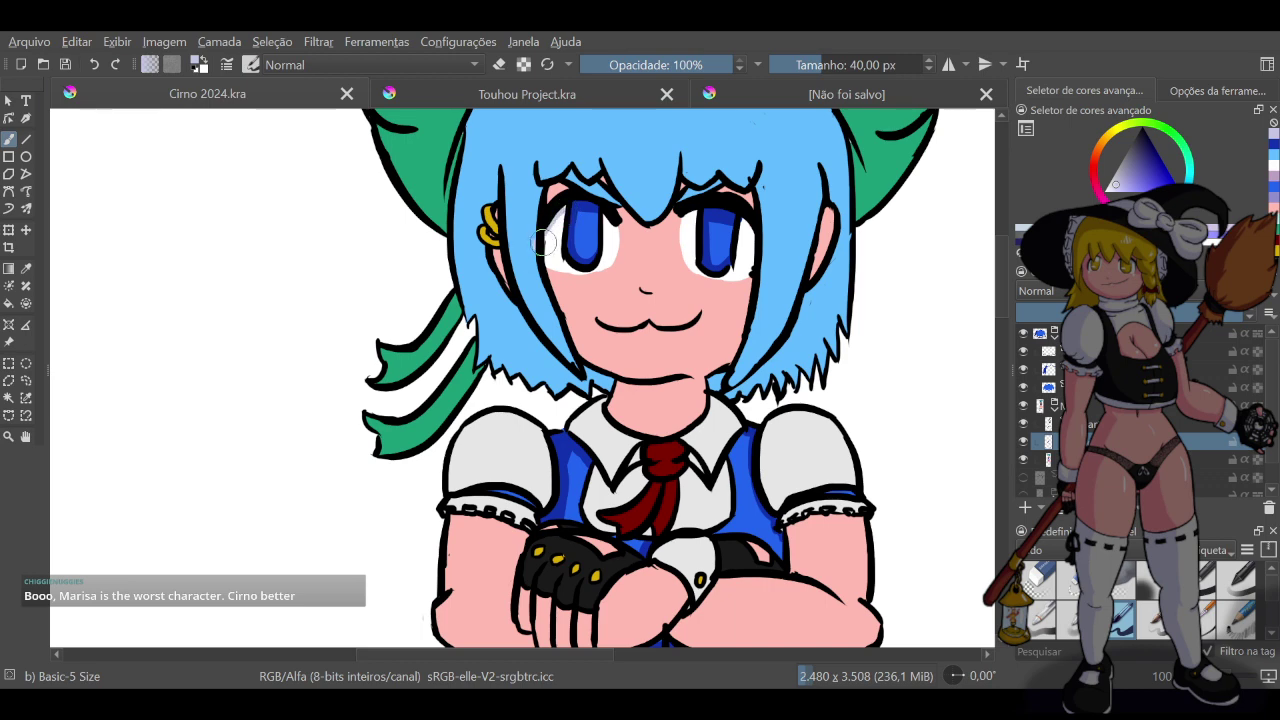
left_click_drag(800, 63, 790, 62)
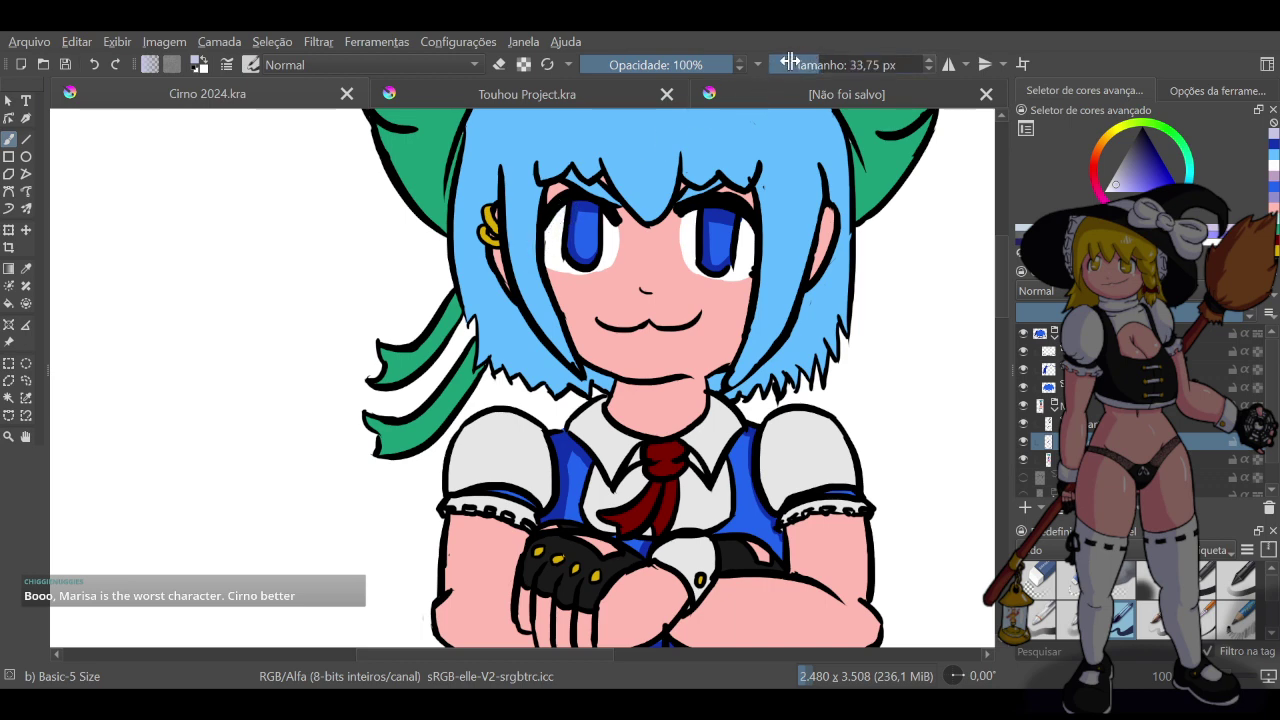
right_click(790, 62)
type("80")
key("Return")
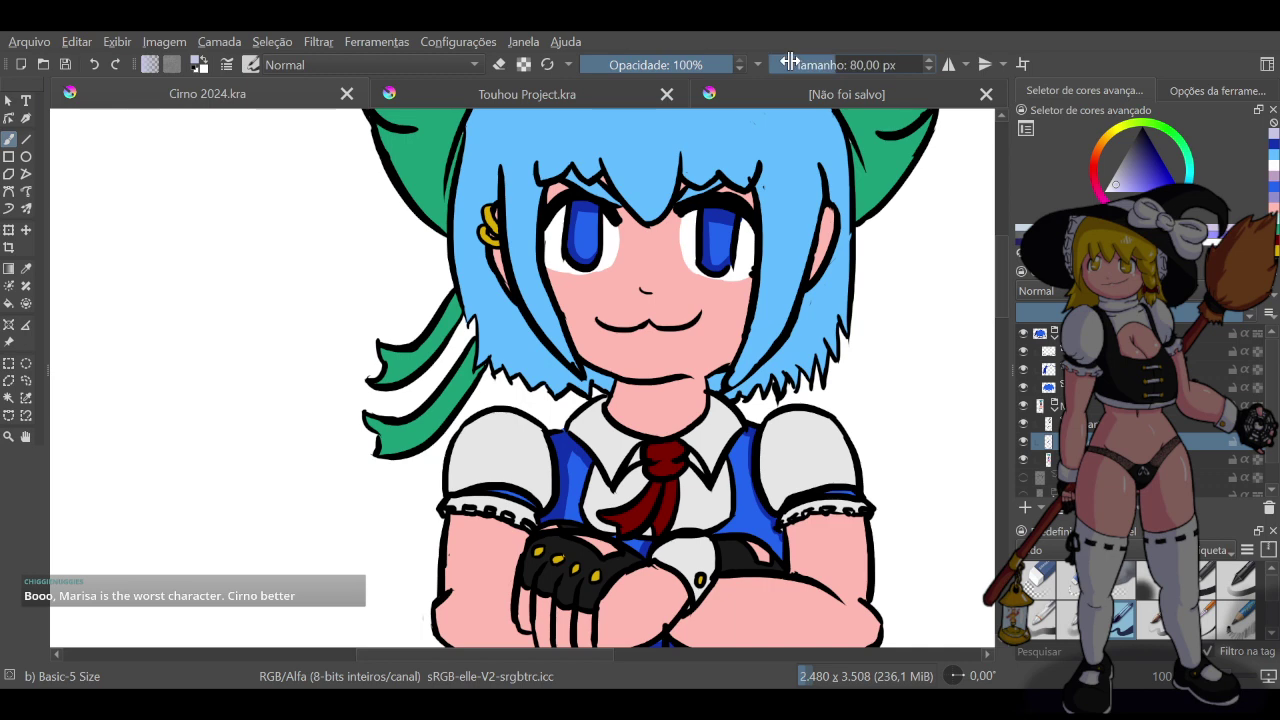
left_click(607, 222)
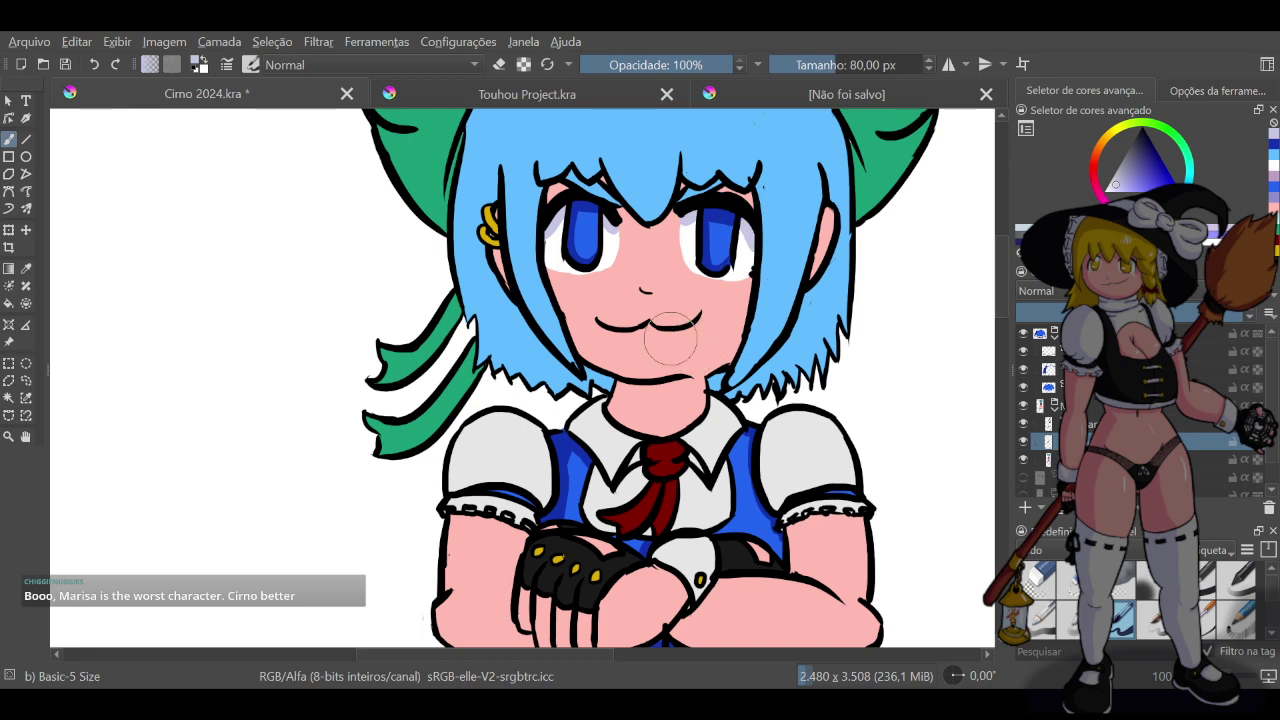
Paint pale lavender shadows on the white shirt front, below the collar and around the red tie
scroll(670, 338, "down", 5)
scroll(710, 343, "up", 3)
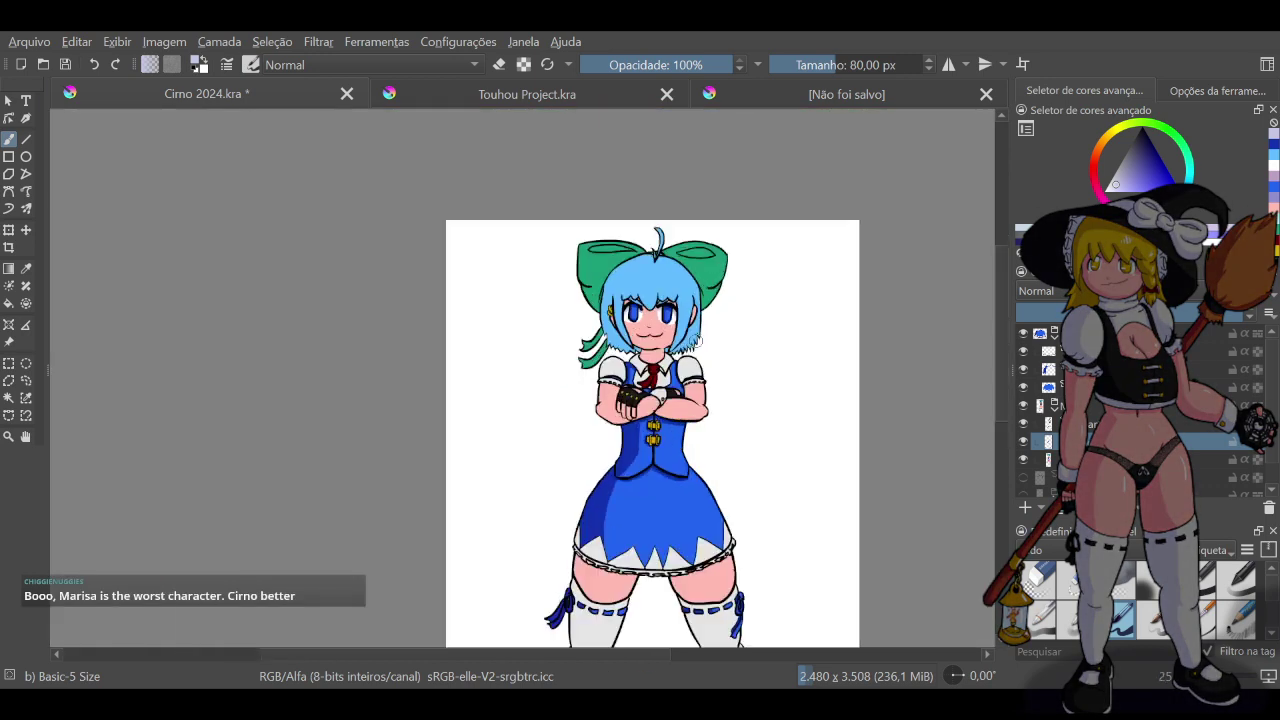
scroll(697, 353, "up", 5)
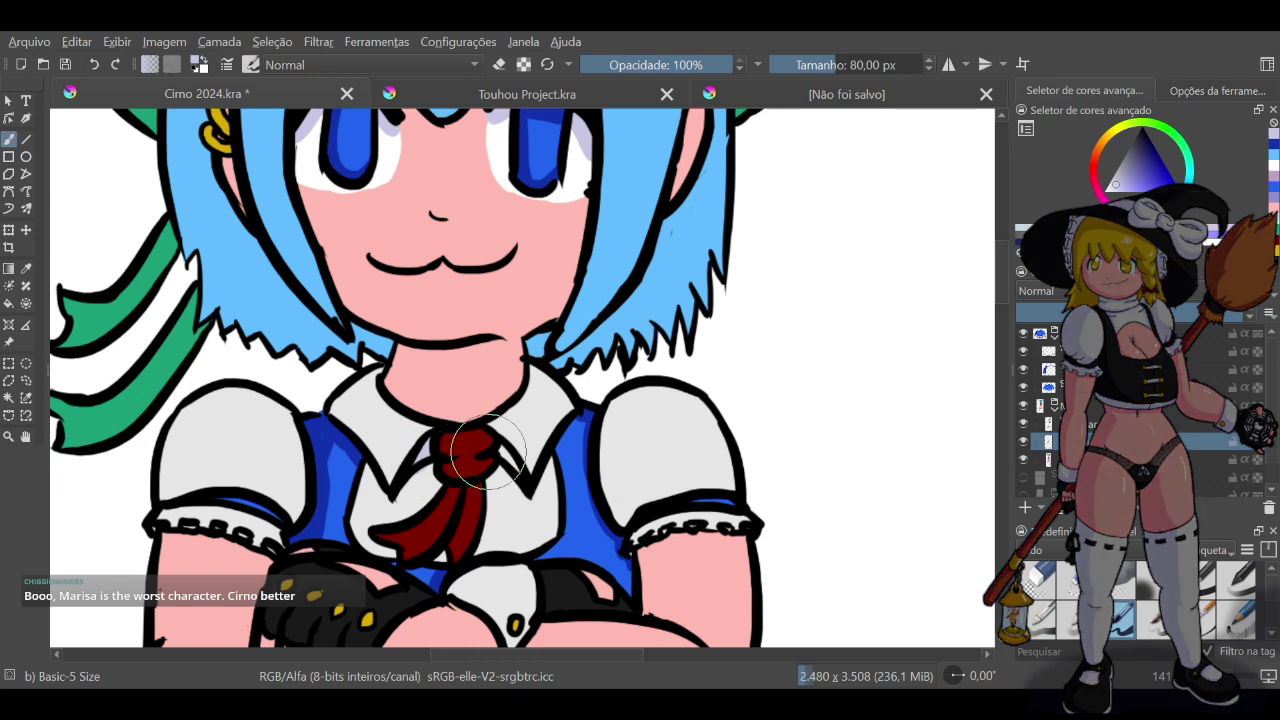
left_click_drag(506, 452, 514, 474)
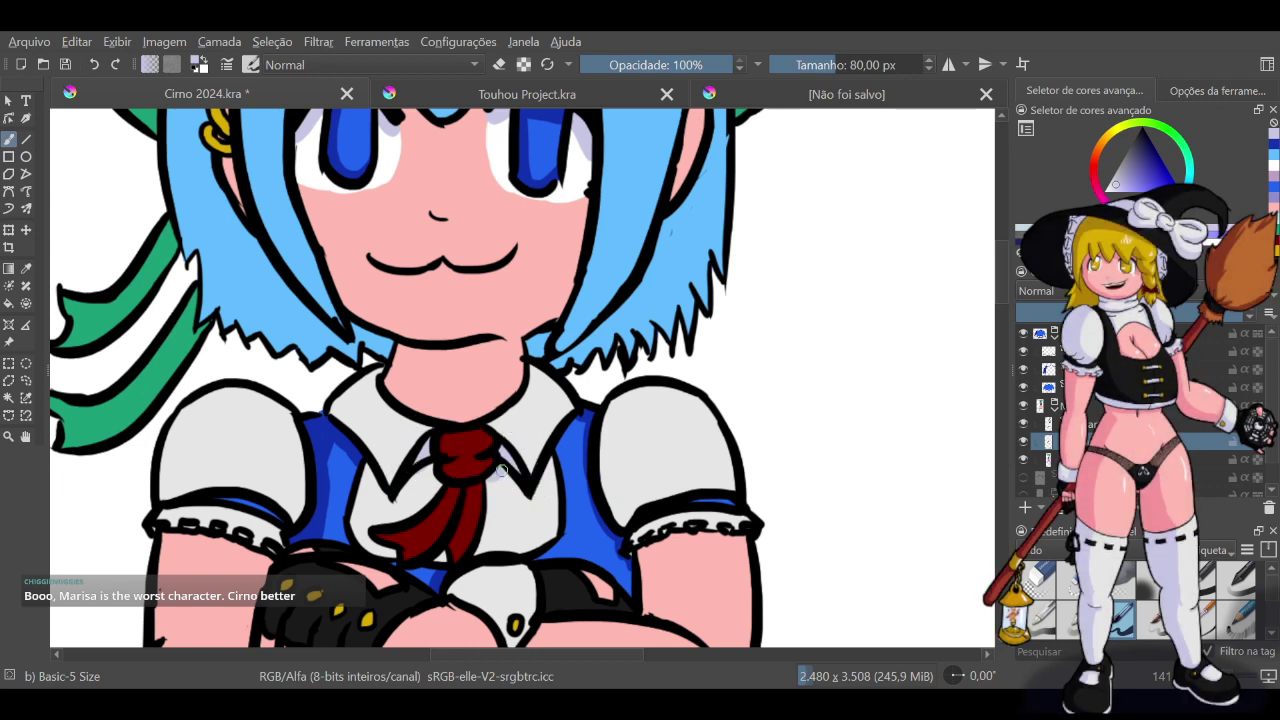
left_click_drag(508, 481, 532, 508)
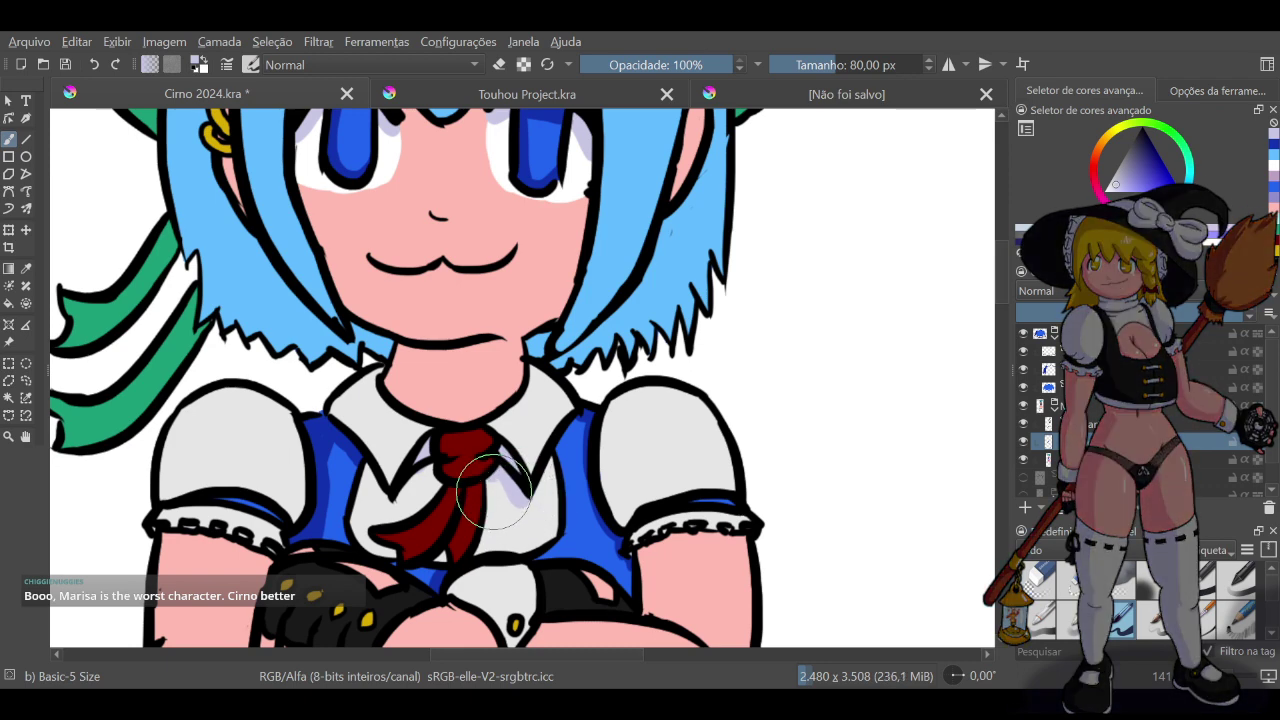
mouse_move(432, 468)
left_mouse_down()
mouse_move(380, 538)
mouse_move(434, 500)
mouse_move(374, 528)
left_mouse_up()
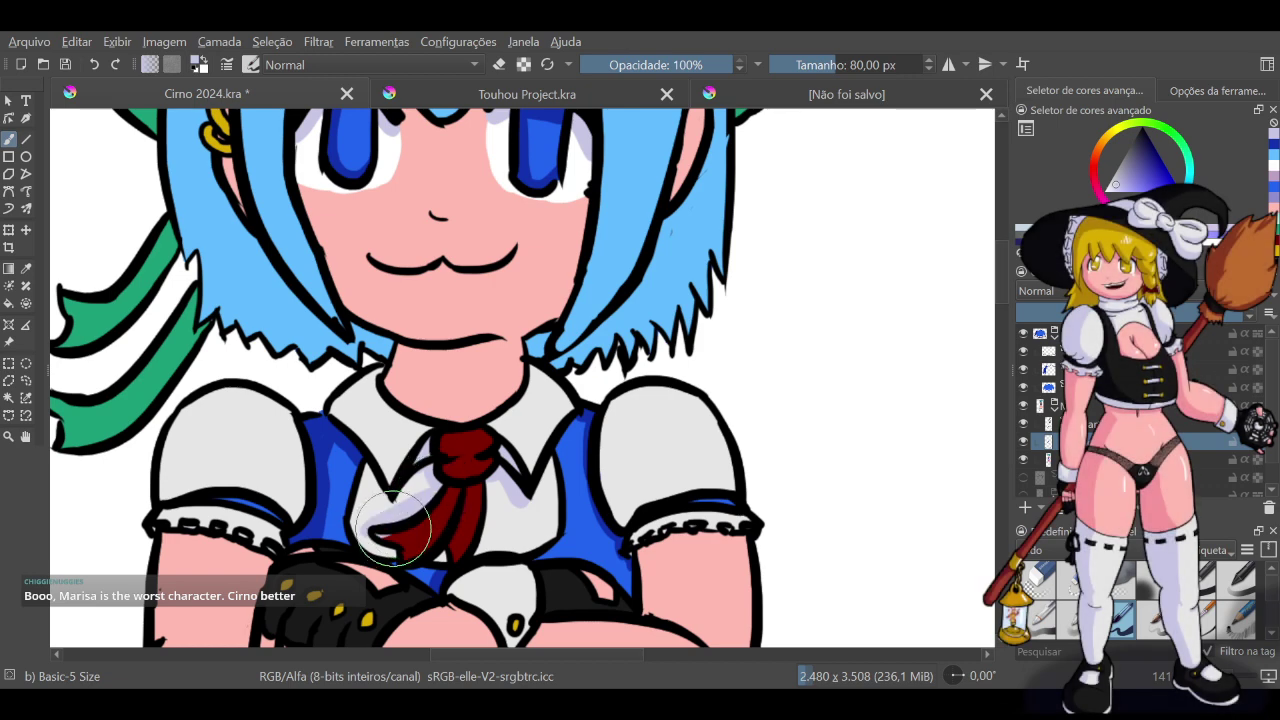
key("ctrl+z")
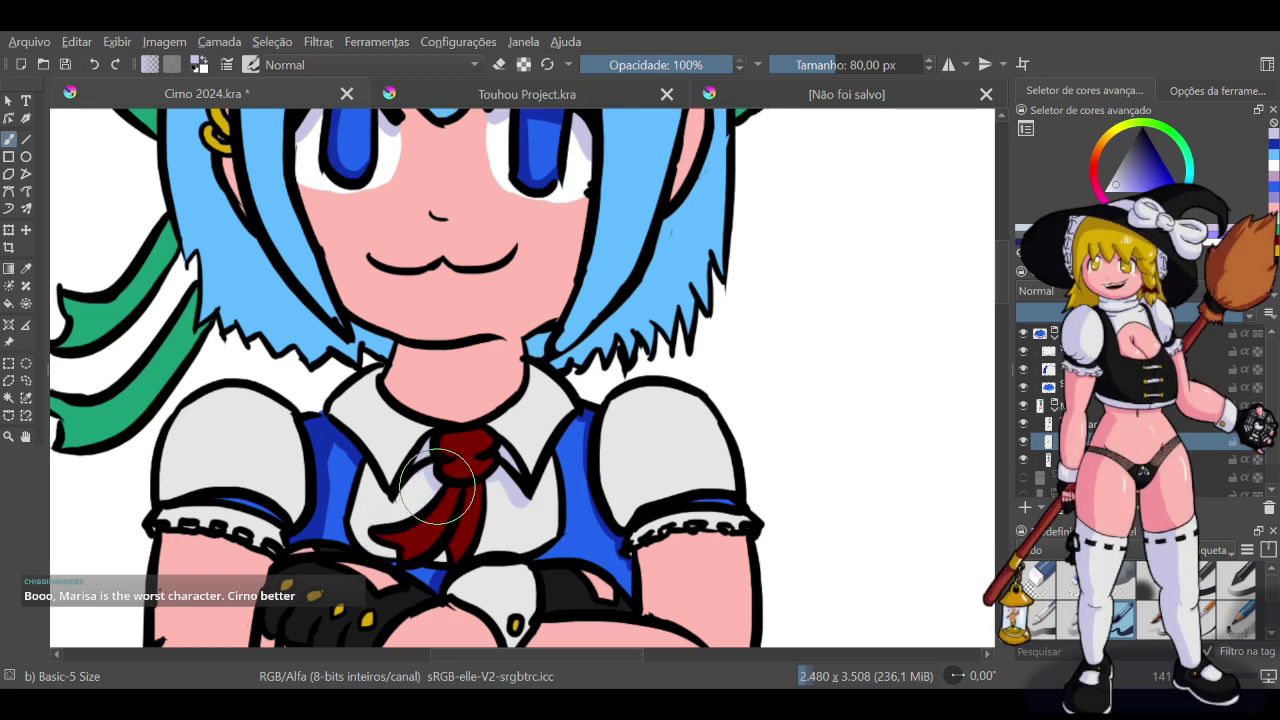
left_click_drag(440, 484, 368, 518)
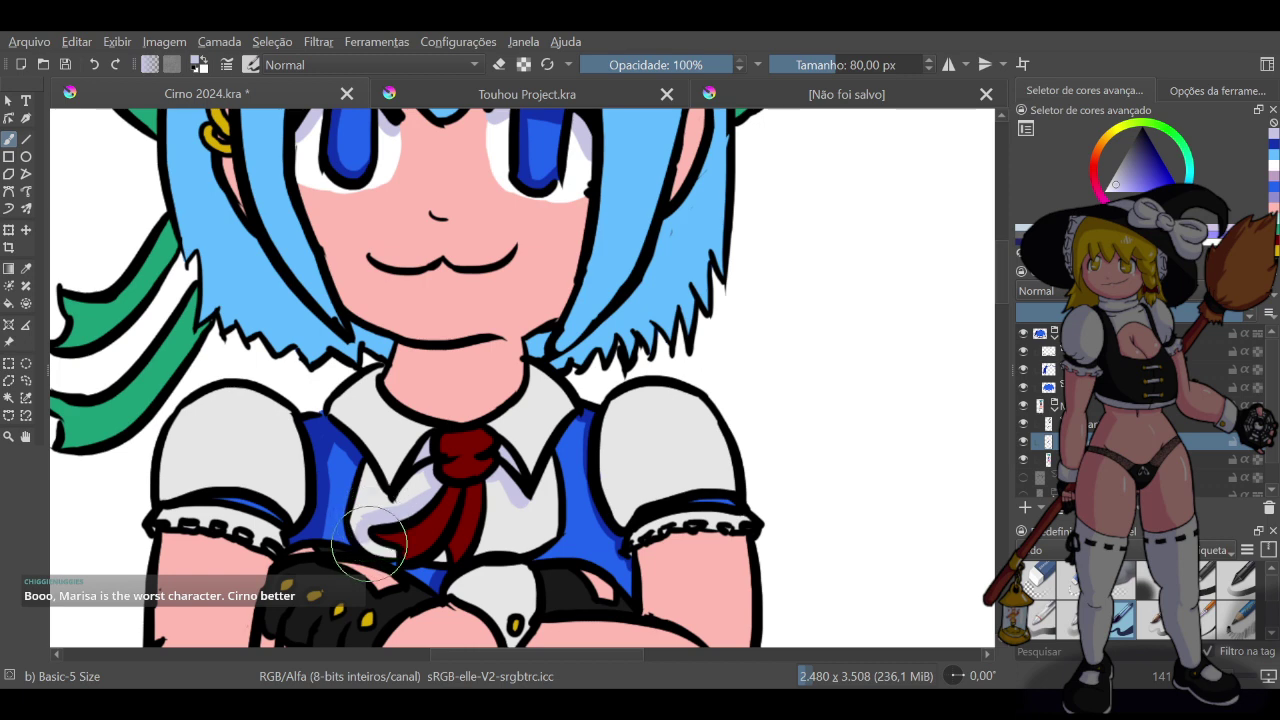
mouse_move(390, 565)
left_mouse_down()
mouse_move(392, 545)
mouse_move(440, 555)
left_mouse_up()
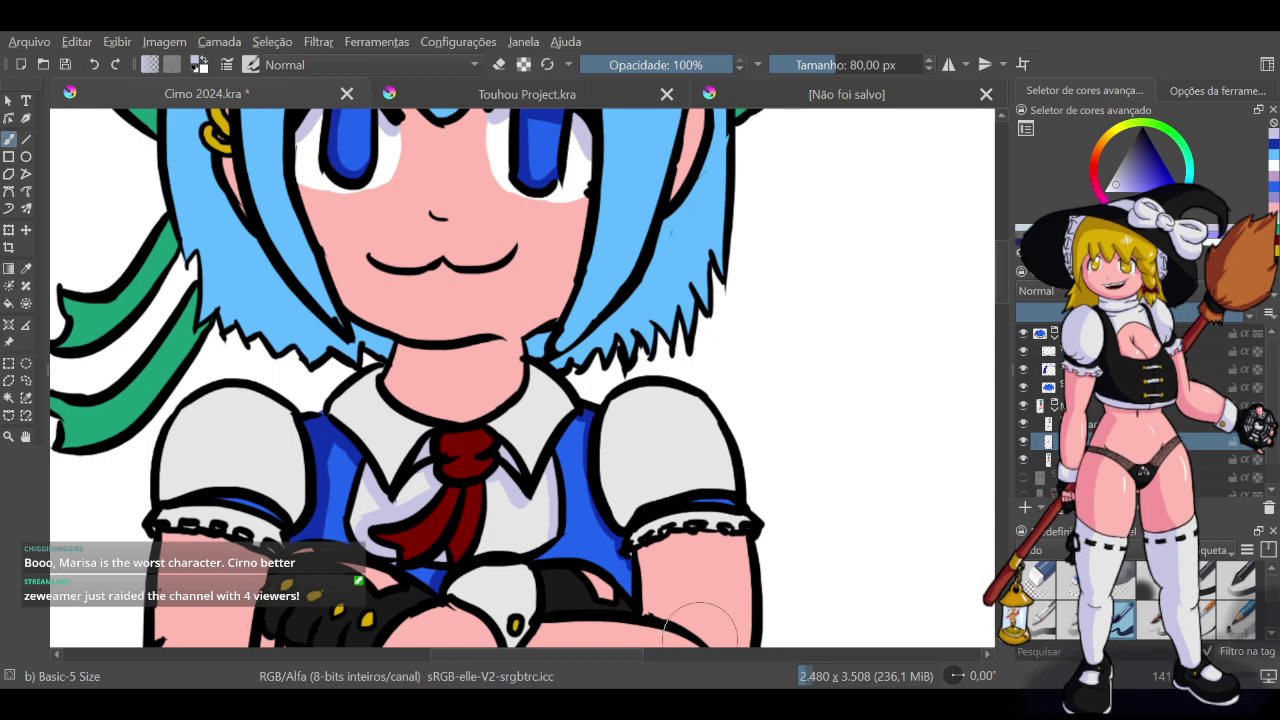
View the fighting-game screenshot and open the copied photo of the plush beside the keyboard as a new document
left_click(789, 97)
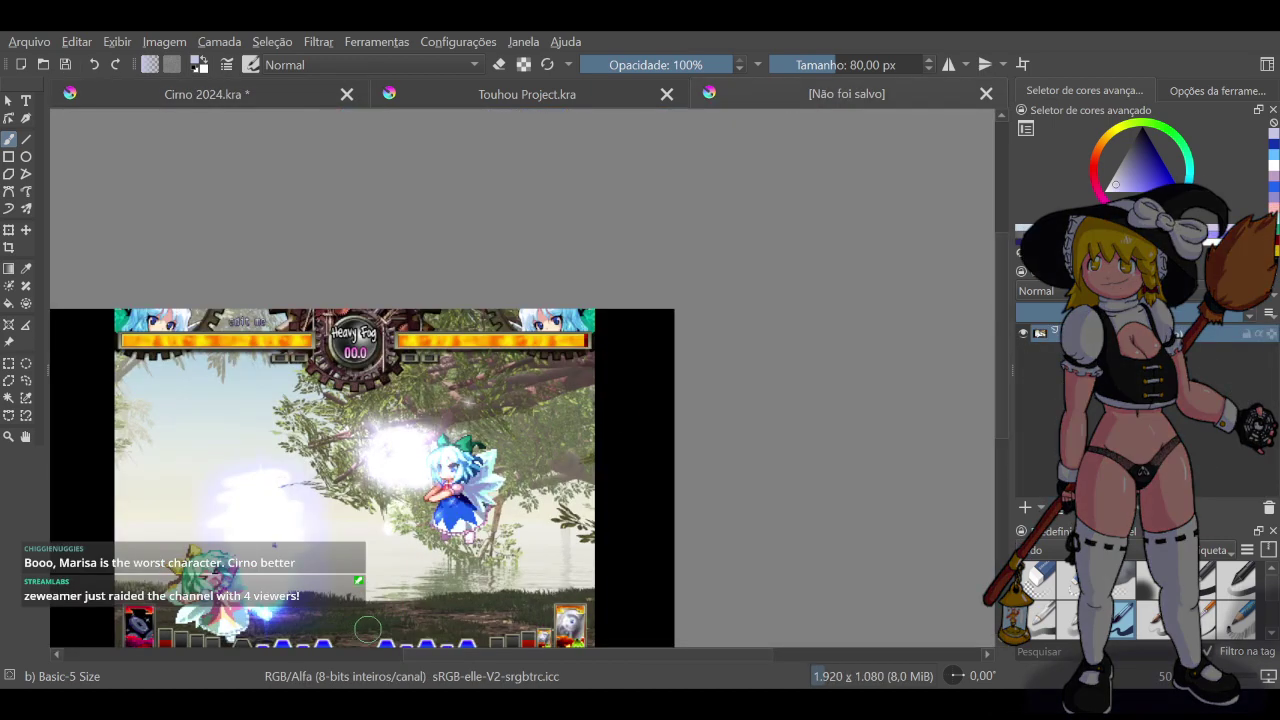
scroll(462, 596, "up", 1)
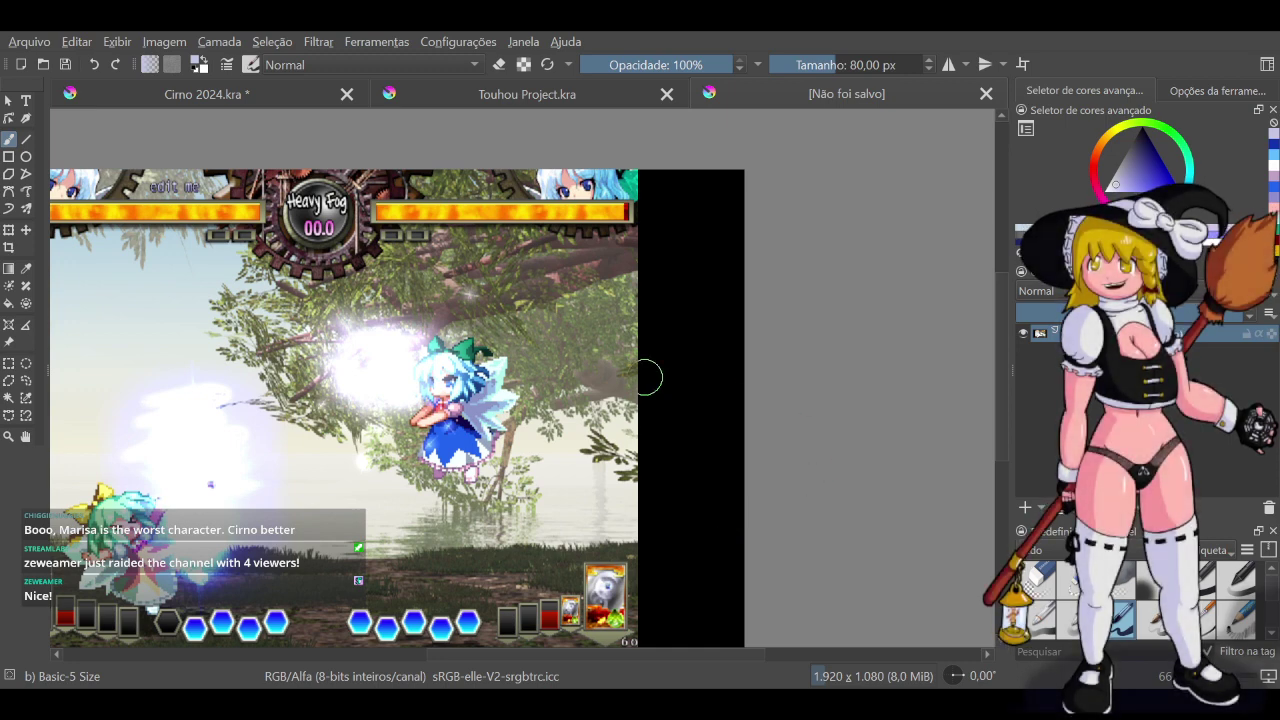
key("ctrl")
left_click(671, 459)
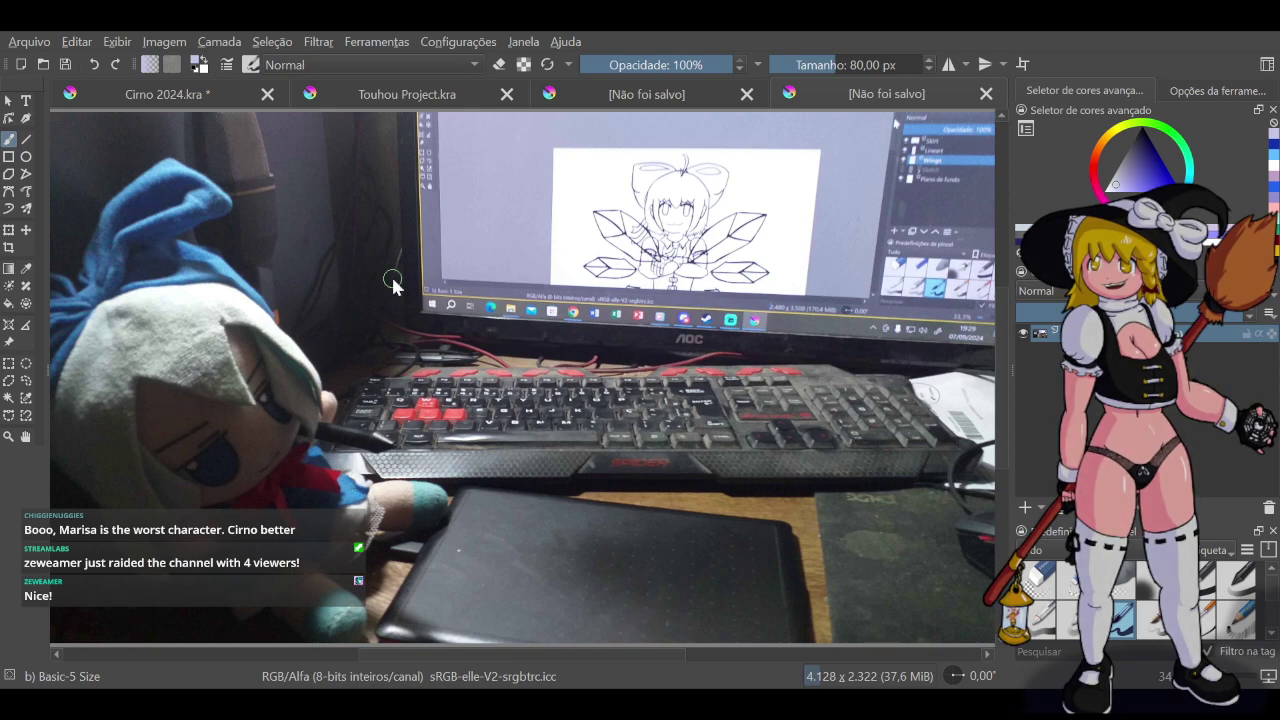
Compare the Cirno drawing with the fighting-game screenshot, examining the blue-dressed fairy sprite's colours and shading up close
left_click(168, 94)
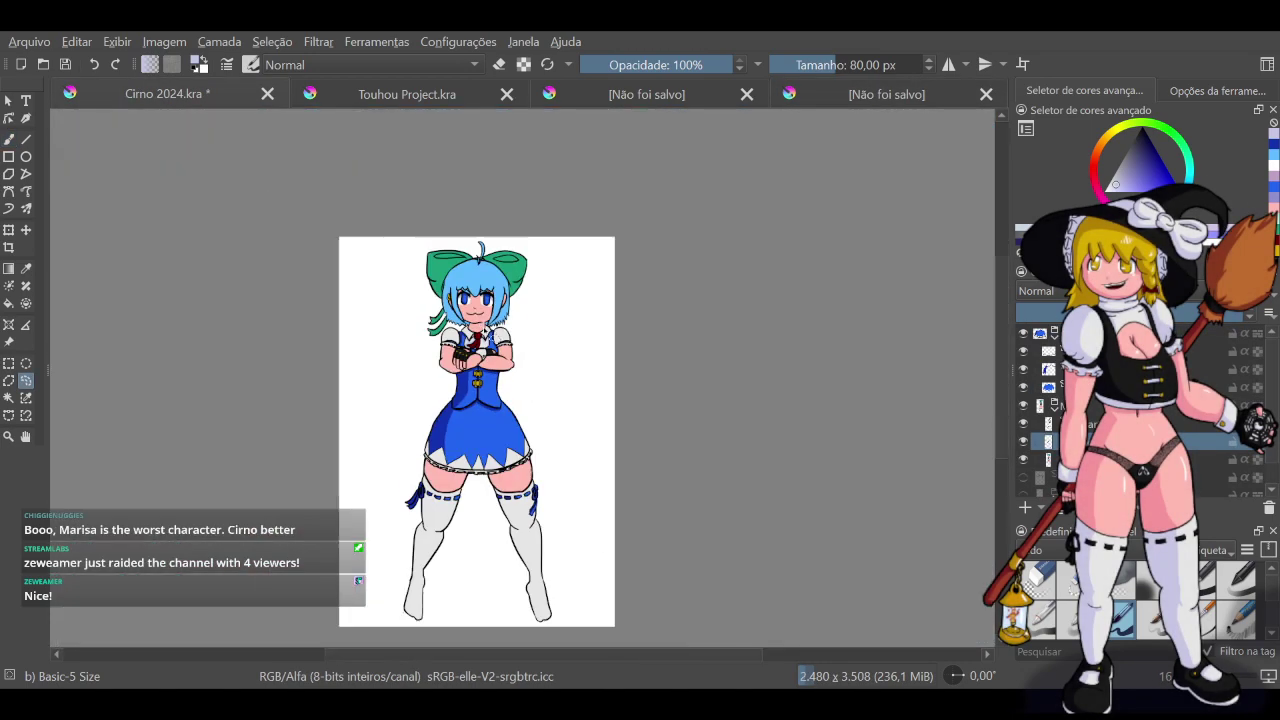
scroll(477, 371, "up", 2)
scroll(568, 433, "down", 1)
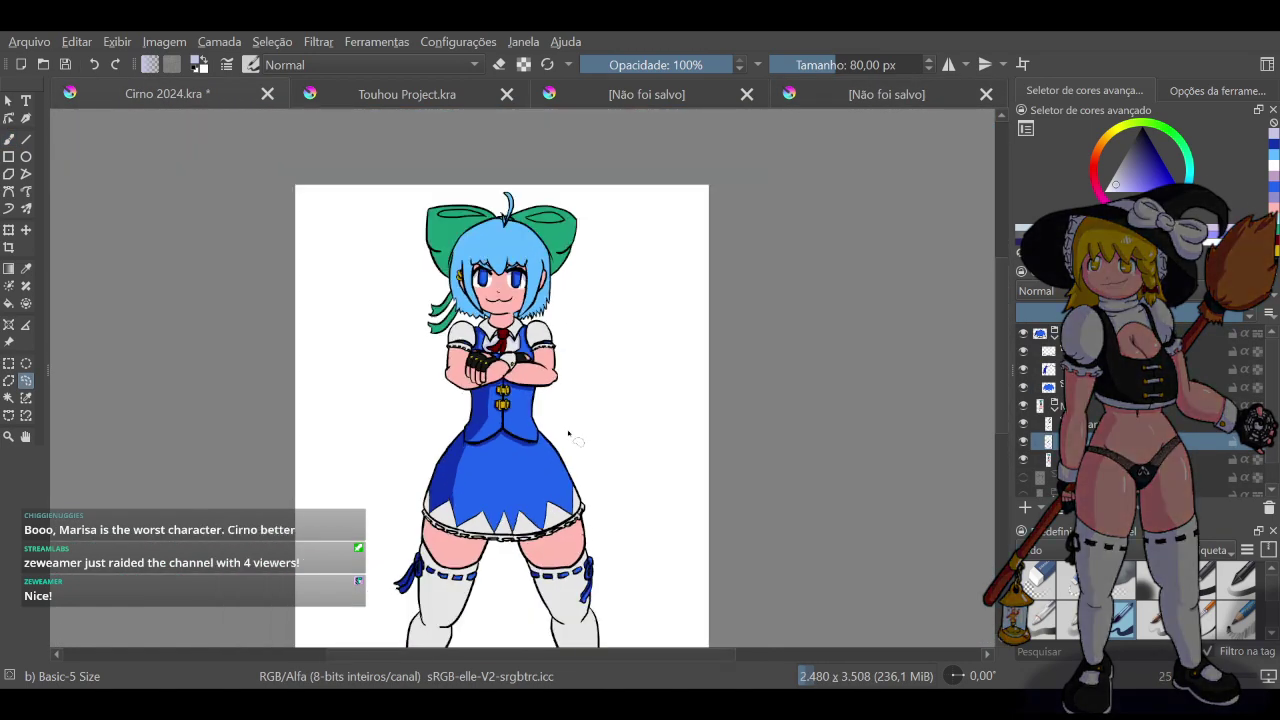
left_click(635, 96)
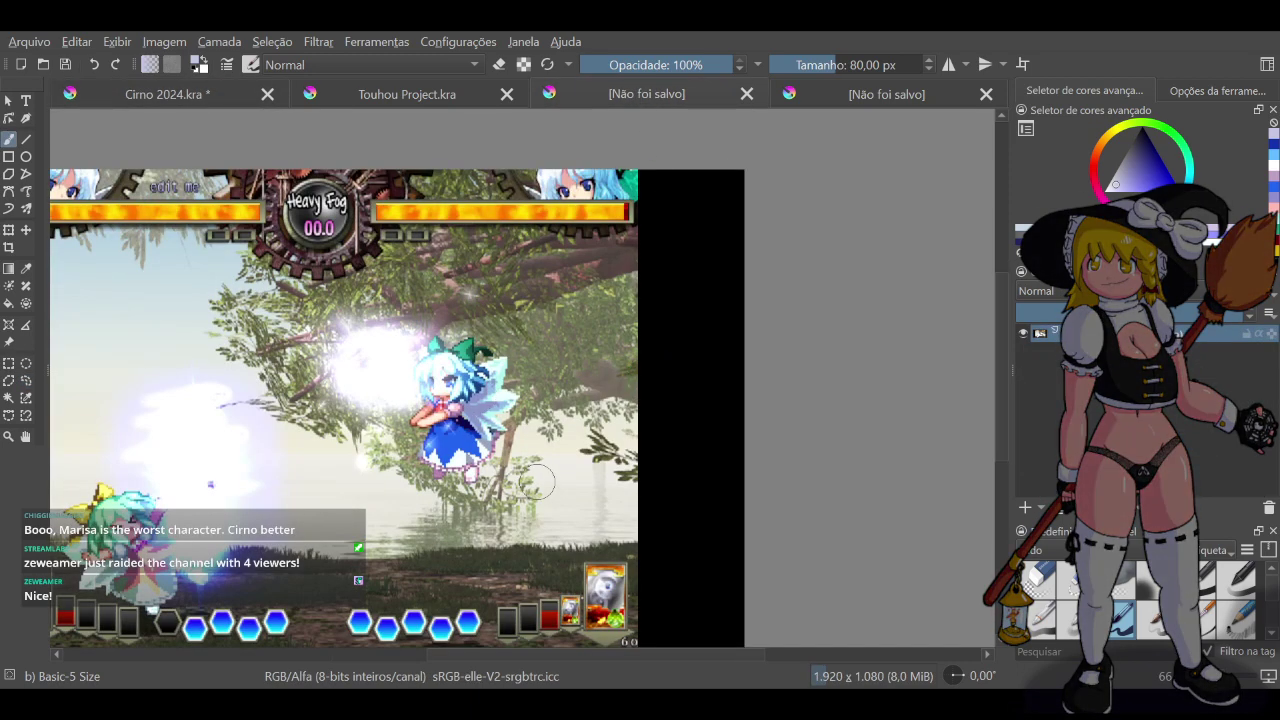
scroll(537, 482, "down", 1)
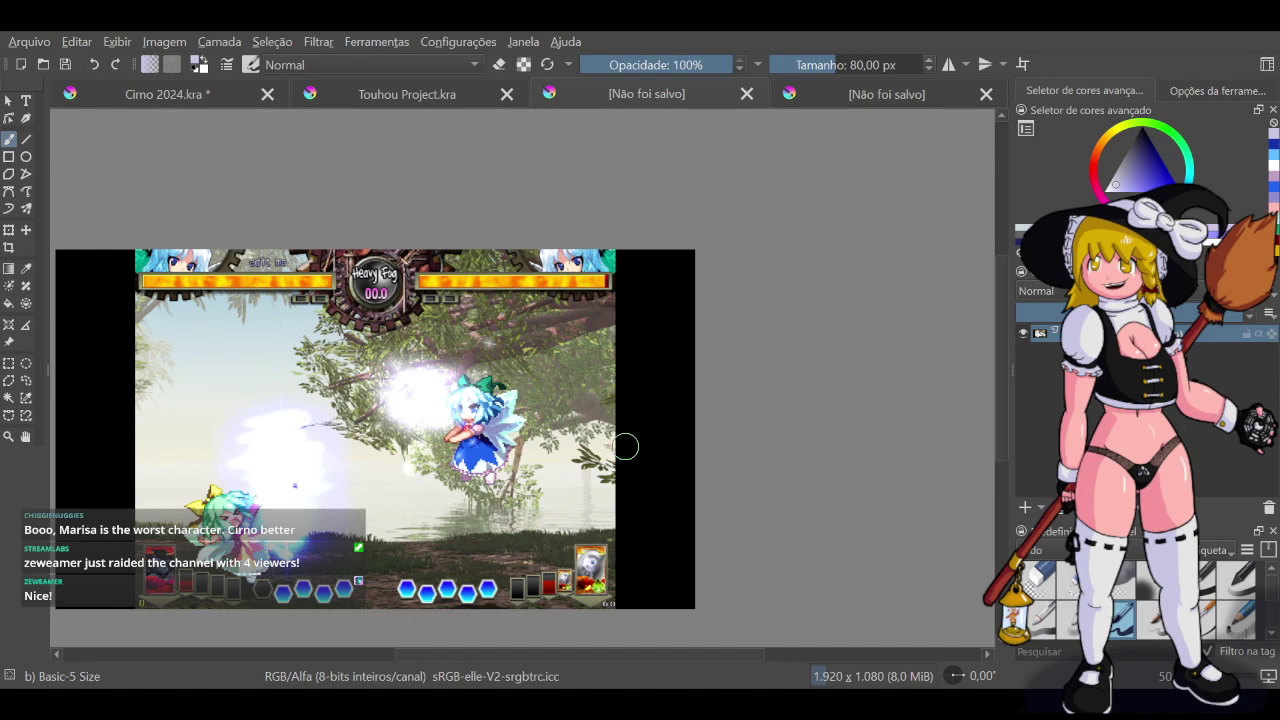
scroll(463, 388, "up", 2)
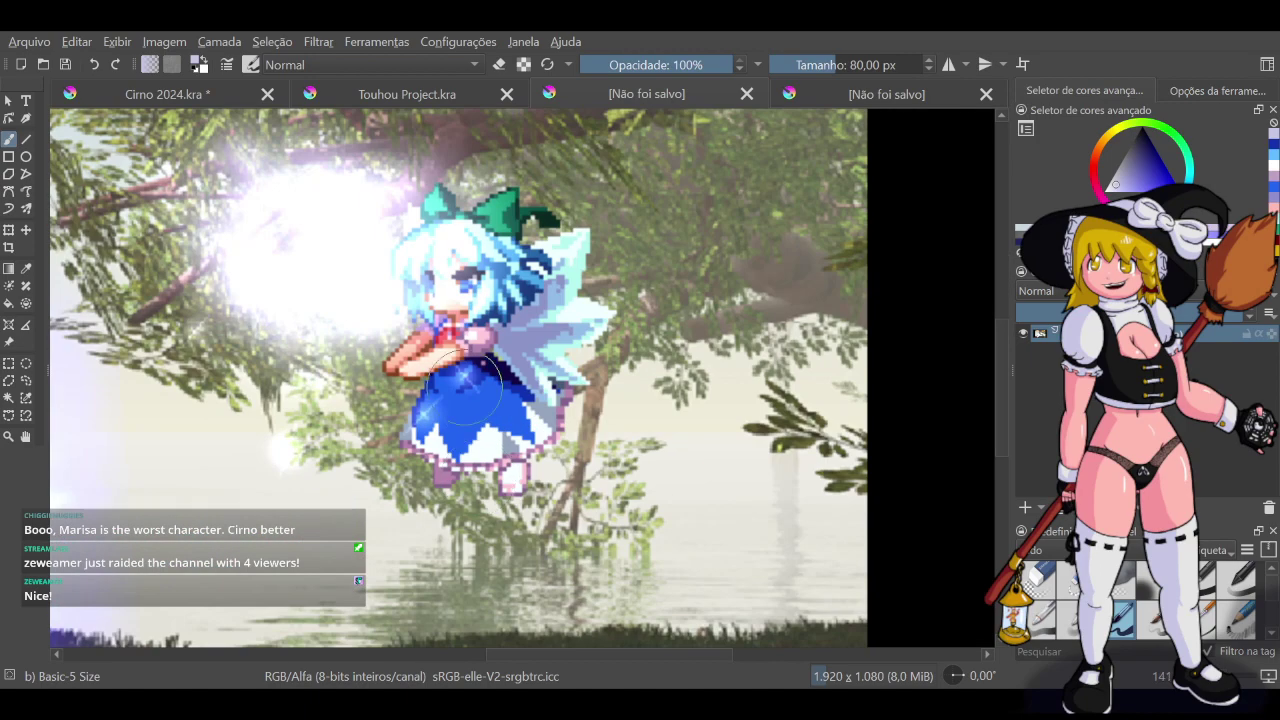
scroll(726, 390, "down", 5)
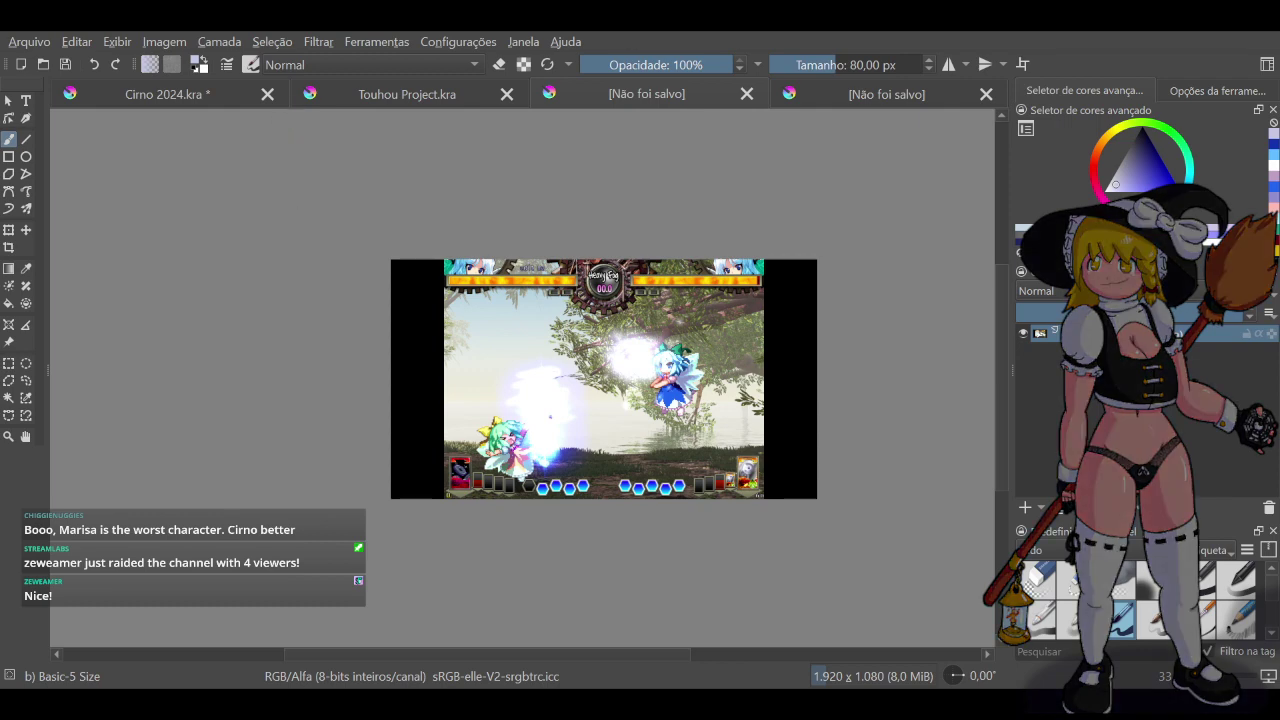
key("ctrl+Tab")
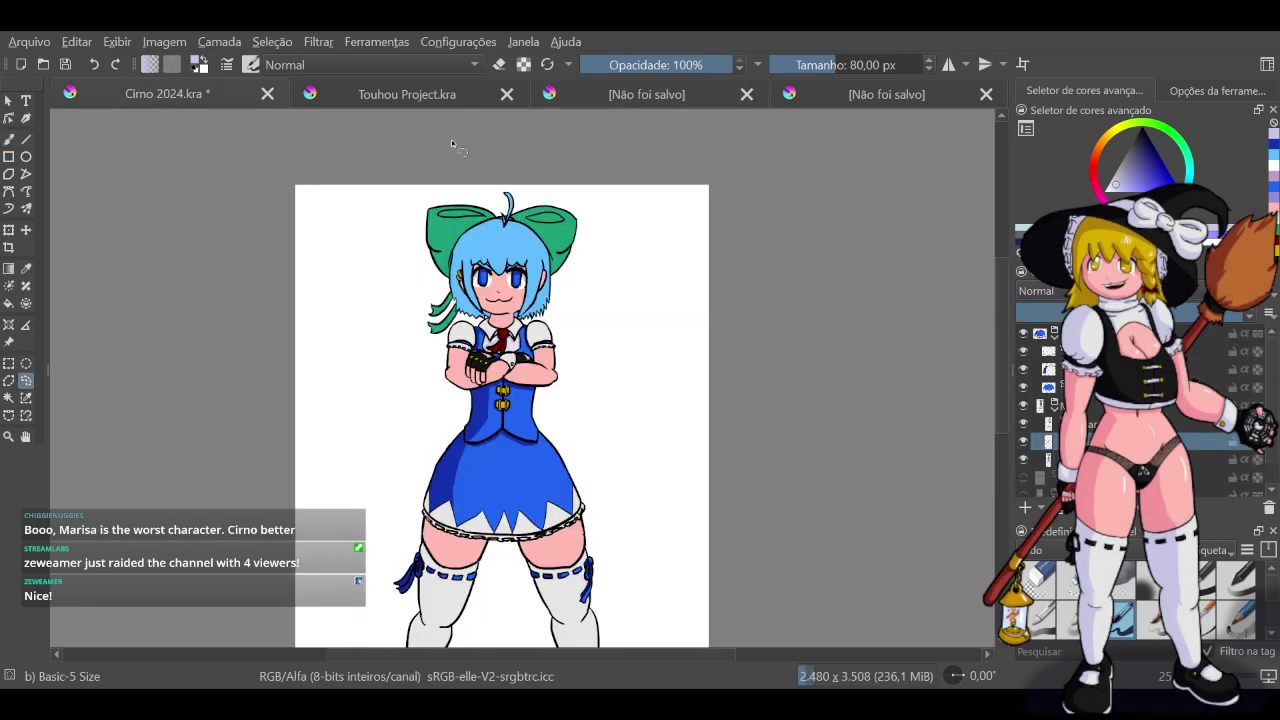
left_click(610, 94)
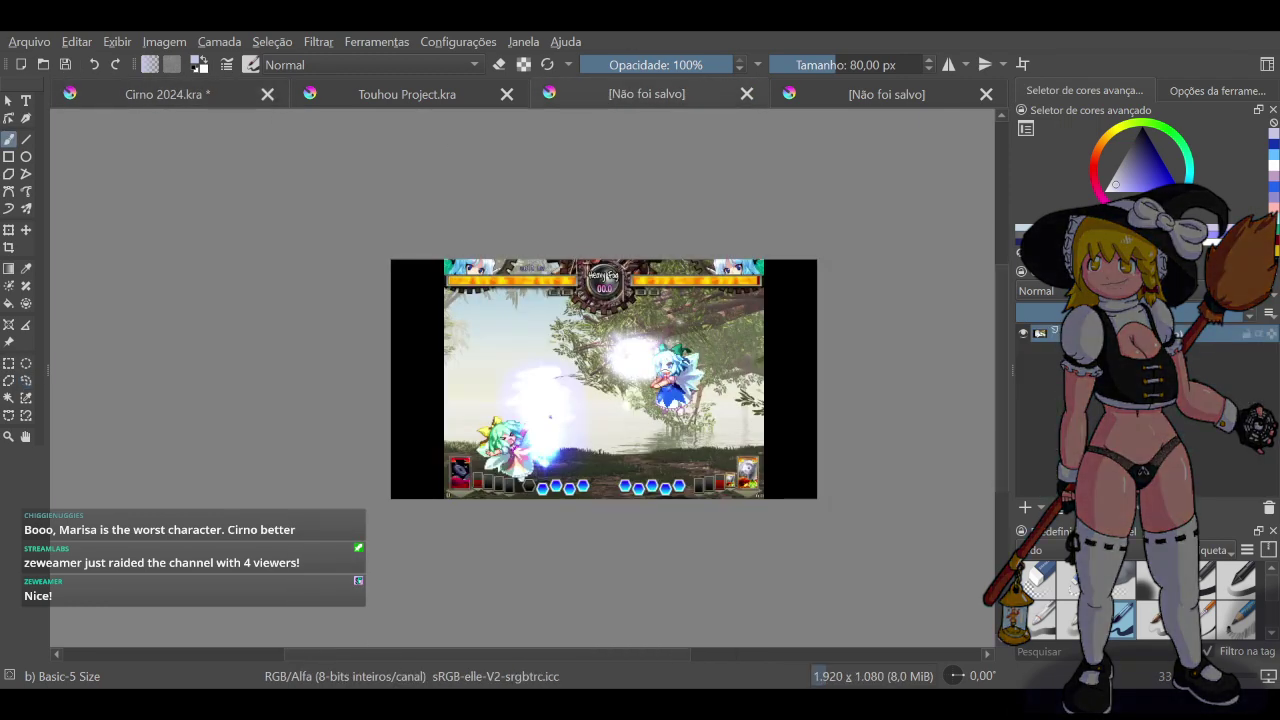
scroll(660, 375, "up", 2)
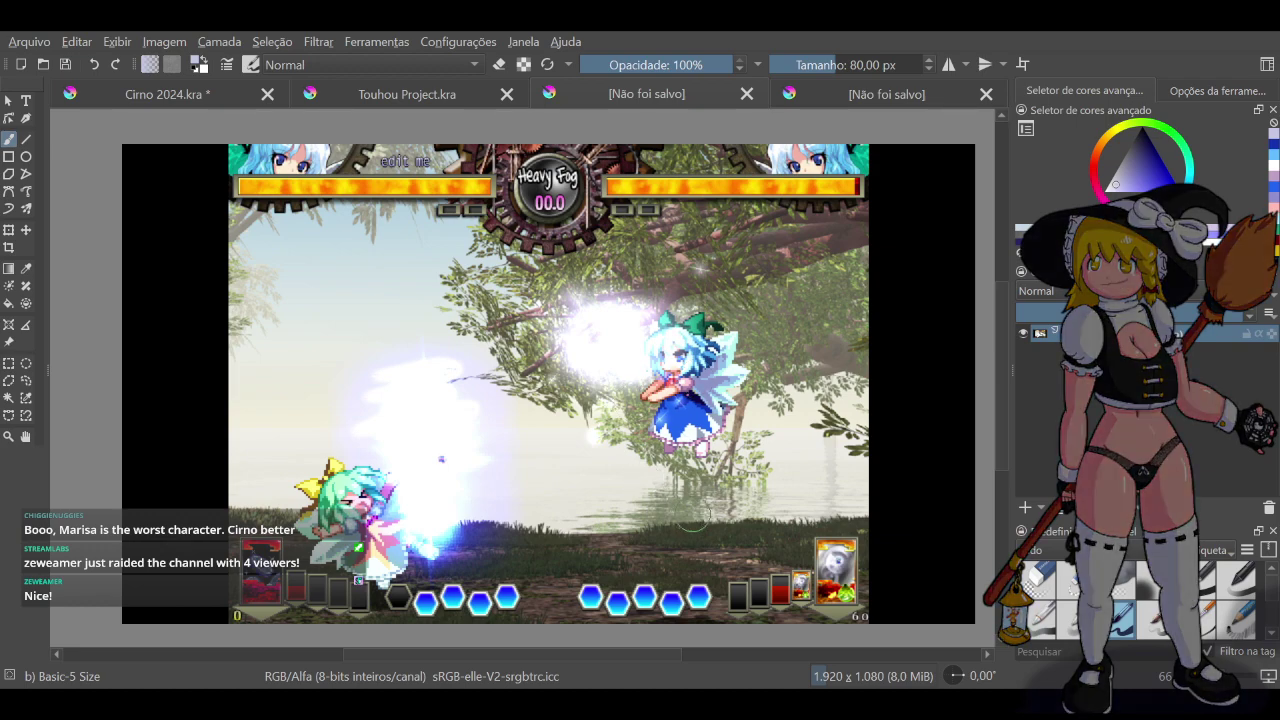
scroll(700, 404, "down", 2)
scroll(693, 450, "up", 2)
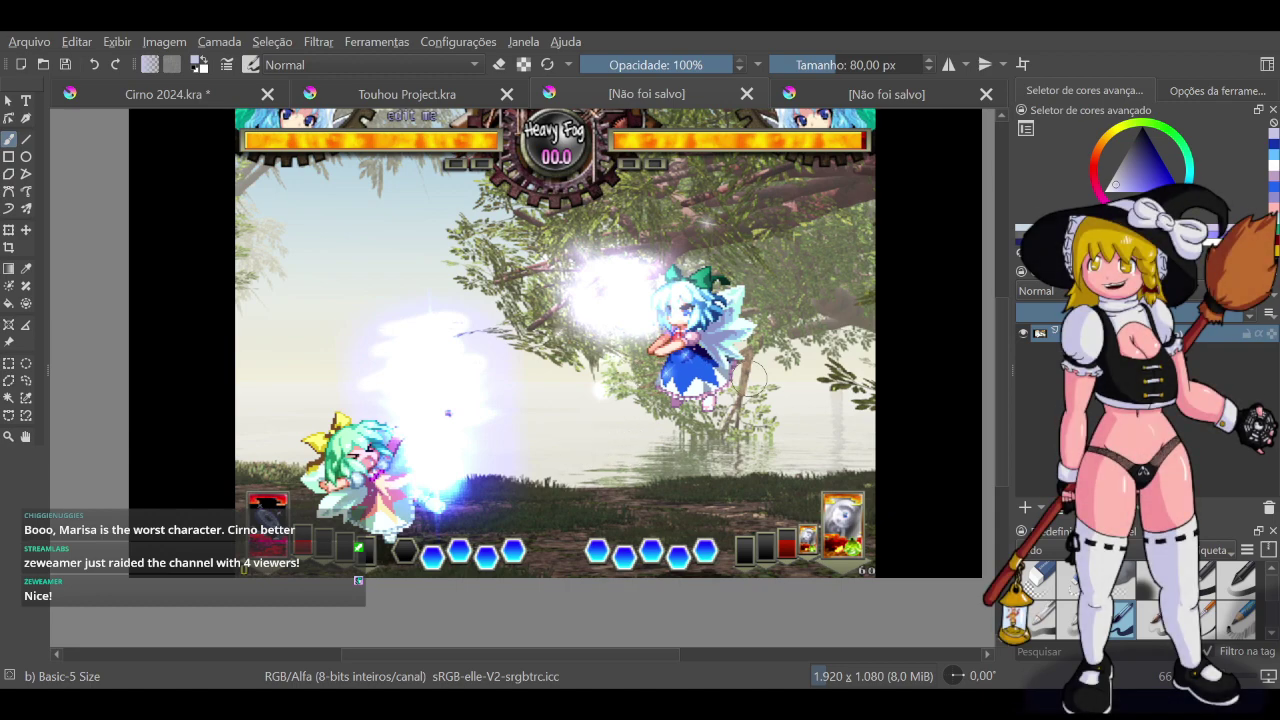
scroll(750, 380, "up", 2)
scroll(745, 375, "down", 3)
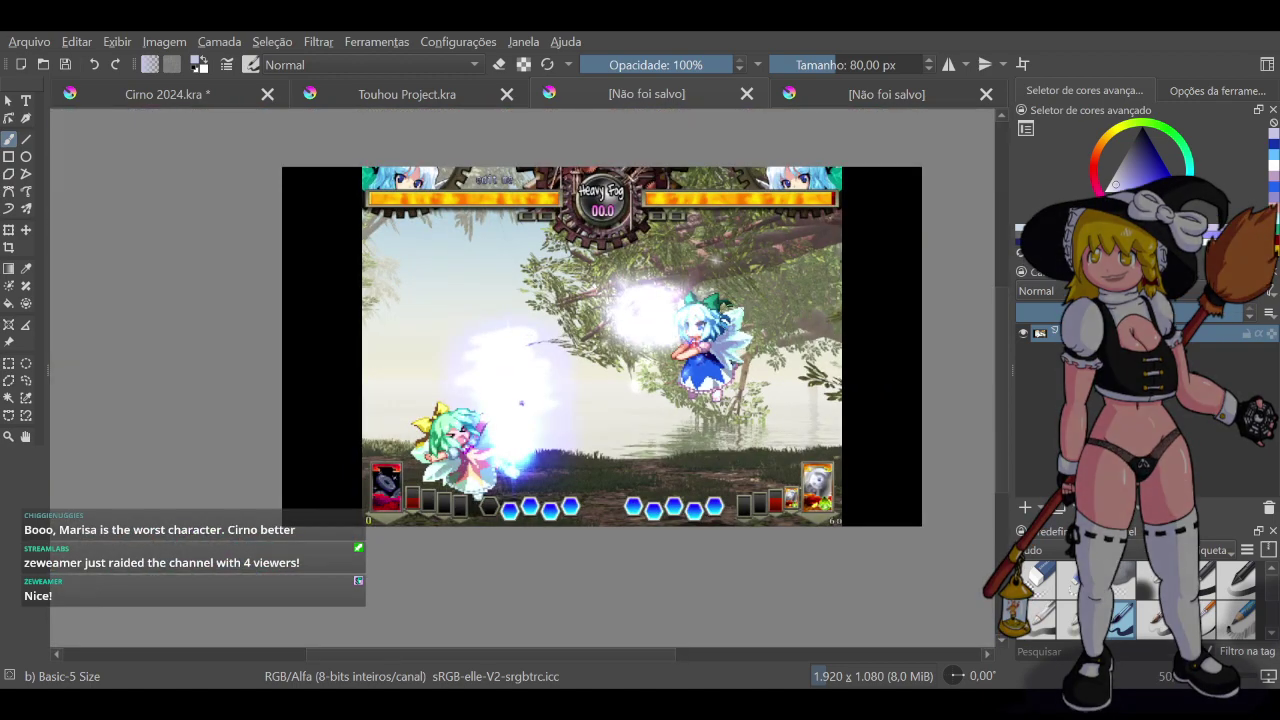
scroll(728, 358, "up", 3)
scroll(724, 359, "down", 2)
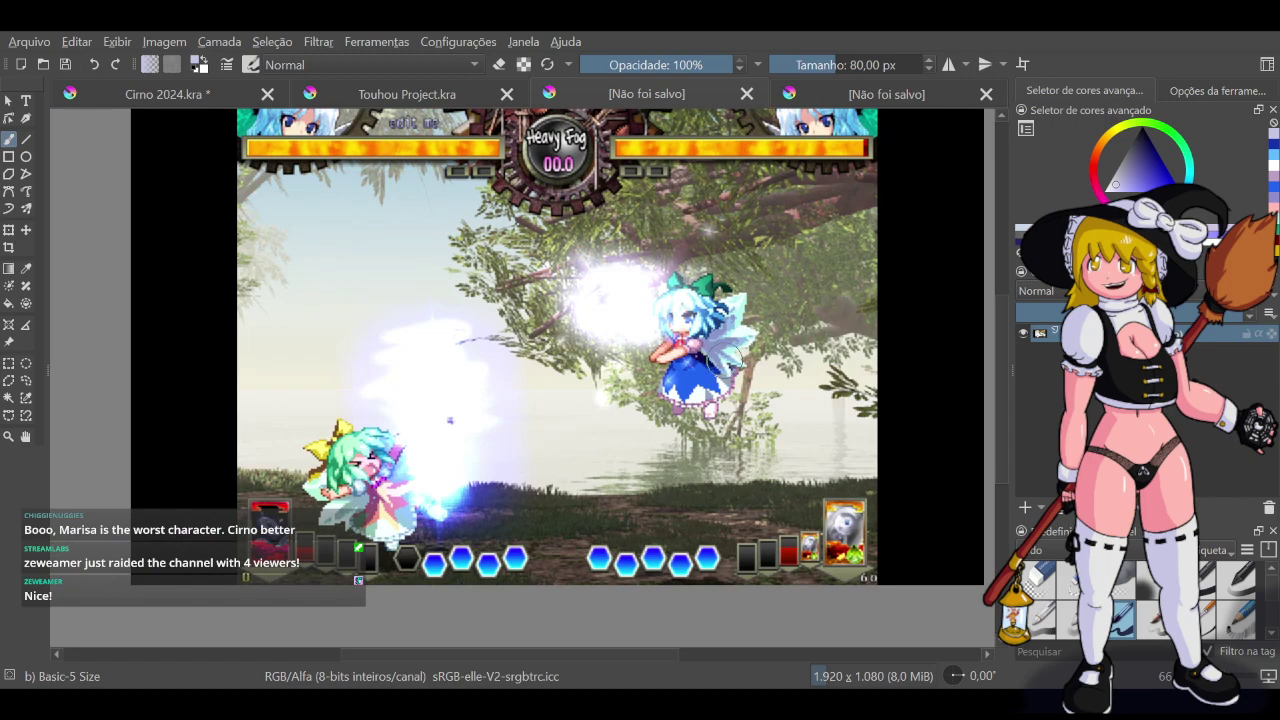
Open the two copied Cirno reference illustrations as new documents and compare the green-bow one with the fighting-game screenshot
left_click(838, 102)
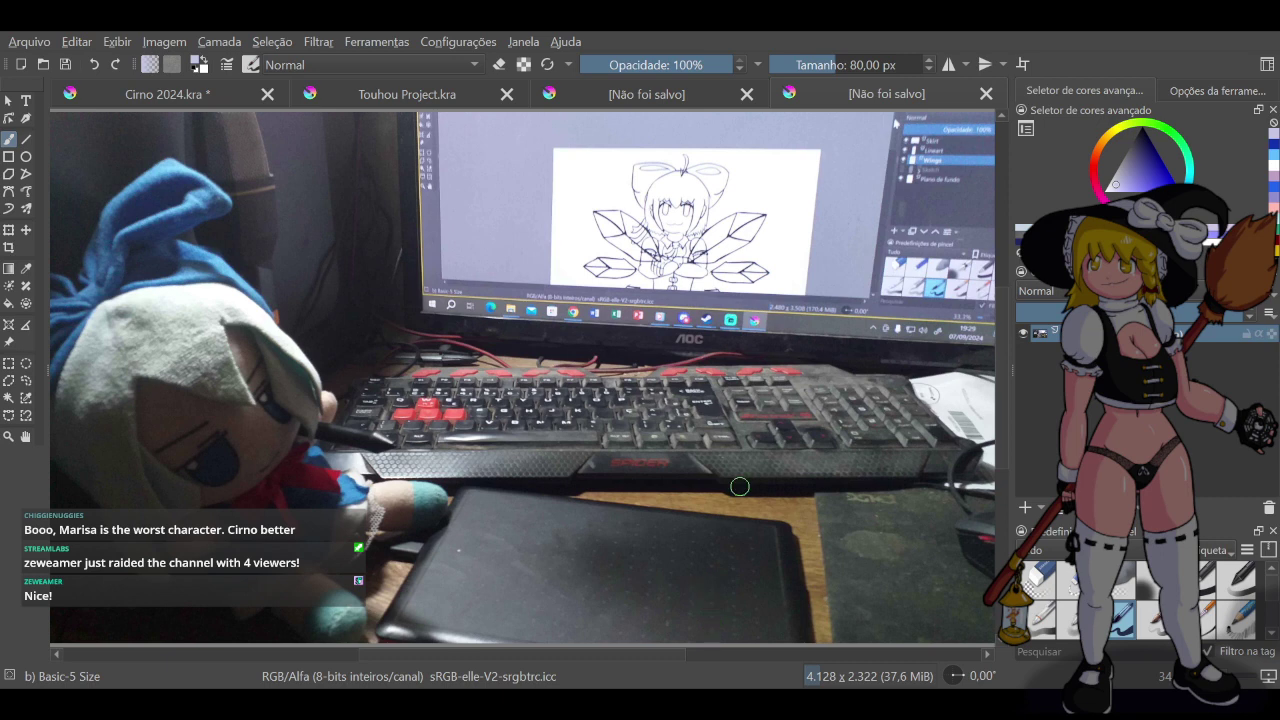
key("ctrl")
key("ctrl+shift+n")
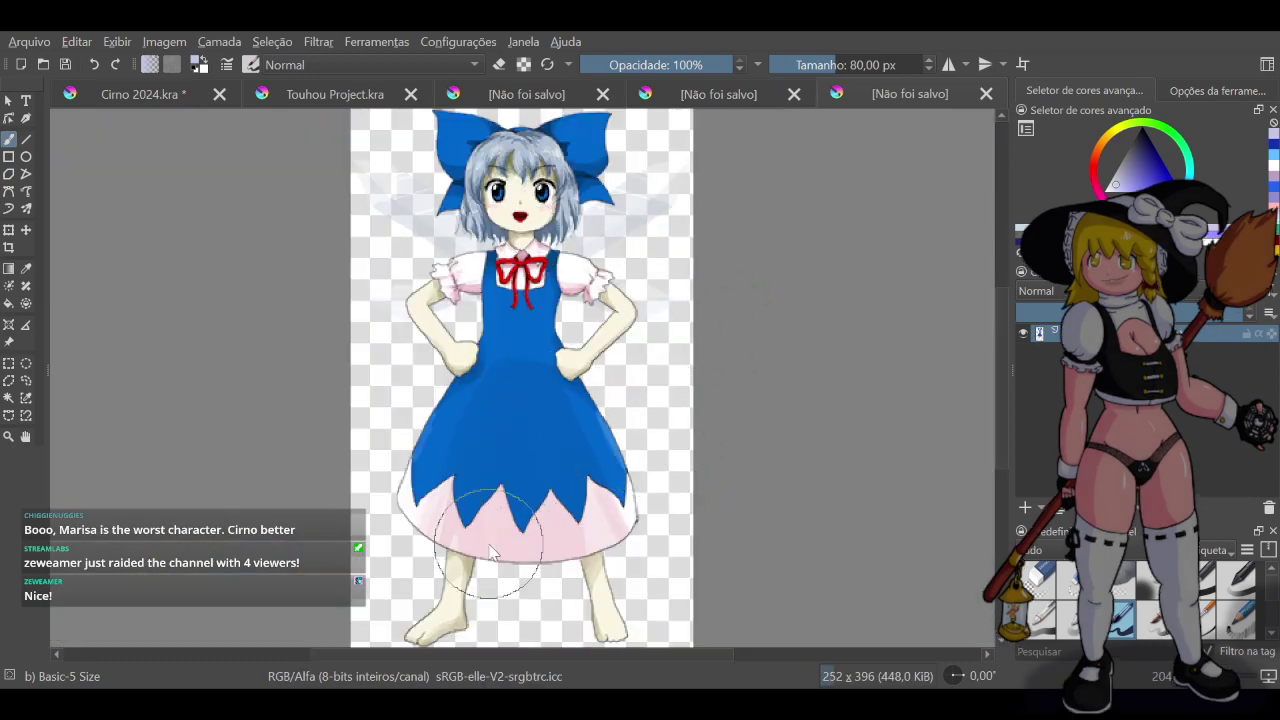
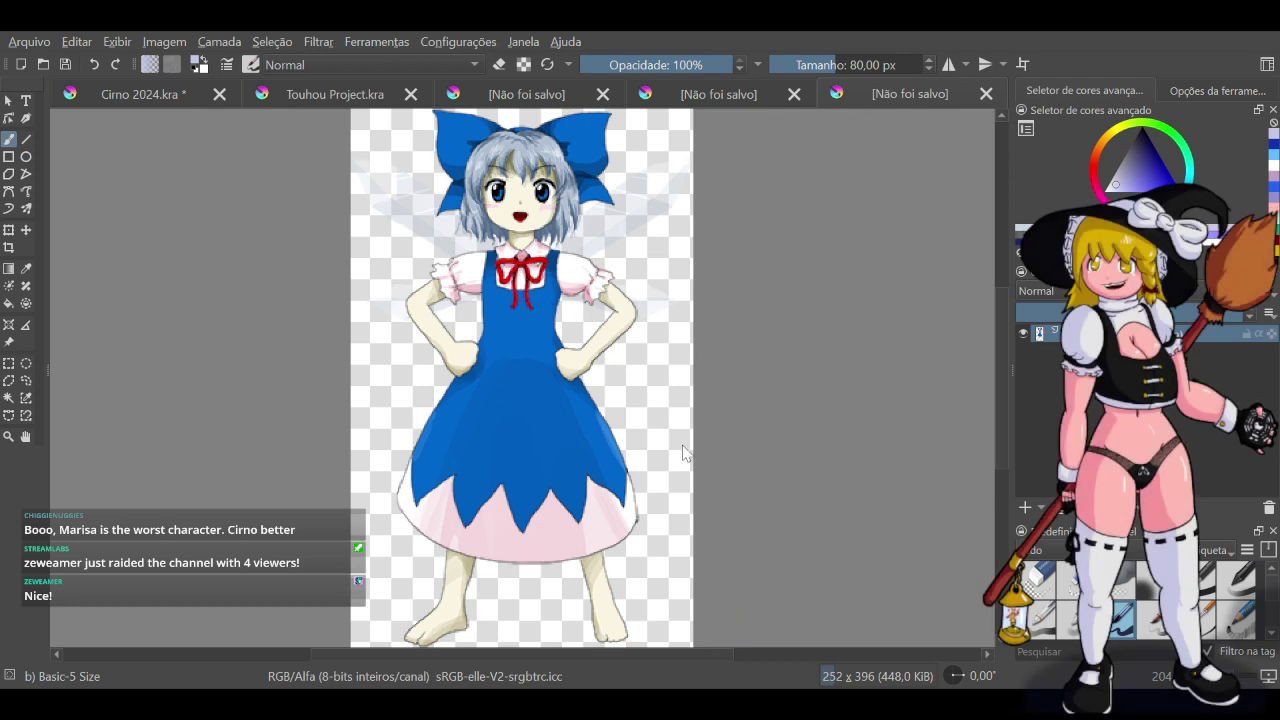
key("ctrl+shift+n")
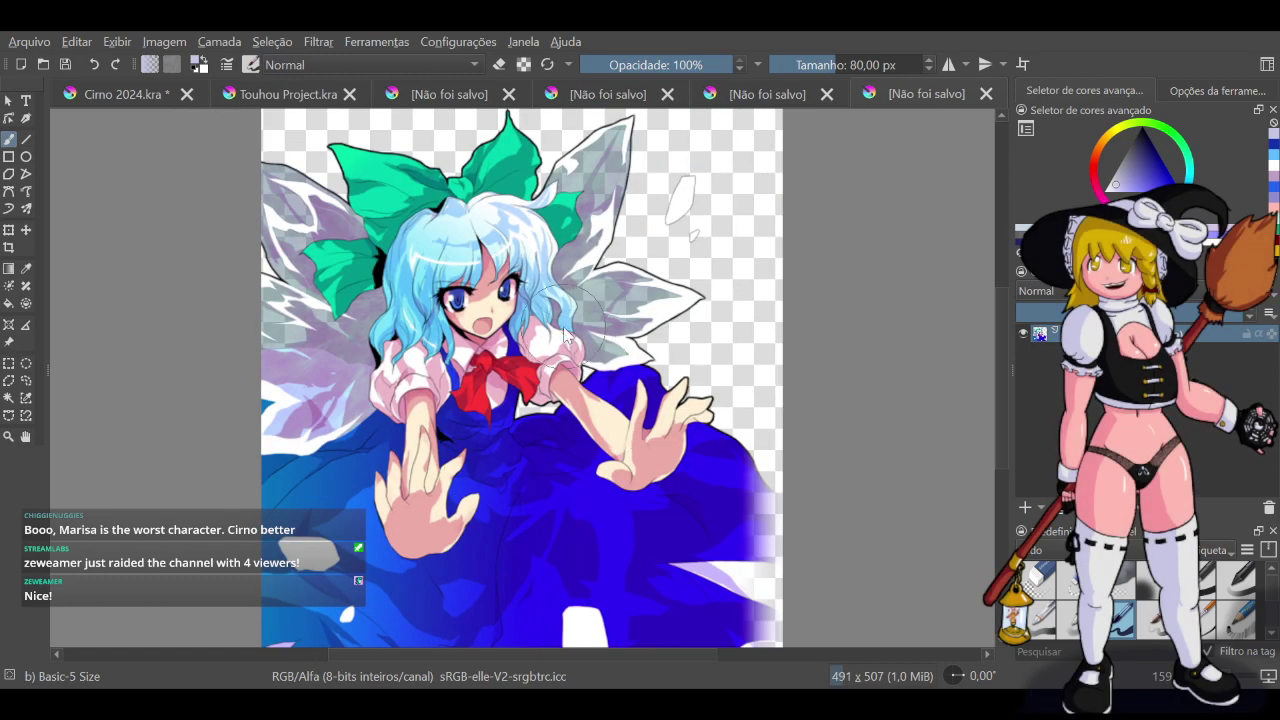
left_click(476, 96)
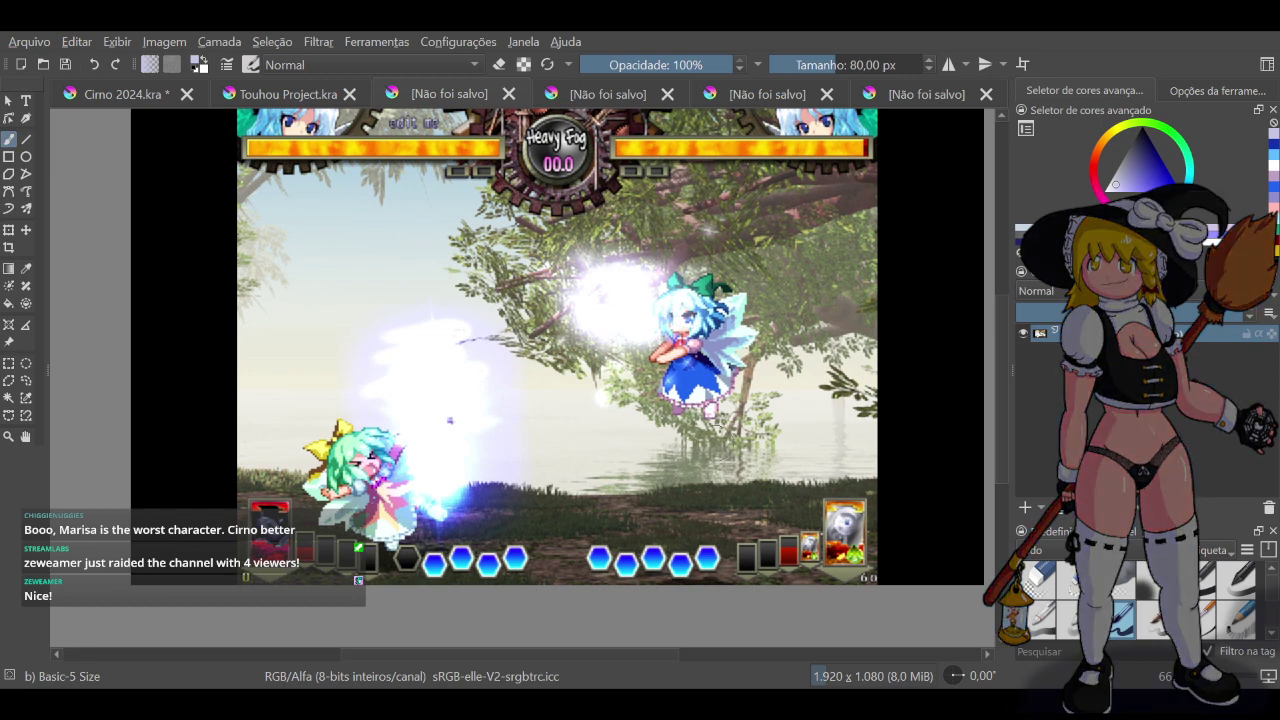
left_click(897, 100)
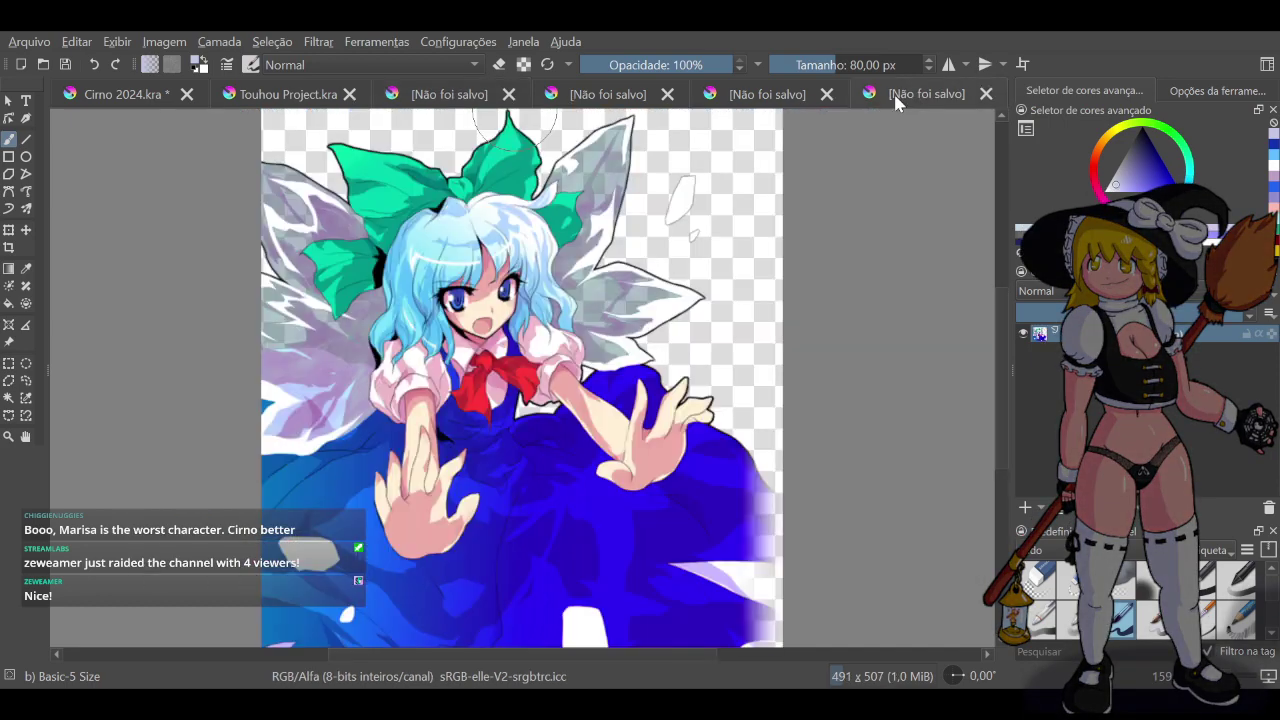
Close the green-bow illustration, the plush photo and the blue-bow illustration, keeping the fighting-game screenshot and both drawings open
key("1")
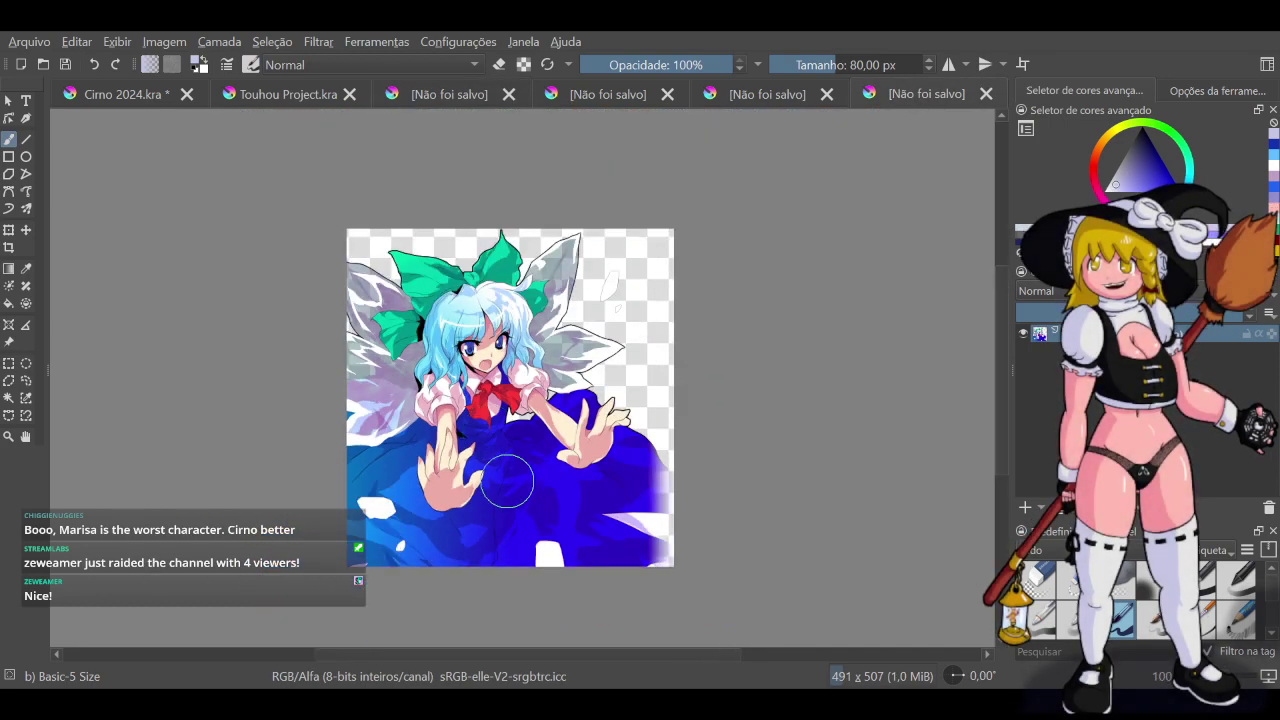
left_click(987, 94)
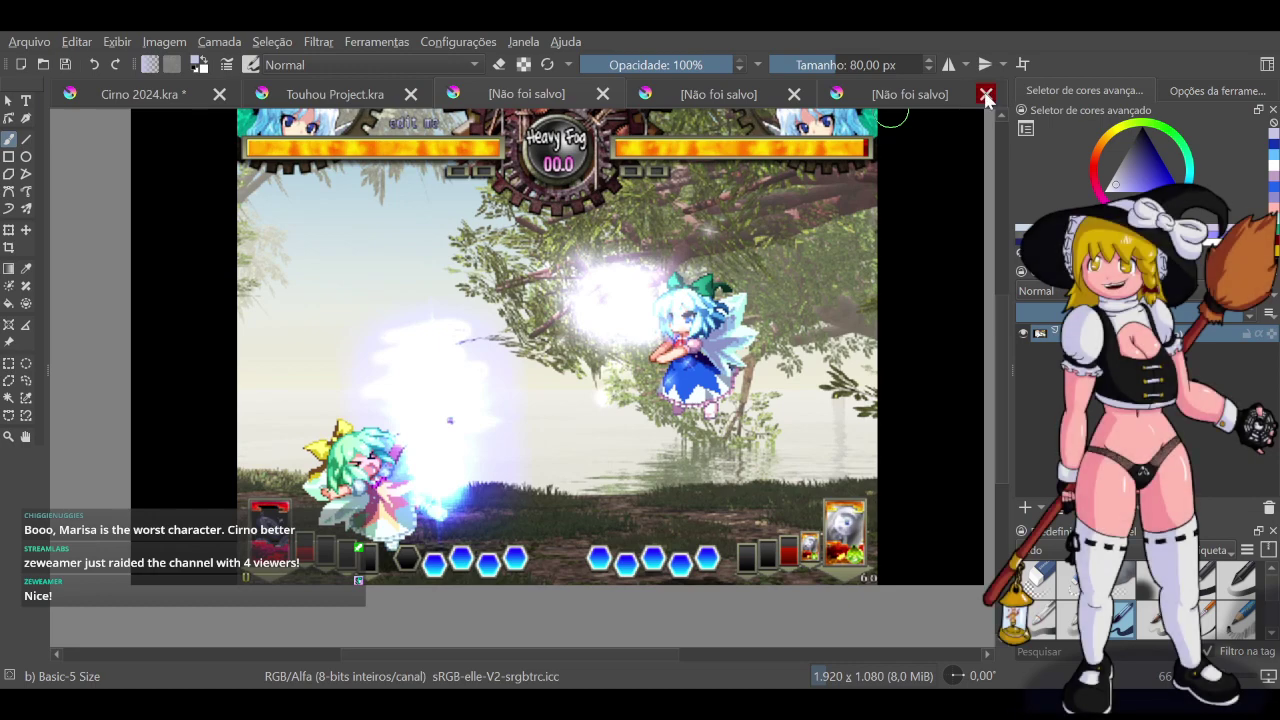
left_click(721, 92)
left_click(800, 92)
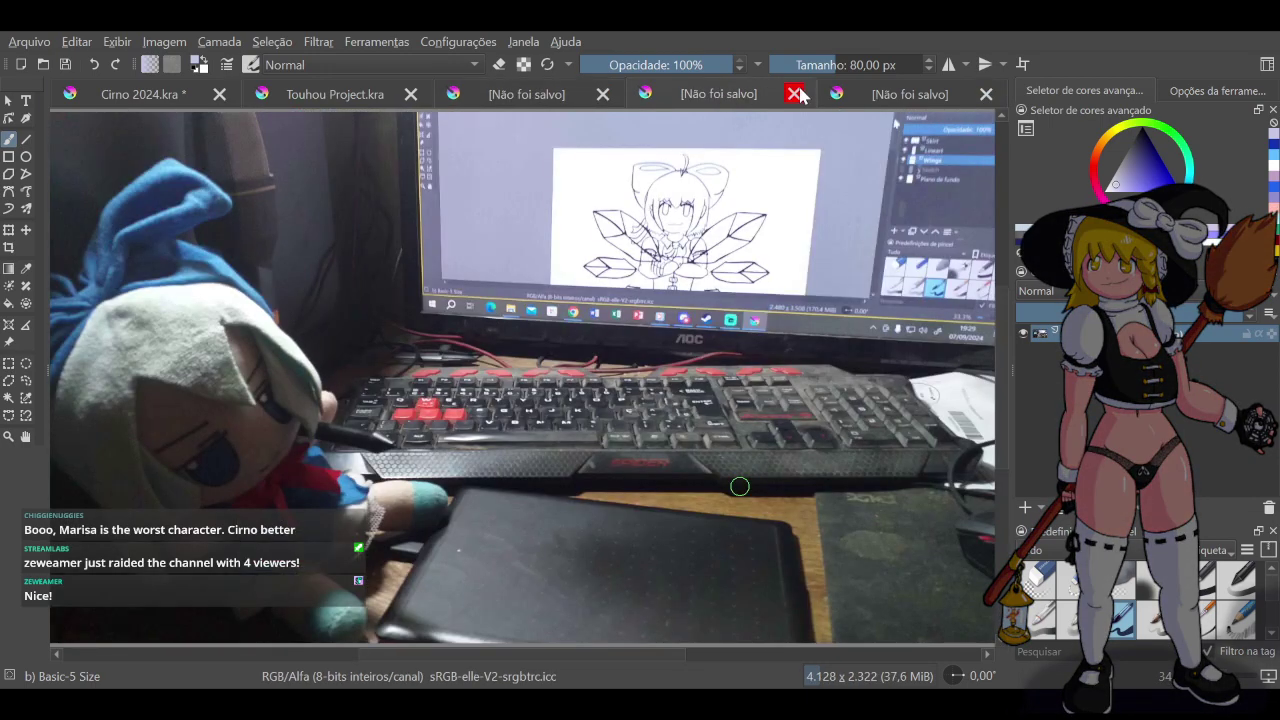
left_click(795, 94)
left_click(866, 96)
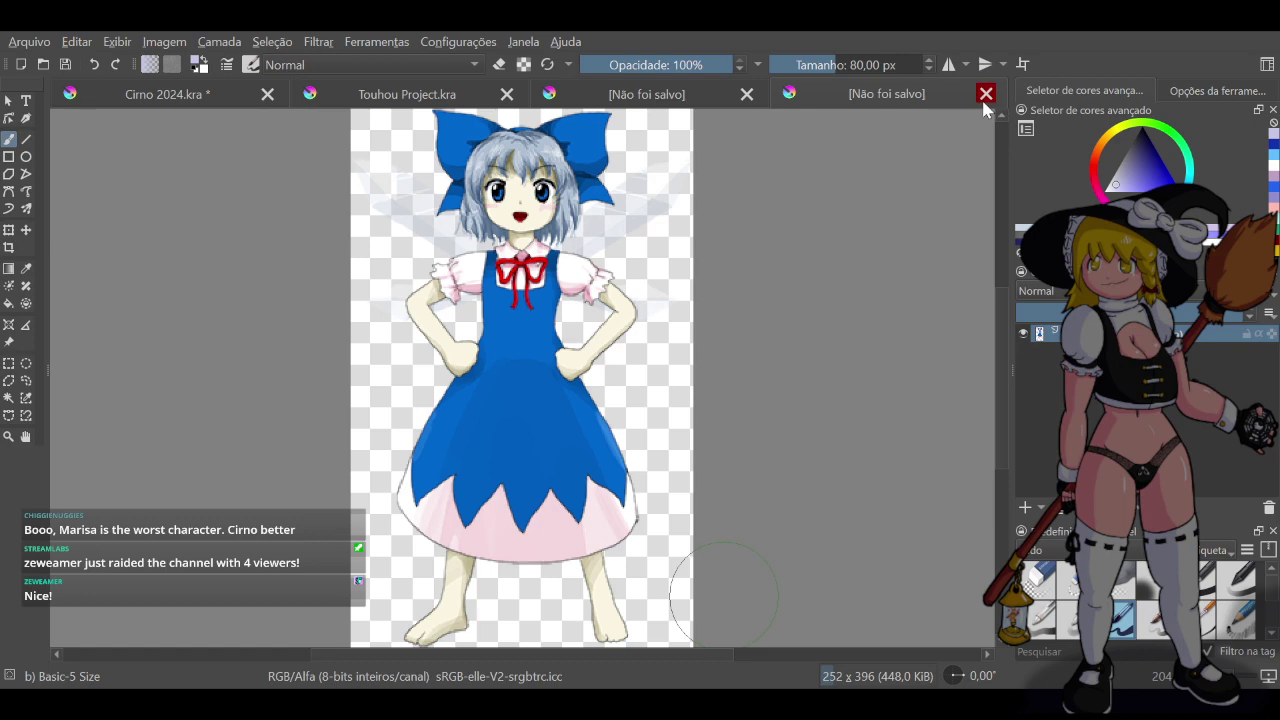
left_click(985, 94)
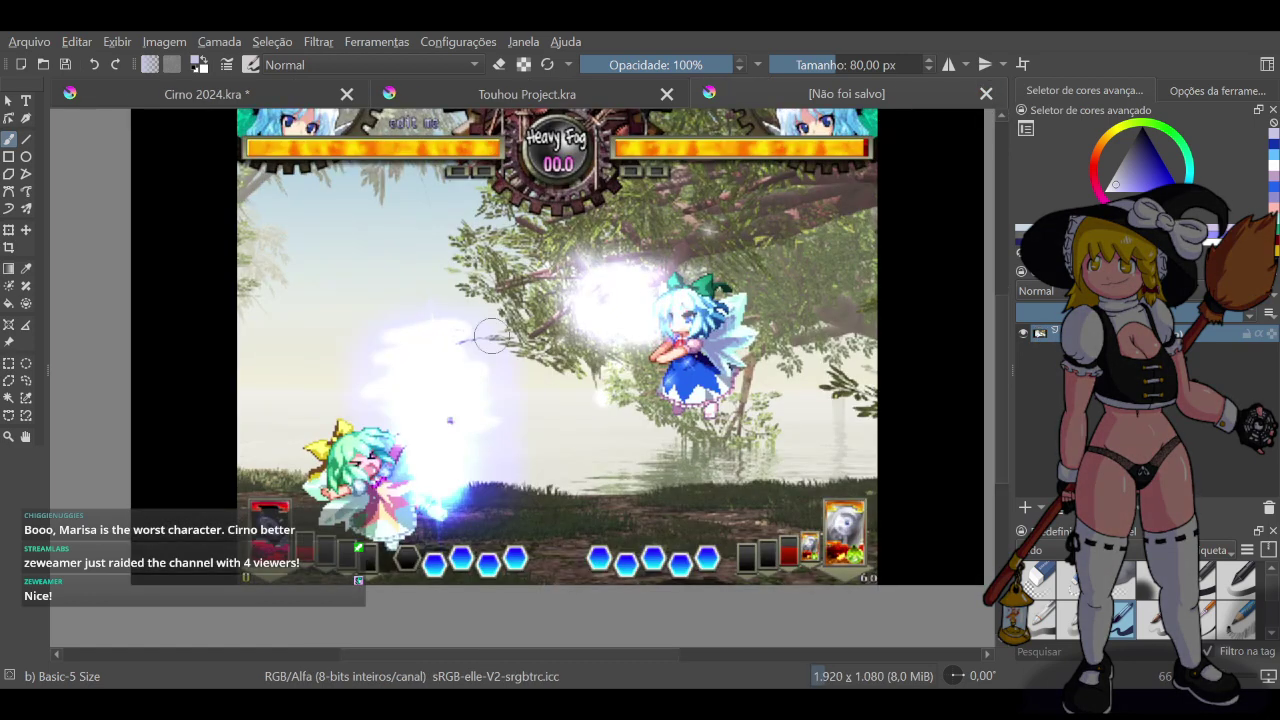
Compare the shirt shading in the Cirno drawing with the shading of the white clothing in the Touhou Project drawing
left_click(210, 96)
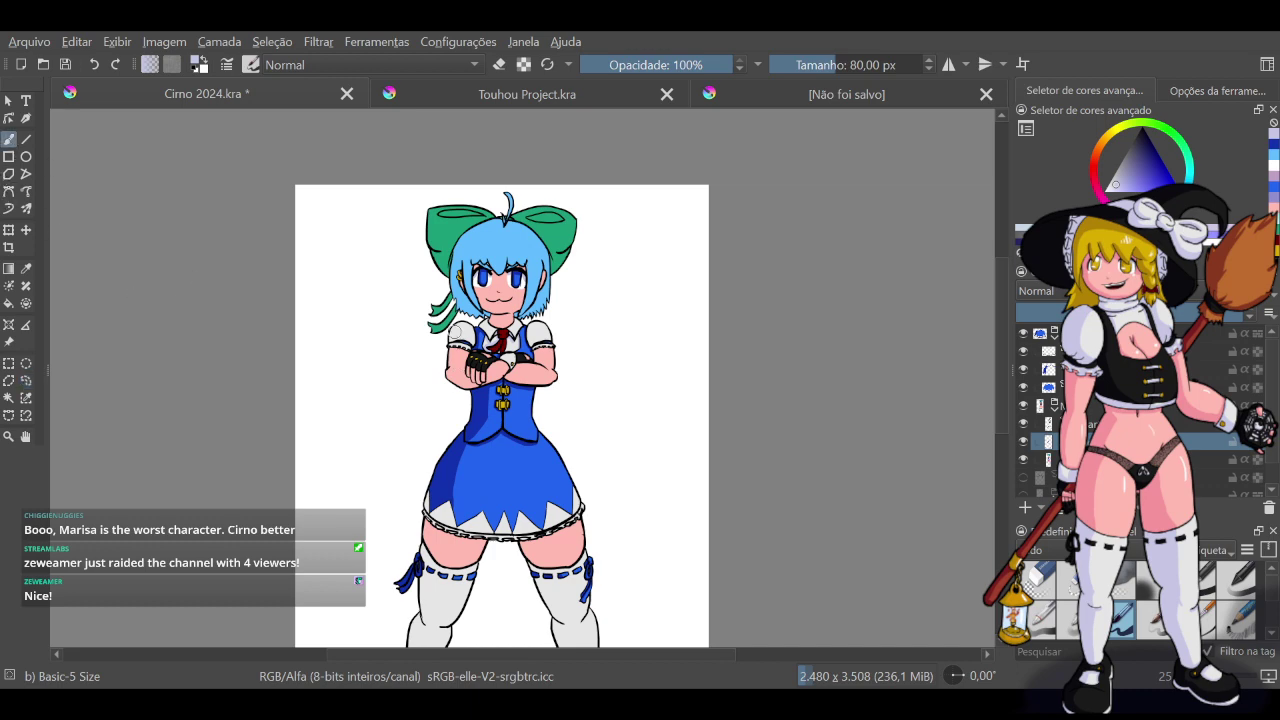
scroll(451, 354, "up", 4)
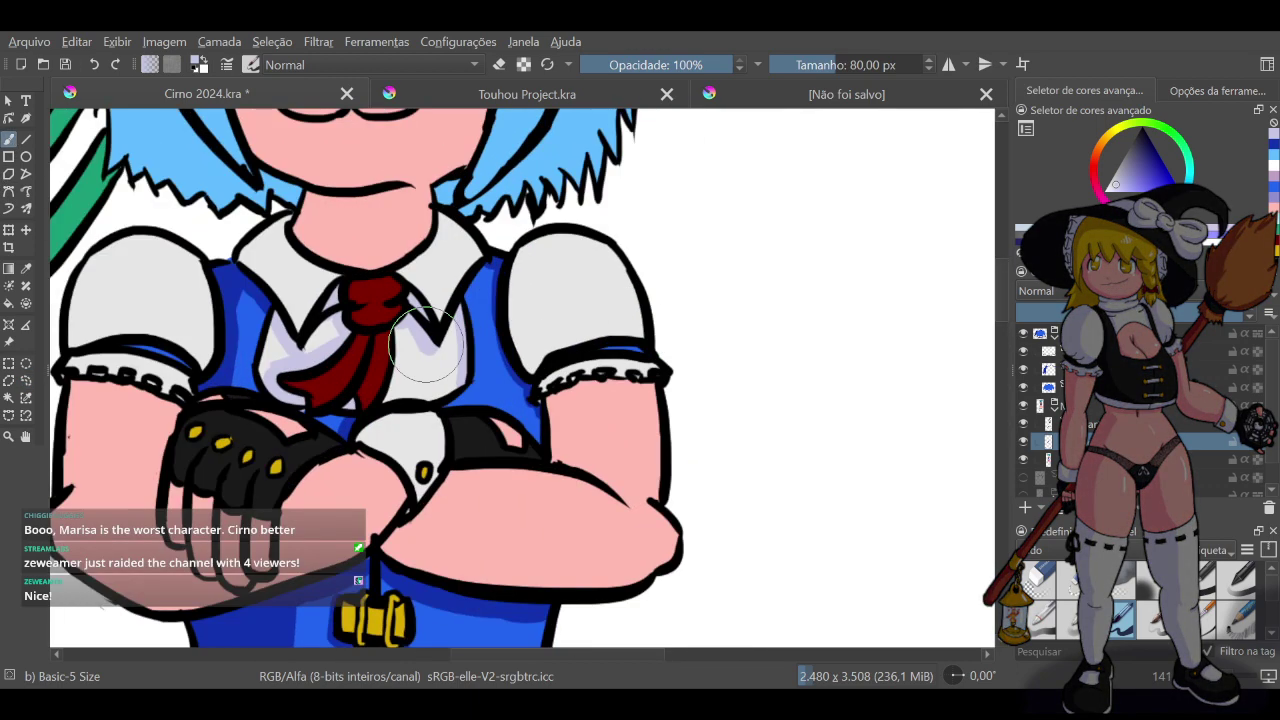
scroll(425, 358, "up", 3)
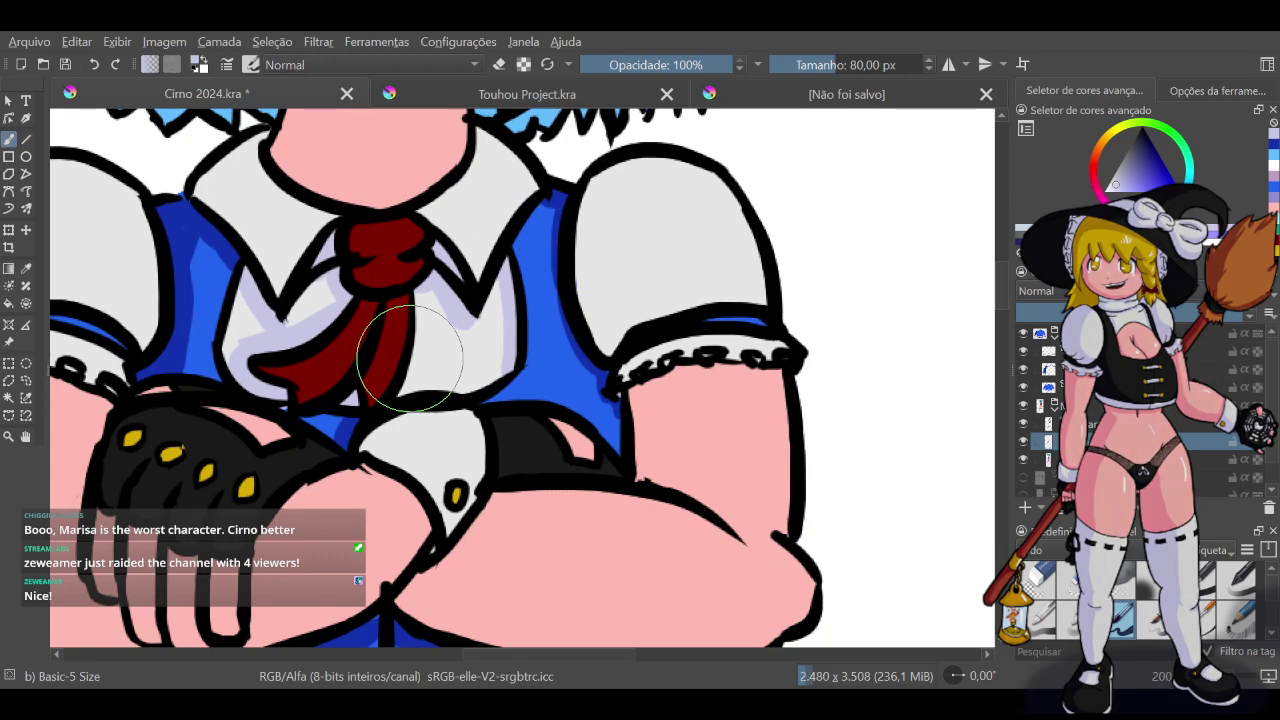
scroll(410, 355, "down", 5)
scroll(407, 355, "down", 5)
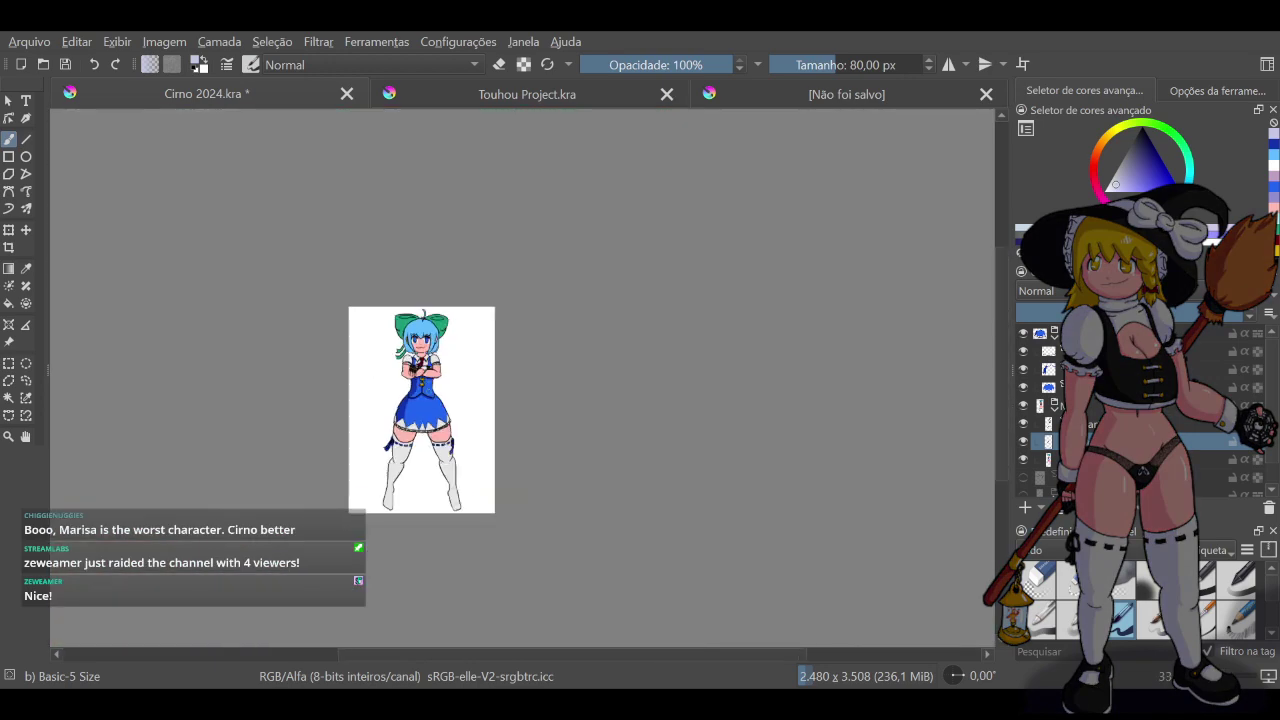
scroll(400, 330, "up", 4)
scroll(386, 297, "up", 3)
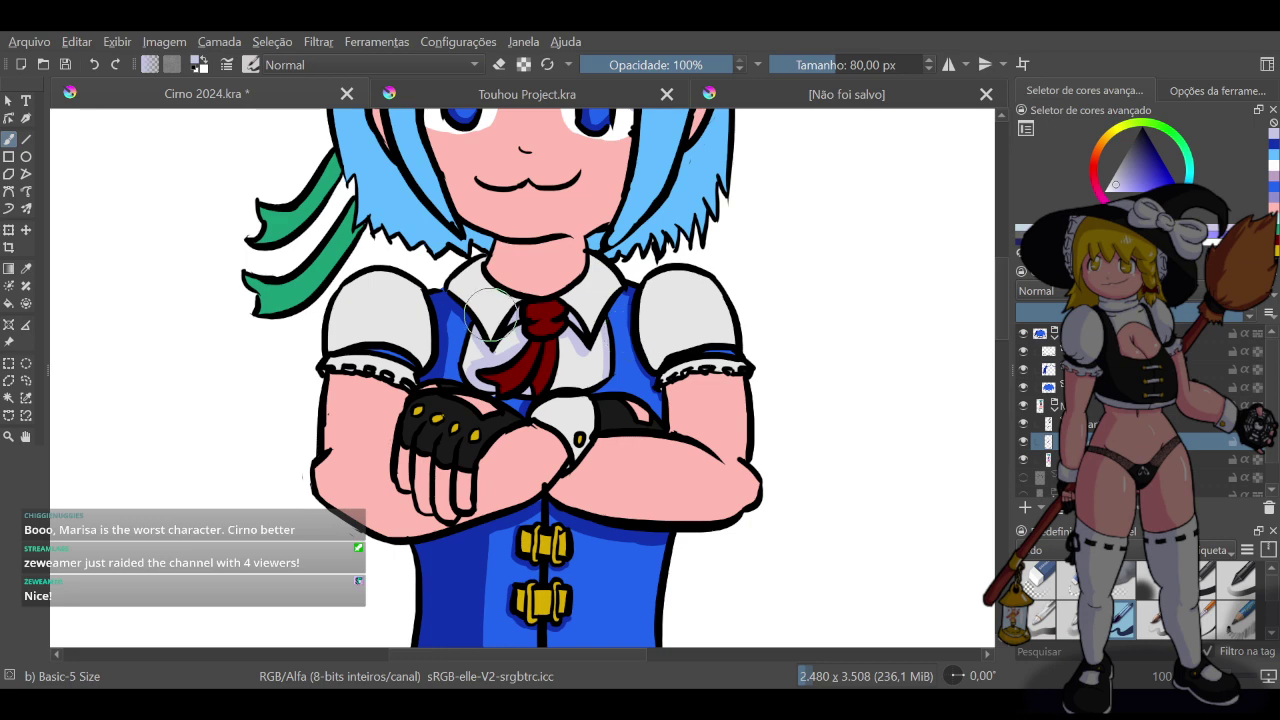
left_click(447, 100)
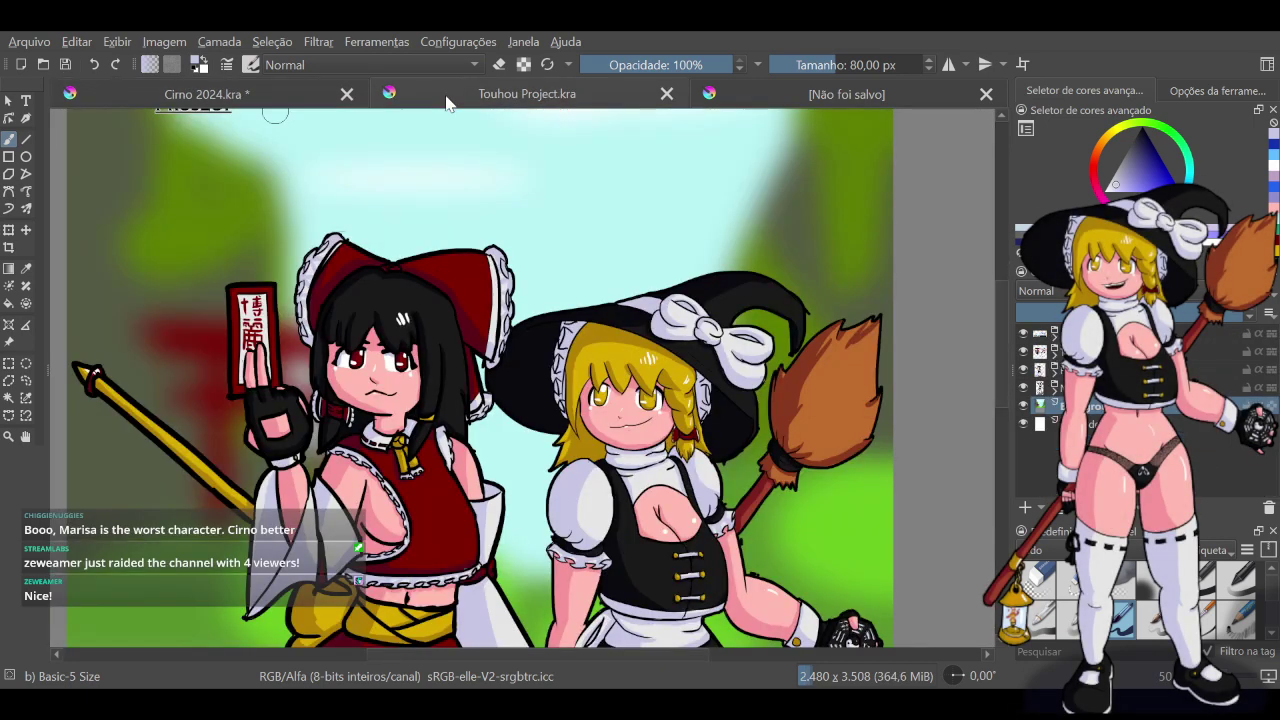
left_click(662, 316, "ctrl")
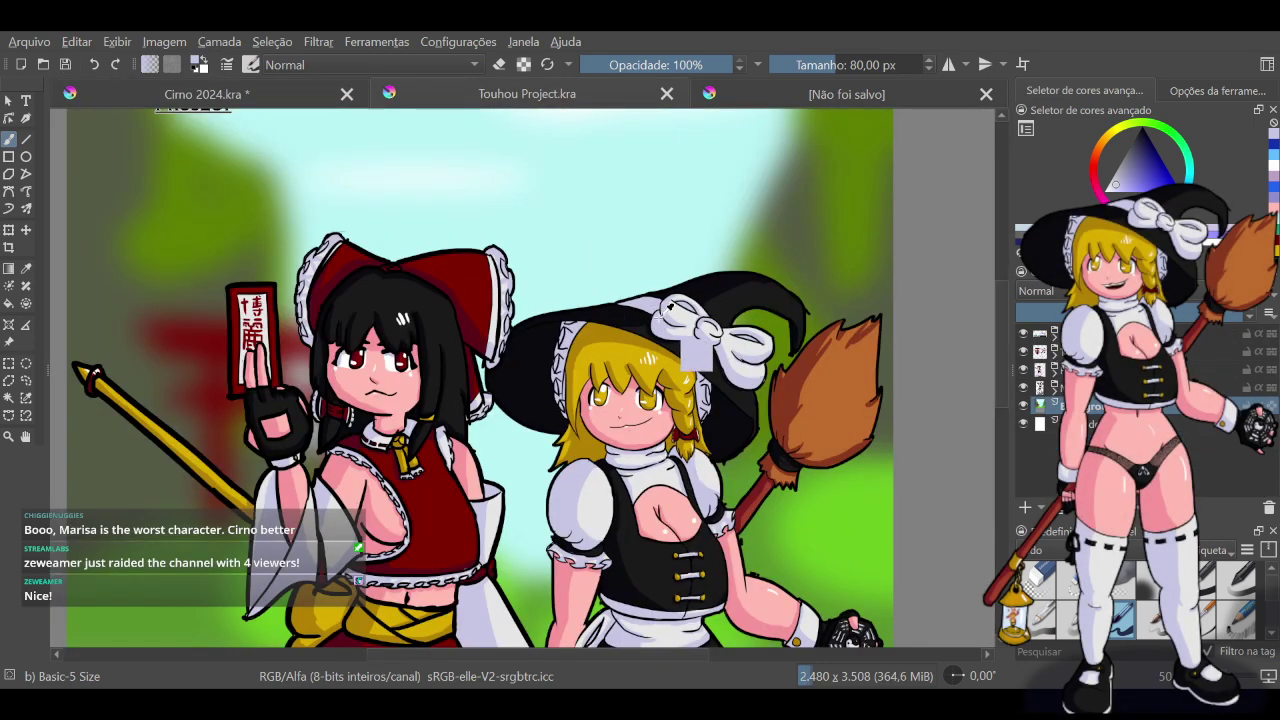
left_click(90, 64)
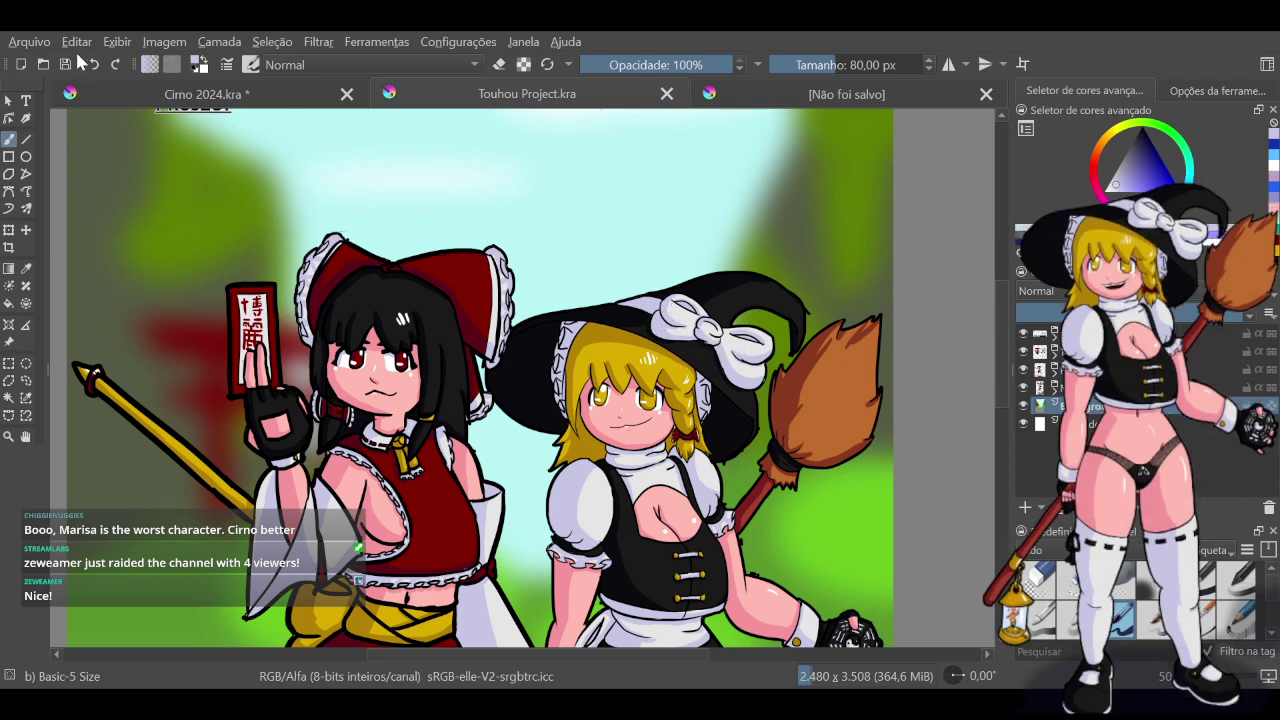
Paint pale lavender shadows in the Cirno drawing on the white puffy sleeve opposite the trailing green ribbons
left_click(172, 95)
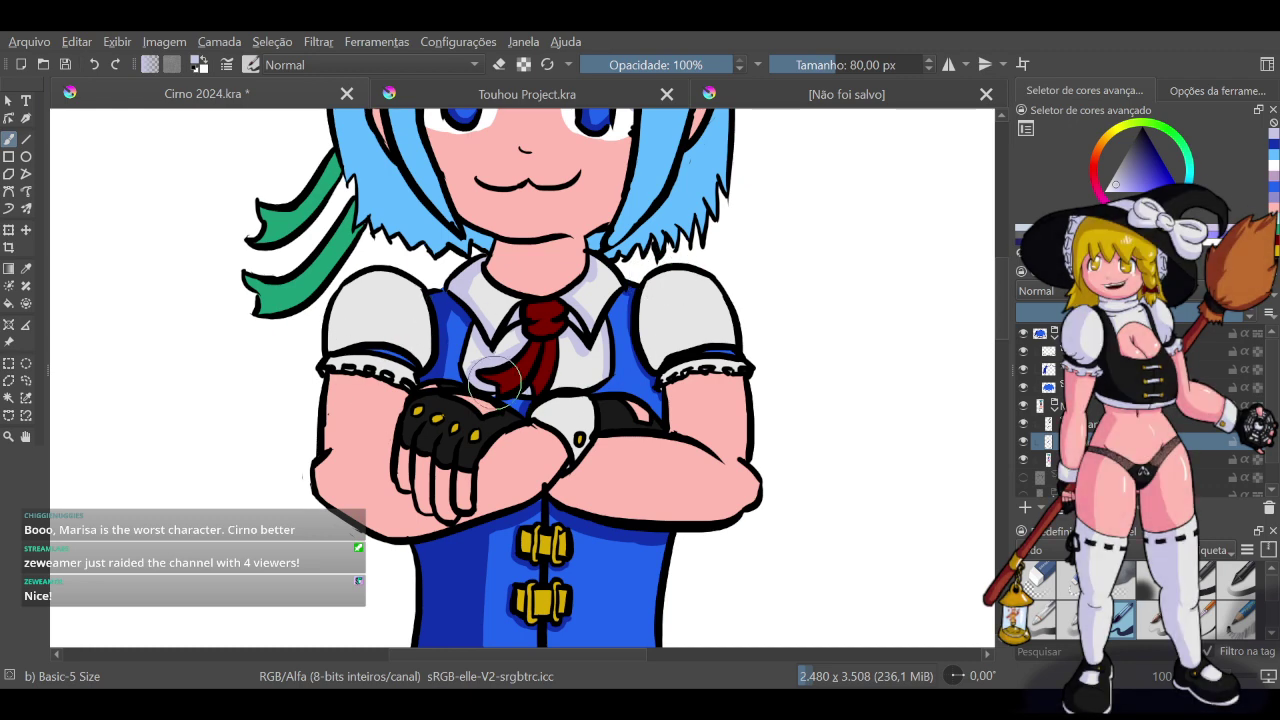
mouse_move(670, 285)
left_mouse_down()
mouse_move(666, 318)
mouse_move(686, 328)
left_mouse_up()
key("ctrl+z")
left_click_drag(672, 274, 696, 354)
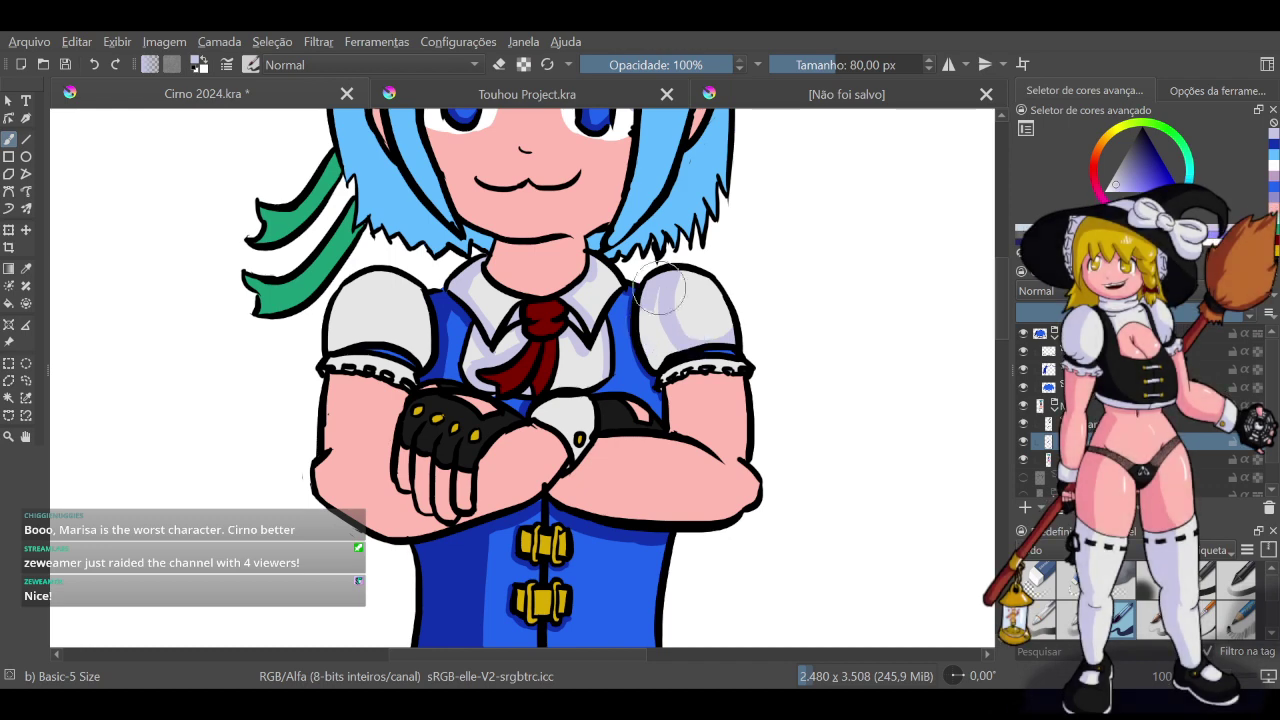
mouse_move(665, 281)
left_mouse_down()
mouse_move(658, 344)
mouse_move(655, 306)
mouse_move(668, 345)
left_mouse_up()
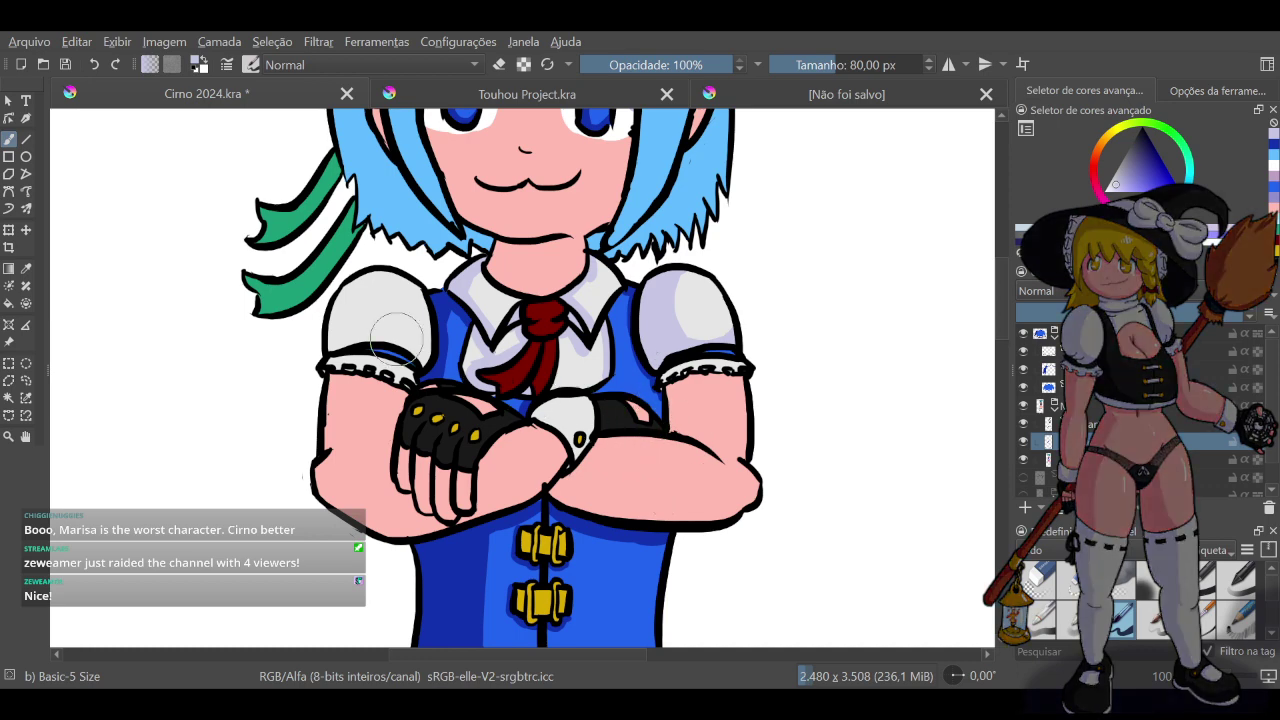
mouse_move(411, 282)
left_mouse_down()
mouse_move(375, 305)
mouse_move(388, 289)
mouse_move(370, 327)
mouse_move(376, 313)
mouse_move(386, 345)
left_mouse_up()
key("ctrl+z")
key("ctrl+z")
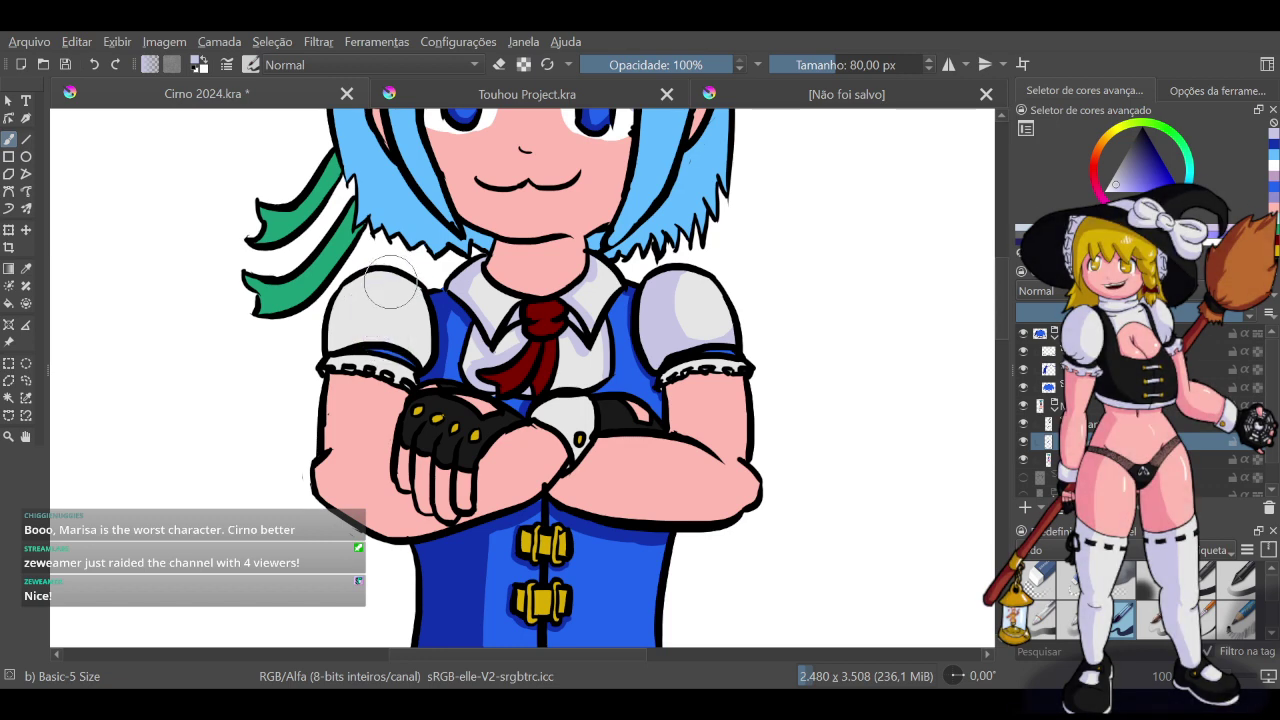
mouse_move(390, 281)
left_mouse_down()
mouse_move(373, 313)
mouse_move(384, 336)
left_mouse_up()
key("ctrl+z")
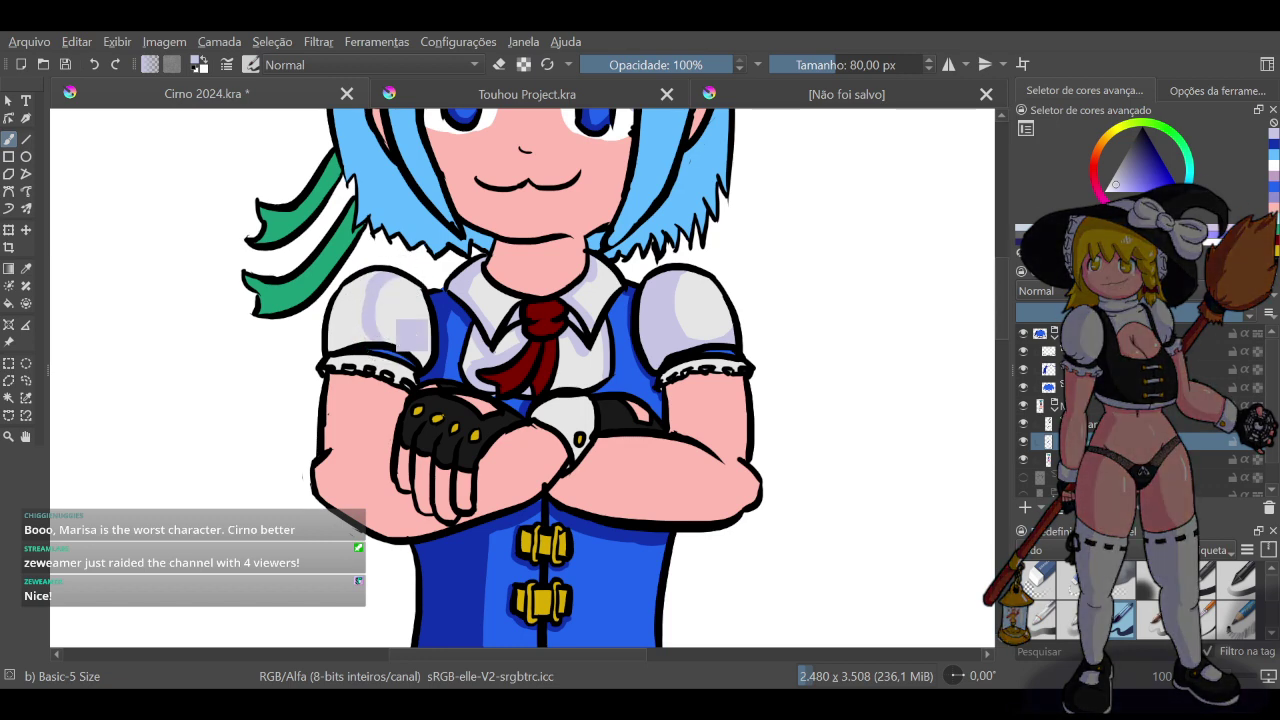
key("ctrl+z")
Paint a curved pale lavender shadow along the outer side of the puffy sleeve beside the trailing green ribbons
mouse_move(391, 278)
left_mouse_down()
mouse_move(392, 343)
mouse_move(370, 322)
mouse_move(410, 350)
left_mouse_up()
key("ctrl+z")
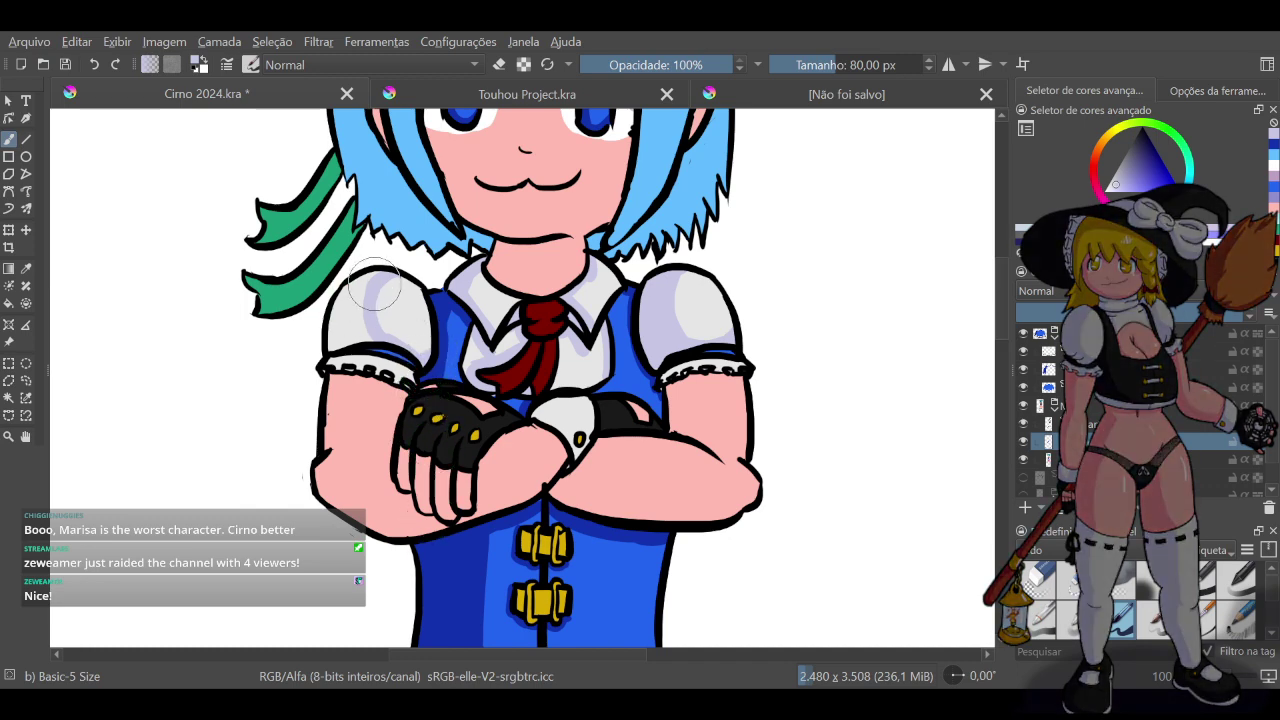
left_click_drag(375, 280, 357, 327)
mouse_move(377, 278)
left_mouse_down()
mouse_move(342, 314)
mouse_move(360, 306)
mouse_move(348, 292)
mouse_move(334, 349)
left_mouse_up()
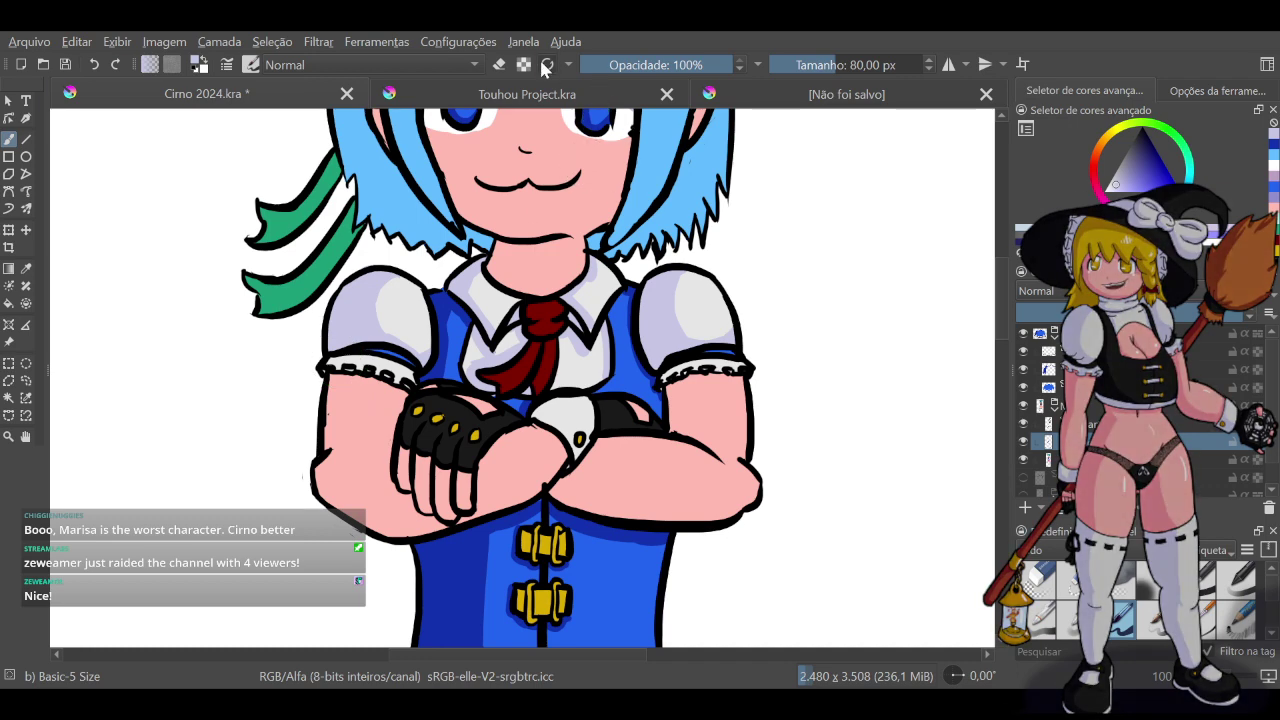
Set the brush size to 40 px and paint pale lavender shading on the white glove cuff at the crossed arms
left_click(547, 64)
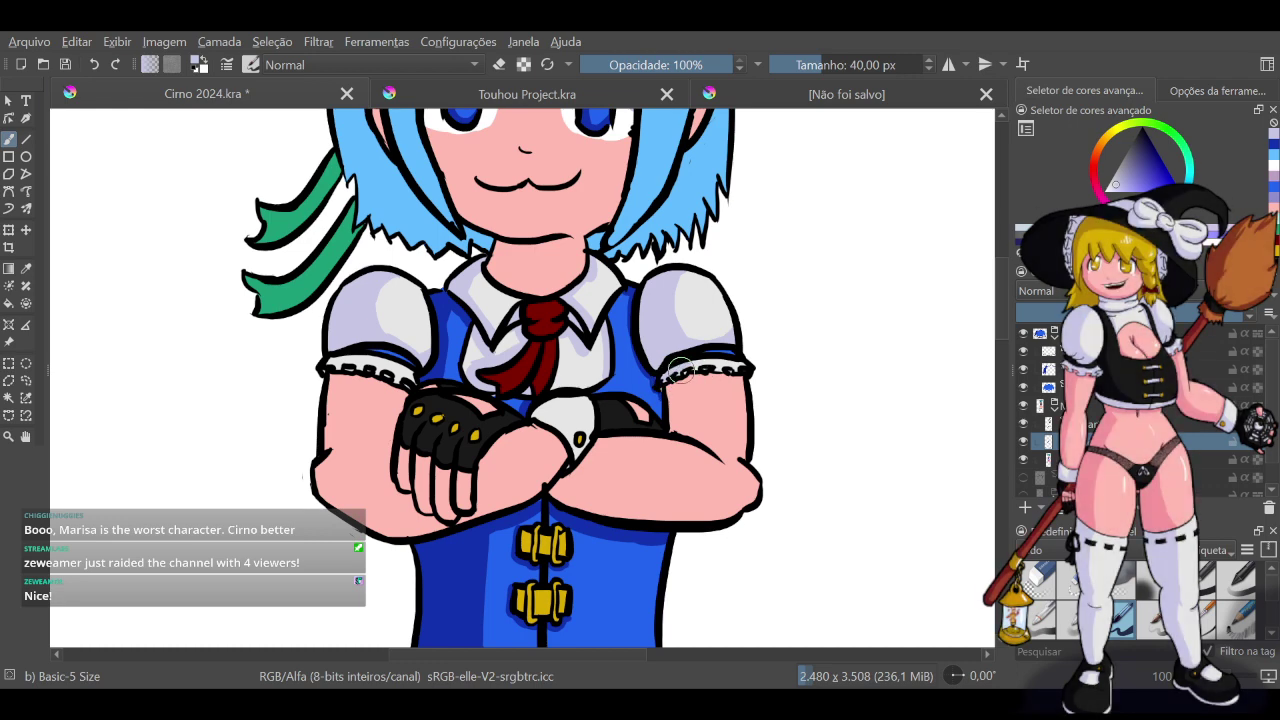
left_click_drag(683, 373, 688, 371)
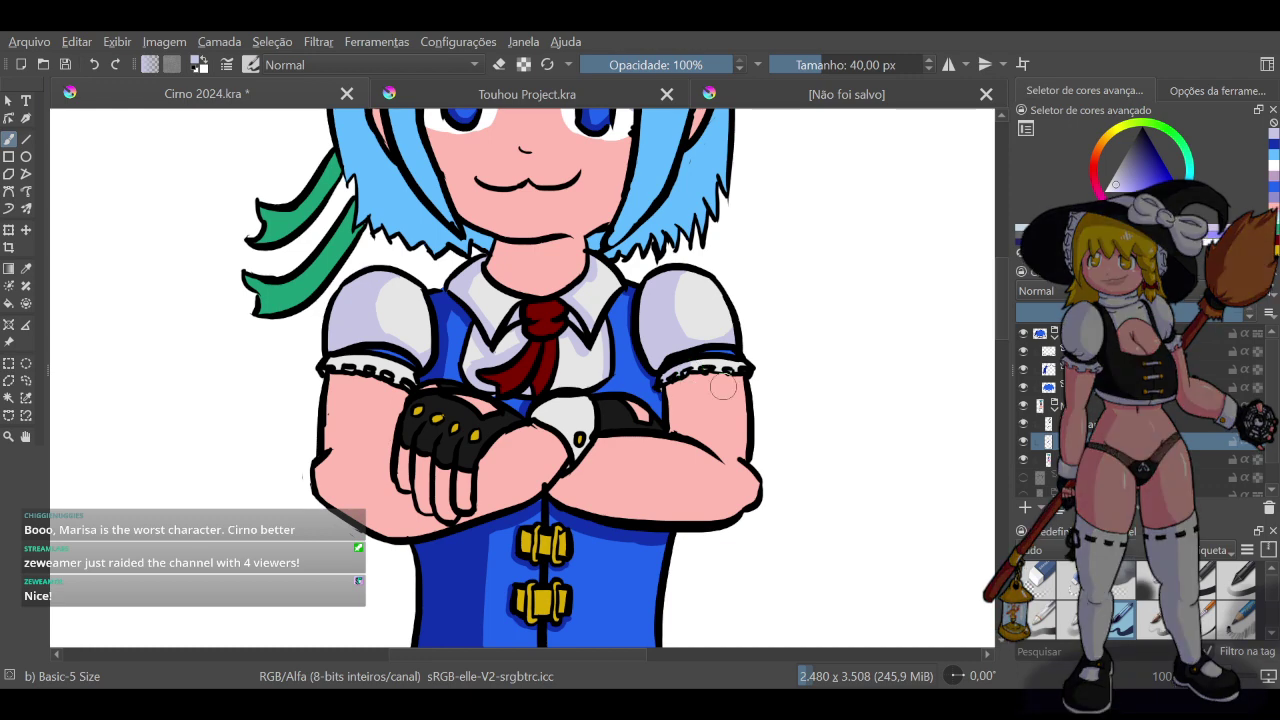
key("ctrl+z")
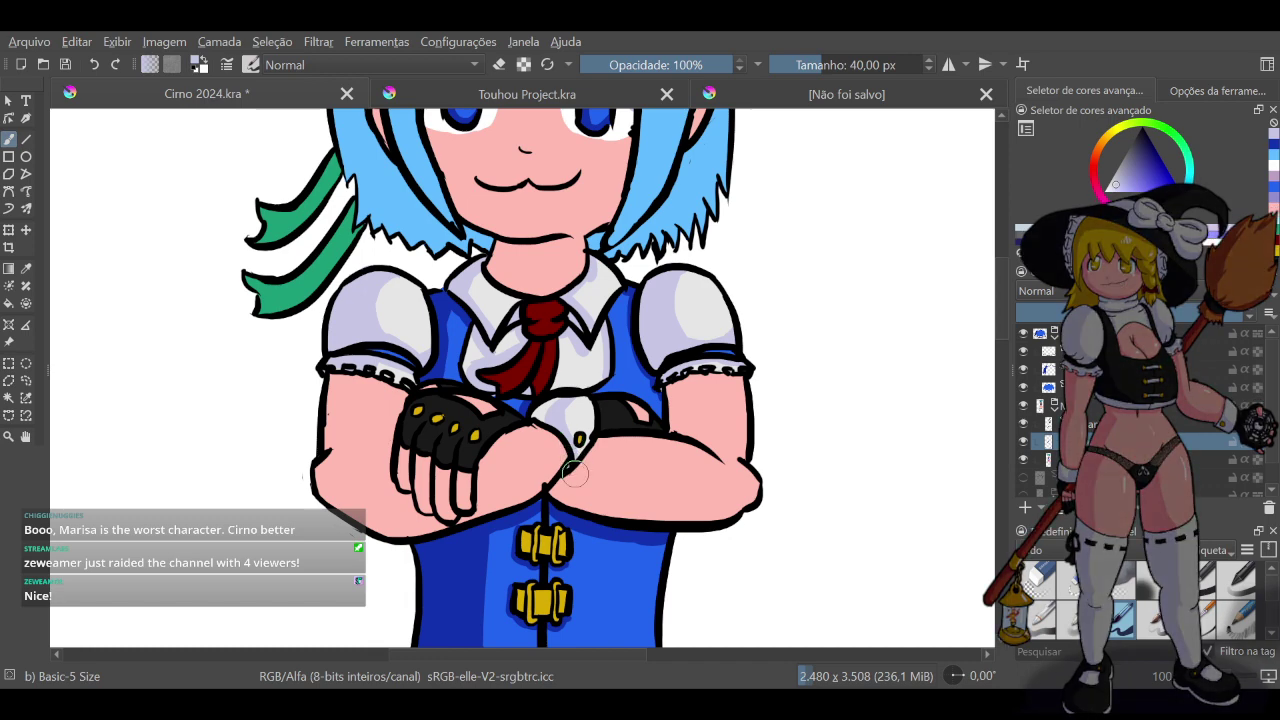
left_click_drag(581, 455, 592, 437)
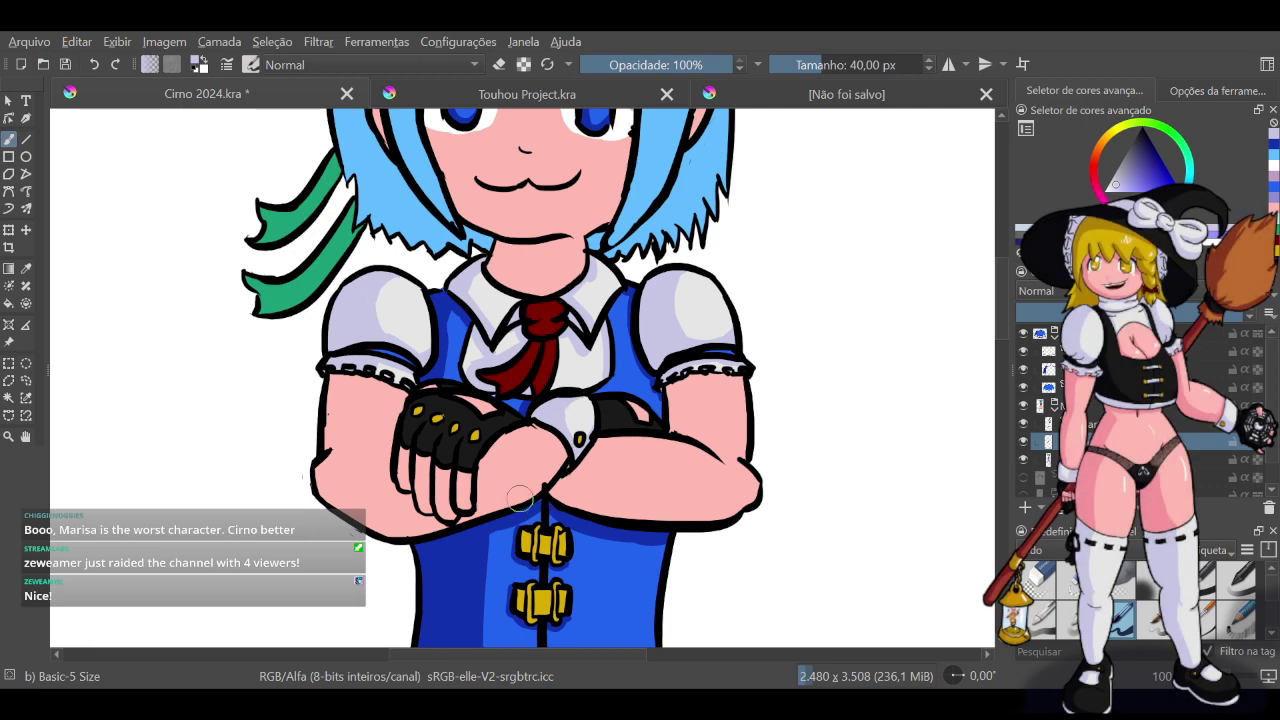
scroll(763, 609, "down", 4)
scroll(784, 525, "up", 4)
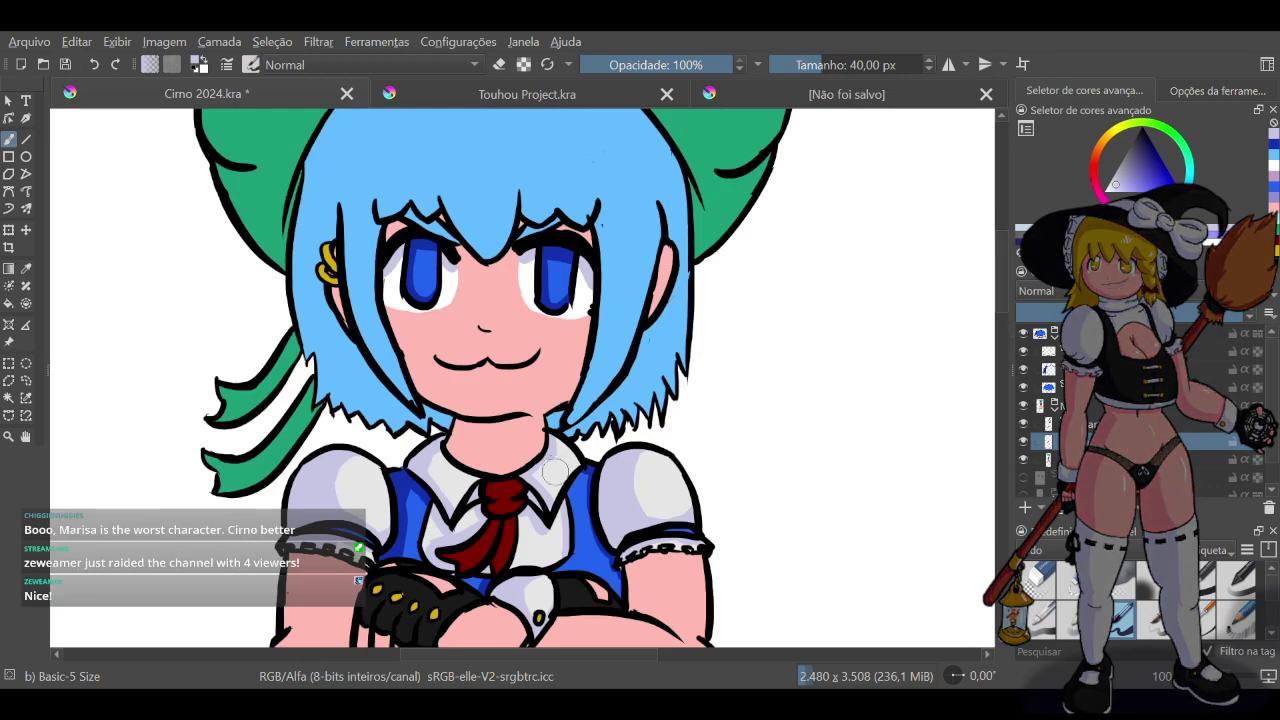
scroll(585, 560, "down", 4)
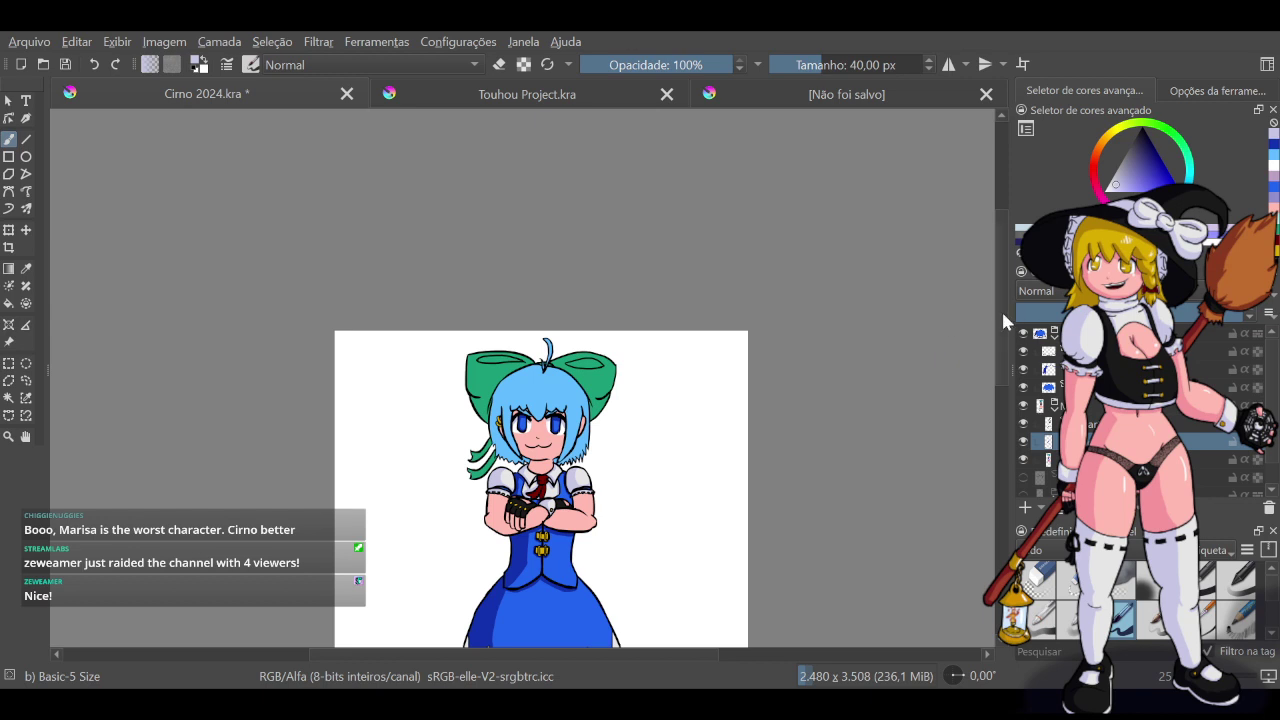
left_click_drag(1001, 309, 953, 383)
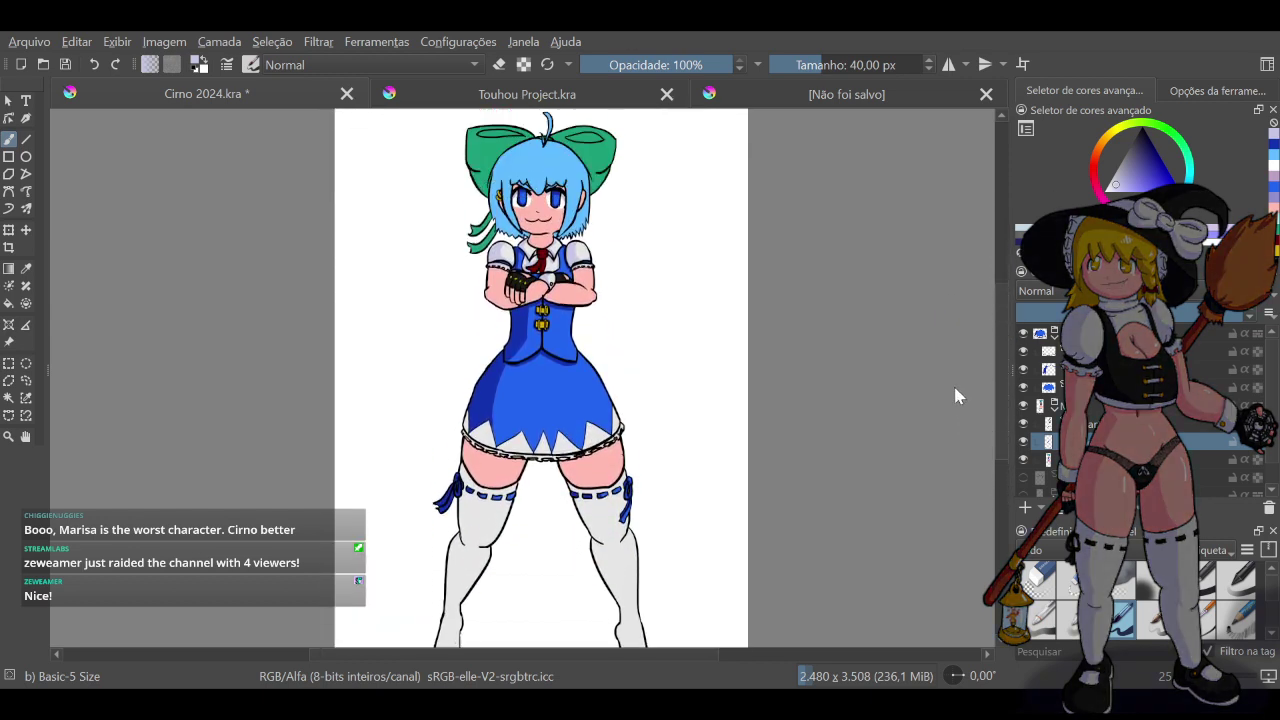
scroll(519, 443, "up", 4)
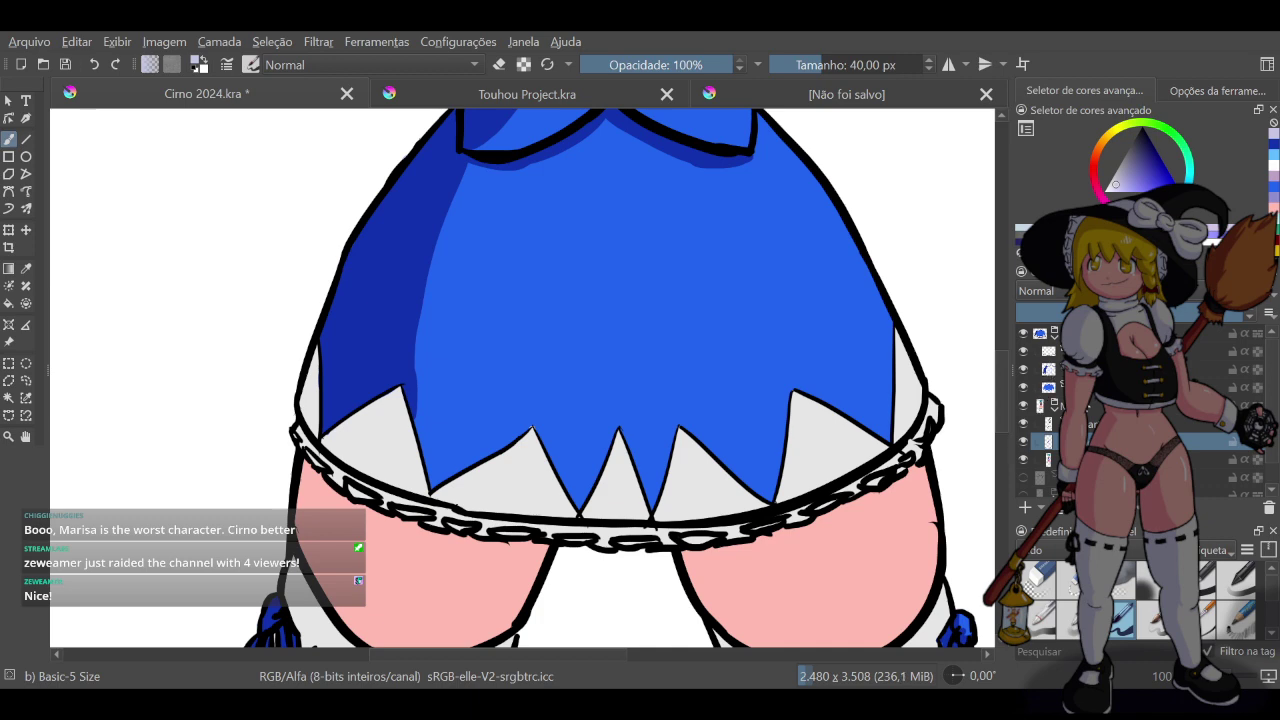
left_click(1128, 387)
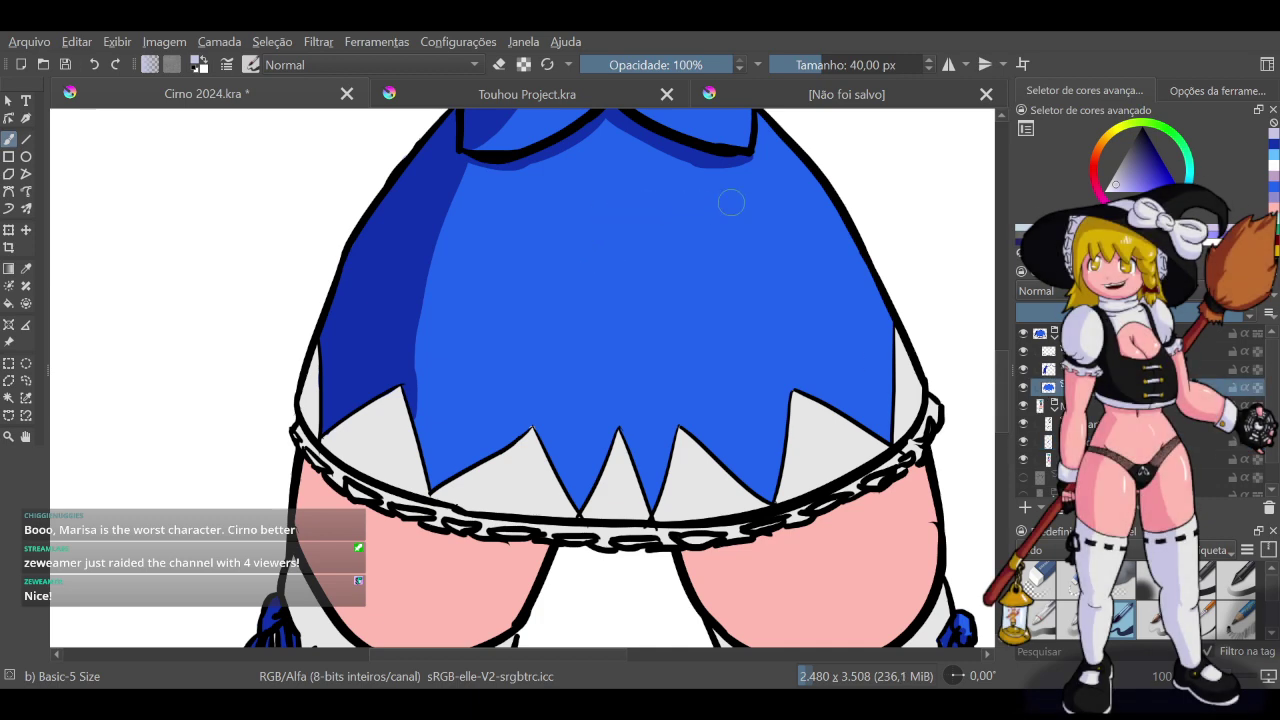
mouse_move(730, 198)
left_mouse_down()
mouse_move(514, 310)
mouse_move(995, 345)
left_mouse_up()
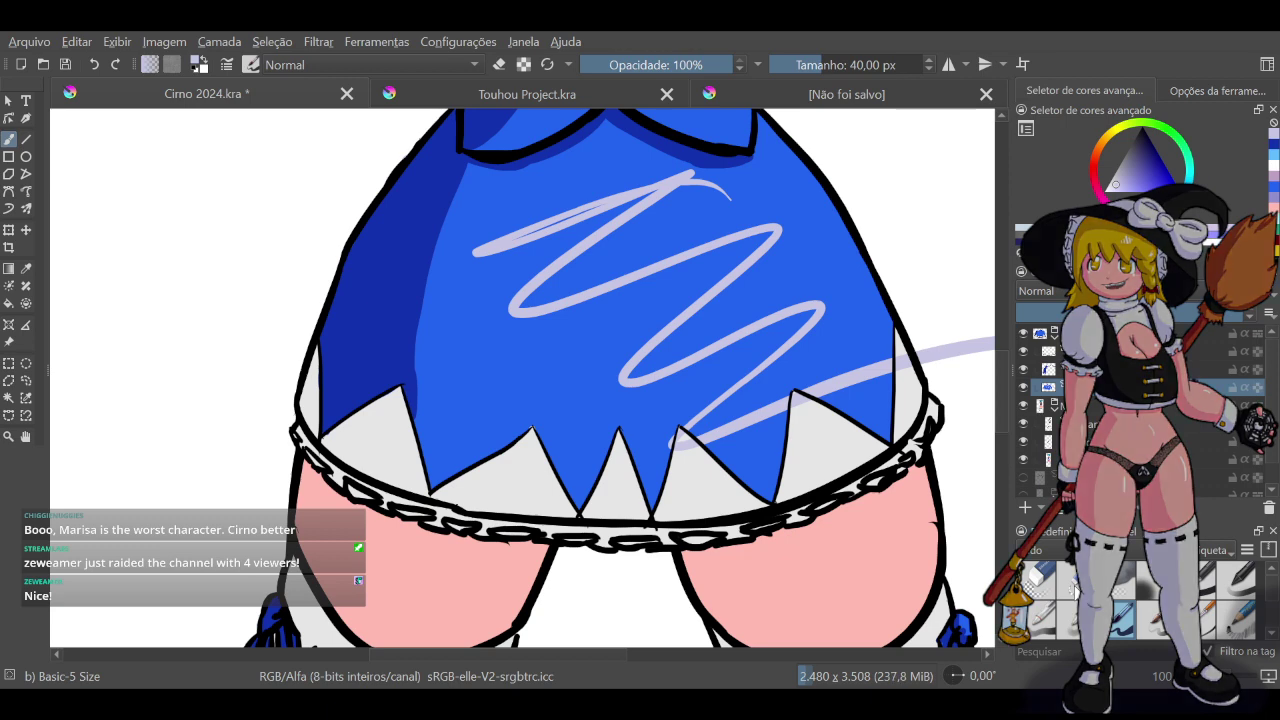
key("ctrl+z")
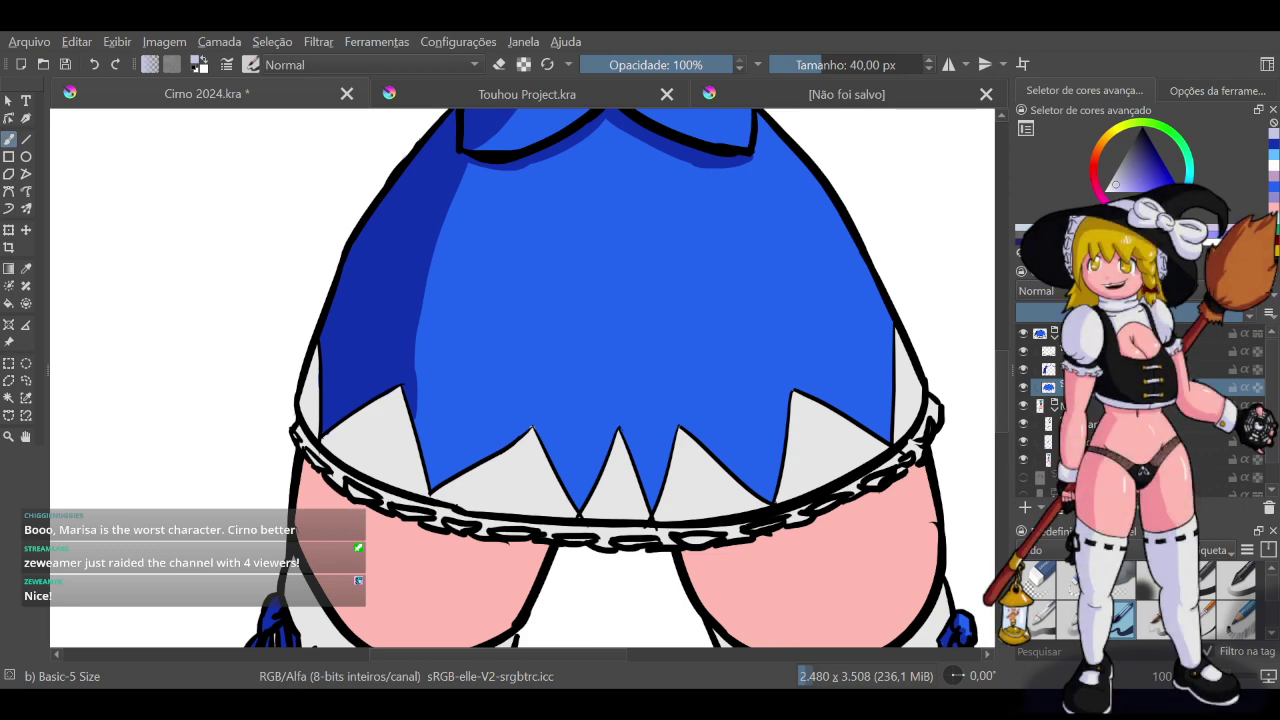
Outline pale lavender shadows on the skirt's shading layer, over the white hem points and frill below the dark blue shadow
left_click(1070, 370)
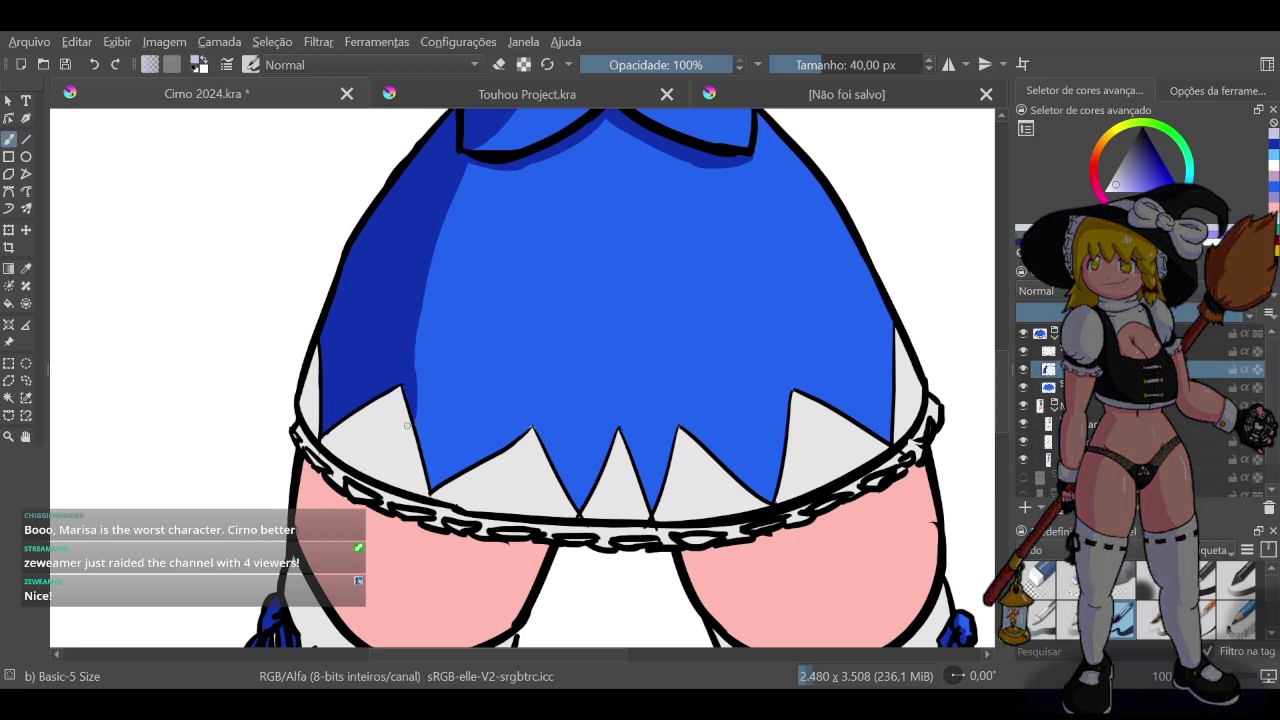
left_click_drag(407, 425, 397, 479)
key("ctrl+z")
left_click_drag(408, 427, 398, 480)
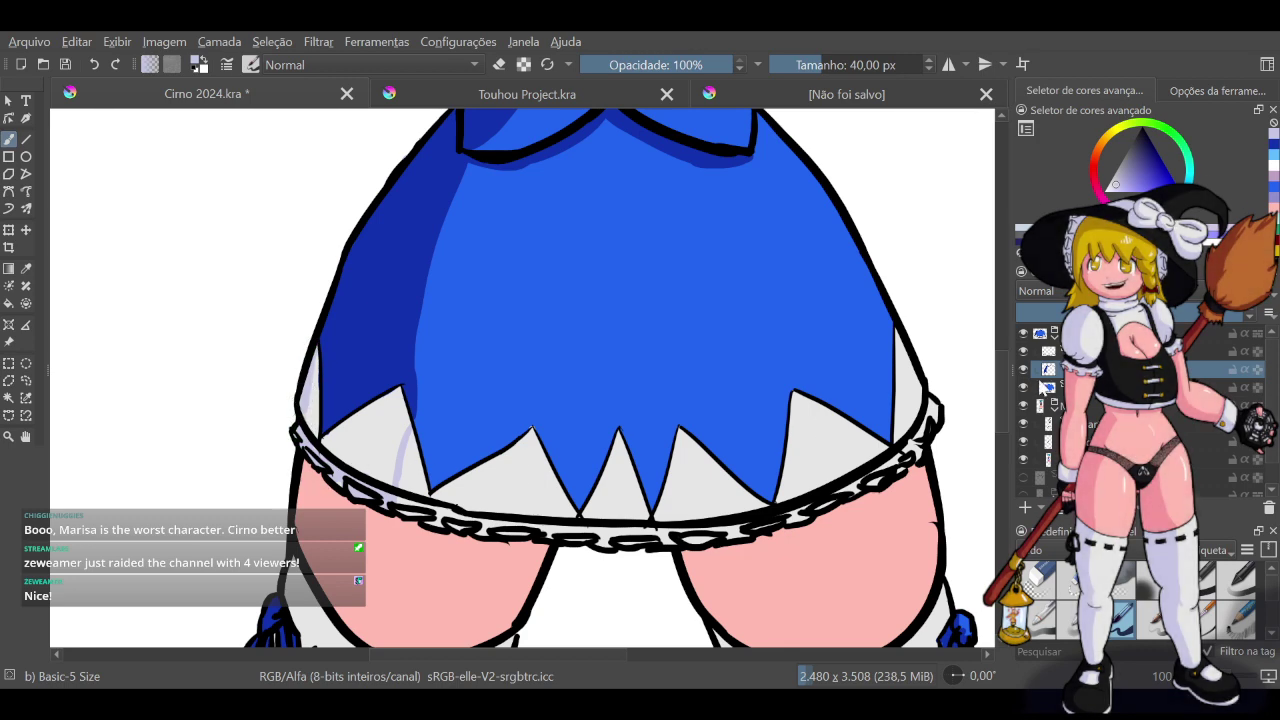
Check the skirt's base colour layer and select the empty area around the shadows on the shading layer with contiguous selection
left_click(1023, 389)
left_click(1023, 389)
left_click(8, 398)
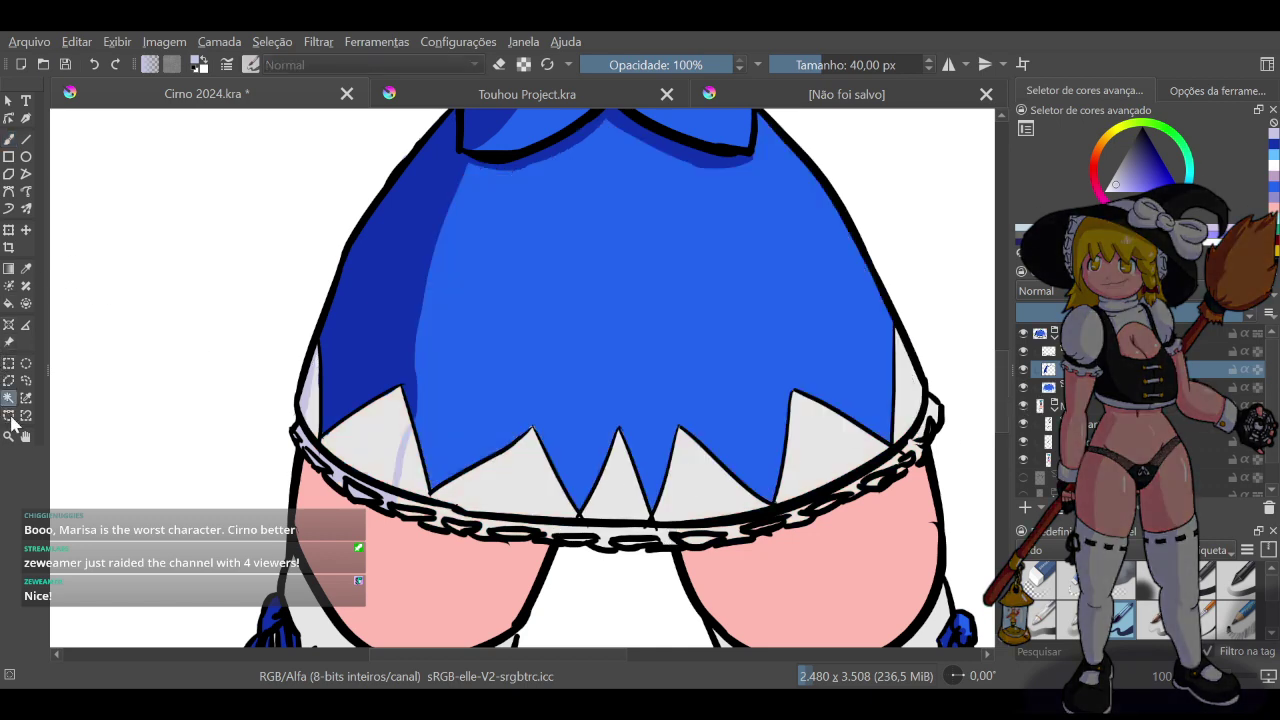
left_click(395, 572)
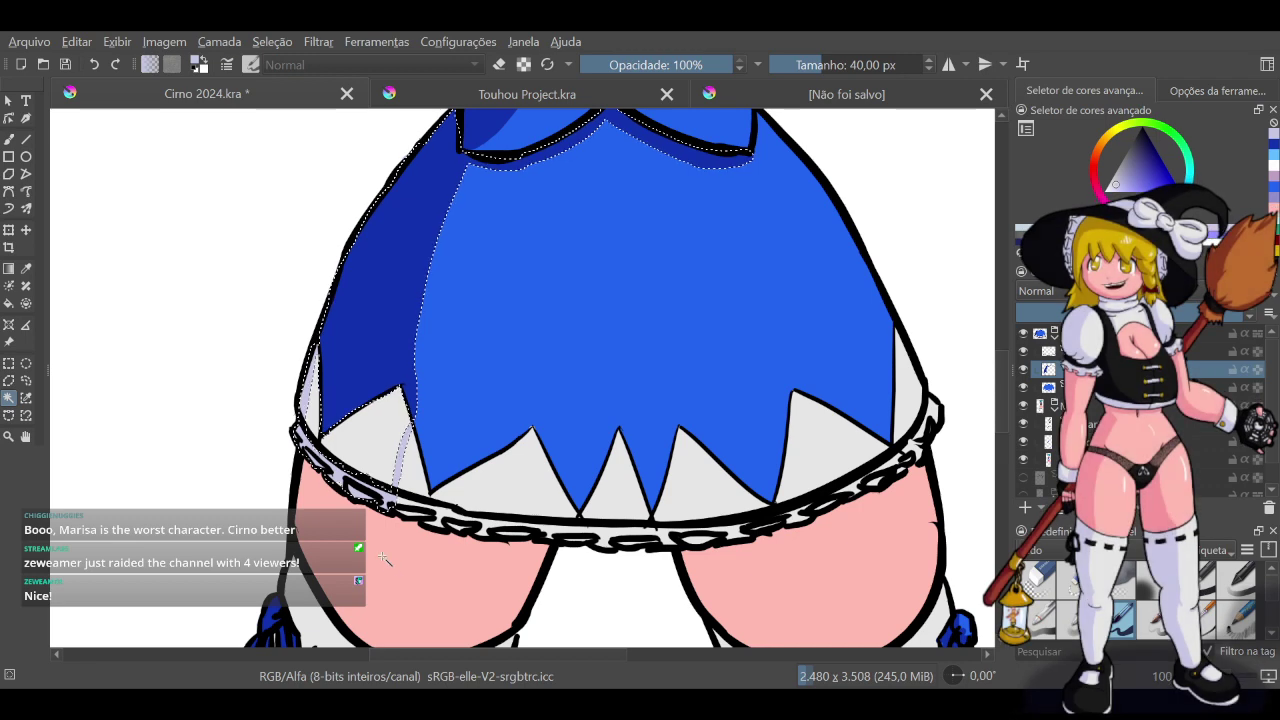
Hide the body group and the skirt's line art and base colour layers, leaving only the skirt's shading shown
scroll(531, 323, "down", 4)
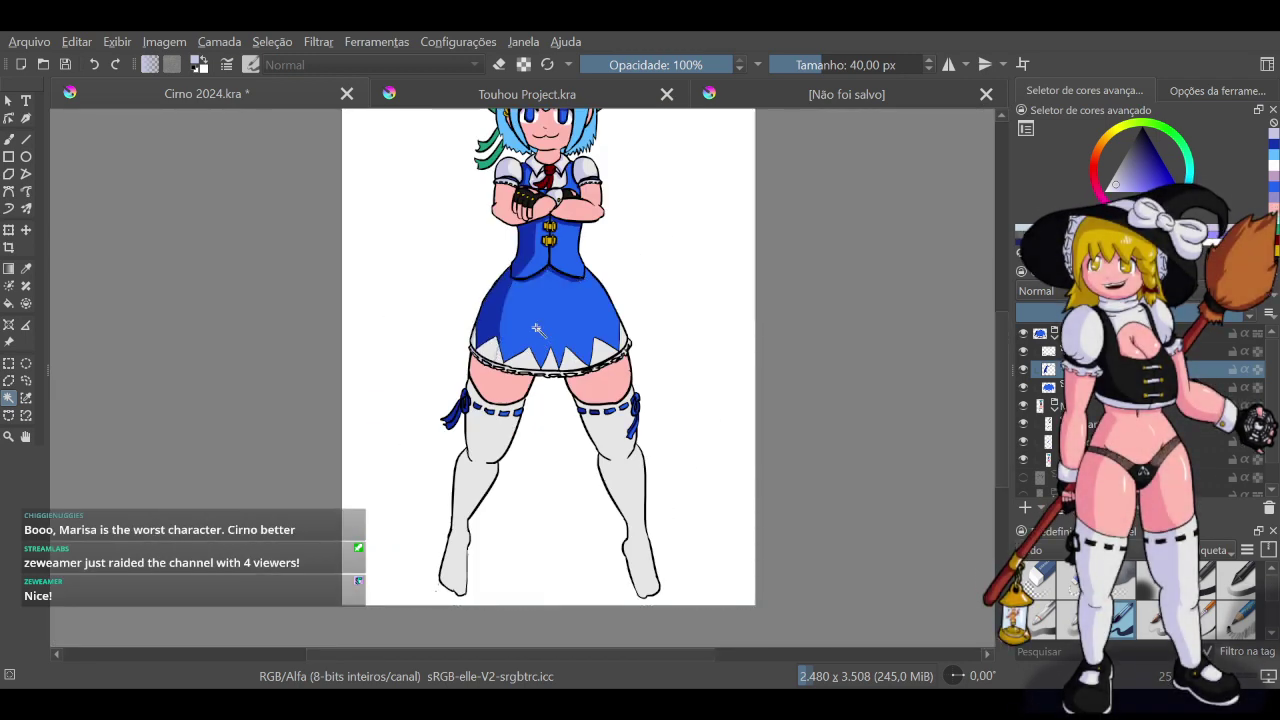
scroll(530, 338, "up", 3)
scroll(522, 337, "up", 2)
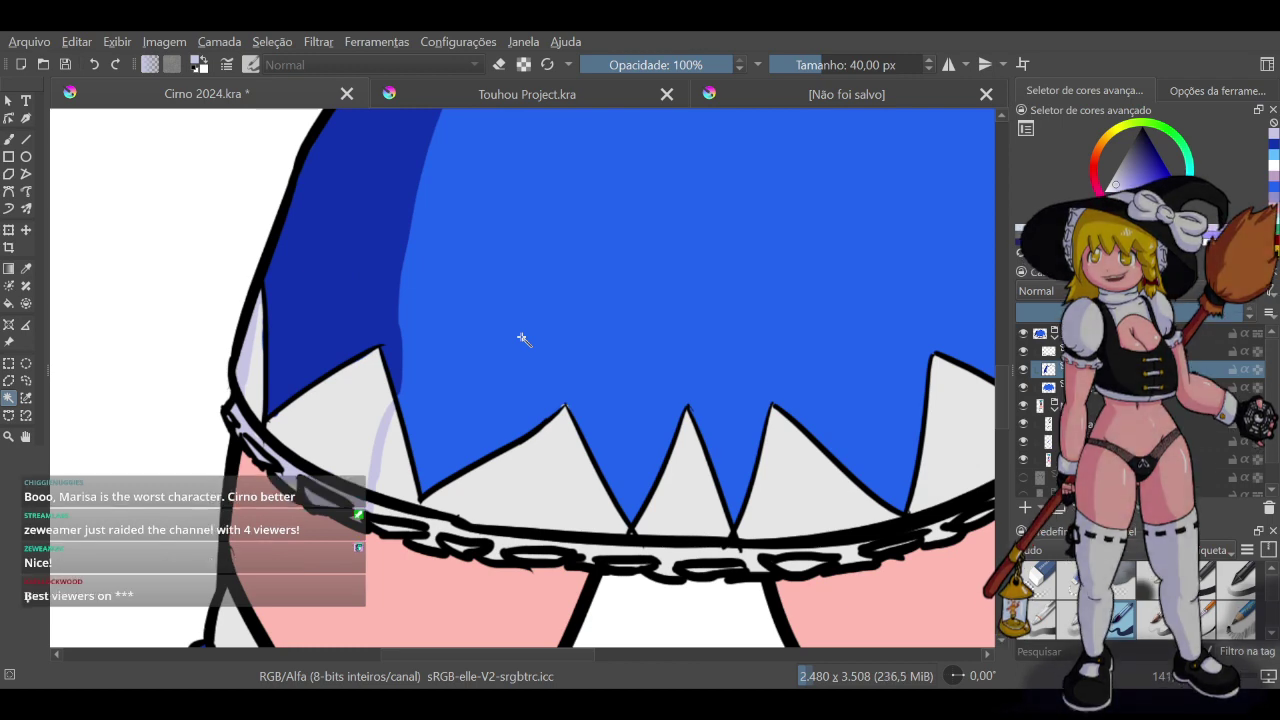
left_click(1023, 405)
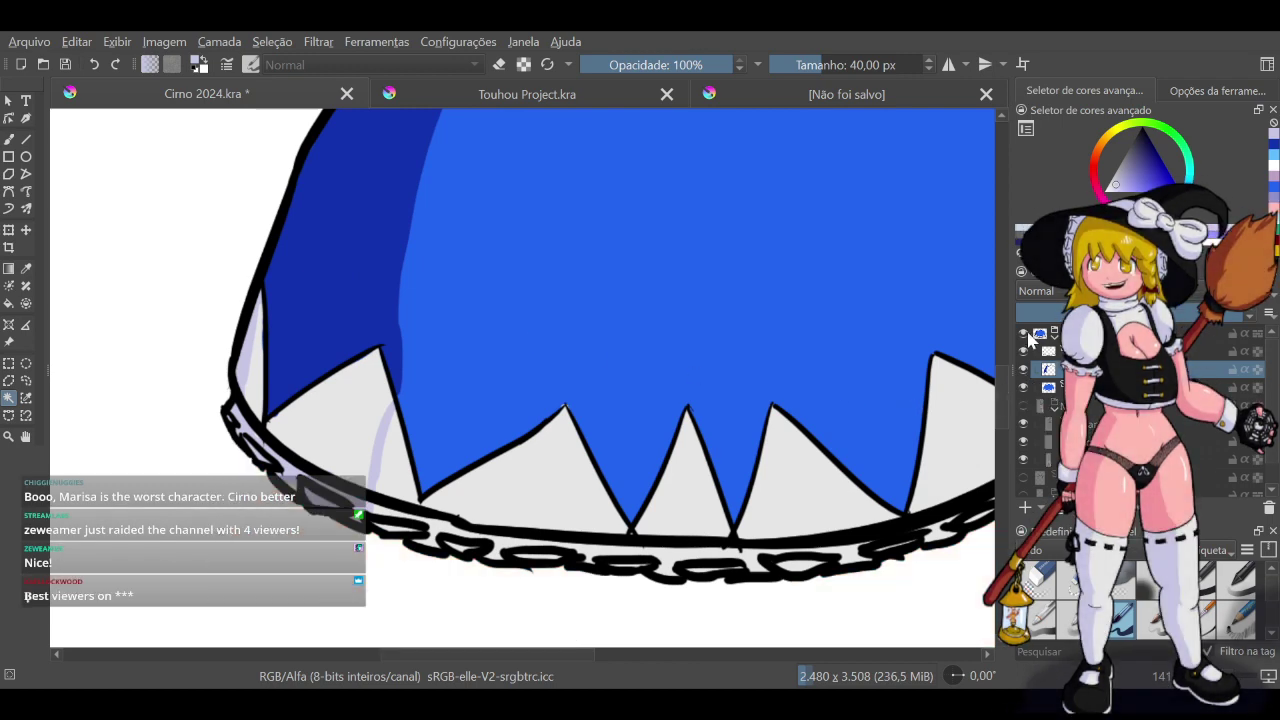
left_click(1023, 334)
left_click(1023, 334)
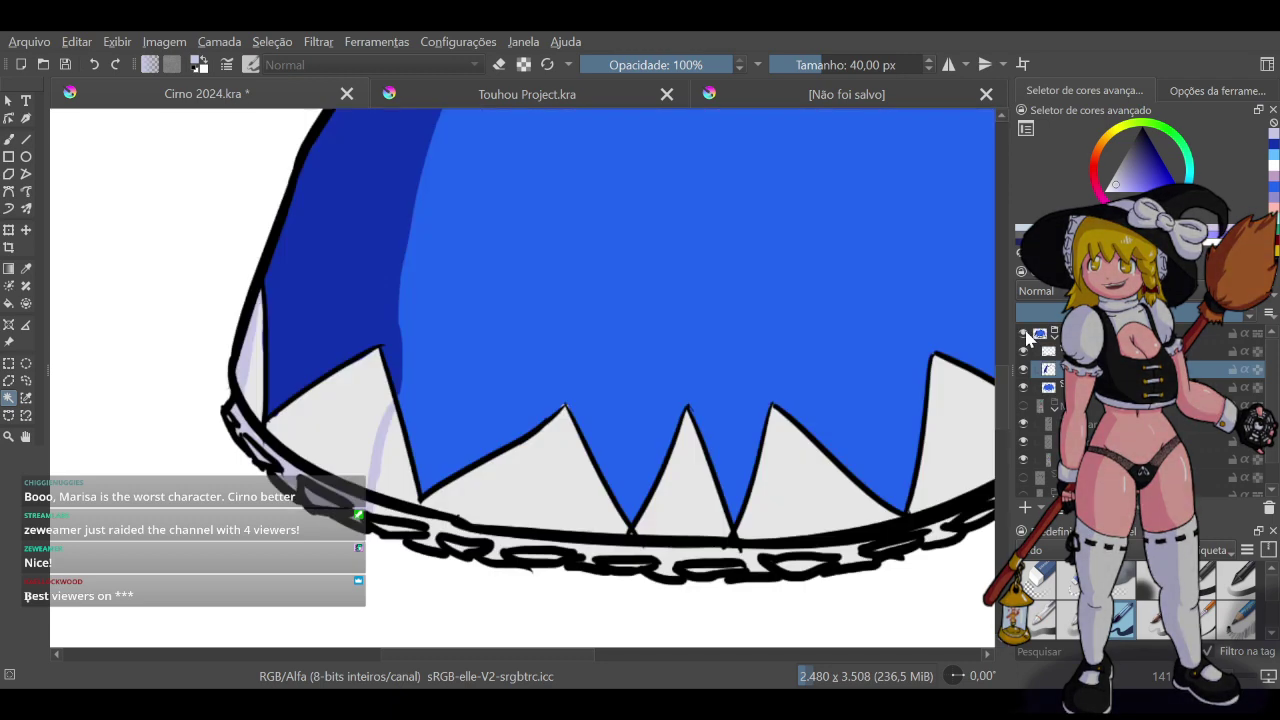
left_click(1023, 387)
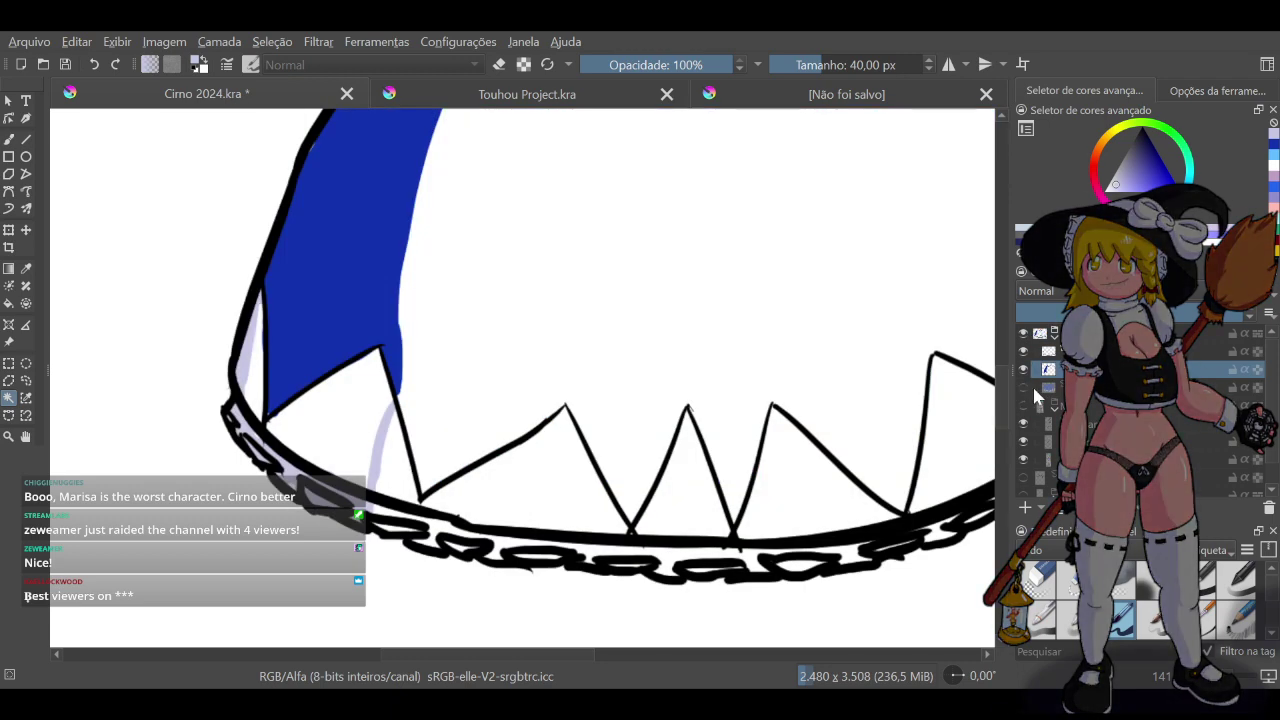
left_click(1023, 351)
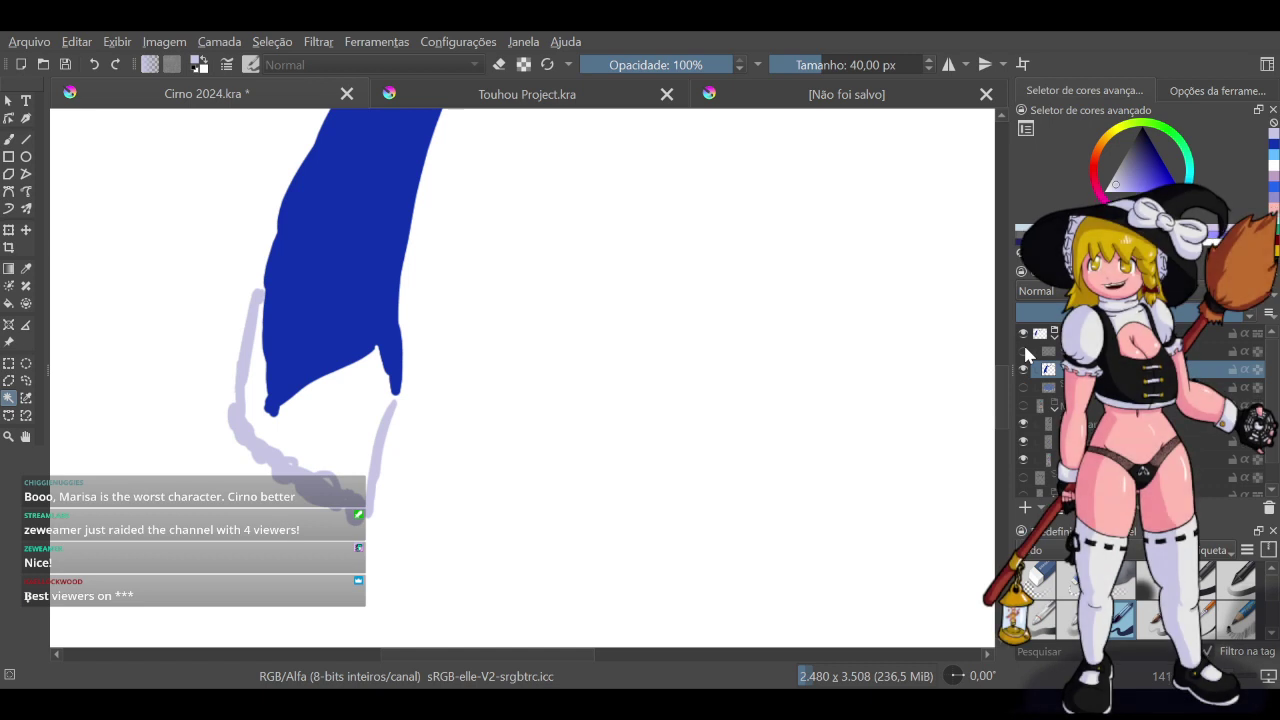
Rename the skirt's line art layer as "Linea" and make the skirt's shading layer active again
double_click(1048, 354)
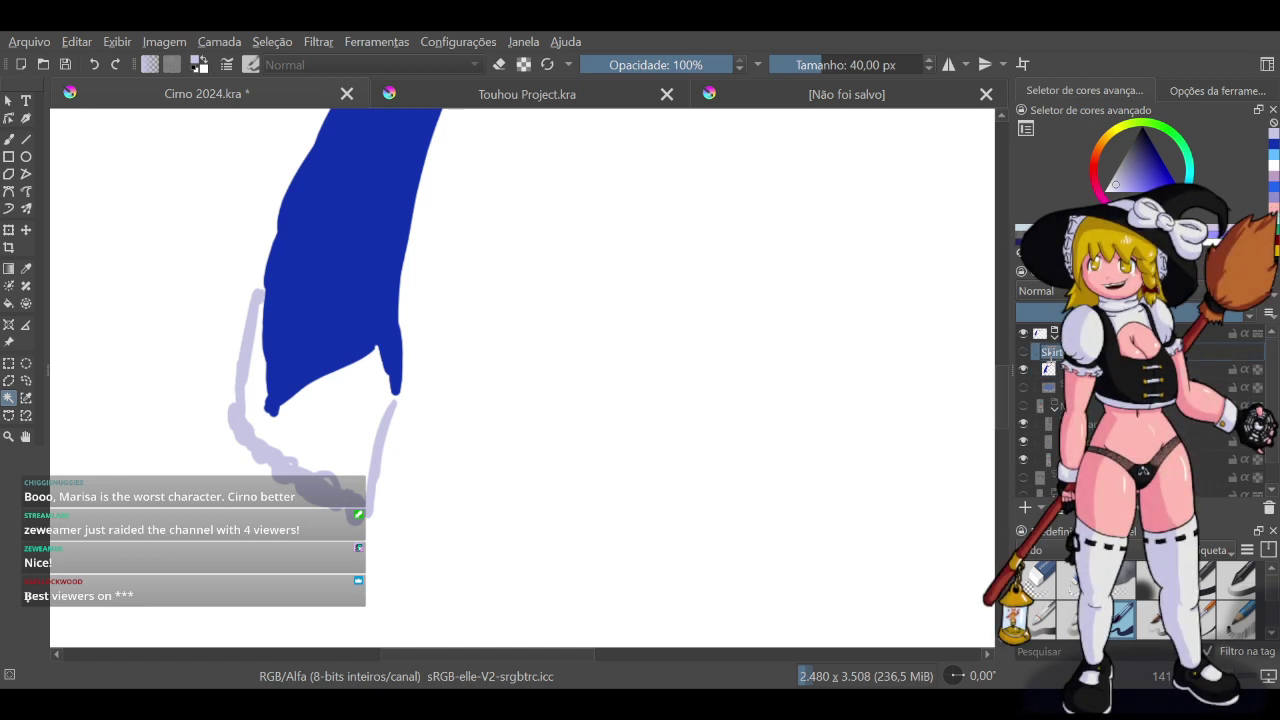
type("Linea")
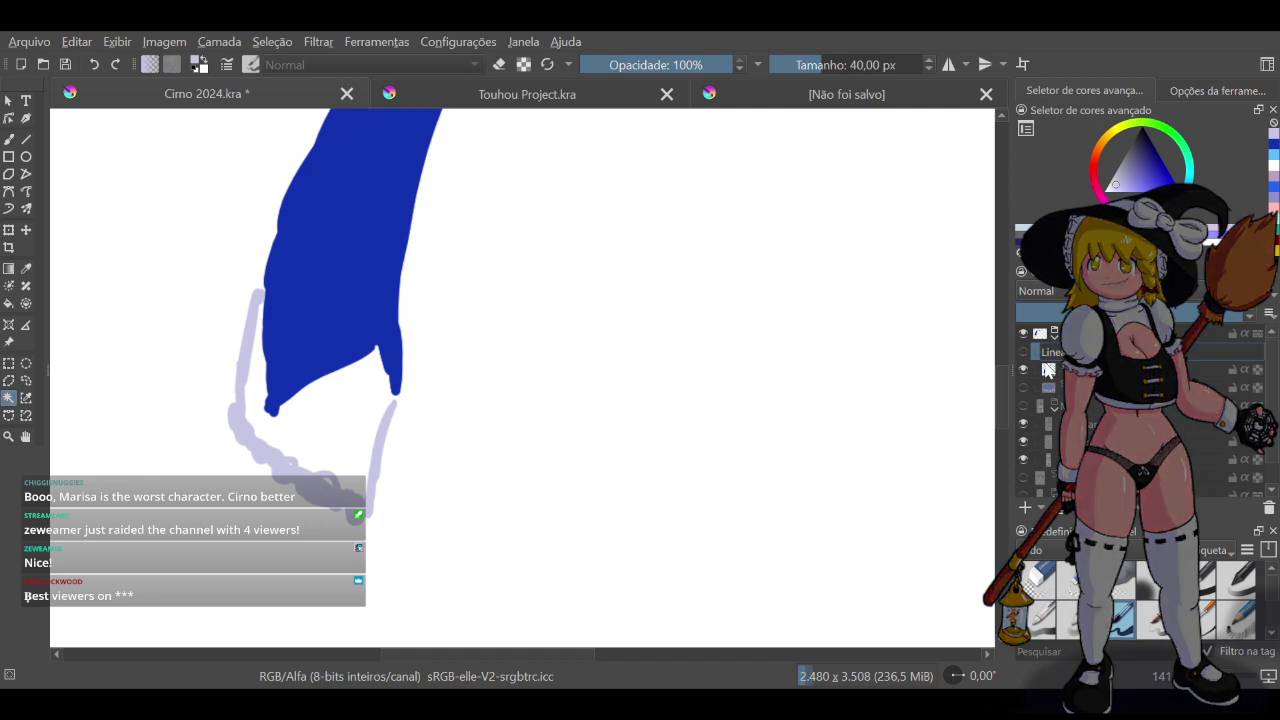
key("Return")
left_click(1110, 369)
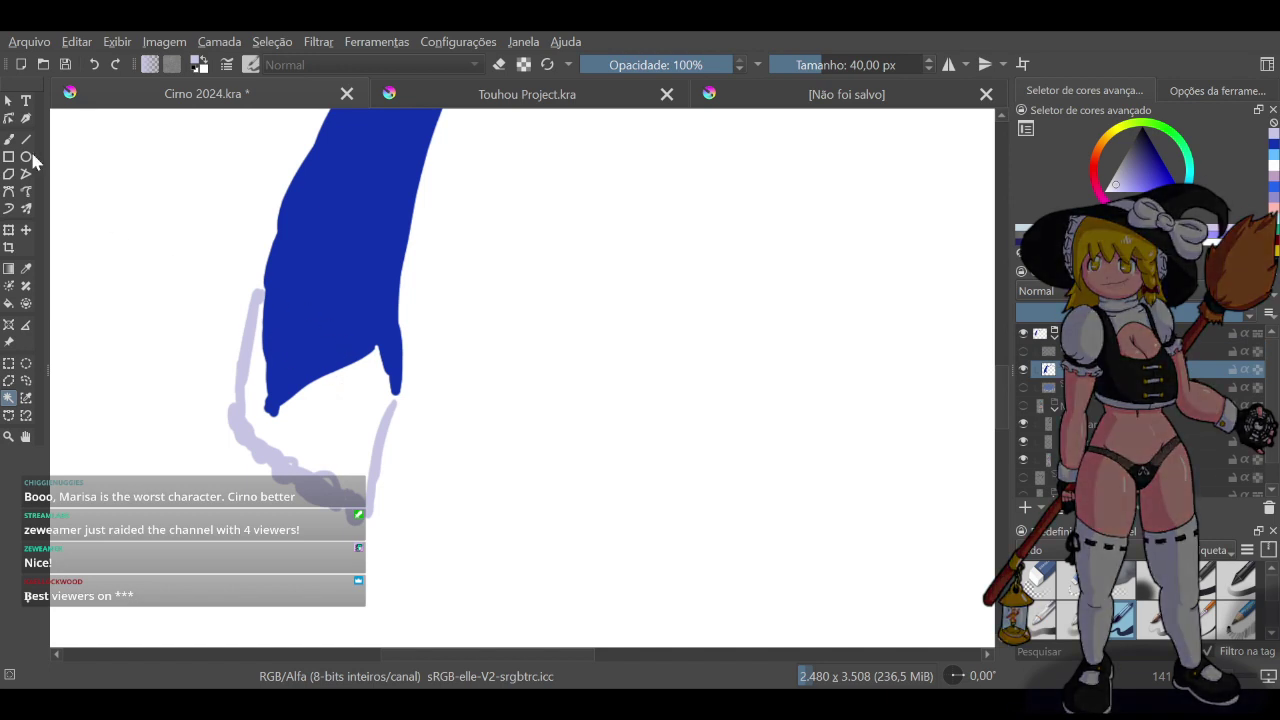
Close the gaps in the pale lavender hem outline, fill the enclosed area with lavender, deselect it and paint over the leftover gaps
left_click(10, 140)
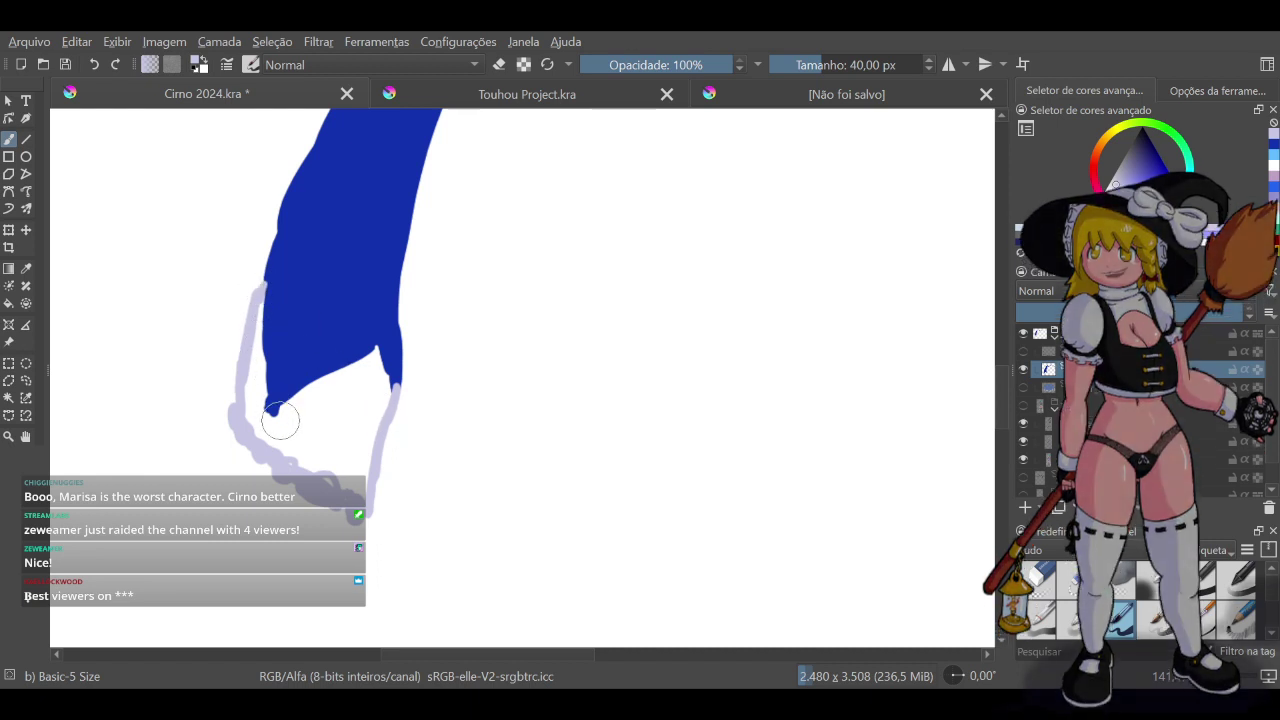
left_click(9, 397)
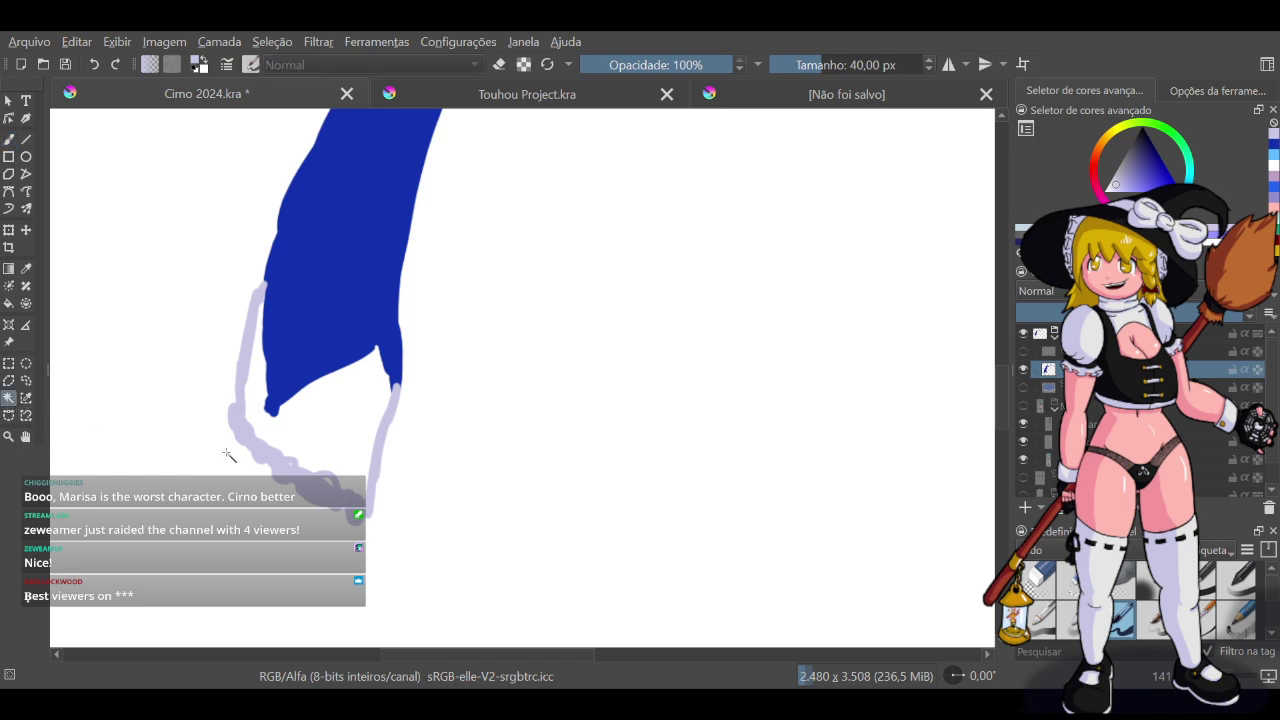
left_click(372, 502)
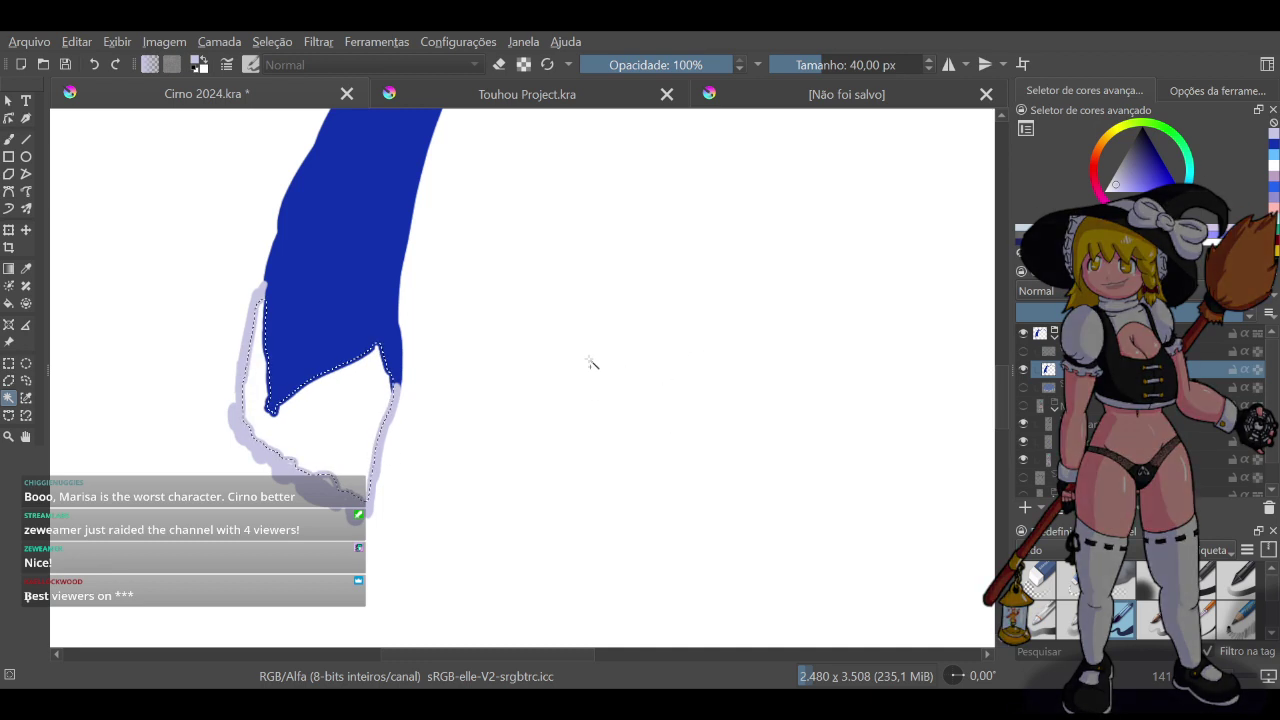
key("shift+BackSpace")
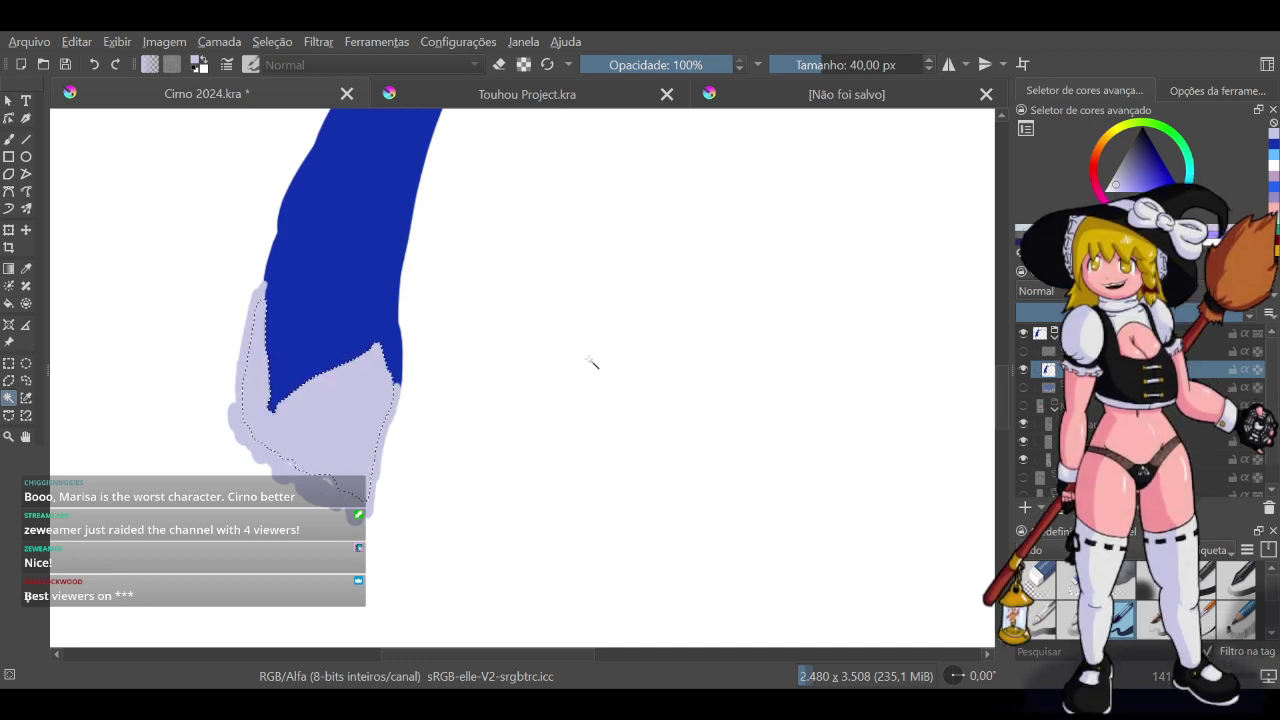
left_click(9, 140)
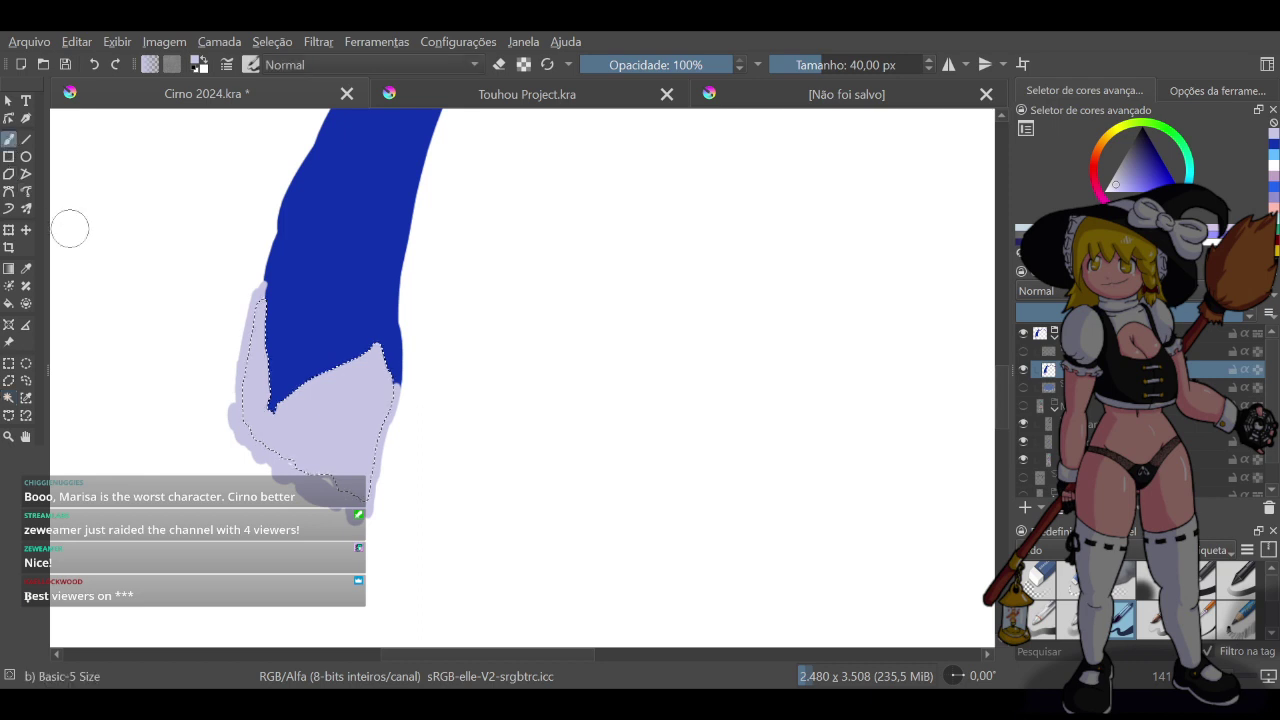
key("ctrl+shift+a")
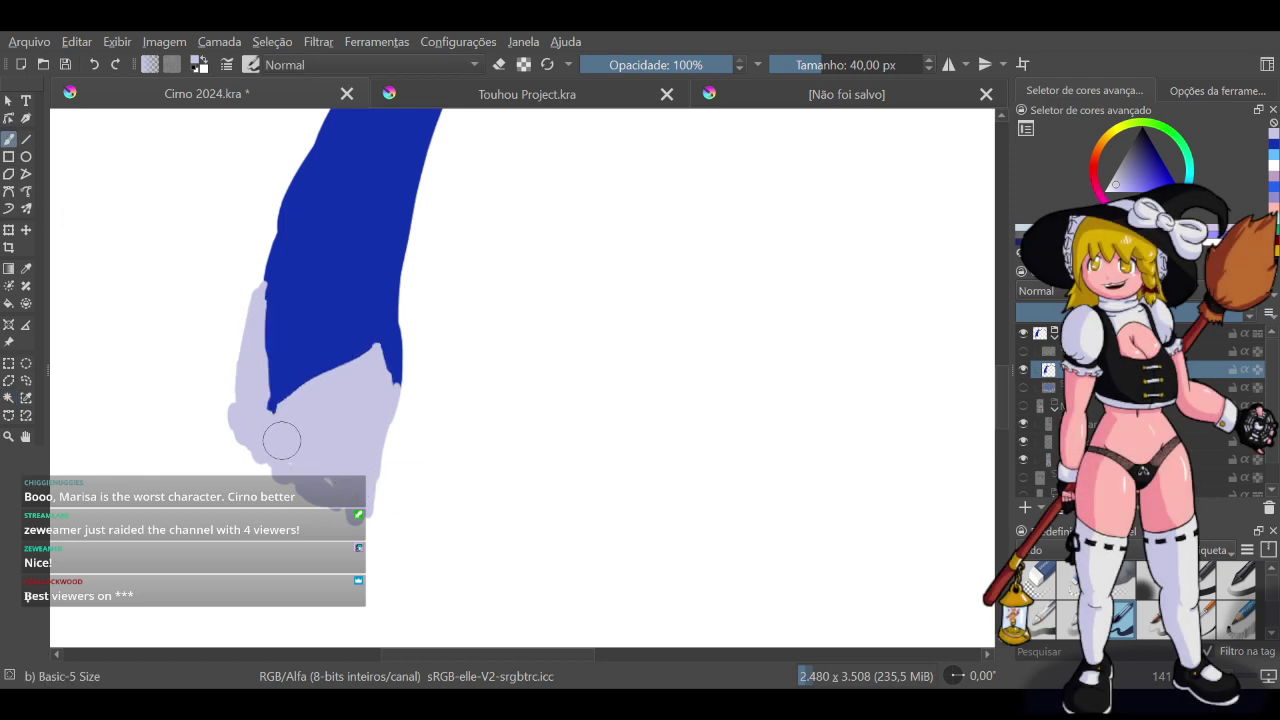
left_click_drag(281, 441, 325, 479)
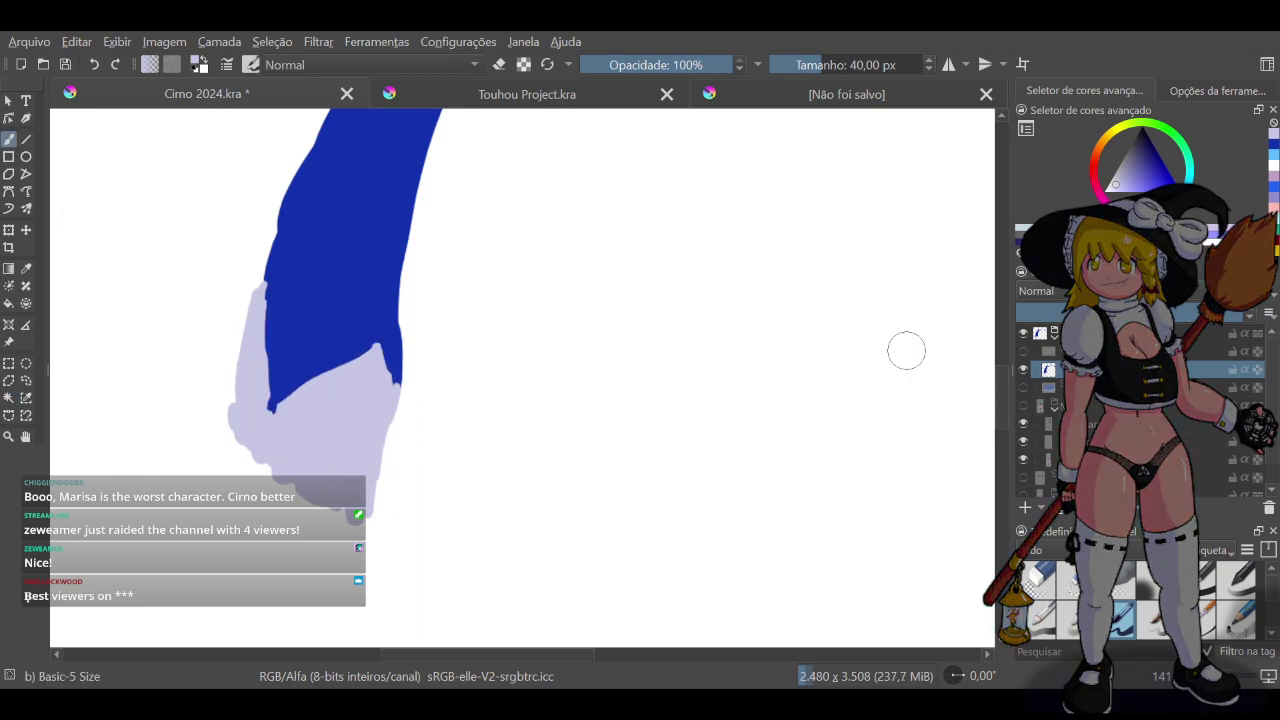
Show the skirt's line art and base colour layers again and touch up the dark blue shadow's edges around the white hem points
left_click(1023, 351)
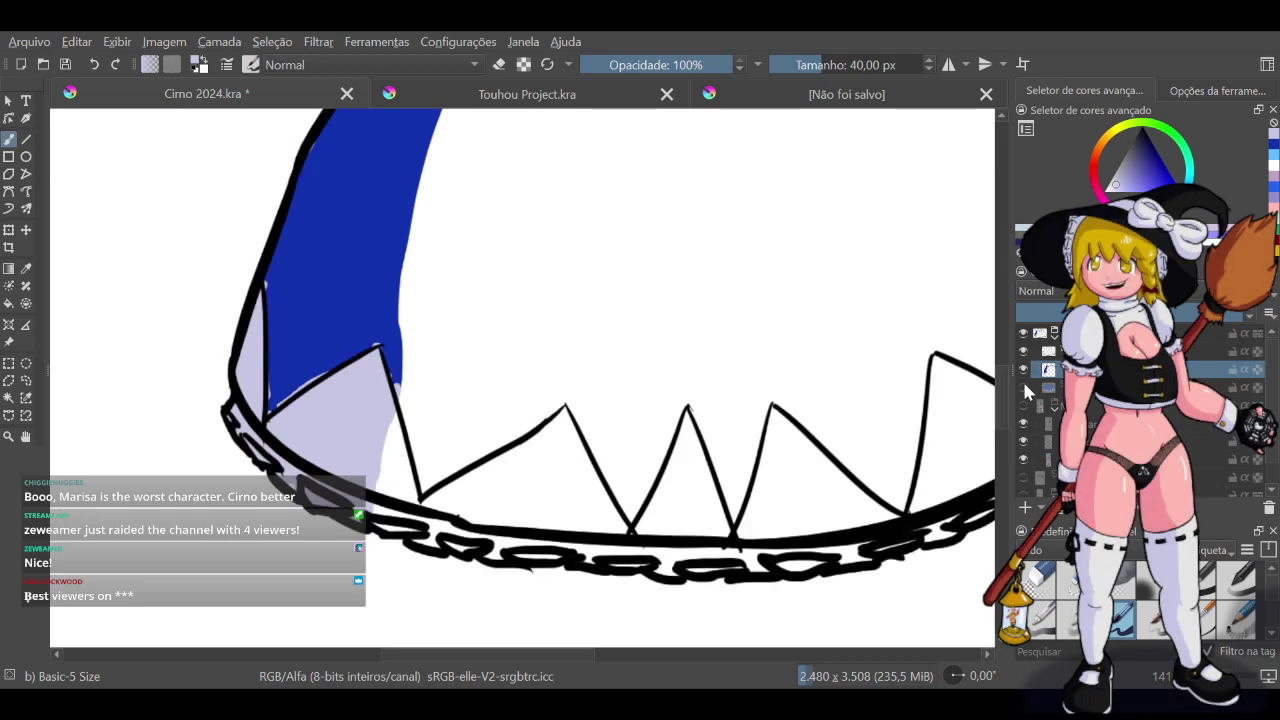
left_click(1024, 369)
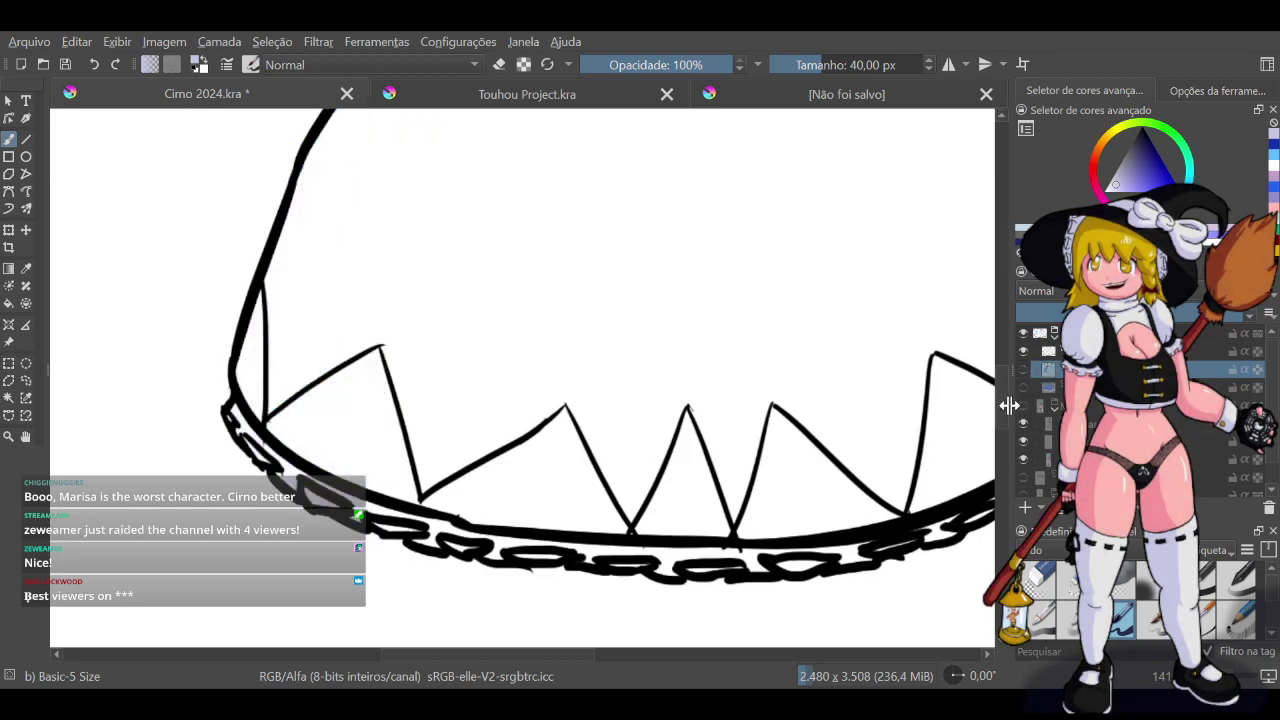
left_click(1022, 387)
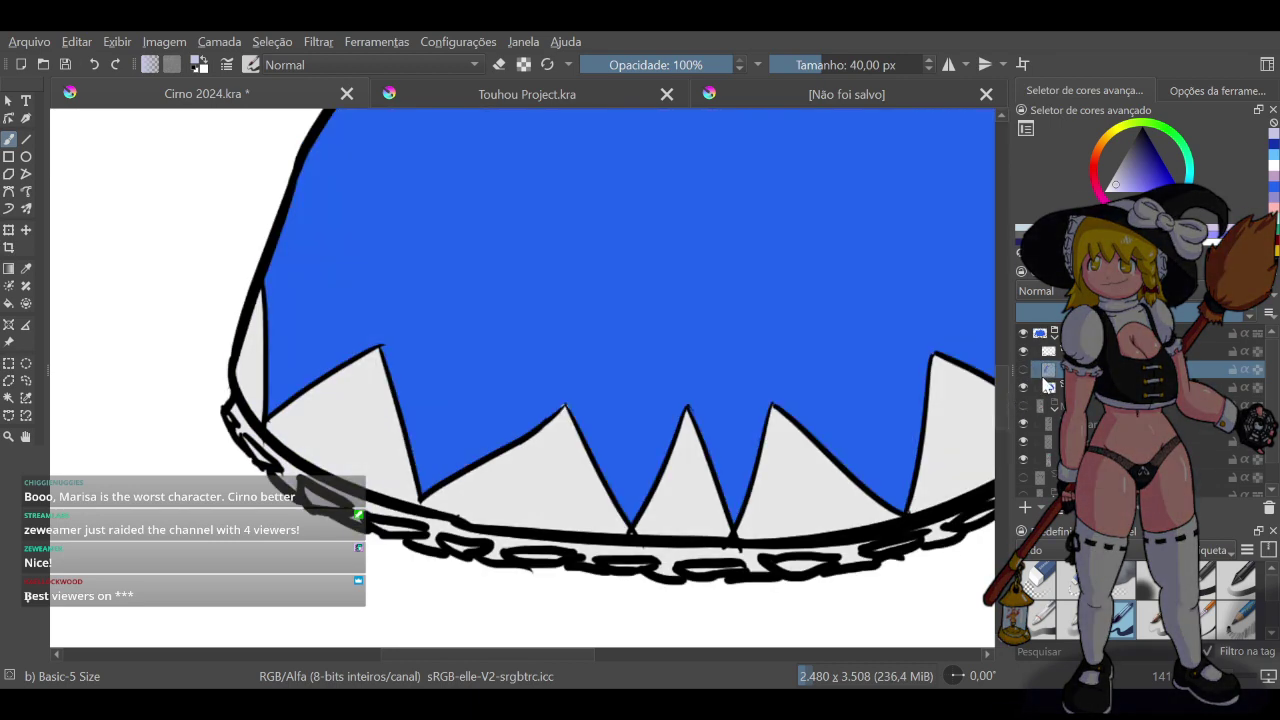
left_click(1023, 369)
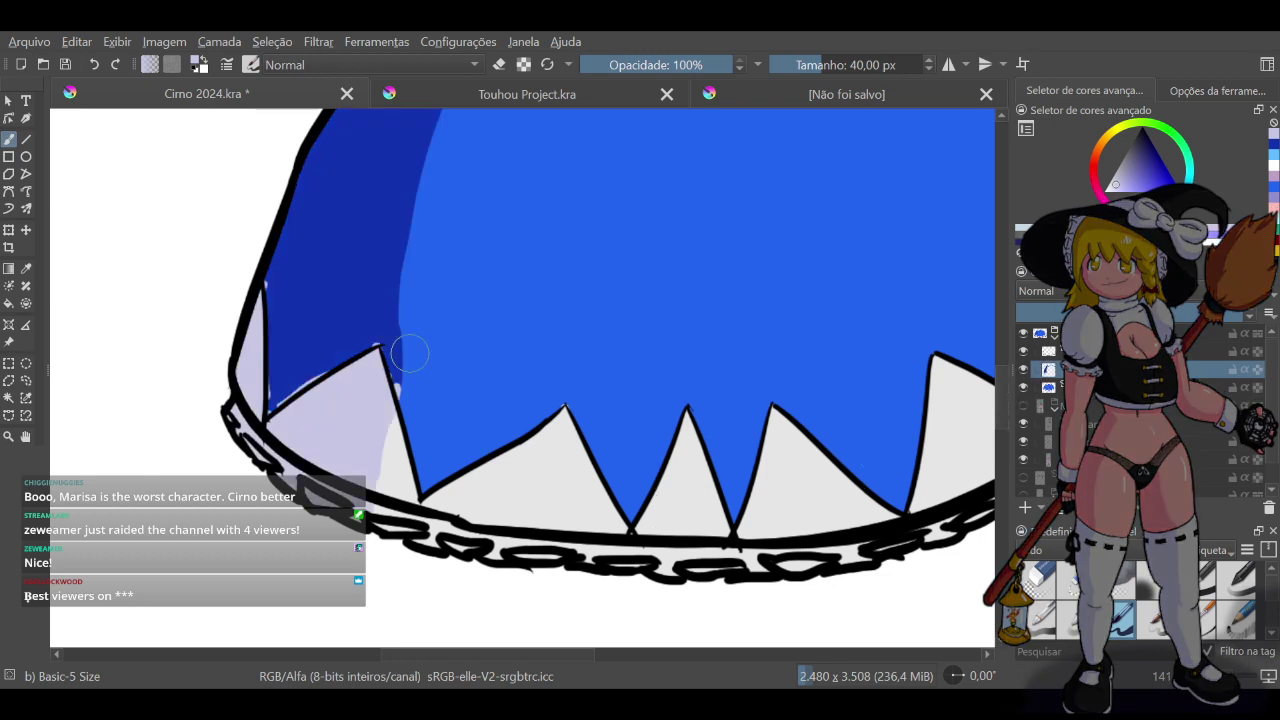
left_click(356, 300, "ctrl")
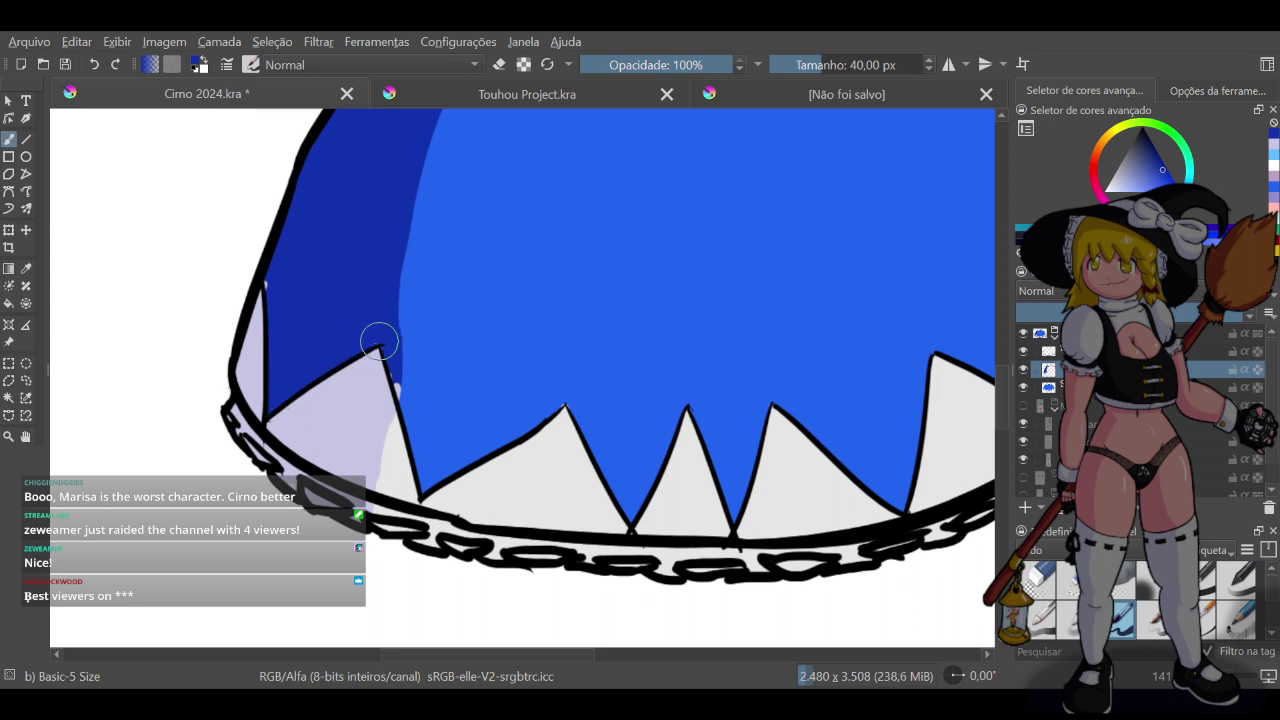
left_click_drag(371, 345, 389, 368)
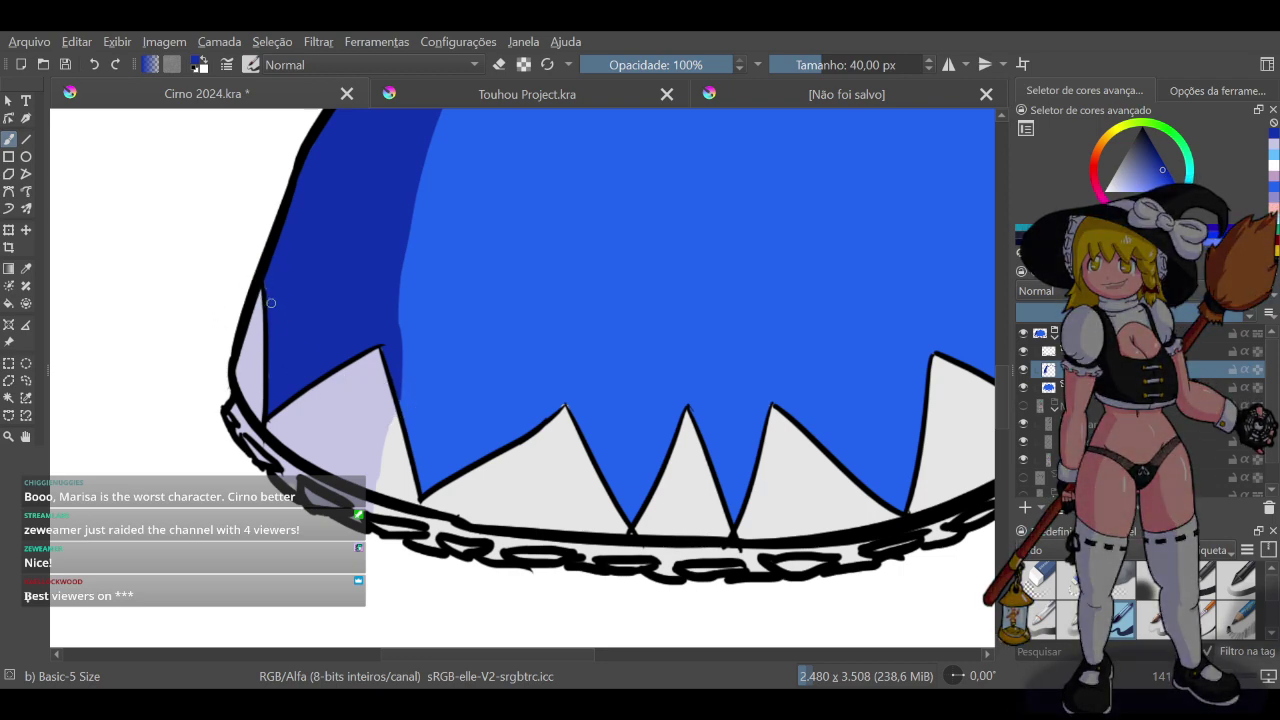
Sample the pale lavender, set the brush size to 80 px and paint shadow along the skirt's whole lower frill
left_click(352, 407, "ctrl")
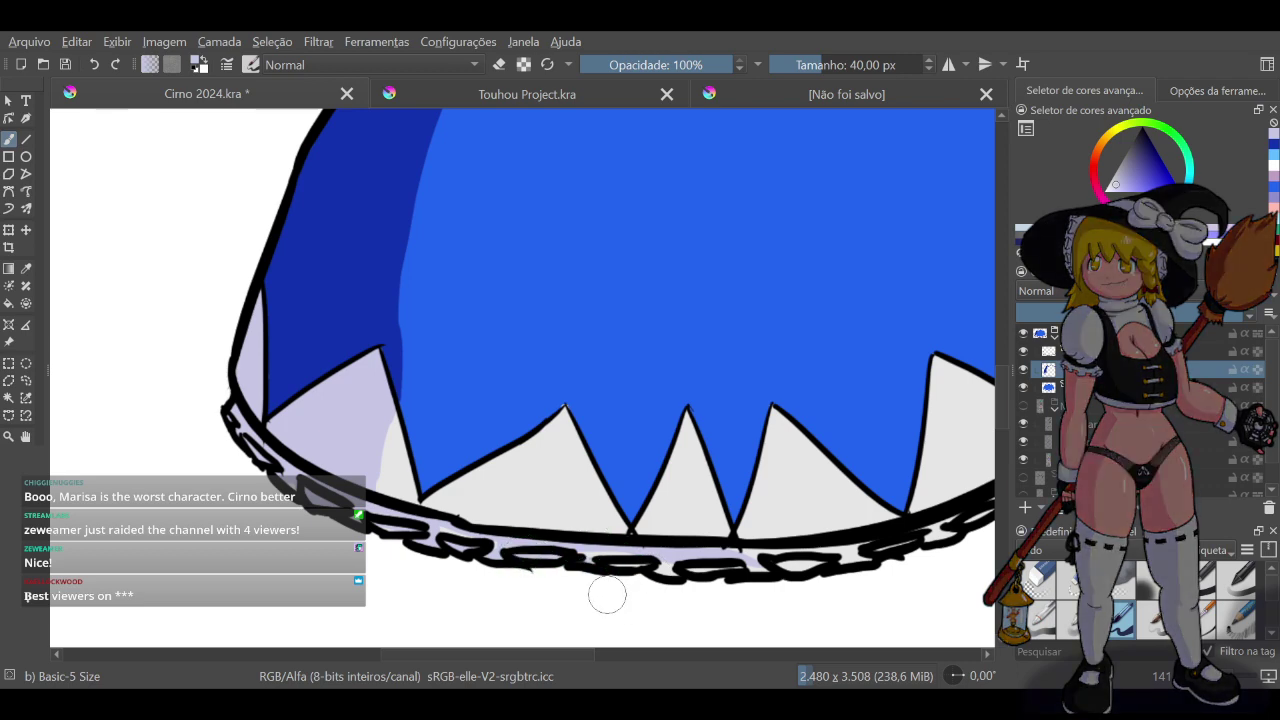
left_click(818, 64)
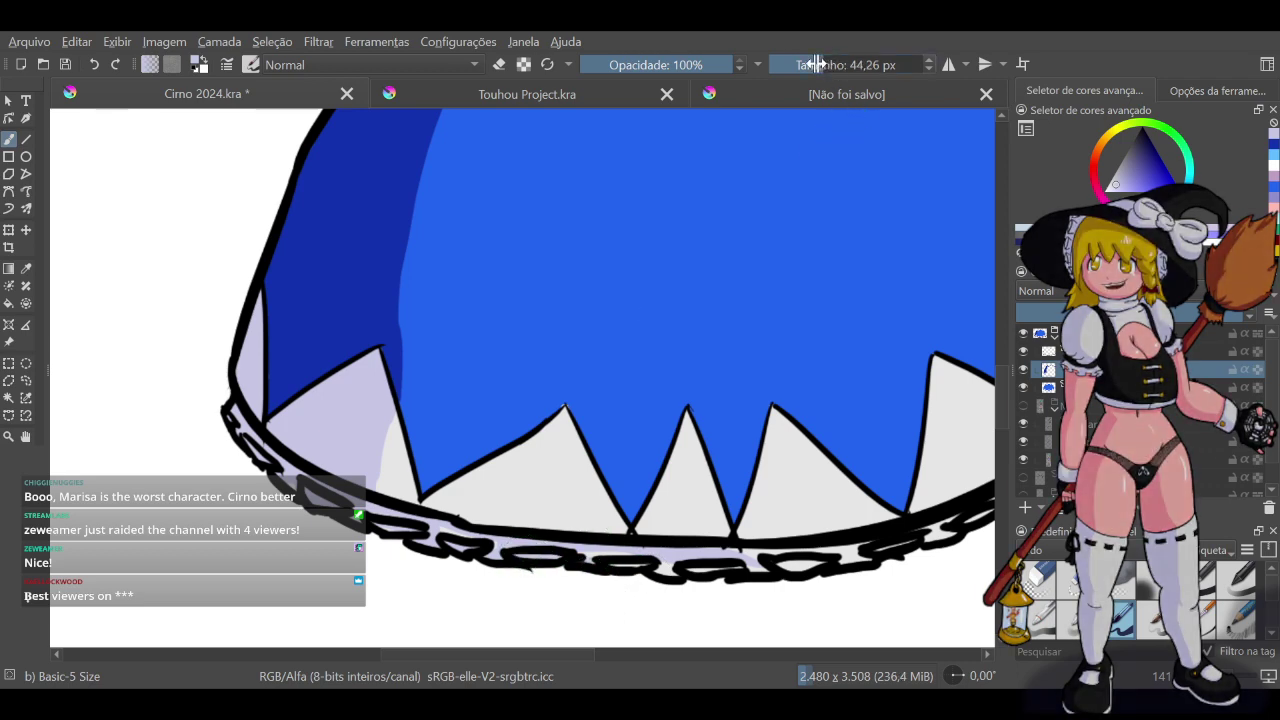
type("80")
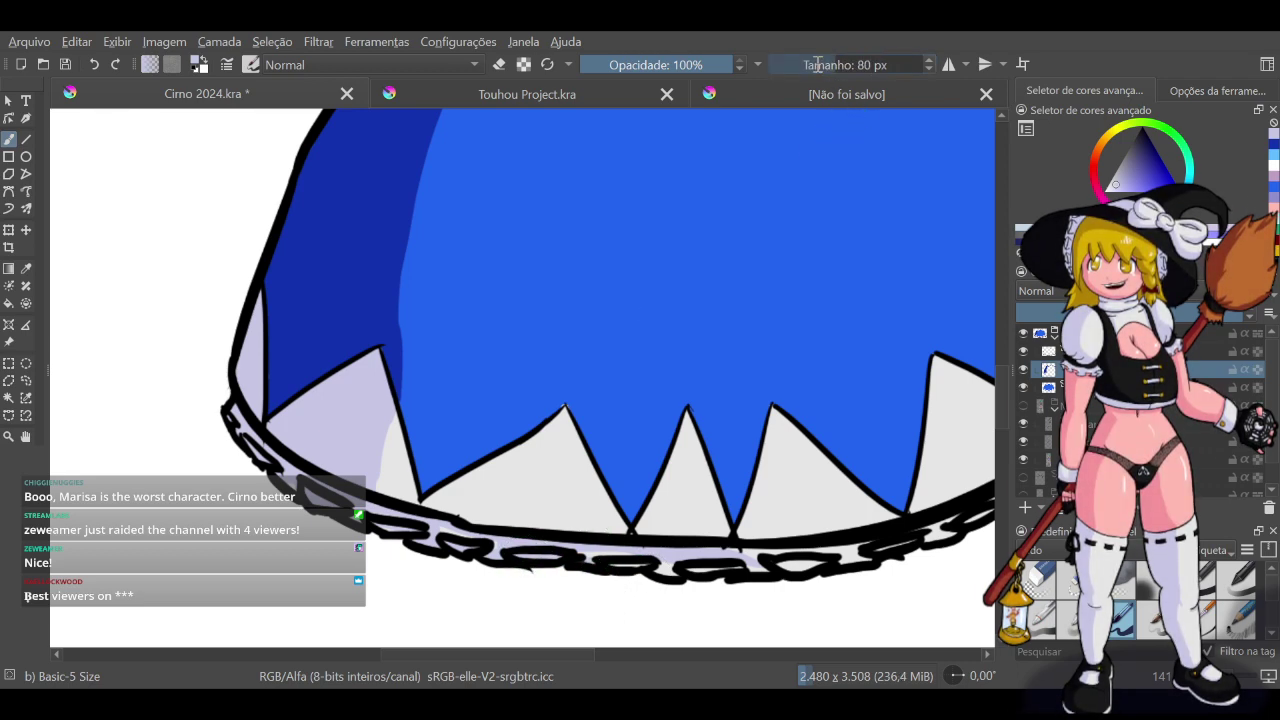
key("Return")
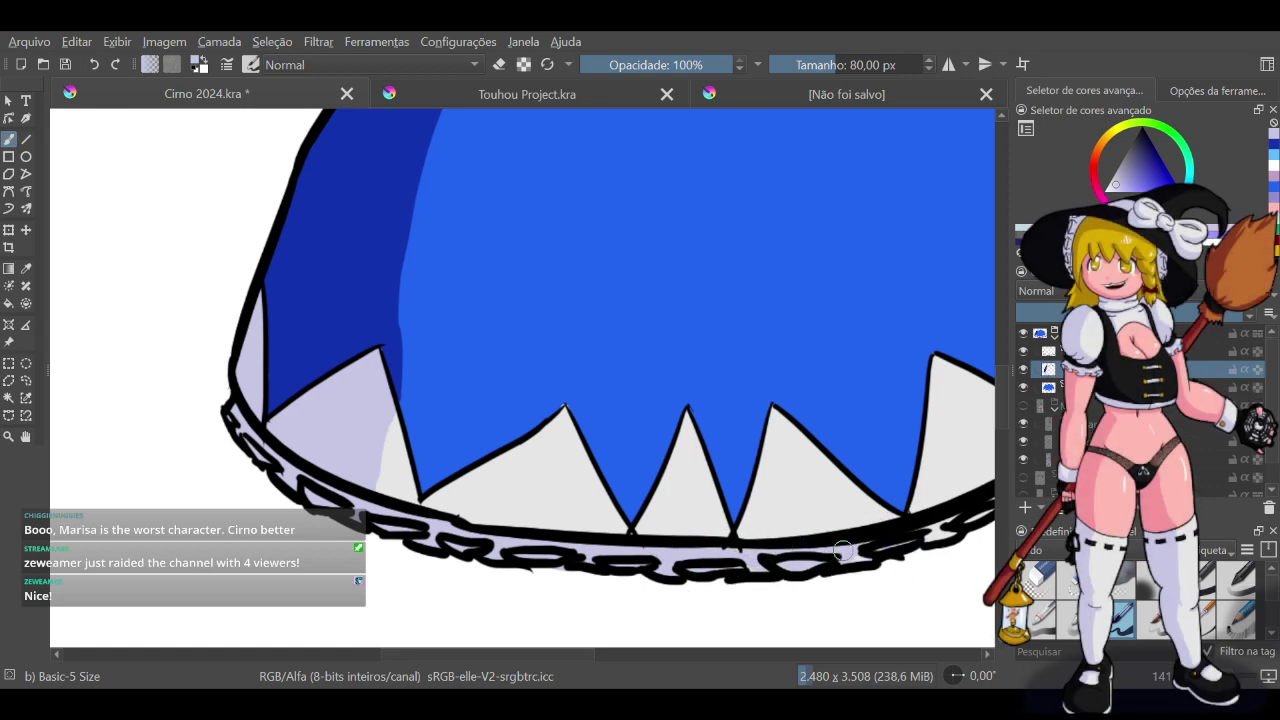
left_click_drag(516, 653, 618, 651)
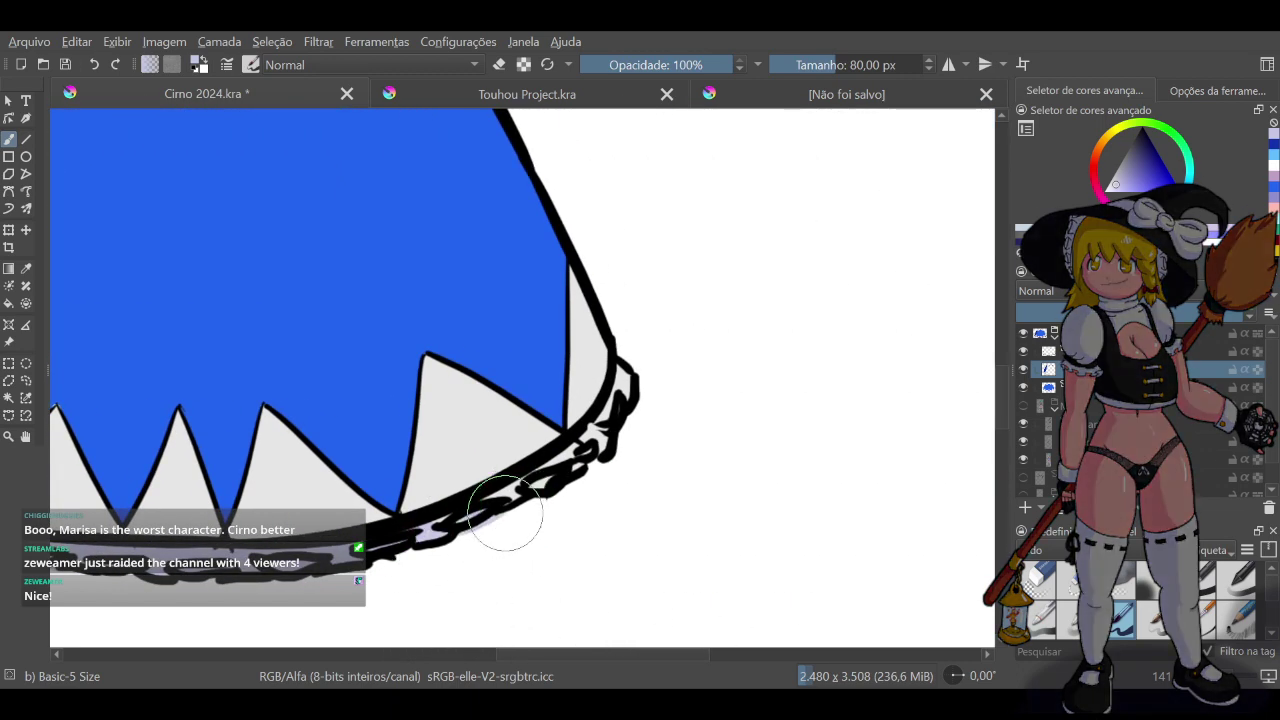
mouse_move(446, 526)
left_mouse_down()
mouse_move(608, 428)
mouse_move(572, 466)
left_mouse_up()
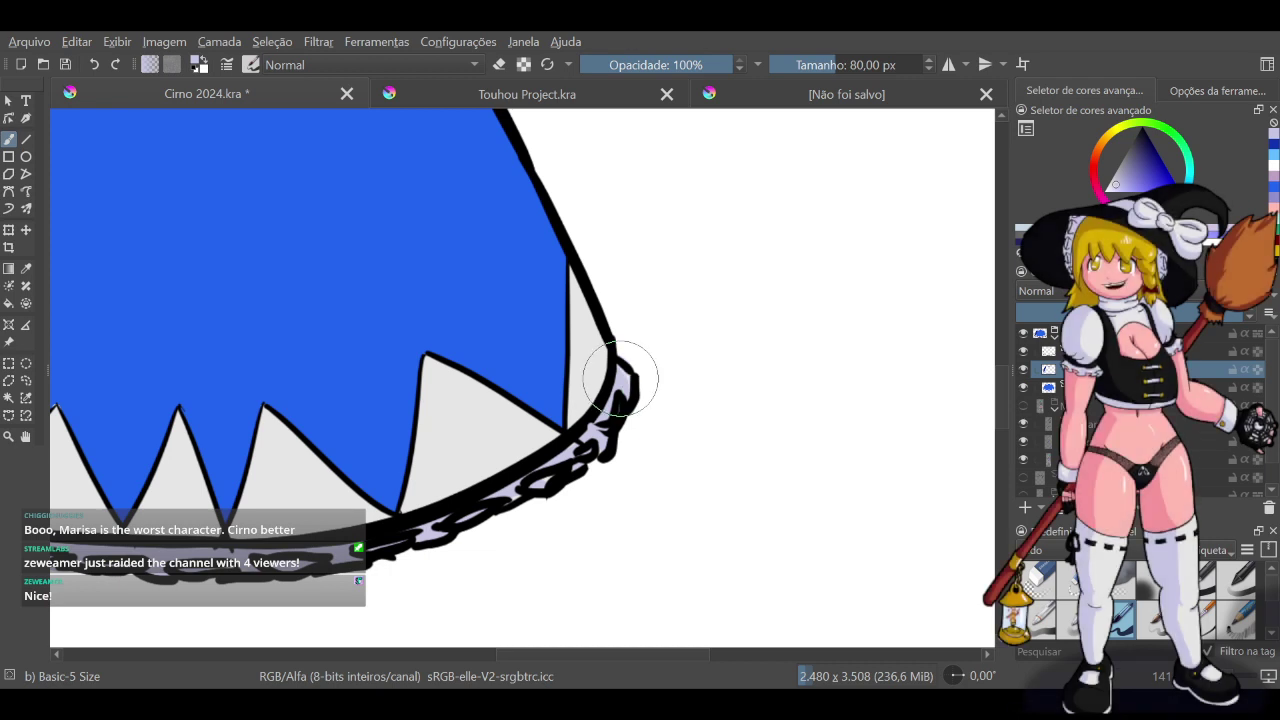
left_click_drag(572, 468, 530, 486)
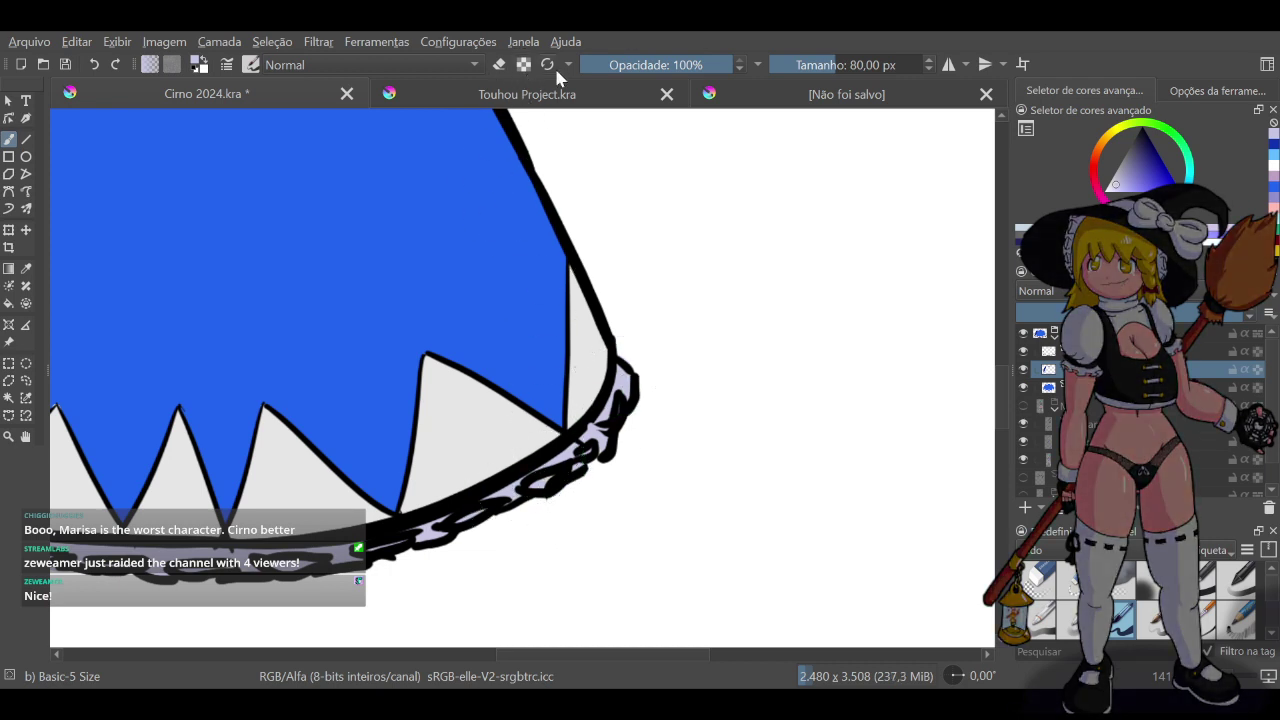
Erase the lavender along the lower edge of the skirt's frill with a 40 px eraser, keeping shadow only near the hem line
key("bracketleft")
key("bracketleft")
key("bracketleft")
key("bracketleft")
key("e")
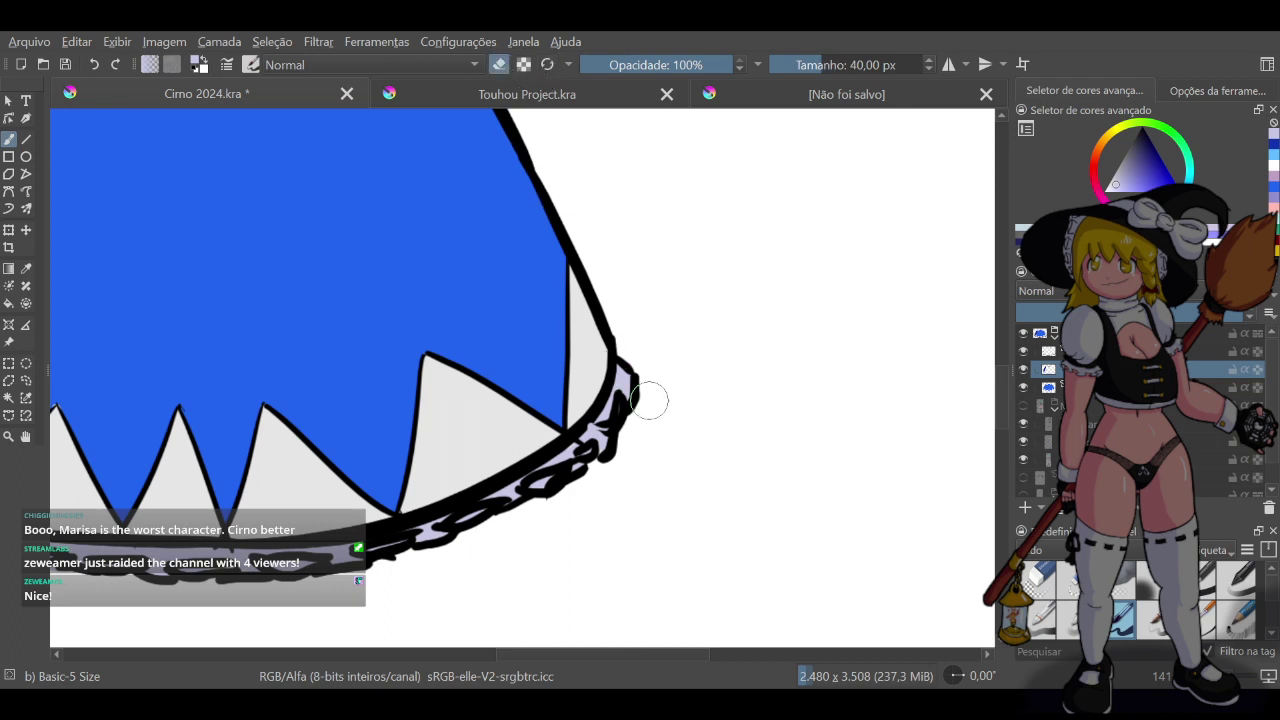
left_click_drag(628, 378, 617, 434)
left_click_drag(553, 485, 574, 468)
left_click_drag(446, 556, 546, 481)
left_click_drag(433, 550, 489, 510)
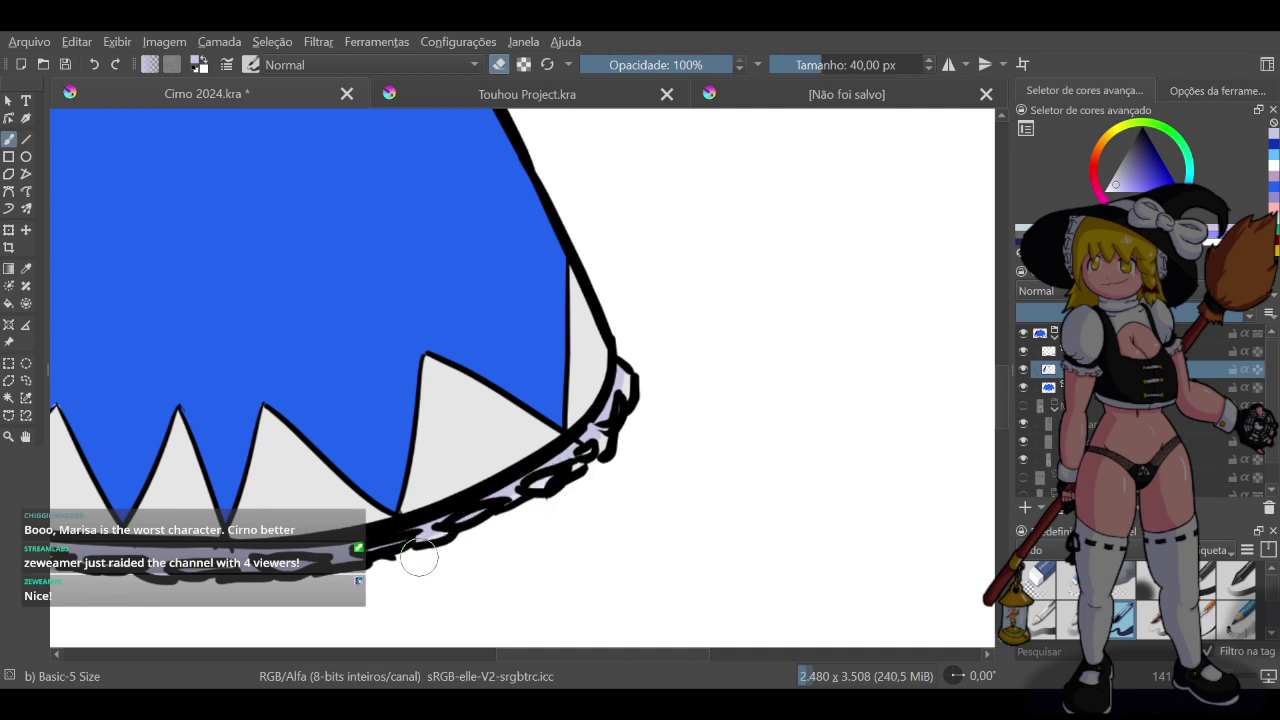
left_click_drag(419, 558, 344, 584)
left_click_drag(392, 542, 346, 568)
left_click_drag(562, 657, 466, 640)
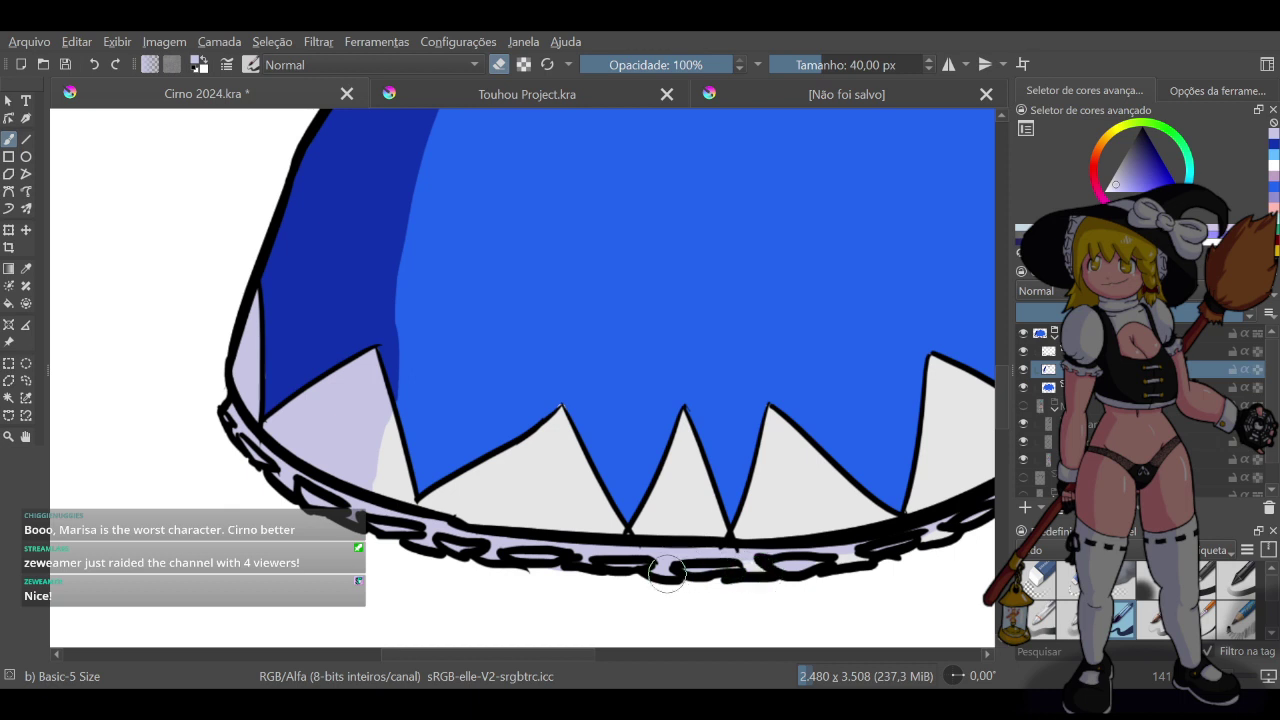
left_click_drag(650, 567, 666, 571)
mouse_move(546, 575)
left_mouse_down()
mouse_move(574, 551)
mouse_move(590, 561)
mouse_move(548, 570)
left_mouse_up()
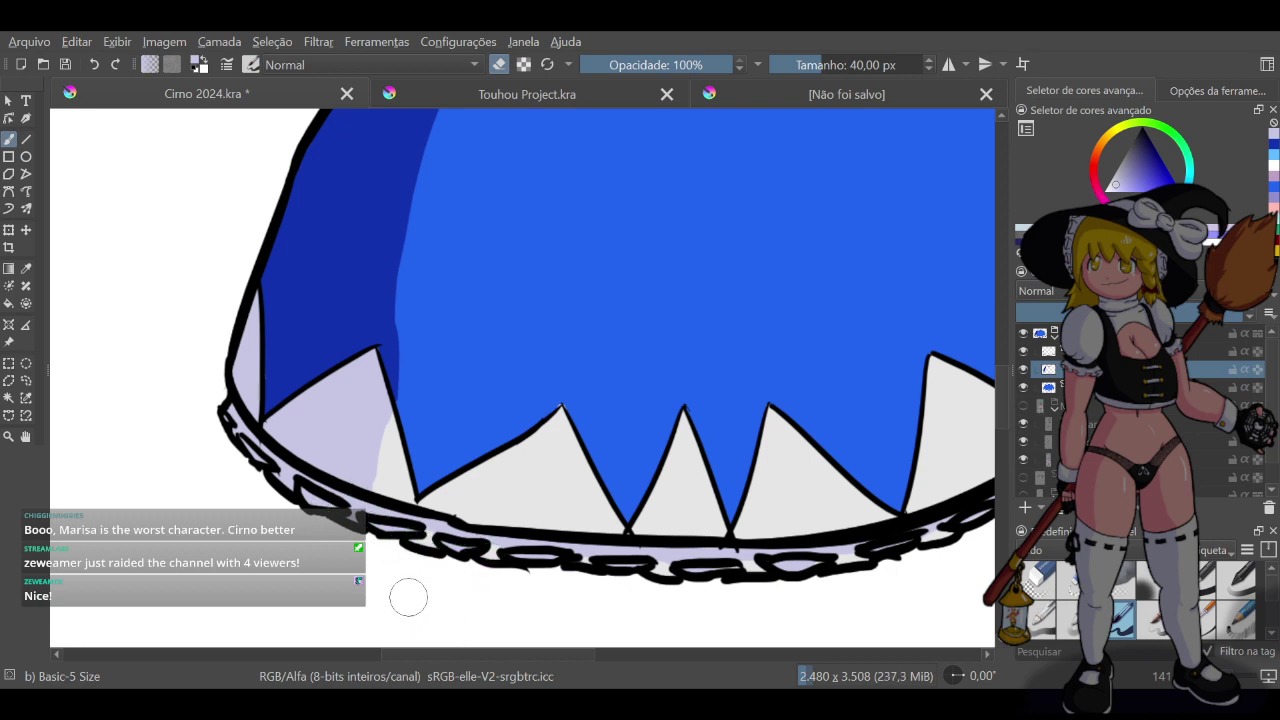
scroll(675, 427, "down", 5)
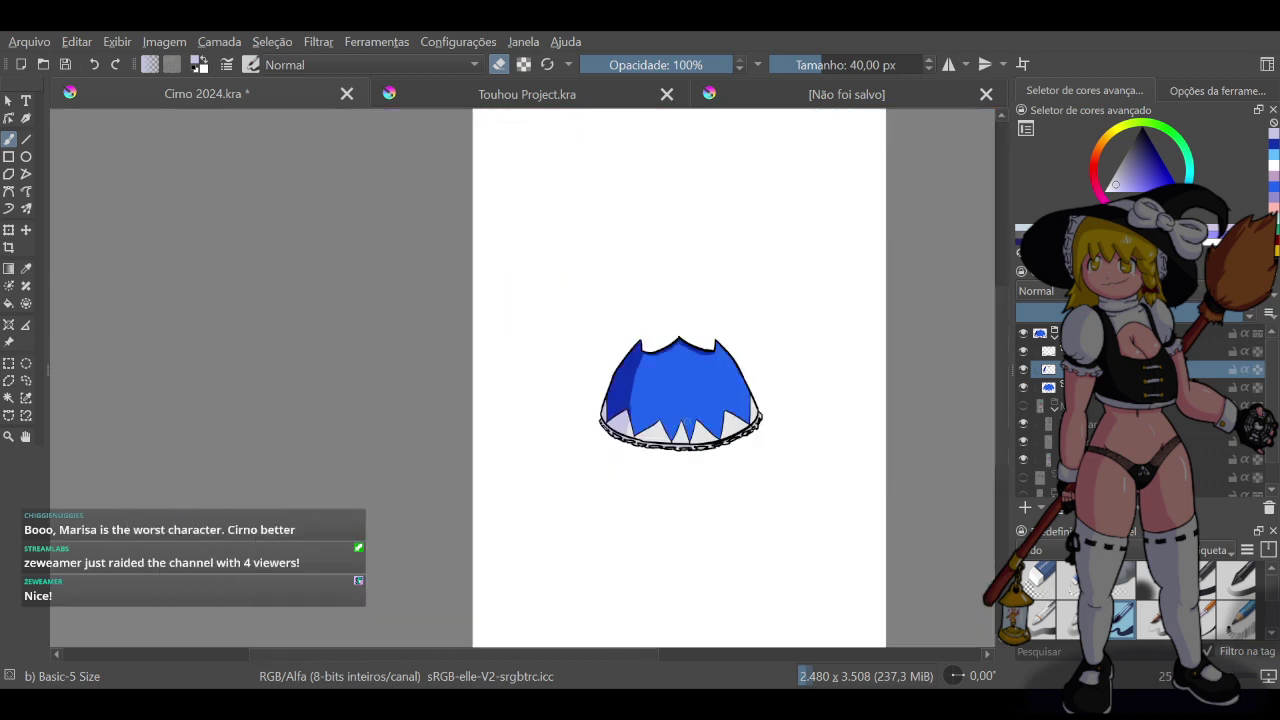
scroll(772, 296, "up", 2)
left_click(777, 292, "ctrl")
left_click(777, 292, "ctrl")
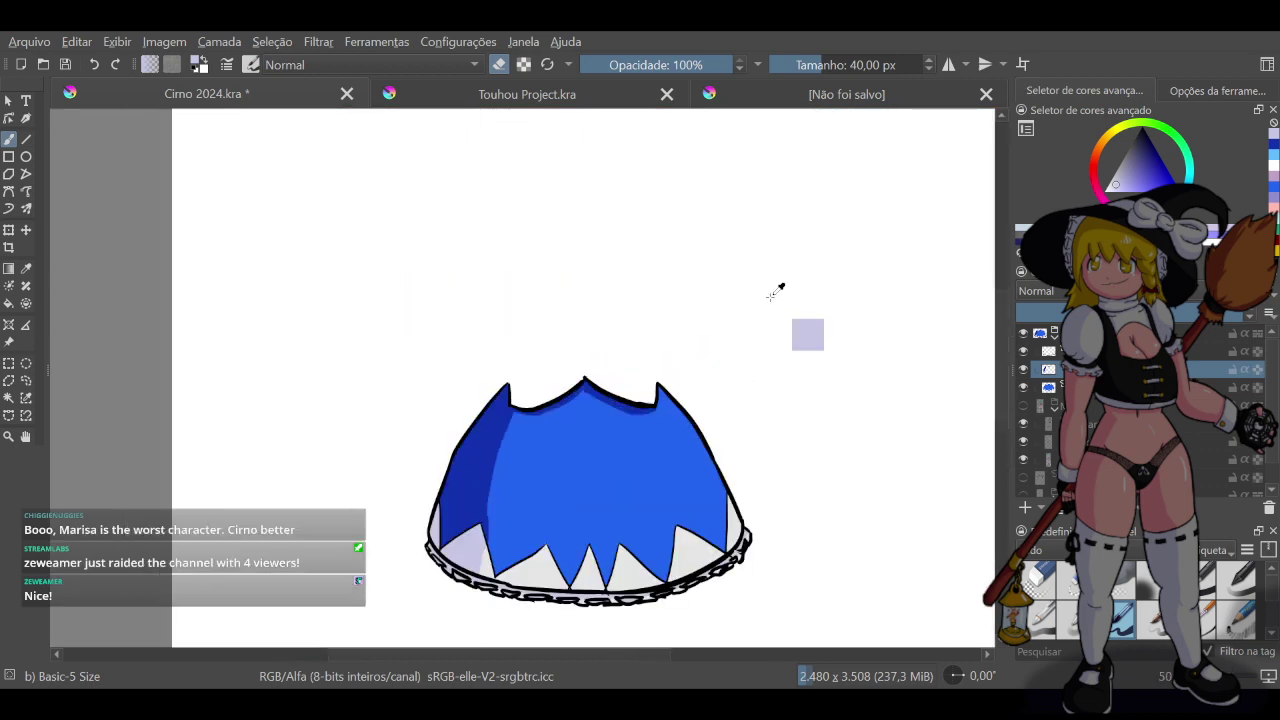
Save the drawing and make the hidden legs group visible again
key("ctrl+s")
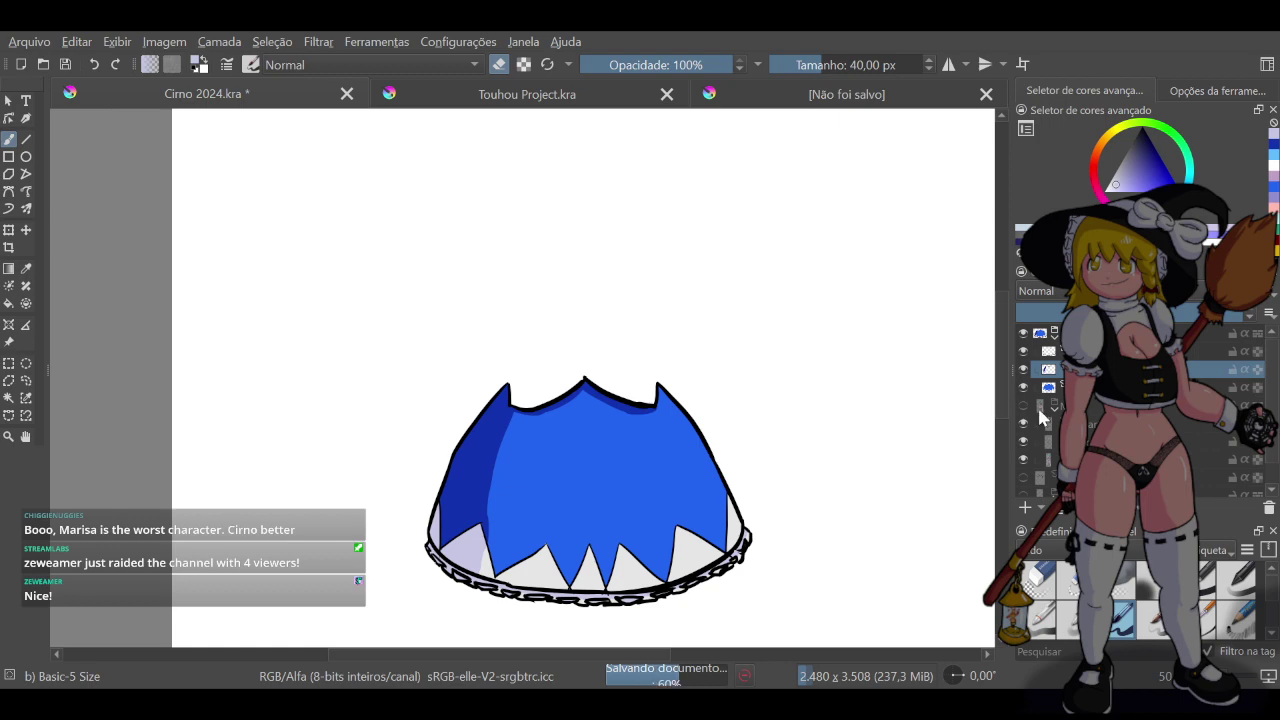
left_click(1023, 407)
scroll(765, 436, "down", 8)
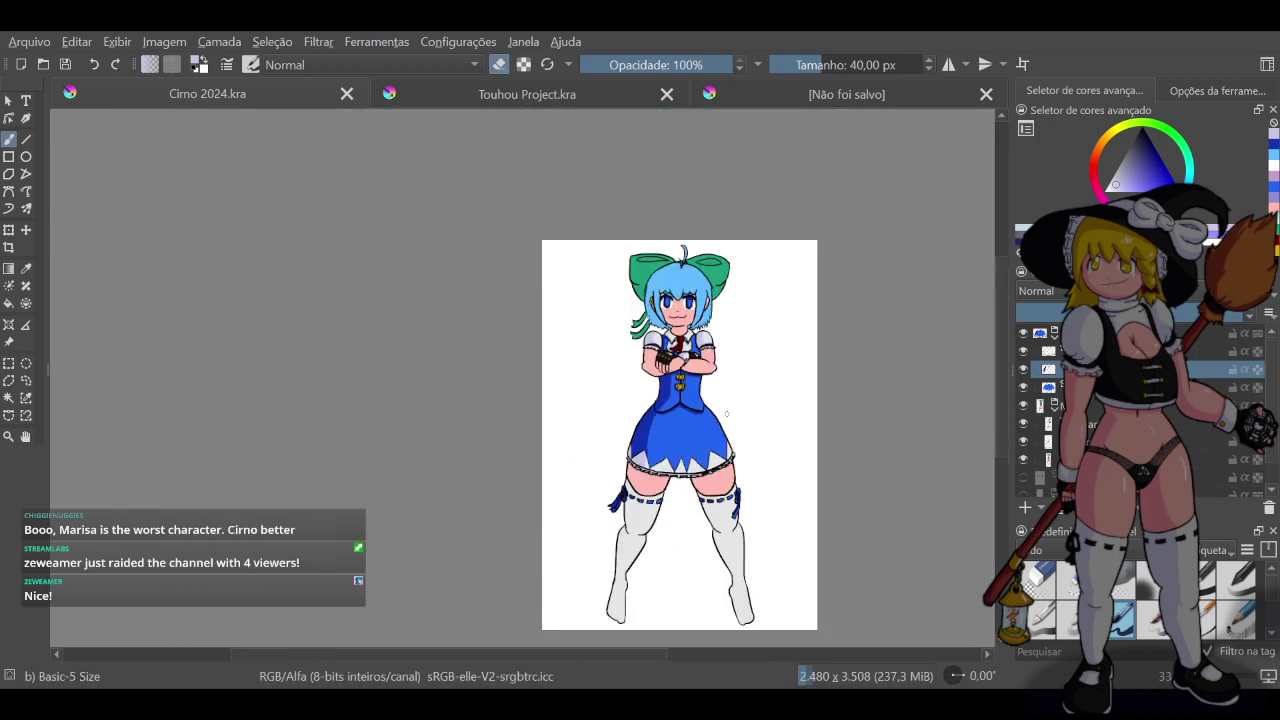
scroll(722, 545, "up", 3)
scroll(670, 481, "up", 4)
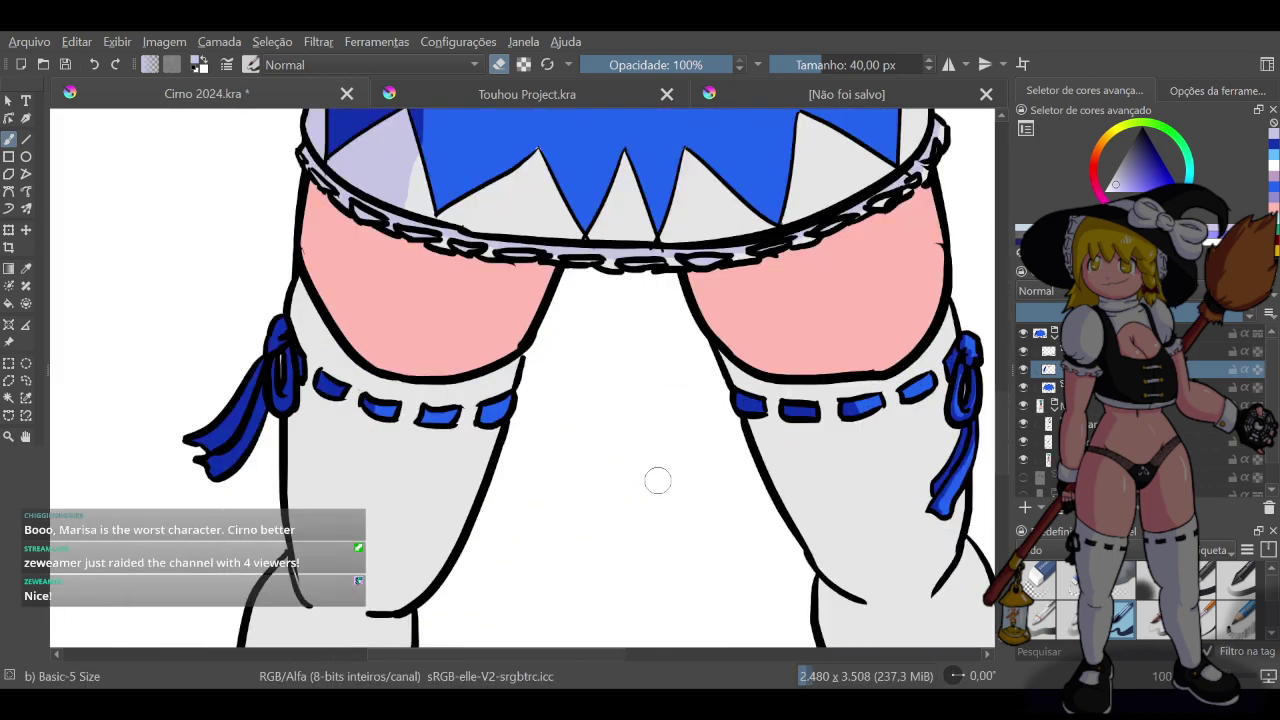
On the middle layer of the legs group, paint a lavender shadow edge down the left stocking's thigh with an 80 px brush
scroll(658, 481, "down", 2)
scroll(656, 510, "up", 2)
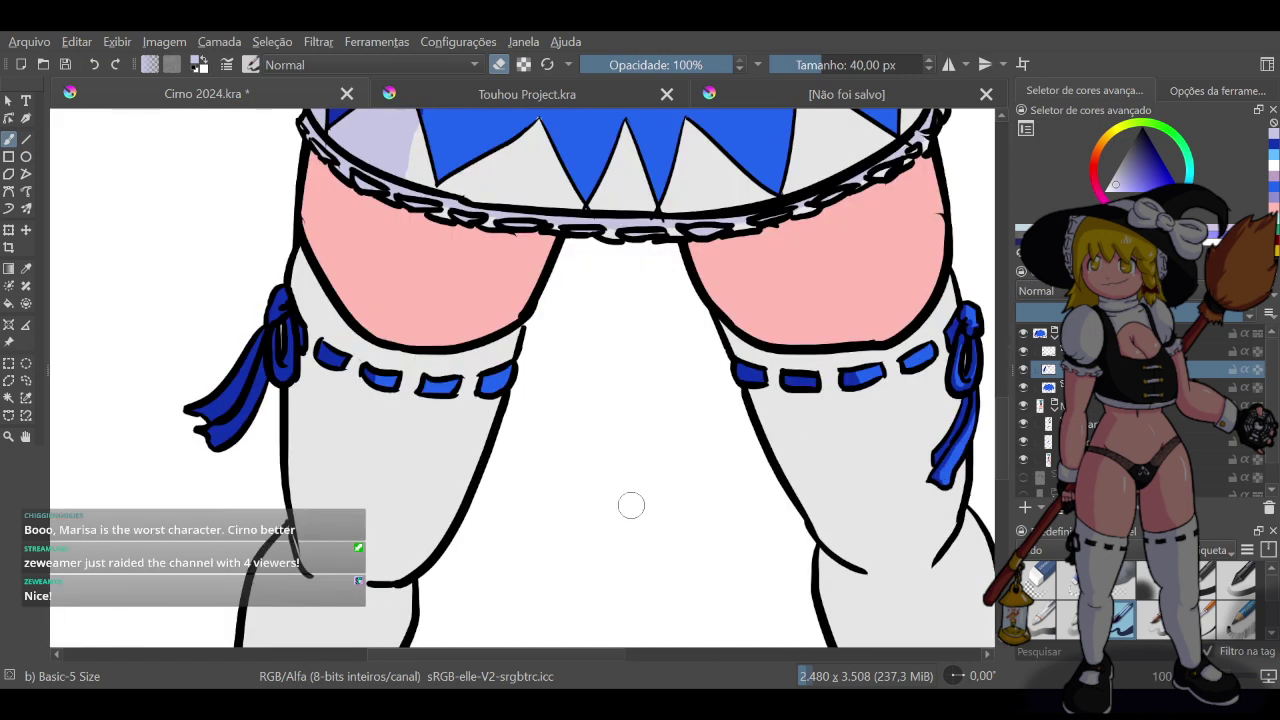
left_click_drag(829, 65, 815, 65)
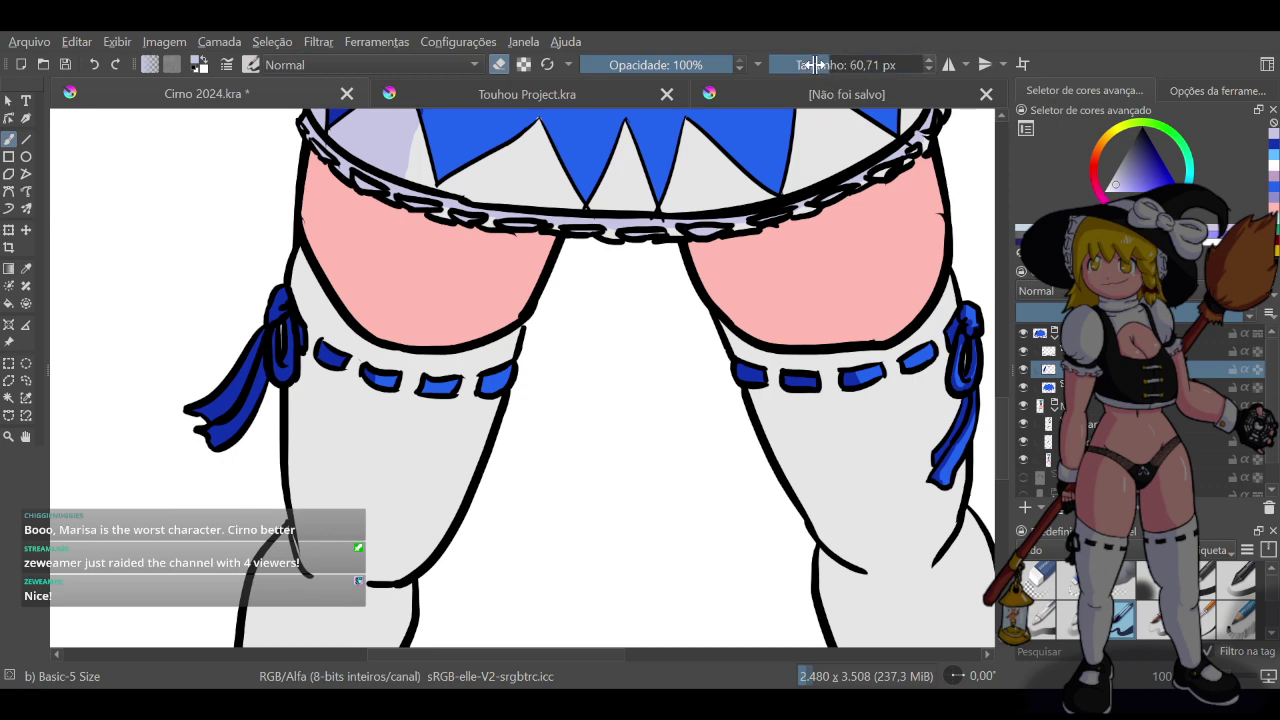
type("80")
key("Return")
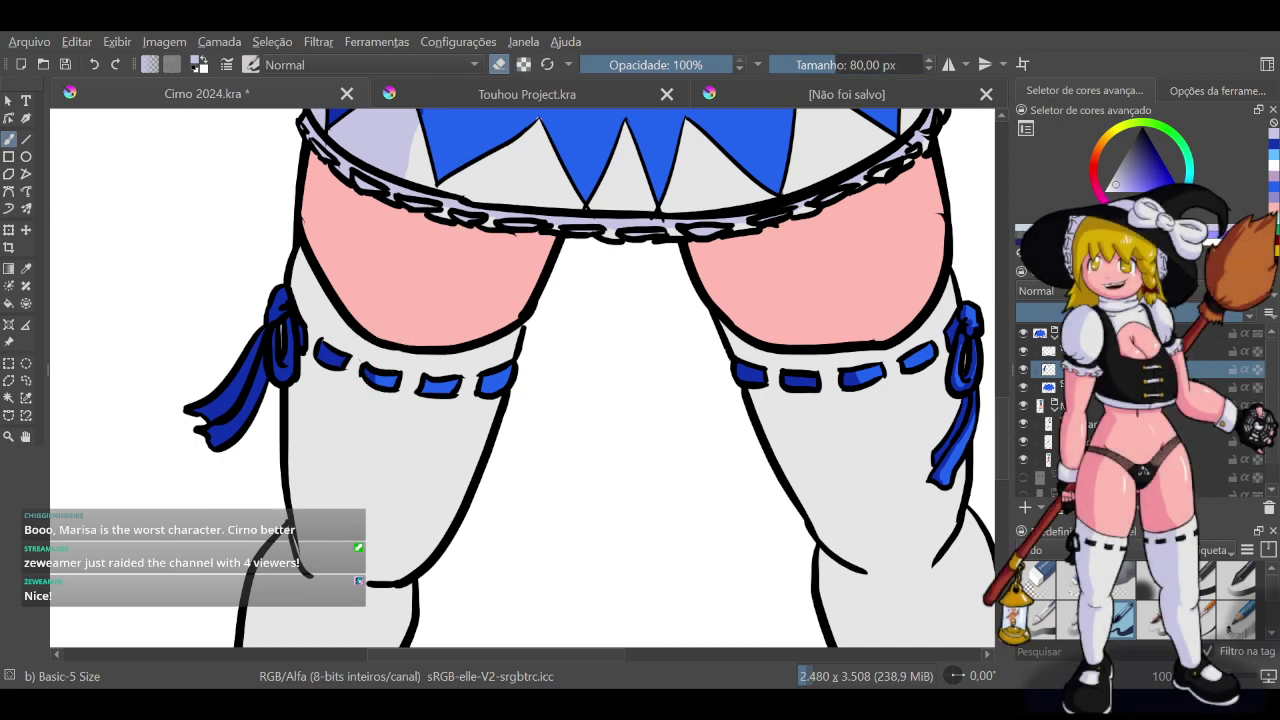
left_click(1105, 441)
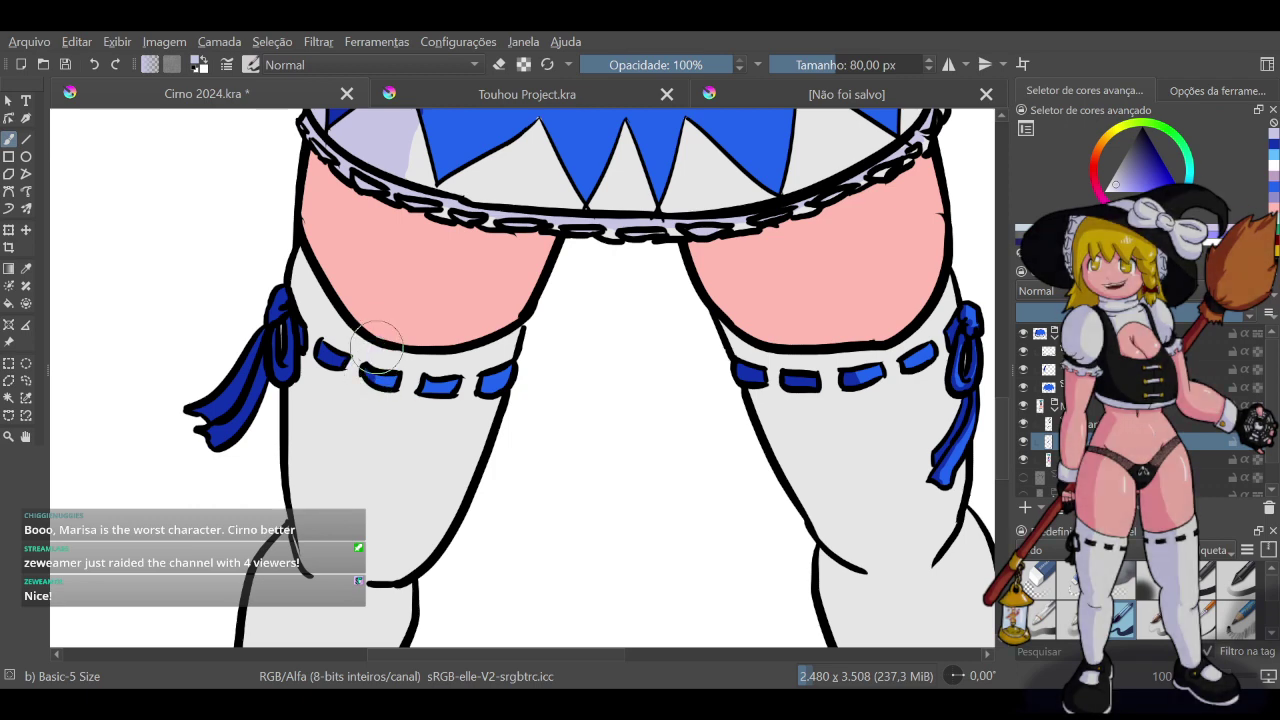
mouse_move(378, 345)
left_mouse_down()
mouse_move(354, 391)
mouse_move(353, 473)
left_mouse_up()
key("ctrl+z")
left_click_drag(375, 348, 342, 504)
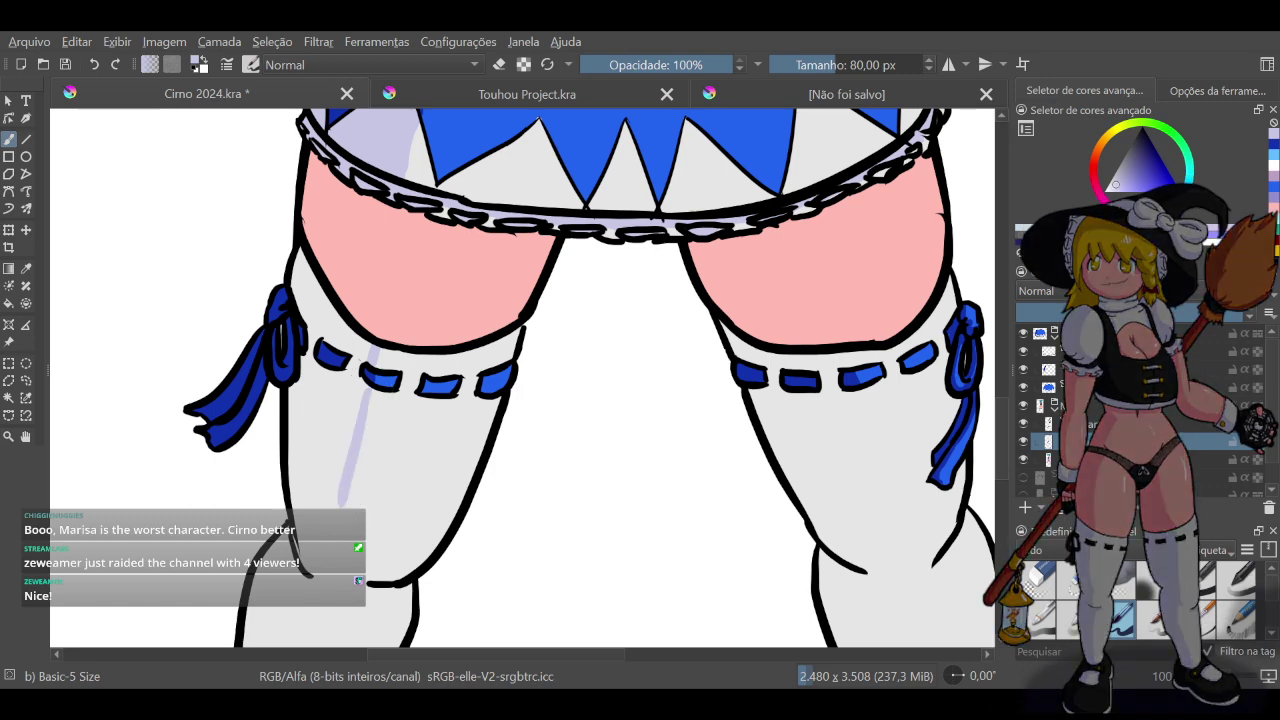
key("ctrl+z")
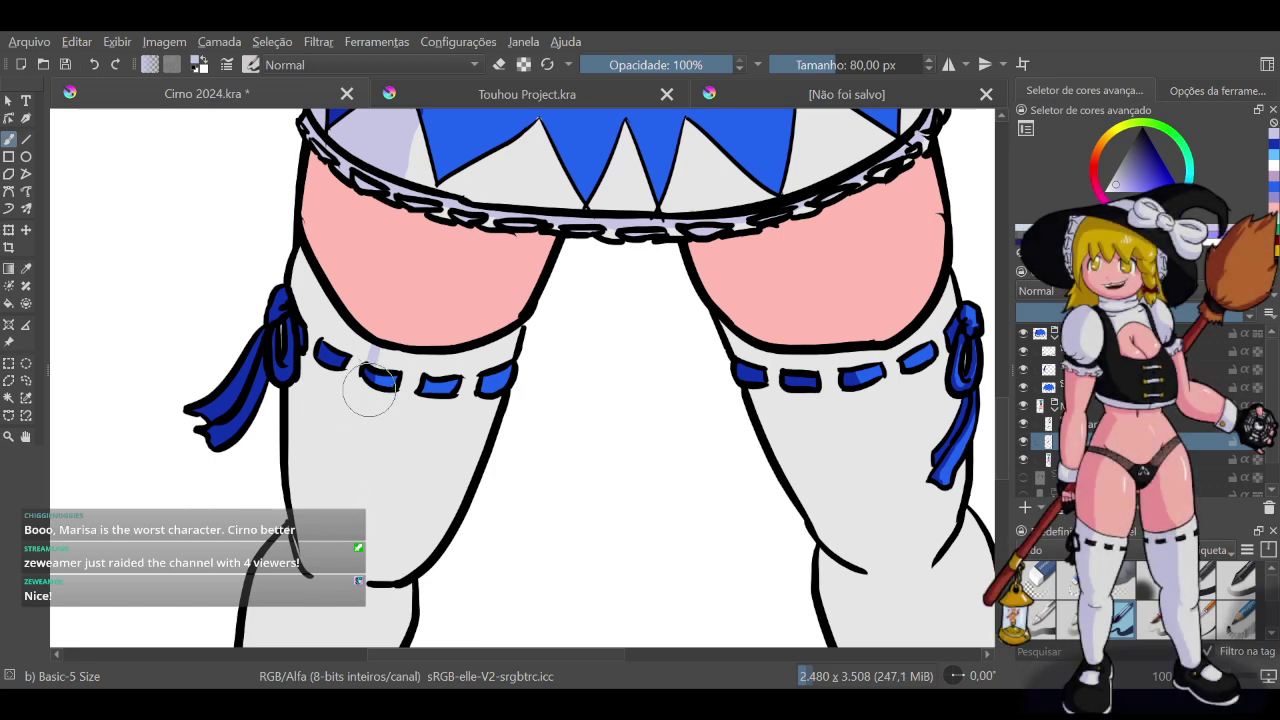
left_click_drag(368, 350, 335, 570)
key("ctrl+z")
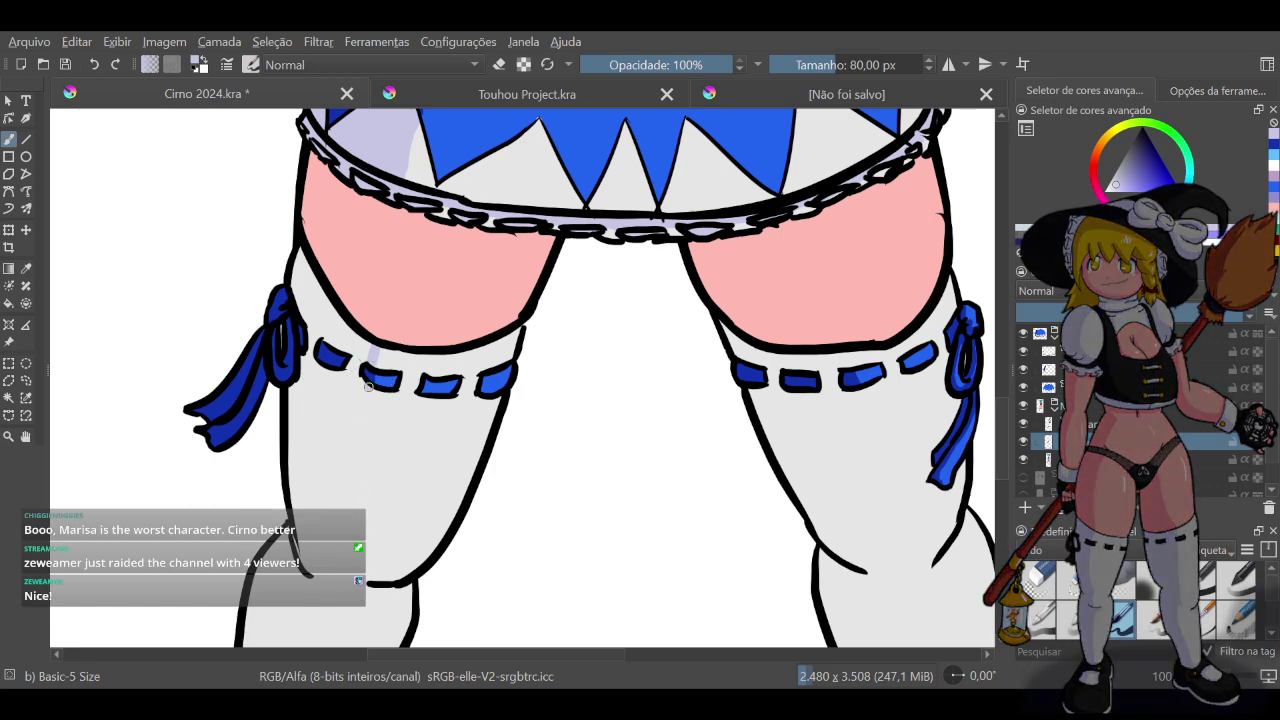
mouse_move(368, 385)
left_mouse_down()
mouse_move(328, 497)
mouse_move(341, 465)
mouse_move(338, 575)
left_mouse_up()
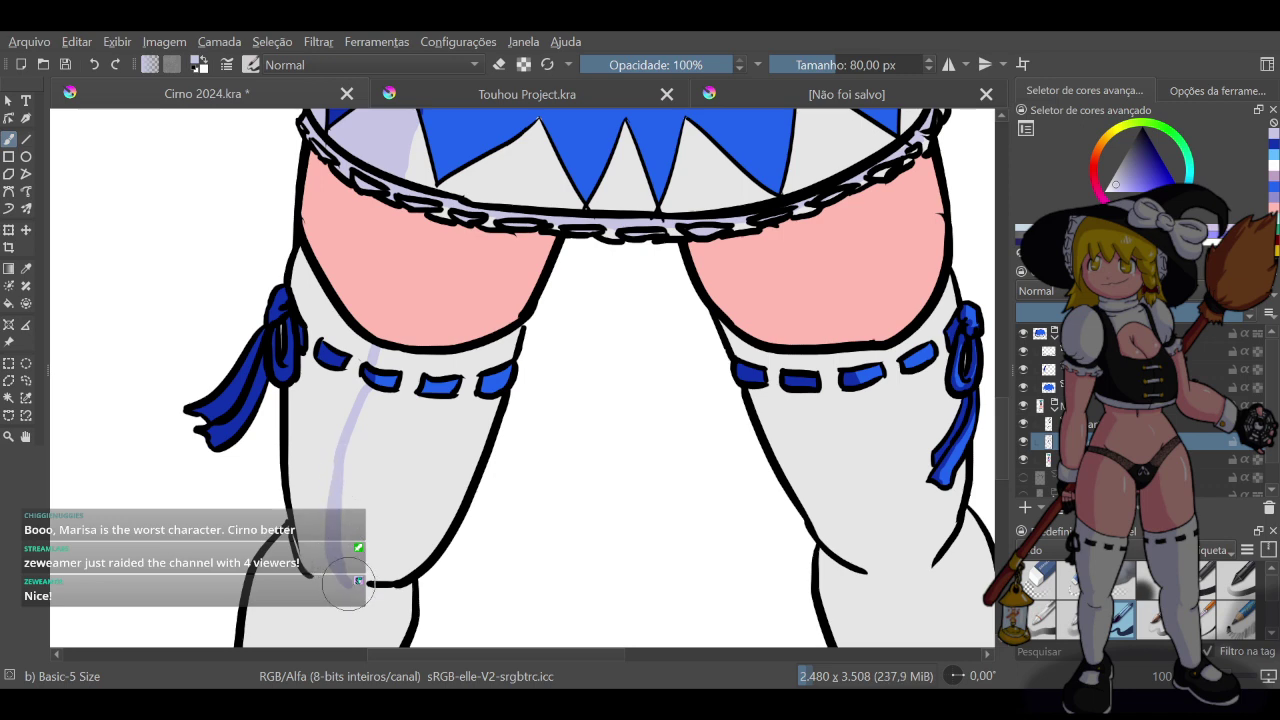
left_click_drag(325, 598, 321, 629)
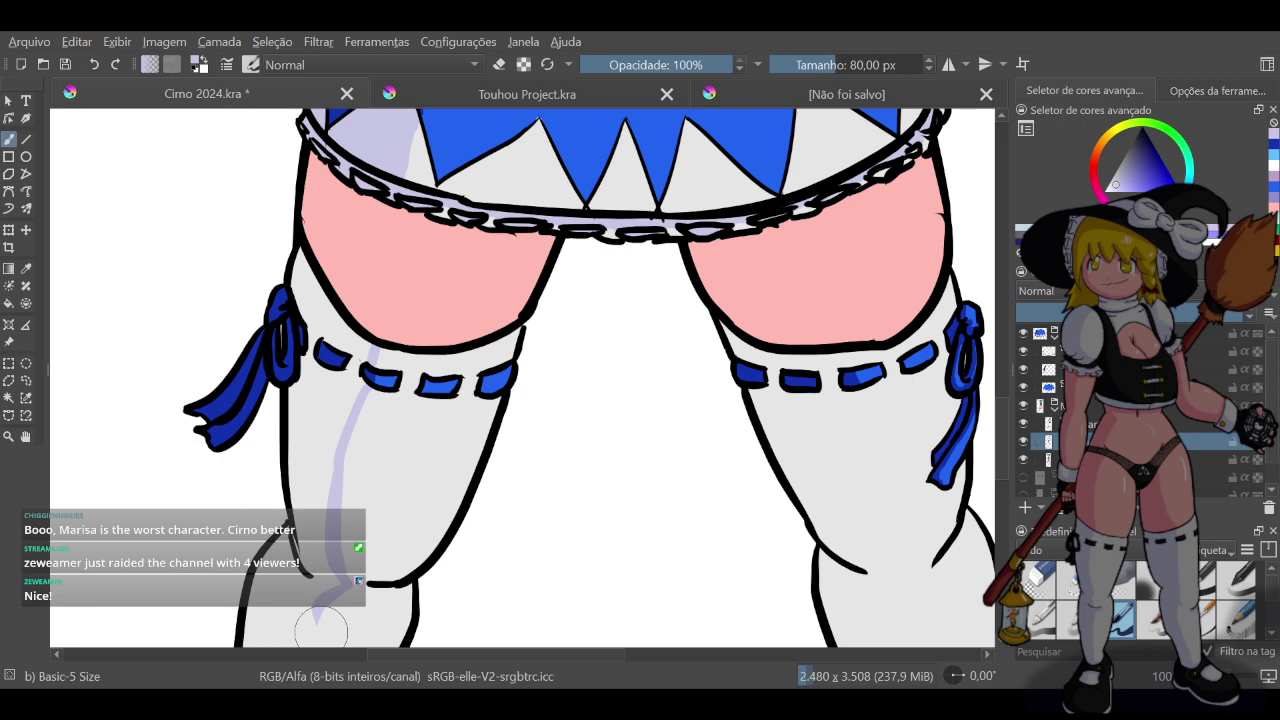
Continue the lavender shadow edge from the left stocking's knee down the calf and around the foot
scroll(321, 629, "down", 3)
left_click_drag(1010, 325, 1005, 400)
scroll(384, 357, "up", 3)
scroll(382, 366, "down", 2)
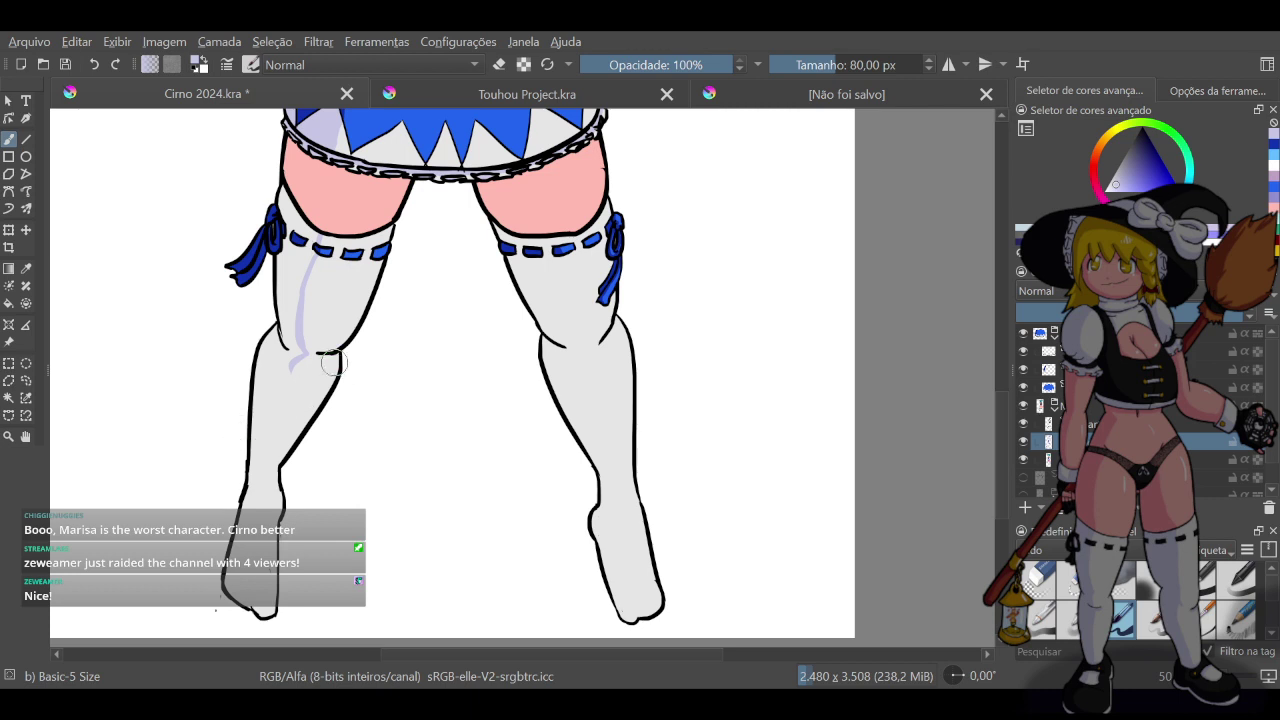
key("ctrl")
left_click_drag(291, 369, 267, 461)
key("ctrl+z")
mouse_move(300, 351)
left_mouse_down()
mouse_move(260, 461)
mouse_move(259, 448)
mouse_move(250, 575)
left_mouse_up()
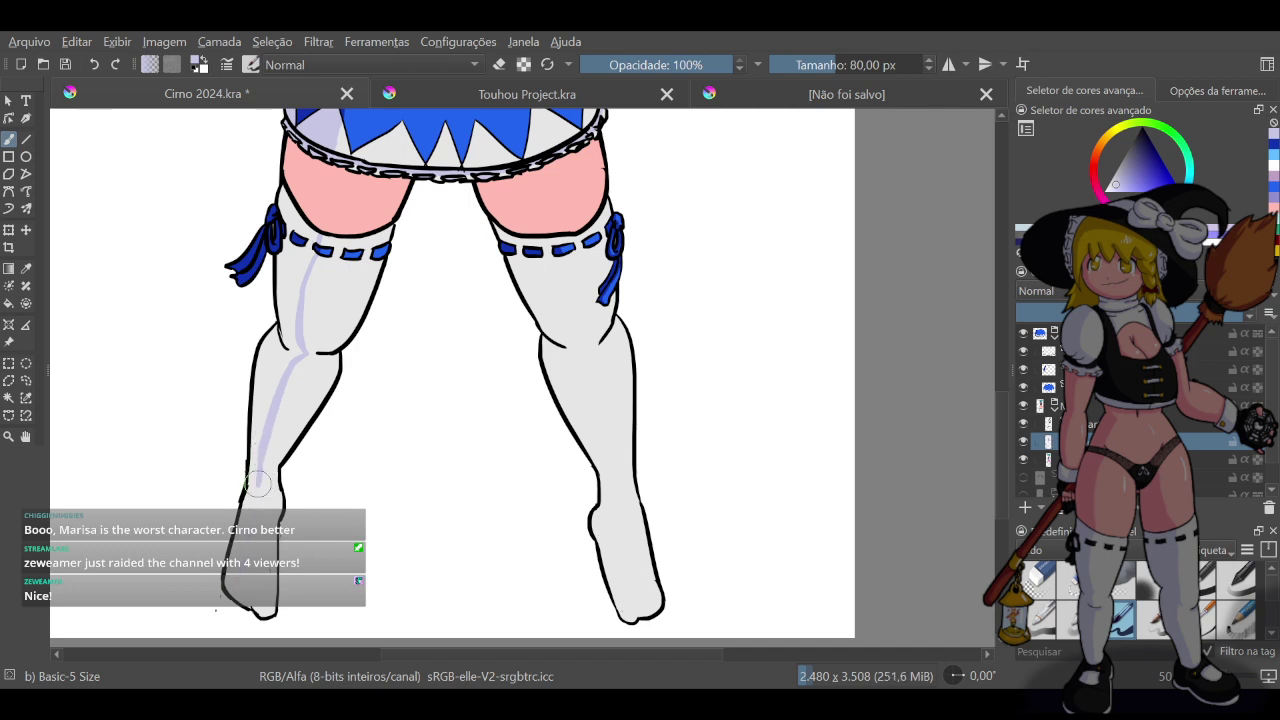
left_click_drag(257, 485, 231, 575)
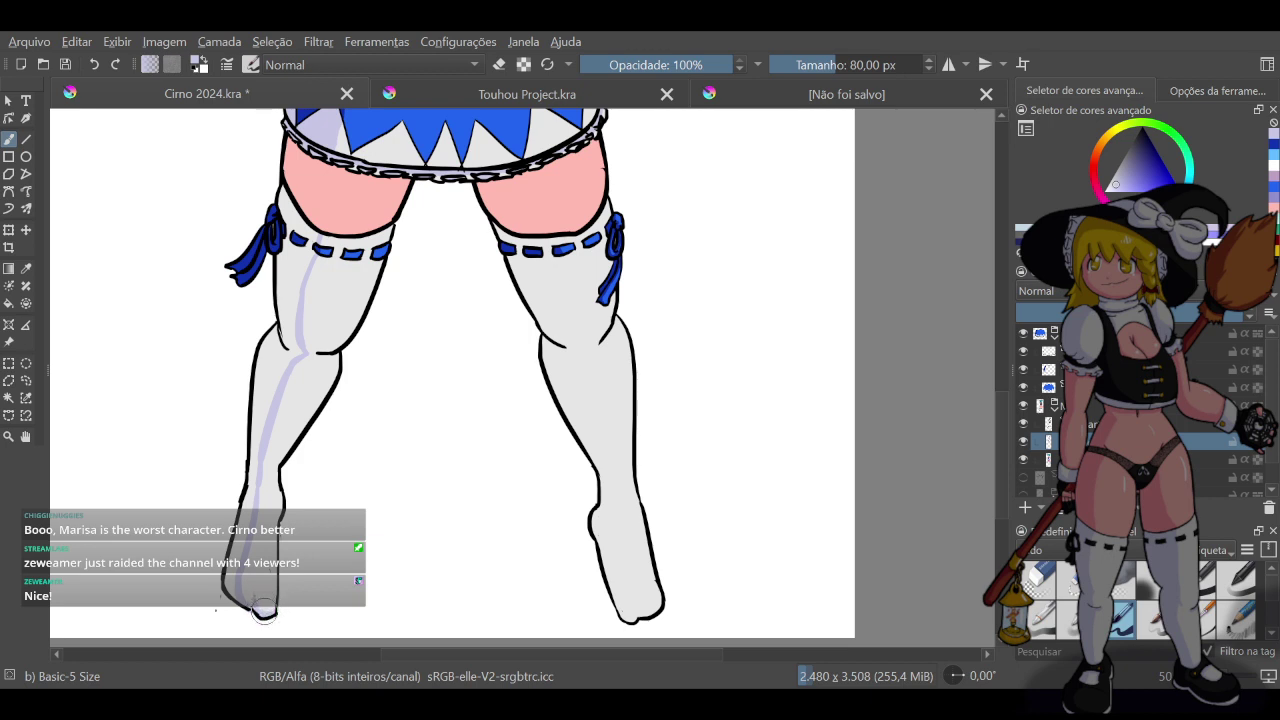
left_click_drag(254, 588, 253, 580)
Fill the outer side of the left stocking with lavender shadow from the cuff down to the foot
left_click_drag(291, 203, 284, 192)
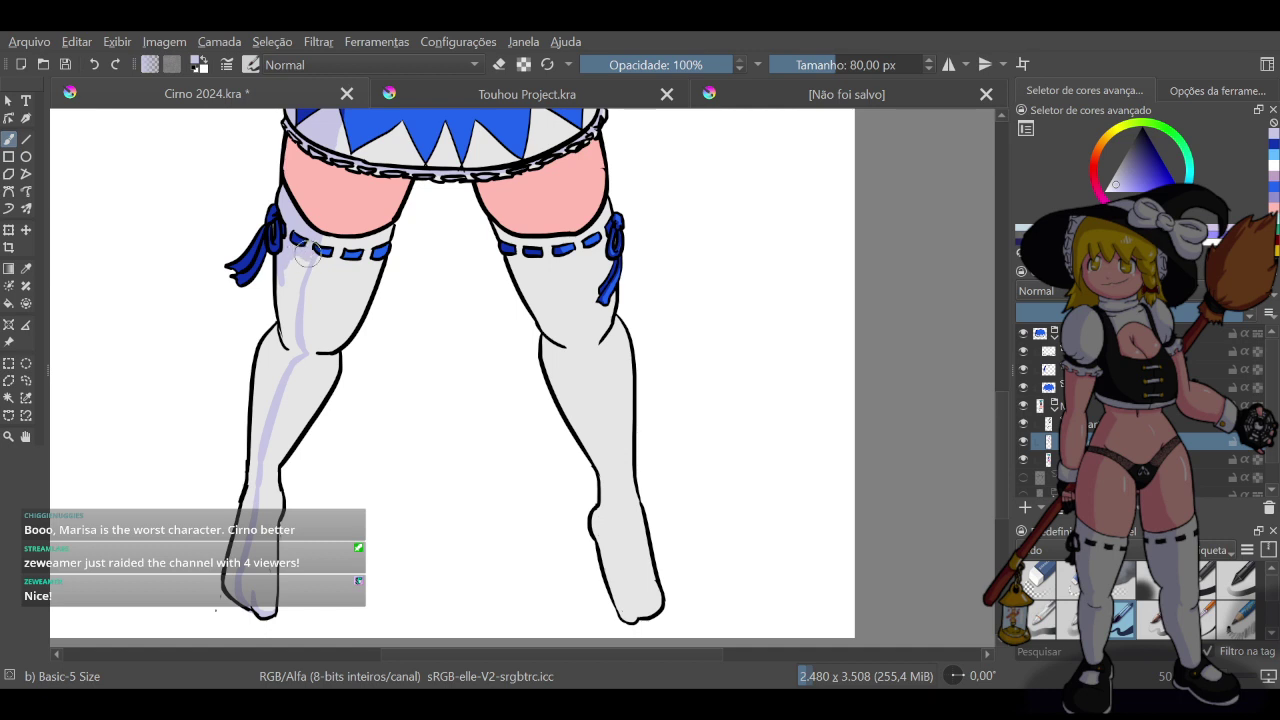
left_click_drag(305, 265, 292, 330)
left_click_drag(301, 256, 288, 312)
left_click_drag(284, 277, 285, 316)
left_click_drag(286, 280, 287, 320)
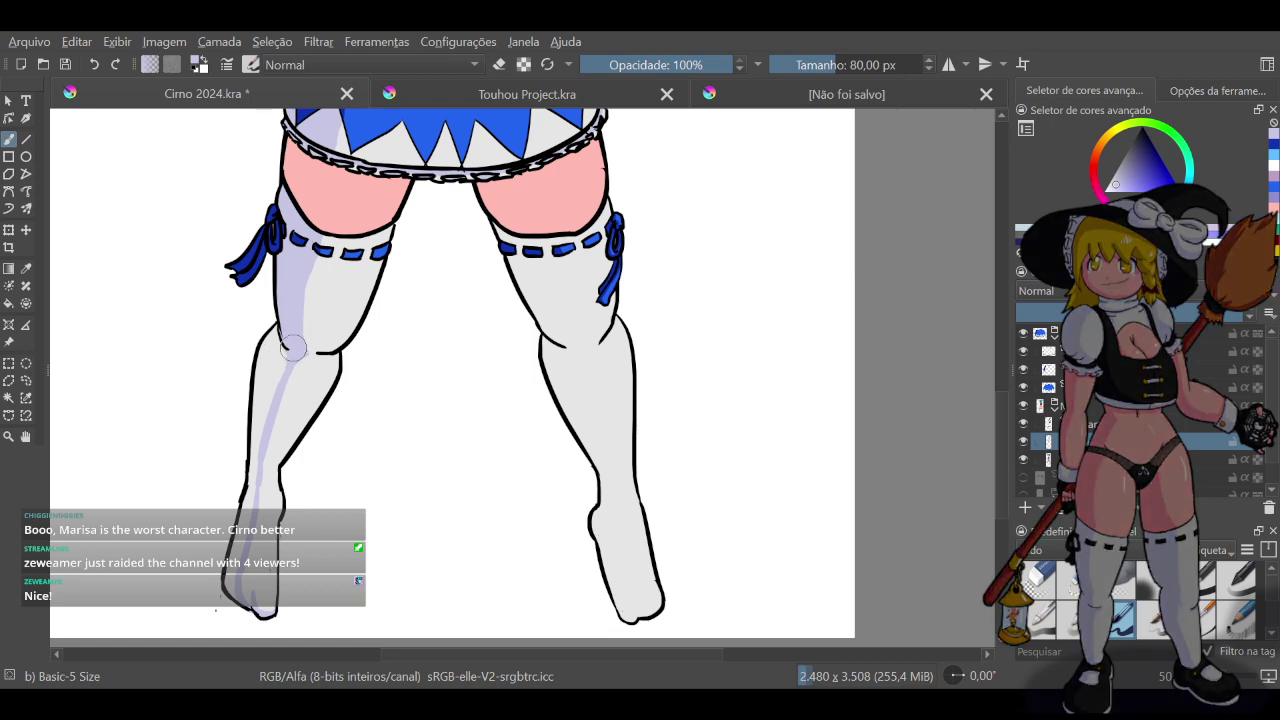
mouse_move(292, 346)
left_mouse_down()
mouse_move(269, 422)
mouse_move(279, 331)
mouse_move(263, 359)
mouse_move(278, 329)
mouse_move(256, 375)
mouse_move(270, 331)
mouse_move(262, 424)
left_mouse_up()
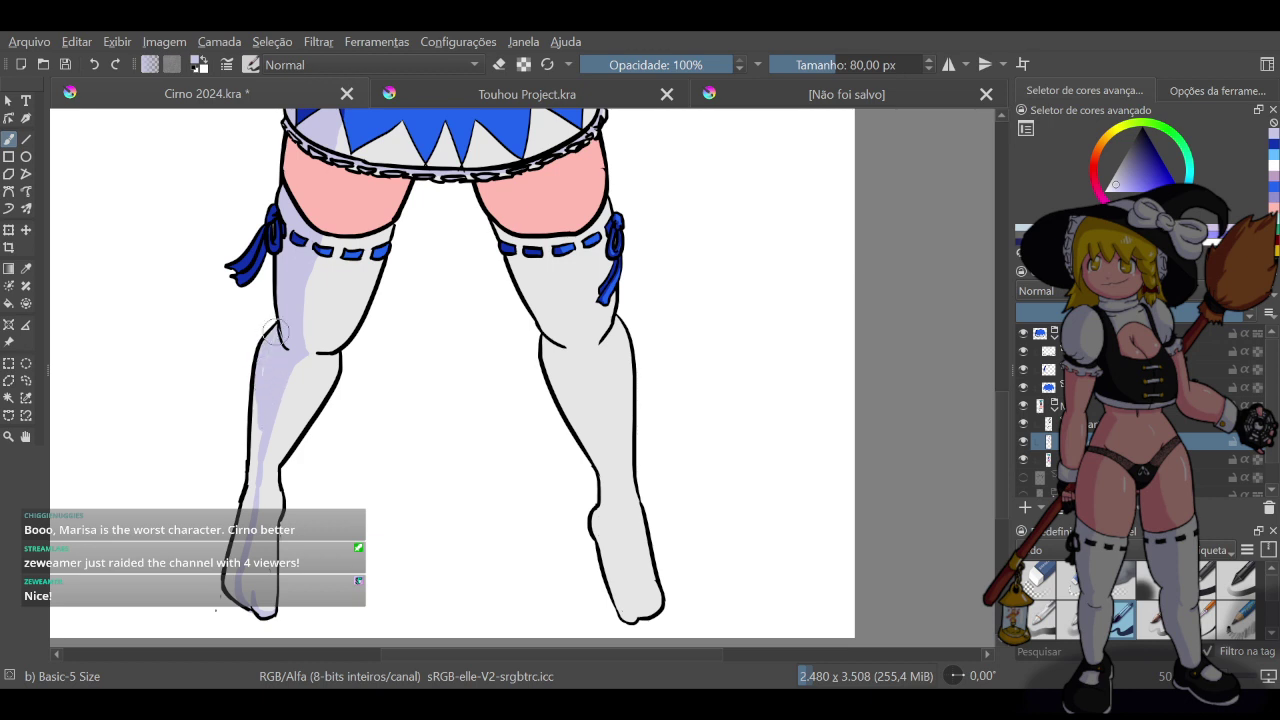
left_click_drag(270, 370, 257, 499)
left_click_drag(256, 432, 232, 591)
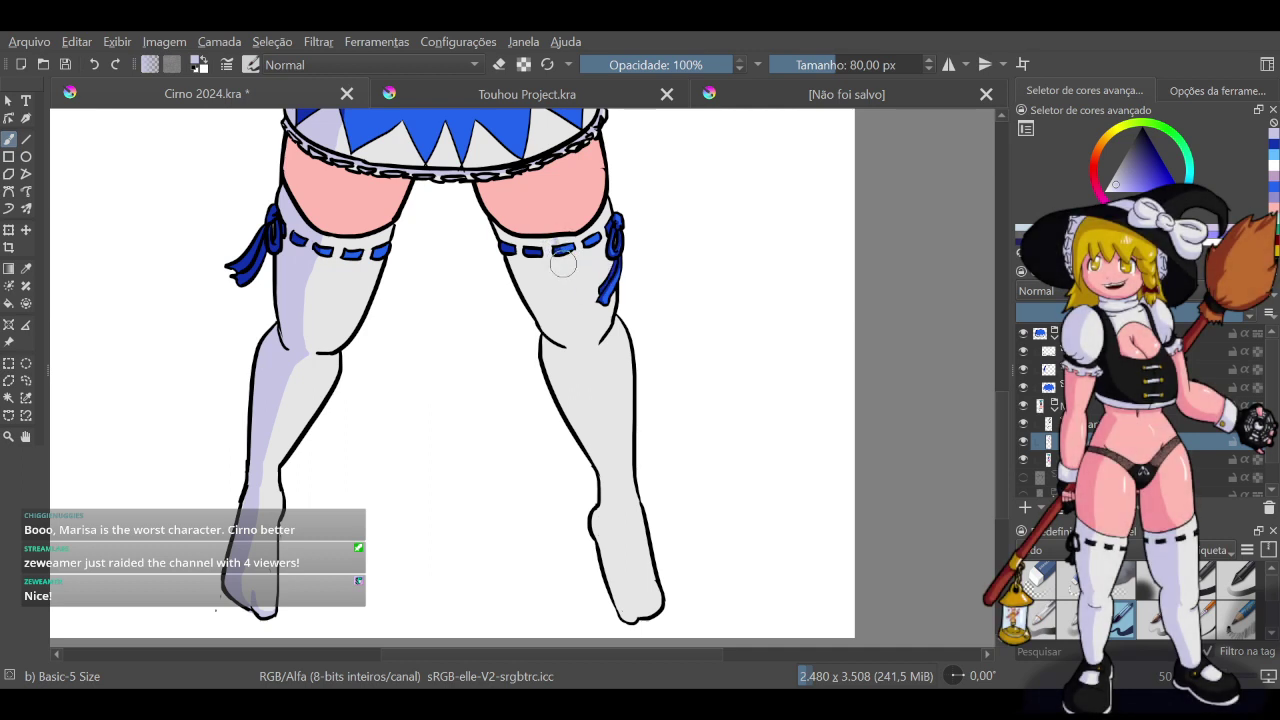
Paint the lavender shadow edge down the right stocking from the cuff past the knee, redoing strokes until the curve fits
left_click_drag(561, 263, 572, 324)
key("ctrl+z")
left_click_drag(556, 240, 565, 331)
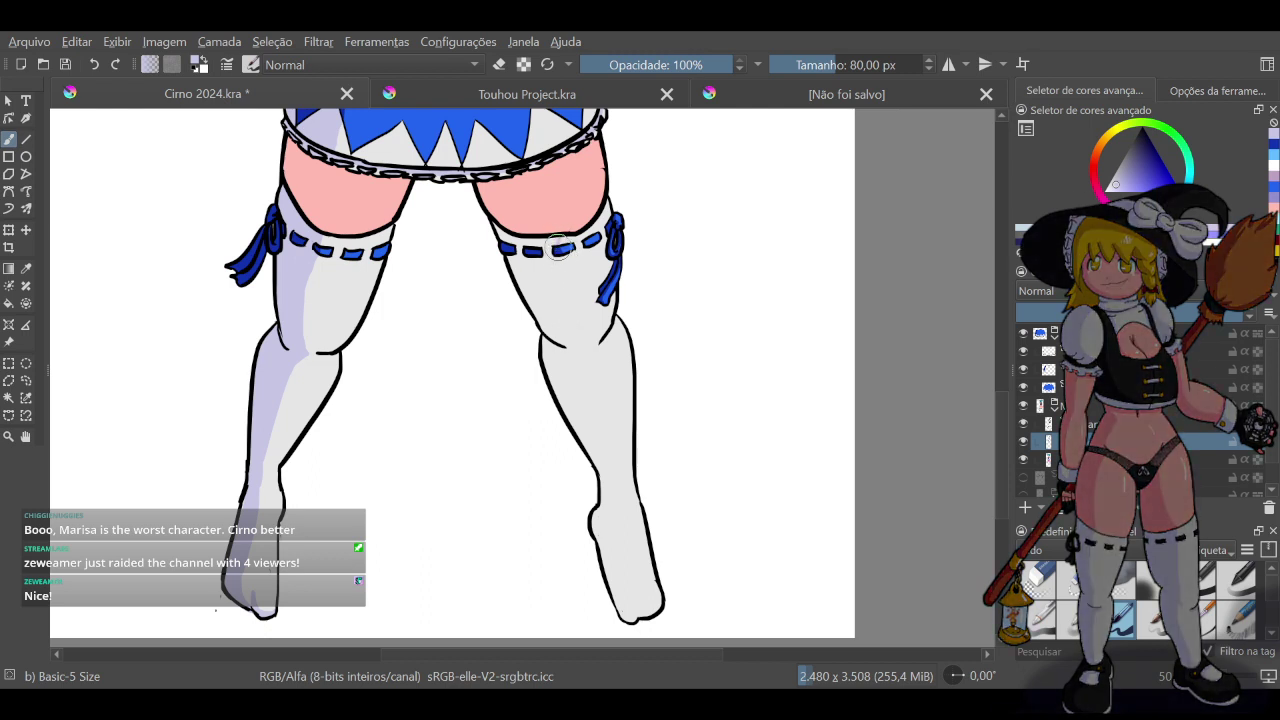
left_click_drag(562, 260, 573, 349)
key("ctrl+z")
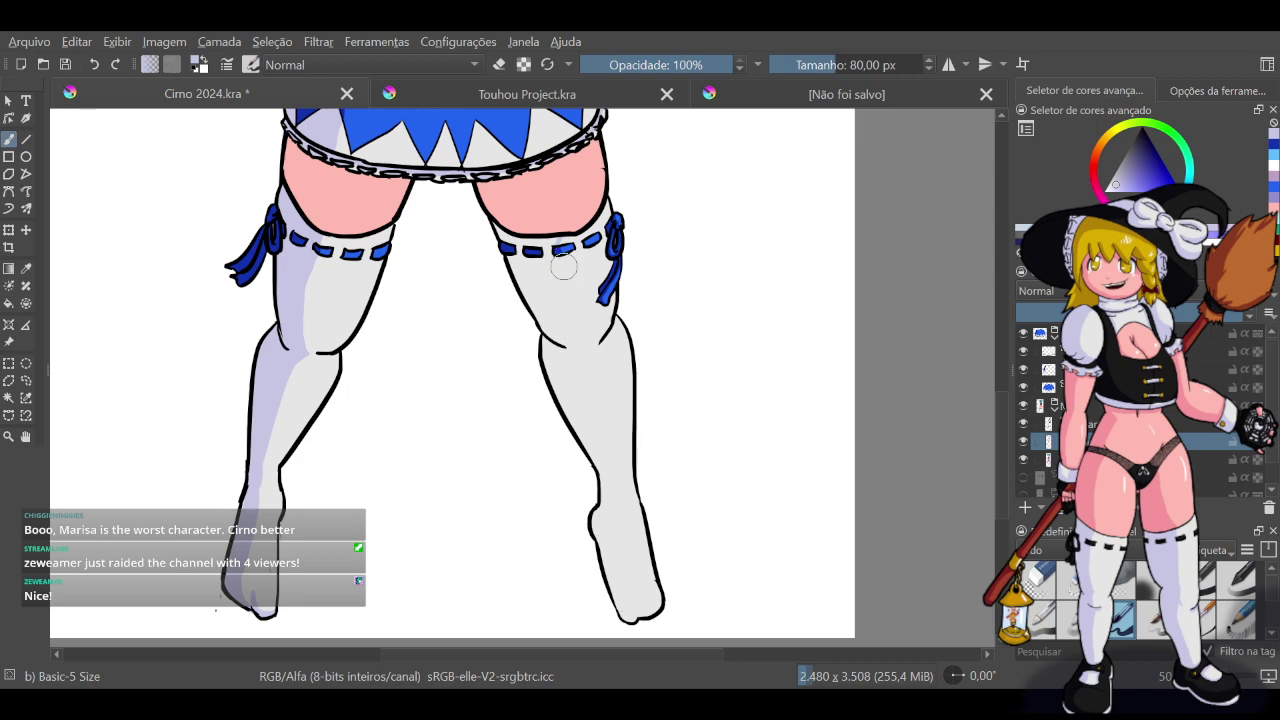
left_click_drag(560, 244, 594, 416)
key("ctrl+z")
left_click_drag(587, 347, 594, 450)
key("ctrl+z")
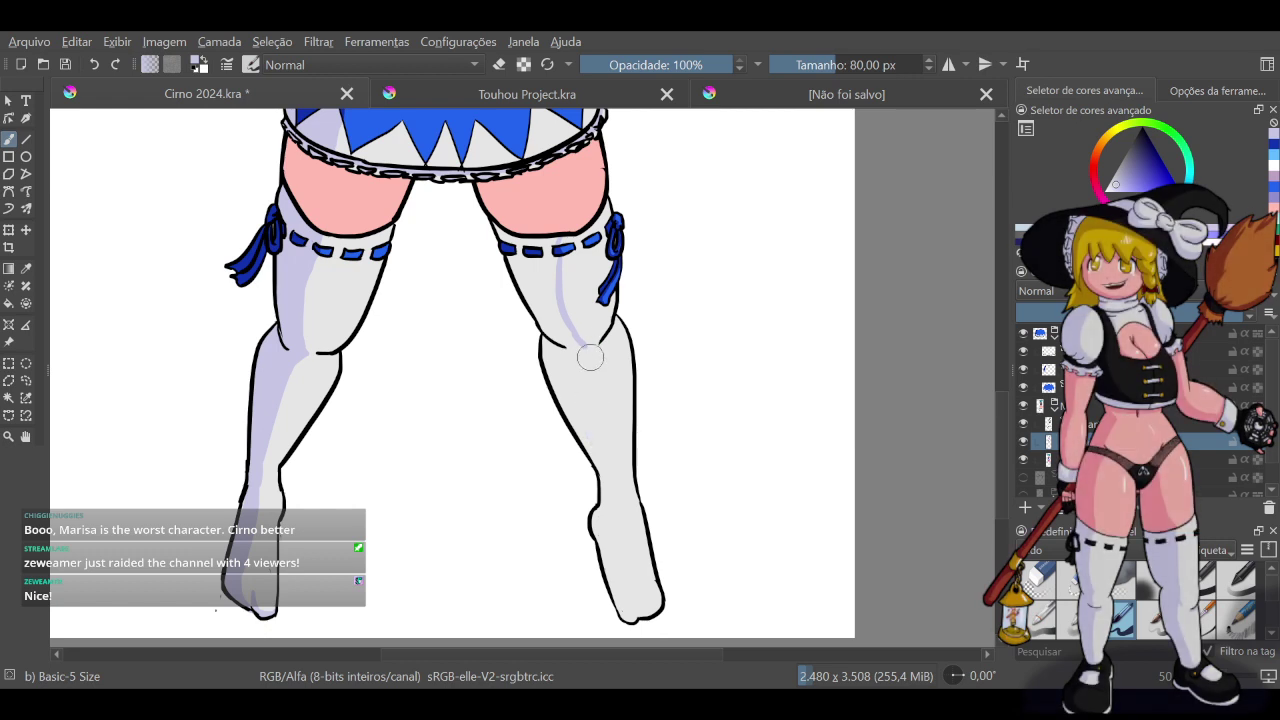
left_click_drag(584, 346, 607, 491)
key("ctrl+z")
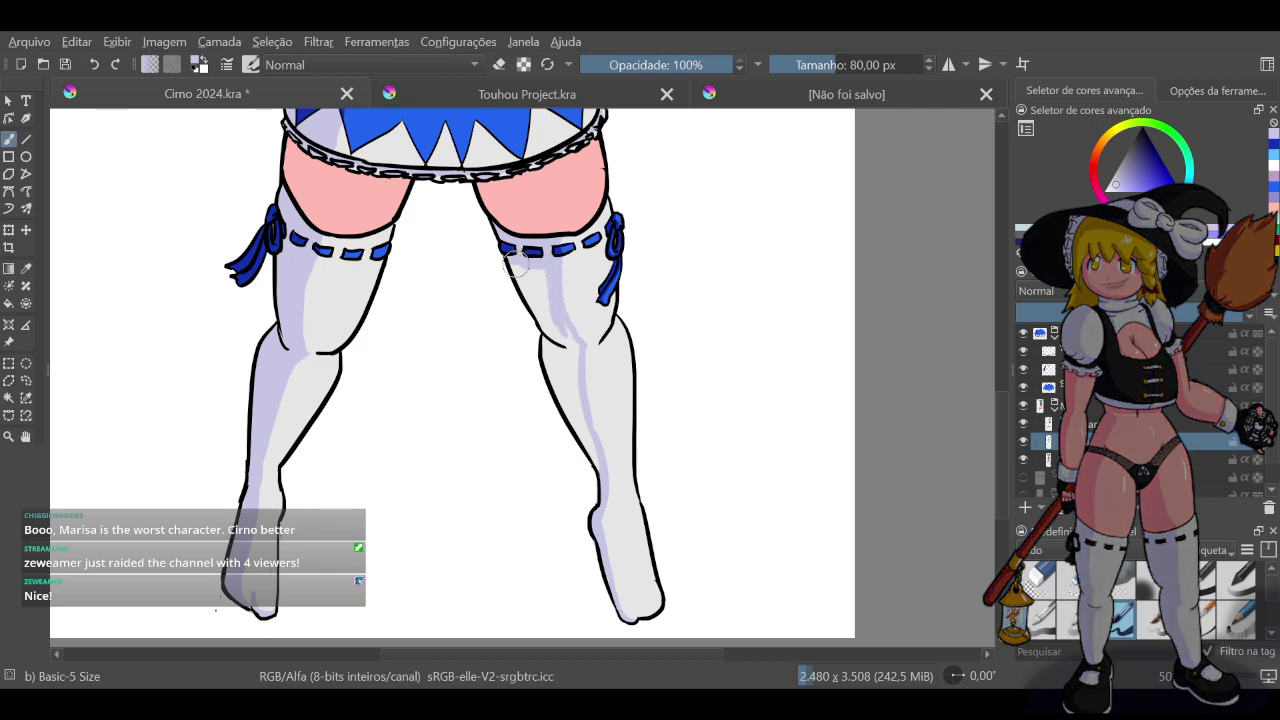
Fill the inner side of the right stocking's thigh and calf with lavender shadow
left_click_drag(518, 276, 569, 347)
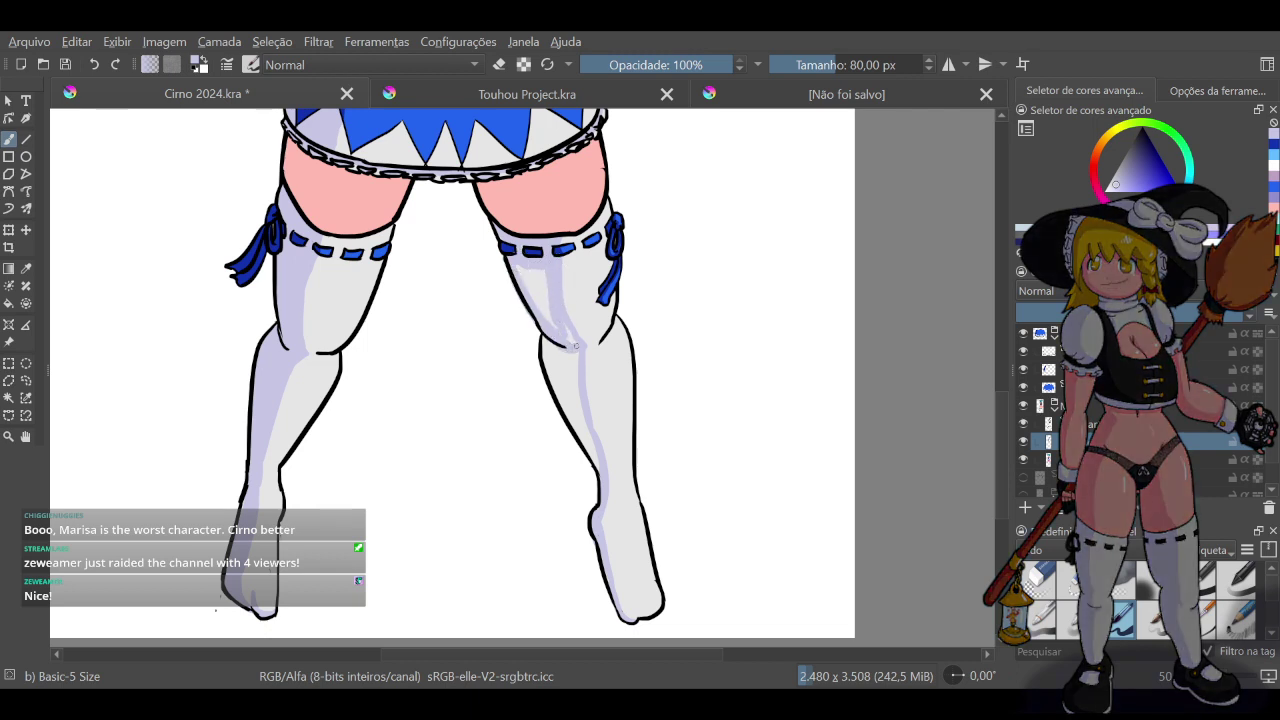
left_click_drag(541, 280, 559, 330)
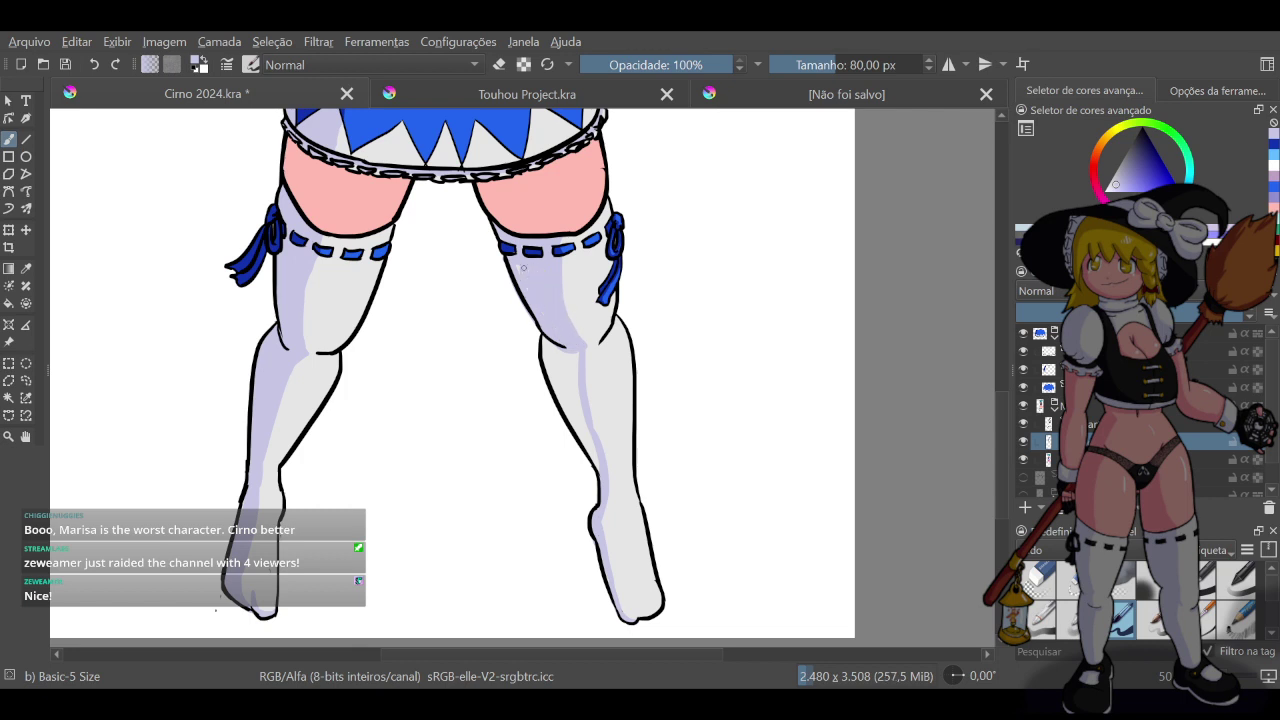
left_click_drag(525, 282, 533, 293)
mouse_move(551, 344)
left_mouse_down()
mouse_move(599, 473)
mouse_move(560, 424)
mouse_move(600, 461)
mouse_move(564, 394)
mouse_move(585, 438)
mouse_move(566, 384)
mouse_move(586, 435)
mouse_move(574, 344)
mouse_move(561, 384)
left_mouse_up()
key("ctrl+z")
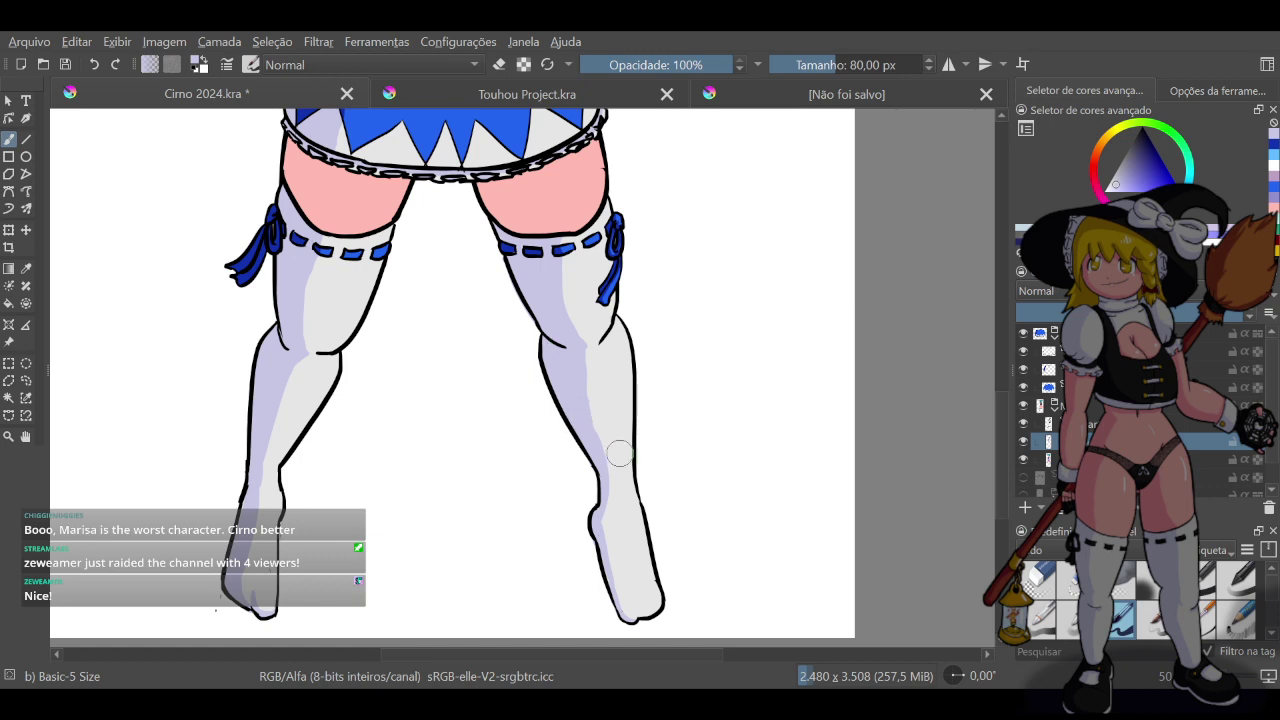
key("ctrl+z")
Paint thin lavender cast shadows on the right stocking along the ribbon bow and its tail with a 40 px brush
scroll(611, 250, "up", 3)
scroll(600, 250, "up", 2)
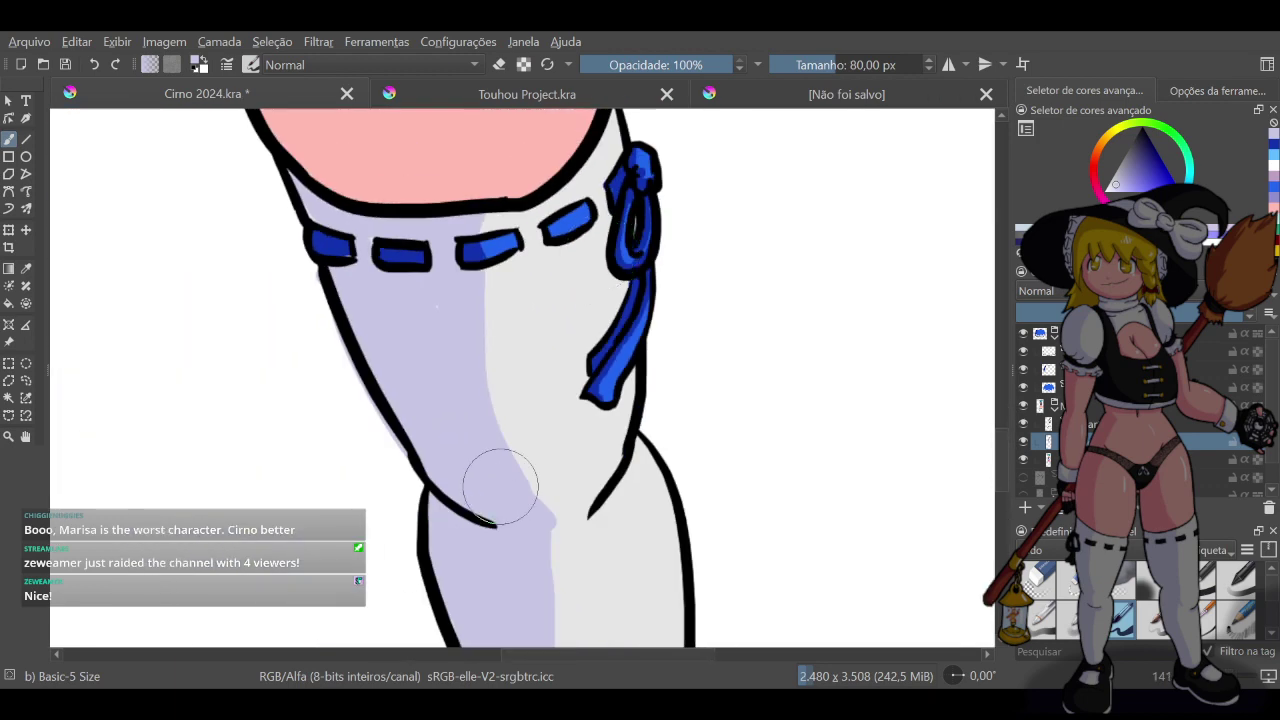
left_click(546, 66)
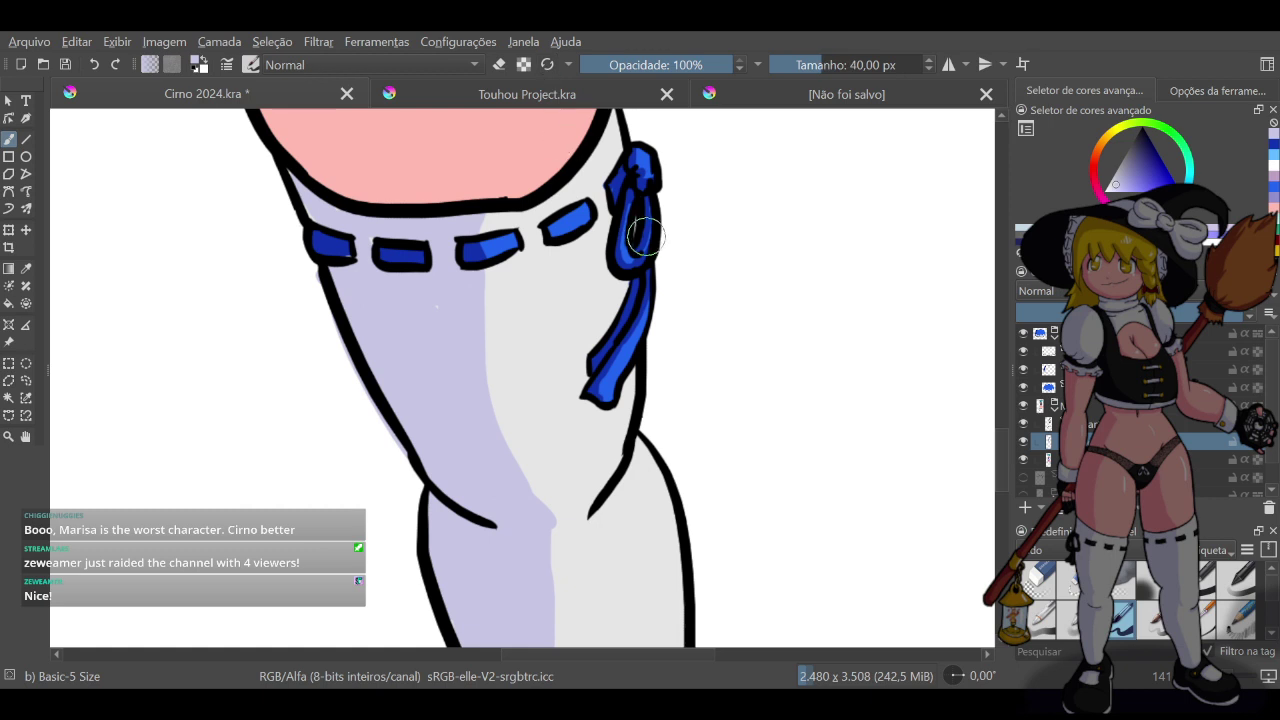
left_click_drag(638, 228, 640, 240)
mouse_move(624, 286)
left_mouse_down()
mouse_move(587, 352)
mouse_move(588, 380)
left_mouse_up()
key("ctrl+z")
key("ctrl+z")
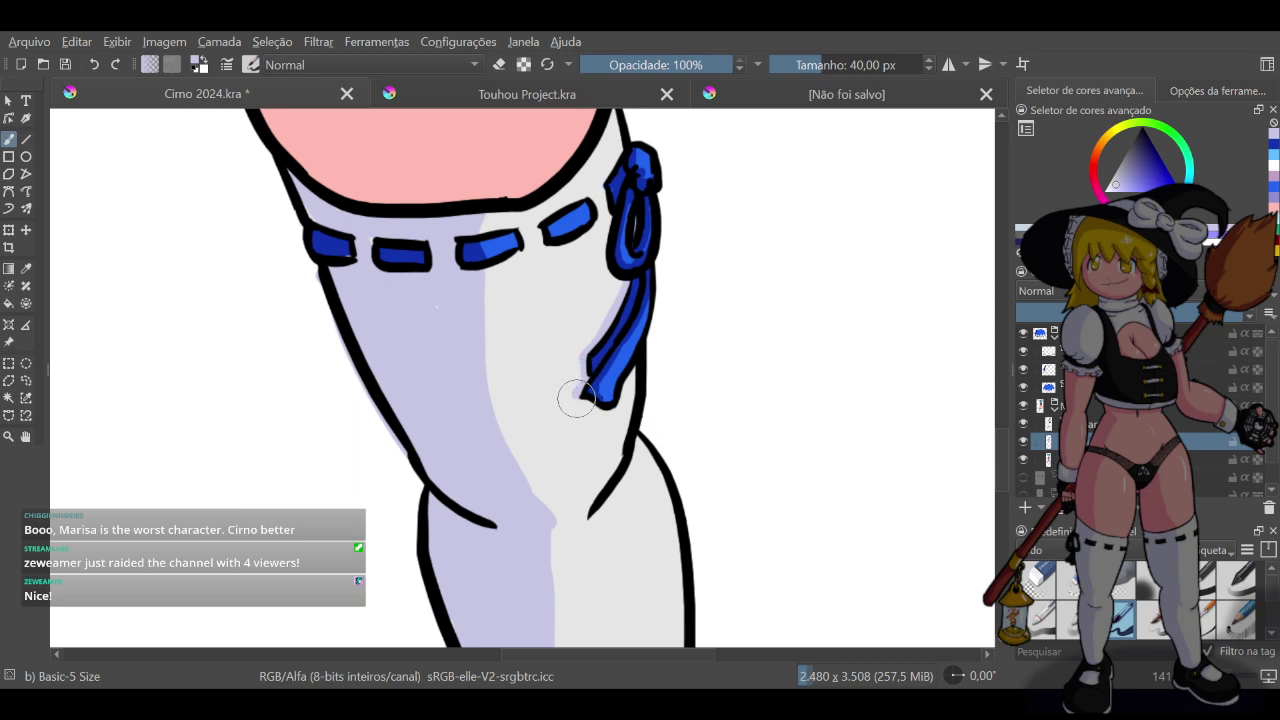
mouse_move(581, 383)
left_mouse_down()
mouse_move(610, 420)
mouse_move(601, 409)
left_mouse_up()
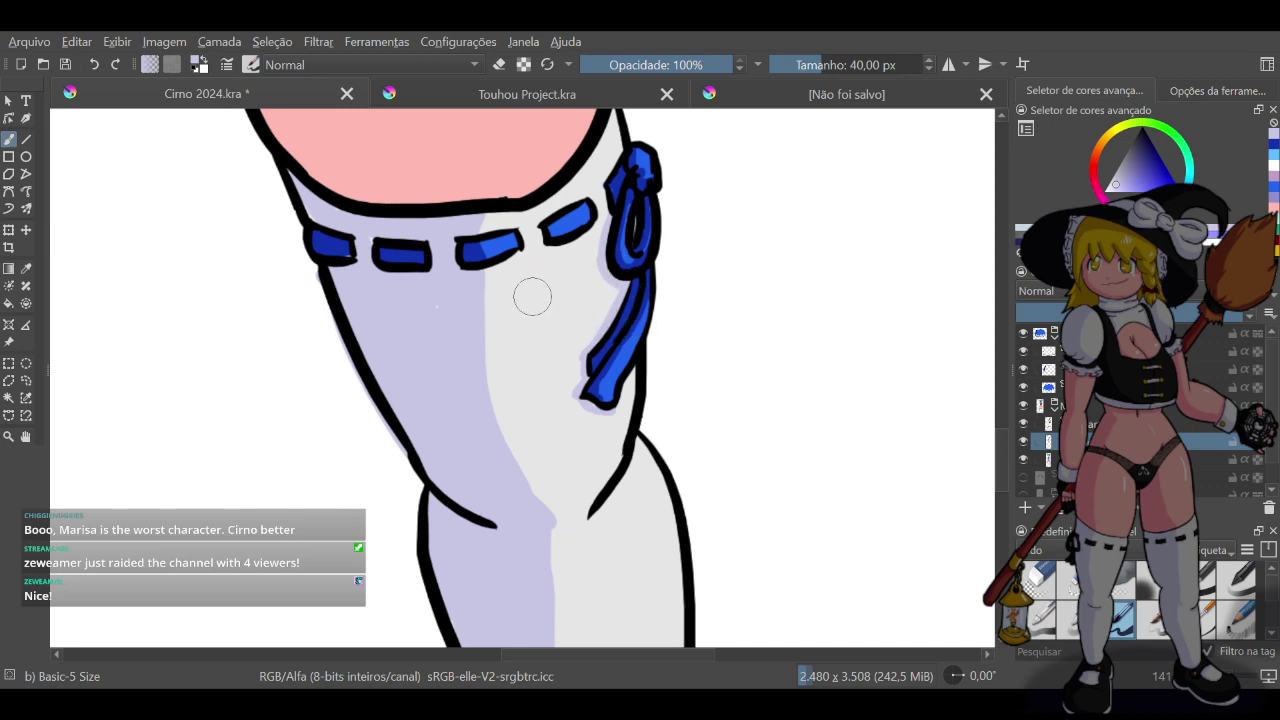
Compare the shading with the finished characters in Touhou Project.kra, and review the full figure in Cirno 2024.kra
scroll(532, 296, "down", 4)
left_click(615, 97)
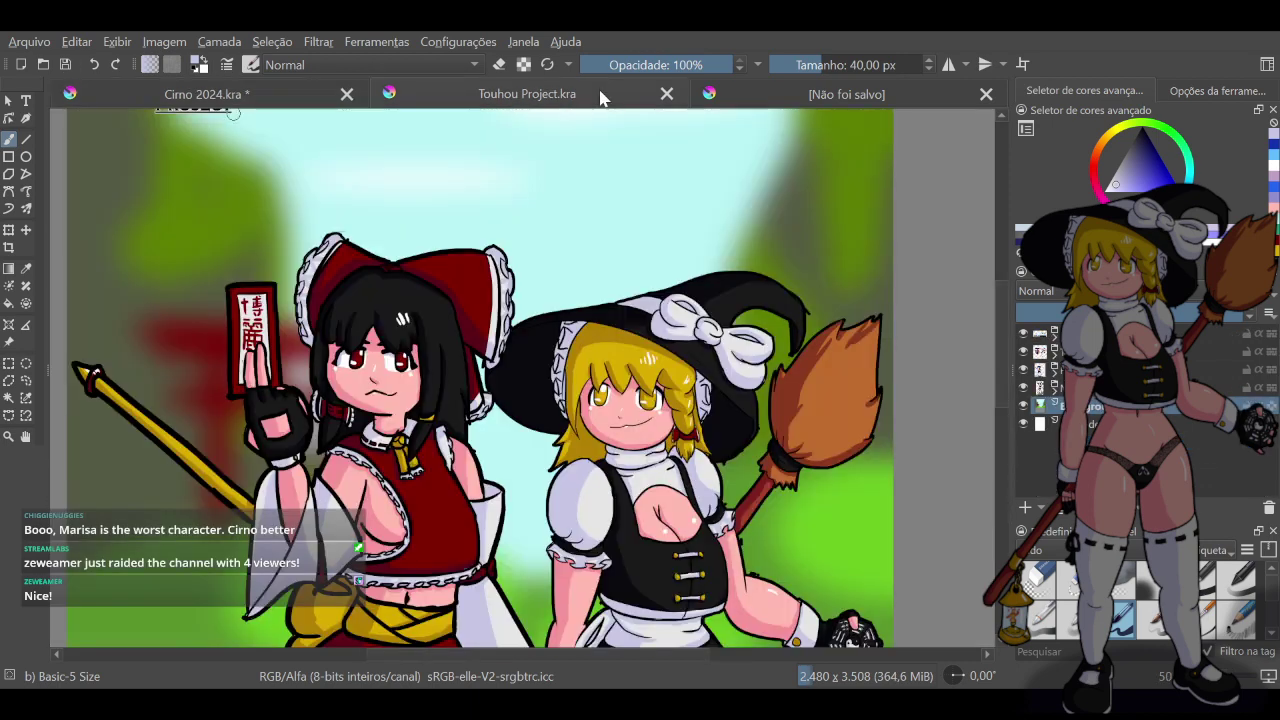
scroll(560, 380, "down", 3)
scroll(600, 420, "up", 4)
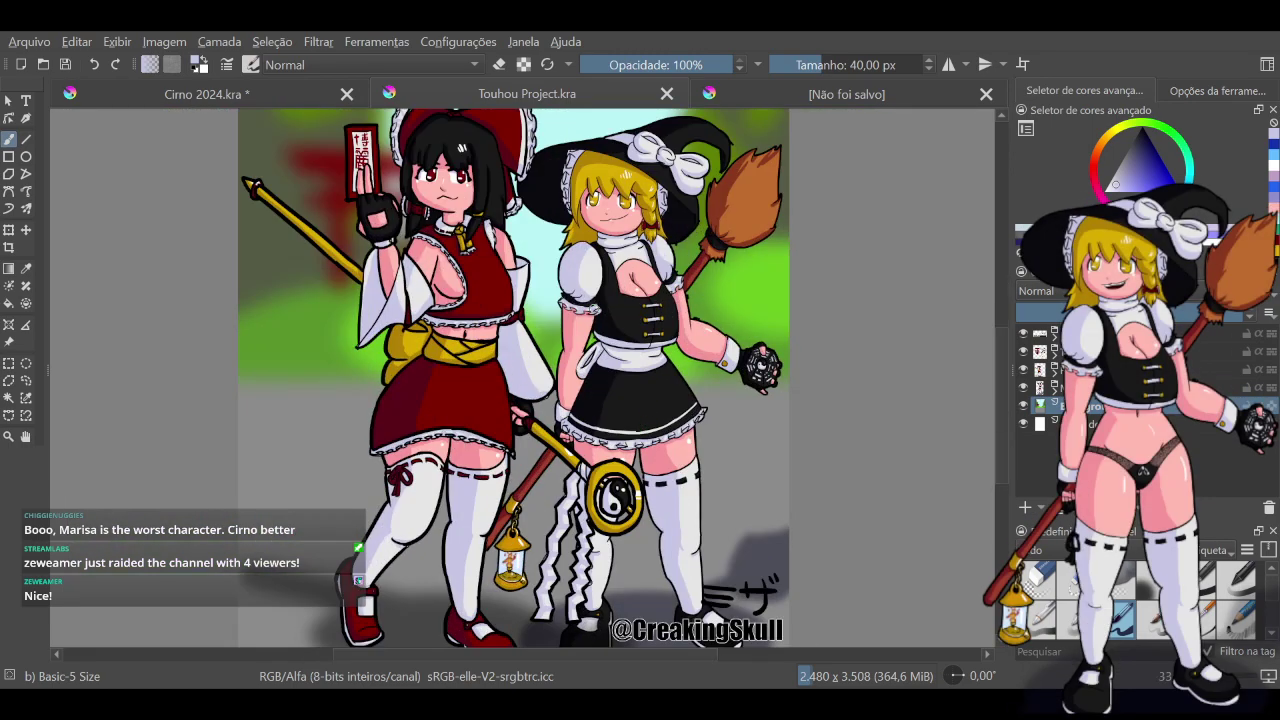
scroll(520, 180, "down", 2)
scroll(440, 120, "up", 4)
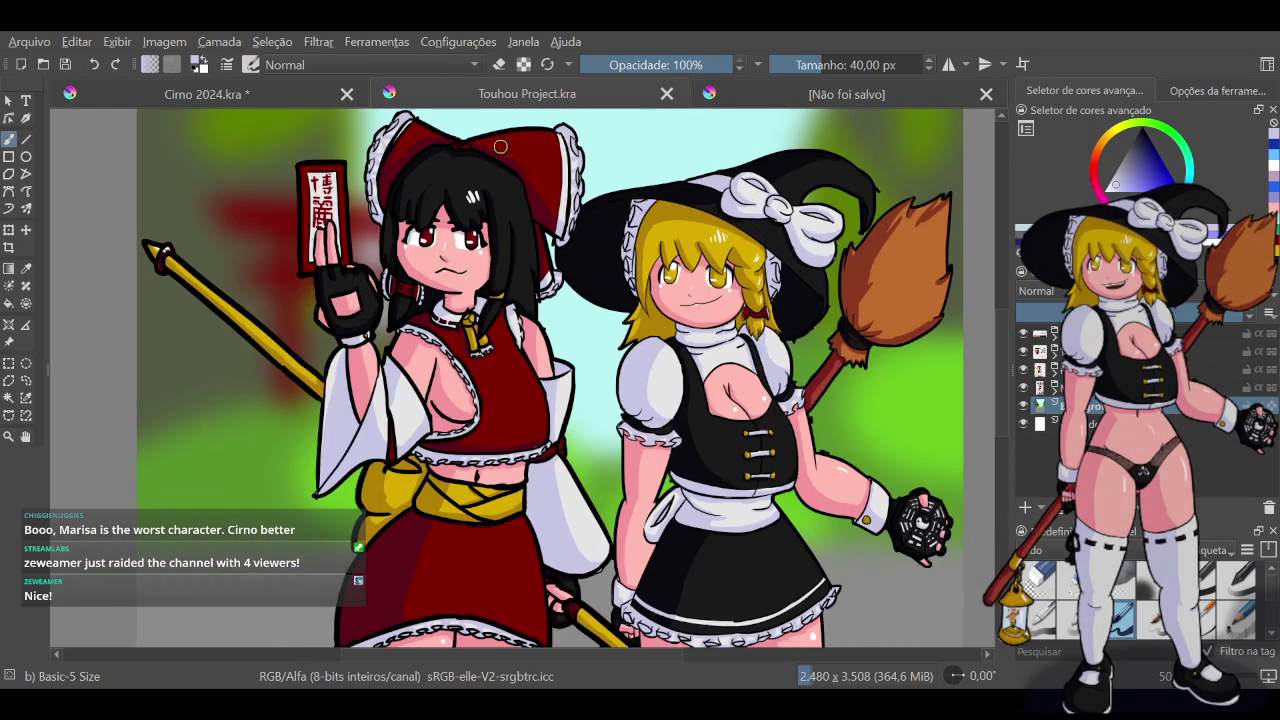
left_click(230, 92)
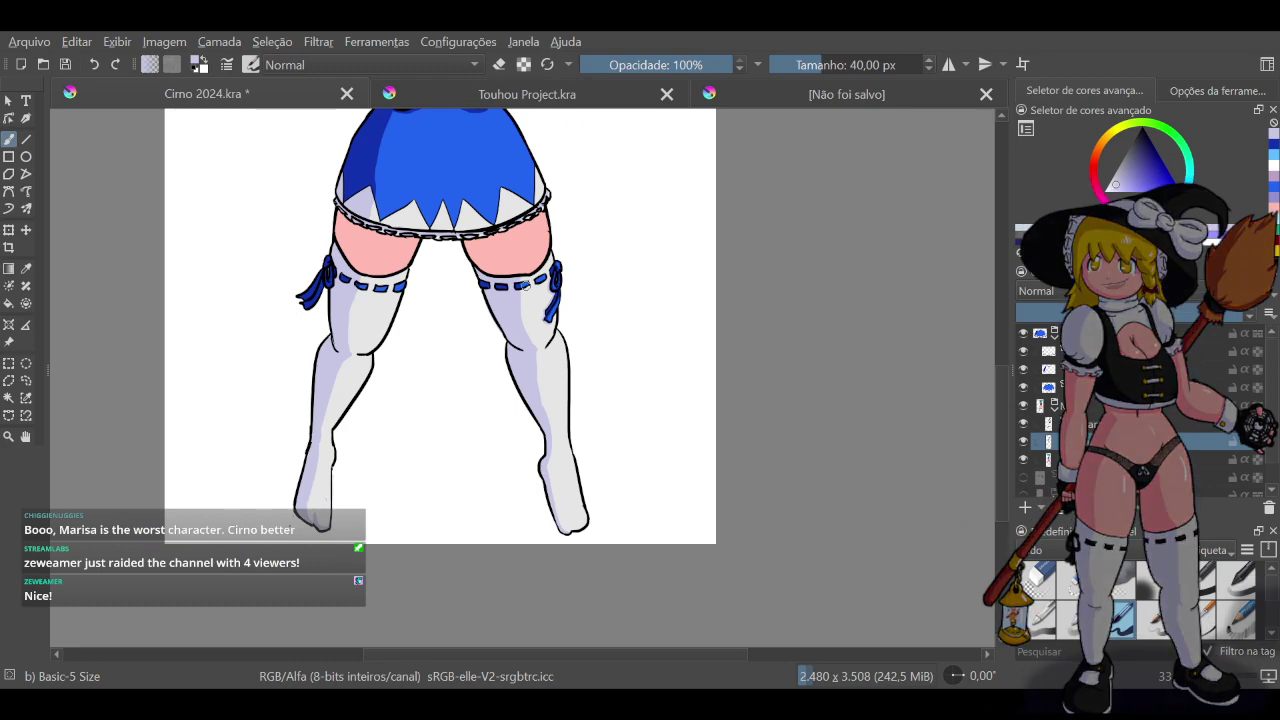
scroll(460, 300, "down", 5)
scroll(460, 145, "up", 5)
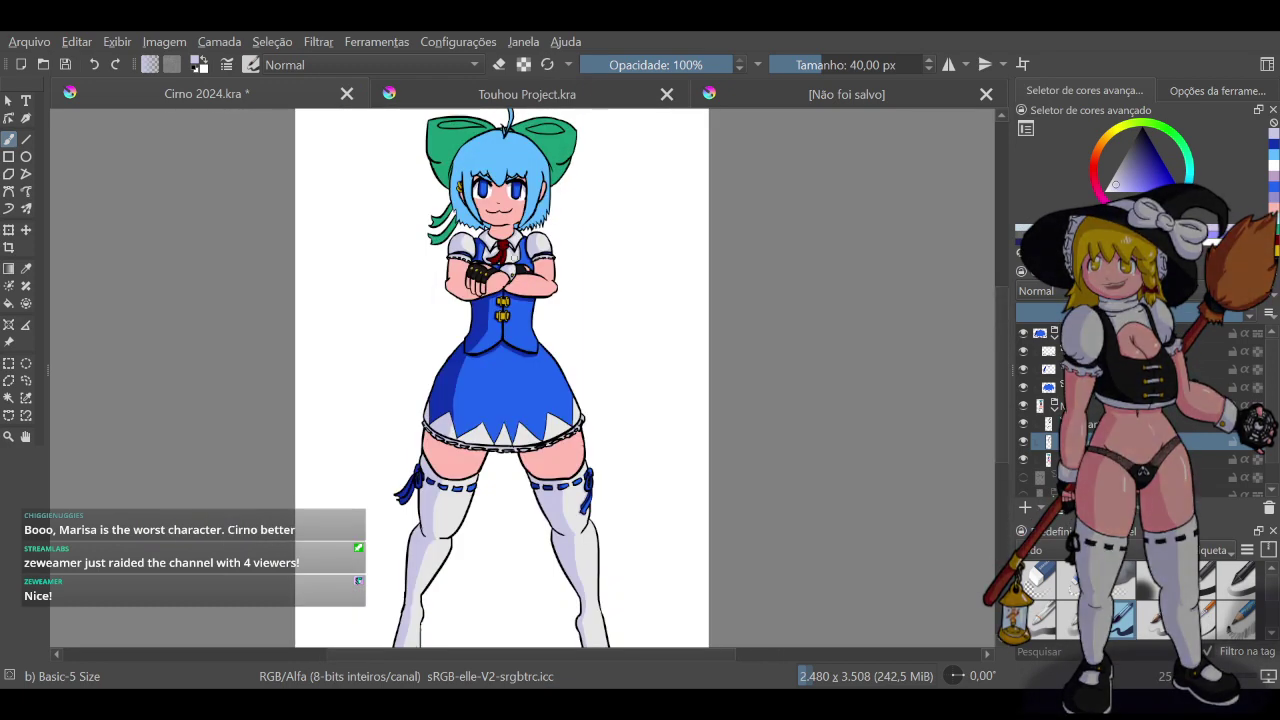
Save Cirno 2024.kra, hide the skirt layer group, and glance at the finished characters in Touhou Project.kra before returning to the drawing
key("ctrl+s")
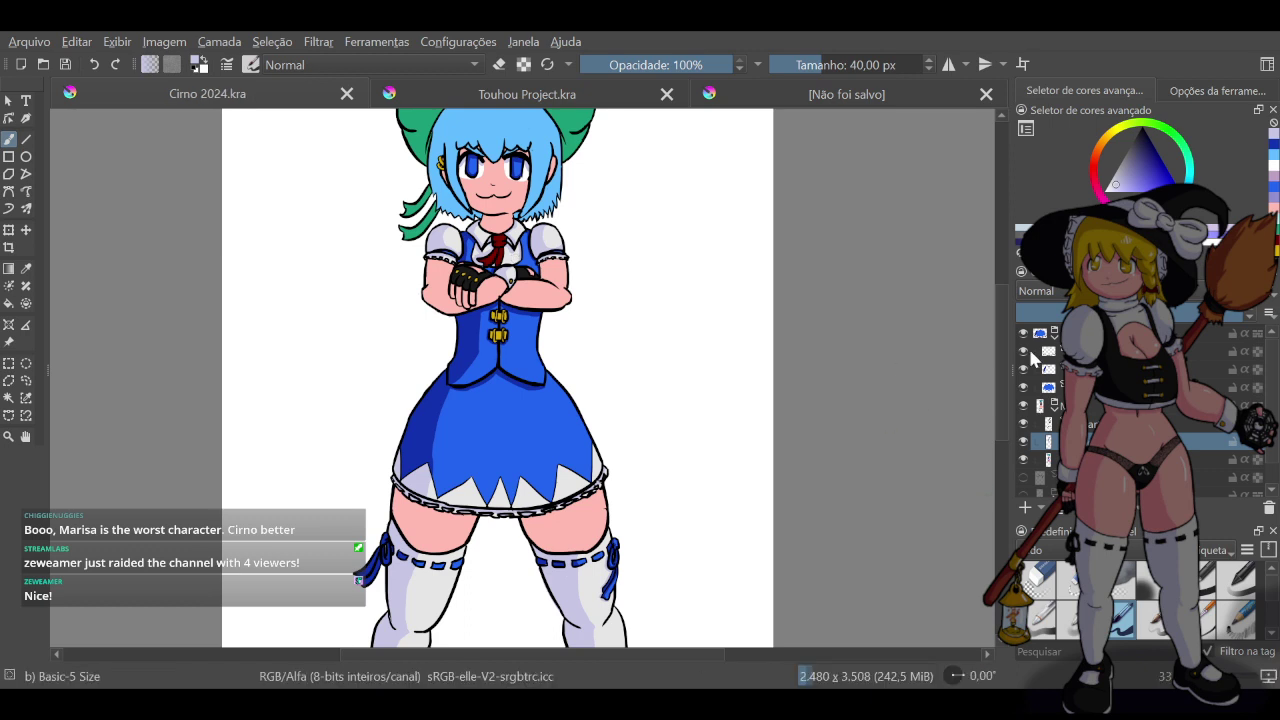
scroll(1030, 350, "down", 1)
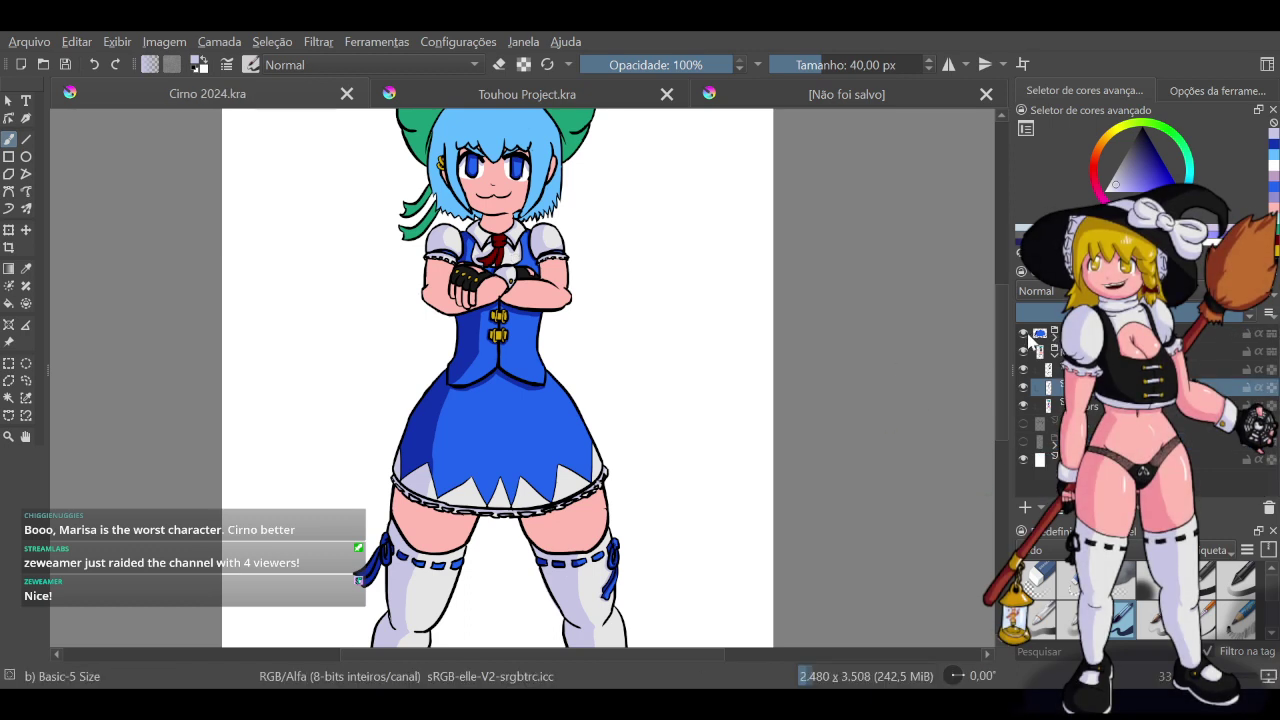
left_click(1024, 335)
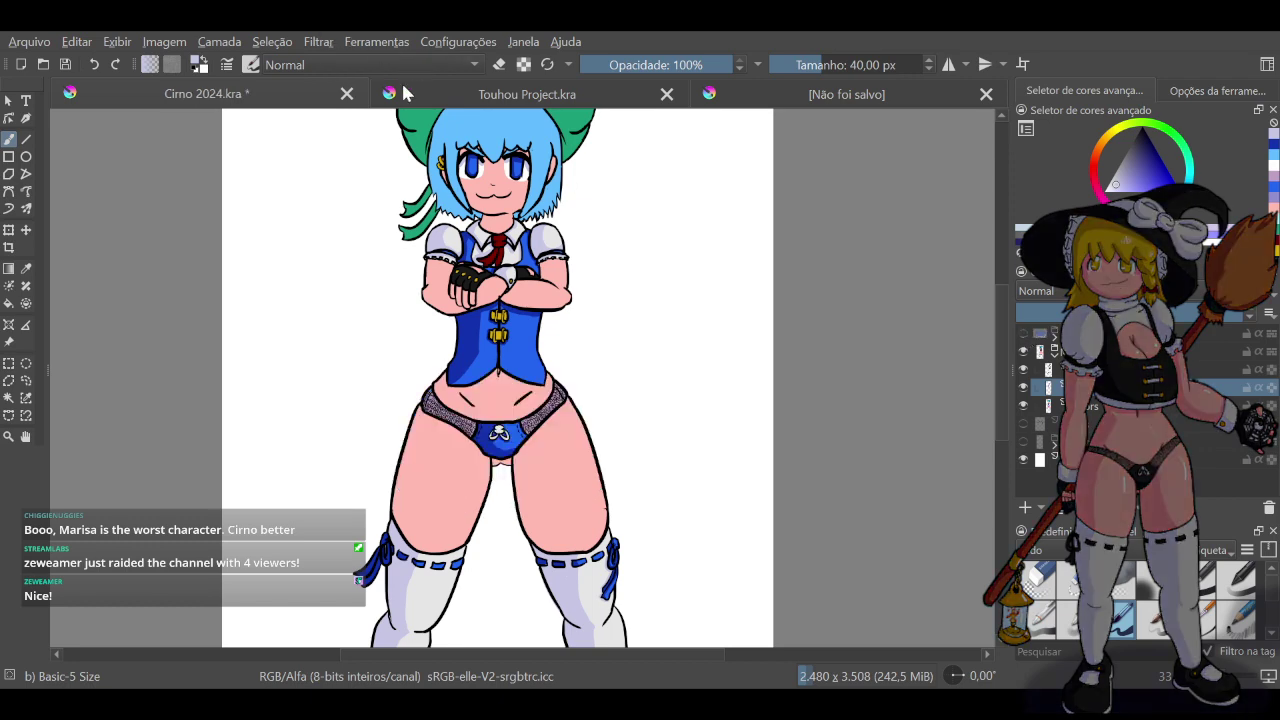
left_click(428, 92)
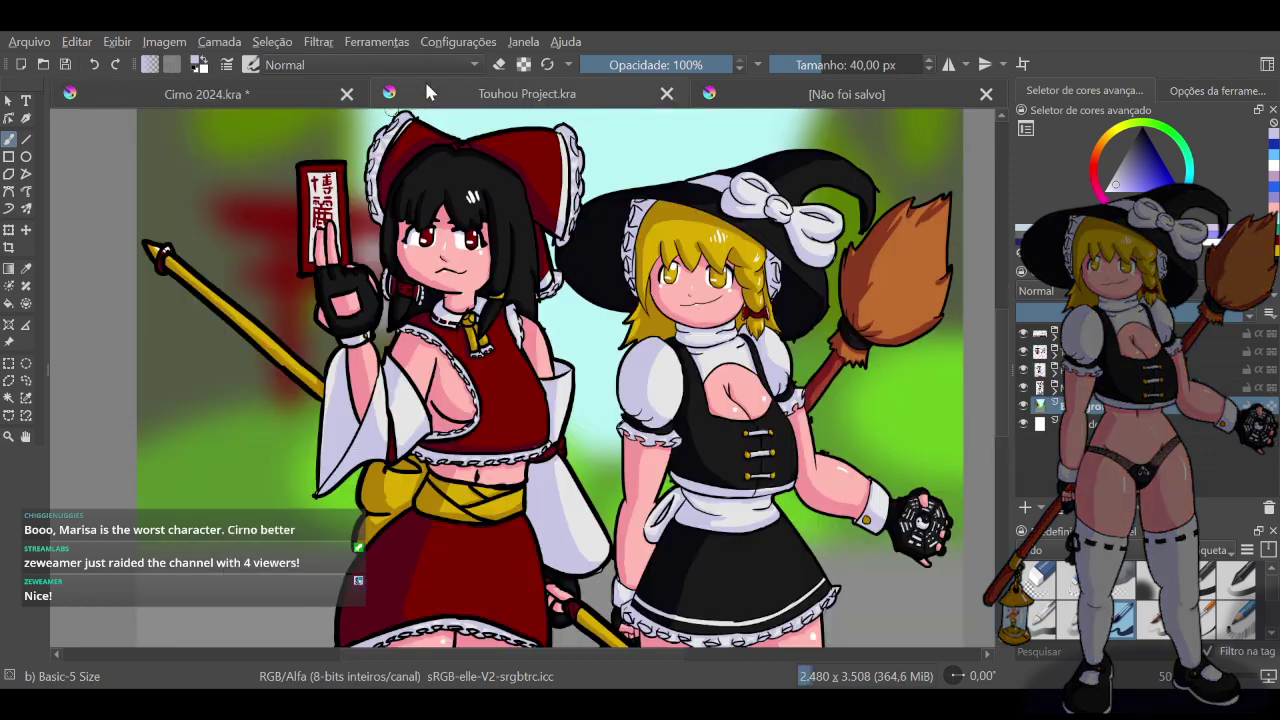
left_click(200, 88)
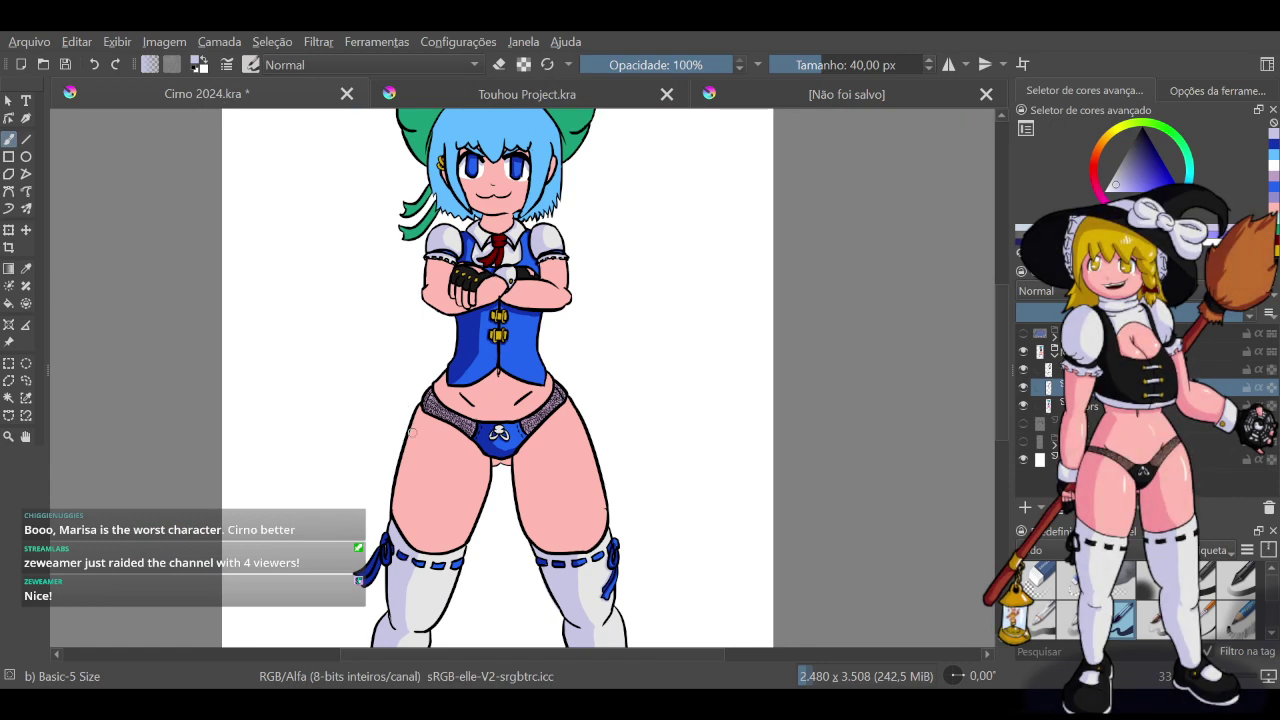
Paint lavender shadows on the white skull emblem and its two bone loops on the blue underwear, redoing strokes that miss
scroll(453, 459, "up", 8)
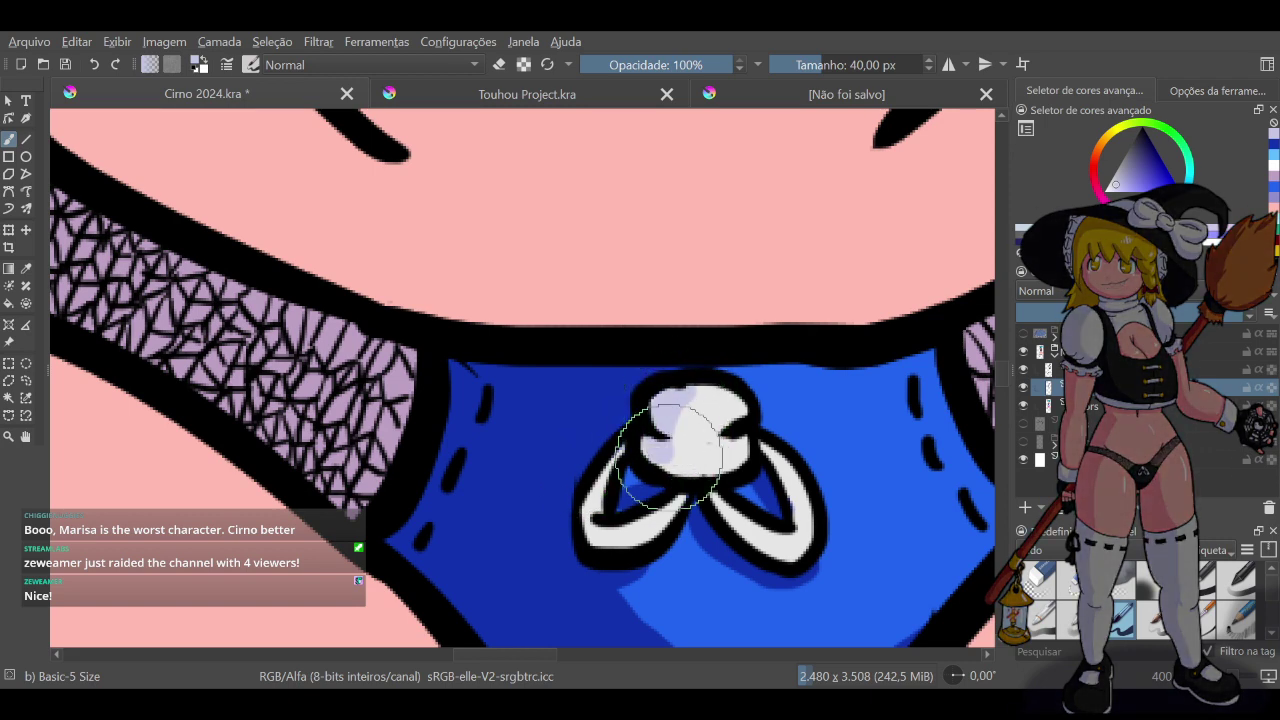
left_click_drag(682, 464, 747, 449)
key("ctrl+z")
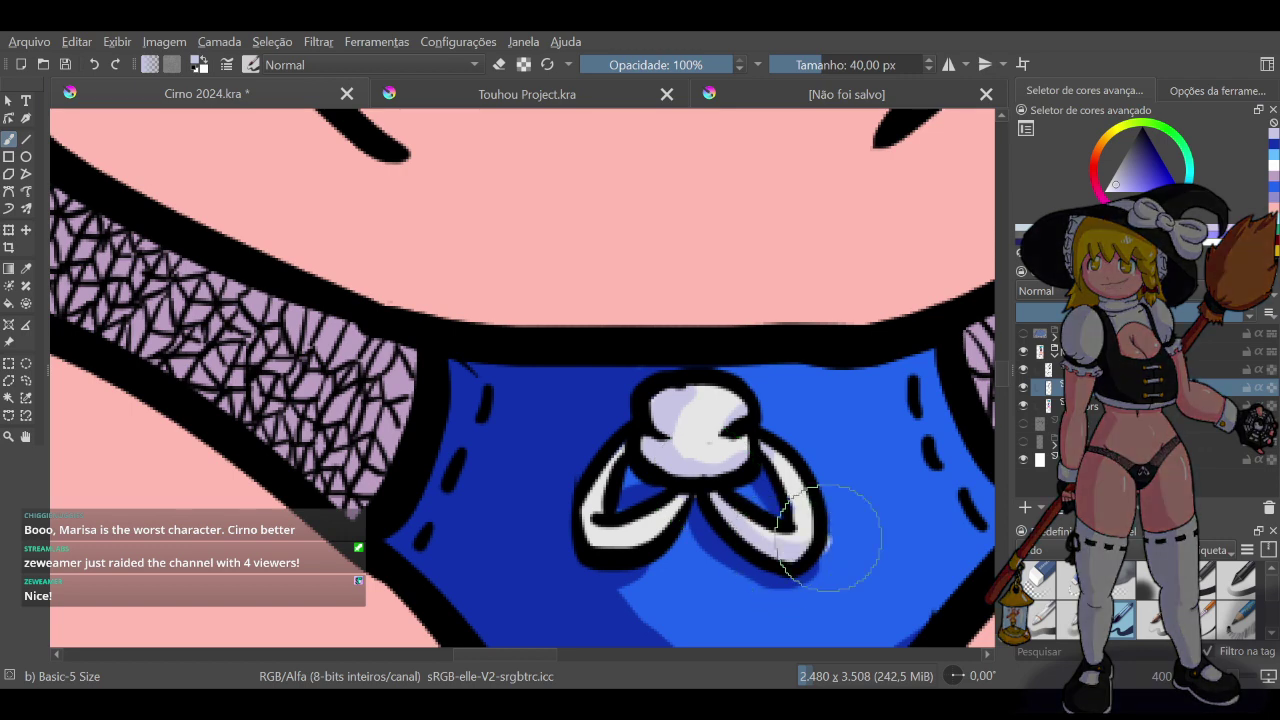
key("ctrl+z")
left_click_drag(768, 549, 810, 540)
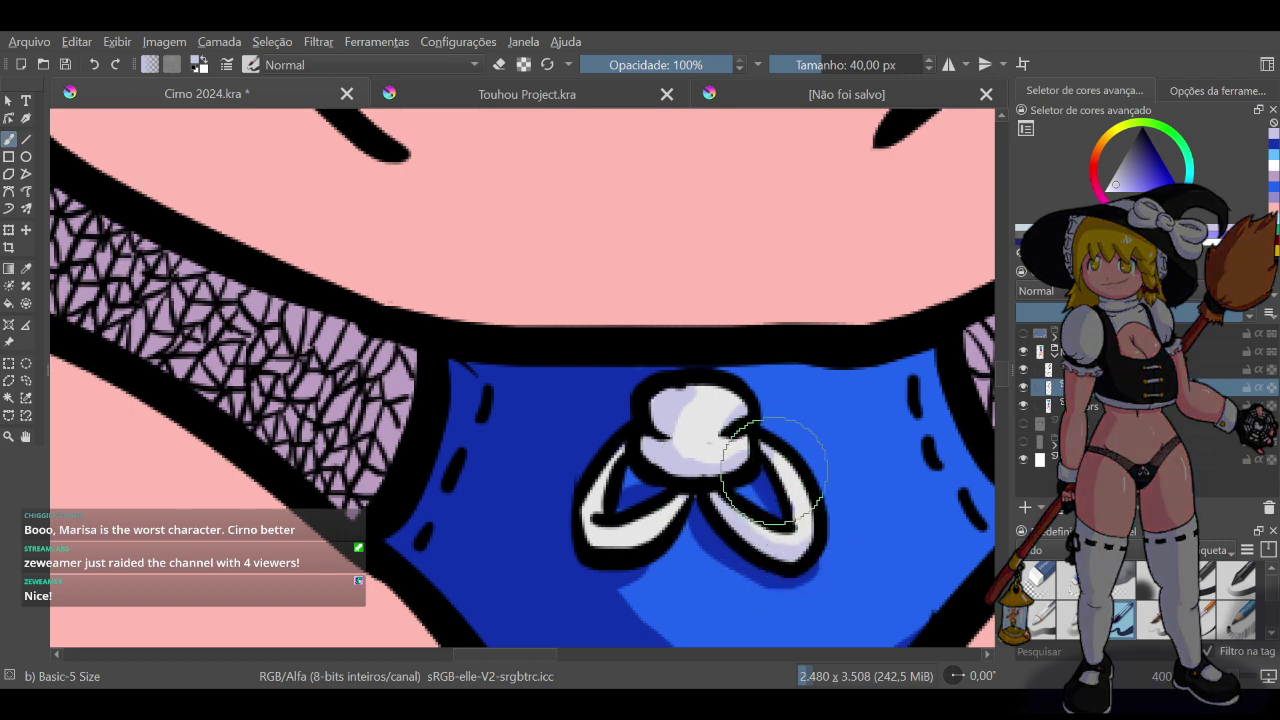
left_click_drag(771, 470, 799, 531)
left_click_drag(776, 467, 796, 530)
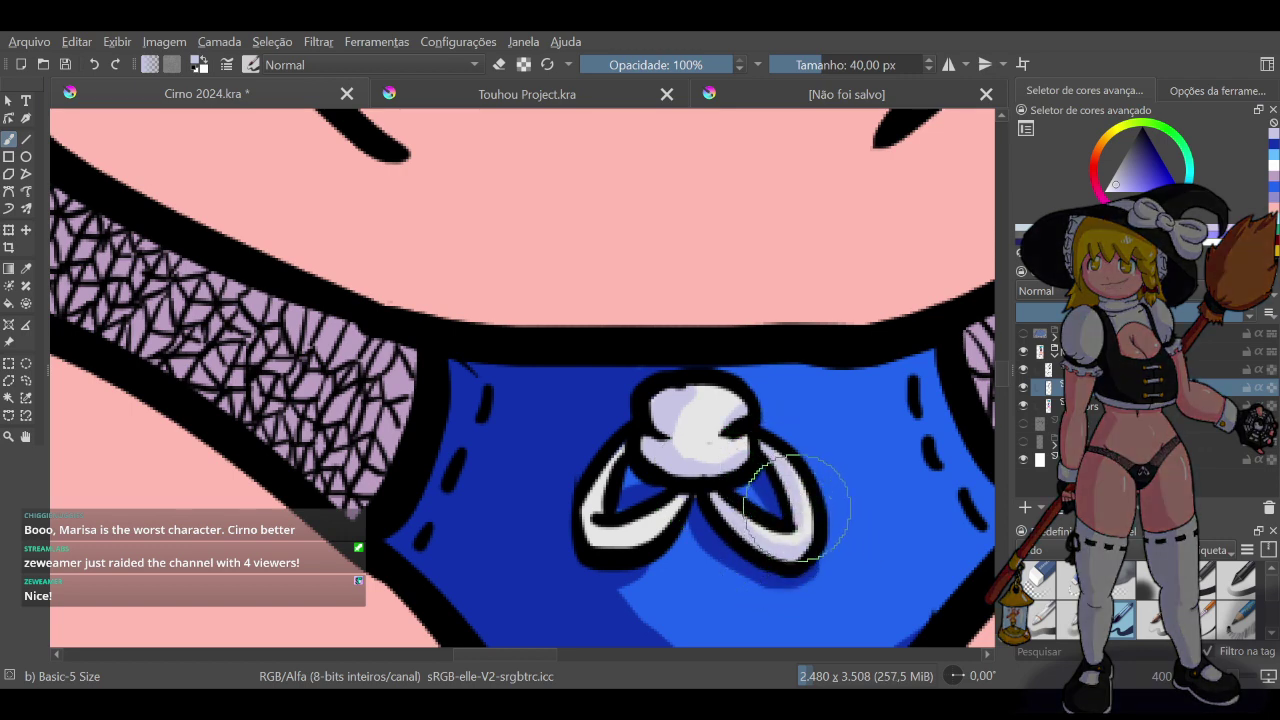
left_click_drag(684, 497, 672, 502)
mouse_move(624, 440)
left_mouse_down()
mouse_move(593, 504)
mouse_move(602, 490)
mouse_move(605, 529)
mouse_move(596, 510)
mouse_move(581, 541)
mouse_move(595, 535)
mouse_move(596, 503)
mouse_move(596, 551)
mouse_move(596, 505)
mouse_move(599, 541)
mouse_move(657, 540)
mouse_move(603, 547)
mouse_move(679, 520)
mouse_move(669, 514)
mouse_move(604, 547)
mouse_move(666, 533)
mouse_move(674, 591)
mouse_move(710, 550)
mouse_move(714, 451)
mouse_move(698, 391)
mouse_move(608, 513)
left_mouse_up()
key("ctrl+z")
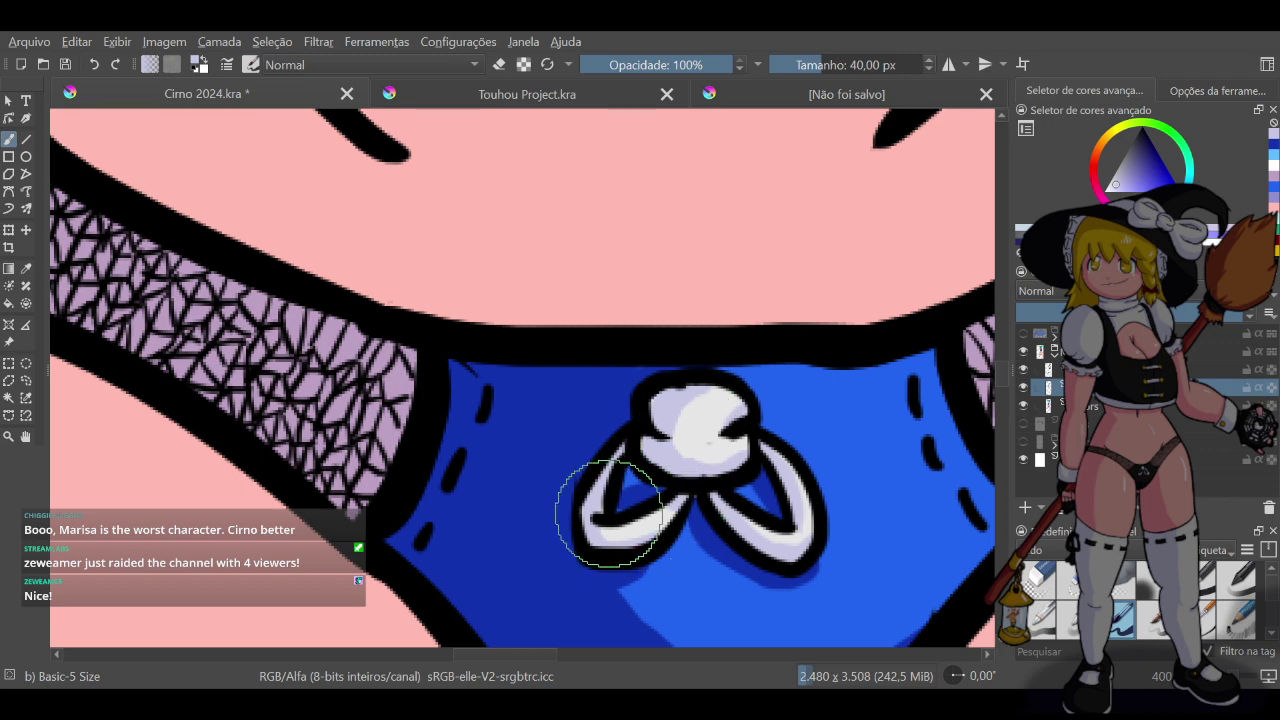
Sample the pink skin shadow colour from the blonde character's face in Touhou Project.kra and return to Cirno 2024.kra
scroll(608, 513, "down", 8)
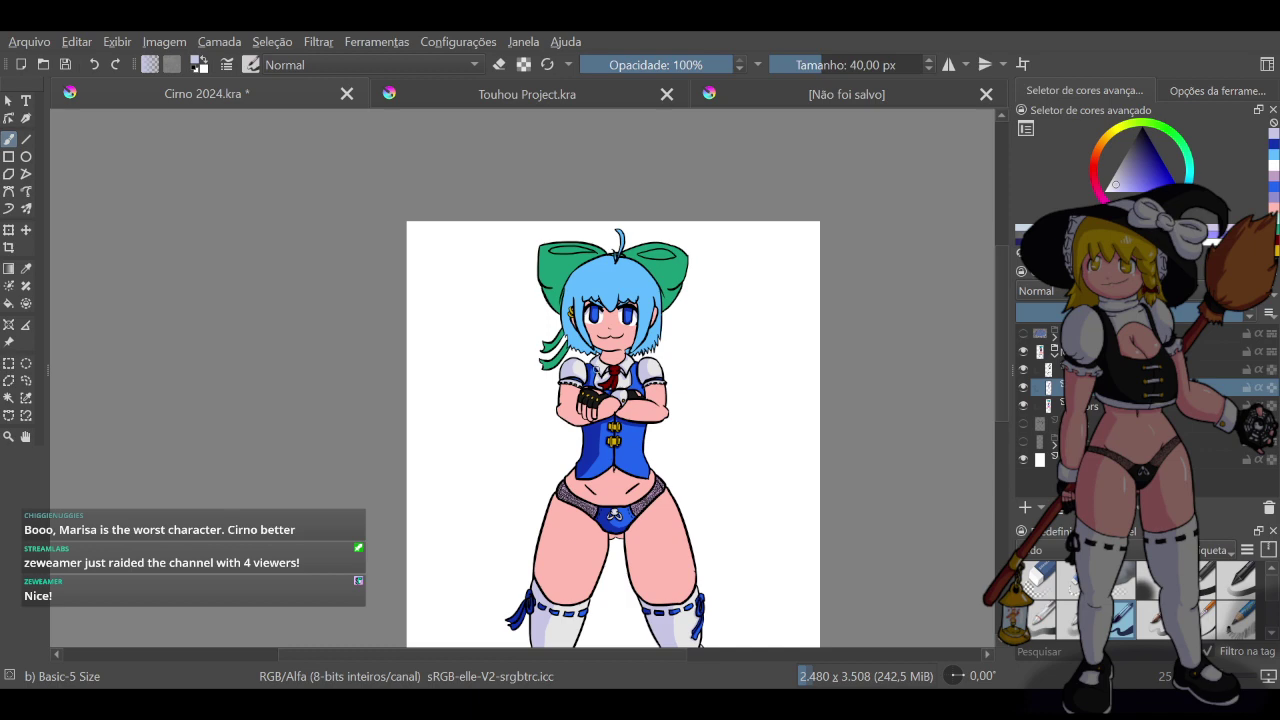
scroll(630, 245, "up", 4)
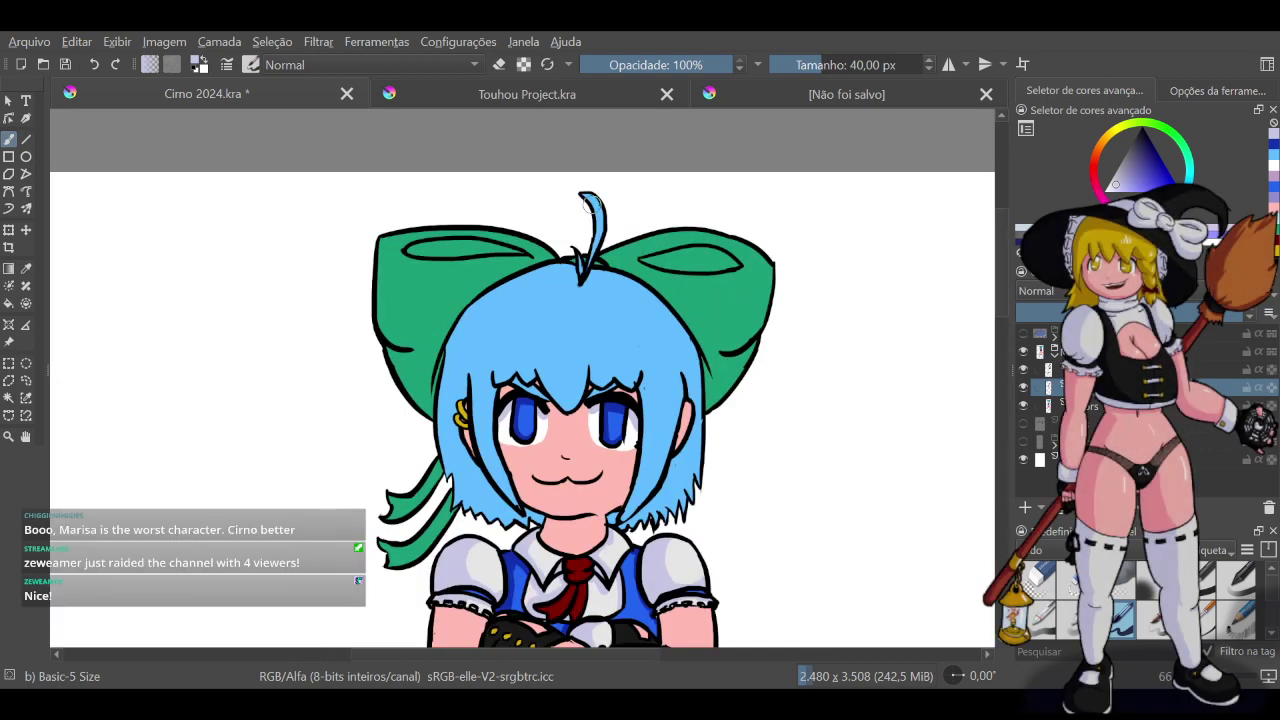
left_click(522, 97)
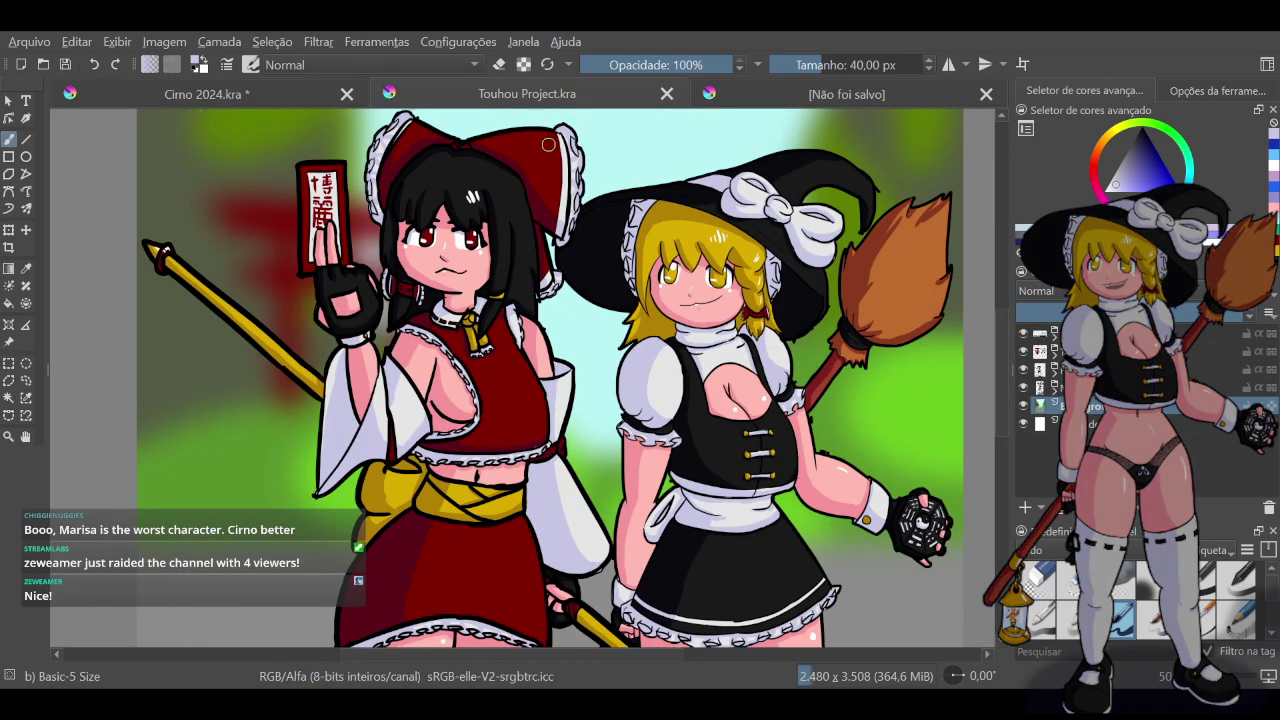
left_click(661, 284, "ctrl")
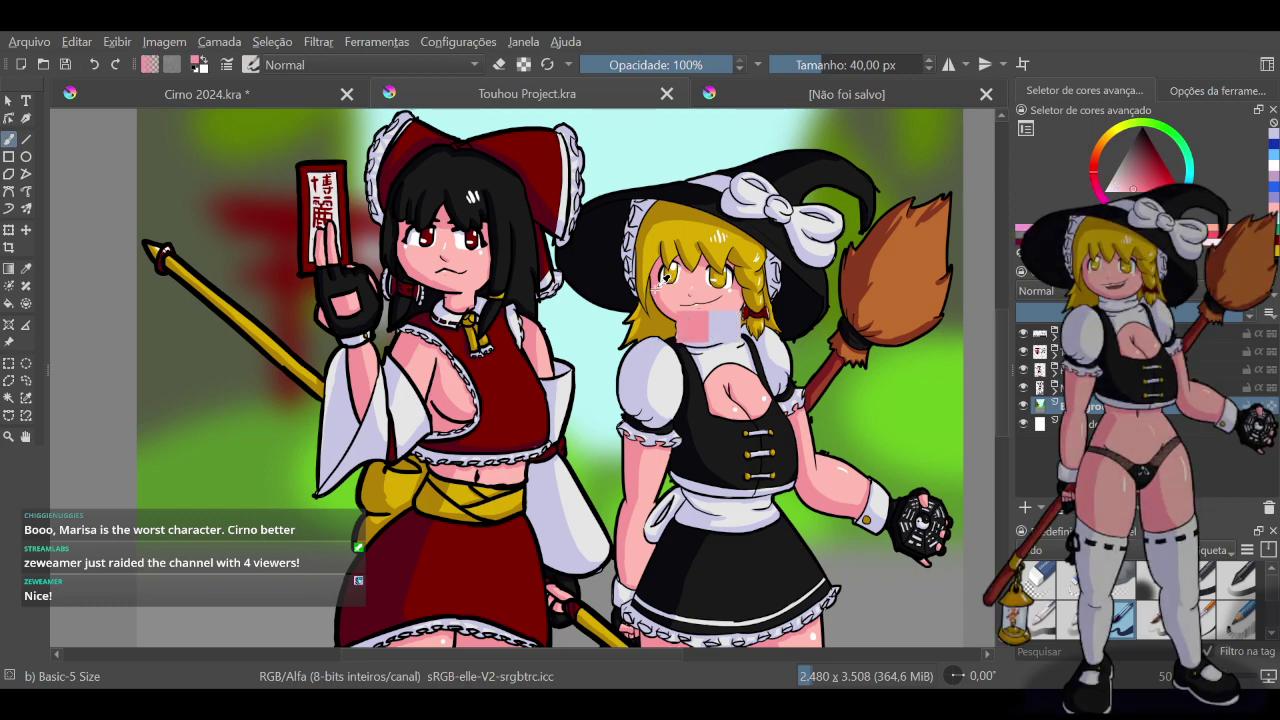
left_click(196, 88)
Paint pink skin shadows under the bangs, inside both ears and below the mouth with the 40 px brush
scroll(466, 451, "up", 3)
scroll(520, 440, "down", 1)
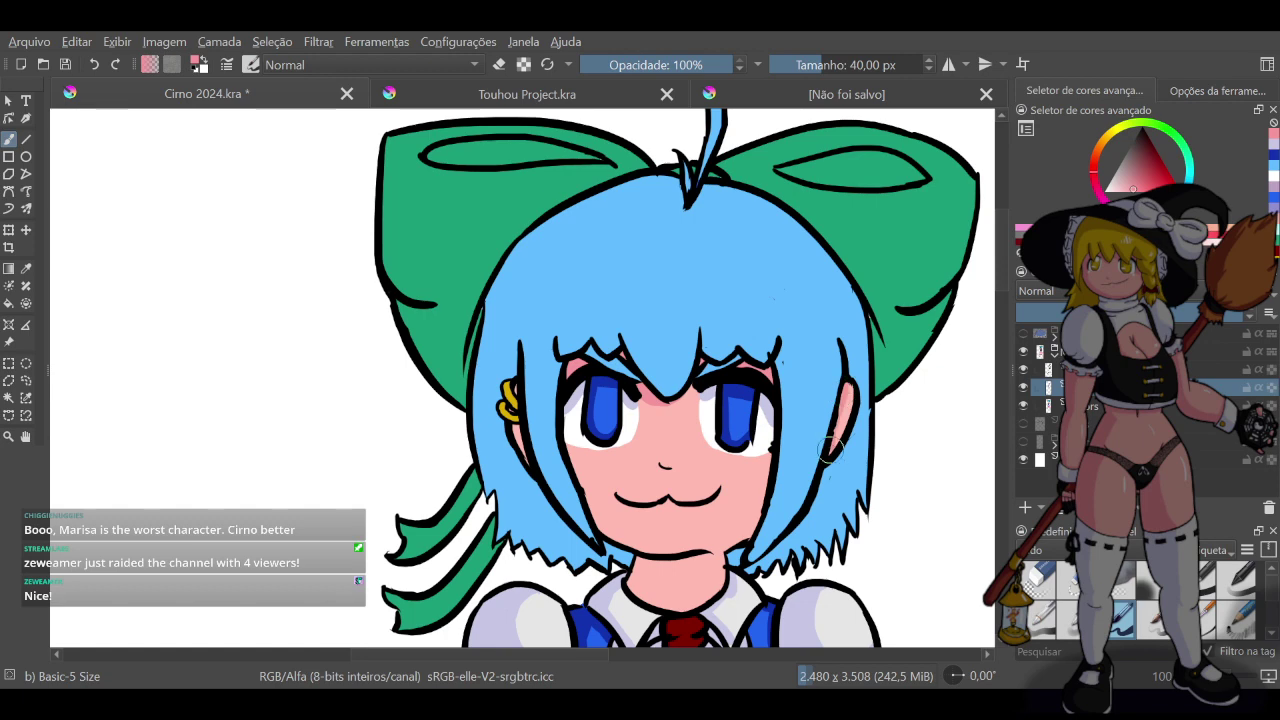
key("ctrl+z")
left_click_drag(850, 391, 832, 446)
left_click_drag(511, 412, 526, 456)
left_click_drag(666, 512, 674, 513)
Draw the pink shadow edge from under the left eye down the cheek to the chin, redoing the stroke until the curve fits
left_click_drag(590, 452, 611, 513)
key("ctrl+z")
left_click_drag(592, 452, 626, 535)
key("ctrl+z")
left_click_drag(589, 452, 628, 543)
key("ctrl+z")
left_click_drag(590, 450, 632, 548)
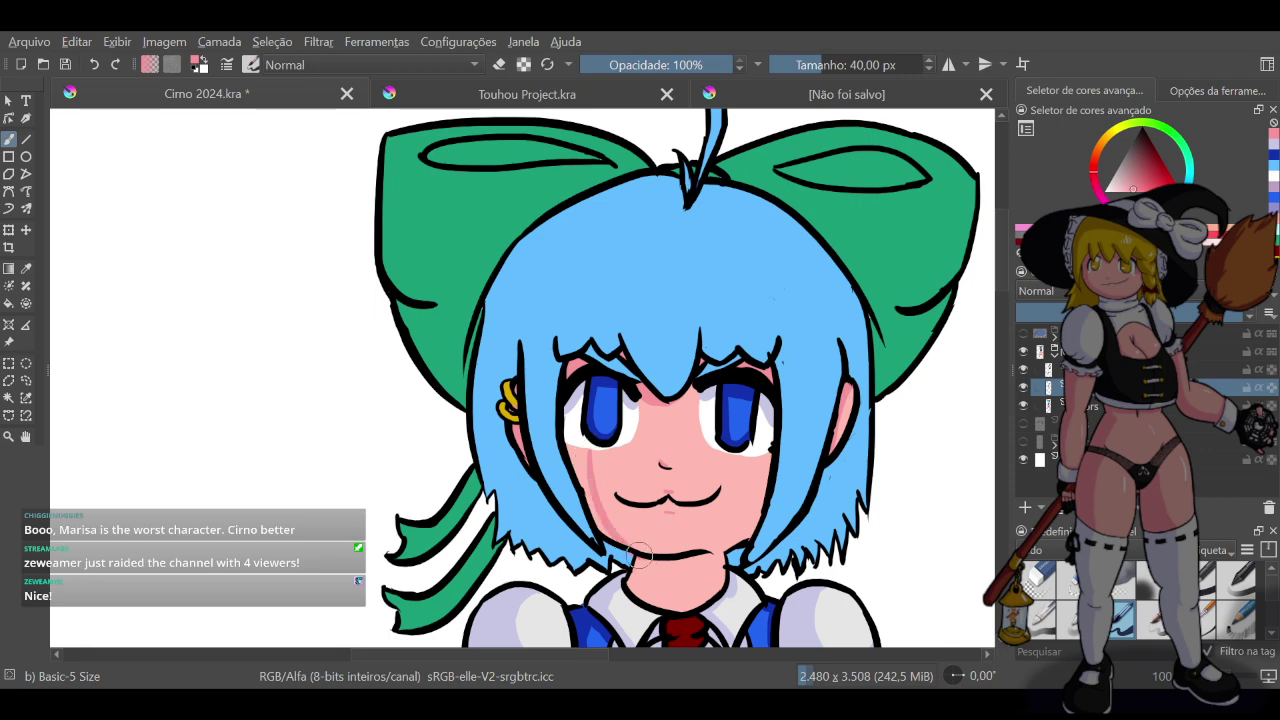
key("ctrl+z")
mouse_move(594, 454)
left_mouse_down()
mouse_move(610, 509)
mouse_move(672, 574)
left_mouse_up()
key("ctrl+z")
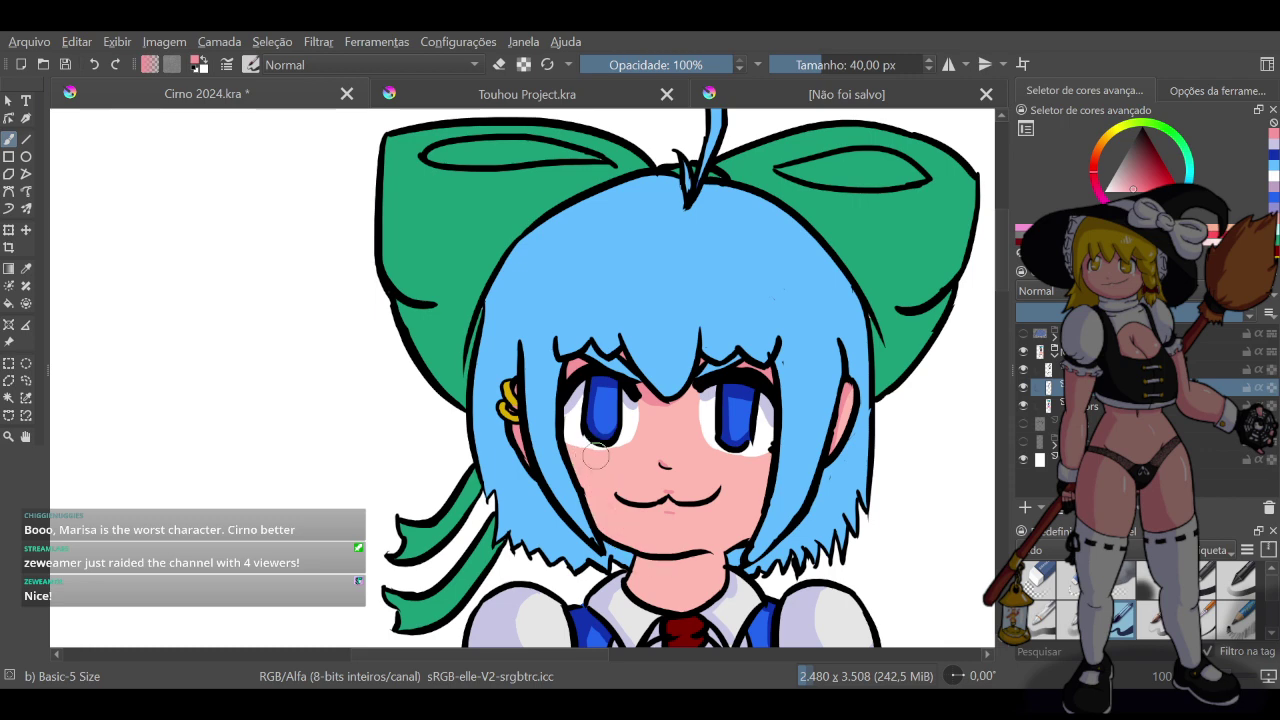
left_click_drag(595, 455, 660, 555)
key("ctrl+z")
left_click_drag(593, 451, 650, 560)
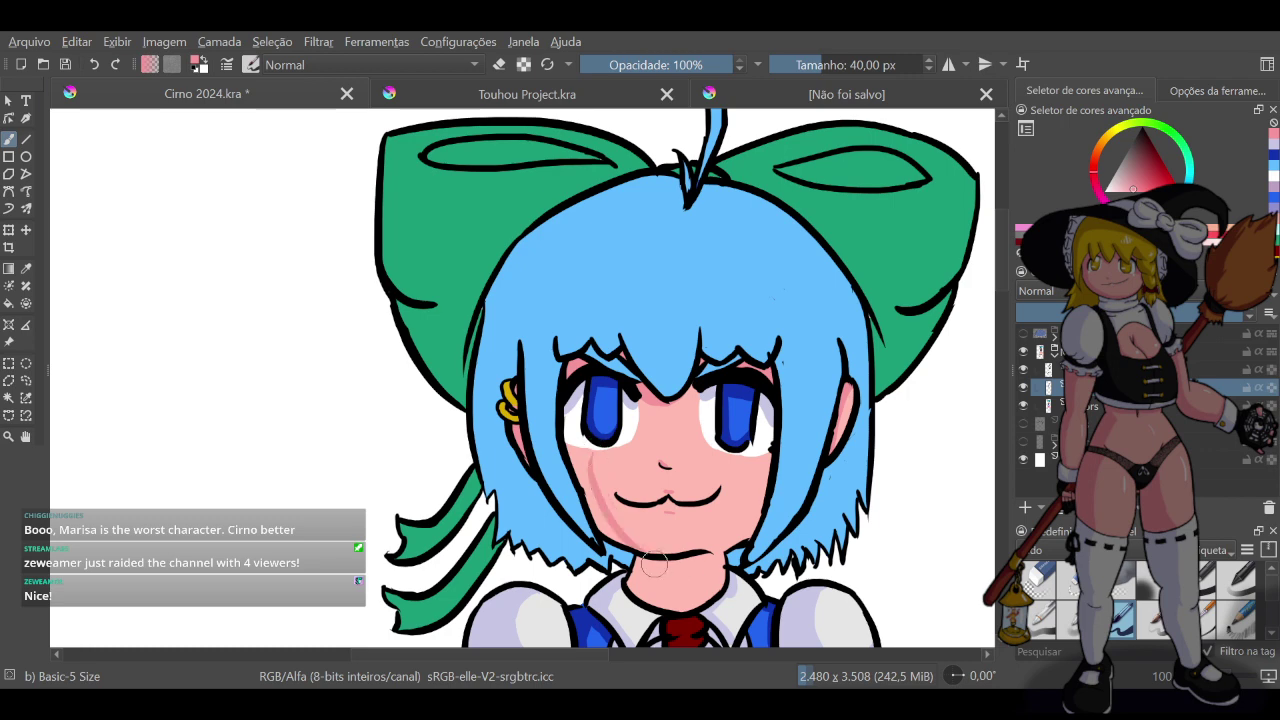
key("ctrl+z")
left_click_drag(597, 451, 634, 545)
key("ctrl+z")
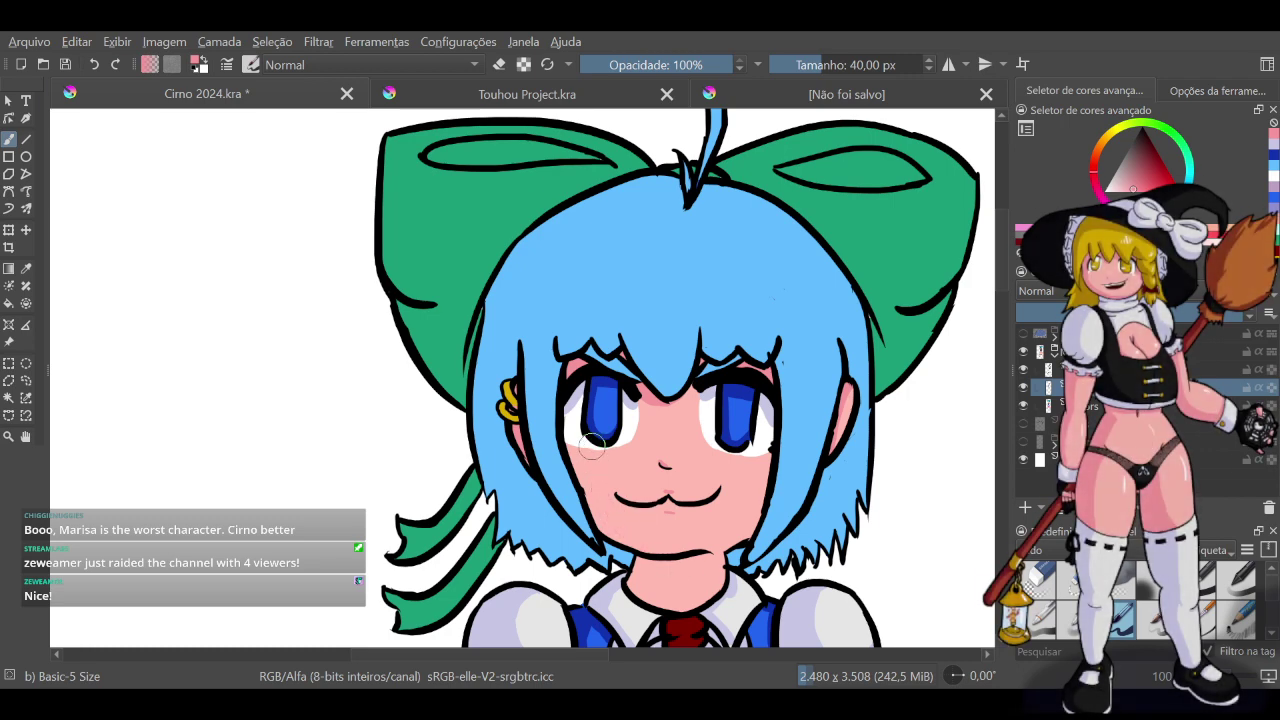
mouse_move(595, 452)
left_mouse_down()
mouse_move(609, 510)
mouse_move(661, 561)
left_mouse_up()
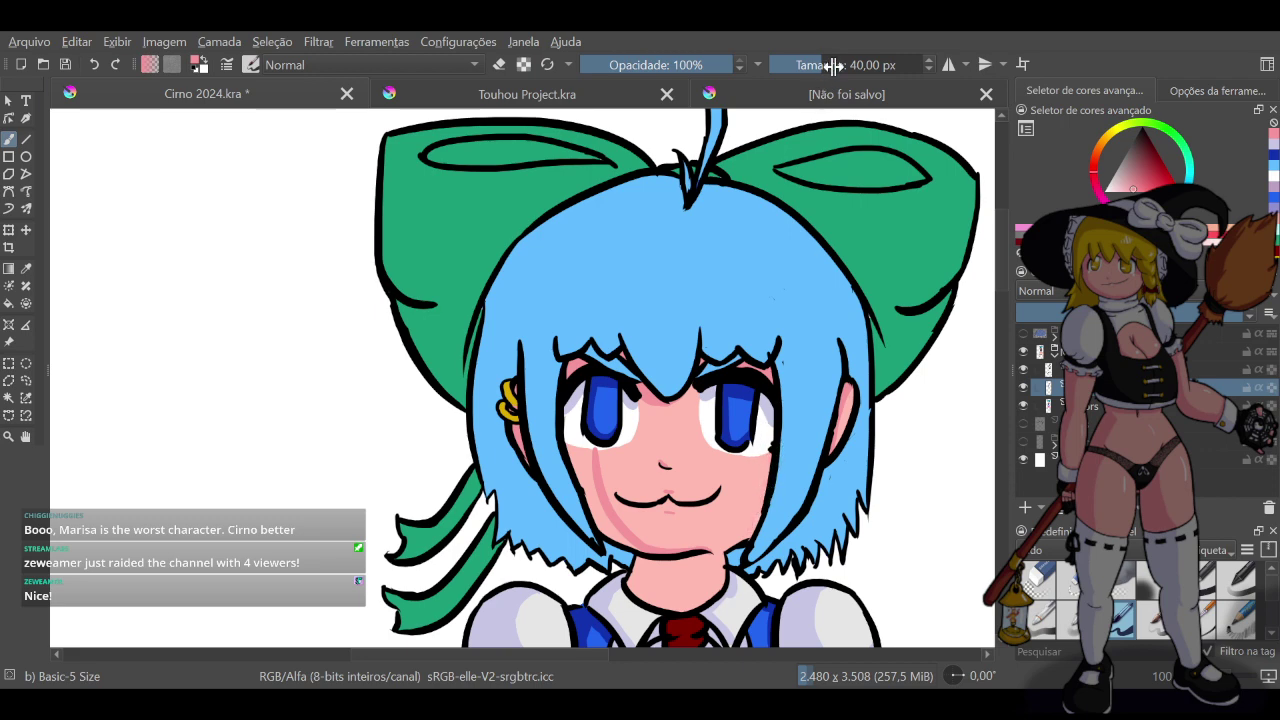
Shade the edge of the right cheek and fill the left cheek's shadow in pink with an 80 px brush
left_click_drag(833, 65, 810, 65)
type("80")
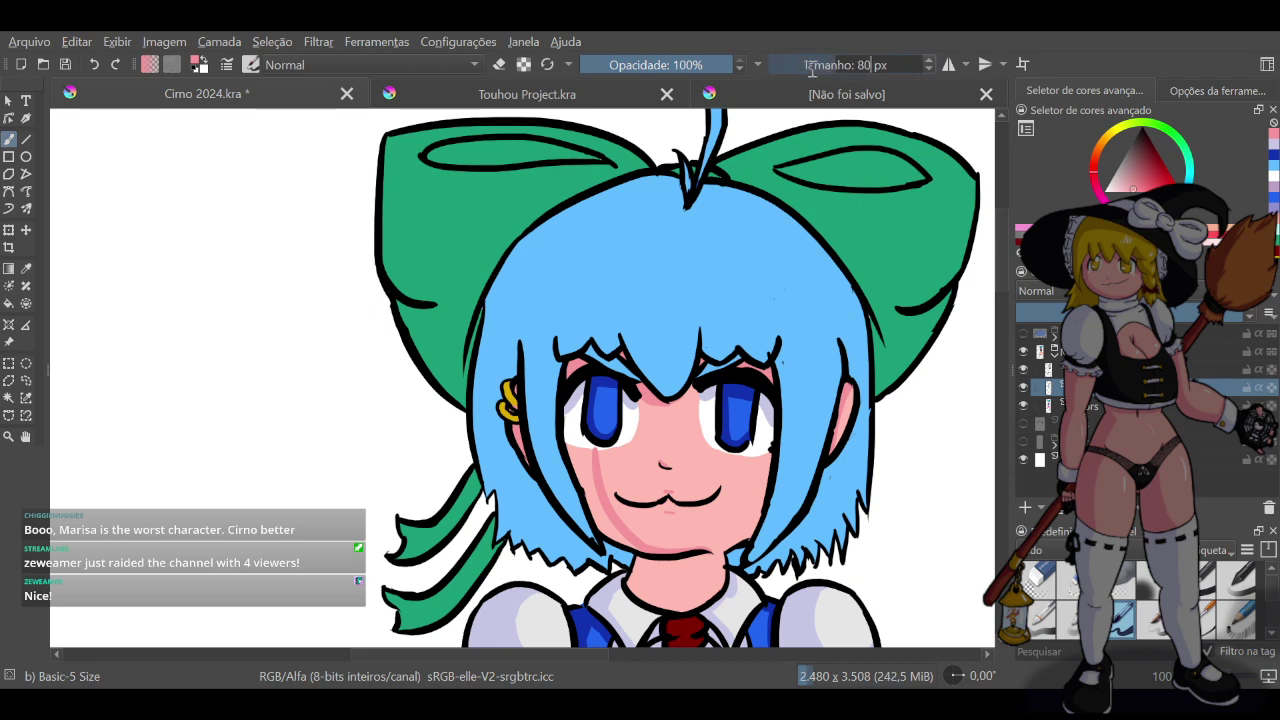
key("Return")
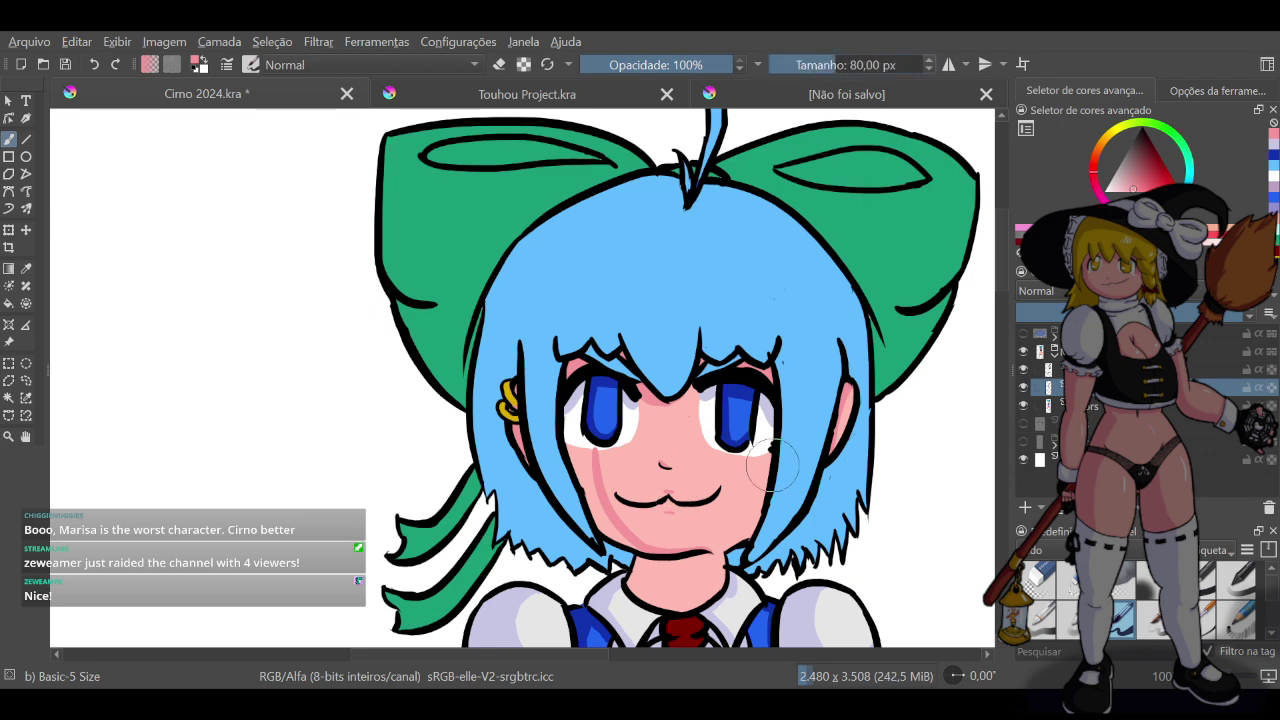
left_click_drag(772, 459, 758, 514)
key("ctrl+z")
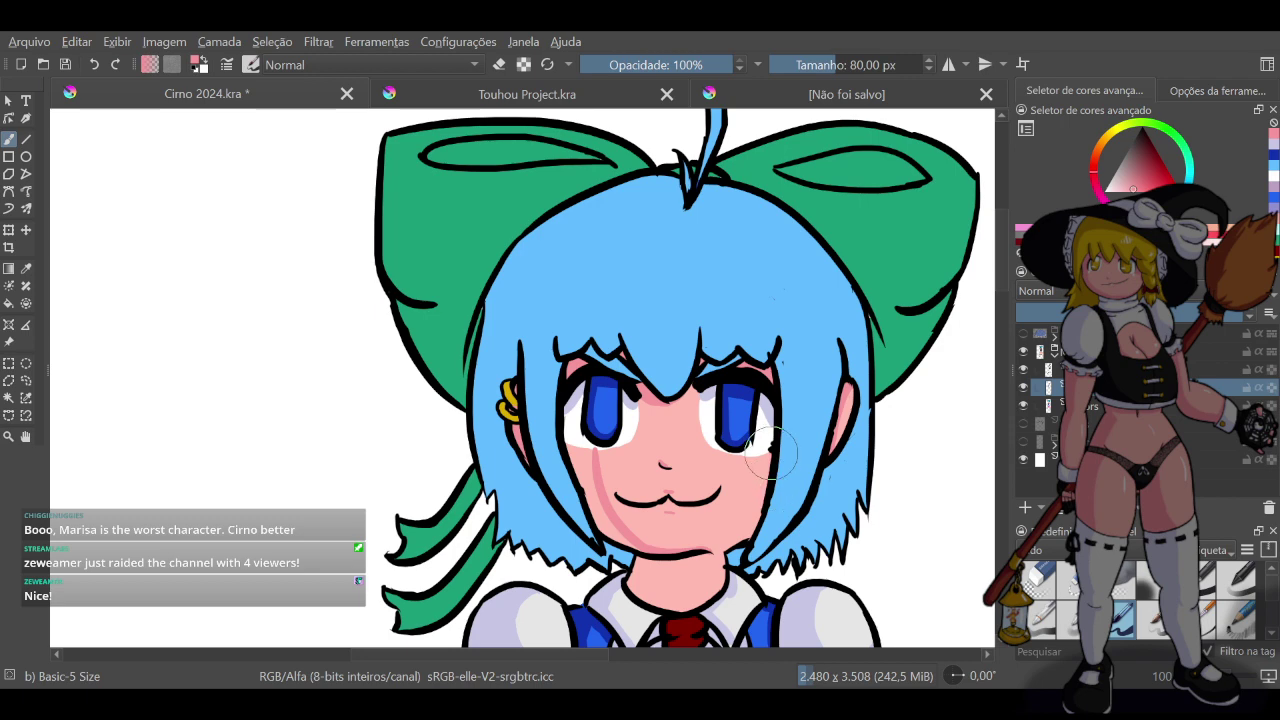
left_click_drag(771, 456, 757, 518)
key("ctrl+z")
left_click_drag(771, 455, 744, 538)
key("ctrl+z")
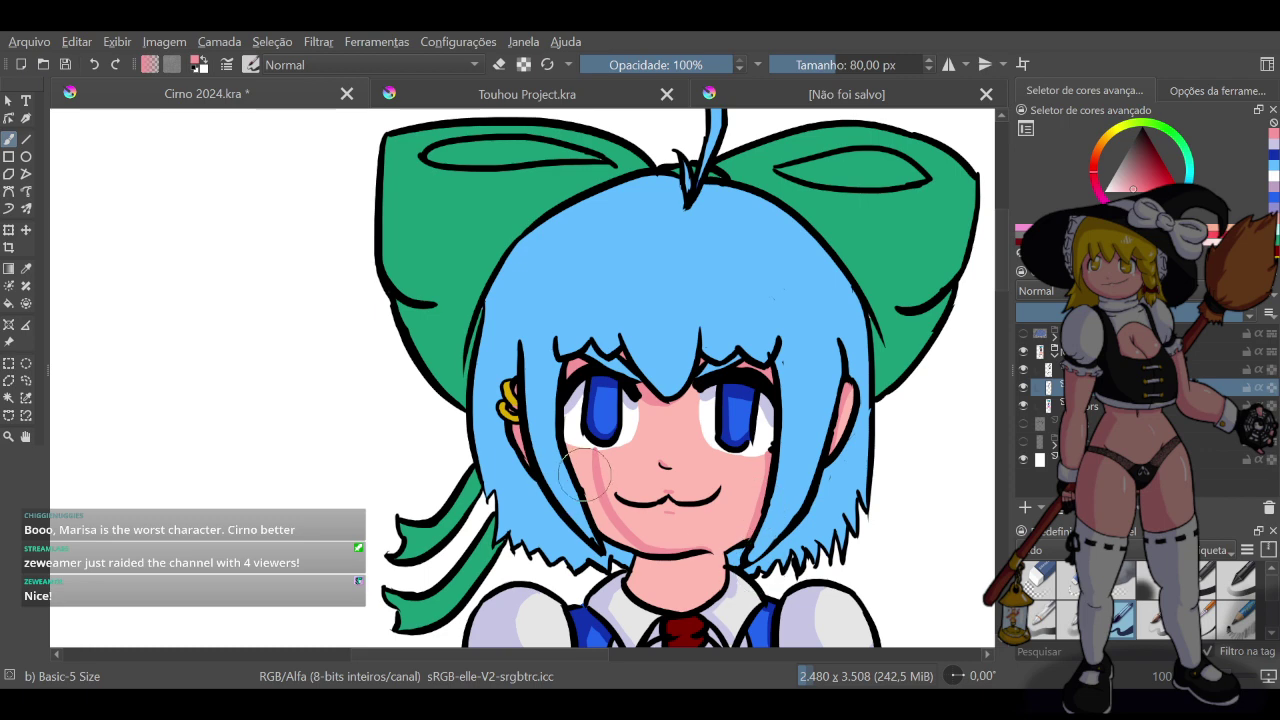
mouse_move(578, 464)
left_mouse_down()
mouse_move(594, 520)
mouse_move(586, 482)
mouse_move(610, 527)
mouse_move(592, 467)
mouse_move(620, 540)
left_mouse_up()
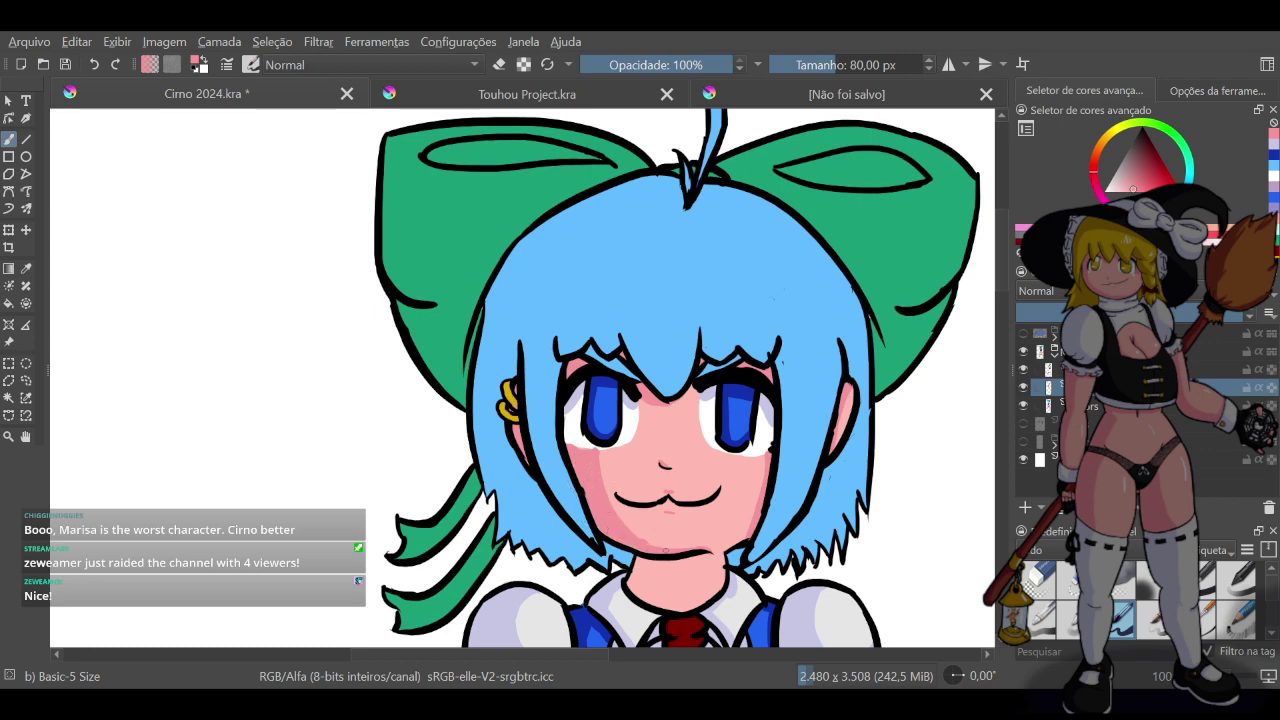
Erase the shadow overlap beneath the left eye and repaint the eye white's lower edge with a 40 px white brush
left_click(500, 65)
mouse_move(595, 425)
left_mouse_down()
mouse_move(565, 440)
mouse_move(630, 445)
mouse_move(640, 478)
mouse_move(605, 445)
left_mouse_up()
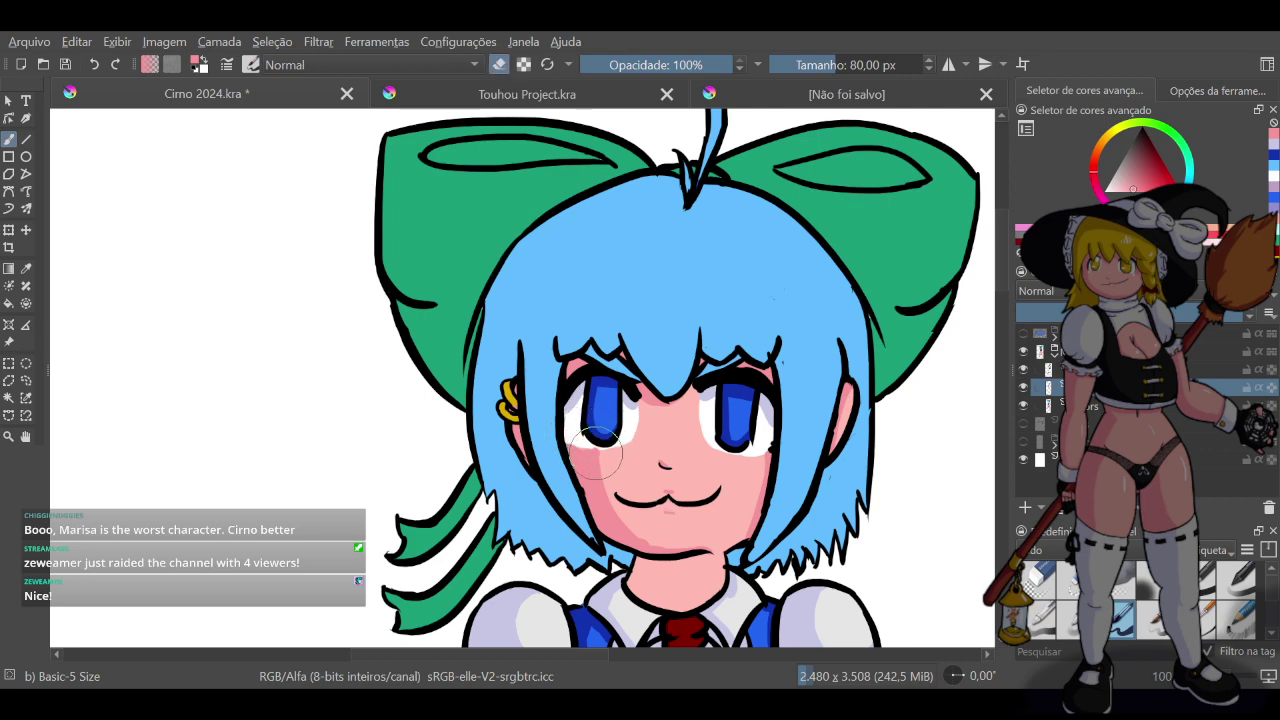
left_click(500, 65)
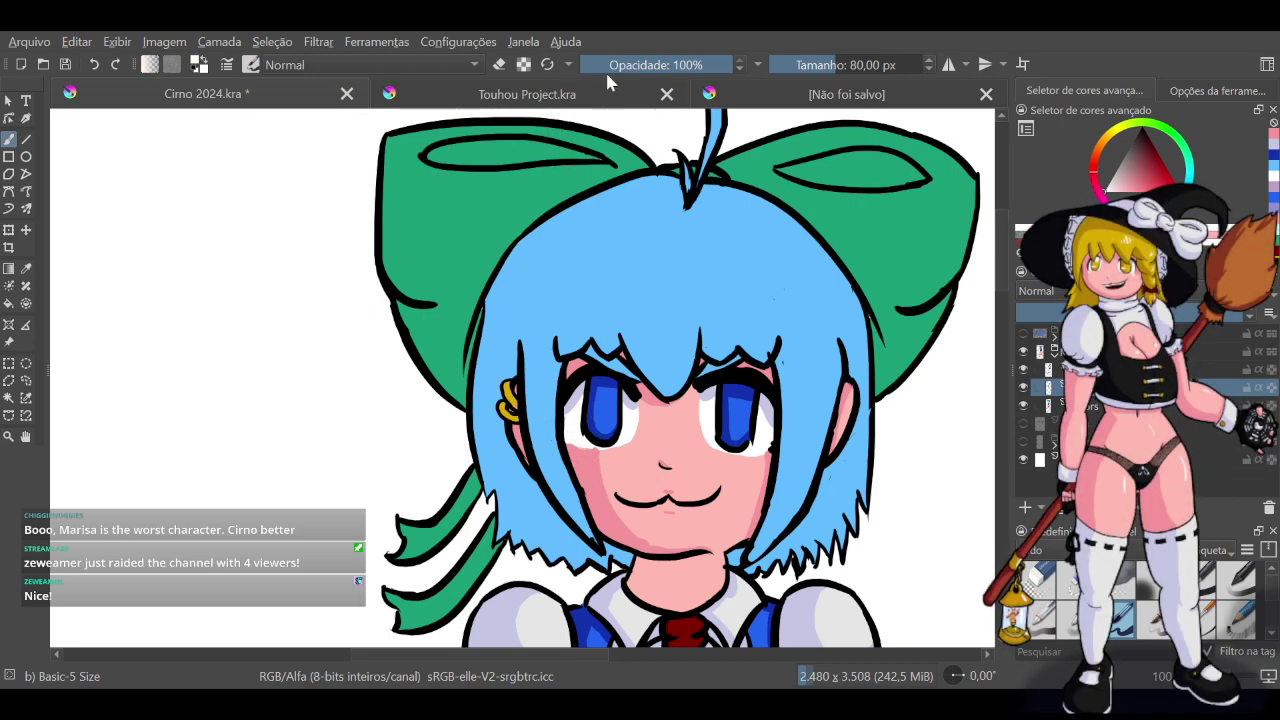
key("bracketleft")
key("bracketleft")
key("bracketleft")
key("bracketleft")
left_click_drag(569, 441, 606, 449)
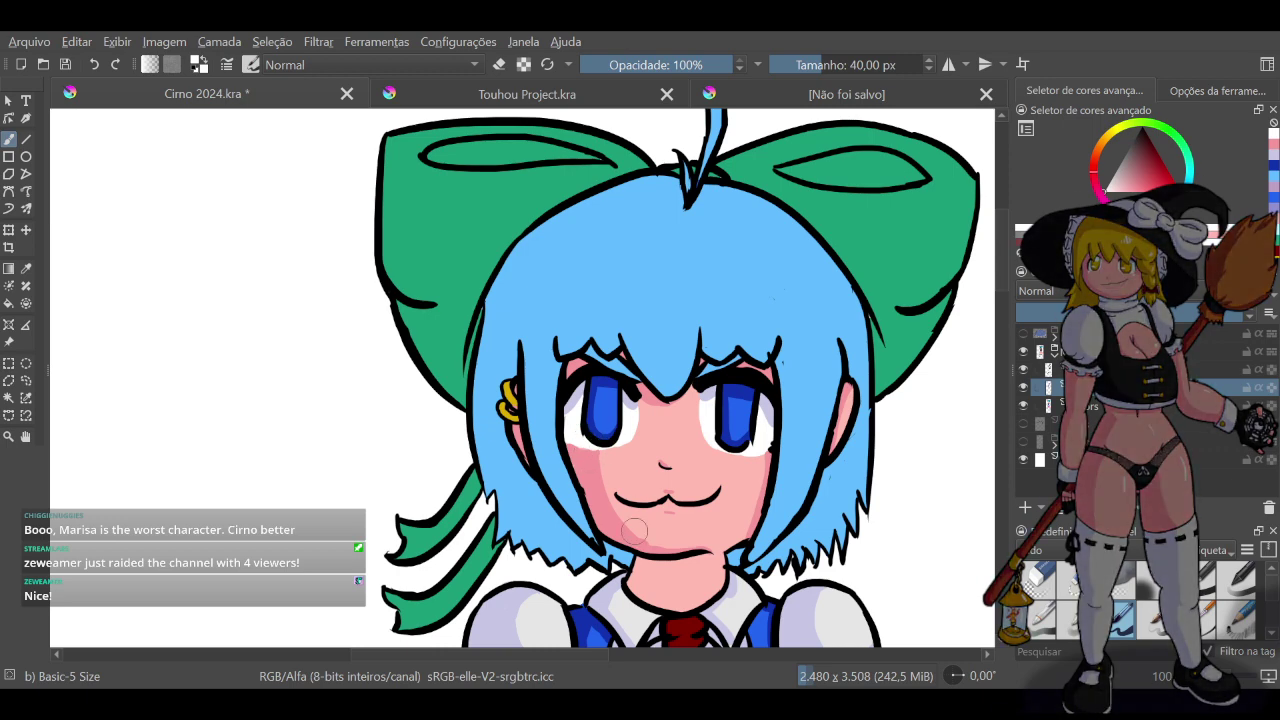
Resample the pink cheek shadow and trim its inner edge along the left cheek and chin with an 80 px eraser
left_click(605, 489, "ctrl")
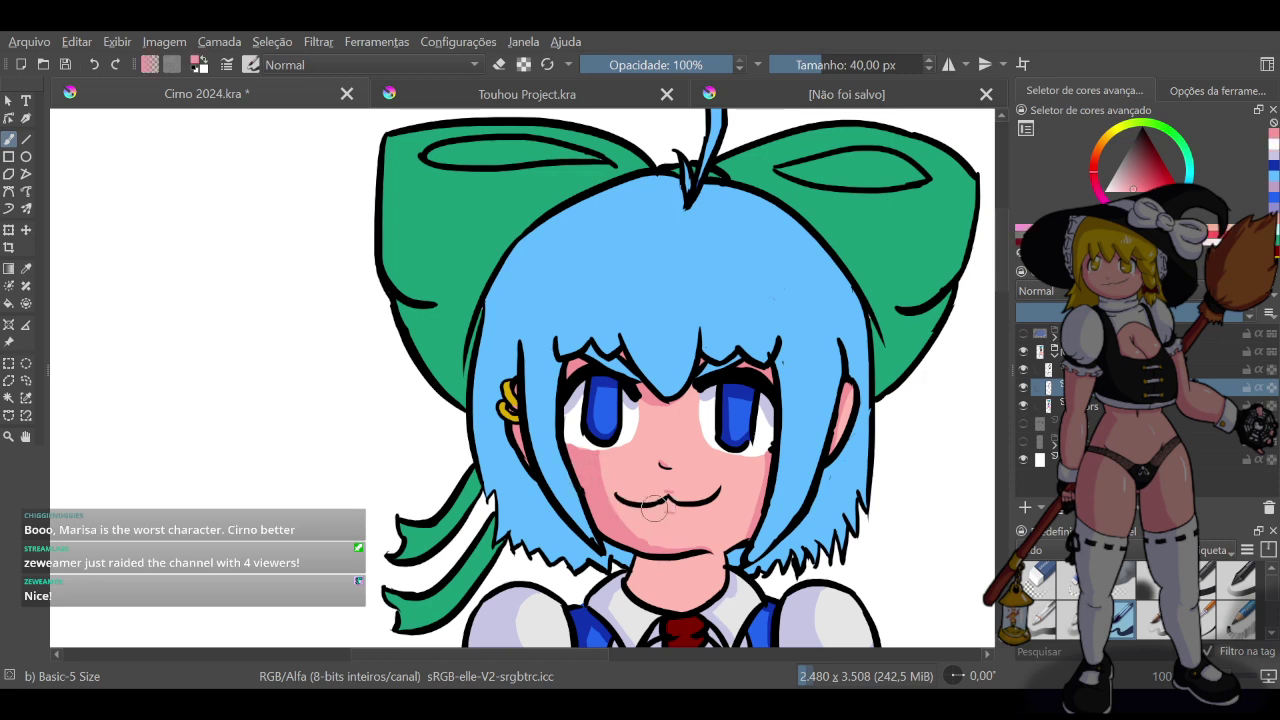
left_click(499, 64)
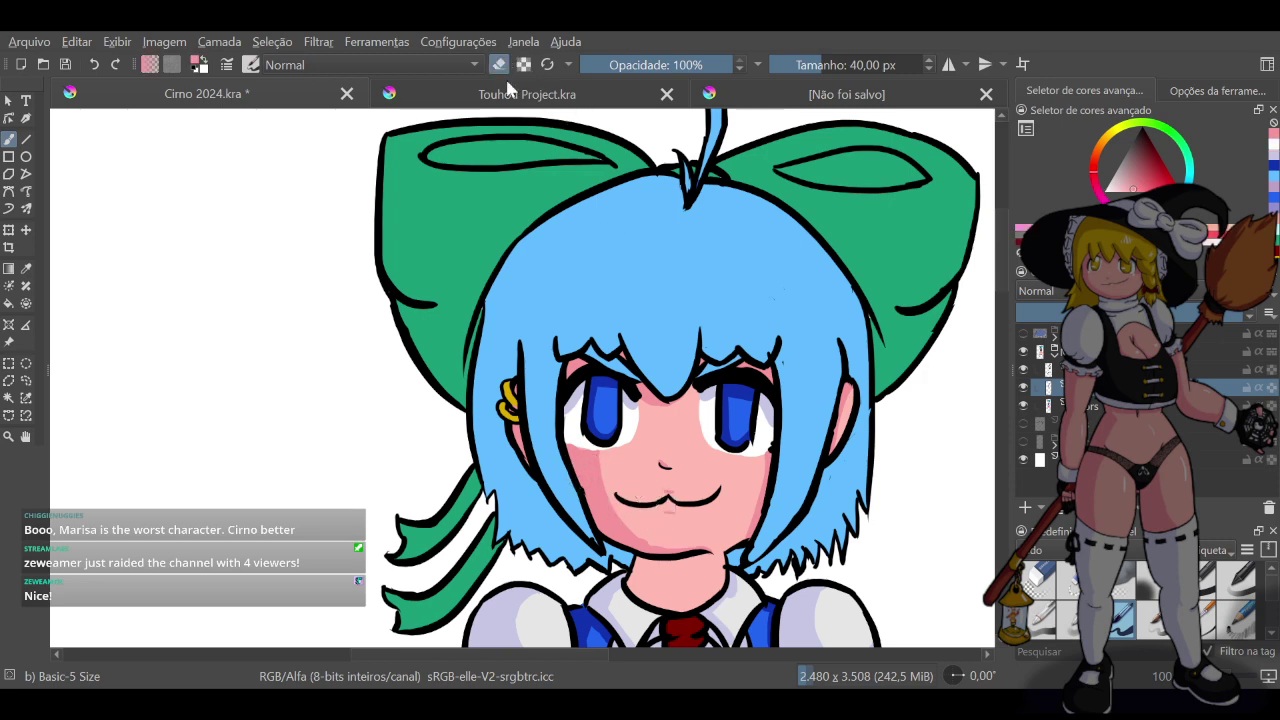
left_click_drag(831, 70, 808, 68)
right_click(809, 69)
type("80")
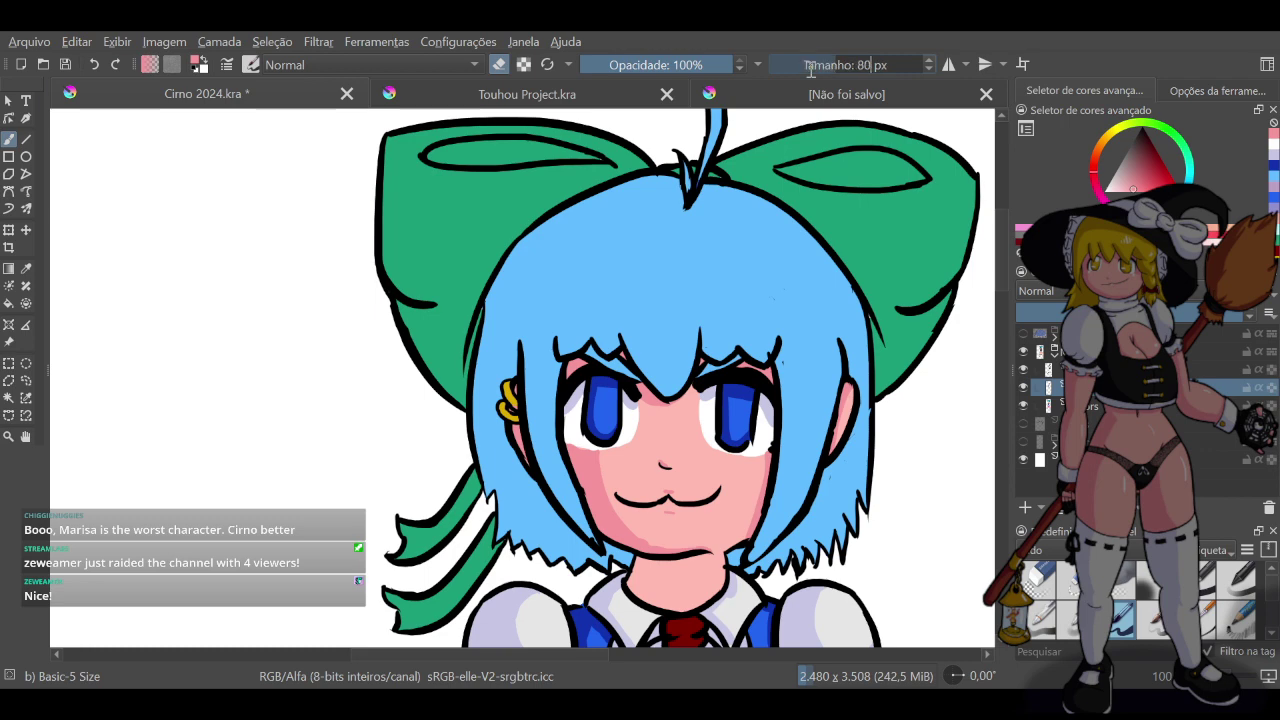
key("Return")
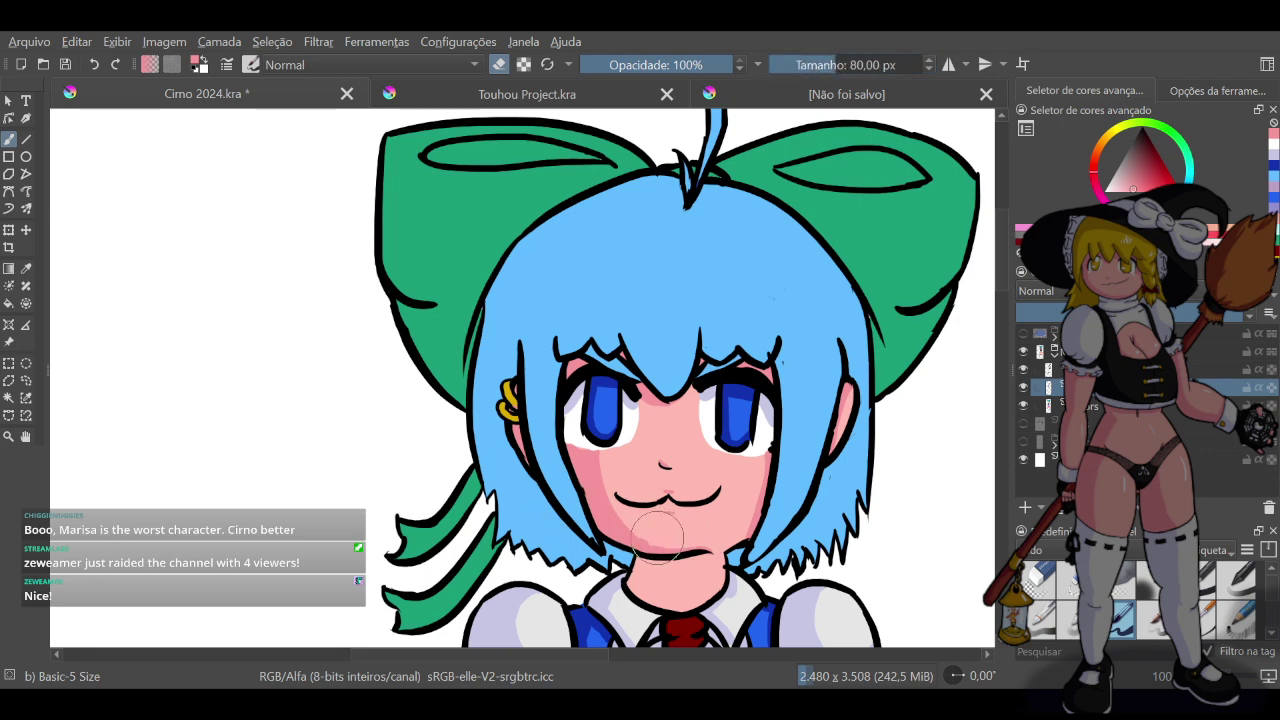
mouse_move(636, 534)
left_mouse_down()
mouse_move(613, 530)
mouse_move(600, 472)
mouse_move(599, 484)
left_mouse_up()
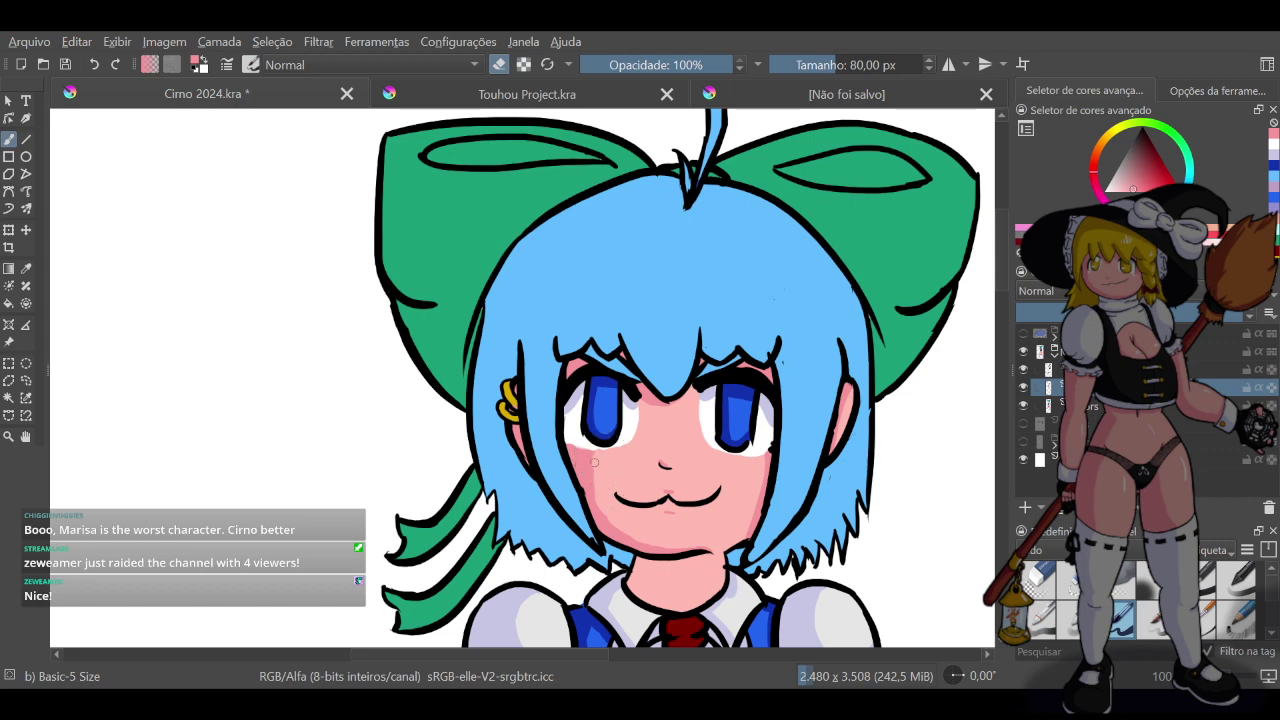
left_click_drag(594, 462, 598, 465)
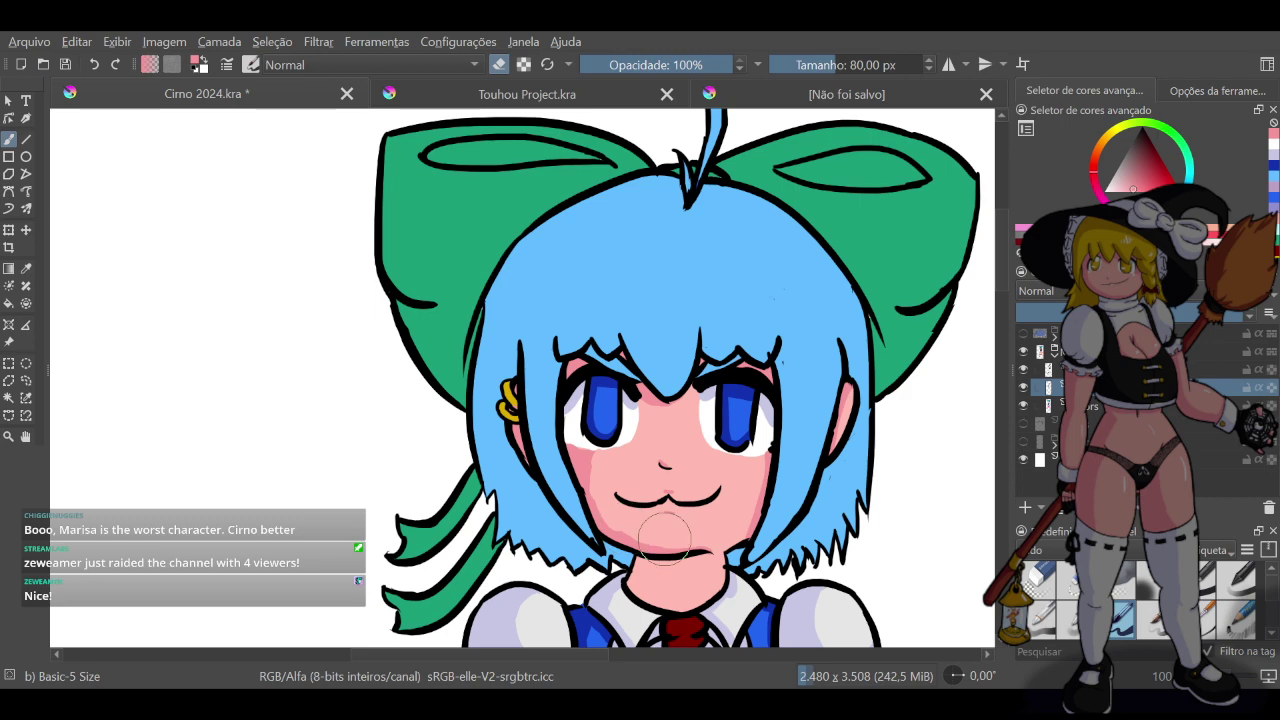
left_click(505, 66)
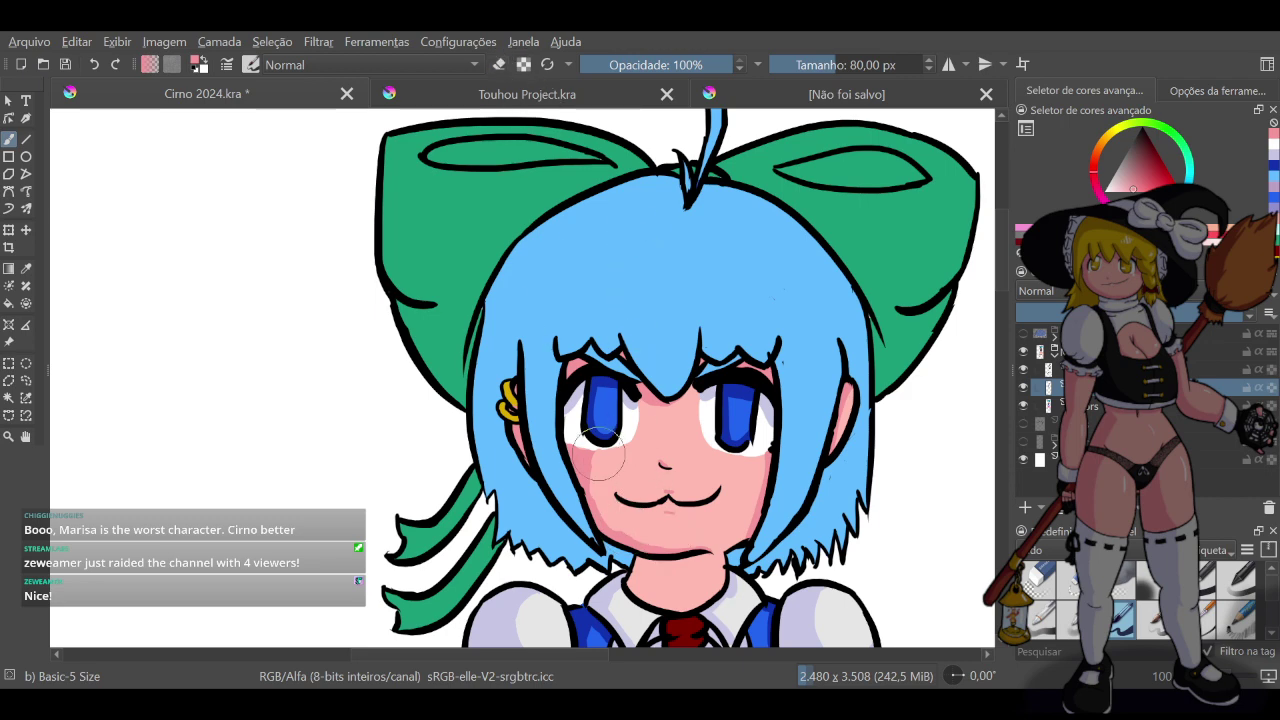
Refine the pink shadow's inner edge from beneath the left eye along the cheek to the chin, redoing the stroke until it fits
left_click_drag(592, 456, 605, 507)
key("ctrl+z")
left_click_drag(592, 455, 598, 510)
key("ctrl+z")
mouse_move(592, 455)
left_mouse_down()
mouse_move(594, 503)
mouse_move(592, 485)
mouse_move(636, 542)
left_mouse_up()
key("ctrl+z")
key("ctrl+z")
mouse_move(596, 505)
left_mouse_down()
mouse_move(660, 555)
mouse_move(595, 510)
mouse_move(635, 541)
left_mouse_up()
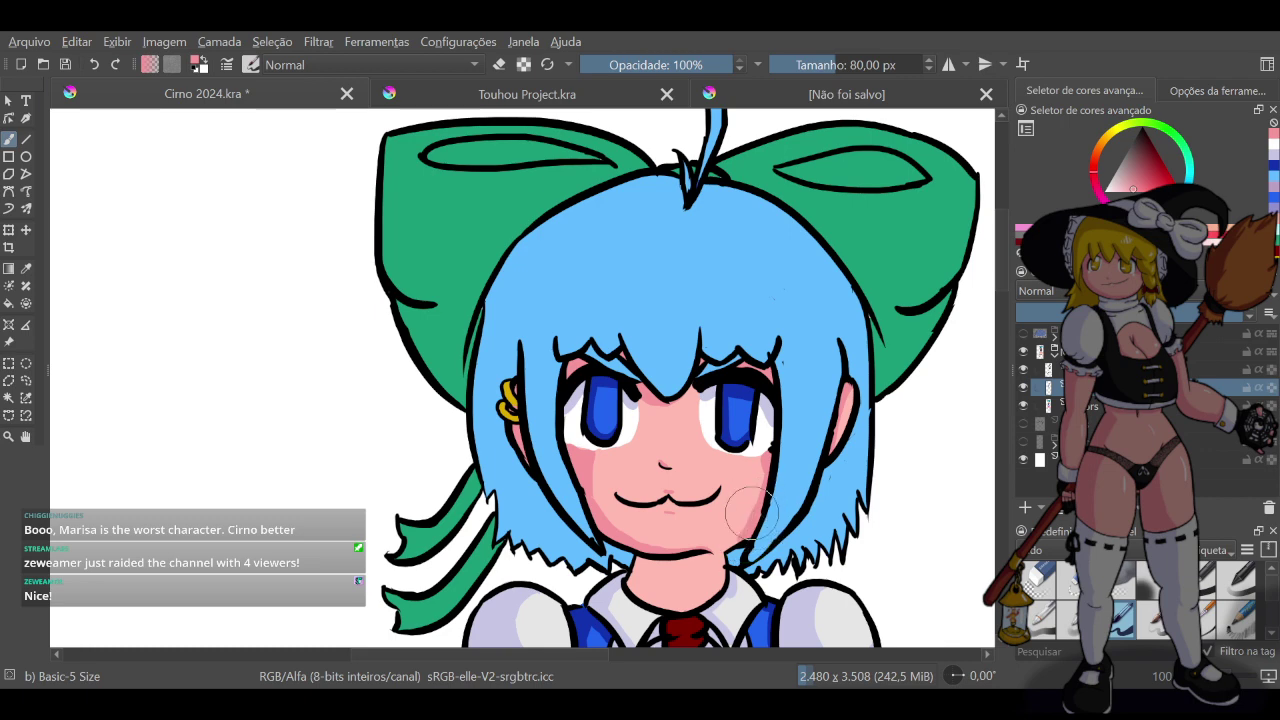
Shade the left part of the neck and its area beneath the chin in pink with a 40 px brush, redrawing the dividing edge
left_click(547, 65)
left_click_drag(676, 563, 676, 614)
key("ctrl+z")
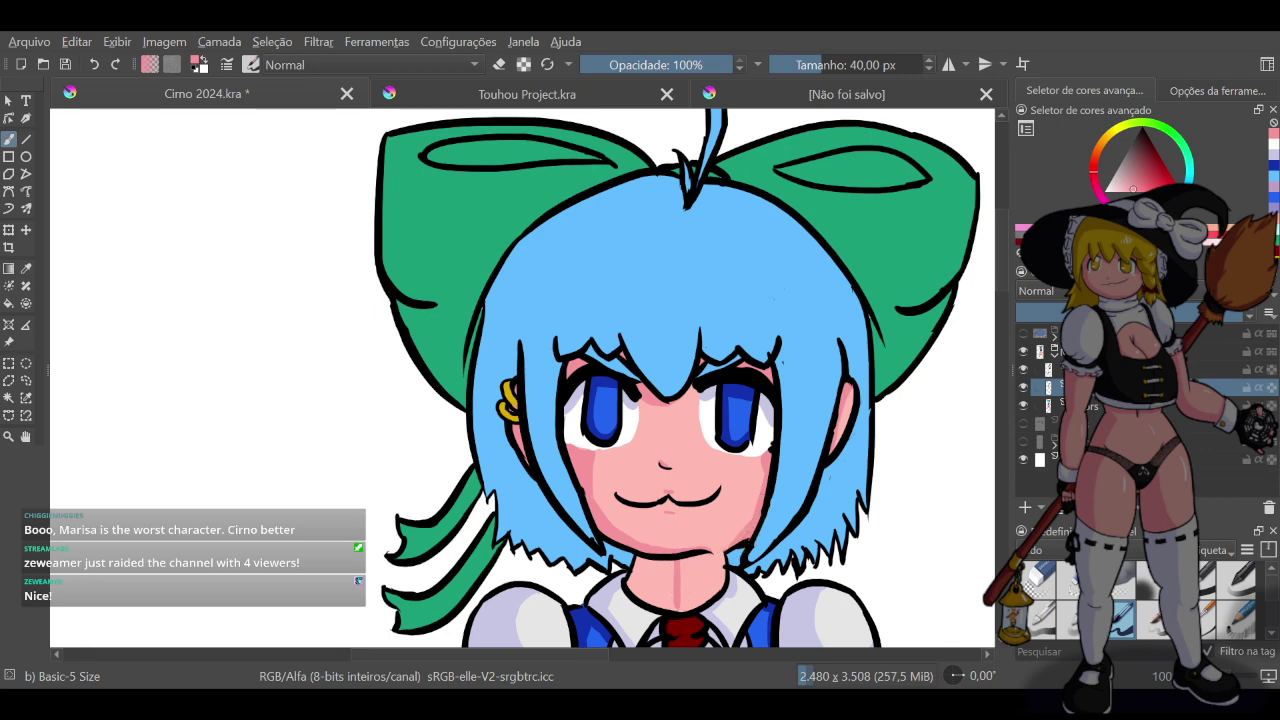
key("ctrl+z")
left_click_drag(679, 566, 686, 616)
key("ctrl+z")
left_click_drag(679, 564, 683, 612)
mouse_move(644, 566)
left_mouse_down()
mouse_move(650, 602)
mouse_move(652, 570)
left_mouse_up()
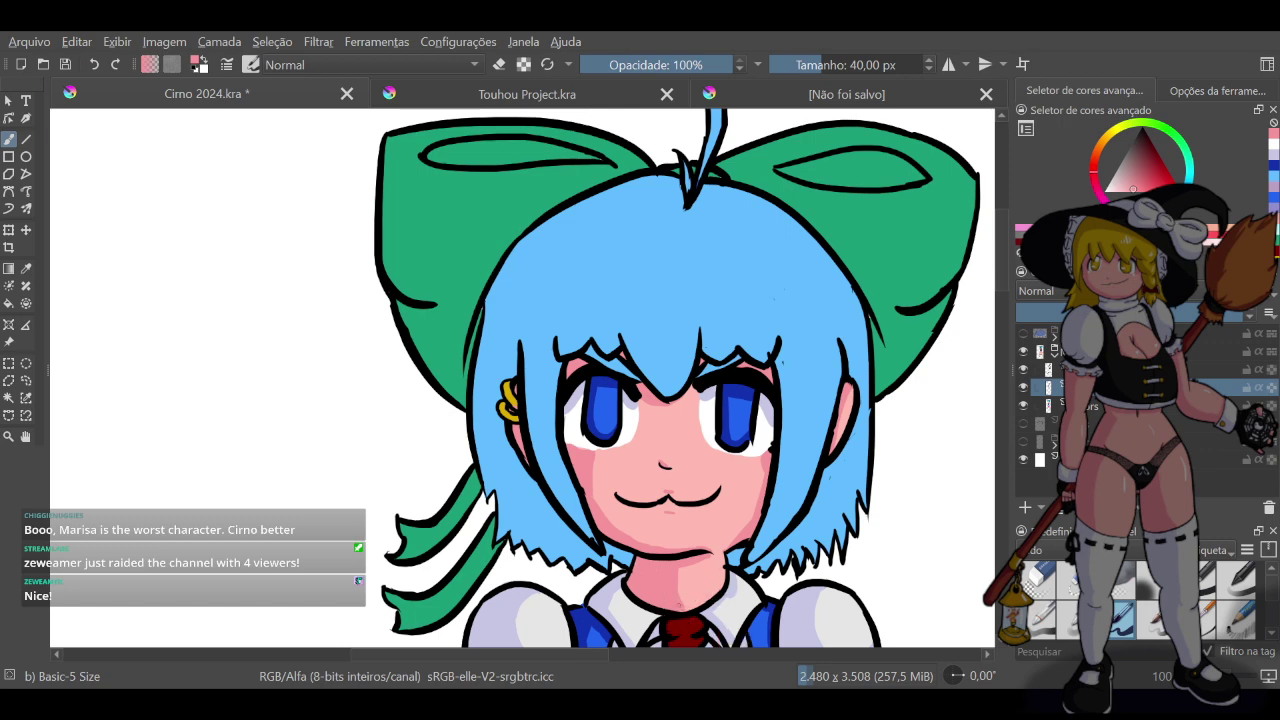
left_click_drag(680, 605, 722, 584)
Shade the skin beside the right glove and the inner edge of the right upper arm in pink with the 40 px brush
scroll(797, 455, "down", 5)
scroll(809, 501, "up", 3)
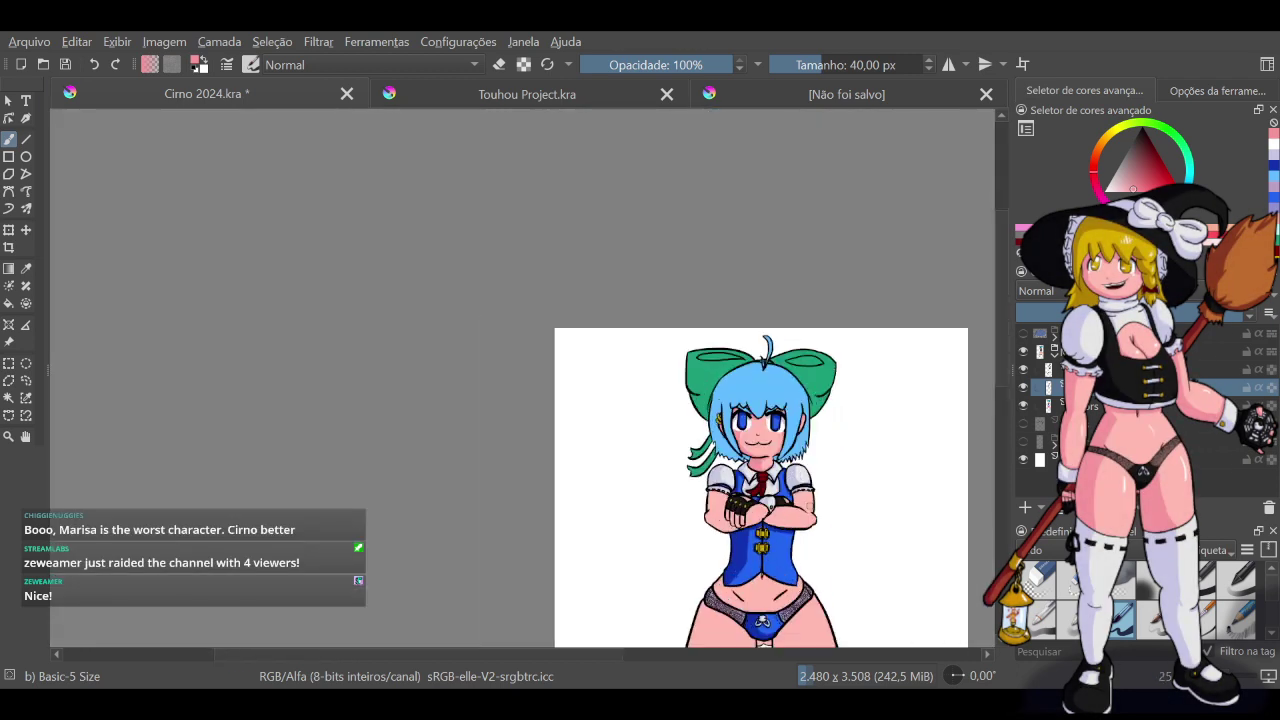
scroll(843, 597, "up", 2)
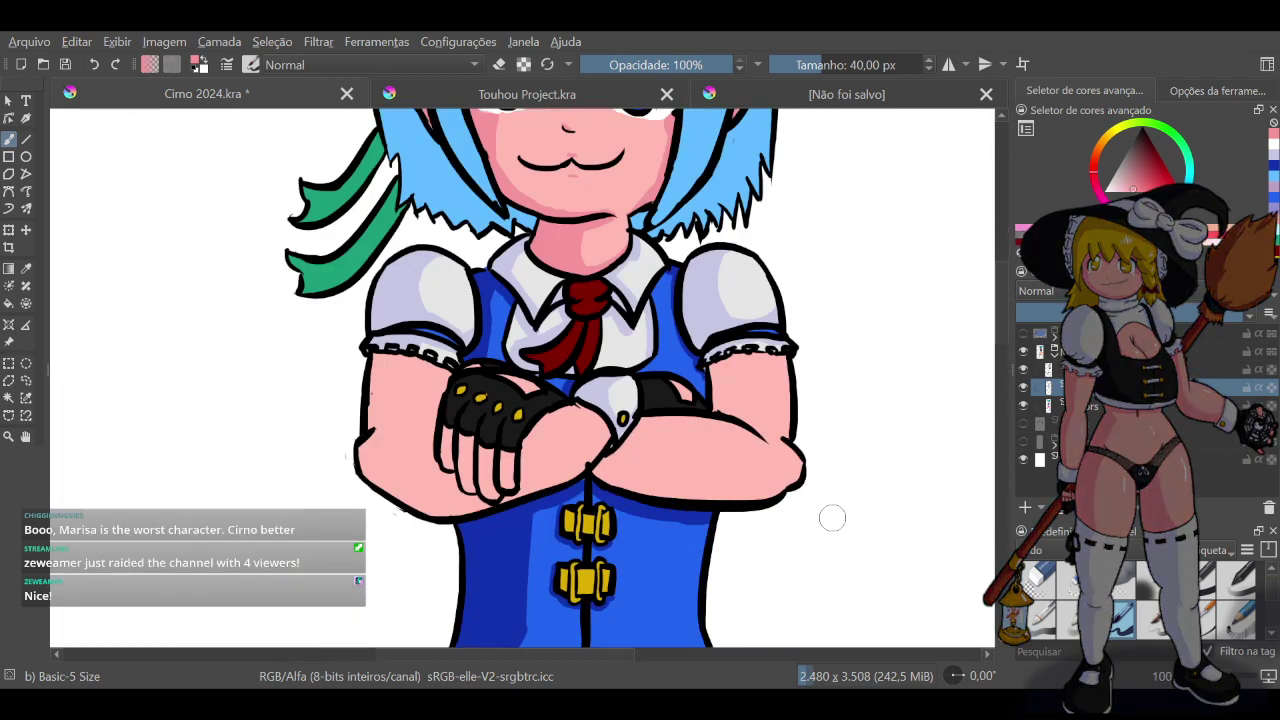
scroll(830, 530, "down", 4)
scroll(827, 531, "up", 5)
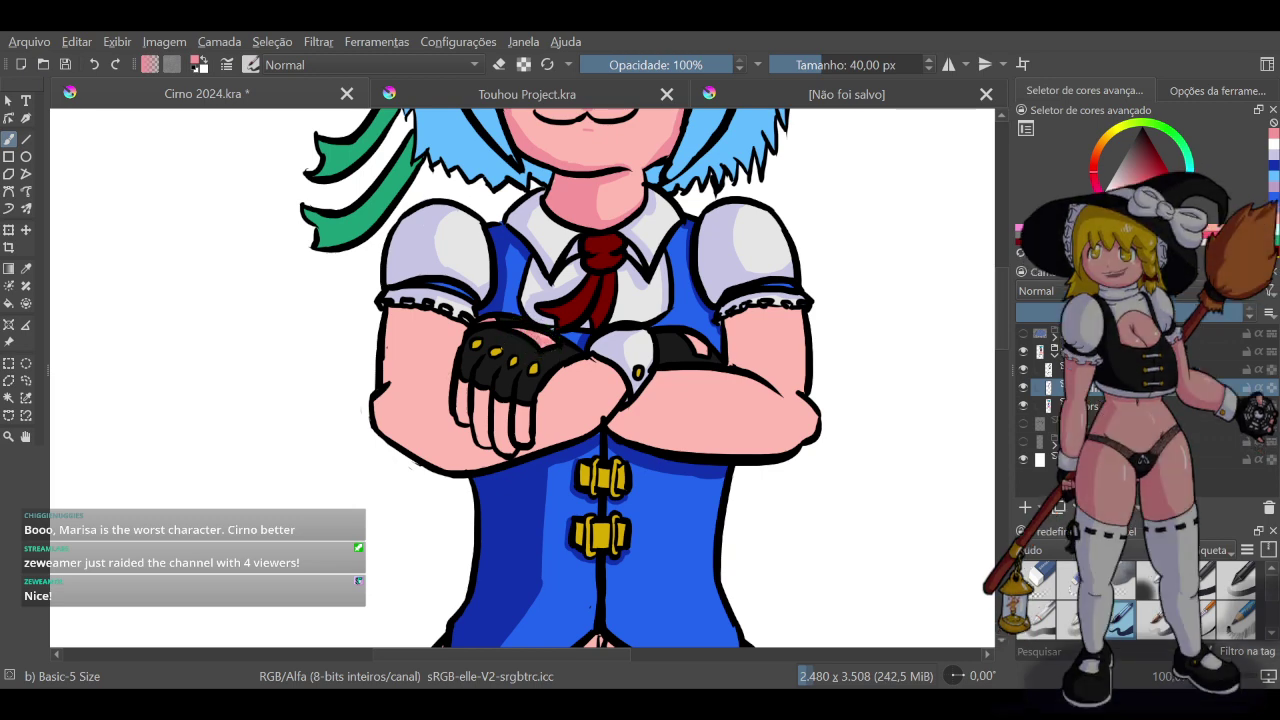
left_click_drag(696, 355, 685, 339)
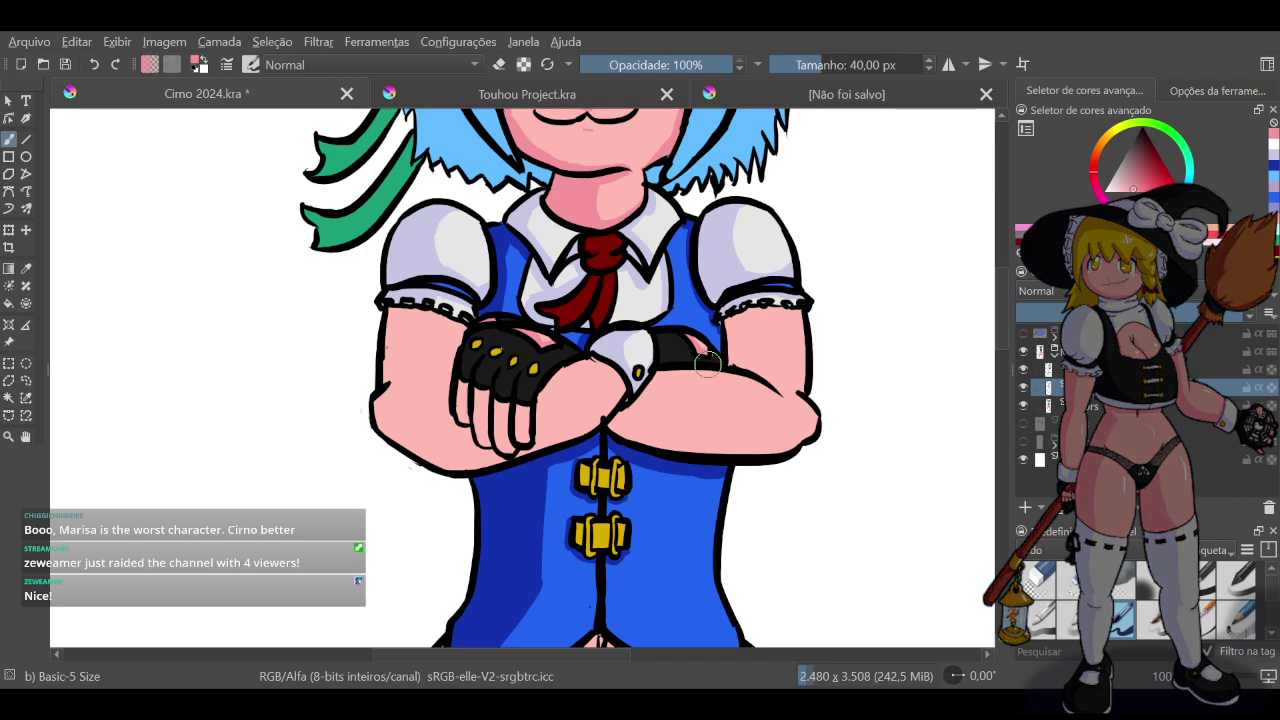
key("ctrl+z")
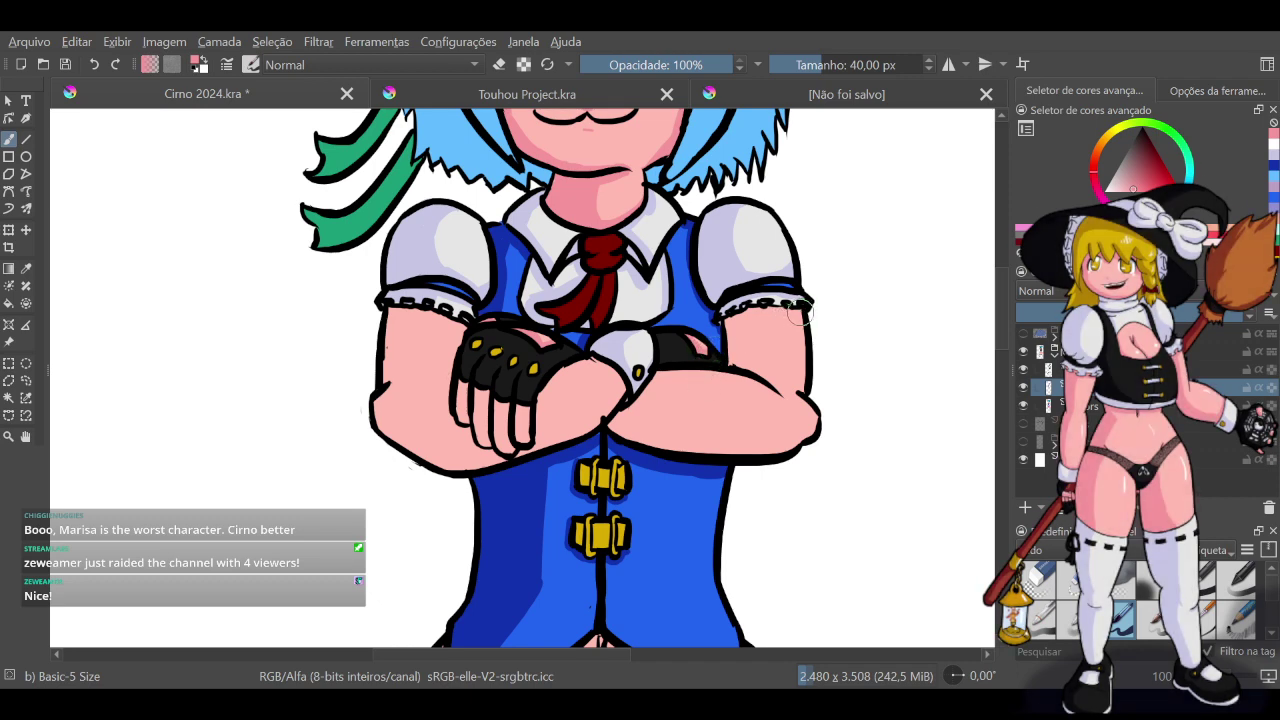
left_click_drag(800, 312, 782, 317)
key("ctrl+z")
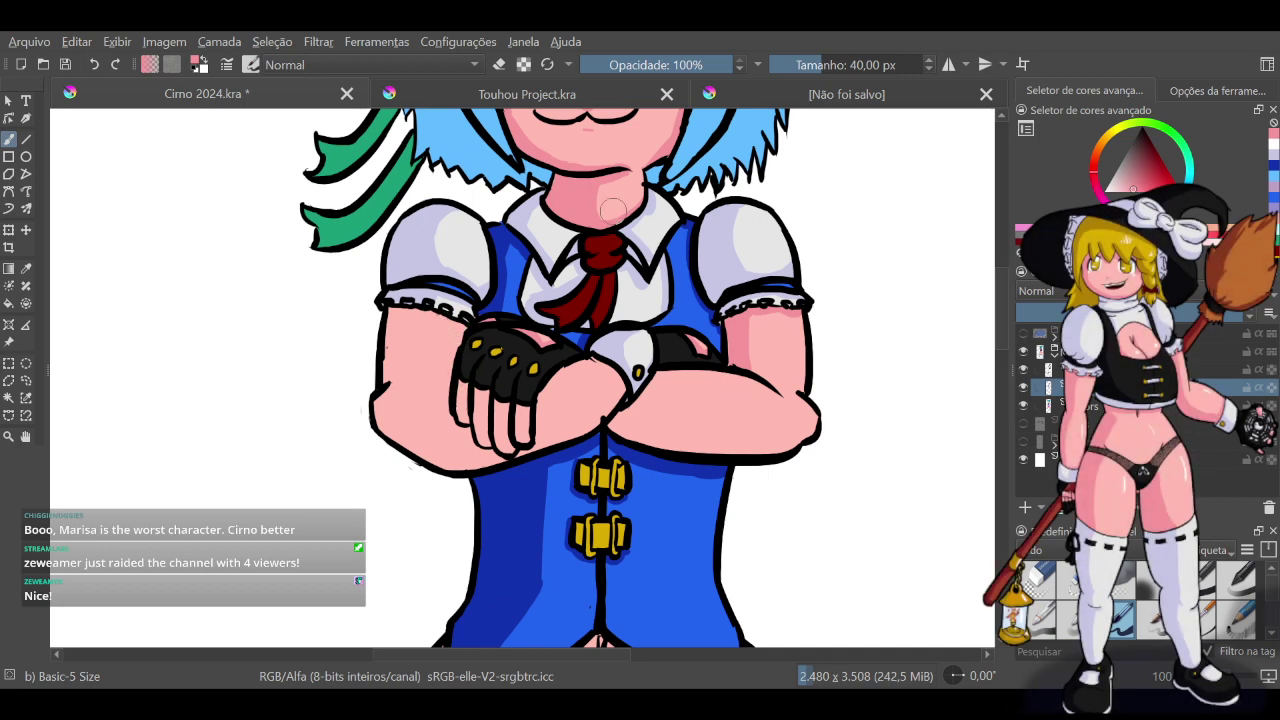
Shade the left arm's outer edge and elbow and the underside of the right forearm in pink with an 80 px brush
left_click(830, 54)
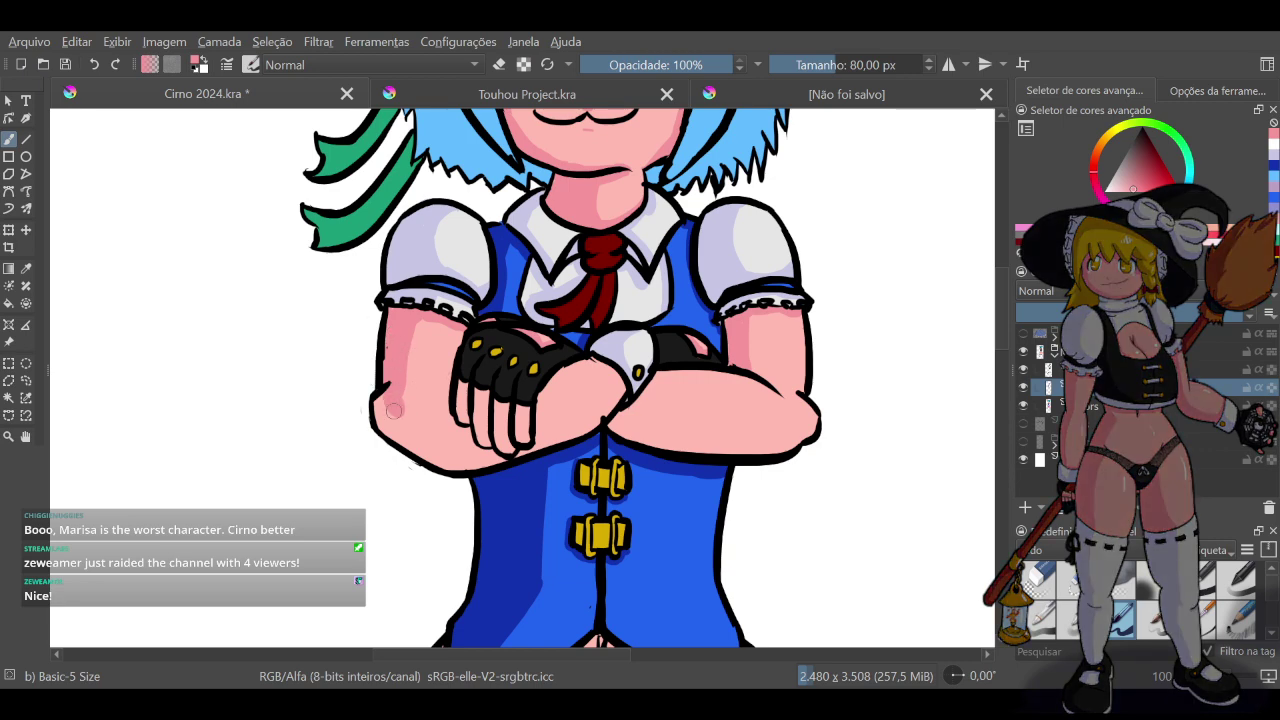
left_click_drag(398, 418, 436, 458)
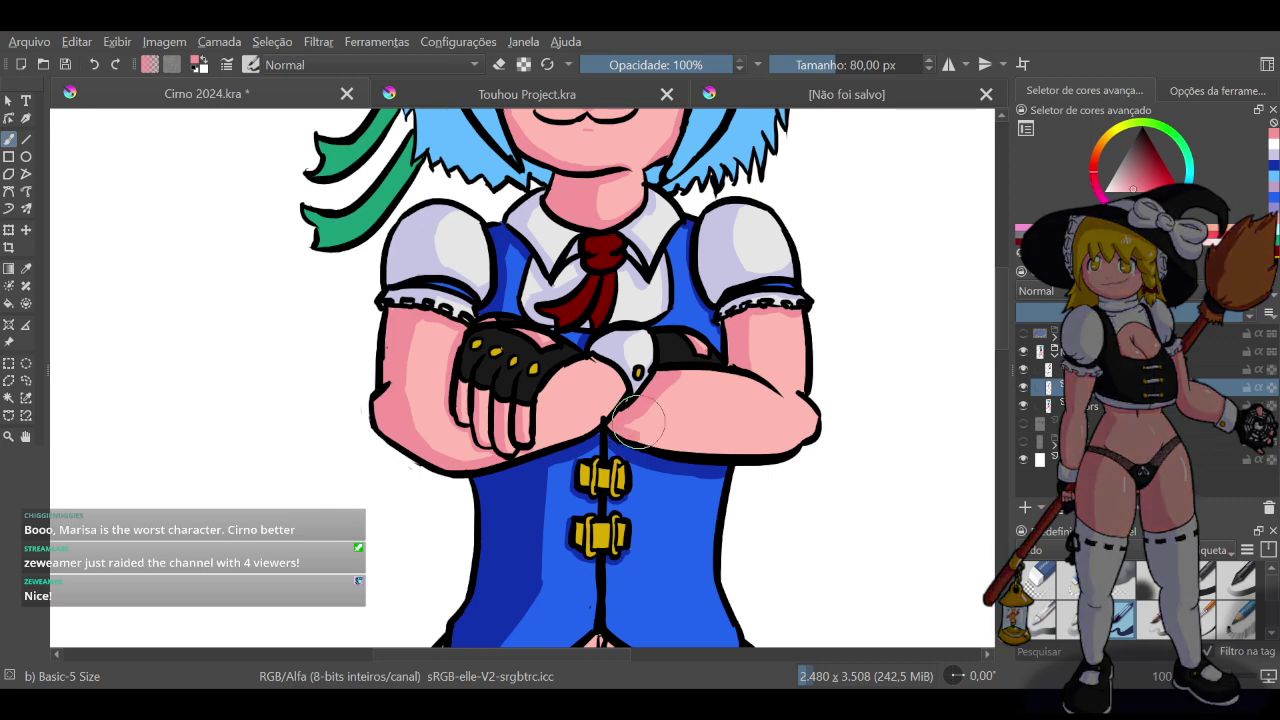
left_click_drag(647, 440, 785, 440)
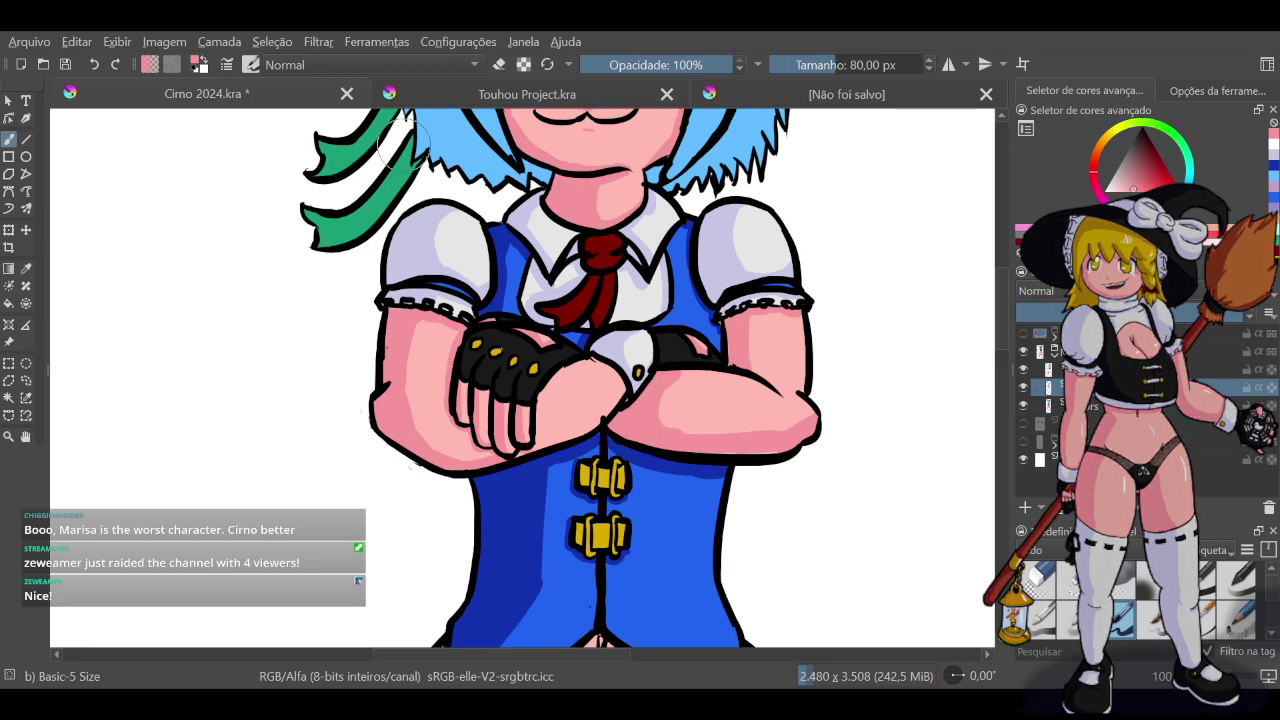
left_click(499, 64)
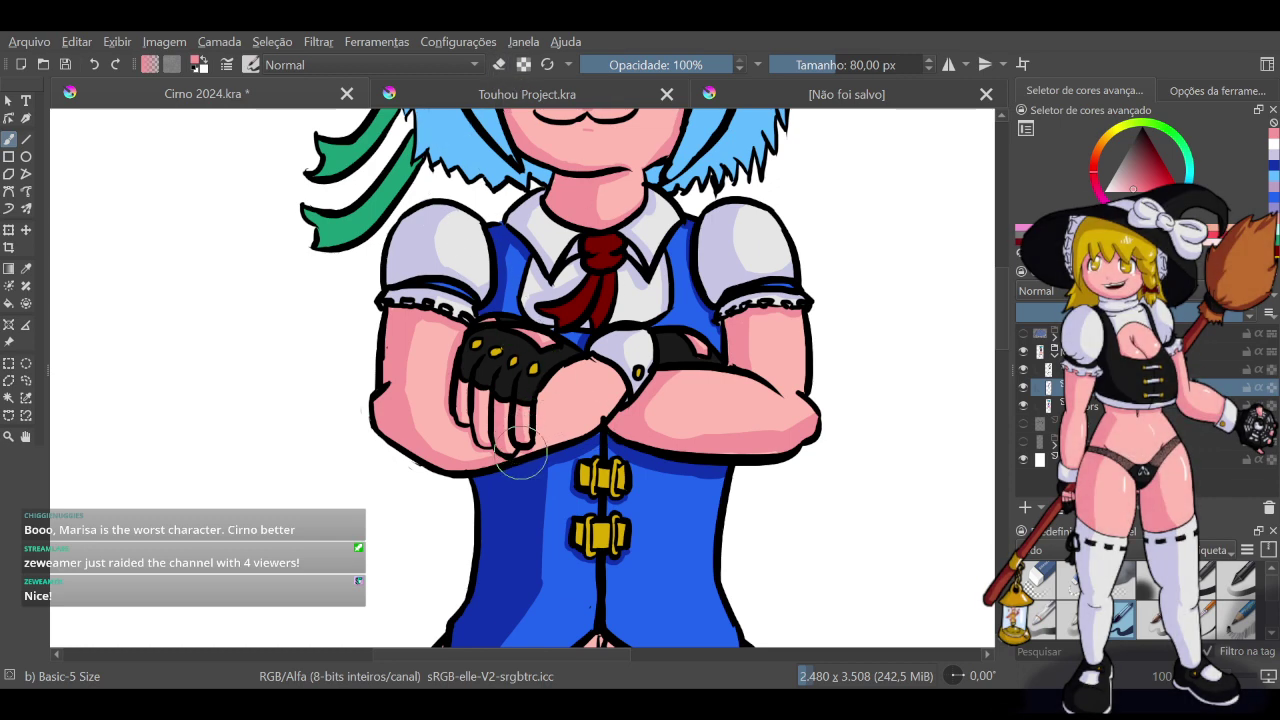
mouse_move(525, 456)
left_mouse_down()
mouse_move(616, 392)
mouse_move(538, 446)
left_mouse_up()
key("ctrl+z")
left_click(608, 402, "ctrl")
left_click(614, 402, "ctrl")
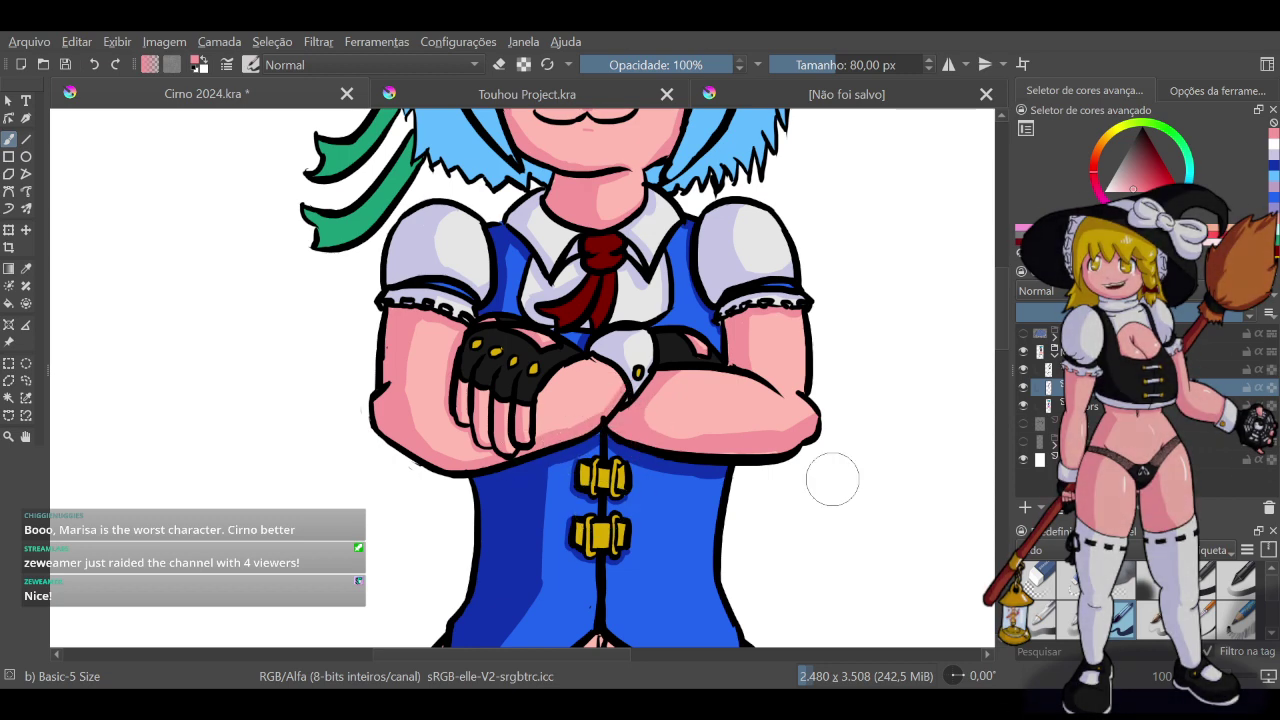
left_click(1090, 370)
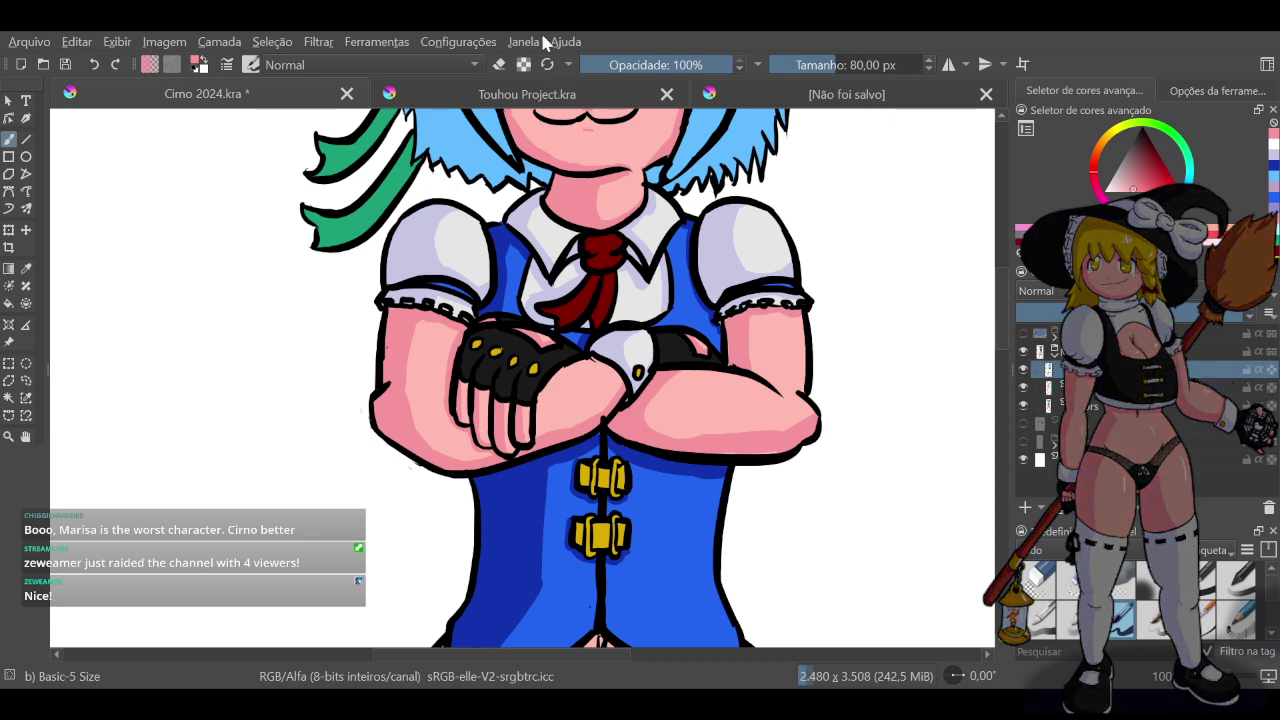
key("e")
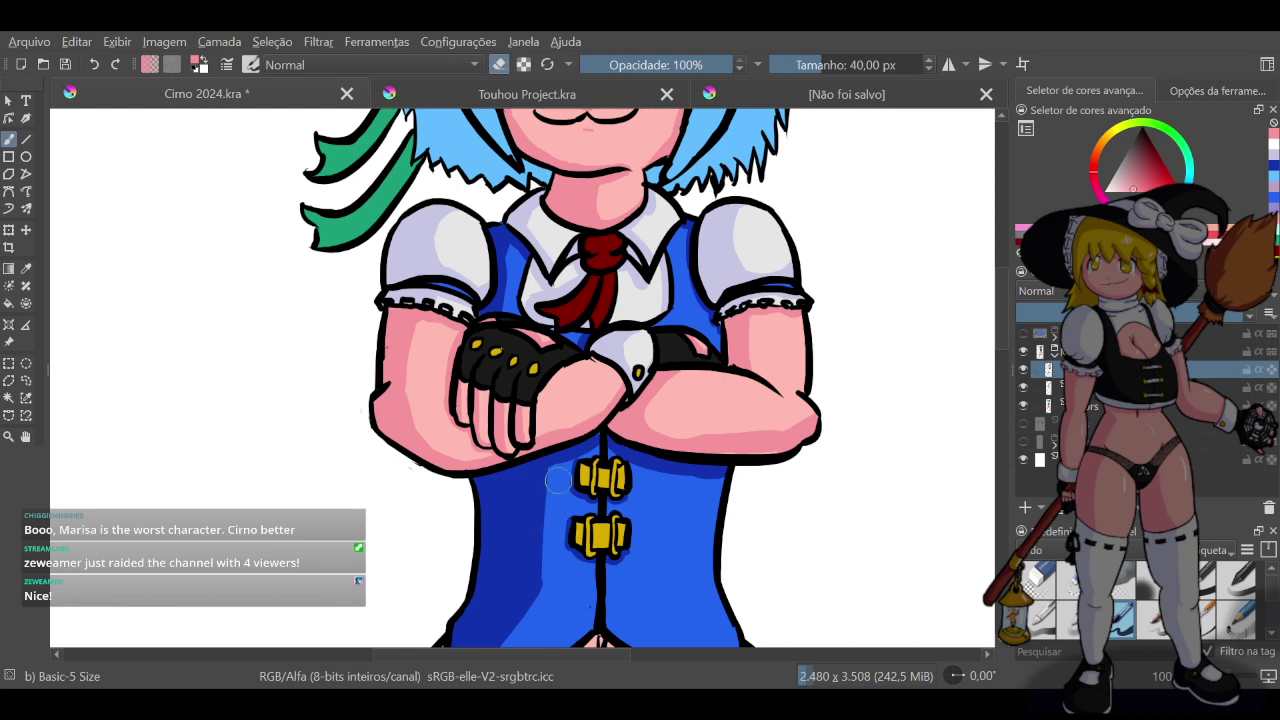
scroll(643, 486, "down", 3)
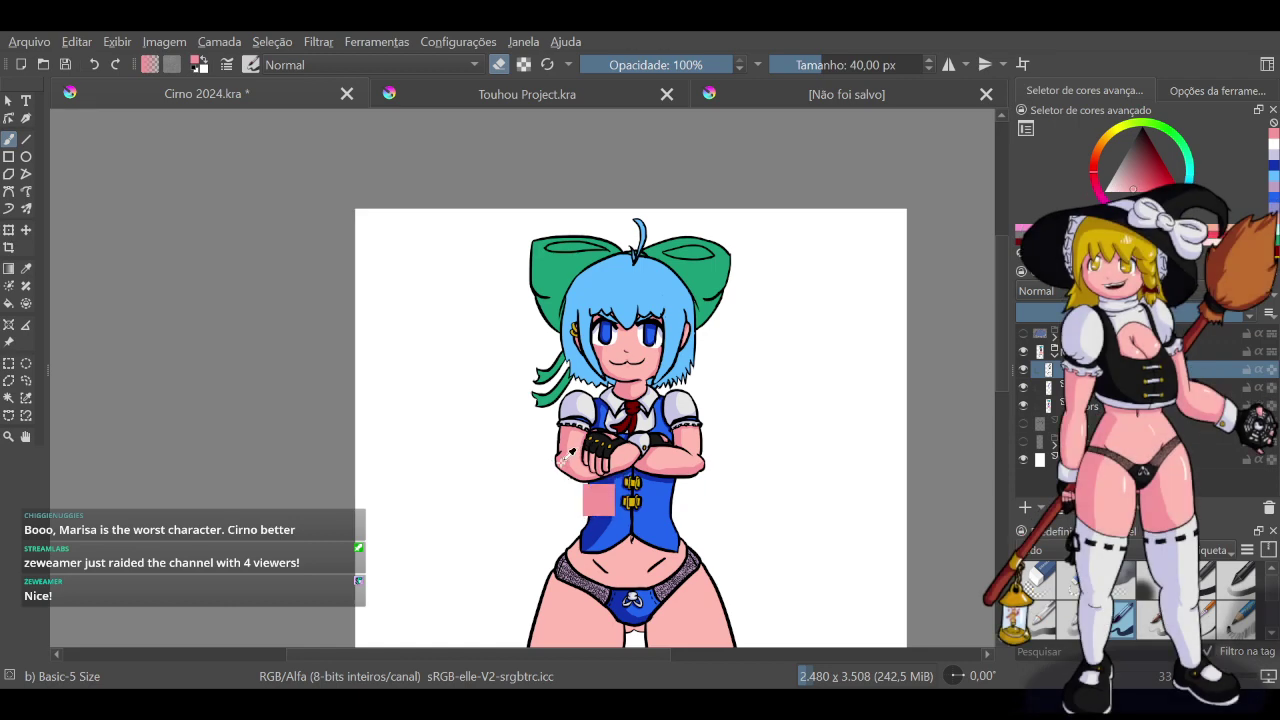
key("e")
Return to the shadow layer and paint a small pink shadow in the navel beneath the vest's front opening
scroll(656, 565, "up", 5)
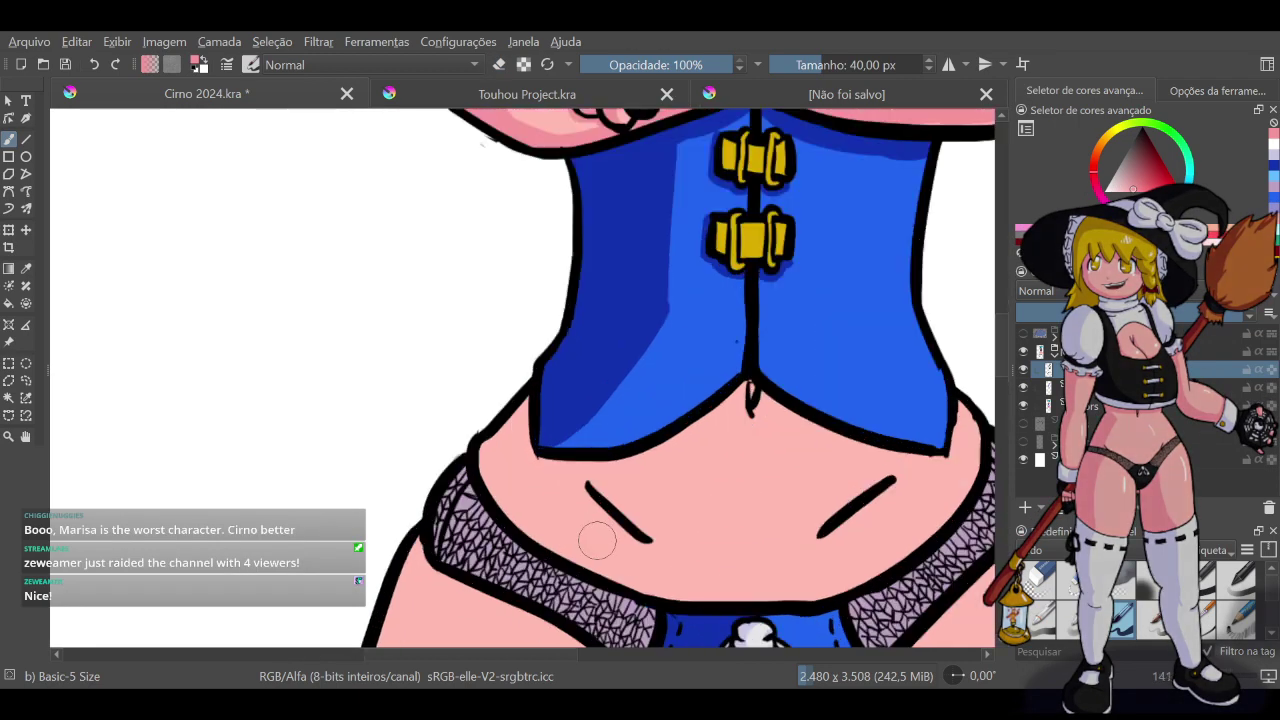
left_click(1091, 390)
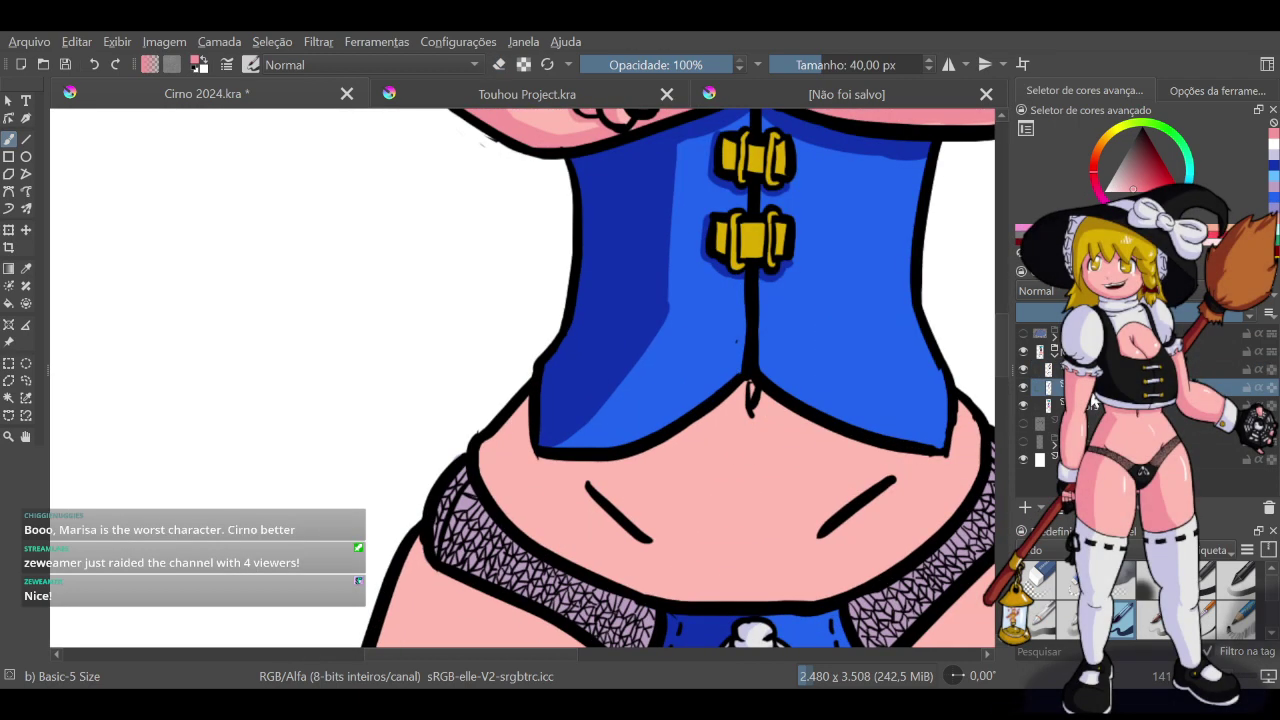
left_click_drag(752, 378, 753, 410)
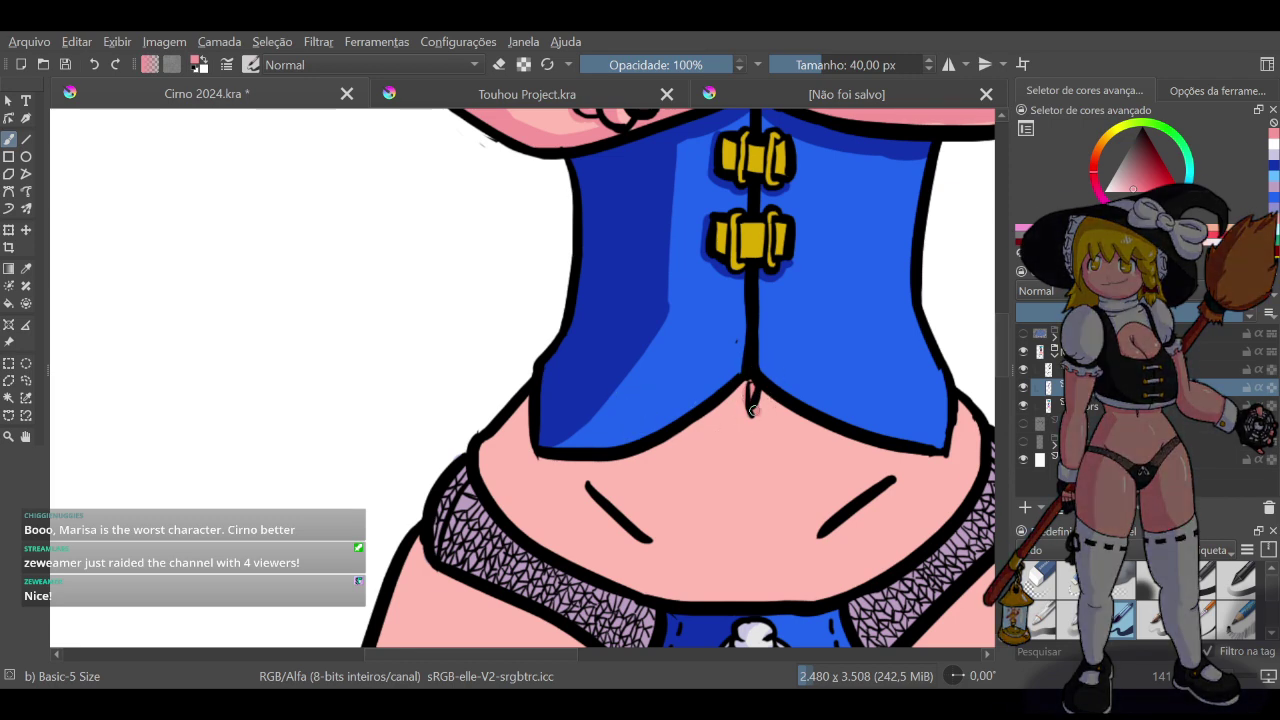
Set the brush size to 80 px and fill a pink shadow on the left hip beside the vest, redoing its edge
left_click(814, 66)
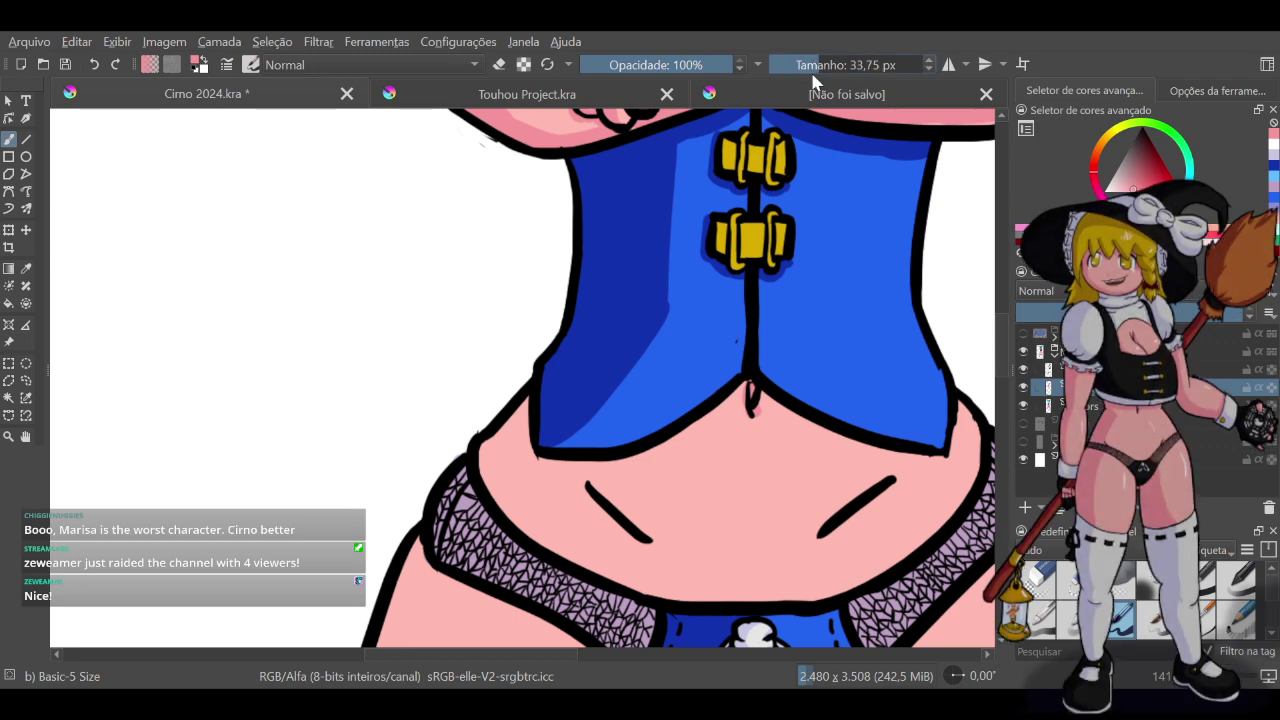
right_click(812, 73)
type("80")
key("Return")
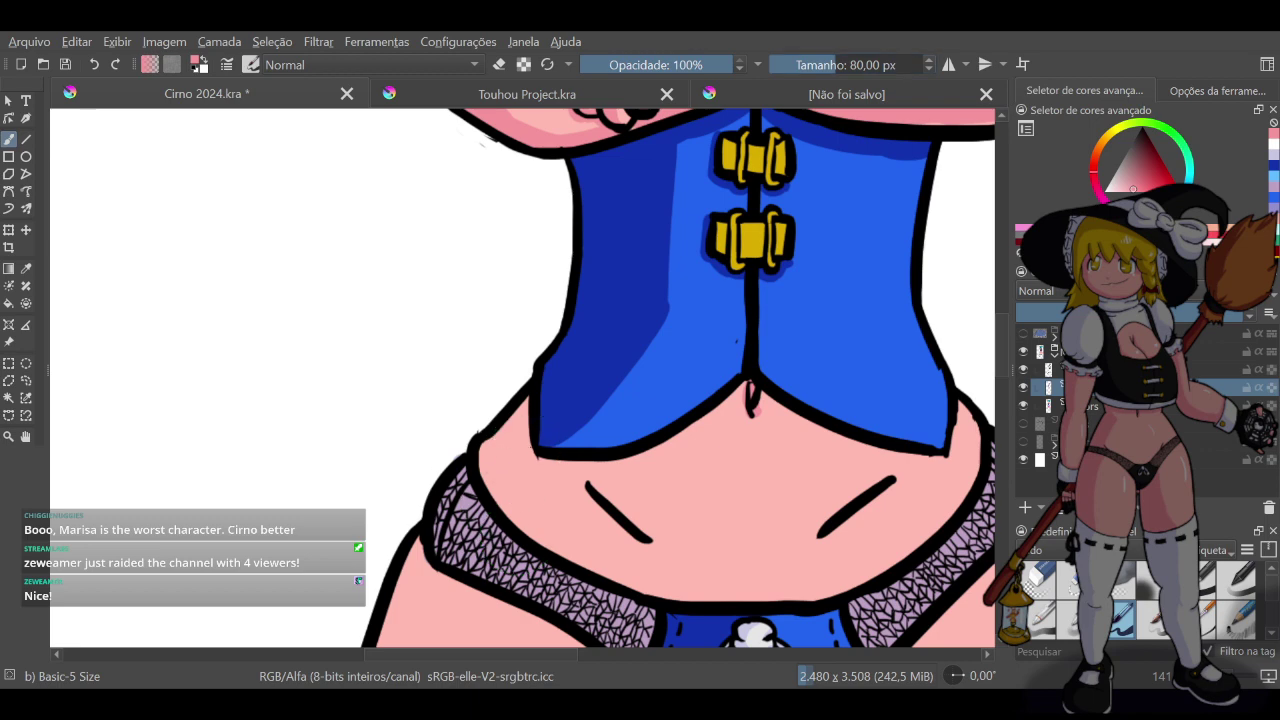
left_click_drag(540, 447, 504, 498)
key("ctrl+z")
left_click_drag(535, 453, 508, 498)
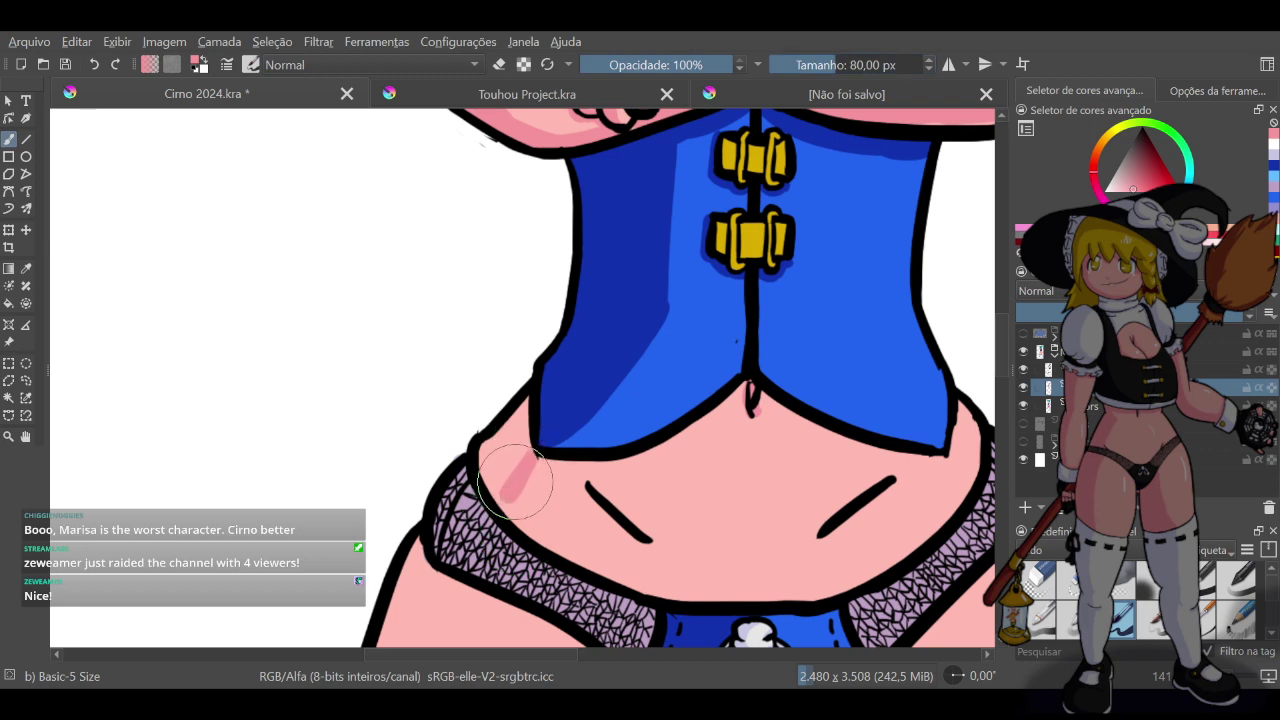
key("ctrl+z")
mouse_move(535, 453)
left_mouse_down()
mouse_move(503, 498)
mouse_move(517, 419)
left_mouse_up()
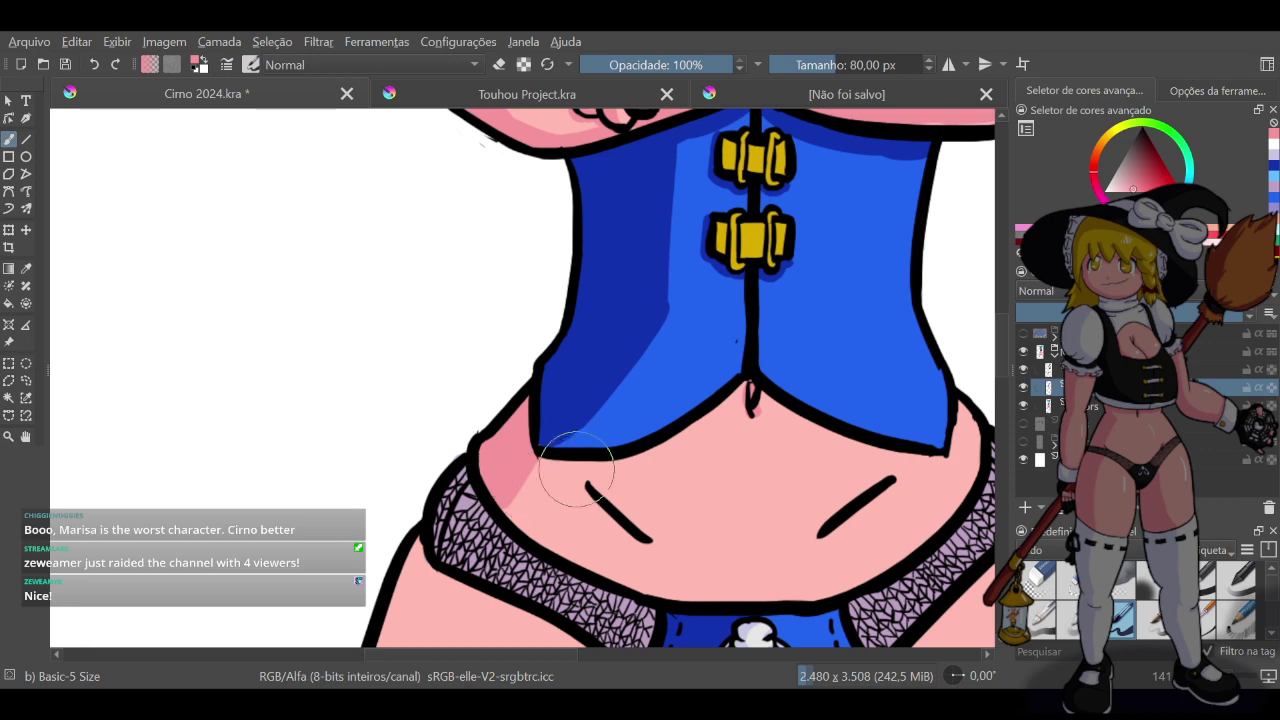
Paint a thin pink shadow on the belly along the vest's lower hem from hip to hip, redoing strokes until it follows the edge
left_click_drag(537, 463, 618, 460)
key("ctrl+z")
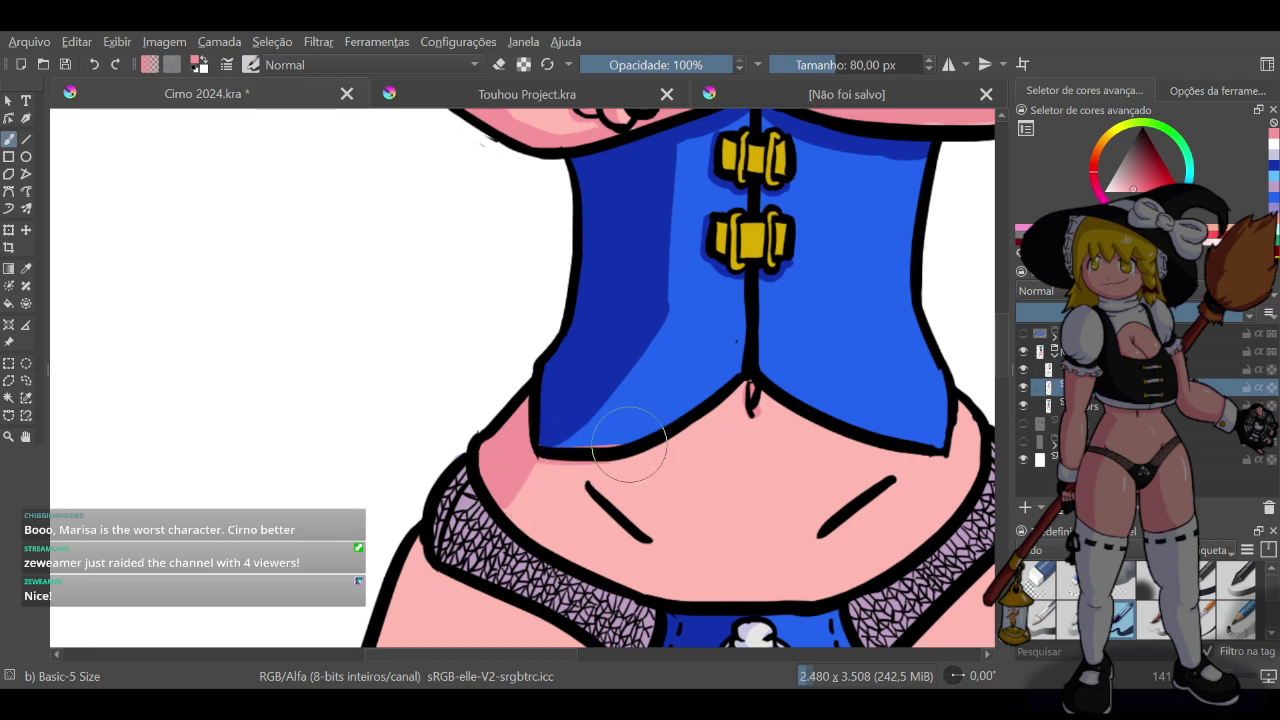
mouse_move(537, 463)
left_mouse_down()
mouse_move(651, 451)
mouse_move(717, 388)
left_mouse_up()
key("ctrl+z")
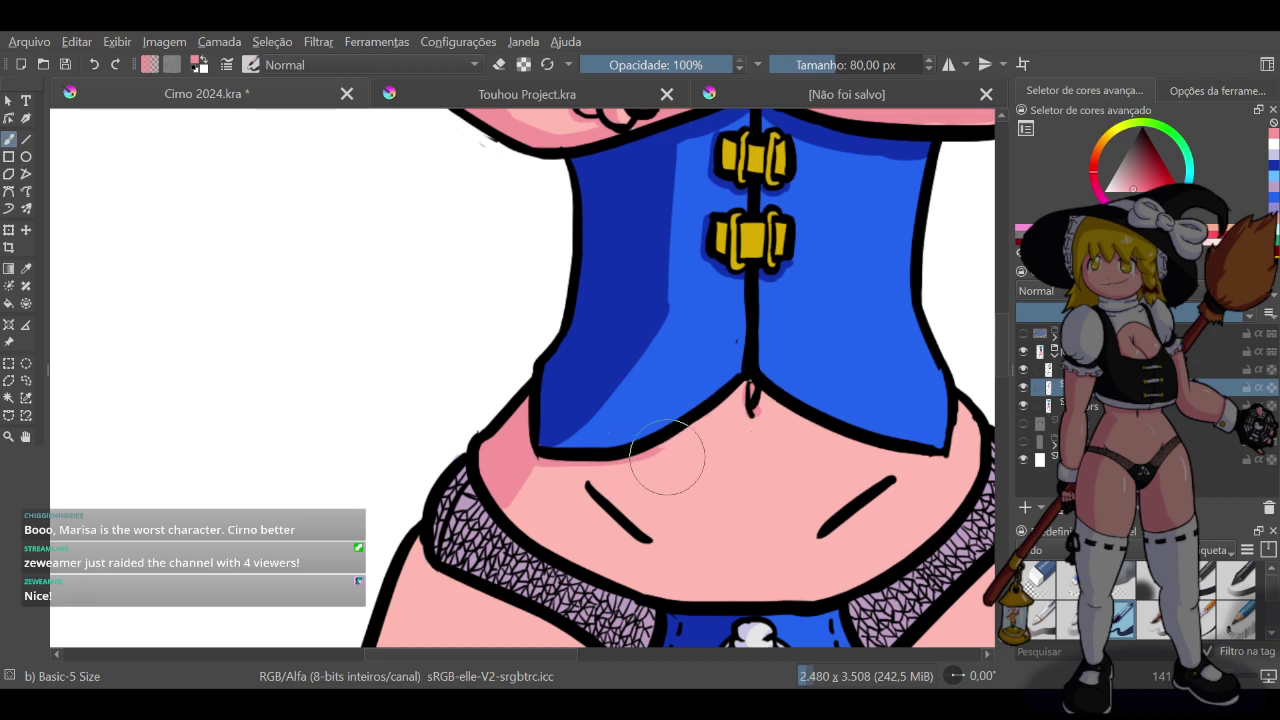
mouse_move(640, 457)
left_mouse_down()
mouse_move(827, 435)
mouse_move(814, 428)
mouse_move(954, 452)
mouse_move(887, 451)
mouse_move(946, 470)
mouse_move(963, 449)
mouse_move(949, 458)
mouse_move(937, 424)
mouse_move(946, 449)
mouse_move(953, 397)
mouse_move(946, 457)
left_mouse_up()
key("ctrl+z")
key("ctrl+z")
key("ctrl+z")
key("ctrl+z")
left_click_drag(953, 397, 946, 456)
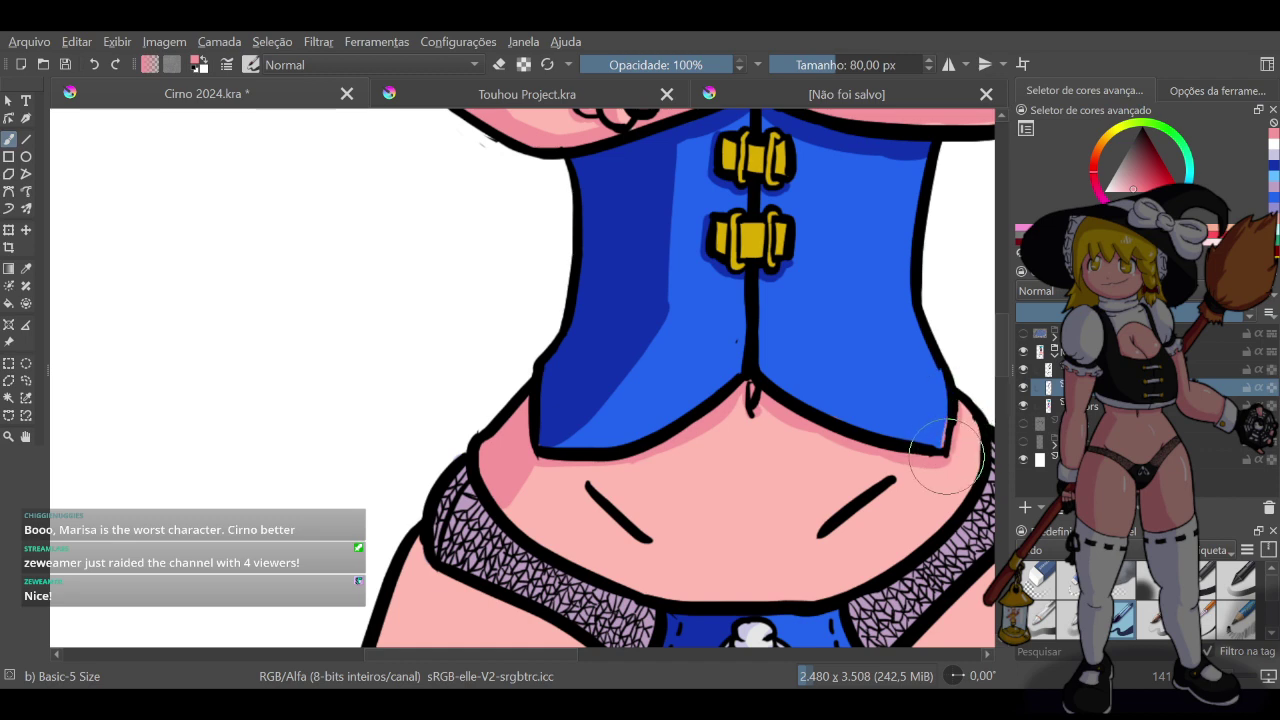
key("ctrl+z")
left_click_drag(955, 405, 953, 450)
key("ctrl+z")
mouse_move(956, 403)
left_mouse_down()
mouse_move(947, 457)
mouse_move(951, 398)
mouse_move(945, 454)
mouse_move(955, 415)
left_mouse_up()
key("ctrl+z")
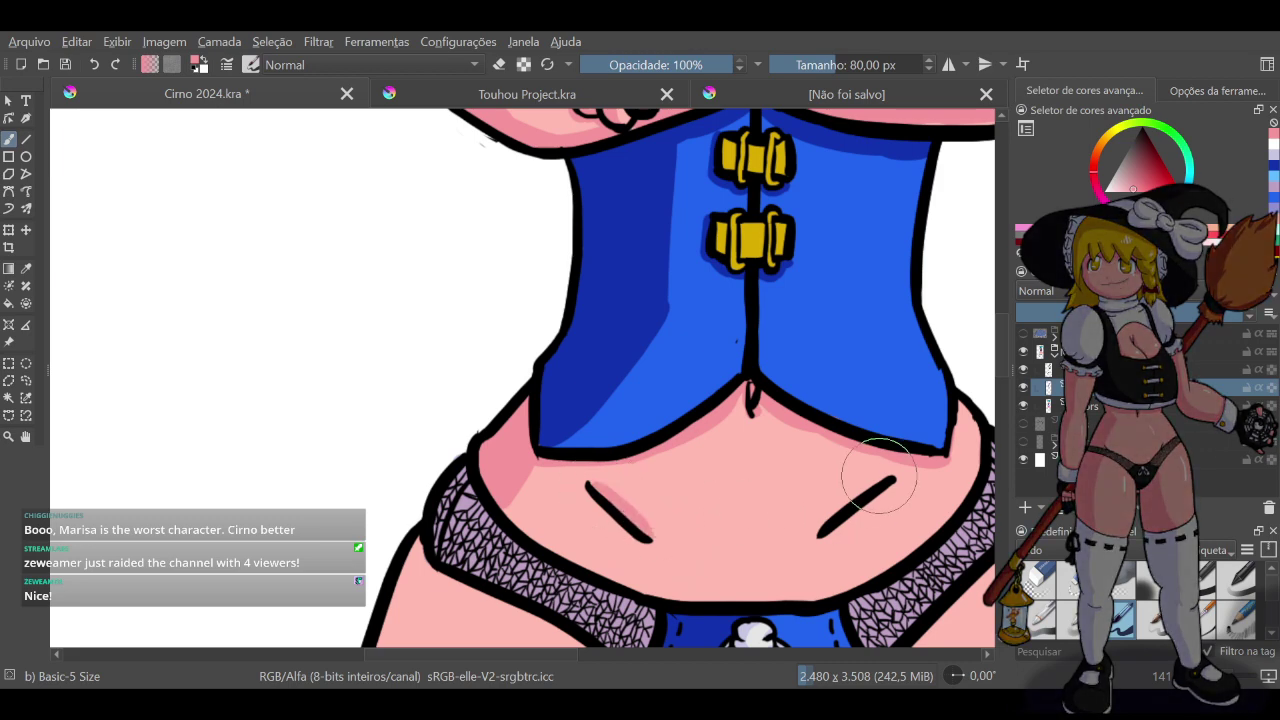
Add a pink shadow along the belly's right crease line, redoing the stroke once
left_click_drag(885, 474, 823, 533)
key("ctrl+z")
left_click_drag(884, 473, 817, 529)
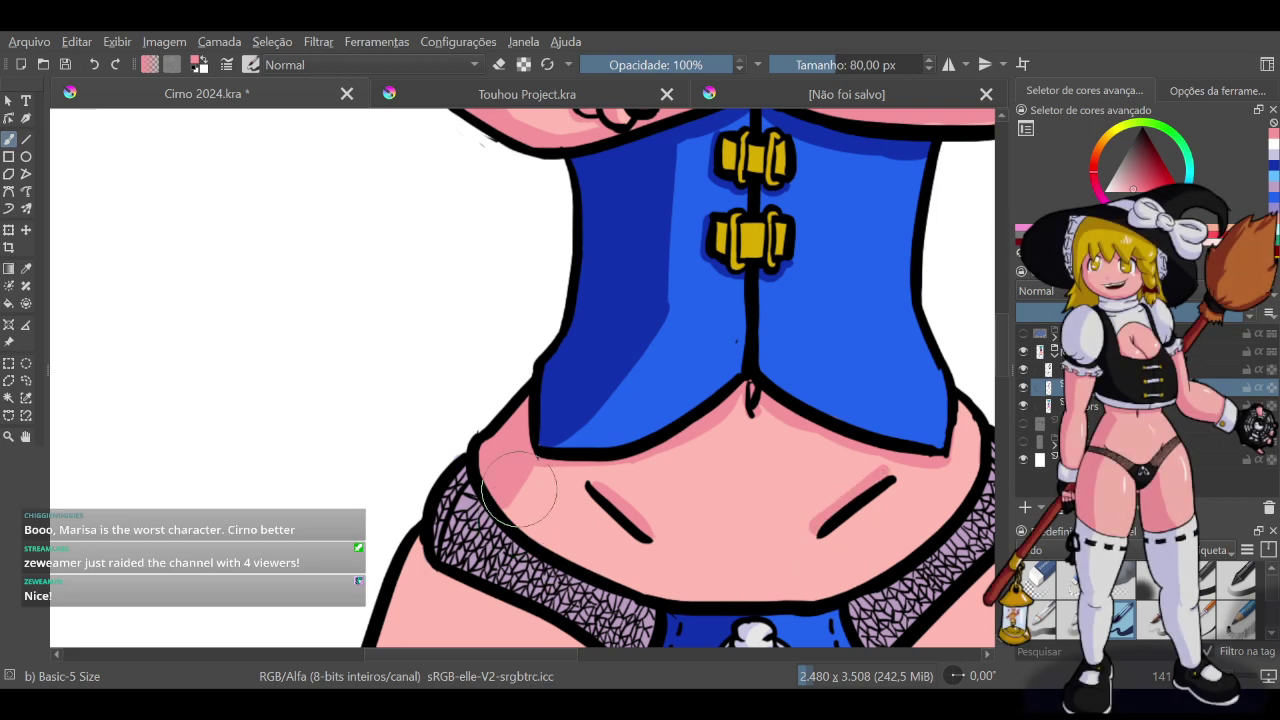
Redraw the inner edge of the left hip's pink shadow from the vest's lower corner down to the underwear band
key("ctrl+z")
mouse_move(533, 464)
left_mouse_down()
mouse_move(524, 532)
mouse_move(532, 462)
mouse_move(518, 518)
left_mouse_up()
key("ctrl+z")
key("ctrl+z")
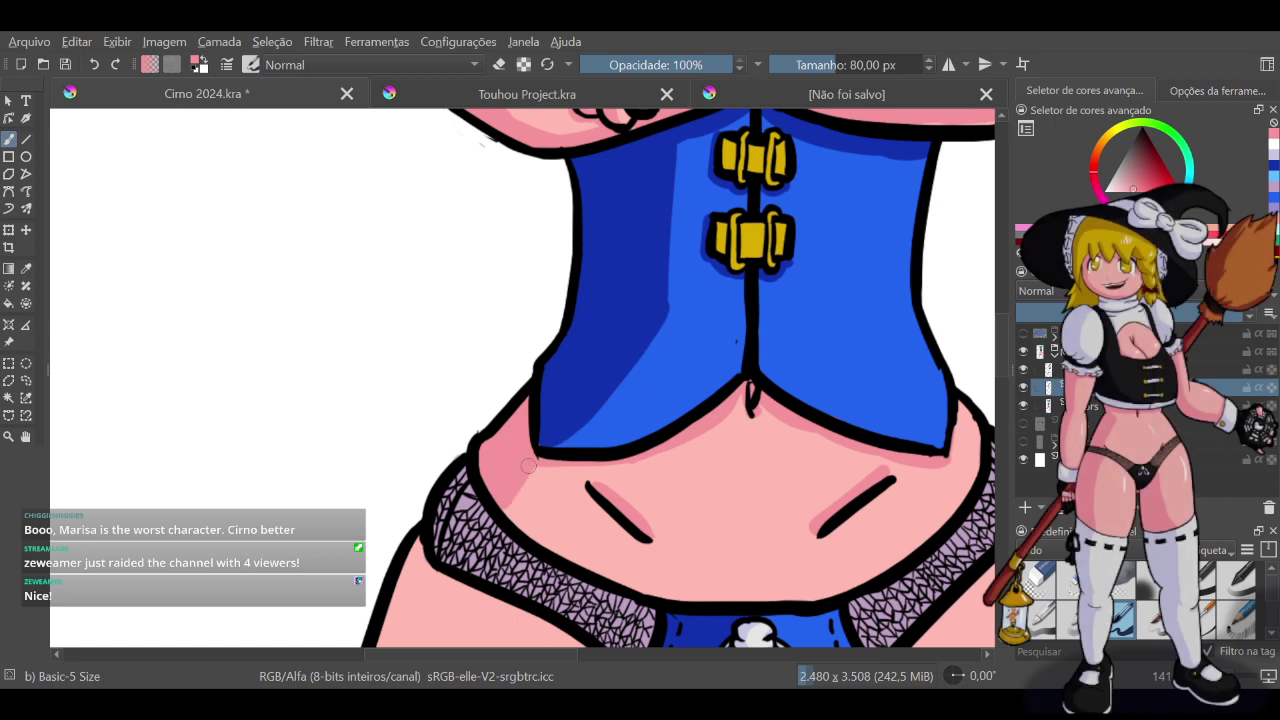
left_click_drag(534, 462, 519, 514)
key("ctrl+z")
left_click_drag(537, 464, 515, 500)
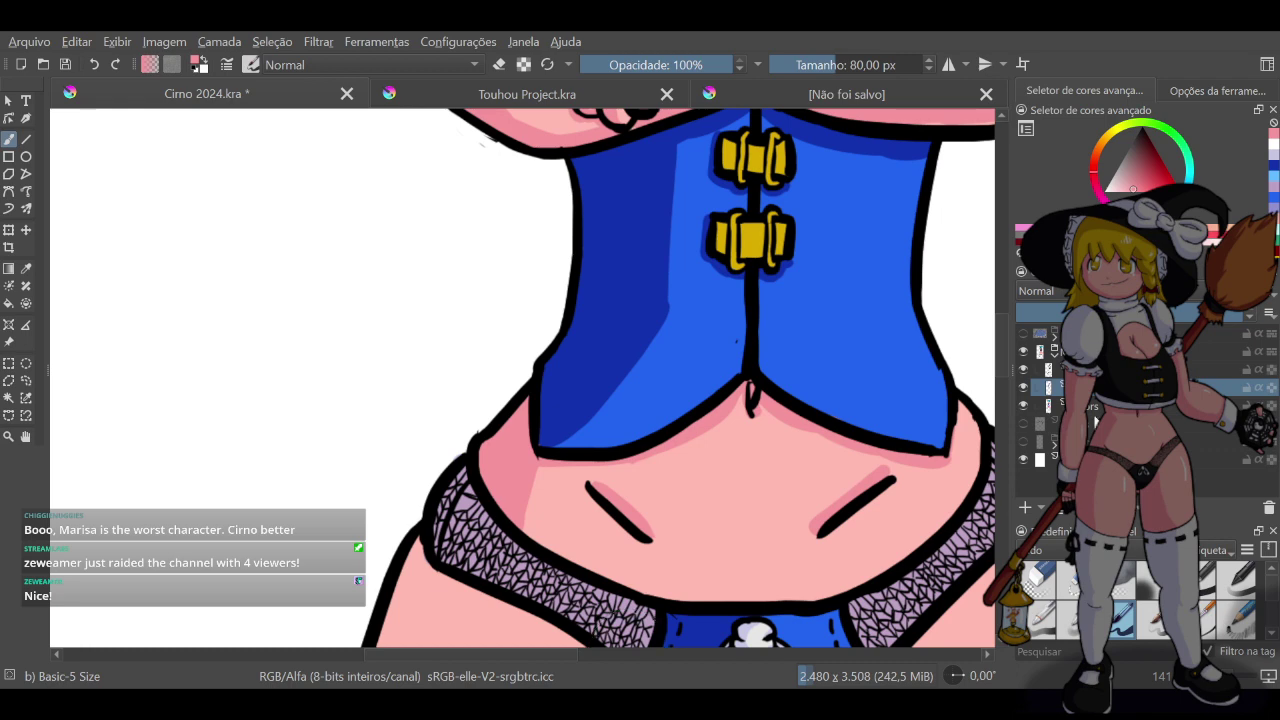
Draw the inner edge of a pink shadow down the left thigh, from the underwear band to the stocking, redoing the stroke until it fits
scroll(1002, 457, "down", 1)
scroll(948, 478, "down", 4)
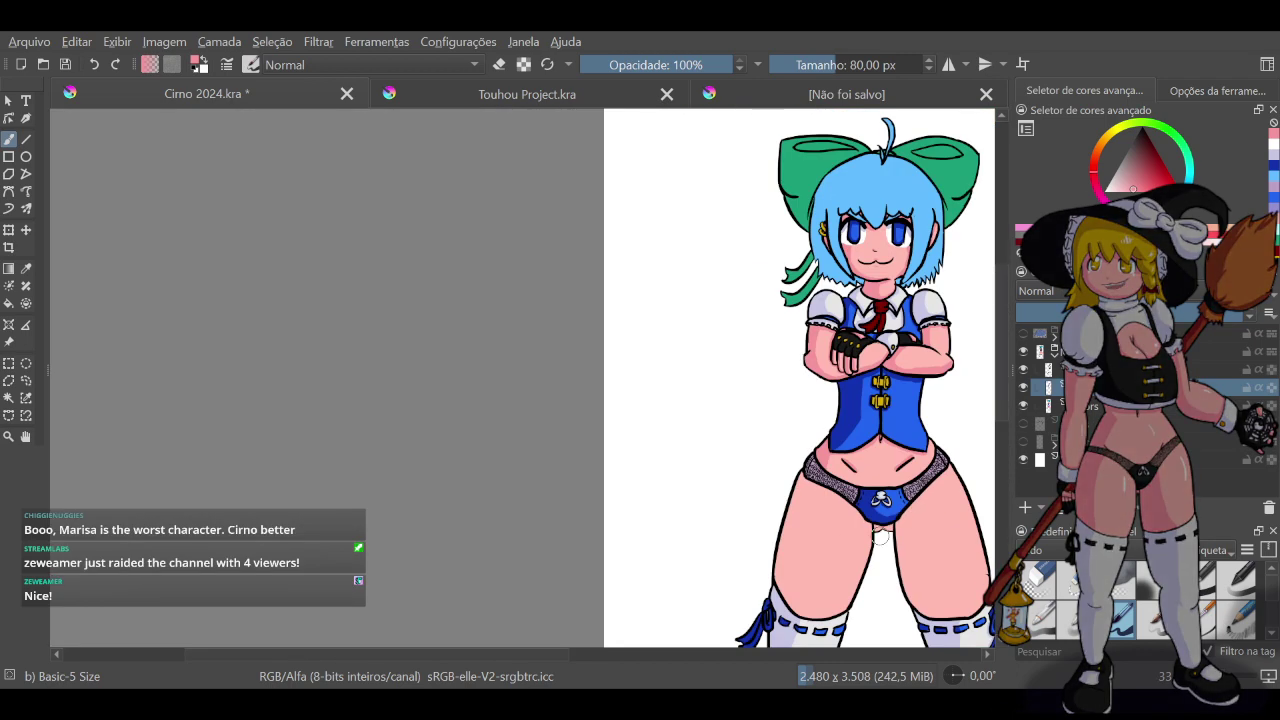
scroll(917, 527, "up", 4)
scroll(920, 529, "down", 5)
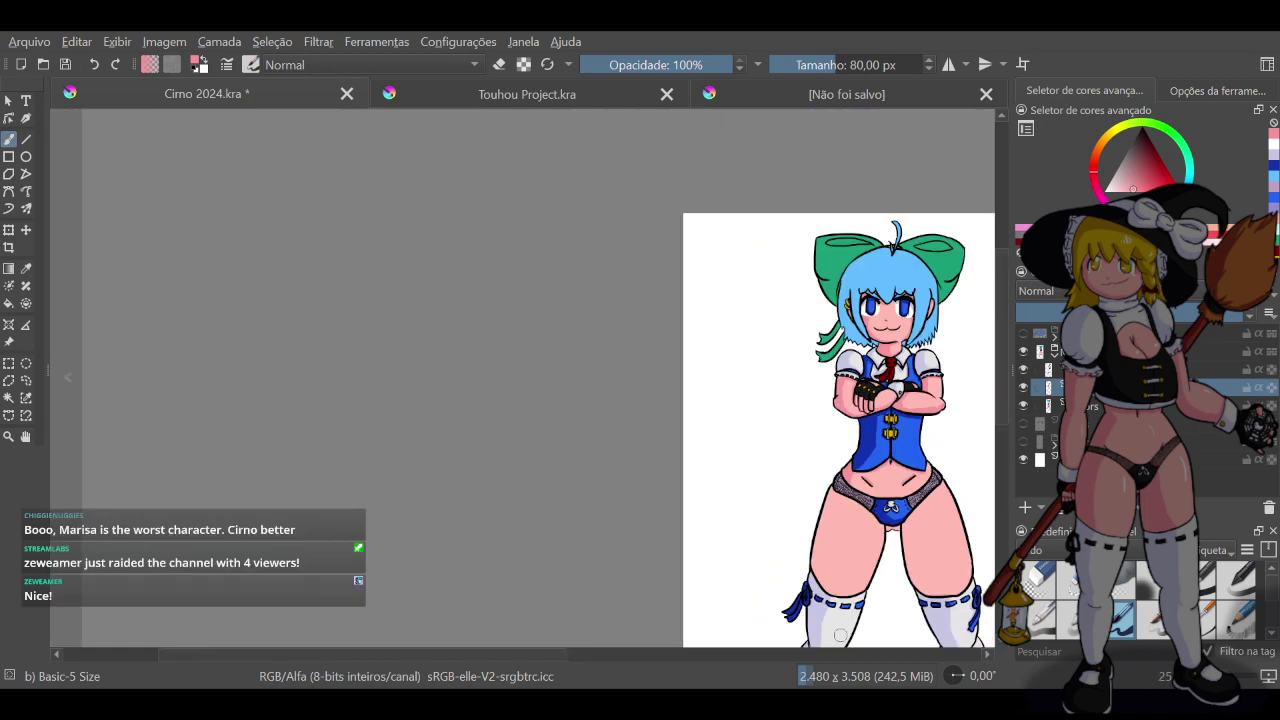
left_click_drag(479, 653, 593, 662)
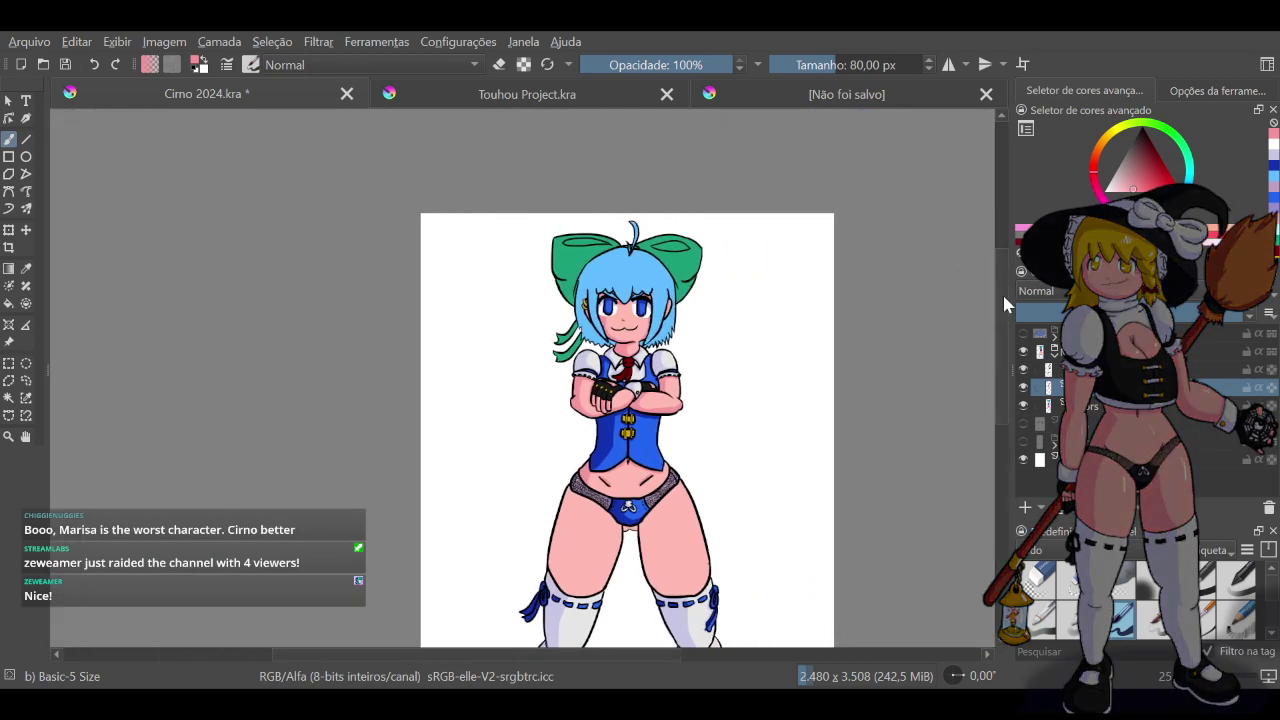
mouse_move(1002, 292)
left_mouse_down()
mouse_move(1002, 400)
mouse_move(1004, 355)
left_mouse_up()
scroll(749, 393, "up", 2)
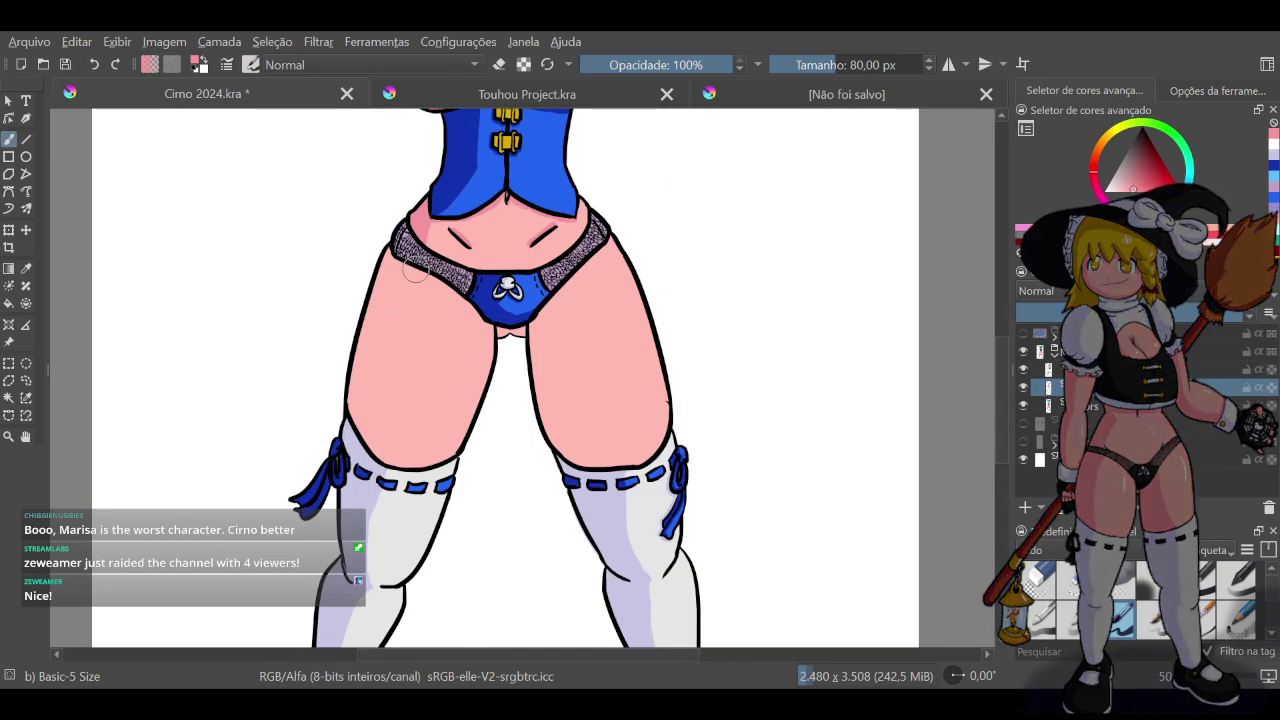
key("ctrl+z")
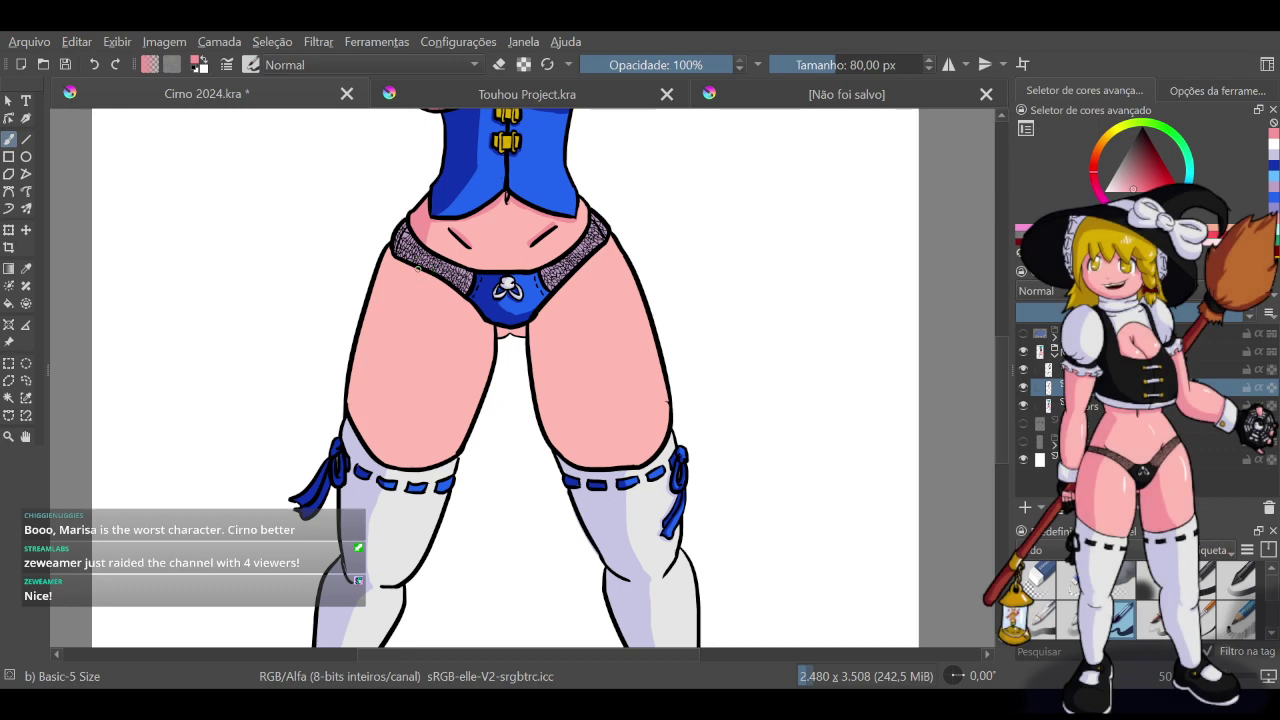
left_click_drag(417, 272, 403, 342)
key("ctrl+z")
left_click_drag(414, 275, 390, 442)
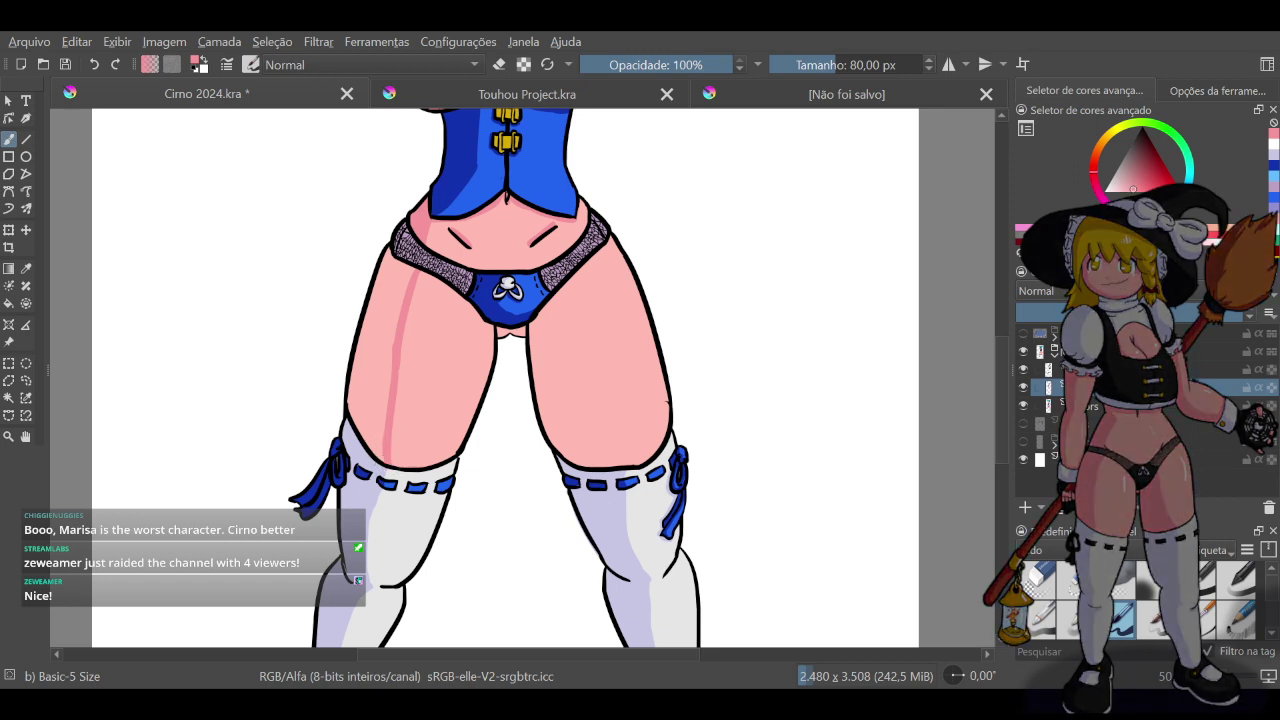
Fill the left thigh with pink between the drawn shadow edge and the outer outline
left_click_drag(363, 428, 371, 441)
key("ctrl+z")
left_click_drag(352, 408, 352, 374)
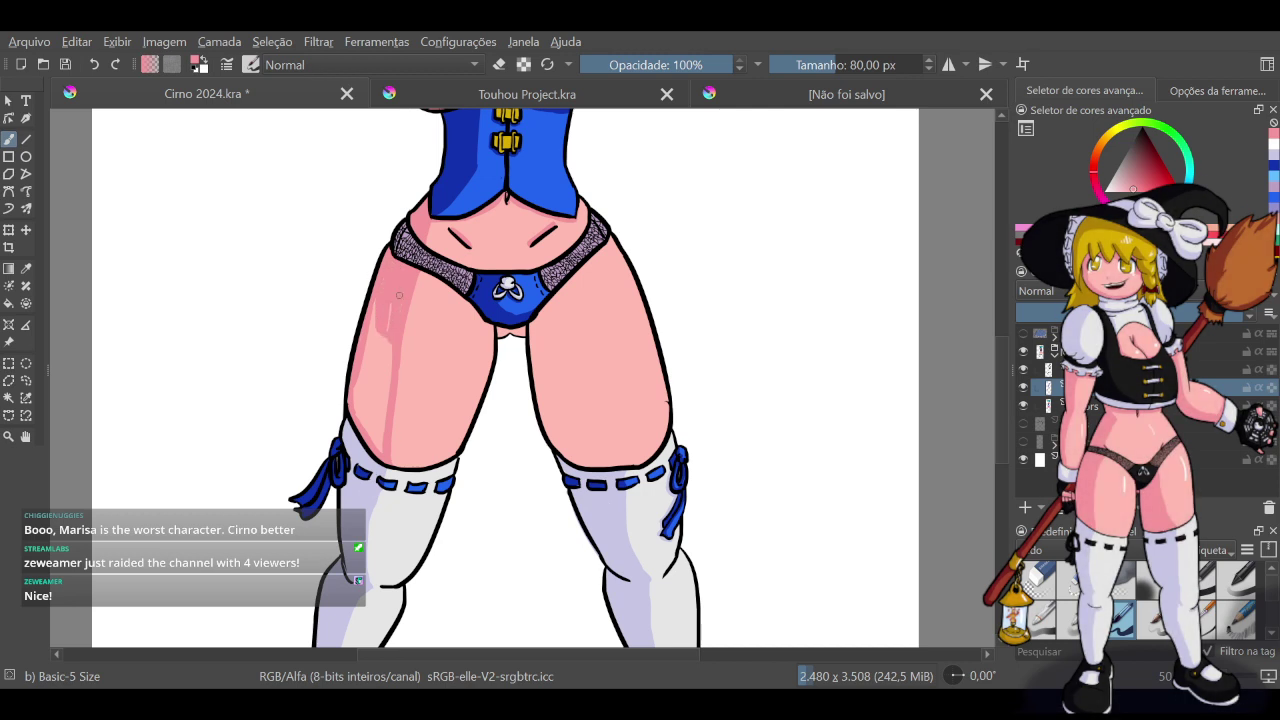
left_click_drag(388, 306, 370, 338)
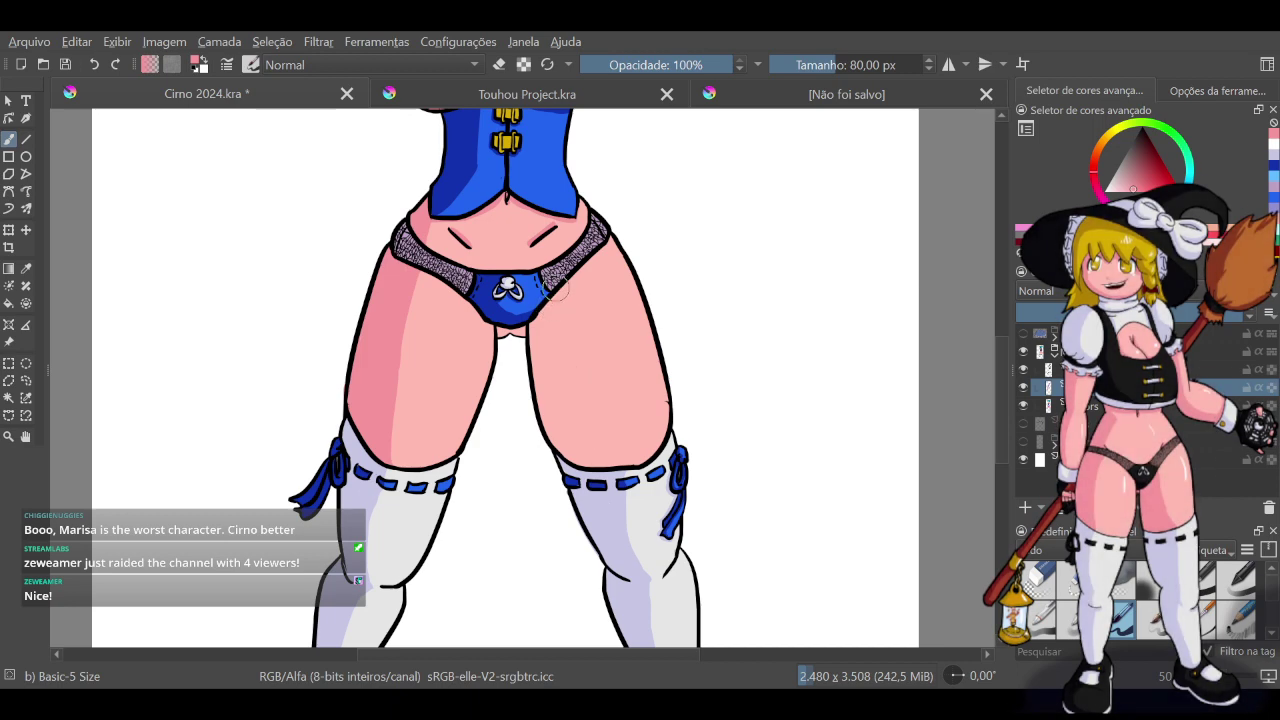
Paint a pink shadow along the inner side of the right thigh down to the stocking, redrawing its lower edge until it follows the leg
left_click_drag(551, 298, 556, 348)
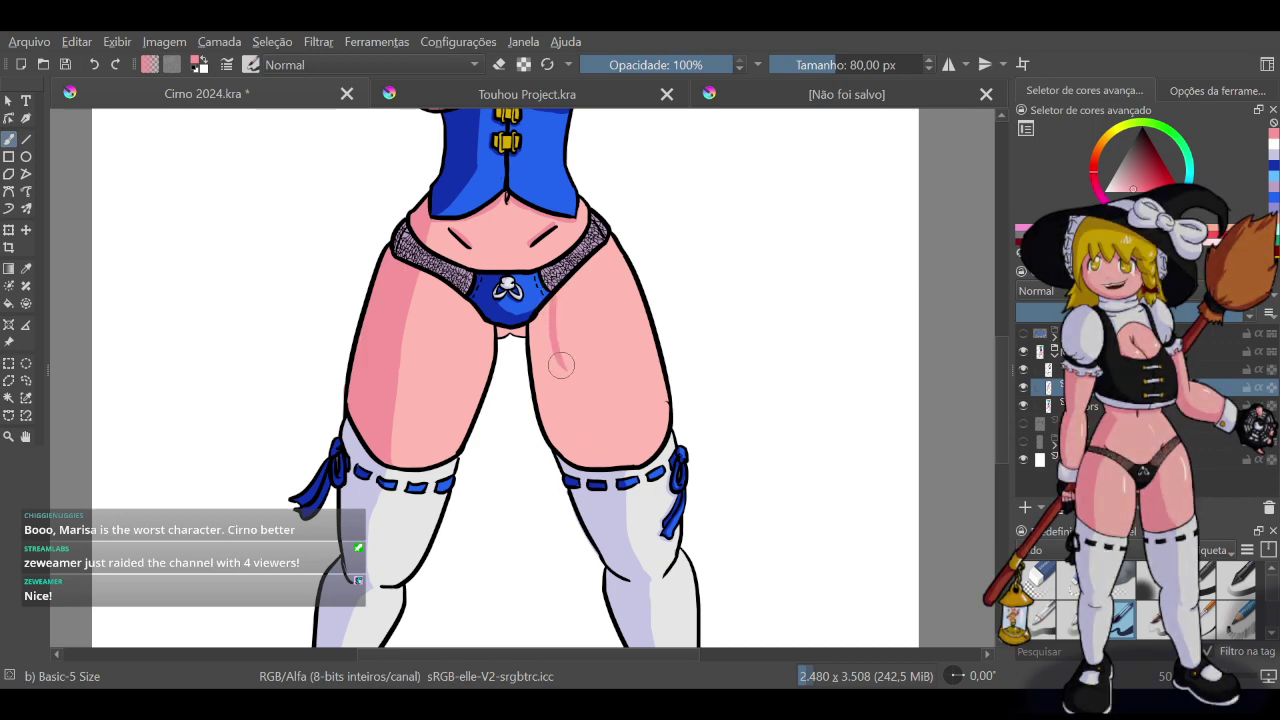
left_click_drag(555, 342, 604, 448)
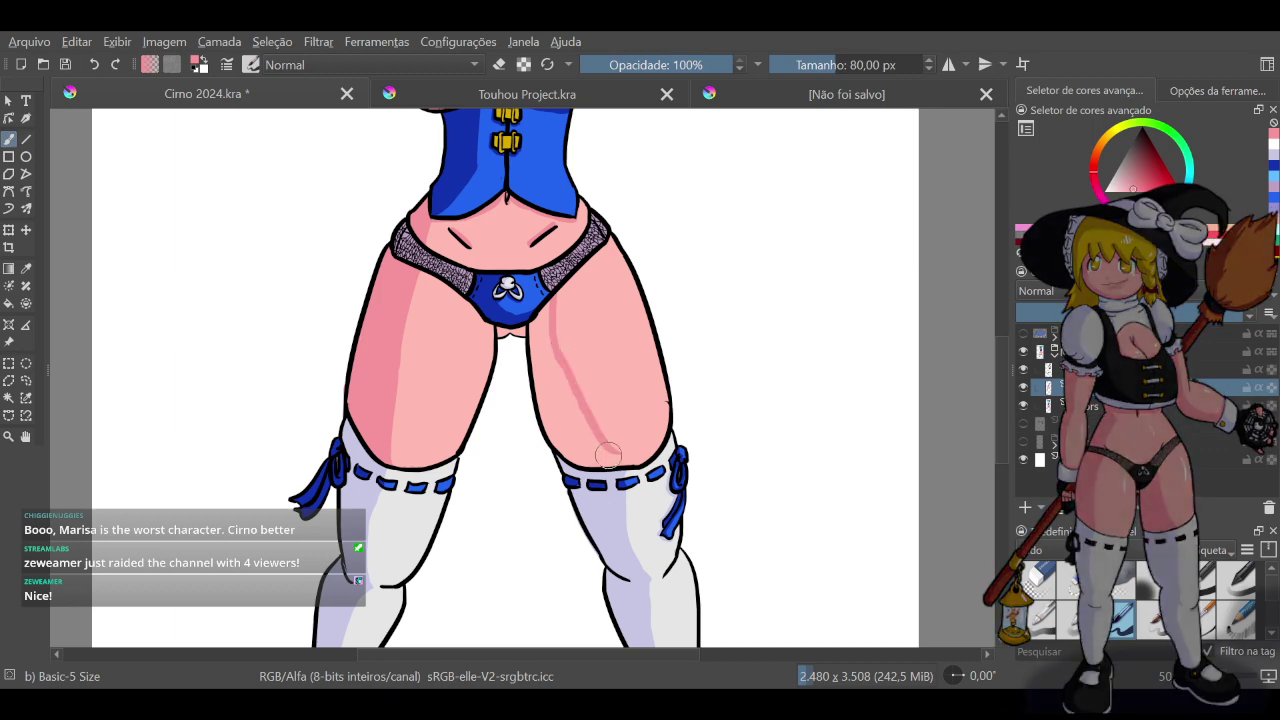
key("ctrl+z")
left_click_drag(558, 350, 608, 451)
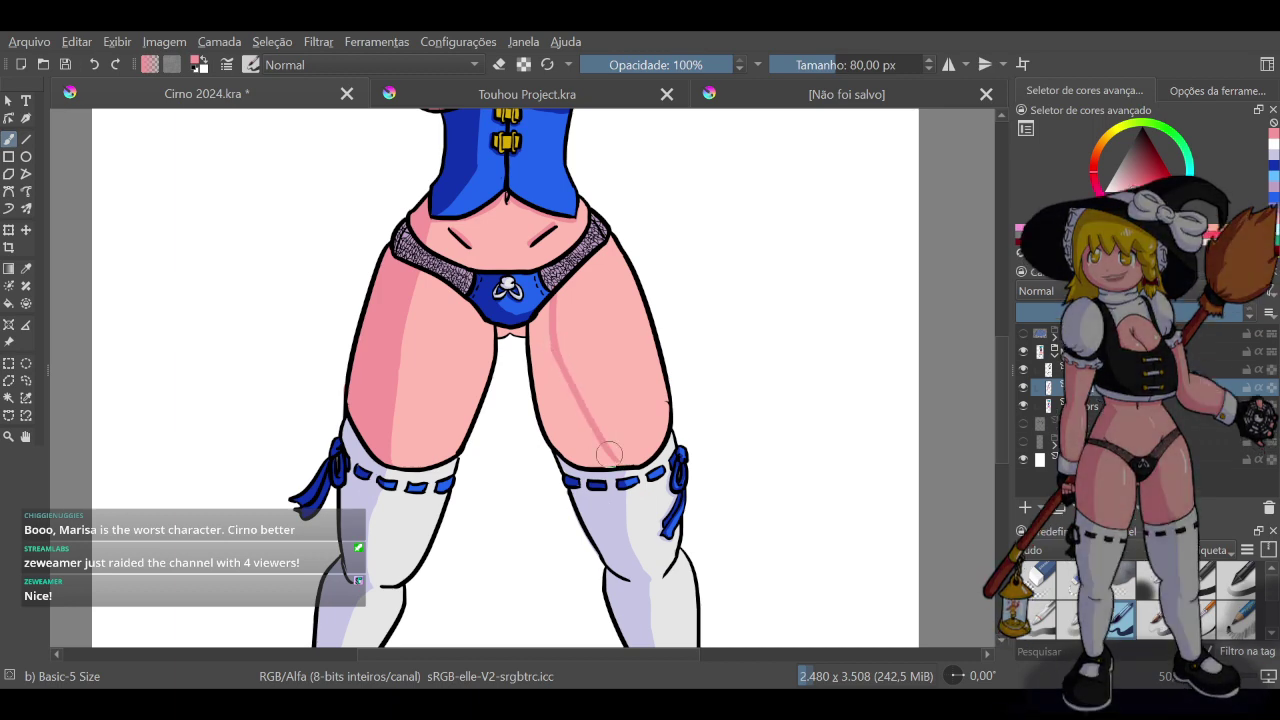
key("ctrl+z")
left_click_drag(556, 350, 616, 456)
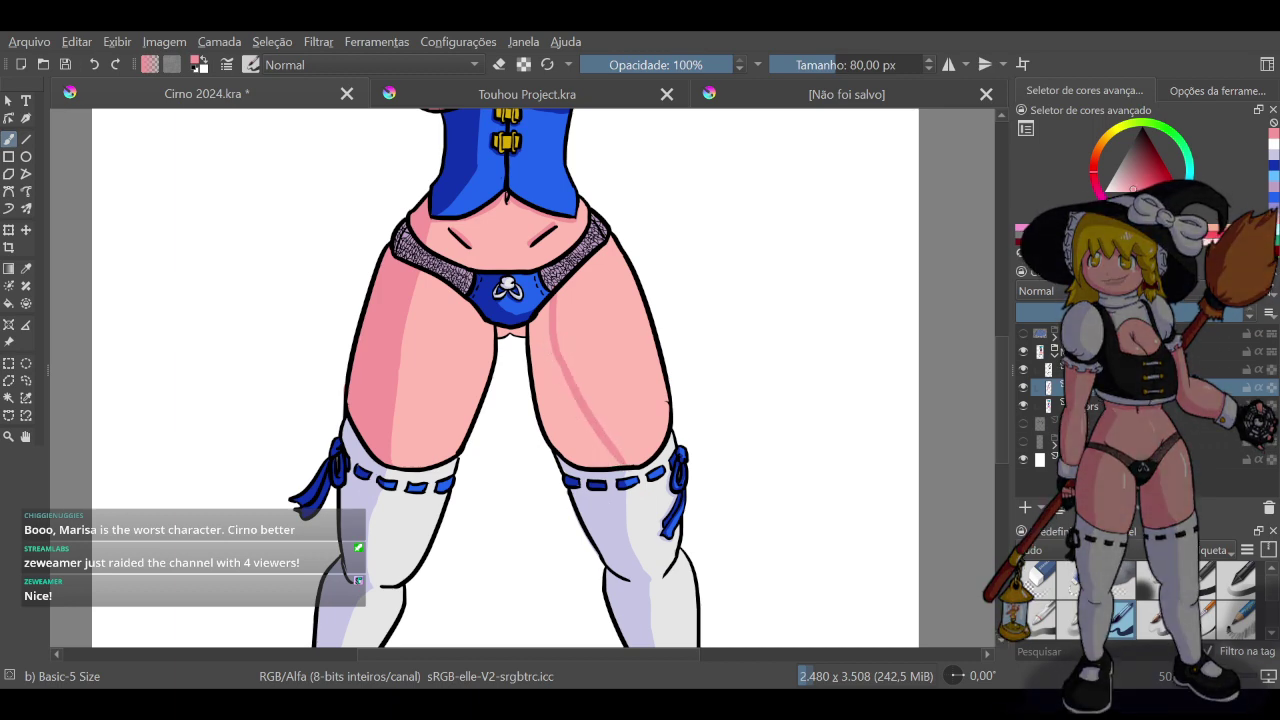
key("ctrl+z")
left_click_drag(556, 348, 617, 453)
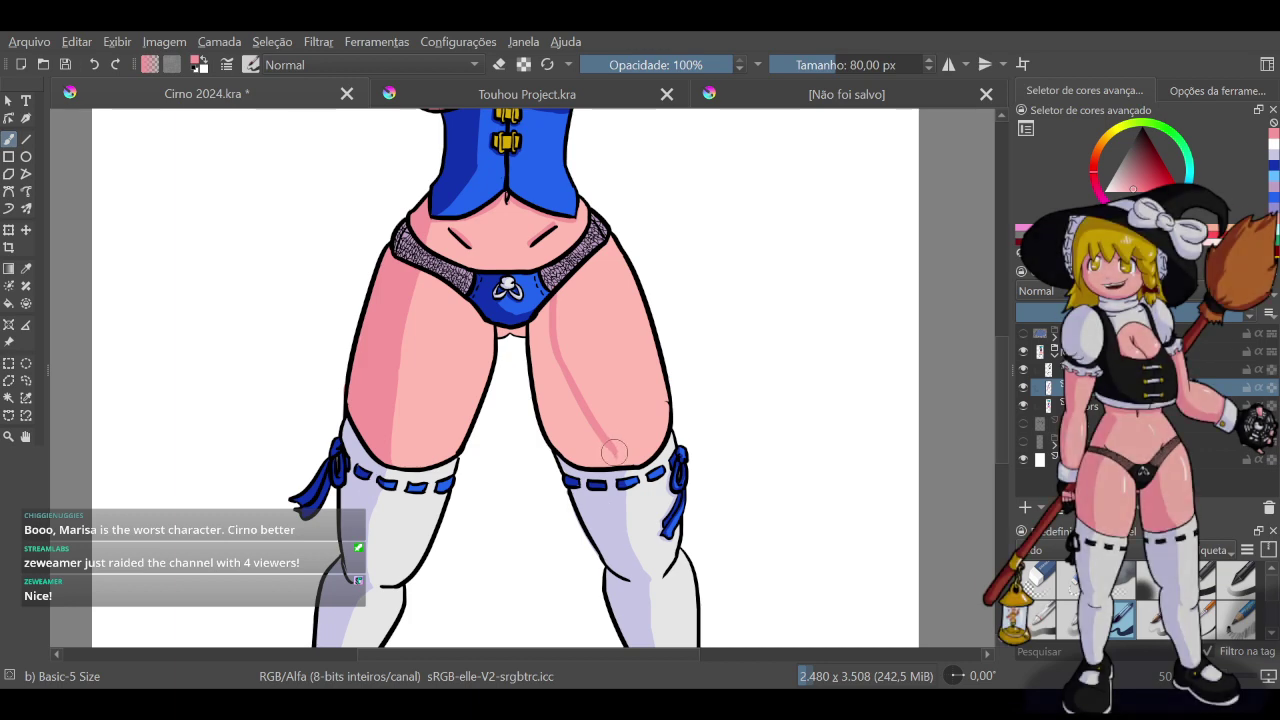
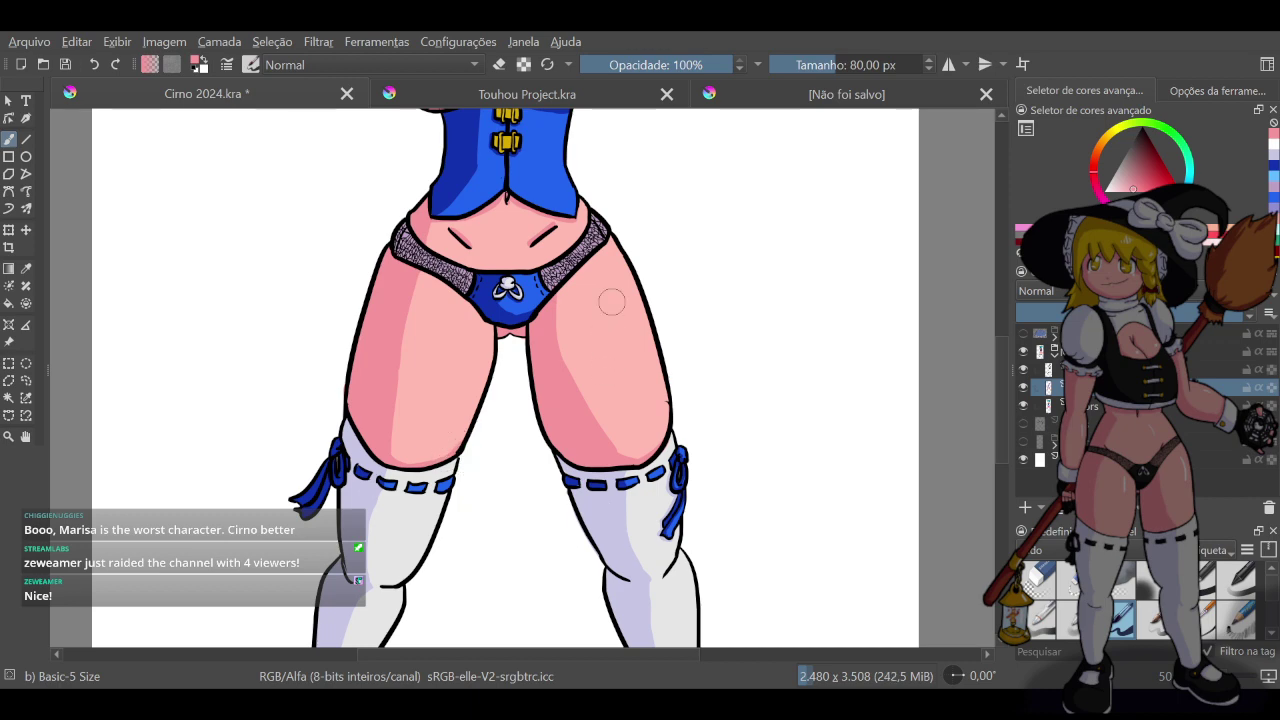
Show the skirt's layer group again, collapse the body group and inspect the figure with the skirt over the shaded thighs
scroll(603, 291, "up", 4)
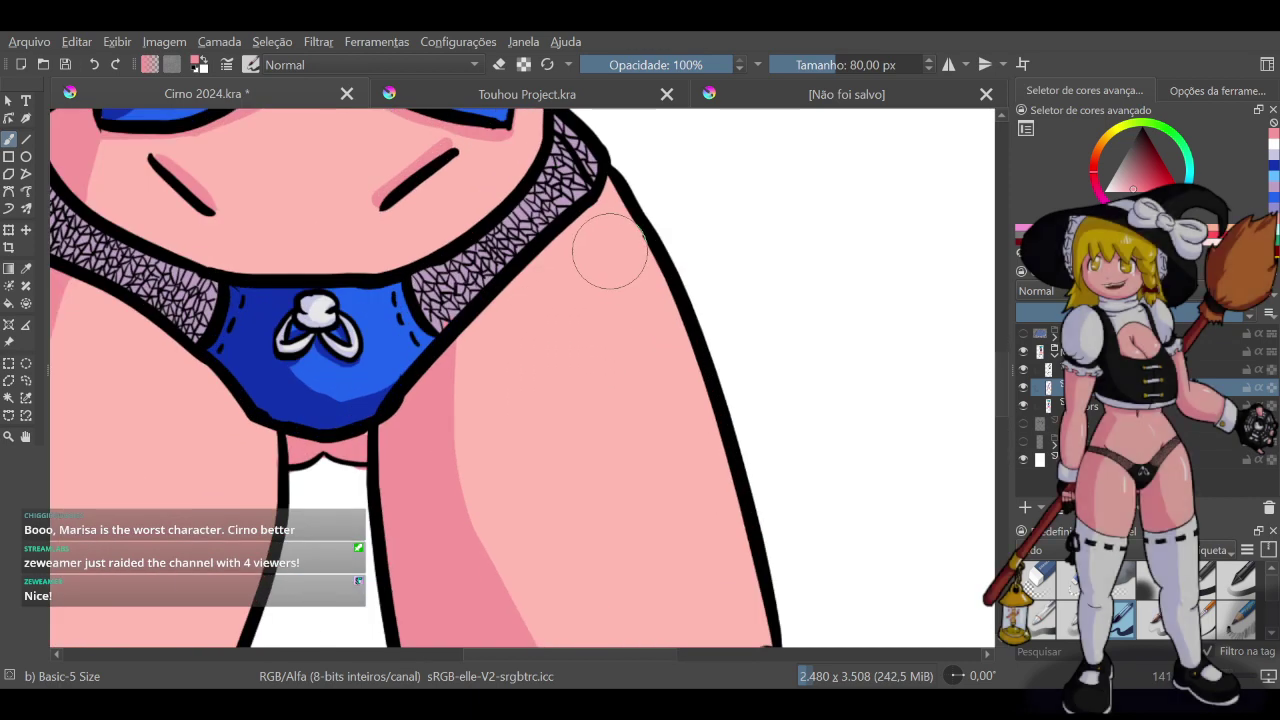
left_click(498, 66)
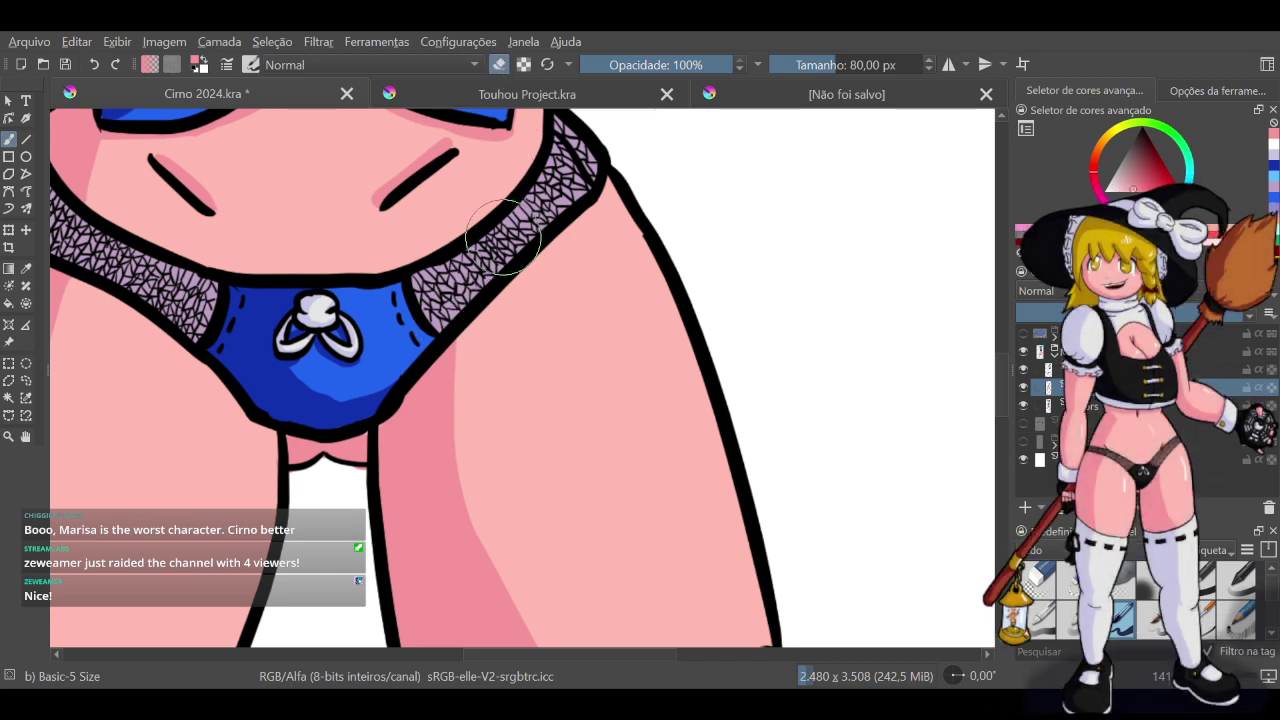
scroll(530, 262, "down", 8)
scroll(549, 153, "up", 2)
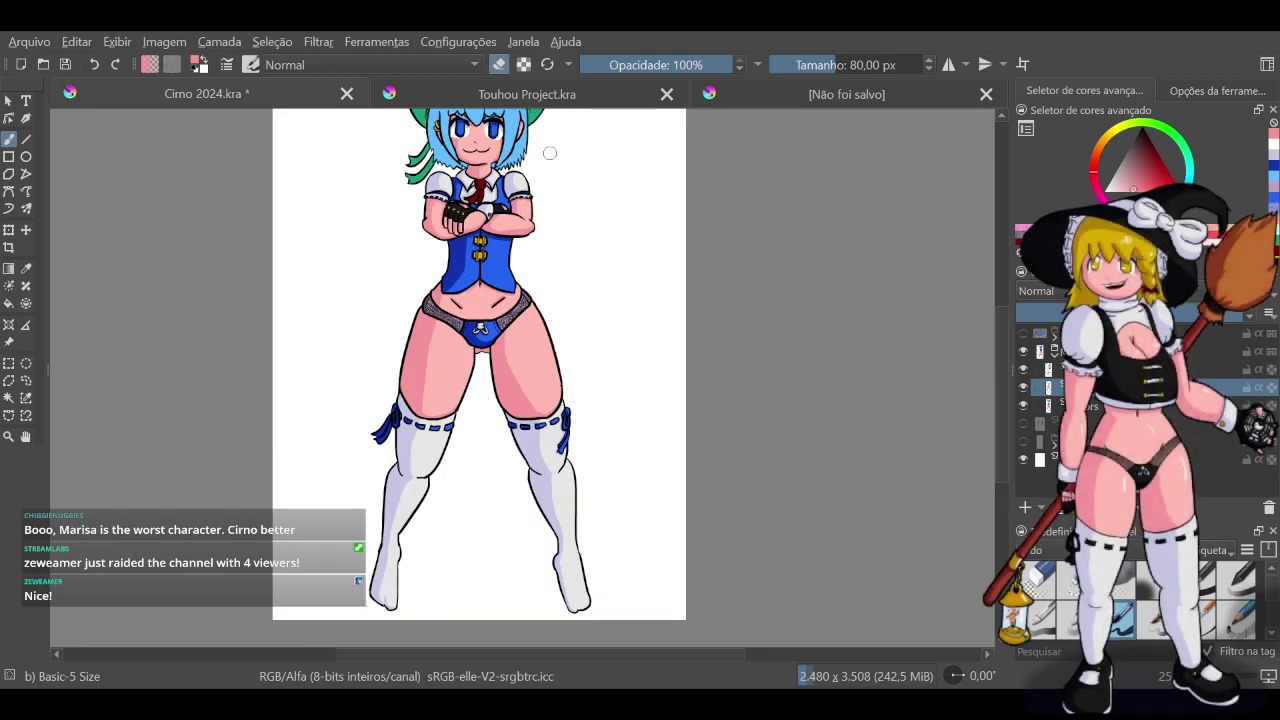
scroll(547, 150, "down", 3)
scroll(561, 128, "up", 3)
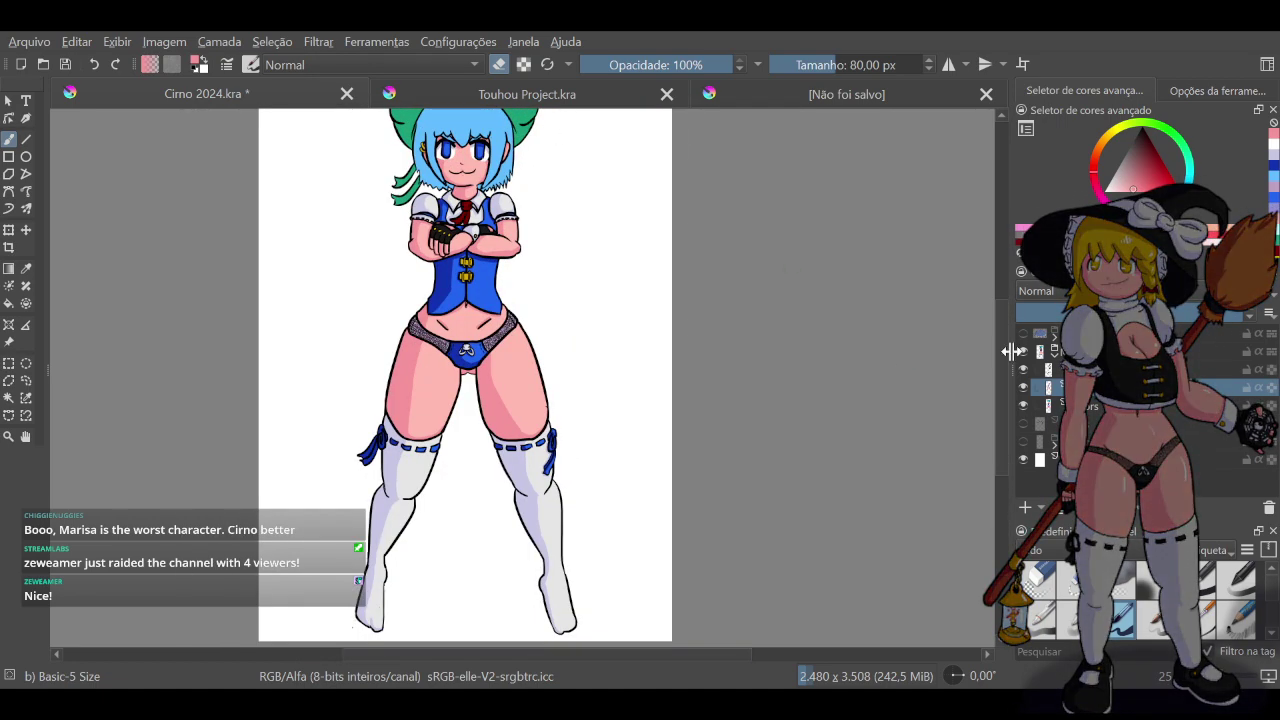
left_click_drag(1002, 346, 999, 286)
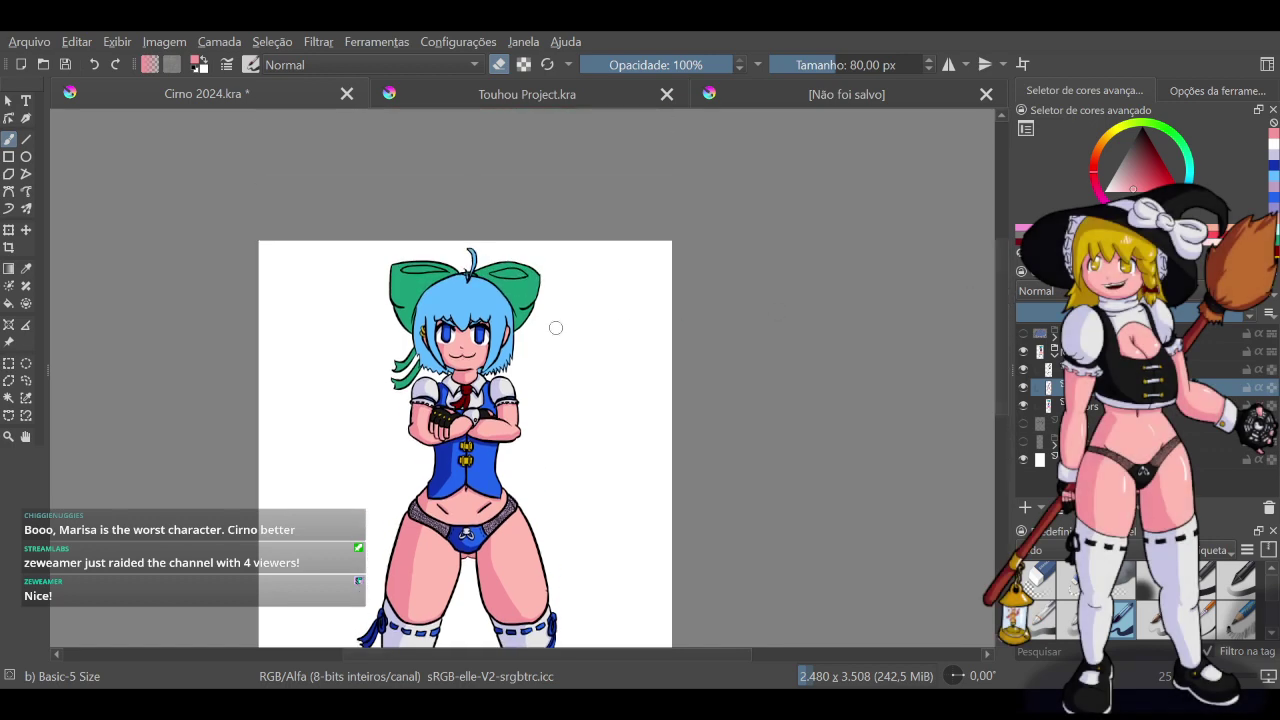
scroll(453, 360, "up", 3)
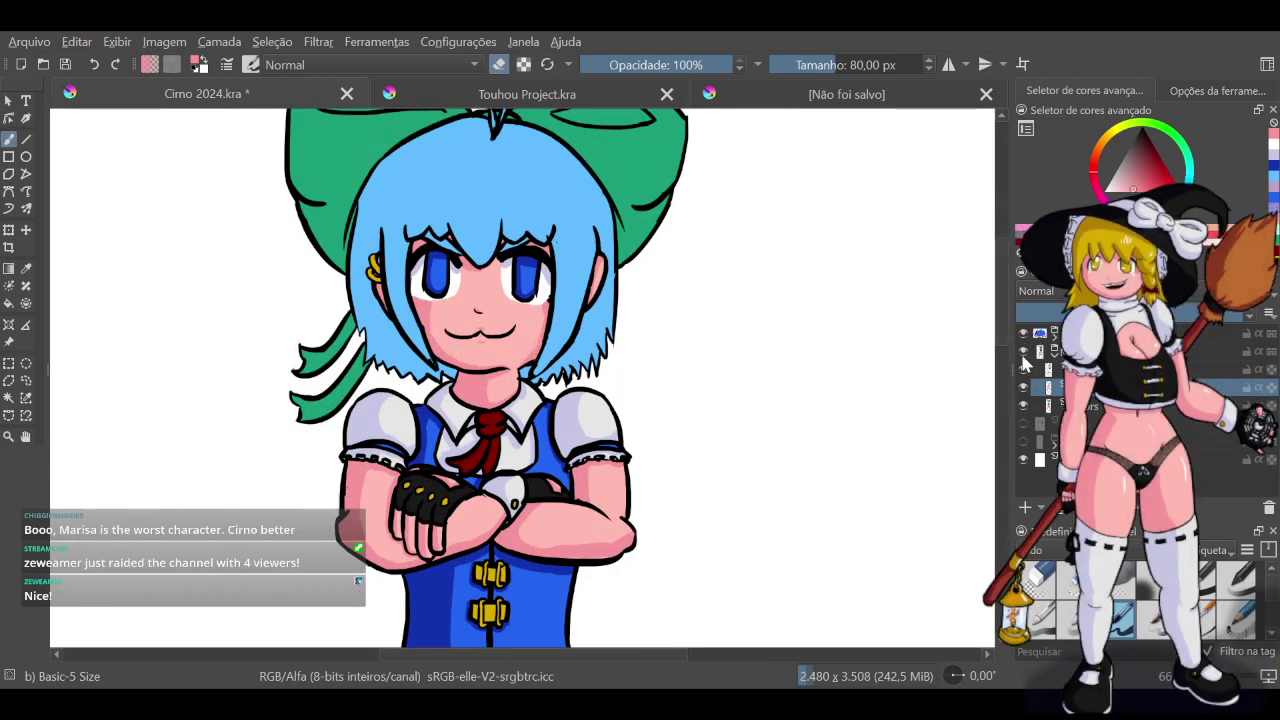
left_click(1054, 360)
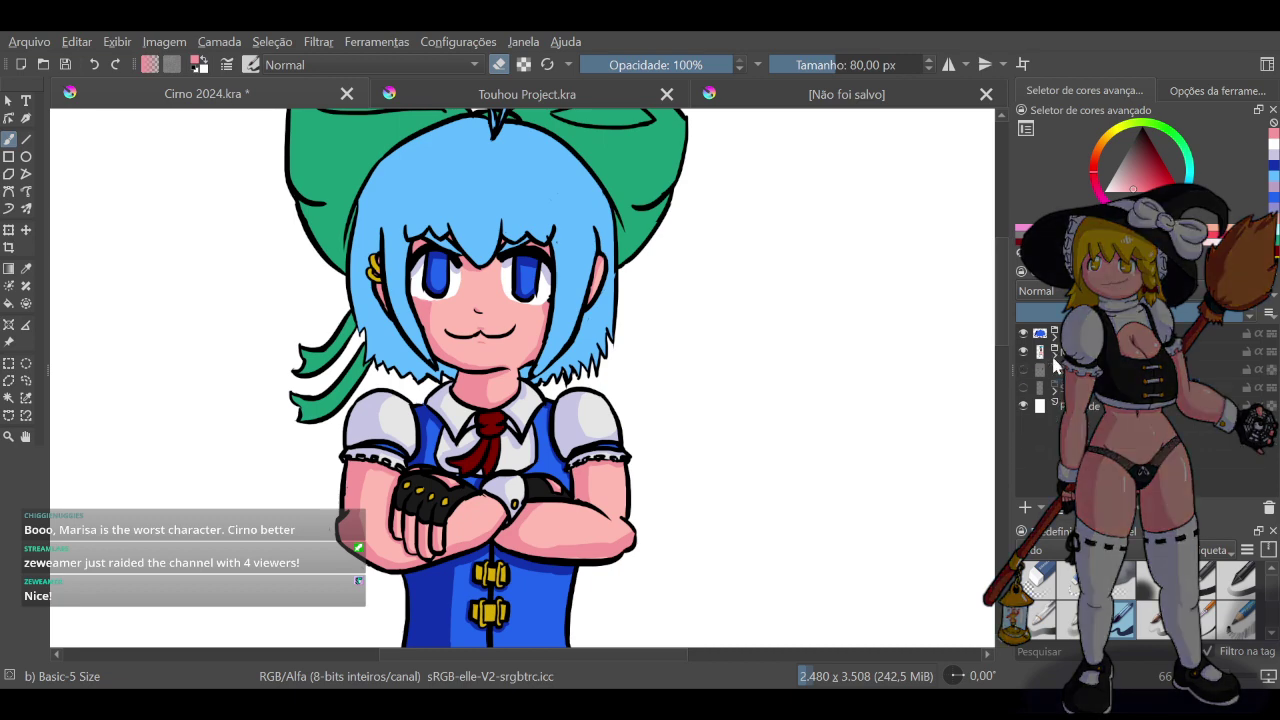
scroll(684, 444, "down", 5)
scroll(673, 513, "up", 5)
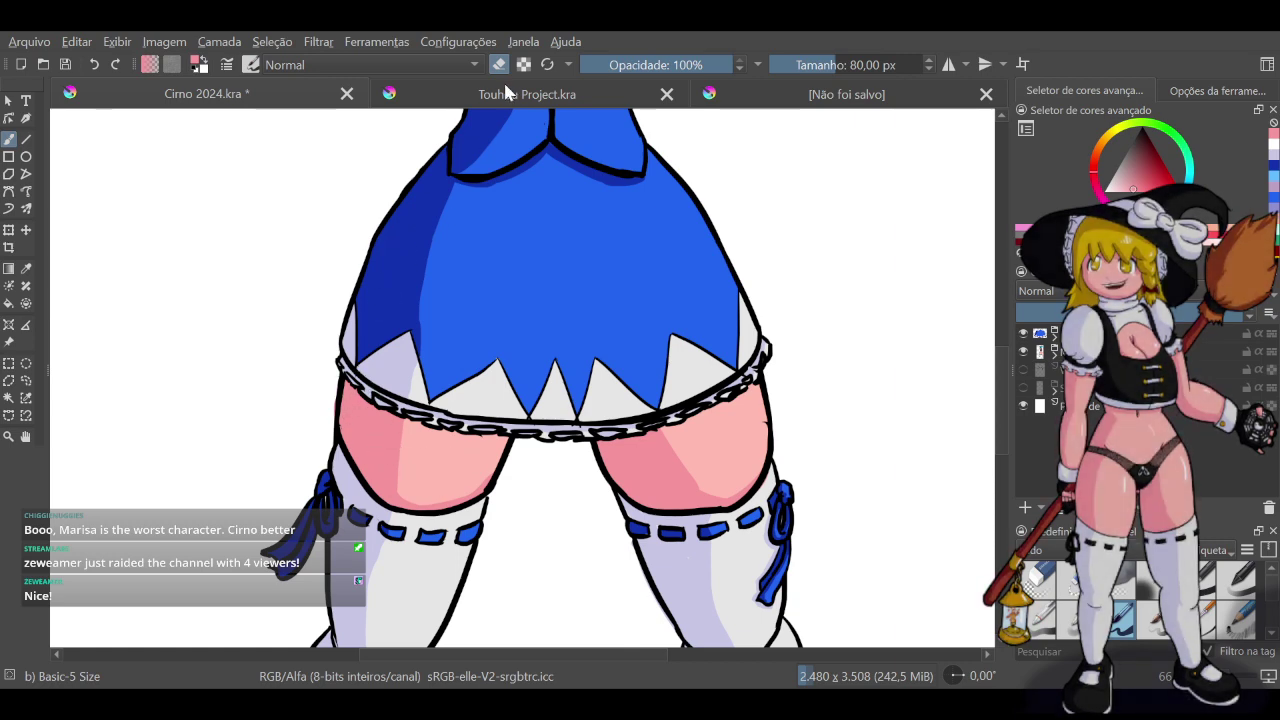
Select the middle layer of the skirt group, turn off eraser mode and paint a thin pink shadow on both thighs under the skirt's hem
left_click(1055, 356)
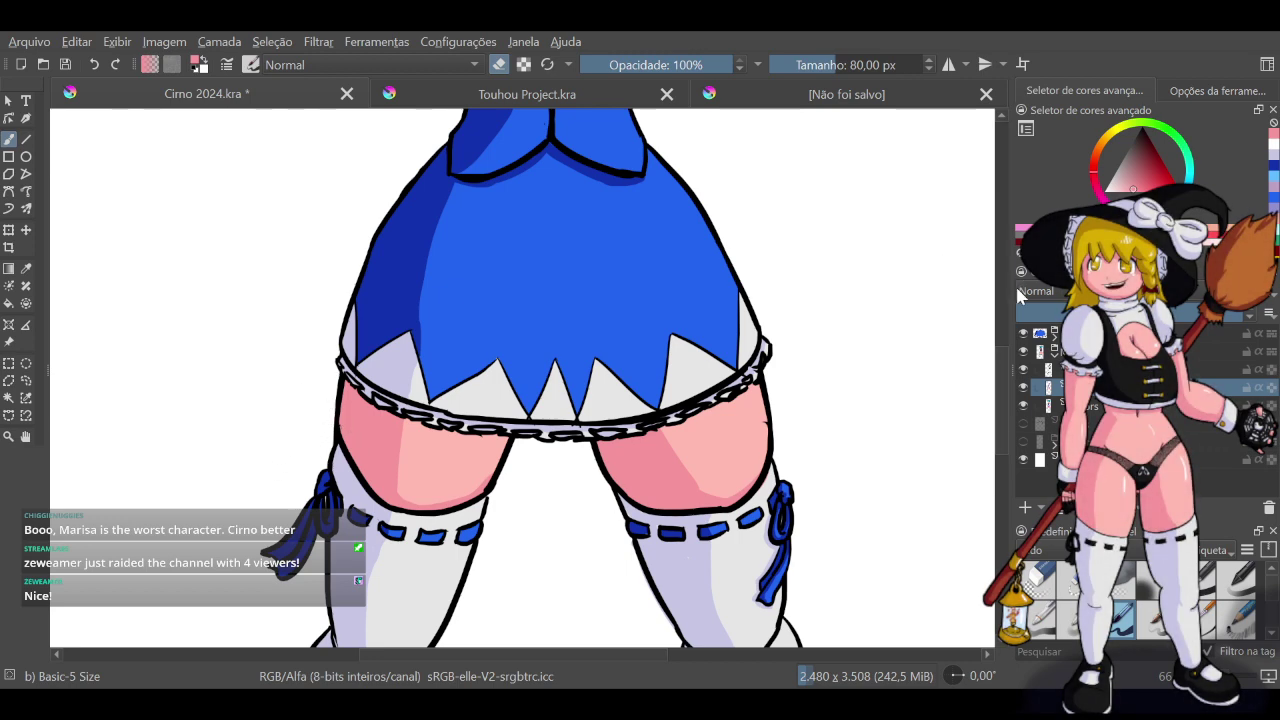
scroll(1048, 383, "up", 1)
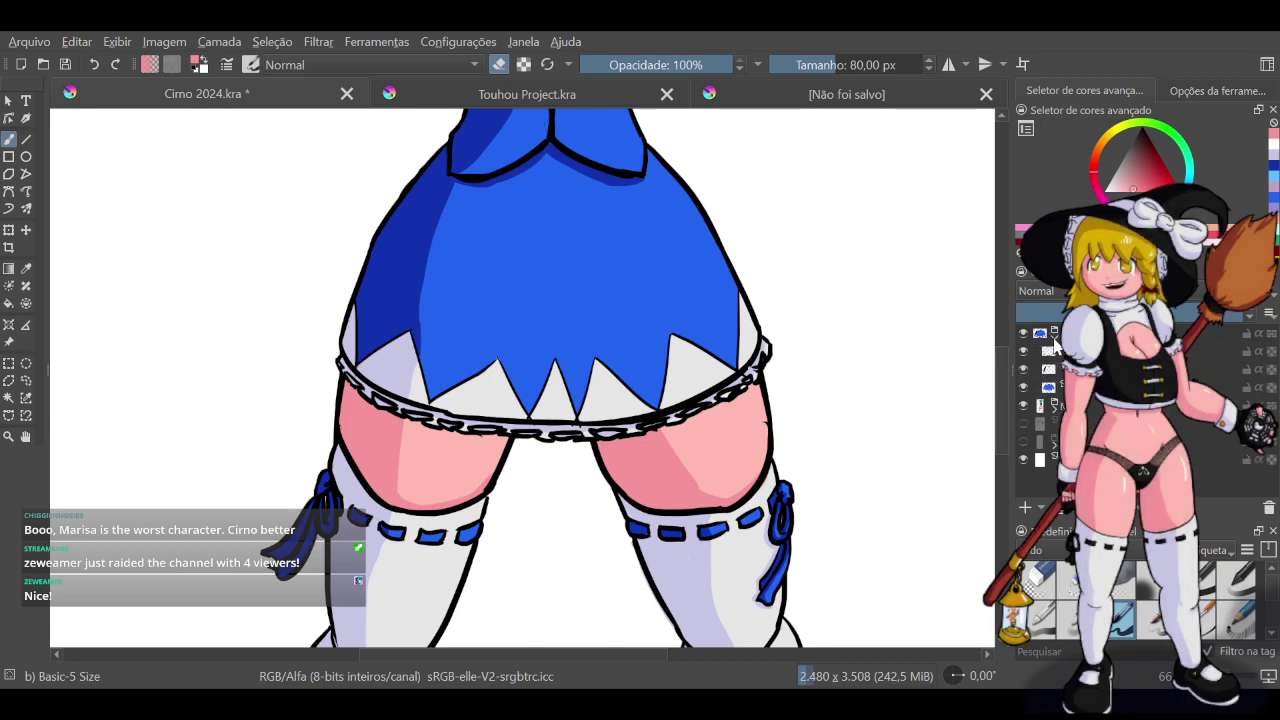
left_click(1048, 369)
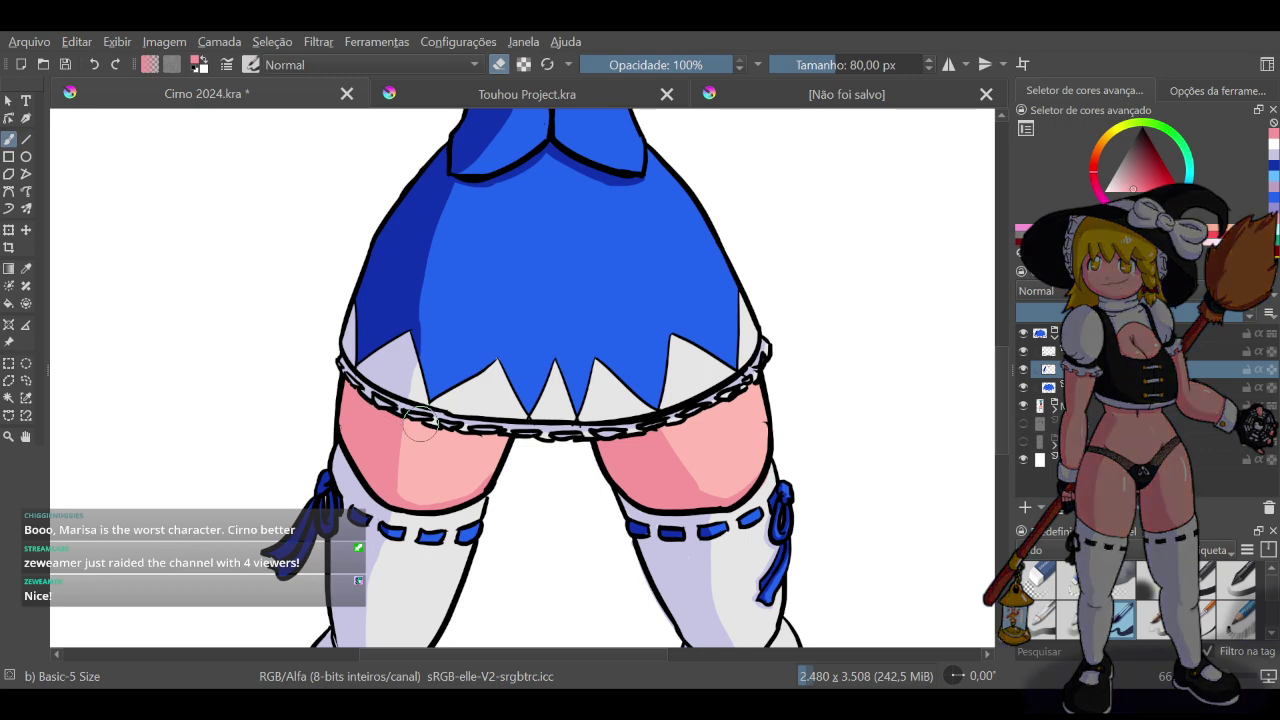
key("e")
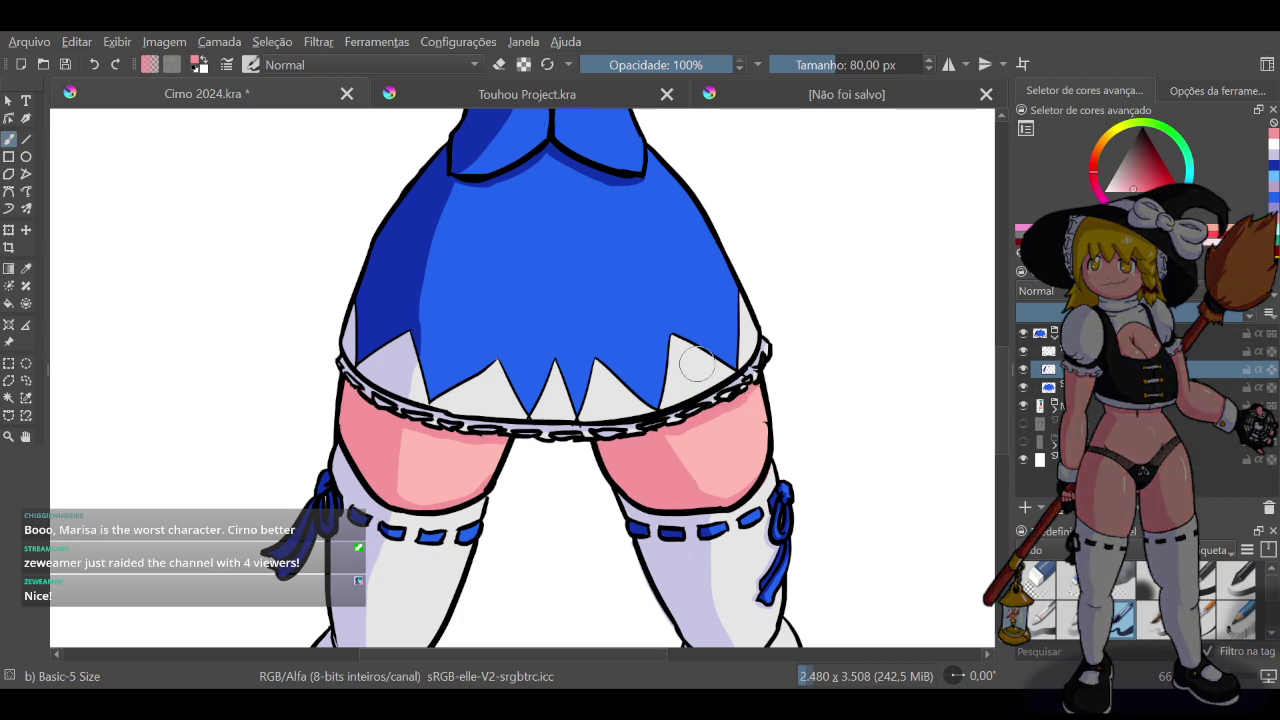
Review the whole figure and save the drawing
key("2")
scroll(887, 195, "up", 1)
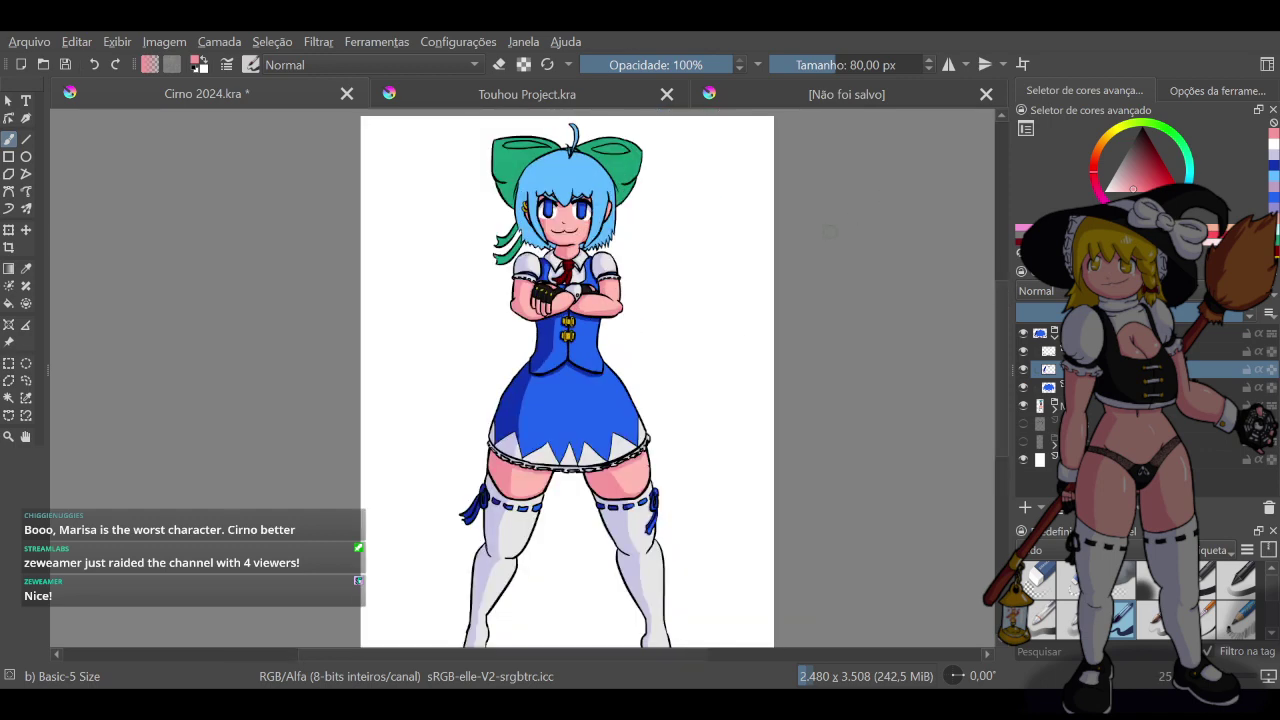
key("ctrl+s")
left_click(823, 235)
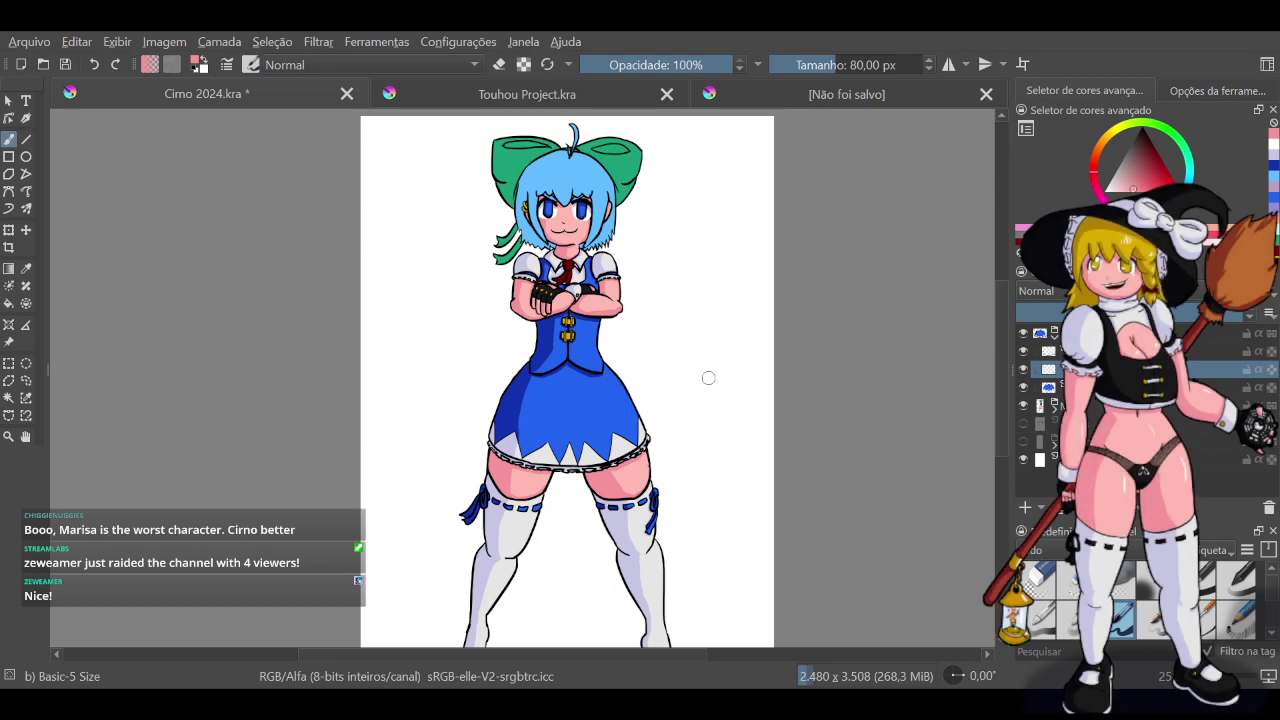
key("ctrl")
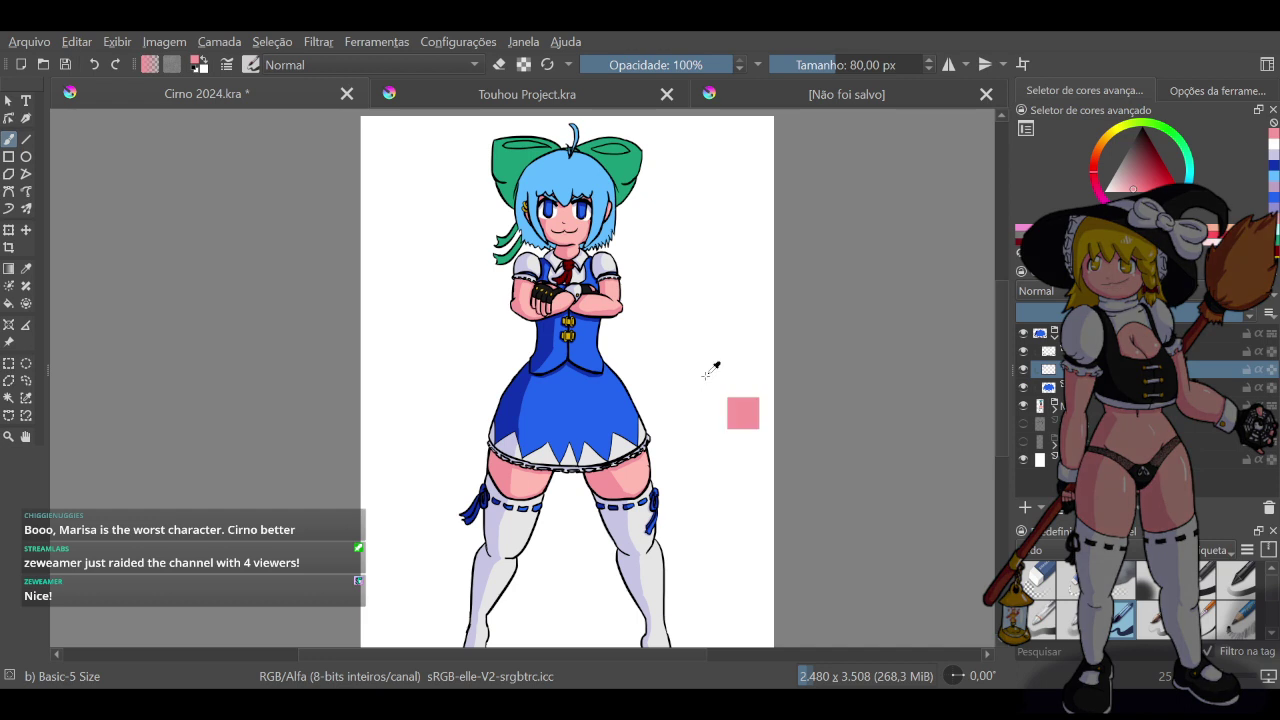
key("ctrl+s")
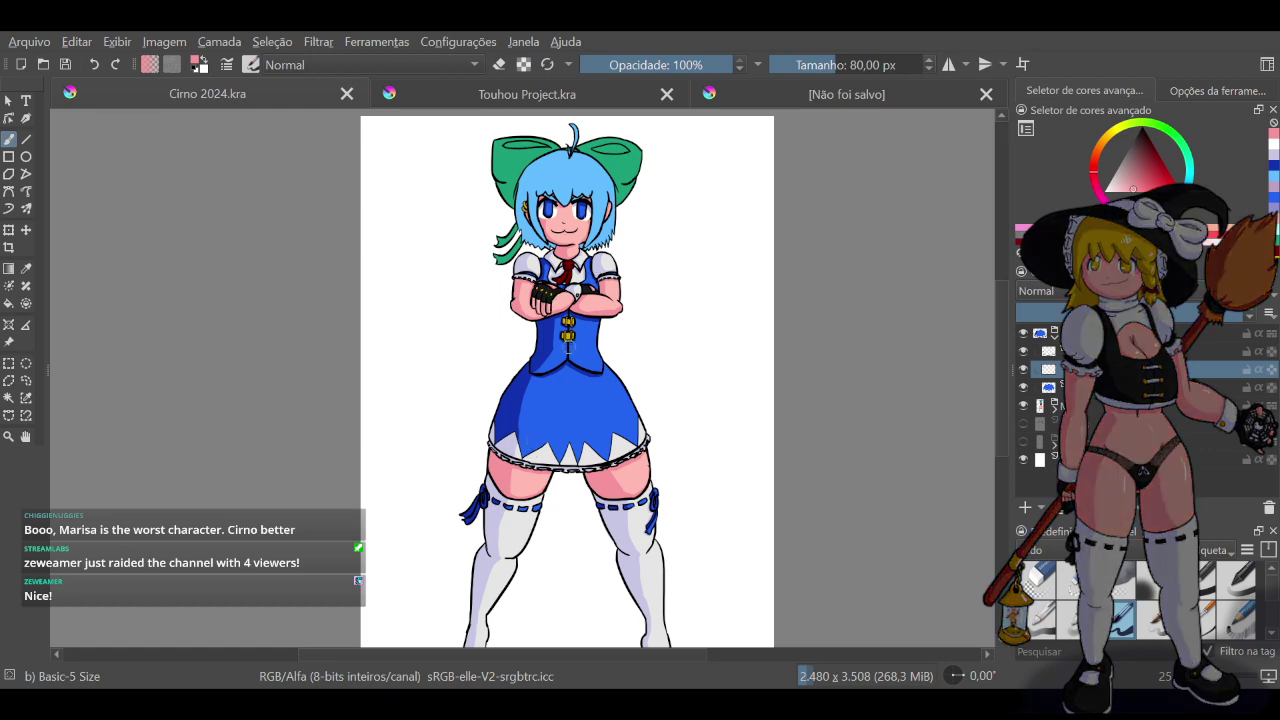
Hide the skirt's layer group and show it again to compare the figure with and without the skirt
left_click(1023, 334)
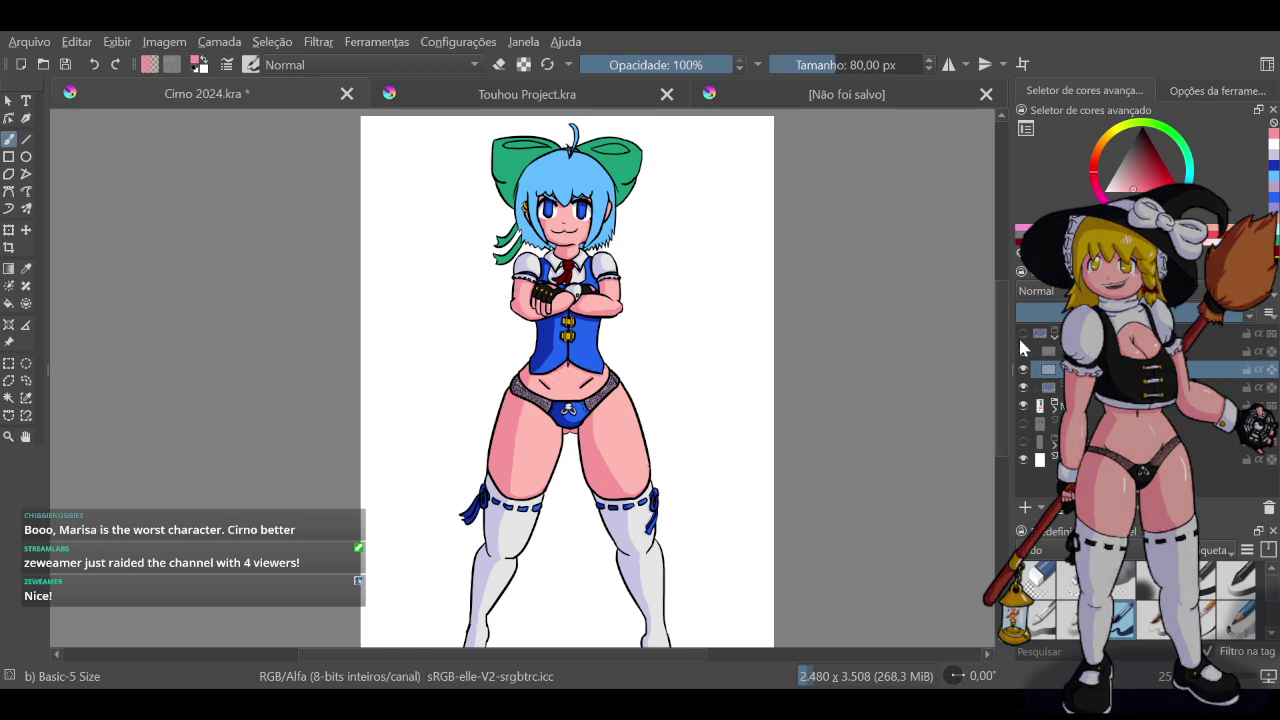
left_click(1023, 334)
scroll(550, 130, "up", 1)
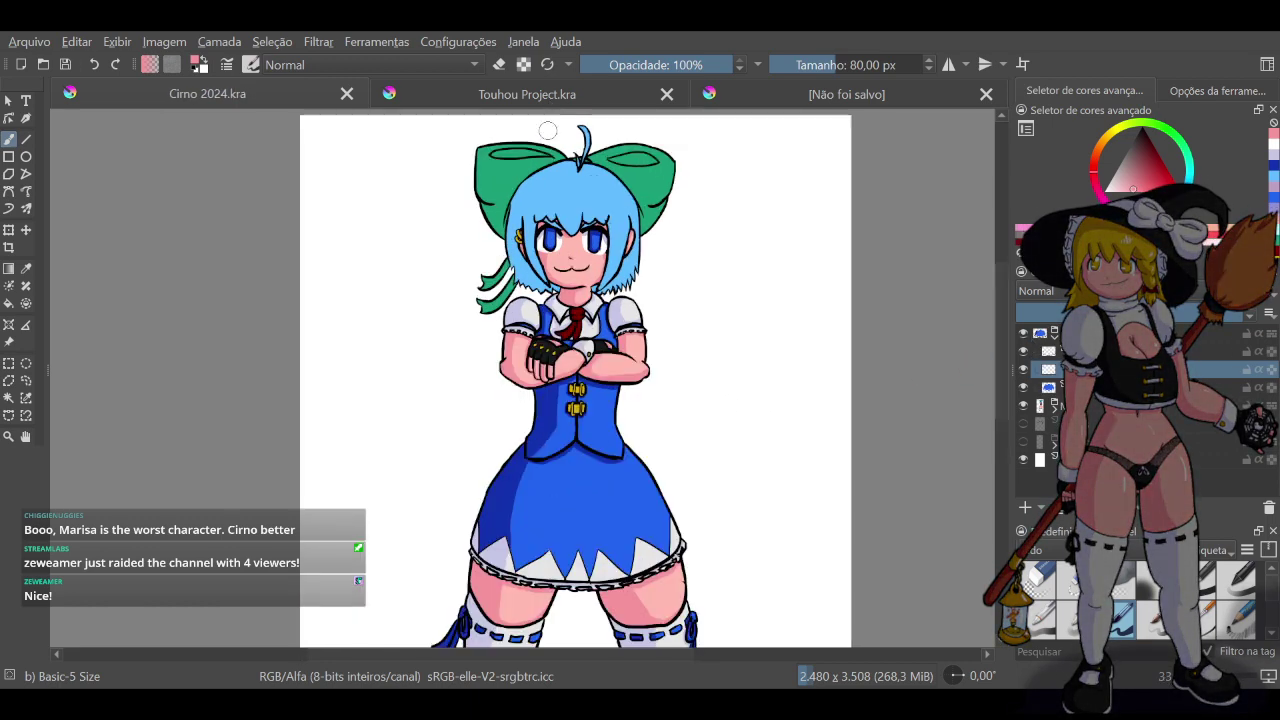
Pick a darker blue as the brush colour, collapse the skirt's layer group and open the body group with its middle layer selected
scroll(591, 191, "up", 2)
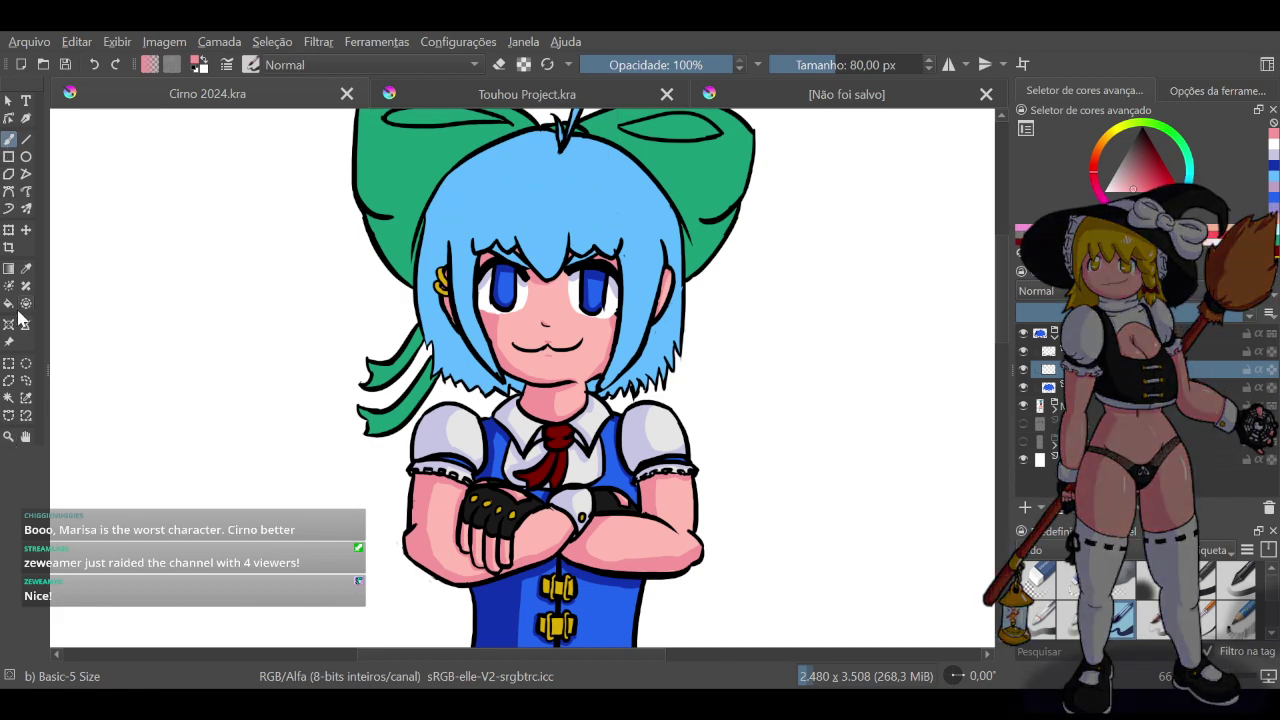
key("ctrl")
key("ctrl+z")
left_click(525, 165, "ctrl")
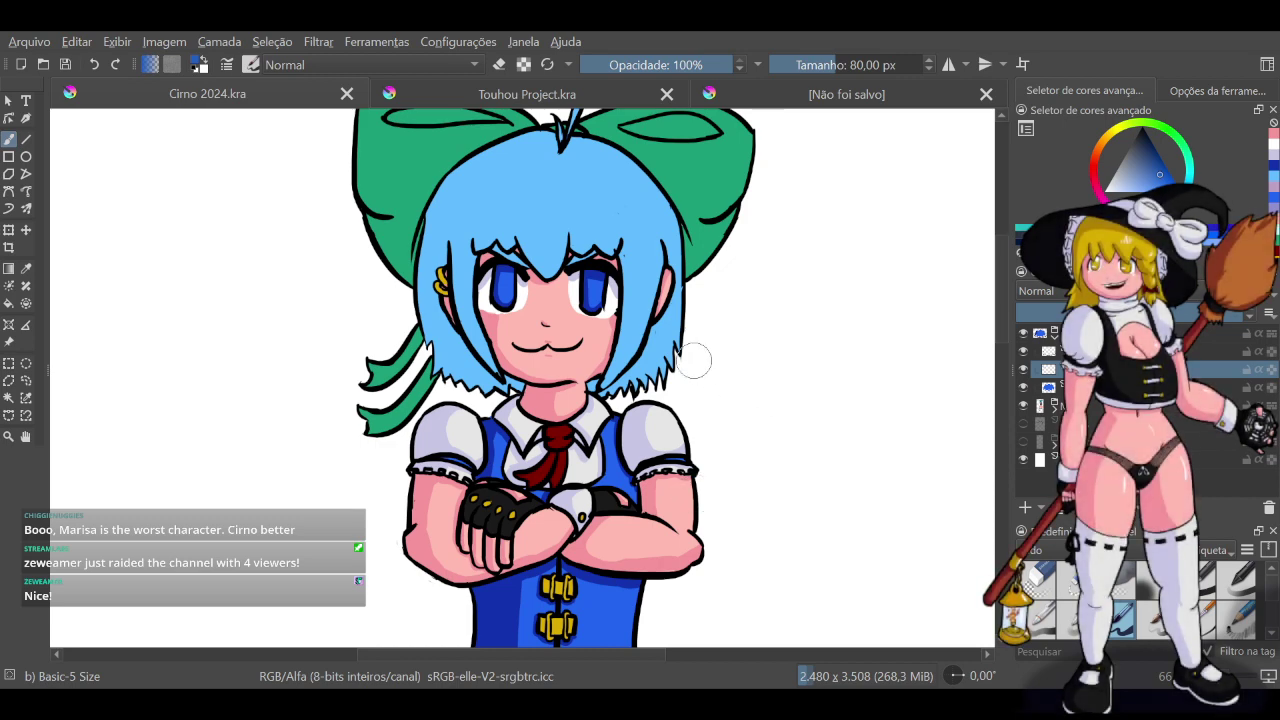
left_click(1049, 350)
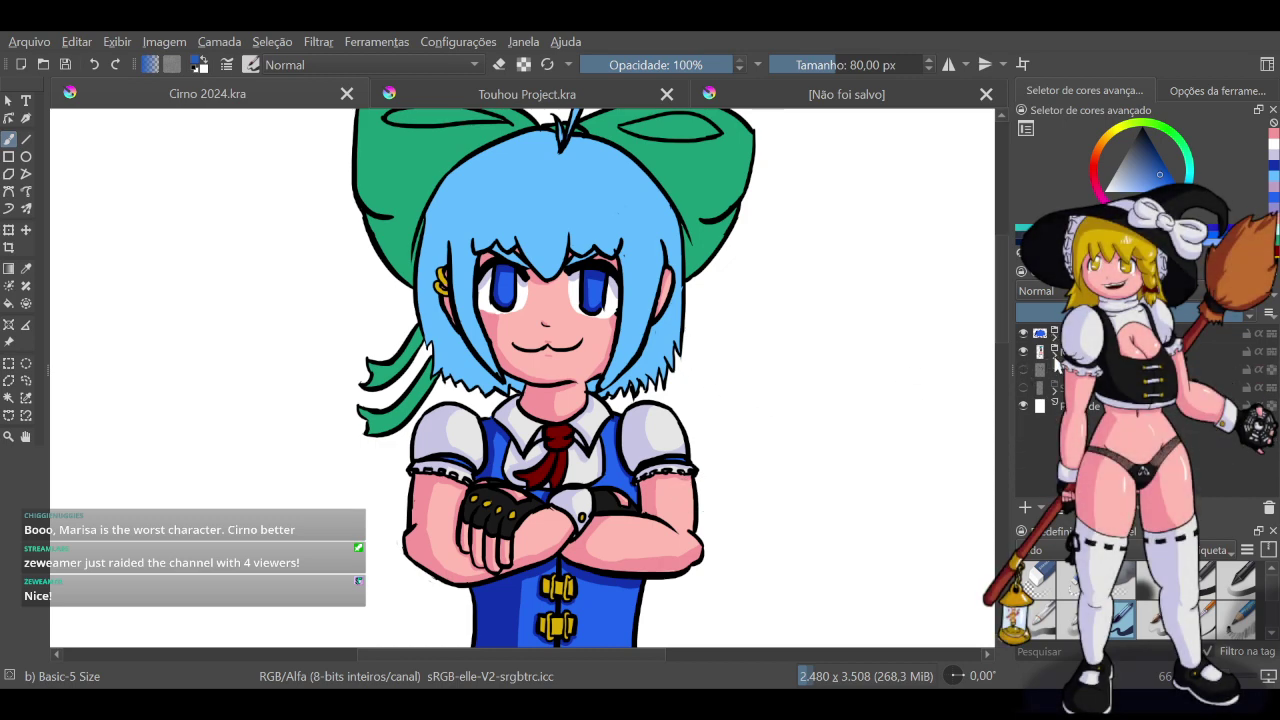
left_click(1054, 352)
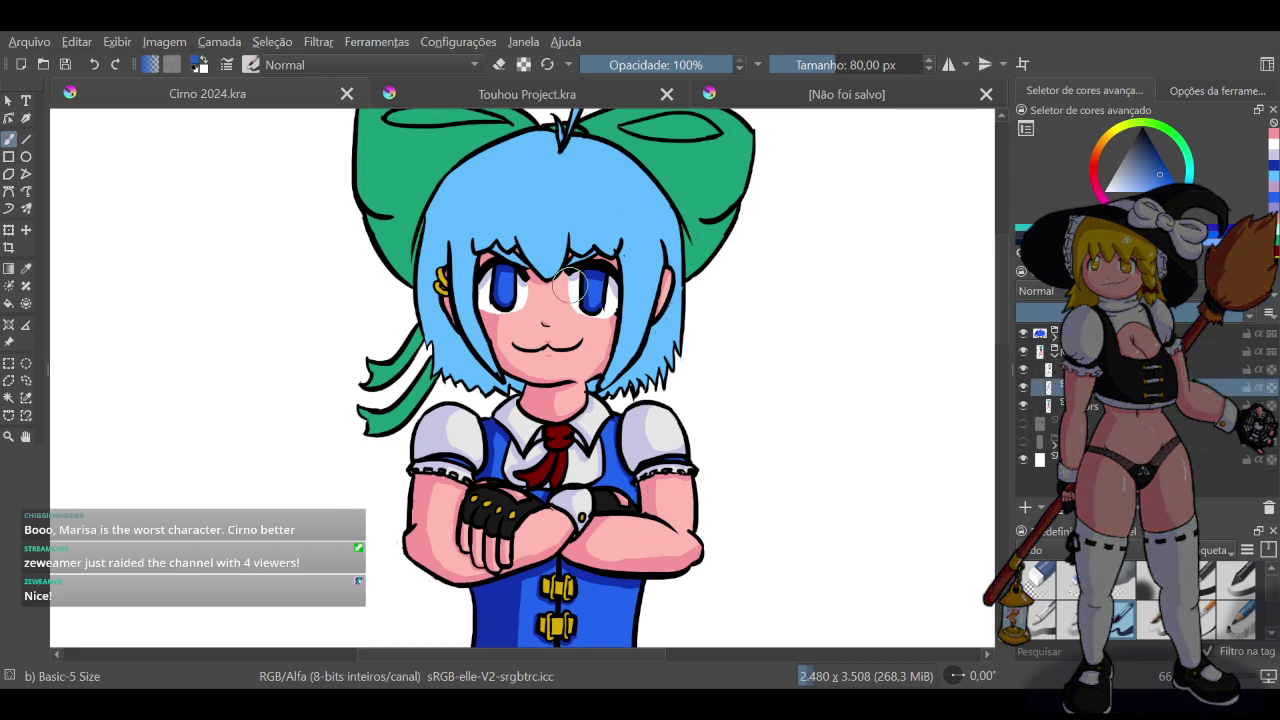
Reset the brush preset to 40 px, paint a dark blue shadow on the upright hair strand and erase the excess
scroll(516, 210, "up", 3)
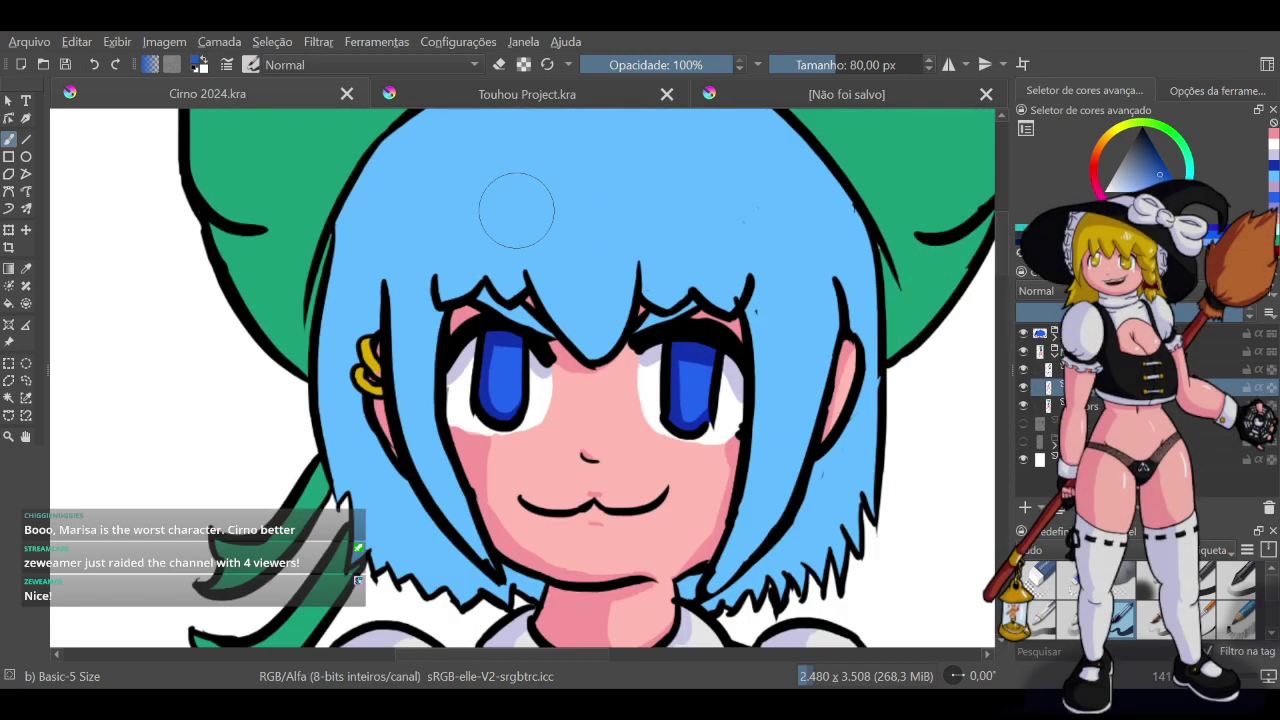
scroll(516, 210, "down", 4)
scroll(516, 210, "up", 1)
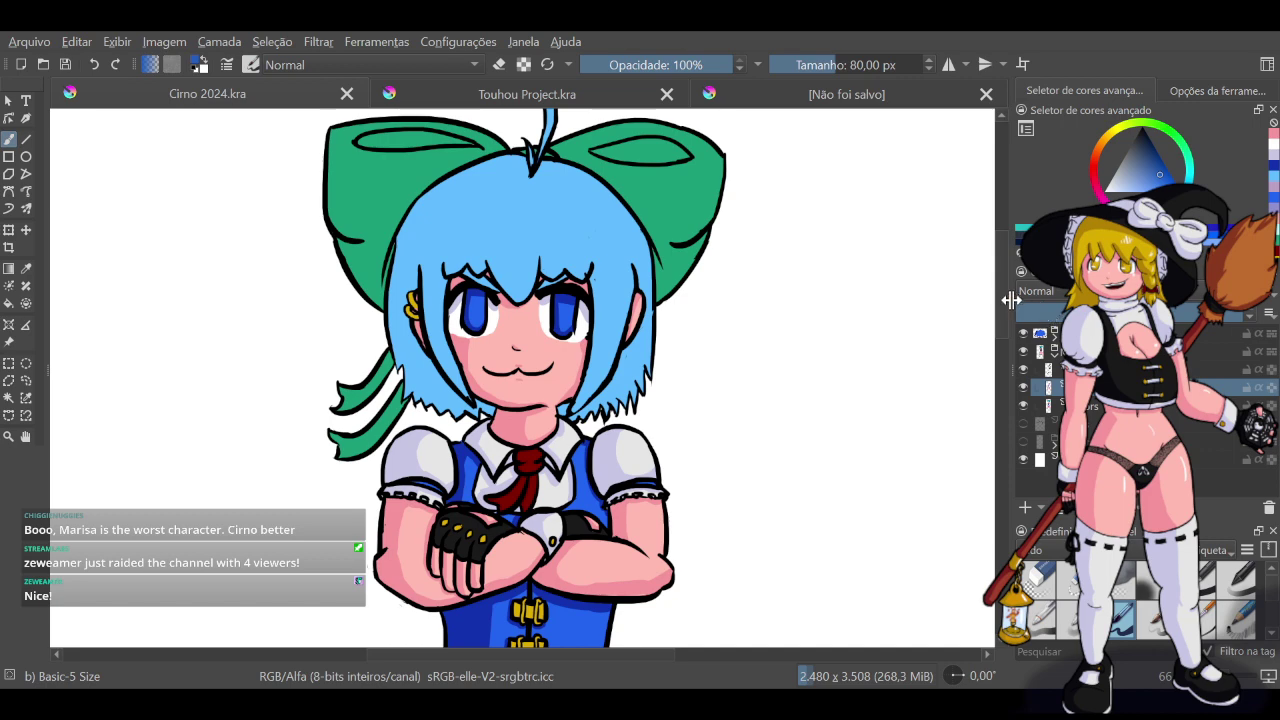
left_click_drag(1005, 301, 1001, 264)
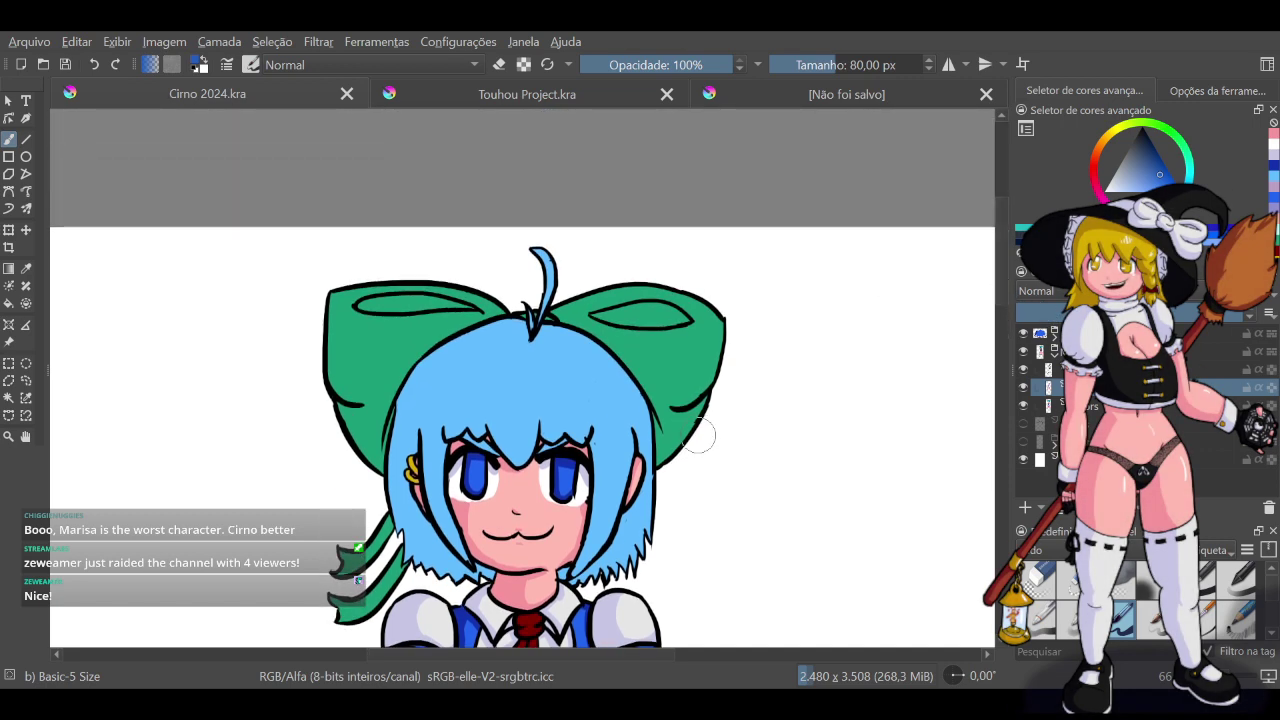
scroll(698, 432, "up", 1)
scroll(698, 432, "down", 1)
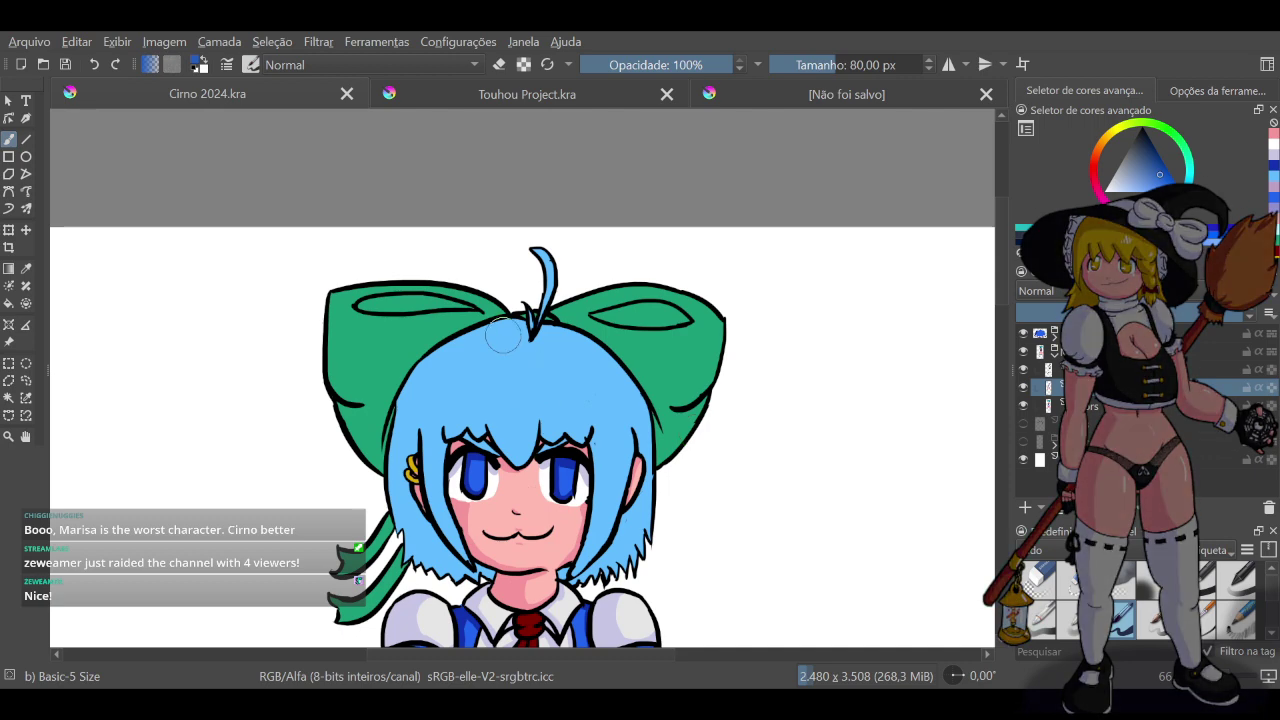
left_click(547, 65)
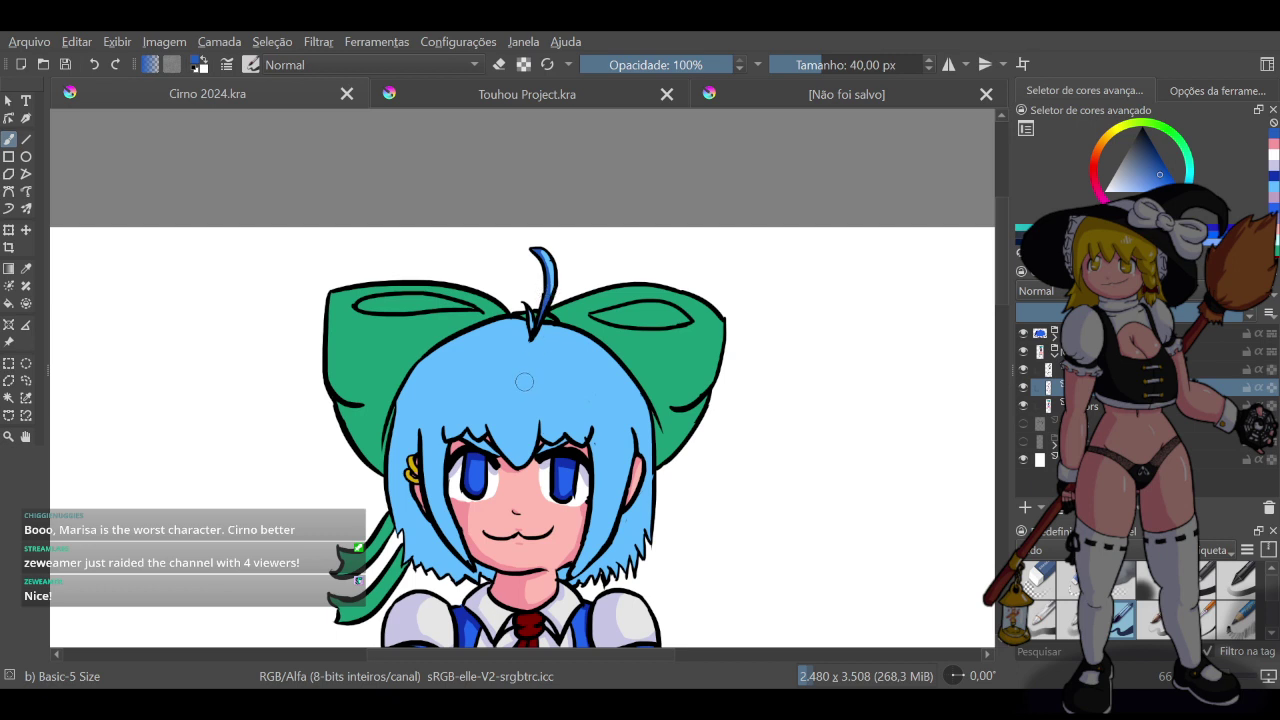
left_click(496, 64)
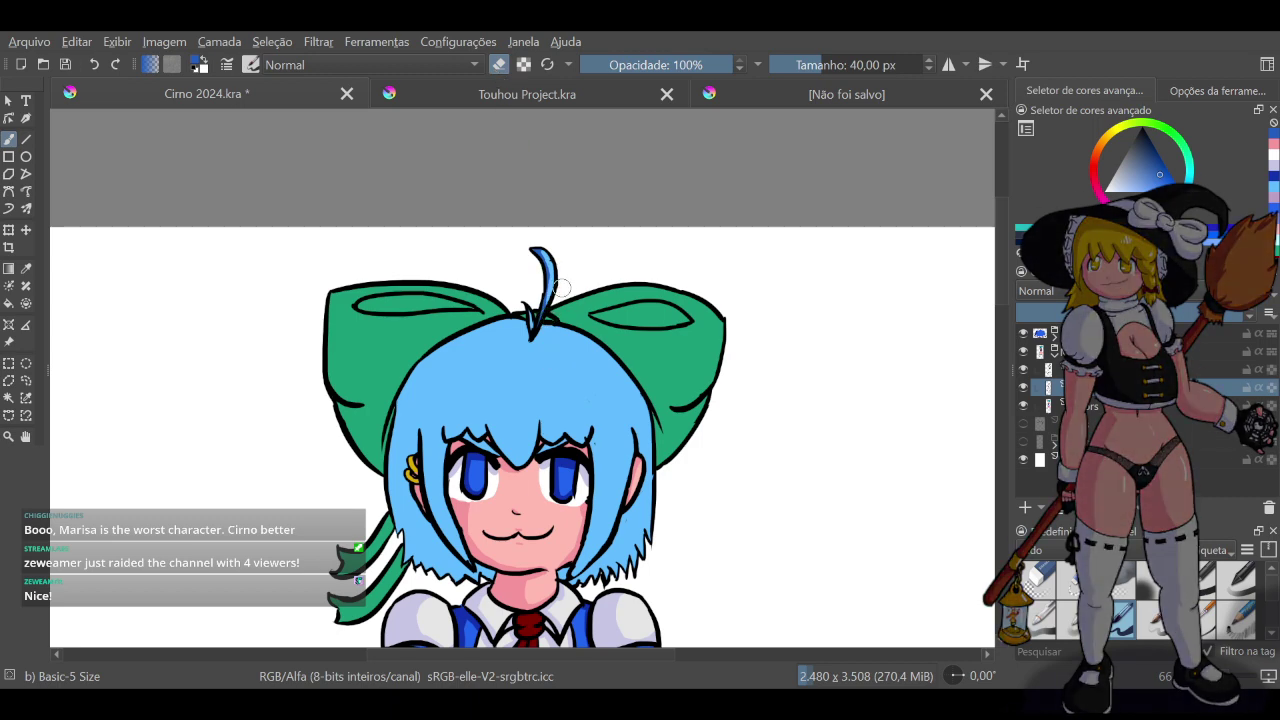
left_click(498, 66)
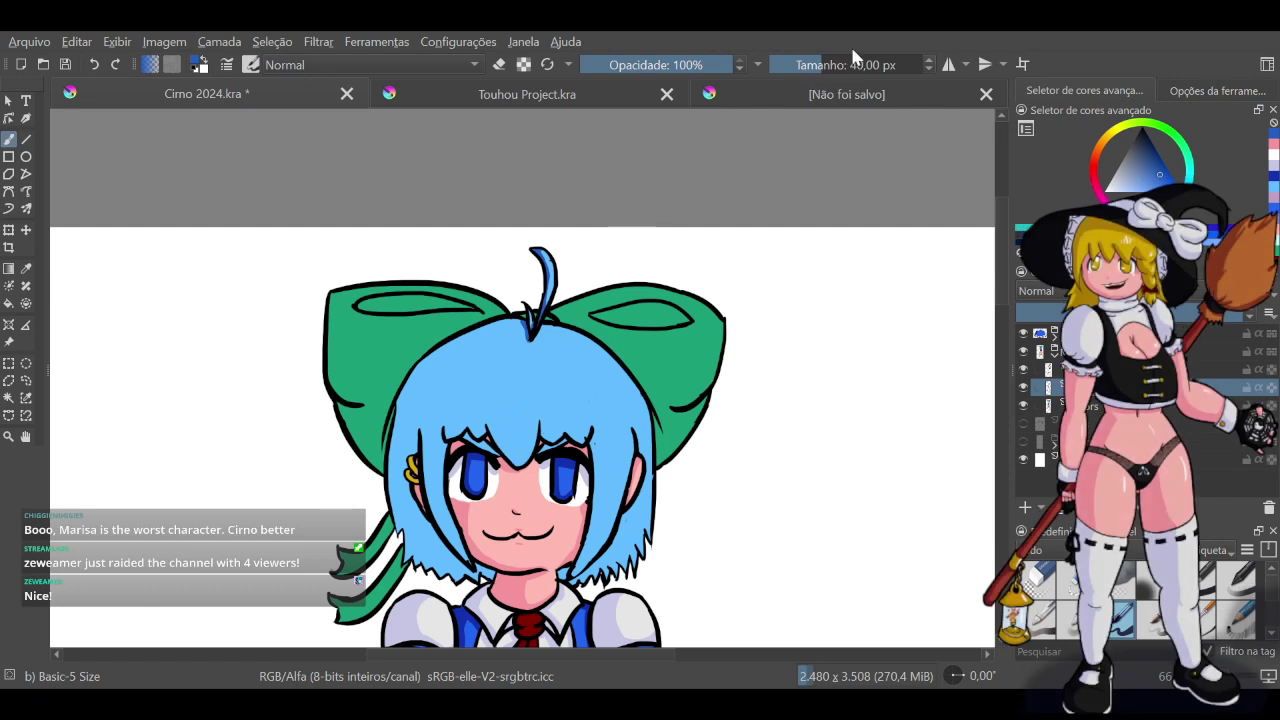
Set the brush size to 80 px and paint dark blue shadows on the fringe's tips and the hair lock beside the earring
left_click(811, 67)
type("80")
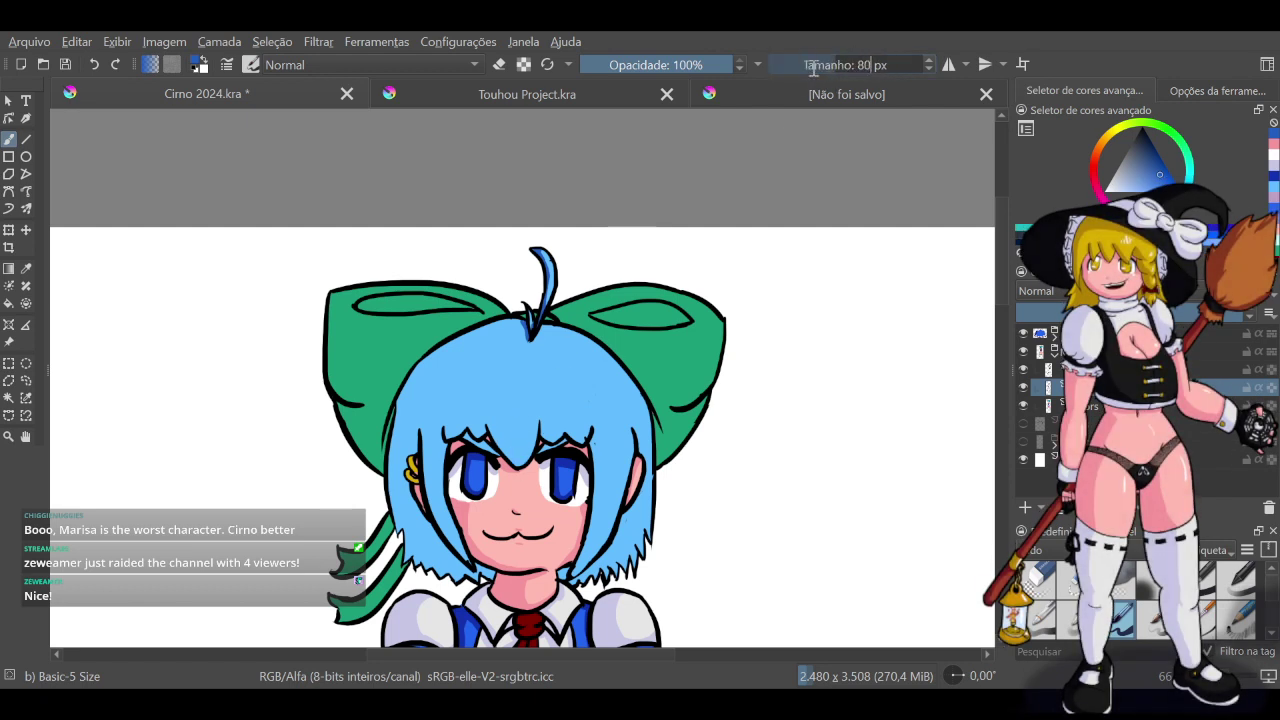
key("Return")
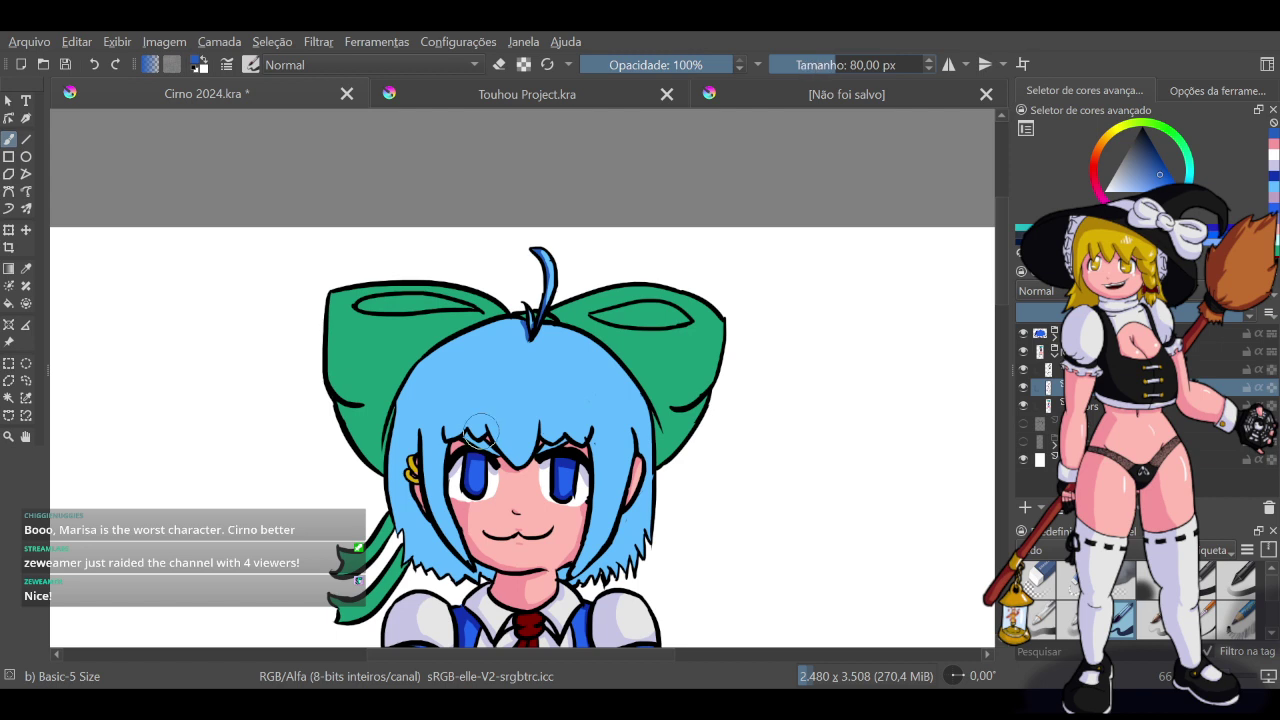
mouse_move(498, 409)
left_mouse_down()
mouse_move(520, 456)
mouse_move(488, 401)
left_mouse_up()
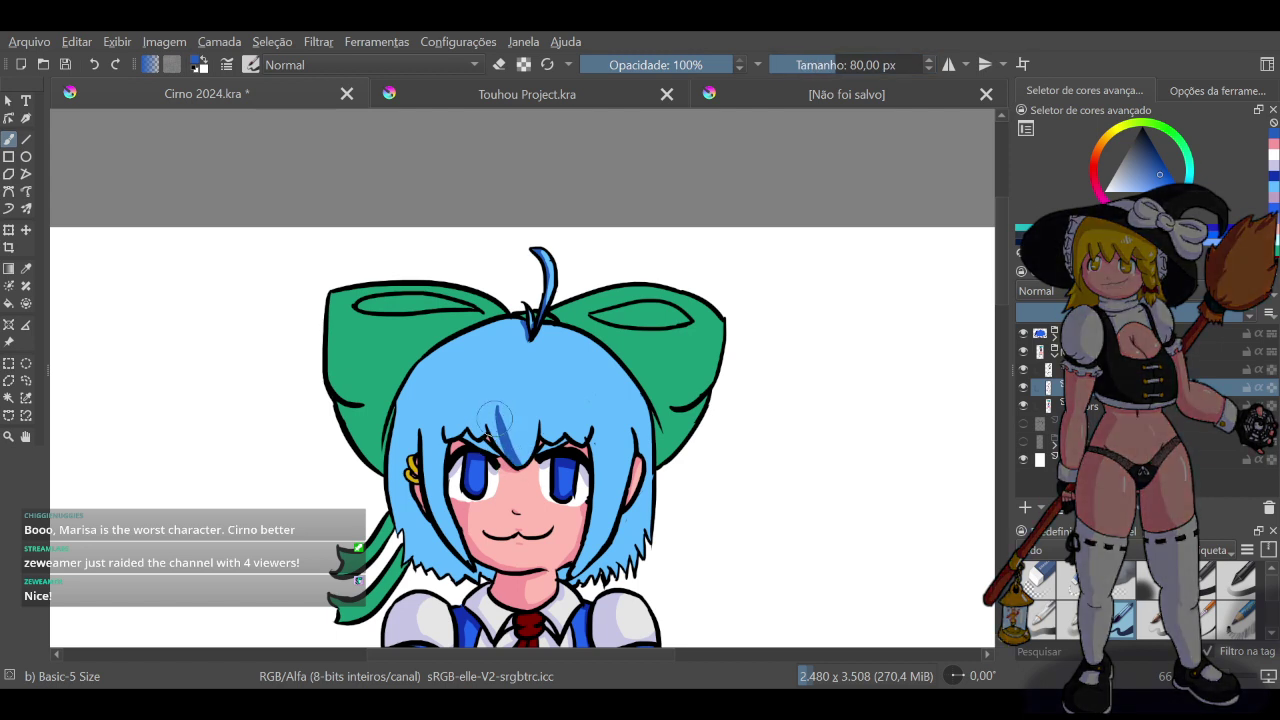
key("ctrl+z")
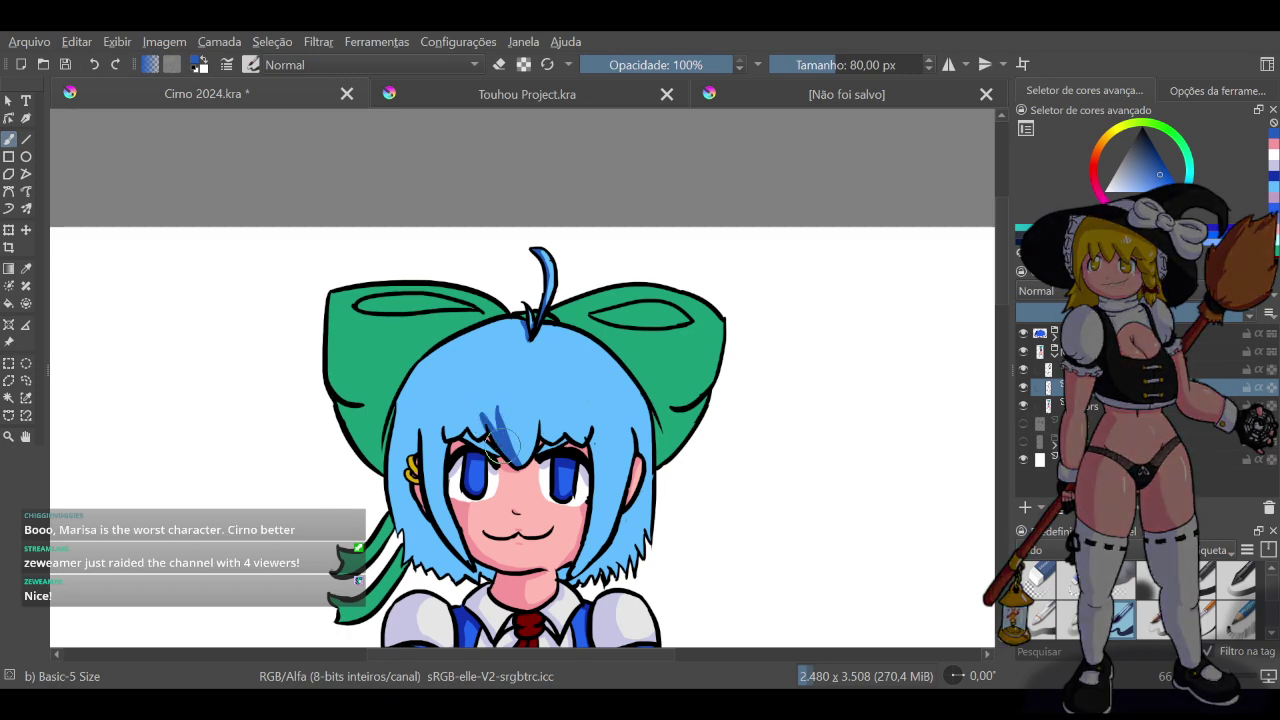
mouse_move(500, 432)
left_mouse_down()
mouse_move(485, 401)
mouse_move(503, 440)
left_mouse_up()
key("ctrl+z")
key("ctrl+shift+z")
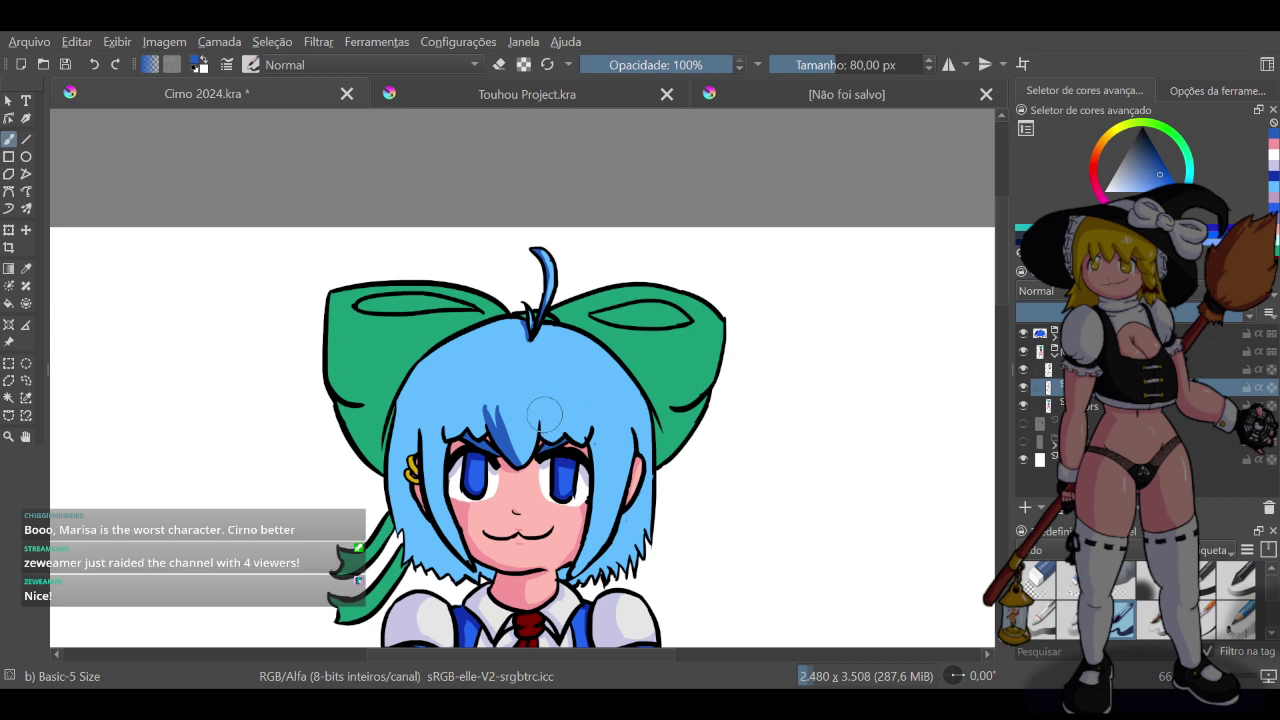
left_click_drag(563, 410, 577, 440)
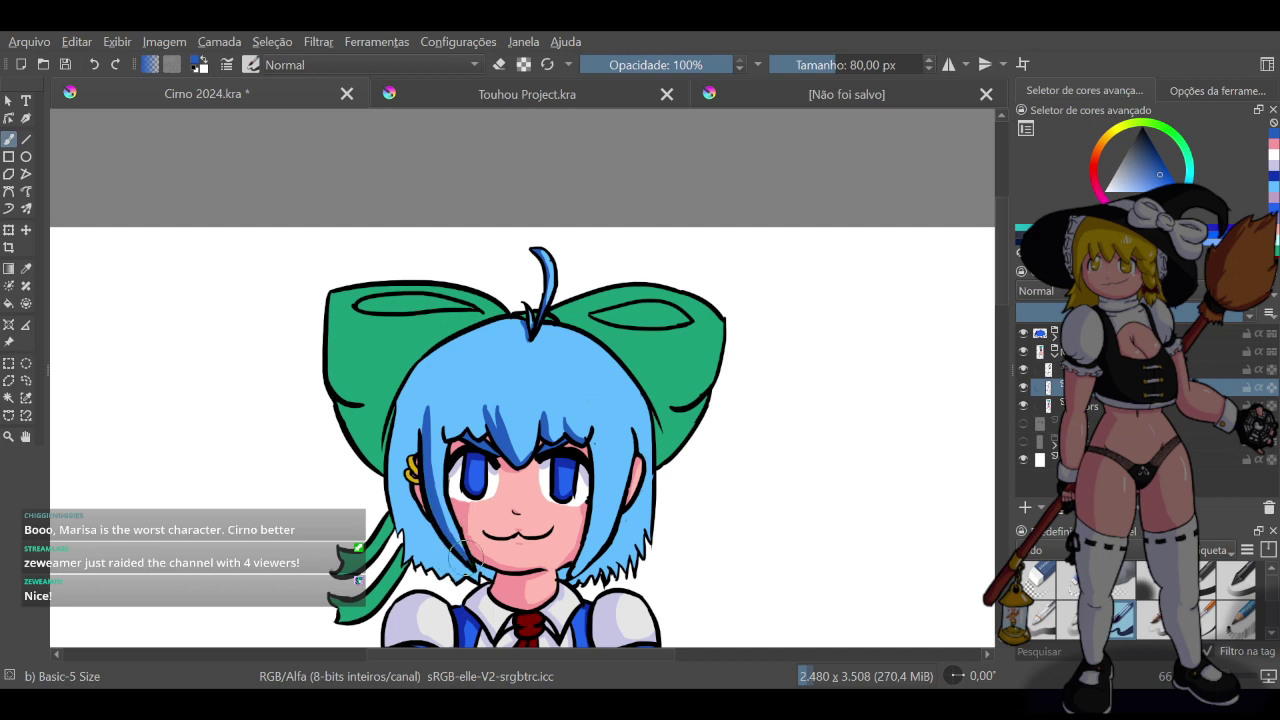
Paint a dark blue shadow down the long hair lock opposite the earring, redoing strokes until it follows the face's edge
left_click_drag(595, 432, 605, 515)
key("ctrl+z")
left_click_drag(595, 431, 600, 530)
key("ctrl+z")
mouse_move(600, 442)
left_mouse_down()
mouse_move(604, 498)
mouse_move(588, 535)
left_mouse_up()
key("ctrl+z")
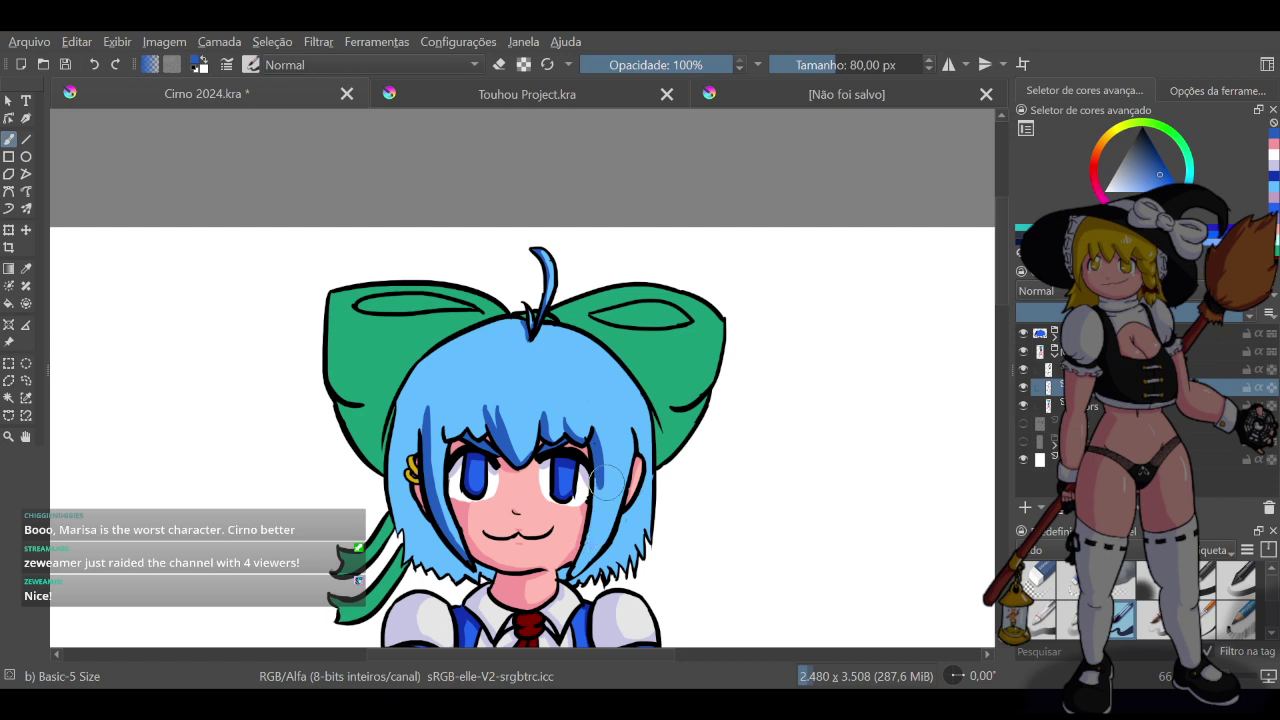
left_click_drag(598, 479, 577, 561)
key("ctrl+z")
left_click_drag(599, 481, 577, 563)
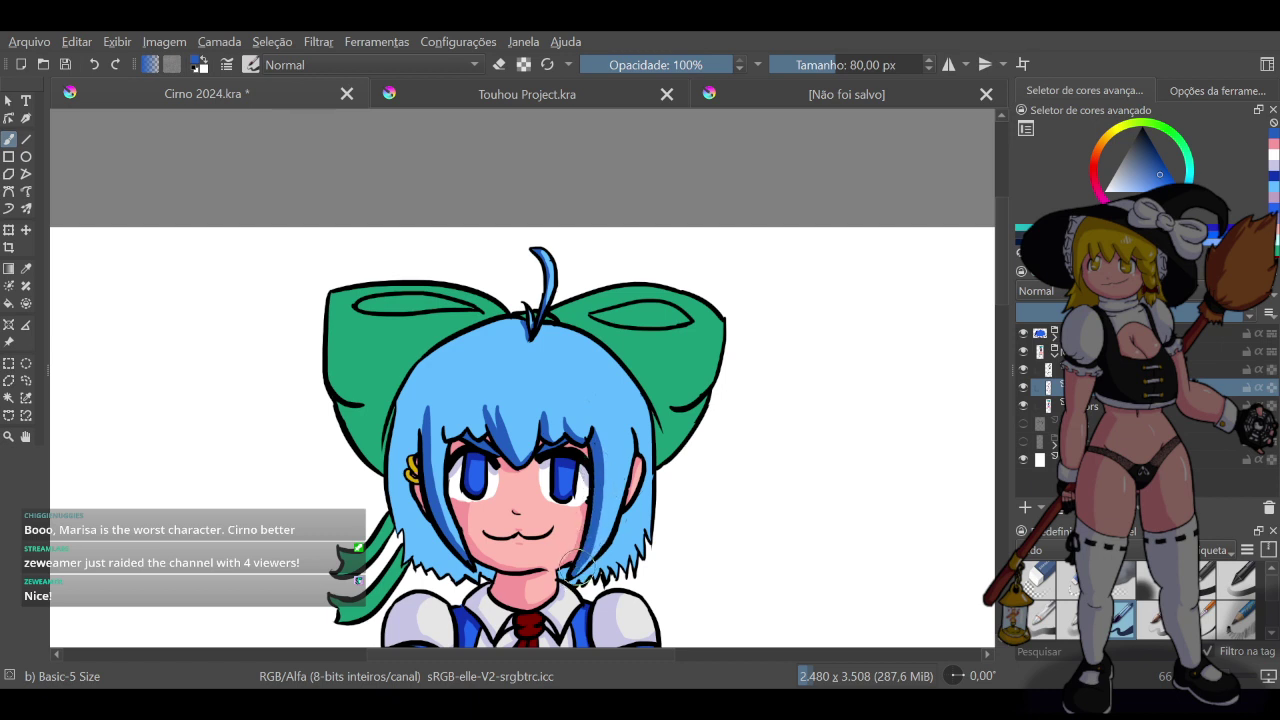
key("ctrl+z")
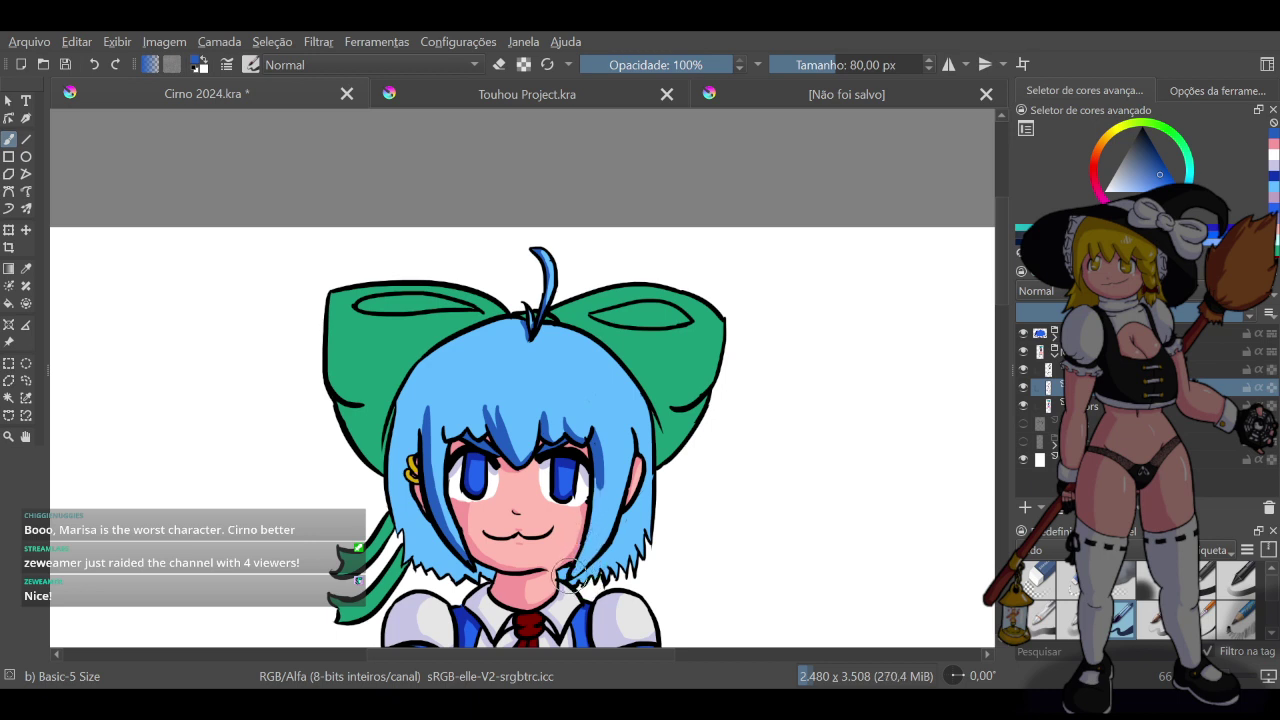
left_click_drag(569, 576, 595, 498)
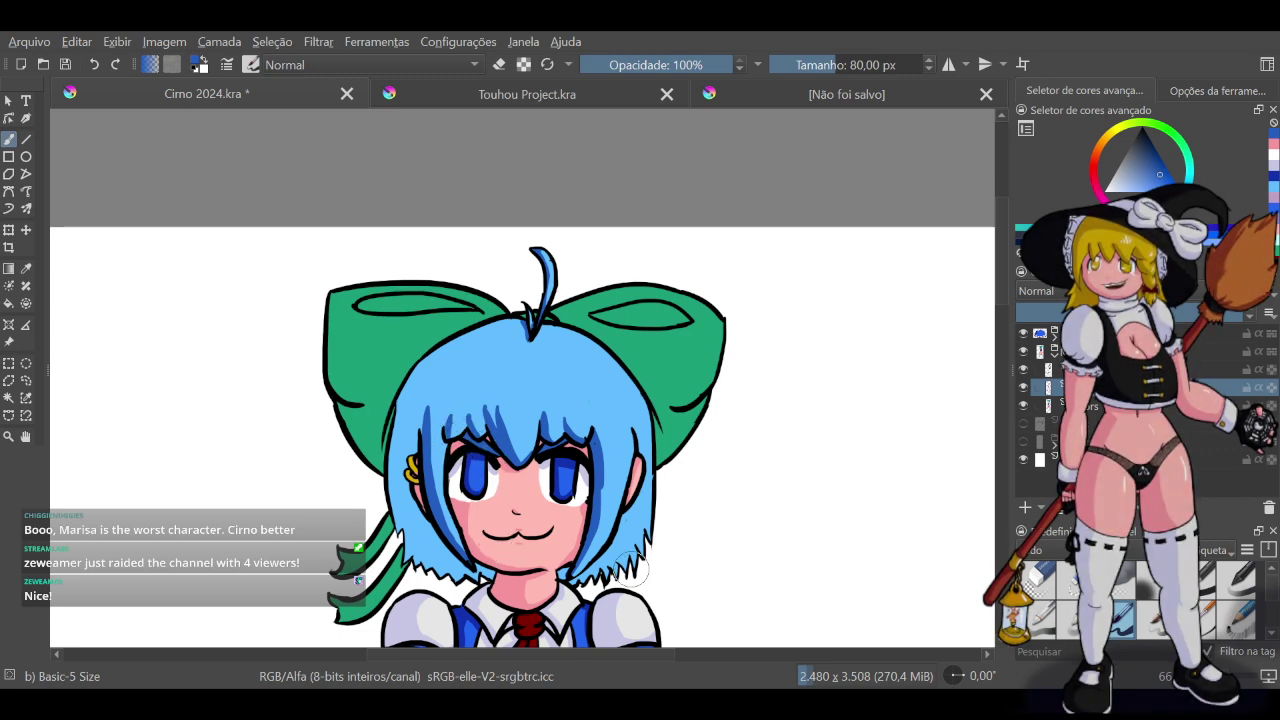
Paint a dark blue shadow from the base of the upright strand over the crown and down the earring side of the hair
left_click_drag(522, 320, 527, 345)
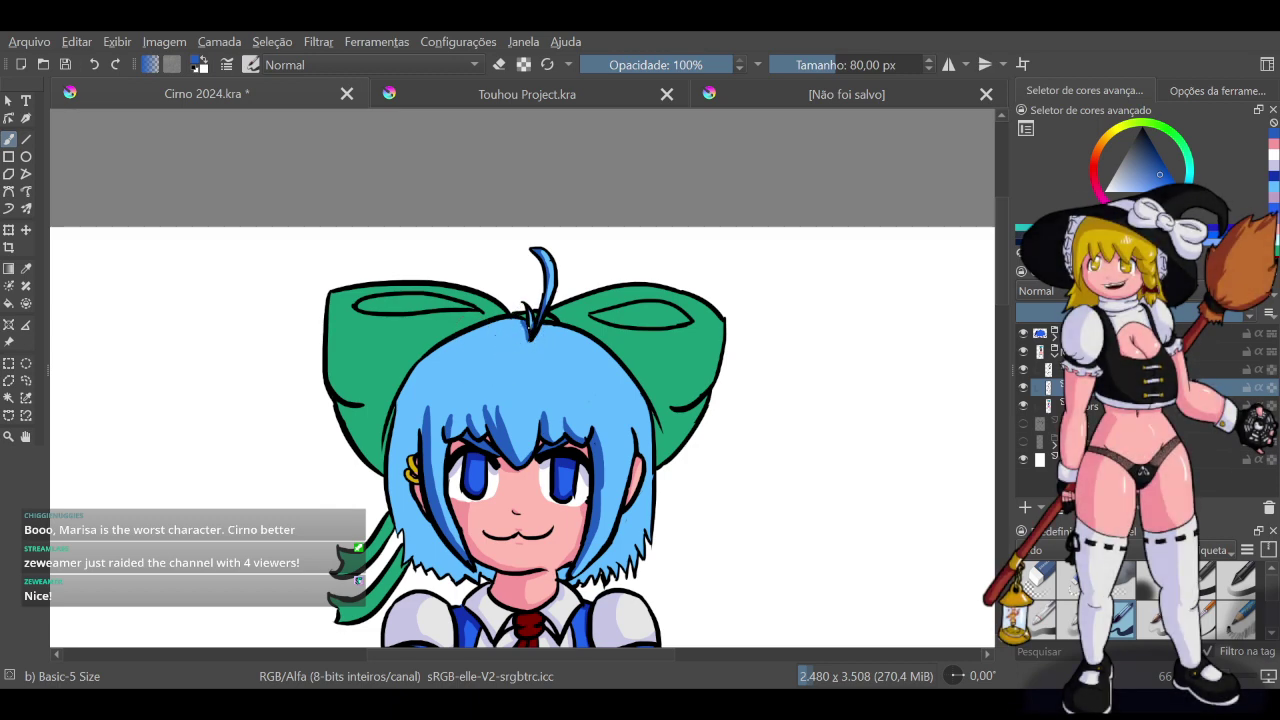
left_click_drag(530, 327, 463, 368)
key("ctrl+z")
left_click_drag(530, 327, 443, 405)
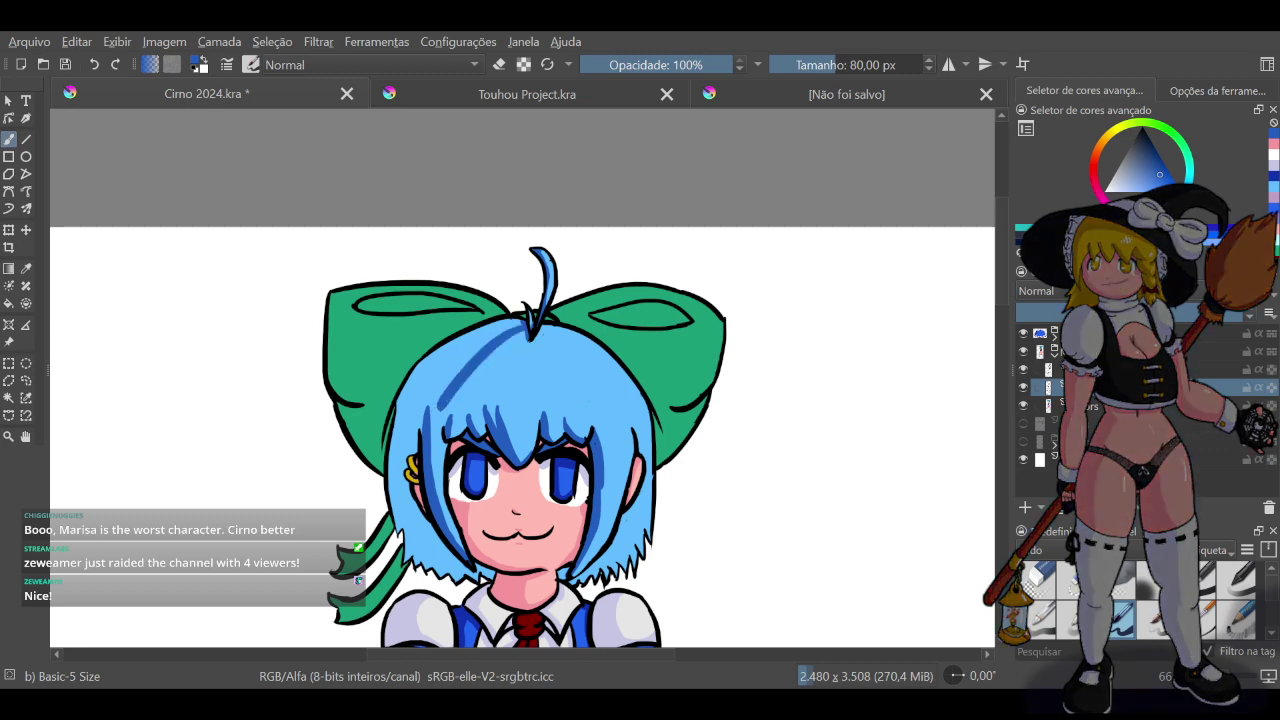
key("ctrl+z")
left_click_drag(528, 325, 480, 374)
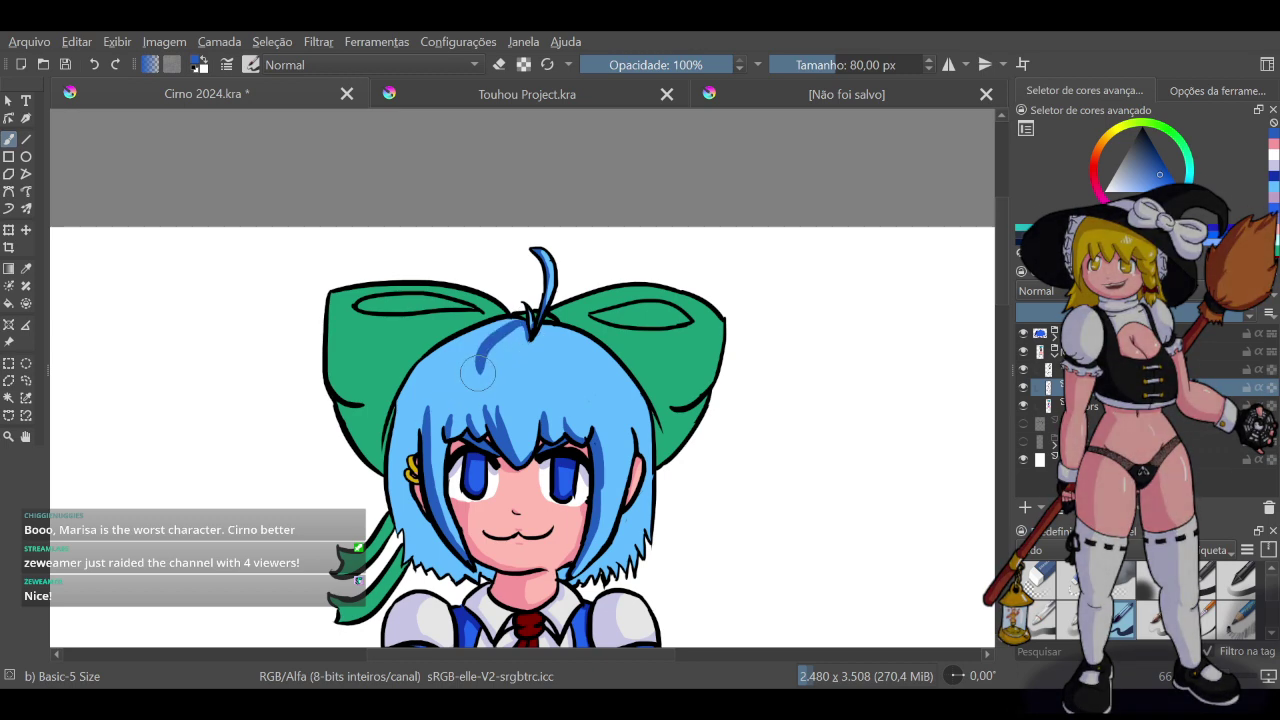
key("ctrl+z")
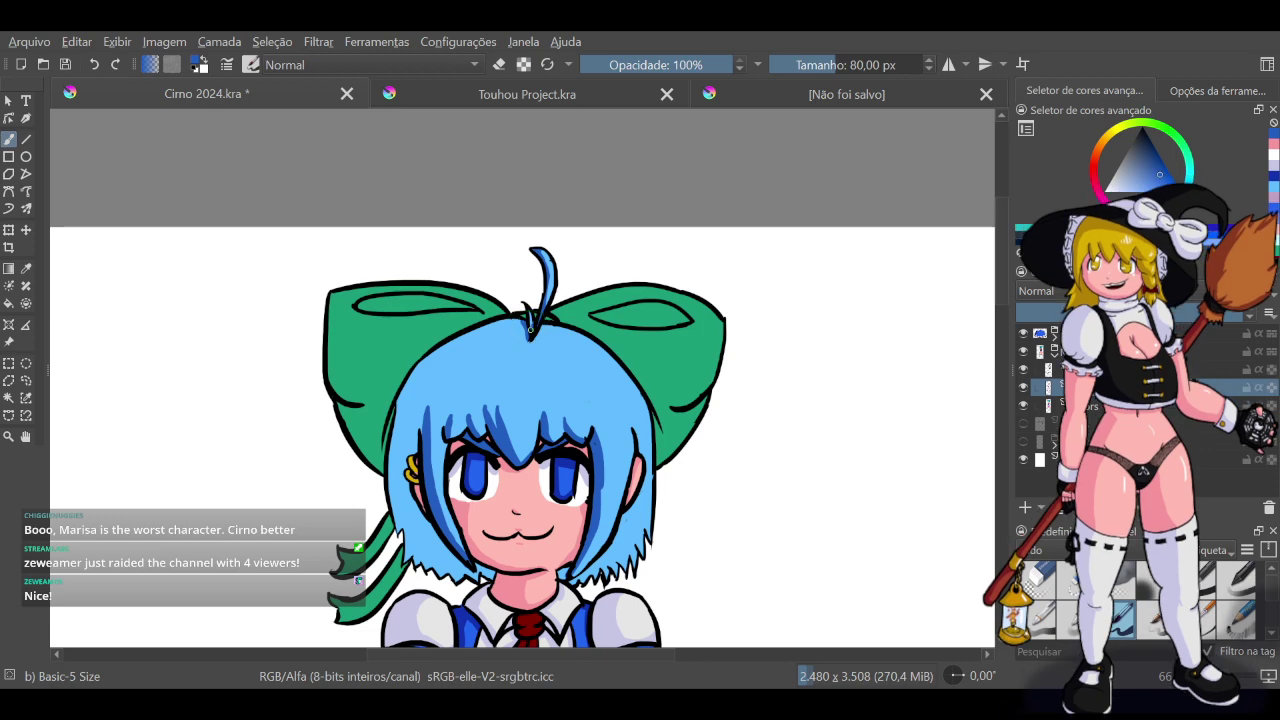
mouse_move(530, 328)
left_mouse_down()
mouse_move(460, 399)
mouse_move(481, 351)
mouse_move(438, 376)
mouse_move(430, 414)
left_mouse_up()
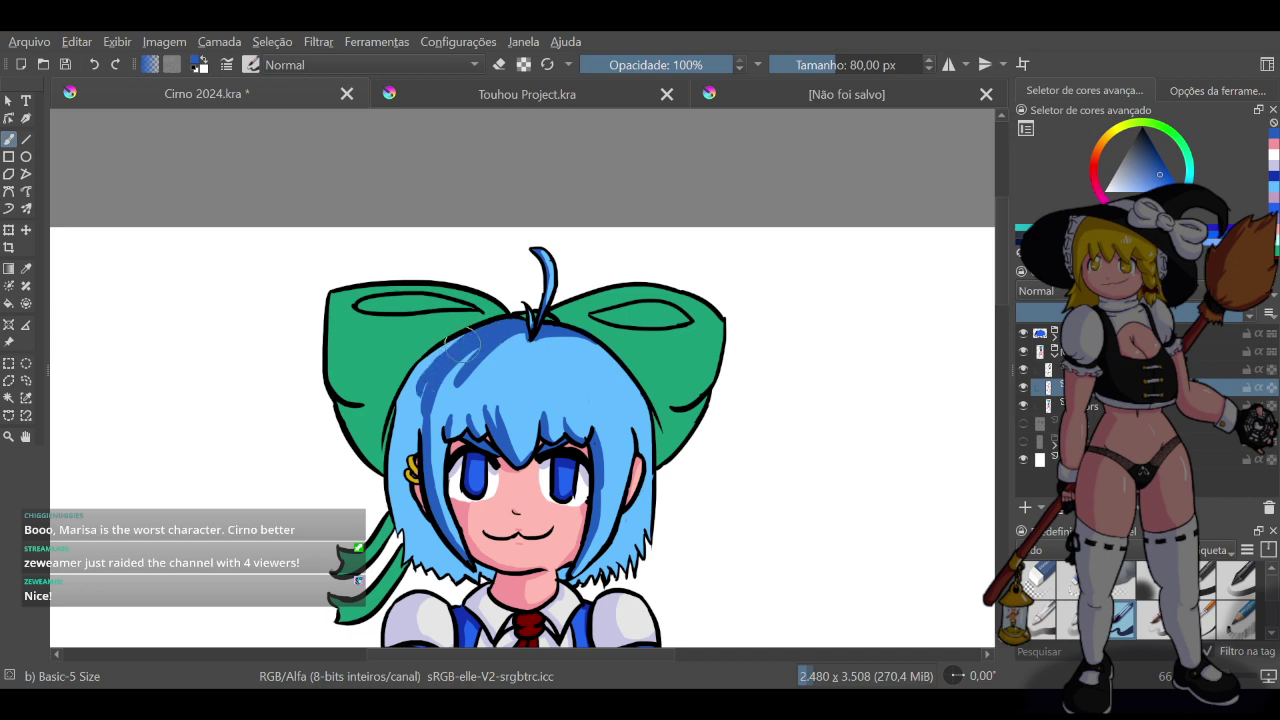
mouse_move(449, 350)
left_mouse_down()
mouse_move(406, 414)
mouse_move(434, 360)
mouse_move(420, 364)
mouse_move(420, 386)
mouse_move(433, 365)
mouse_move(417, 408)
left_mouse_up()
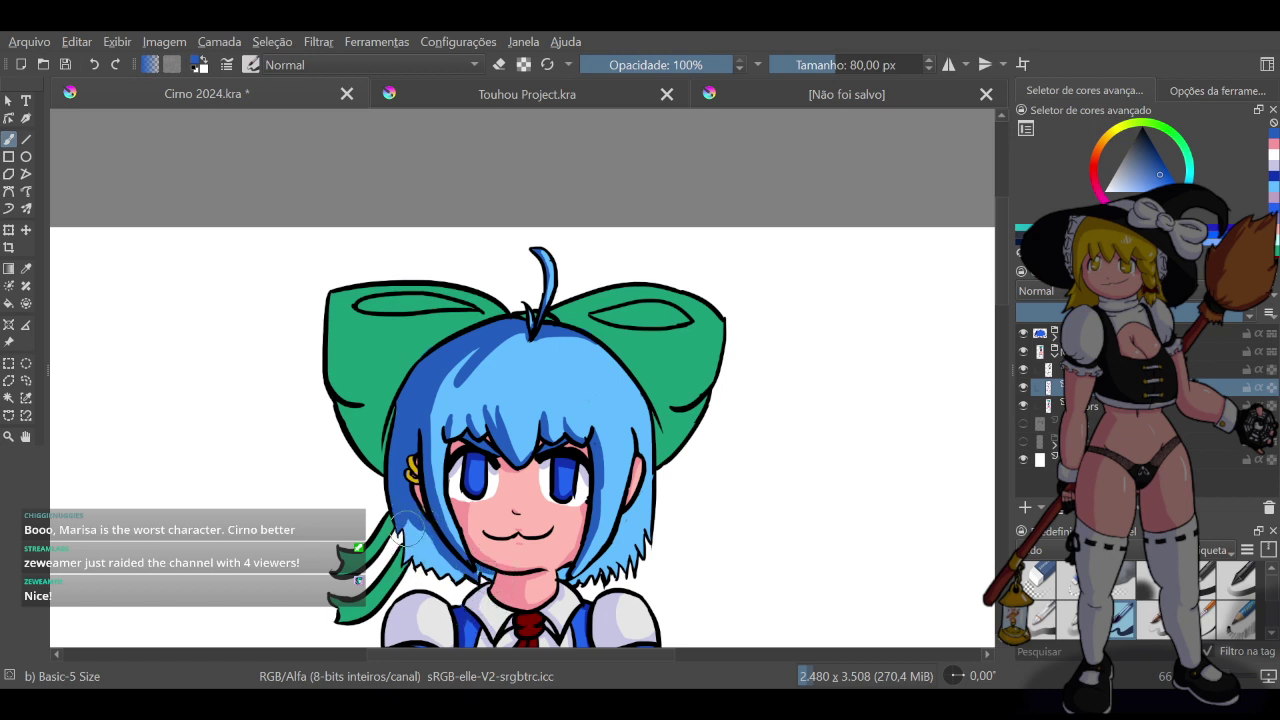
Reset the brush preset to 40 px and erase the stray shadow around the jagged hair tips below the earring
left_click(548, 64)
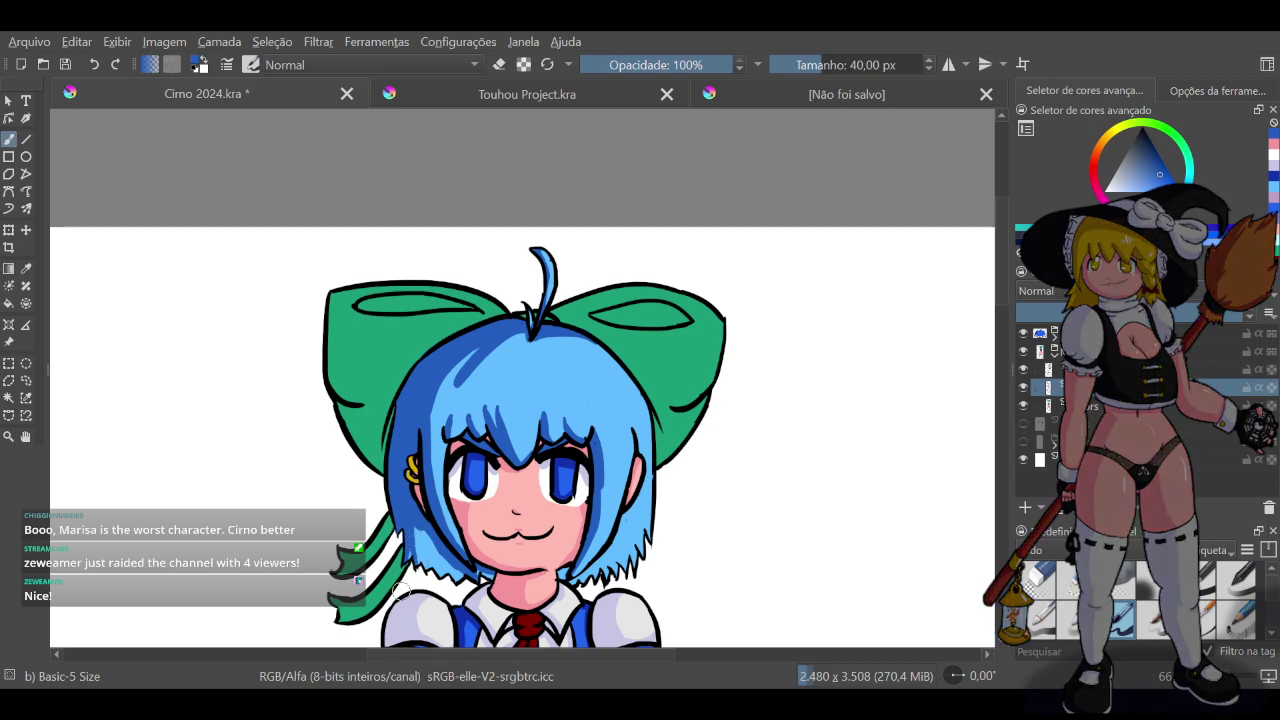
scroll(400, 588, "up", 4)
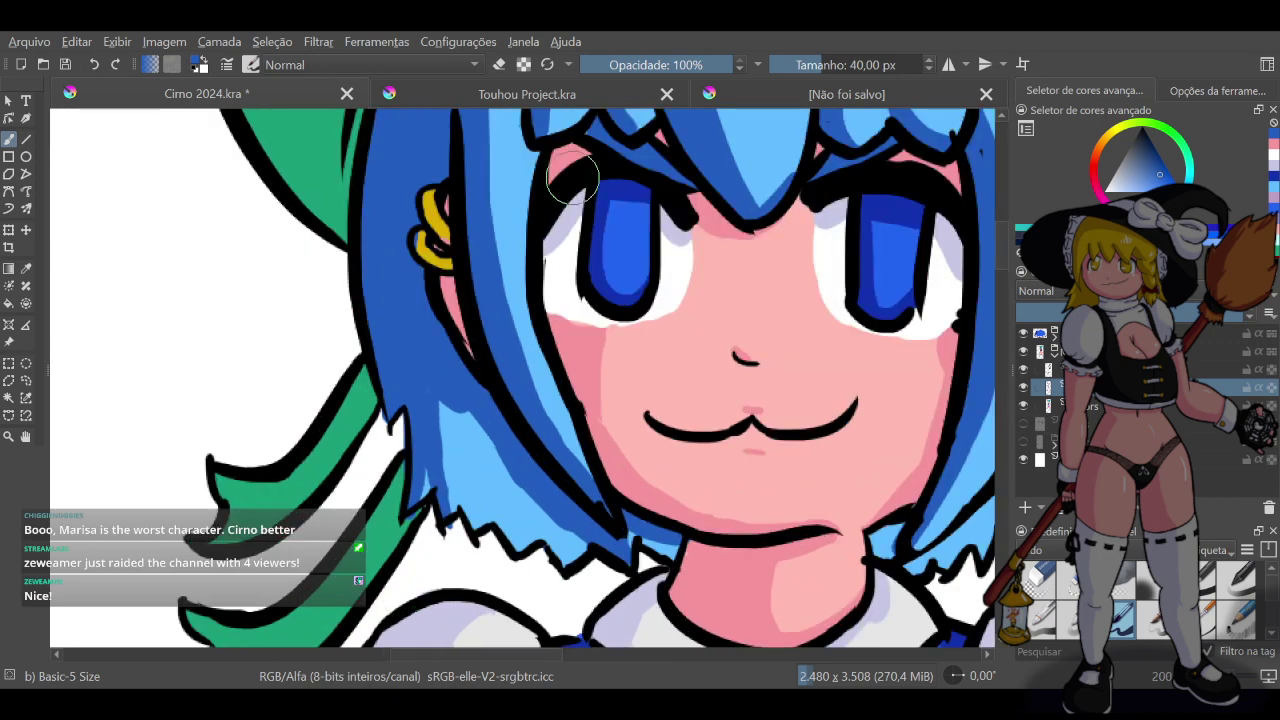
left_click(499, 65)
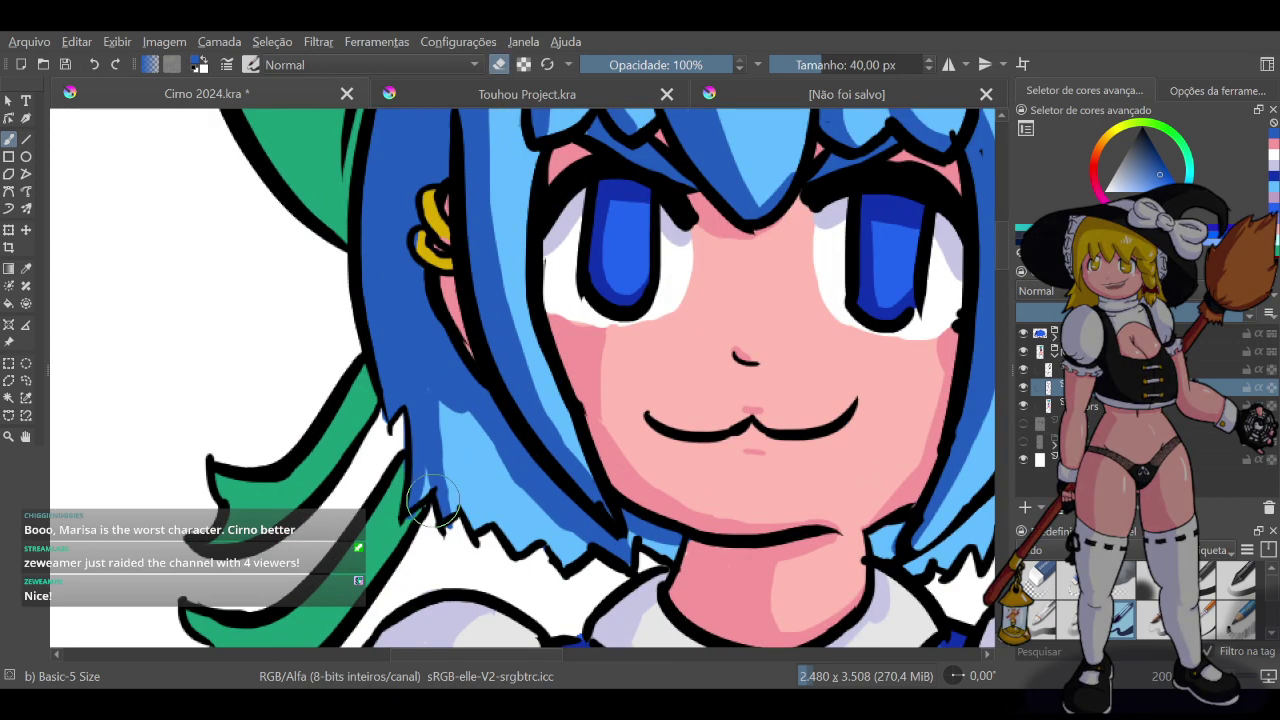
mouse_move(455, 500)
left_mouse_down()
mouse_move(431, 534)
mouse_move(425, 514)
mouse_move(409, 521)
mouse_move(451, 532)
left_mouse_up()
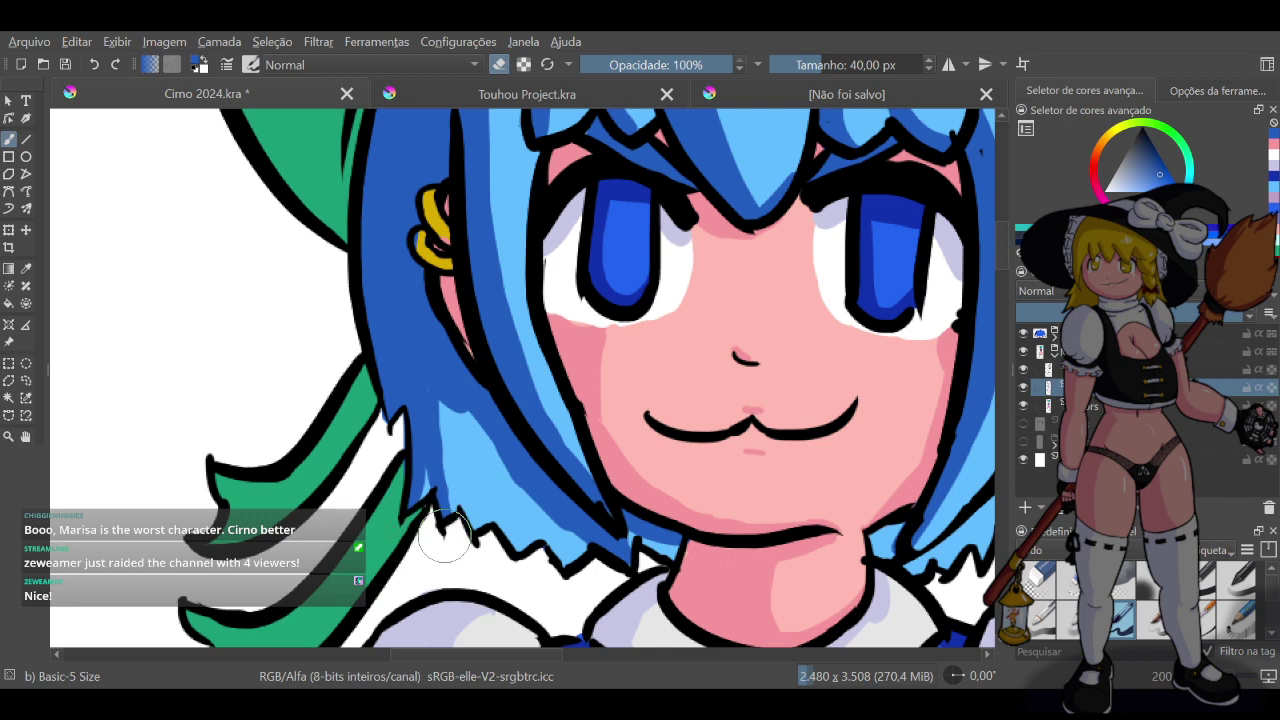
Turn off eraser mode and paint spiky dark blue shadow strands over the lower hair between the earring and the jagged tips
left_click(500, 65)
left_click_drag(460, 415, 481, 497)
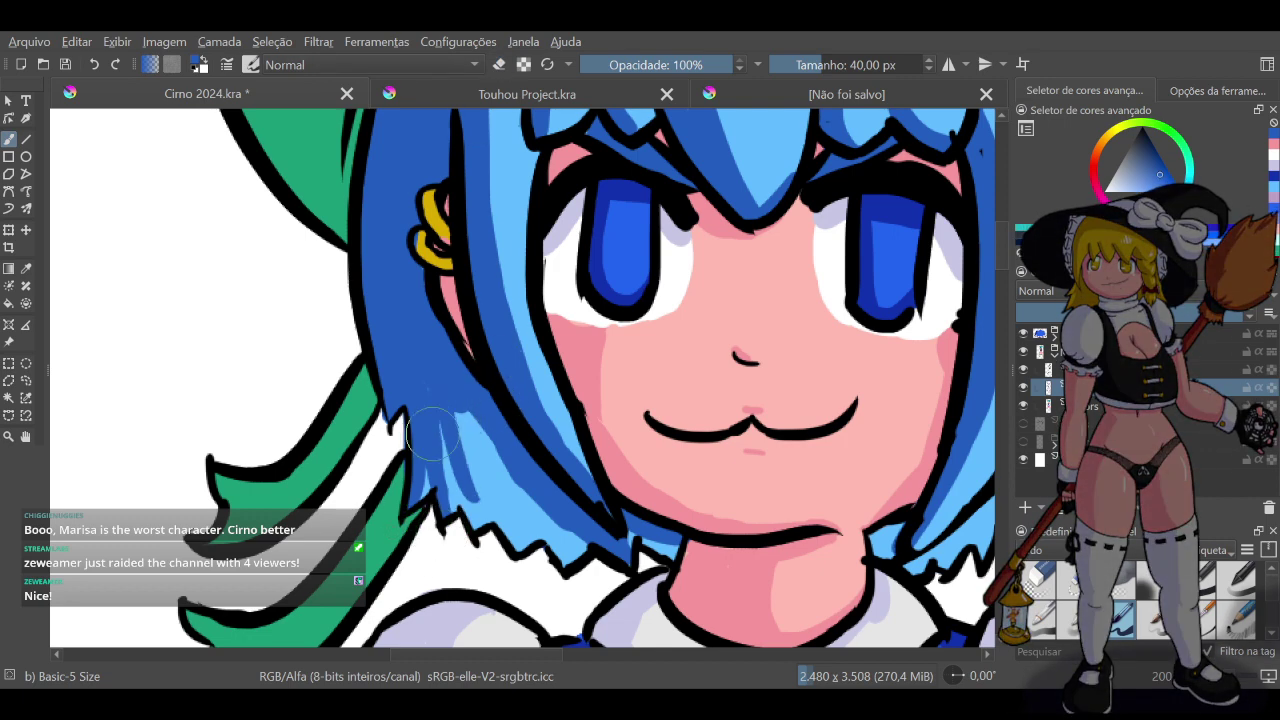
key("ctrl+z")
left_click_drag(425, 393, 457, 478)
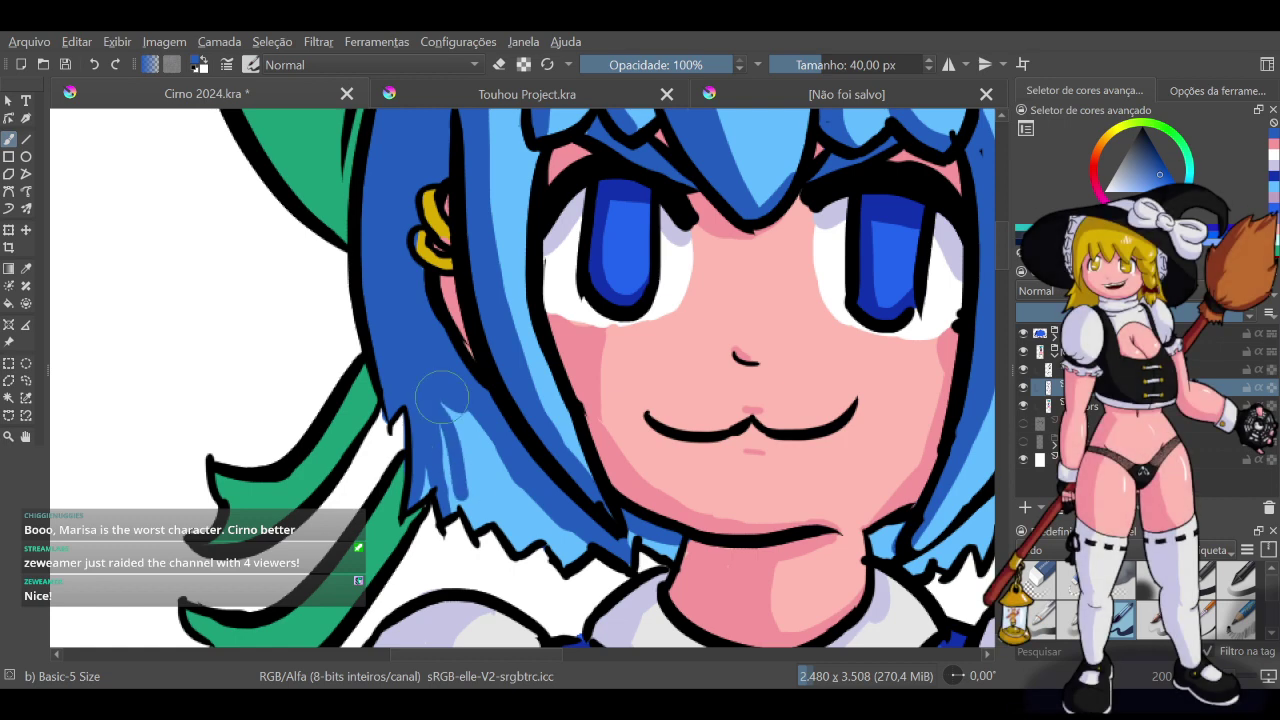
left_click_drag(443, 415, 458, 485)
mouse_move(443, 428)
left_mouse_down()
mouse_move(467, 447)
mouse_move(454, 414)
mouse_move(508, 529)
left_mouse_up()
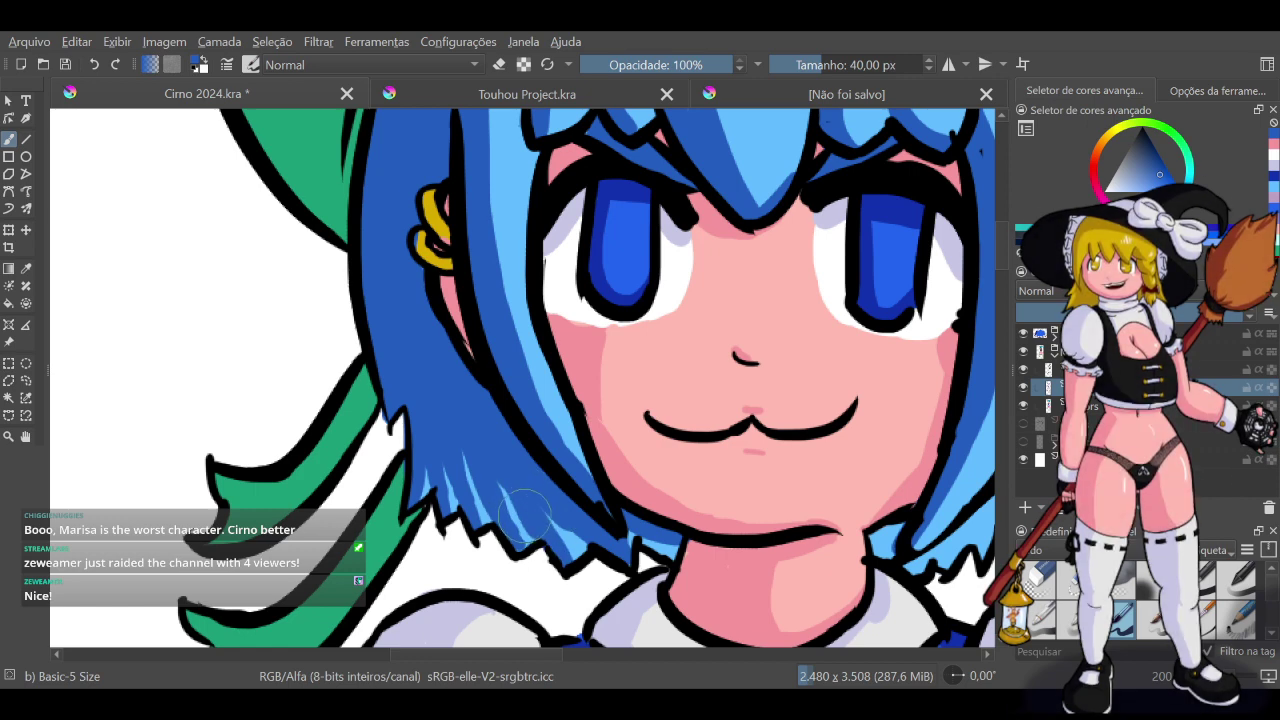
left_click_drag(522, 551, 522, 553)
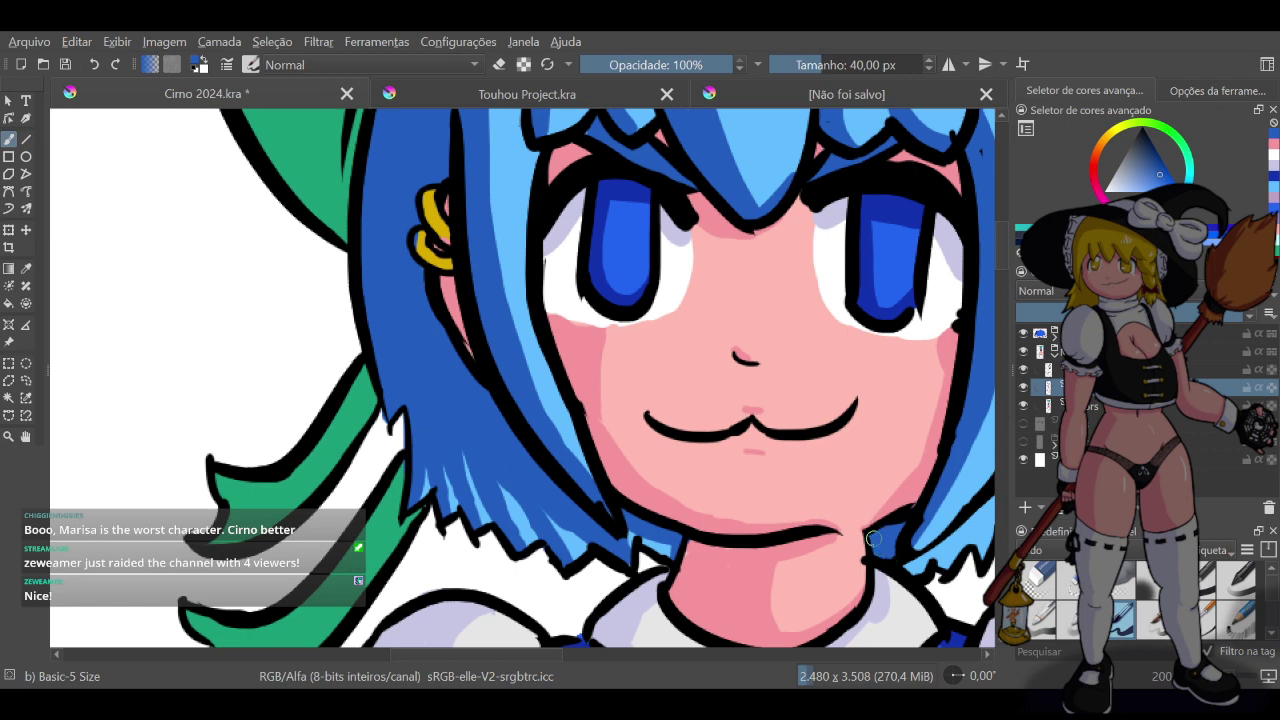
Touch up the hair shadow behind the neck and erase a light notch at the outer hair tip beside the green ribbon
left_click_drag(873, 538, 875, 547)
left_click(497, 66)
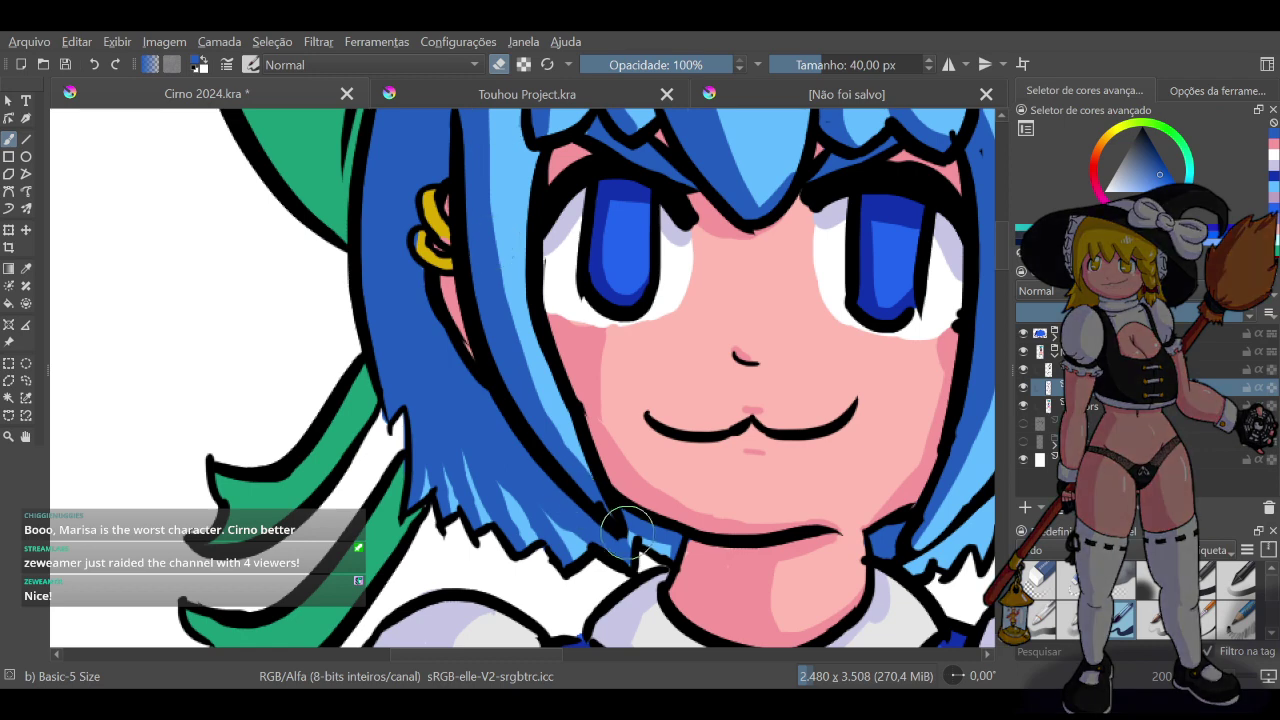
left_click_drag(642, 555, 649, 562)
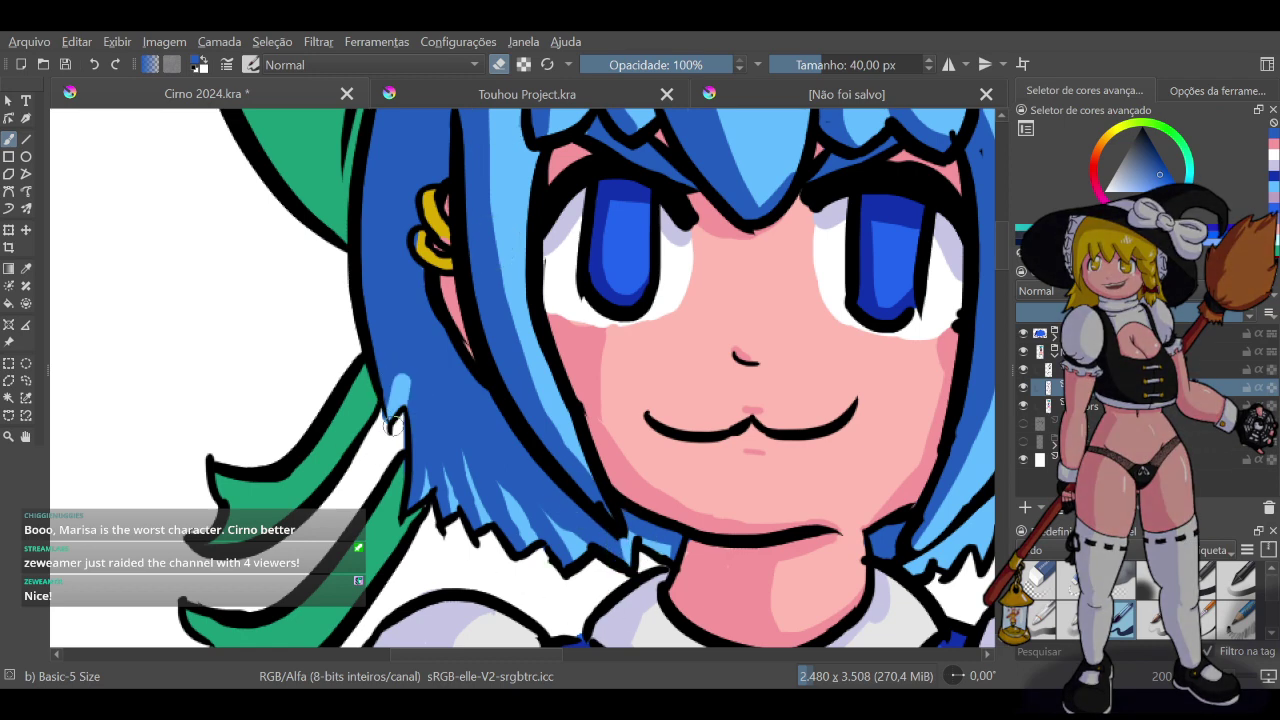
mouse_move(402, 384)
left_mouse_down()
mouse_move(390, 422)
mouse_move(403, 410)
left_mouse_up()
key("ctrl+z")
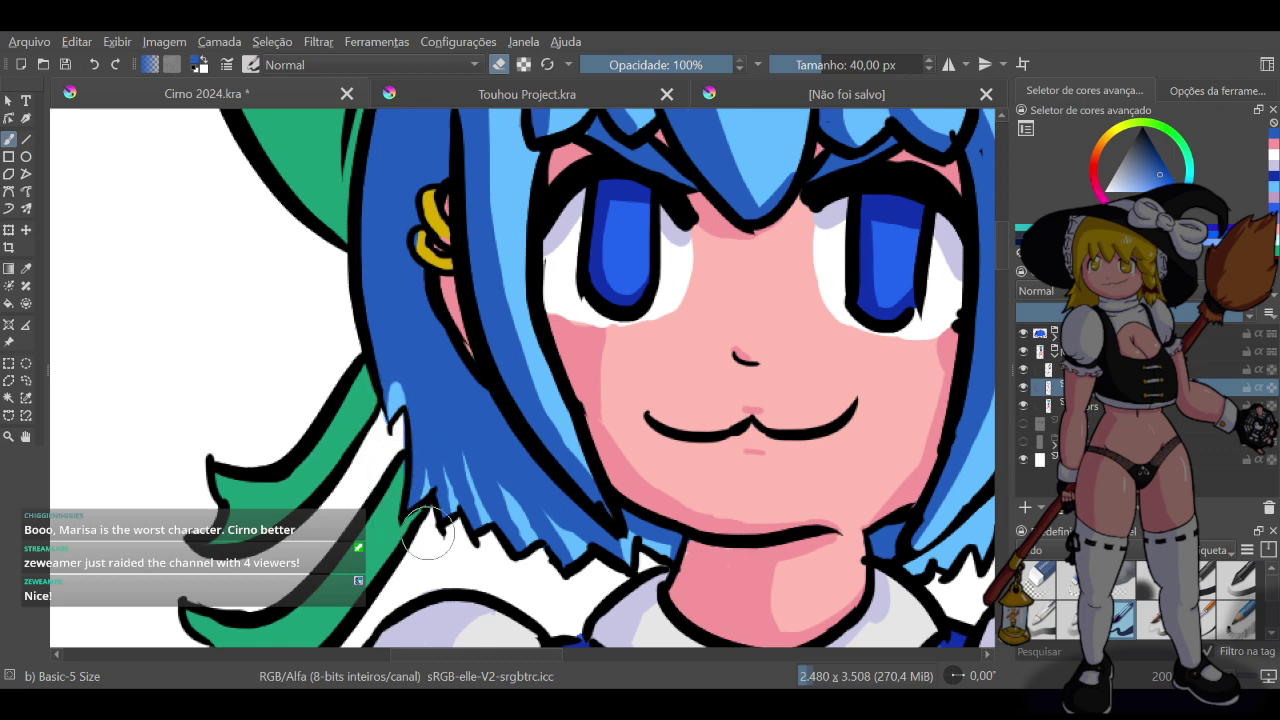
Erase thin light spikes from the shadow along the jagged tips below the earring and retouch them with the dark blue brush
left_click_drag(417, 467, 411, 509)
left_click_drag(446, 469, 440, 516)
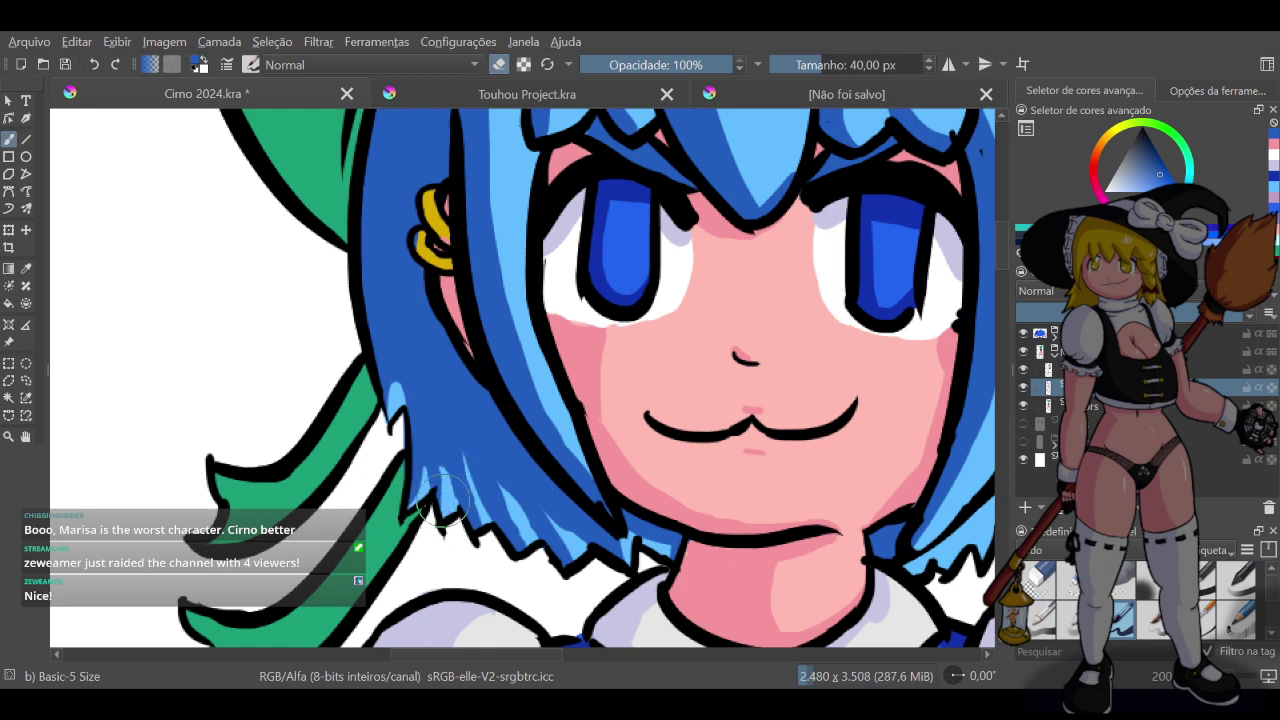
left_click_drag(443, 472, 443, 526)
left_click_drag(465, 463, 475, 532)
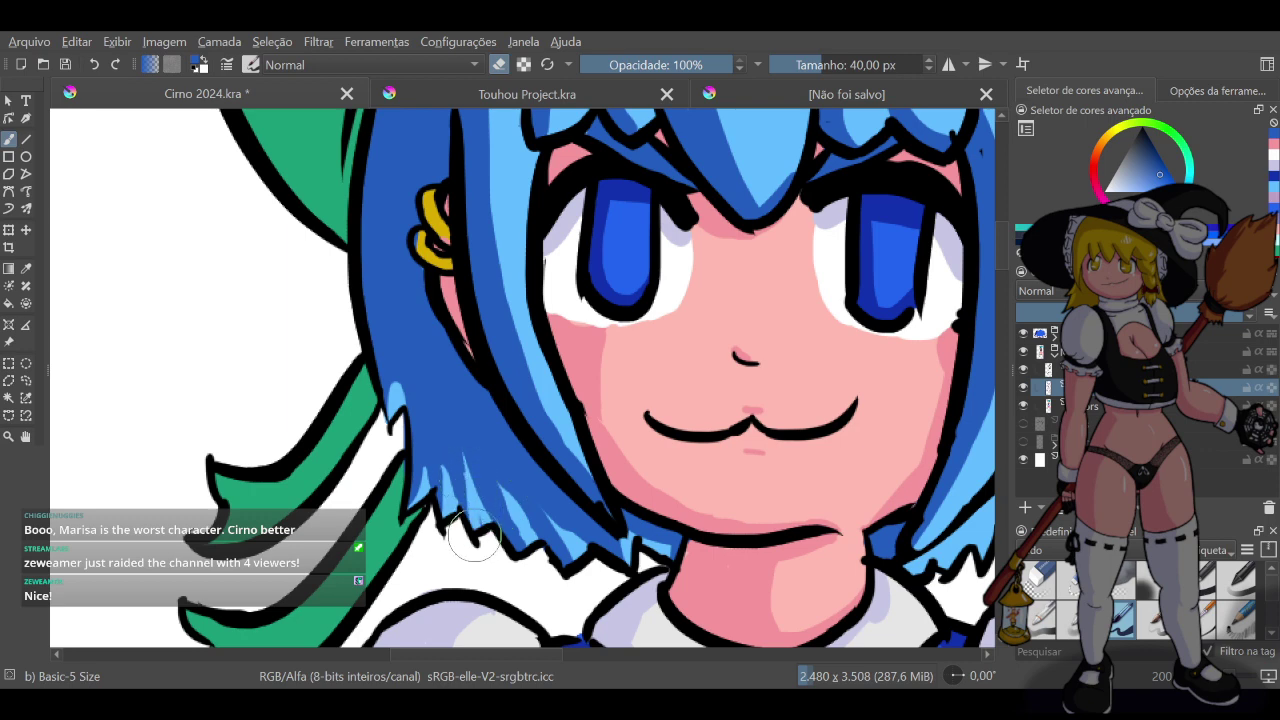
mouse_move(470, 480)
left_mouse_down()
mouse_move(478, 548)
mouse_move(466, 477)
mouse_move(476, 538)
mouse_move(478, 507)
mouse_move(488, 533)
mouse_move(475, 496)
mouse_move(478, 518)
mouse_move(512, 510)
mouse_move(517, 553)
mouse_move(512, 513)
mouse_move(569, 547)
mouse_move(550, 523)
mouse_move(572, 573)
mouse_move(620, 557)
mouse_move(616, 543)
mouse_move(628, 569)
mouse_move(654, 564)
mouse_move(614, 552)
mouse_move(639, 589)
mouse_move(575, 572)
left_mouse_up()
left_click(499, 68)
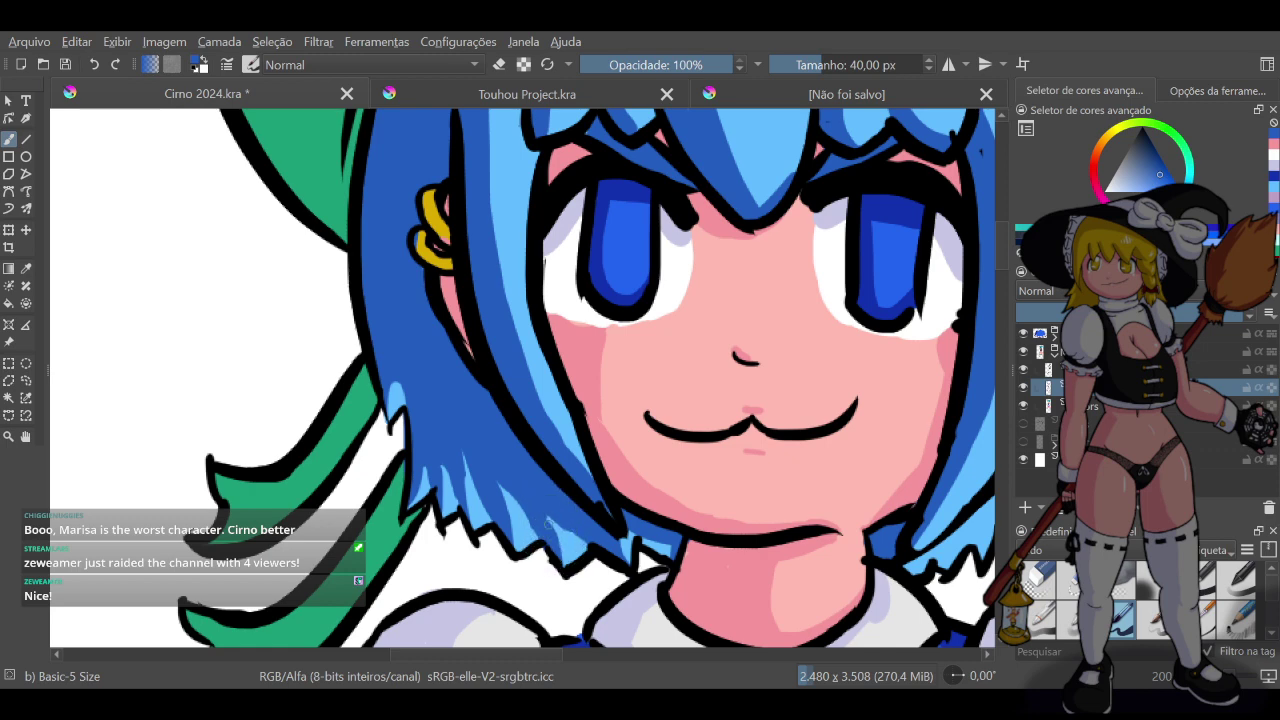
left_click_drag(547, 524, 553, 566)
scroll(554, 566, "down", 8)
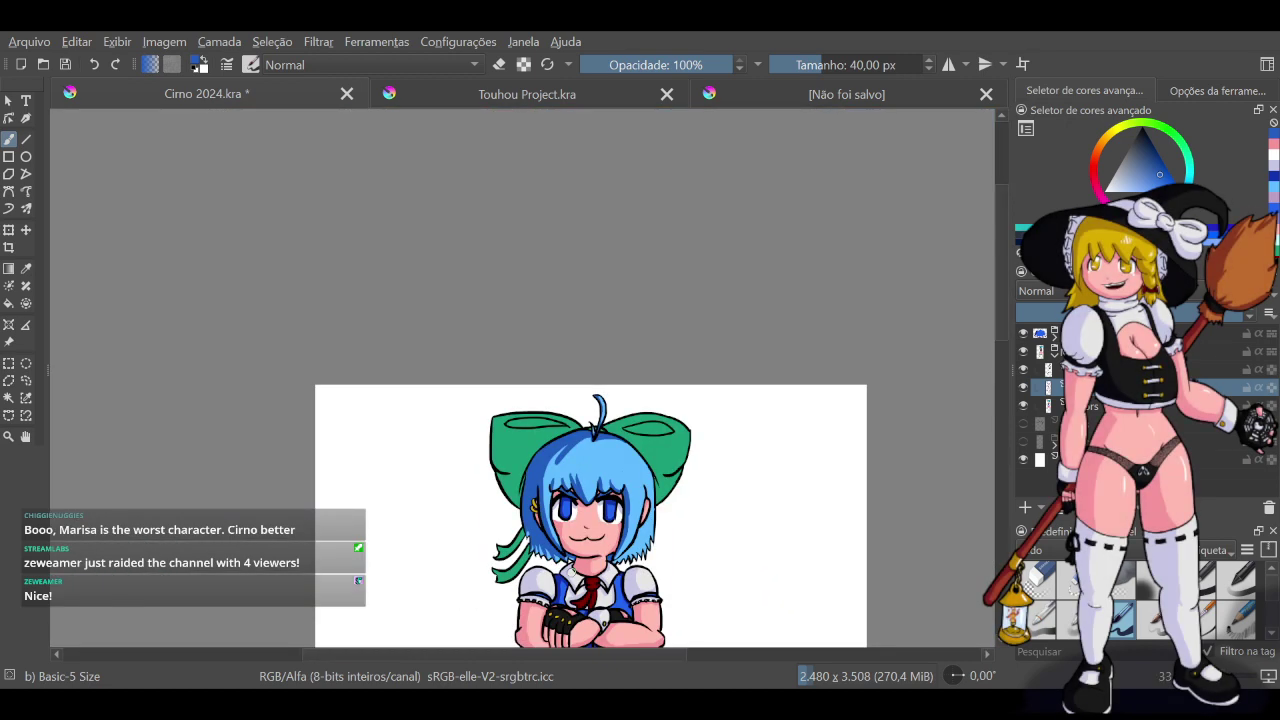
Clean the face lock's shadow edge opposite the earring with the eraser and paint spiky dark blue strands on the jagged tips beside it
scroll(627, 446, "up", 2)
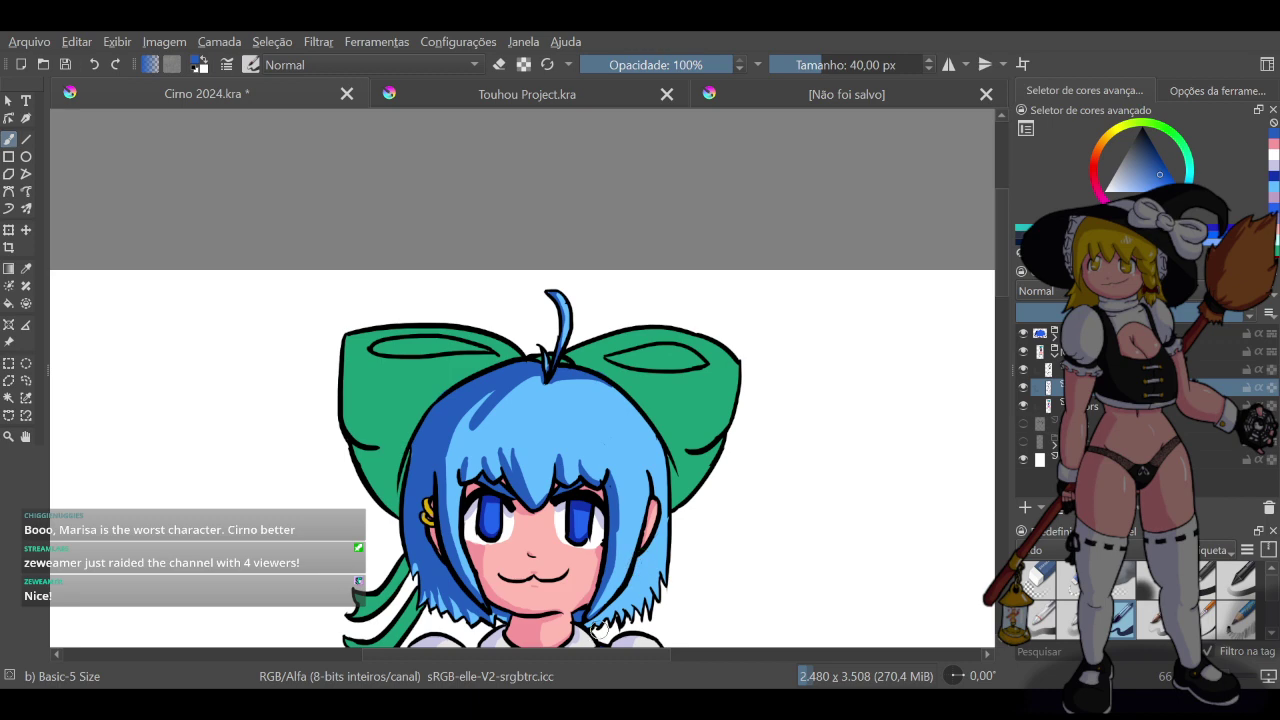
scroll(630, 628, "up", 2)
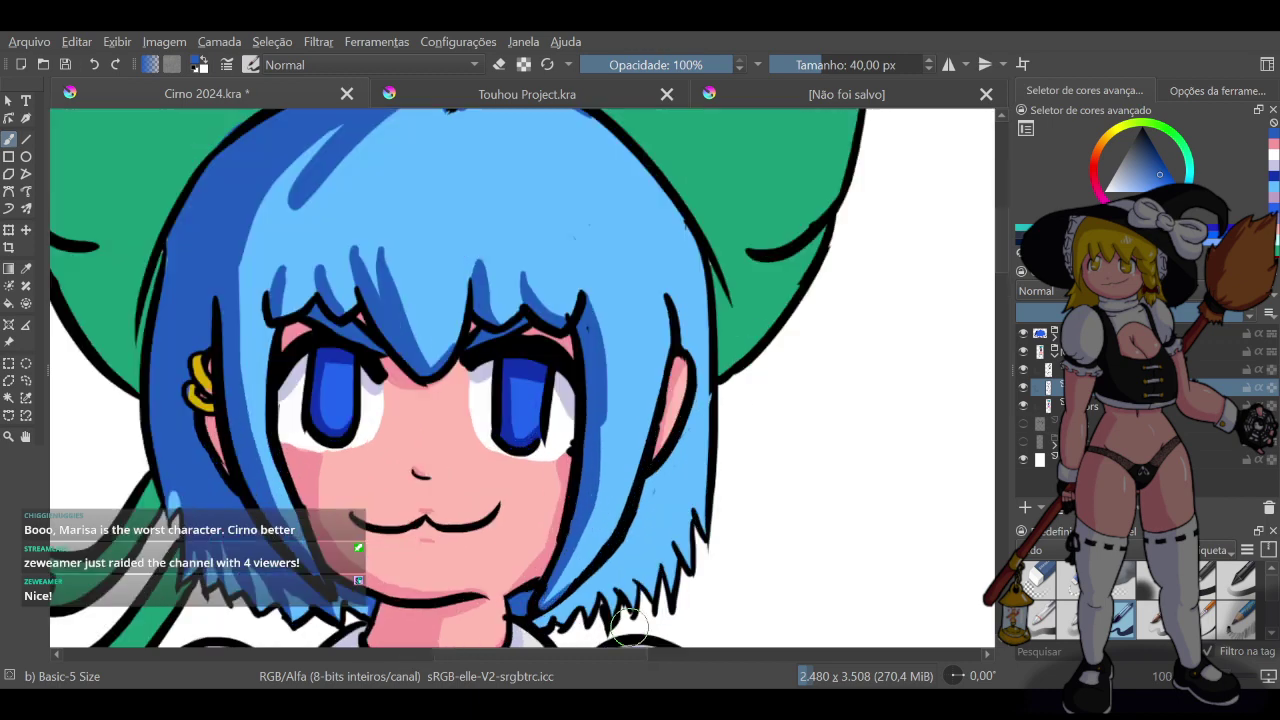
scroll(598, 652, "up", 2)
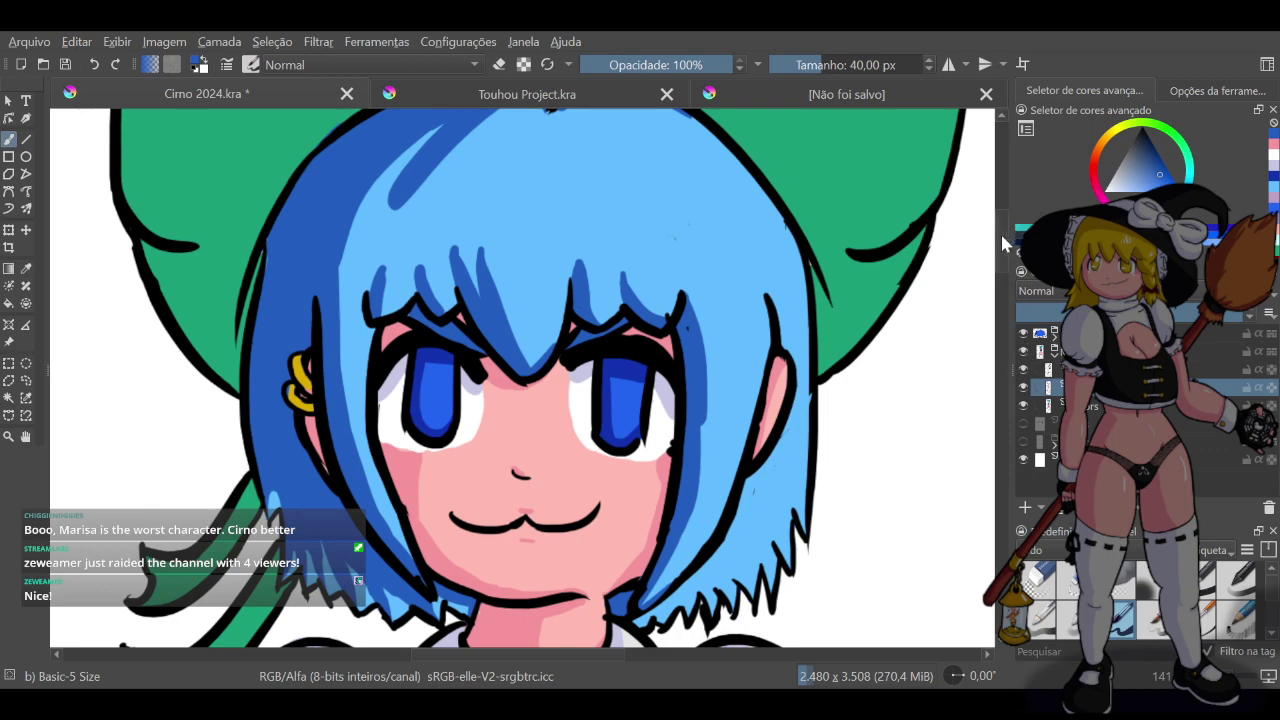
mouse_move(1000, 231)
left_mouse_down()
mouse_move(1002, 300)
mouse_move(1000, 250)
left_mouse_up()
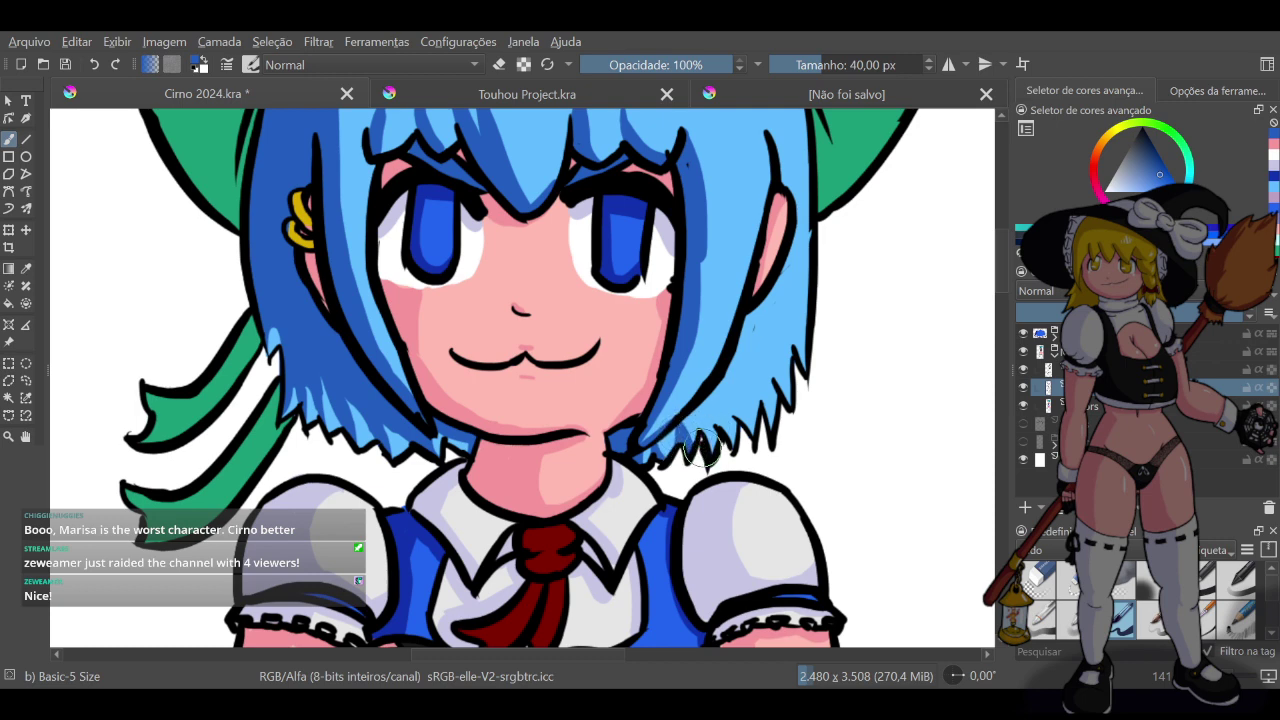
left_click(499, 65)
left_click_drag(664, 426, 680, 397)
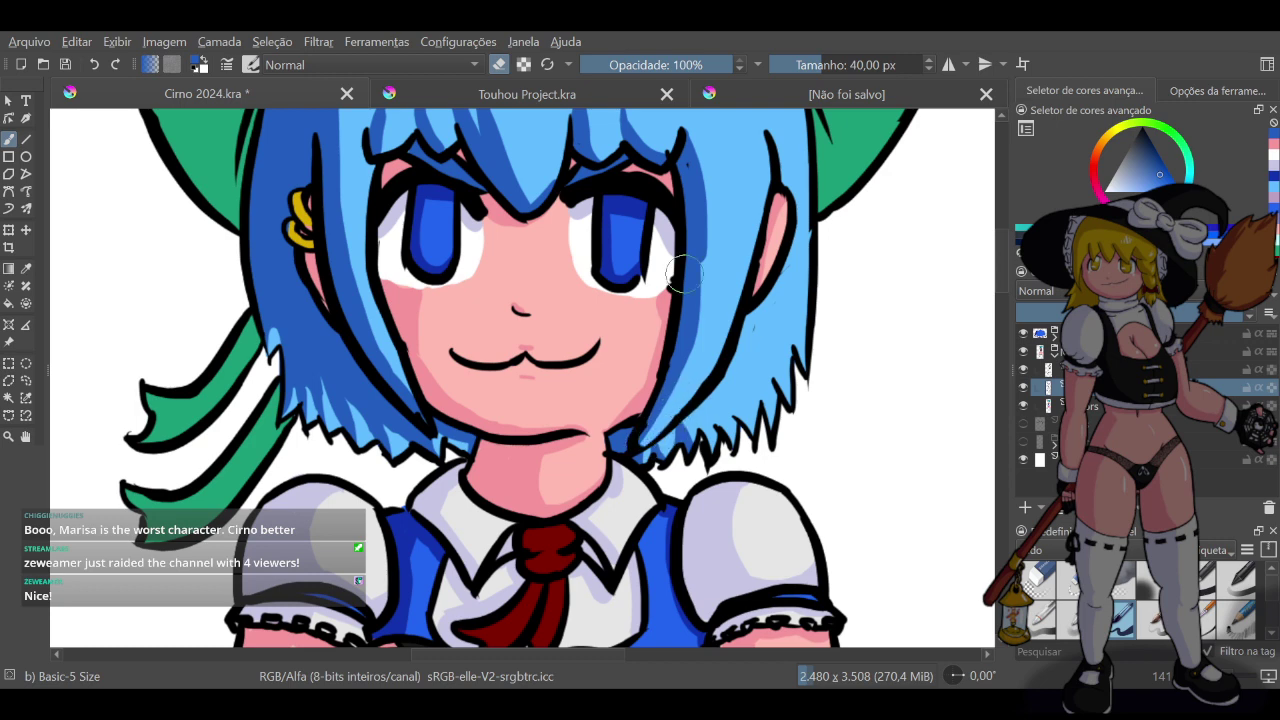
left_click(500, 67)
left_click_drag(700, 465, 704, 446)
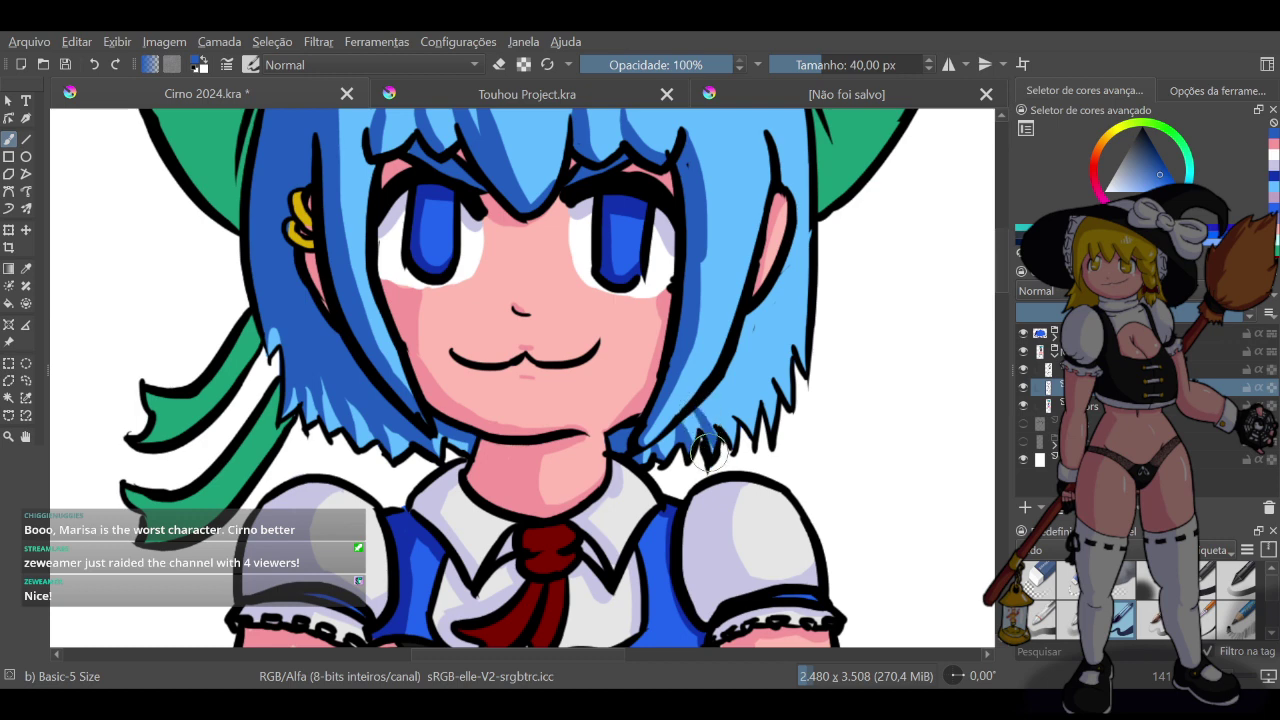
left_click_drag(698, 419, 706, 454)
mouse_move(697, 407)
left_mouse_down()
mouse_move(727, 446)
mouse_move(709, 399)
mouse_move(737, 414)
mouse_move(747, 441)
mouse_move(733, 408)
mouse_move(746, 428)
mouse_move(748, 408)
mouse_move(712, 400)
mouse_move(730, 389)
mouse_move(766, 408)
left_mouse_up()
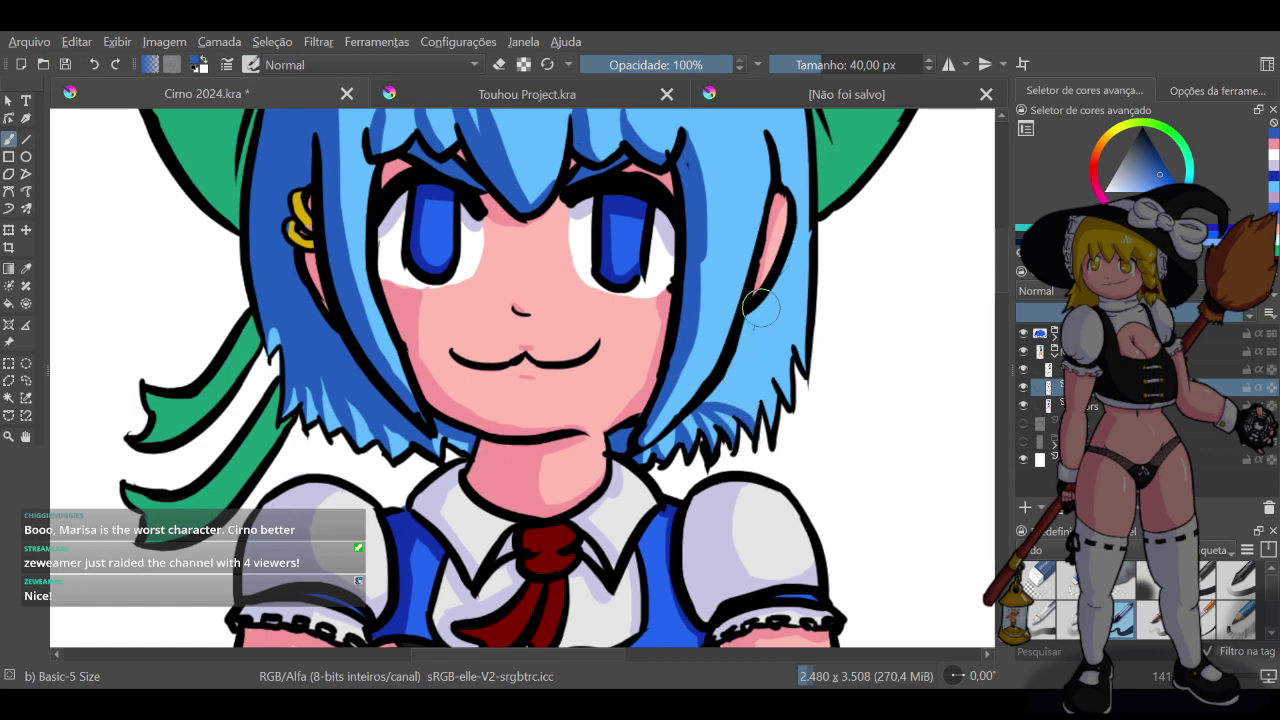
Paint a dark blue shadow from below the ear opposite the earring down to the hair tips, redoing strokes until the shape fits
mouse_move(748, 316)
left_mouse_down()
mouse_move(785, 224)
mouse_move(772, 270)
mouse_move(787, 242)
mouse_move(789, 257)
mouse_move(756, 319)
mouse_move(743, 409)
left_mouse_up()
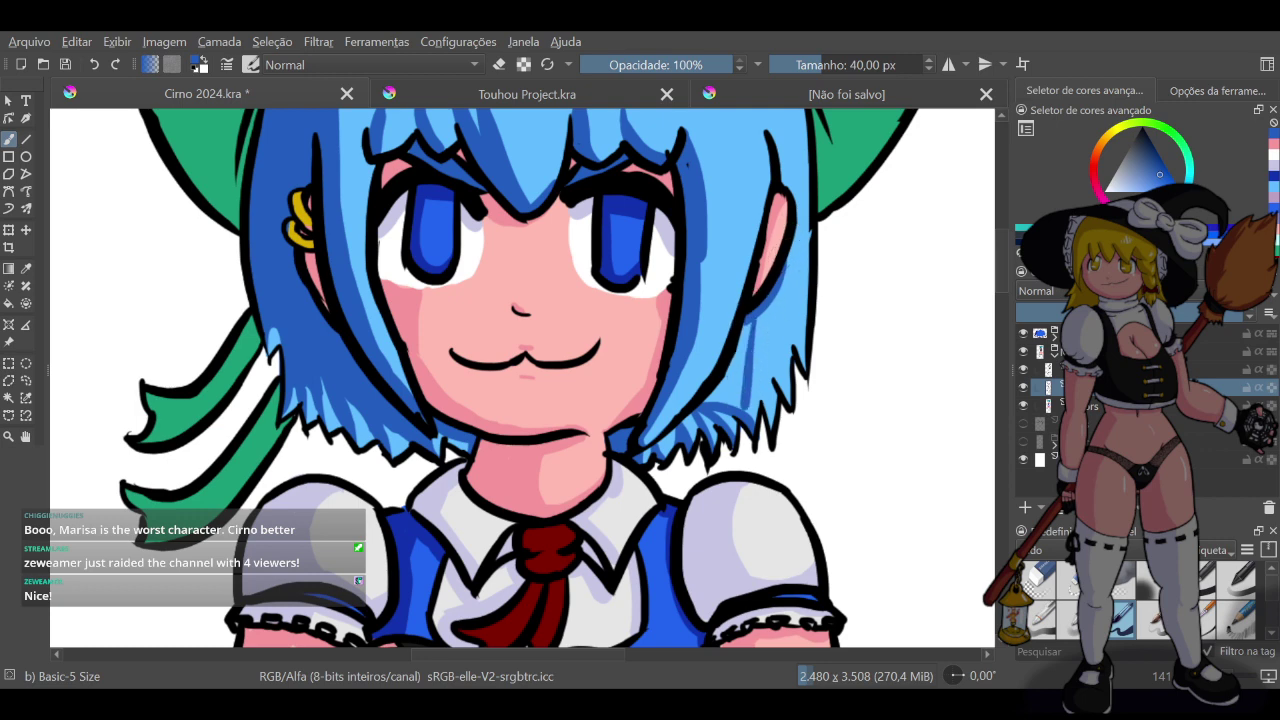
key("ctrl+z")
left_click_drag(758, 308, 739, 424)
left_click_drag(740, 318, 738, 398)
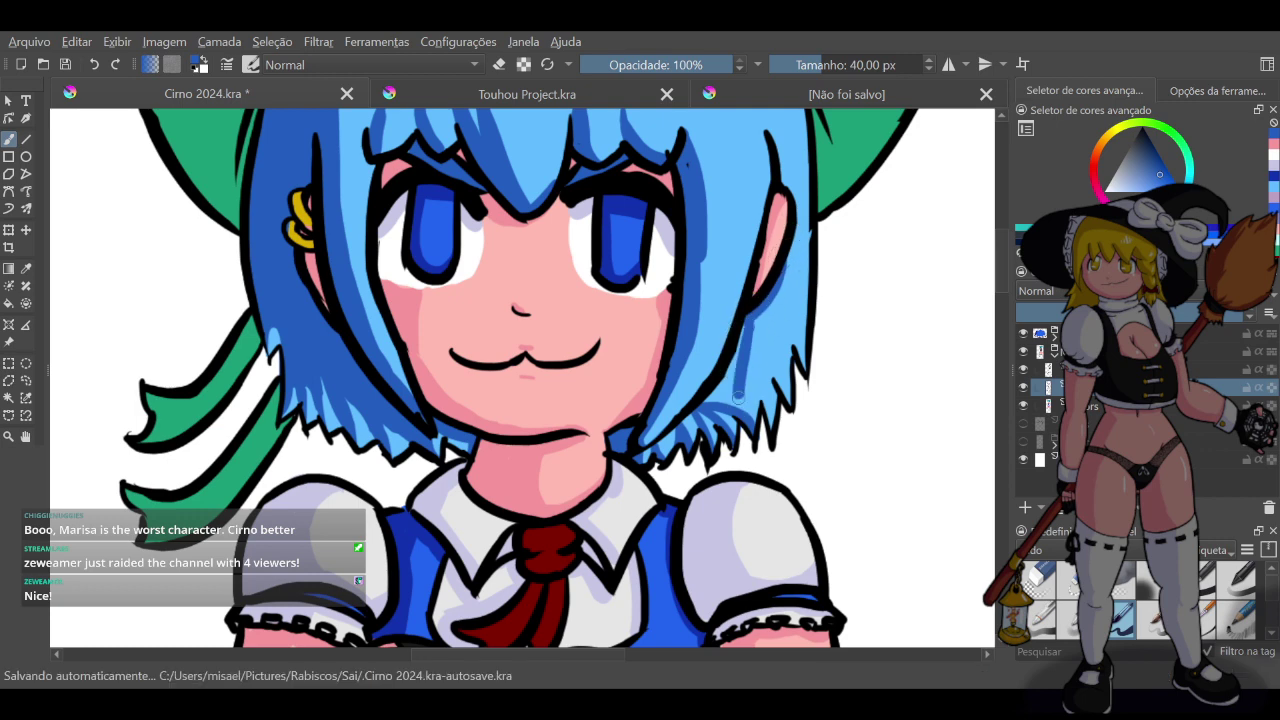
left_click_drag(748, 325, 732, 388)
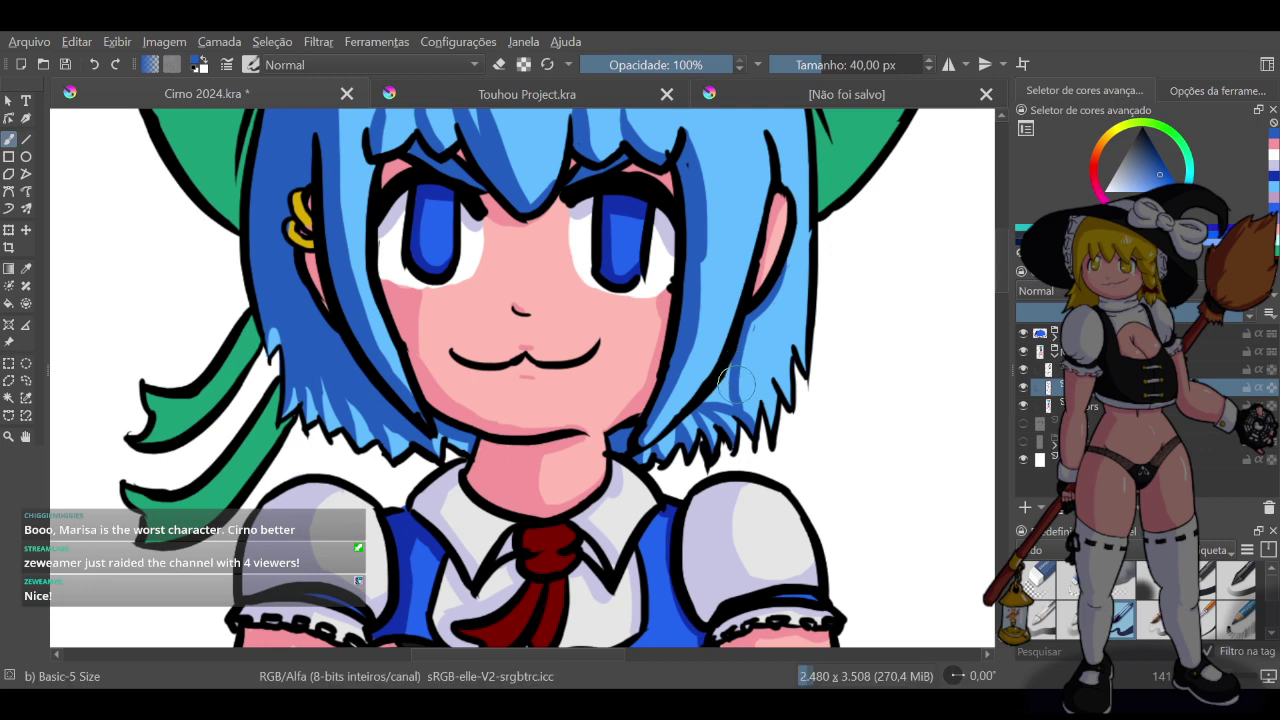
key("ctrl+z")
left_click_drag(751, 318, 731, 402)
key("ctrl+z")
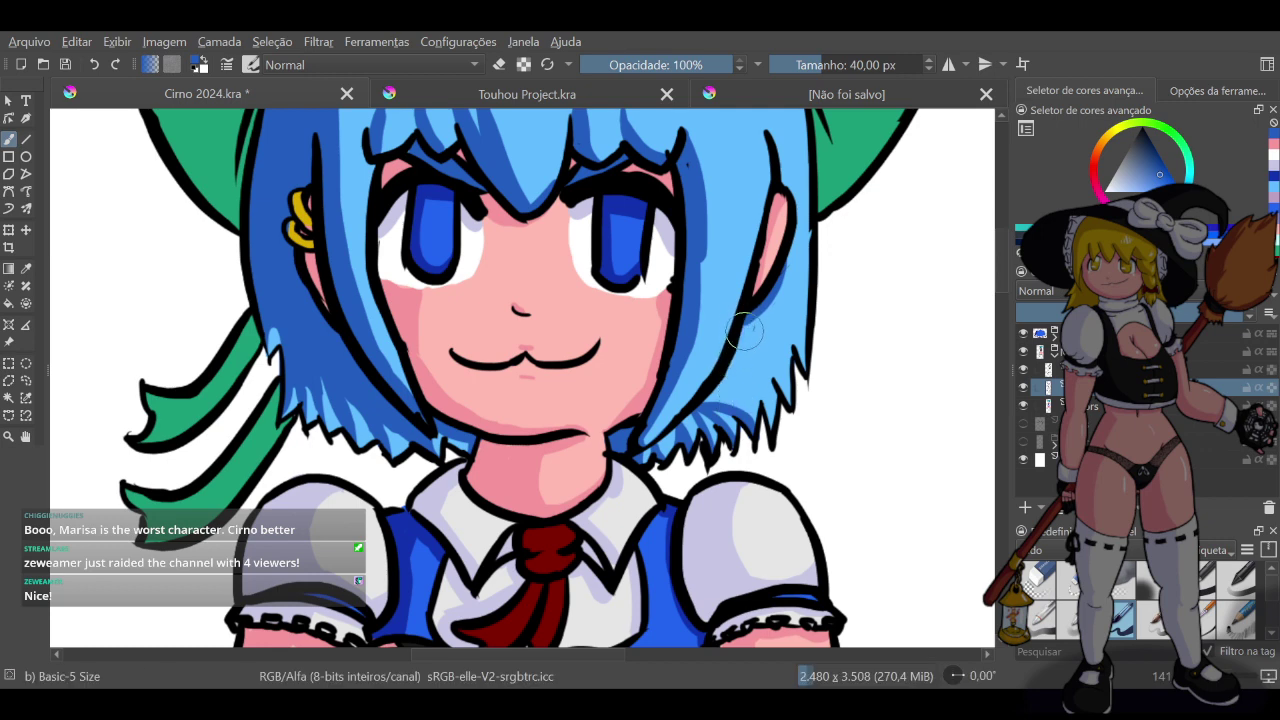
left_click_drag(750, 320, 739, 423)
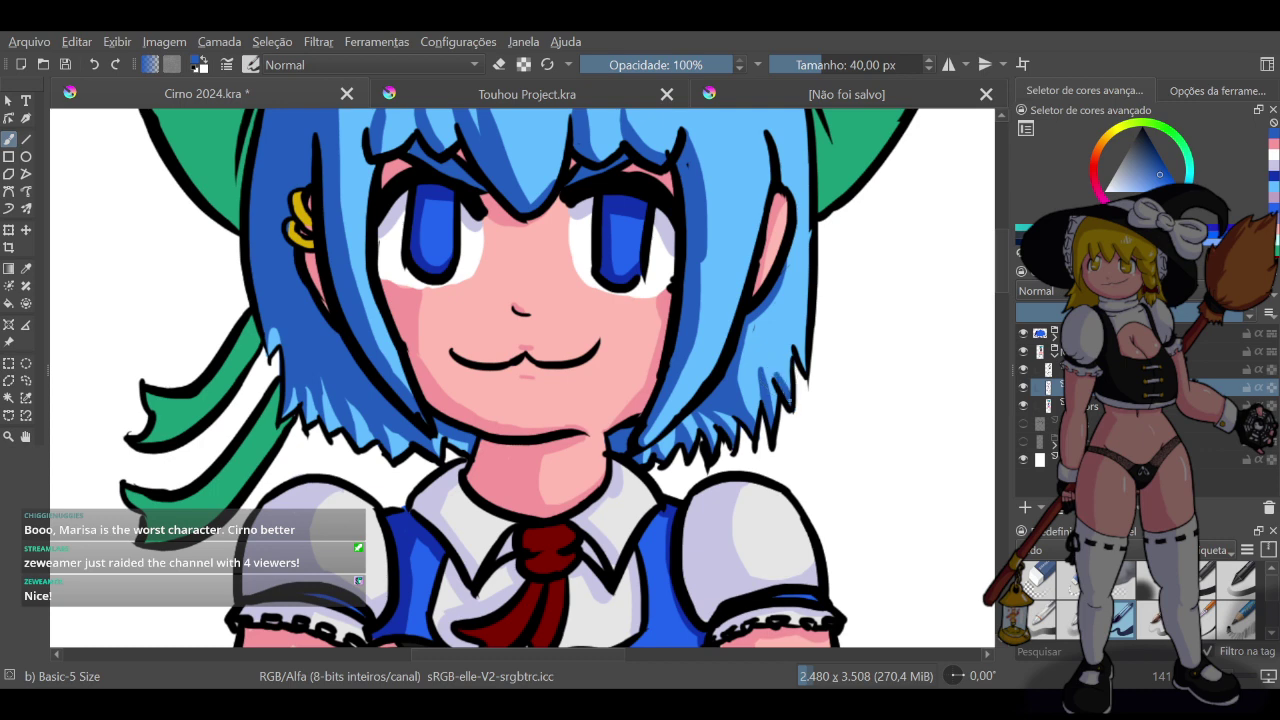
key("ctrl+z")
mouse_move(788, 367)
left_mouse_down()
mouse_move(796, 336)
mouse_move(798, 372)
left_mouse_up()
Review the shaded Cirno figure and compare it with the finished characters in Touhou Project.kra
scroll(745, 428, "down", 5)
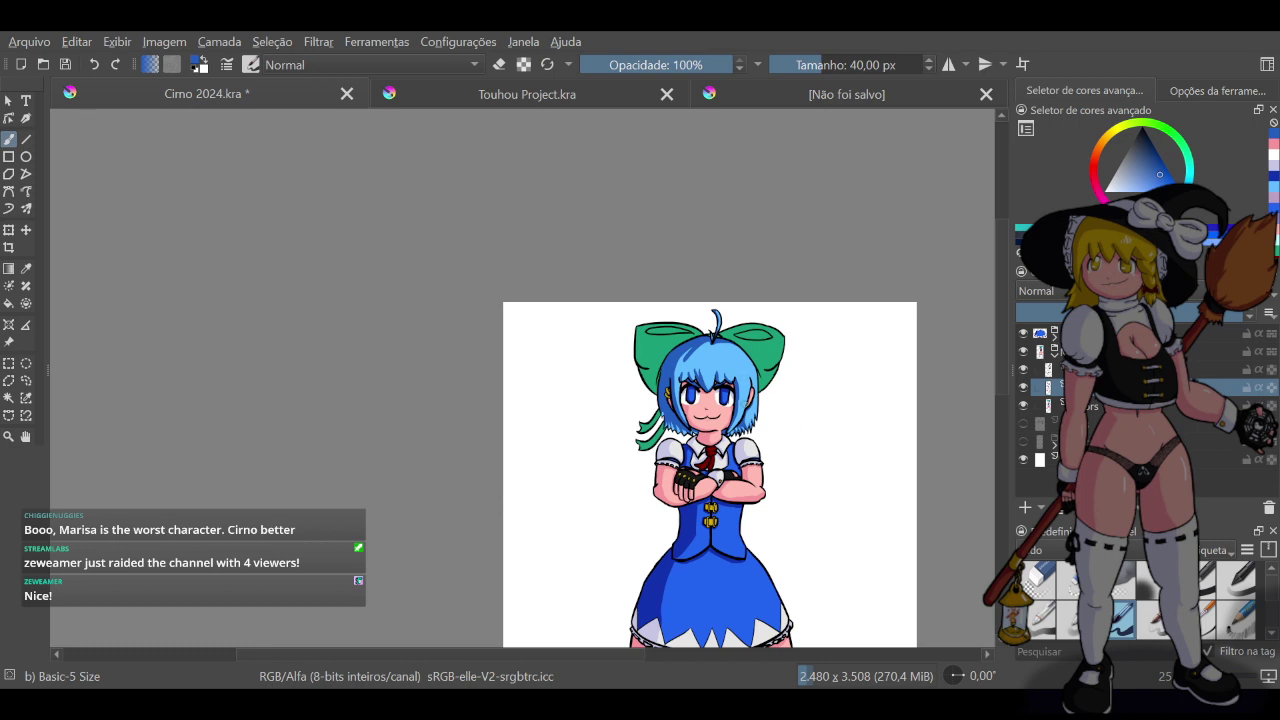
scroll(775, 398, "up", 2)
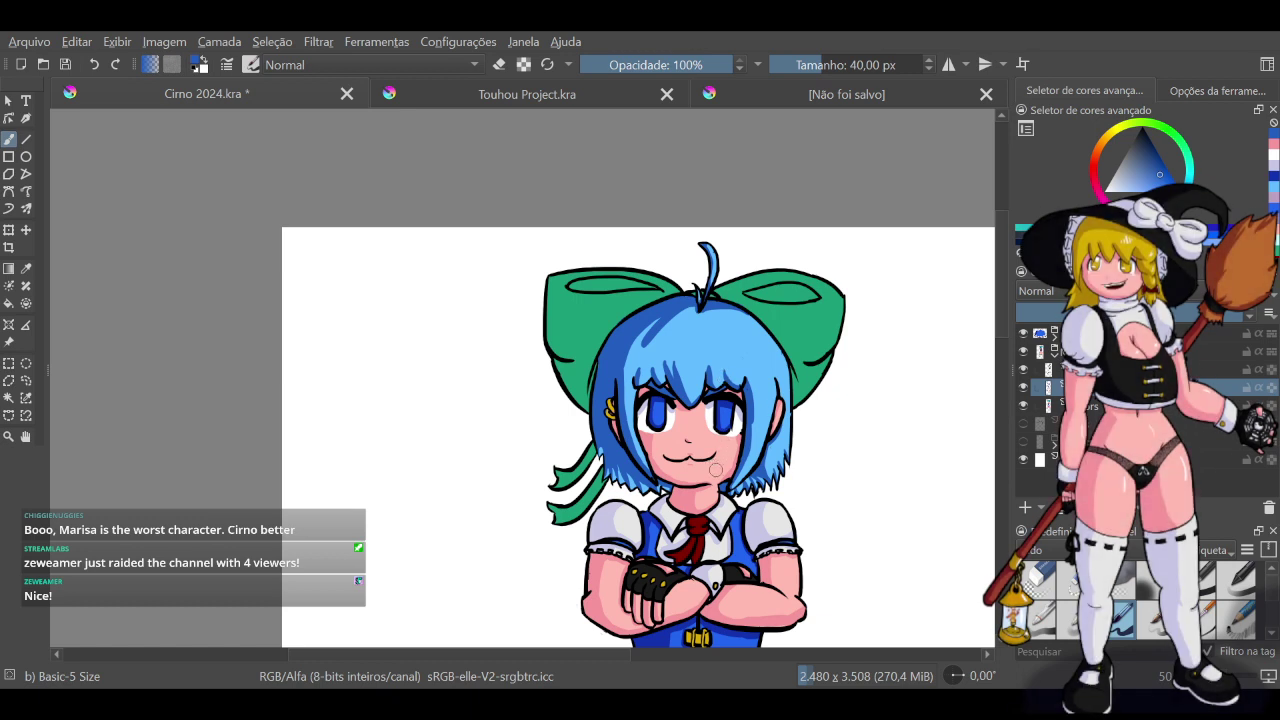
scroll(715, 469, "down", 4)
scroll(694, 458, "up", 7)
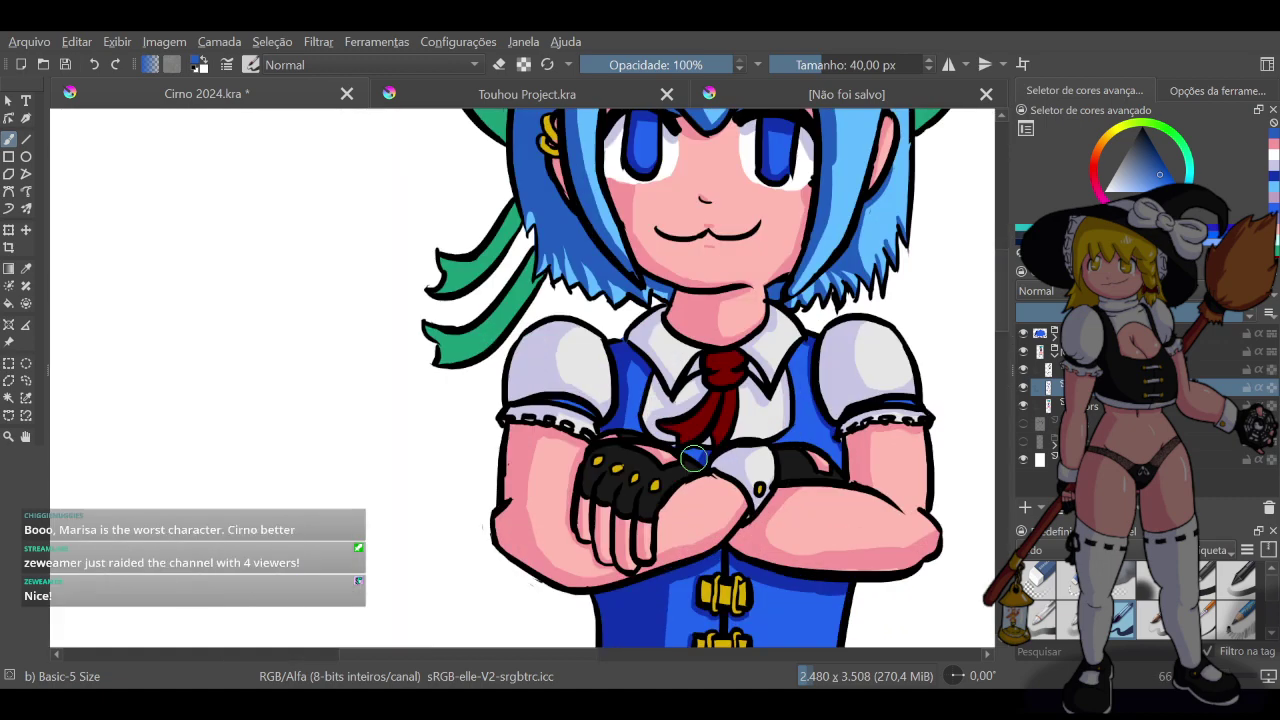
scroll(694, 458, "down", 2)
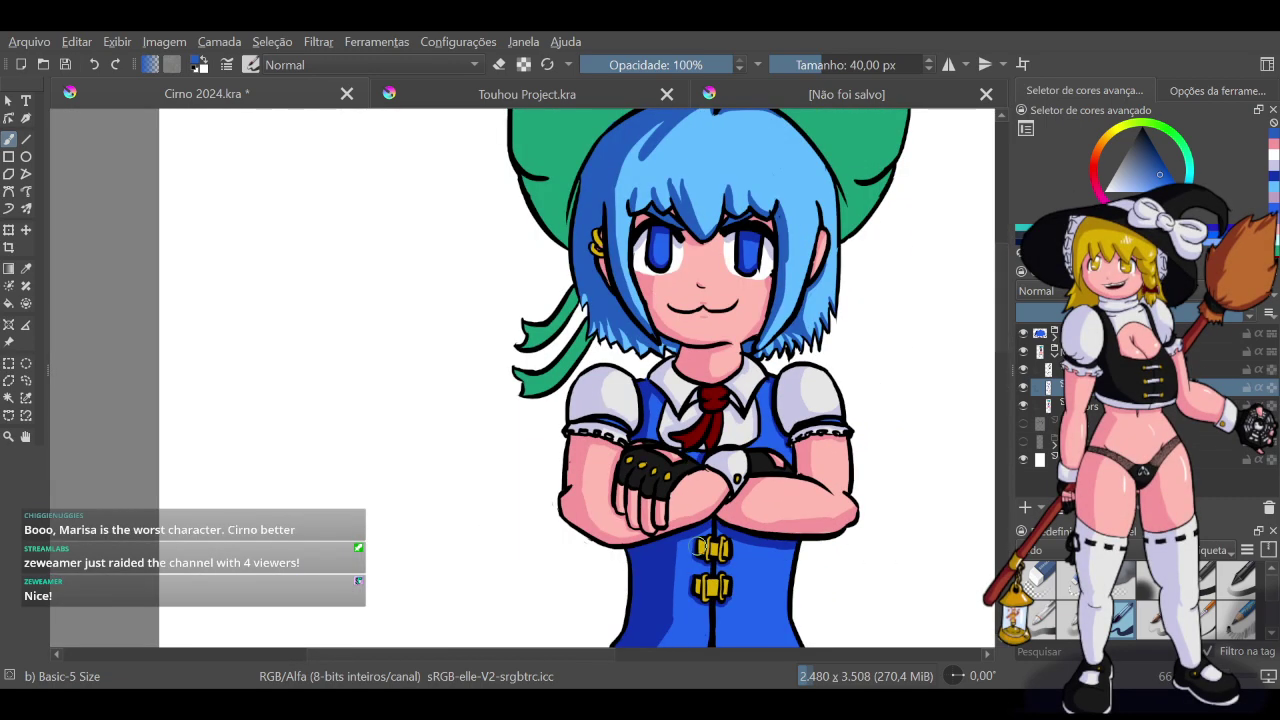
left_click(465, 95)
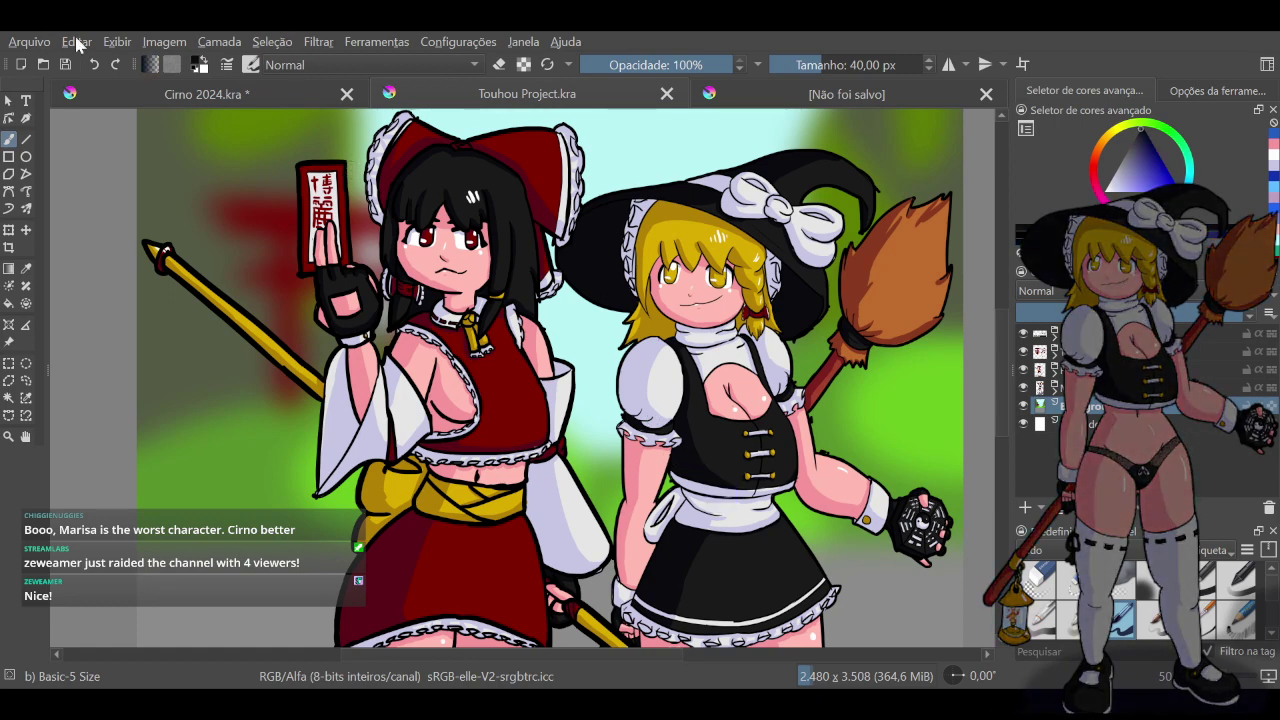
left_click(162, 86)
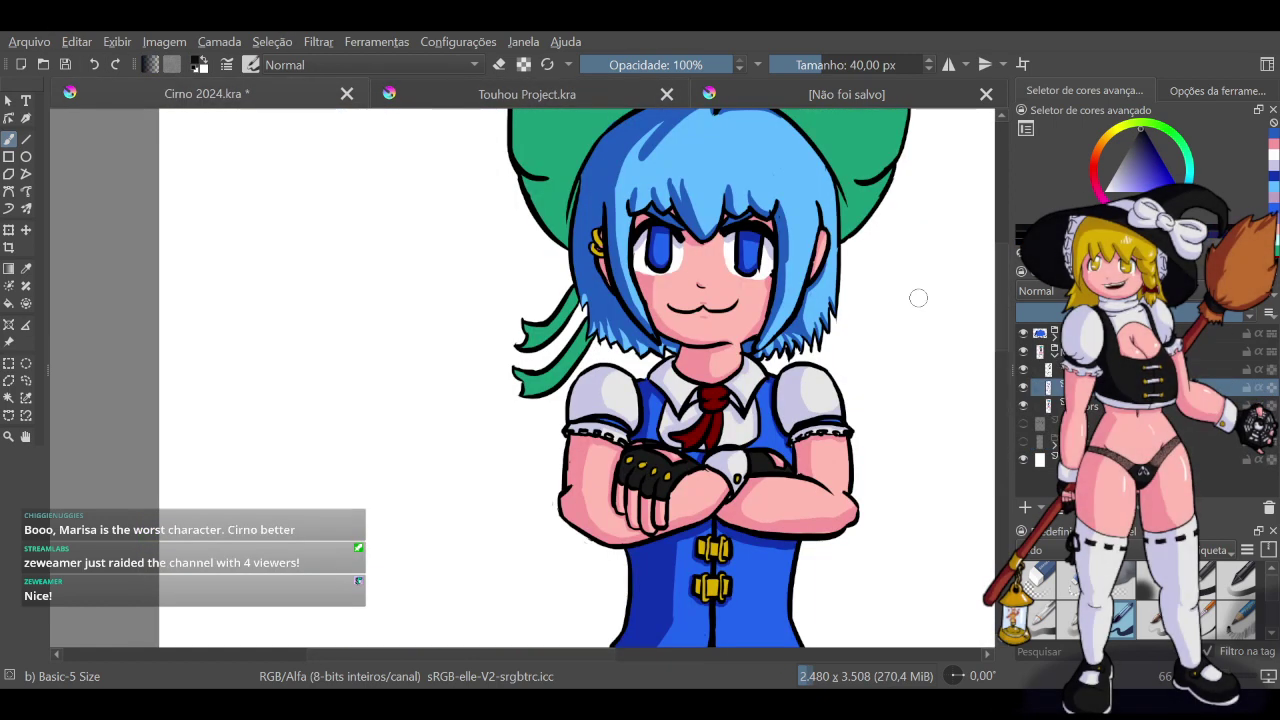
Make the ice wings' line art layer visible behind the character and inspect the whole figure and the crossed arms
left_click(1022, 421)
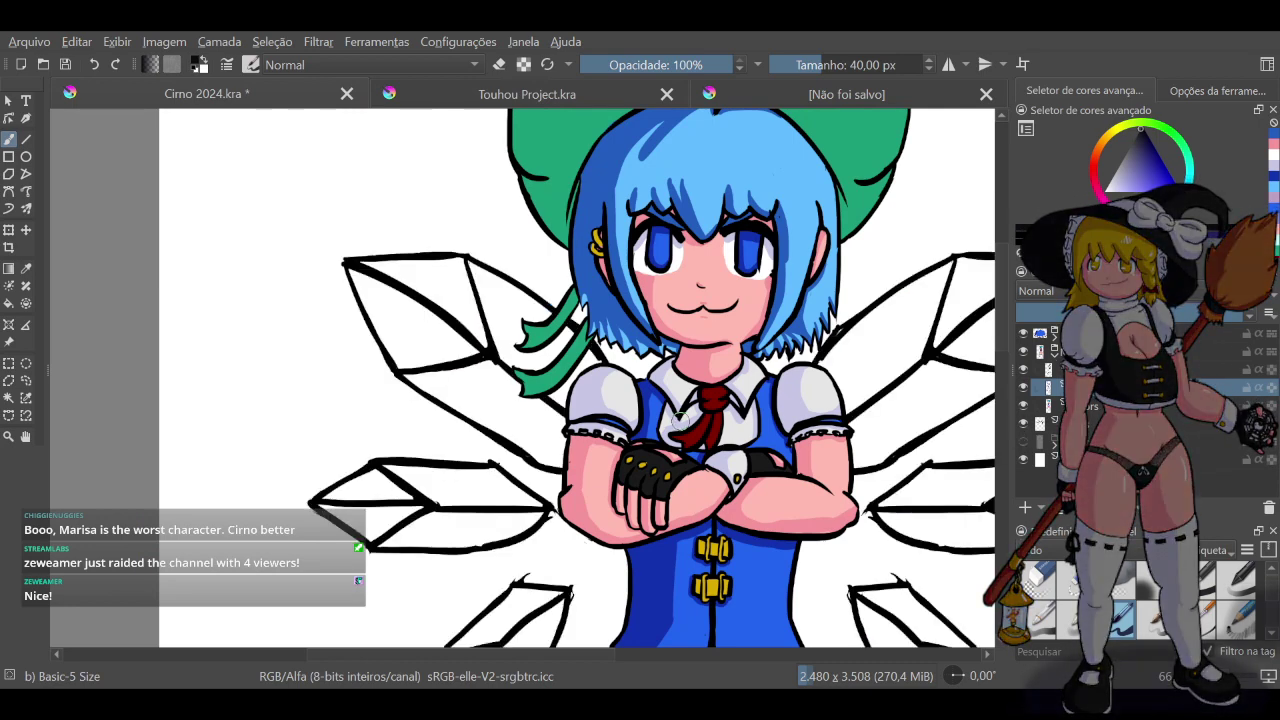
scroll(774, 441, "down", 4)
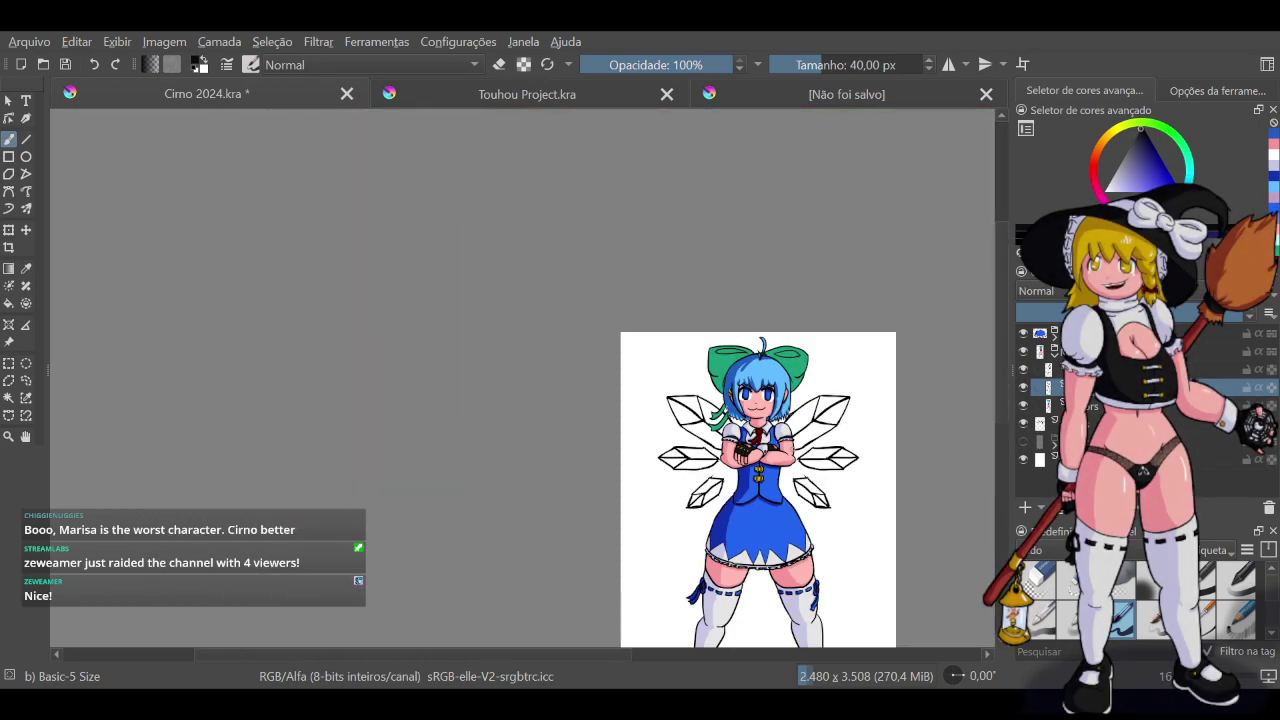
scroll(754, 446, "up", 1)
scroll(758, 446, "up", 4)
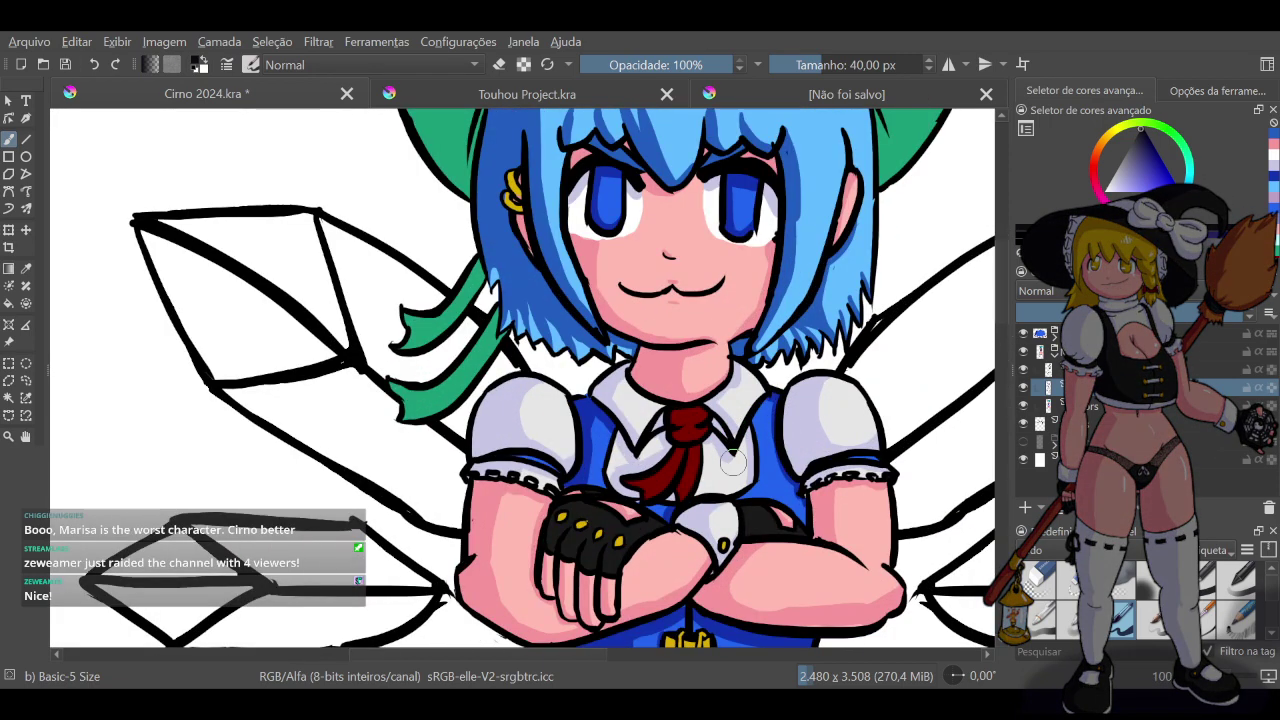
scroll(760, 490, "up", 2)
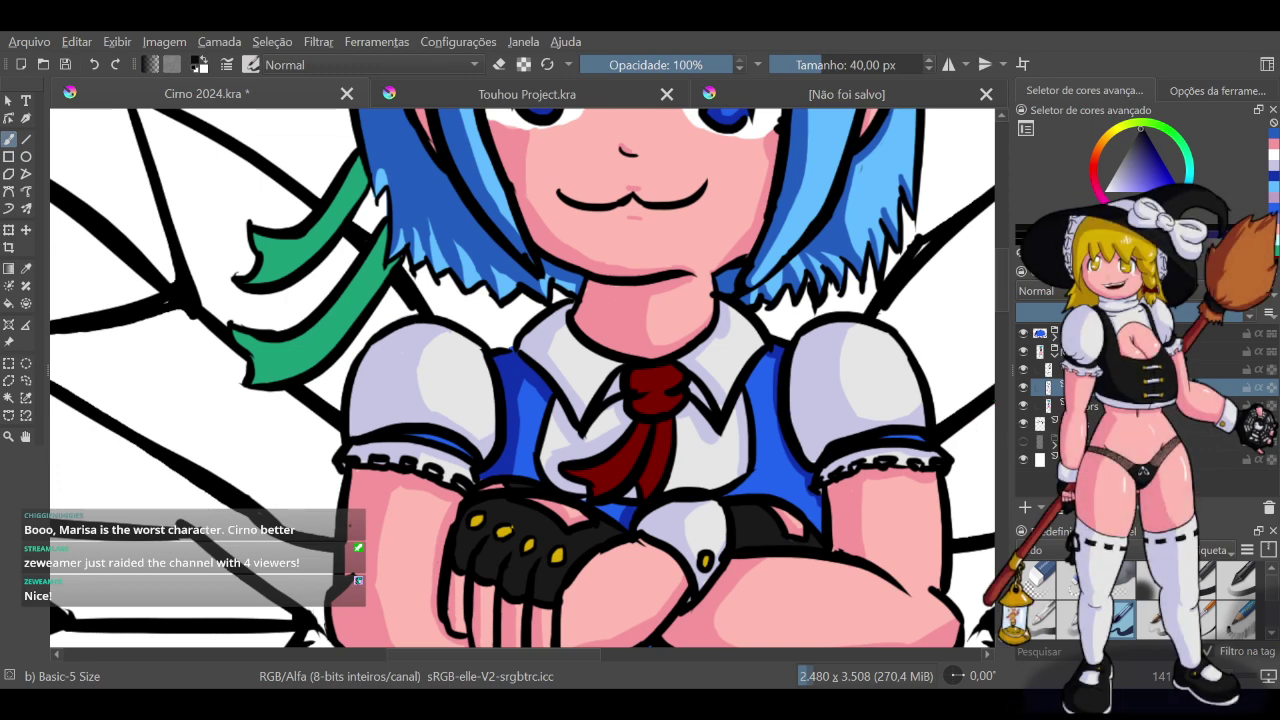
scroll(758, 548, "down", 5)
scroll(794, 486, "up", 6)
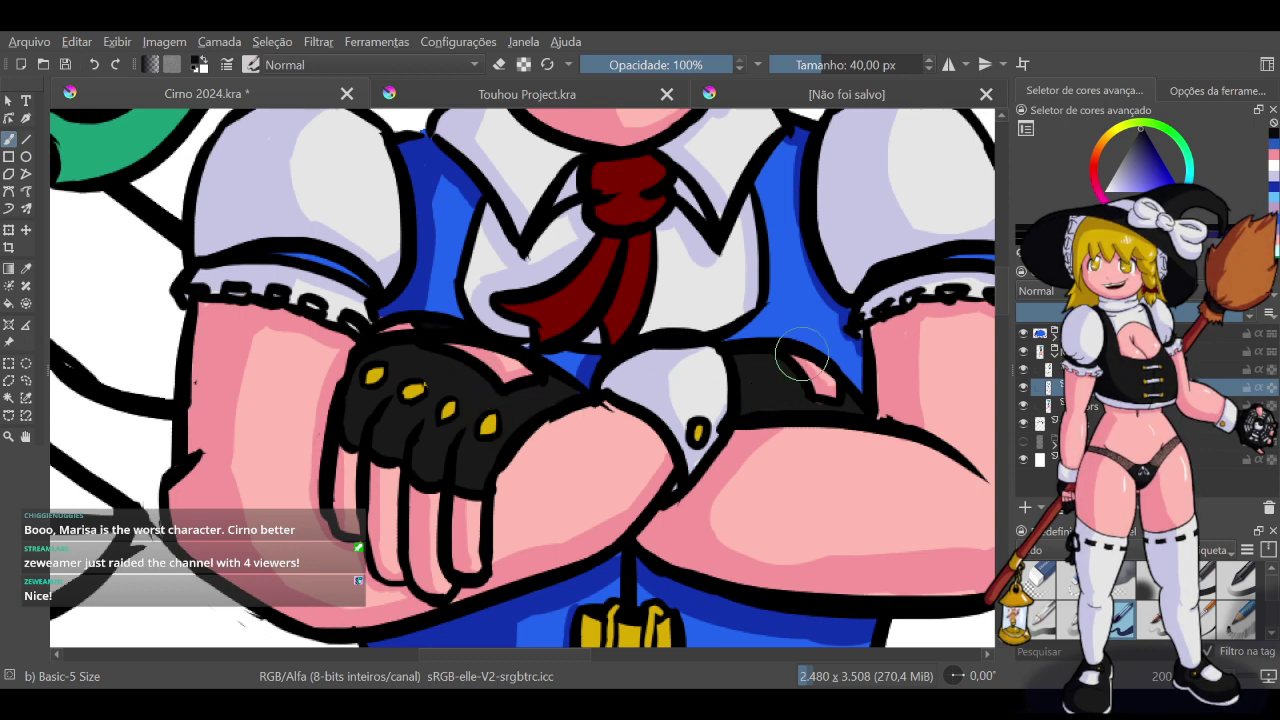
Try a lower opacity on the shadow layer and the character's layer group, restore full opacity on both and reselect the shadow layer
left_click(1132, 312)
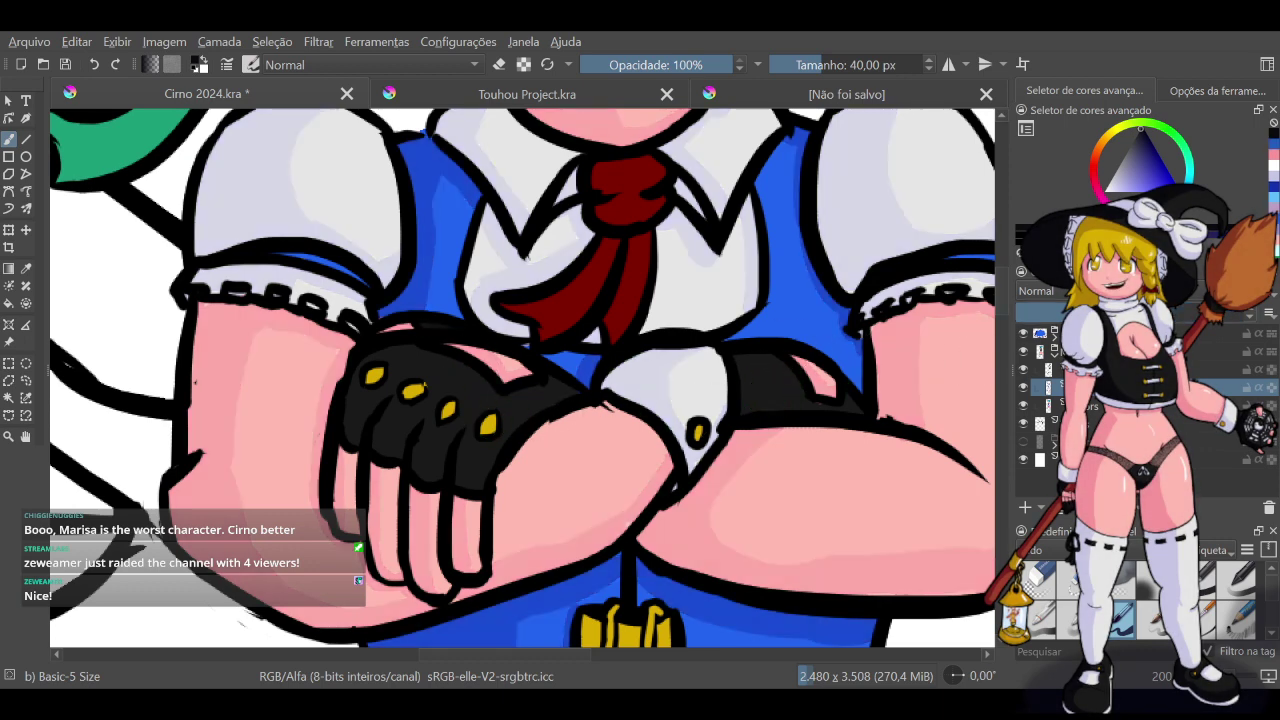
key("ctrl+shift+z")
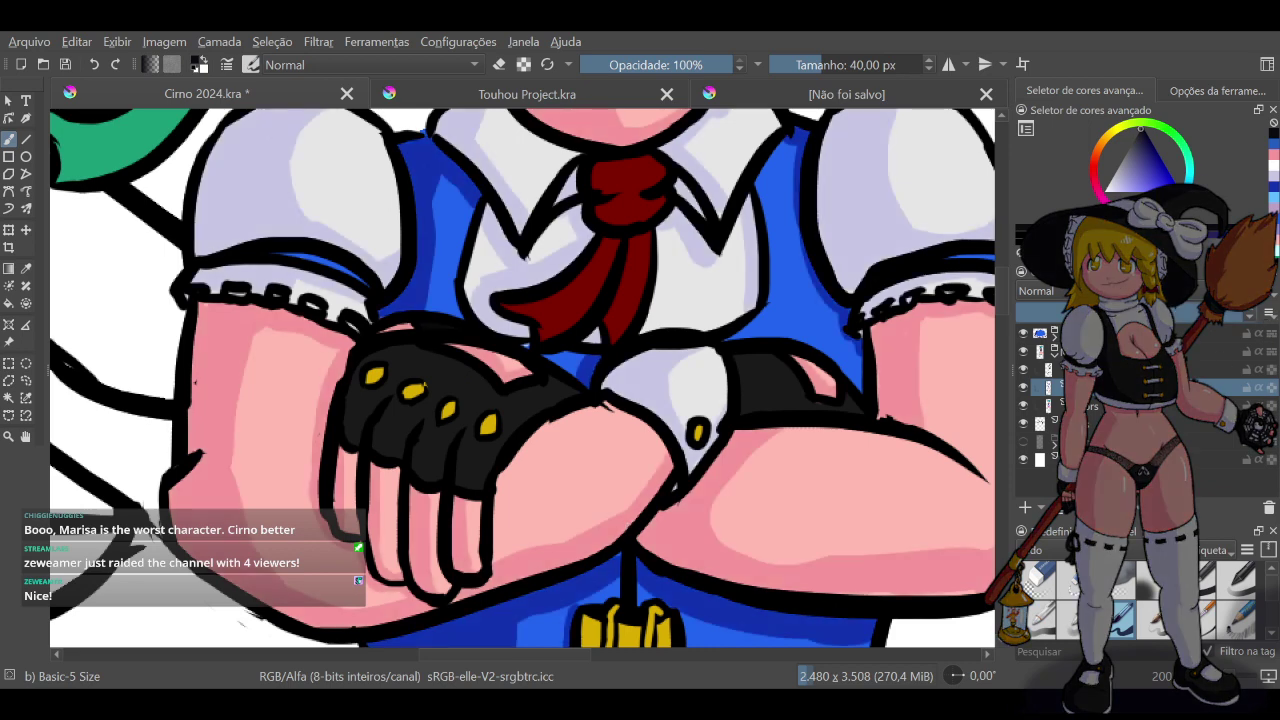
left_click(1150, 351)
left_click(1139, 313)
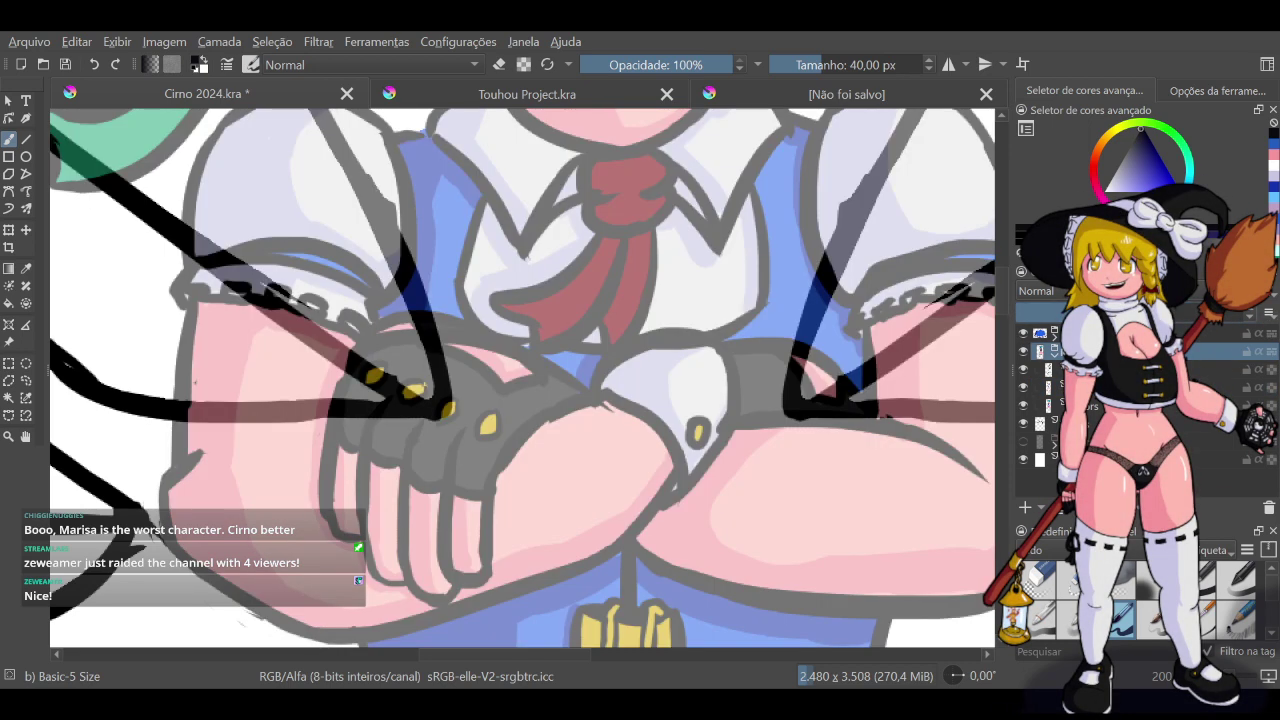
left_click(1242, 312)
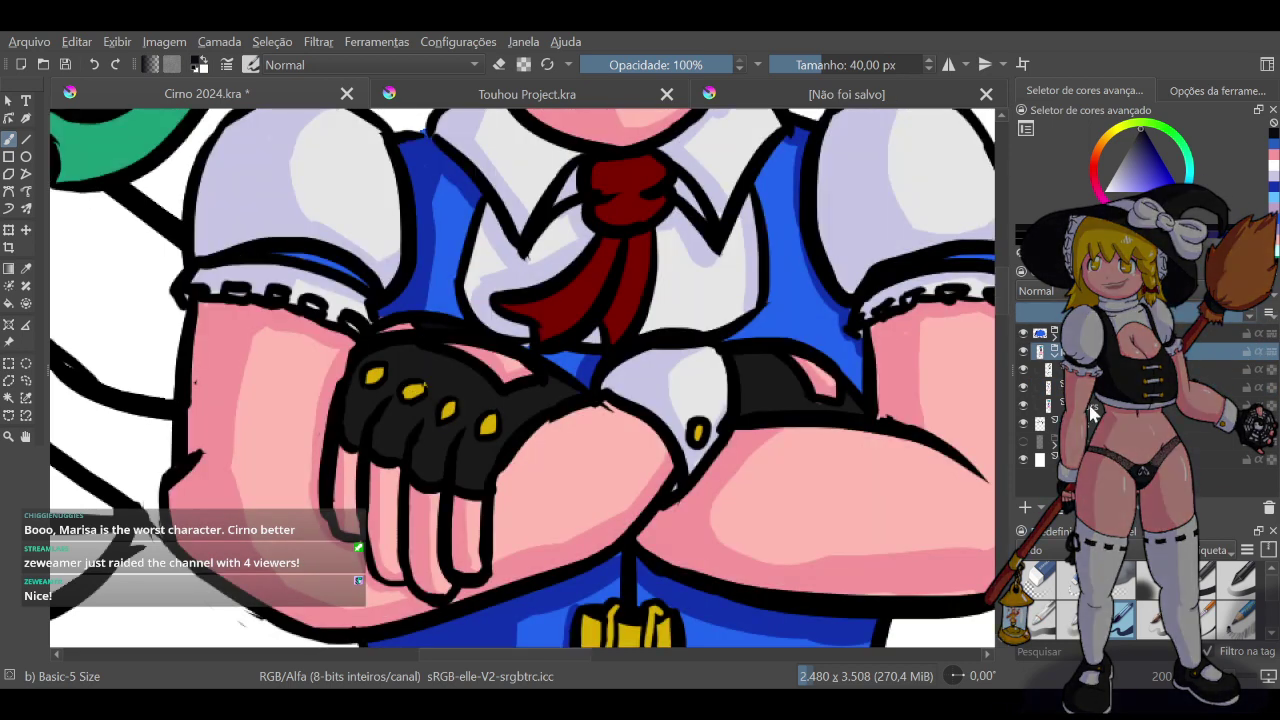
left_click(1093, 388)
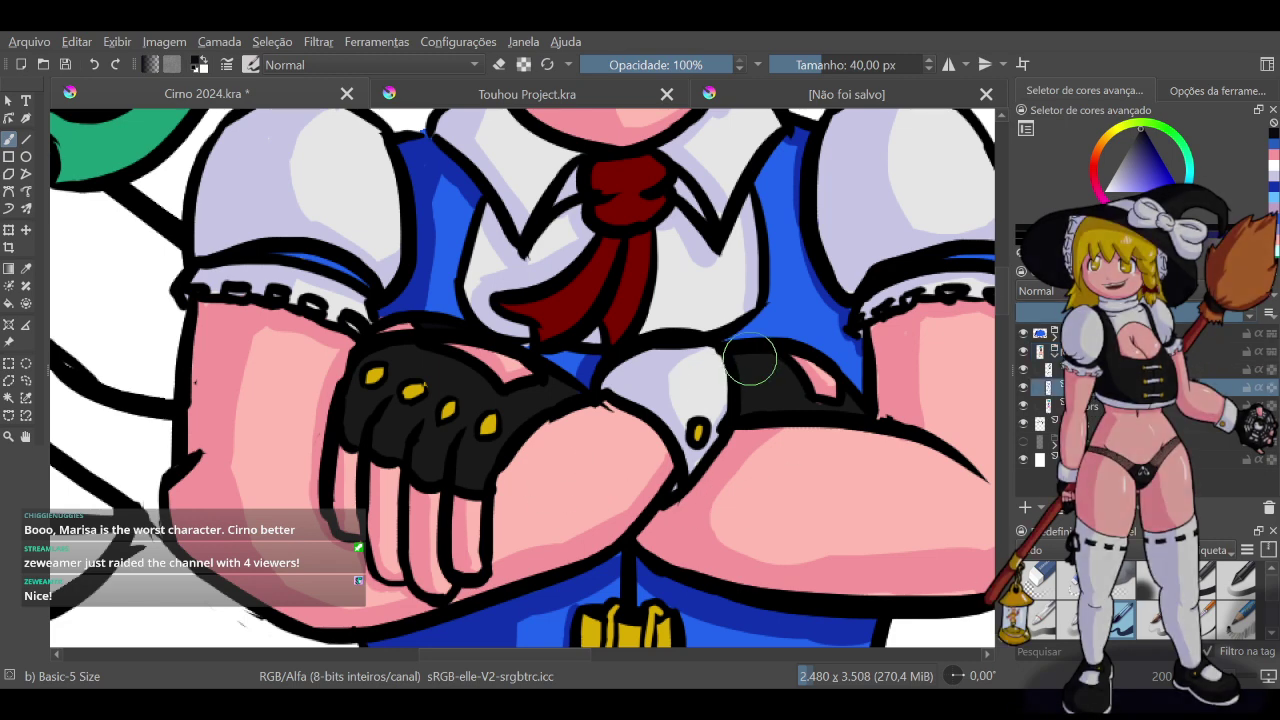
Paint a near-black shadow on the glove beside the white cuff, along the cuff edge and the forearm
mouse_move(750, 349)
left_mouse_down()
mouse_move(757, 417)
mouse_move(760, 366)
mouse_move(749, 364)
mouse_move(782, 400)
mouse_move(767, 349)
mouse_move(788, 411)
left_mouse_up()
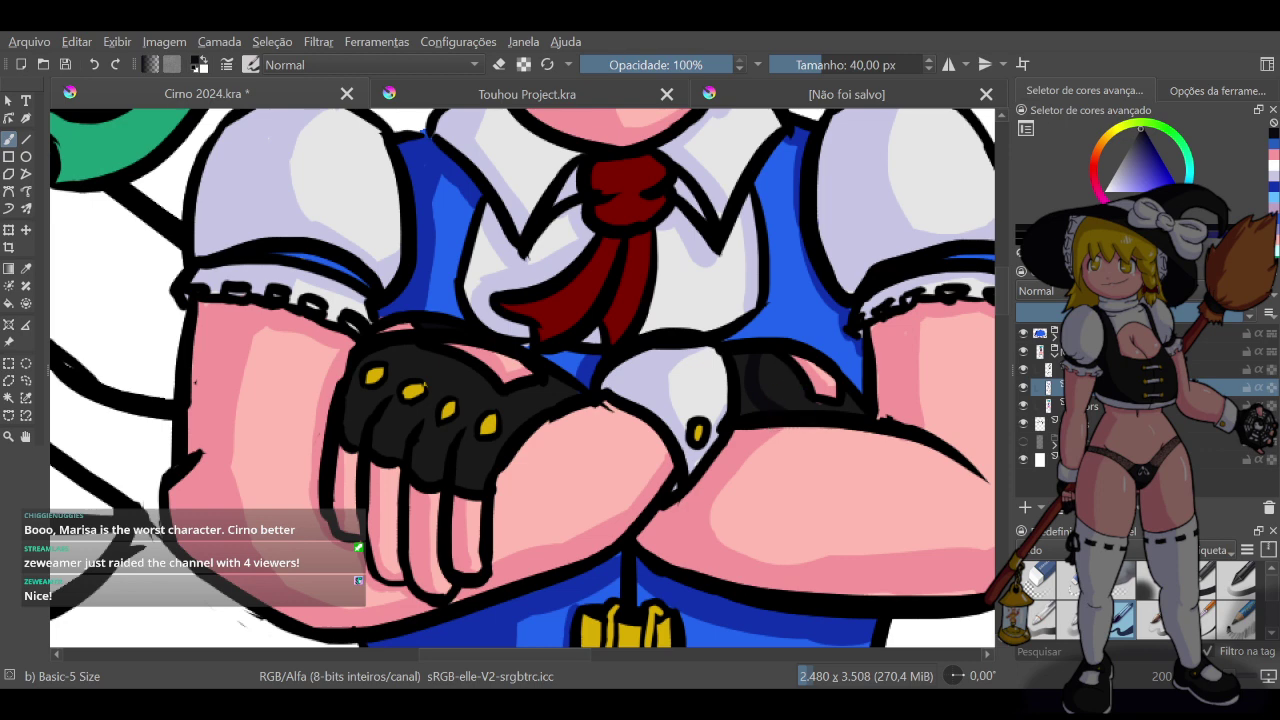
mouse_move(769, 347)
left_mouse_down()
mouse_move(806, 414)
mouse_move(851, 394)
mouse_move(855, 415)
mouse_move(839, 407)
left_mouse_up()
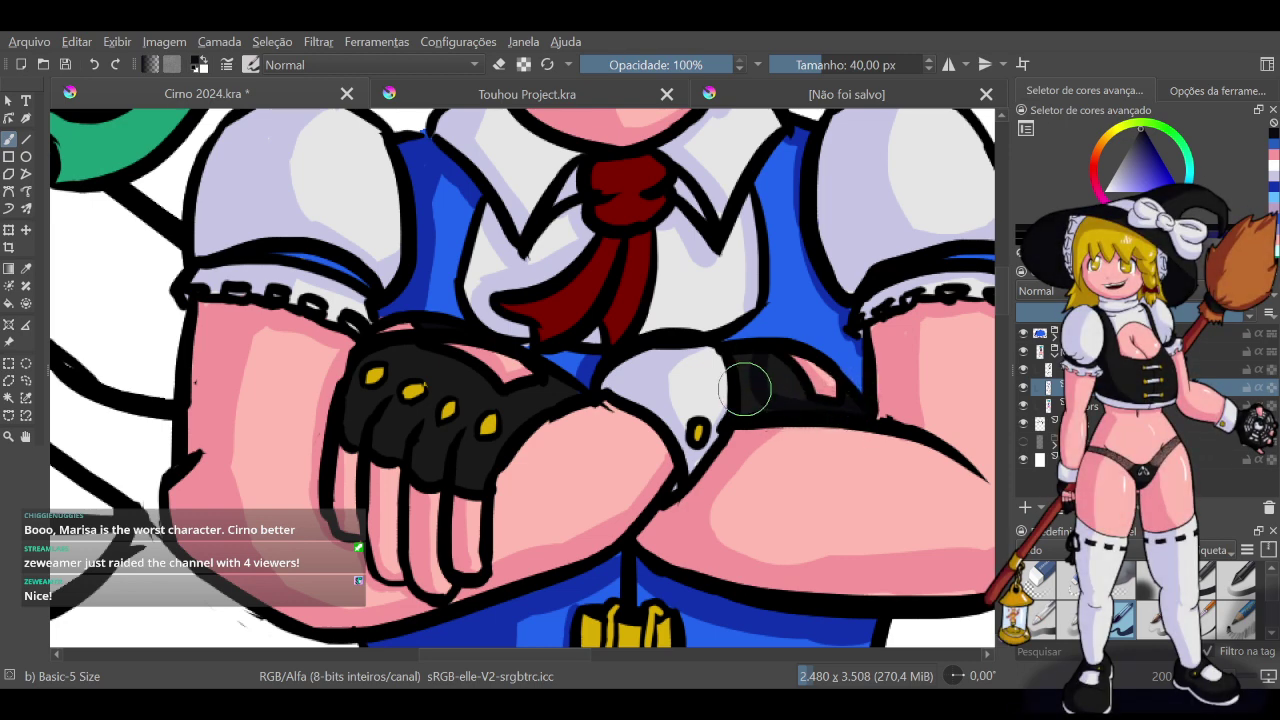
mouse_move(757, 360)
left_mouse_down()
mouse_move(748, 389)
mouse_move(769, 408)
mouse_move(759, 374)
mouse_move(778, 398)
mouse_move(777, 381)
mouse_move(791, 414)
left_mouse_up()
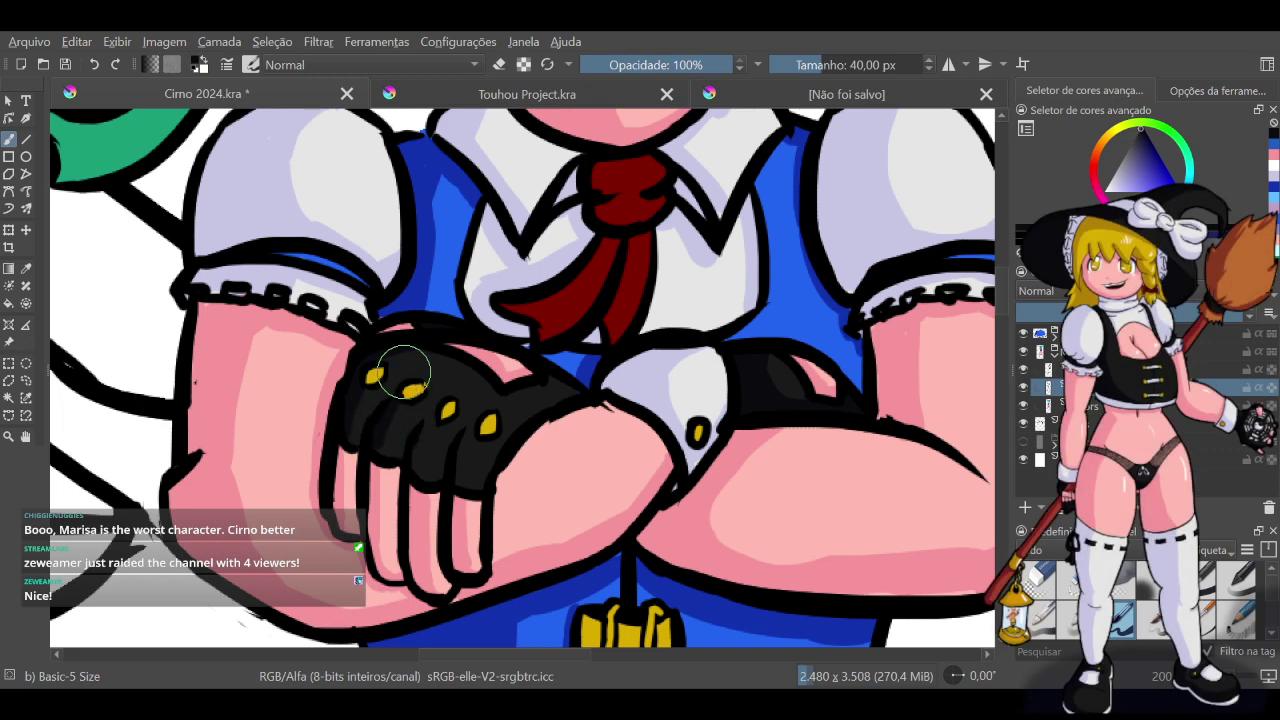
Paint near-black shadows on the studded glove, across its upper edge and down between the fingers
mouse_move(401, 364)
left_mouse_down()
mouse_move(394, 376)
mouse_move(441, 366)
mouse_move(402, 373)
left_mouse_up()
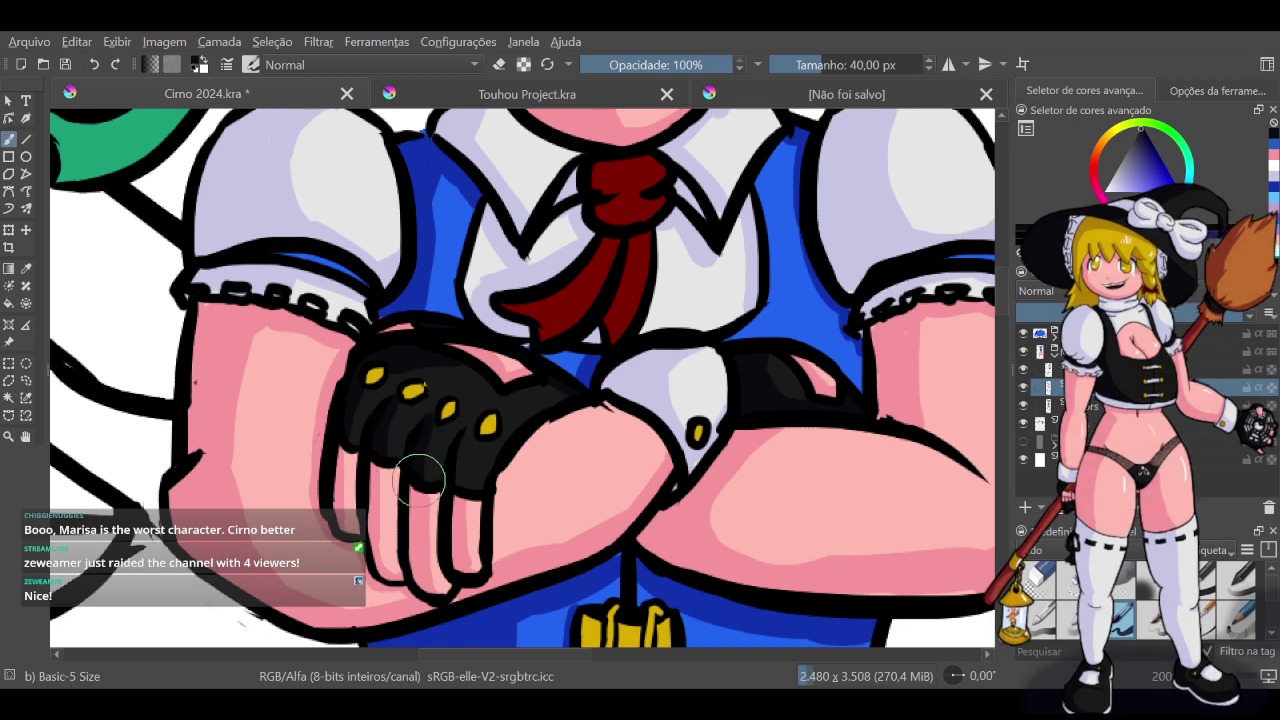
left_click_drag(426, 449, 429, 486)
left_click_drag(471, 447, 468, 430)
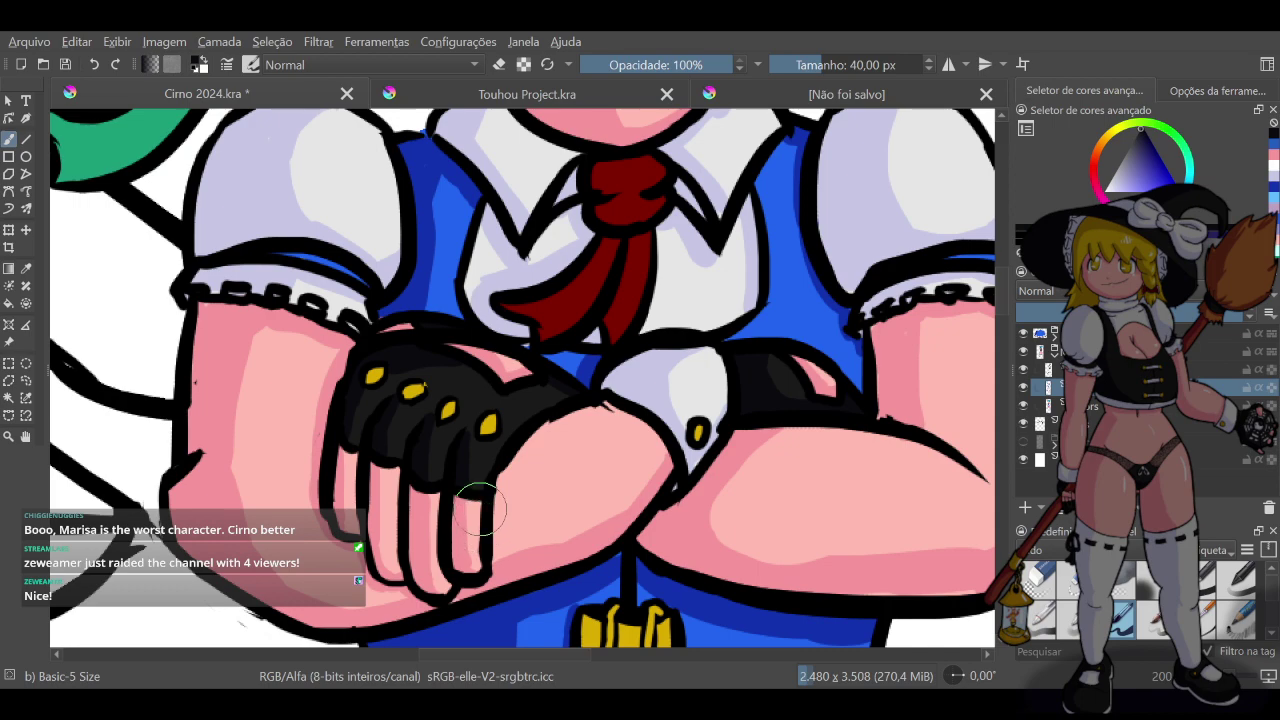
Check the shaded gloves against the whole figure and save the drawing
scroll(592, 373, "down", 4)
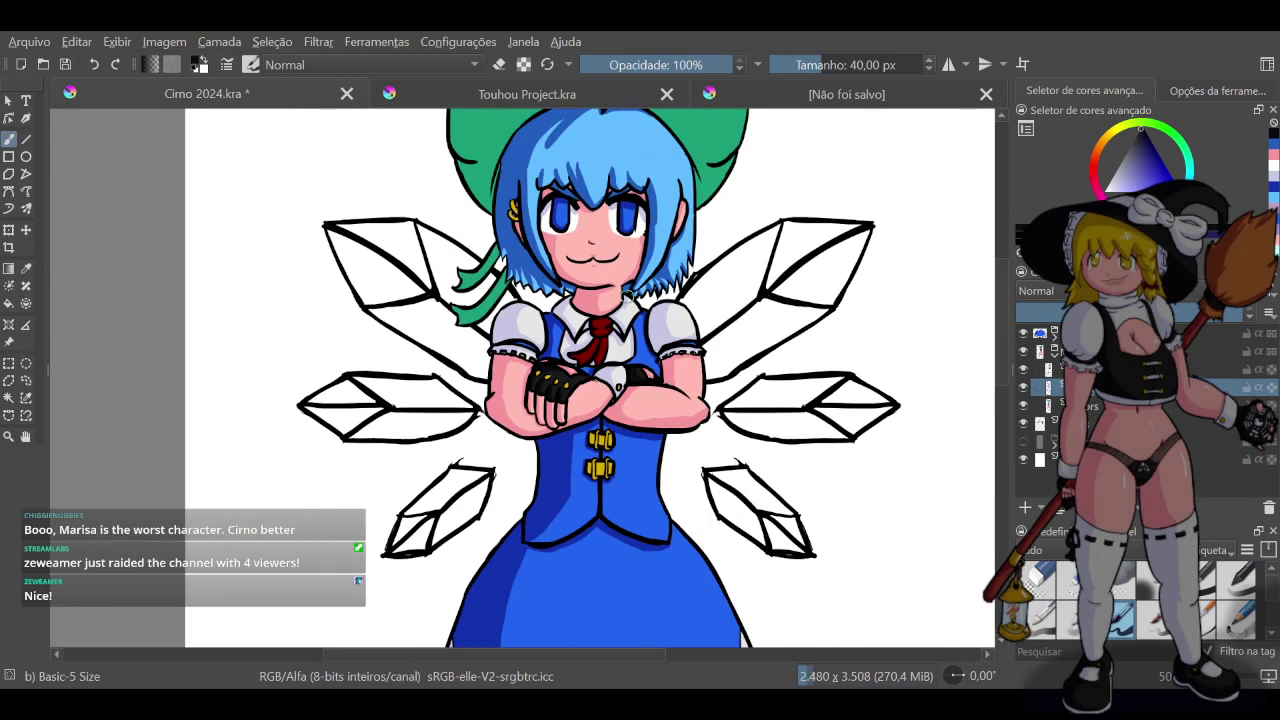
scroll(596, 330, "up", 2)
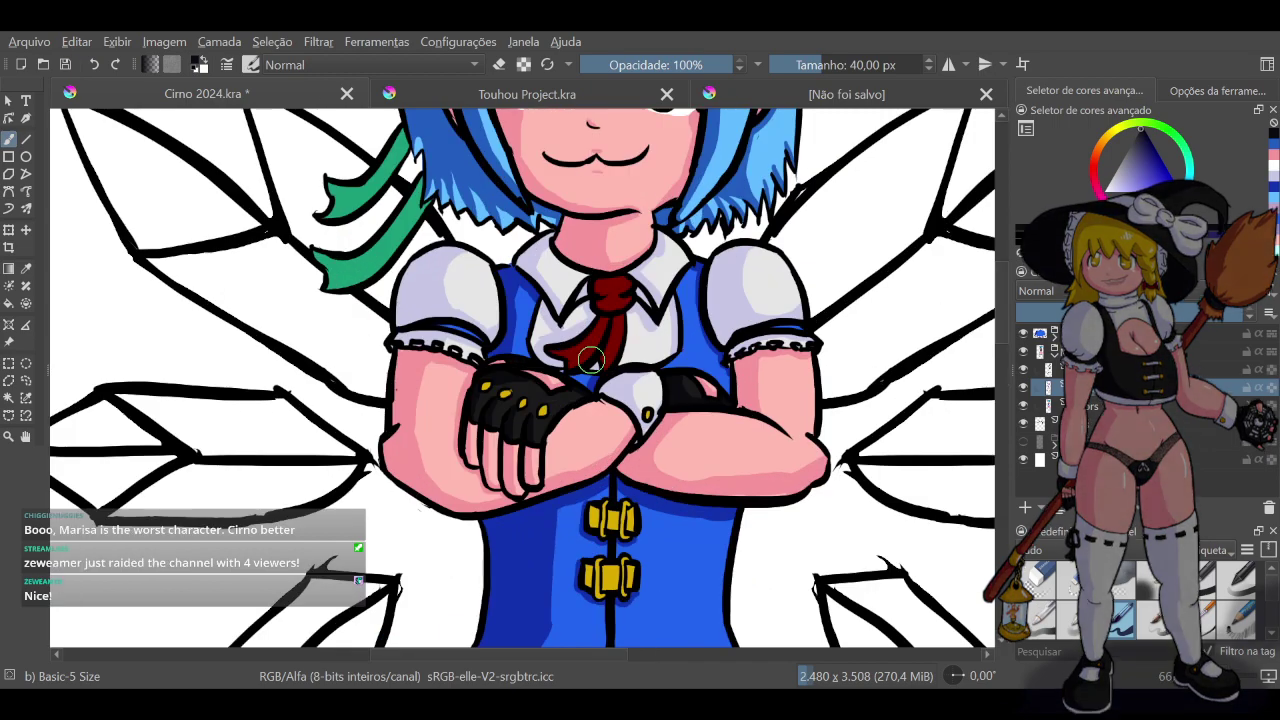
scroll(592, 357, "down", 5)
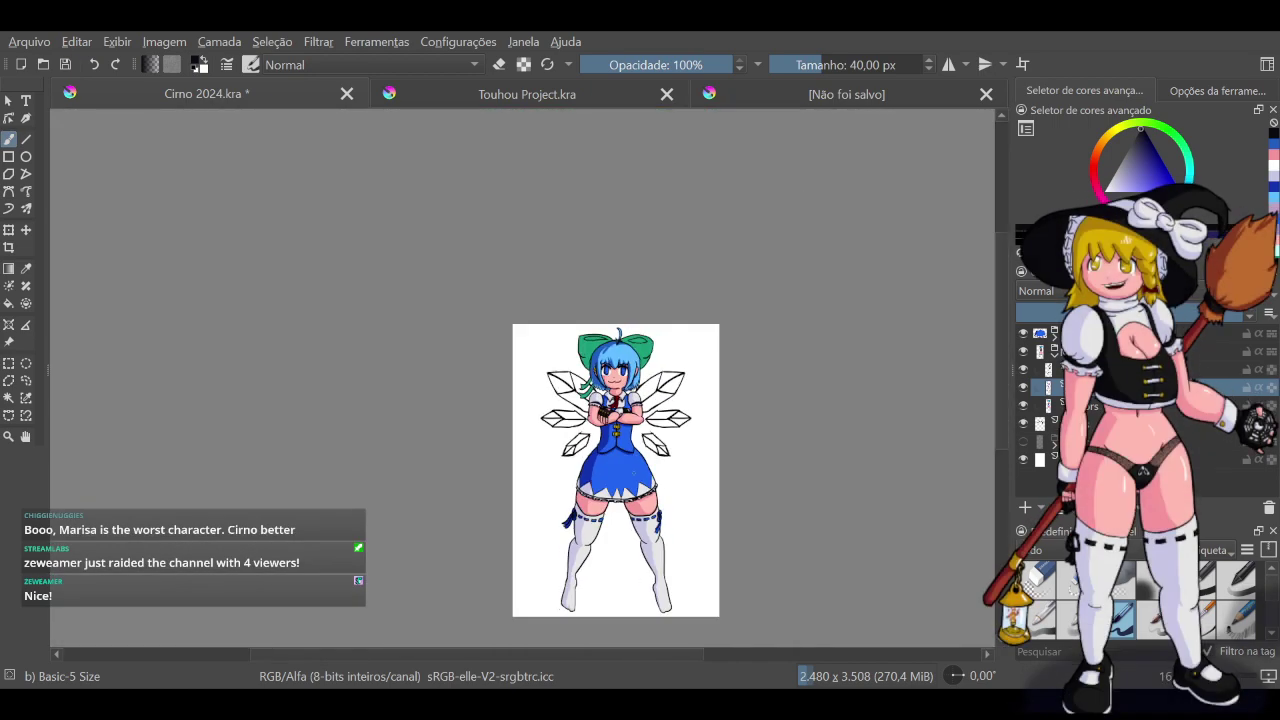
scroll(618, 340, "up", 4)
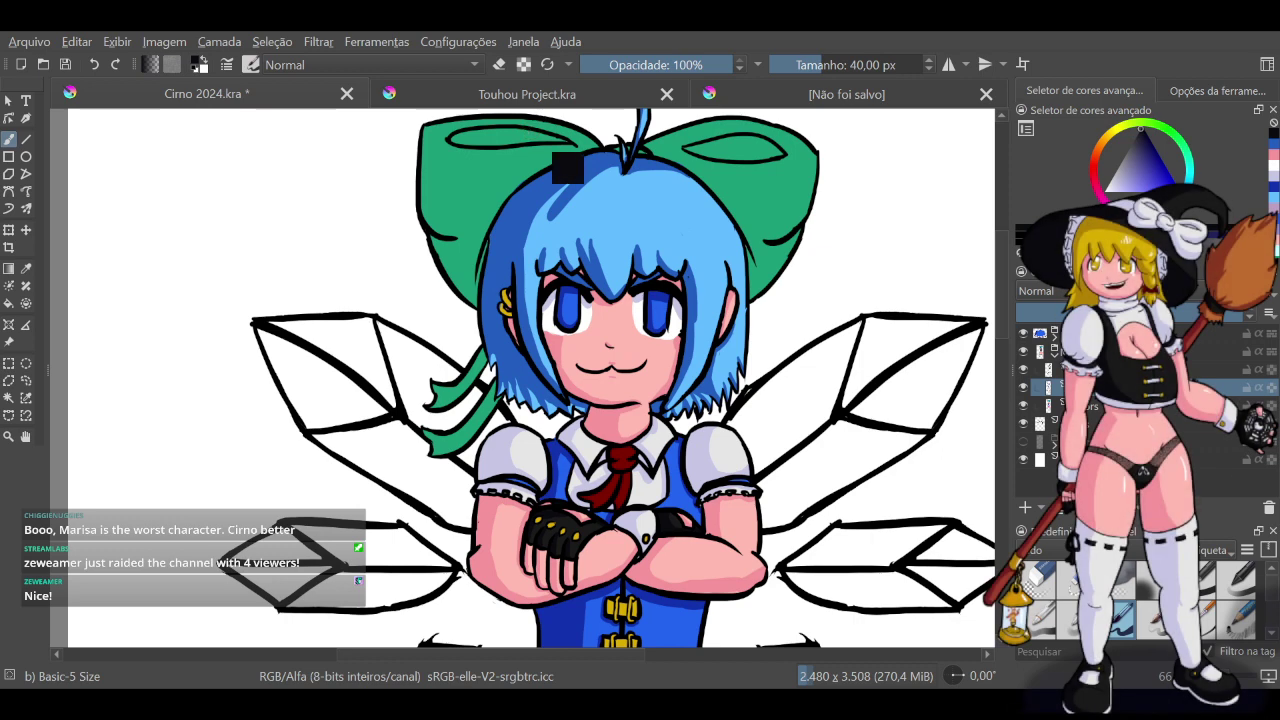
key("ctrl+s")
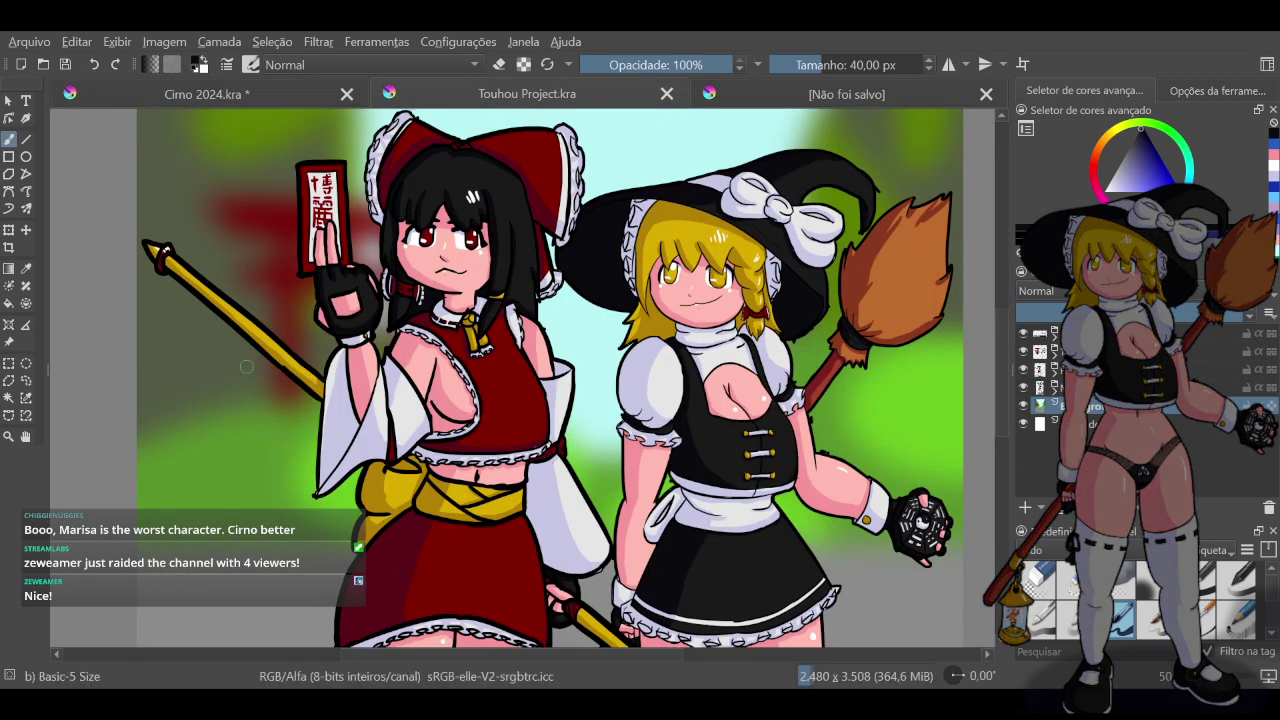
Sample the staff's dark gold from Touhou Project.kra, erase the blue spill over Cirno's ear rings and shade them with that gold
left_click(272, 351, "ctrl")
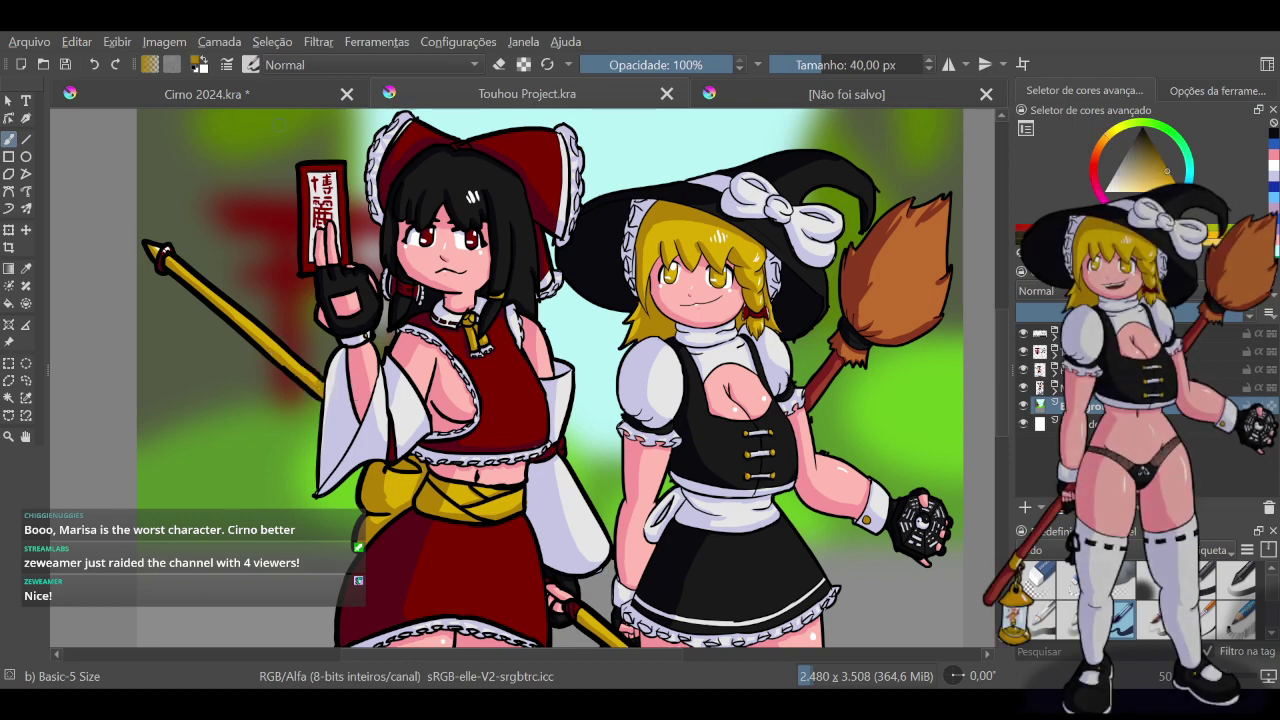
left_click(206, 90)
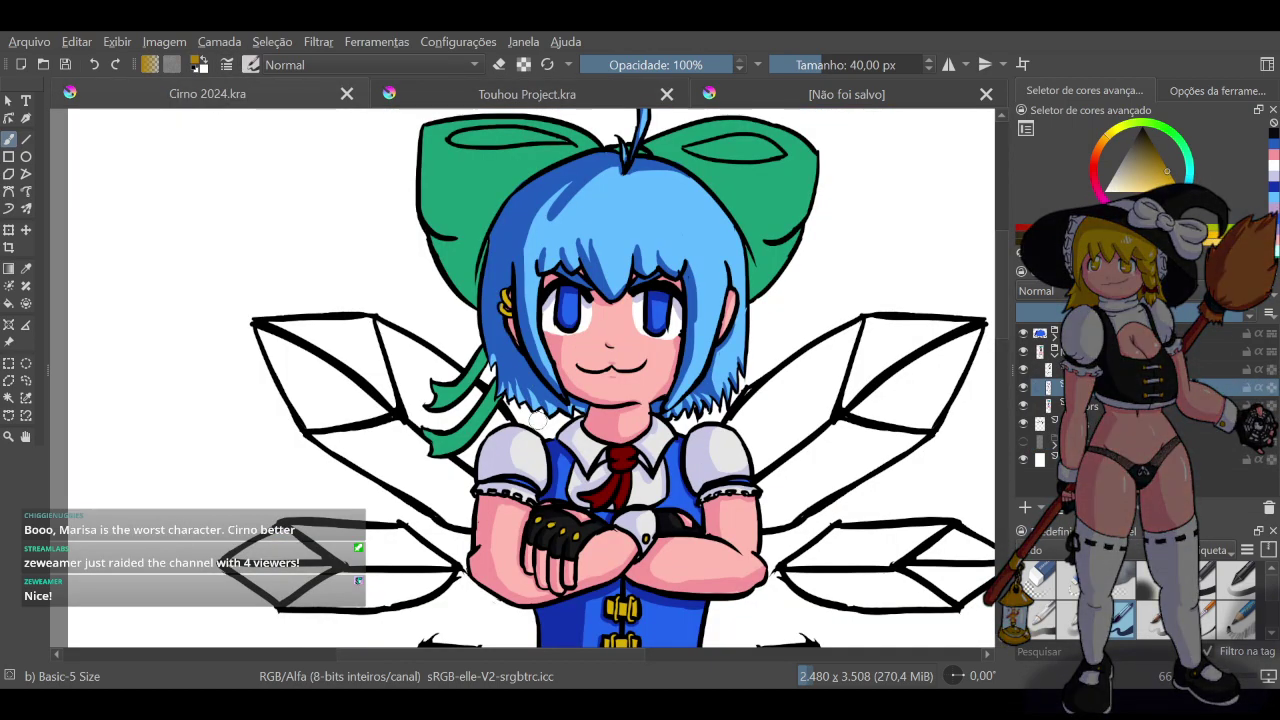
scroll(502, 325, "up", 4)
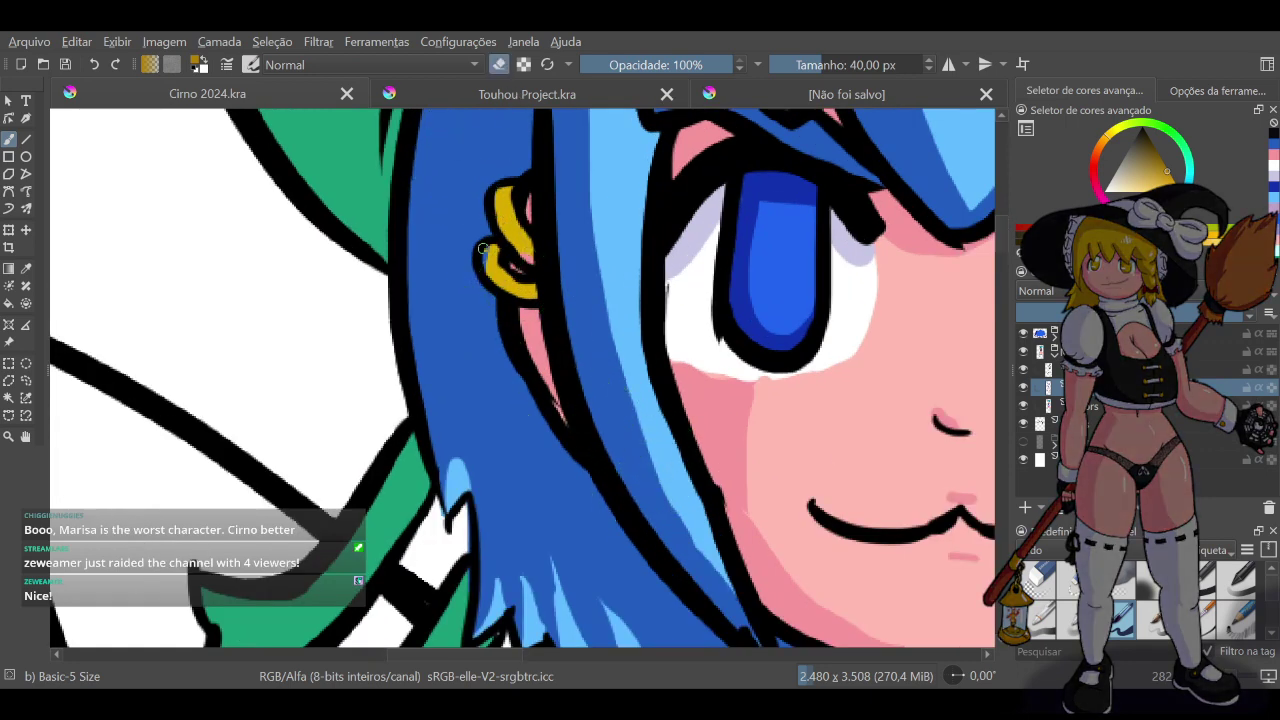
mouse_move(481, 256)
left_mouse_down()
mouse_move(510, 268)
mouse_move(516, 245)
mouse_move(537, 263)
mouse_move(552, 268)
left_mouse_up()
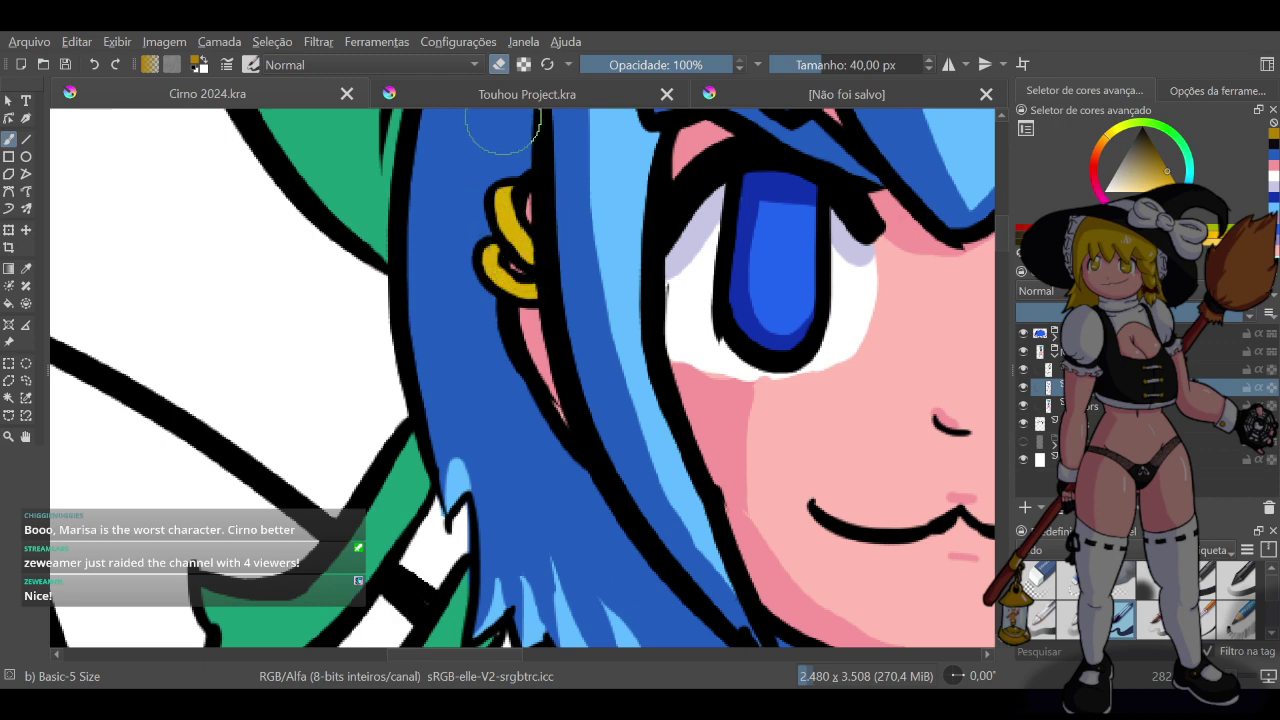
mouse_move(497, 228)
left_mouse_down()
mouse_move(531, 223)
mouse_move(529, 262)
left_mouse_up()
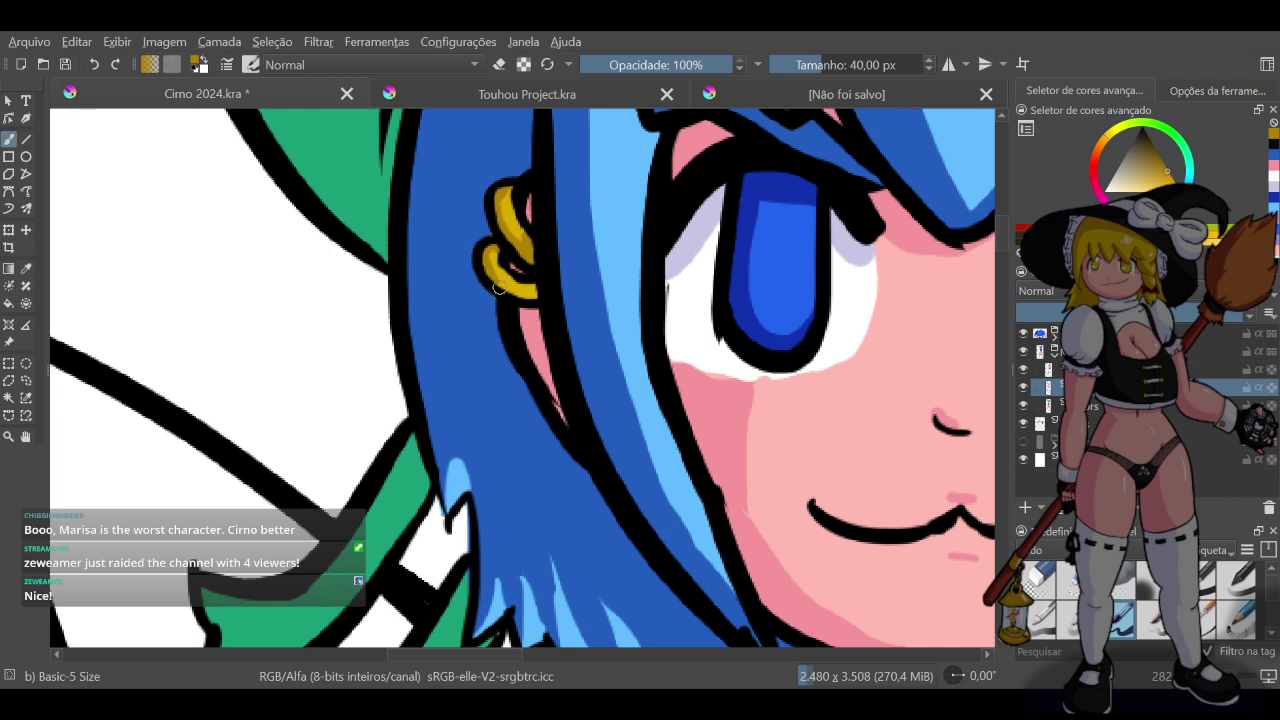
left_click_drag(533, 289, 550, 366)
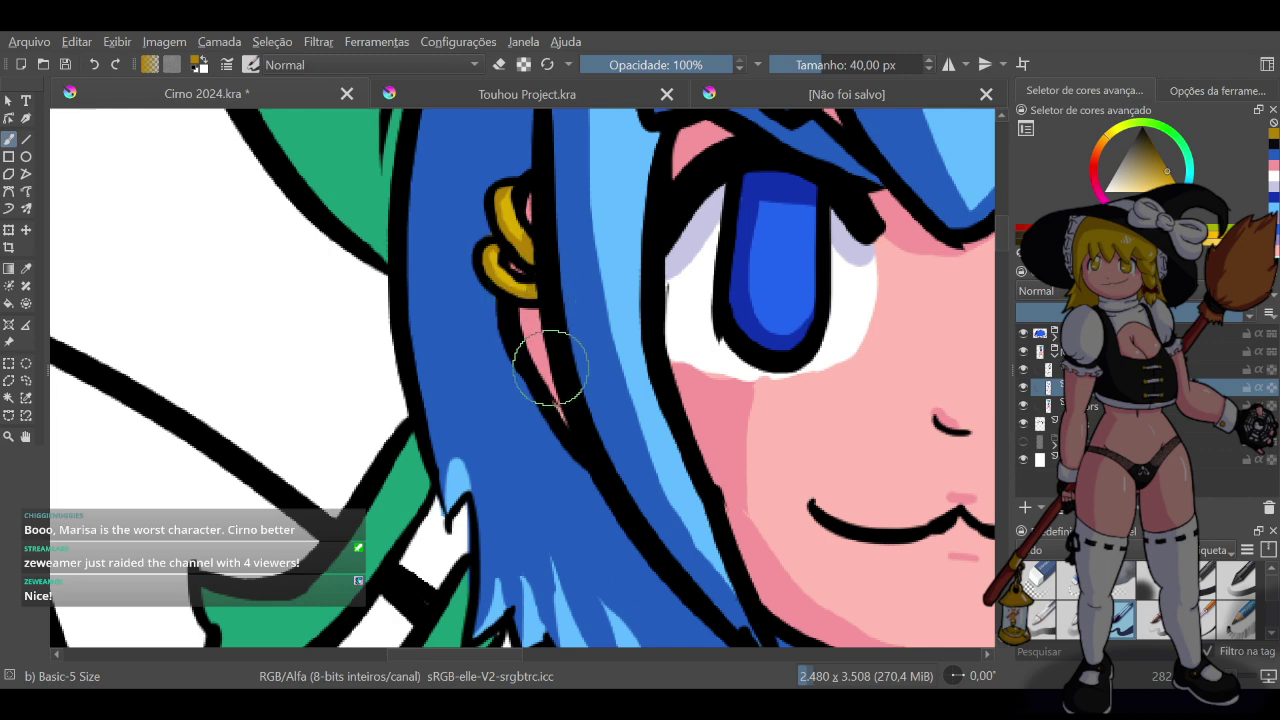
Paint small white highlights on both gold ear rings, redoing strokes until they are small enough
left_click(195, 69)
left_click_drag(512, 220, 519, 239)
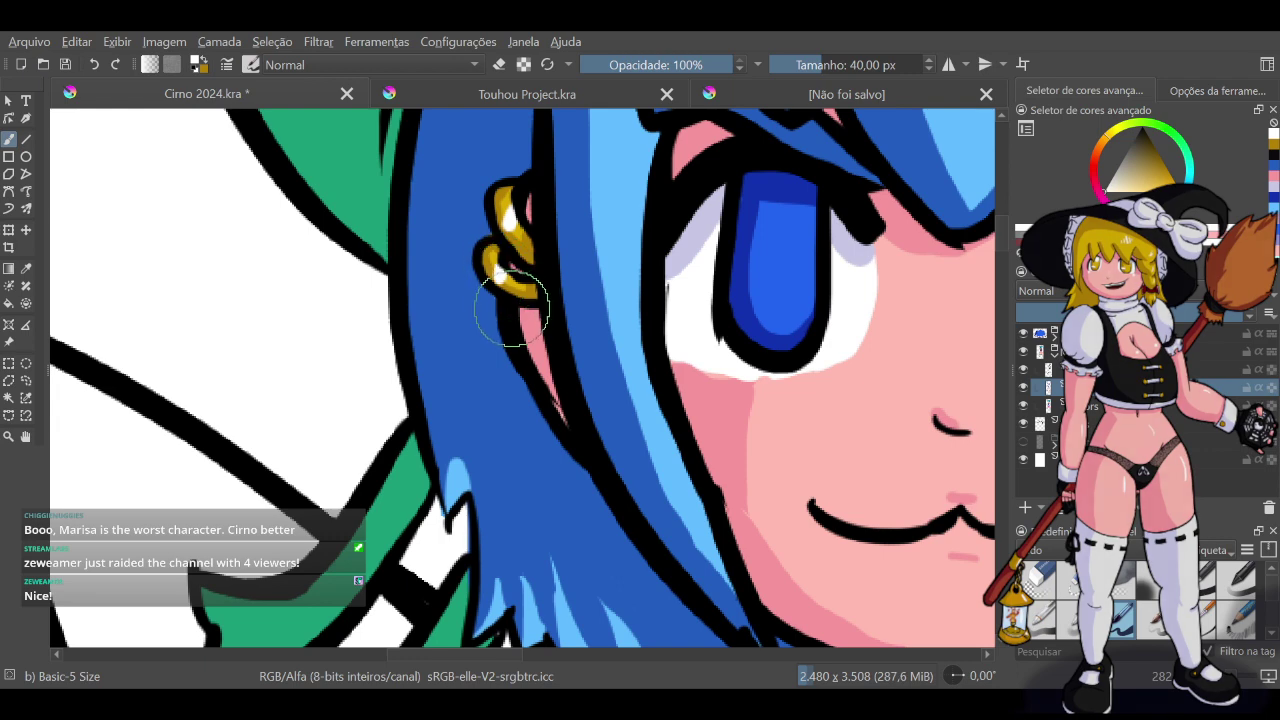
key("ctrl+z")
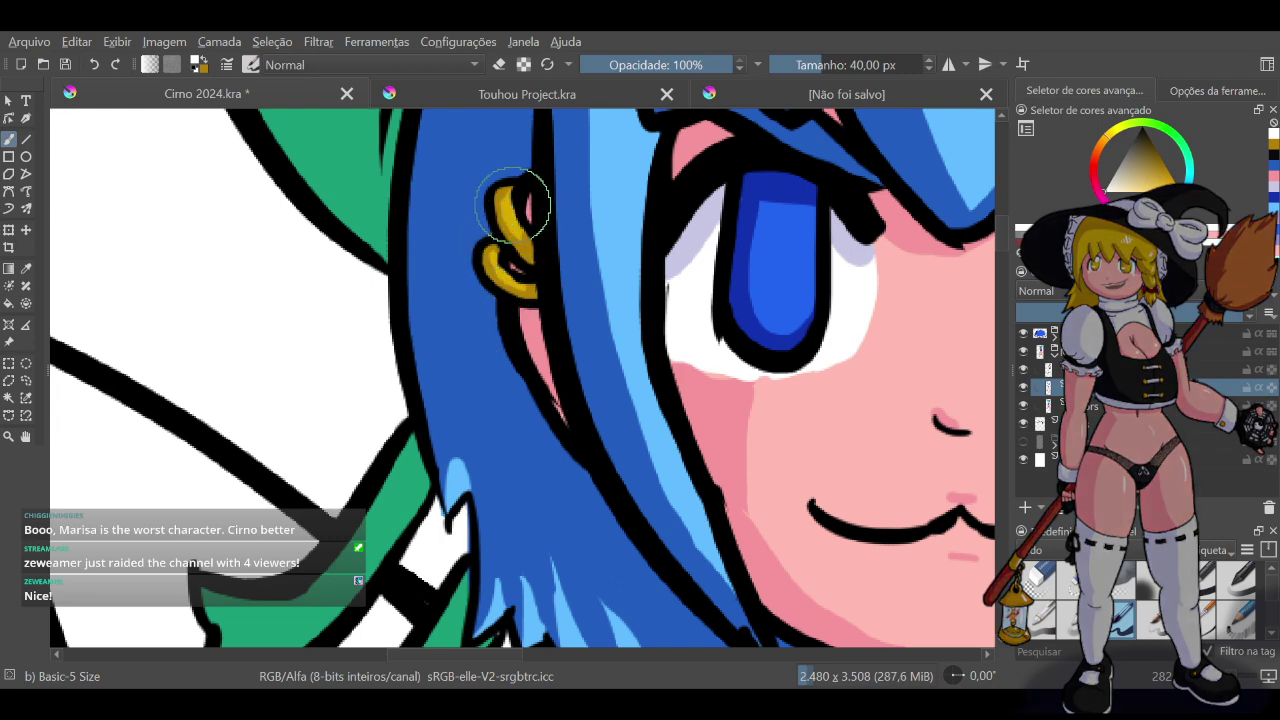
mouse_move(510, 203)
left_mouse_down()
mouse_move(497, 235)
mouse_move(507, 212)
left_mouse_up()
key("ctrl+z")
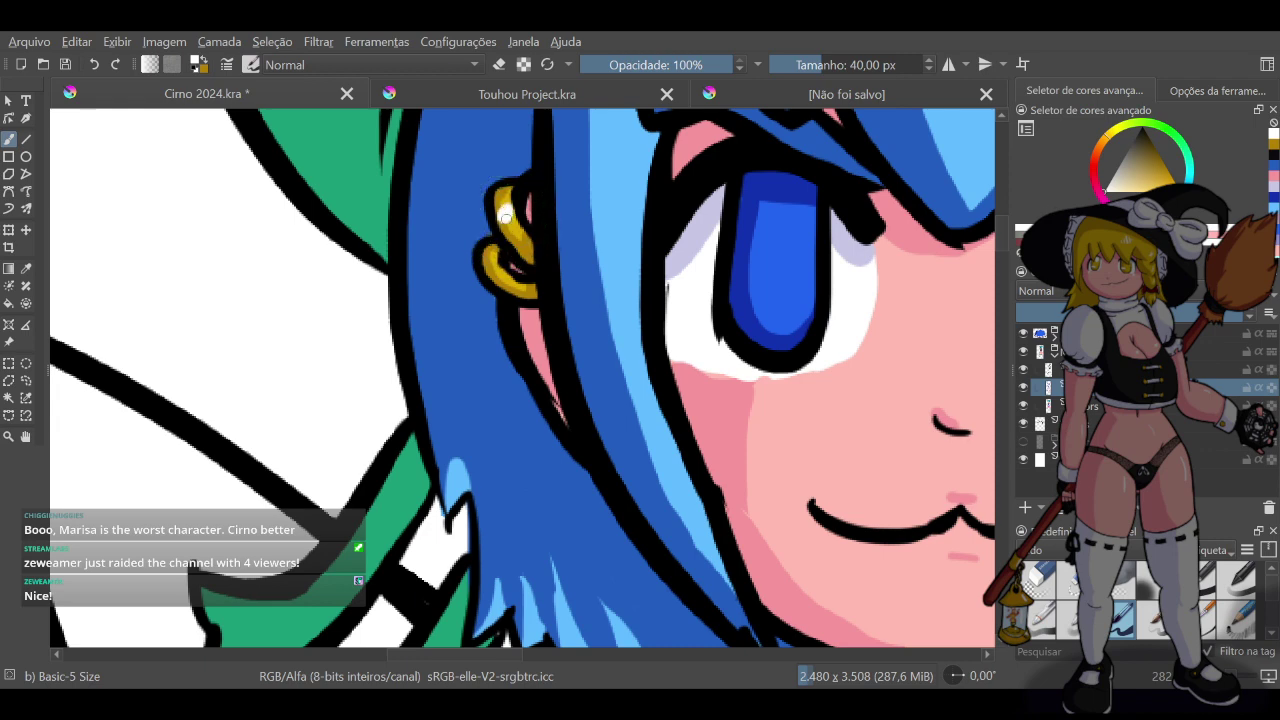
left_click_drag(515, 226, 489, 281)
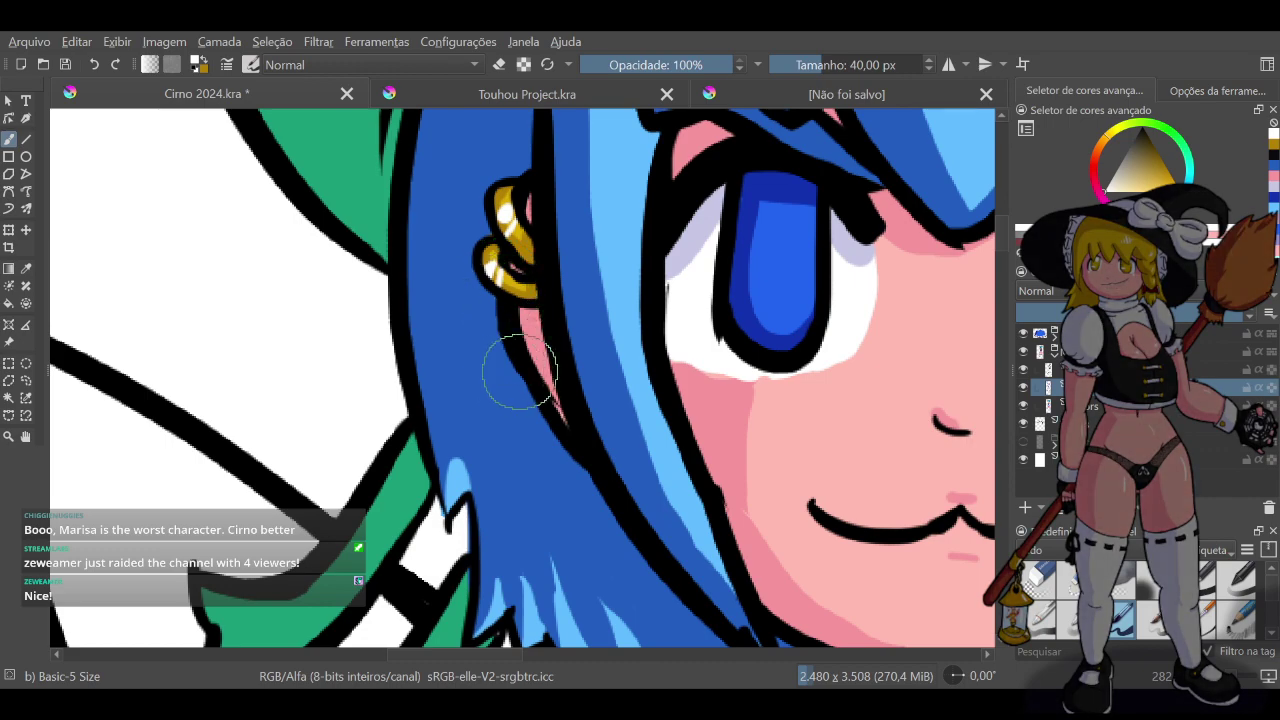
Paint dark gold shadows on the four knuckle studs of the glove, redoing strokes that do not fit
scroll(587, 373, "down", 4)
scroll(647, 442, "down", 2)
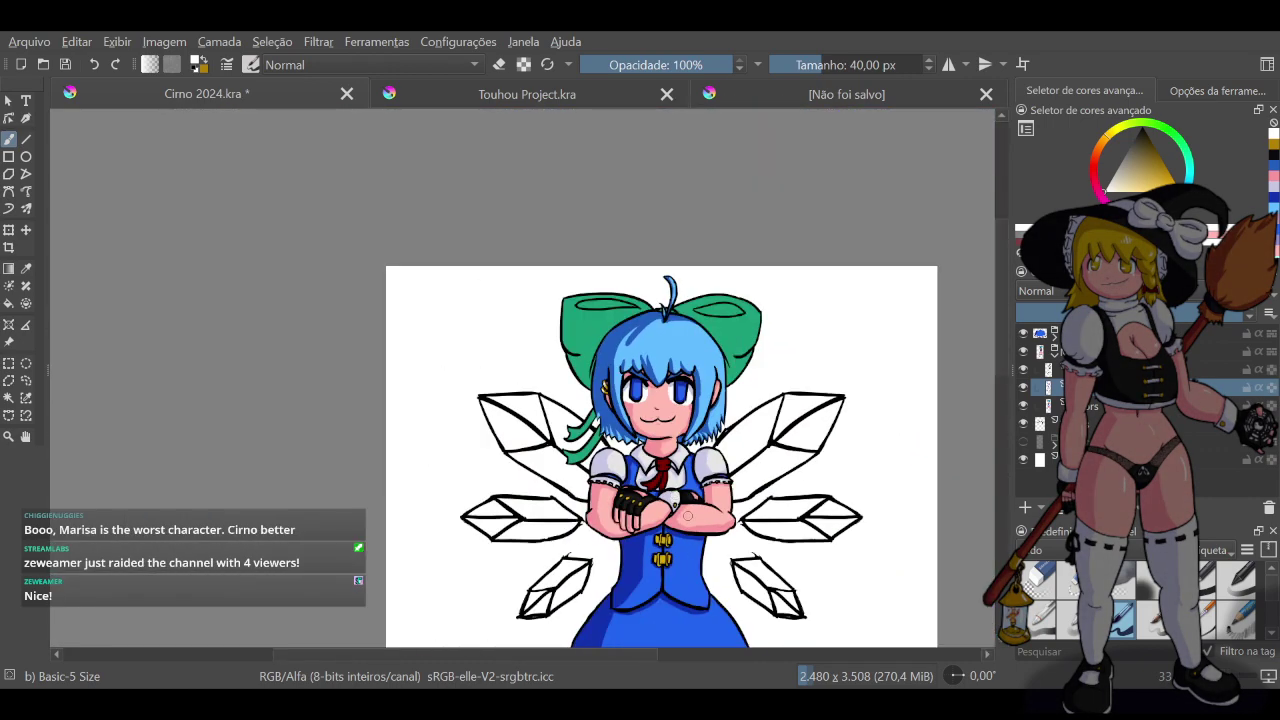
scroll(670, 611, "up", 3)
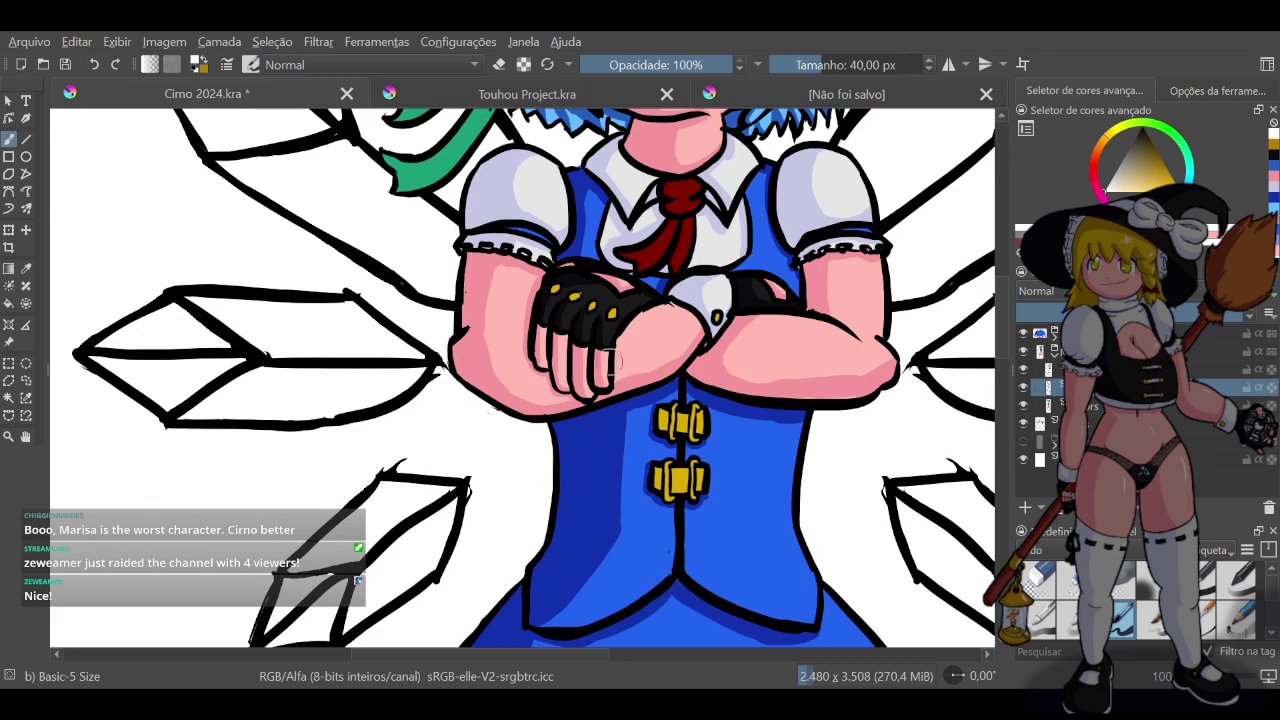
scroll(613, 362, "up", 2)
scroll(671, 286, "down", 2)
scroll(690, 190, "up", 2)
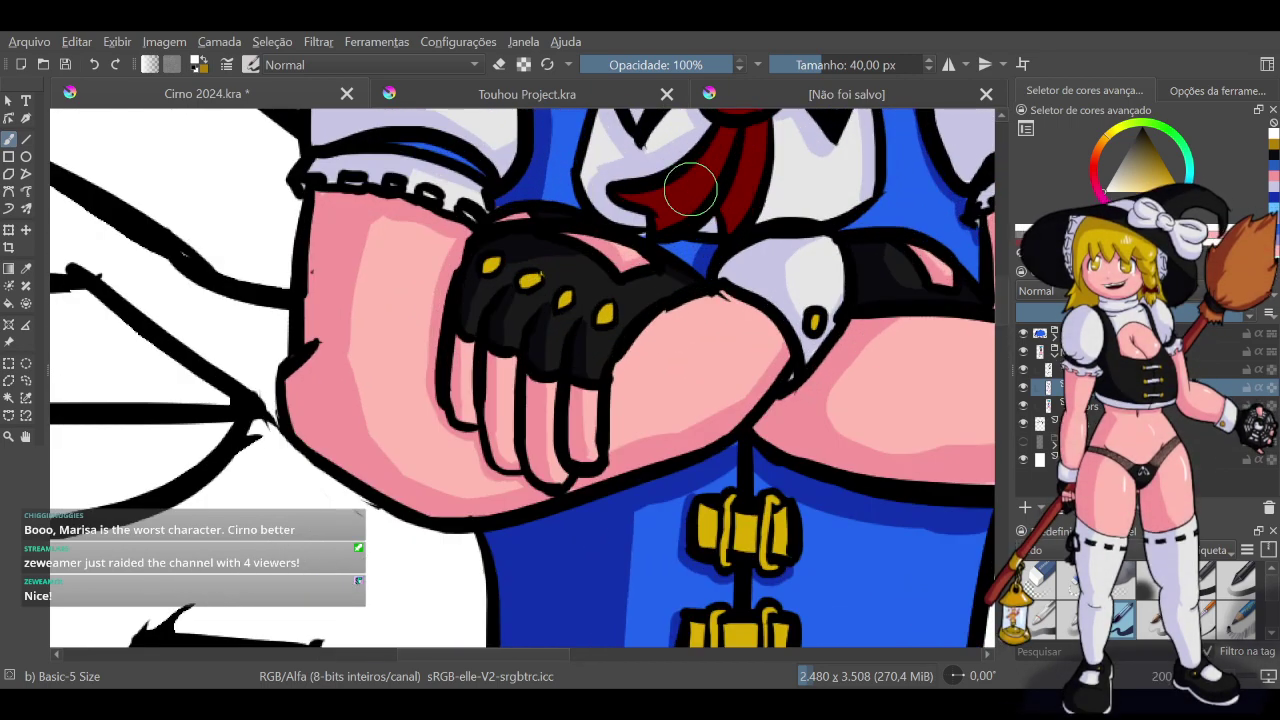
scroll(690, 190, "up", 1)
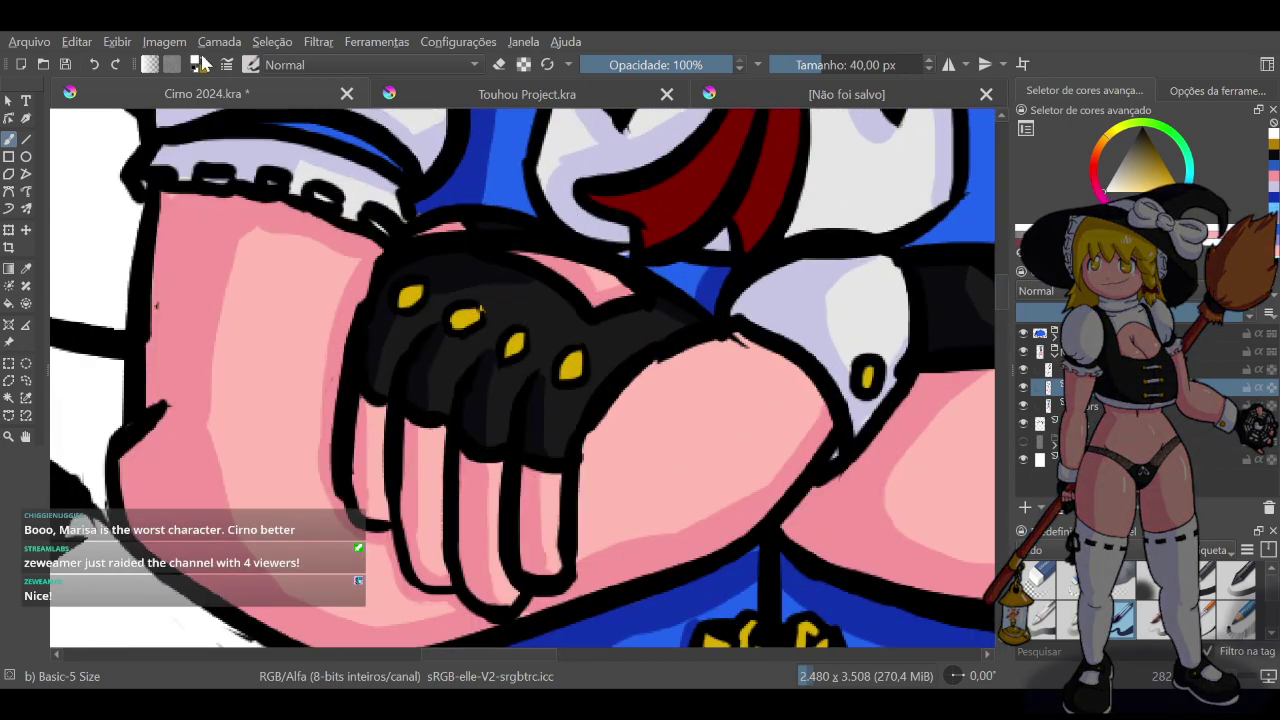
left_click(203, 59)
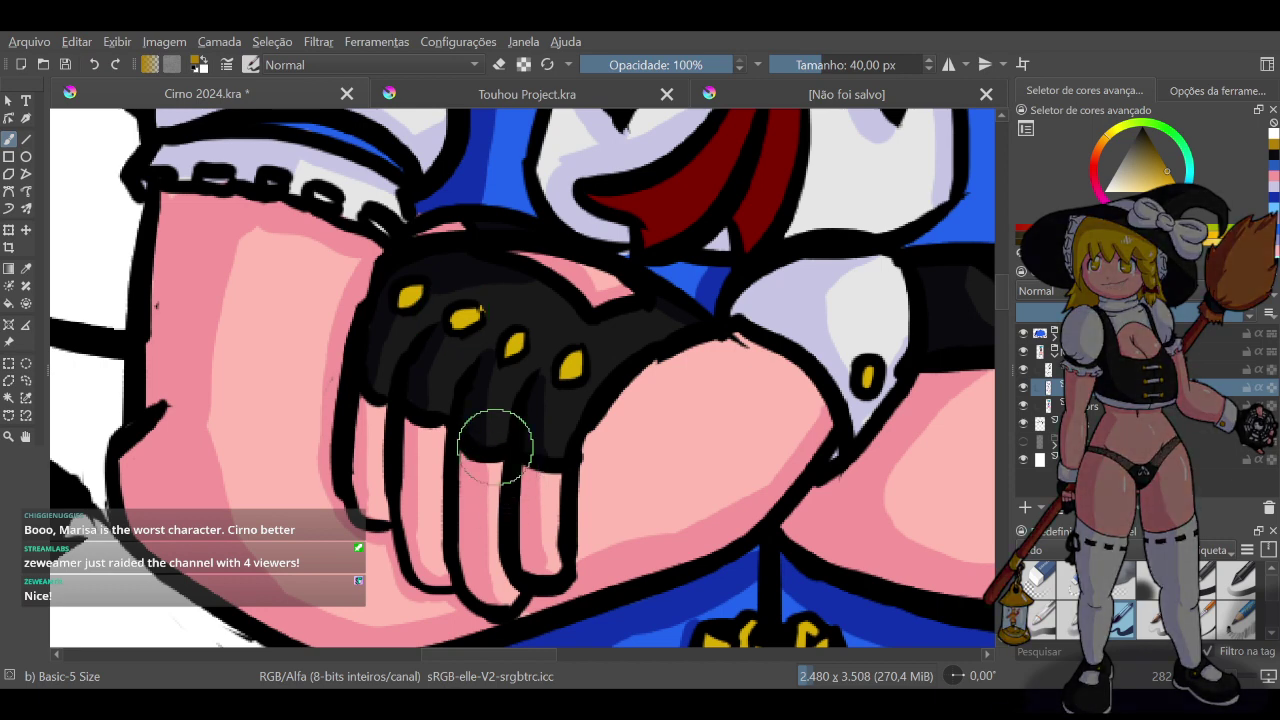
mouse_move(423, 289)
left_mouse_down()
mouse_move(406, 315)
mouse_move(410, 285)
mouse_move(398, 304)
left_mouse_up()
key("ctrl+z")
key("ctrl+z")
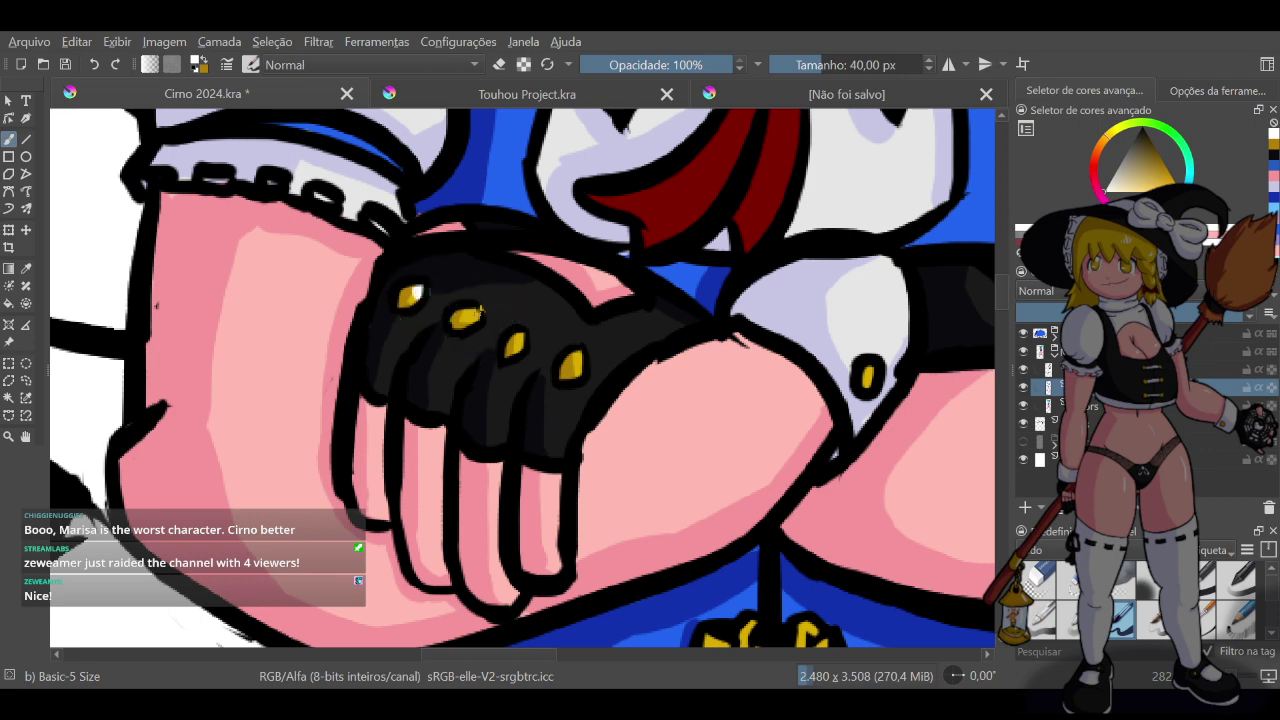
Dab white highlights onto the glove's gold knuckle studs
left_click(518, 340)
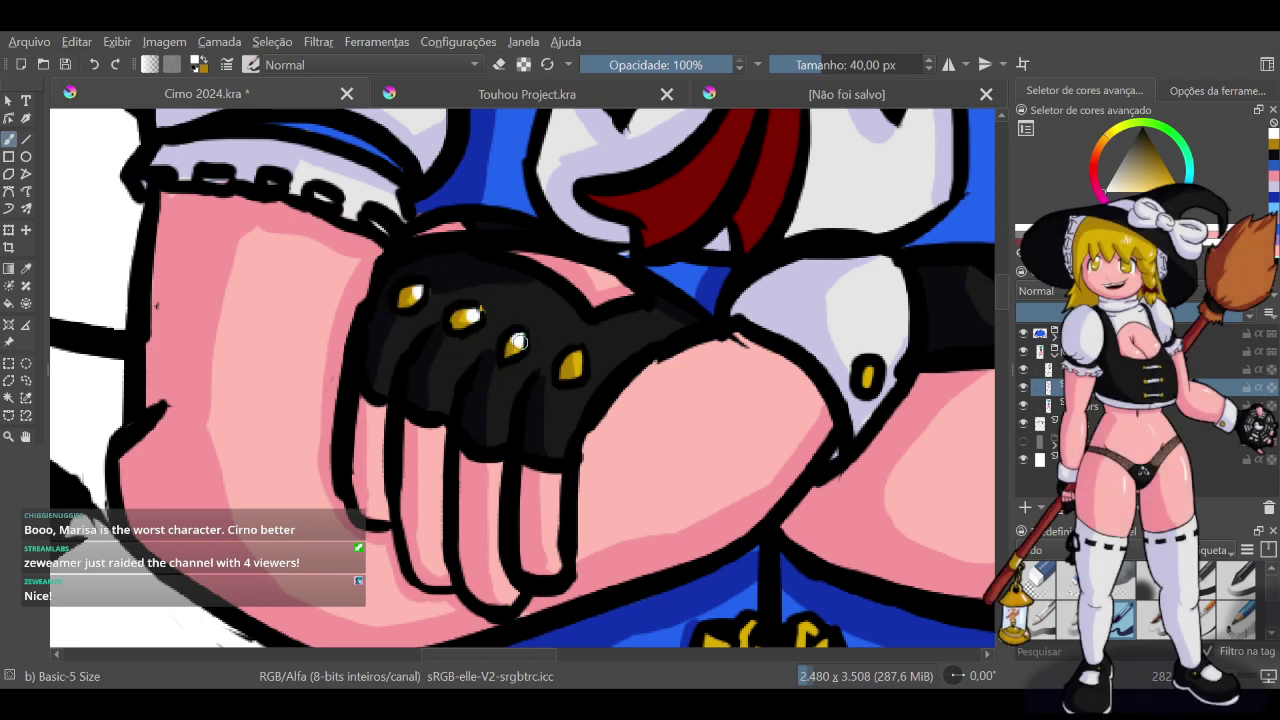
left_click(577, 364)
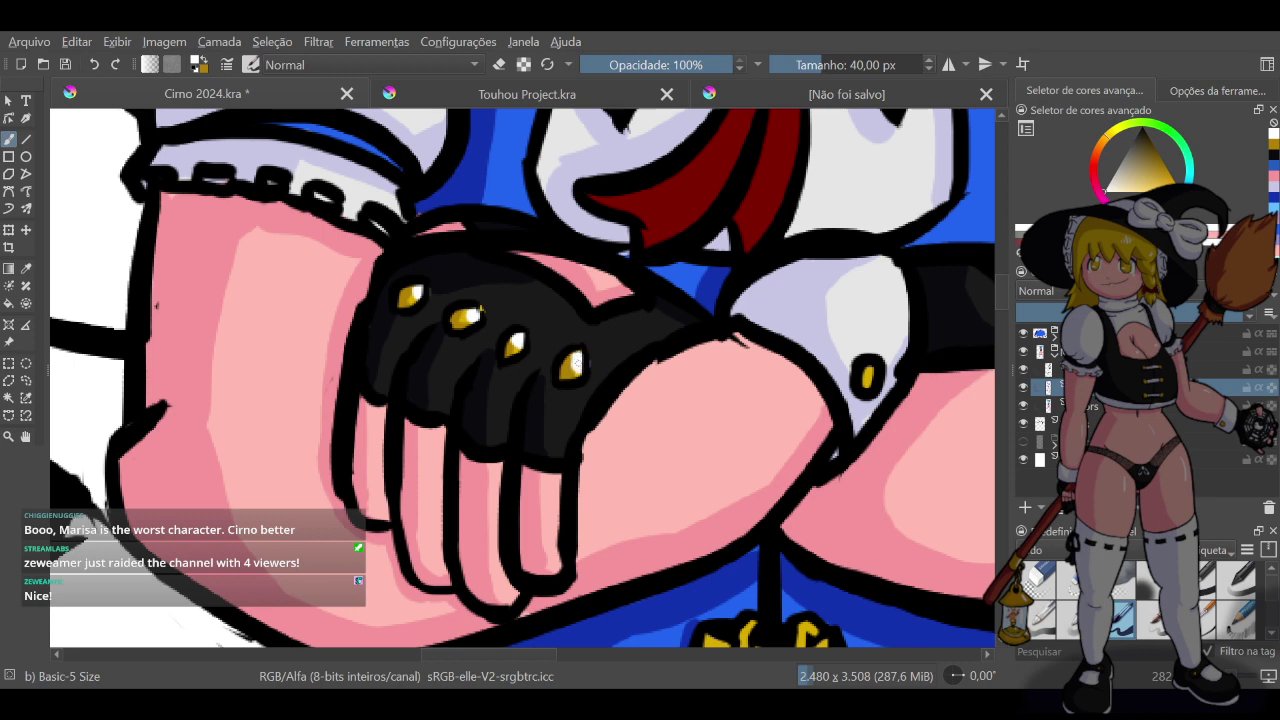
left_click(577, 362)
left_click(580, 362)
Shade the gold button on the white cuff with dark gold and add a small white highlight
left_click(204, 60)
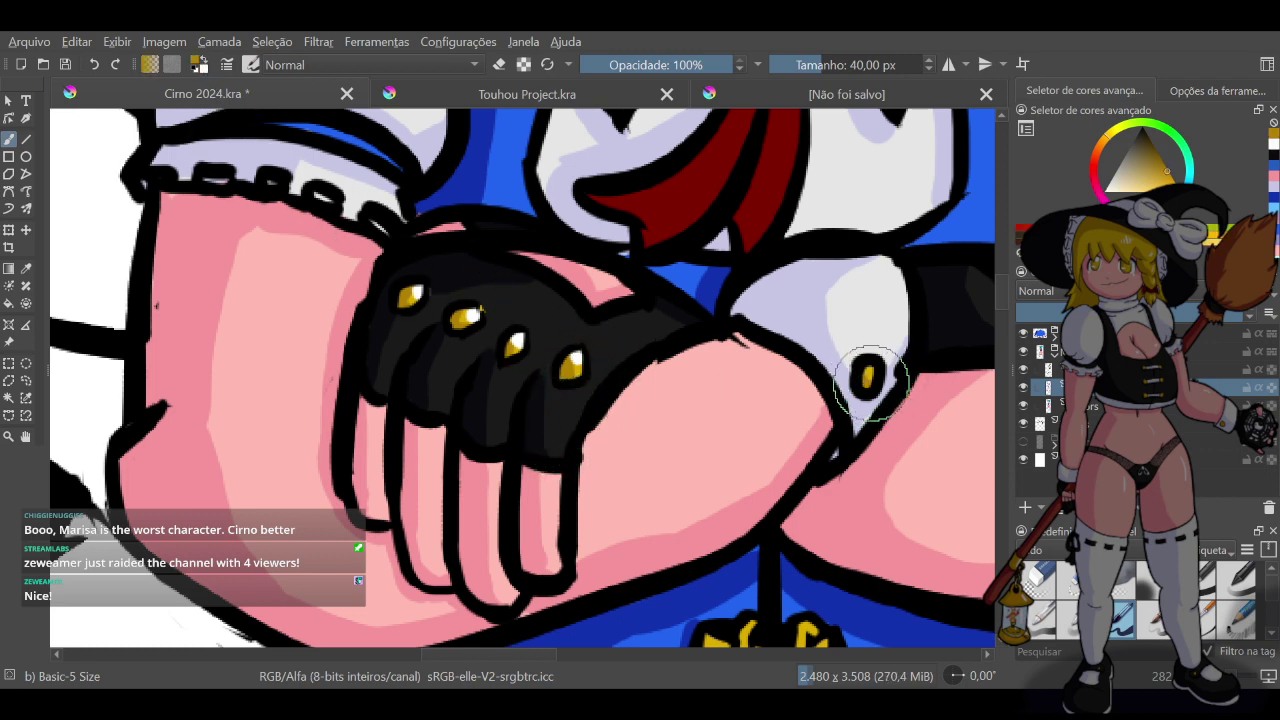
left_click(201, 68)
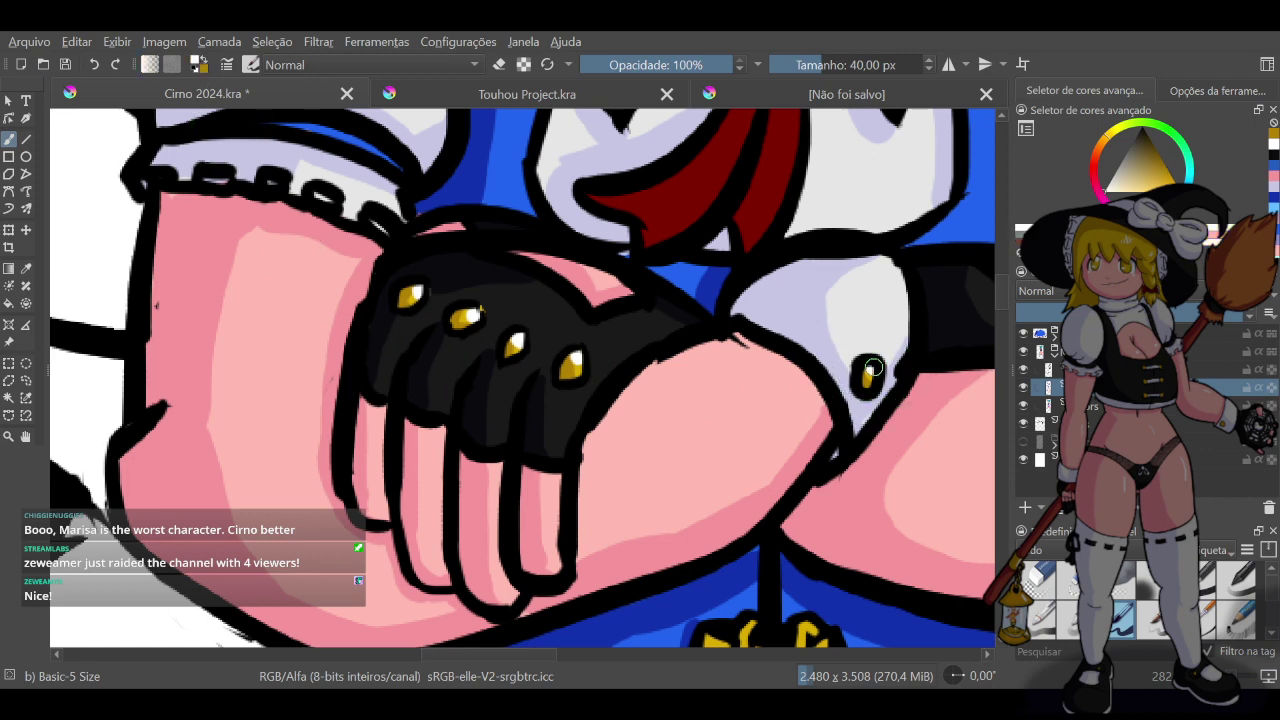
left_click_drag(872, 368, 866, 378)
Paint dark gold shadows on the blocks of the upper vest clasp, redoing strokes that do not fit
scroll(866, 378, "down", 5)
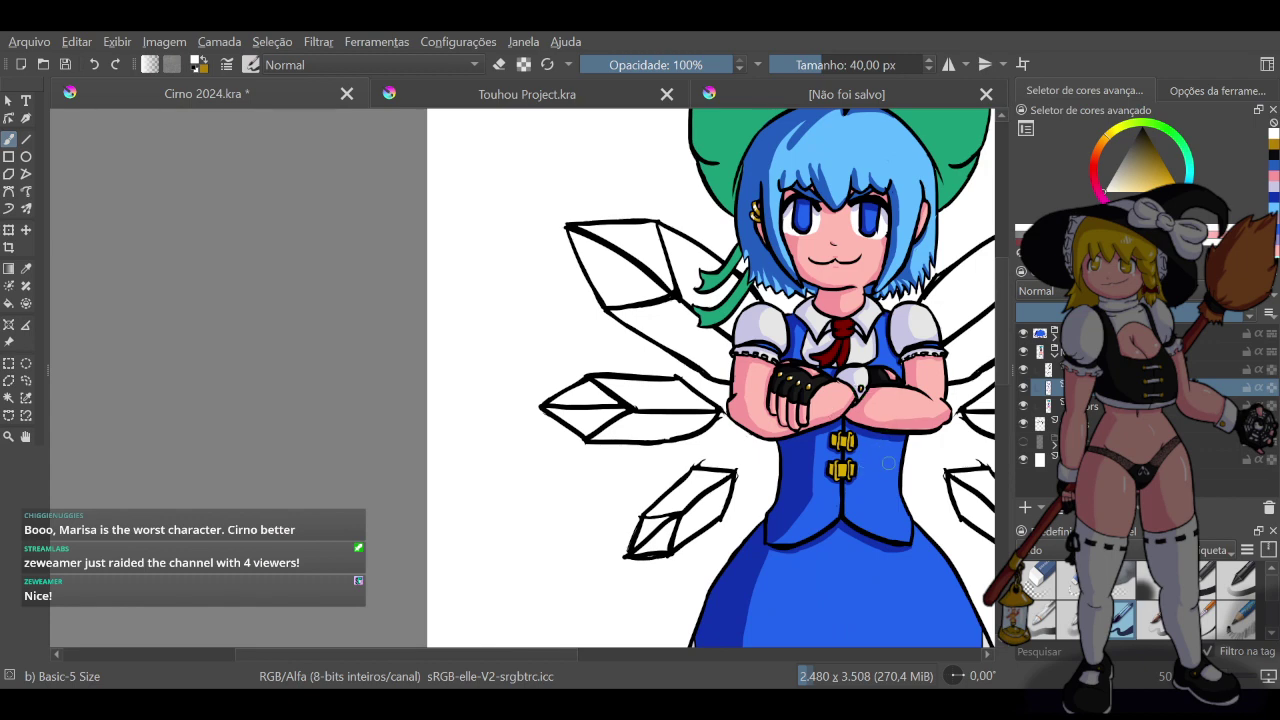
scroll(888, 463, "up", 5)
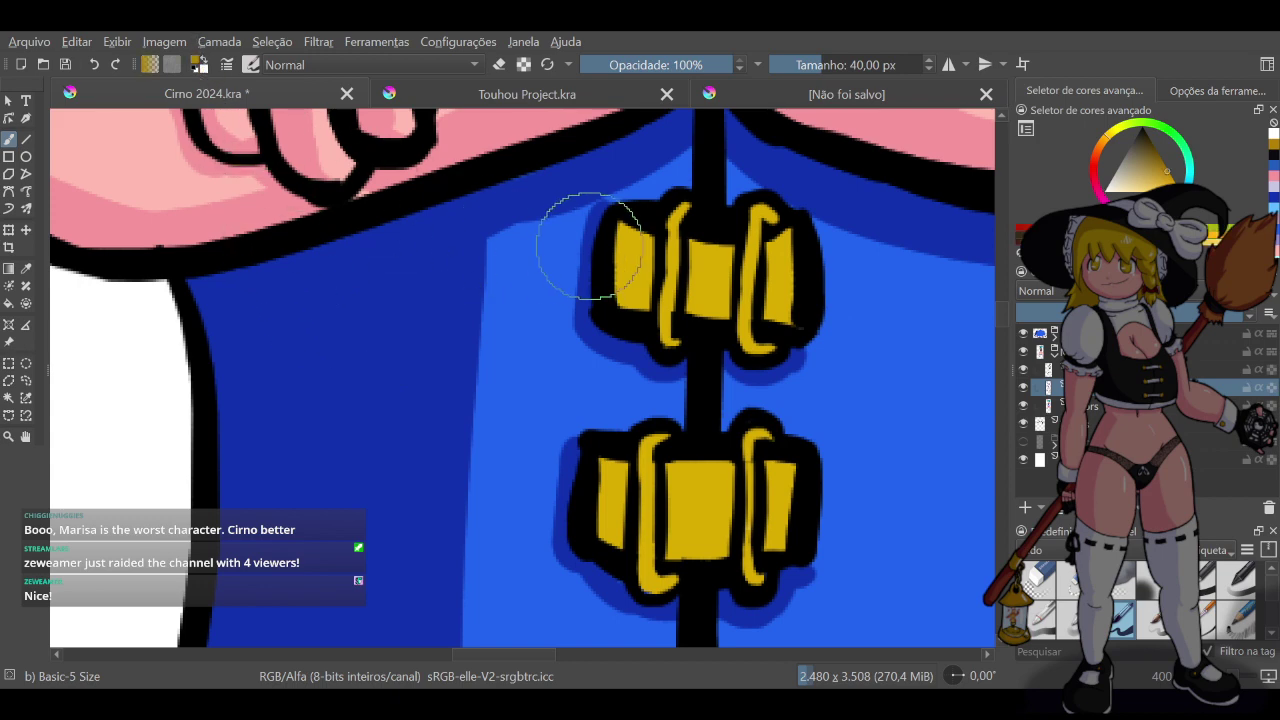
left_click_drag(614, 223, 627, 313)
key("ctrl+z")
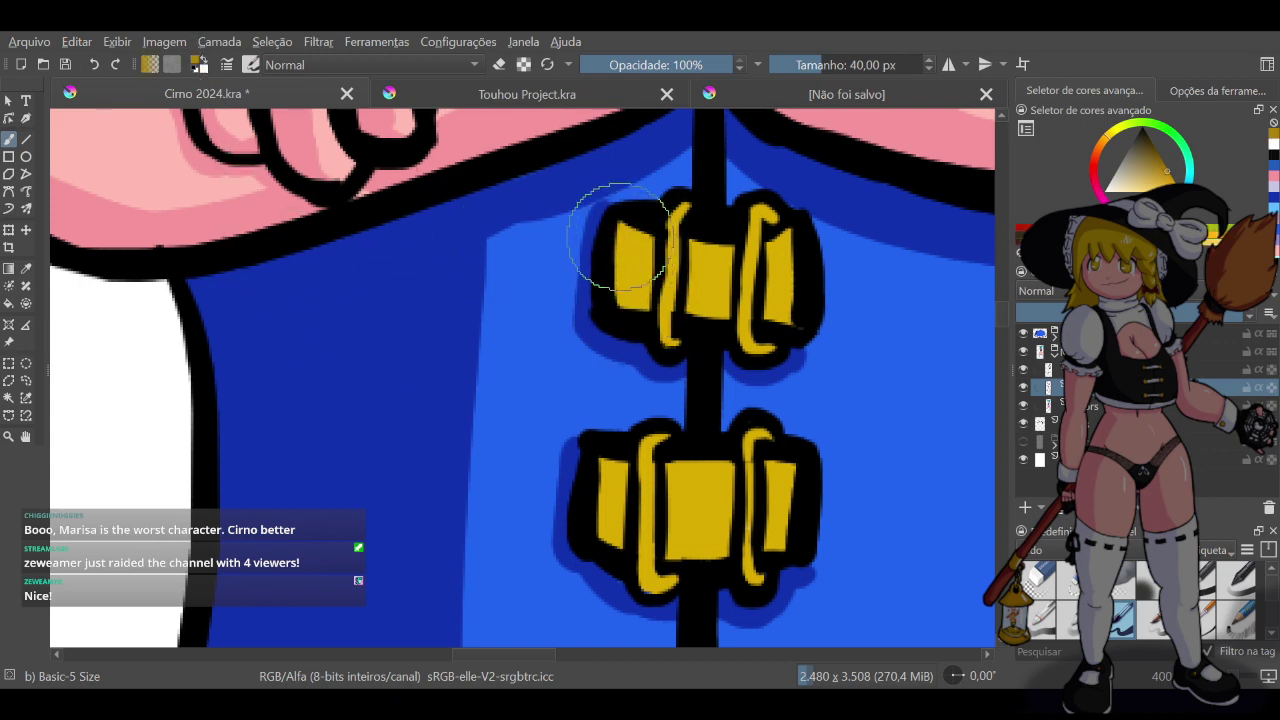
left_click_drag(628, 222, 620, 299)
key("ctrl+z")
mouse_move(619, 223)
left_mouse_down()
mouse_move(617, 293)
mouse_move(660, 315)
mouse_move(672, 290)
mouse_move(660, 325)
mouse_move(770, 318)
mouse_move(762, 298)
left_mouse_up()
left_click_drag(757, 354, 770, 348)
key("ctrl+z")
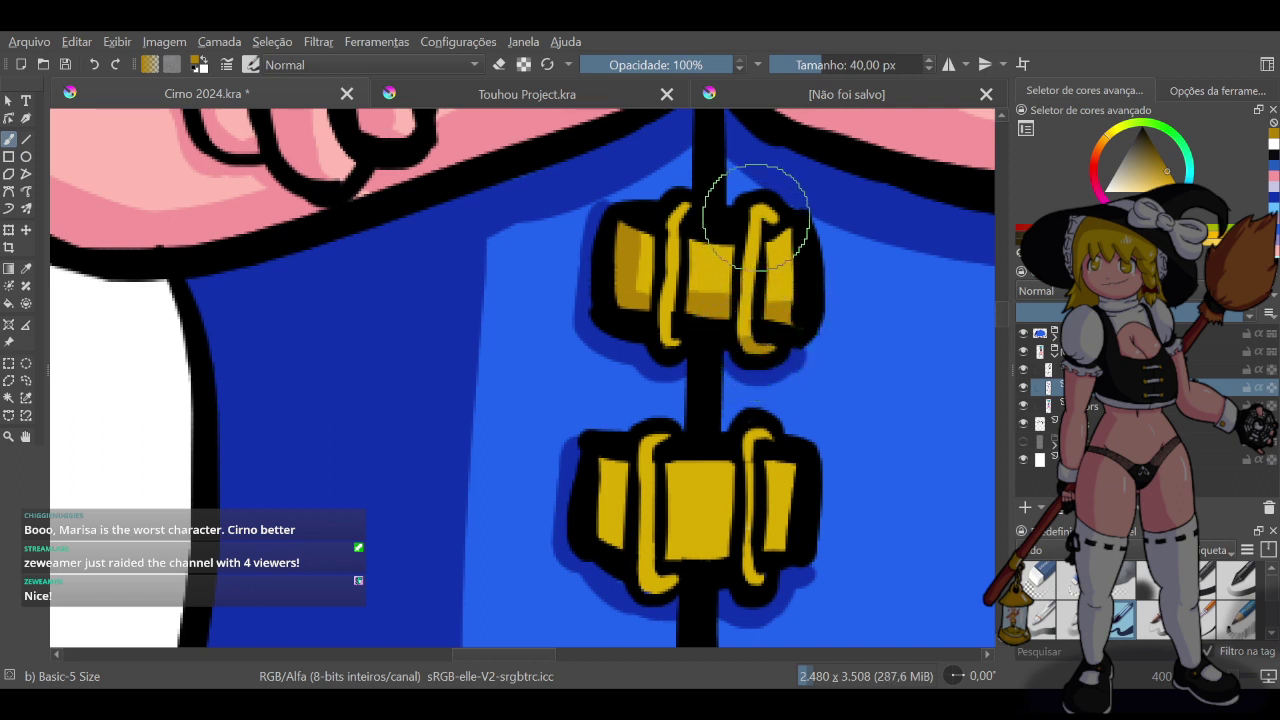
key("ctrl+z")
mouse_move(769, 224)
left_mouse_down()
mouse_move(756, 214)
mouse_move(768, 227)
left_mouse_up()
key("ctrl+z")
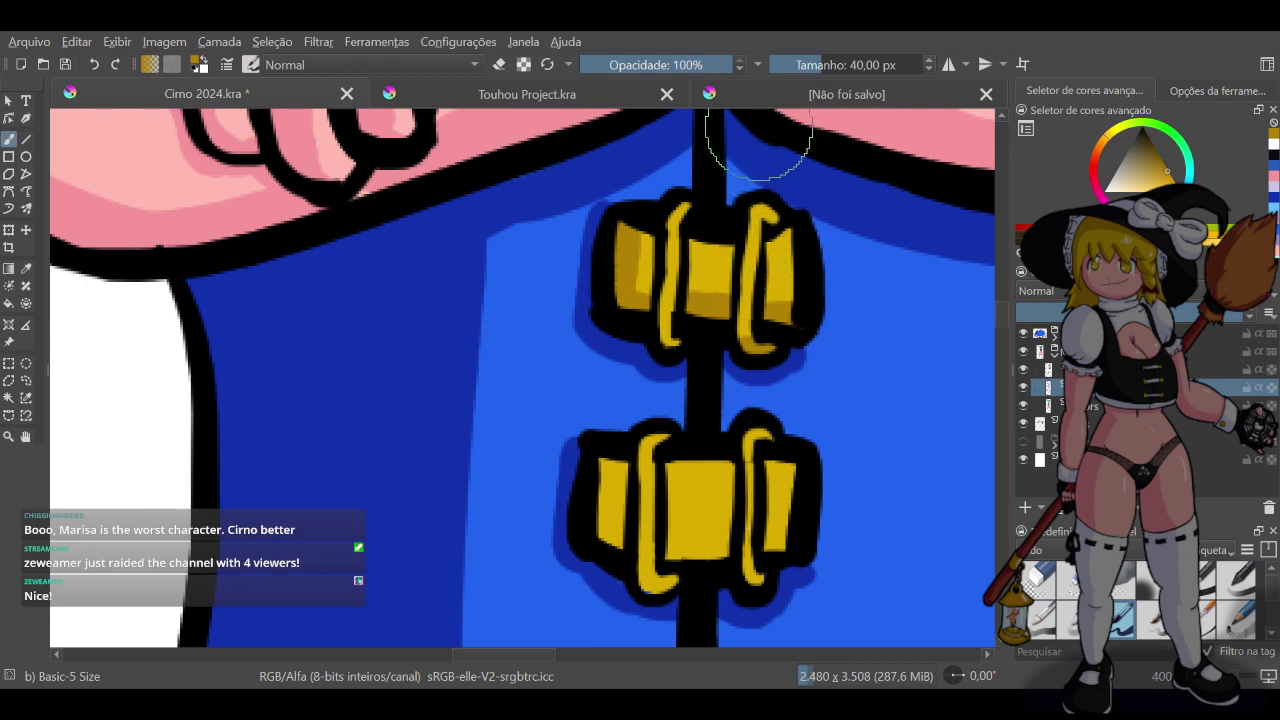
Set the brush size to 20 px and shade the two raised rings of the upper clasp with dark gold
left_click(816, 64)
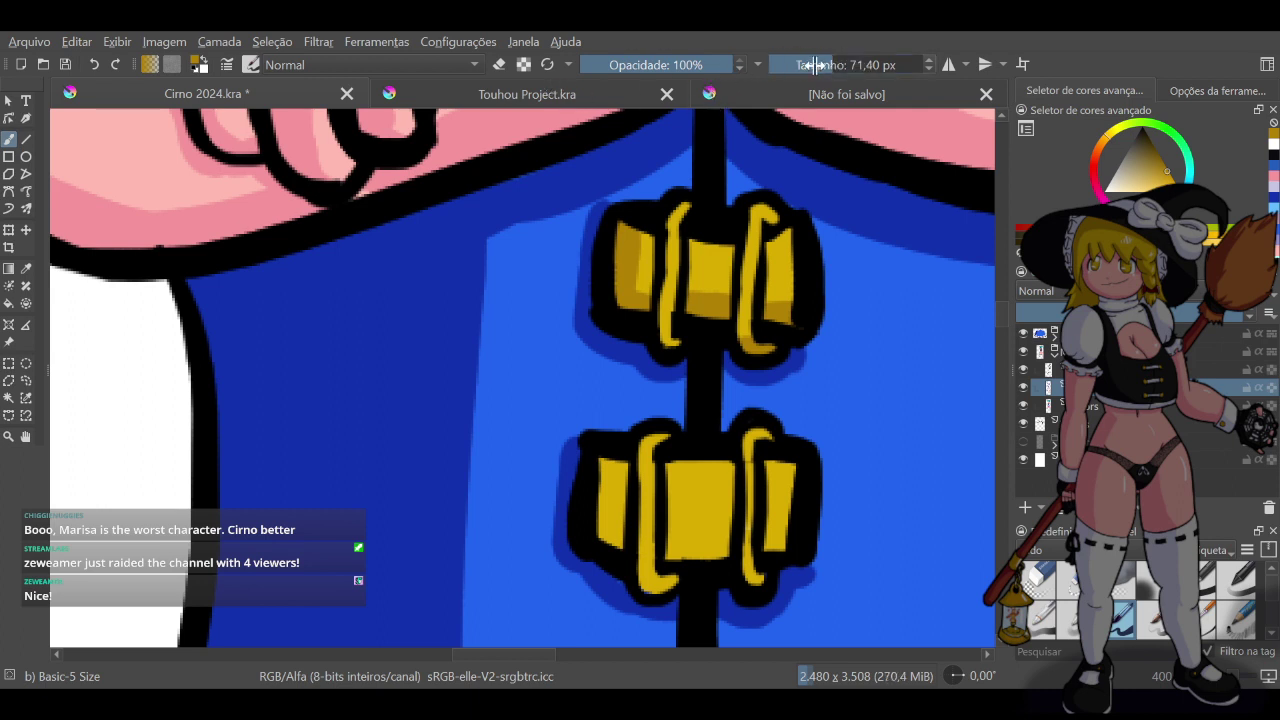
left_click(808, 66)
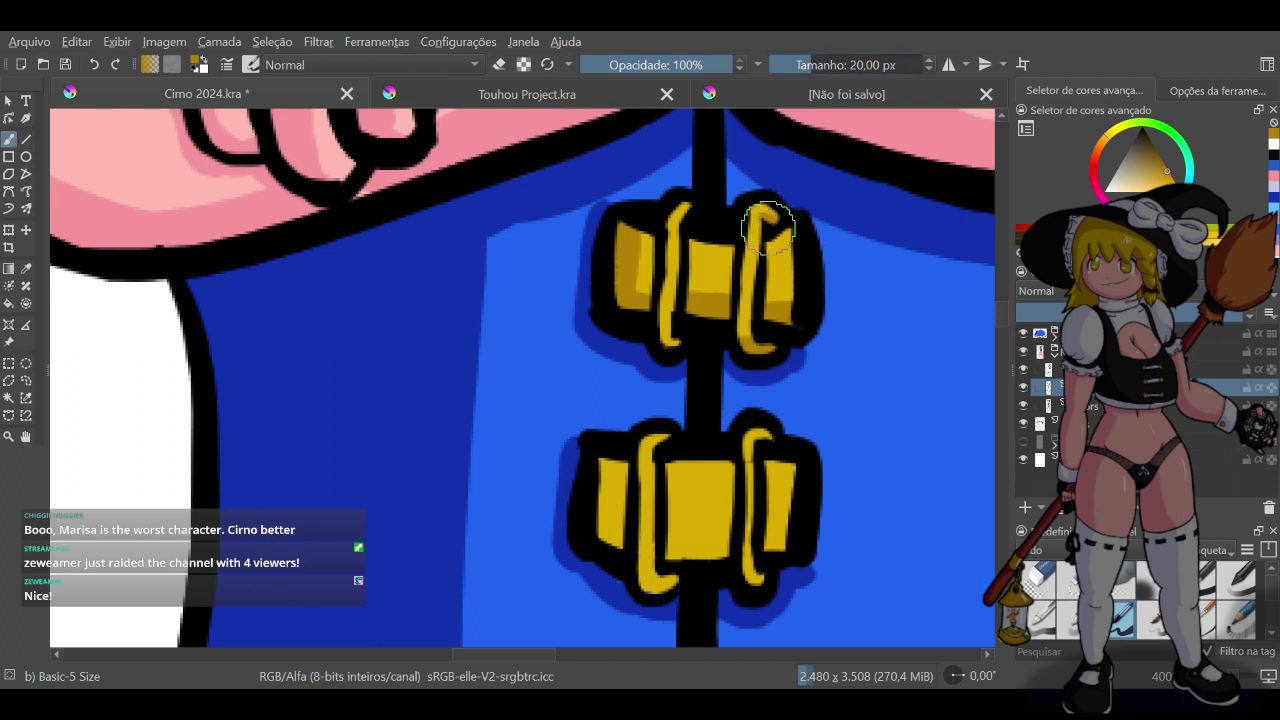
left_click_drag(756, 211, 744, 253)
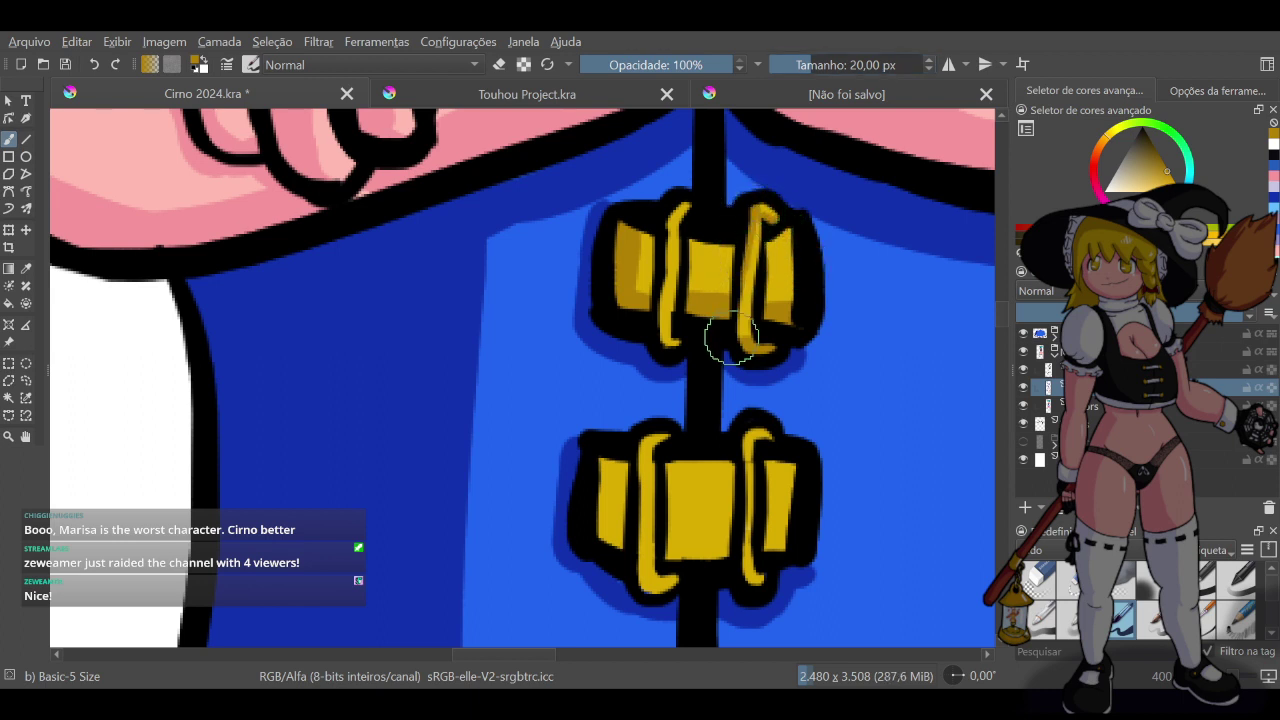
key("ctrl+z")
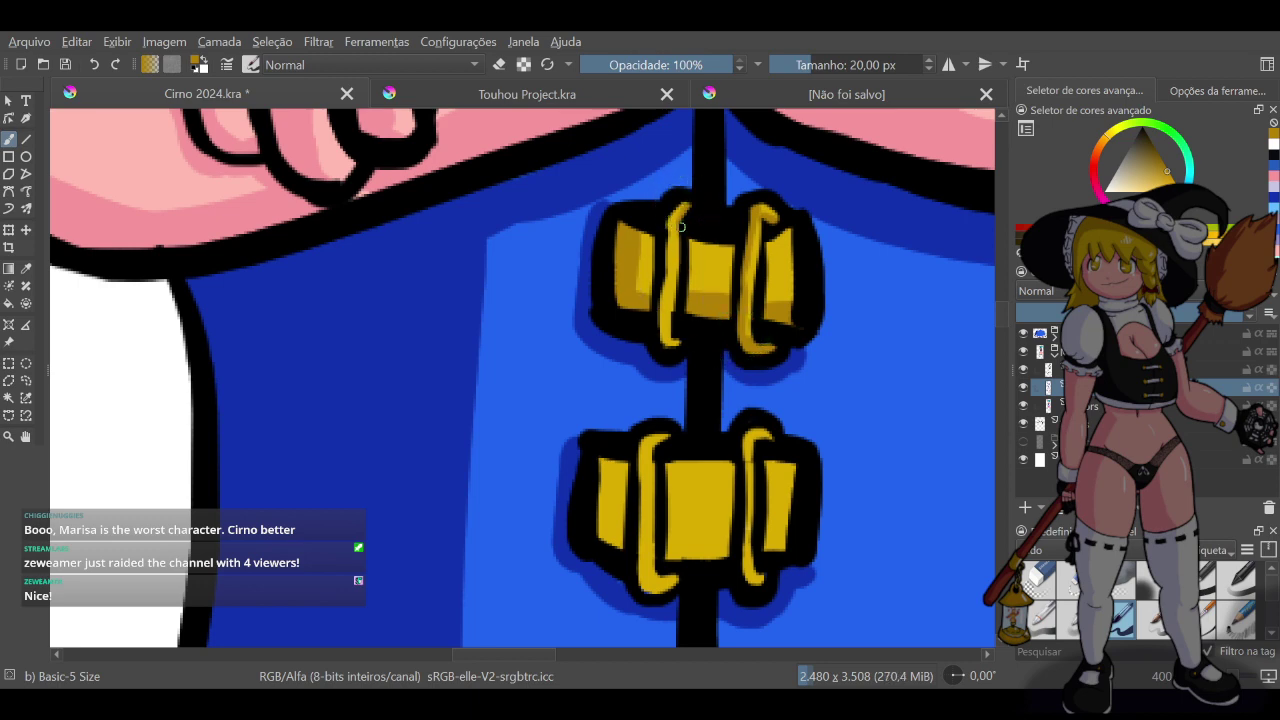
left_click_drag(678, 212, 664, 262)
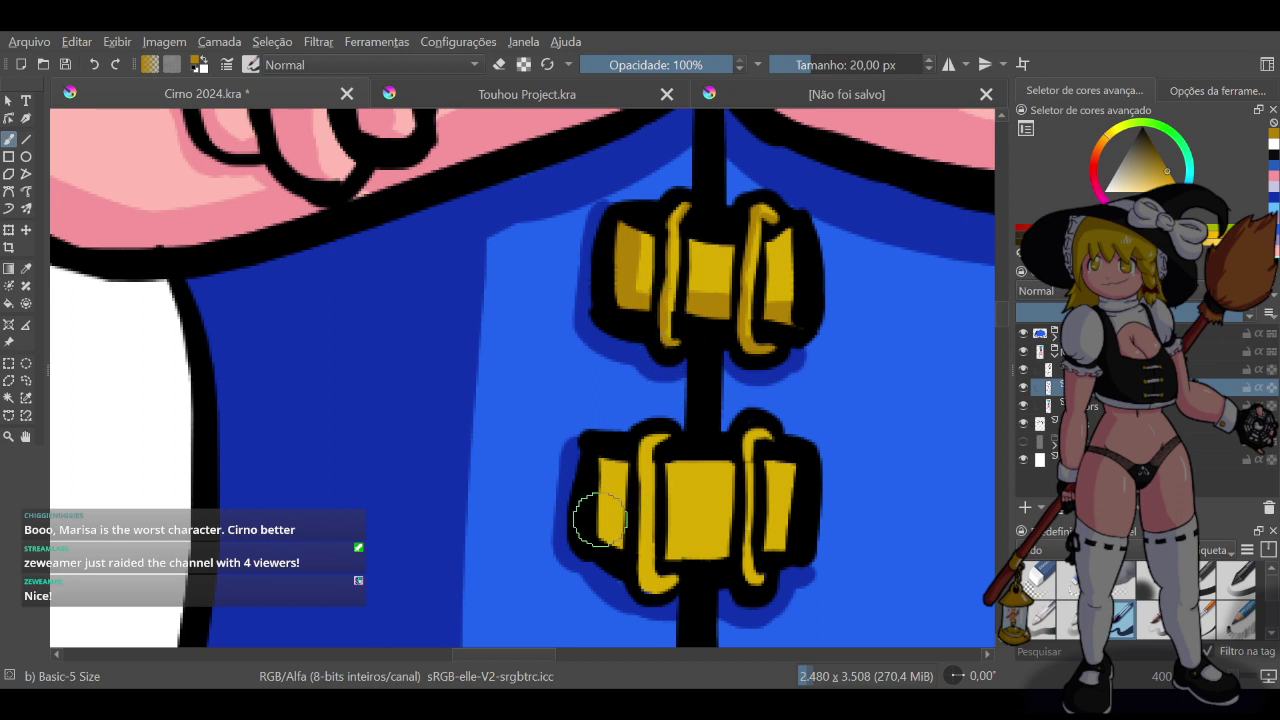
Shade the lower clasp's left block with dark gold and erase excess shadow from the upper clasp's left block
left_click_drag(612, 470, 614, 548)
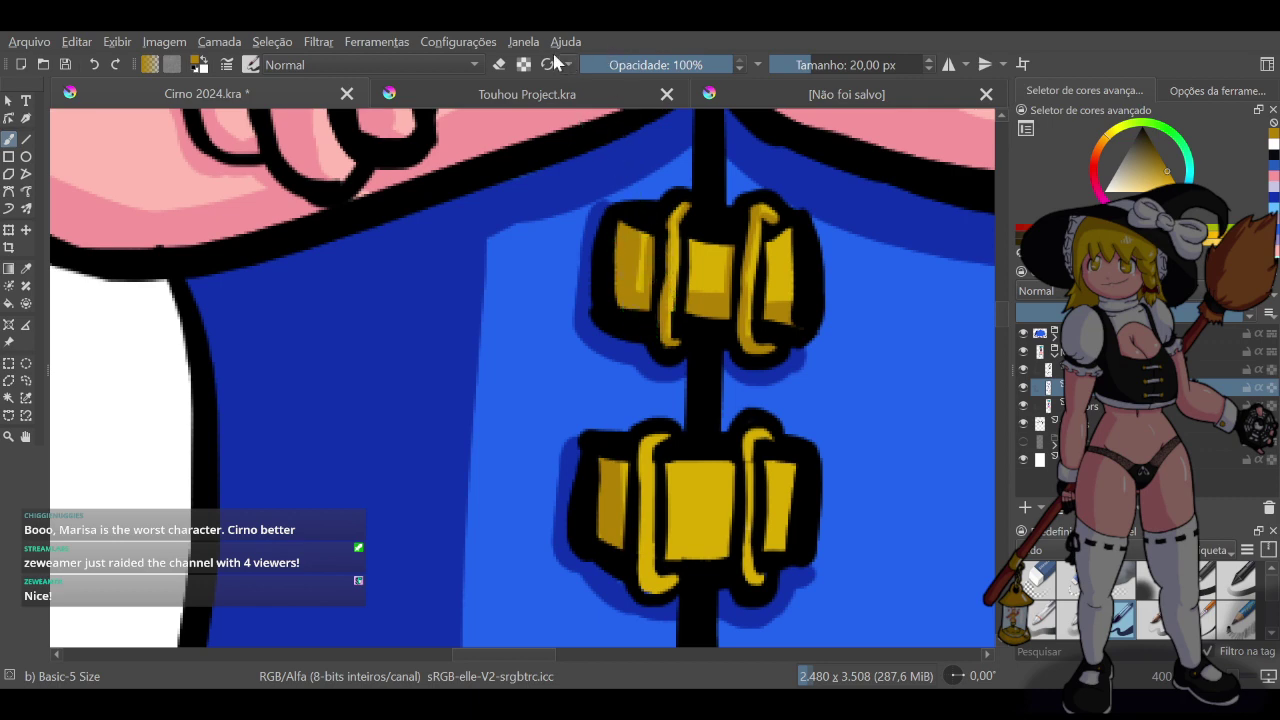
left_click_drag(640, 236, 640, 264)
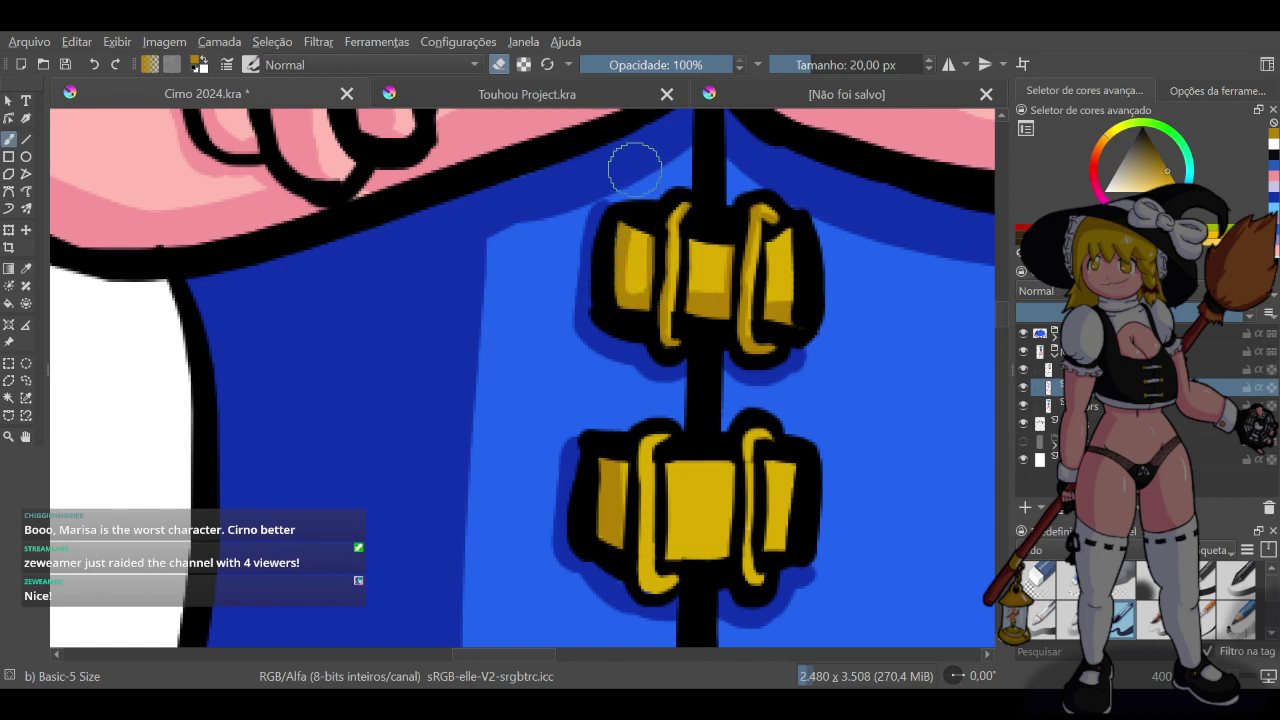
left_click(499, 64)
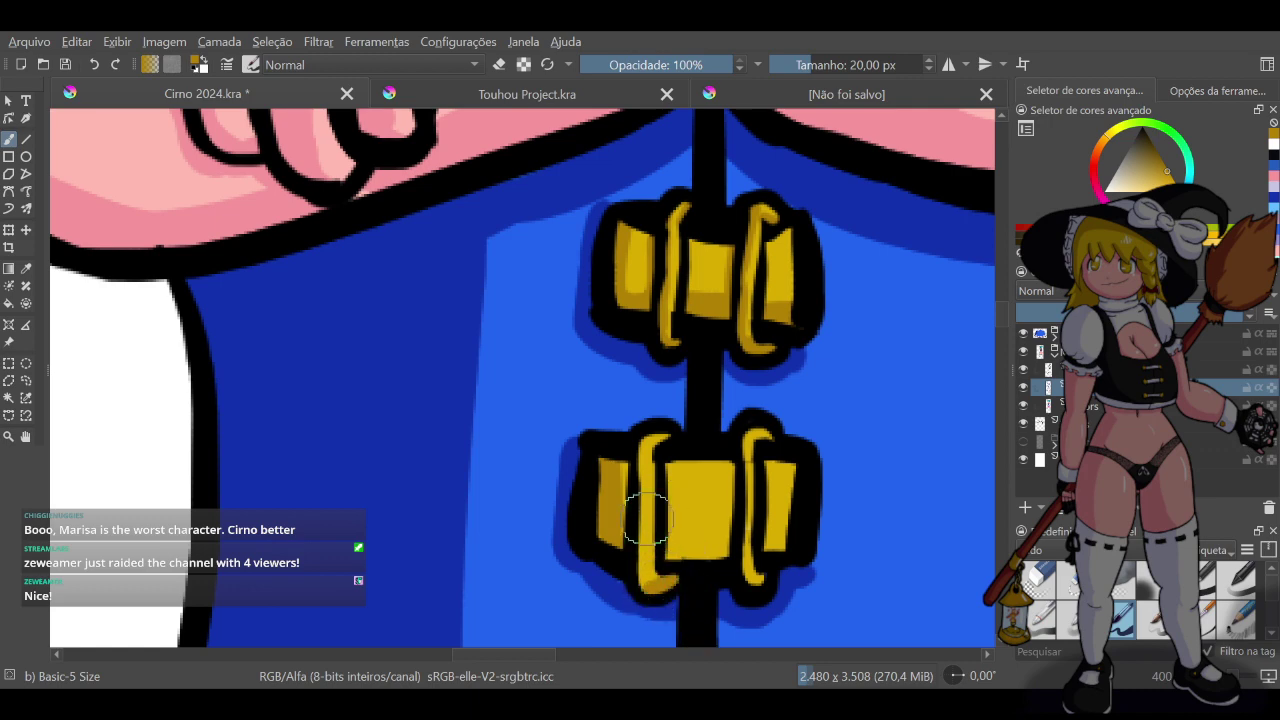
Paint dark gold shadows on the lower clasp's two rings, right block and centre block, redoing strokes that do not fit
left_click_drag(645, 440, 641, 554)
key("ctrl+z")
left_click_drag(643, 454, 642, 568)
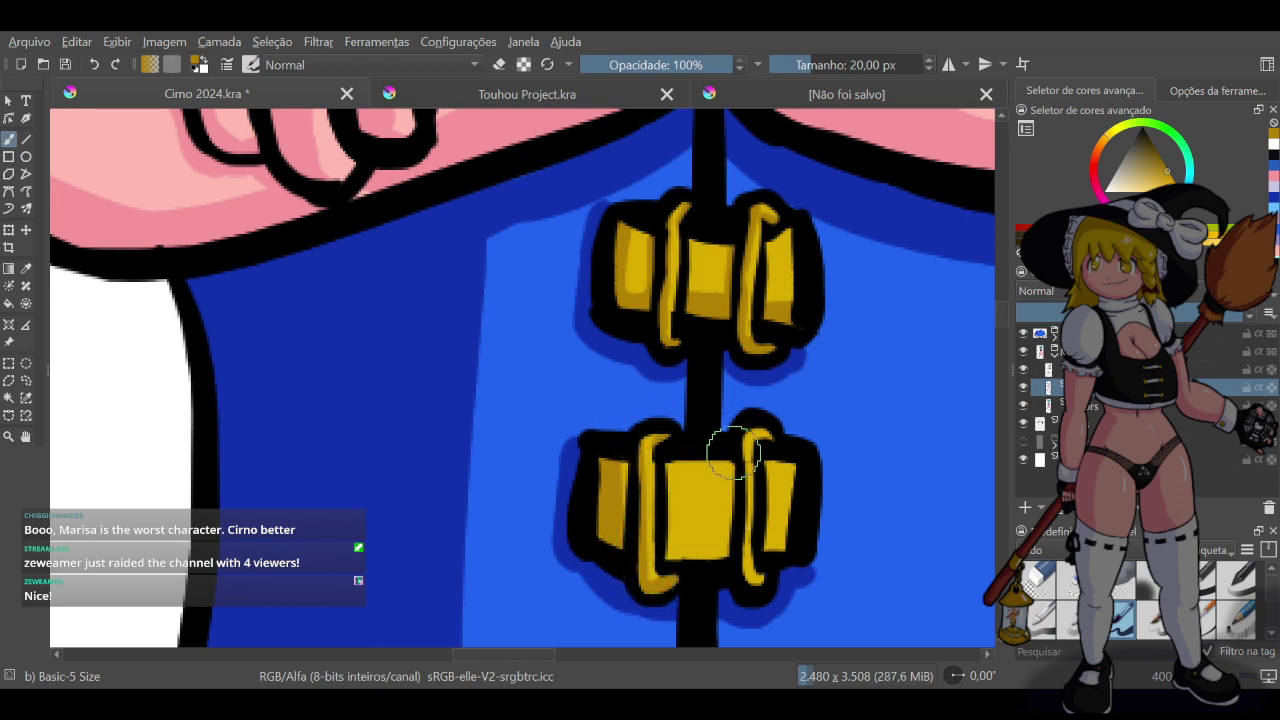
left_click_drag(772, 441, 753, 444)
left_click_drag(764, 578, 756, 581)
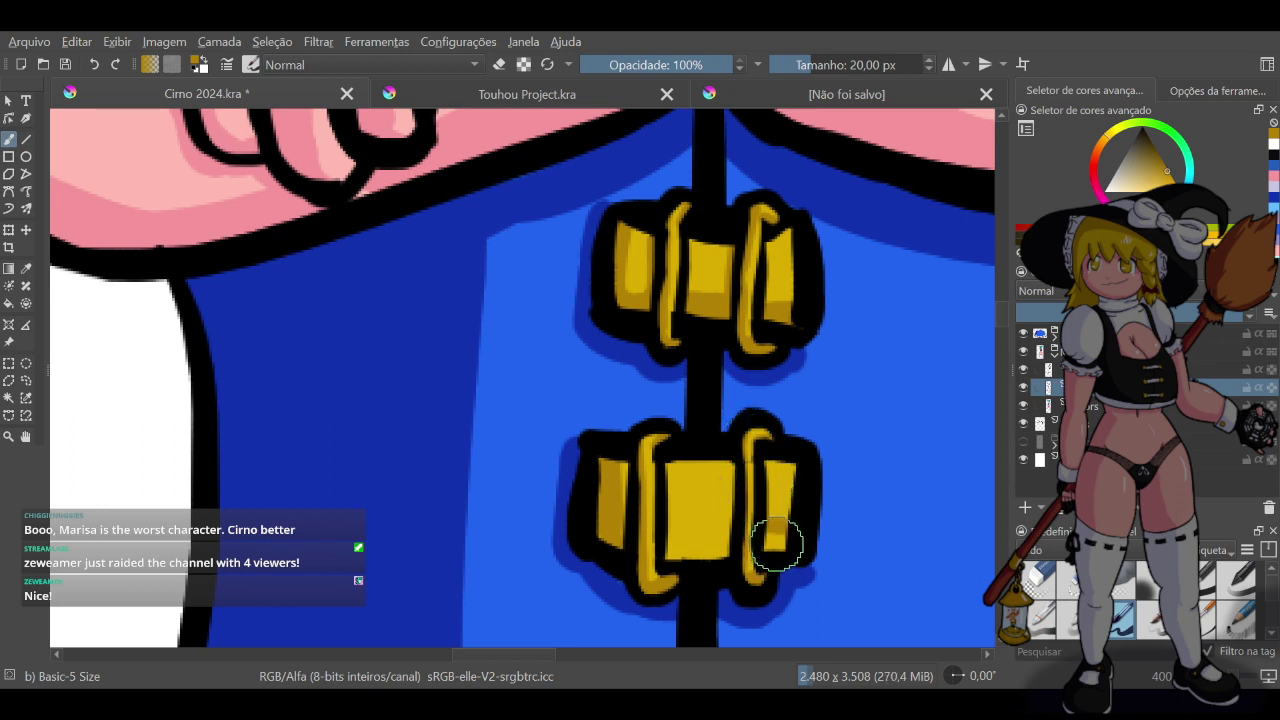
key("ctrl+z")
mouse_move(767, 534)
left_mouse_down()
mouse_move(788, 534)
mouse_move(784, 547)
left_mouse_up()
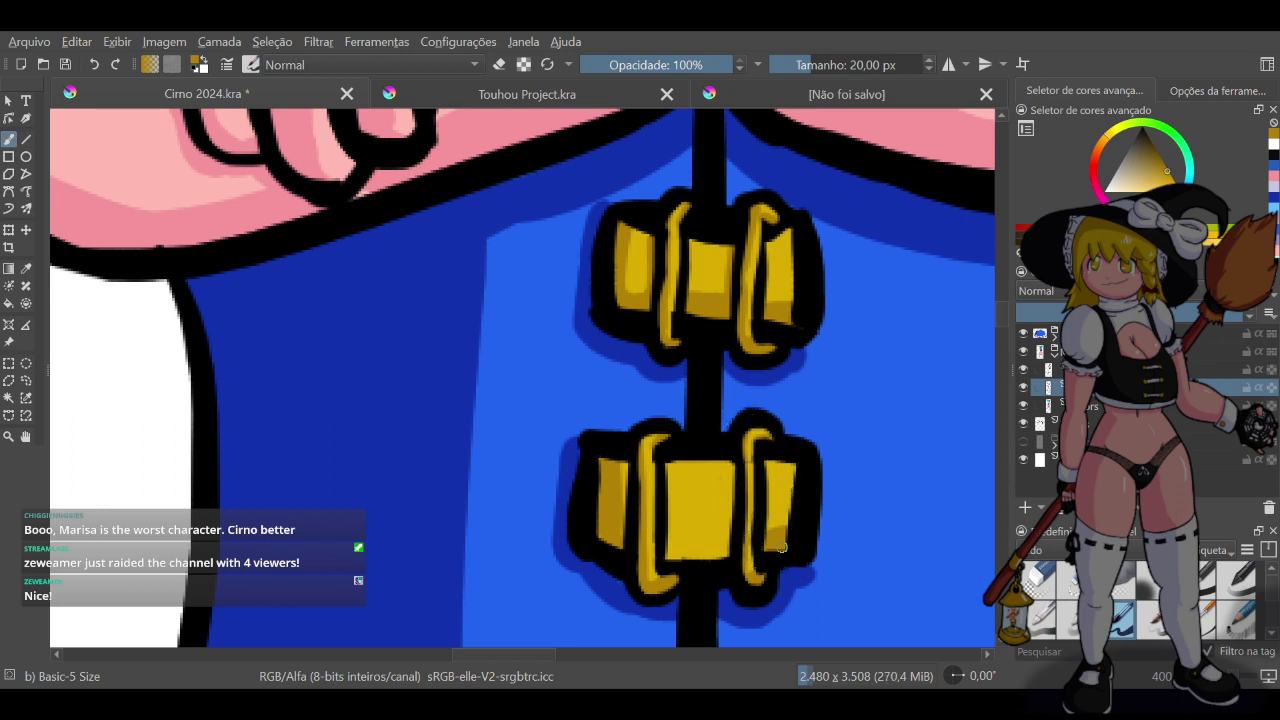
mouse_move(725, 462)
left_mouse_down()
mouse_move(725, 561)
mouse_move(723, 537)
mouse_move(684, 560)
mouse_move(673, 552)
mouse_move(728, 552)
left_mouse_up()
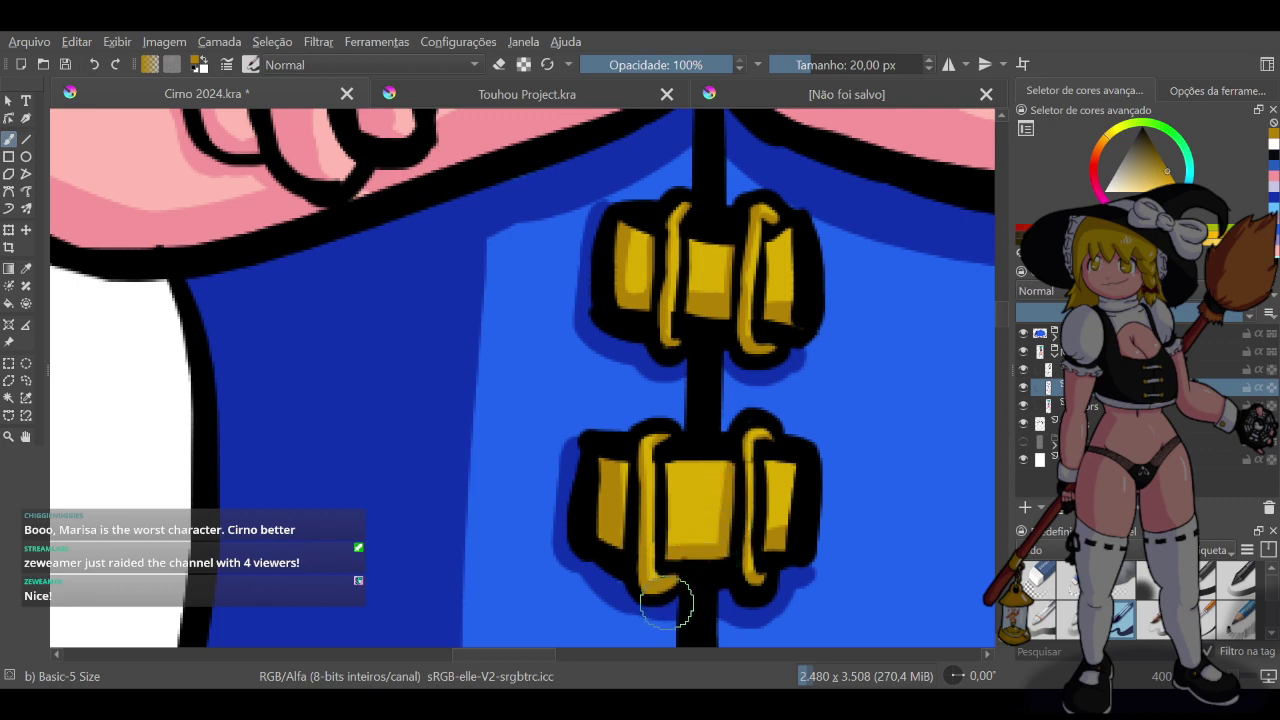
Switch to white and paint thin highlights on the lower clasp's centre block, right block and rings
left_click(203, 60)
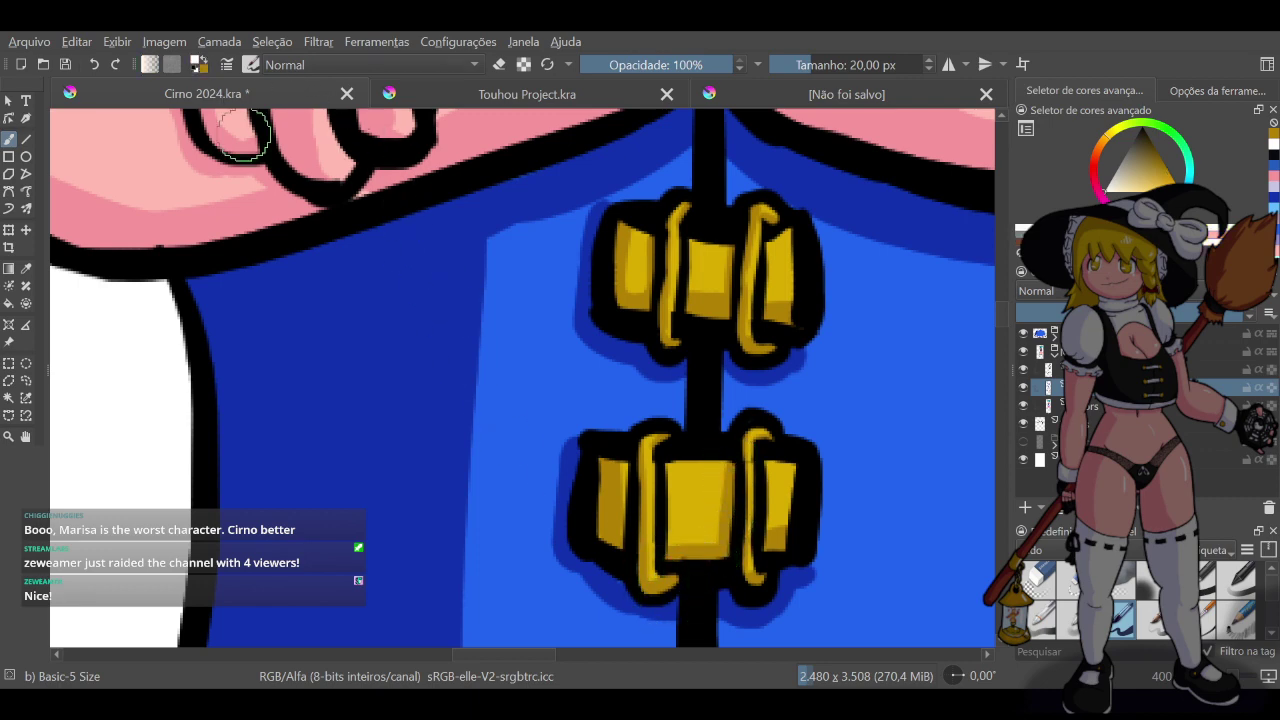
mouse_move(675, 475)
left_mouse_down()
mouse_move(796, 466)
mouse_move(787, 528)
left_mouse_up()
key("ctrl+z")
key("ctrl+z")
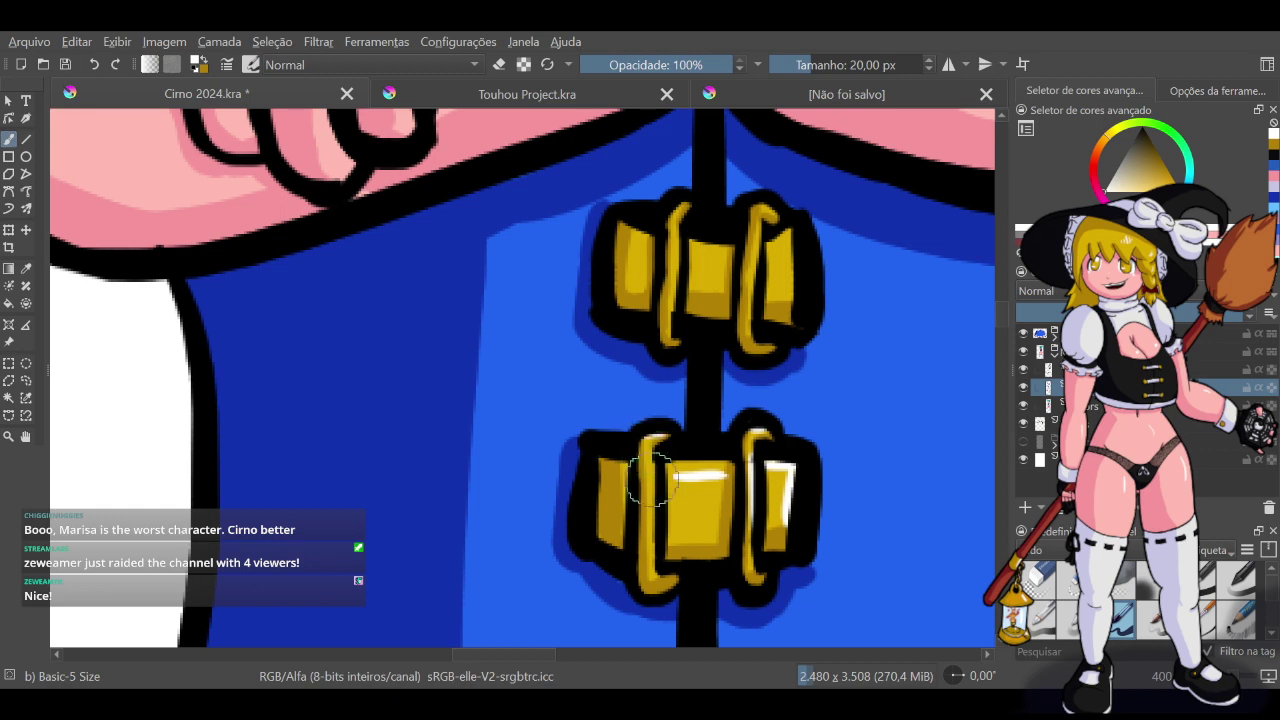
left_click_drag(652, 483, 651, 586)
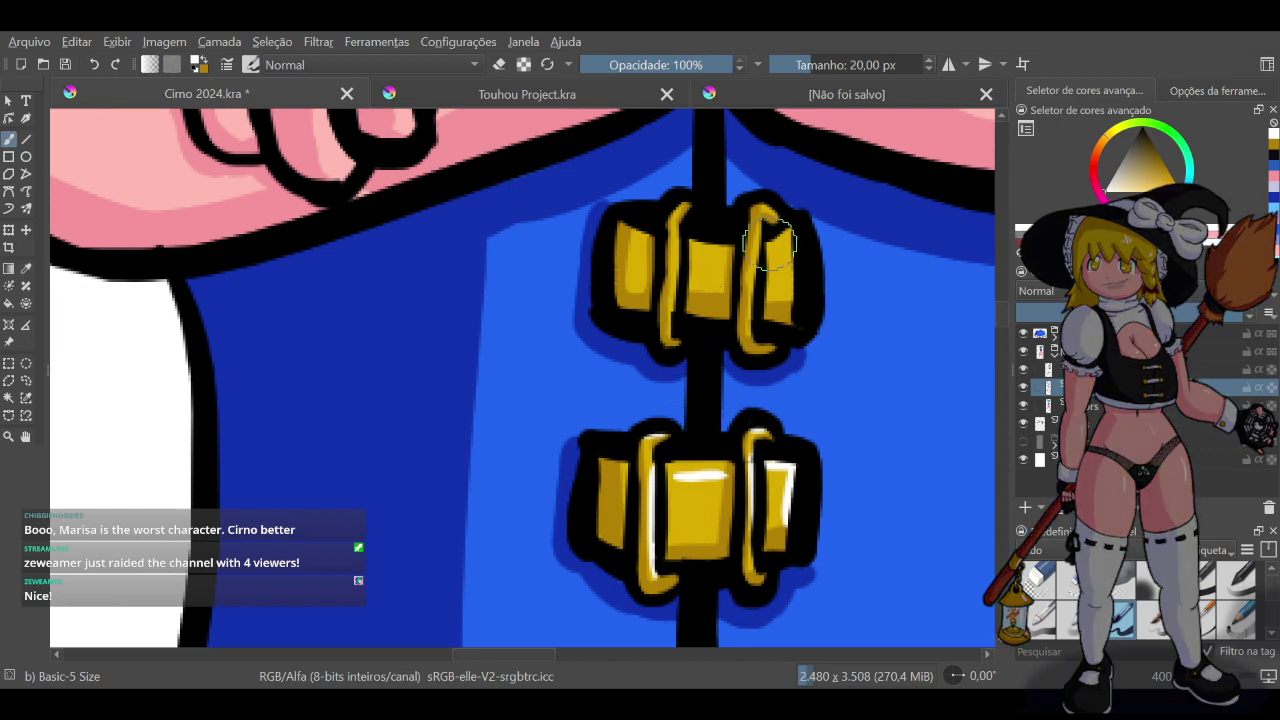
Paint white highlights on the upper clasp's blocks and rings, redoing the right block's strokes until they fit its edge
mouse_move(768, 246)
left_mouse_down()
mouse_move(789, 231)
mouse_move(787, 280)
left_mouse_up()
key("ctrl+z")
left_click_drag(790, 222, 788, 280)
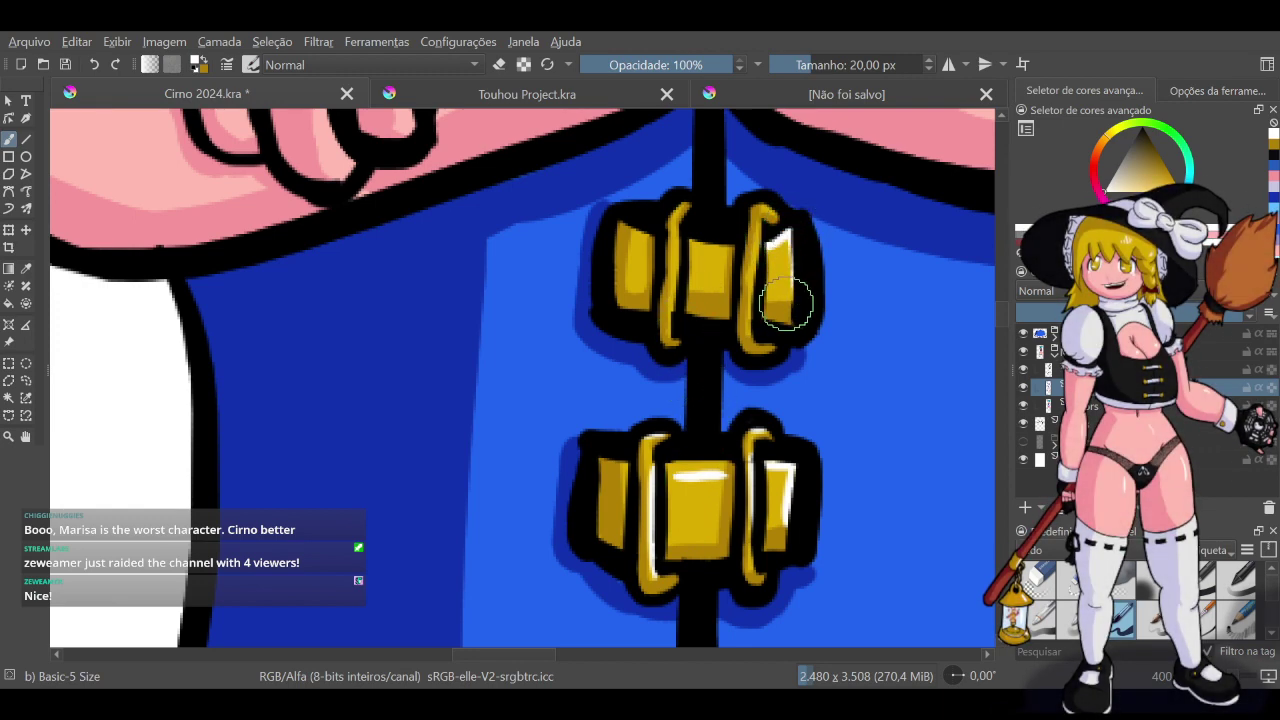
key("ctrl+z")
left_click_drag(790, 233, 796, 300)
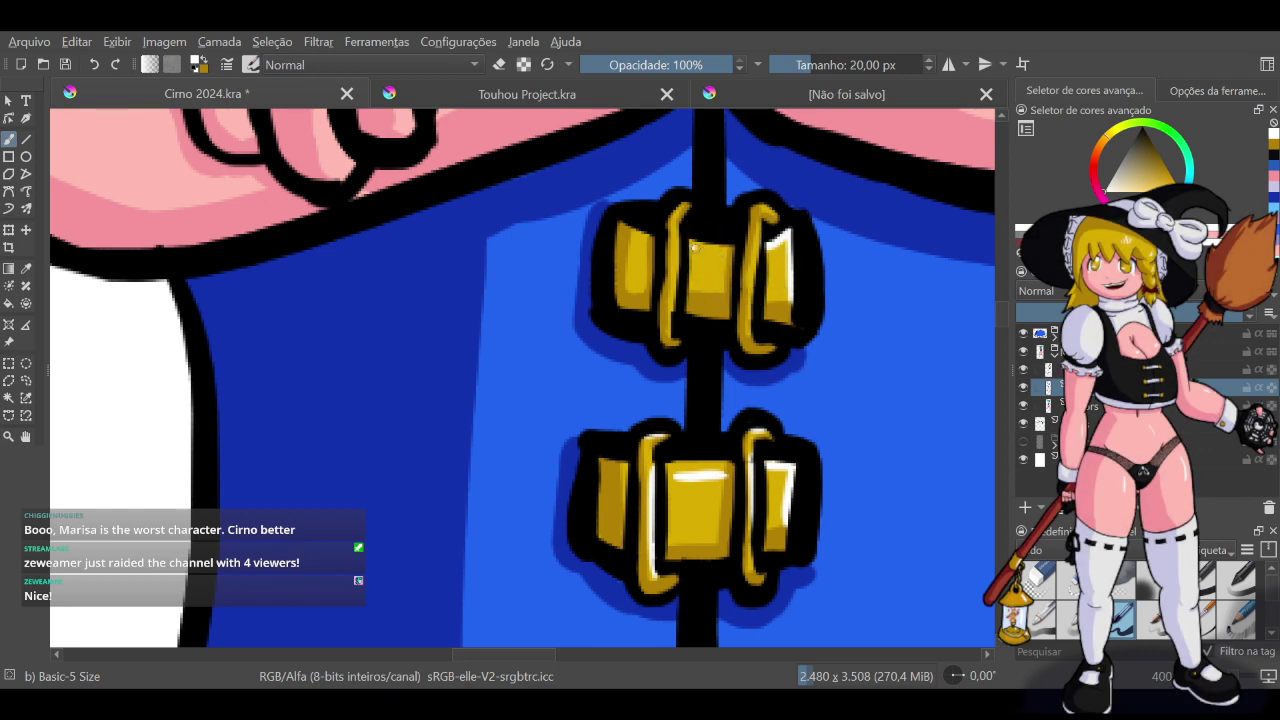
left_click_drag(694, 252, 728, 253)
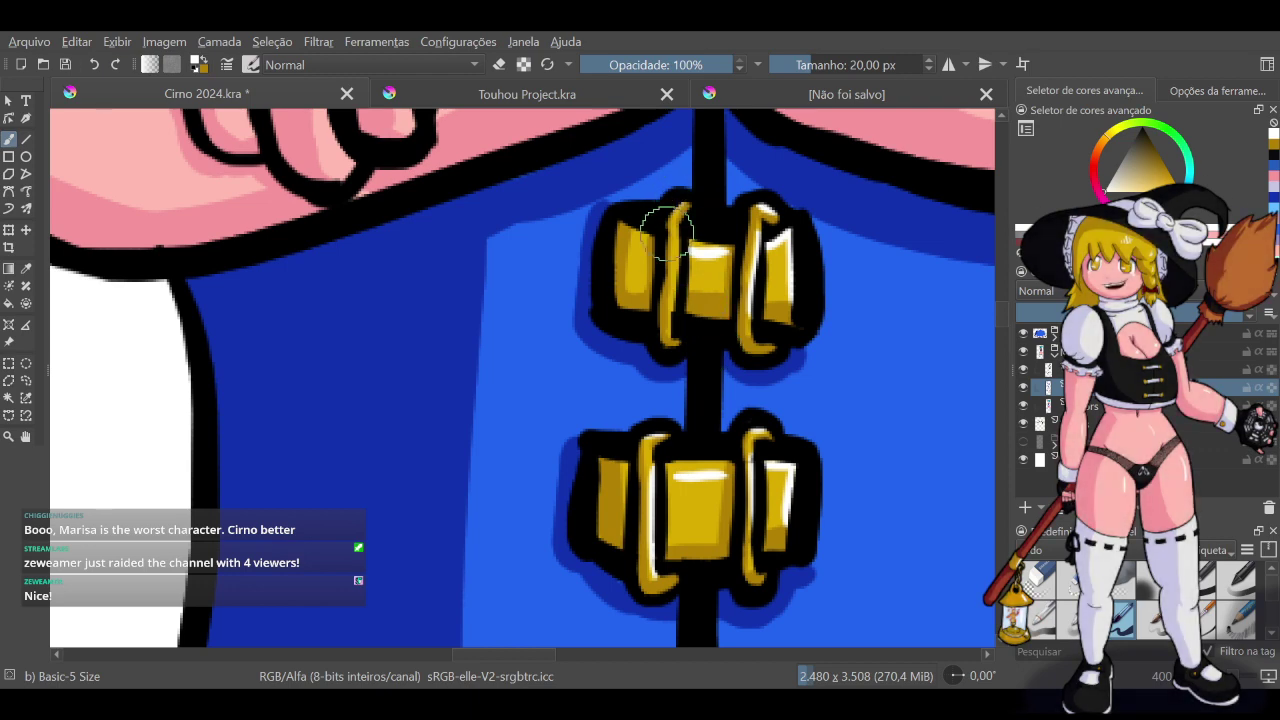
left_click_drag(679, 220, 673, 312)
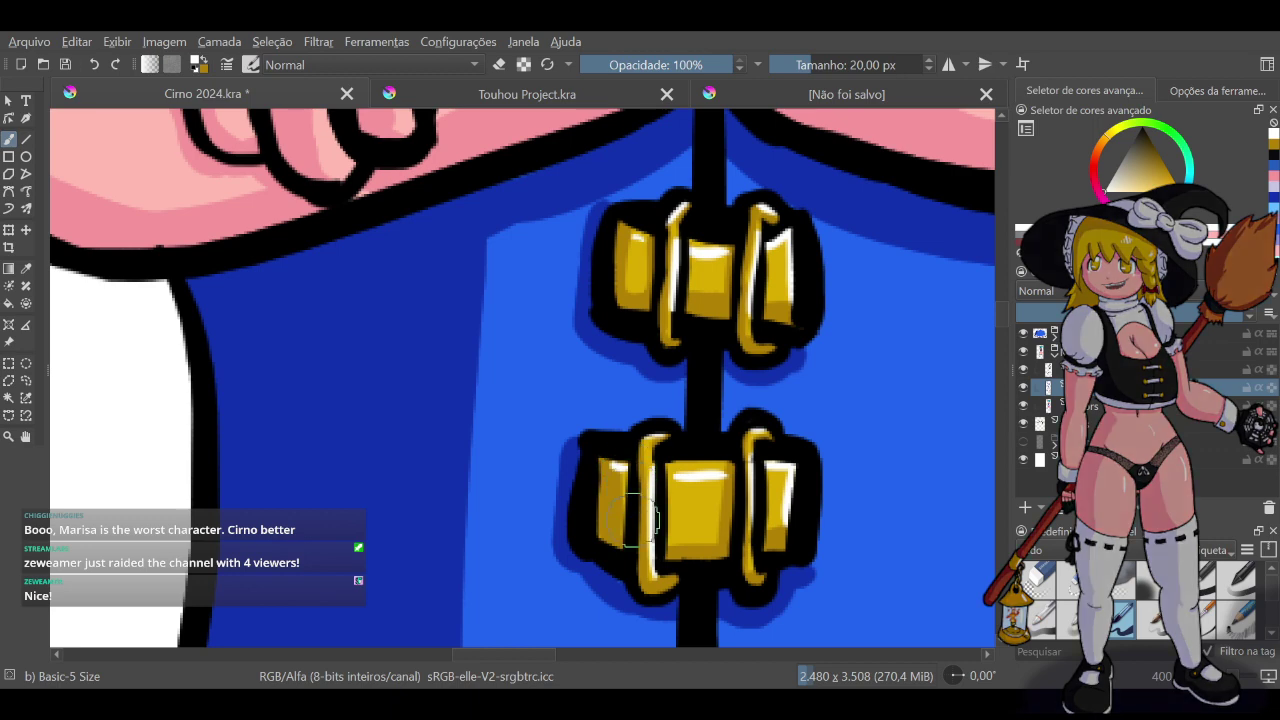
Check the finished clasps against the whole figure and save the Cirno drawing
scroll(607, 496, "down", 5)
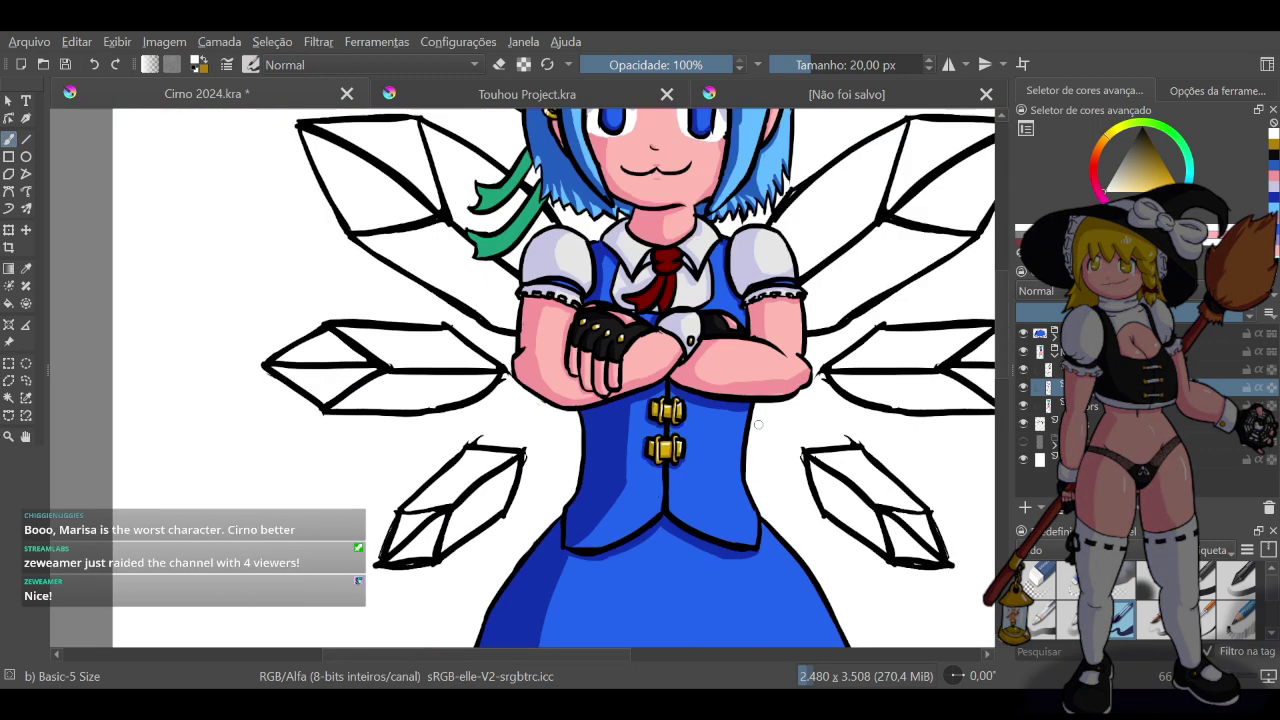
scroll(758, 424, "down", 3)
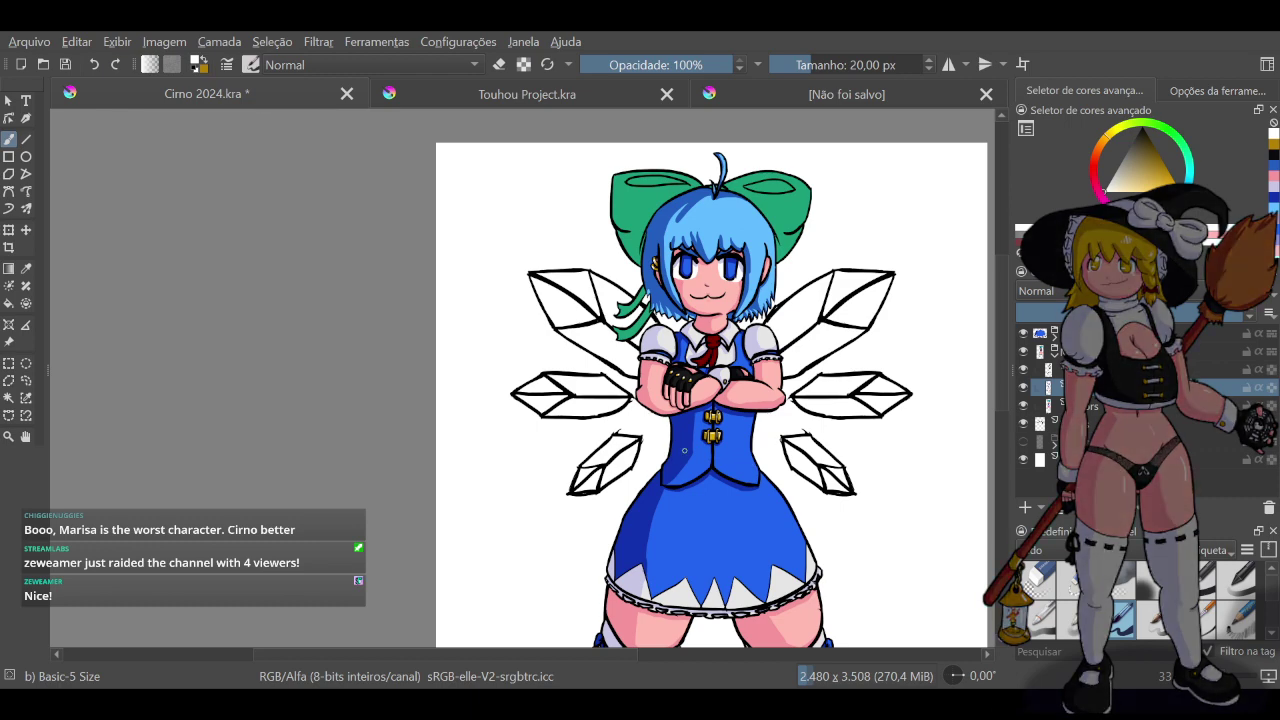
key("ctrl+s")
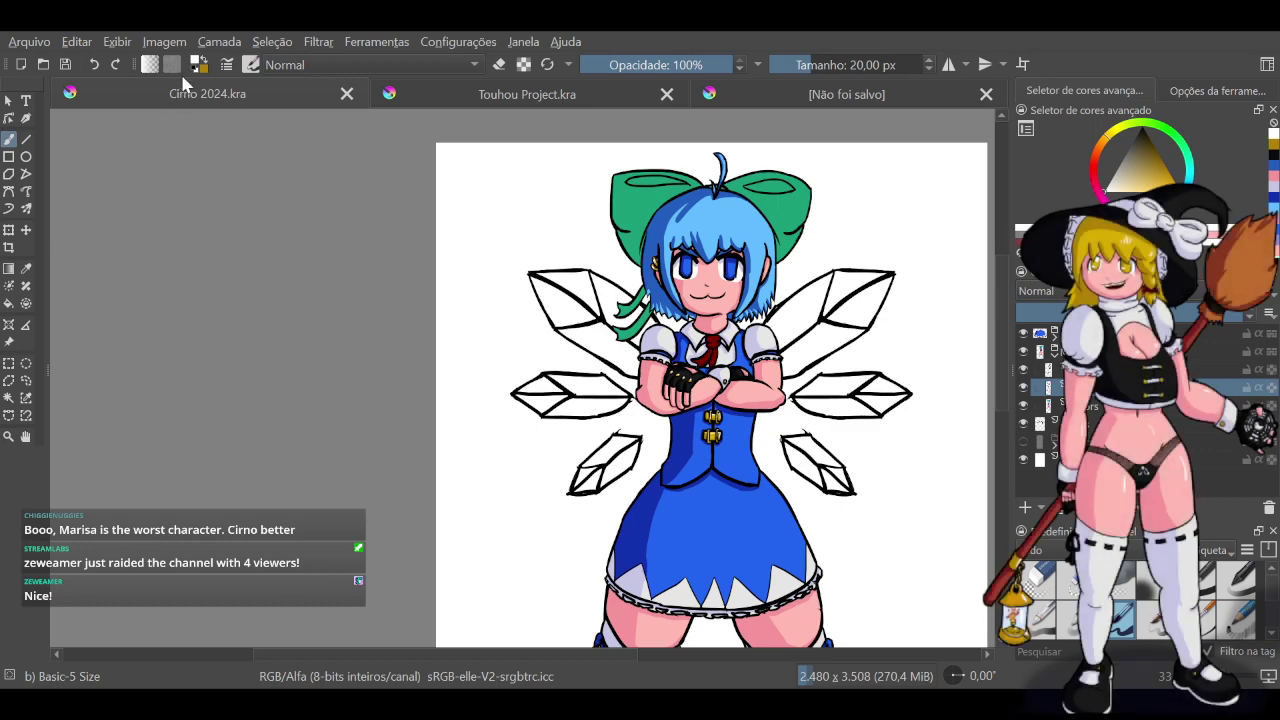
Sample the dark red clothing shadow in Touhou Project.kra and use it to shade the neck scarf's knot and tails in Cirno 2024.kra
left_click(516, 99)
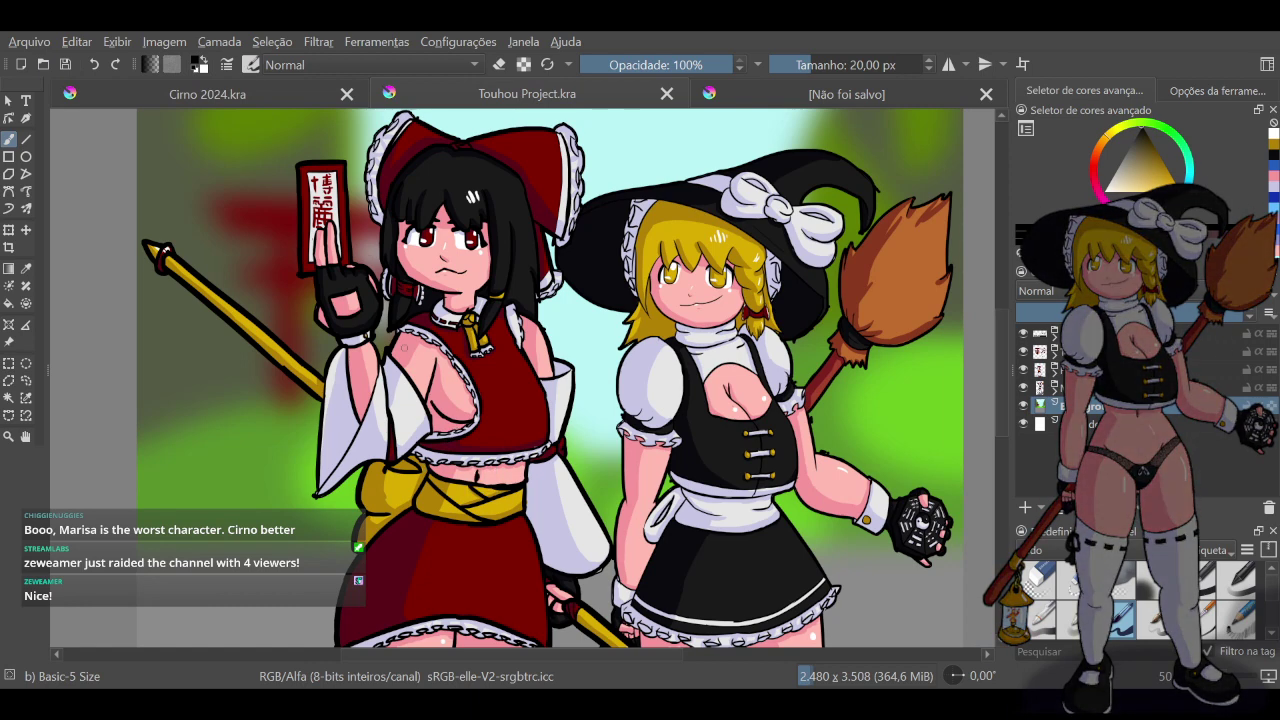
left_click(490, 480, "ctrl")
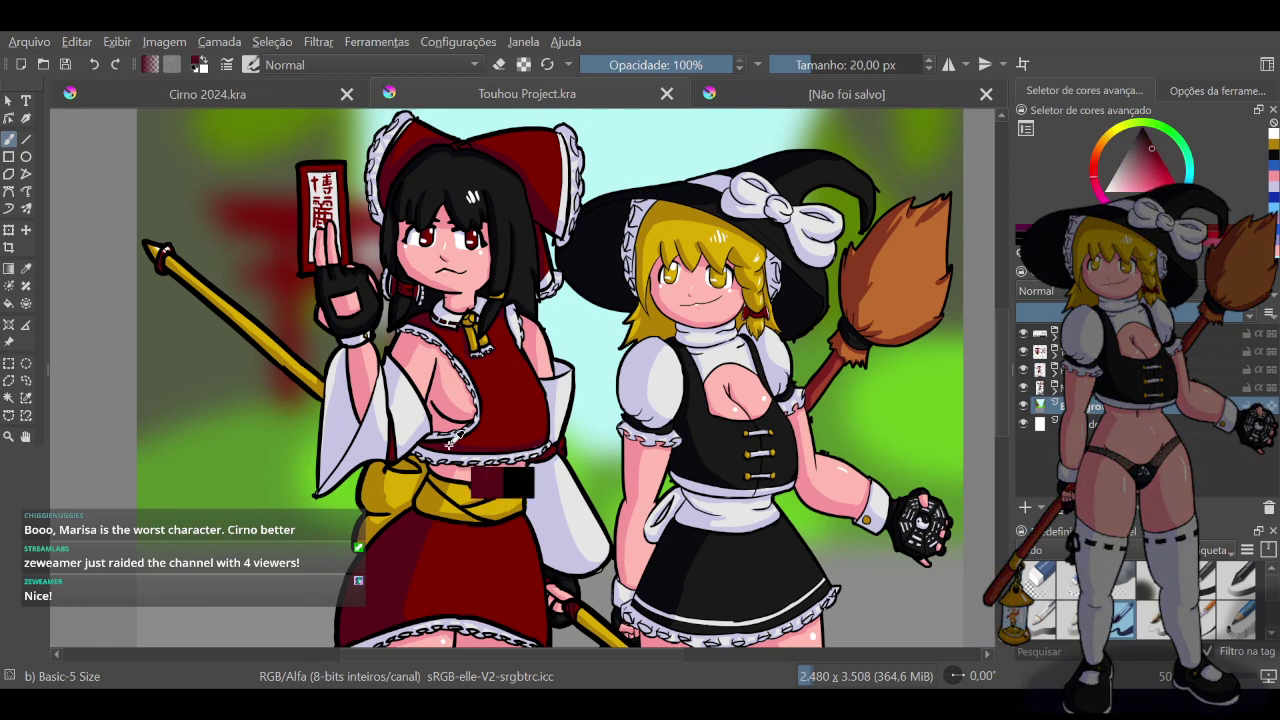
left_click(197, 100)
scroll(725, 335, "up", 5)
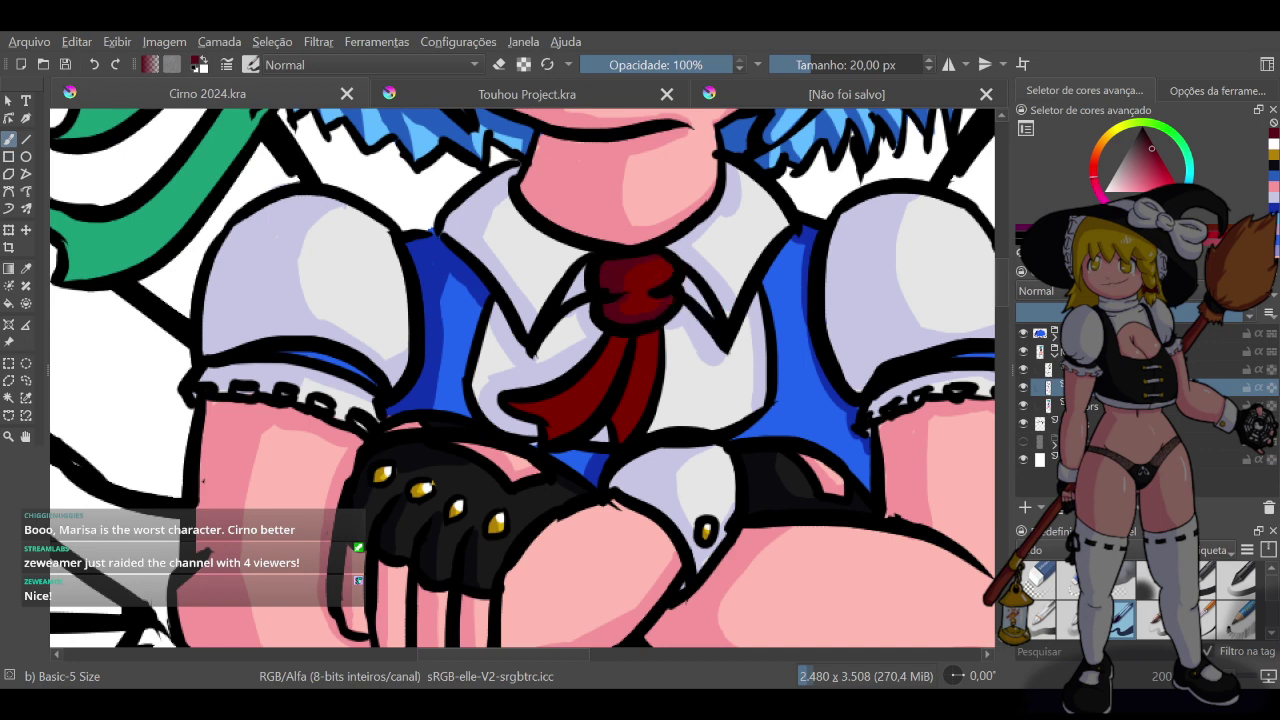
left_click_drag(654, 289, 665, 270)
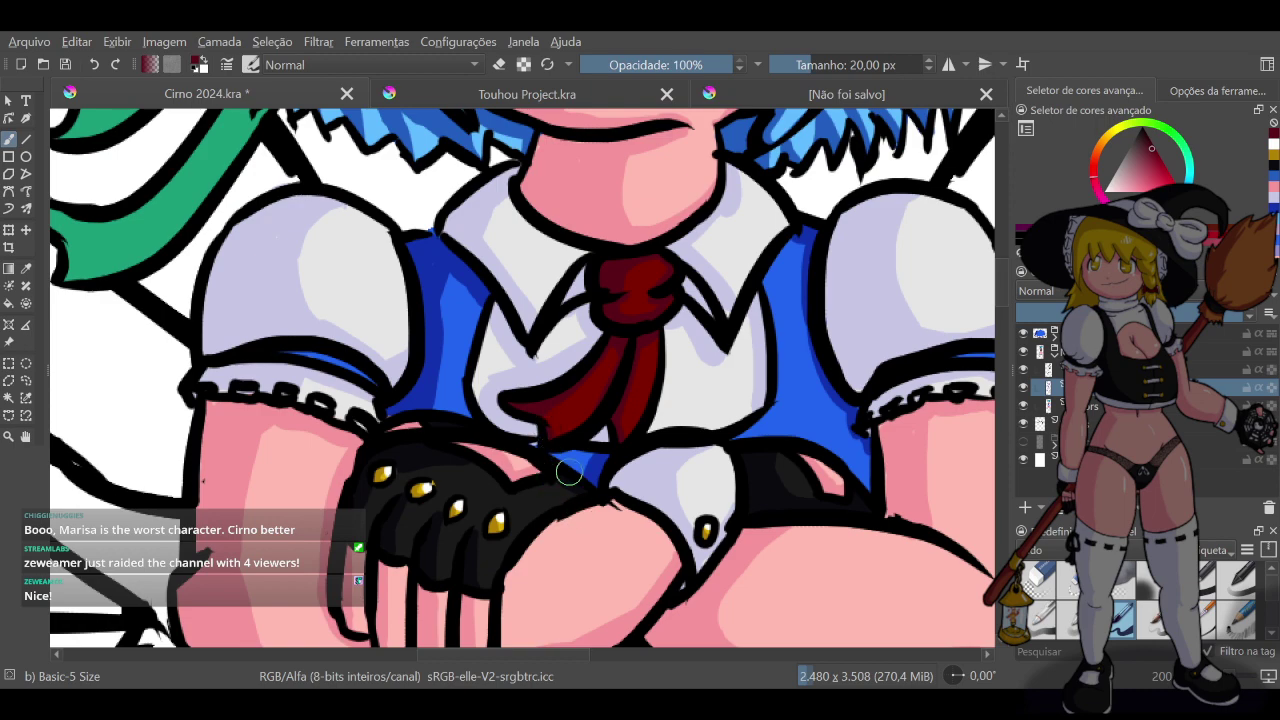
Review the shaded scarf on the full figure and save the drawing
scroll(784, 319, "down", 4)
scroll(829, 413, "down", 2)
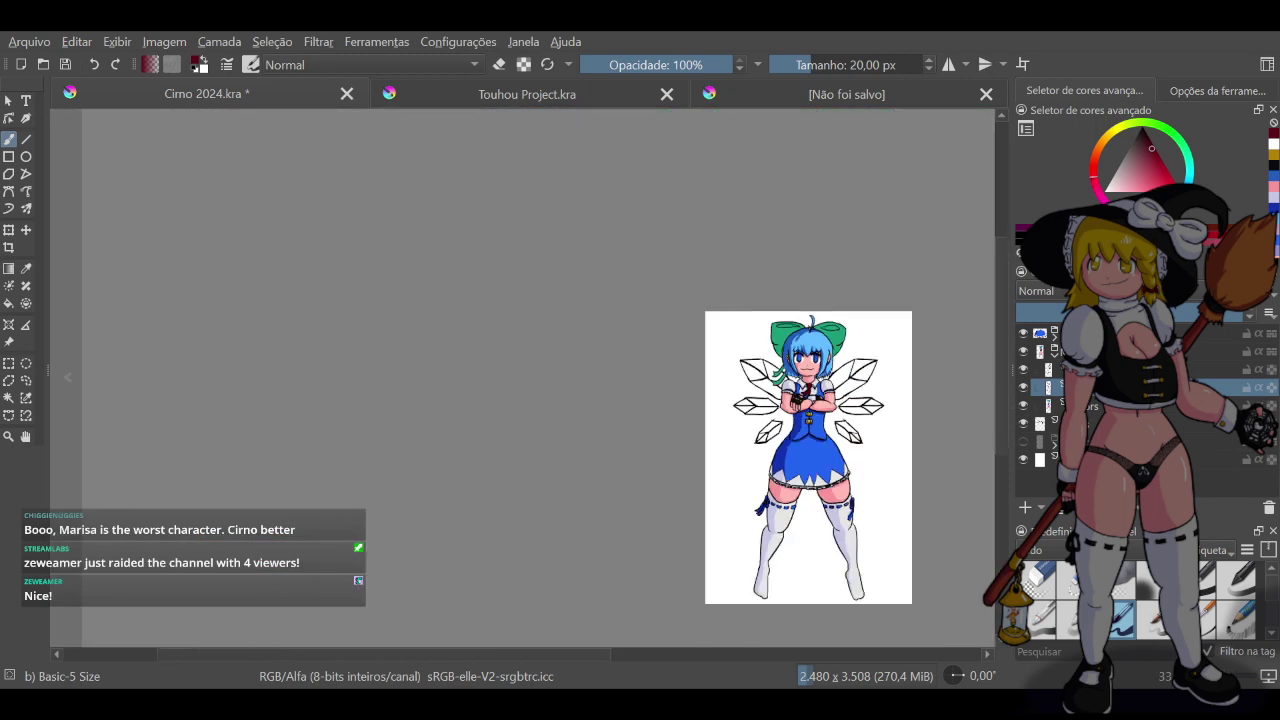
scroll(877, 498, "up", 3)
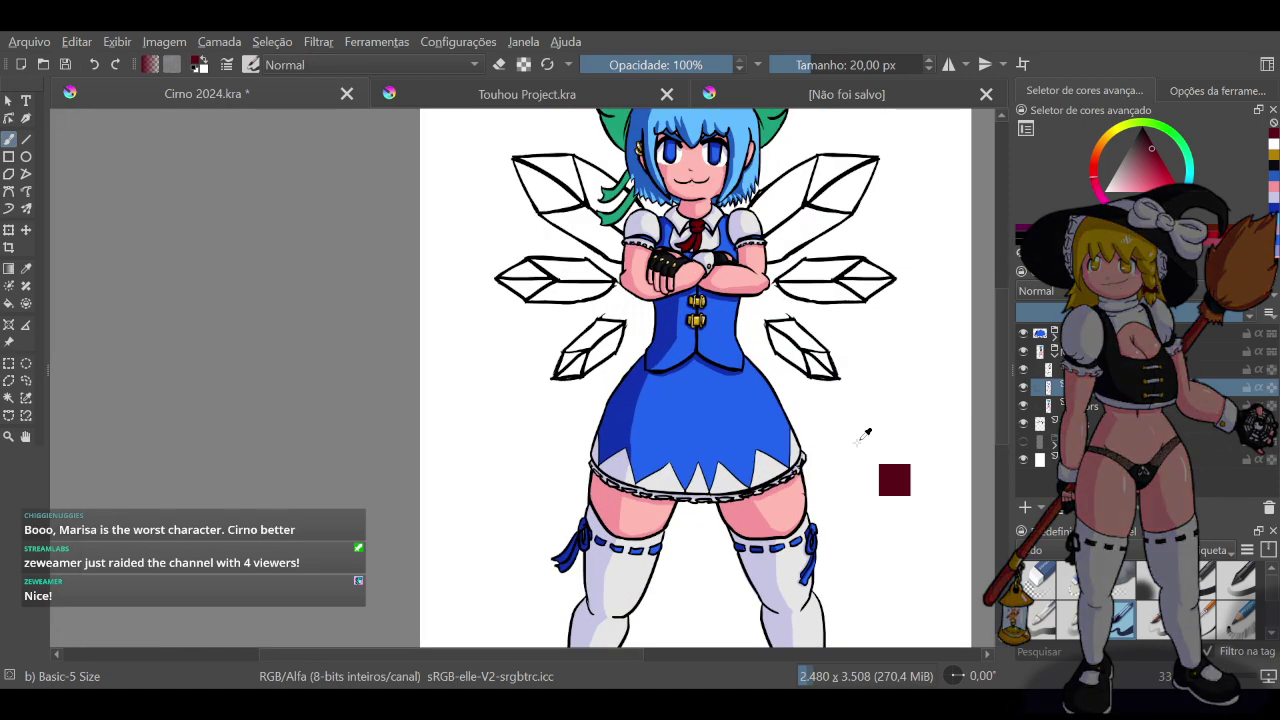
key("ctrl+s")
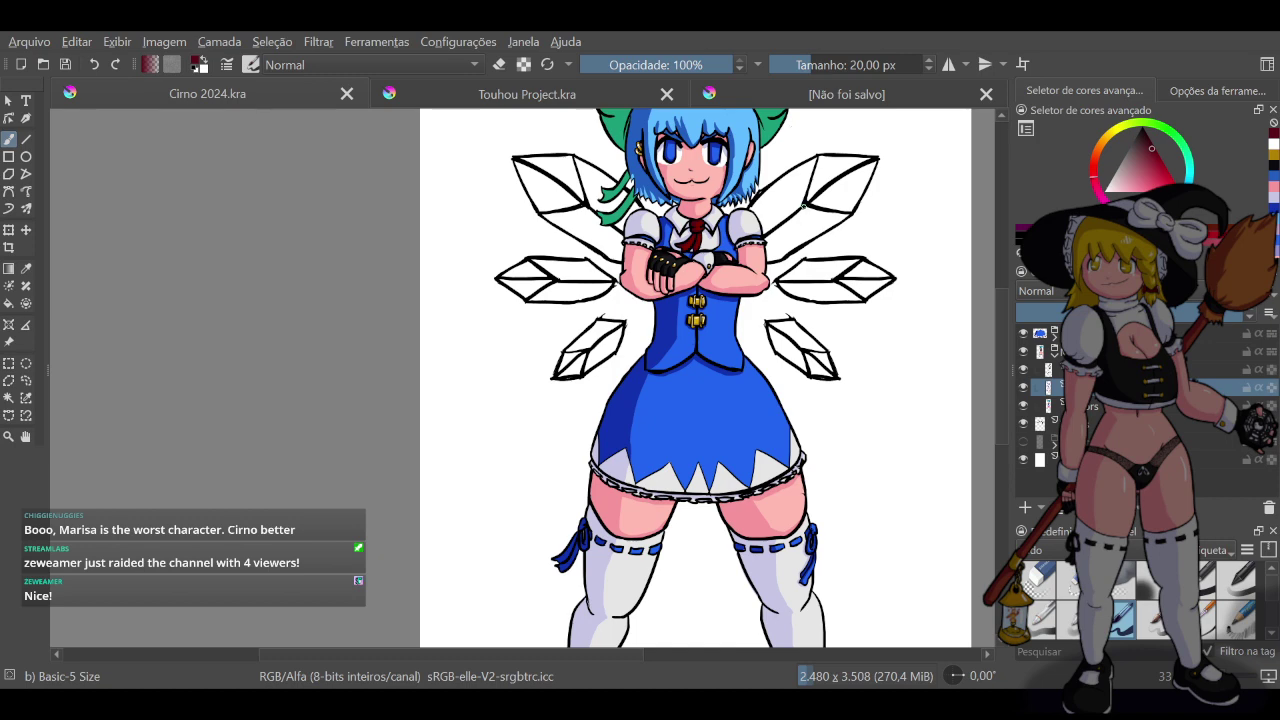
scroll(780, 188, "up", 2)
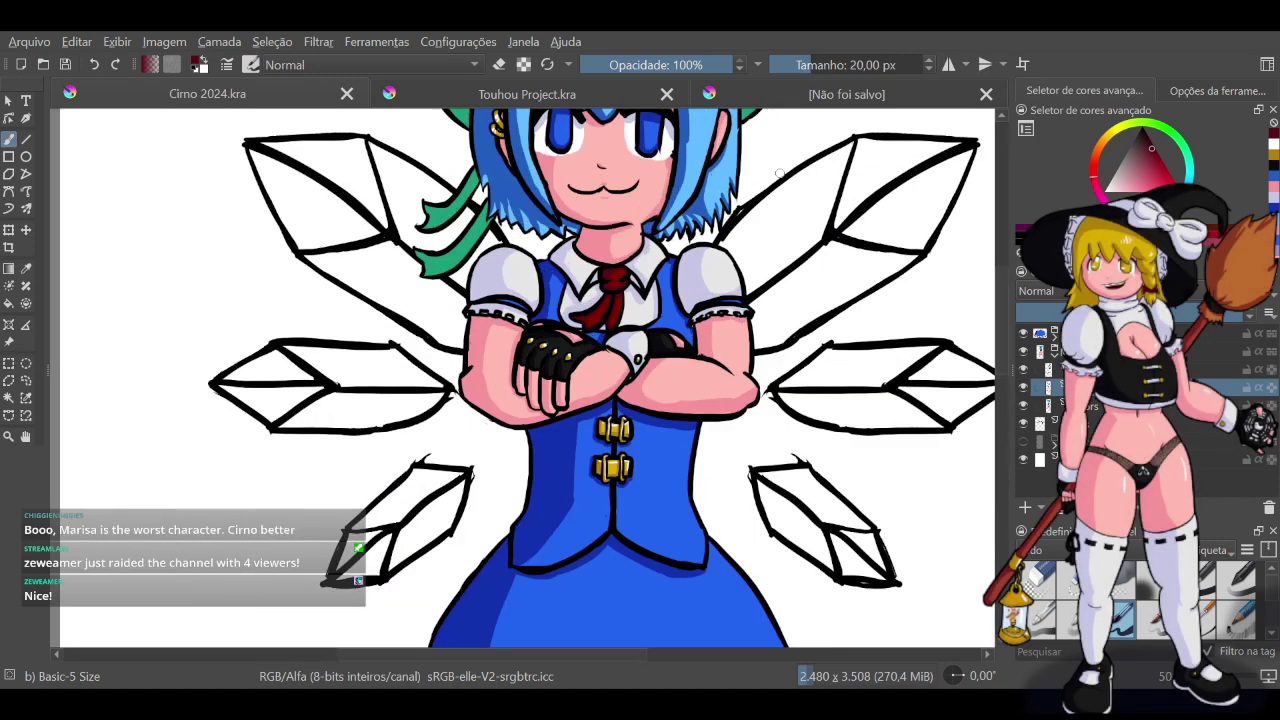
Paint three short vertical white highlights on the crown of the light blue hair with an 80 px brush
scroll(780, 188, "down", 4)
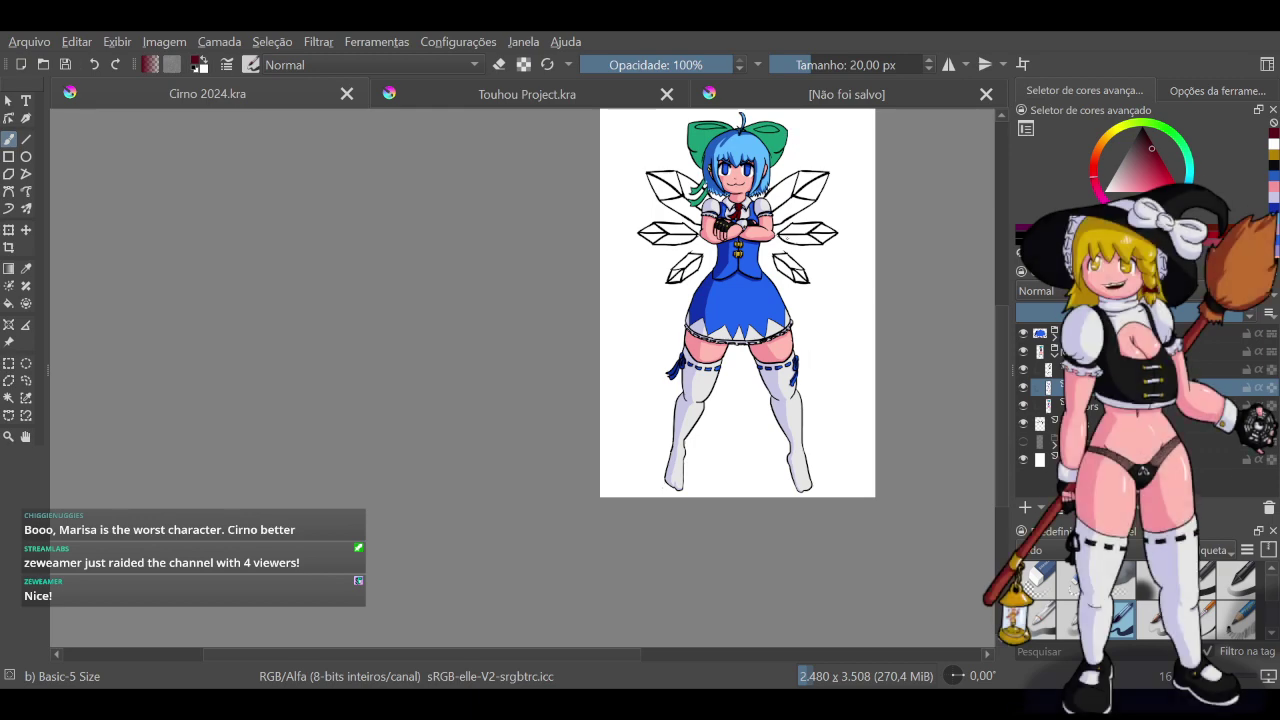
scroll(790, 173, "up", 2)
scroll(790, 173, "down", 4)
scroll(760, 300, "up", 2)
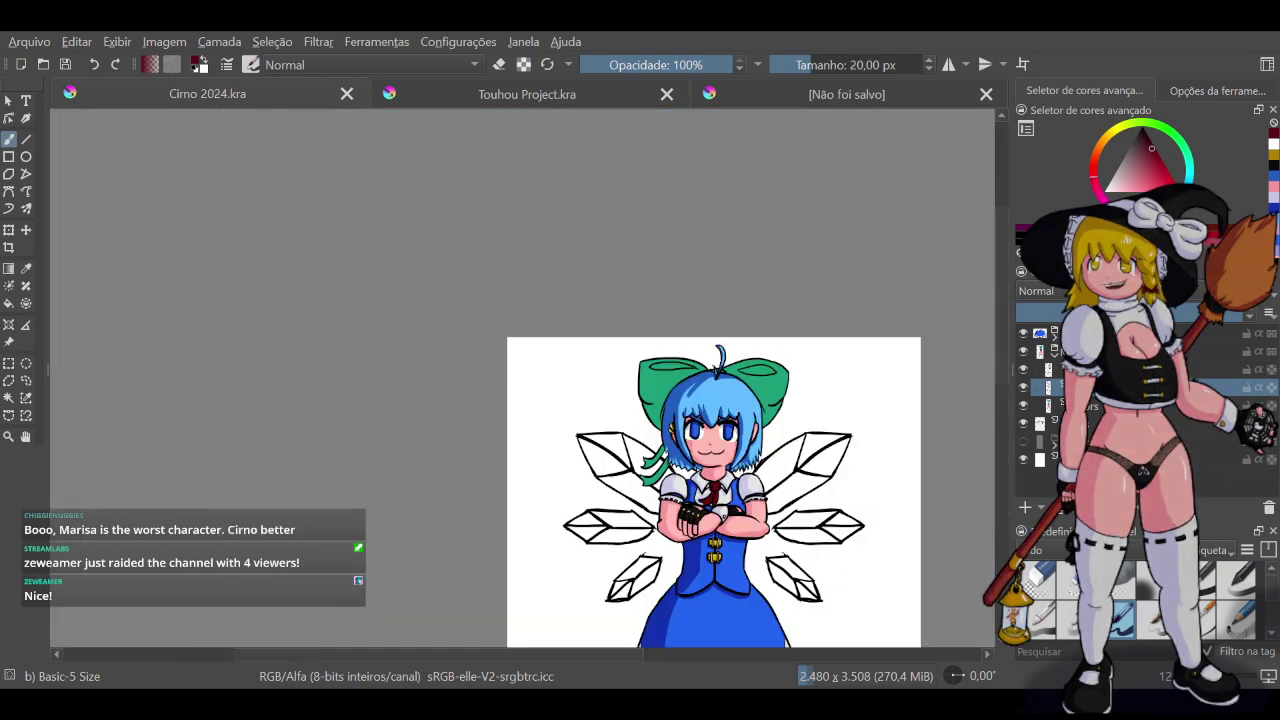
scroll(720, 427, "up", 1)
scroll(739, 477, "up", 1)
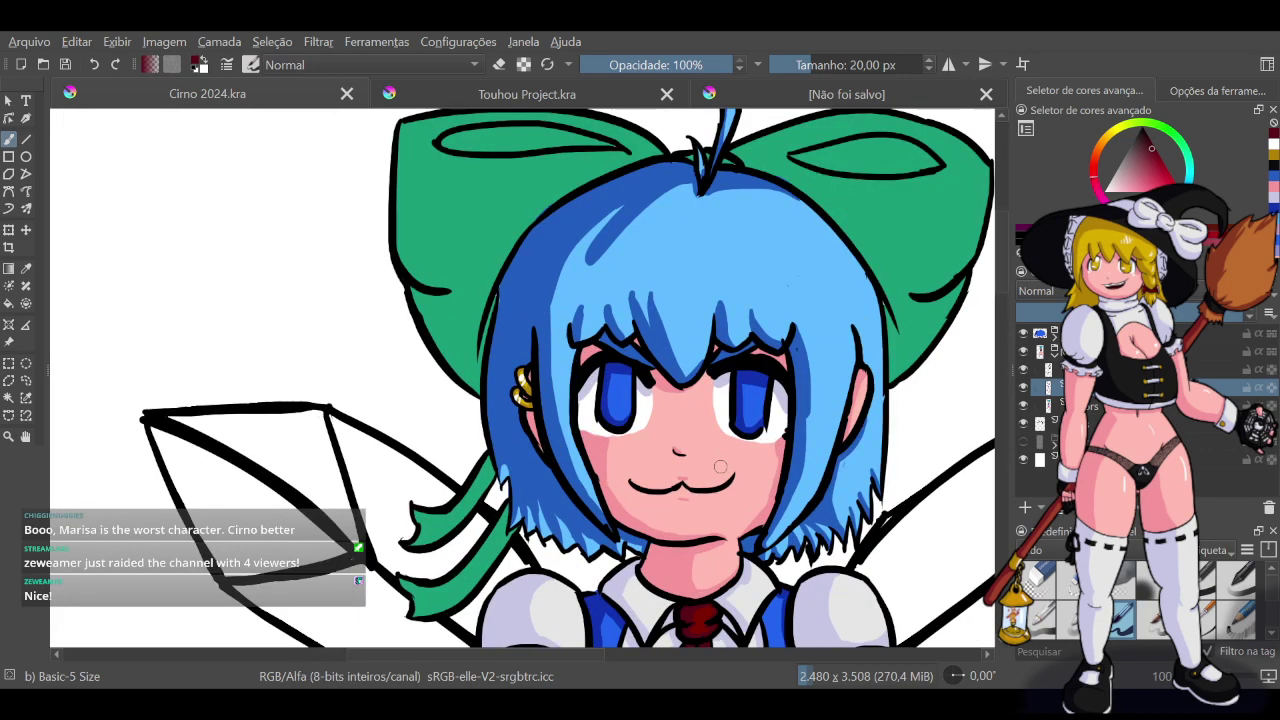
left_click(196, 72)
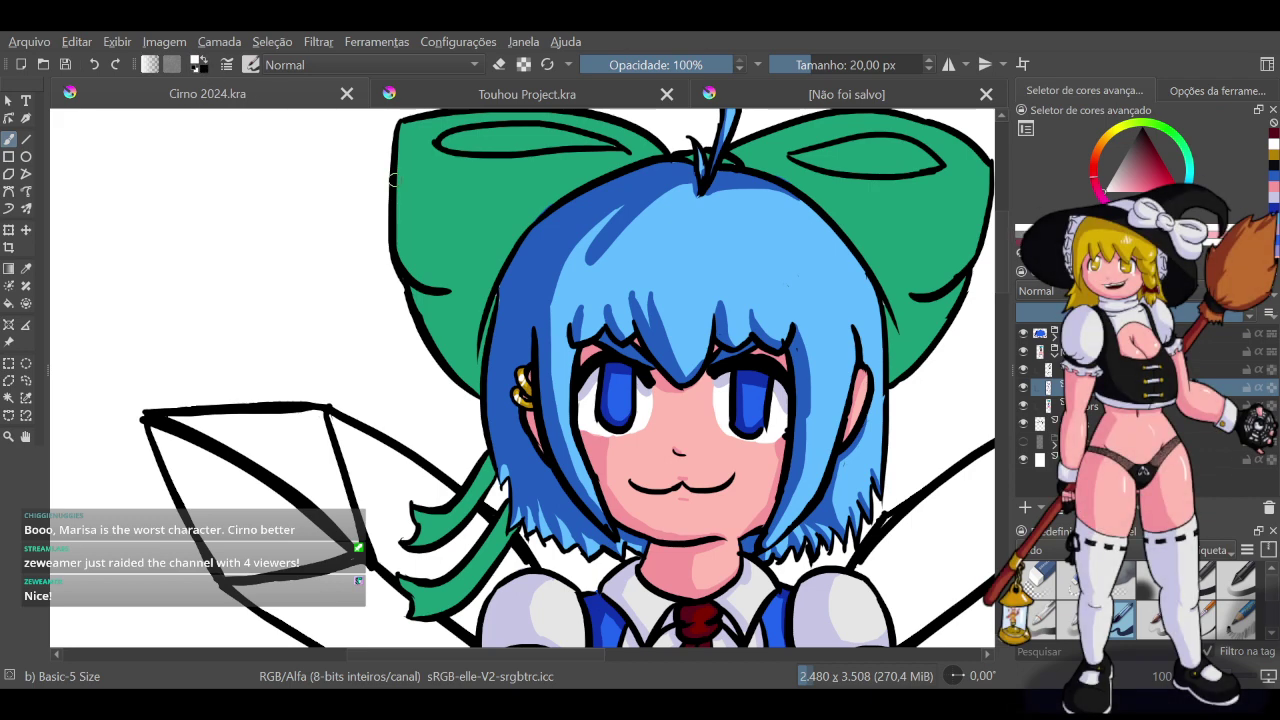
left_click(823, 70)
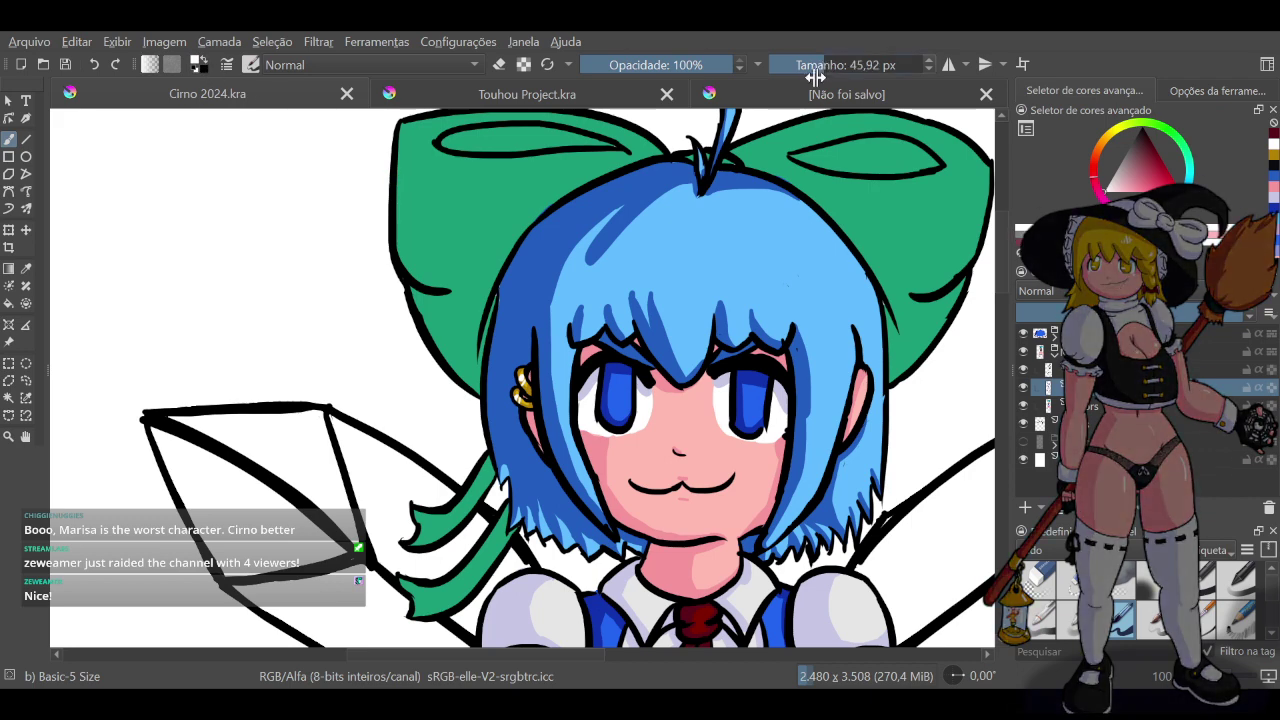
type("80")
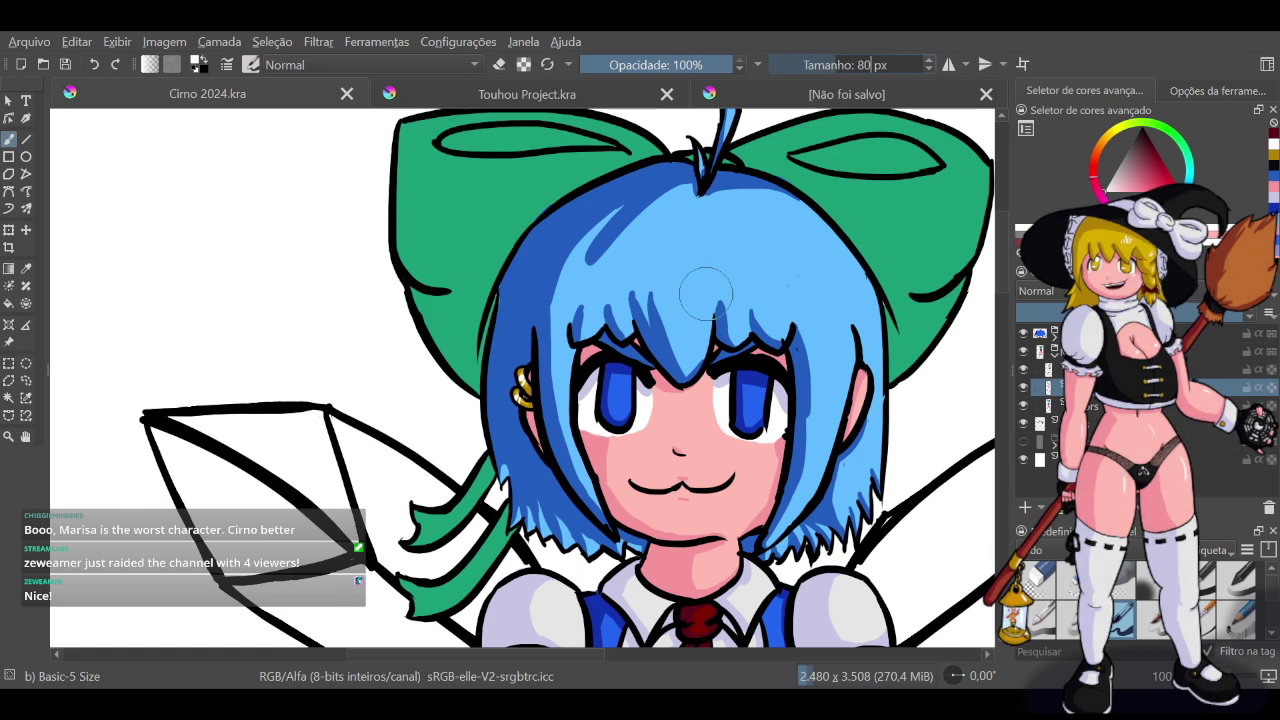
key("Return")
mouse_move(737, 242)
left_mouse_down()
mouse_move(737, 274)
mouse_move(757, 276)
left_mouse_up()
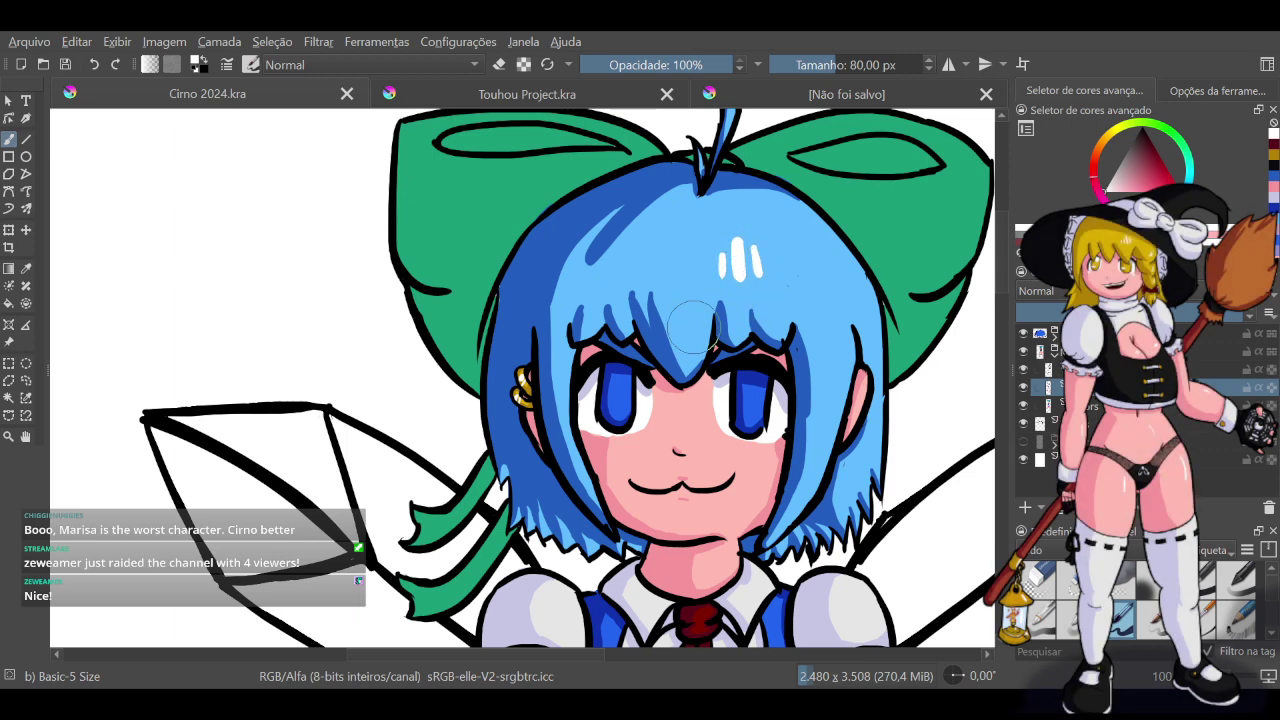
Add thin white highlight strokes to the central fringe lock and the side lock beside the ear
left_click_drag(692, 318, 692, 342)
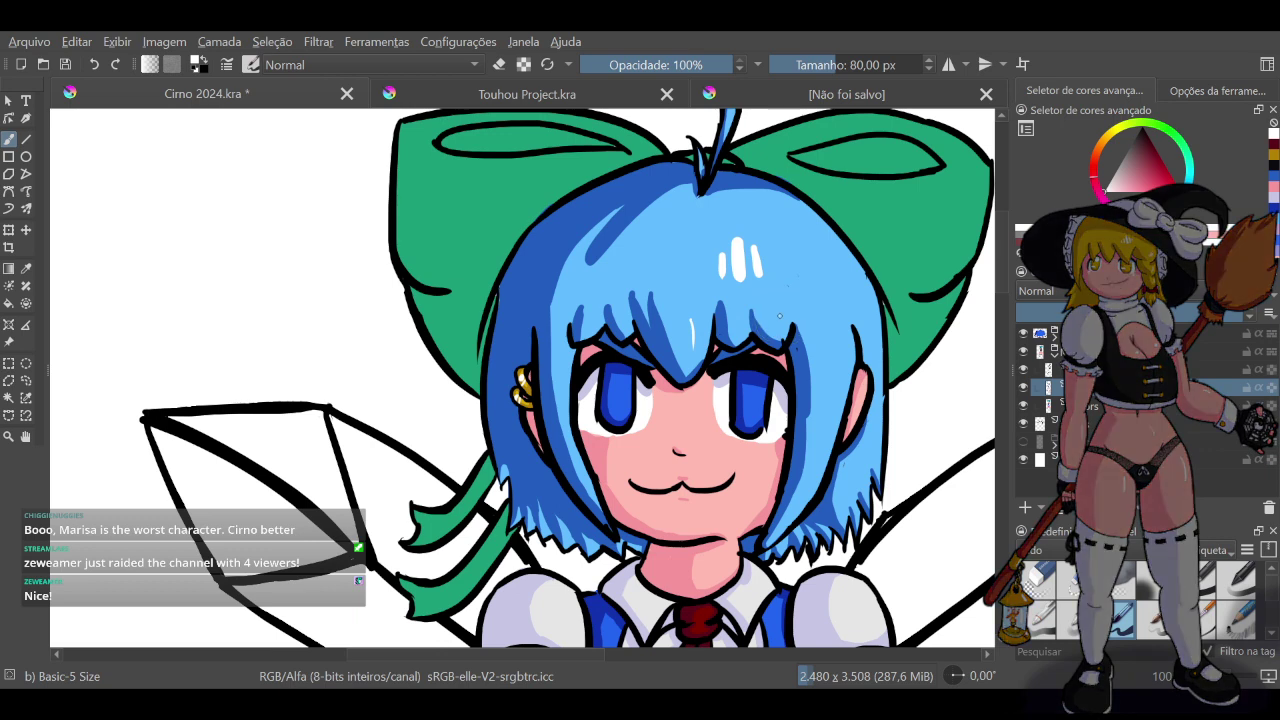
left_click_drag(738, 312, 740, 336)
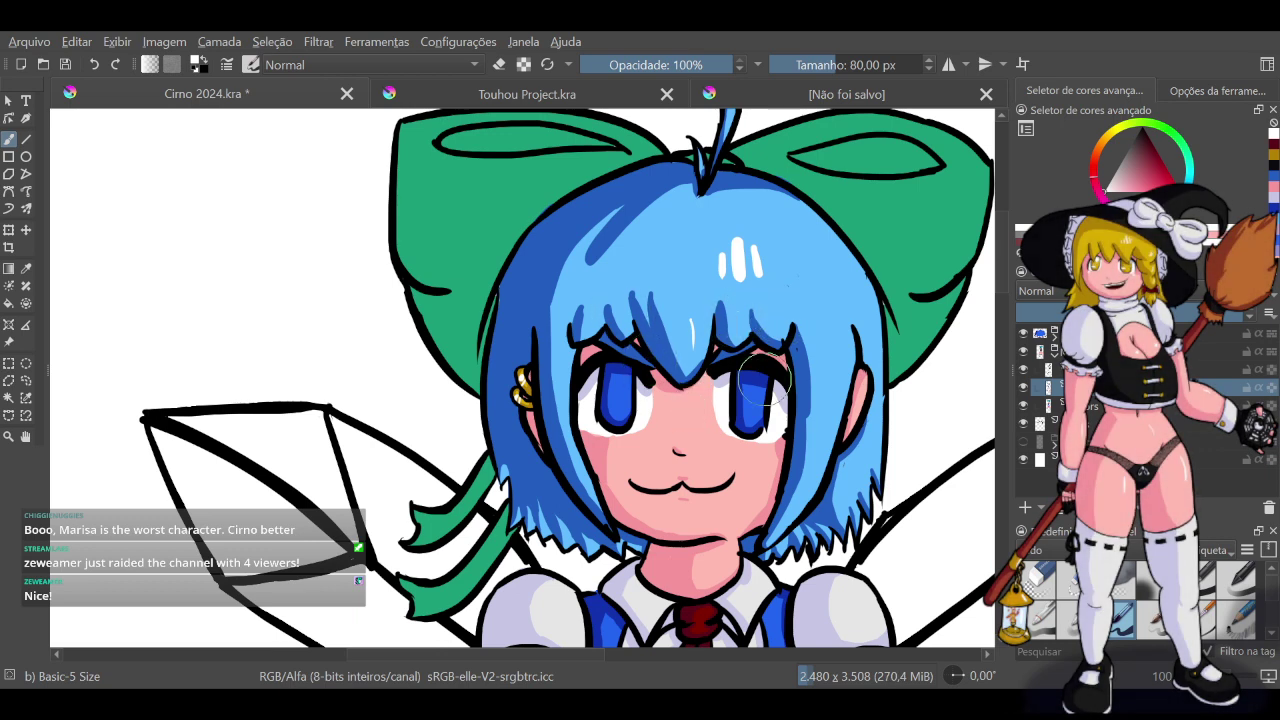
left_click_drag(840, 351, 836, 380)
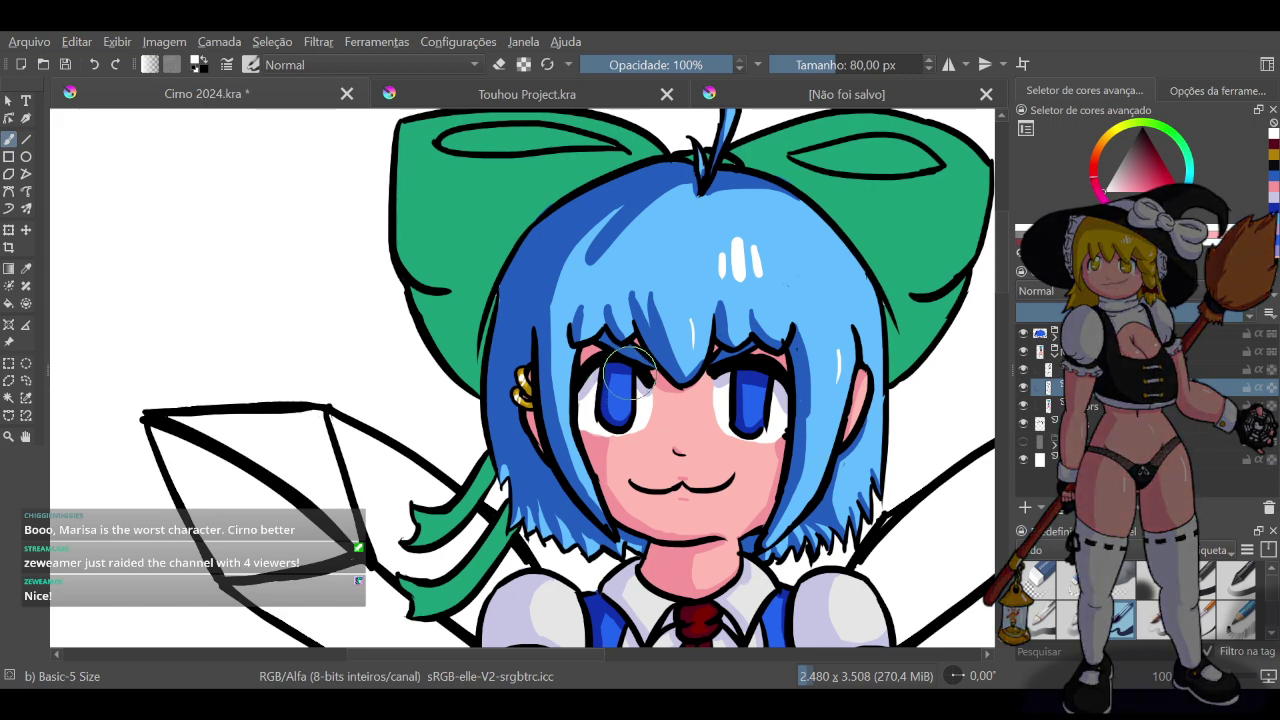
Paint white highlights in the upper corner and lower part of both blue irises, redoing the first lower stroke
left_click_drag(627, 372, 628, 381)
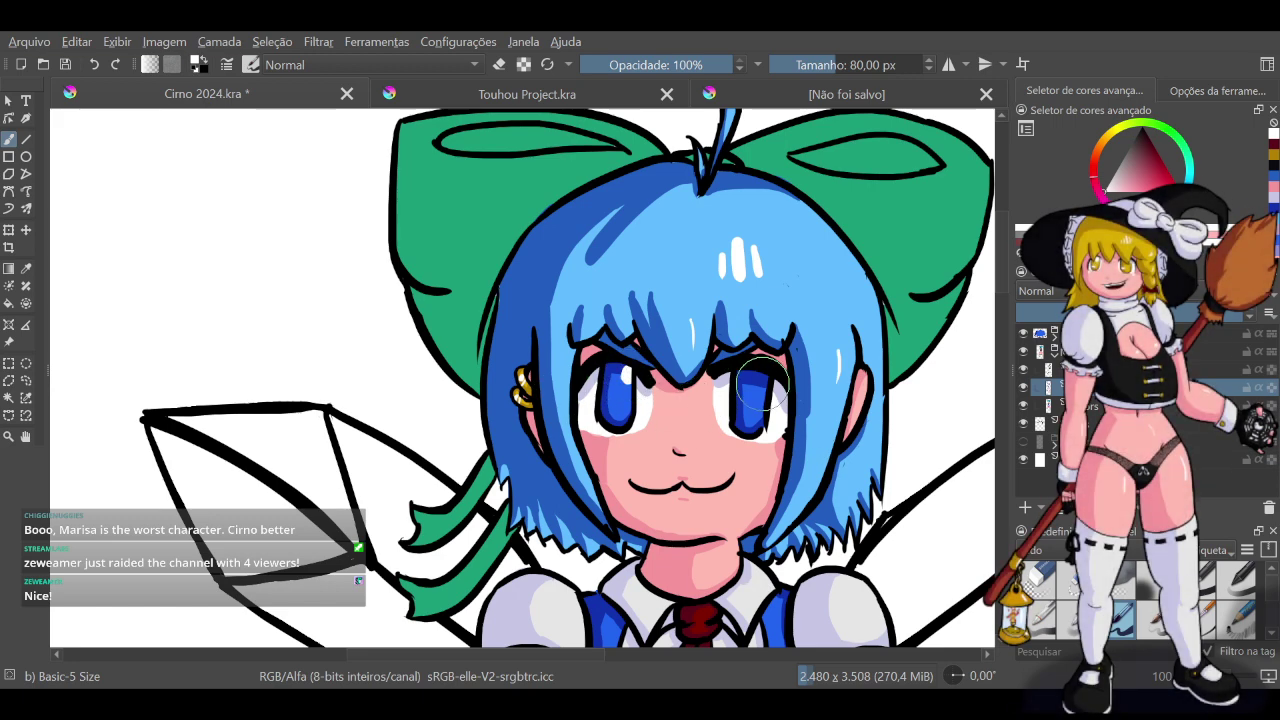
left_click_drag(761, 378, 762, 392)
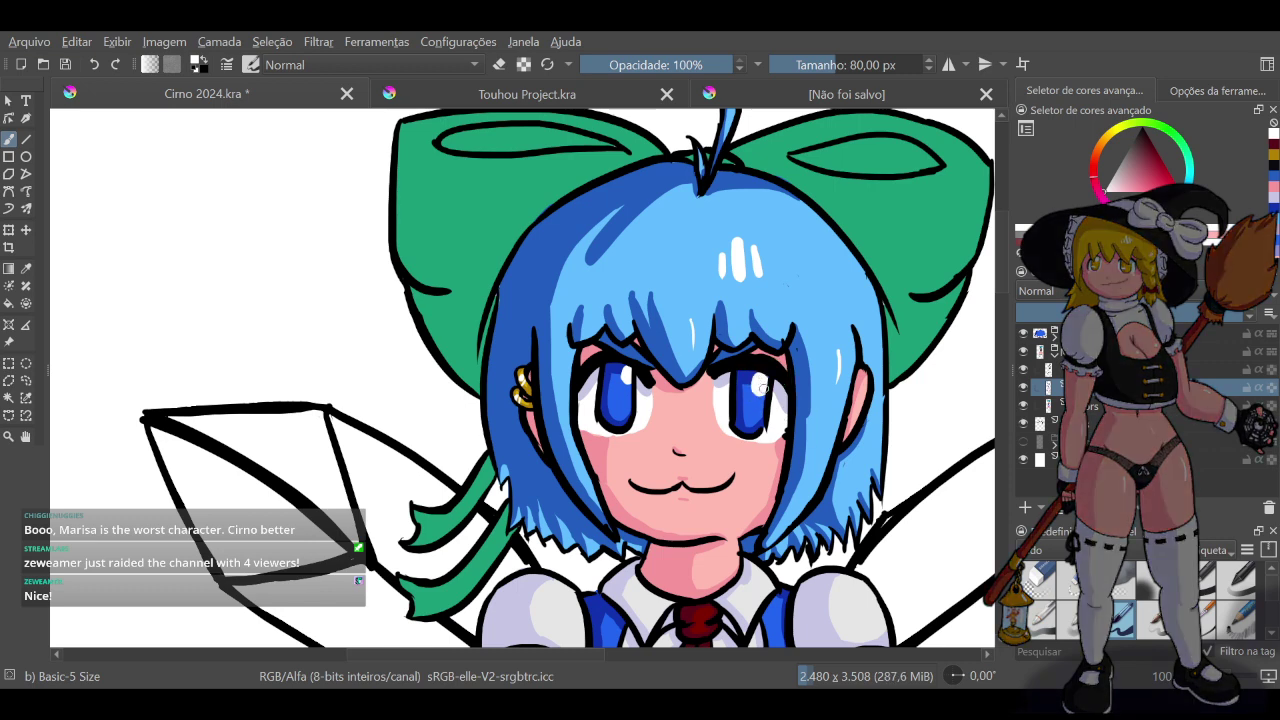
left_click(608, 410)
key("ctrl+z")
left_click_drag(604, 410, 619, 407)
left_click(745, 415)
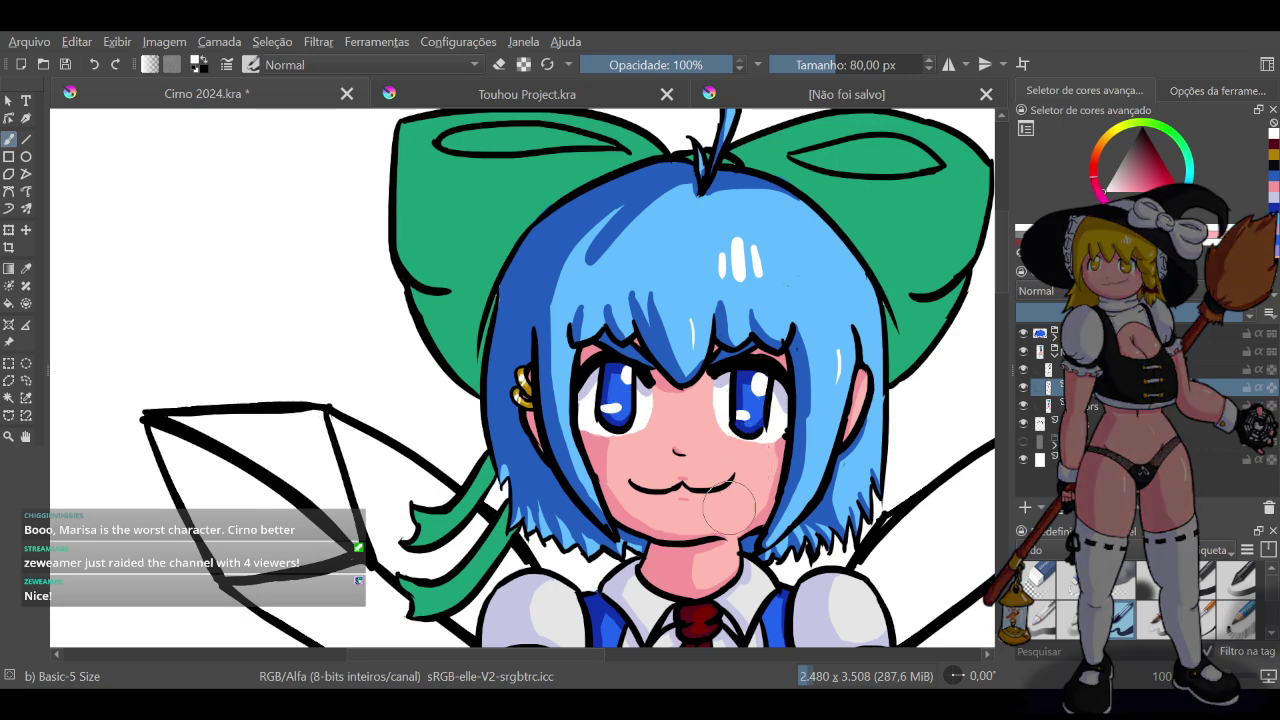
Reduce the brush to 40 px and try a small white highlight on the bridge of the nose
scroll(710, 478, "down", 1)
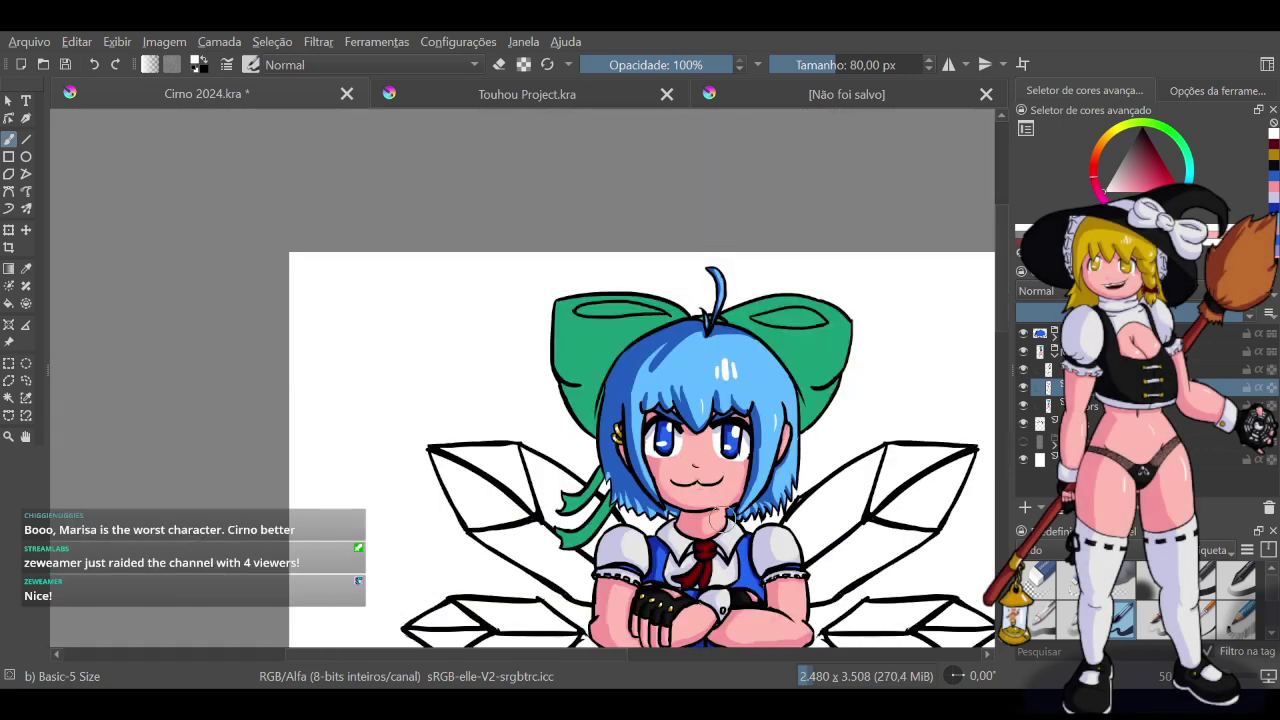
scroll(716, 517, "up", 2)
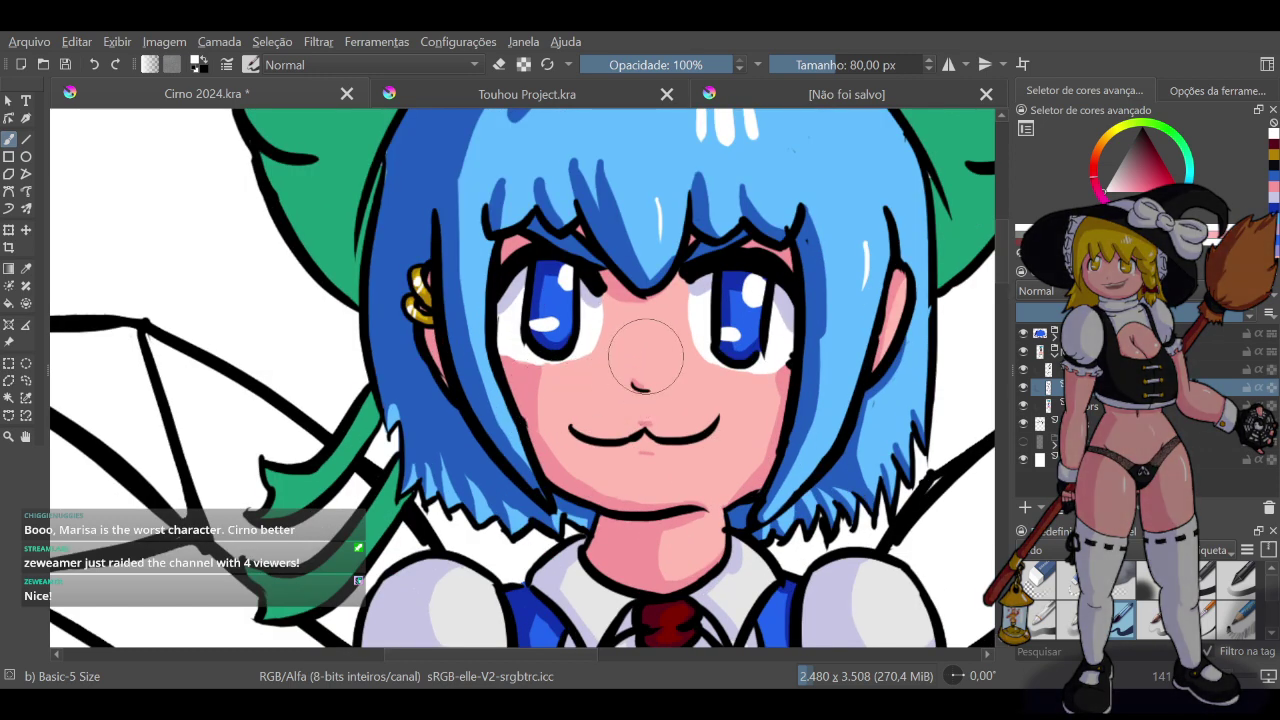
left_click_drag(648, 339, 637, 379)
key("ctrl+z")
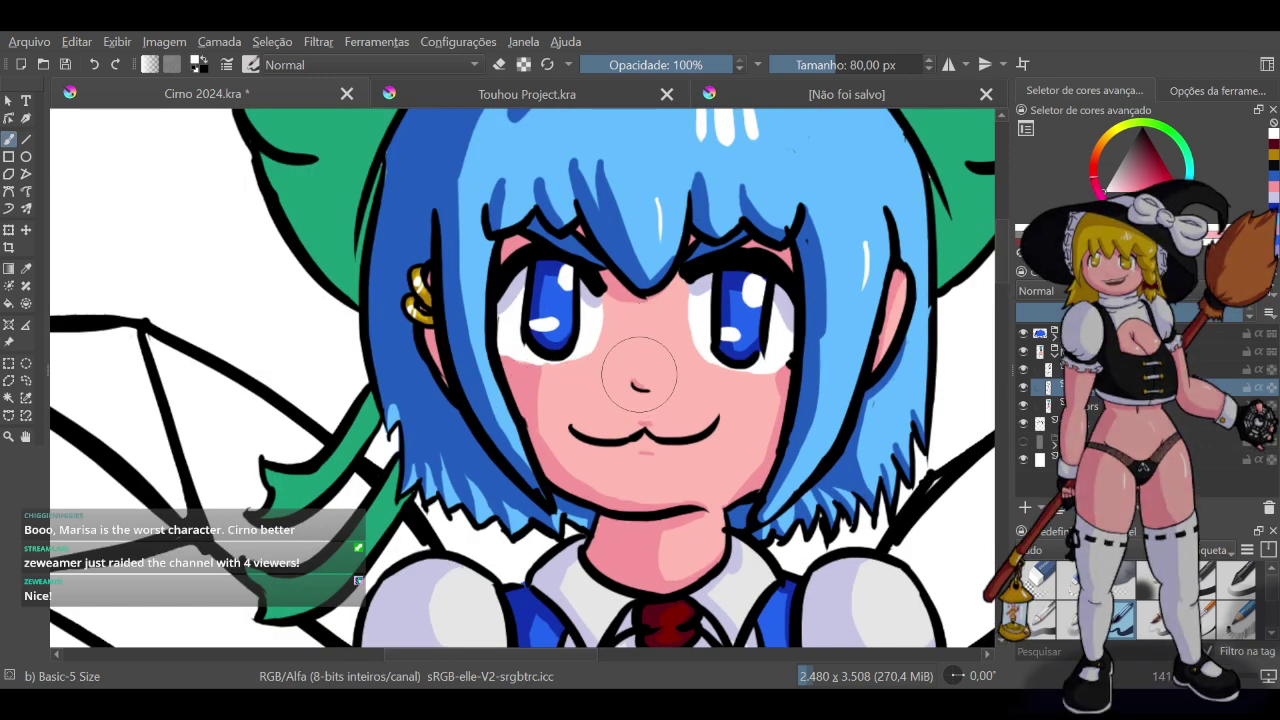
left_click(547, 64)
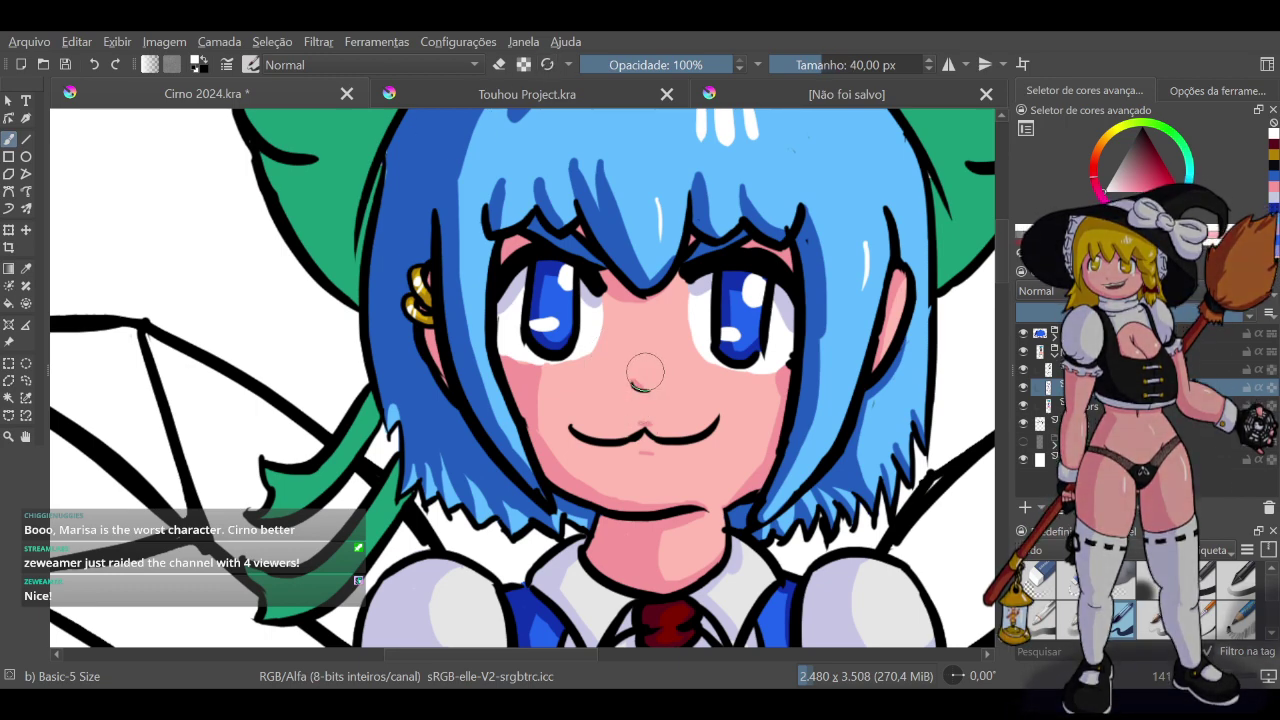
left_click_drag(647, 366, 640, 388)
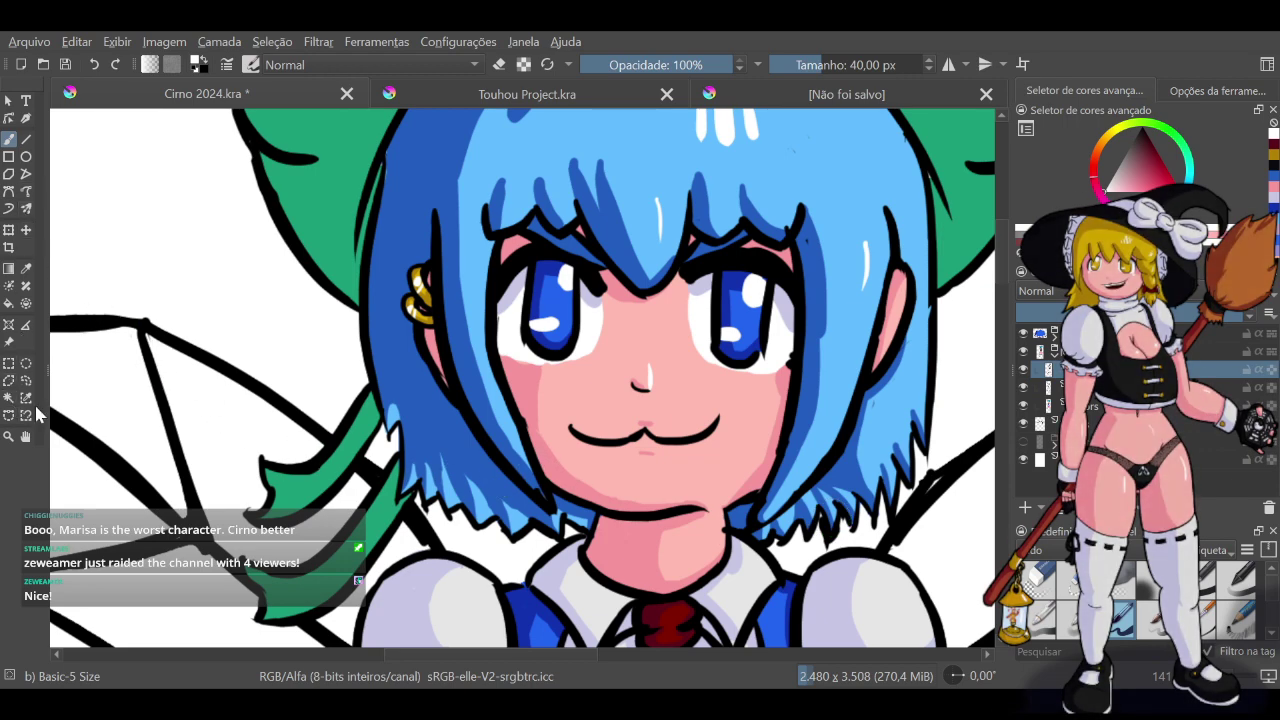
Try white highlight dots on the nose bridge and cheeks on the upper layer of the group, toggling its visibility to check them
key("1")
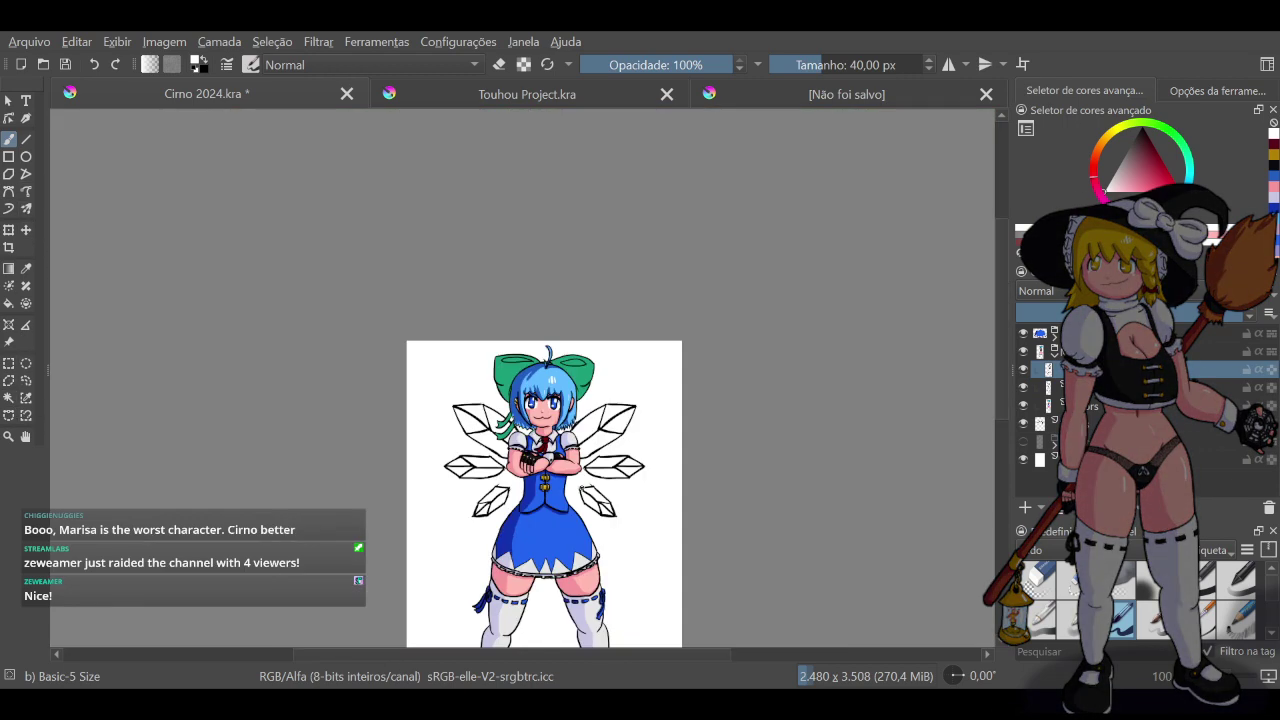
scroll(565, 494, "up", 1)
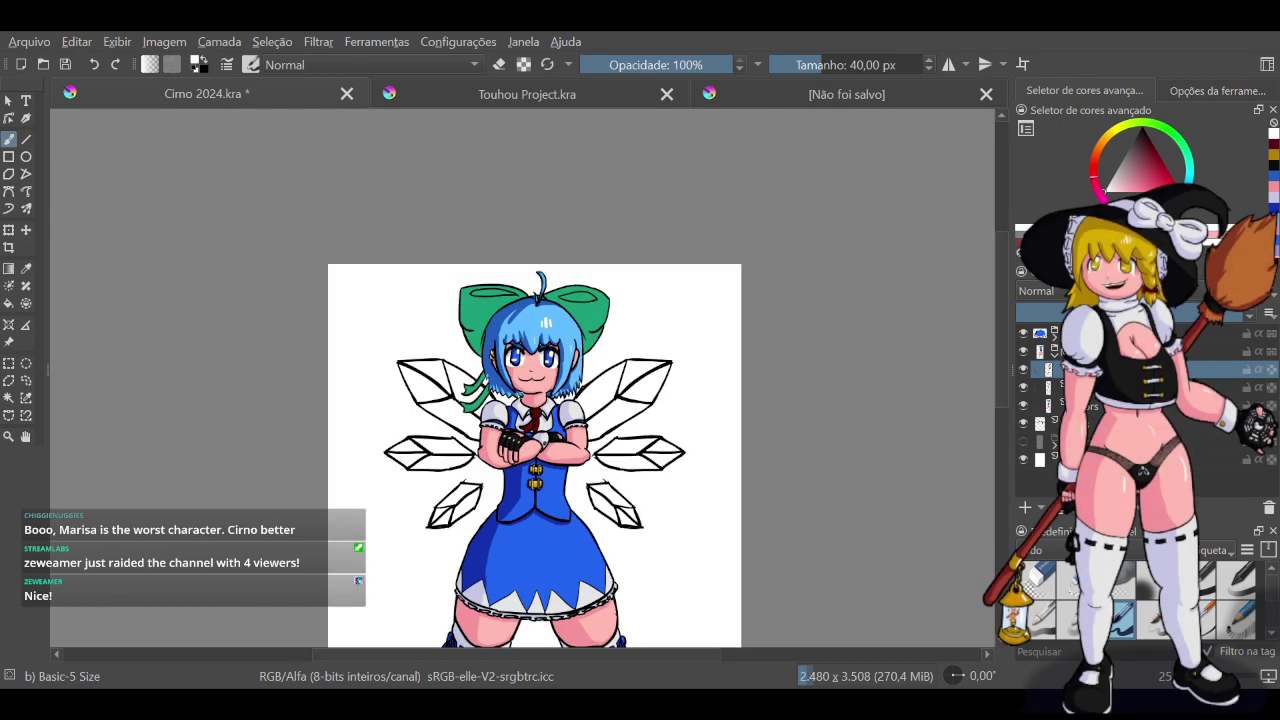
scroll(595, 490, "up", 6)
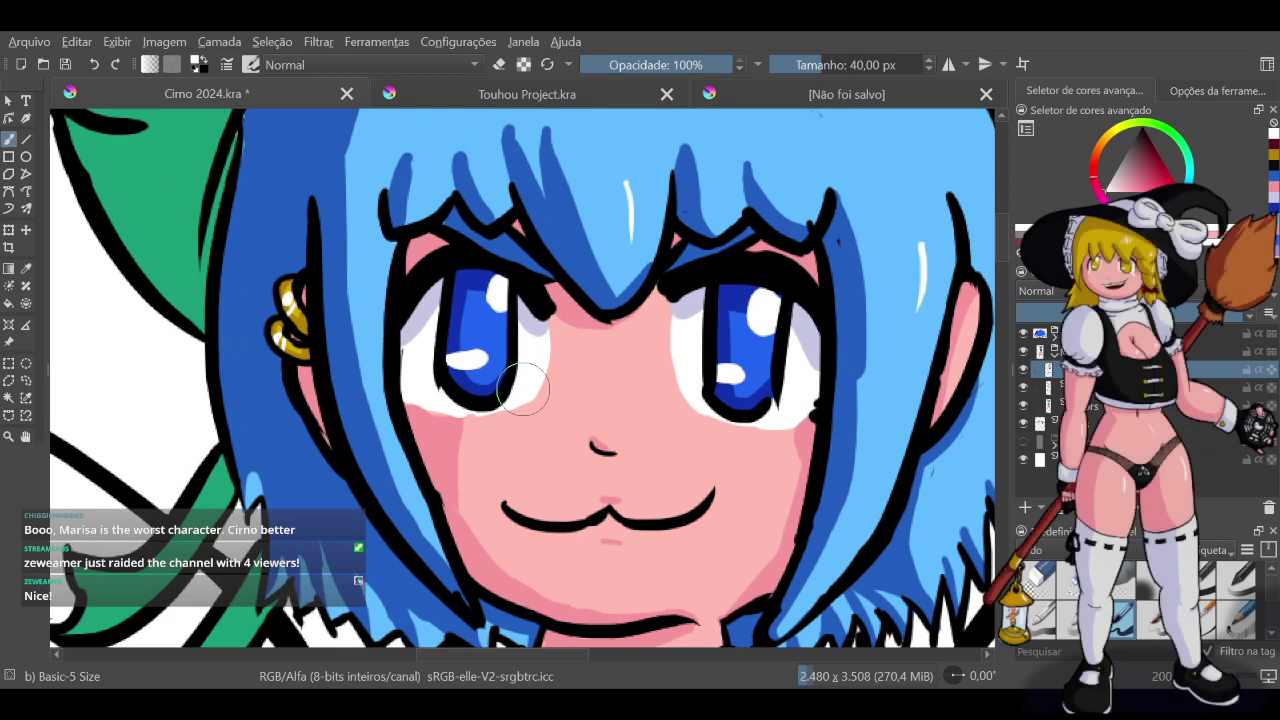
left_click(612, 420)
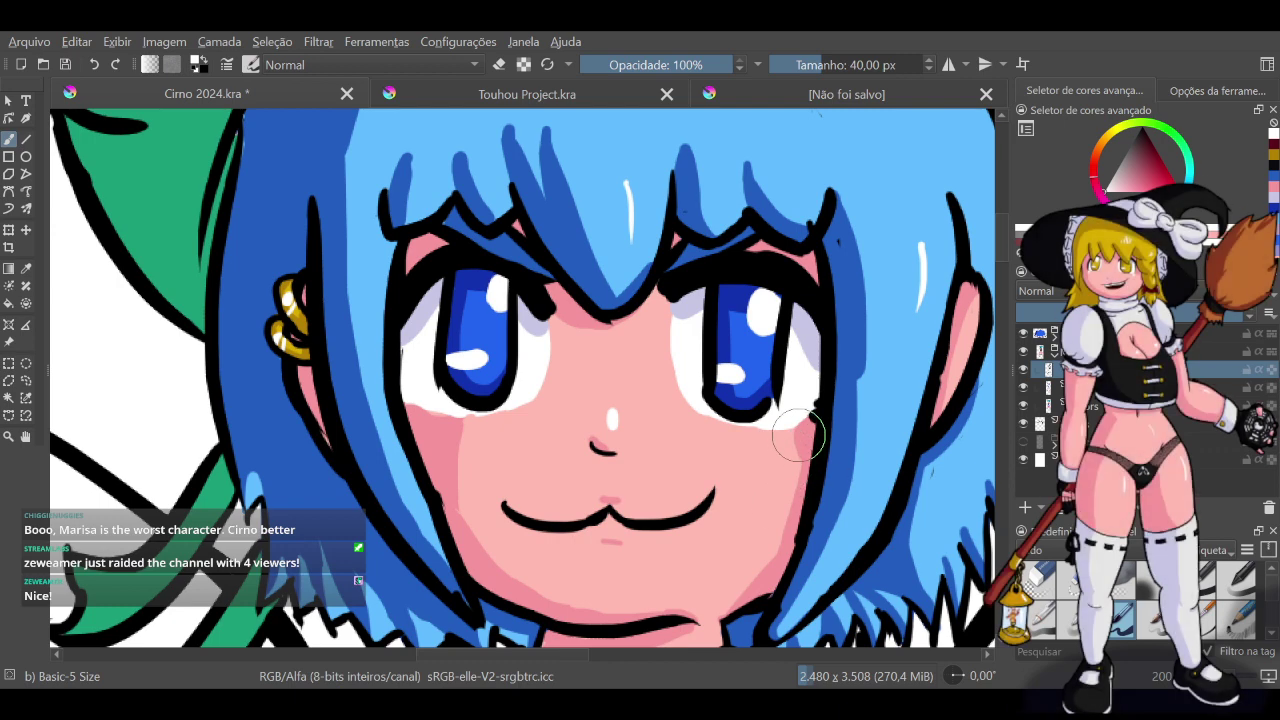
left_click(800, 442)
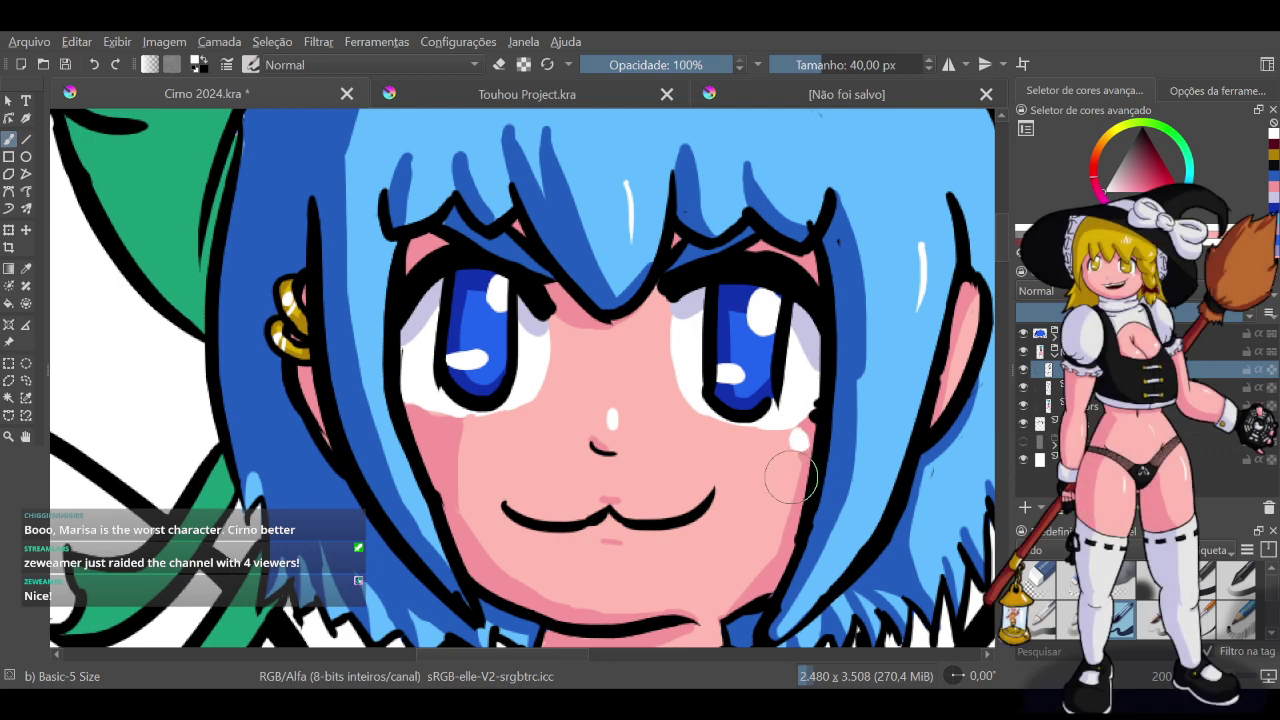
left_click(420, 423)
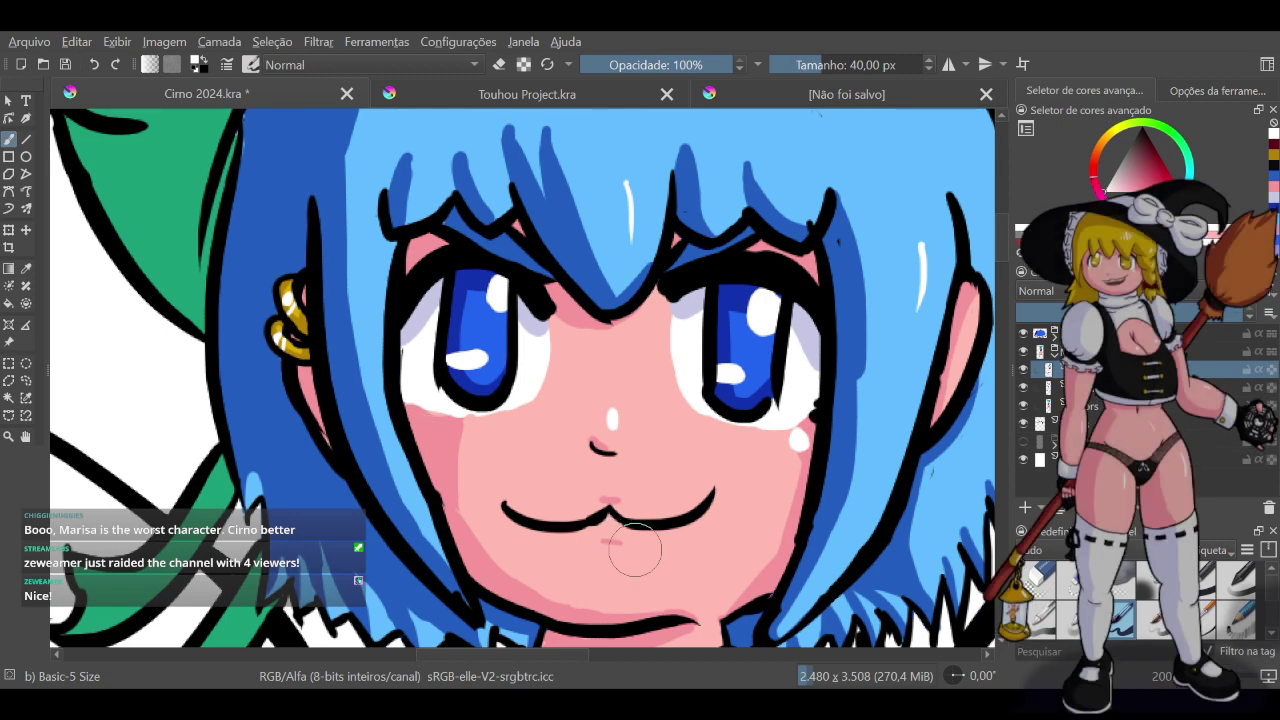
left_click(1024, 368)
left_click(1024, 368)
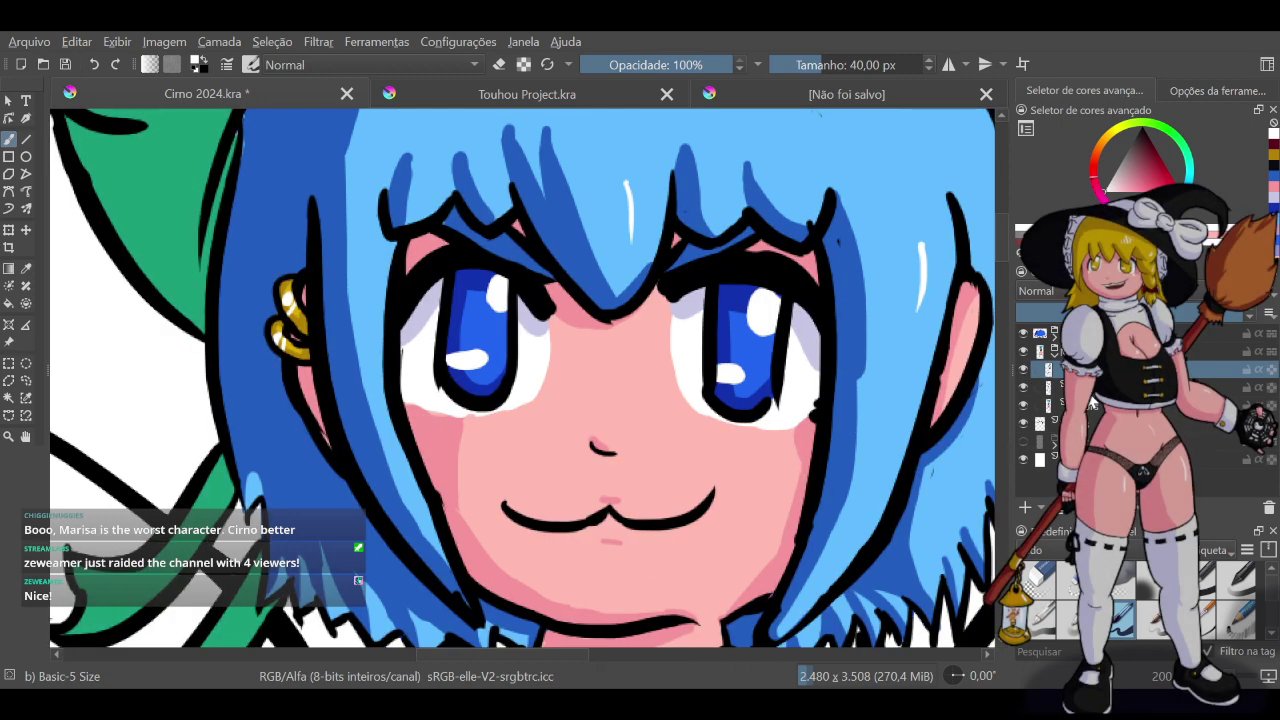
Select the layer below and paint small white highlights on the nose bridge and both cheeks under the eyes
left_click(1088, 388)
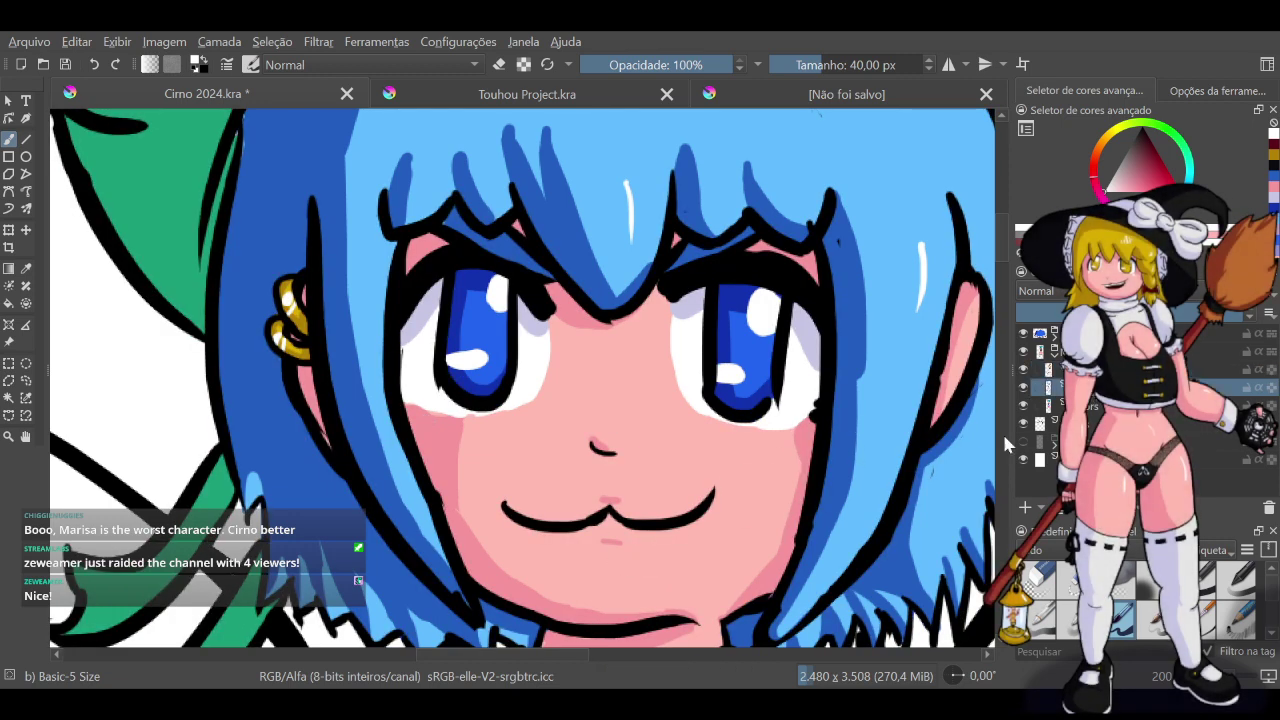
left_click(613, 414)
left_click(788, 442)
left_click(419, 423)
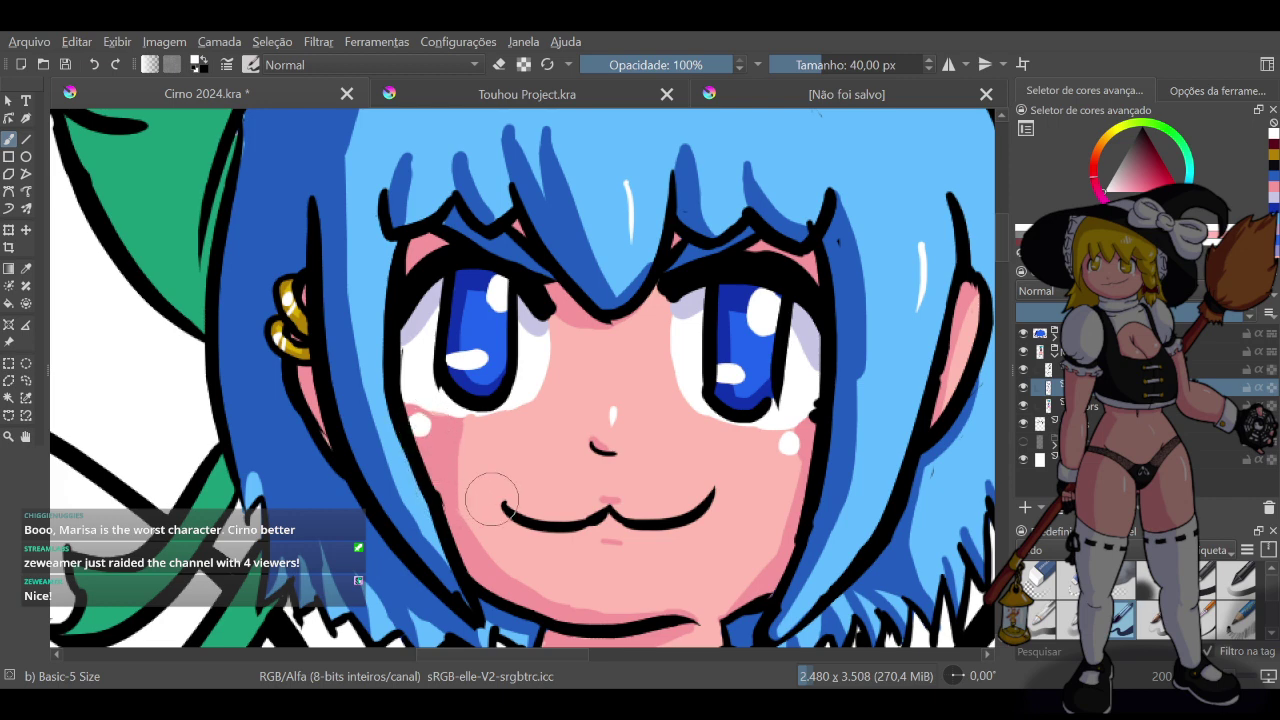
Try a small white highlight just below the centre of the mouth, check it zoomed out, and undo it
left_click_drag(603, 521, 615, 520)
scroll(683, 552, "down", 4)
scroll(704, 614, "up", 2)
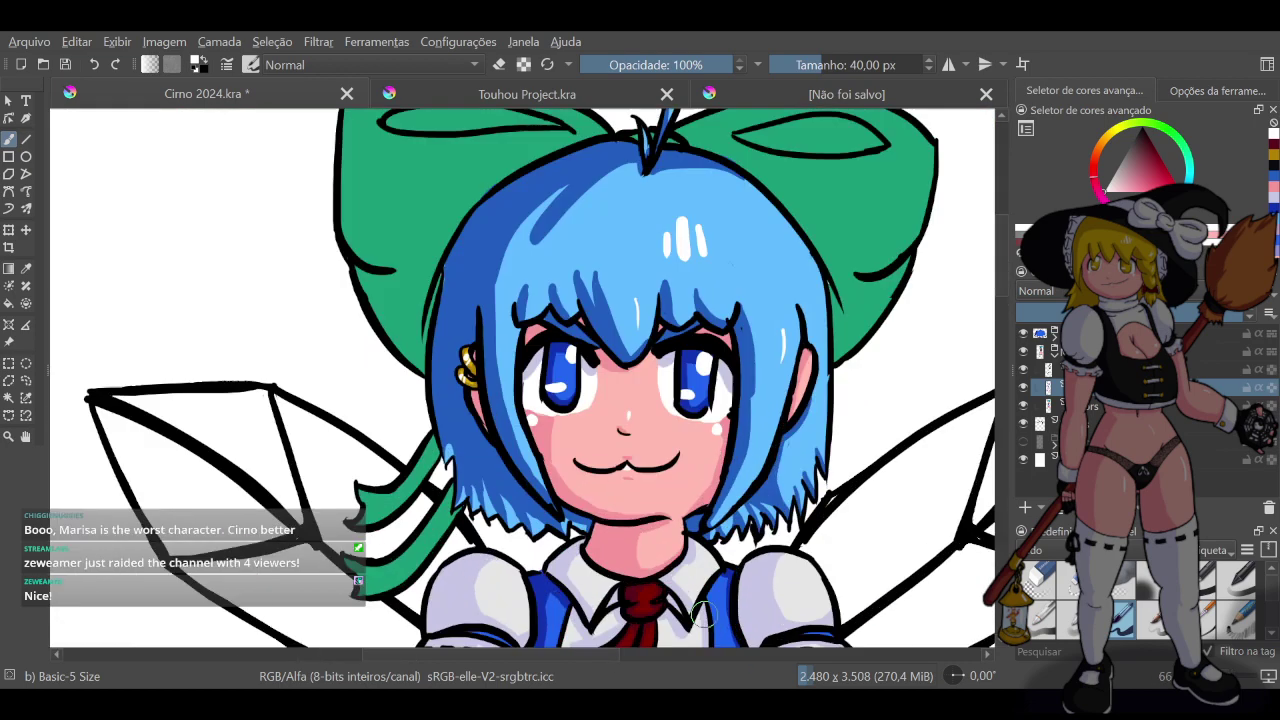
scroll(705, 615, "up", 2)
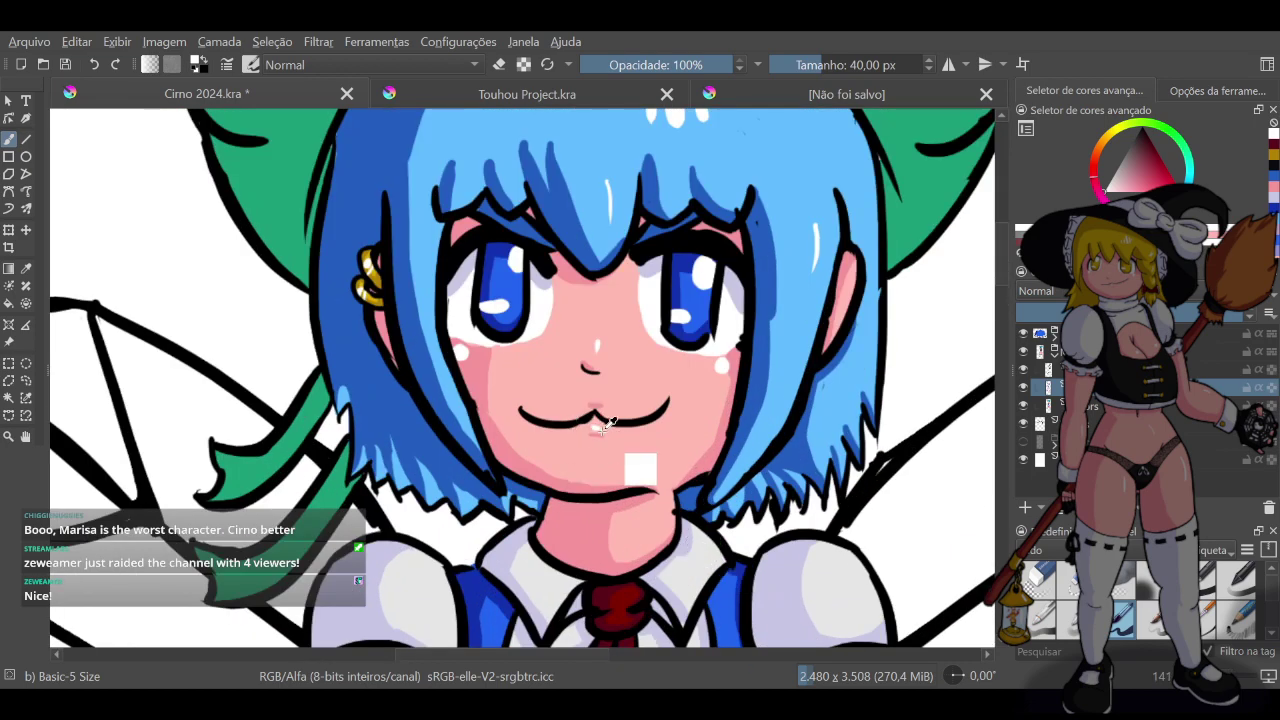
key("ctrl+z")
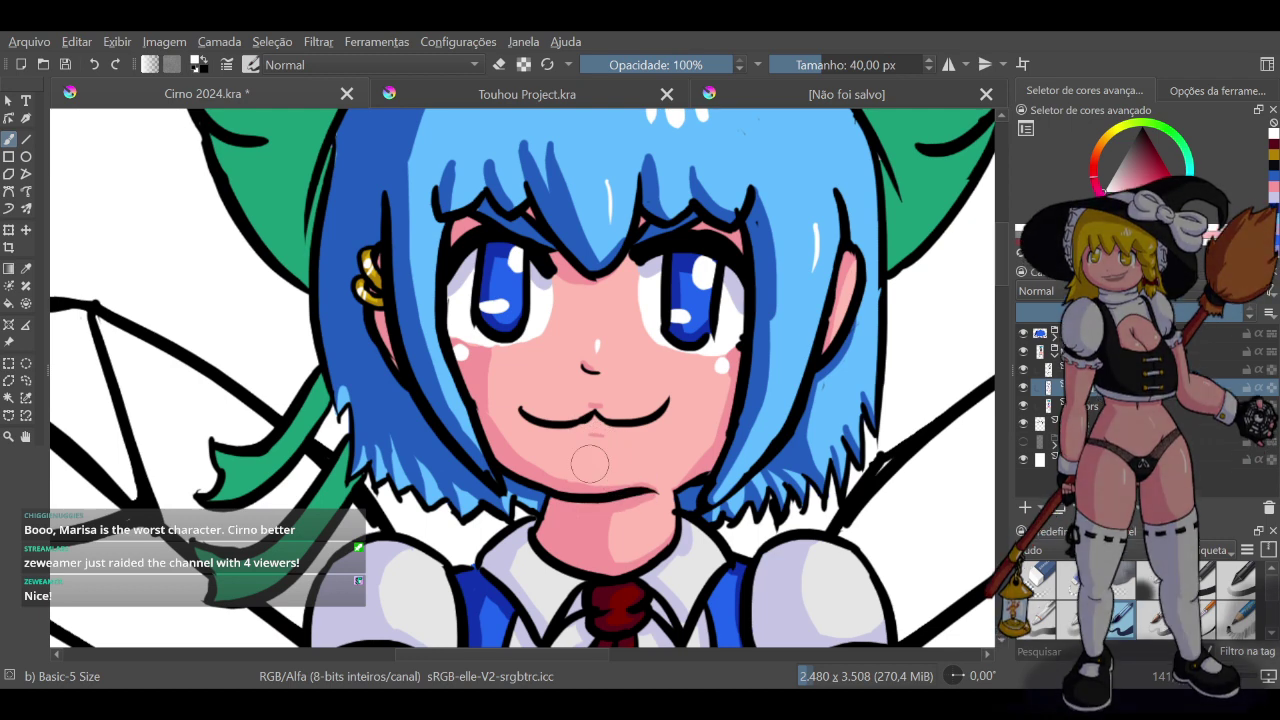
Examine the finished characters' faces in Touhou Project.kra, and compare the highlights on Cirno's figure in Cirno 2024.kra
left_click(525, 98)
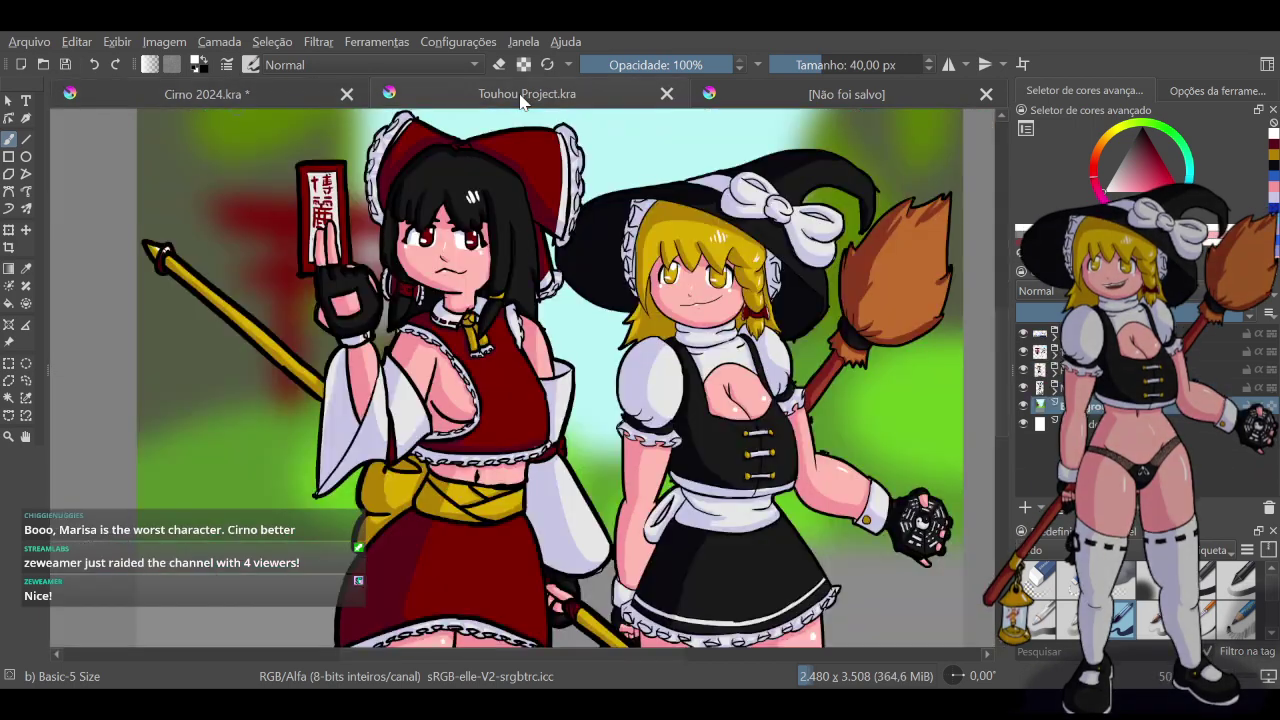
left_click(178, 88)
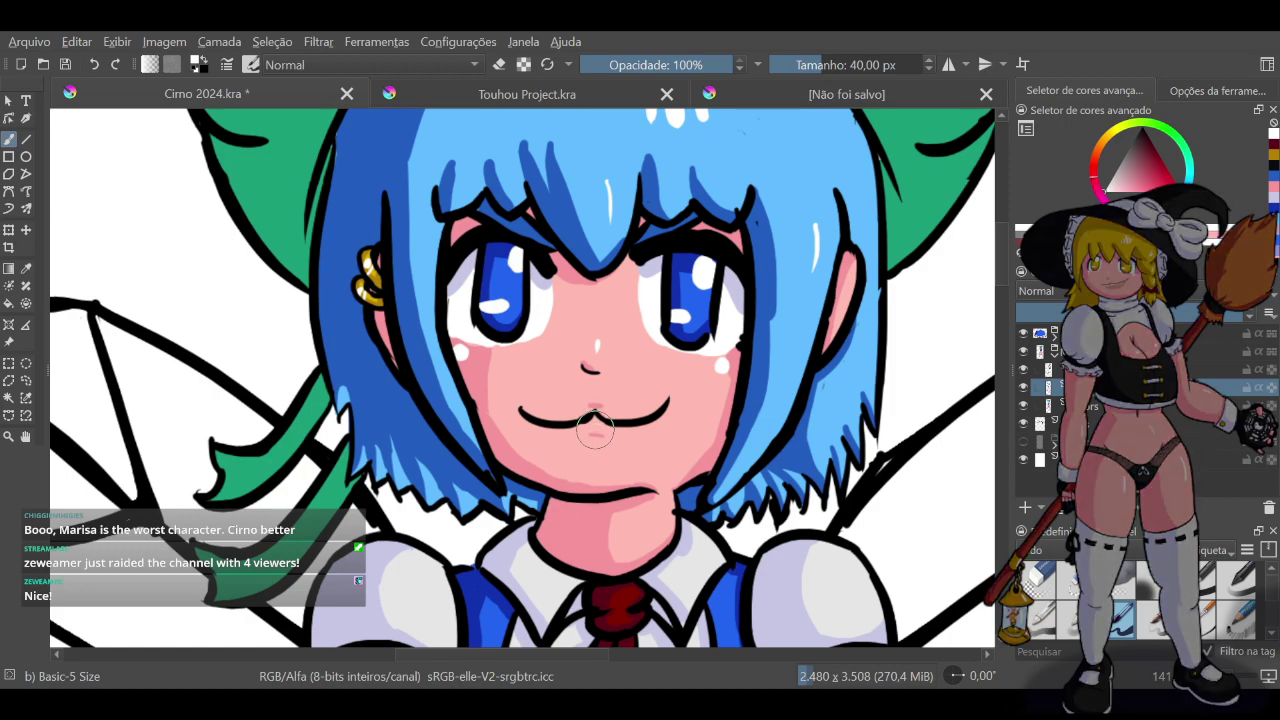
scroll(603, 468, "down", 7)
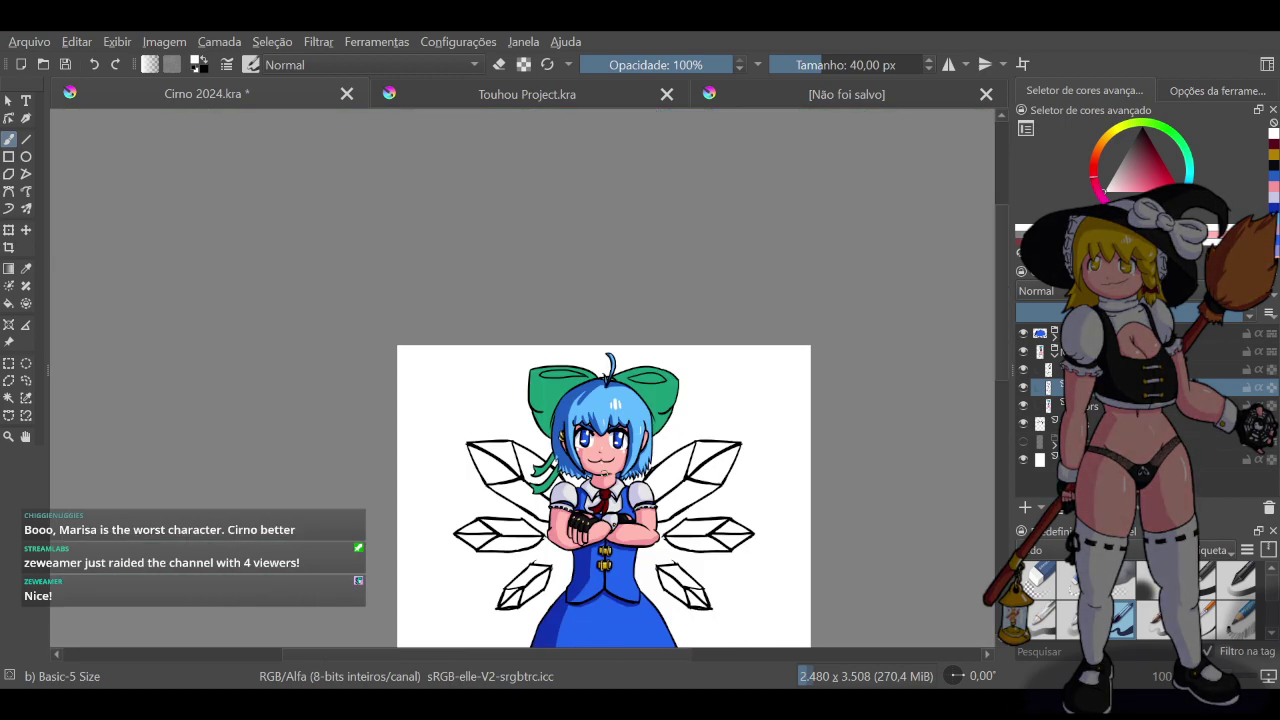
scroll(630, 510, "up", 2)
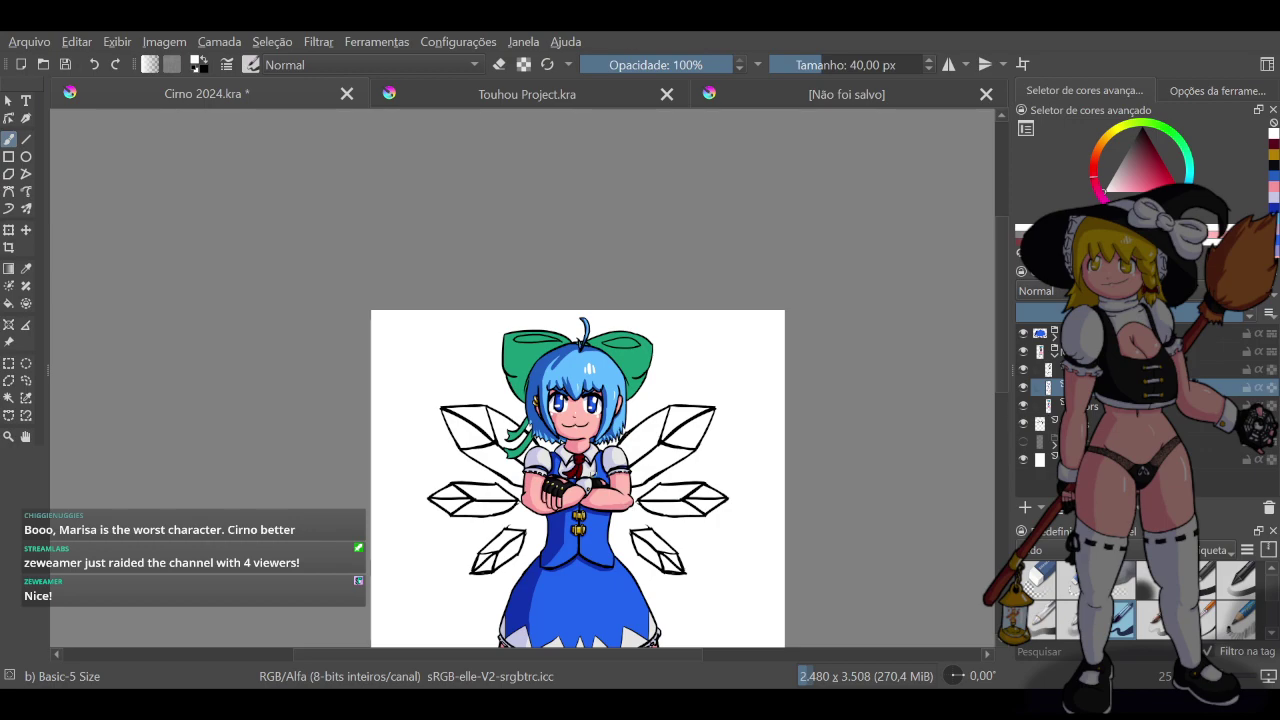
scroll(596, 466, "up", 4)
scroll(603, 412, "down", 4)
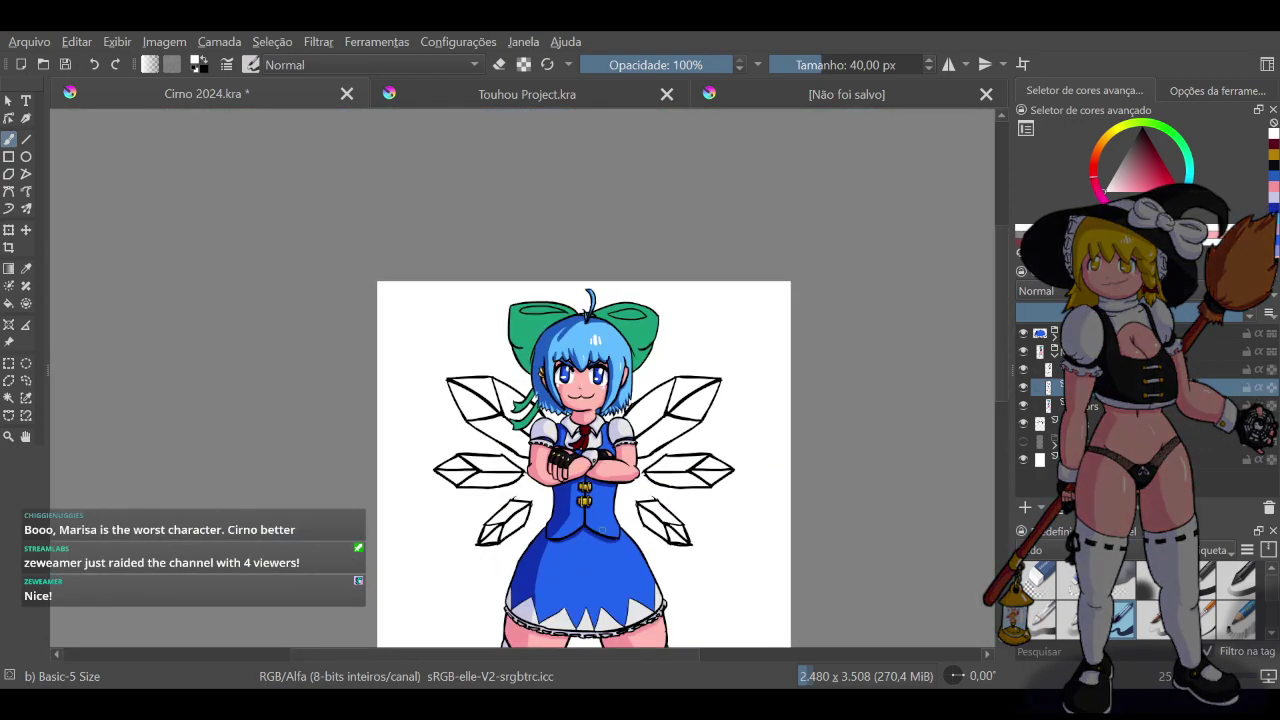
Paint a white highlight on each thigh just below the skirt hem, using the middle layer of the skirt group
scroll(627, 514, "up", 2)
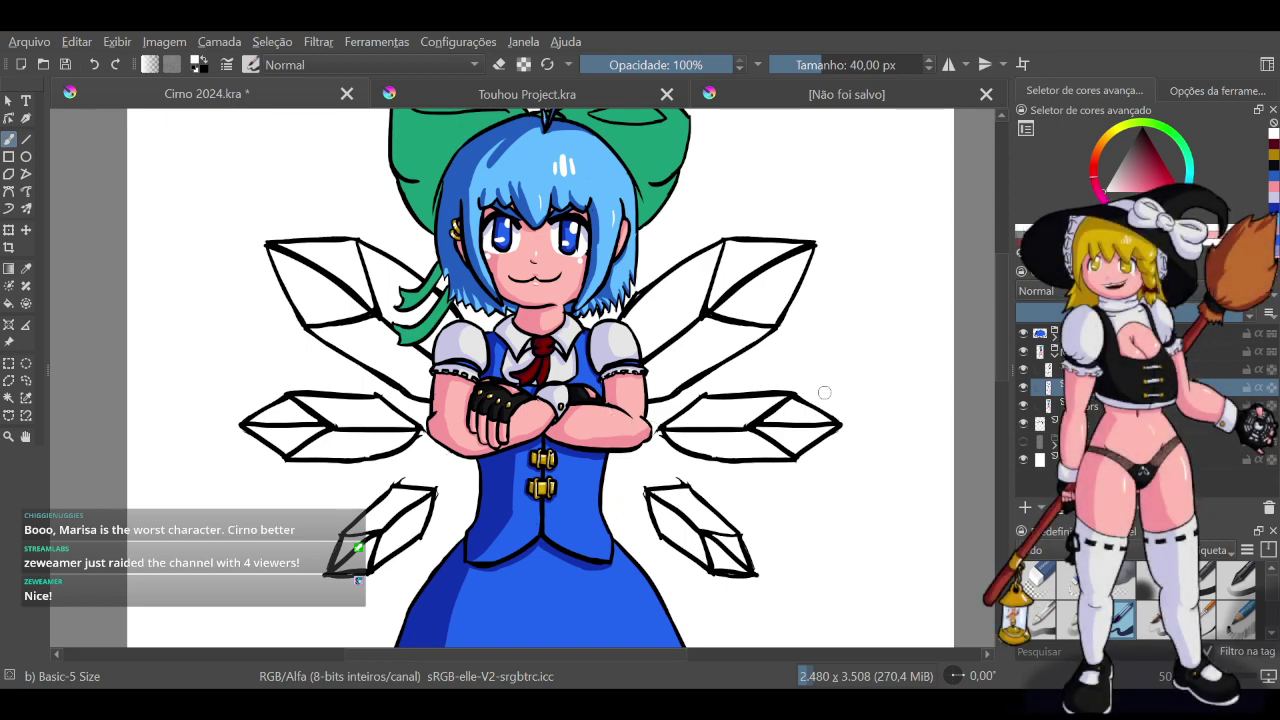
scroll(879, 430, "down", 5)
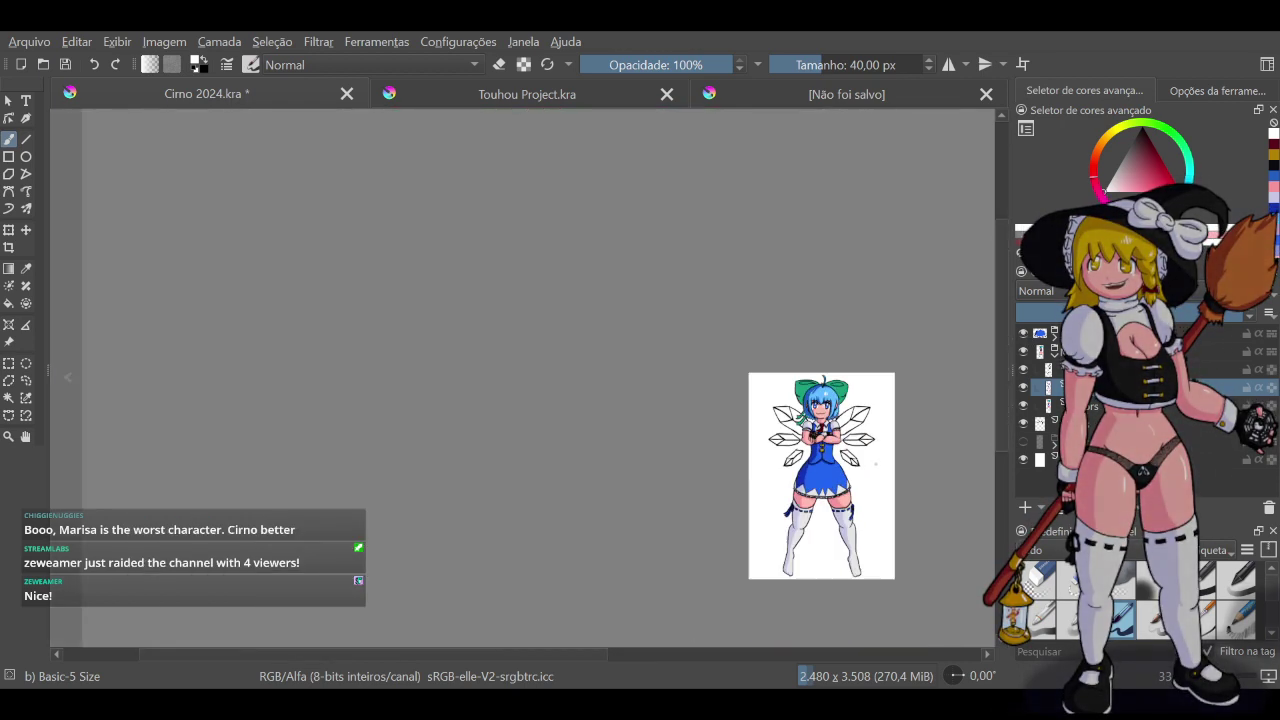
scroll(864, 522, "up", 4)
scroll(870, 474, "up", 2)
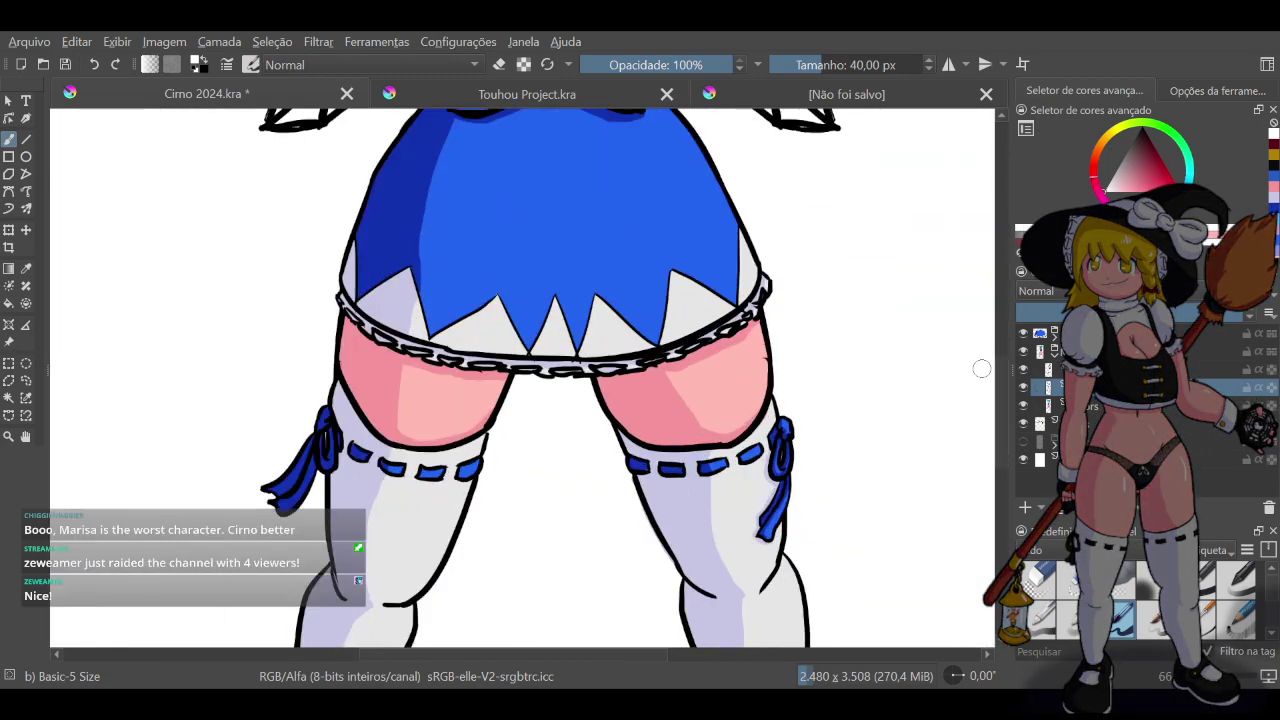
left_click(1110, 333)
left_click(1055, 339)
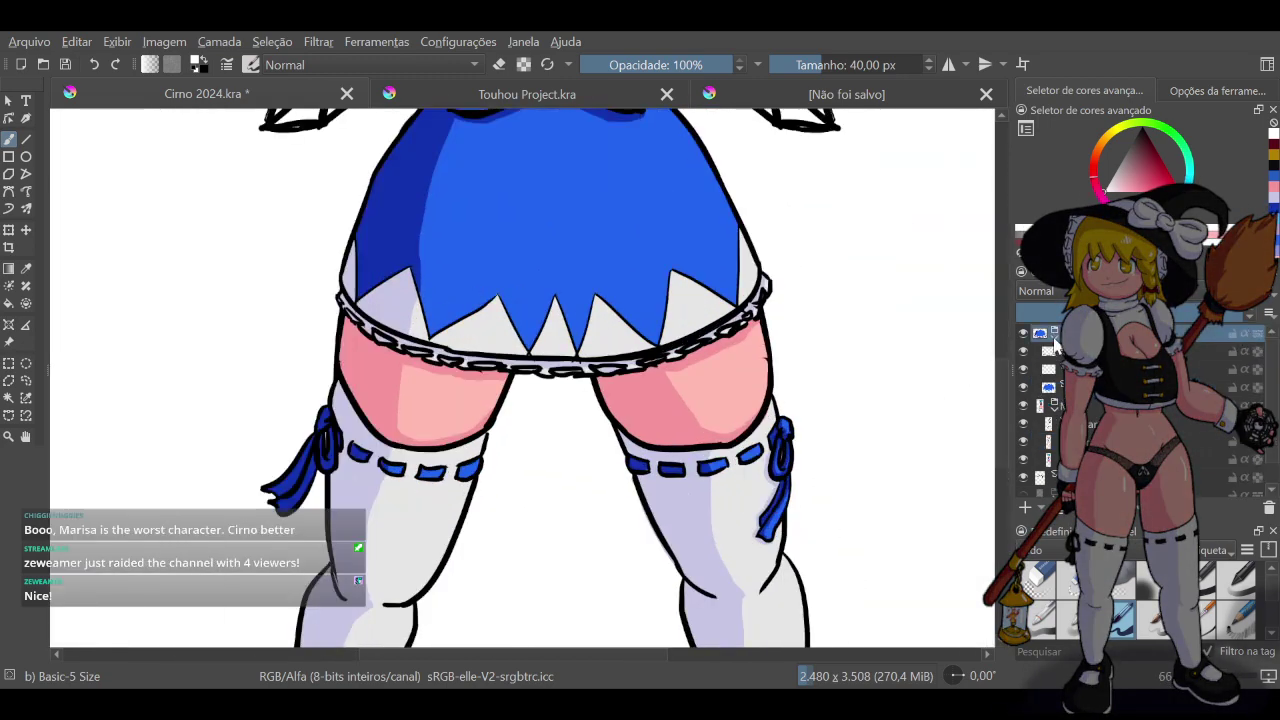
left_click(1090, 369)
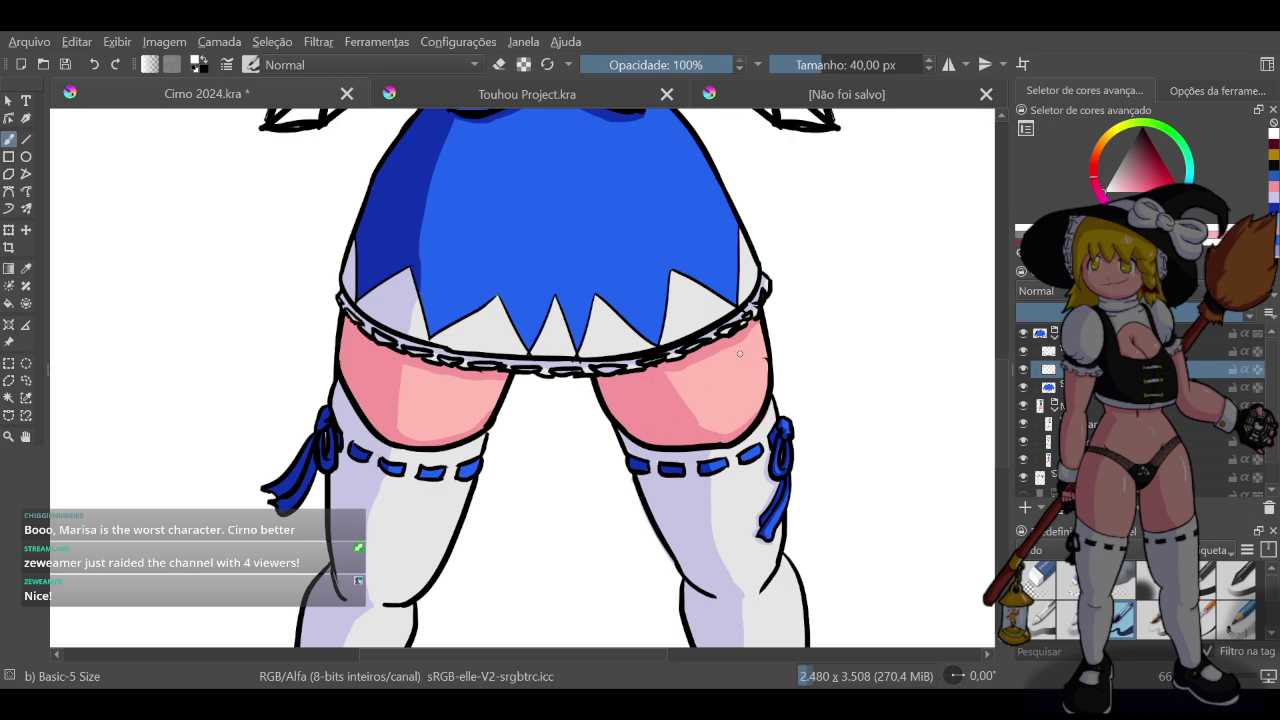
left_click_drag(742, 354, 752, 399)
left_click_drag(460, 387, 452, 429)
key("ctrl+z")
left_click_drag(460, 386, 454, 427)
left_click(1047, 345)
Hide the skirt group, select the middle layer of the body group, and set the brush size to 120 px
left_click(1023, 333)
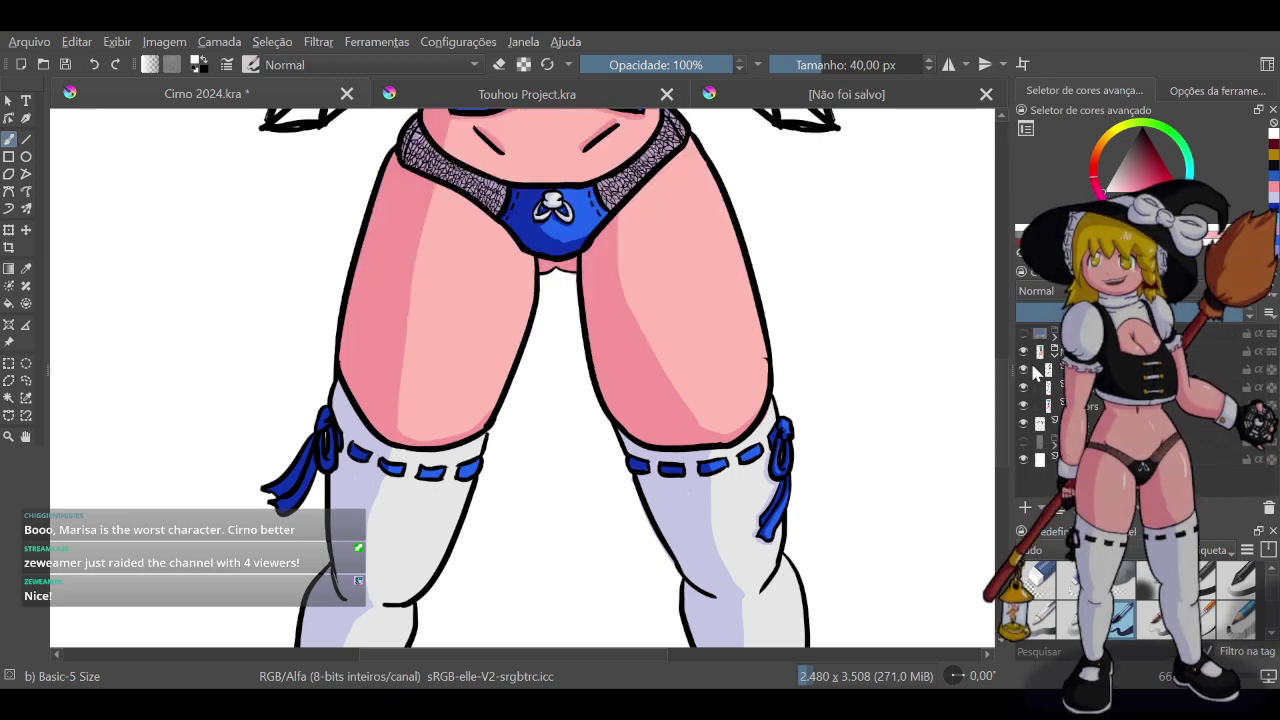
scroll(987, 432, "up", 1)
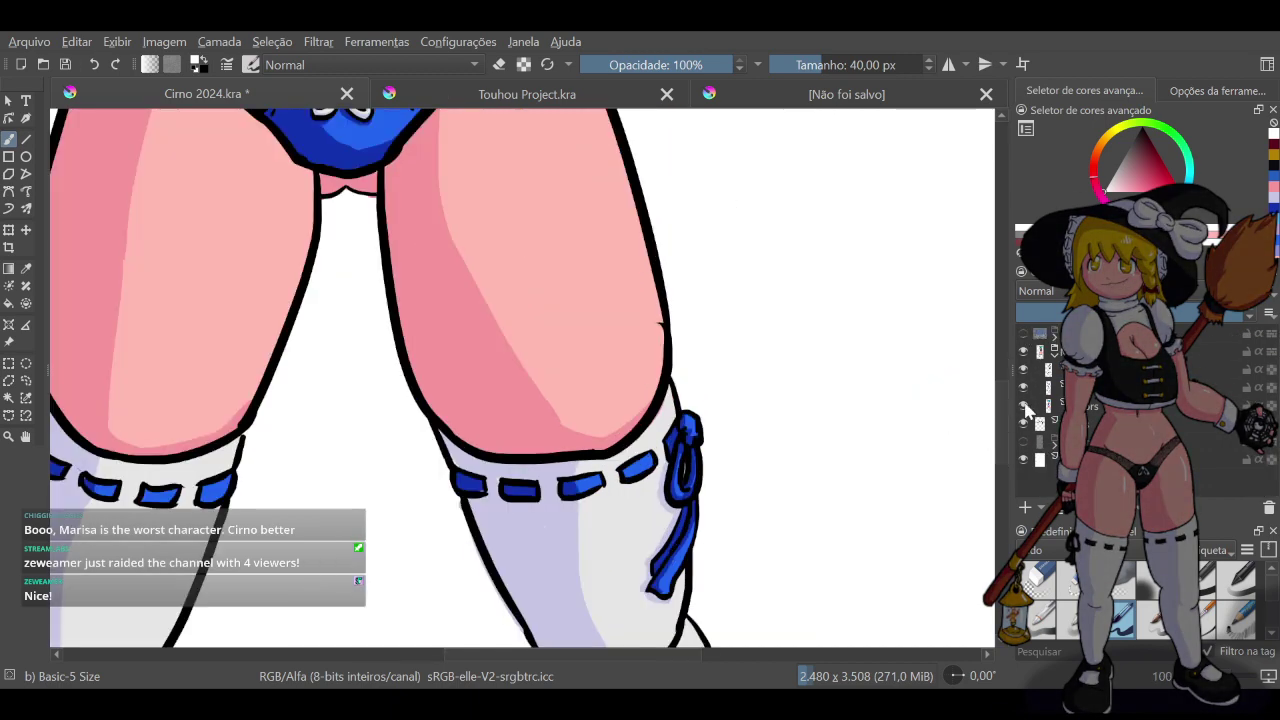
left_click(1092, 390)
scroll(517, 263, "down", 1)
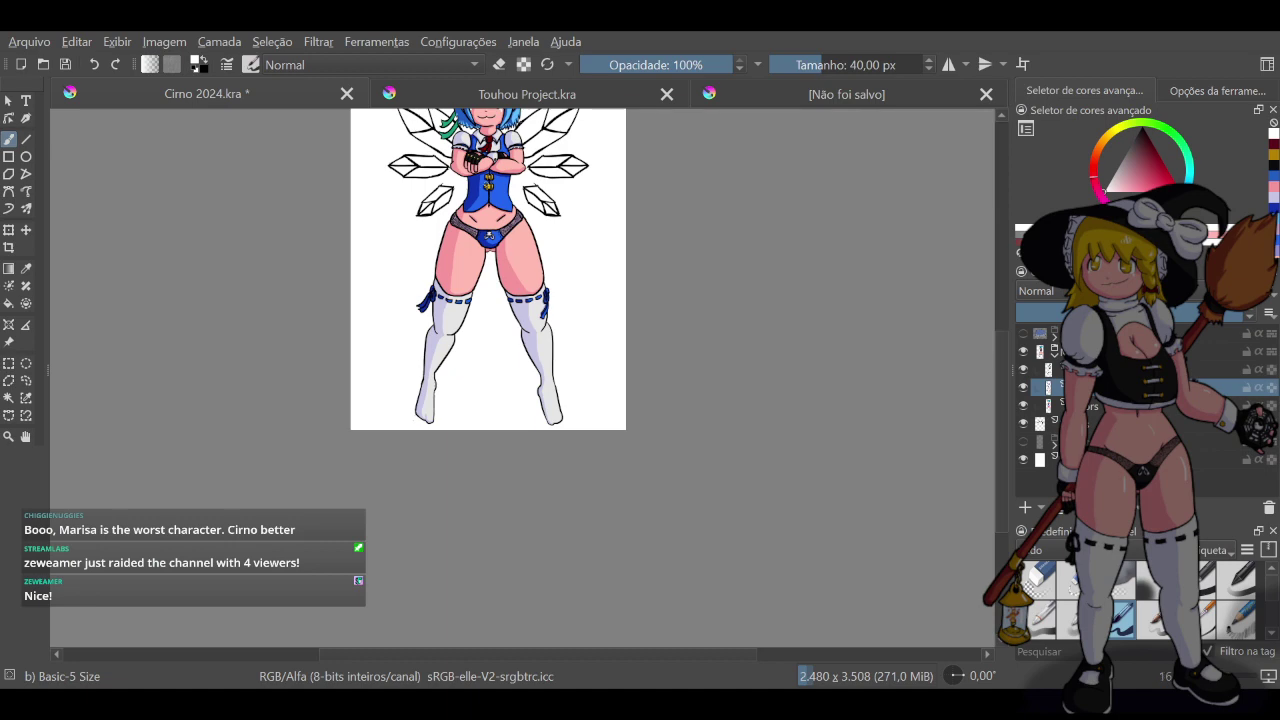
scroll(487, 185, "up", 2)
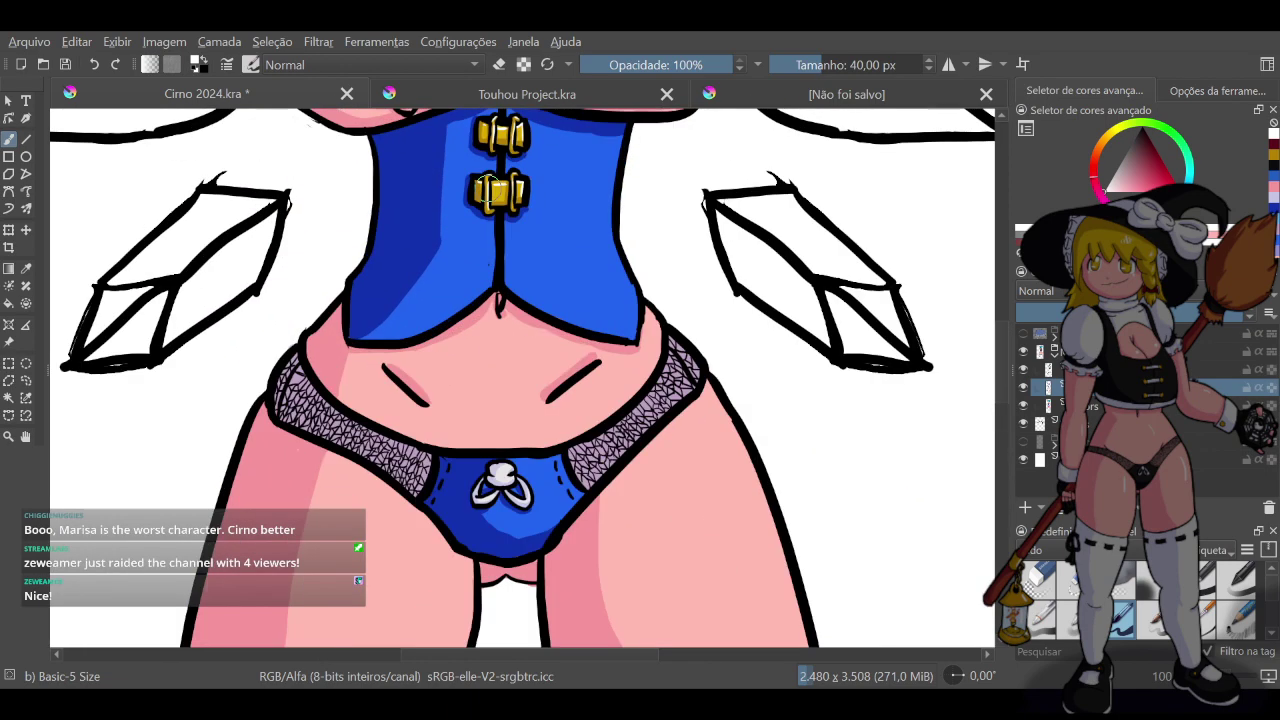
scroll(535, 255, "down", 1)
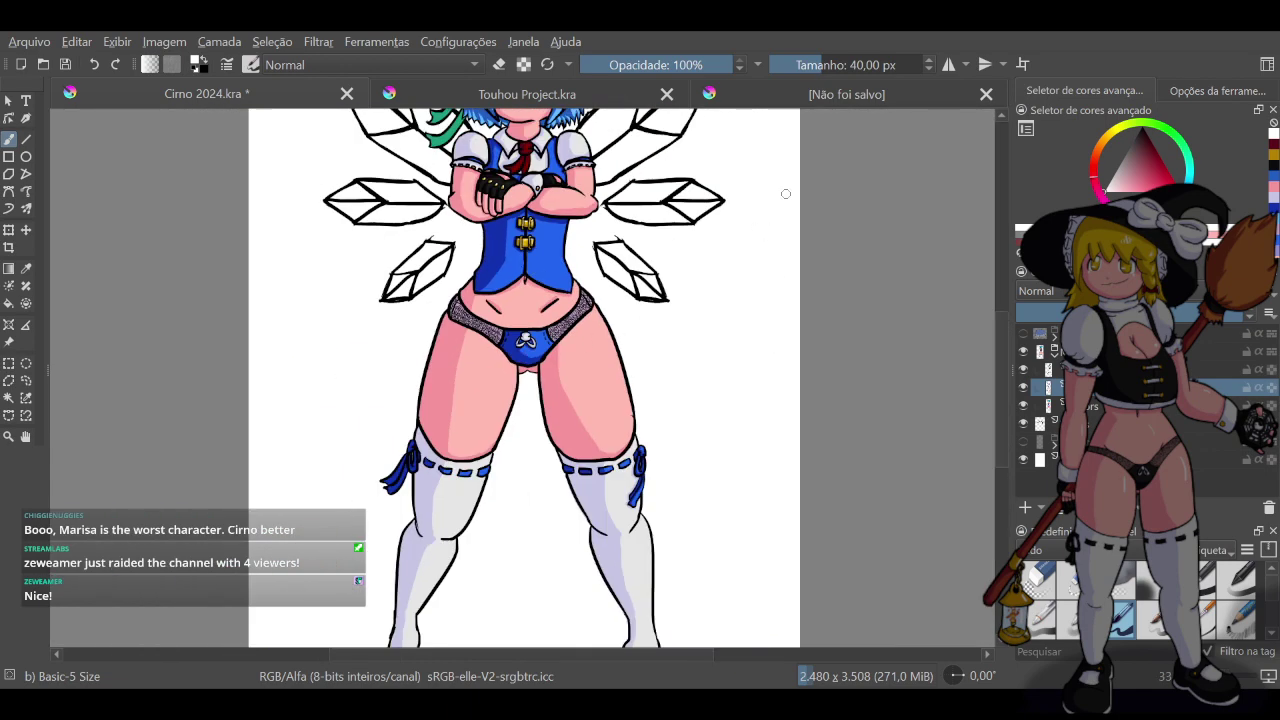
left_click(845, 65)
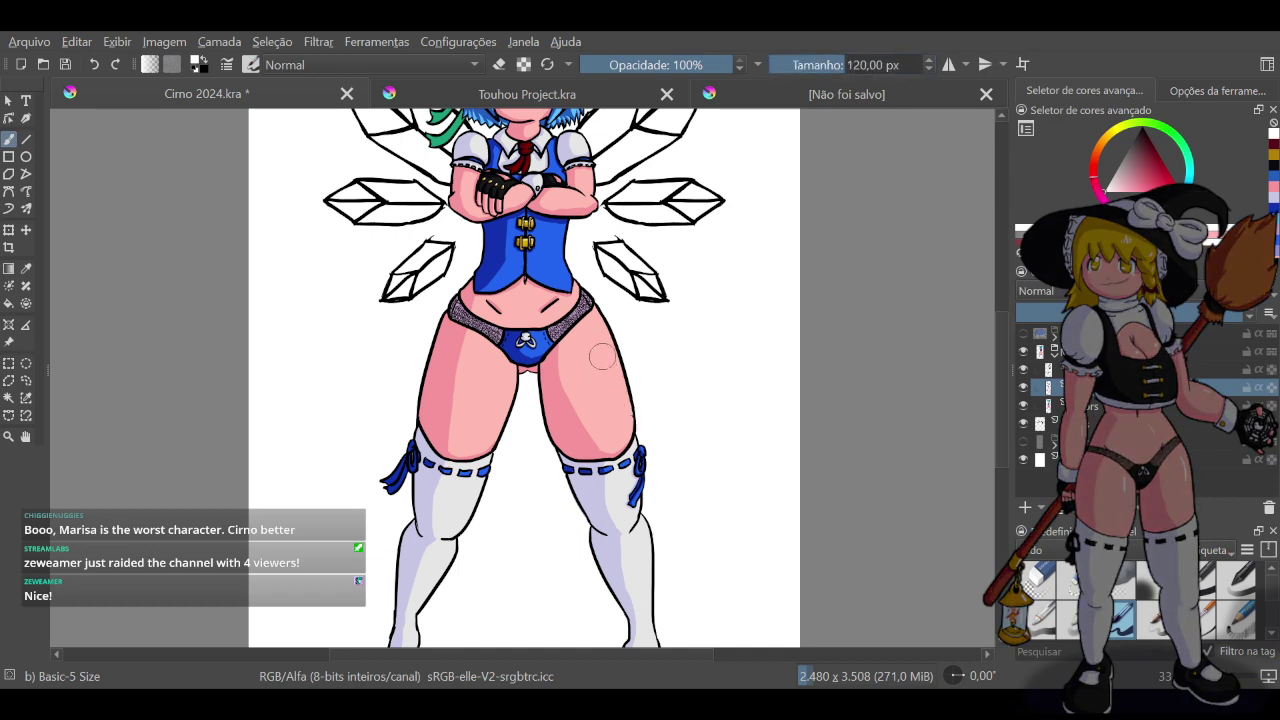
Try several white highlight strokes on both upper thighs and undo them
left_click_drag(598, 350, 612, 392)
key("ctrl+z")
left_click_drag(489, 372, 492, 396)
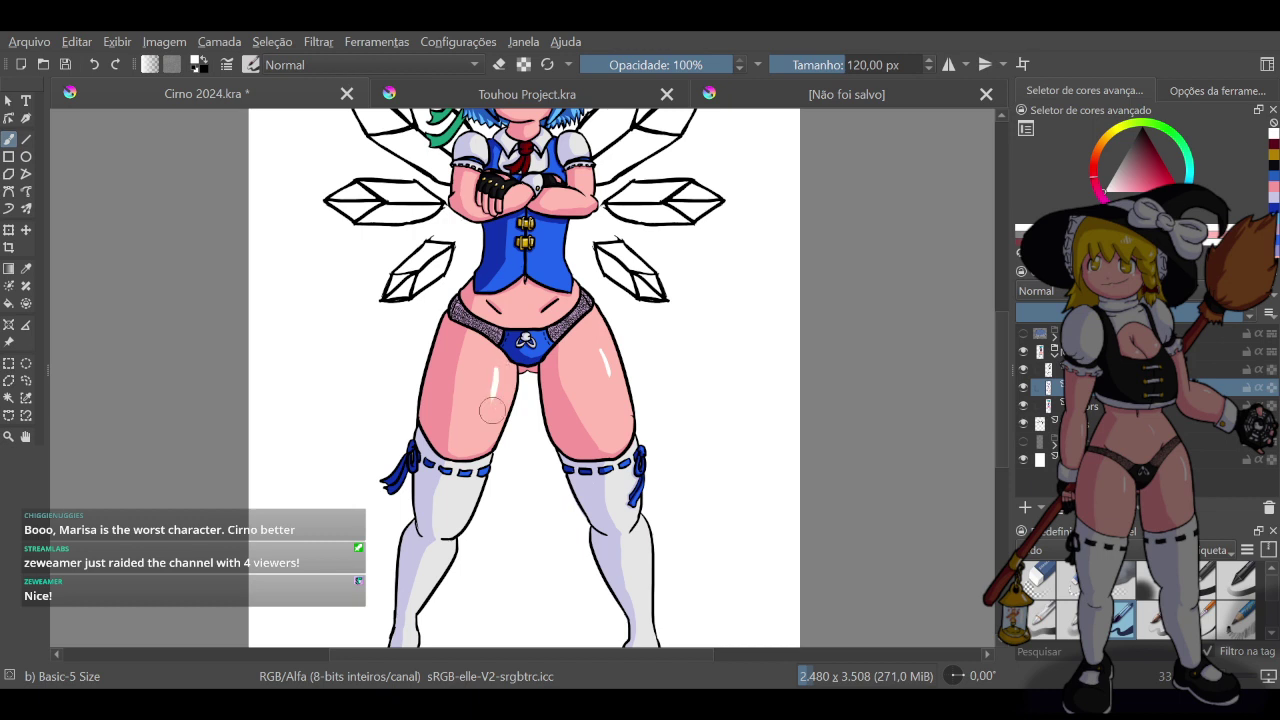
left_click(566, 445)
key("ctrl+z")
key("ctrl+z")
key("ctrl+z")
key("ctrl+z")
left_click_drag(492, 370, 488, 398)
left_click_drag(600, 363, 606, 404)
key("ctrl+z")
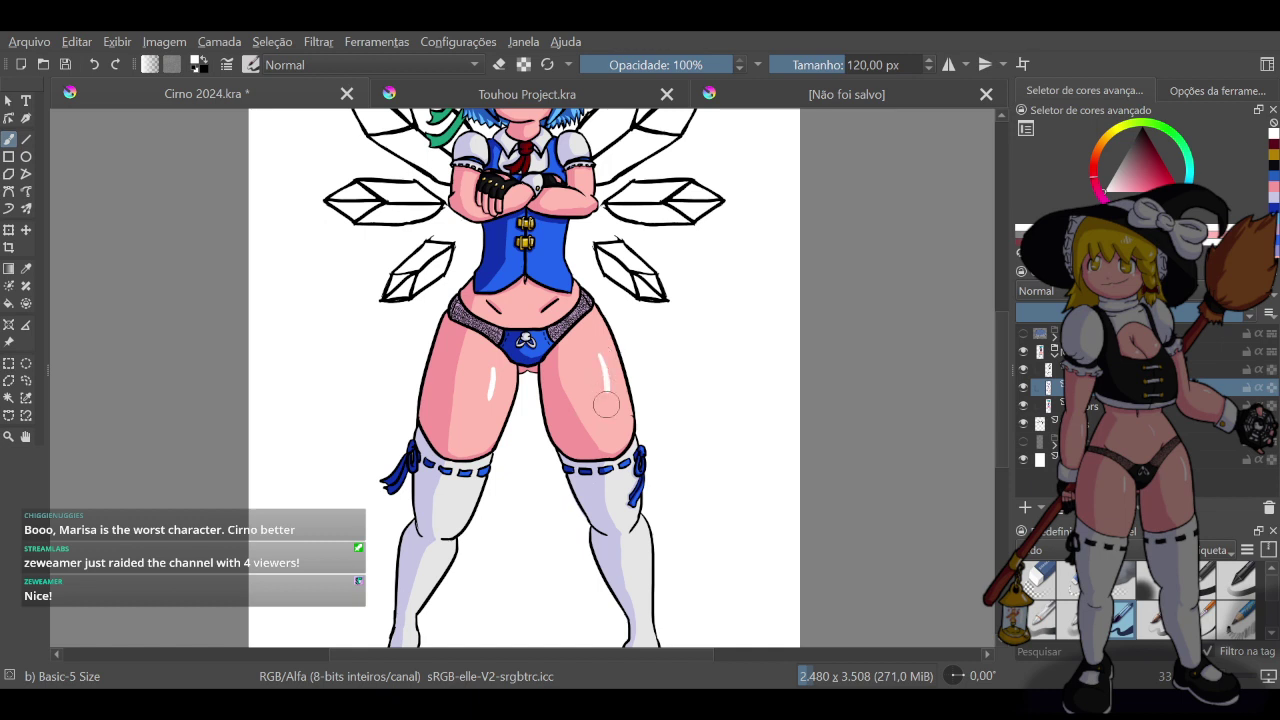
key("ctrl+z")
key("ctrl+z")
Paint one slim white highlight stroke down the upper part of each thigh on the body group's middle layer
left_click_drag(603, 357, 606, 396)
key("ctrl+z")
left_click_drag(600, 351, 607, 388)
left_click_drag(498, 370, 492, 399)
scroll(553, 302, "down", 5)
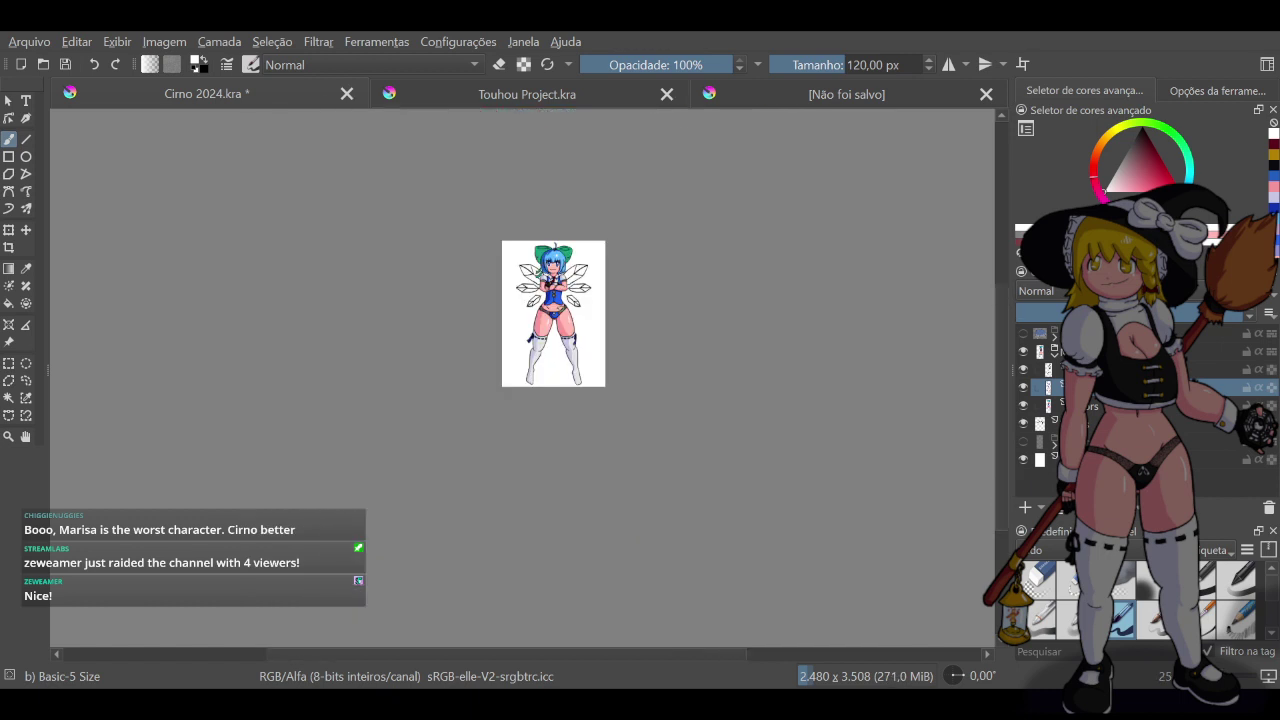
scroll(596, 289, "up", 2)
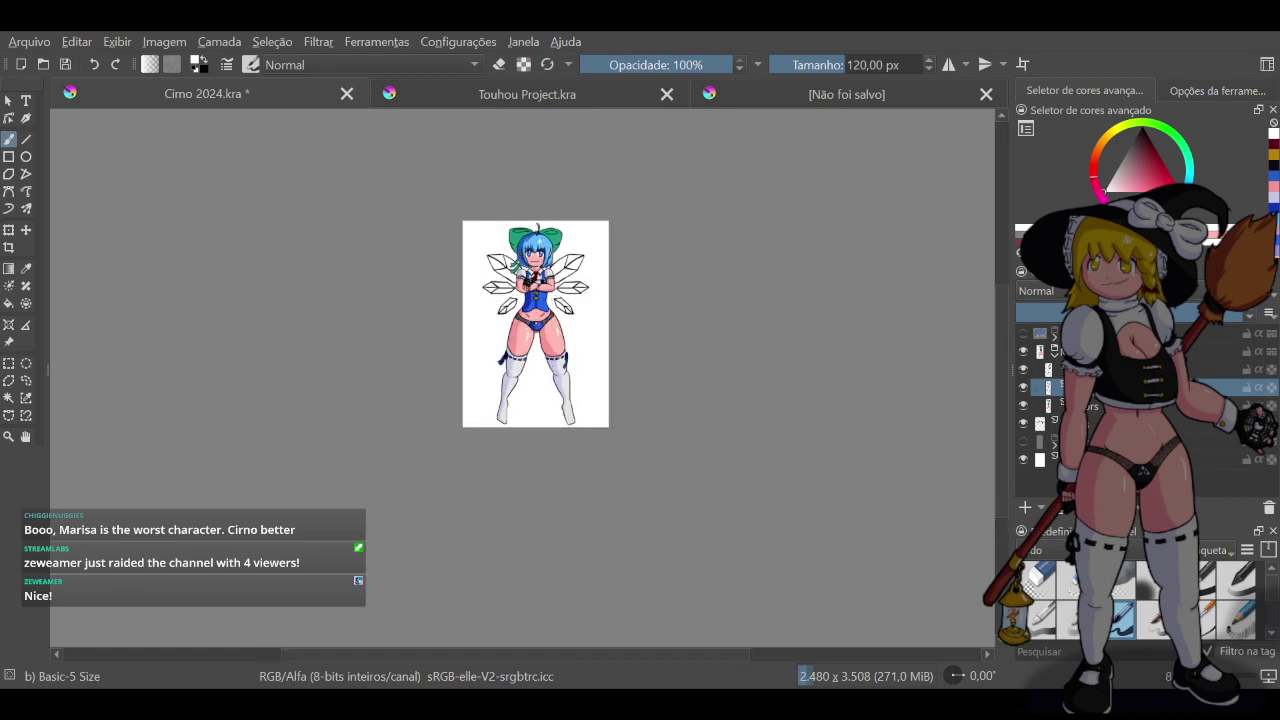
Collapse the body group, show the skirt group again, and save Cirno 2024.kra
left_click(1054, 355)
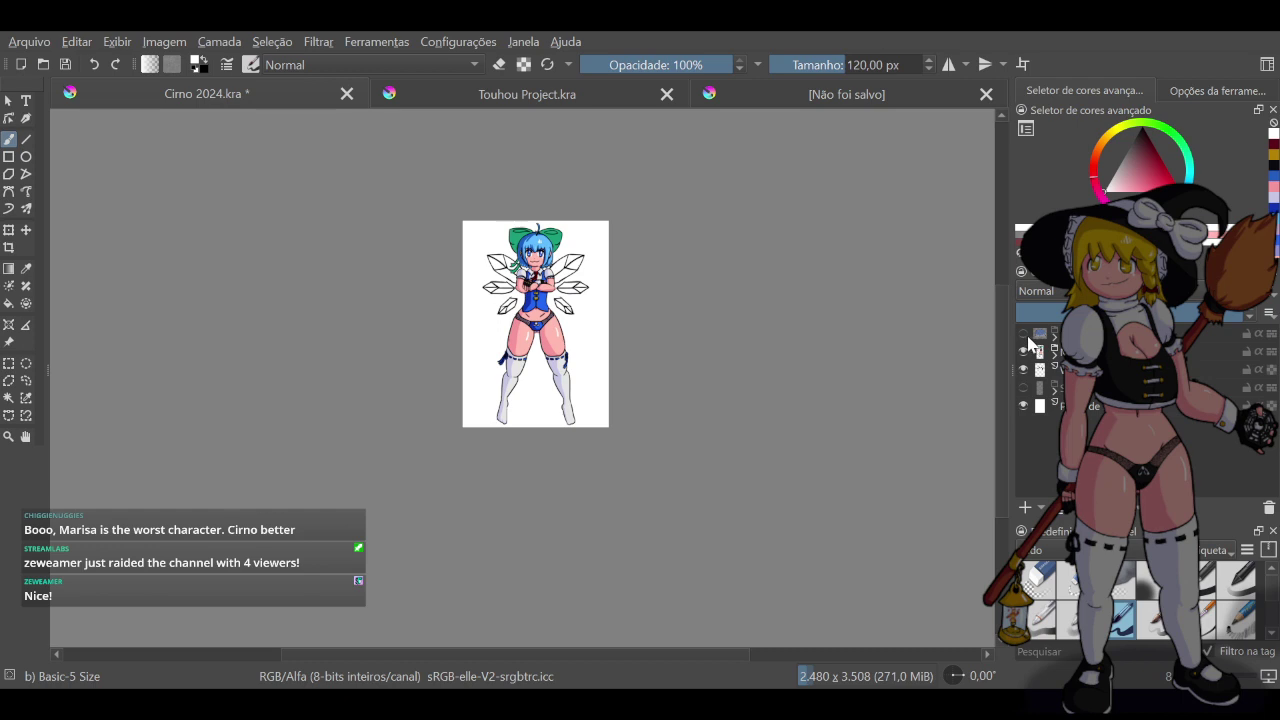
left_click(1023, 334)
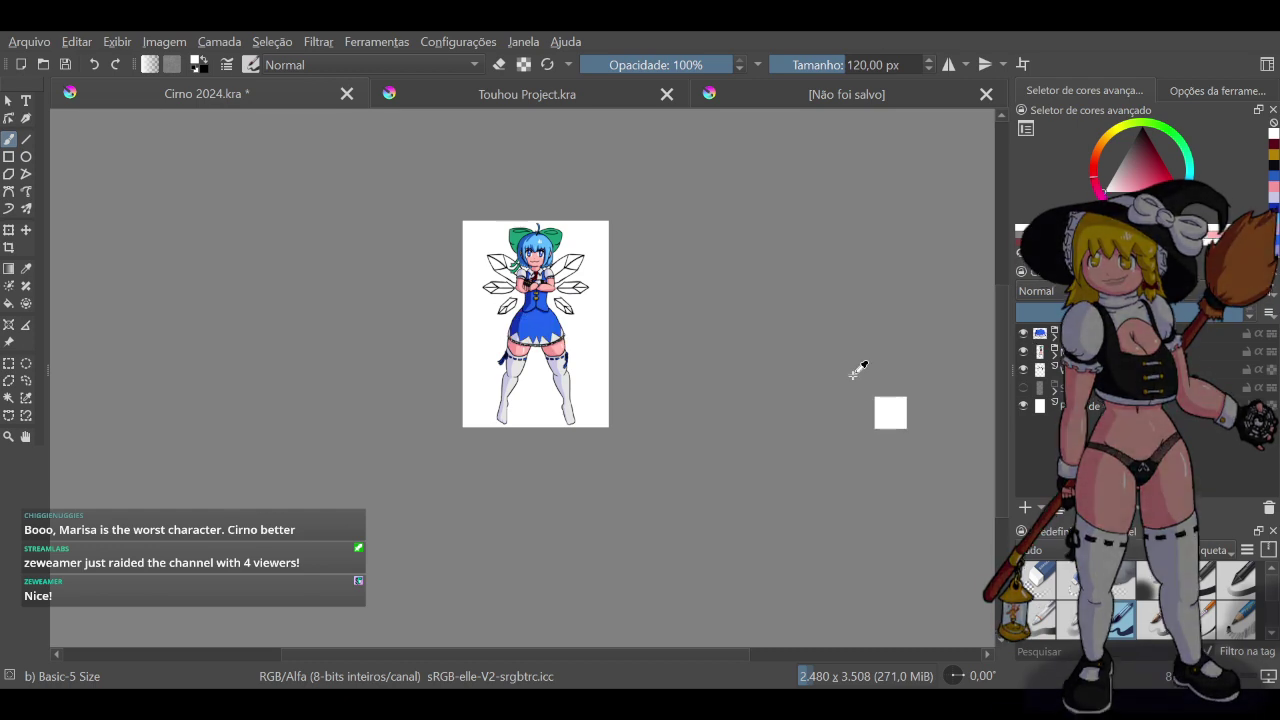
key("ctrl+s")
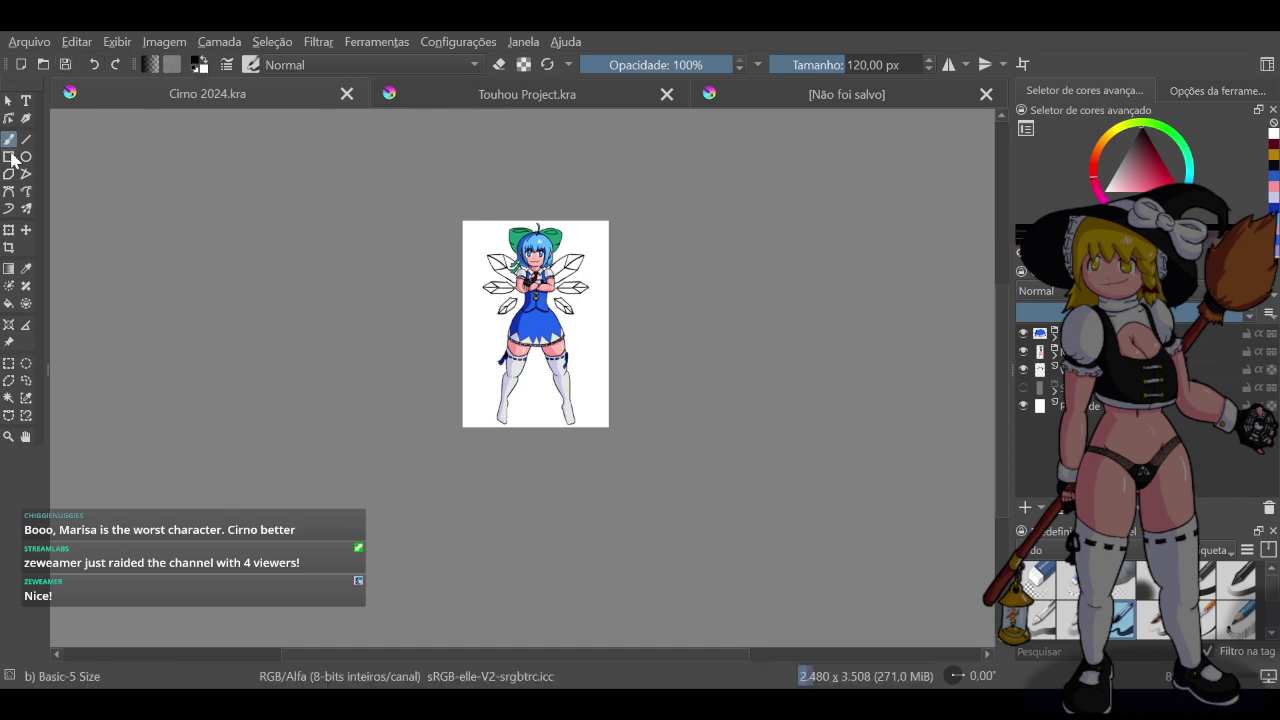
Put the Wings layer into a new group and name that group Wings
left_click(1130, 370)
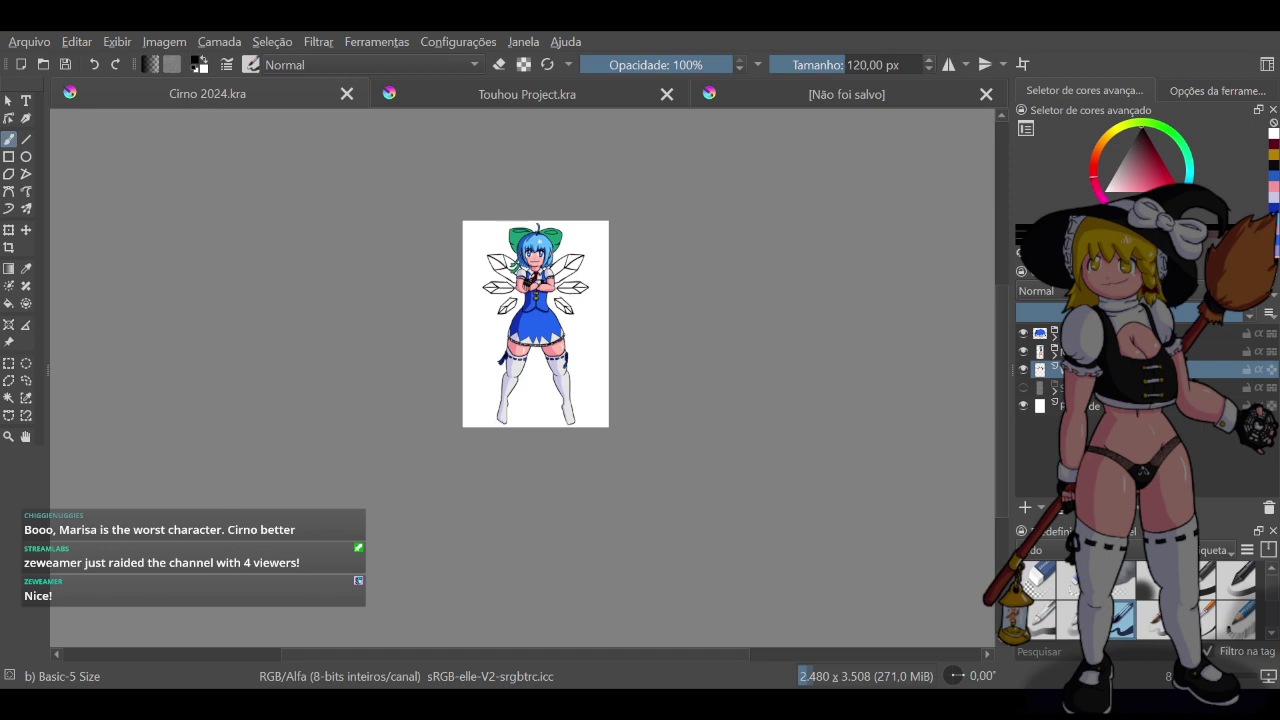
double_click(1130, 370)
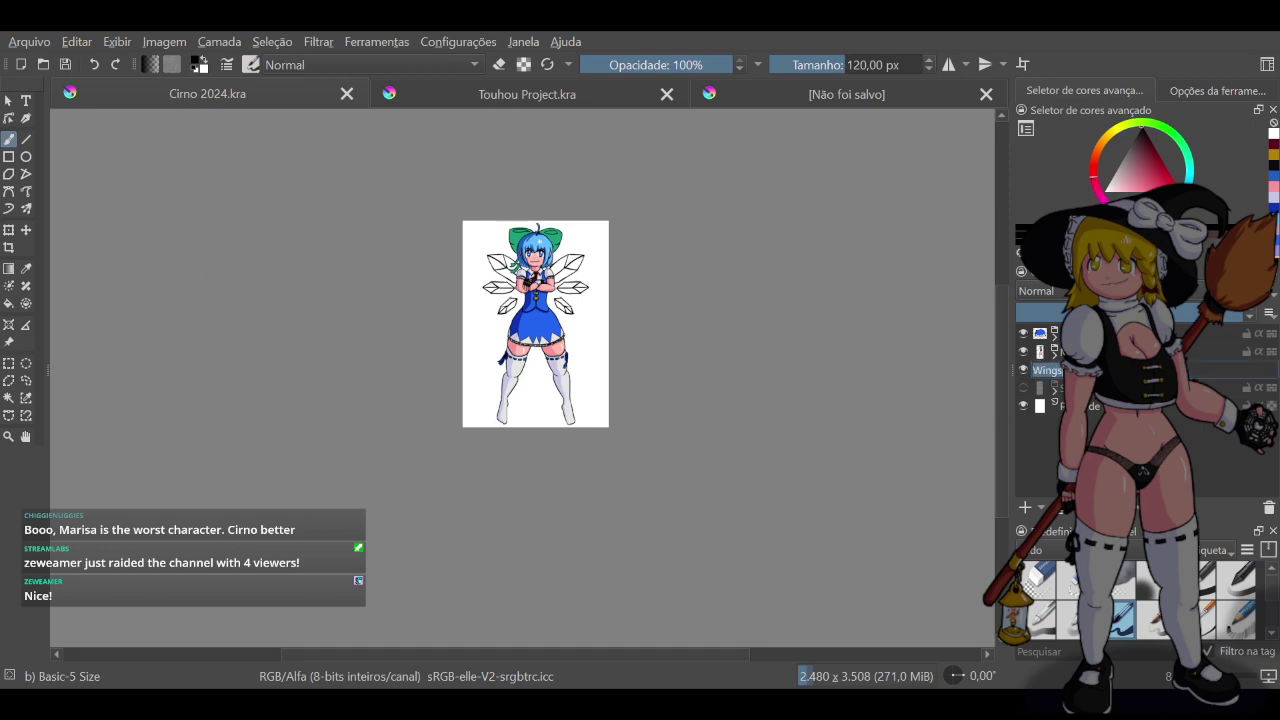
key("Return")
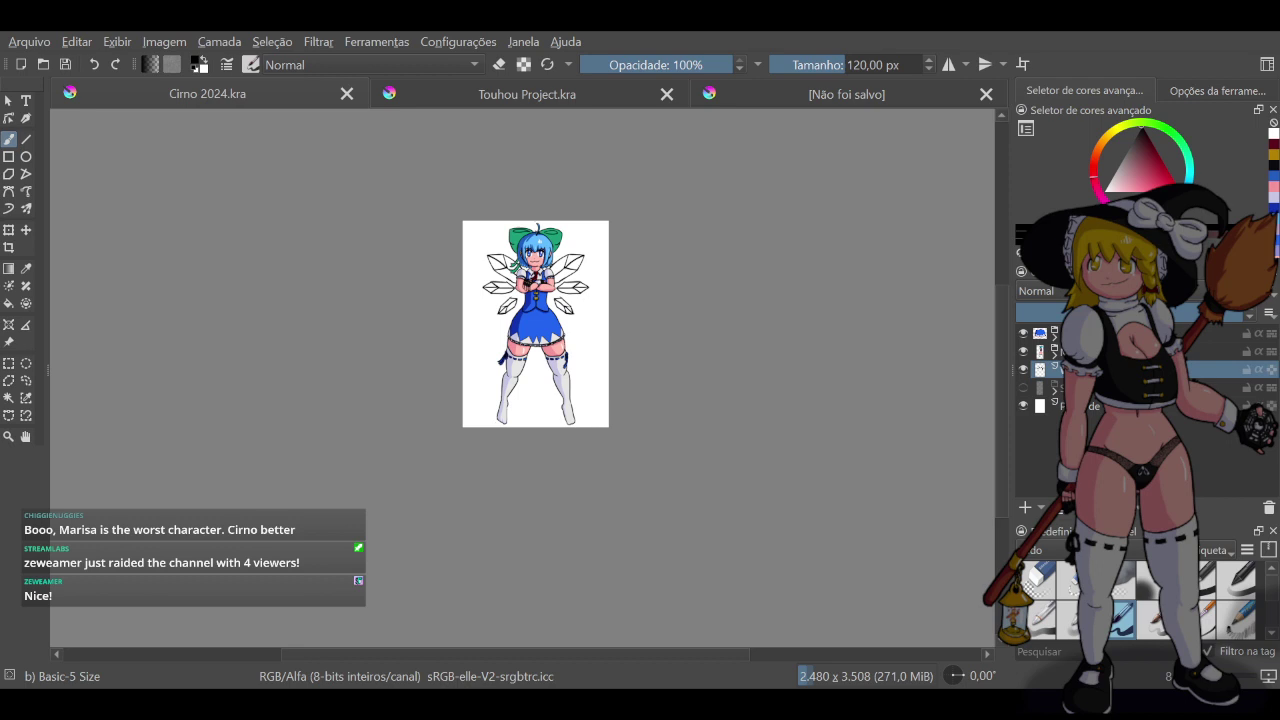
key("ctrl+g")
left_click(1120, 370)
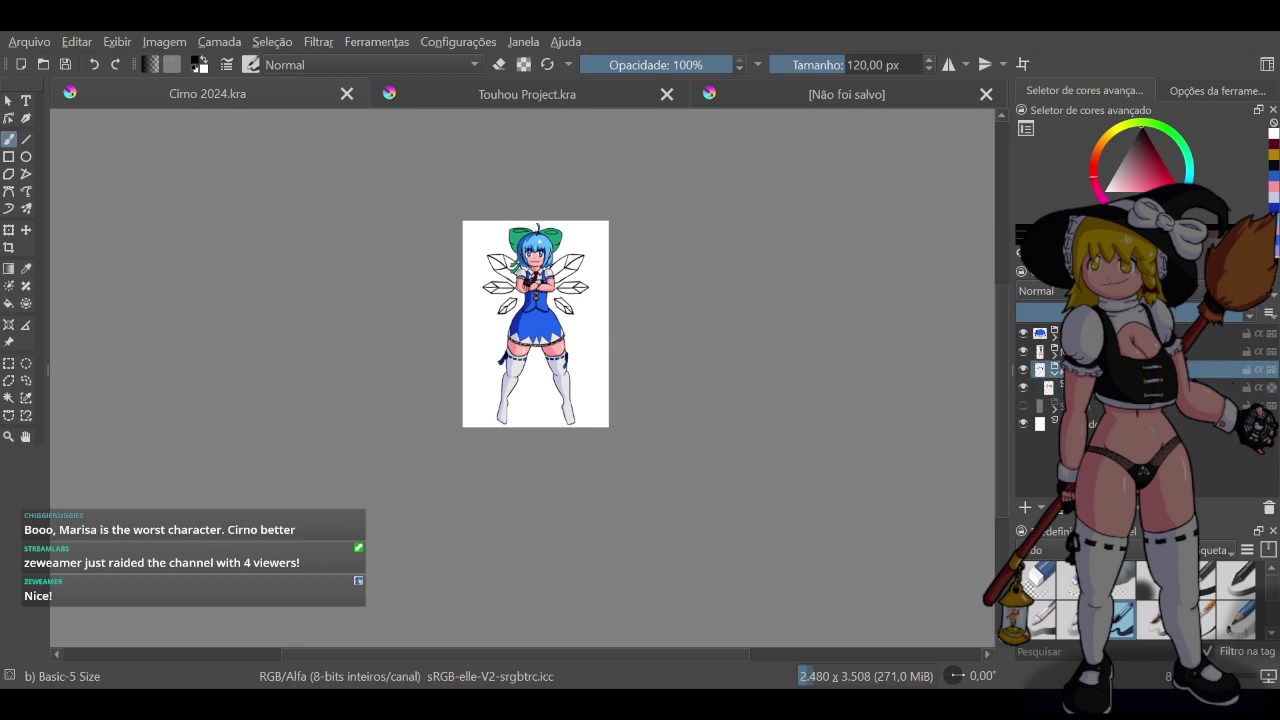
double_click(1120, 370)
type("Win")
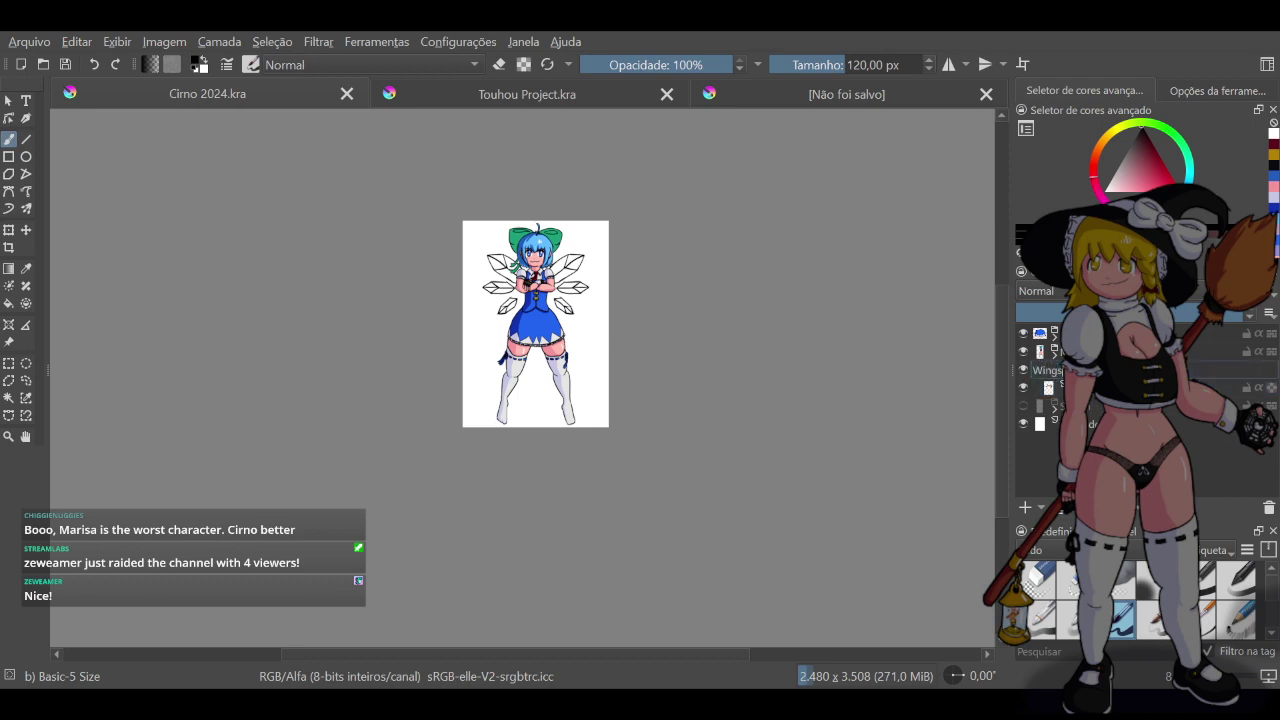
type("gs")
key("Return")
Rename the layer inside the Wings group as Lineart
left_click(1120, 388)
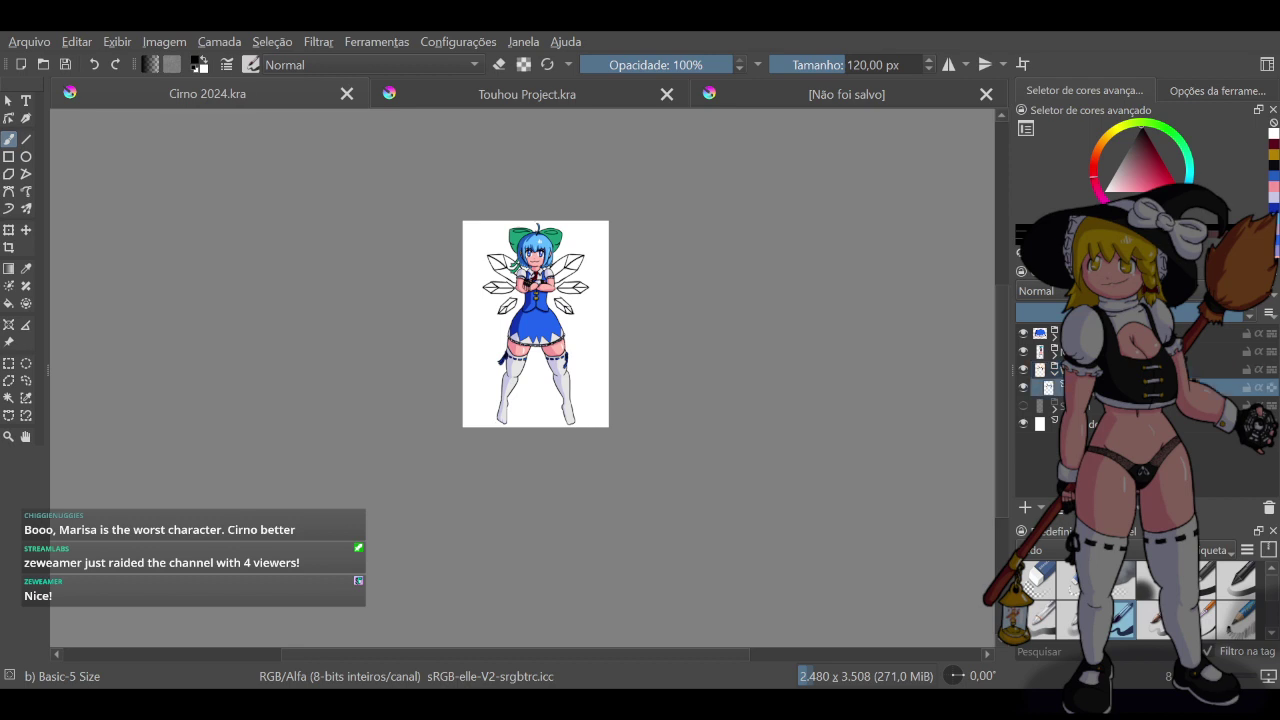
double_click(1120, 388)
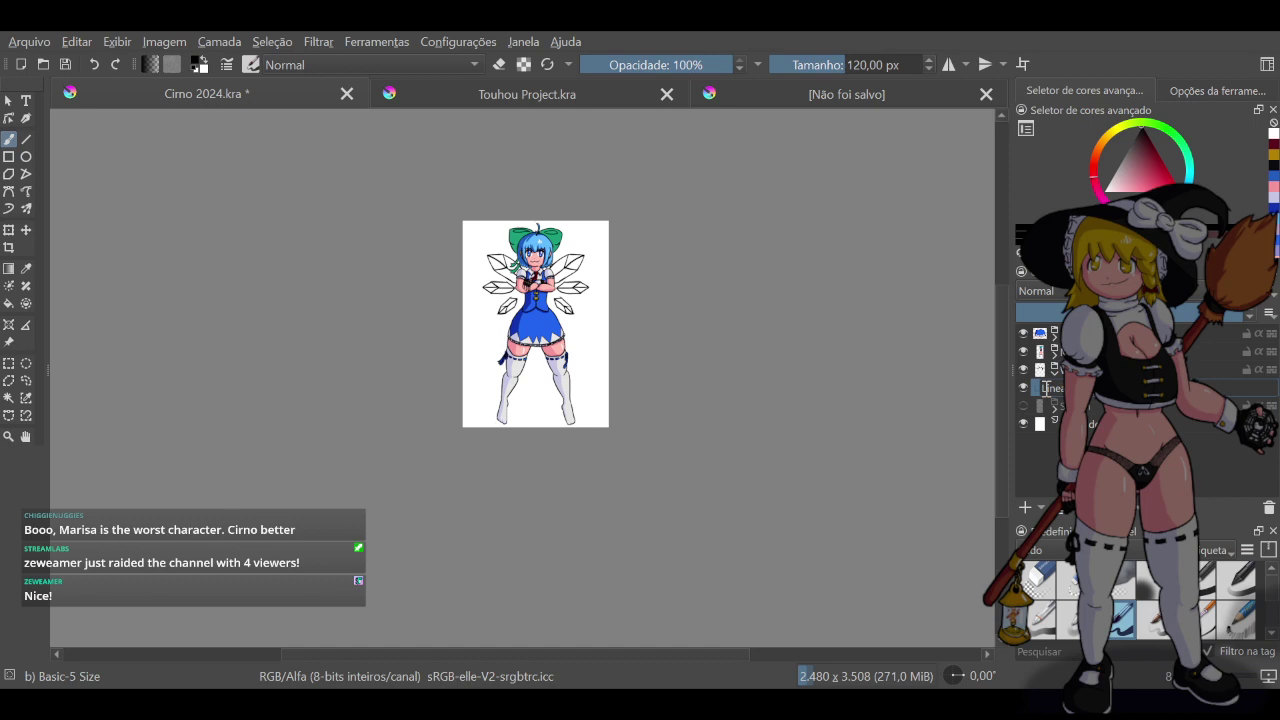
key("Return")
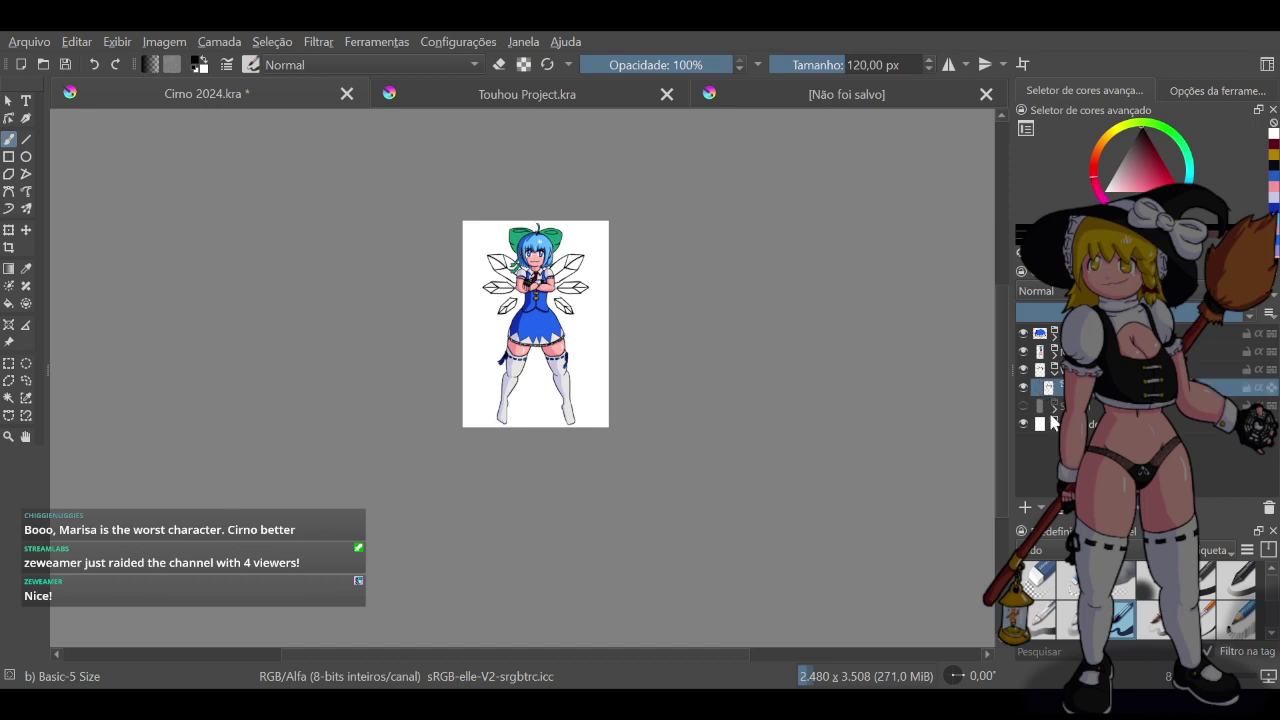
Add a new paint layer to the Wings group, move it below the line art, and name it Color
left_click(1120, 406)
left_click(1110, 388)
left_click(1024, 508)
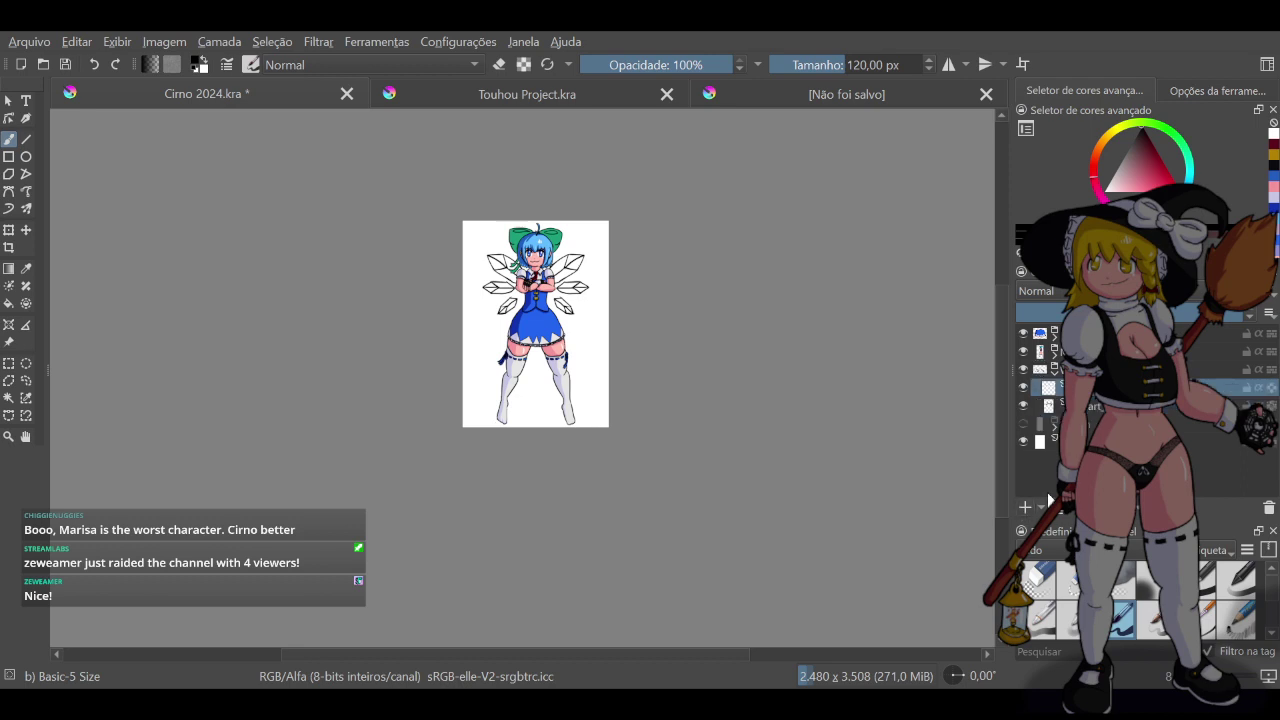
left_click(1081, 508)
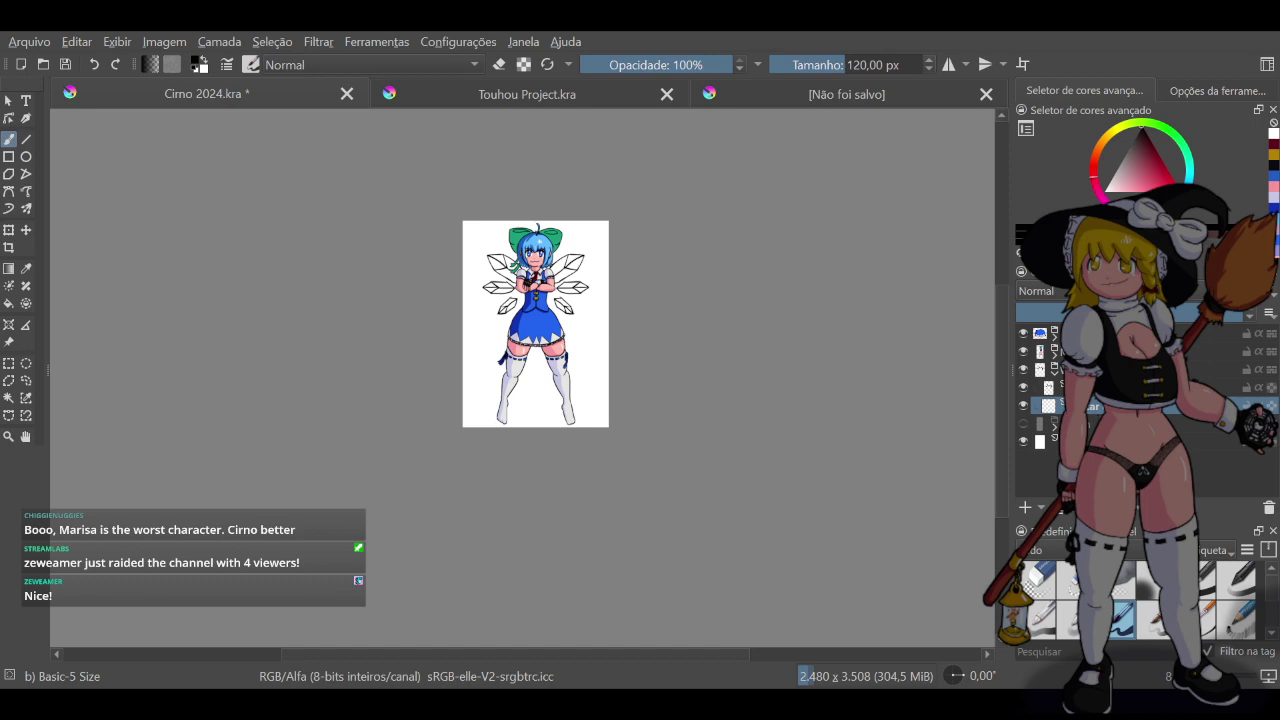
key("F2")
type("Colo")
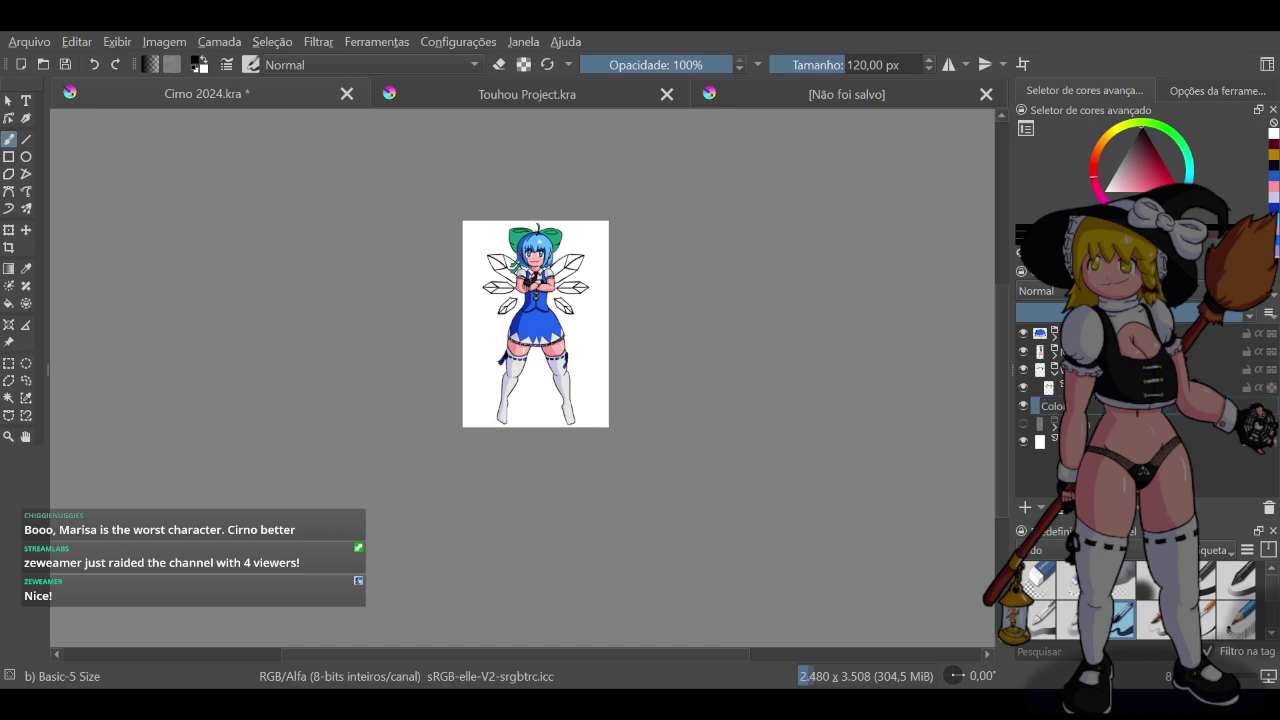
key("Return")
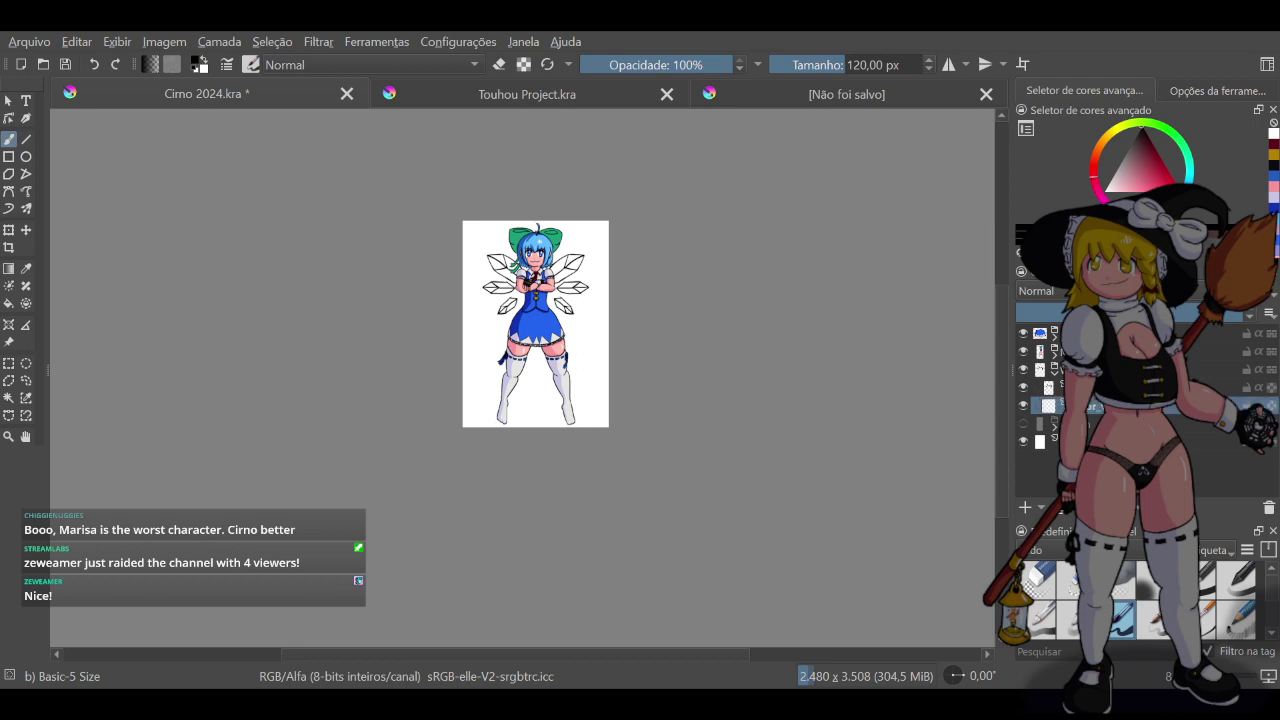
Pick the light blue of the hair as the painting colour for the ice wings
scroll(548, 257, "up", 3)
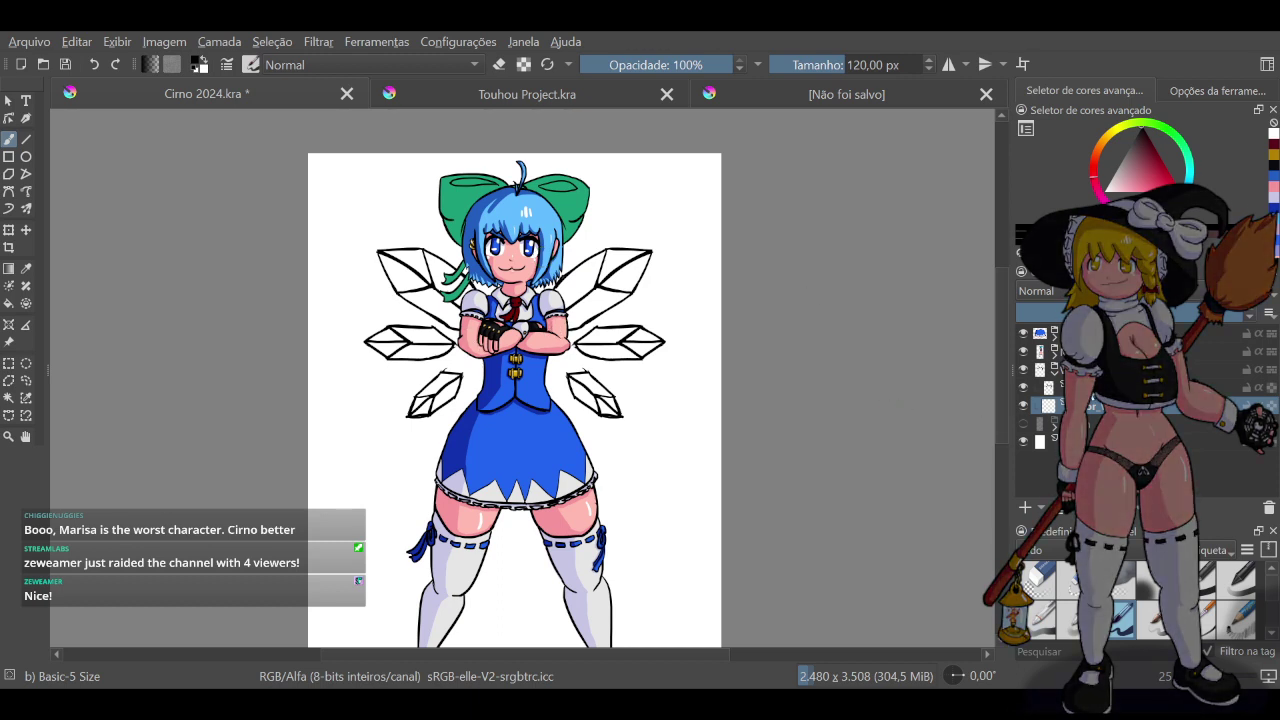
left_click(1090, 390)
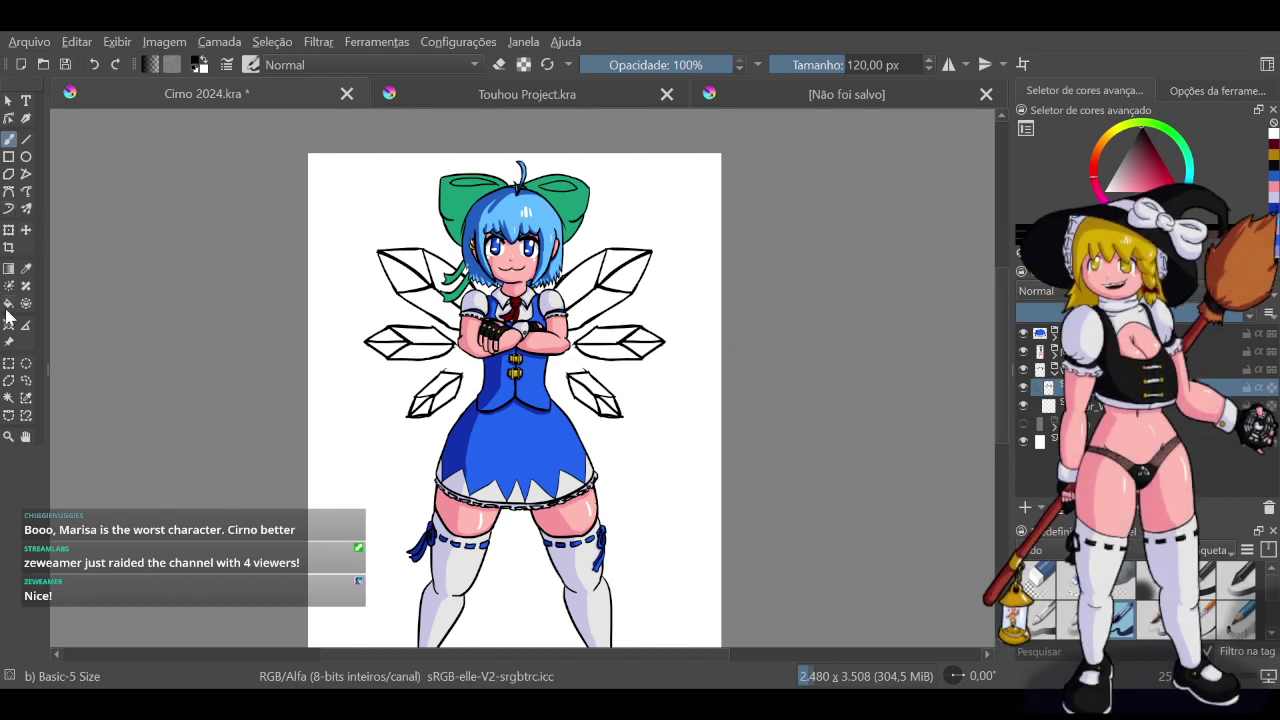
left_click(8, 400)
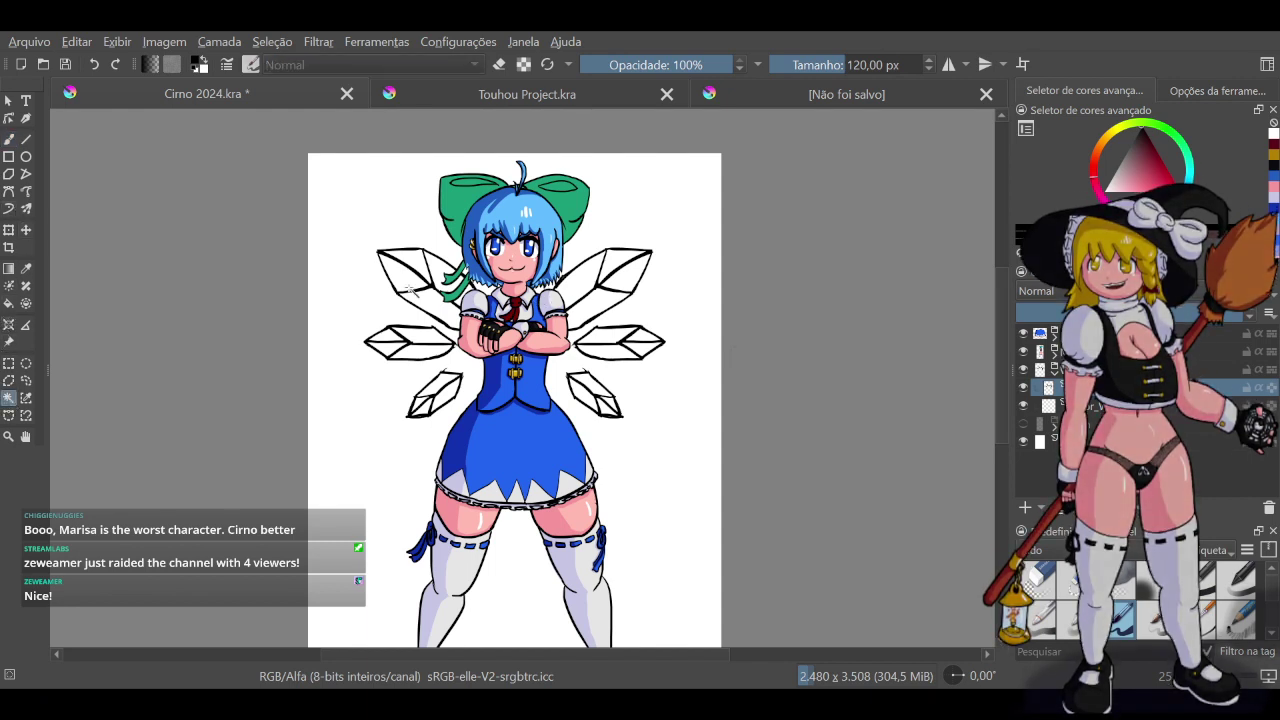
left_click(12, 140)
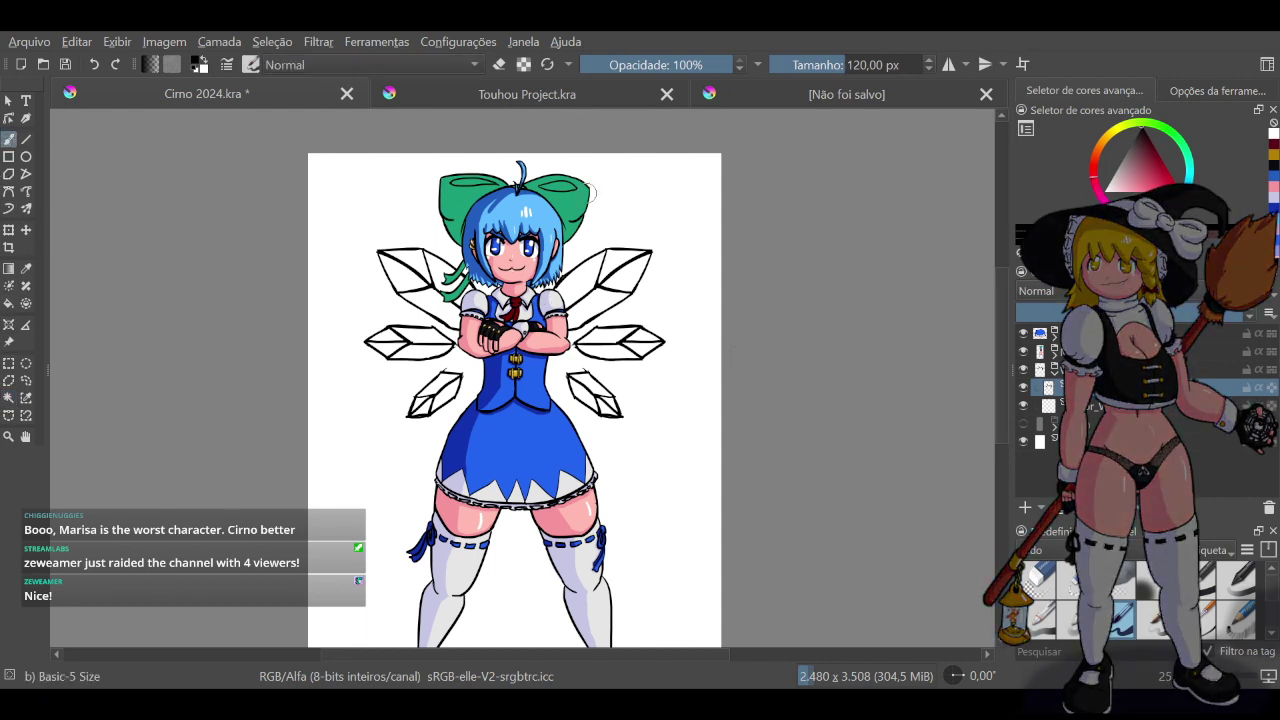
left_click(571, 251, "ctrl")
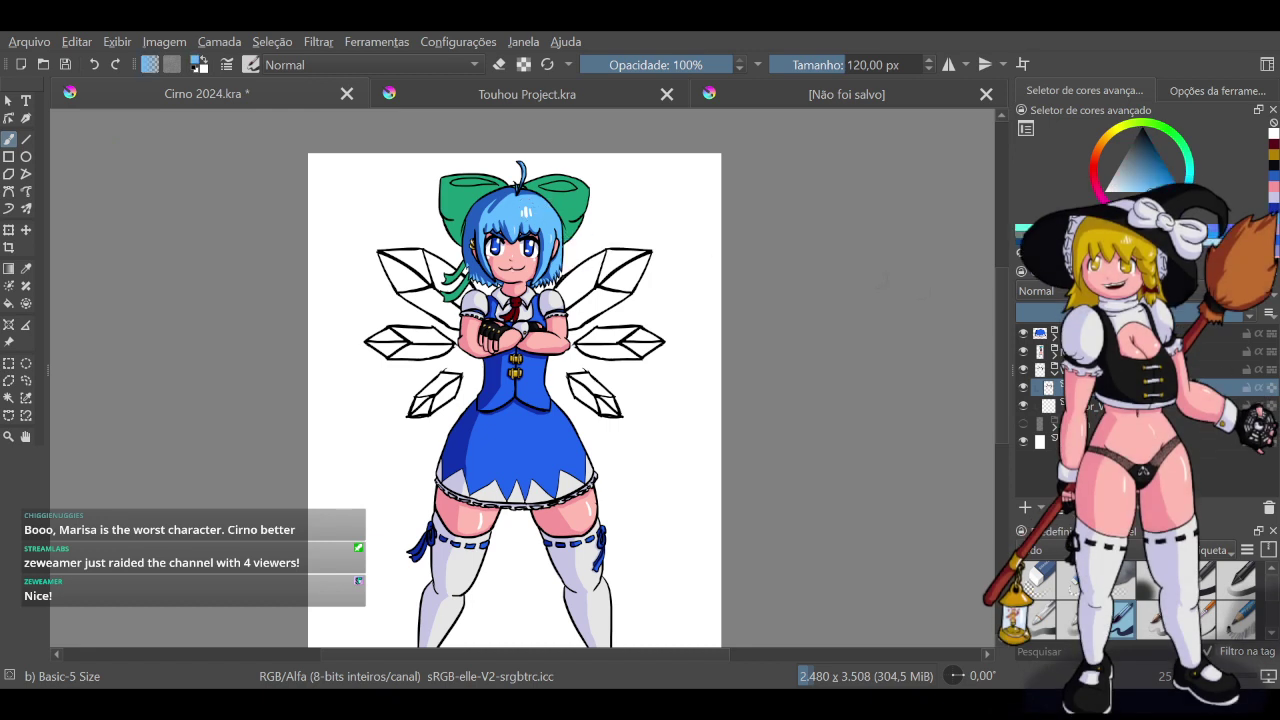
left_click(1092, 407)
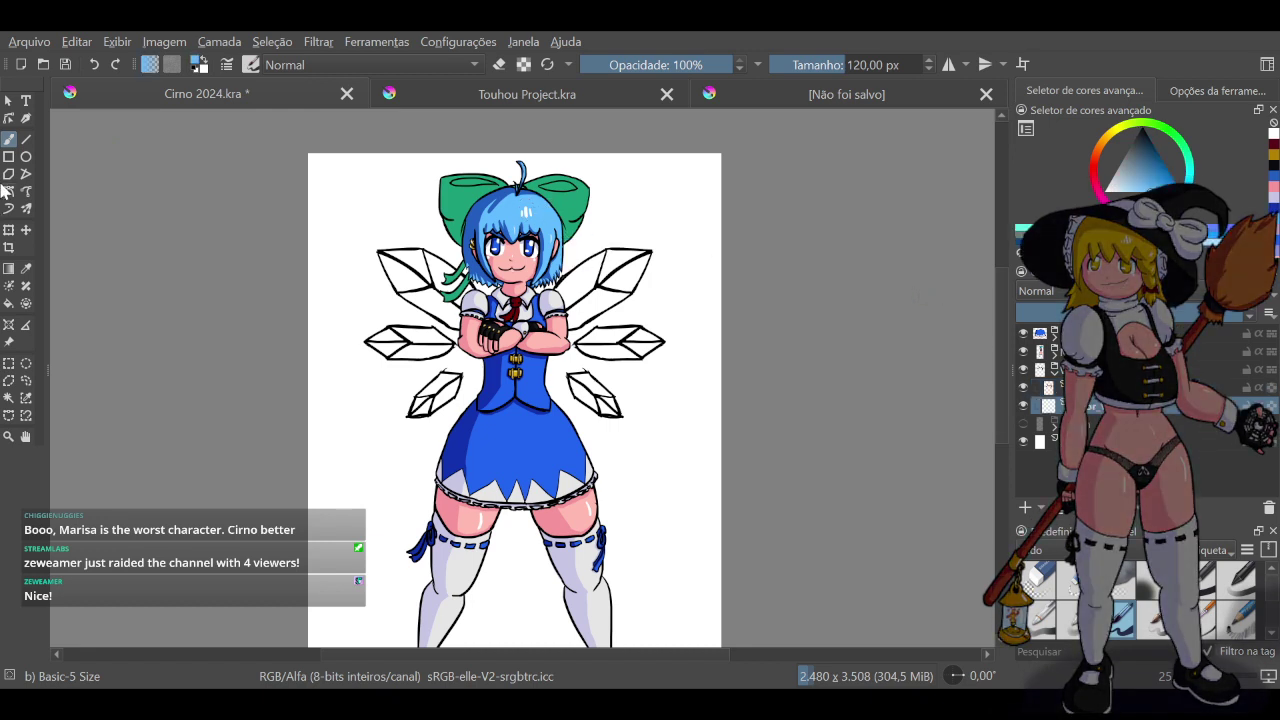
left_click(8, 399)
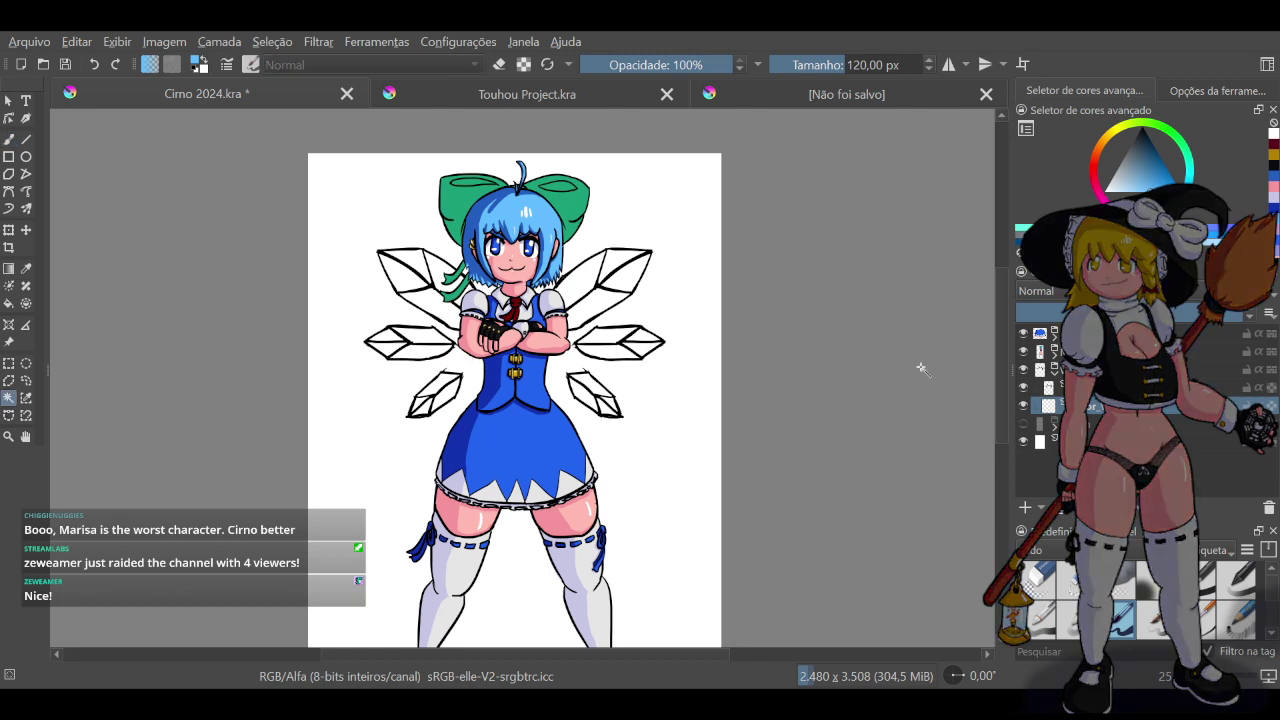
Select all the ice wing facets from the Wings group's line art with the Contiguous Selection tool
left_click(1047, 388)
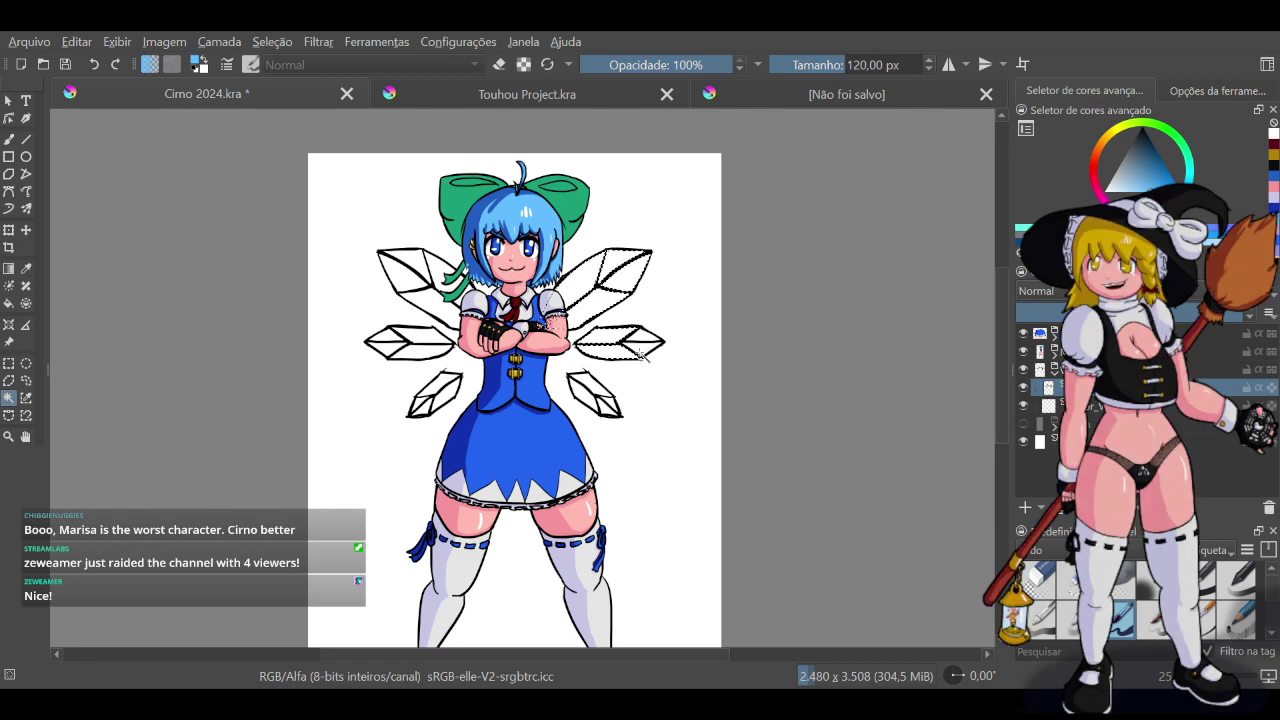
left_click(590, 383, "shift")
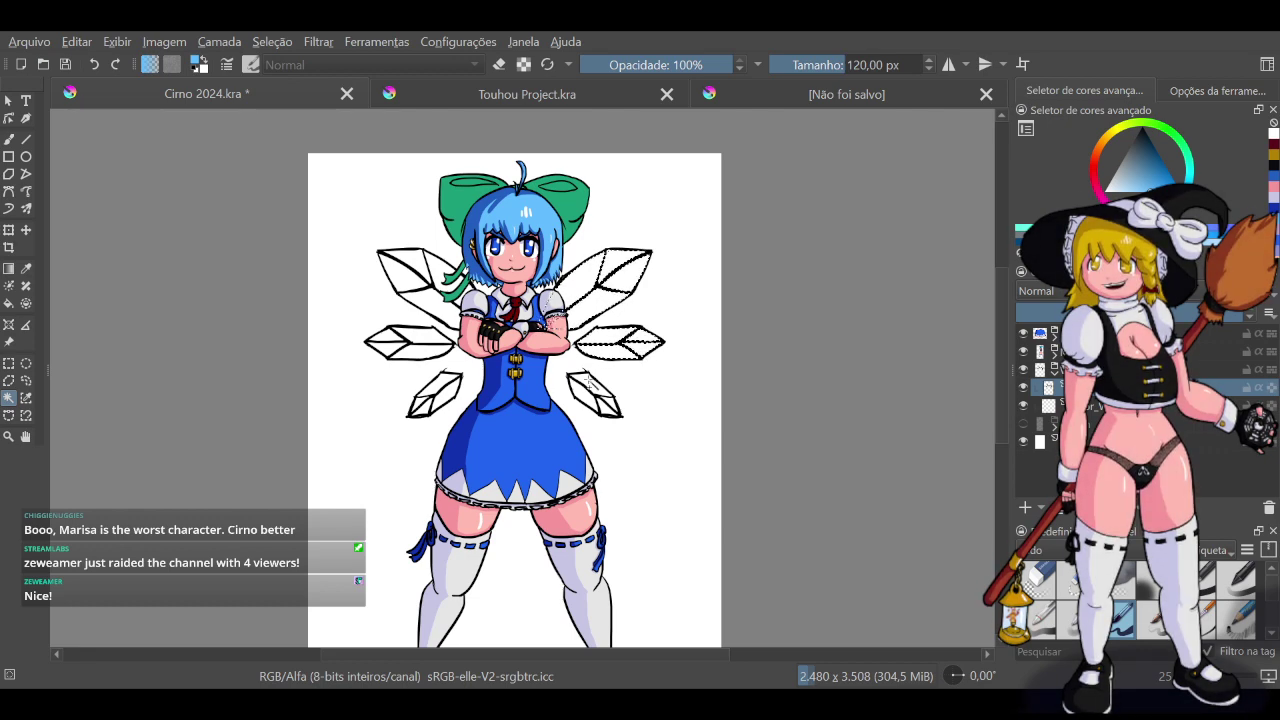
left_click(586, 396, "shift")
left_click(609, 409, "shift")
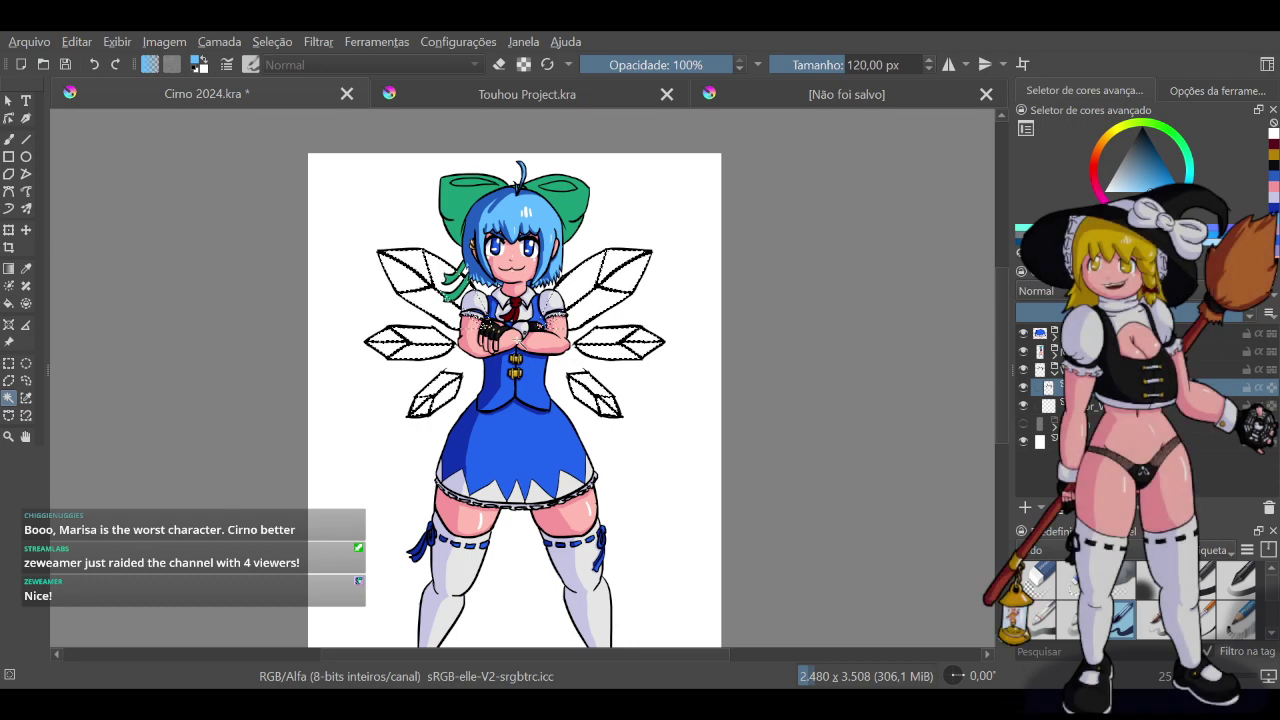
Fill the selected wing facets with the light blue on the Wings group's Color layer, clear the selection, and save the drawing
left_click(1108, 406)
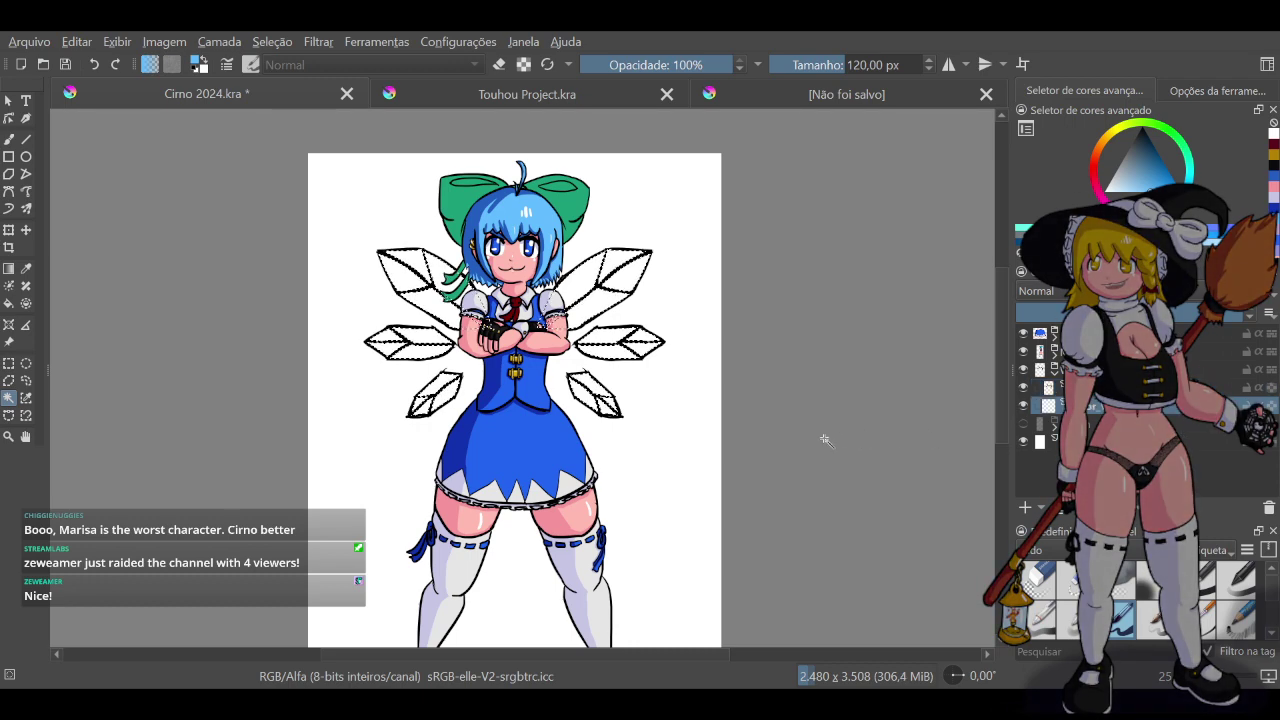
key("shift+BackSpace")
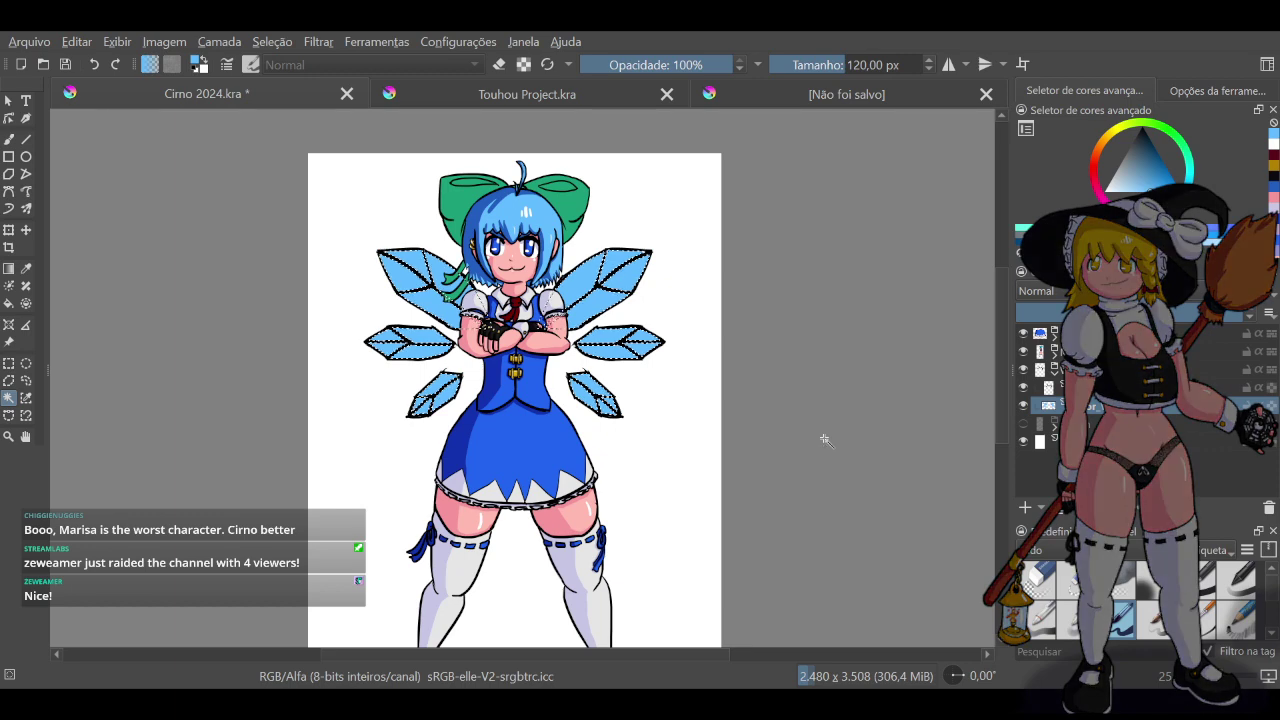
key("ctrl+z")
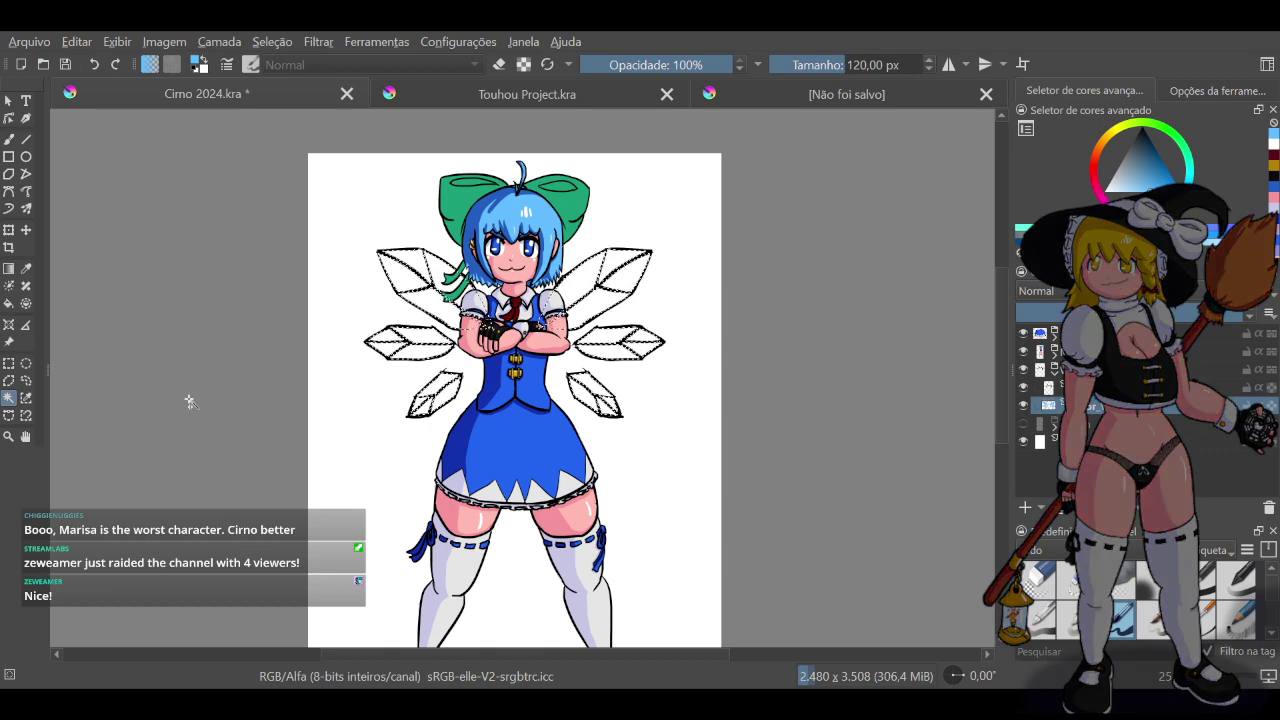
key("shift+BackSpace")
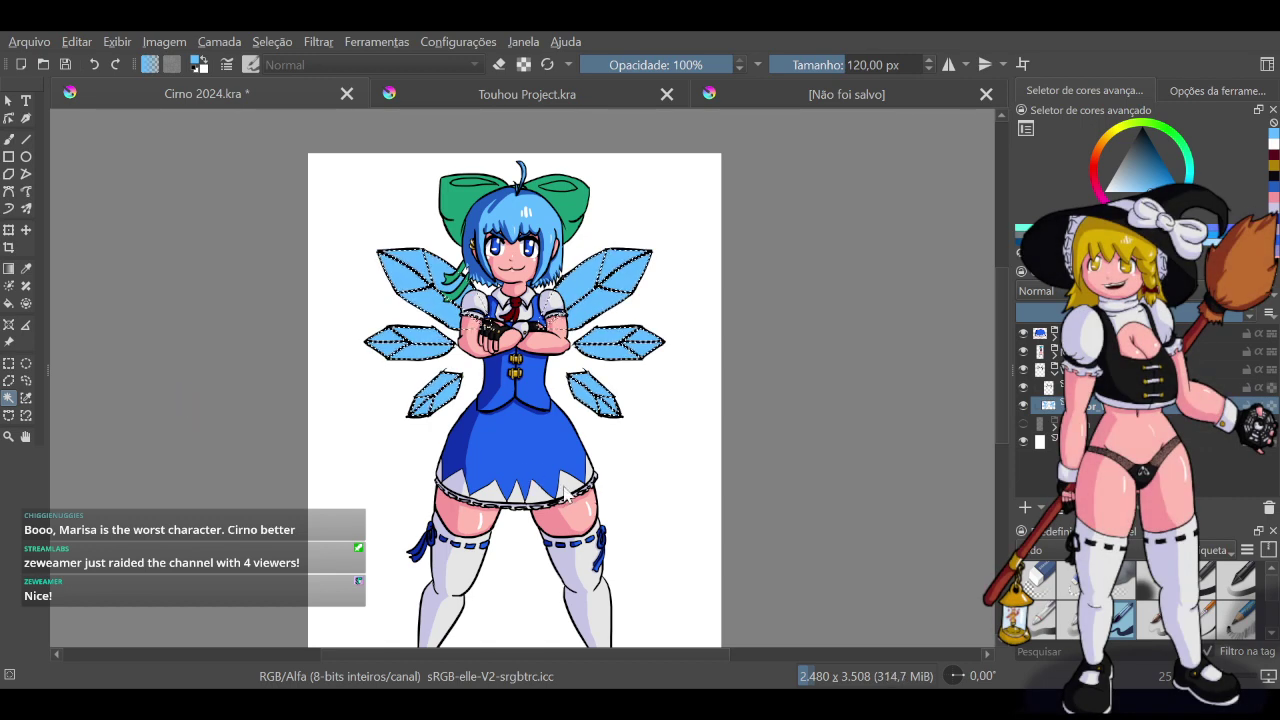
key("ctrl+shift+a")
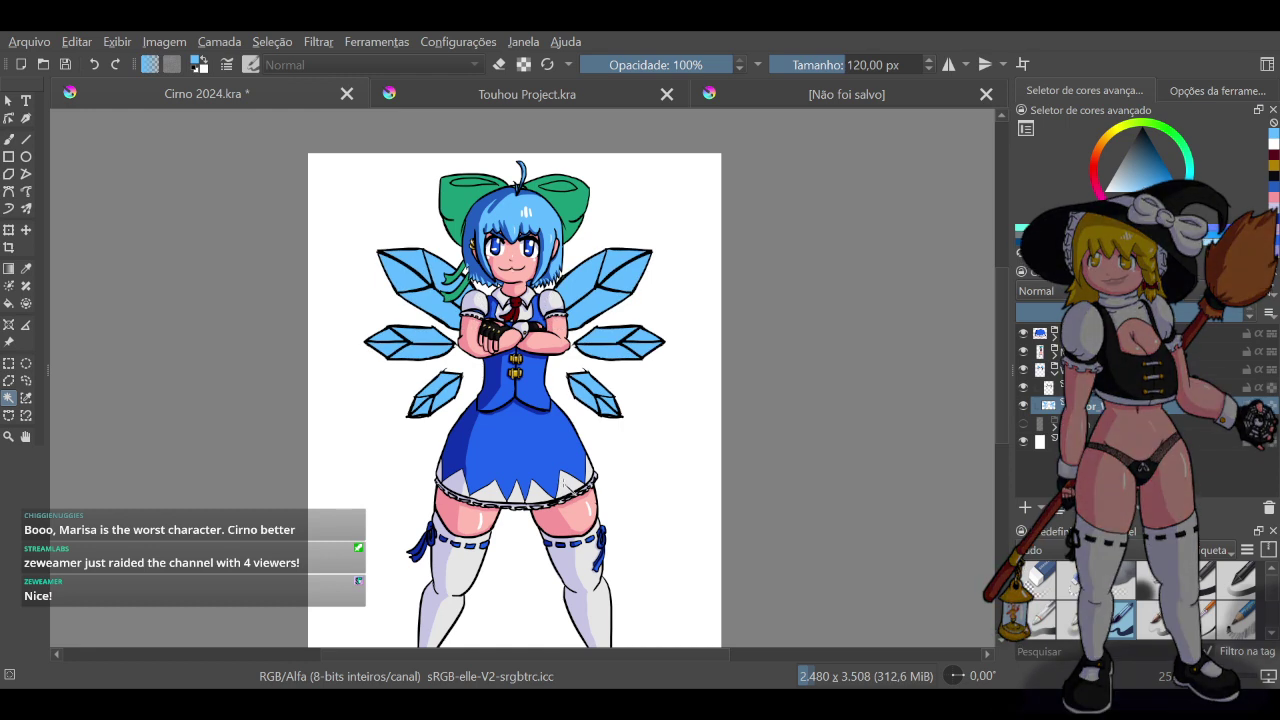
key("ctrl+s")
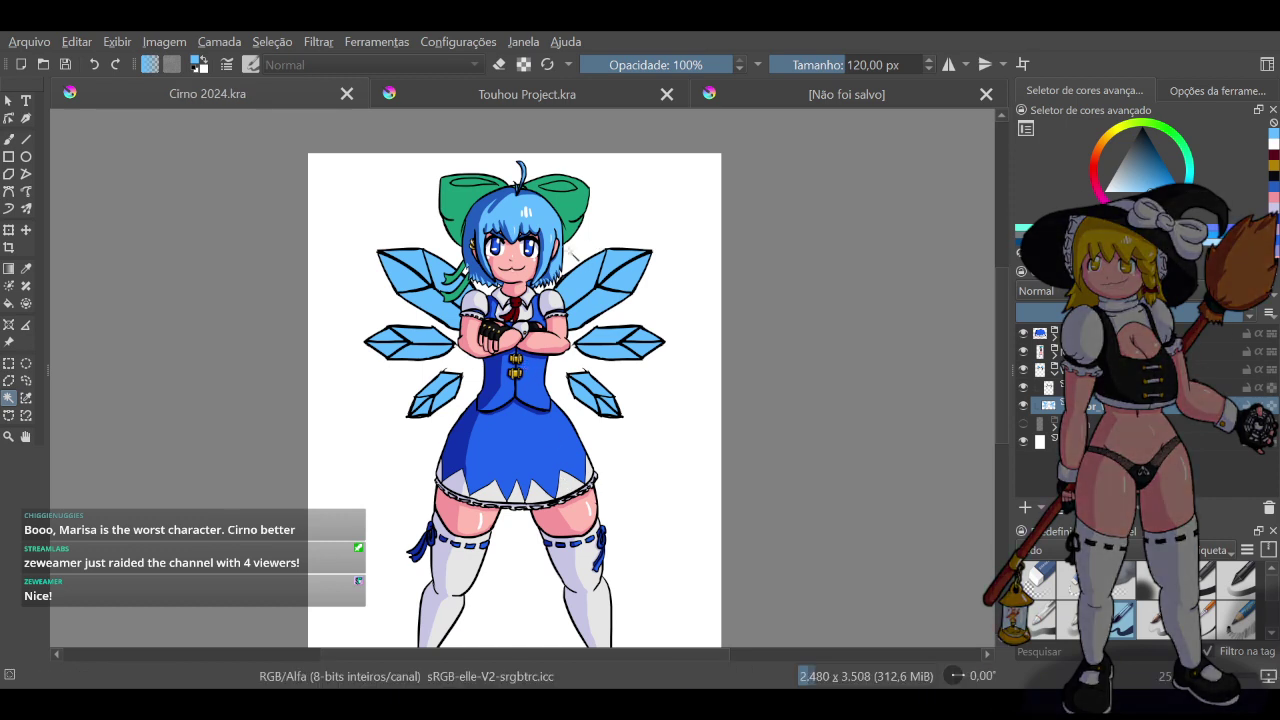
Expand the body group, select its layer between the line art and the colours, and set a darker shade of the bow's green for brushing
left_click(1055, 356)
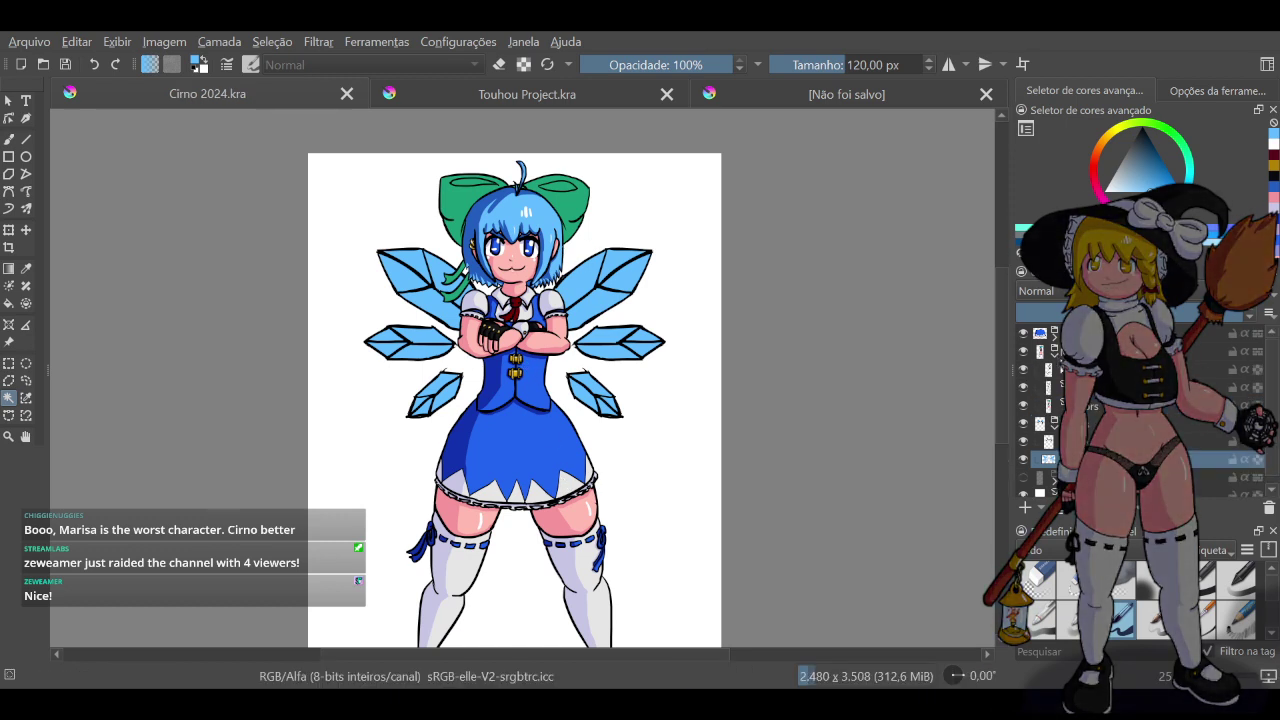
left_click(1075, 387)
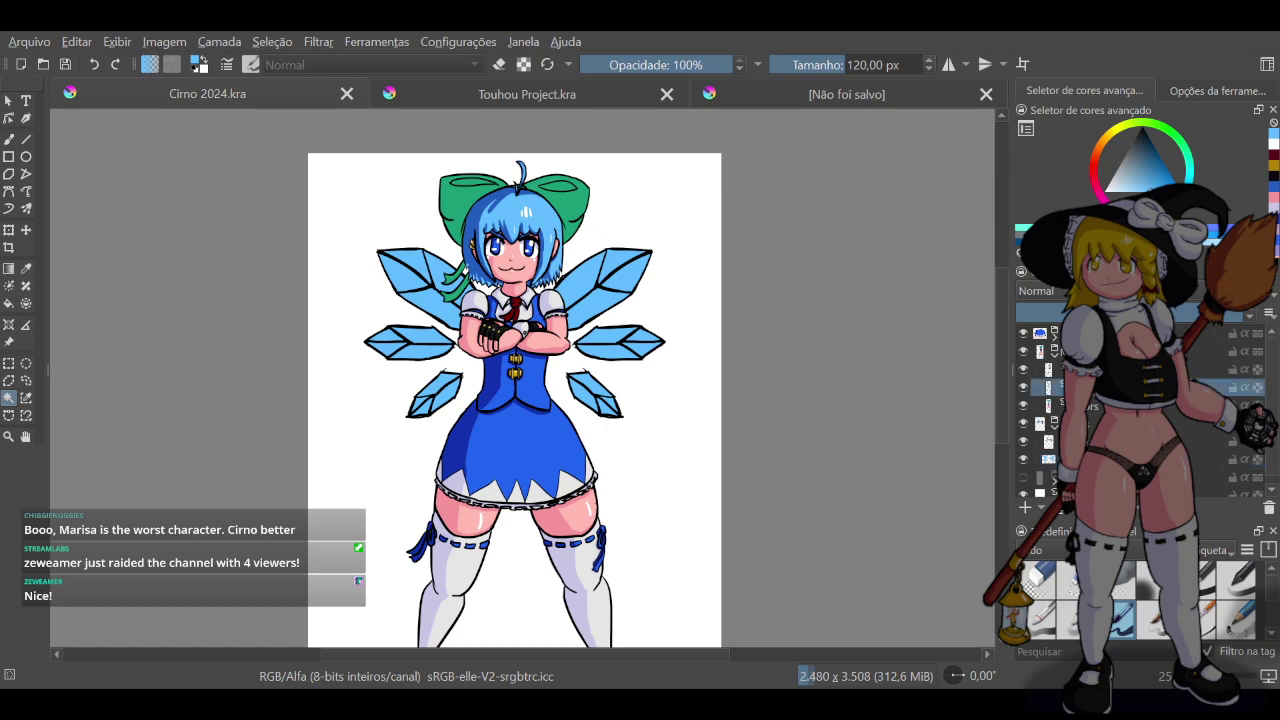
scroll(458, 188, "up", 3)
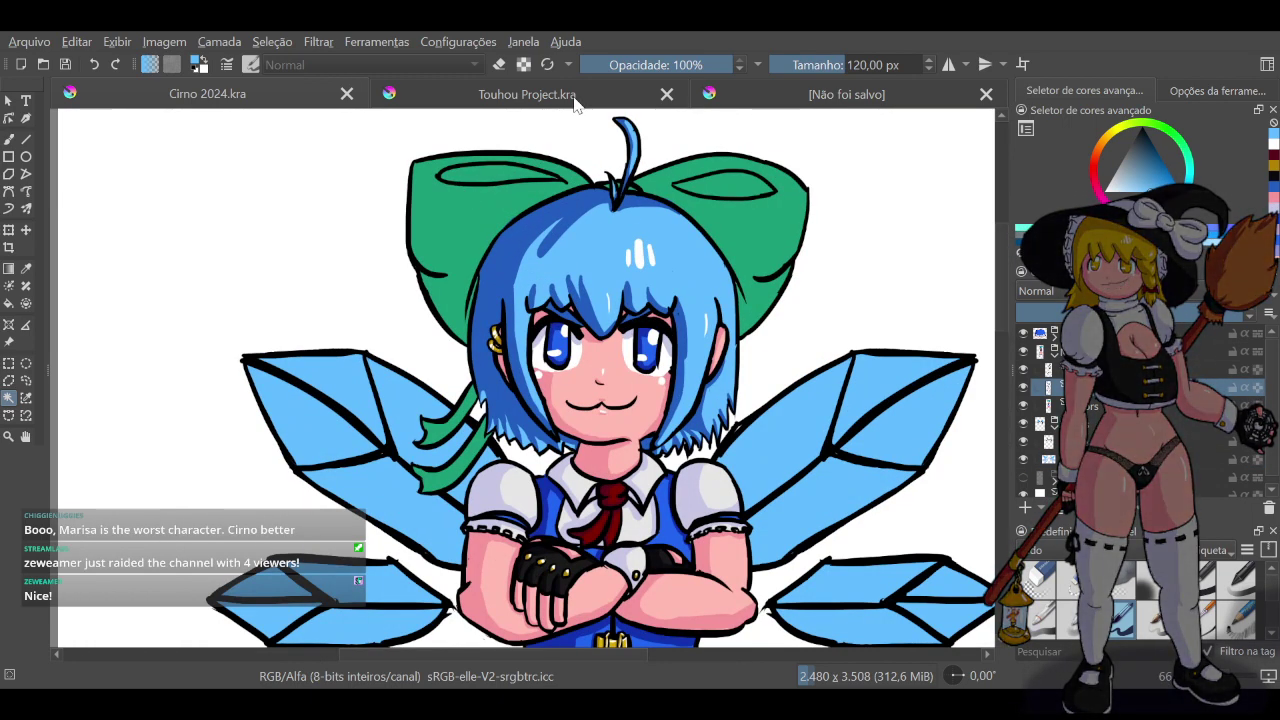
left_click(9, 141)
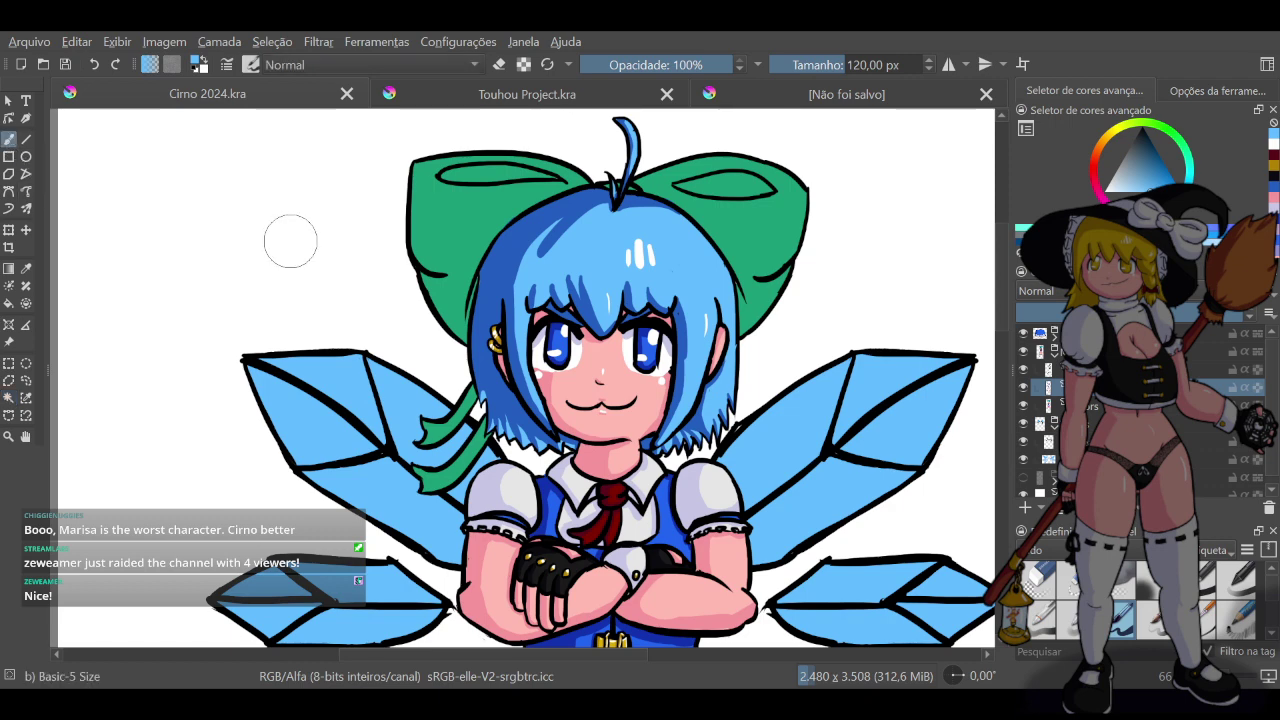
key("ctrl")
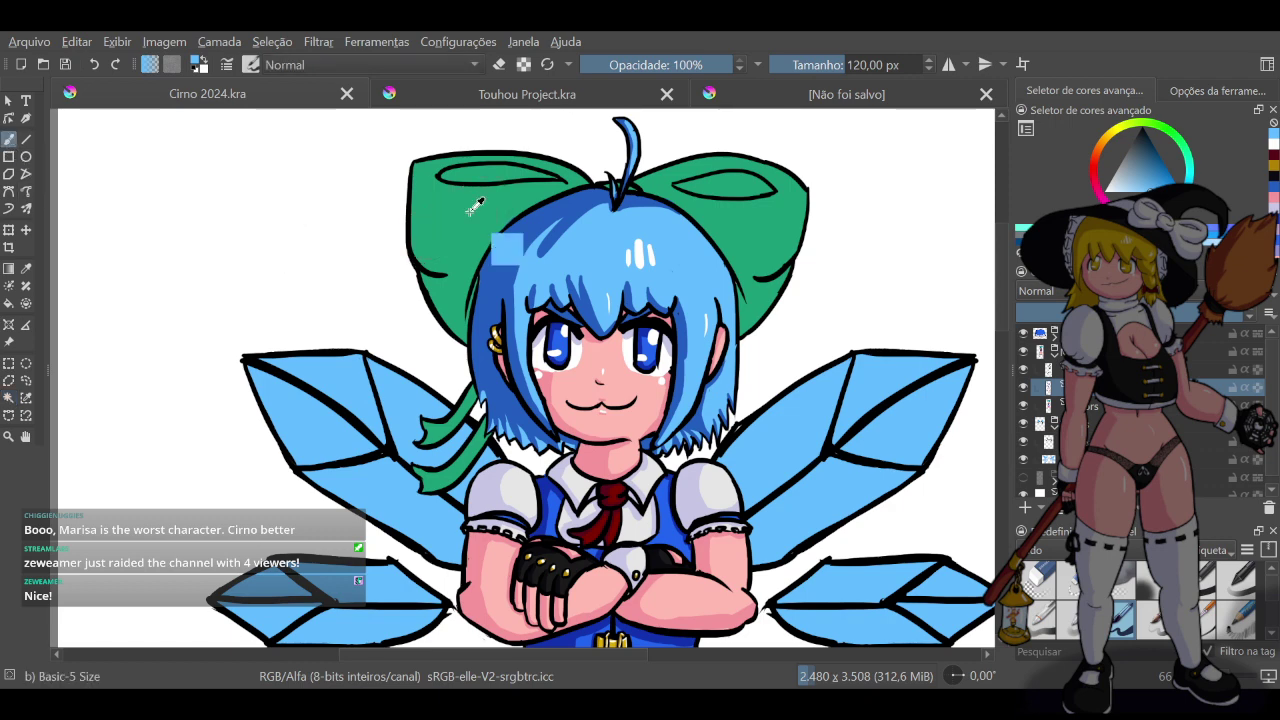
left_click(474, 205, "ctrl")
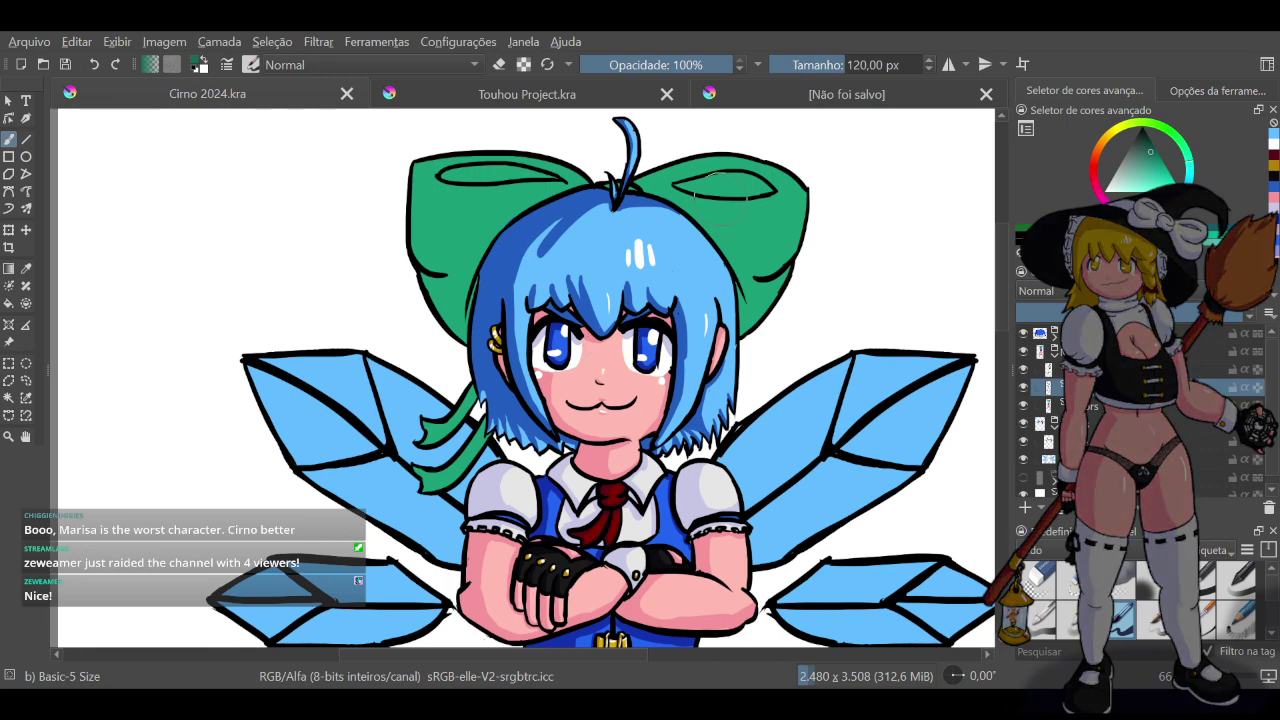
Set the brush size to 80 px and paint dark green shadows on the hanging ribbon tails of the bow
scroll(718, 195, "up", 2)
scroll(721, 198, "down", 1)
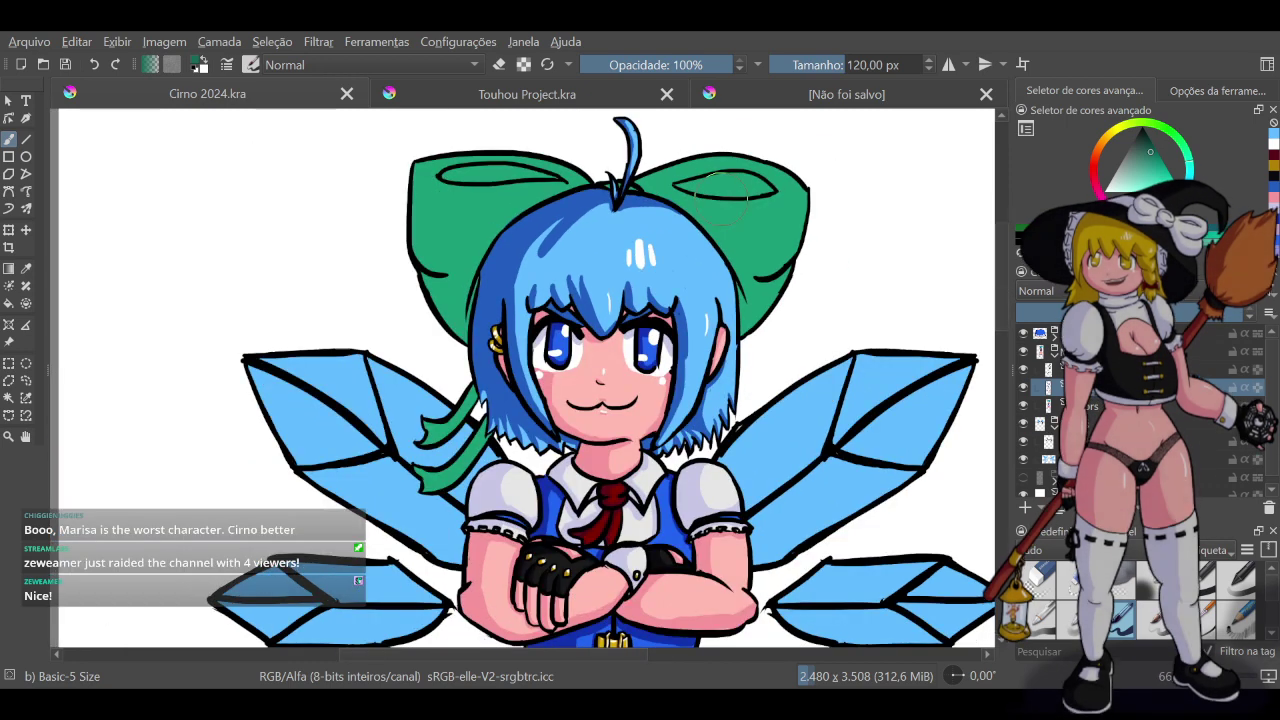
scroll(722, 198, "up", 1)
left_click(858, 64)
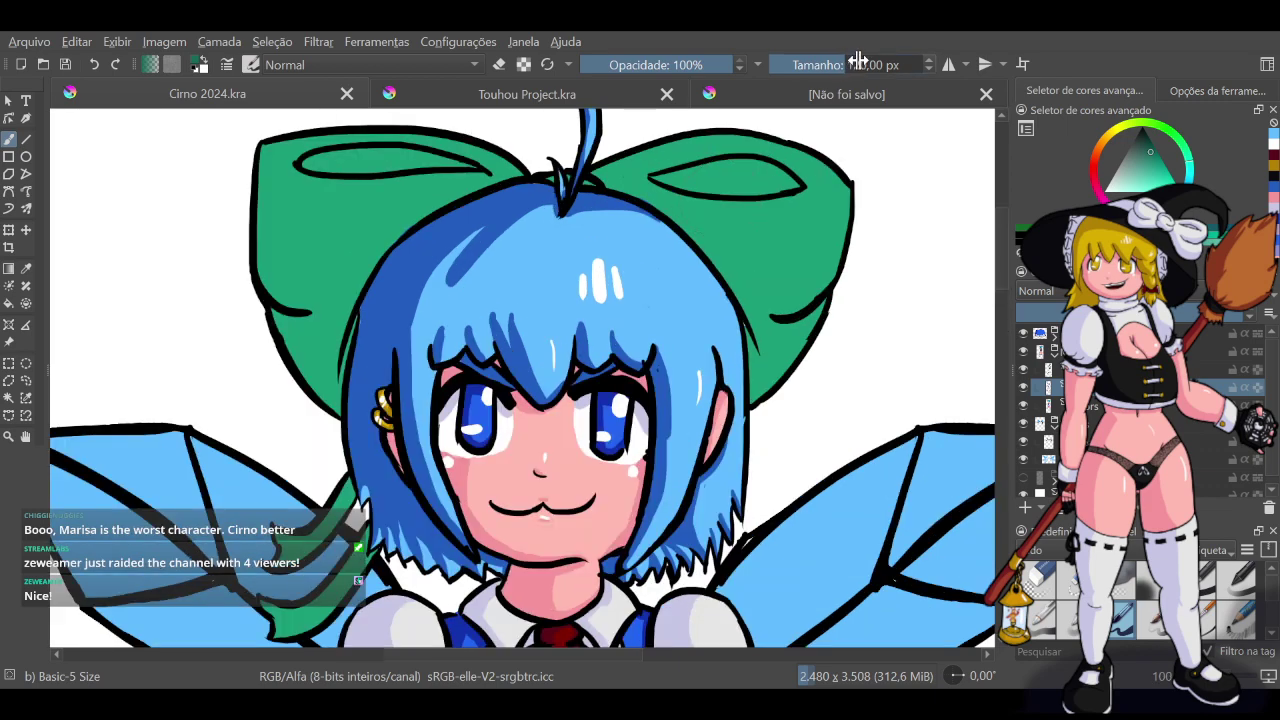
type("8")
key("Return")
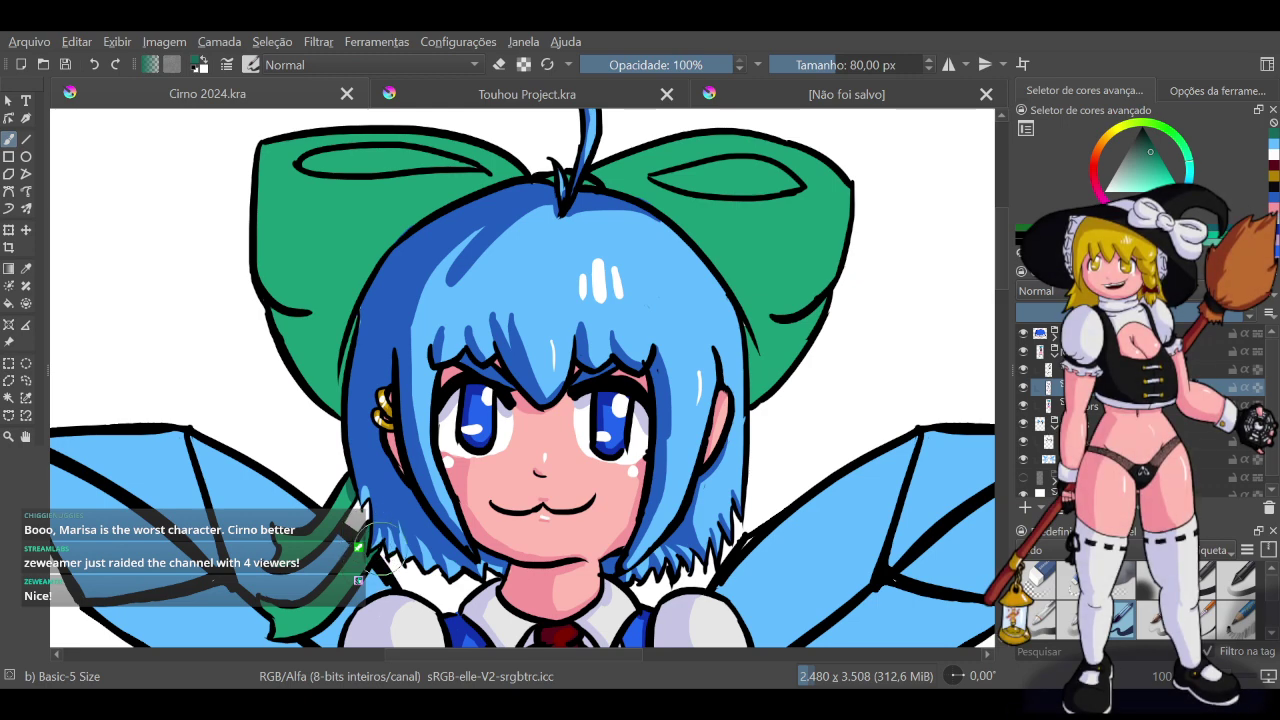
left_click_drag(268, 600, 278, 625)
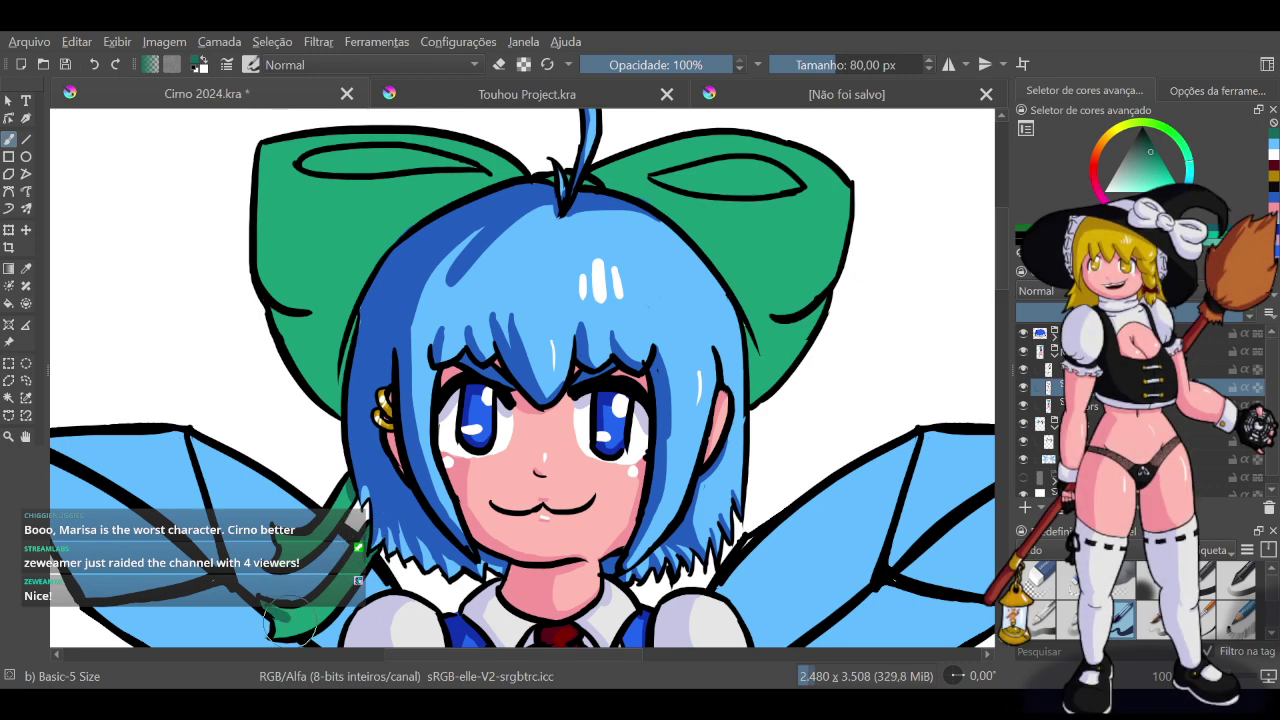
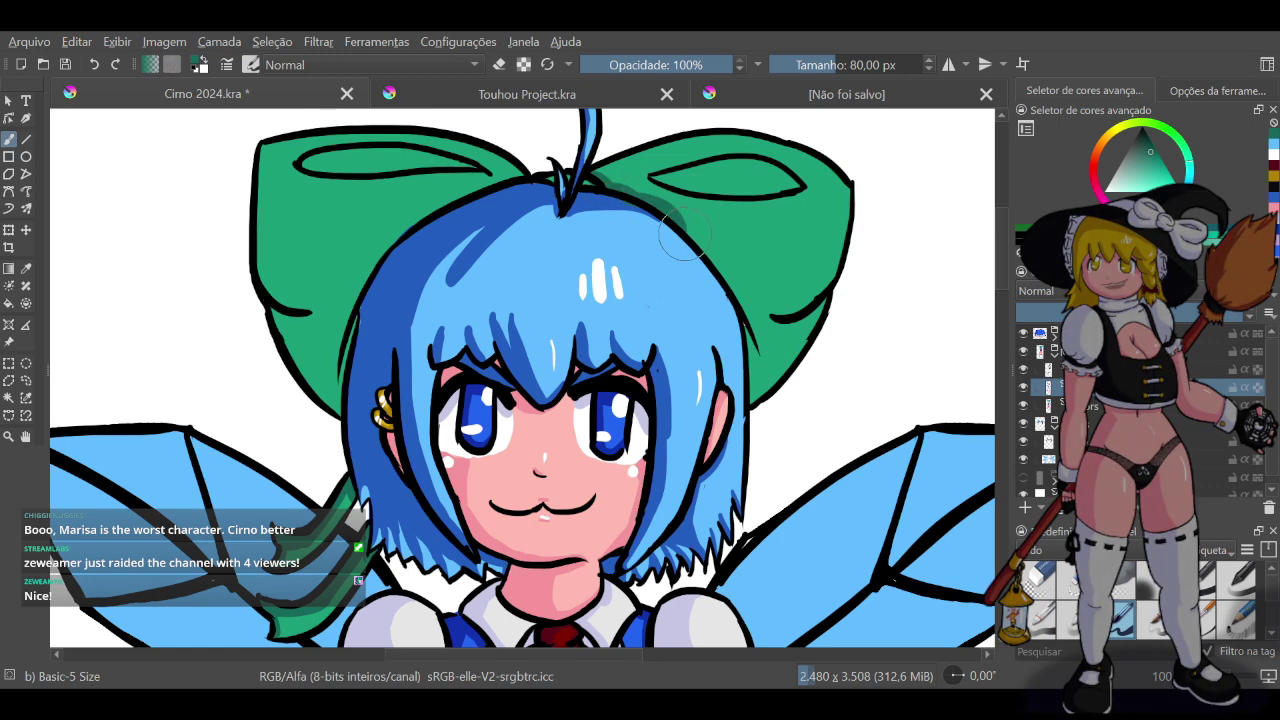
left_click_drag(698, 231, 724, 315)
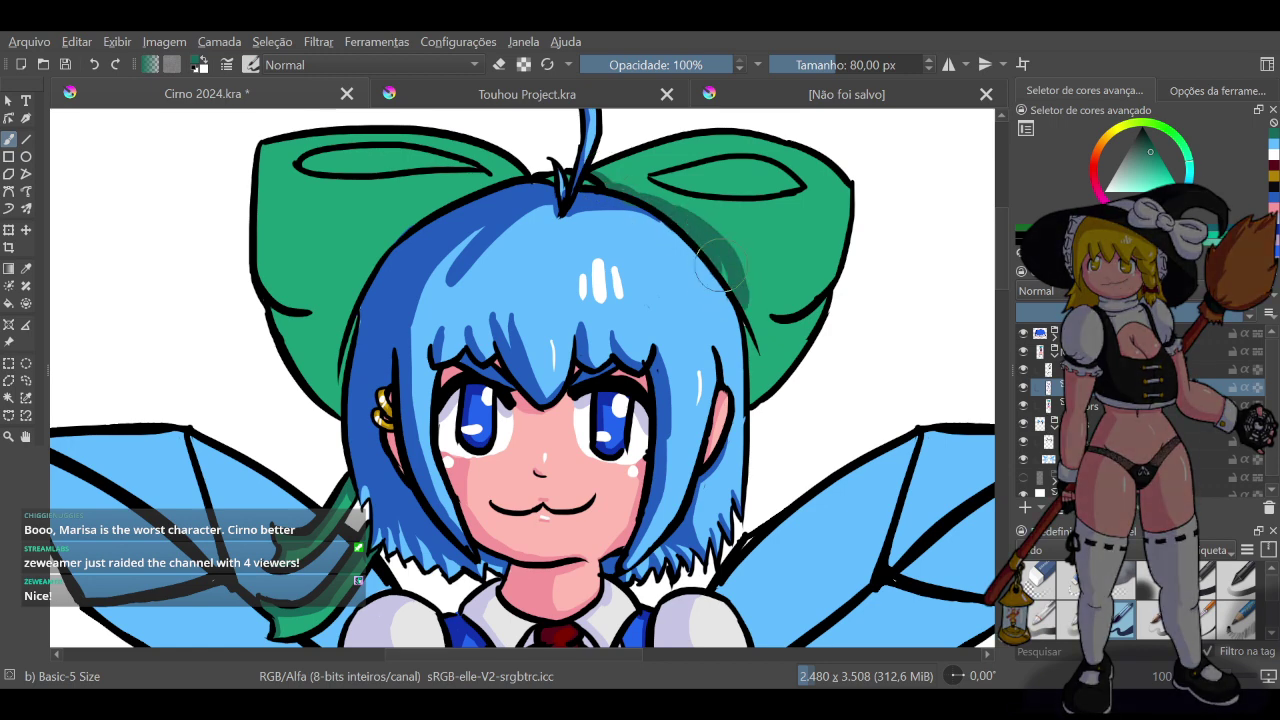
key("ctrl+z")
left_click_drag(685, 224, 739, 336)
key("ctrl+z")
left_click_drag(682, 222, 739, 328)
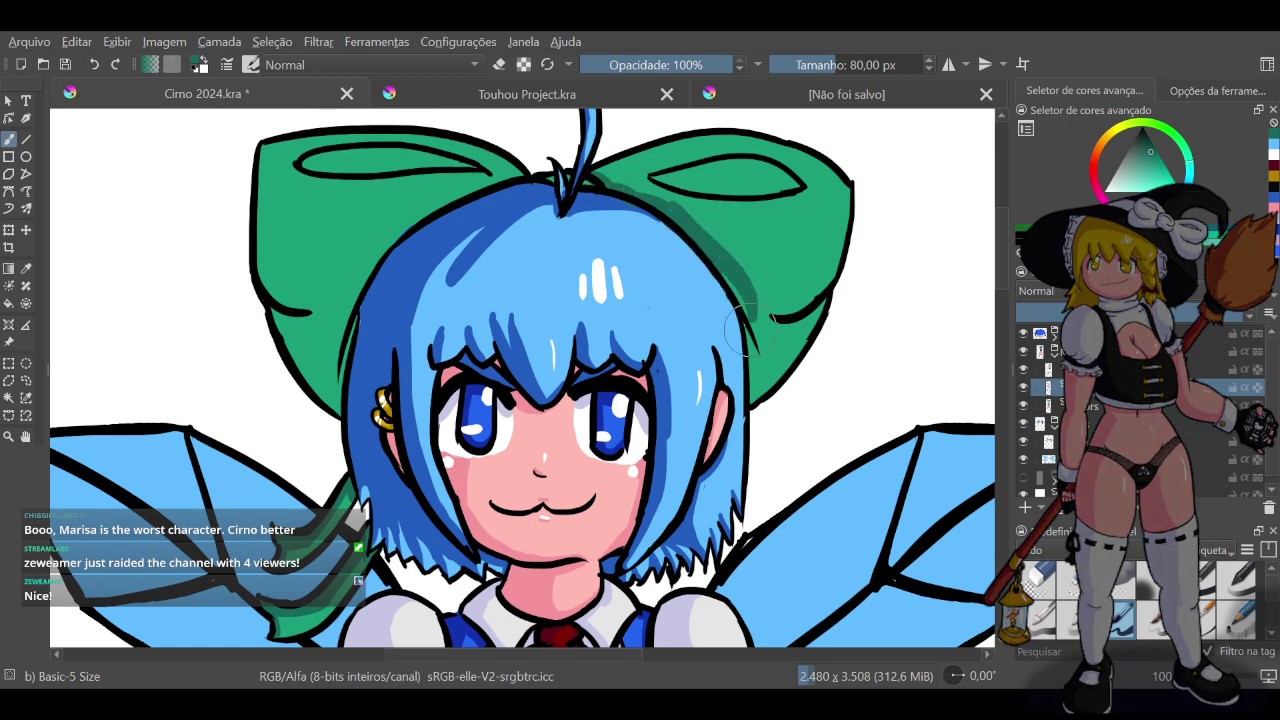
key("ctrl+z")
left_click_drag(674, 210, 734, 324)
key("ctrl+z")
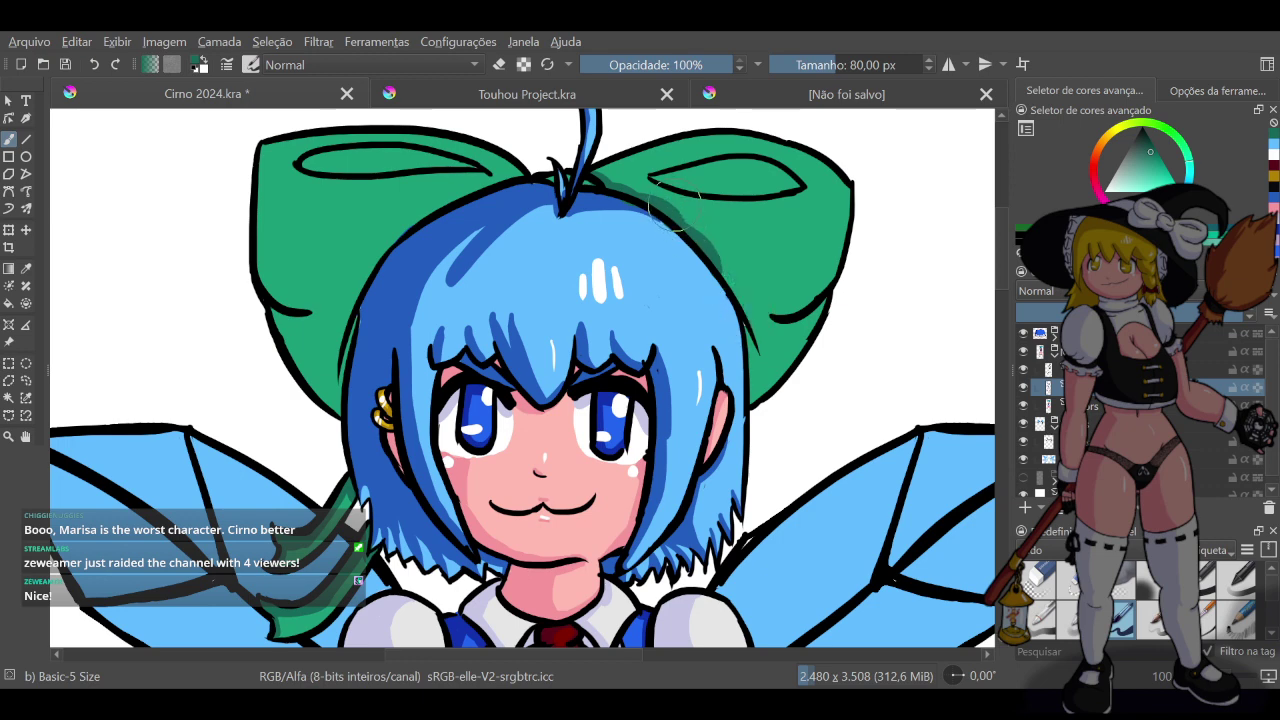
left_click_drag(678, 221, 727, 316)
key("ctrl+z")
Paint dark green shadows on the bow's right loop along the hair and over the fold beneath the loop
left_click_drag(680, 214, 740, 330)
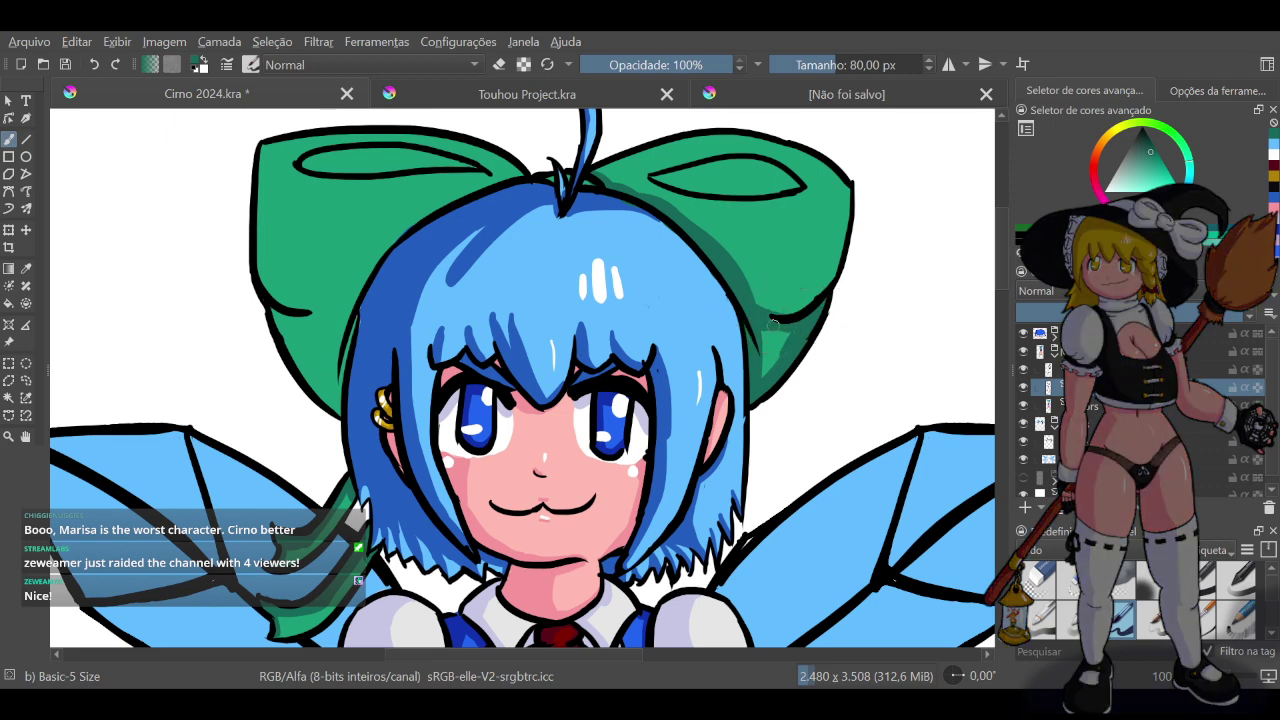
mouse_move(773, 324)
left_mouse_down()
mouse_move(772, 357)
mouse_move(750, 295)
mouse_move(764, 342)
mouse_move(750, 310)
mouse_move(778, 312)
mouse_move(817, 275)
mouse_move(813, 294)
mouse_move(767, 299)
mouse_move(824, 264)
mouse_move(819, 288)
mouse_move(768, 306)
left_mouse_up()
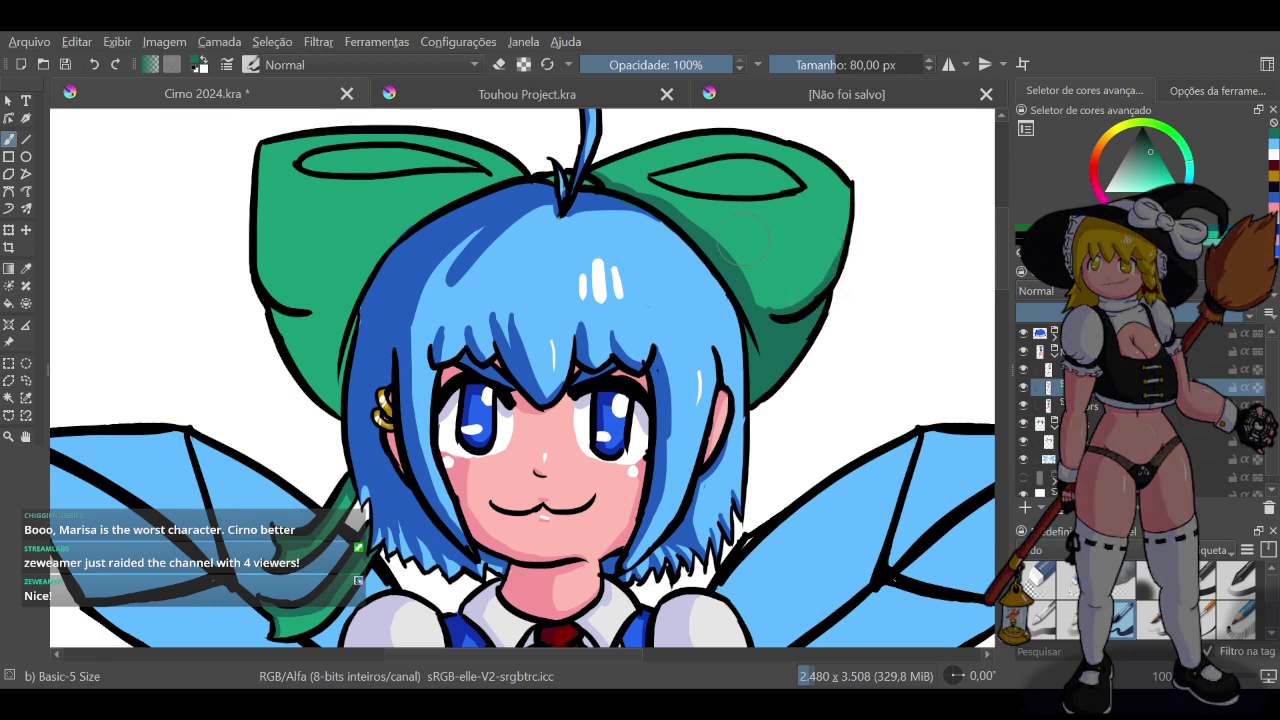
Fill the inner opening of the bow's right loop with dark green and shade around its edge
mouse_move(606, 181)
left_mouse_down()
mouse_move(627, 154)
mouse_move(613, 198)
left_mouse_up()
key("ctrl+z")
mouse_move(688, 180)
left_mouse_down()
mouse_move(759, 172)
mouse_move(669, 180)
mouse_move(749, 195)
mouse_move(727, 188)
mouse_move(769, 185)
mouse_move(726, 179)
mouse_move(798, 187)
mouse_move(698, 173)
mouse_move(771, 177)
mouse_move(732, 160)
mouse_move(784, 188)
left_mouse_up()
key("ctrl+z")
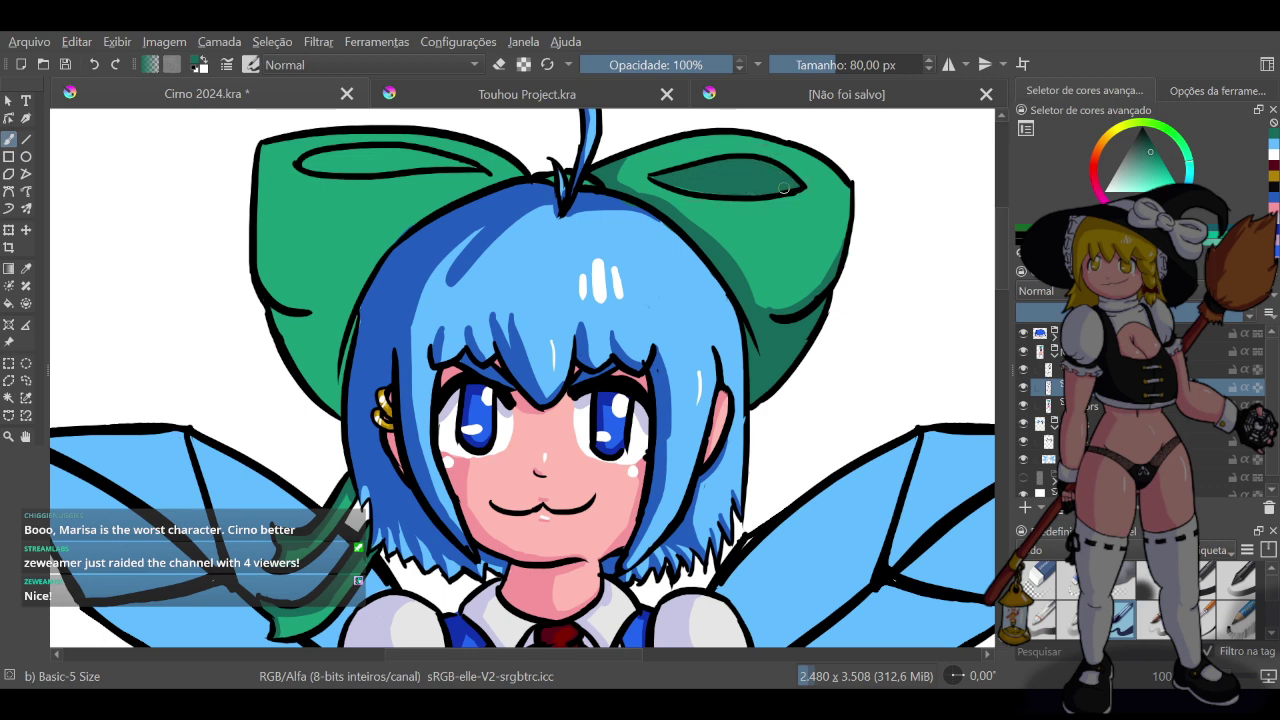
mouse_move(699, 181)
left_mouse_down()
mouse_move(653, 174)
mouse_move(760, 165)
mouse_move(700, 158)
mouse_move(762, 170)
mouse_move(704, 152)
mouse_move(768, 160)
mouse_move(782, 178)
mouse_move(774, 160)
mouse_move(802, 182)
left_mouse_up()
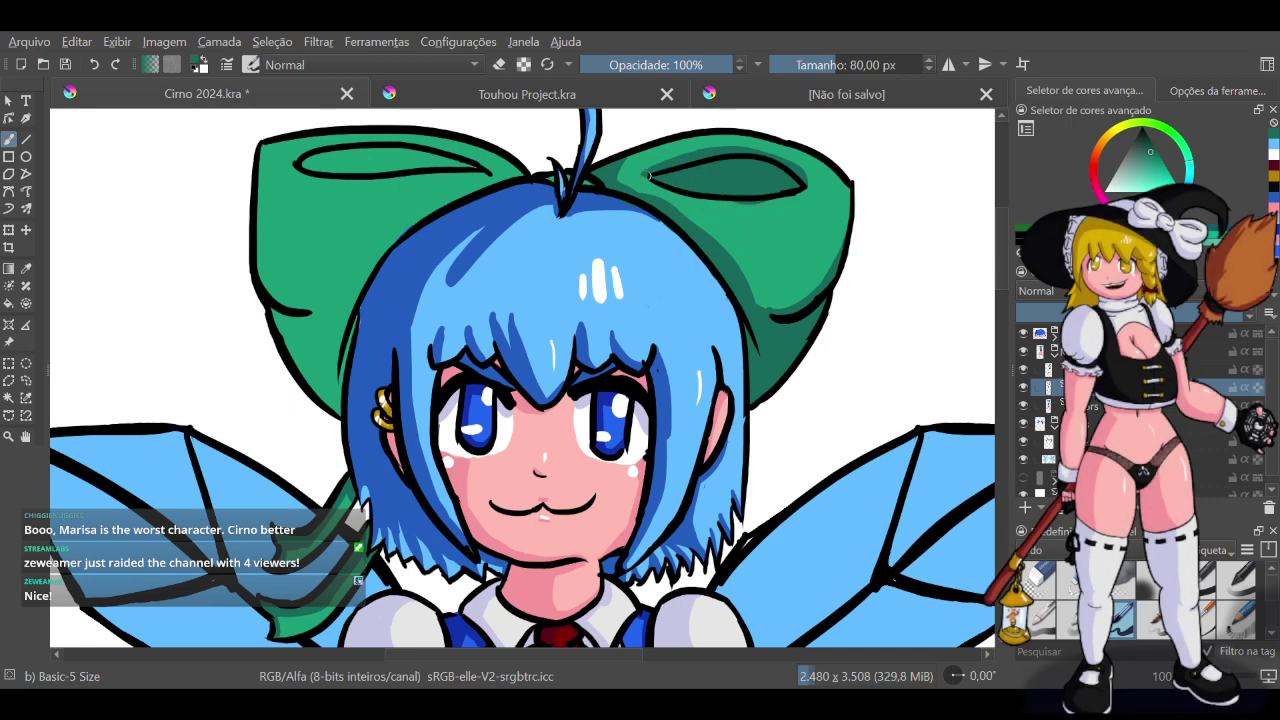
left_click_drag(650, 177, 756, 201)
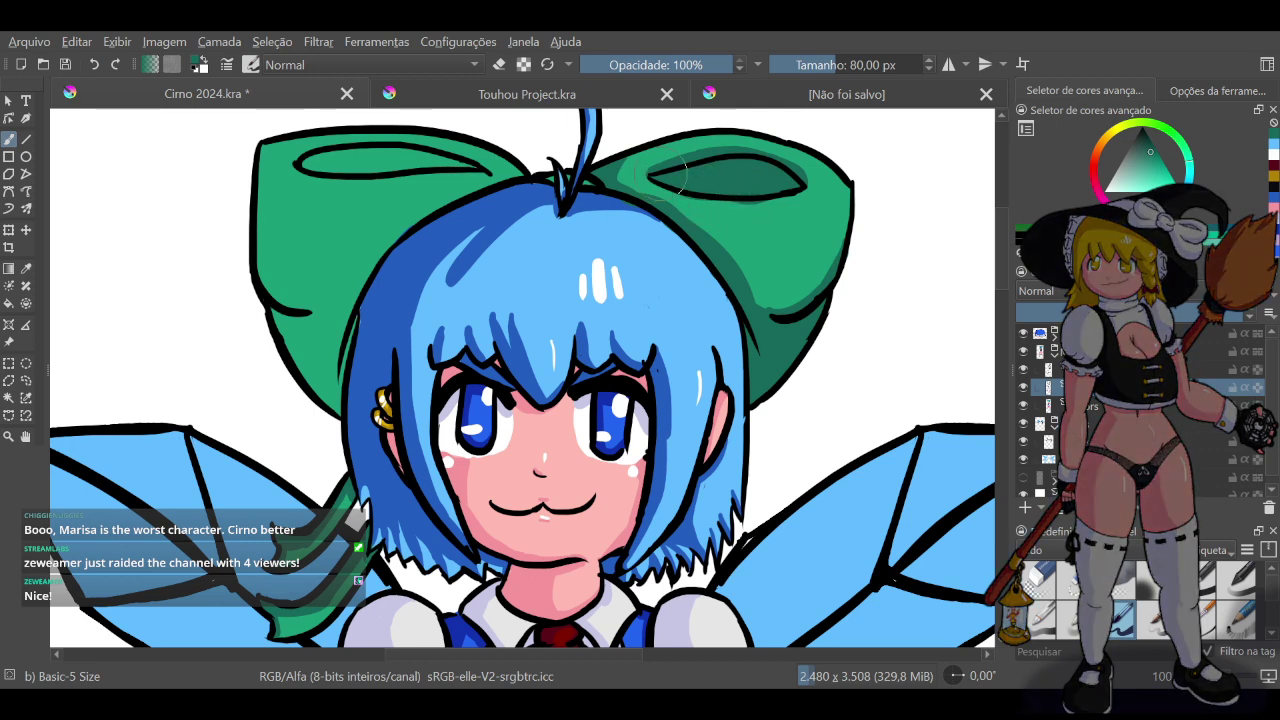
Paint a dark green shadow over the whole fold beneath the bow's left loop, next to the hair
key("e")
left_click(500, 65)
left_click_drag(355, 300, 338, 406)
mouse_move(266, 312)
left_mouse_down()
mouse_move(336, 319)
mouse_move(318, 332)
mouse_move(337, 316)
mouse_move(320, 316)
mouse_move(338, 316)
mouse_move(310, 322)
mouse_move(315, 380)
left_mouse_up()
left_click_drag(292, 334, 325, 386)
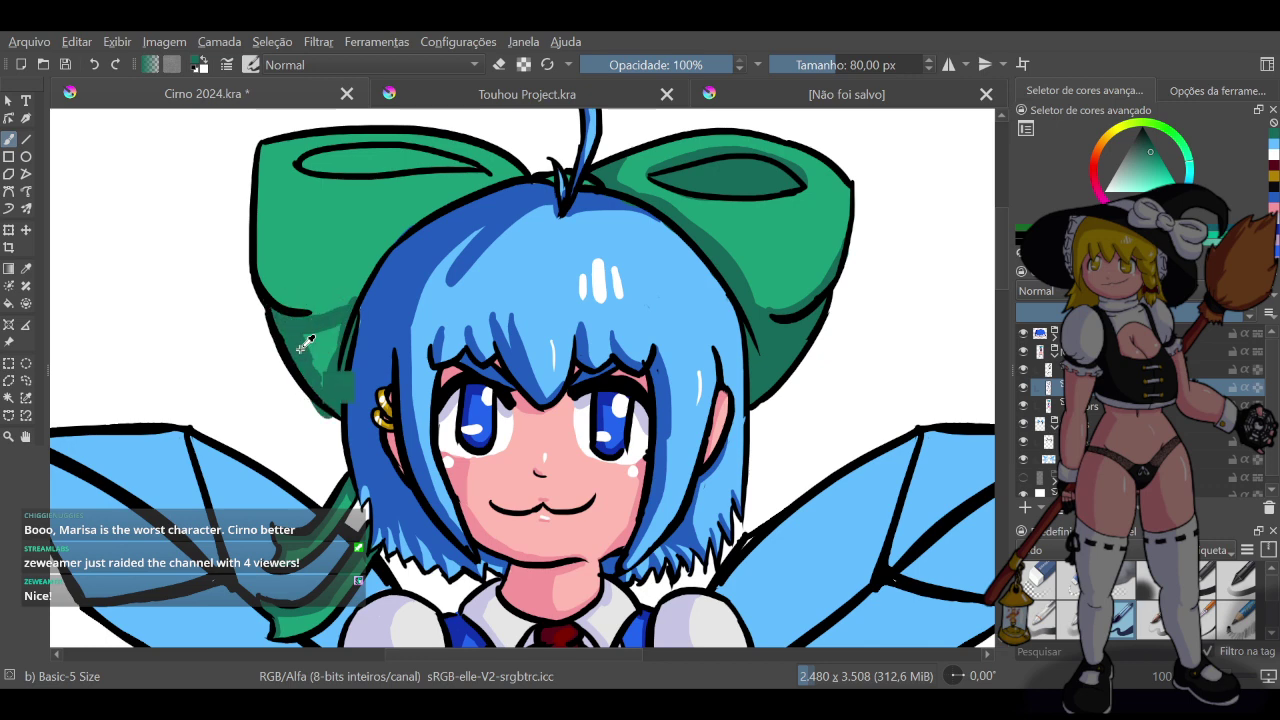
left_click_drag(293, 331, 318, 368)
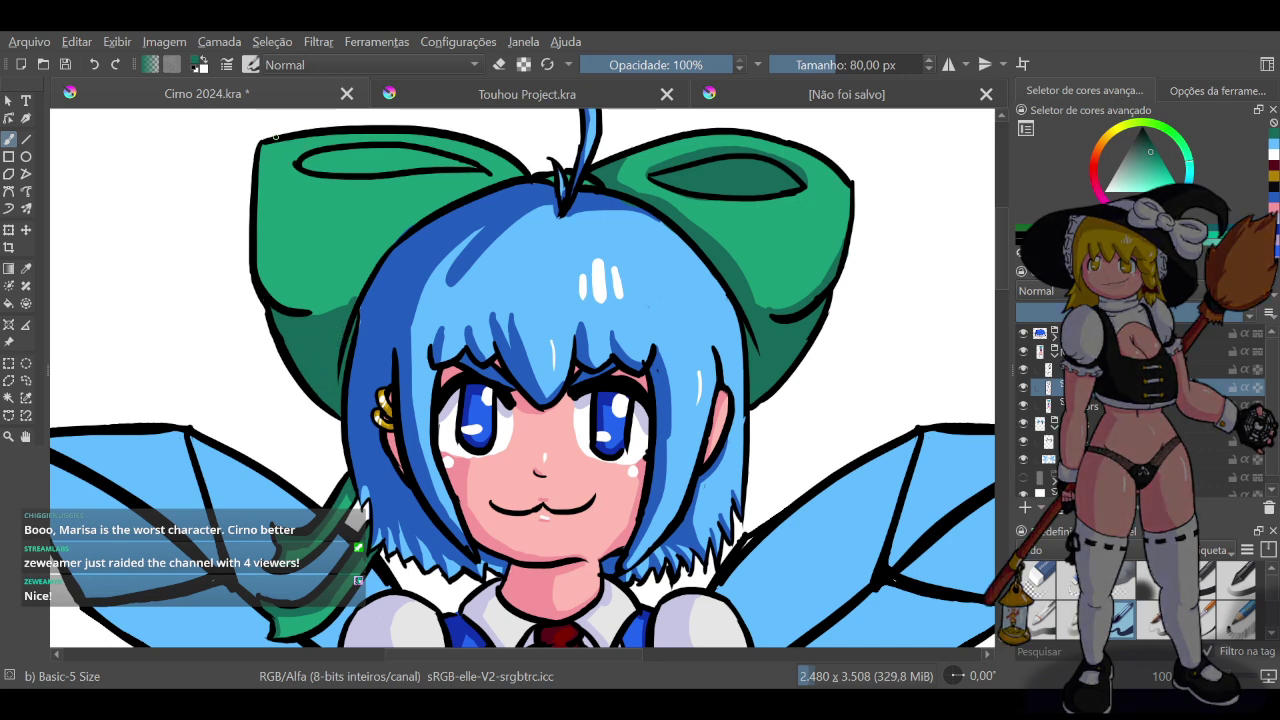
left_click_drag(273, 147, 264, 232)
key("ctrl+z")
mouse_move(273, 147)
left_mouse_down()
mouse_move(261, 241)
mouse_move(313, 310)
mouse_move(280, 281)
mouse_move(321, 312)
mouse_move(273, 276)
mouse_move(357, 289)
mouse_move(323, 308)
mouse_move(376, 224)
mouse_move(373, 270)
mouse_move(463, 205)
mouse_move(378, 260)
mouse_move(450, 210)
left_mouse_up()
key("ctrl+z")
left_click_drag(373, 279, 449, 206)
key("ctrl+z")
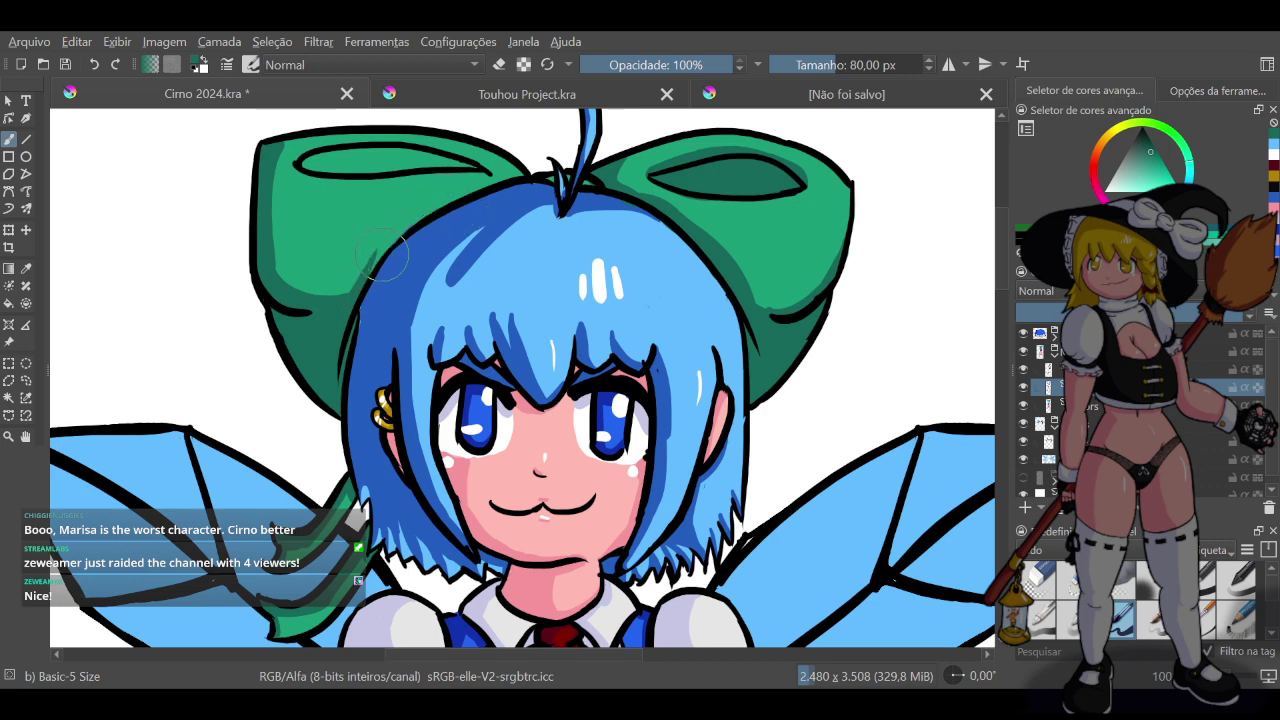
left_click_drag(372, 273, 440, 217)
key("ctrl+z")
left_click_drag(376, 268, 470, 203)
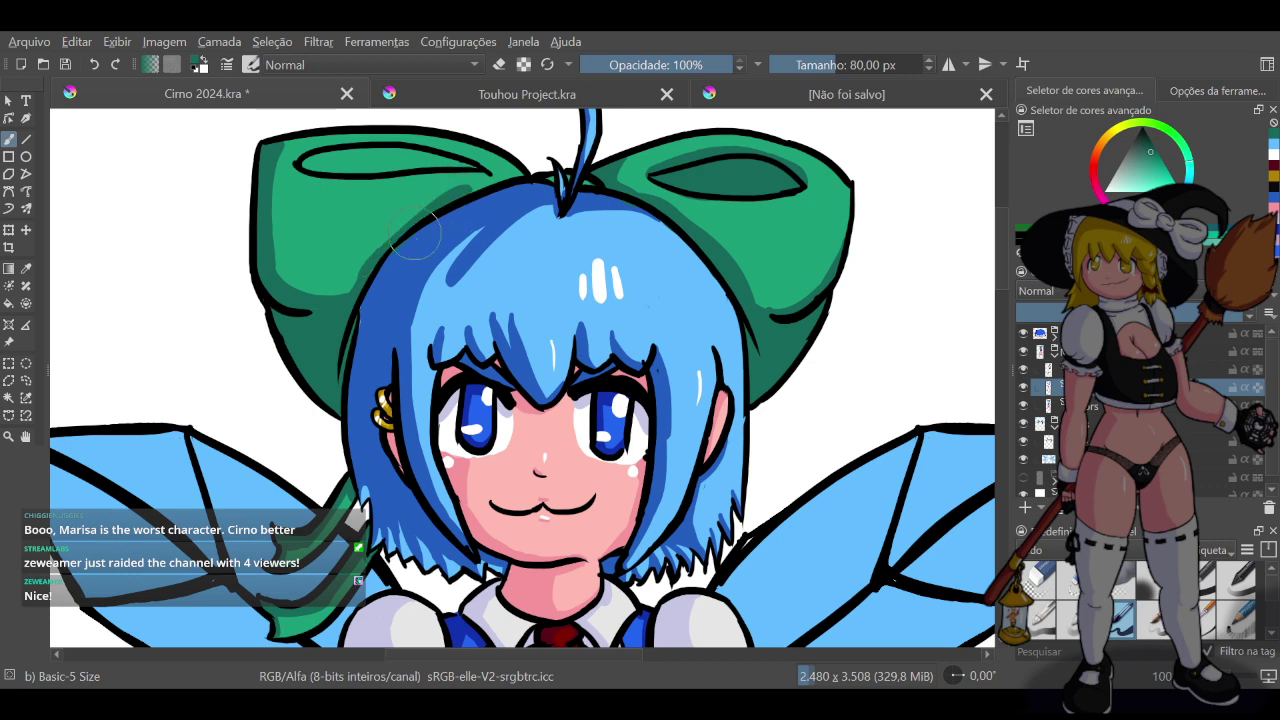
key("ctrl+z")
Paint a dark green shadow on the bow's left loop along the hair up to the knot
mouse_move(380, 270)
left_mouse_down()
mouse_move(430, 215)
mouse_move(500, 190)
mouse_move(470, 212)
mouse_move(501, 183)
left_mouse_up()
left_click_drag(434, 209, 510, 177)
key("ctrl+z")
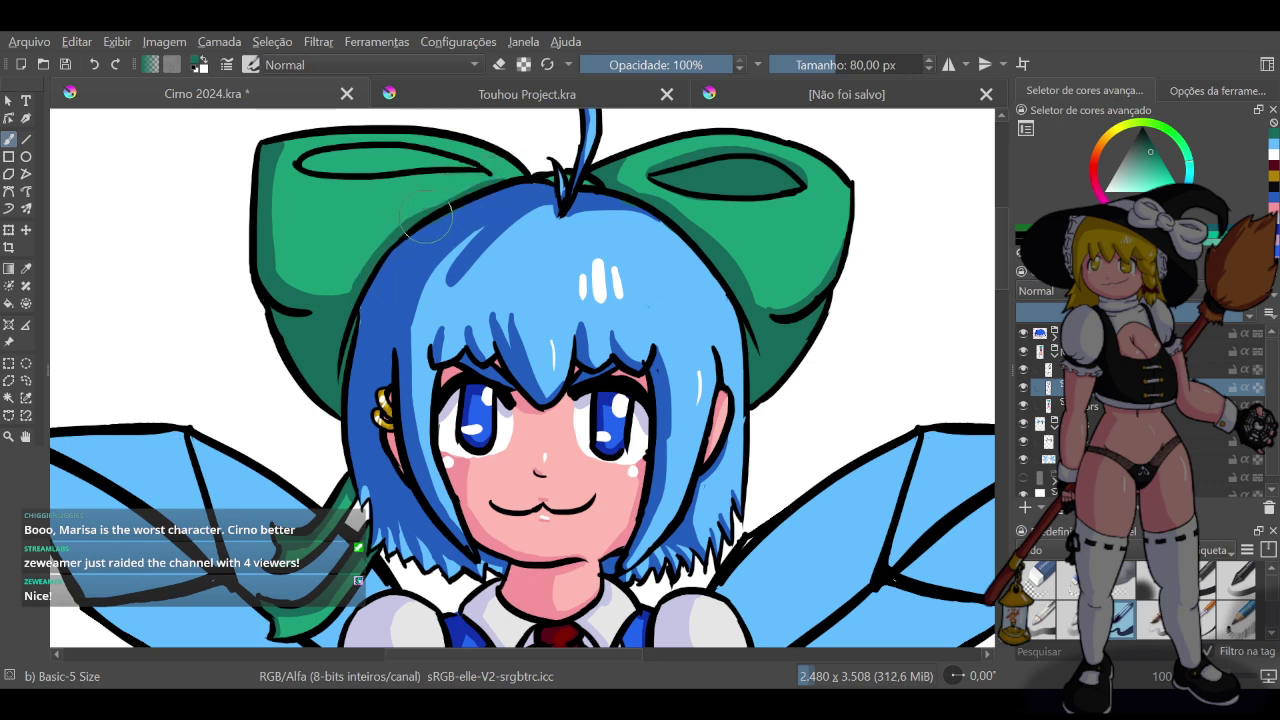
mouse_move(427, 217)
left_mouse_down()
mouse_move(529, 178)
mouse_move(510, 178)
mouse_move(598, 189)
mouse_move(549, 178)
left_mouse_up()
Fill the inner opening of the bow's left loop with dark green, following its outline
mouse_move(314, 157)
left_mouse_down()
mouse_move(374, 149)
mouse_move(418, 165)
mouse_move(420, 146)
mouse_move(462, 168)
left_mouse_up()
key("ctrl+z")
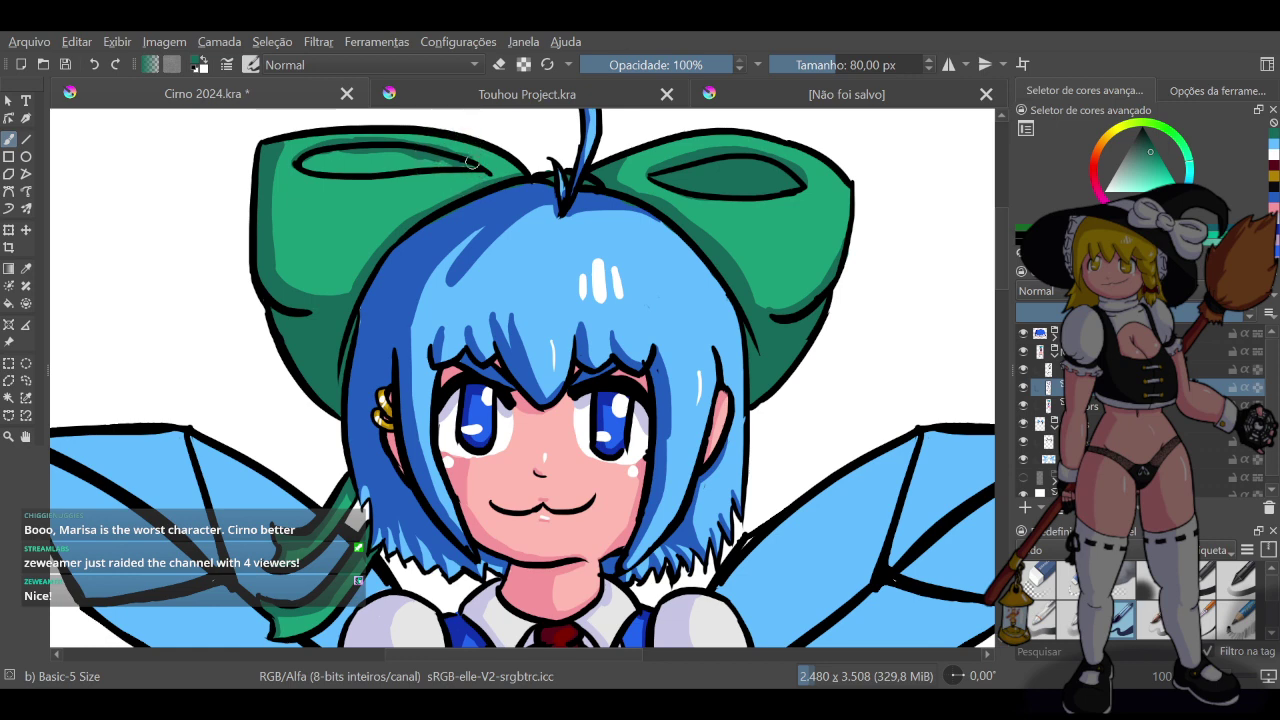
left_click_drag(446, 148, 482, 176)
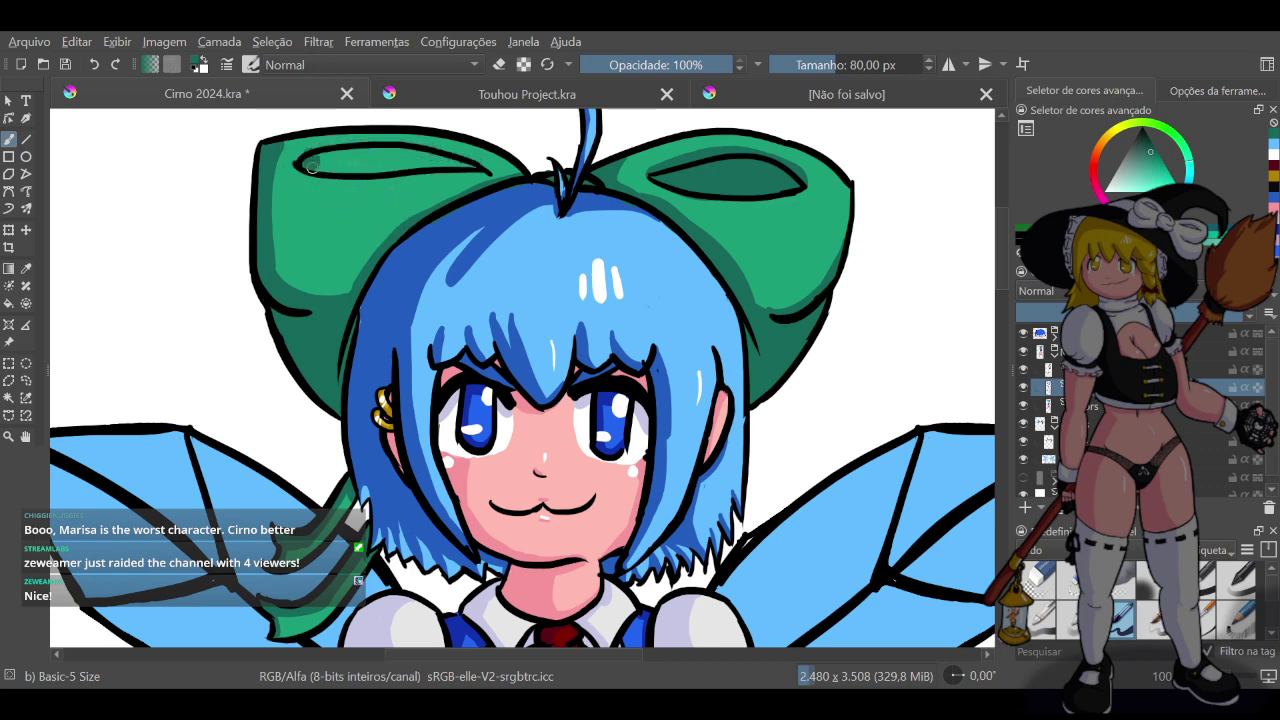
mouse_move(311, 167)
left_mouse_down()
mouse_move(341, 148)
mouse_move(376, 157)
left_mouse_up()
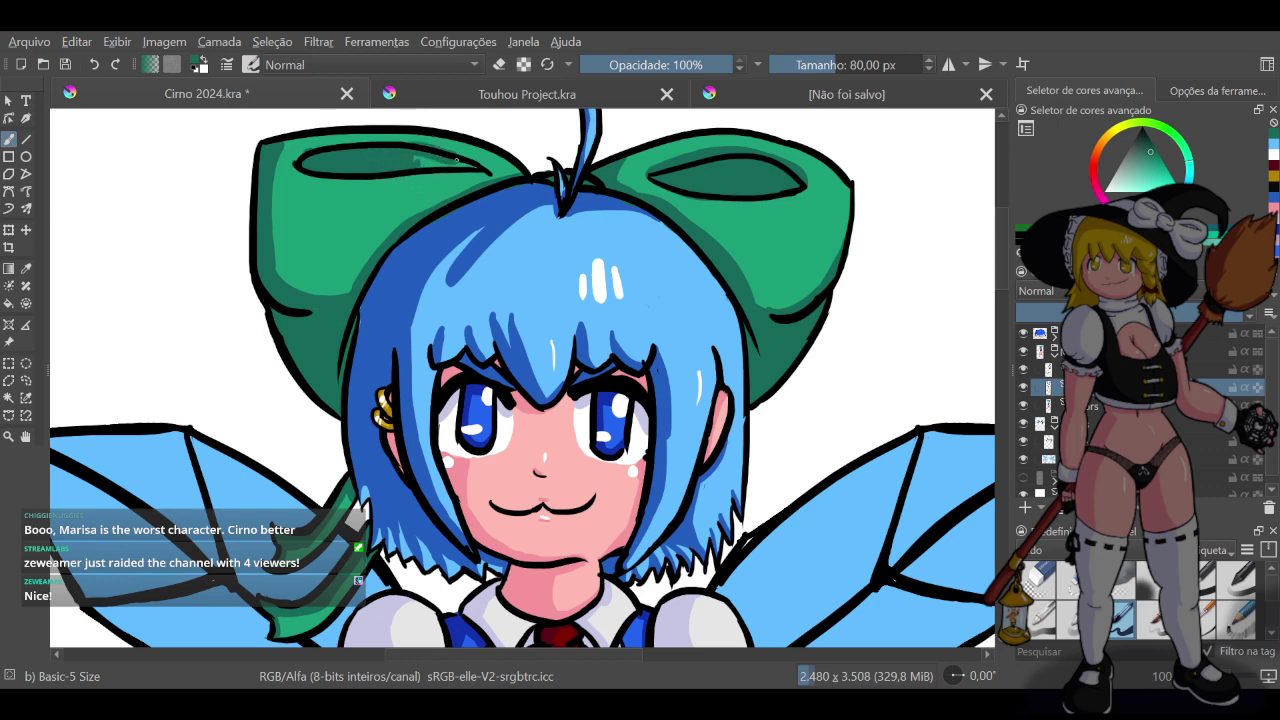
left_click_drag(403, 155, 457, 170)
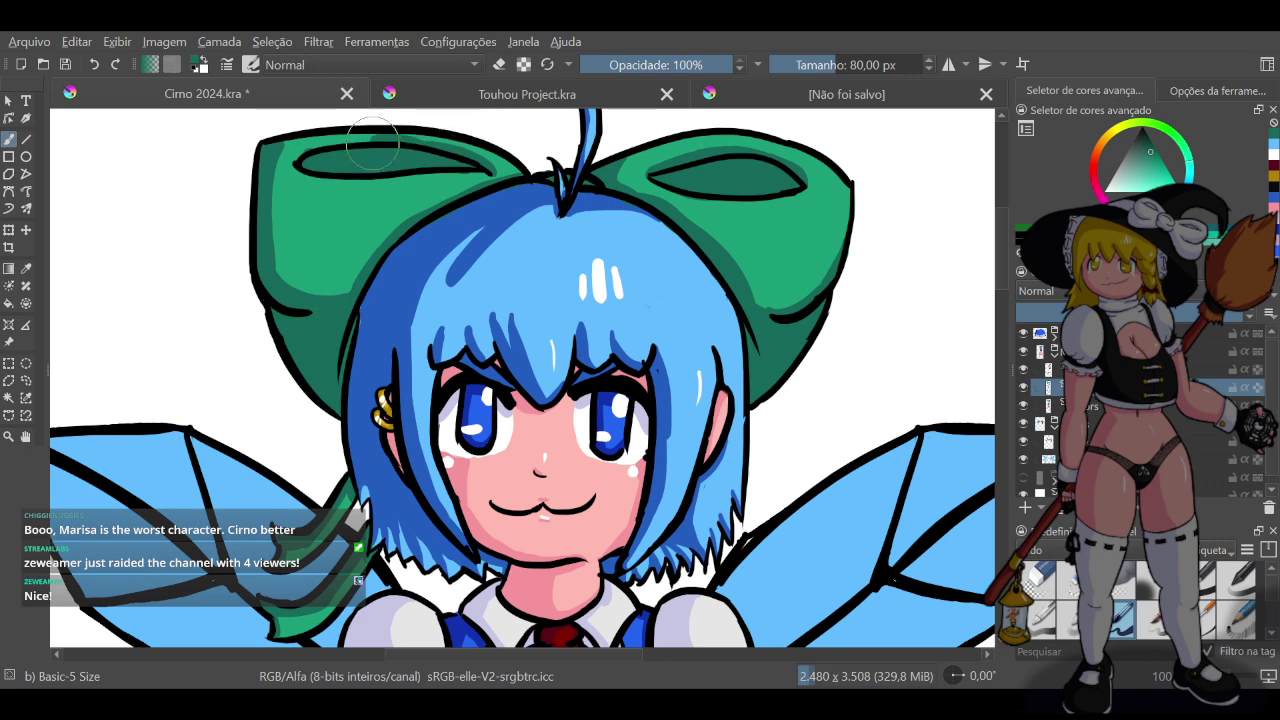
Refine the dark green shading along the upper edge of the left bow loop with a 40 px brush and eraser
left_click(554, 71)
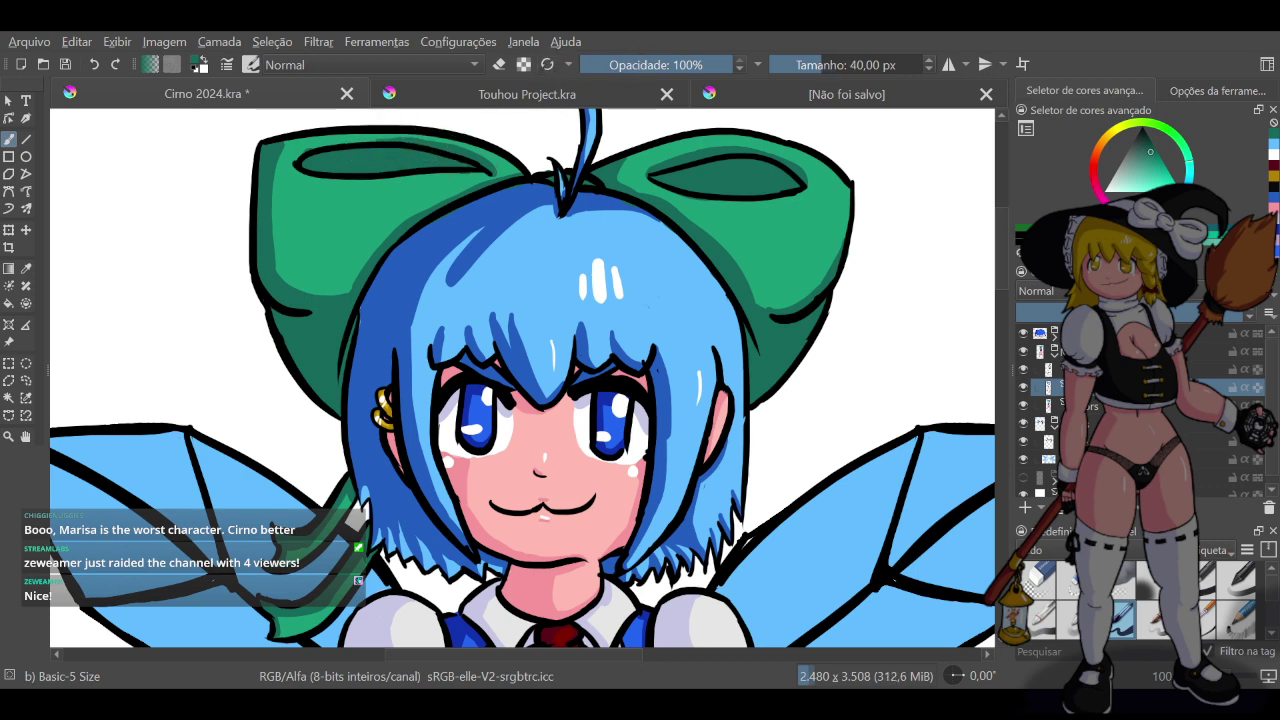
mouse_move(390, 142)
left_mouse_down()
mouse_move(330, 152)
mouse_move(352, 140)
mouse_move(307, 161)
mouse_move(317, 149)
left_mouse_up()
key("ctrl+z")
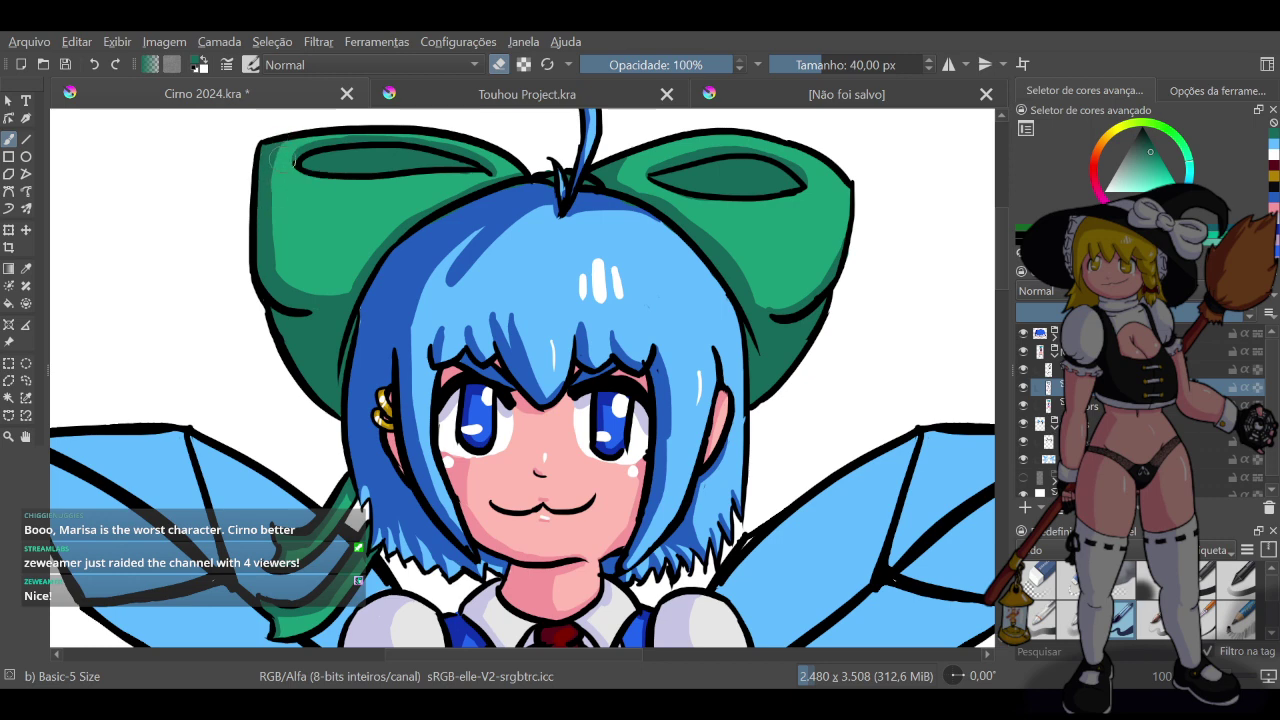
left_click_drag(271, 150, 273, 145)
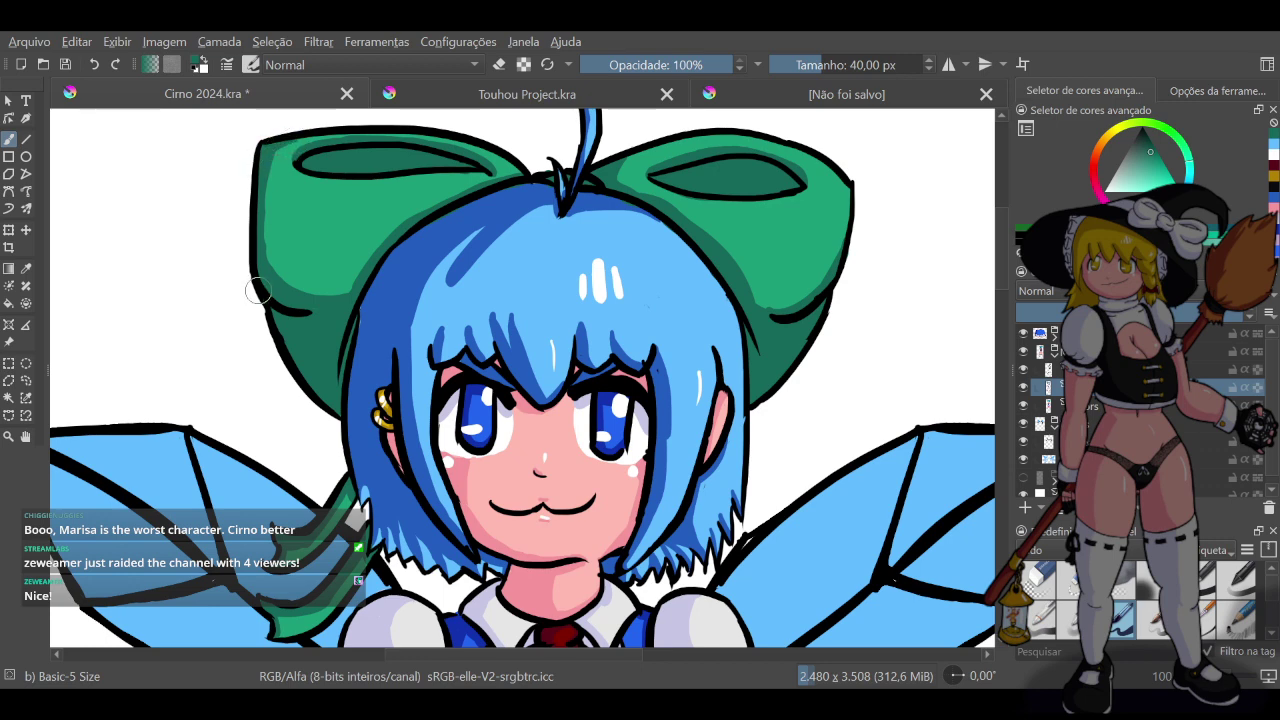
Save the Cirno 2024.kra drawing
scroll(775, 421, "down", 6)
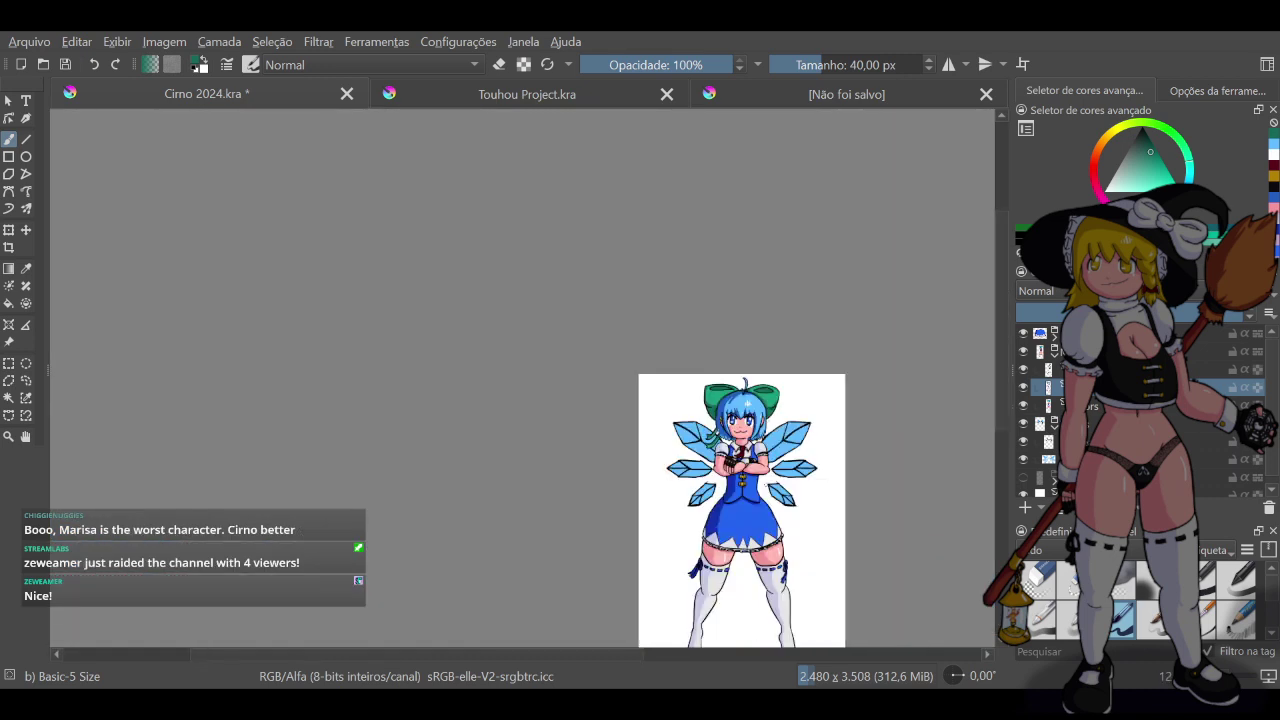
key("ctrl+s")
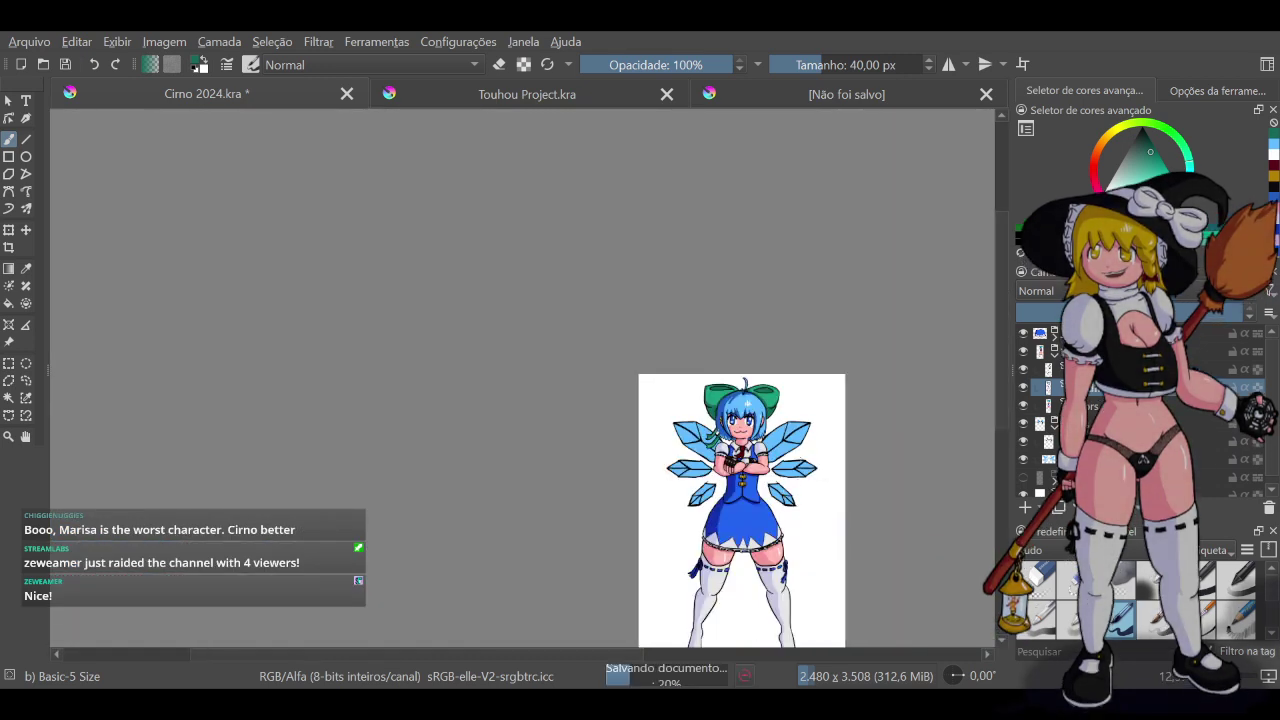
scroll(832, 467, "down", 3)
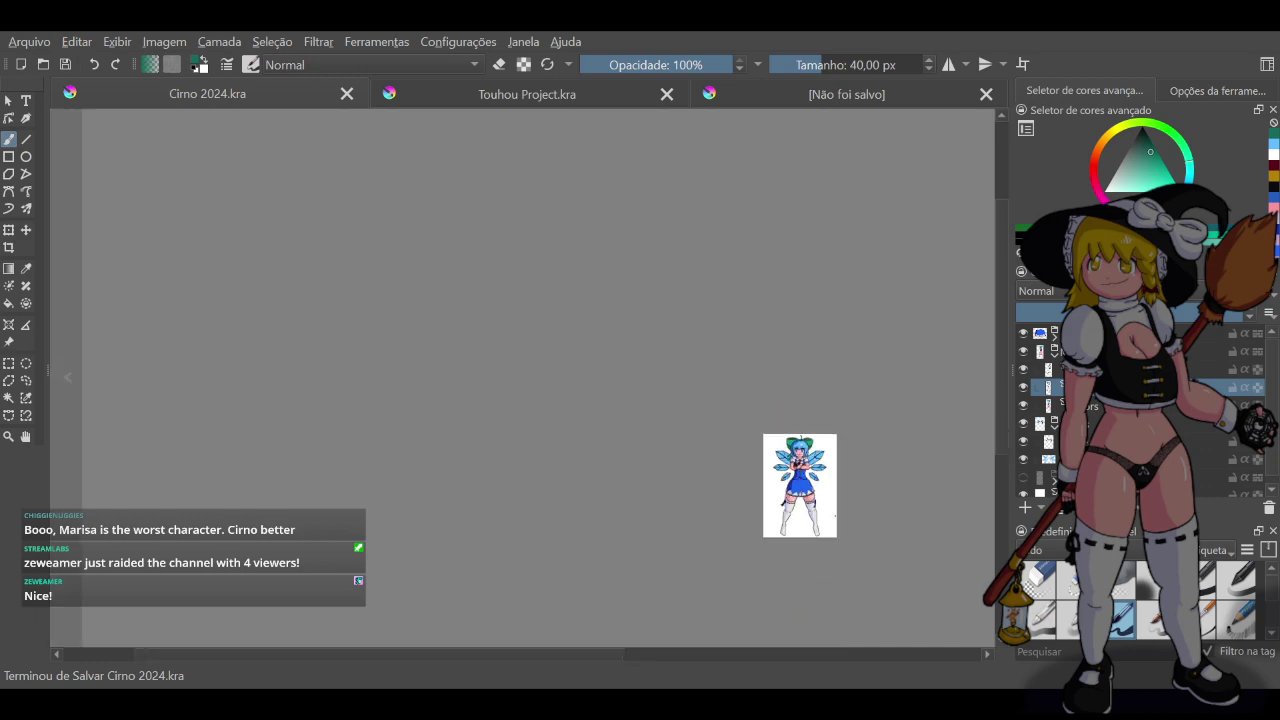
Examine the whole figure from head to feet at different magnifications
scroll(857, 524, "up", 3)
scroll(812, 470, "up", 2)
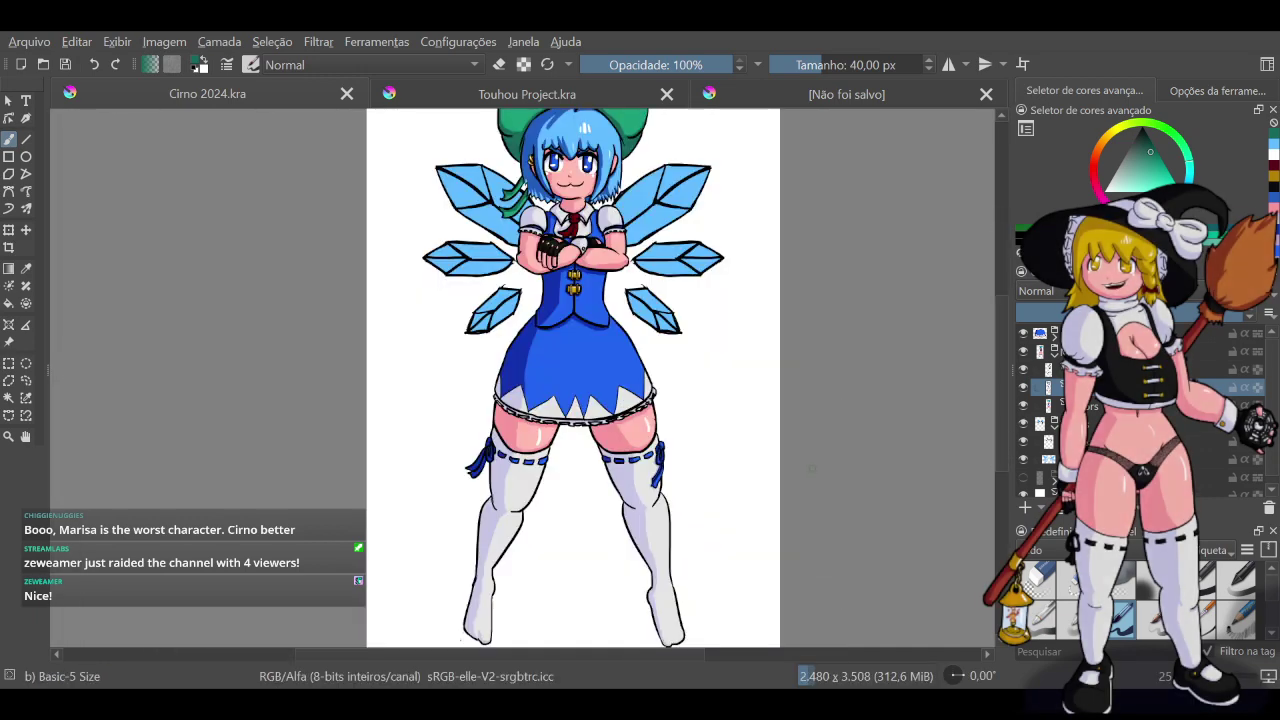
scroll(812, 470, "down", 2)
scroll(812, 470, "up", 2)
scroll(816, 459, "down", 2)
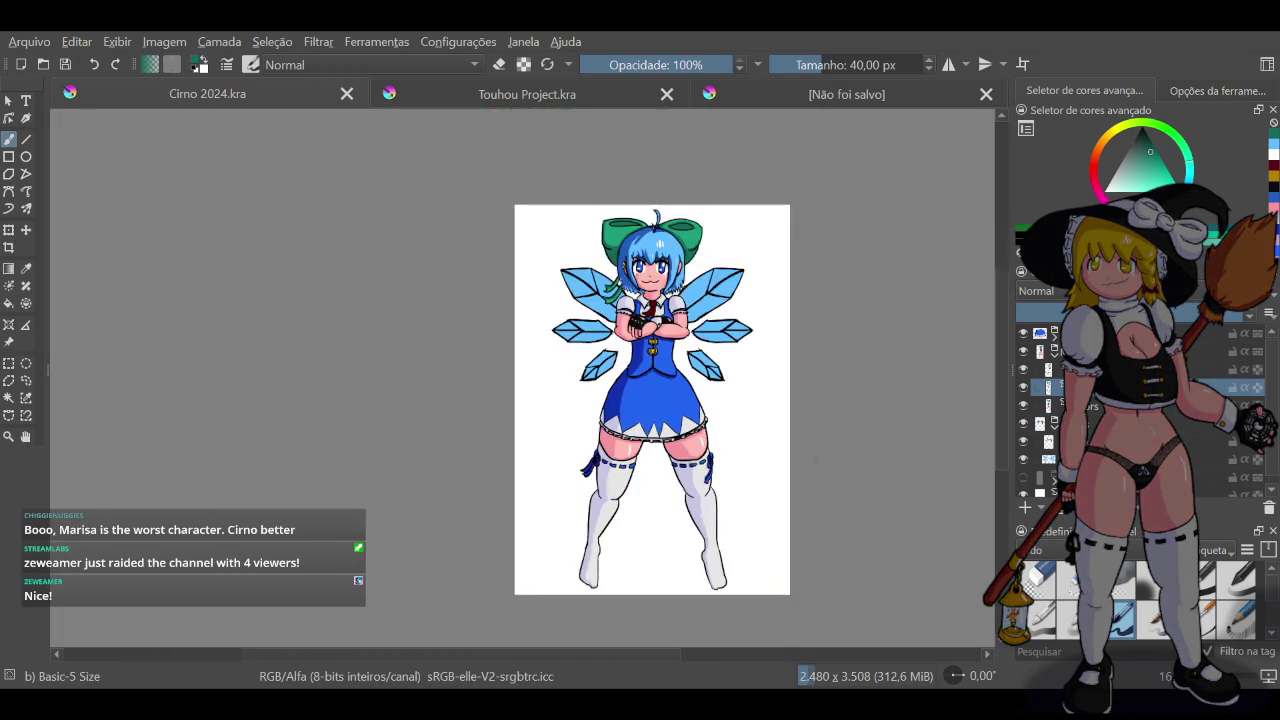
scroll(816, 459, "up", 2)
scroll(816, 459, "down", 2)
Add a new layer named Shading directly above the wings' colour layer
left_click(1055, 356)
left_click(1072, 406)
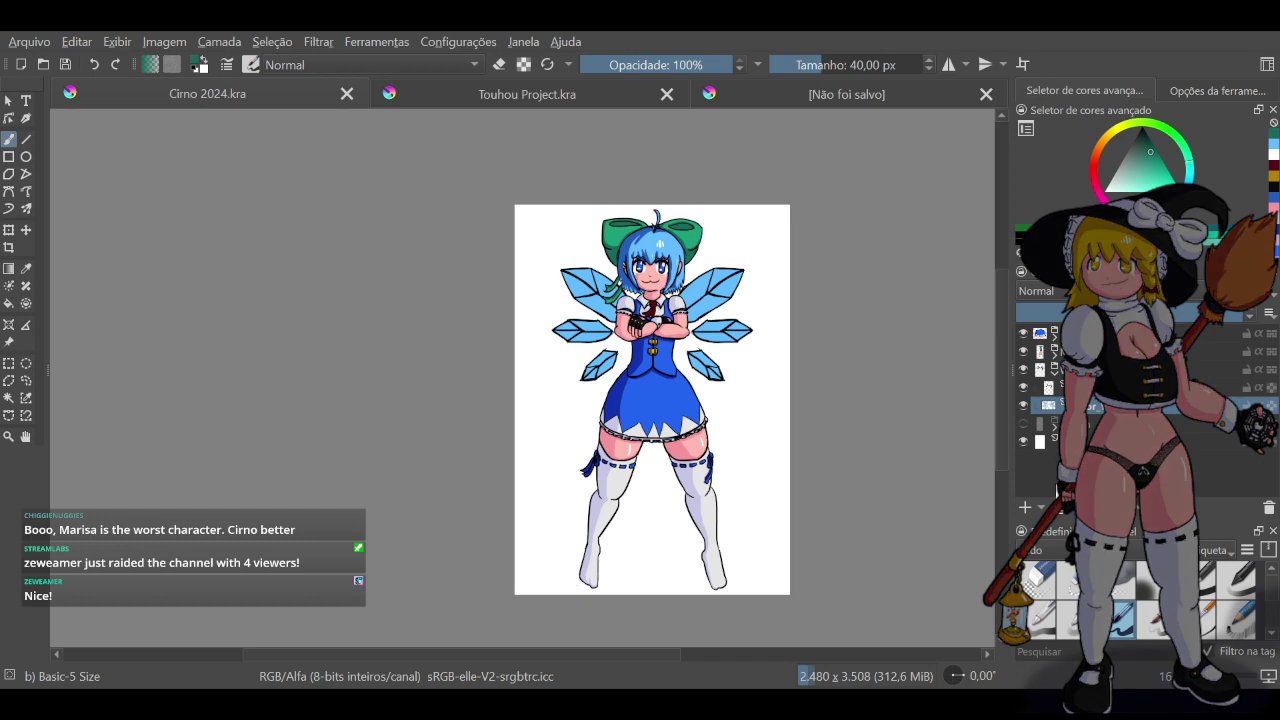
left_click(1026, 509)
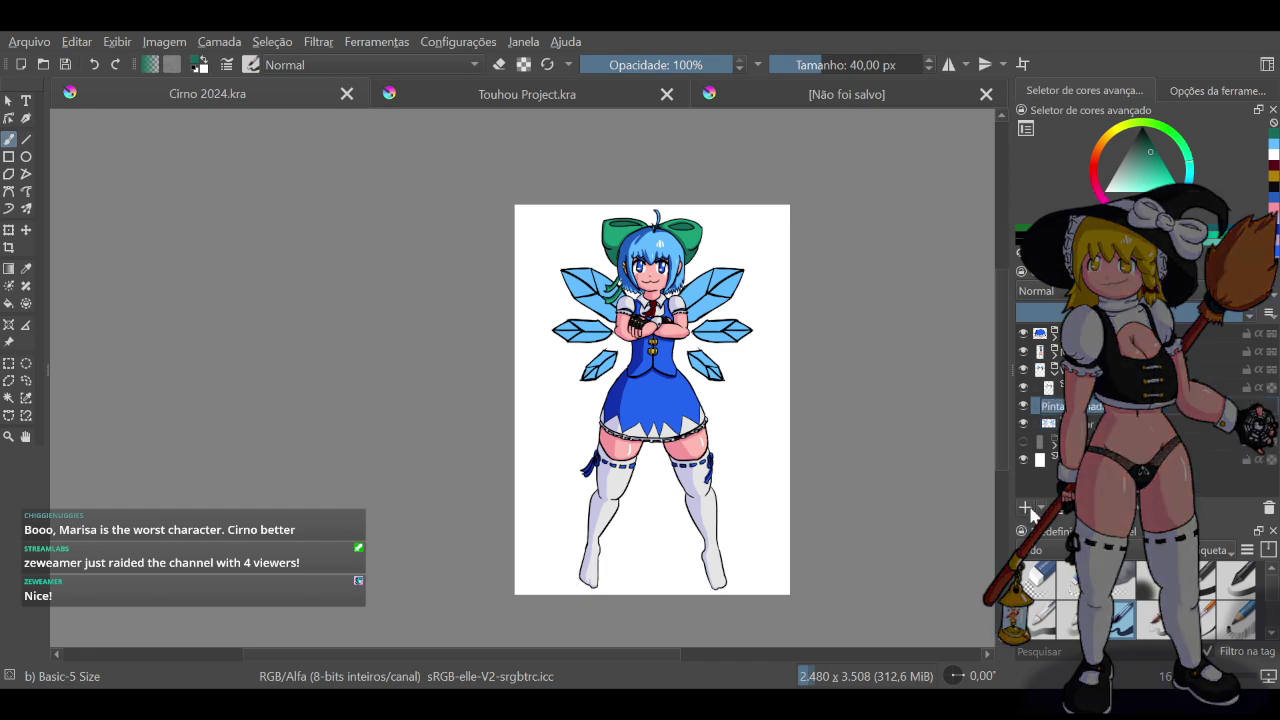
type("Shad")
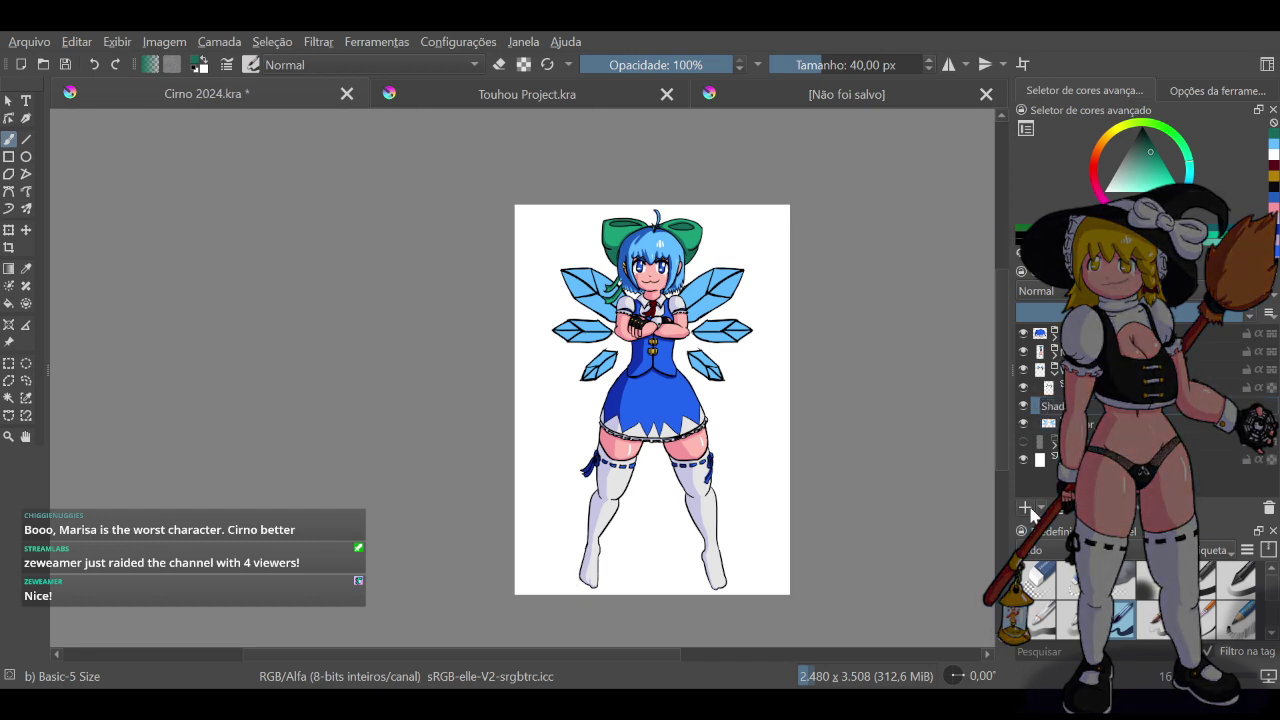
type("ow Win")
key("Return")
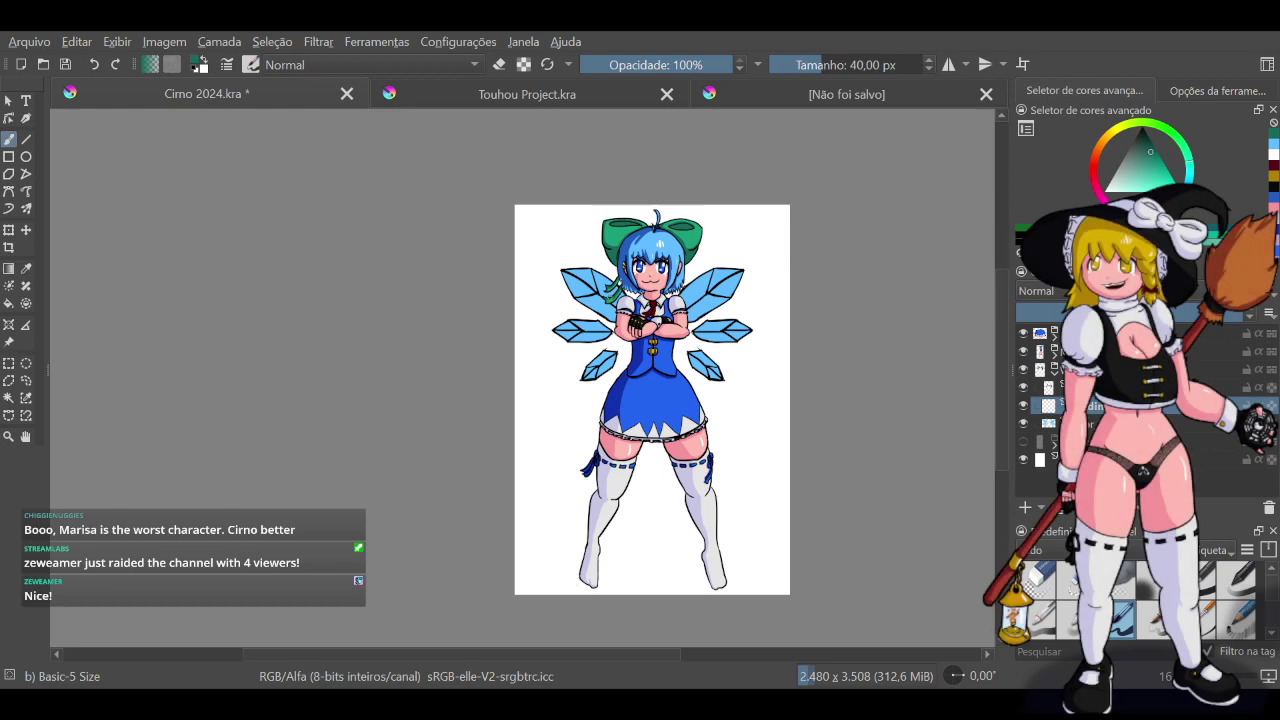
Pick the dark blue shadow colour from the hair and ready the contiguous selection tool on the wings' line art layer
scroll(611, 304, "up", 2)
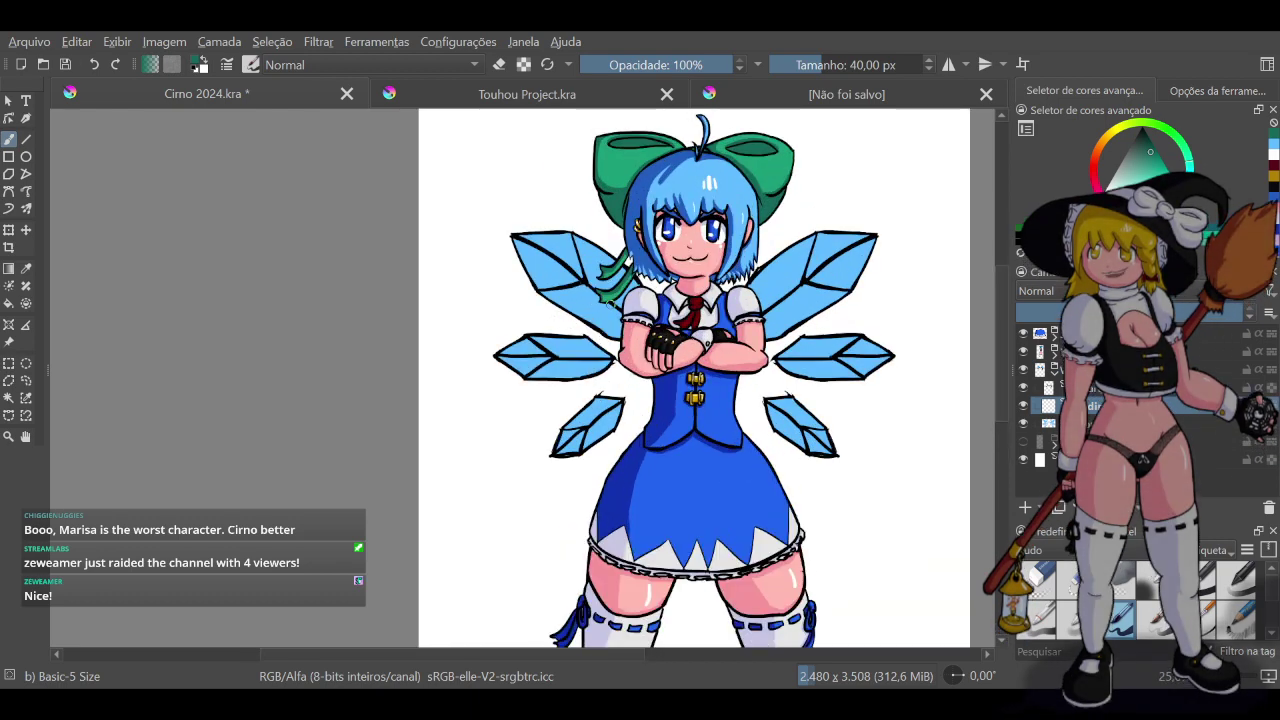
left_click(651, 177, "ctrl")
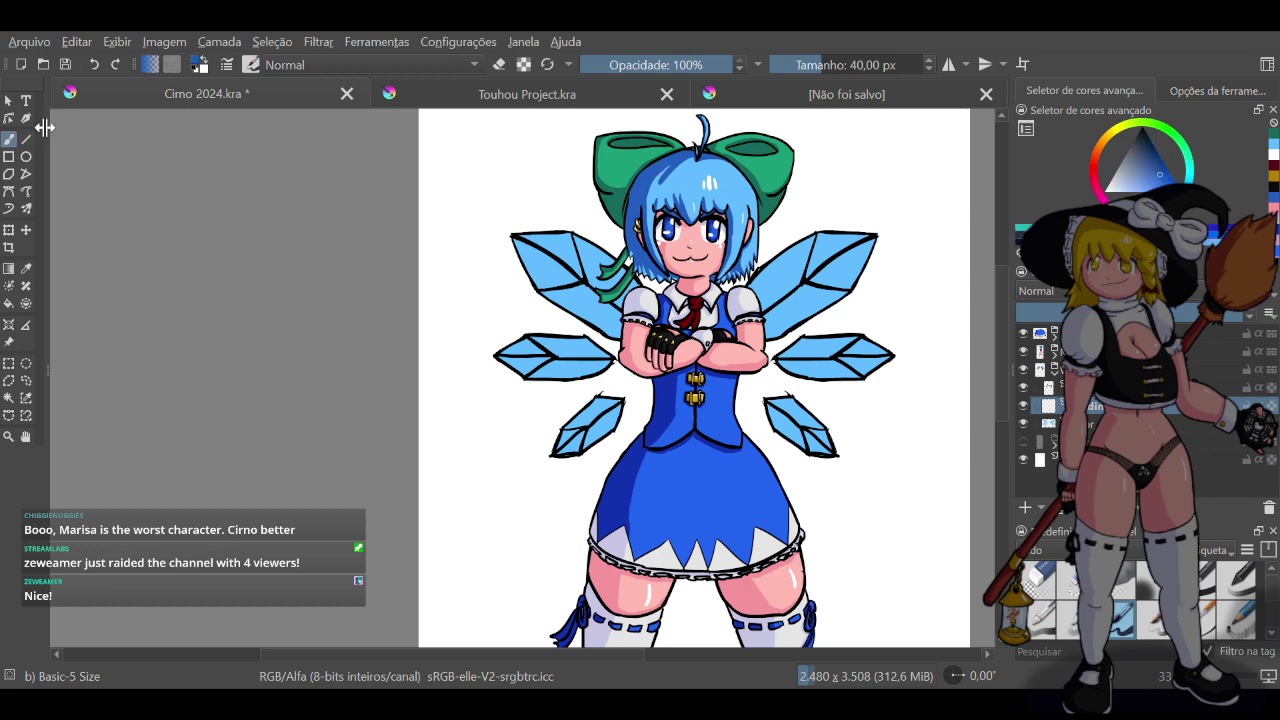
left_click(8, 399)
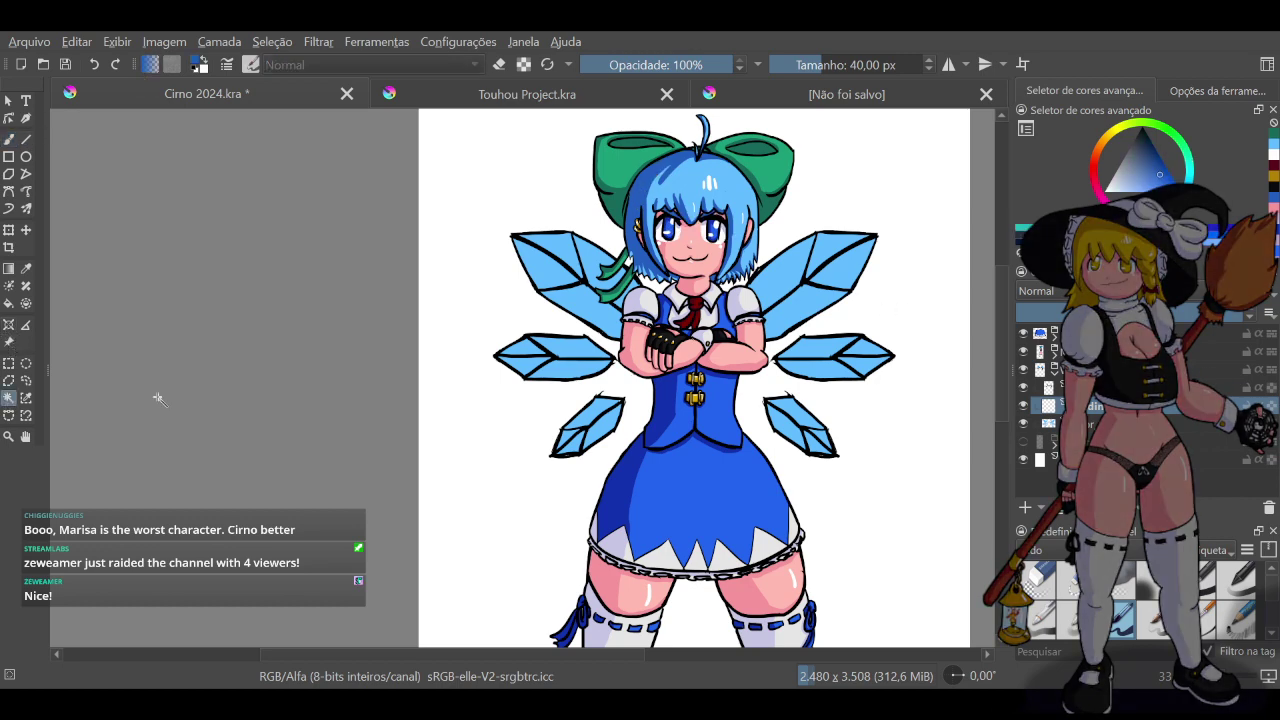
left_click(1058, 388)
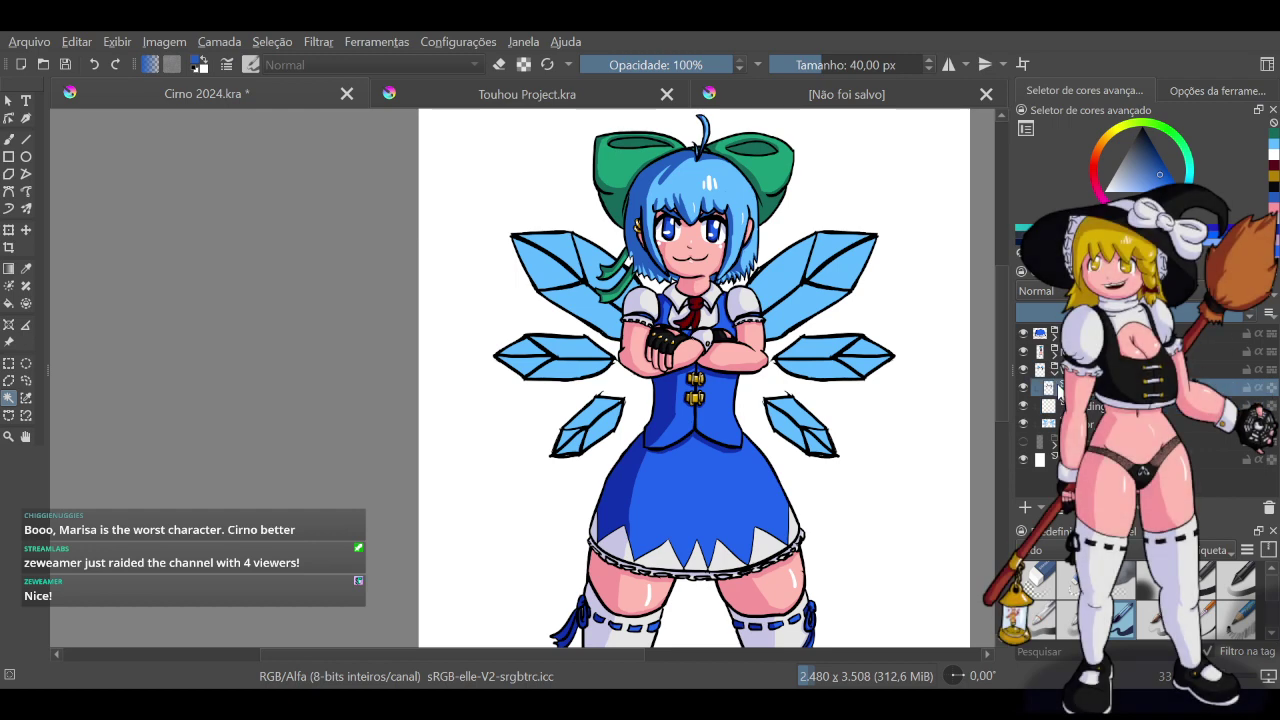
left_click(567, 280)
left_click(523, 369)
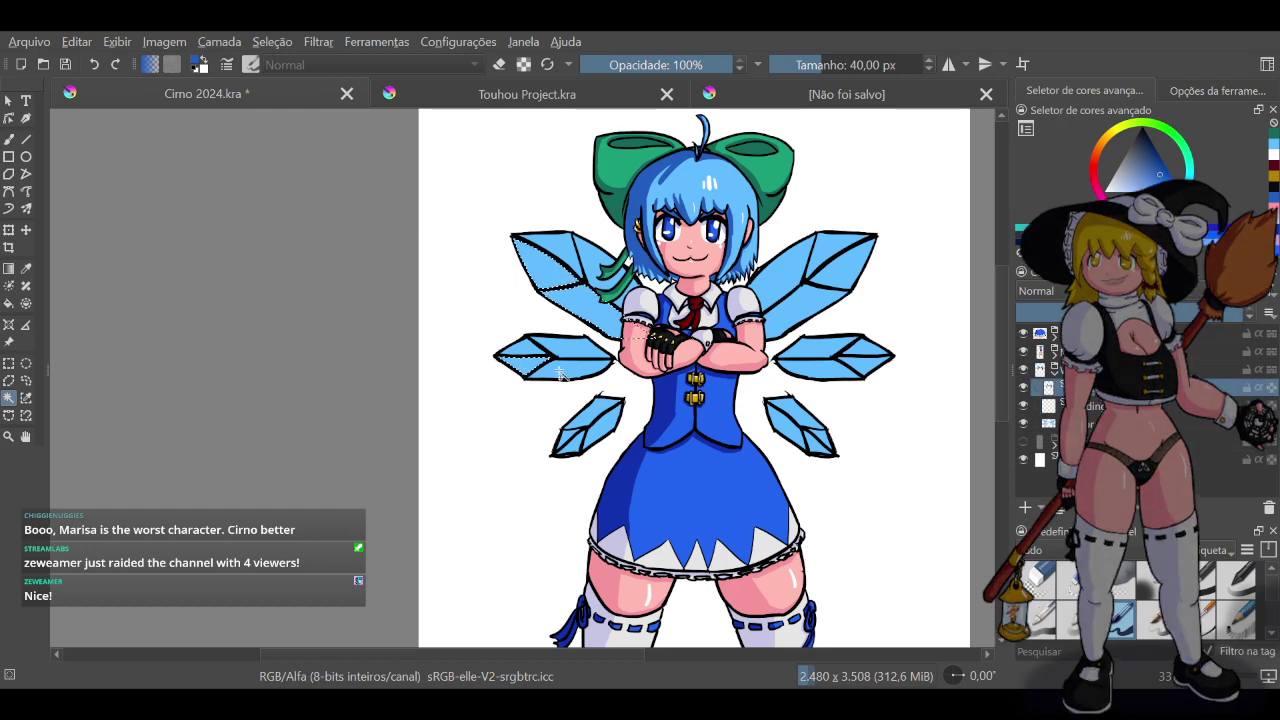
left_click(564, 370)
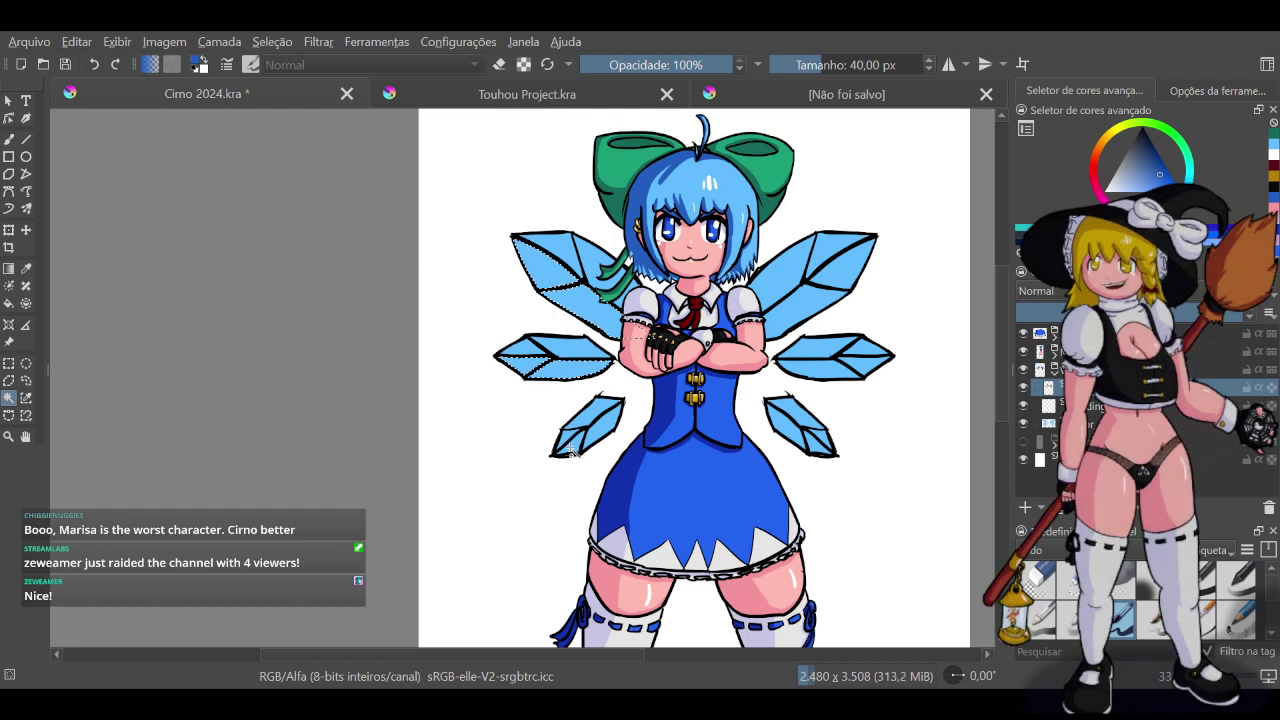
left_click(570, 446, "shift")
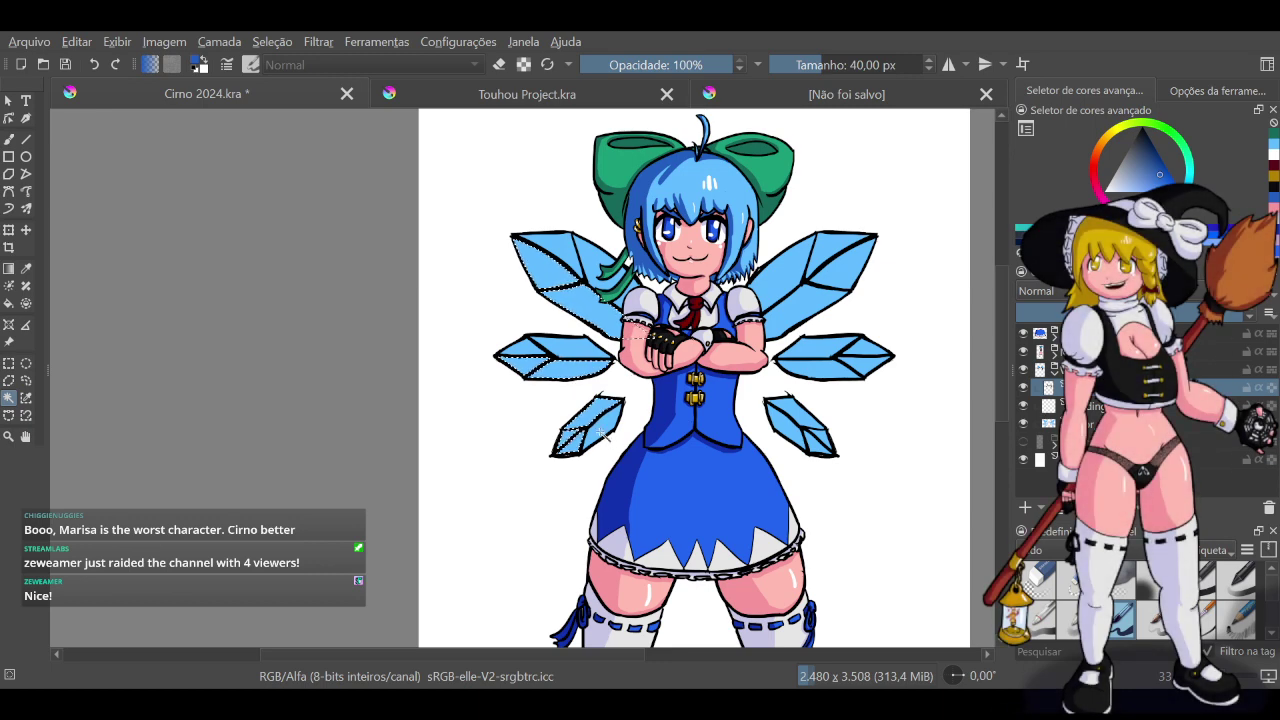
left_click(601, 432)
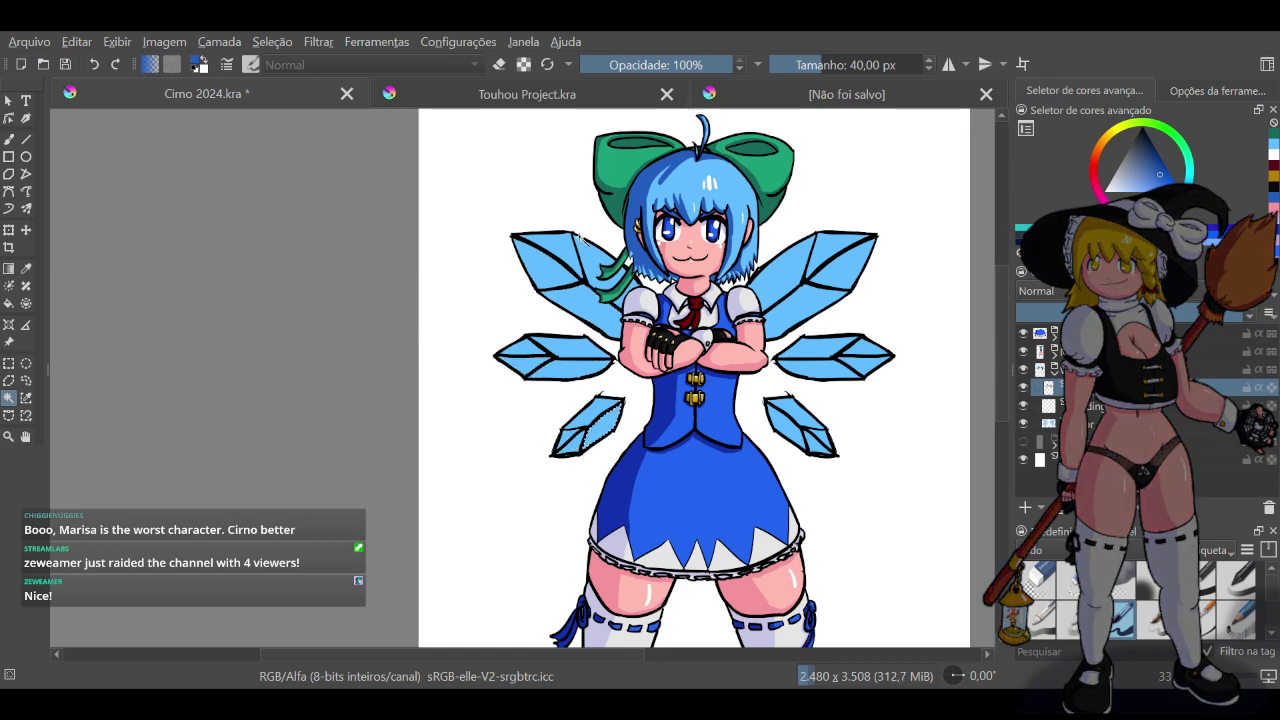
Select the lower facets of all six wing crystals together as one contiguous-area selection
left_click(545, 257)
left_click(592, 320, "shift")
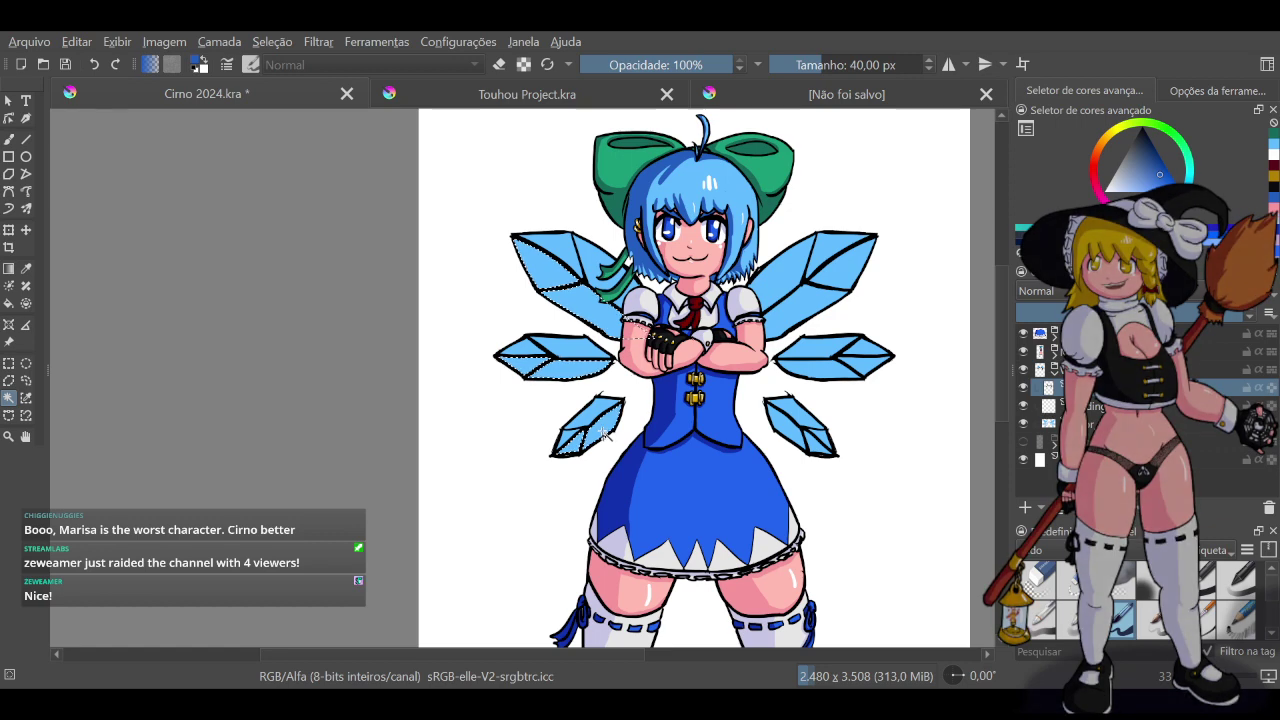
left_click(792, 430, "shift")
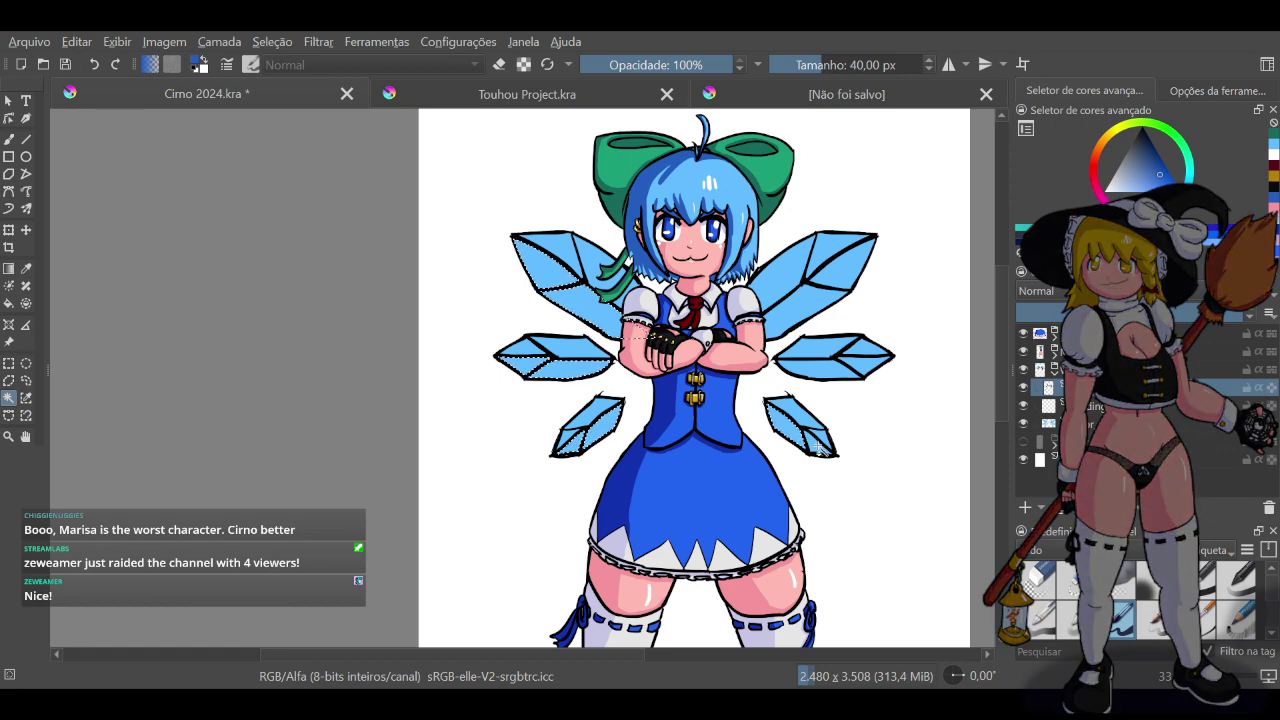
left_click(820, 370, "shift")
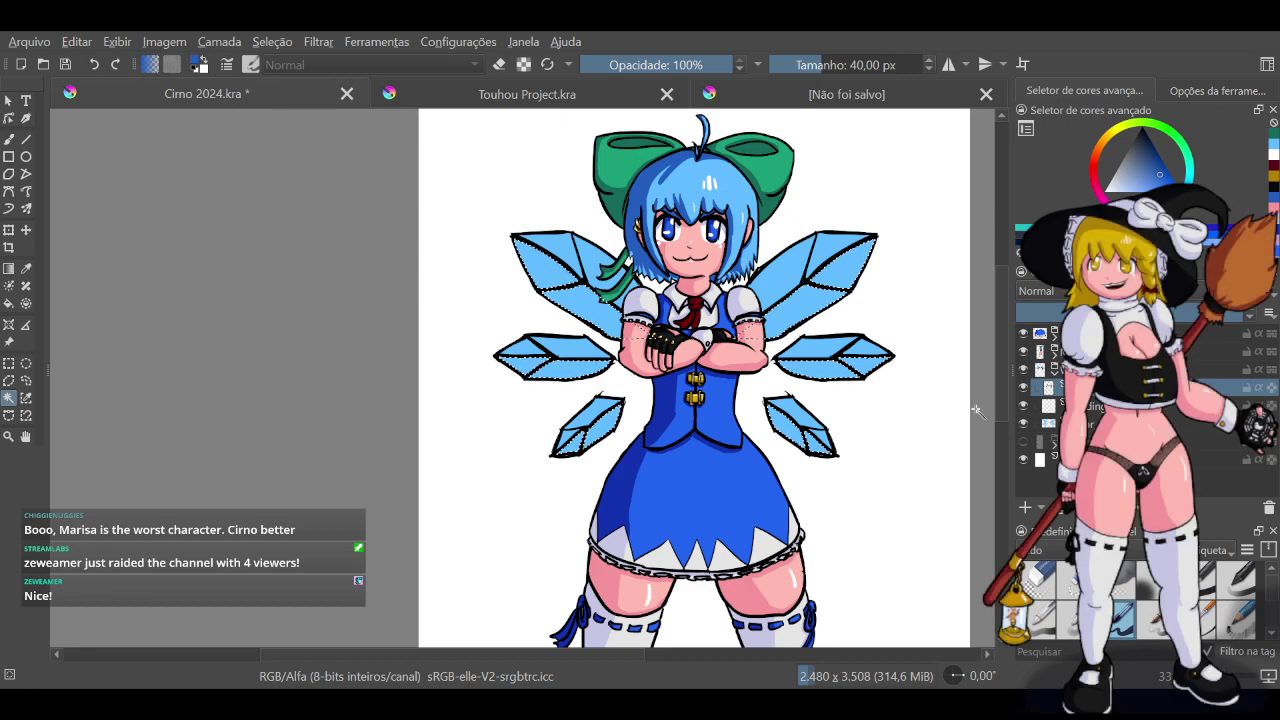
Fill the selected wing facets with the dark blue shadow colour on the wings' Shading layer
left_click(1092, 406)
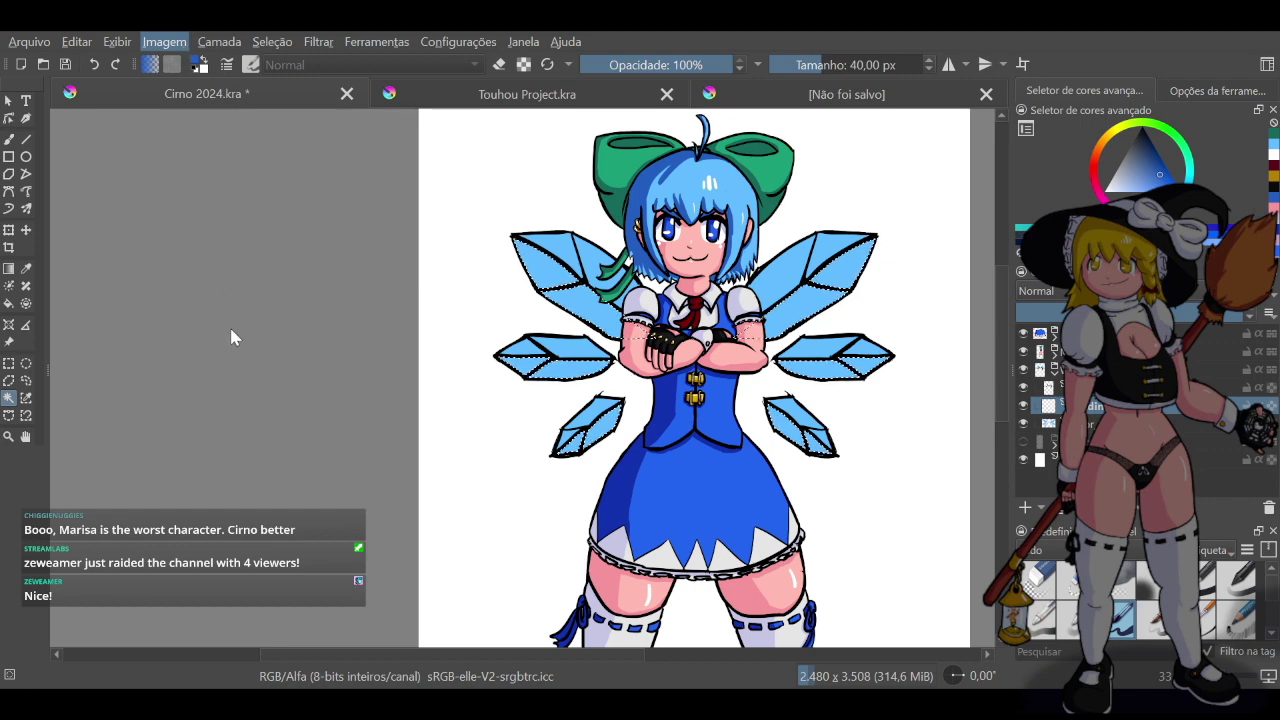
key("Right")
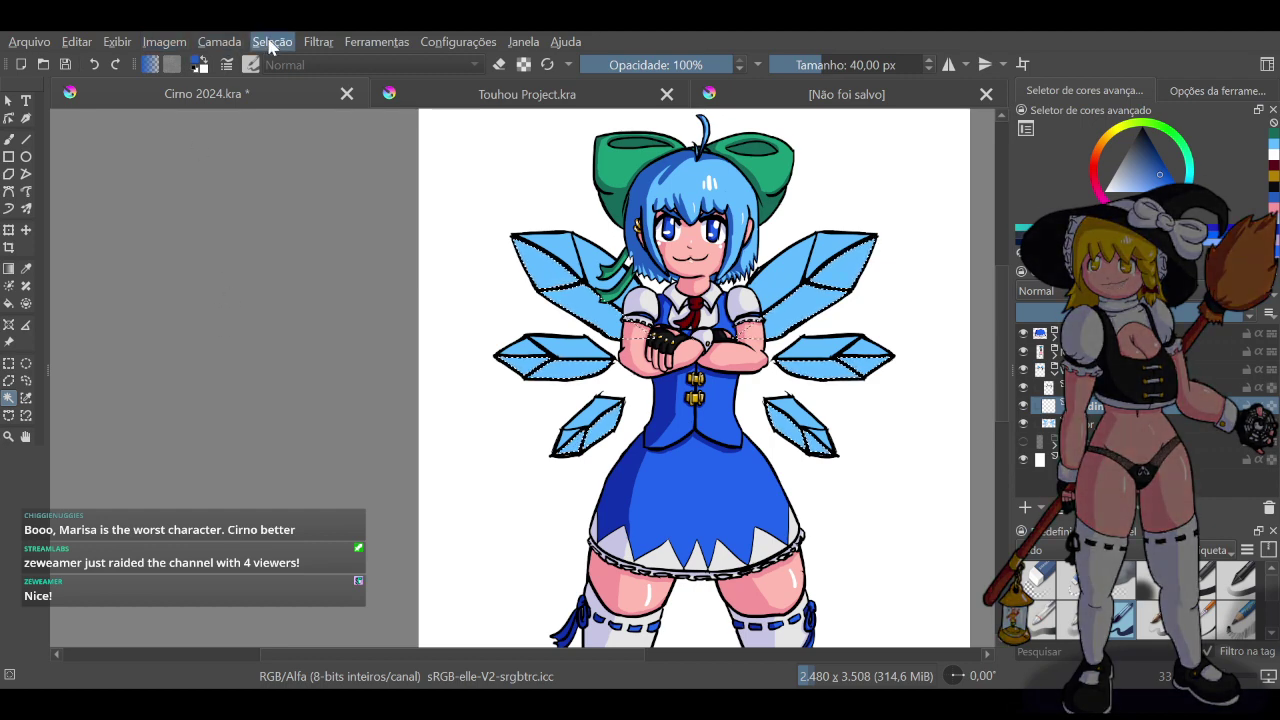
left_click(291, 397)
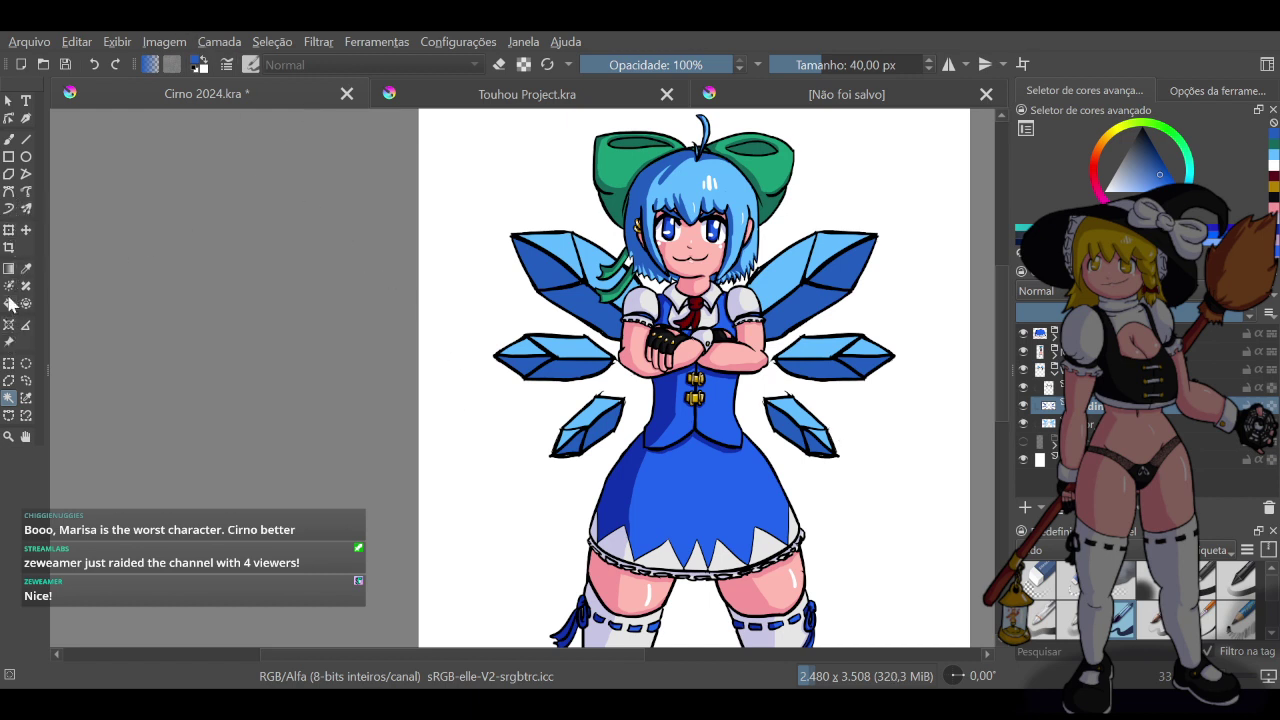
Switch to the freehand brush and set its size to 120 px
key("b")
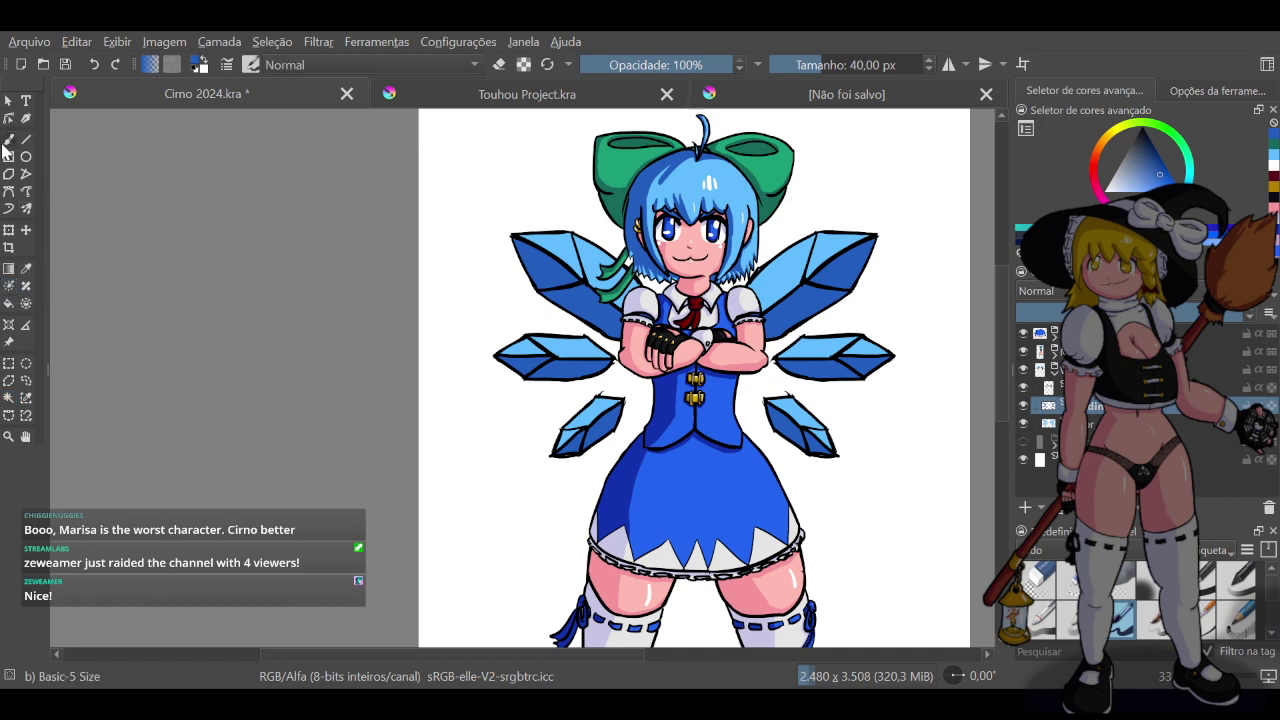
left_click_drag(837, 61, 815, 61)
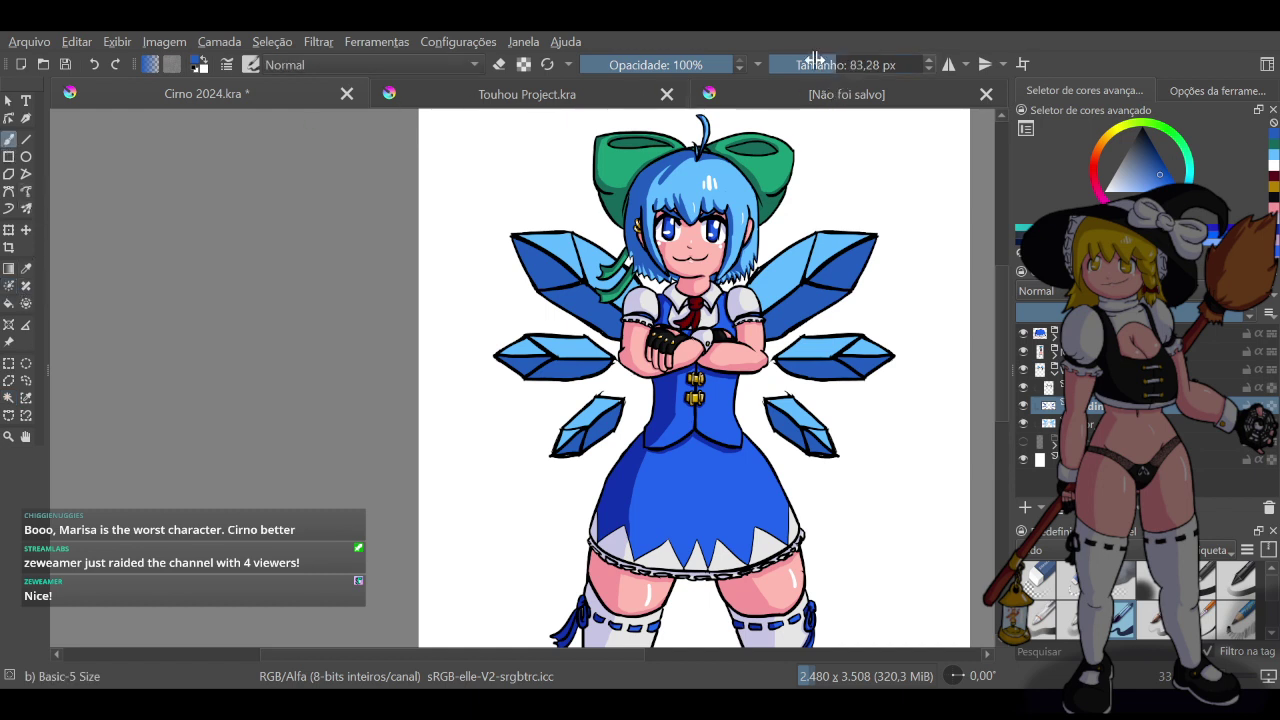
right_click(815, 61)
type("120")
key("Return")
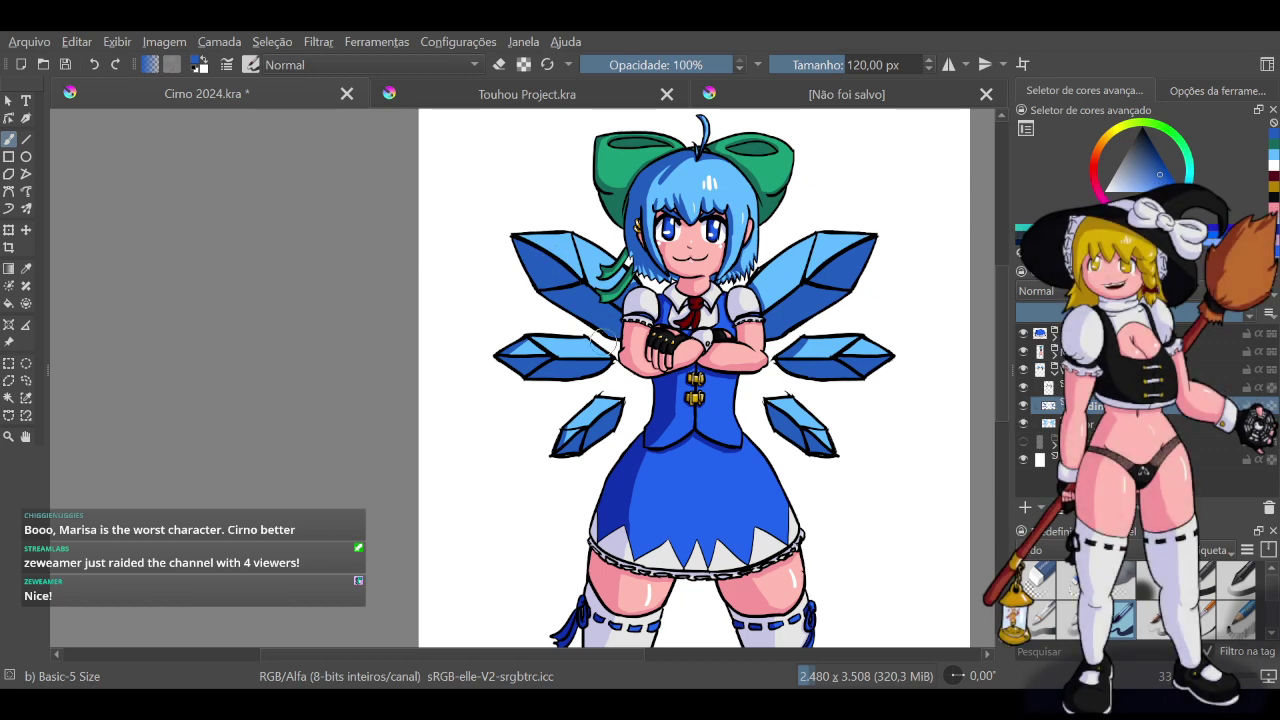
Paint dark blue shadows on the inner ends of the two upper wing crystals while the character's body group is temporarily hidden
left_click(1023, 352)
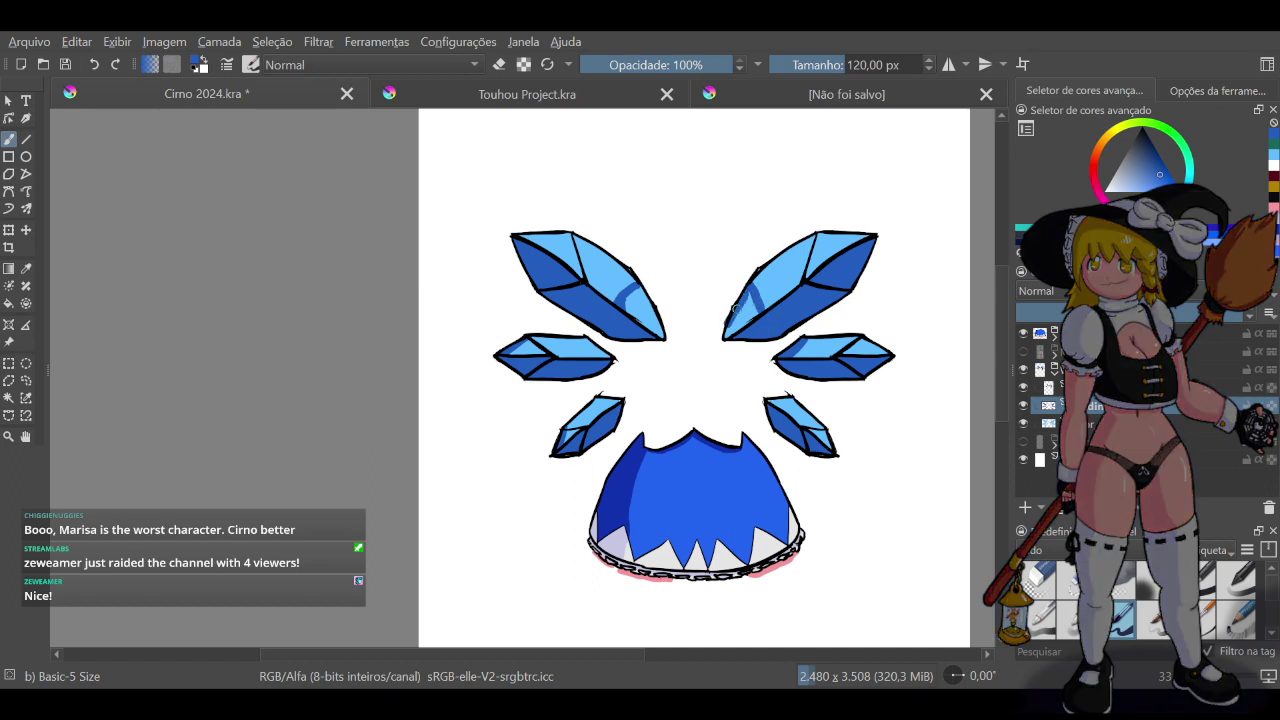
left_click_drag(751, 293, 728, 332)
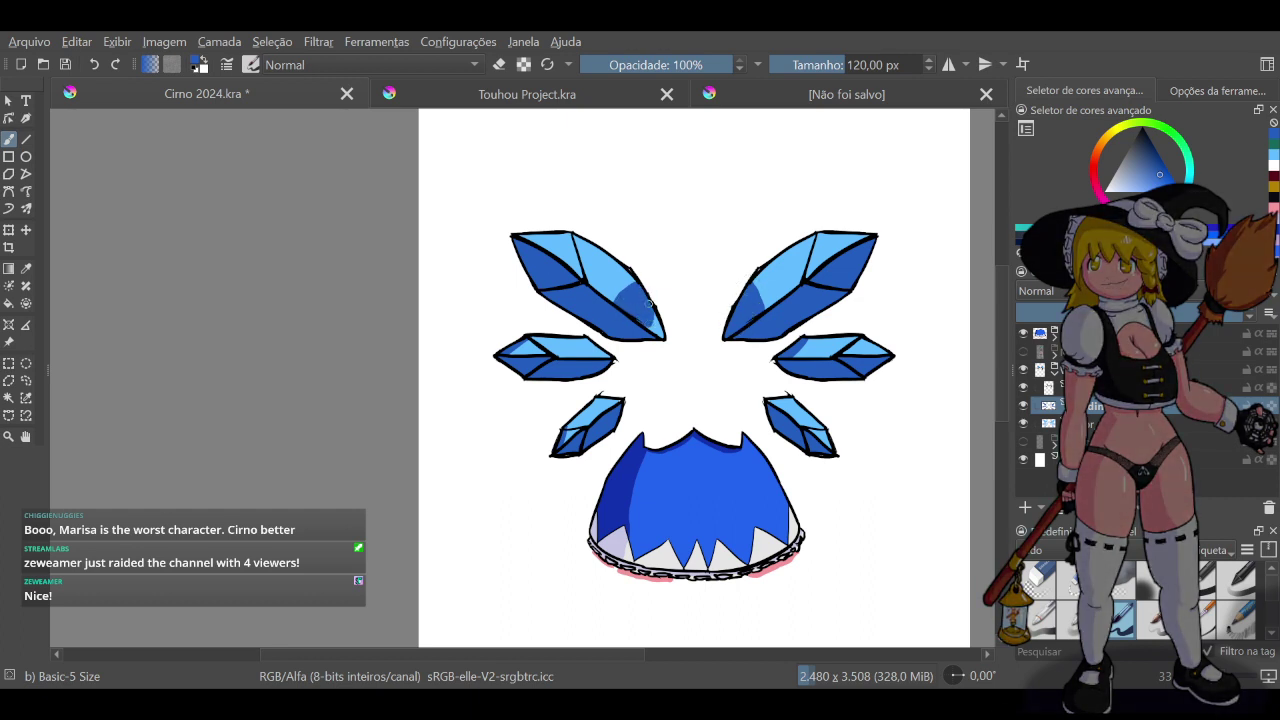
left_click_drag(649, 303, 652, 327)
left_click(499, 64)
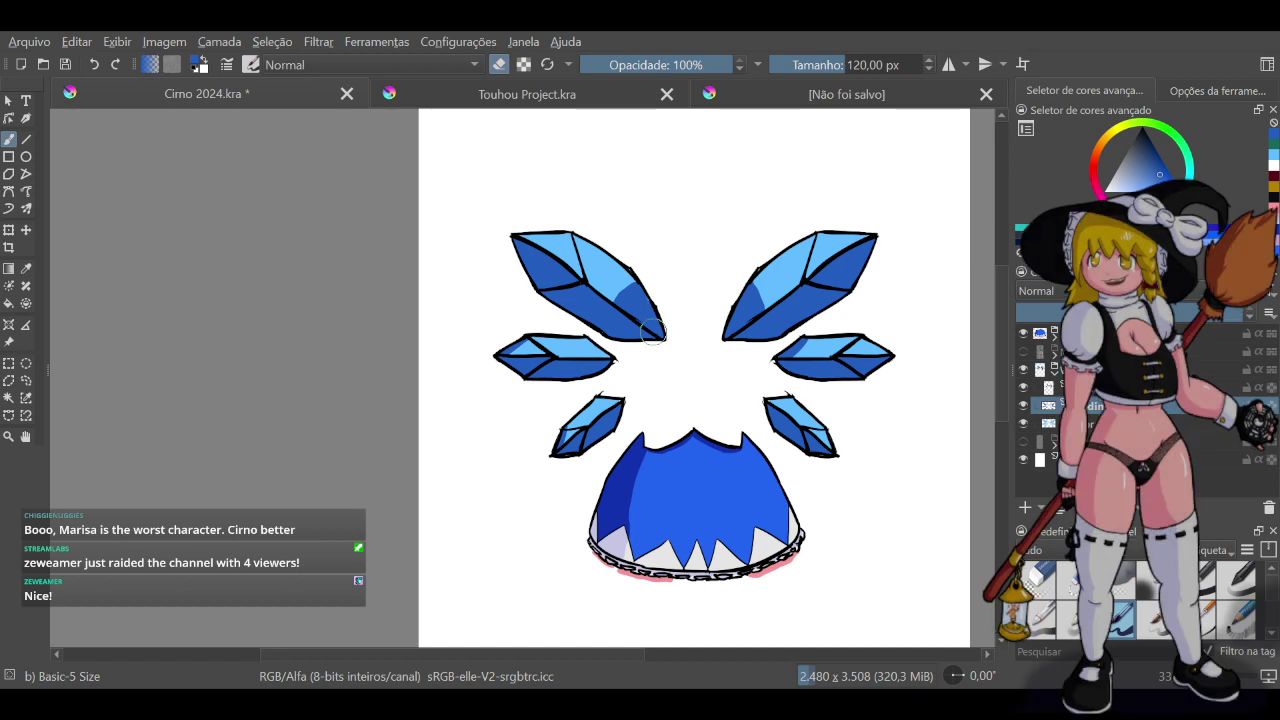
left_click(499, 64)
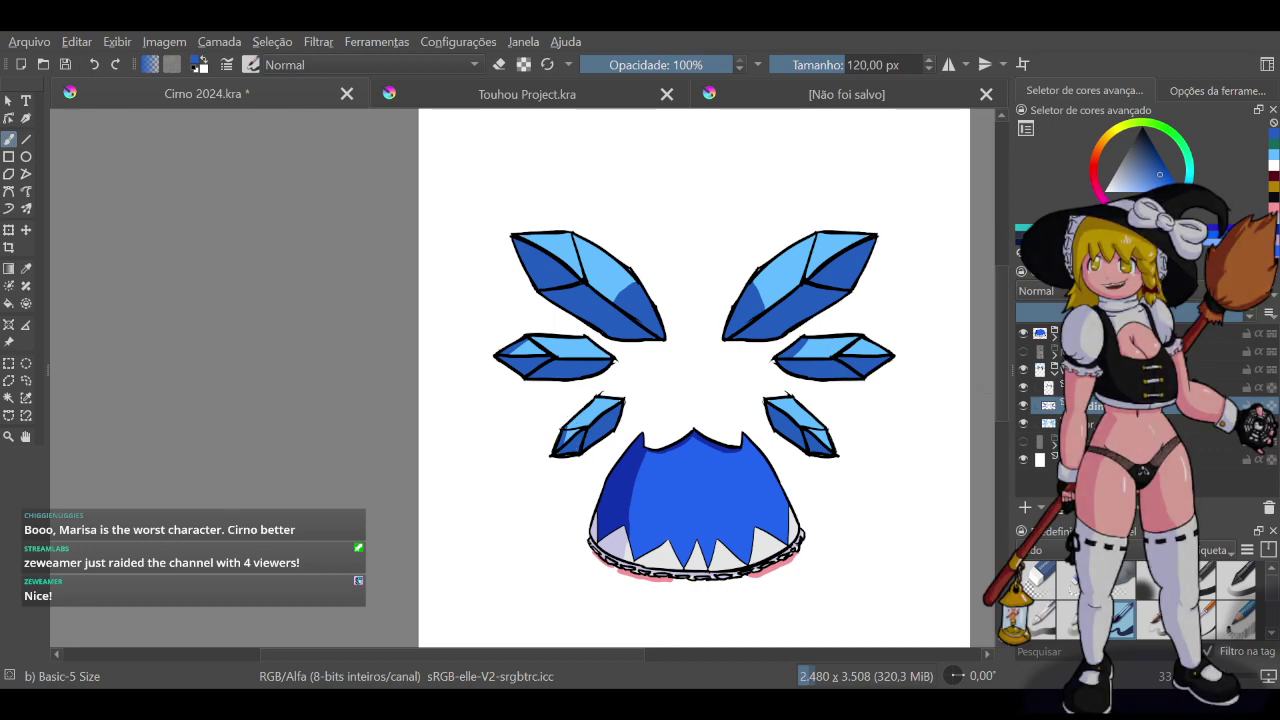
left_click(1022, 351)
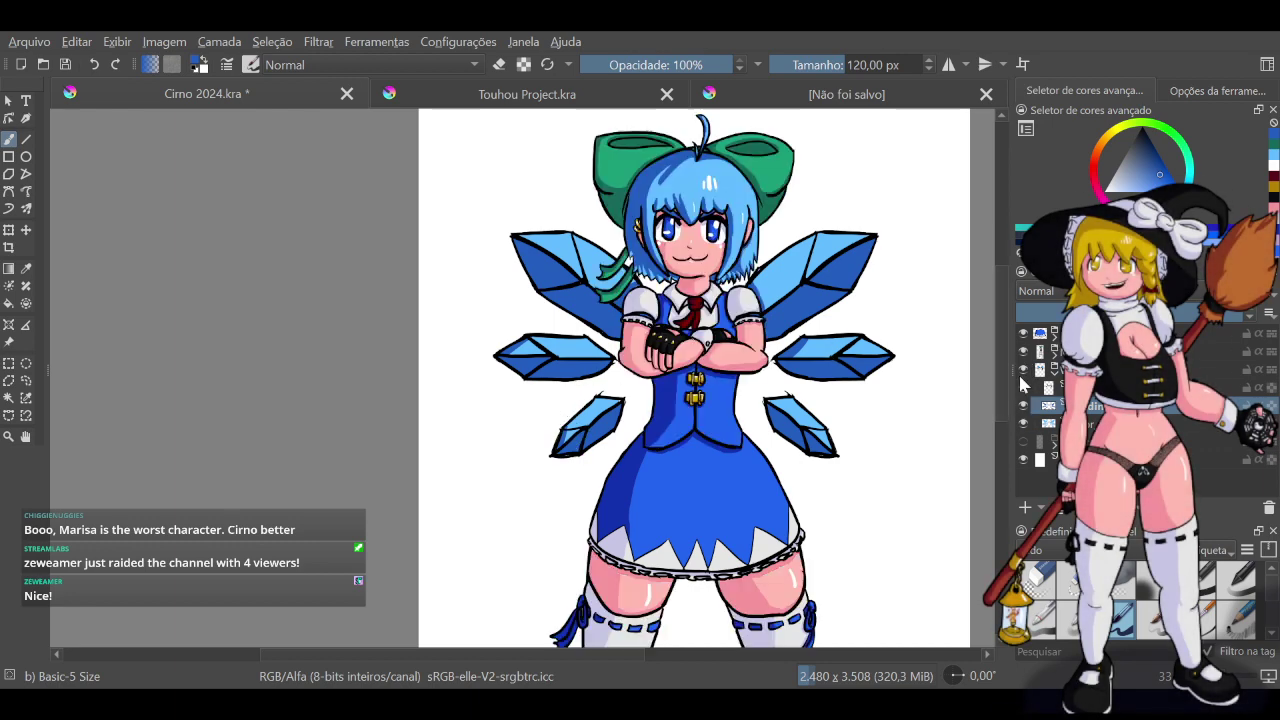
Add a new paint layer above the wings' Shading layer and name it as the highlight layer
left_click(1025, 509)
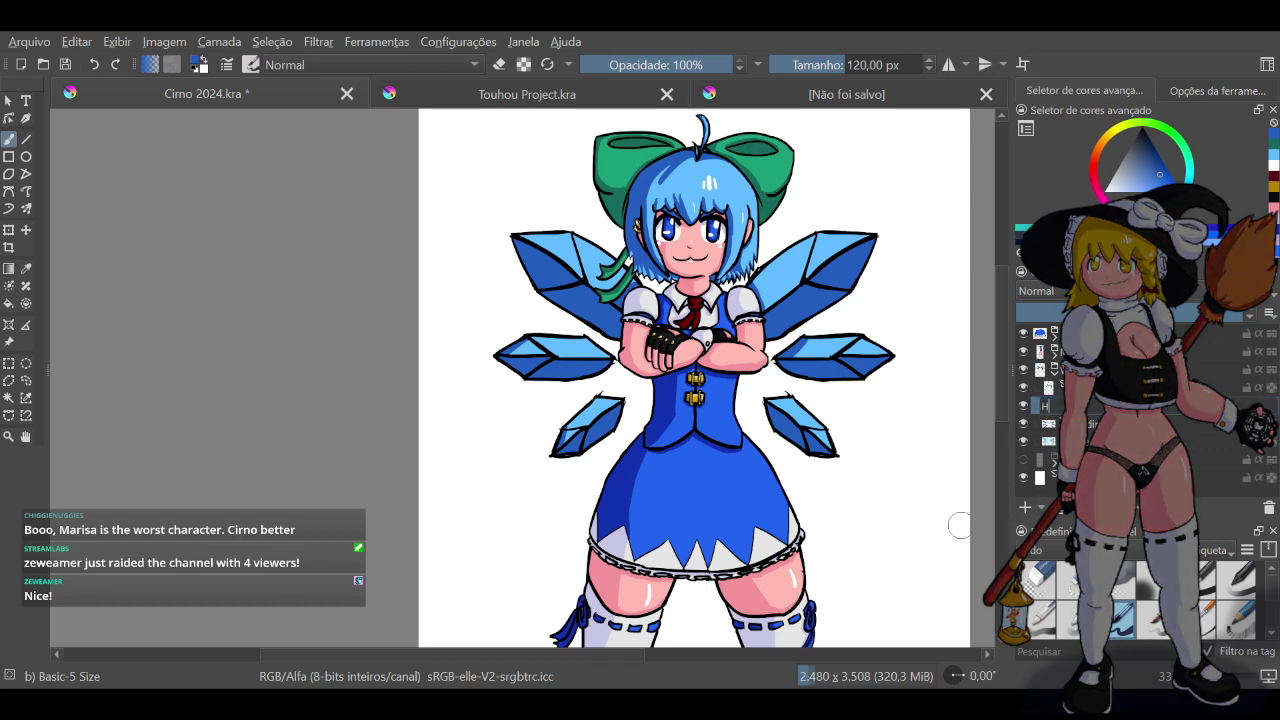
key("g")
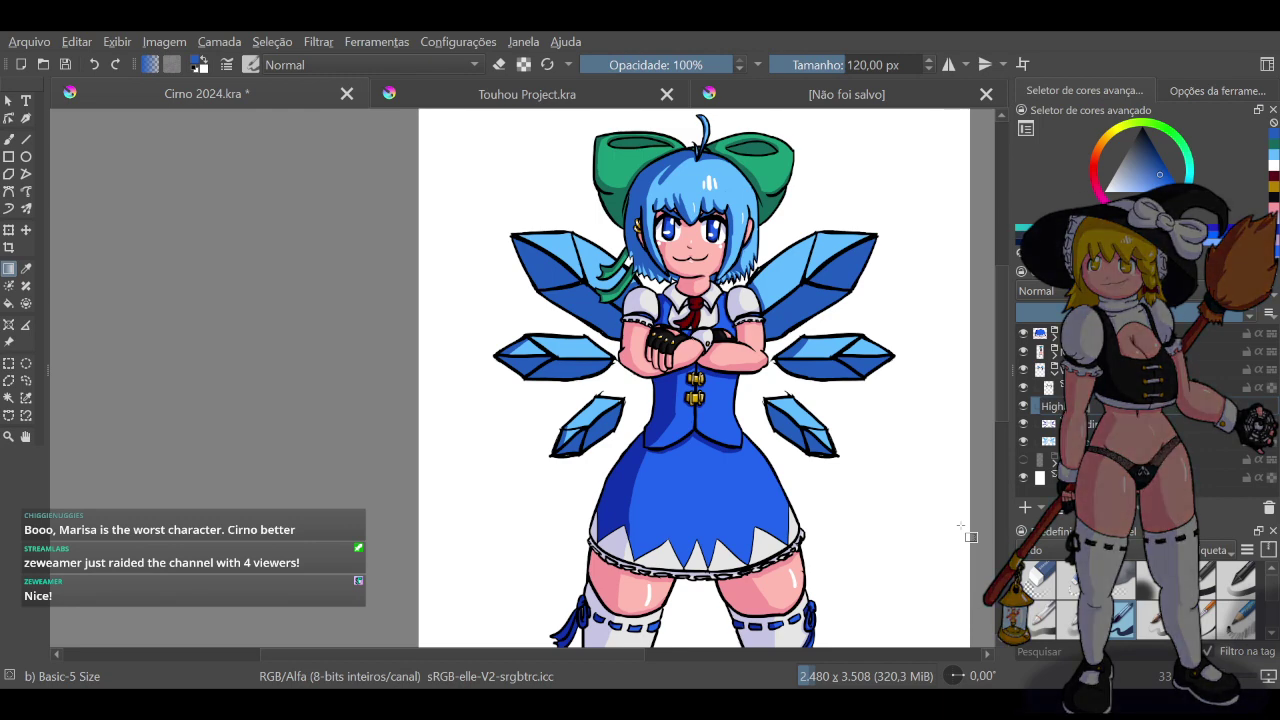
key("Return")
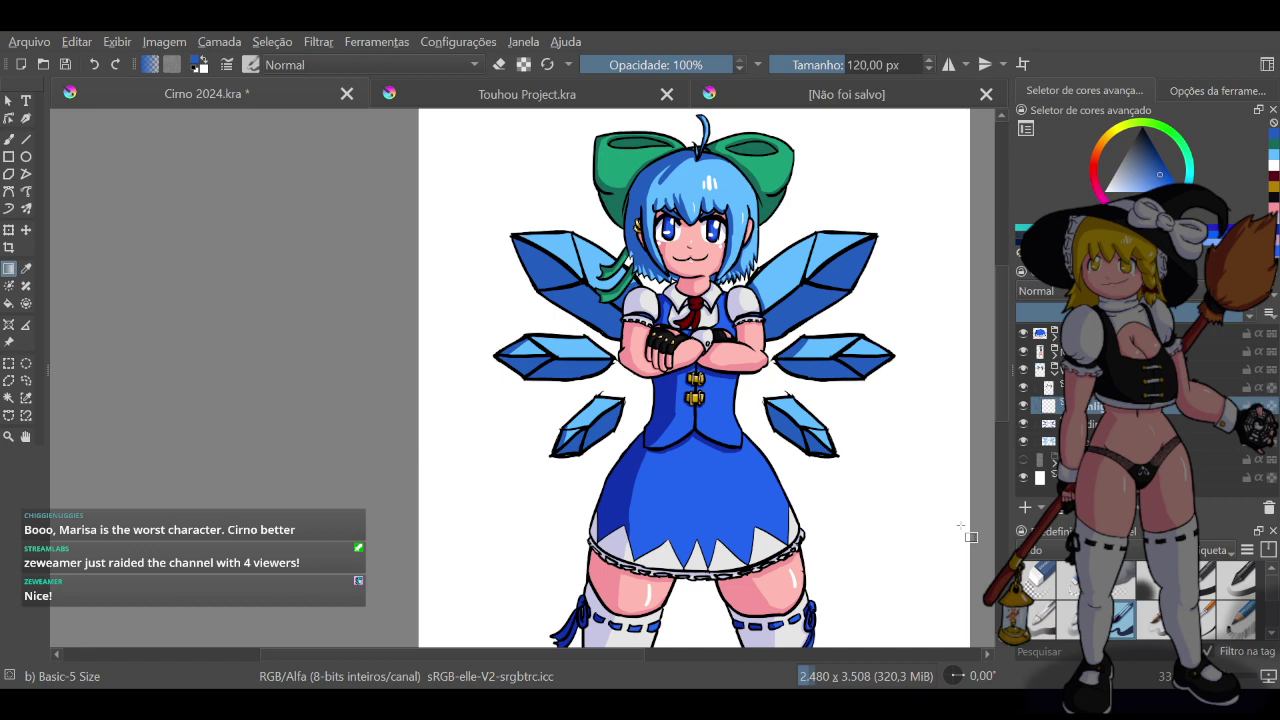
Make white the foreground colour and set the freehand brush size to 80 px
left_click(198, 70)
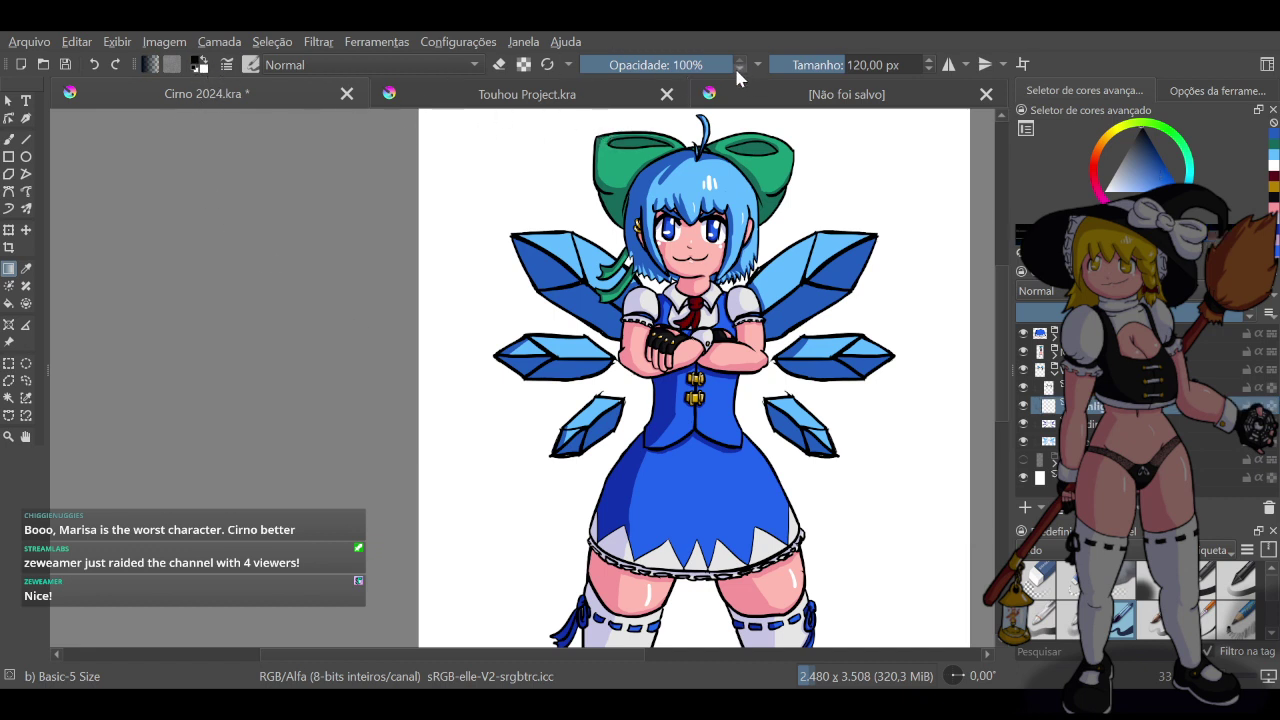
left_click(547, 64)
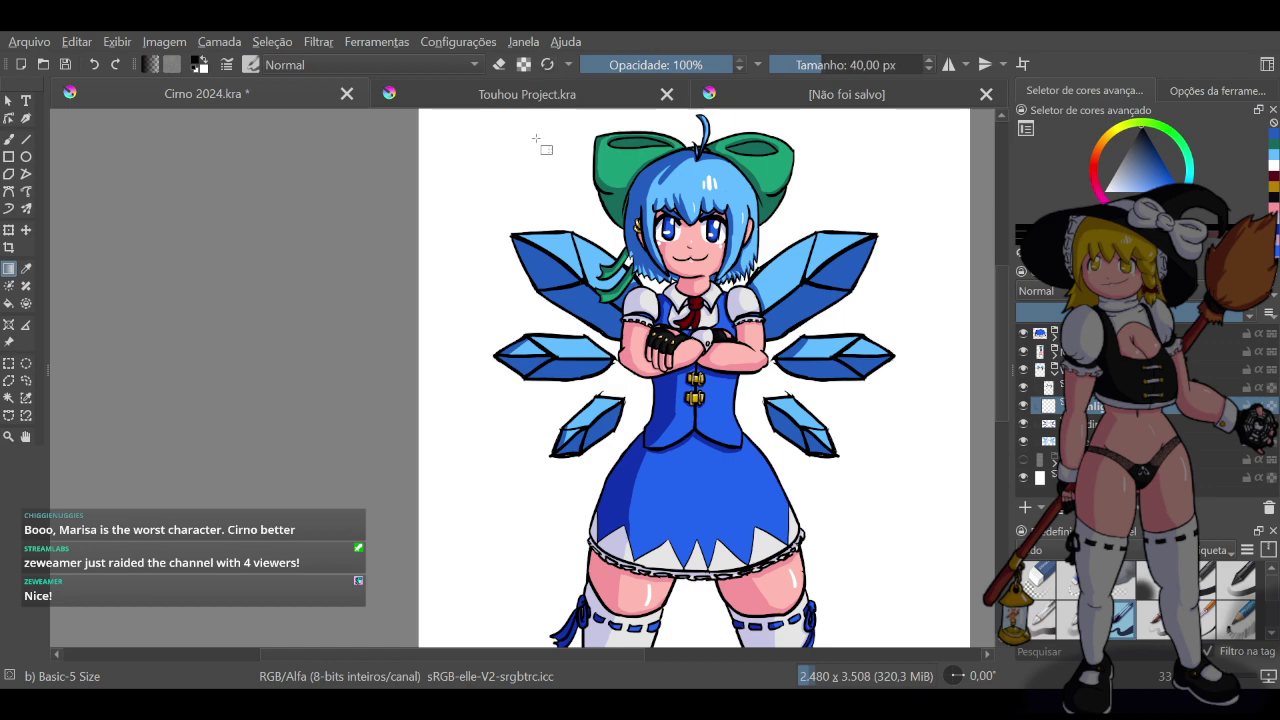
left_click(206, 61)
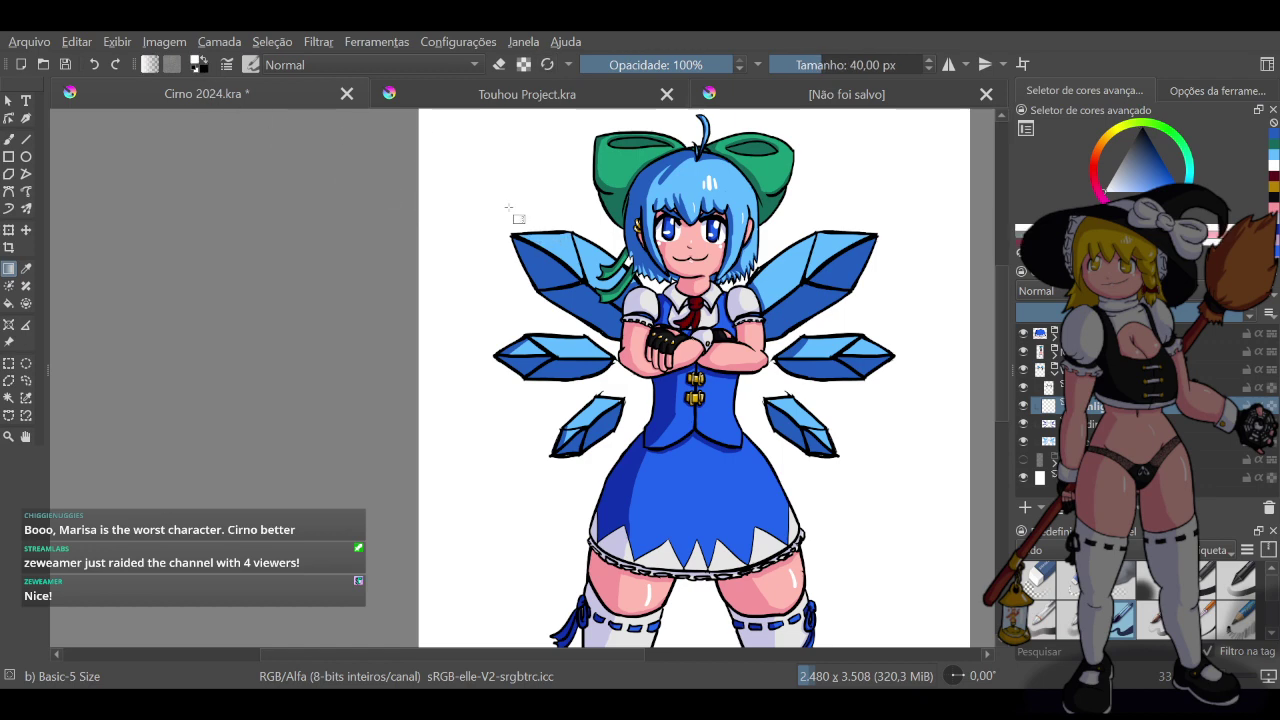
left_click(9, 140)
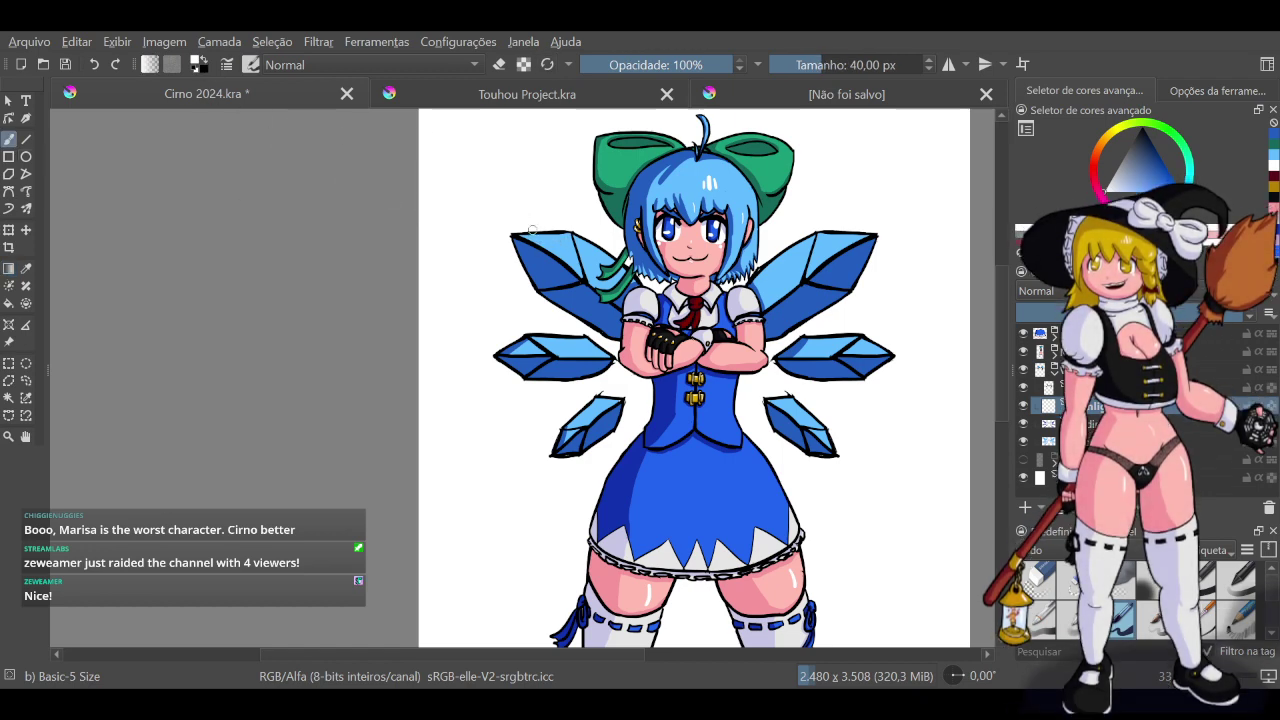
left_click(843, 65)
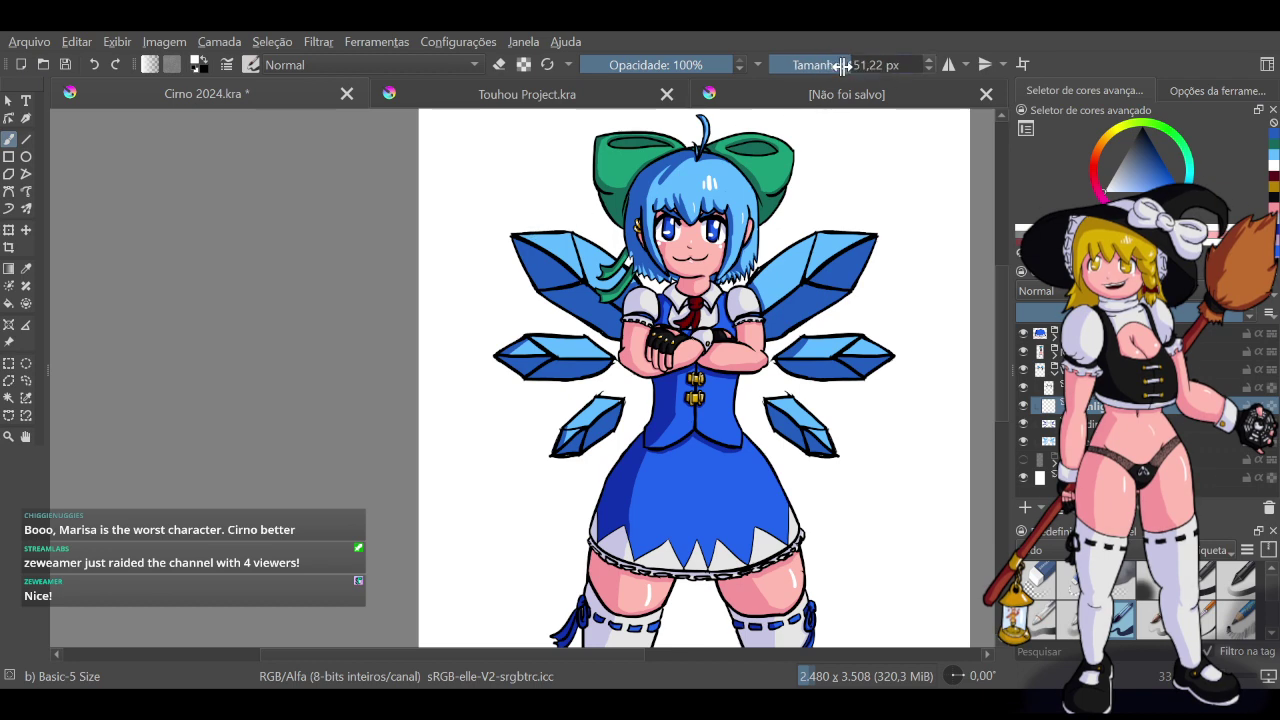
type("80")
key("Return")
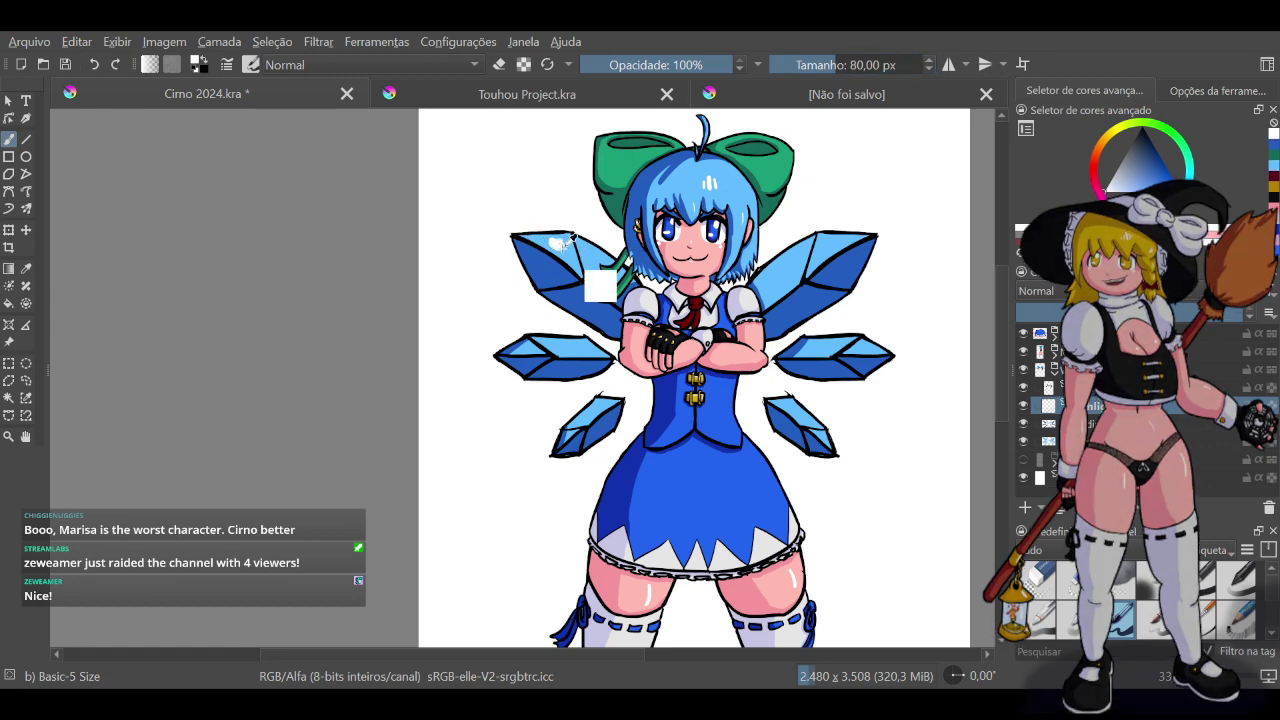
Paint white highlights on the light facets of the upper and middle left wing crystals, undoing the stray last stroke
left_click_drag(545, 240, 612, 266)
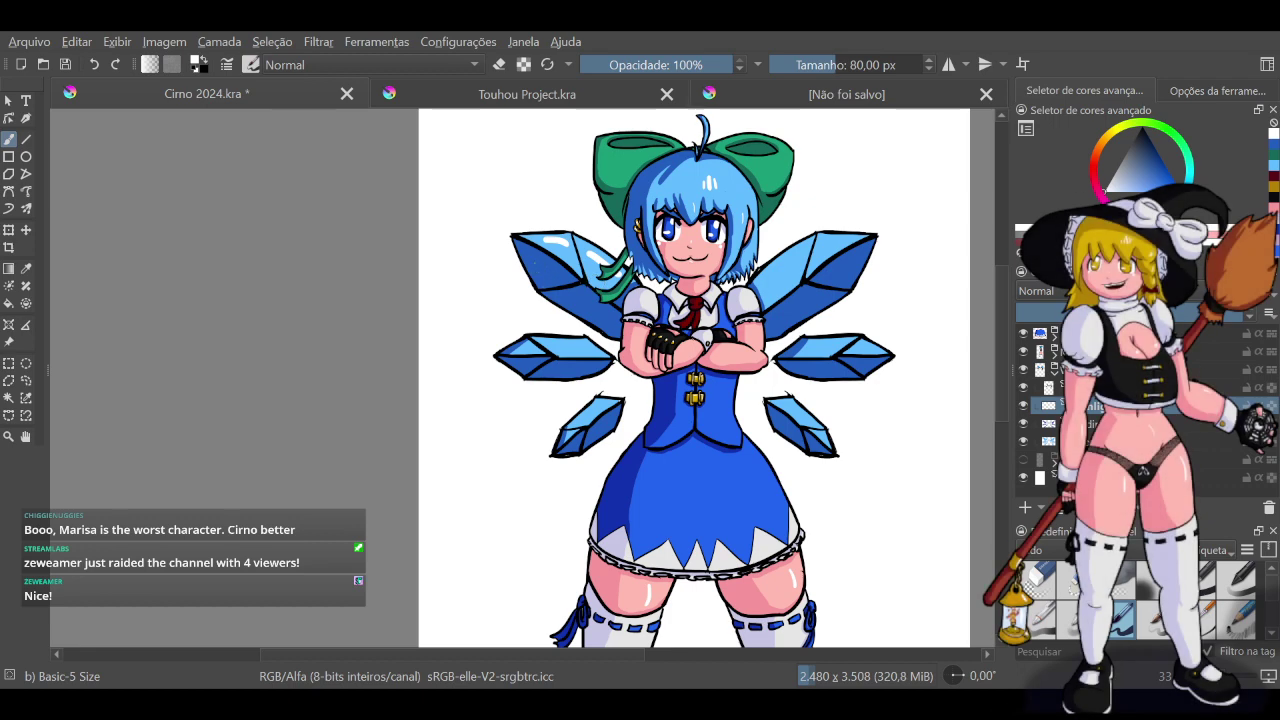
left_click_drag(534, 262, 538, 276)
left_click_drag(553, 343, 586, 345)
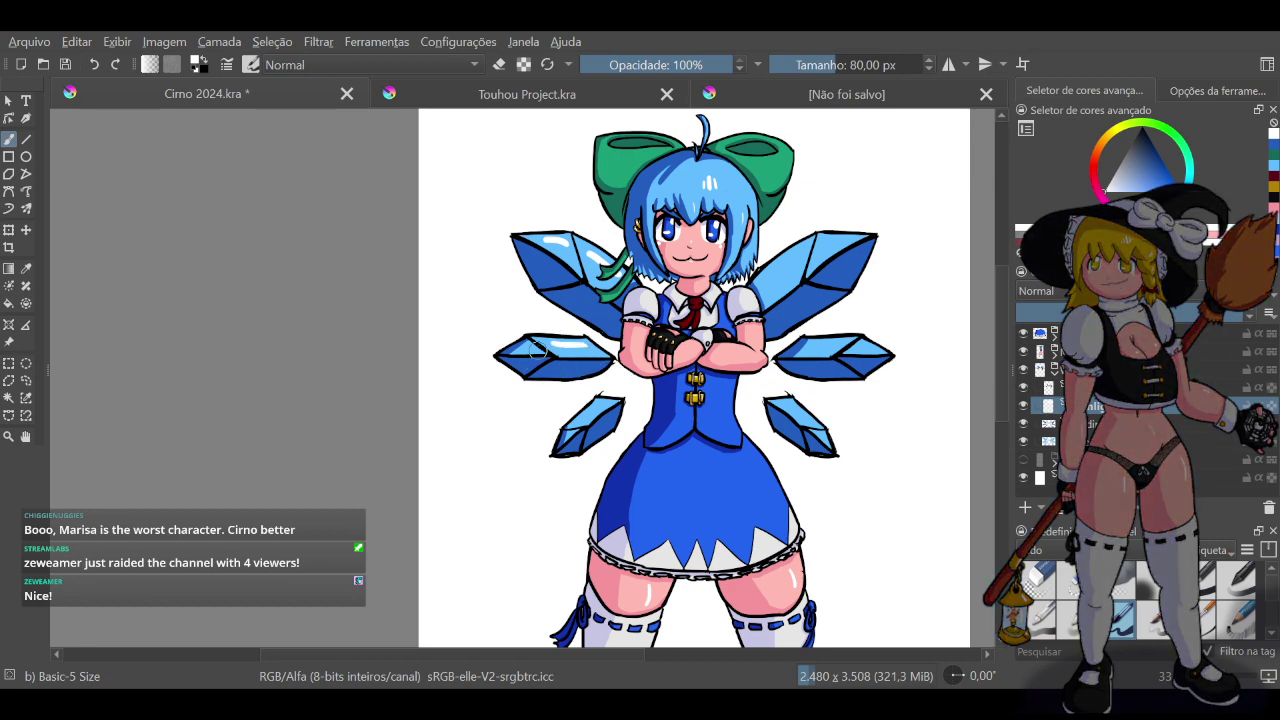
left_click_drag(526, 345, 531, 348)
key("ctrl+z")
Paint white highlights on the light facets of the two lower wing crystals, undoing the unwanted strokes
left_click_drag(598, 403, 588, 419)
mouse_move(788, 404)
left_mouse_down()
mouse_move(815, 432)
mouse_move(807, 415)
mouse_move(817, 427)
mouse_move(729, 397)
mouse_move(721, 364)
mouse_move(826, 440)
left_mouse_up()
key("ctrl+z")
key("ctrl+z")
key("ctrl+z")
key("ctrl+z")
key("ctrl+z")
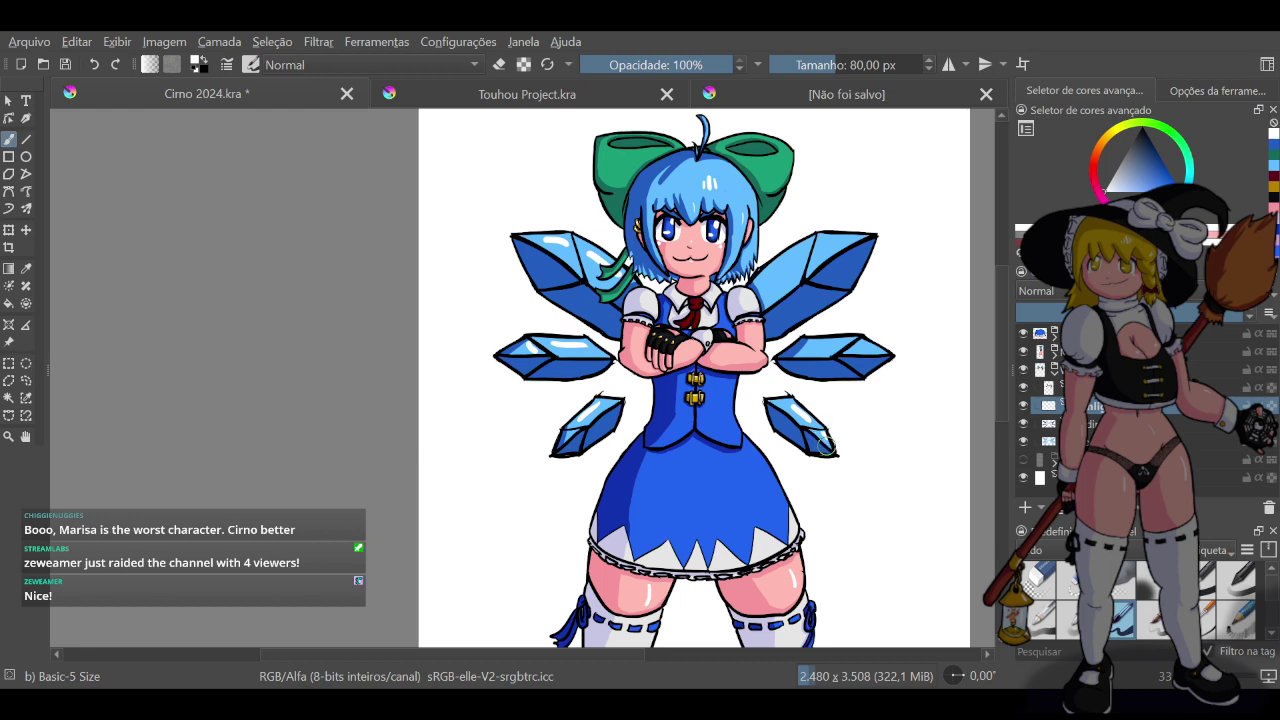
Paint white highlights on the light facets of the middle and upper right wing crystals, undoing the unwanted strokes
mouse_move(835, 342)
left_mouse_down()
mouse_move(817, 342)
mouse_move(842, 353)
left_mouse_up()
left_click_drag(800, 250, 765, 286)
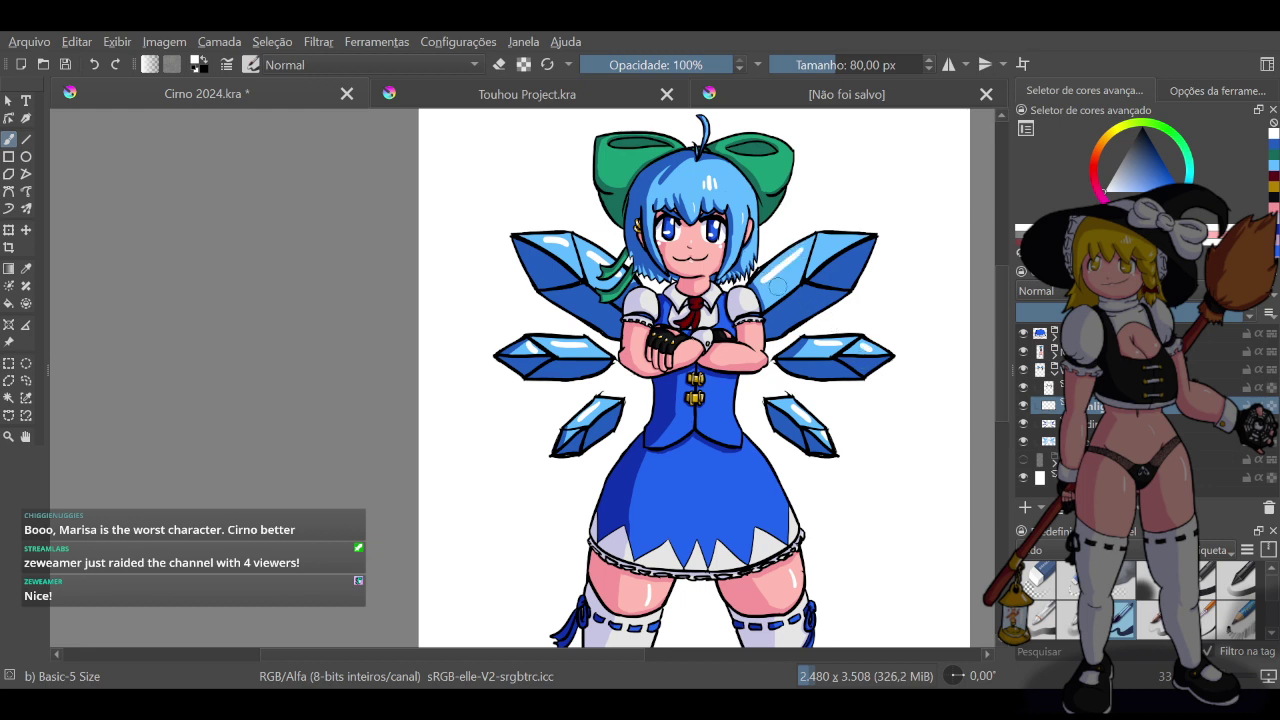
left_click_drag(826, 241, 846, 247)
key("ctrl+z")
key("ctrl+z")
key("ctrl+z")
Paint small white highlights on the dark facets of the wing crystals, working on the wings' Shading layer
left_click(1092, 424)
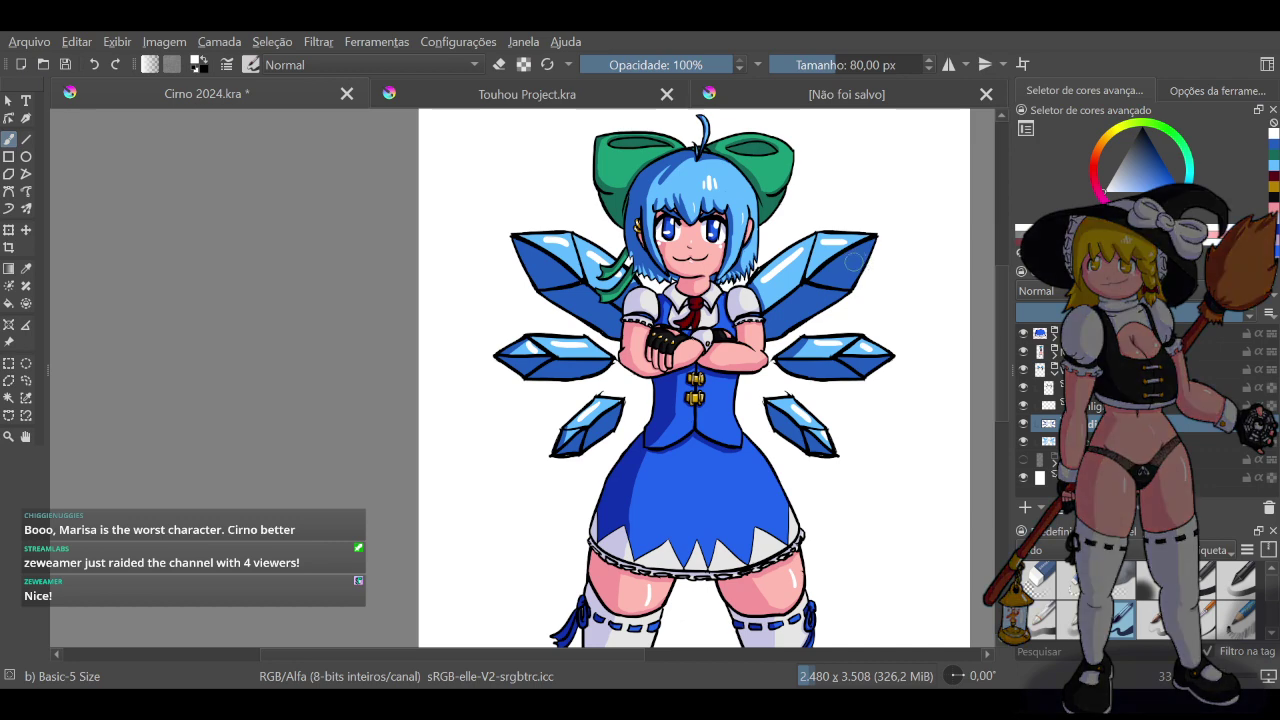
left_click(857, 257)
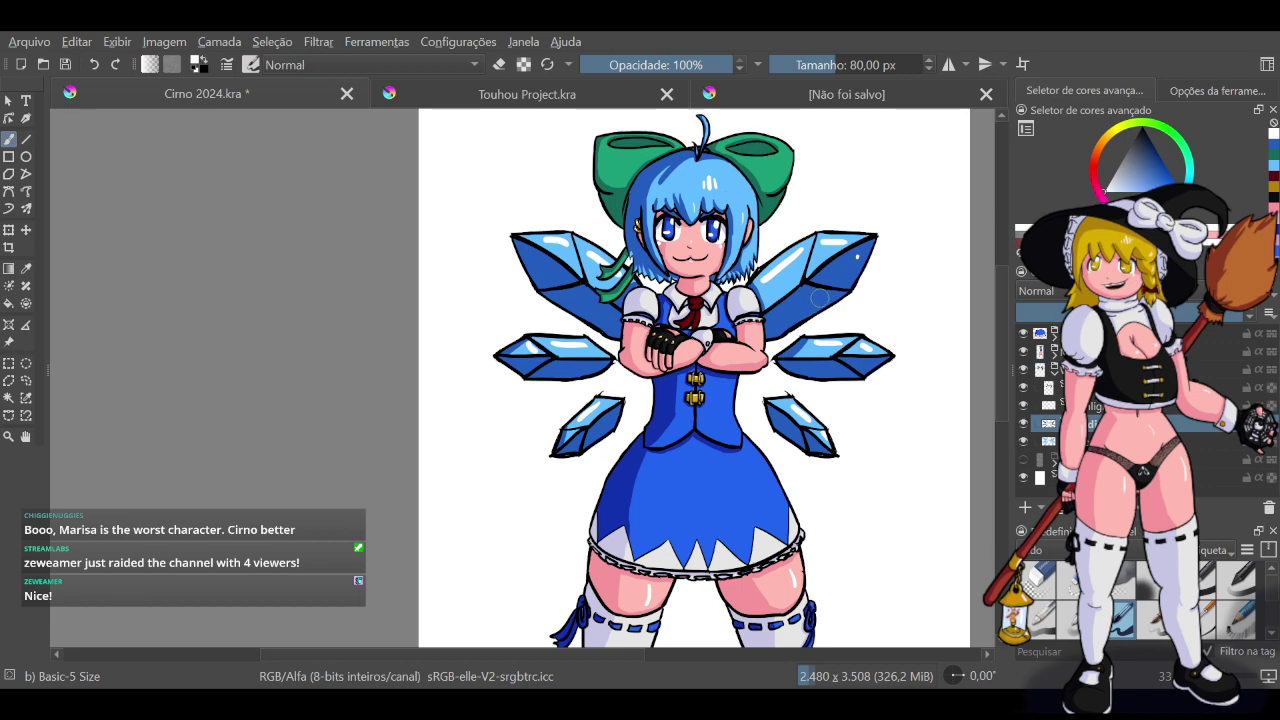
left_click_drag(820, 297, 801, 311)
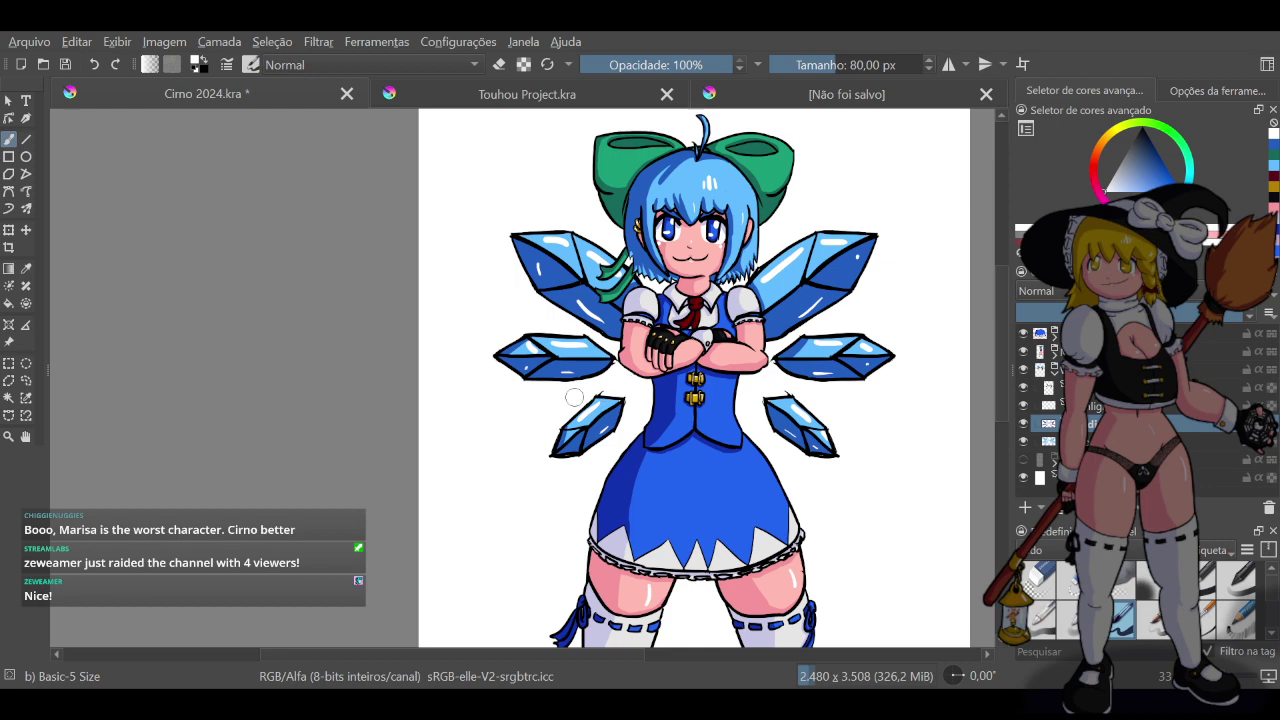
Fit the whole figure in view and save the Cirno 2024 drawing
scroll(722, 387, "down", 2)
scroll(748, 401, "down", 1)
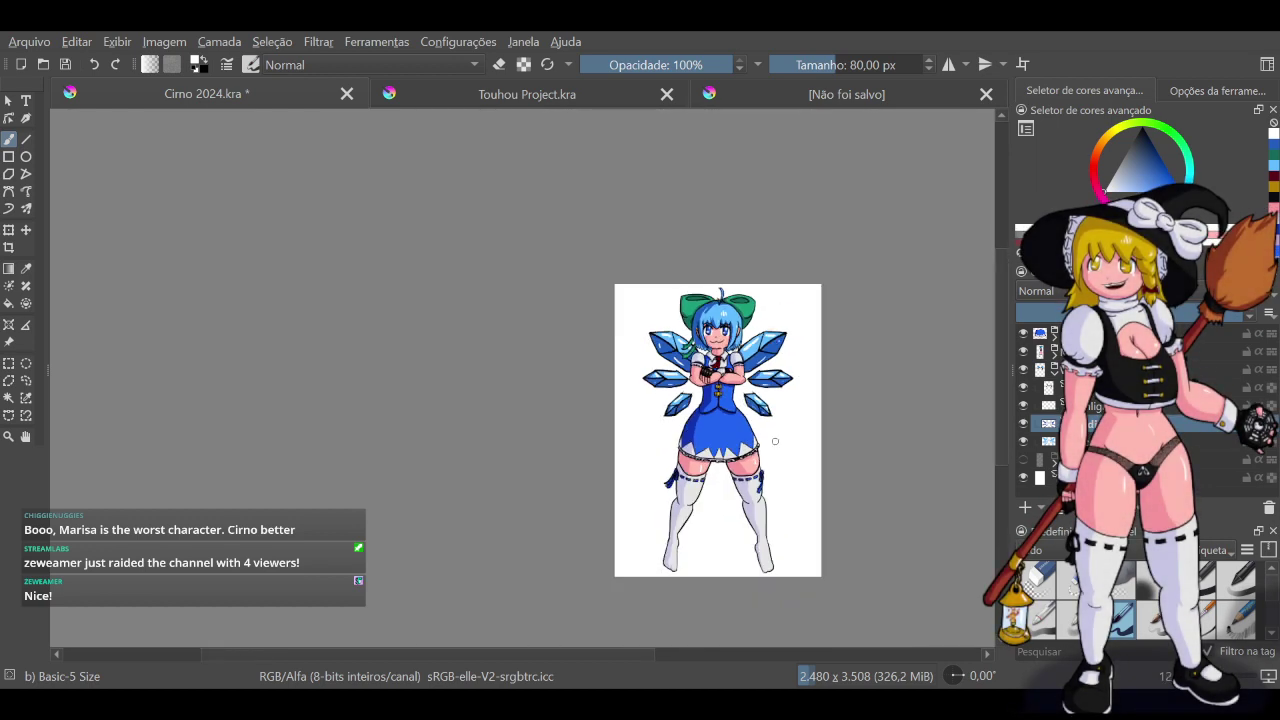
key("ctrl+a")
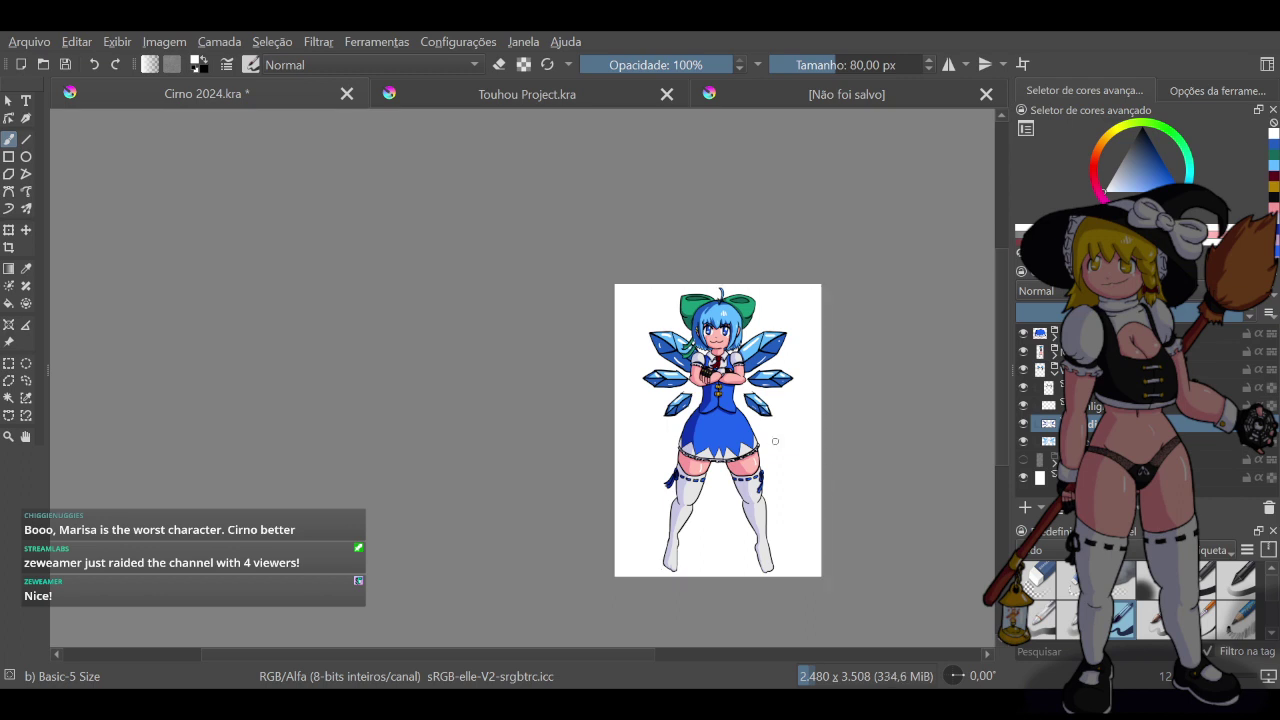
key("ctrl+s")
Select the wings' Shading and base colour layers and apply the Multiply blending mode
left_click(1089, 437, "ctrl")
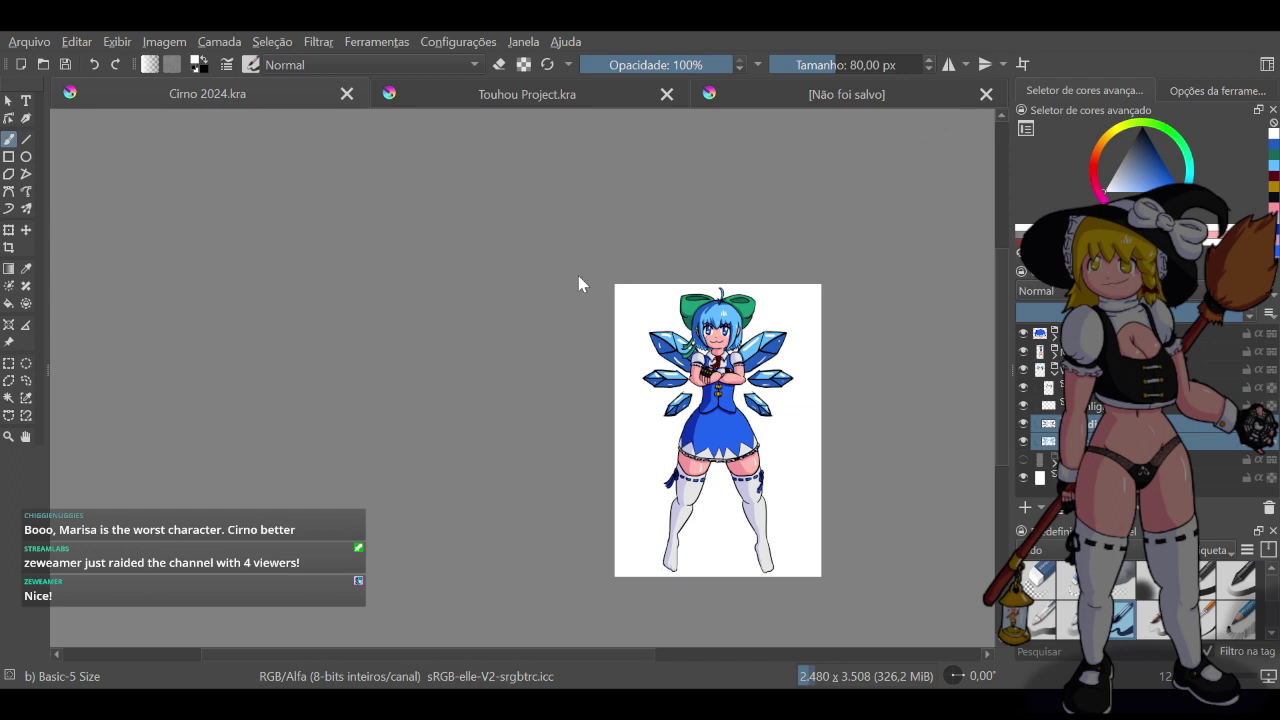
key("ctrl+z")
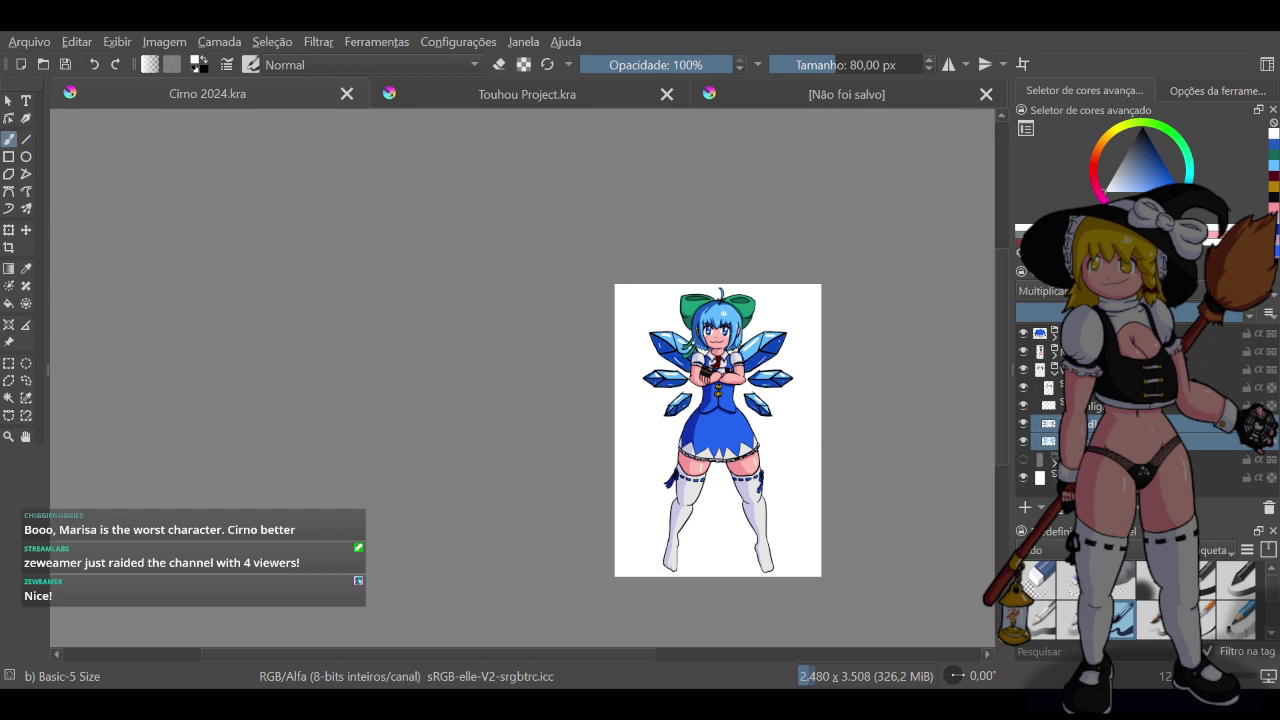
key("ctrl+z")
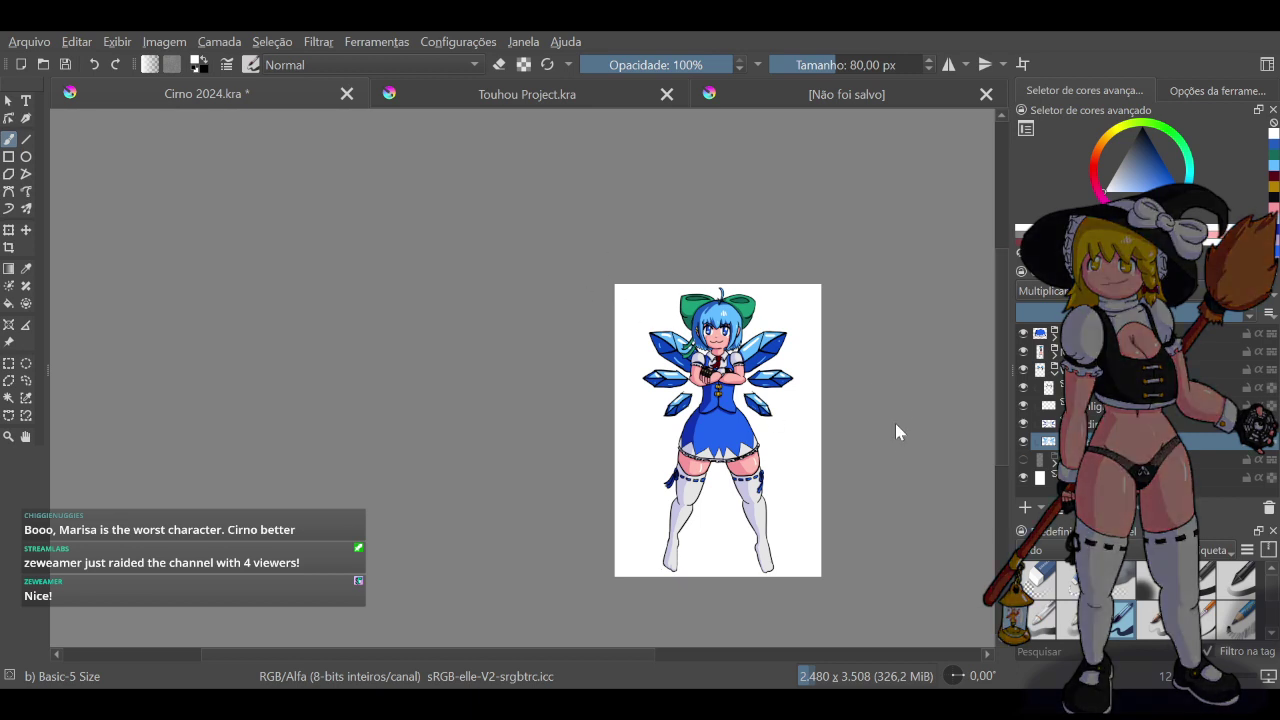
left_click(1086, 427)
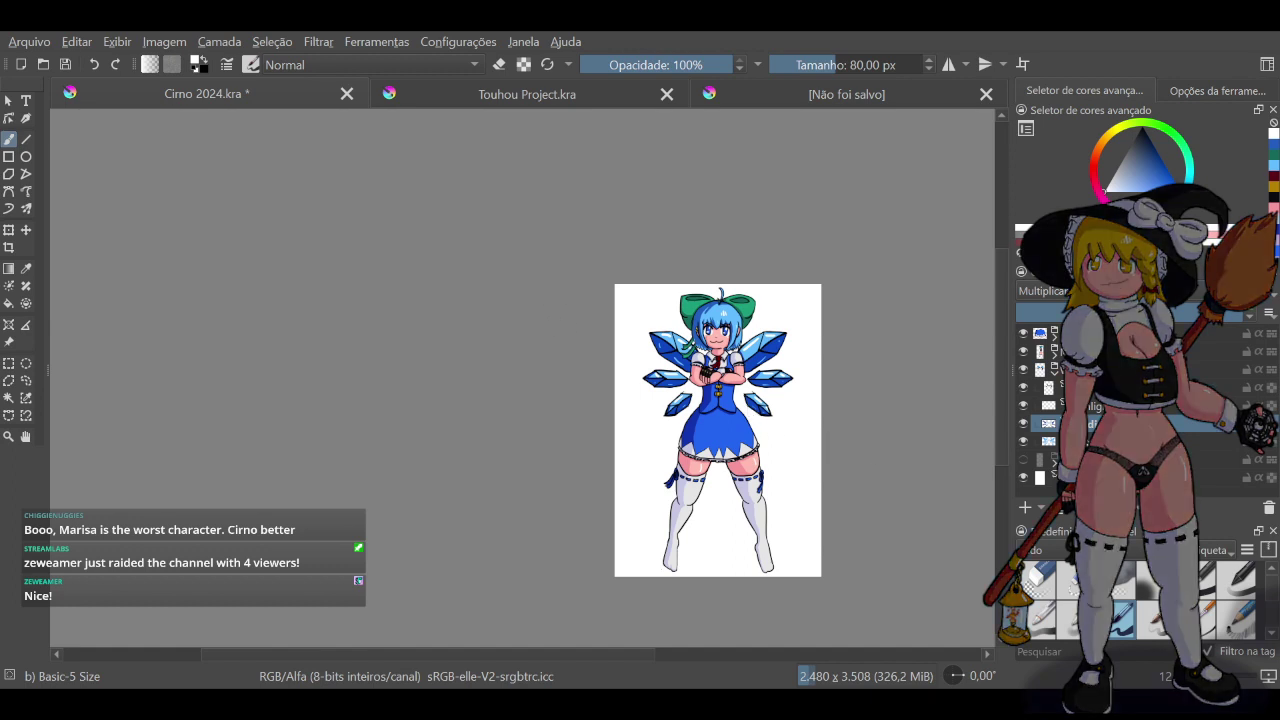
left_click(1098, 441, "ctrl")
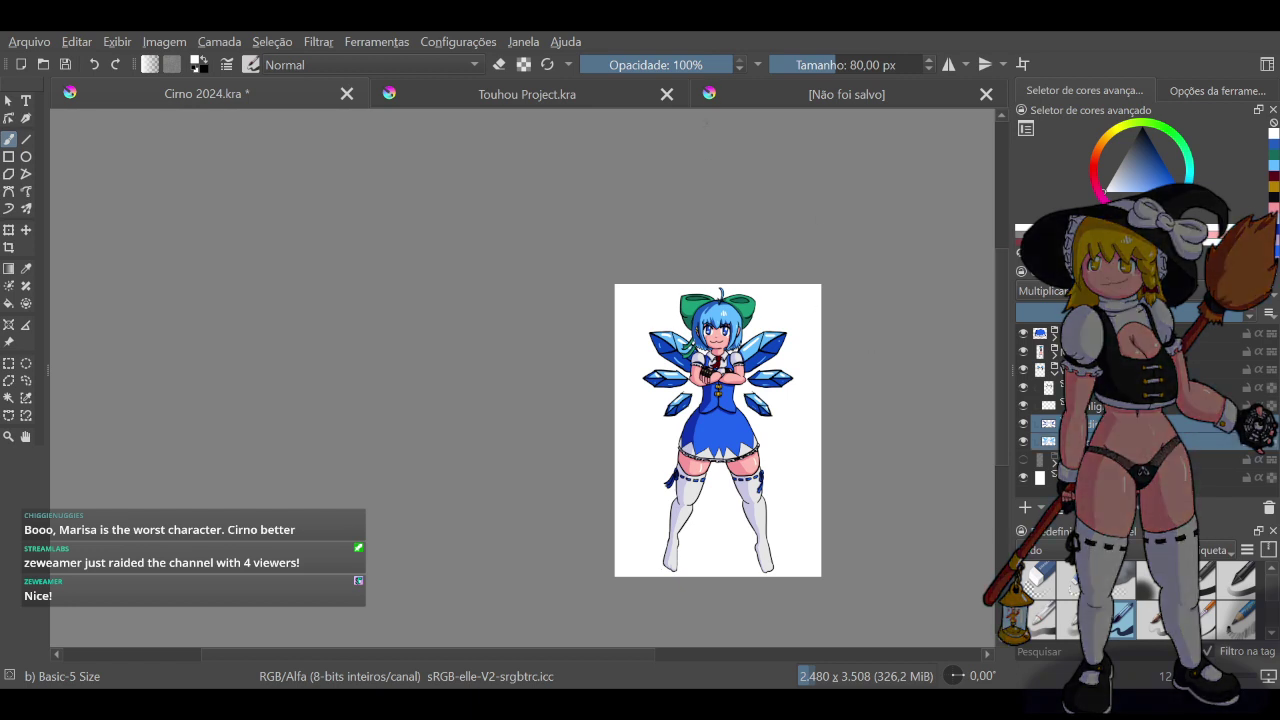
Copy the background group from the Touhou Project file and paste it above the white background layer of Cirno 2024
left_click(612, 90)
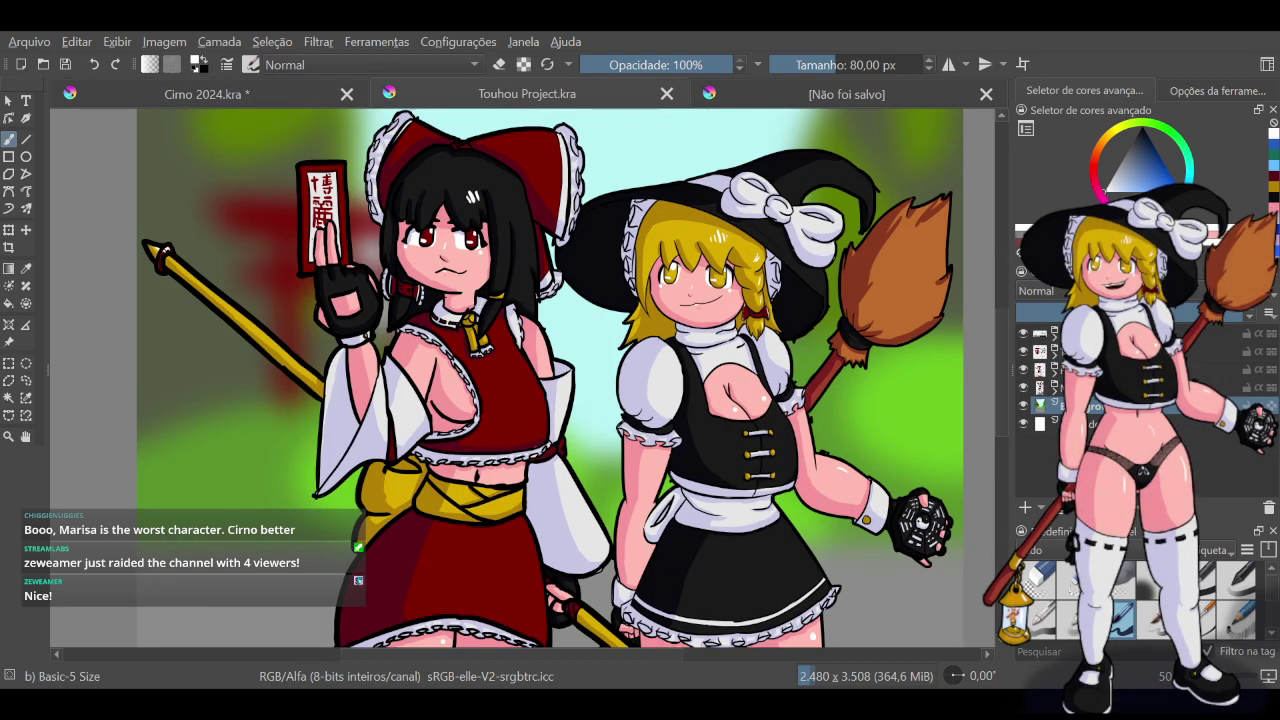
left_click(232, 97)
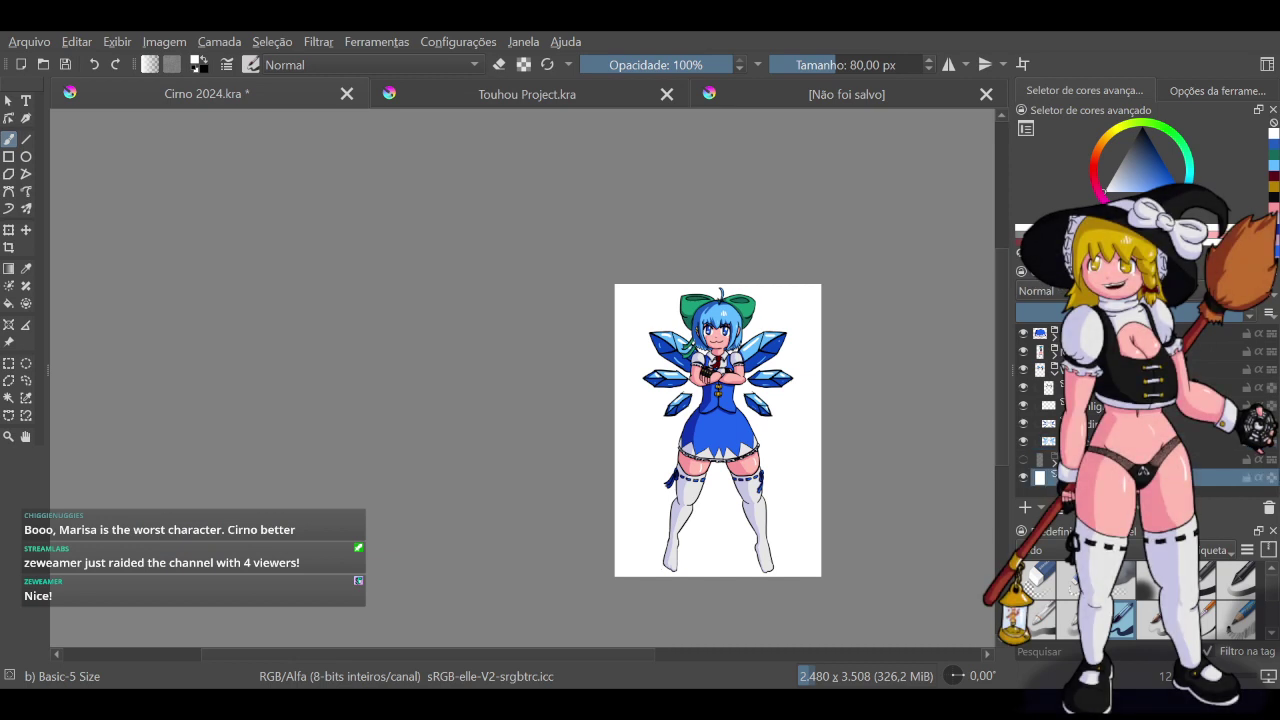
key("ctrl+v")
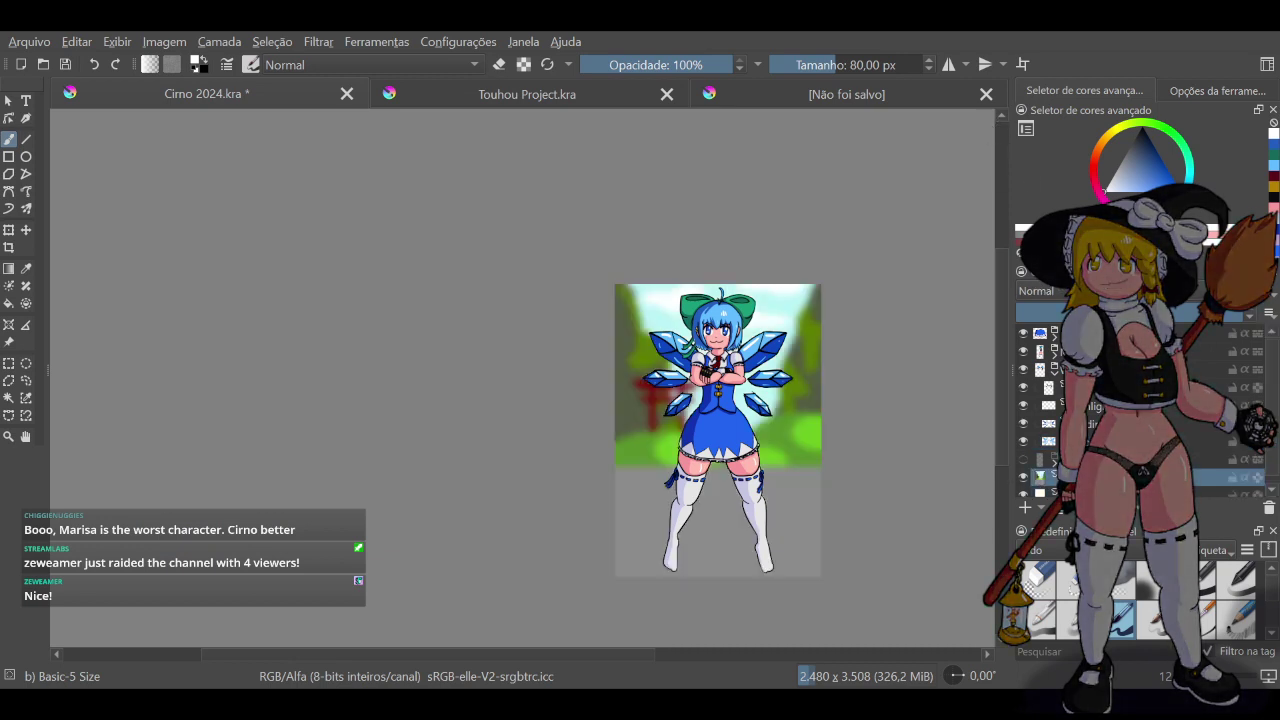
Try a different opacity on the wings' Shading and base colour layers against the new background, and restore full opacity
left_click(1120, 441)
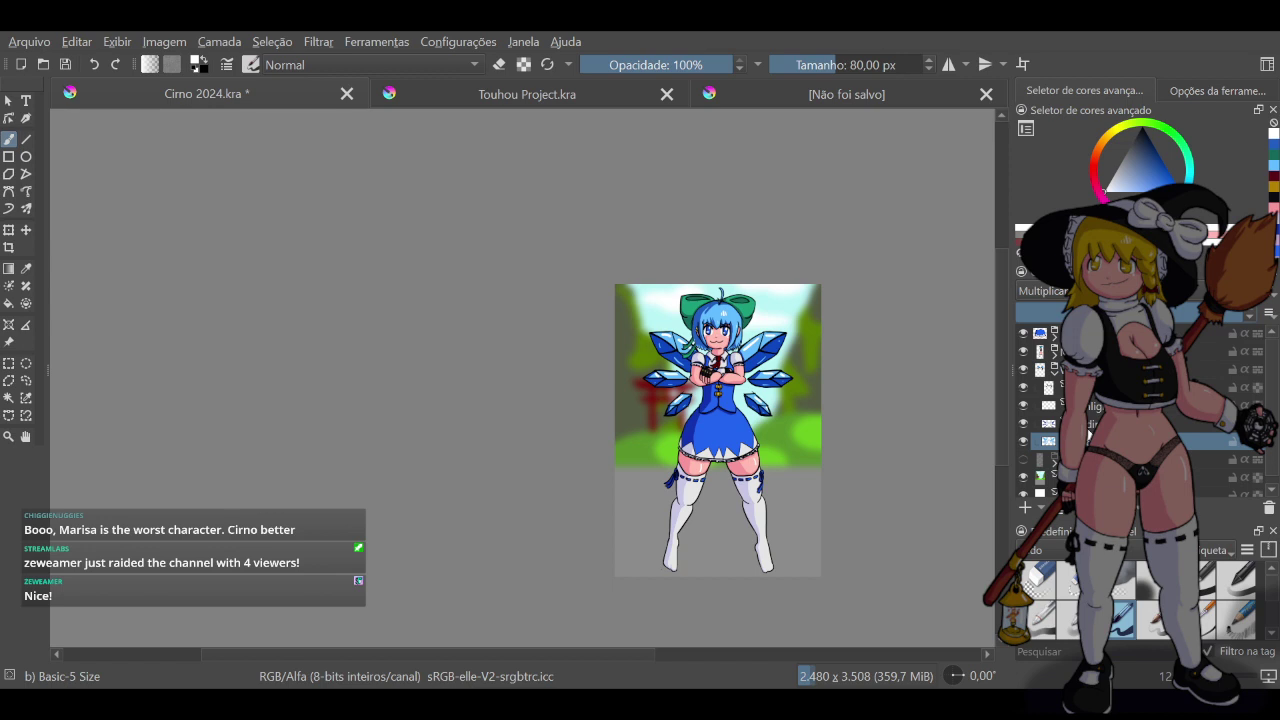
left_click(1088, 429, "ctrl")
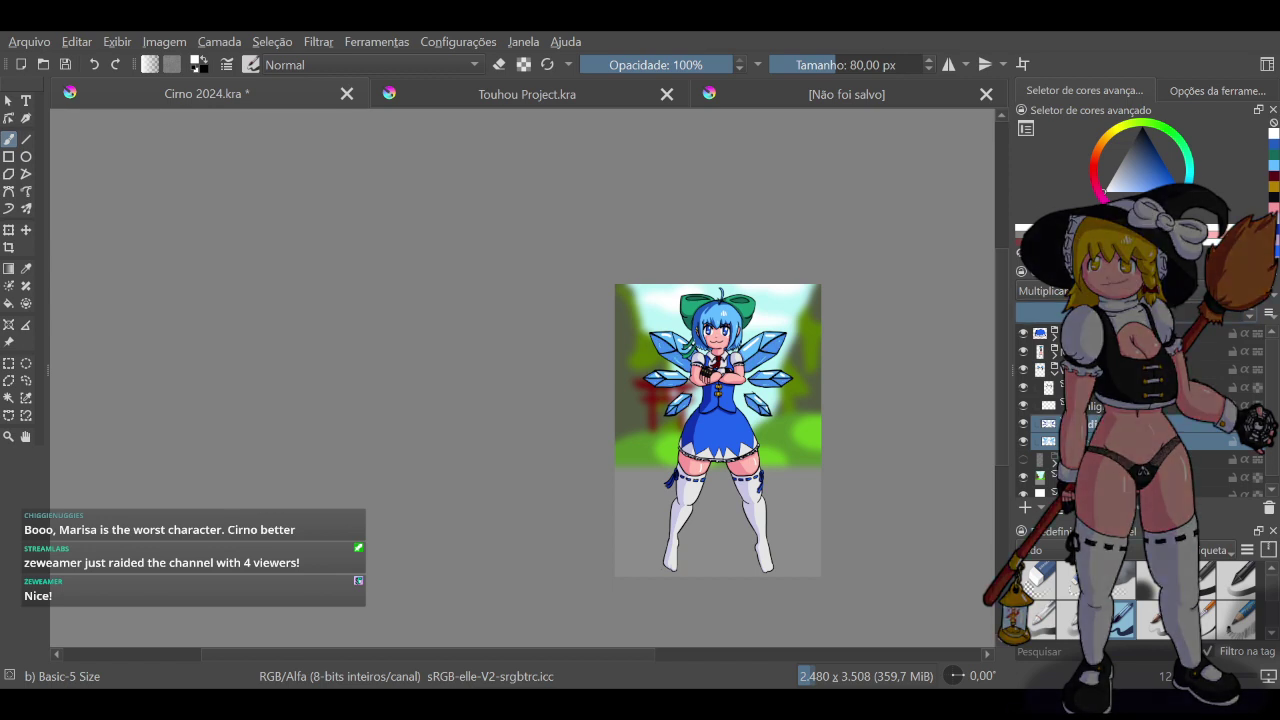
left_click(1063, 316)
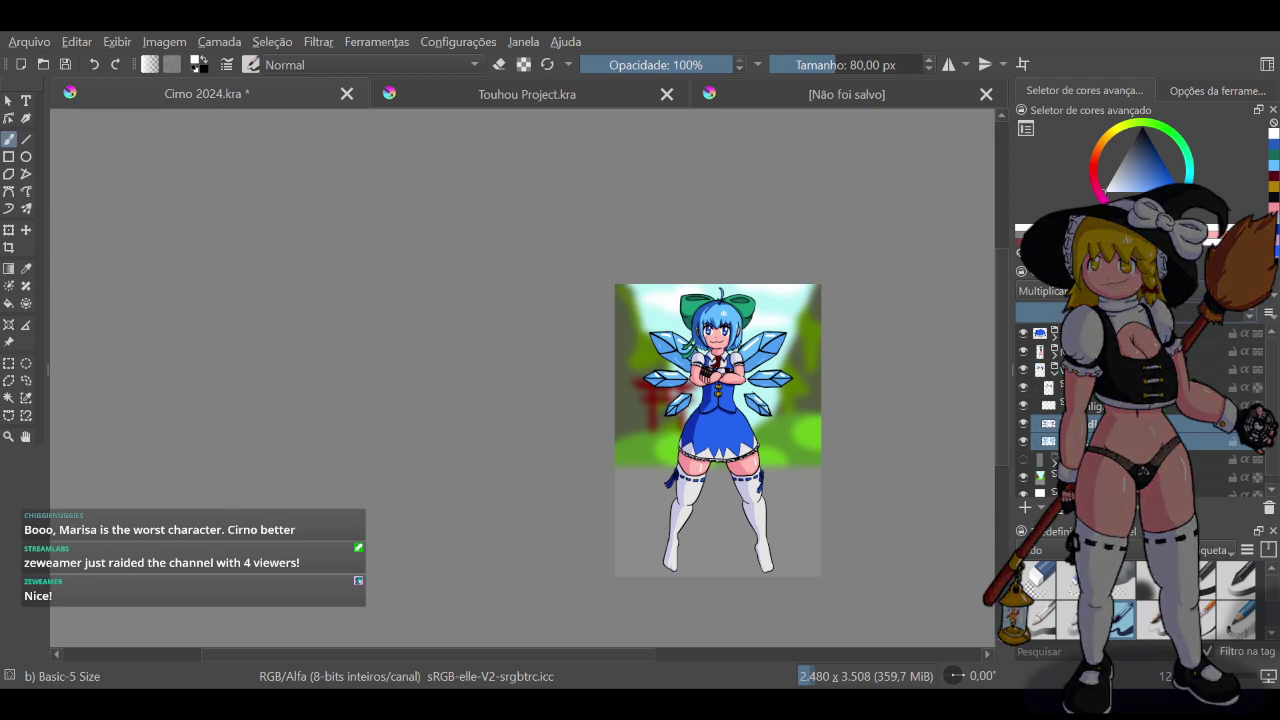
left_click(1100, 441)
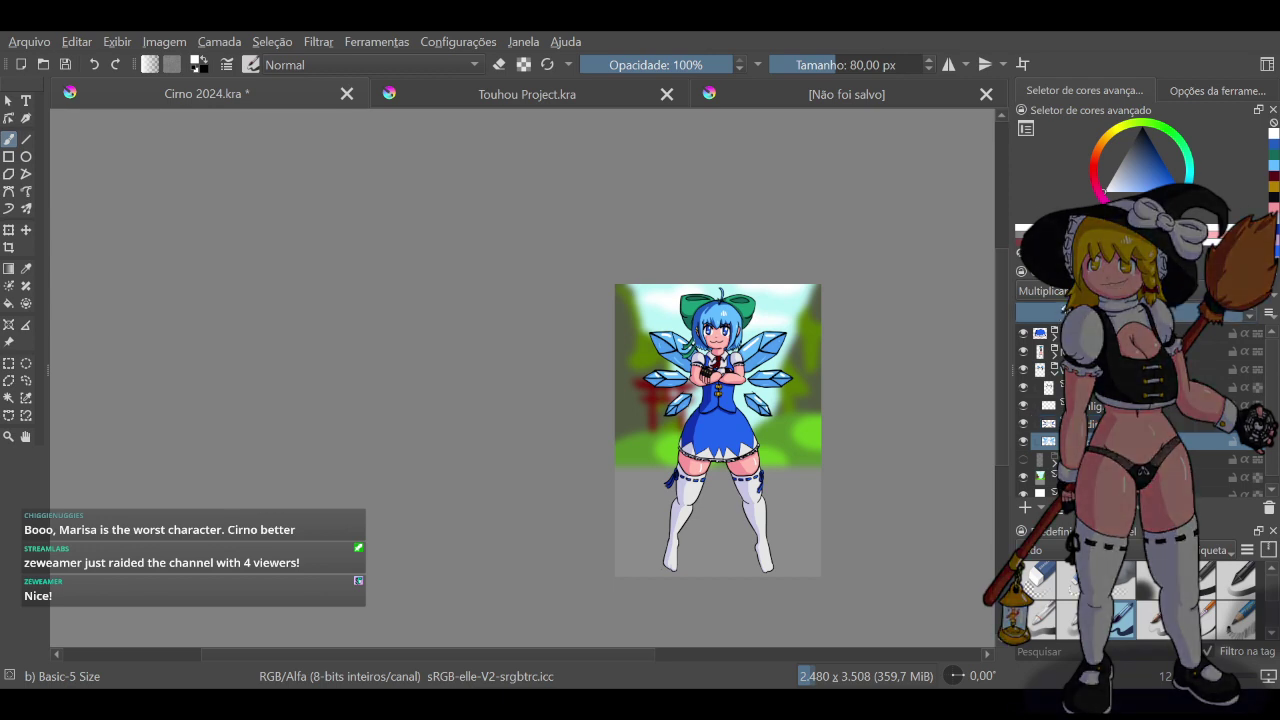
left_click(1063, 312)
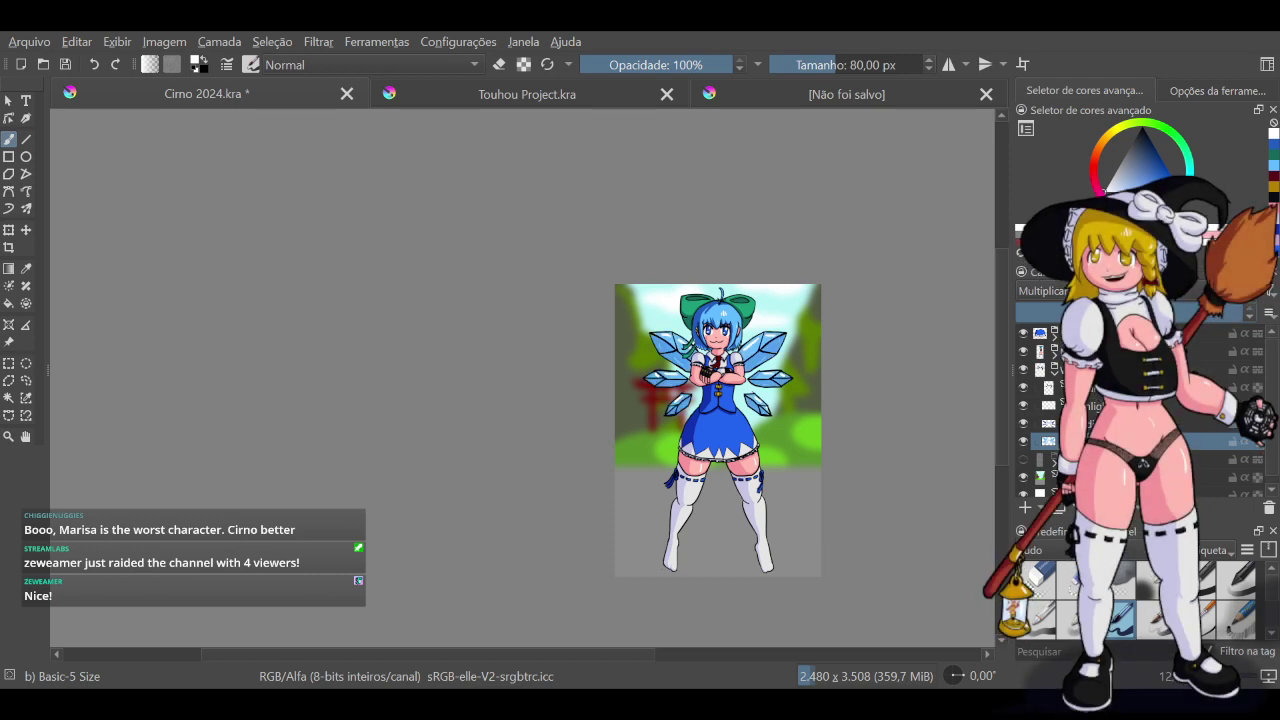
left_click_drag(1130, 441, 1130, 417)
left_click_drag(1160, 313, 1244, 313)
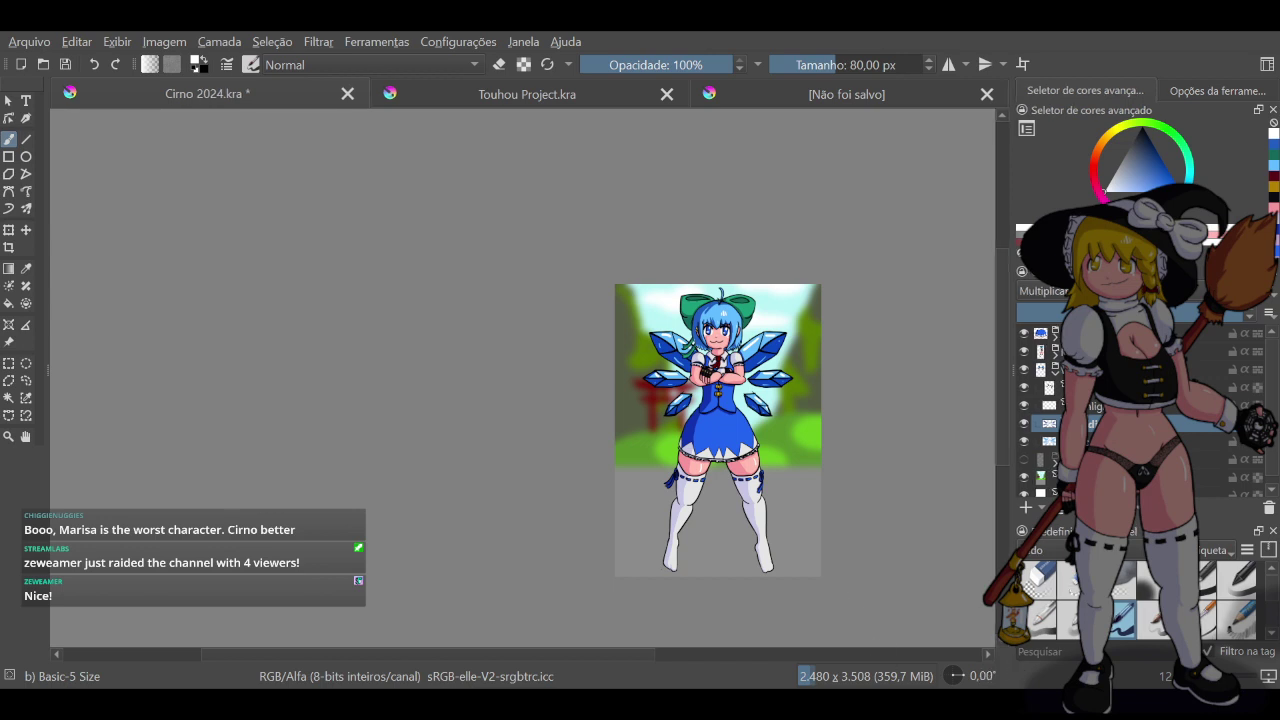
Try the Addition blending mode on the wings' Shading and base colour layers, and return them to Multiply
left_click(1130, 441, "ctrl")
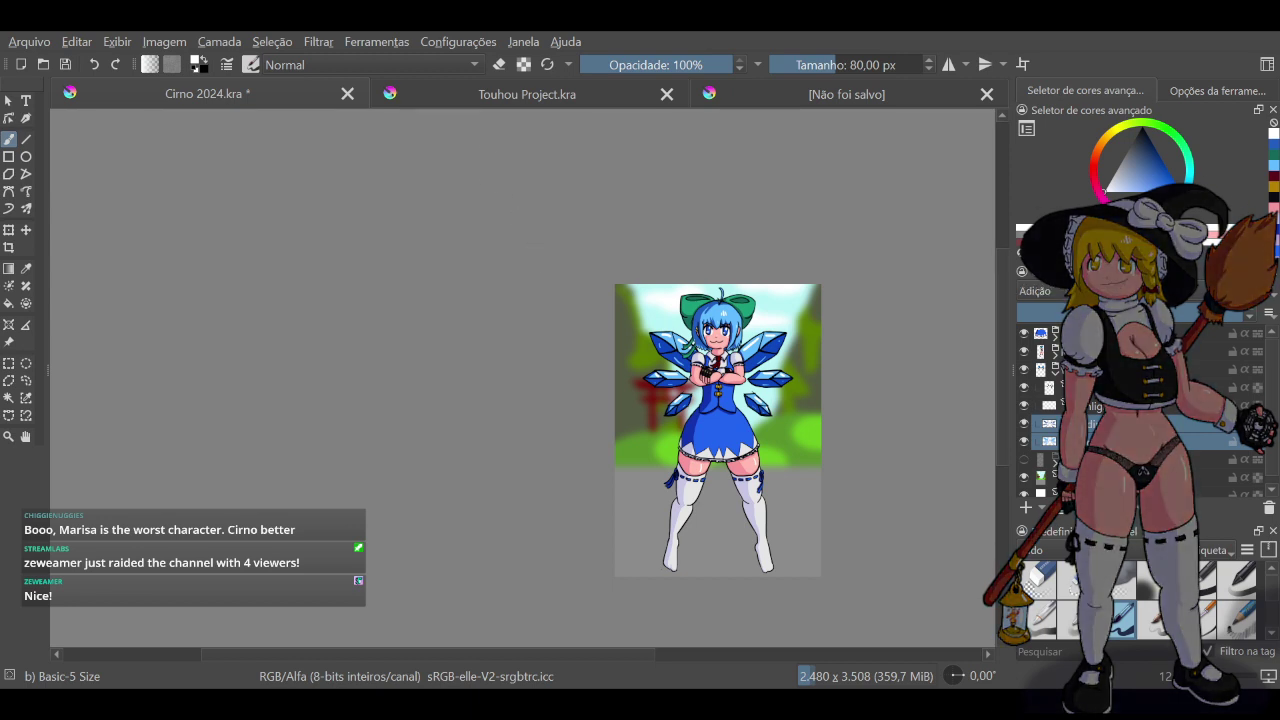
left_click(1042, 291)
left_click(1045, 400)
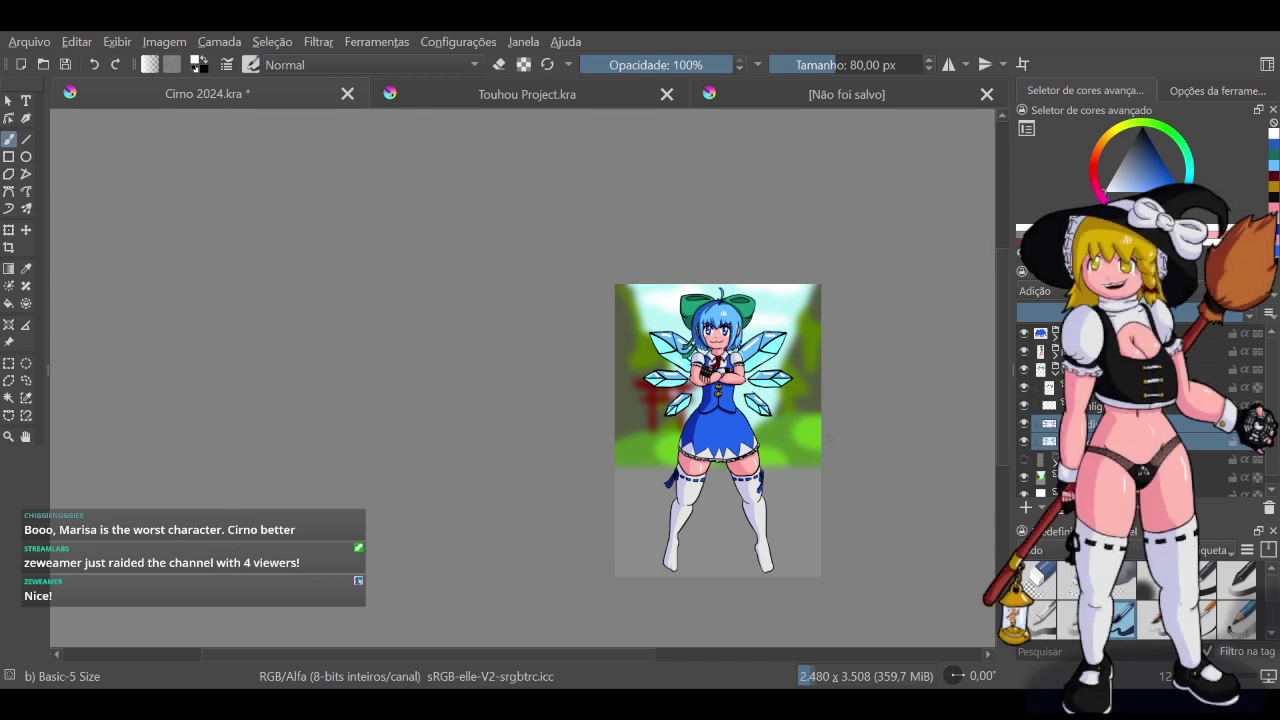
key("alt+shift+m")
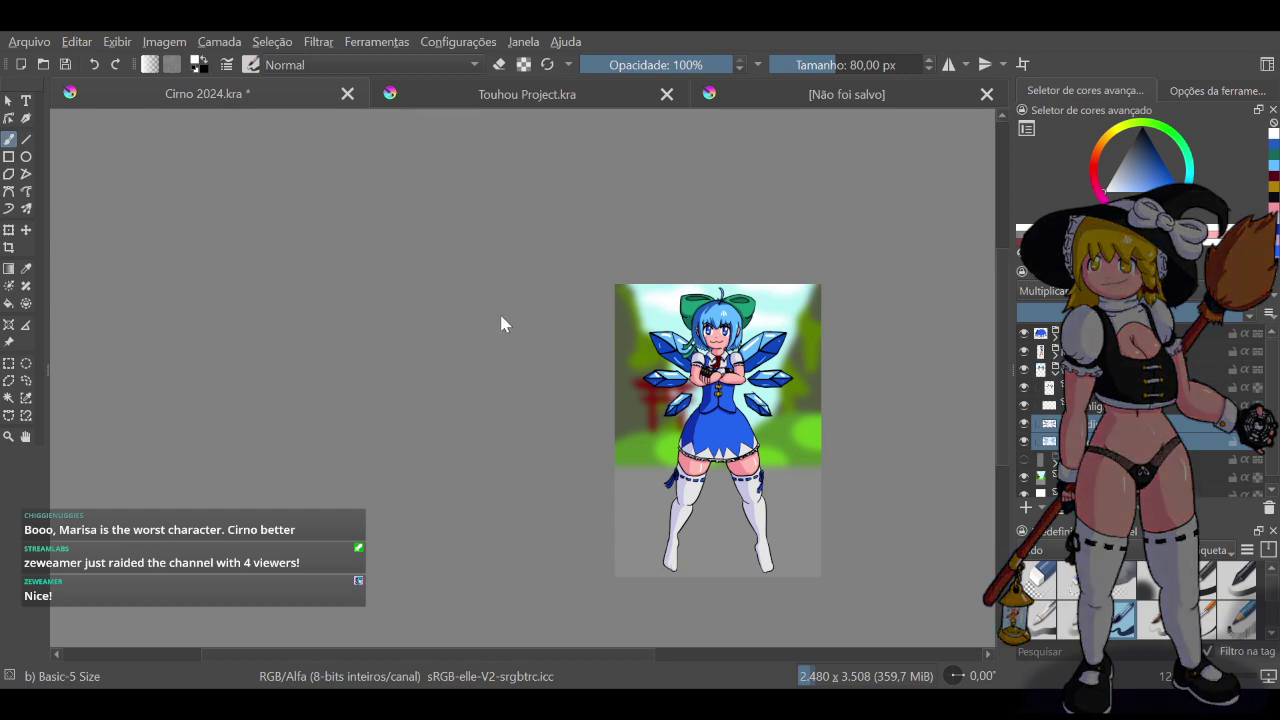
Try the Overlay and Lighten blending modes on the wings' Shading and base colour layers, and return both layers to Multiply
key("alt+shift+o")
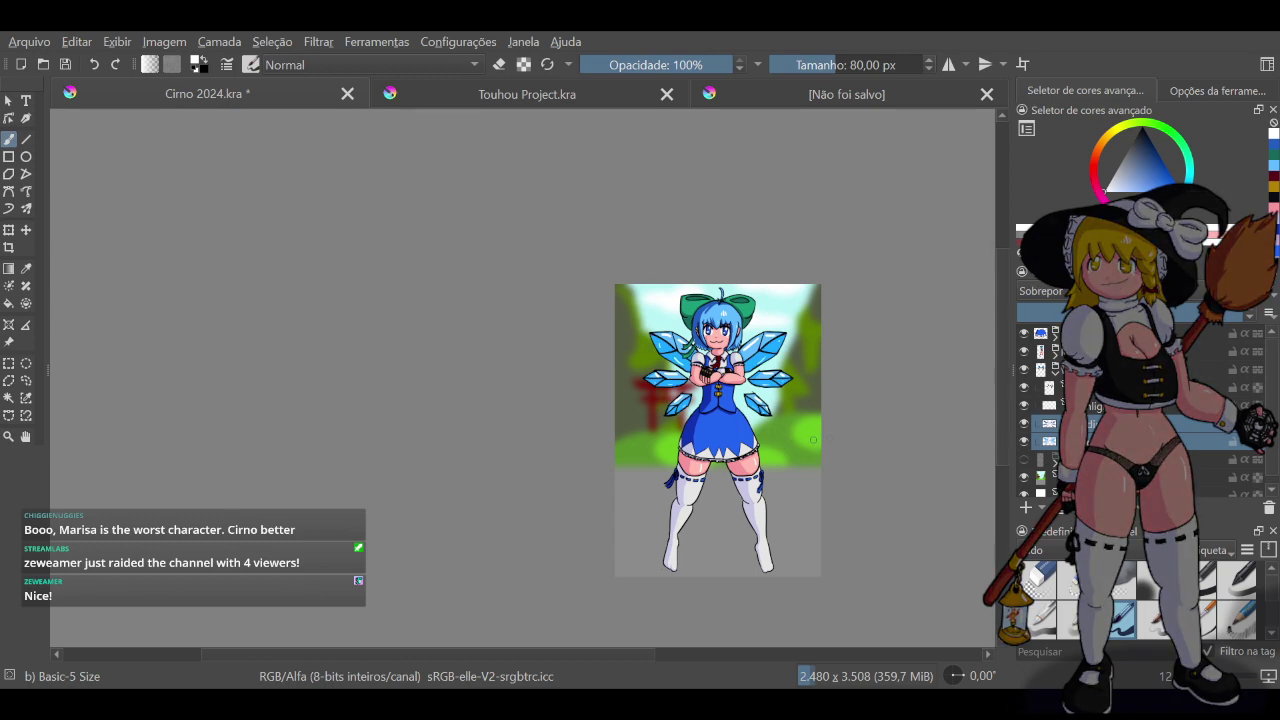
key("alt+shift+m")
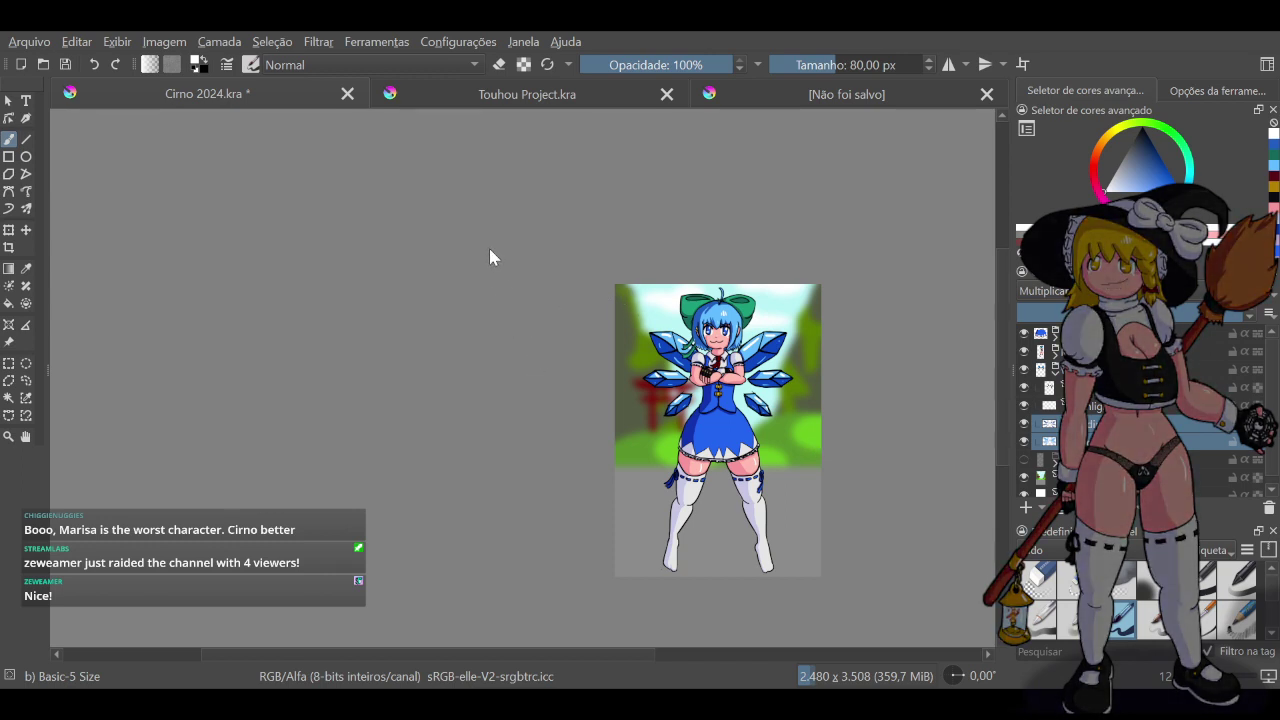
left_click(481, 163)
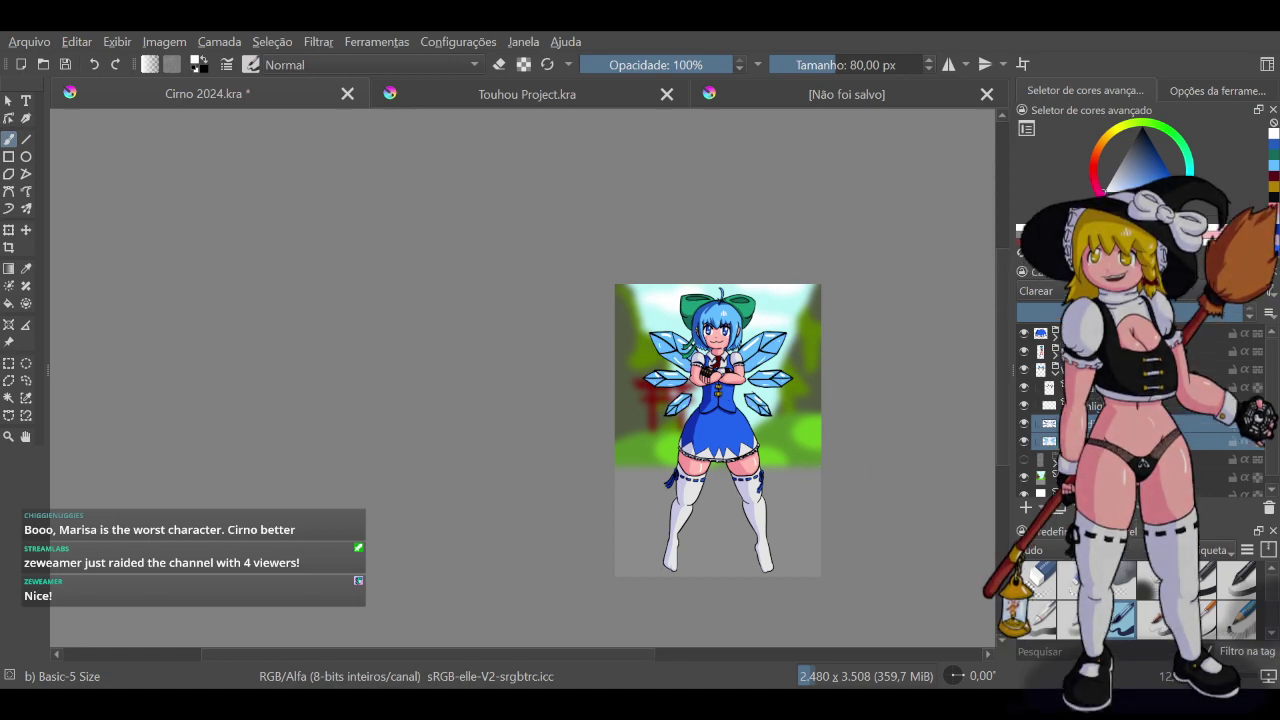
key("ctrl+z")
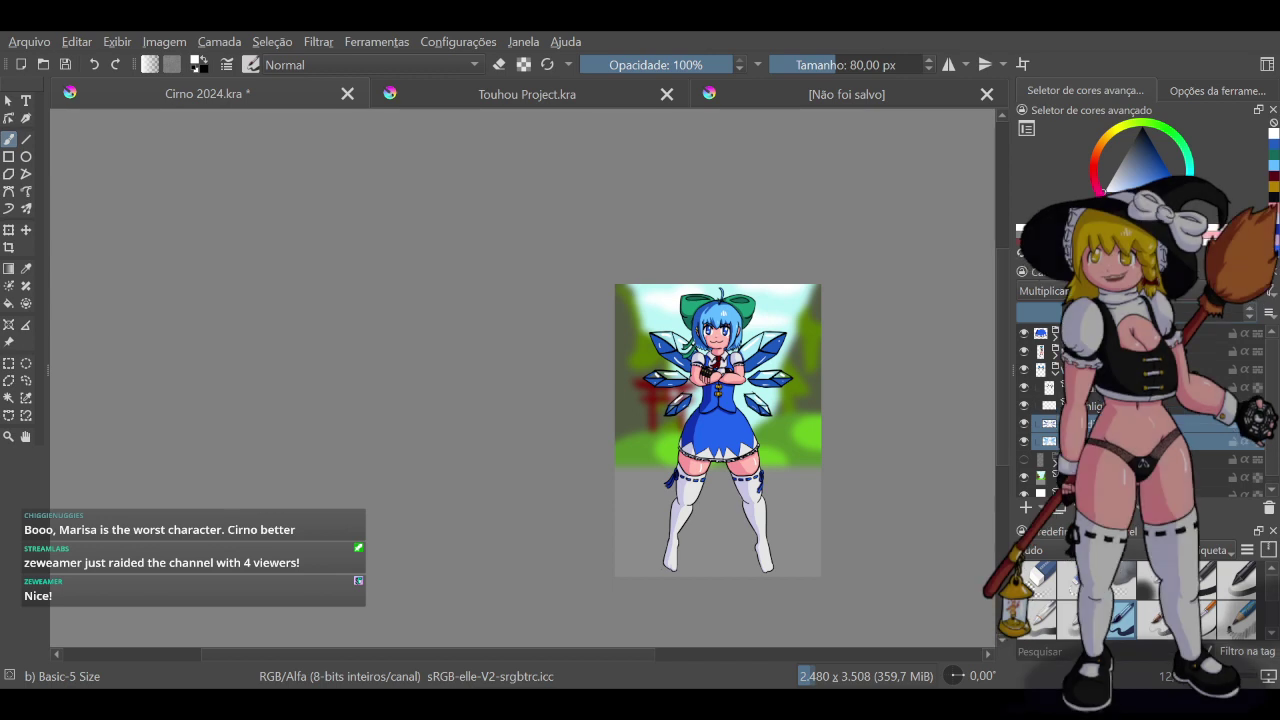
Lower the opacity of the wings' Shading layer alone, collapse the wings group and save the drawing
left_click(1098, 424)
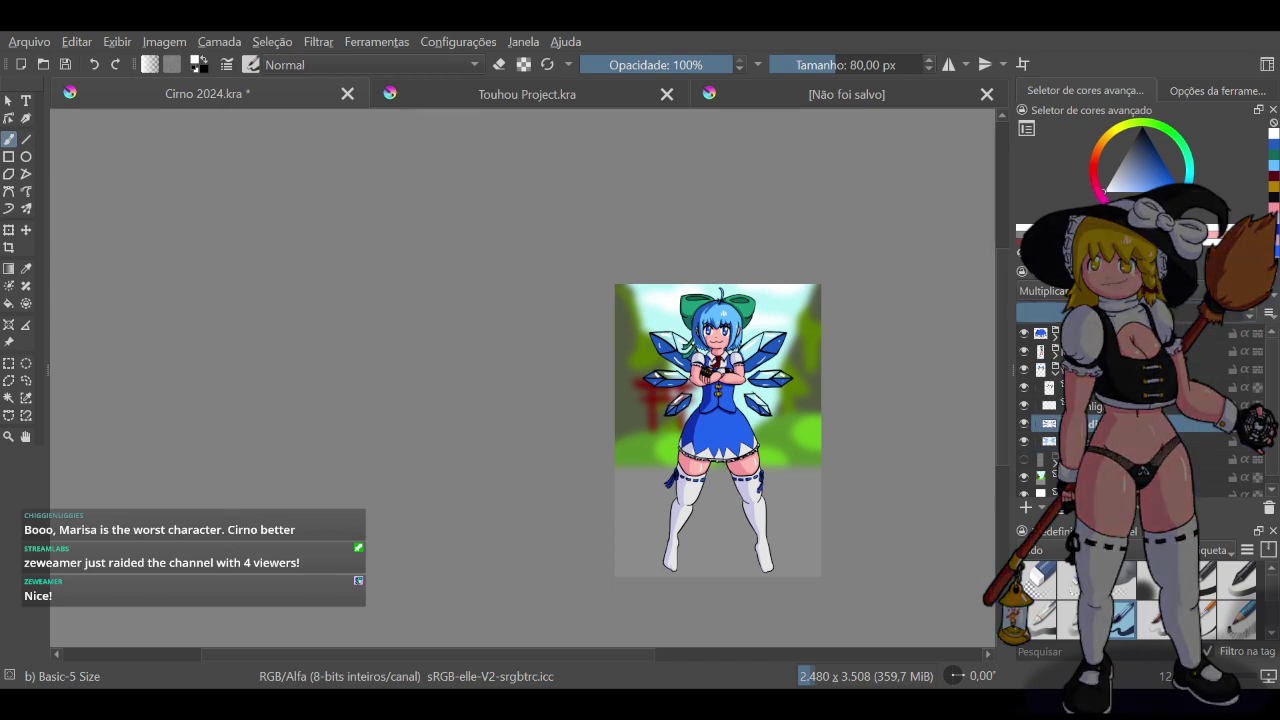
mouse_move(1130, 313)
left_mouse_down()
mouse_move(1022, 313)
mouse_move(1062, 313)
left_mouse_up()
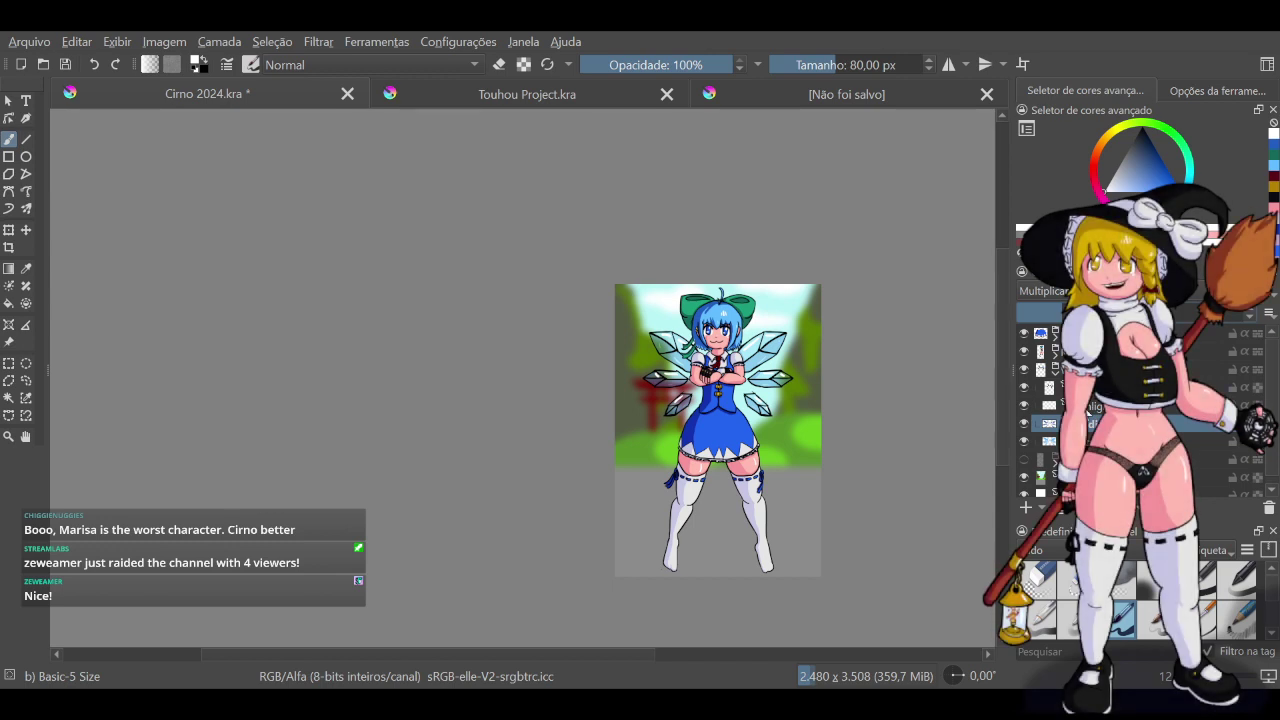
scroll(687, 364, "up", 3)
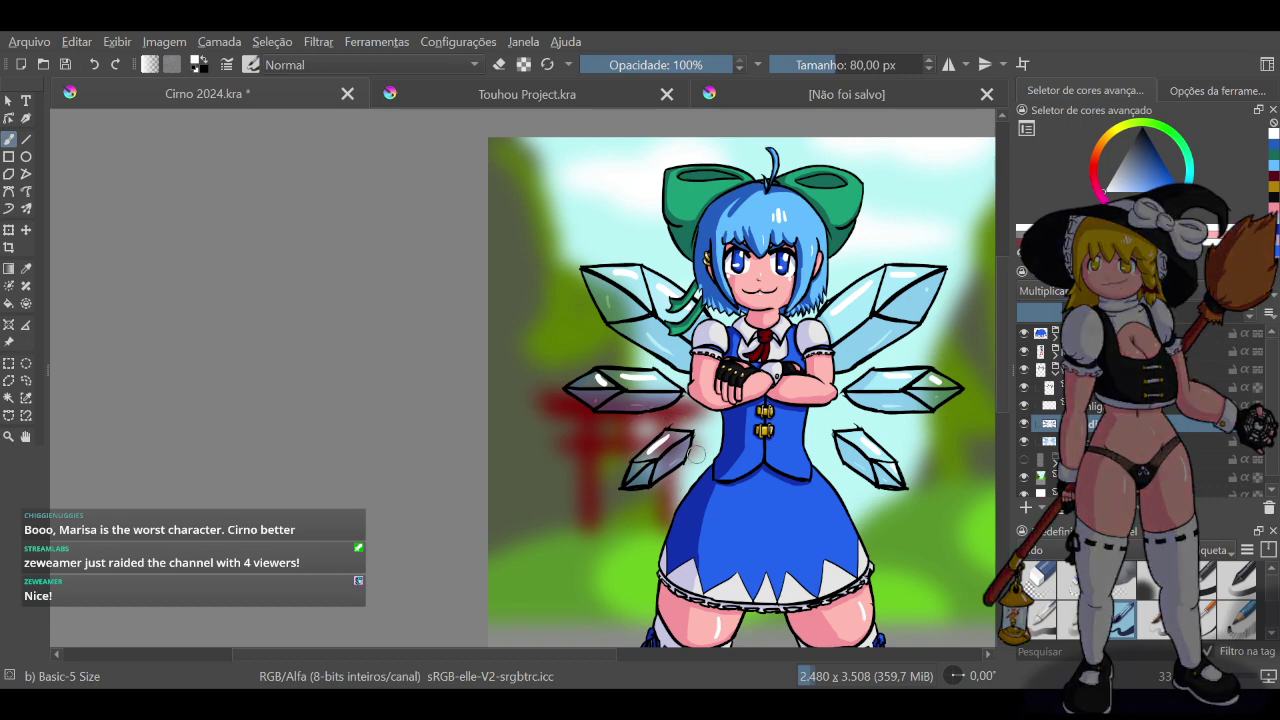
scroll(860, 356, "down", 3)
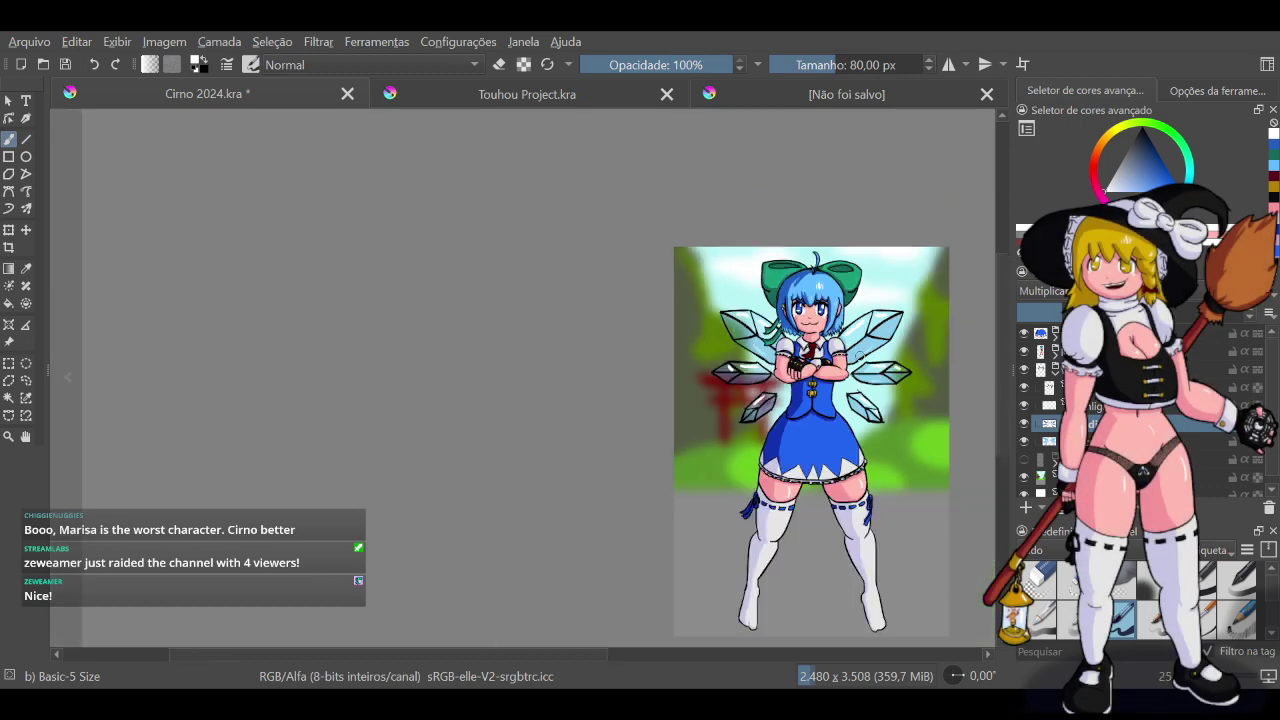
scroll(853, 358, "down", 1)
scroll(872, 347, "up", 1)
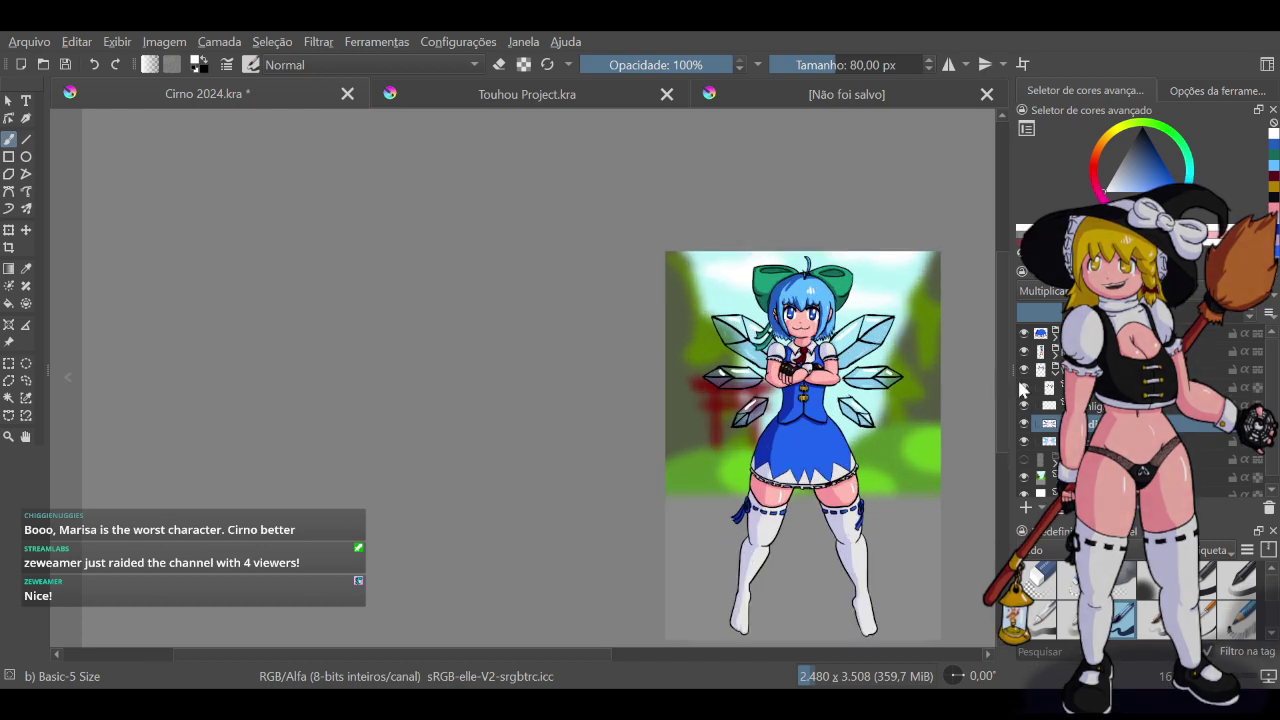
left_click(1056, 372)
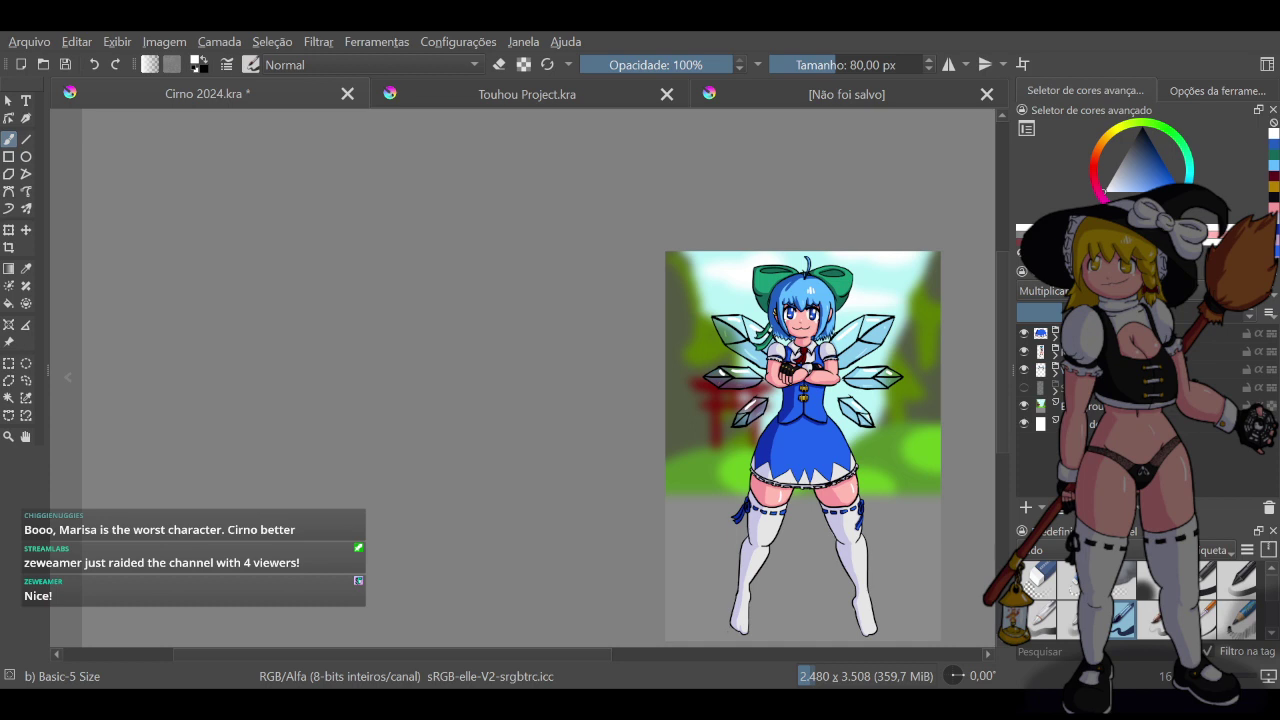
key("ctrl+s")
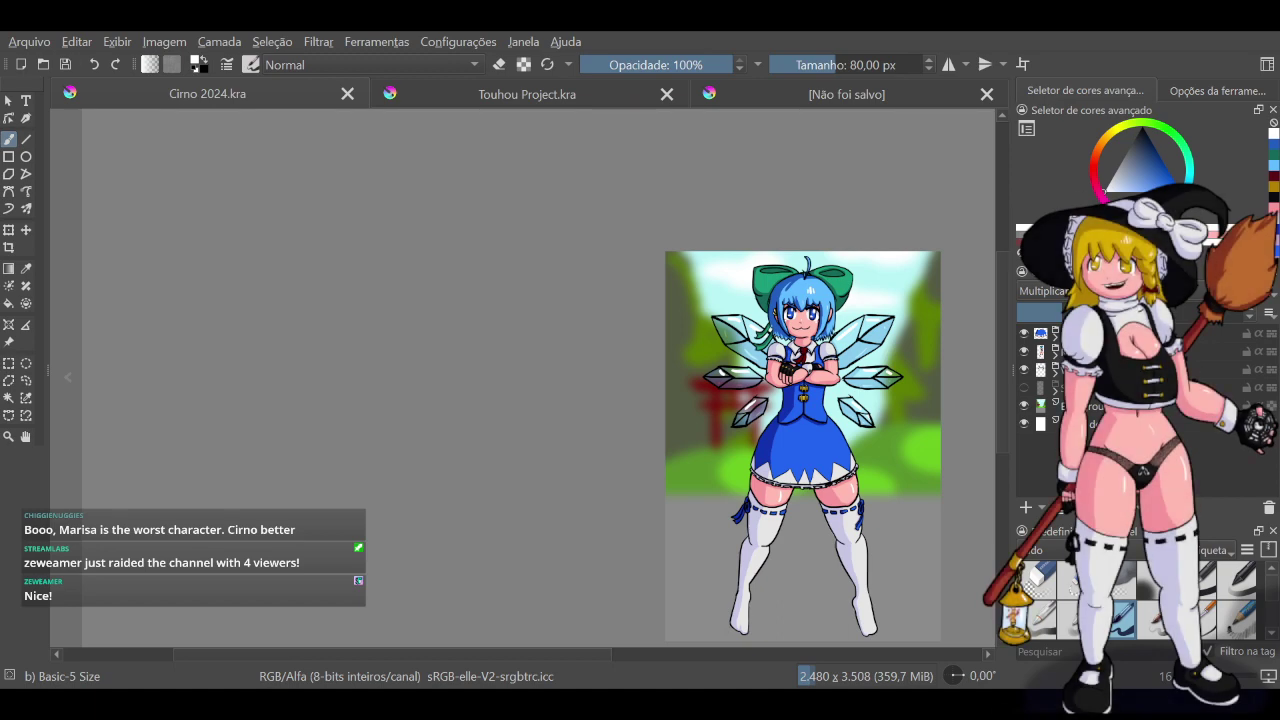
Add a new paint layer above the pasted background group and hide that background group
left_click(1110, 406)
scroll(900, 440, "down", 3)
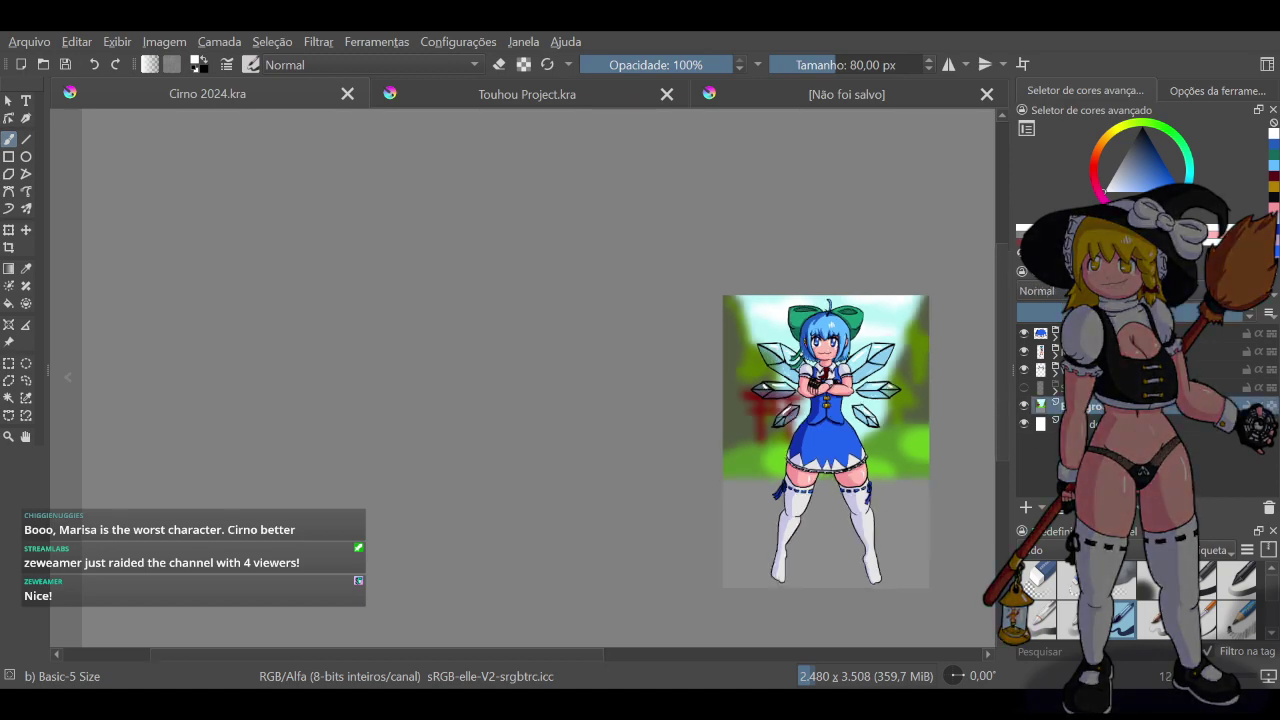
scroll(890, 460, "up", 3)
scroll(877, 493, "up", 3)
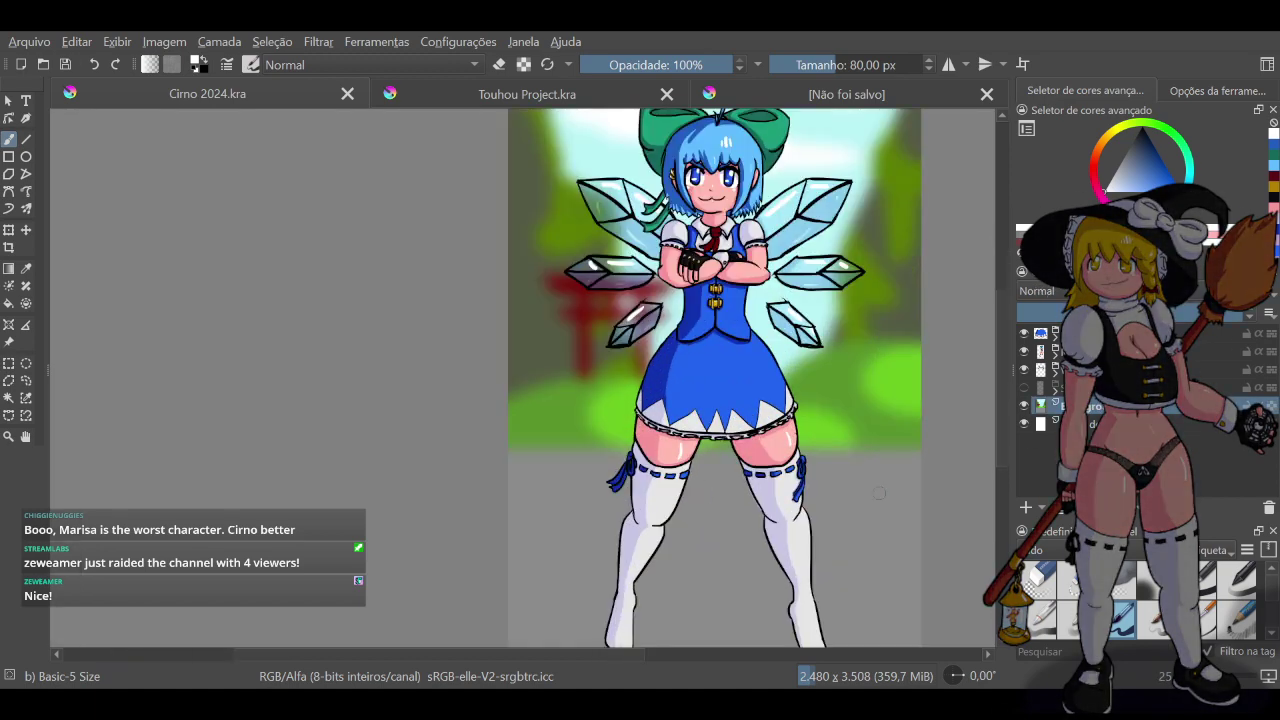
scroll(872, 486, "down", 3)
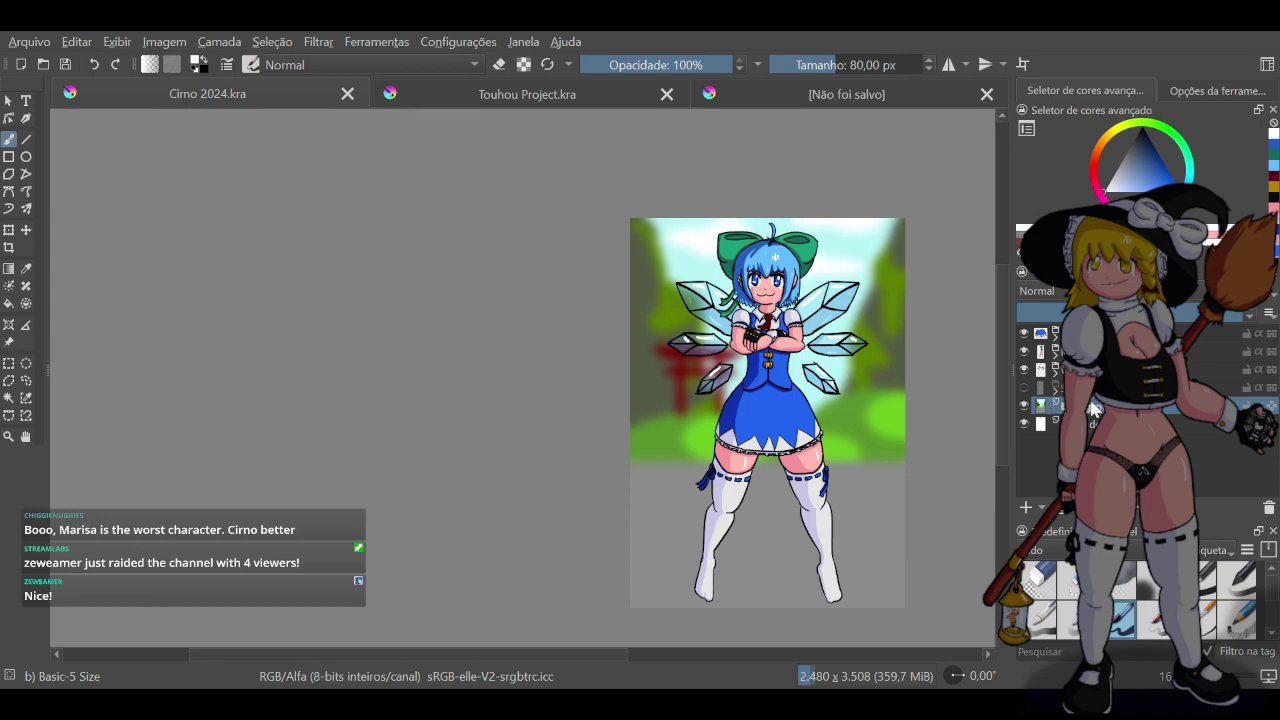
left_click(1026, 508)
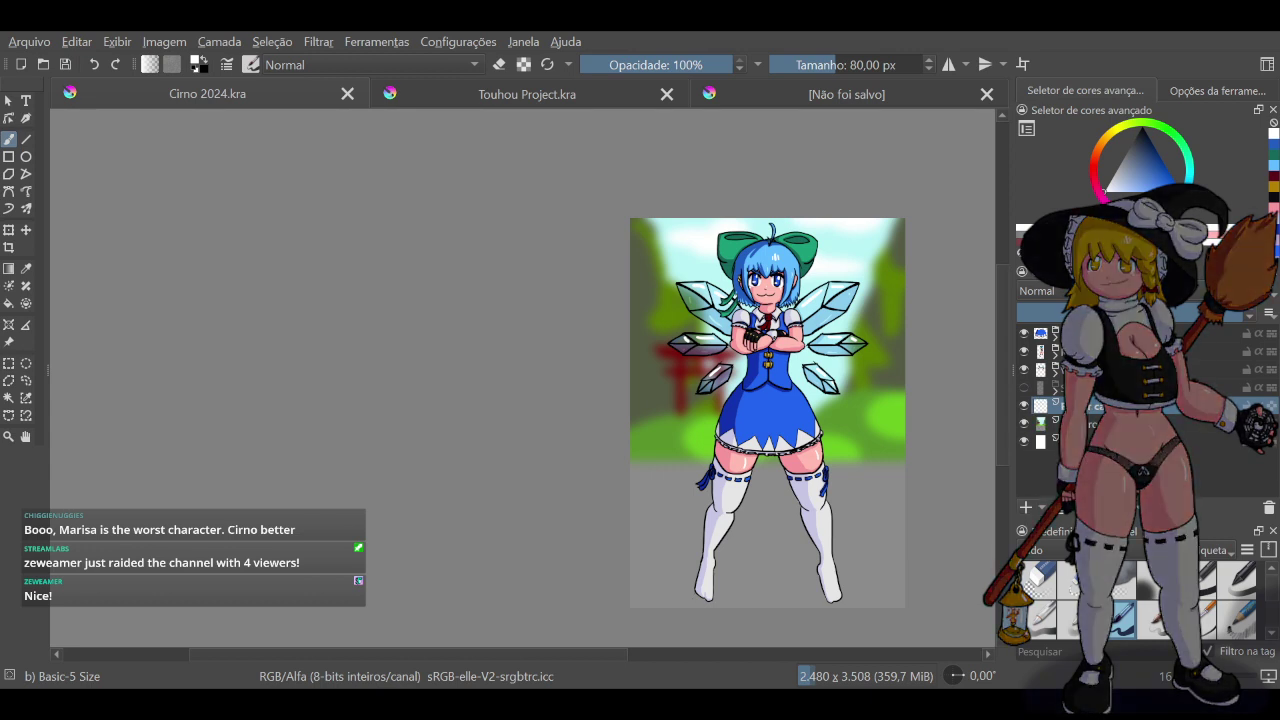
left_click(1023, 423)
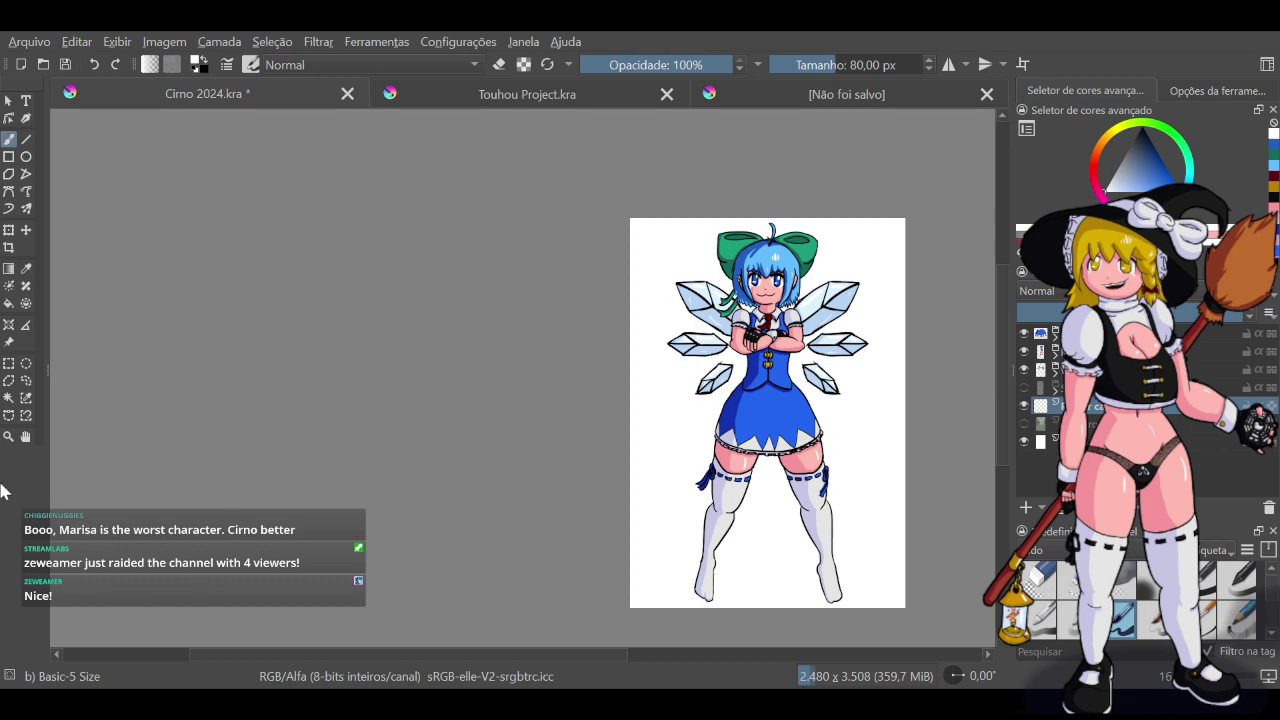
Make a wide elliptical selection over the lower part of the canvas, with its curved upper edge at the character's waist
left_click(748, 93)
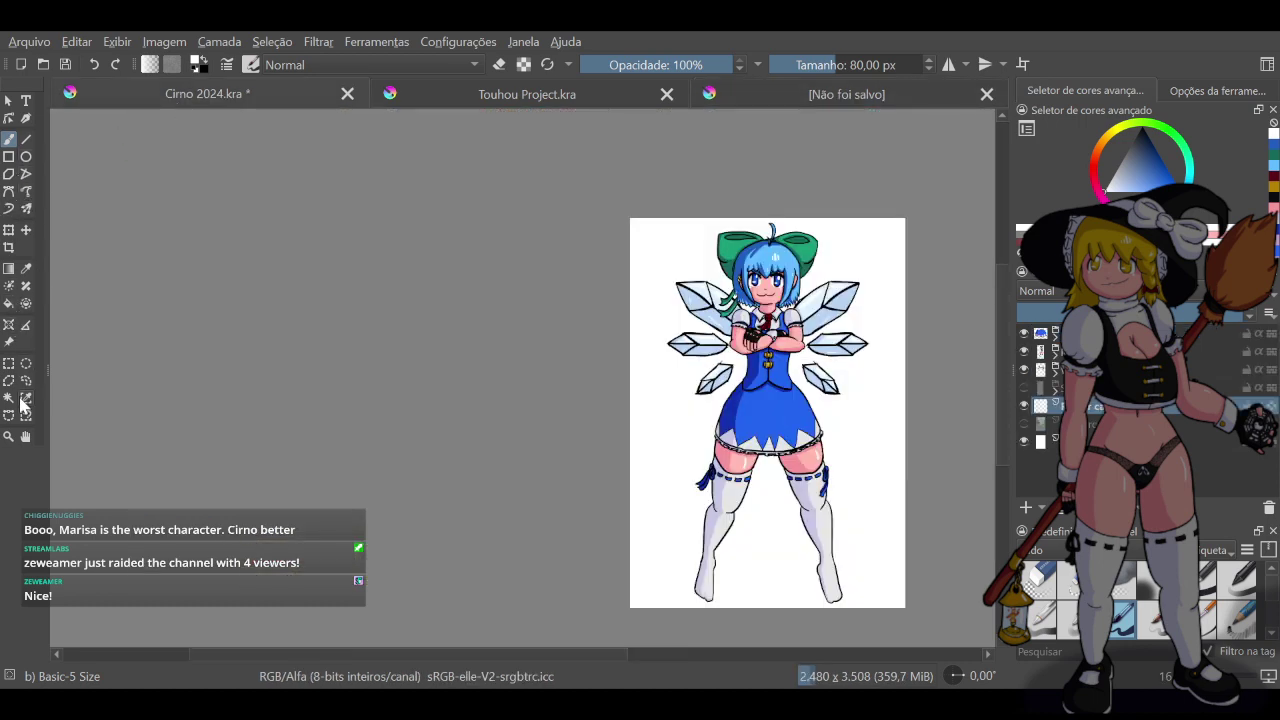
left_click(25, 364)
left_click_drag(521, 174, 977, 537)
key("ctrl+z")
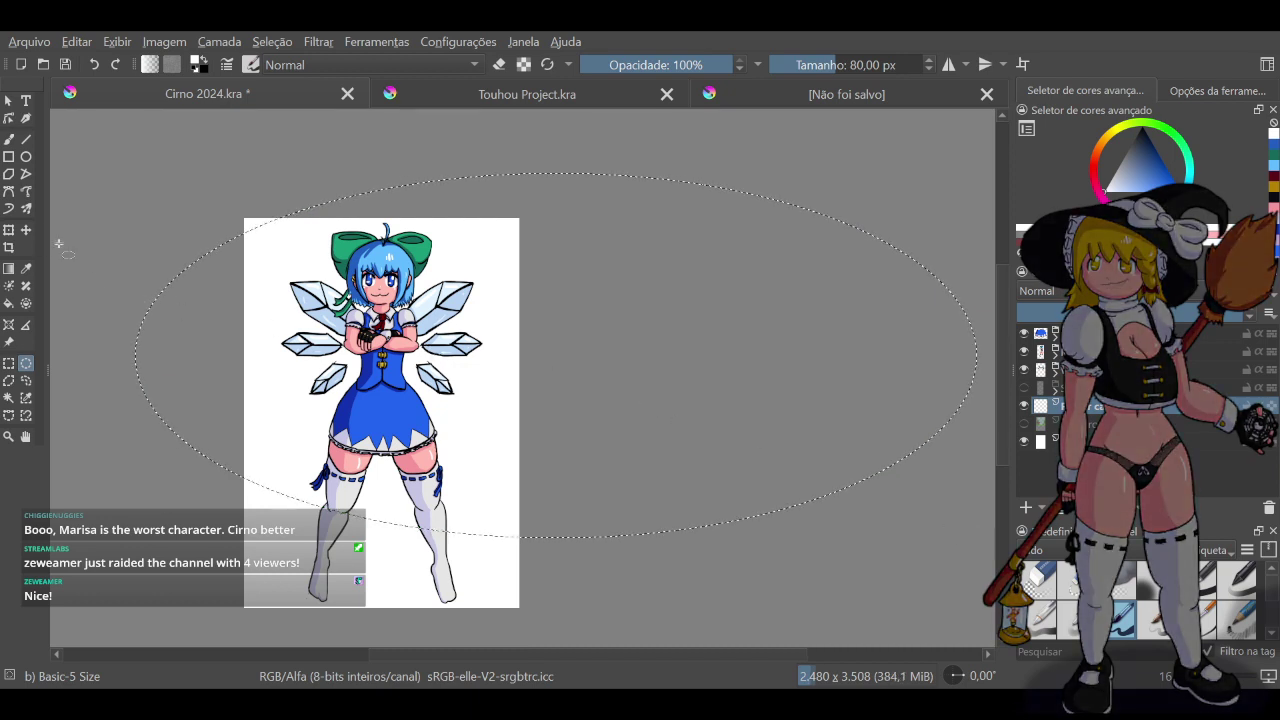
left_click(26, 231)
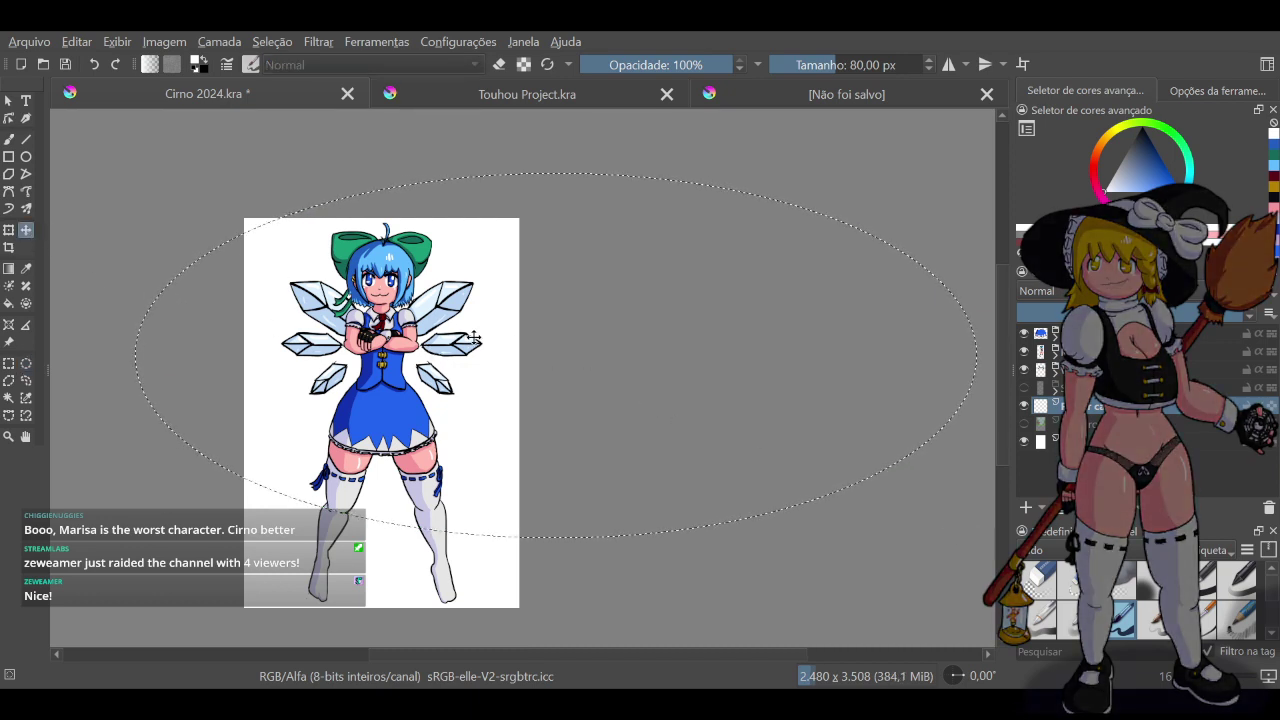
left_click(26, 363)
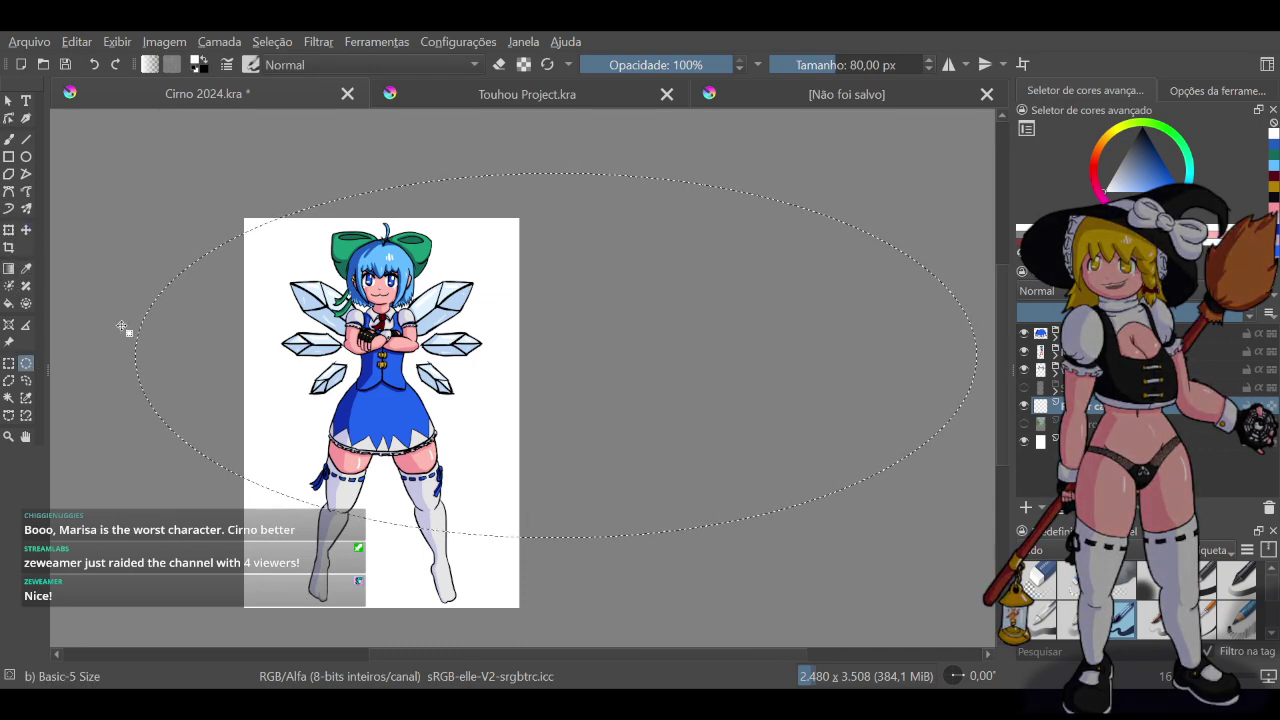
left_click_drag(86, 311, 352, 538)
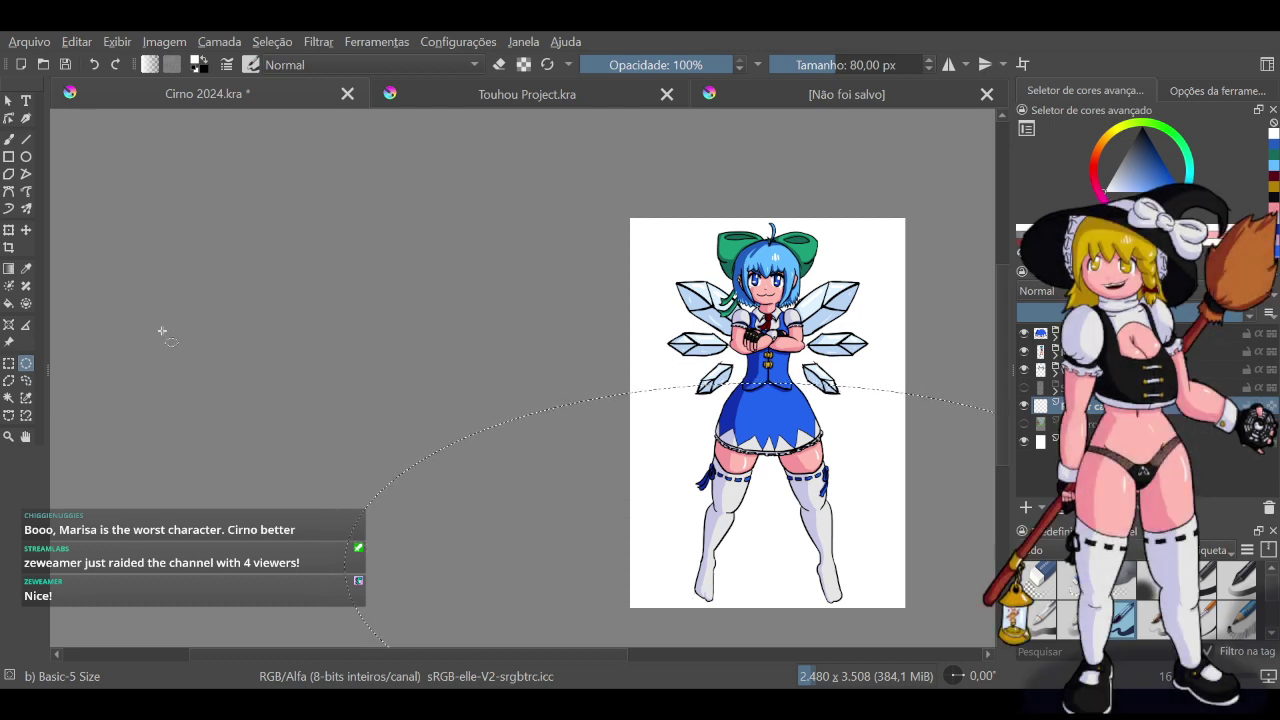
Fill the elliptical selection with the light blue sampled from the ice wings and clear the selection
left_click(197, 68)
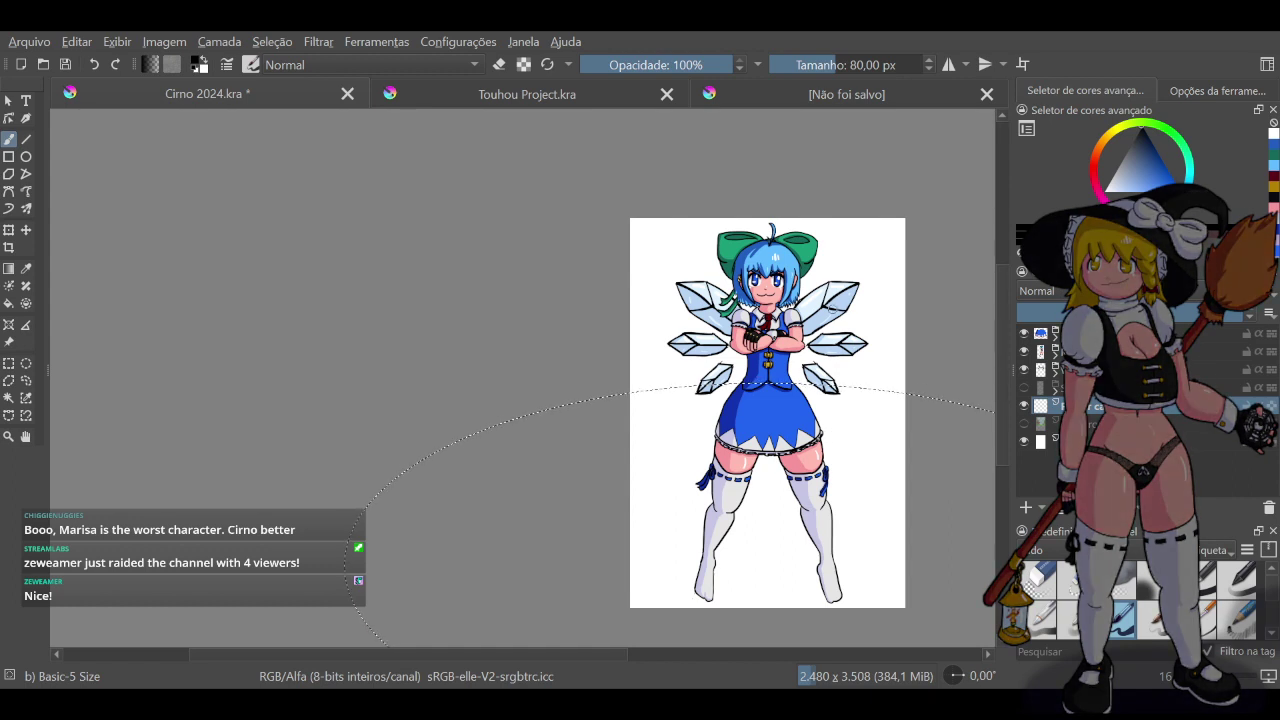
key("ctrl")
left_click(821, 318, "ctrl")
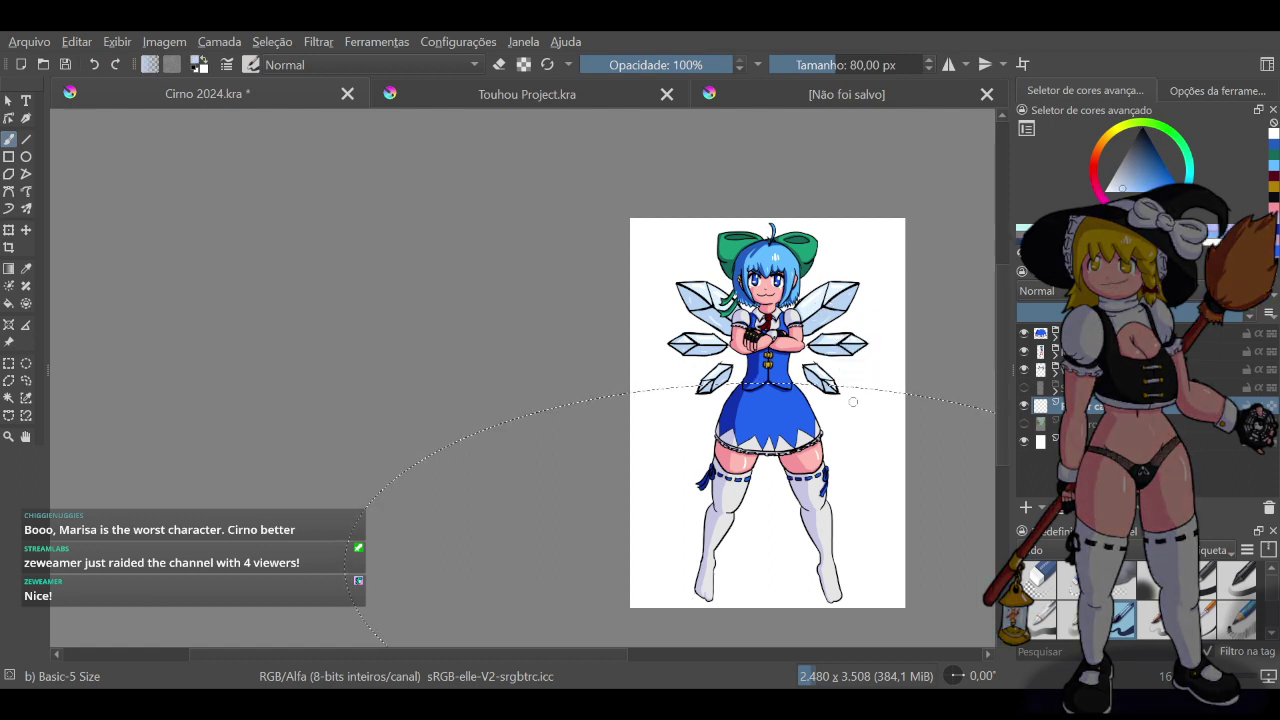
key("shift+BackSpace")
left_click(914, 494, "ctrl")
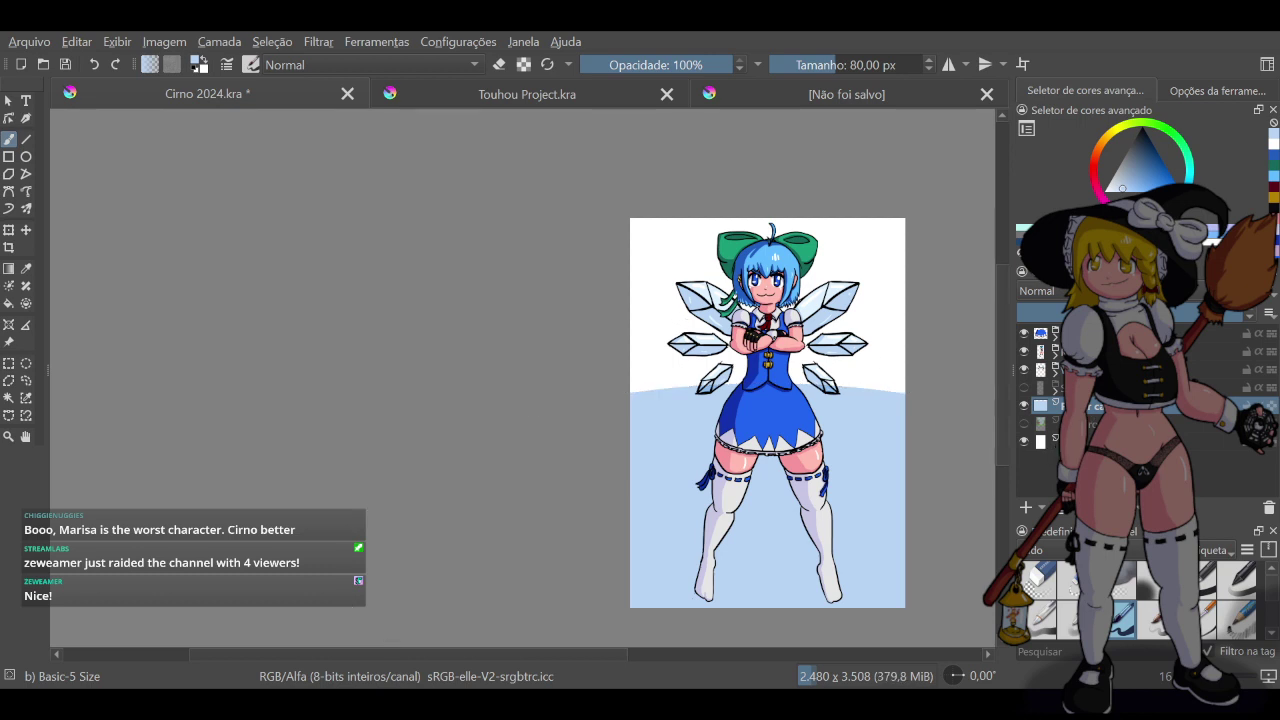
Rename the light blue paint layer as Lake
double_click(1039, 414)
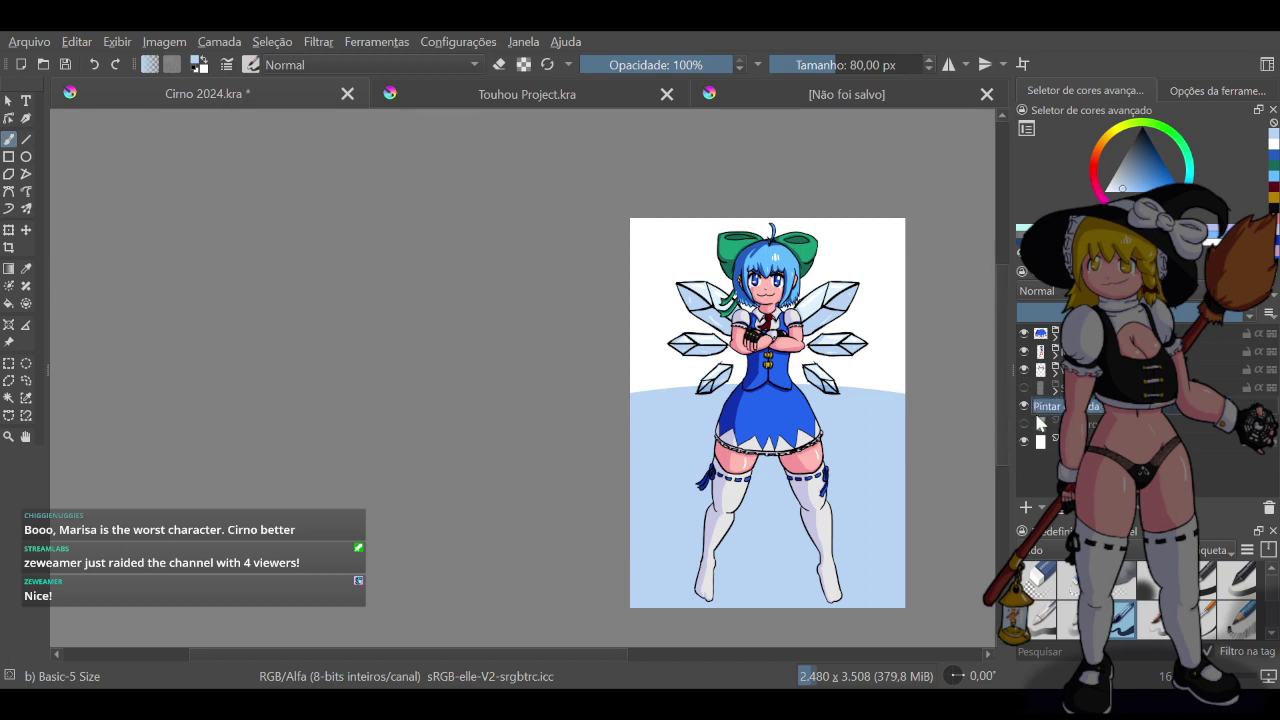
type("Lake")
key("Return")
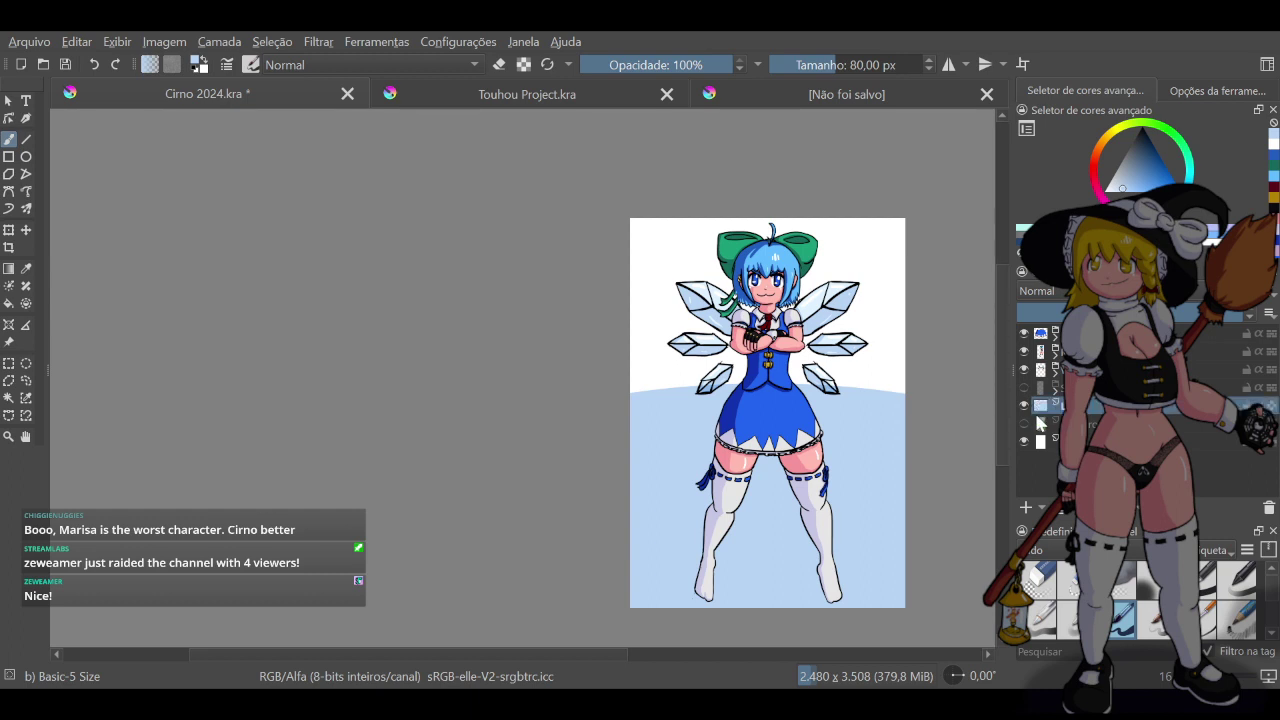
Add a paint layer between Lake and the hidden background group, and fill it with dark brown sampled from the ground in the game screenshot
left_click(1112, 424)
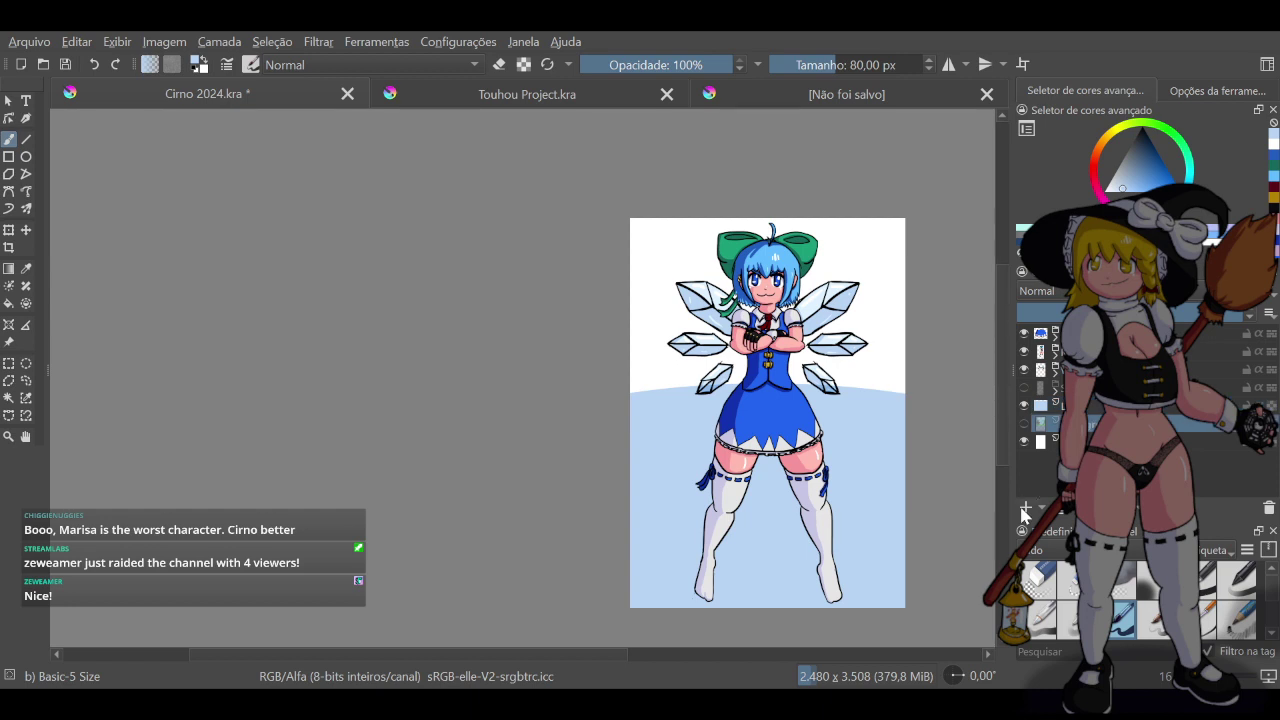
left_click(1024, 508)
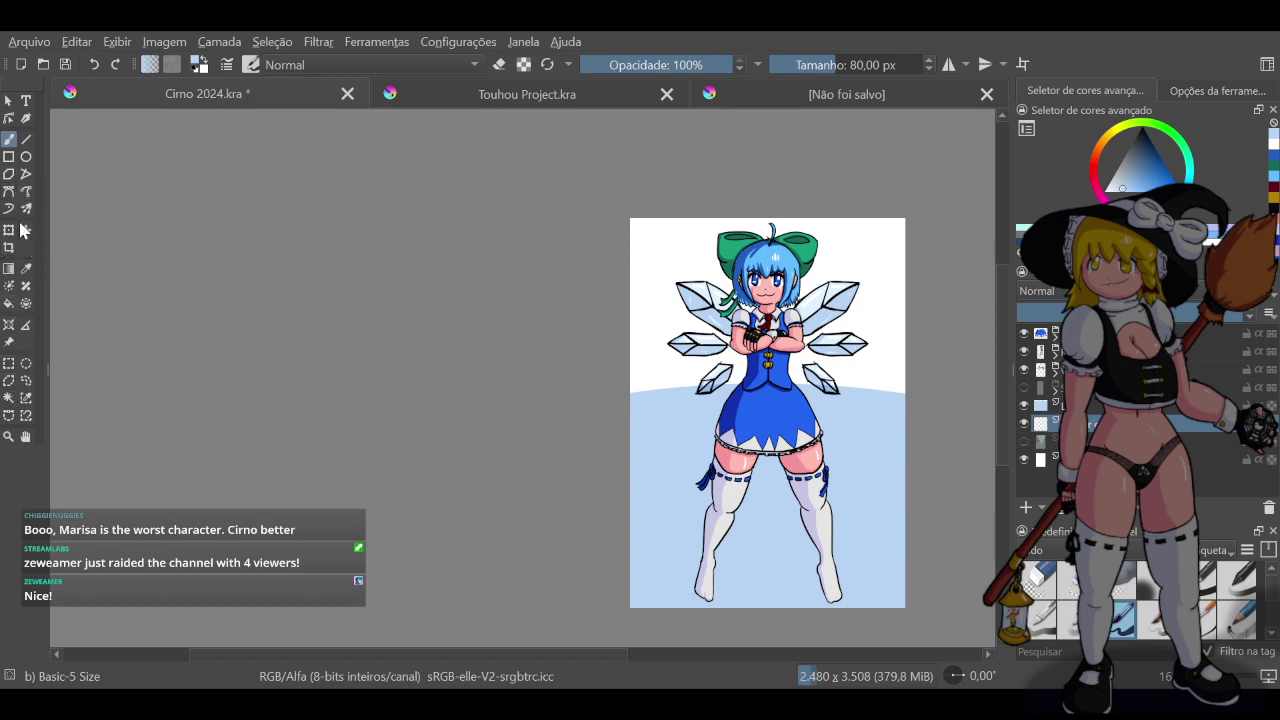
left_click(481, 90)
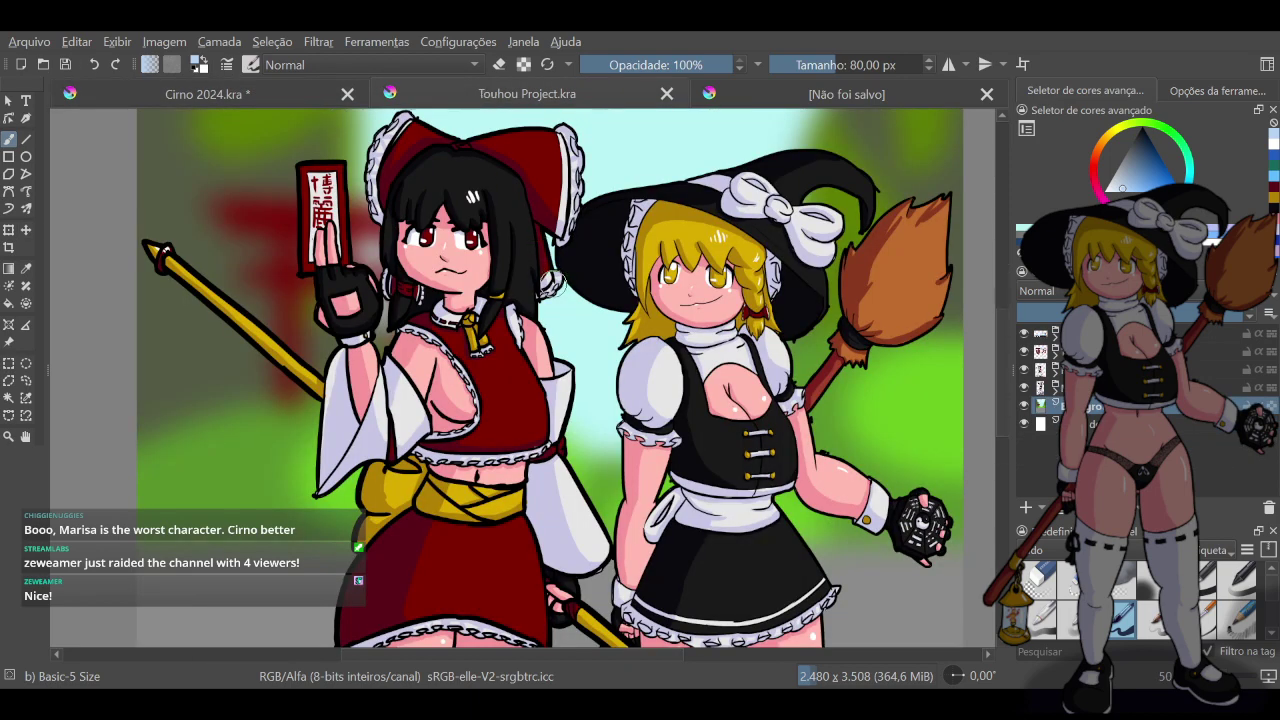
scroll(357, 234, "up", 5)
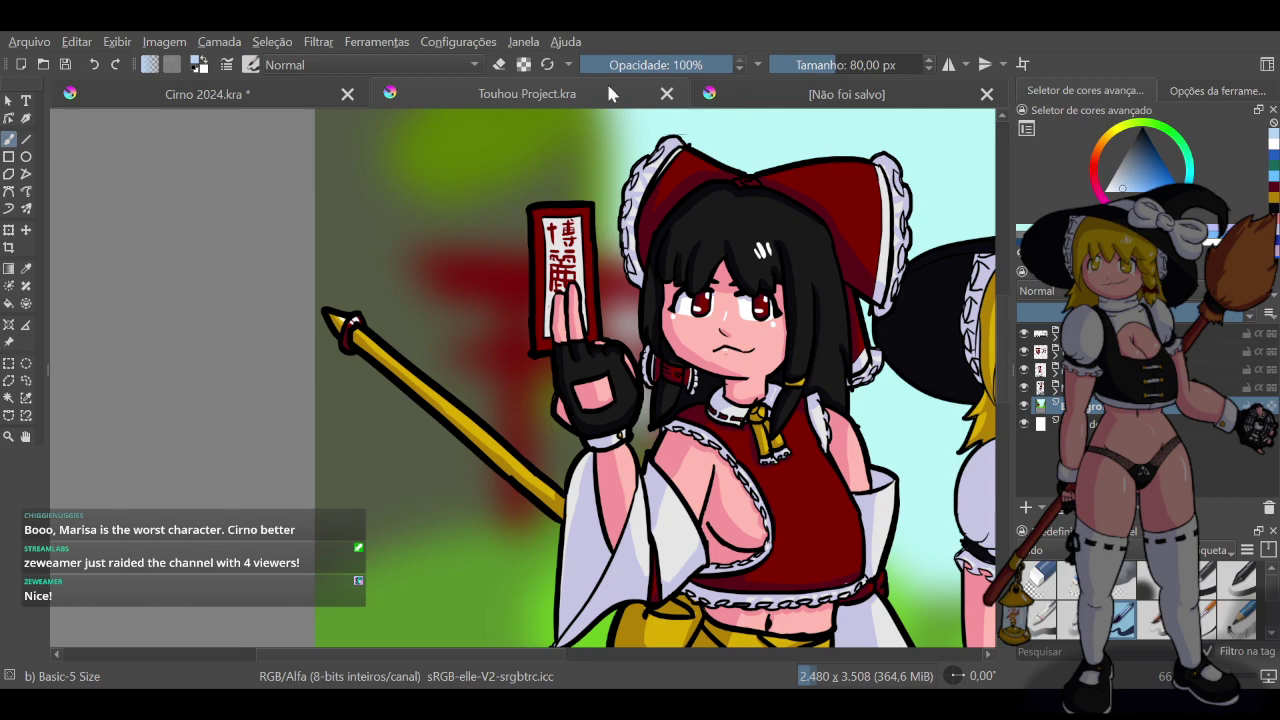
left_click(737, 97)
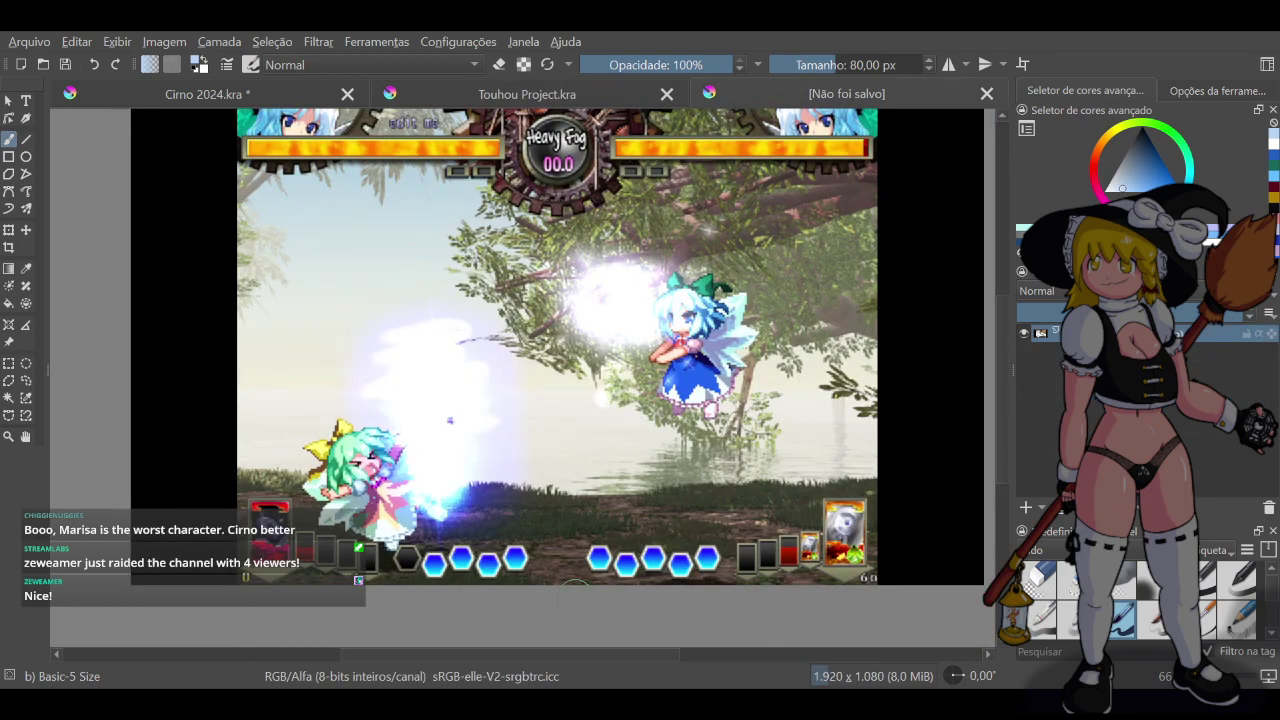
scroll(575, 588, "up", 8)
left_click(507, 492, "ctrl")
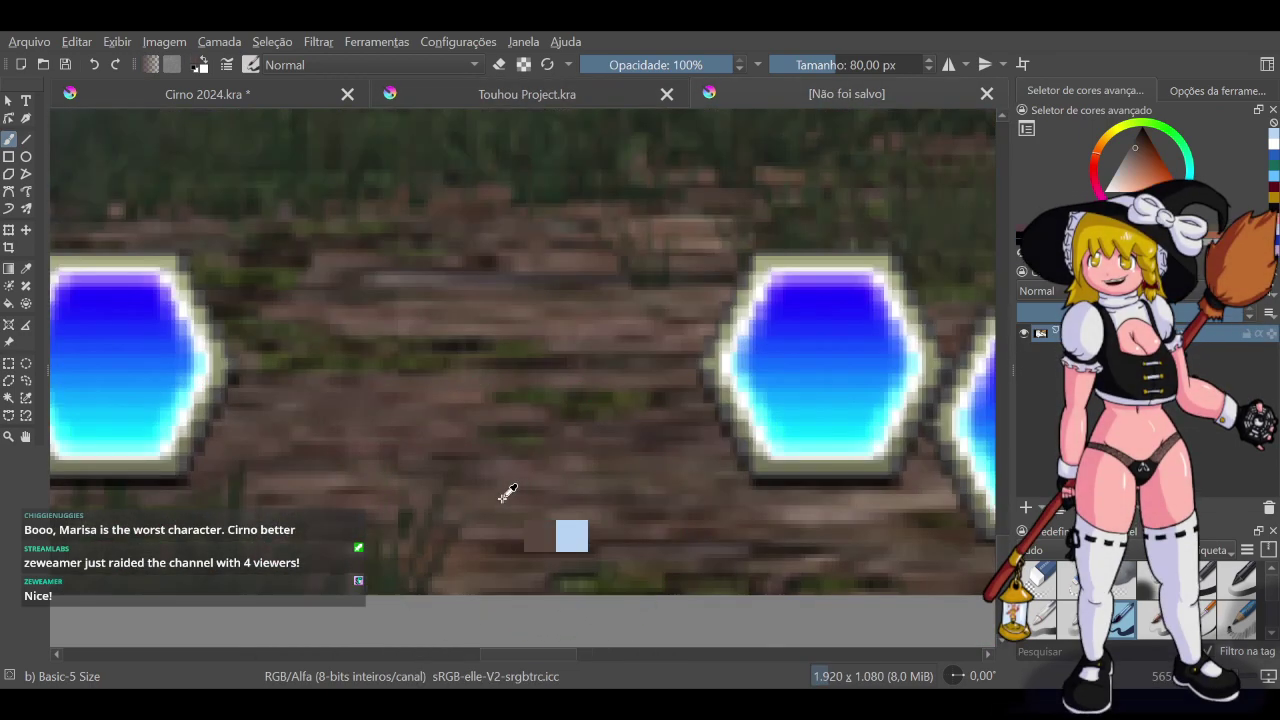
scroll(507, 492, "down", 8)
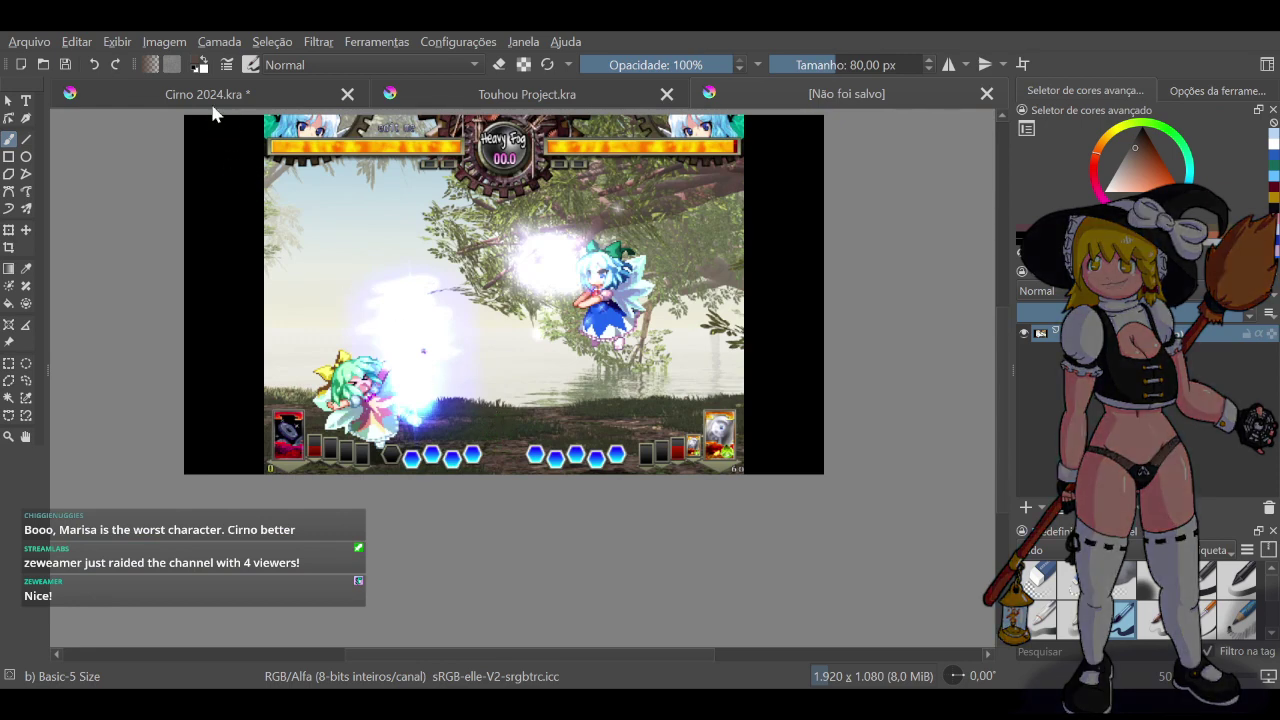
left_click(211, 100)
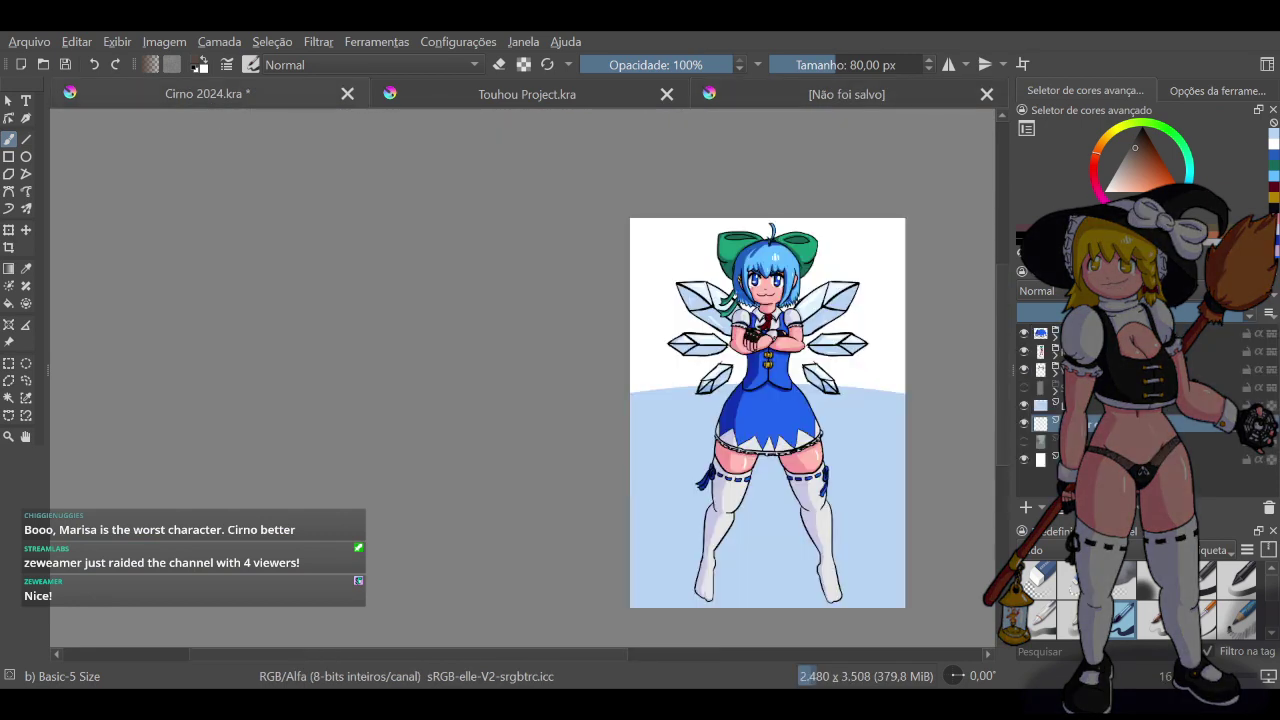
key("shift+BackSpace")
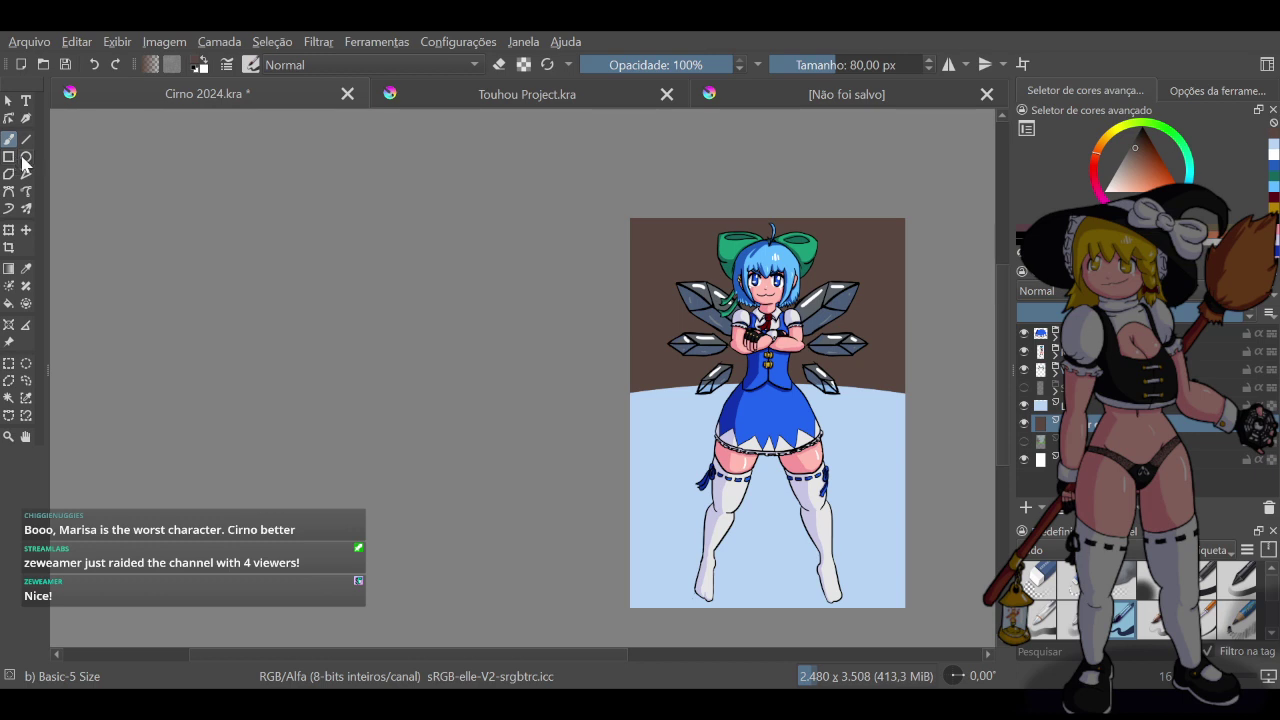
Try to trim the dark brown fill to a wide ellipse by erasing the area outside an elliptical selection
left_click(24, 364)
left_click_drag(454, 287, 900, 582)
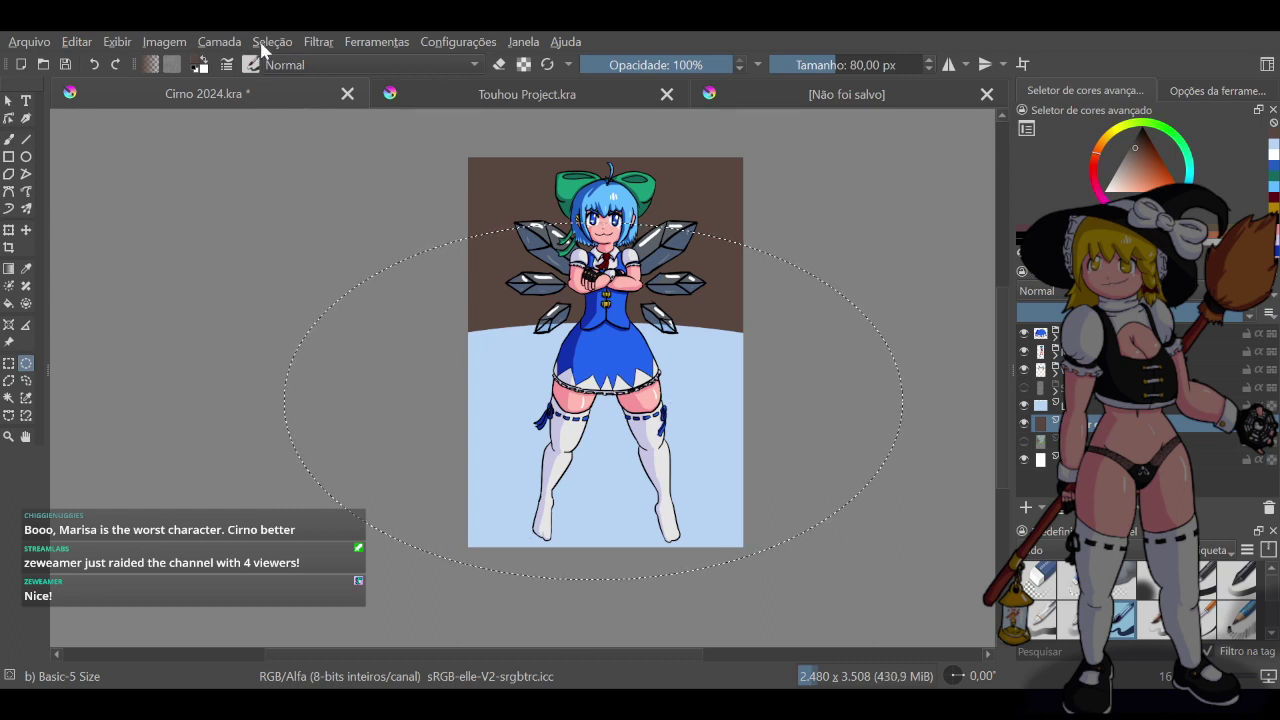
key("ctrl+shift+i")
key("Delete")
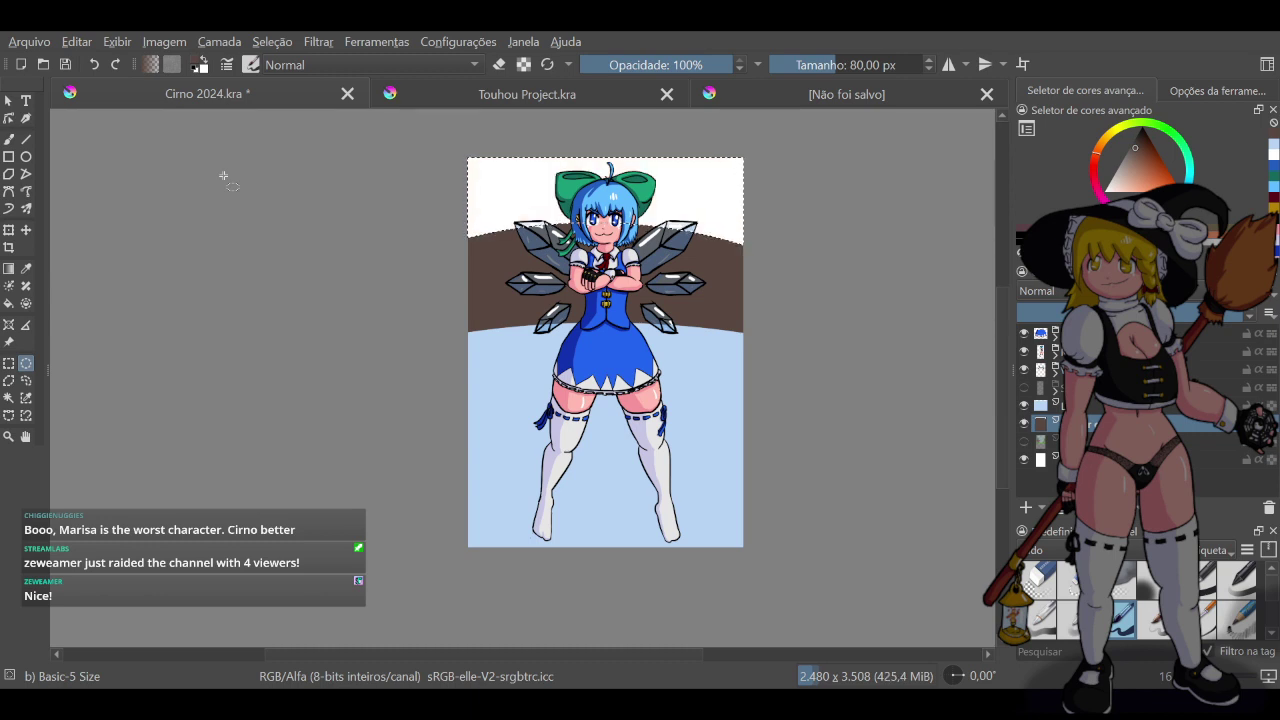
key("ctrl+shift+a")
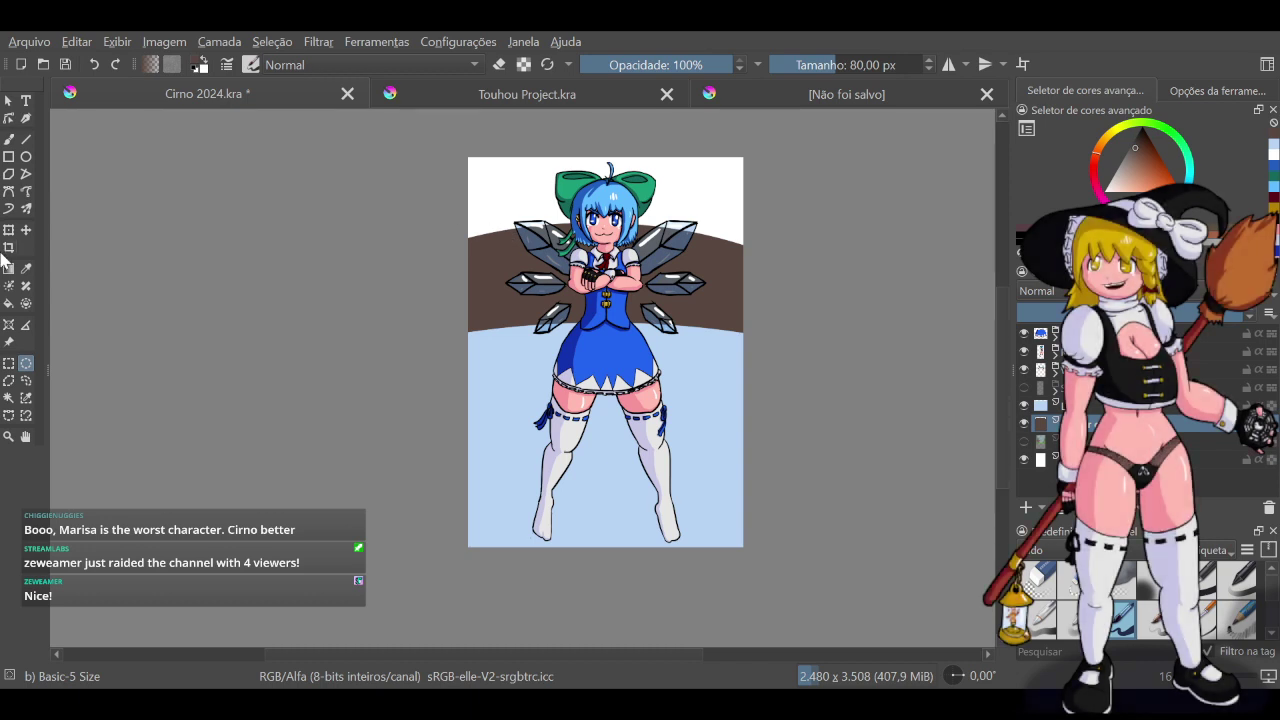
left_click(27, 231)
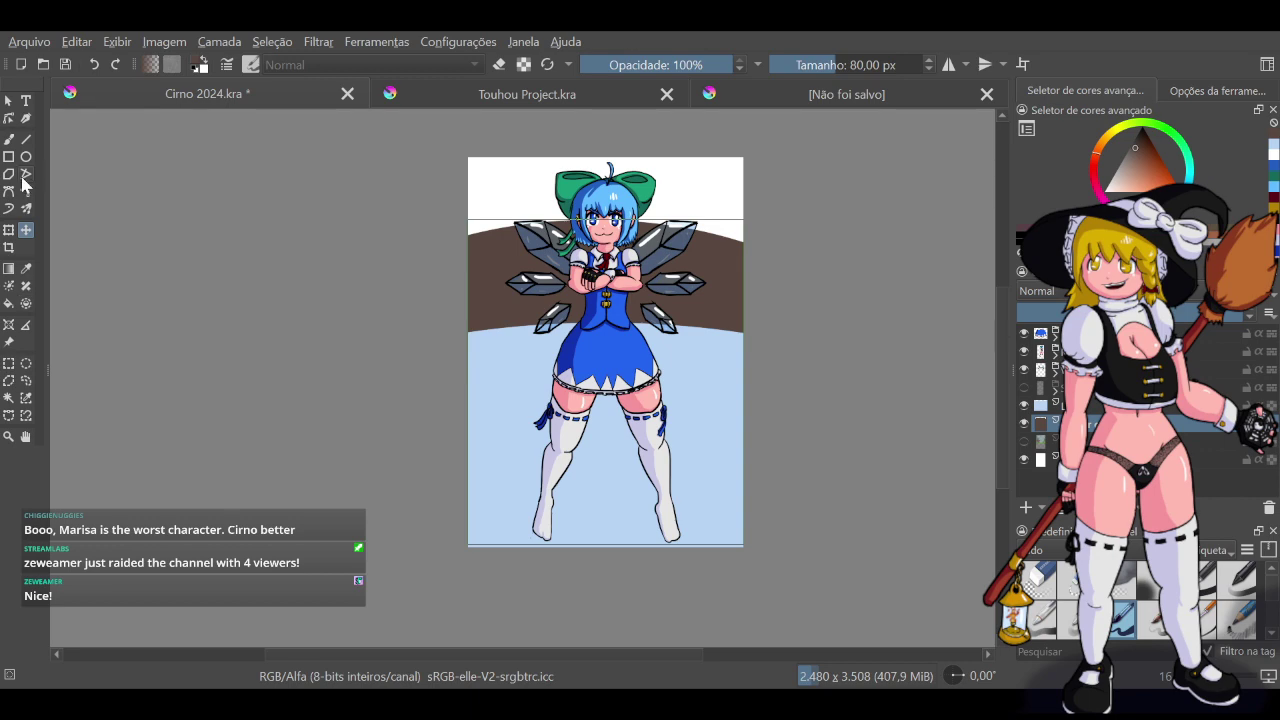
left_click(26, 363)
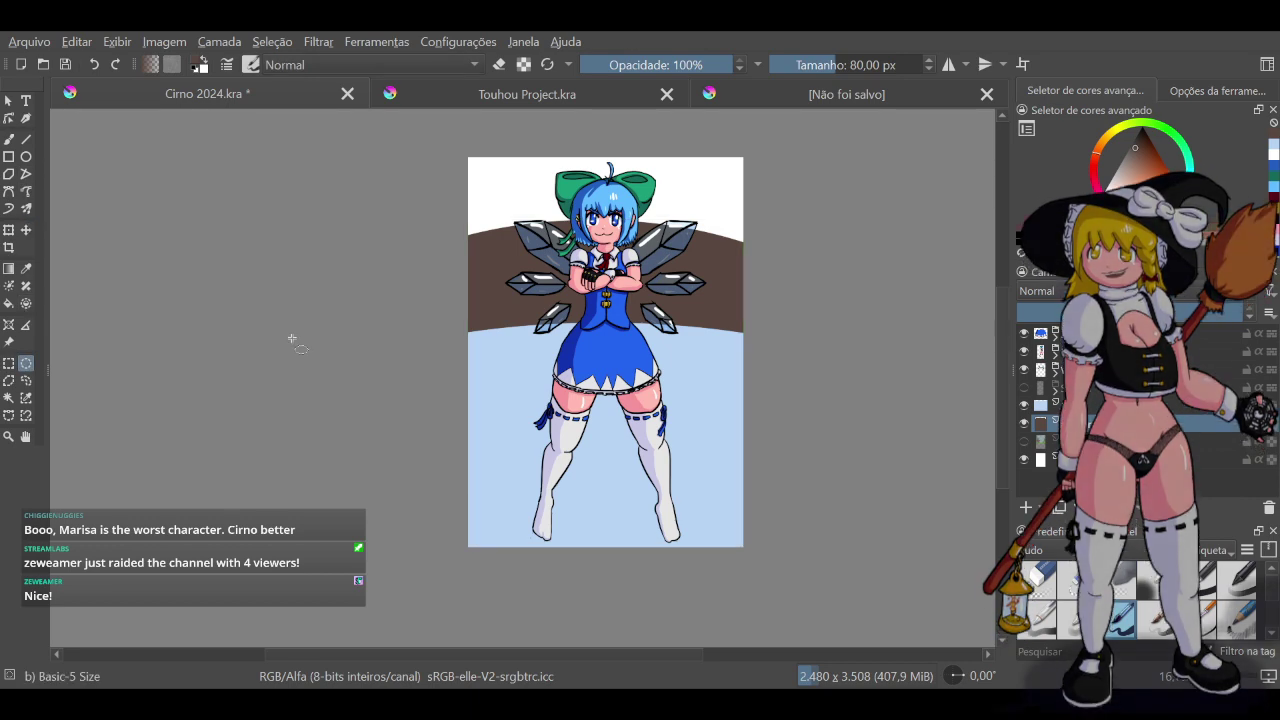
Undo the elliptical trimming and the full dark brown fill, back to the empty paint layer
key("ctrl+z")
key("ctrl+z")
key("ctrl+z")
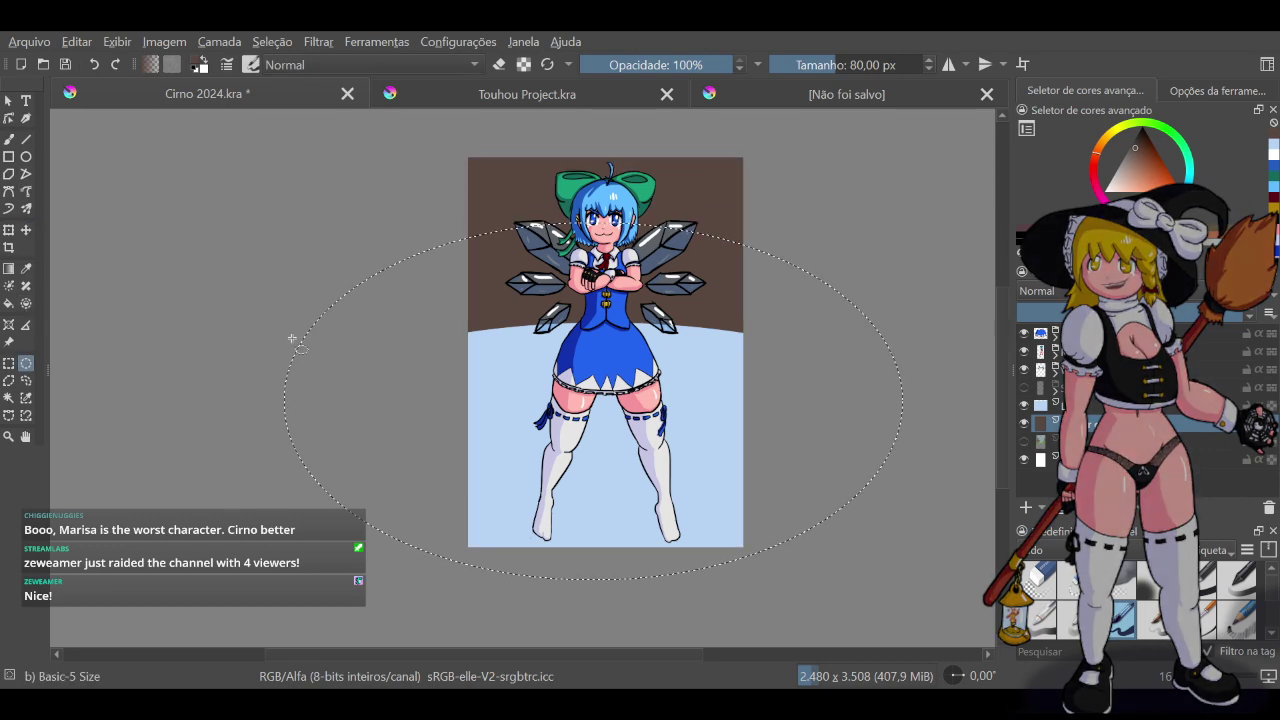
key("ctrl+z")
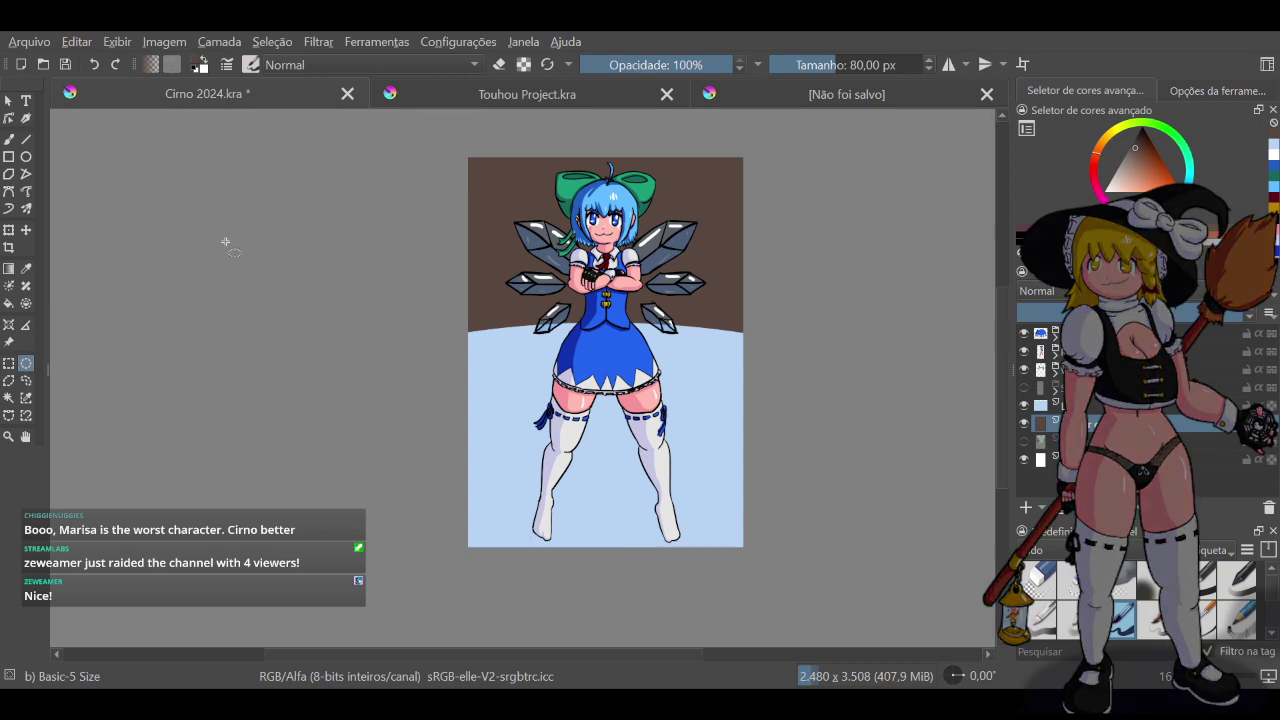
key("ctrl+z")
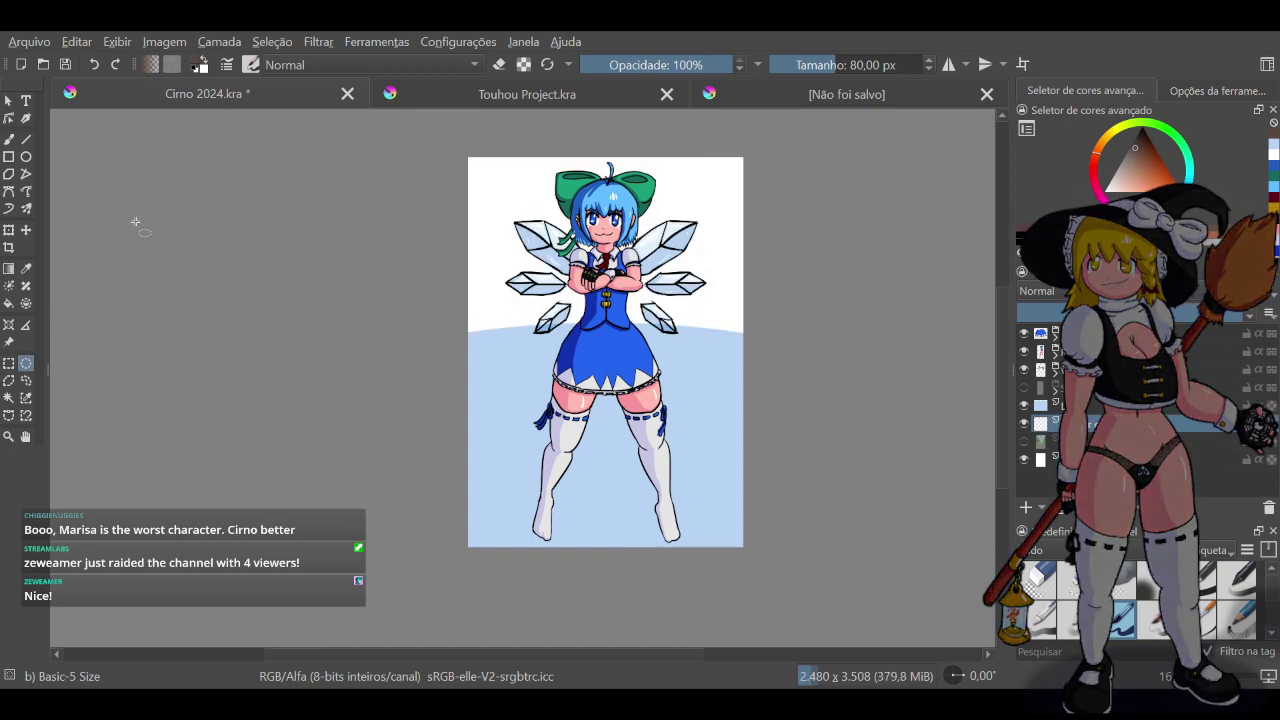
Fill a very wide elliptical selection, its upper edge near the upper wing tips, with dark brown and clear the selection
left_click_drag(135, 222, 973, 476)
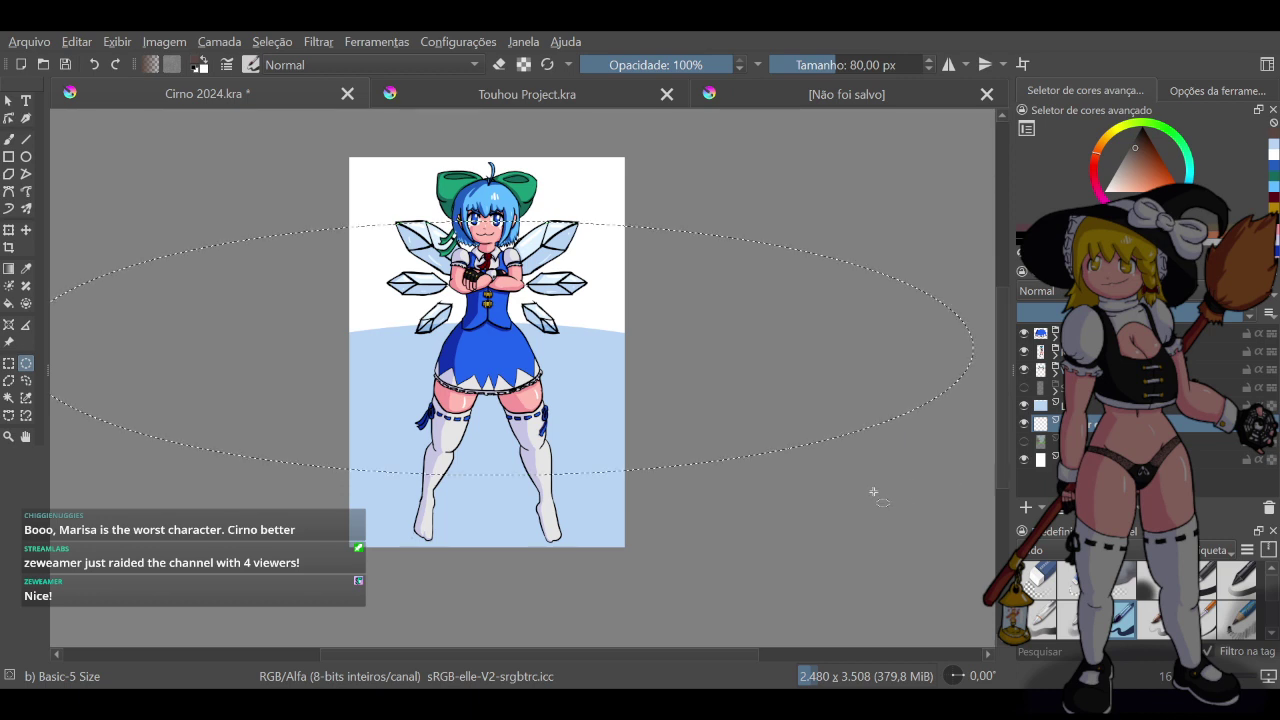
key("shift+BackSpace")
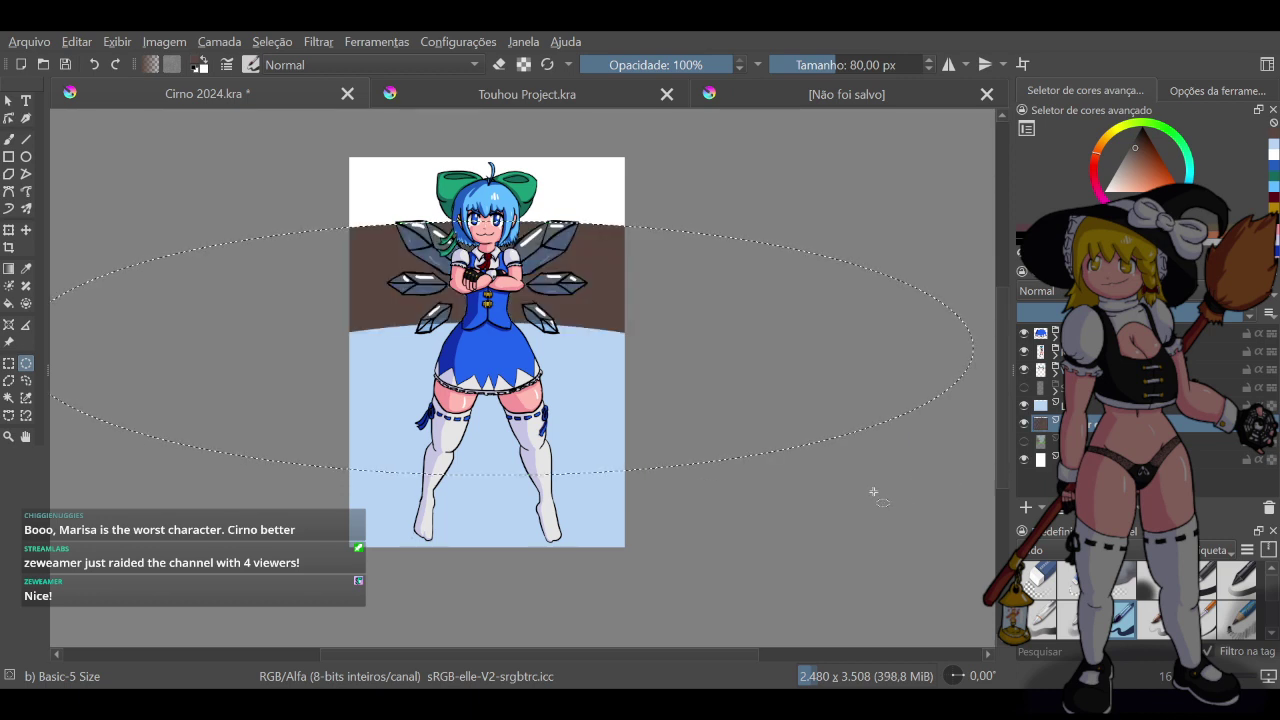
key("ctrl+shift+a")
Choose the Bristles-3 Large Smooth brush at 1000 px and sample the green of the character's bow
left_click(8, 139)
scroll(1143, 600, "down", 3)
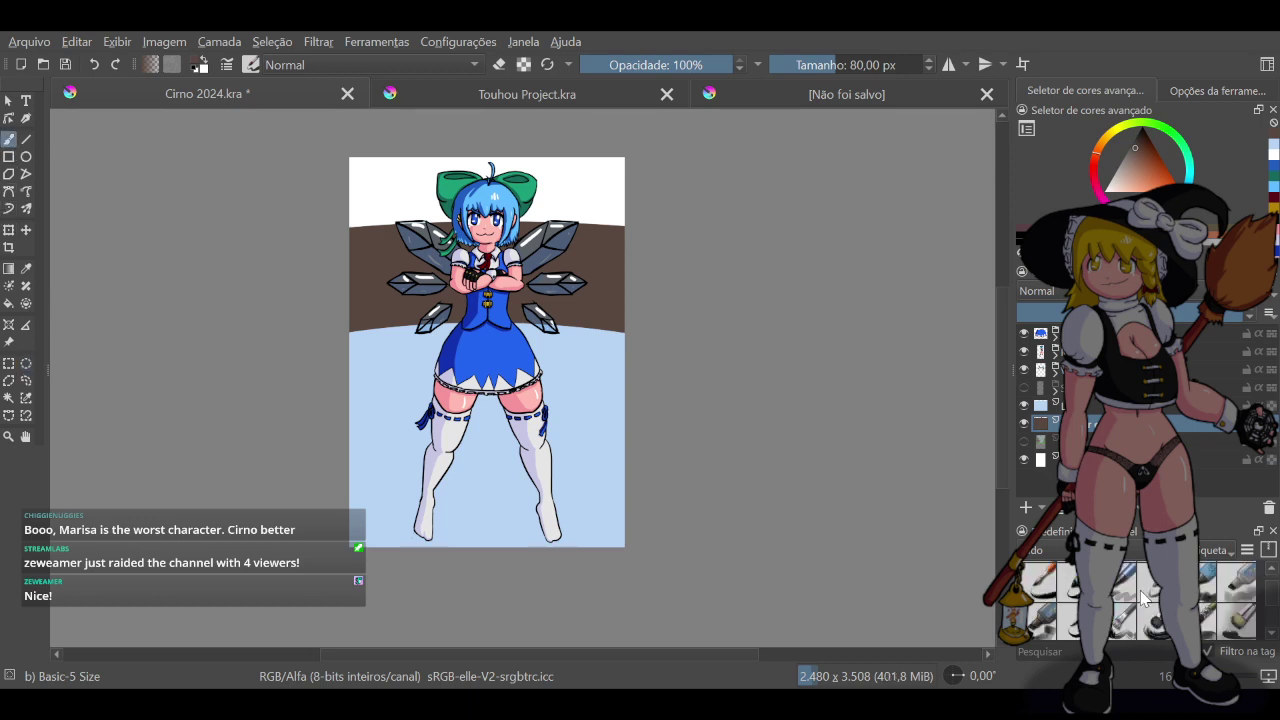
scroll(1154, 609, "down", 2)
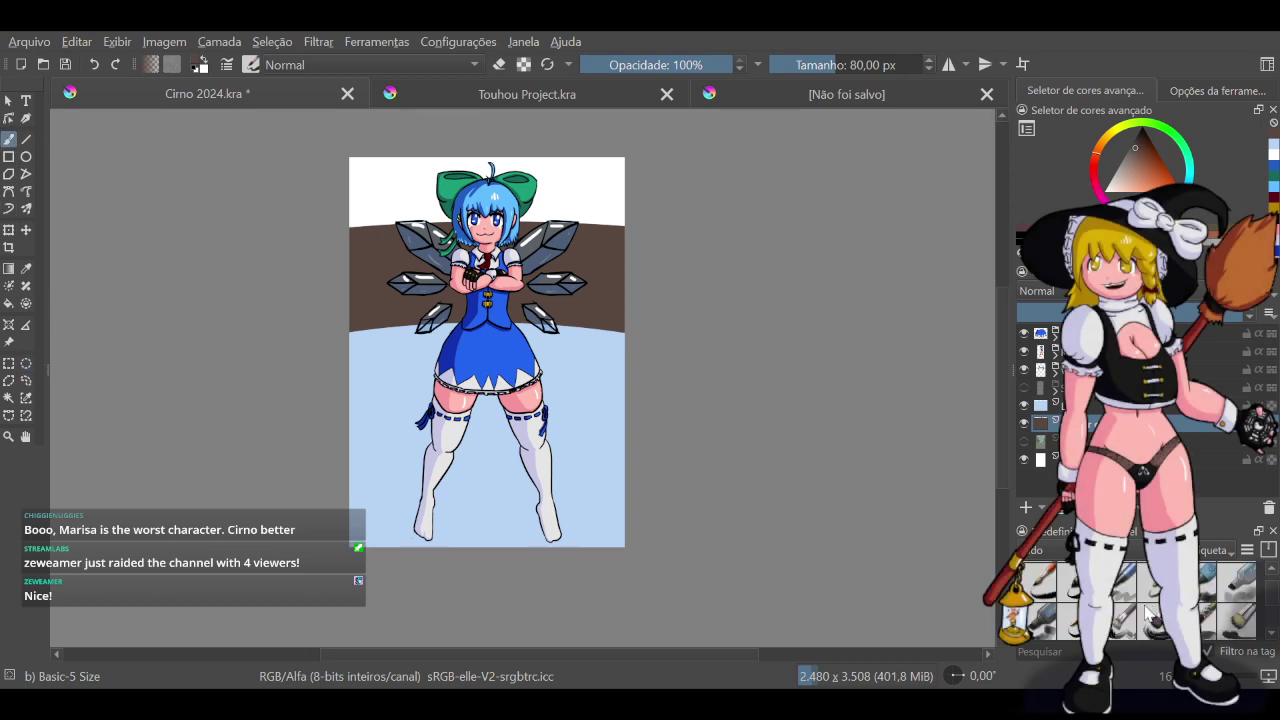
left_click(1152, 617)
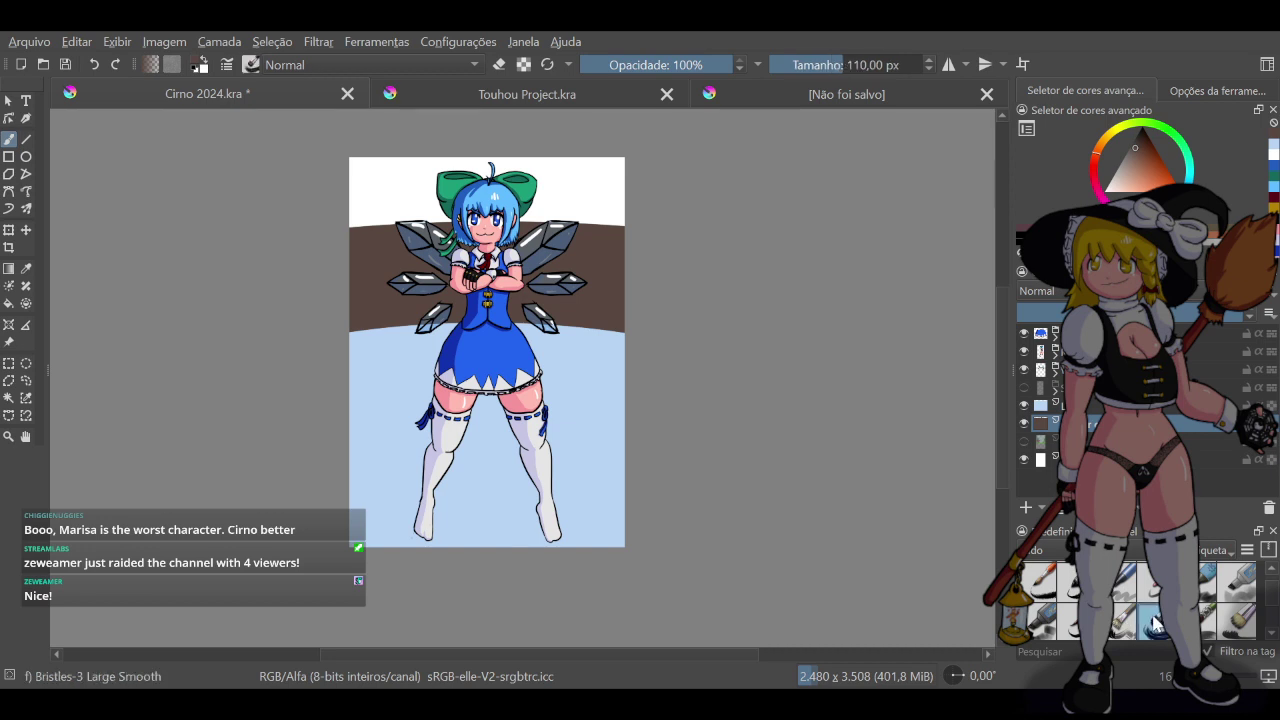
left_click_drag(850, 66, 1000, 74)
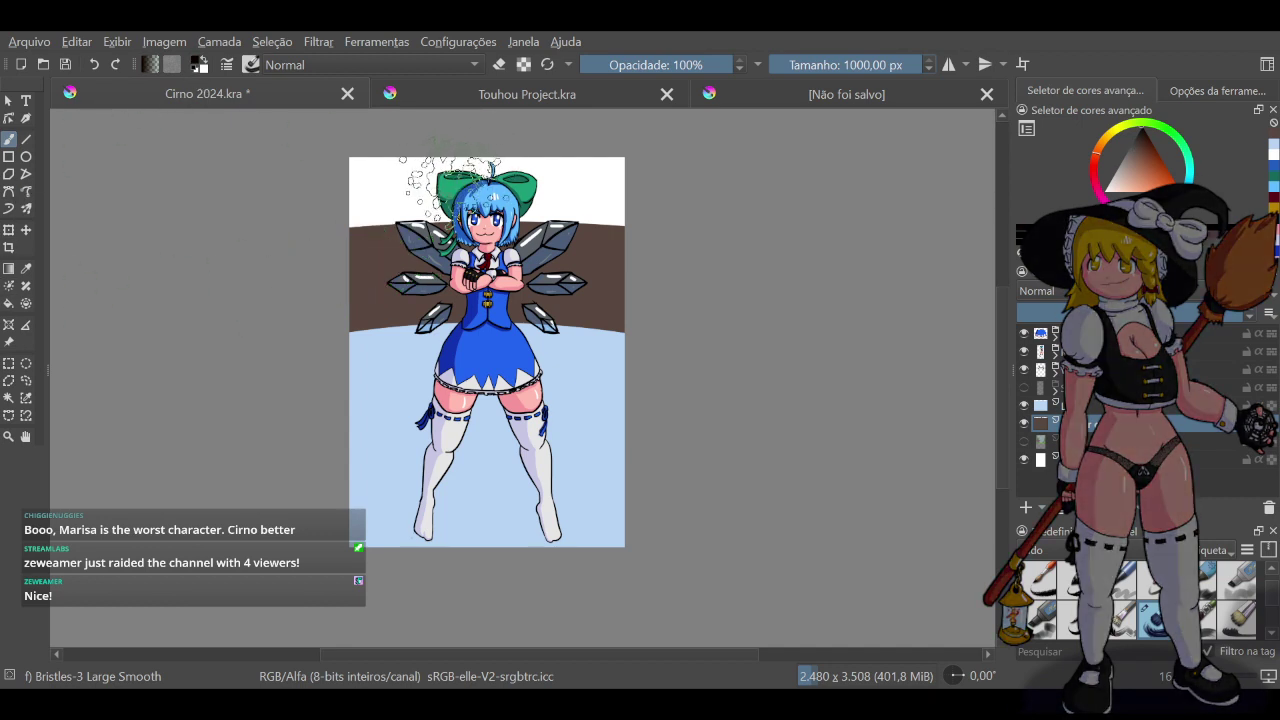
left_click(455, 184, "ctrl")
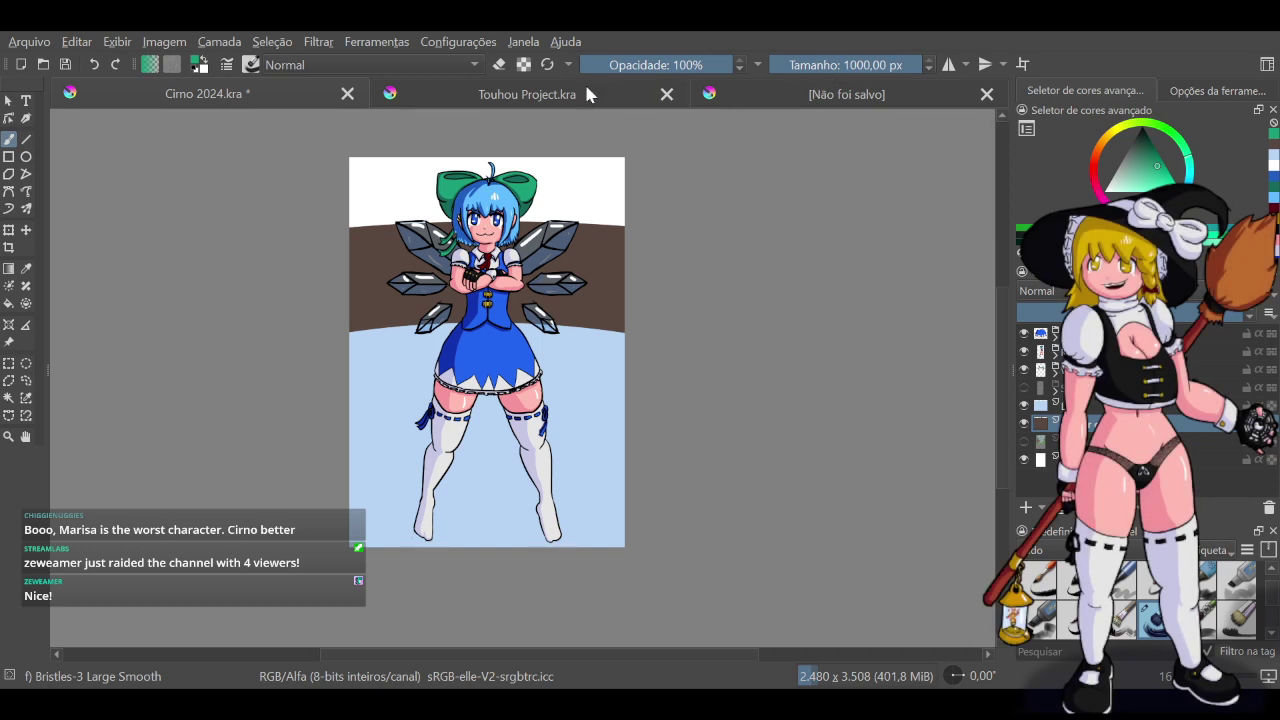
Restore the brush preset's default size, test a green stroke on the brown ground and undo it
left_click(551, 64)
left_click_drag(604, 226, 608, 268)
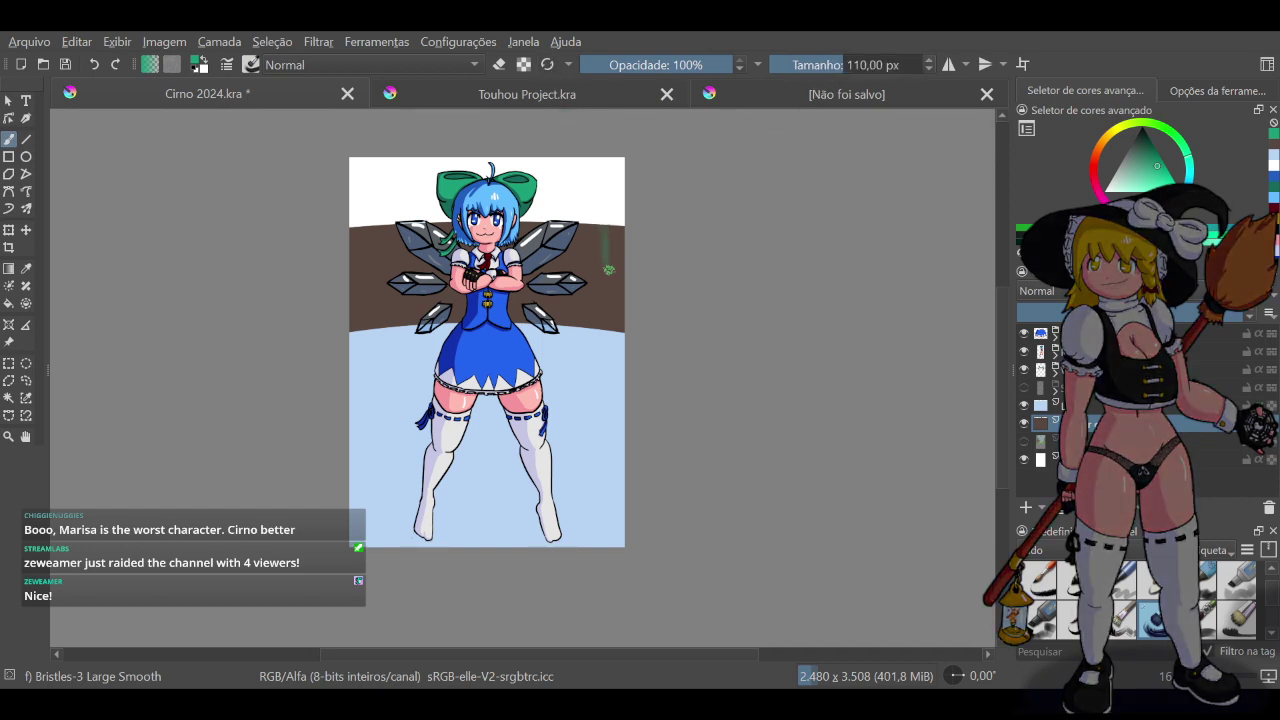
key("ctrl+z")
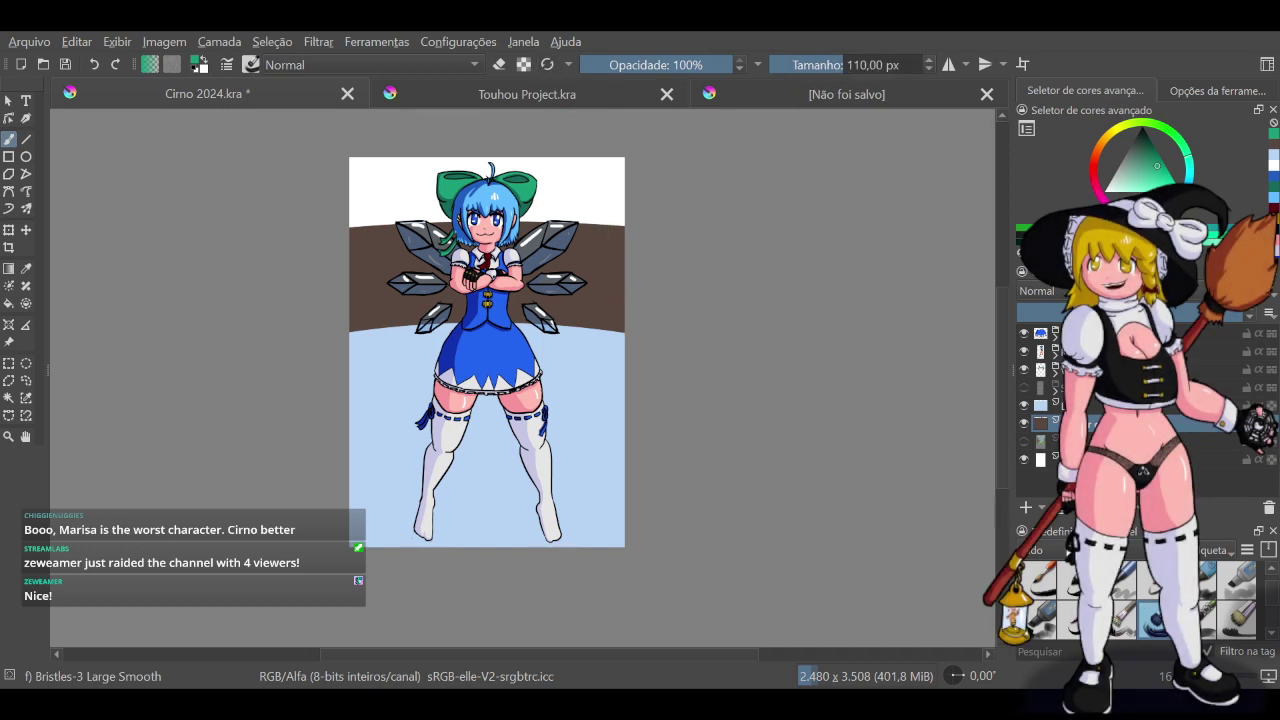
Test a green stroke on the brown ground with the Dry Brushing preset and undo it
scroll(1125, 590, "down", 3)
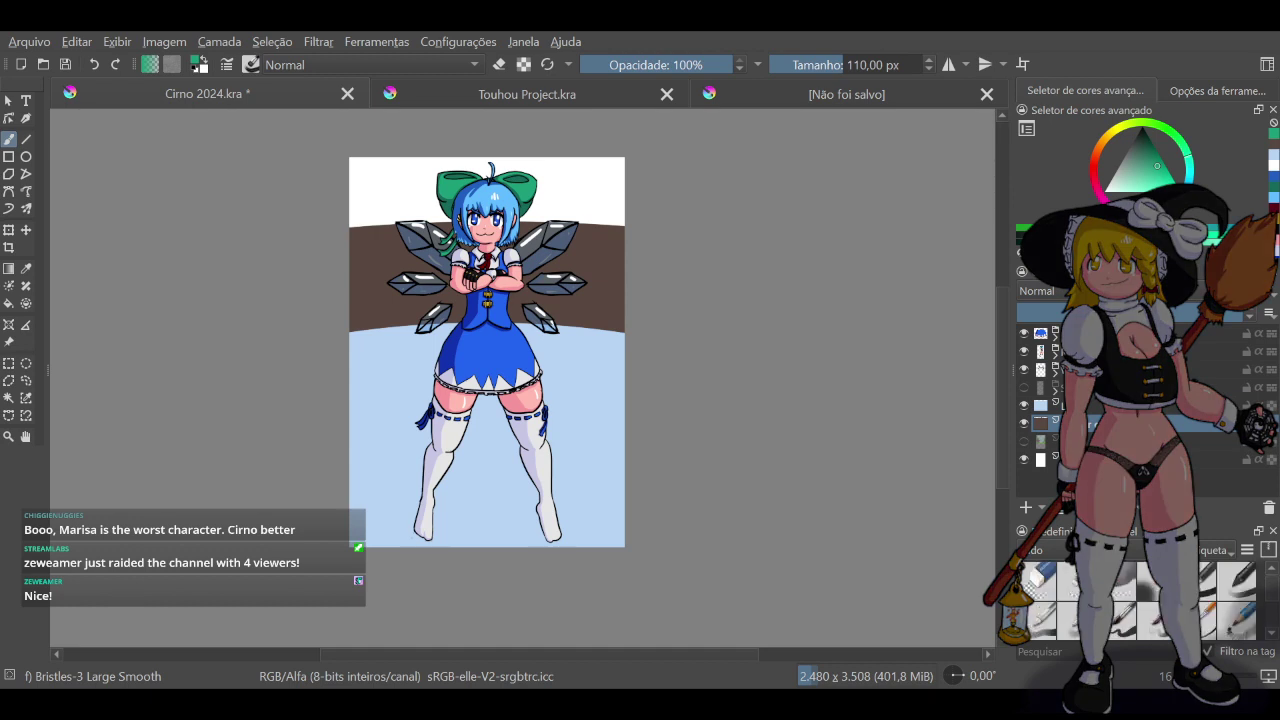
scroll(1130, 600, "down", 2)
scroll(1140, 591, "down", 4)
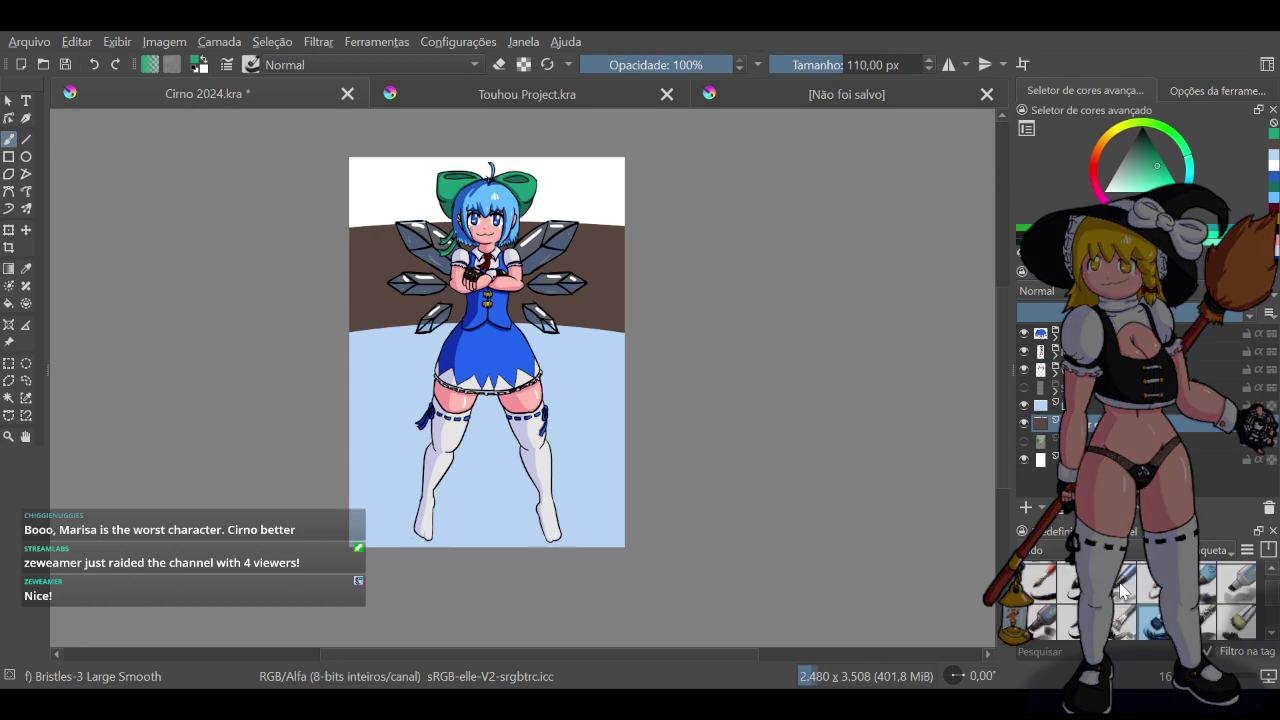
scroll(1130, 600, "down", 2)
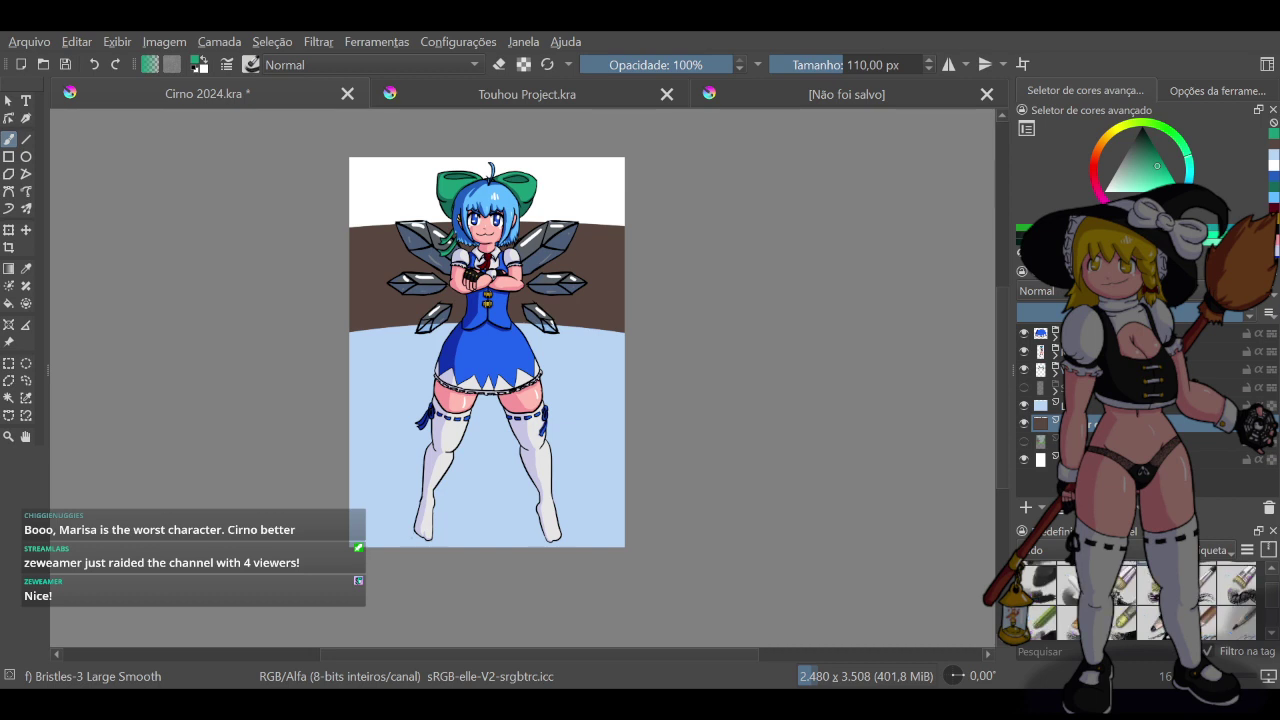
left_click(1206, 592)
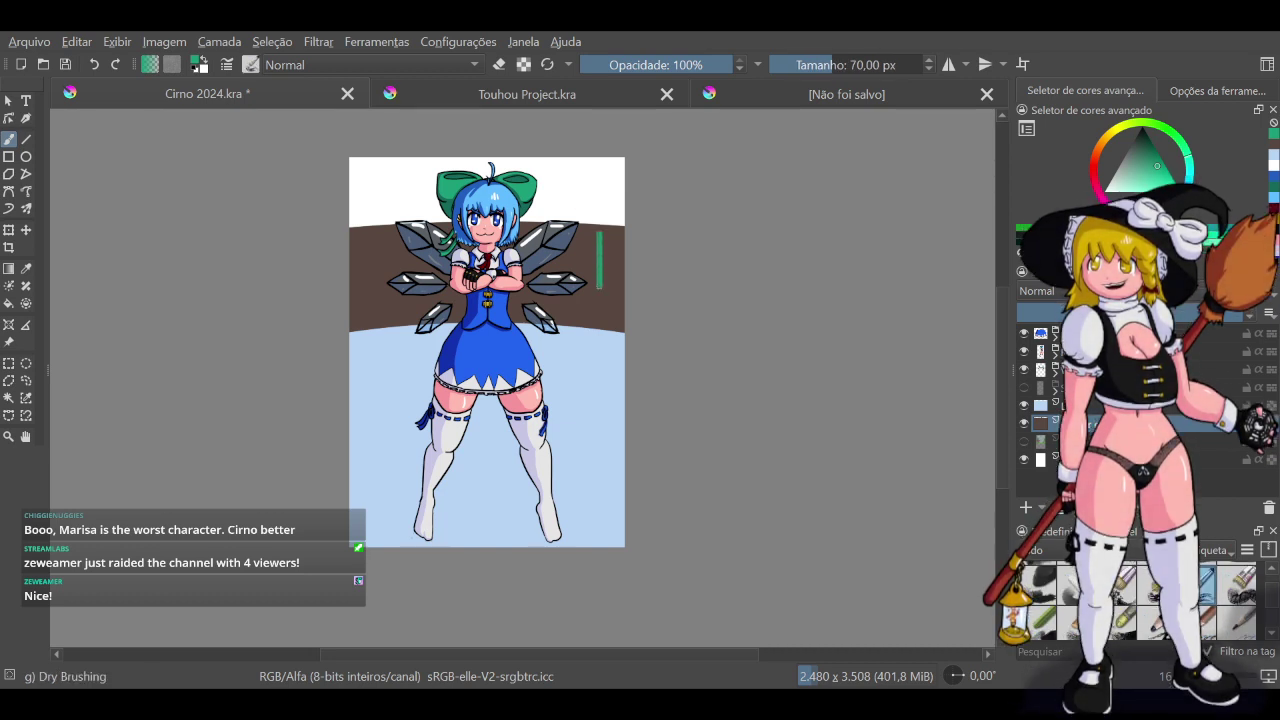
key("ctrl+z")
Test a green stroke beside the wings with the Bristles-2 Flat Rough brush at 1000 px and undo it
scroll(1157, 600, "up", 2)
scroll(1157, 600, "down", 2)
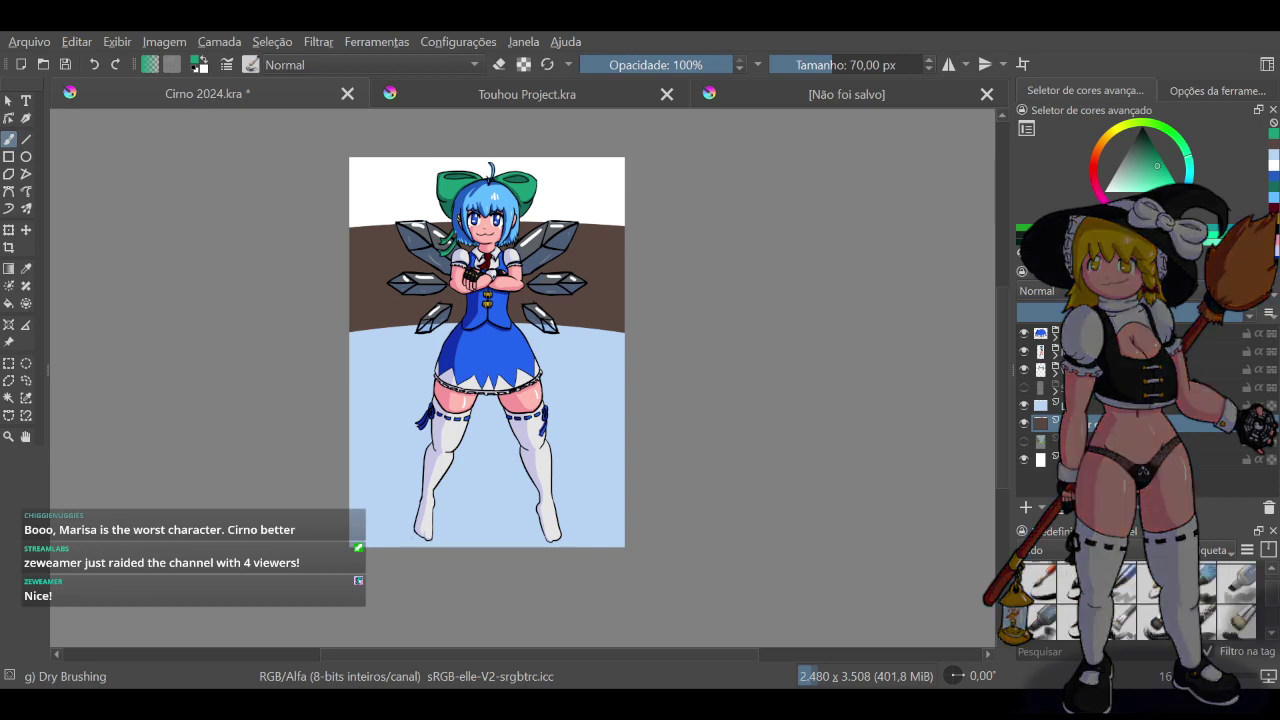
left_click(1127, 628)
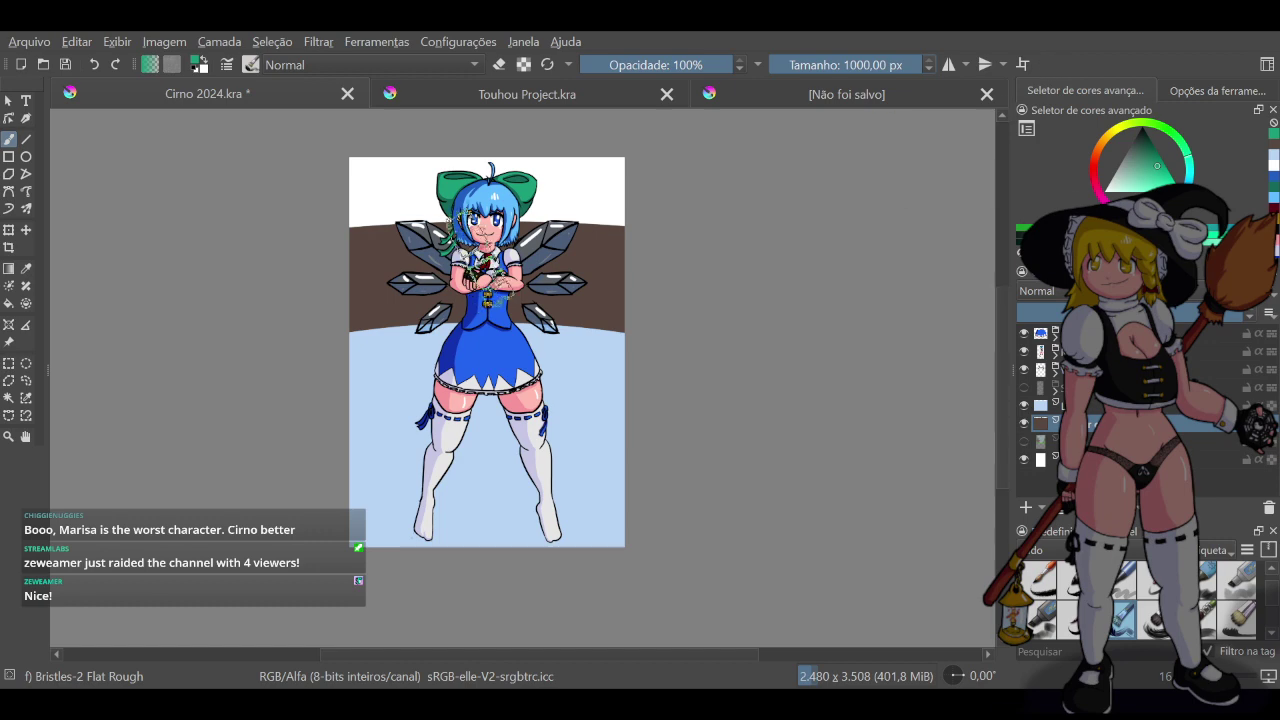
left_click_drag(576, 213, 564, 263)
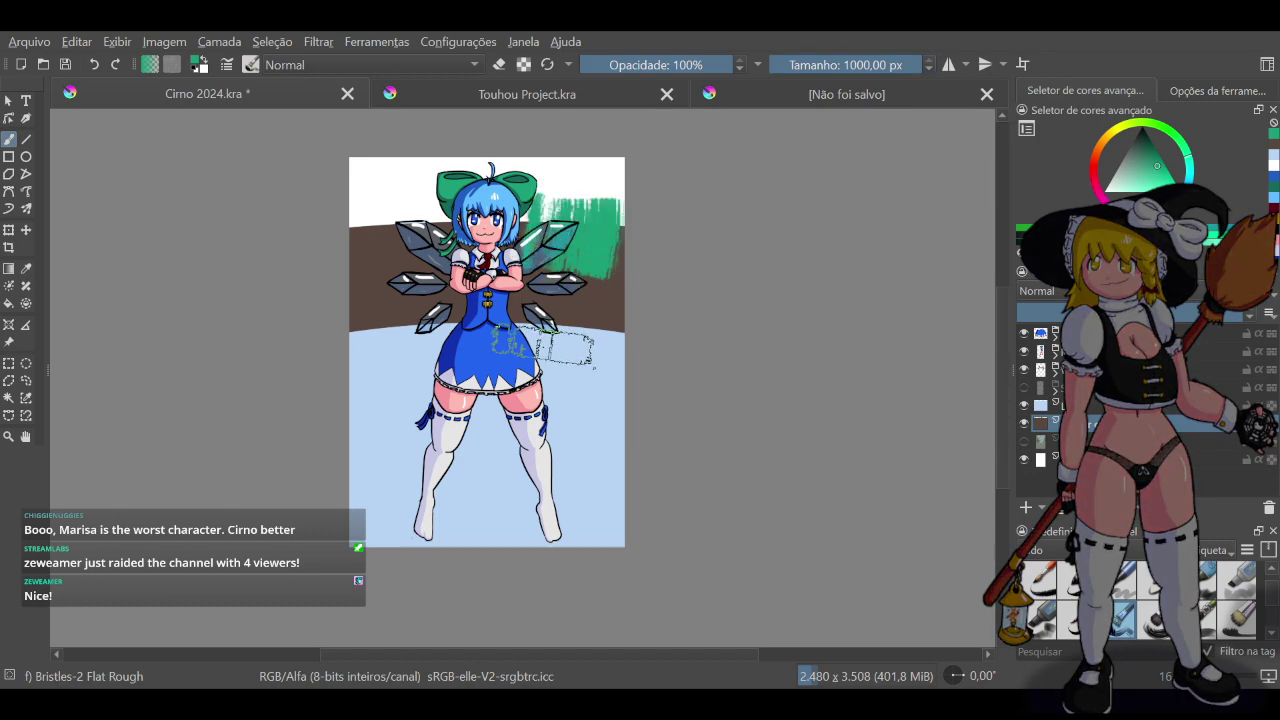
key("ctrl+z")
key("ctrl+z")
key("ctrl+z")
Try rough green grass strokes across the brown ground on both sides, undo them and reset the brush preset
left_click(590, 230)
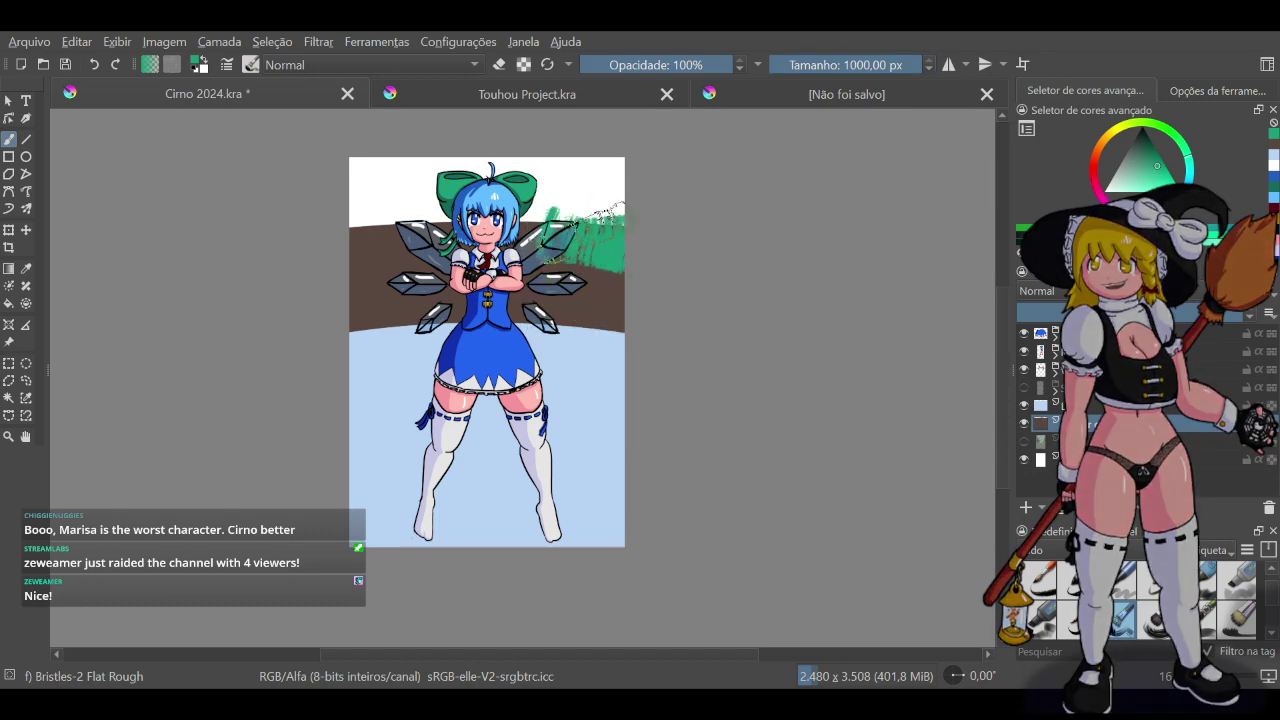
left_click_drag(374, 228, 372, 252)
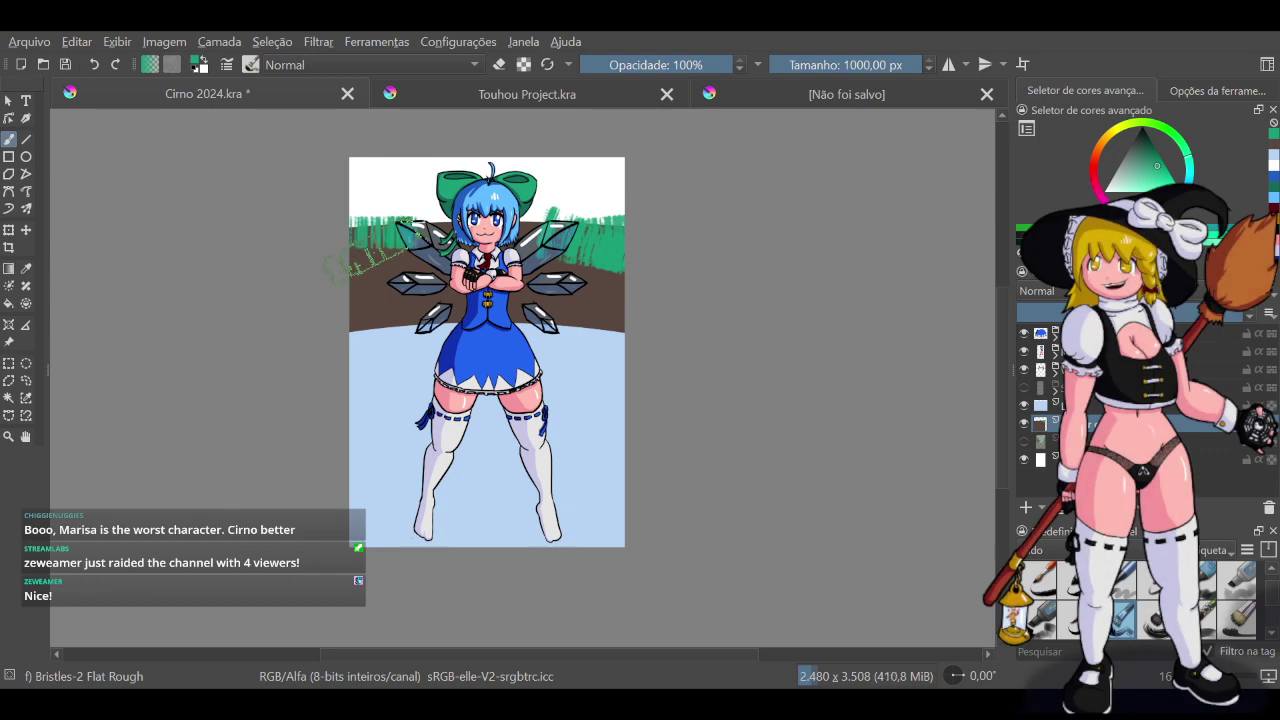
left_click(395, 290)
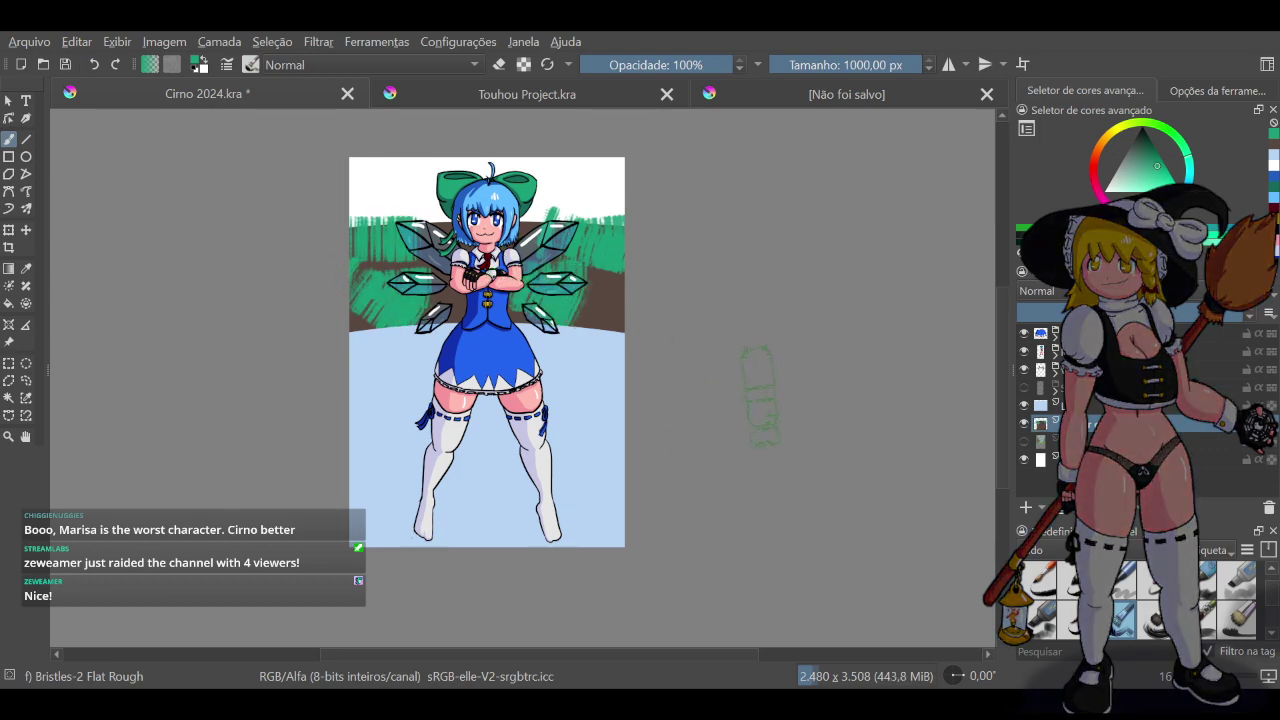
key("ctrl+z")
key("ctrl+z")
key("ctrl+z")
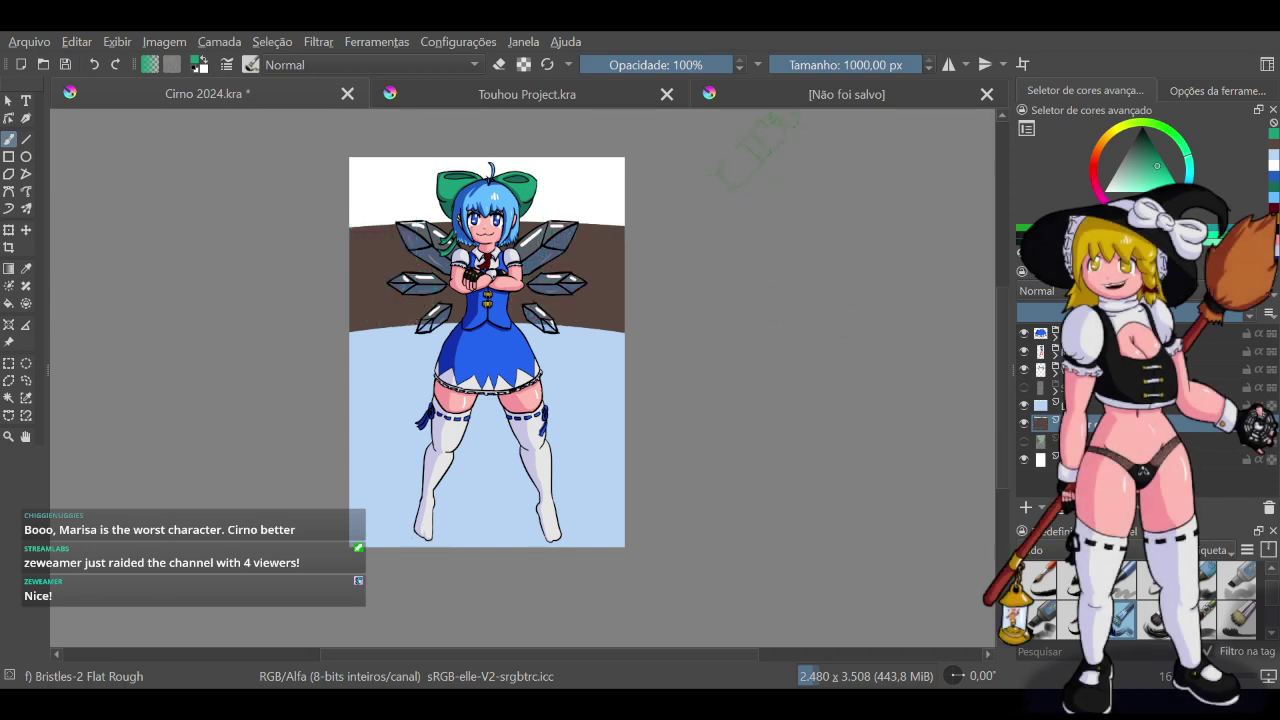
left_click(547, 64)
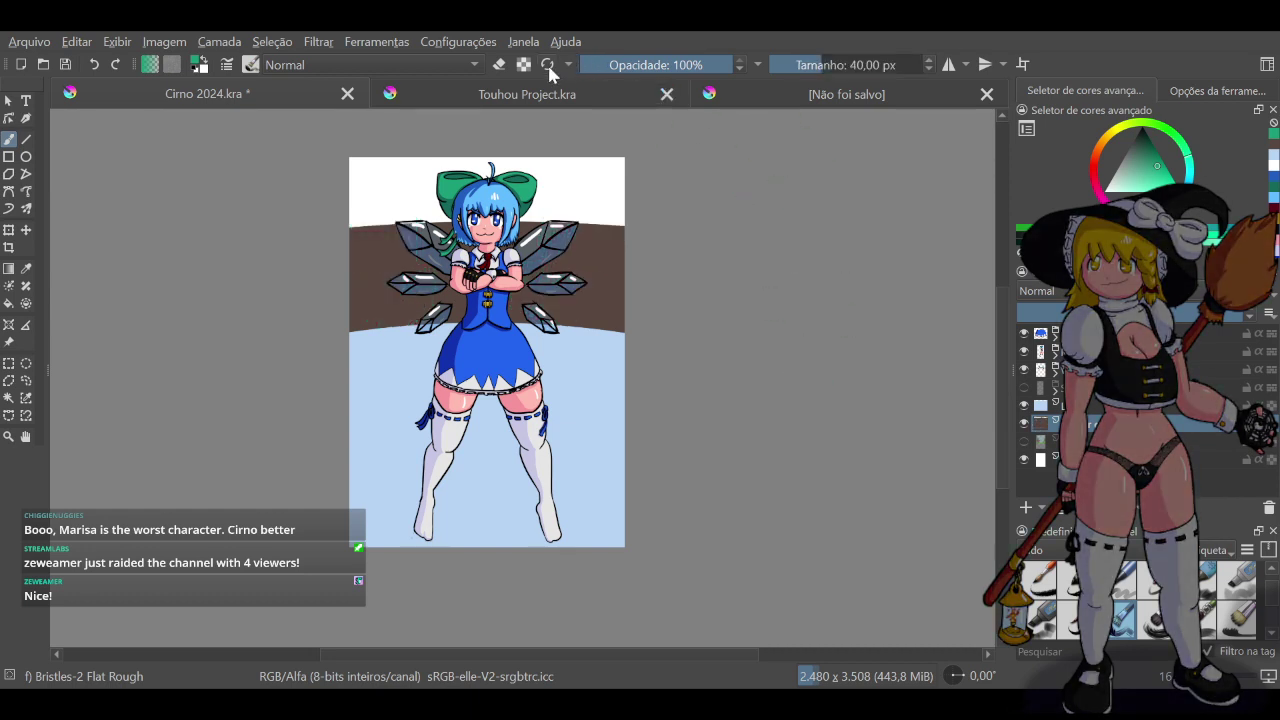
Paint green grass tufts on the left part of the brown ground with the Basic-5 Size brush at 160 px
scroll(1157, 625, "up", 3)
left_click(1125, 619)
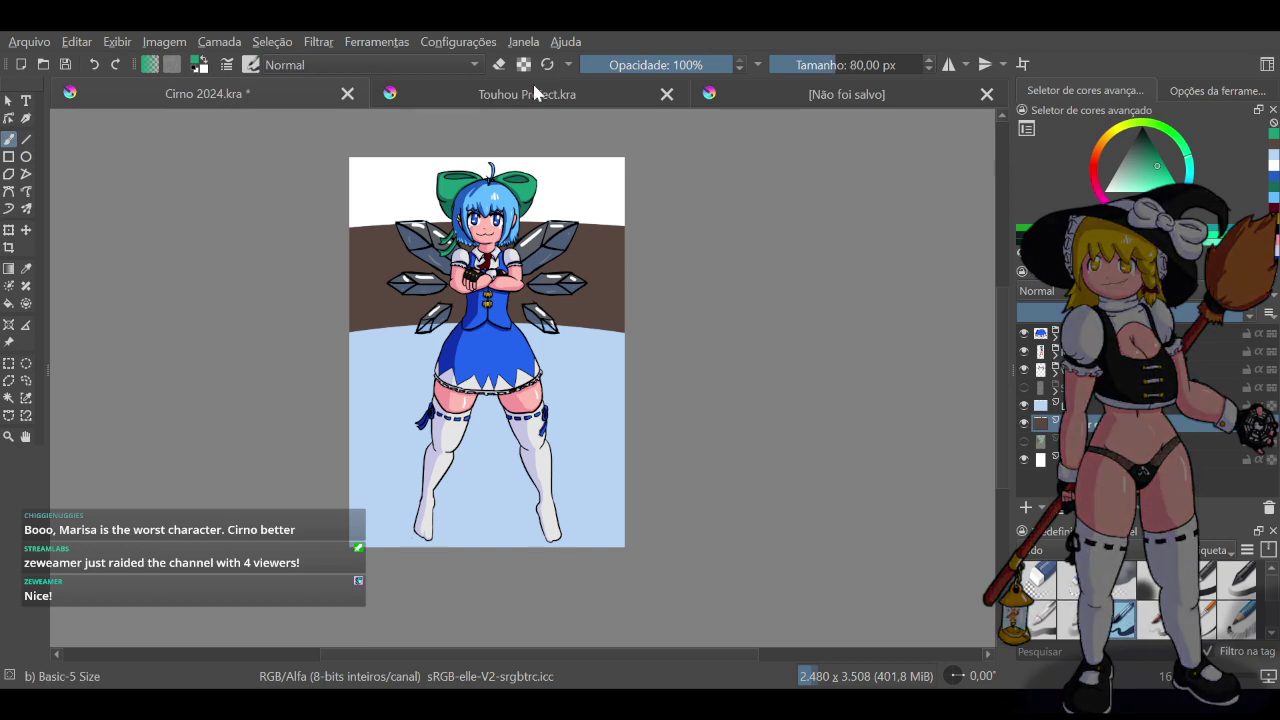
left_click(823, 65)
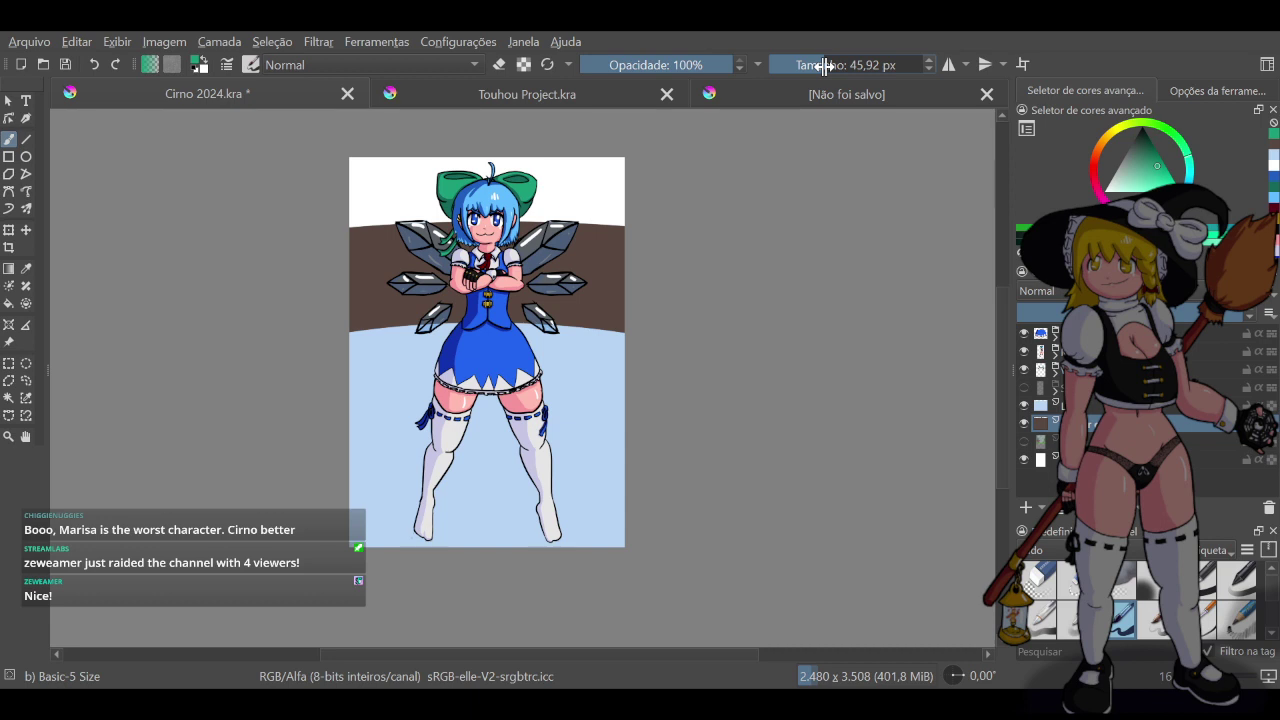
double_click(823, 65)
type("160")
key("Return")
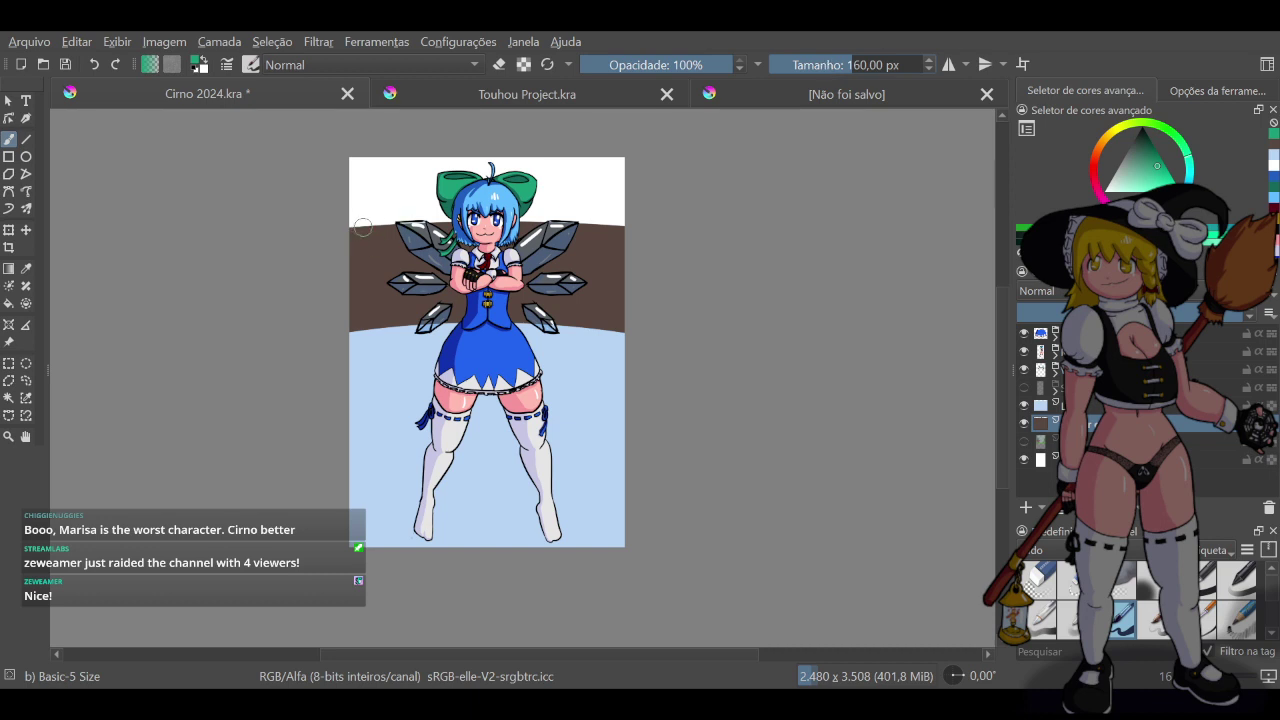
left_click_drag(362, 228, 368, 250)
mouse_move(374, 220)
left_mouse_down()
mouse_move(369, 287)
mouse_move(433, 262)
left_mouse_up()
left_click_drag(440, 206, 453, 234)
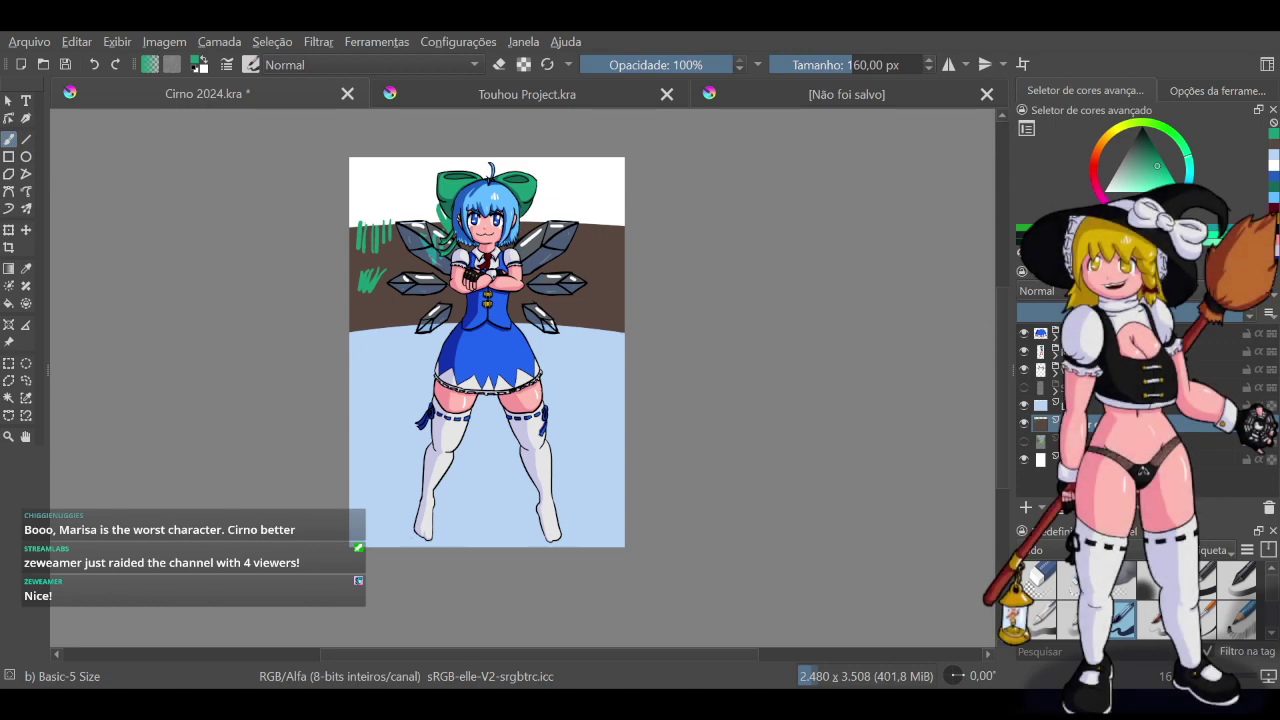
Hide the three visible character layer groups above the Lake layer so only the background shows
left_click(1024, 352)
left_click(1024, 370)
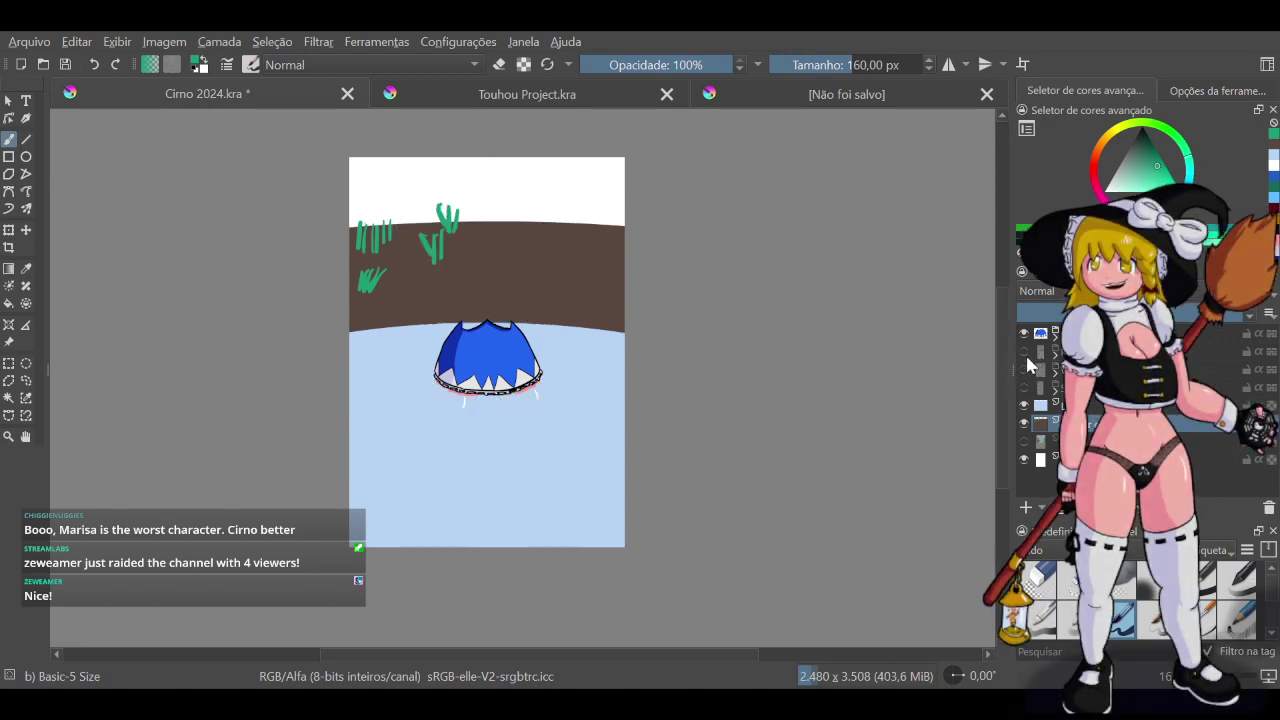
left_click(1024, 333)
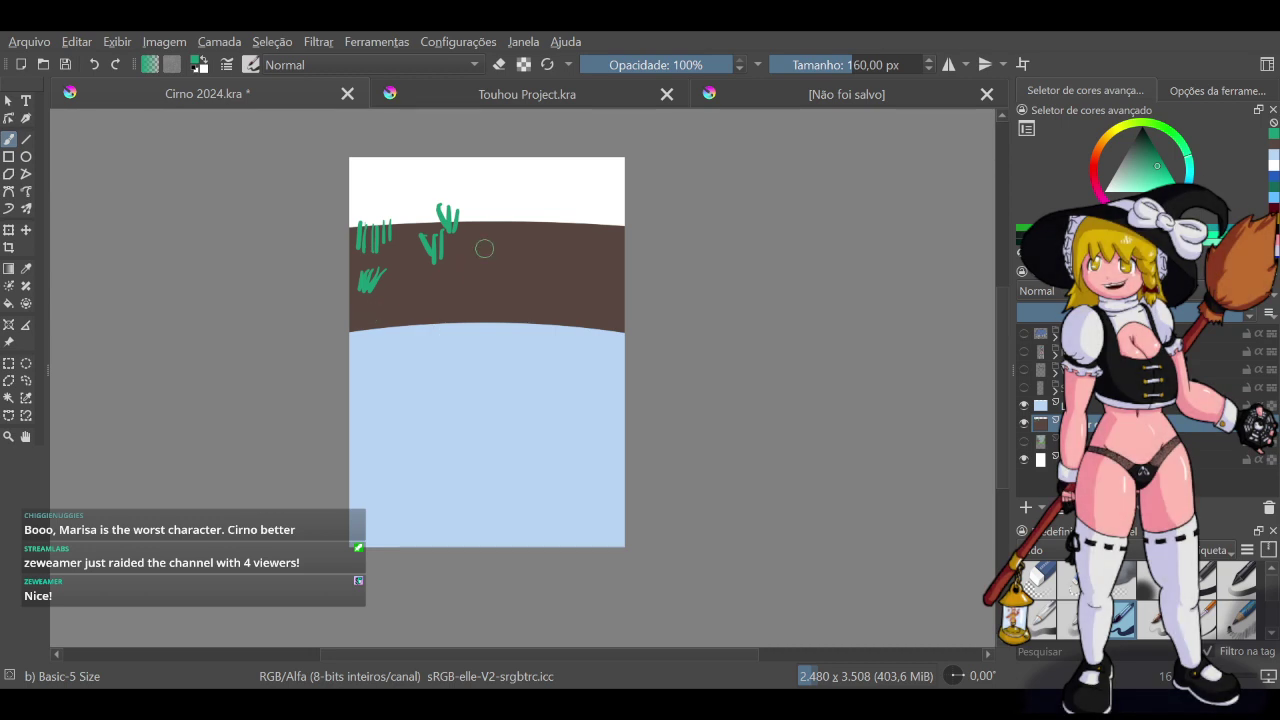
Paint green grass tufts across the middle and right side of the brown ground, replacing the first attempt at its upper-right edge
left_click_drag(476, 212, 466, 235)
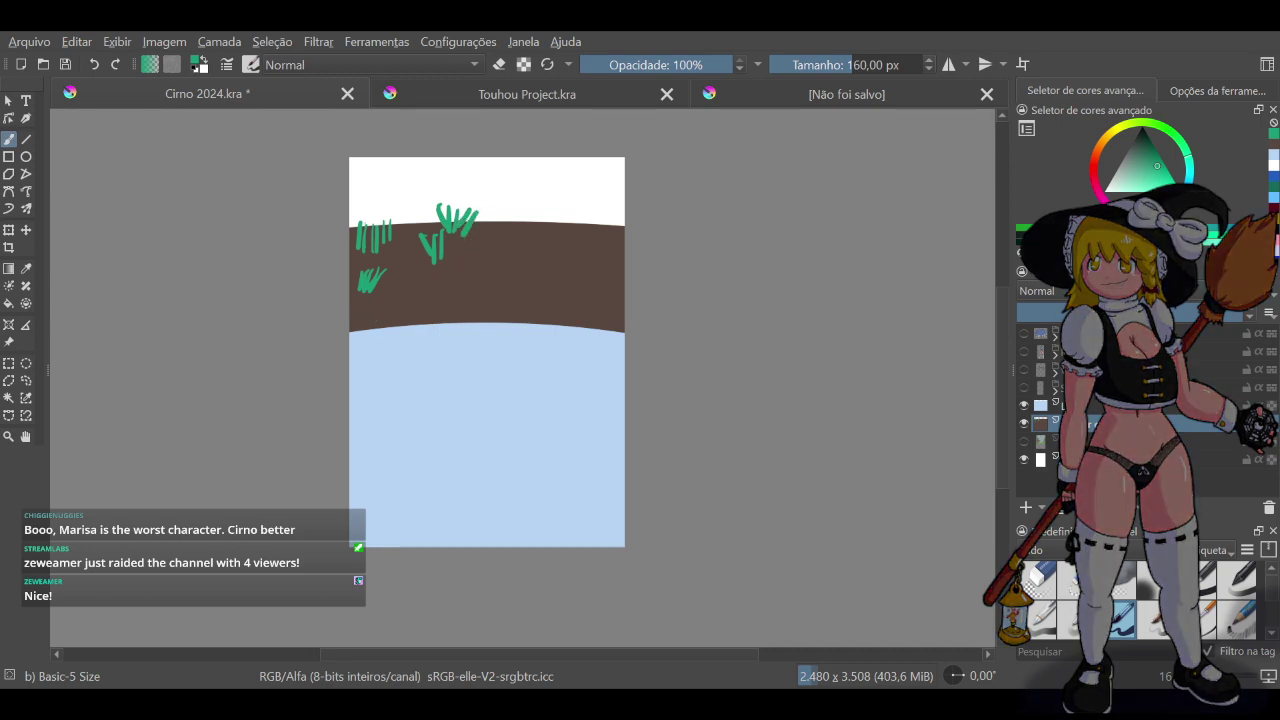
left_click_drag(584, 213, 591, 240)
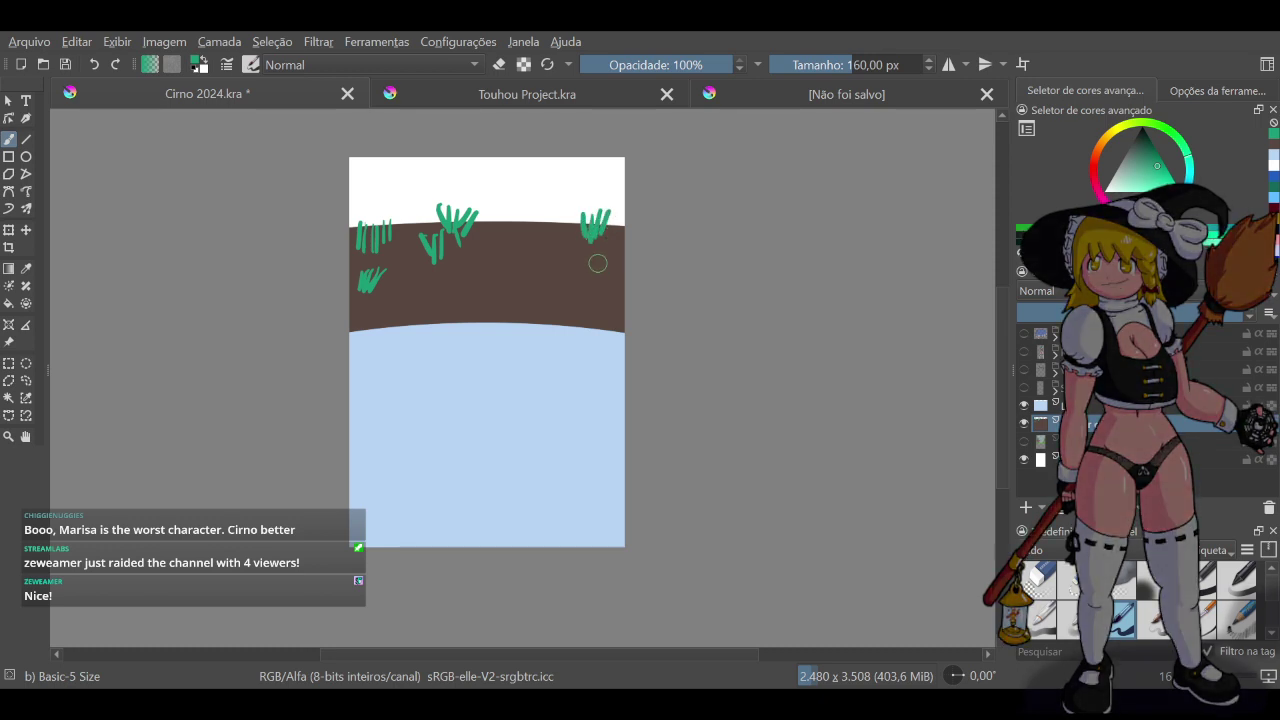
key("ctrl+z")
key("ctrl+z")
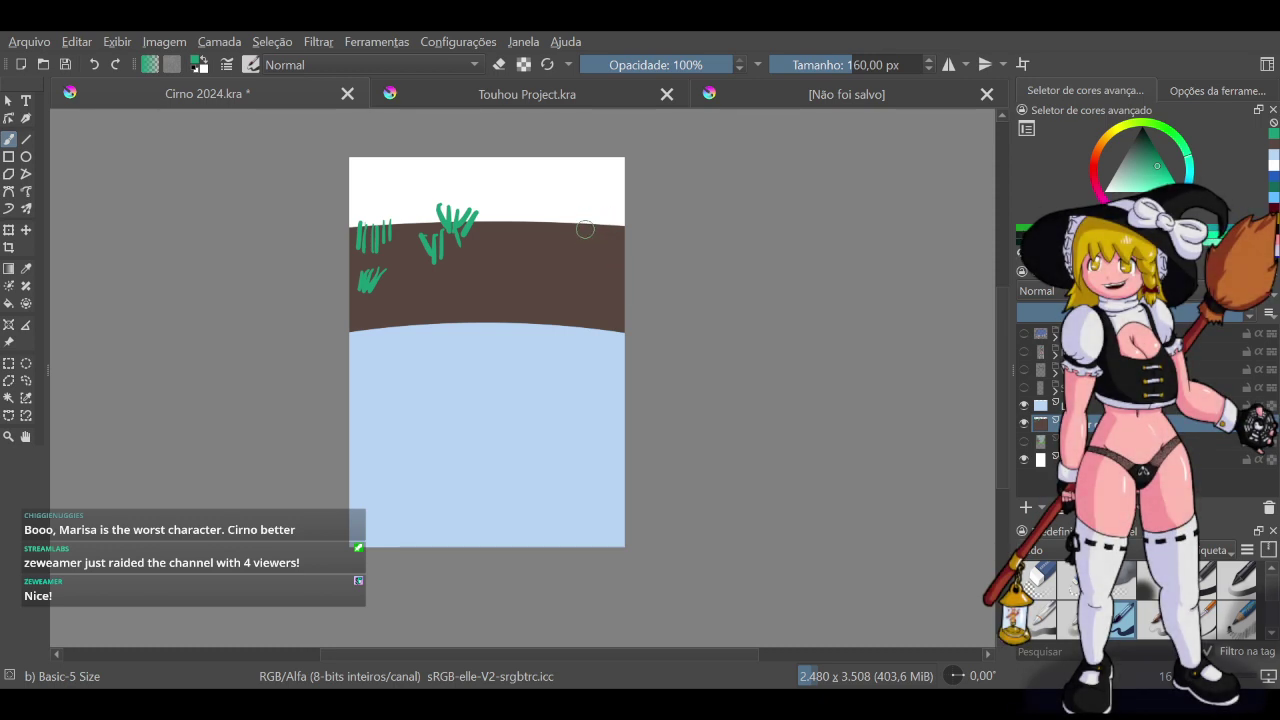
mouse_move(602, 221)
left_mouse_down()
mouse_move(598, 241)
mouse_move(583, 240)
mouse_move(595, 284)
left_mouse_up()
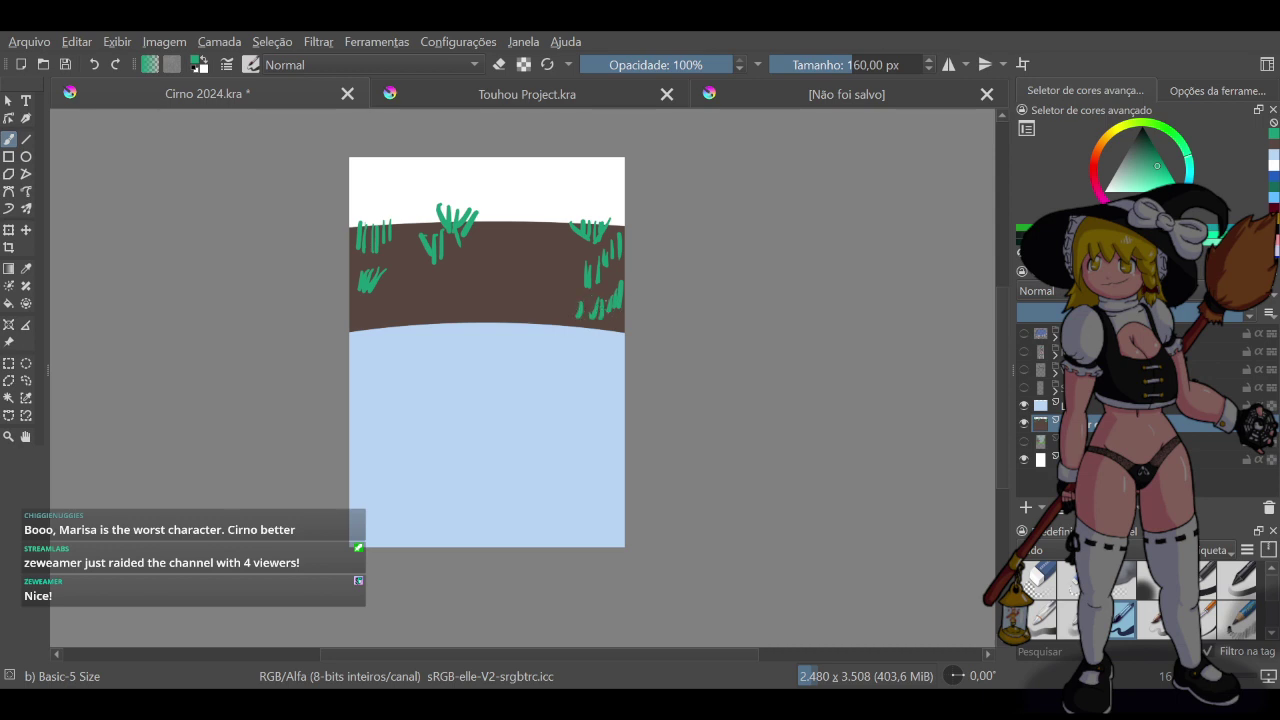
mouse_move(510, 236)
left_mouse_down()
mouse_move(503, 259)
mouse_move(519, 262)
left_mouse_up()
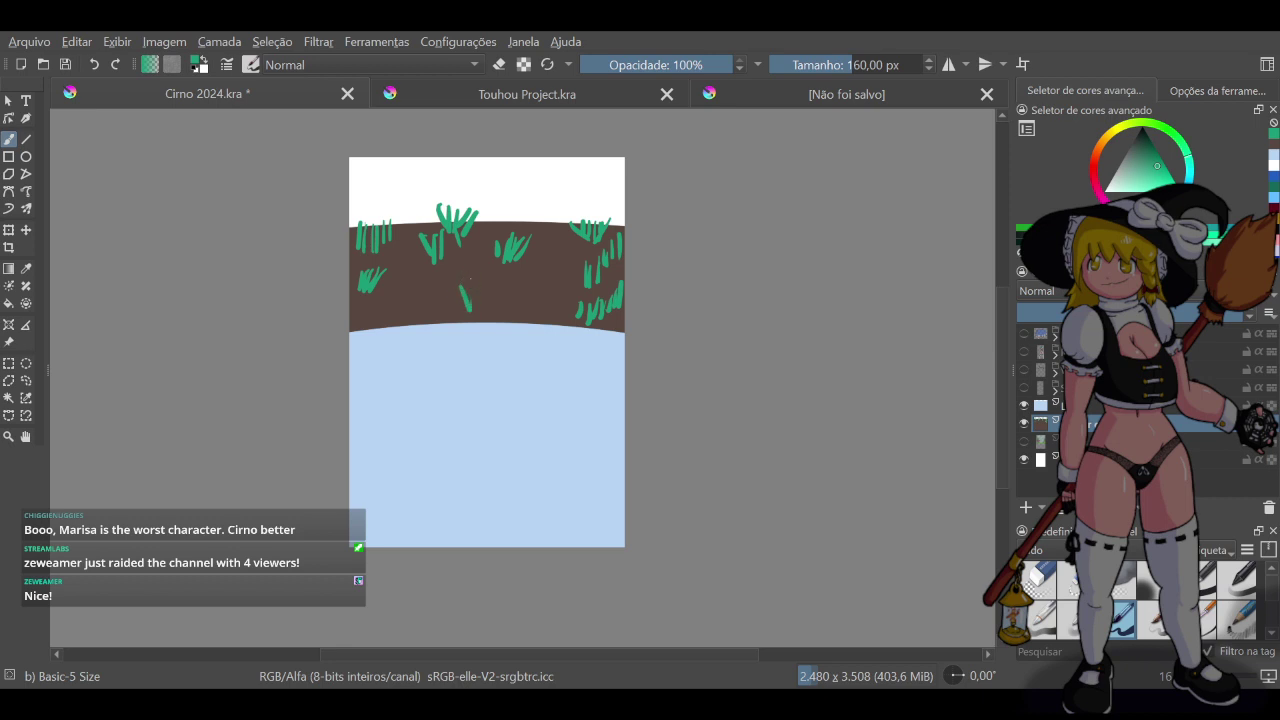
left_click_drag(530, 274, 531, 304)
mouse_move(544, 270)
left_mouse_down()
mouse_move(541, 304)
mouse_move(562, 300)
left_mouse_up()
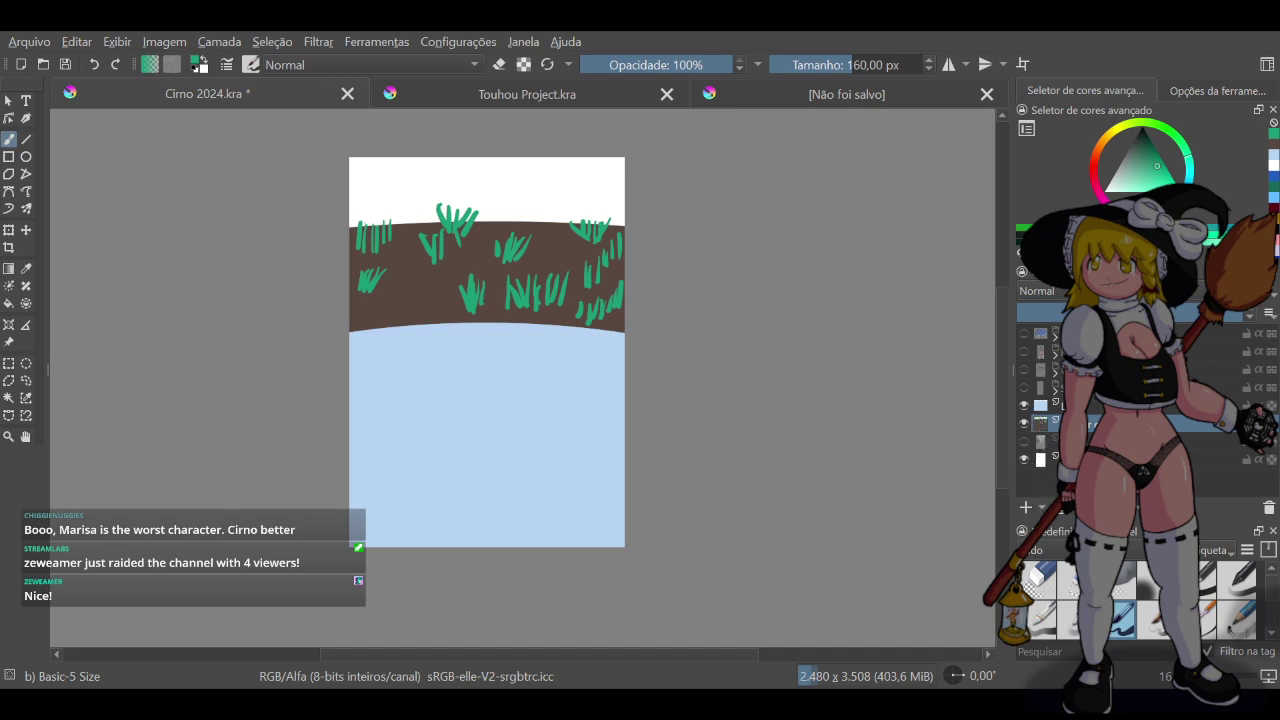
Add a layer beneath the brown ground and fill it with the pale cyan sky colour sampled from Touhou Project.kra
left_click(1025, 507)
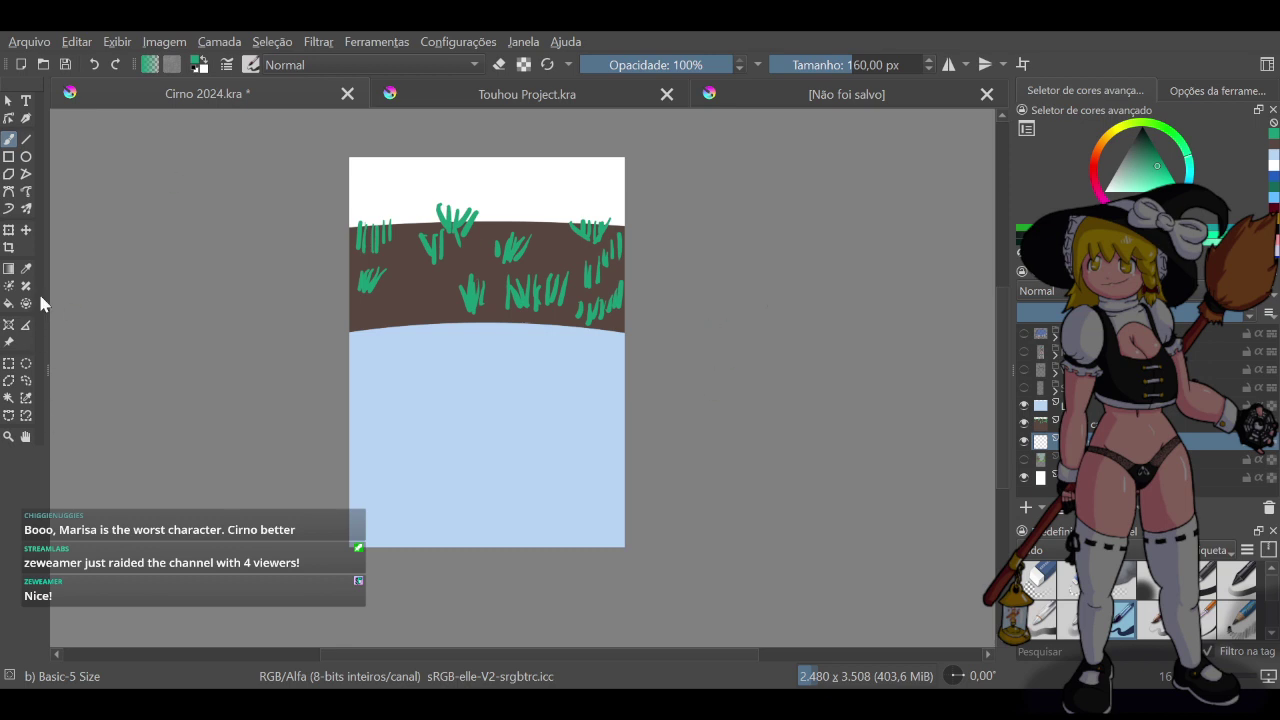
left_click(193, 70)
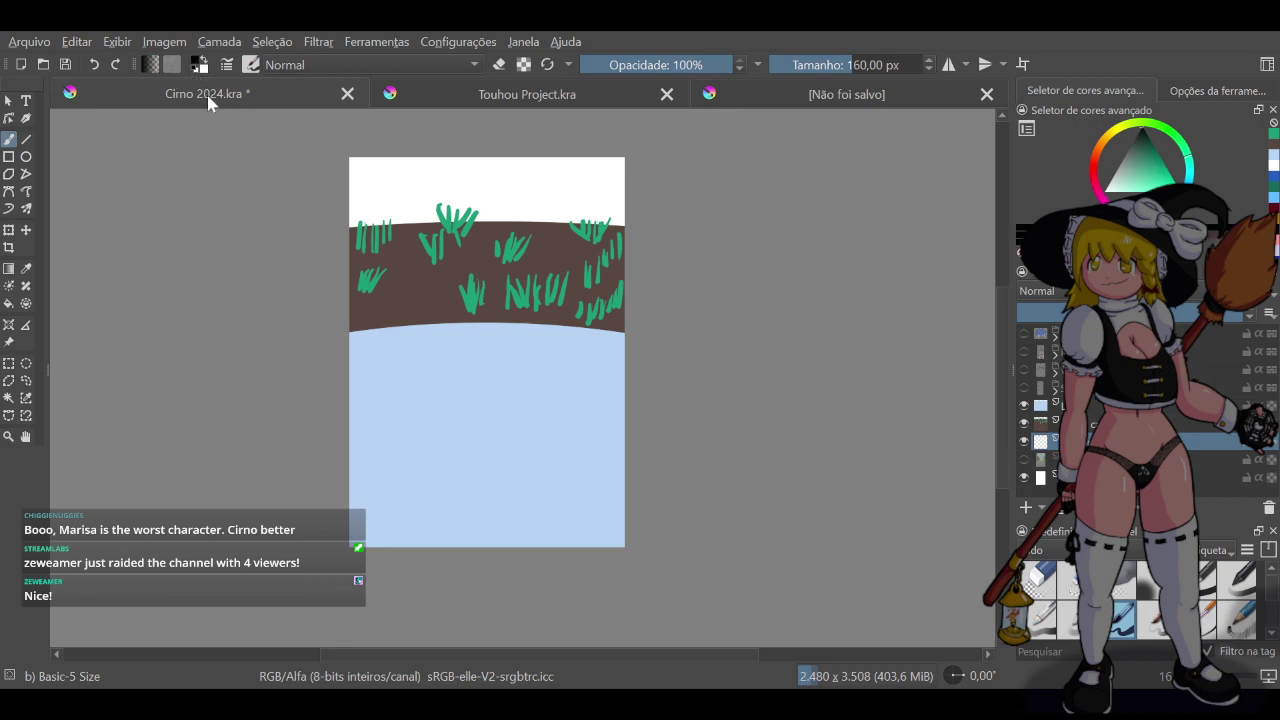
left_click(607, 98)
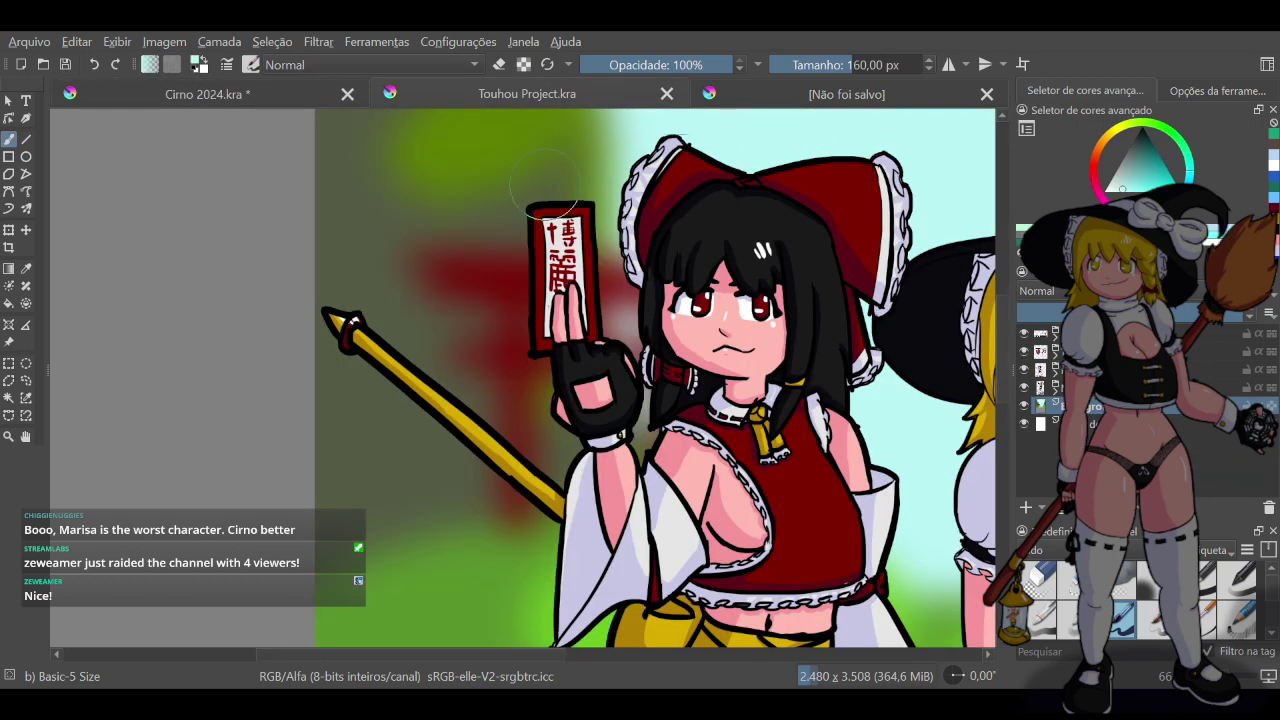
left_click(250, 97)
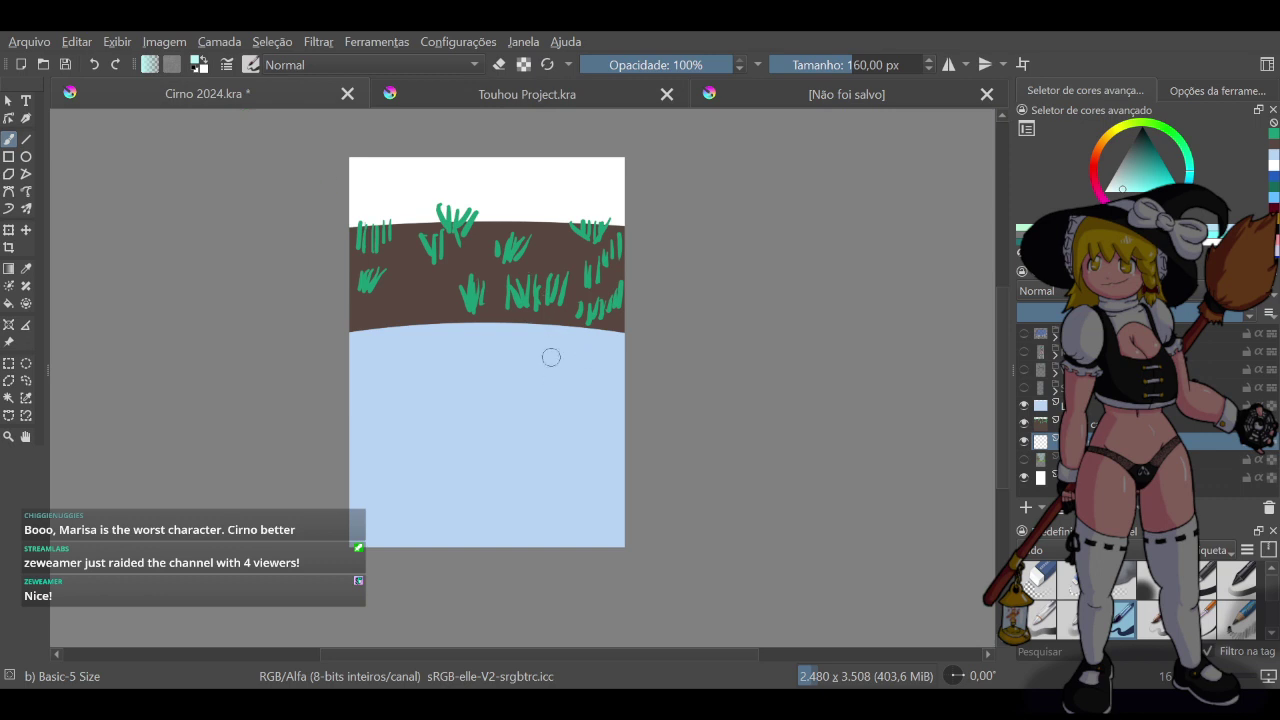
key("shift+BackSpace")
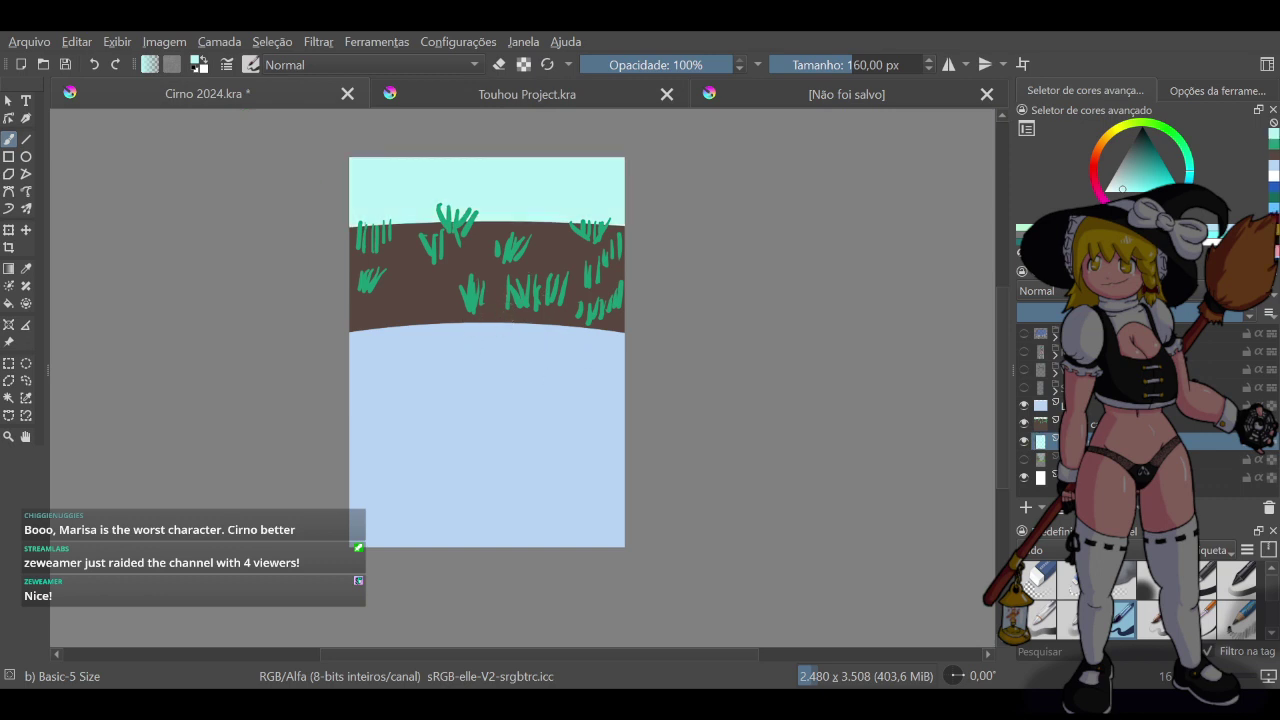
Add a paint layer above the Lake layer, reset the colours to black and white, and set the brush size to 320 px
left_click(1049, 408)
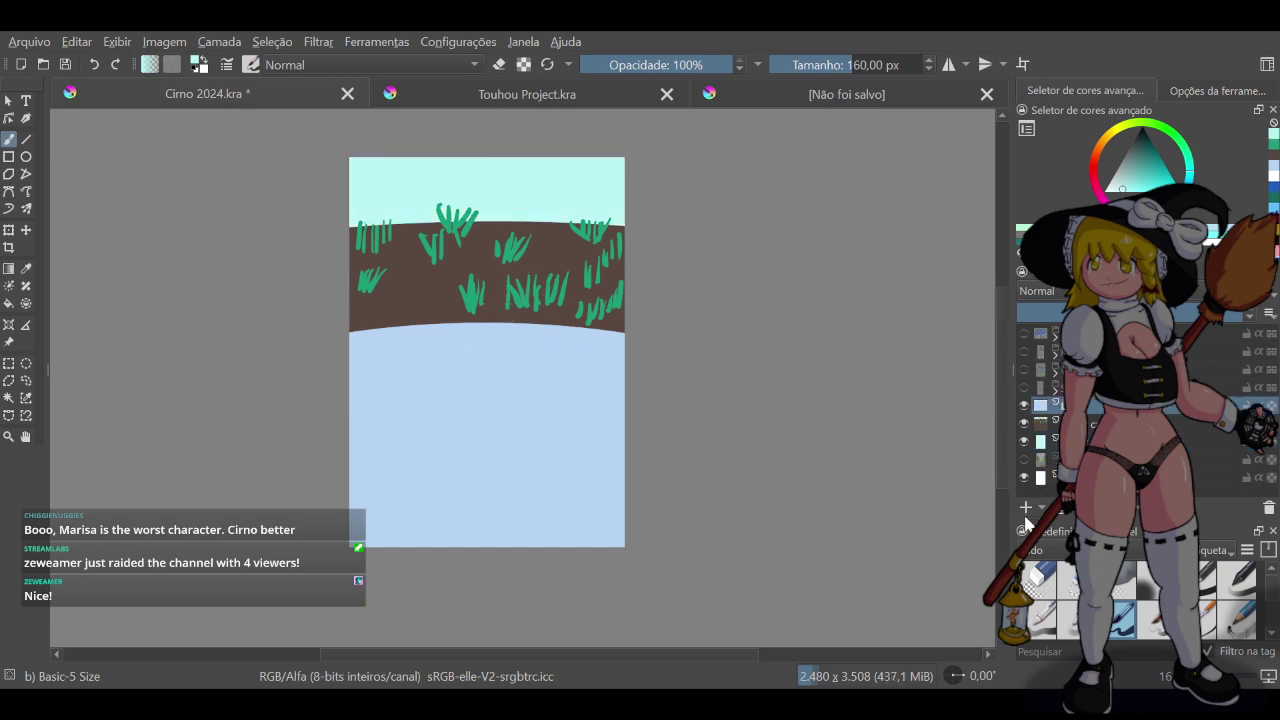
left_click(1025, 509)
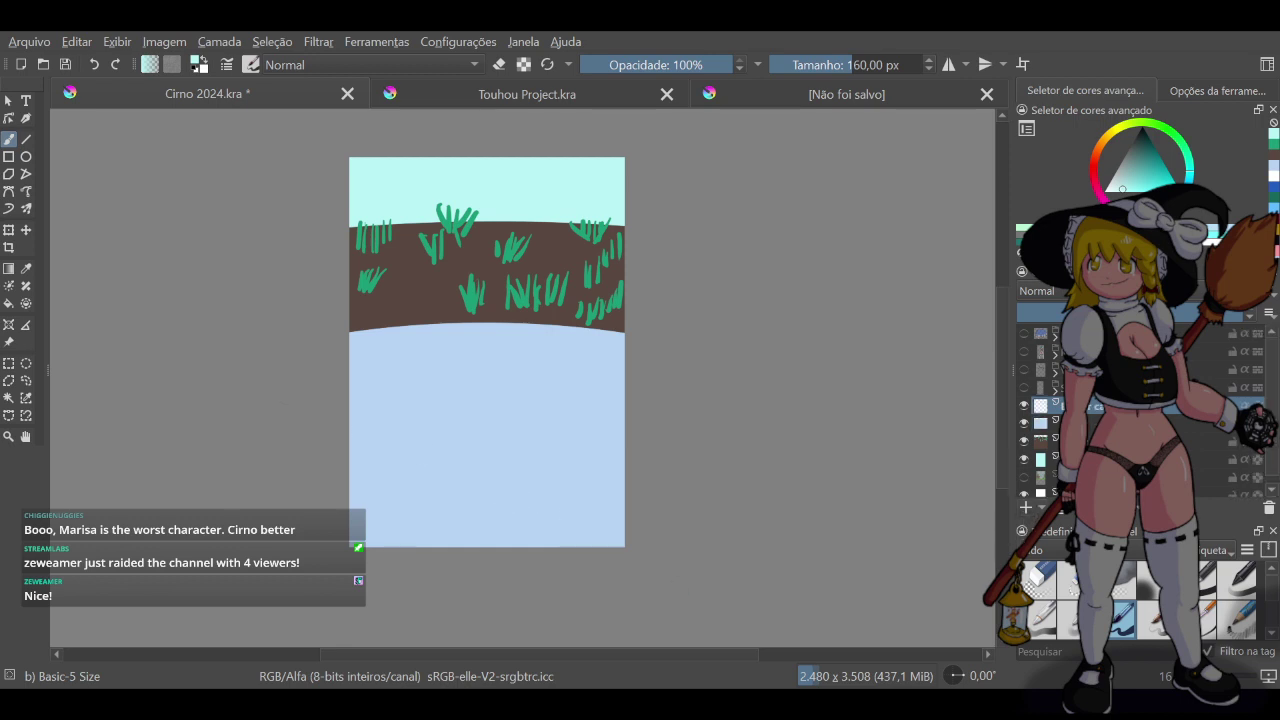
left_click(195, 70)
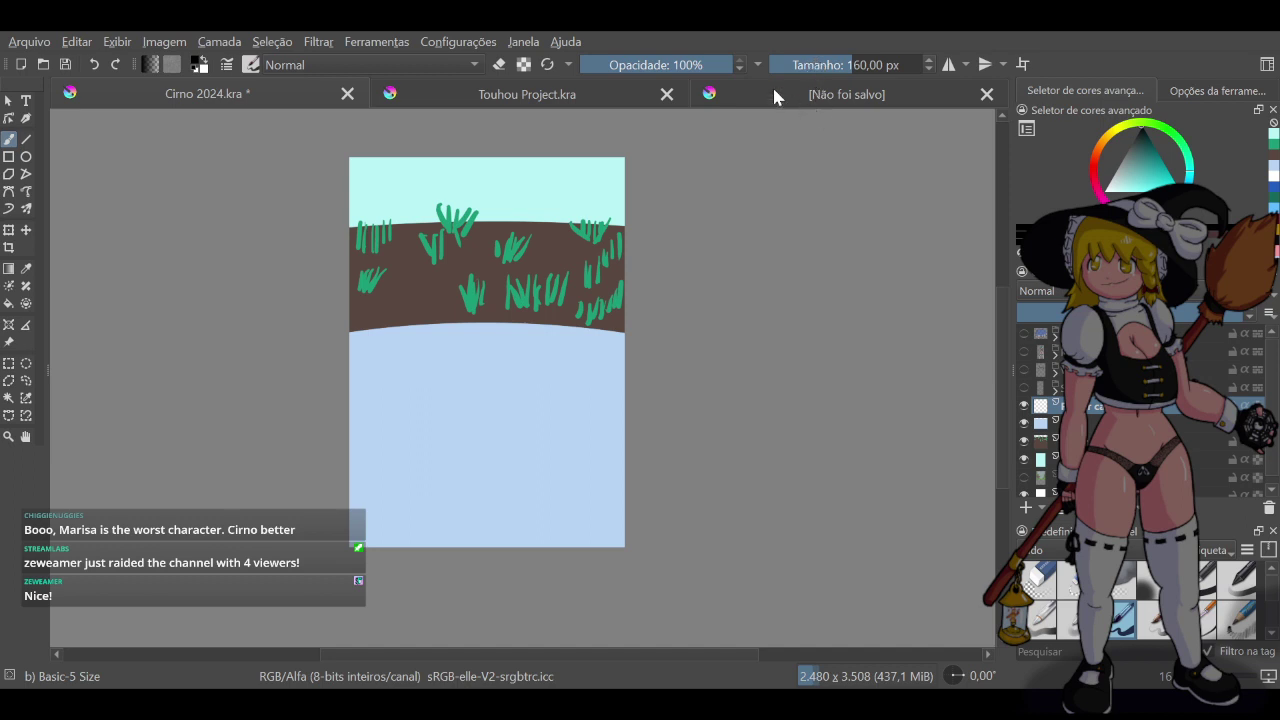
key("3")
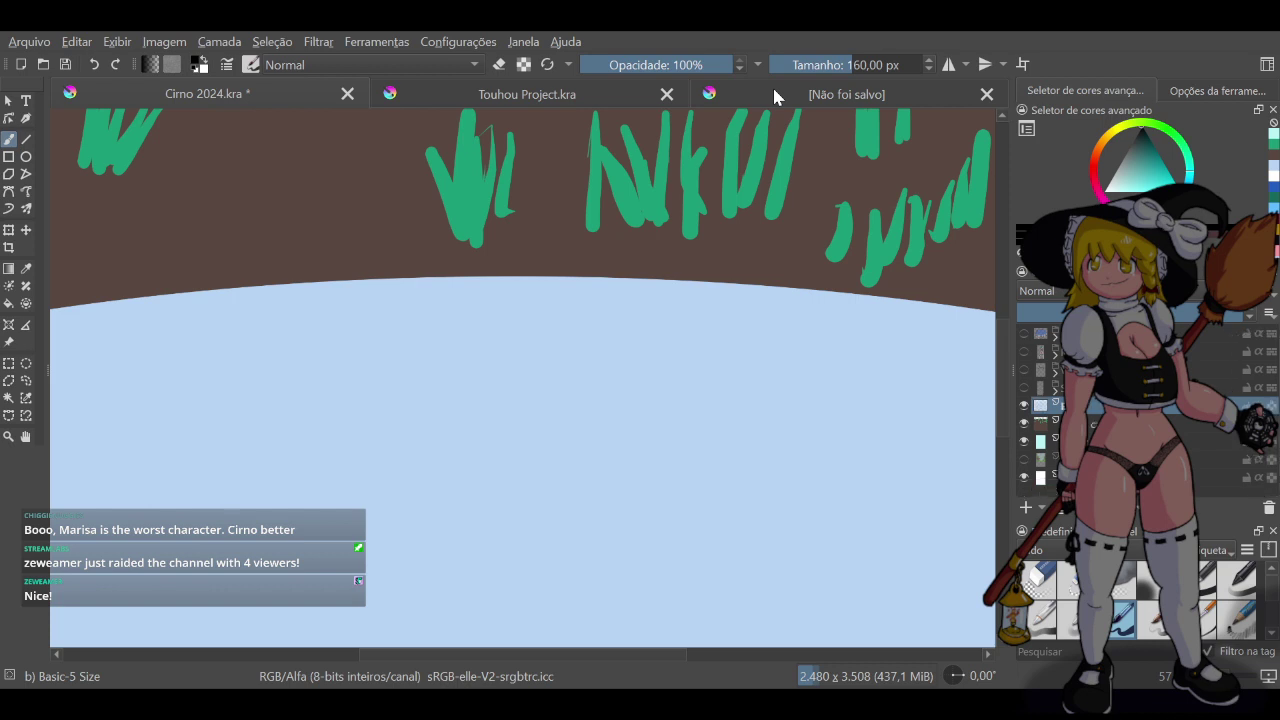
scroll(759, 206, "down", 6)
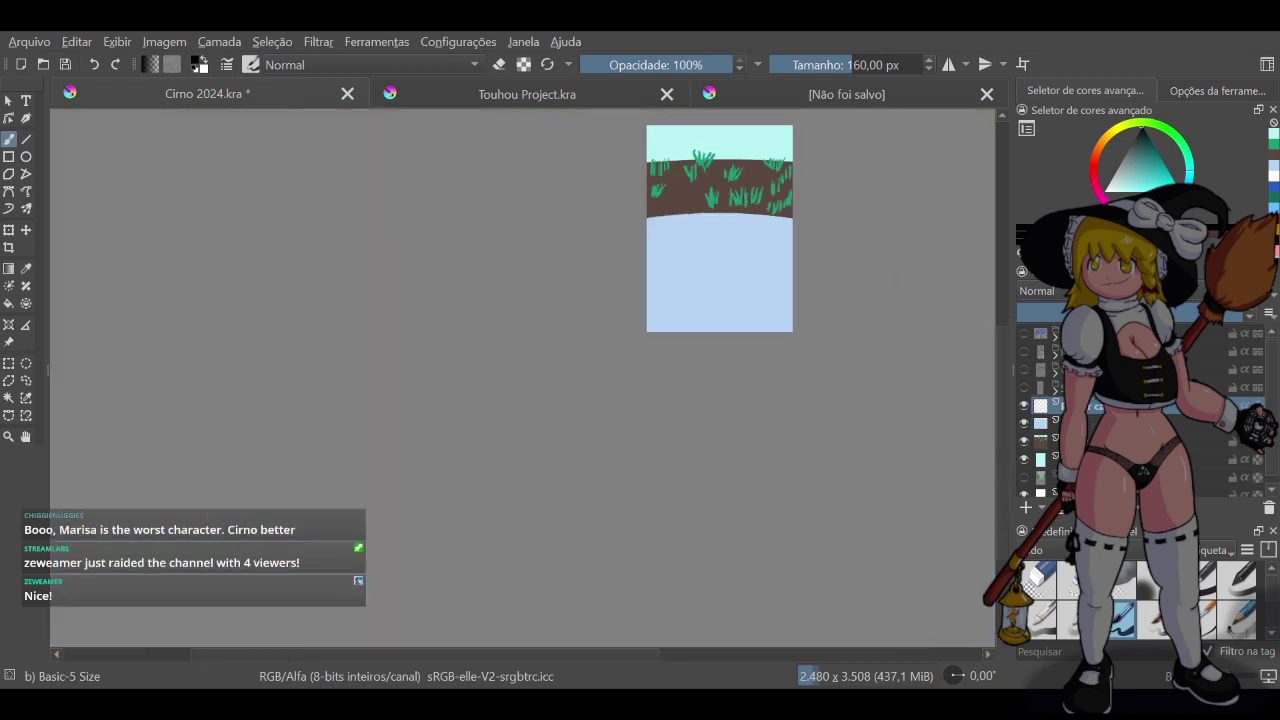
left_click_drag(852, 70, 851, 70)
double_click(852, 70)
type("320")
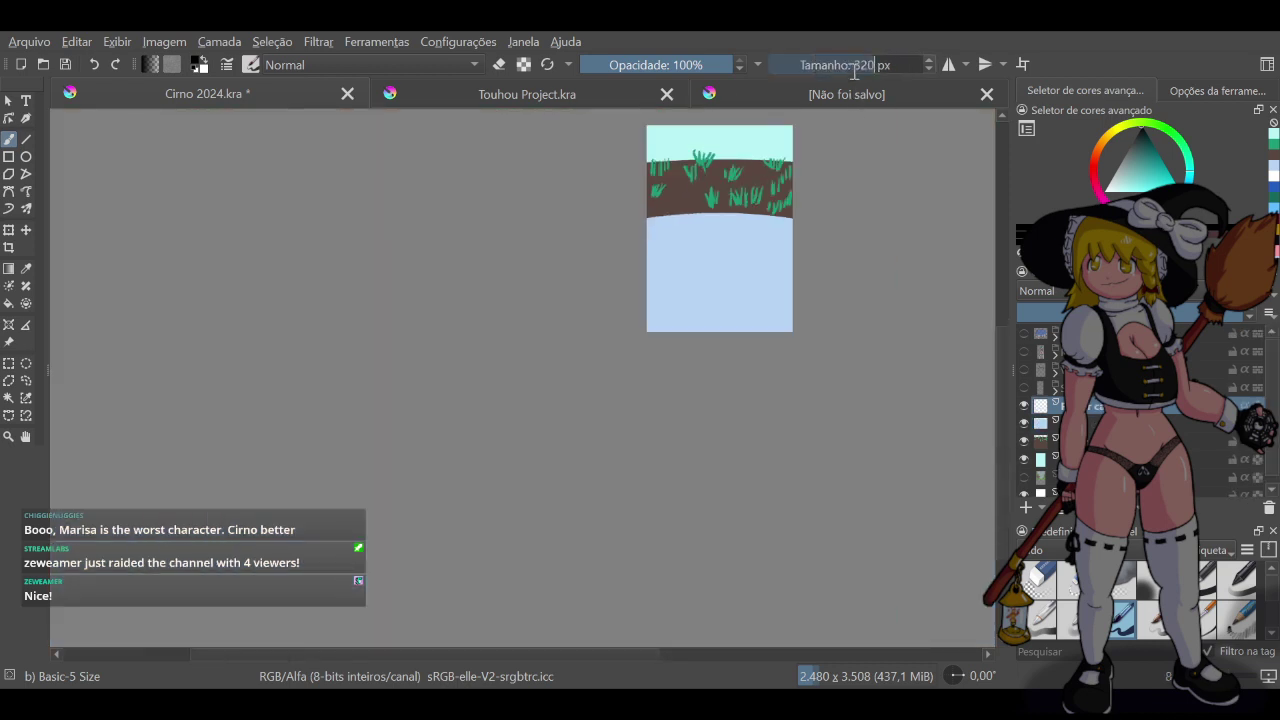
key("Return")
Try a black brush stroke along the lake's upper edge, undo it and make white the foreground colour
scroll(779, 135, "up", 3)
scroll(771, 233, "up", 2)
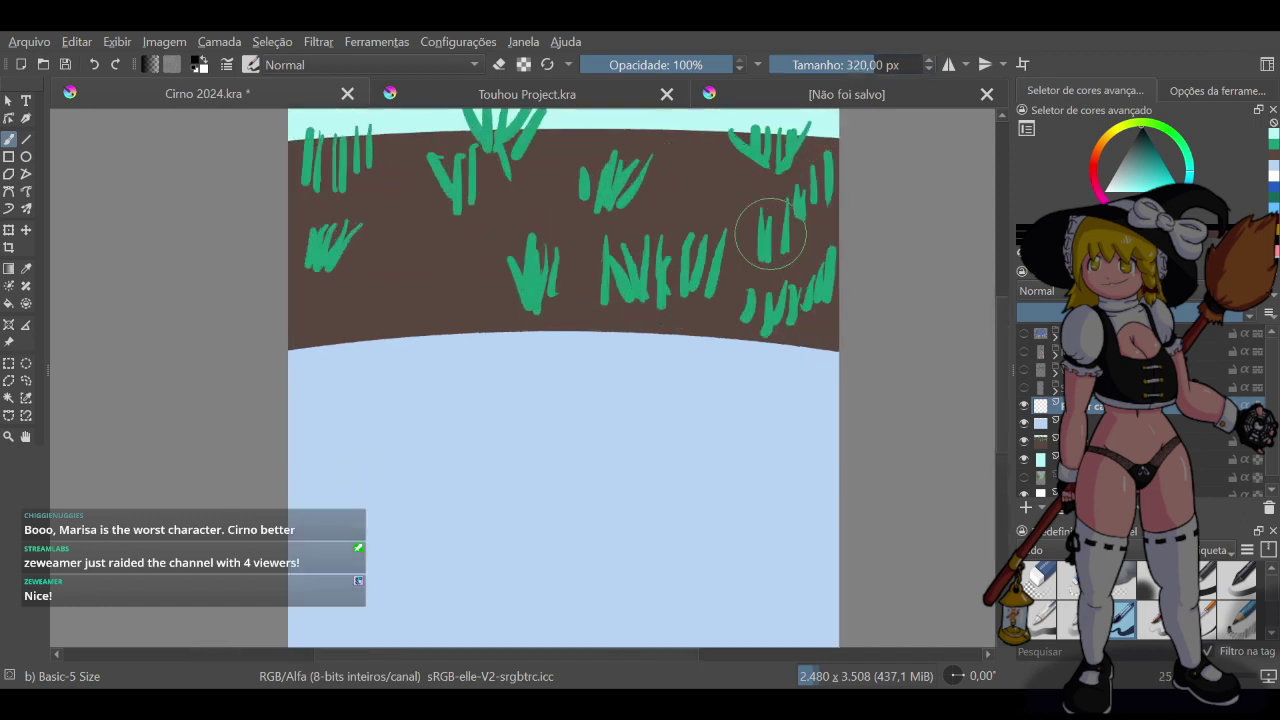
scroll(770, 233, "down", 2)
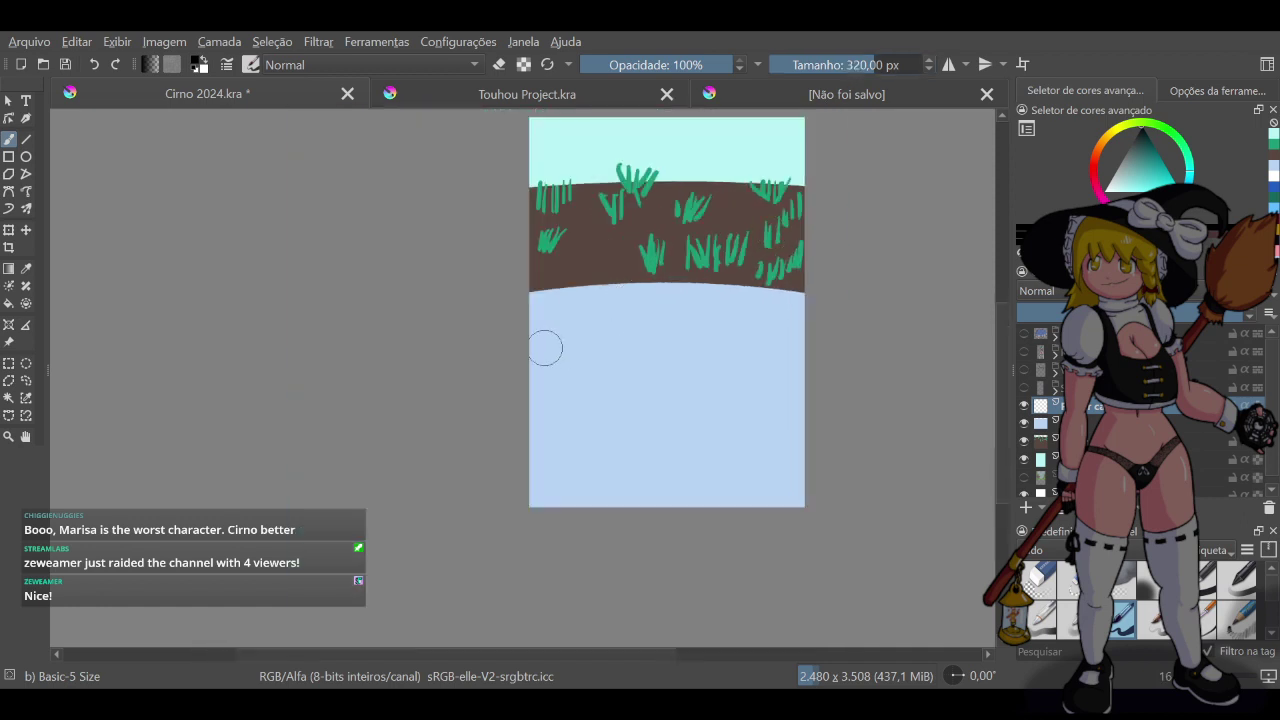
left_click_drag(541, 307, 627, 300)
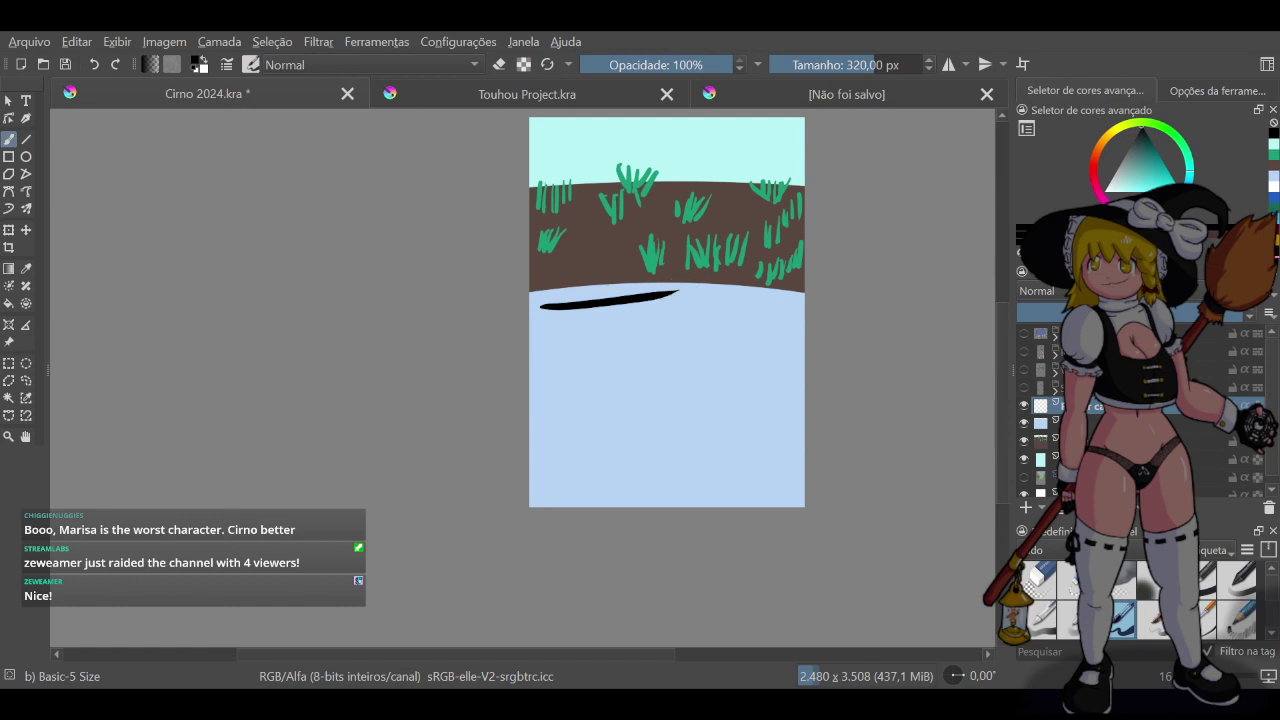
key("ctrl+z")
left_click(204, 61)
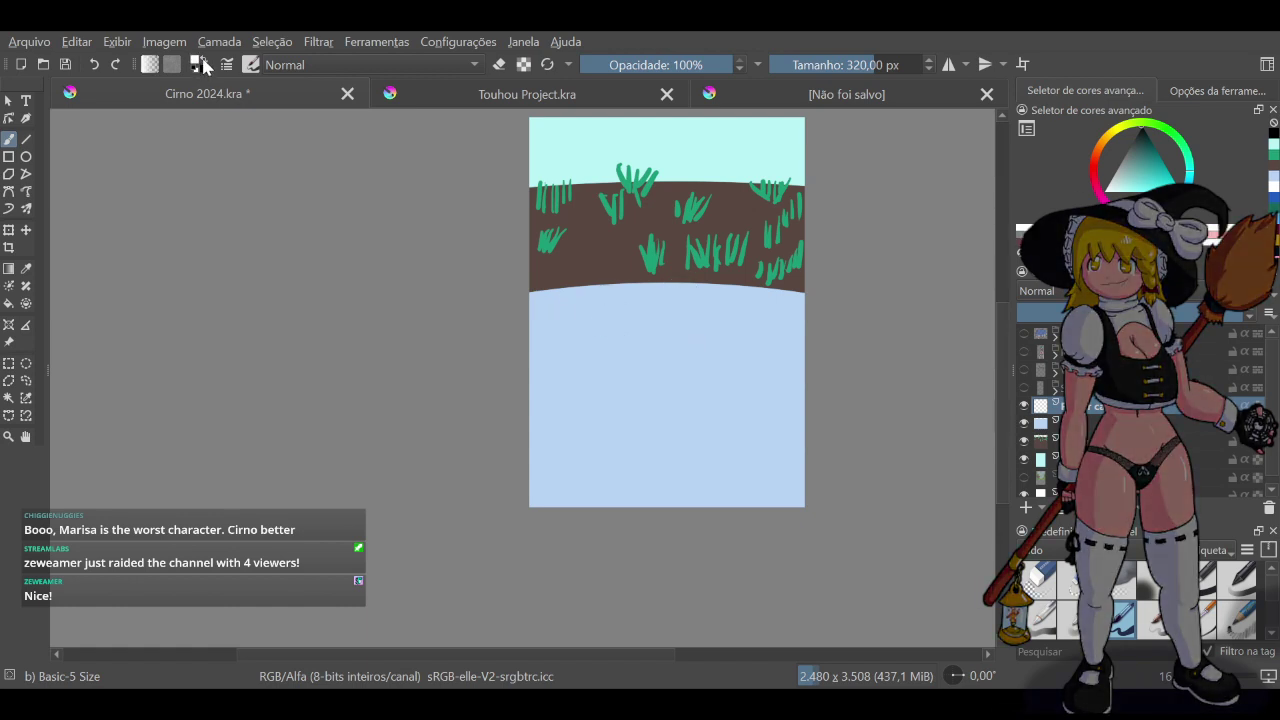
Try white filled ellipses across the upper part of the lake and undo them
left_click(26, 139)
left_click(25, 158)
left_click_drag(463, 346, 683, 328)
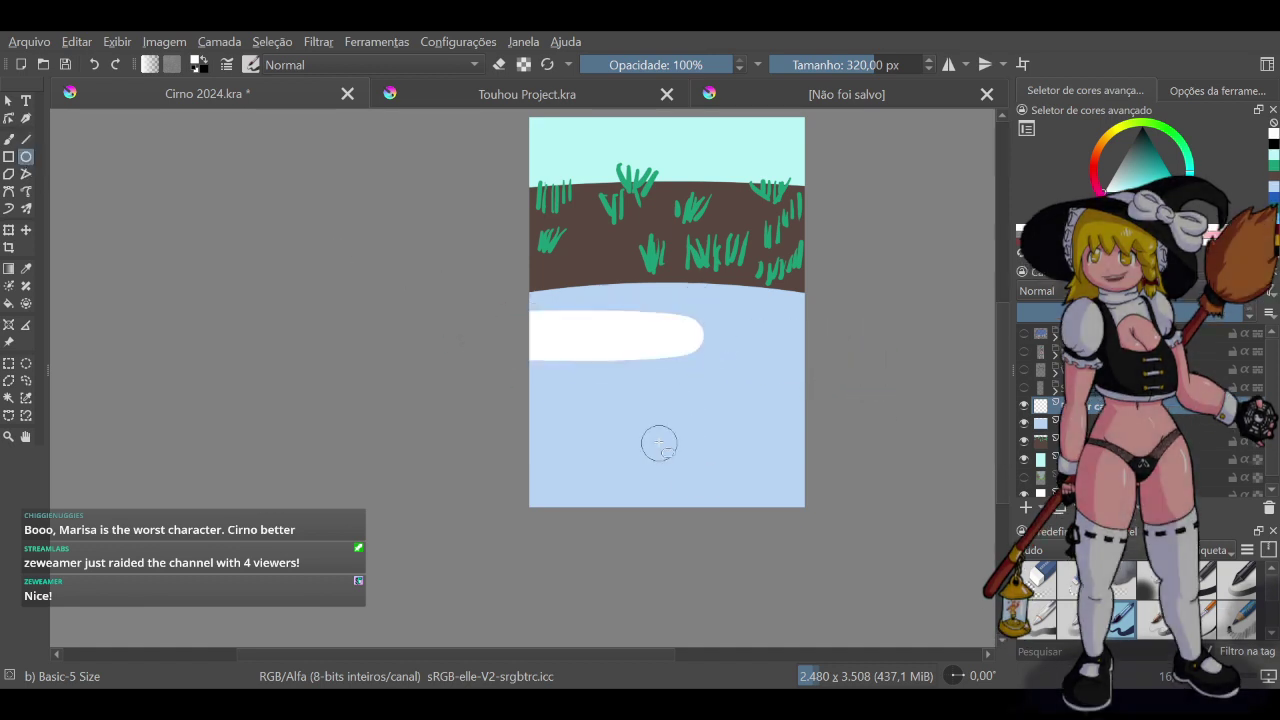
key("ctrl+z")
left_click_drag(517, 302, 670, 322)
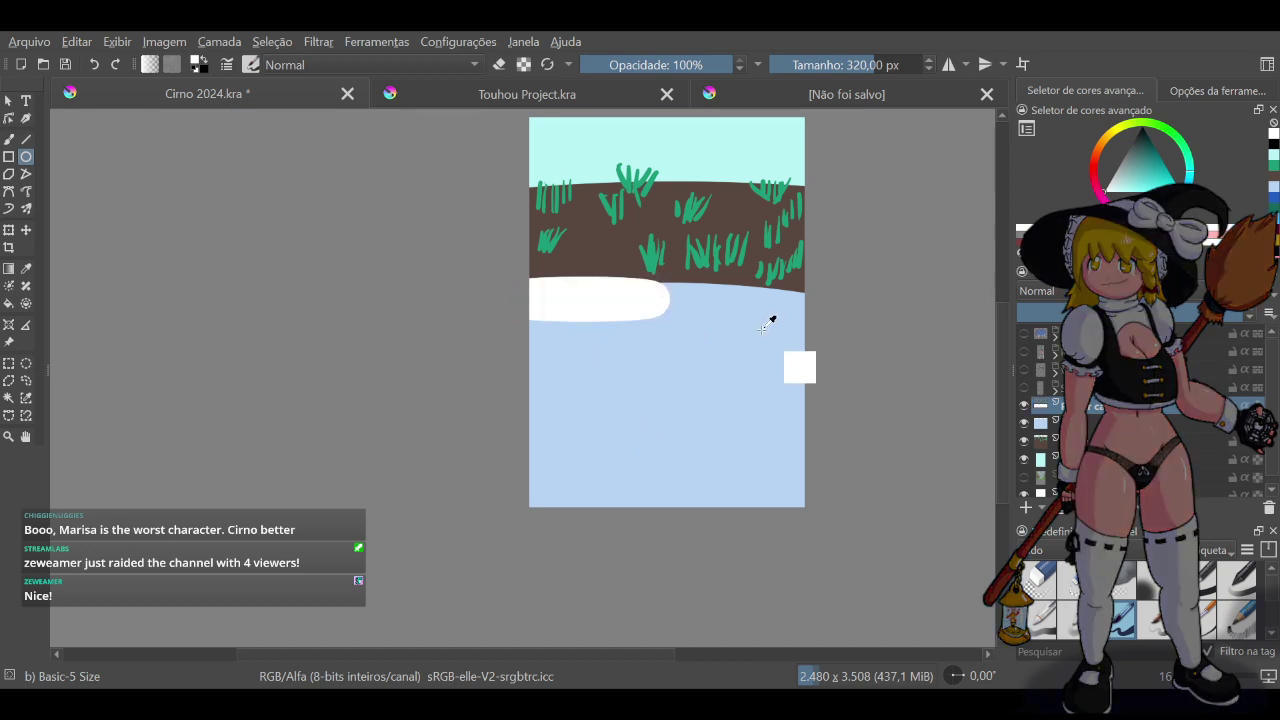
key("ctrl+z")
left_click_drag(524, 300, 828, 360)
left_click_drag(528, 372, 657, 400)
key("ctrl+z")
key("ctrl+z")
key("ctrl+z")
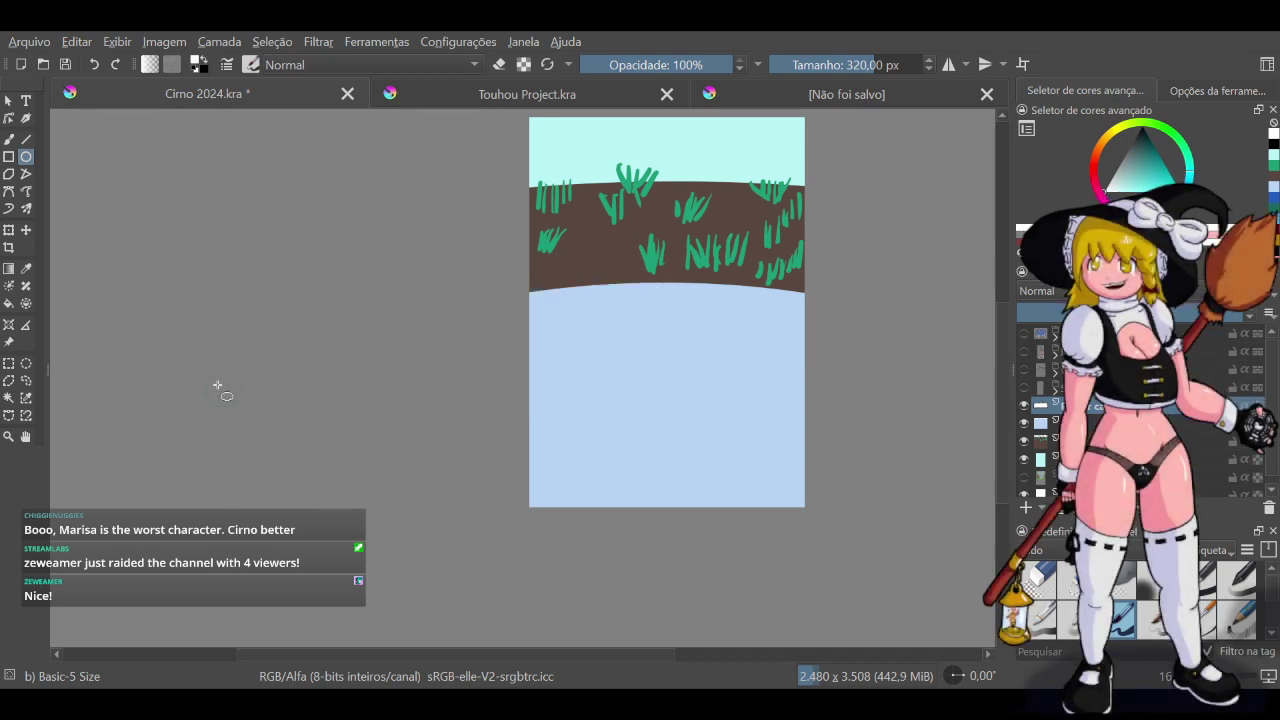
Draw a nearly horizontal white highlight from the lake's upper-left edge with the Line tool, undoing the slanted attempts
left_click(9, 174)
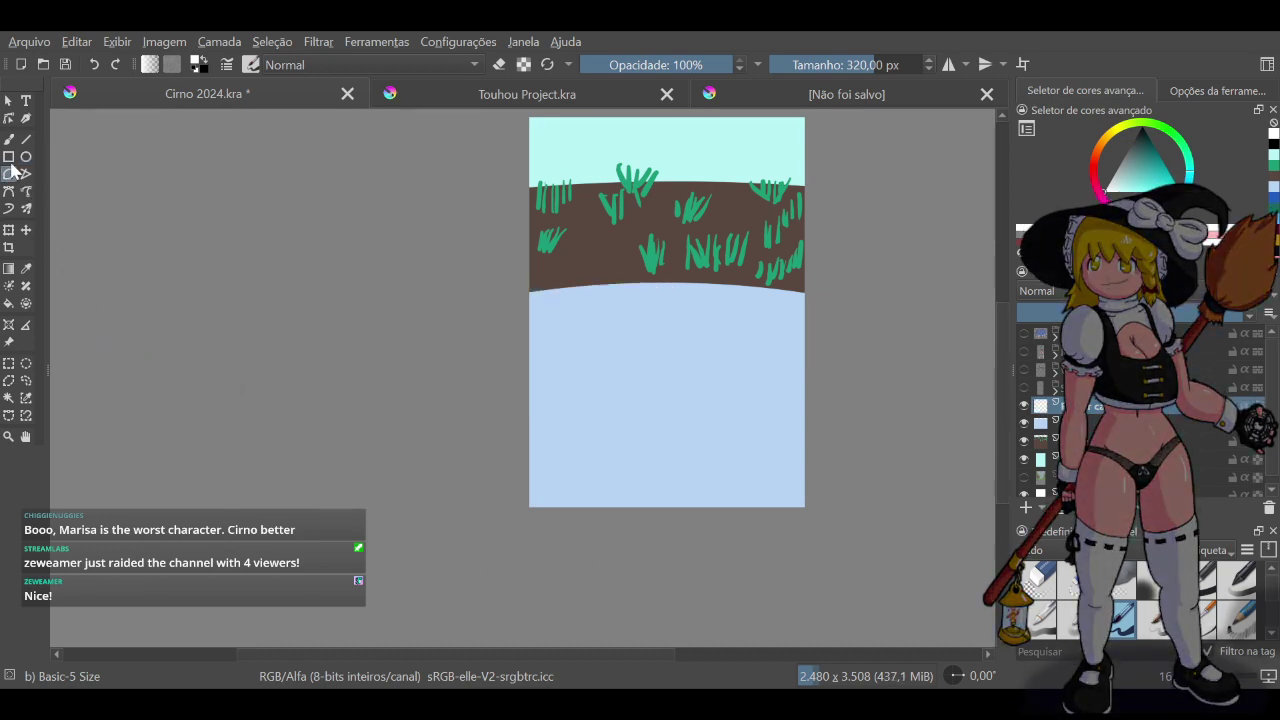
left_click(9, 140)
left_click(27, 141)
left_click_drag(530, 302, 692, 310)
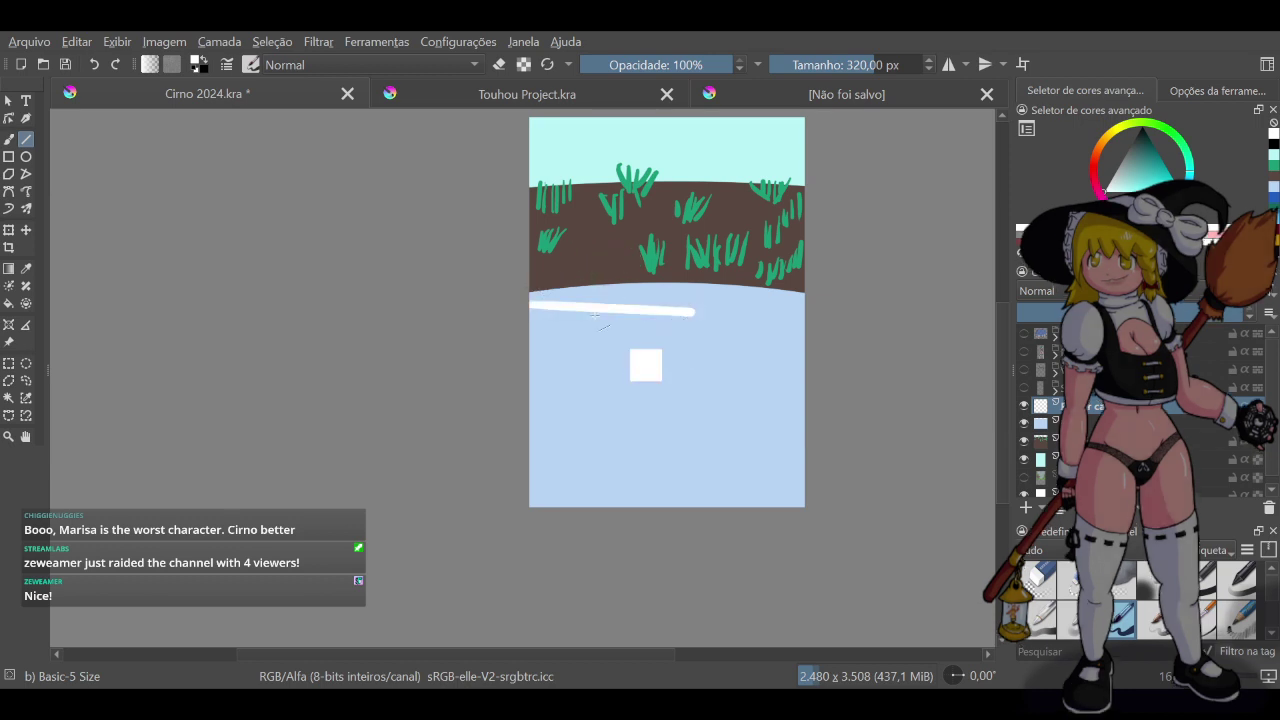
key("ctrl+z")
left_click_drag(537, 306, 651, 311)
key("ctrl+z")
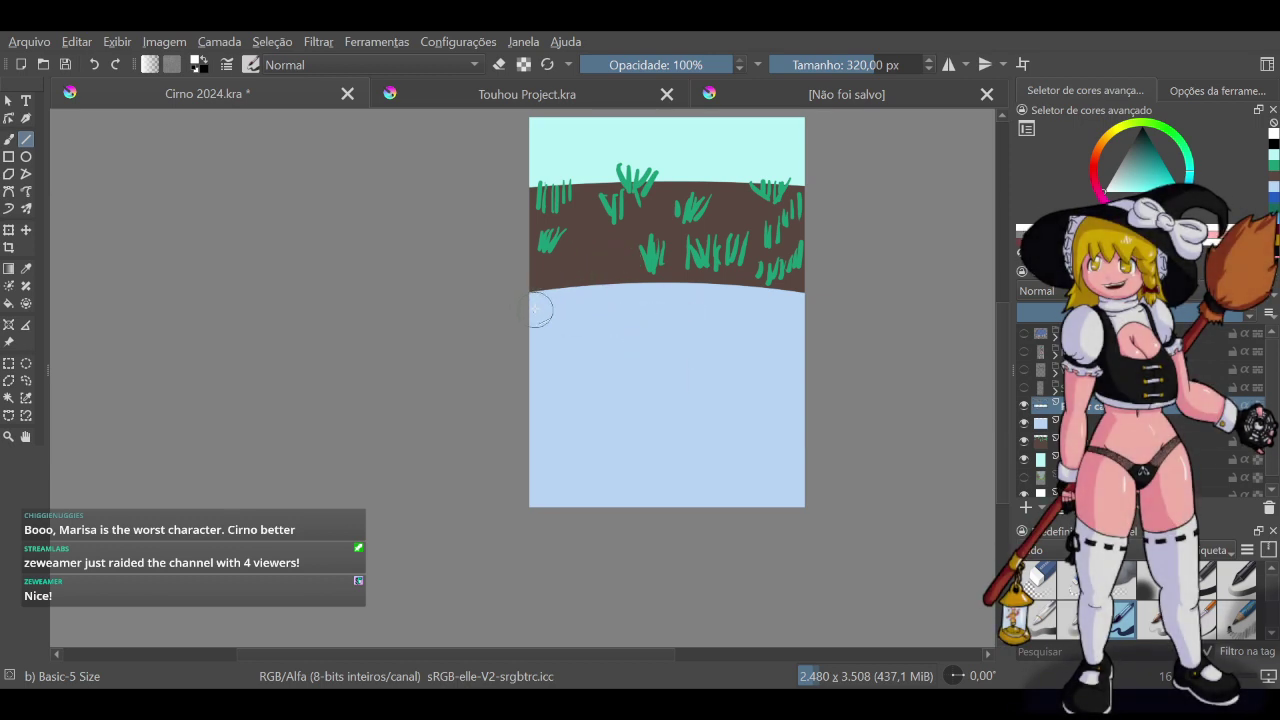
left_click_drag(537, 306, 660, 312)
key("ctrl+z")
mouse_move(532, 304)
left_mouse_down()
mouse_move(657, 291)
mouse_move(659, 304)
left_mouse_up()
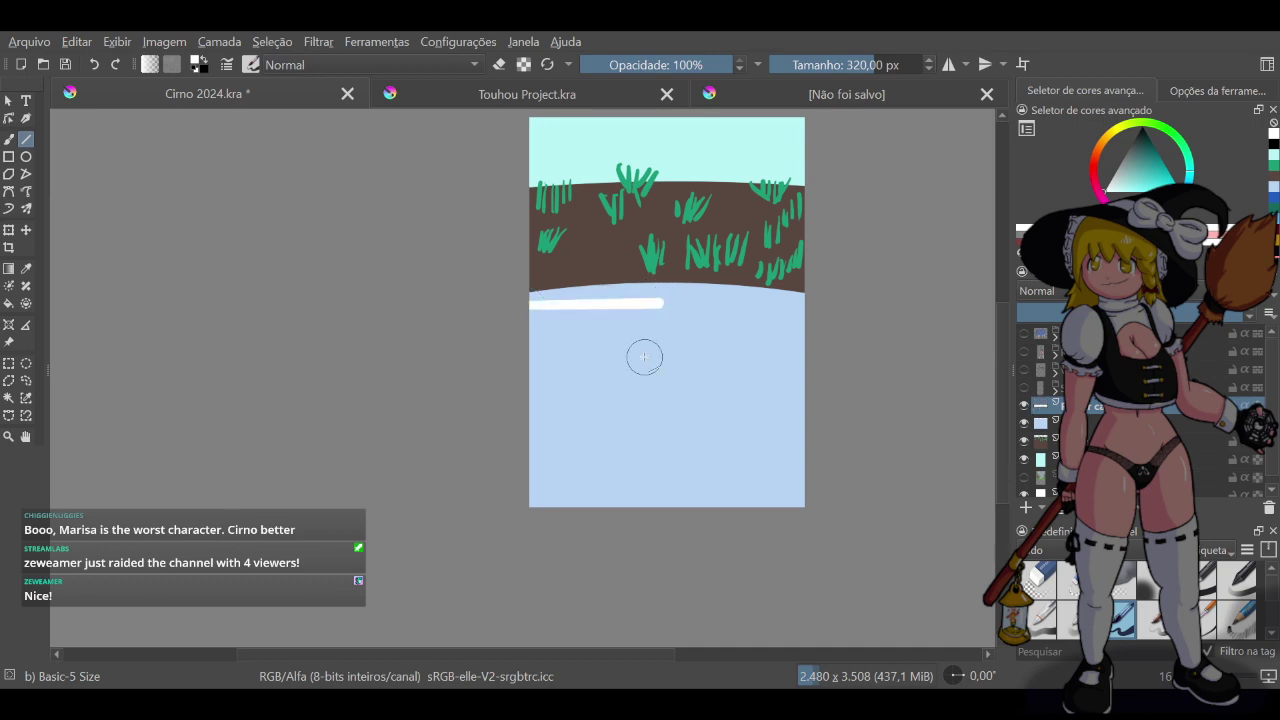
Draw five more white highlight lines on the lake: two in the upper part, one in the middle and two near the bottom
mouse_move(586, 331)
left_mouse_down()
mouse_move(750, 334)
mouse_move(660, 331)
mouse_move(697, 327)
mouse_move(692, 345)
mouse_move(702, 332)
left_mouse_up()
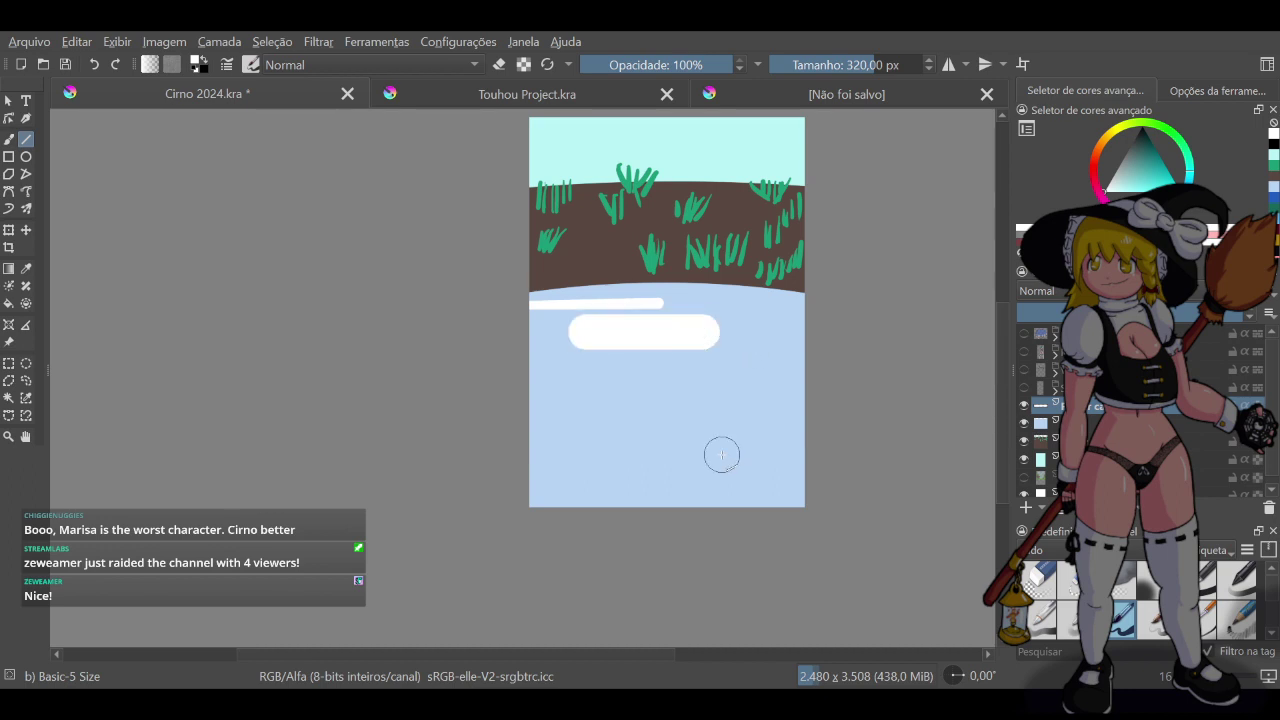
key("ctrl+z")
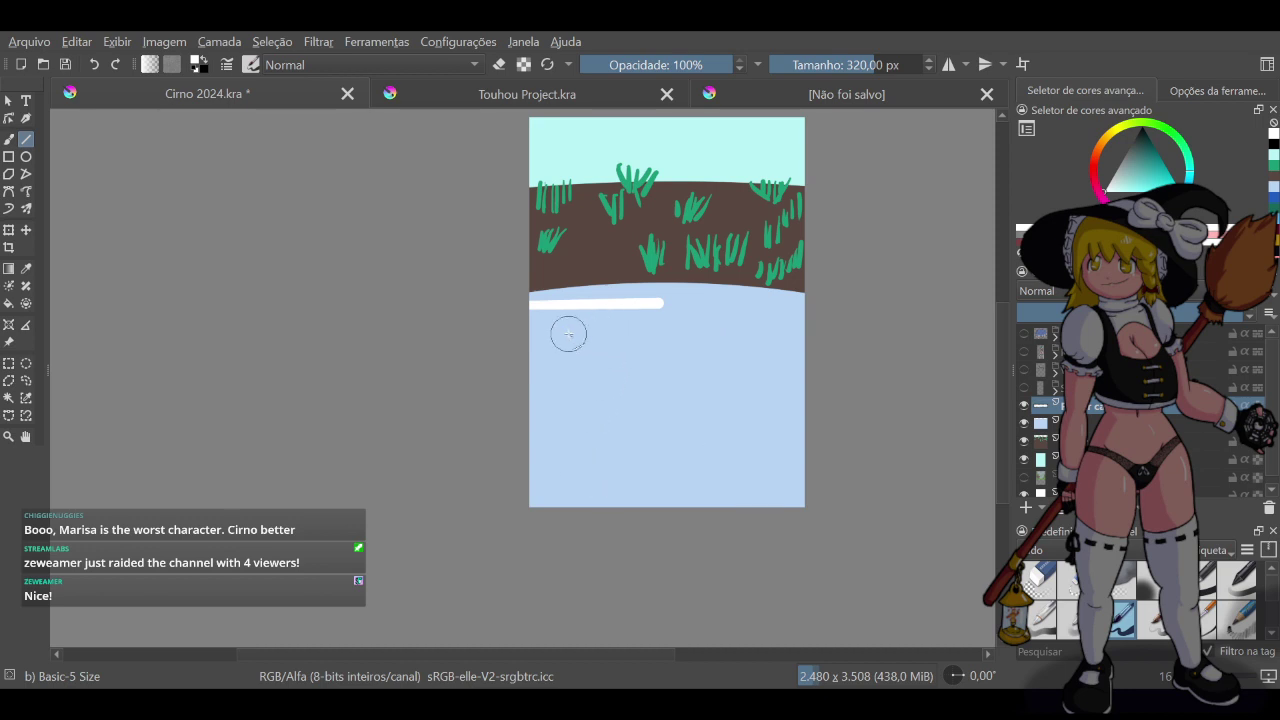
left_click_drag(571, 336, 804, 356)
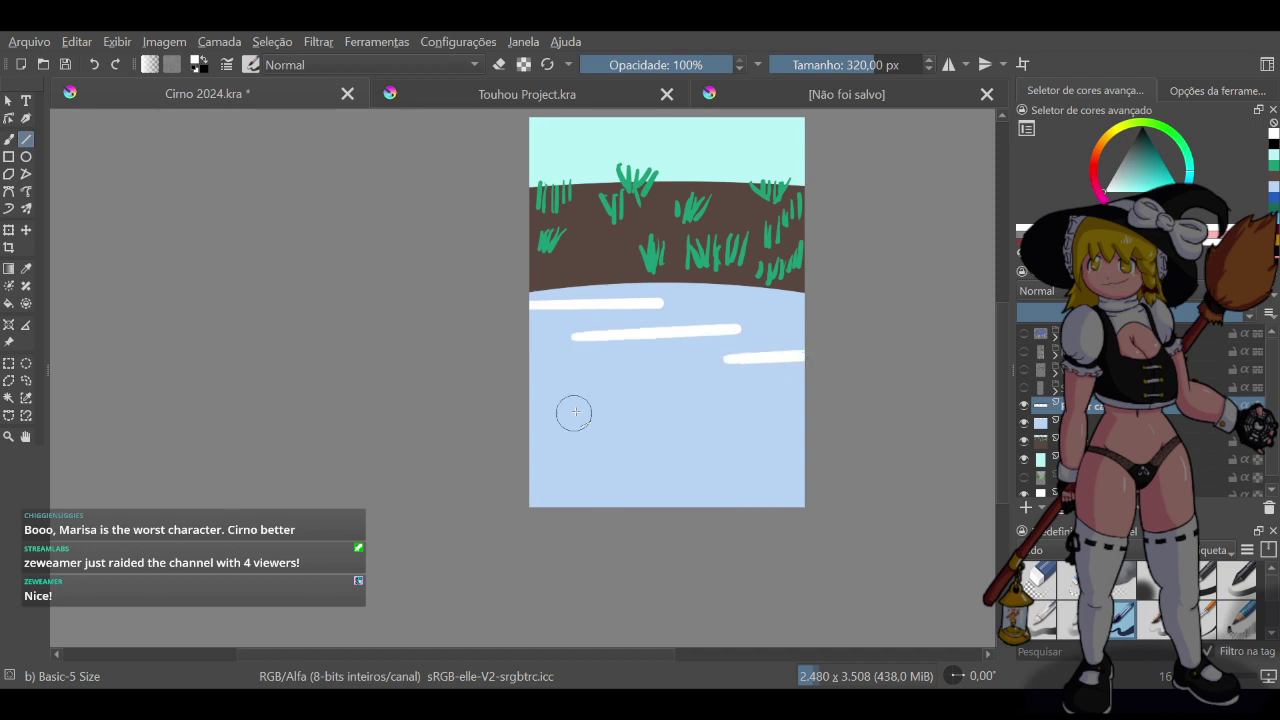
left_click_drag(556, 484, 641, 479)
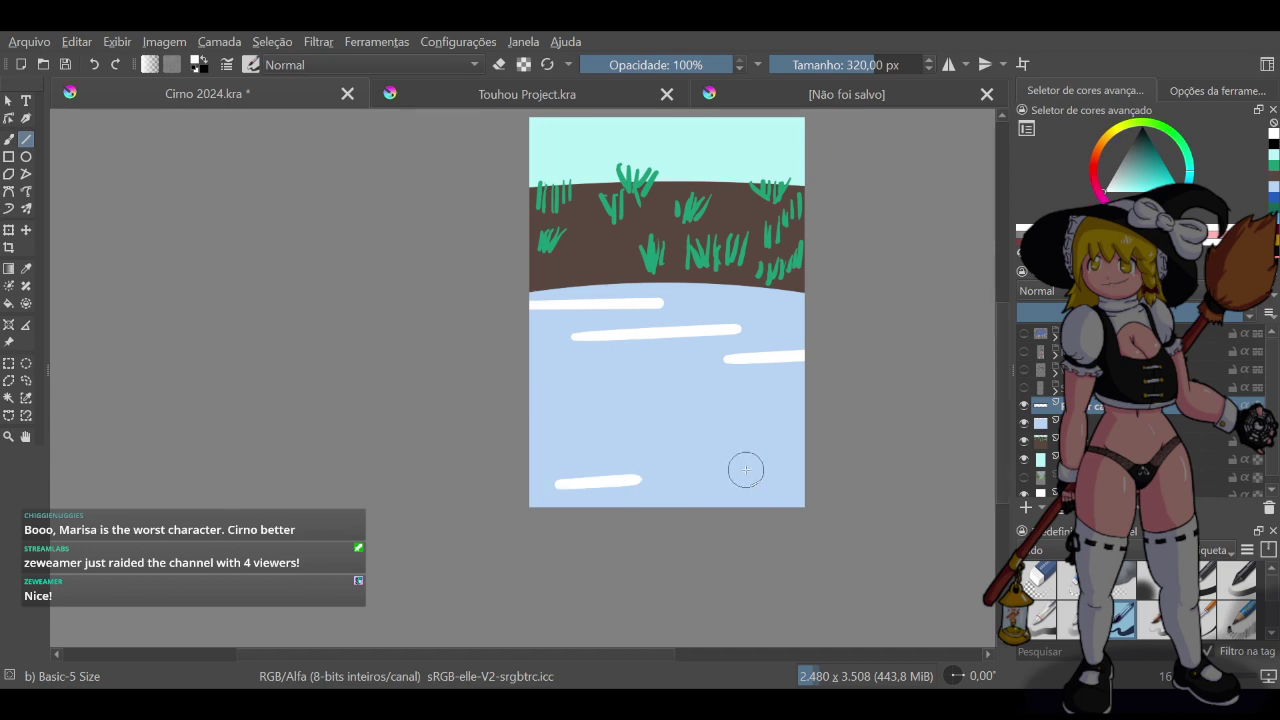
left_click_drag(795, 465, 742, 472)
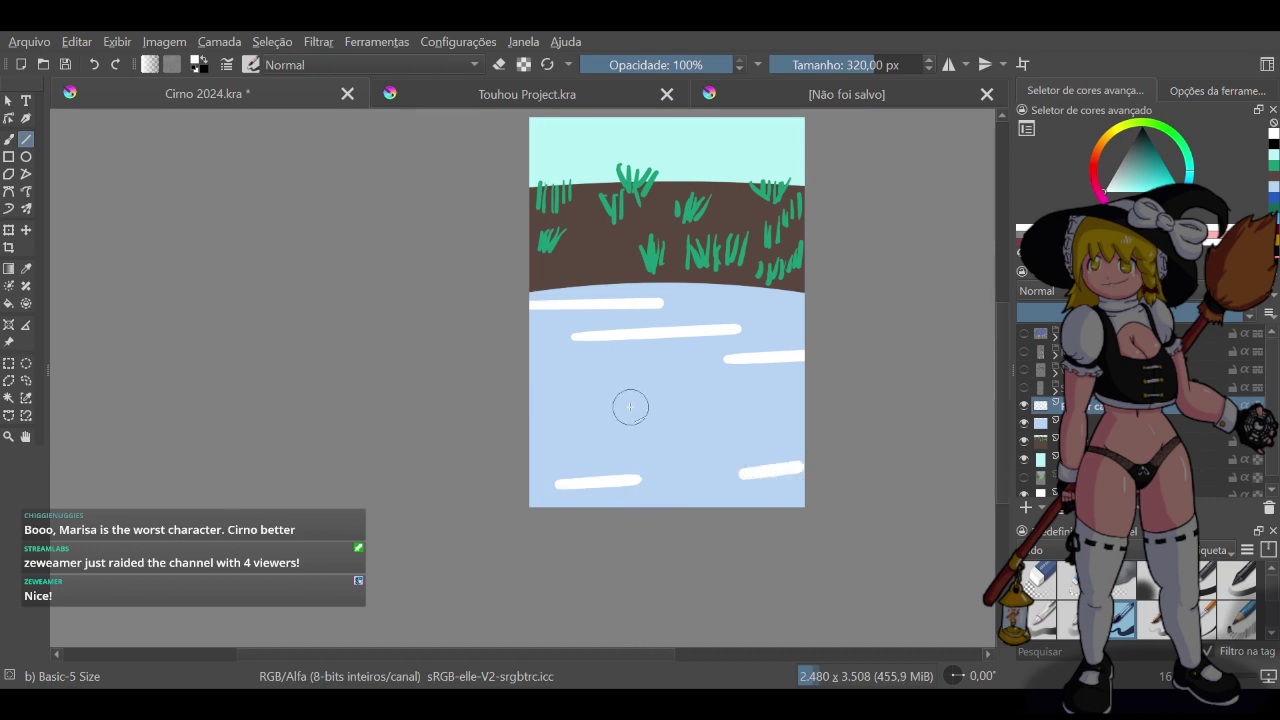
left_click_drag(629, 406, 729, 407)
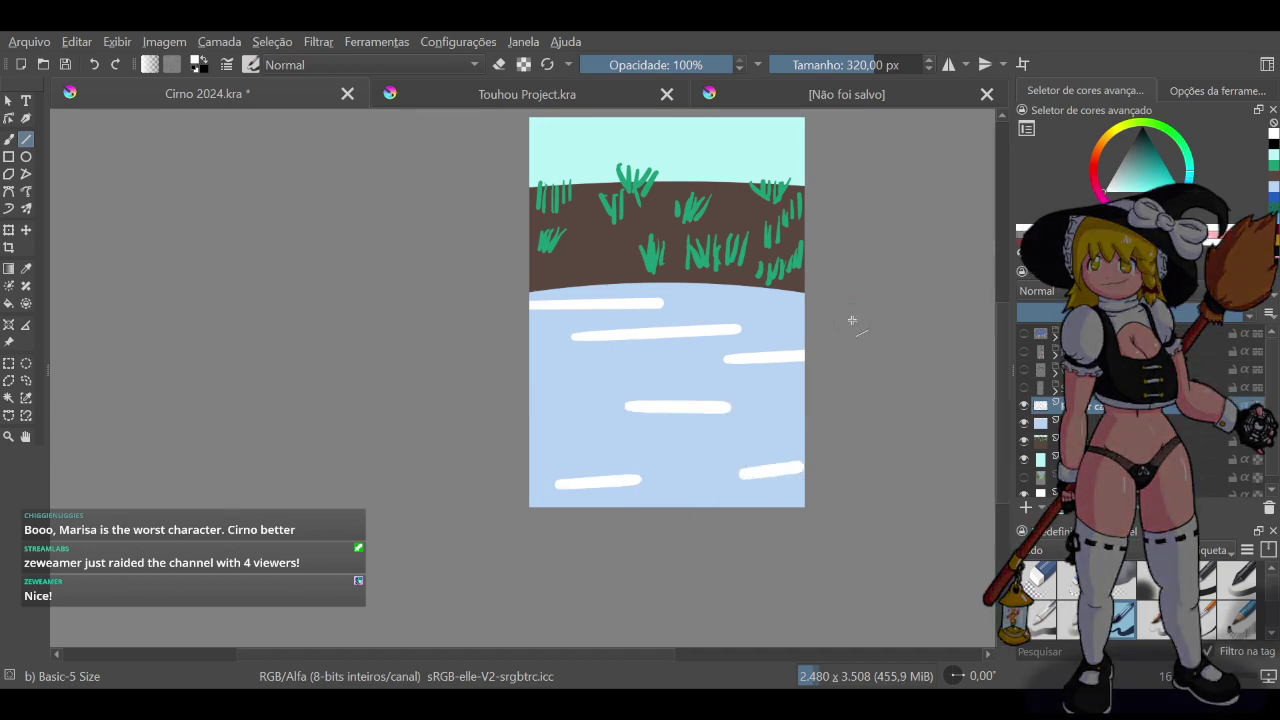
scroll(850, 318, "down", 3)
scroll(871, 225, "up", 2)
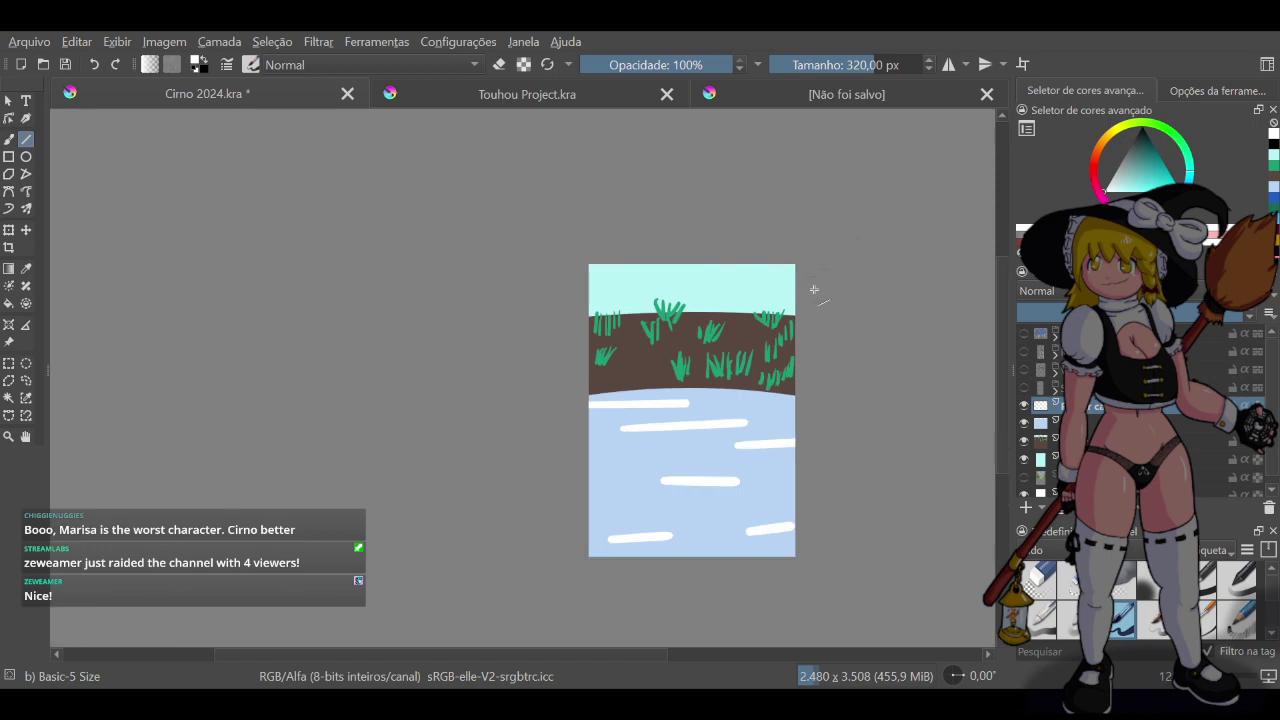
Add a paint layer, reload the brush preset and outline a tree trunk with spreading roots on the right of the shore using polygonal selection
left_click(9, 139)
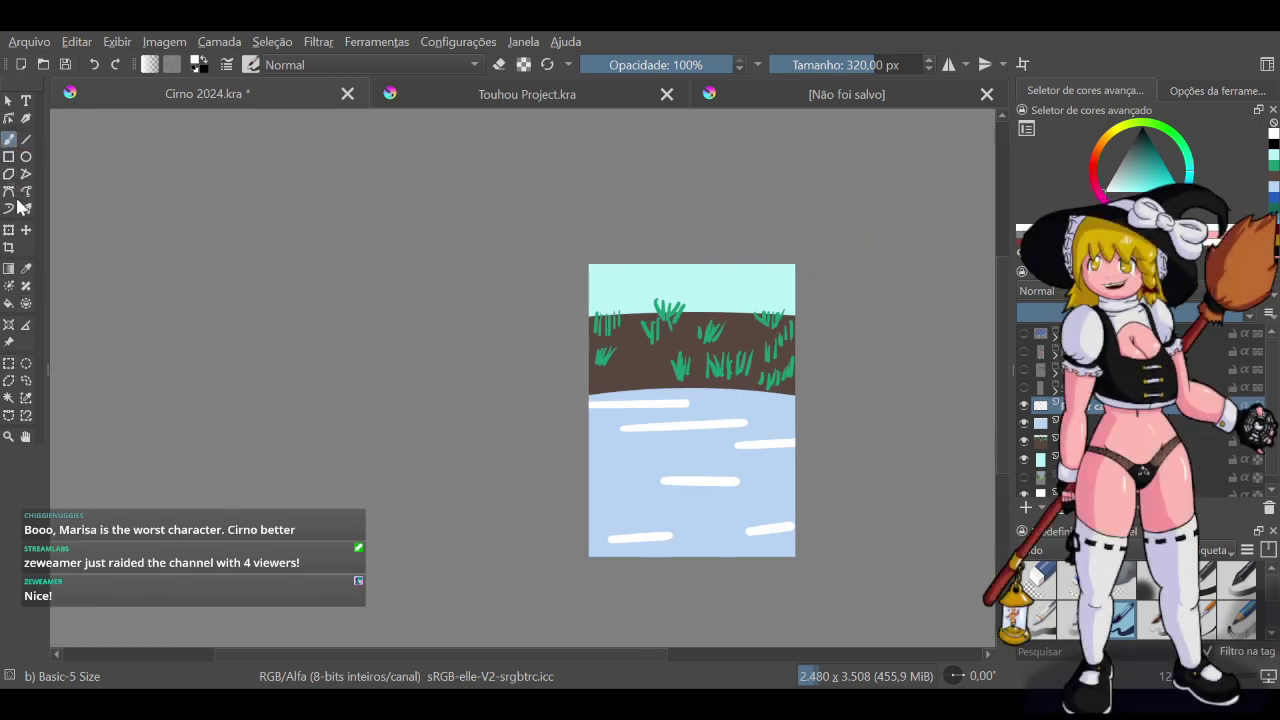
left_click(8, 381)
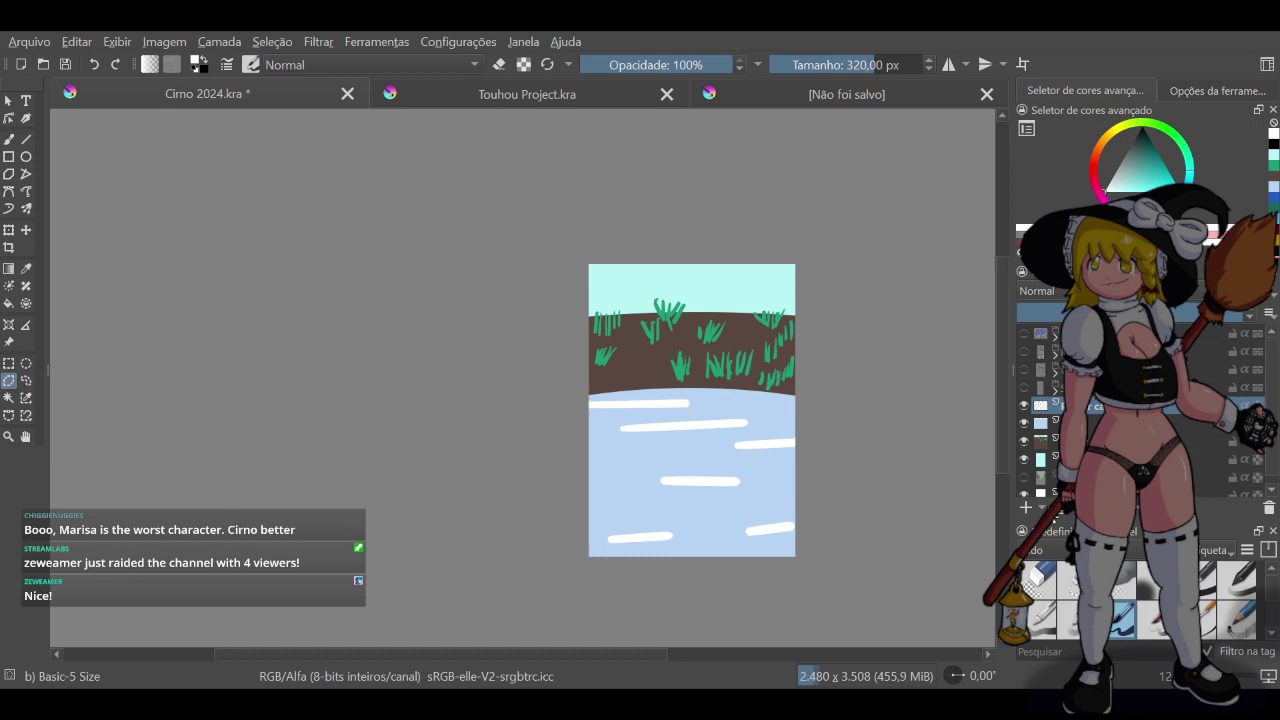
left_click(1026, 508)
left_click(547, 64)
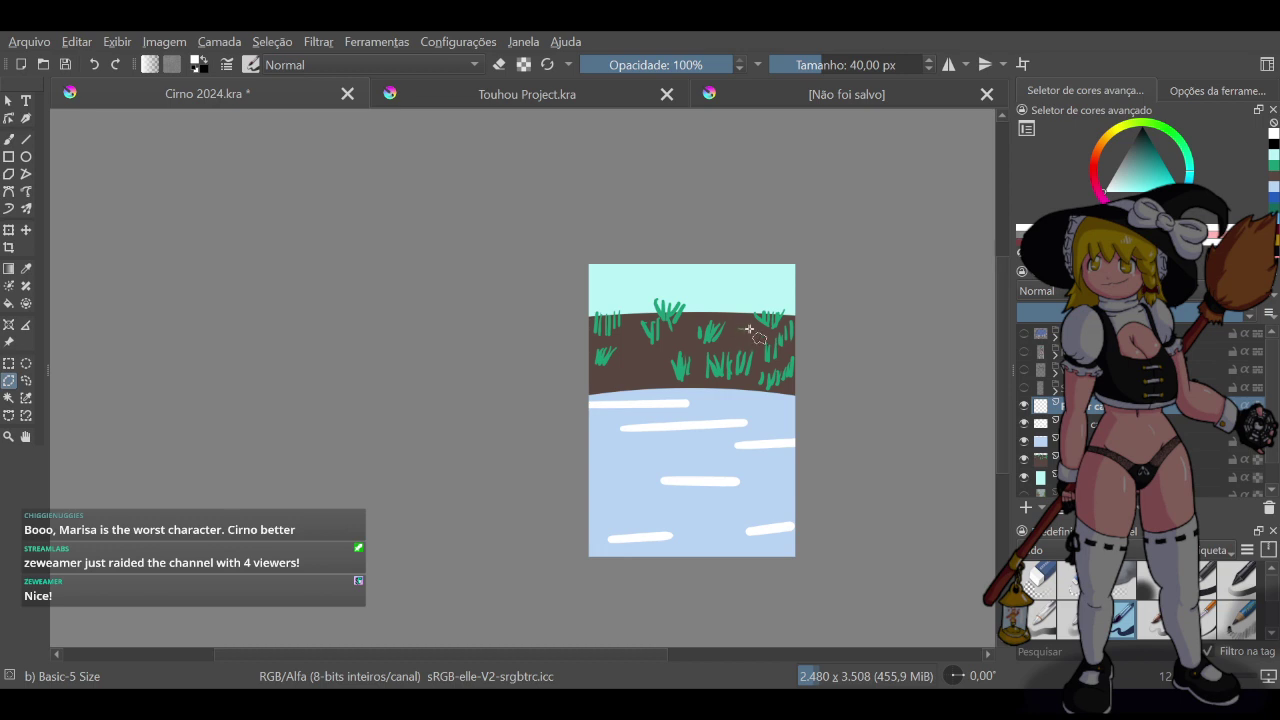
left_click(740, 328)
mouse_move(753, 322)
left_mouse_down()
mouse_move(792, 334)
mouse_move(778, 310)
left_mouse_up()
mouse_move(778, 244)
left_mouse_down()
mouse_move(755, 242)
mouse_move(758, 265)
left_mouse_up()
Sample the red-brown of the broom handle in Touhou Project.kra as the foreground colour and return to Cirno 2024.kra
left_click(594, 97)
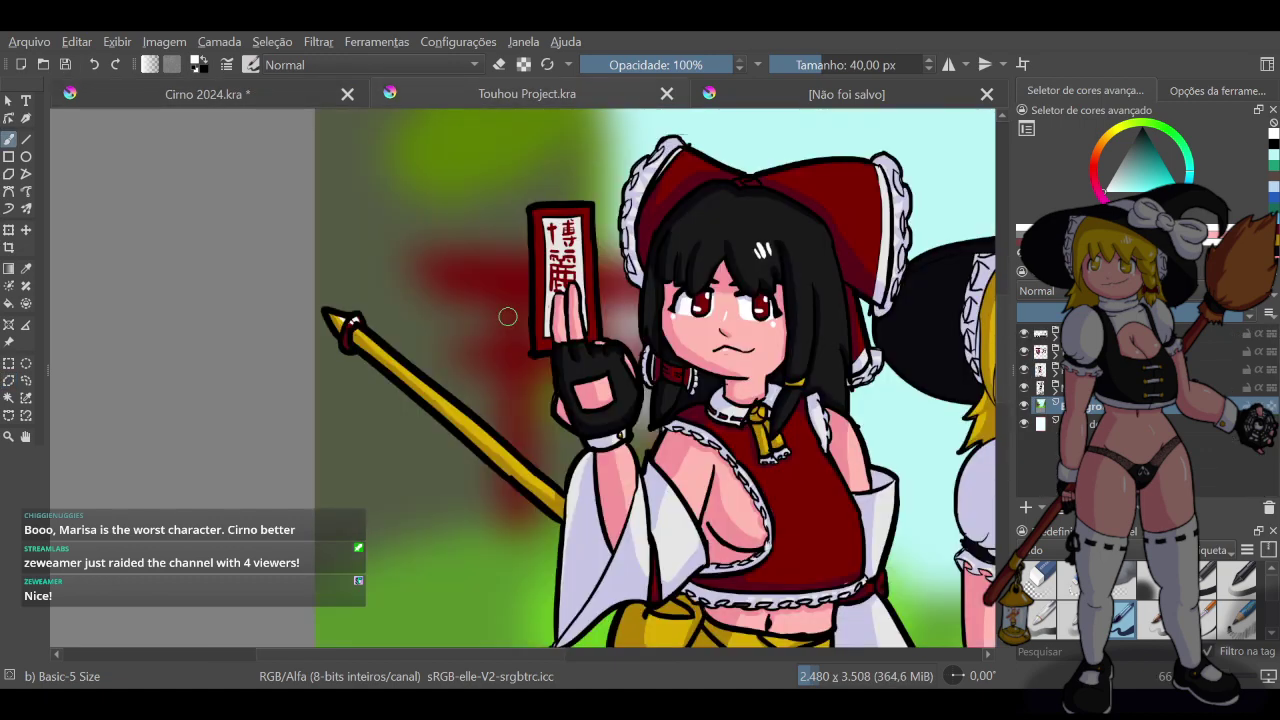
scroll(508, 317, "down", 7)
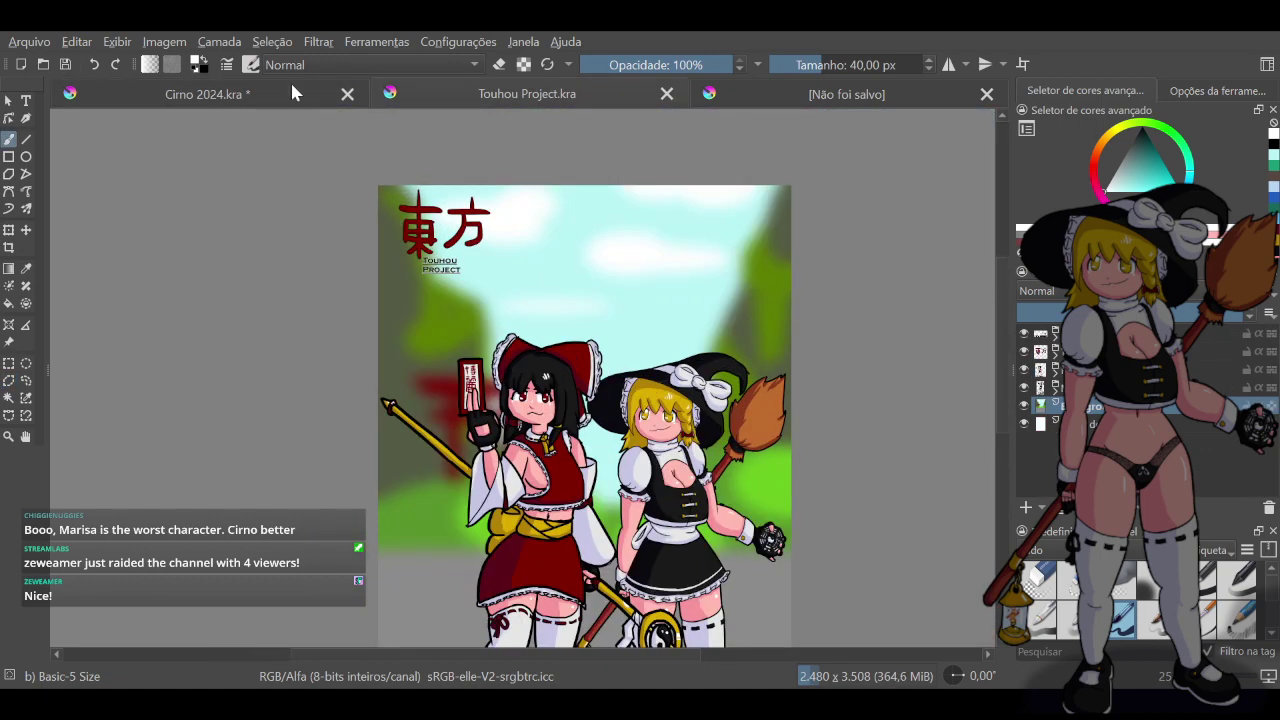
scroll(756, 487, "up", 4)
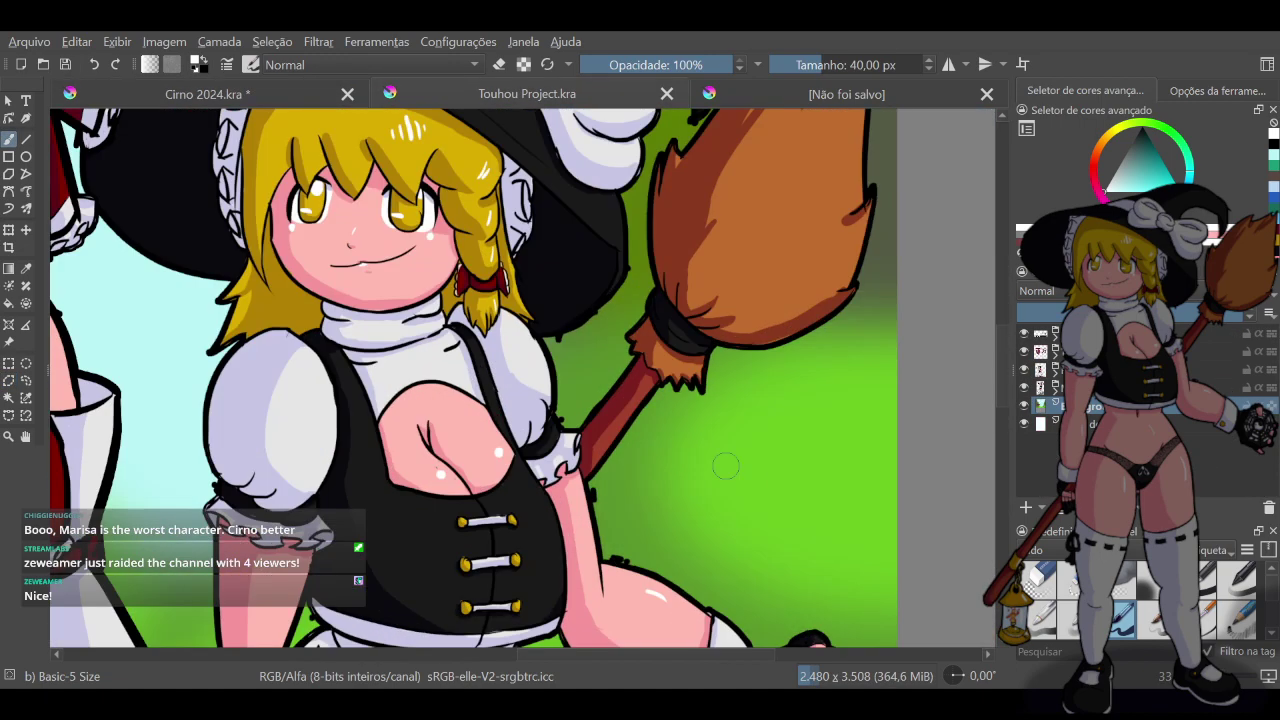
left_click(608, 438, "ctrl")
scroll(612, 432, "down", 6)
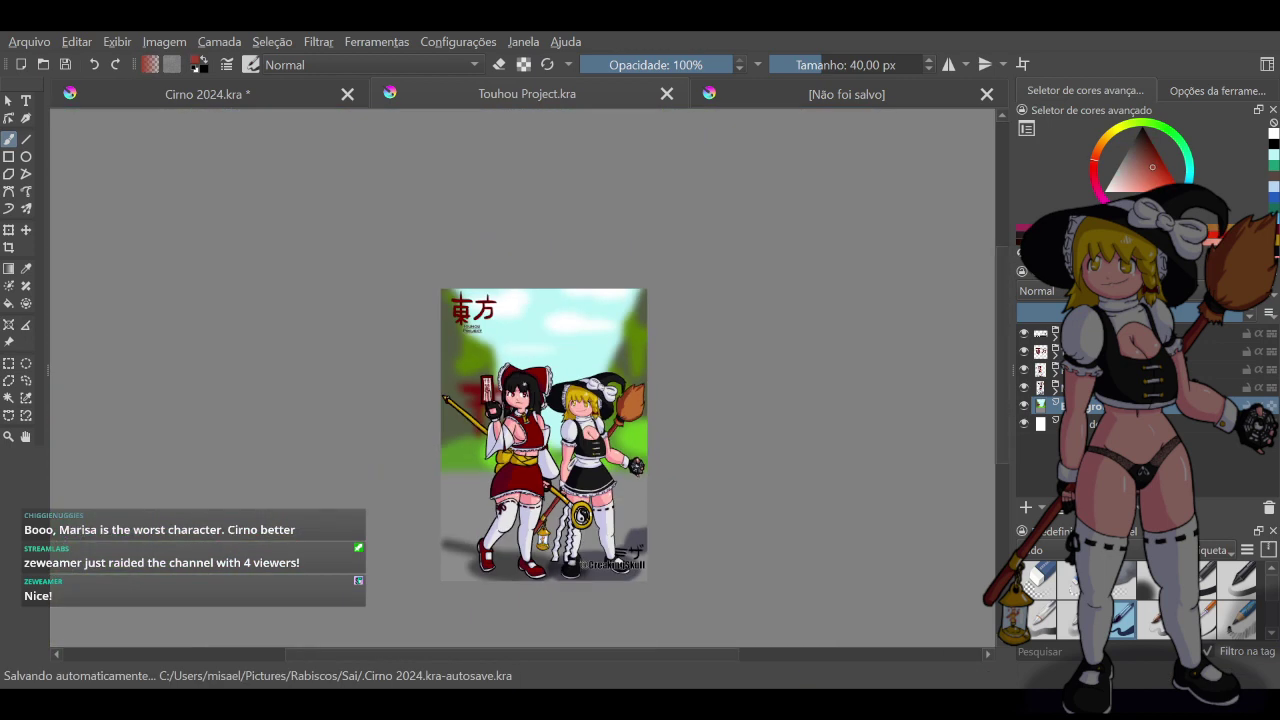
left_click(208, 94)
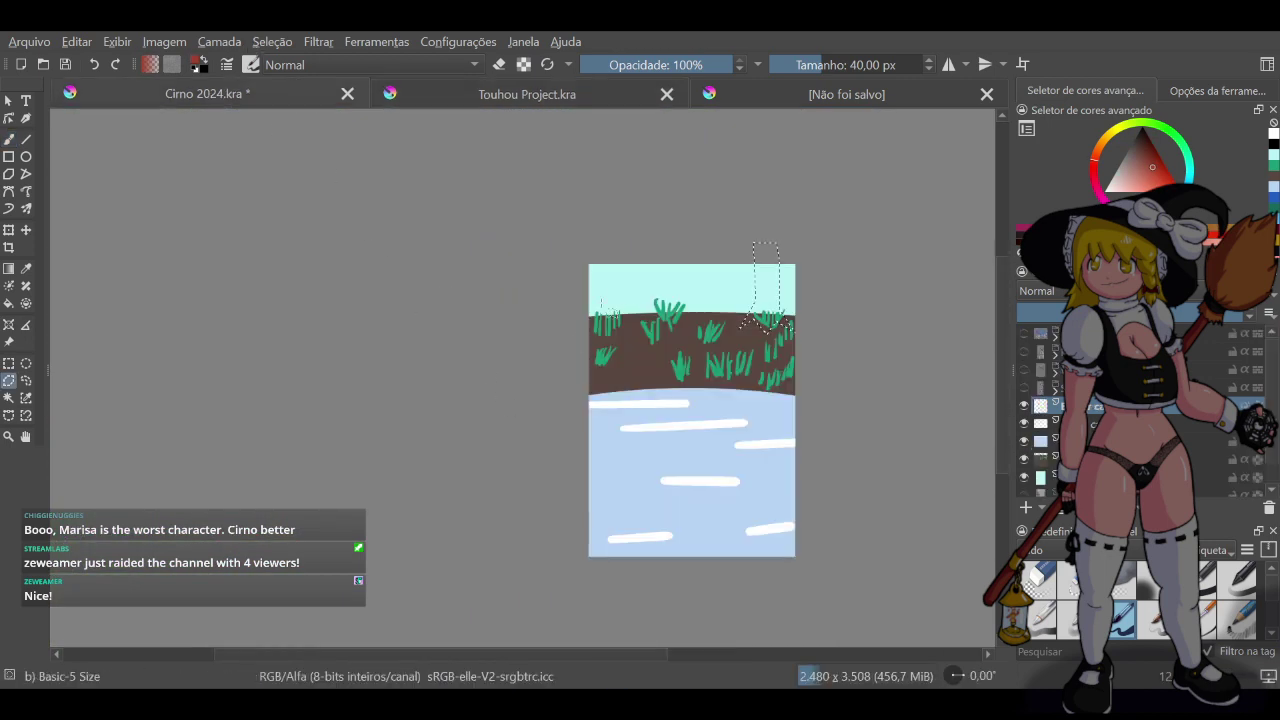
Fill the trunk selection with the red-brown foreground colour, add a short branch on its left side and deselect
scroll(698, 331, "up", 4)
scroll(698, 331, "down", 3)
key("shift+BackSpace")
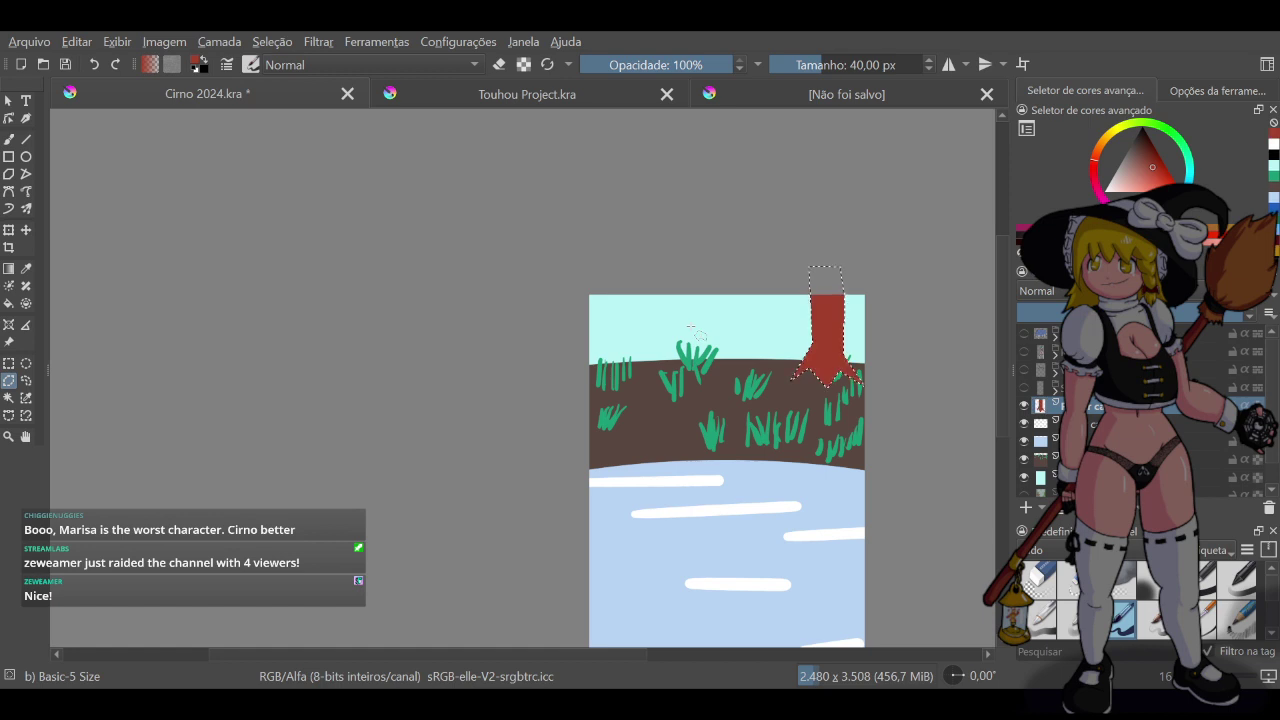
key("ctrl+shift+a")
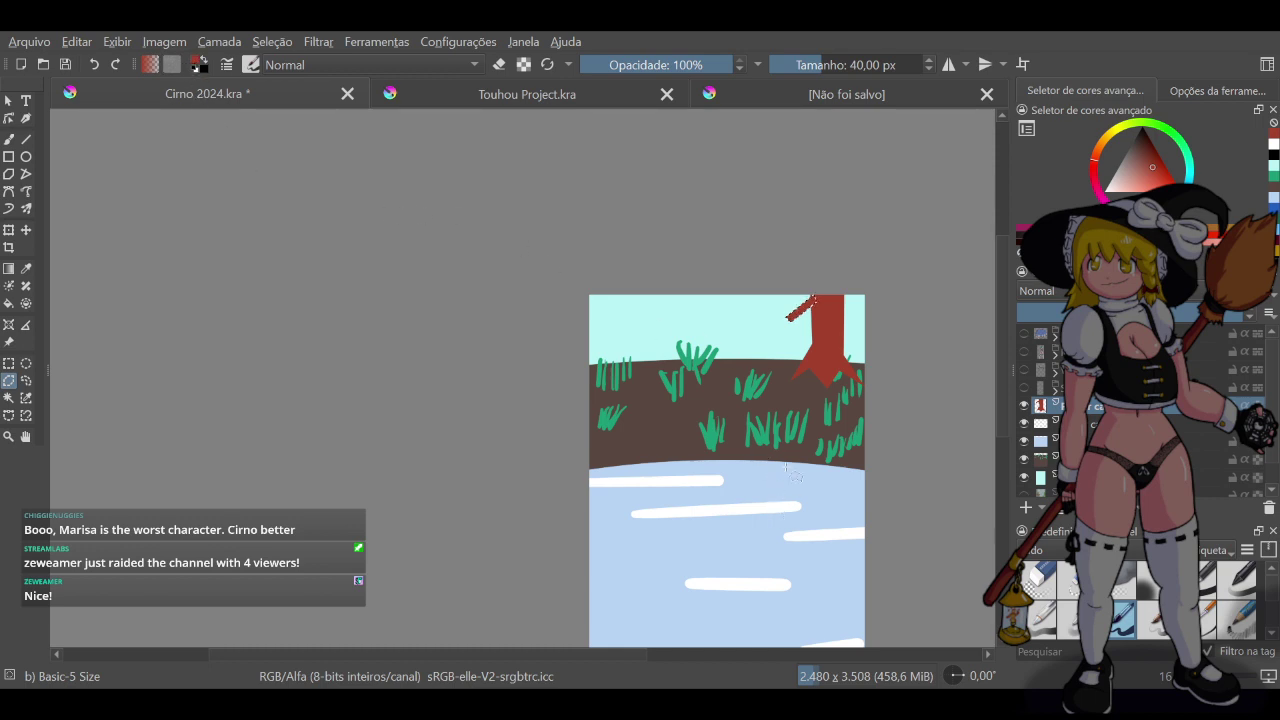
Sample the green of the shore grass as the brush colour
left_click(9, 139)
left_click(713, 437, "ctrl")
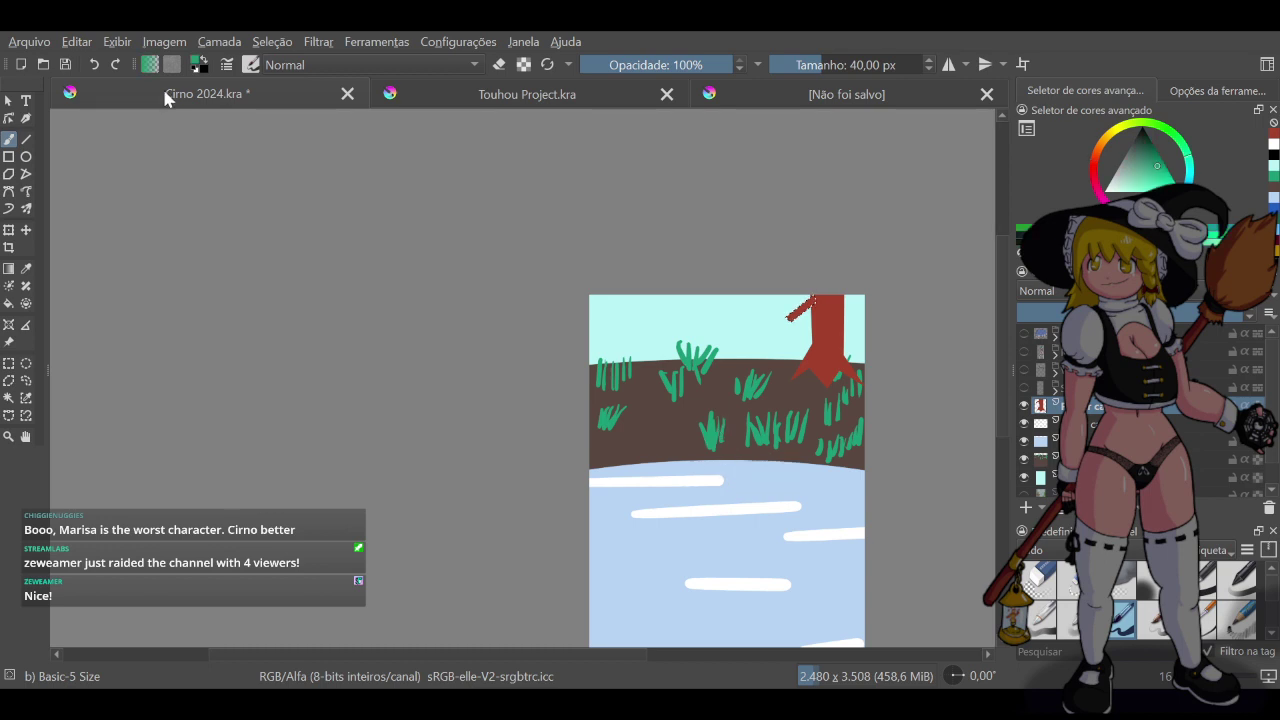
left_click(8, 382)
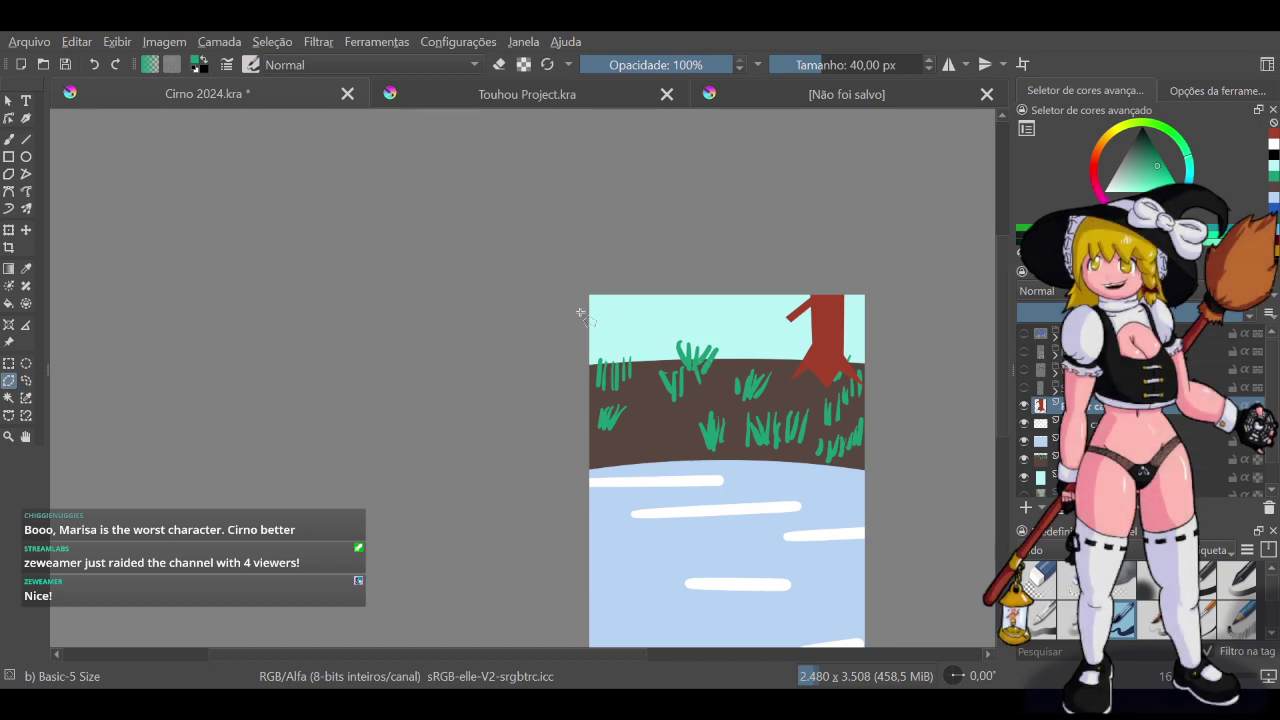
left_click_drag(590, 312, 643, 298)
key("ctrl+z")
key("ctrl+z")
Set the brush size to 400 px and paint green foliage along the top of the sky and around the tree's upper trunk and branch
left_click(8, 140)
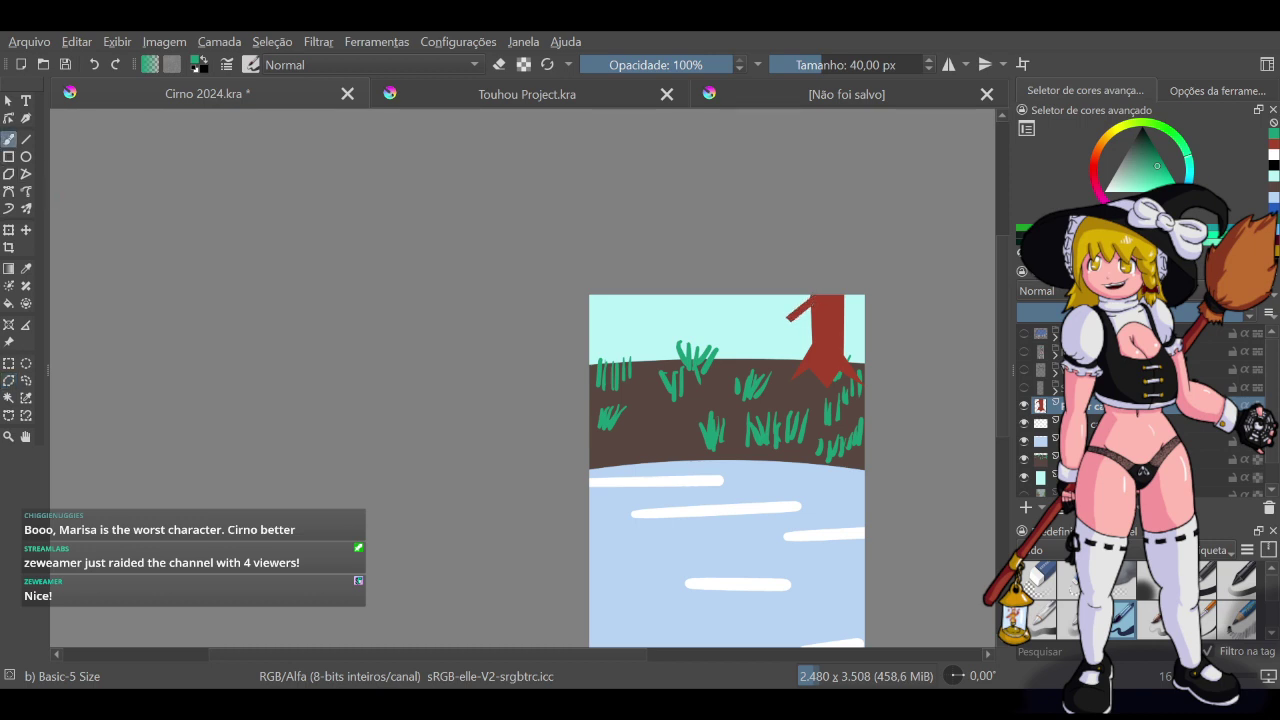
left_click(873, 65)
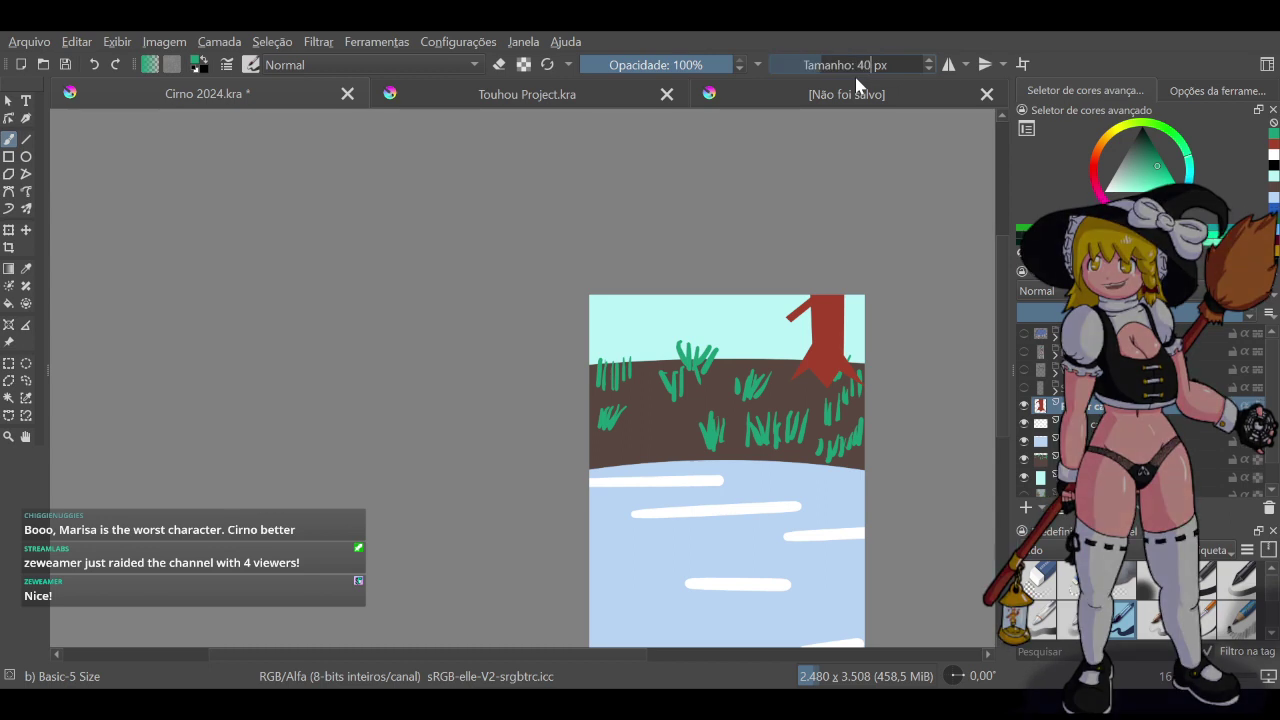
key("Return")
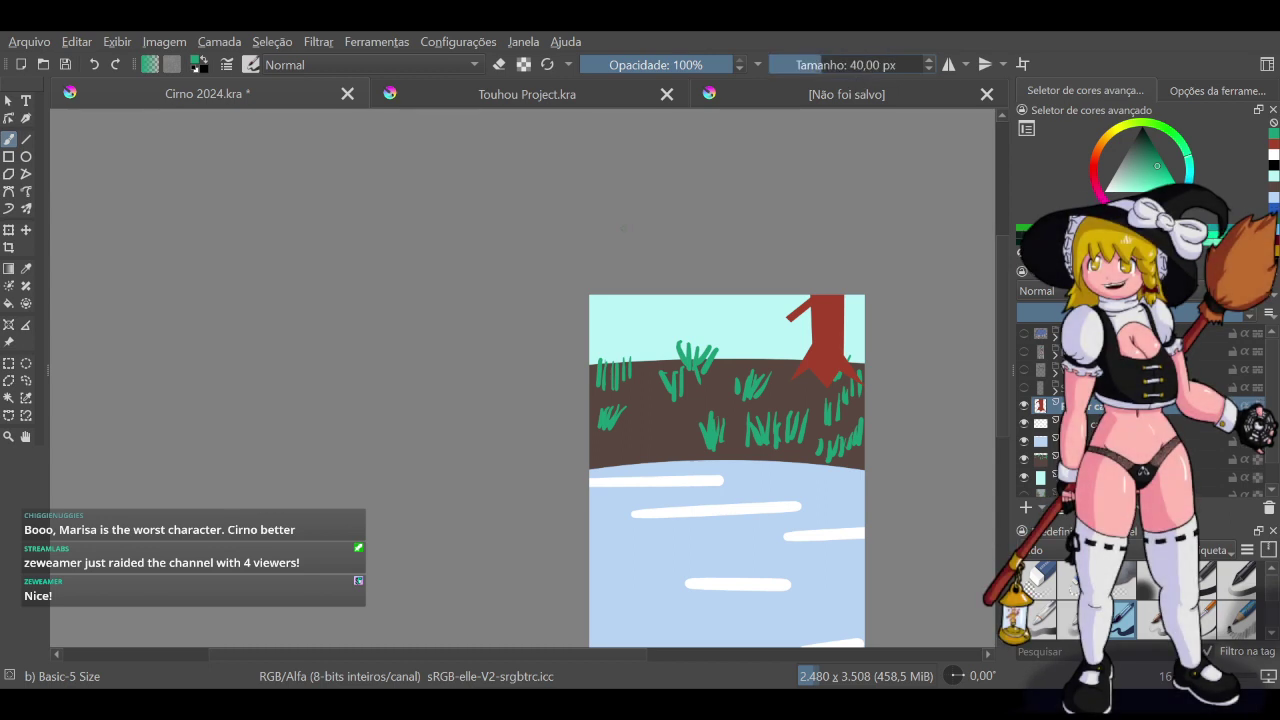
left_click(873, 65)
type("0")
key("Return")
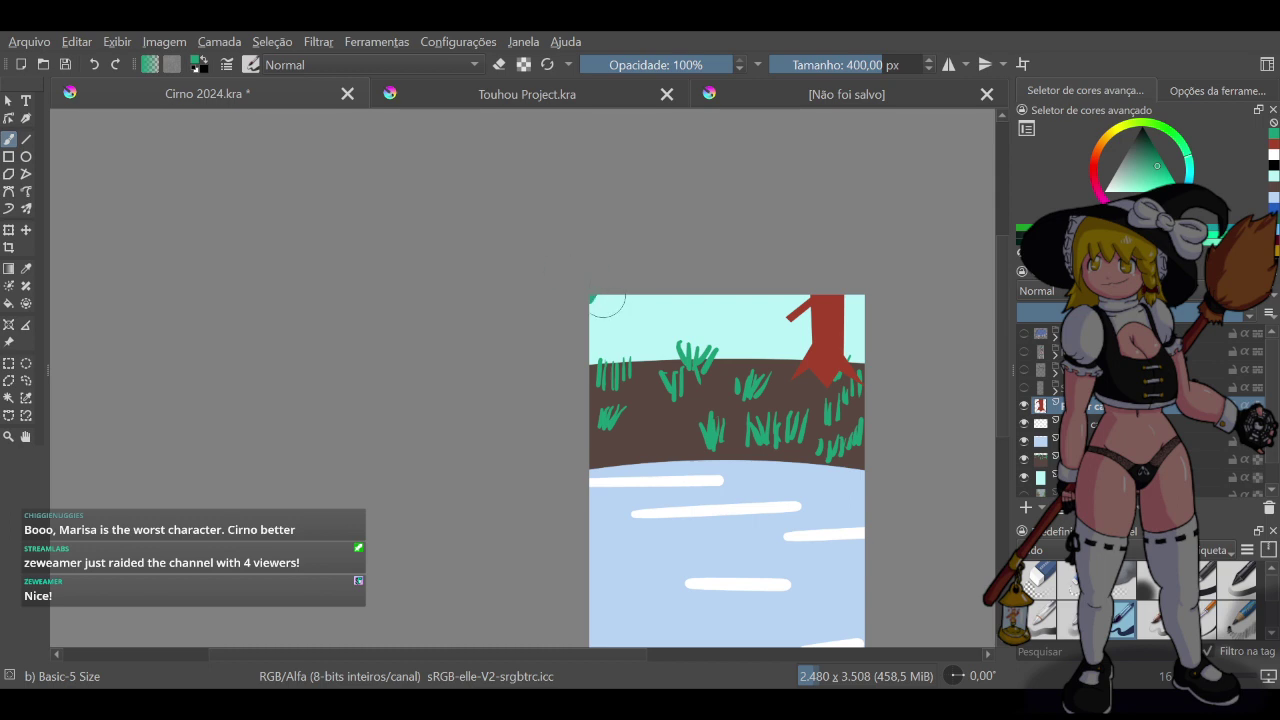
mouse_move(604, 298)
left_mouse_down()
mouse_move(747, 302)
mouse_move(762, 282)
mouse_move(799, 298)
mouse_move(822, 288)
mouse_move(851, 311)
left_mouse_up()
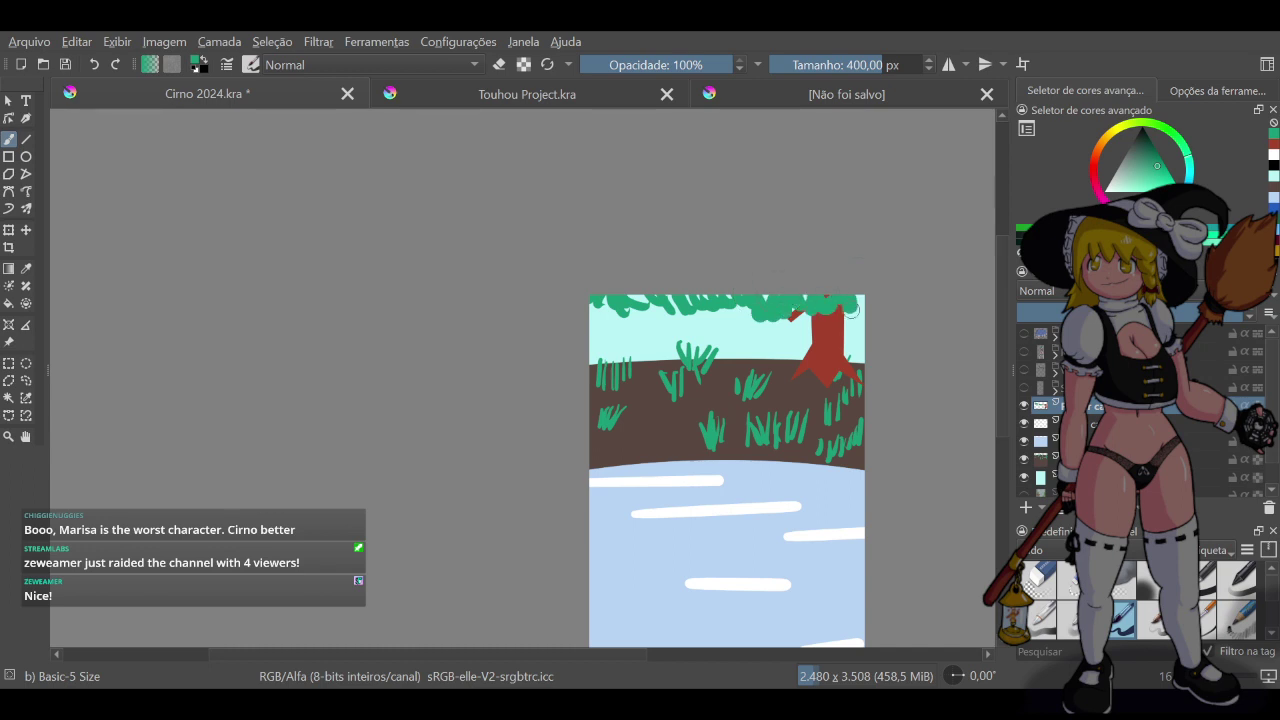
left_click_drag(778, 338, 802, 325)
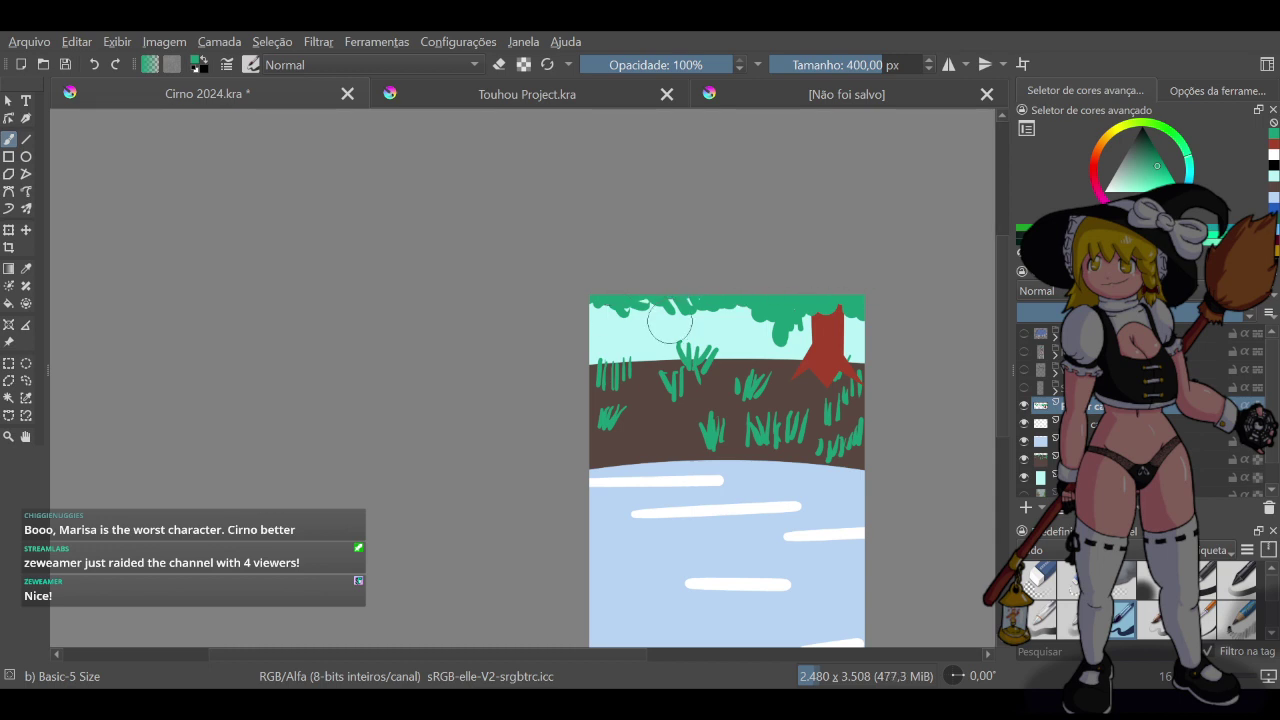
Merge the tree, highlights, lake, shore and sky layers into one and rename the merged layer Background
scroll(1140, 411, "down", 1)
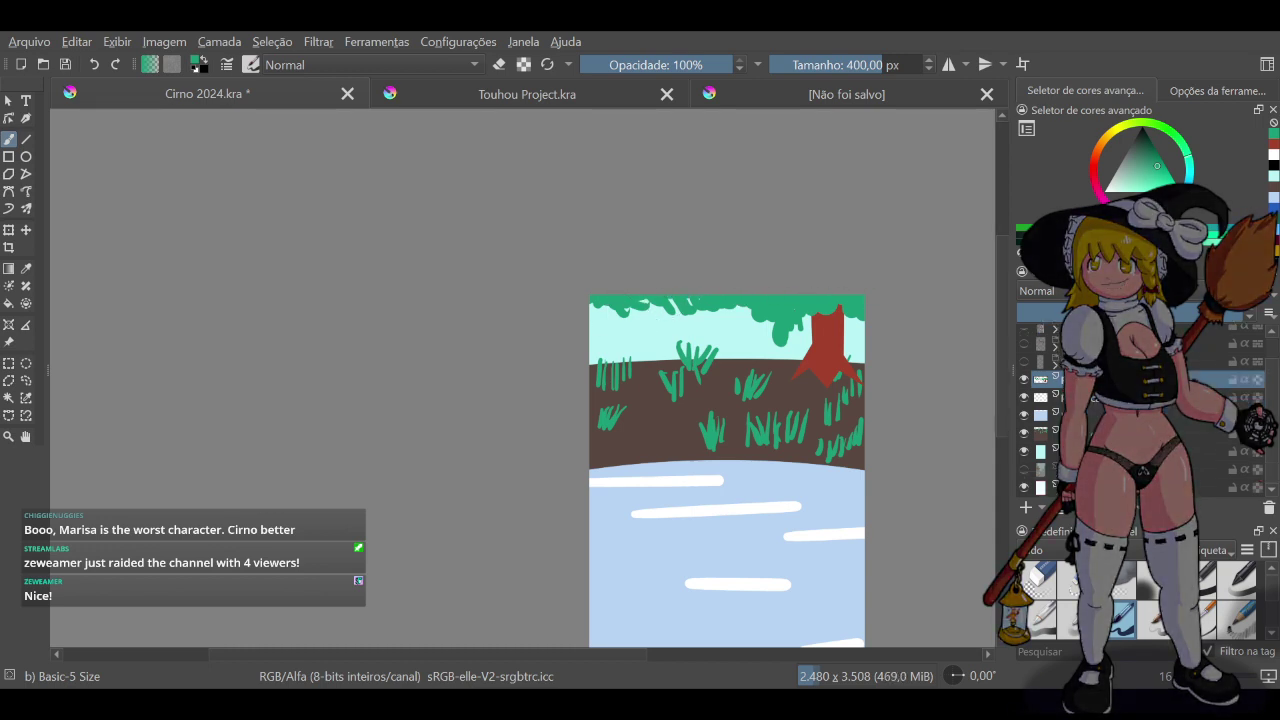
left_click(1140, 397, "ctrl")
left_click(1140, 415, "ctrl")
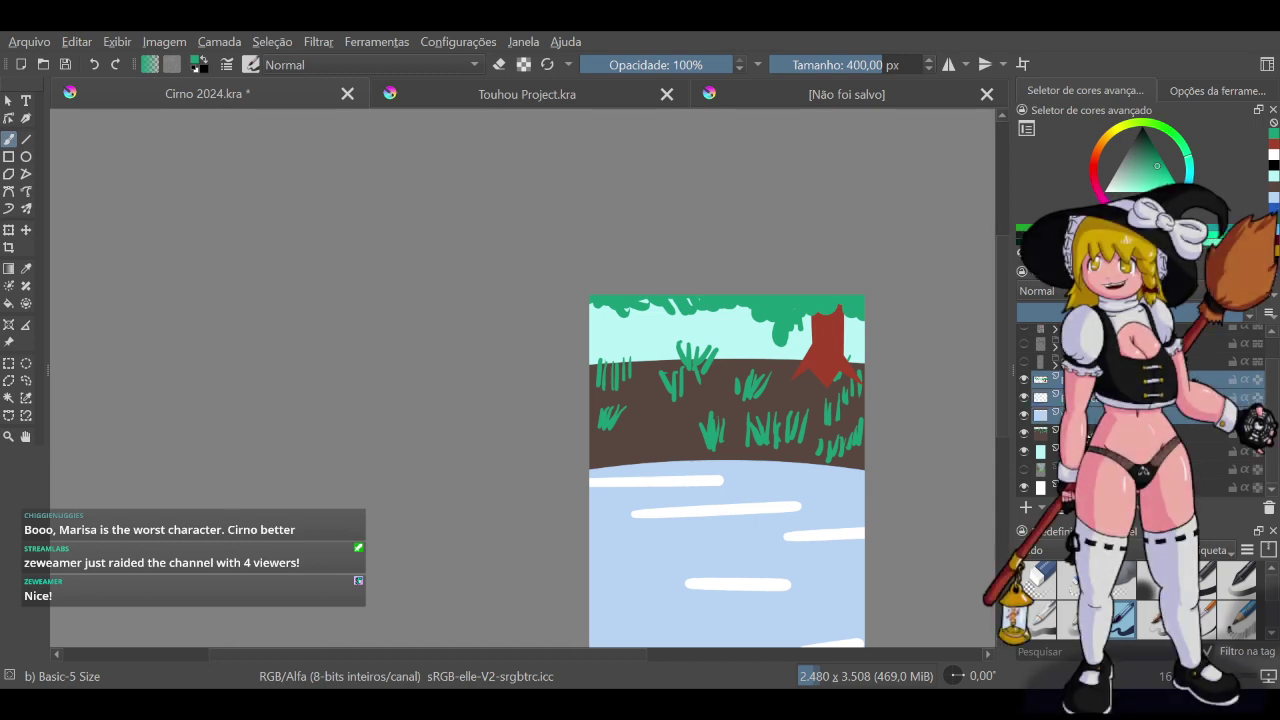
left_click(1140, 433, "ctrl")
left_click(1140, 451, "ctrl")
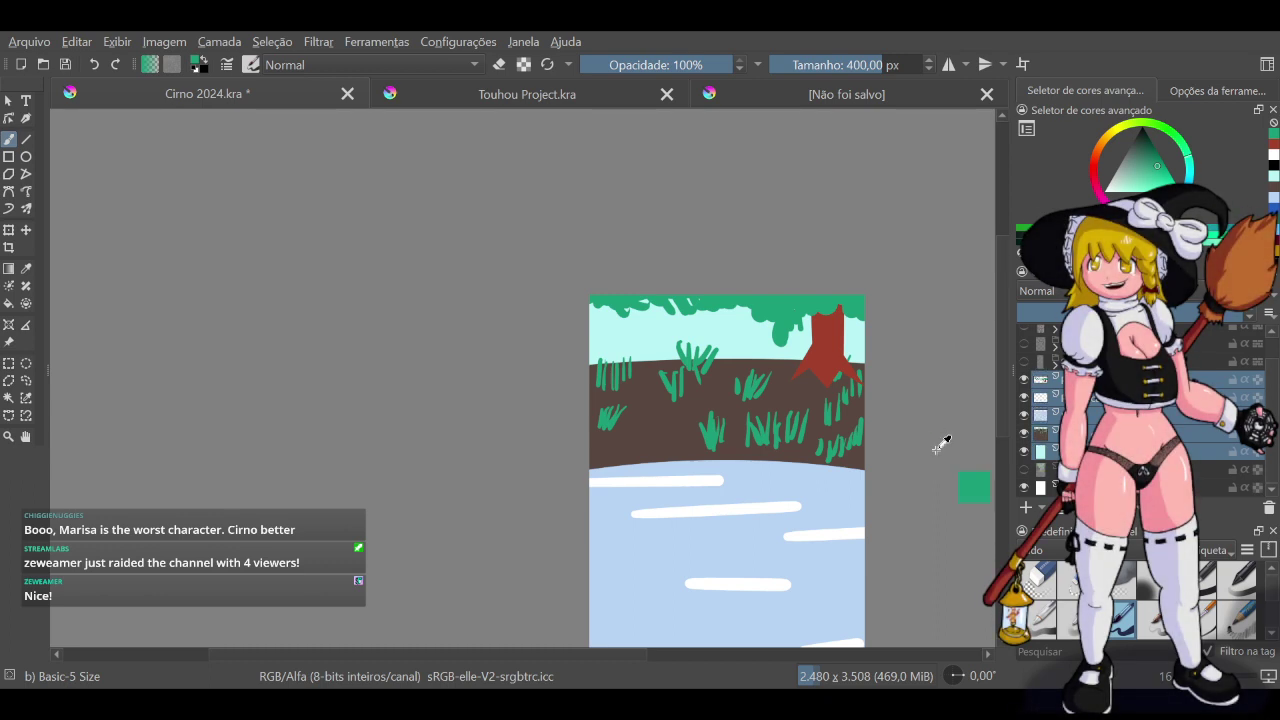
key("ctrl+e")
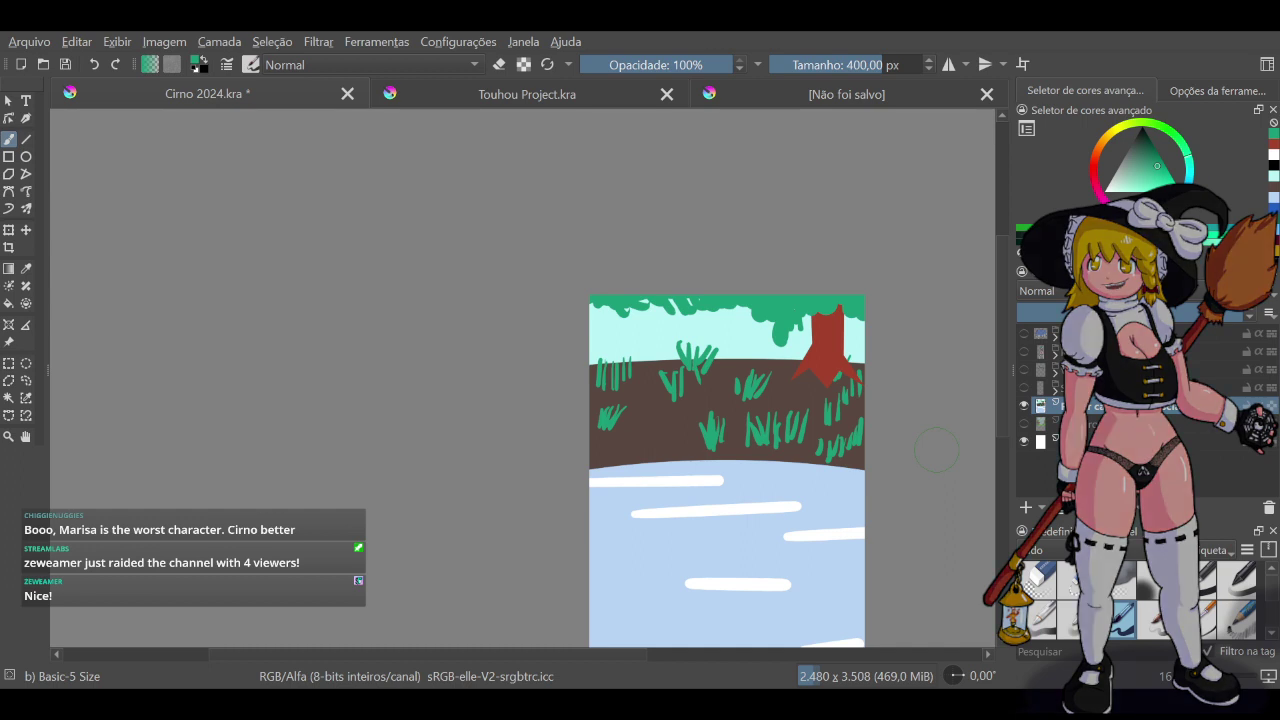
key("F2")
type("BoBackgr")
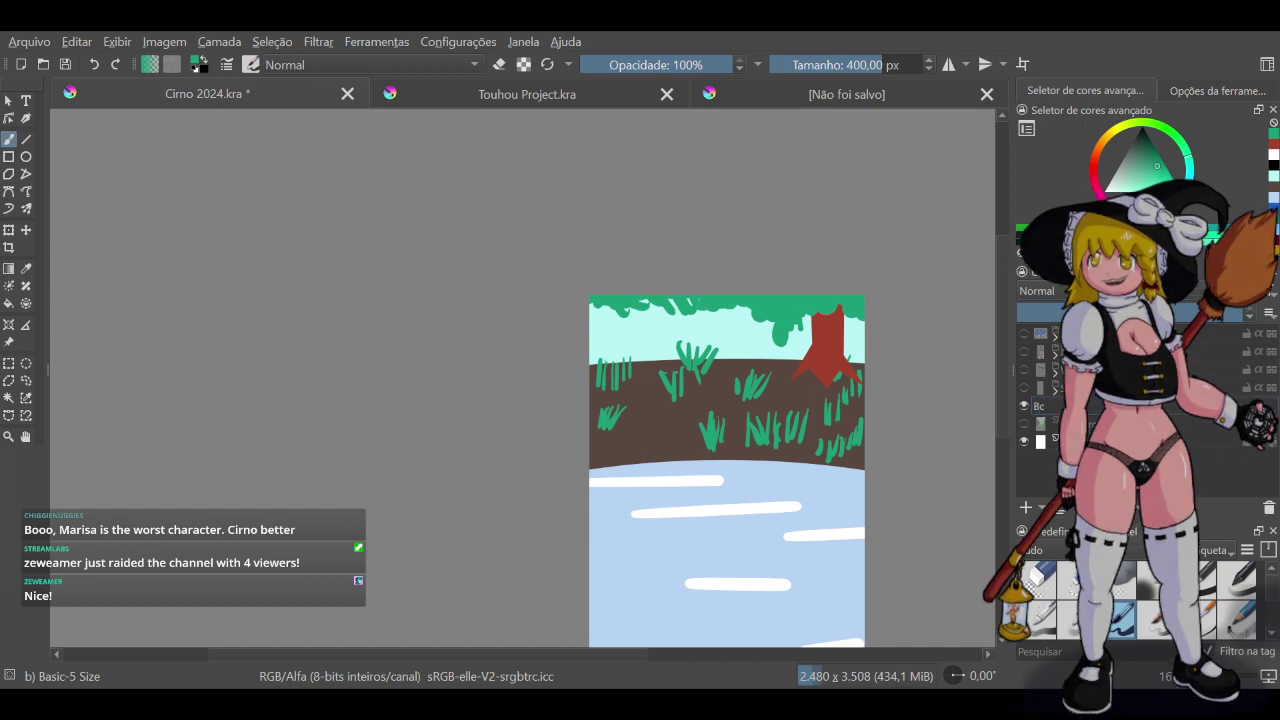
key("Return")
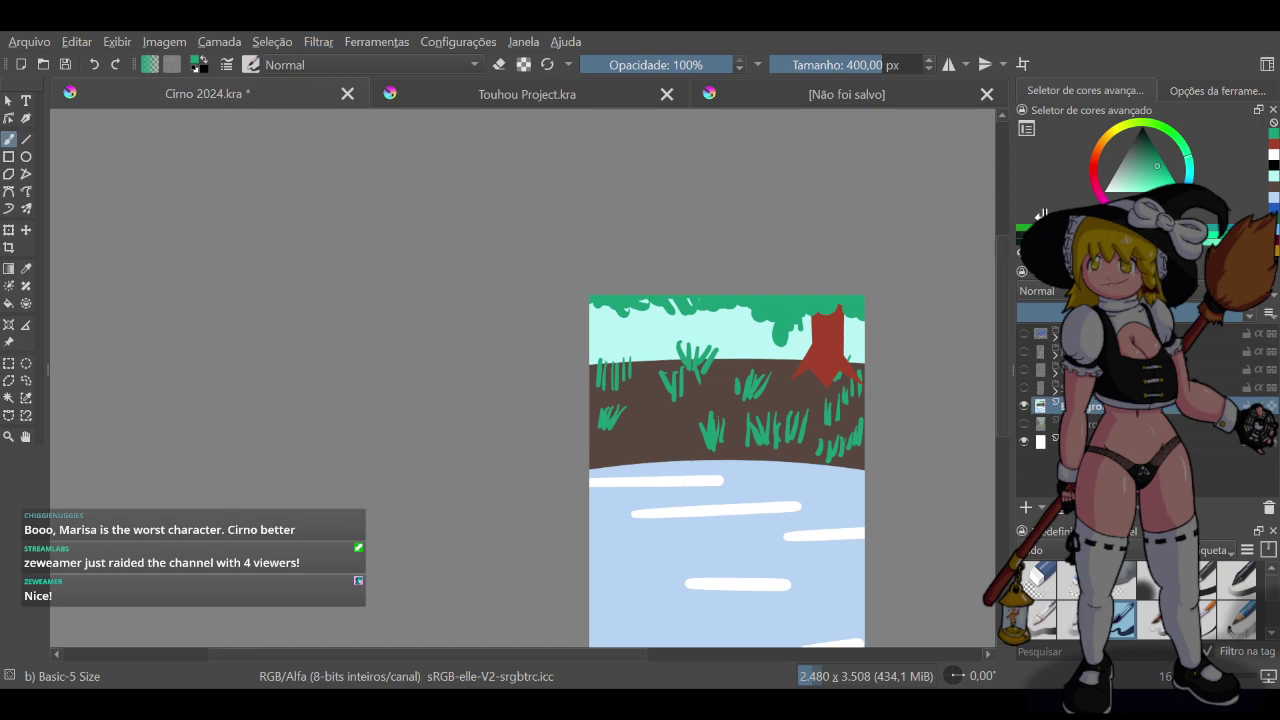
Reapply the last blur filter to the merged background layer four times
key("ctrl+f")
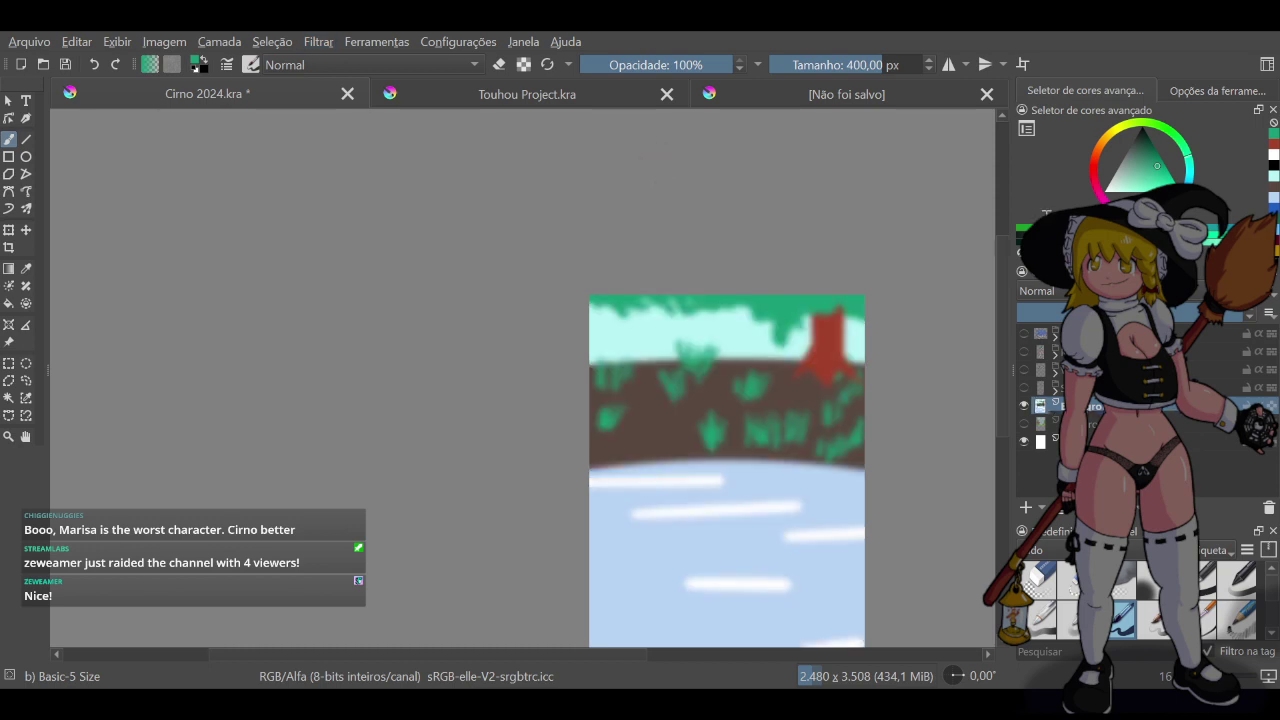
key("ctrl+f")
key("ctrl+f")
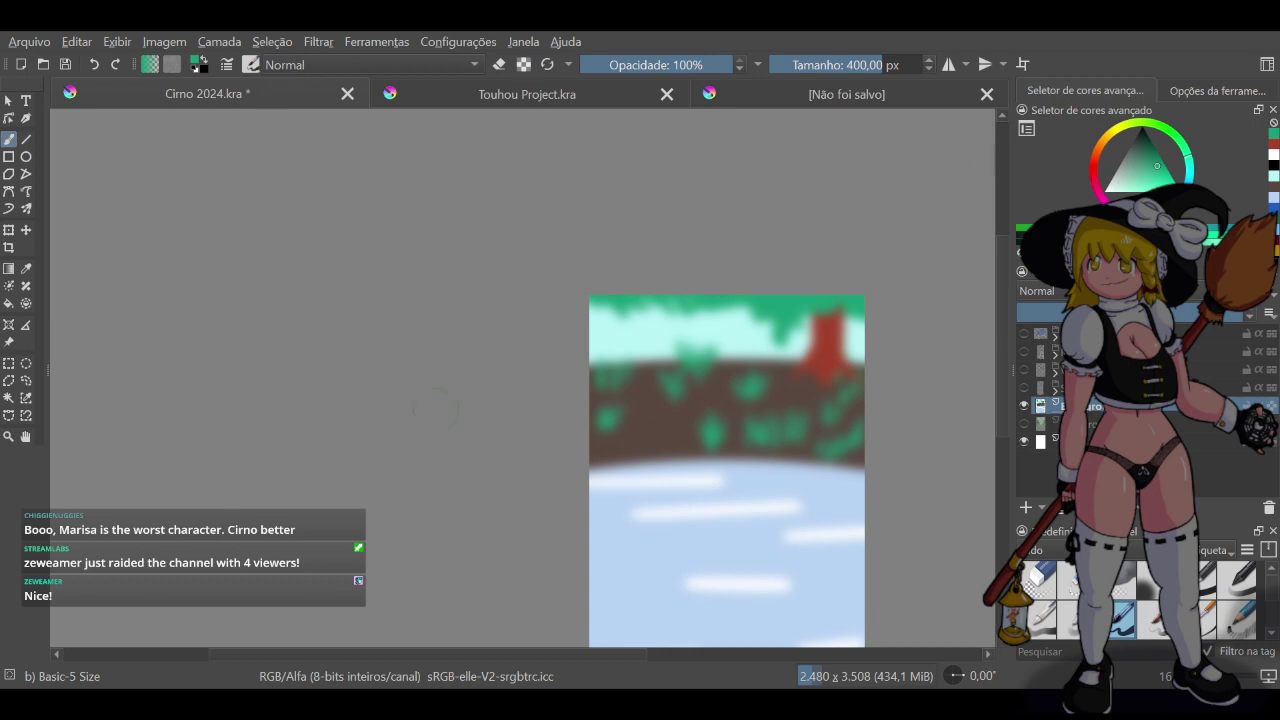
scroll(435, 410, "down", 4)
key("ctrl+f")
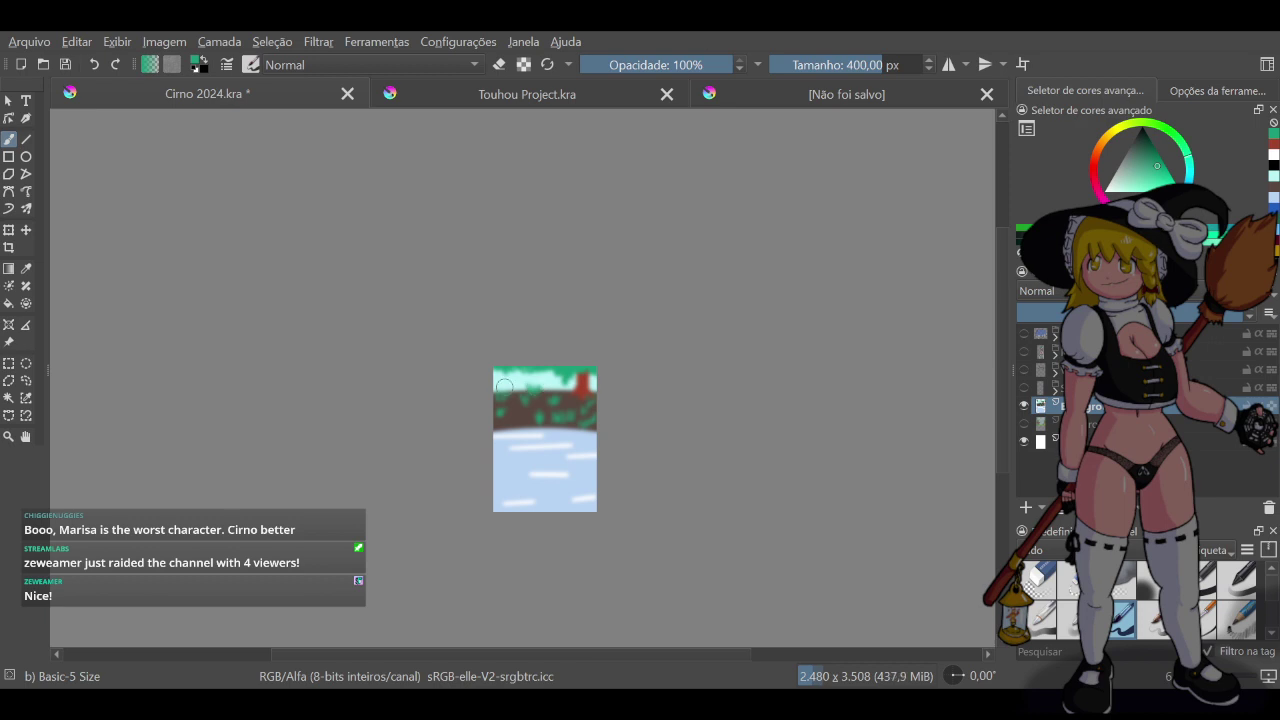
Reset the colours to black and white and show the three hidden layers with Cirno's figure, wings and clothes
left_click(197, 71)
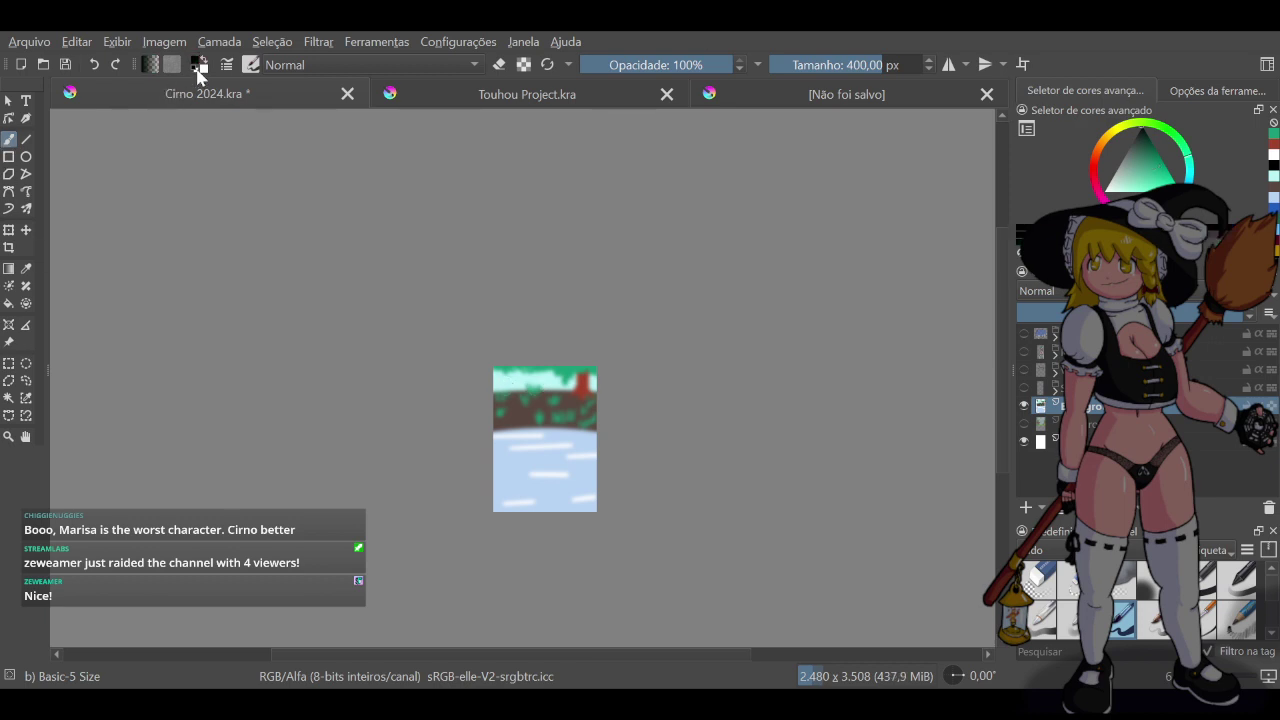
left_click(1025, 370)
left_click(1025, 351)
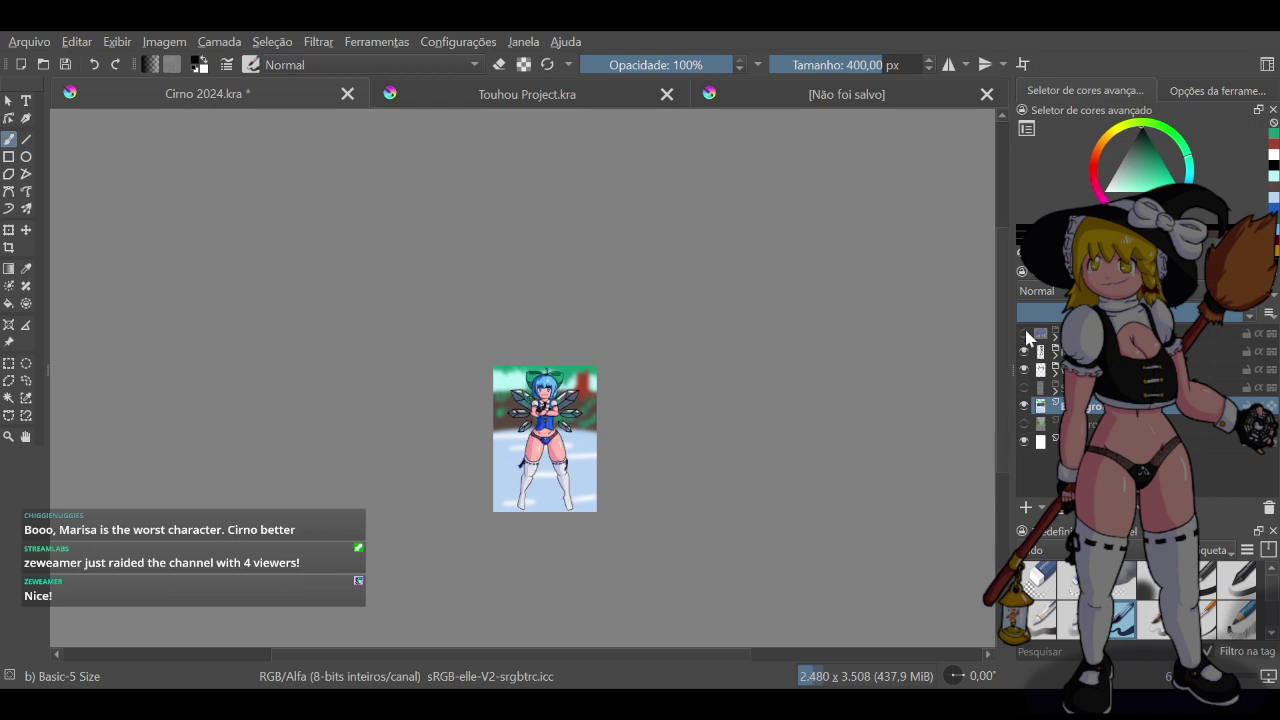
left_click(1024, 333)
scroll(602, 455, "up", 5)
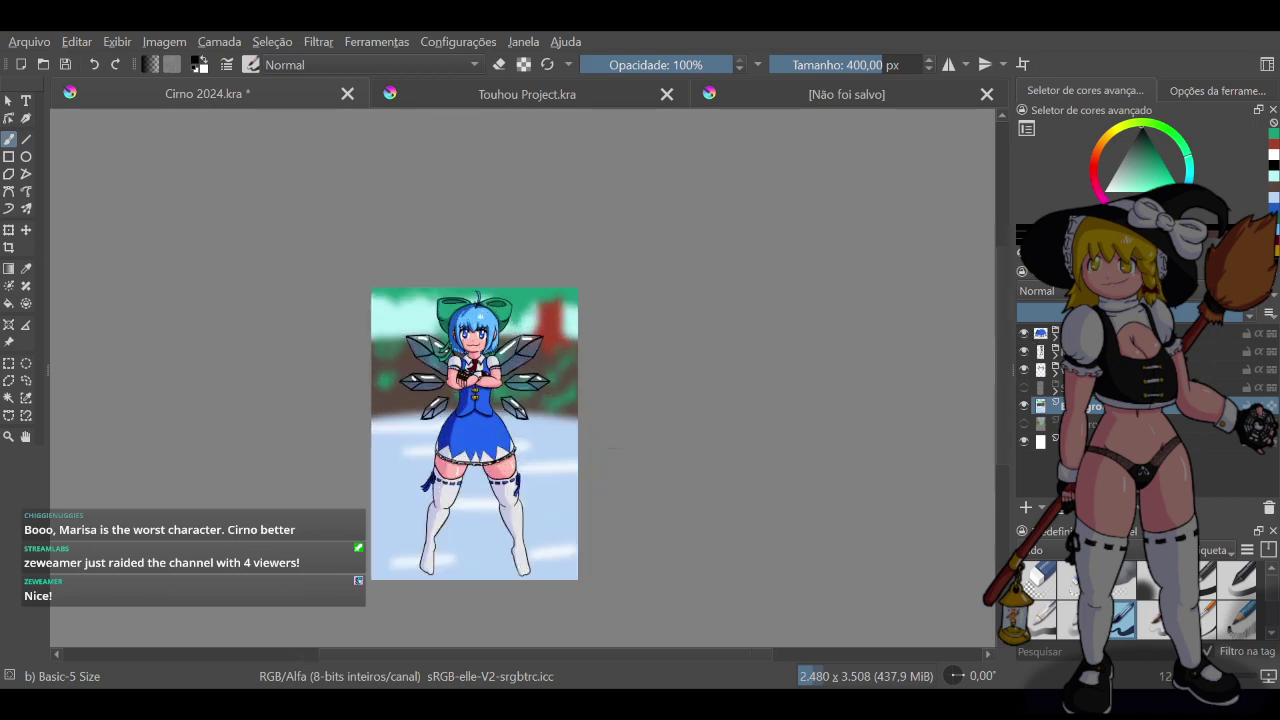
Add a paint layer above the background and brush white haze over the scenery with Bristles-3 Large Smooth at 1000 px
left_click(1026, 507)
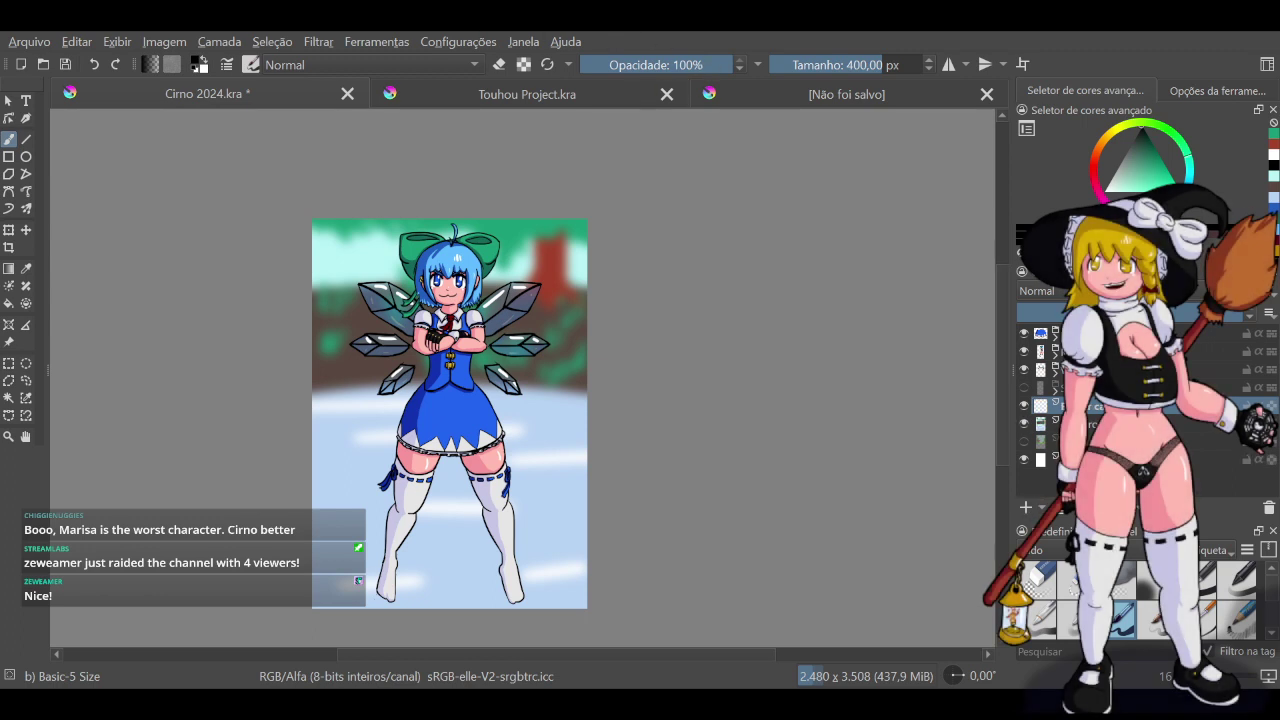
scroll(1132, 592, "down", 3)
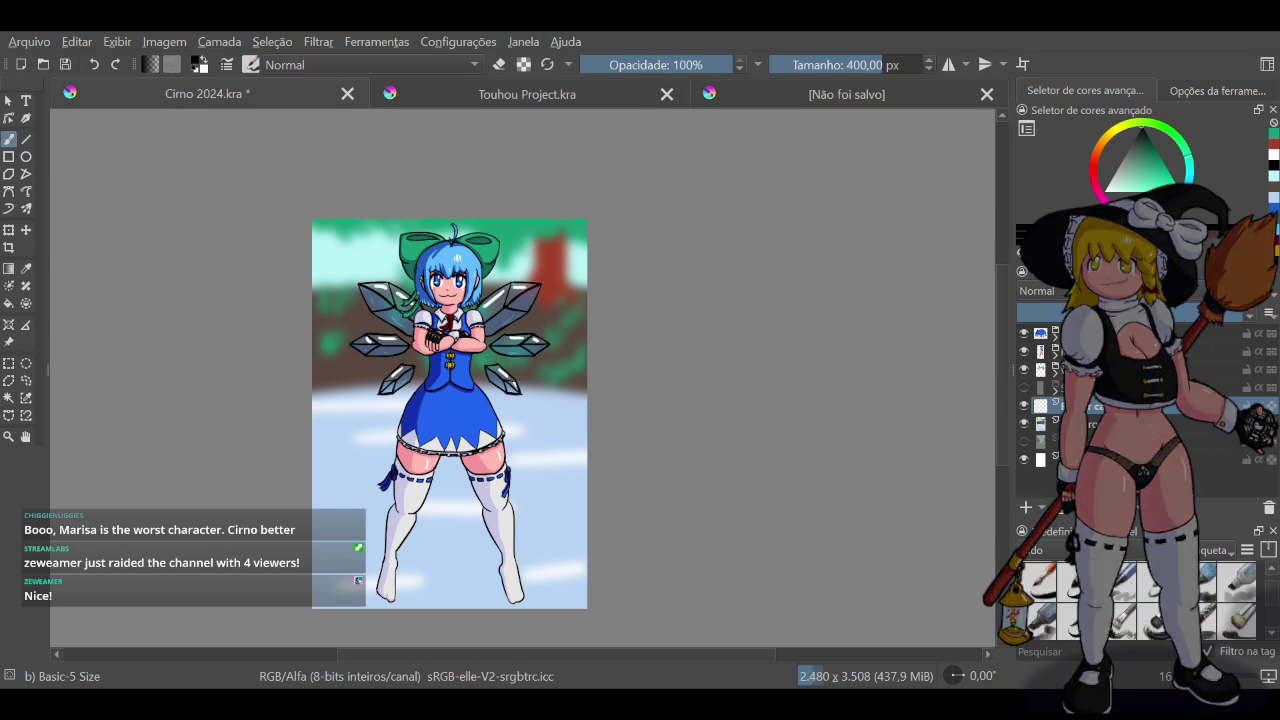
left_click(1157, 624)
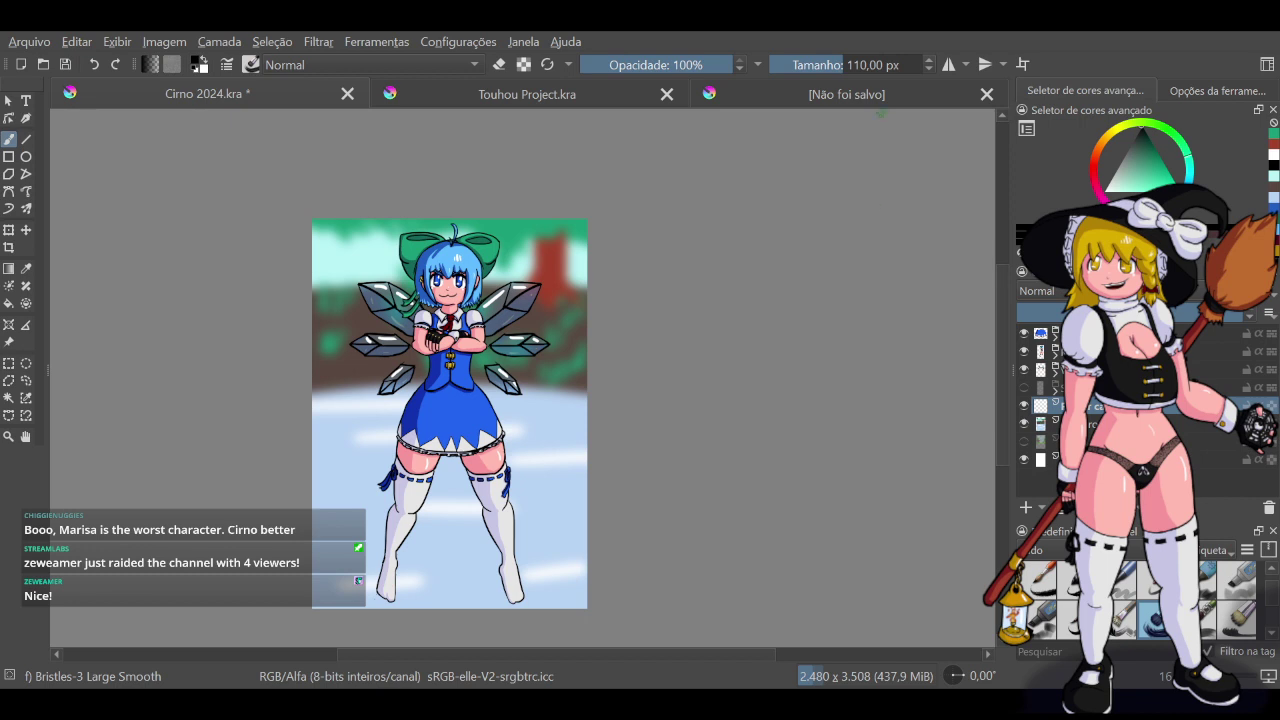
left_click(878, 62)
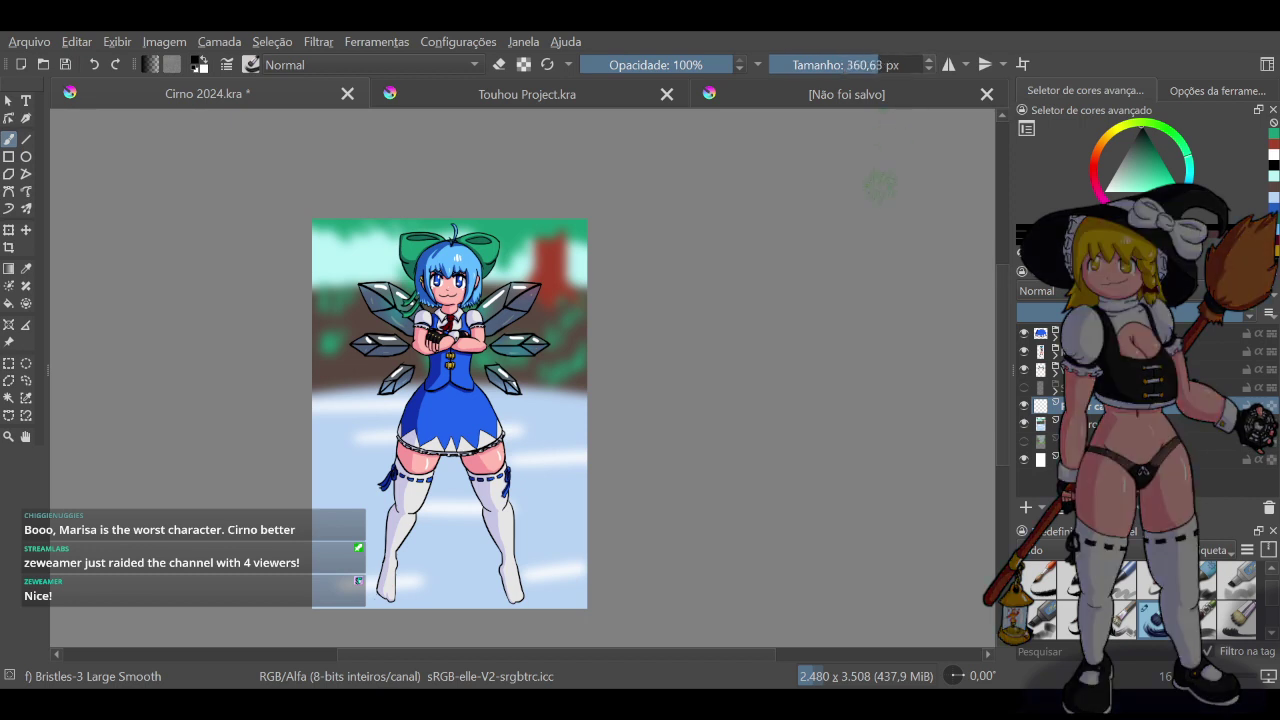
left_click_drag(880, 183, 940, 183)
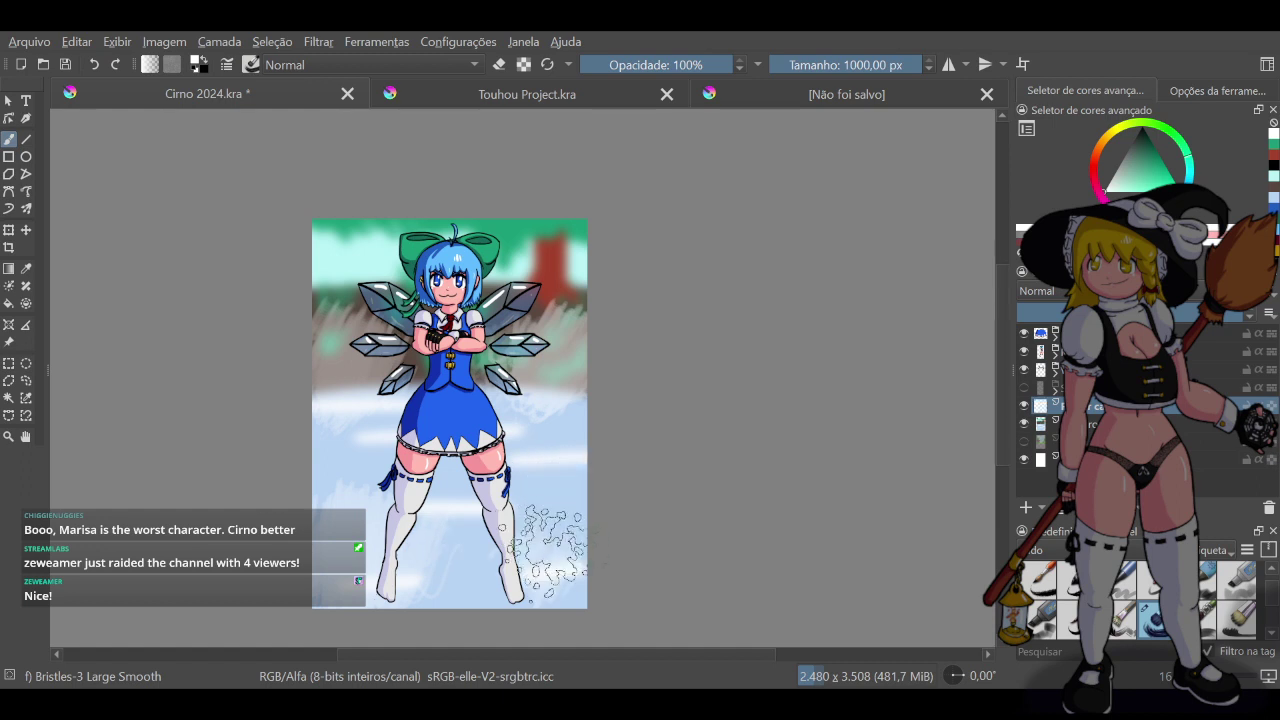
mouse_move(442, 550)
left_mouse_down()
mouse_move(508, 536)
mouse_move(461, 551)
left_mouse_up()
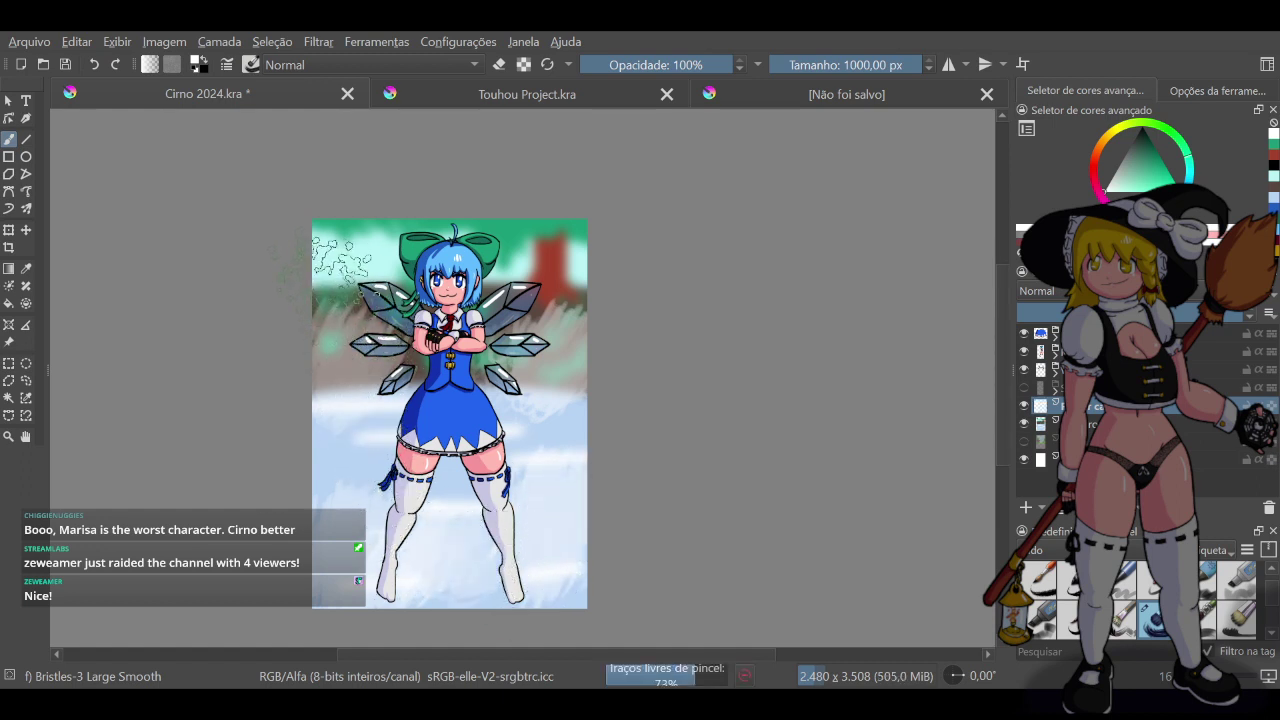
mouse_move(520, 288)
left_mouse_down()
mouse_move(643, 270)
mouse_move(646, 300)
left_mouse_up()
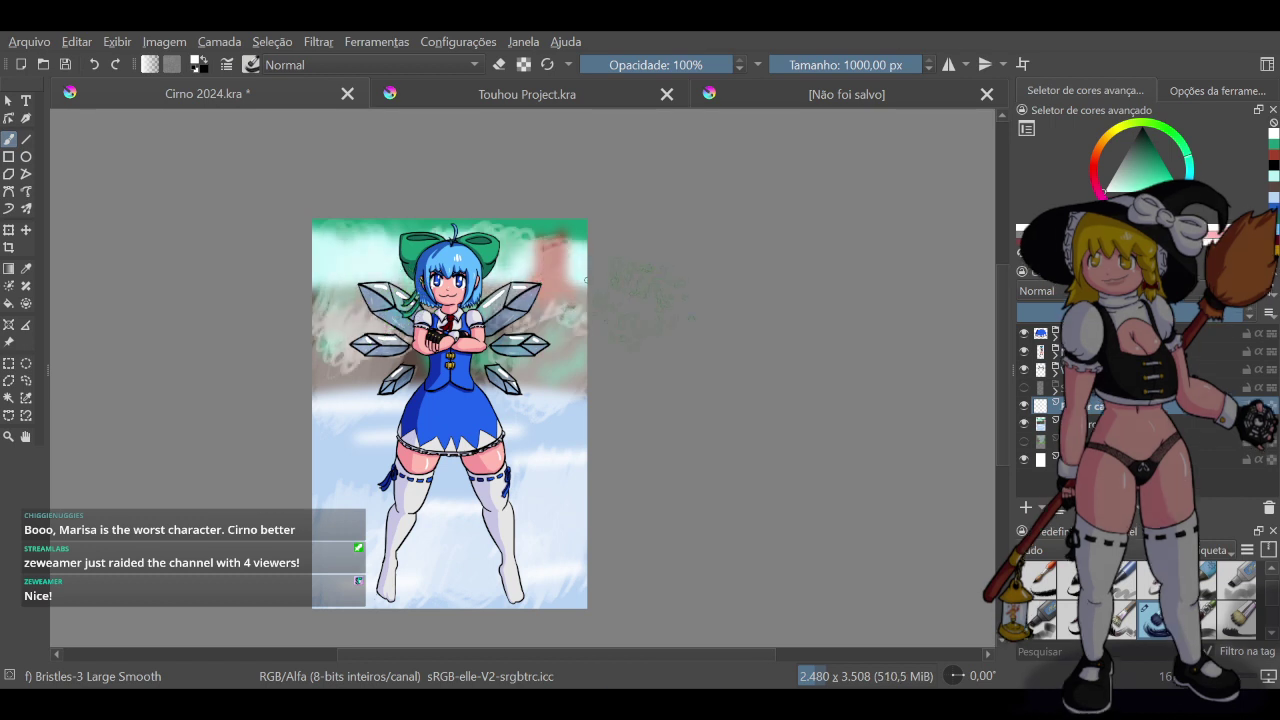
key("ctrl+z")
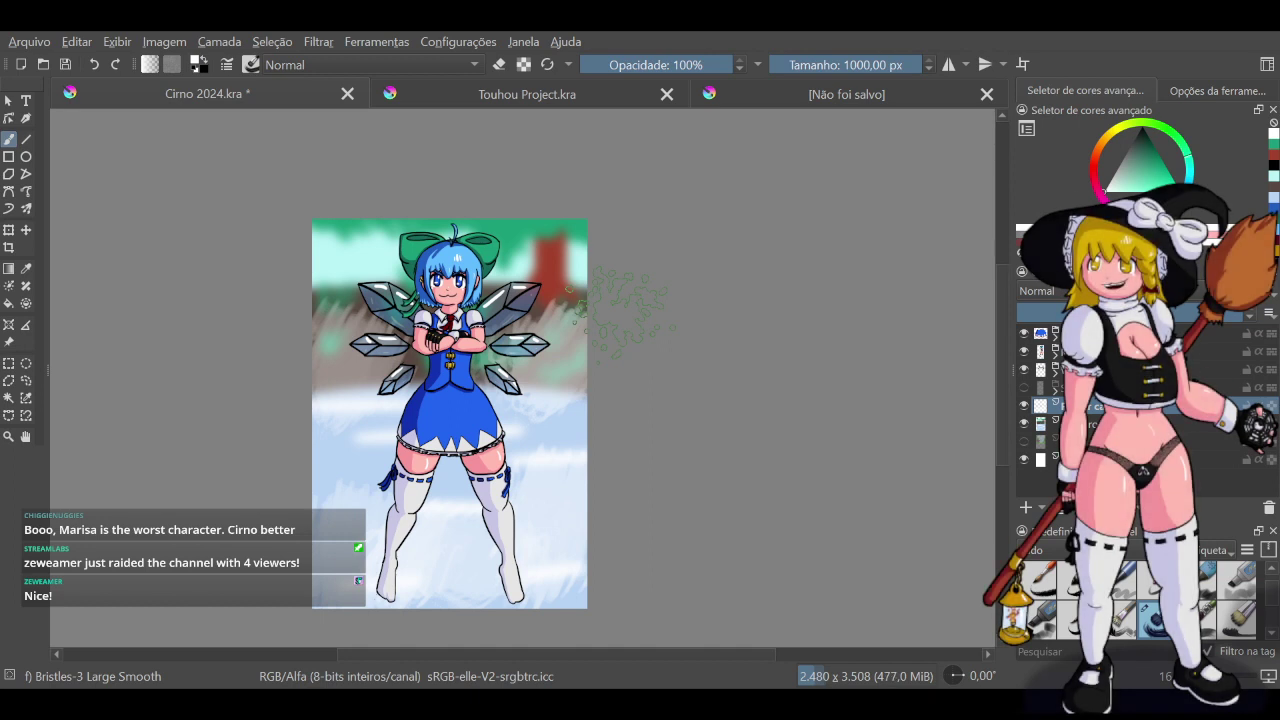
scroll(745, 333, "down", 1)
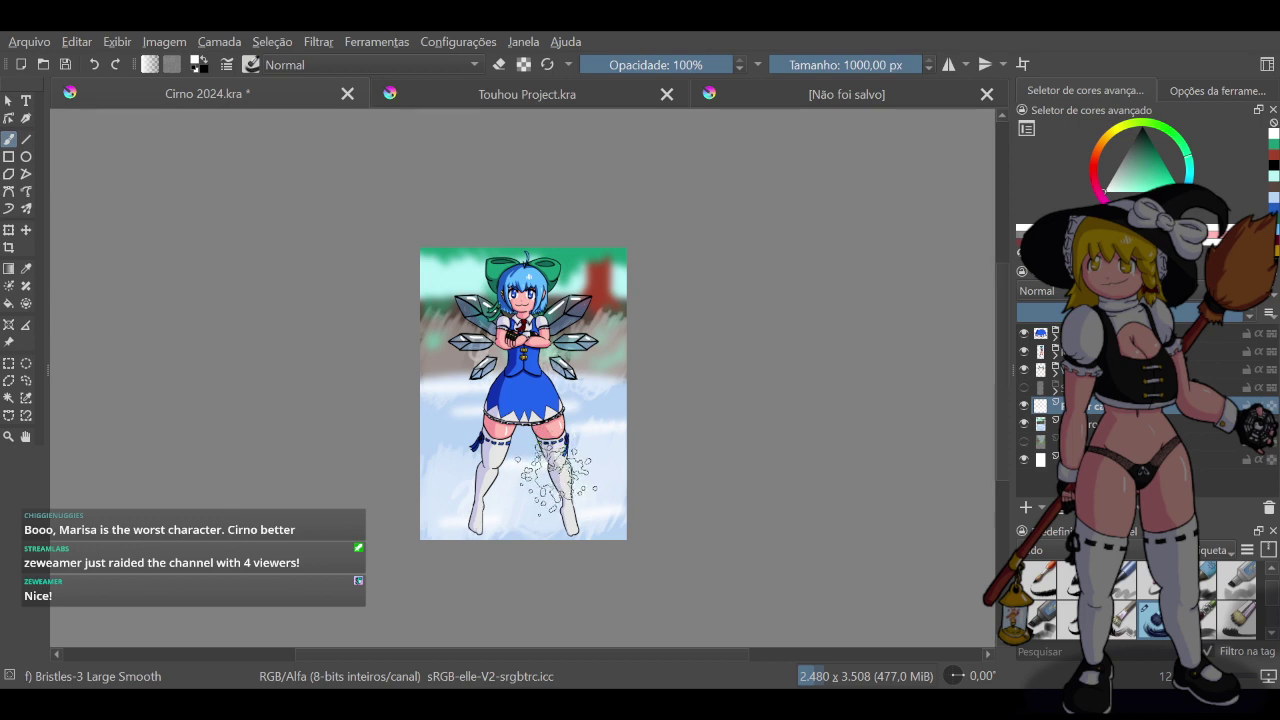
left_click(548, 66)
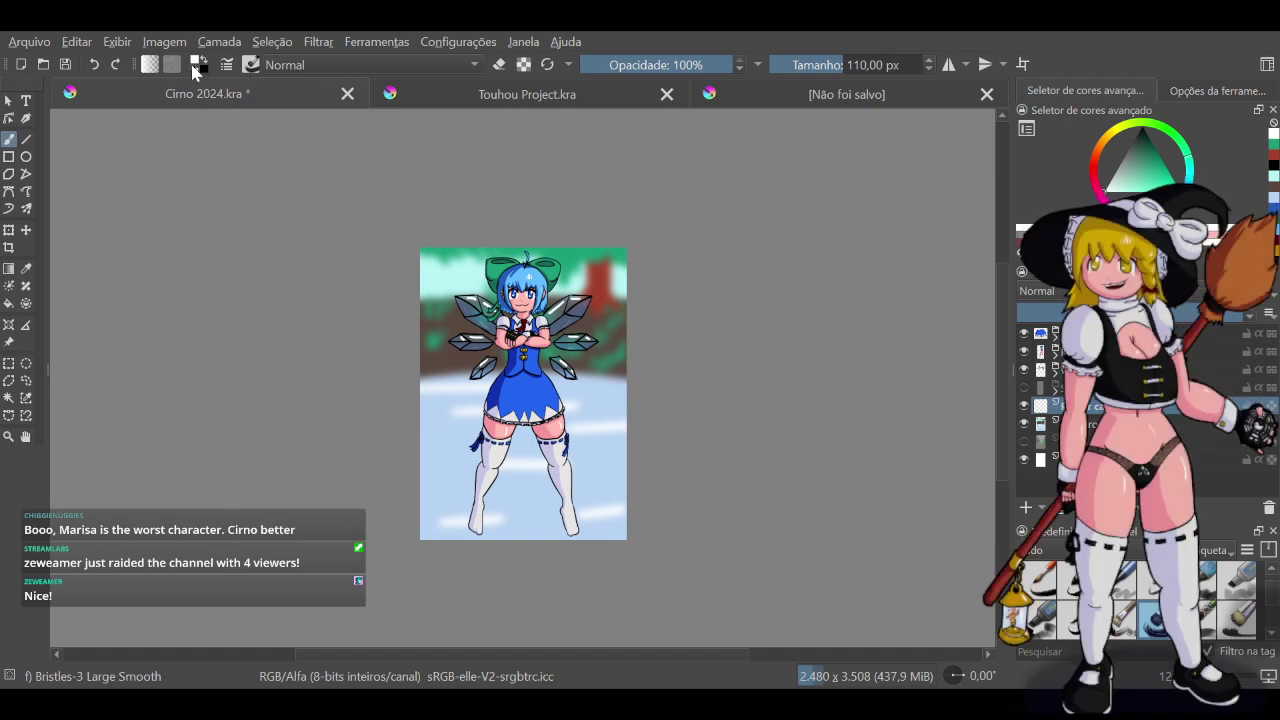
Fill overlapping elliptical selections with white on the empty layer to form a cloud bank across the lake's far shore
left_click(26, 363)
left_click_drag(408, 362, 470, 402)
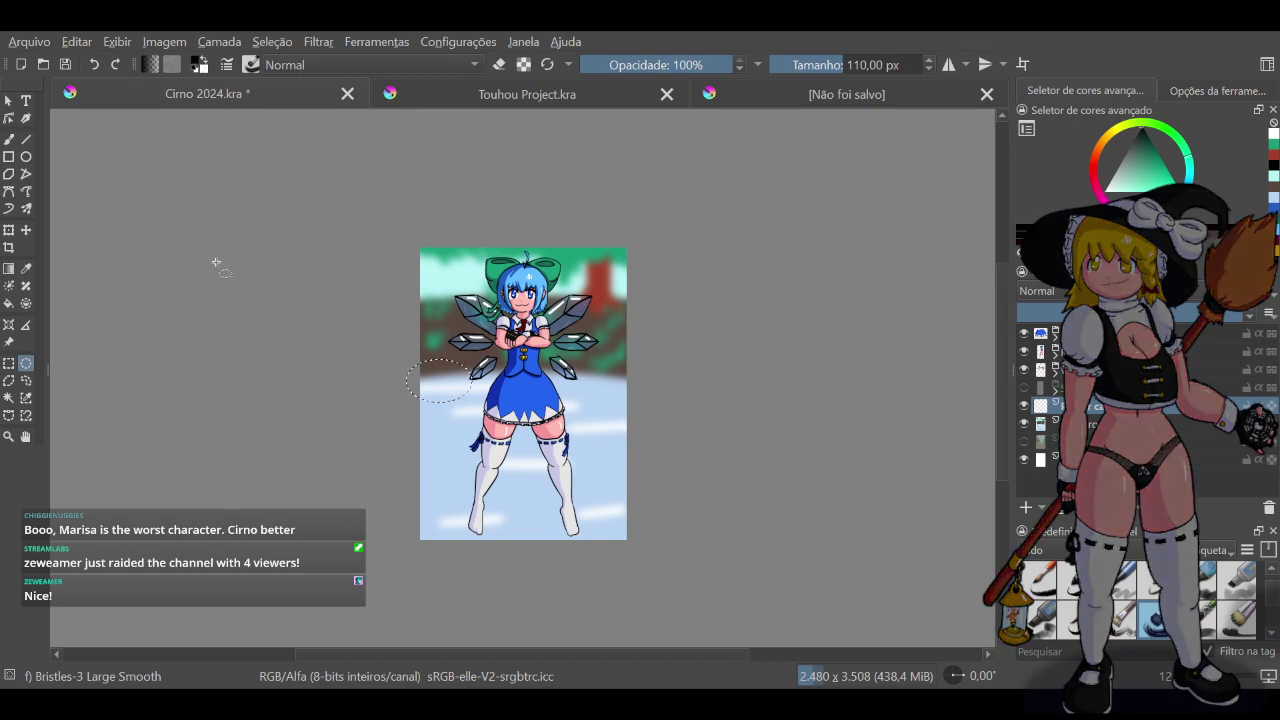
key("BackSpace")
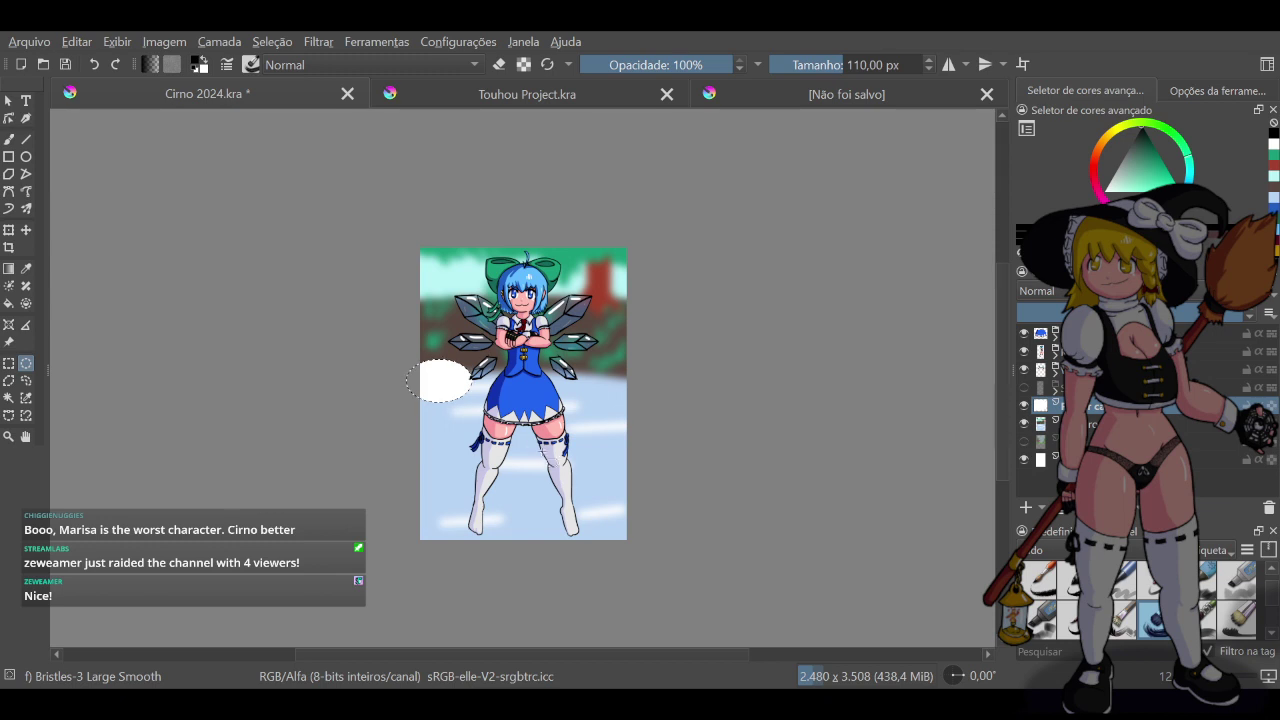
left_click_drag(441, 382, 521, 448)
key("BackSpace")
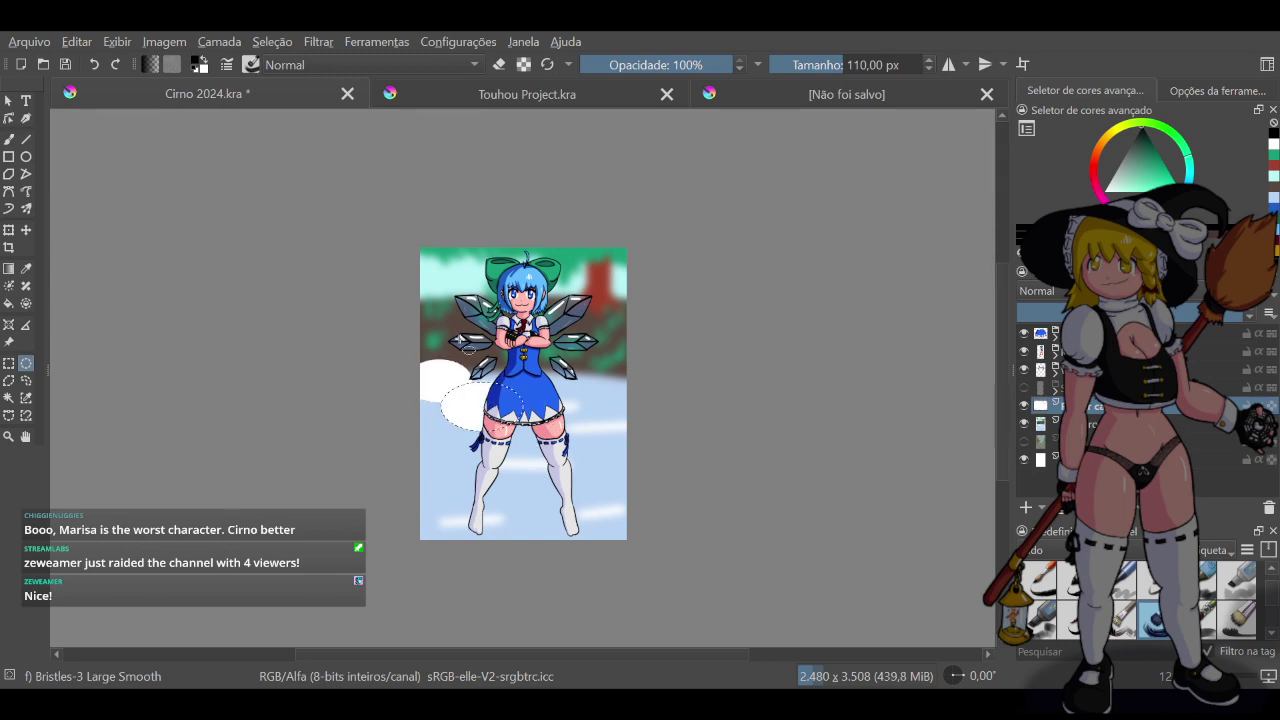
left_click_drag(484, 354, 582, 394)
key("BackSpace")
left_click_drag(545, 370, 683, 437)
key("BackSpace")
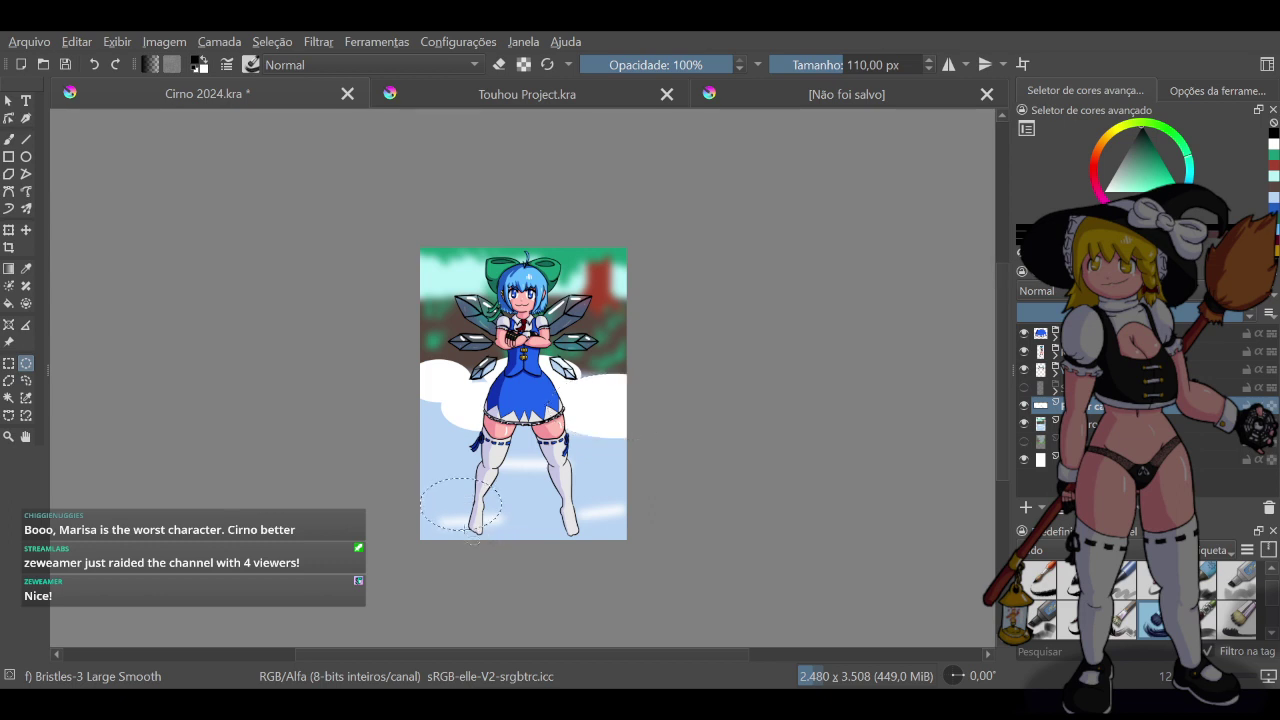
Fill further large elliptical selections with white along the drawing's lower edge to form clouds around Cirno's feet
key("ctrl+shift+a")
left_click_drag(538, 583, 506, 553)
key("shift+BackSpace")
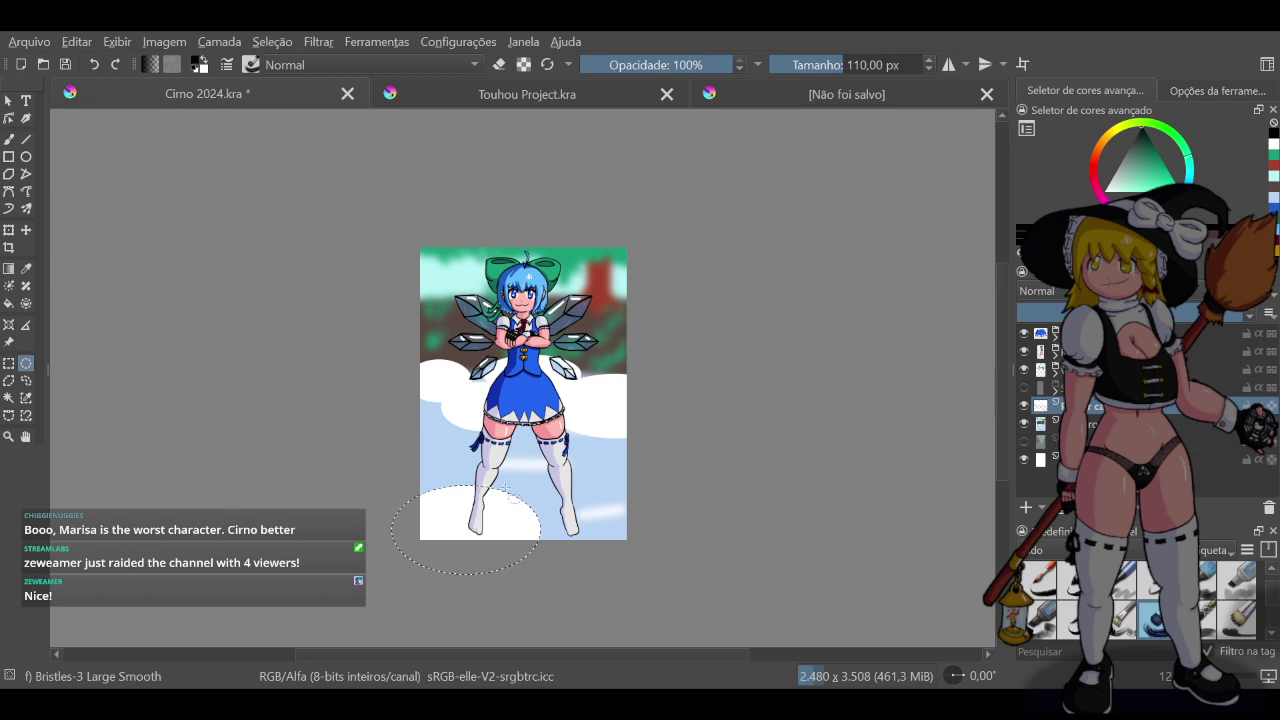
left_click_drag(508, 491, 594, 567)
key("shift+BackSpace")
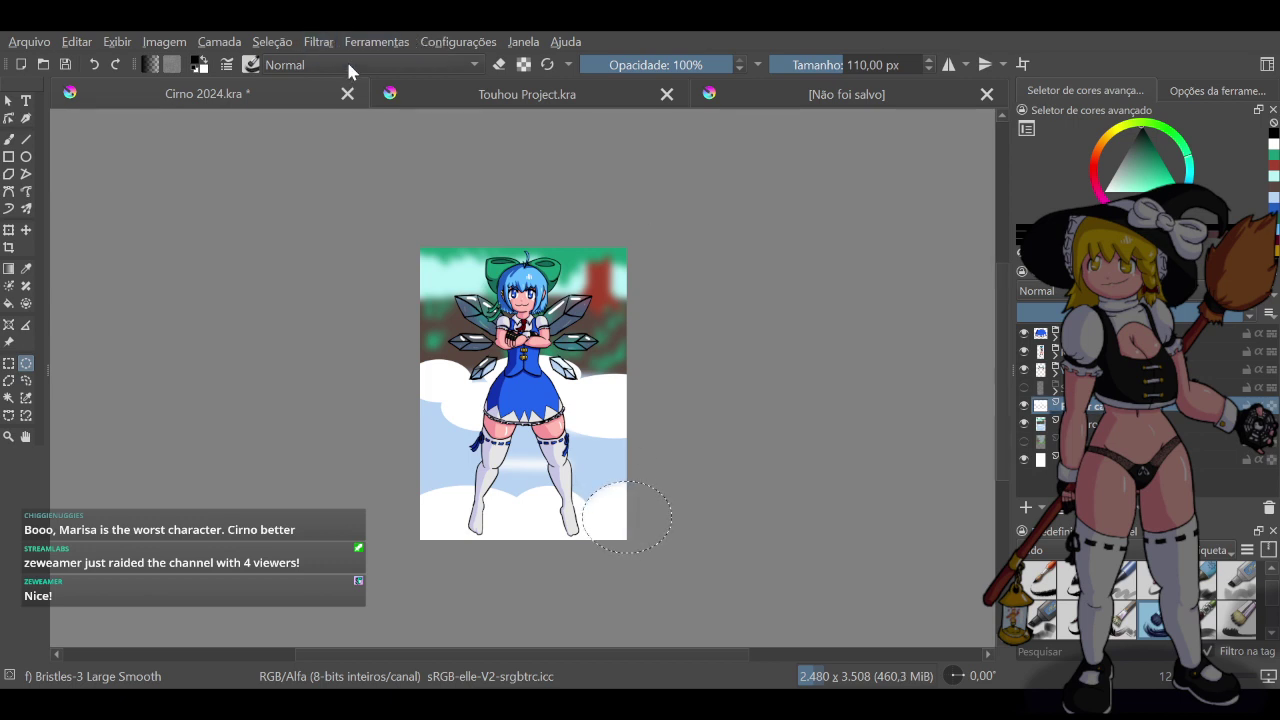
Clear the selection, compare the picture with and without the white cloud layer, and blur that layer with the last filter
key("ctrl+f")
scroll(526, 387, "up", 3)
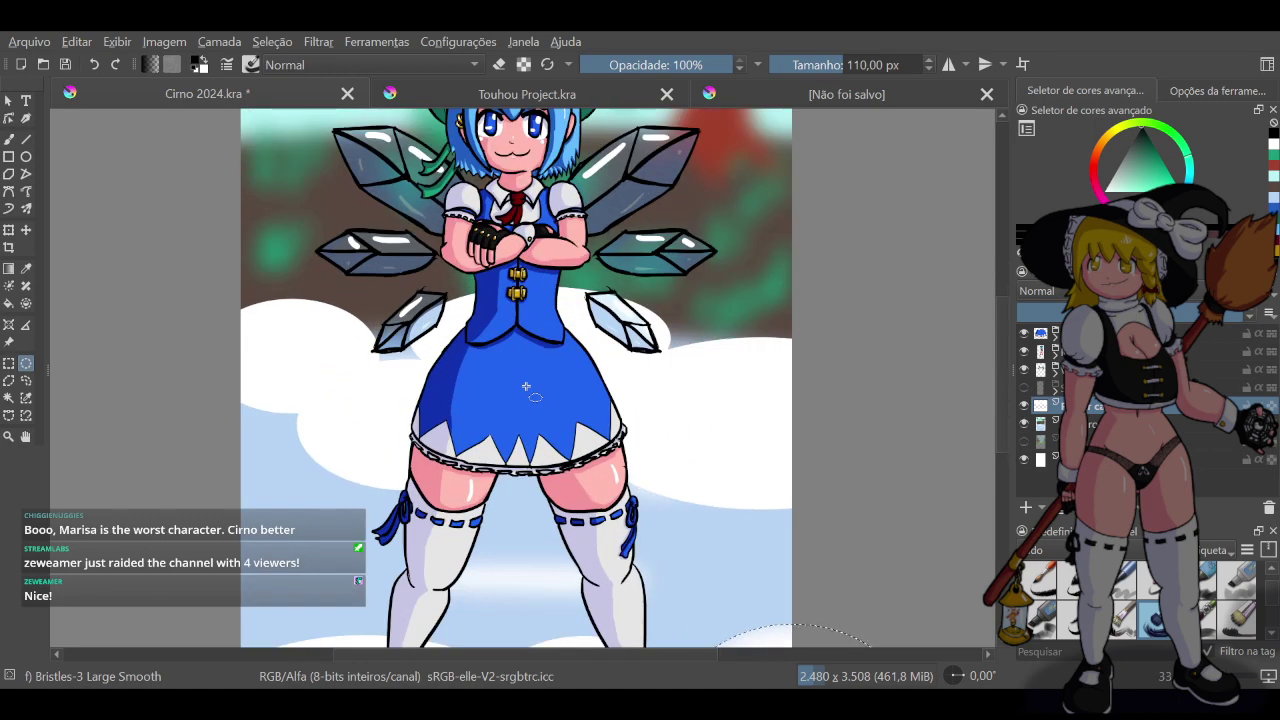
scroll(526, 387, "down", 2)
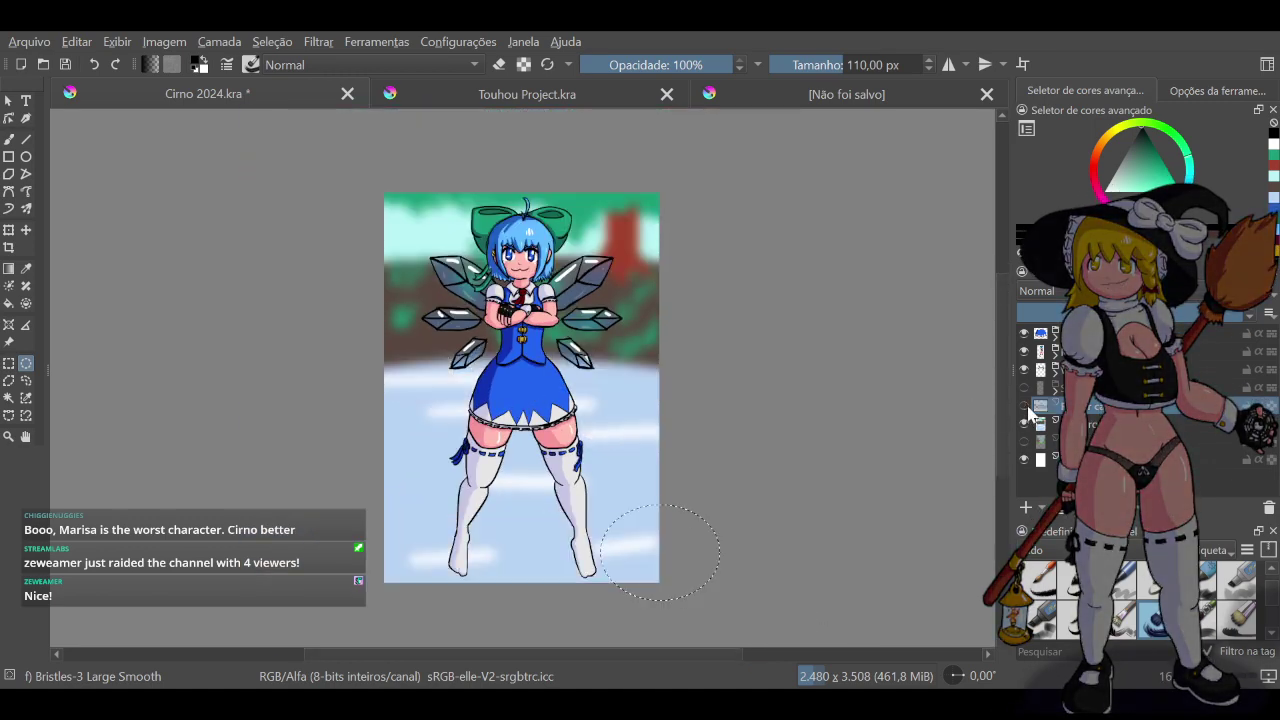
left_click(1024, 406)
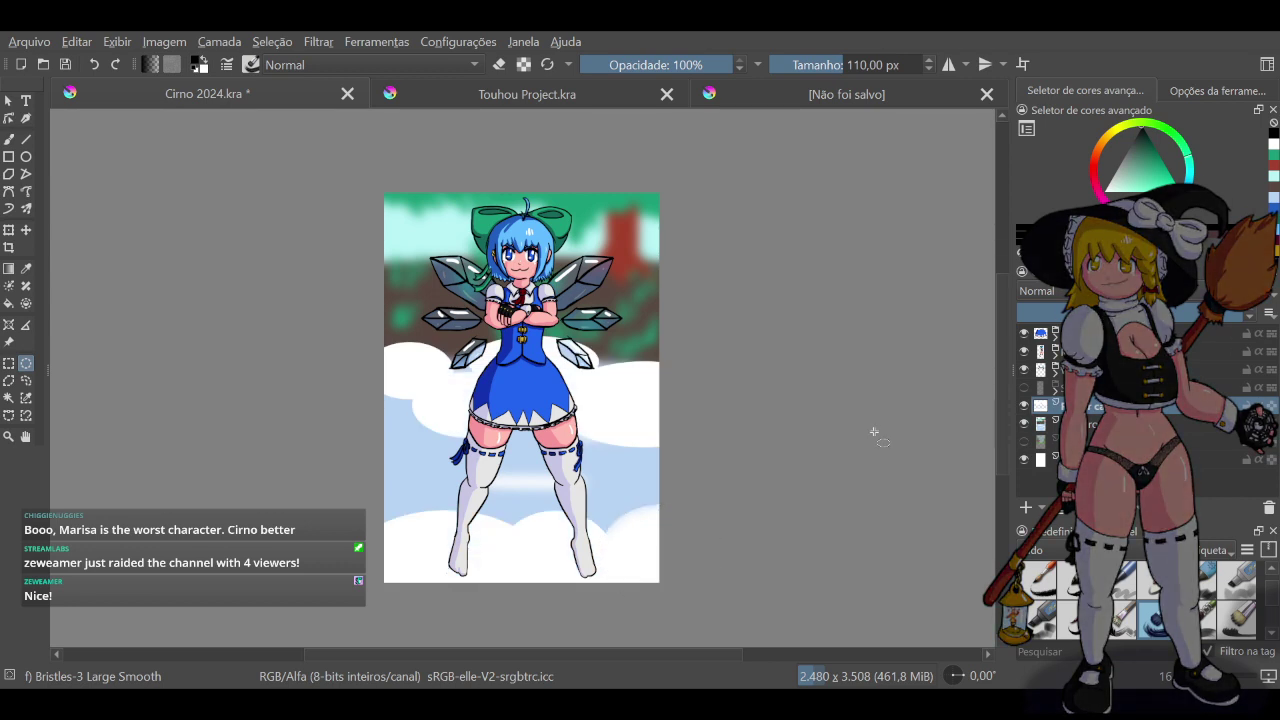
left_click(334, 62)
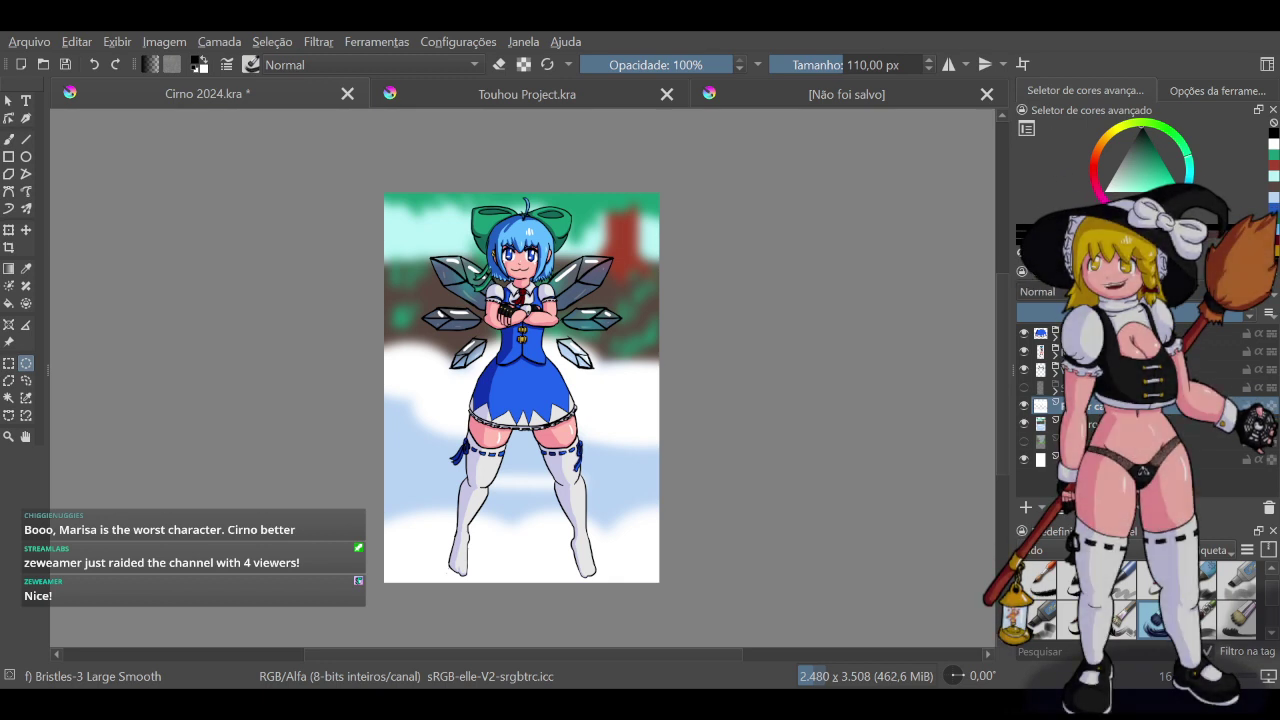
Try the luminosity, multiply and addition blending modes on the cloud layer, return it to Normal and lower its opacity
left_click(1057, 316)
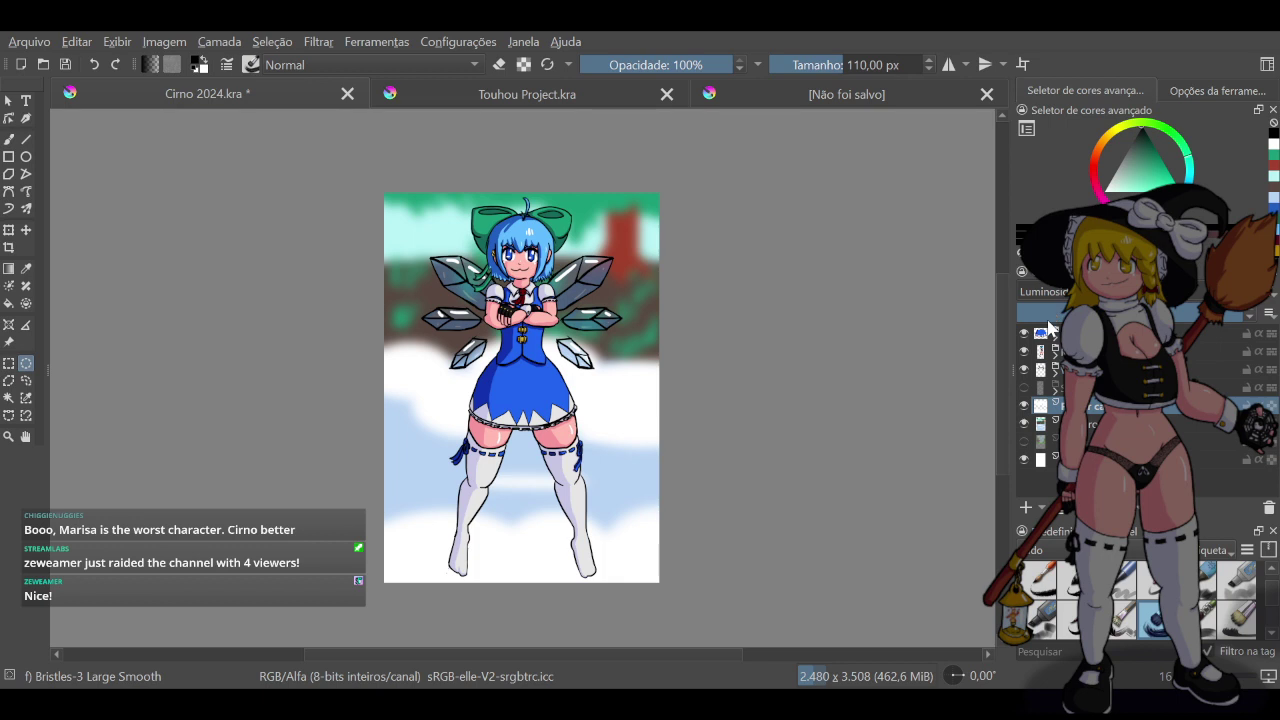
key("alt+shift+m")
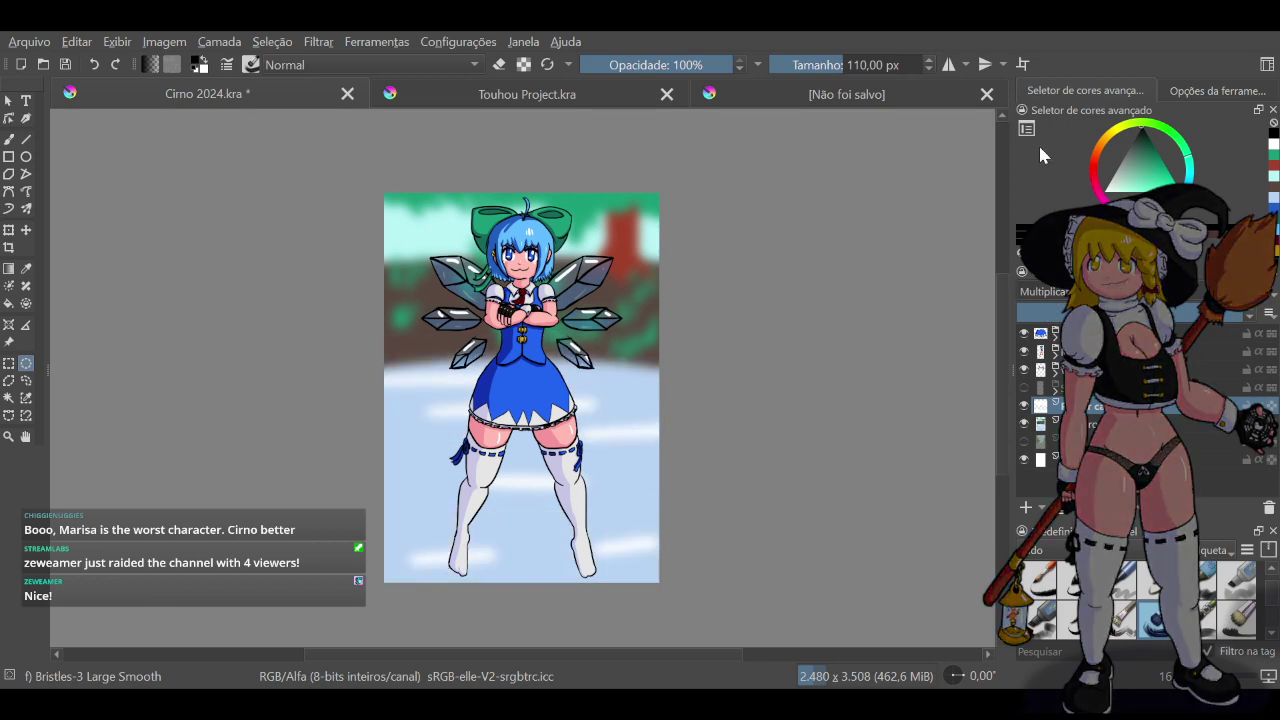
key("alt+shift+w")
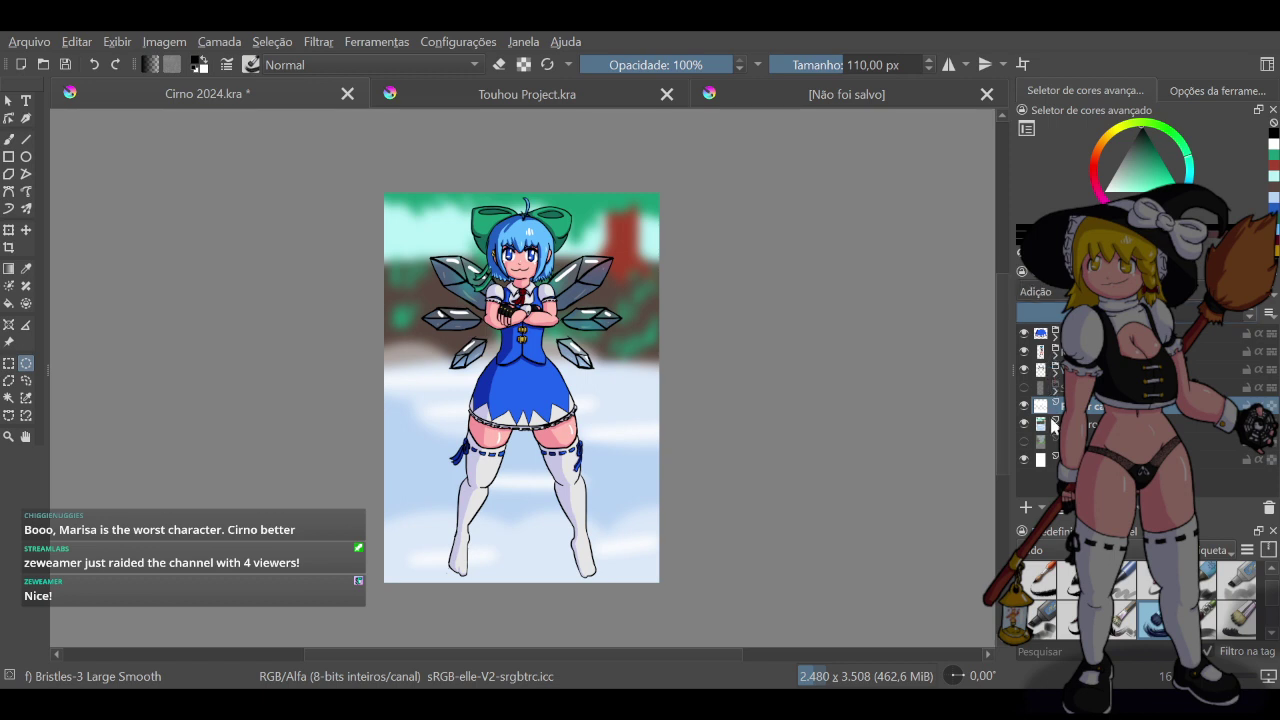
key("ctrl+z")
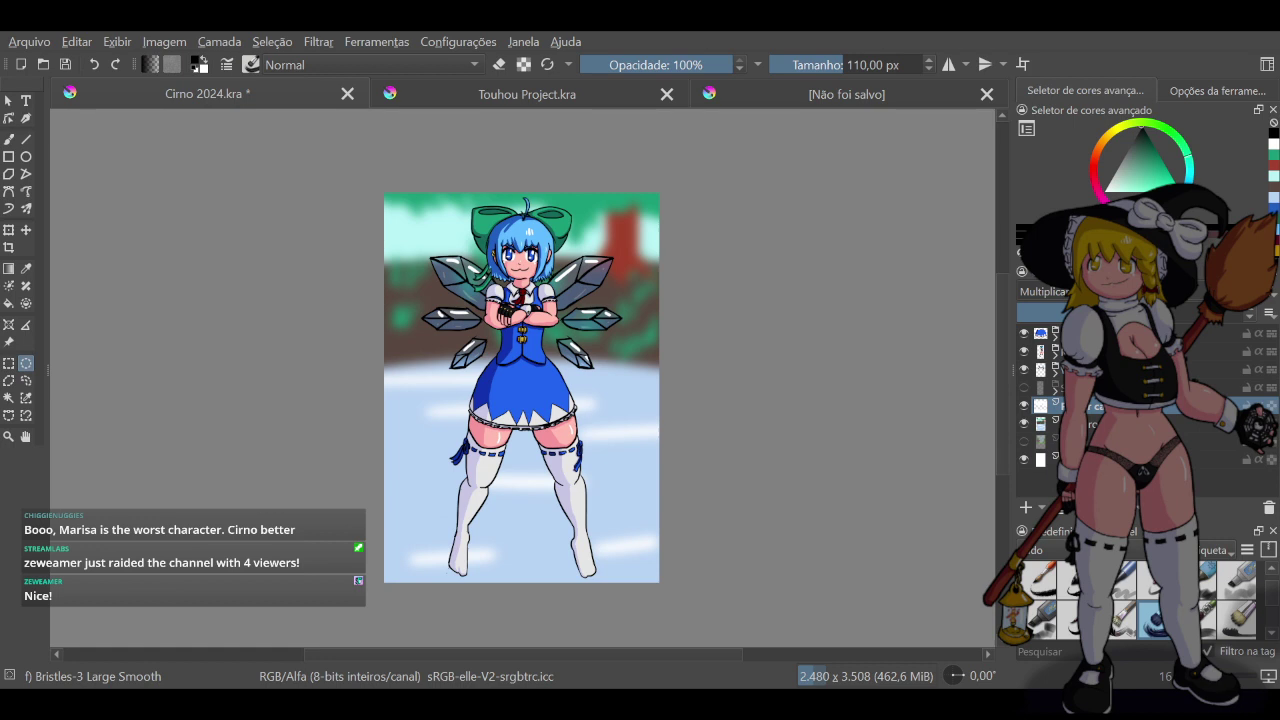
key("alt+shift+n")
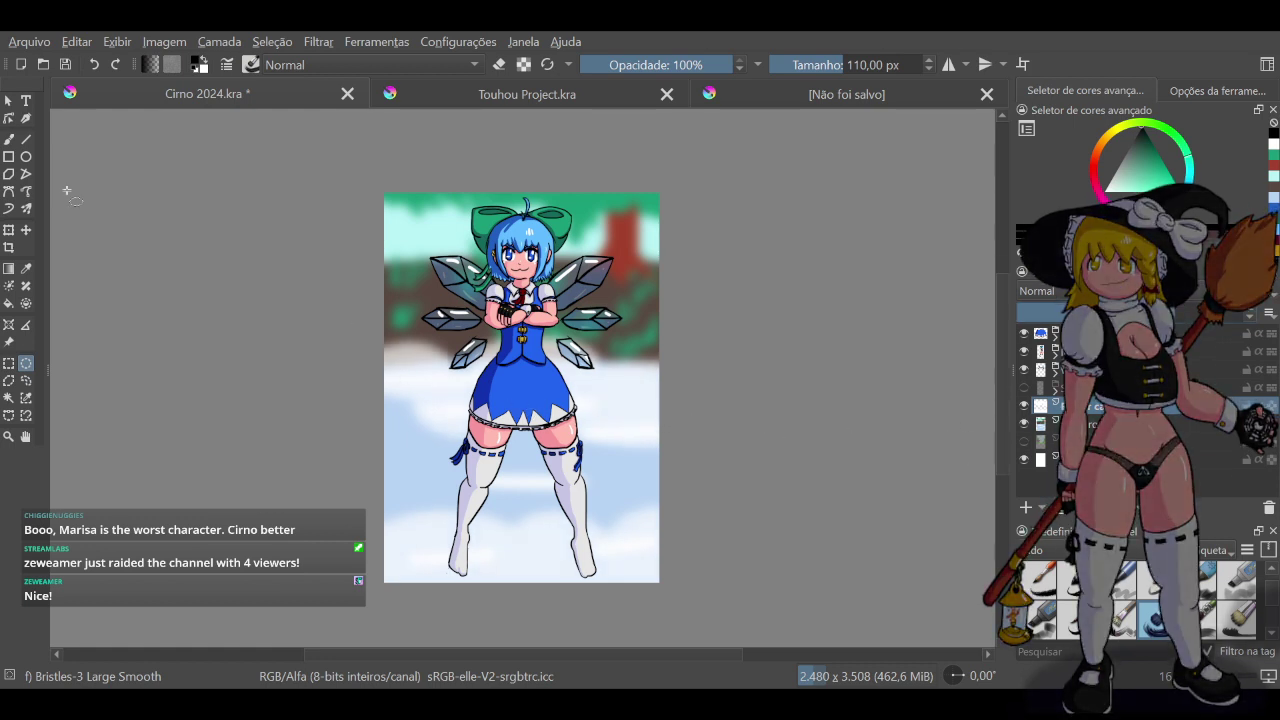
Copy the shoreline clouds with a rectangular selection, paste them as a new layer and move the copy to the drawing's upper edge
left_click(8, 364)
left_click_drag(329, 292, 714, 460)
key("ctrl+c")
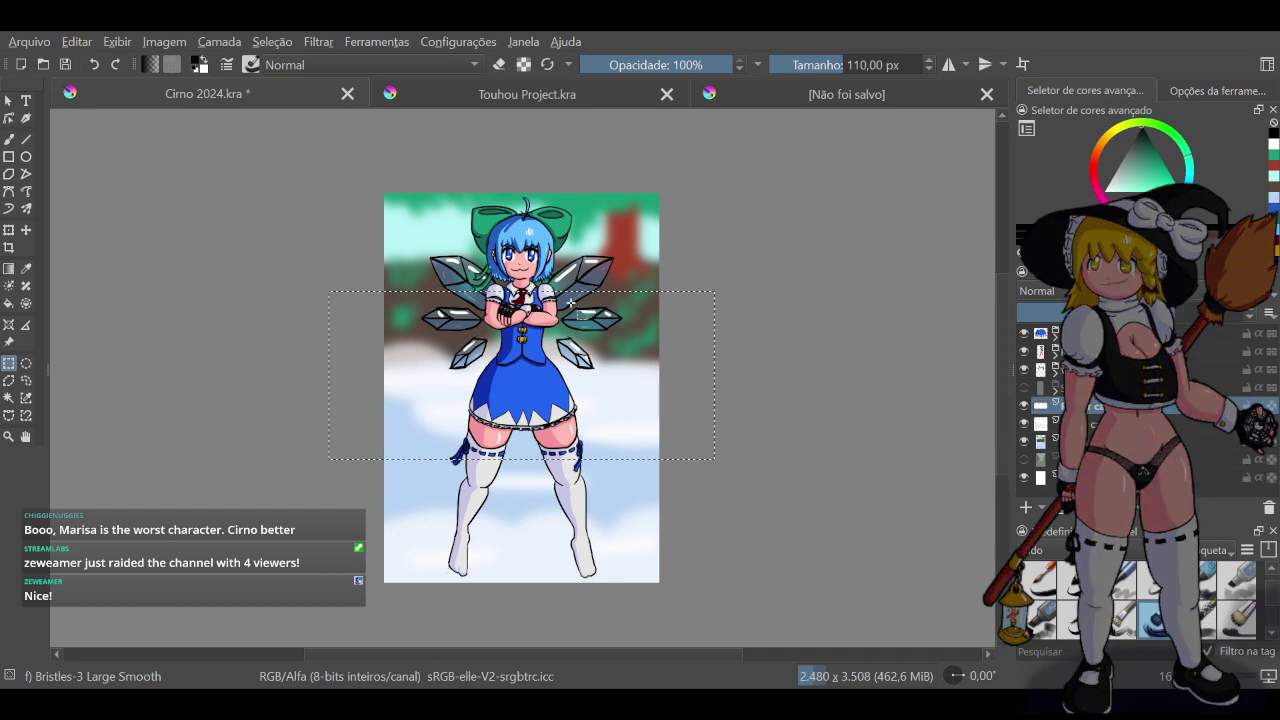
key("ctrl+v")
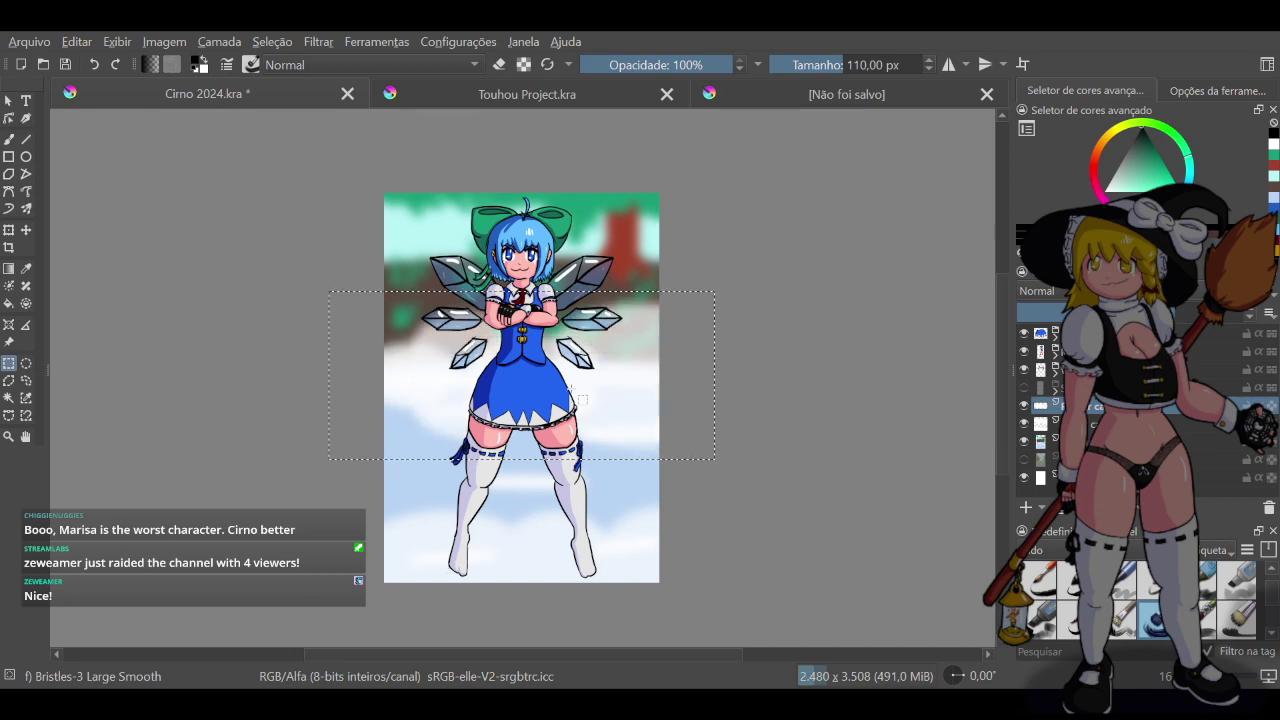
left_click(26, 231)
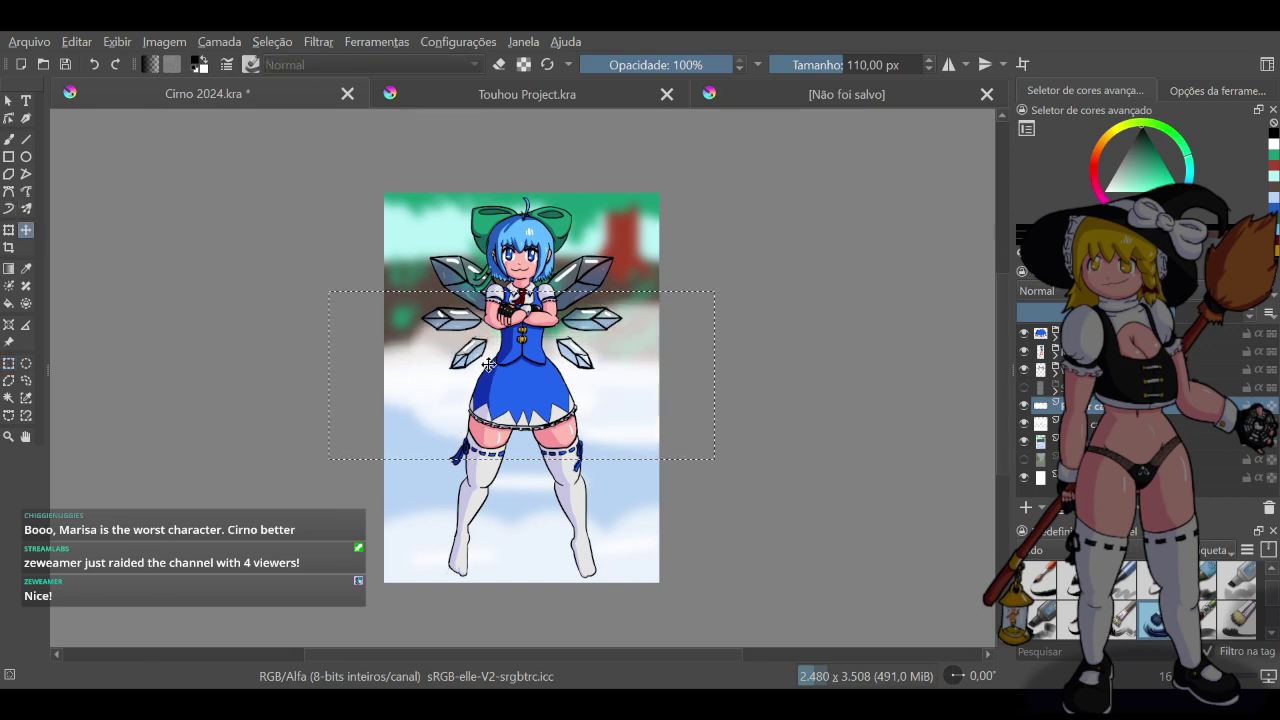
left_click_drag(481, 250, 486, 199)
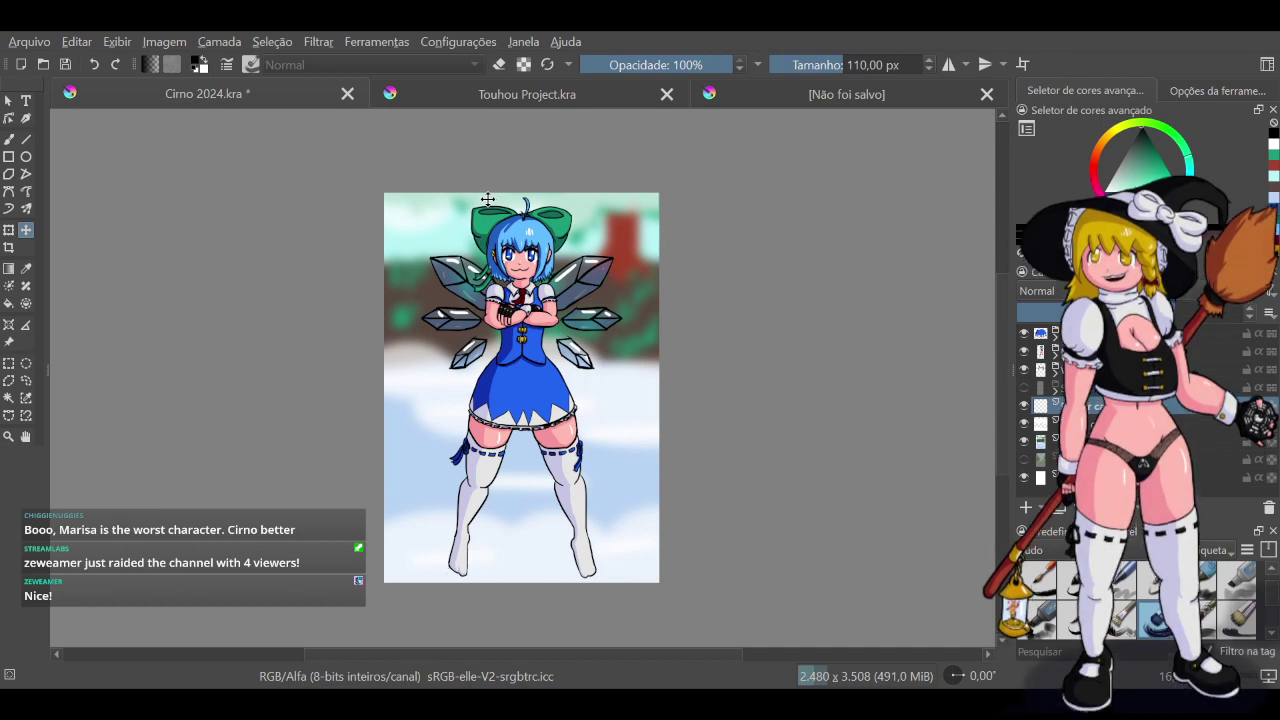
Merge the two white cloud layers into one
left_click(713, 271)
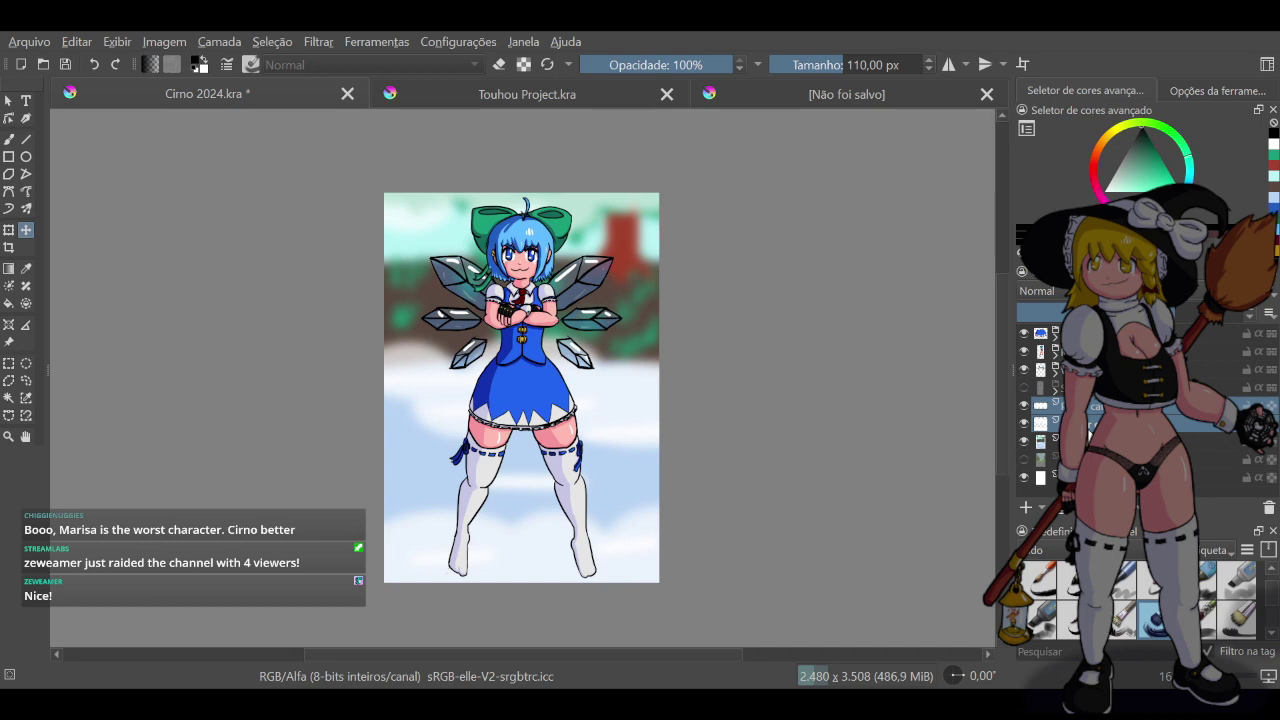
key("ctrl+e")
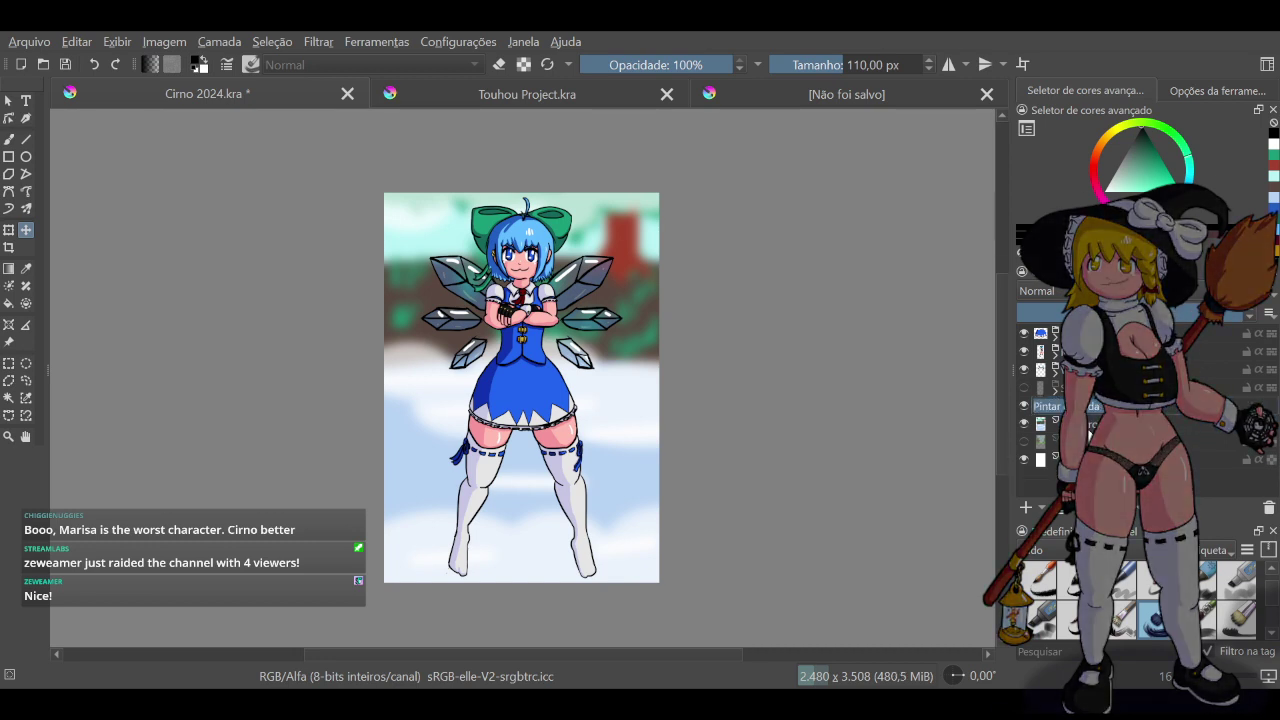
key("Return")
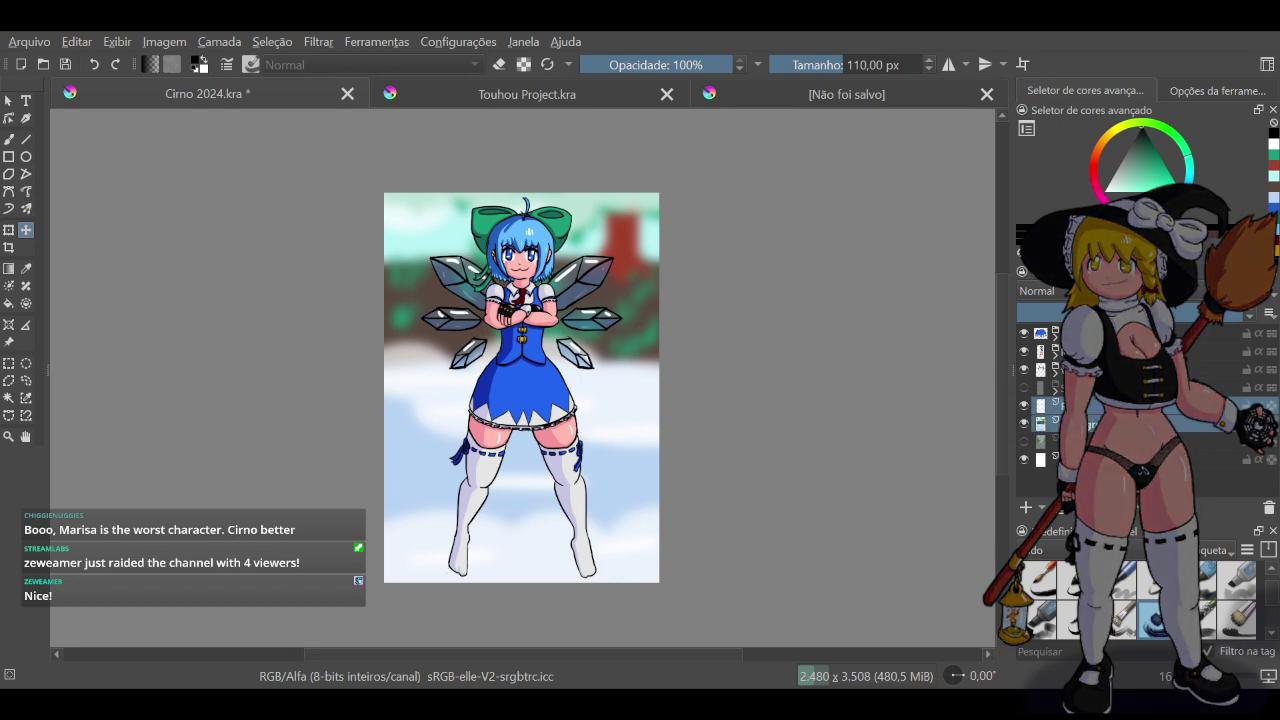
Group the merged cloud layer with the background layer, name the group Background and collapse it
left_click(1092, 424, "ctrl")
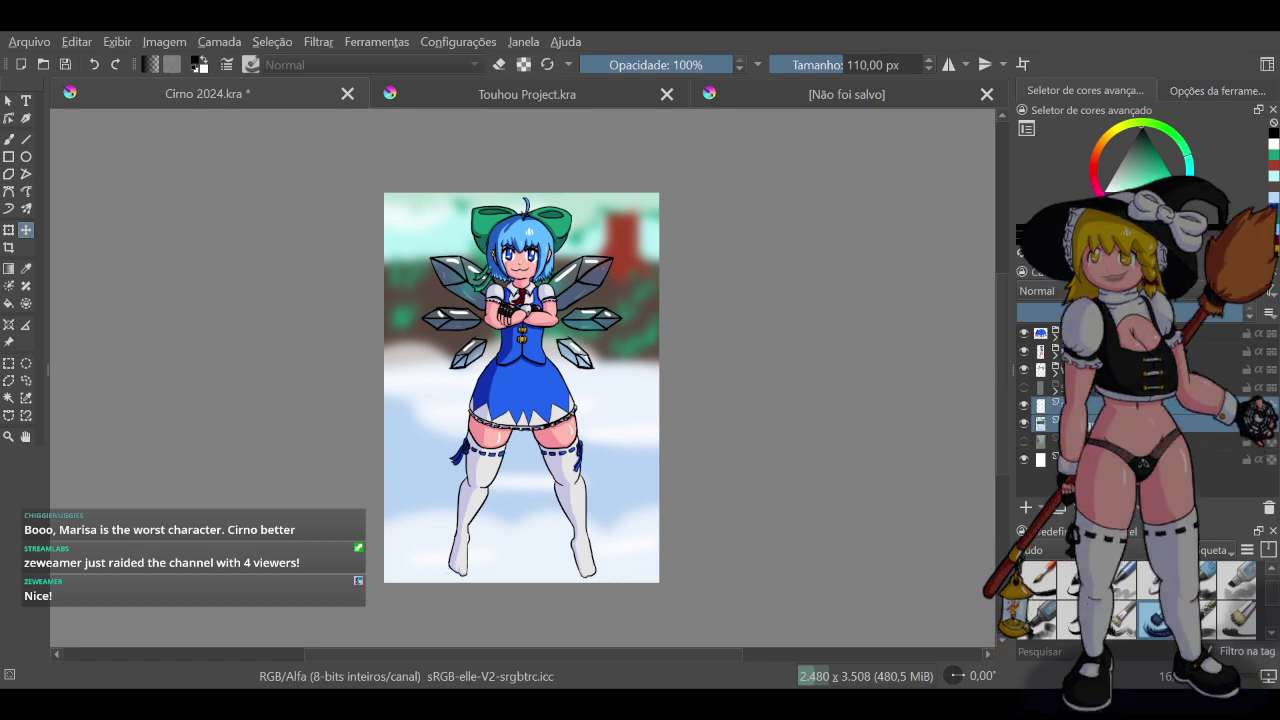
key("ctrl+g")
double_click(1086, 406)
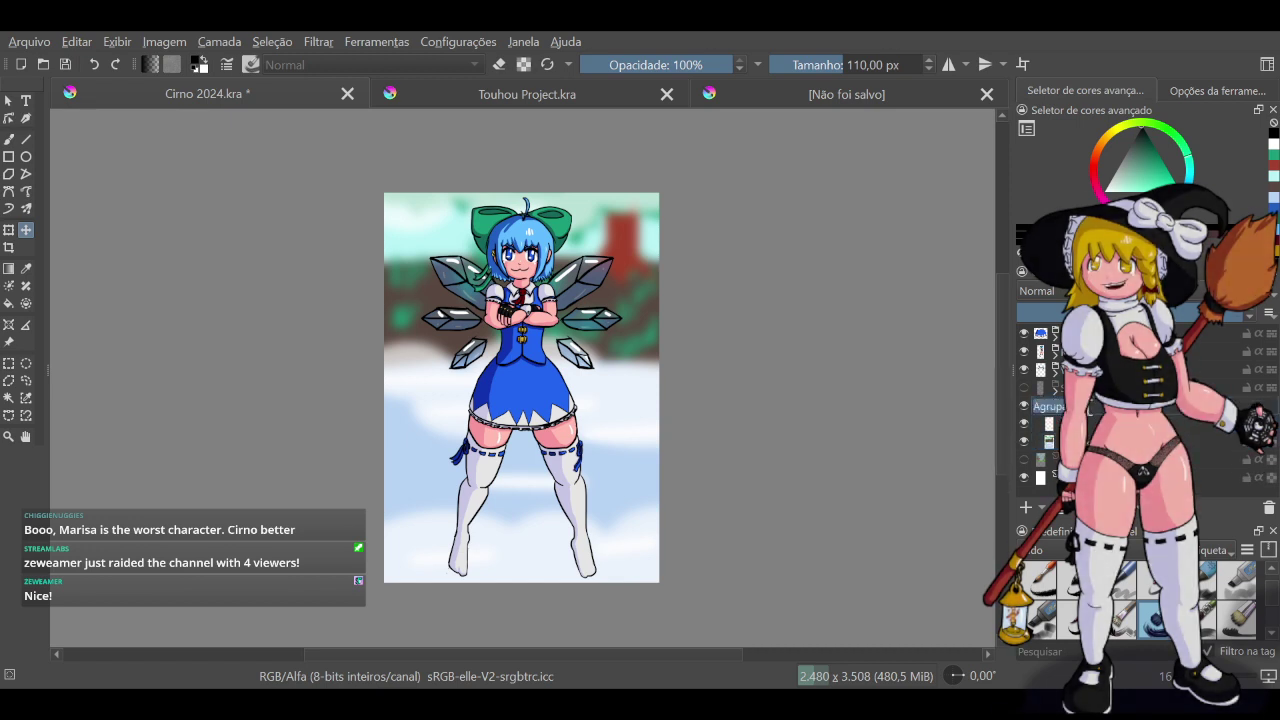
type("Backgr")
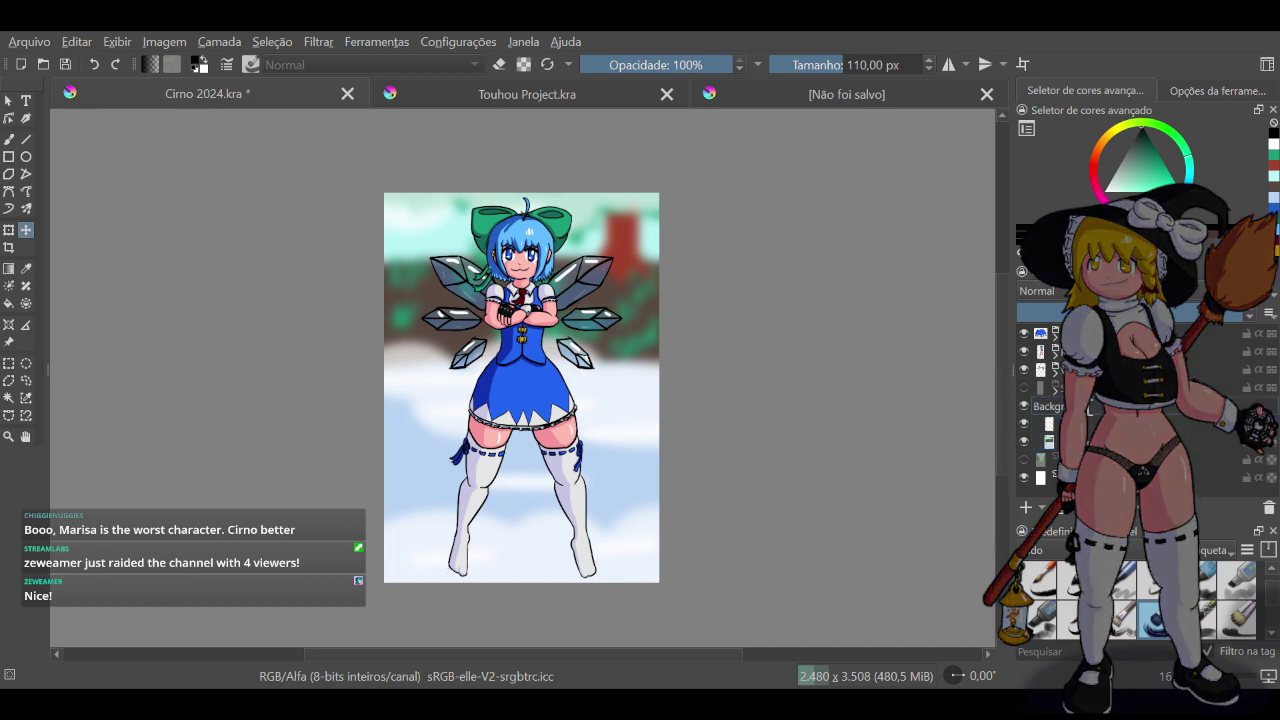
type("o")
key("Return")
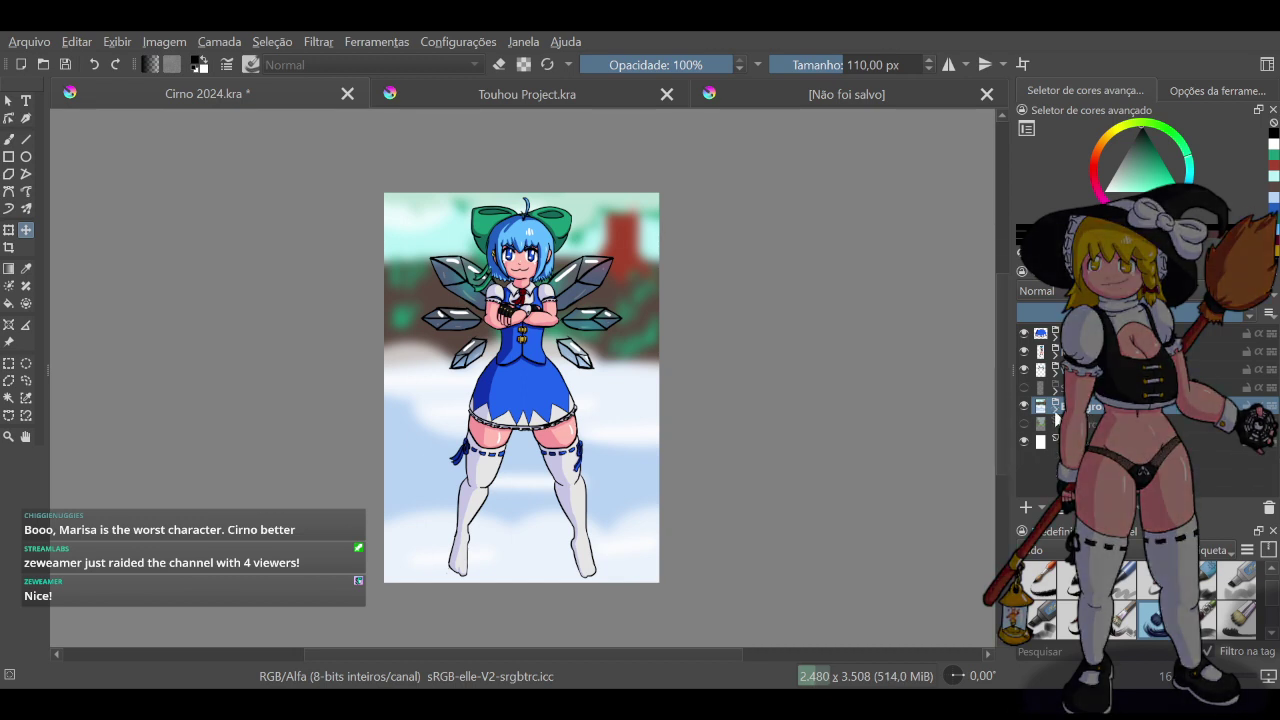
Copy the logo and signature groups from Touhou Project.kra and paste them above the uppermost group in Cirno 2024.kra
left_click(542, 97)
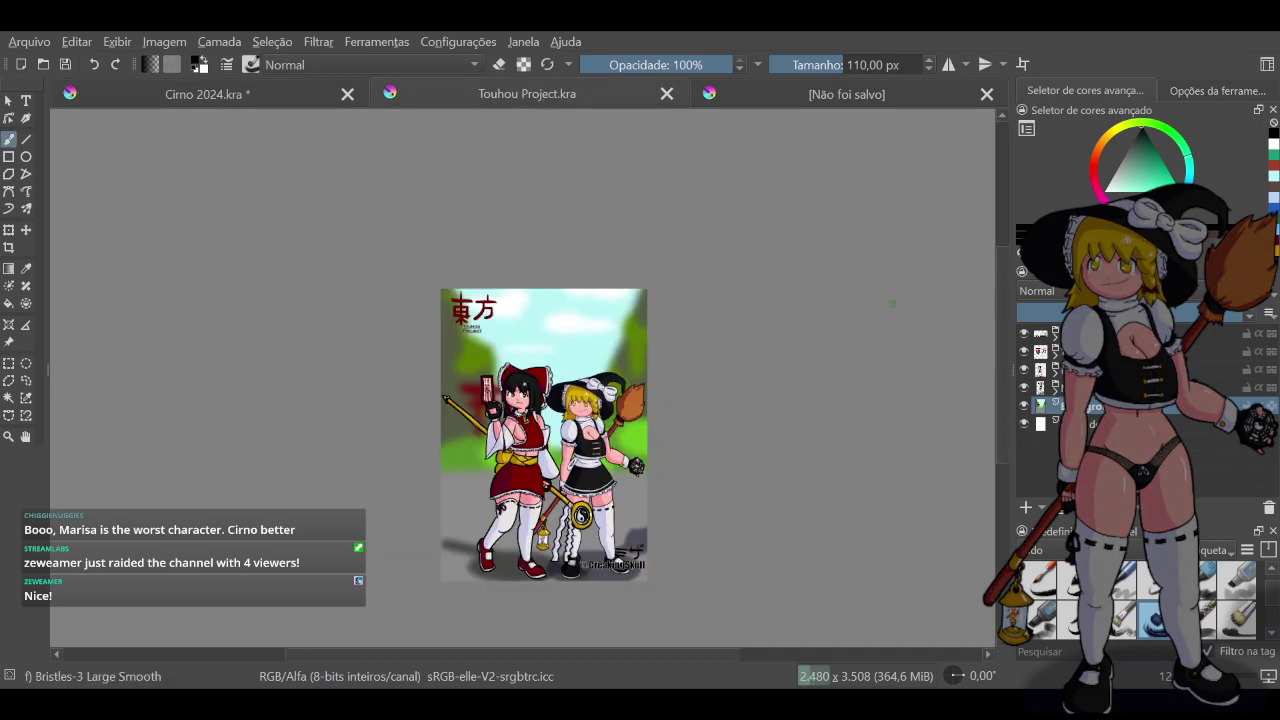
left_click(1120, 334)
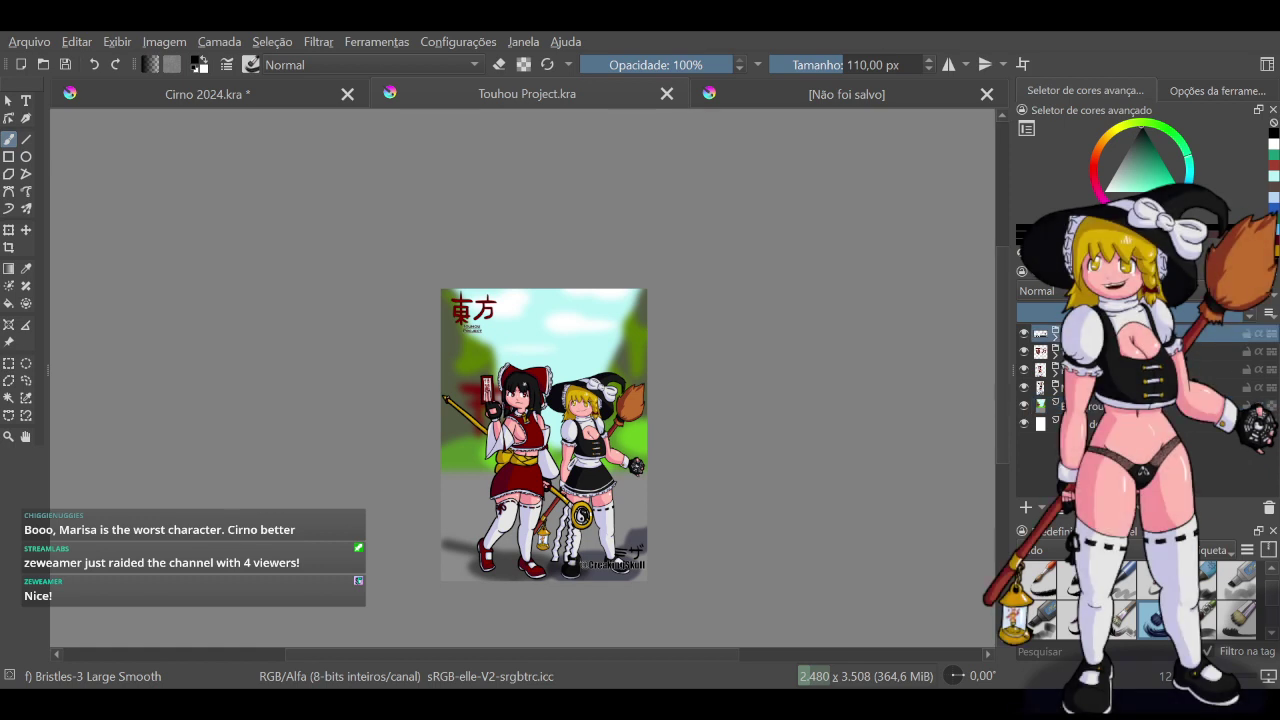
left_click(1120, 352, "ctrl")
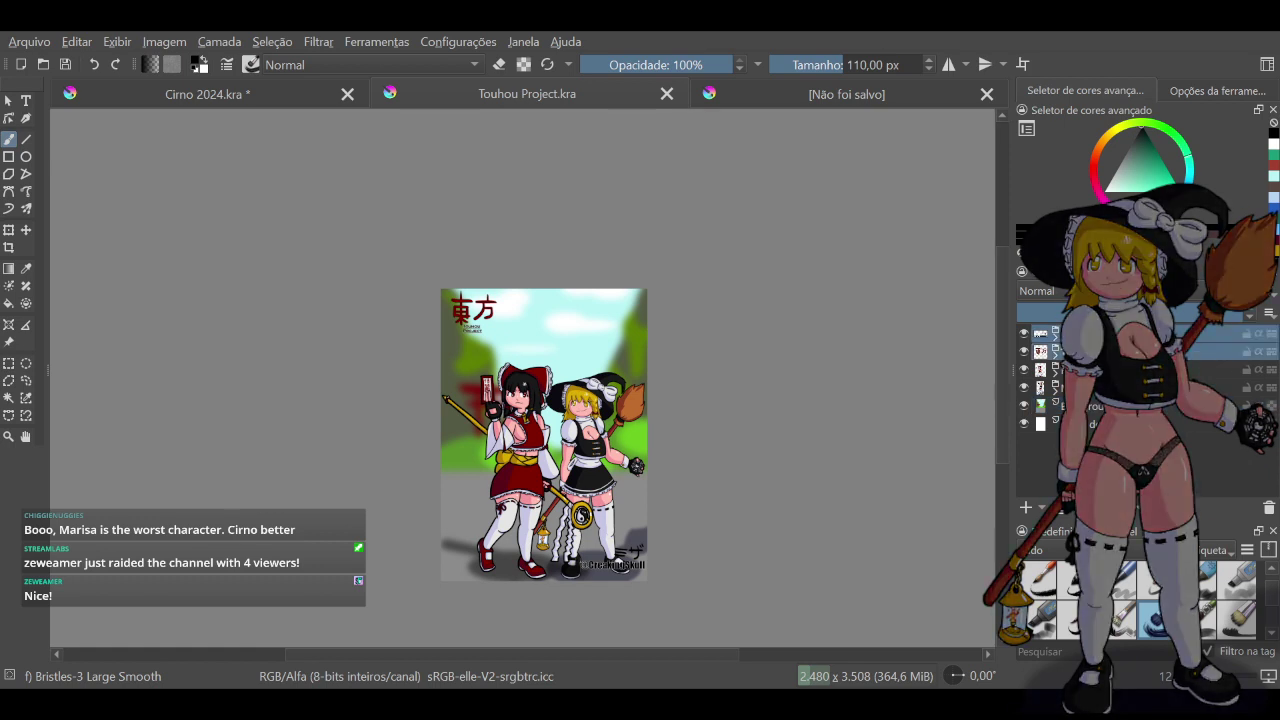
left_click(277, 97)
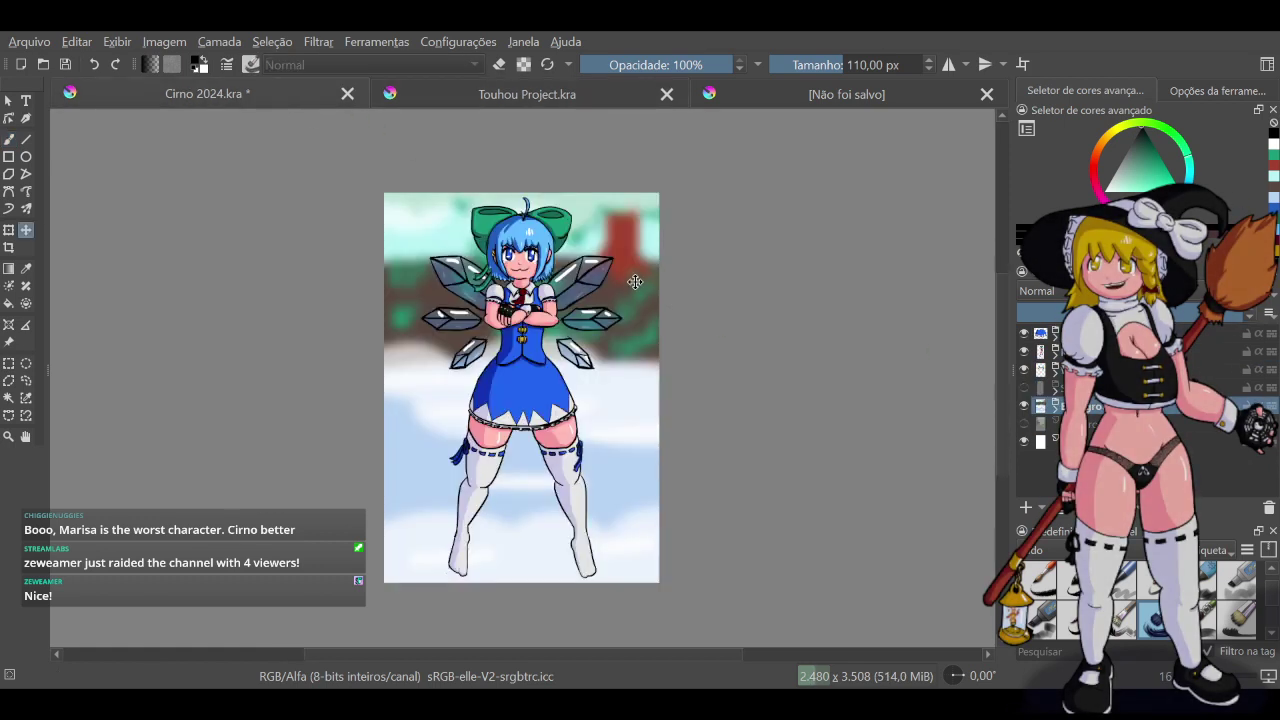
left_click(1120, 334)
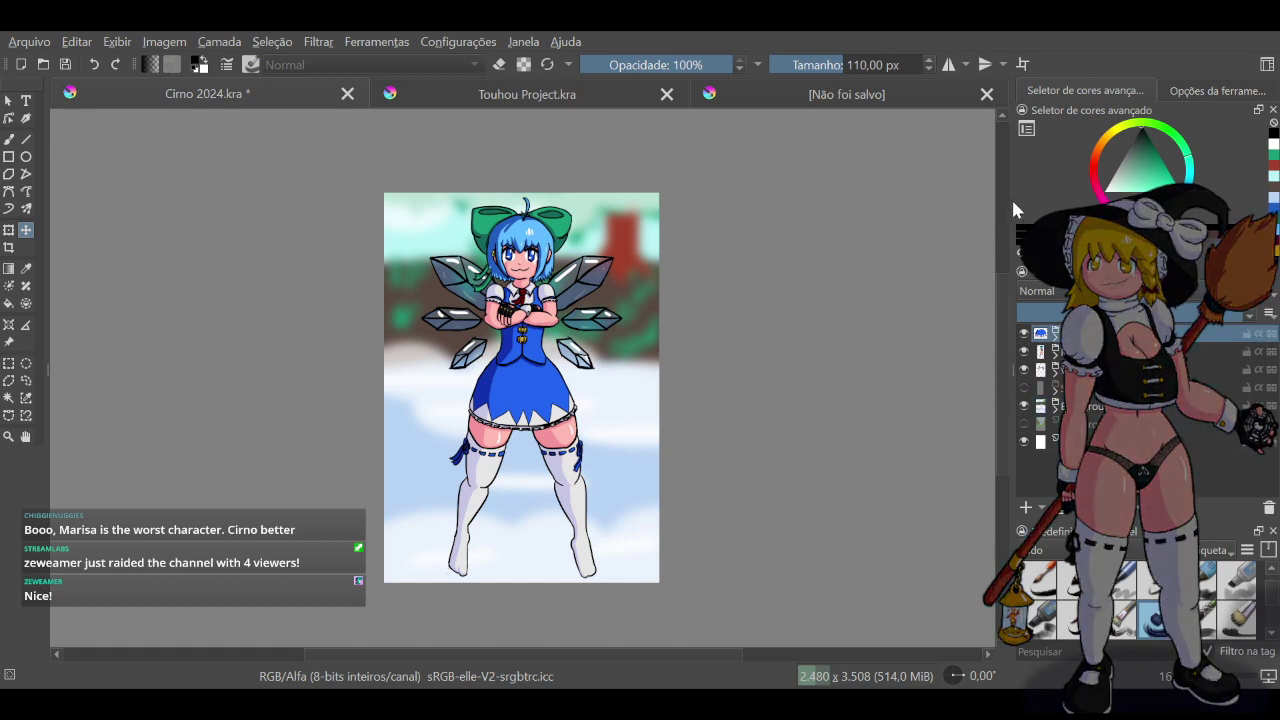
key("ctrl+v")
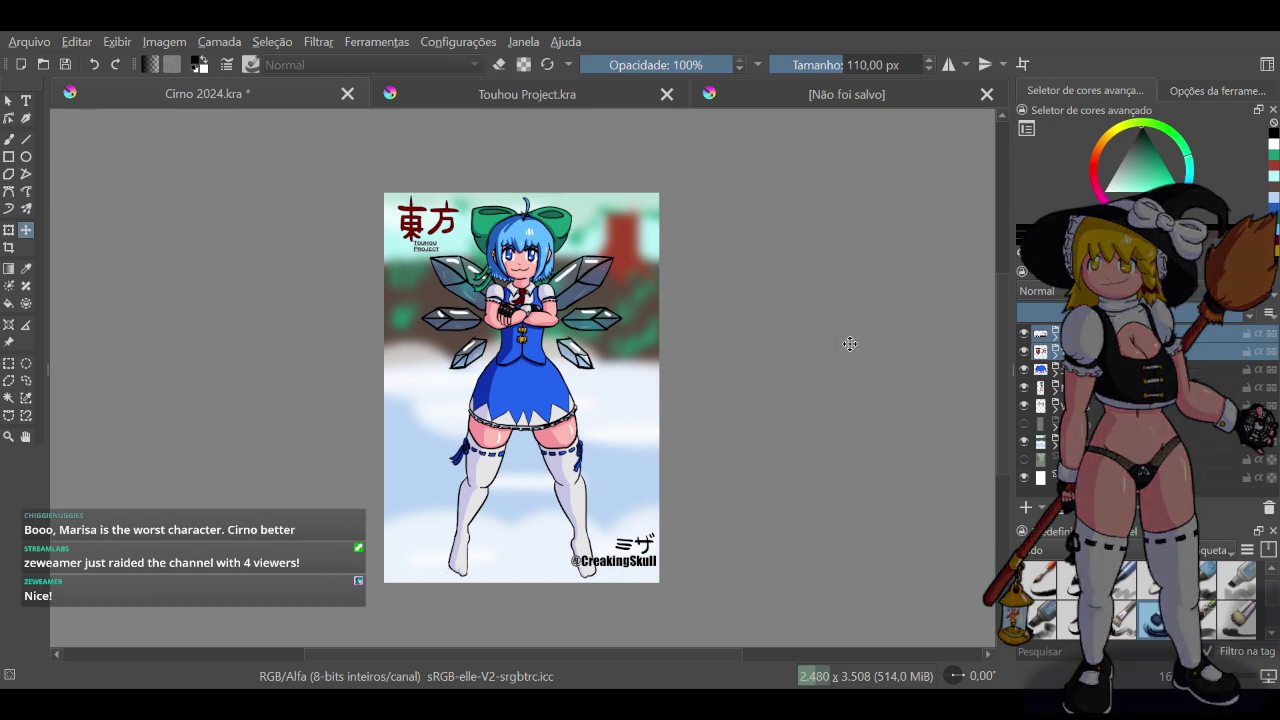
Save Cirno 2024.kra and close the Touhou Project and unsaved documents
key("ctrl+s")
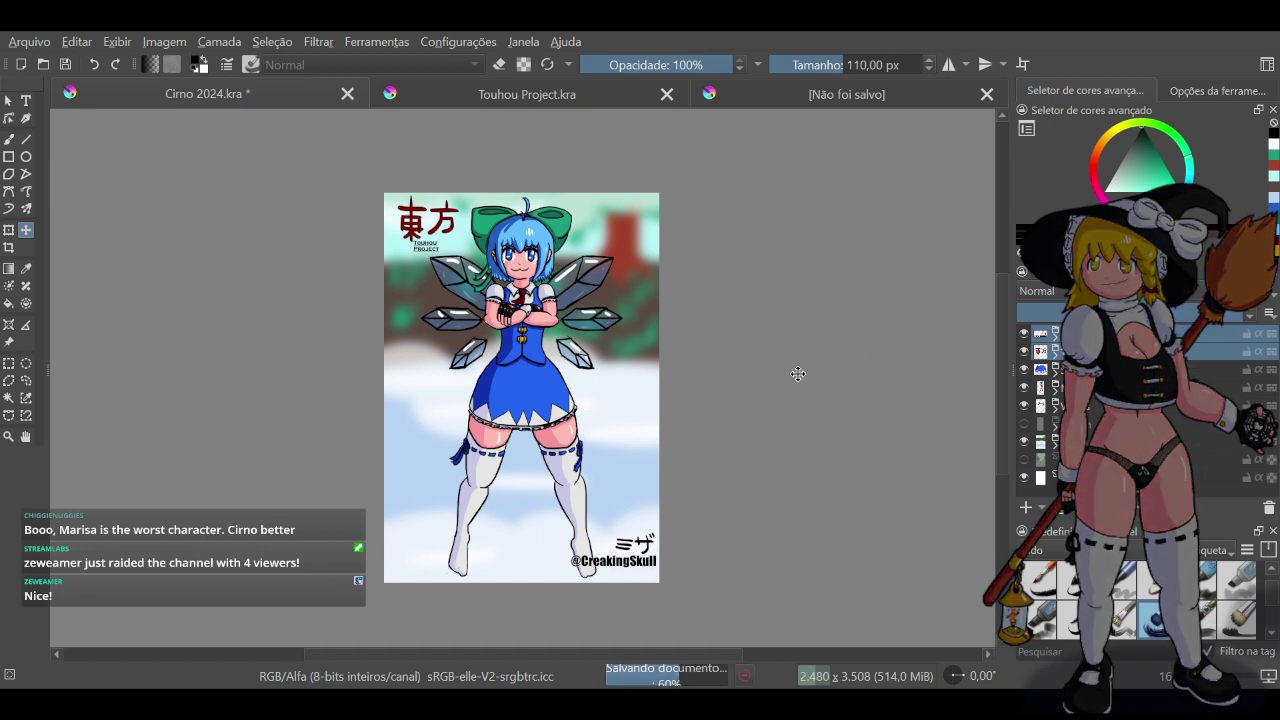
scroll(705, 396, "up", 2)
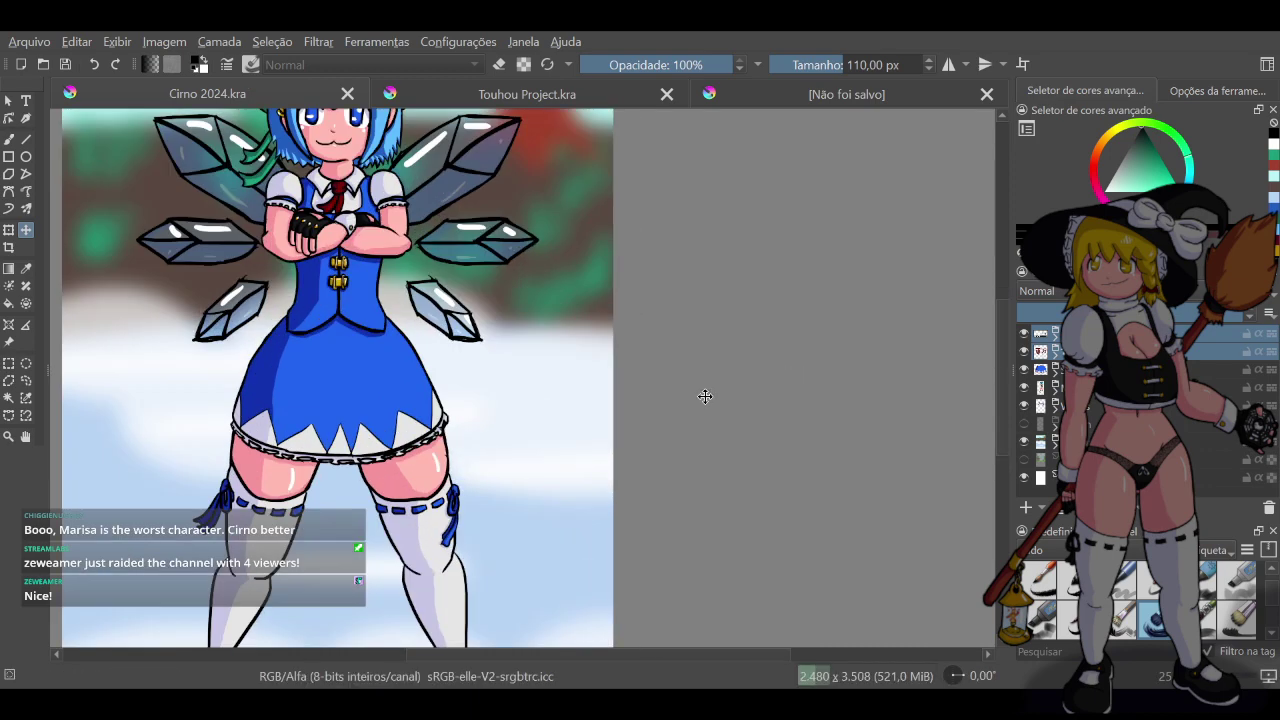
scroll(705, 396, "down", 1)
scroll(705, 396, "down", 2)
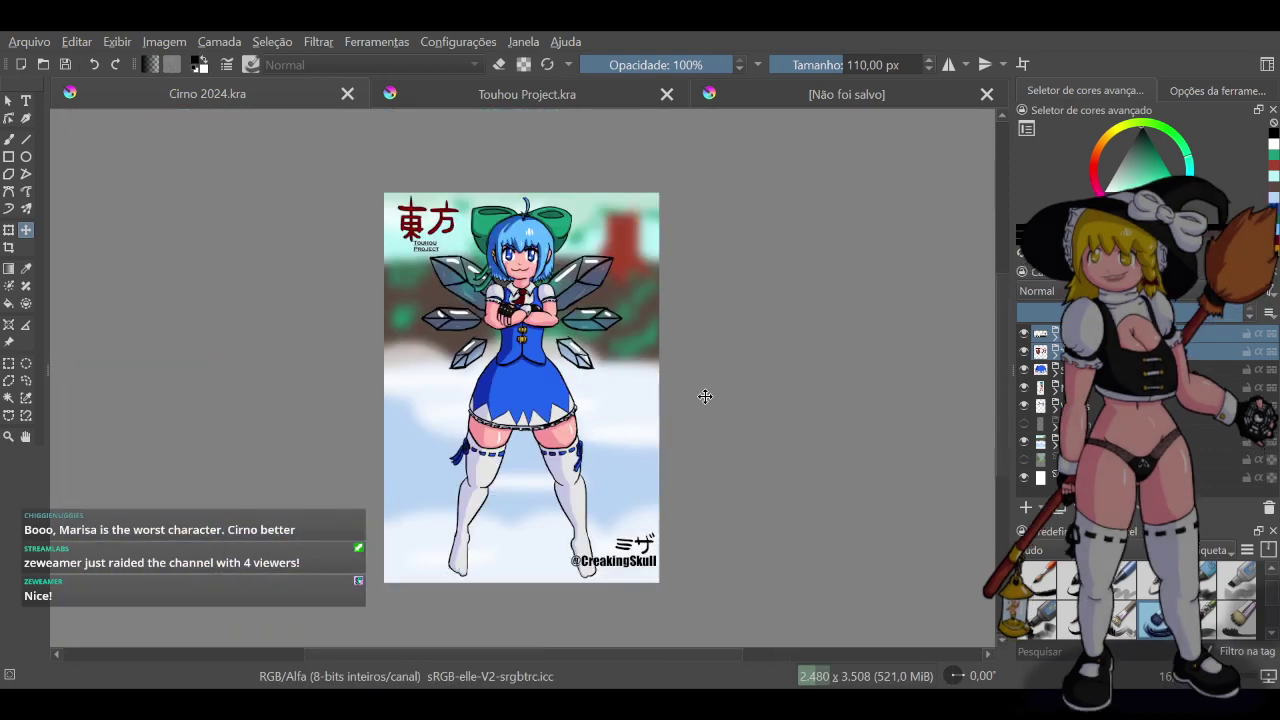
left_click(667, 93)
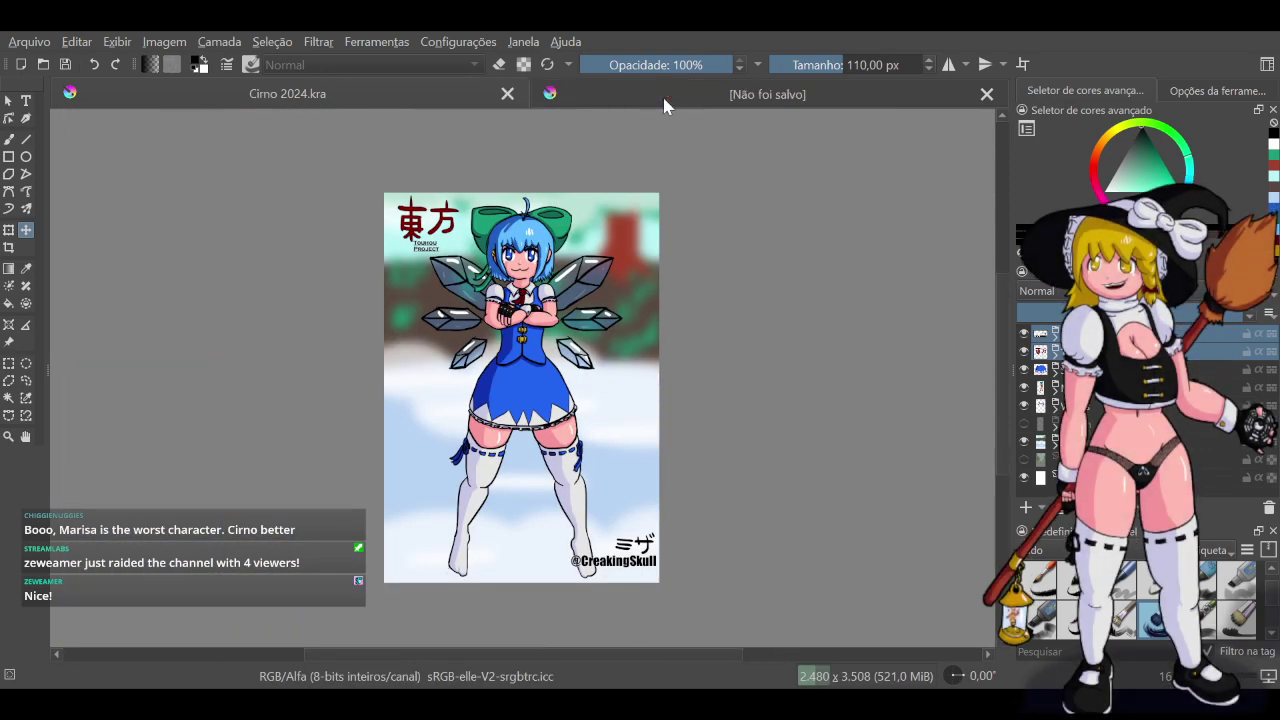
left_click(987, 94)
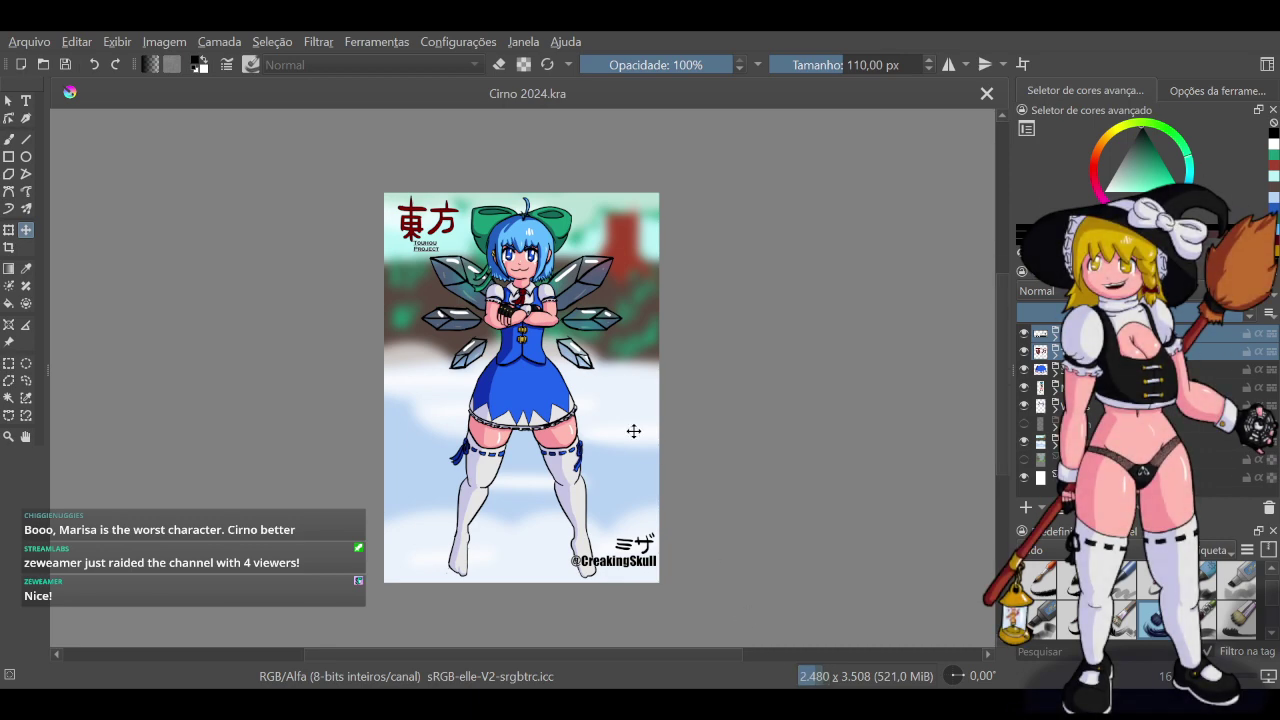
scroll(634, 431, "up", 5)
scroll(634, 431, "down", 5)
scroll(634, 431, "up", 2)
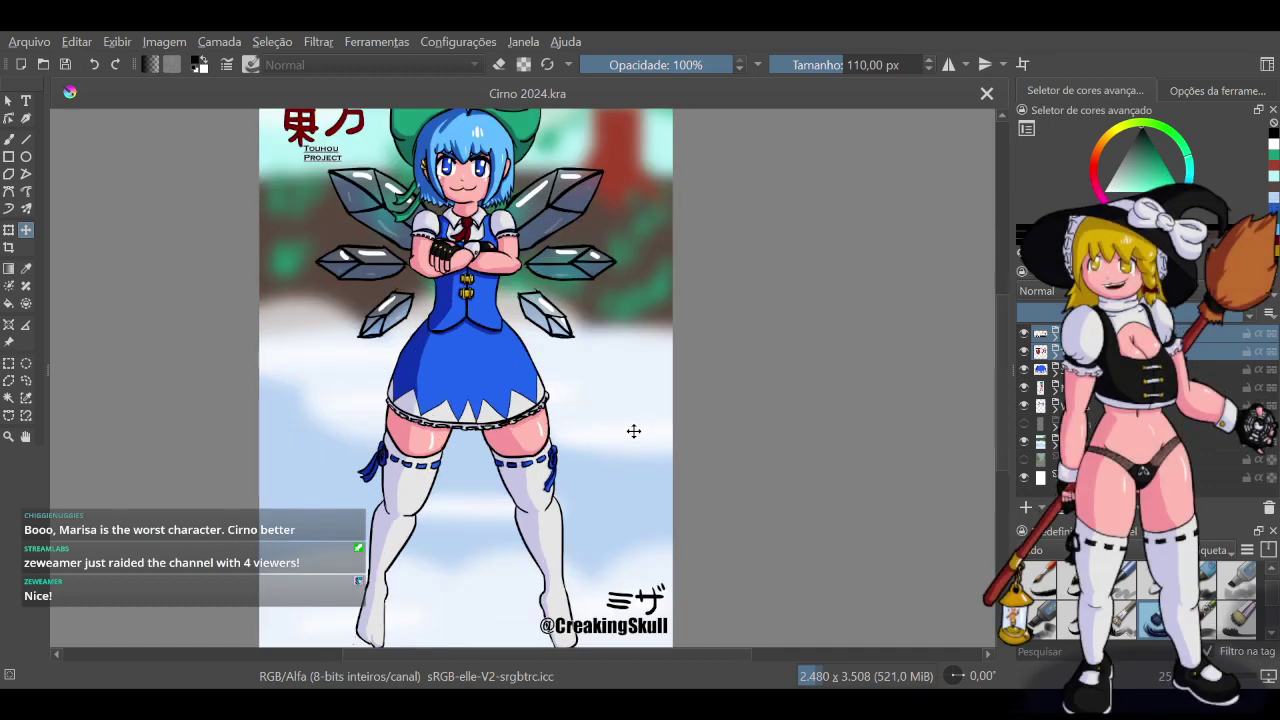
scroll(634, 431, "down", 2)
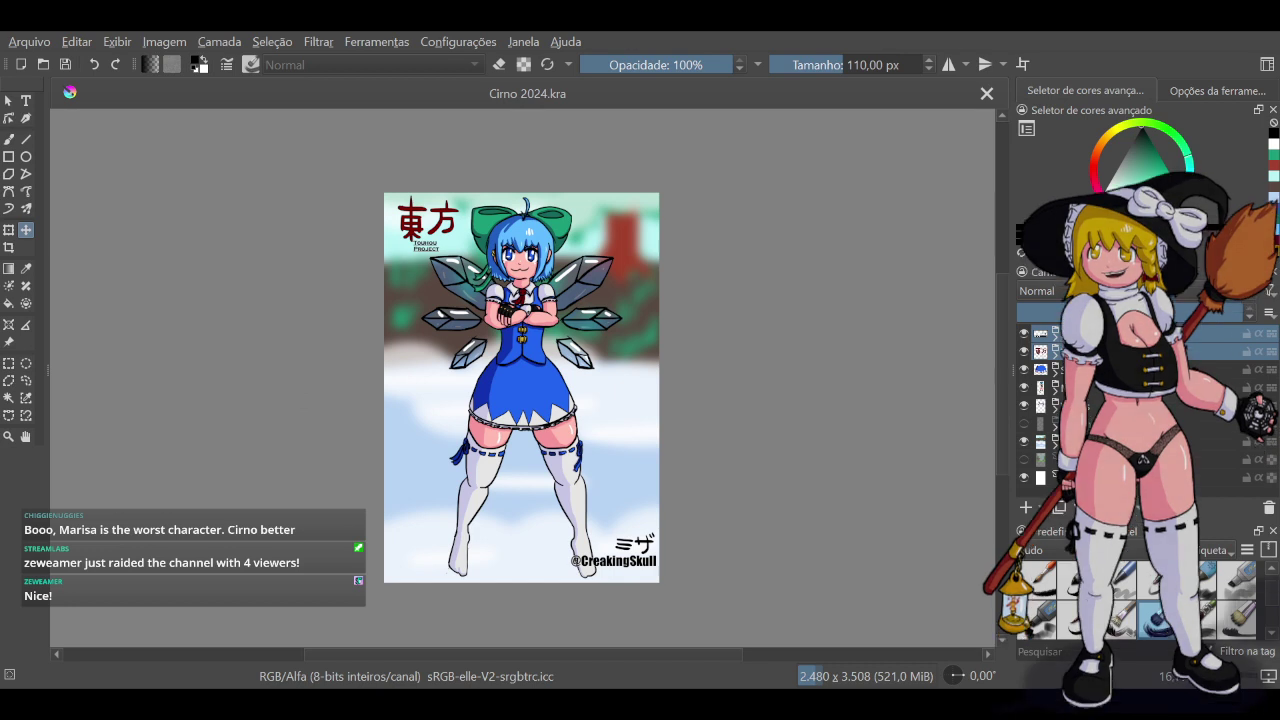
left_click(302, 402)
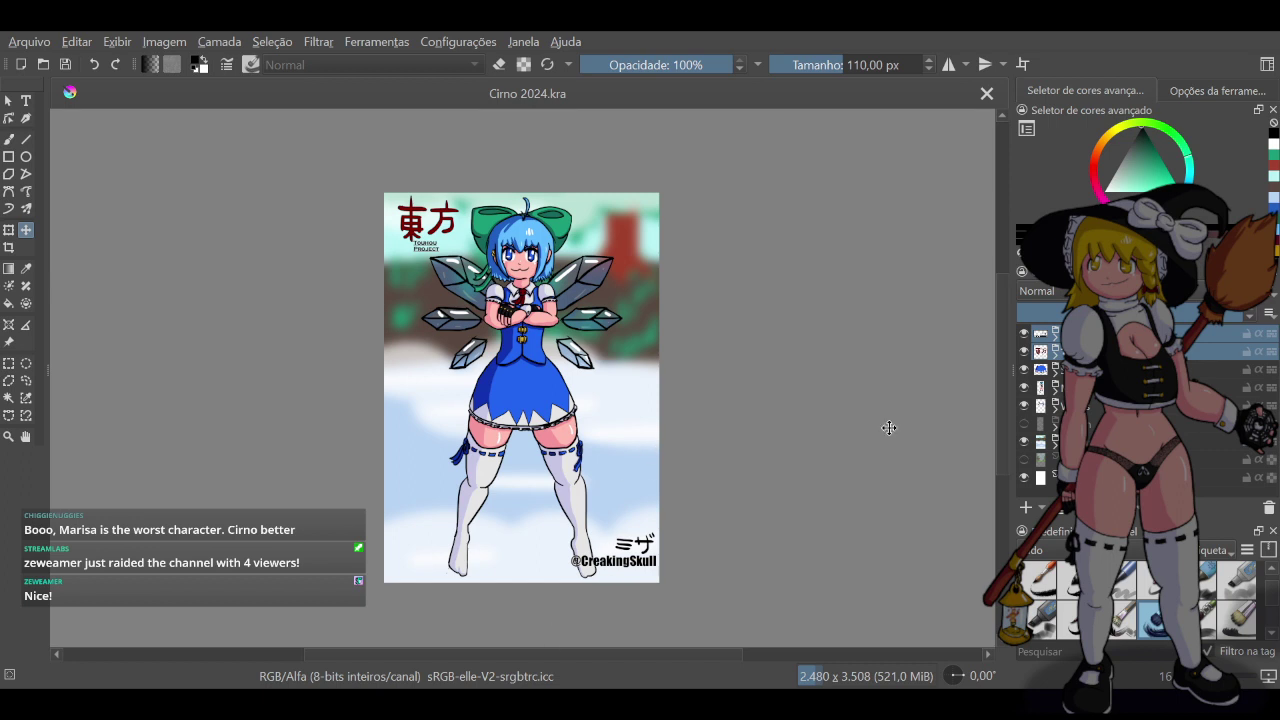
Hide the skirt group, export that version of the drawing and show the group again
left_click(1025, 370)
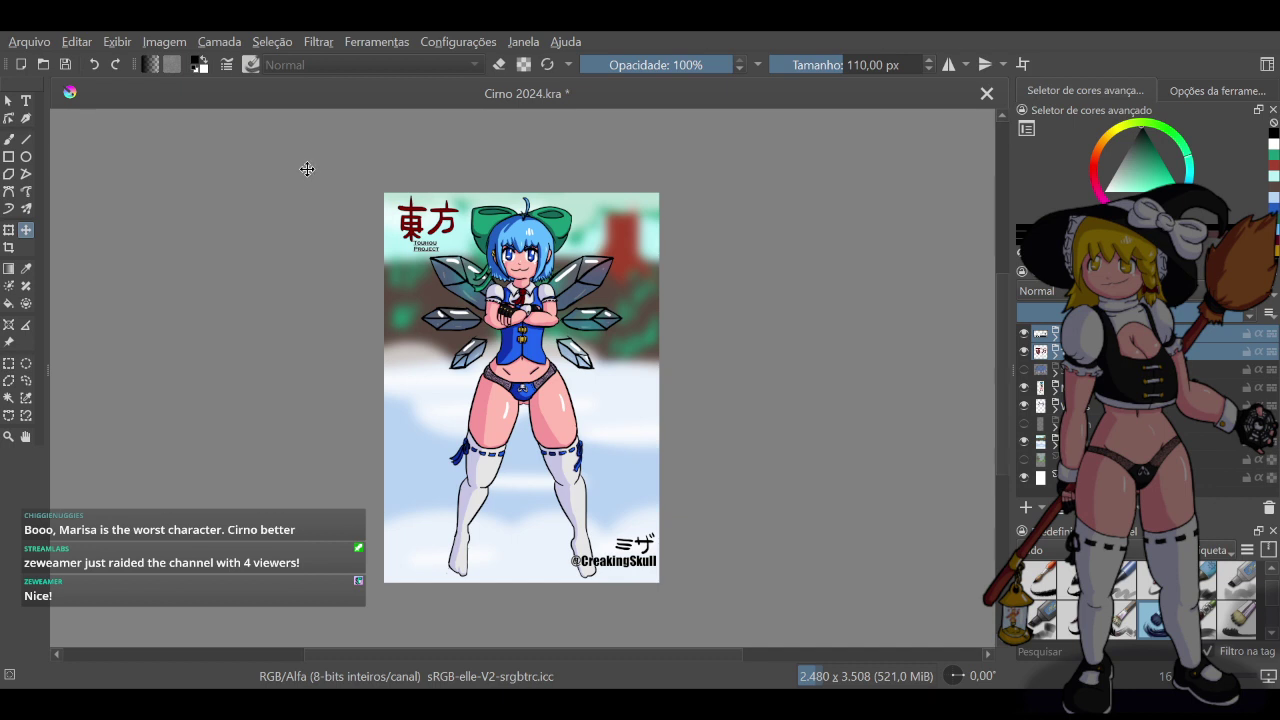
left_click(28, 44)
left_click(174, 299)
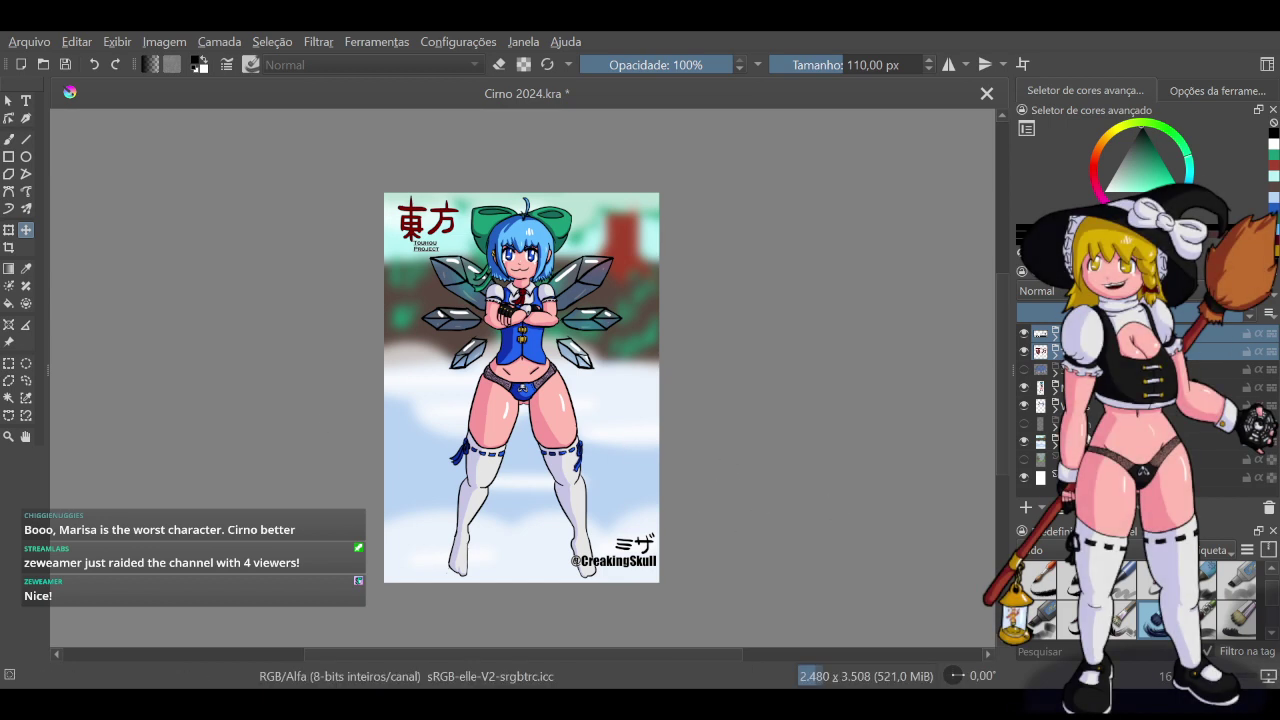
left_click(1023, 370)
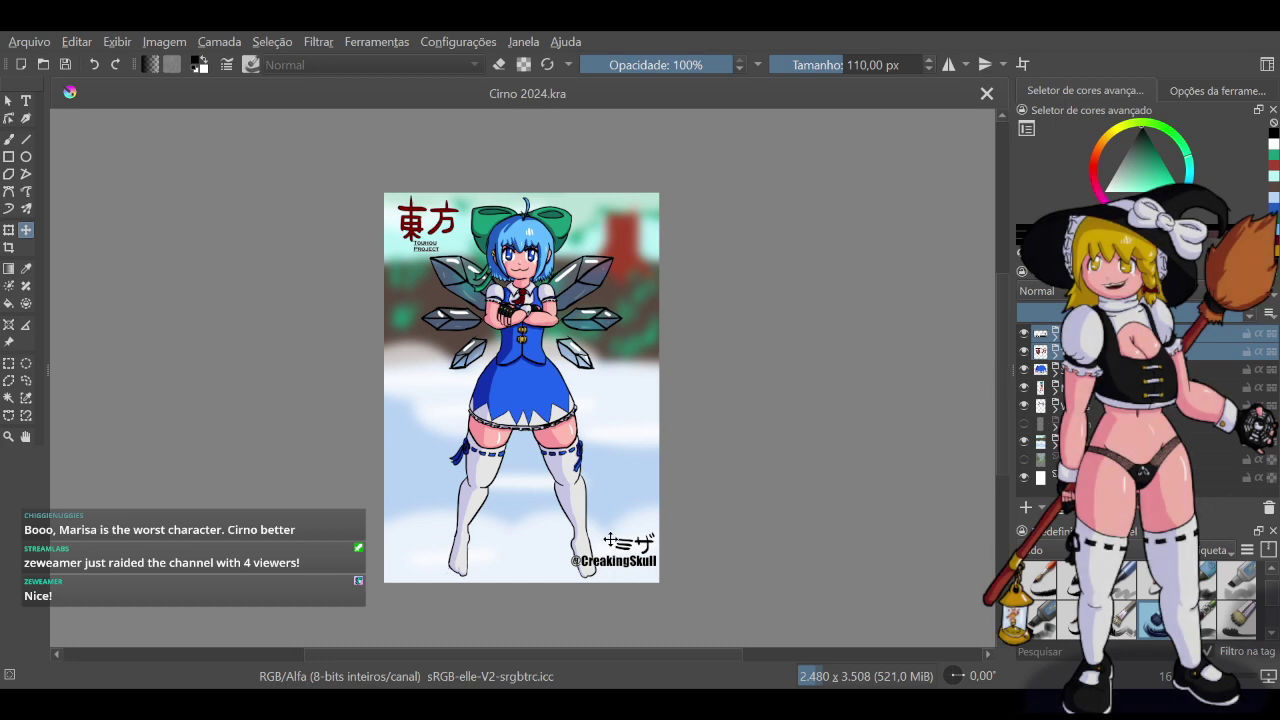
scroll(717, 529, "up", 1)
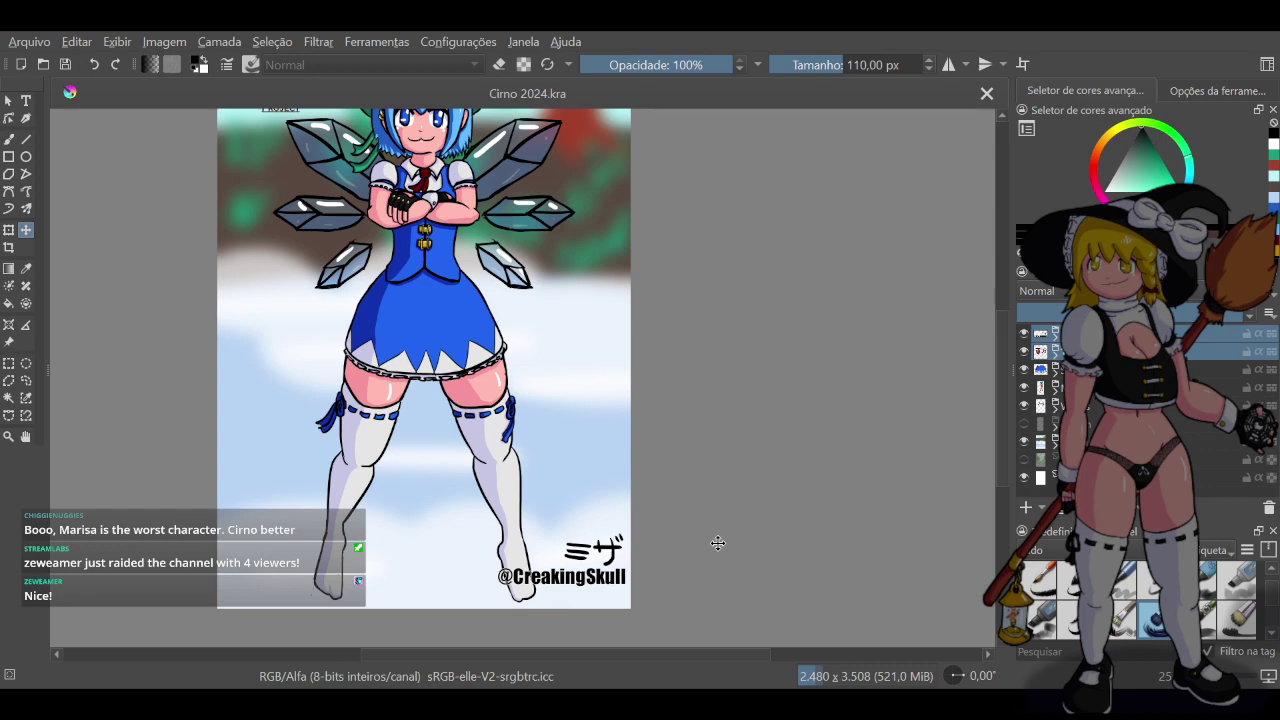
left_click_drag(722, 651, 655, 654)
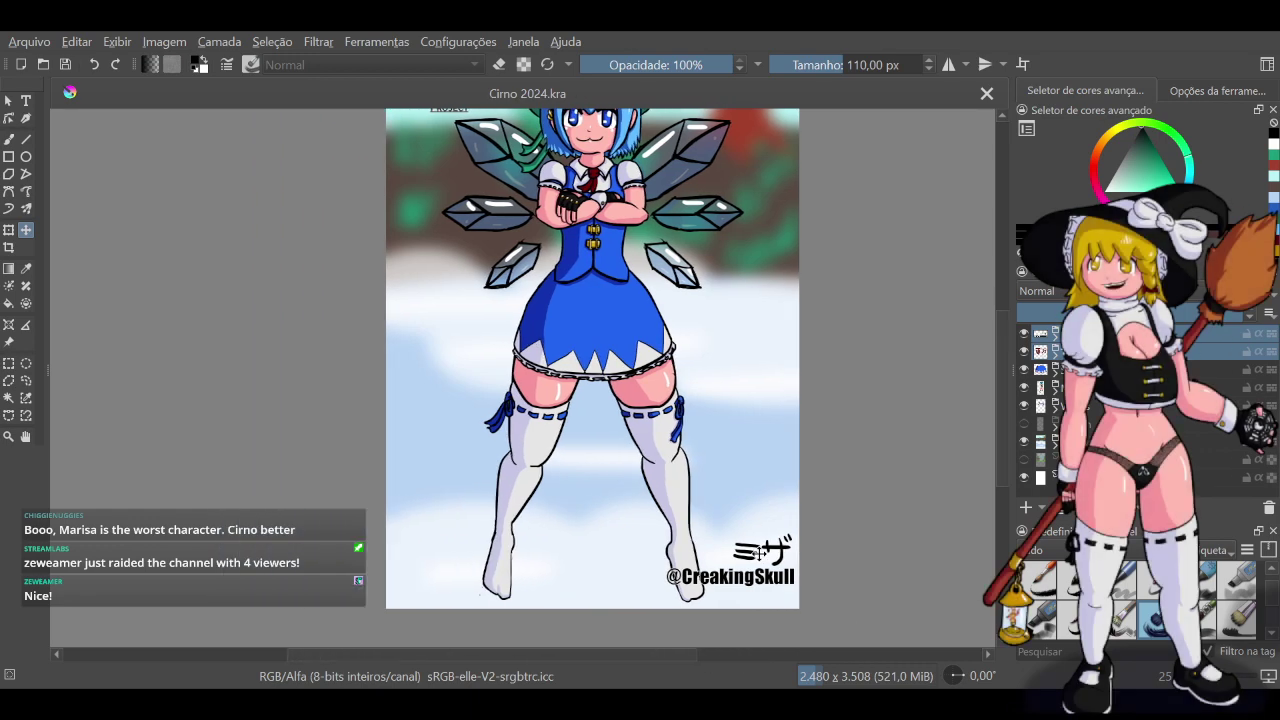
mouse_move(1002, 434)
left_mouse_down()
mouse_move(1000, 468)
mouse_move(979, 325)
mouse_move(967, 475)
mouse_move(945, 352)
mouse_move(947, 468)
mouse_move(943, 371)
mouse_move(1001, 366)
mouse_move(997, 400)
left_mouse_up()
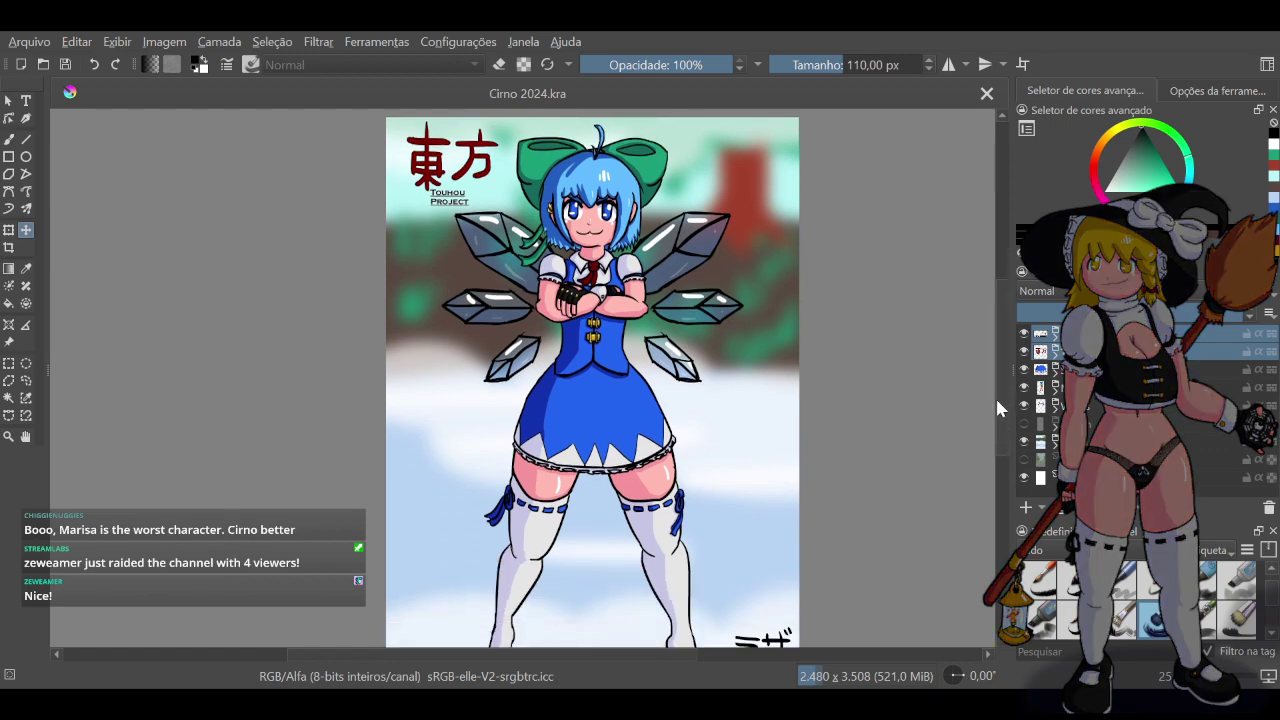
scroll(667, 230, "up", 3)
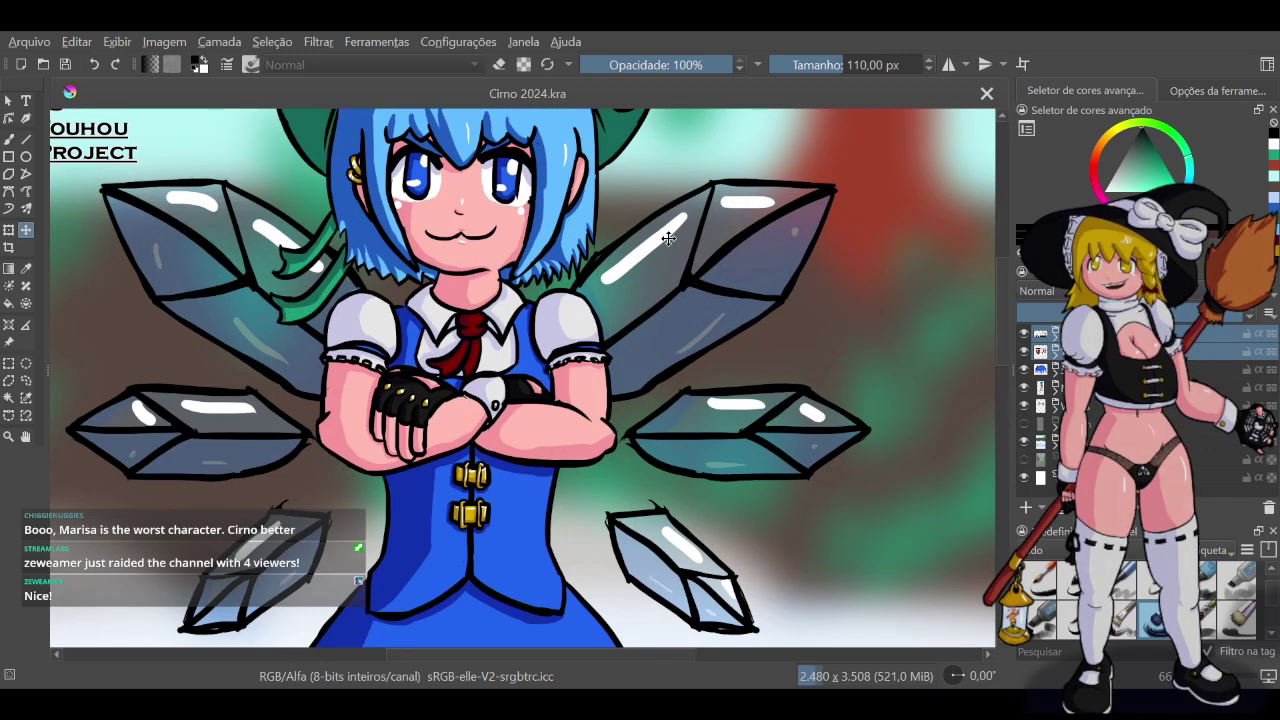
left_click_drag(998, 344, 998, 312)
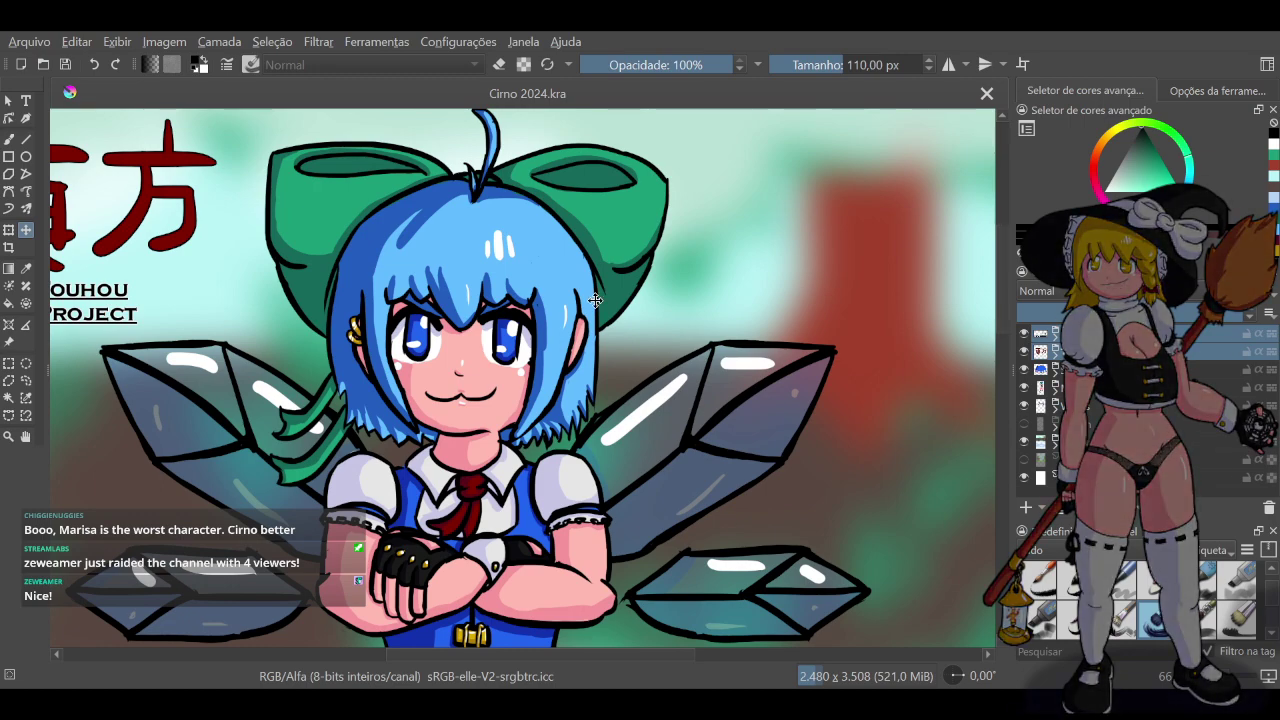
key("2")
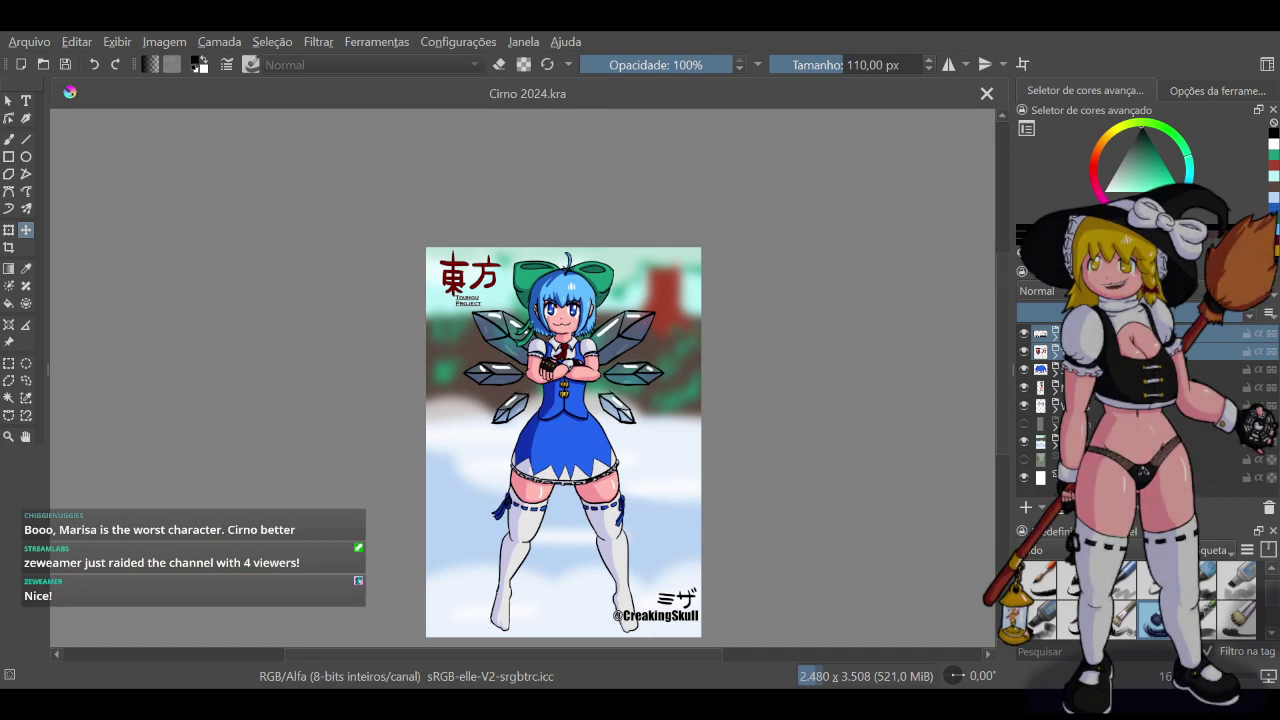
Expand the character's body group, add a new paint layer at the group's lowest position and rename it
left_click(1130, 387)
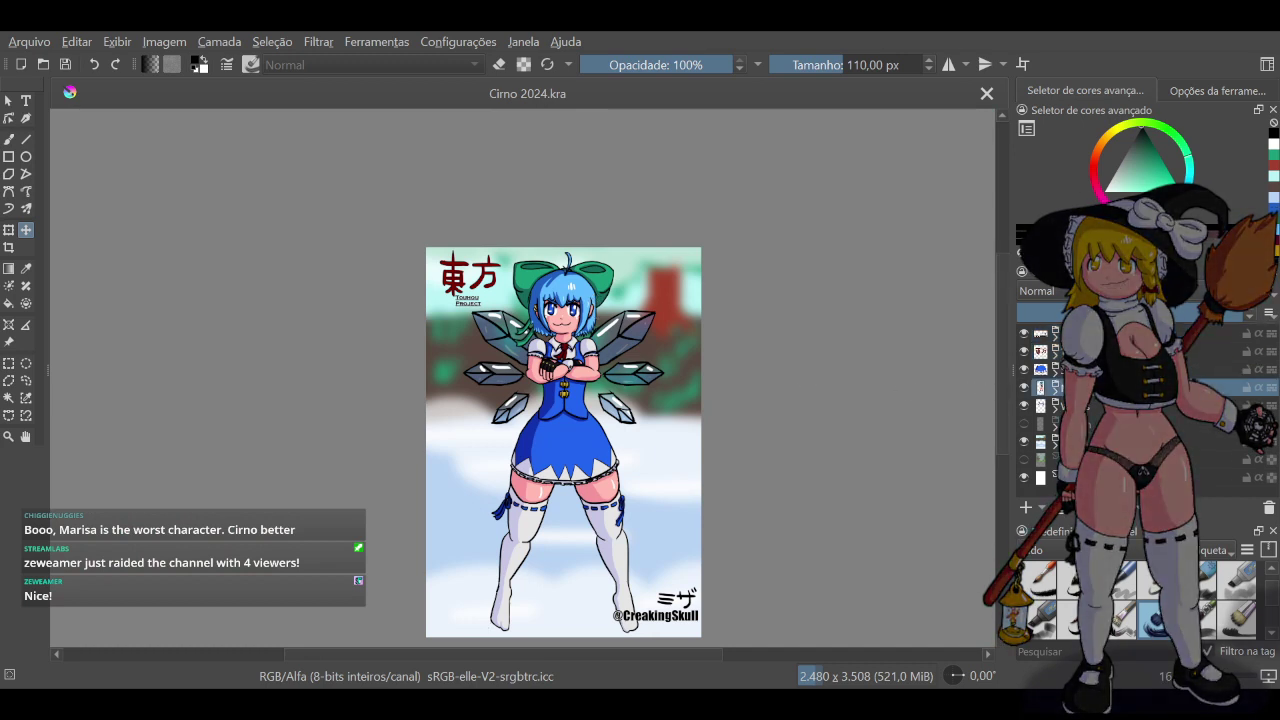
left_click(1054, 392)
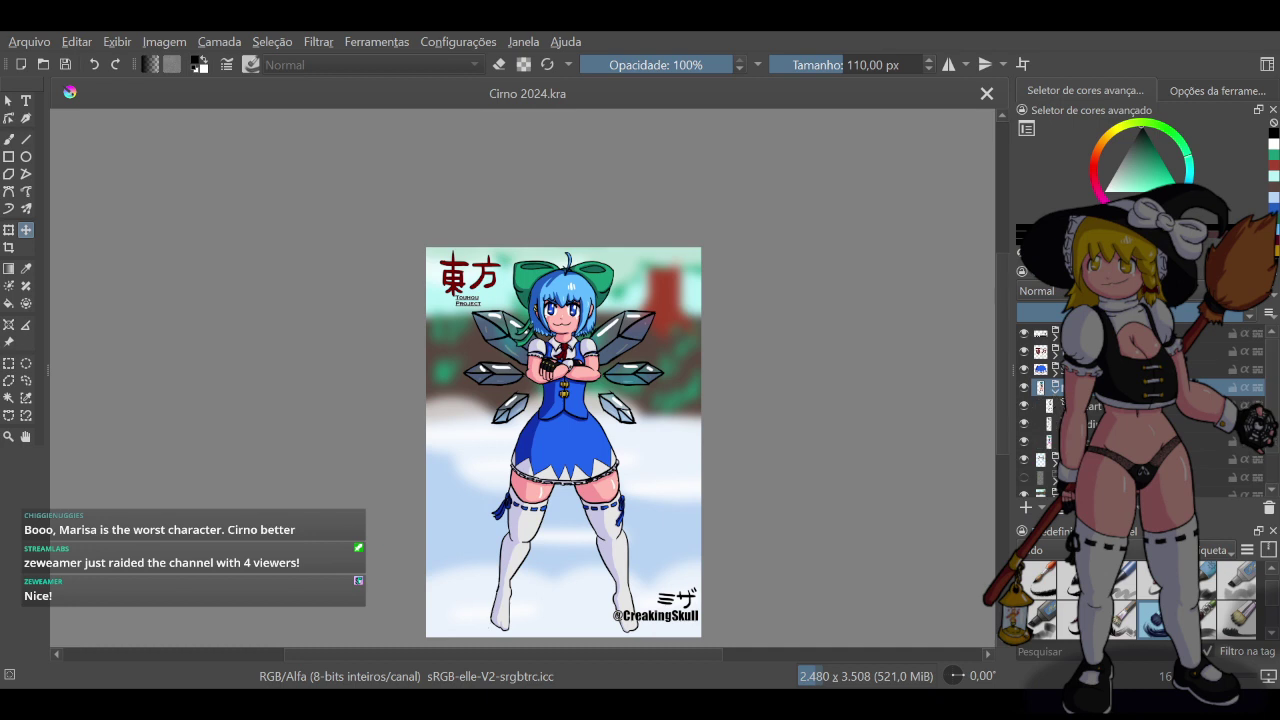
left_click(1062, 441)
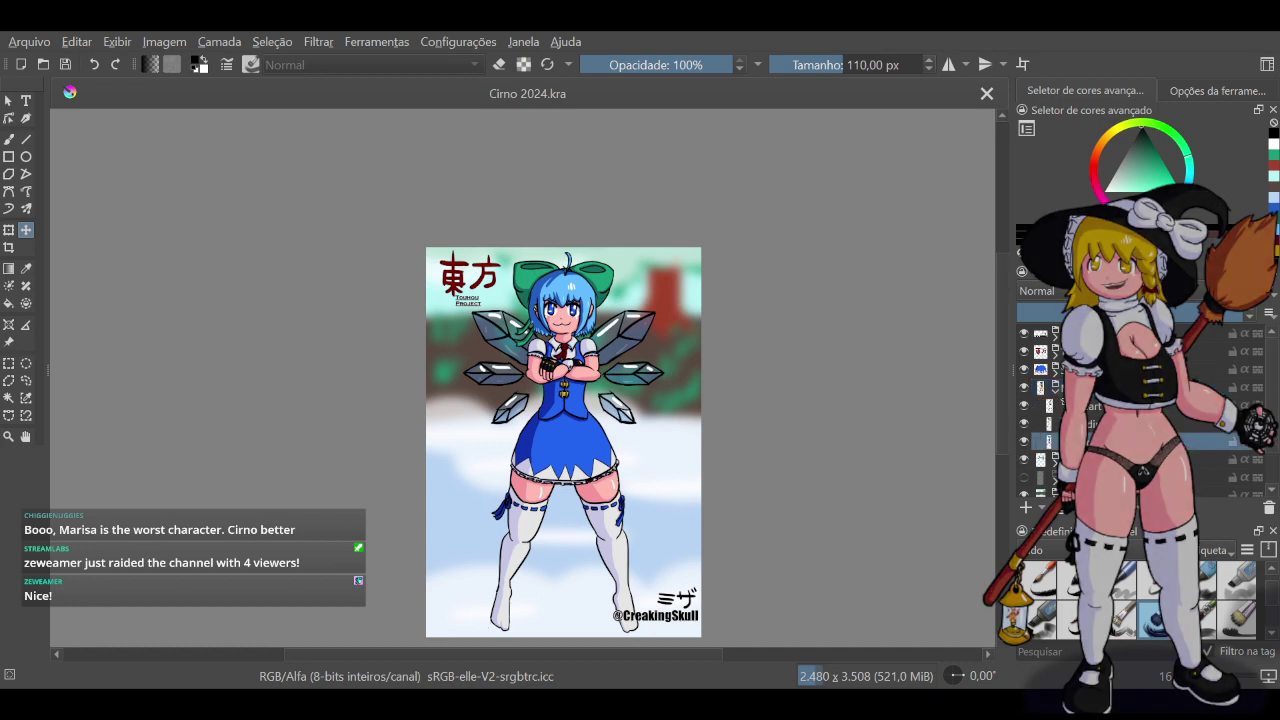
left_click(1028, 507)
left_click(1048, 459)
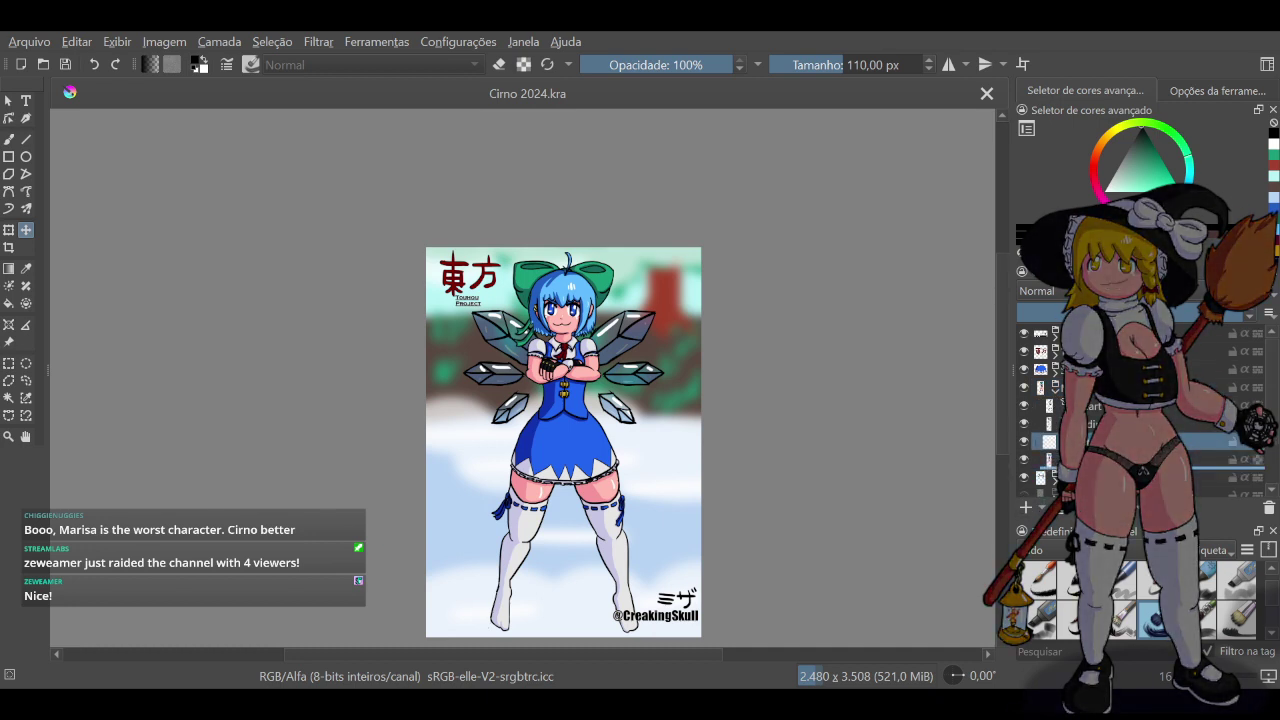
double_click(1100, 460)
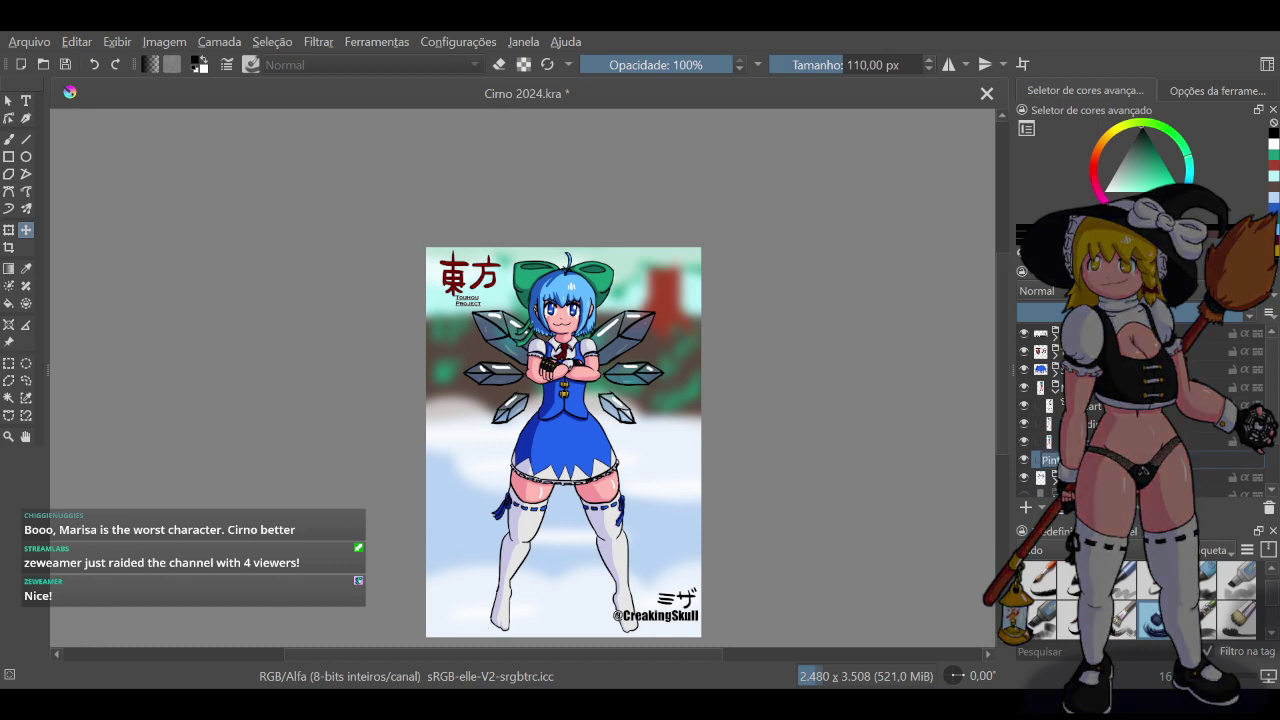
key("Return")
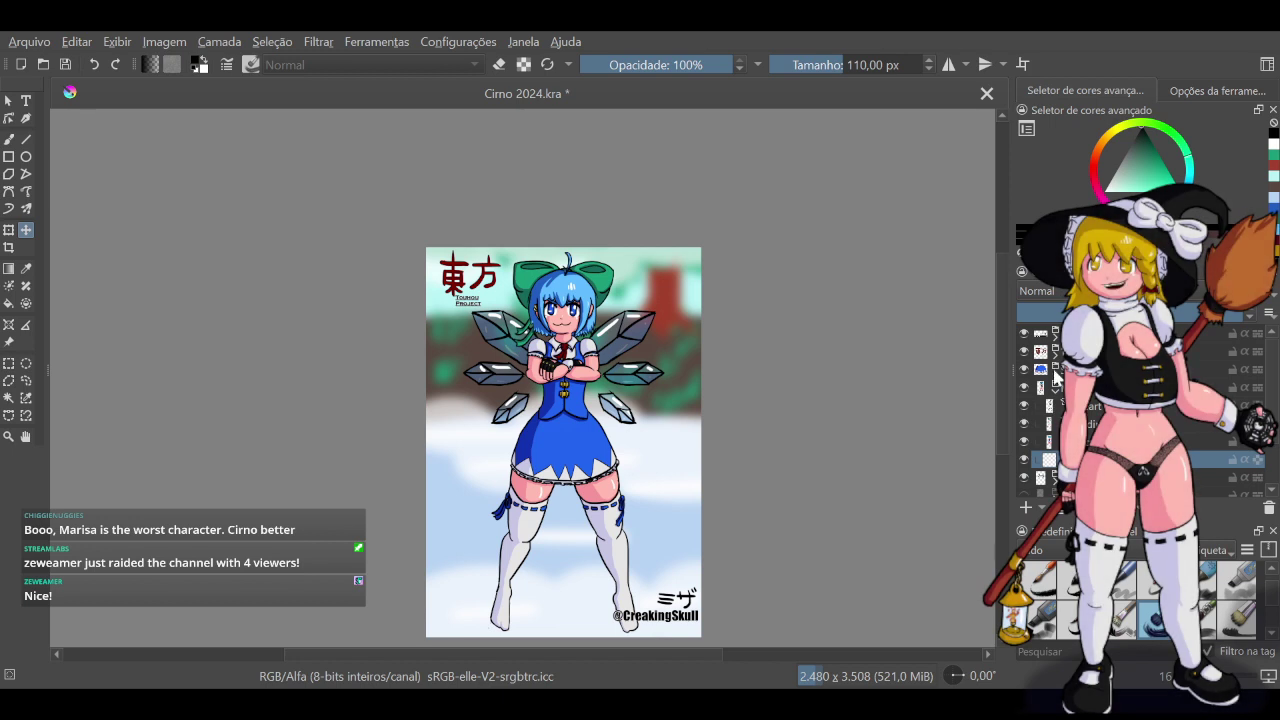
Hide the skirt group, select the empty area around the figure from the line art layer and invert the selection
left_click(1024, 370)
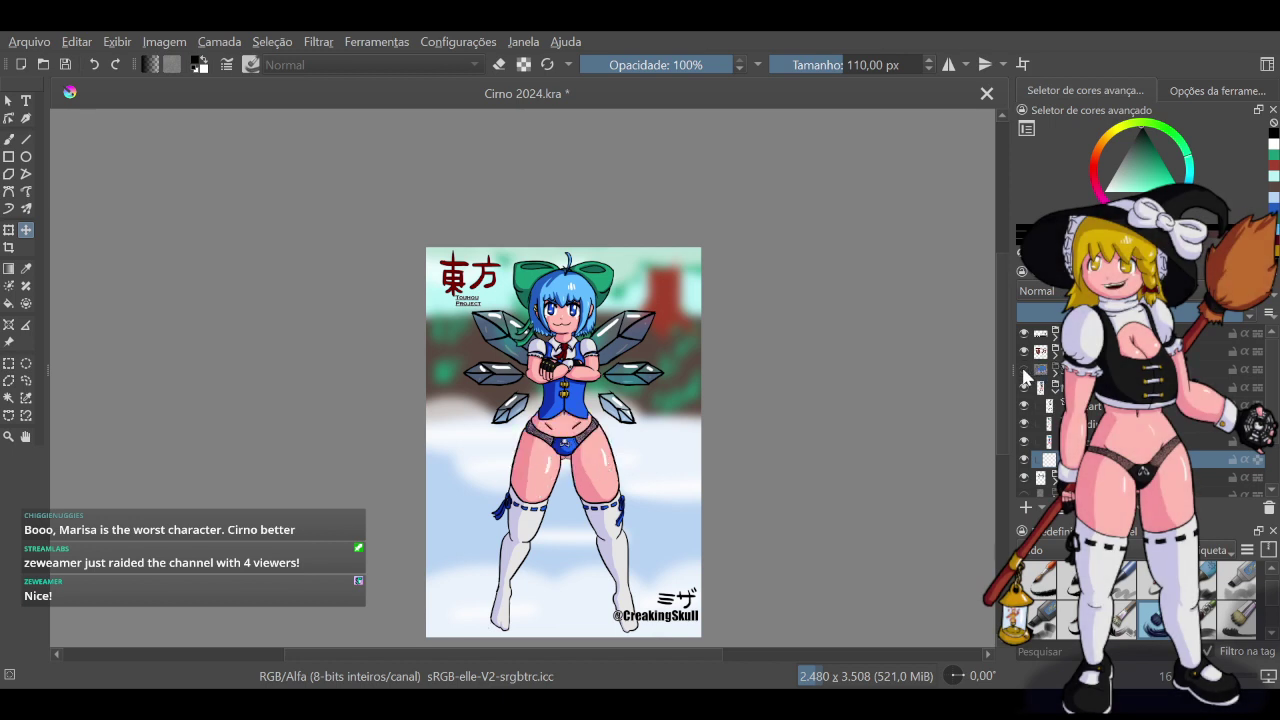
left_click(1090, 406)
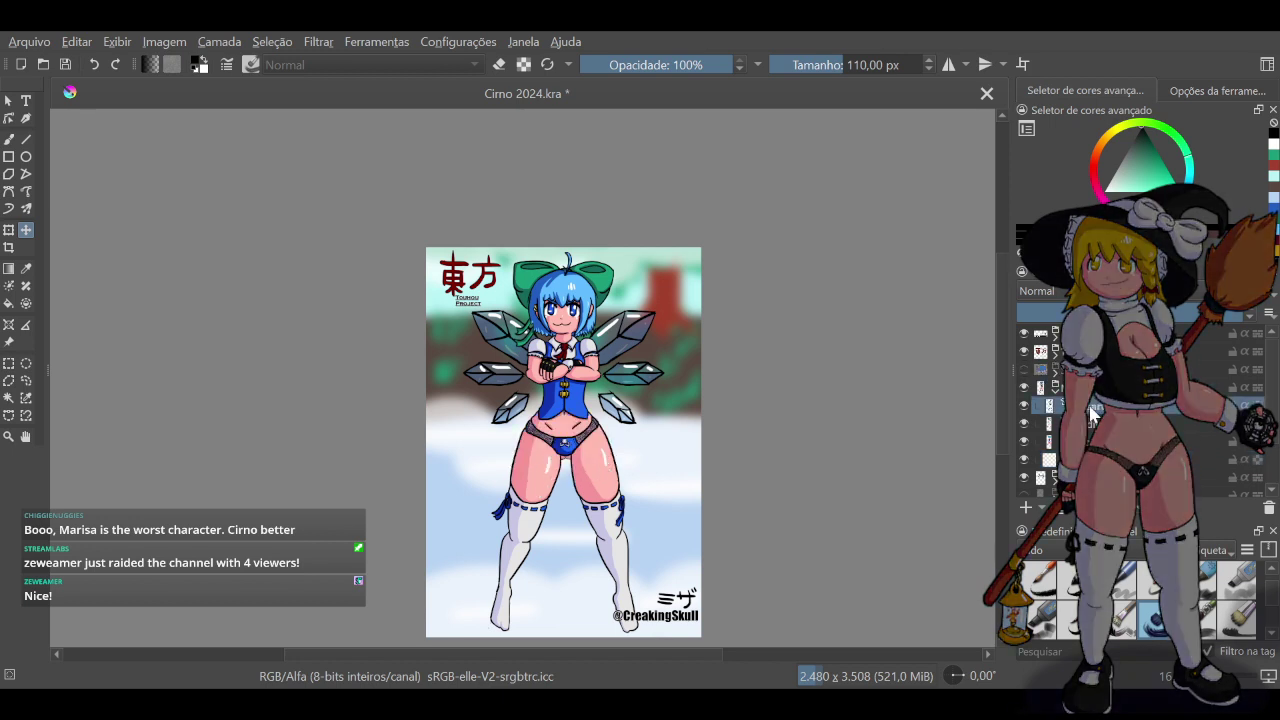
left_click(8, 398)
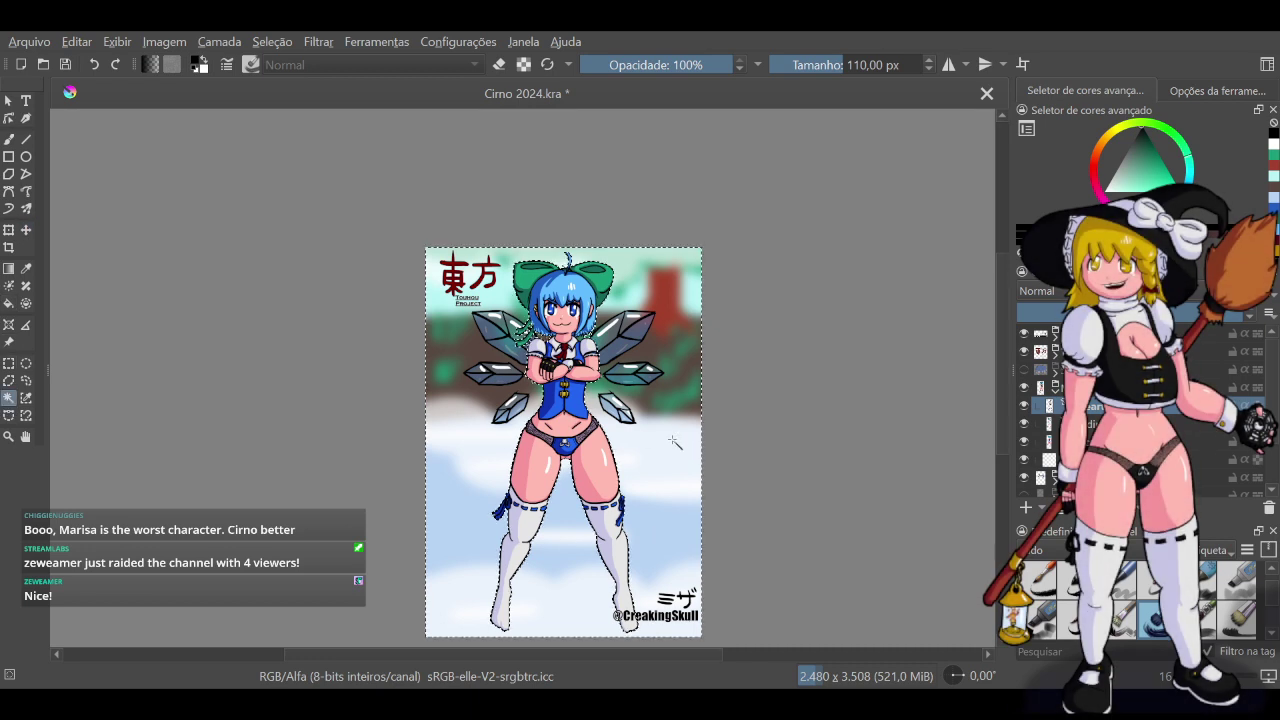
scroll(522, 348, "up", 5)
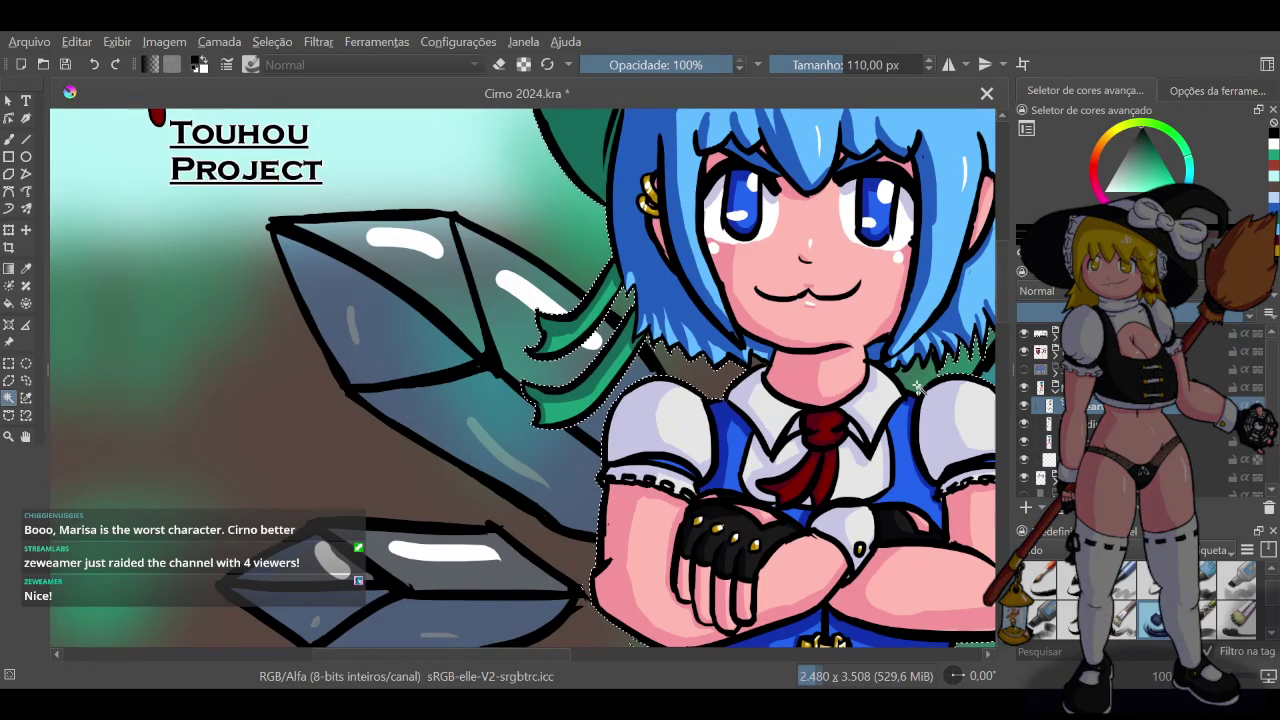
scroll(704, 335, "up", 3)
scroll(704, 335, "down", 8)
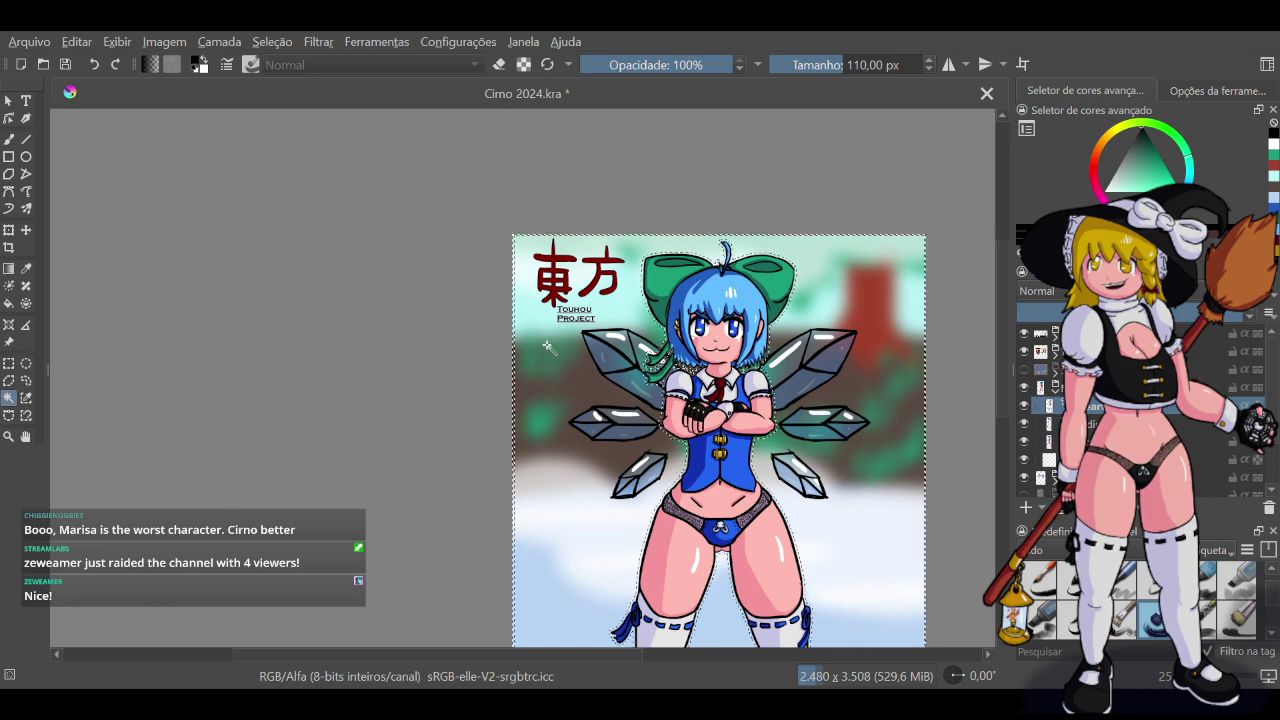
key("ctrl+shift+i")
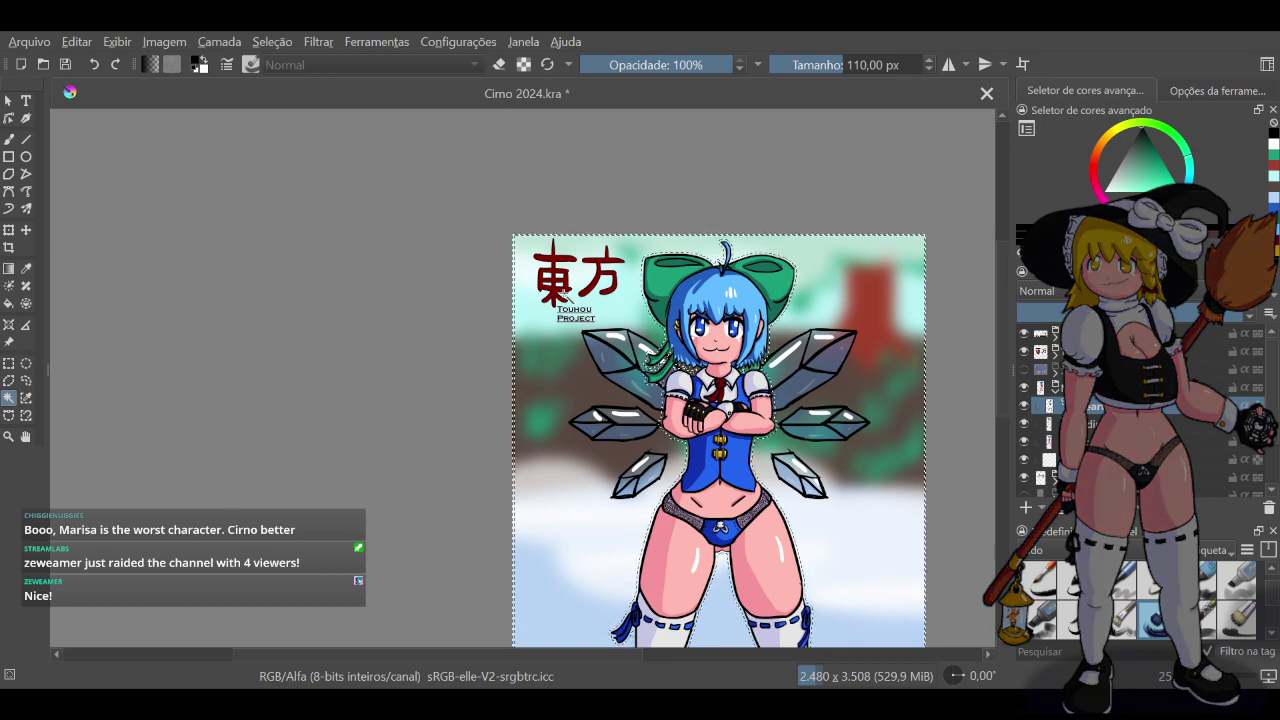
Fill the figure-shaped selection with black on the body group's lowest layer and clear the selection
key("shift+BackSpace")
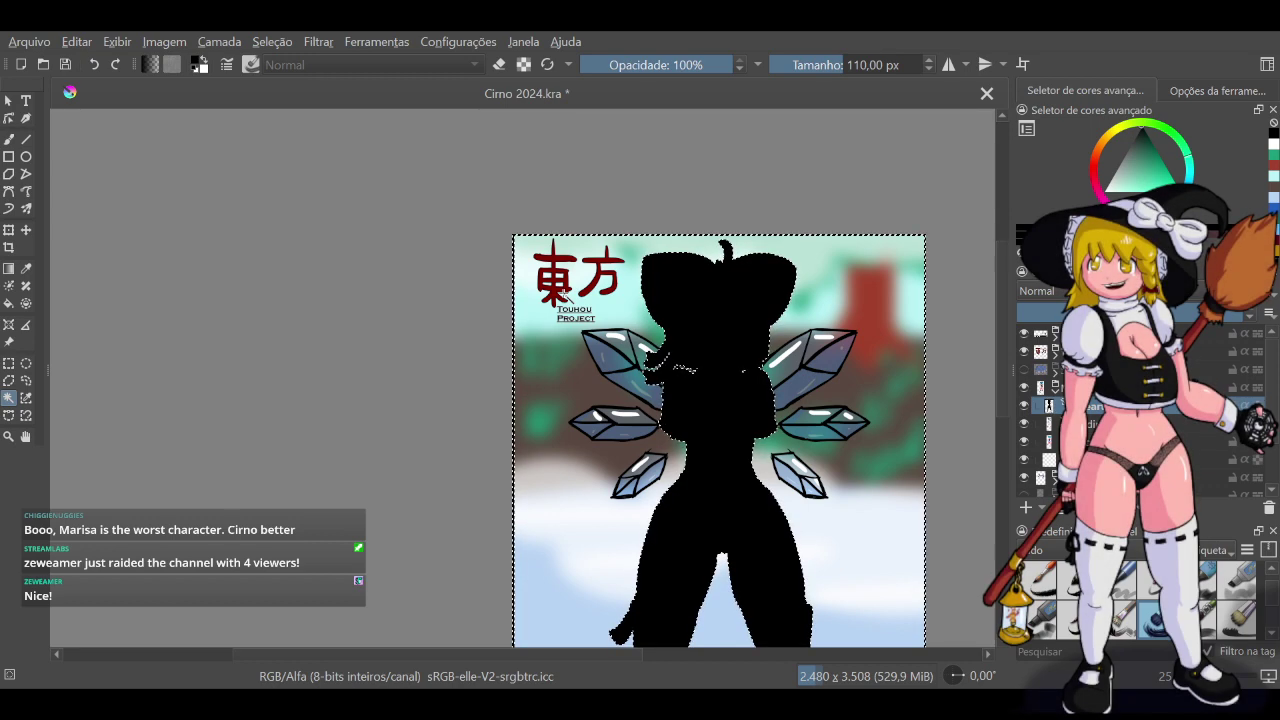
key("ctrl+z")
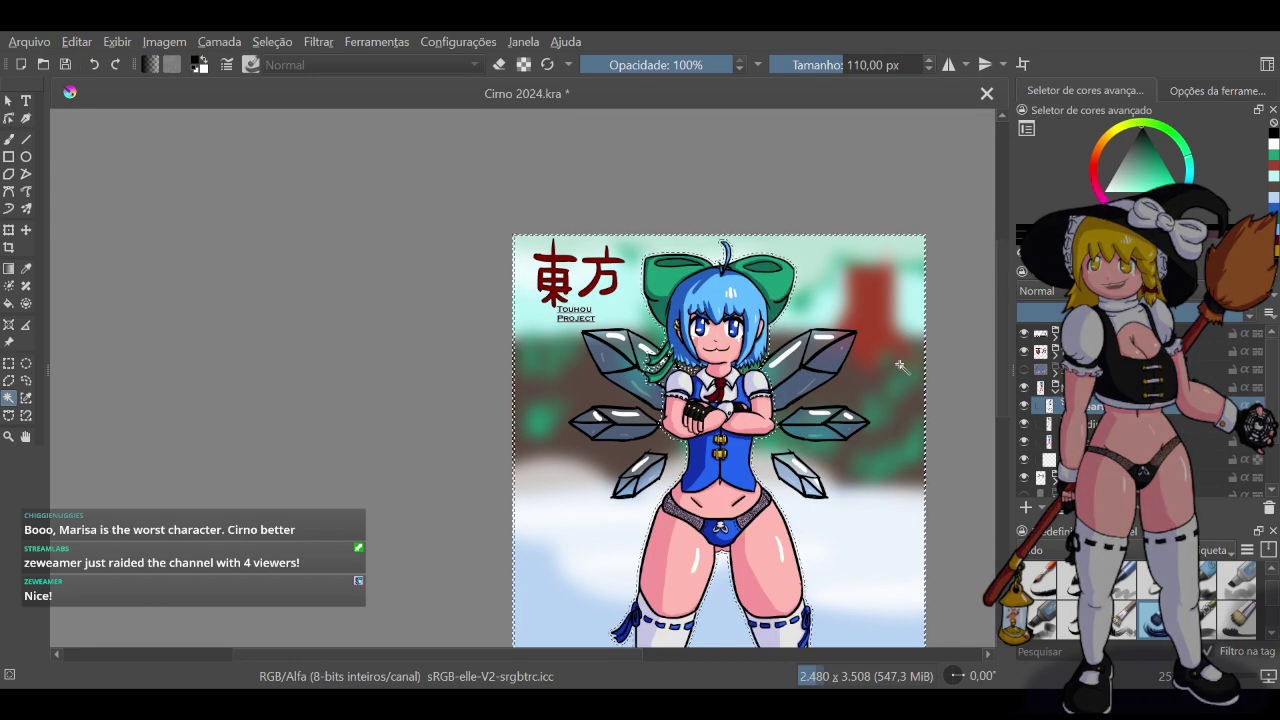
left_click(1078, 459)
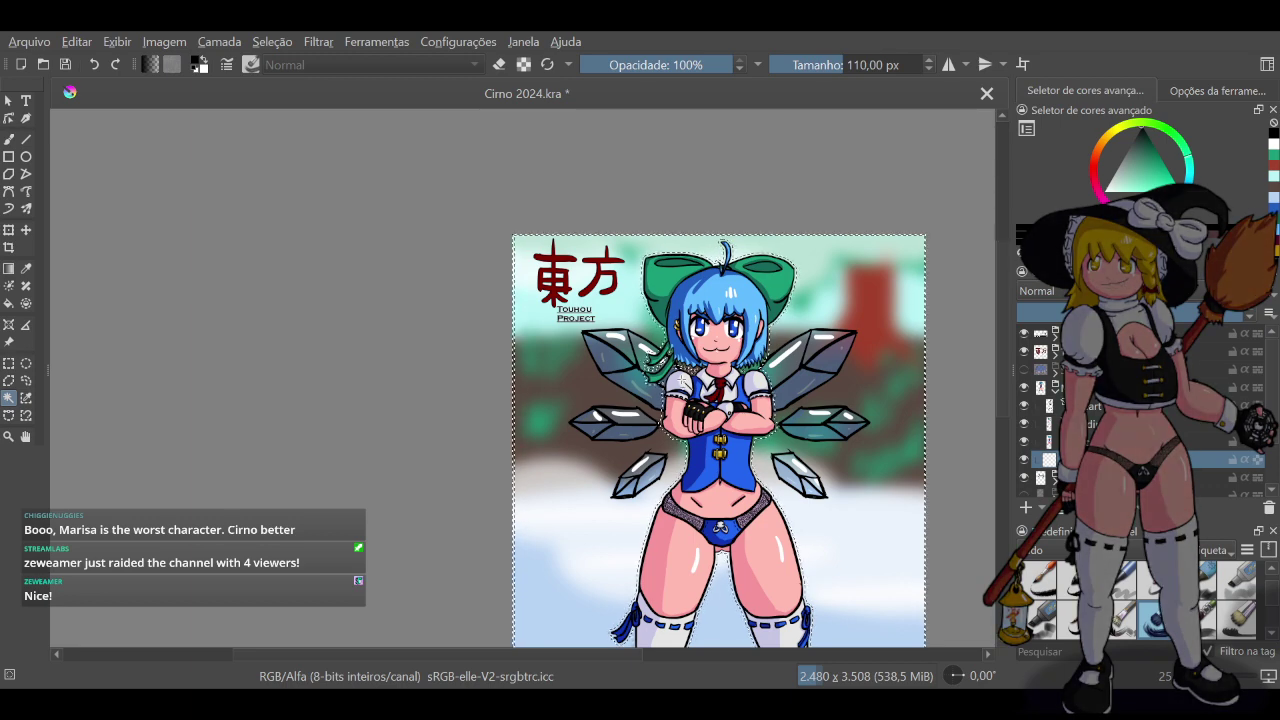
key("shift+BackSpace")
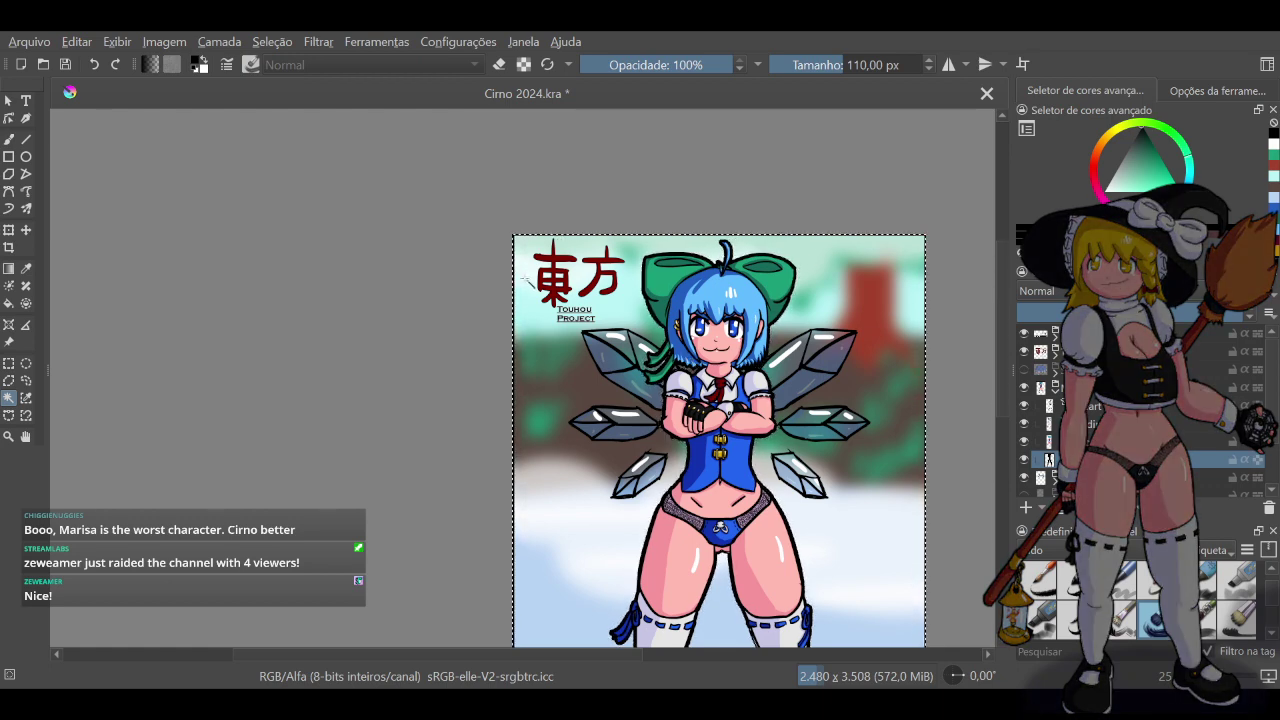
key("ctrl+shift+a")
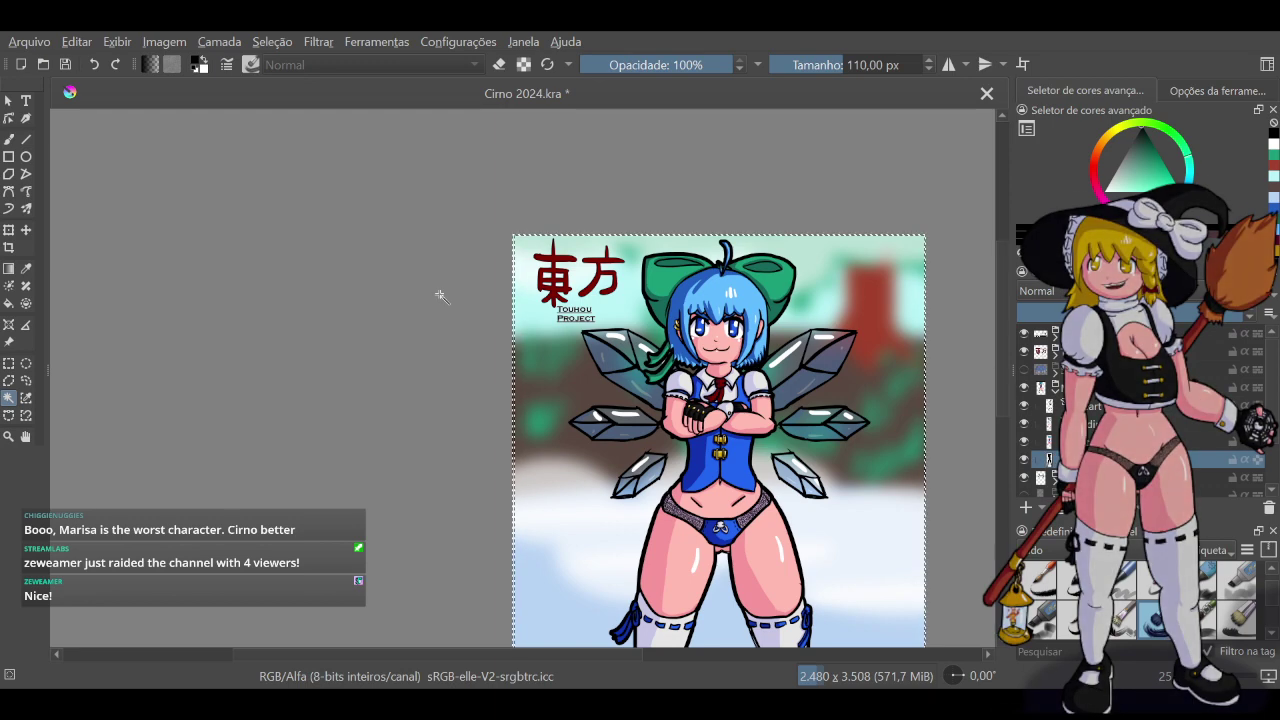
key("ctrl+shift+a")
Collapse the character's body group and show the skirt group again
scroll(753, 386, "down", 2)
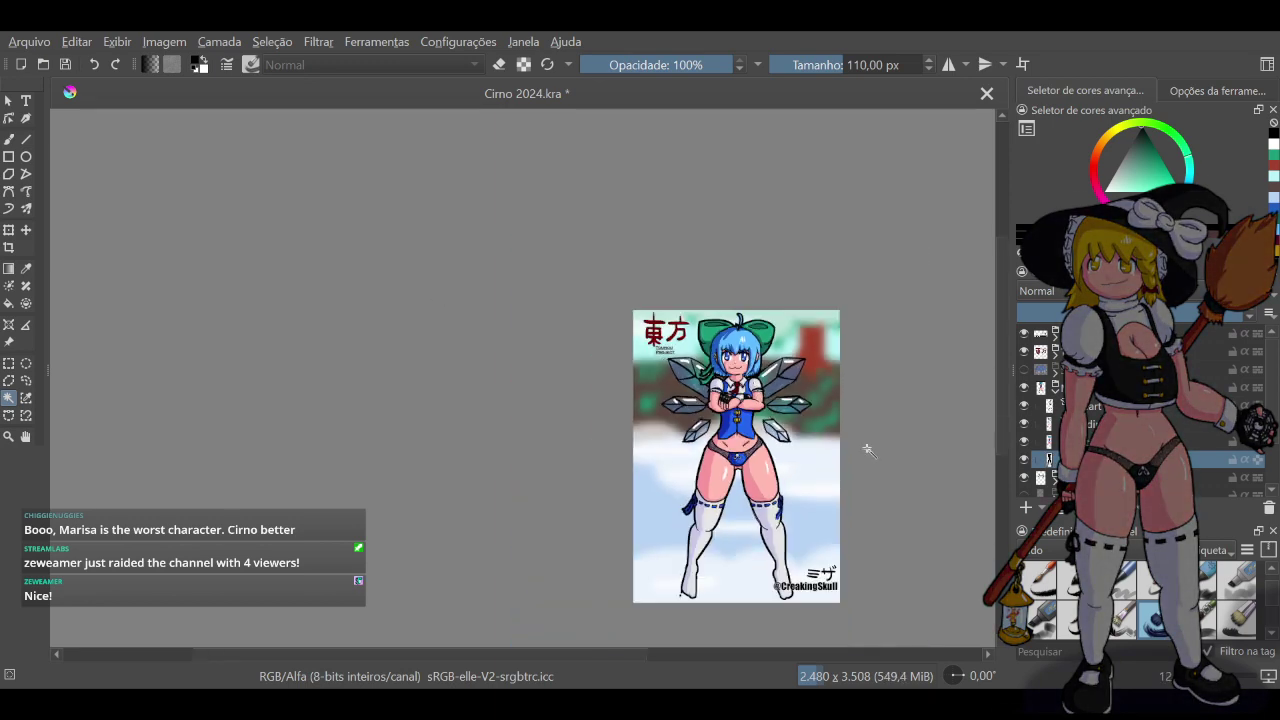
left_click(1056, 390)
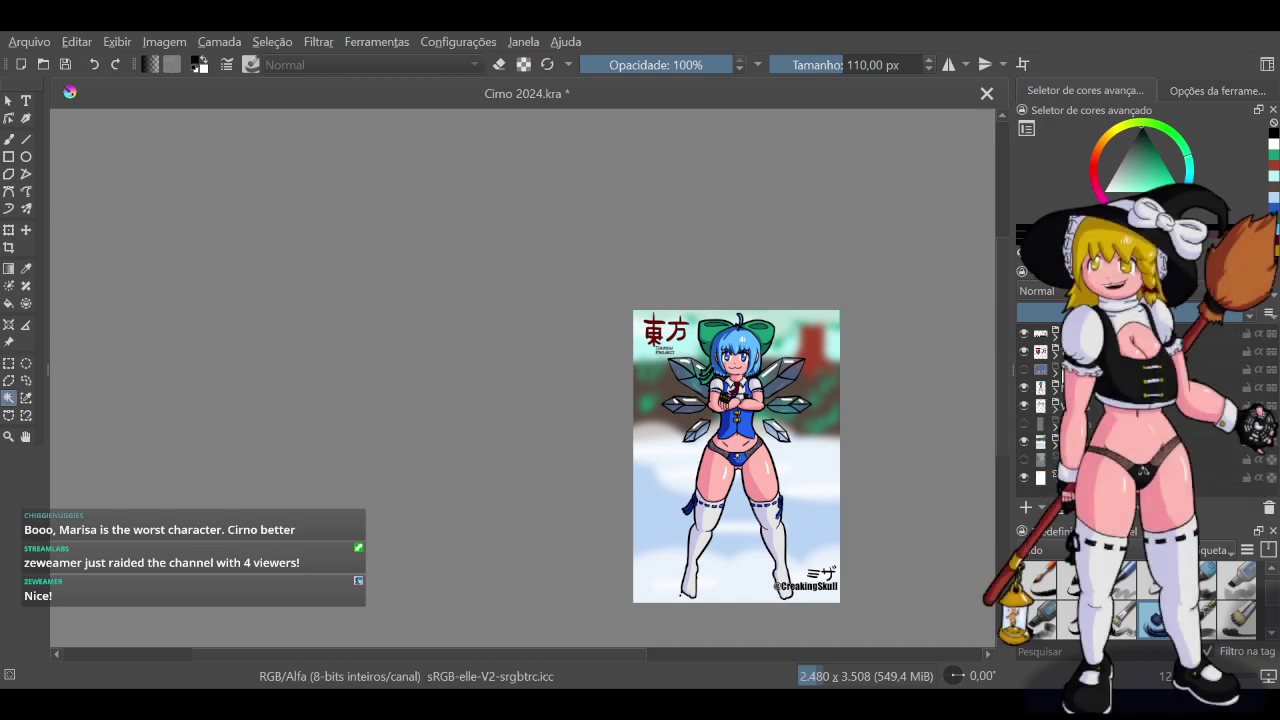
left_click(1023, 370)
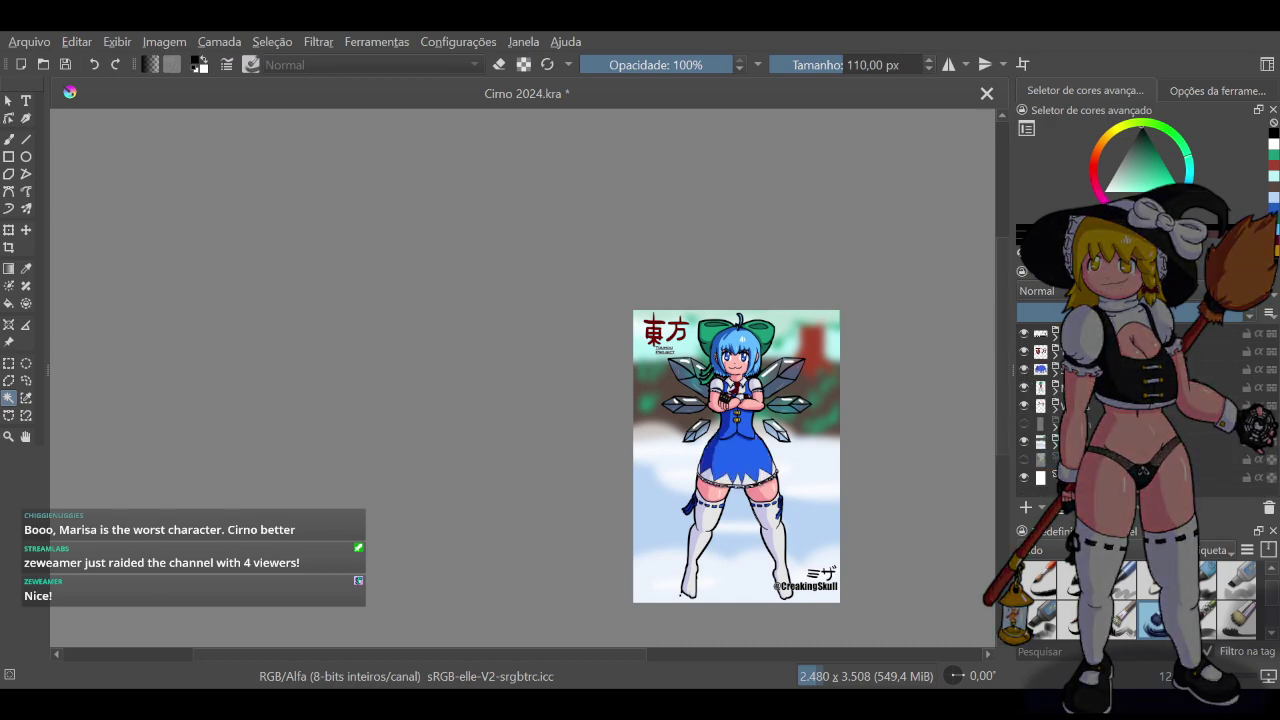
scroll(850, 450, "up", 3)
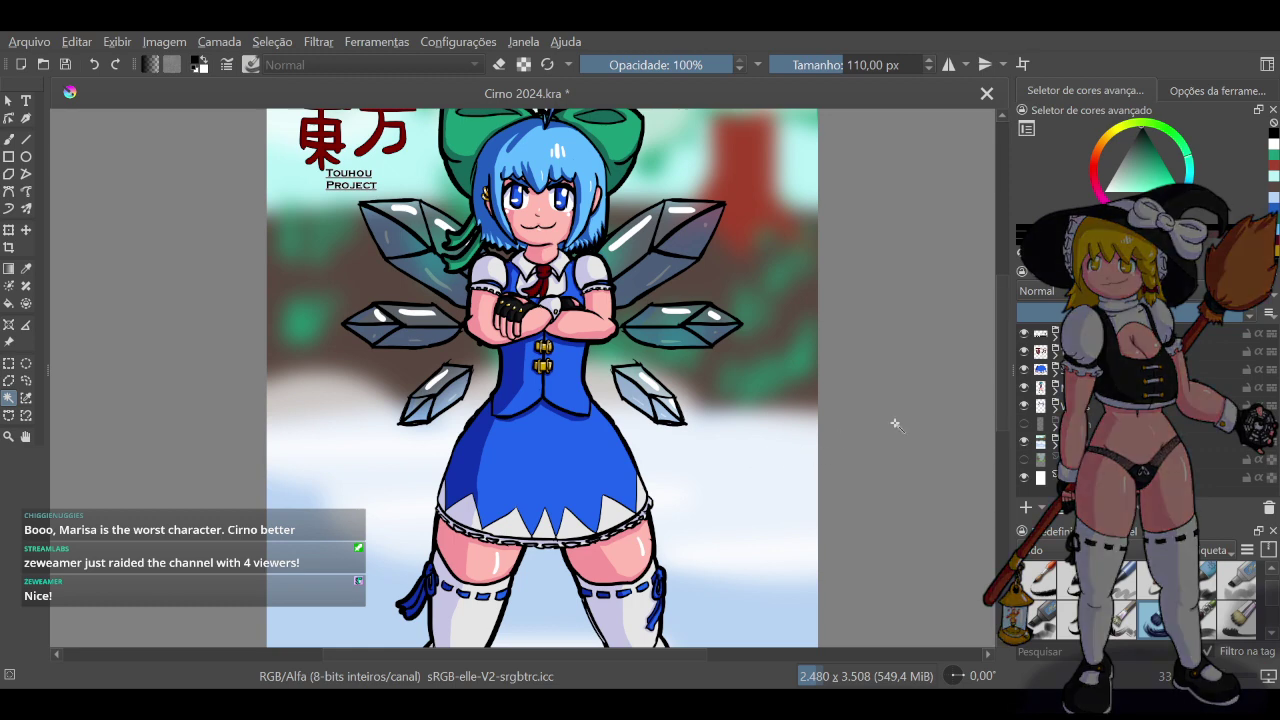
Expand the skirt group and add a new paint layer at the group's lowest position
left_click(1056, 375)
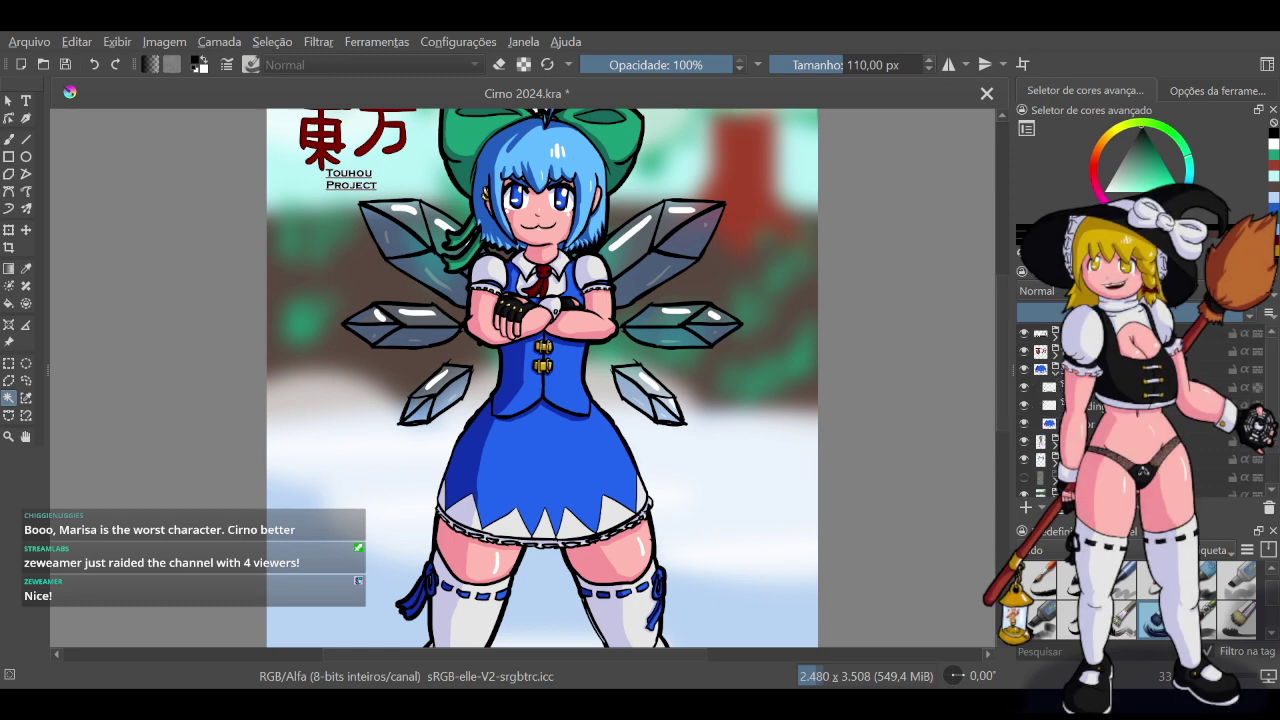
left_click(1096, 424)
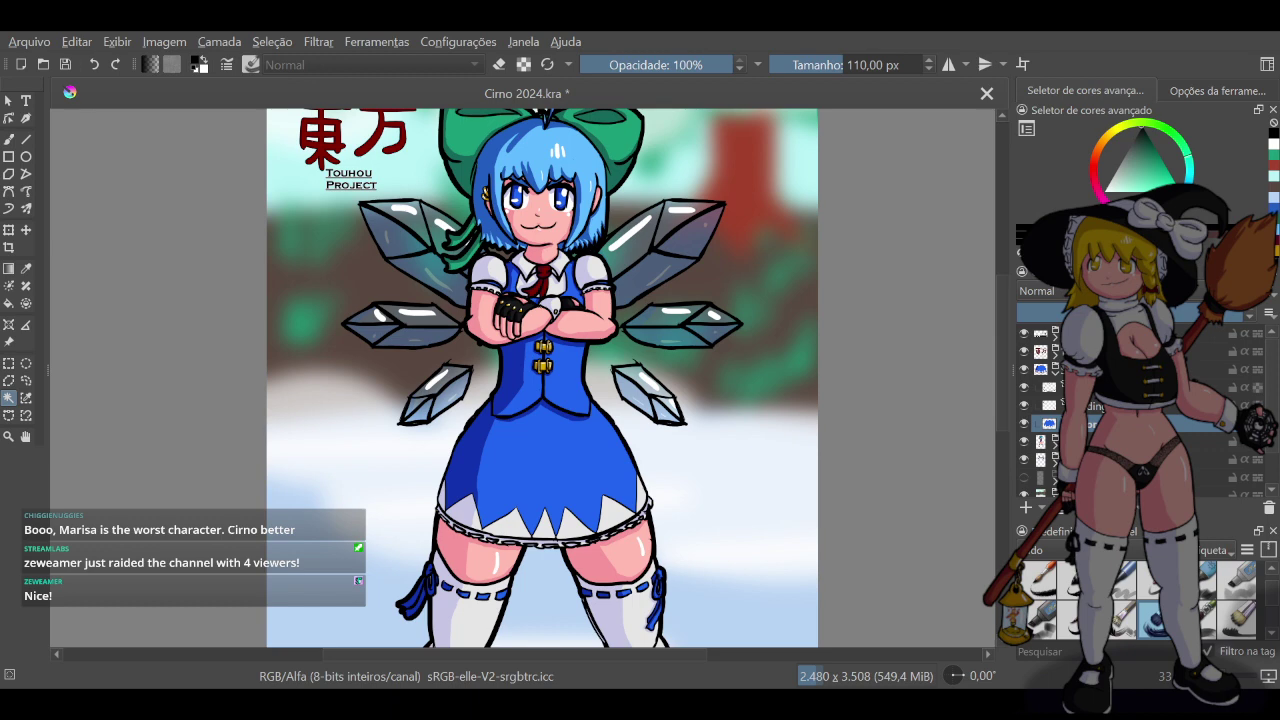
scroll(1100, 410, "down", 2)
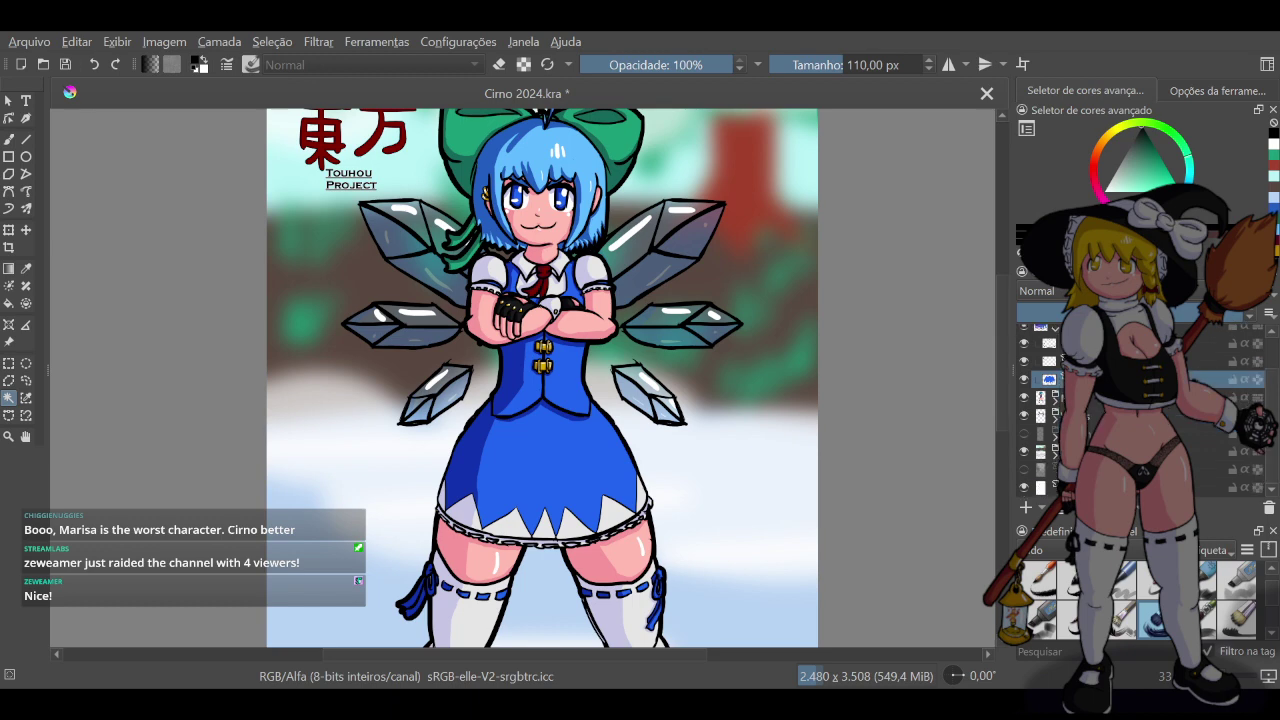
left_click(1026, 509)
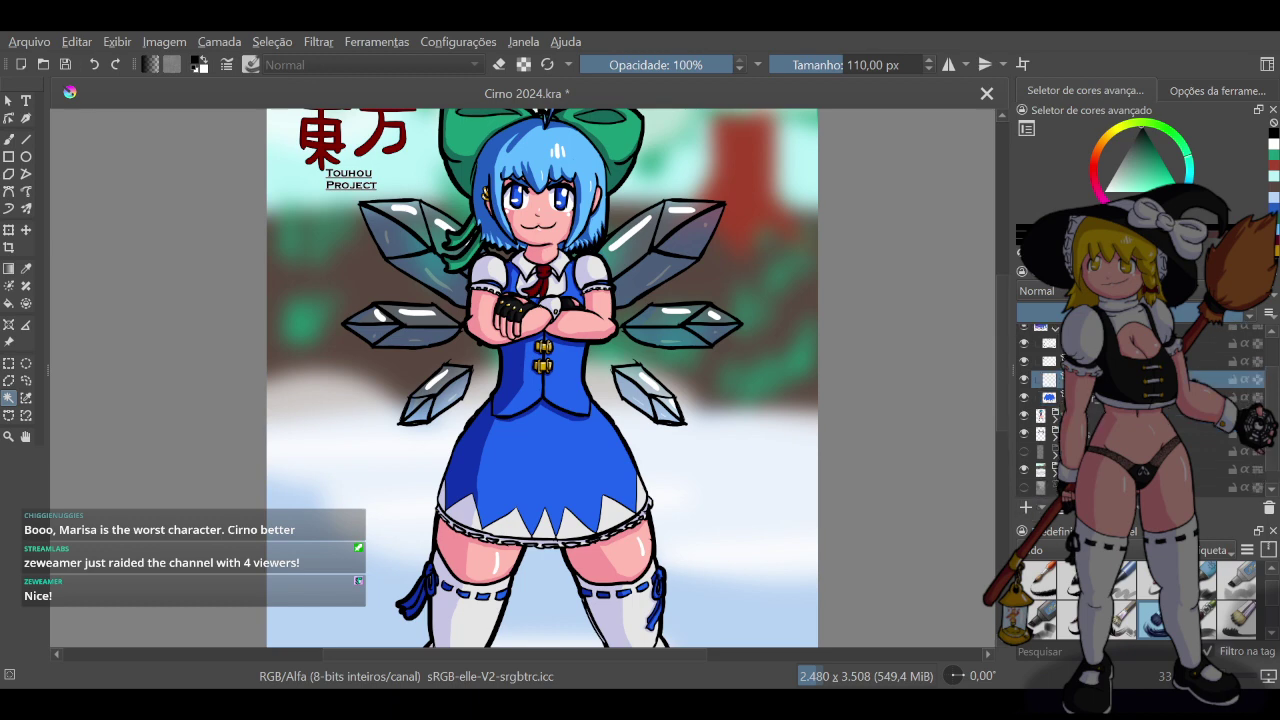
left_click_drag(1097, 381, 1099, 406)
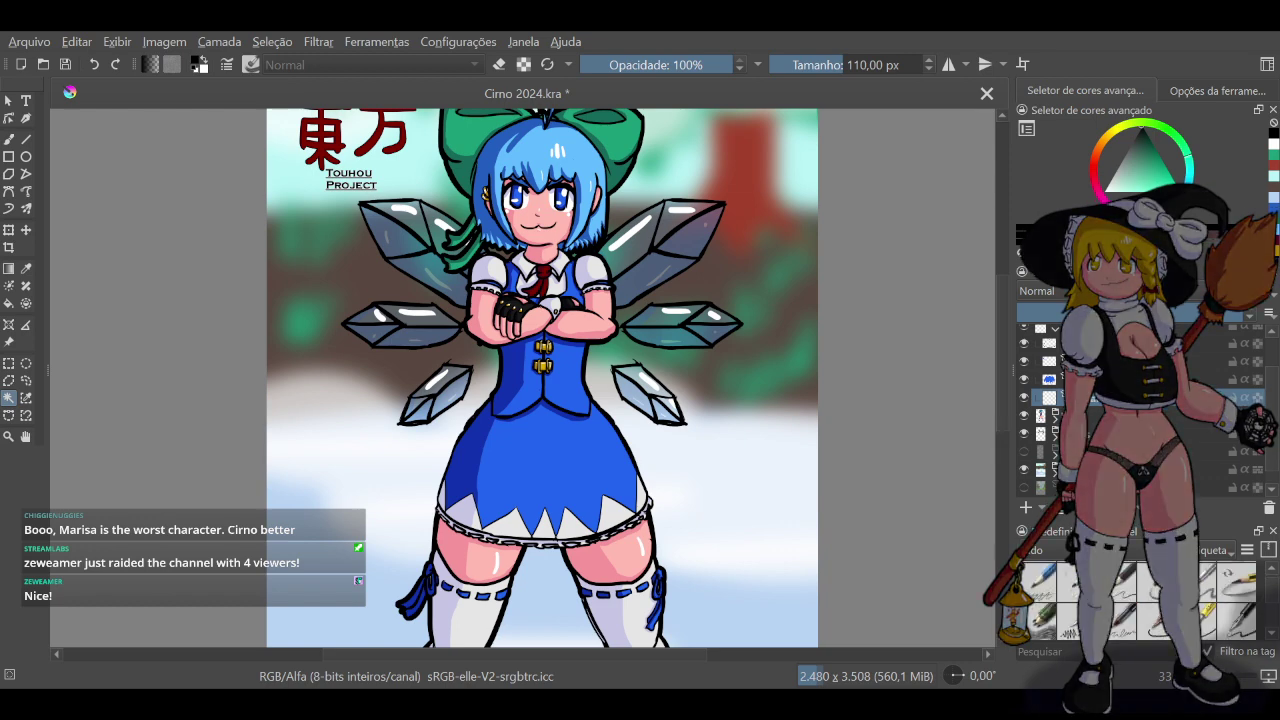
Choose the Basic-5 Size brush preset, set its size to 120 px and activate the Freehand Brush tool
left_click(1124, 620)
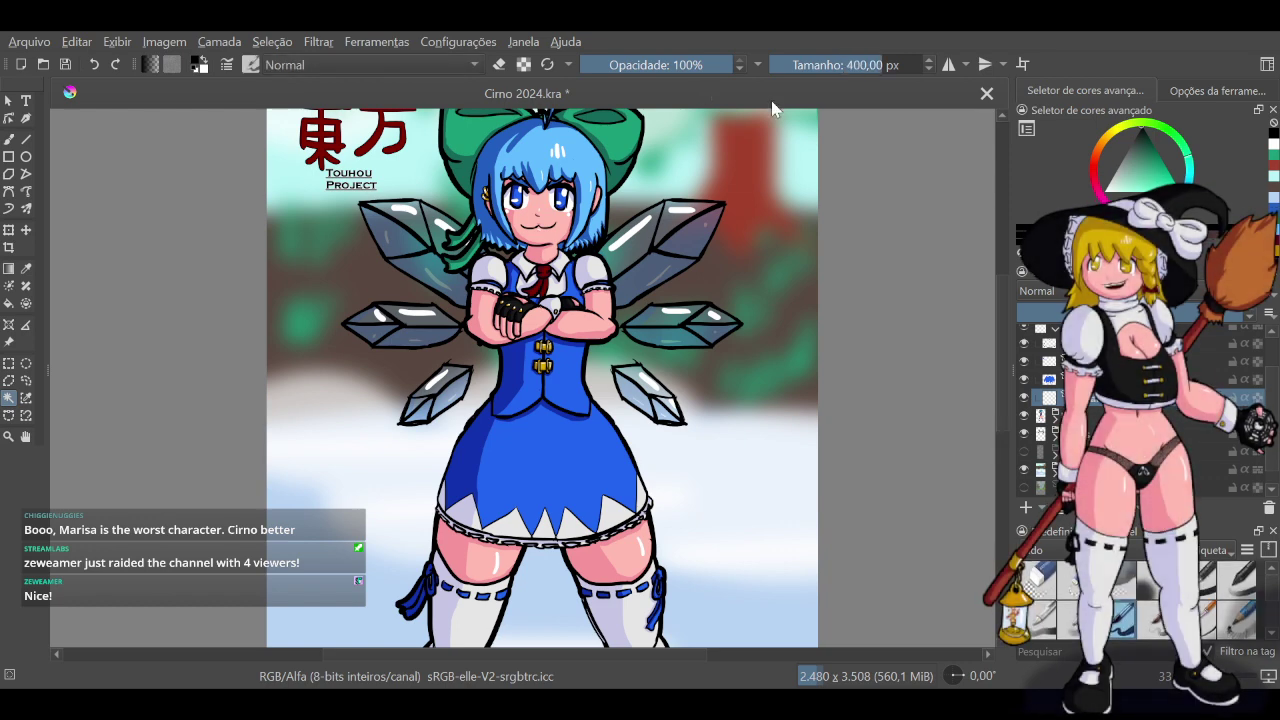
left_click(808, 63)
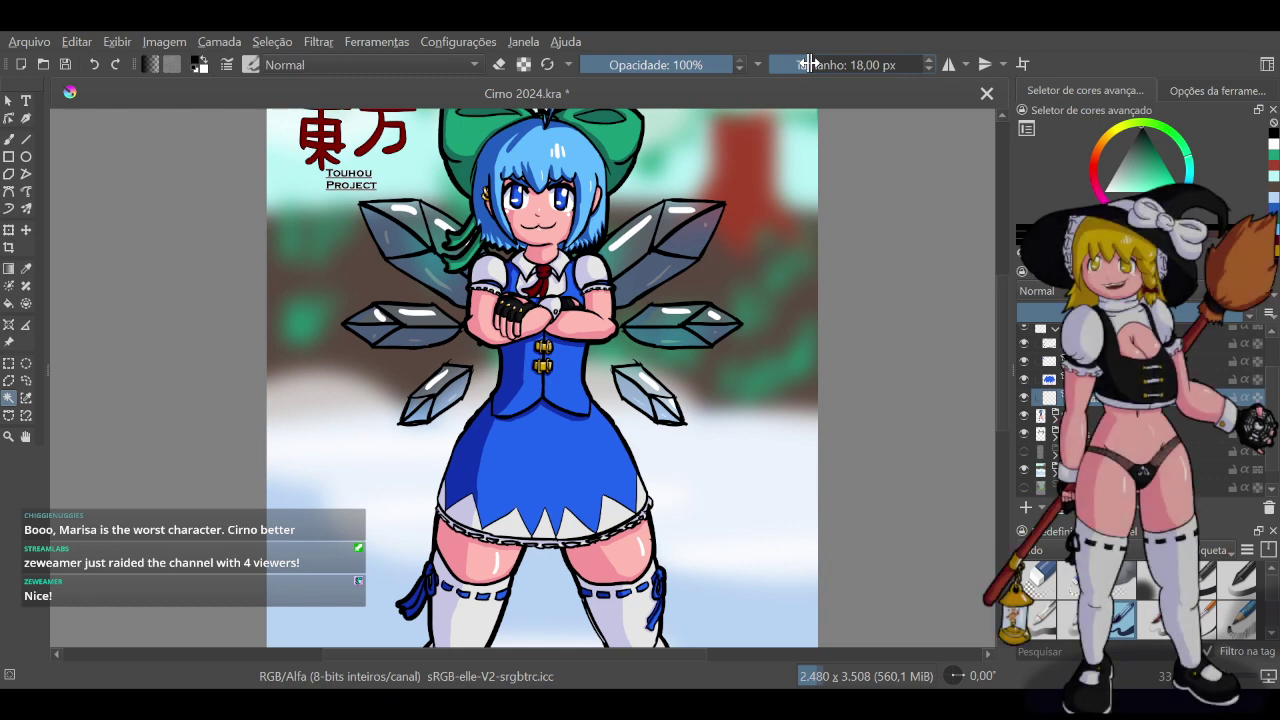
type("120")
key("Return")
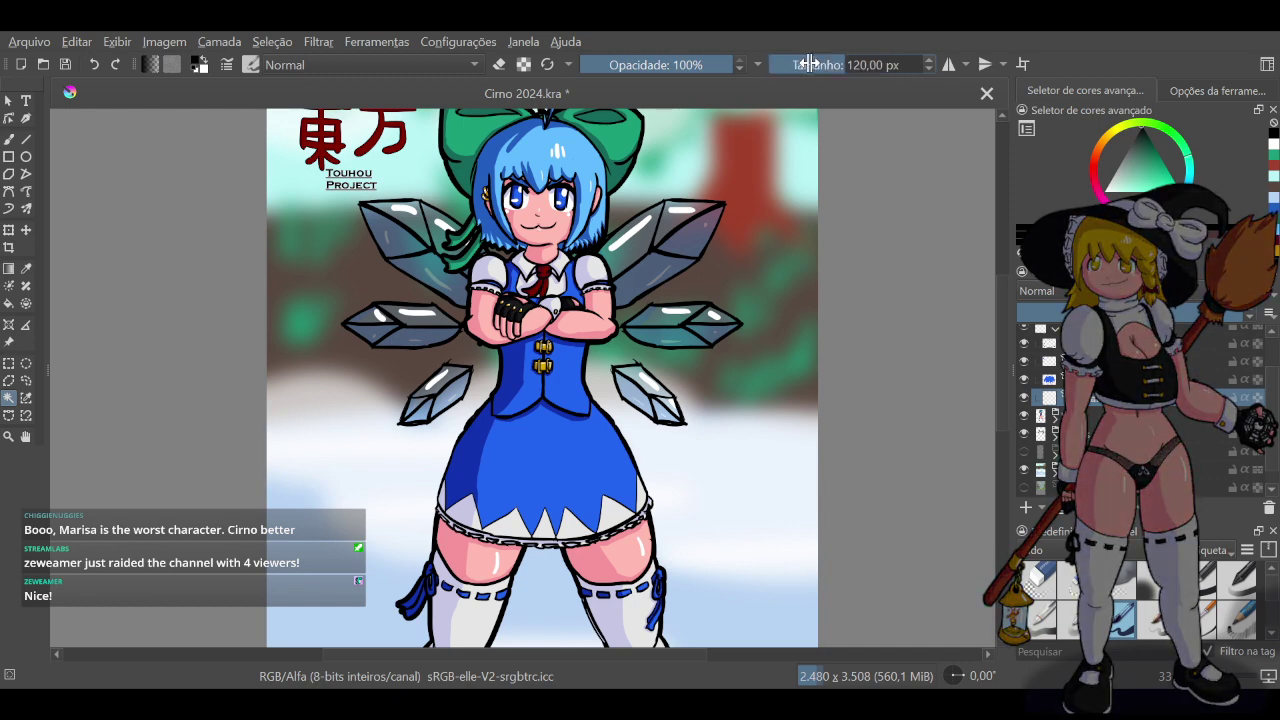
left_click(11, 141)
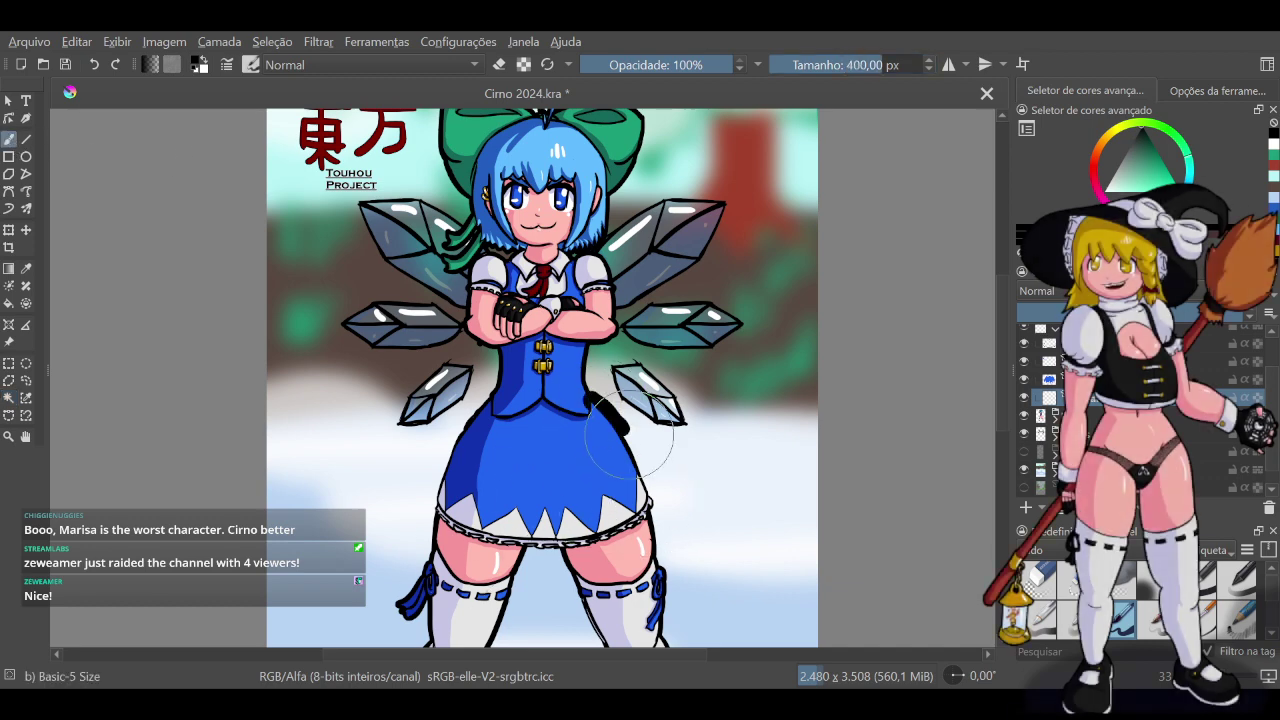
left_click_drag(629, 435, 640, 457)
key("ctrl+z")
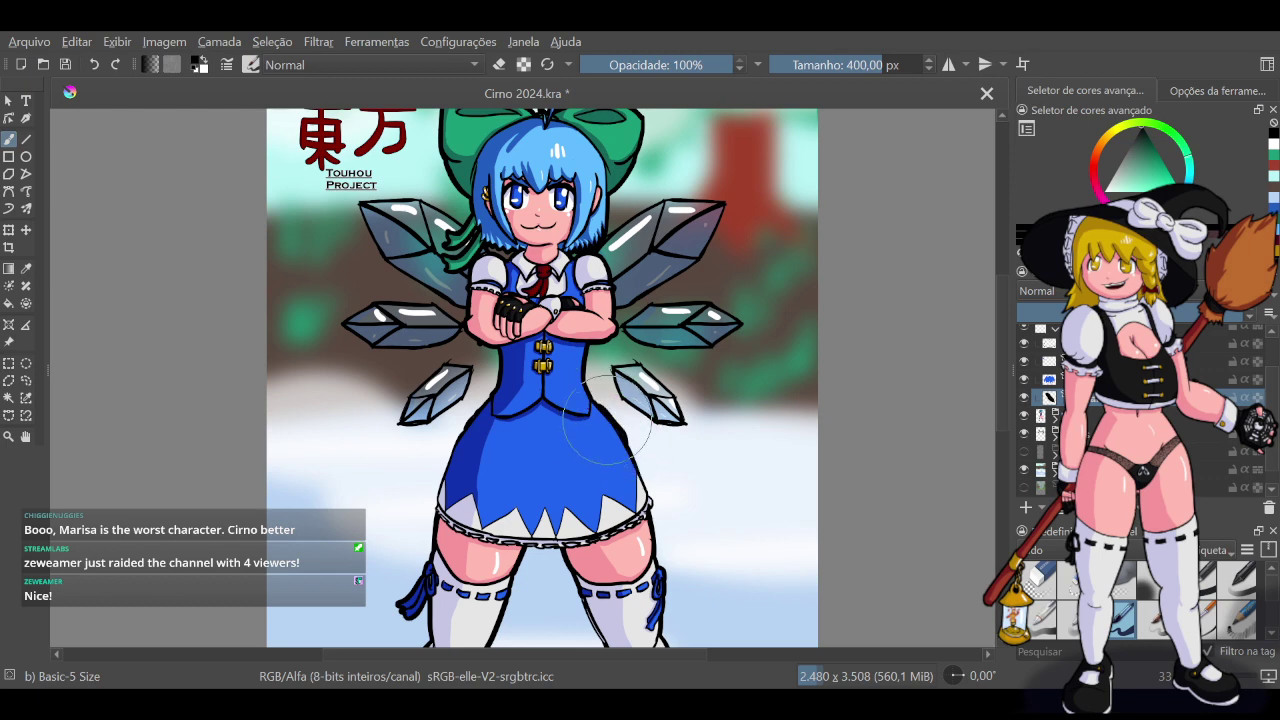
left_click_drag(630, 422, 652, 485)
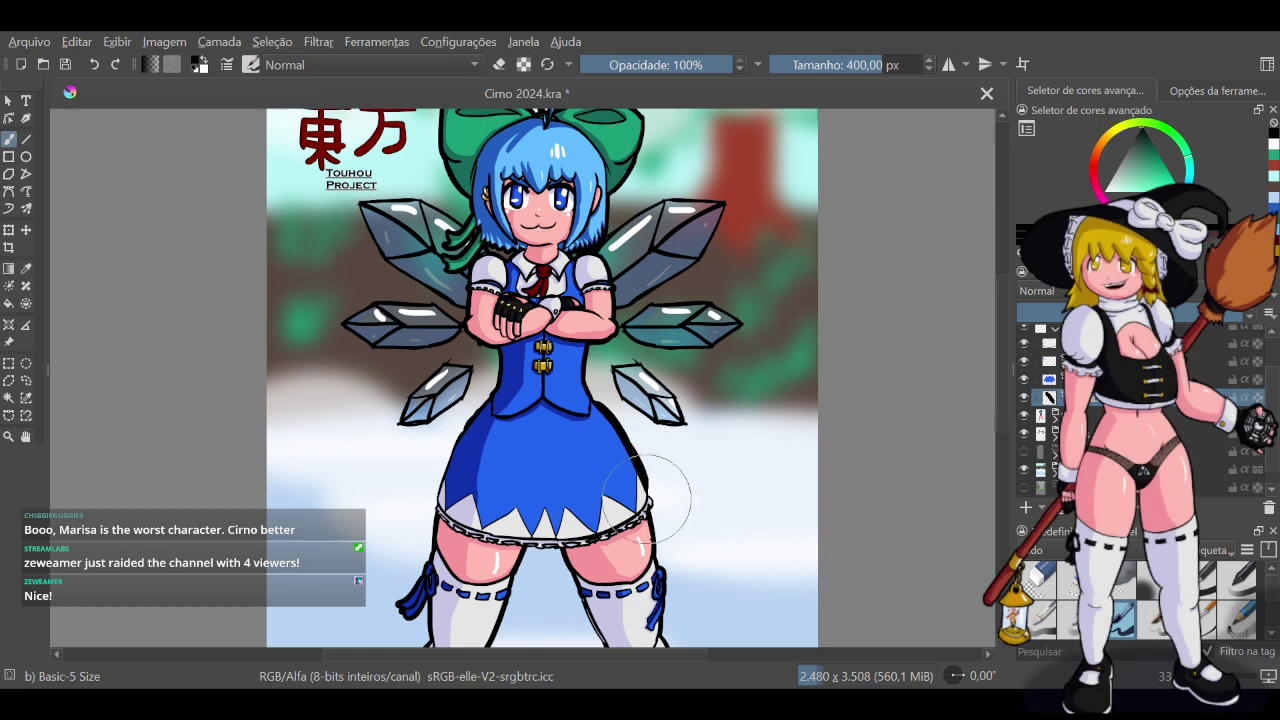
key("ctrl+z")
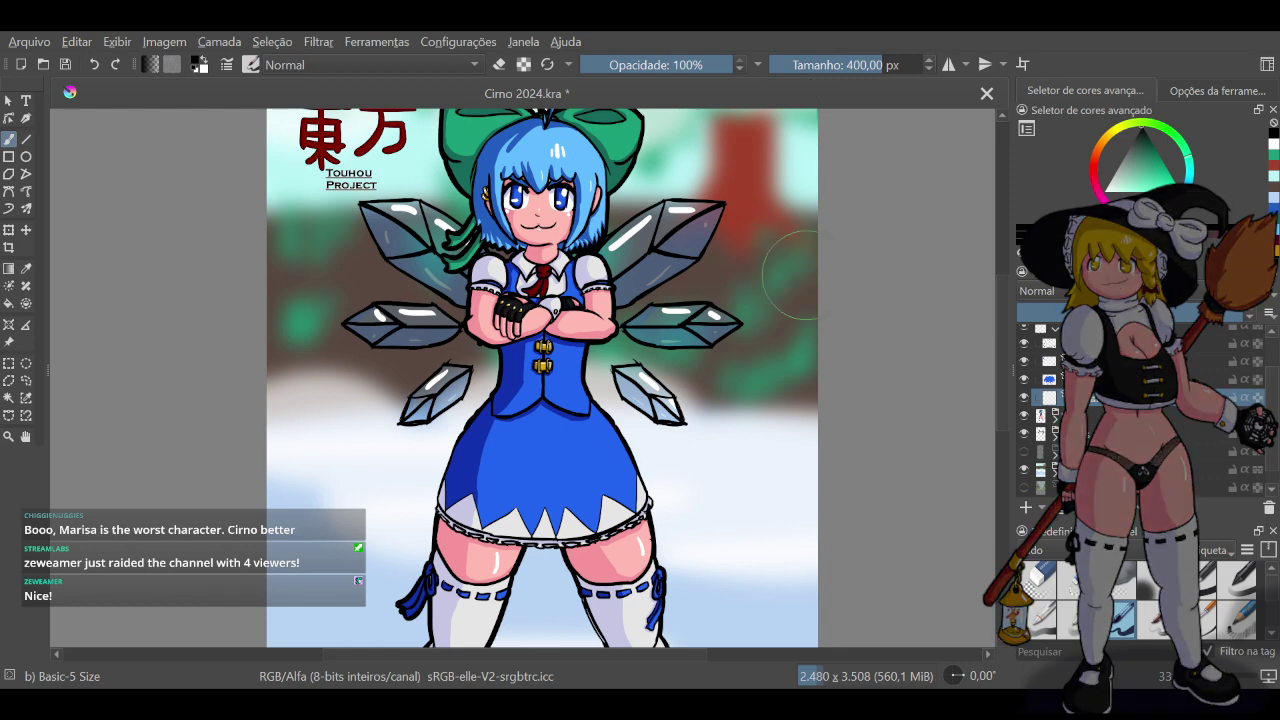
scroll(1140, 600, "down", 3)
scroll(1150, 605, "down", 5)
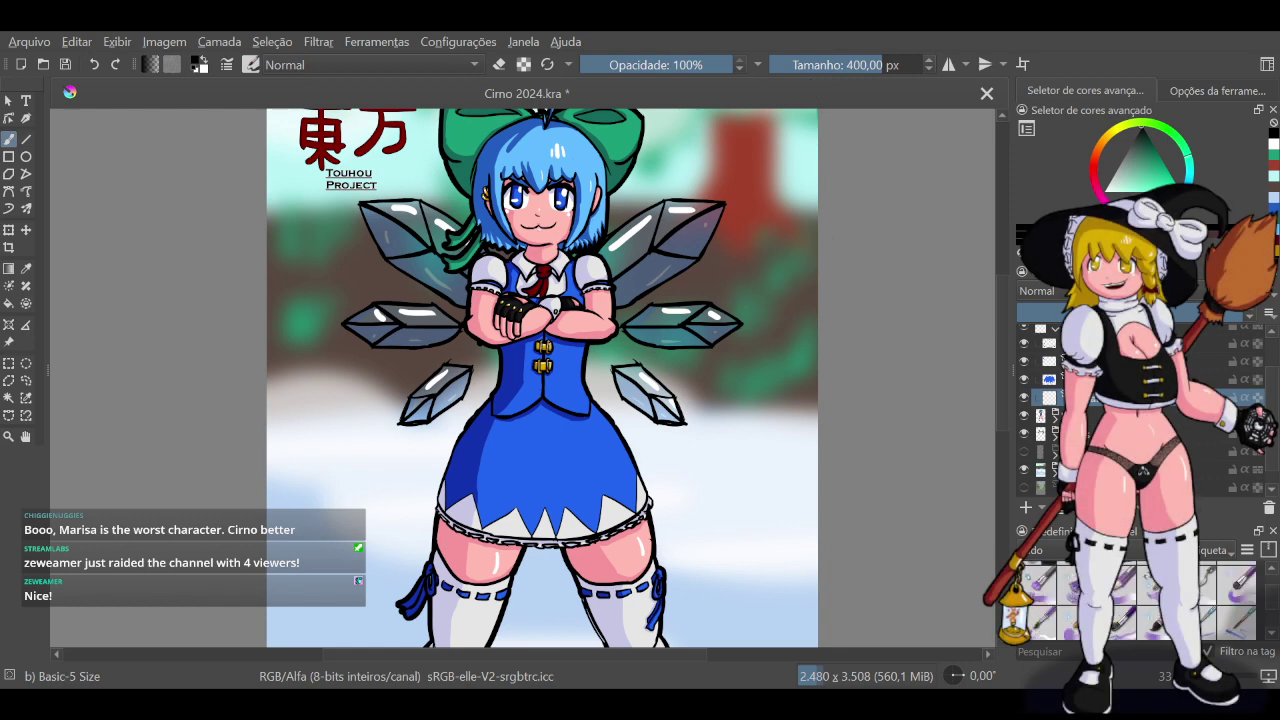
left_click(1154, 623)
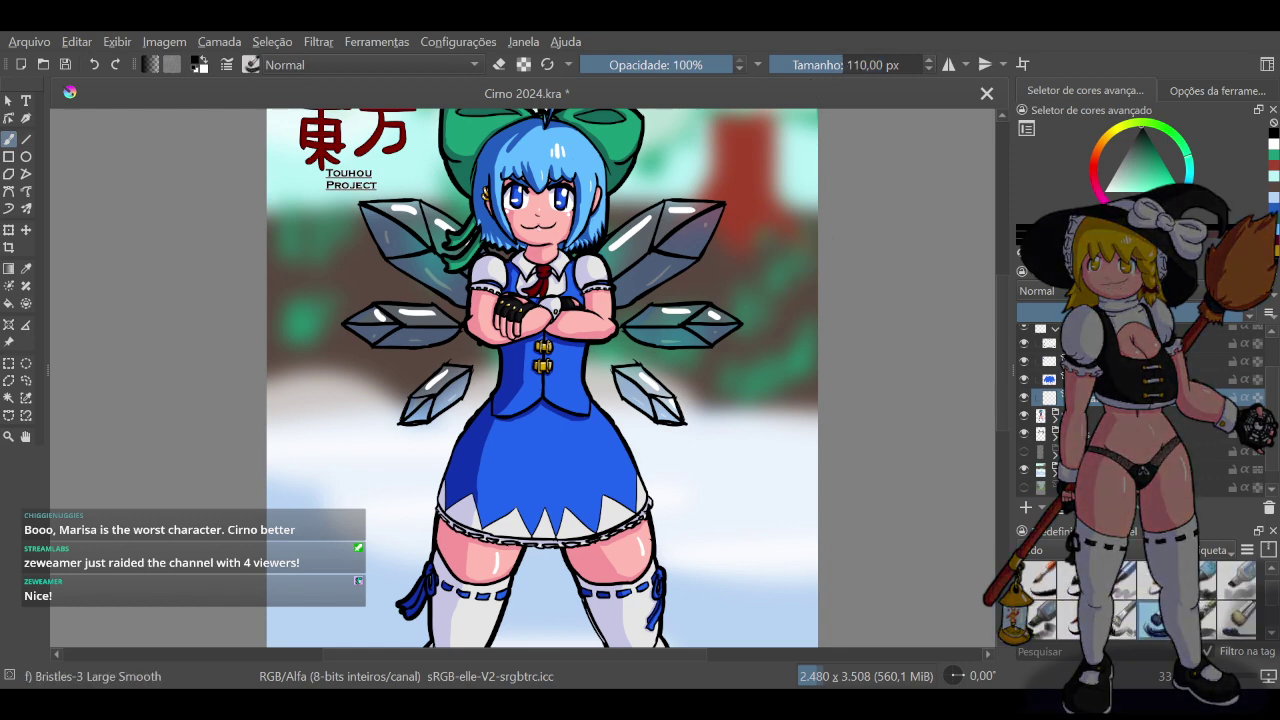
scroll(1140, 609, "up", 2)
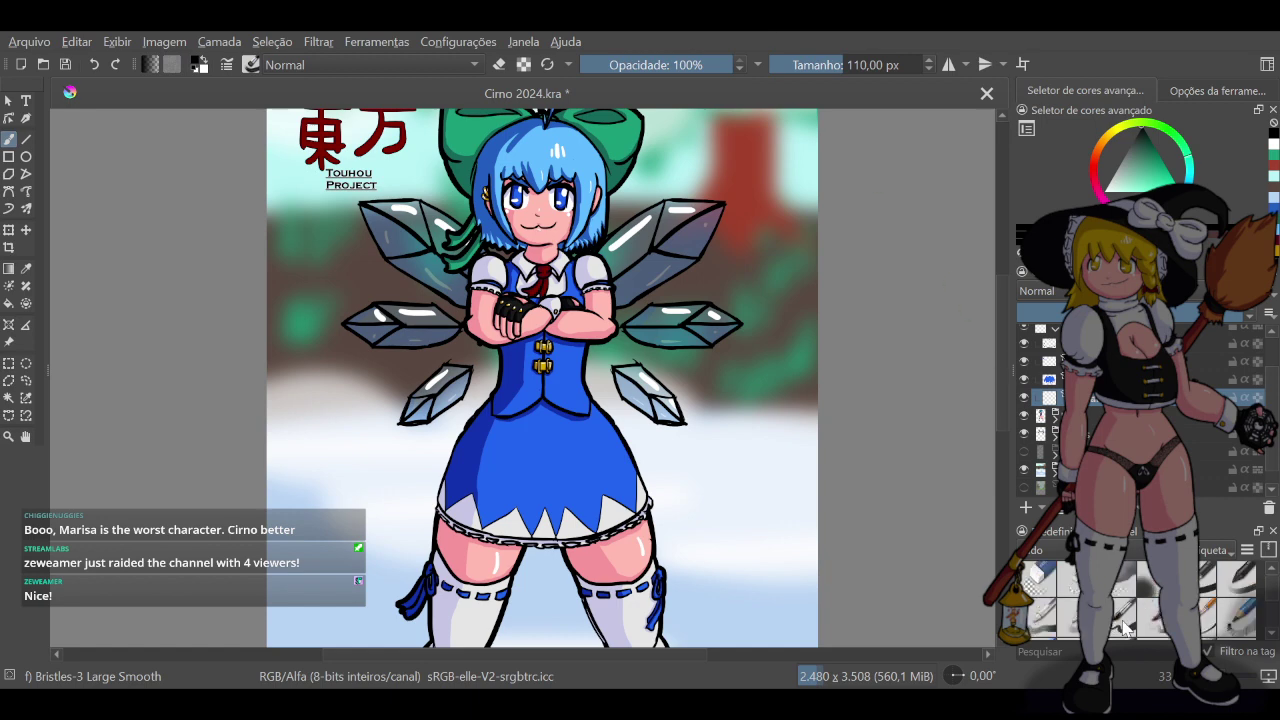
Reload the Basic-5 Size brush, set it to 120 px and paint a thick black outline around the skirt on the new layer
left_click(1125, 622)
left_click(547, 66)
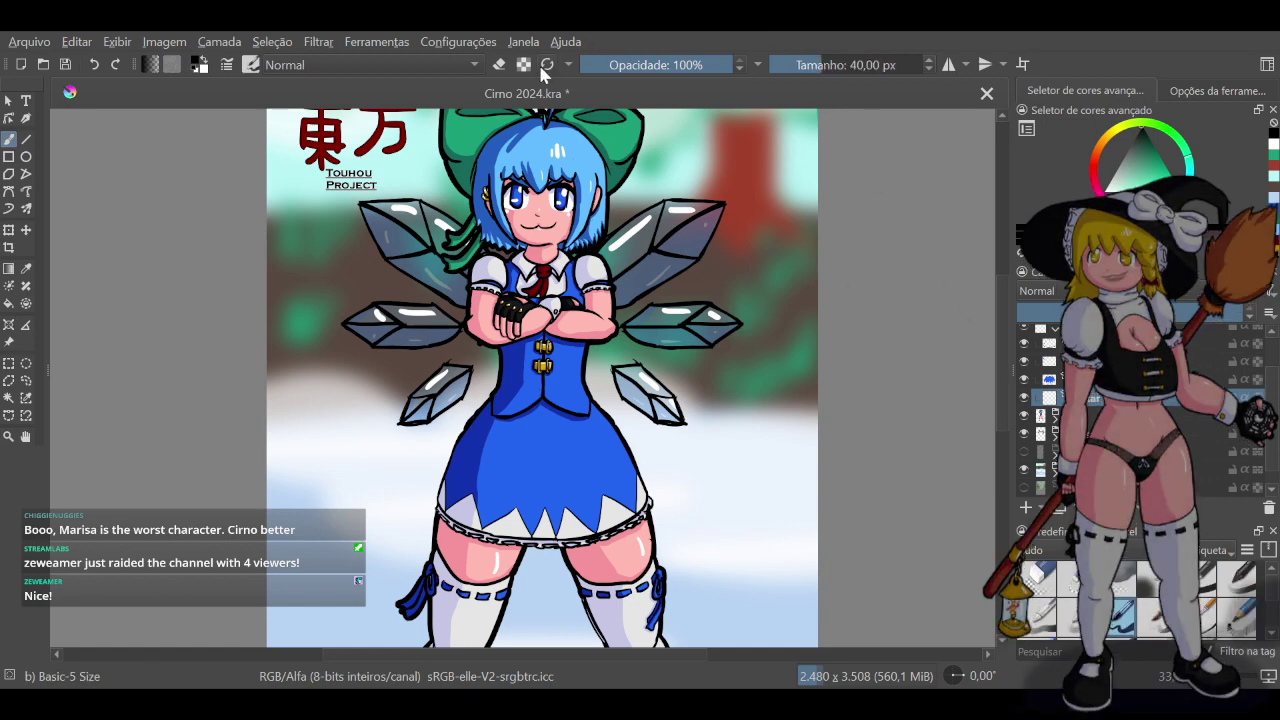
left_click(852, 60)
type("120")
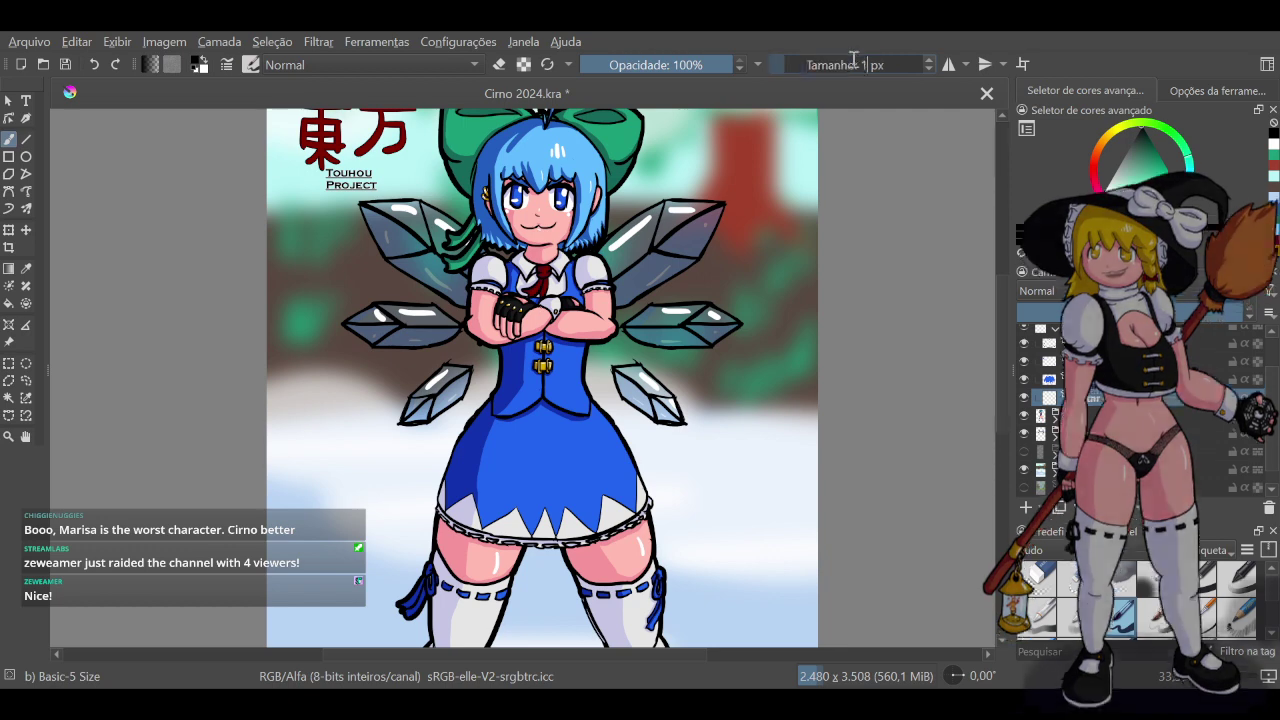
key("Return")
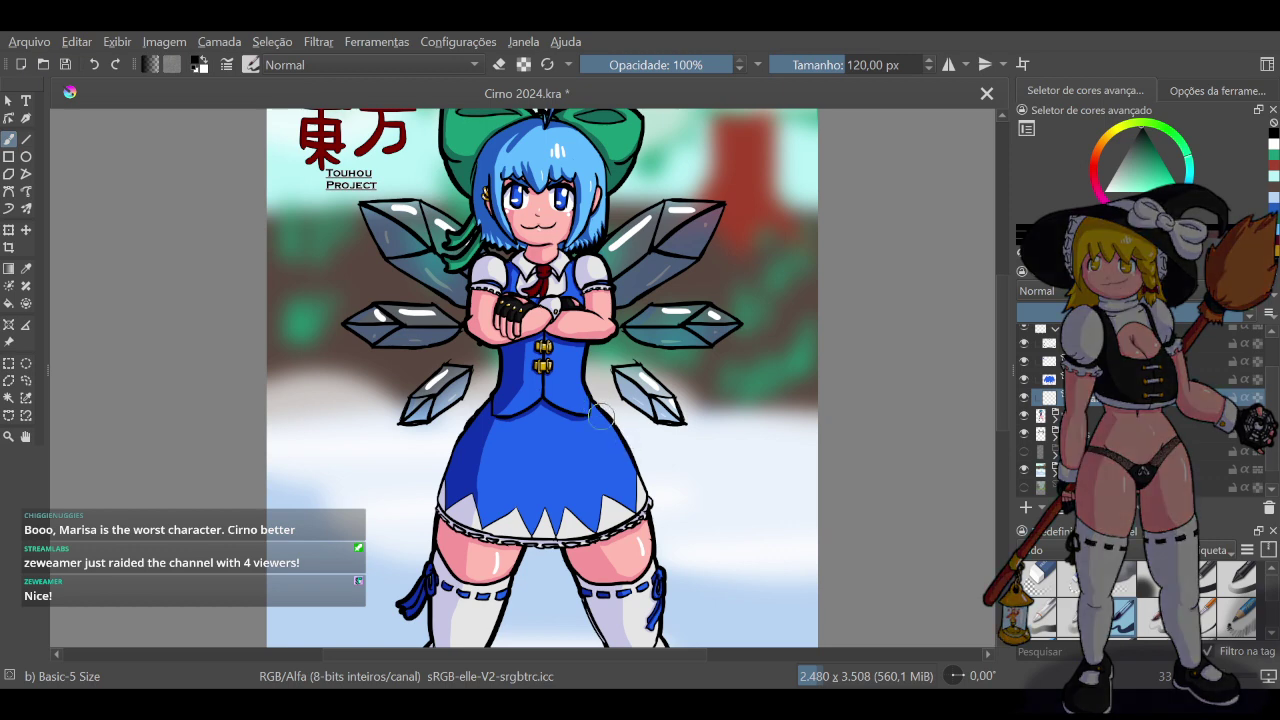
left_click_drag(626, 441, 656, 502)
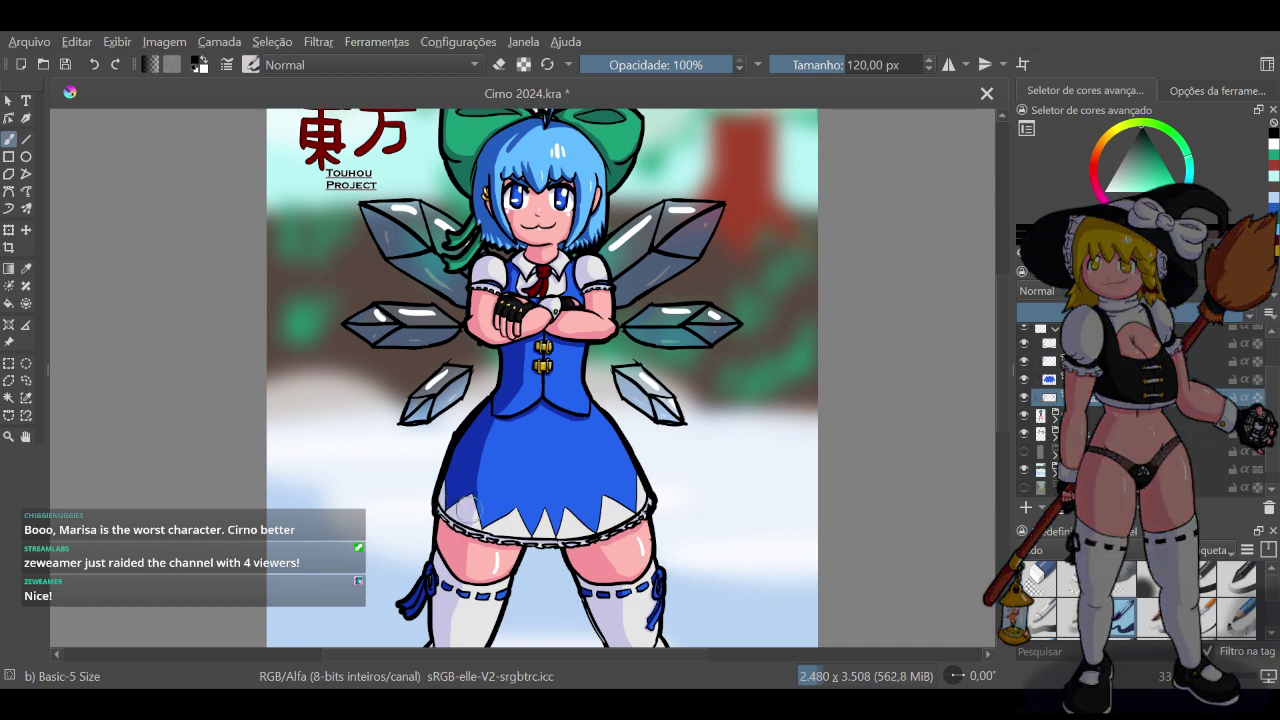
left_click(499, 64)
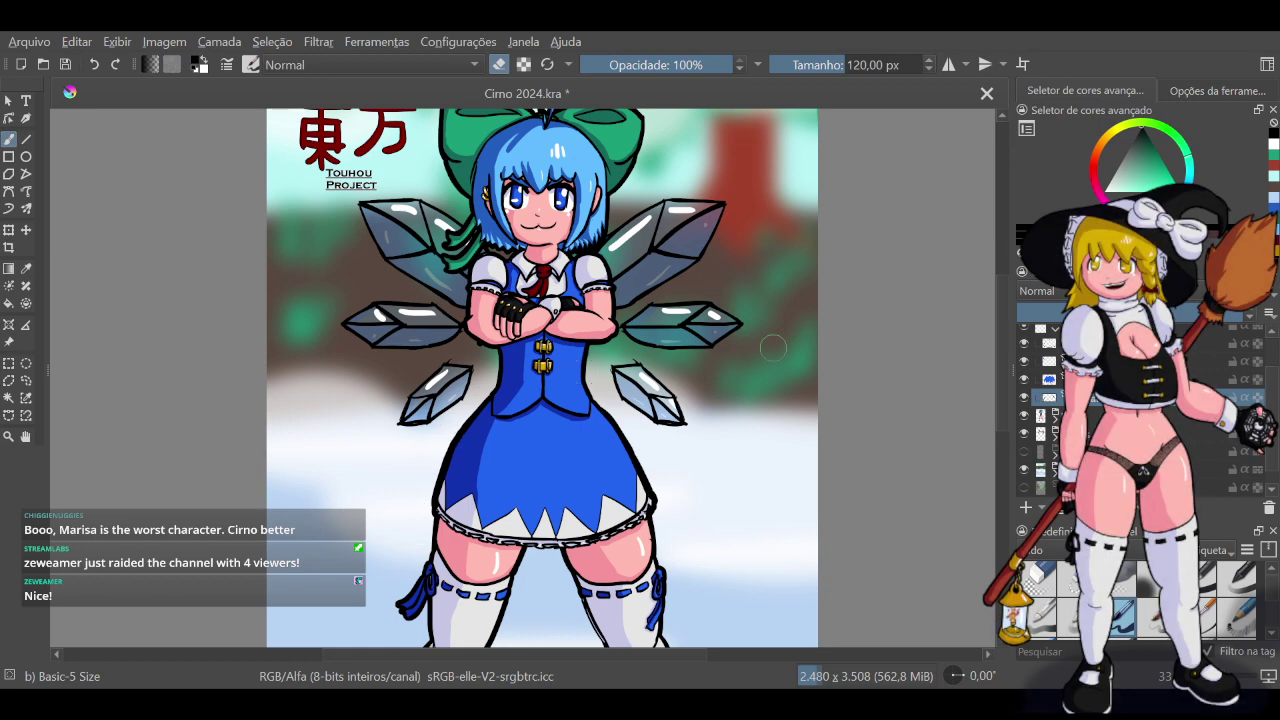
scroll(773, 348, "down", 2)
scroll(775, 361, "up", 3)
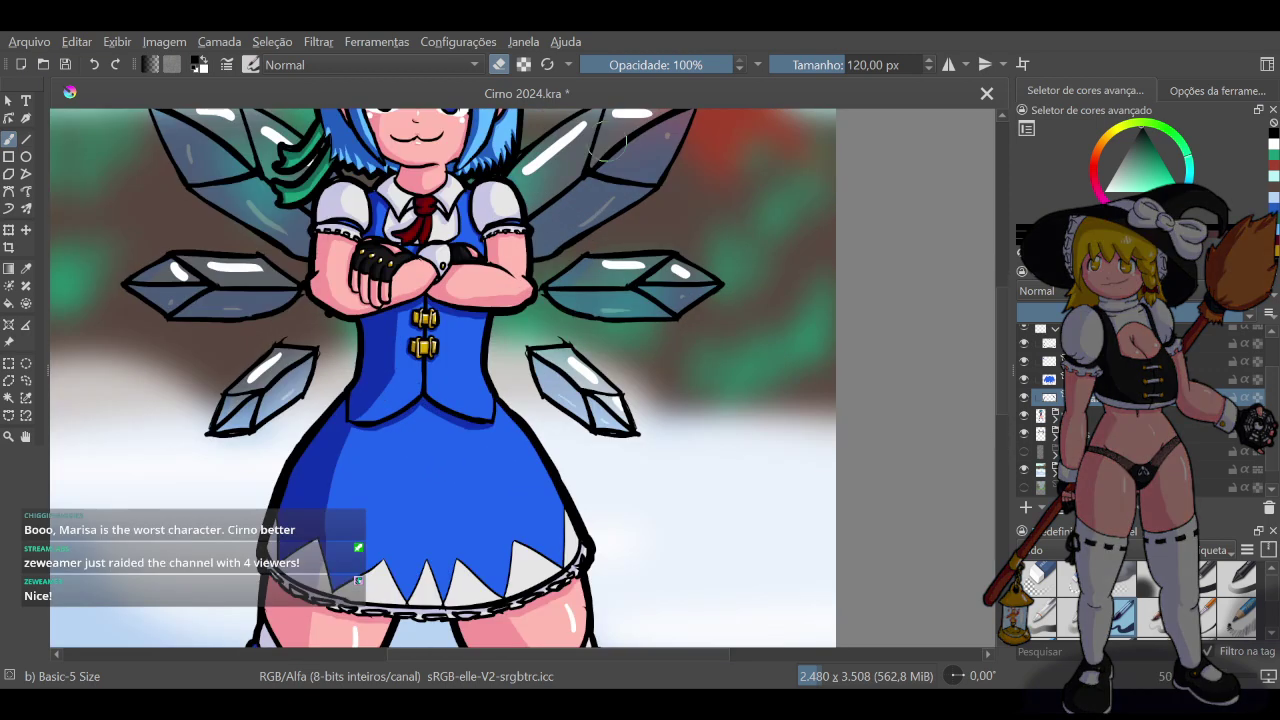
key("e")
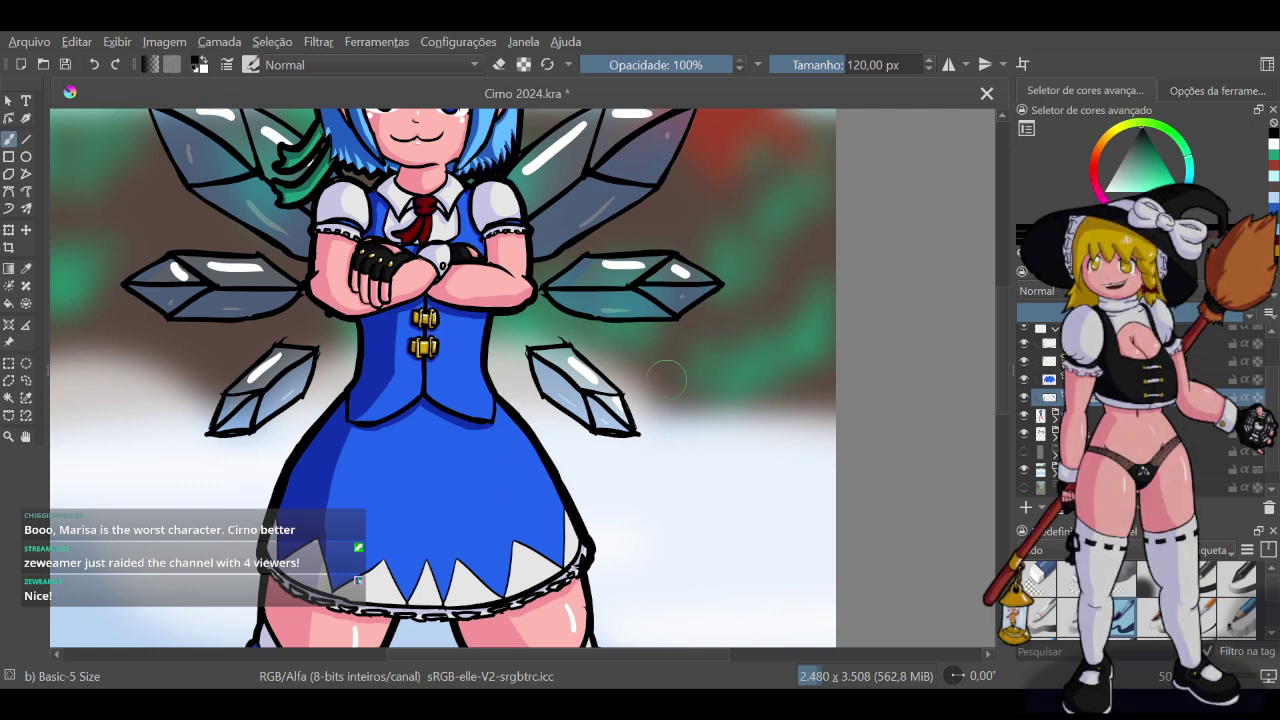
key("2")
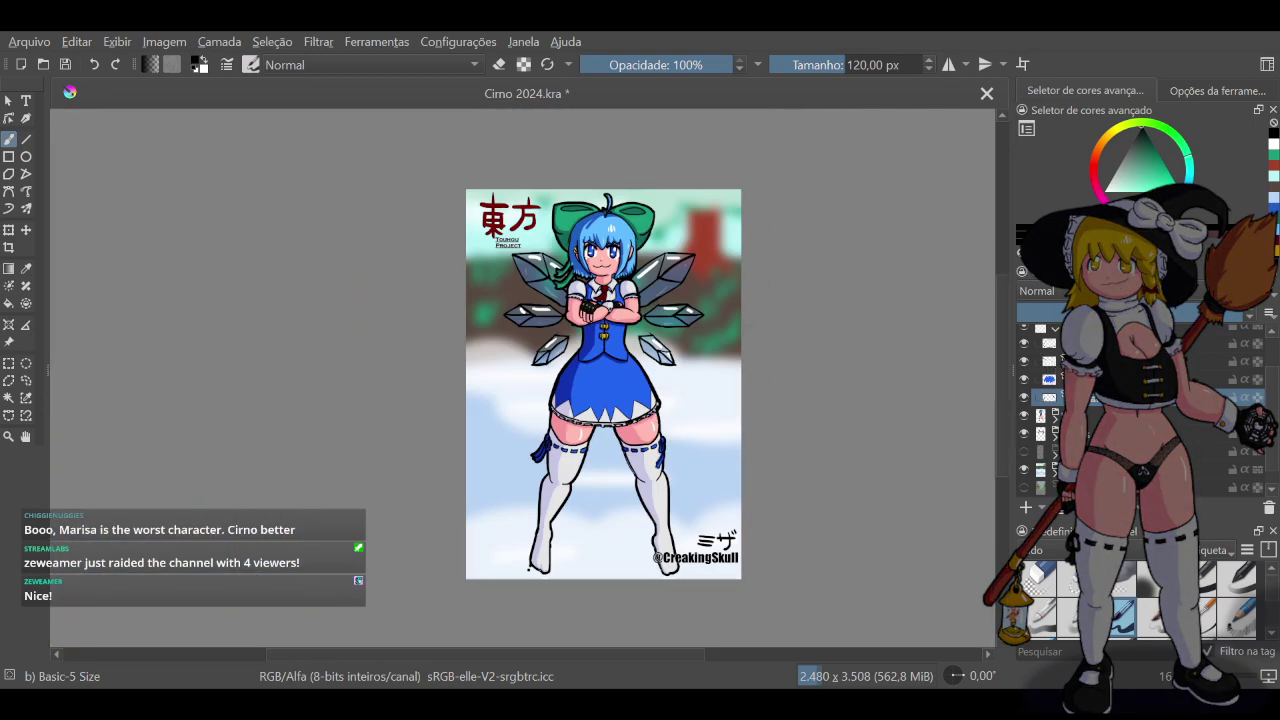
Rename the skirt group's lowest layer as Outline
key("F2")
type("Outli")
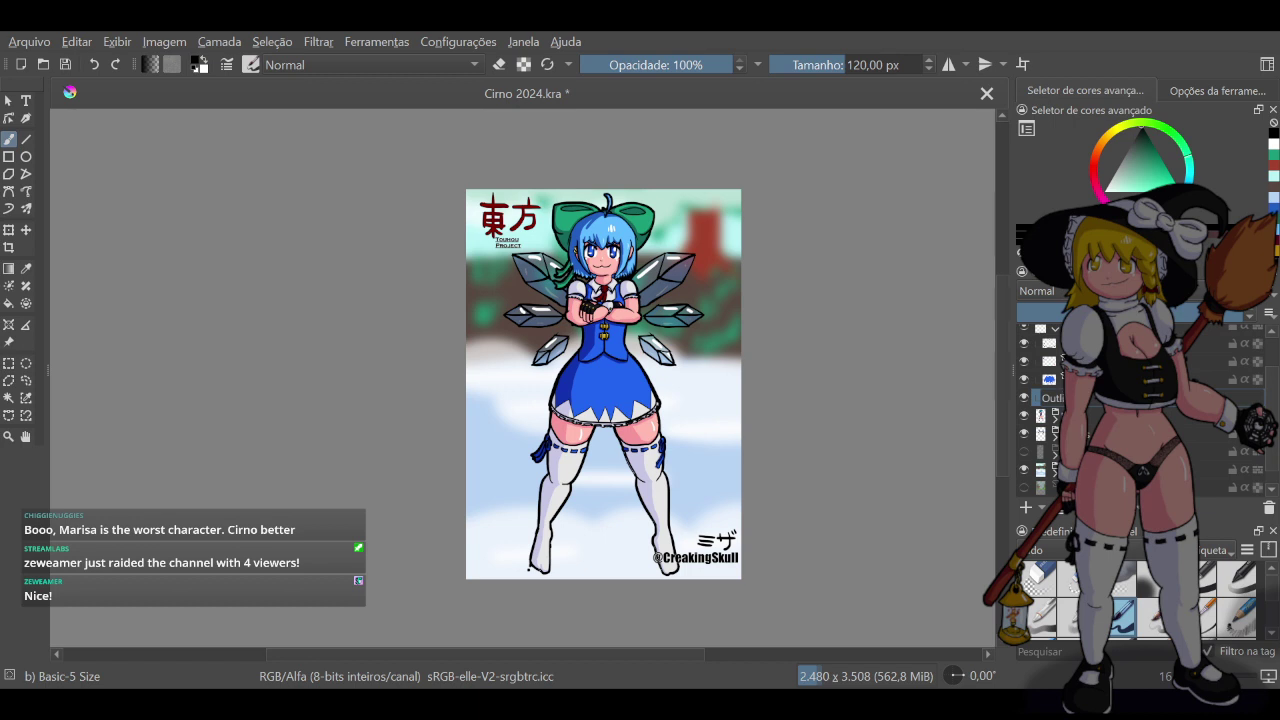
key("Return")
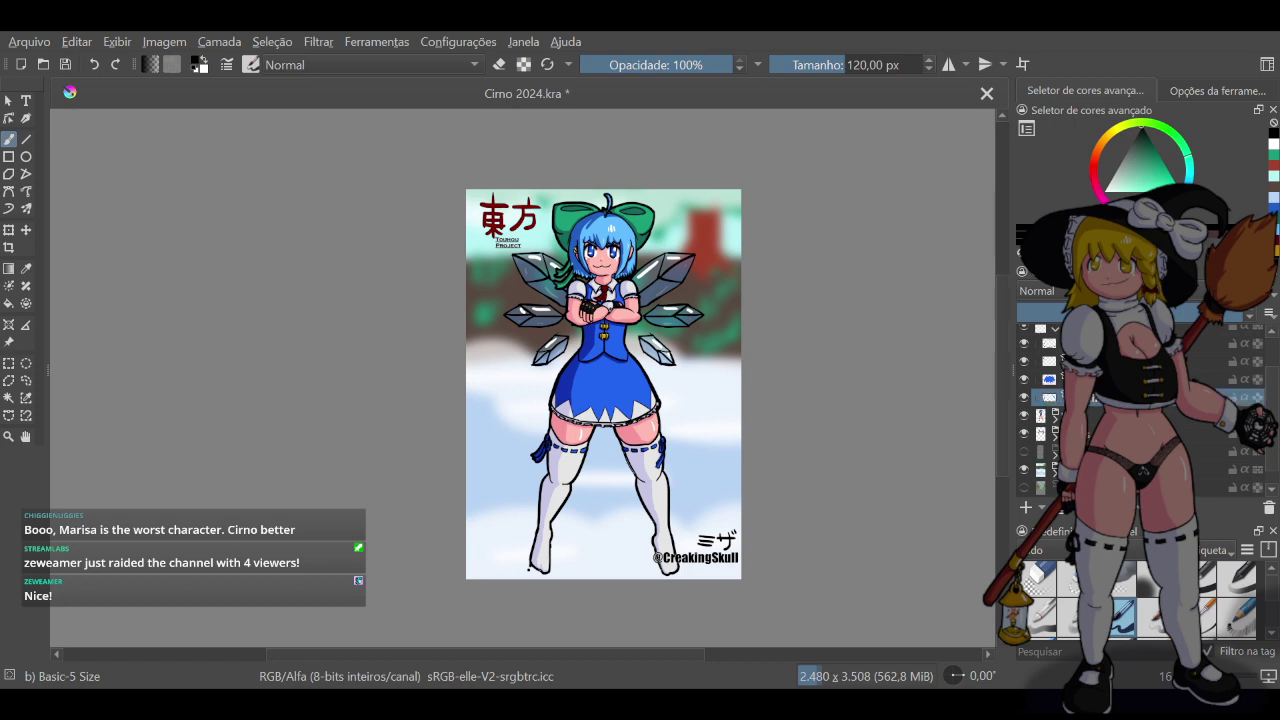
scroll(1140, 410, "up", 2)
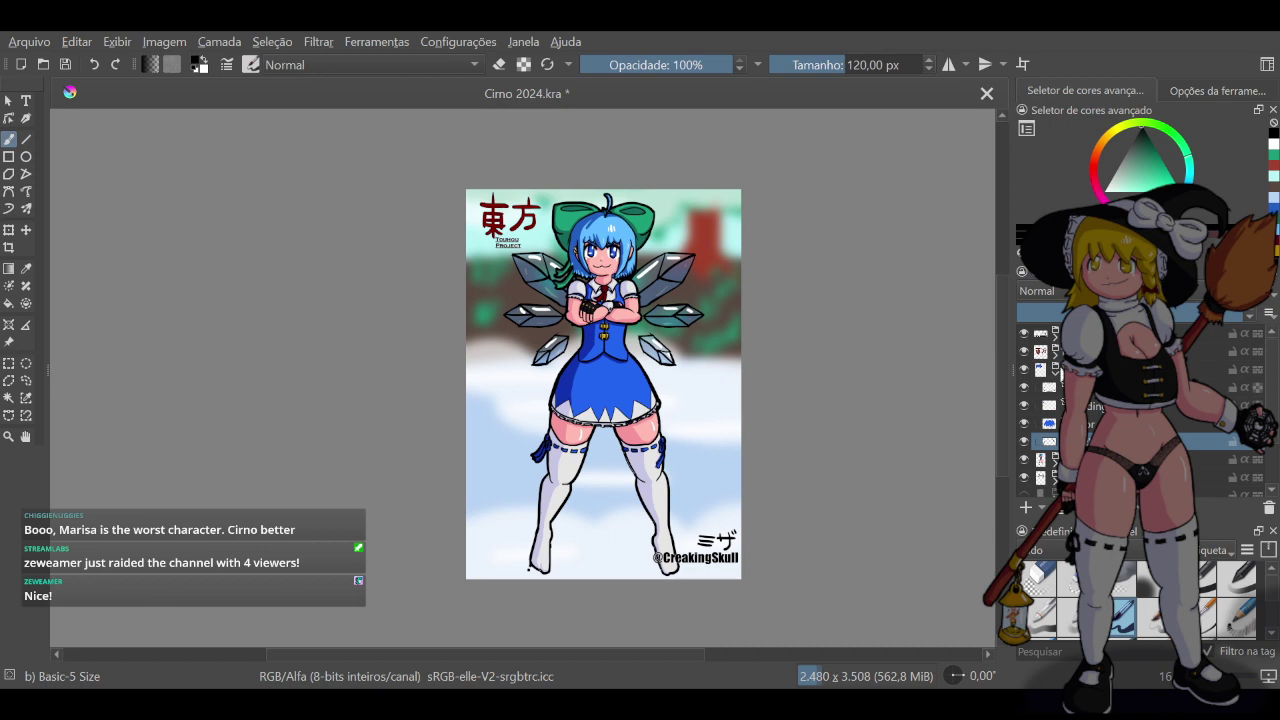
Collapse the skirt group and save the drawing
left_click(1055, 369)
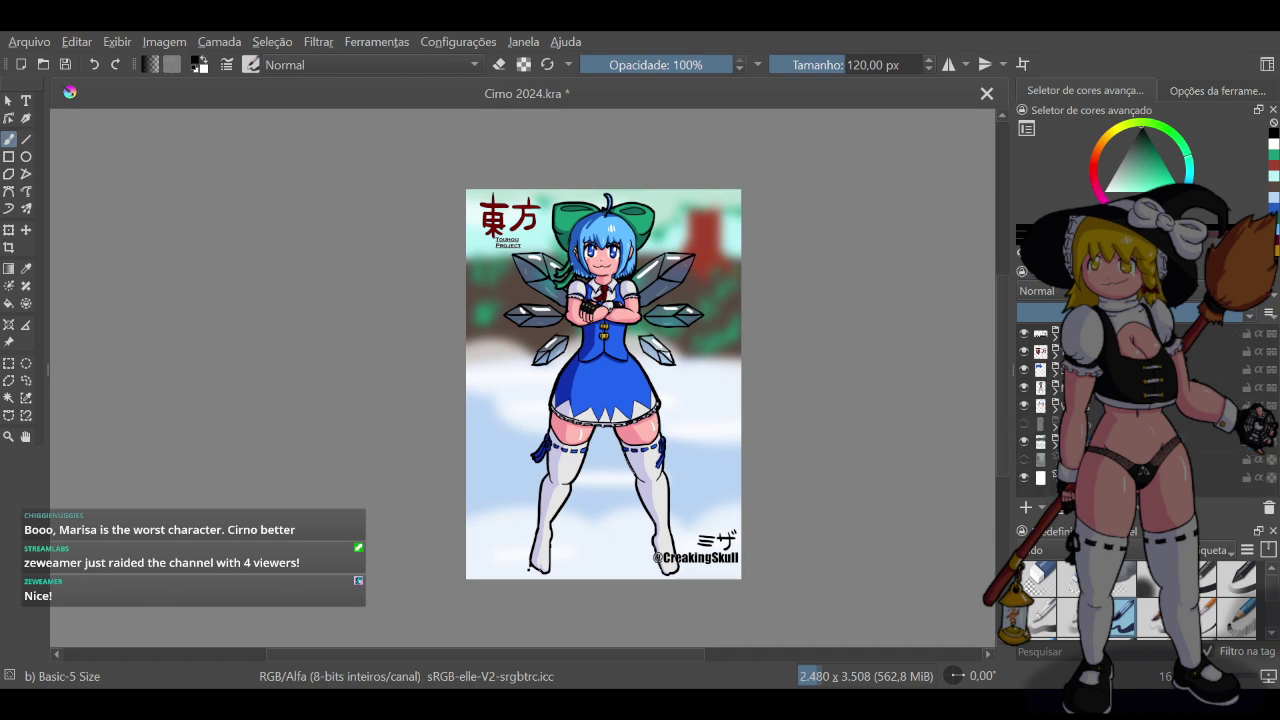
key("ctrl+s")
Expand the ice wings' group, add a new paint layer and move it to the group's lowest position
left_click(1055, 407)
scroll(1070, 418, "down", 2)
left_click(1088, 421)
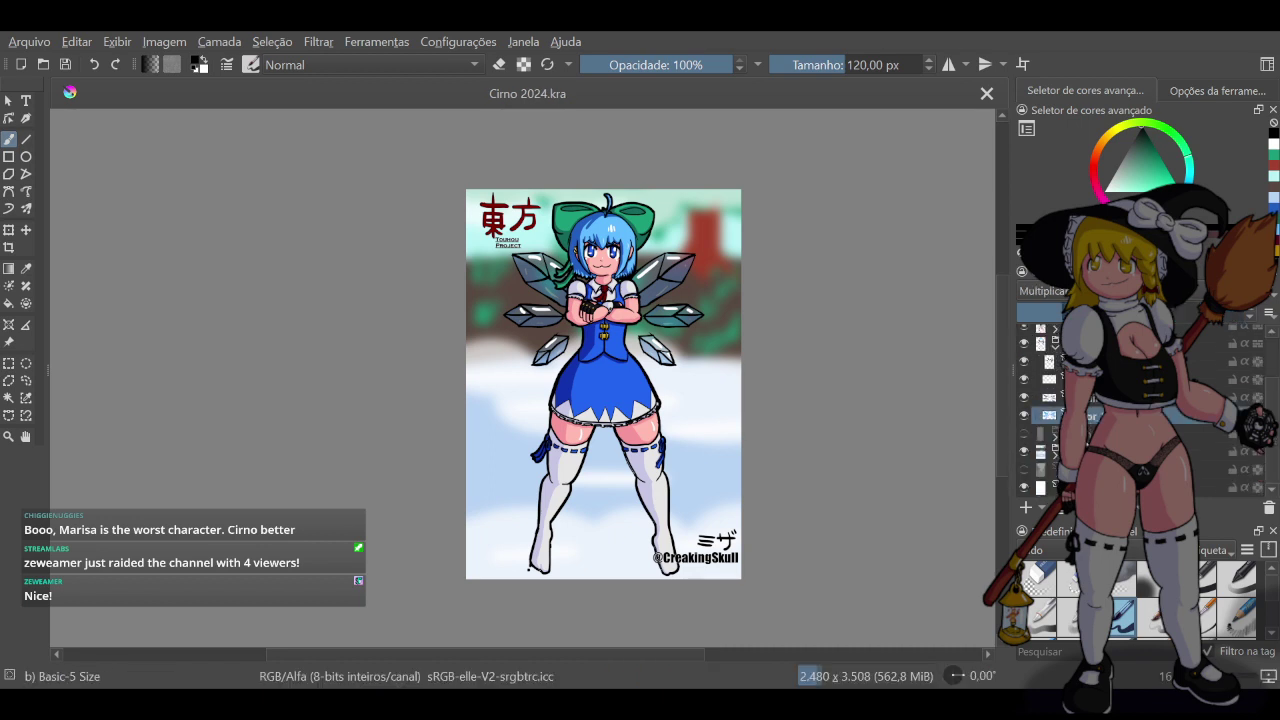
left_click(1027, 508)
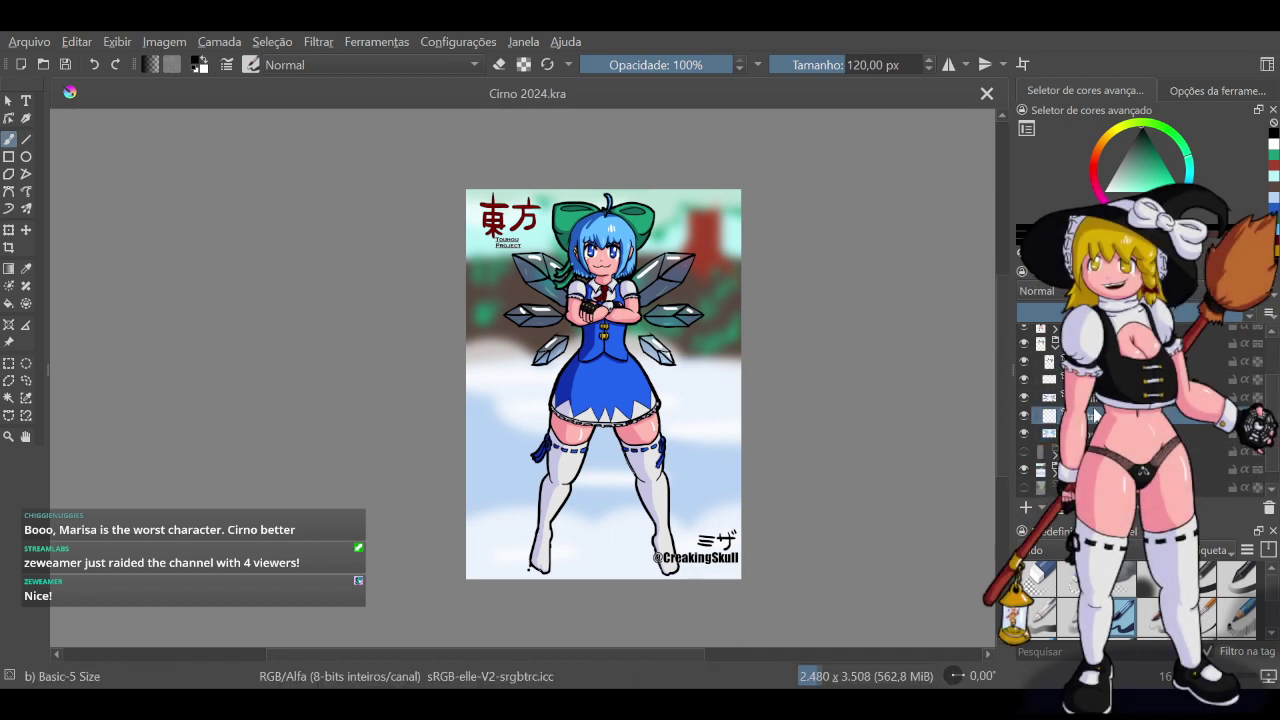
left_click_drag(1096, 419, 1099, 442)
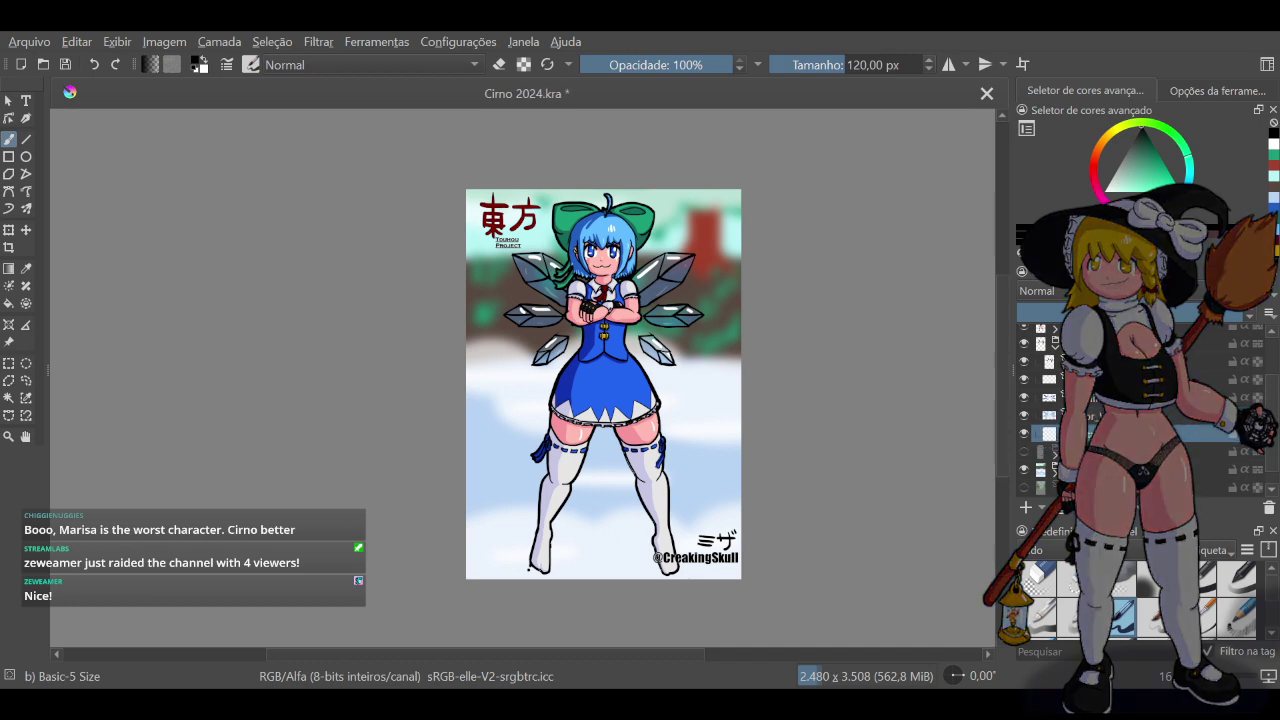
Rename the wings group's new layer as Outline and activate the Contiguous Selection tool
double_click(1099, 434)
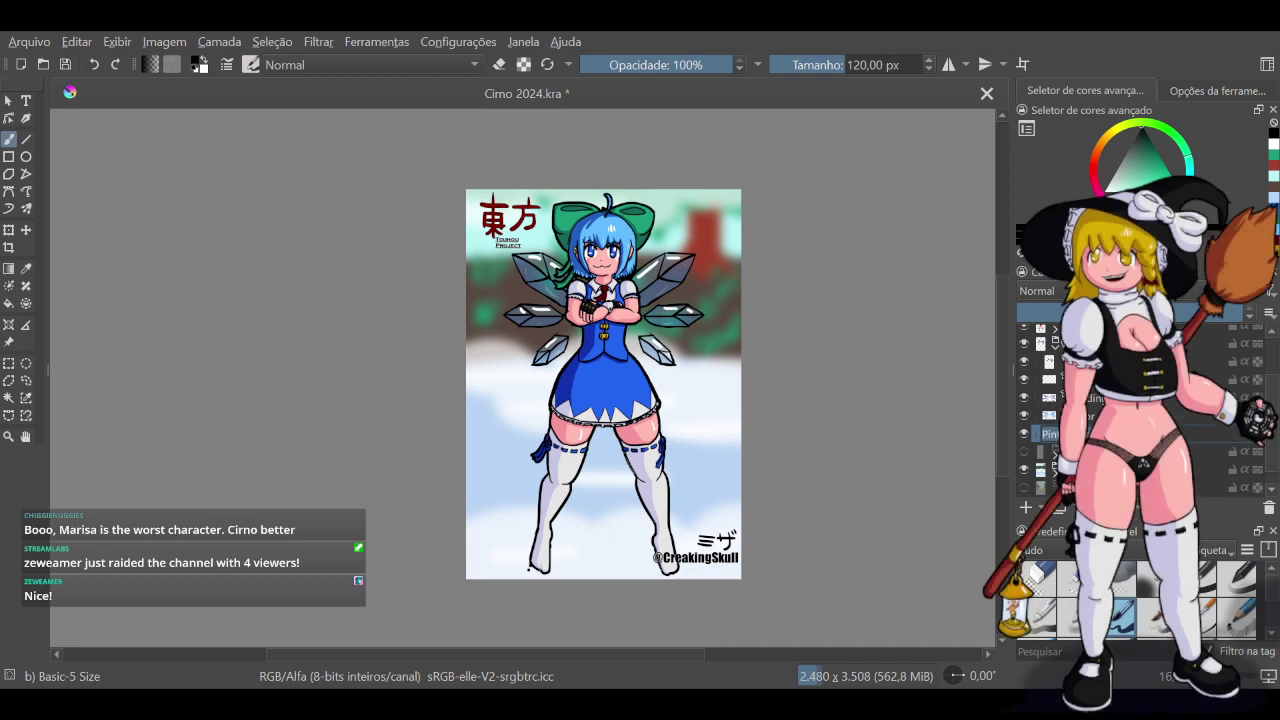
type("Out")
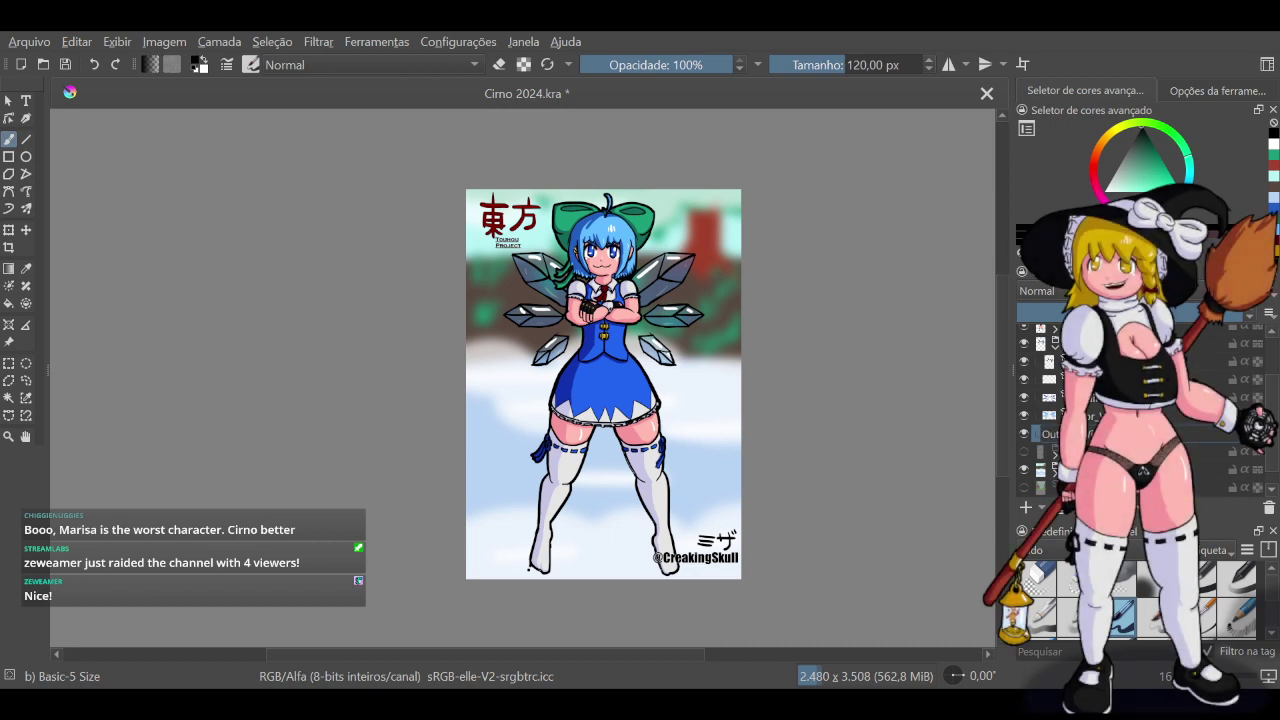
key("Return")
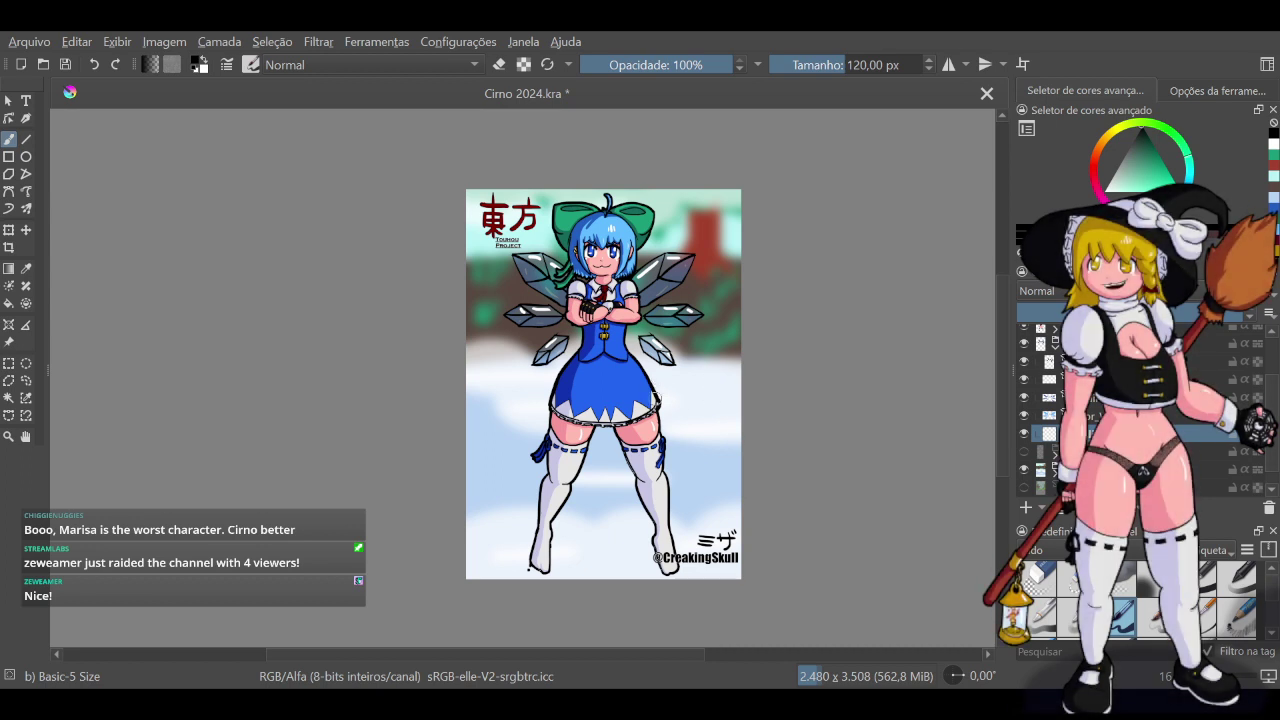
left_click(9, 397)
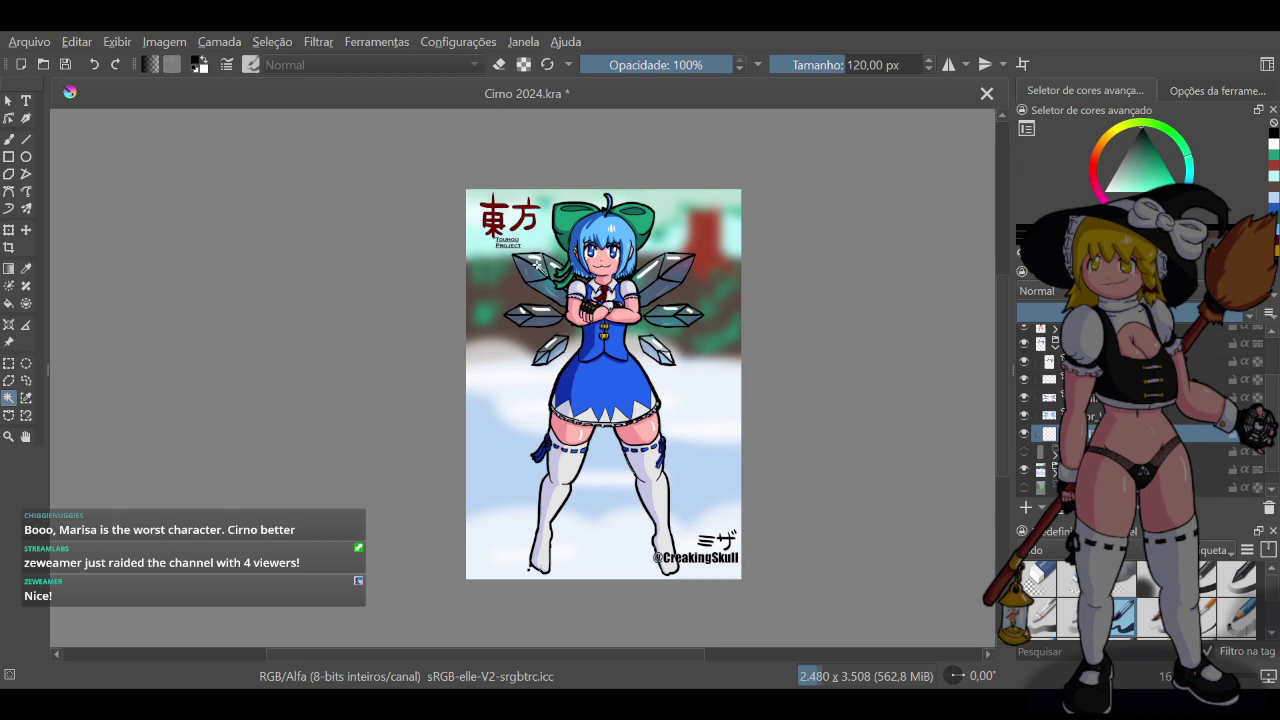
scroll(537, 262, "up", 2)
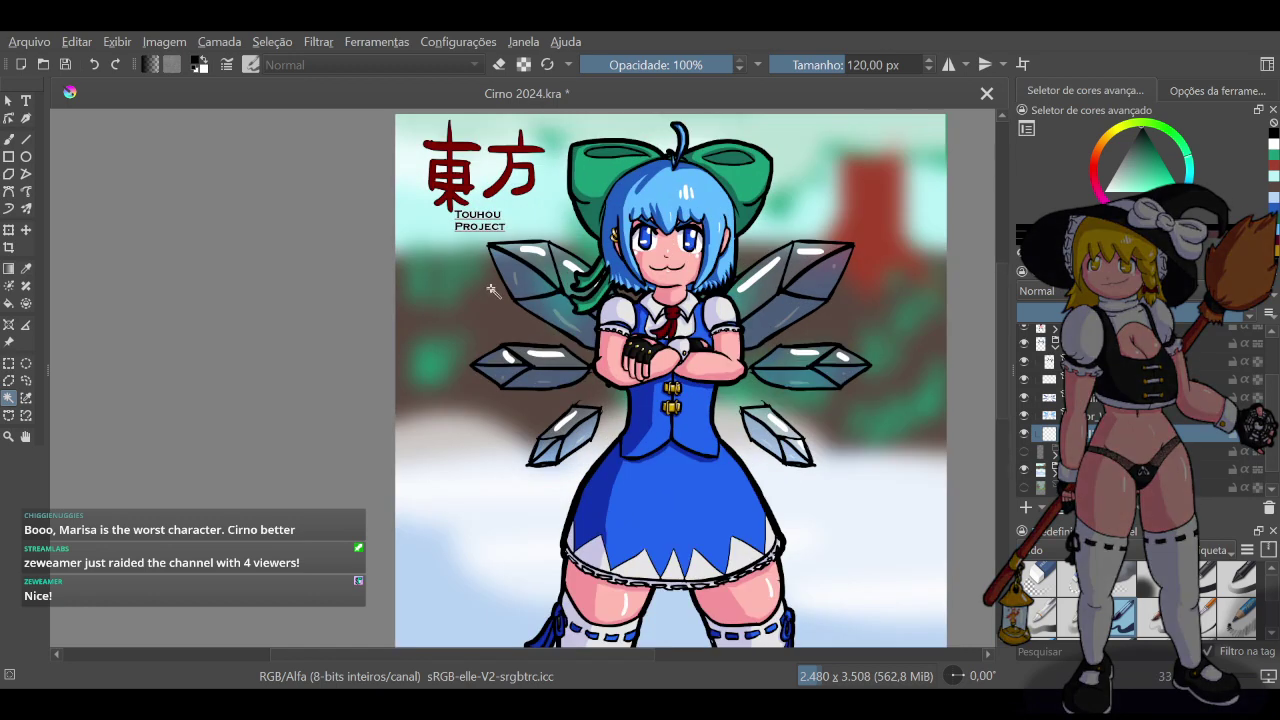
left_click(491, 289)
key("ctrl+z")
left_click(1110, 361)
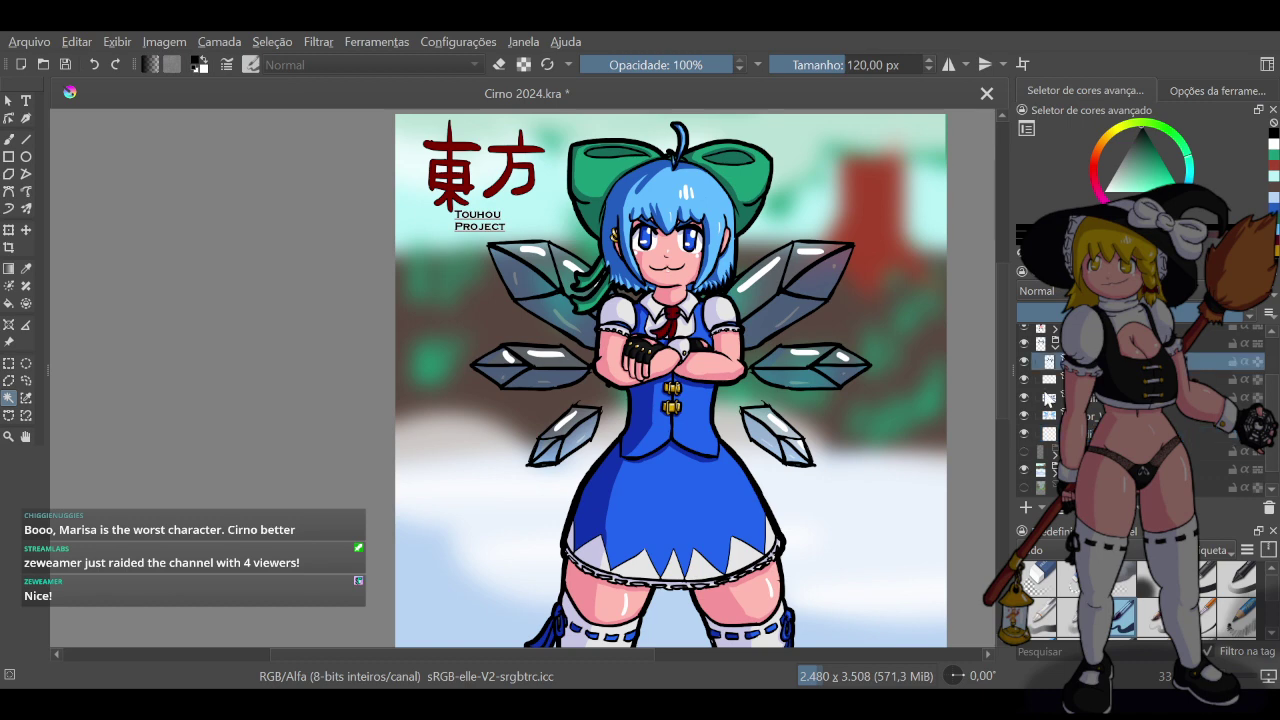
left_click(1094, 416)
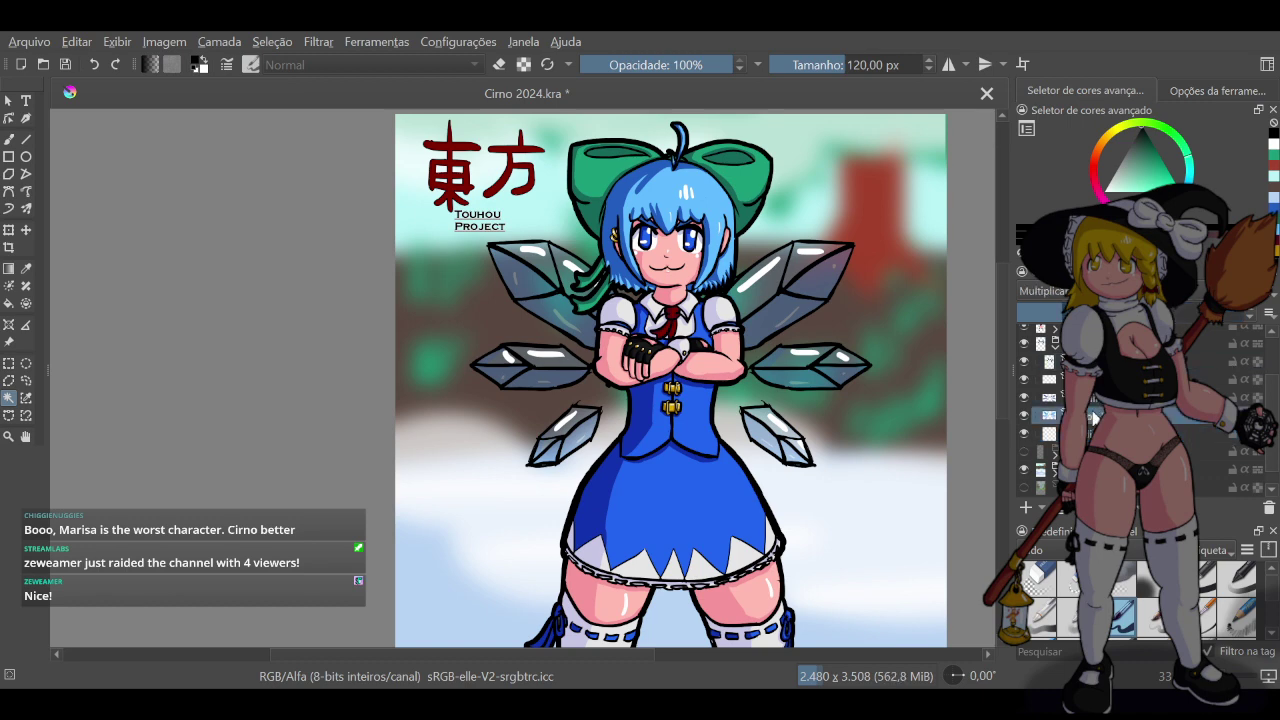
left_click(522, 410)
key("ctrl+shift+i")
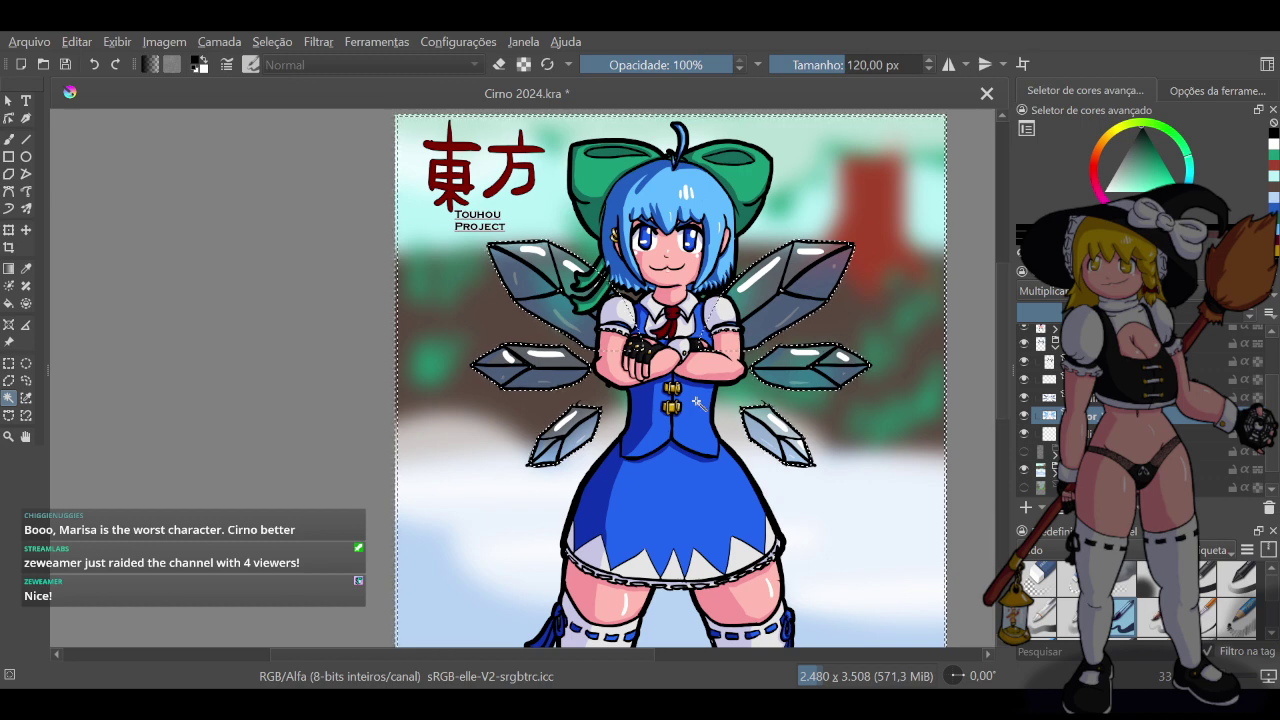
key("ctrl+shift+a")
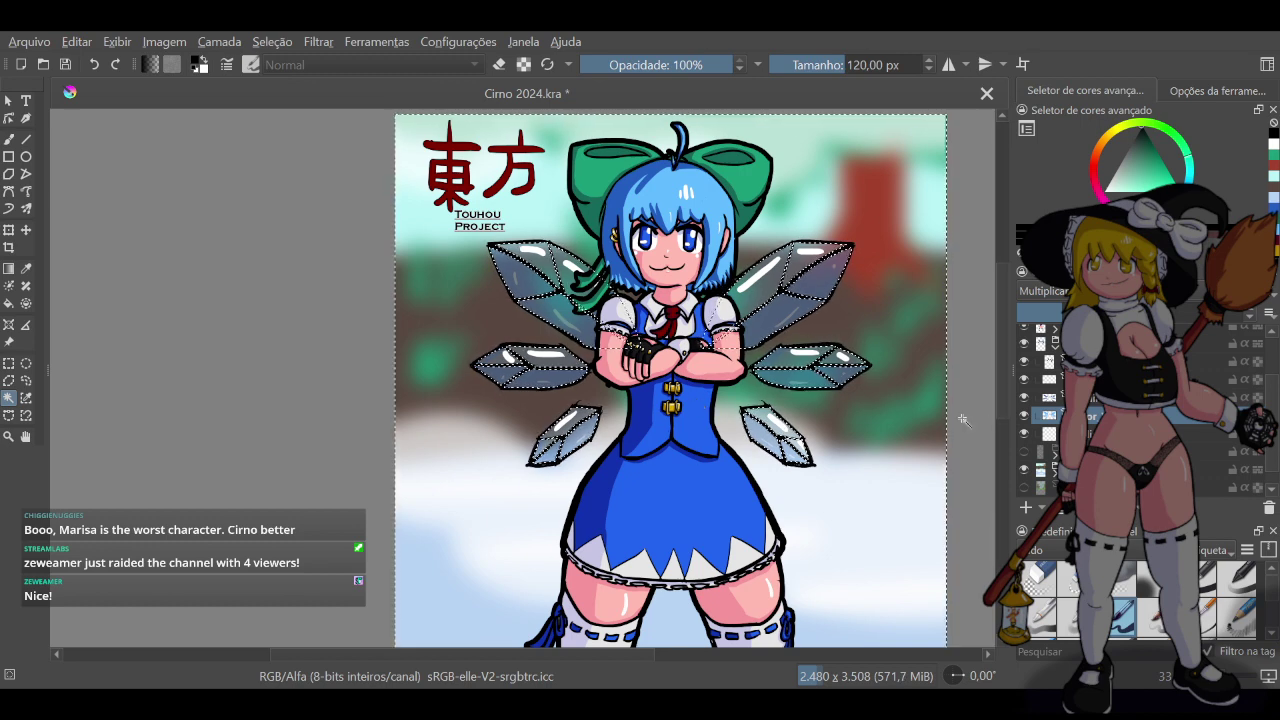
Select the whole wing silhouettes from the wings' line-art layer, grow the selection and fill it with black on the Outline layer
left_click(1090, 362)
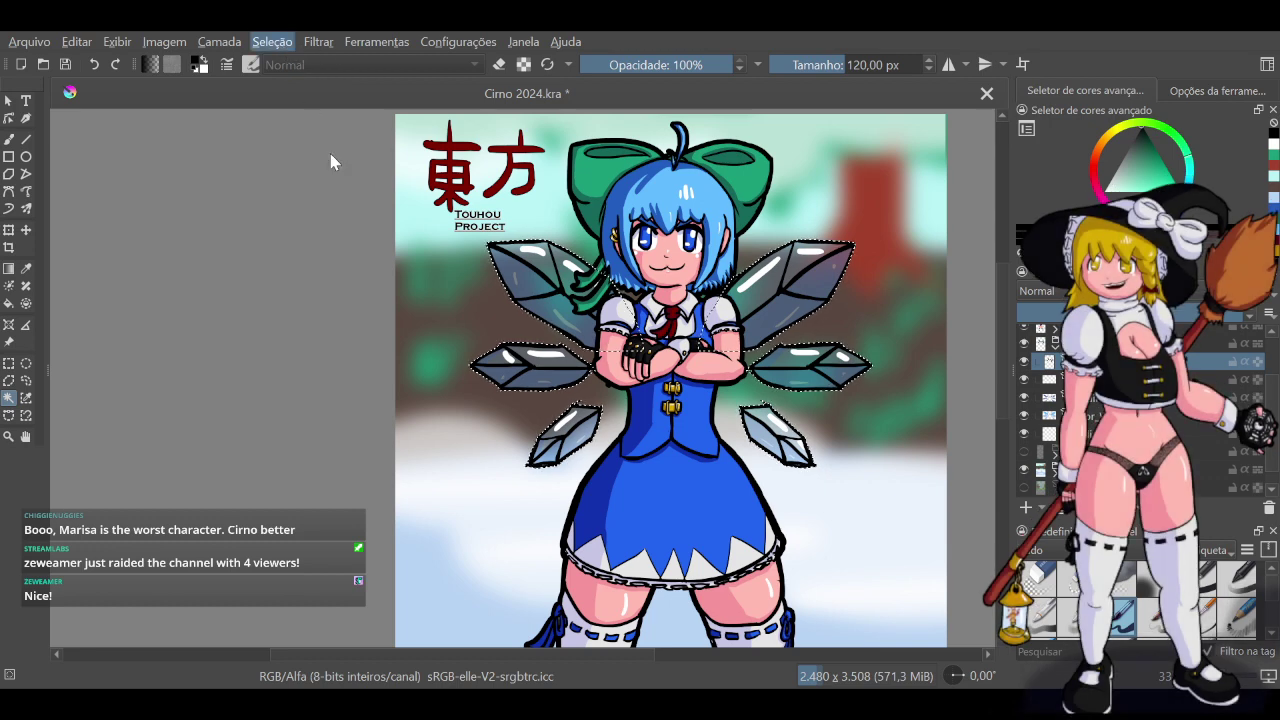
left_click(712, 360)
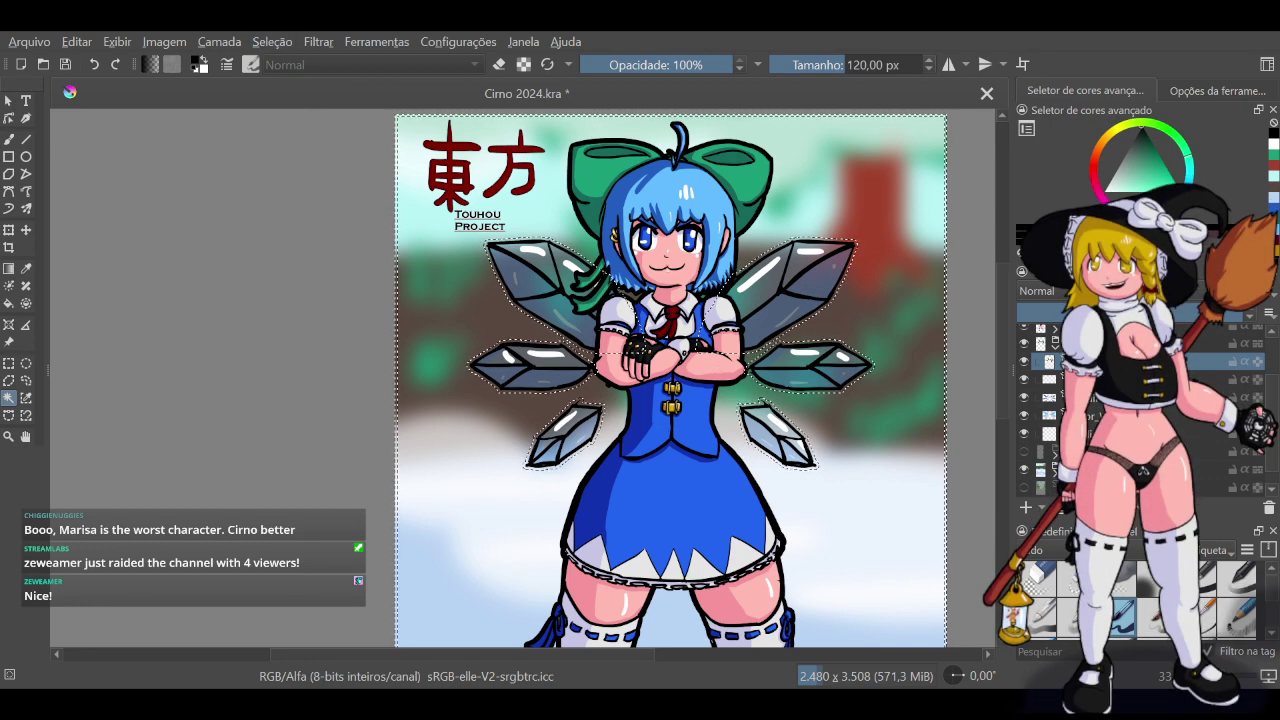
left_click(1110, 434)
key("shift+BackSpace")
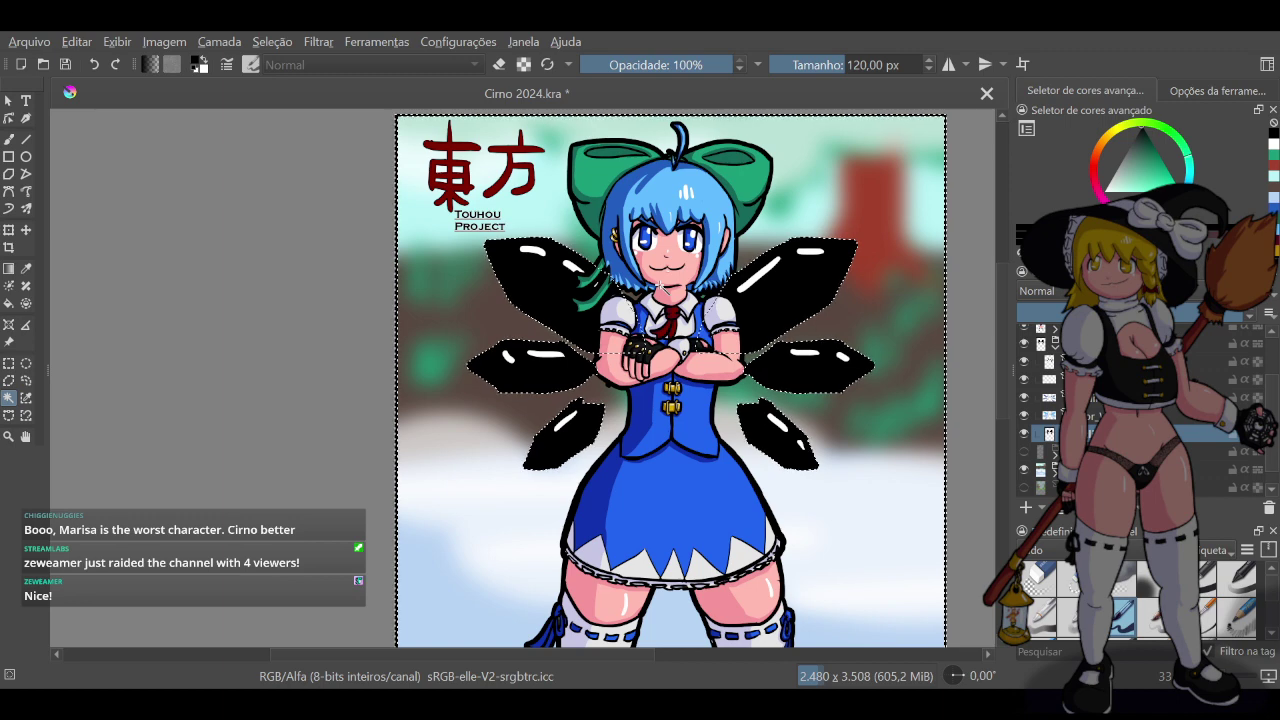
Clear the stray black line along the canvas edge from the wings' Outline layer and deselect
key("ctrl+shift+a")
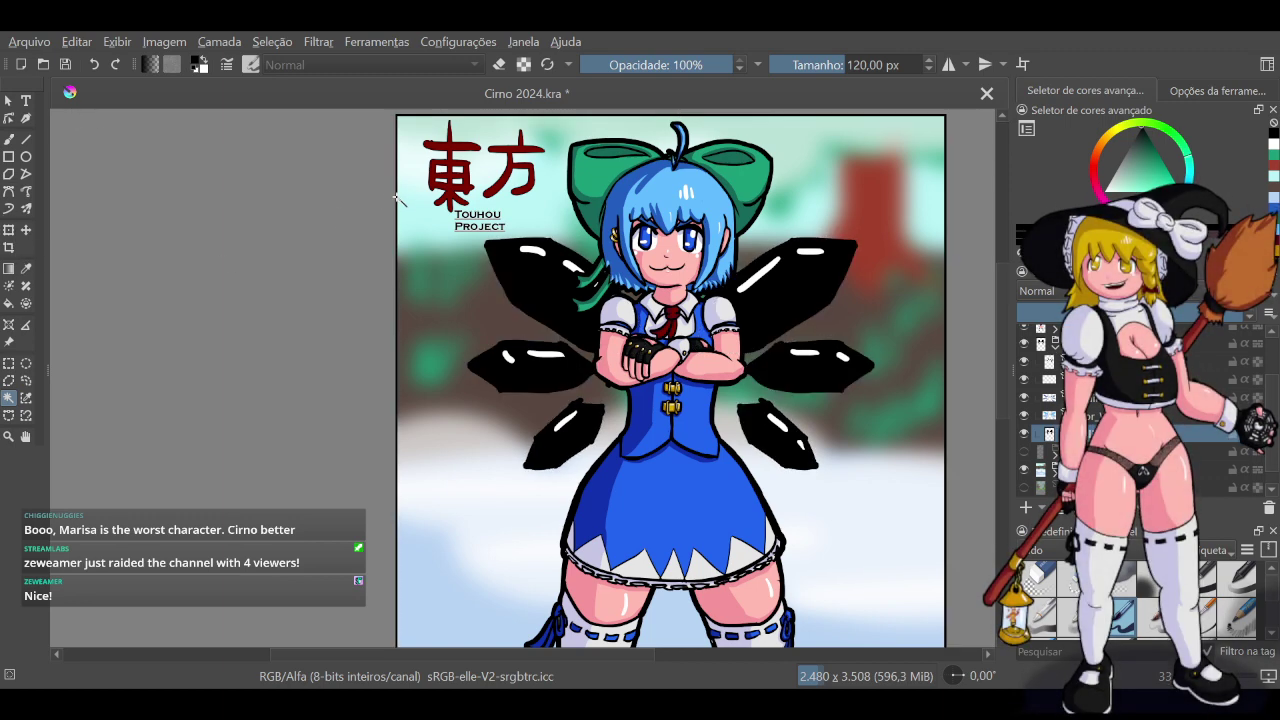
key("ctrl+a")
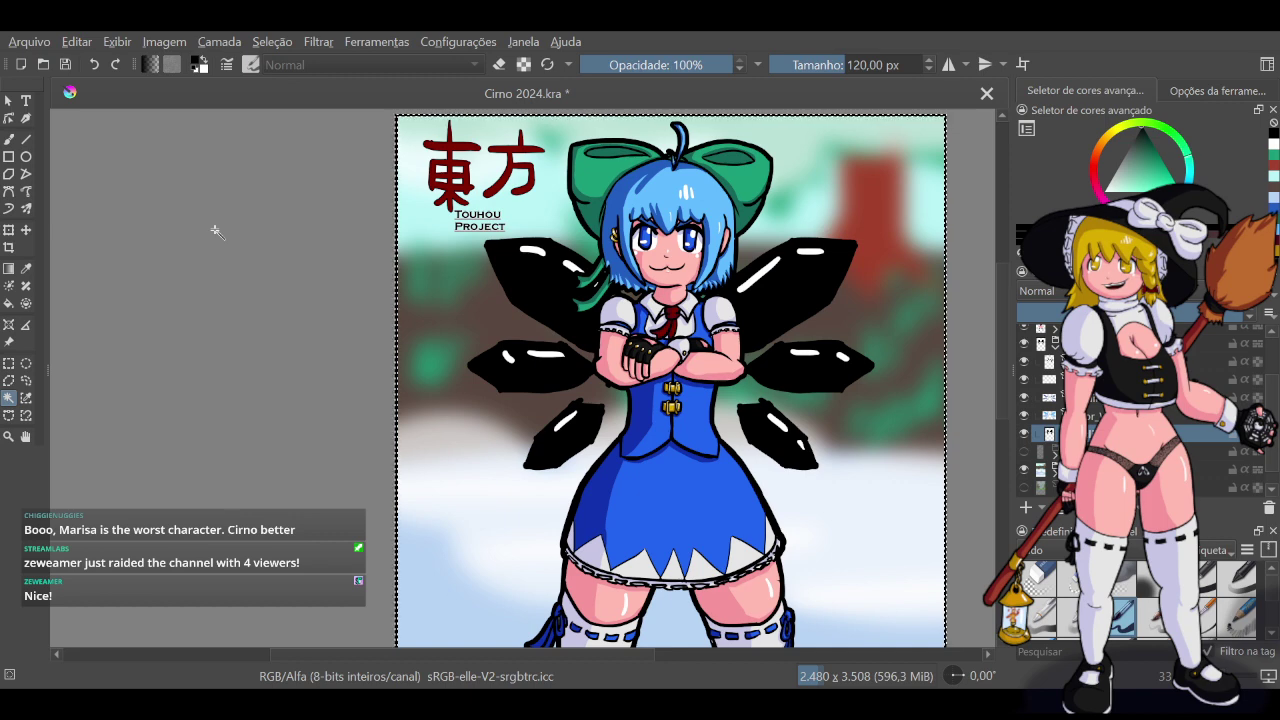
key("ctrl+shift+a")
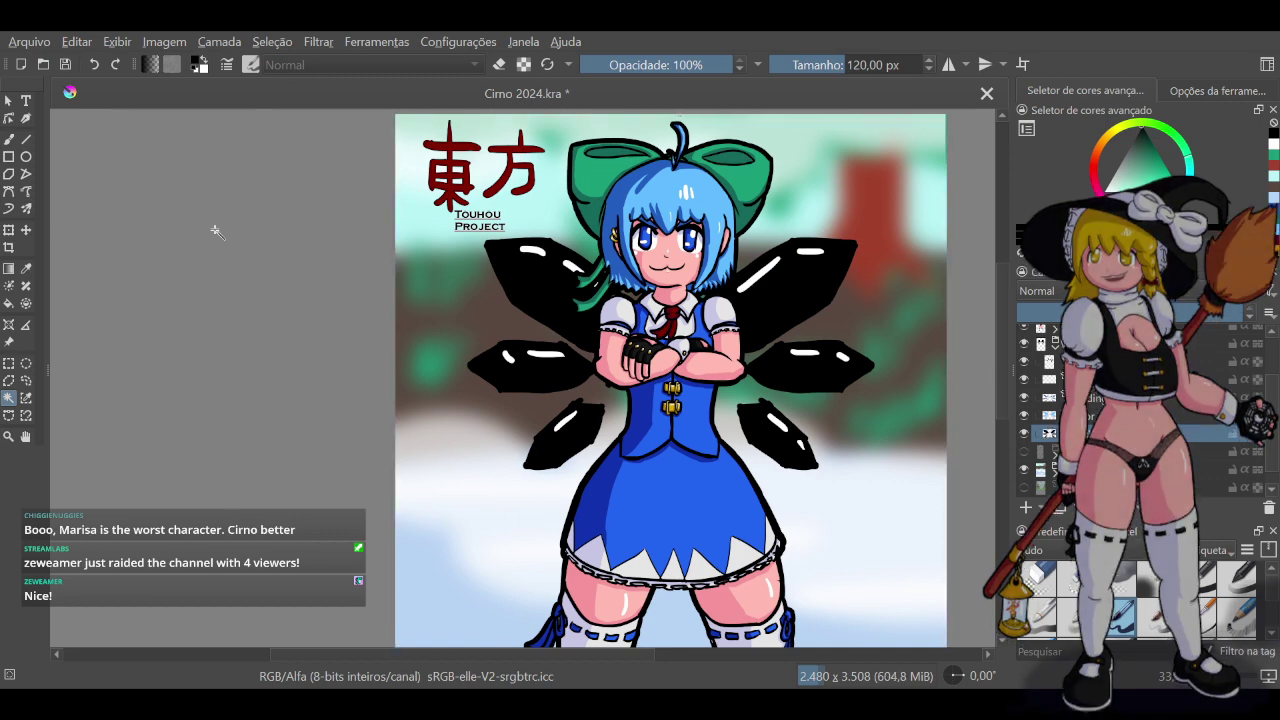
Hide the wings' Outline layer and select the interiors of all the ice crystals from the line-art layer
left_click(1091, 362)
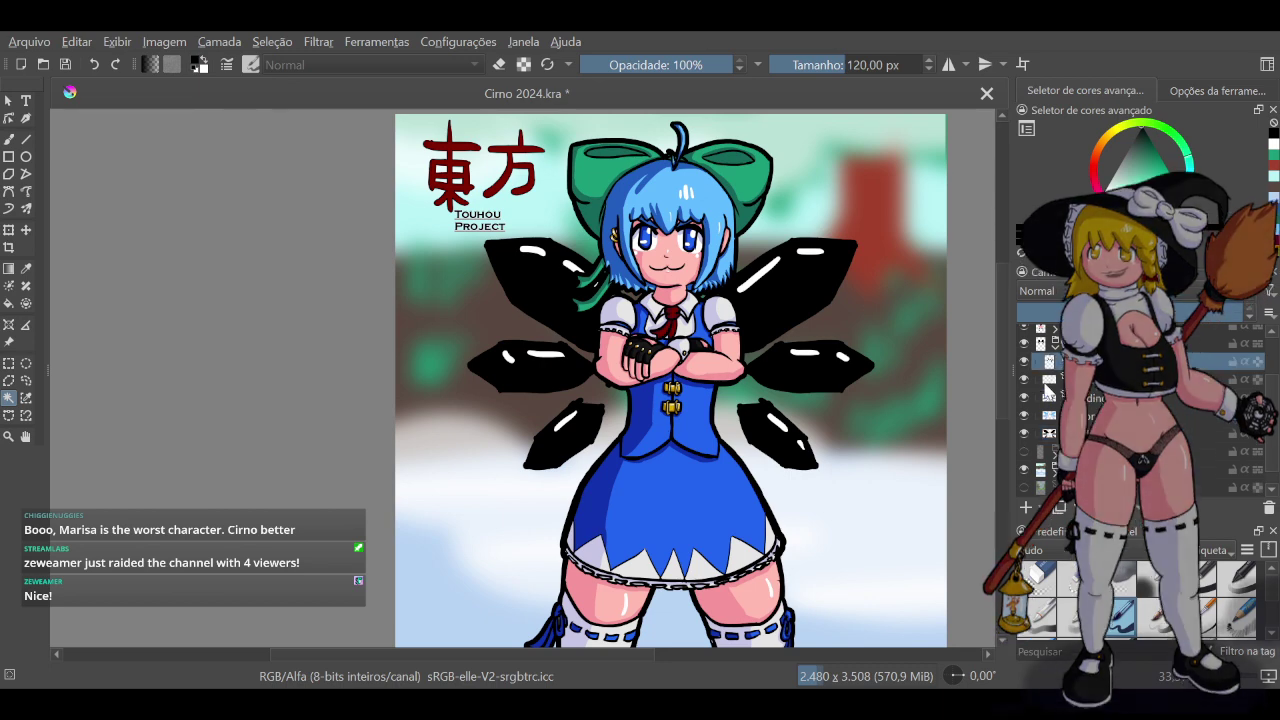
left_click(1024, 433)
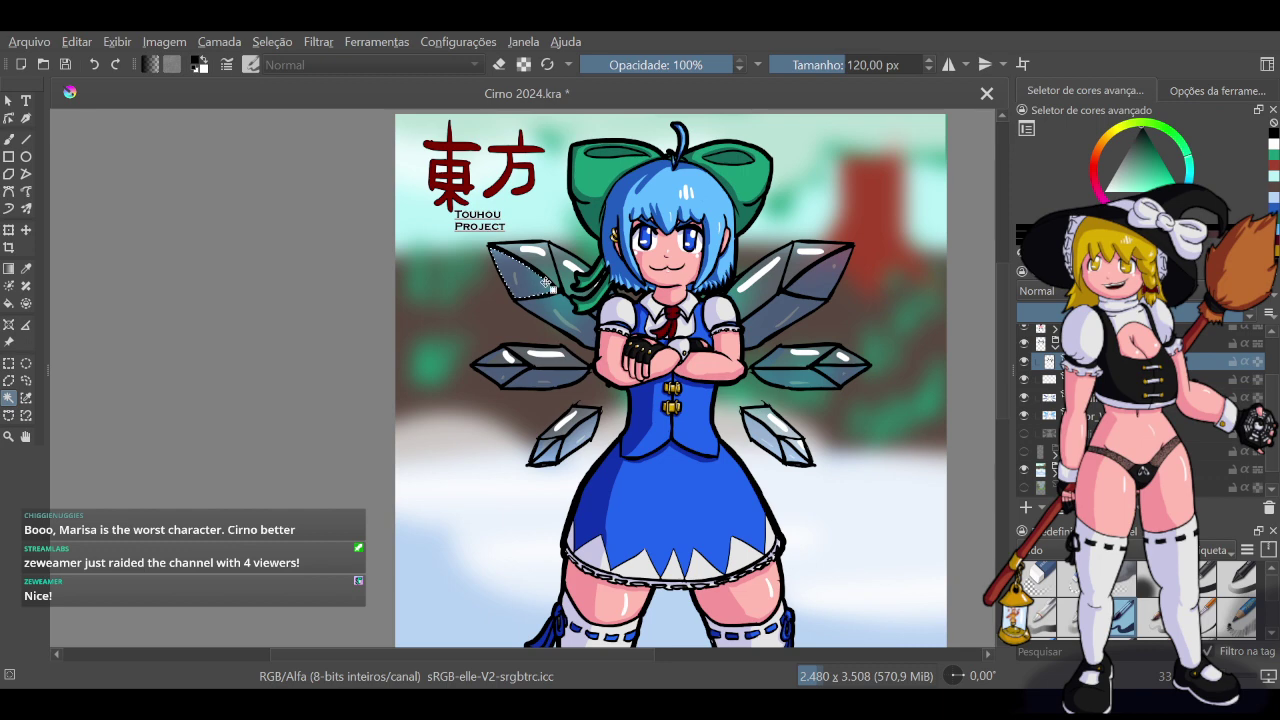
left_click(565, 278, "shift")
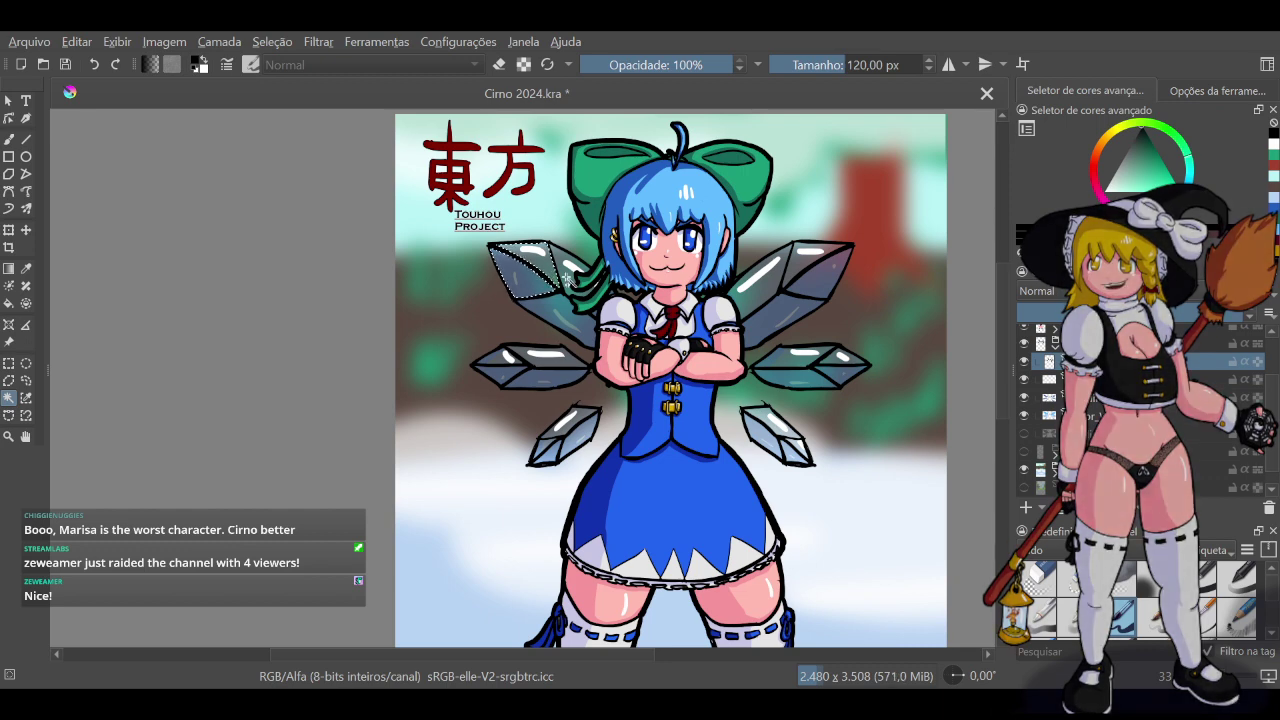
left_click(556, 311, "shift")
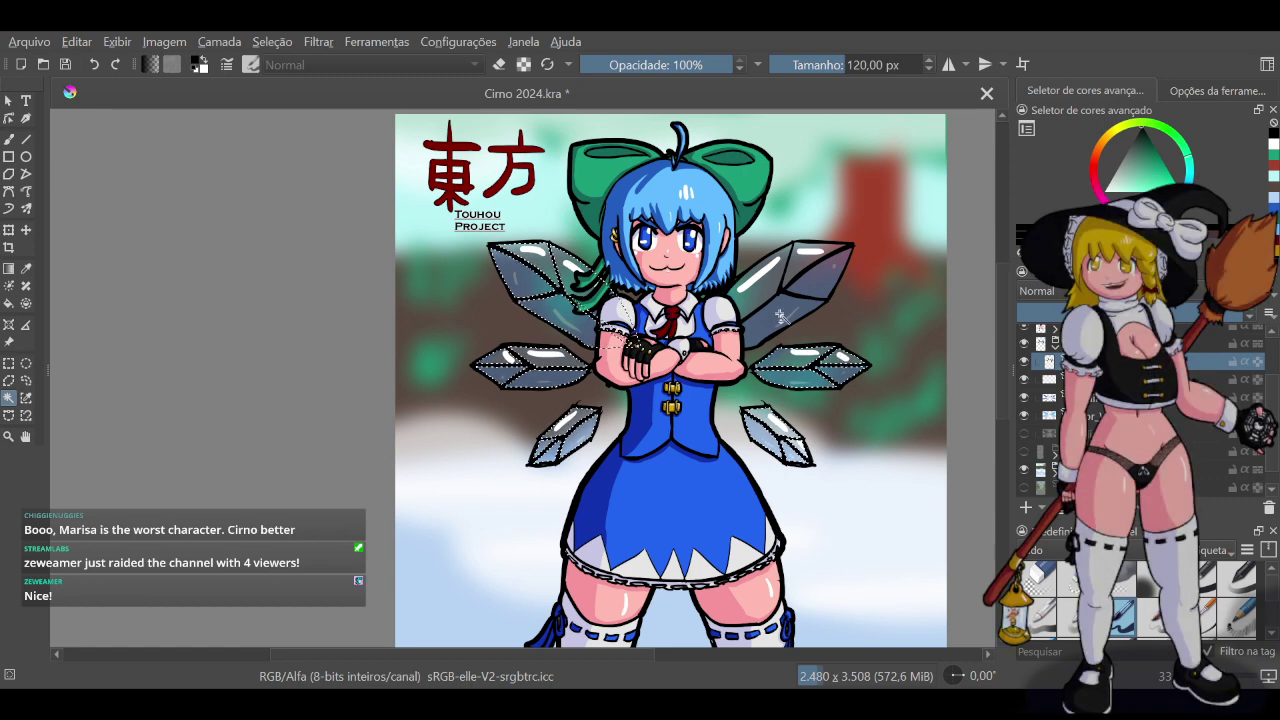
left_click(826, 250, "shift")
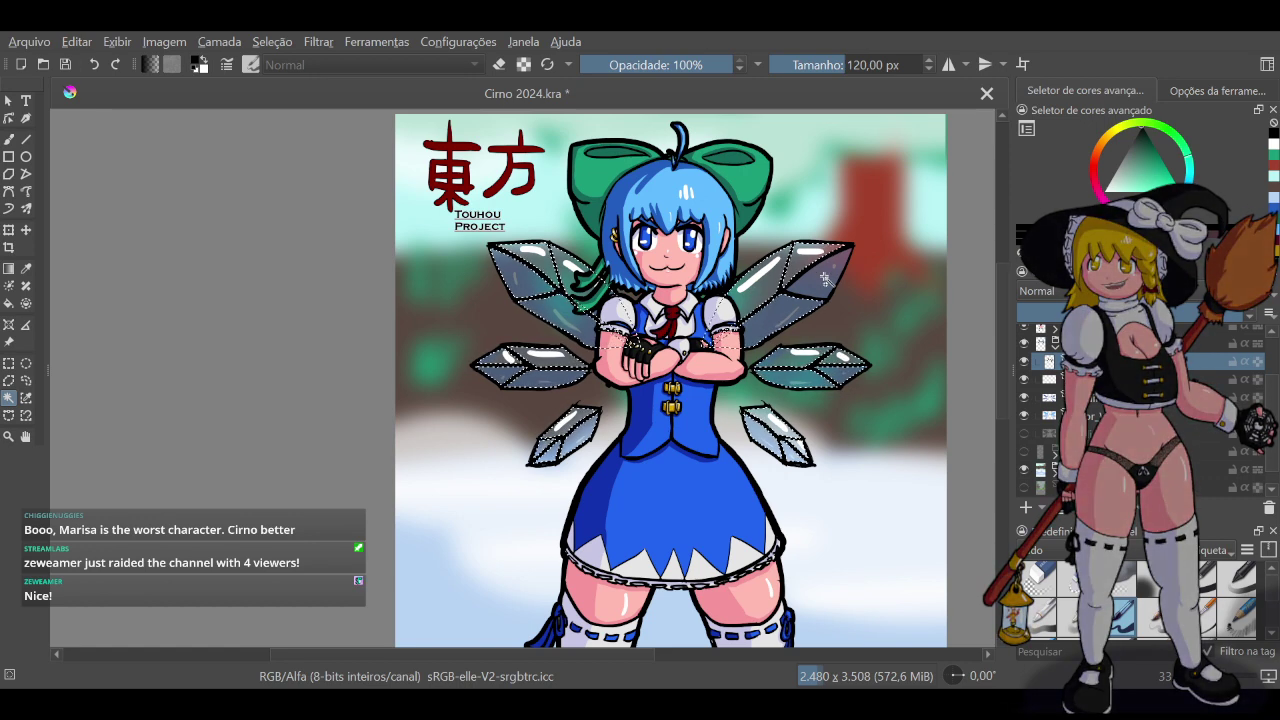
Show the wings' Outline layer again, clear the selected crystal interiors from its black fill and deselect
left_click(1050, 432)
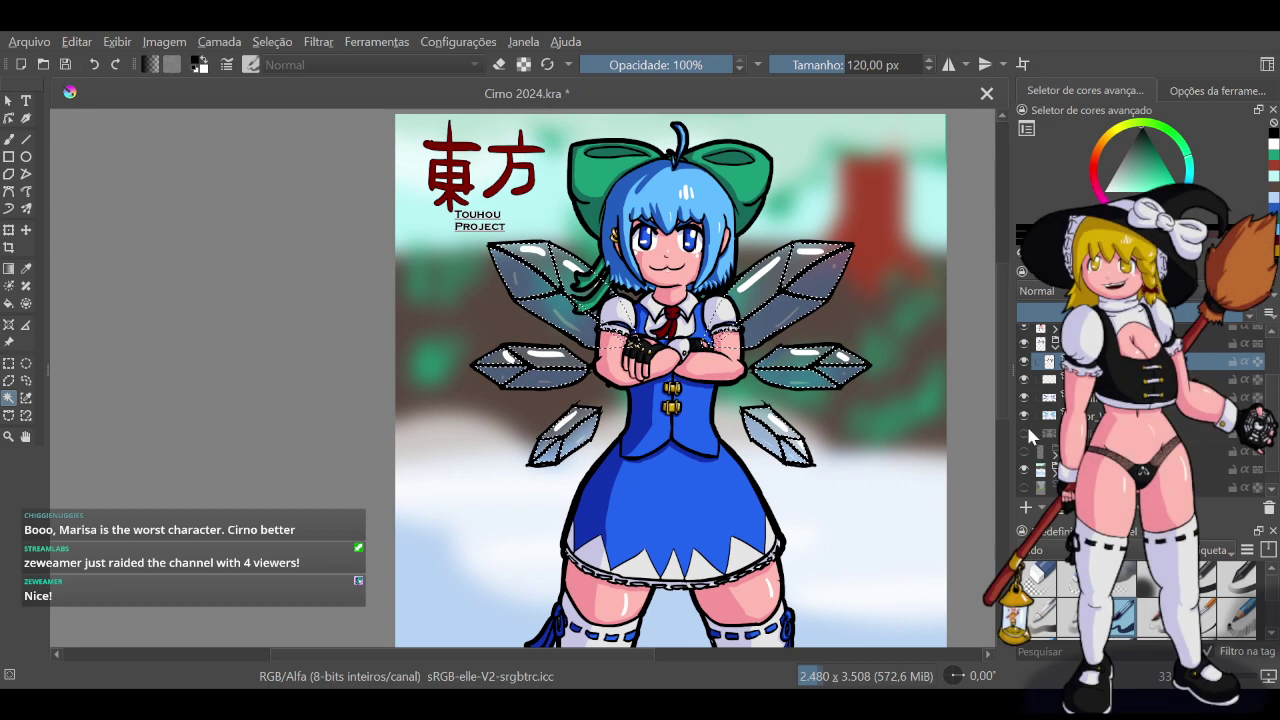
key("shift+BackSpace")
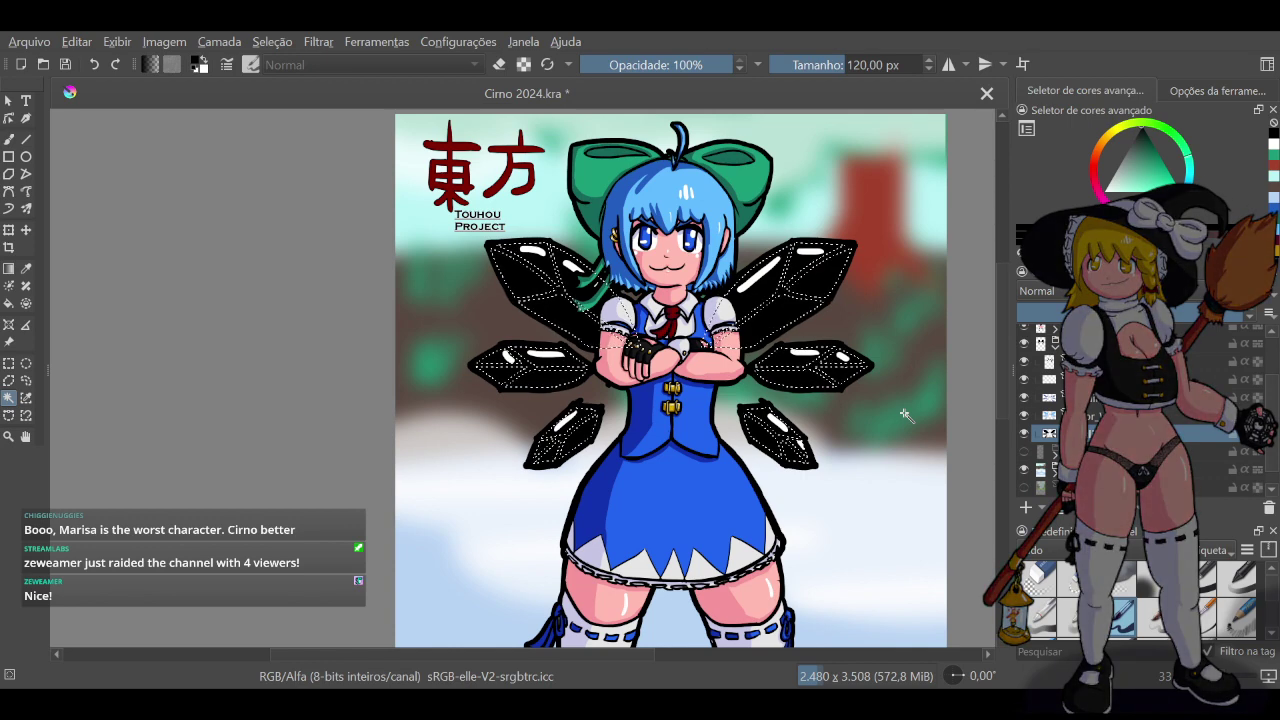
key("ctrl+z")
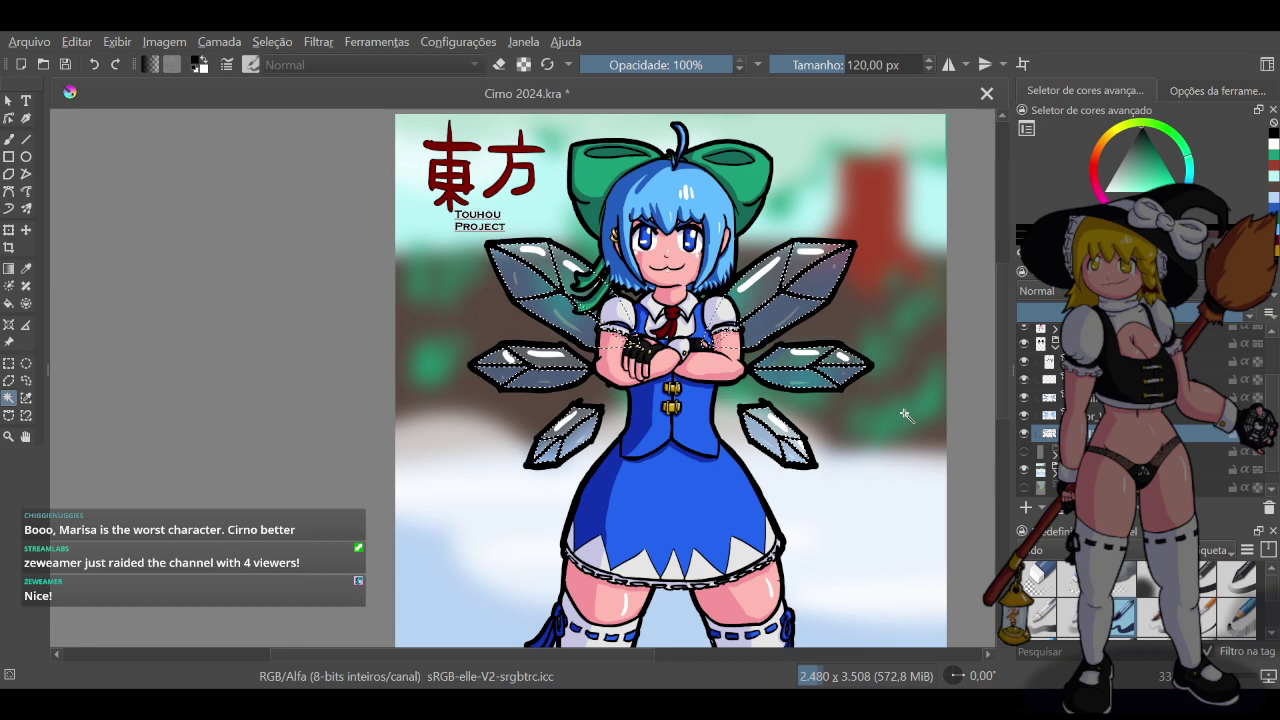
key("ctrl+shift+a")
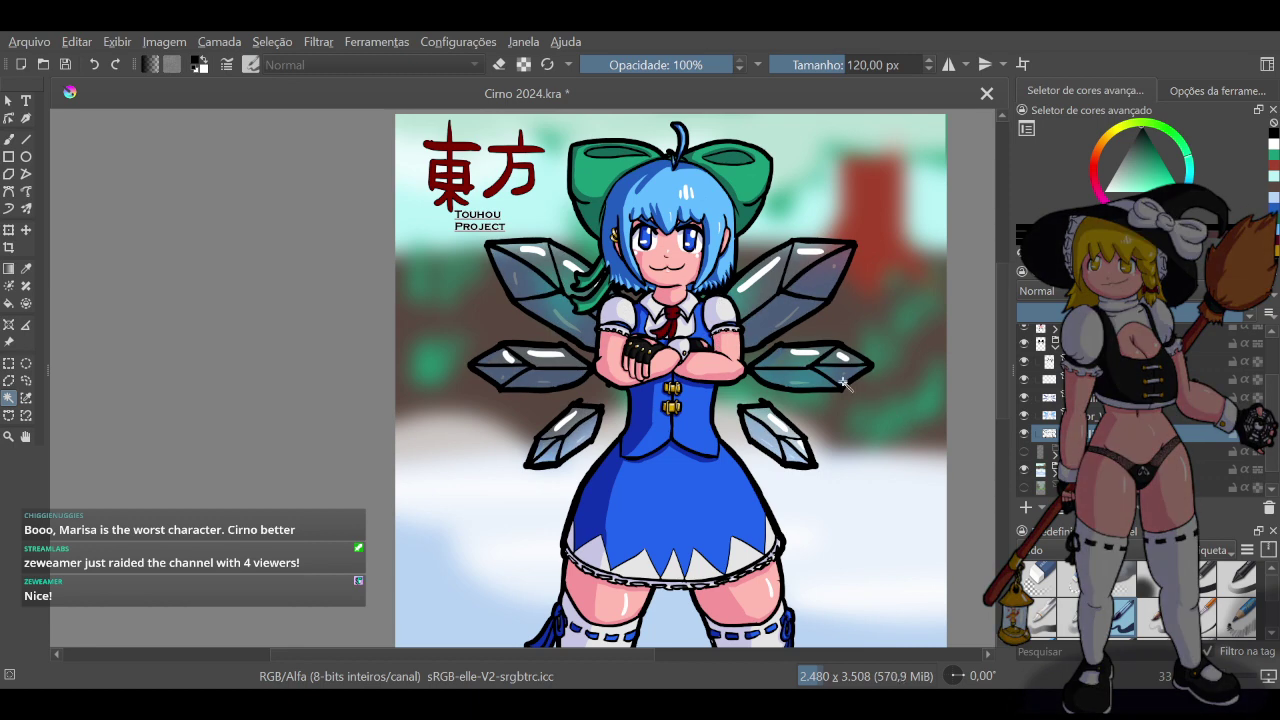
Activate the Freehand Brush tool and collapse the wings group
scroll(843, 382, "down", 3)
scroll(873, 379, "up", 2)
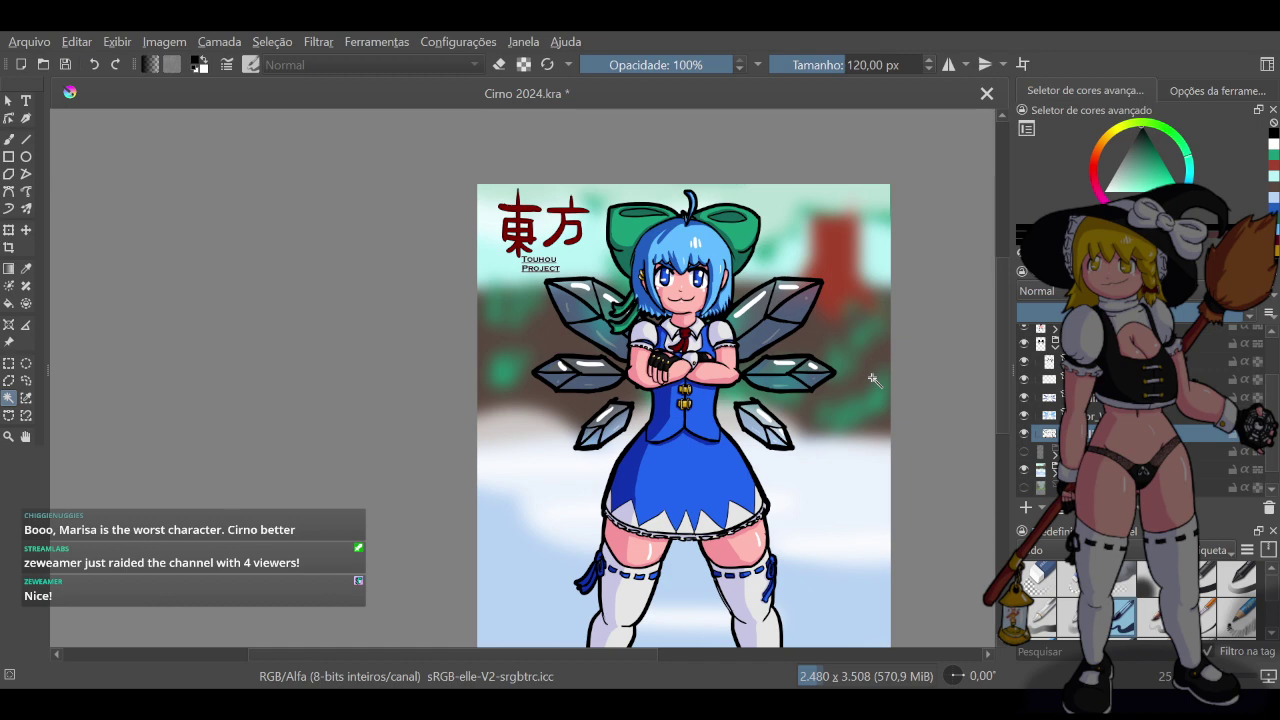
left_click(10, 144)
scroll(470, 337, "down", 4)
scroll(634, 409, "up", 3)
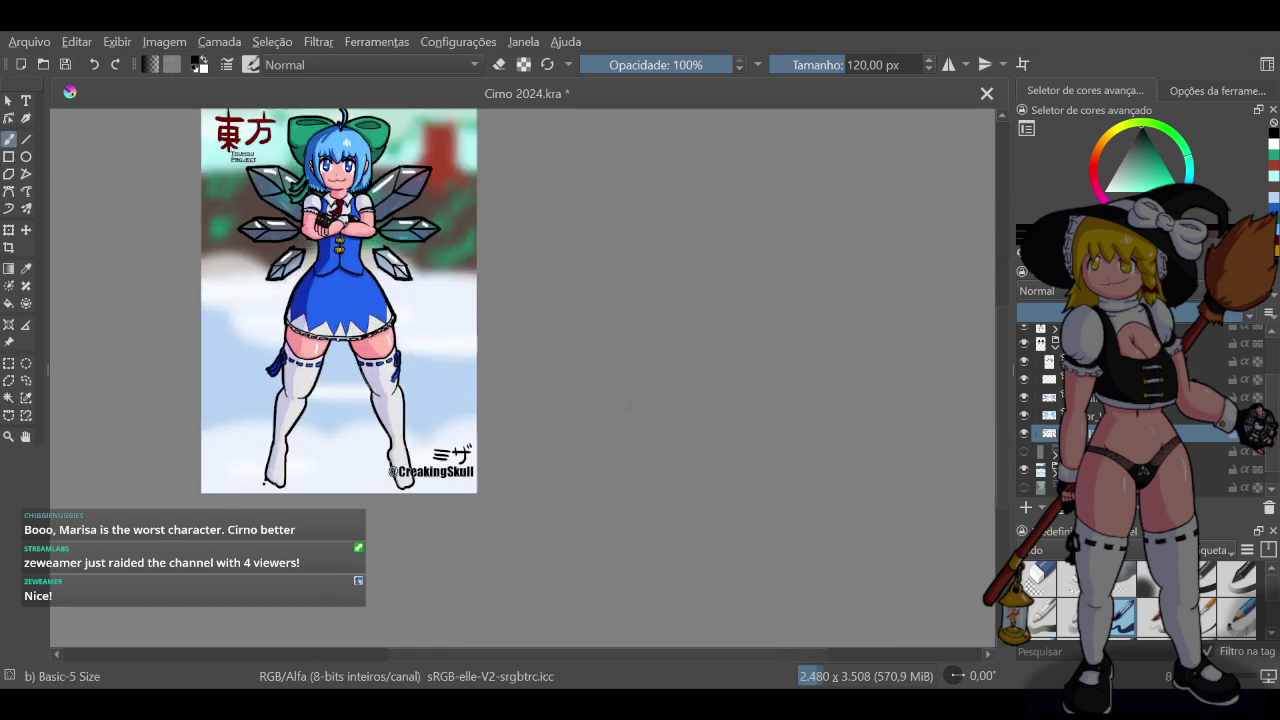
left_click_drag(720, 653, 580, 650)
scroll(710, 157, "up", 1)
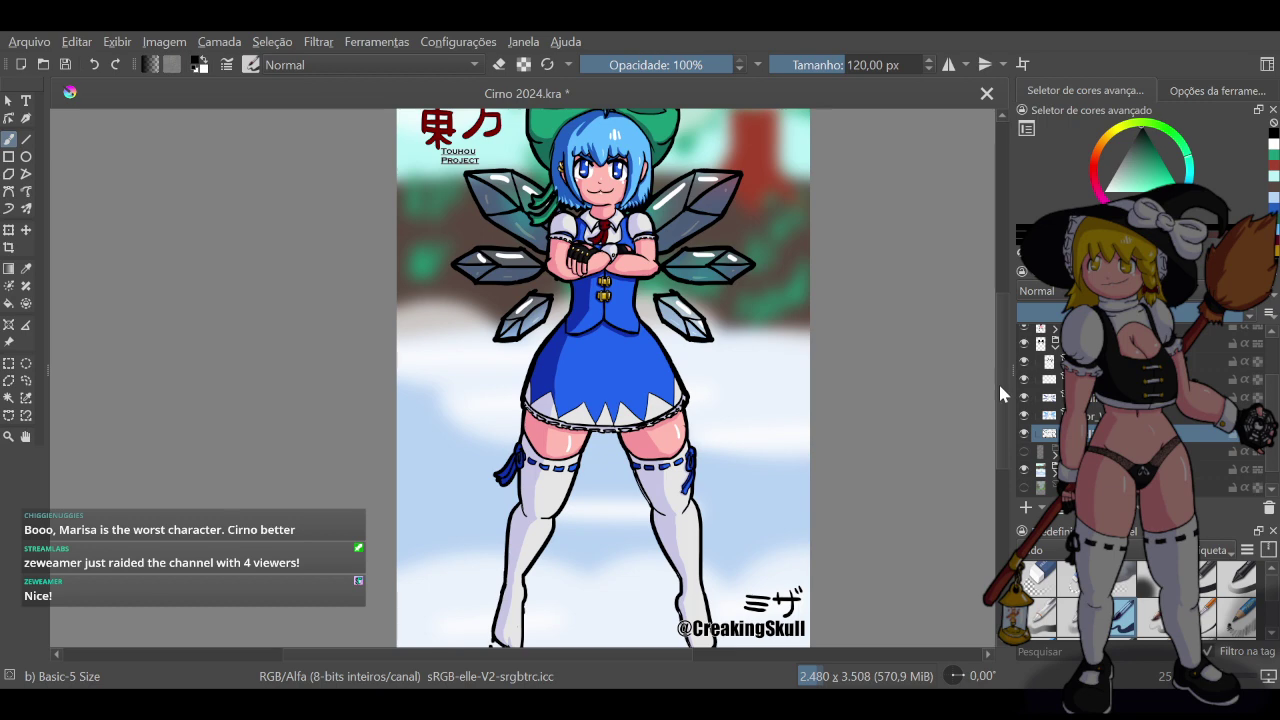
left_click_drag(1000, 386, 1000, 420)
scroll(616, 387, "up", 3)
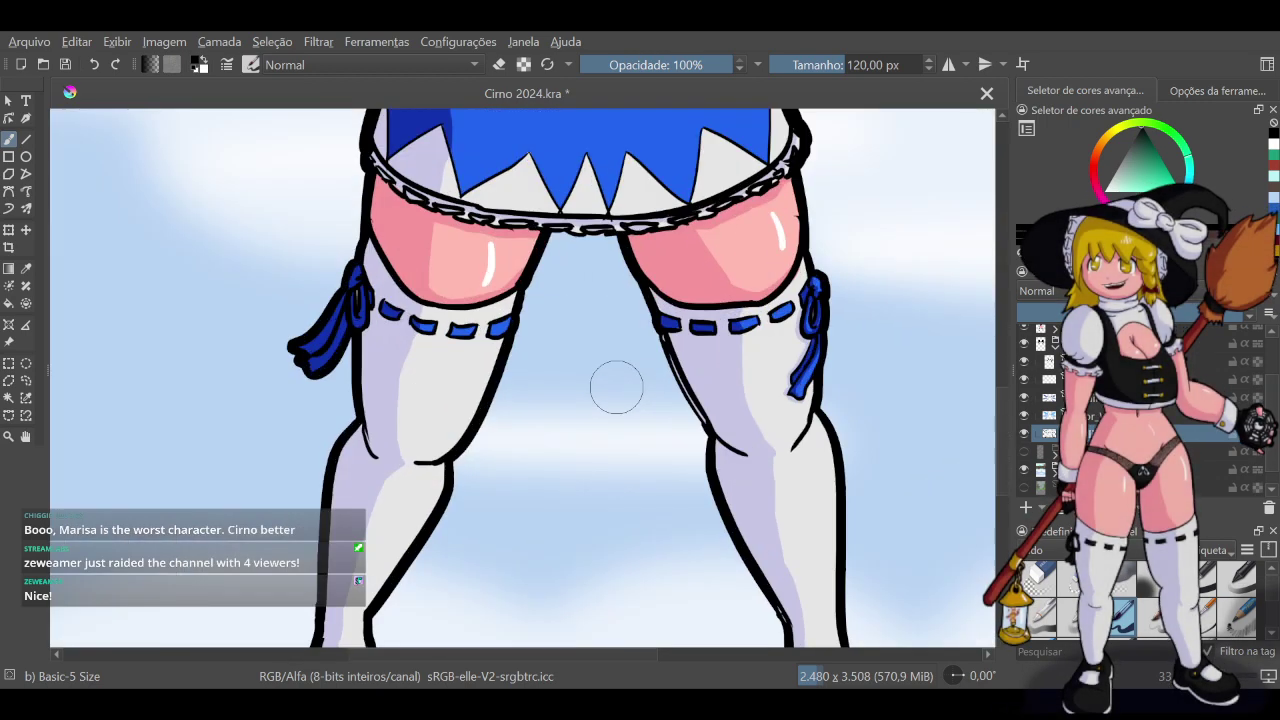
scroll(1058, 380, "up", 2)
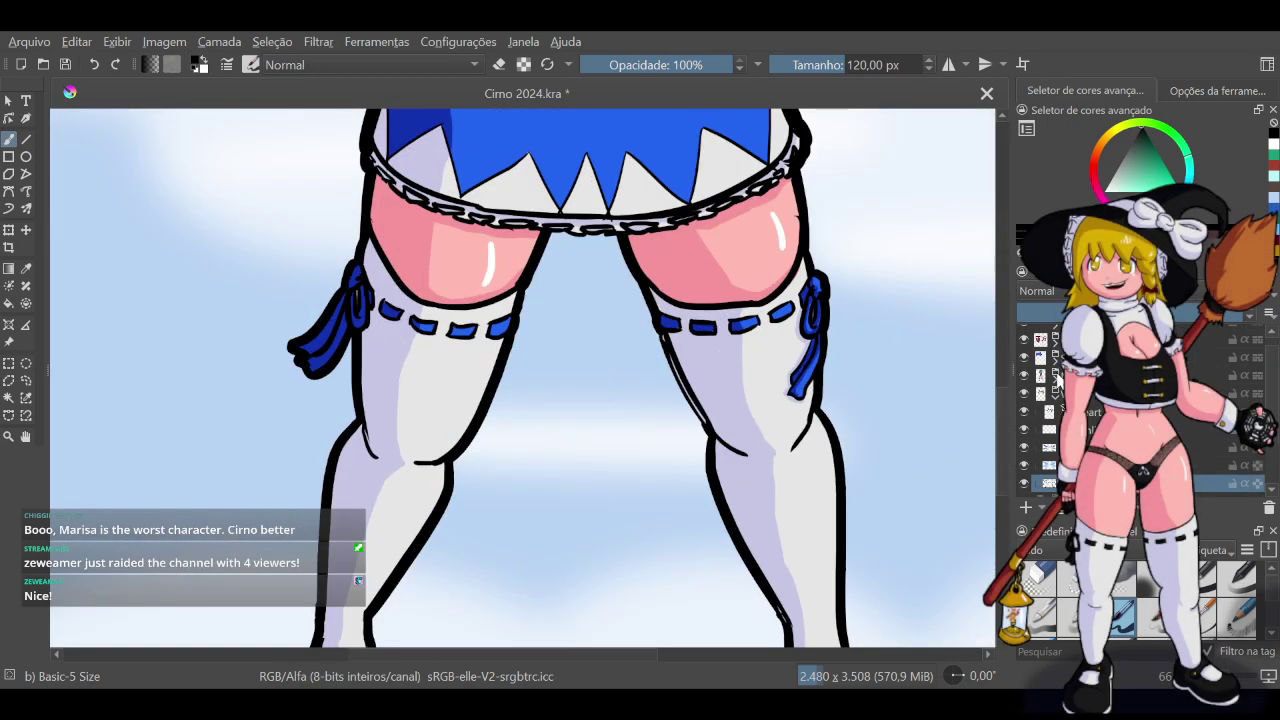
left_click(1055, 398)
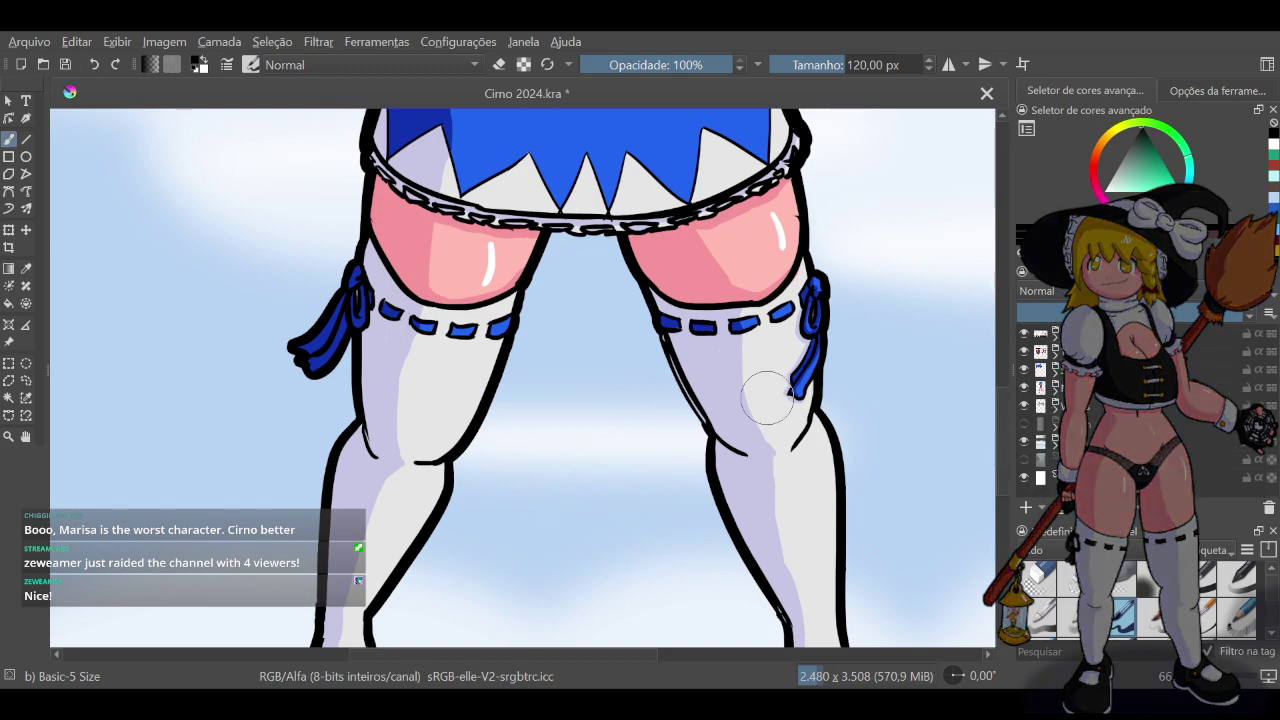
scroll(762, 483, "down", 4)
scroll(753, 523, "up", 3)
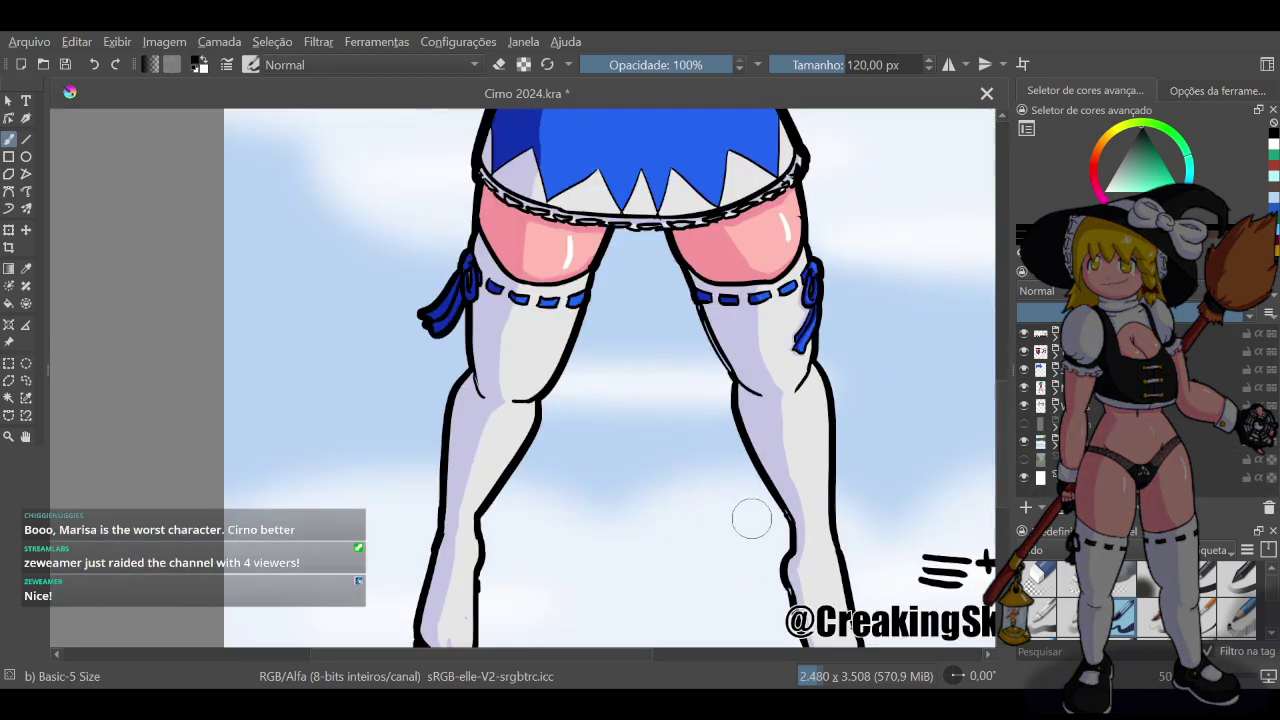
Inspect the outlines of the stockings, upper body and wings for stray marks and gaps
scroll(730, 527, "down", 3)
scroll(677, 563, "up", 4)
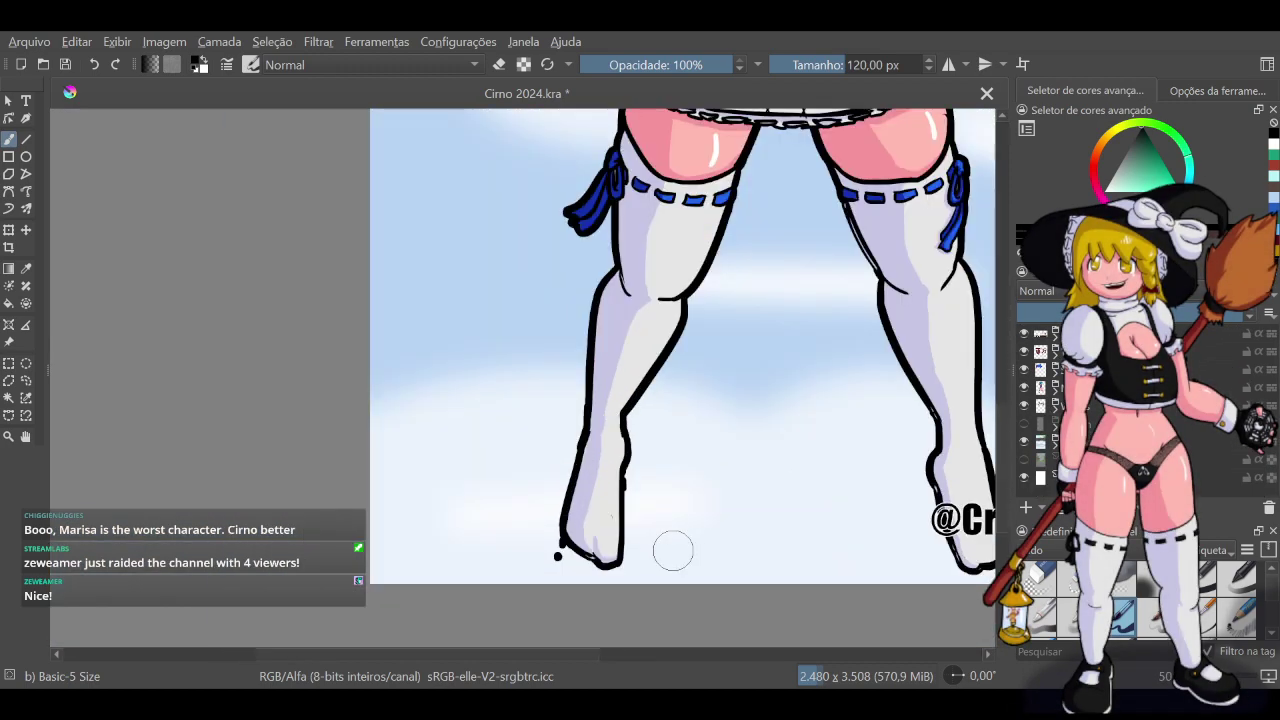
scroll(700, 520, "down", 2)
scroll(868, 334, "down", 3)
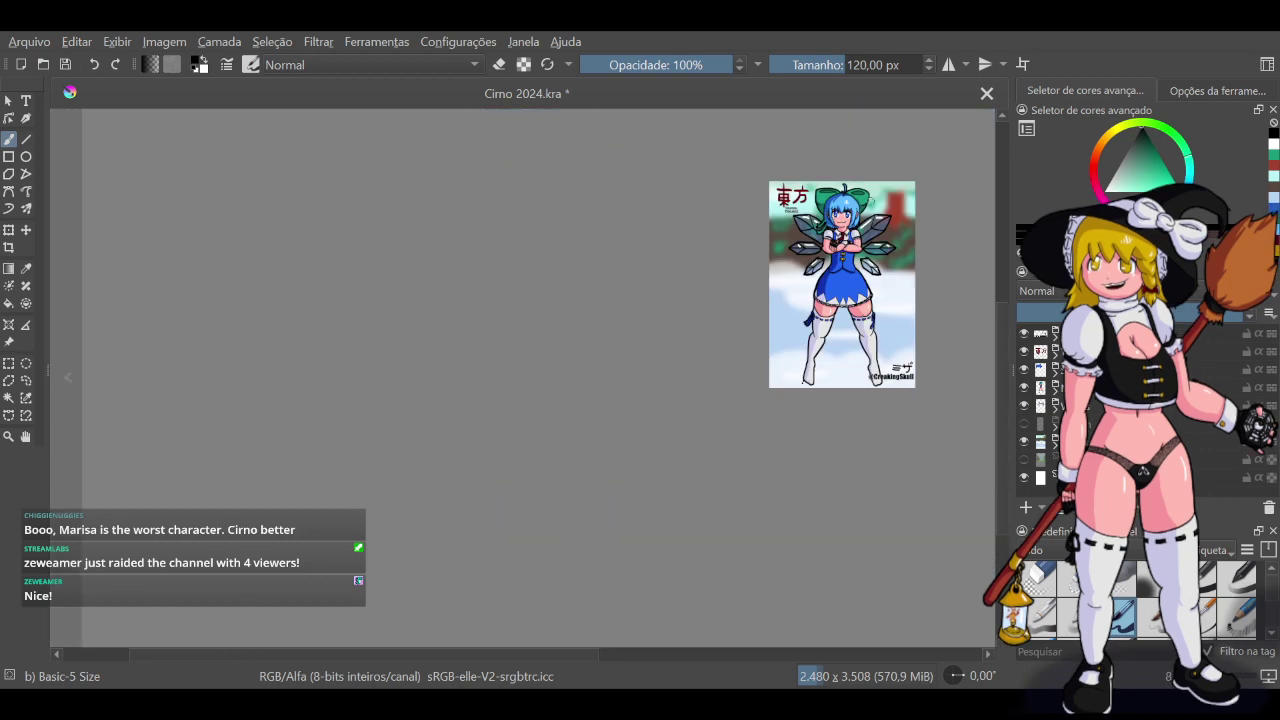
scroll(812, 305, "up", 5)
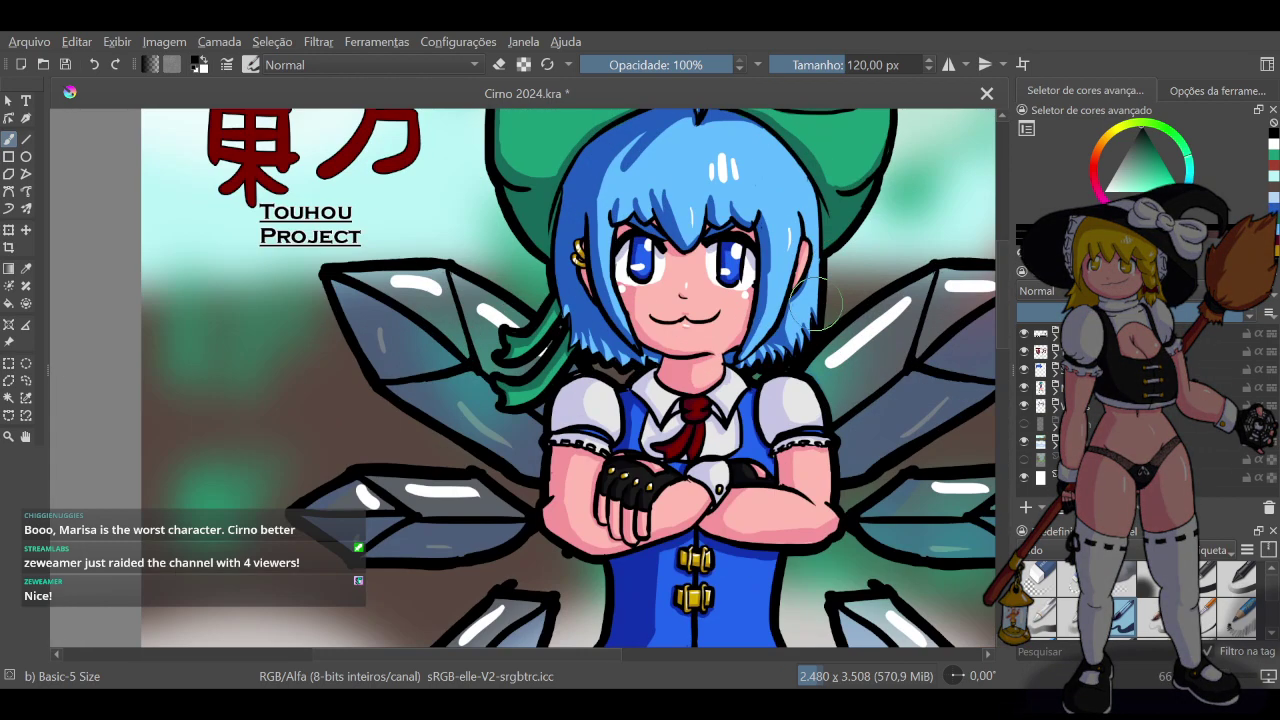
scroll(820, 390, "down", 1)
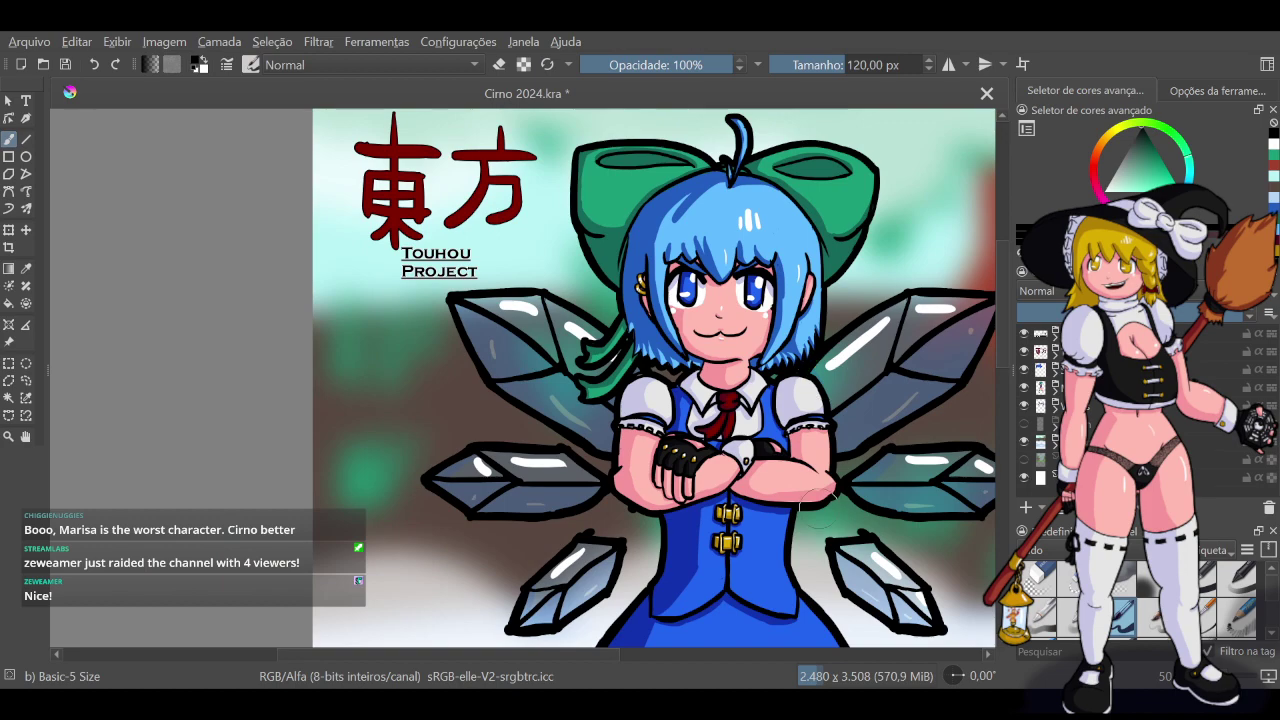
scroll(812, 500, "down", 3)
scroll(800, 580, "up", 6)
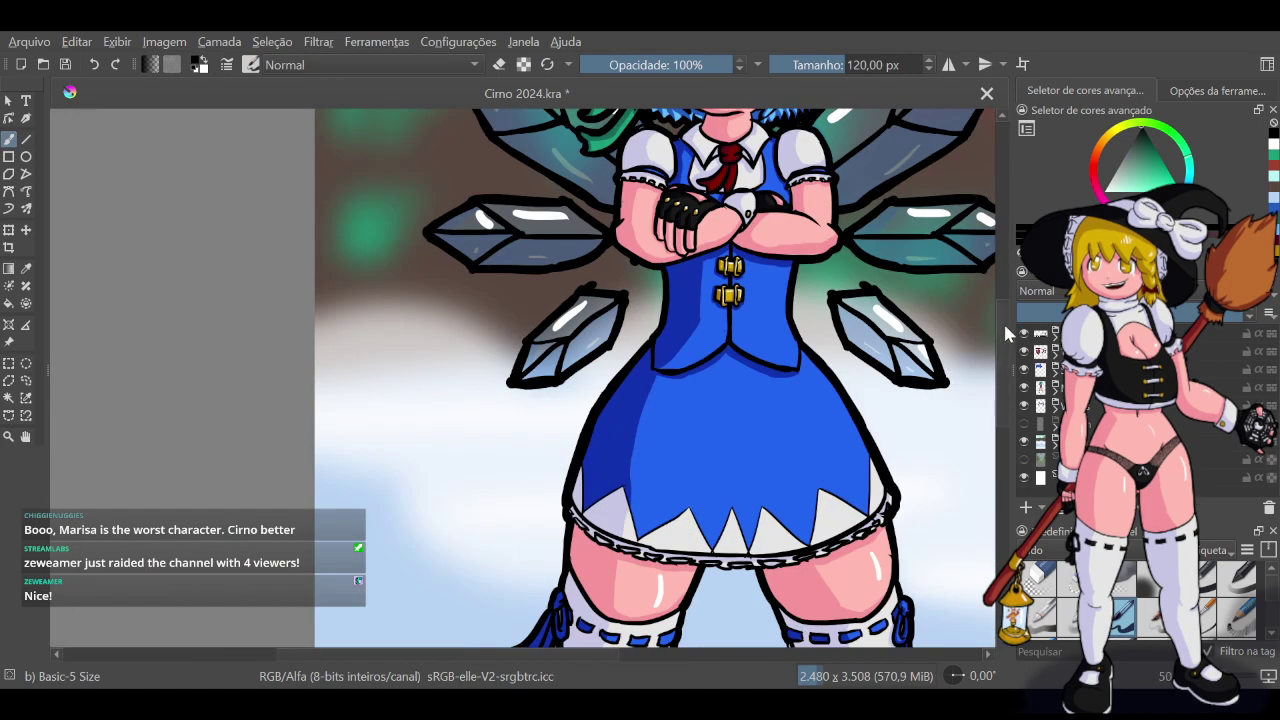
Erase the stray black dot beside the foot from the figure group's outline layer
left_click_drag(999, 335, 992, 450)
left_click(1057, 392)
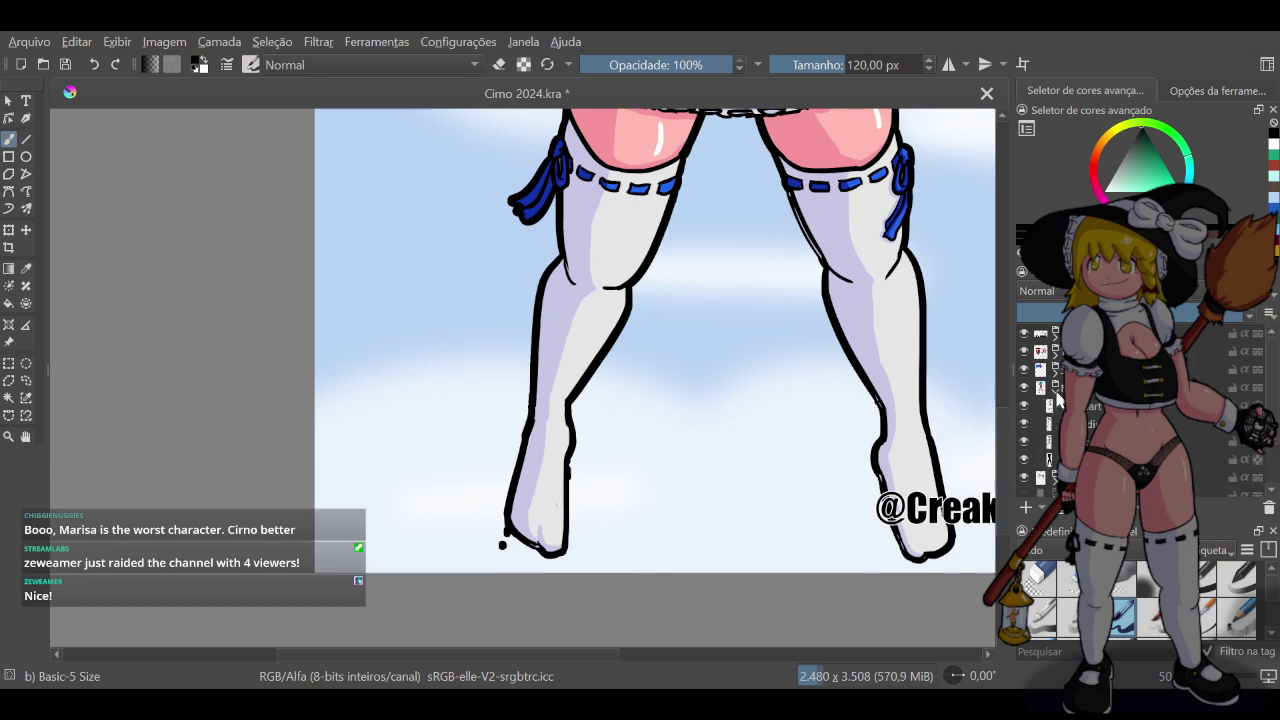
left_click(1085, 460)
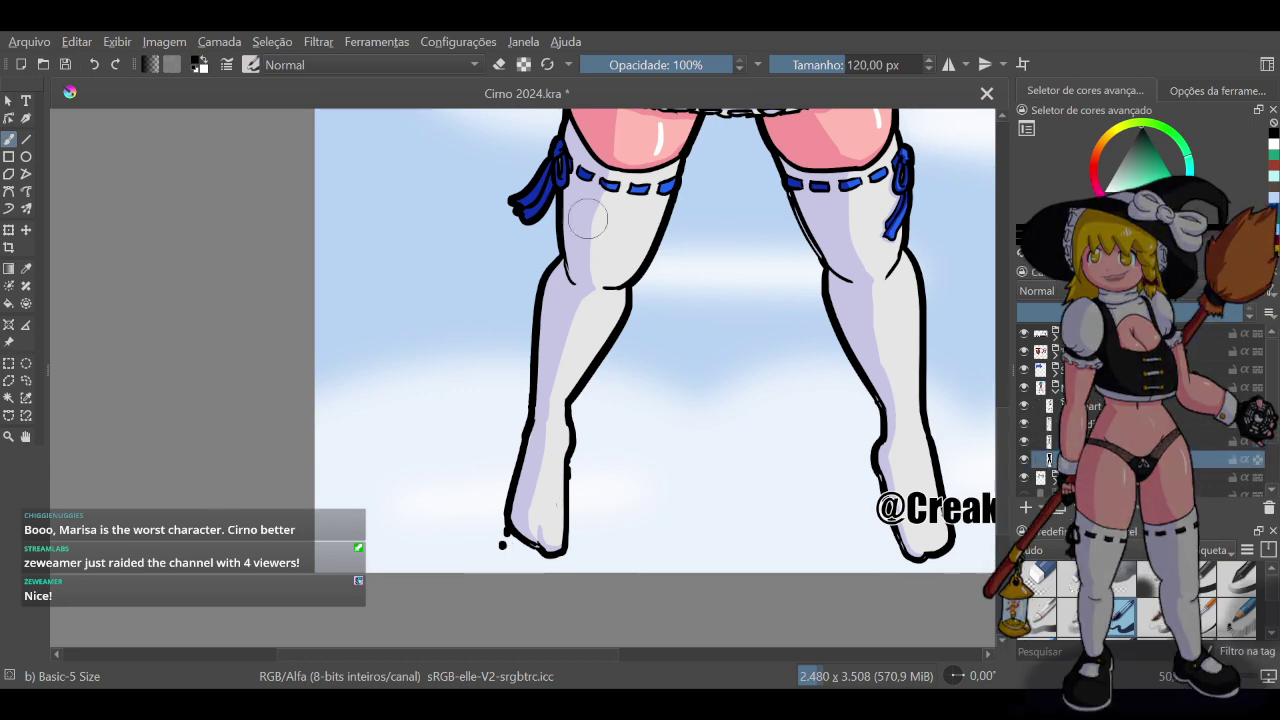
left_click(500, 65)
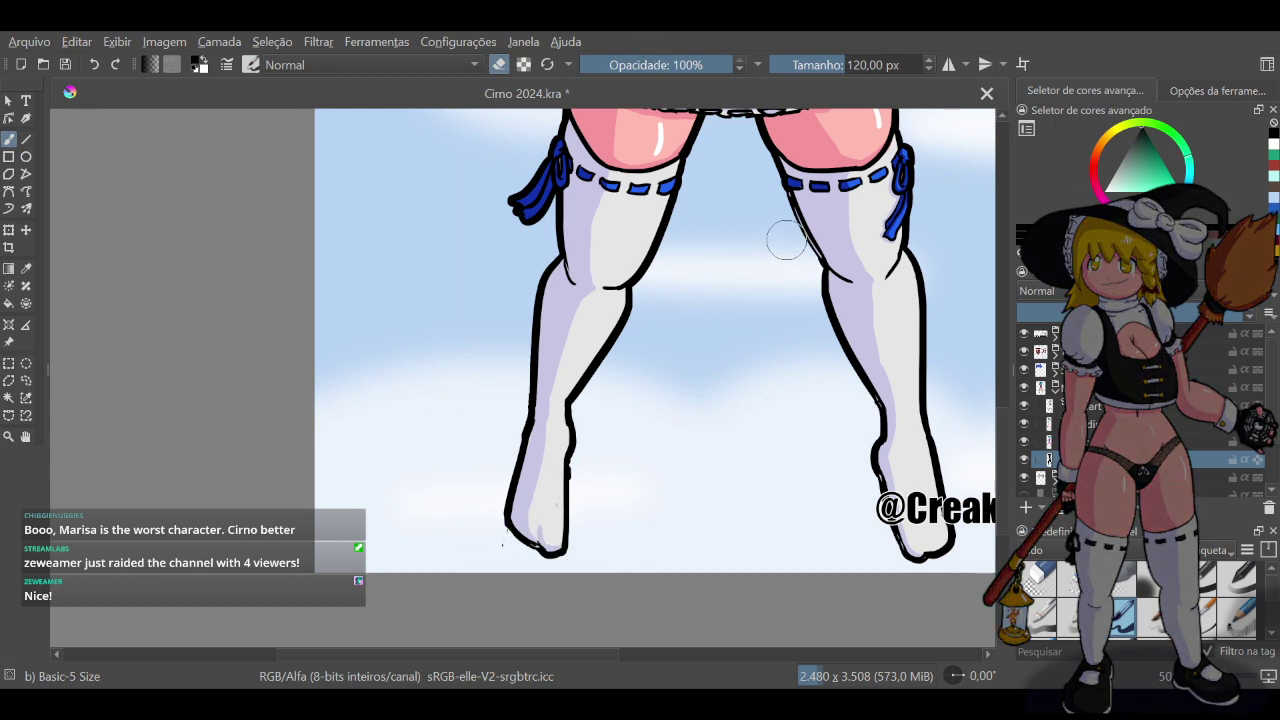
Fill the gaps in the stockings' outlines with a 40 px black brush on the upper figure layer, and switch back to erasing
left_click(1090, 425)
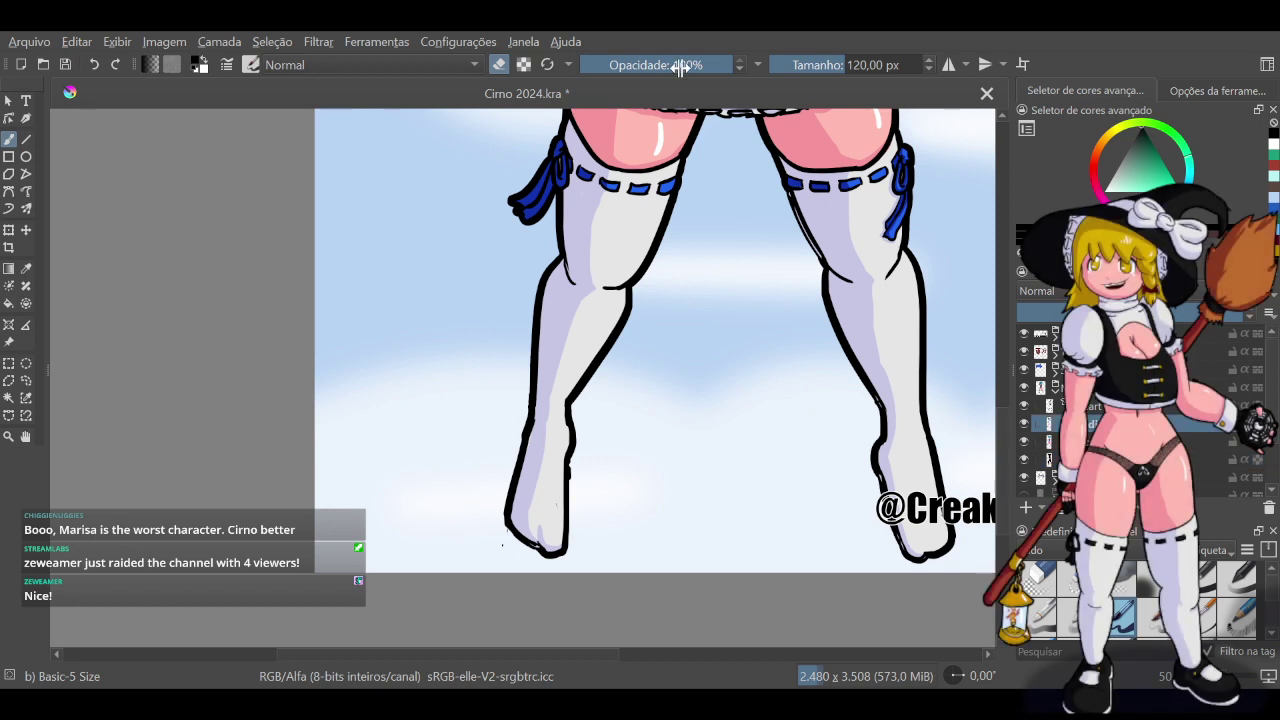
key("e")
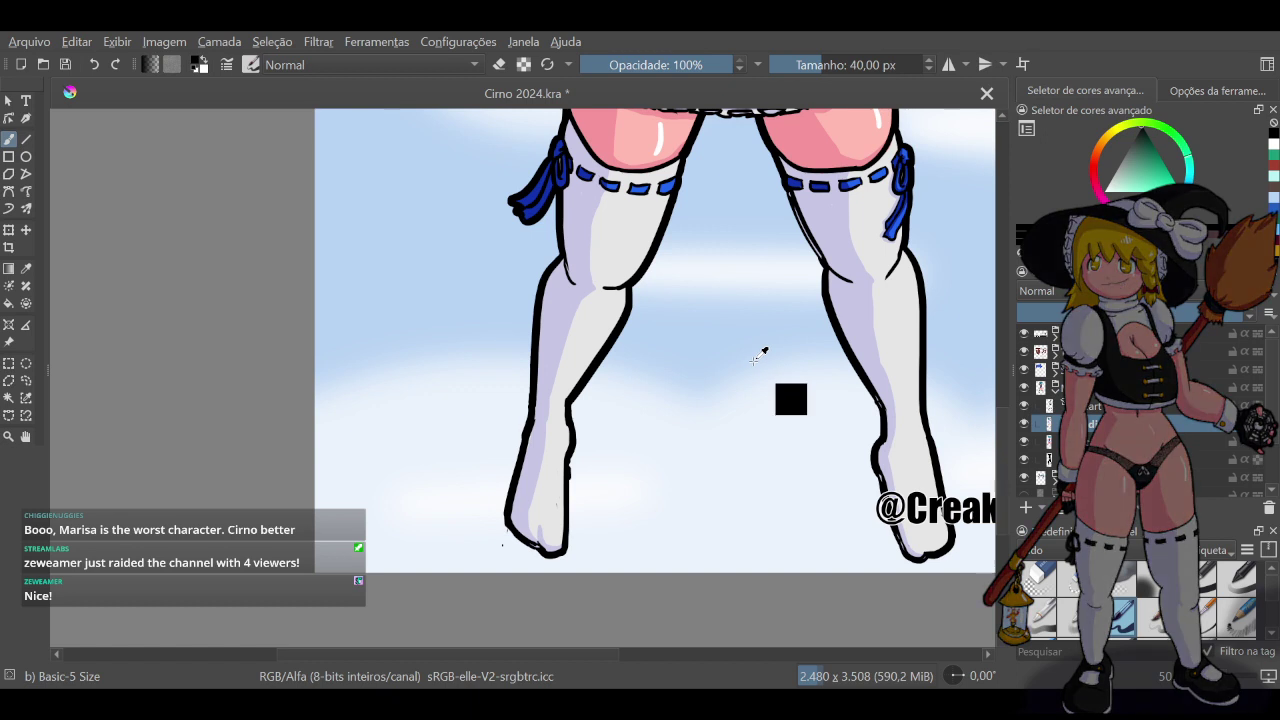
left_click(499, 64)
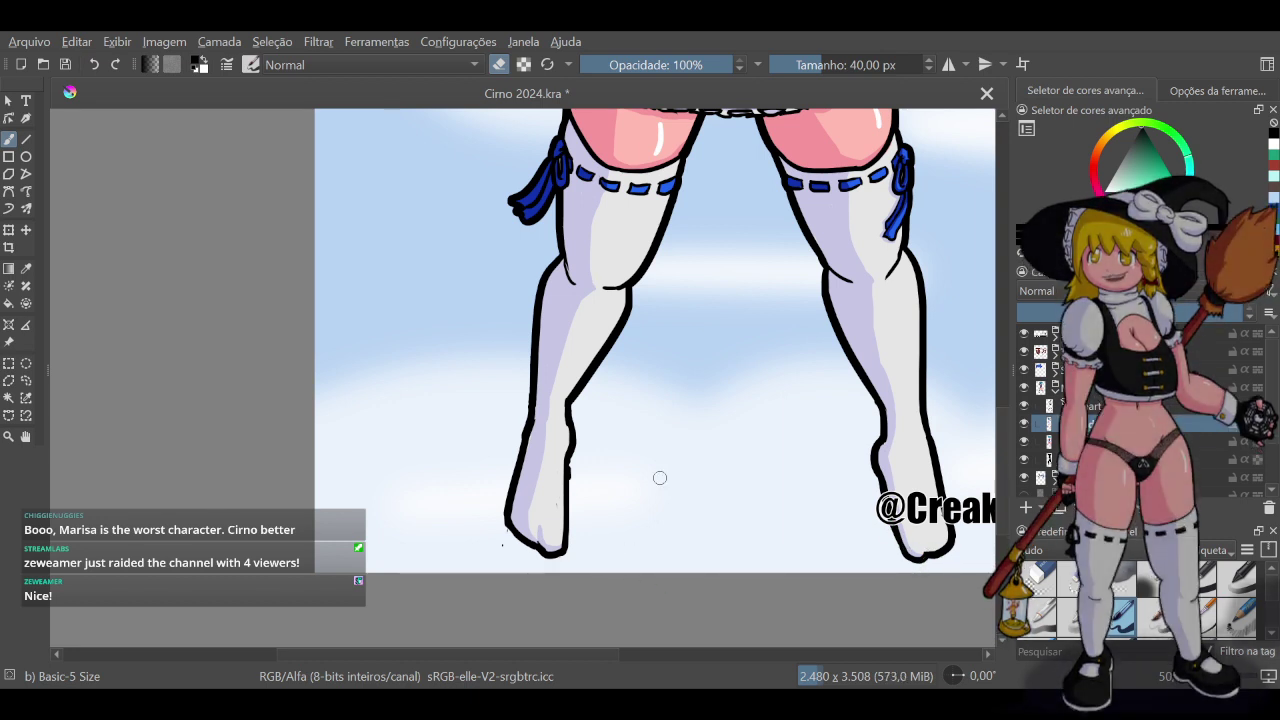
Save the Cirno 2024 drawing with the whole canvas in view
scroll(715, 237, "down", 7)
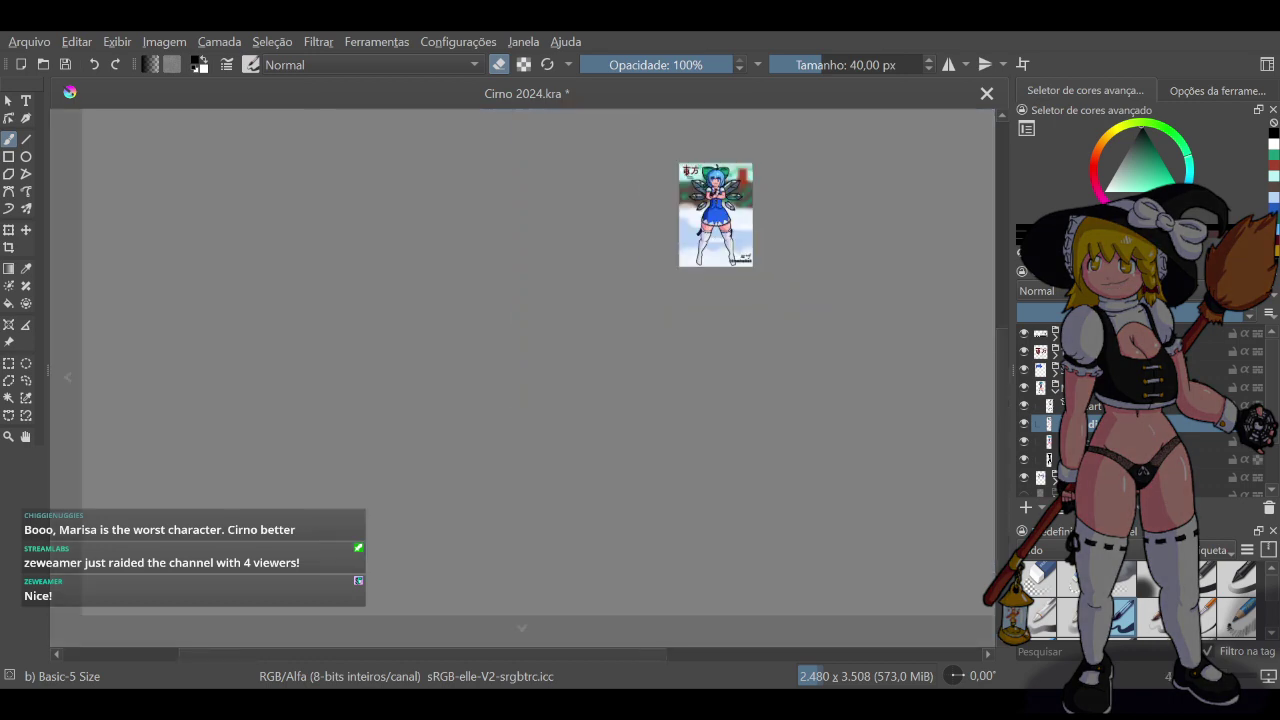
scroll(742, 318, "up", 10)
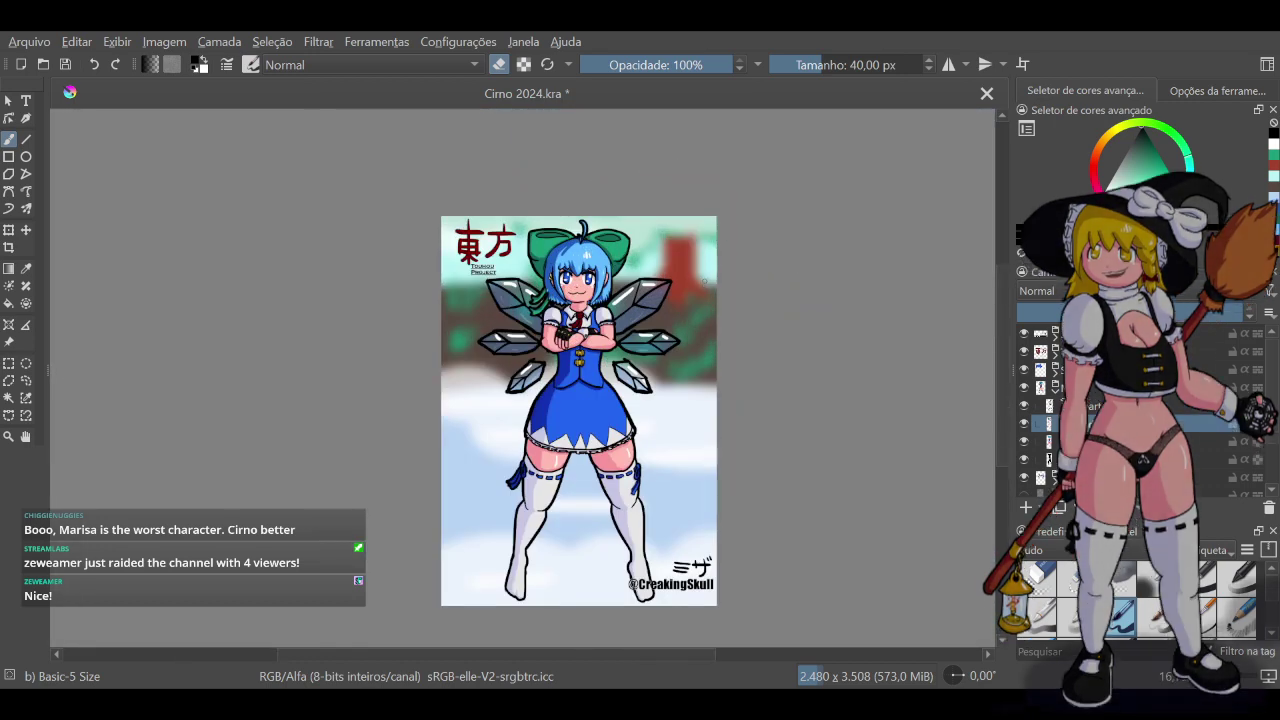
key("ctrl+s")
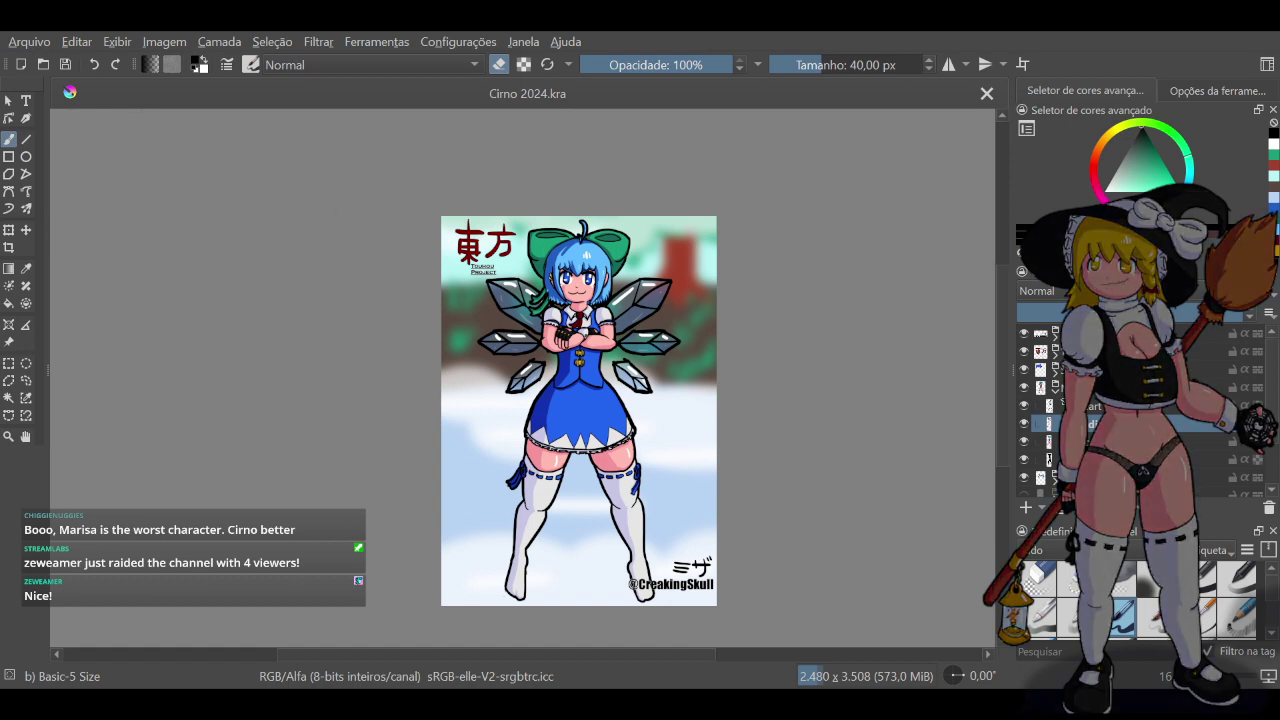
left_click(674, 360)
Hide the skirt group and export this version of the drawing
left_click(1023, 370)
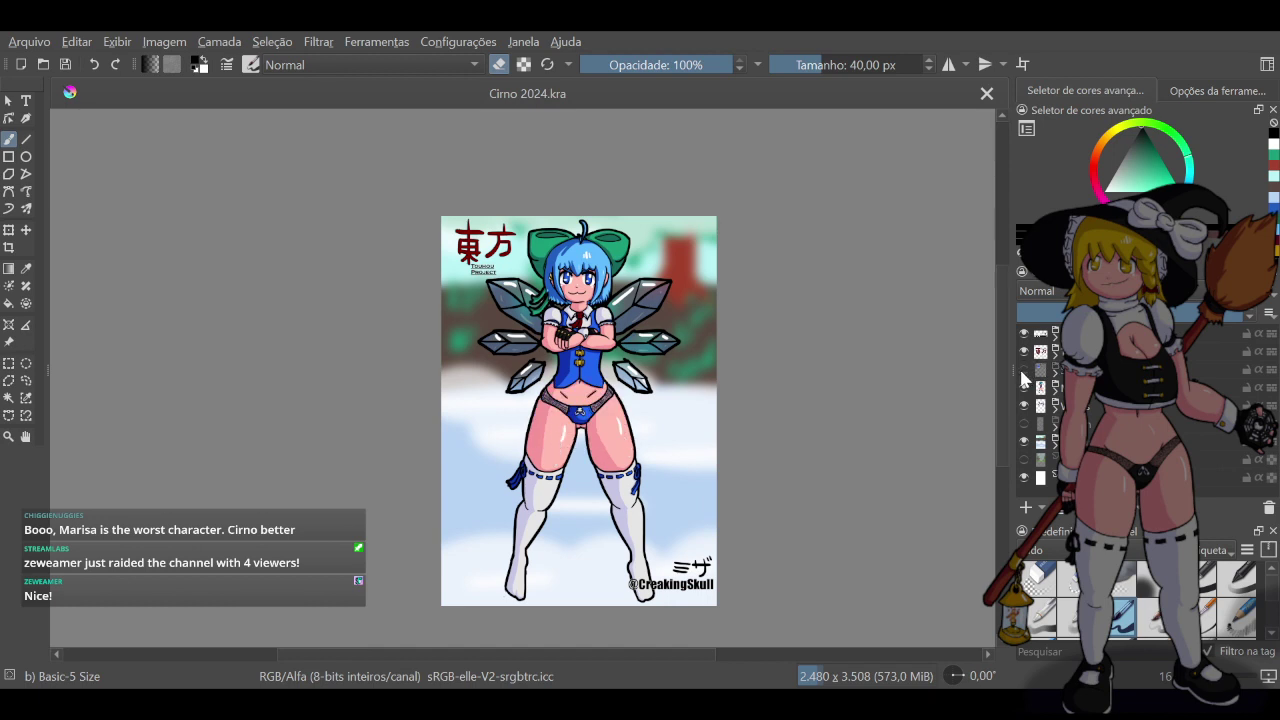
left_click(37, 45)
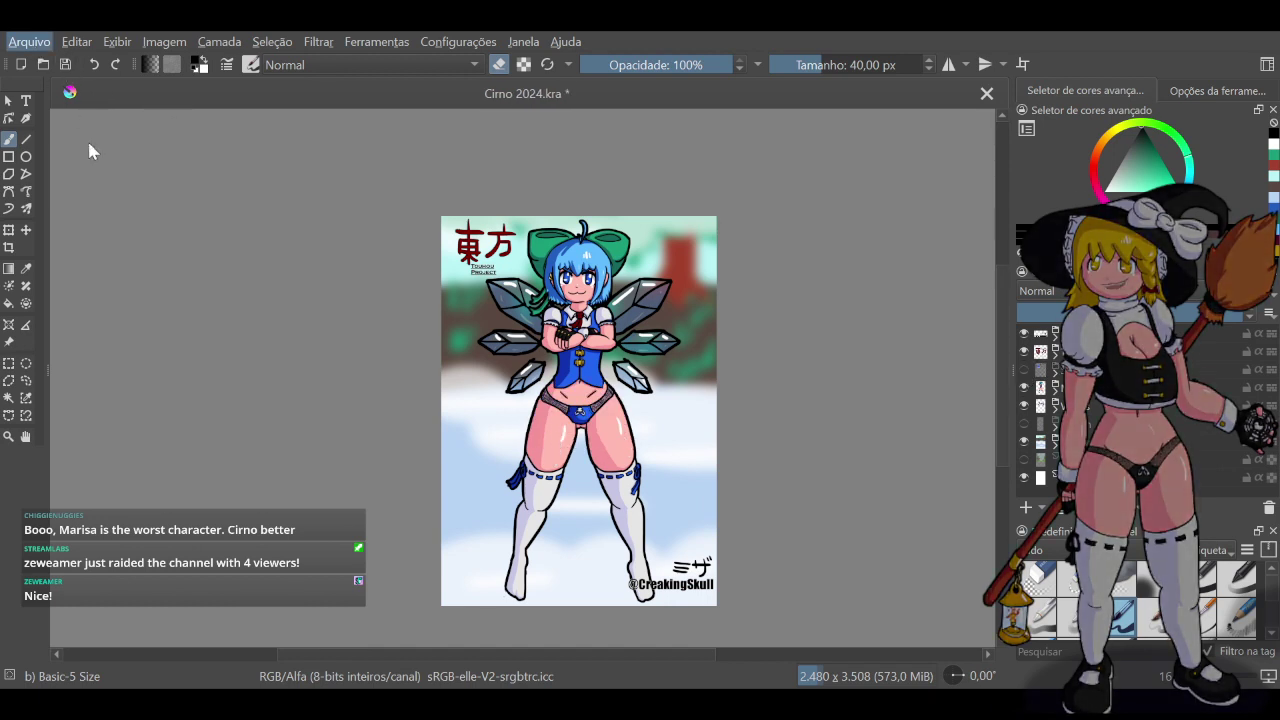
left_click(62, 216)
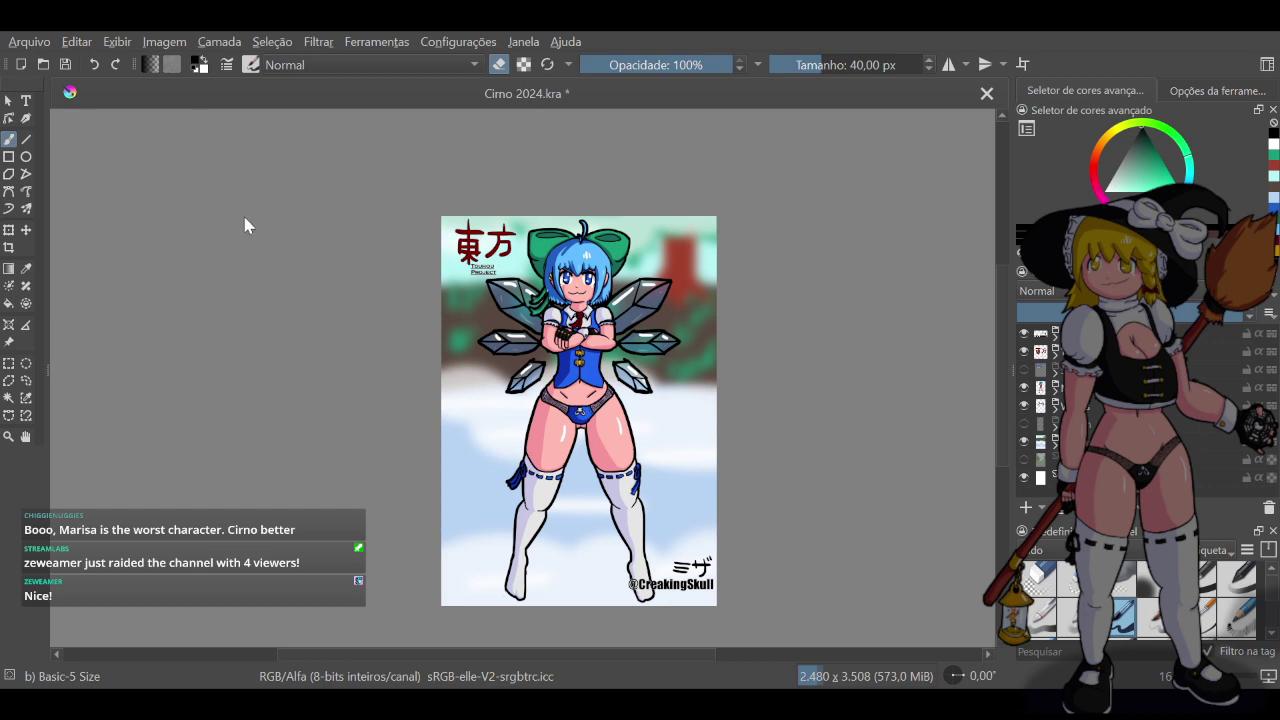
left_click(670, 378)
Undo the hiding of the skirt group and save the document
key("ctrl+z")
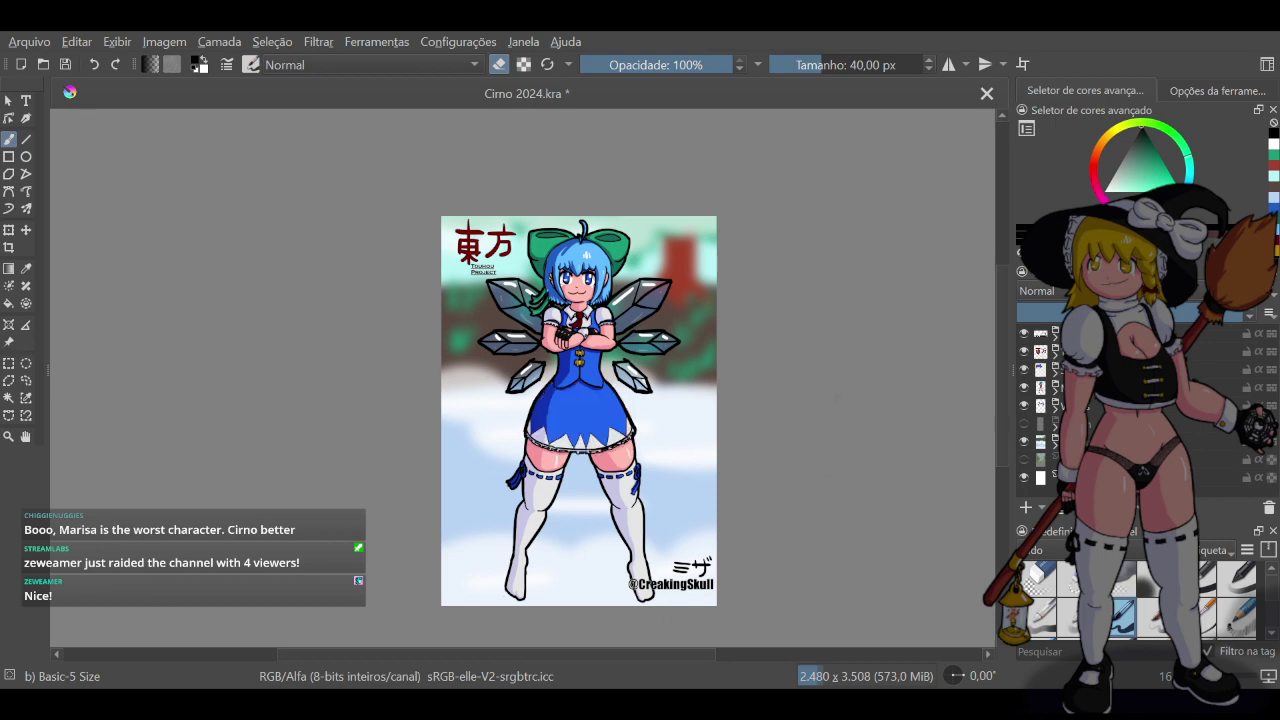
key("ctrl+s")
Inspect the drawing up close from the feet and signature through the skirt to the head and title
scroll(612, 398, "down", 2)
scroll(629, 406, "up", 4)
scroll(606, 438, "down", 1, "ctrl")
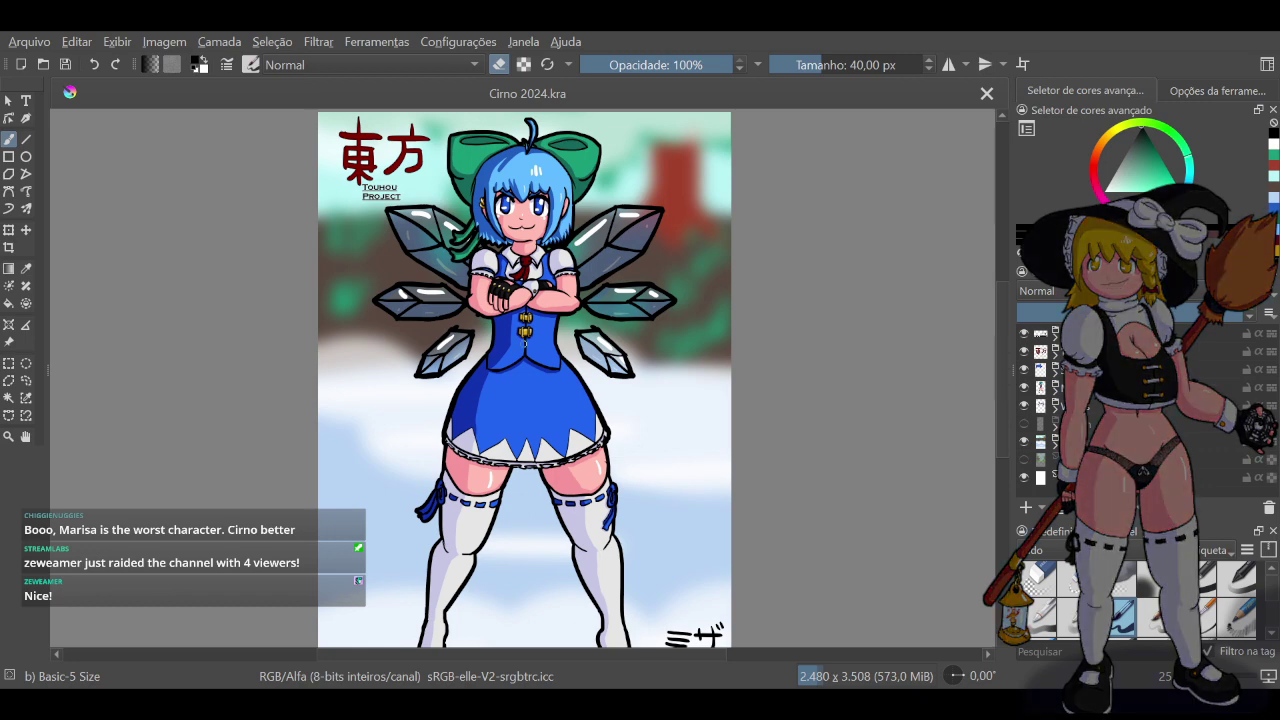
left_click_drag(1003, 312, 1003, 400)
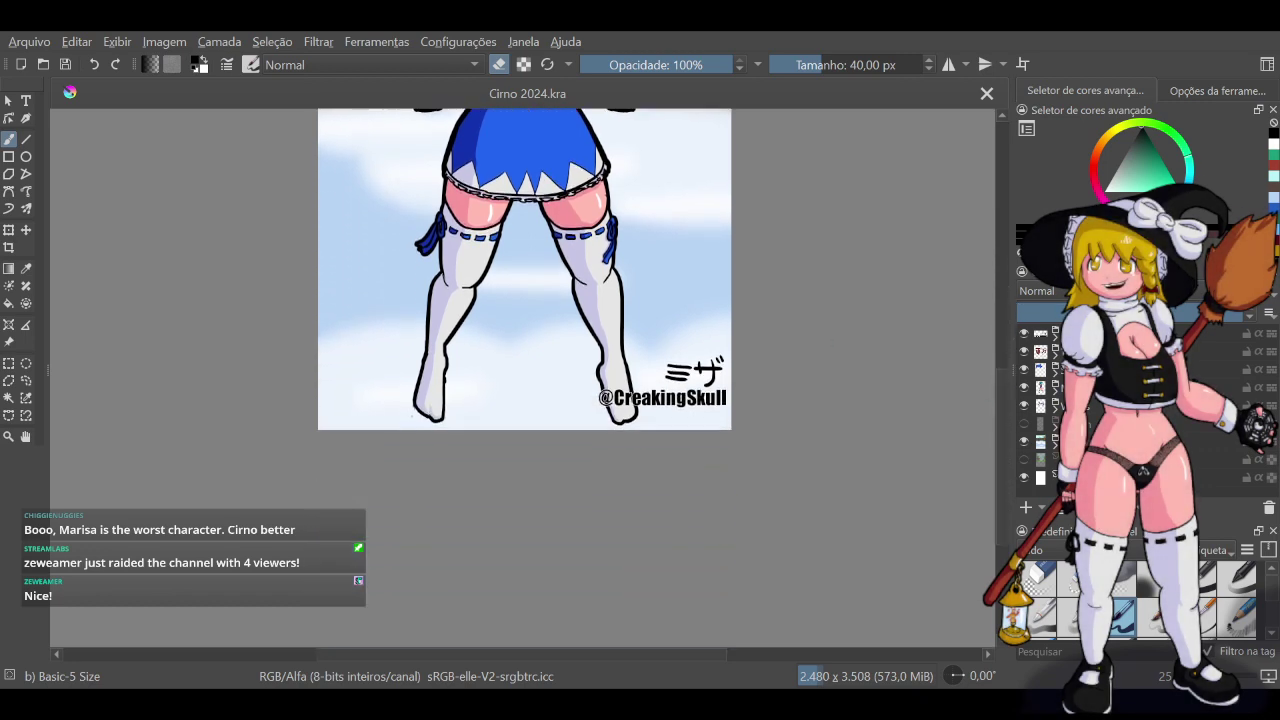
scroll(601, 425, "up", 3)
scroll(601, 425, "up", 2)
scroll(601, 426, "down", 2)
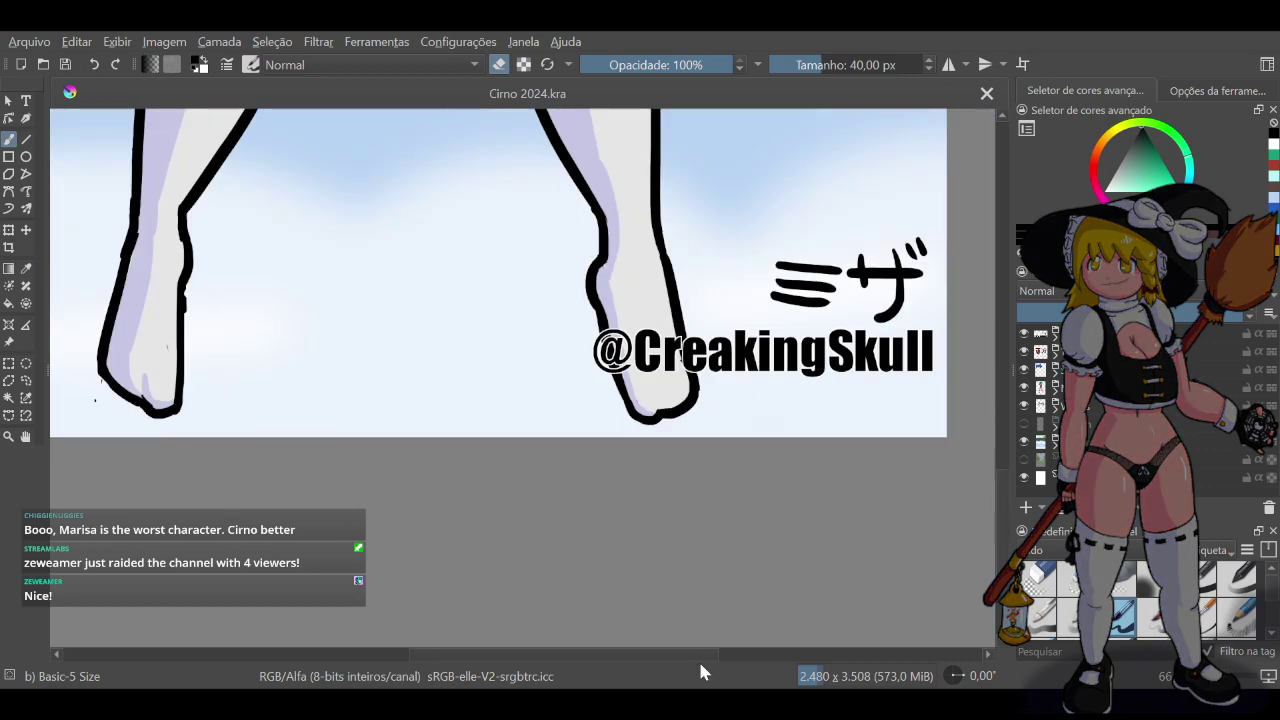
left_click_drag(685, 654, 640, 647)
scroll(635, 529, "down", 1)
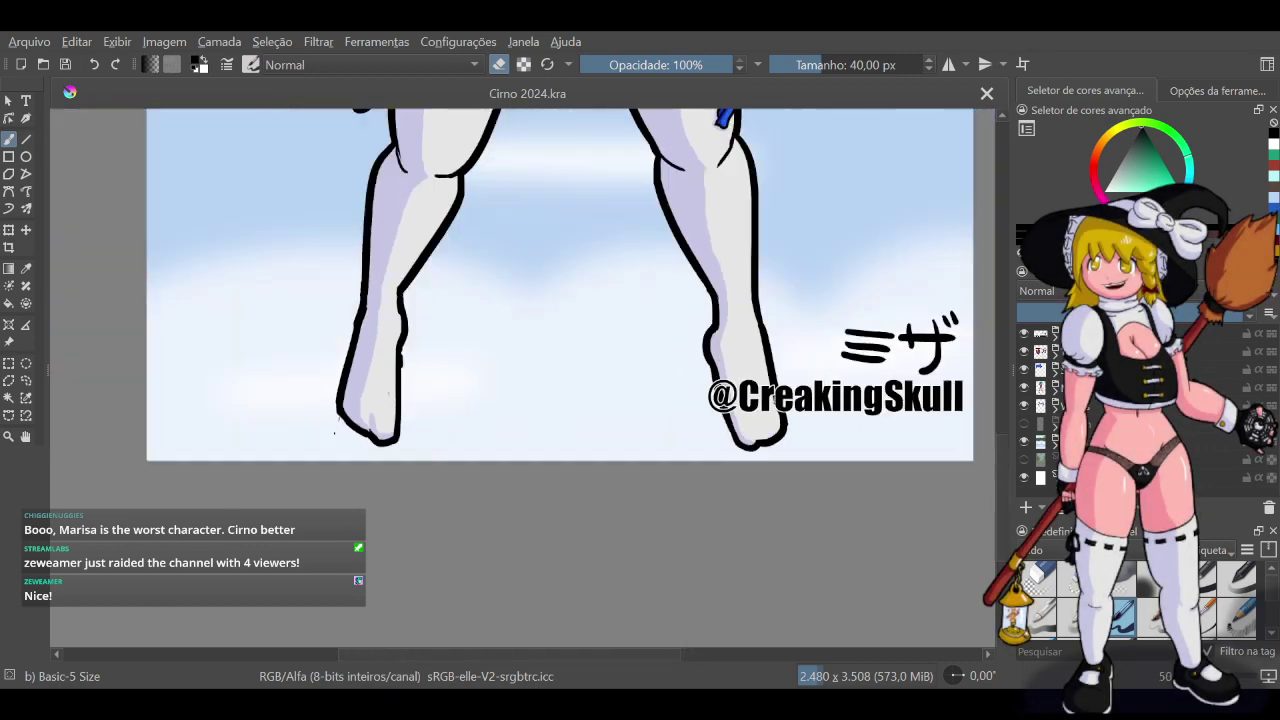
scroll(635, 530, "down", 1)
scroll(635, 530, "up", 1)
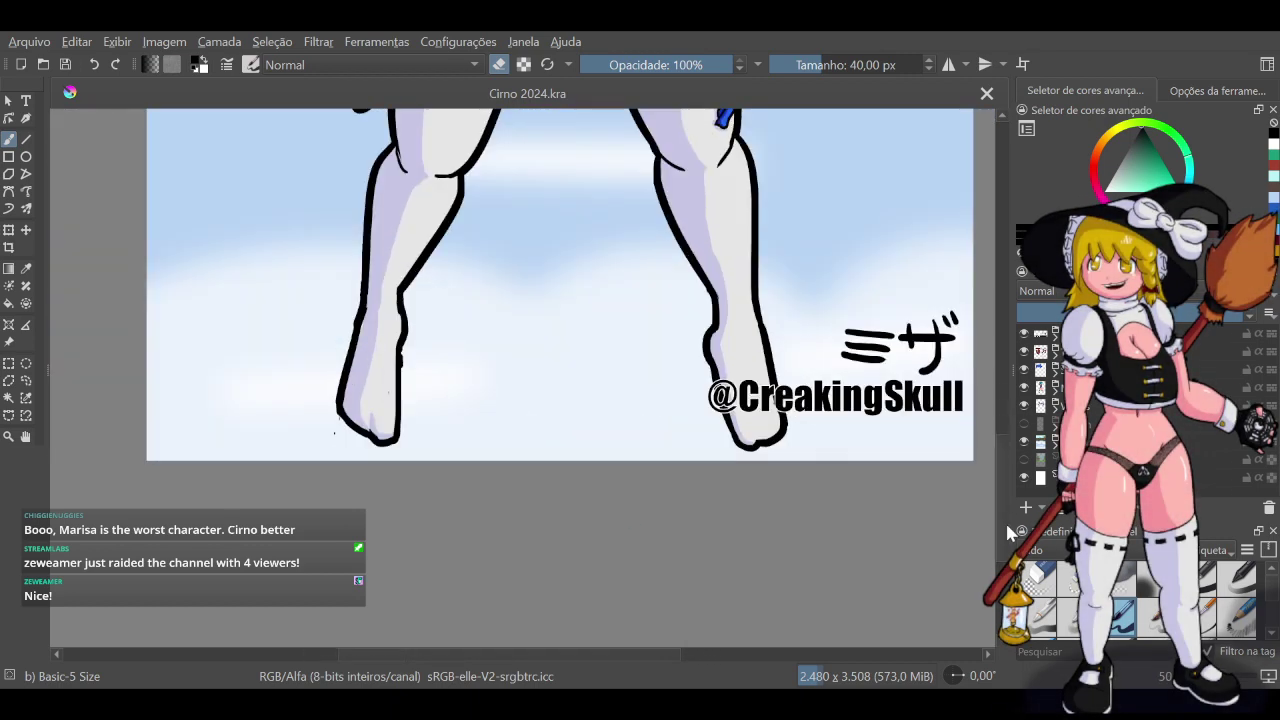
left_click_drag(1004, 527, 981, 665)
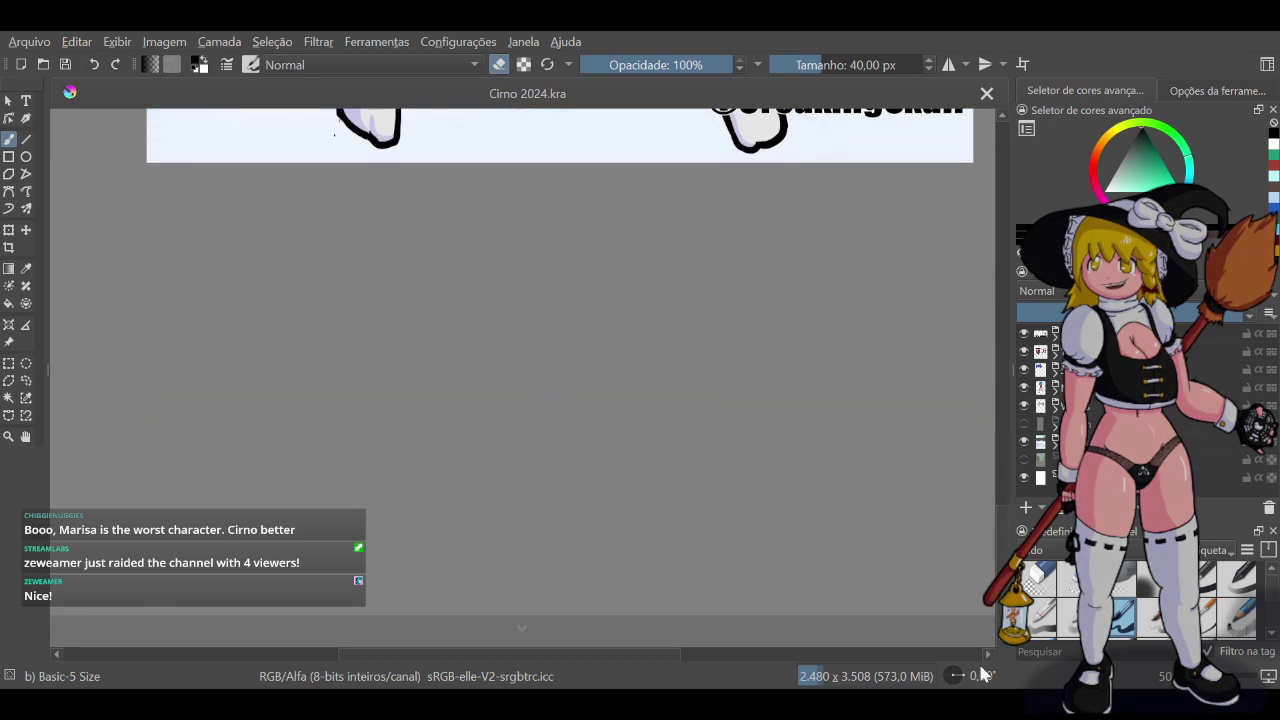
scroll(1005, 555, "up", 4)
scroll(1003, 555, "up", 4)
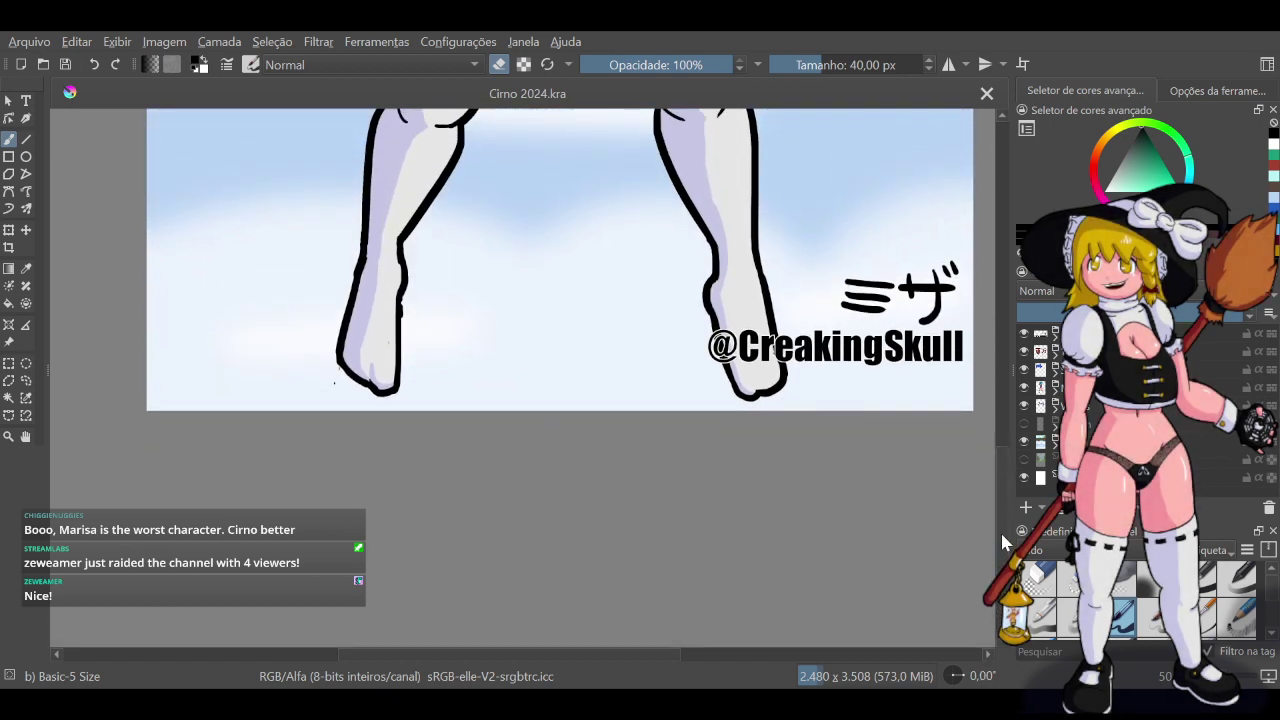
scroll(1003, 508, "up", 6)
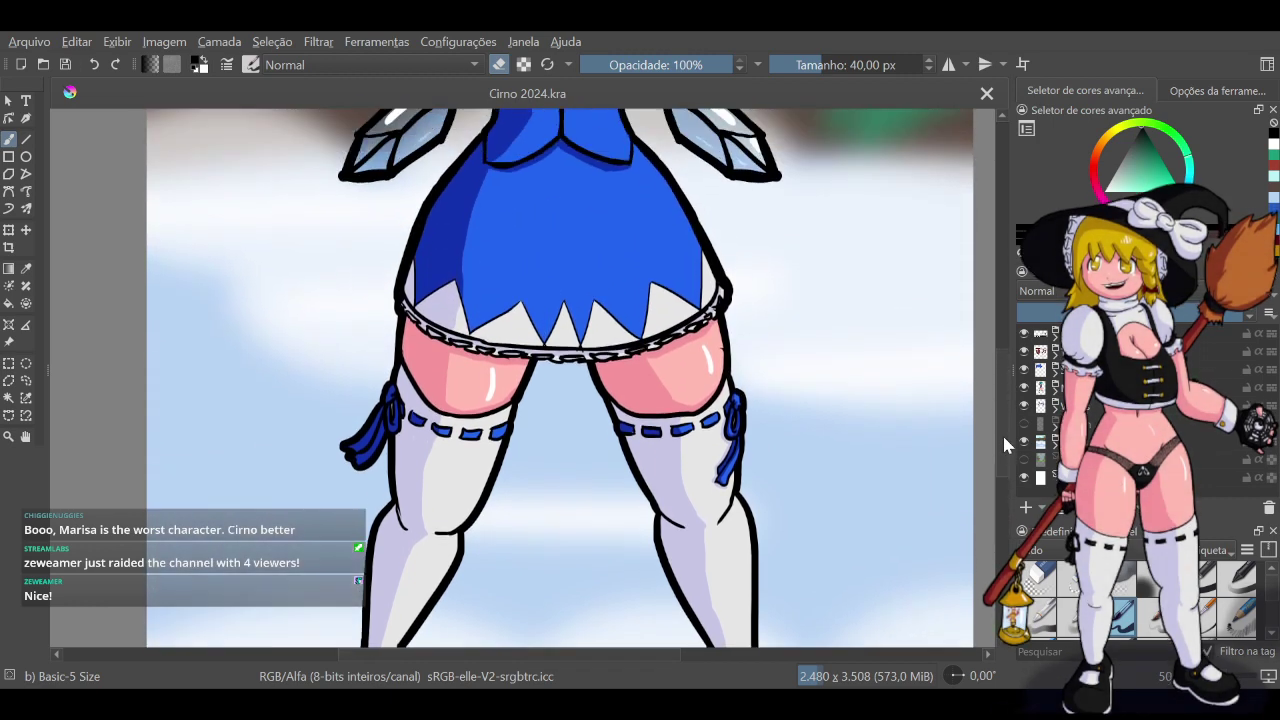
left_click_drag(1004, 437, 1006, 299)
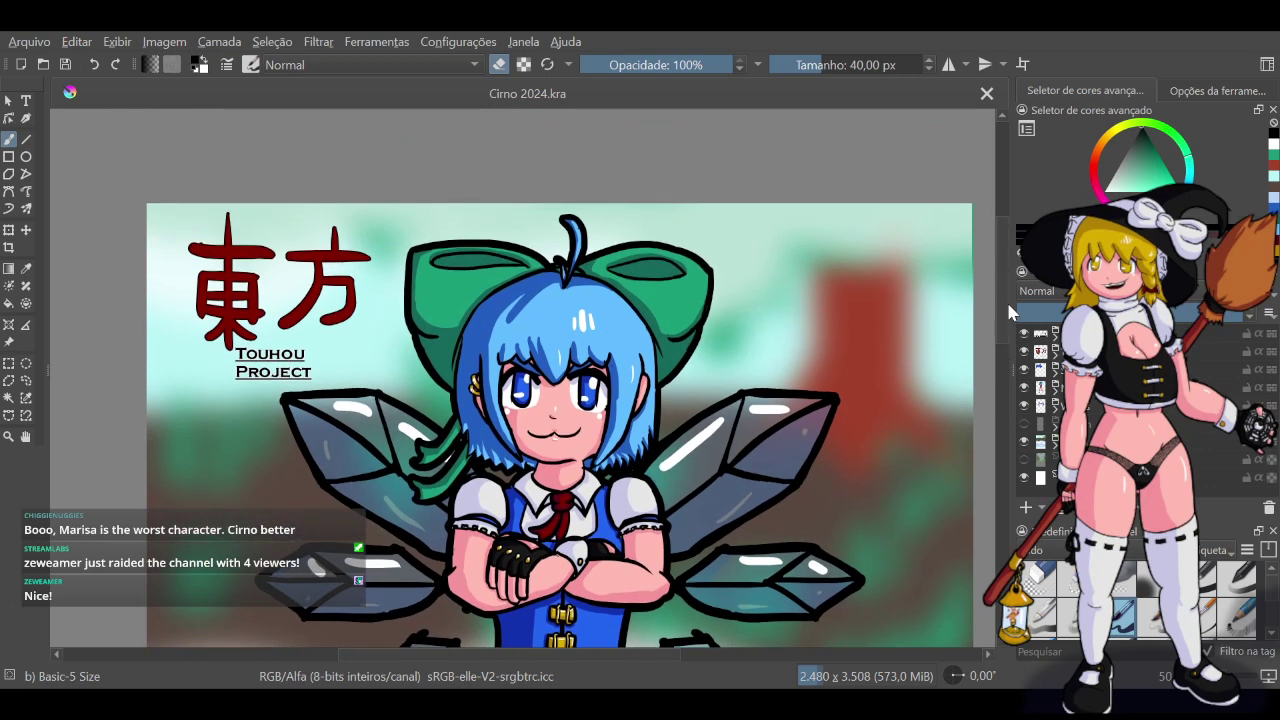
Review the finished drawing as a whole and at closer range around the upper body and wings
left_click(1268, 679)
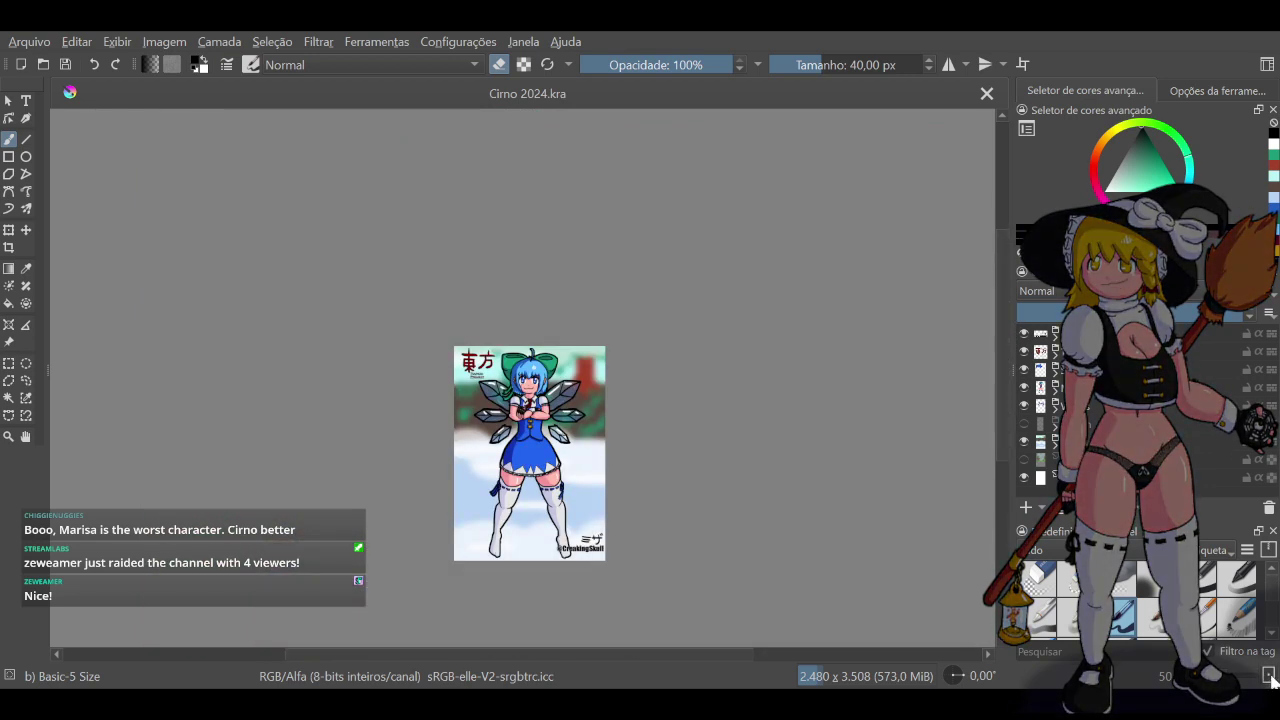
key("2")
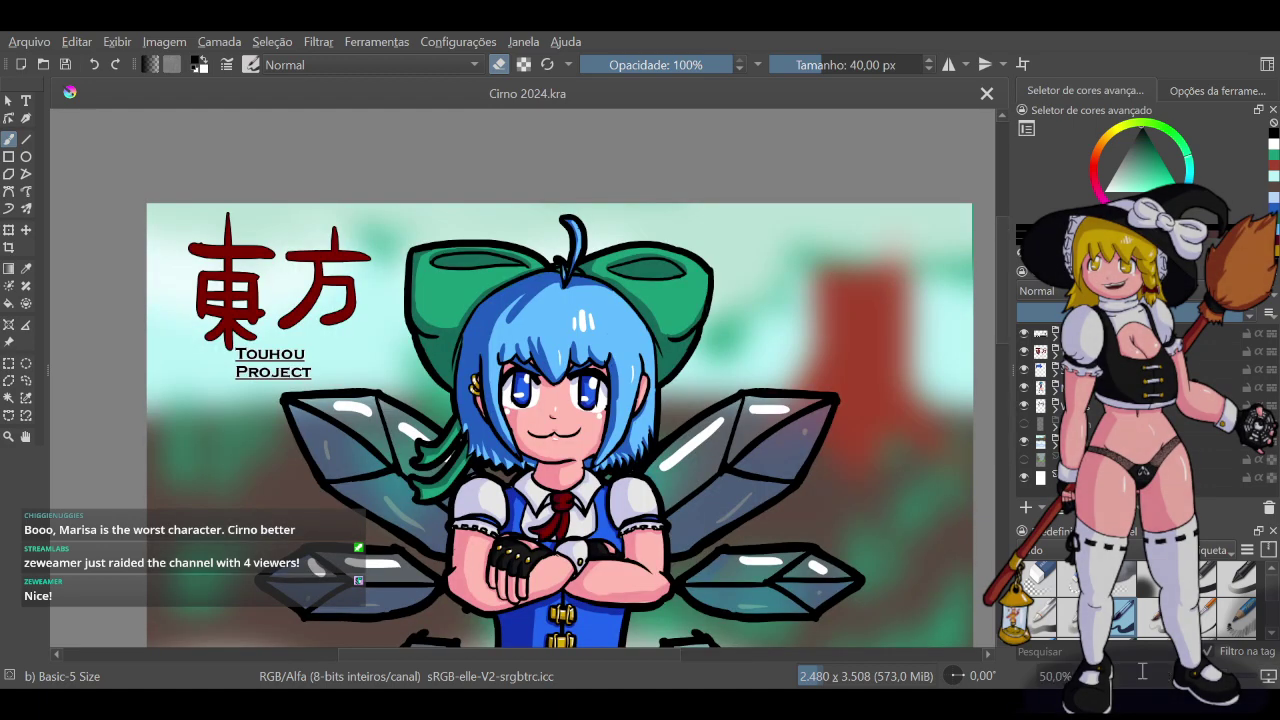
scroll(873, 420, "down", 5)
scroll(866, 480, "up", 4)
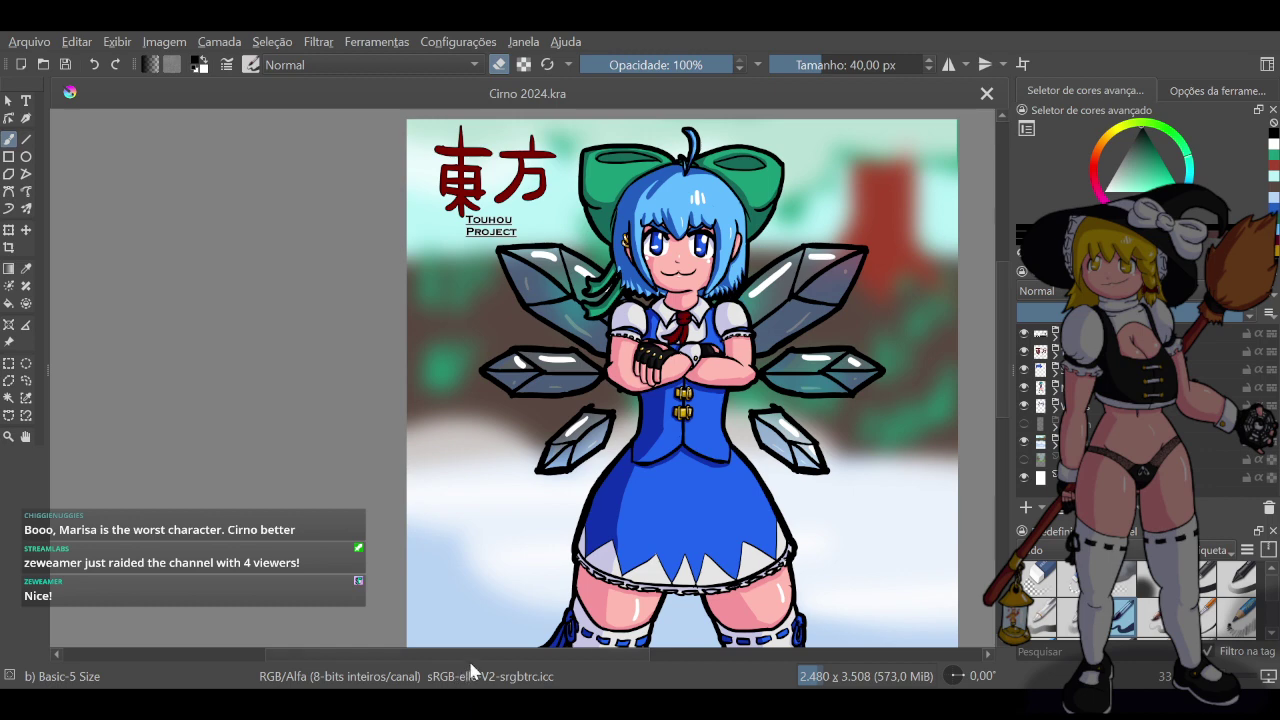
left_click_drag(468, 654, 524, 652)
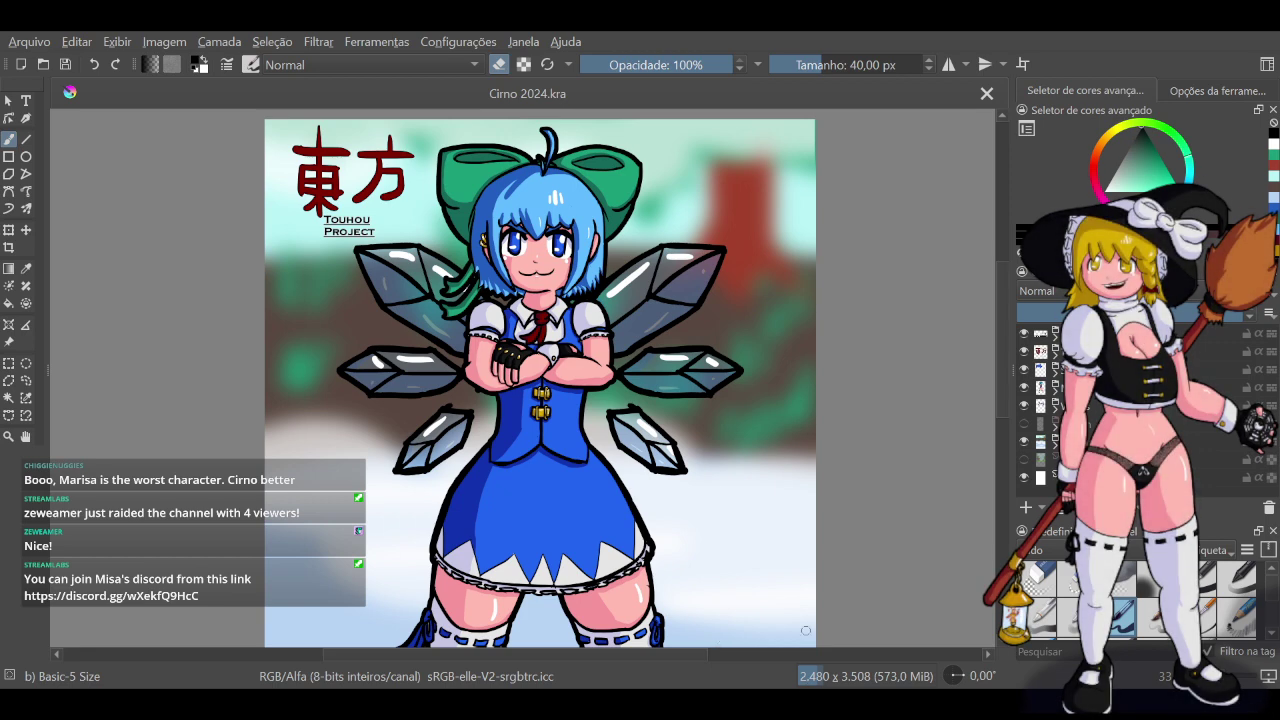
scroll(554, 287, "up", 1)
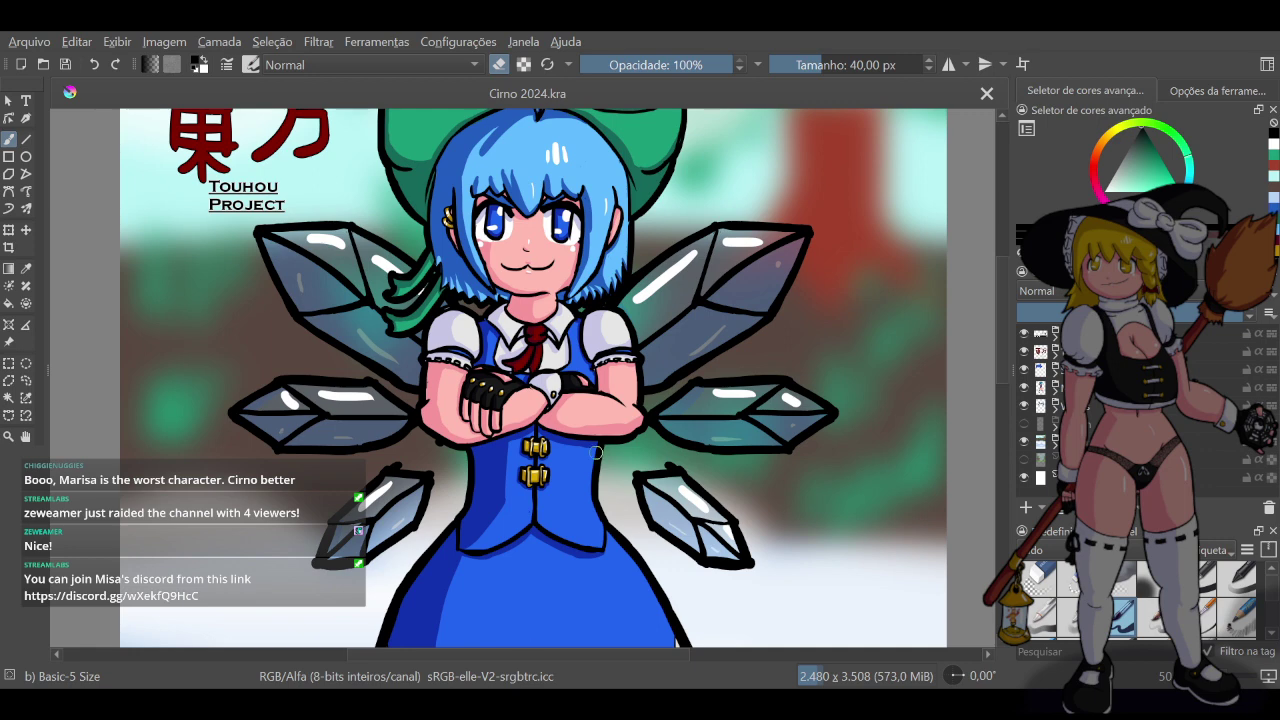
scroll(655, 364, "down", 1)
scroll(661, 366, "down", 2)
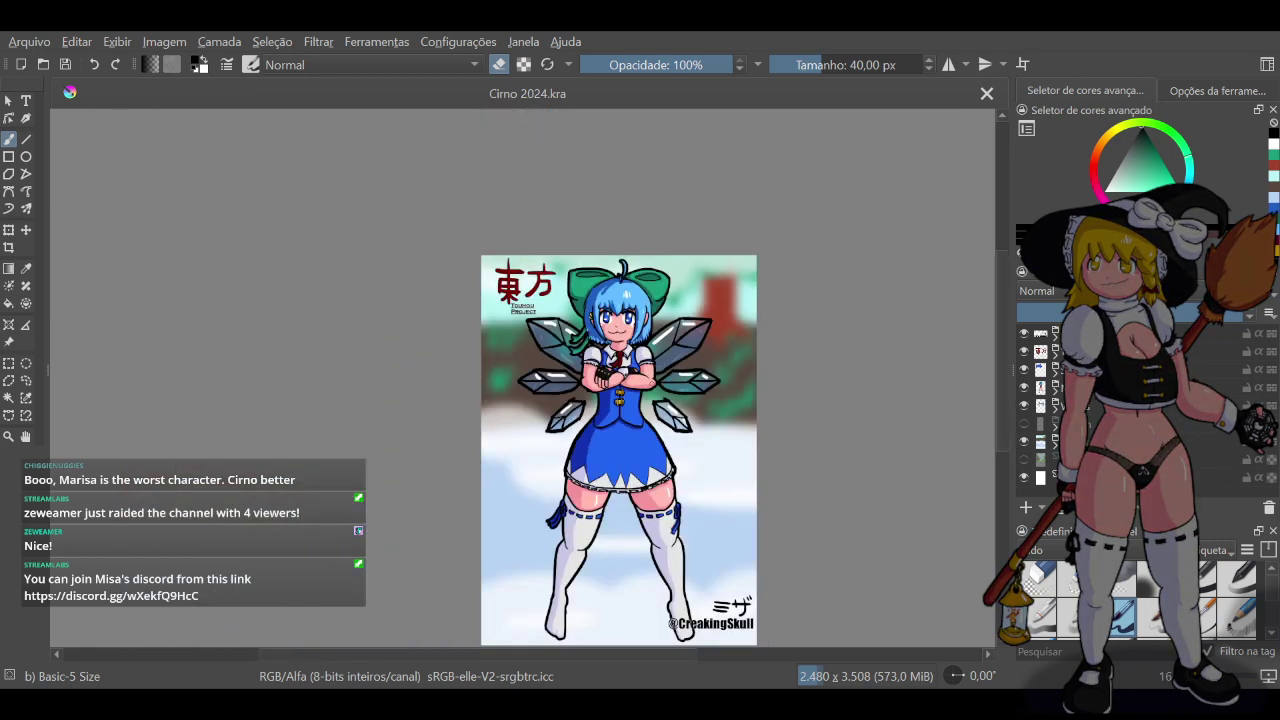